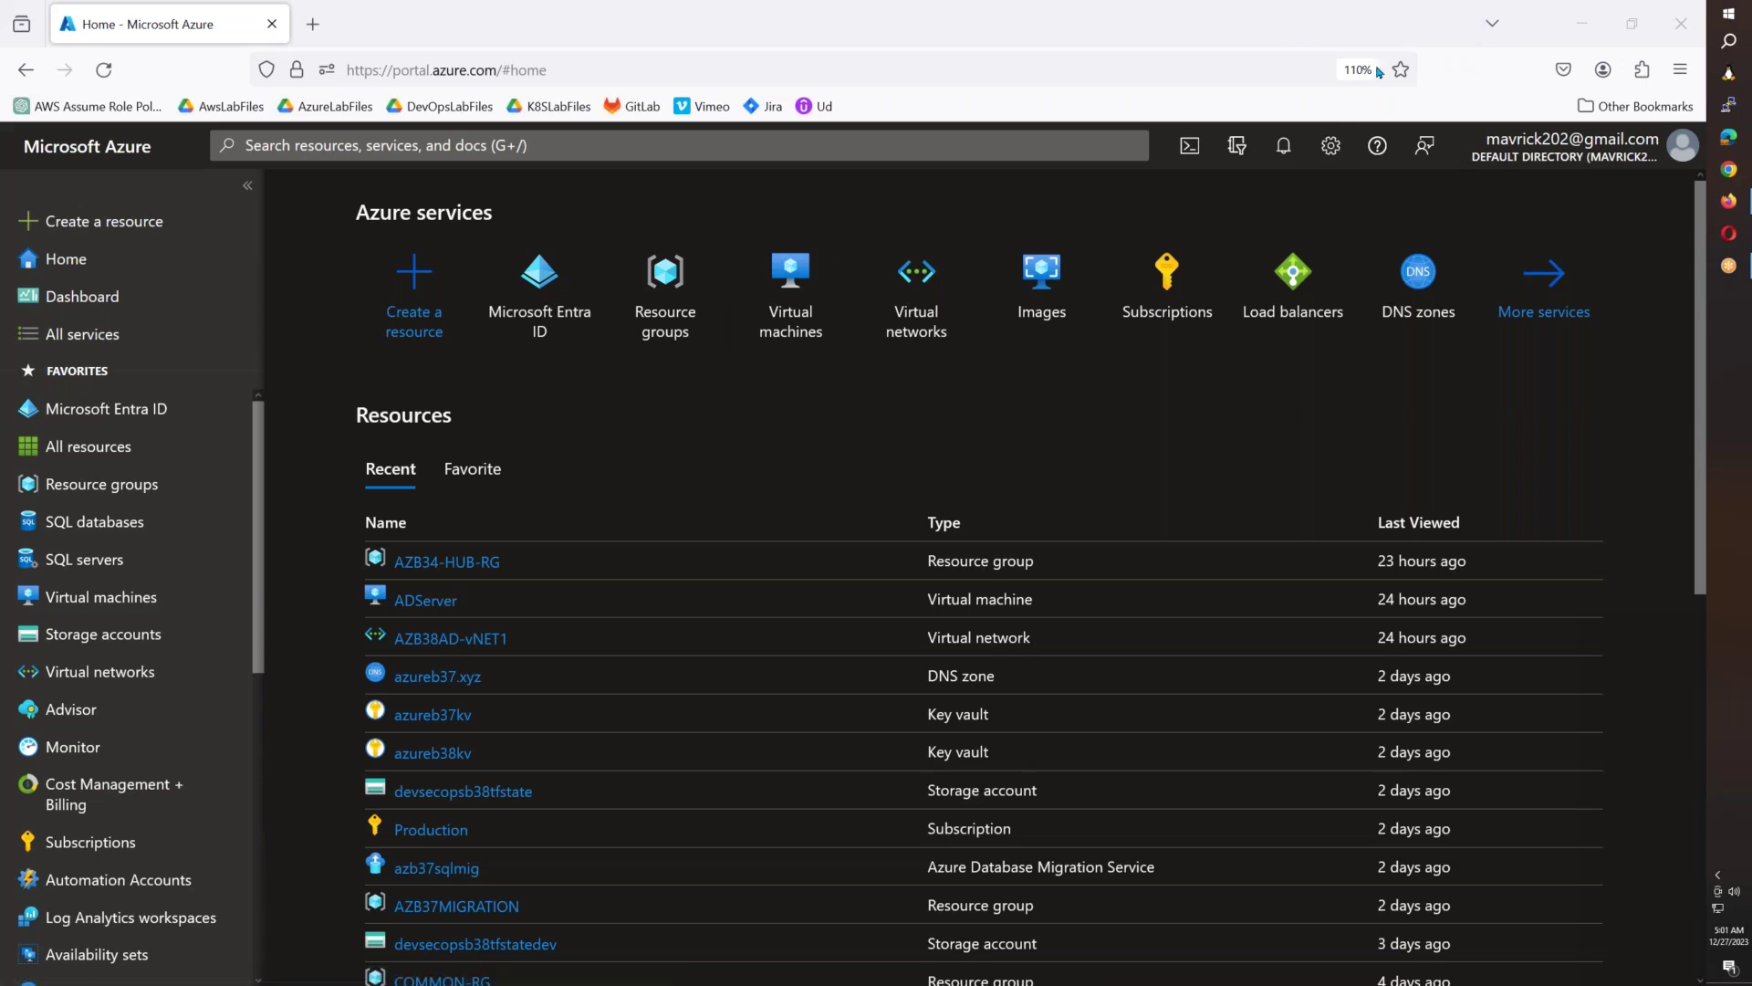
Open the Entra ID Users list, widen the On-premises sync enabled column, and clear the selection.
left_click(160, 410)
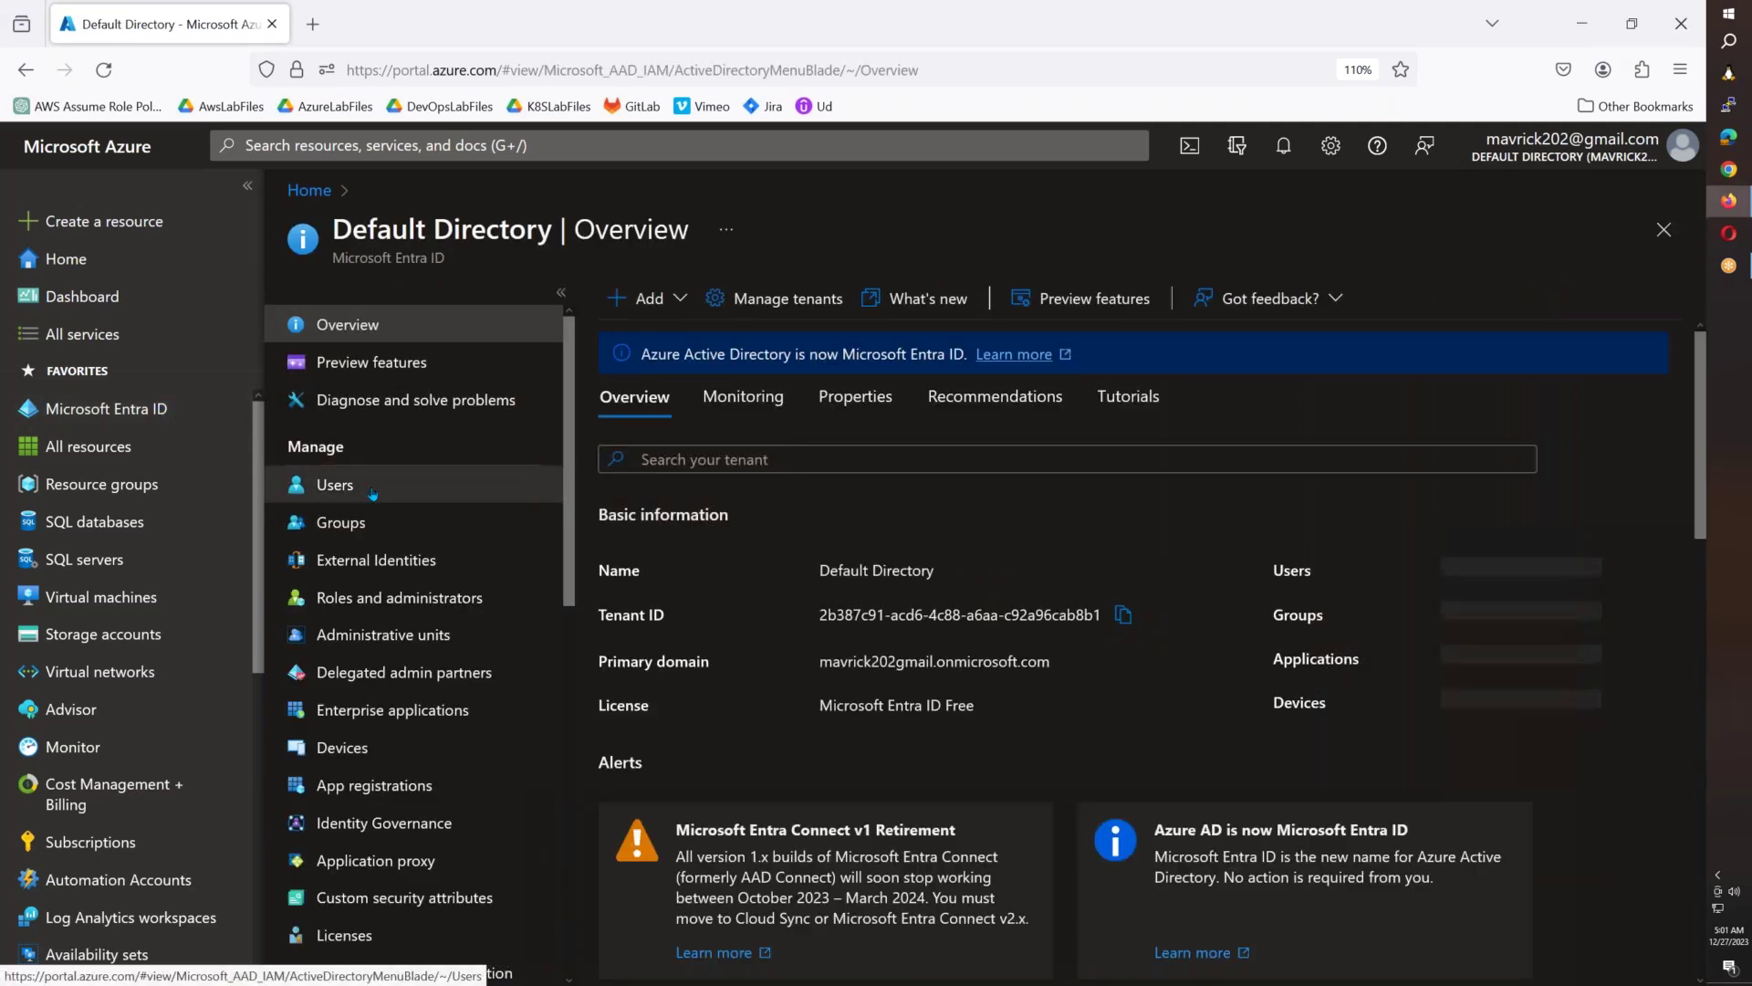
left_click(371, 490)
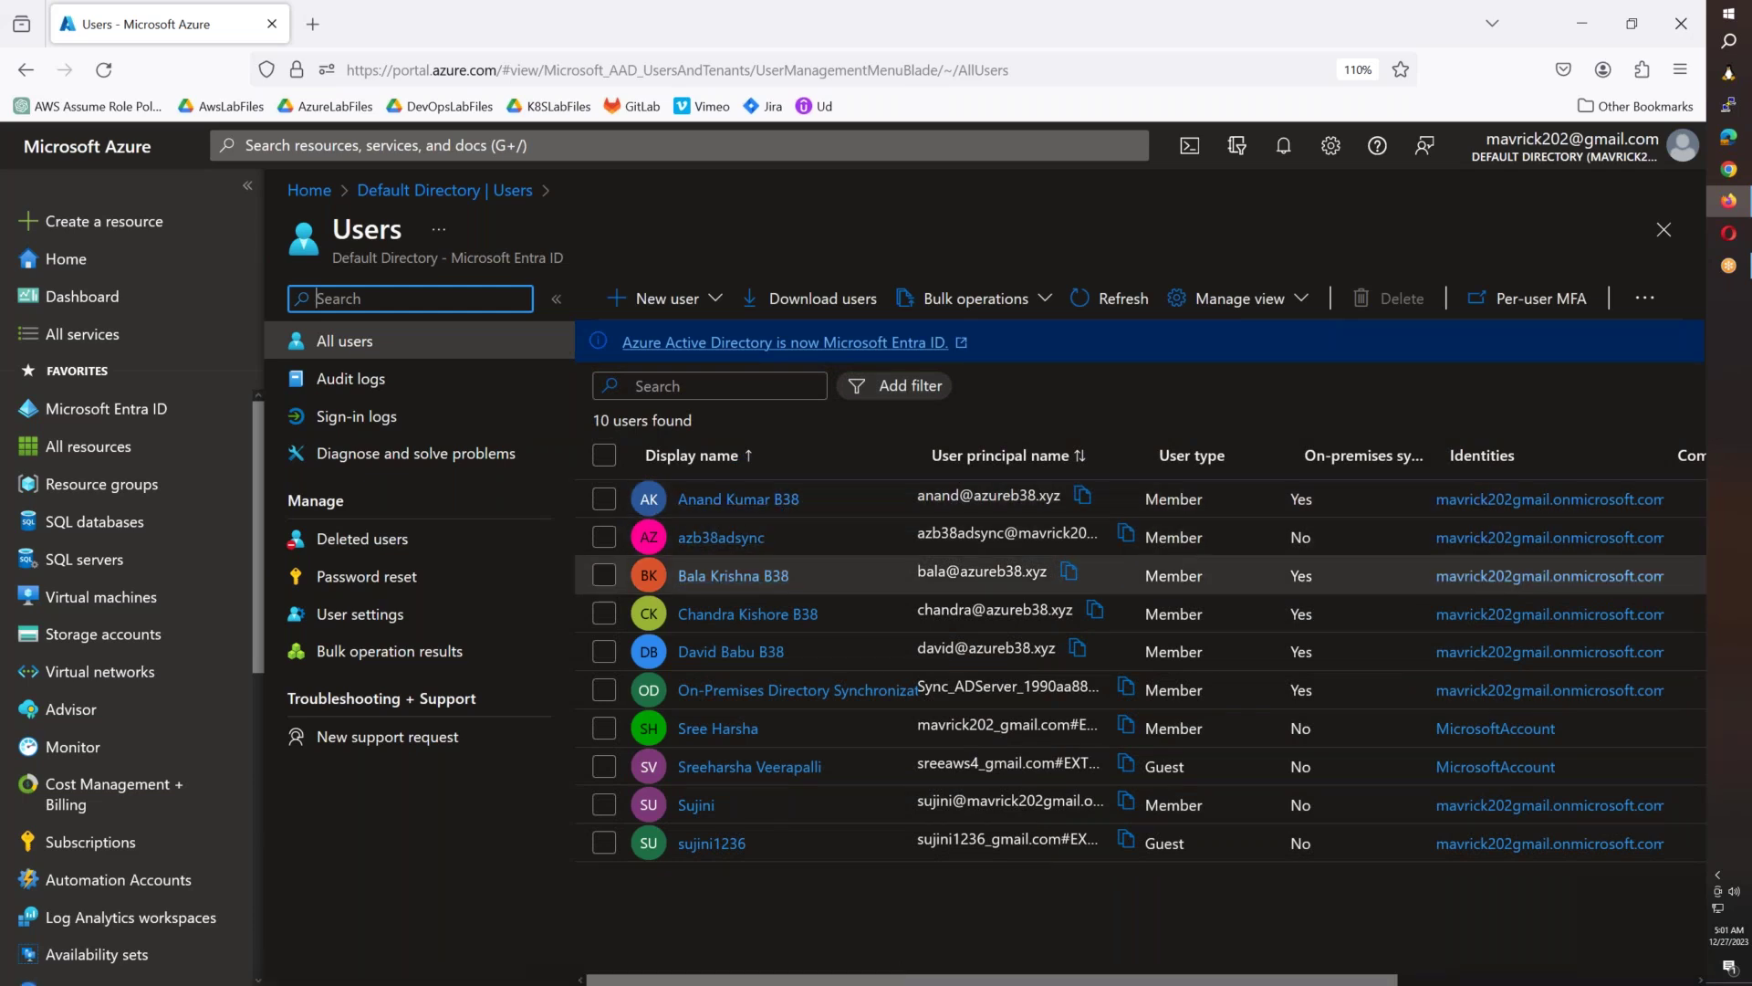
left_click_drag(821, 617, 696, 617)
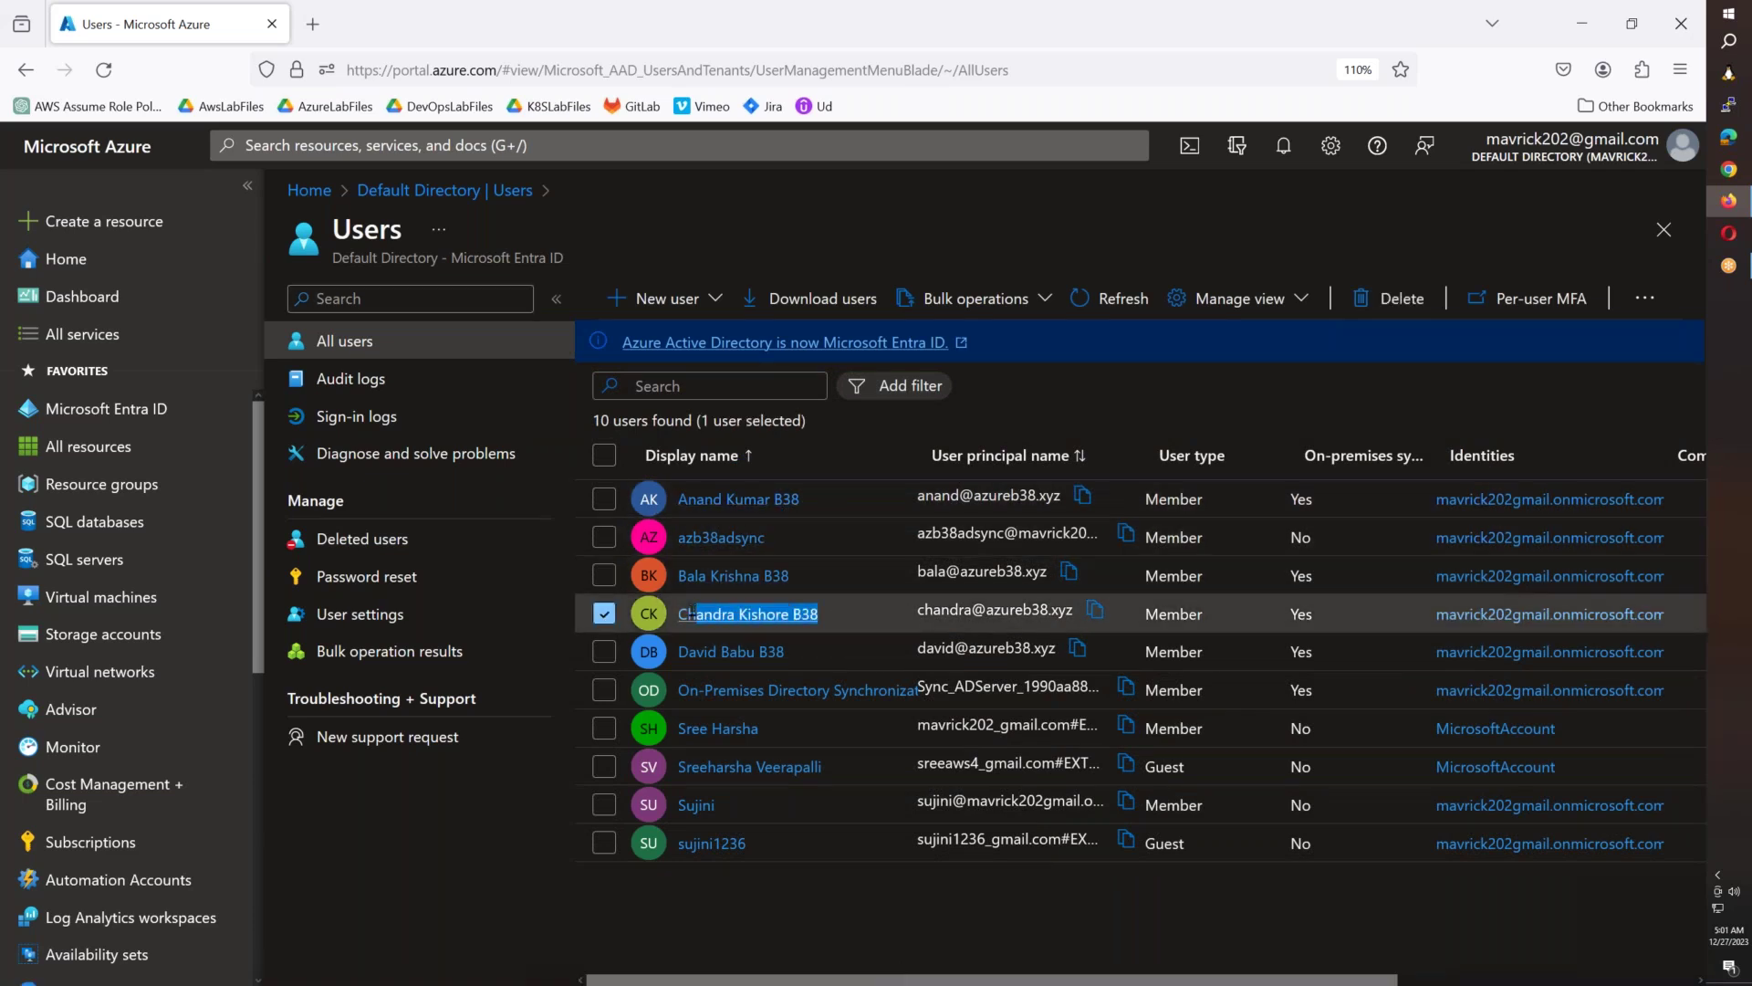
left_click_drag(784, 655, 678, 654)
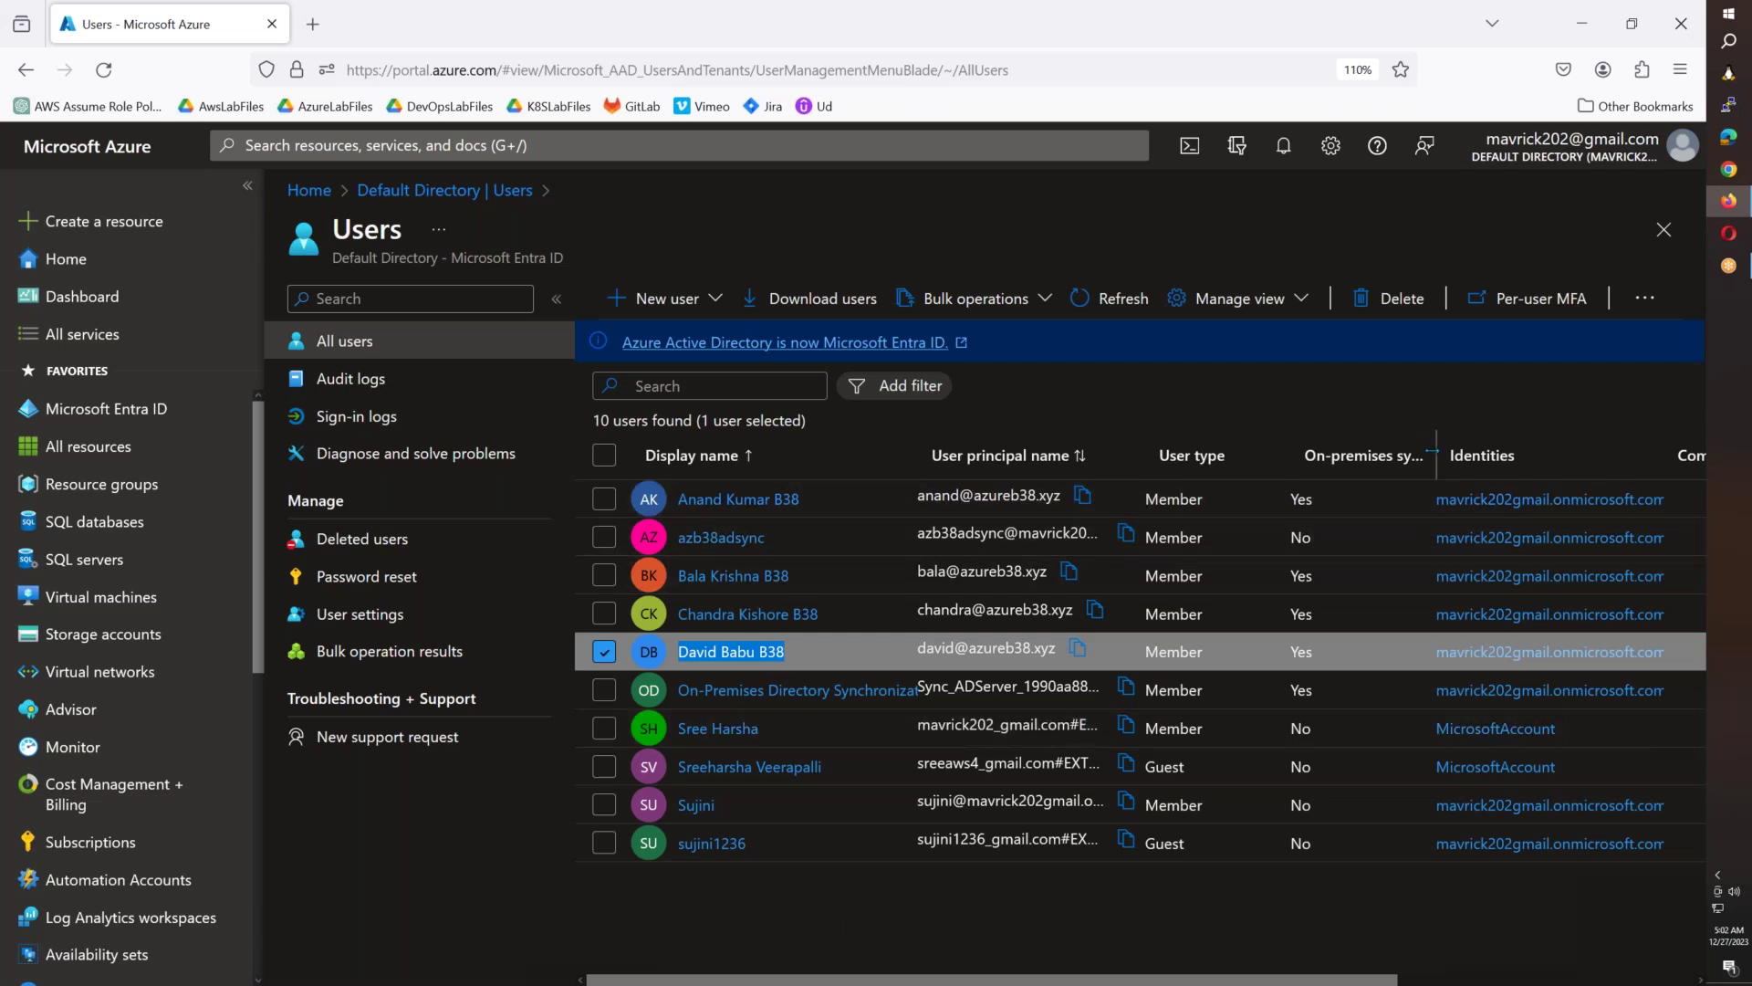
left_click_drag(1435, 455, 1491, 465)
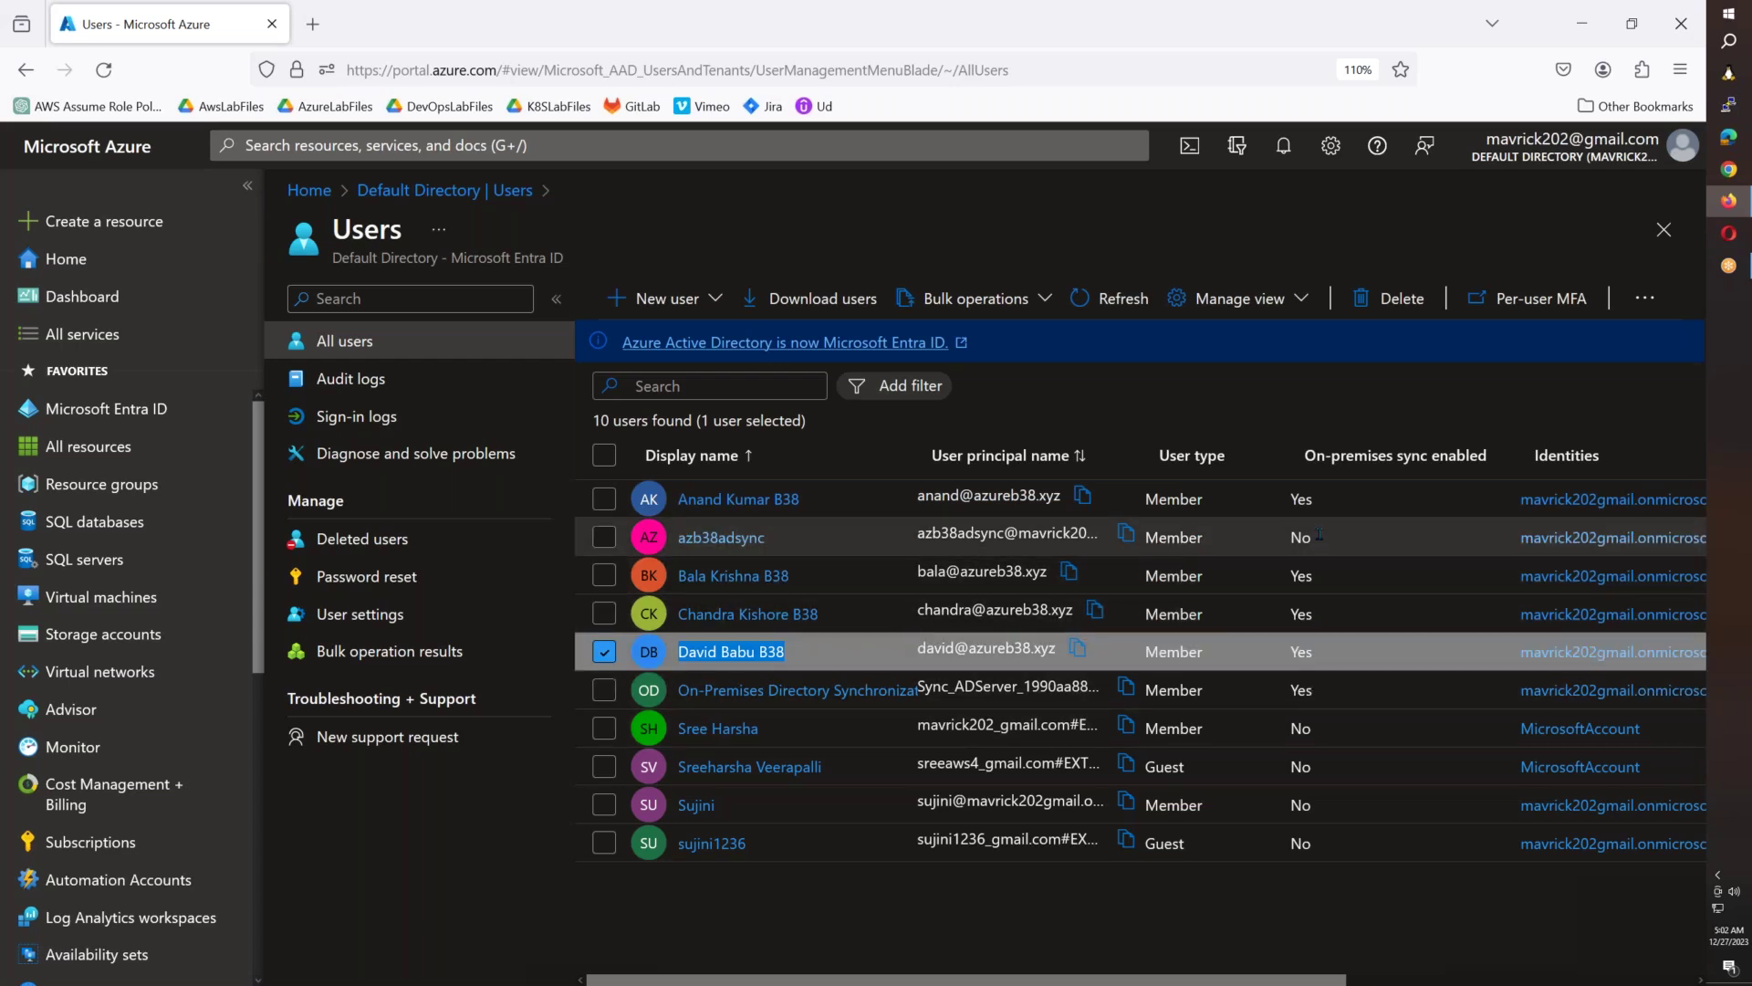
left_click(604, 651)
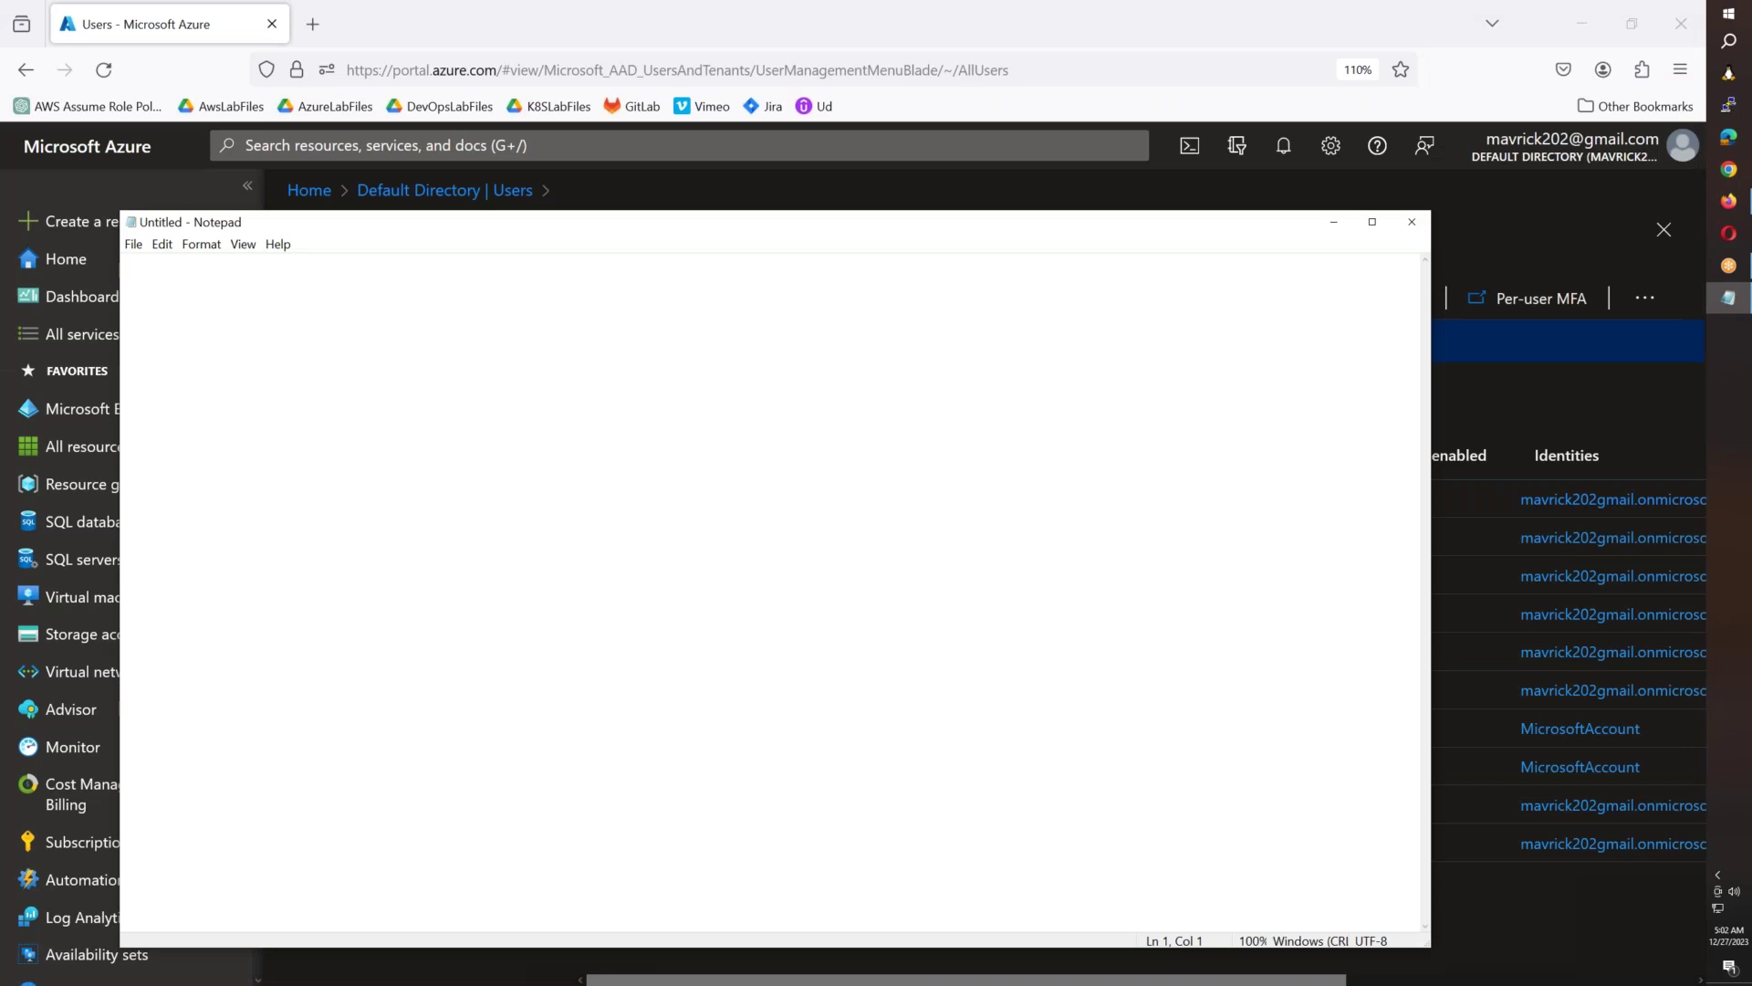
Write two numbered notes: enable Microsoft Office 365 for the users, and manage other tenant subscriptions.
type("1. Enable ")
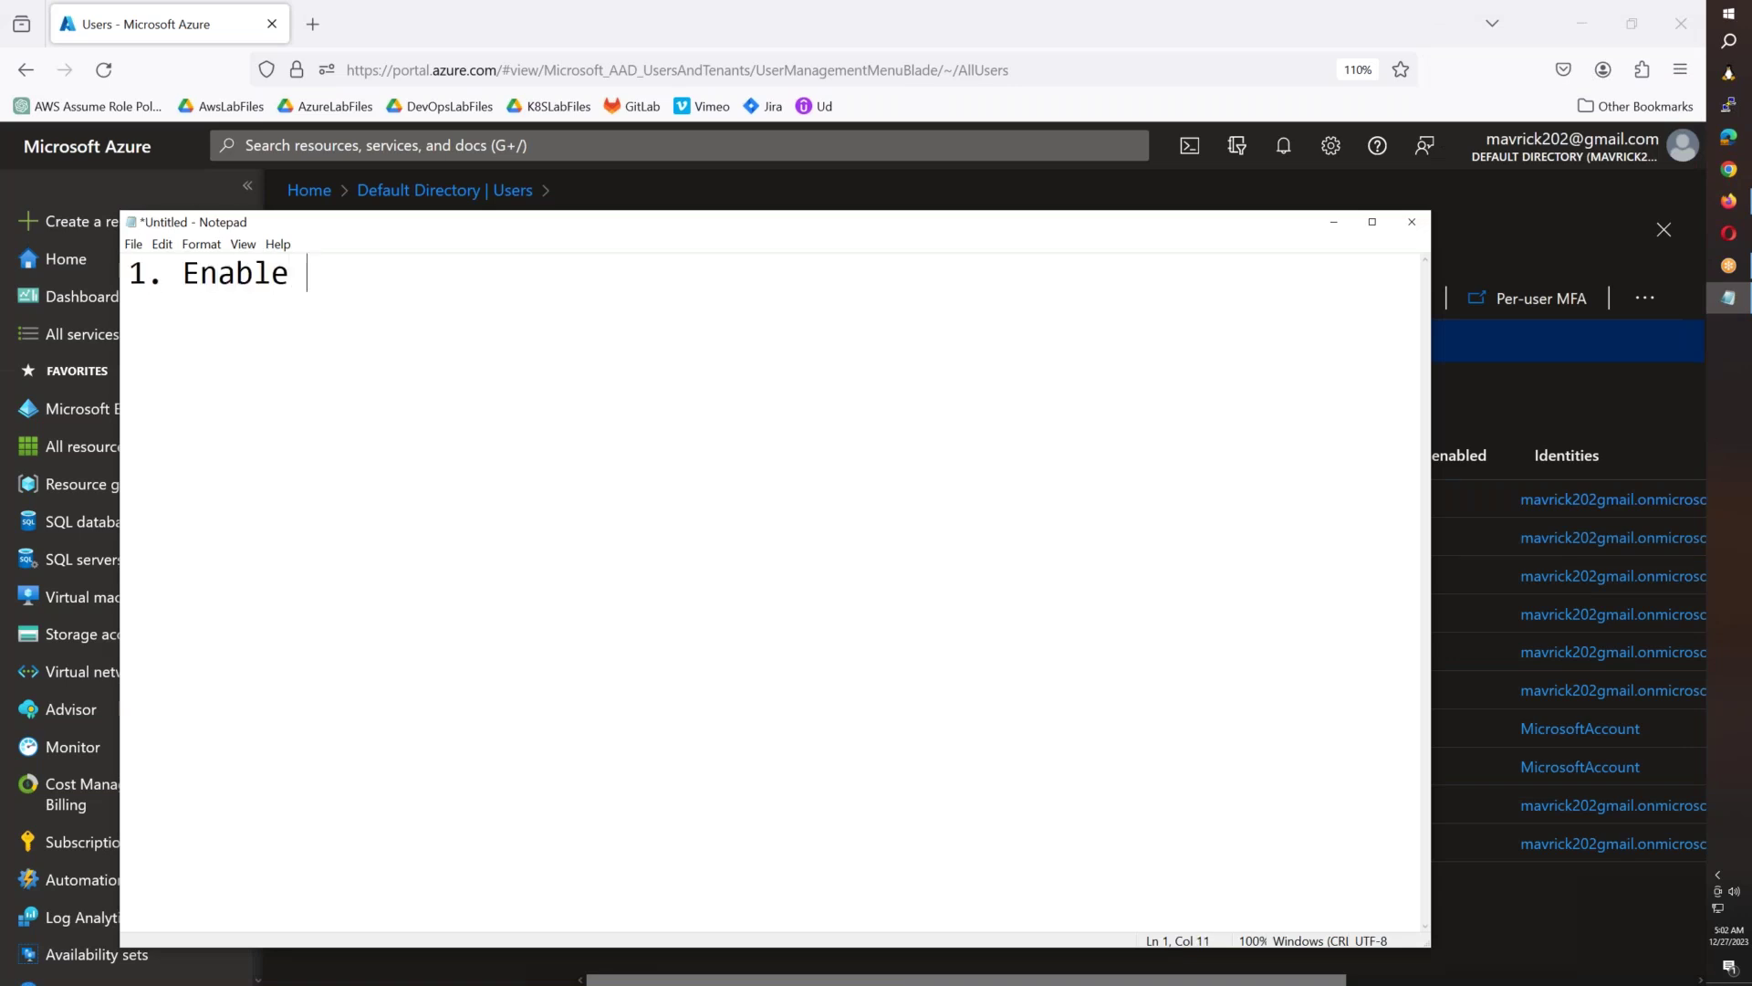
type("Microsoft O")
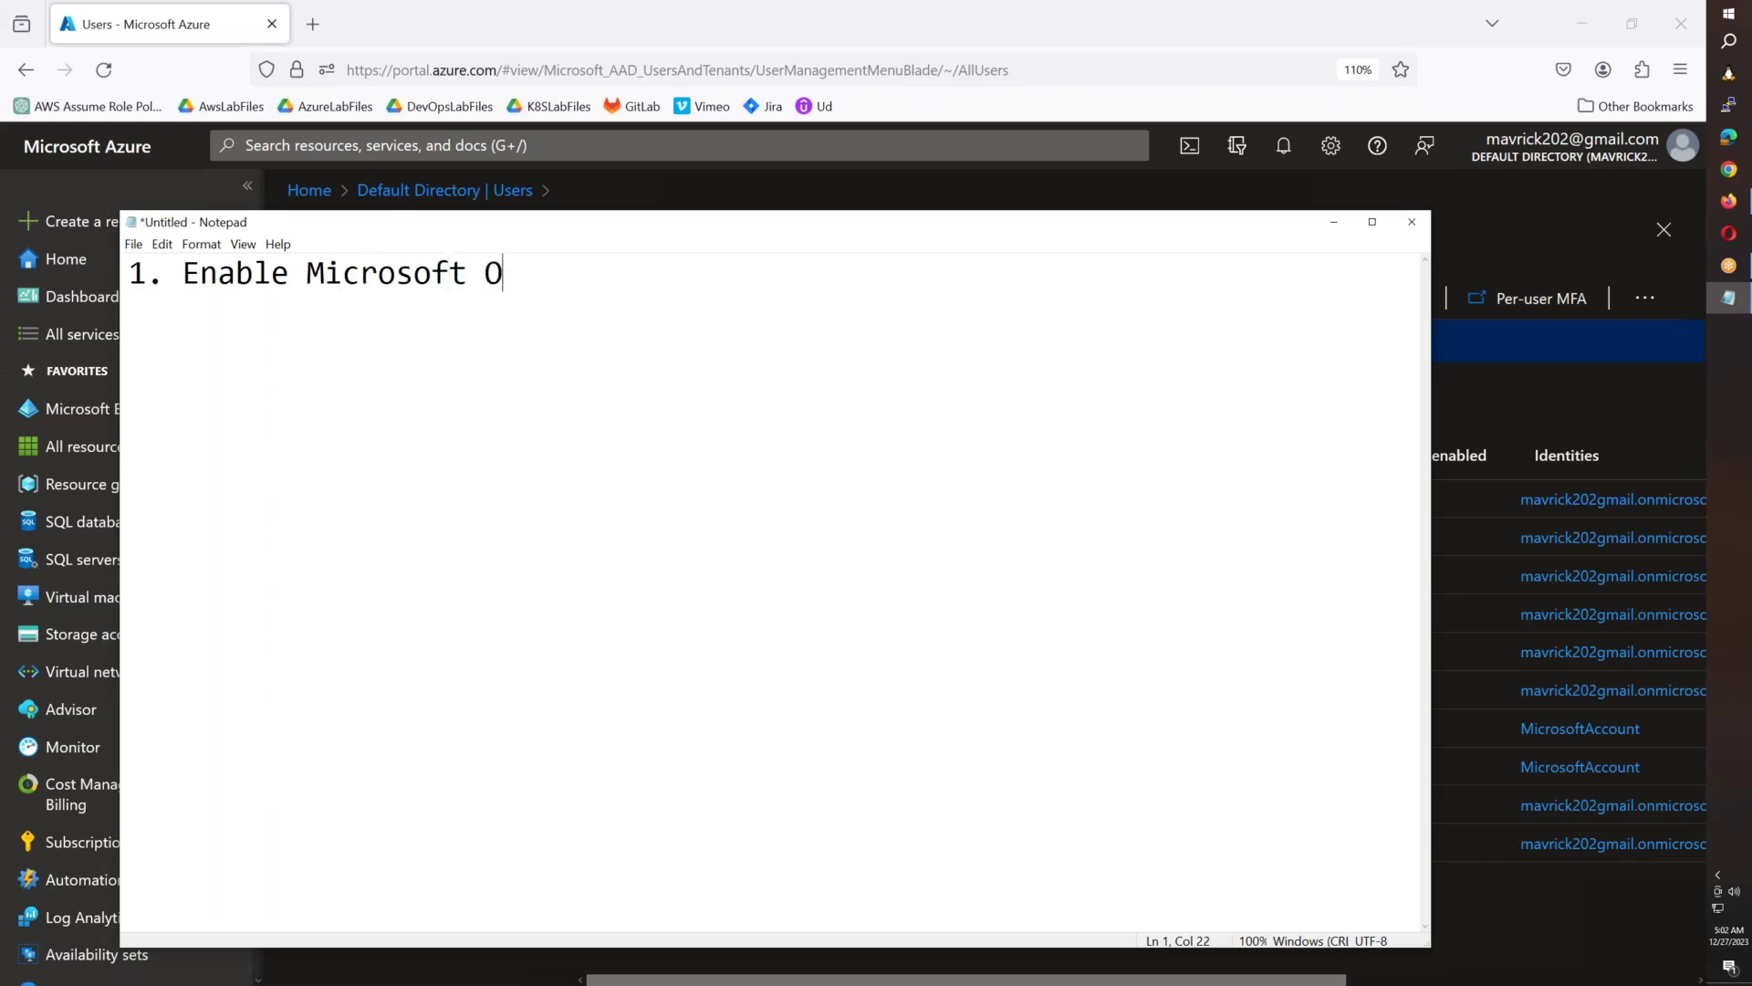
type("ffice 365")
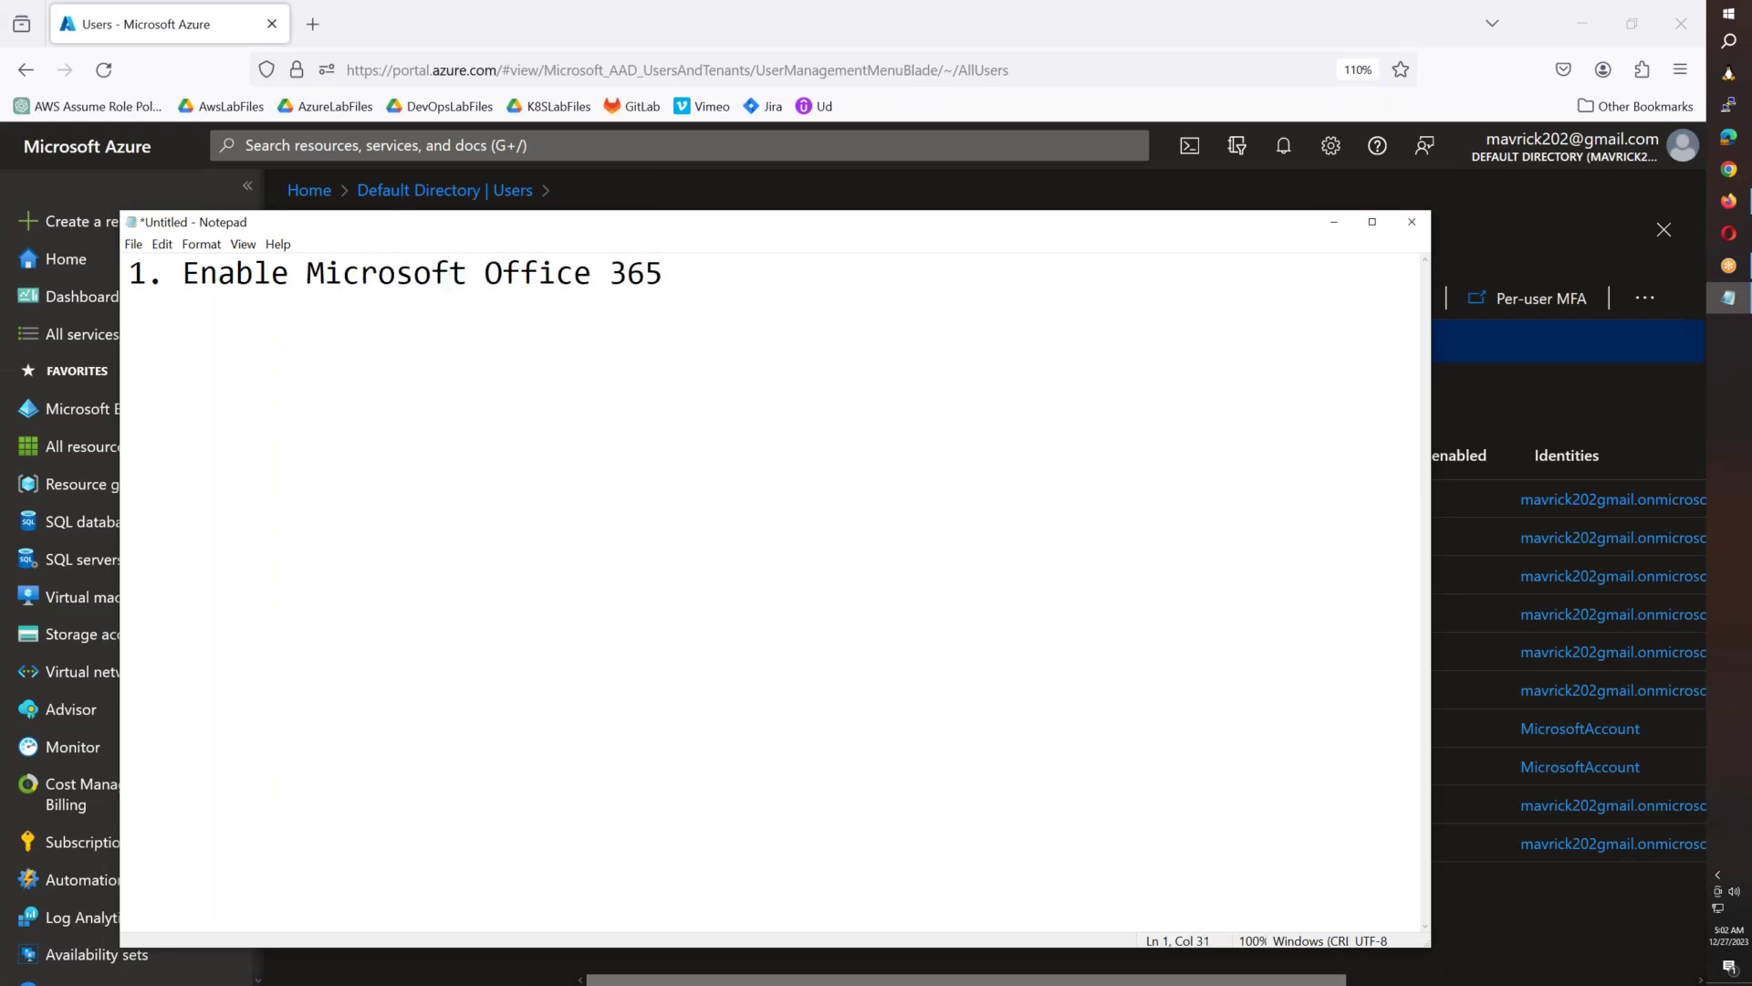
type(" for the users")
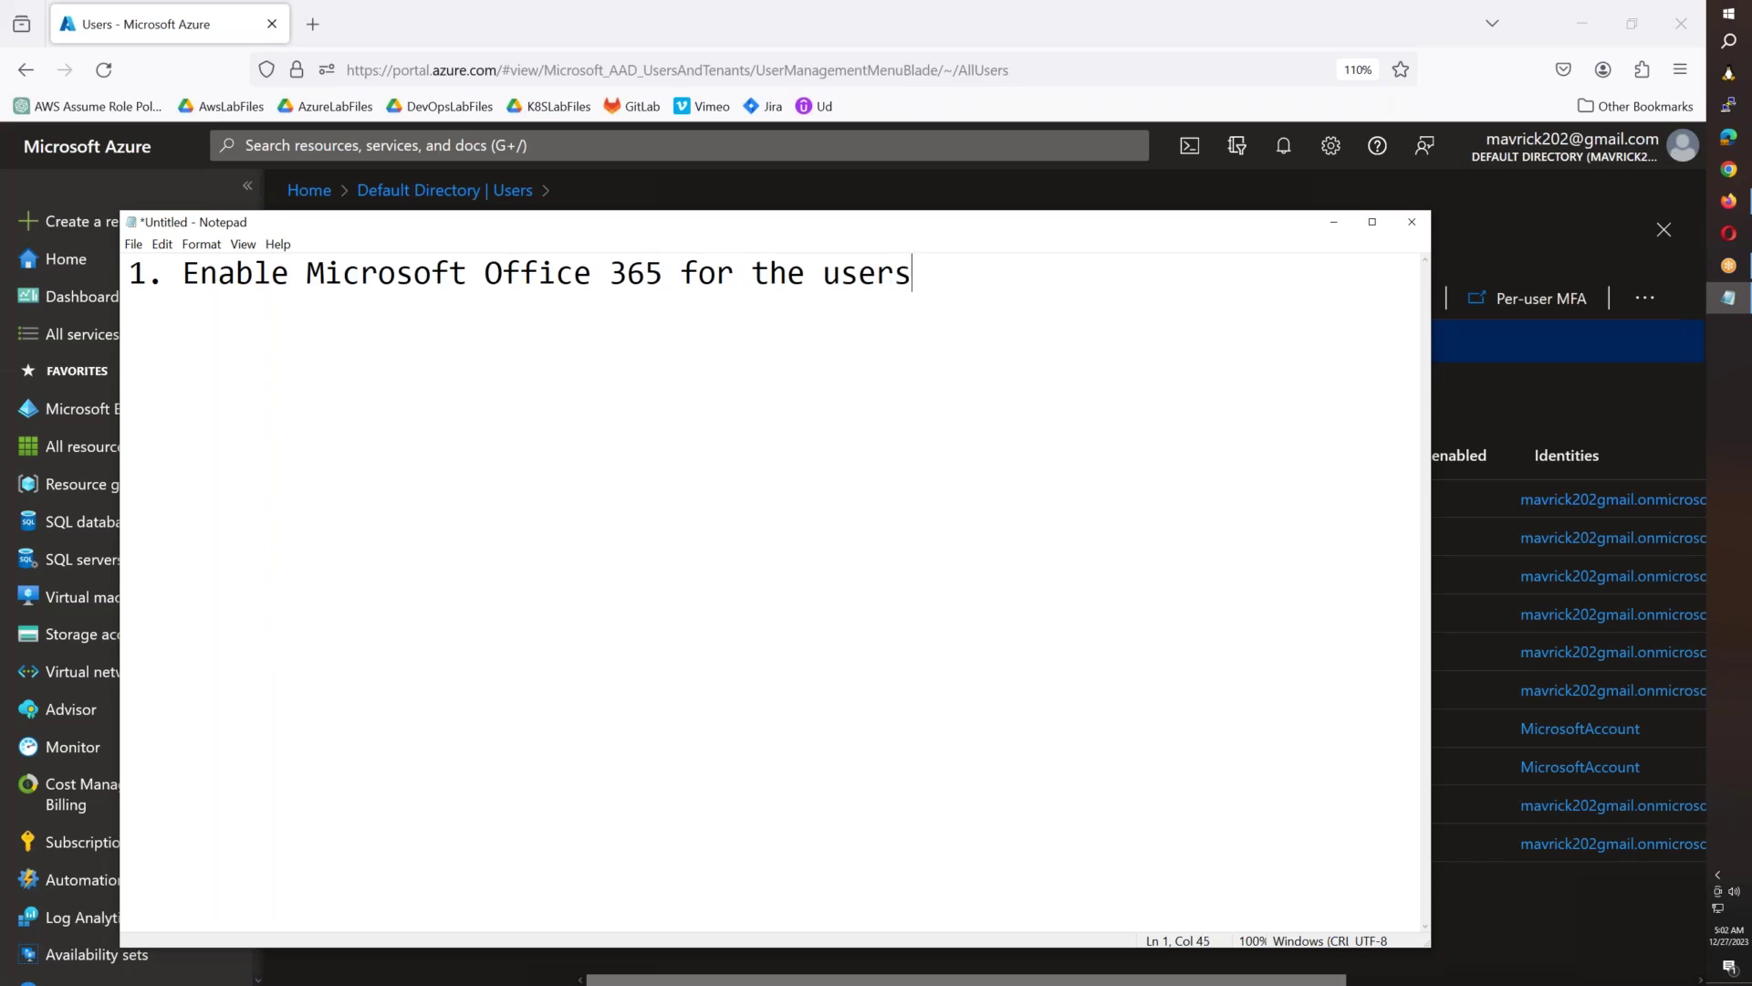
type(".")
key("Return")
type("2. How to ")
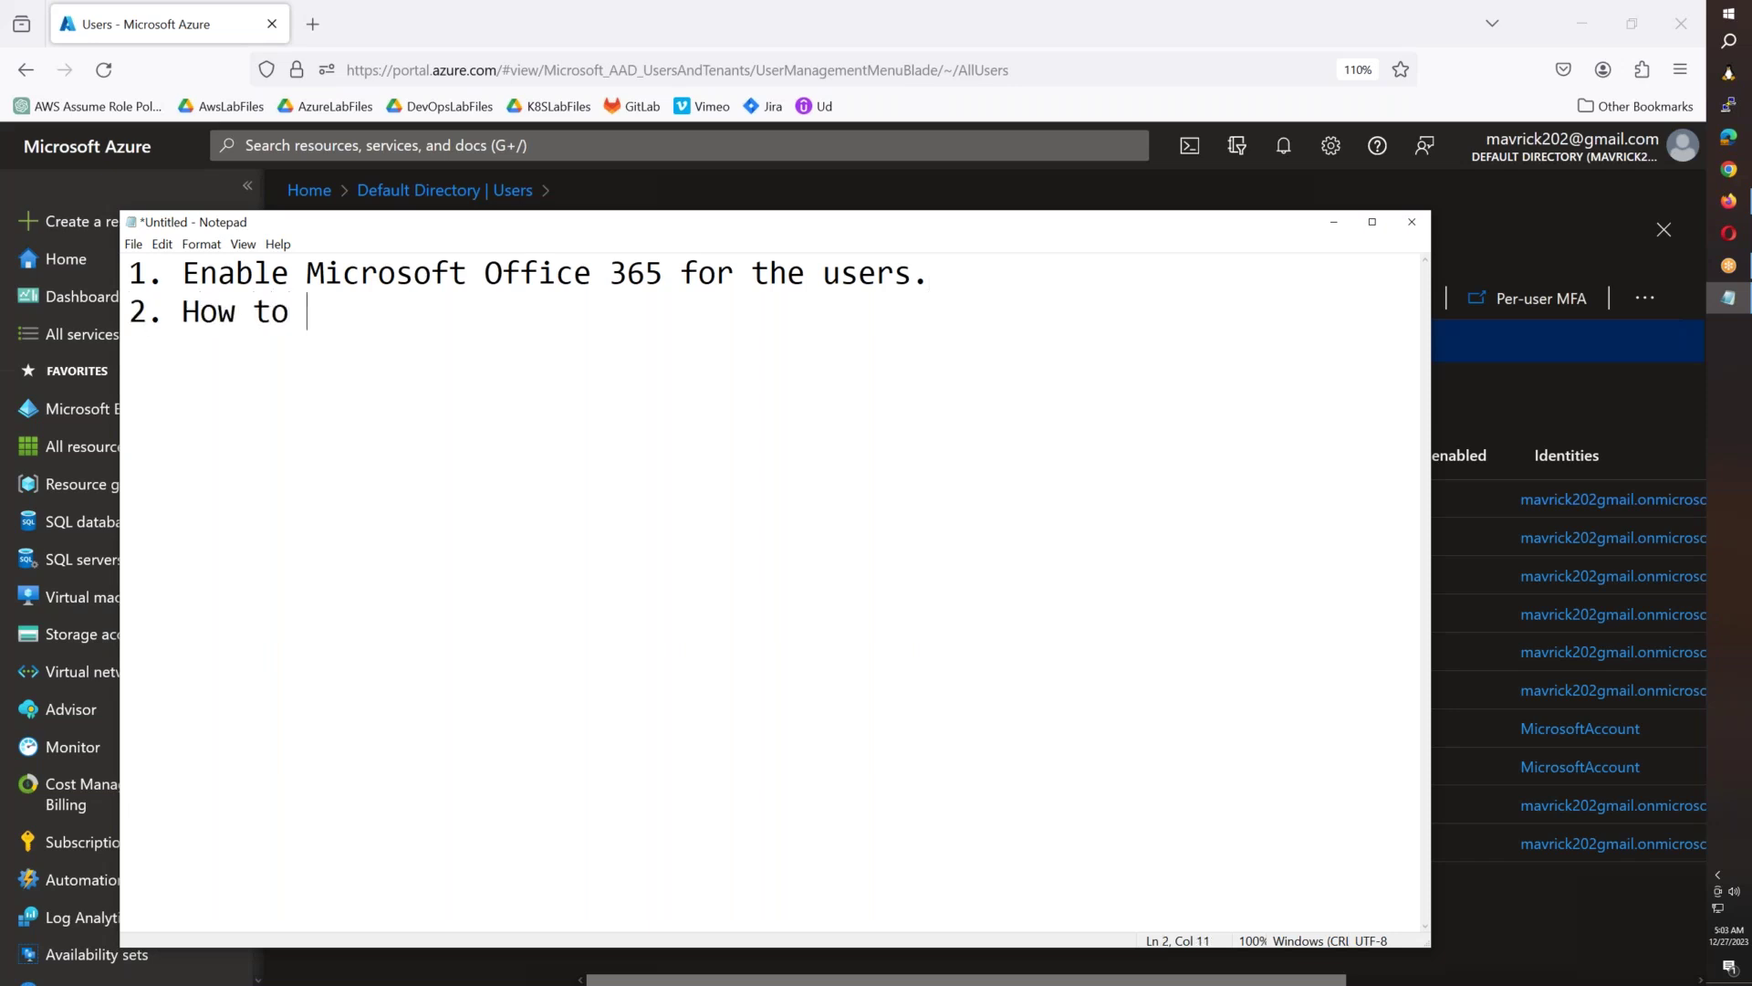
type("give ac")
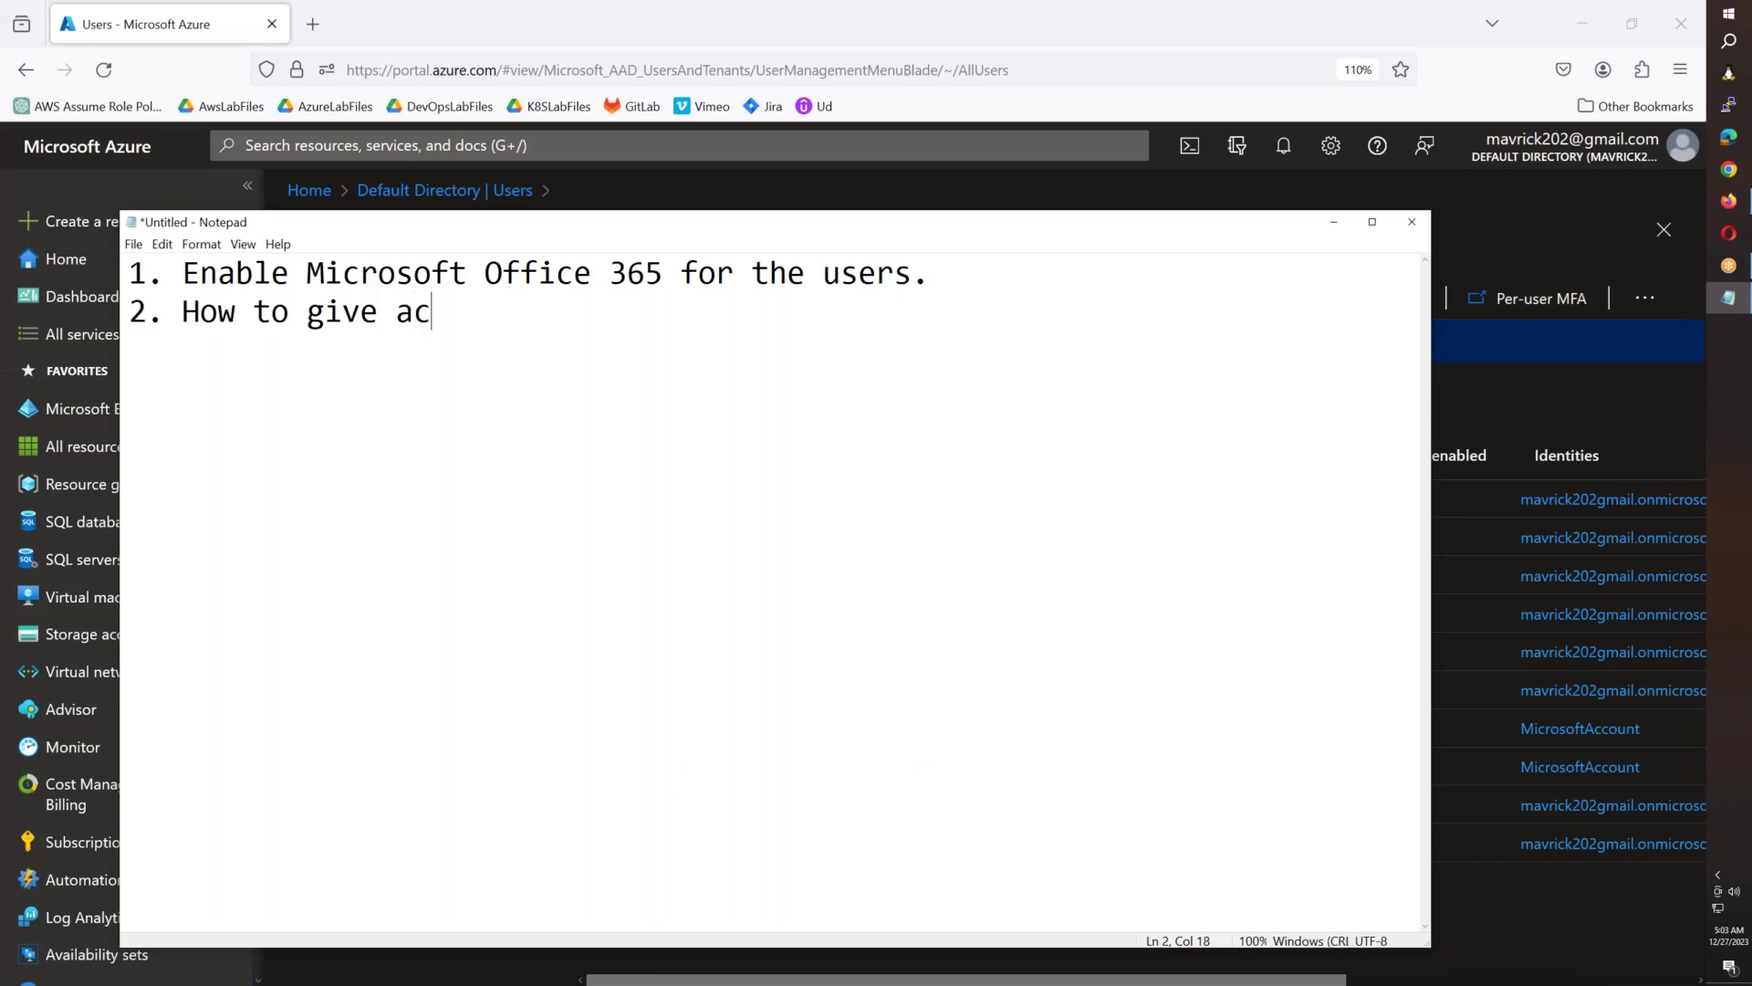
type("cess to ex")
key("BackSpace")
key("BackSpace")
type("other")
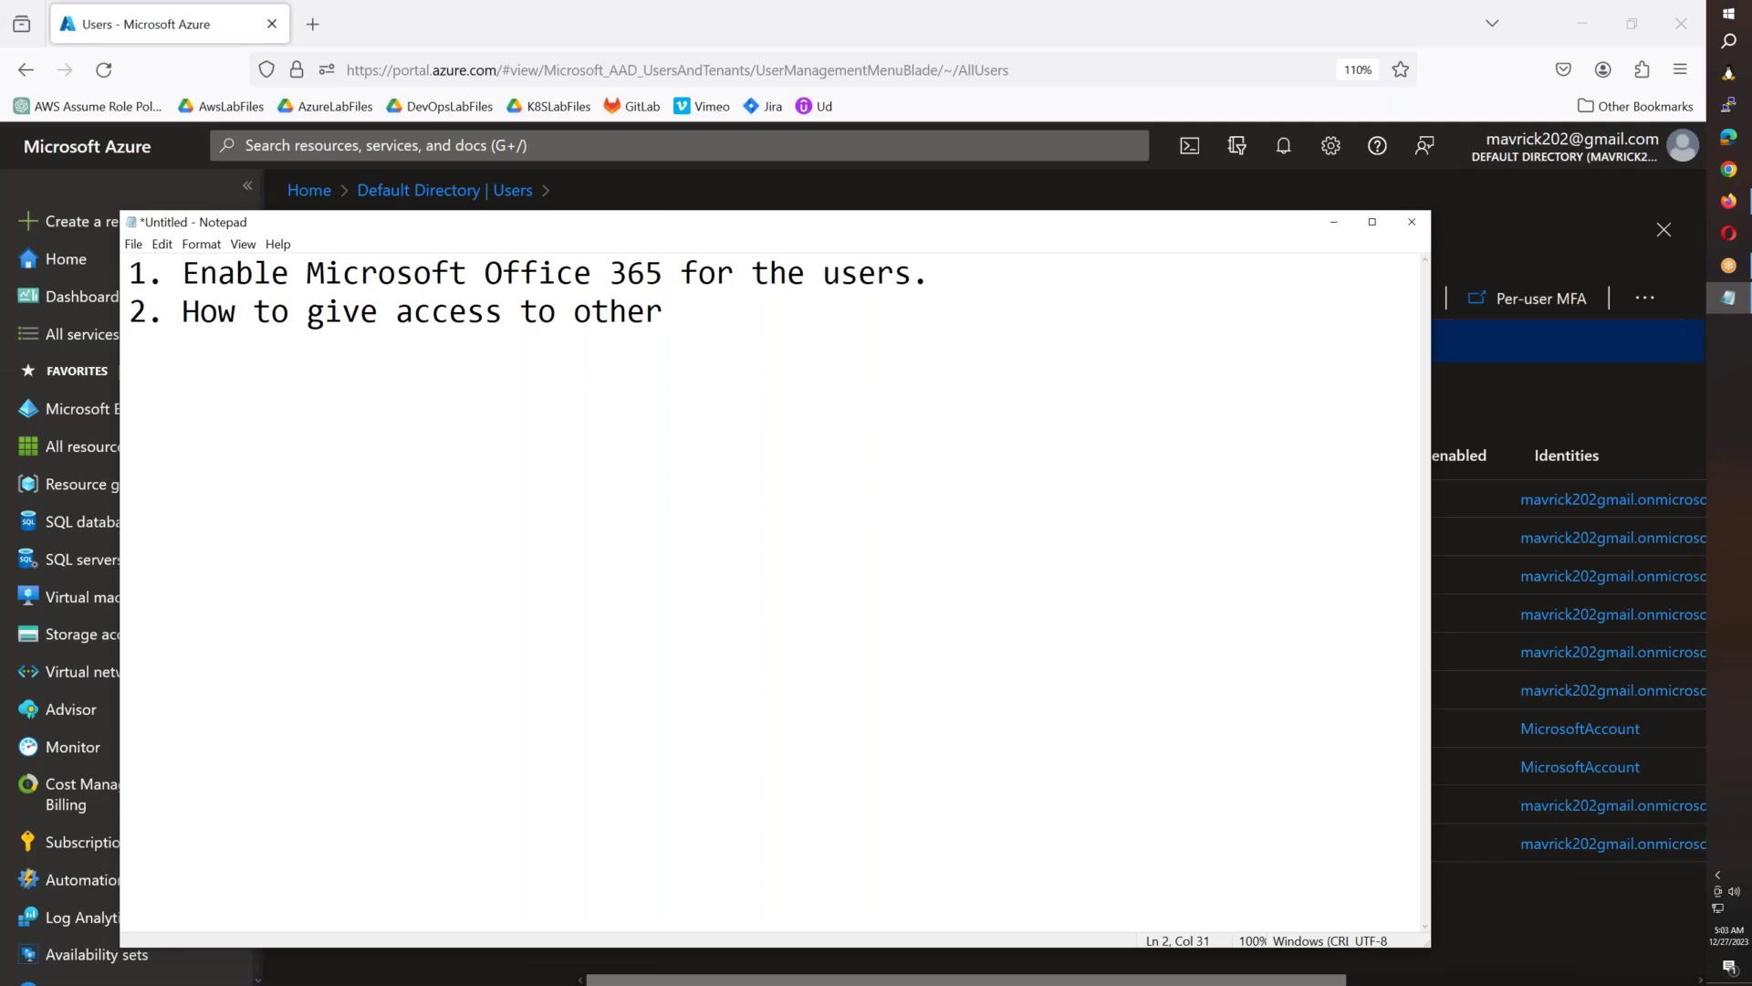
type(" tenants")
key("BackSpace")
key("BackSpace")
key("BackSpace")
key("BackSpace")
key("BackSpace")
key("BackSpace")
key("BackSpace")
key("BackSpace")
key("BackSpace")
key("BackSpace")
key("BackSpace")
key("BackSpace")
key("BackSpace")
key("BackSpace")
key("BackSpace")
key("BackSpace")
key("BackSpace")
key("BackSpace")
key("BackSpace")
key("BackSpace")
key("BackSpace")
key("BackSpace")
type("mana")
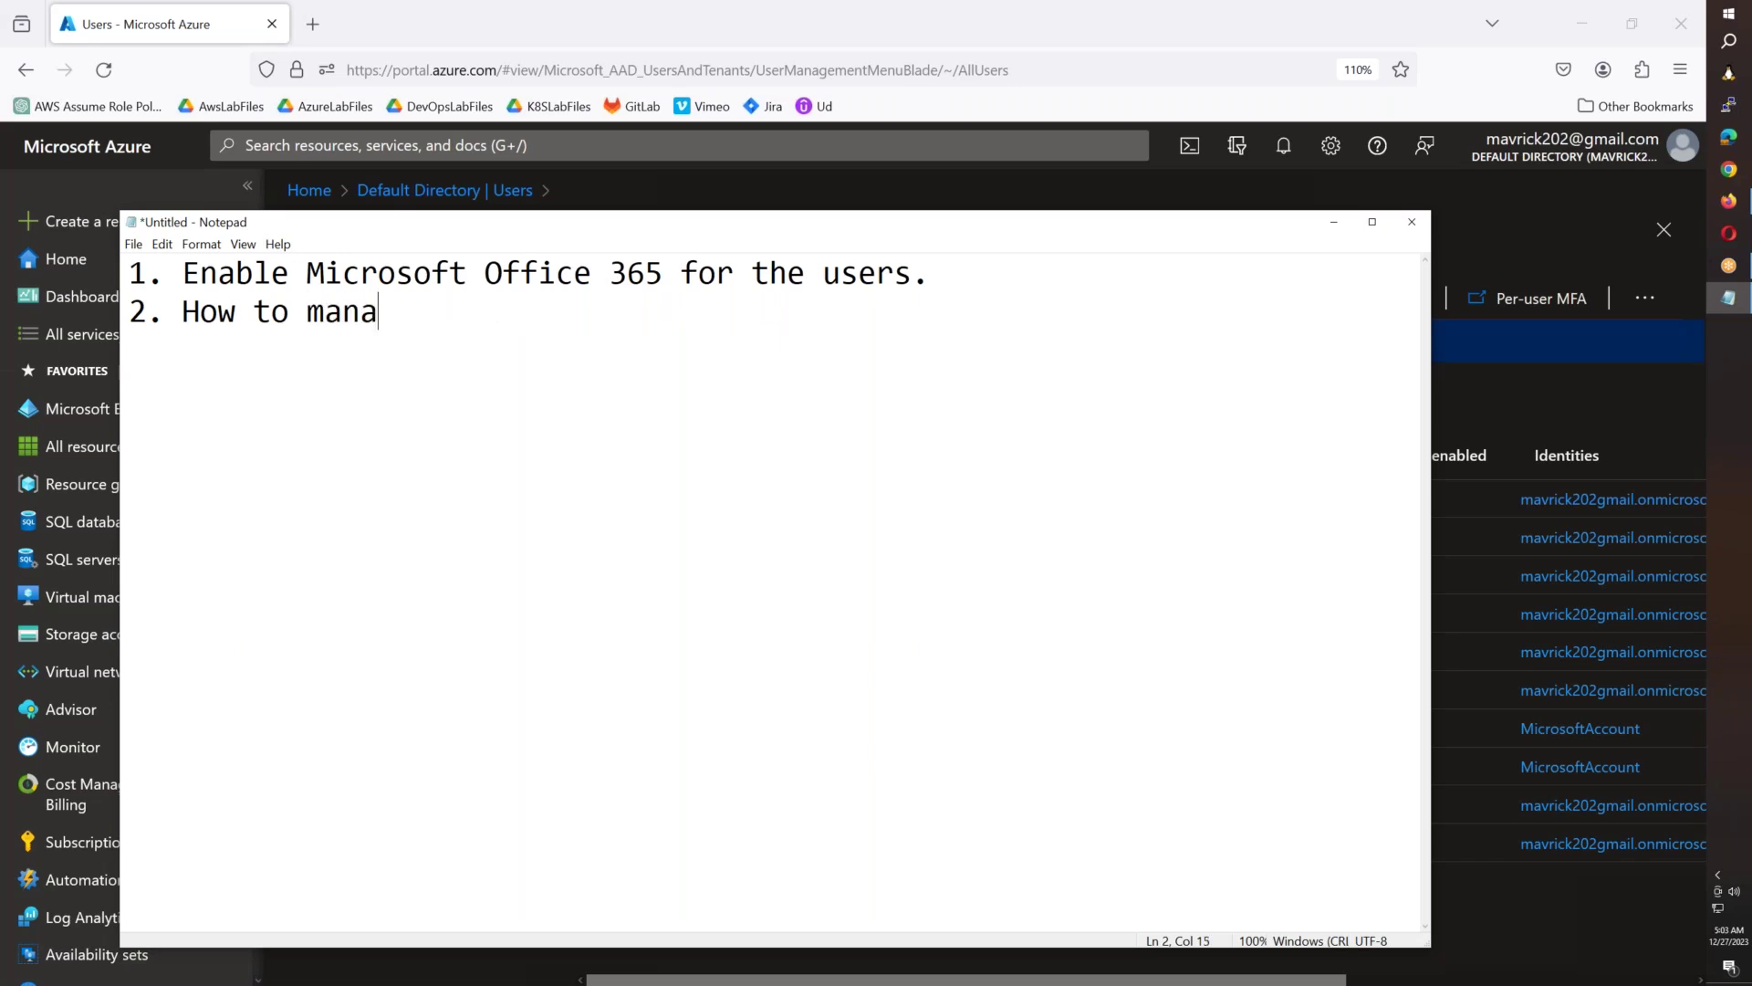
type("ge other")
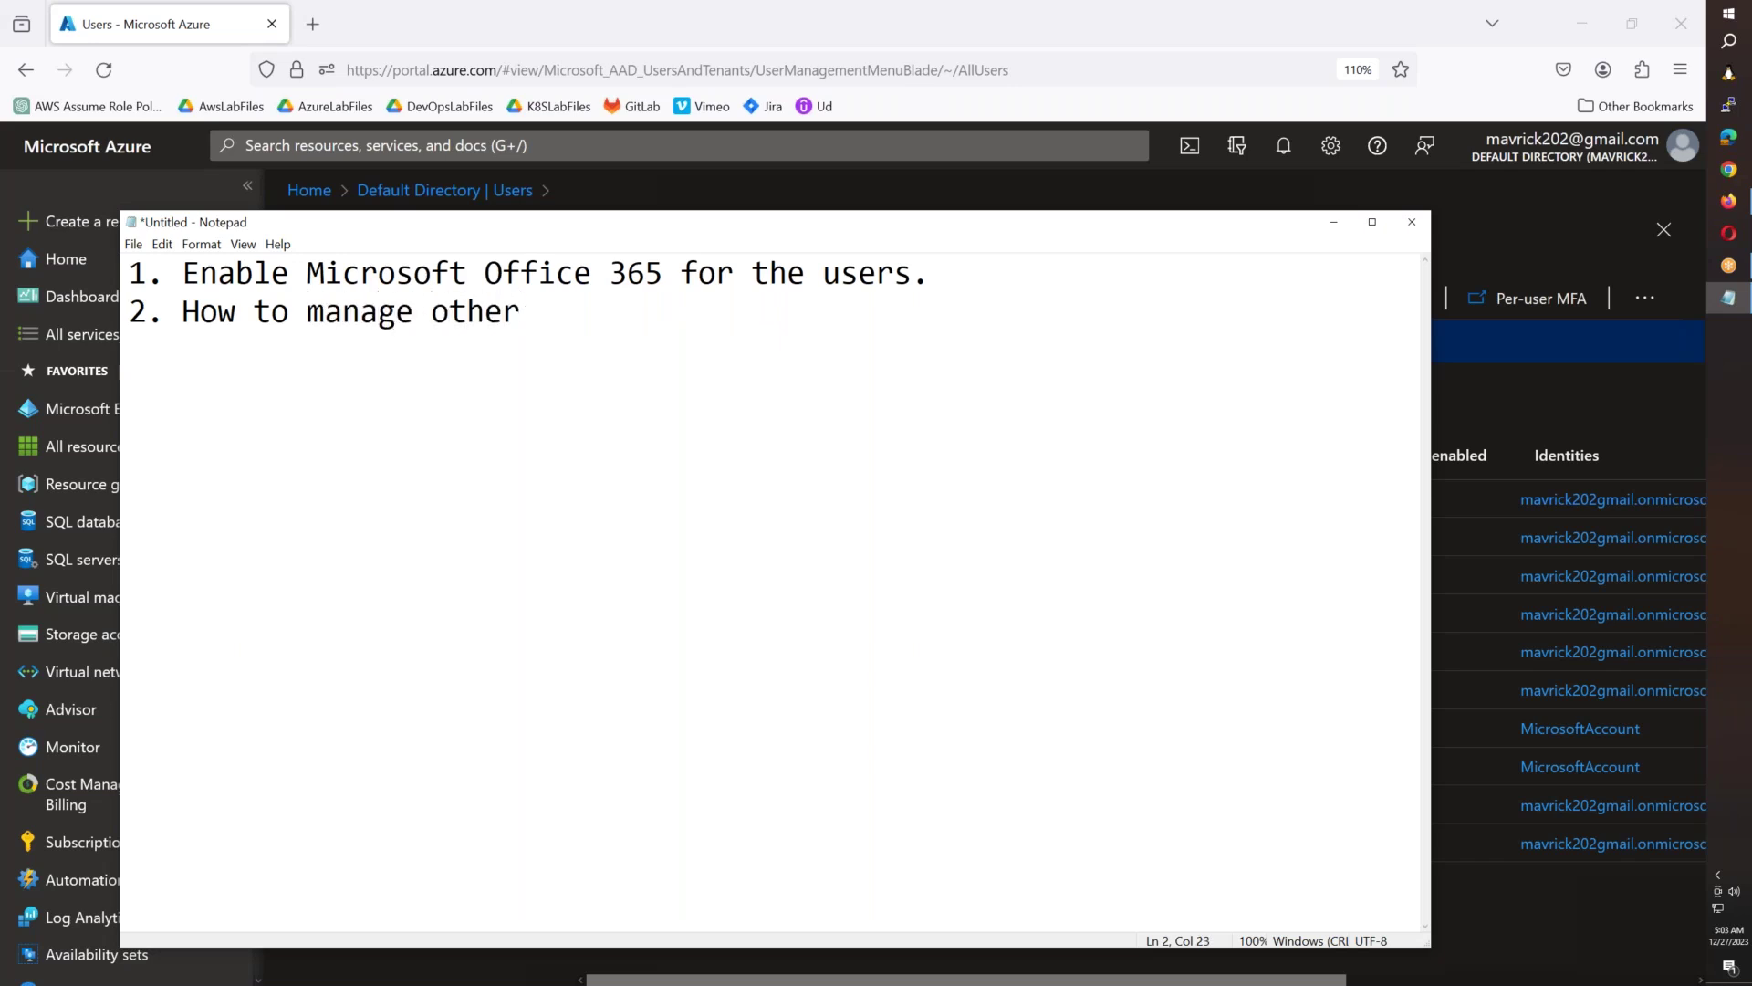
type(" tenant su")
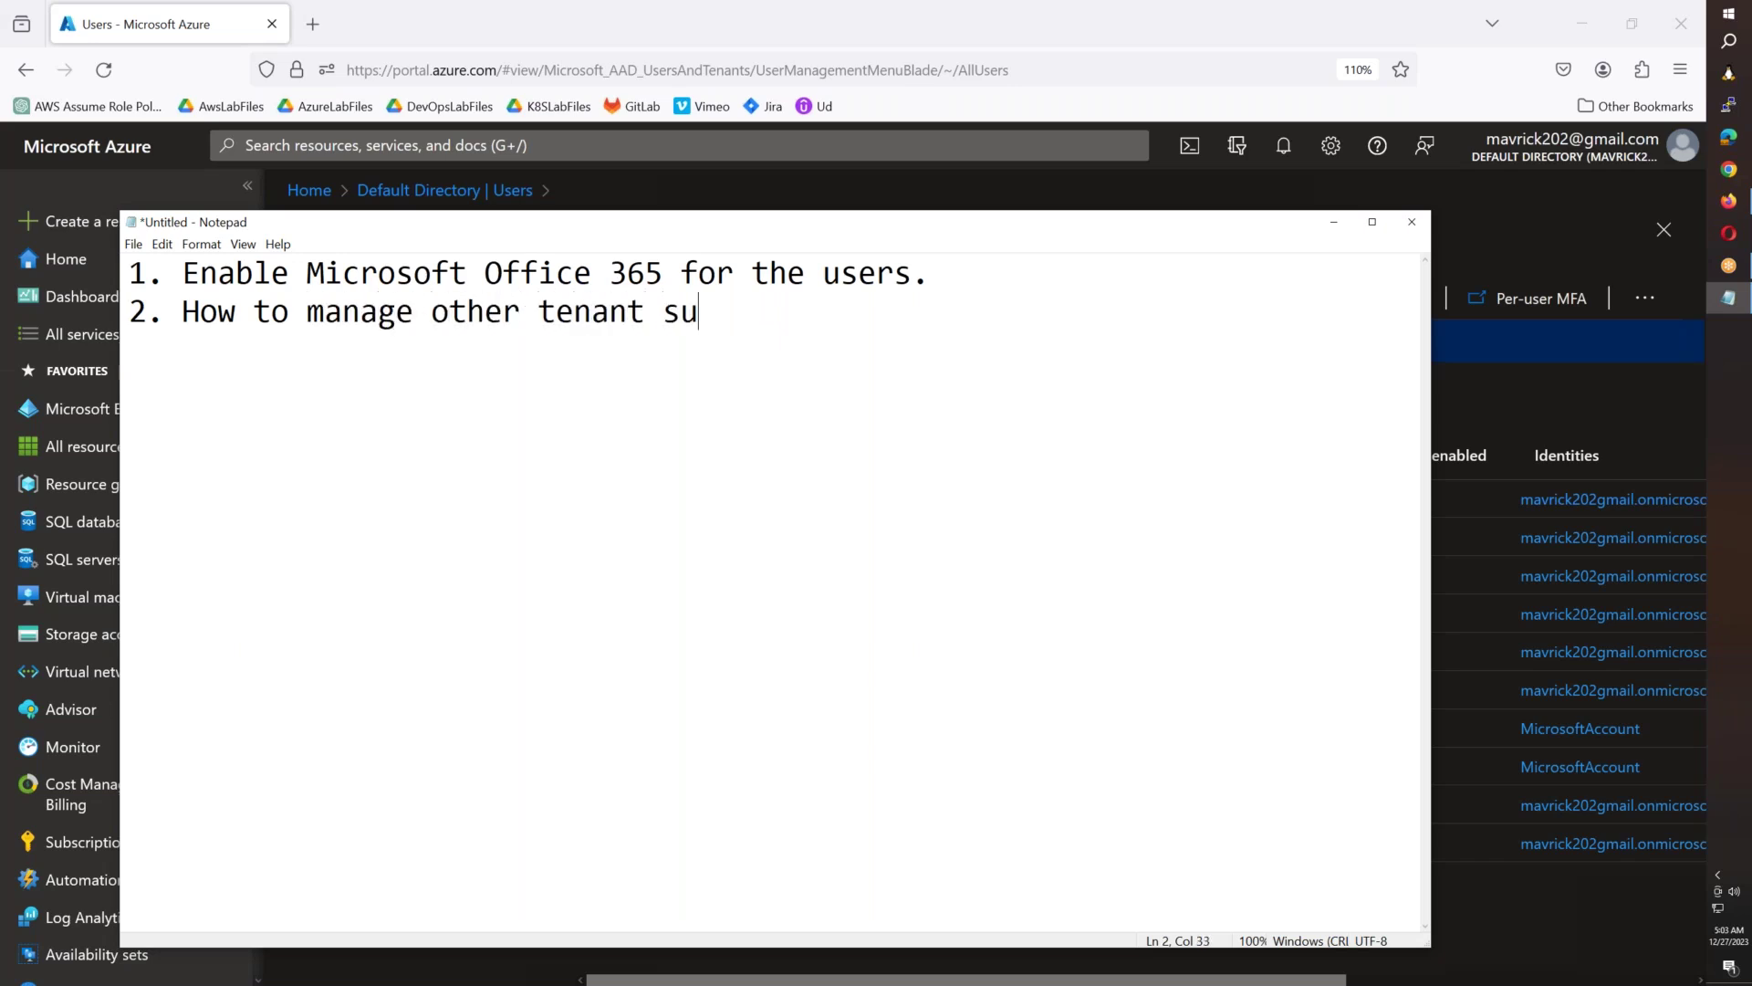
type("bscritionss.")
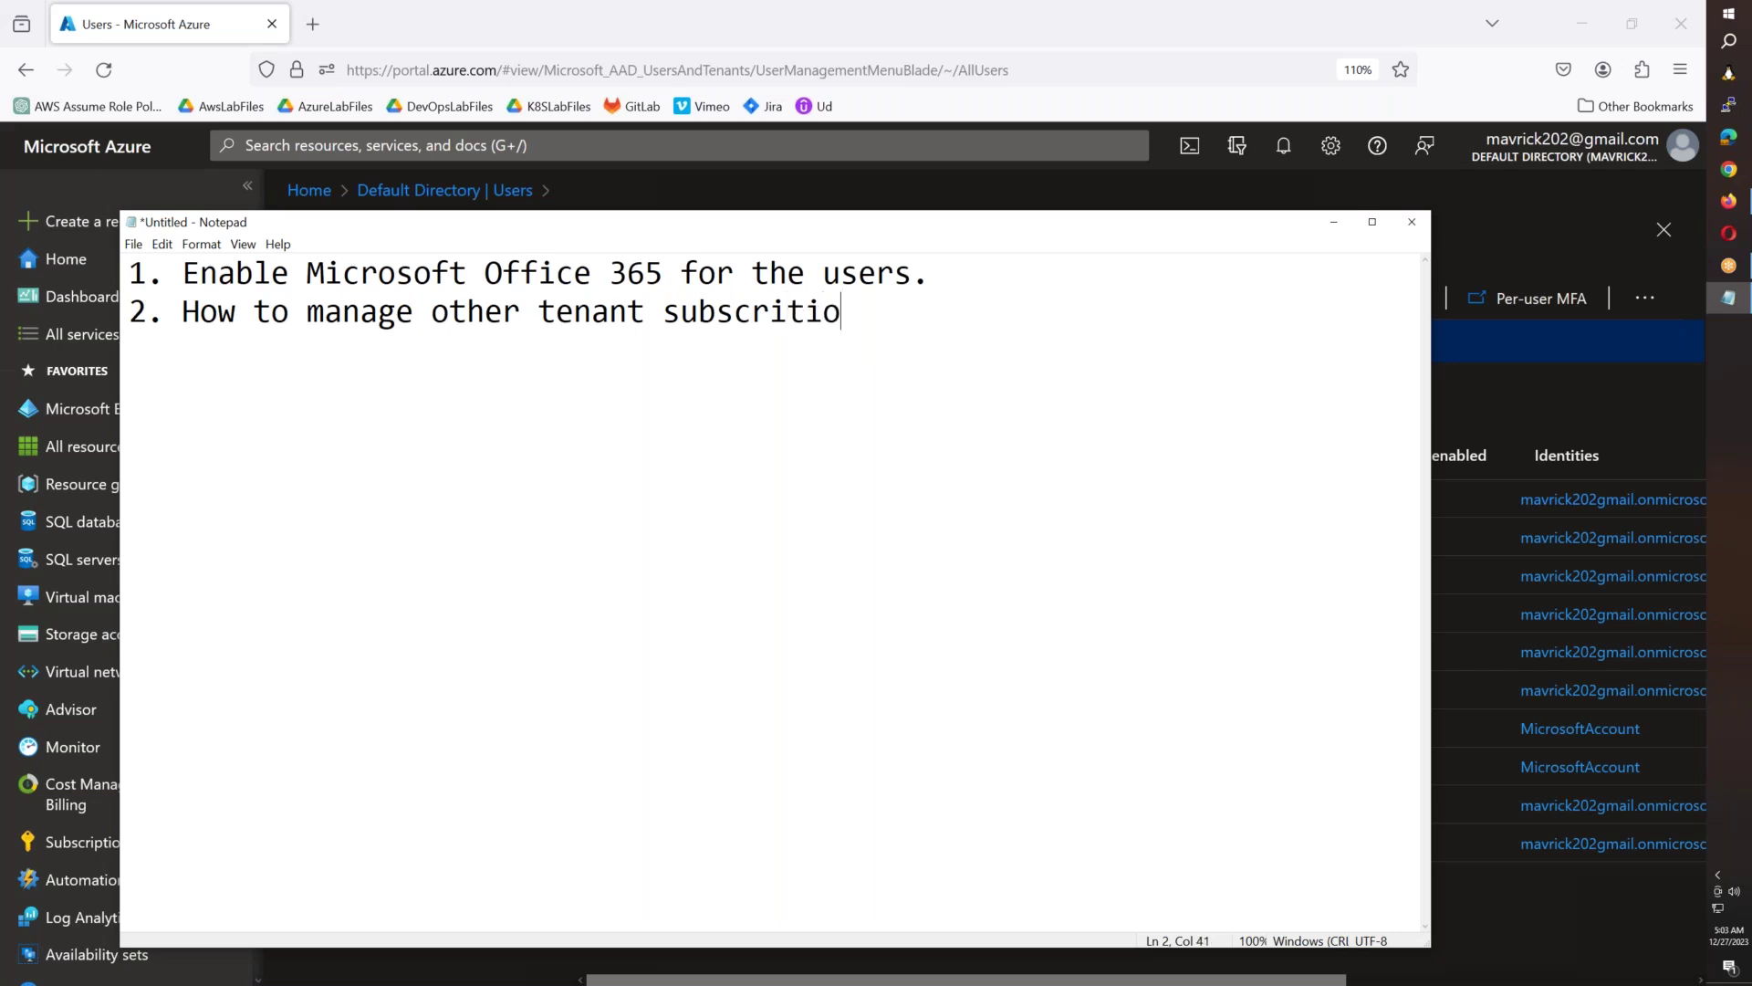
key("BackSpace")
key("BackSpace")
type(".")
Switch between the notes and the Azure portal, ending on the Azure users list.
key("alt+Tab")
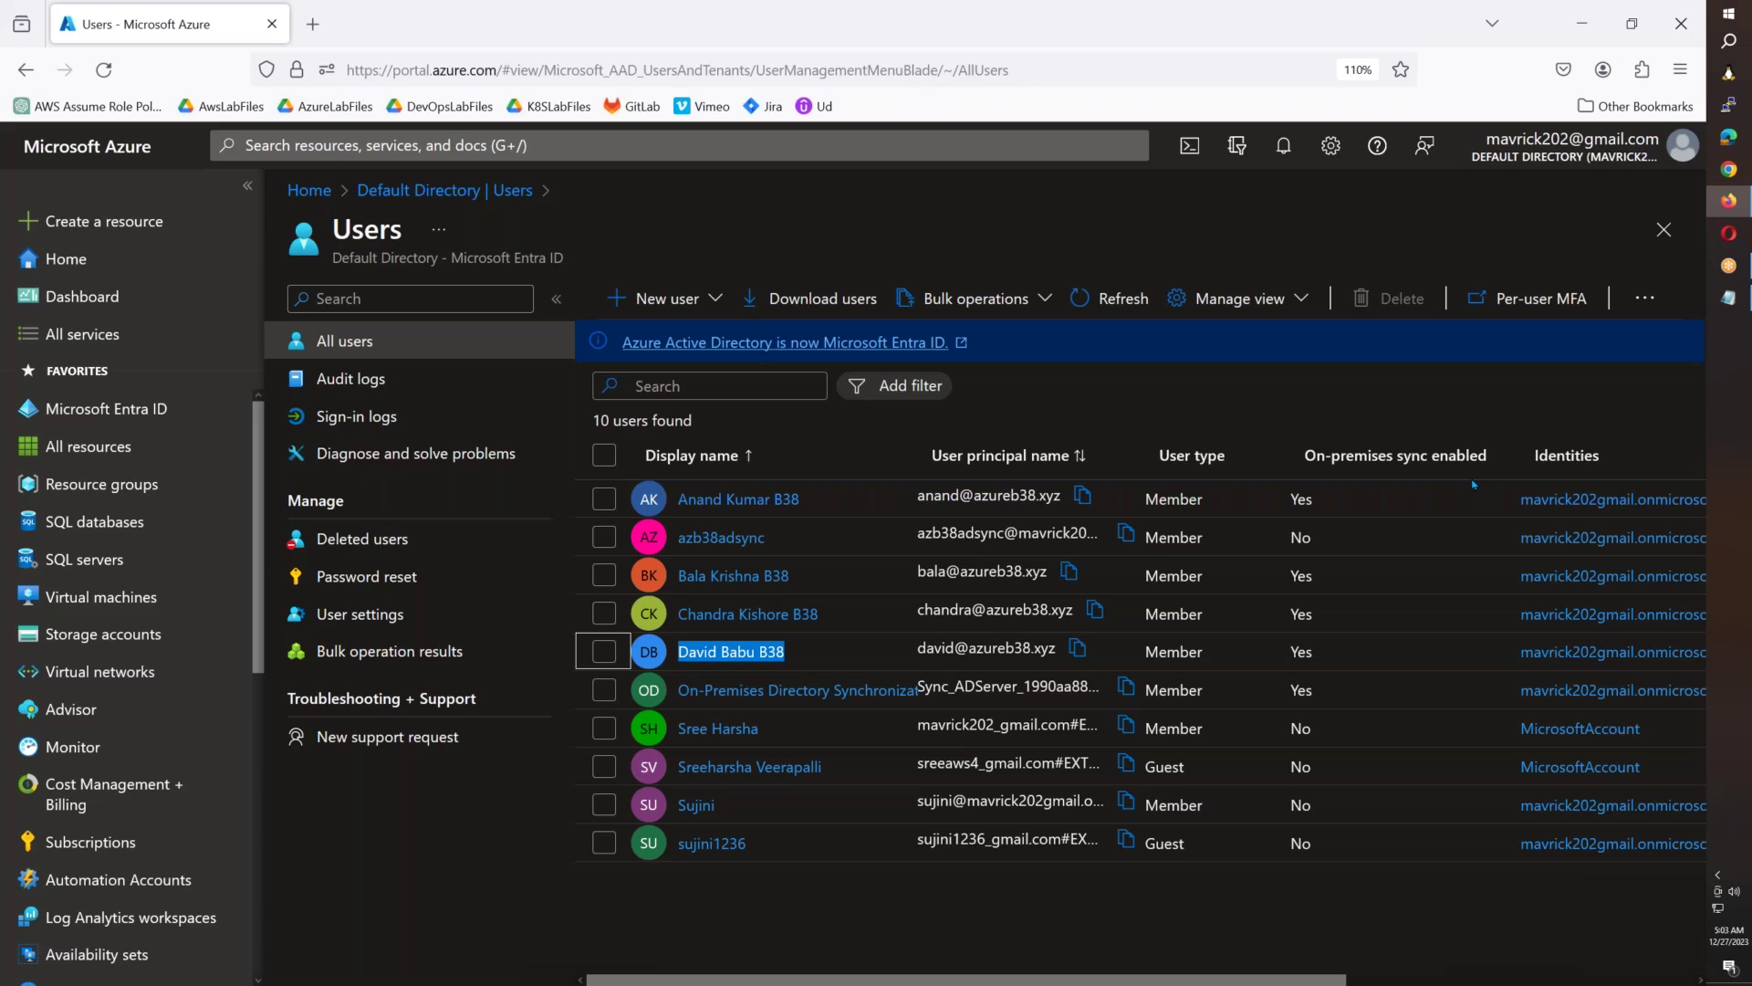
key("alt+Tab")
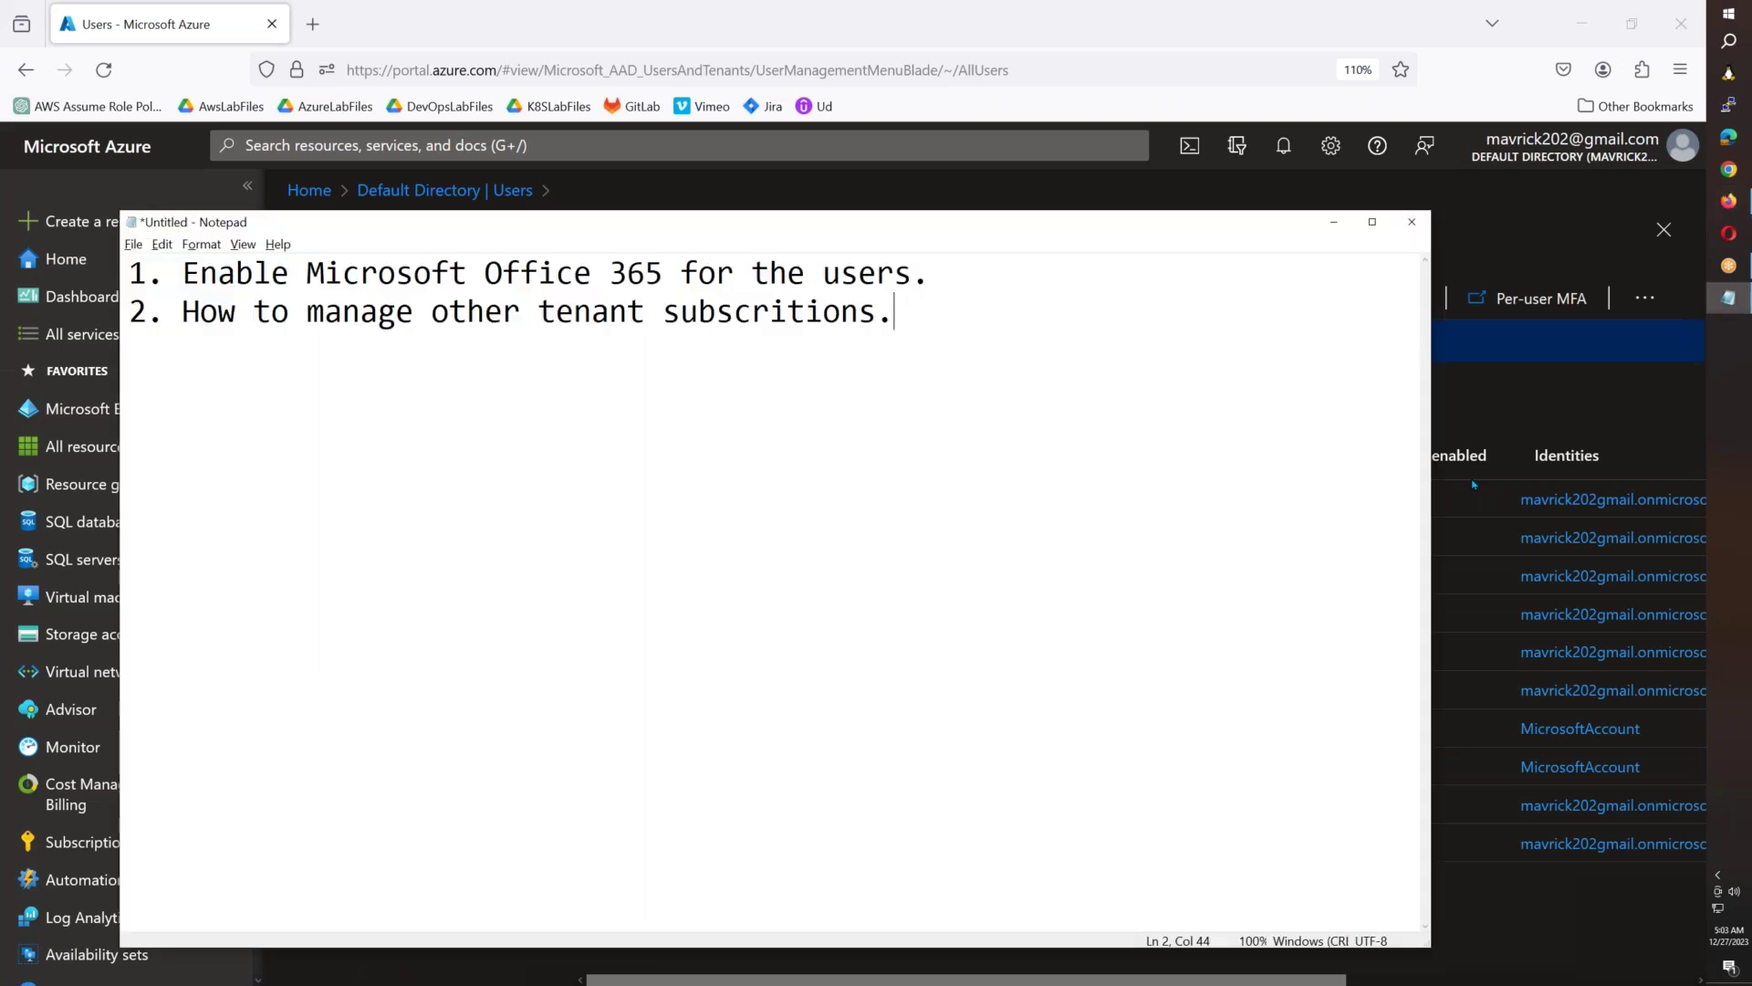
key("alt+Tab")
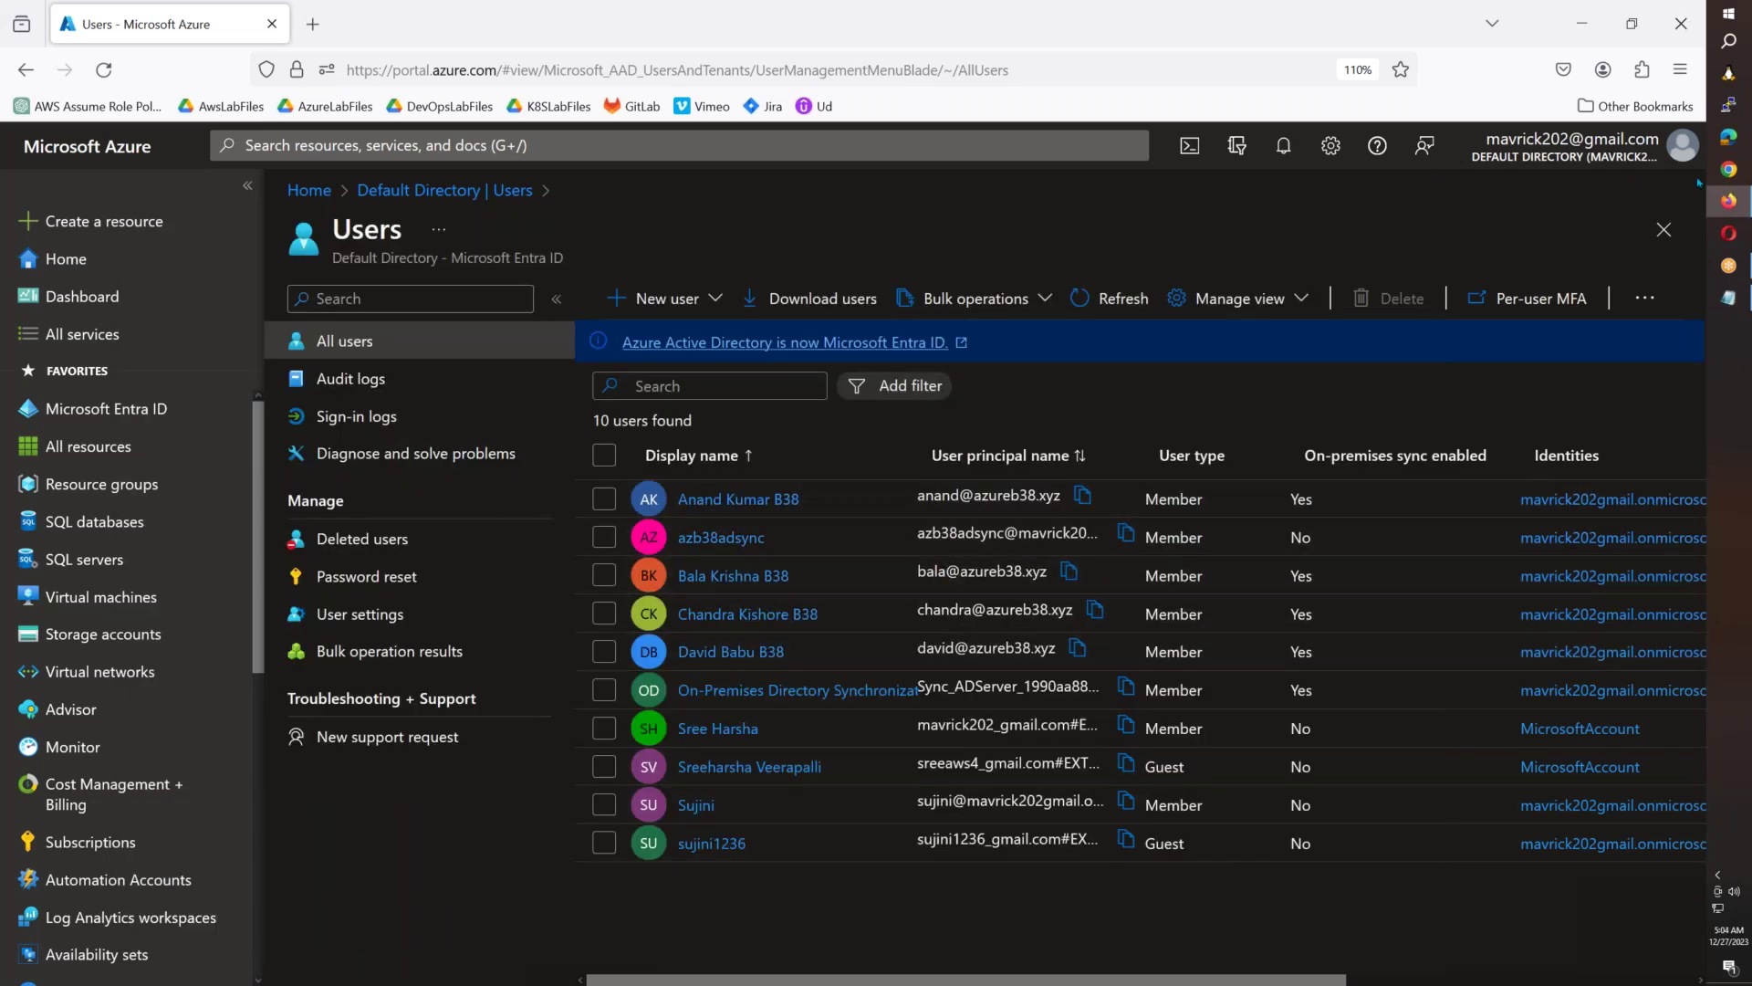
Open a new Chrome Incognito window from the Chrome taskbar icon.
left_click(1720, 170)
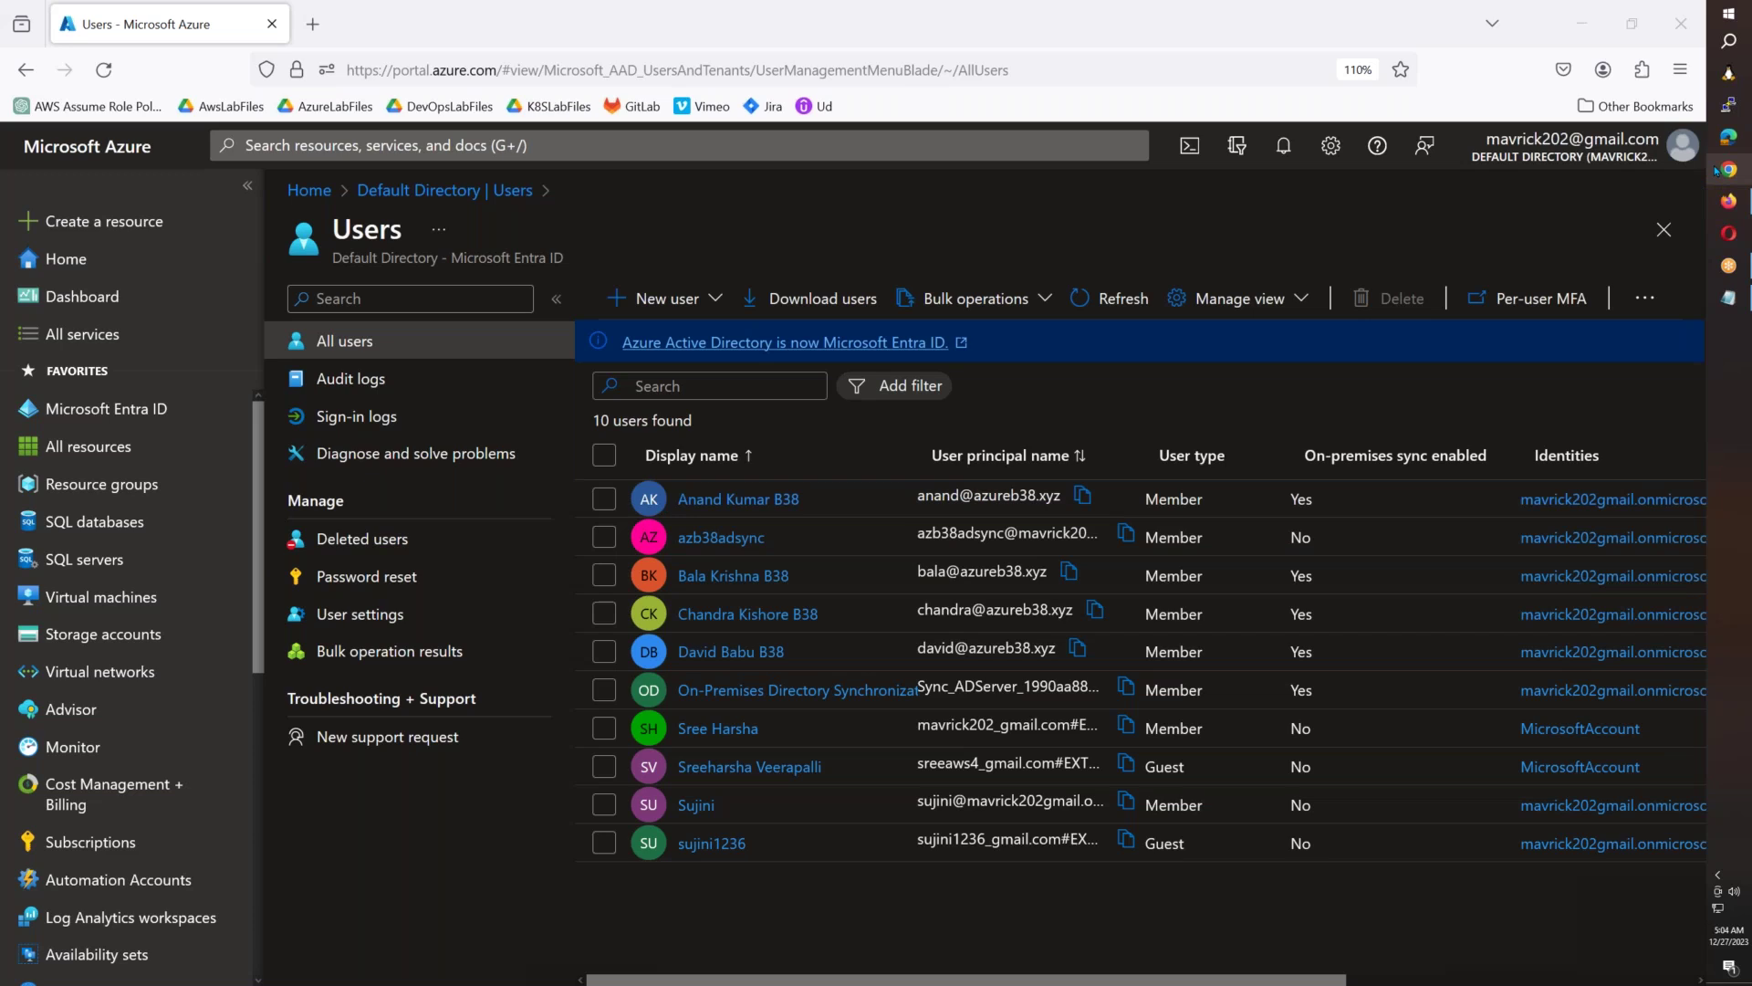
right_click(1717, 170)
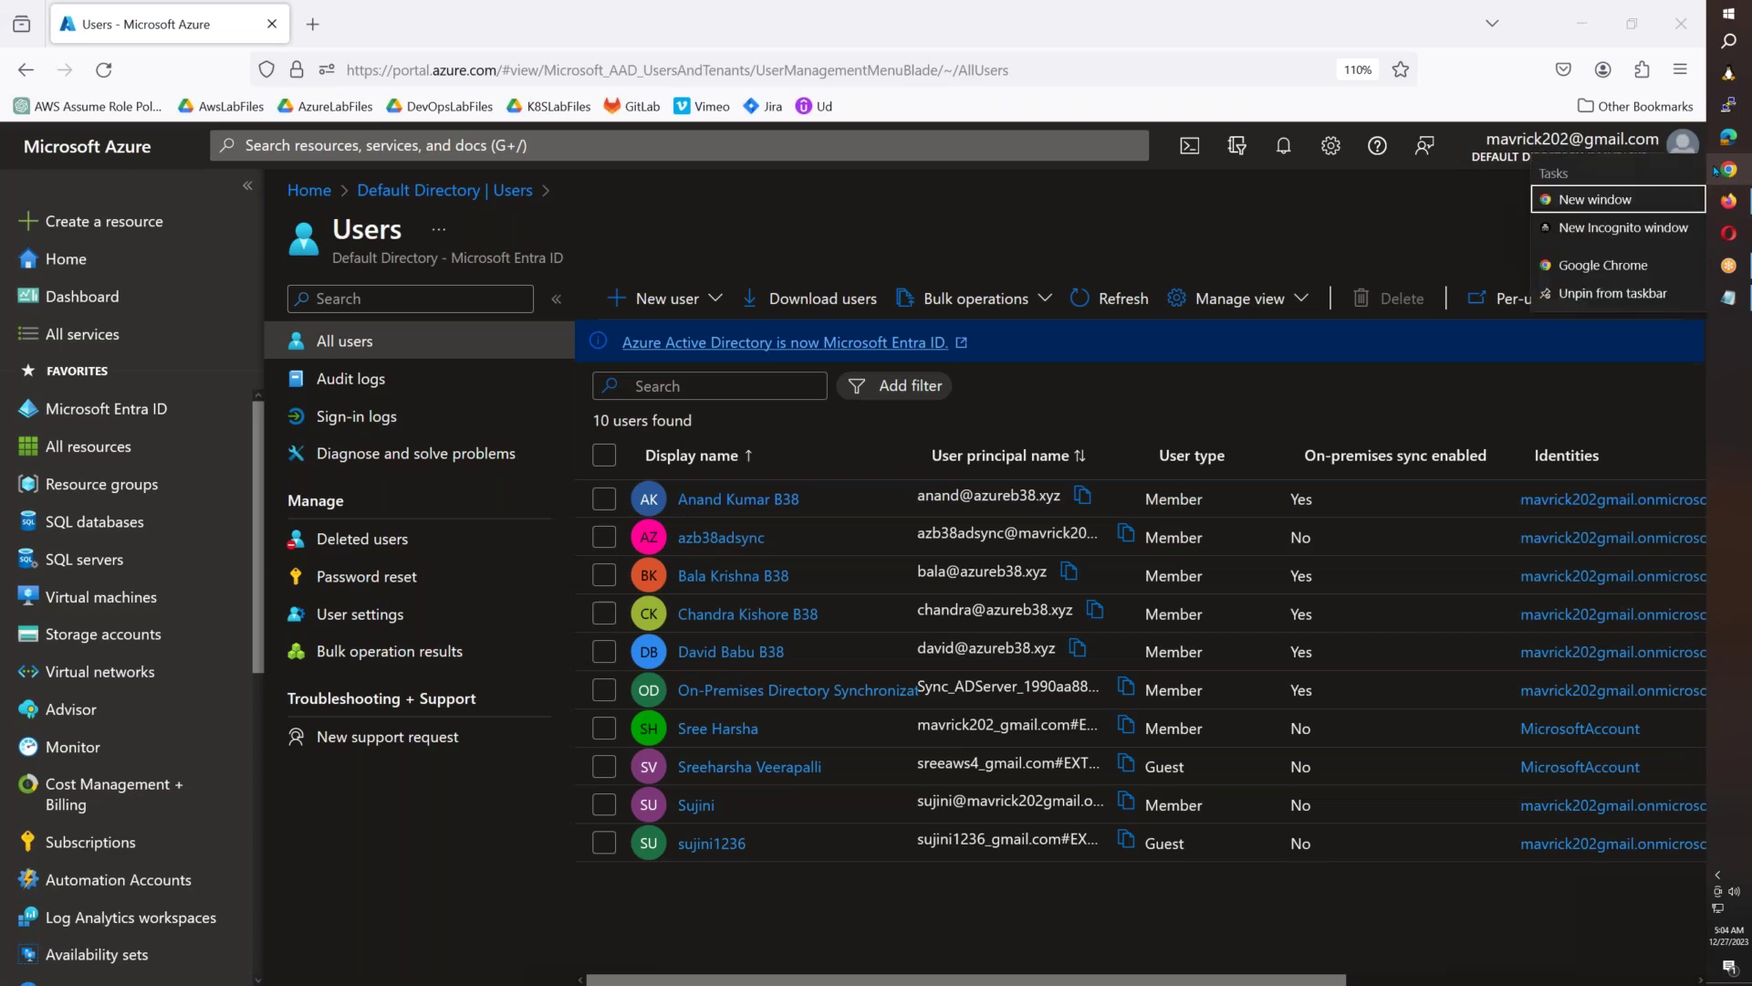
left_click(1614, 230)
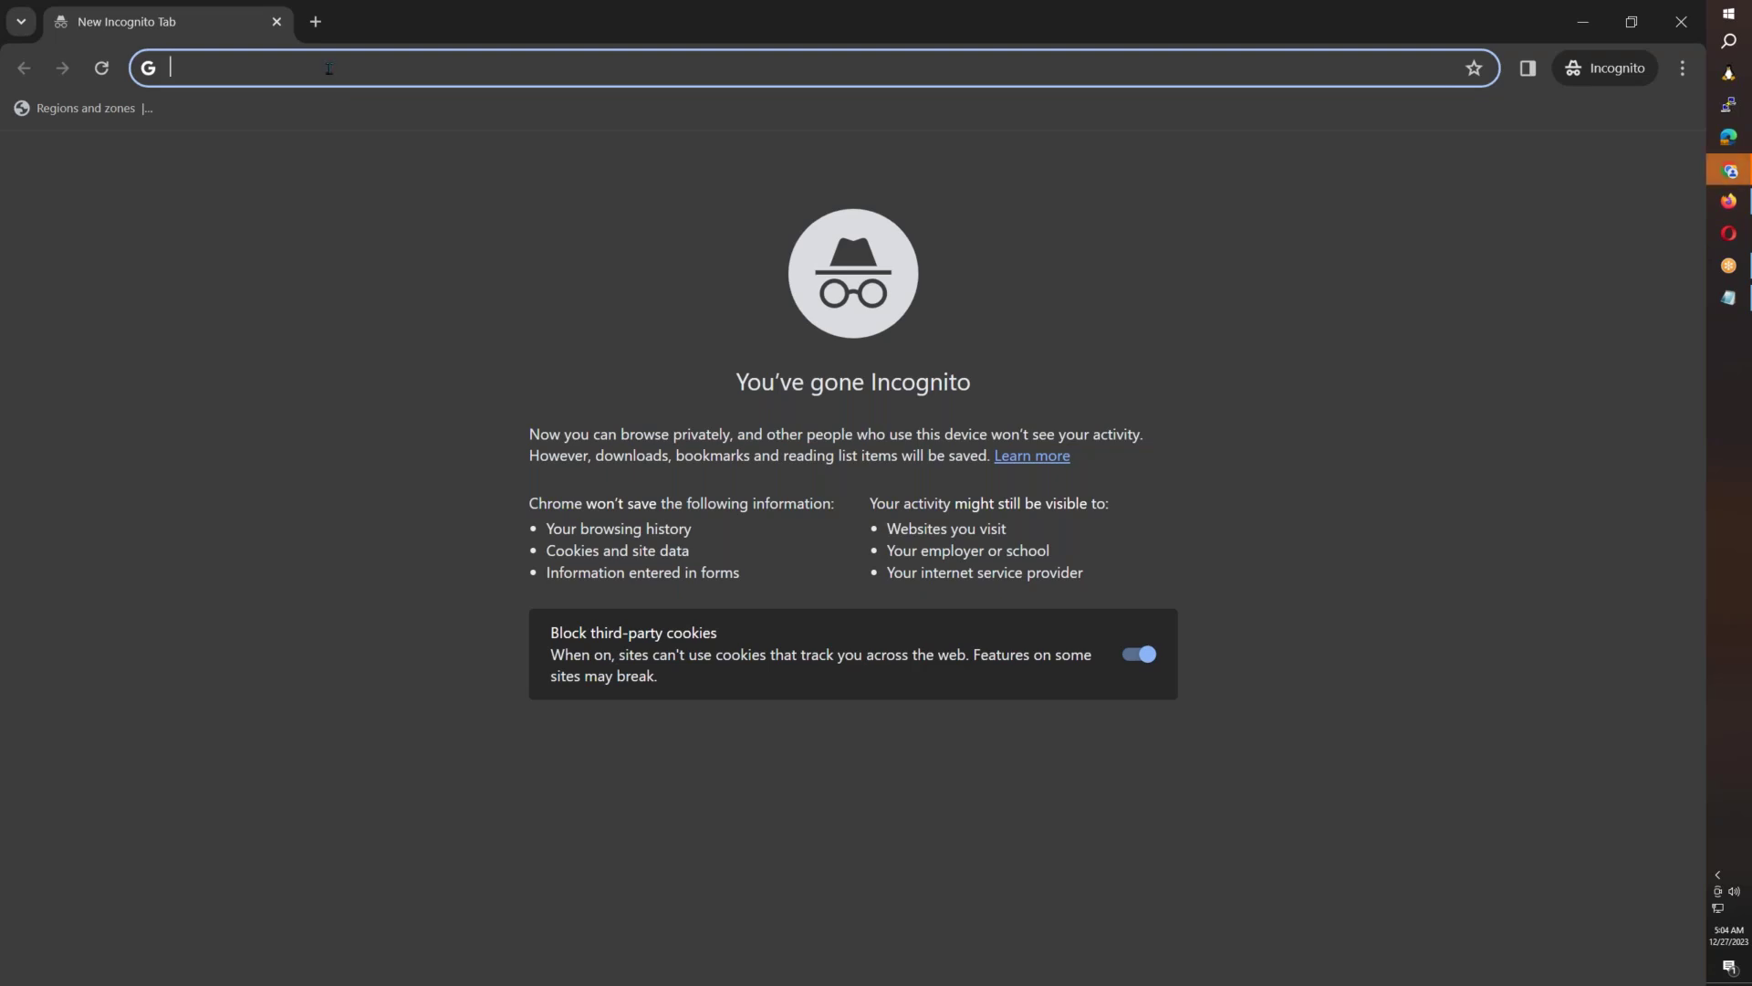
Search Google for 'office 365 admin login'.
type("offiie 365 login")
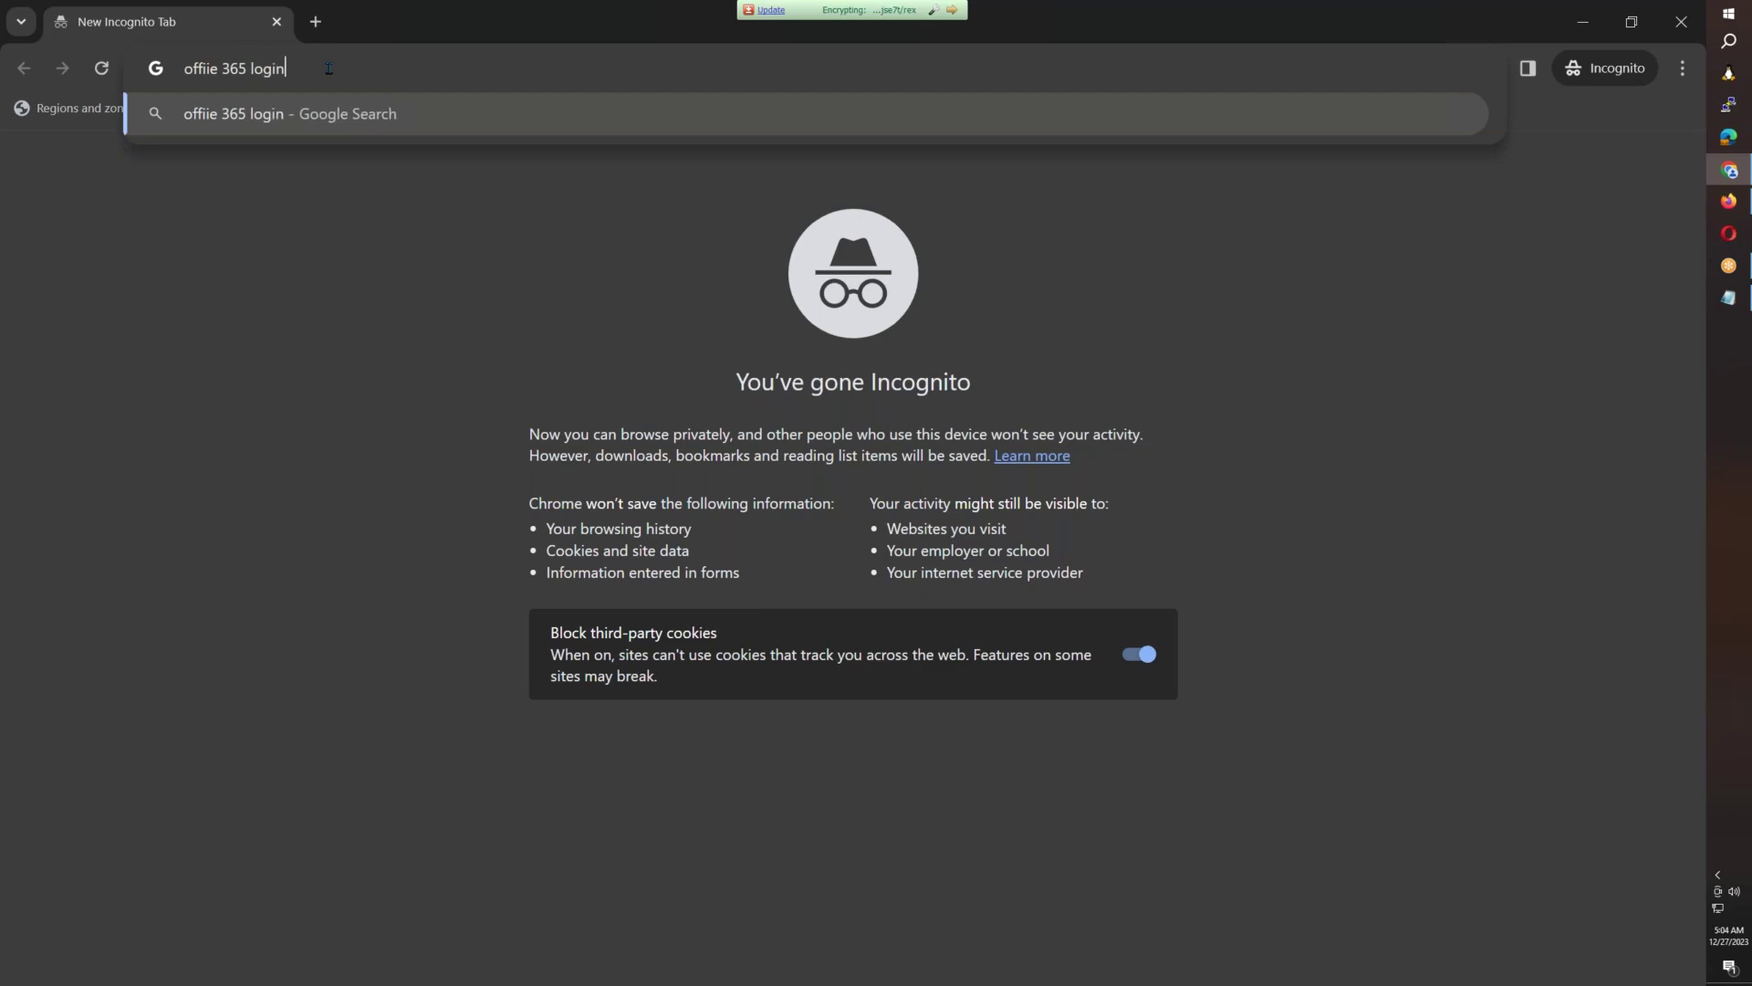
key("Return")
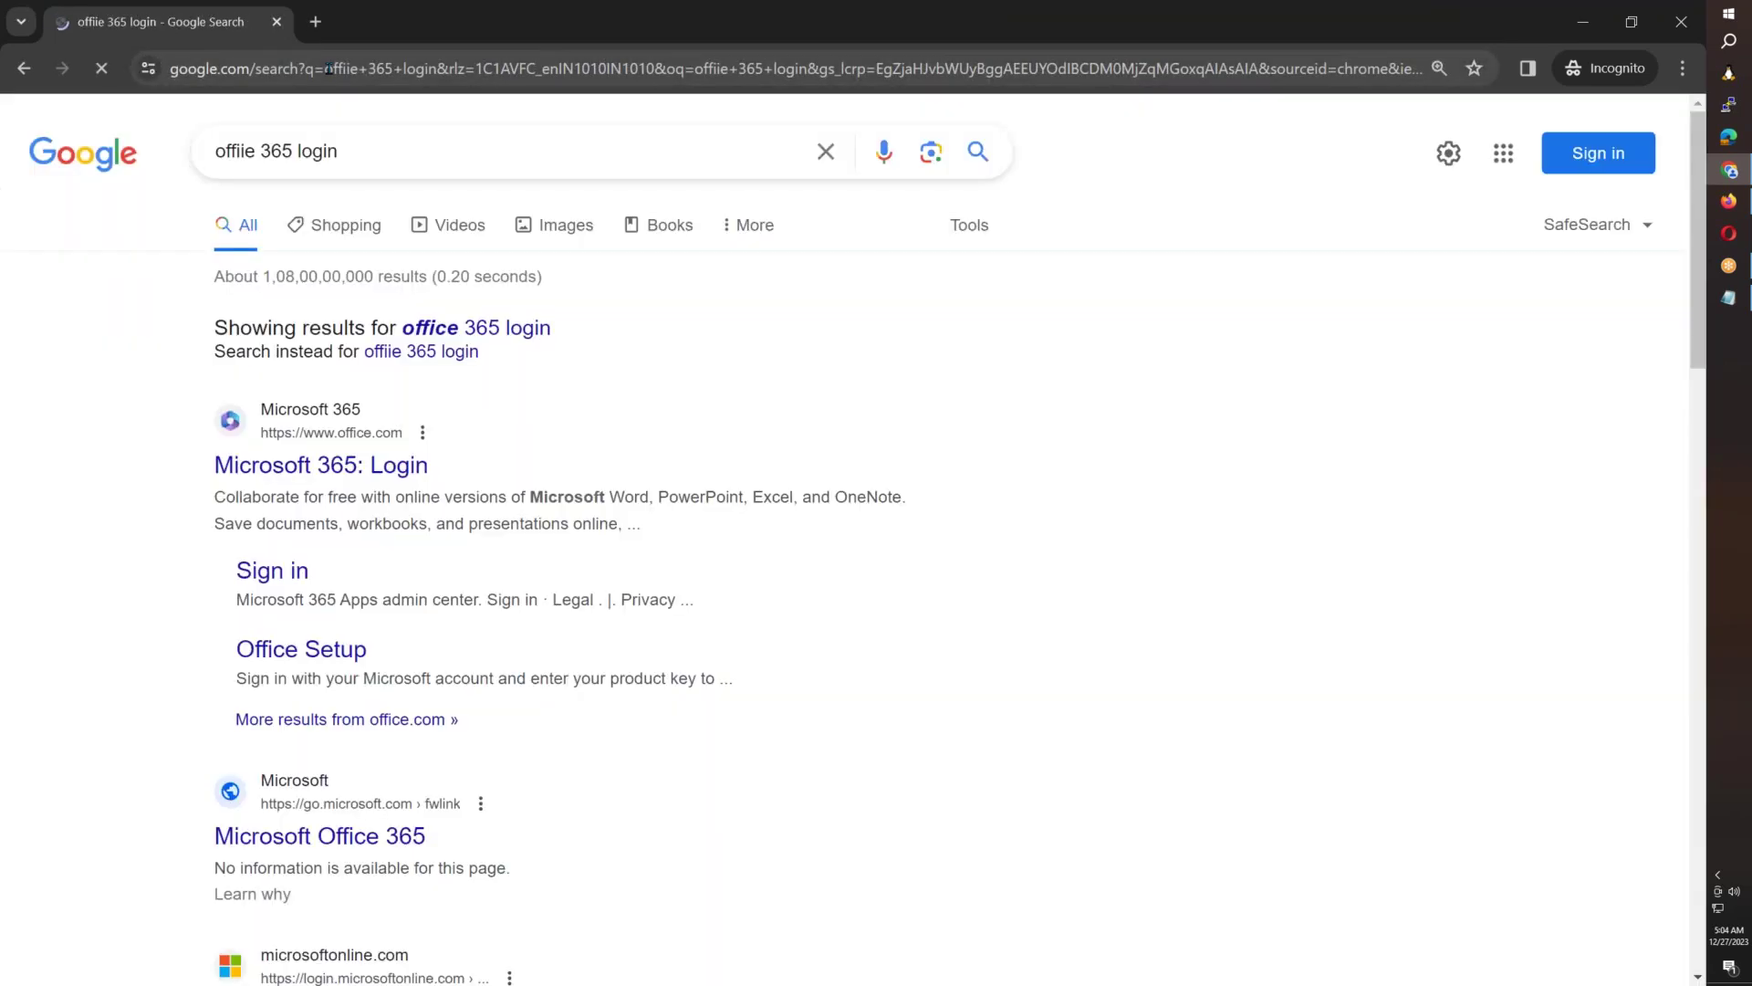
double_click(326, 153)
type("admin")
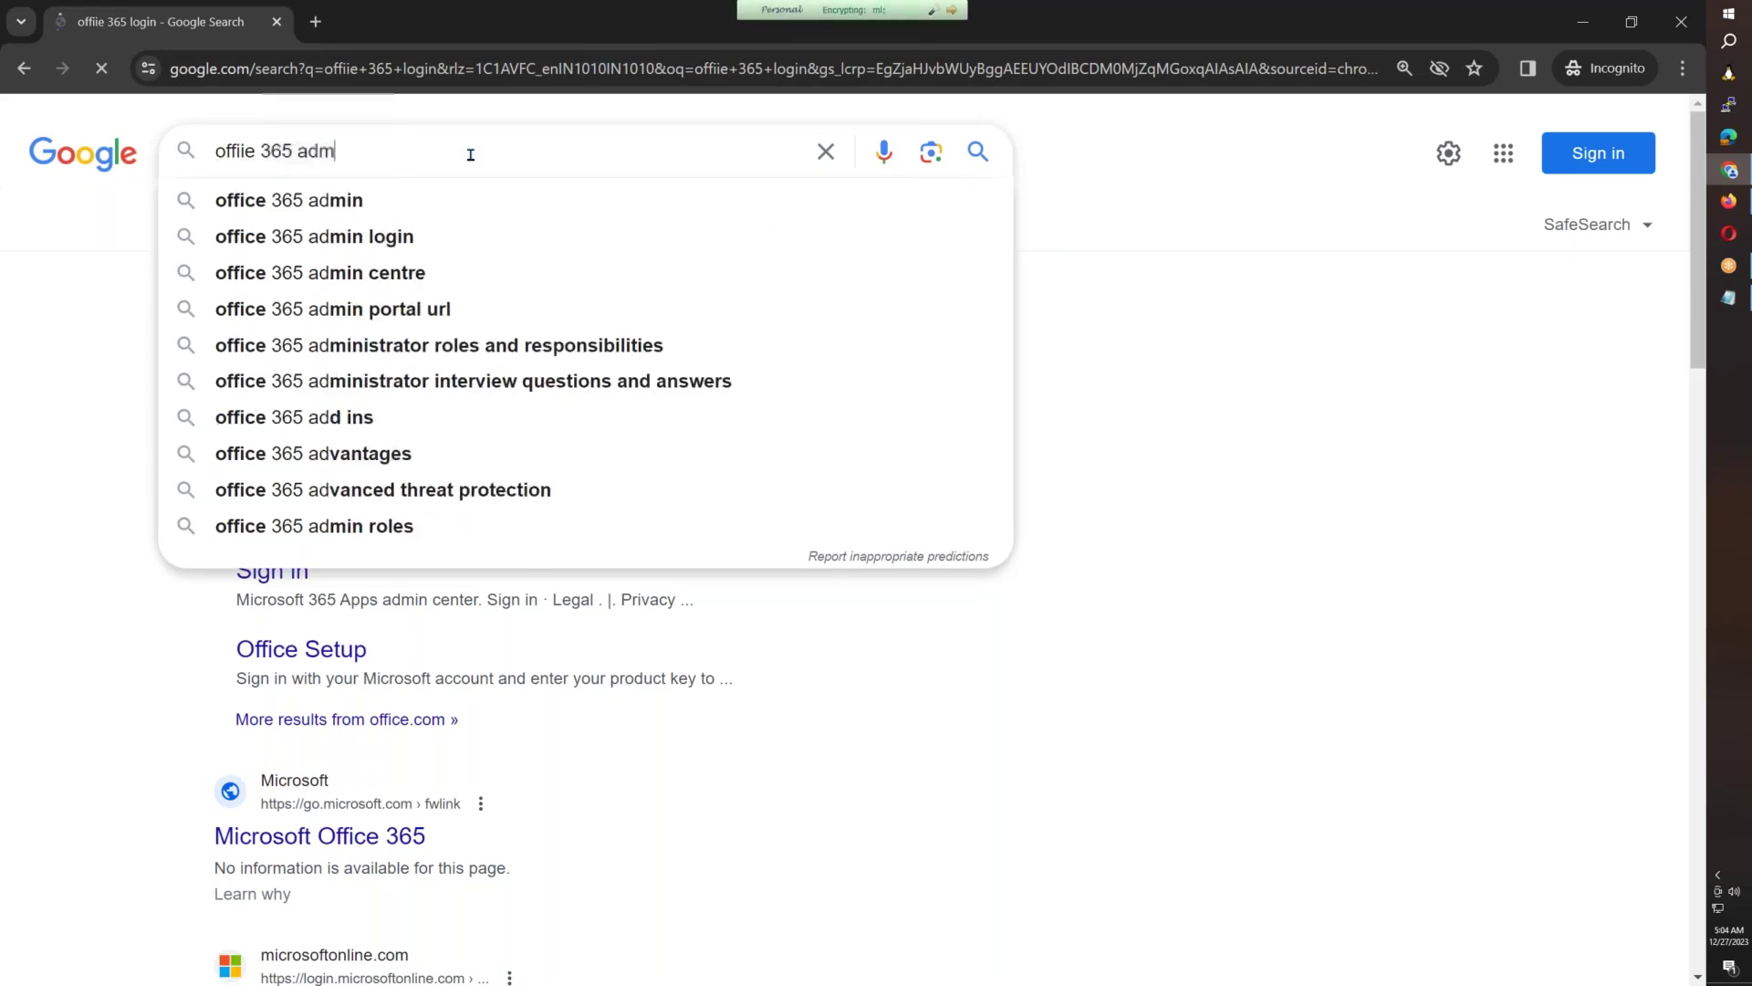
key("Down")
key("Down")
key("Return")
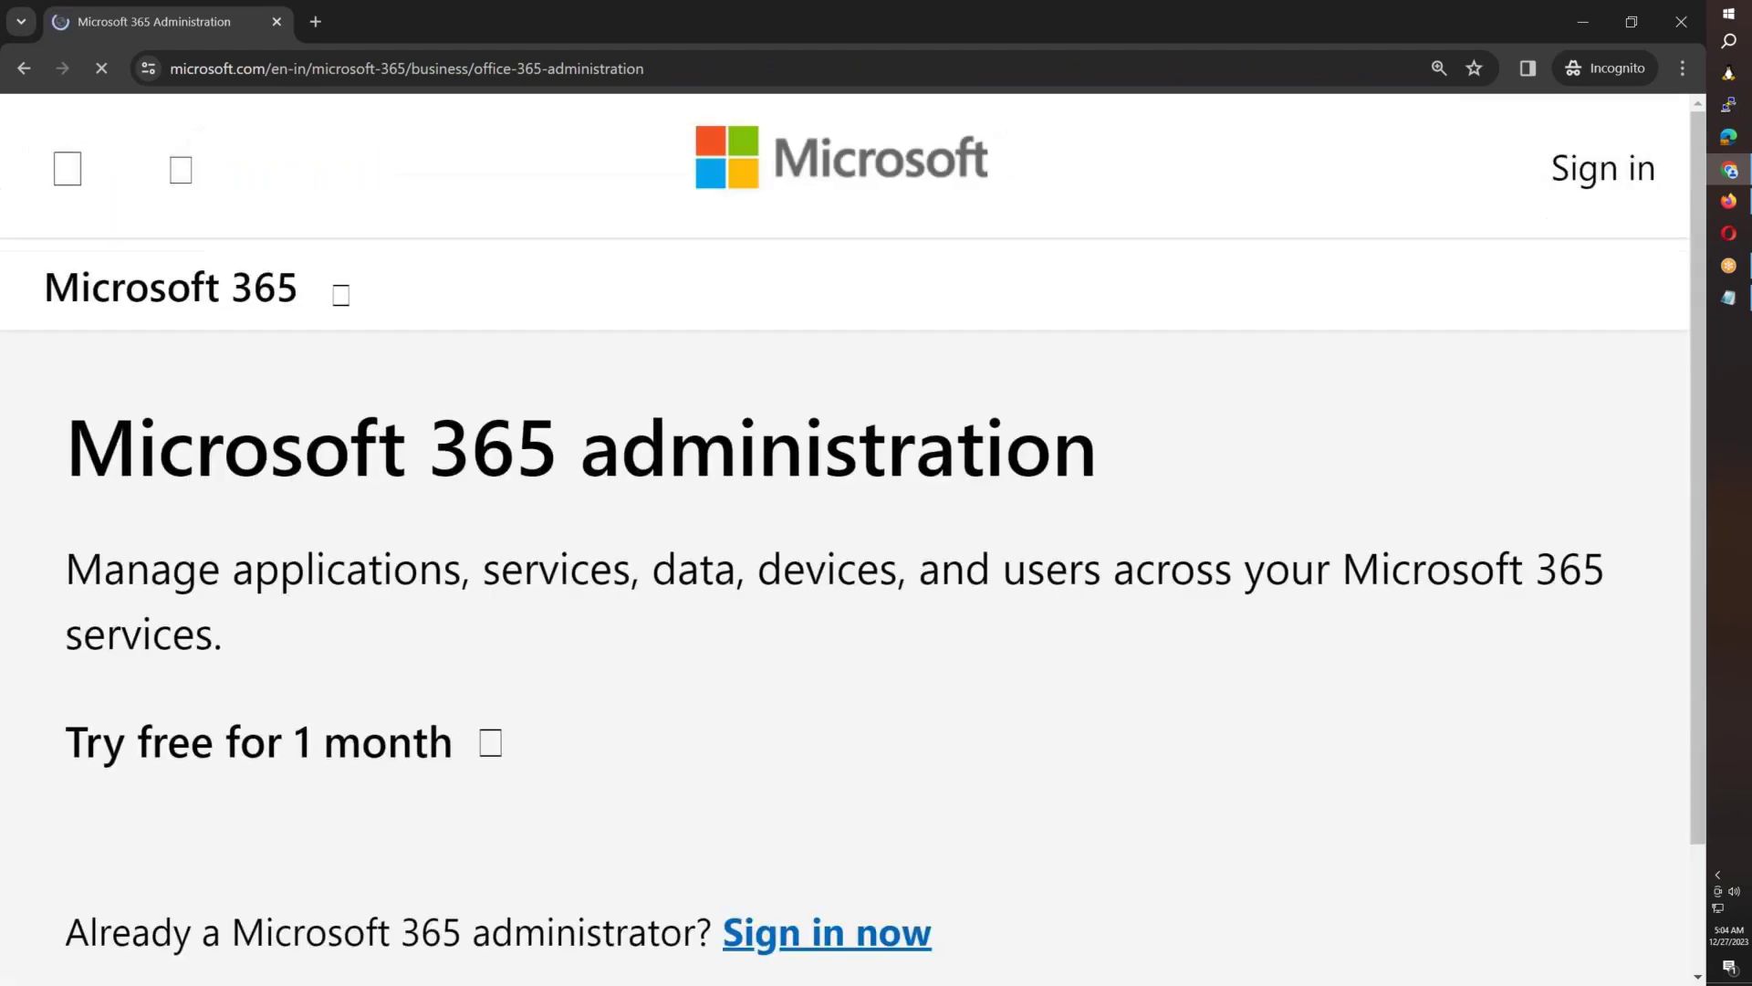
Open the Microsoft 365 admin sign-in page from the results, then launch File Explorer.
key("ctrl+minus")
key("ctrl+minus")
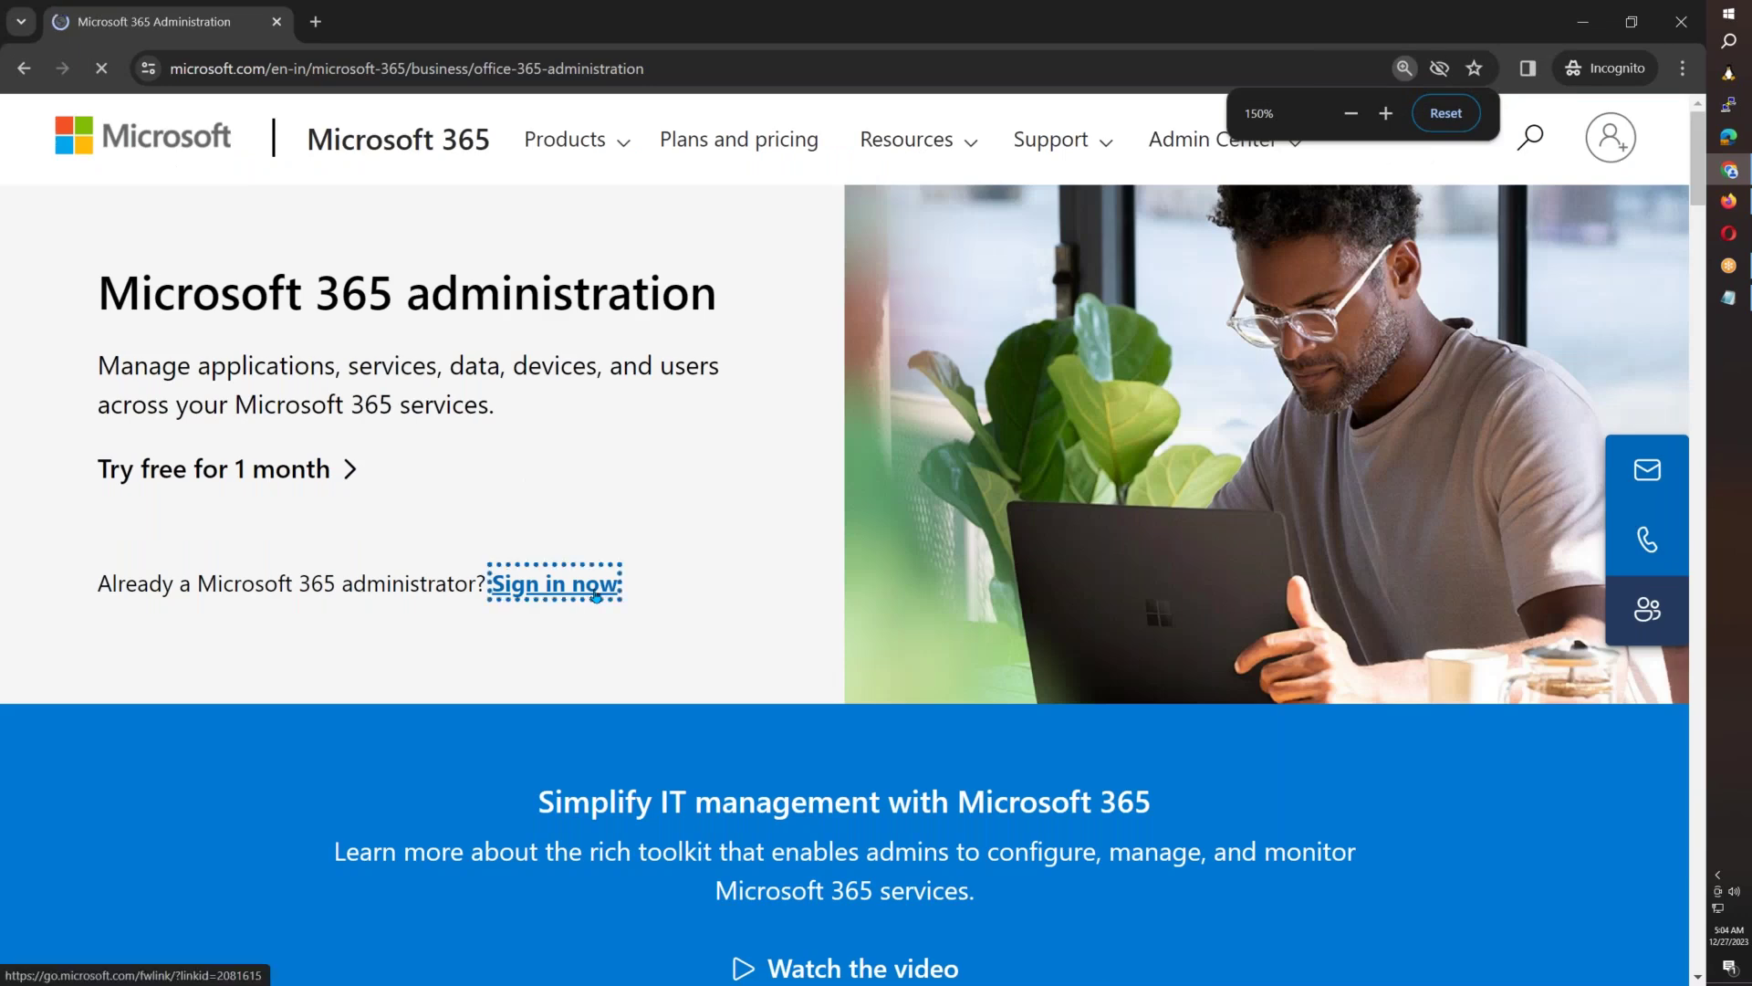
left_click(593, 584)
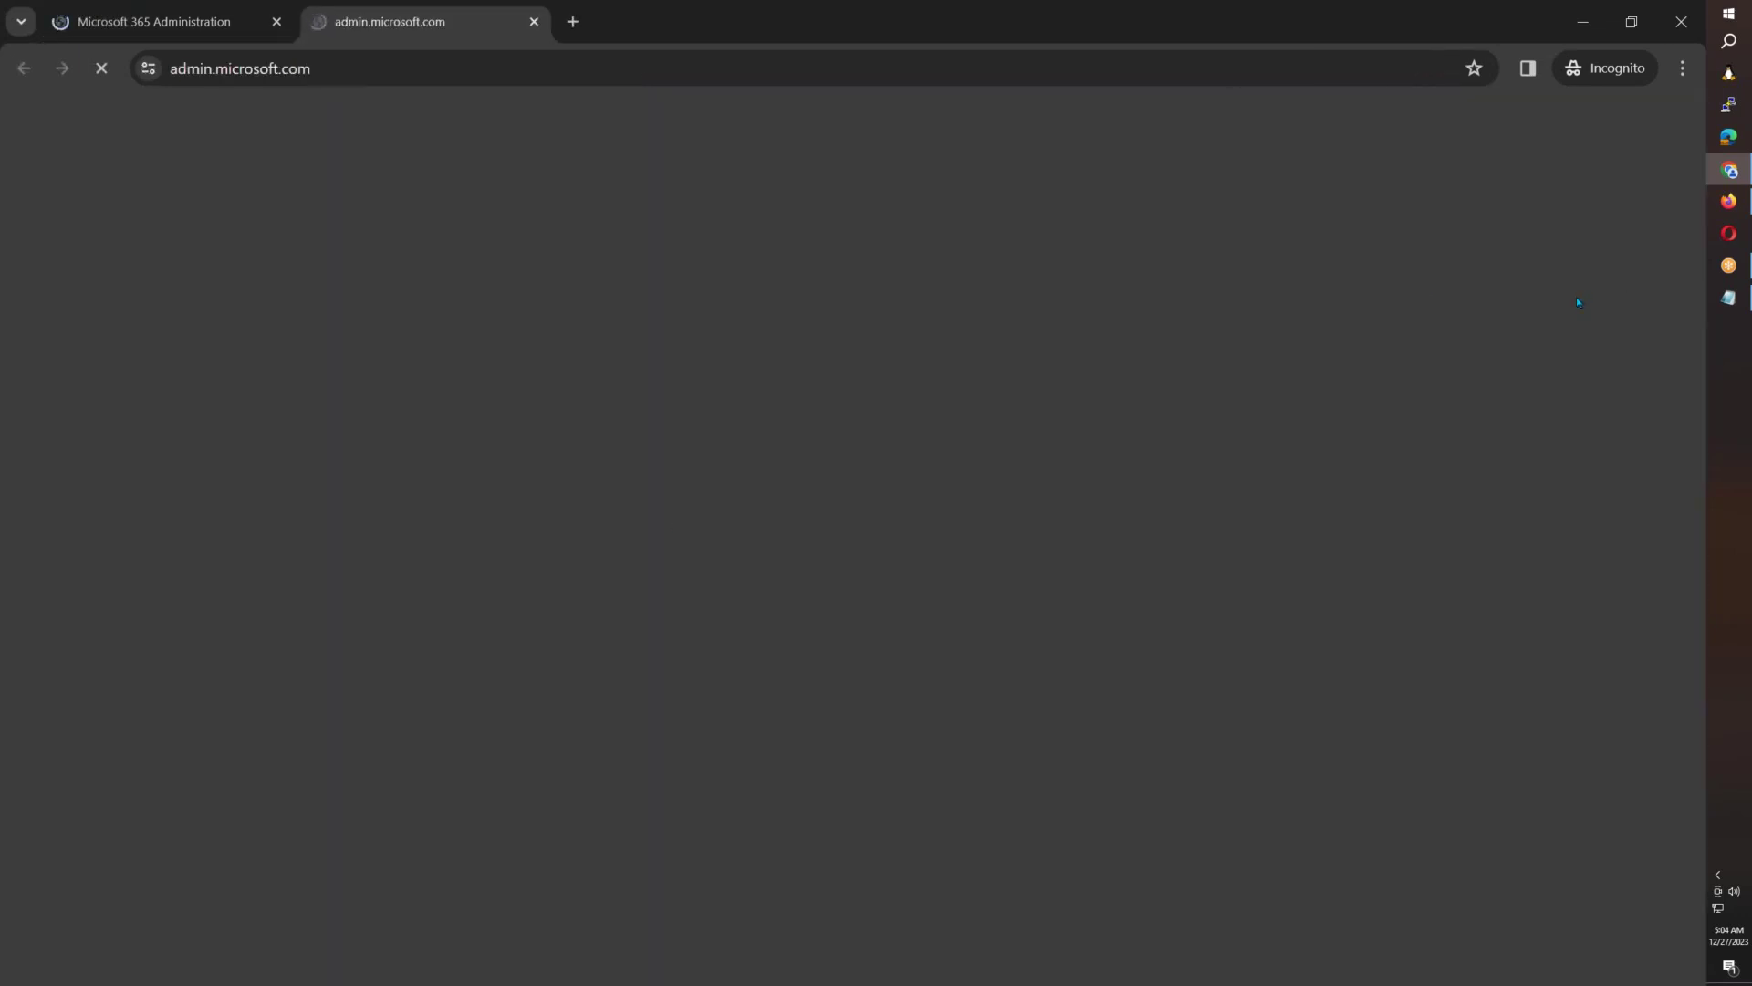
key("super+e")
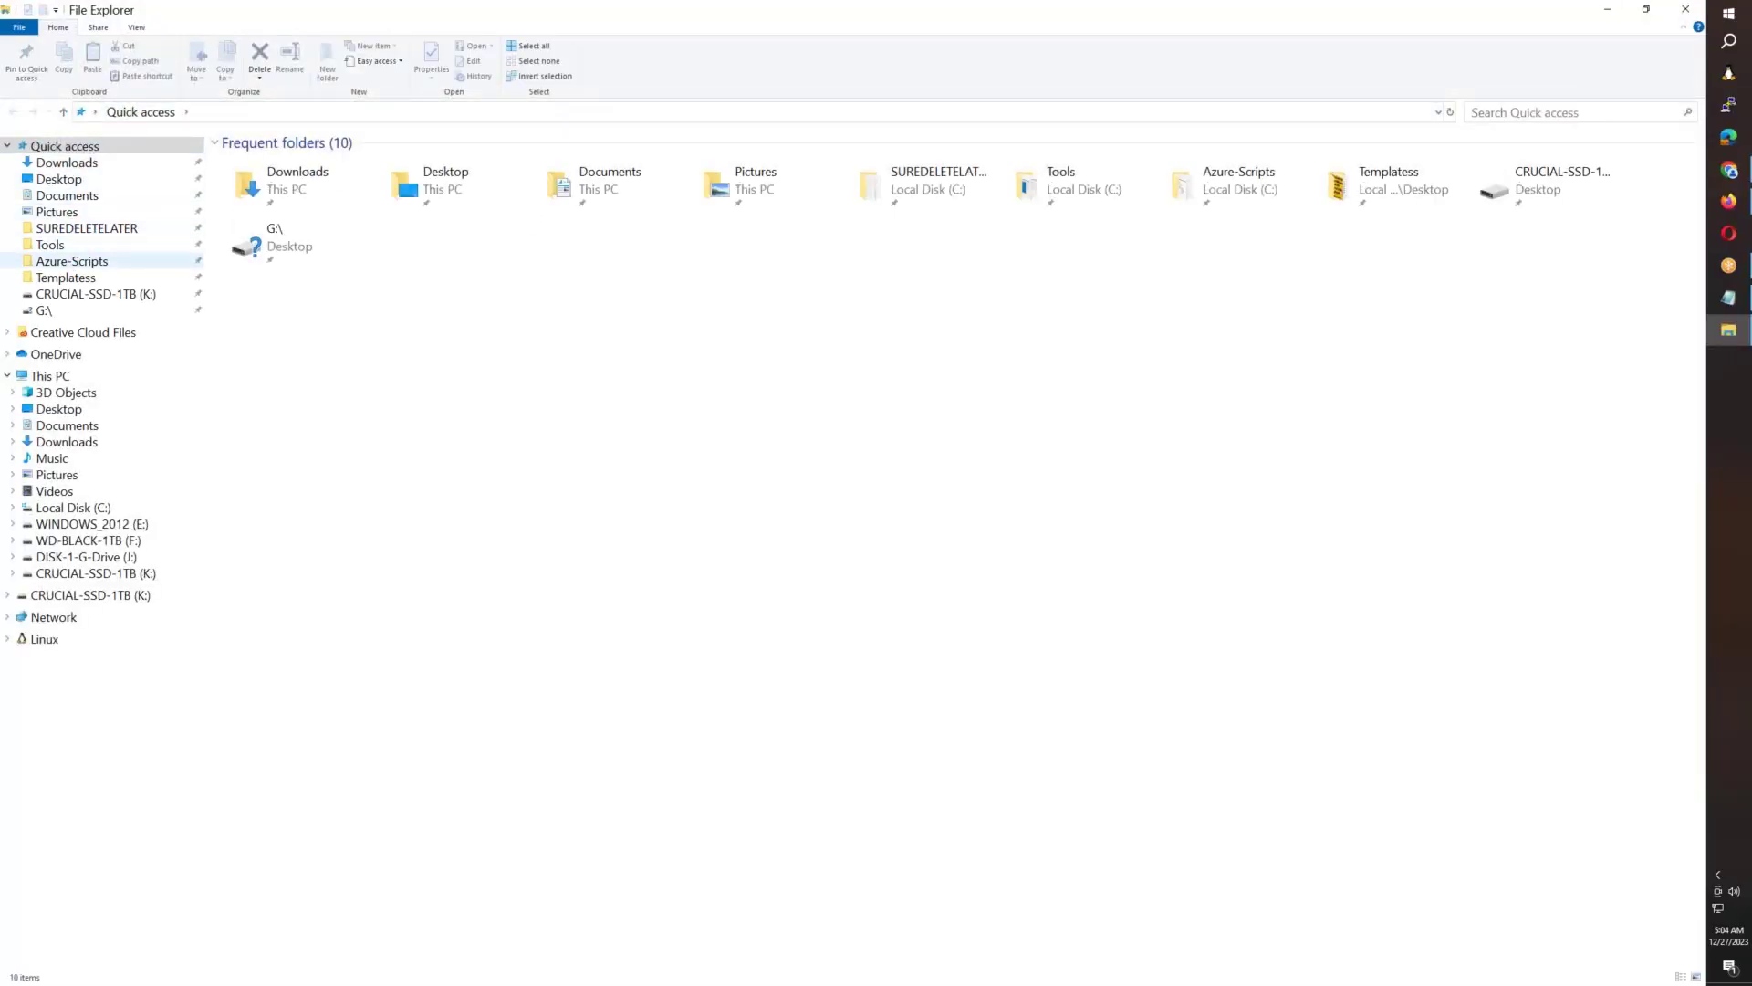
Open 1-1-1.sh from the Azure-Scripts folder with Edit with Notepad++.
left_click(91, 259)
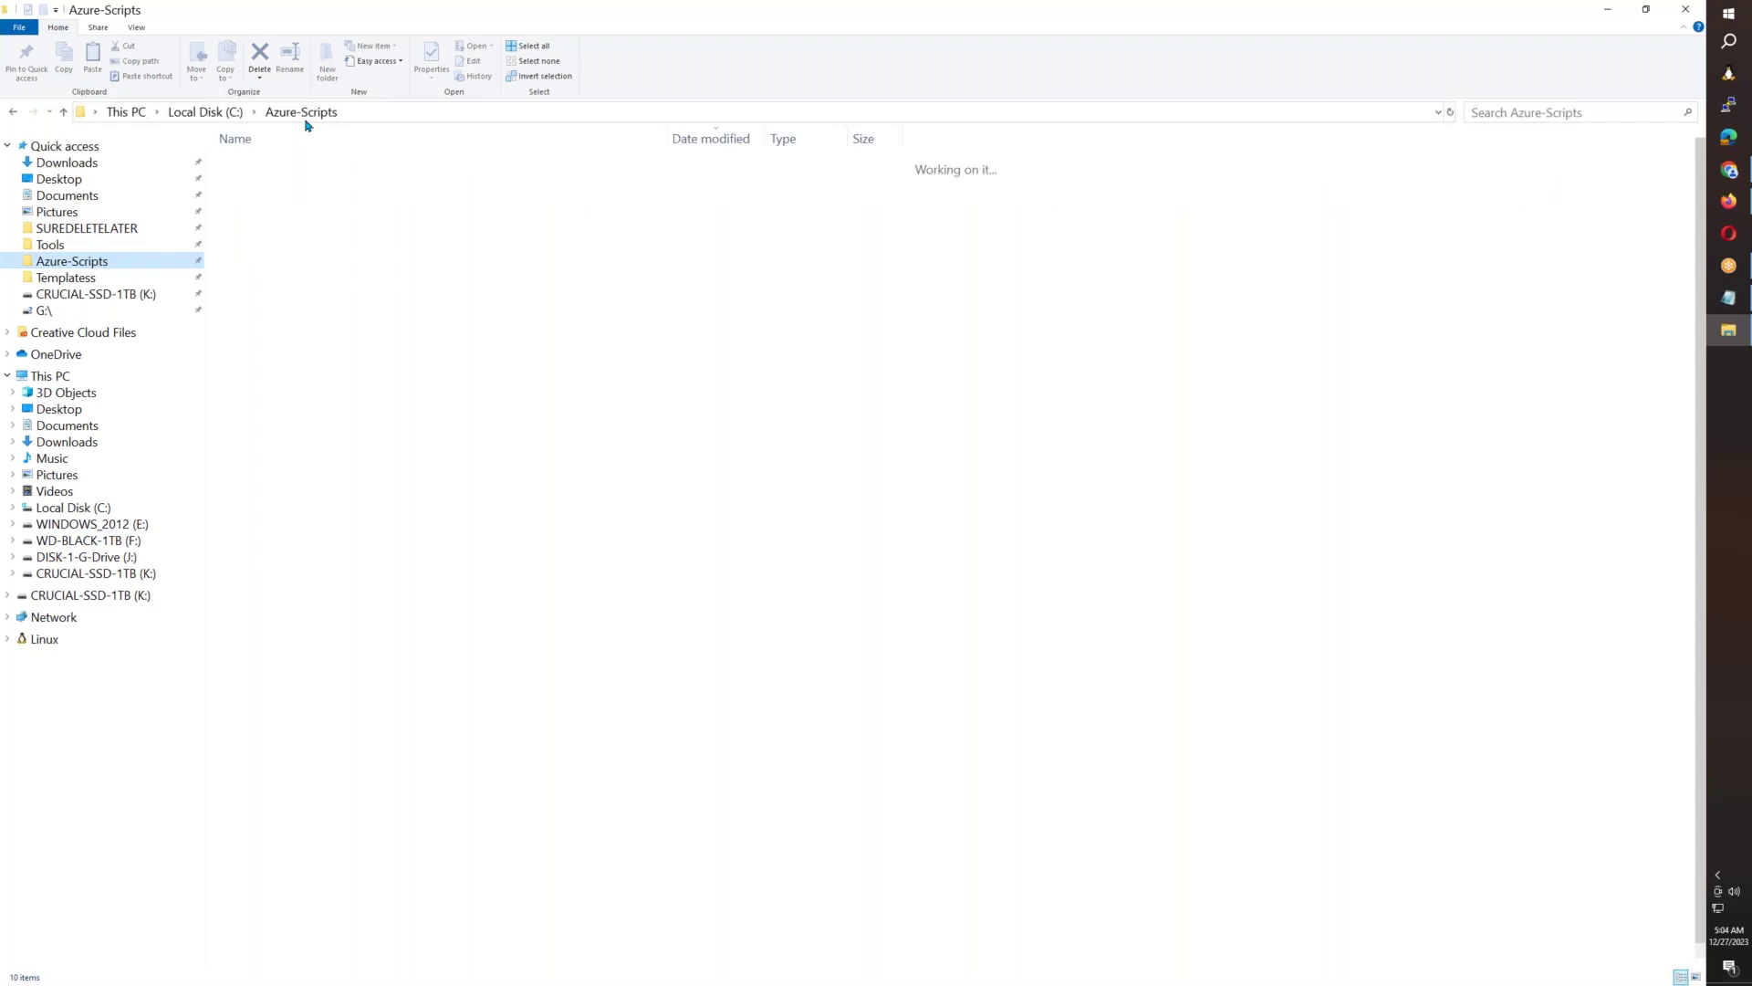
left_click(262, 163)
right_click(262, 165)
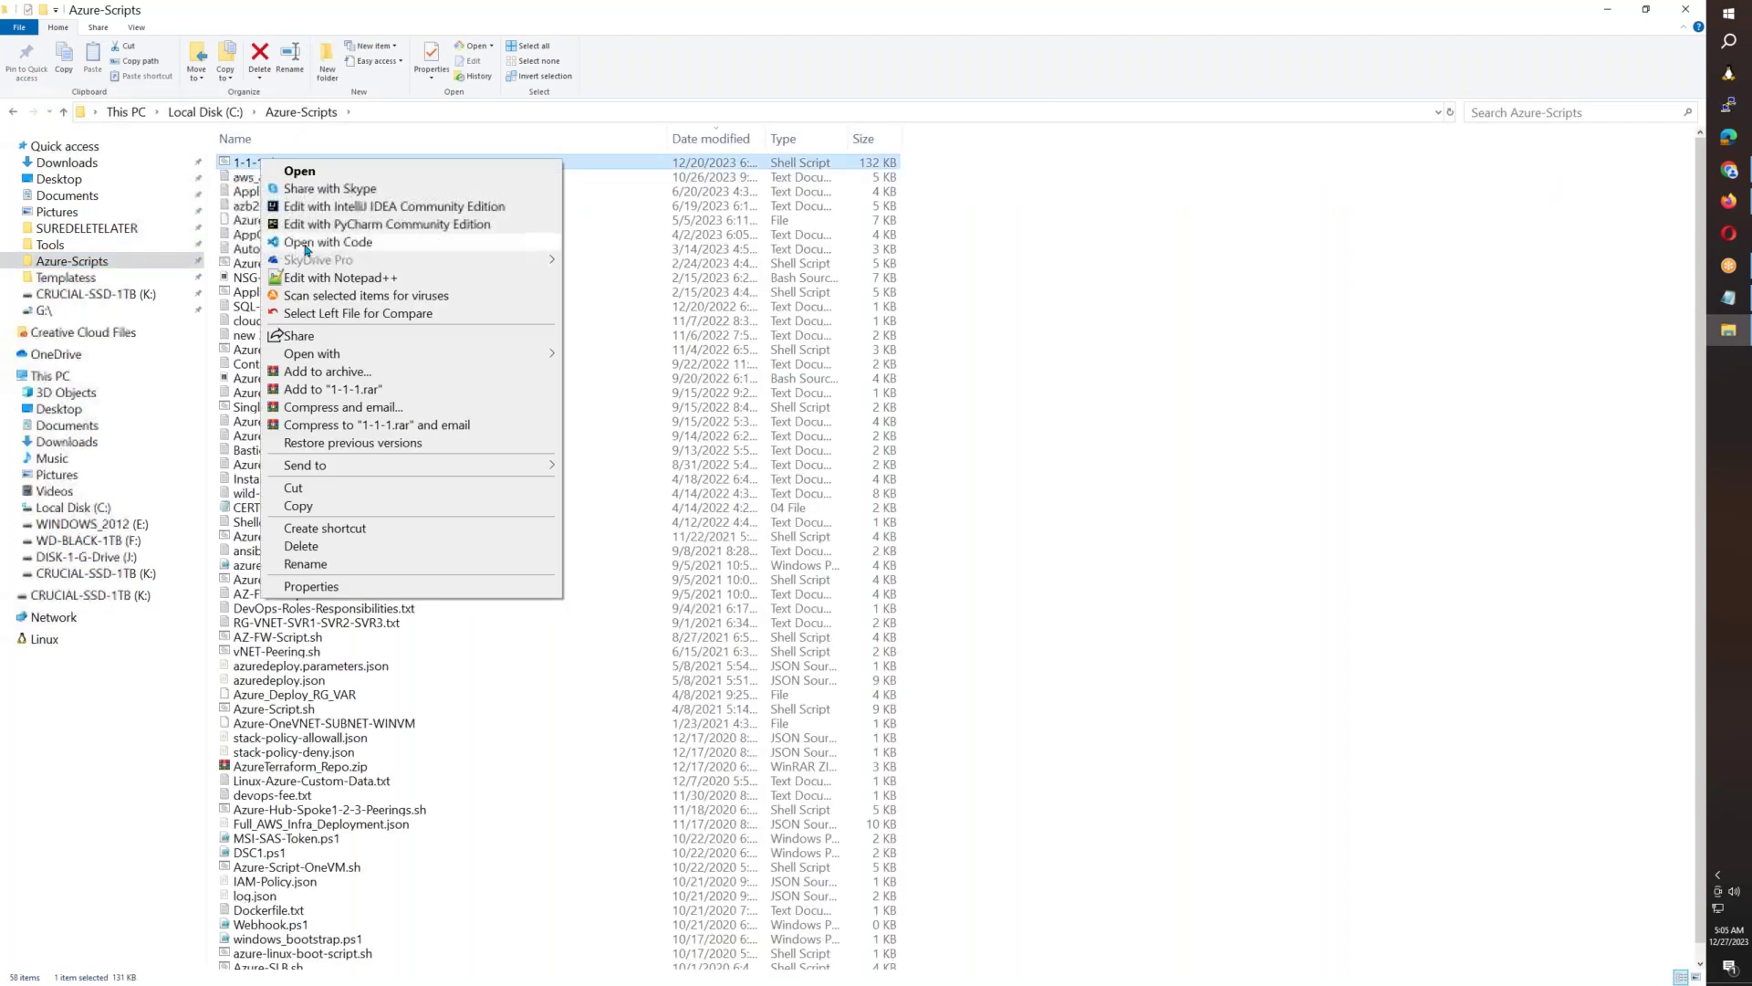
left_click(323, 279)
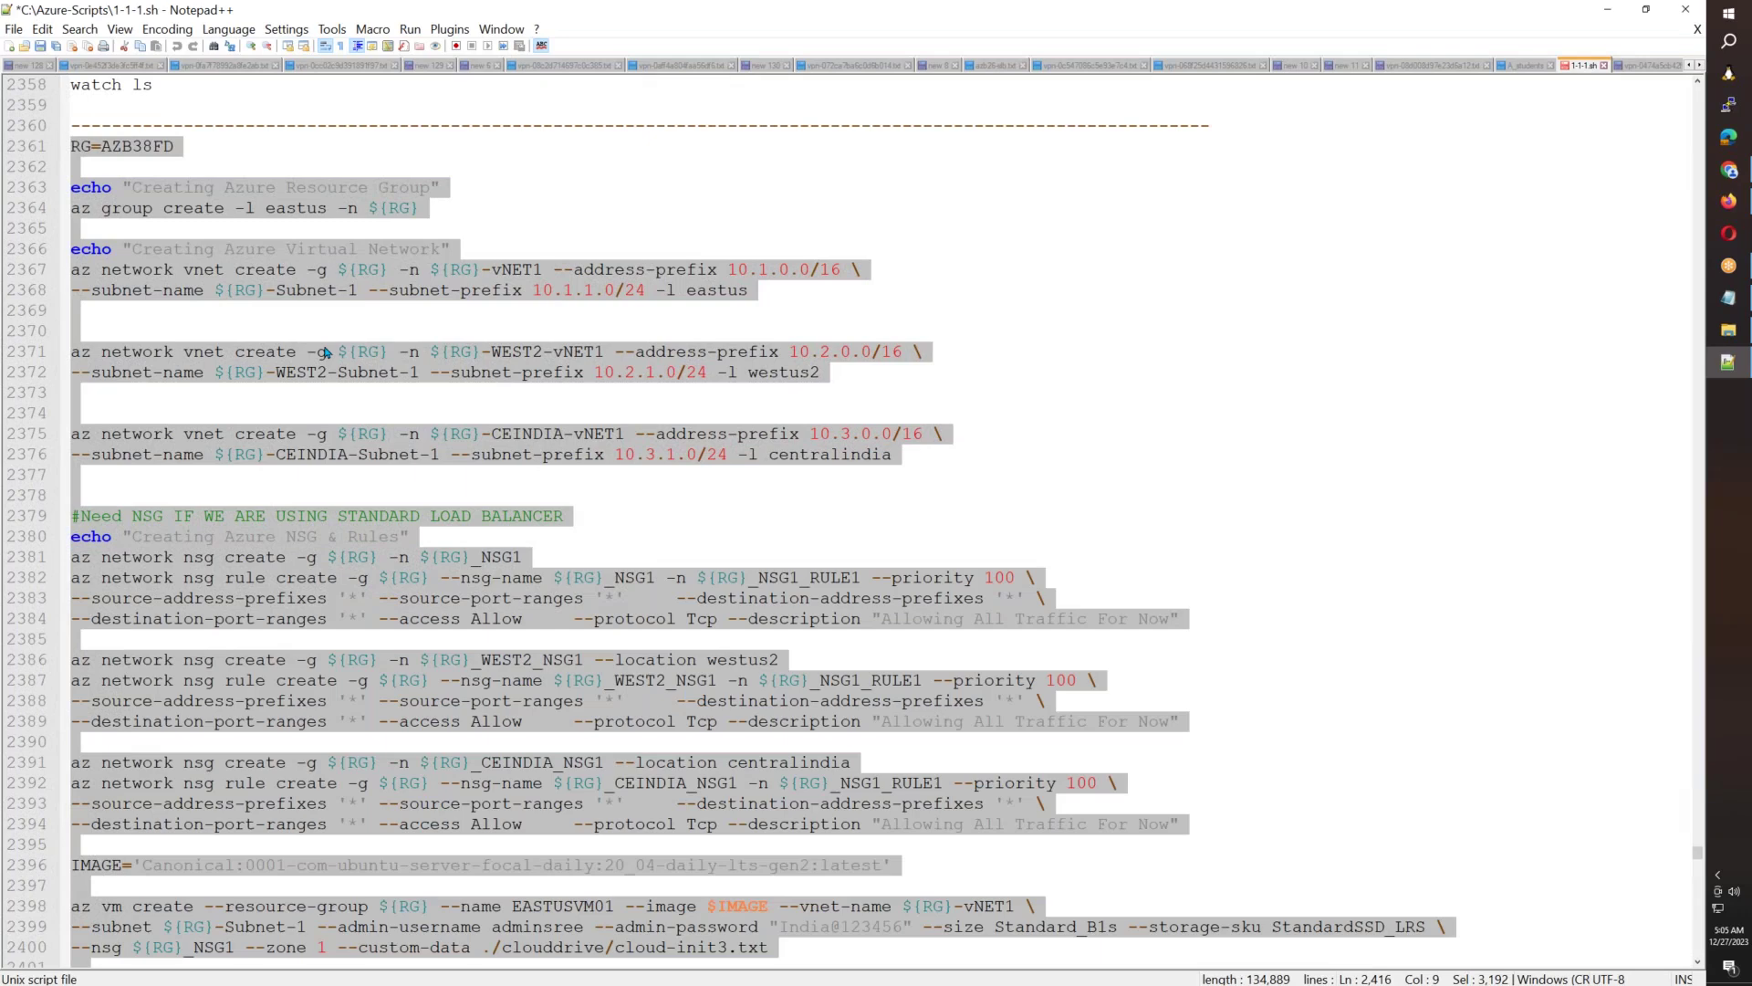
Find the AZB38AD section in the script and select the account's sign-in e-mail address.
left_click(326, 352)
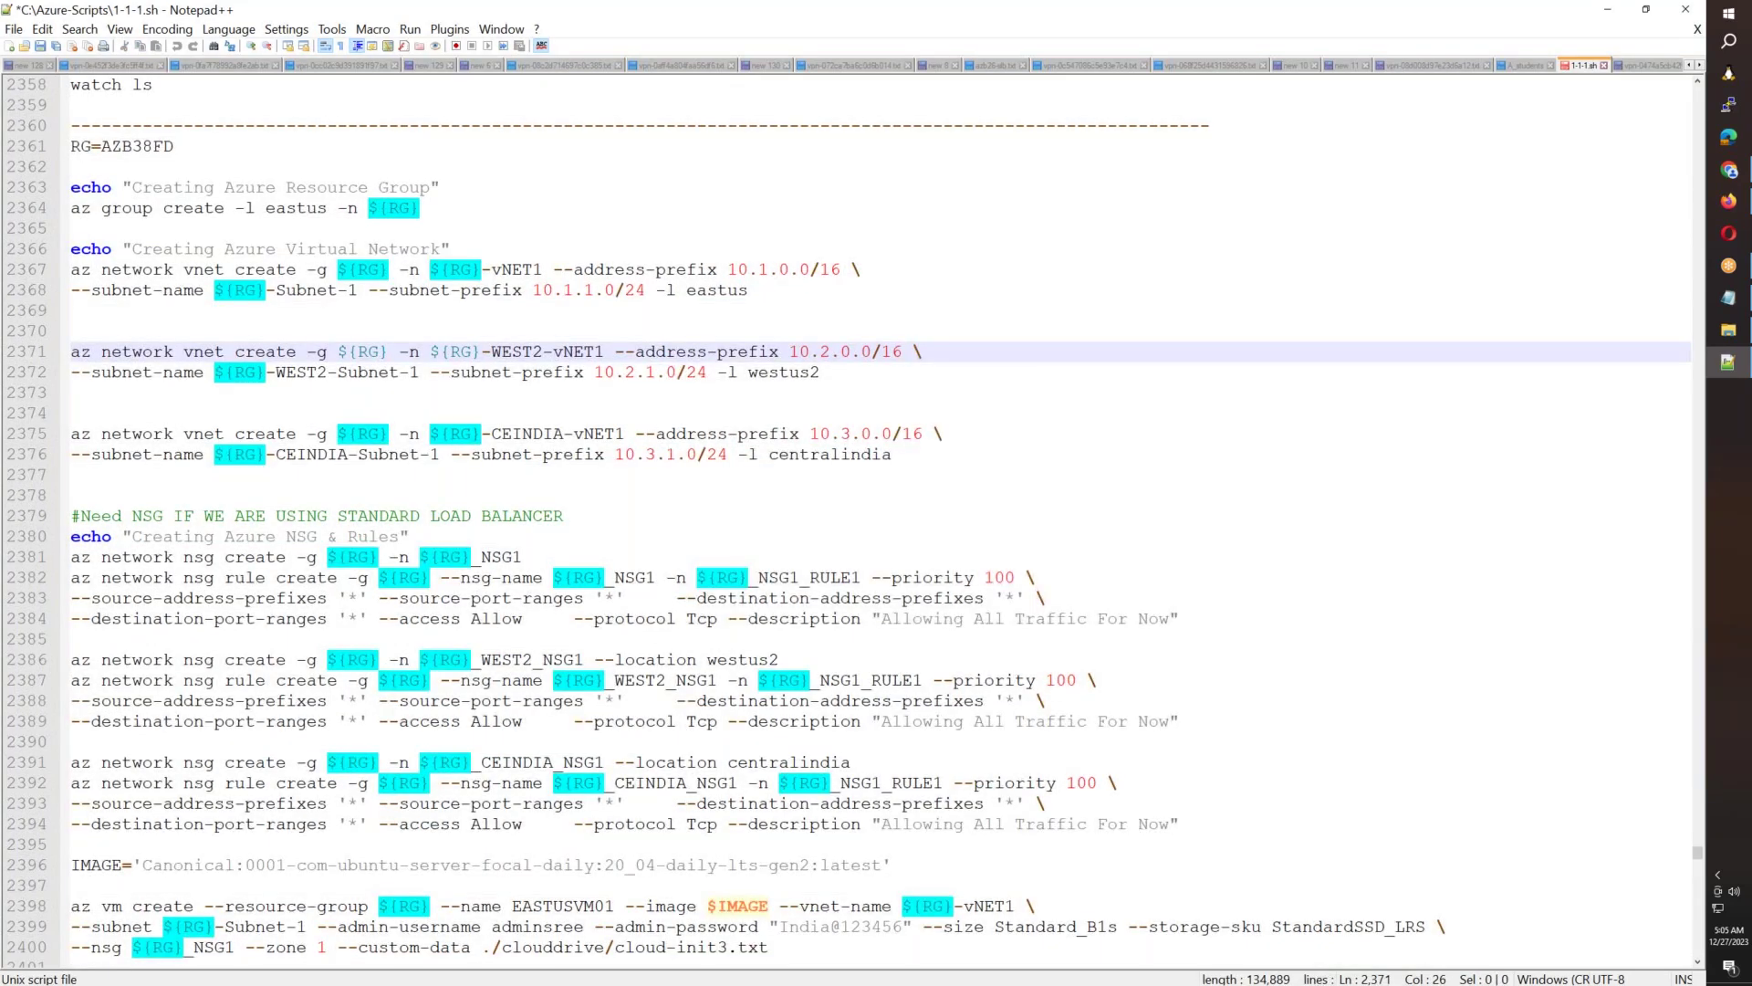
key("ctrl+f")
type("AZB38AD")
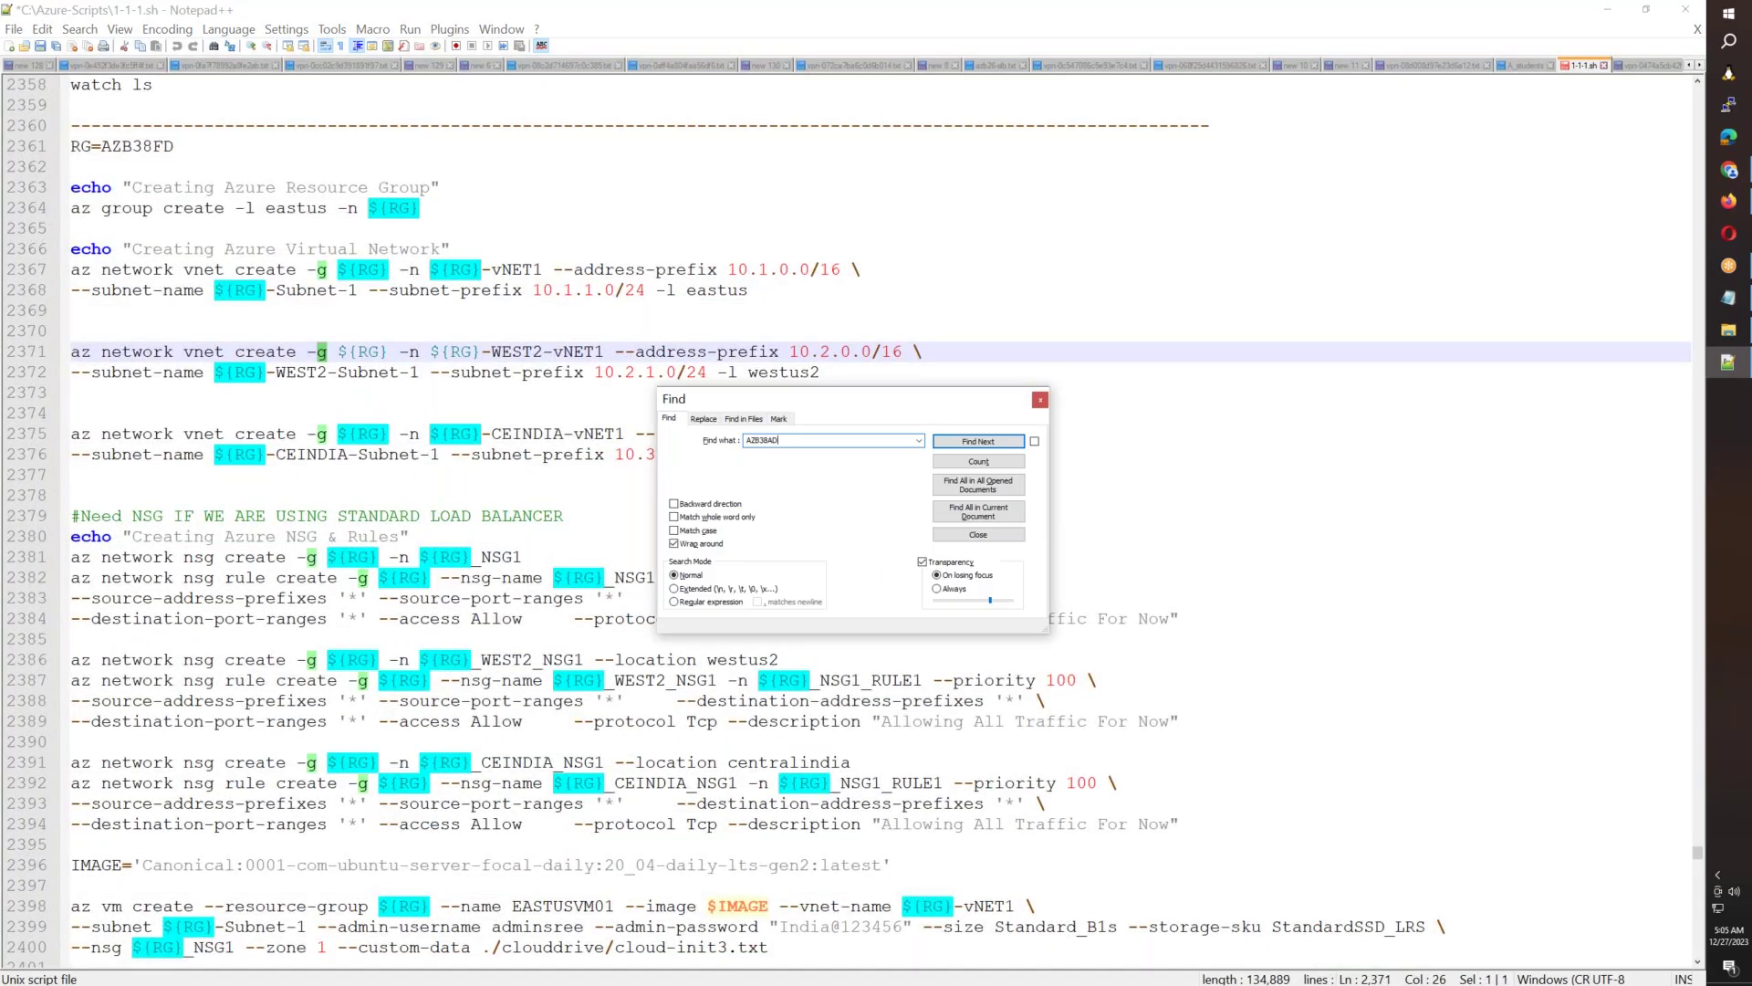
key("Return")
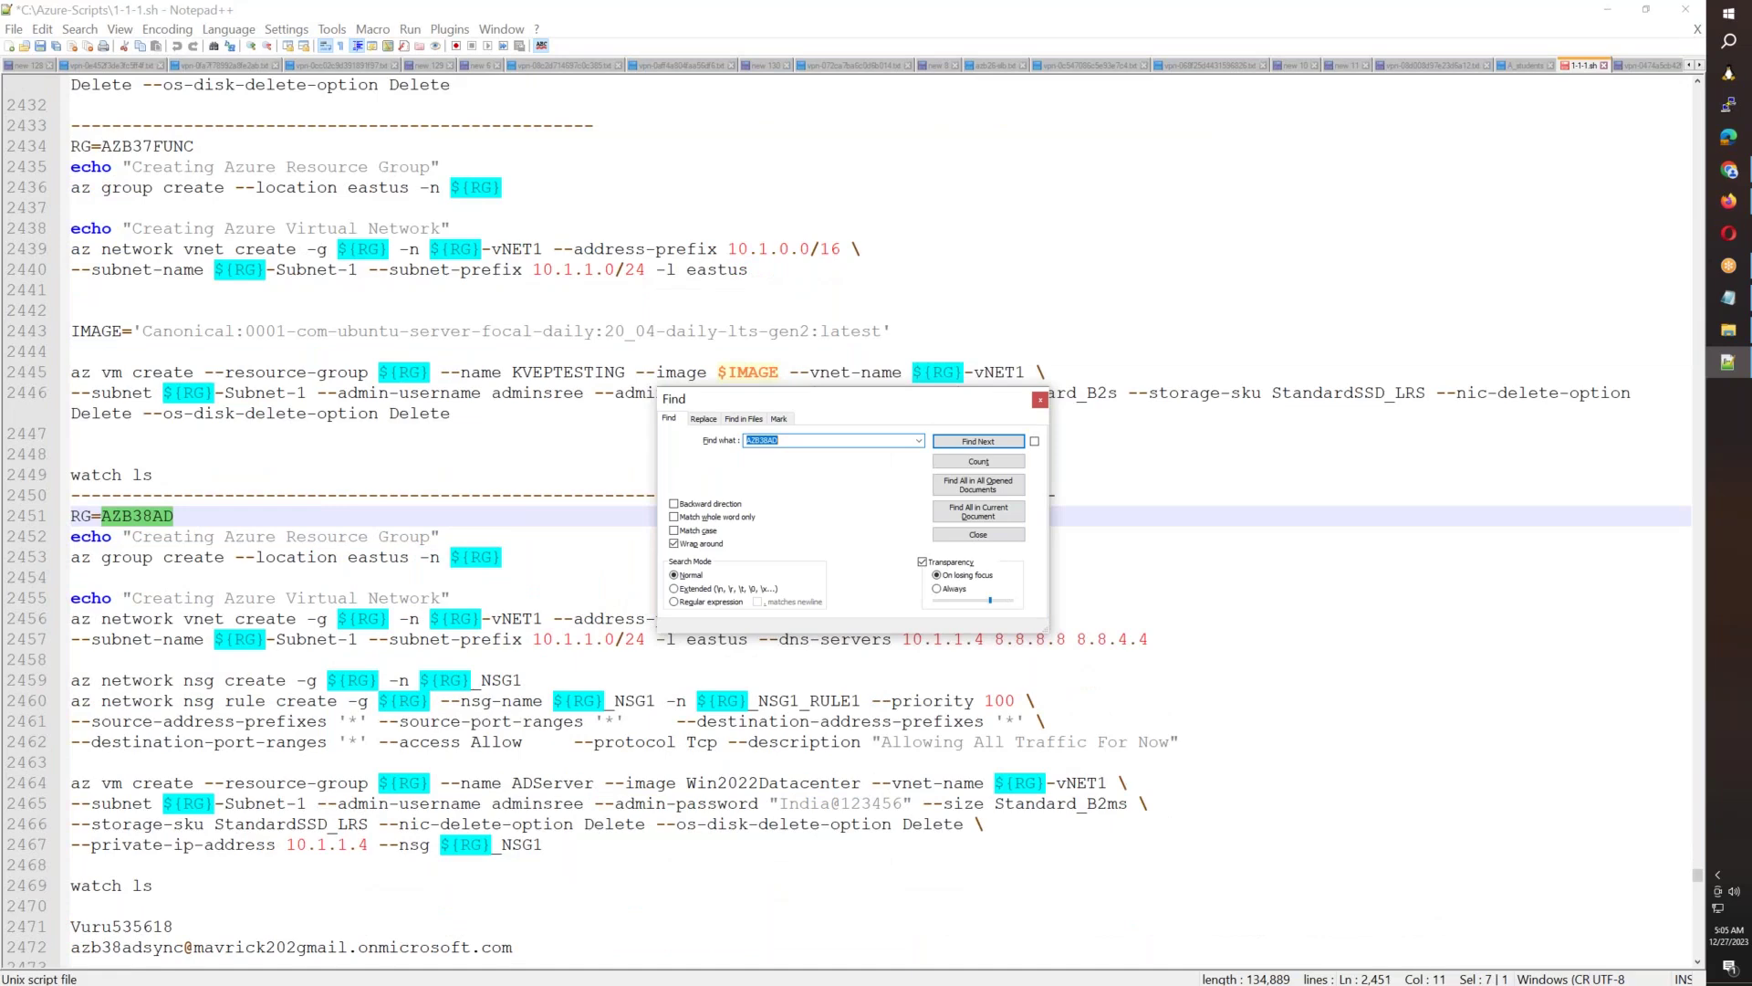
scroll(512, 638, "down", 2)
left_click_drag(513, 824, 70, 824)
key("ctrl+c")
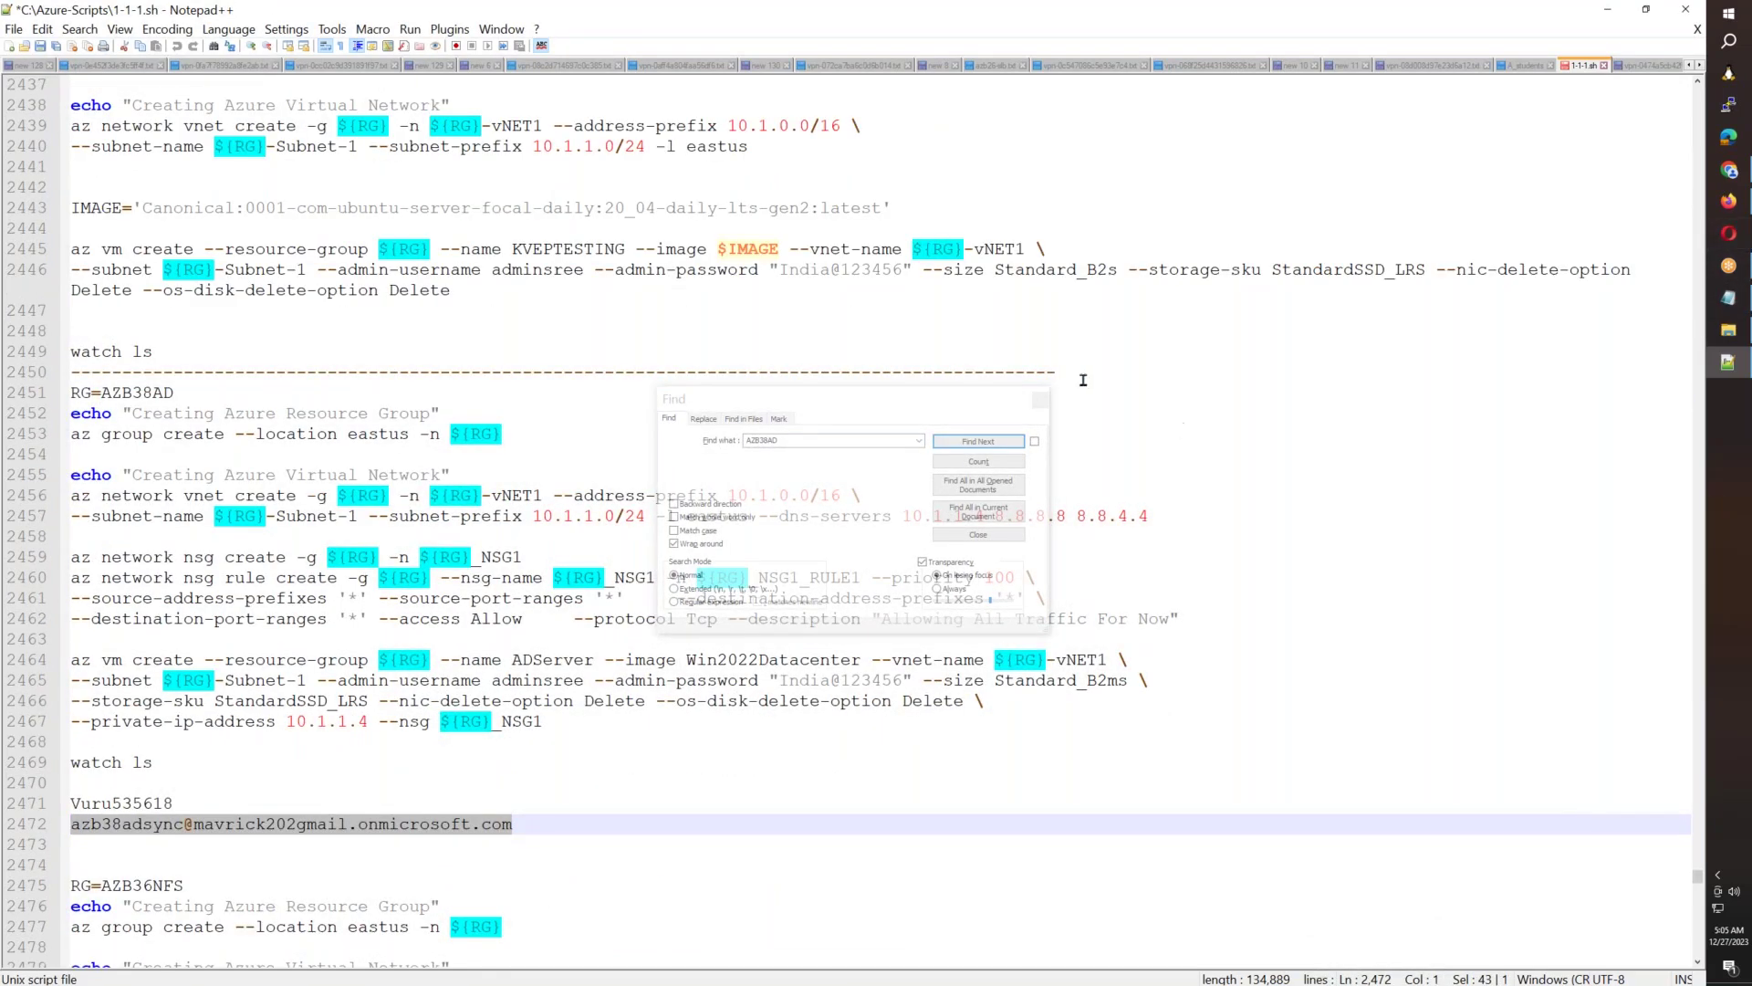
left_click(1041, 400)
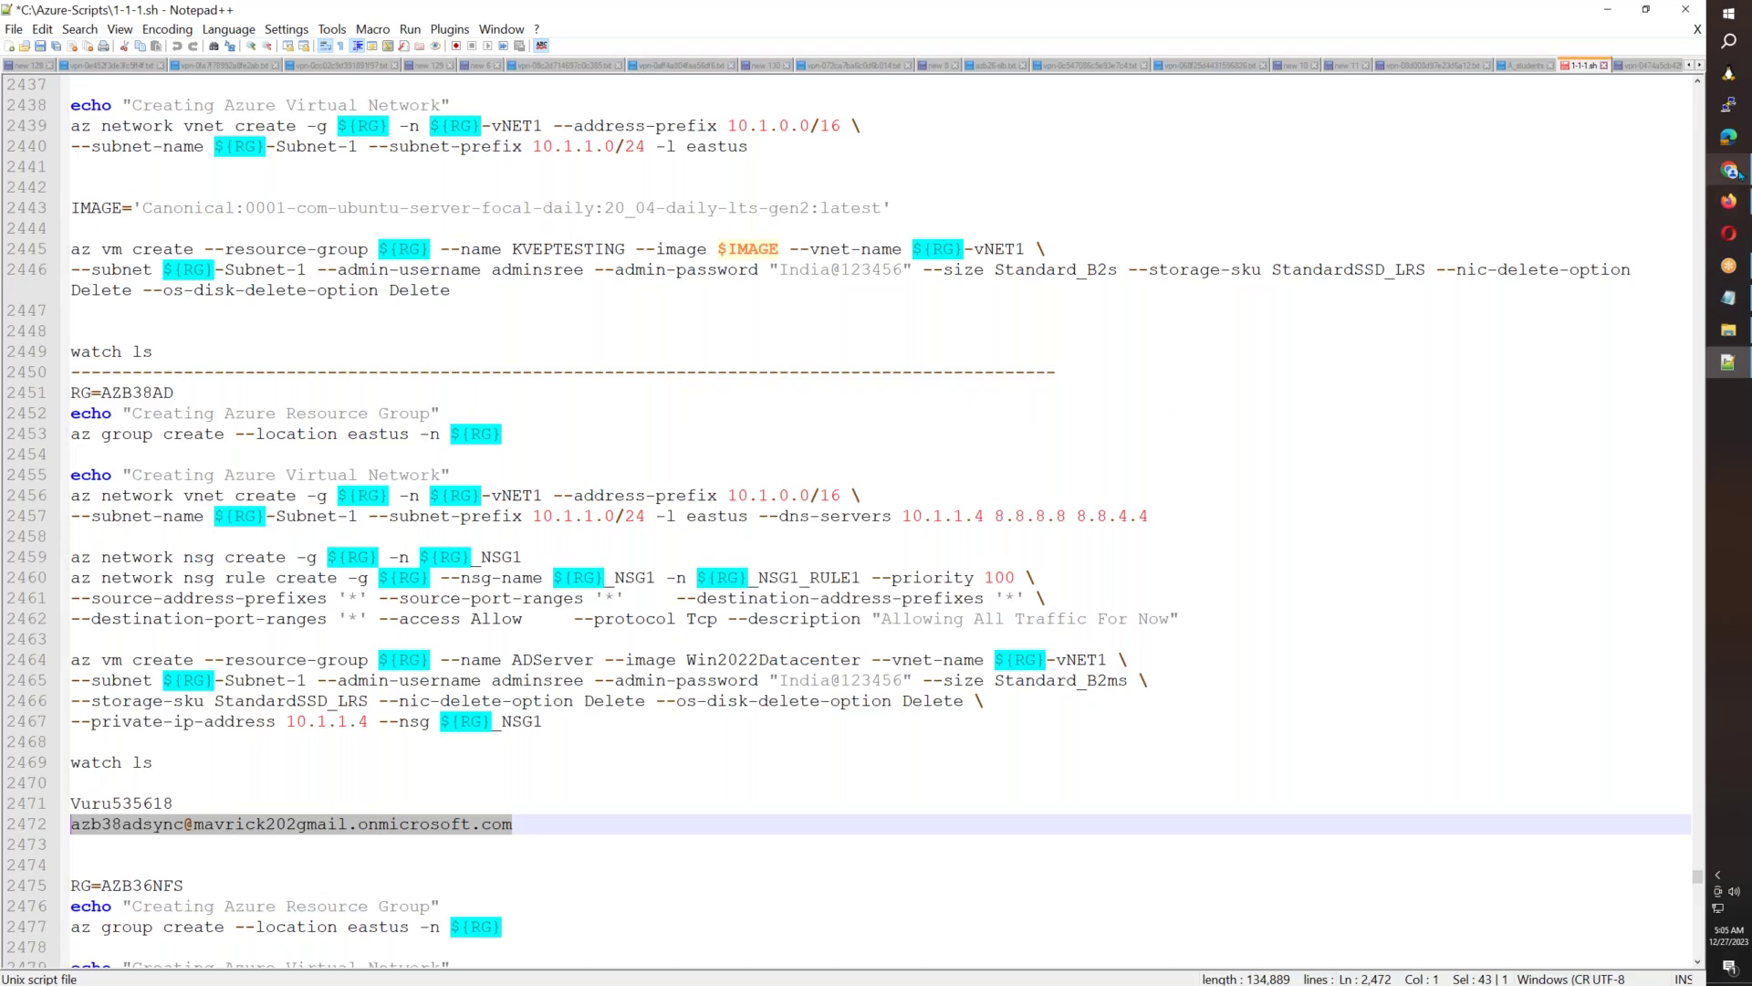
Paste the sign-in address into the Microsoft sign-in page and continue to the password step.
left_click(1730, 171)
key("ctrl+v")
left_click(1001, 623)
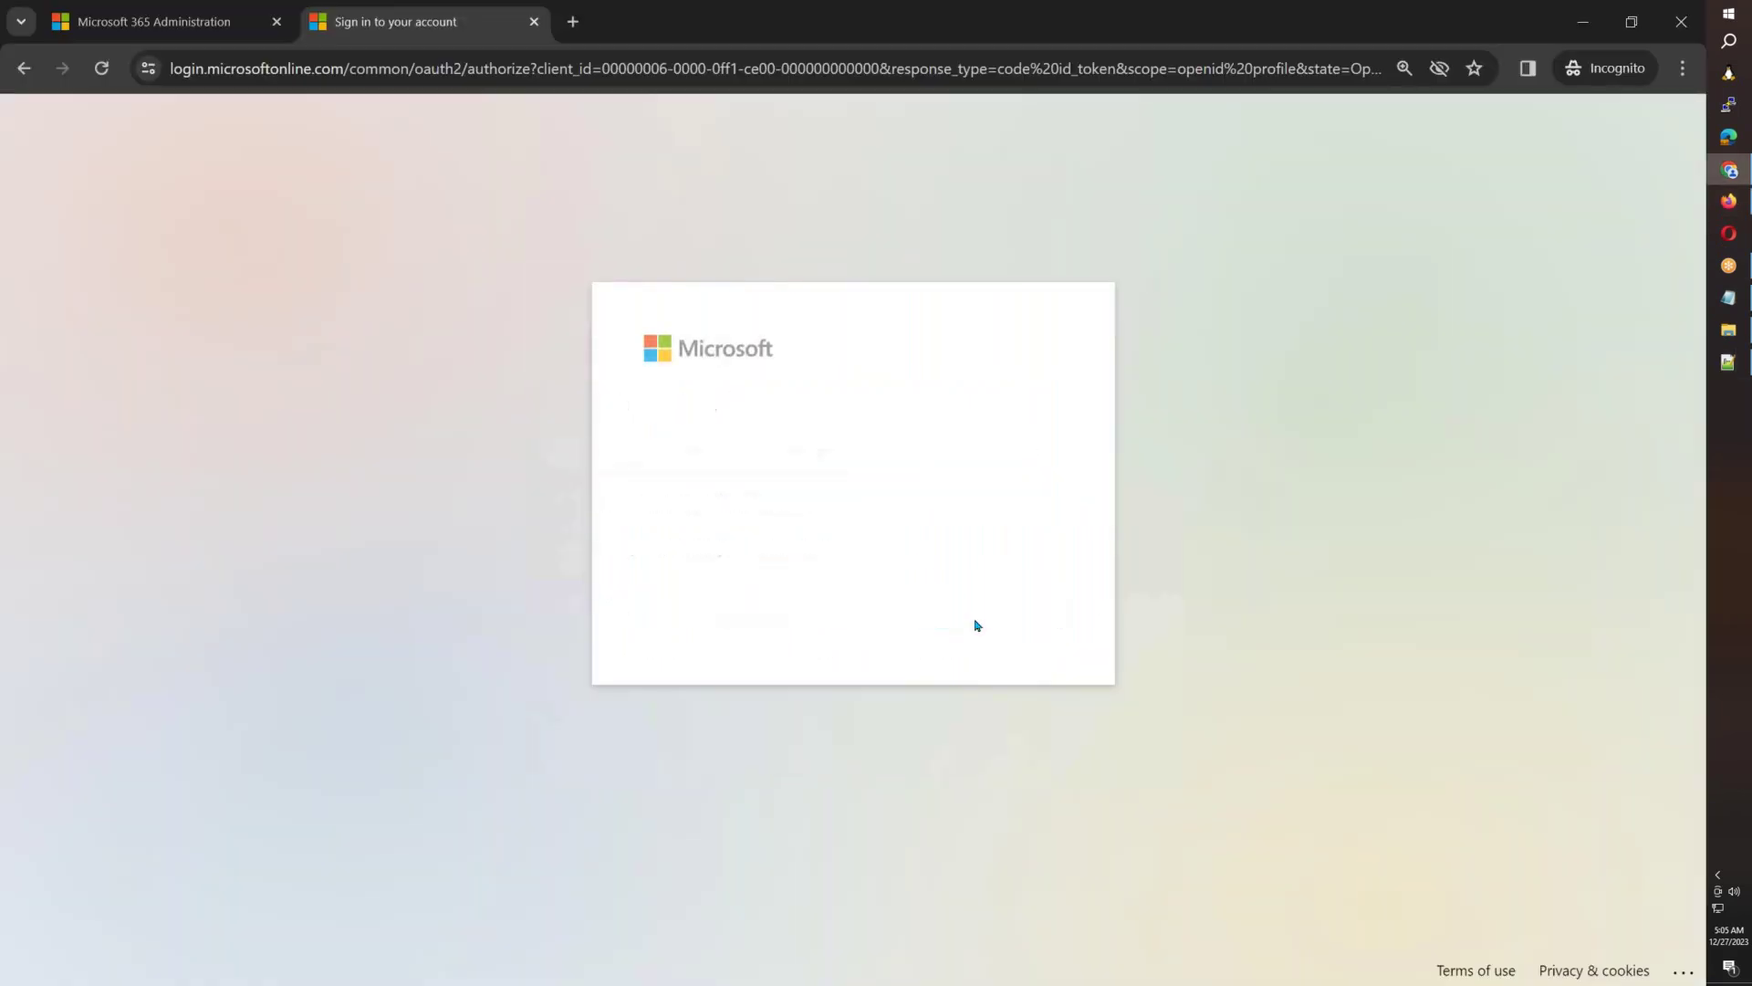
Copy the synced account's password from the script and paste it into the sign-in form.
key("alt+Tab")
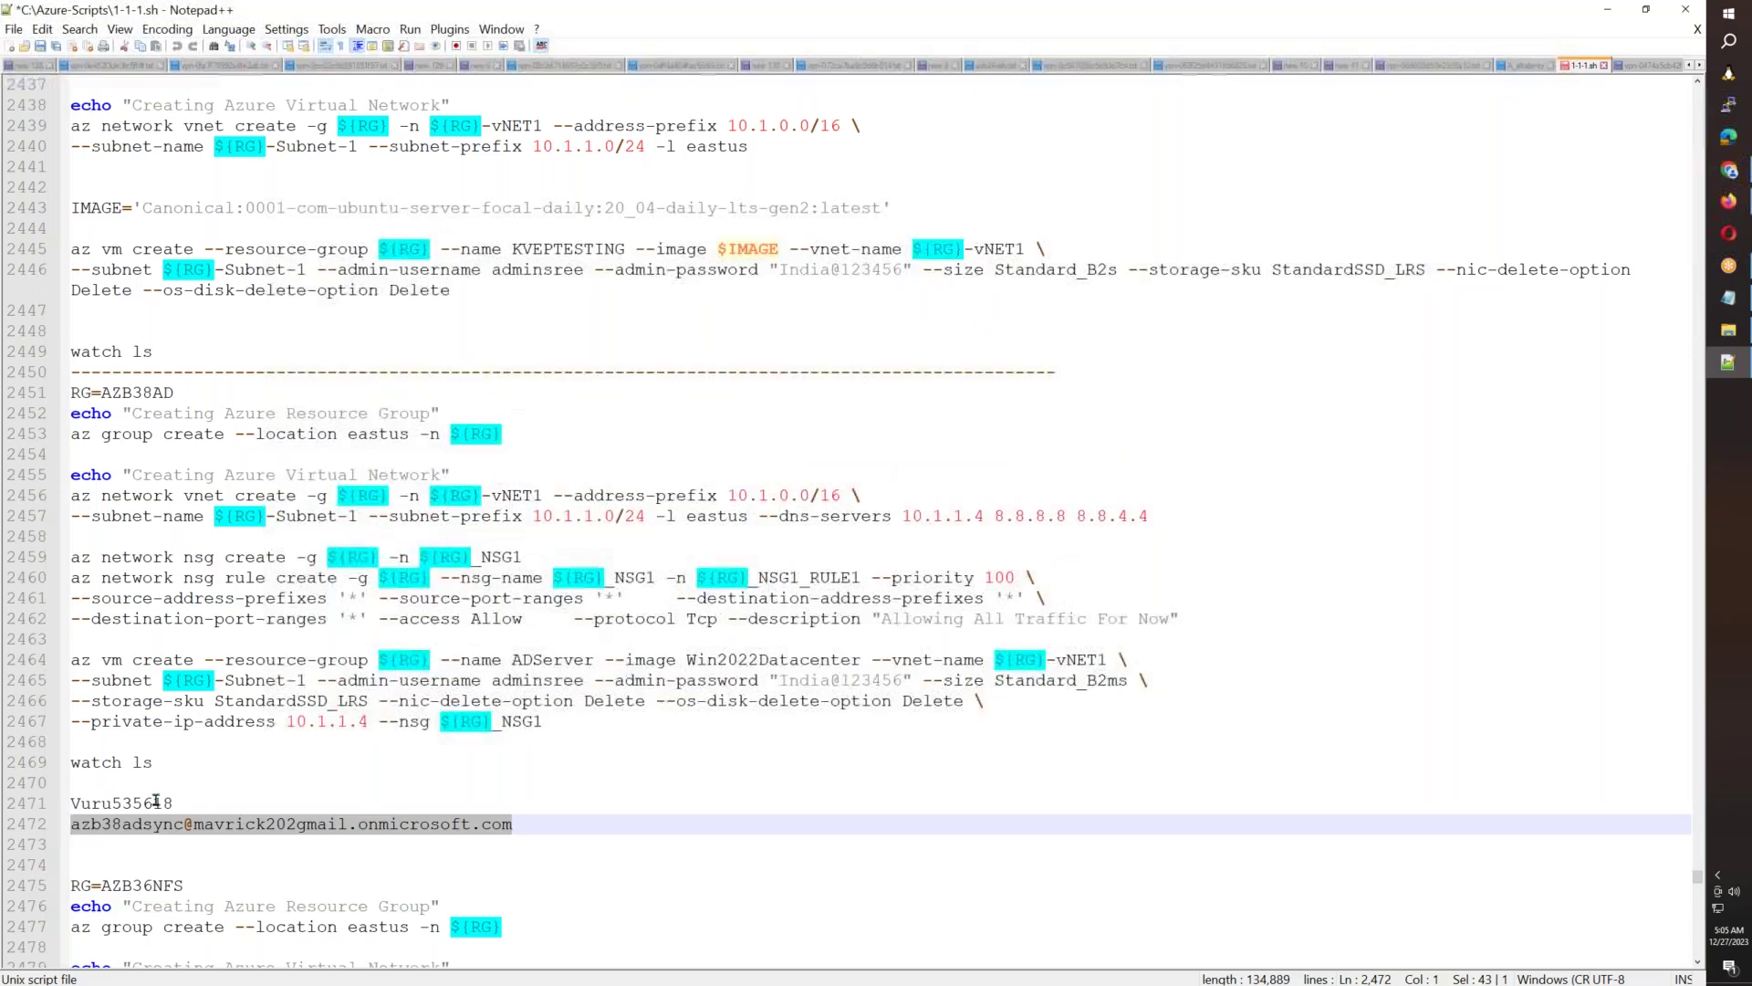
left_click(155, 801)
double_click(155, 801)
key("ctrl+c")
key("alt+Tab")
key("ctrl+v")
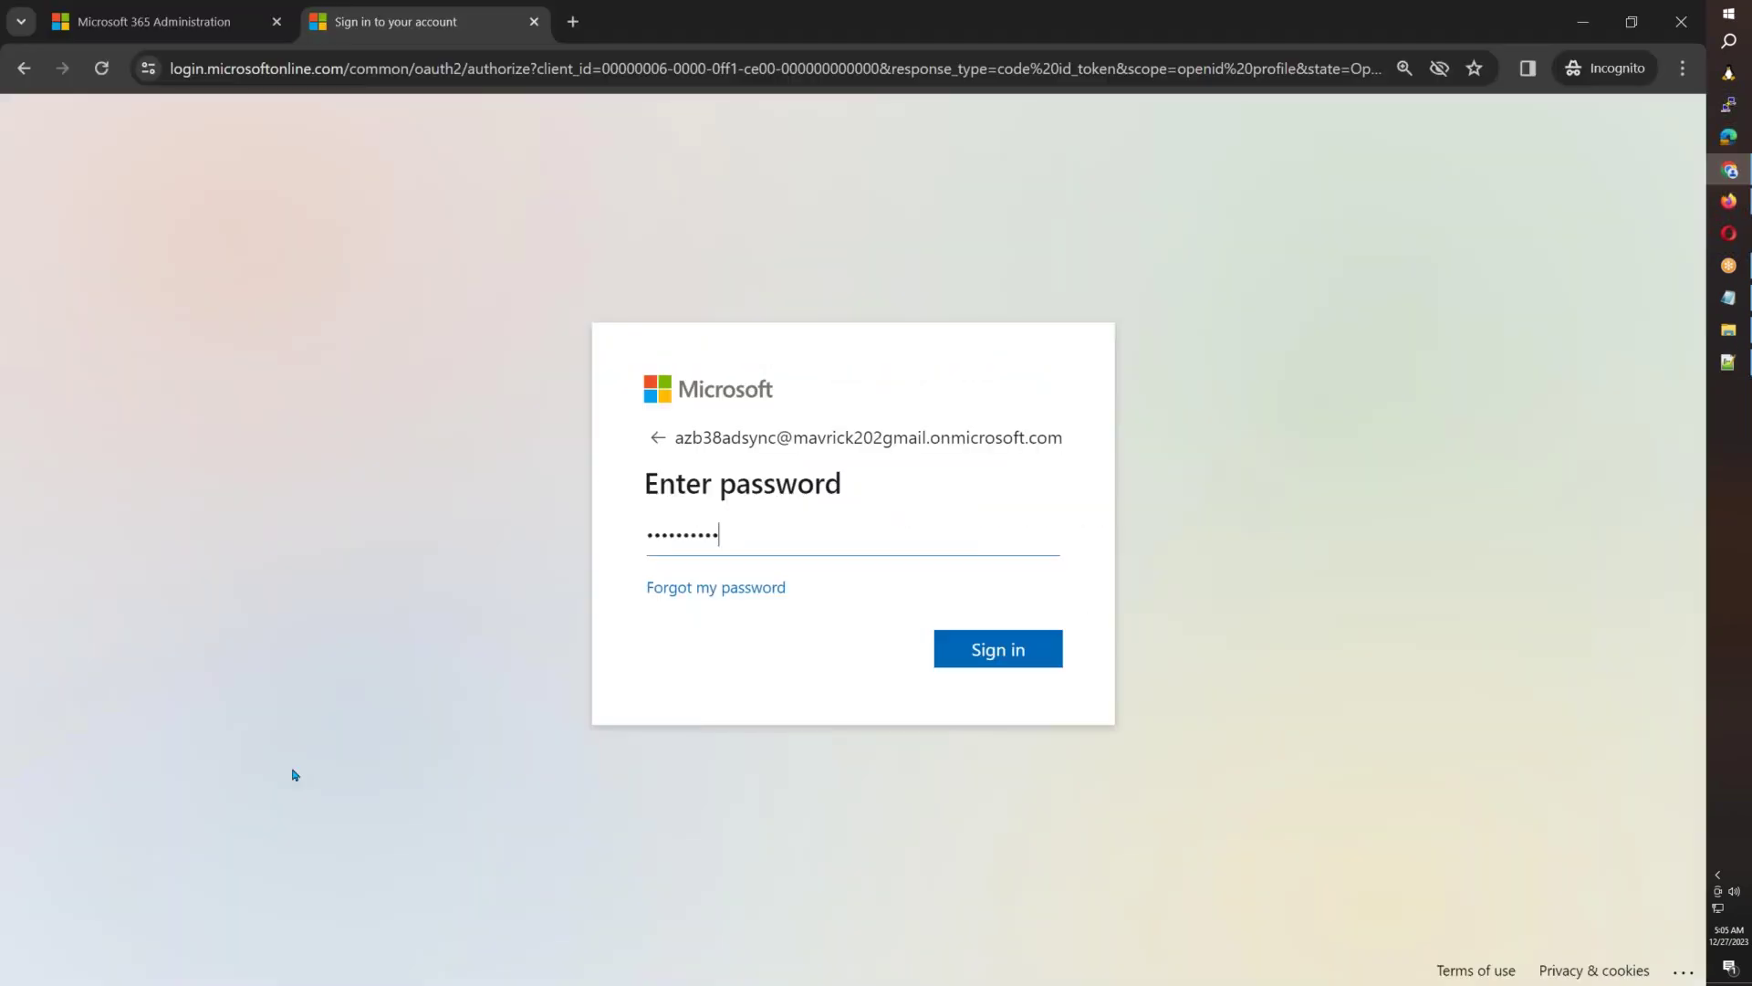
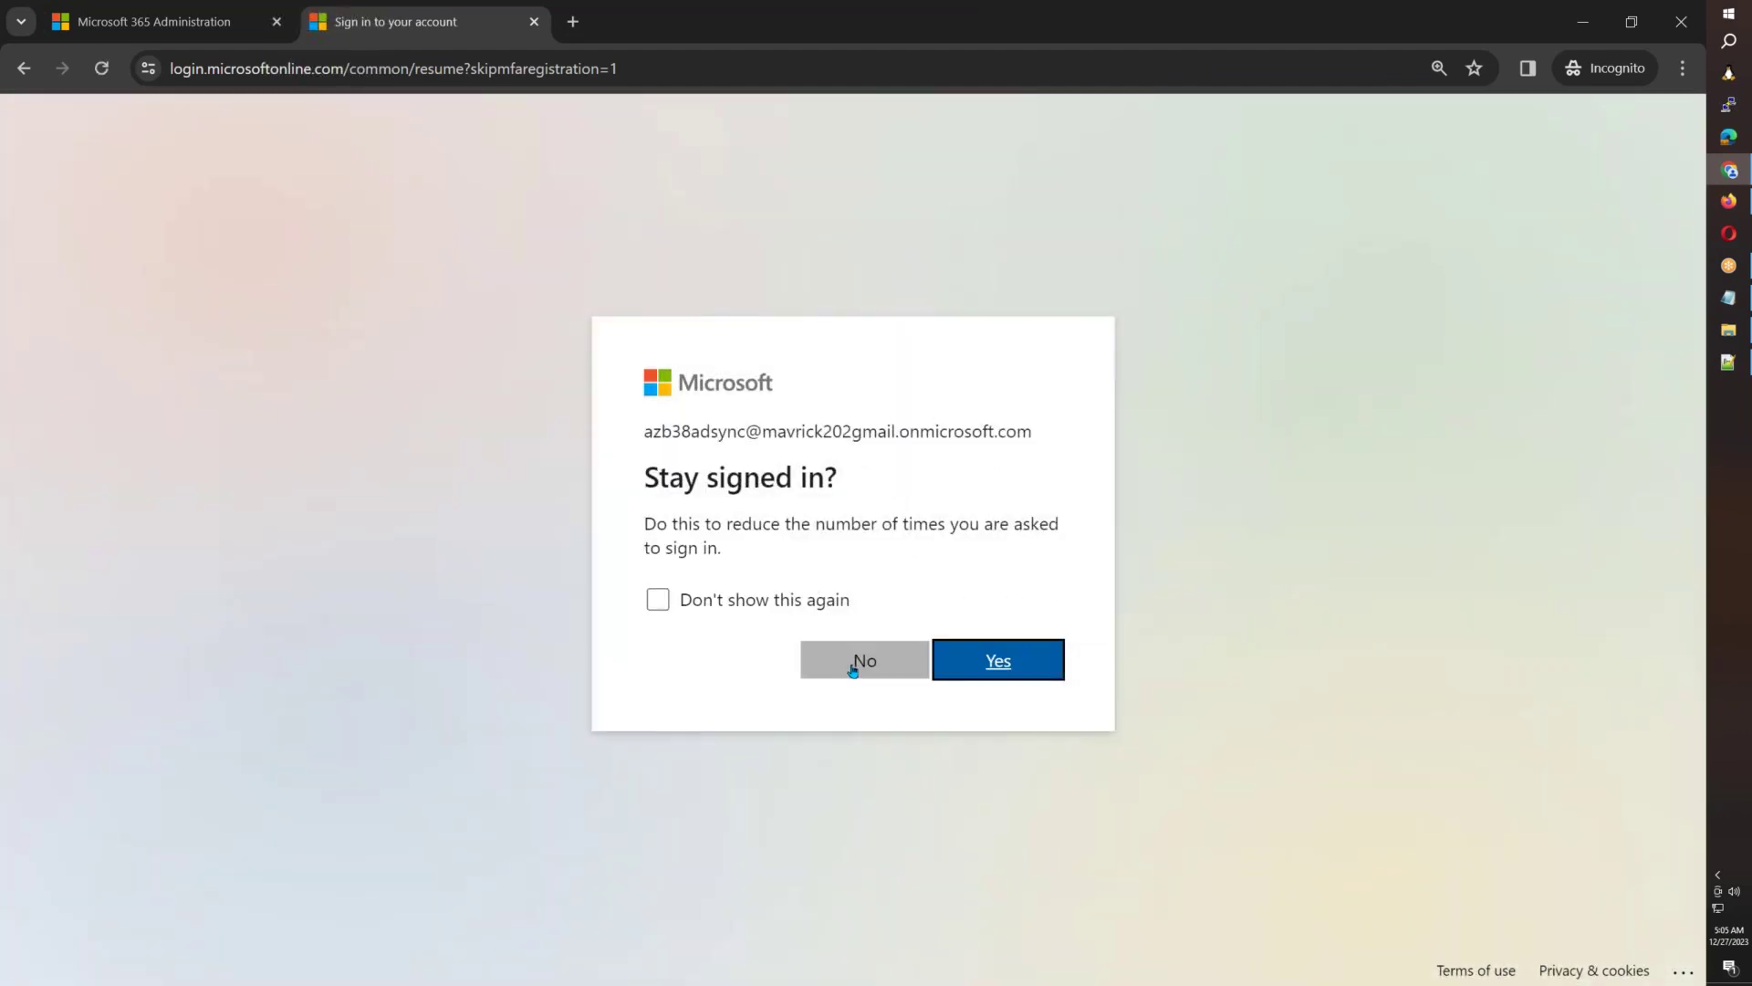
Decline staying signed in, then dismiss the next-steps questionnaire on the admin home page.
left_click(852, 671)
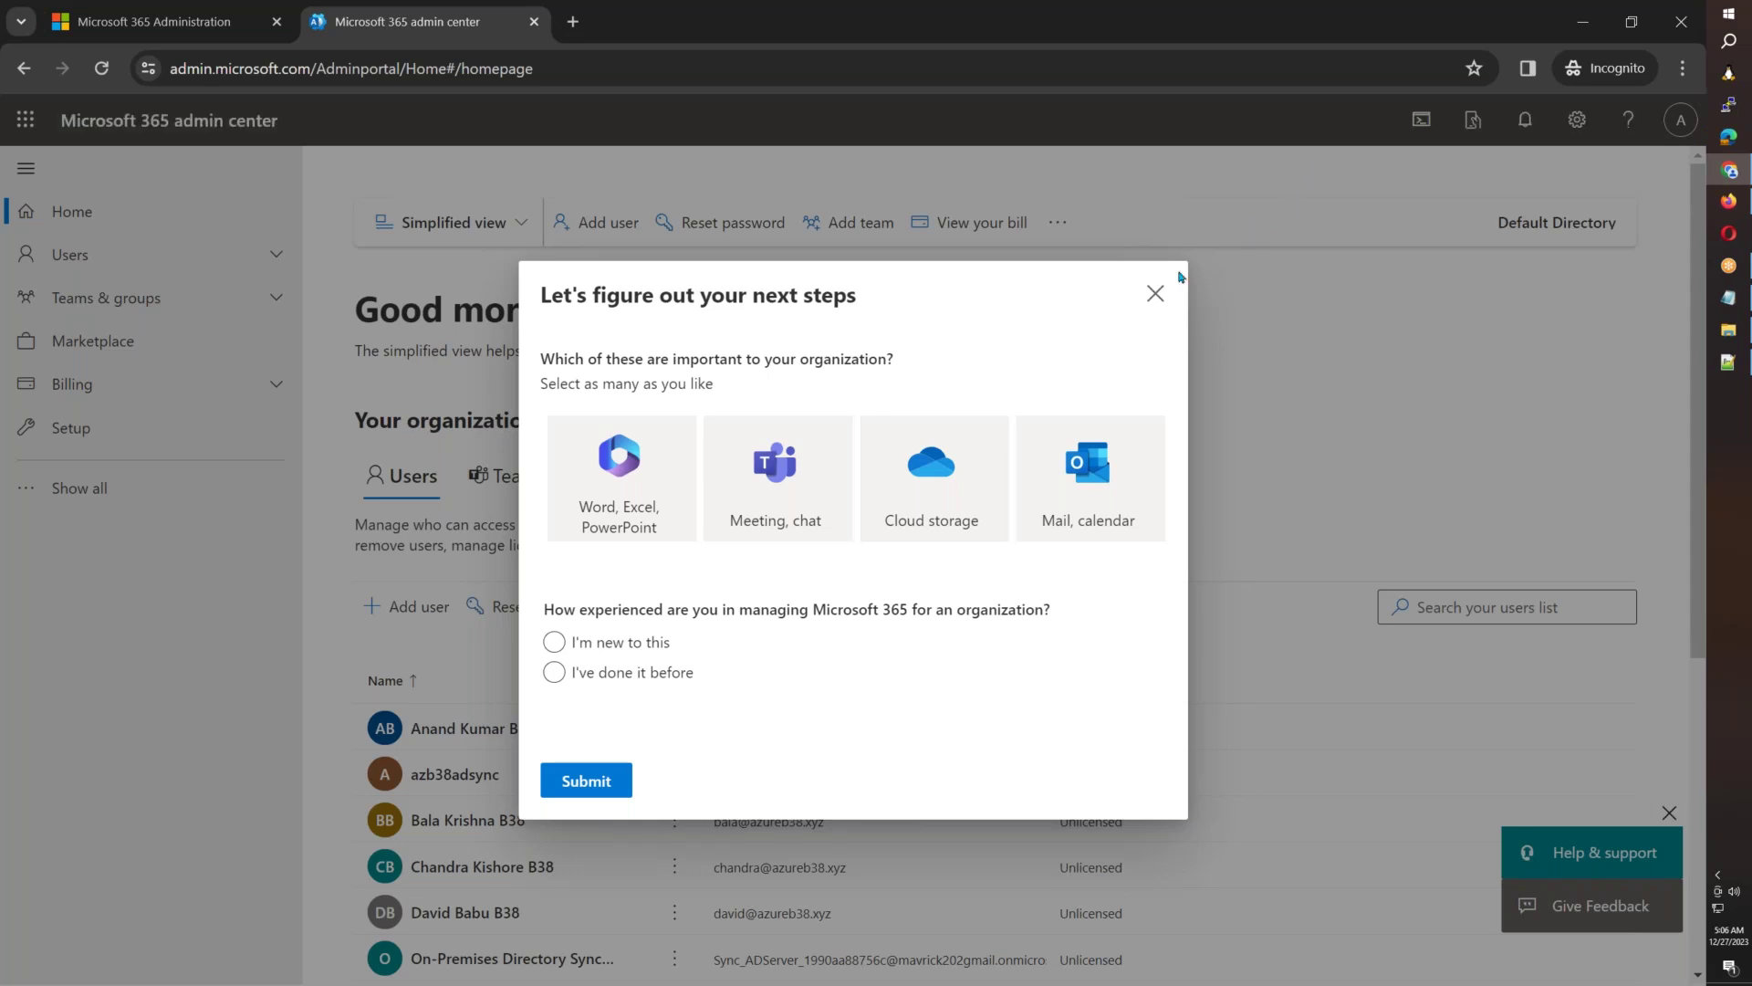
left_click(1155, 293)
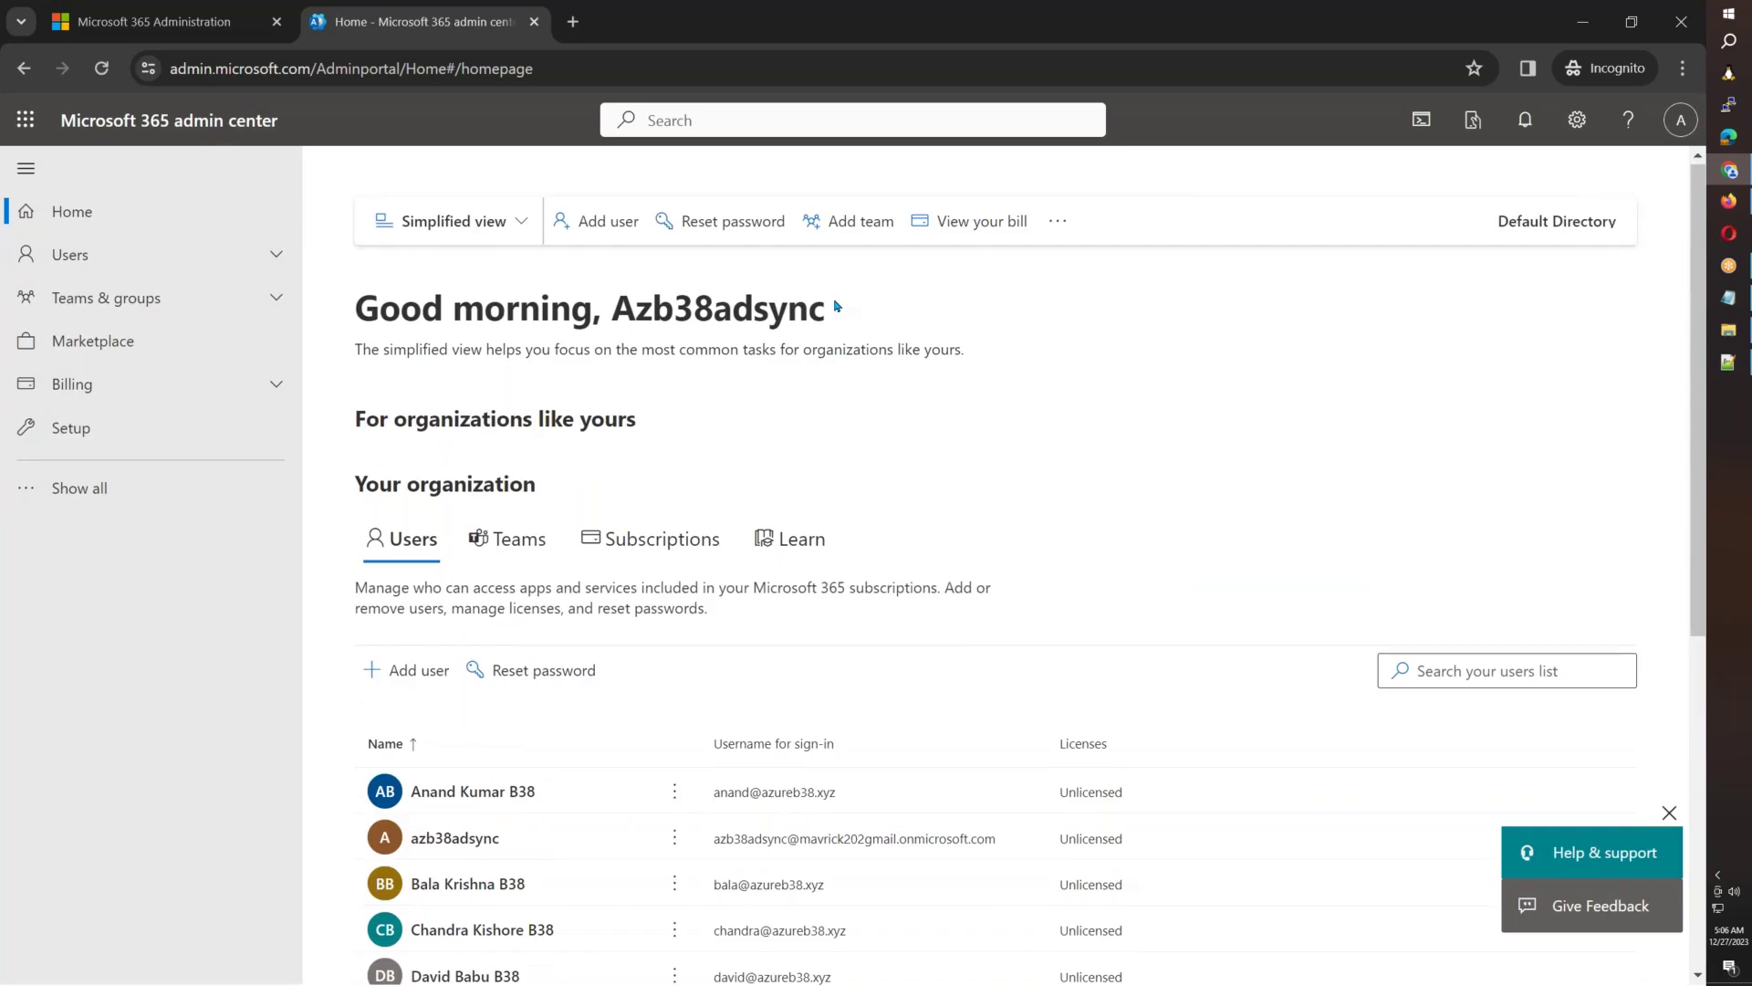
Check that every user, including the directory-sync account, is Unlicensed, then expand Billing.
scroll(490, 317, "down", 5)
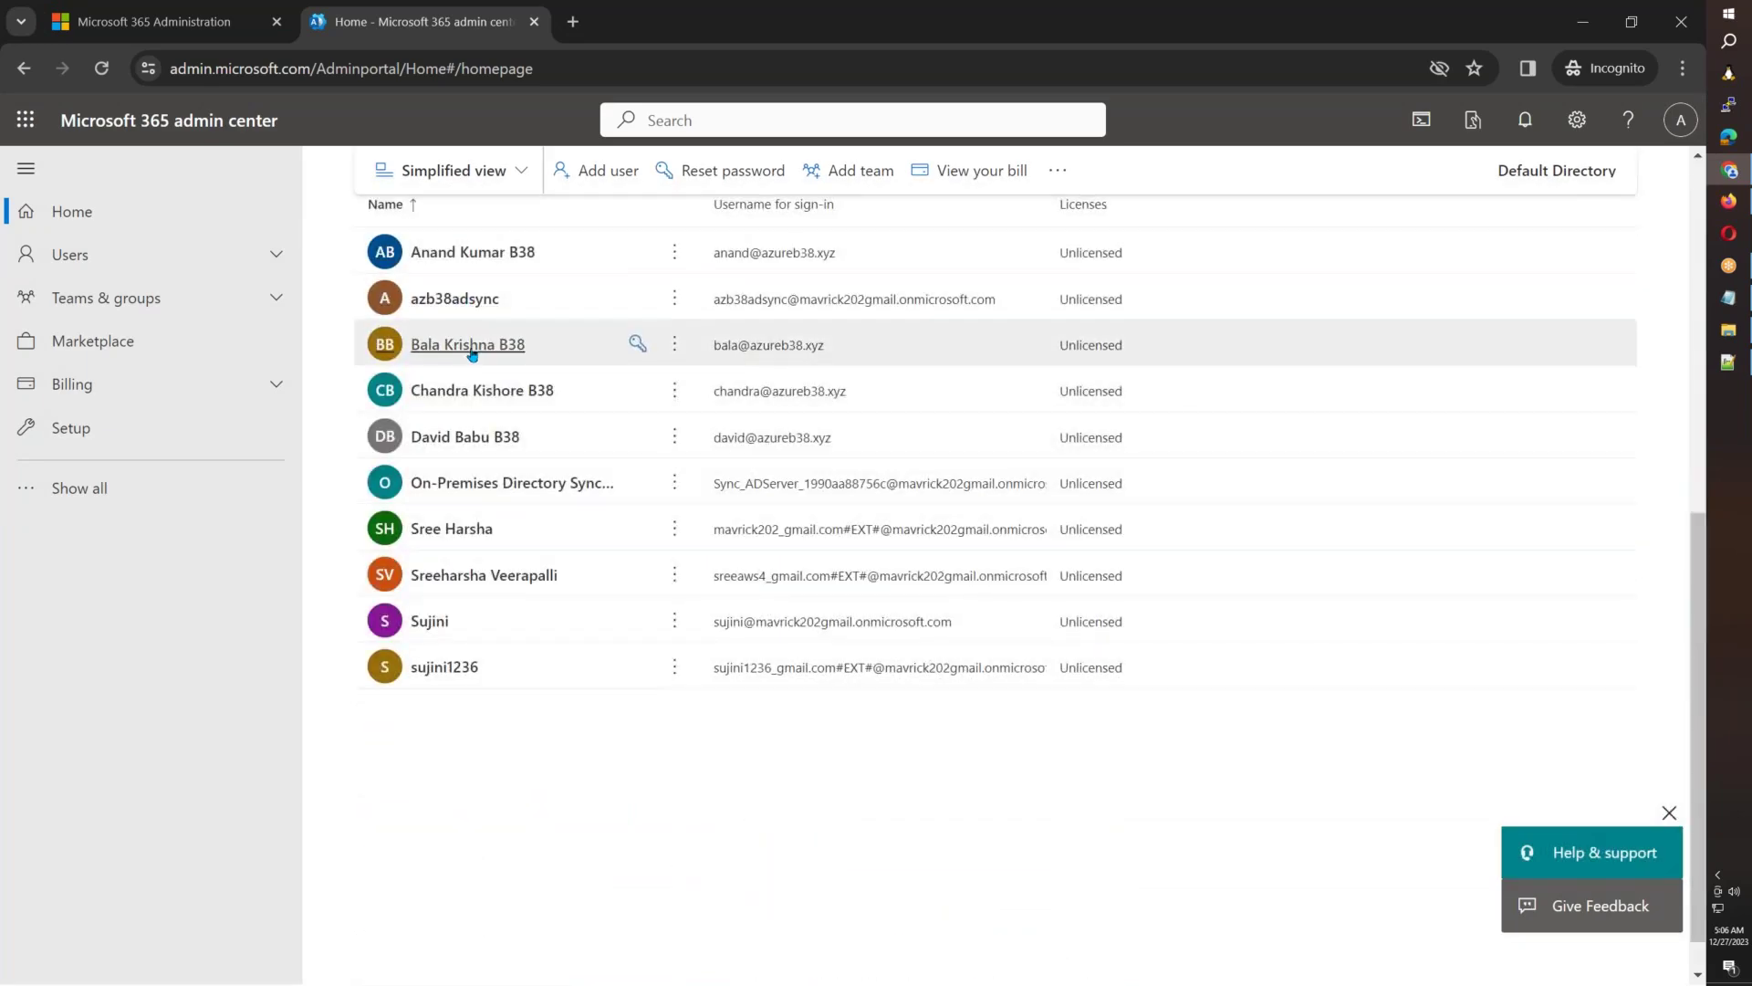
scroll(602, 441, "up", 2)
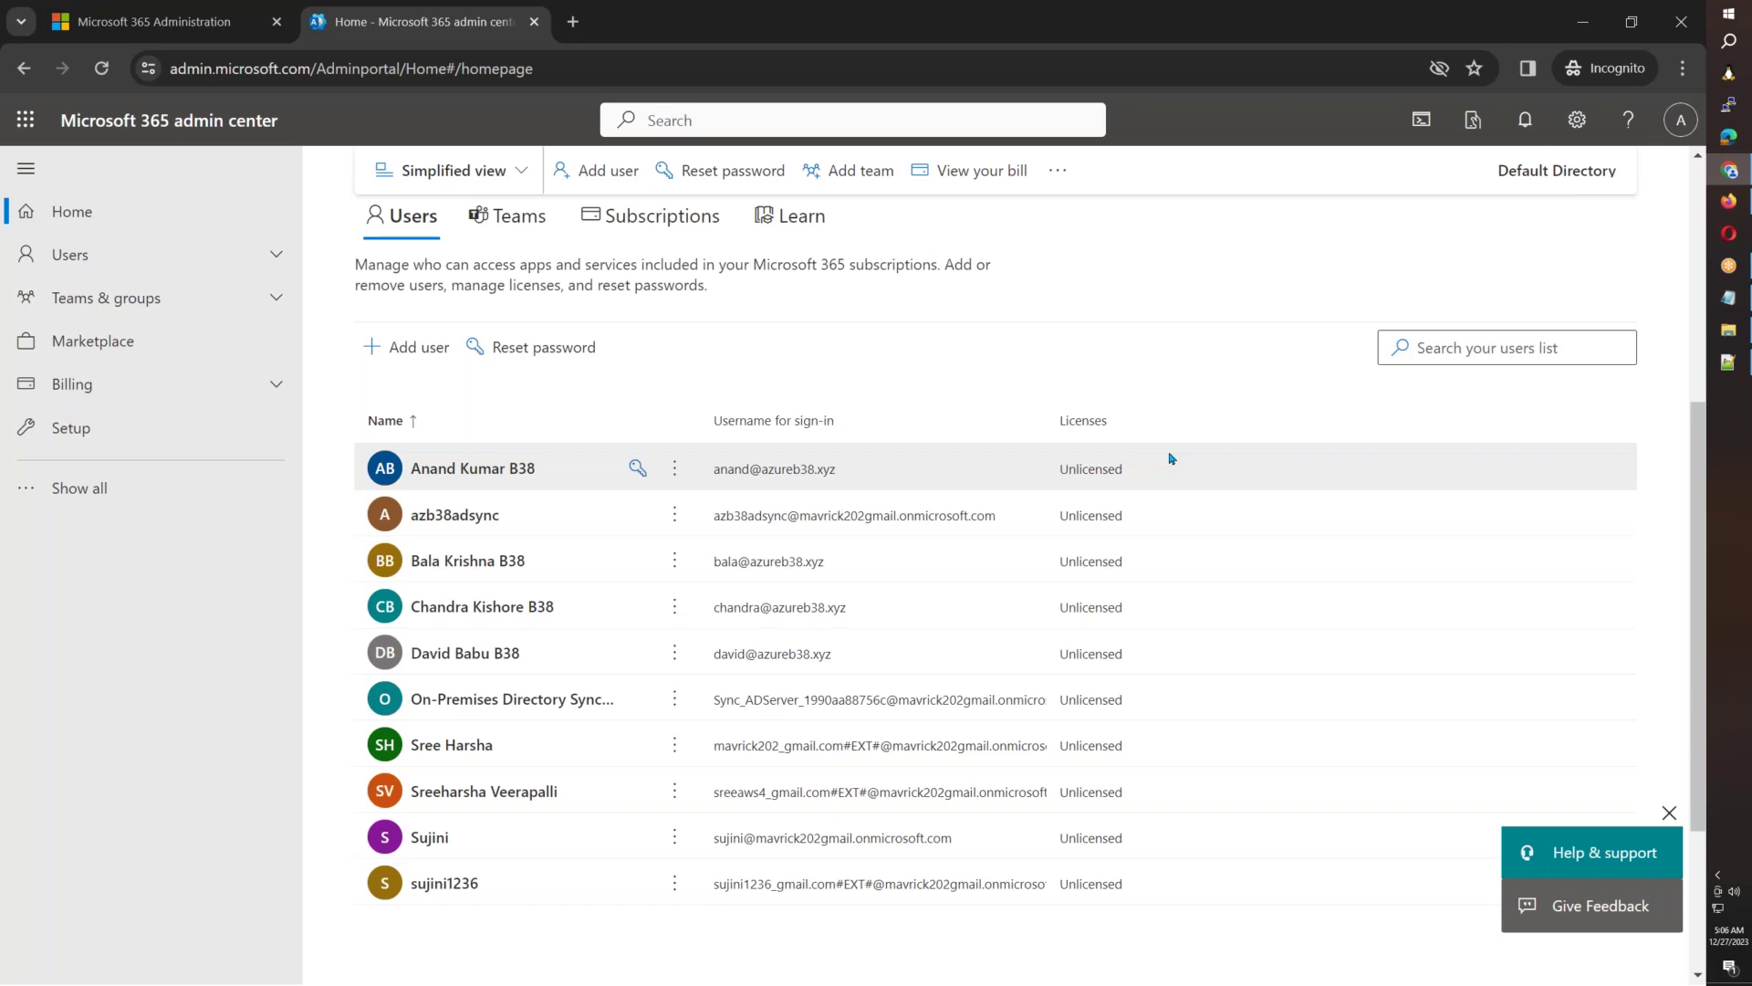
left_click(274, 391)
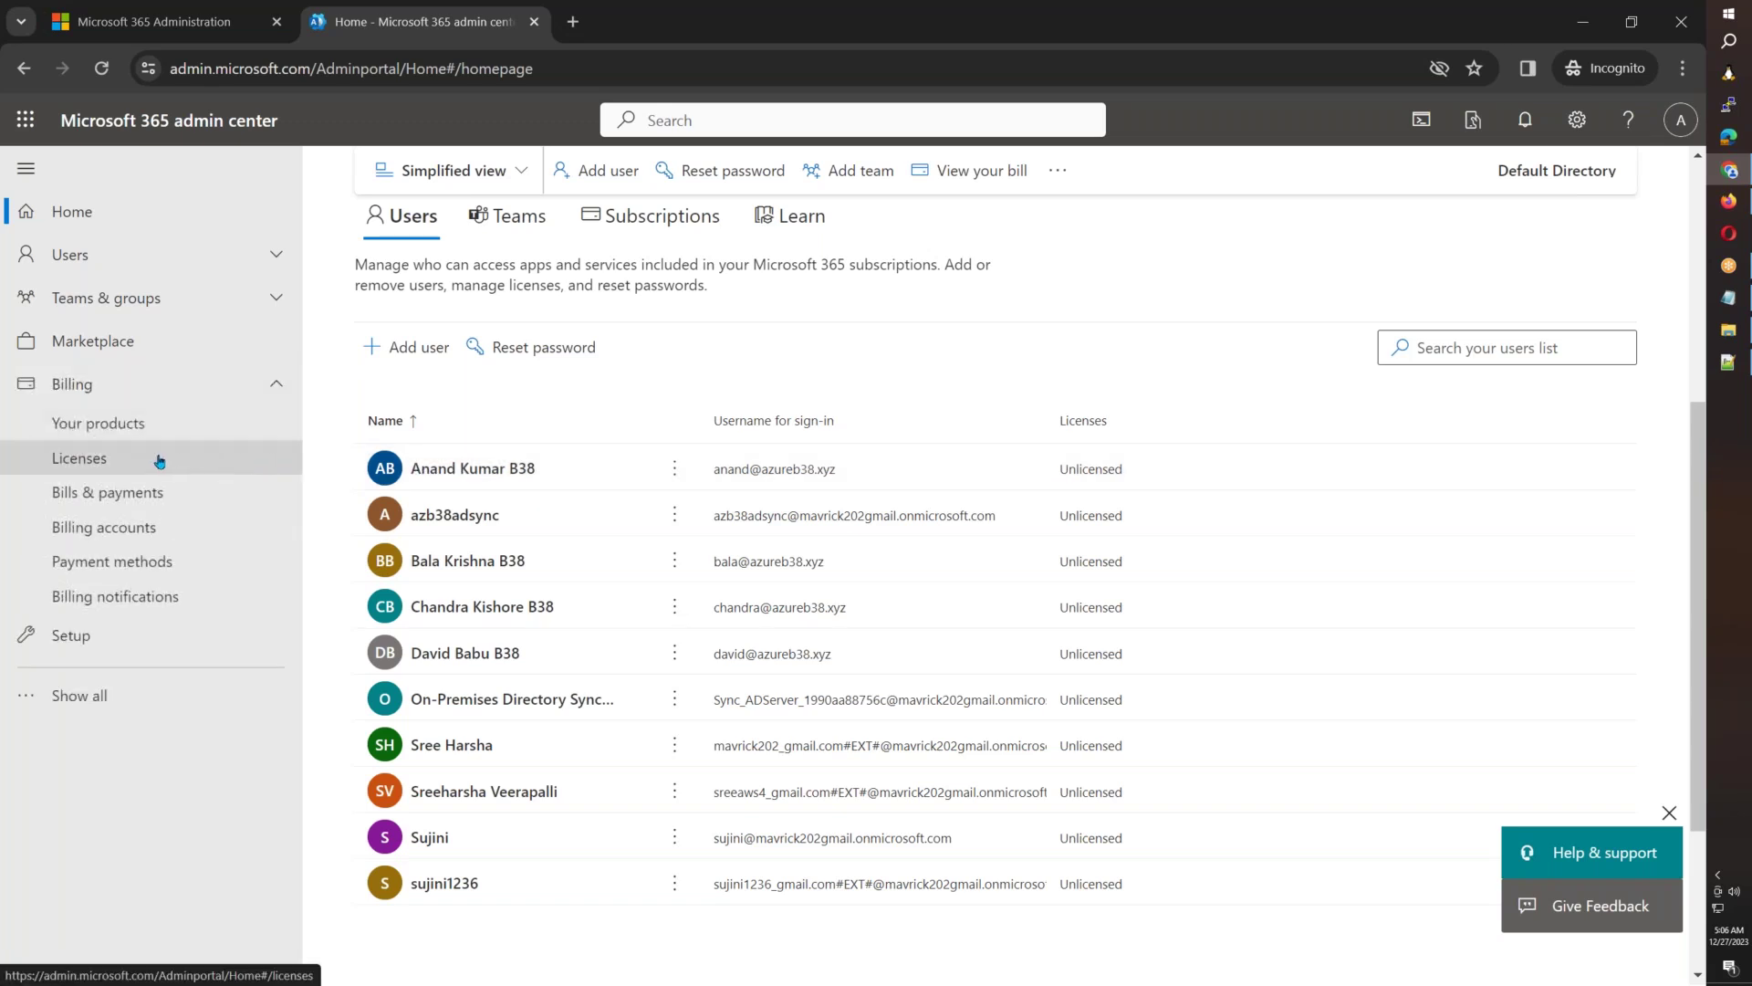
Open Business Basic license details (0 of 1 assigned), pick a user, cancel, and view Your products.
left_click(87, 460)
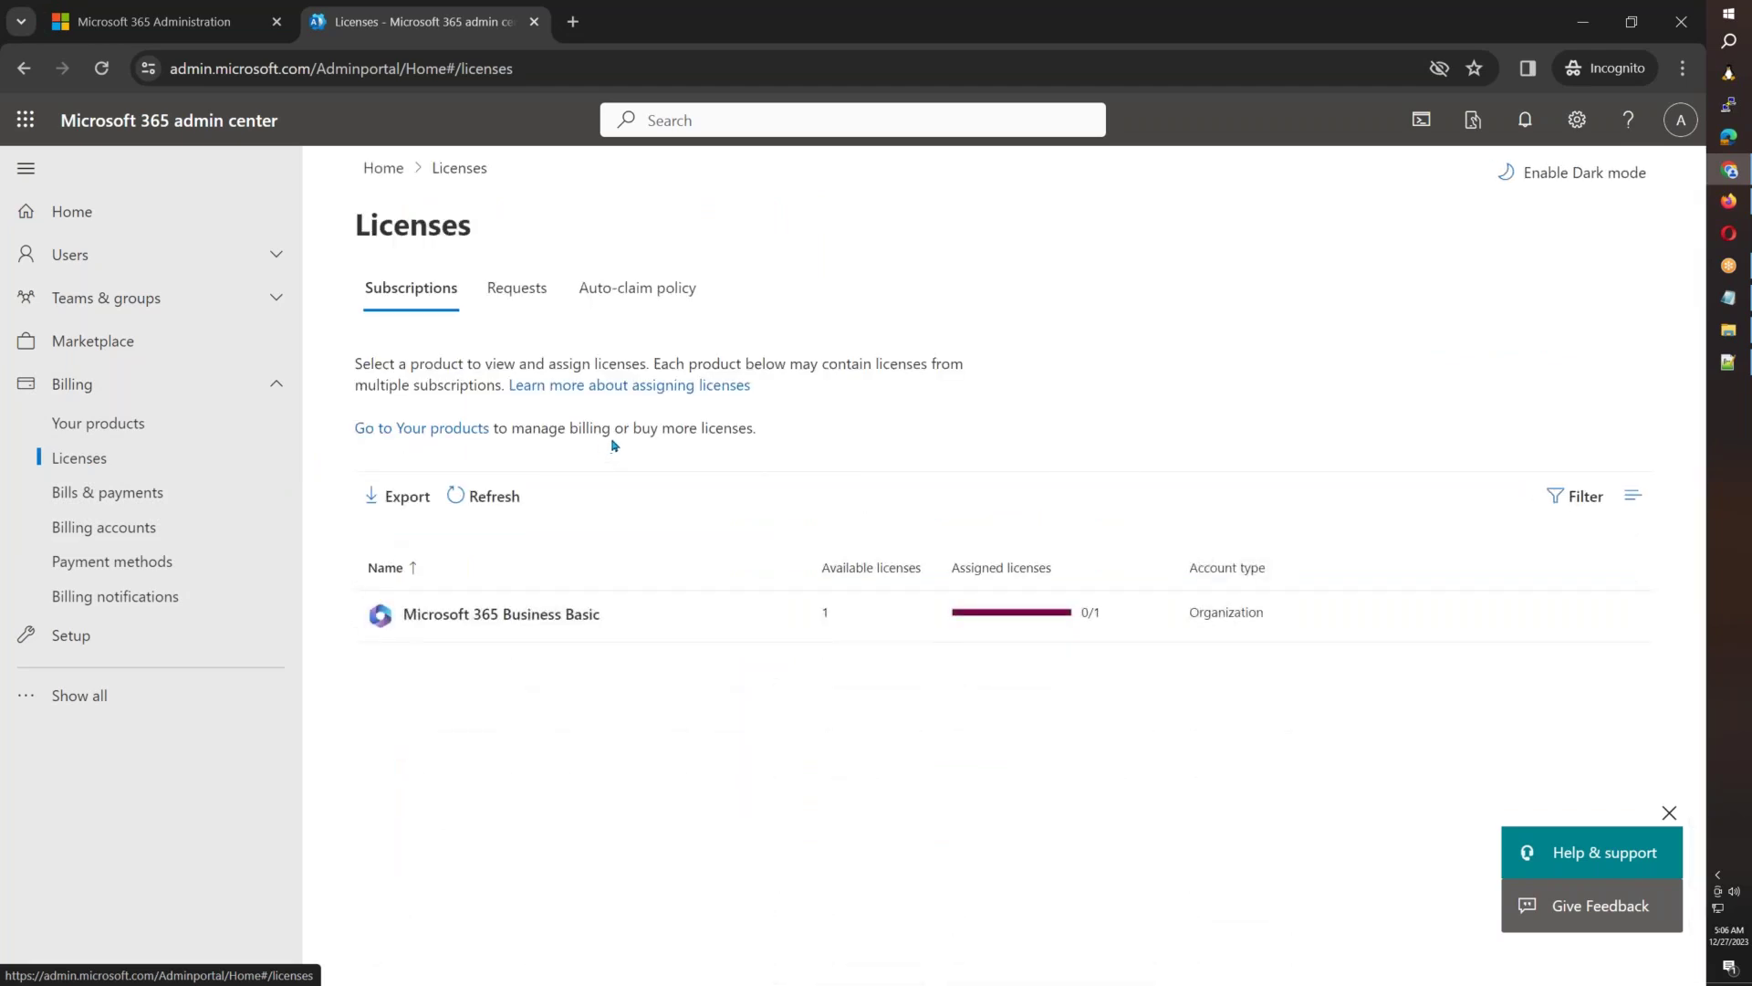
left_click_drag(606, 626, 383, 619)
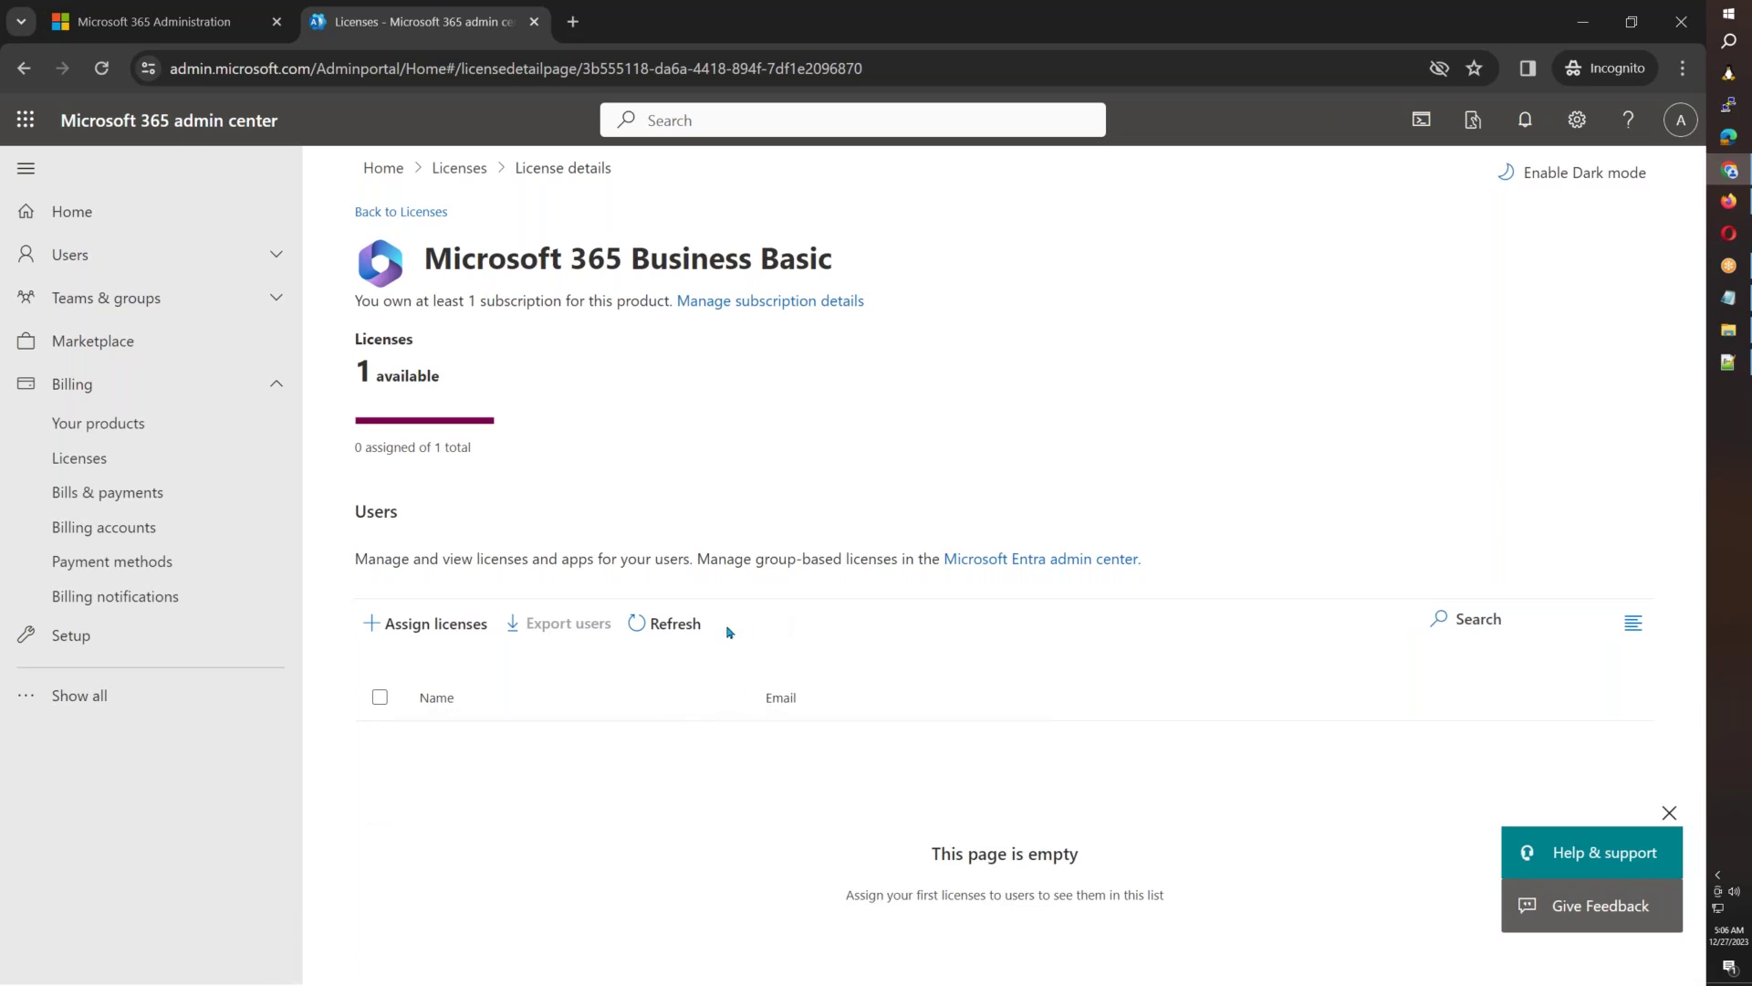
left_click(456, 628)
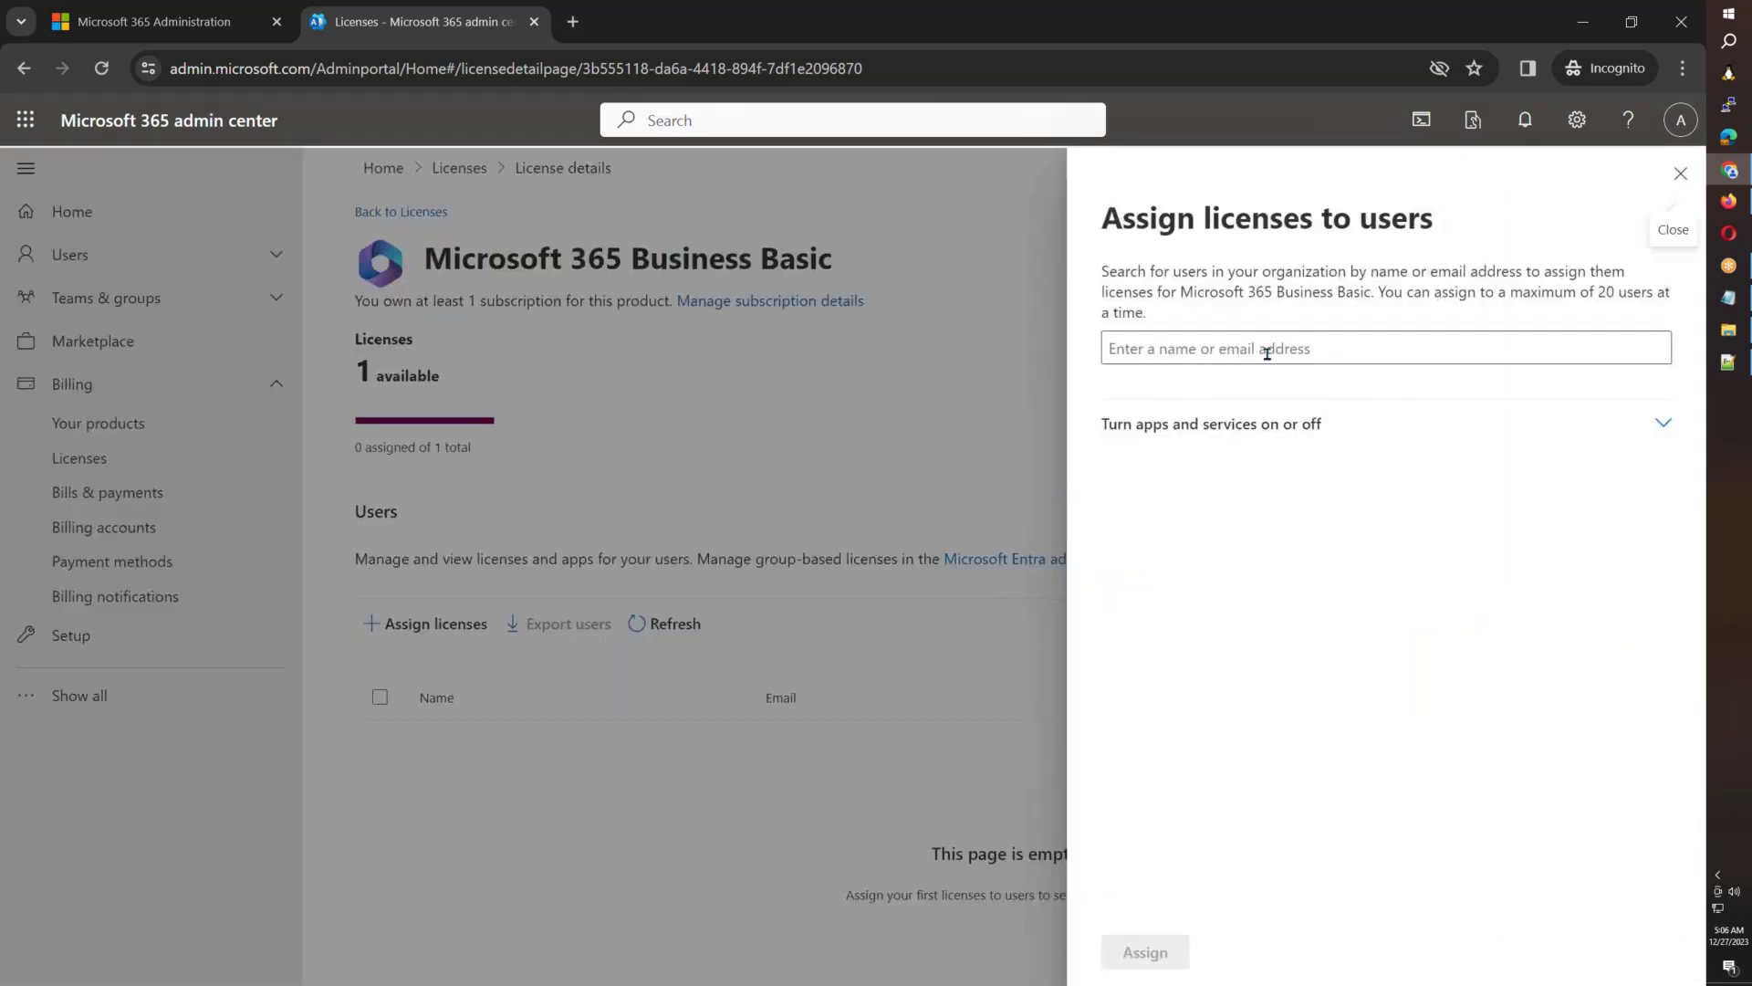
left_click(1267, 352)
left_click(1267, 427)
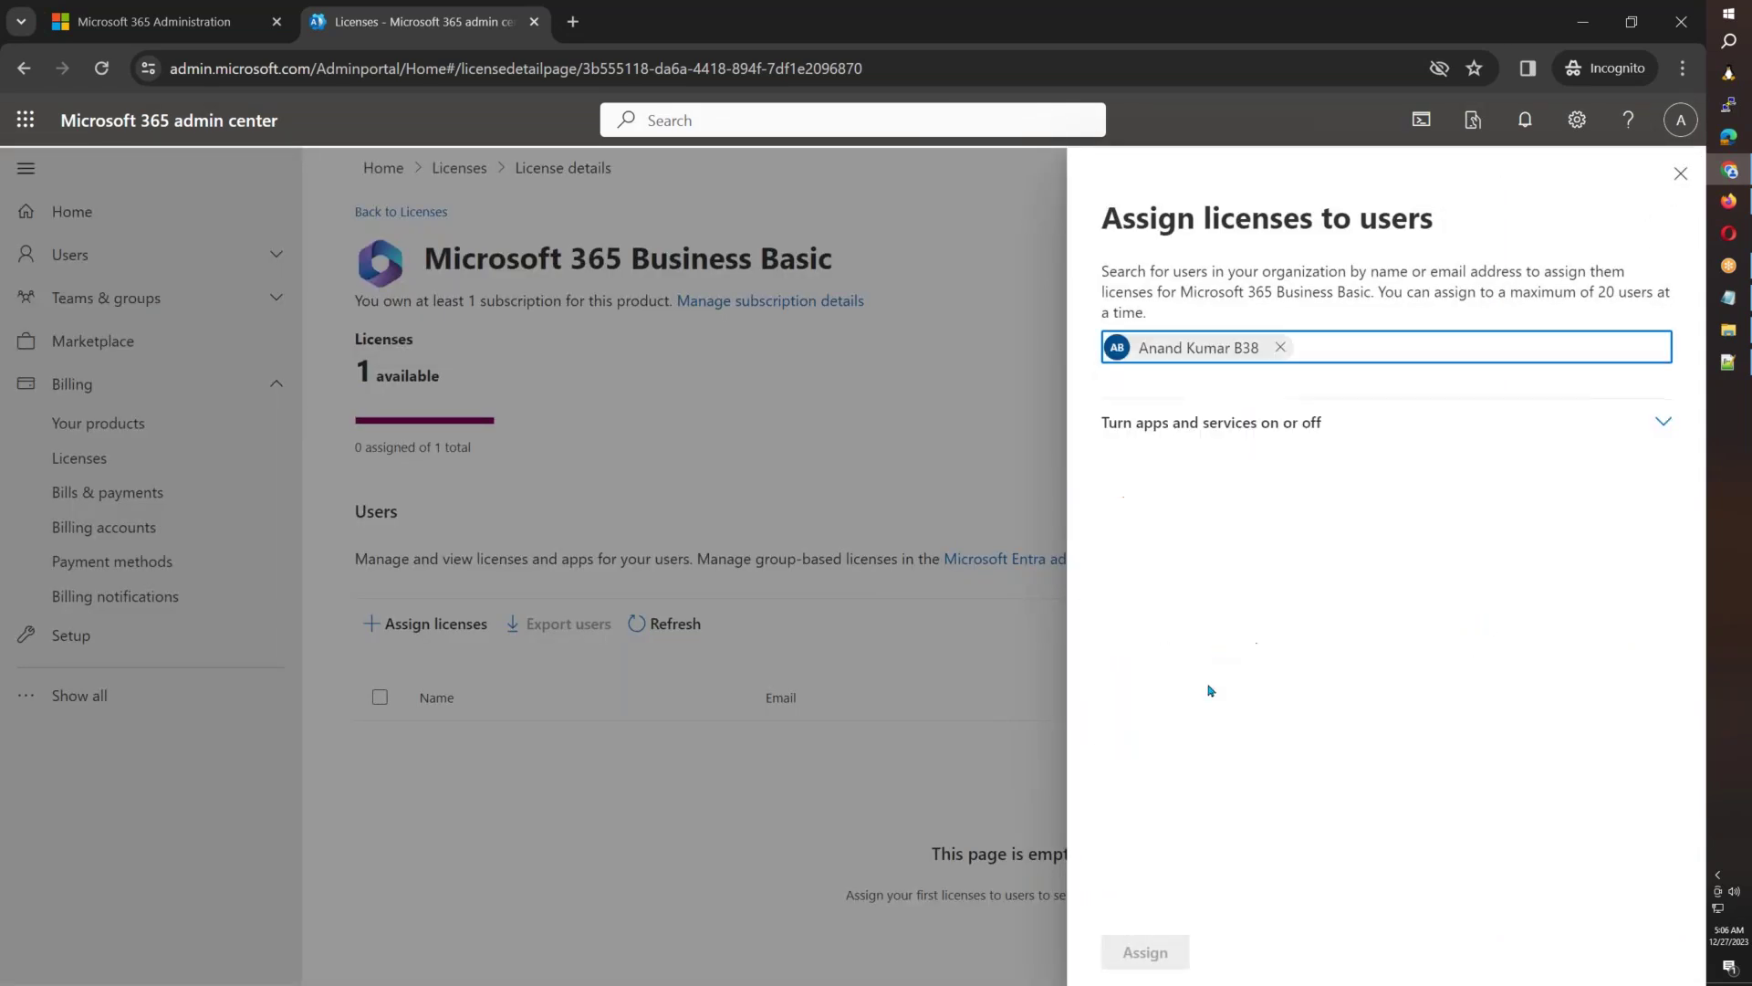
left_click(1681, 174)
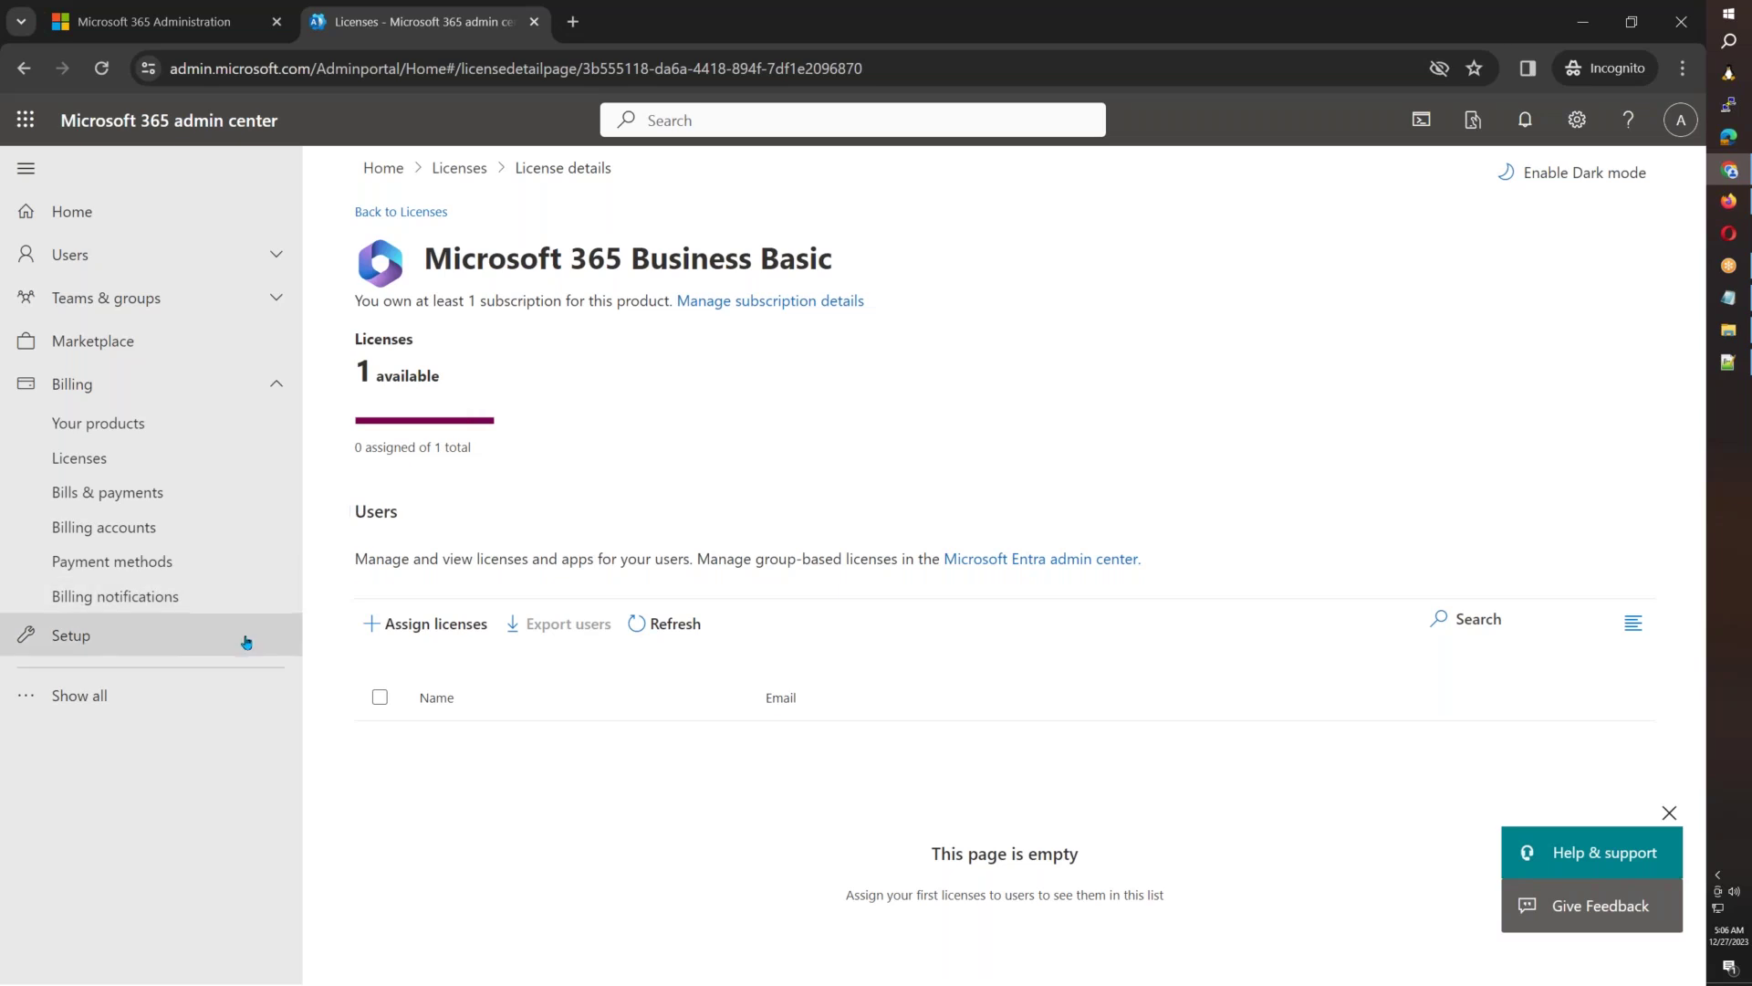
left_click(213, 440)
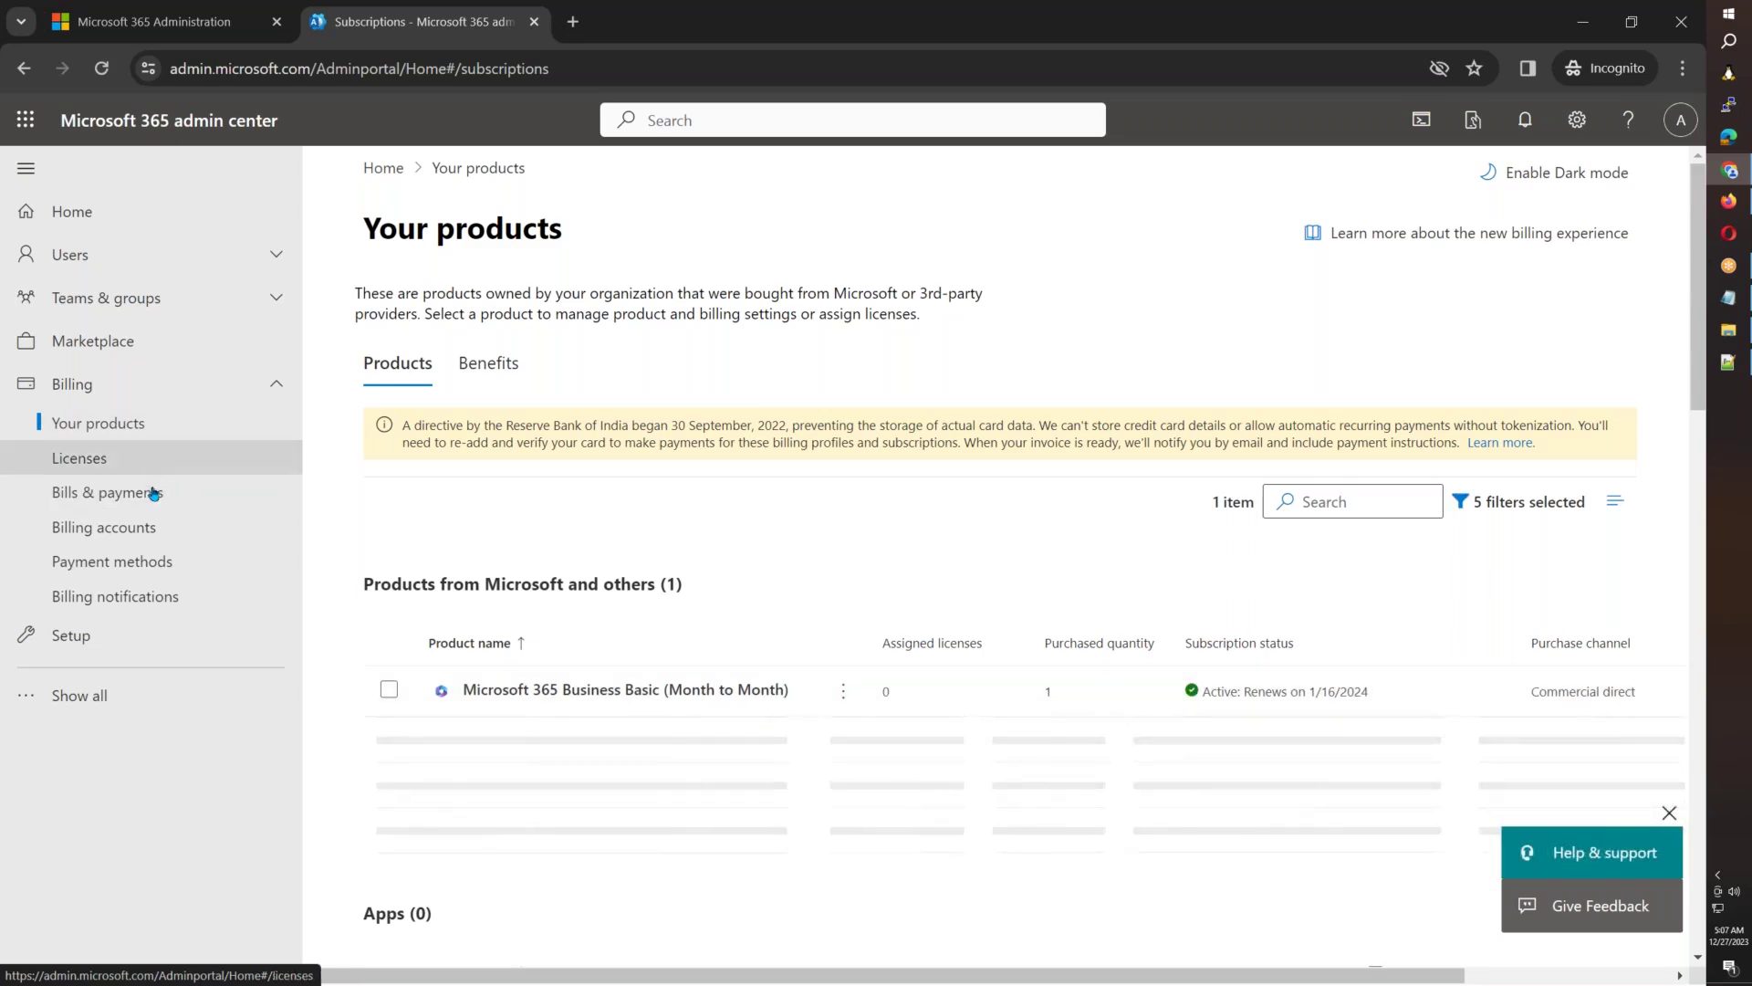
Show all navigation sections, revisit Licenses, and go to the product Marketplace.
left_click(189, 681)
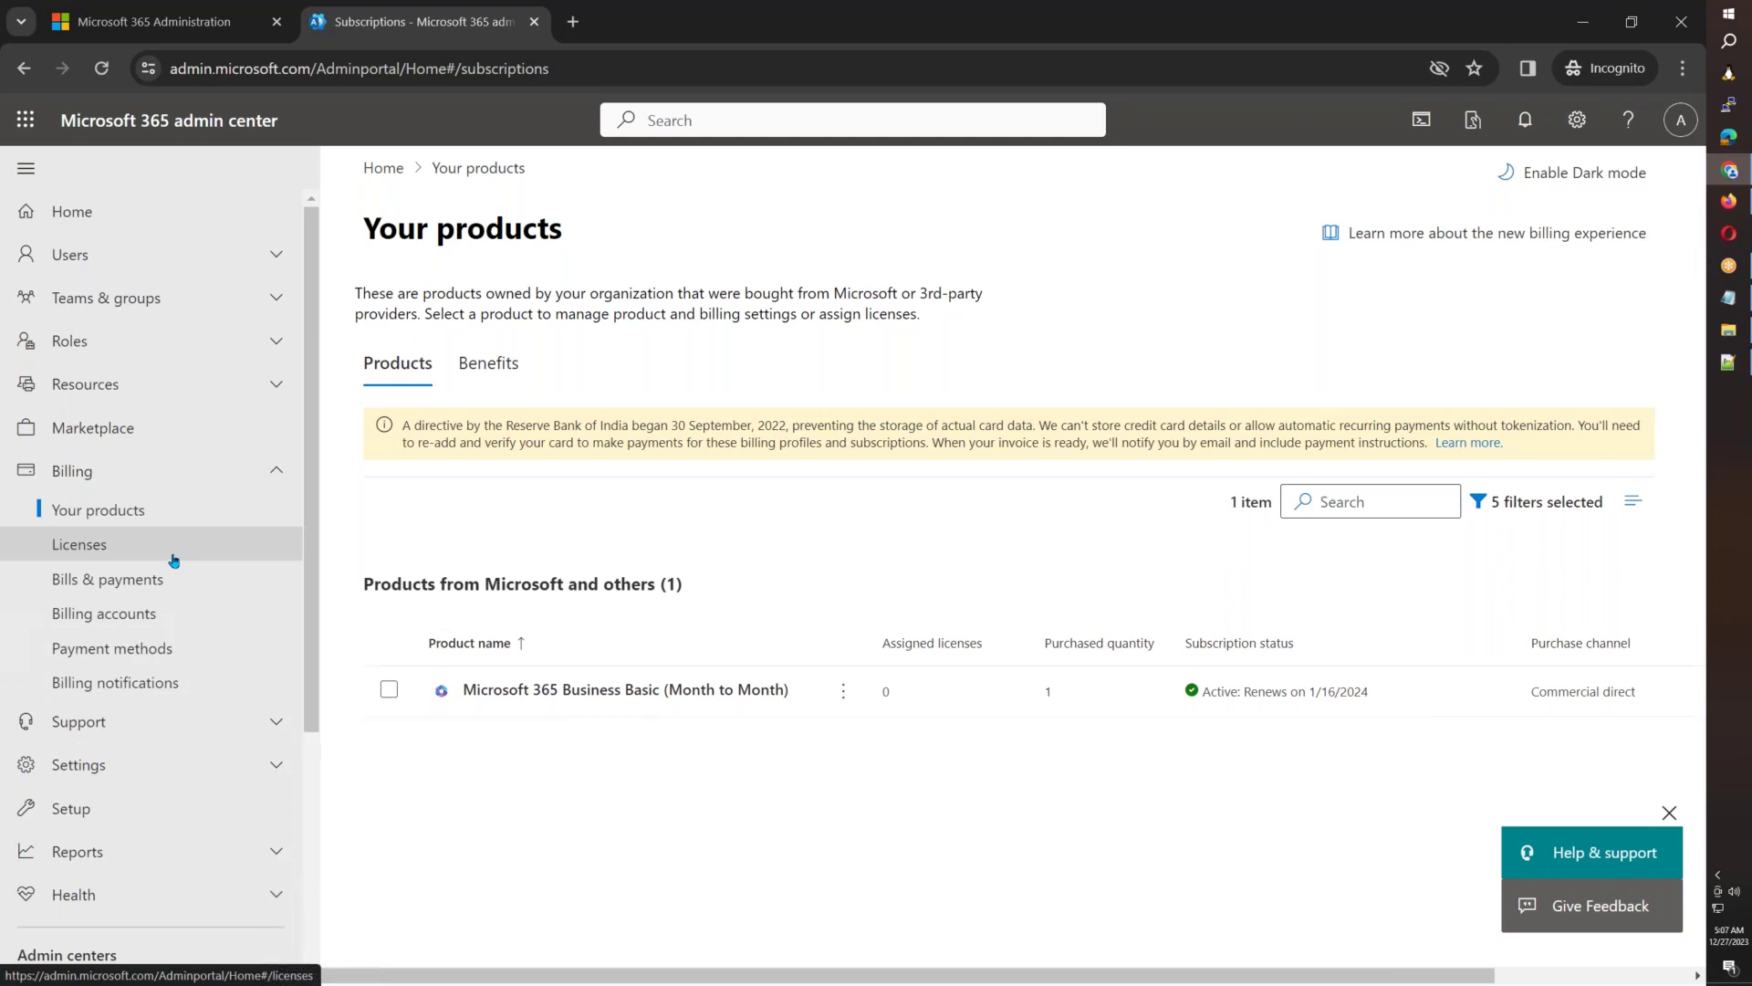
left_click(114, 546)
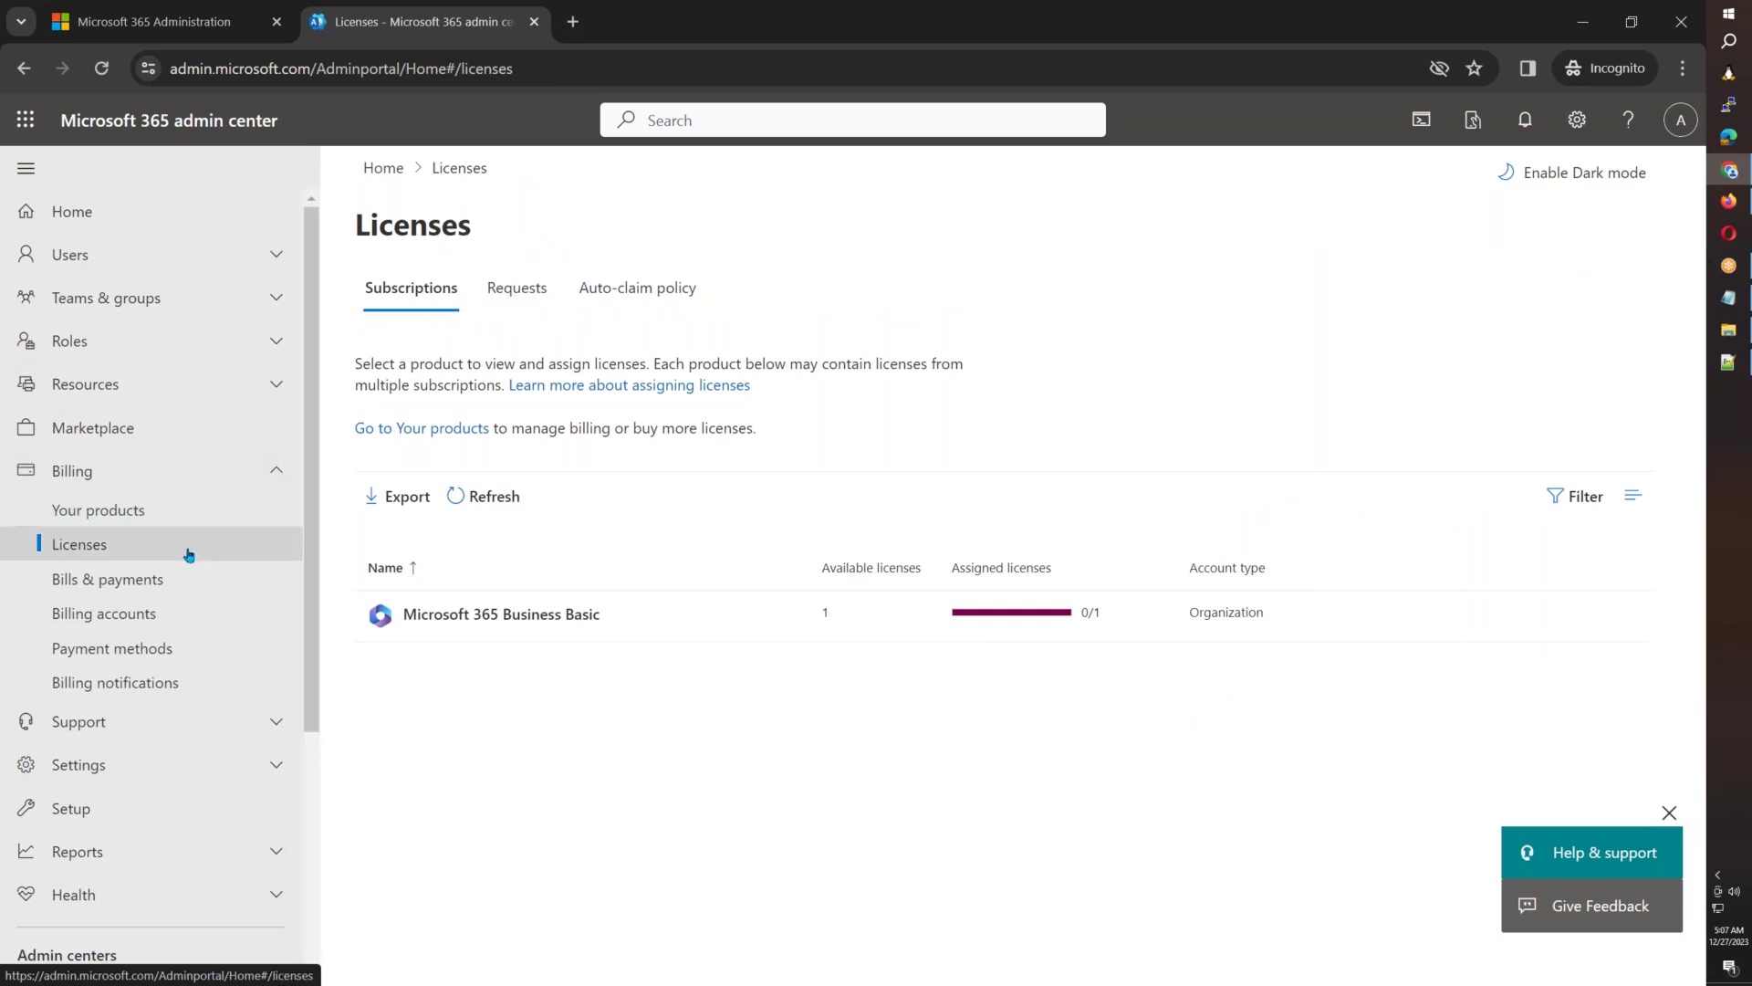
left_click(121, 431)
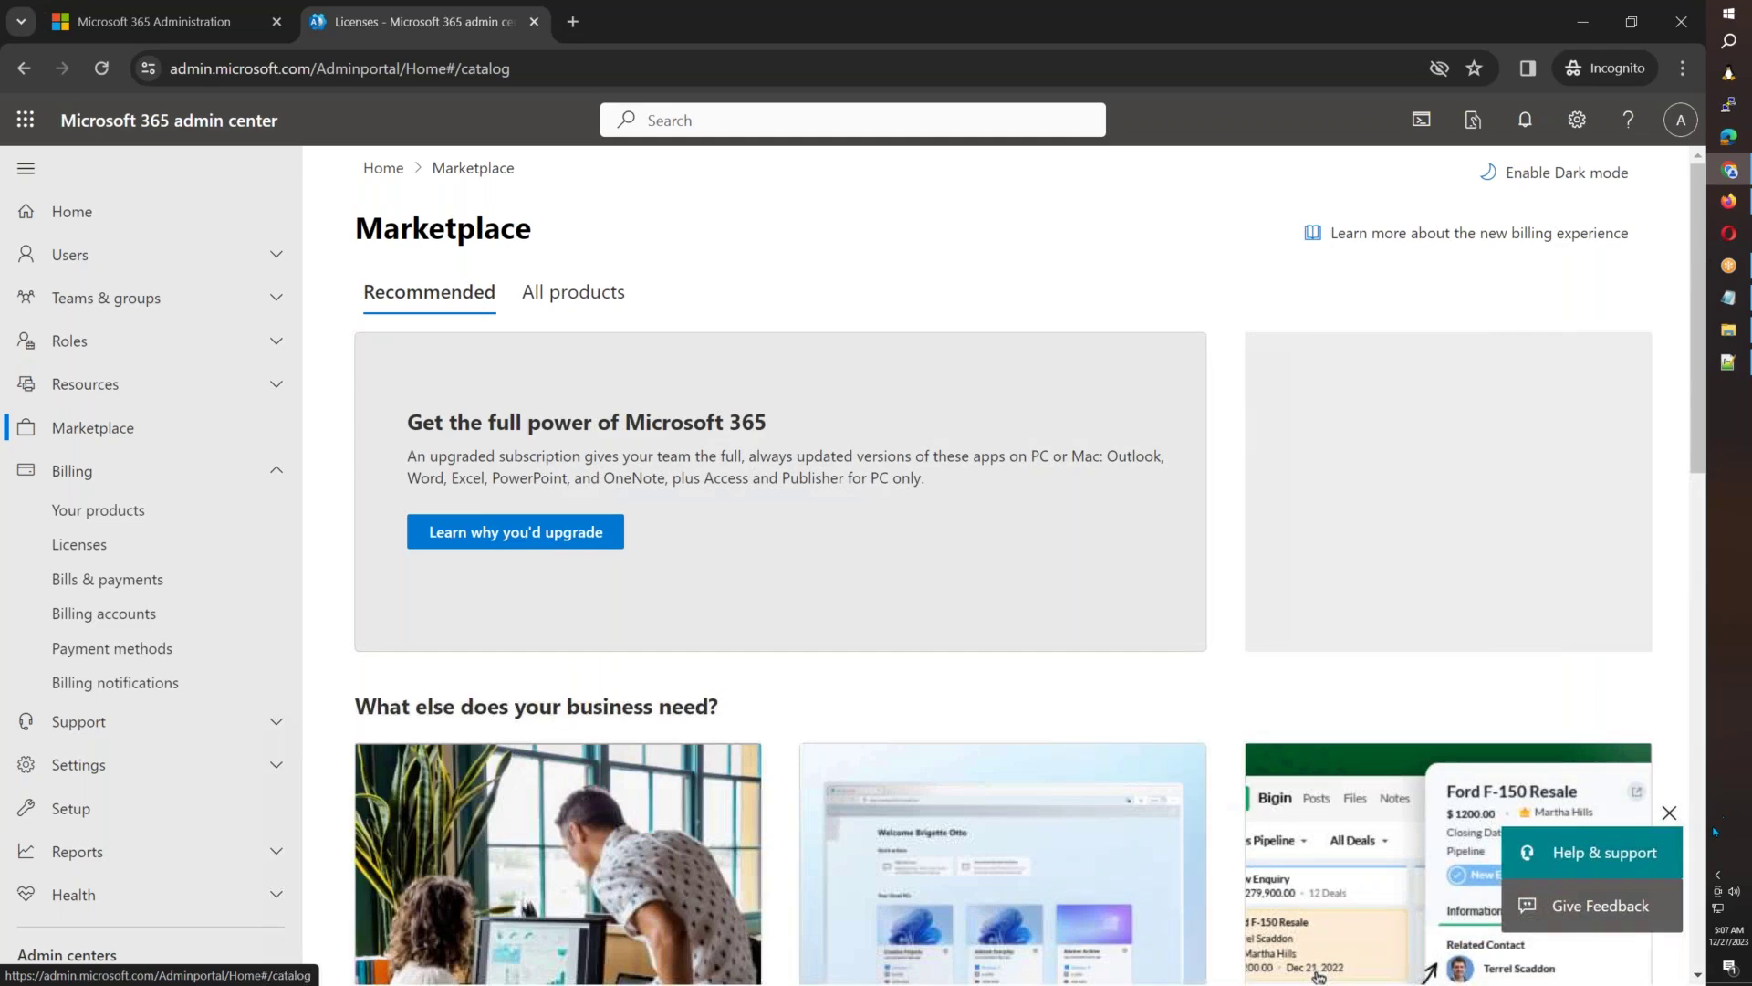
scroll(719, 686, "down", 10)
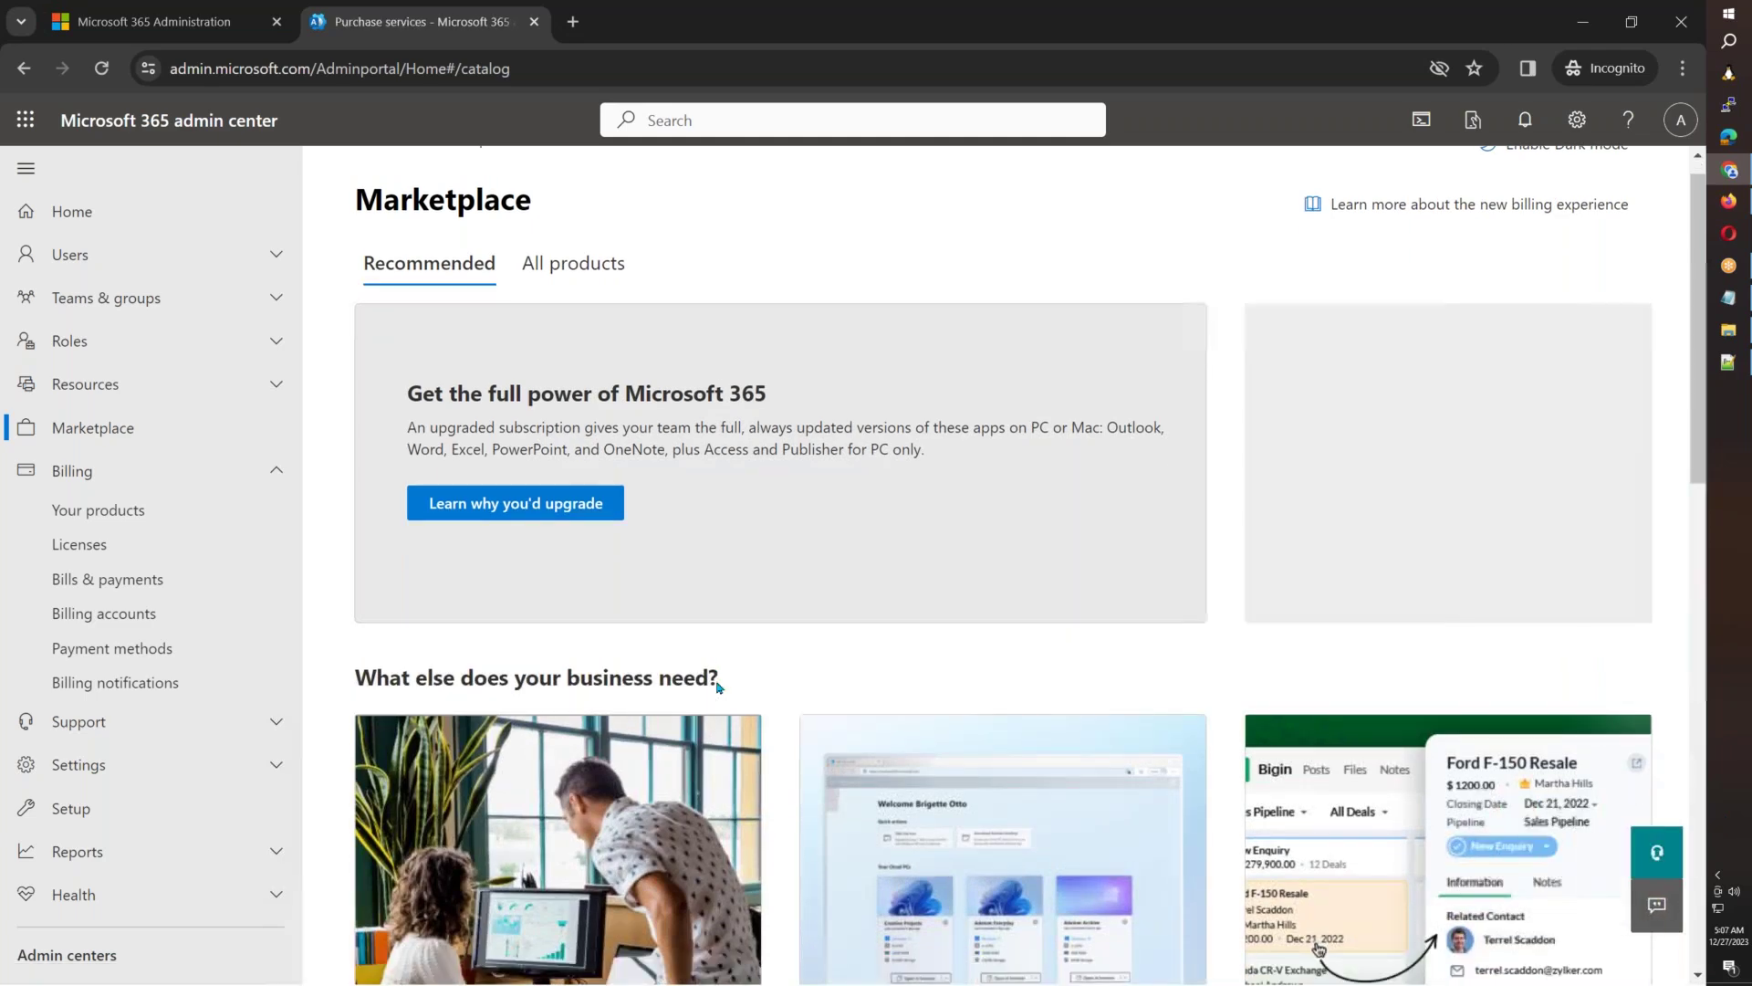
List all Marketplace products and open the Microsoft 365 Business Basic details page.
left_click(946, 768)
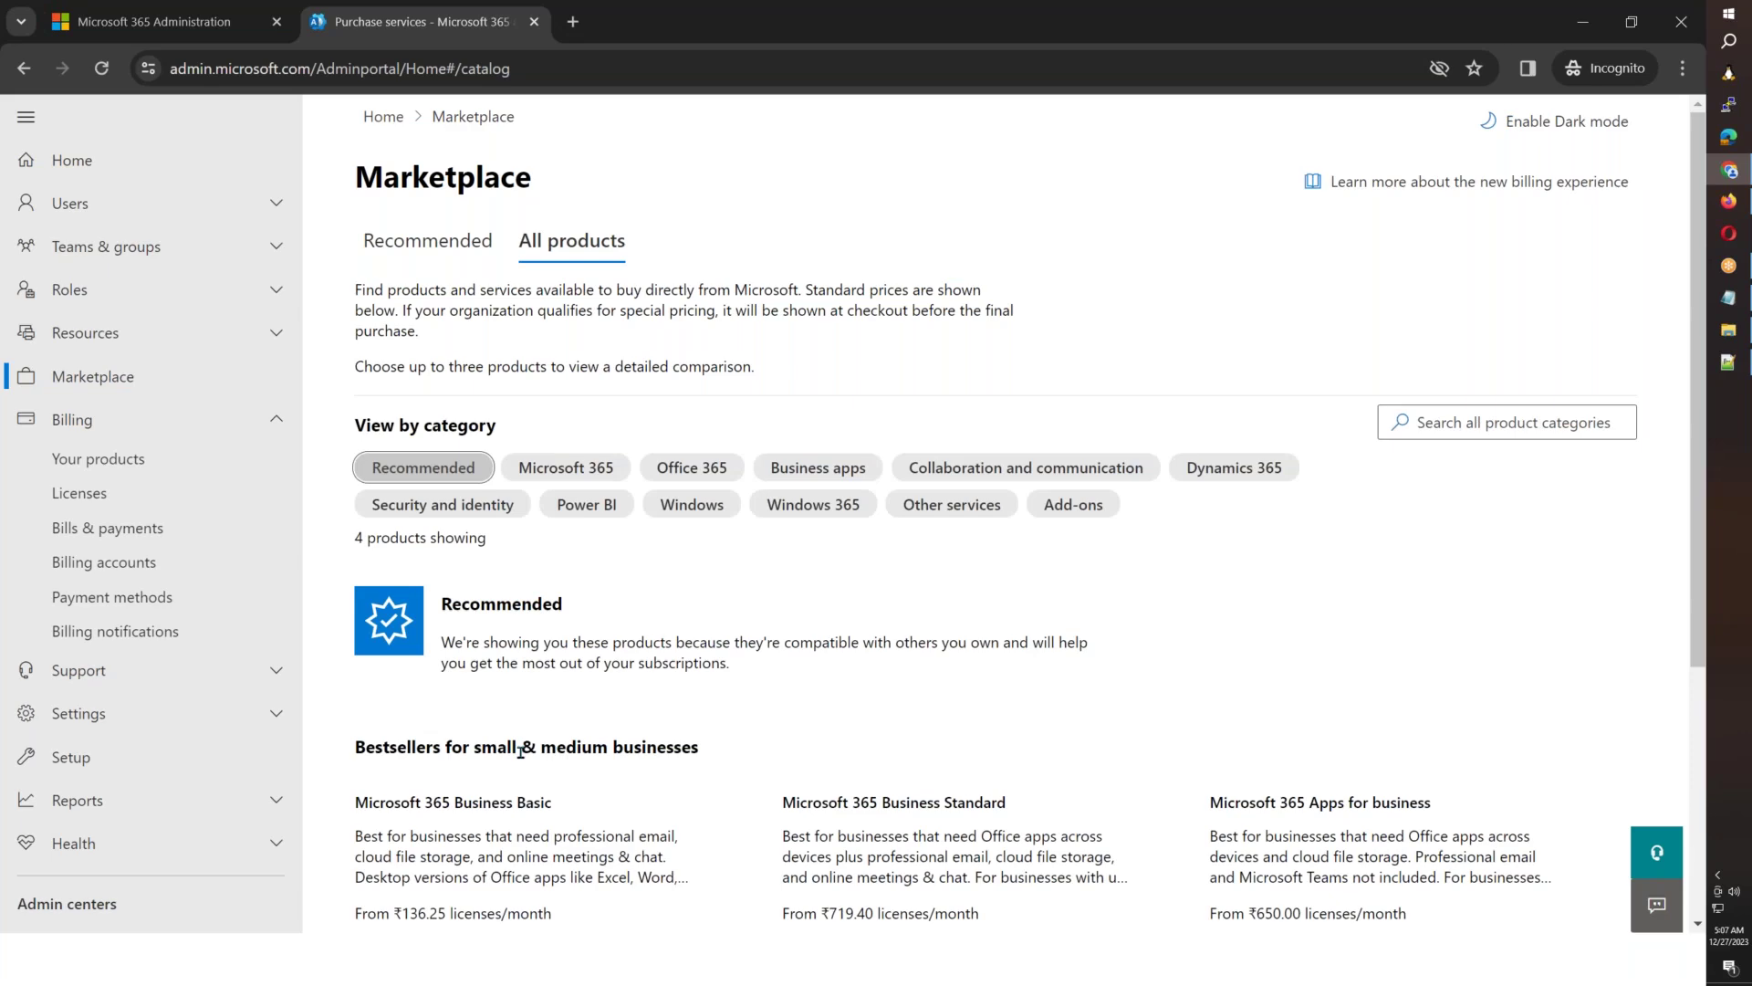
scroll(520, 751, "down", 3)
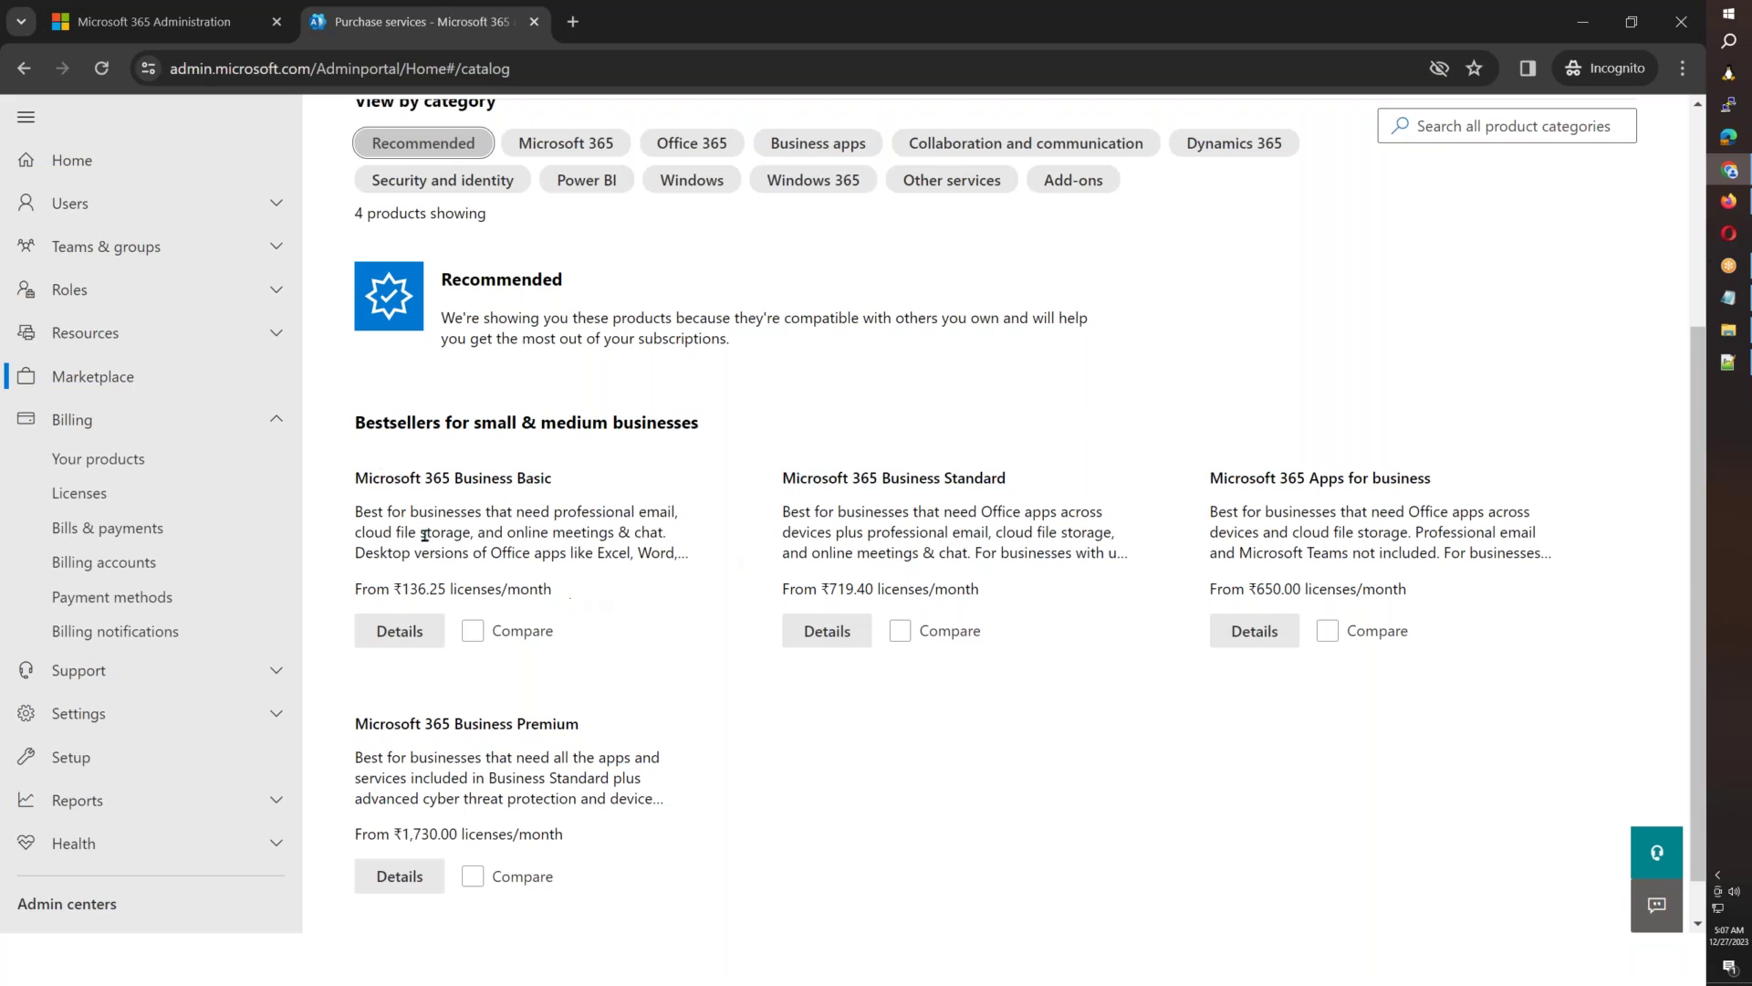
left_click_drag(368, 478, 553, 479)
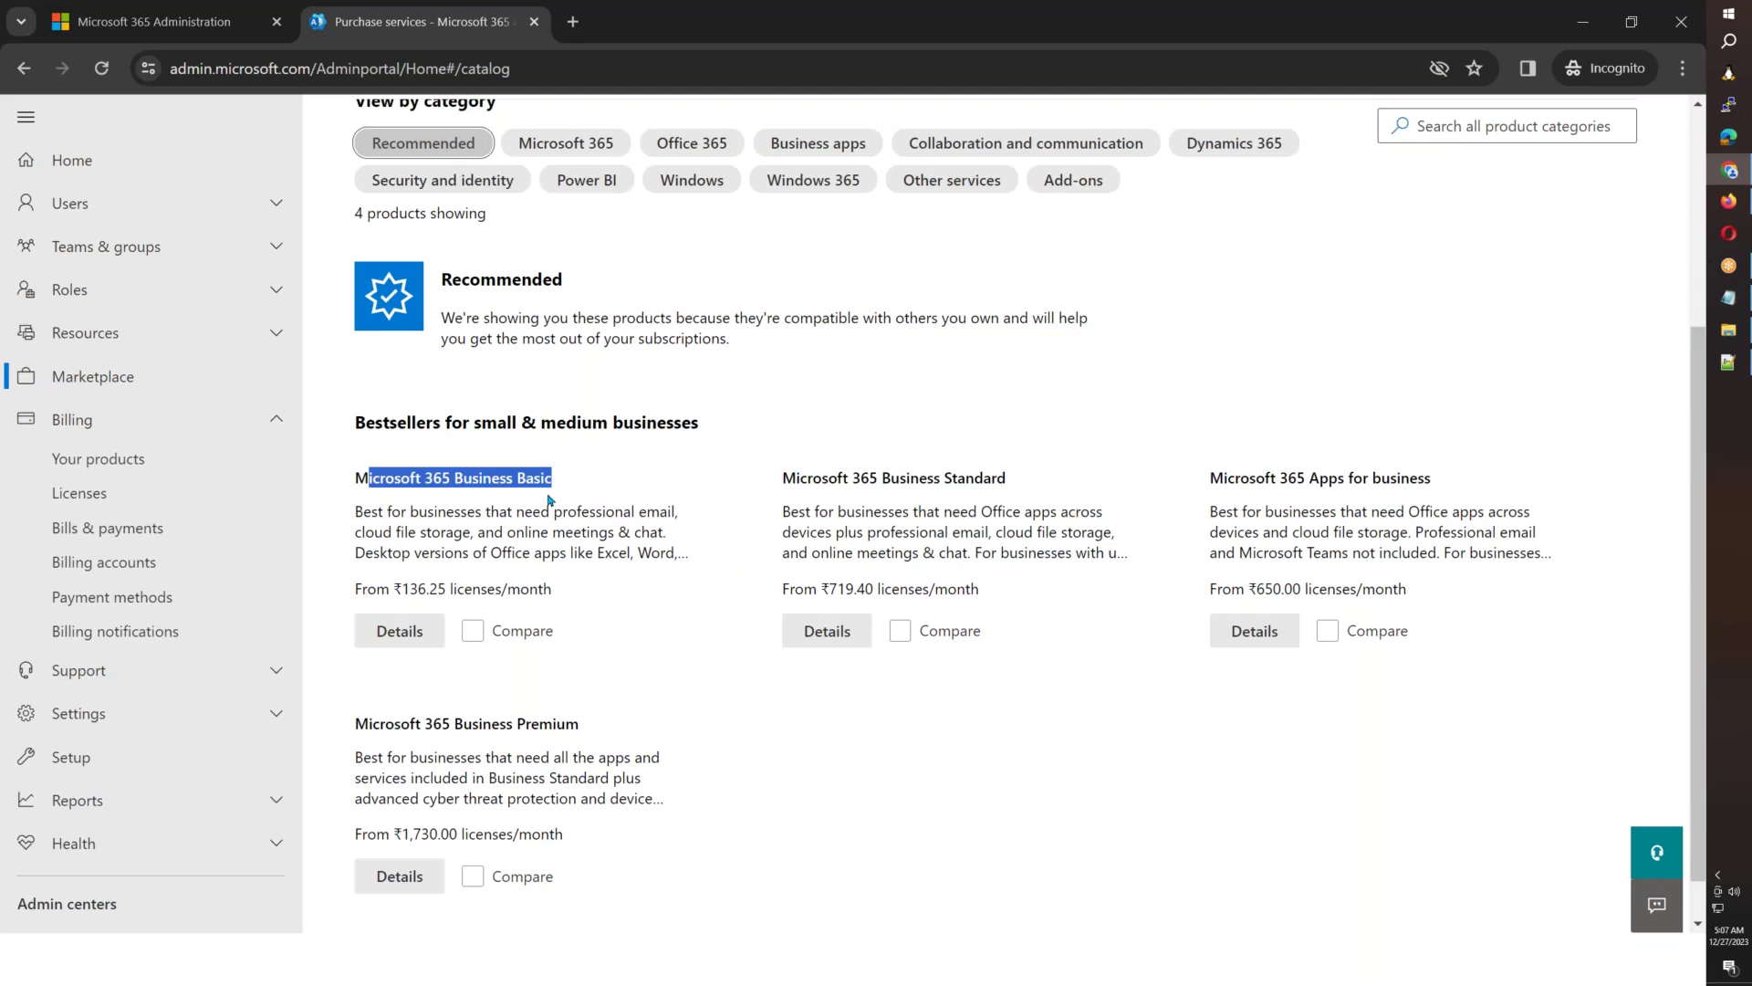
left_click(400, 631)
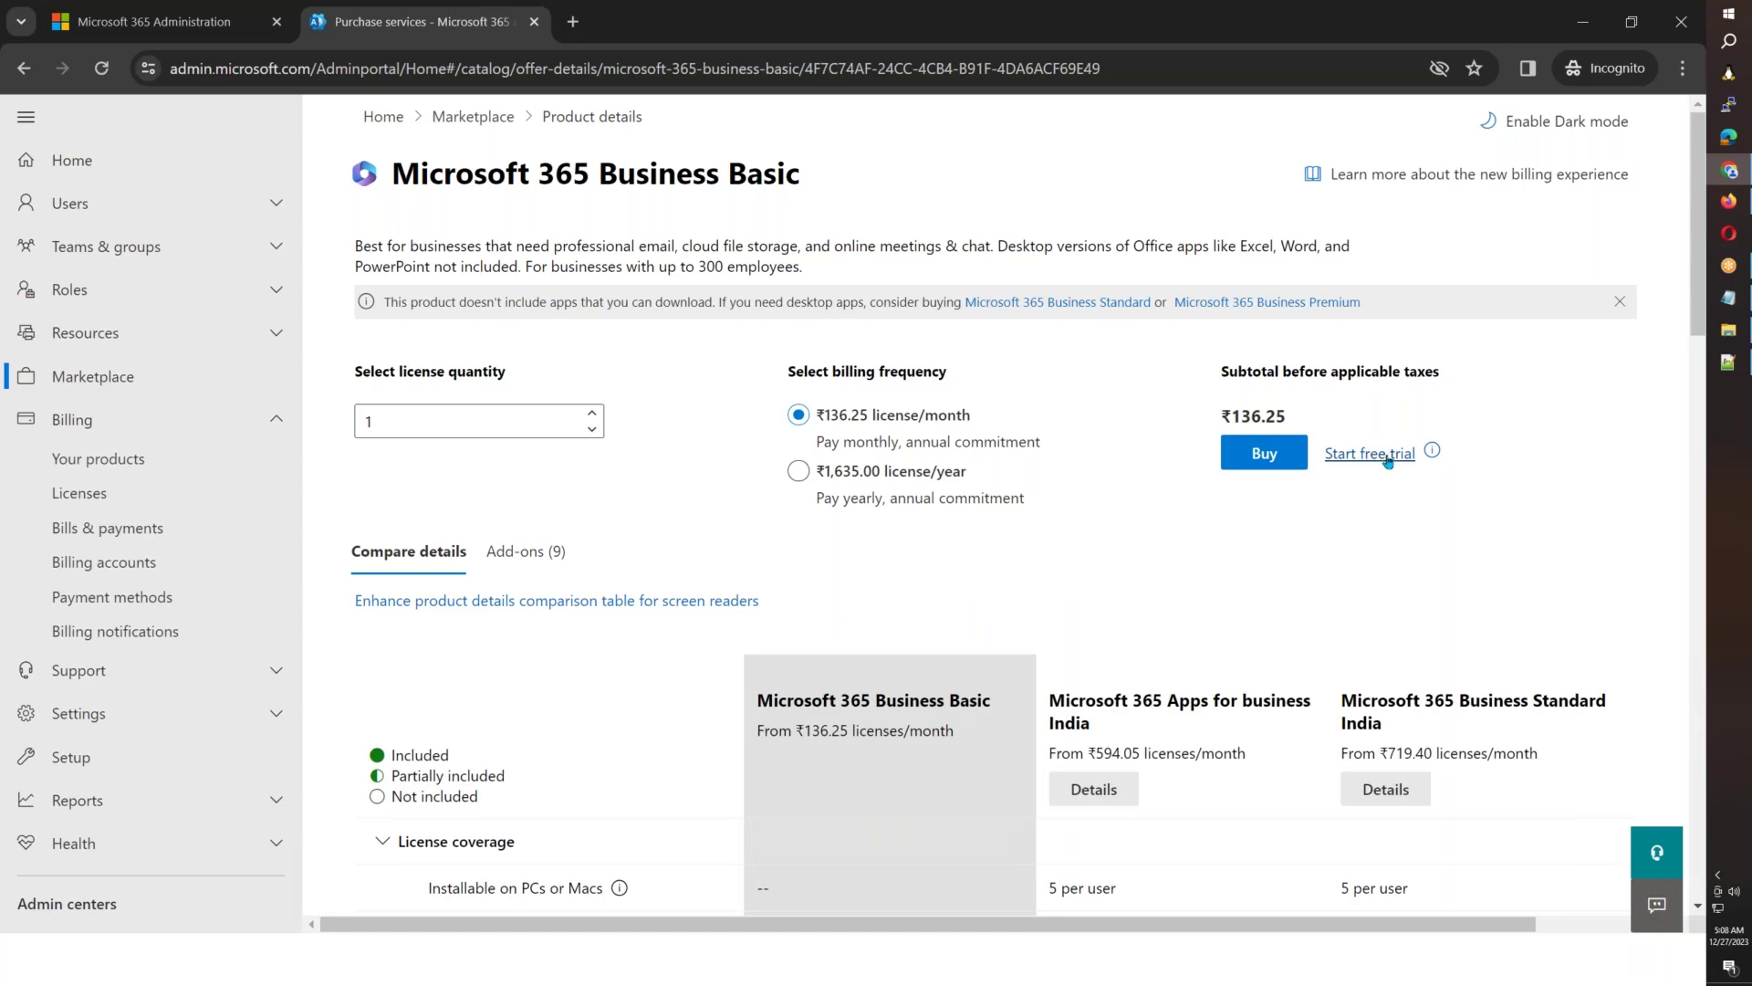
Scroll through Business Basic's Compare details table of included apps.
mouse_move(1431, 451)
scroll(943, 586, "down", 5)
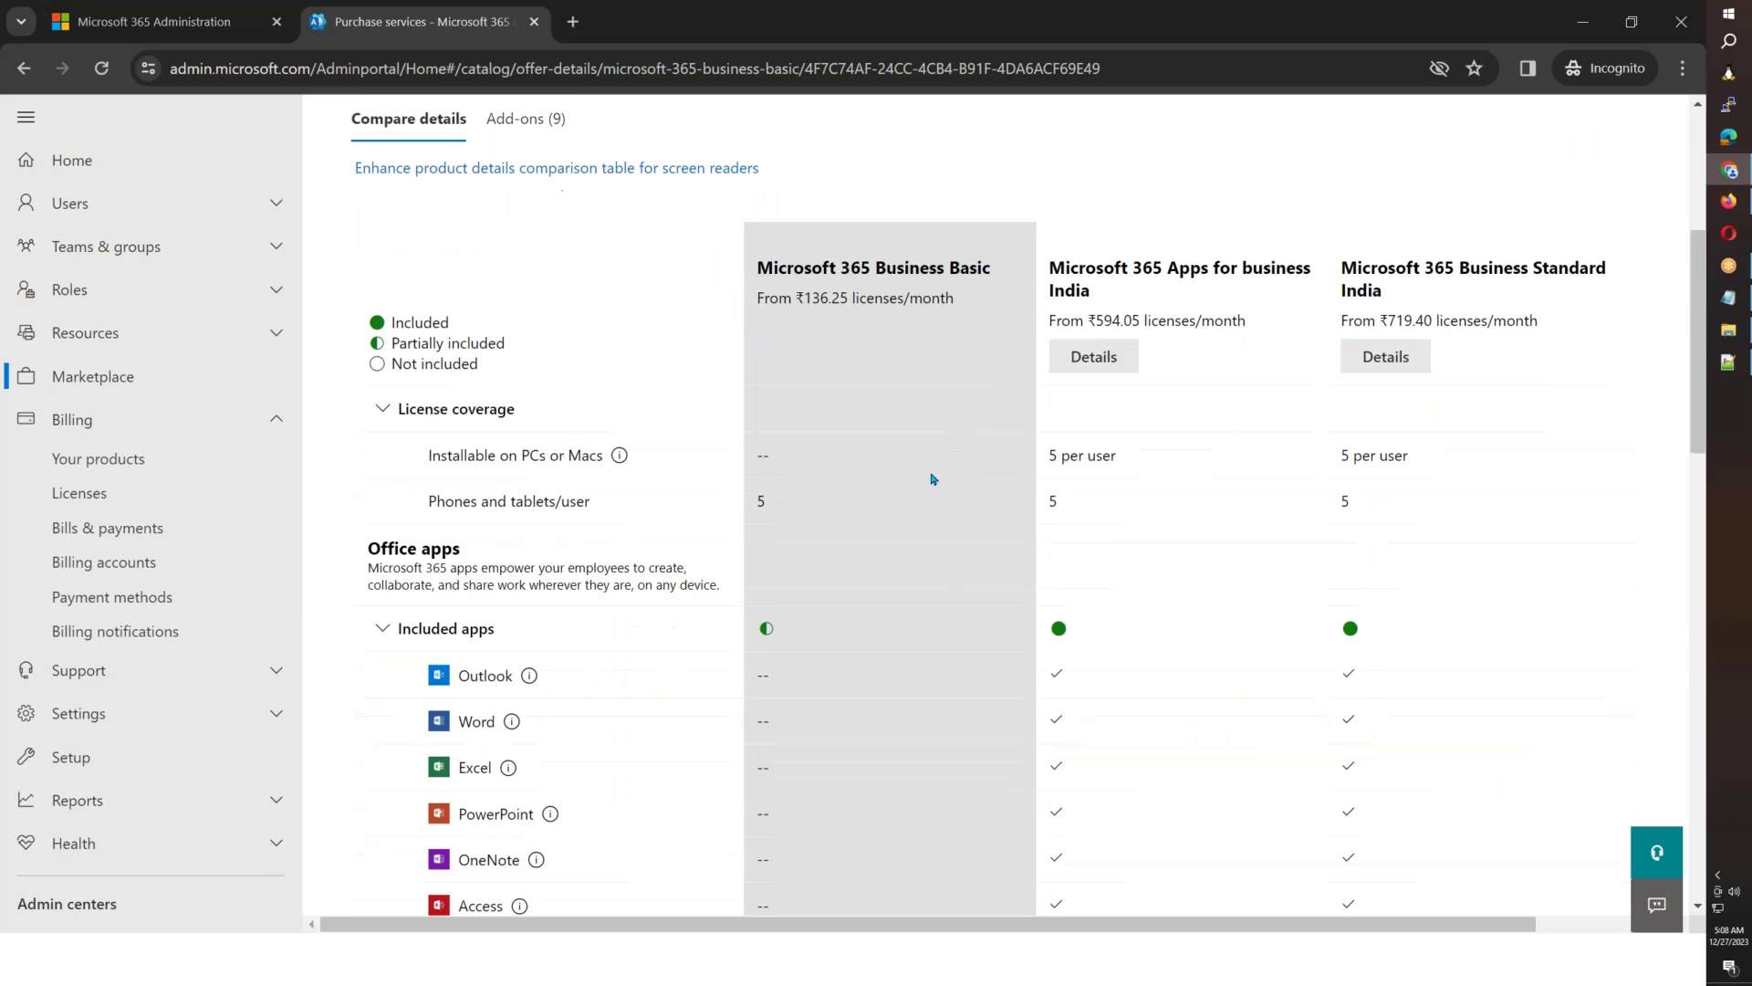
scroll(940, 402, "down", 3)
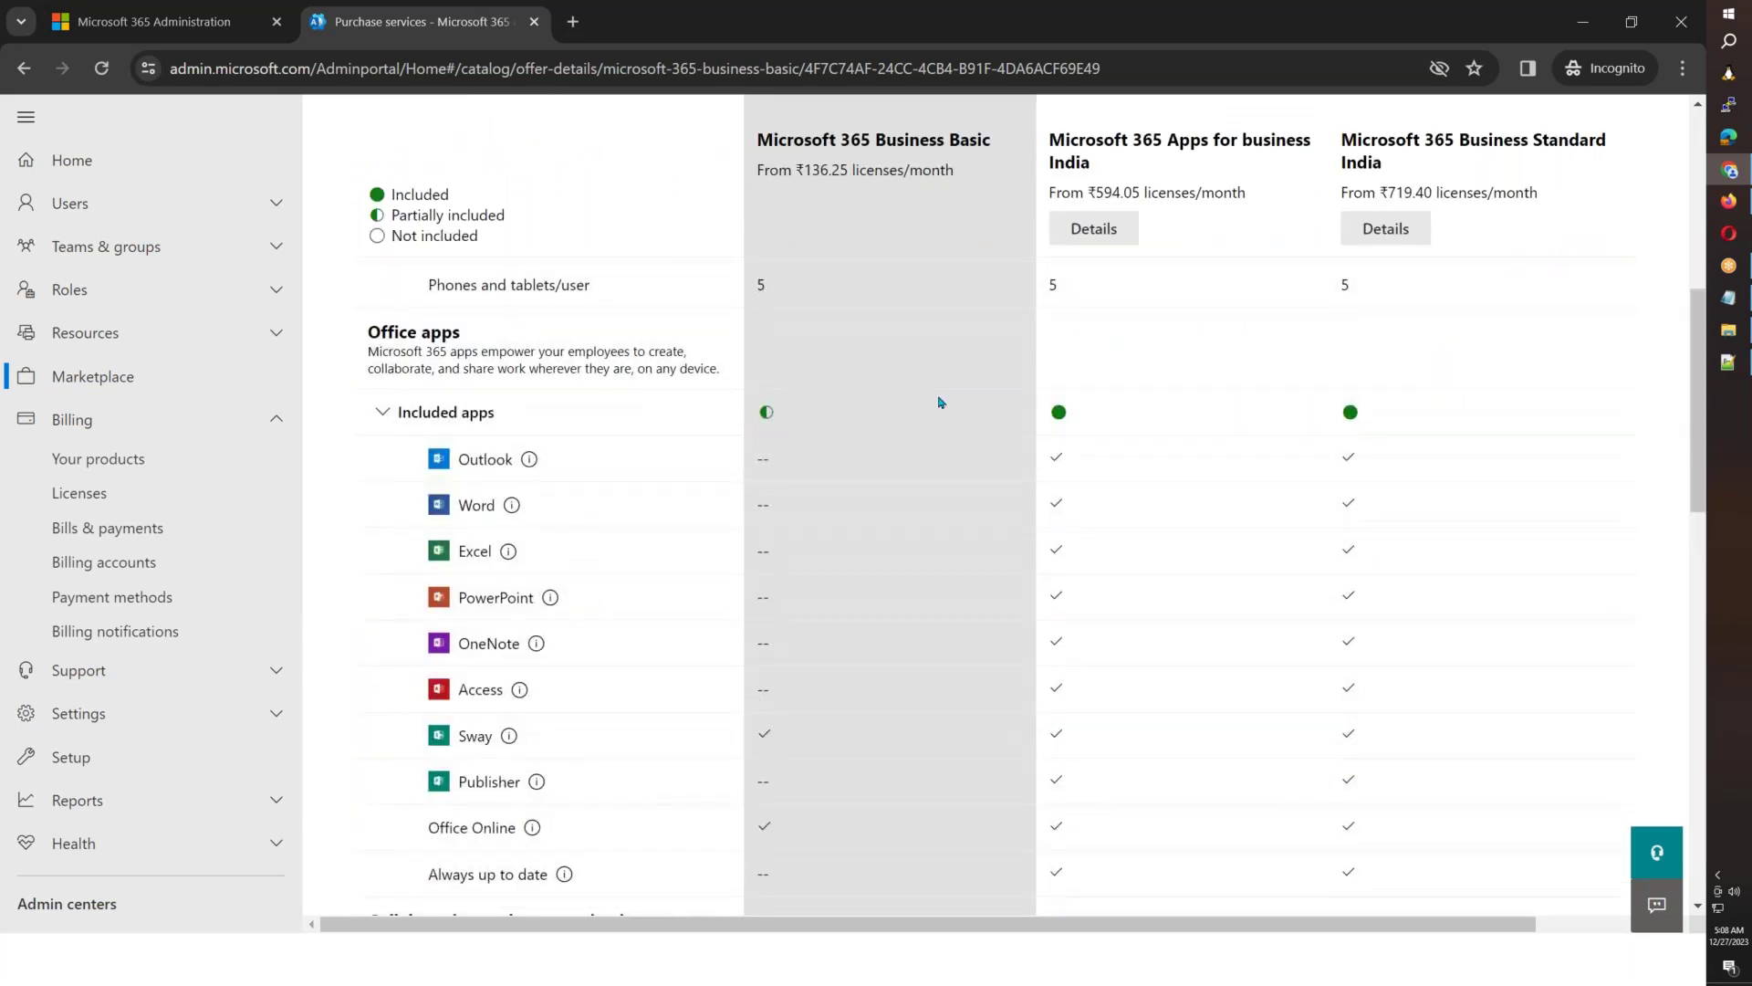
scroll(926, 435, "down", 6)
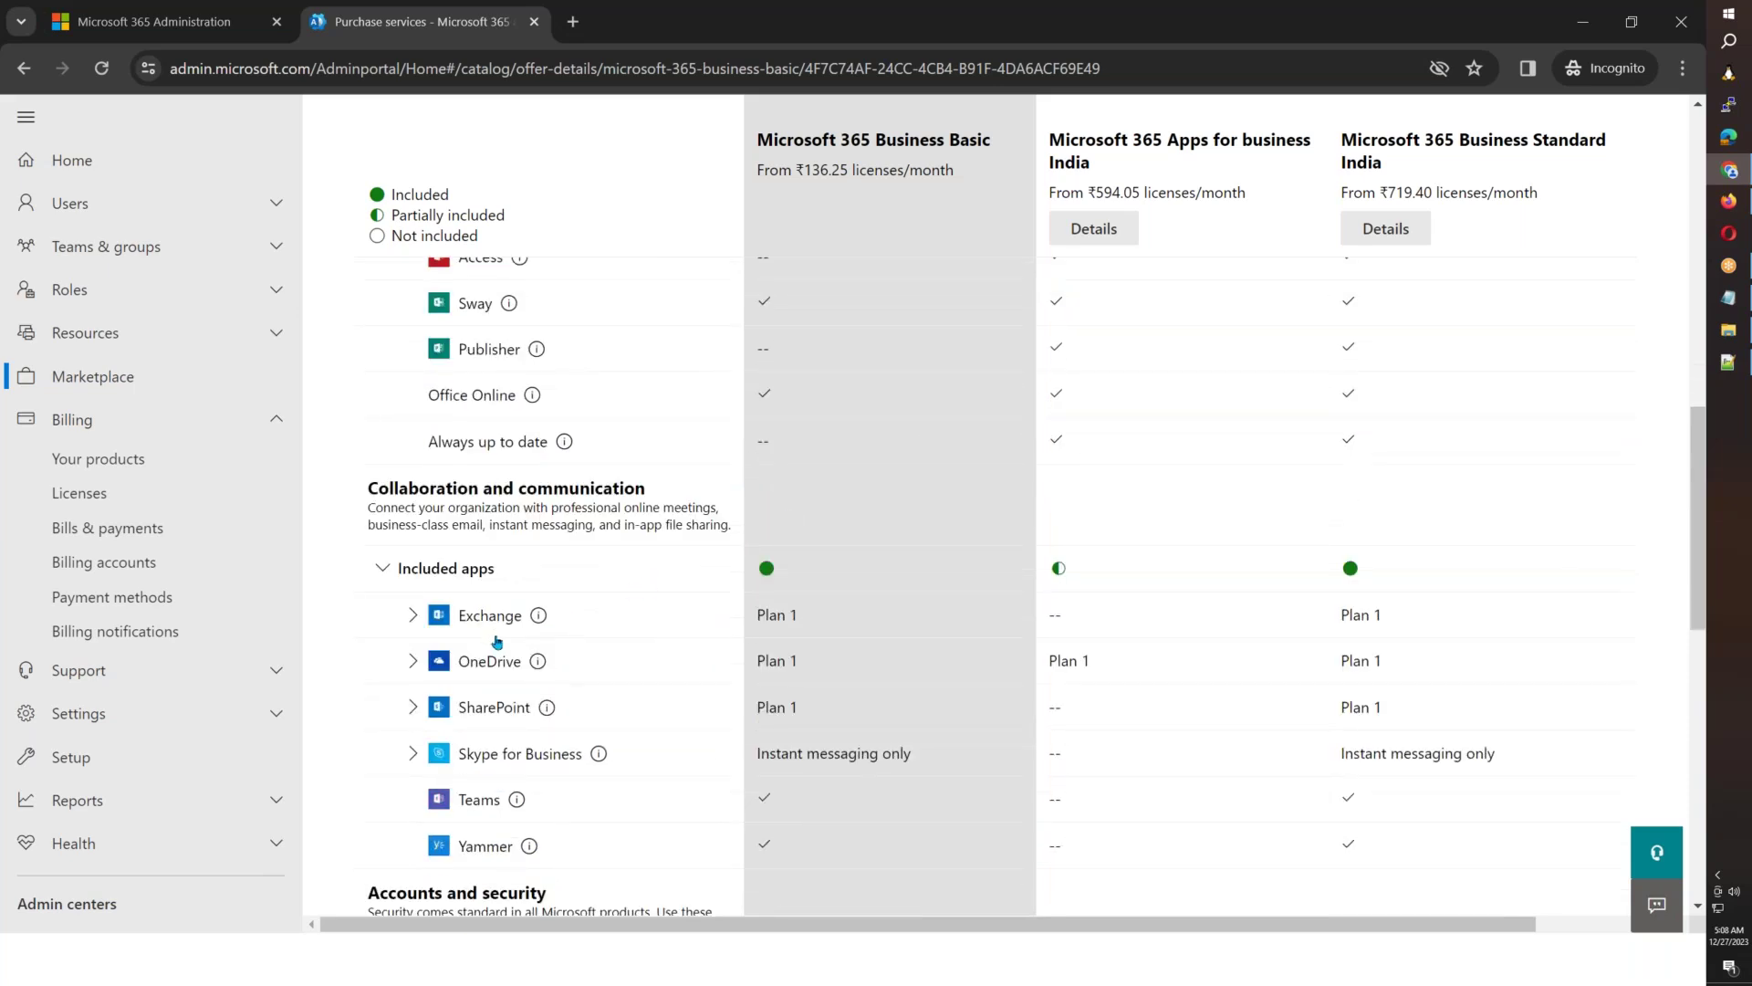
scroll(592, 631, "up", 6)
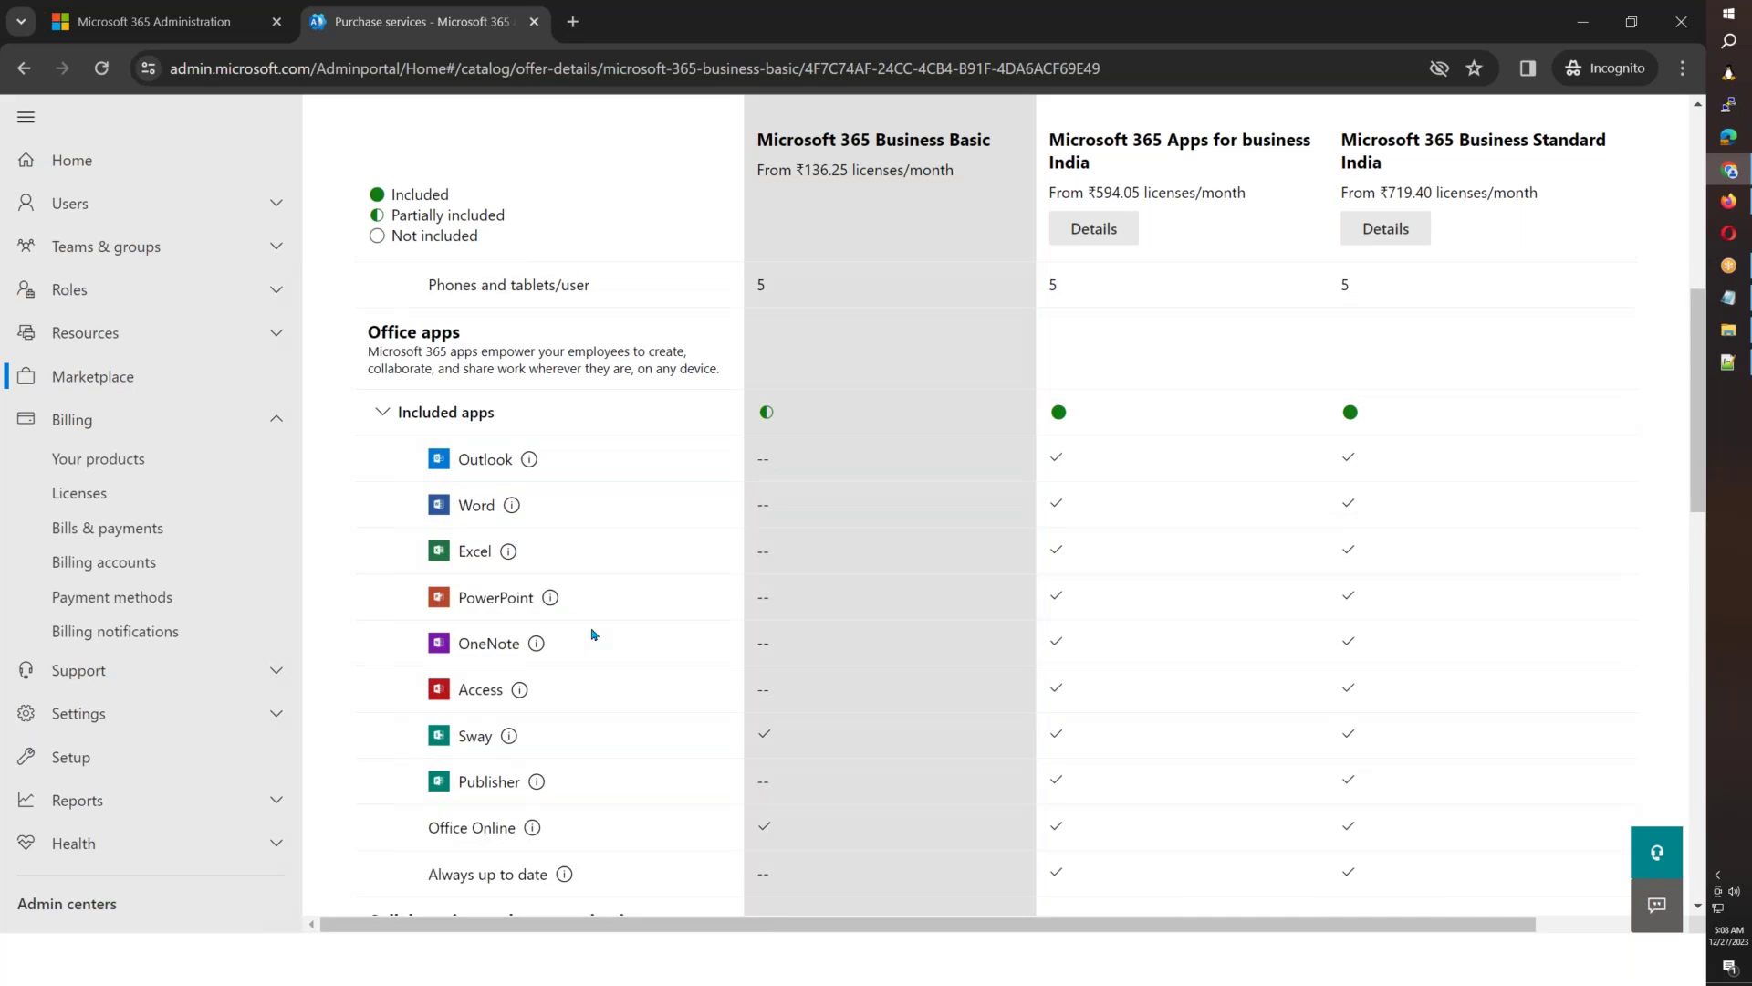
Collapse the Office apps list, note the Business Standard price, and start the Business Basic free trial.
left_click(383, 415)
scroll(858, 512, "down", 12)
scroll(858, 509, "down", 1)
scroll(908, 670, "up", 20)
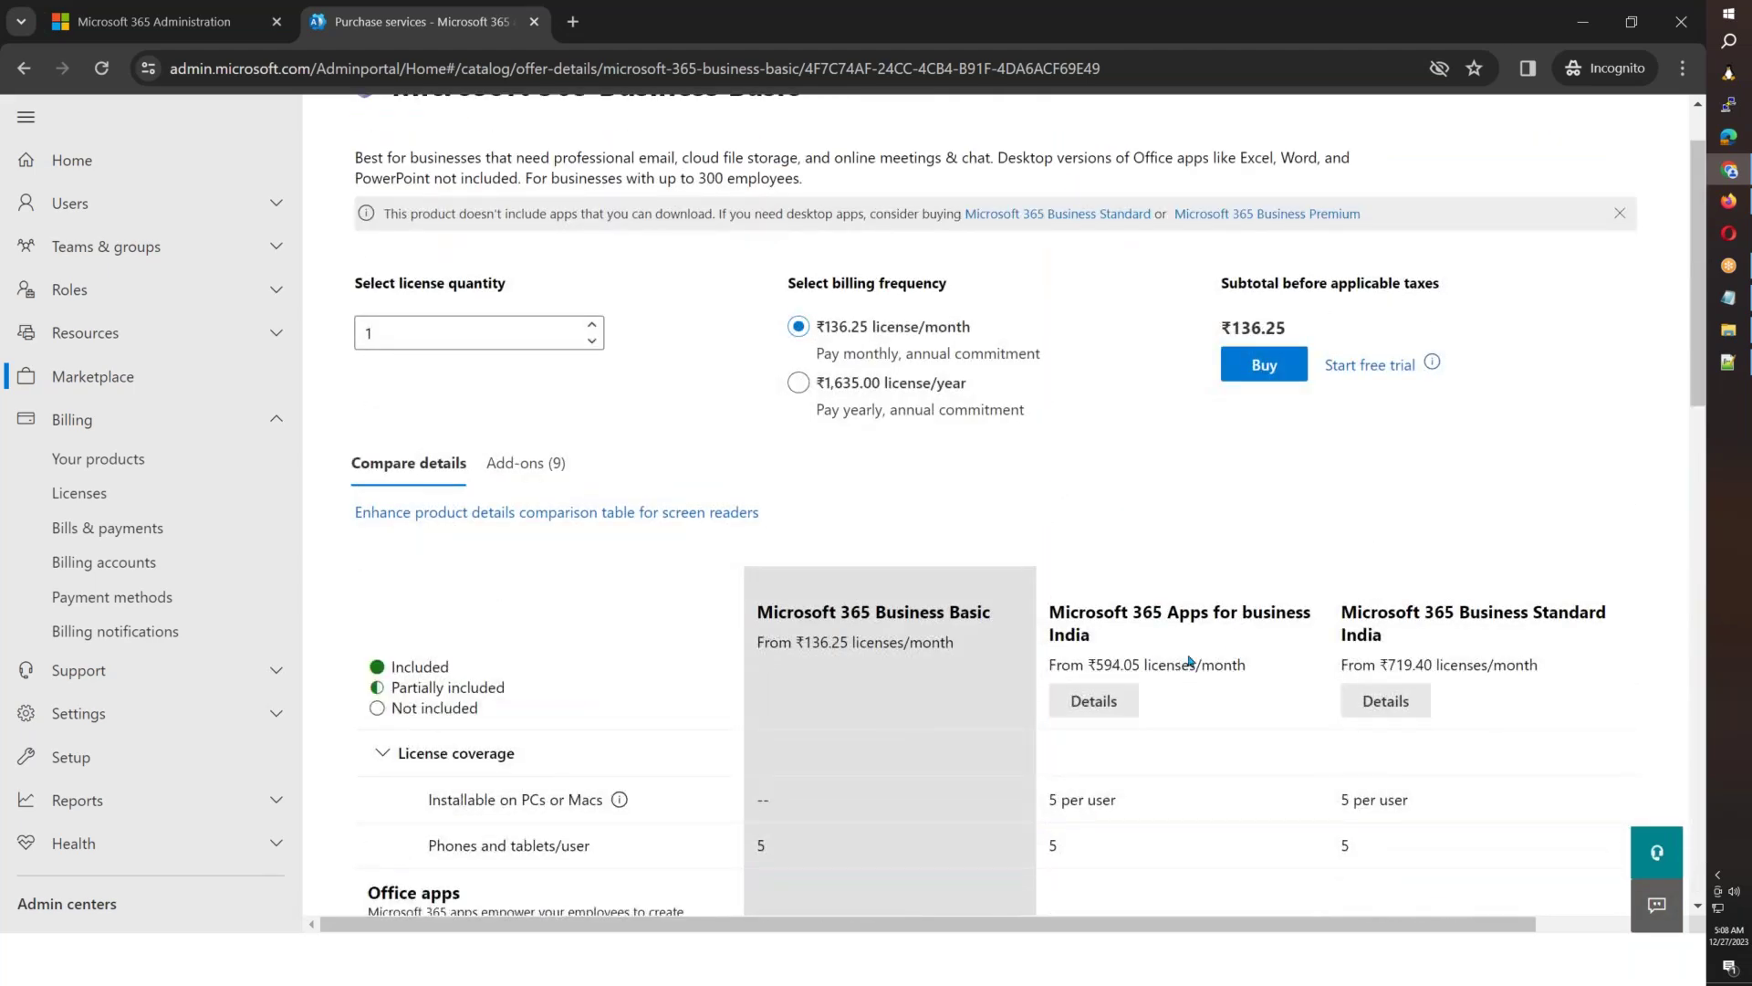
left_click_drag(1364, 667, 1566, 671)
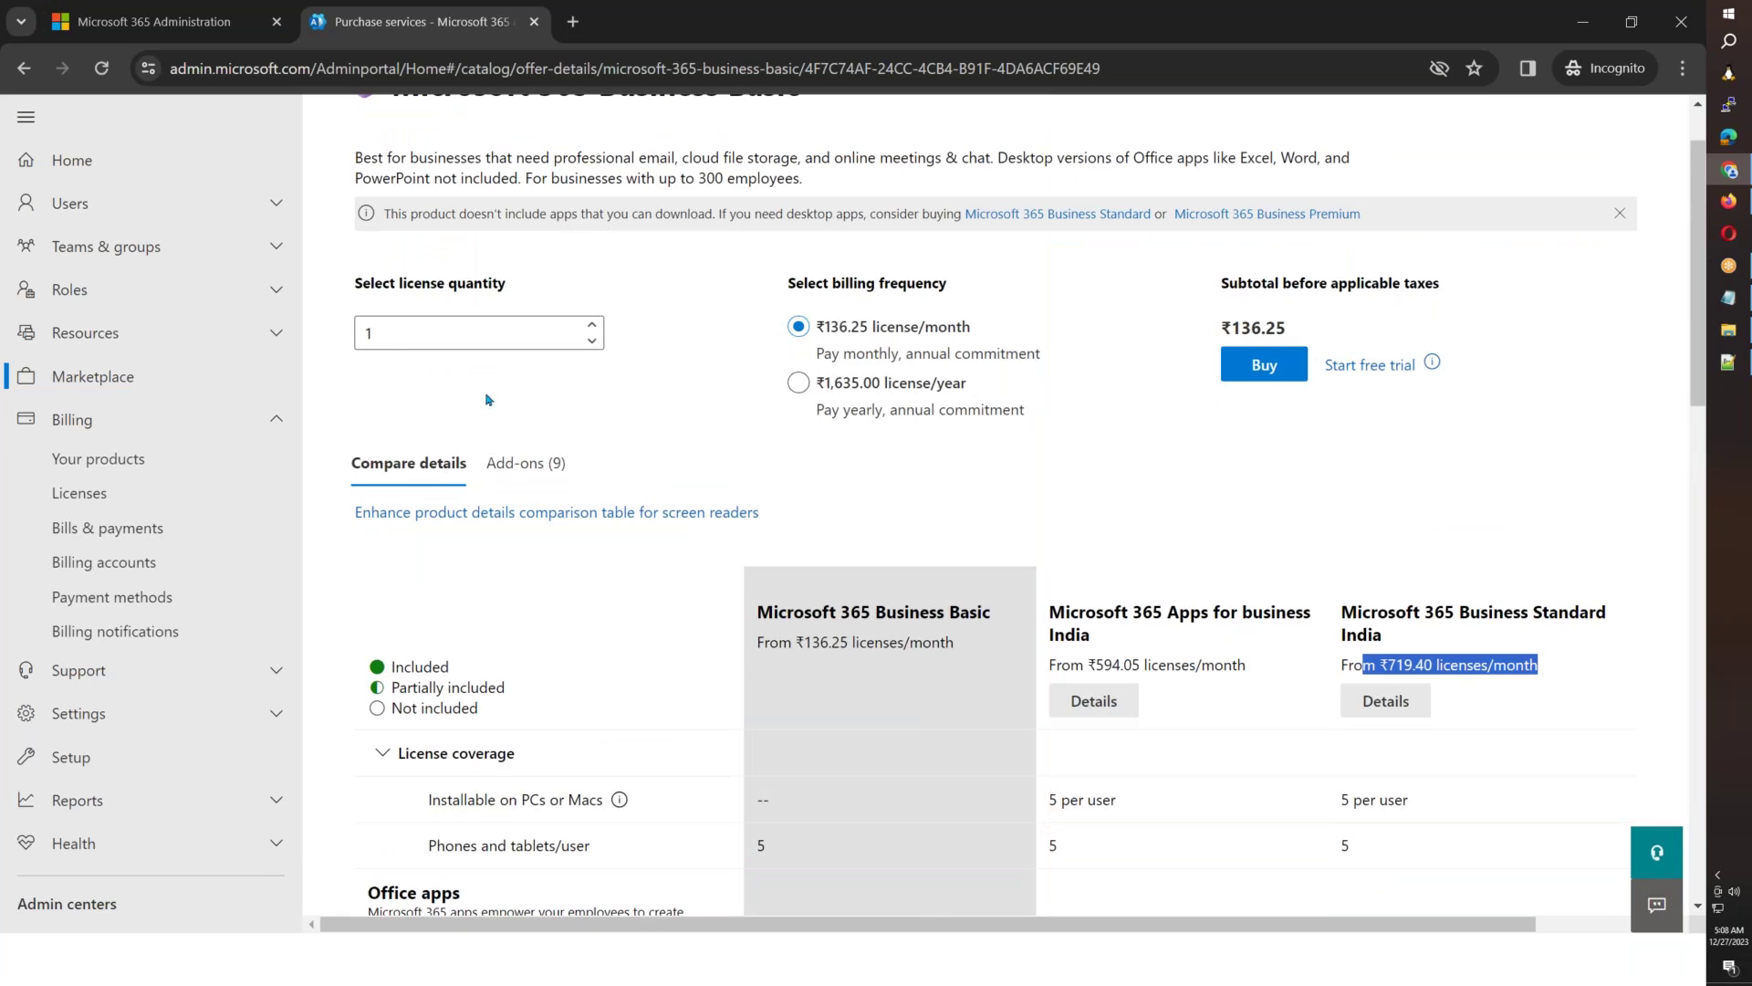
left_click(1357, 377)
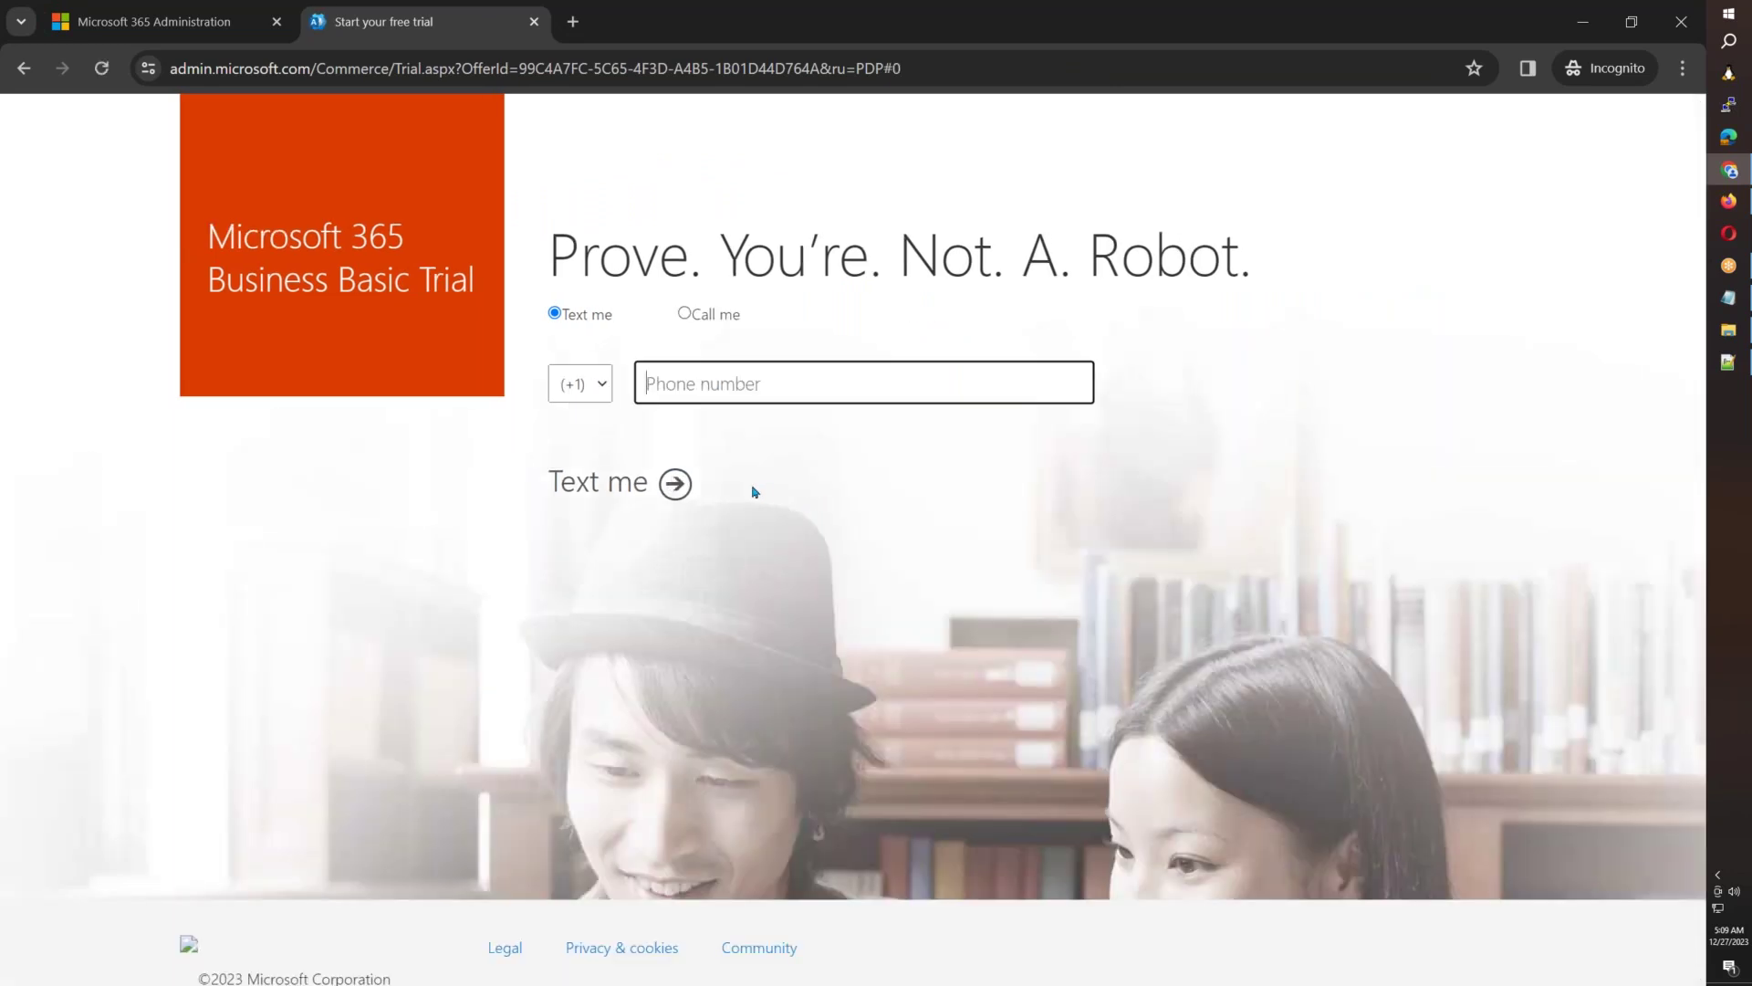
Abandon the trial's phone verification and return to Billing > Licenses.
left_click(591, 388)
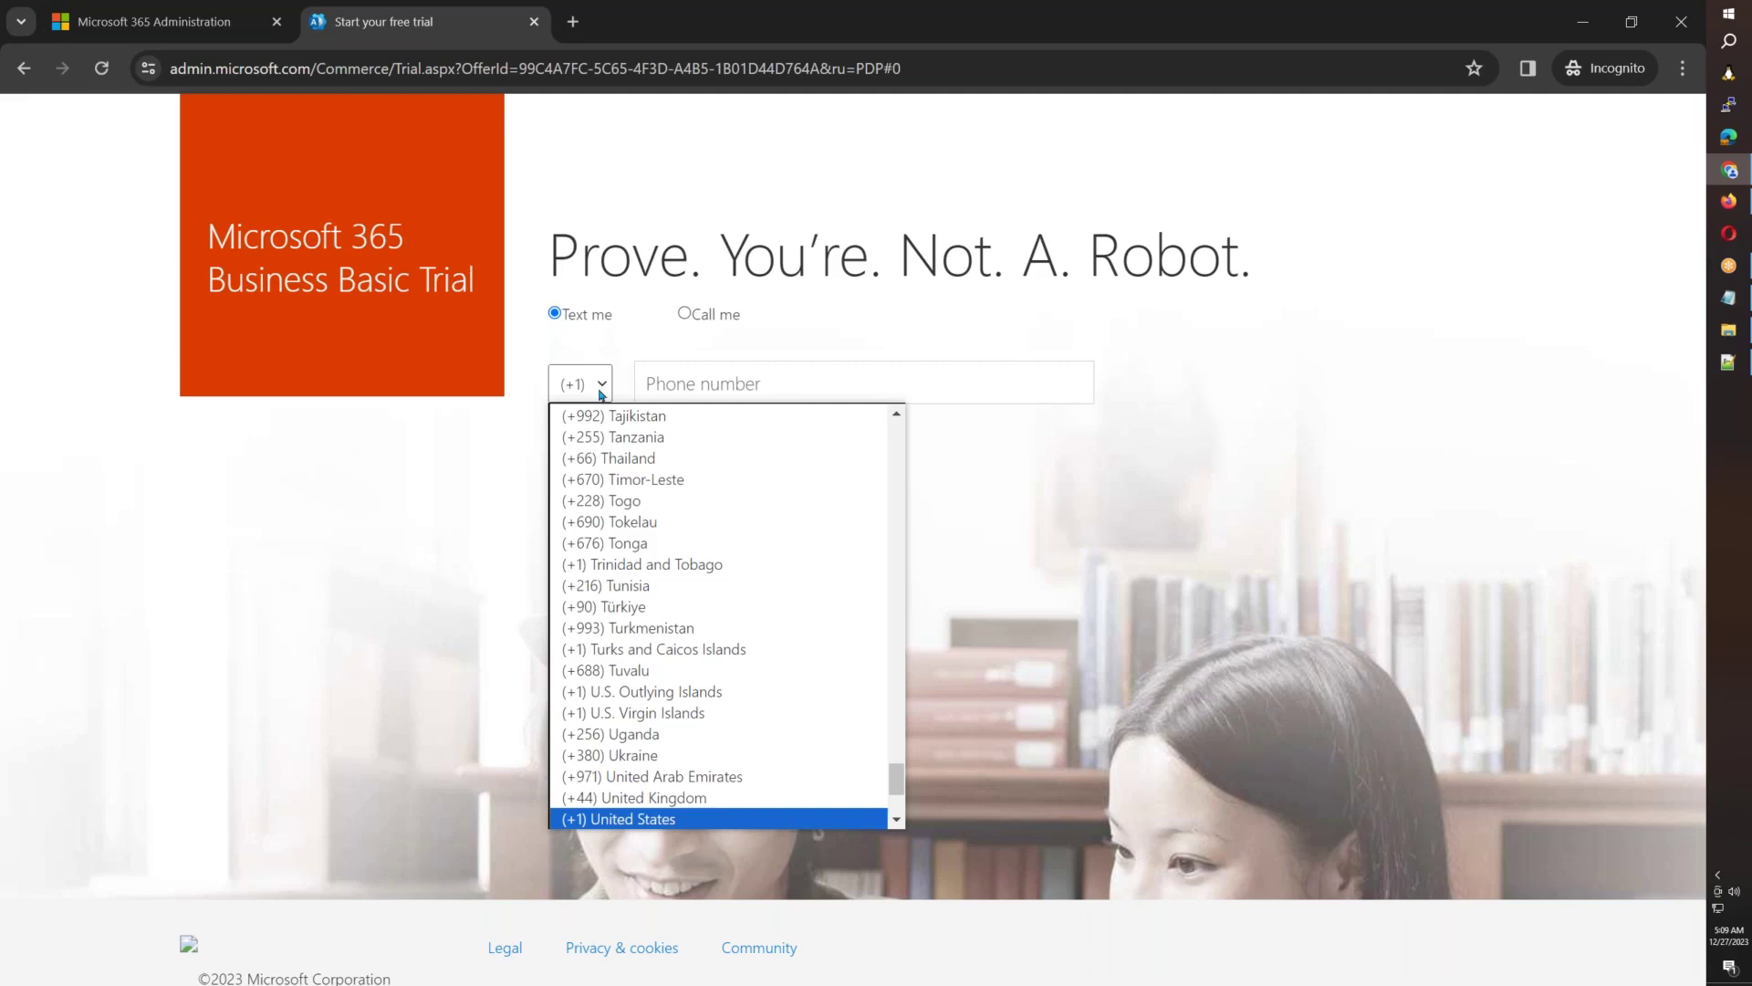
left_click(21, 77)
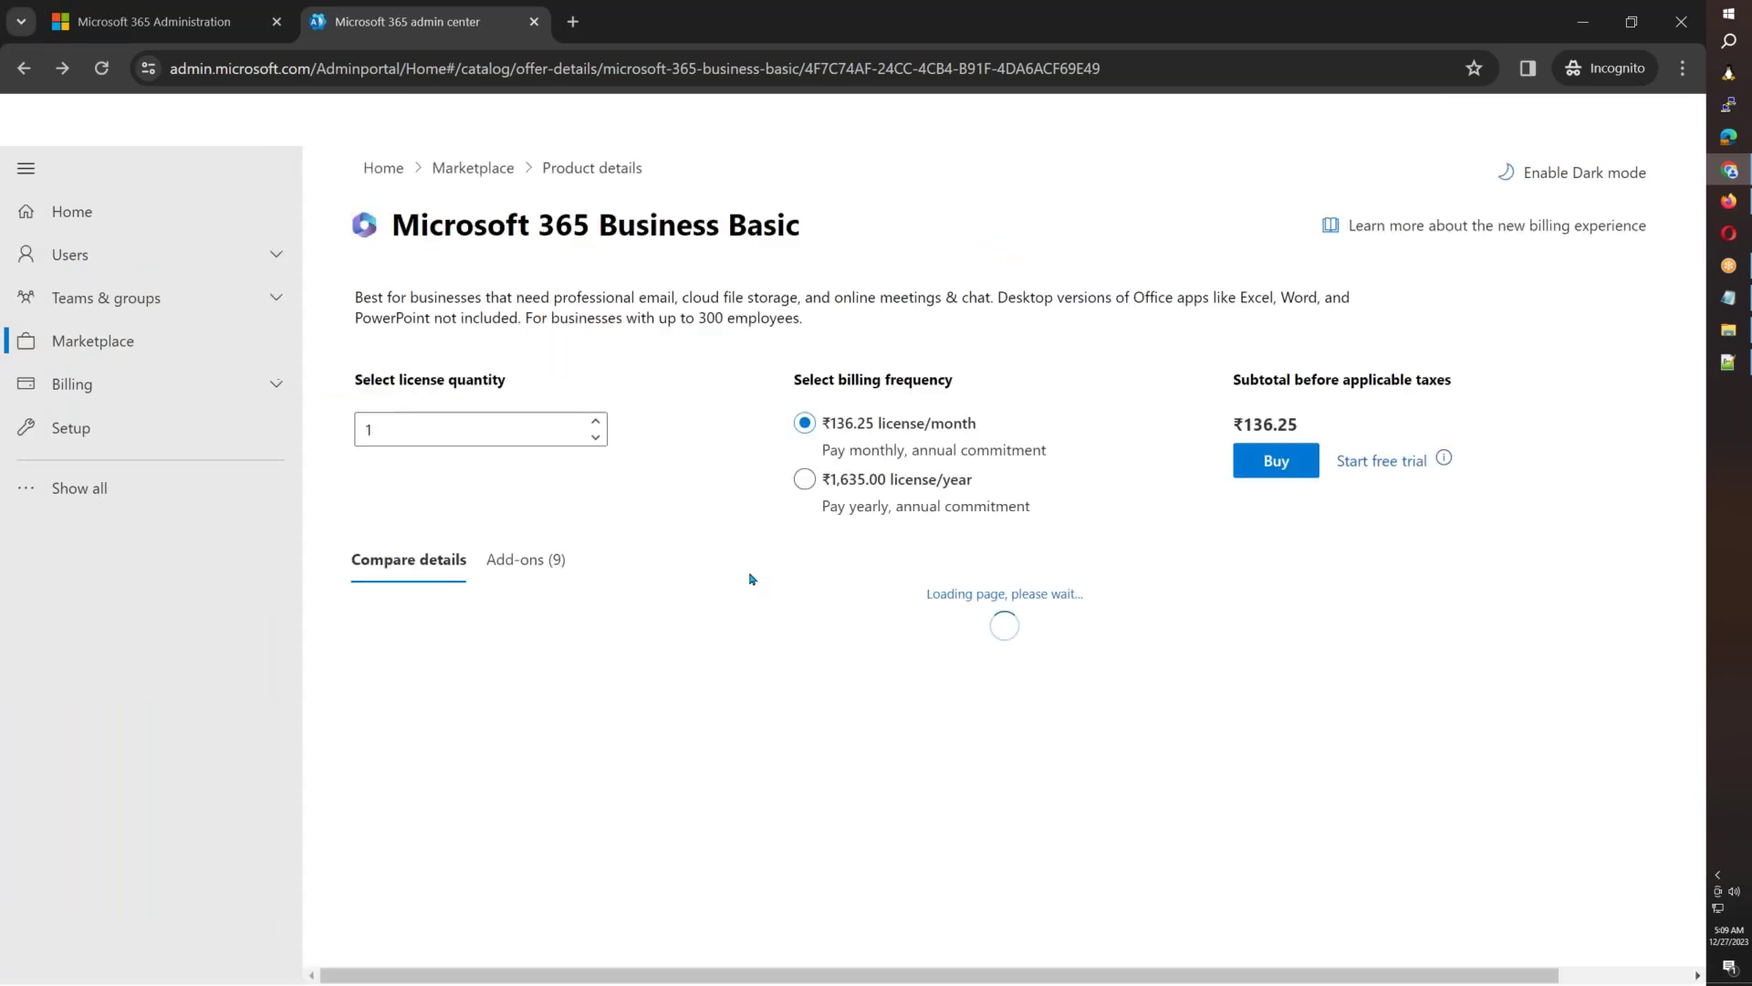
left_click(117, 396)
left_click(97, 464)
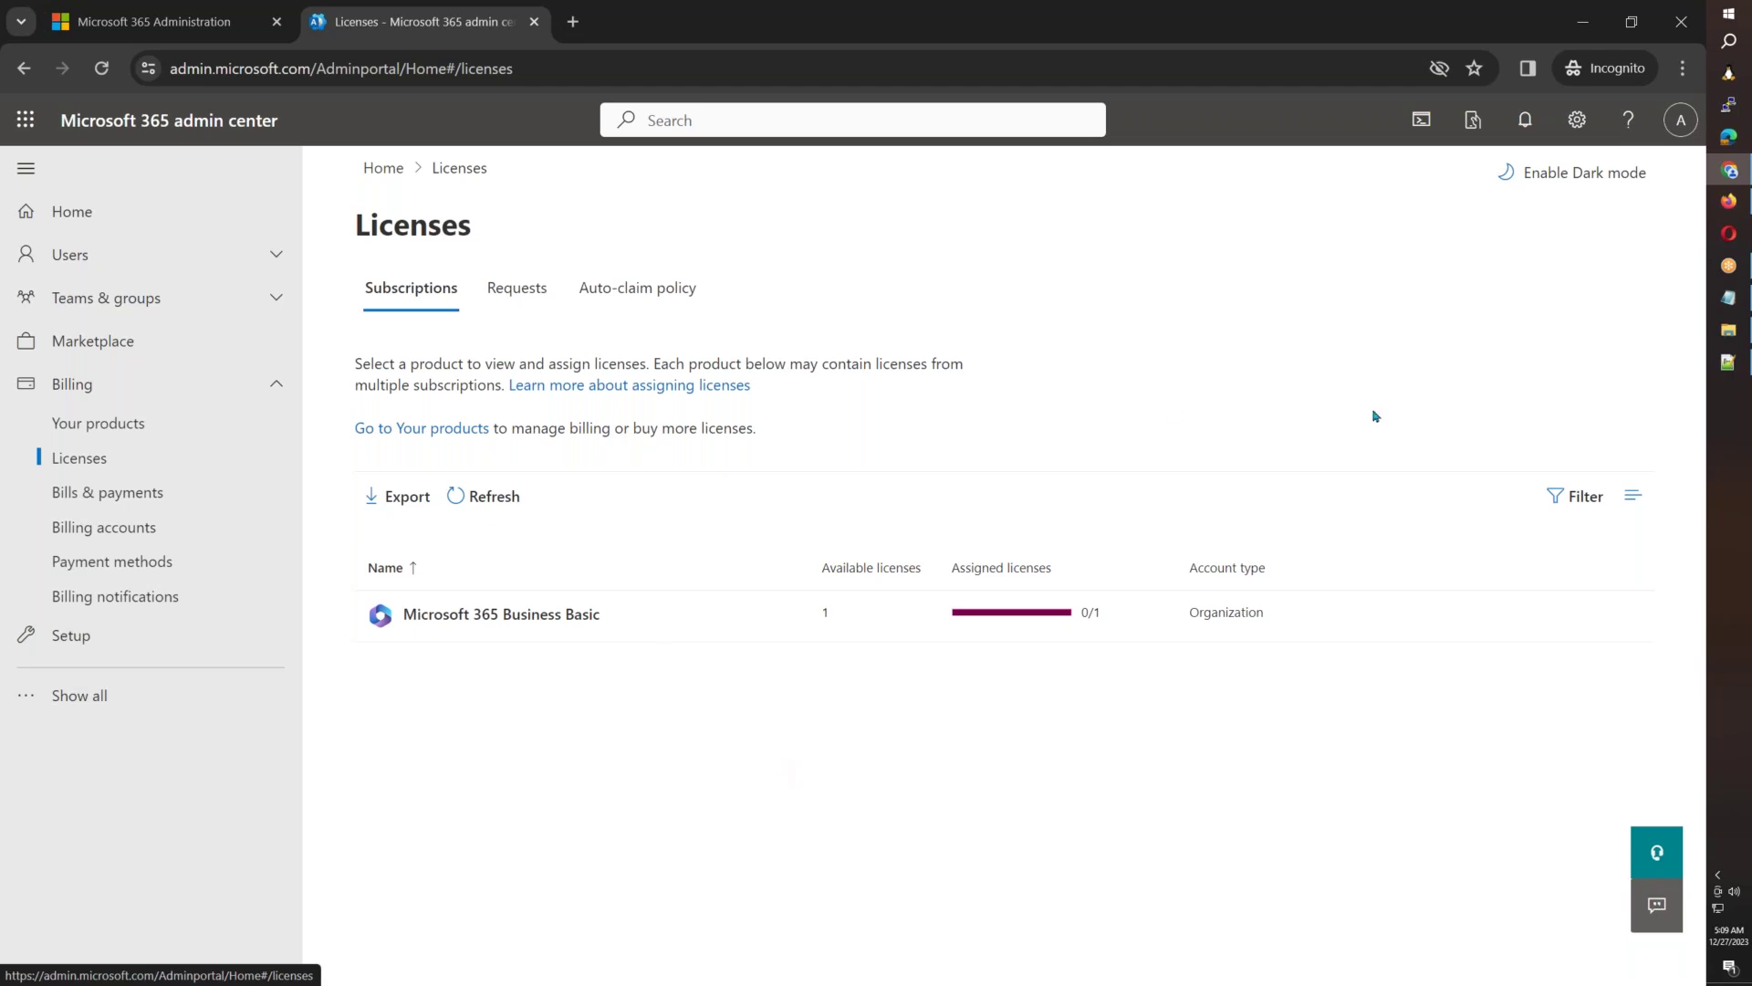
Review the Setup tasks (MFA completed, custom domain only Started), then show all areas and expand Settings.
left_click(111, 641)
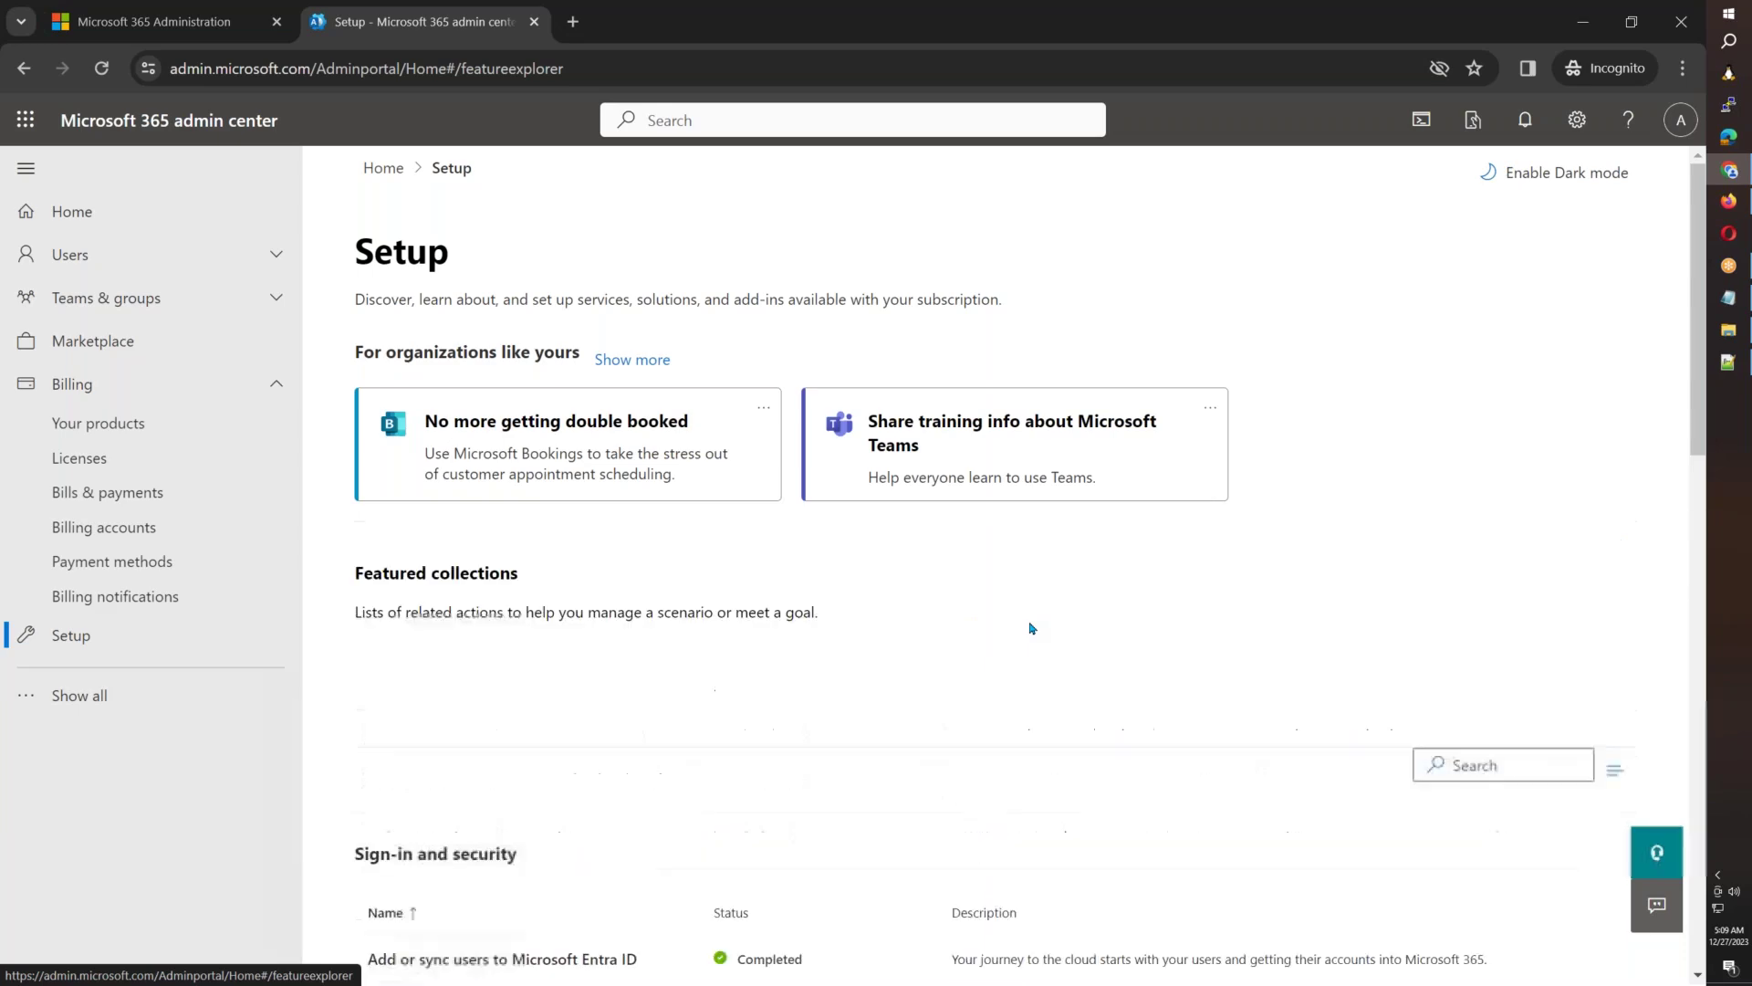
scroll(1031, 628, "down", 10)
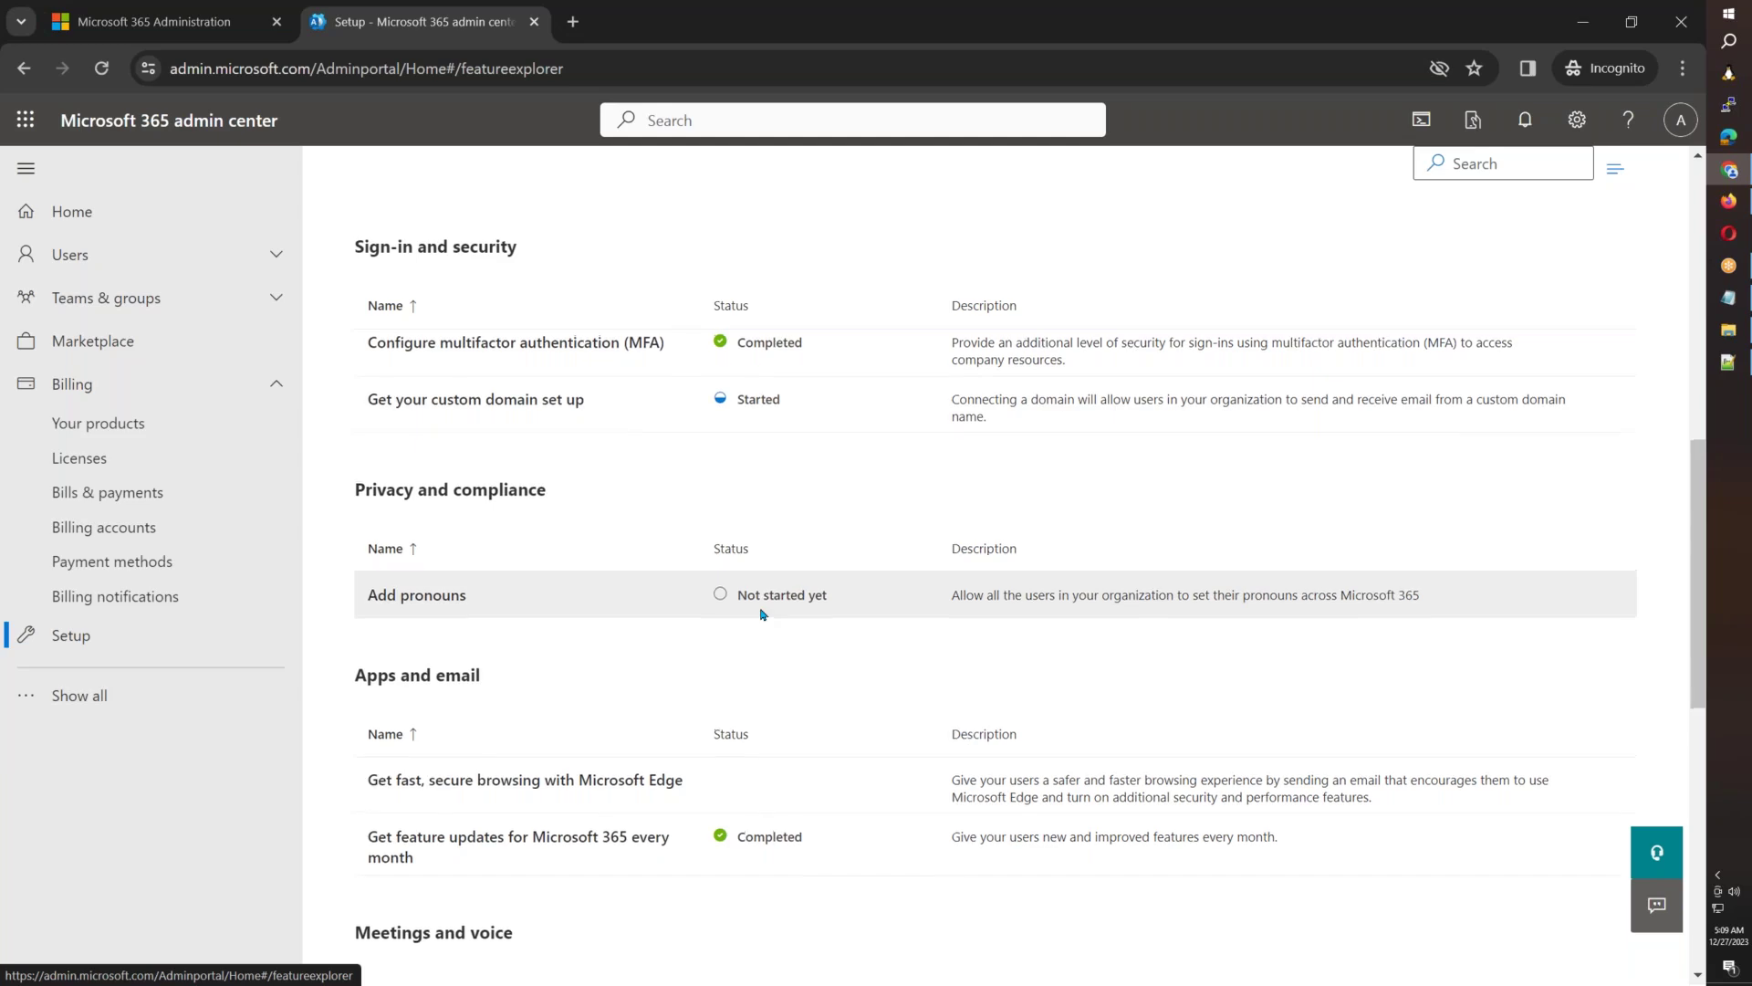
scroll(763, 614, "up", 2)
scroll(913, 618, "down", 7)
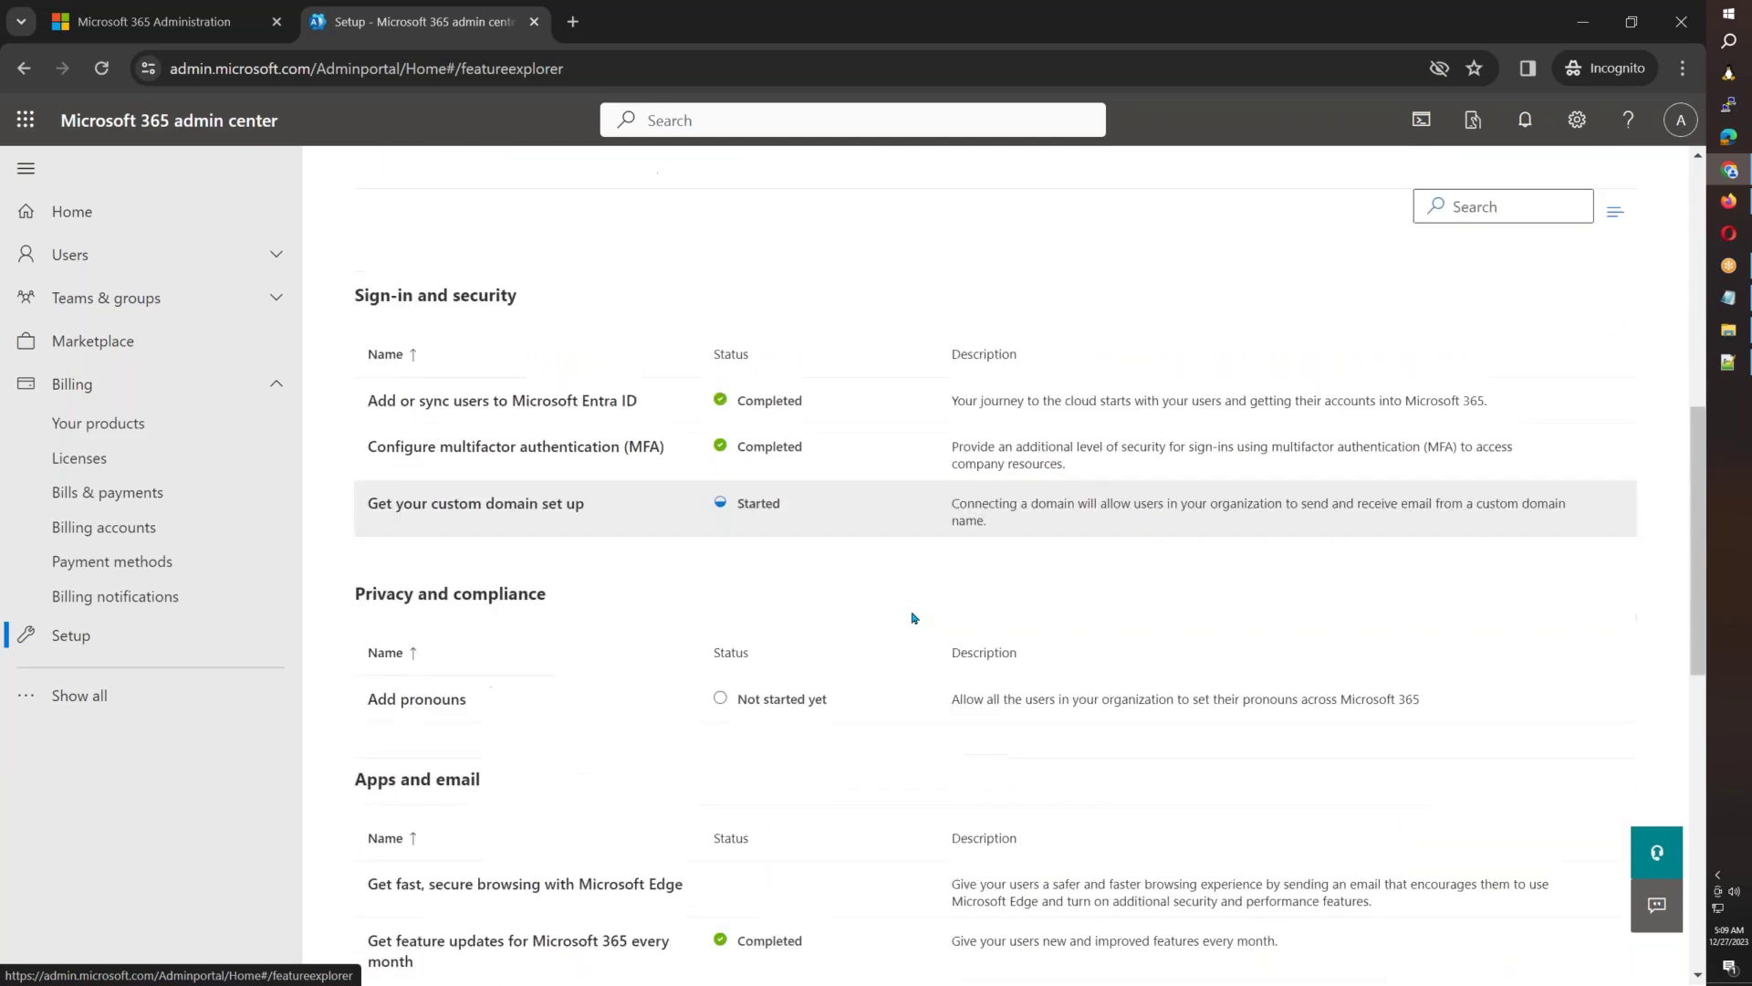
scroll(909, 676, "down", 2)
scroll(909, 676, "up", 12)
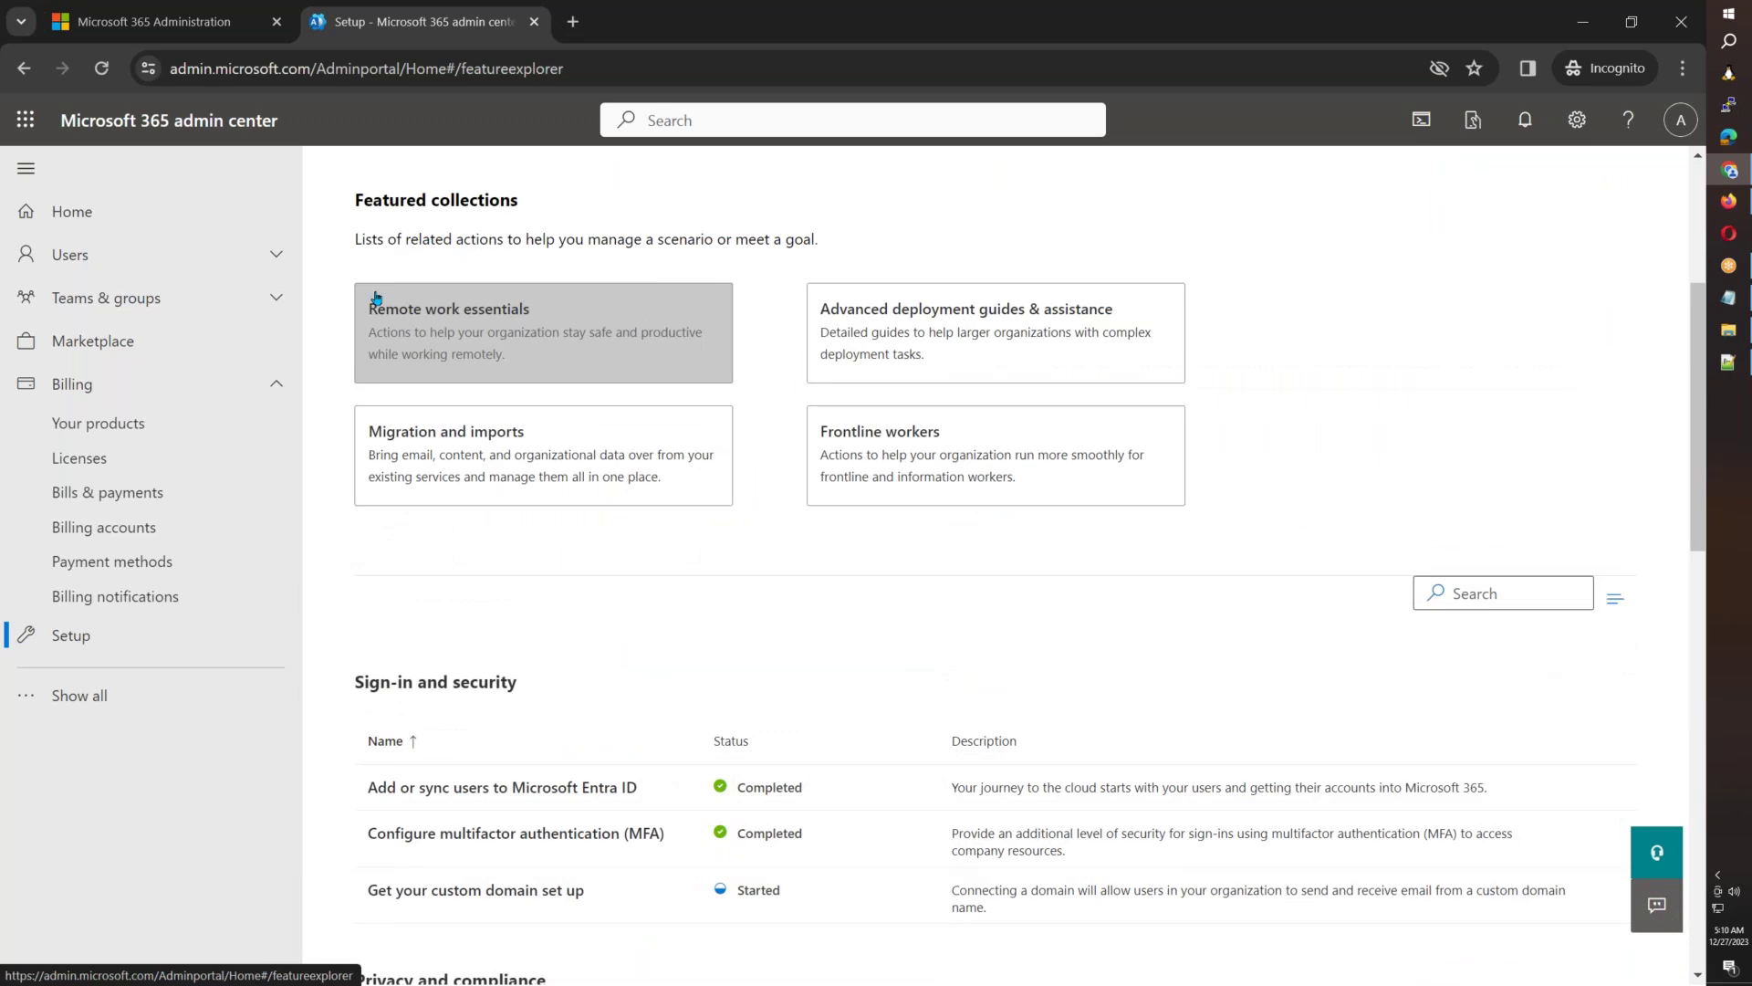
left_click(132, 689)
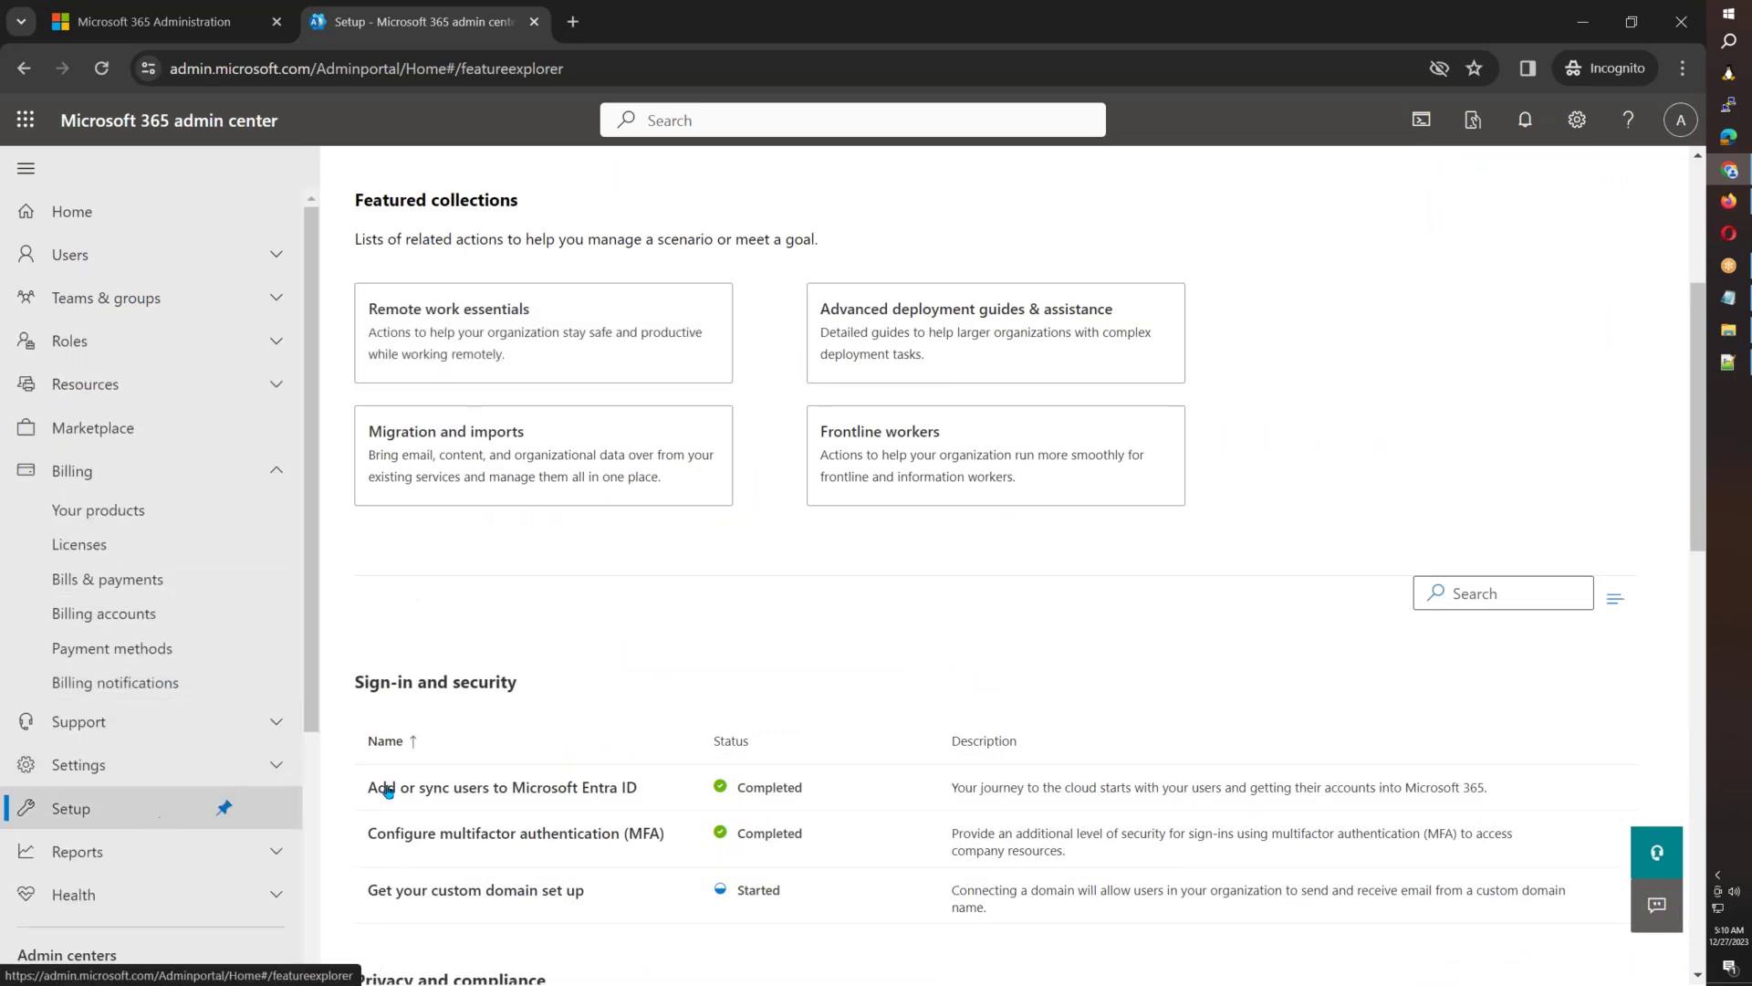
left_click(282, 772)
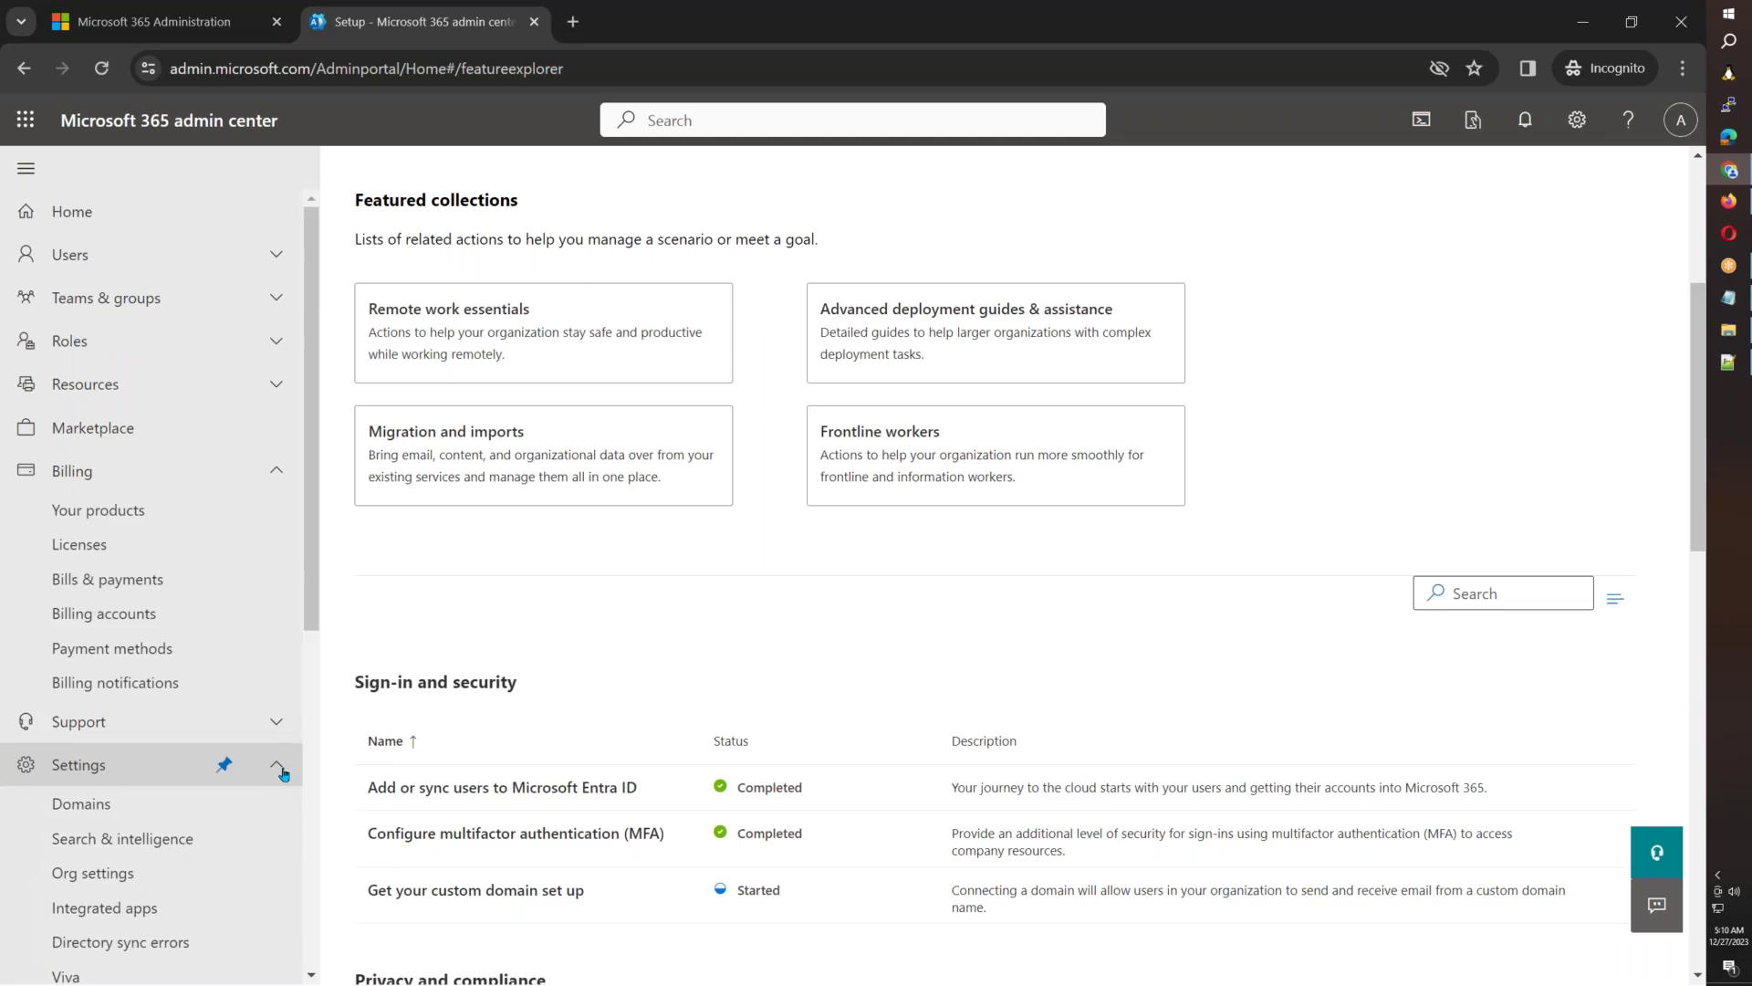
Open Settings > Domains and choose Continue setup for azureb38.xyz.
scroll(283, 774, "down", 5)
left_click(102, 372)
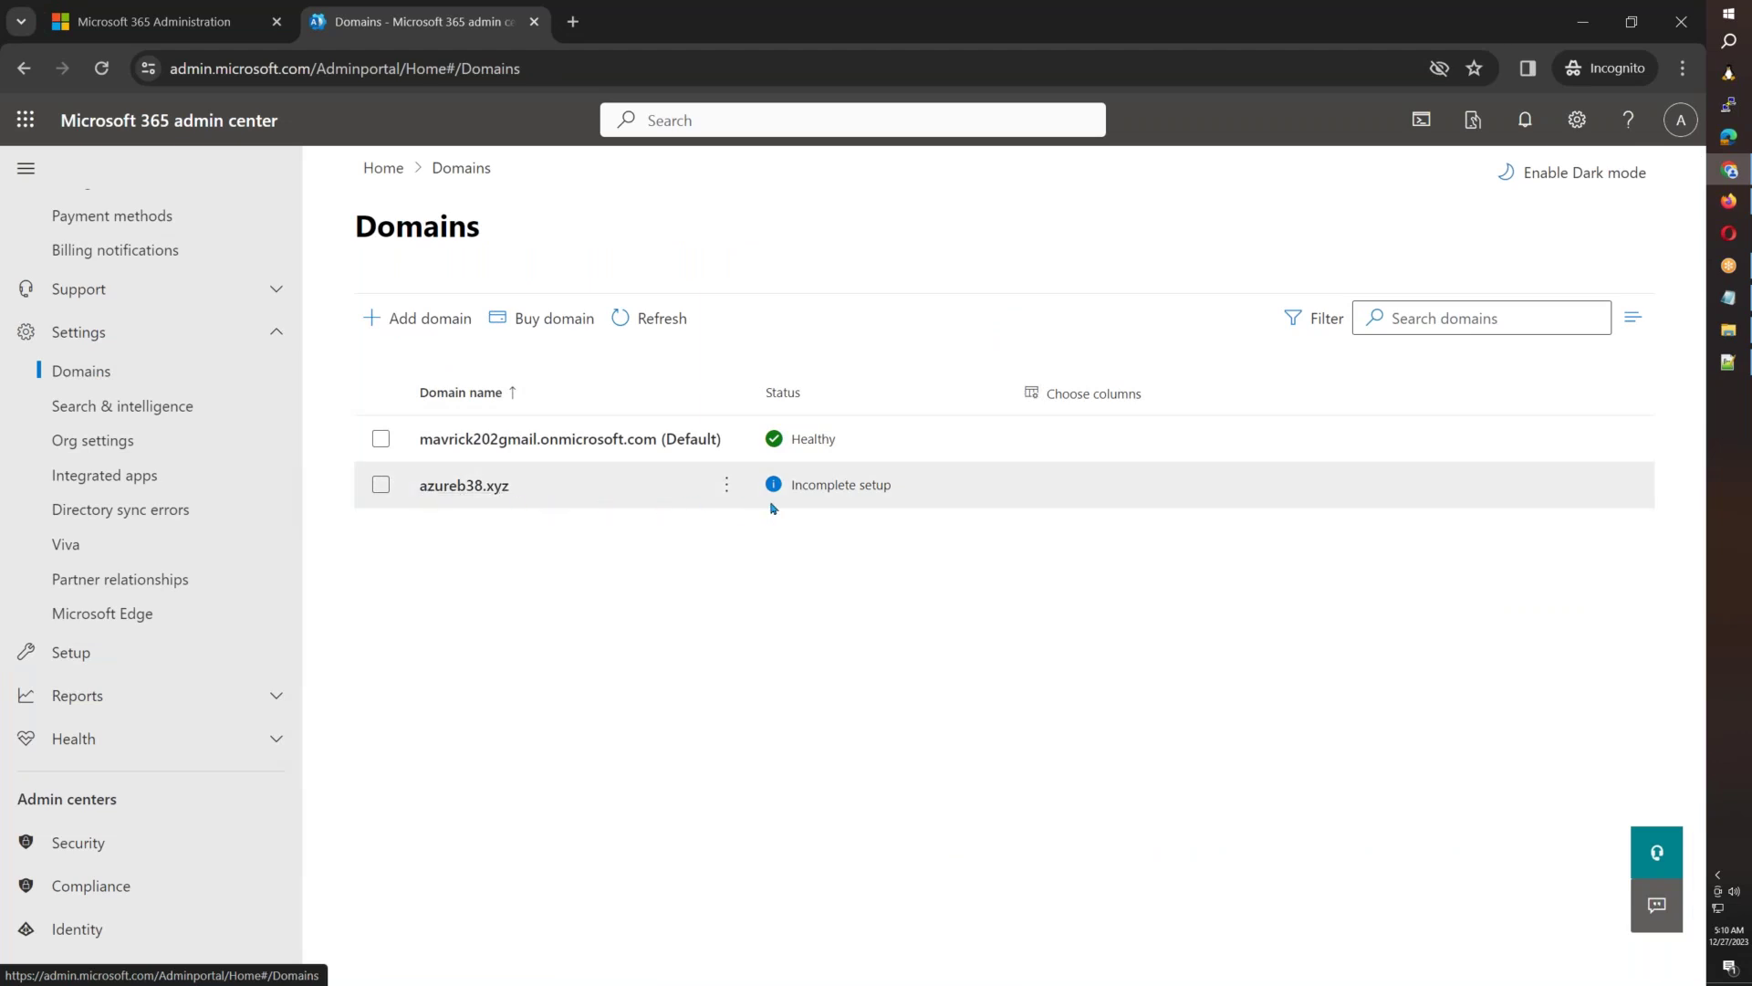
left_click(727, 490)
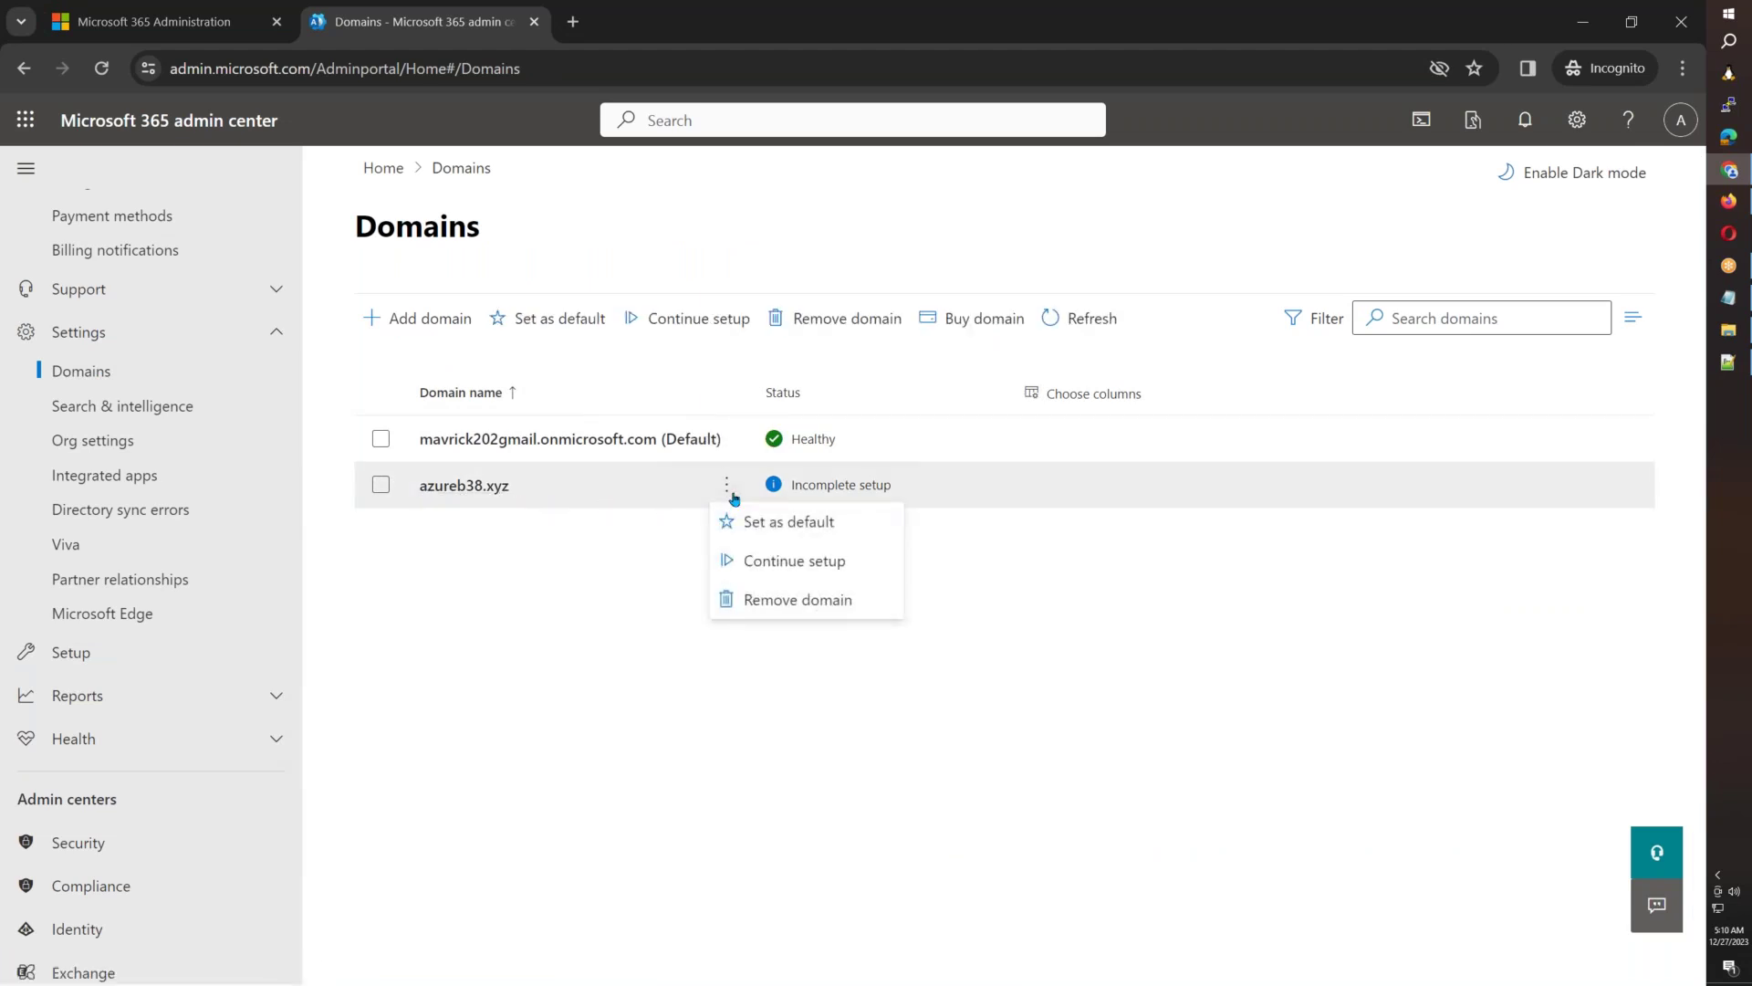
left_click(866, 563)
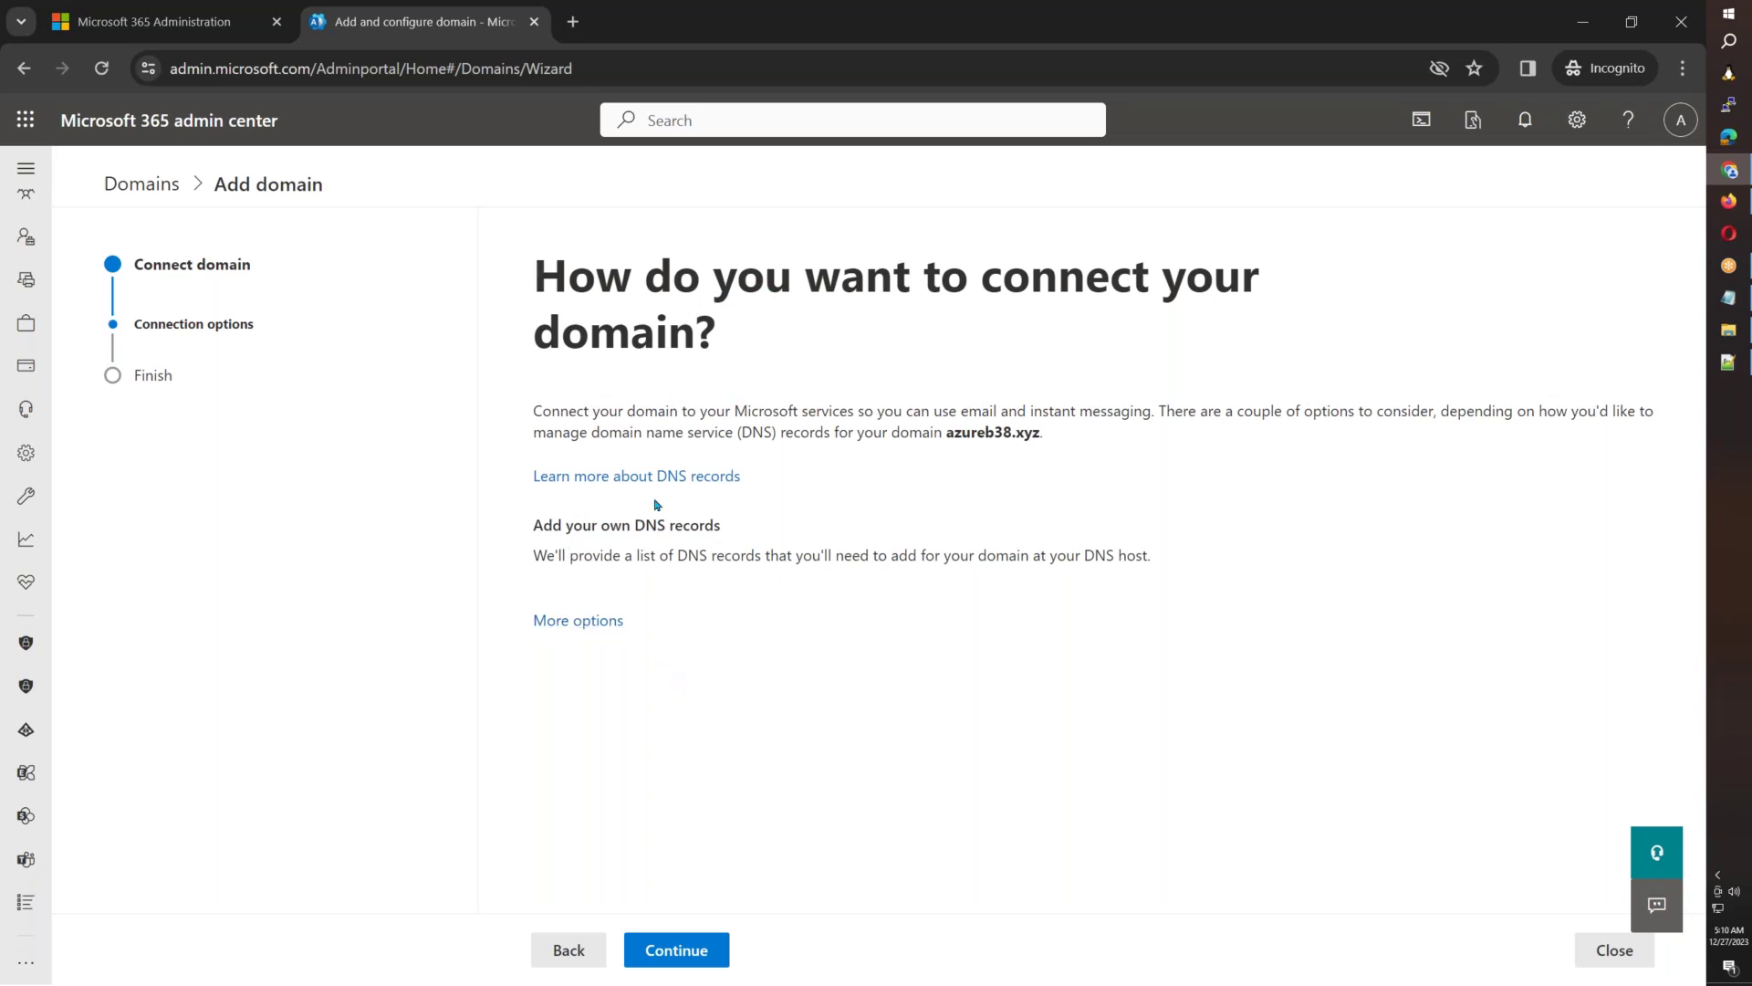
Choose 'Add your own DNS records' for azureb38.xyz and expand the expected MX record values.
left_click(606, 624)
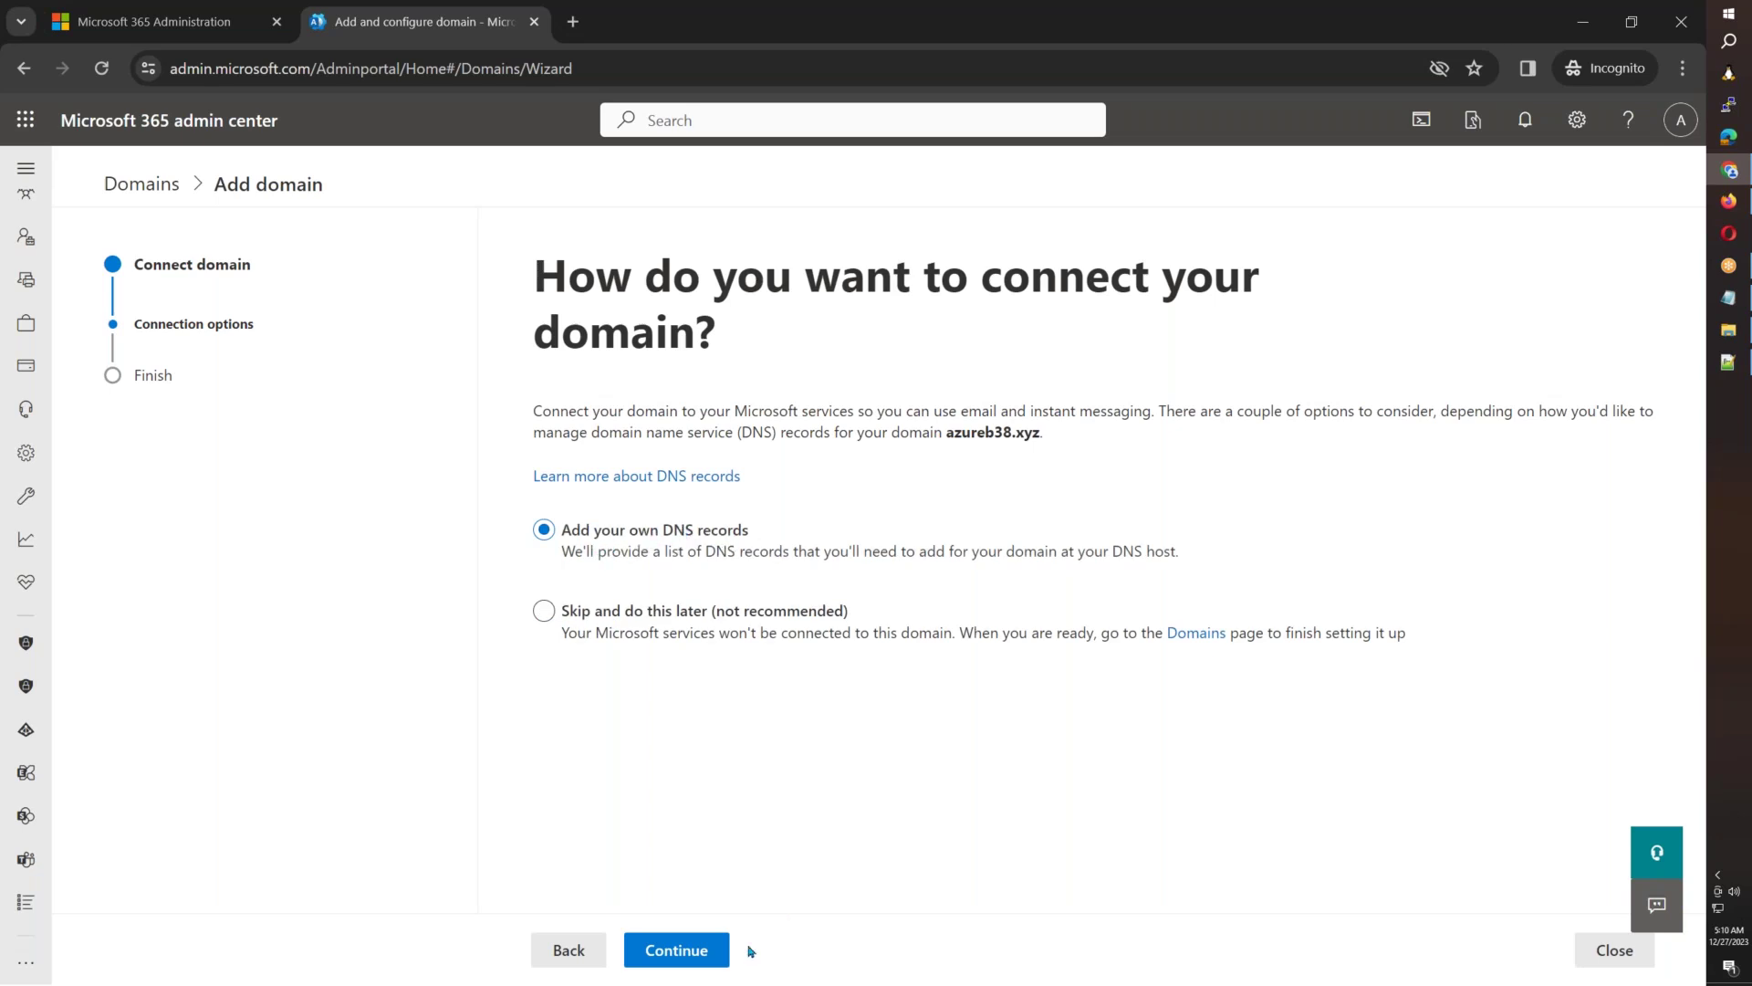
left_click(710, 950)
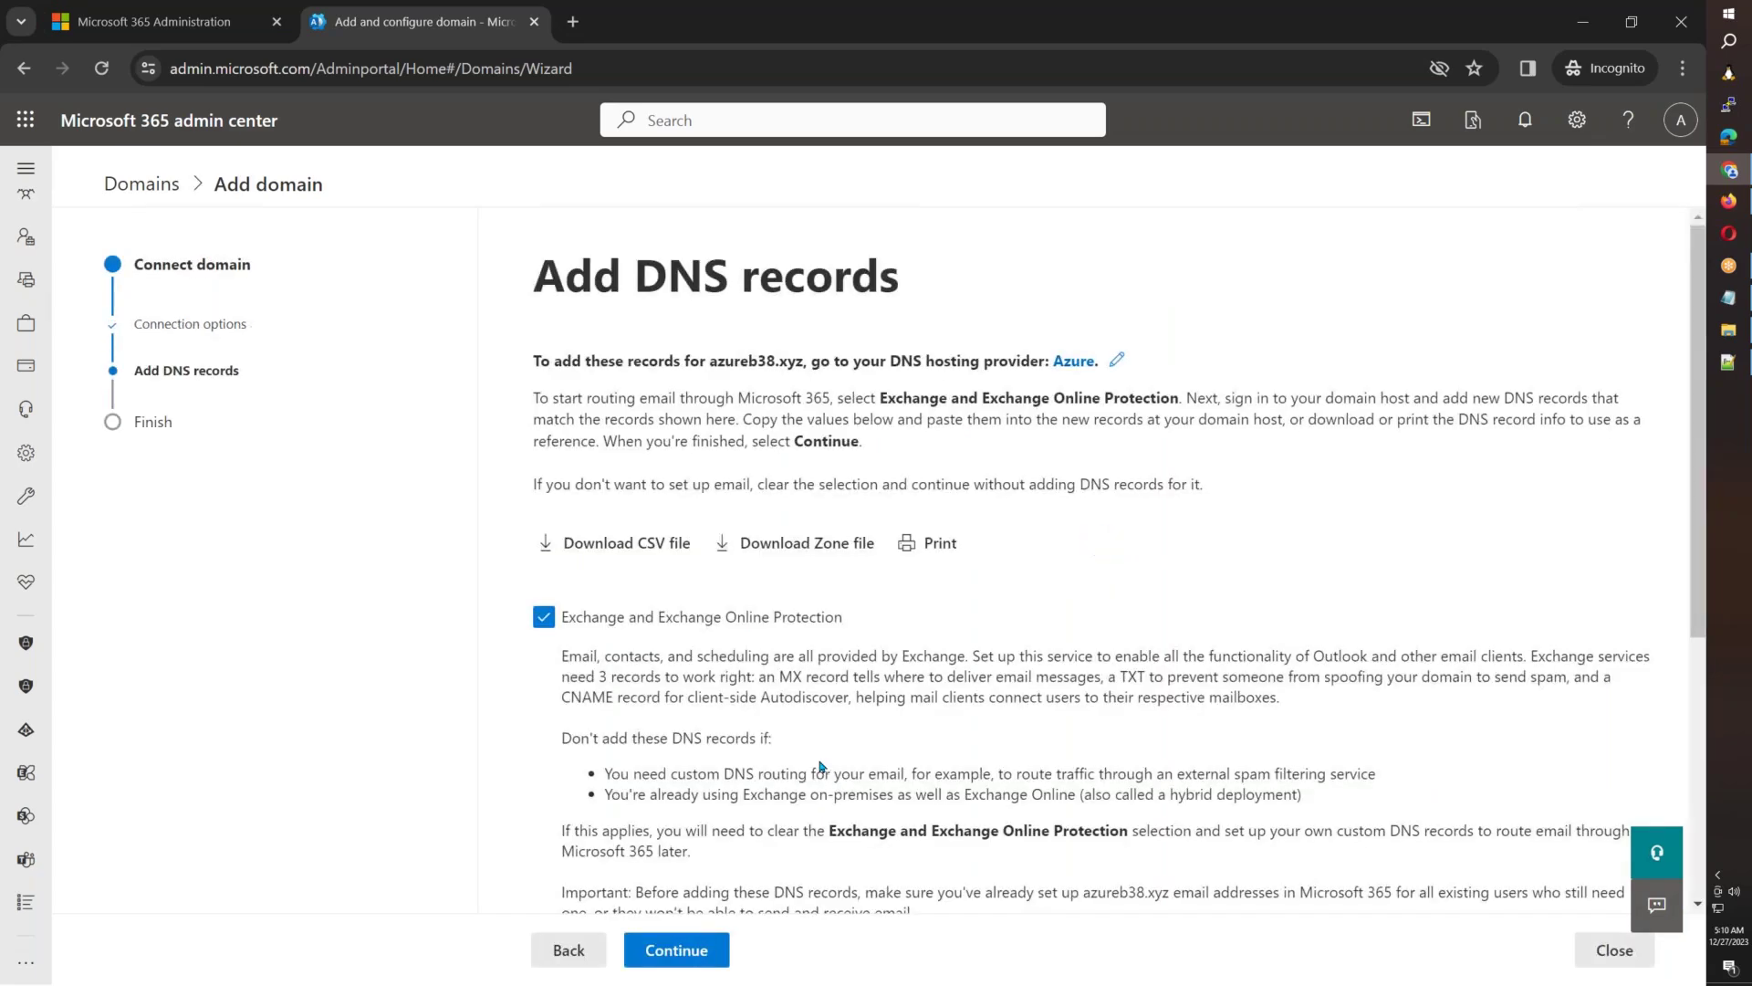
scroll(819, 767, "down", 5)
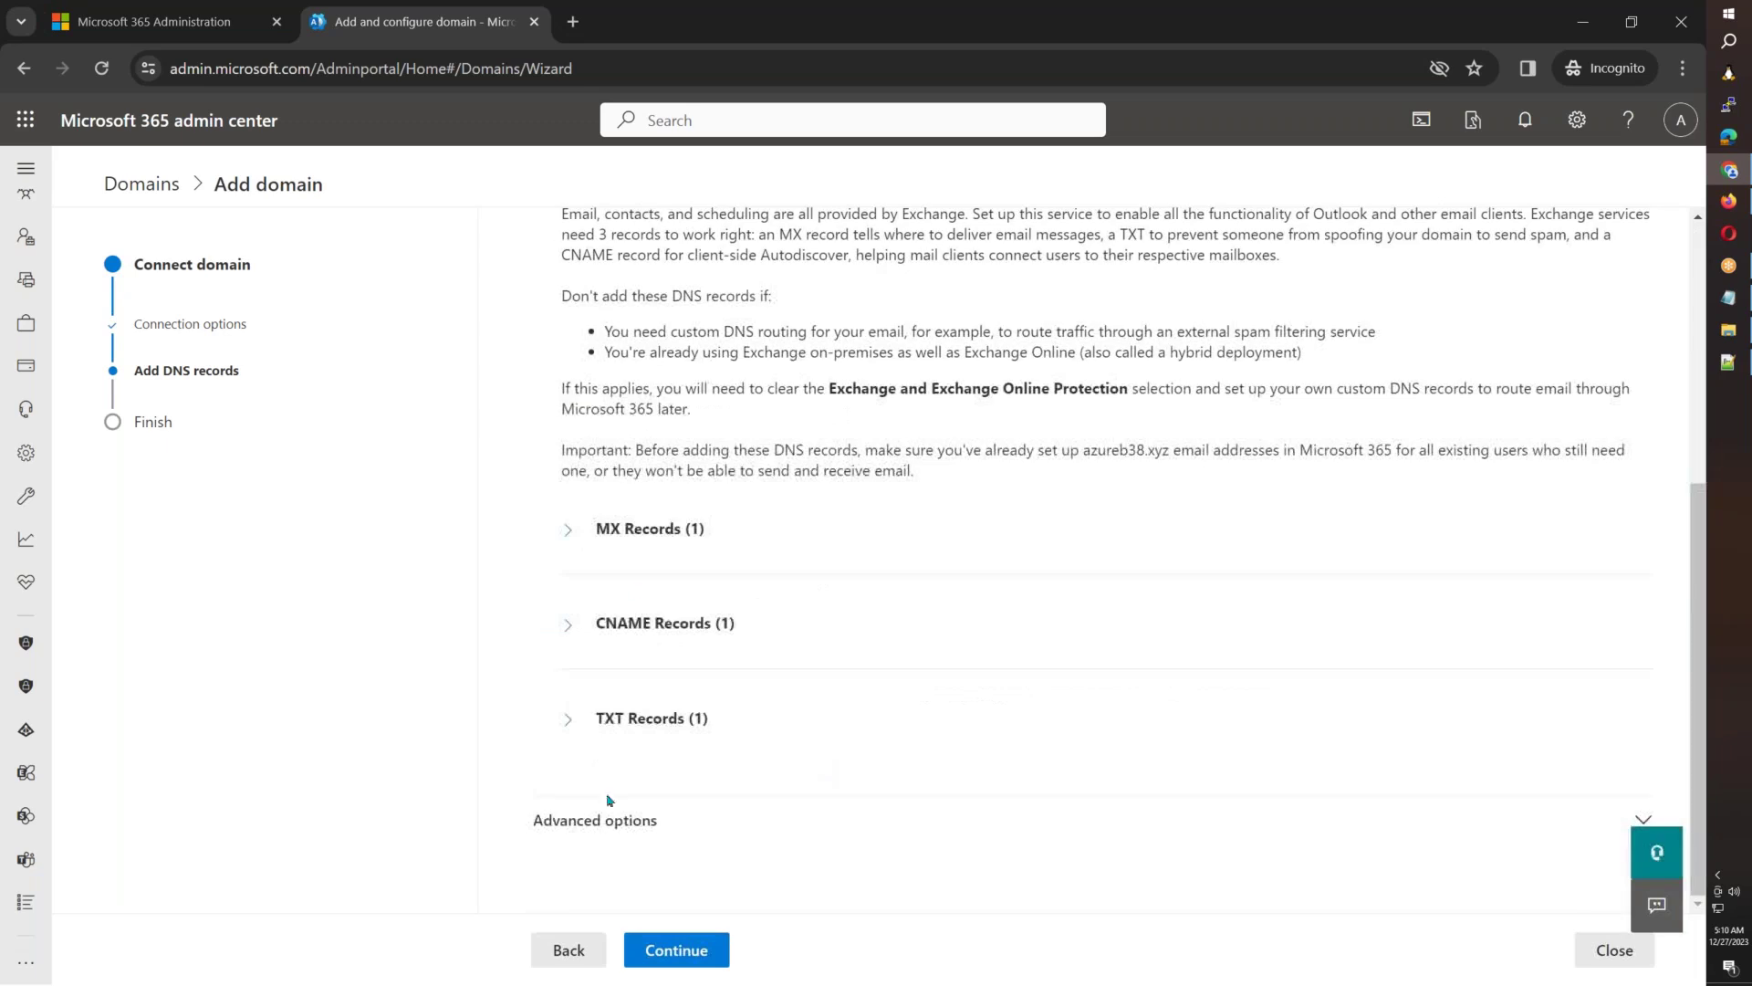
left_click(568, 530)
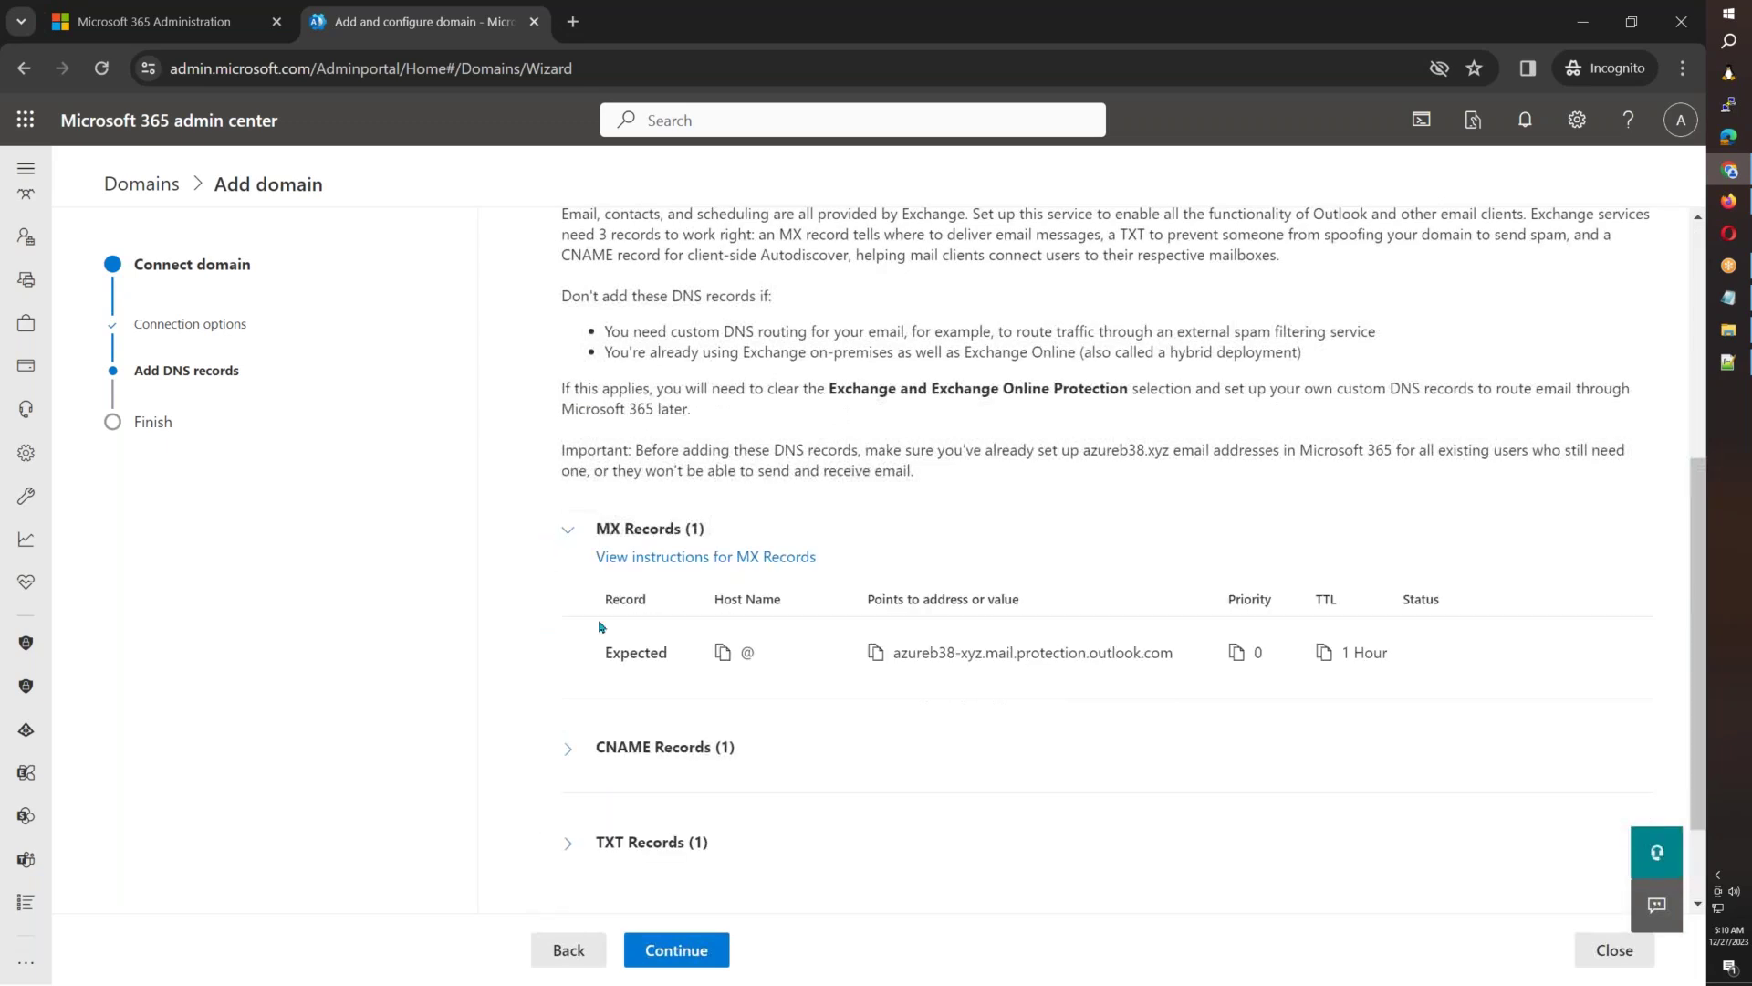
Open Azure's DNS zones list in a new tab and open the azureb38.xyz zone.
mouse_move(1719, 210)
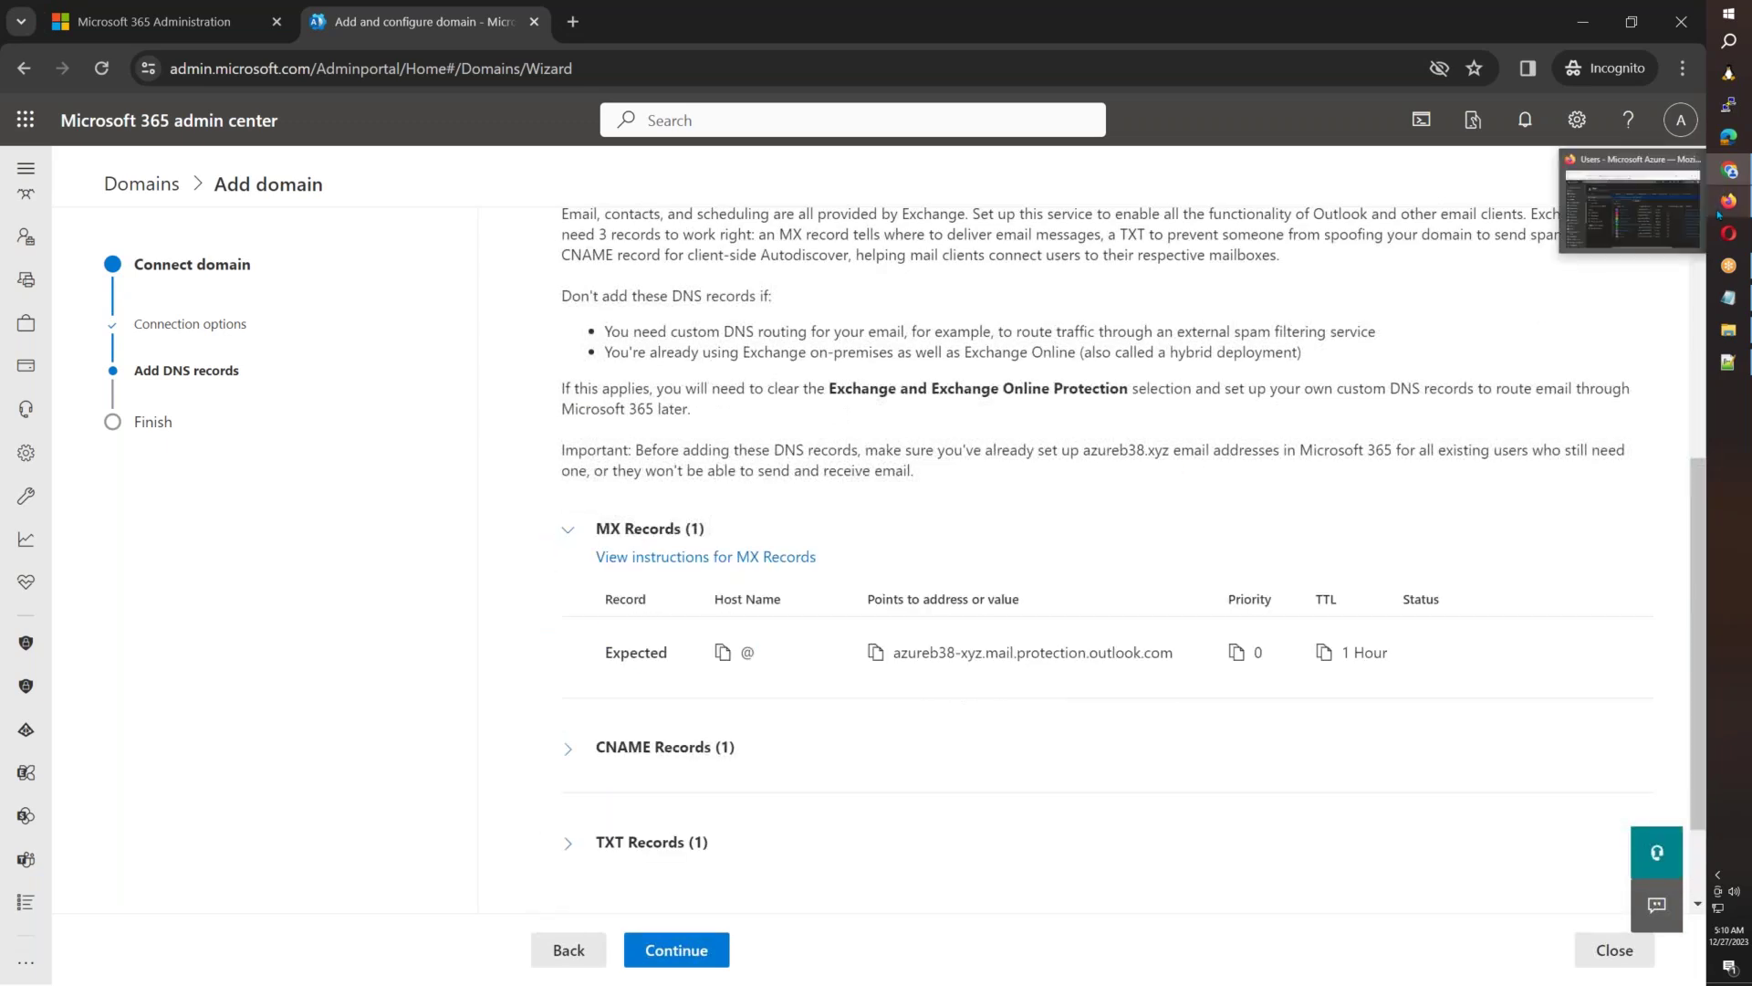
left_click(1719, 210)
scroll(119, 520, "down", 3)
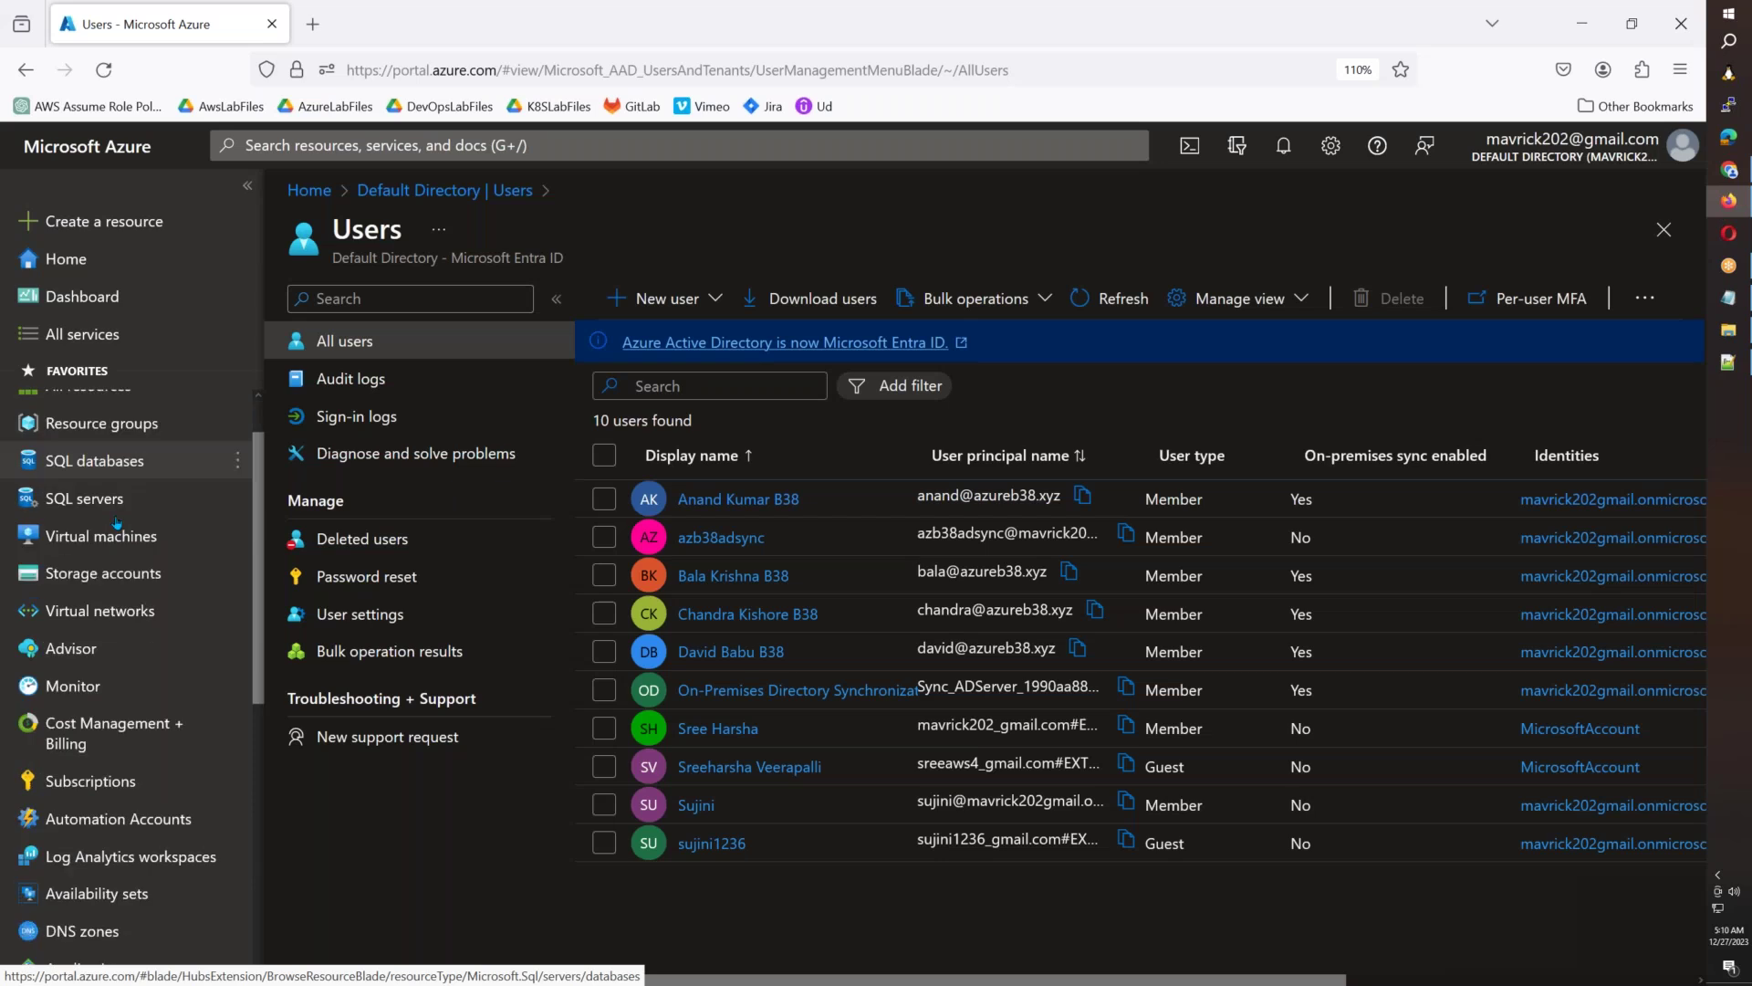
right_click(91, 745)
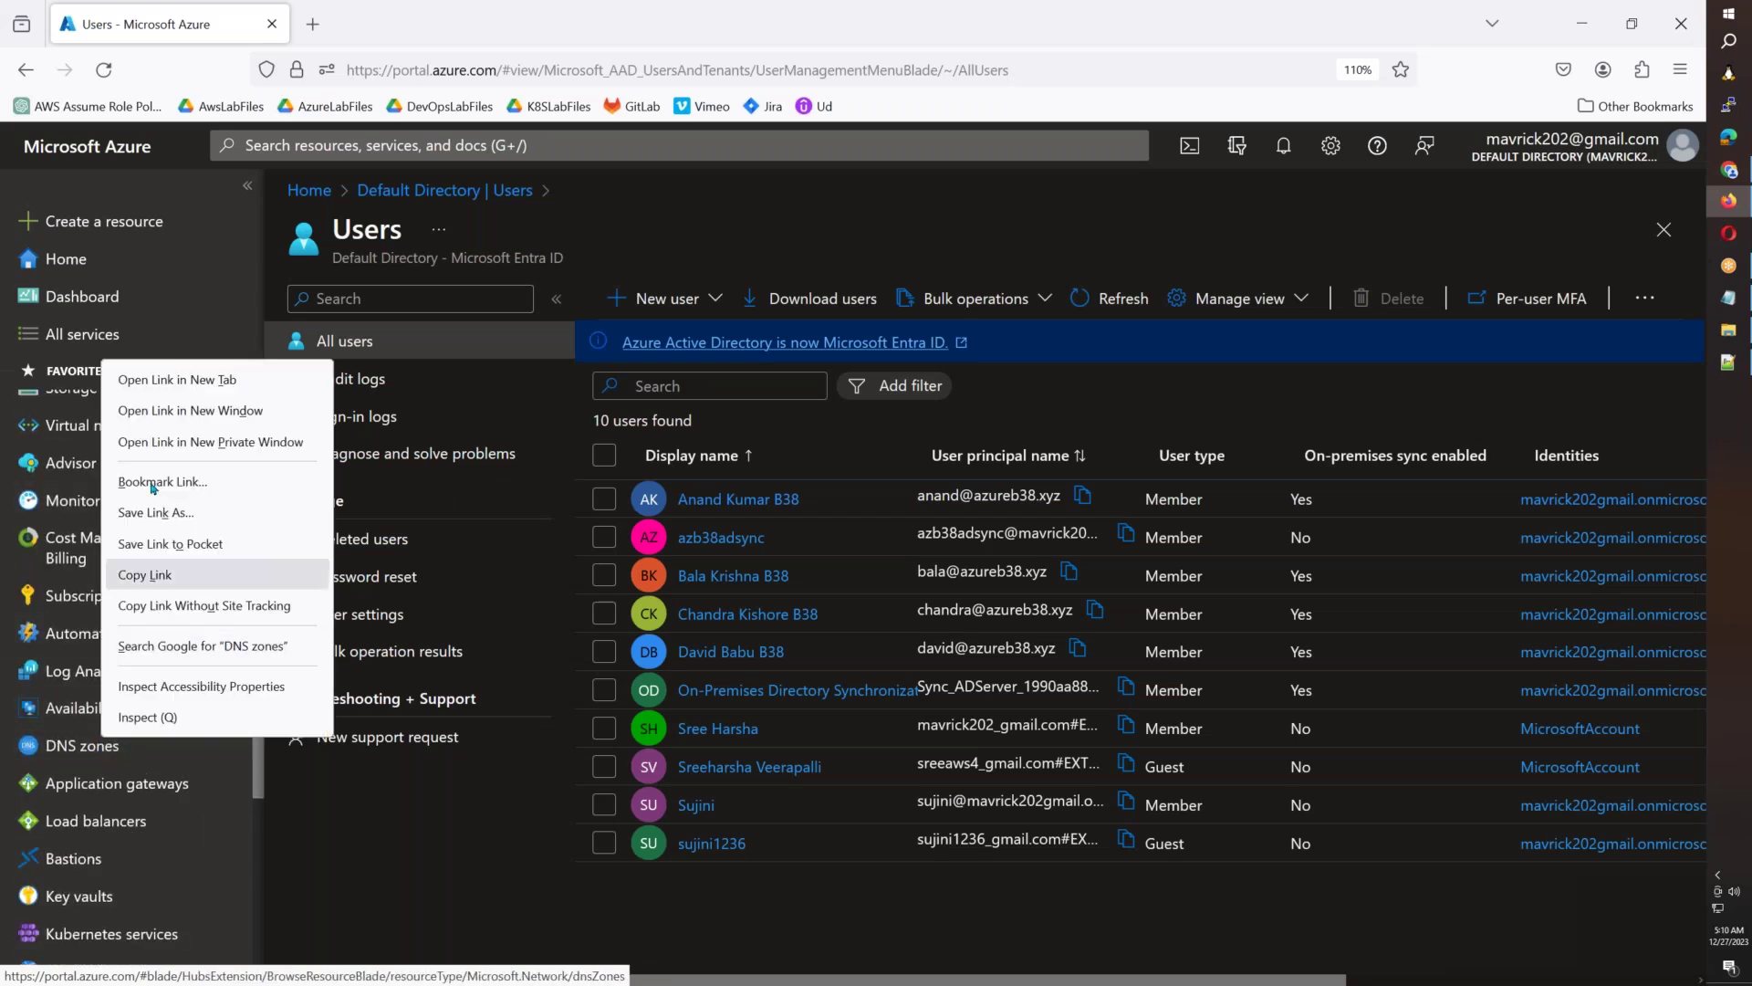
left_click(155, 382)
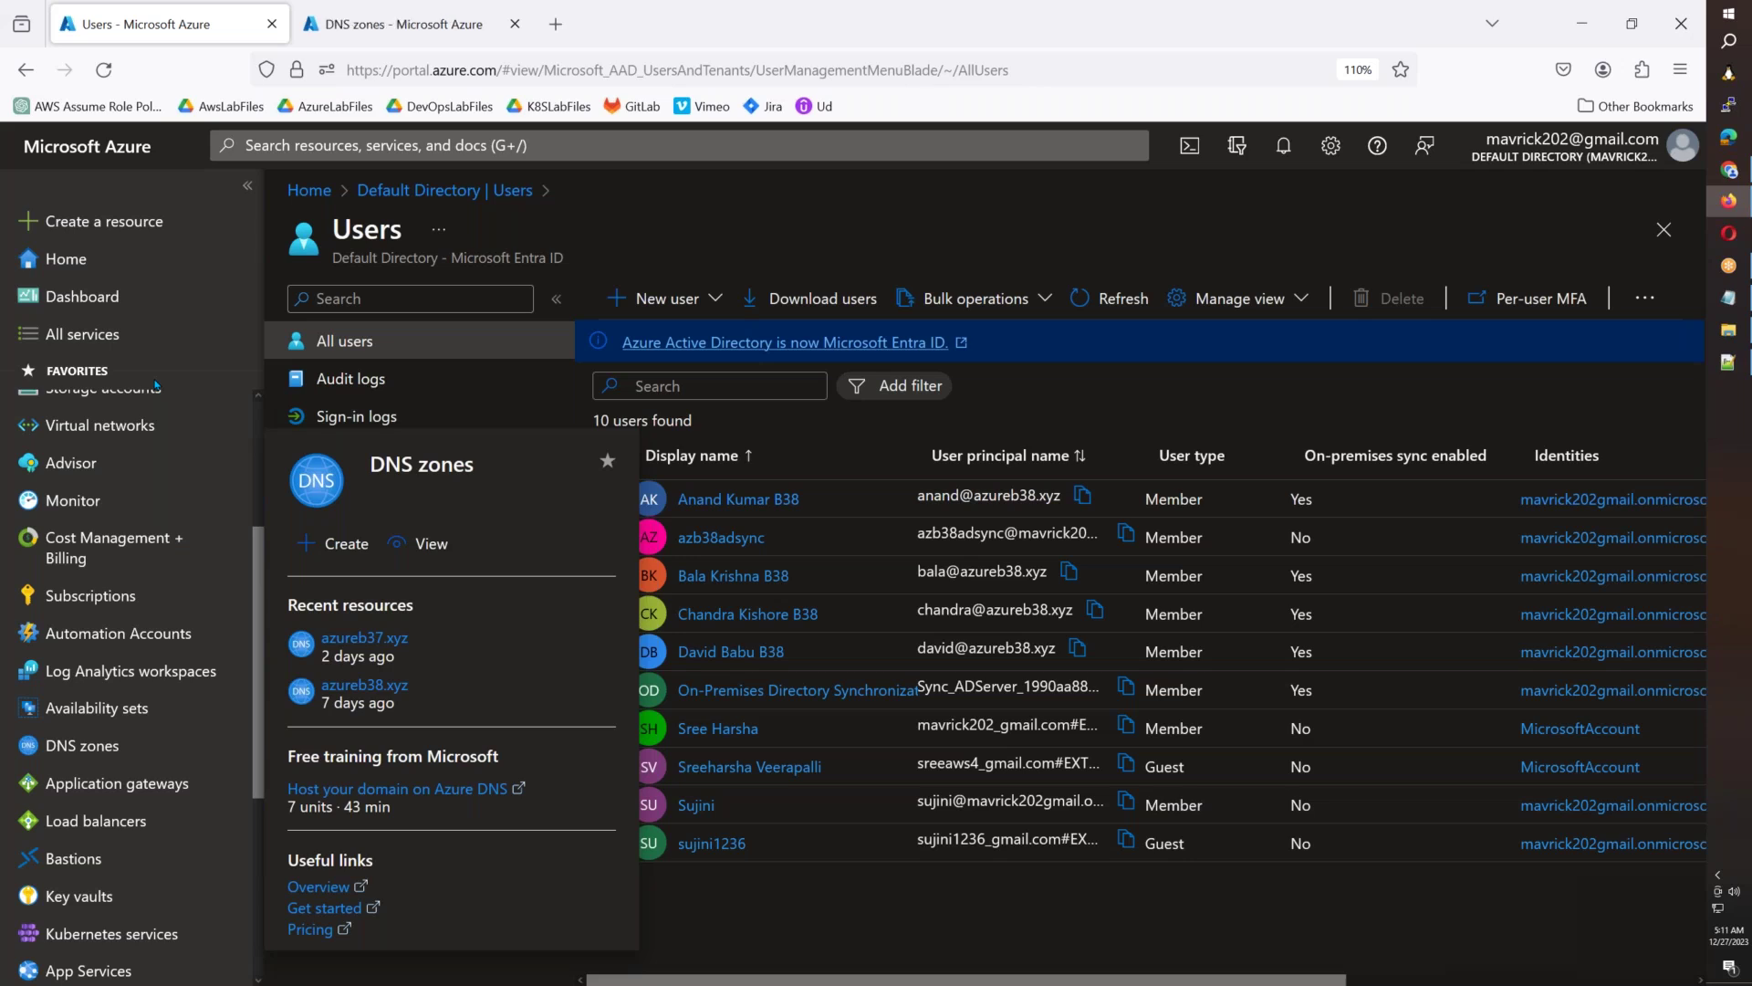
left_click(356, 5)
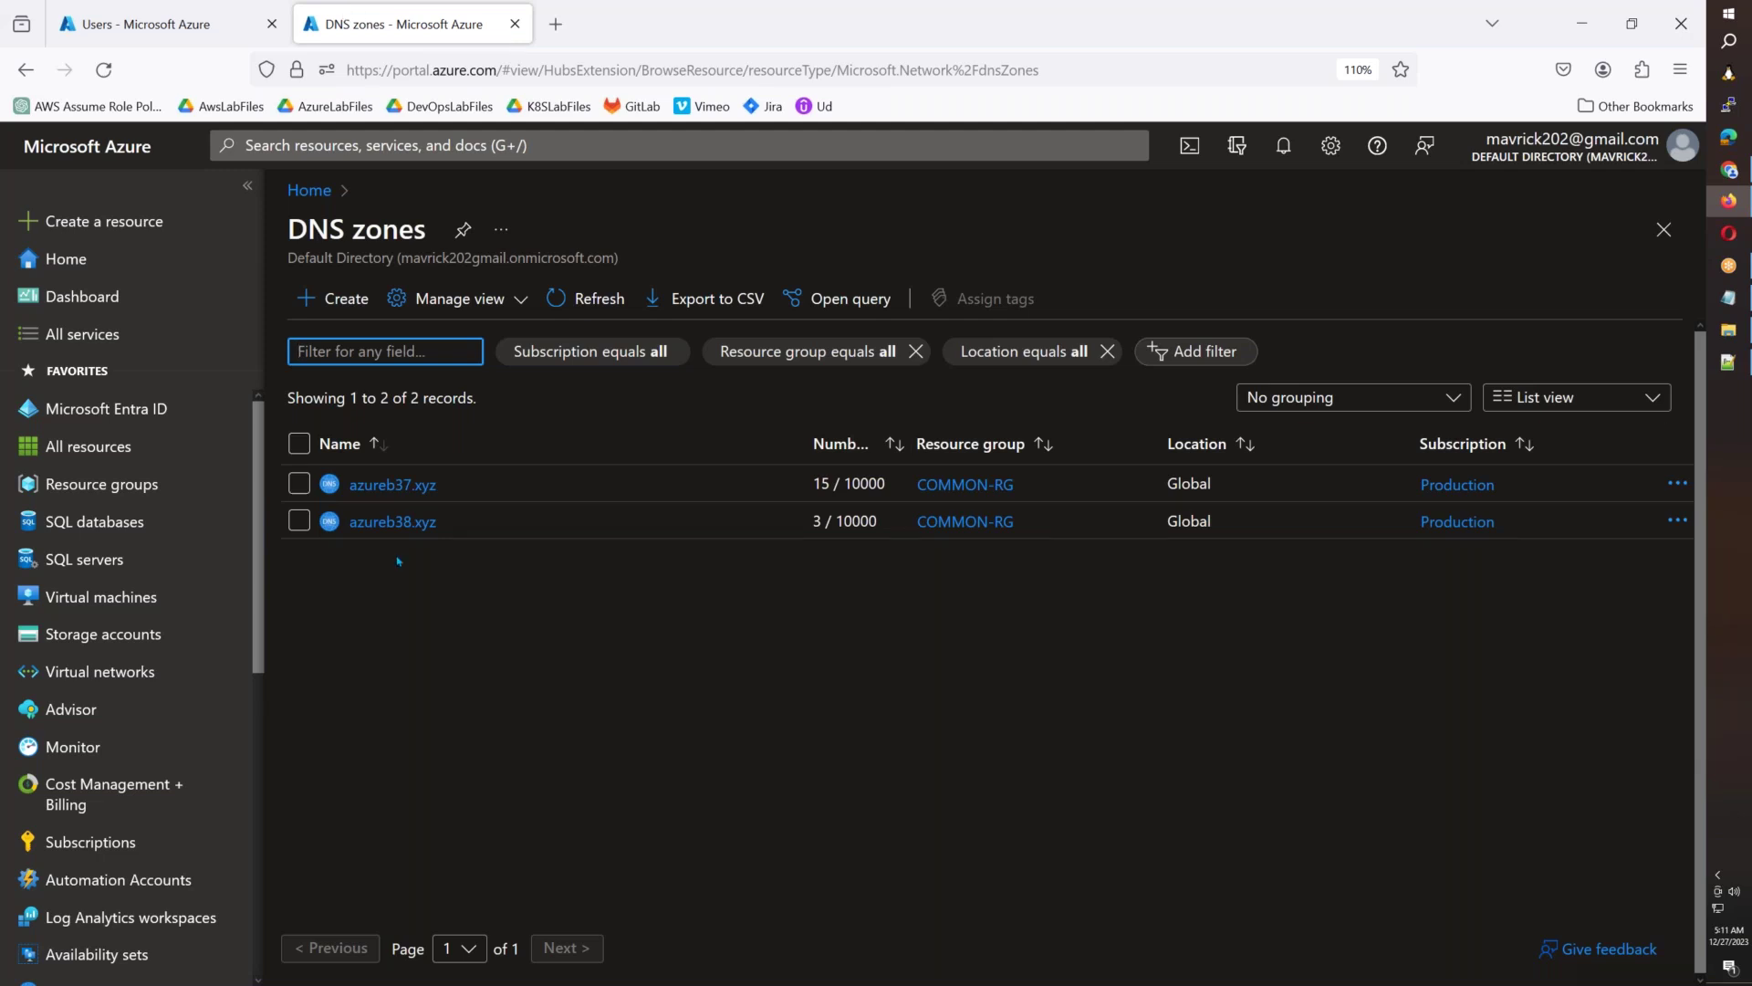
left_click(404, 528)
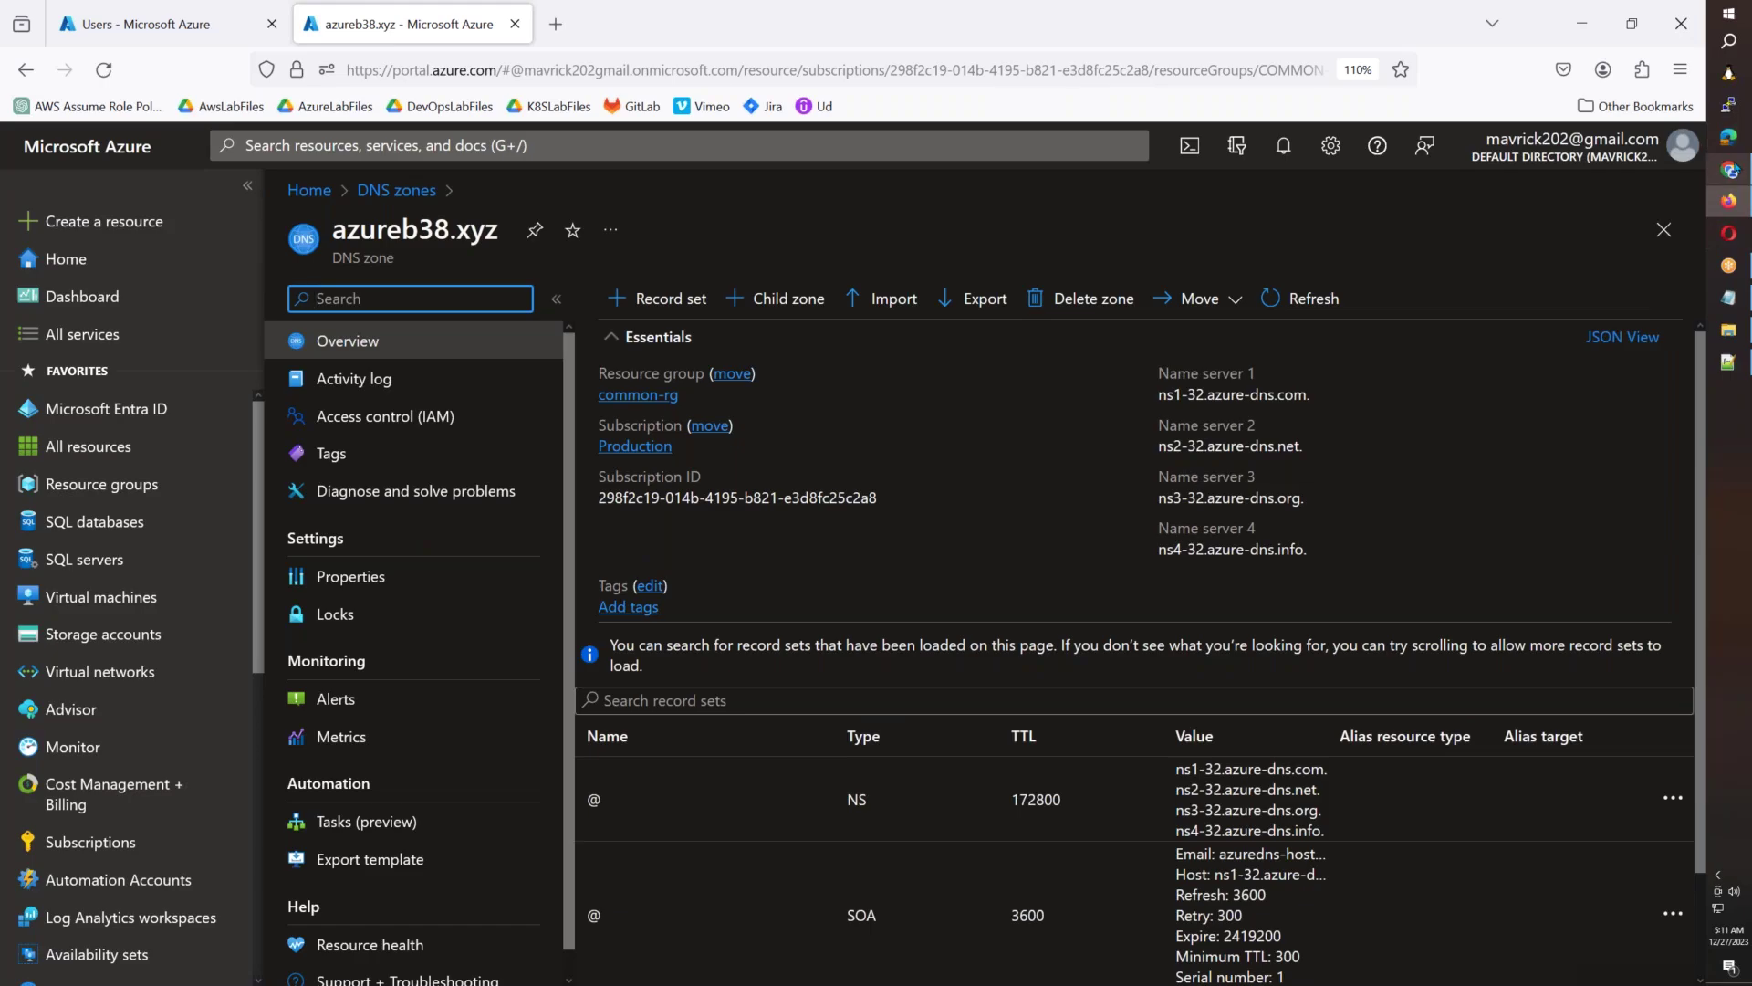
Copy the MX target azureb38-xyz.mail.protection.outlook.com and begin a new record set in Azure.
mouse_move(1729, 170)
left_click(1634, 169)
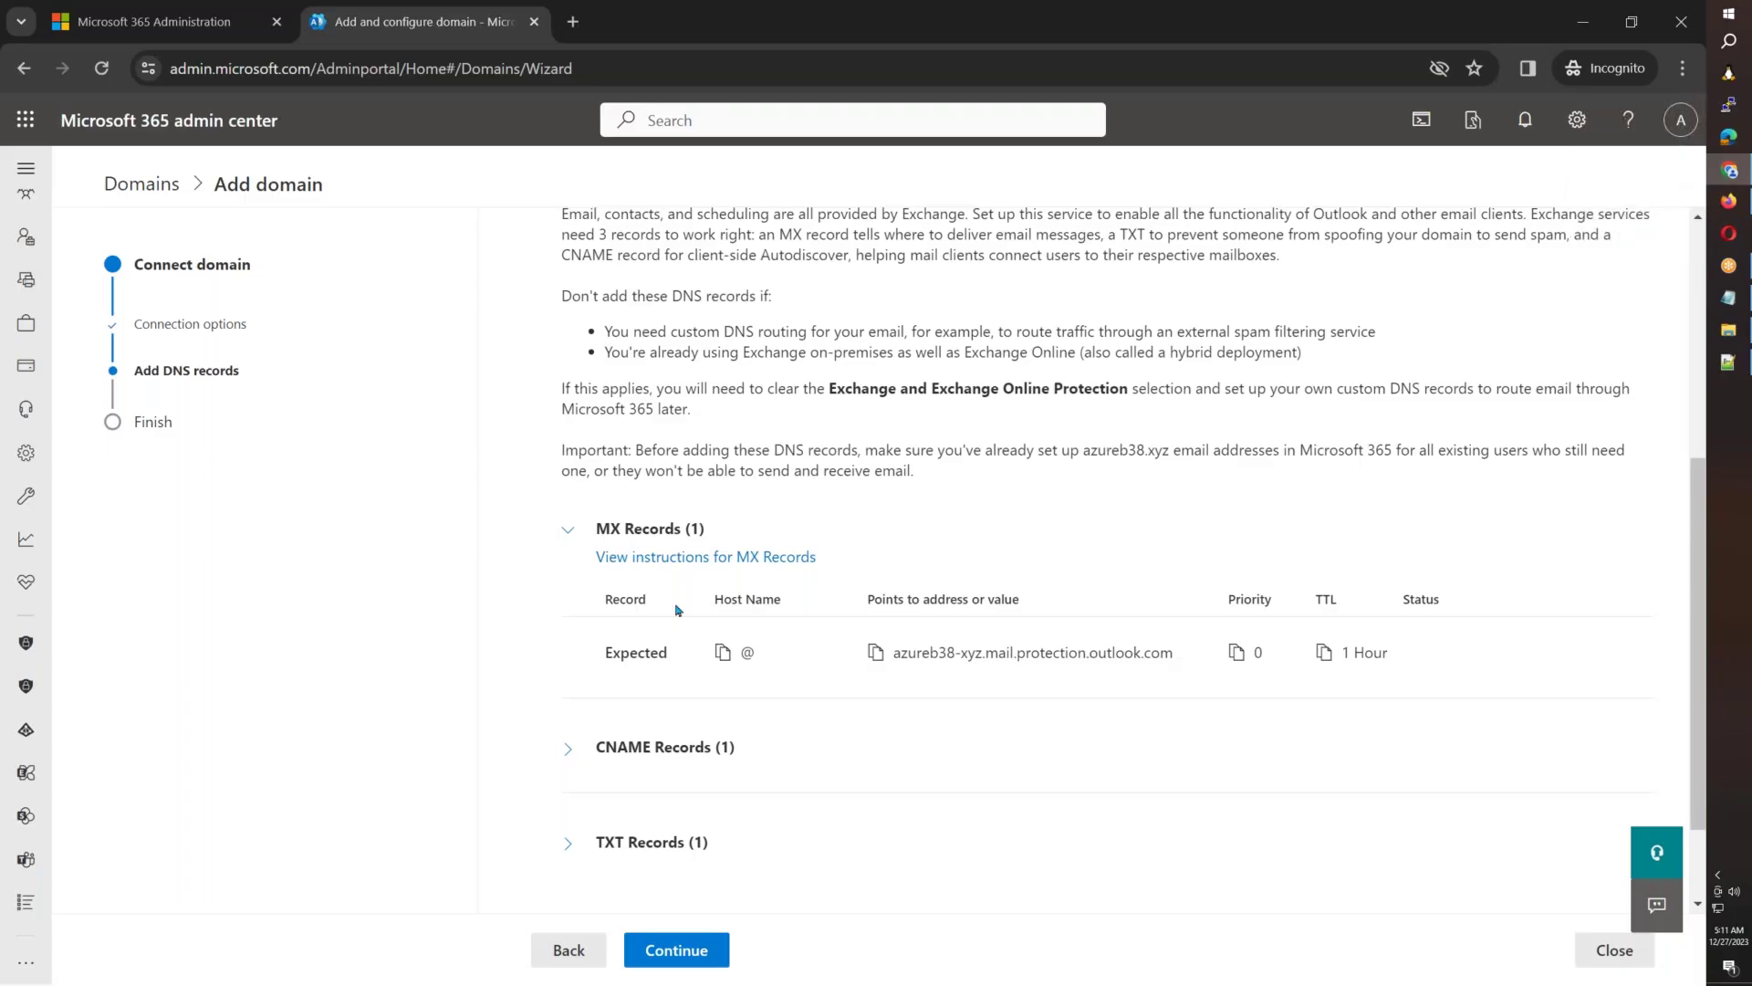
left_click(875, 653)
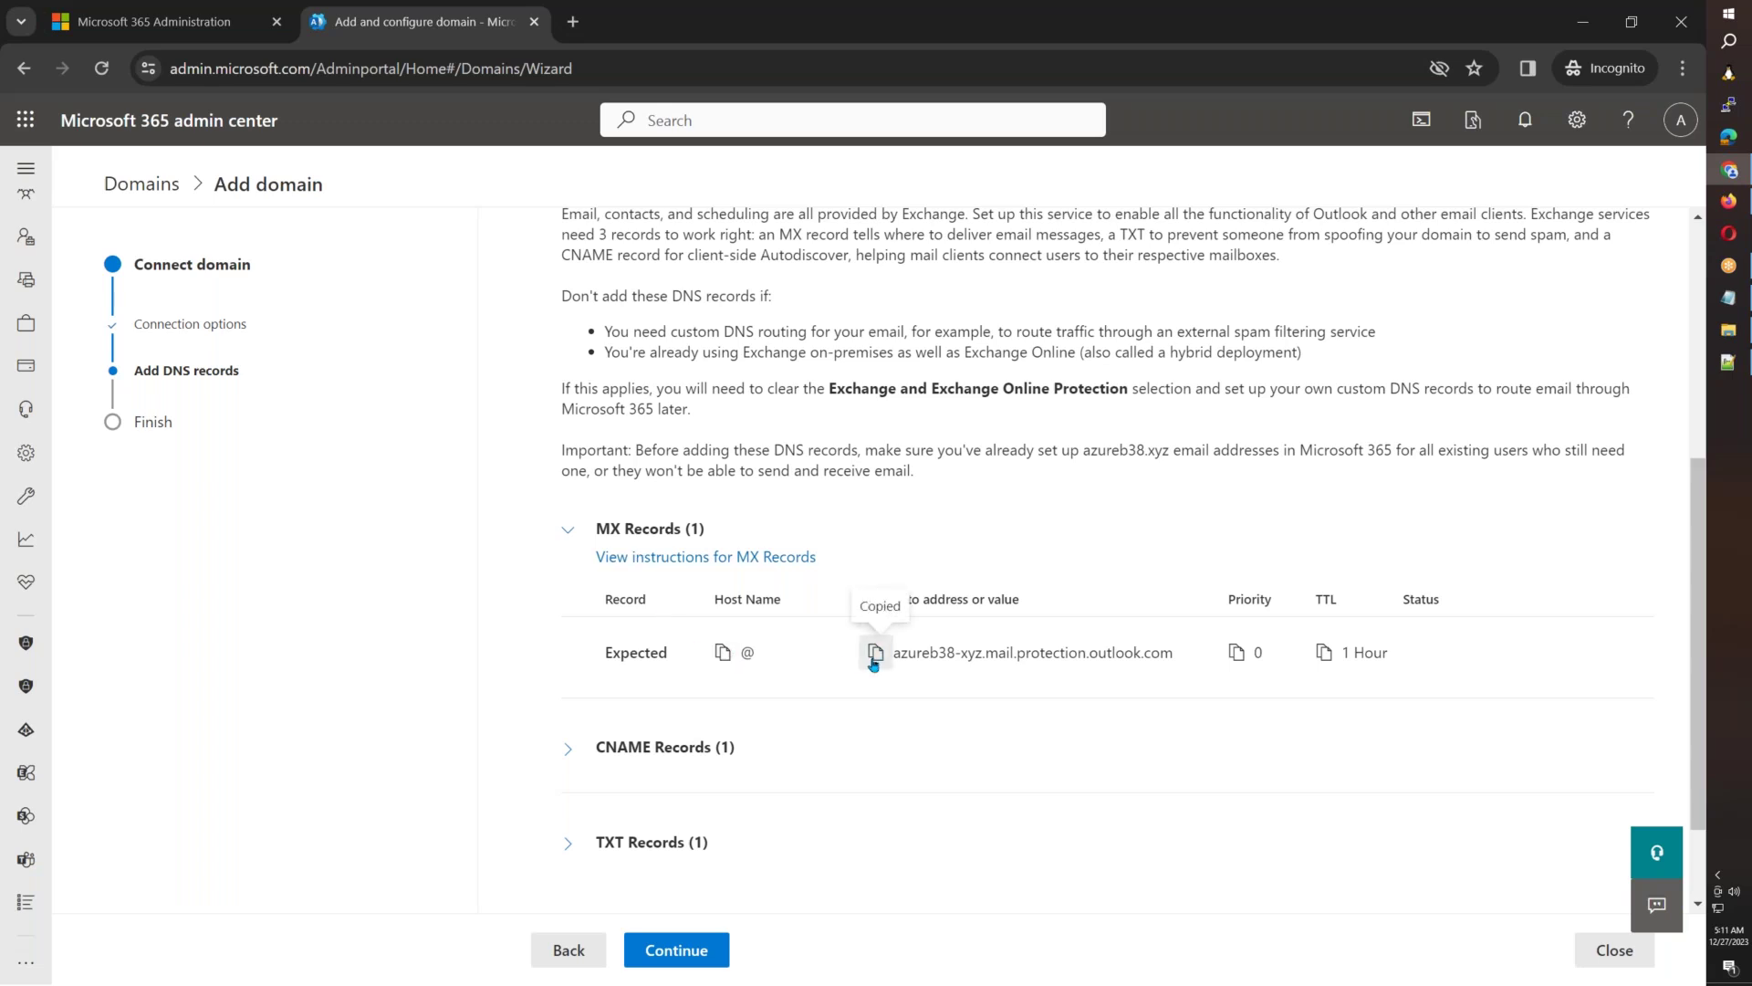
key("alt+Tab")
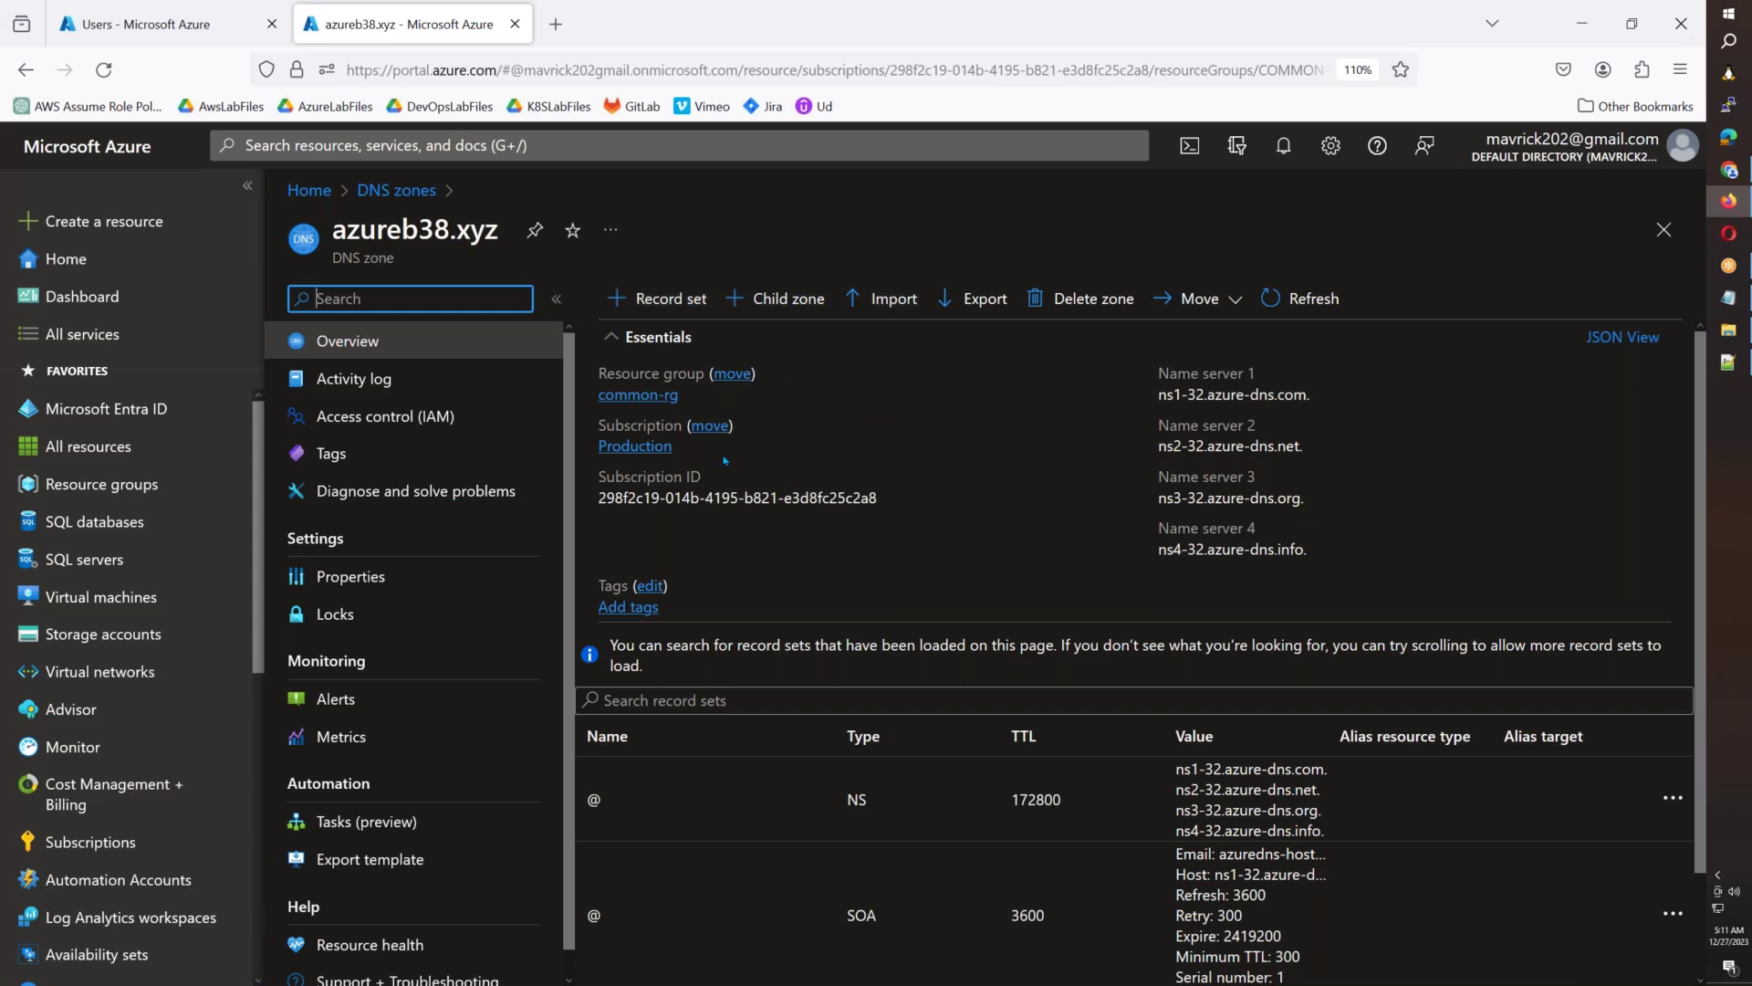
scroll(726, 460, "down", 2)
left_click(658, 299)
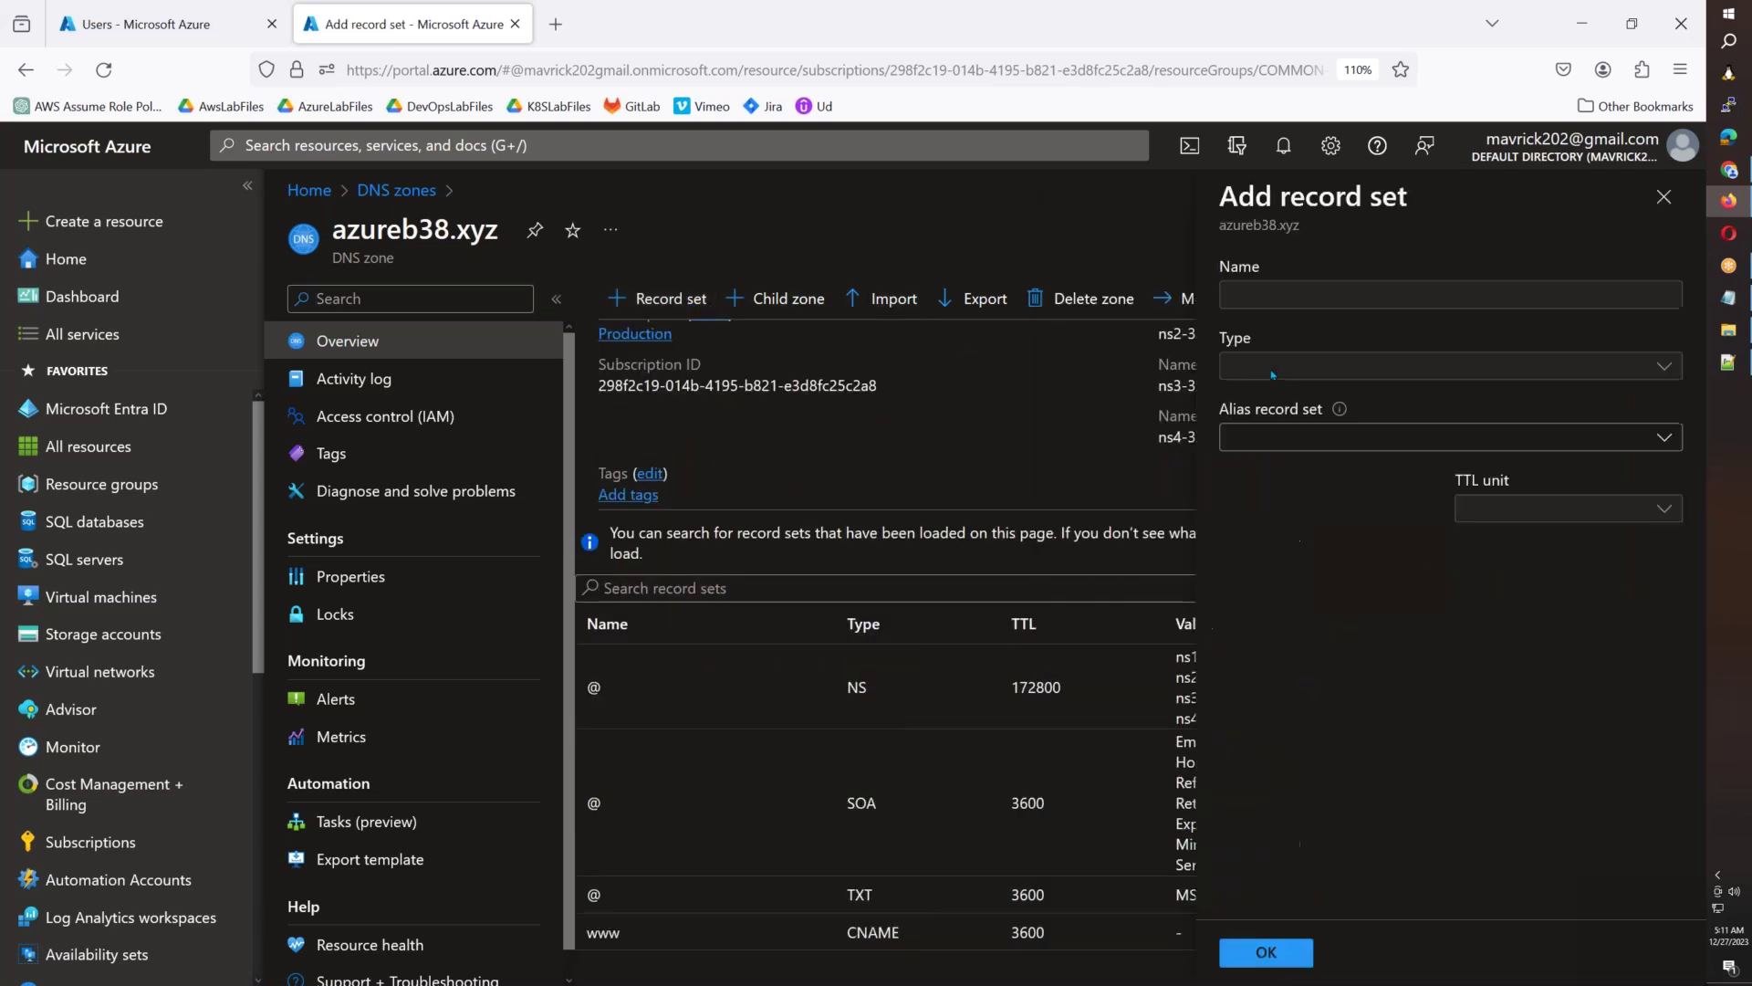
Create MX record '@' with preference 0 pointing to azureb38-xyz.mail.protection.outlook.com.
left_click(1297, 307)
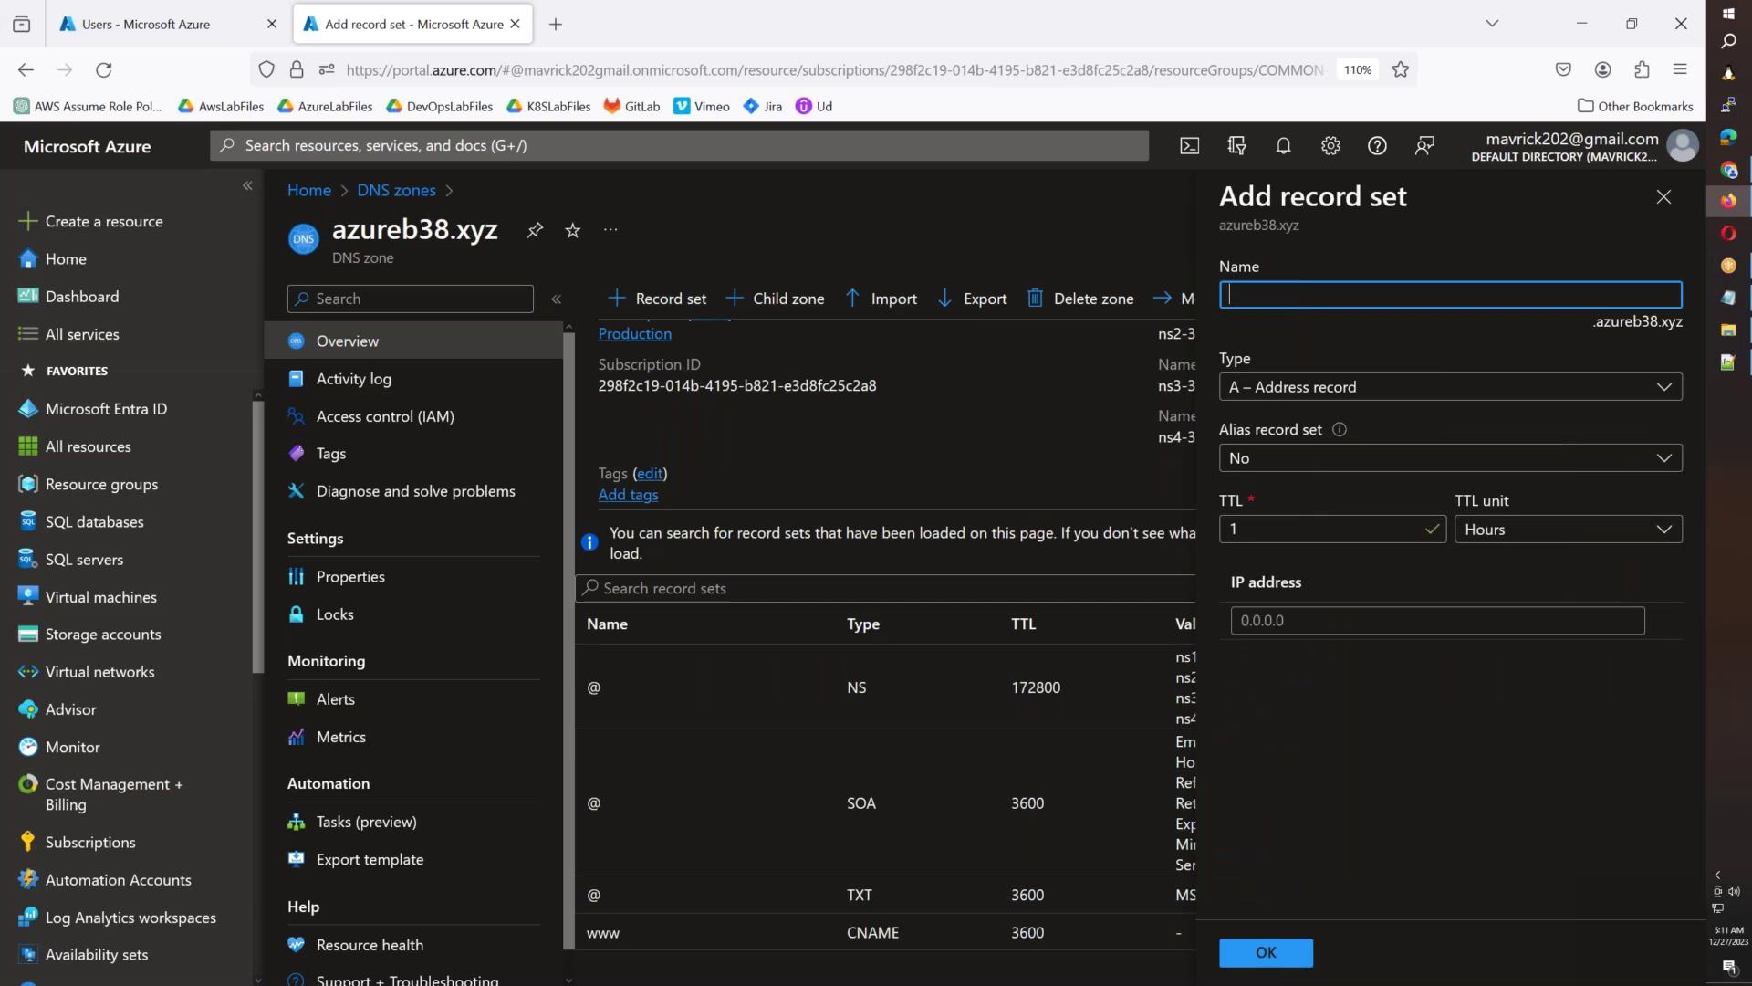
type("@")
left_click(1324, 387)
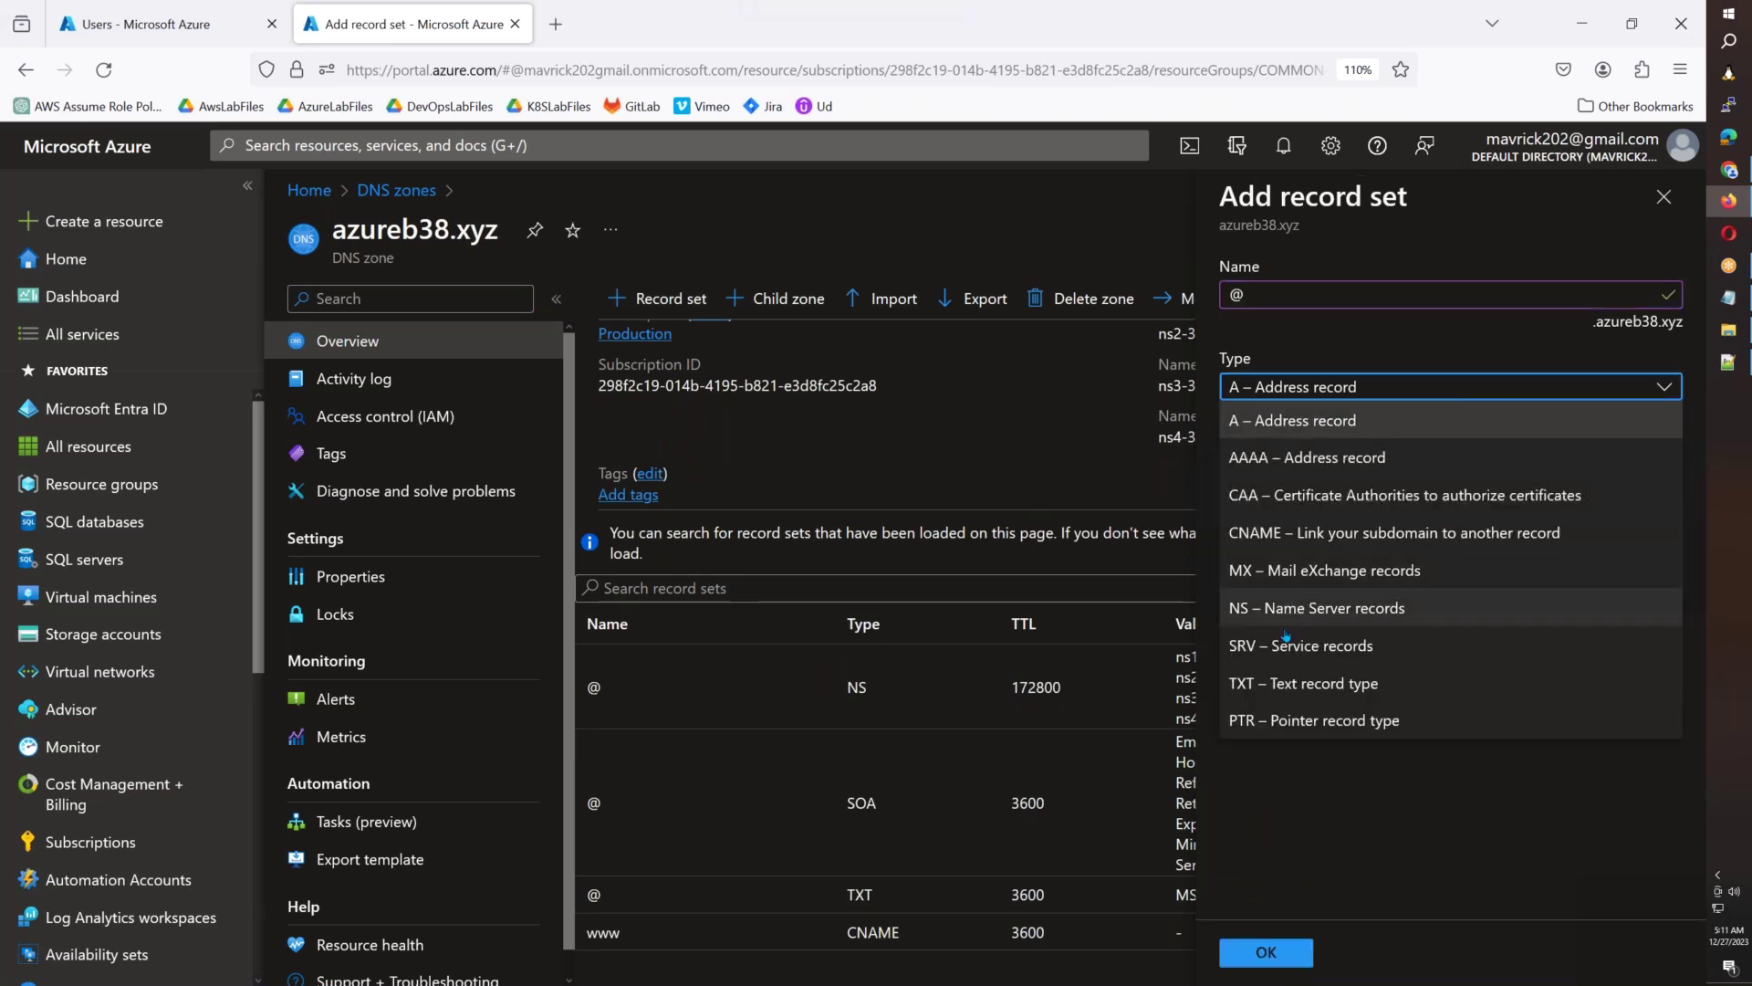
left_click(1283, 571)
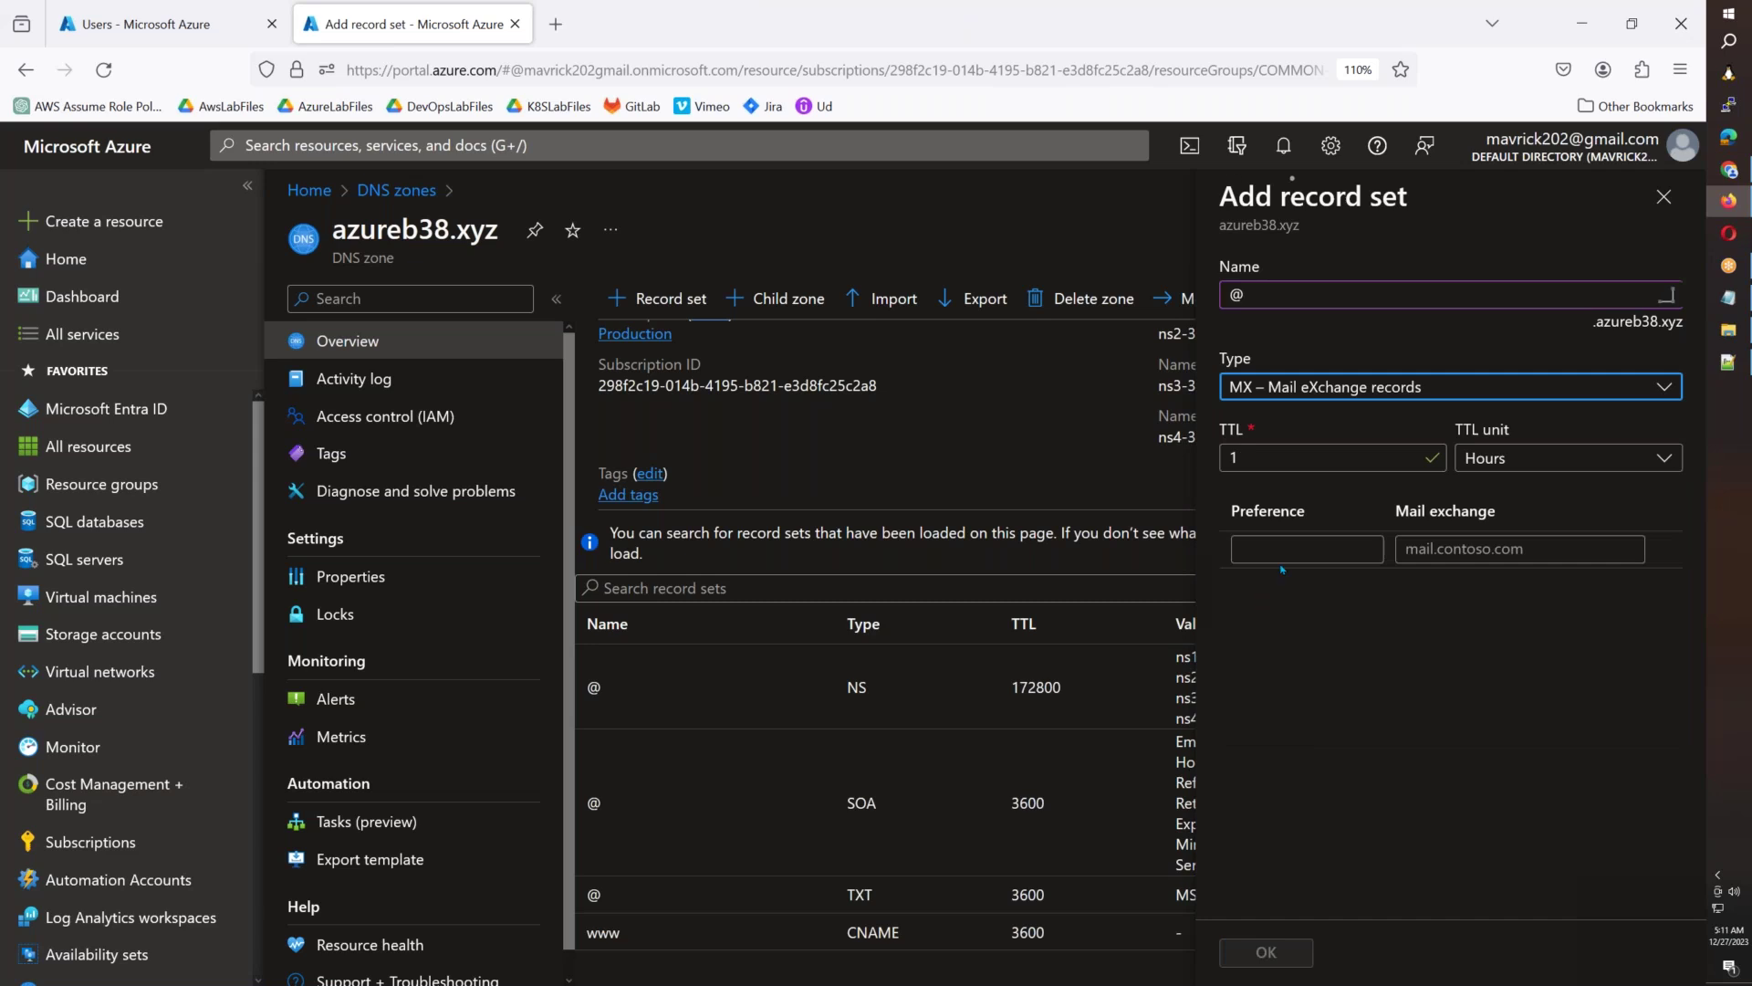
left_click(1339, 549)
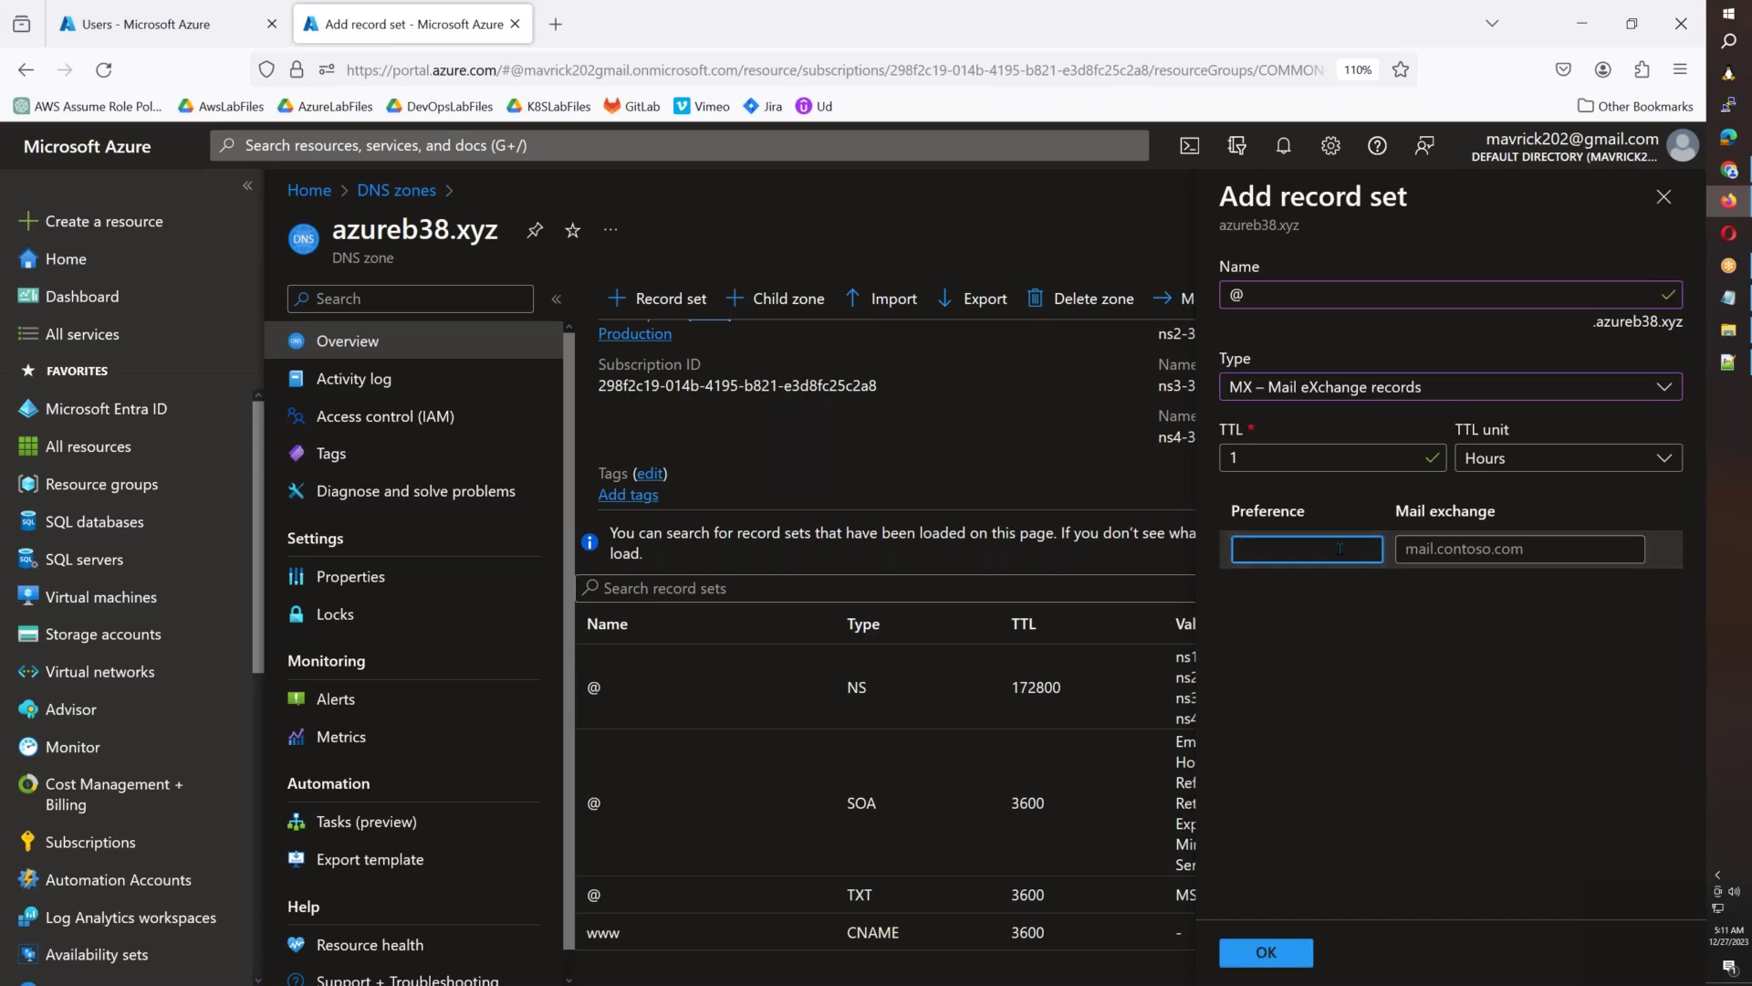
type("0")
left_click(1467, 549)
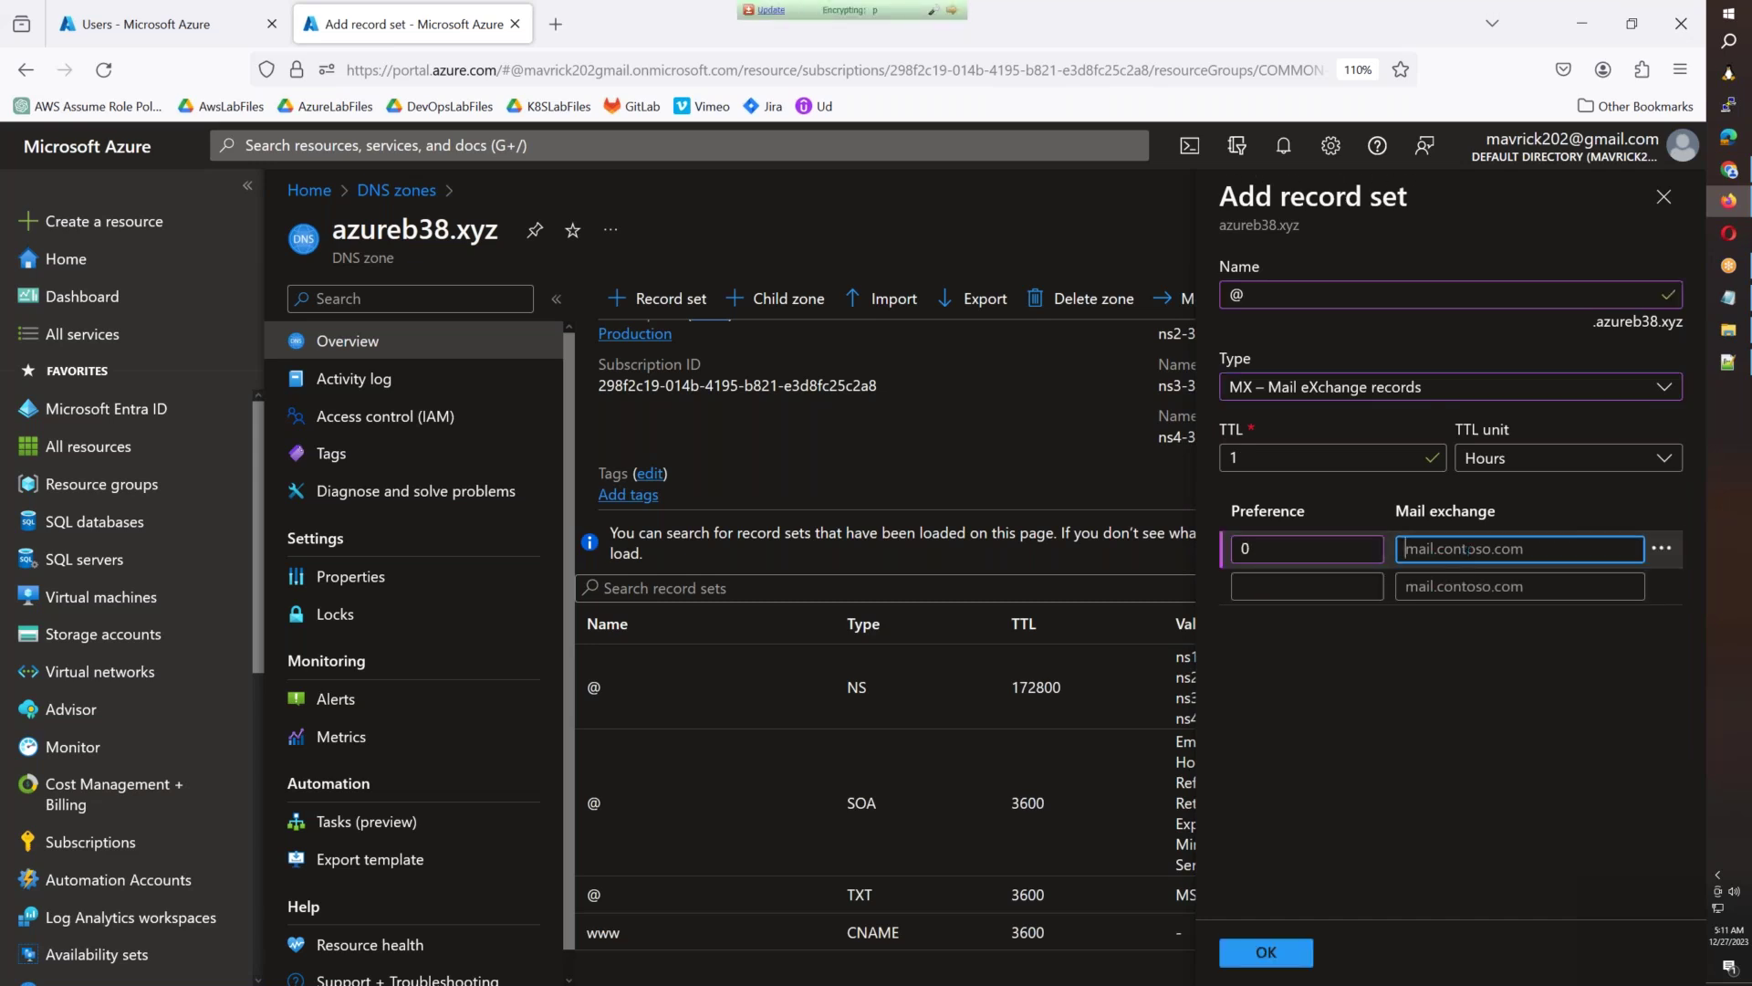
key("ctrl+v")
left_click(1266, 952)
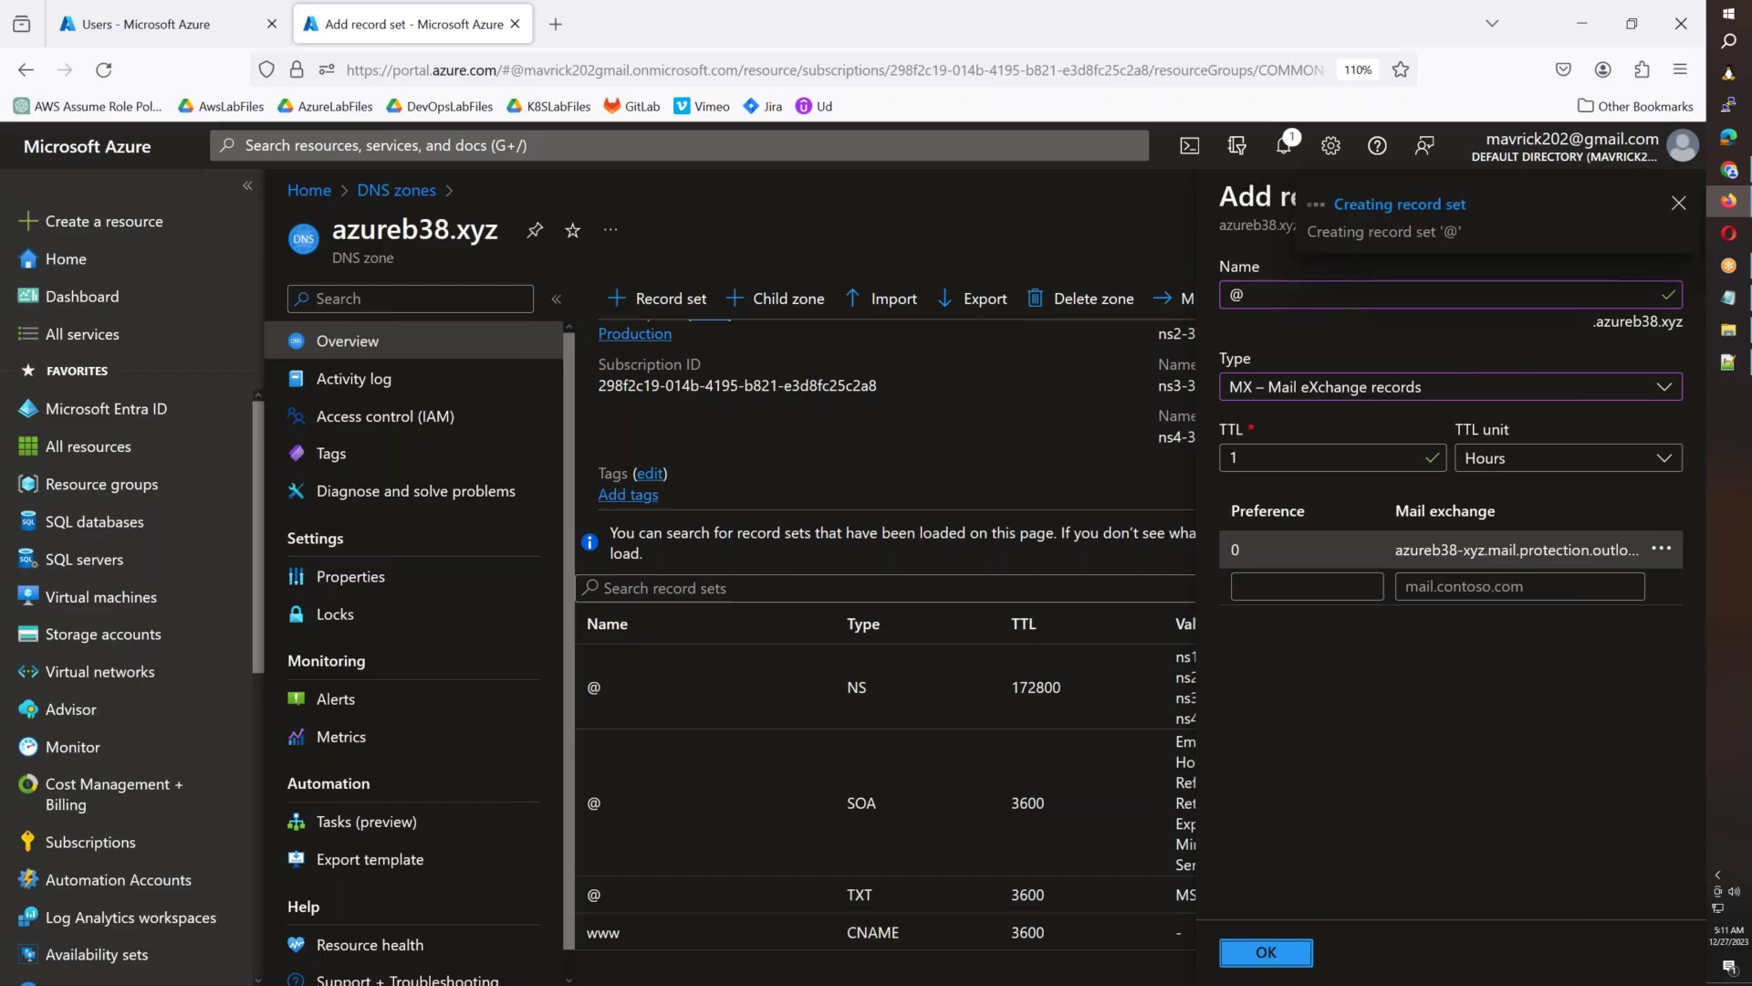
key("alt+Tab")
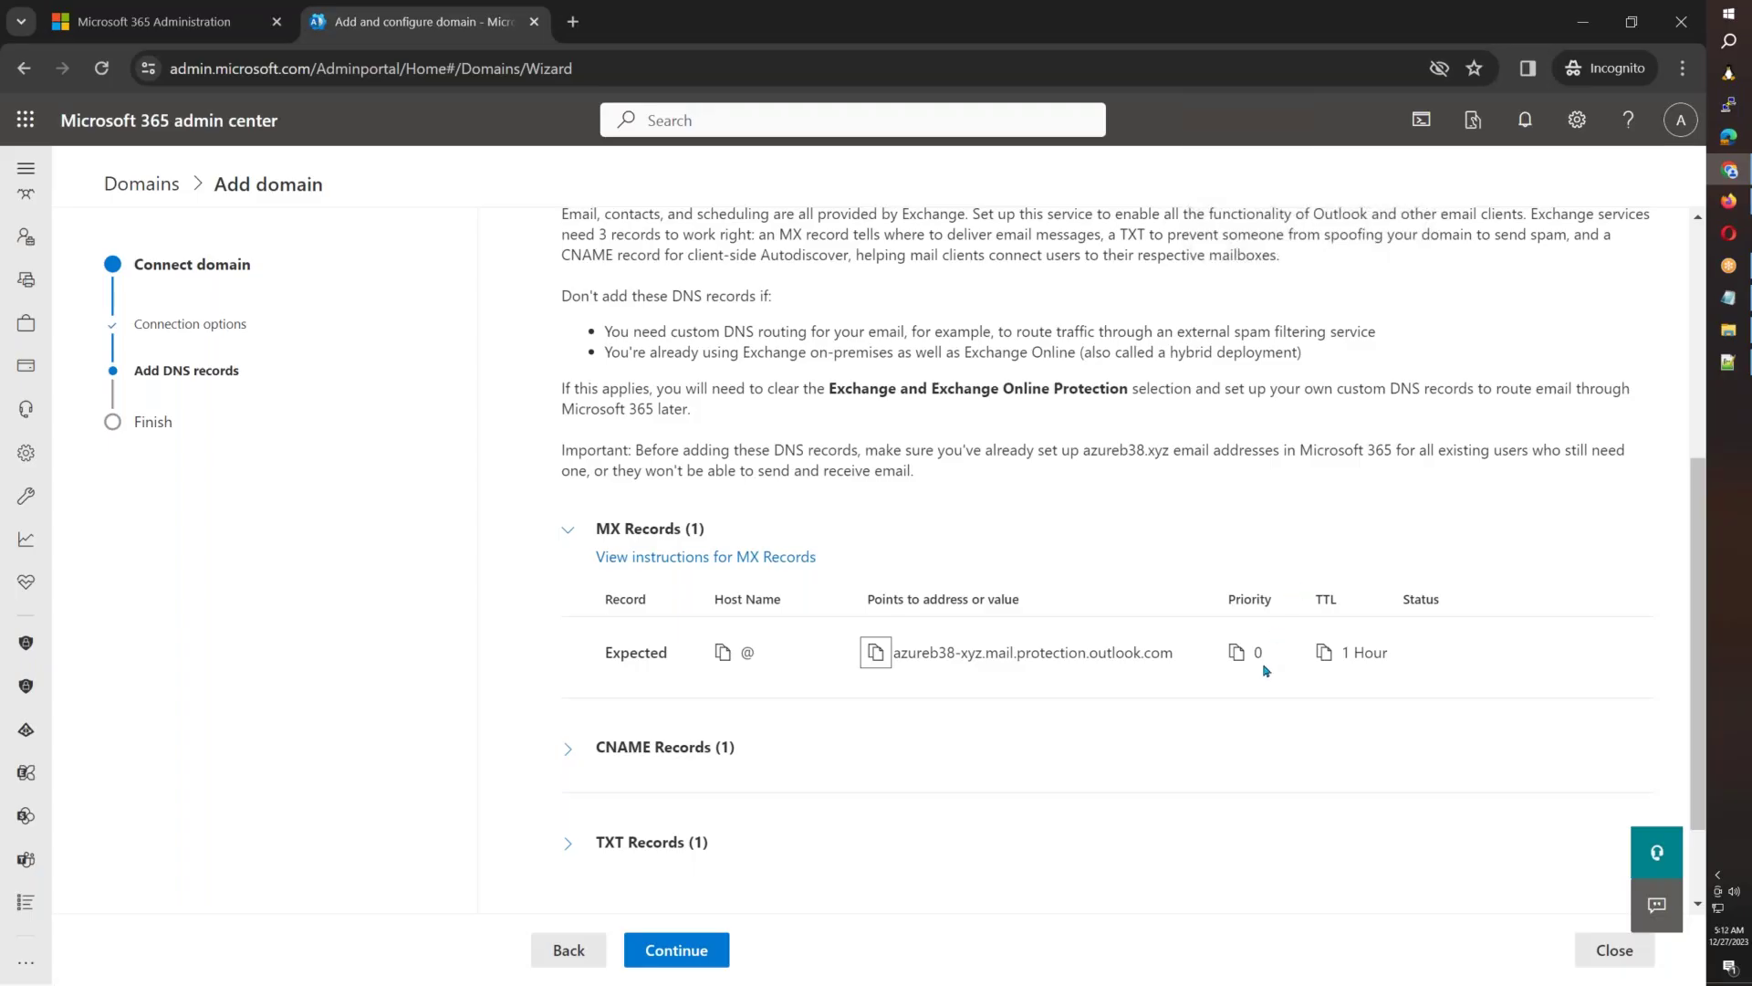
Copy the expected CNAME target autodiscover.outlook.com from the admin center.
left_click(567, 750)
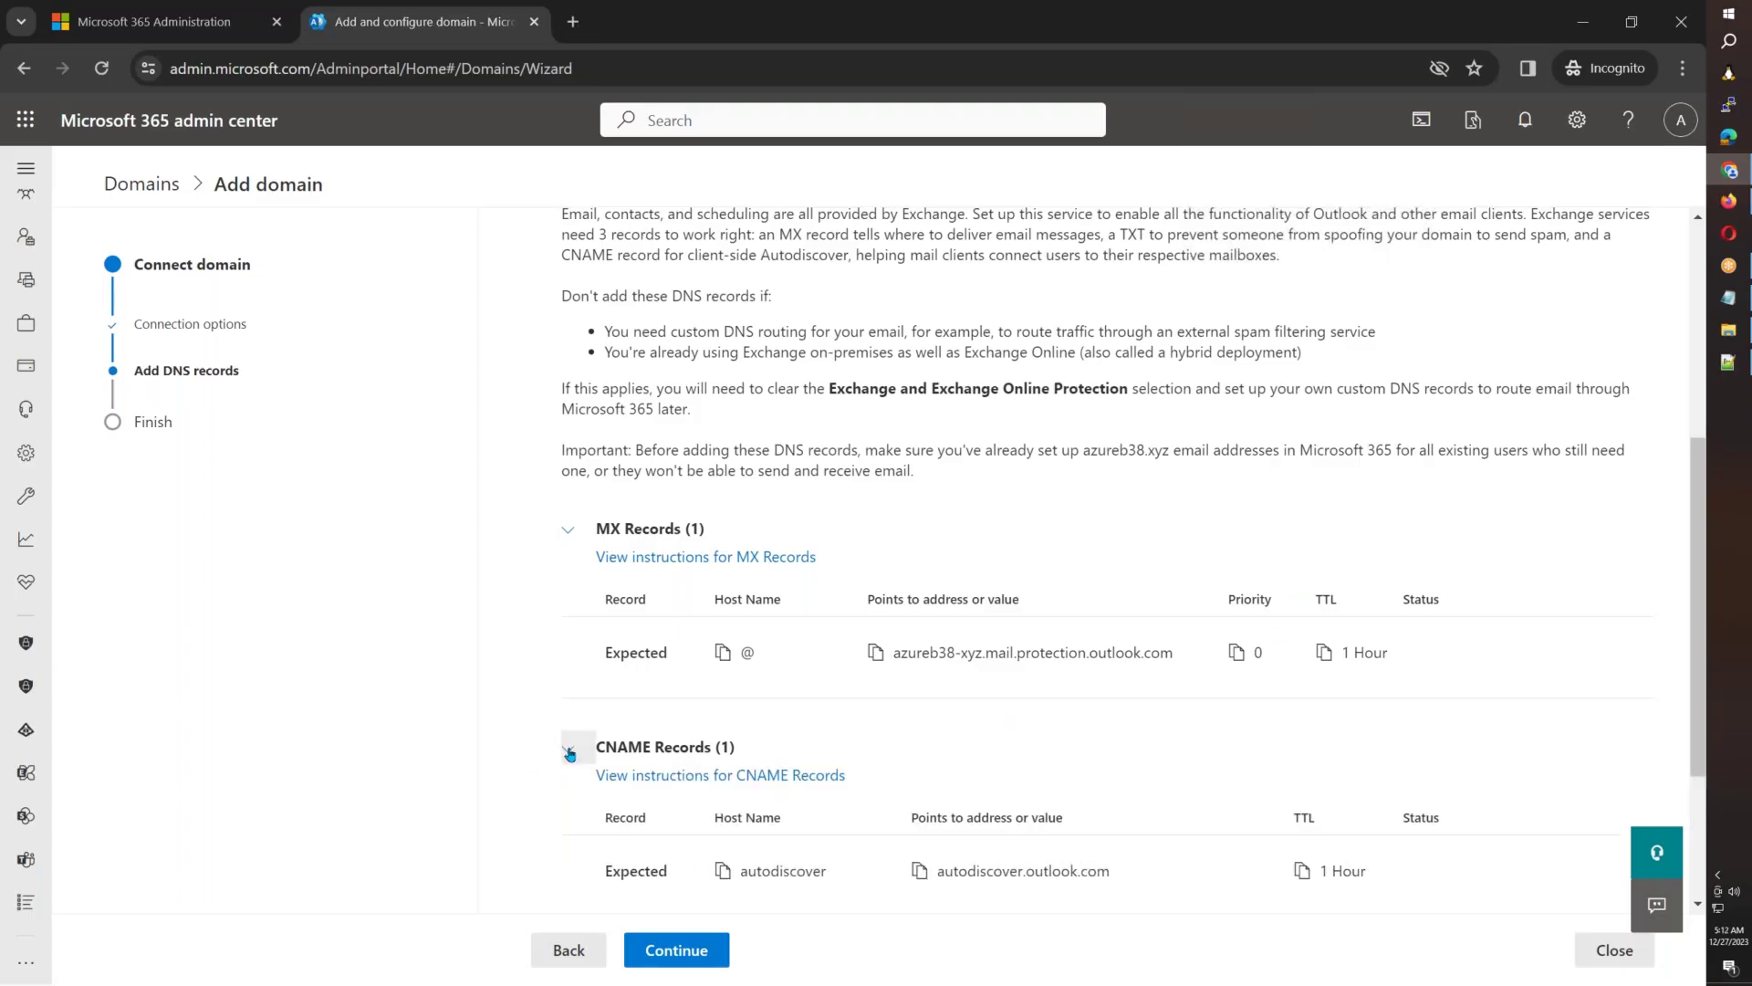
scroll(569, 754, "down", 3)
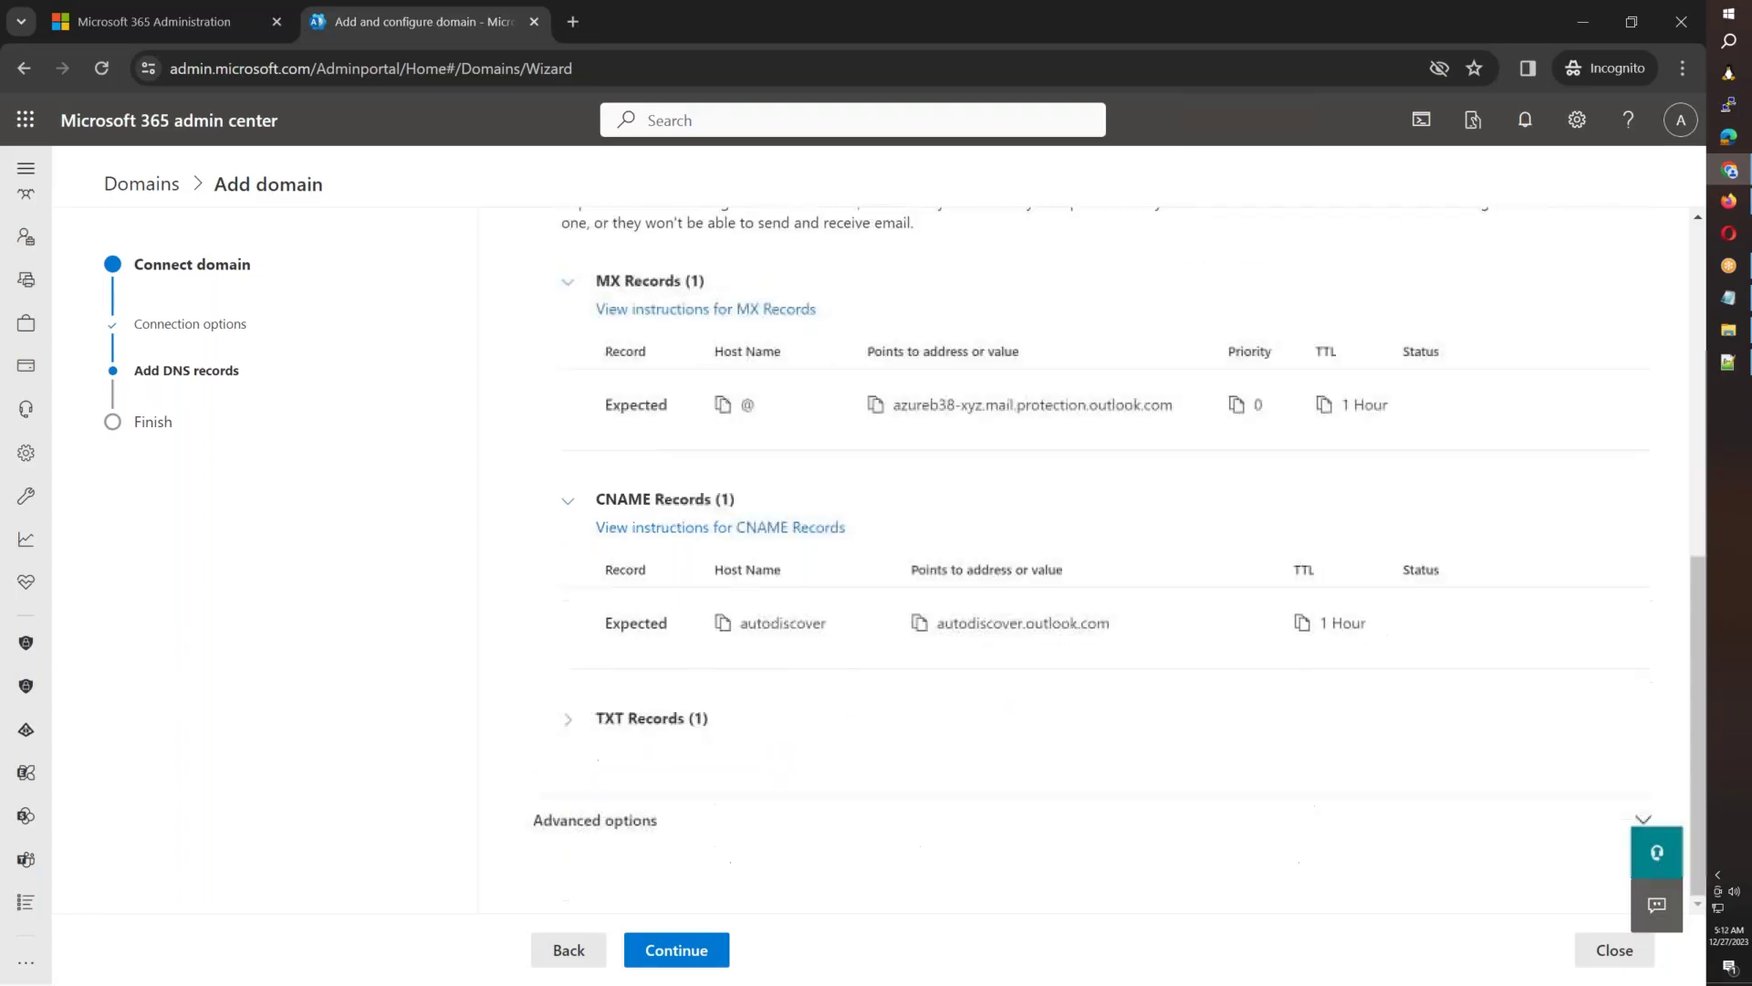
left_click(917, 625)
key("alt+Tab")
Add a CNAME record set named 'autodiscover' aliasing autodiscover.outlook.com in the Azure zone.
left_click(659, 299)
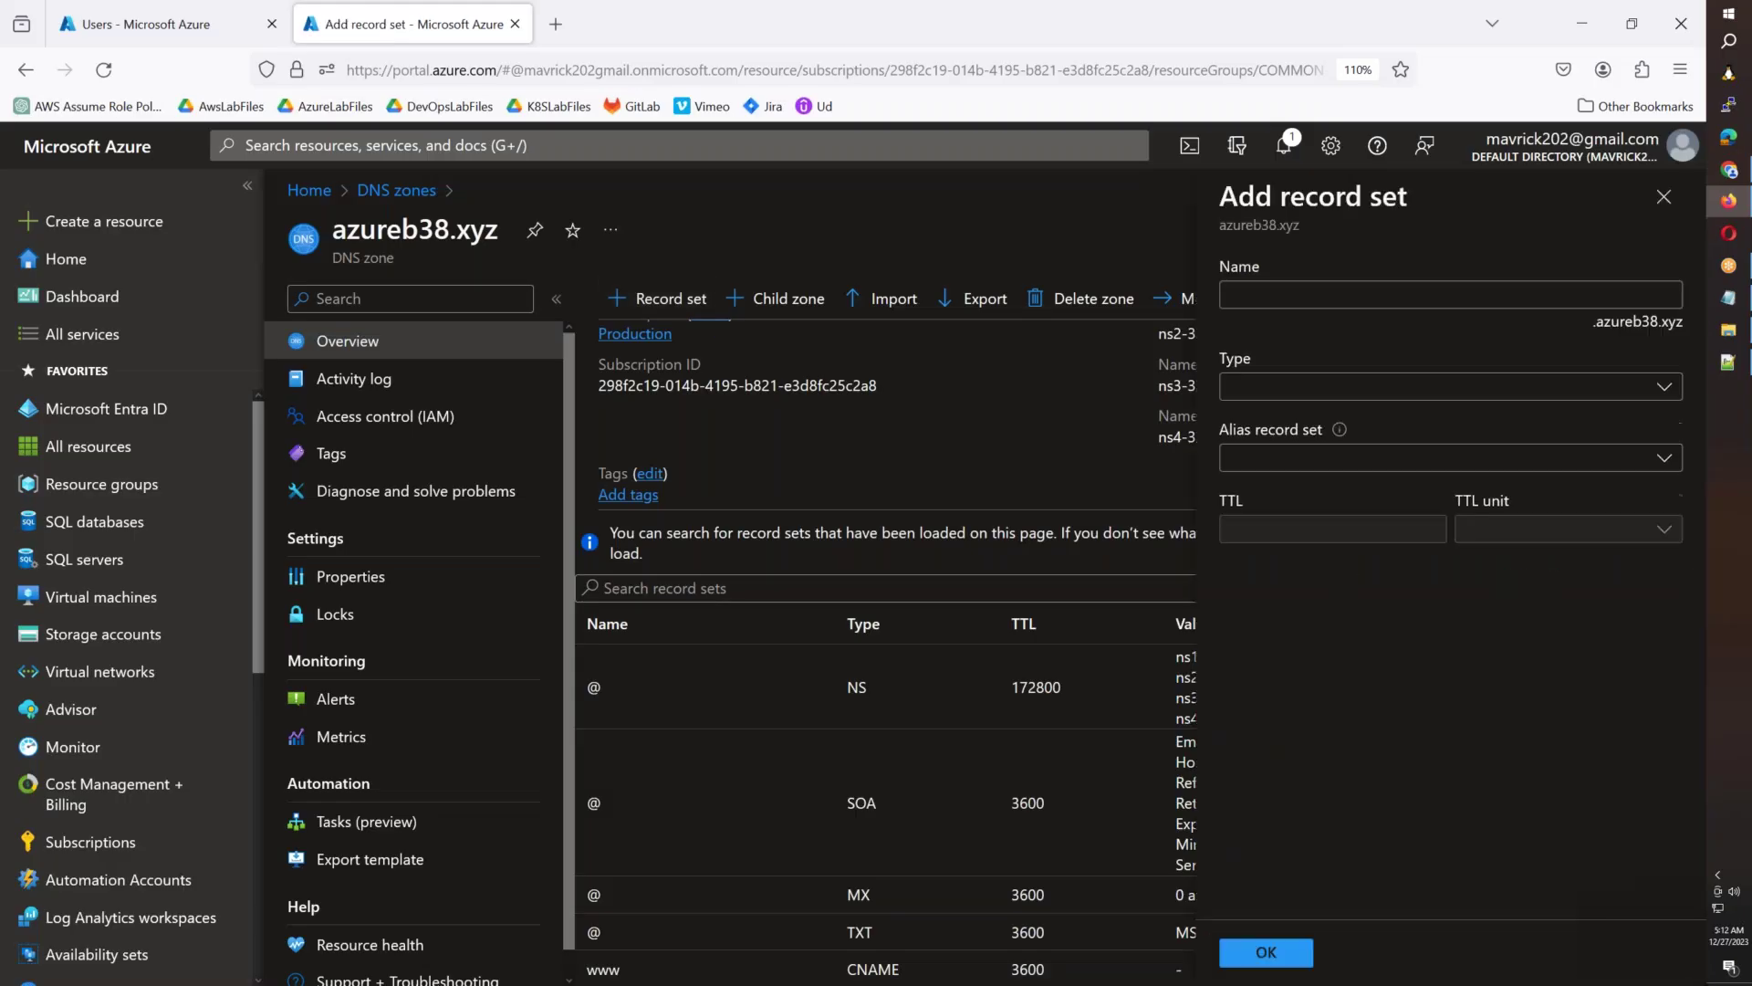
left_click(1397, 387)
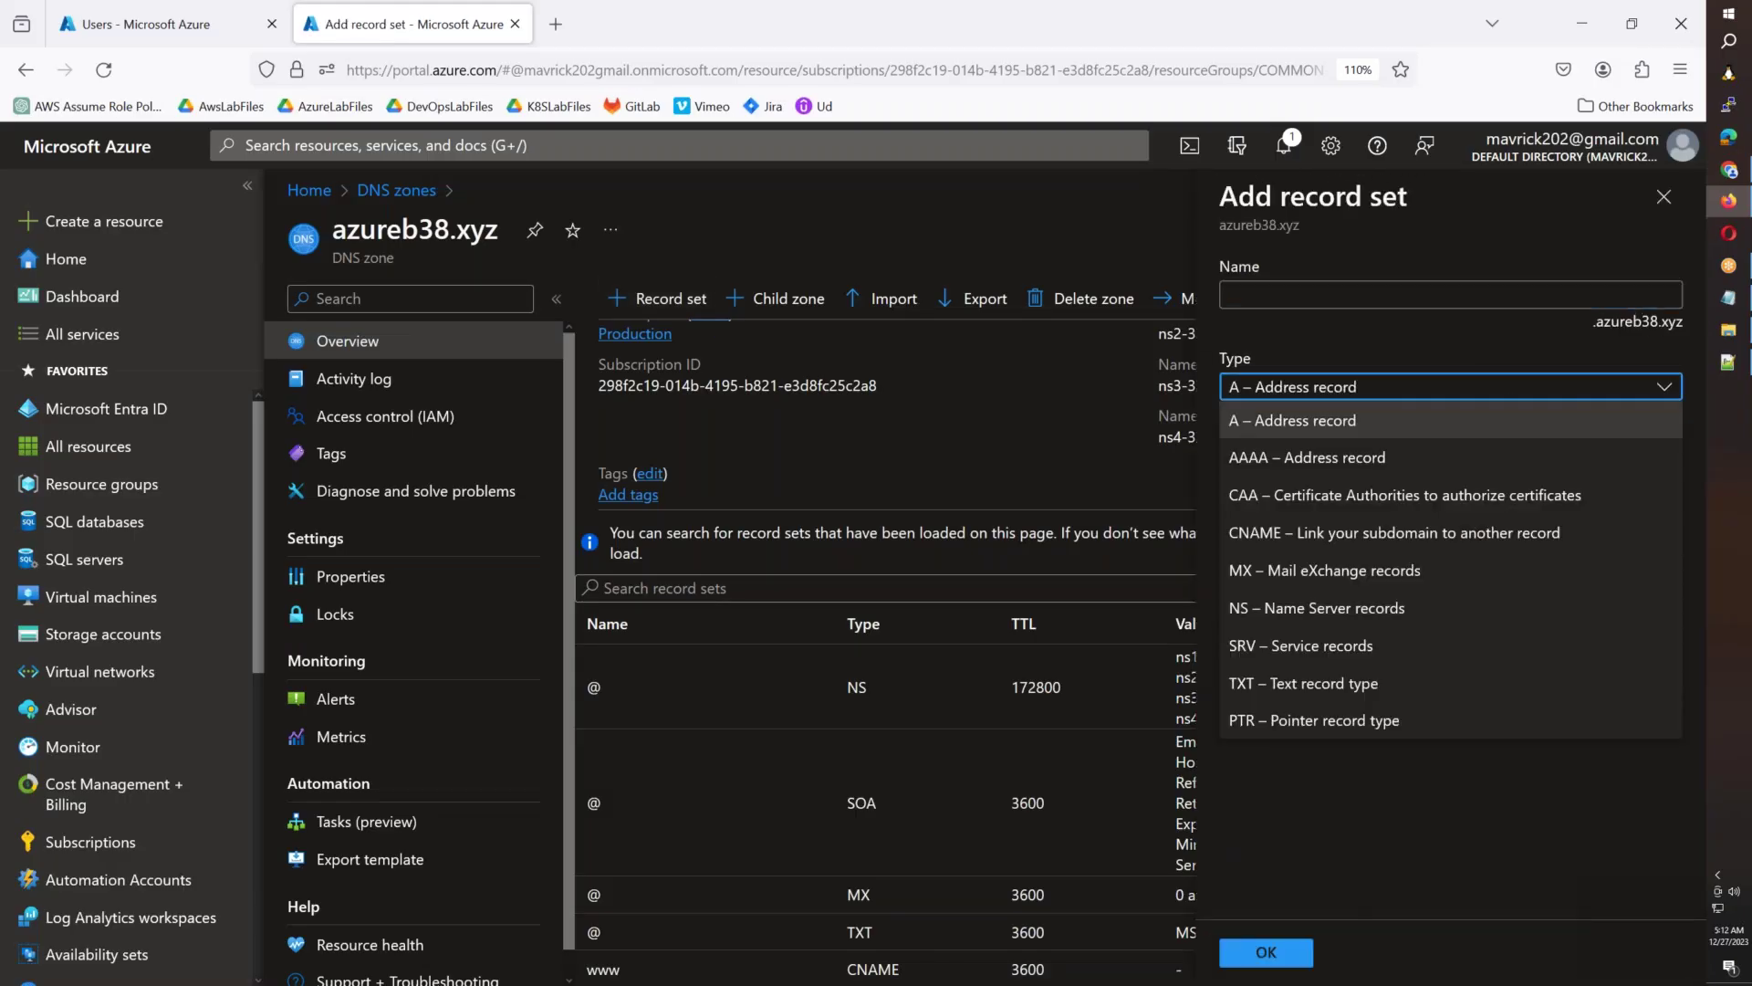
left_click(1342, 532)
left_click(1302, 602)
key("ctrl+v")
key("Tab")
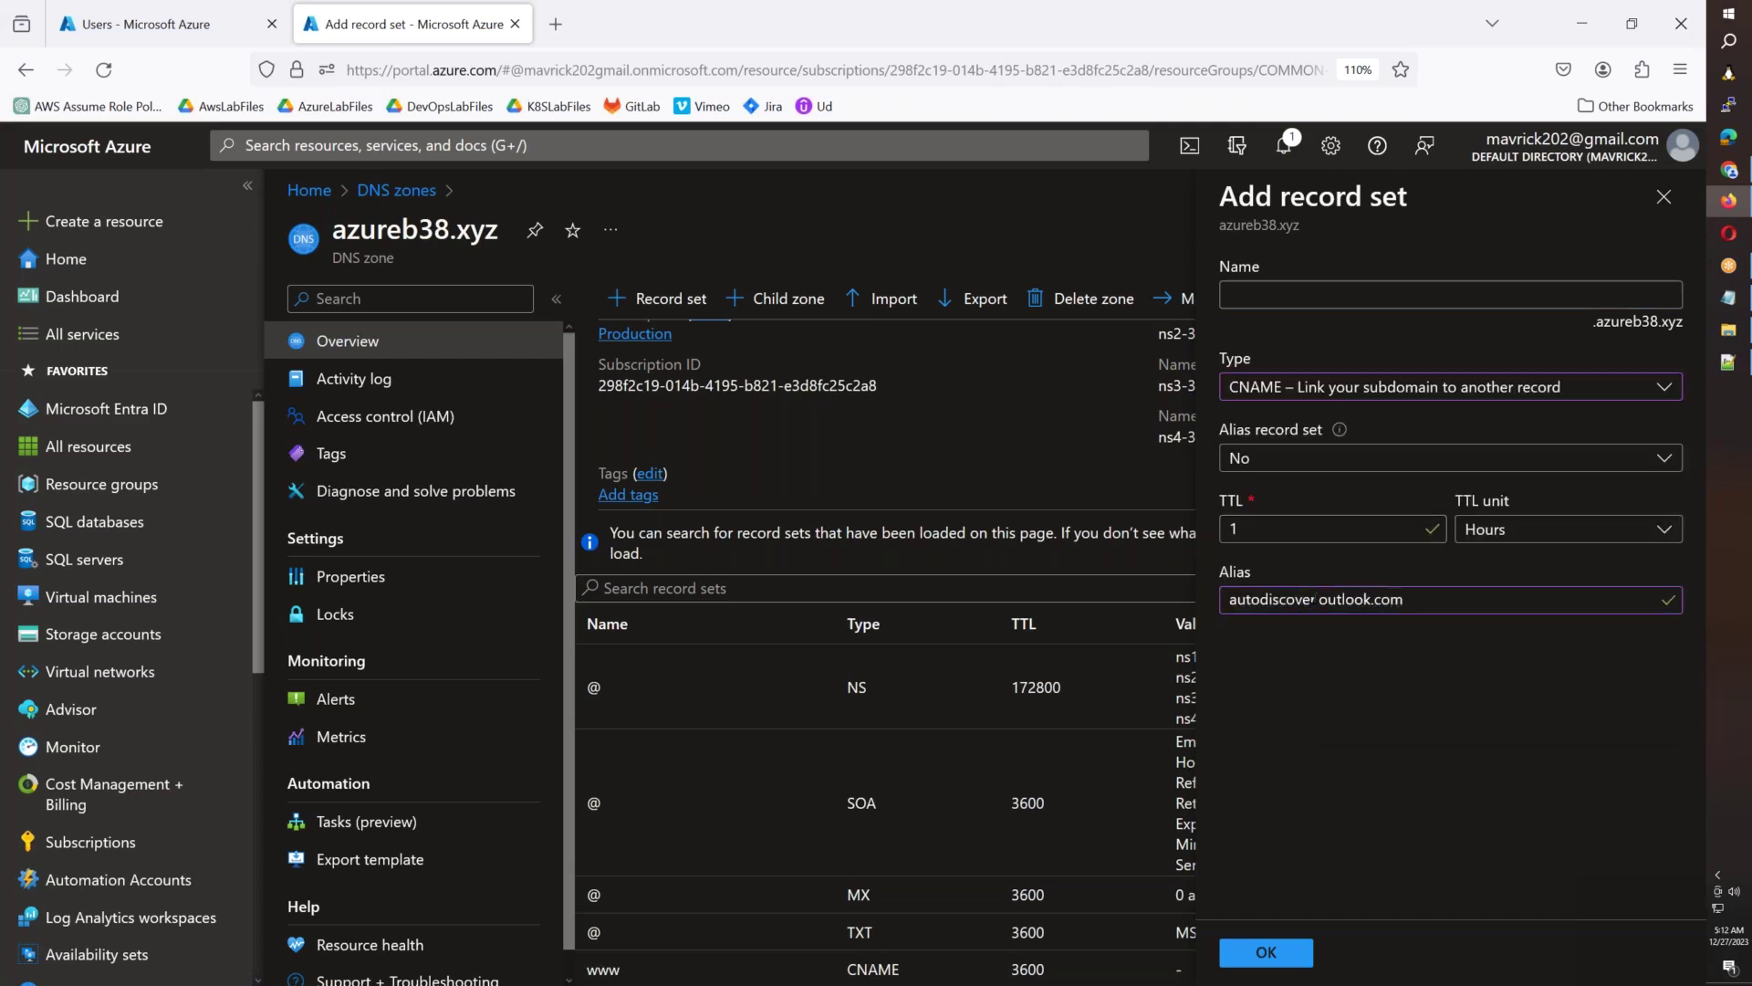
left_click_drag(1314, 598, 1216, 601)
key("ctrl+c")
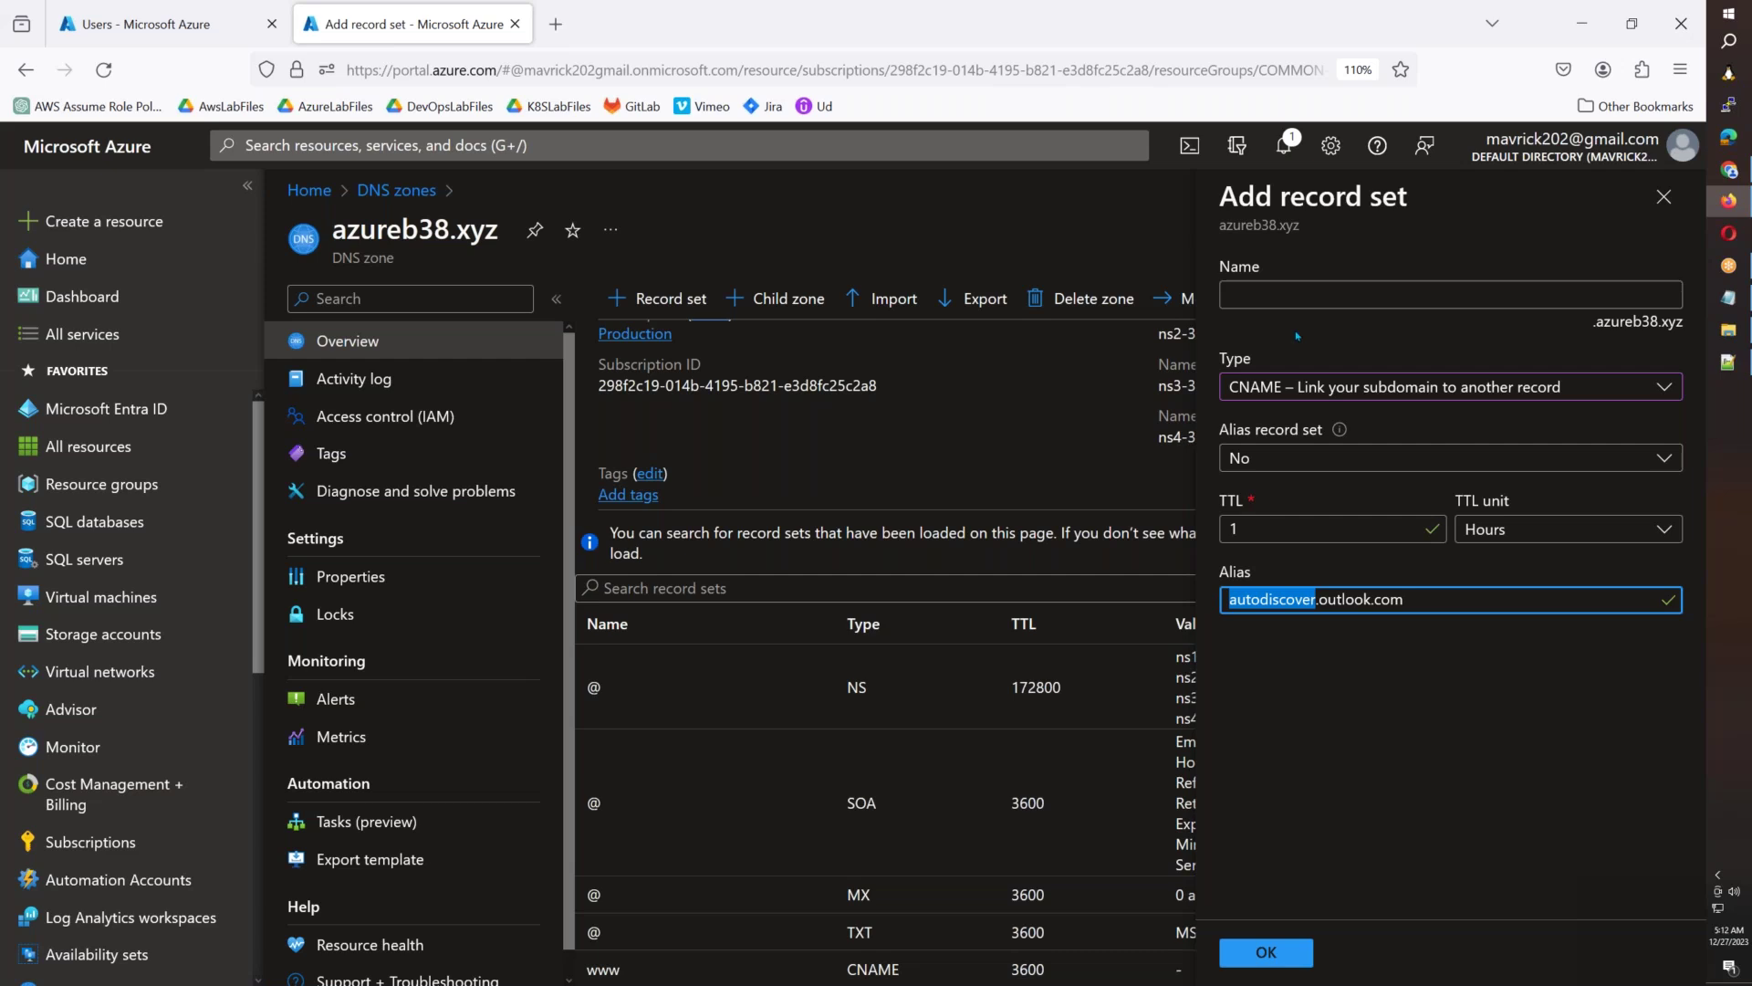
left_click(1369, 294)
key("ctrl+v")
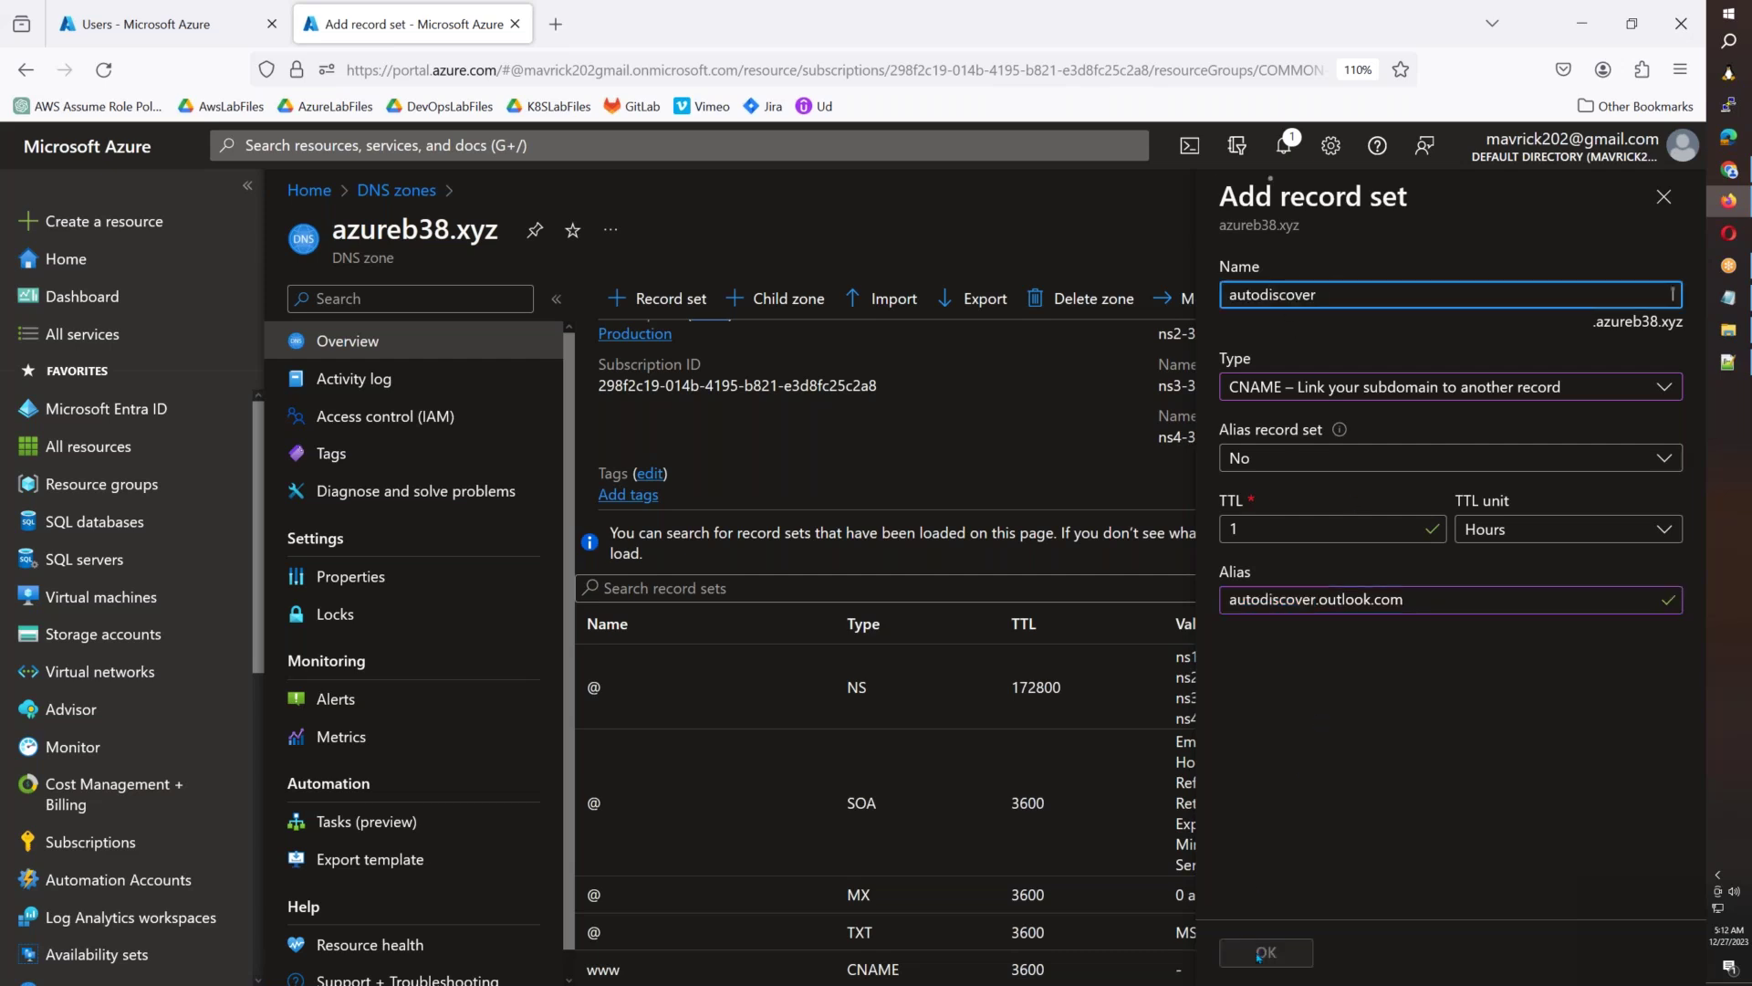
left_click(1268, 949)
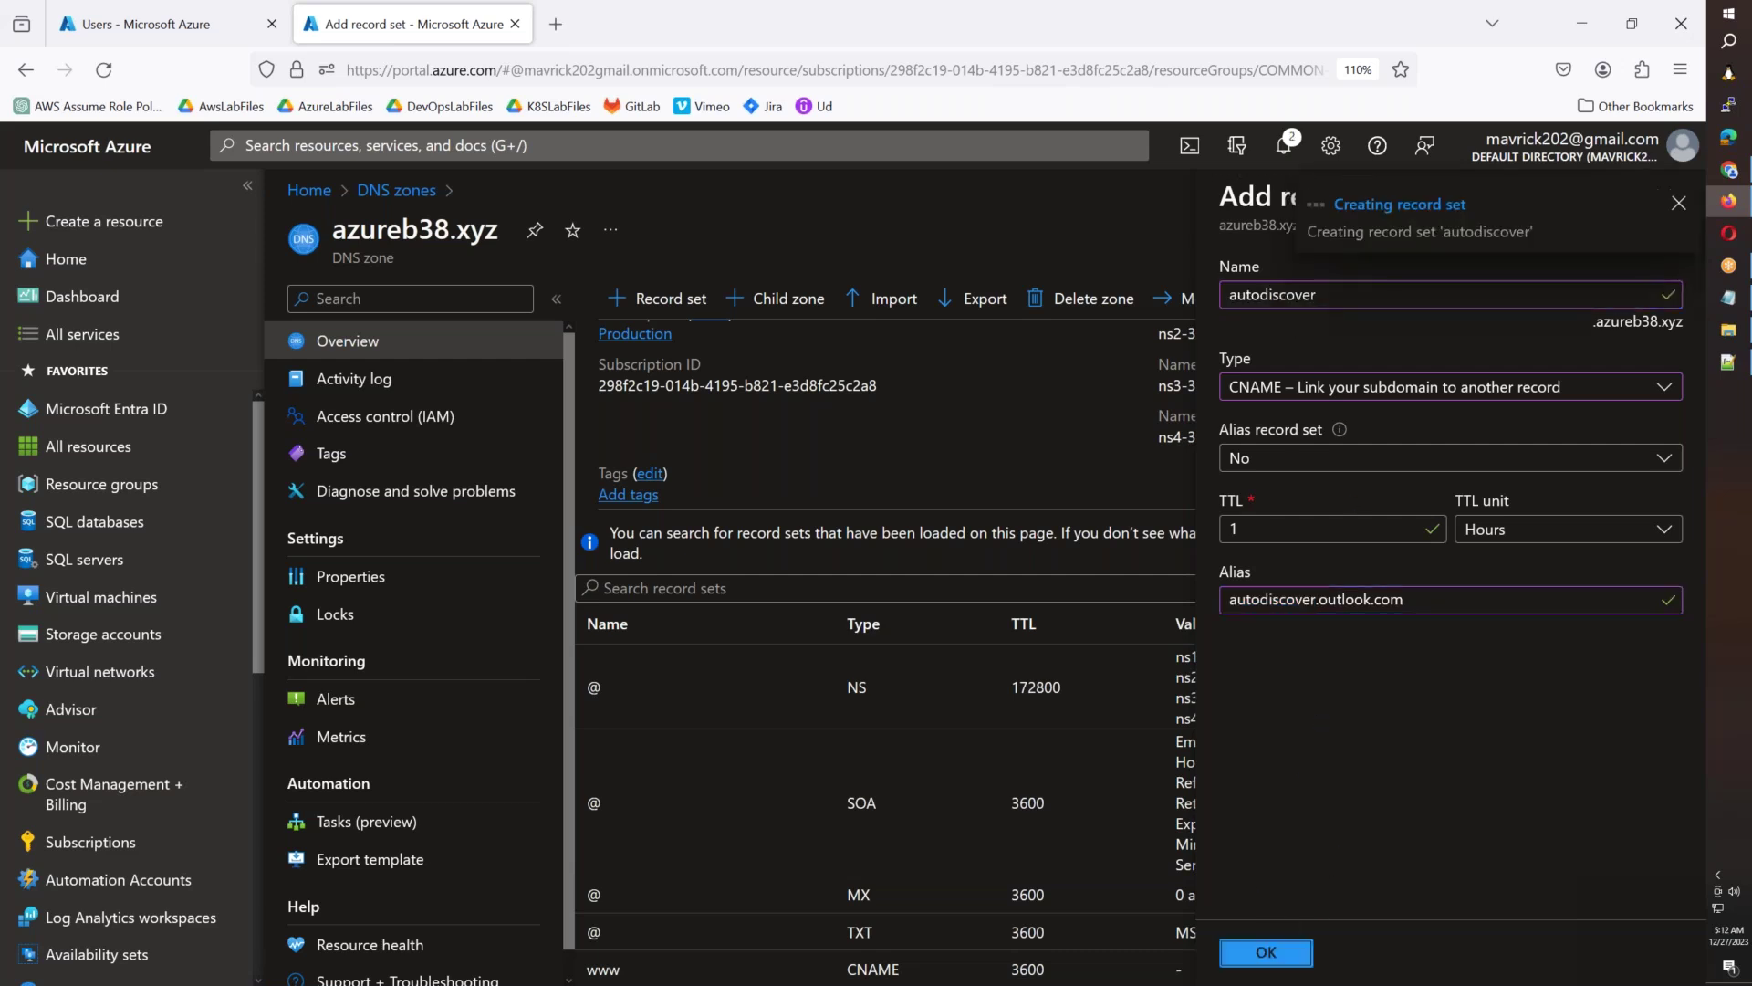
key("alt+Tab")
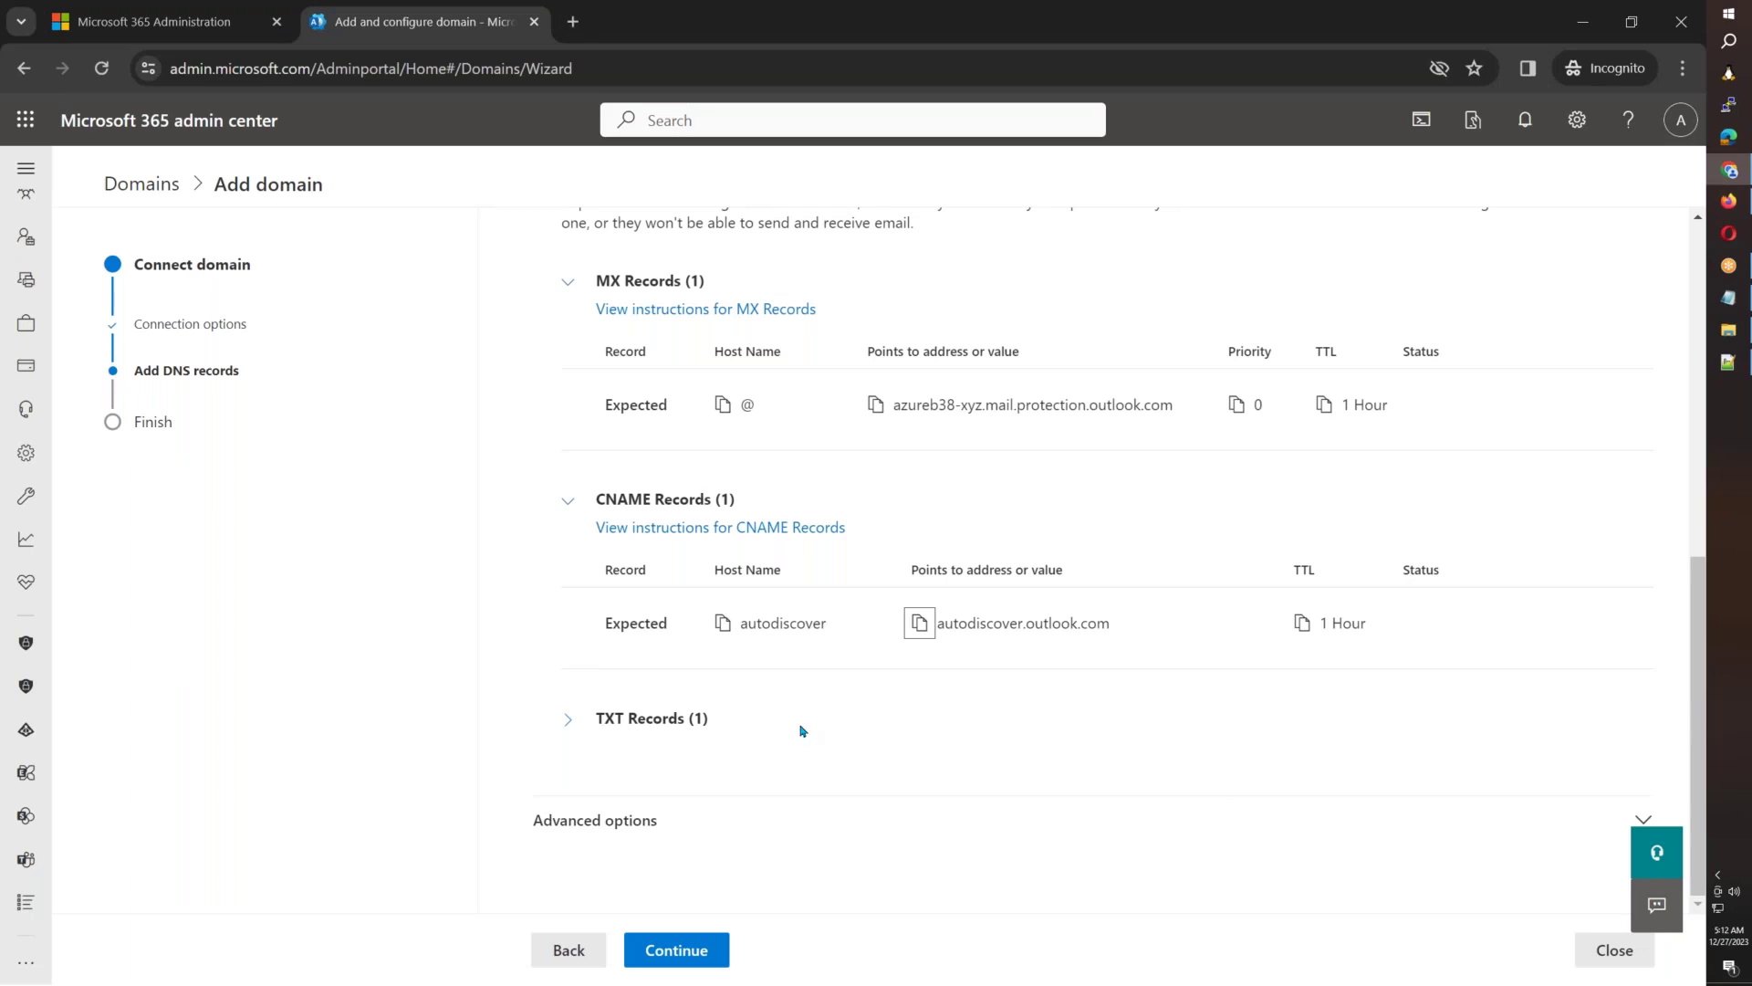
Copy the expected SPF TXT value from the admin center's DNS records.
left_click(599, 718)
scroll(575, 721, "down", 1)
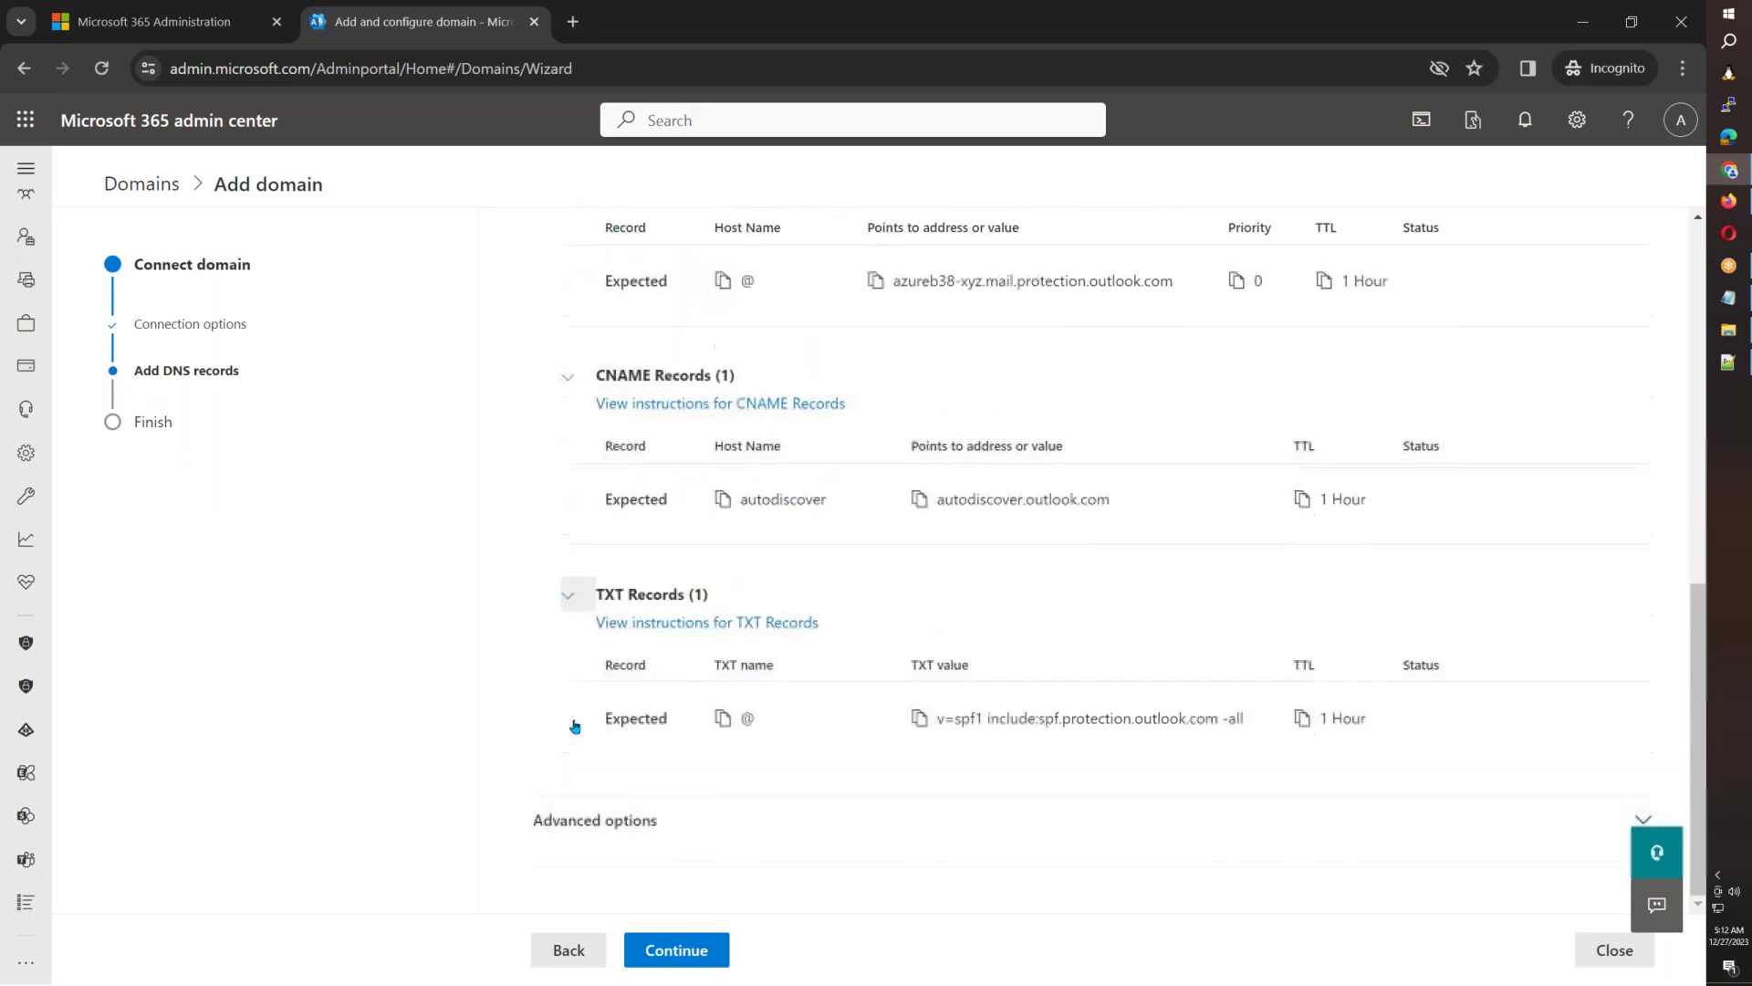
left_click(920, 722)
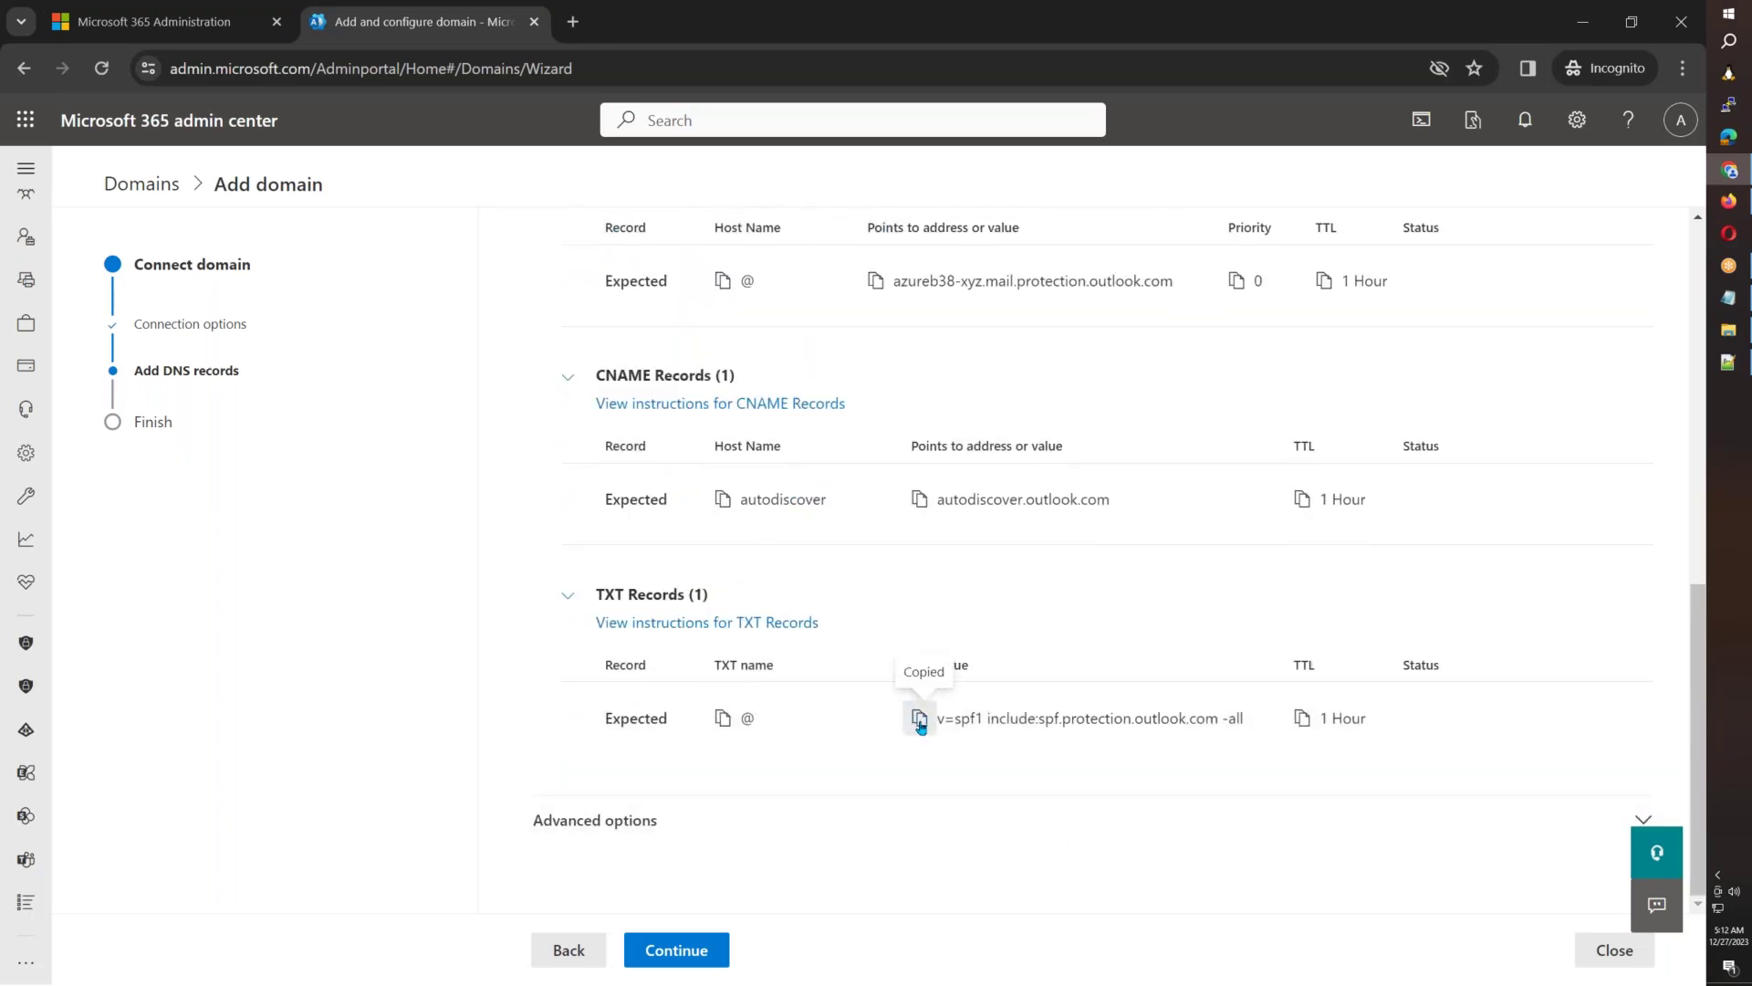
key("alt+Tab")
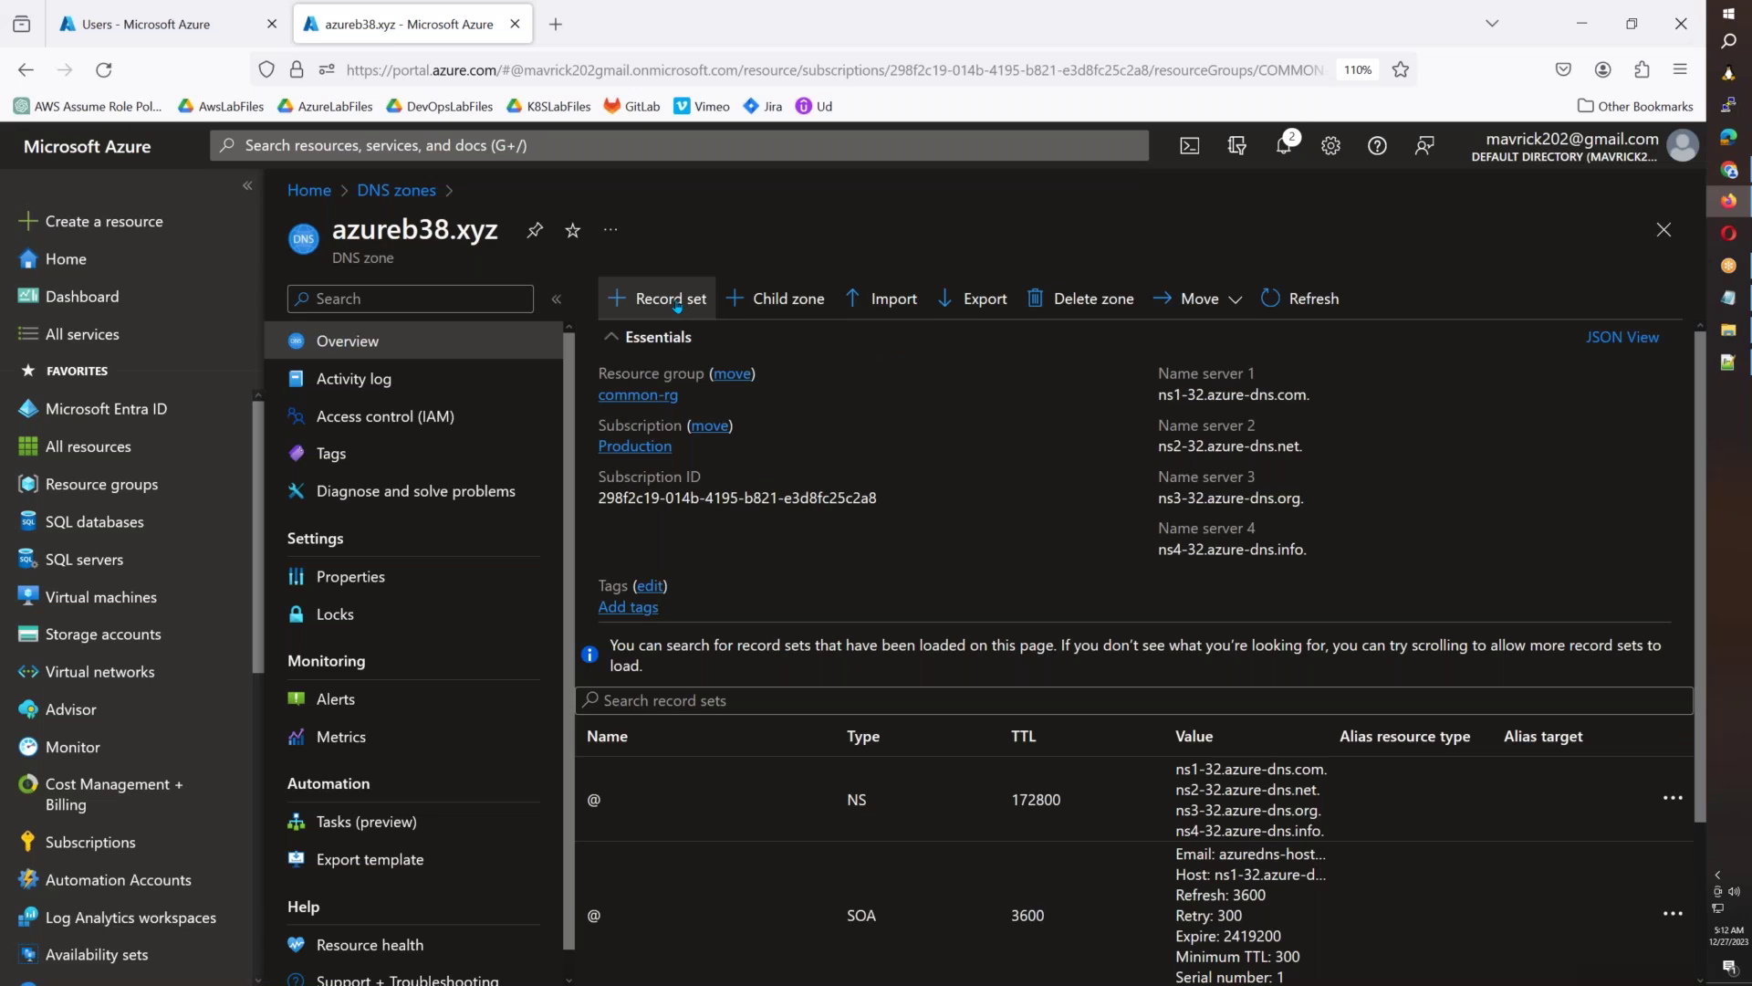
Replace the '@' TXT record value with v=spf1 include:spf.protection.outlook.com -all and save.
scroll(1132, 639, "down", 2)
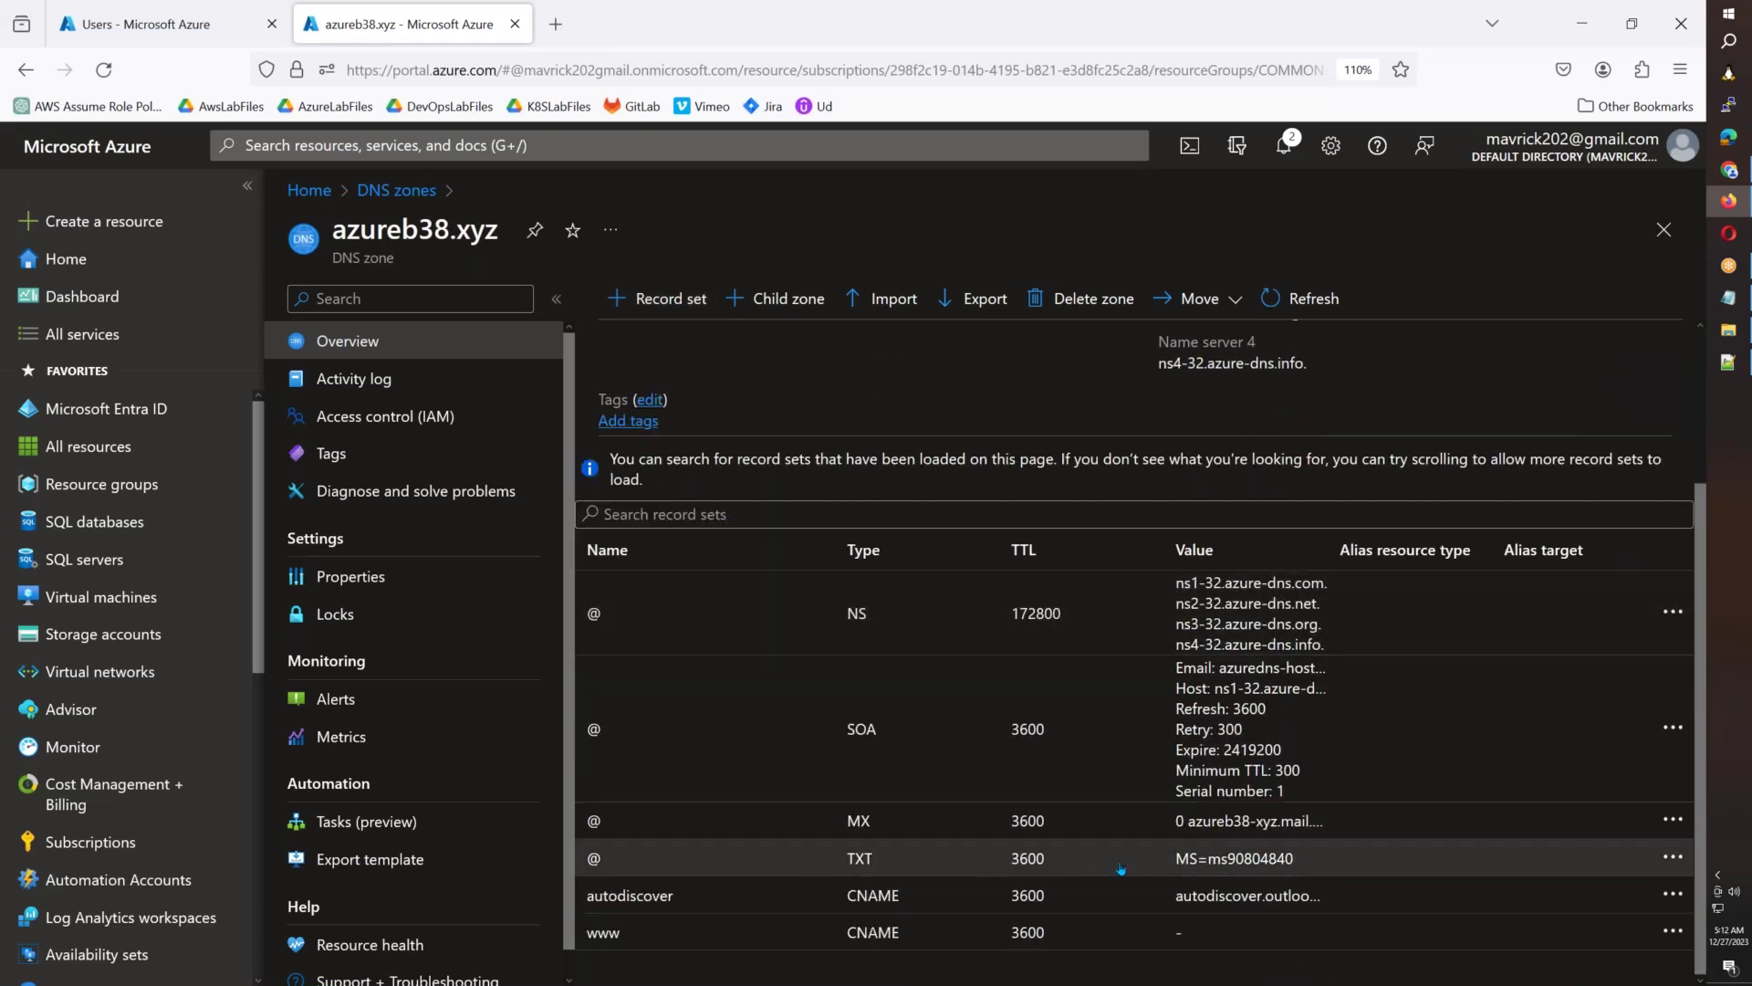
left_click(676, 871)
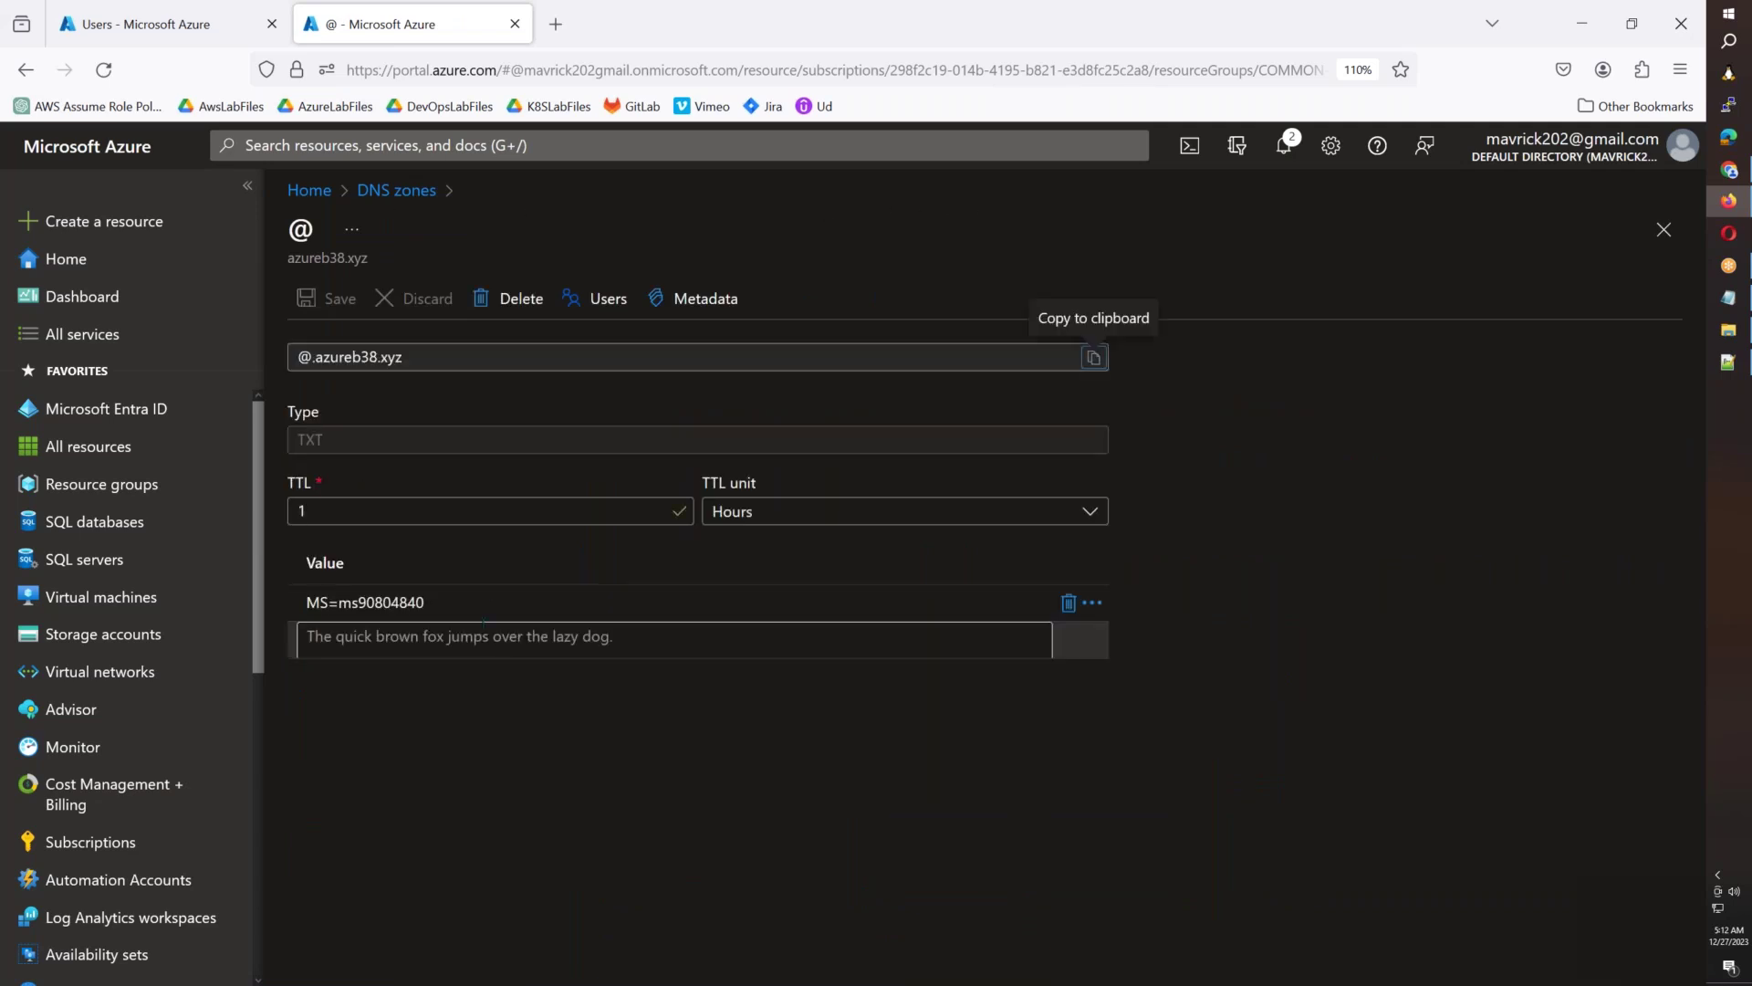
key("ctrl+a")
key("ctrl+v")
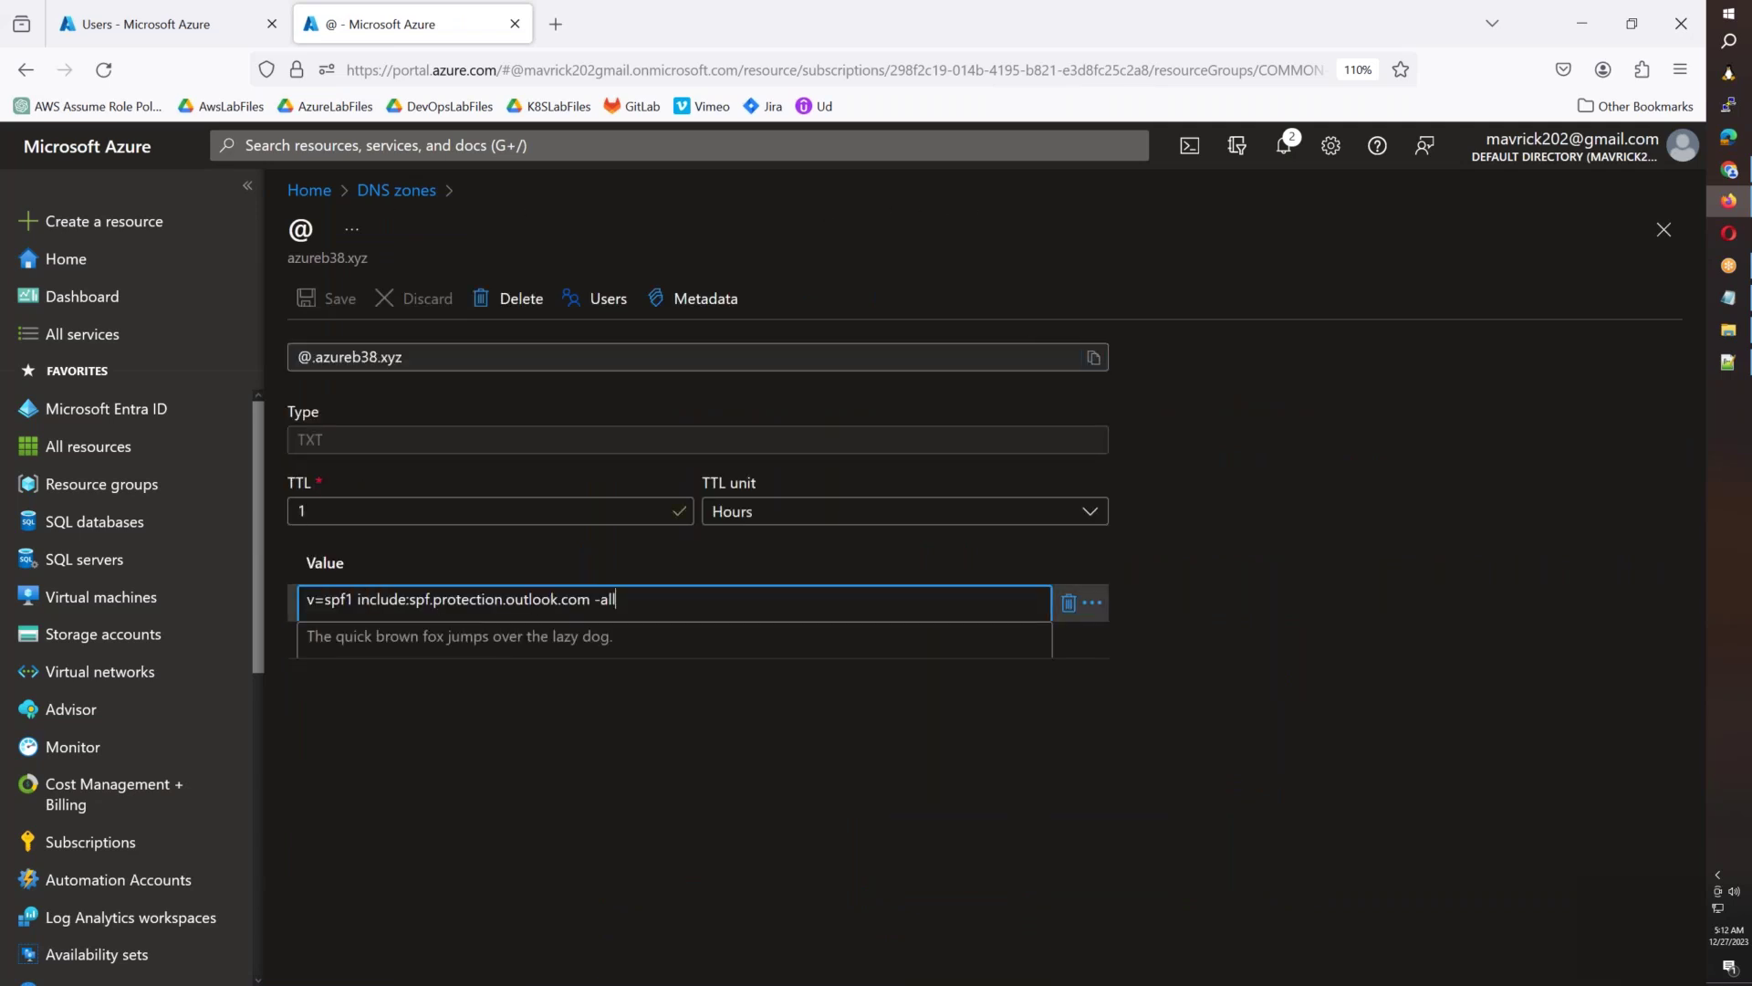
left_click(329, 299)
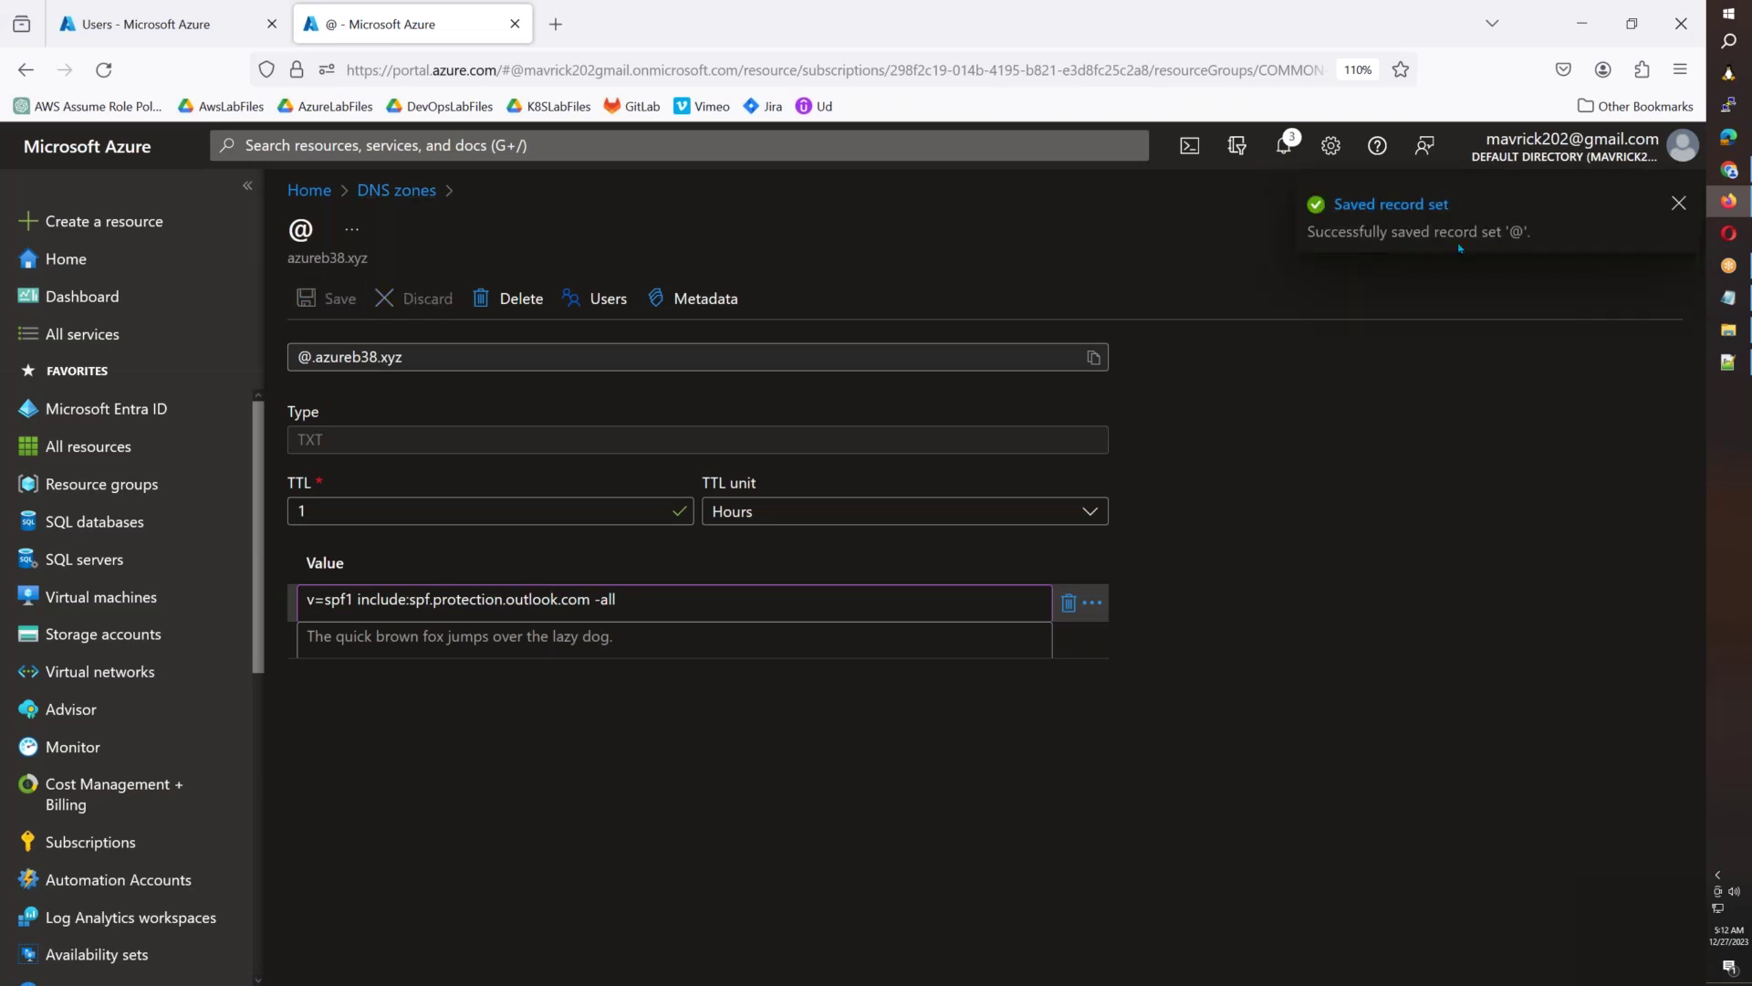
left_click(428, 196)
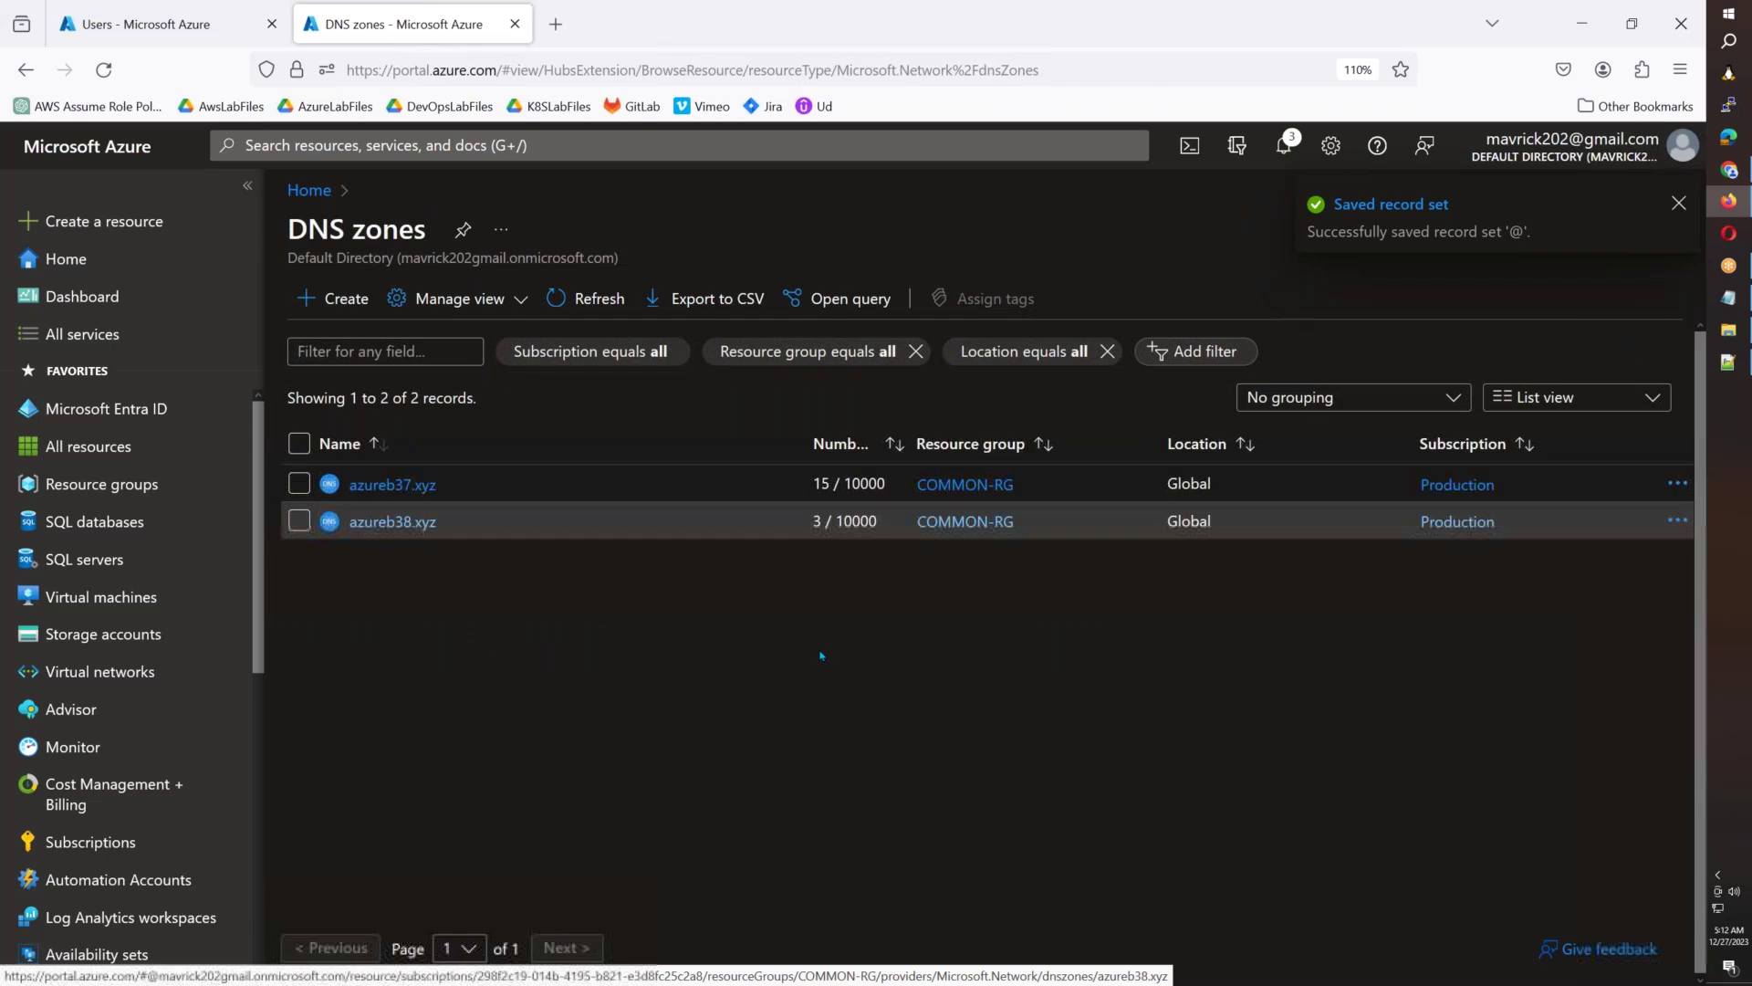
left_click(392, 523)
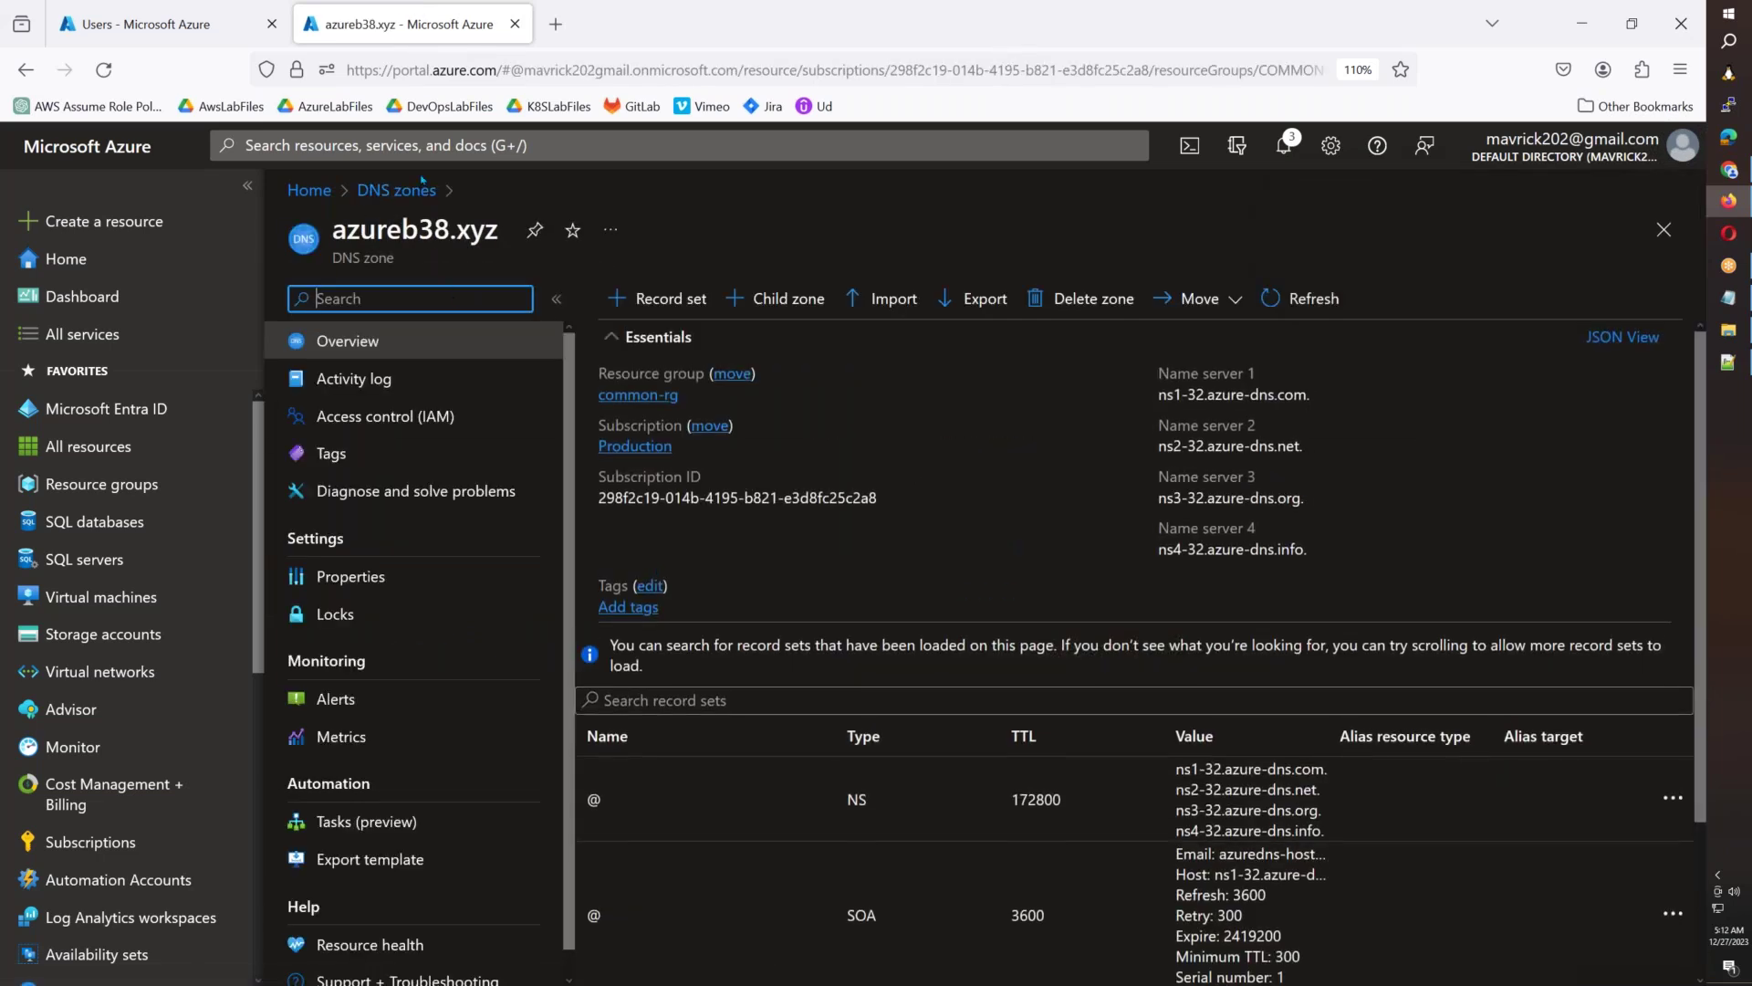
Open the azureb37.xyz zone, start deleting it, then cancel and return to DNS zones.
left_click(422, 188)
left_click(422, 490)
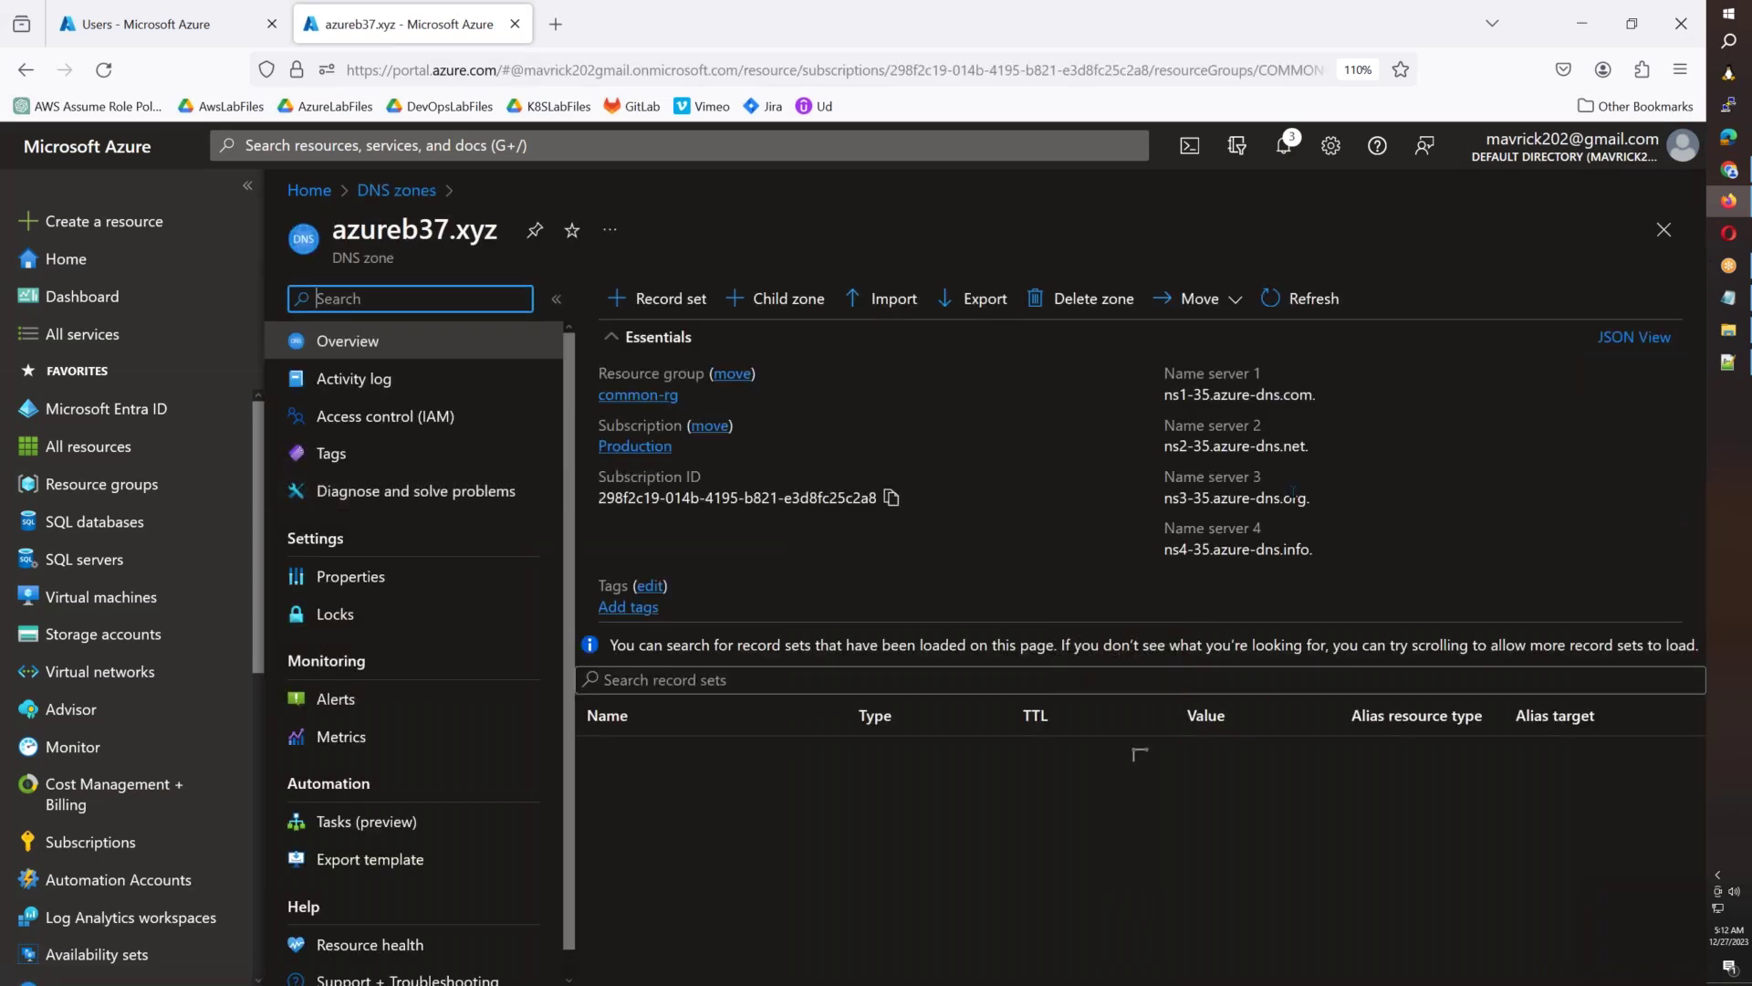
left_click(1086, 298)
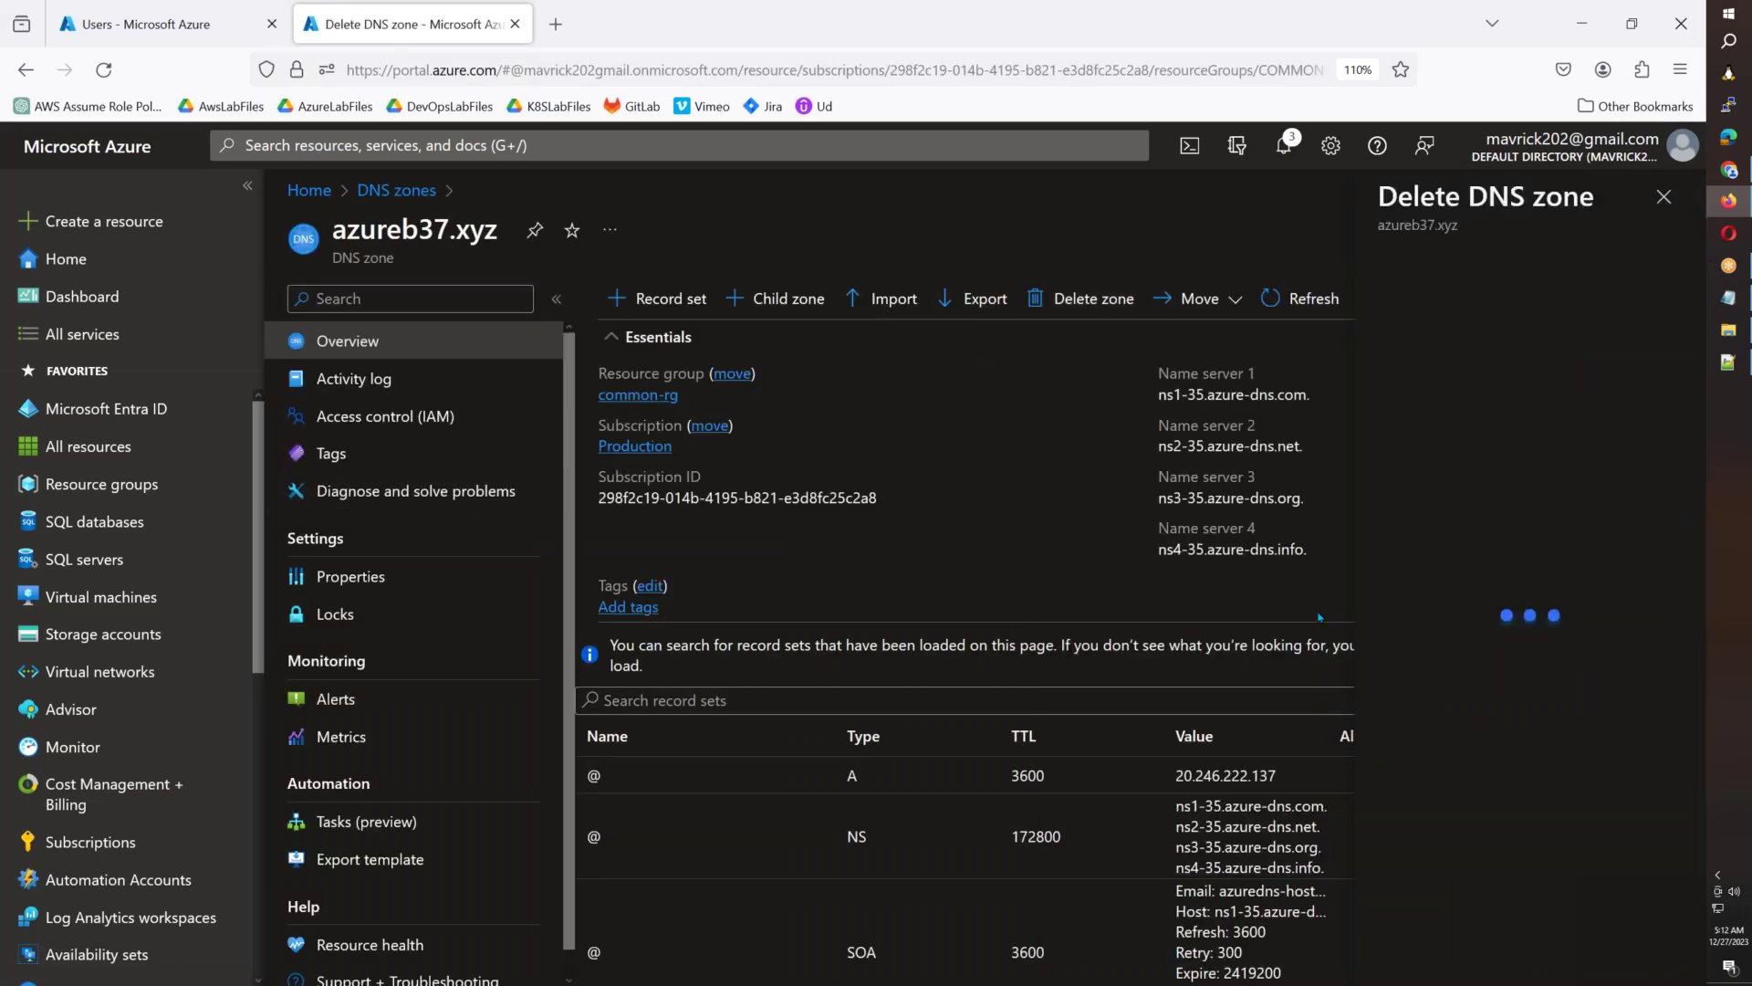
left_click_drag(1323, 235, 1224, 241)
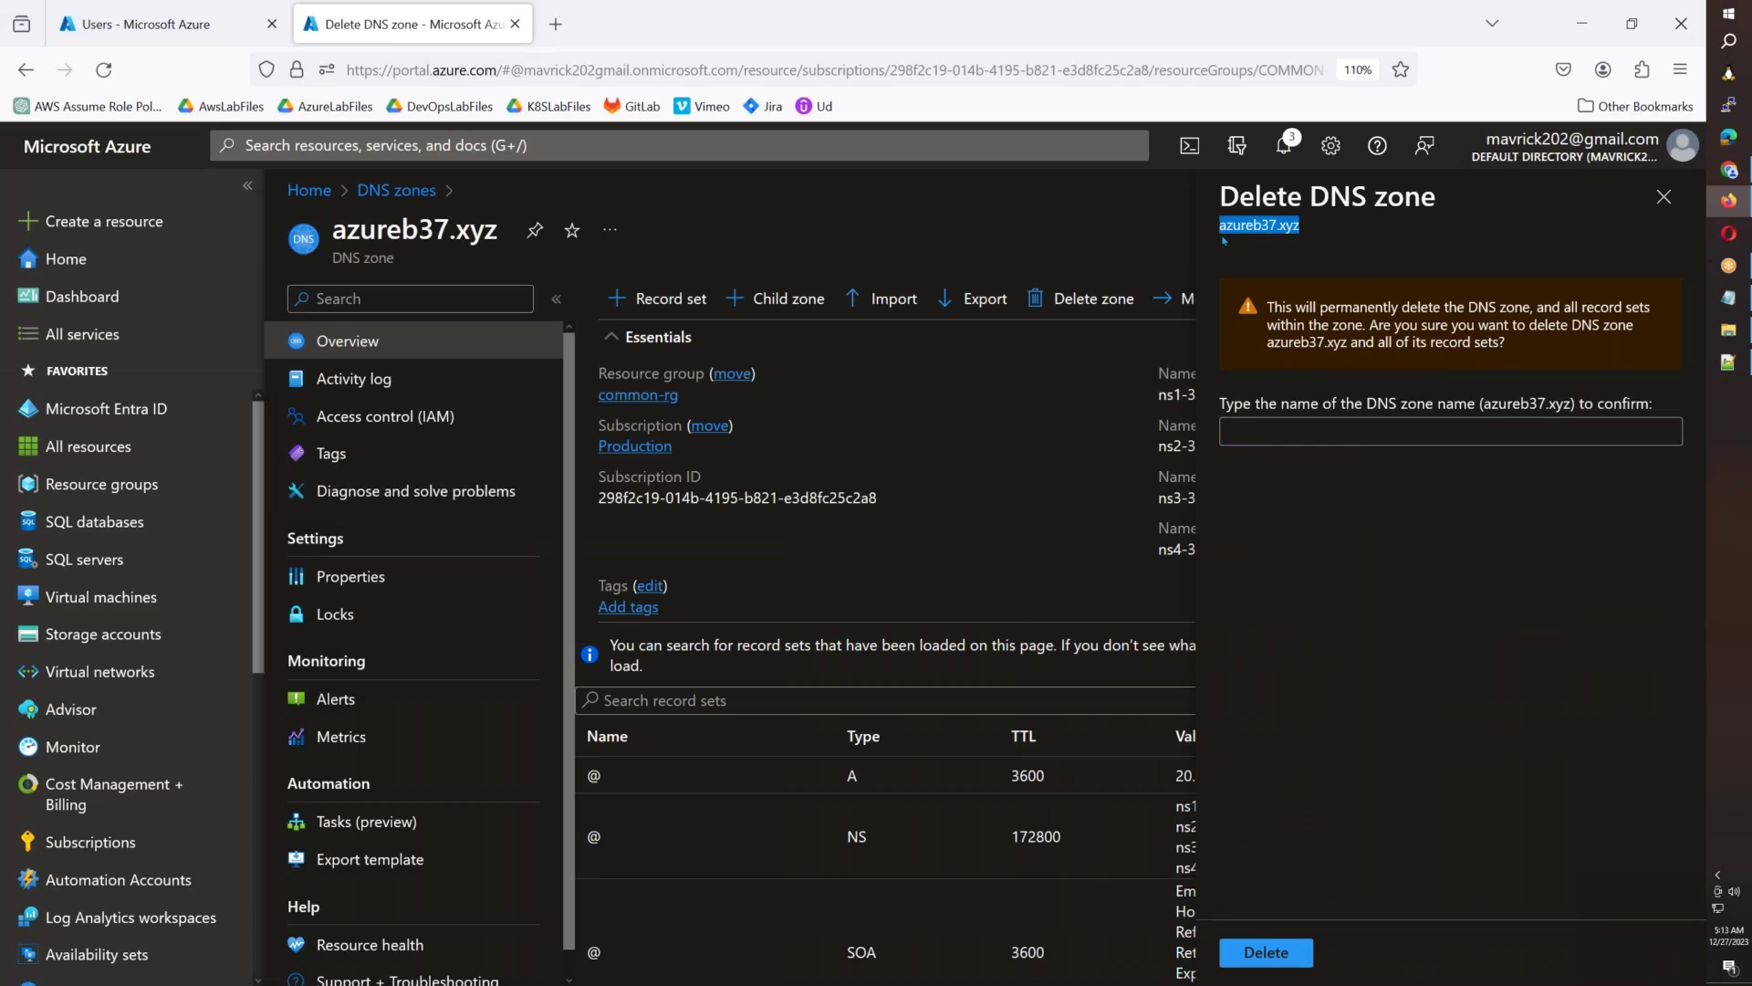
left_click(1664, 196)
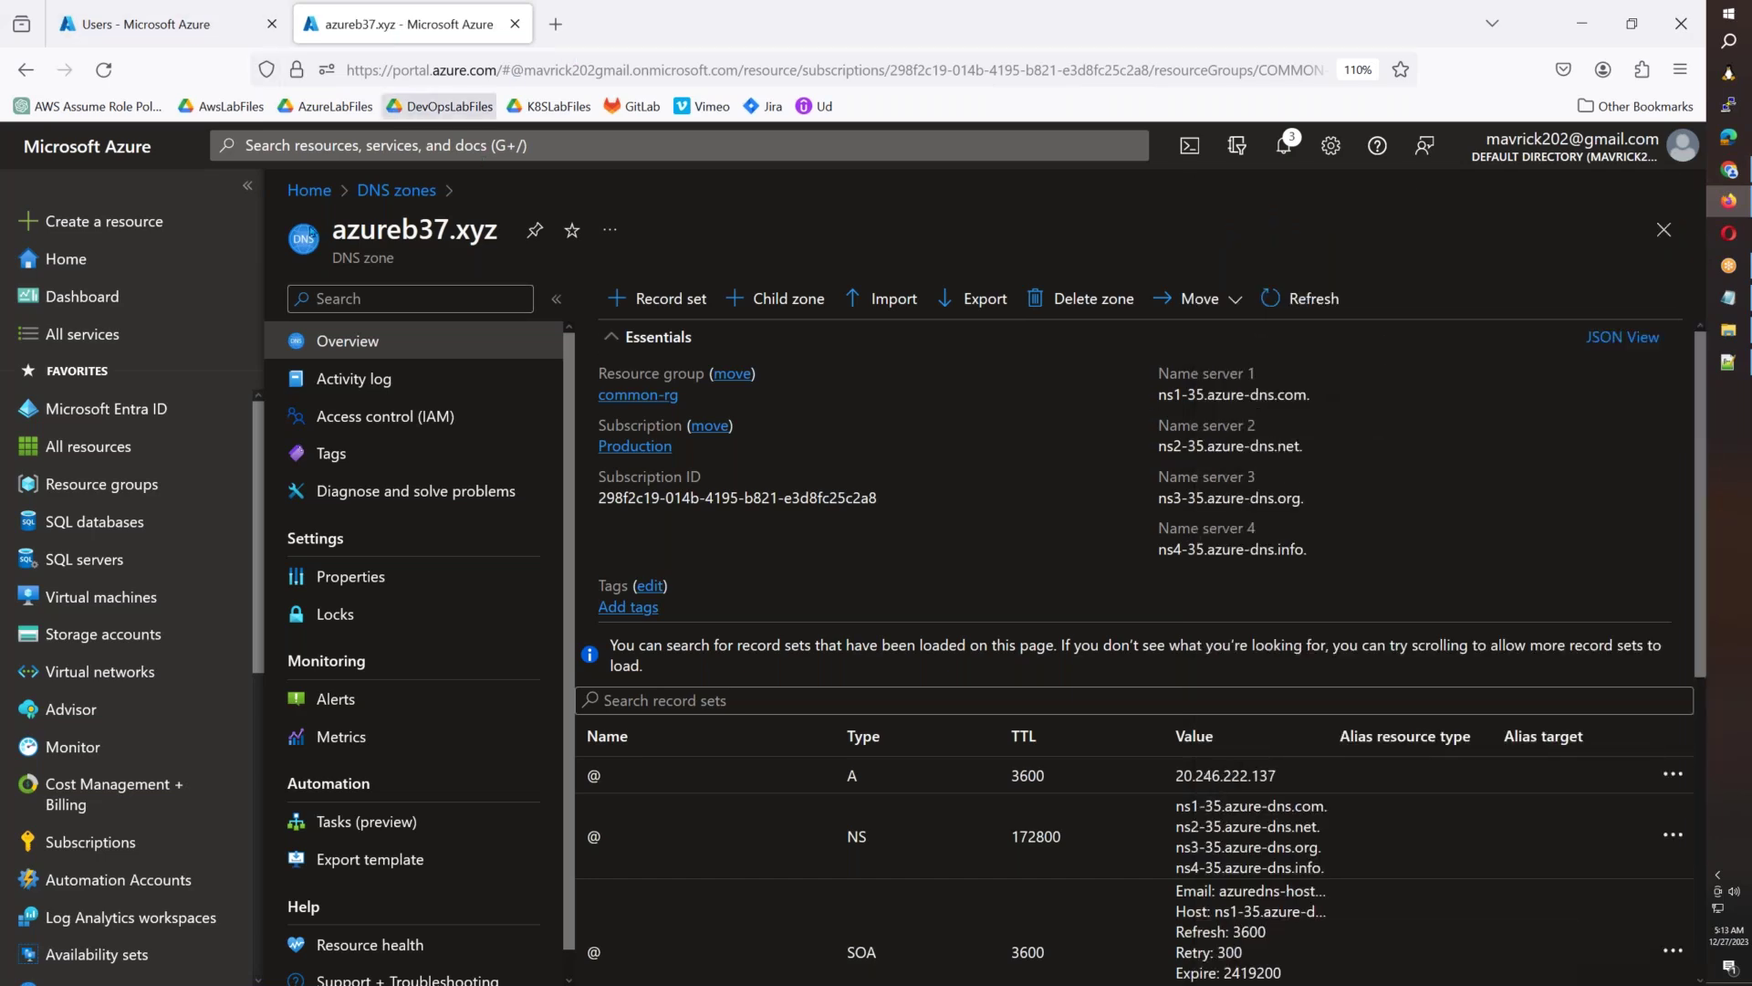
left_click(396, 190)
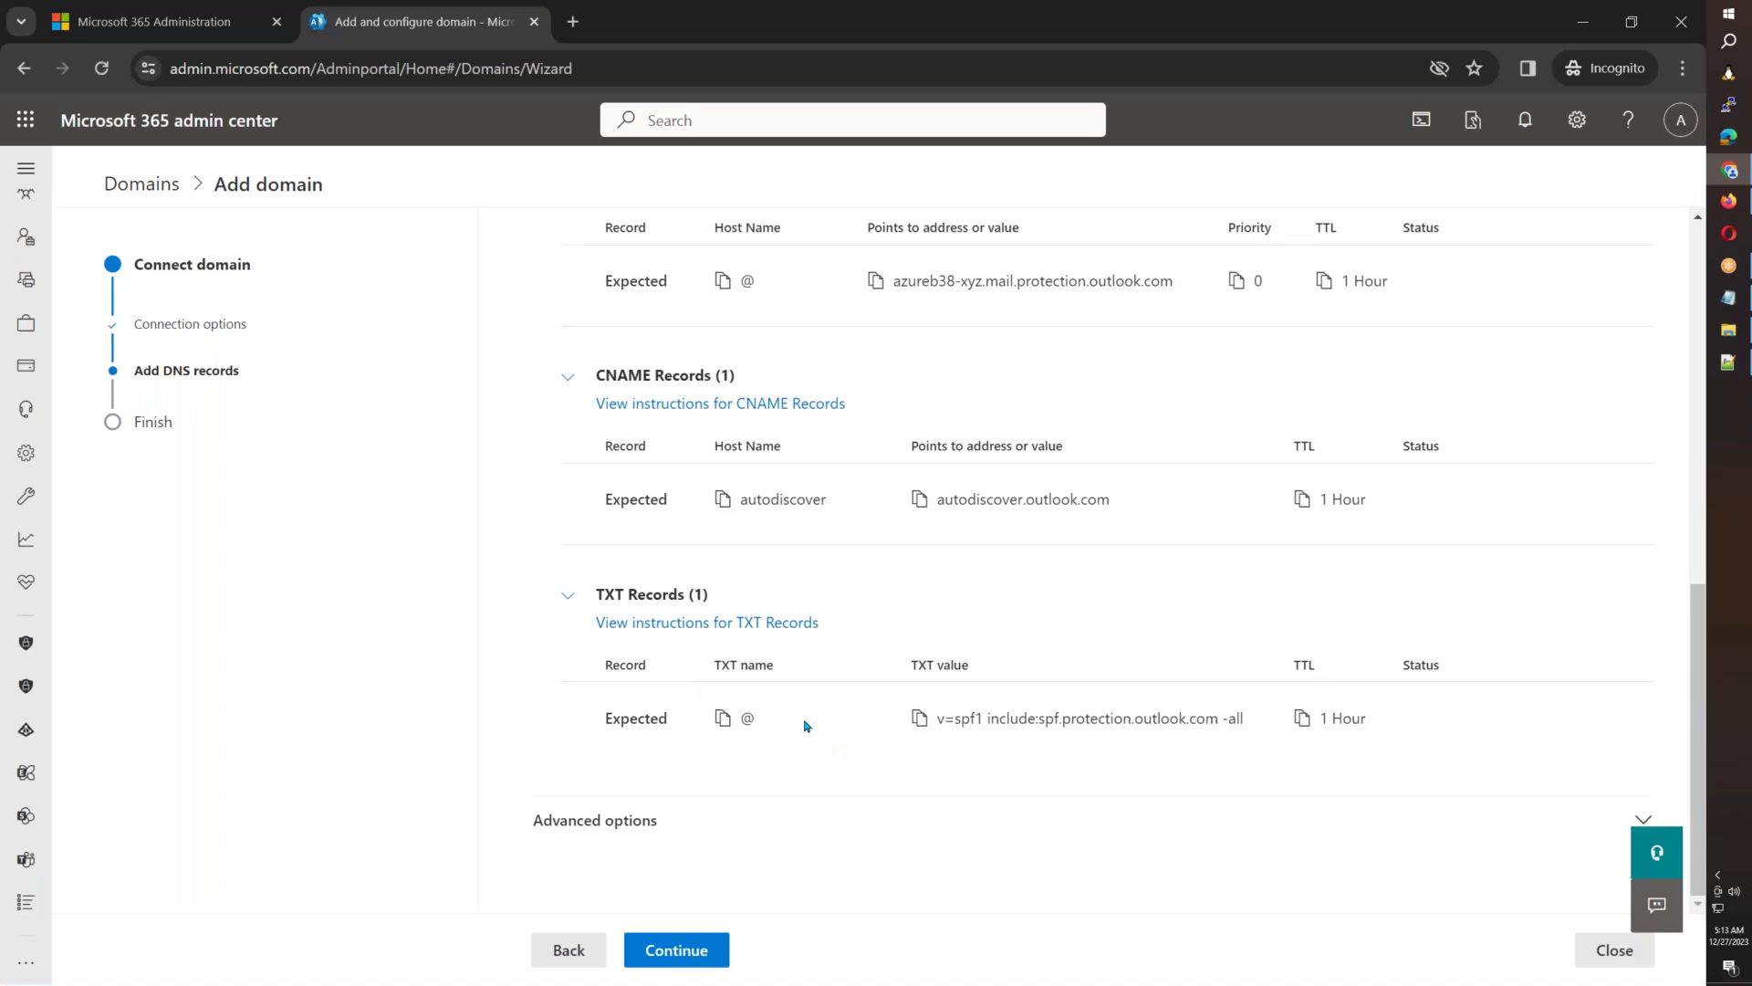
Verify the DNS records for azureb38.xyz, rate the setup as easy, and finish the wizard.
scroll(808, 726, "up", 1)
scroll(807, 726, "up", 5)
scroll(802, 715, "down", 6)
left_click(703, 945)
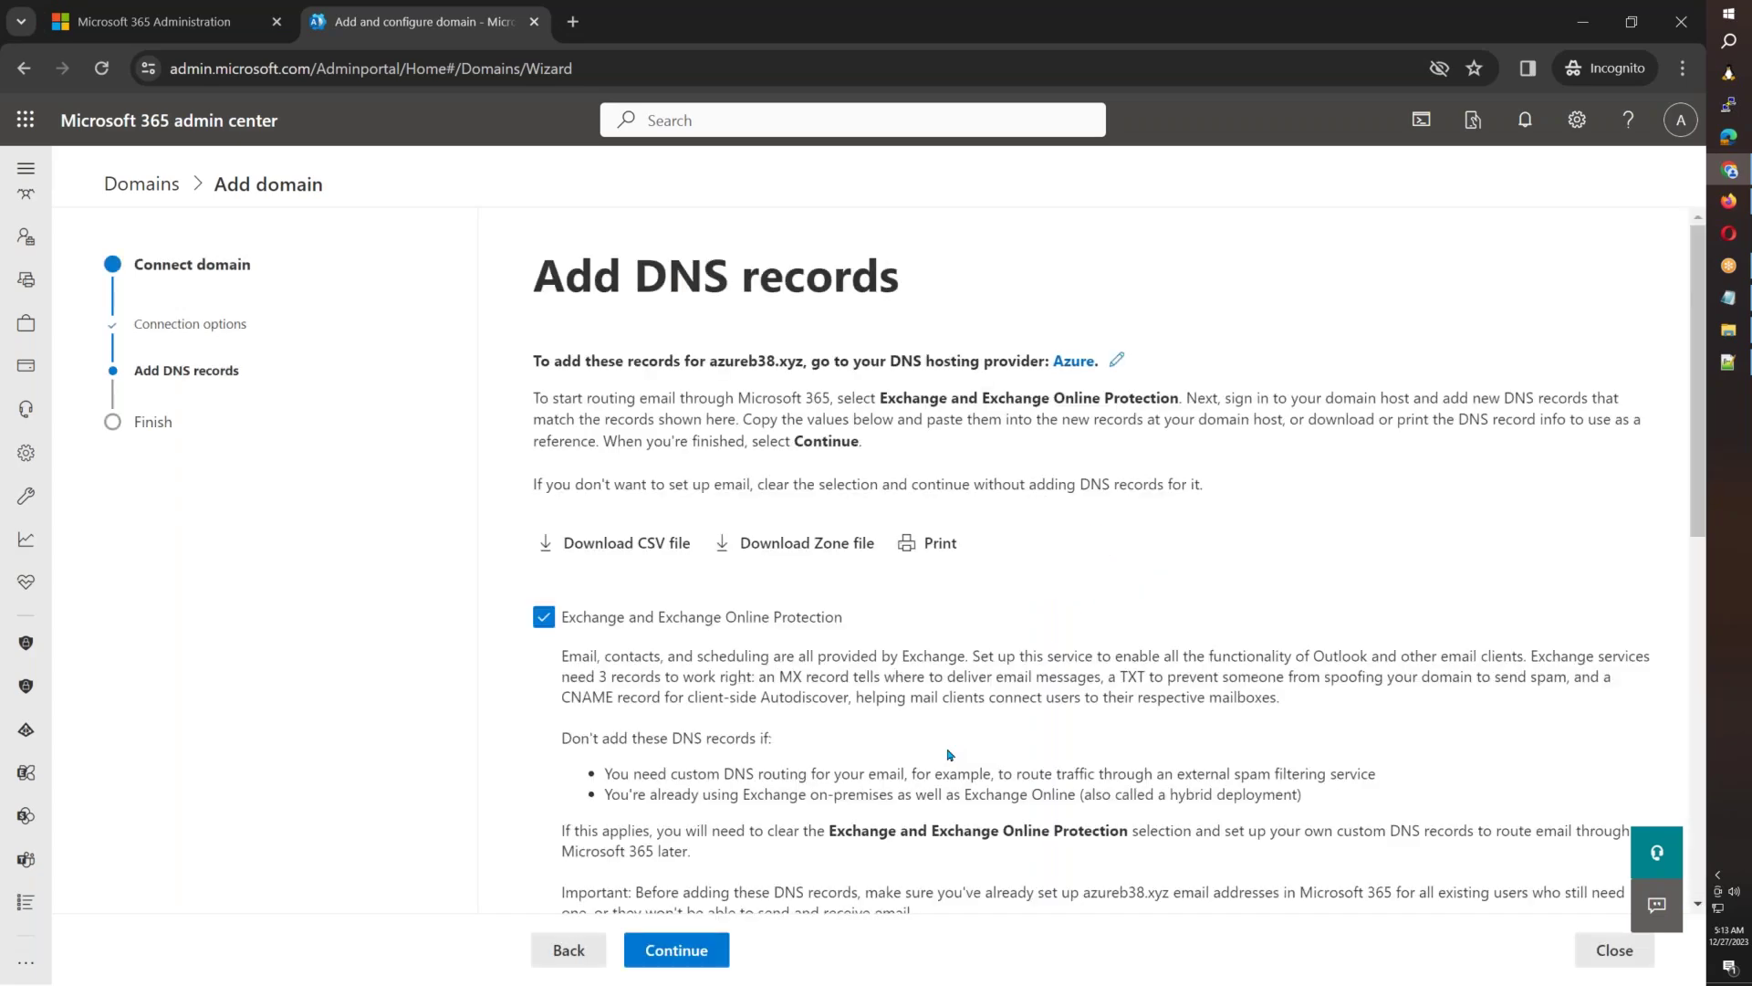
scroll(949, 754, "down", 5)
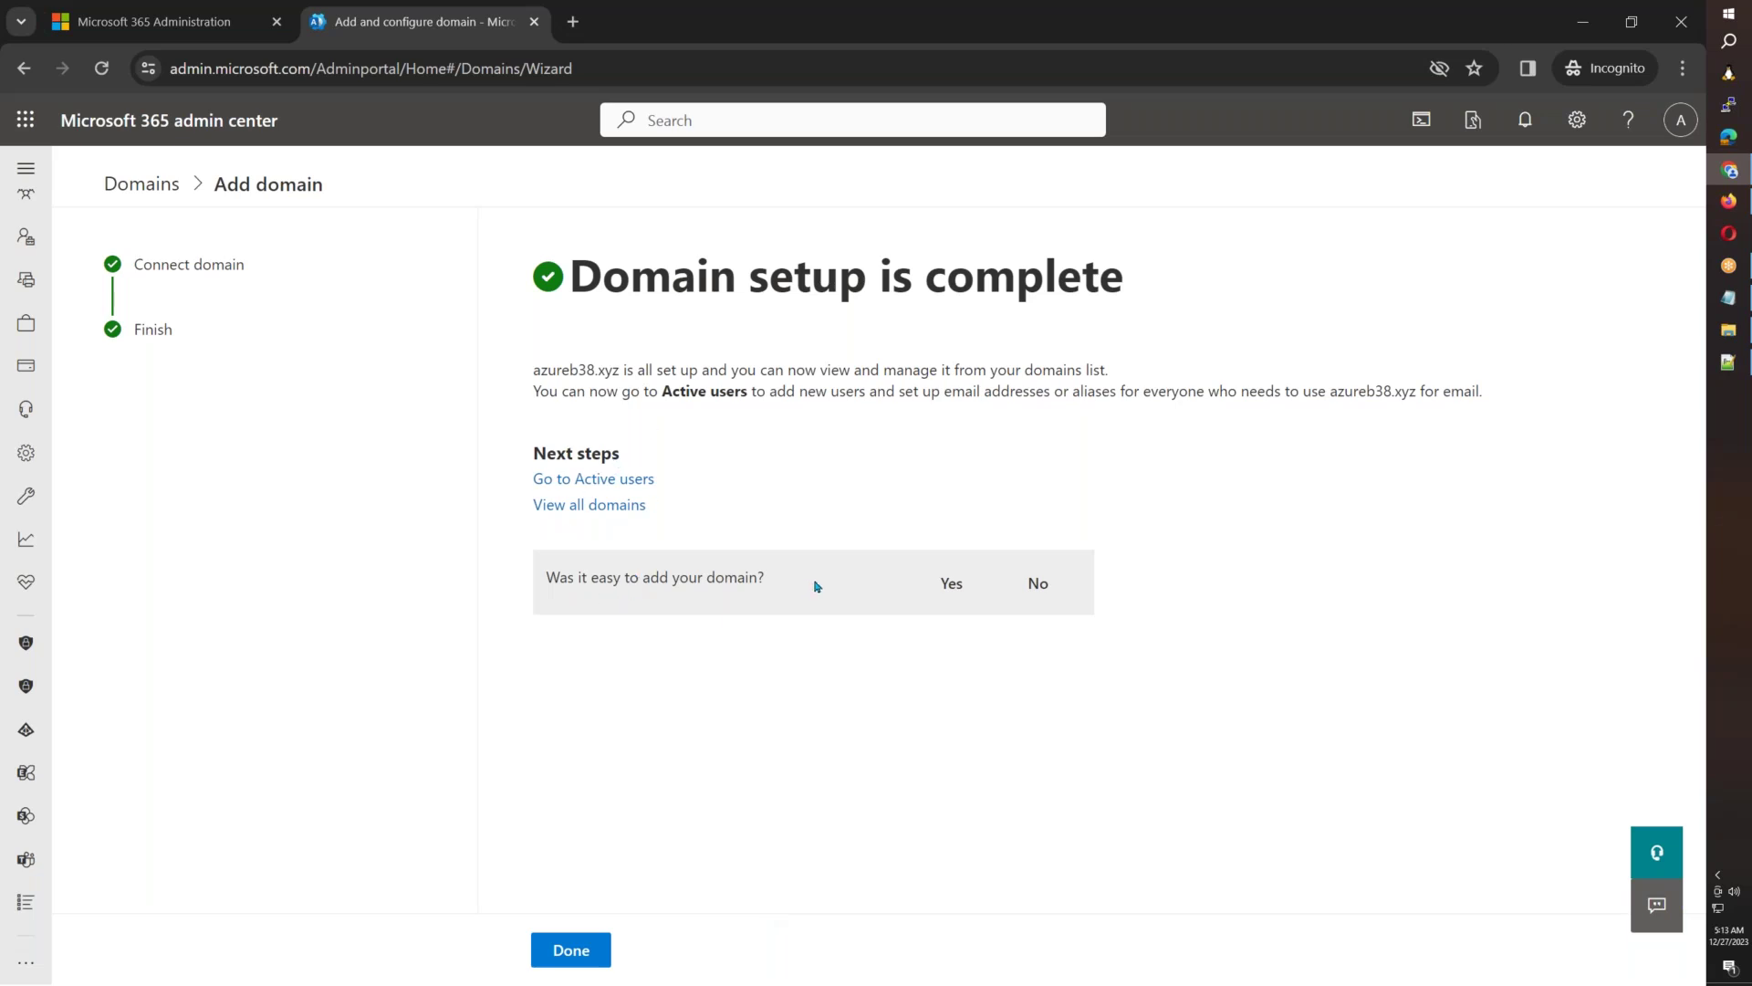
left_click_drag(696, 374, 1079, 370)
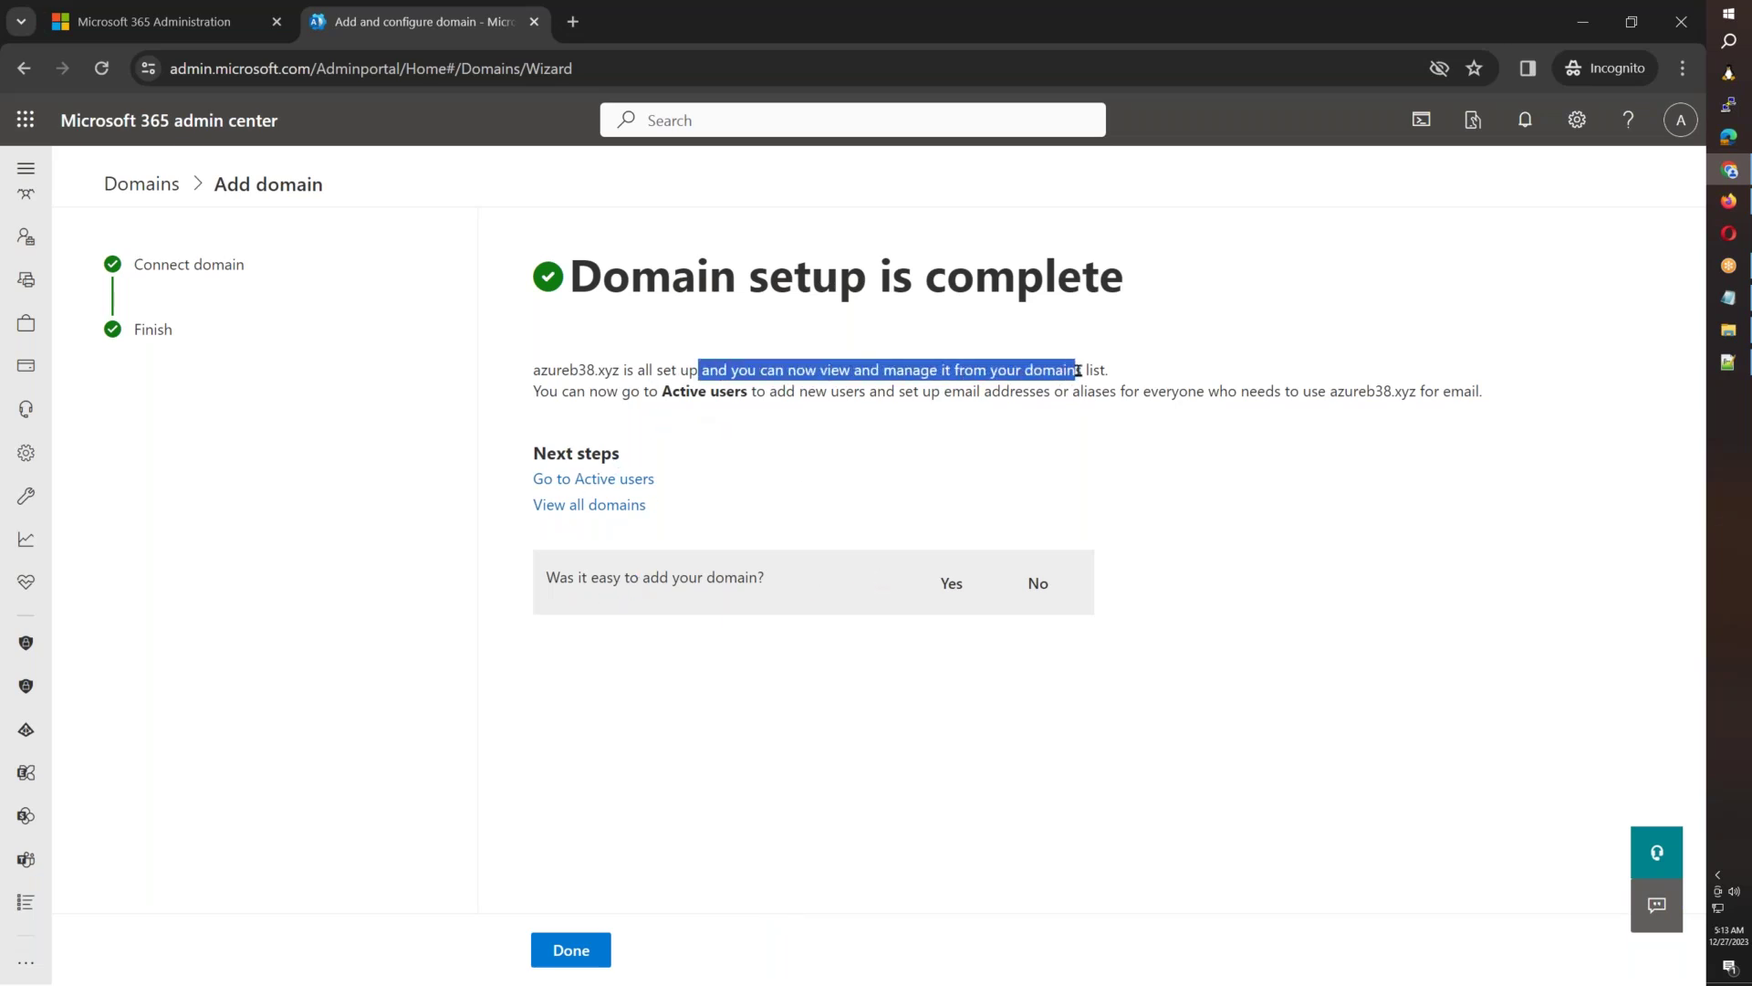
left_click(951, 583)
left_click(572, 950)
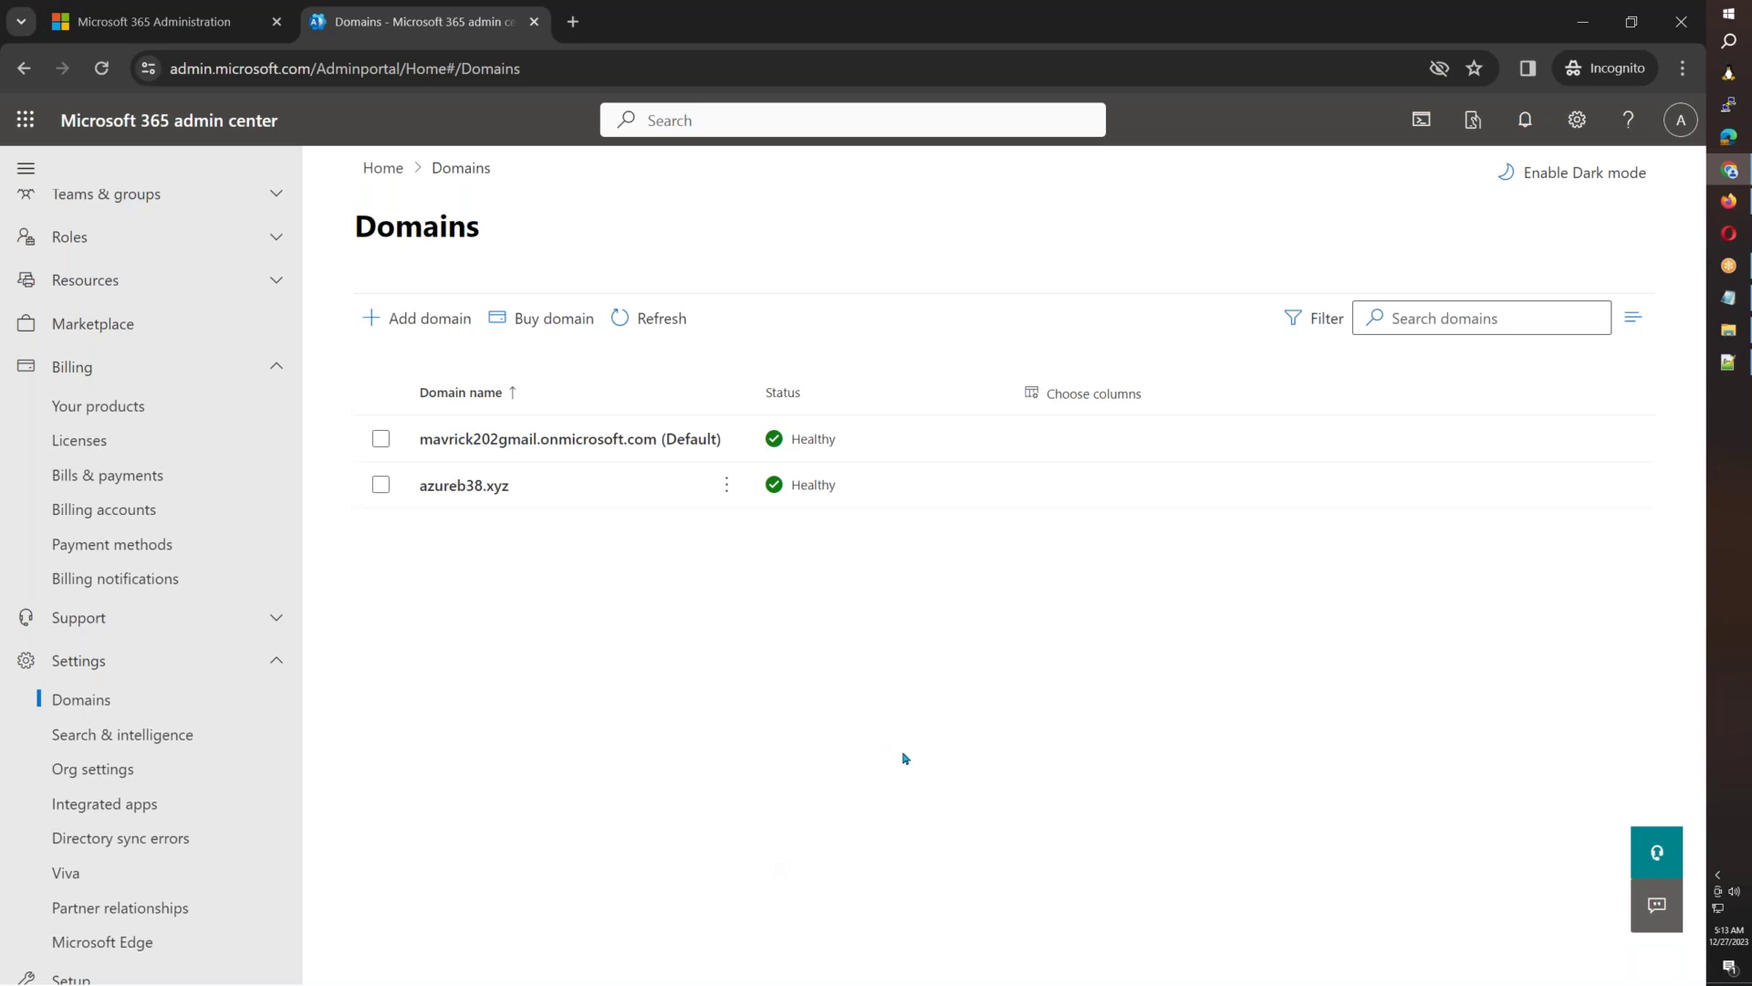
Go to Licenses and open Microsoft 365 Business Basic, showing 0 of 1 assigned.
left_click(161, 441)
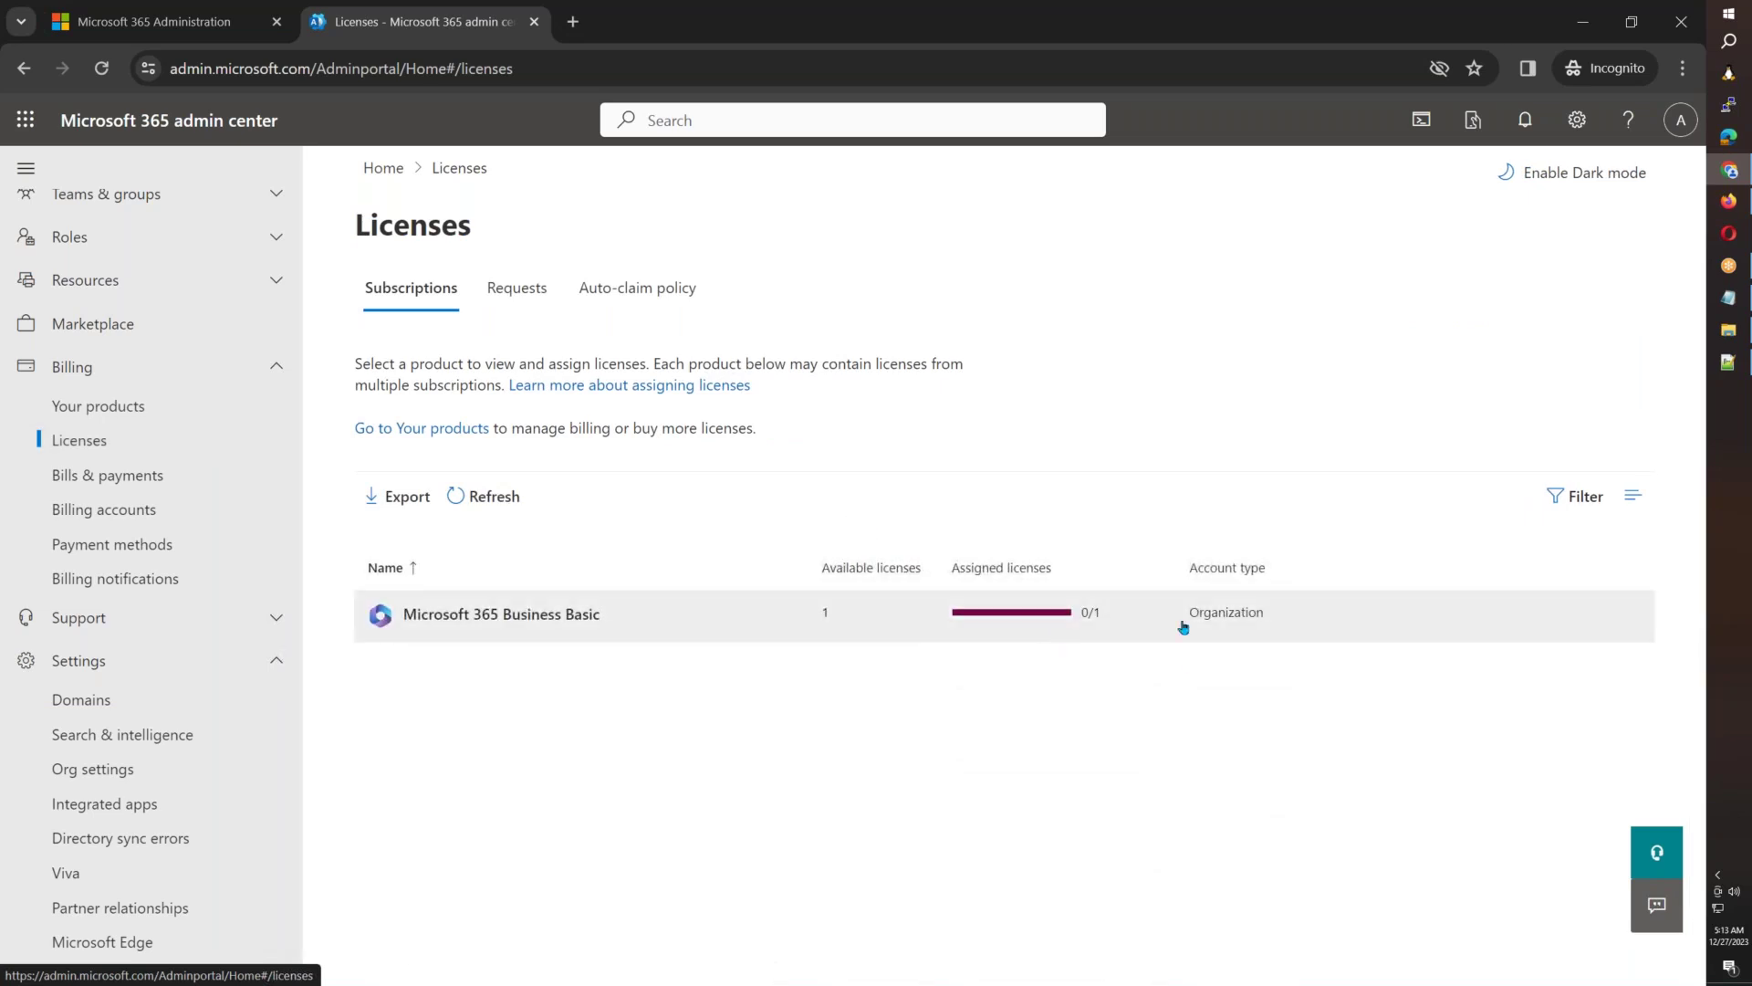
left_click(517, 613)
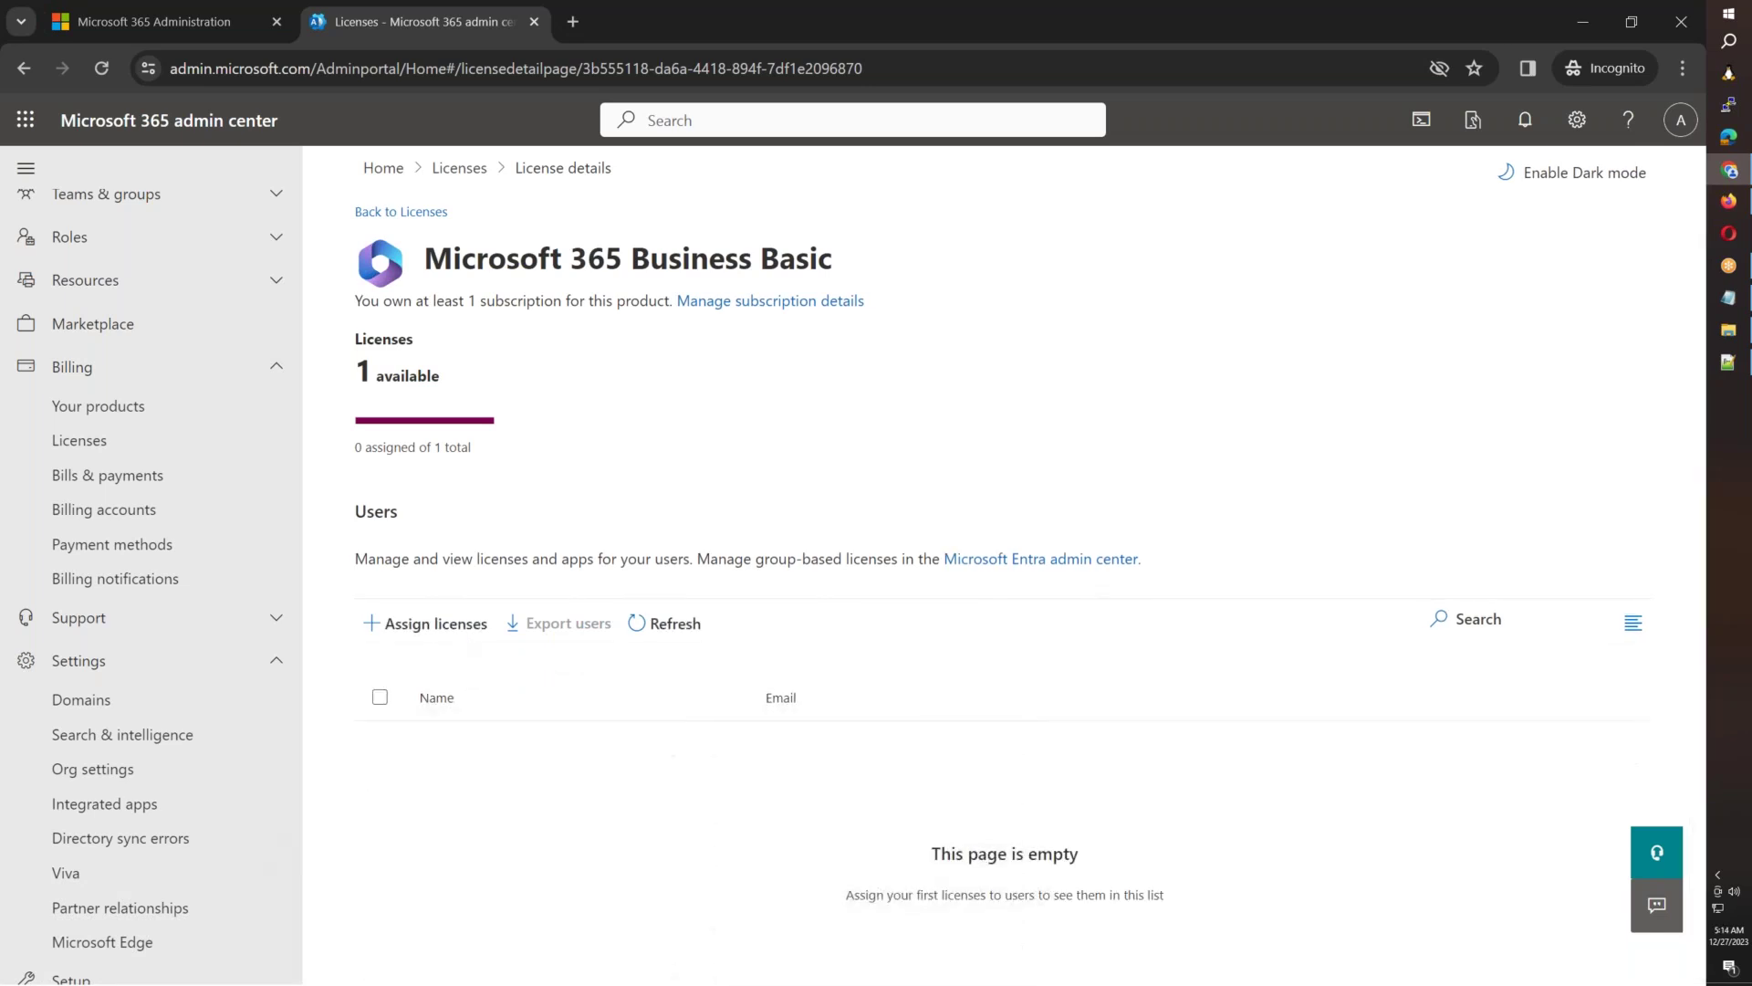
Start assigning the Business Basic license and select the azureb38.xyz user.
left_click(456, 629)
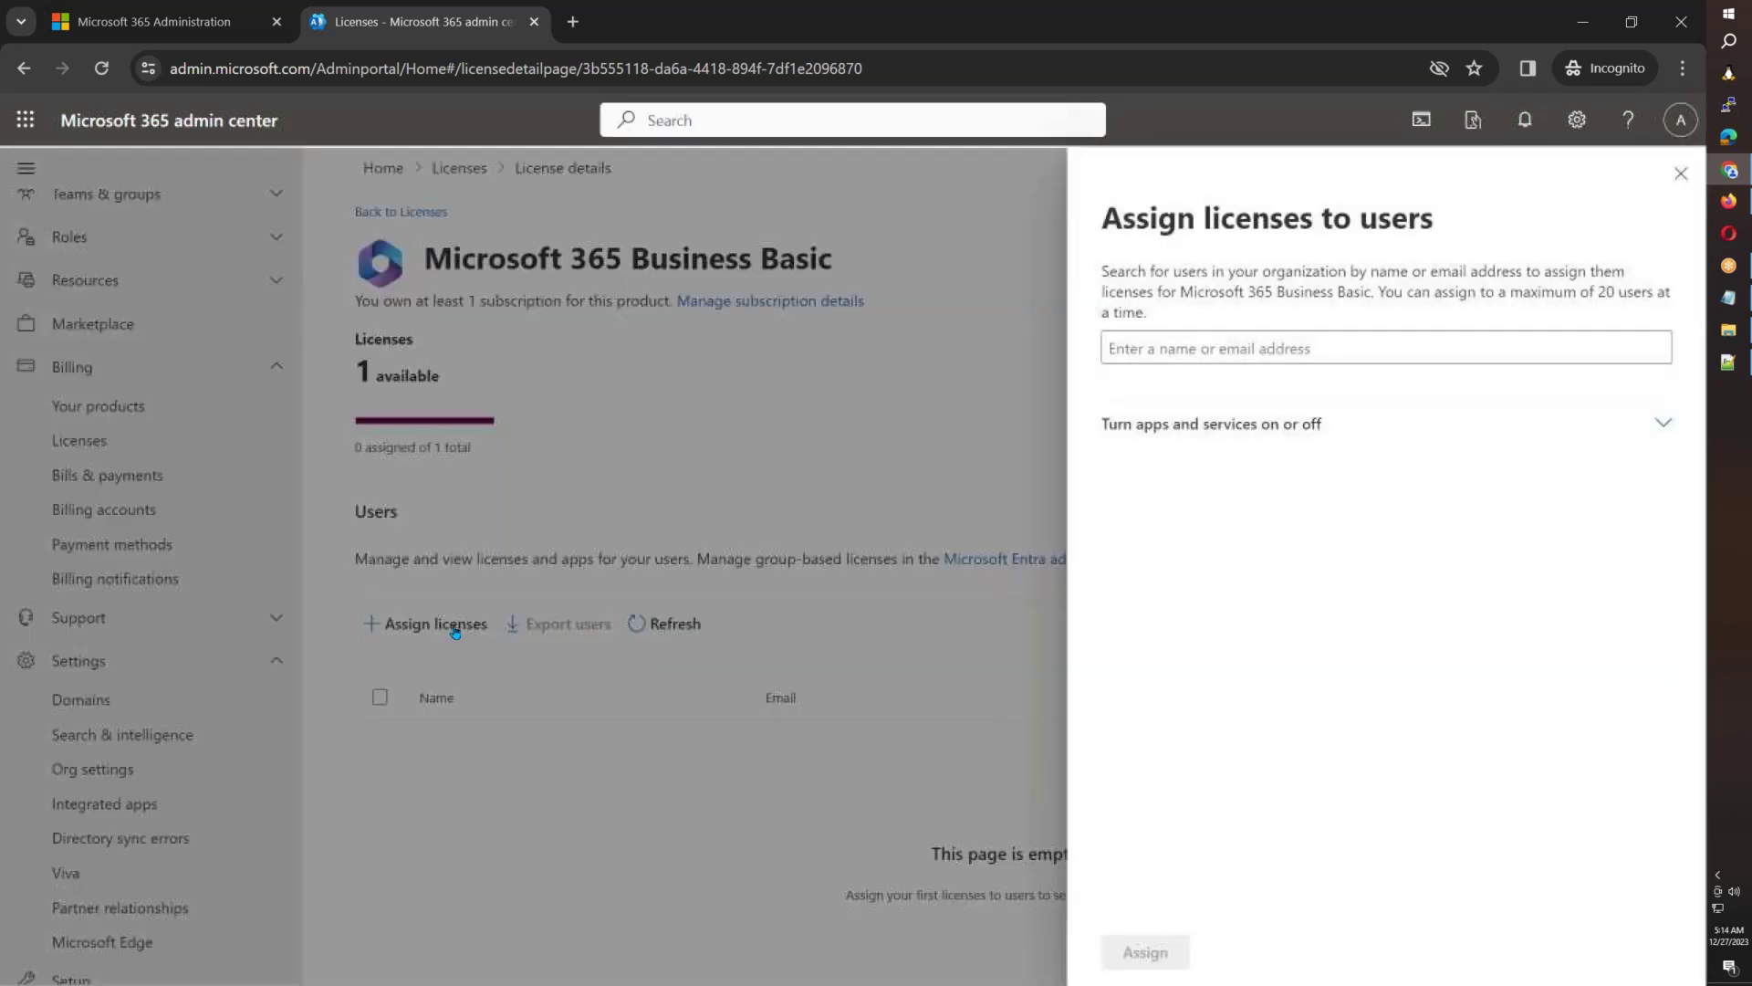
left_click(1242, 354)
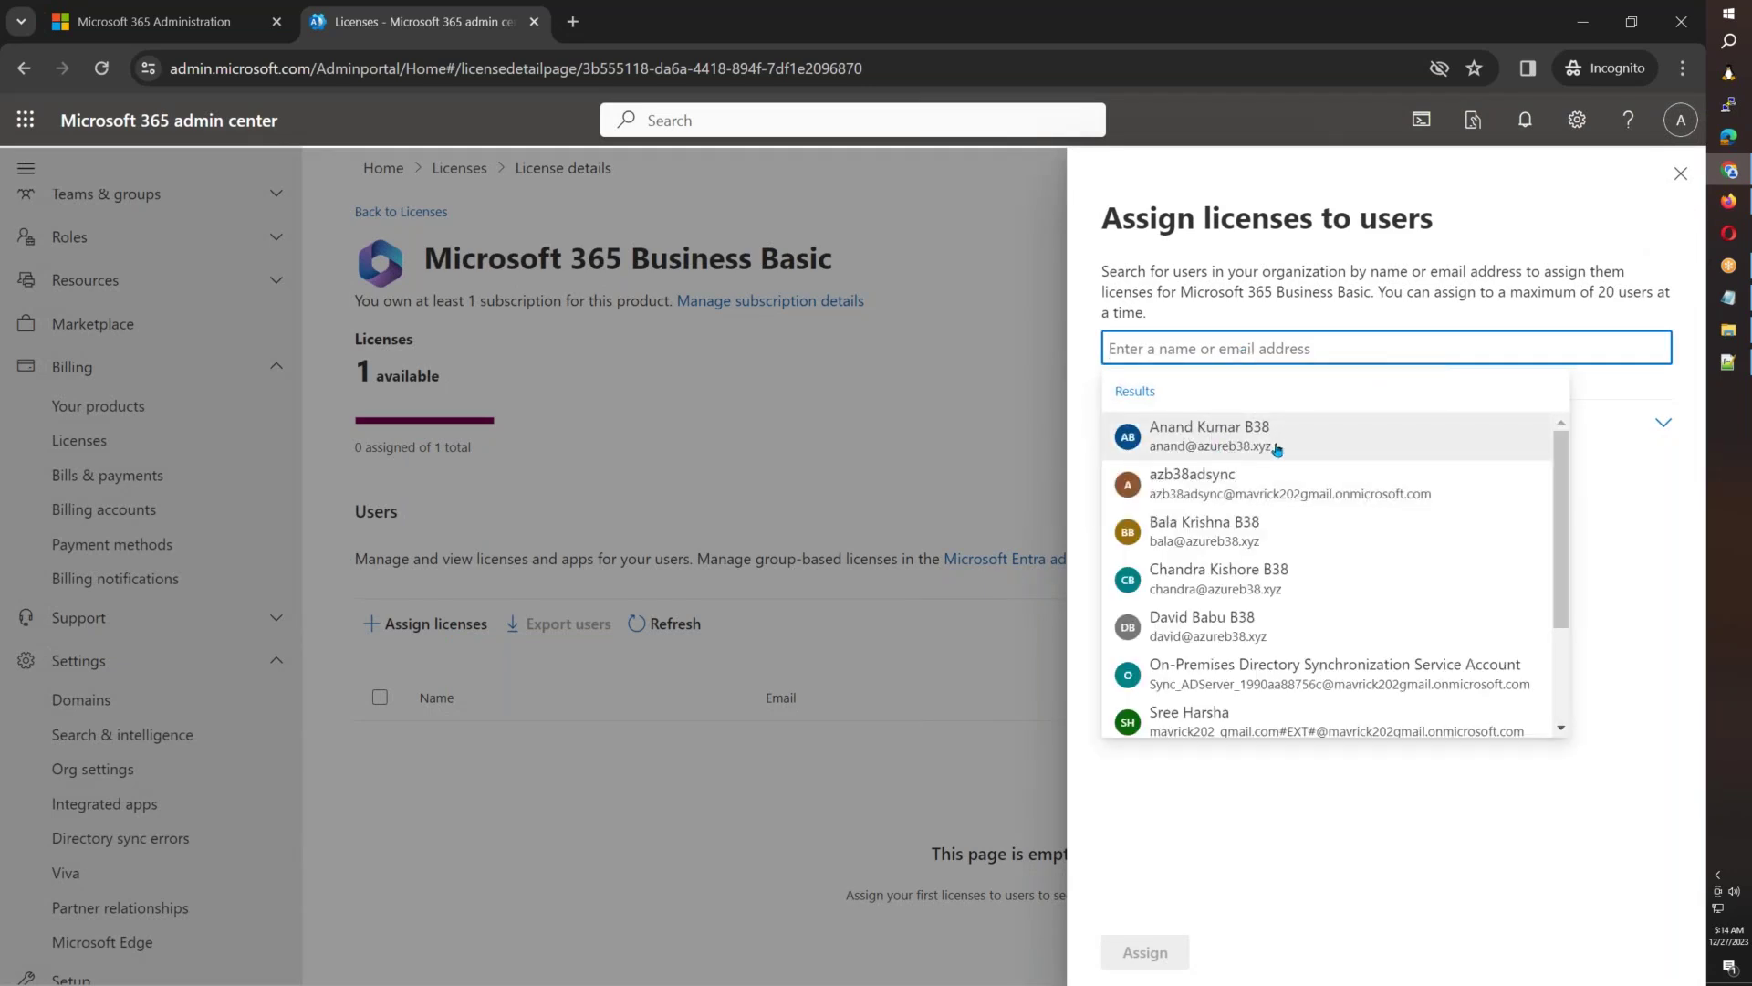
left_click(1292, 447)
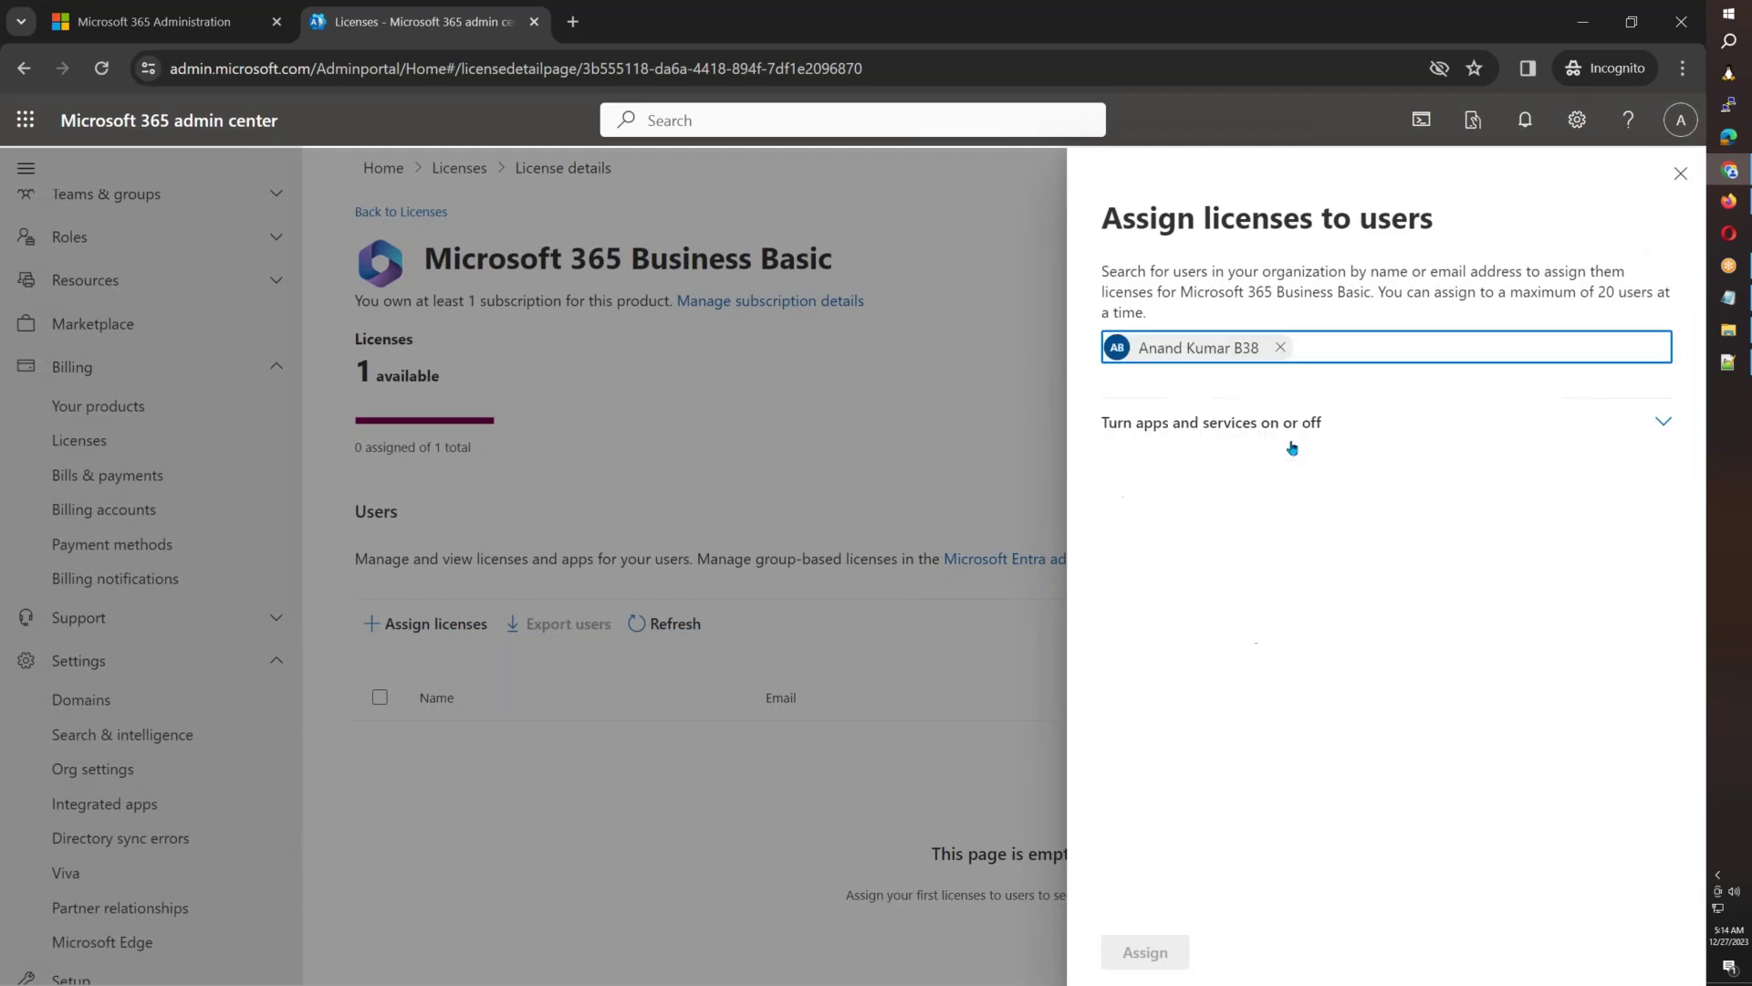
Turn off Avatars for Teams, Common Data Service and Insights by MyAnalytics, then assign the license.
left_click(1663, 424)
scroll(1470, 571, "down", 8)
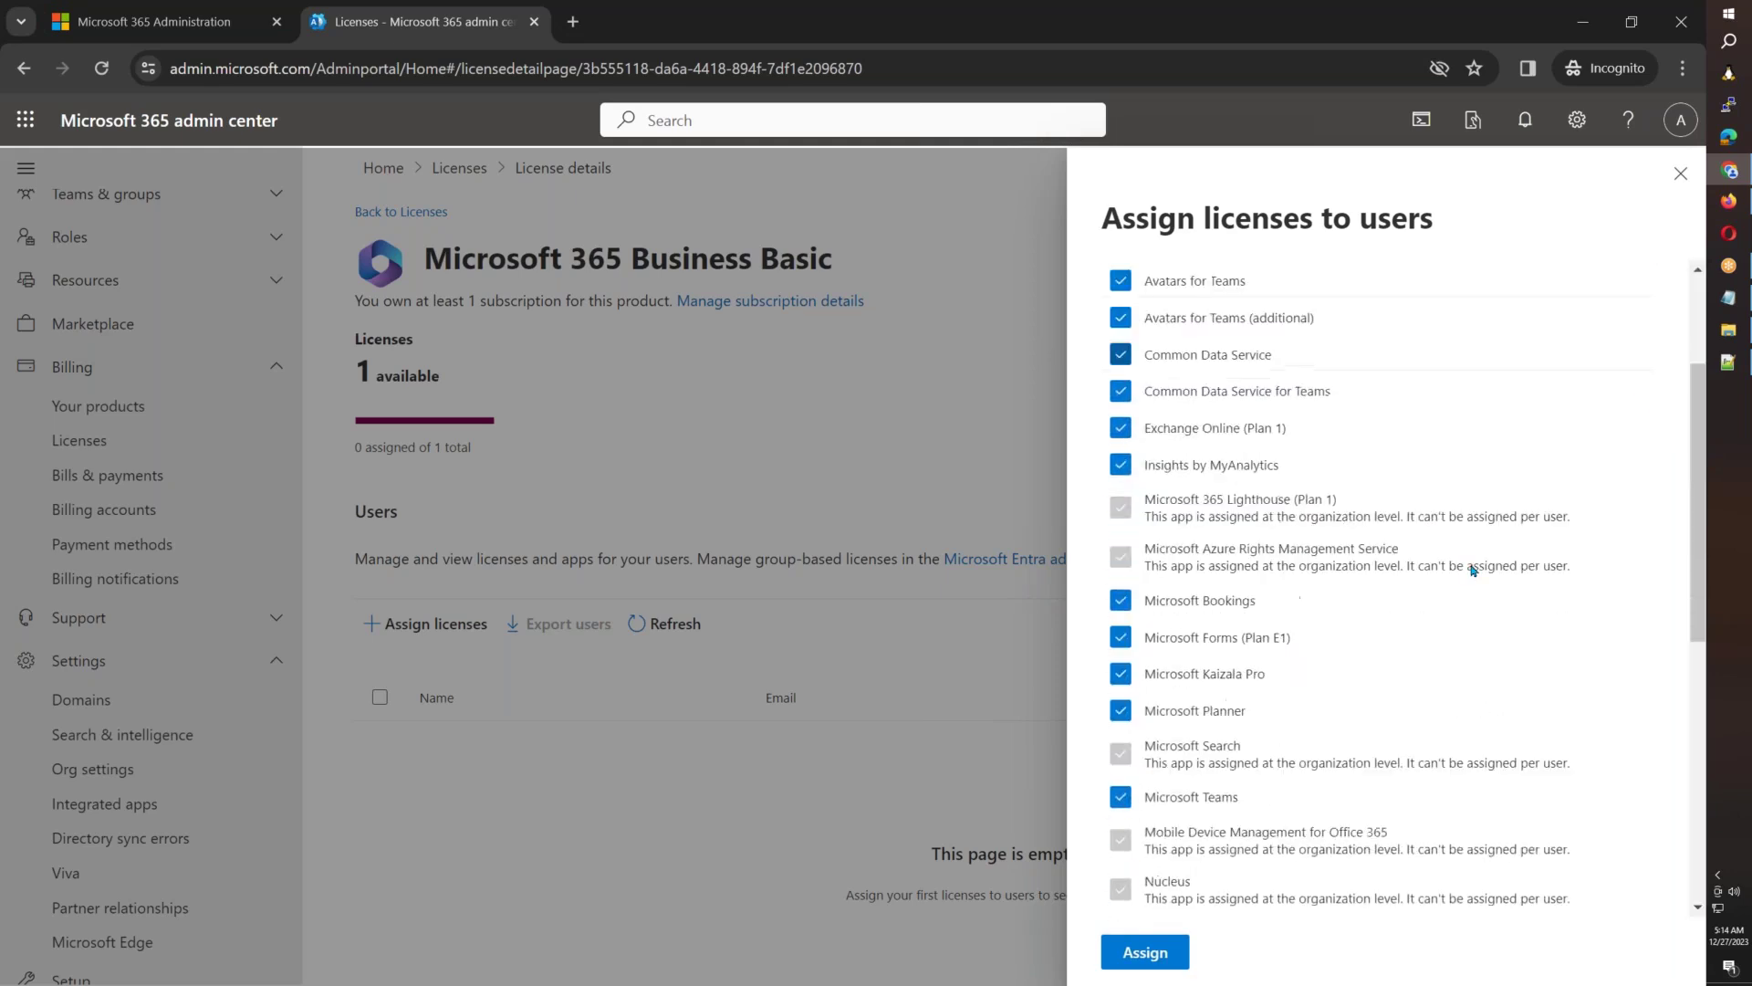
scroll(1470, 571, "down", 2)
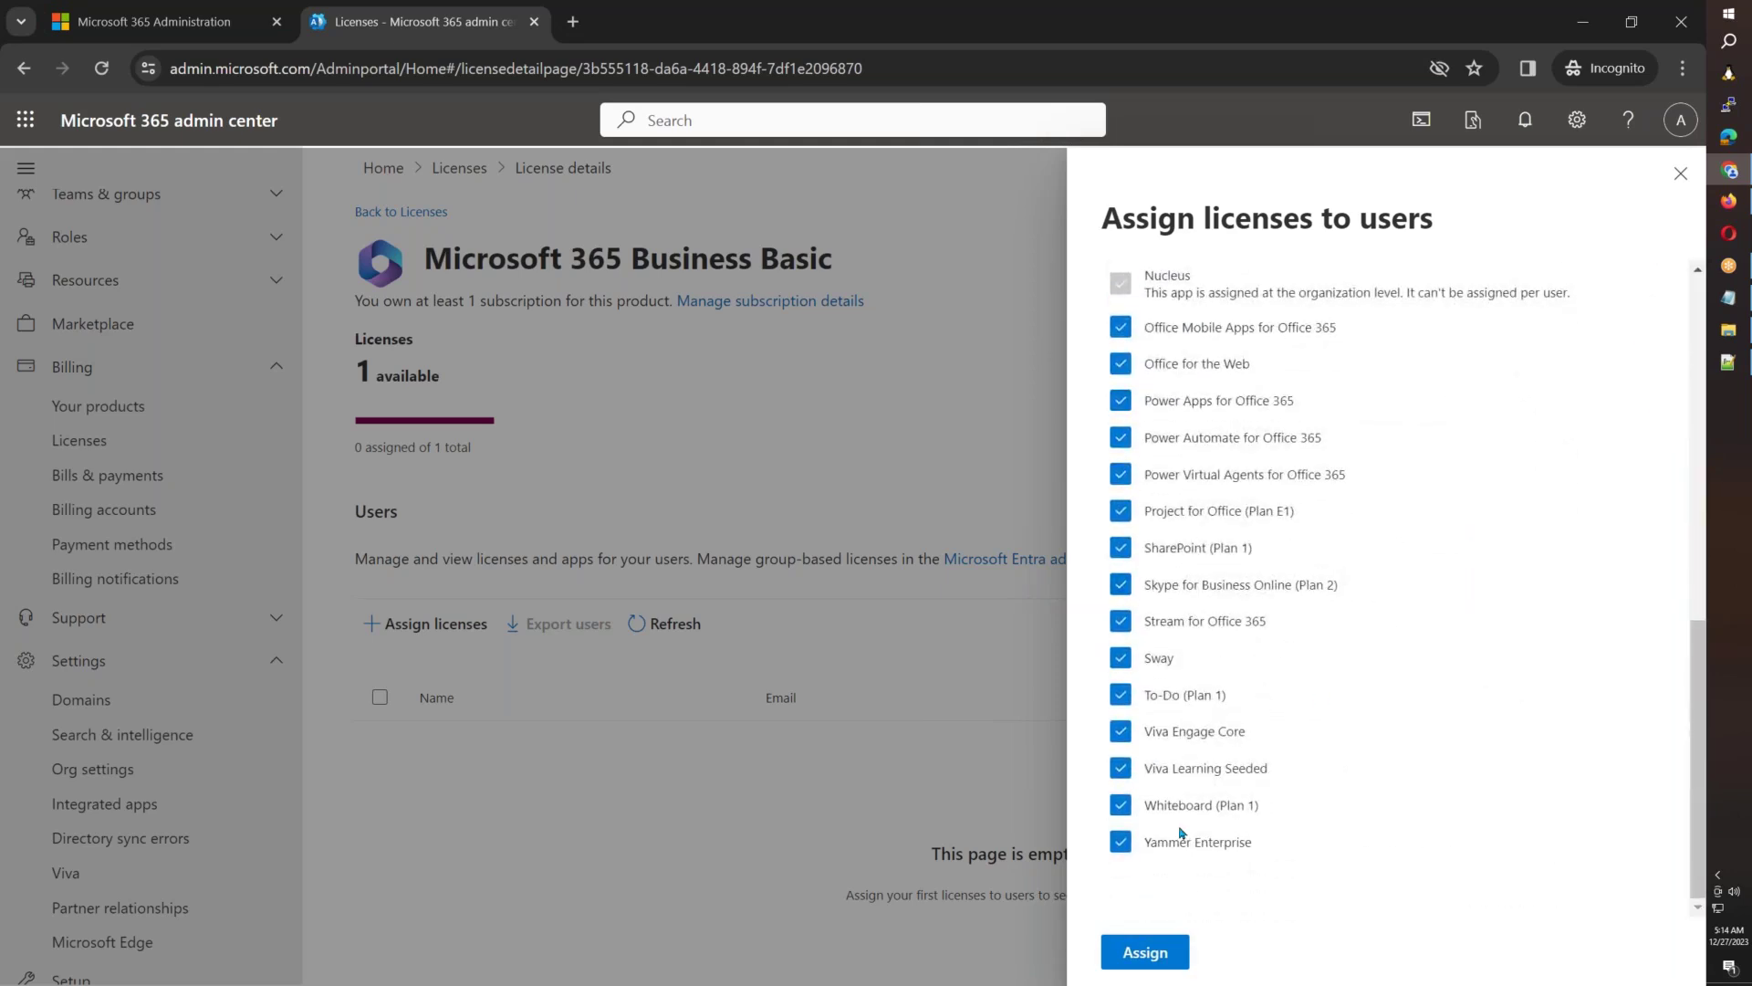
scroll(1177, 803, "up", 1)
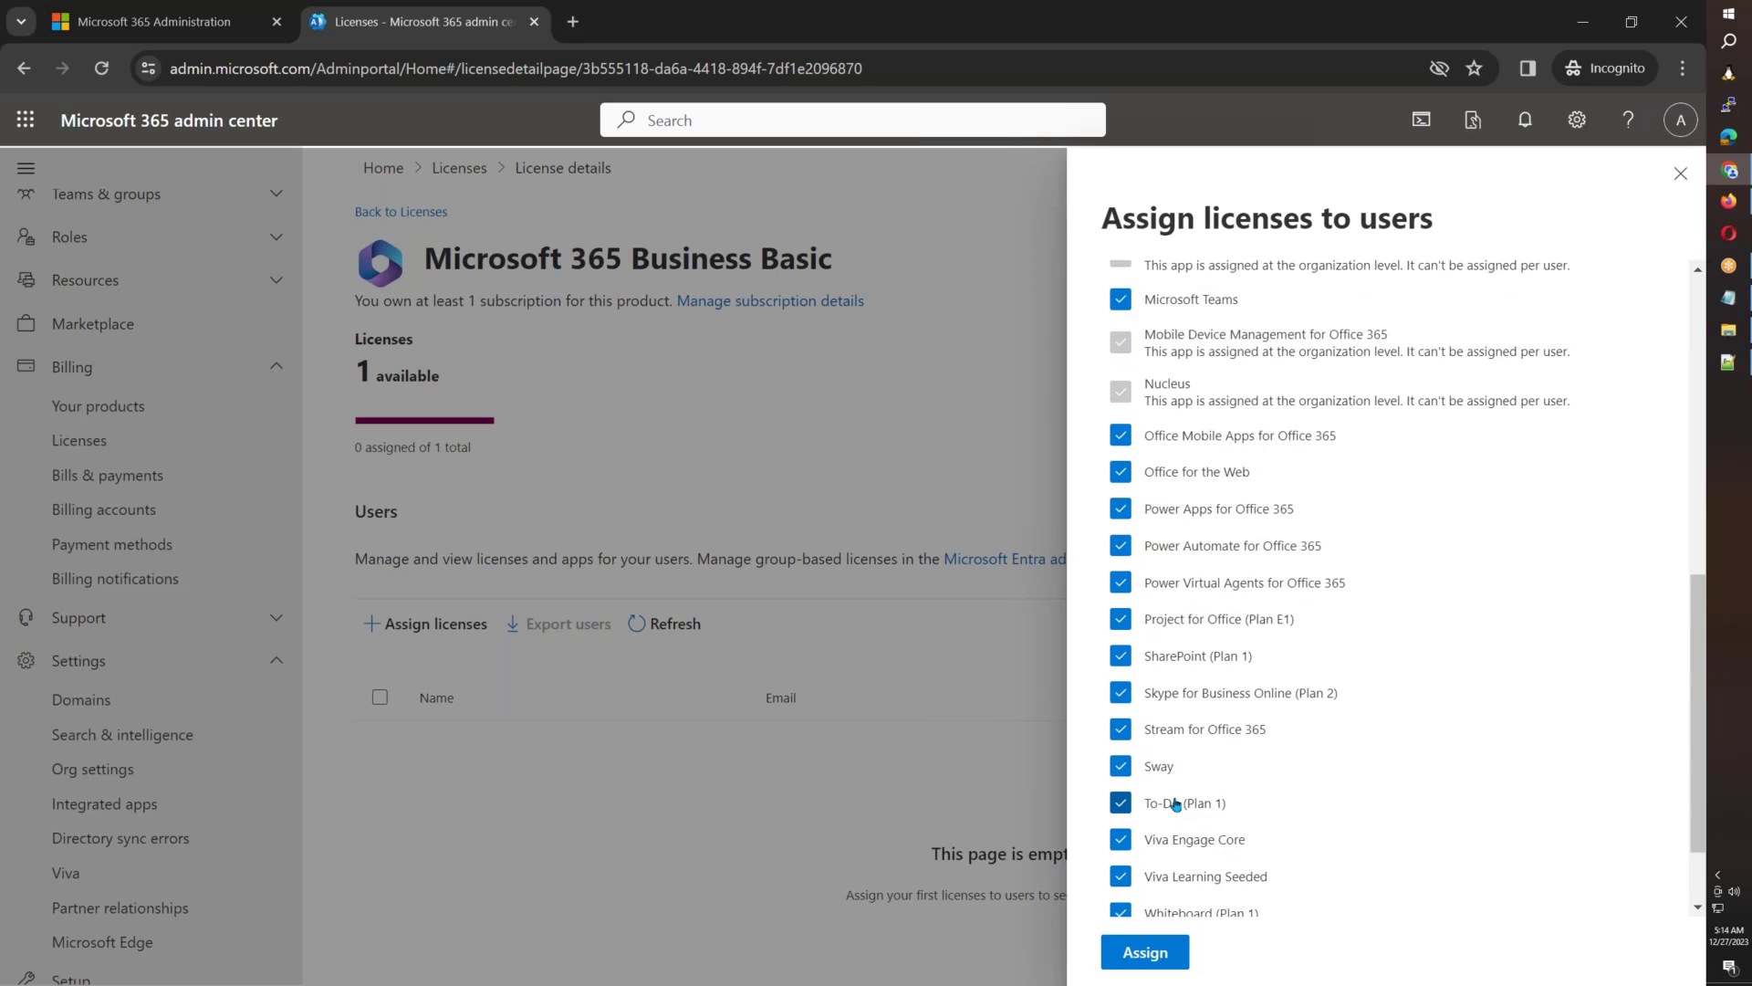
scroll(1176, 803, "up", 5)
scroll(1177, 804, "up", 1)
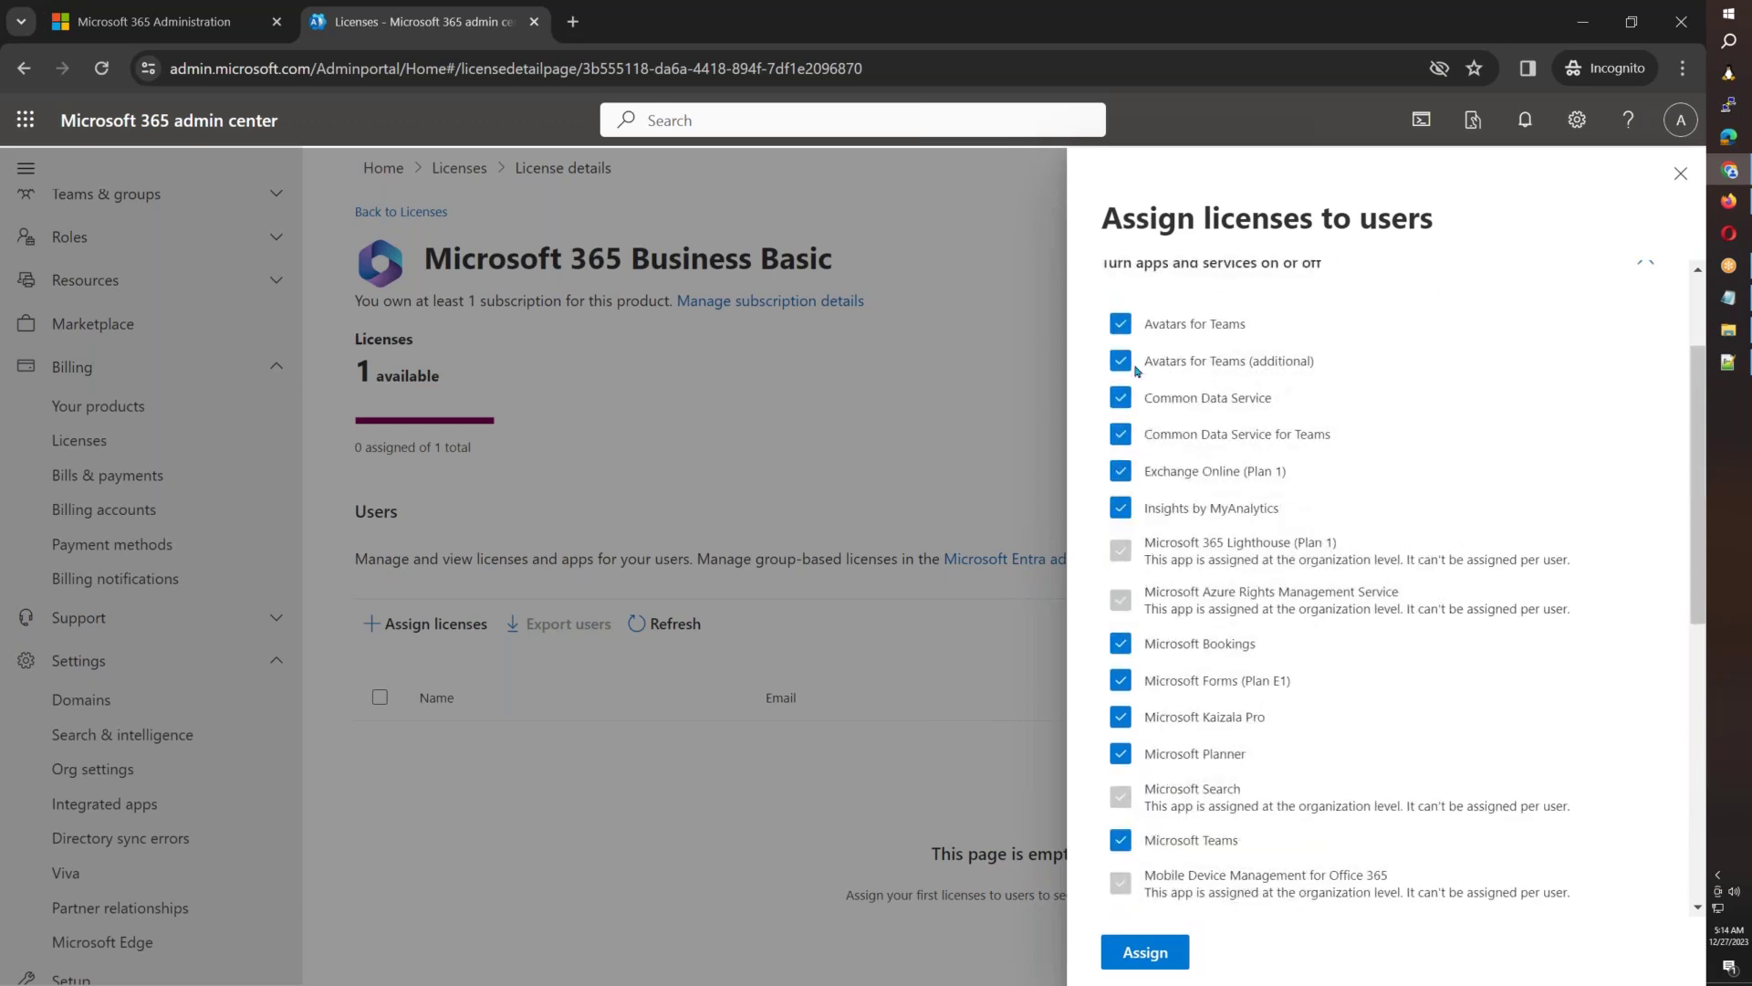
left_click(1121, 325)
left_click(1121, 362)
left_click(1119, 399)
left_click(1119, 435)
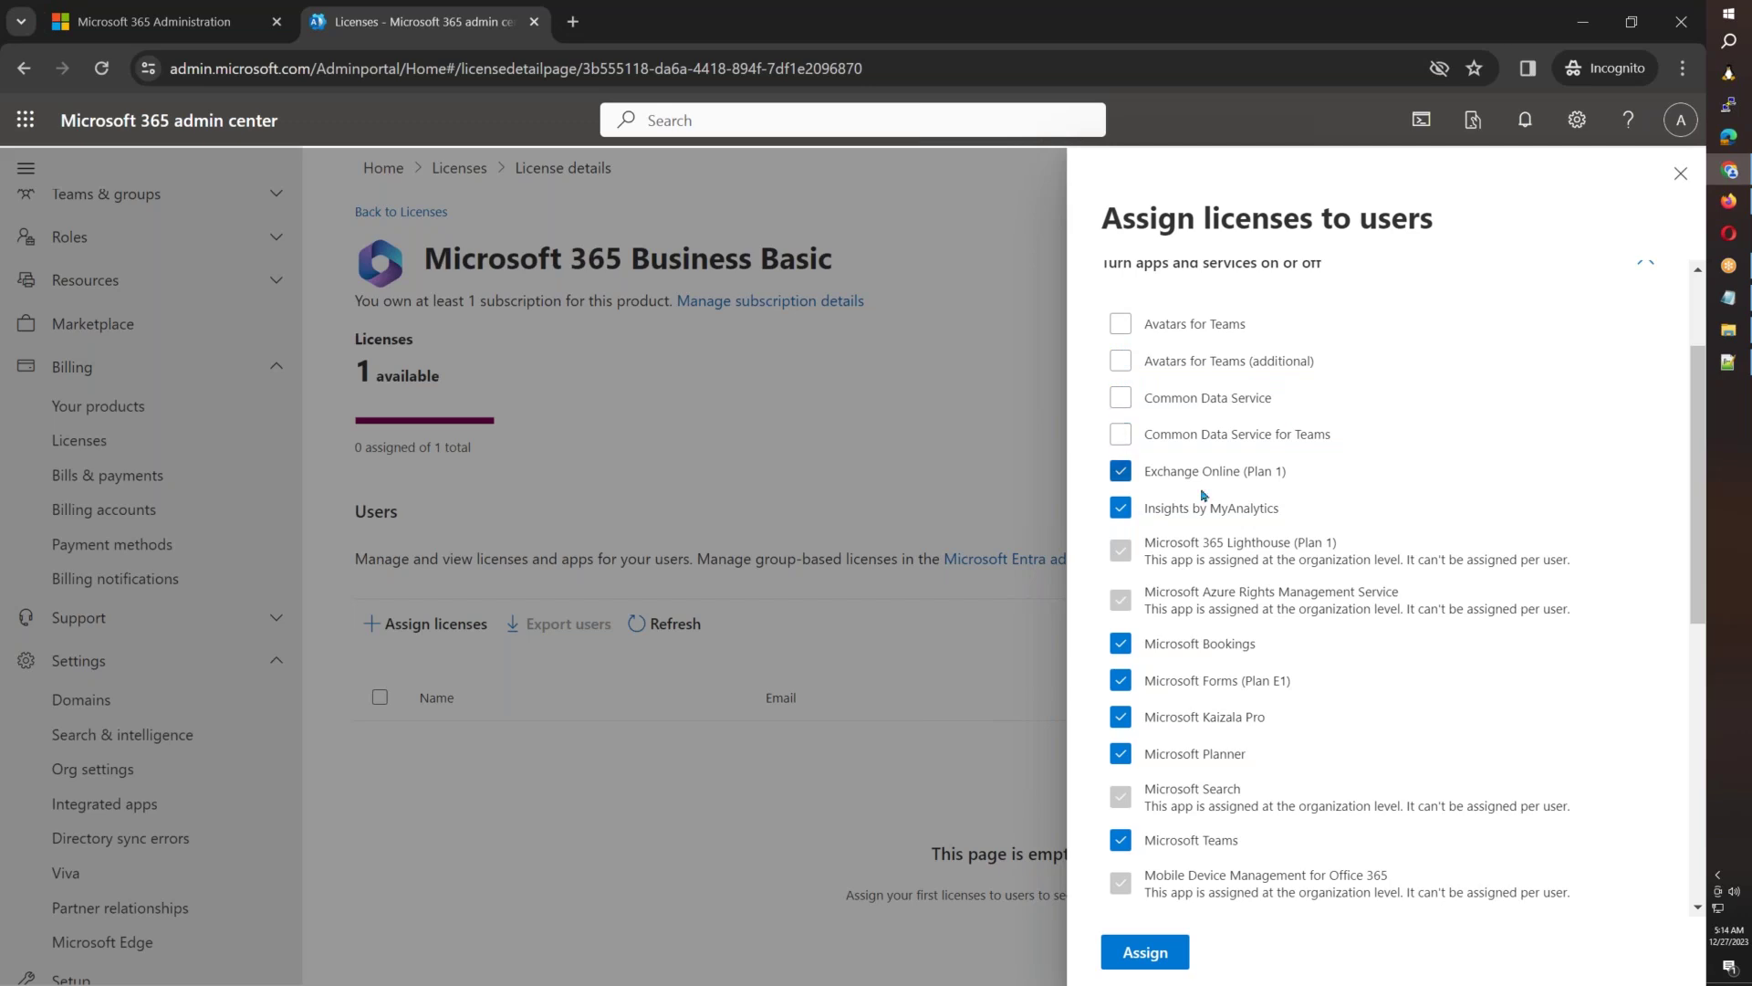
left_click(1120, 507)
scroll(1121, 508, "down", 1)
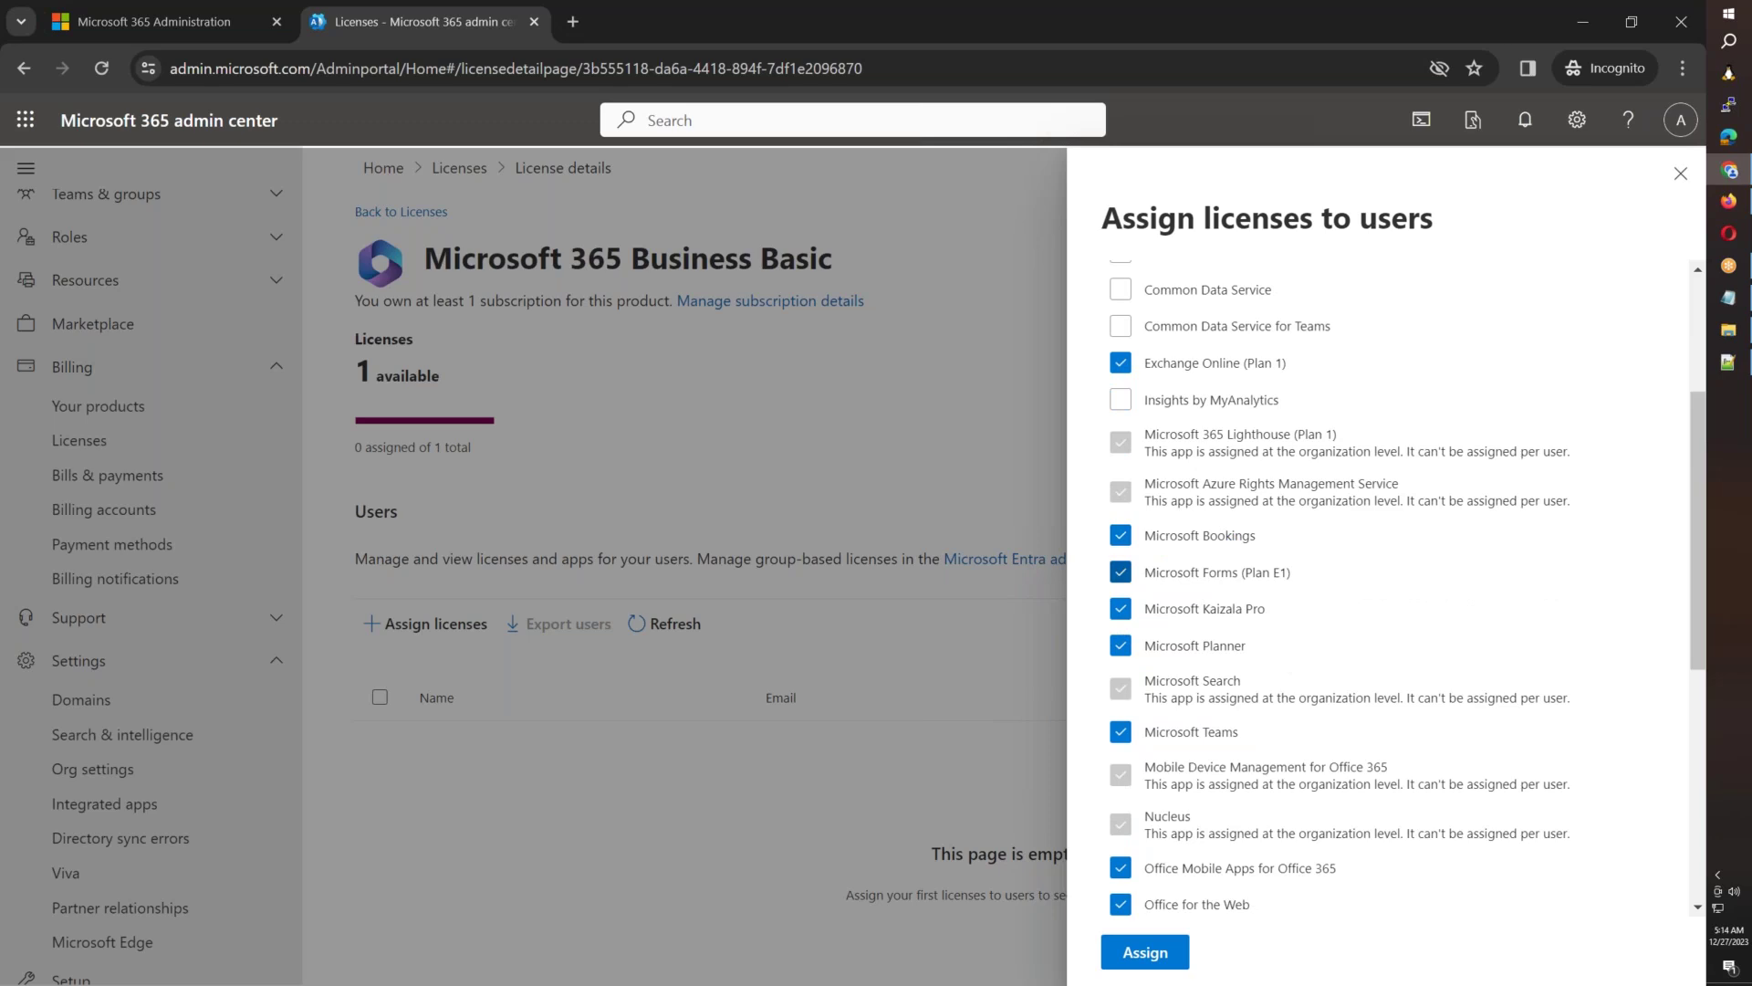
scroll(1137, 592, "down", 1)
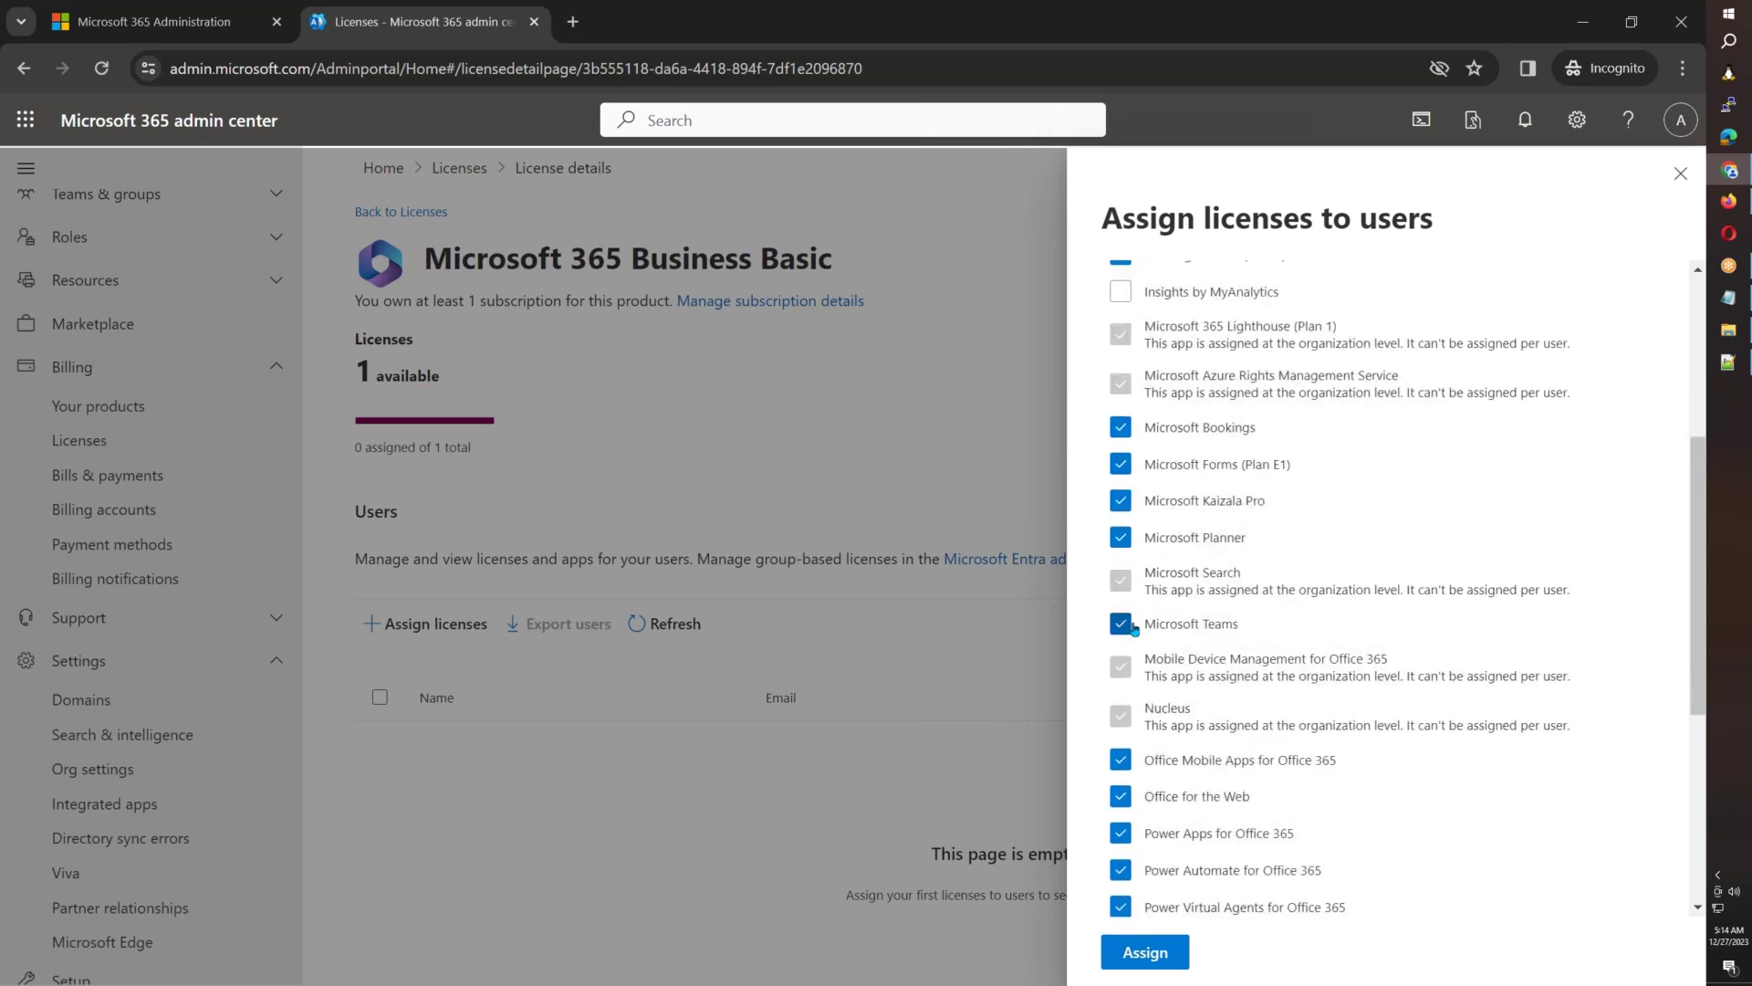
scroll(1134, 628, "up", 2)
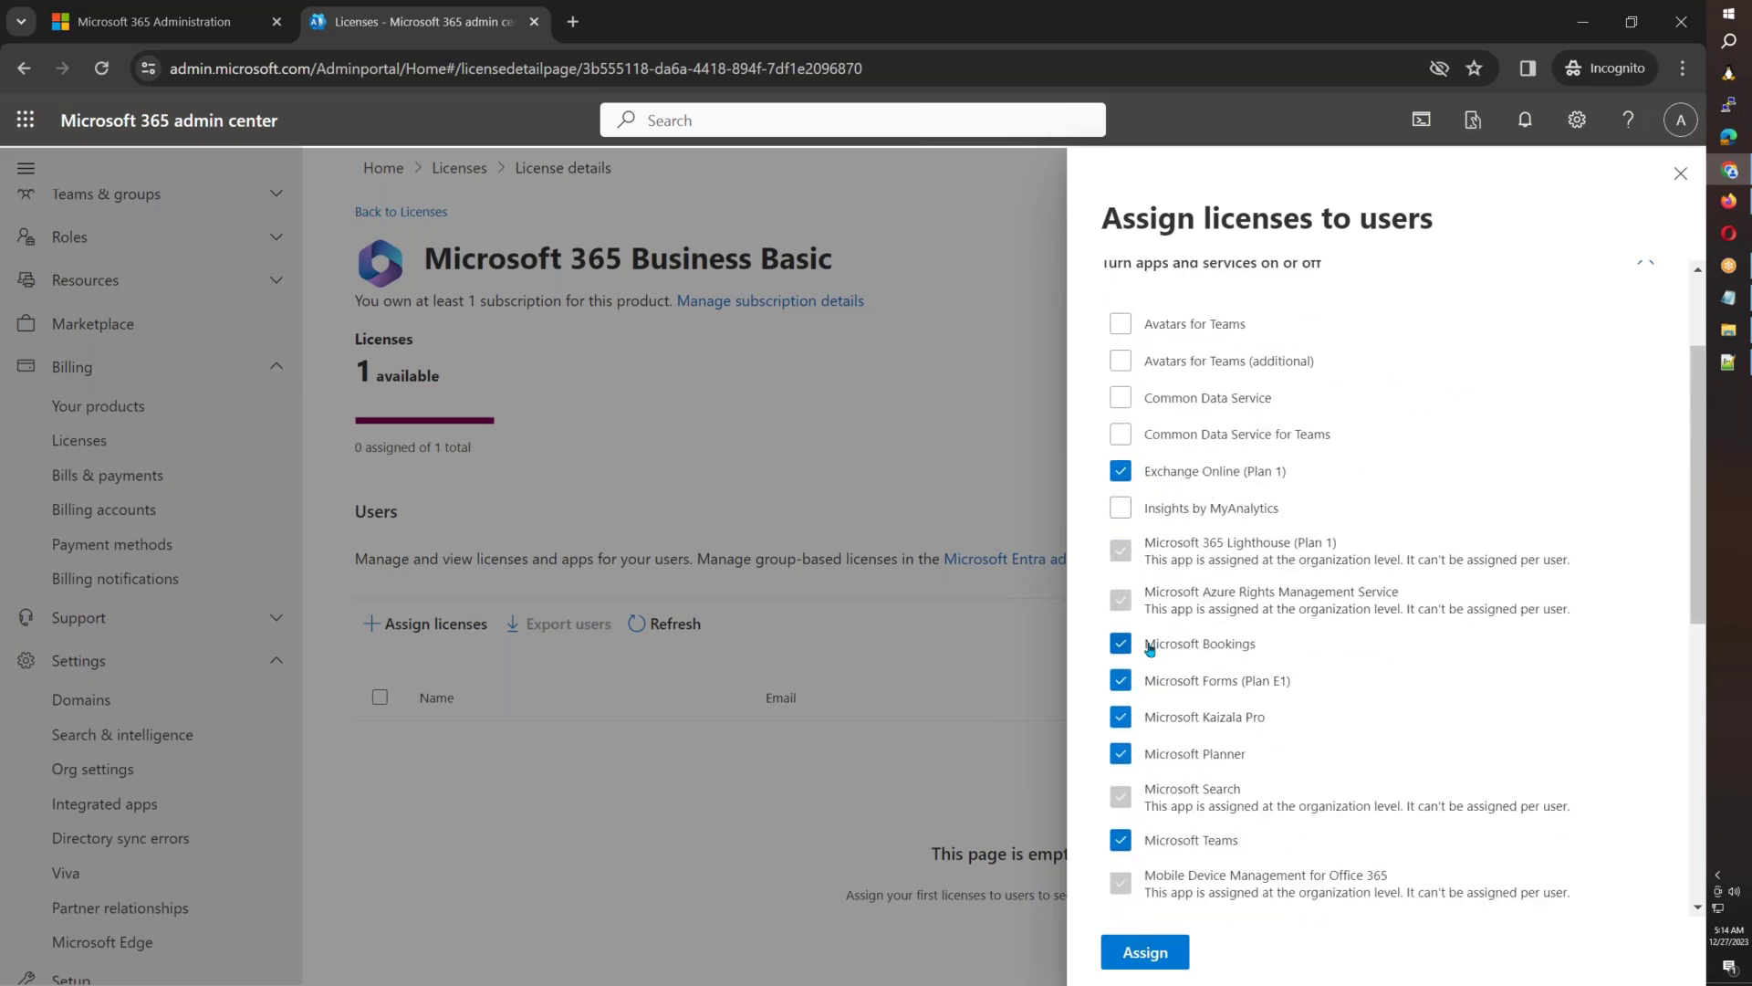
scroll(1129, 671, "down", 6)
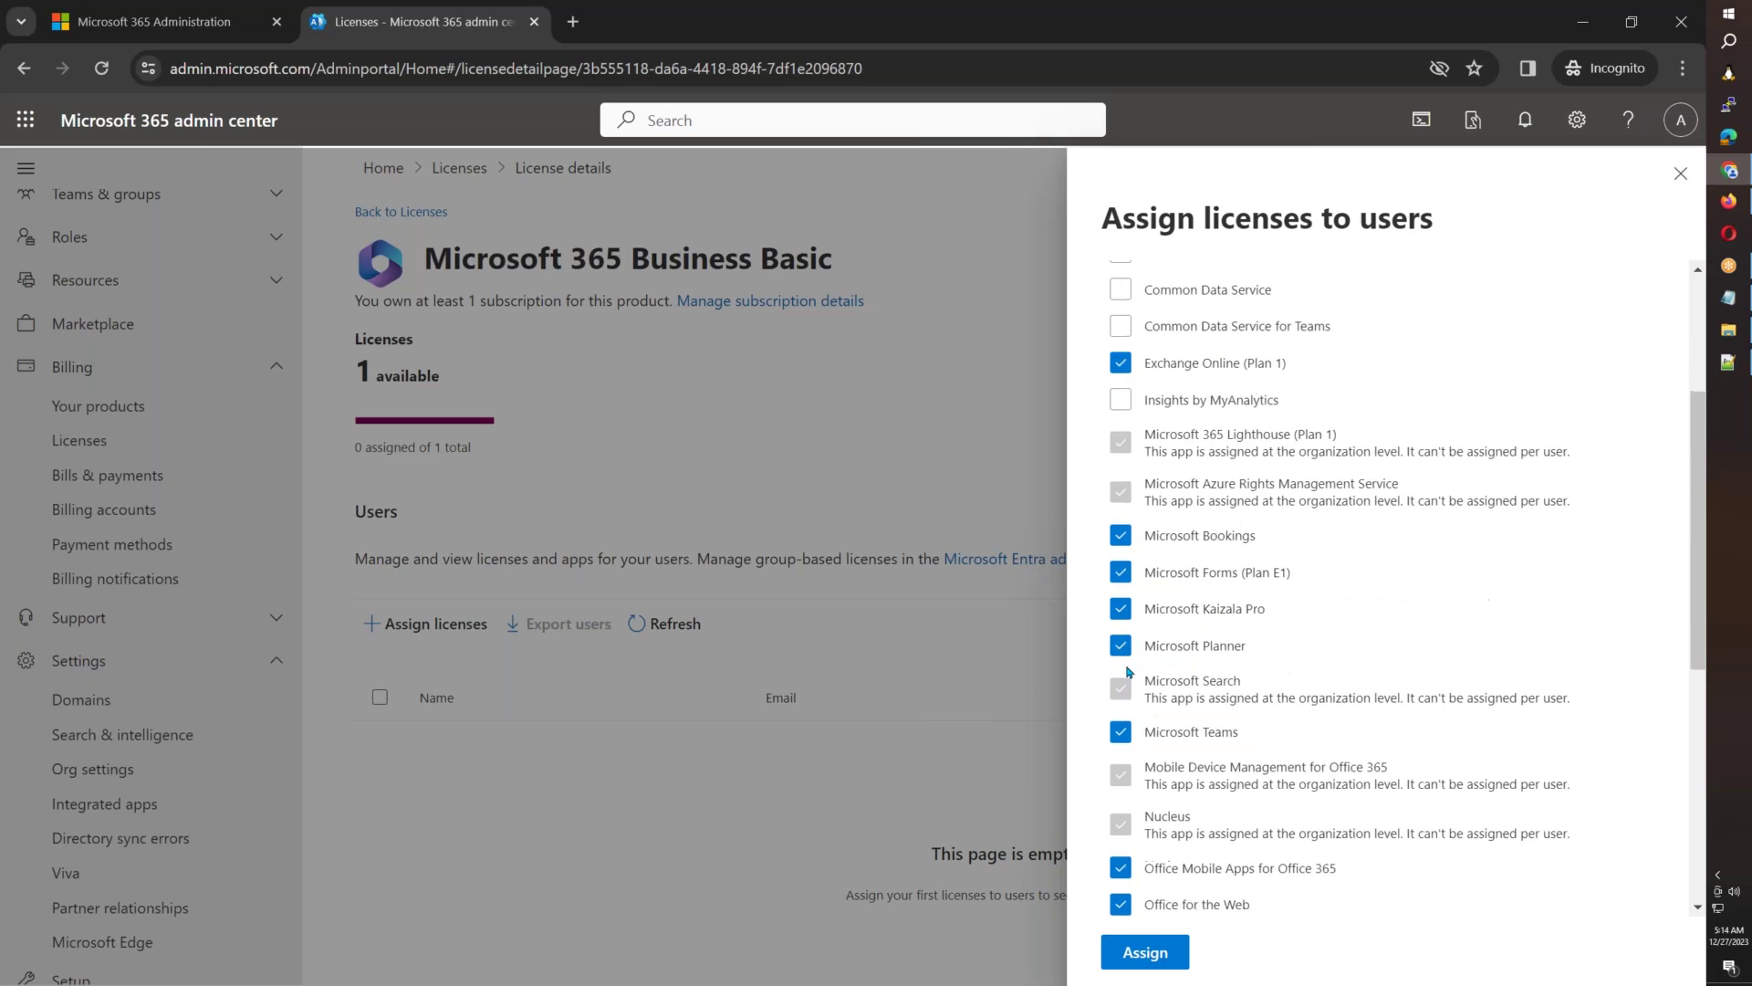
scroll(1128, 672, "down", 2)
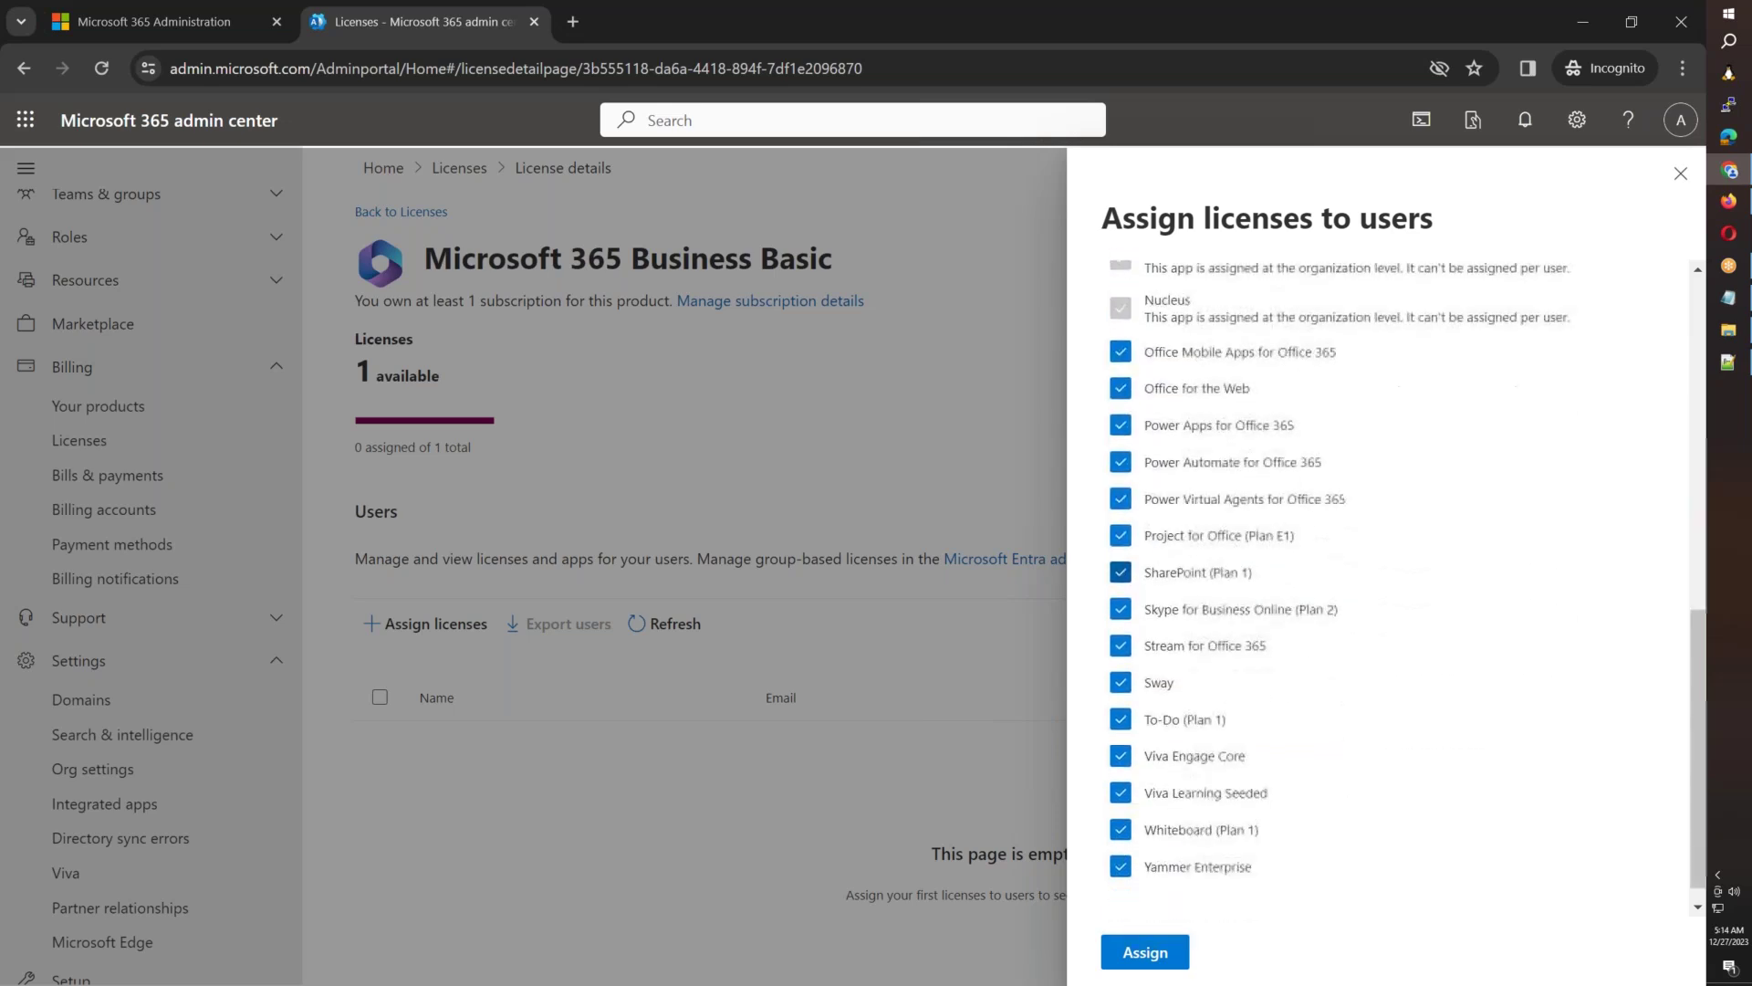
left_click(1146, 952)
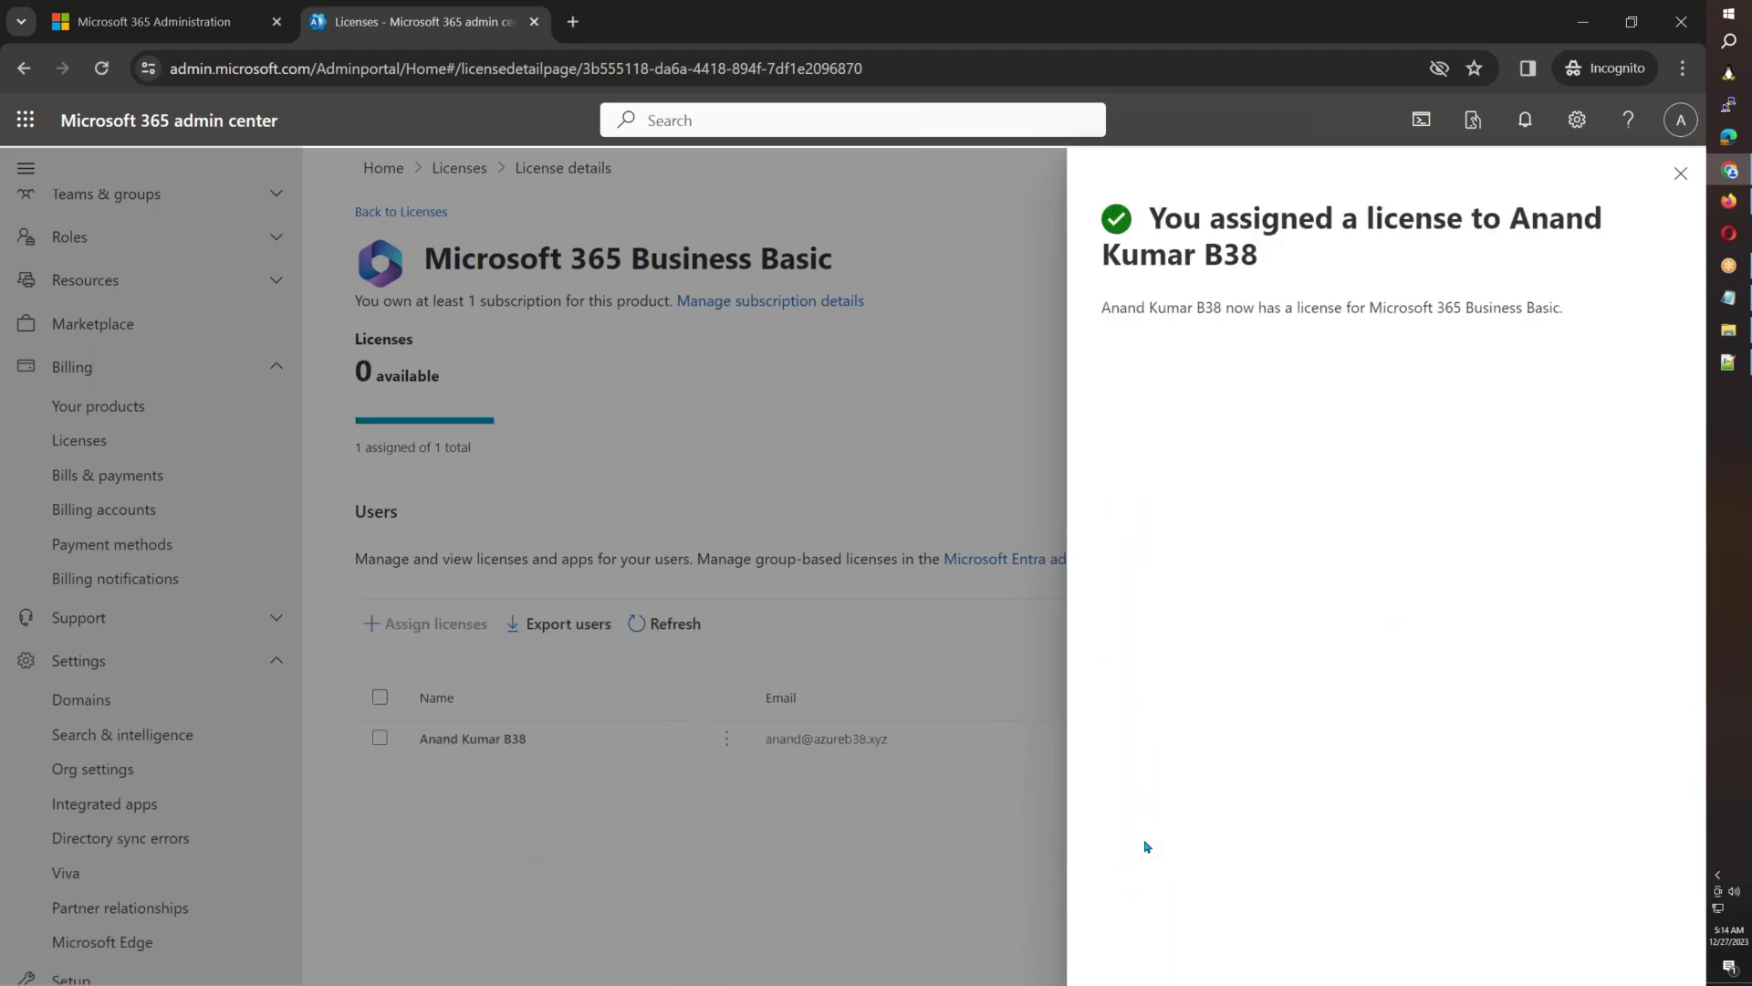
left_click(1680, 175)
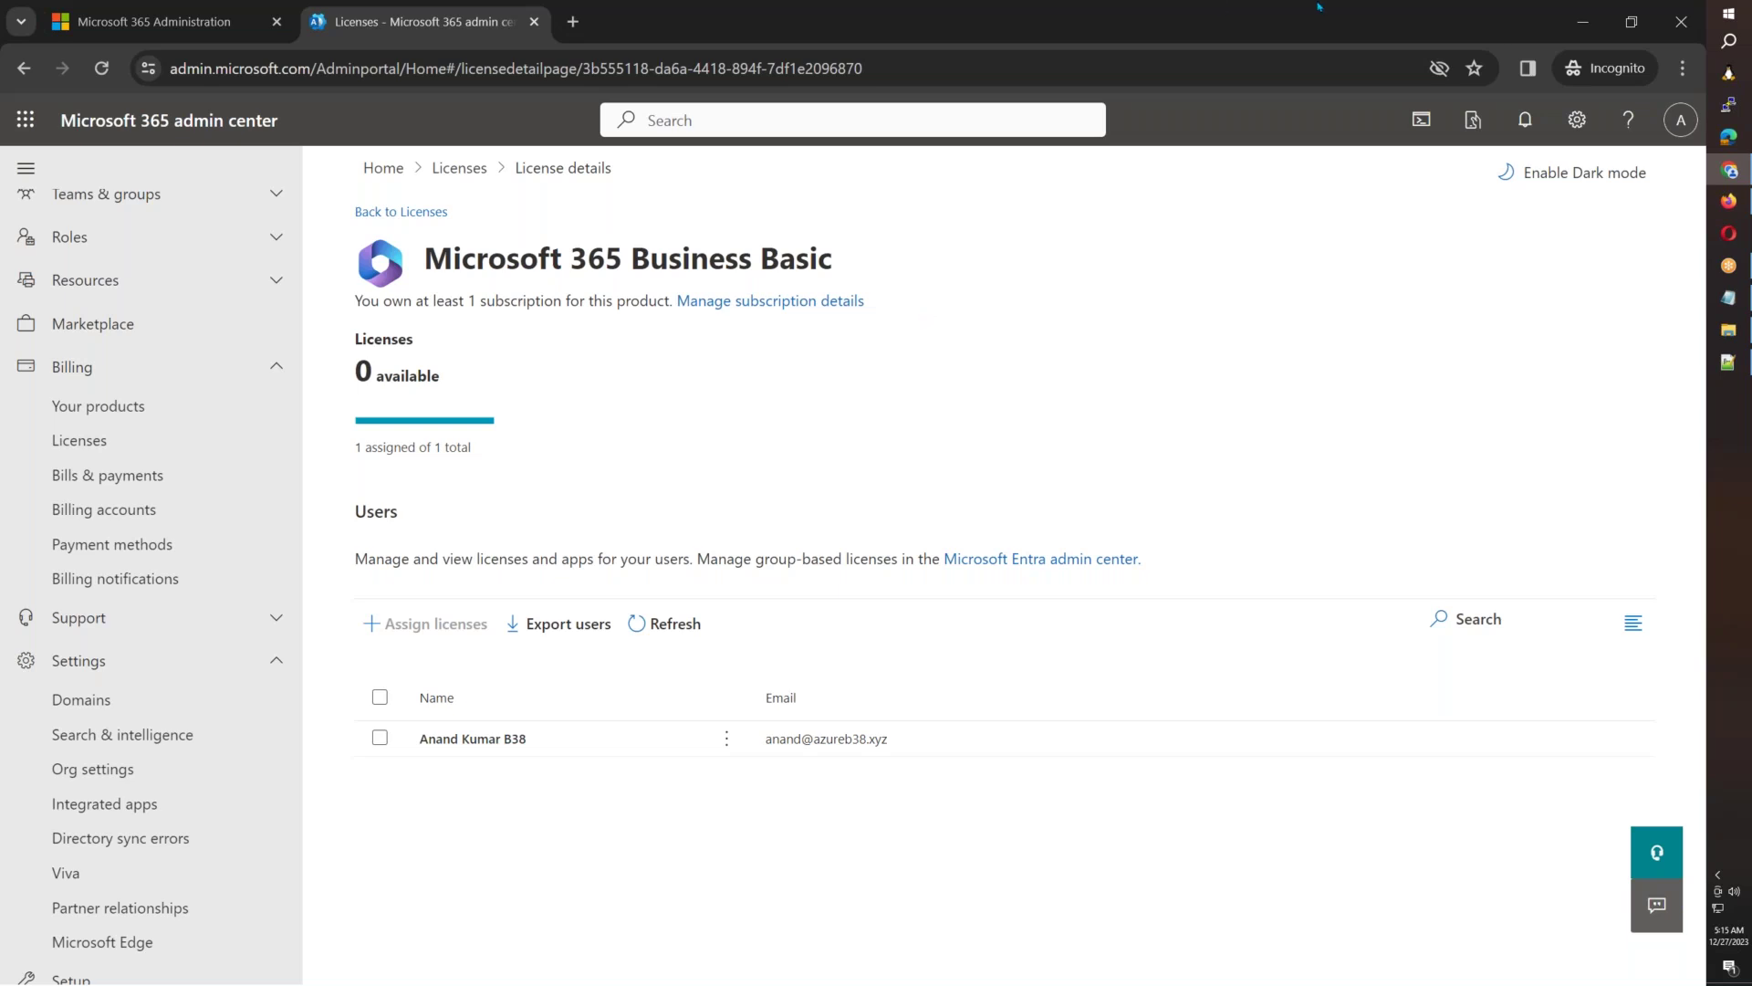
right_click(1729, 137)
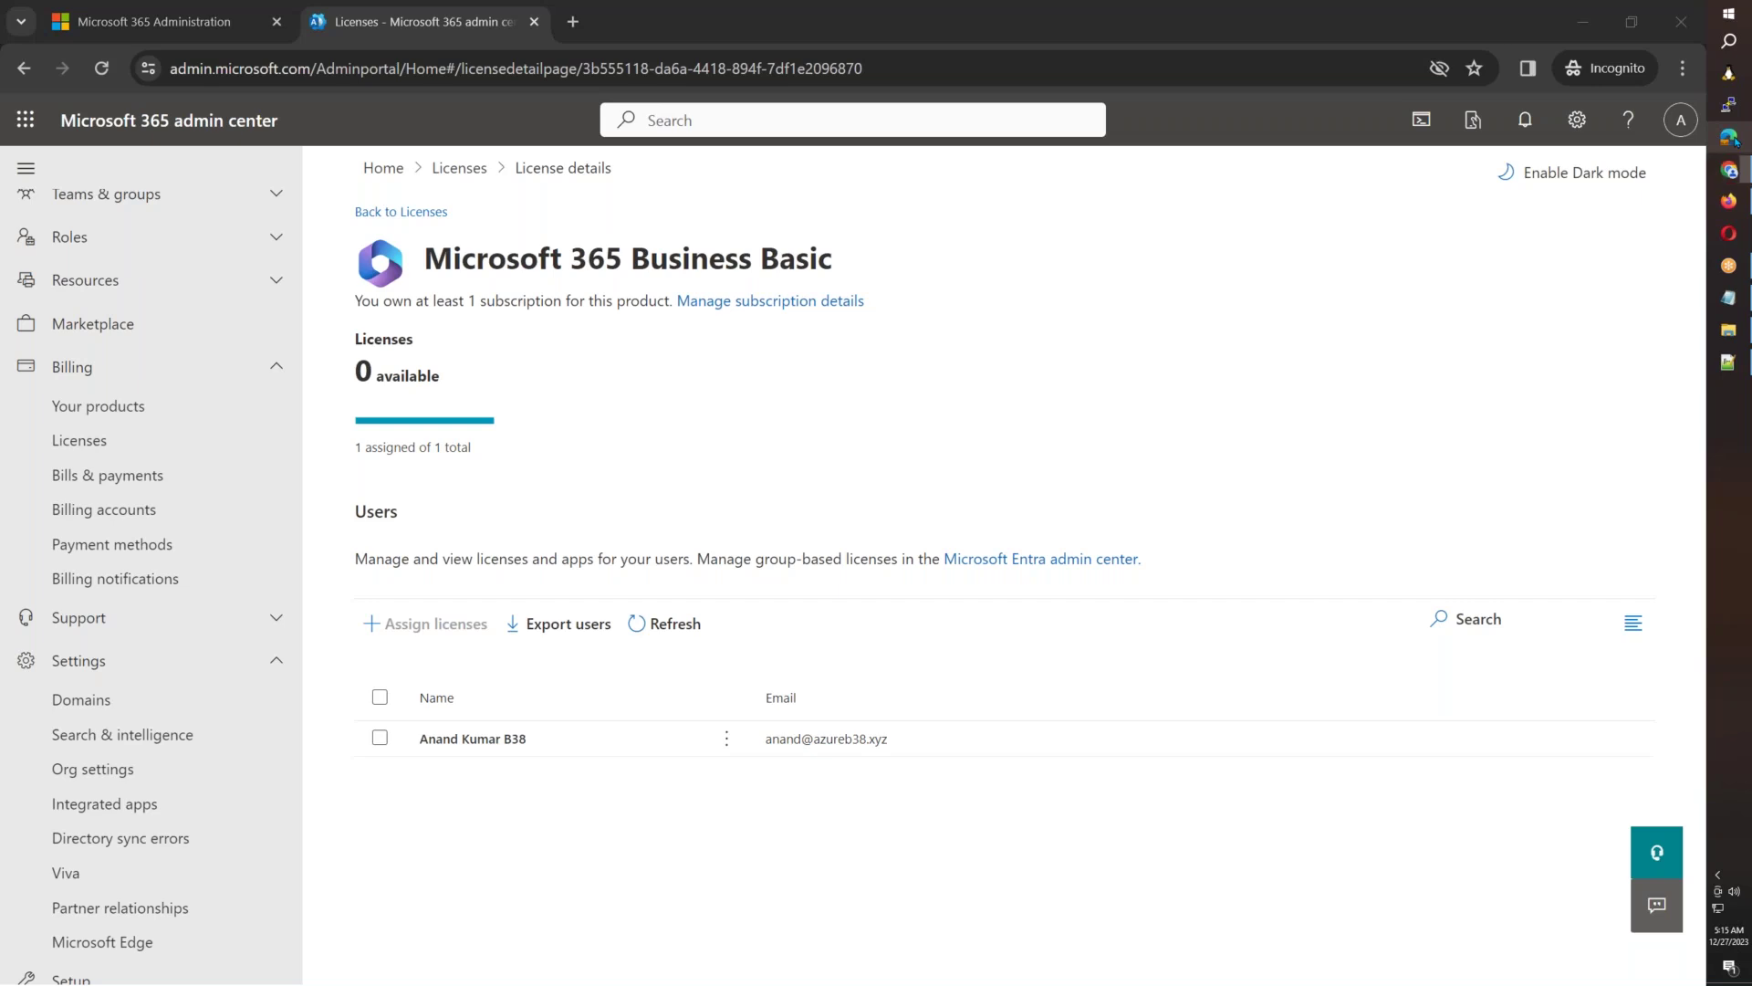
Search 'office 365 email login' in a private Edge window and open the Sign in page.
left_click(1618, 196)
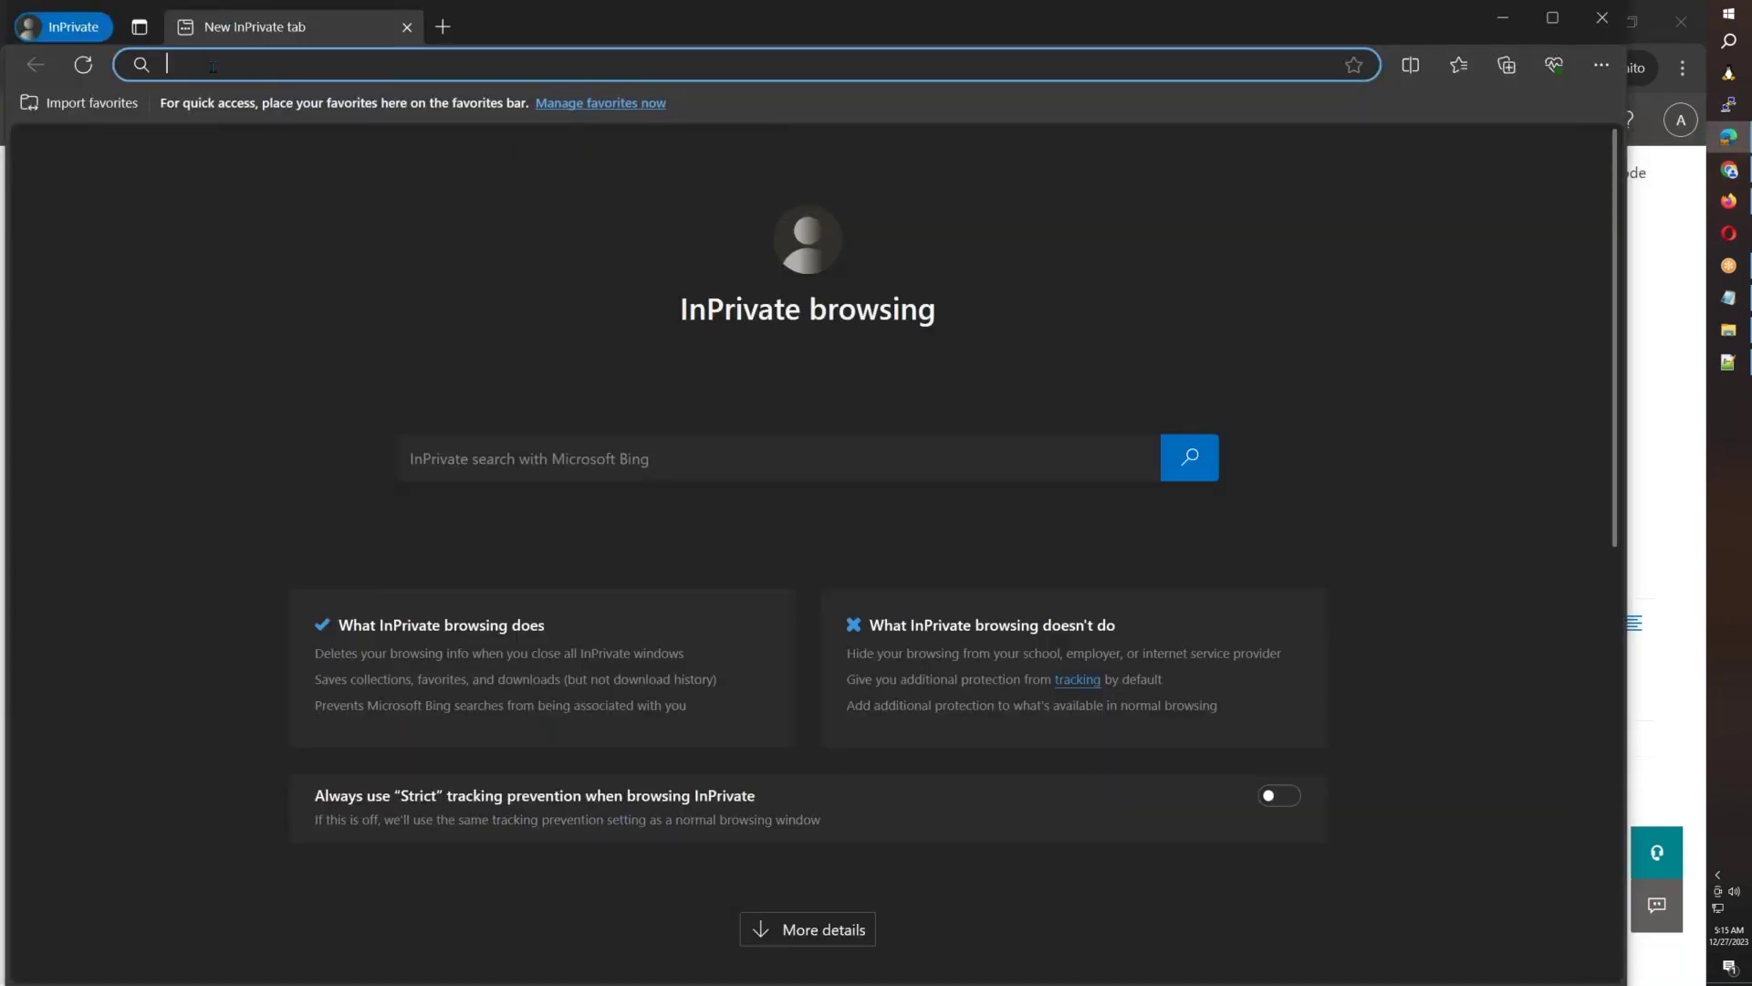
type("o")
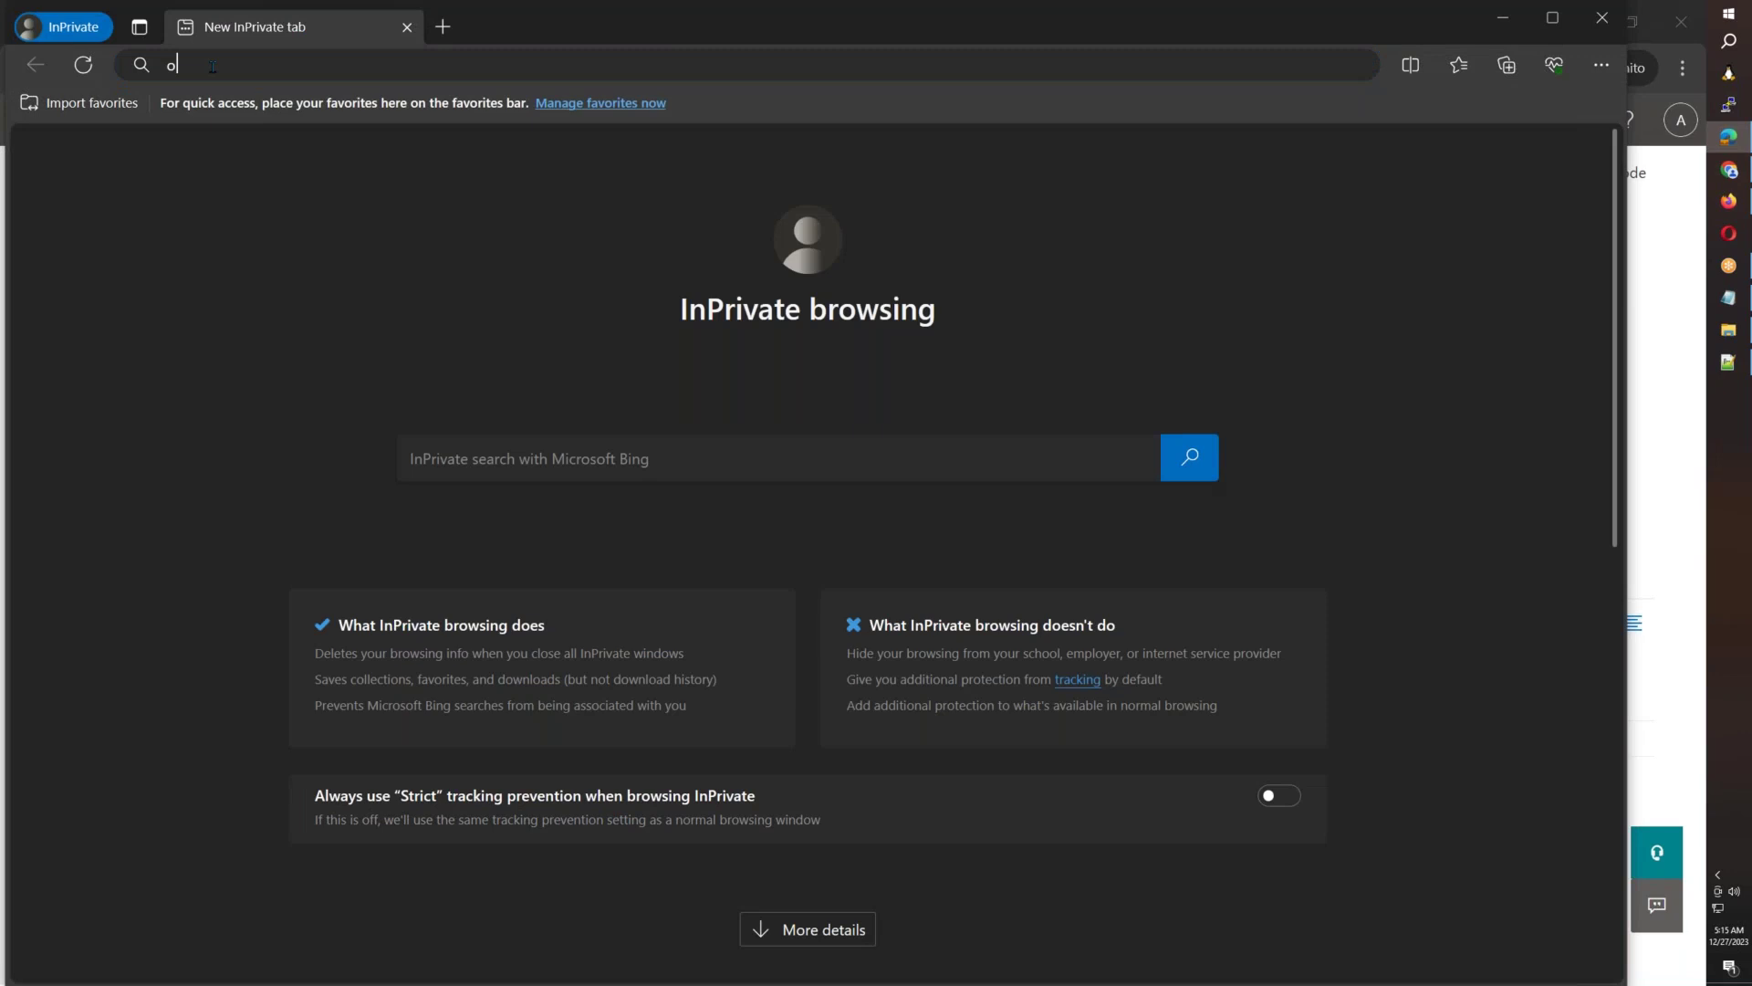
type("ffice 365")
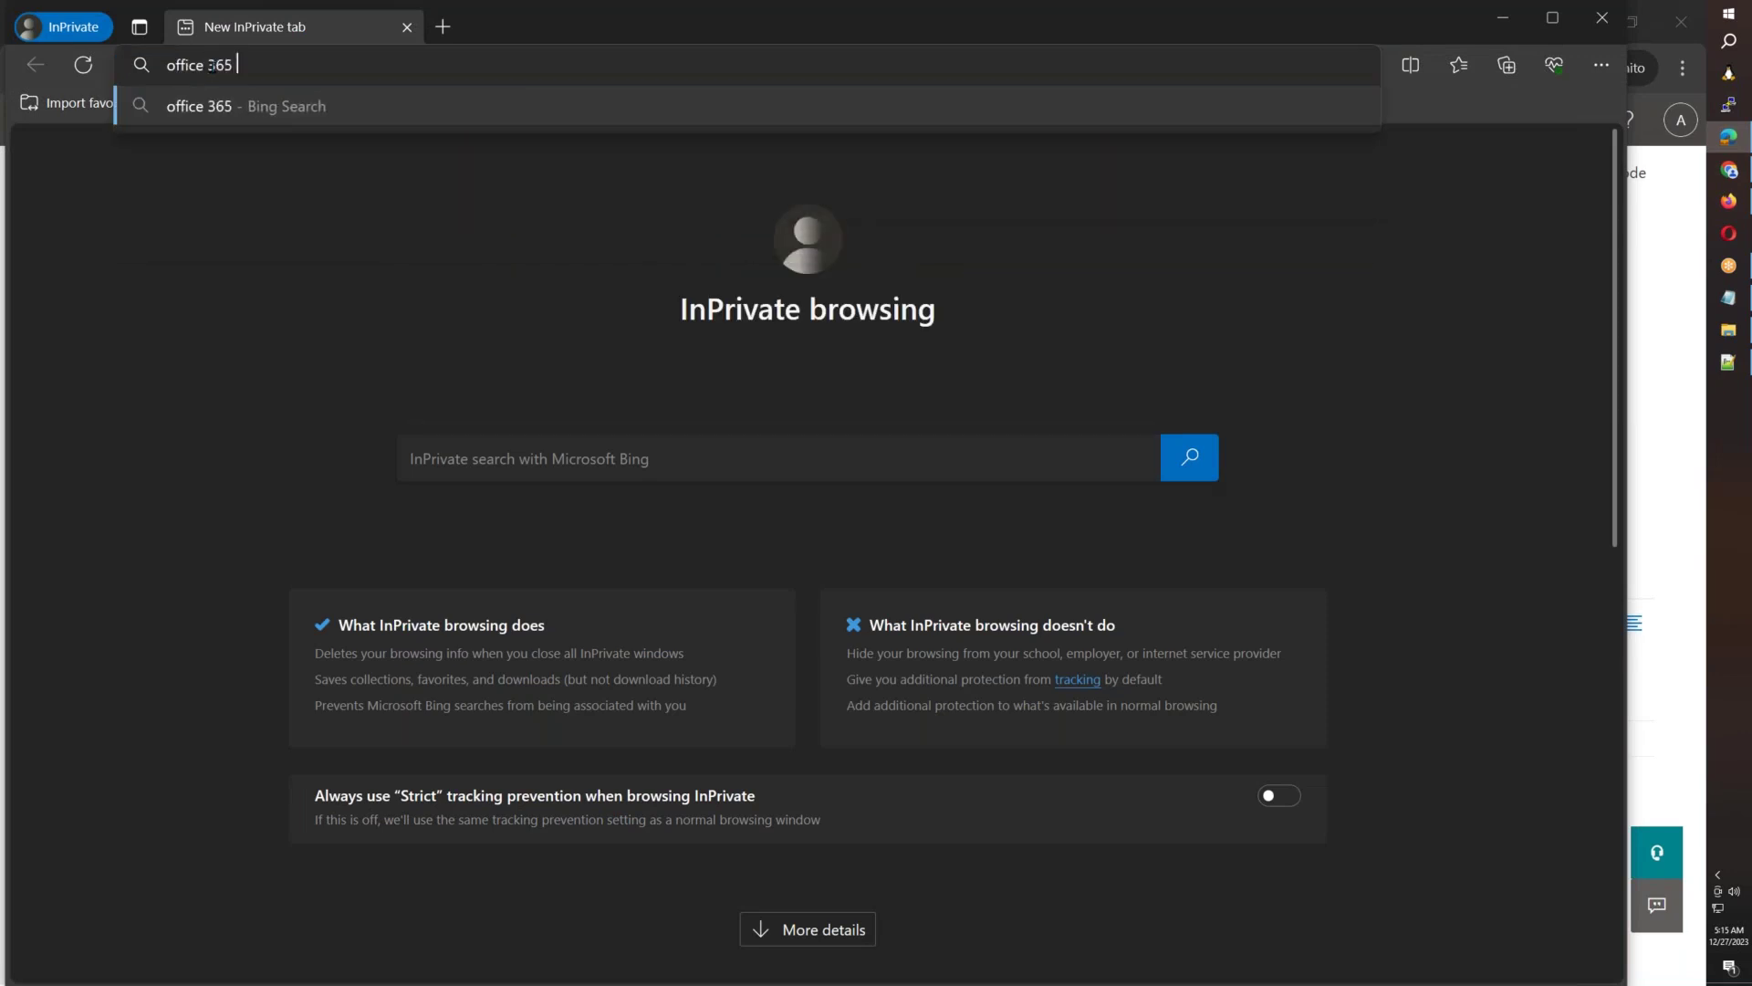
type(" email login")
key("Return")
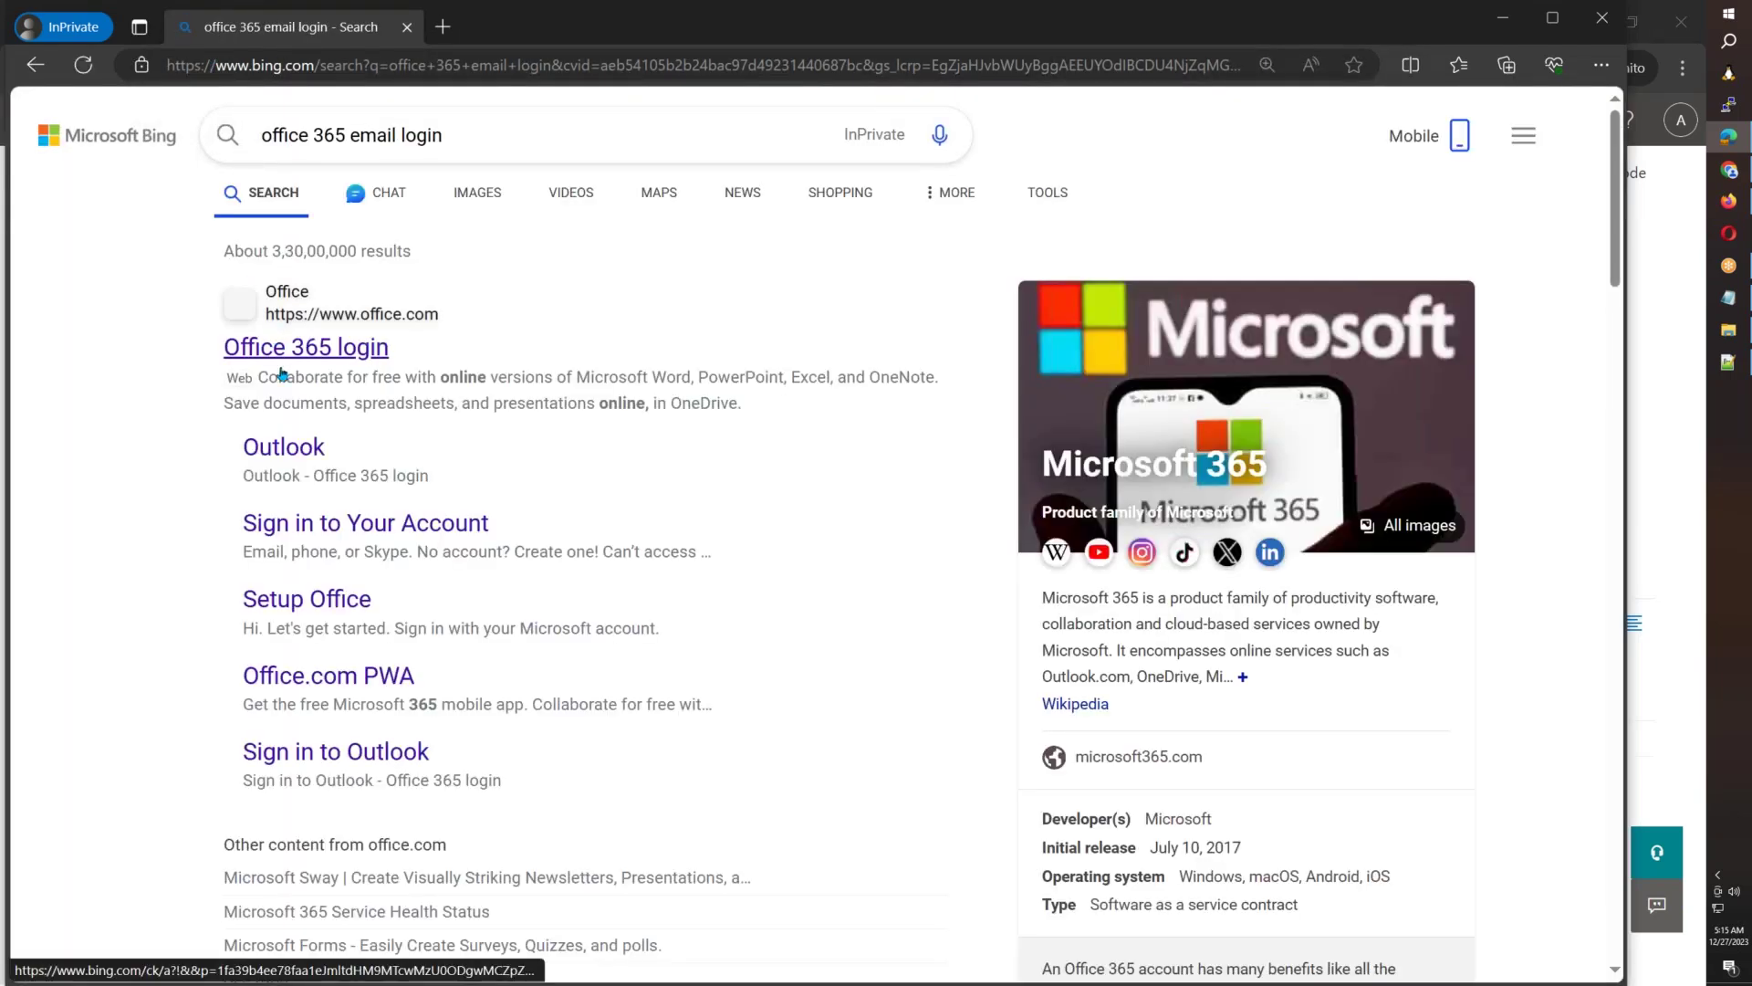
left_click(316, 524)
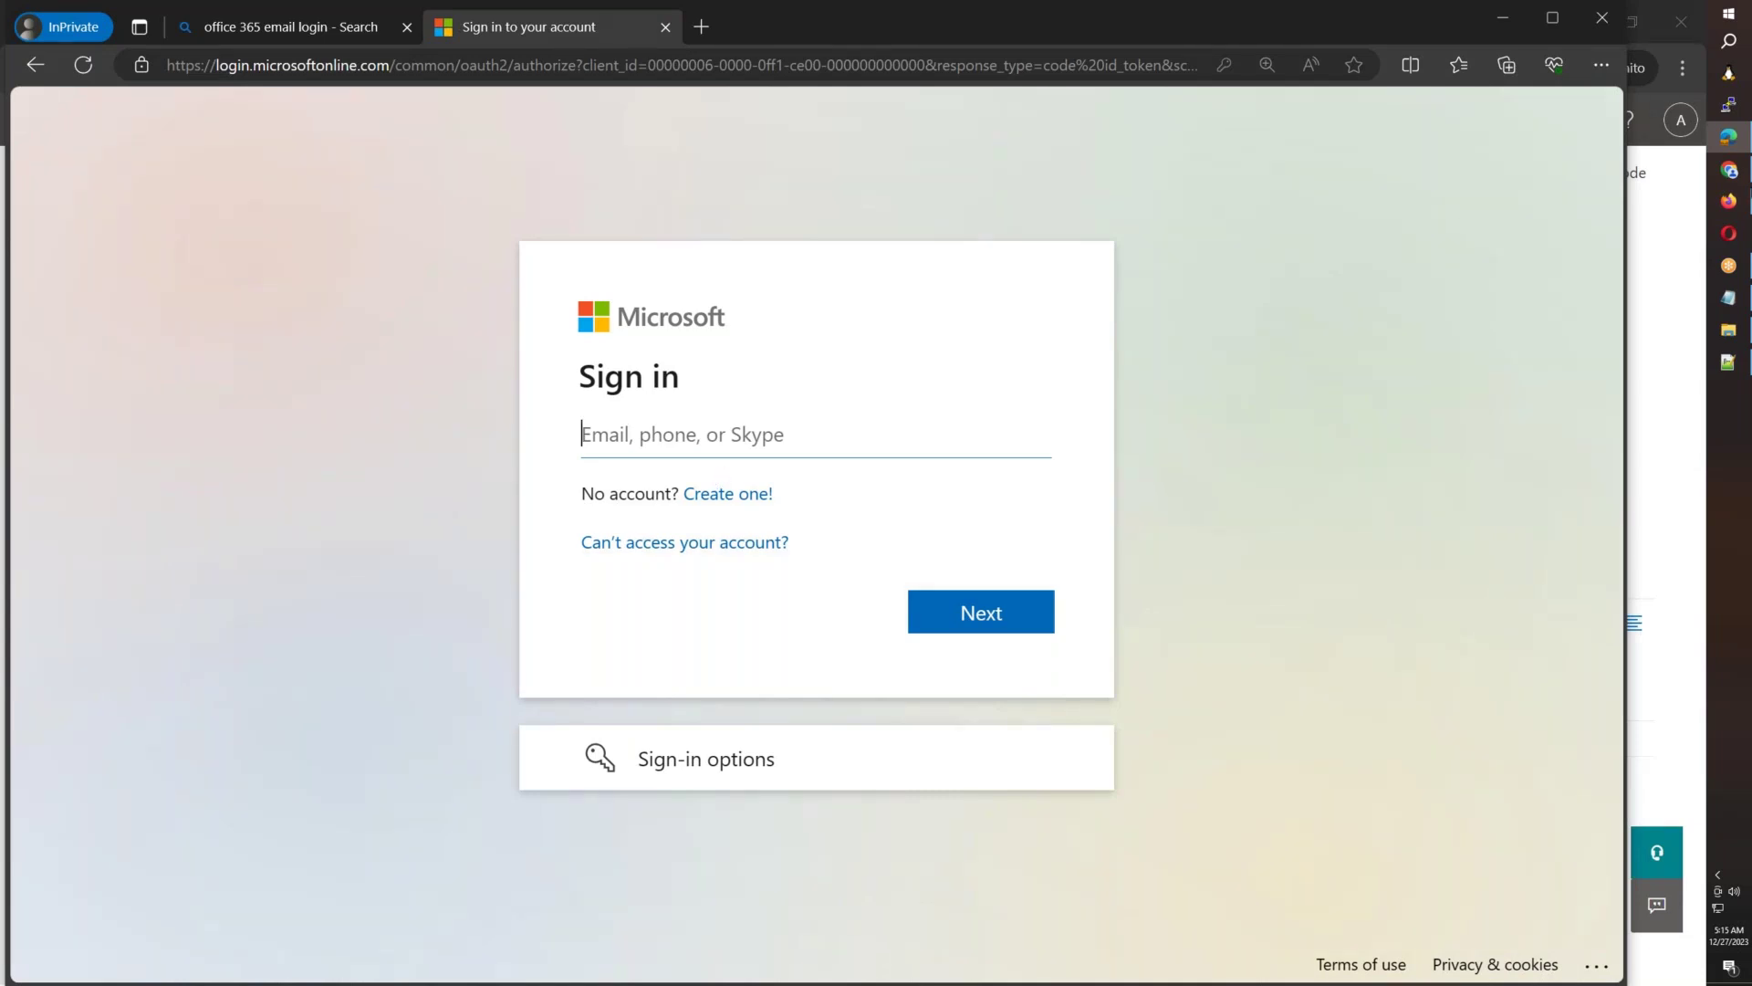
Copy the licensed user's email address from their details in the admin center.
left_click(1739, 181)
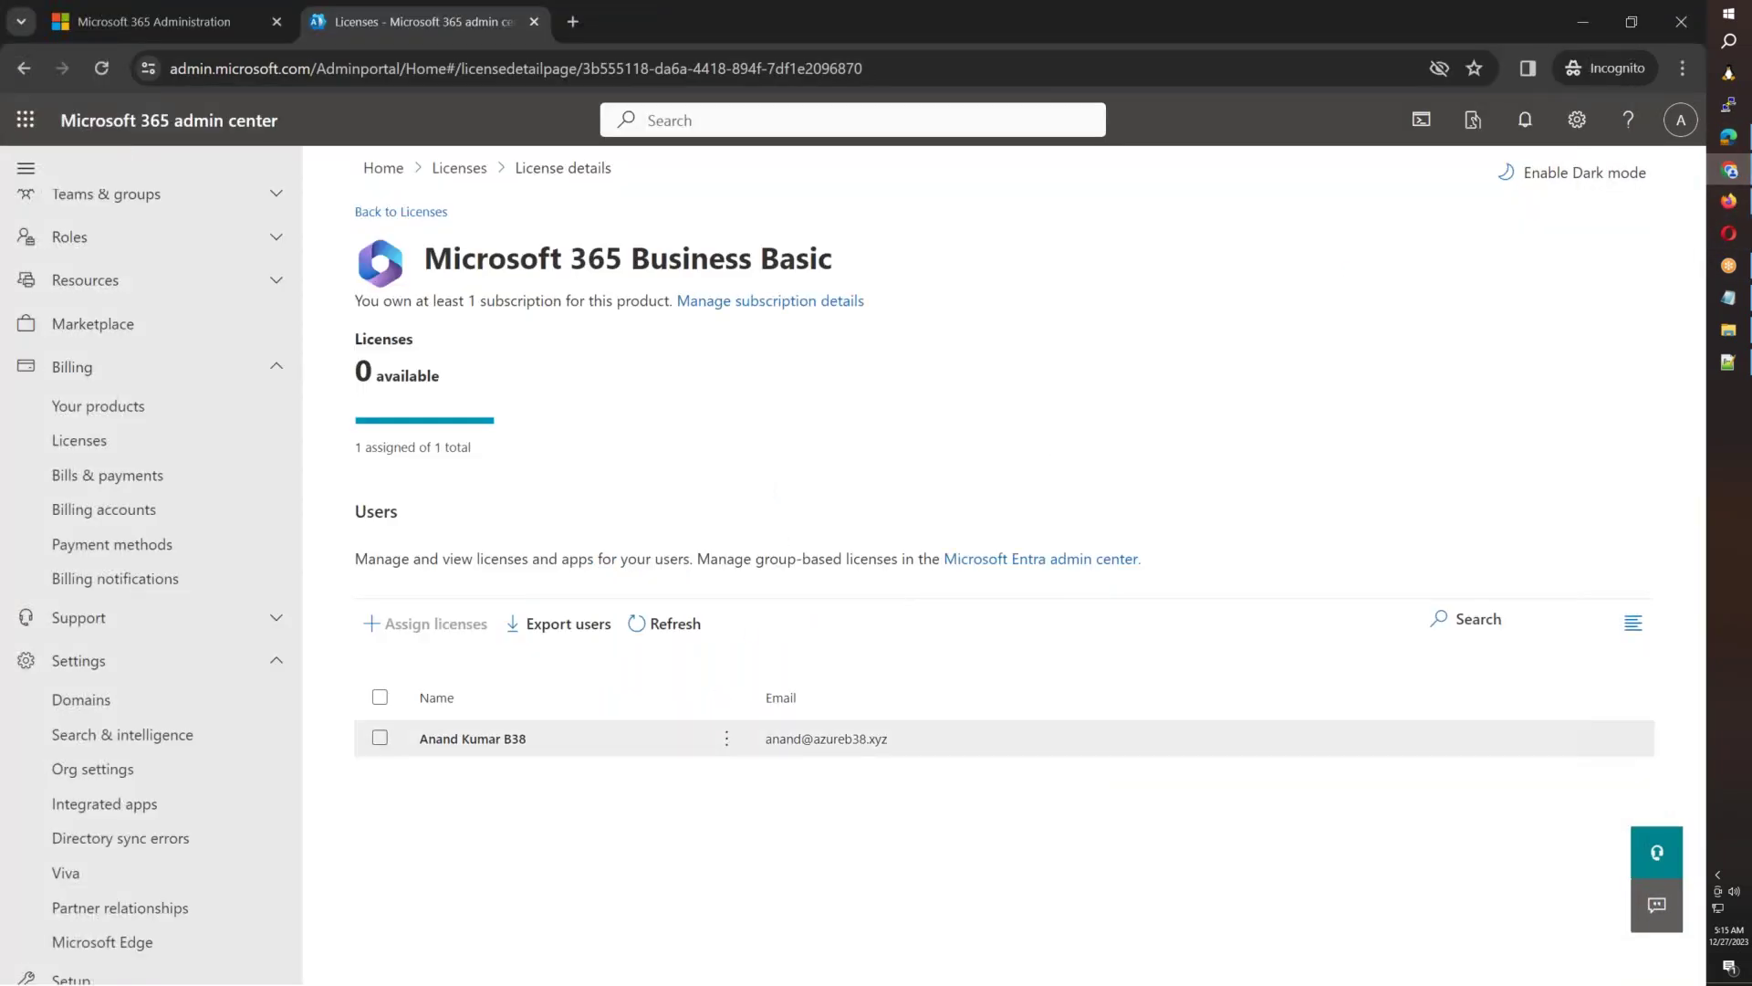
left_click(882, 746)
left_click_drag(1374, 290, 1234, 307)
key("ctrl+c")
key("alt+Tab")
Sign in to Microsoft with the copied email address and the account password.
key("ctrl+v")
left_click(1007, 629)
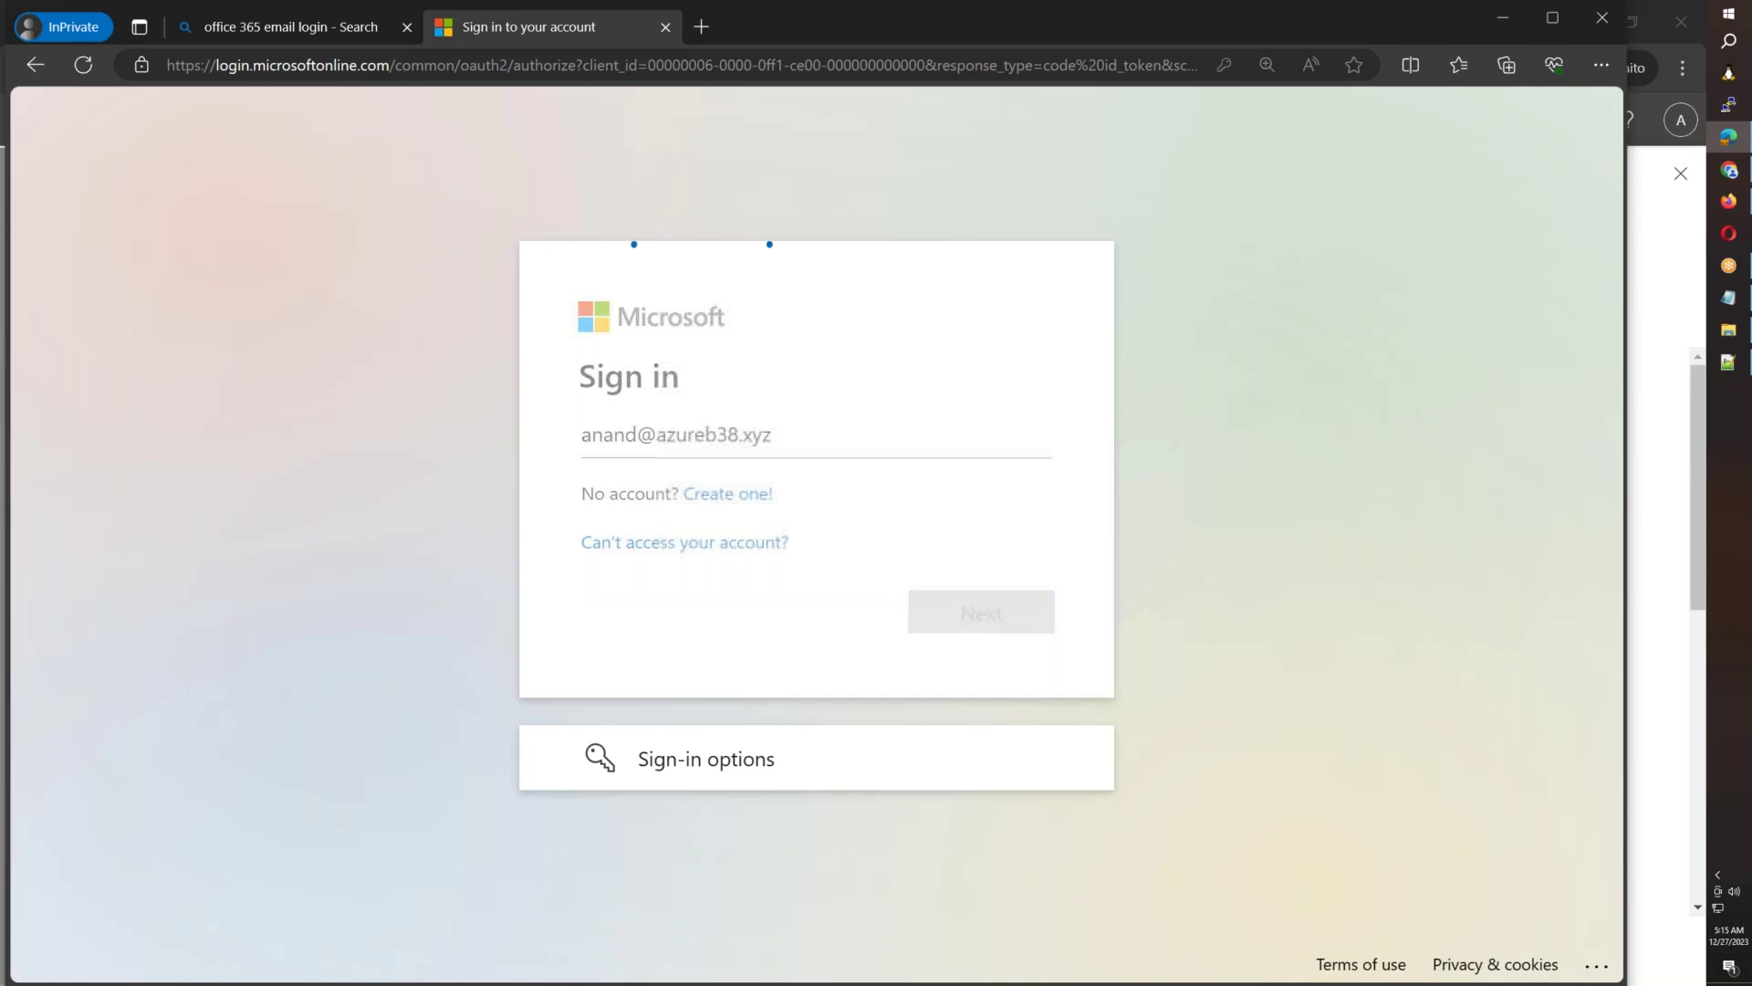
type("************")
key("Return")
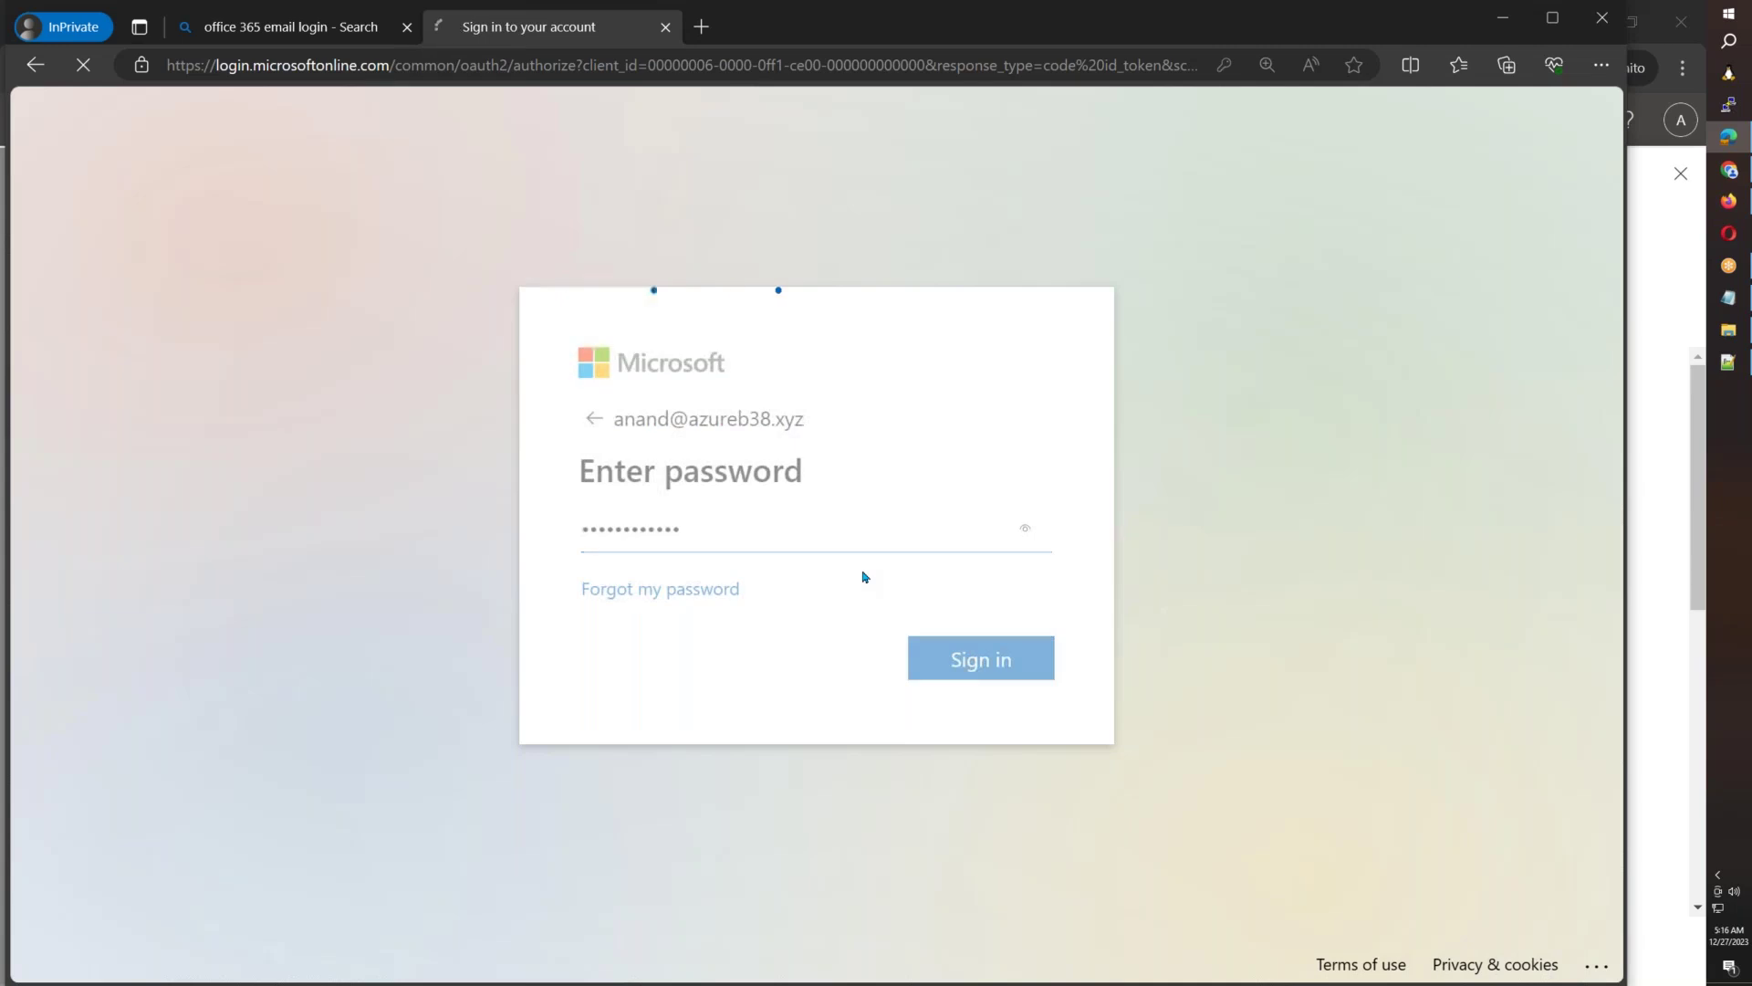
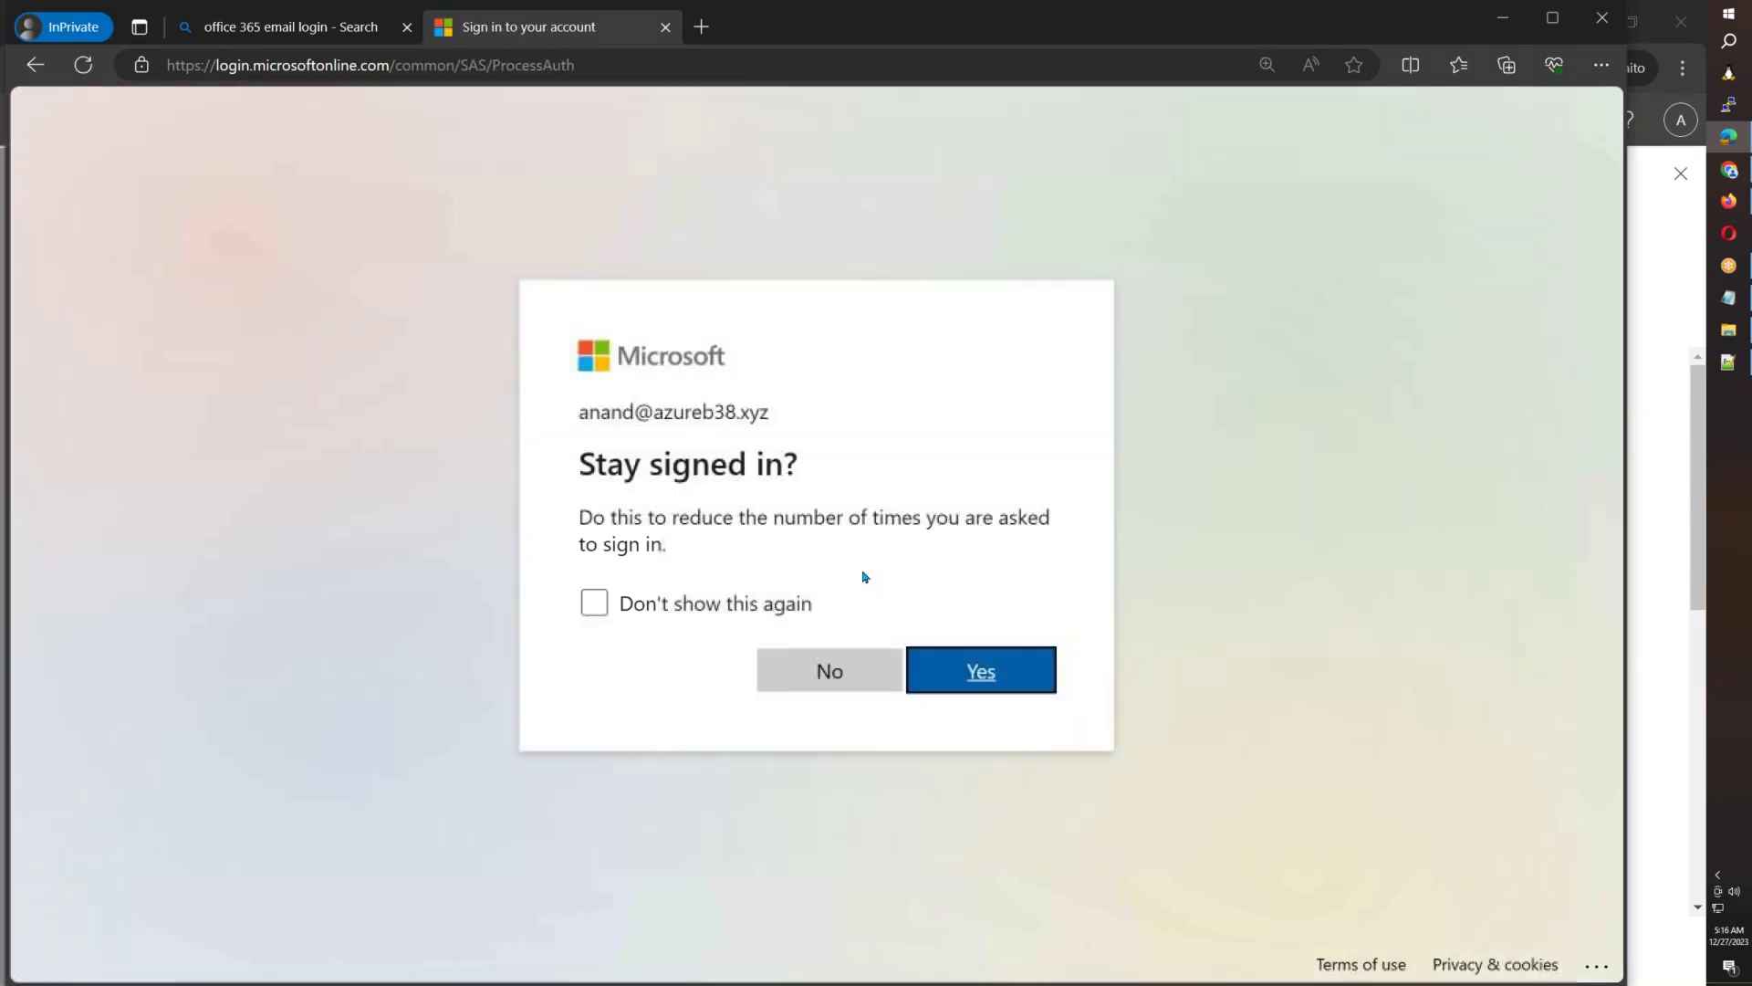
Answer No to 'Stay signed in?', reaching the admin center's permission notice.
left_click(827, 670)
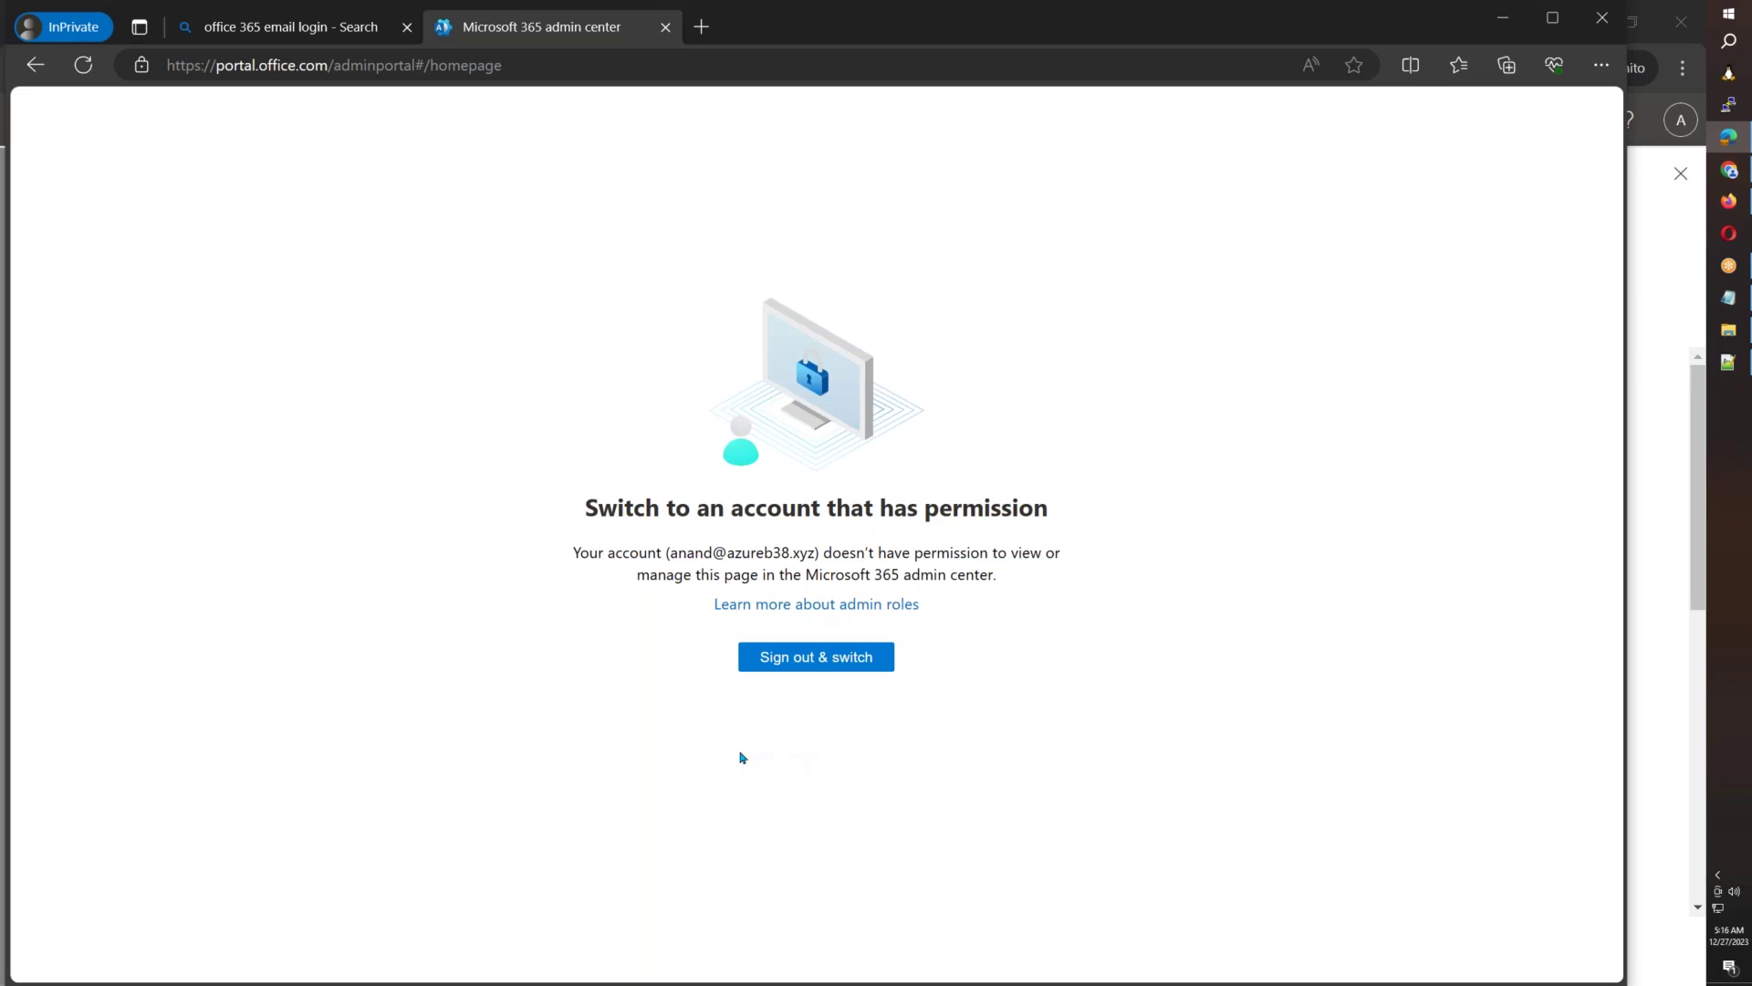
Close the admin center tab and open Bing's 'Login | Microsoft 365' result in a new tab.
left_click(665, 28)
scroll(467, 470, "down", 7)
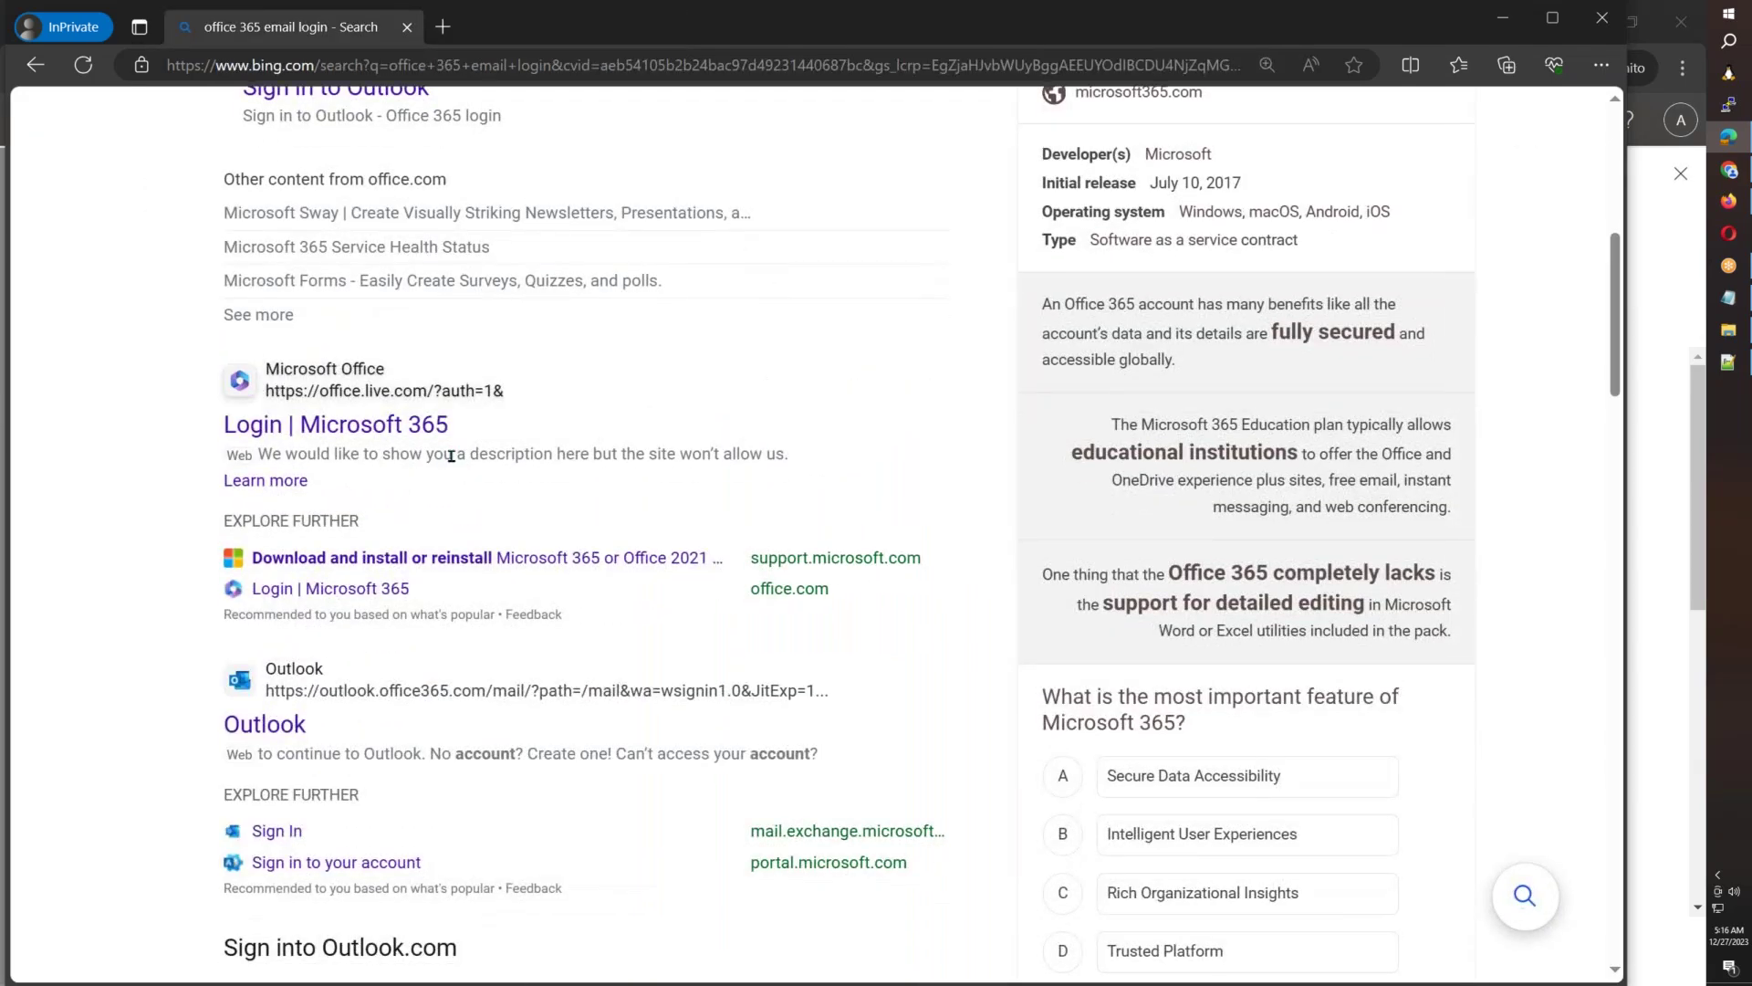
right_click(373, 429)
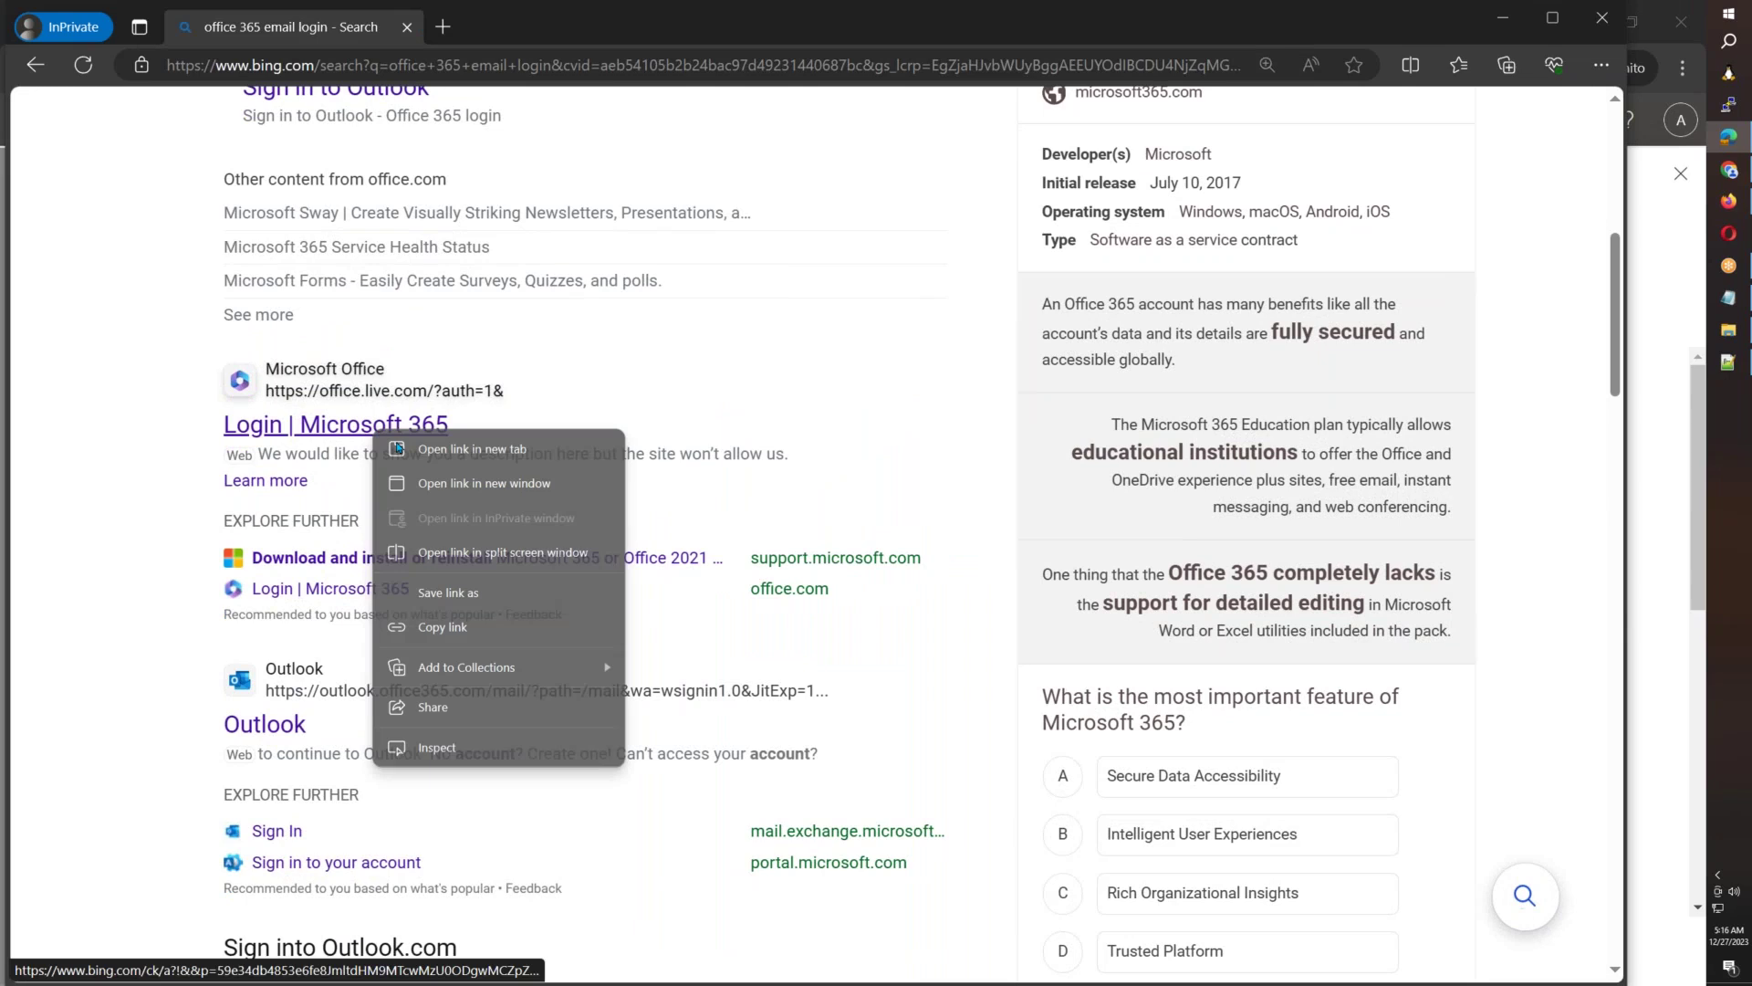
left_click(398, 448)
left_click(530, 31)
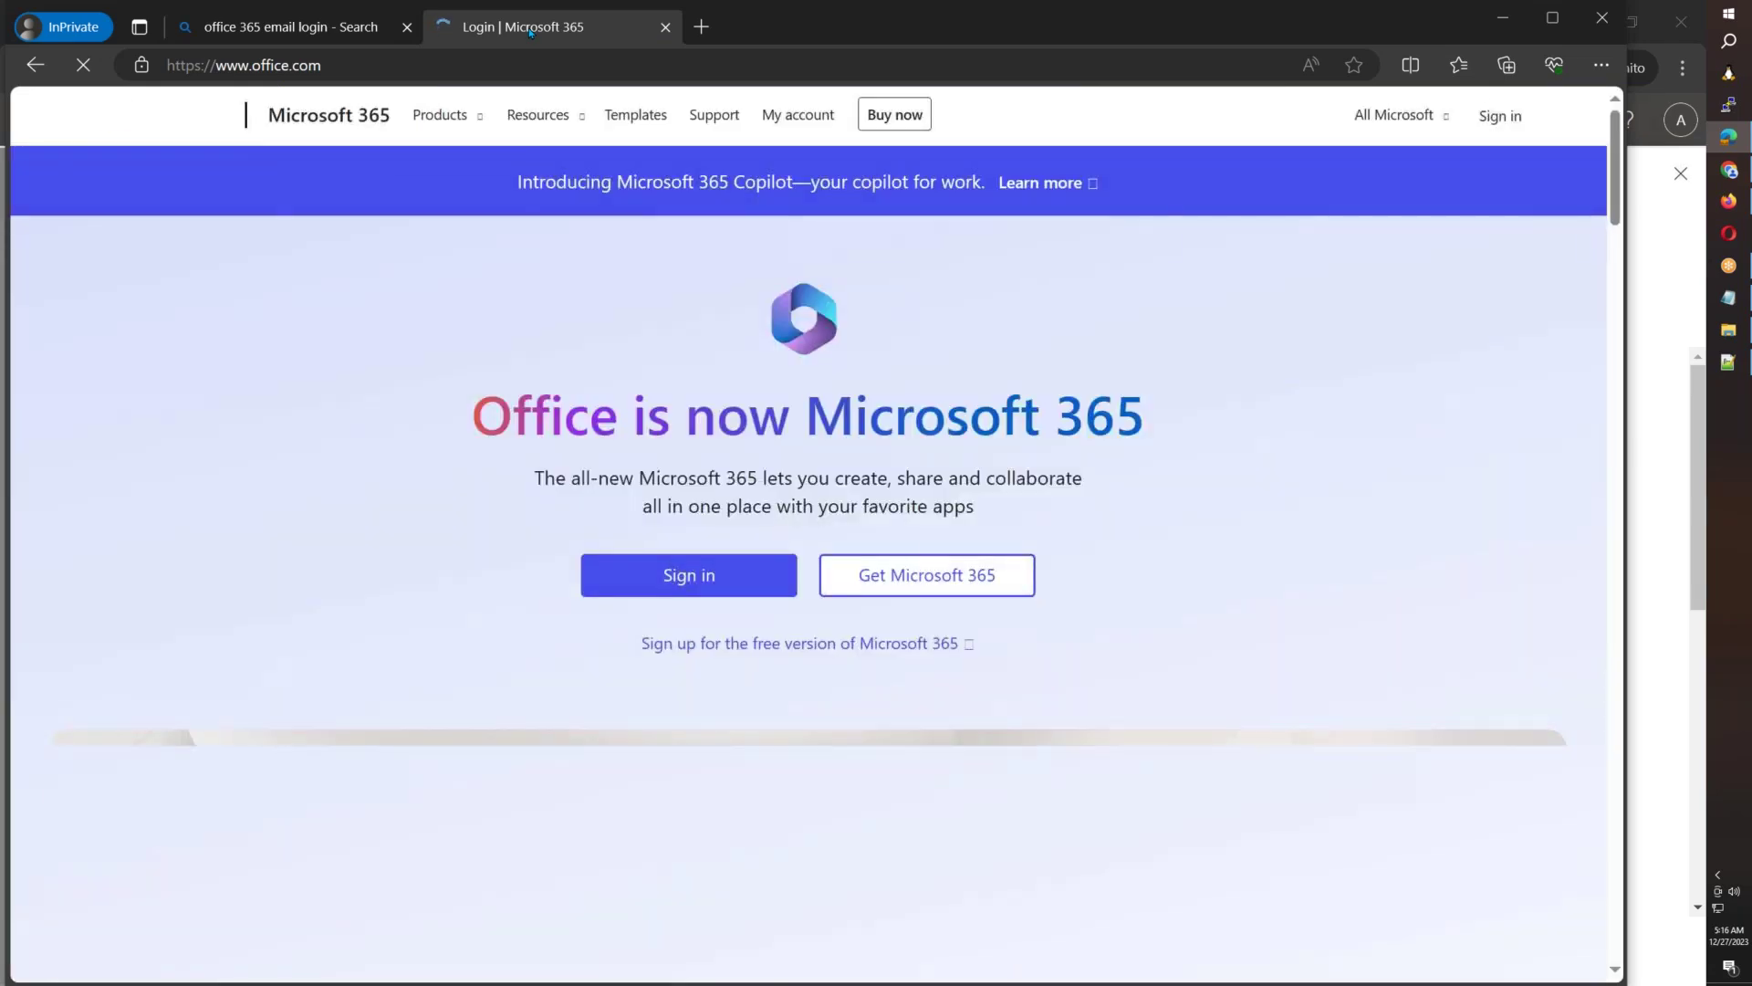
Sign in to Microsoft 365 and click through the welcome slides.
left_click(685, 581)
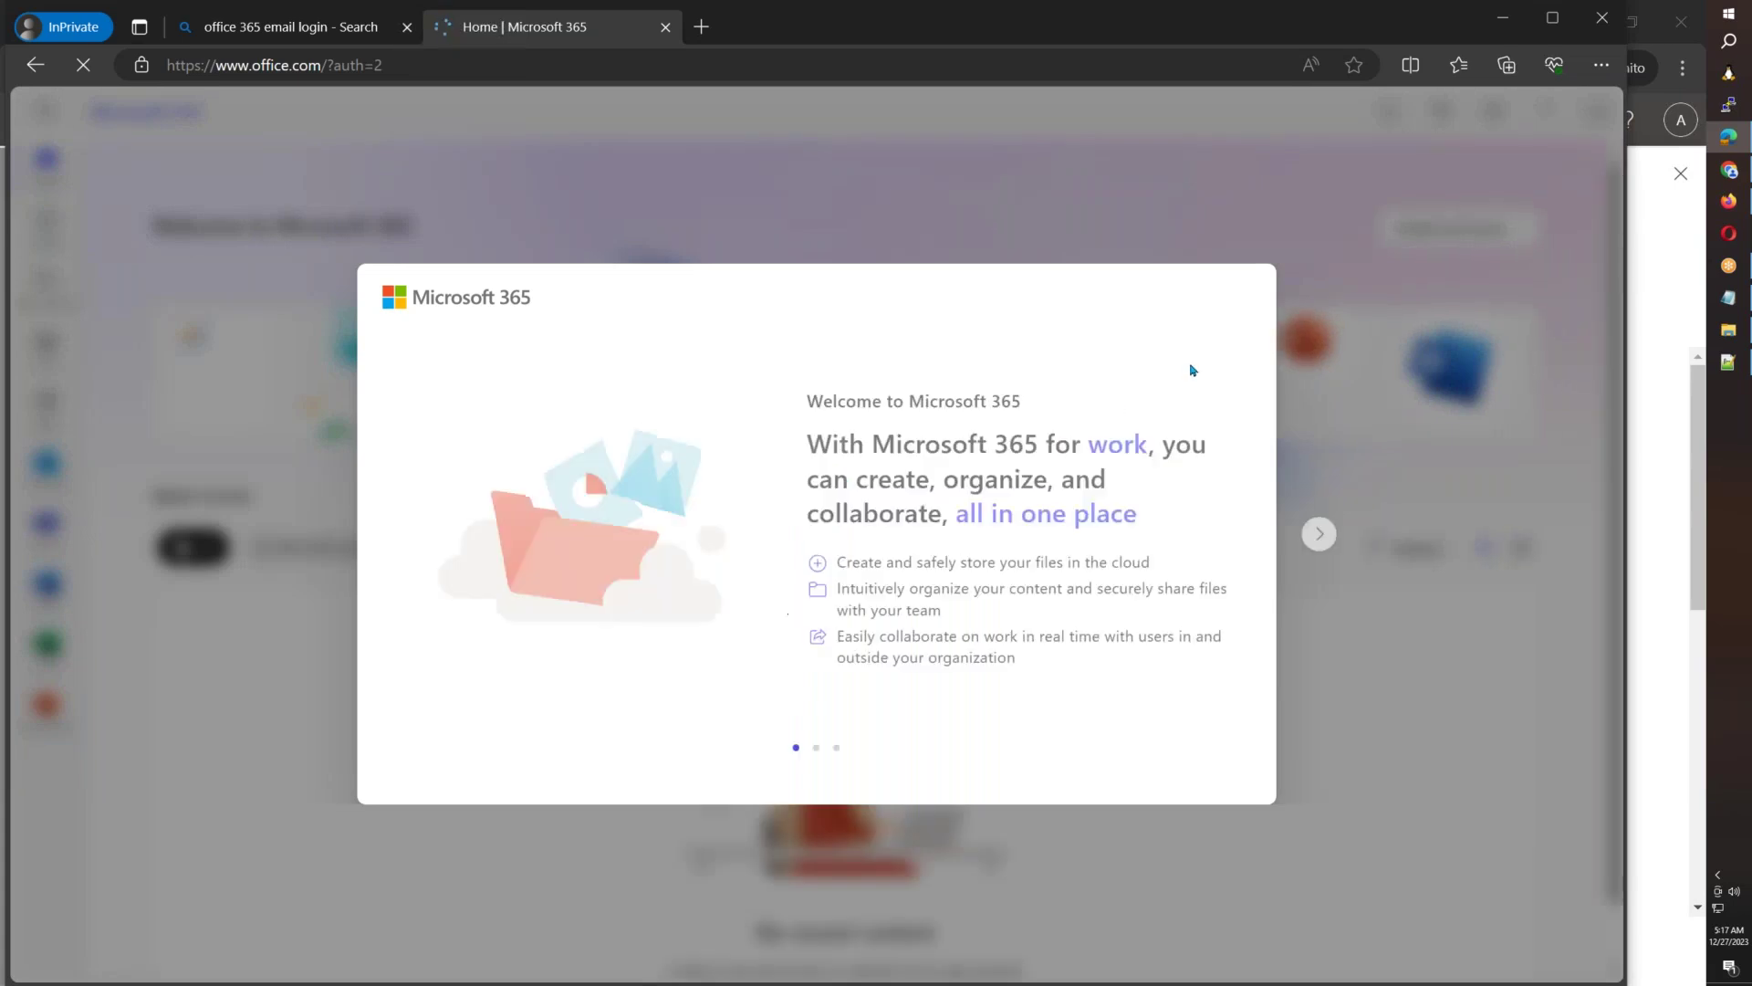
left_click(1322, 535)
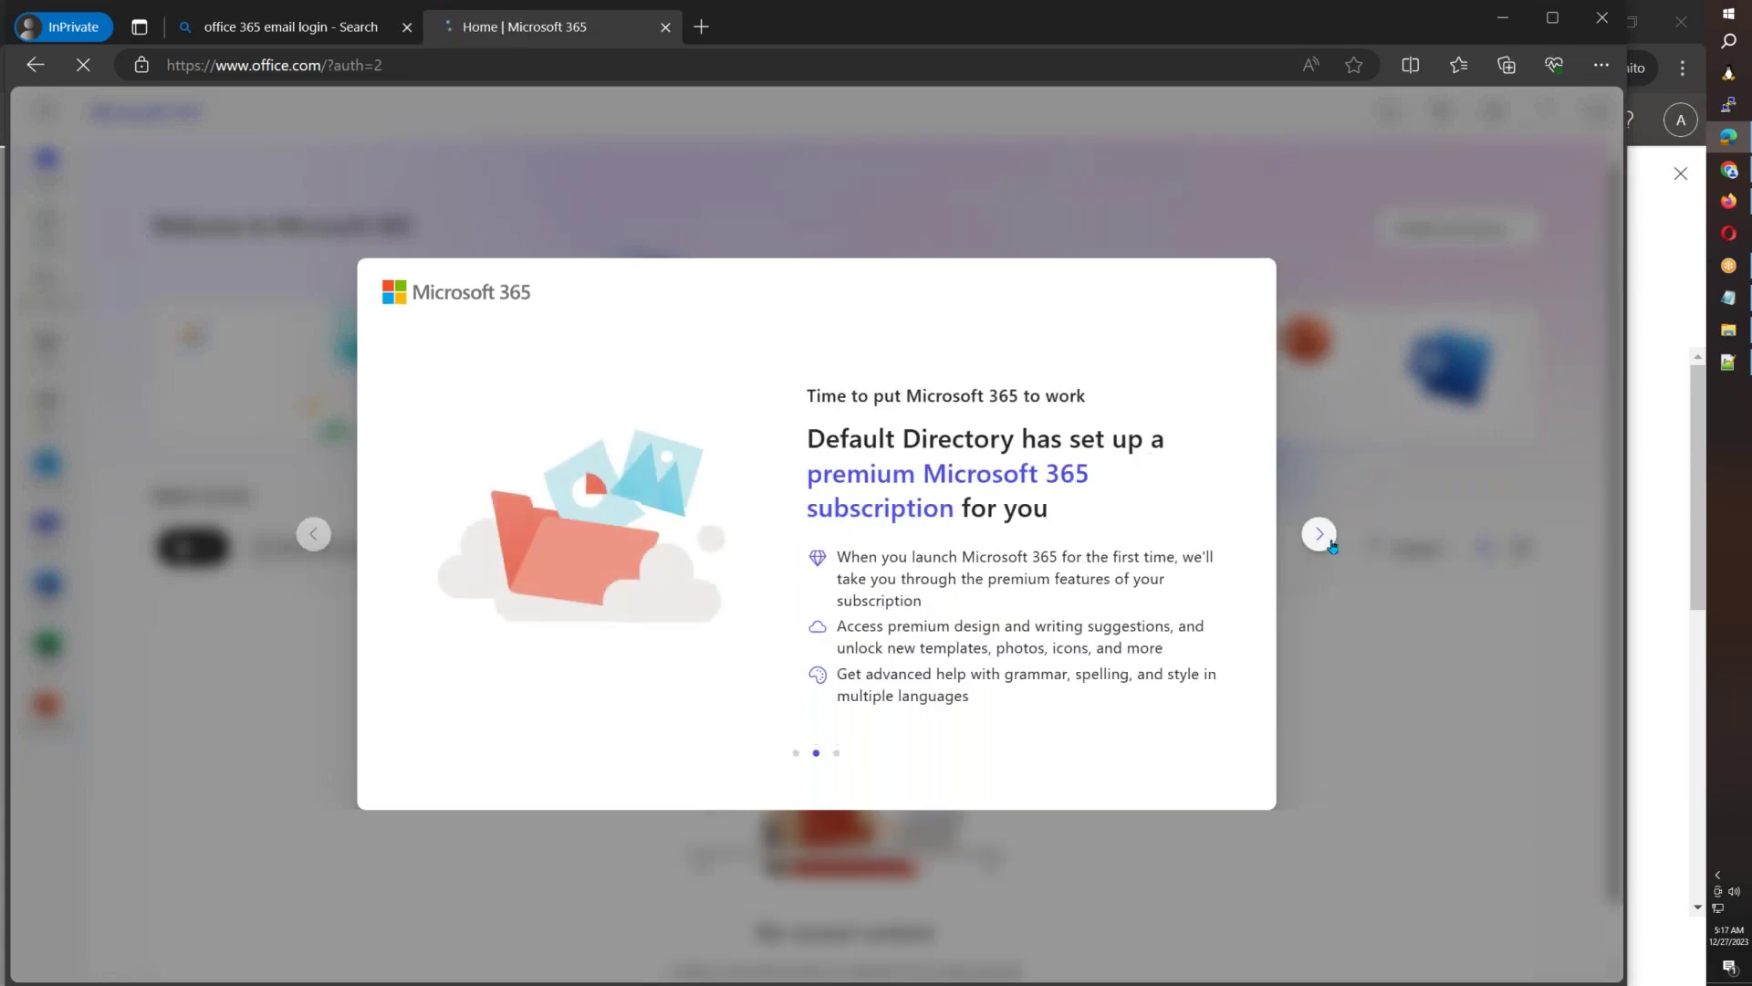
left_click(1321, 535)
left_click(1322, 535)
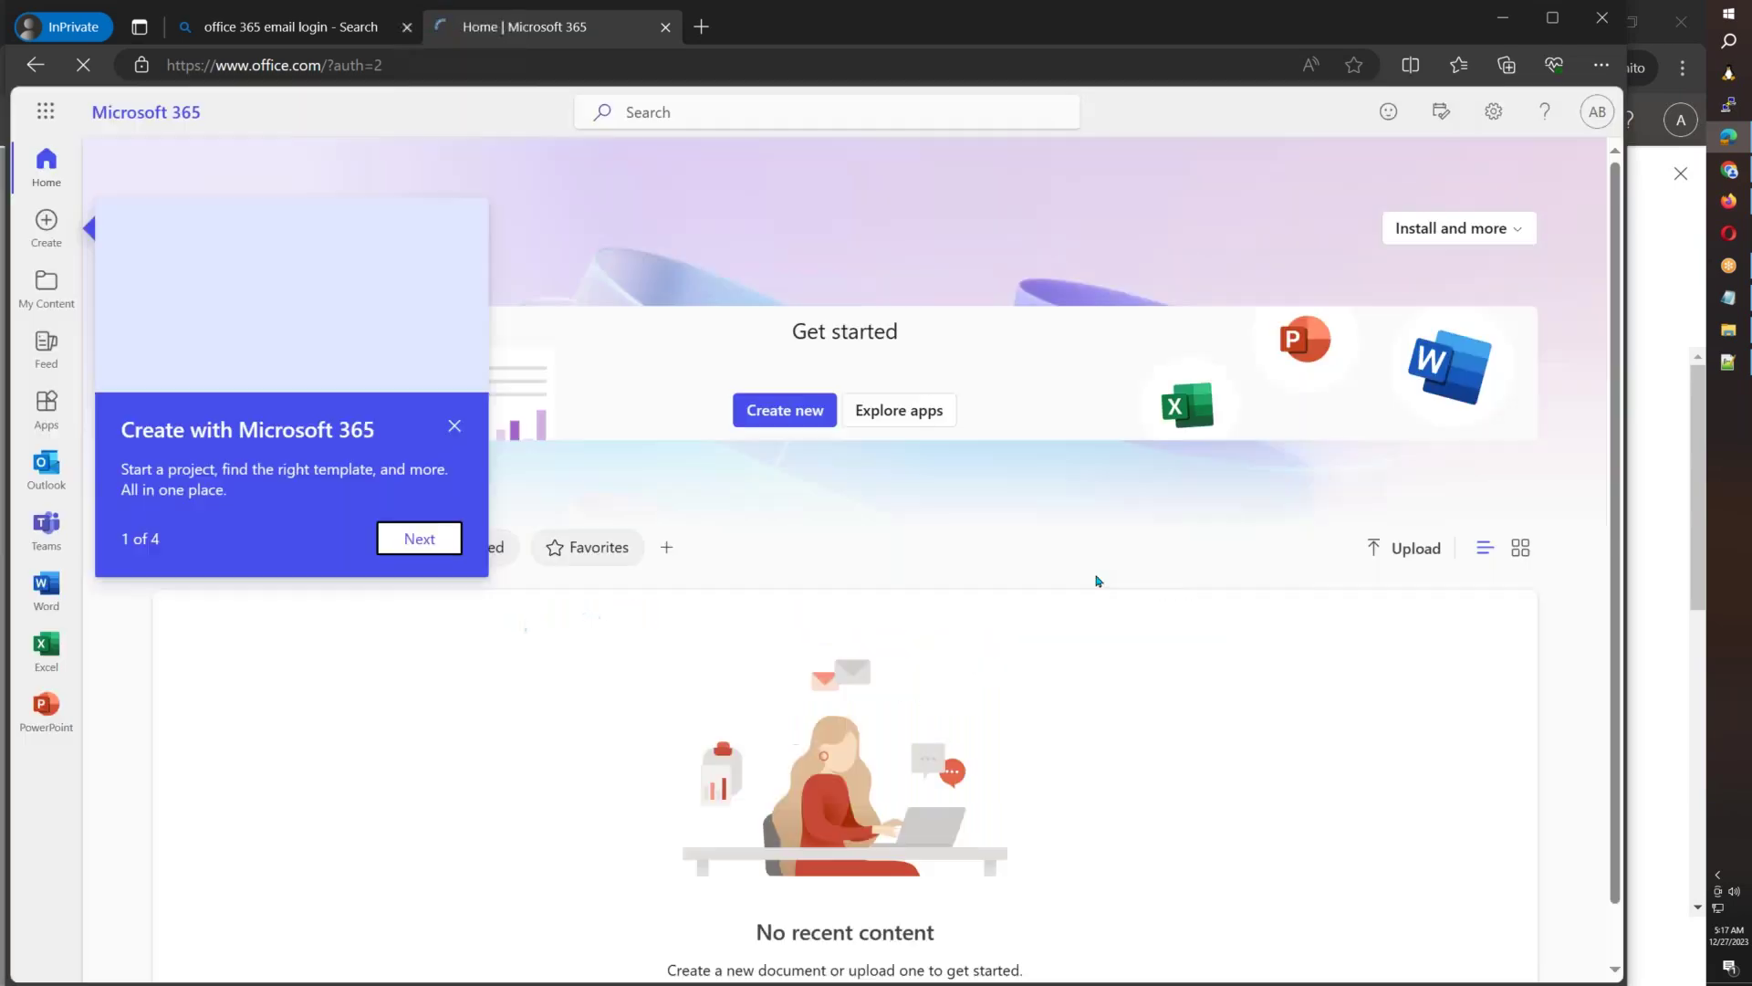
Dismiss the Create with Microsoft 365 tour and launch Outlook from the app rail.
left_click(455, 425)
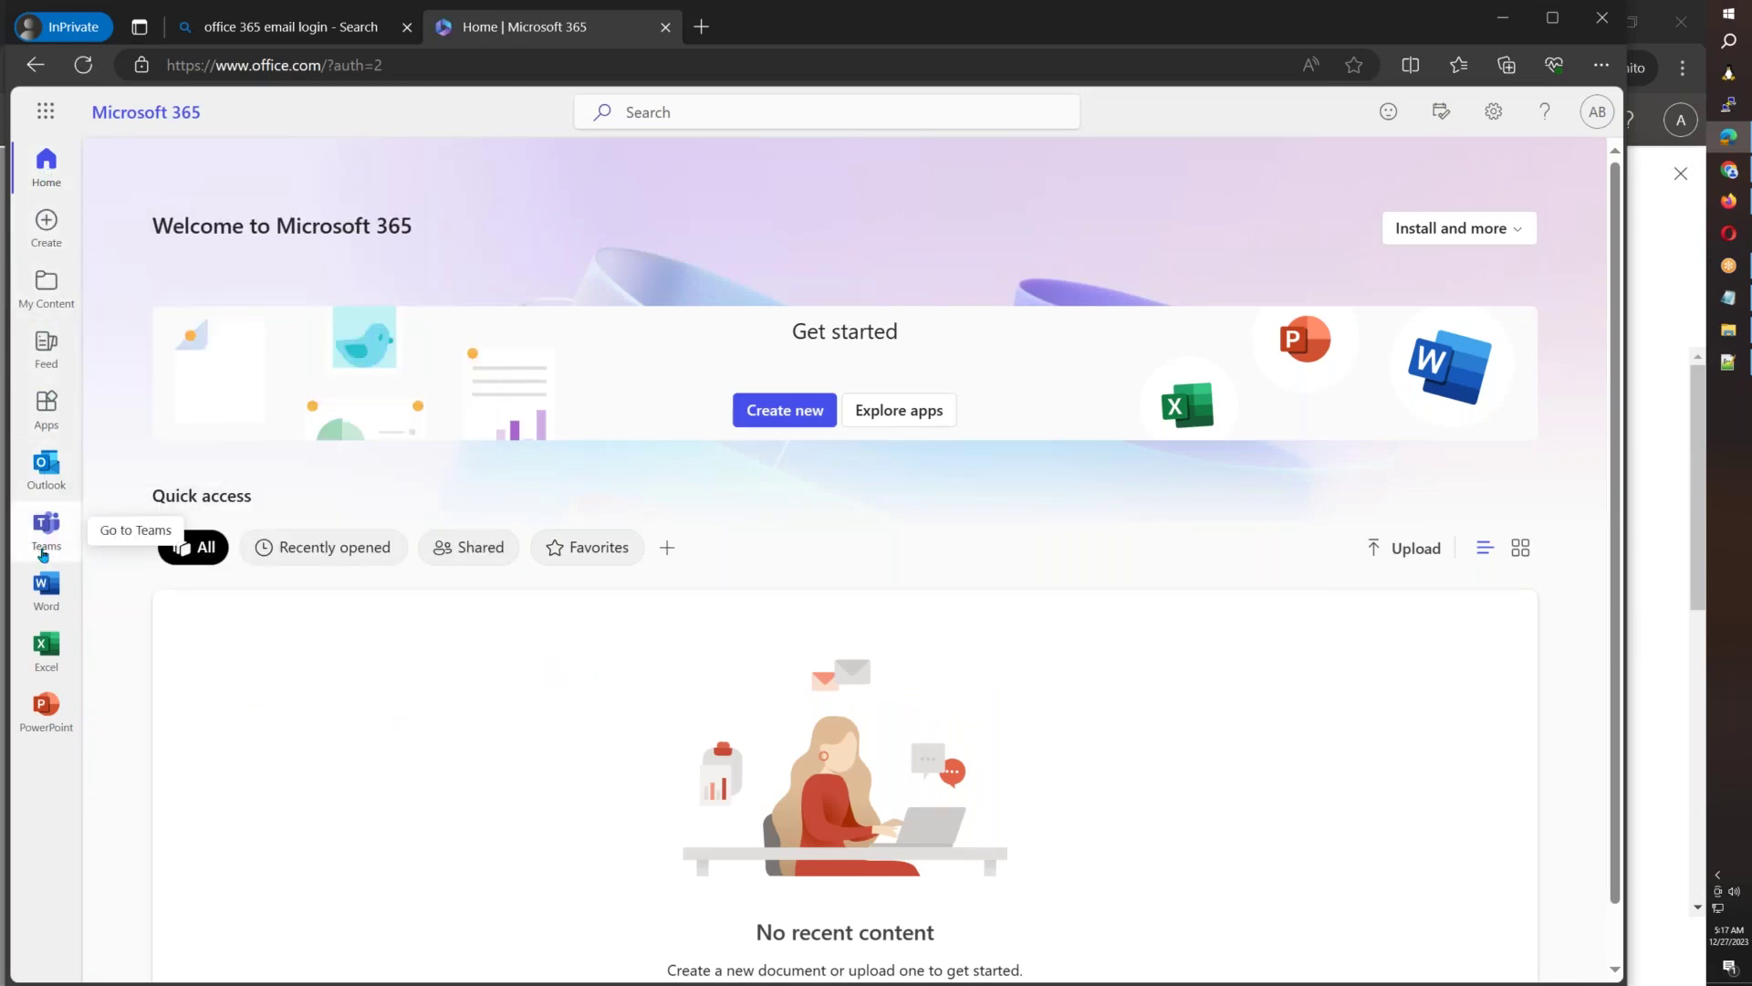
left_click(44, 462)
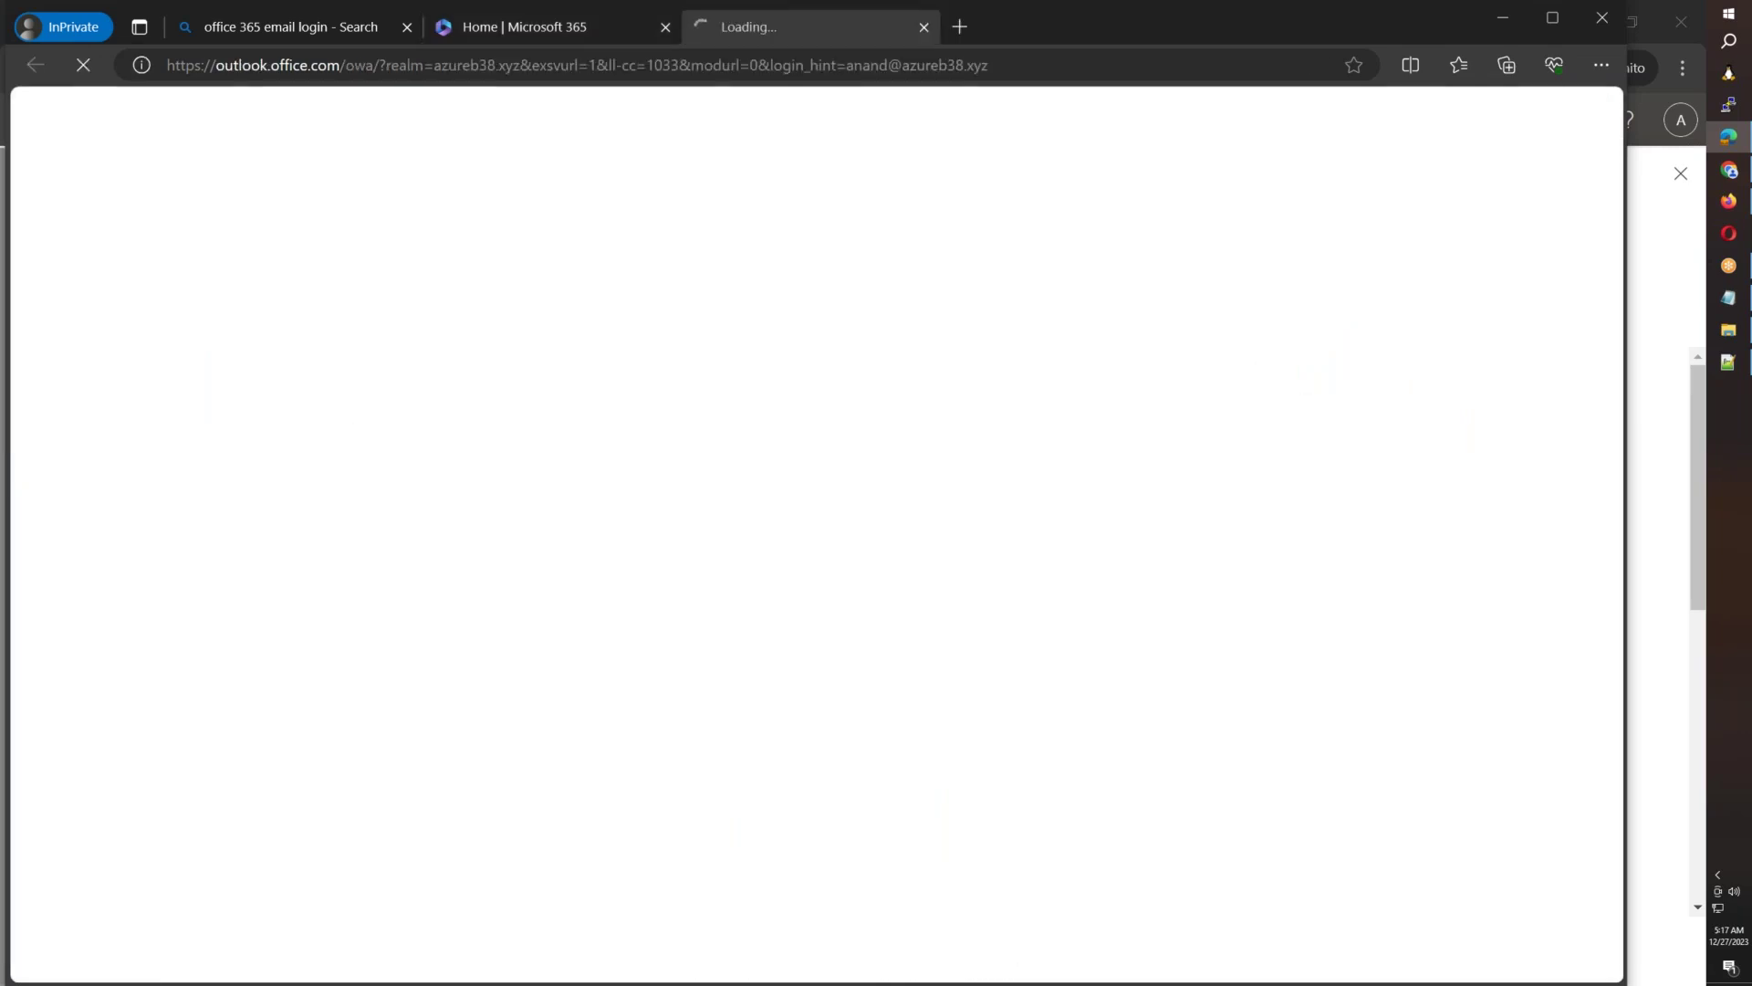
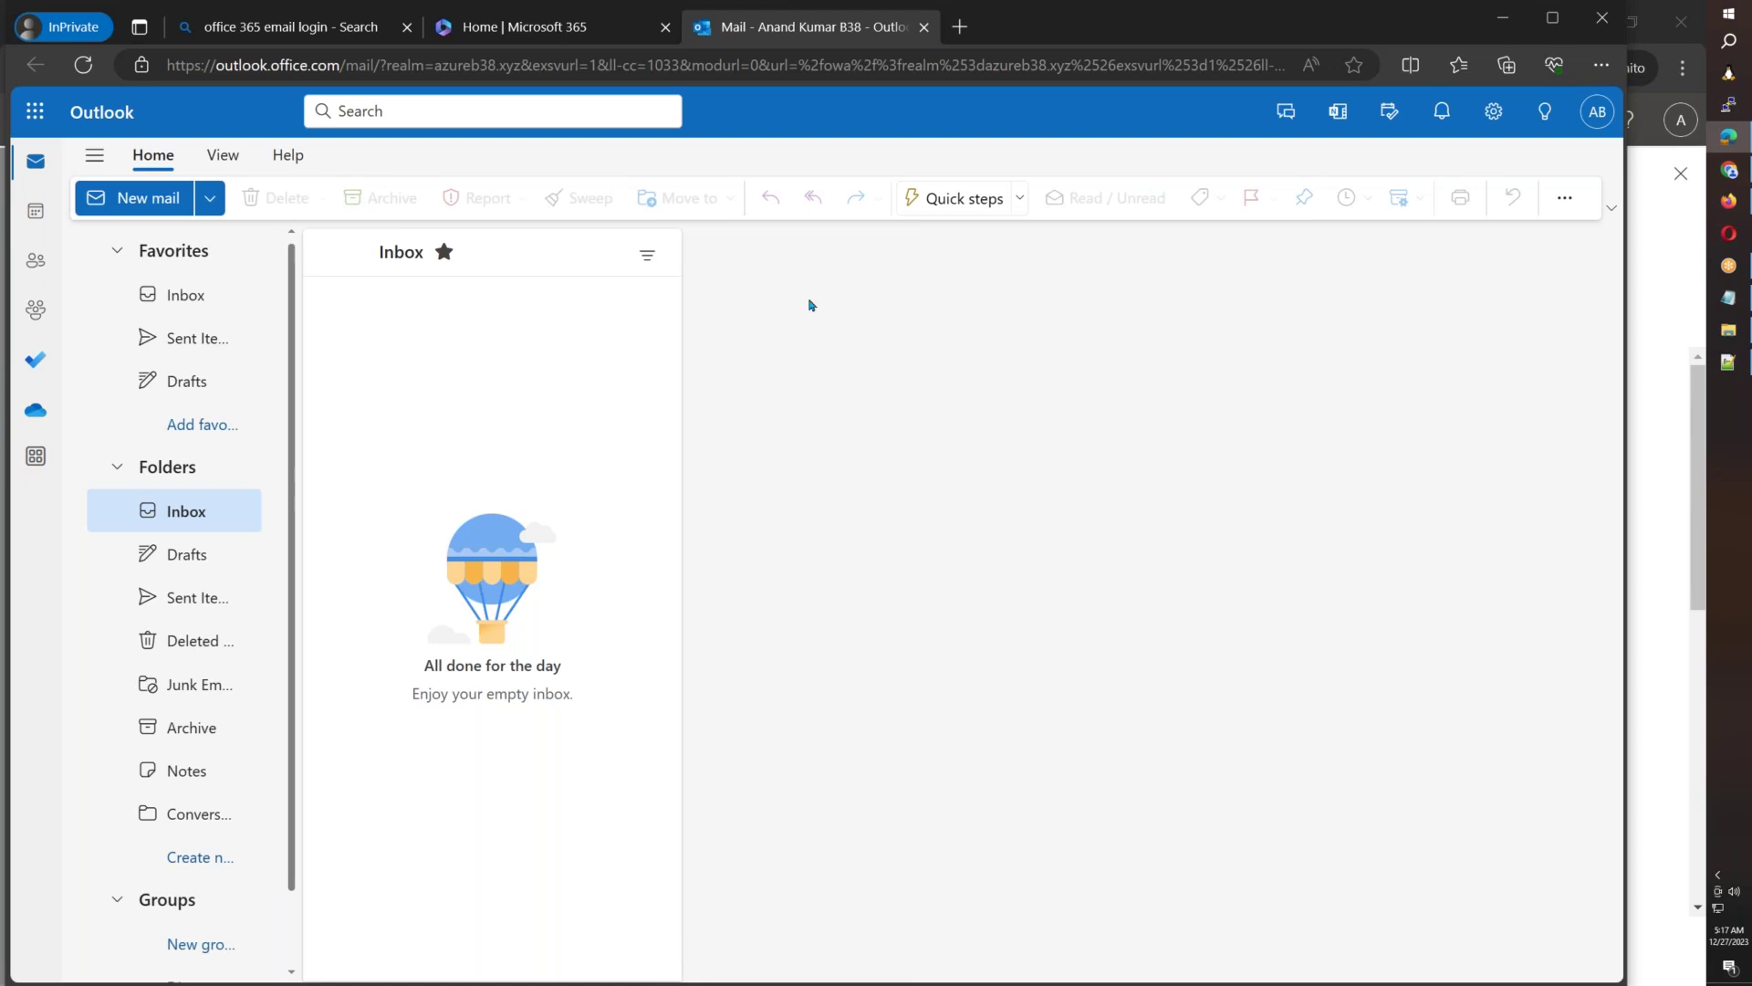
Address a new Outlook email to two Gmail recipients, fixing typos in both addresses.
left_click(84, 194)
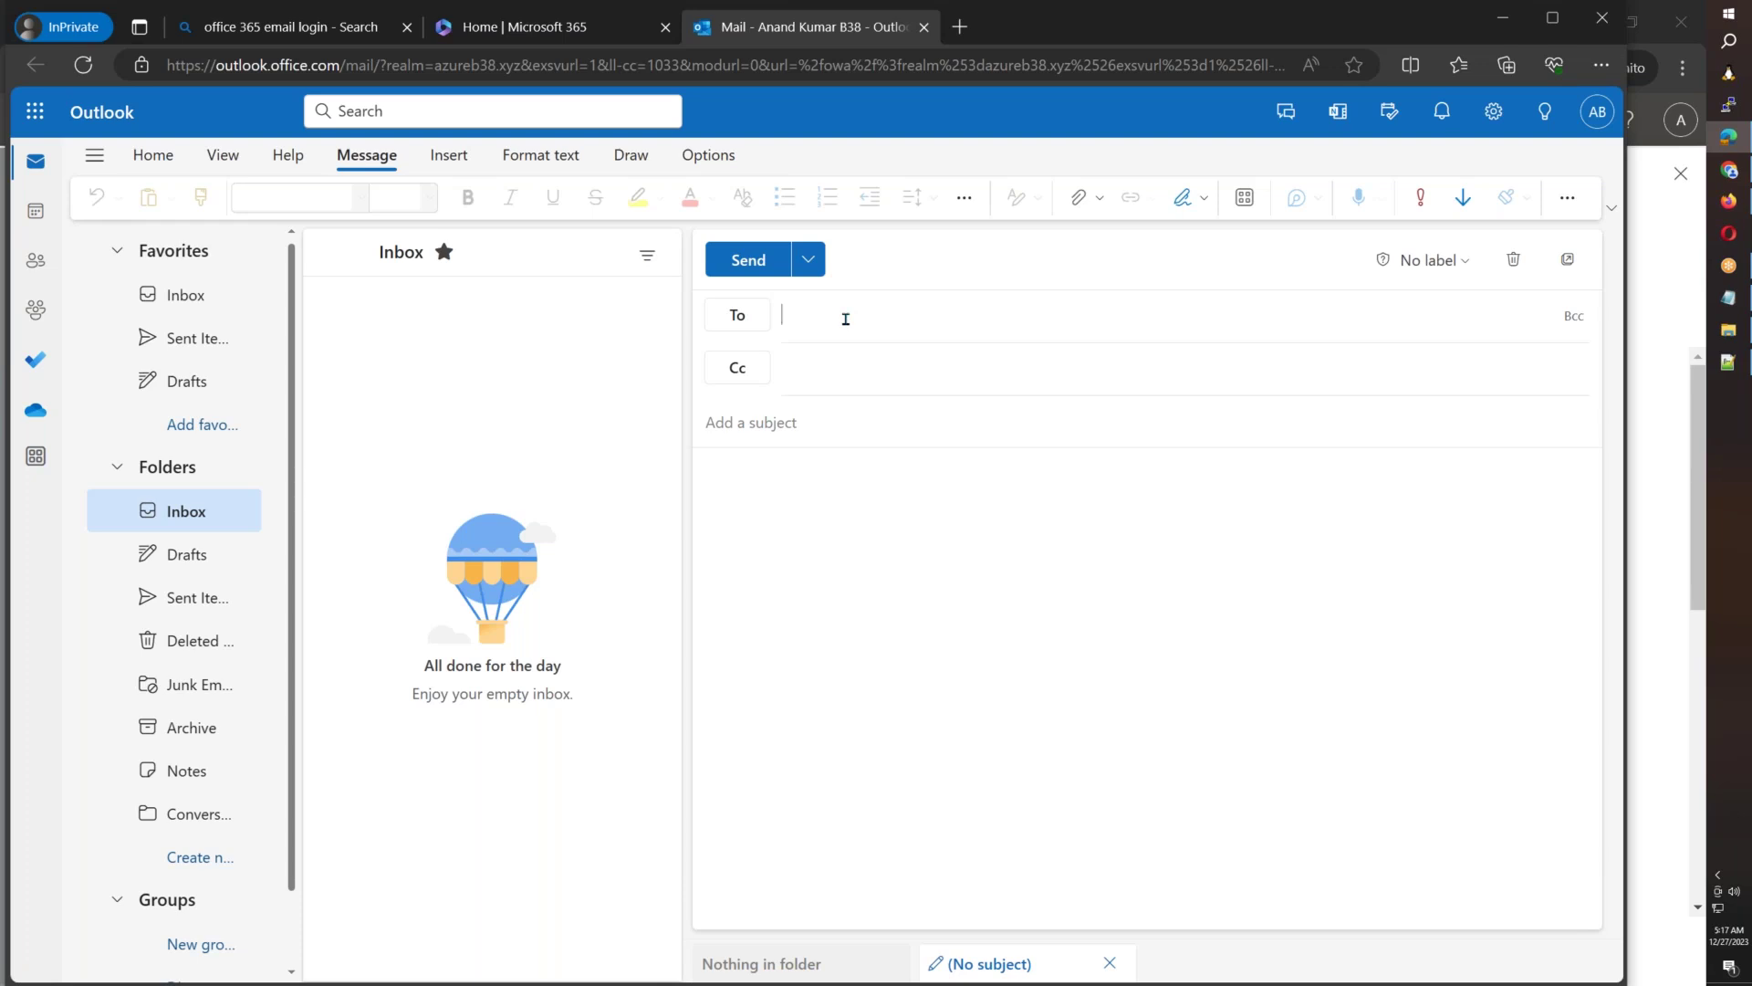
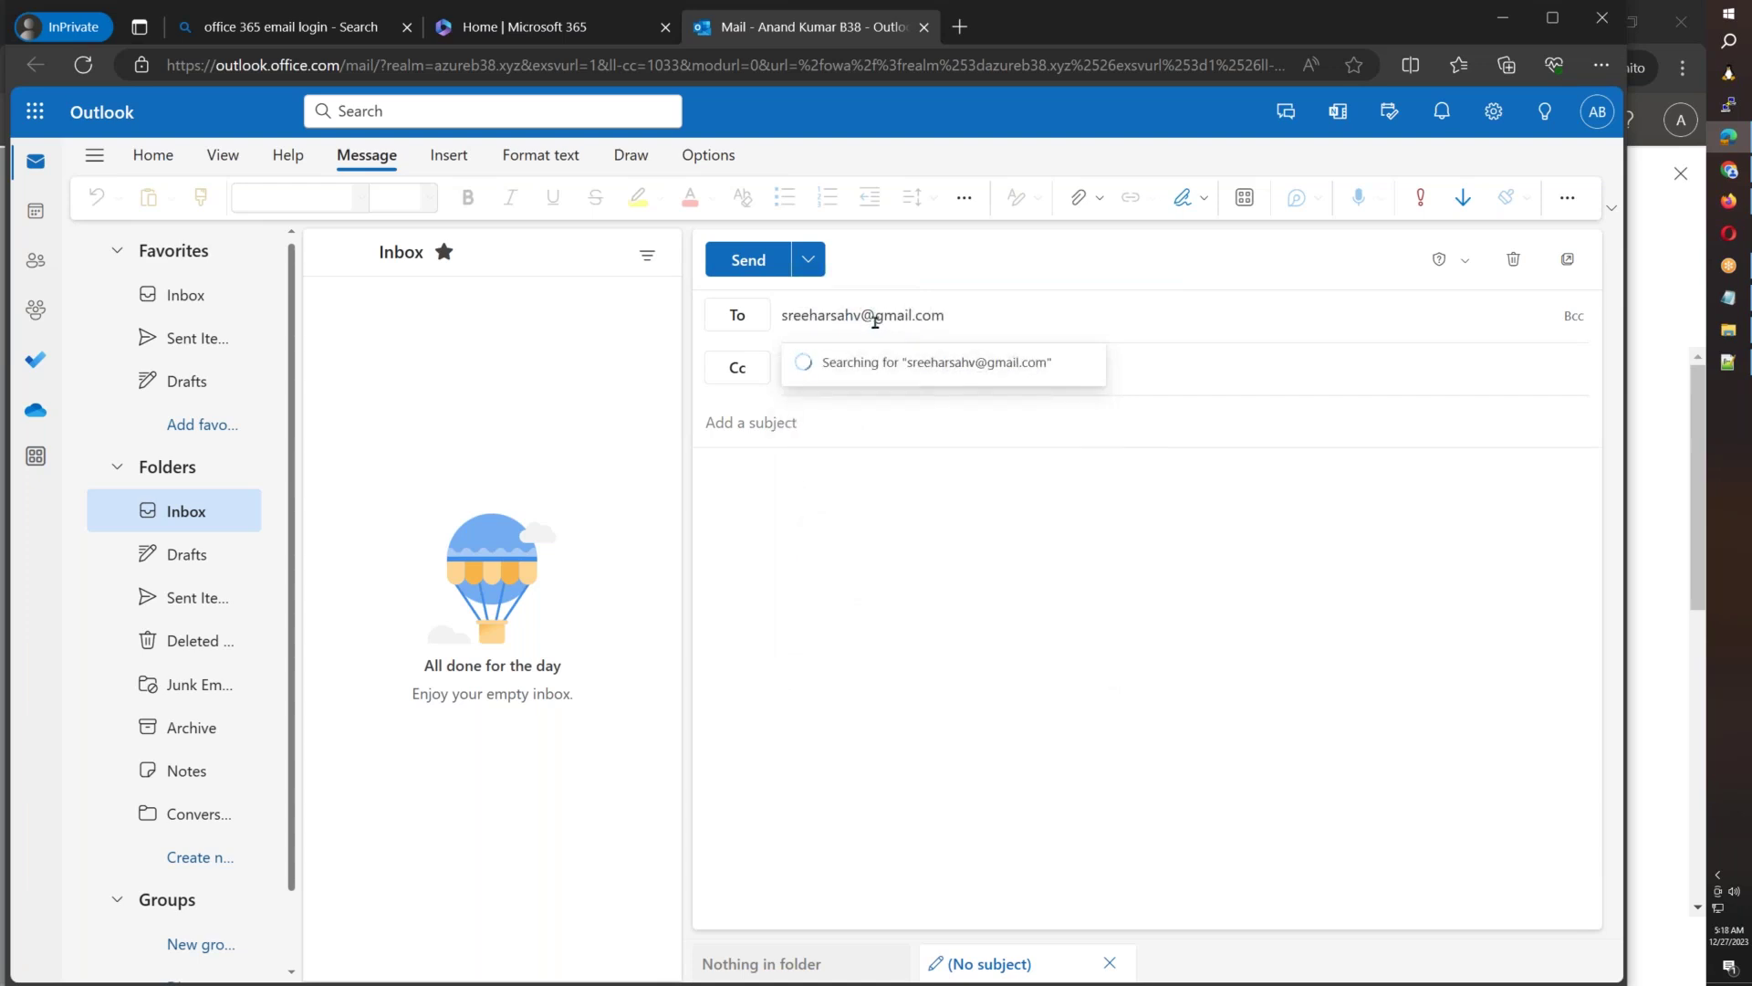
left_click(856, 317)
key("BackSpace")
key("BackSpace")
key("BackSpace")
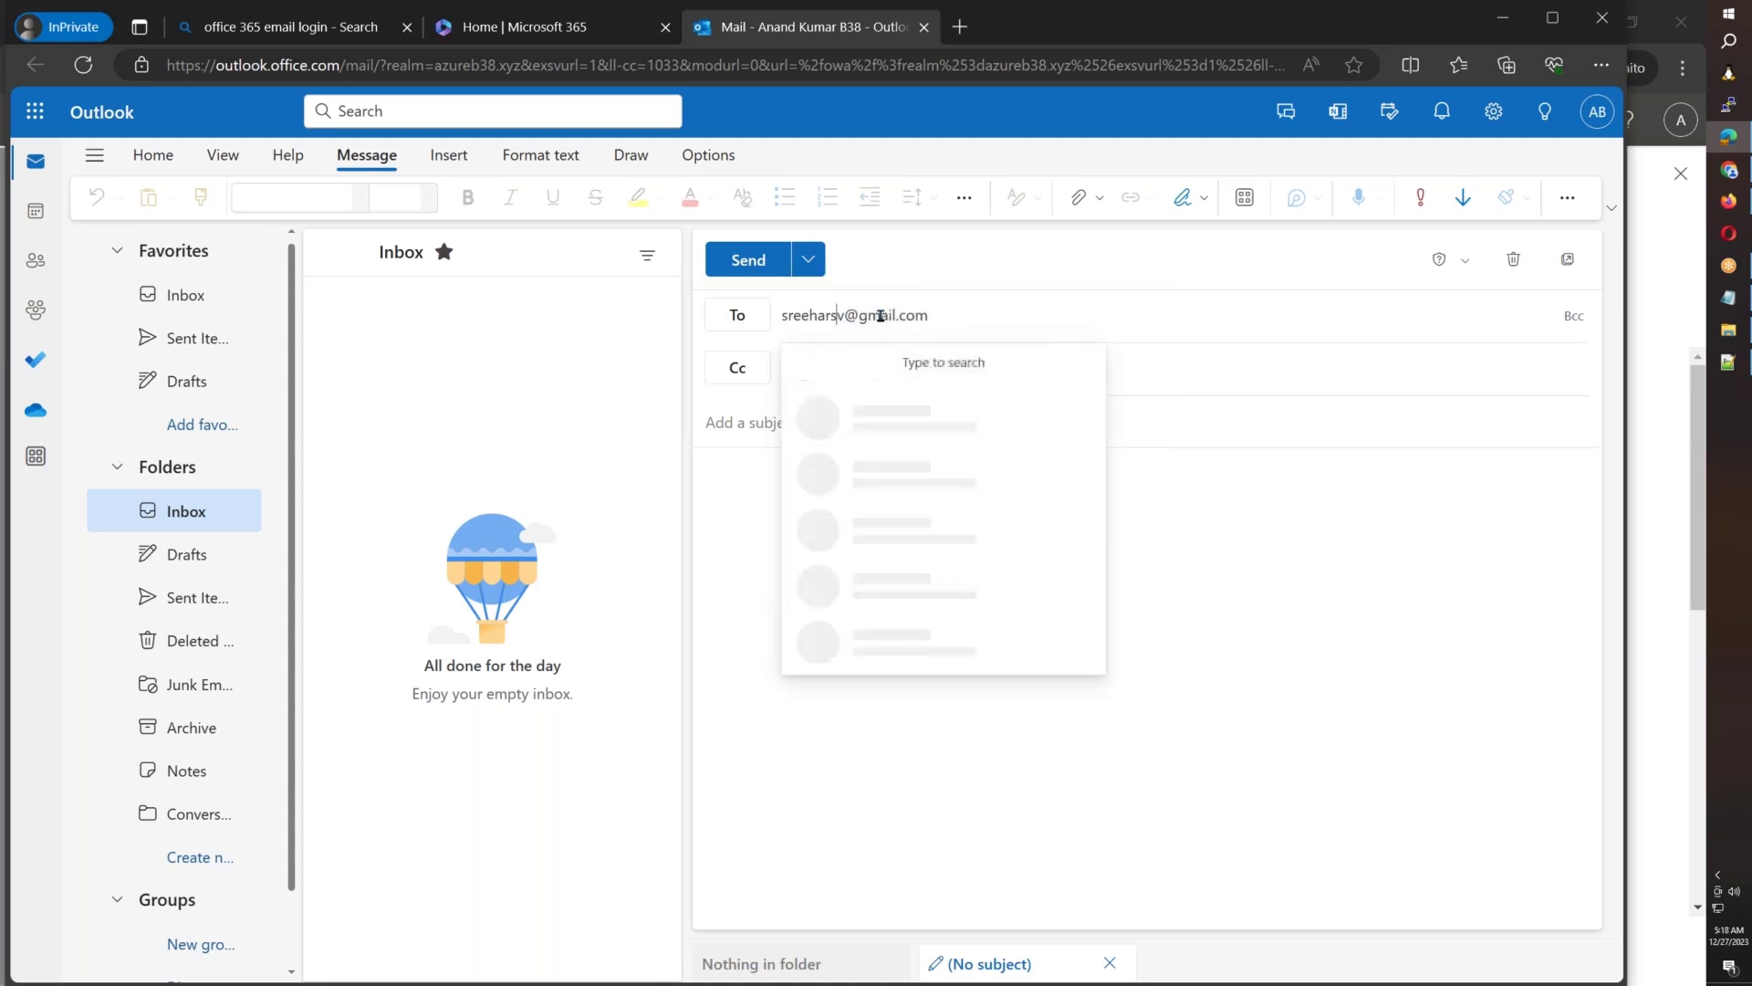
type("sha")
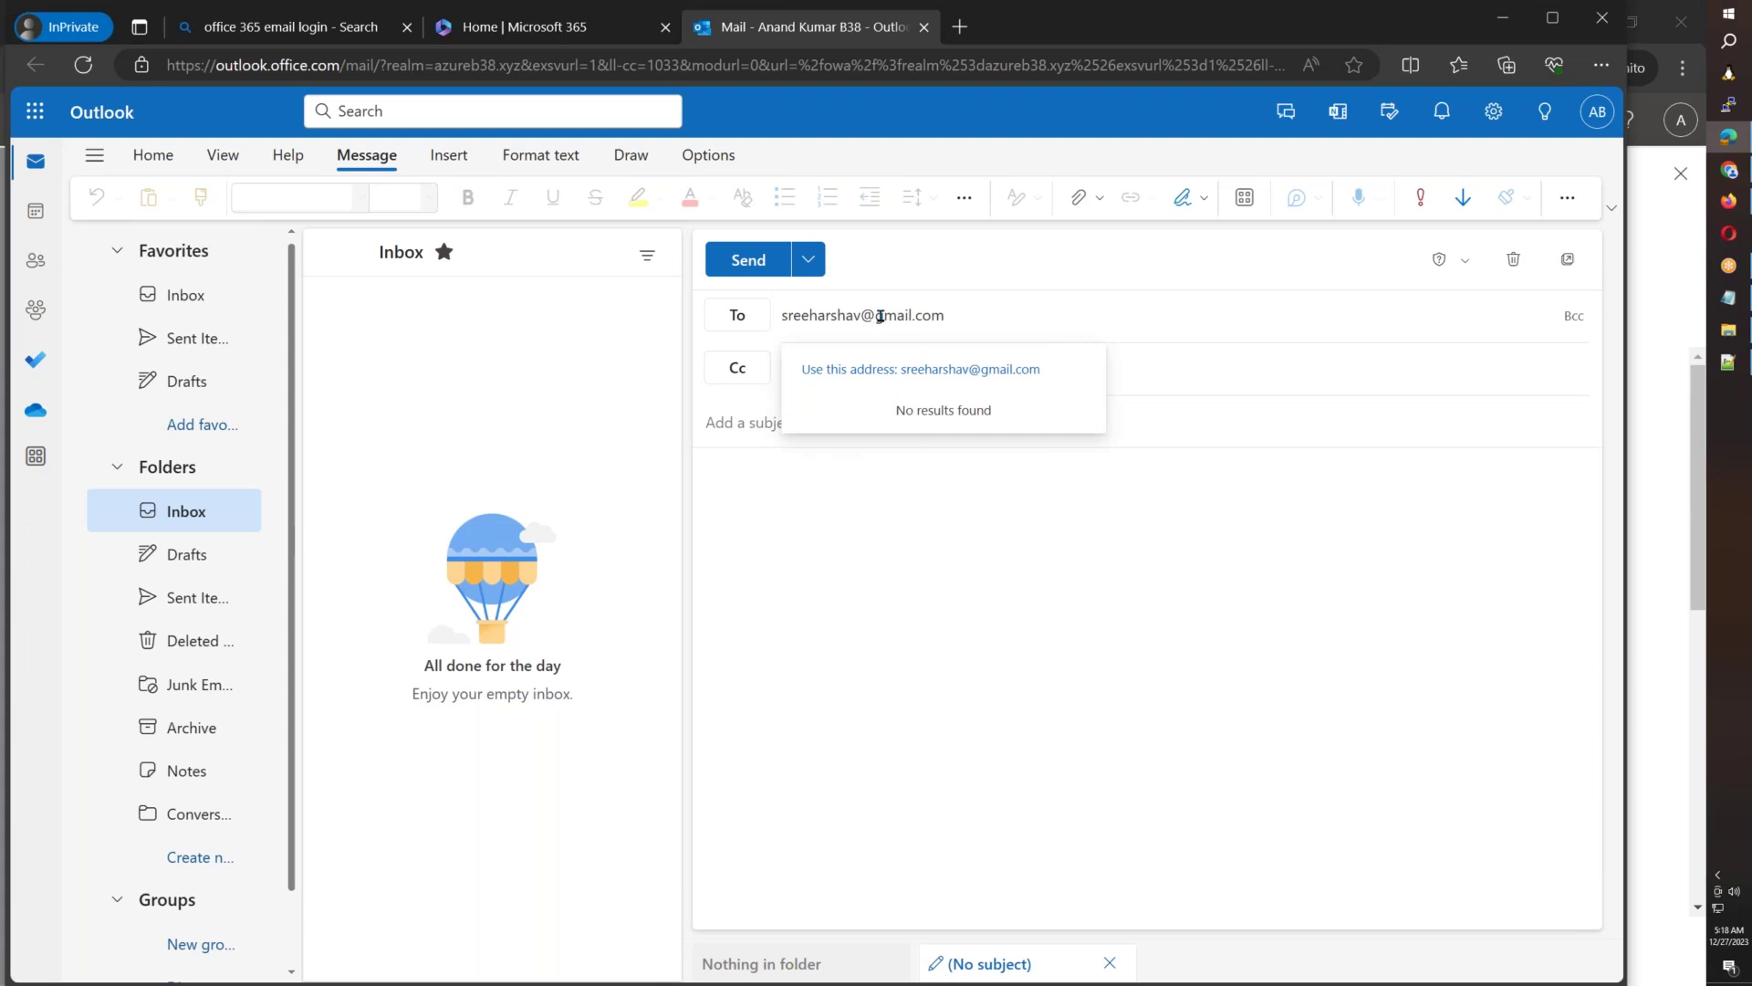
left_click(965, 305)
key("Return")
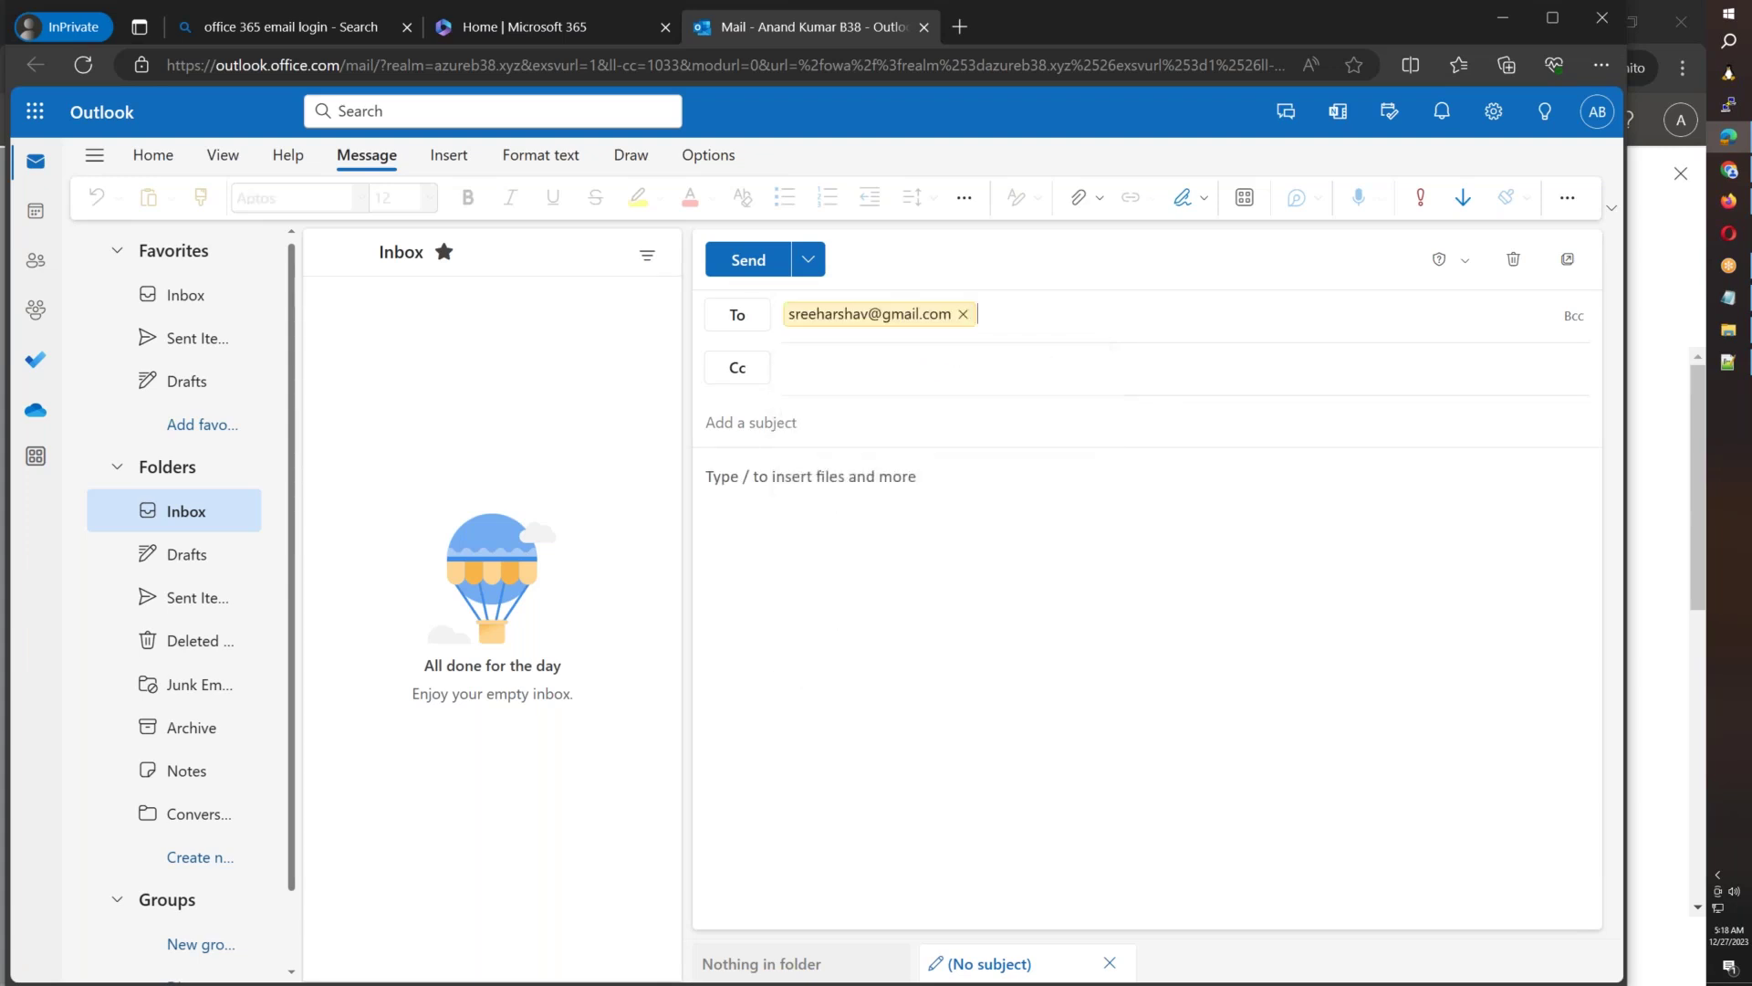
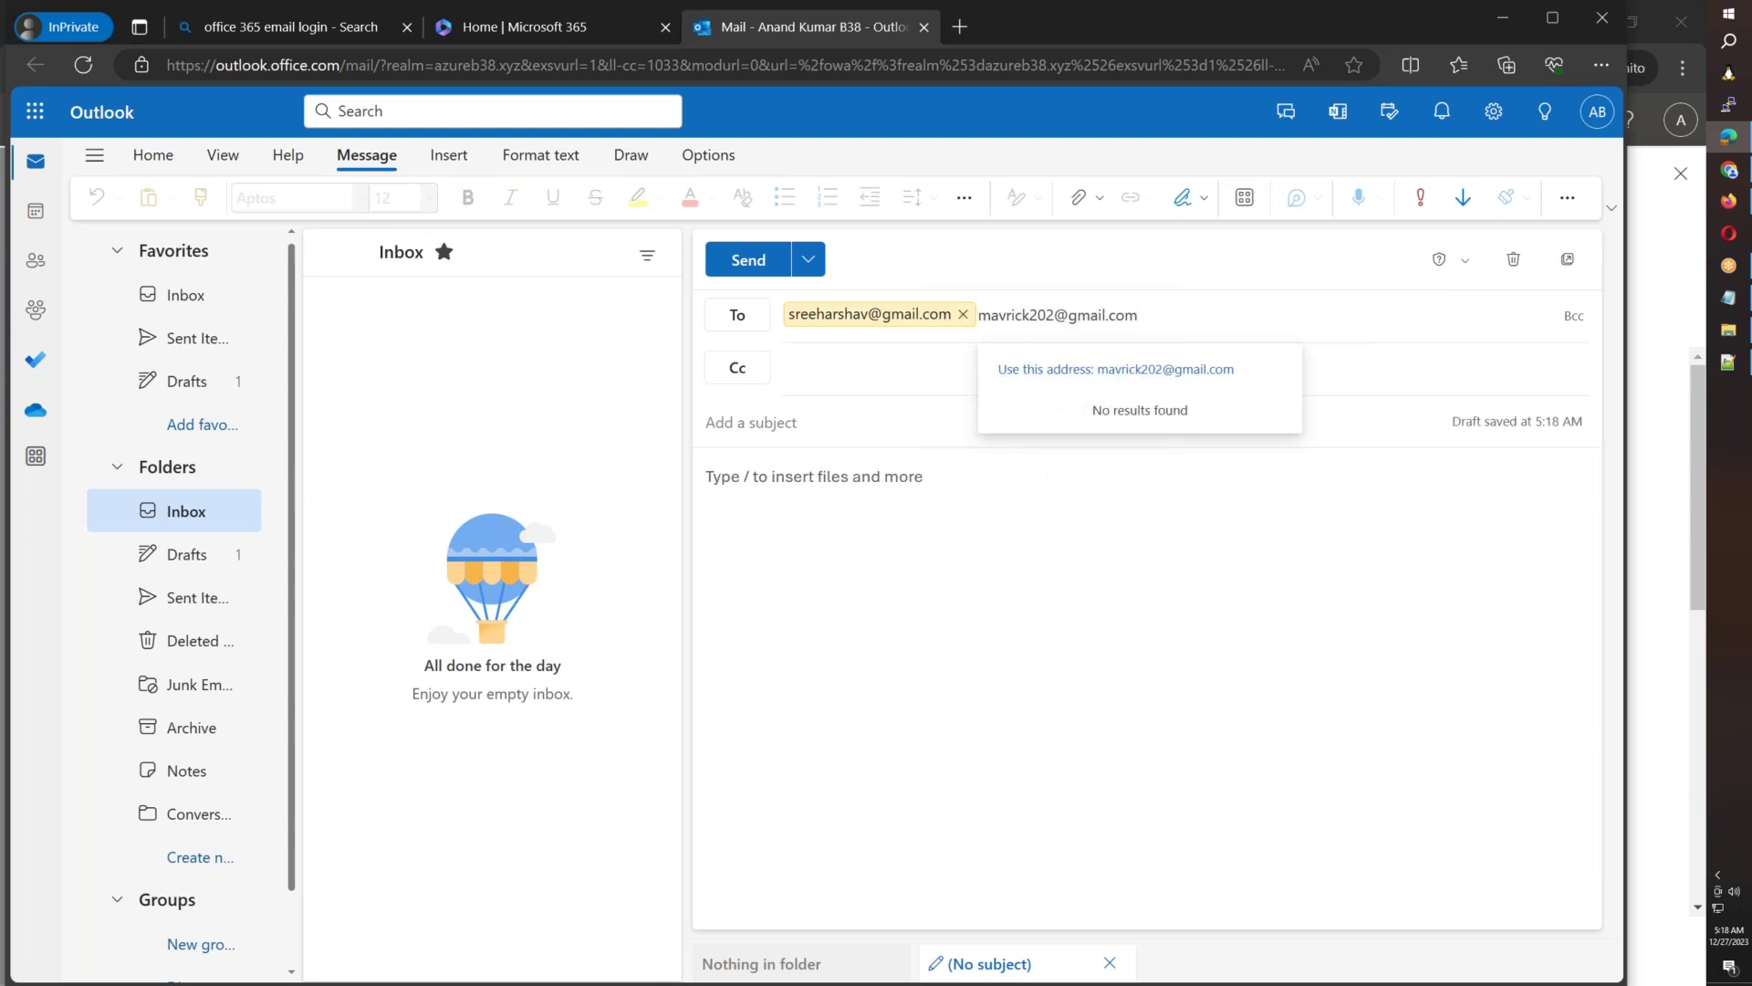
key("Return")
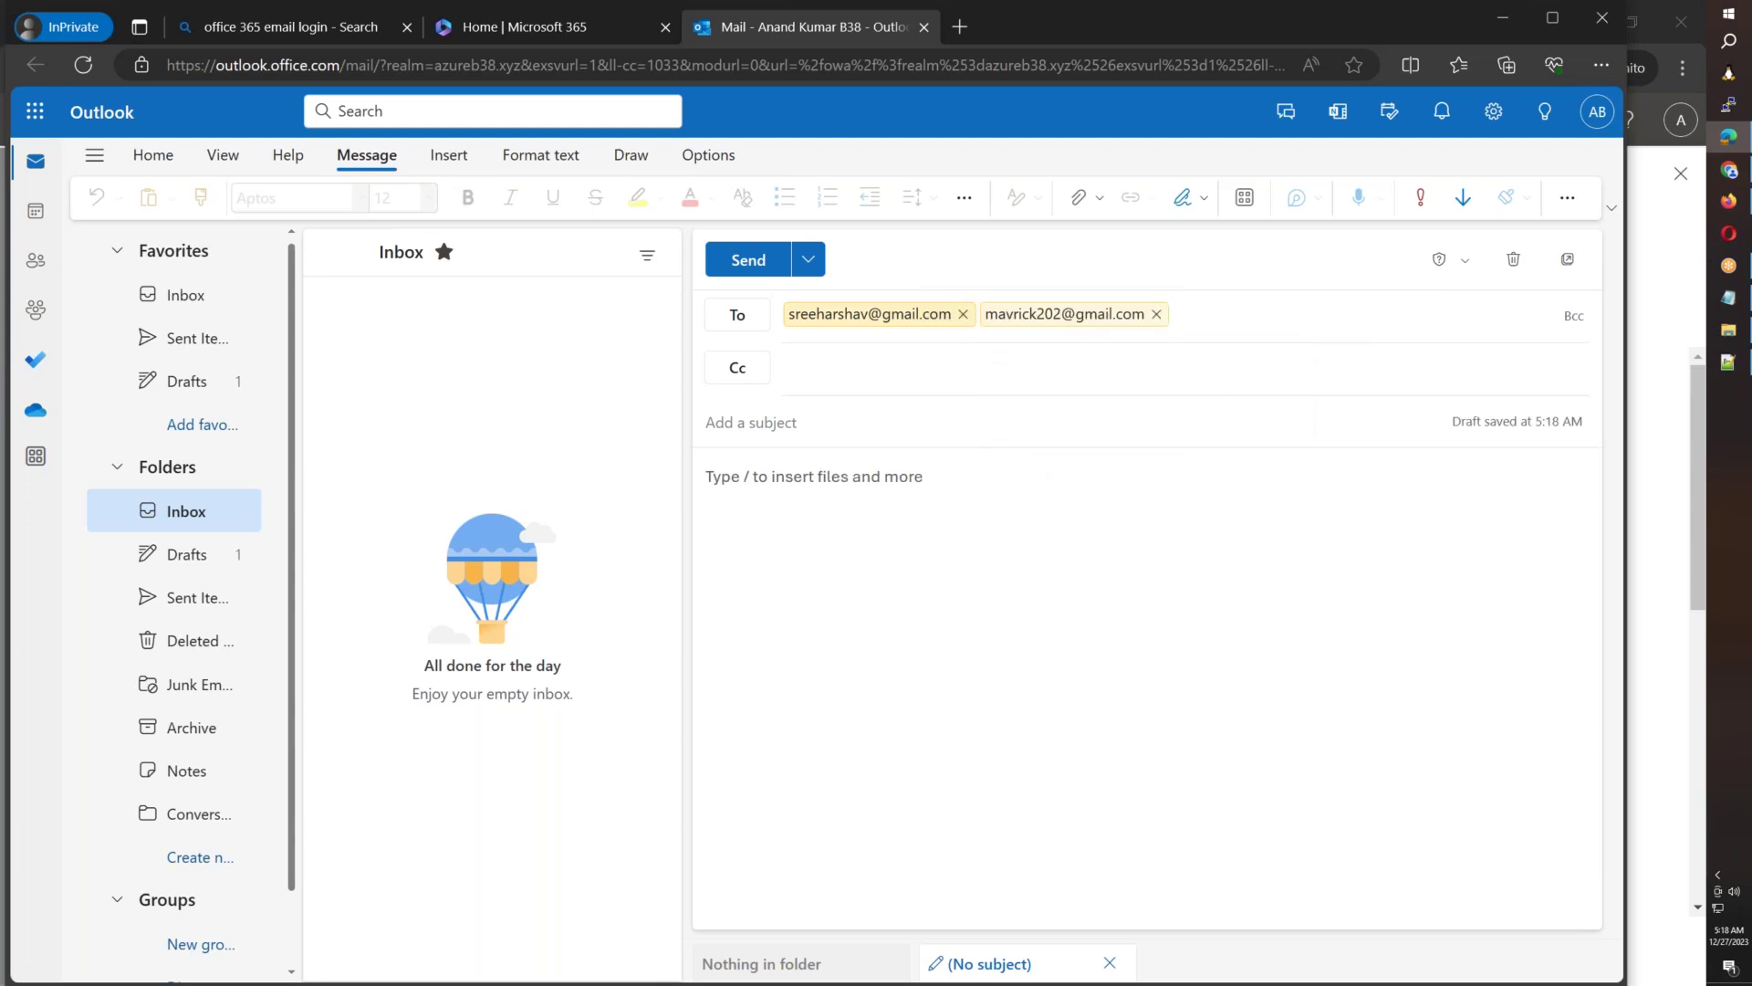
Enter the subject 'Test Email From … Office 365 Account', adding the sender's first name.
type("Test Ena")
key("BackSpace")
key("BackSpace")
type("mail From ")
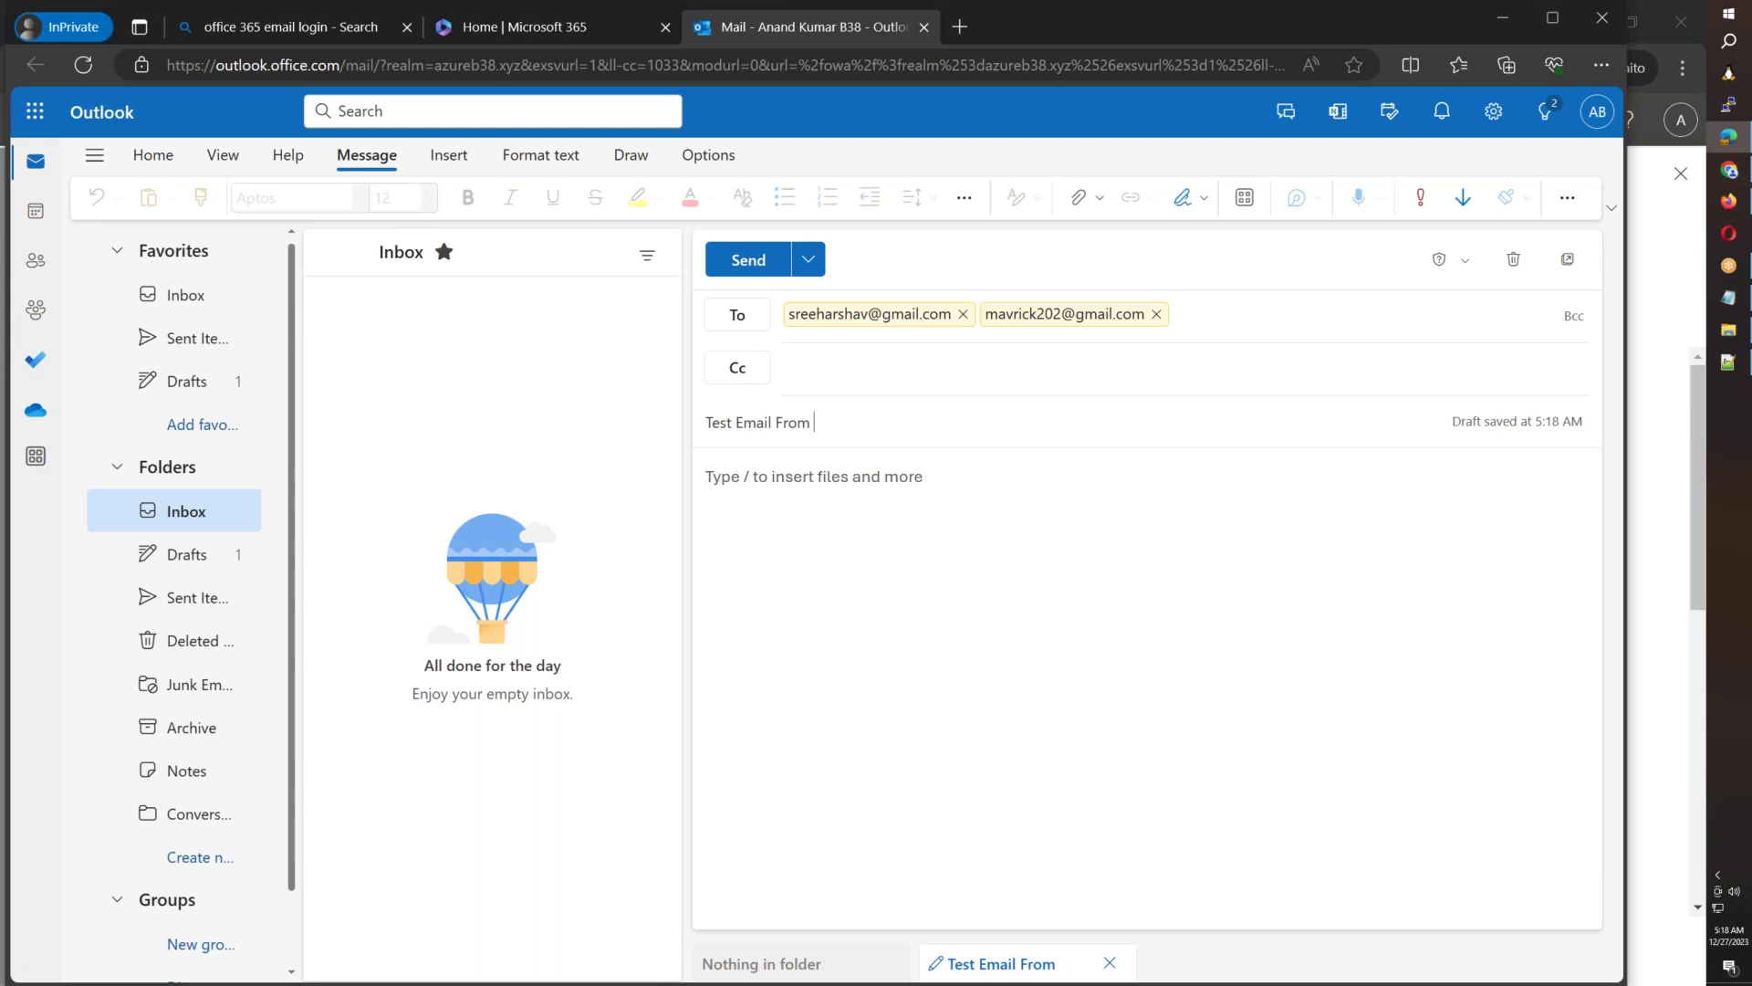
type("Office 365 Account")
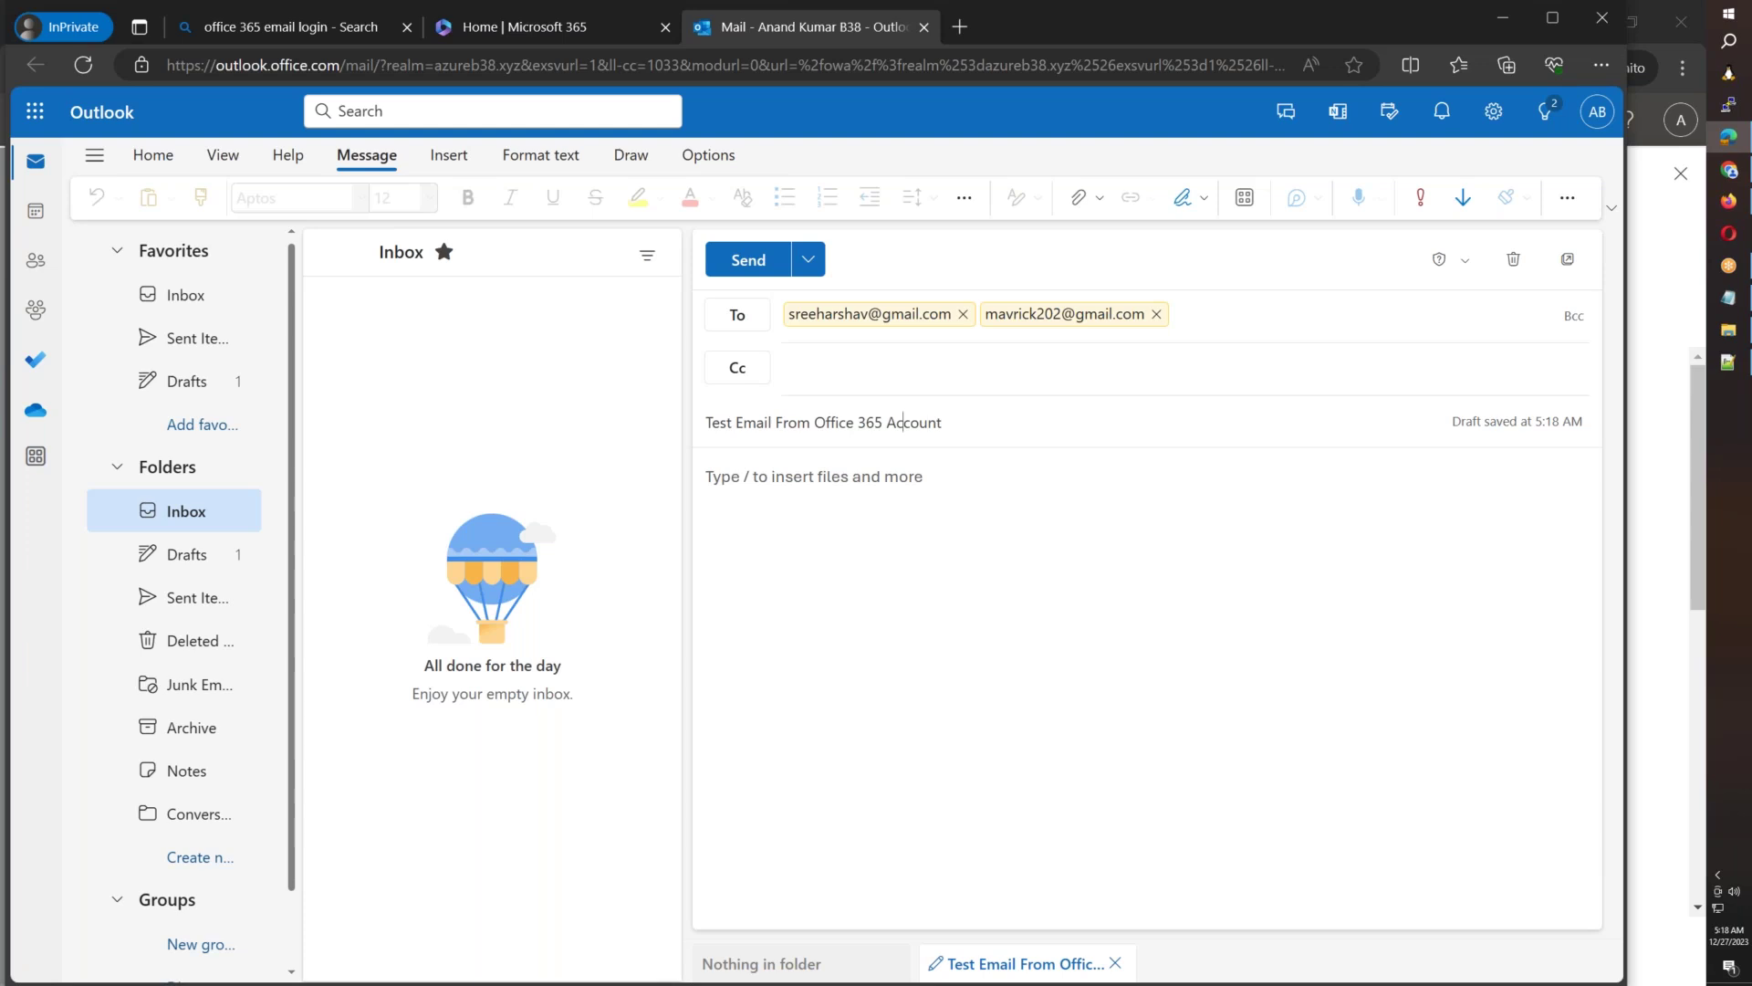
key("Left")
key("Left")
key("Left")
key("Left")
key("Left")
type("Anand")
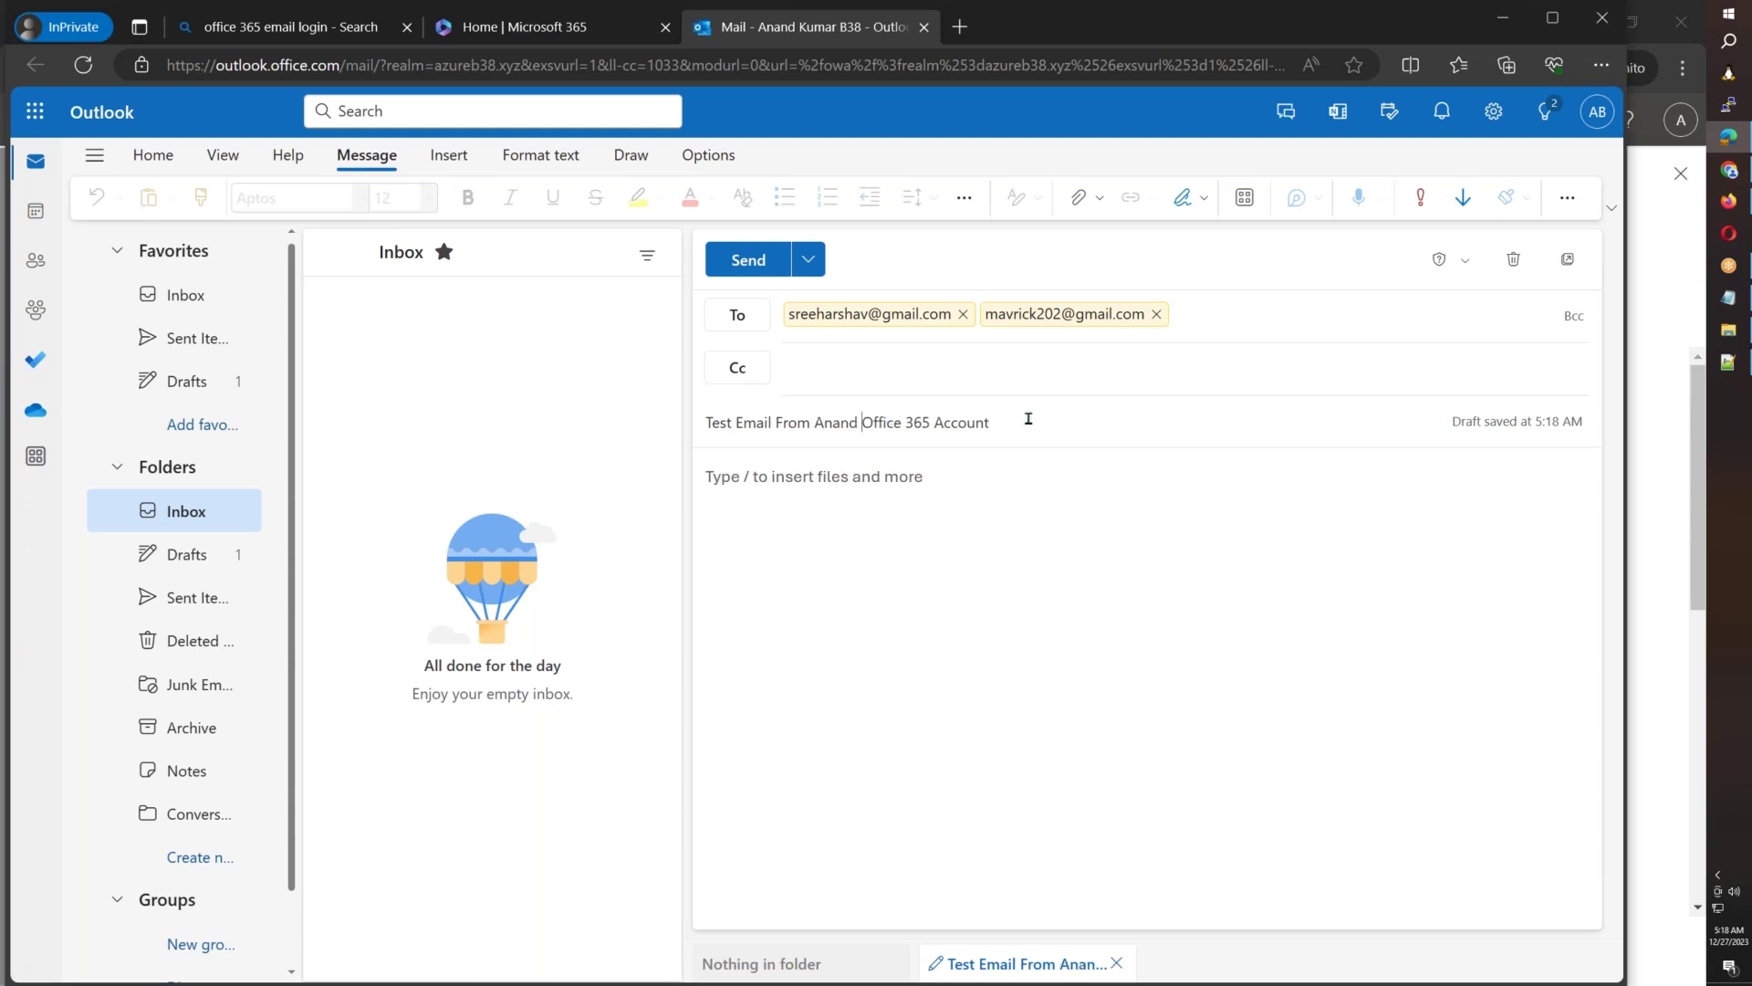
key("ctrl+a")
Fill the body with the subject text followed by ':)' and send the email.
left_click(980, 490)
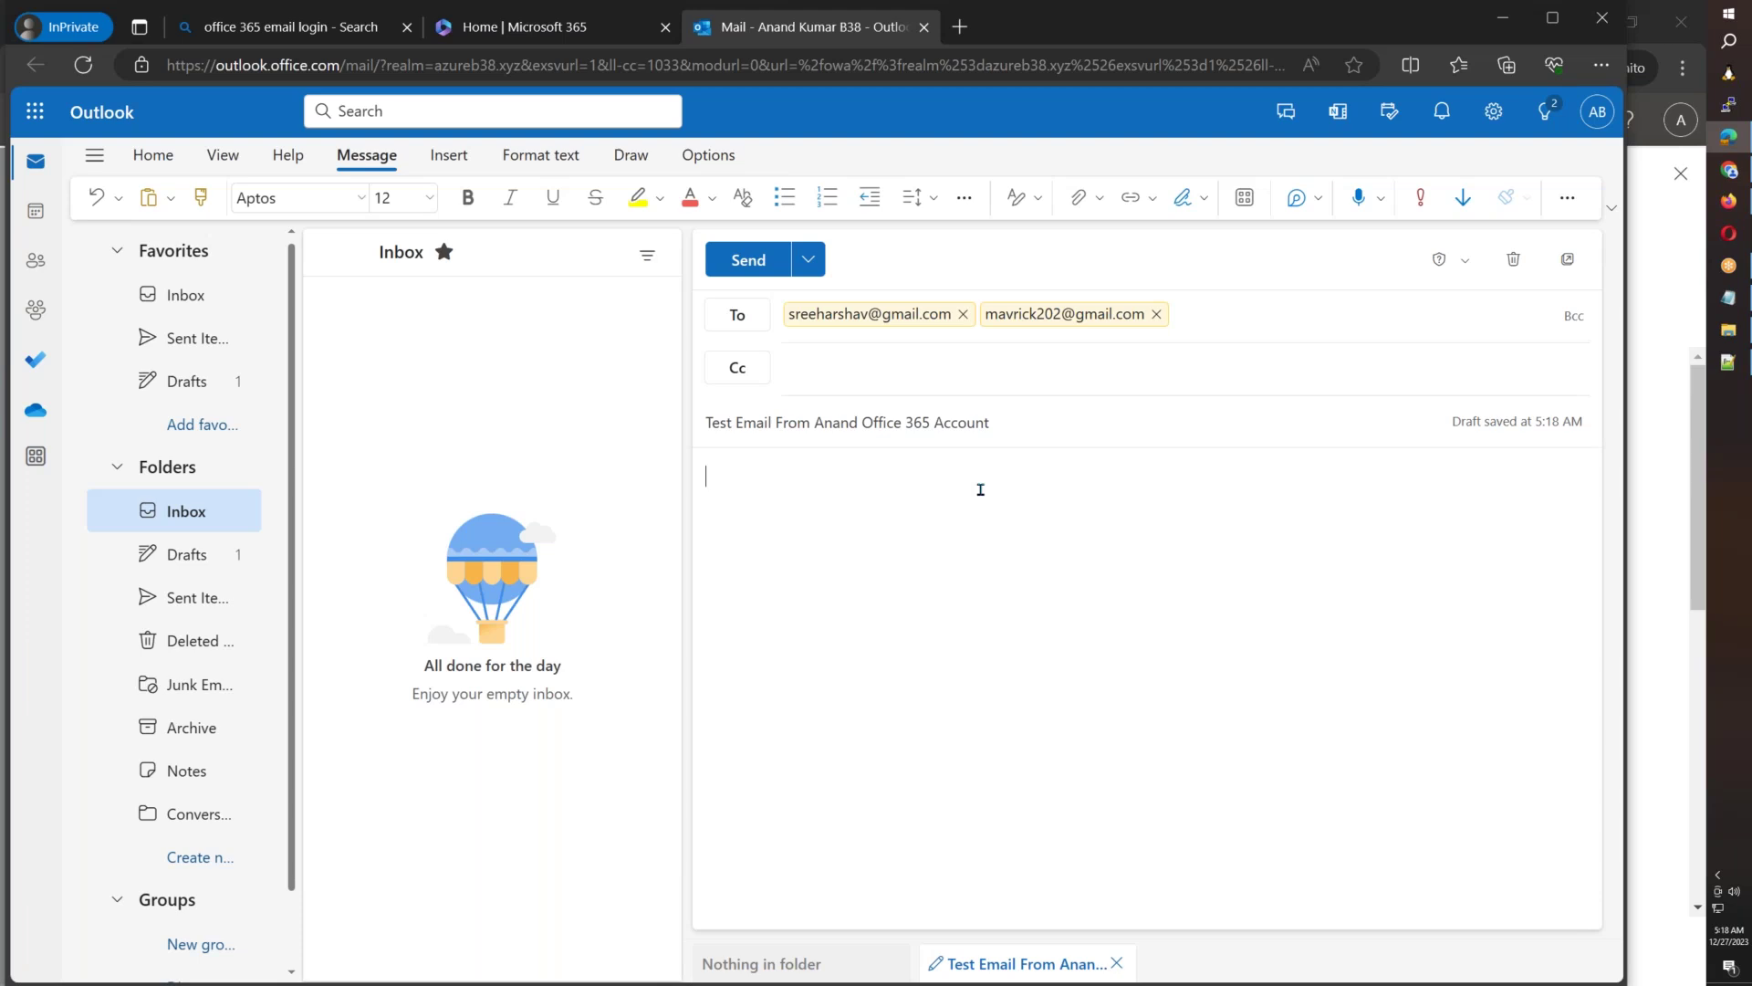
type(":)")
left_click_drag(1049, 420, 701, 427)
key("ctrl+c")
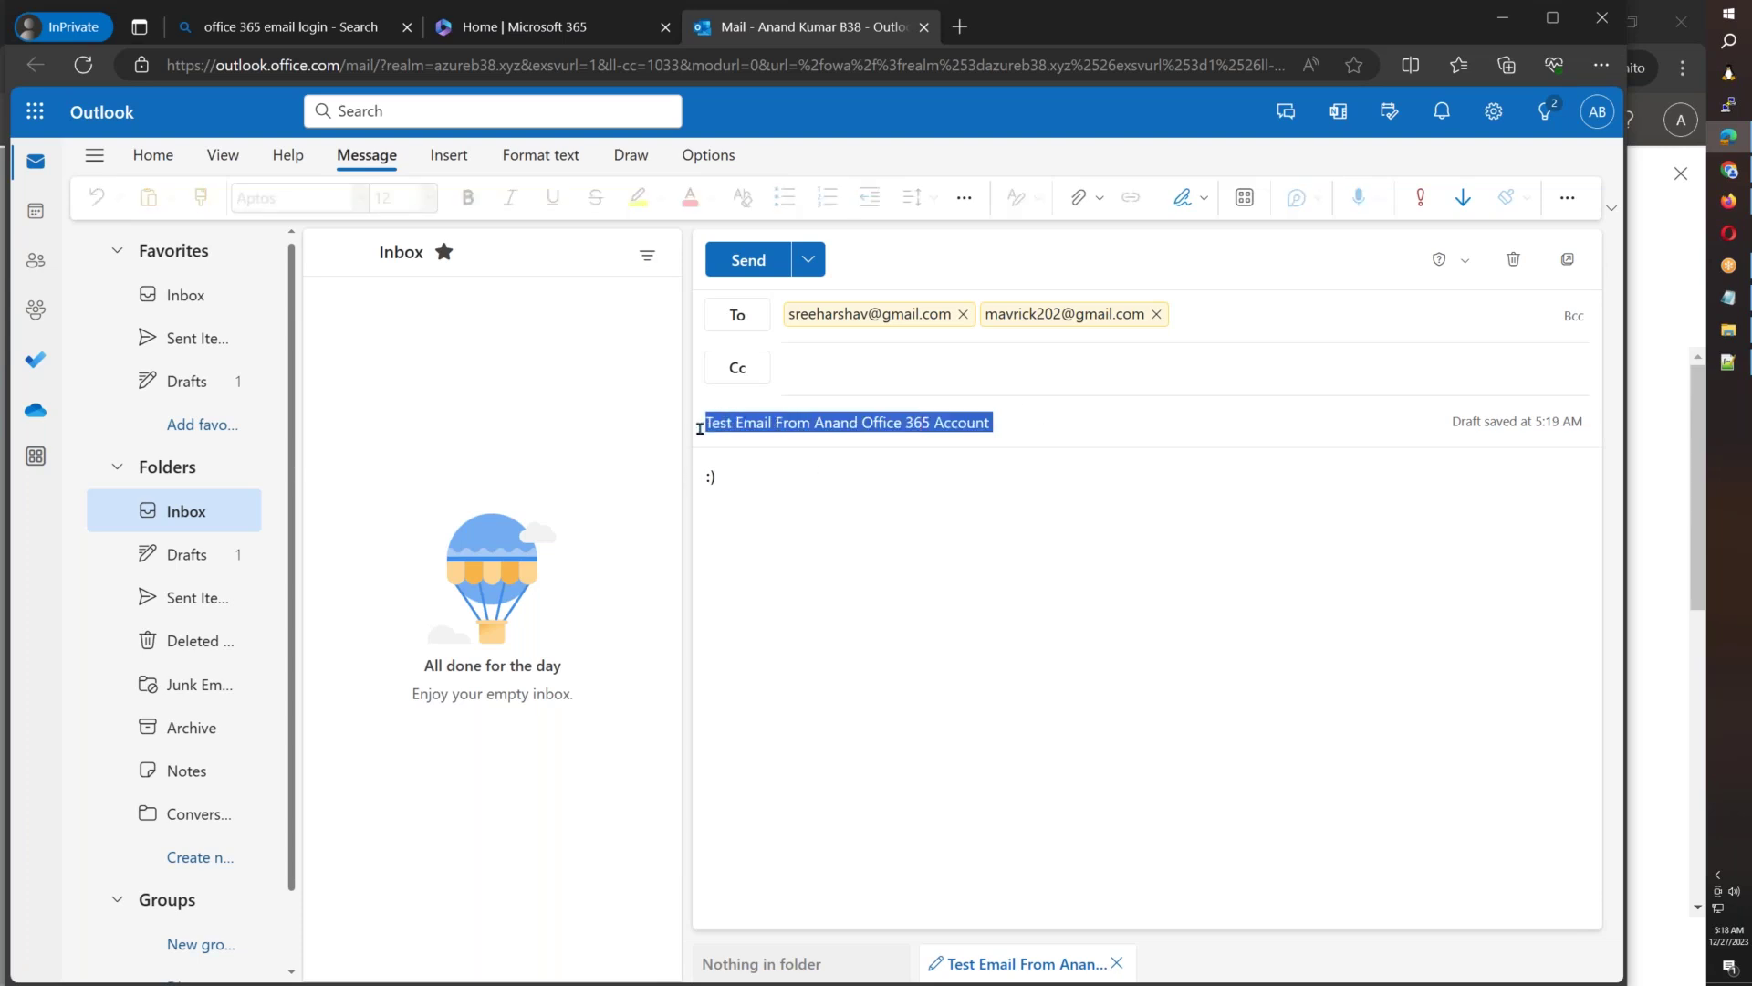
left_click(708, 476)
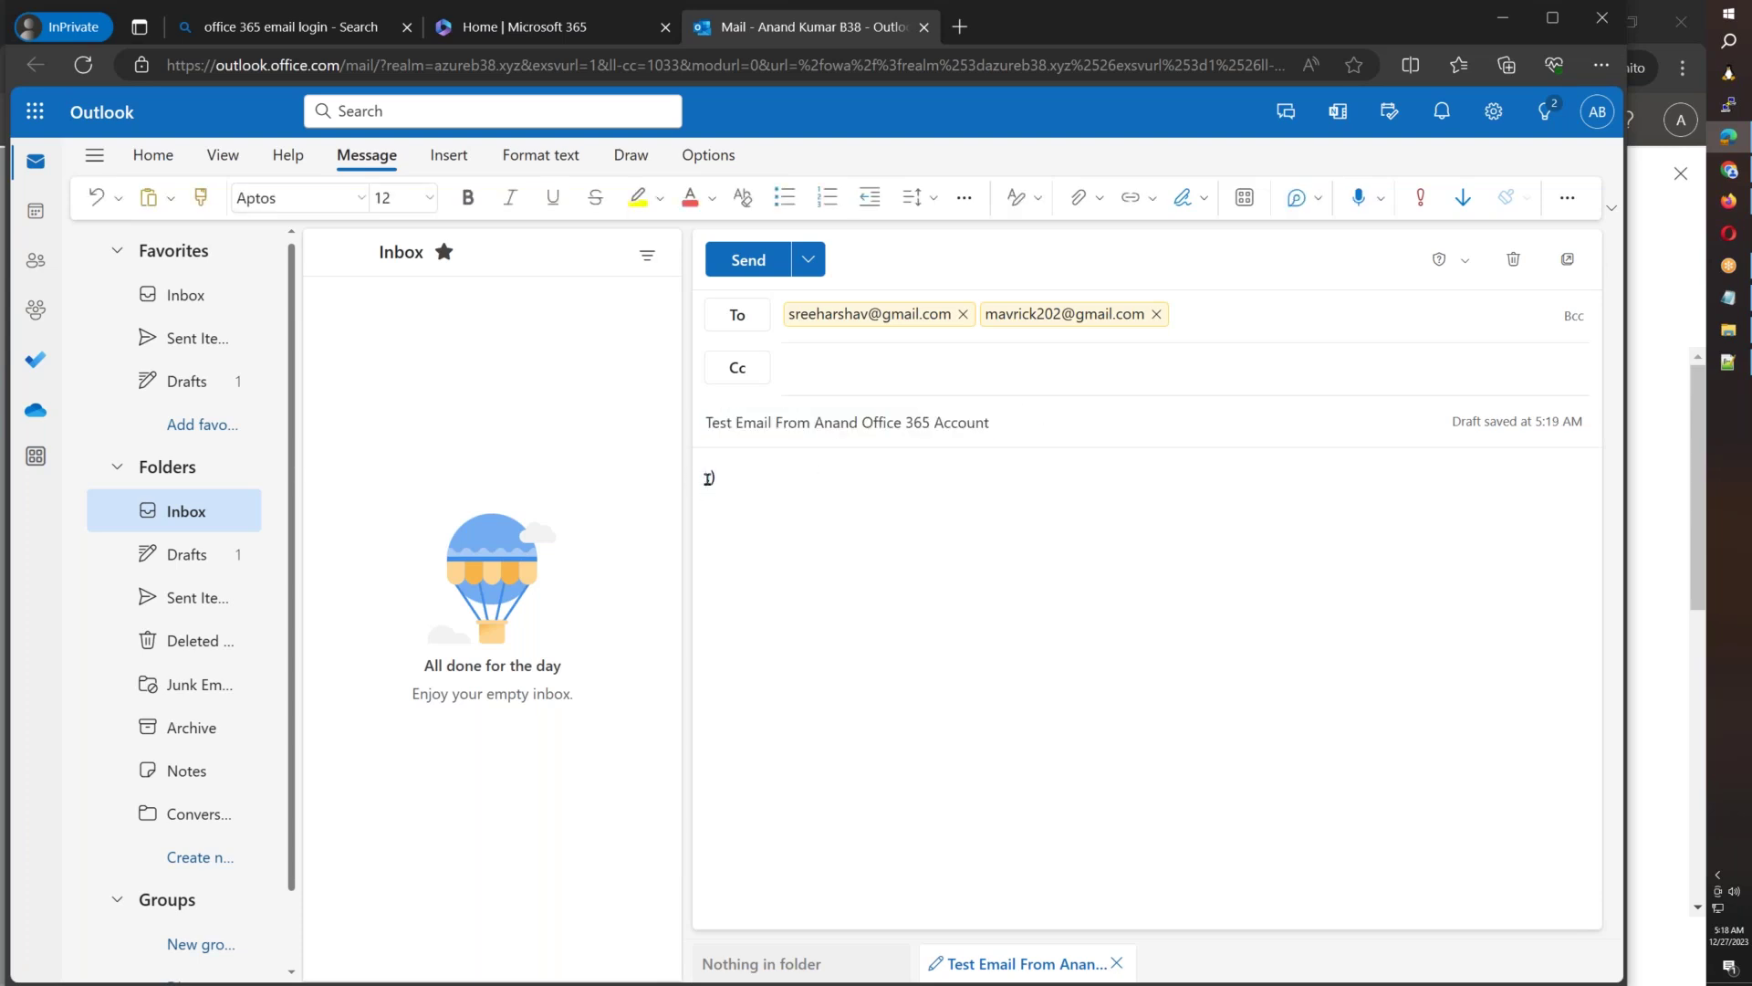
key("ctrl+v")
key("End")
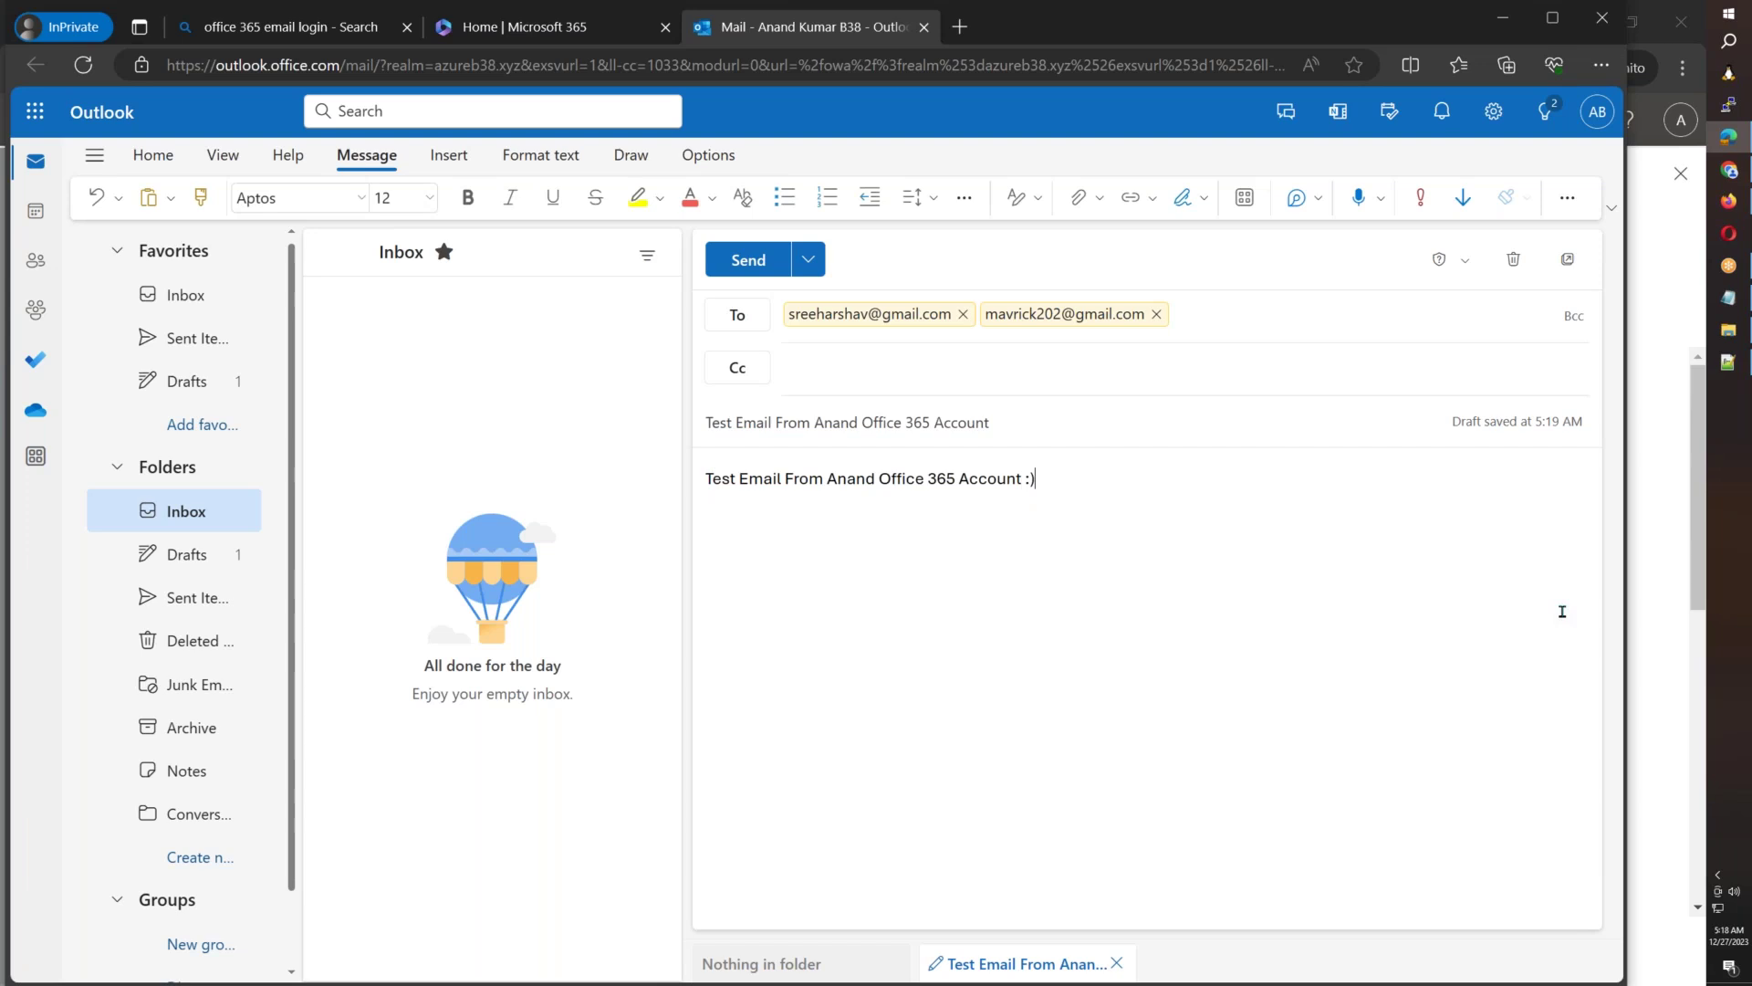
left_click(749, 260)
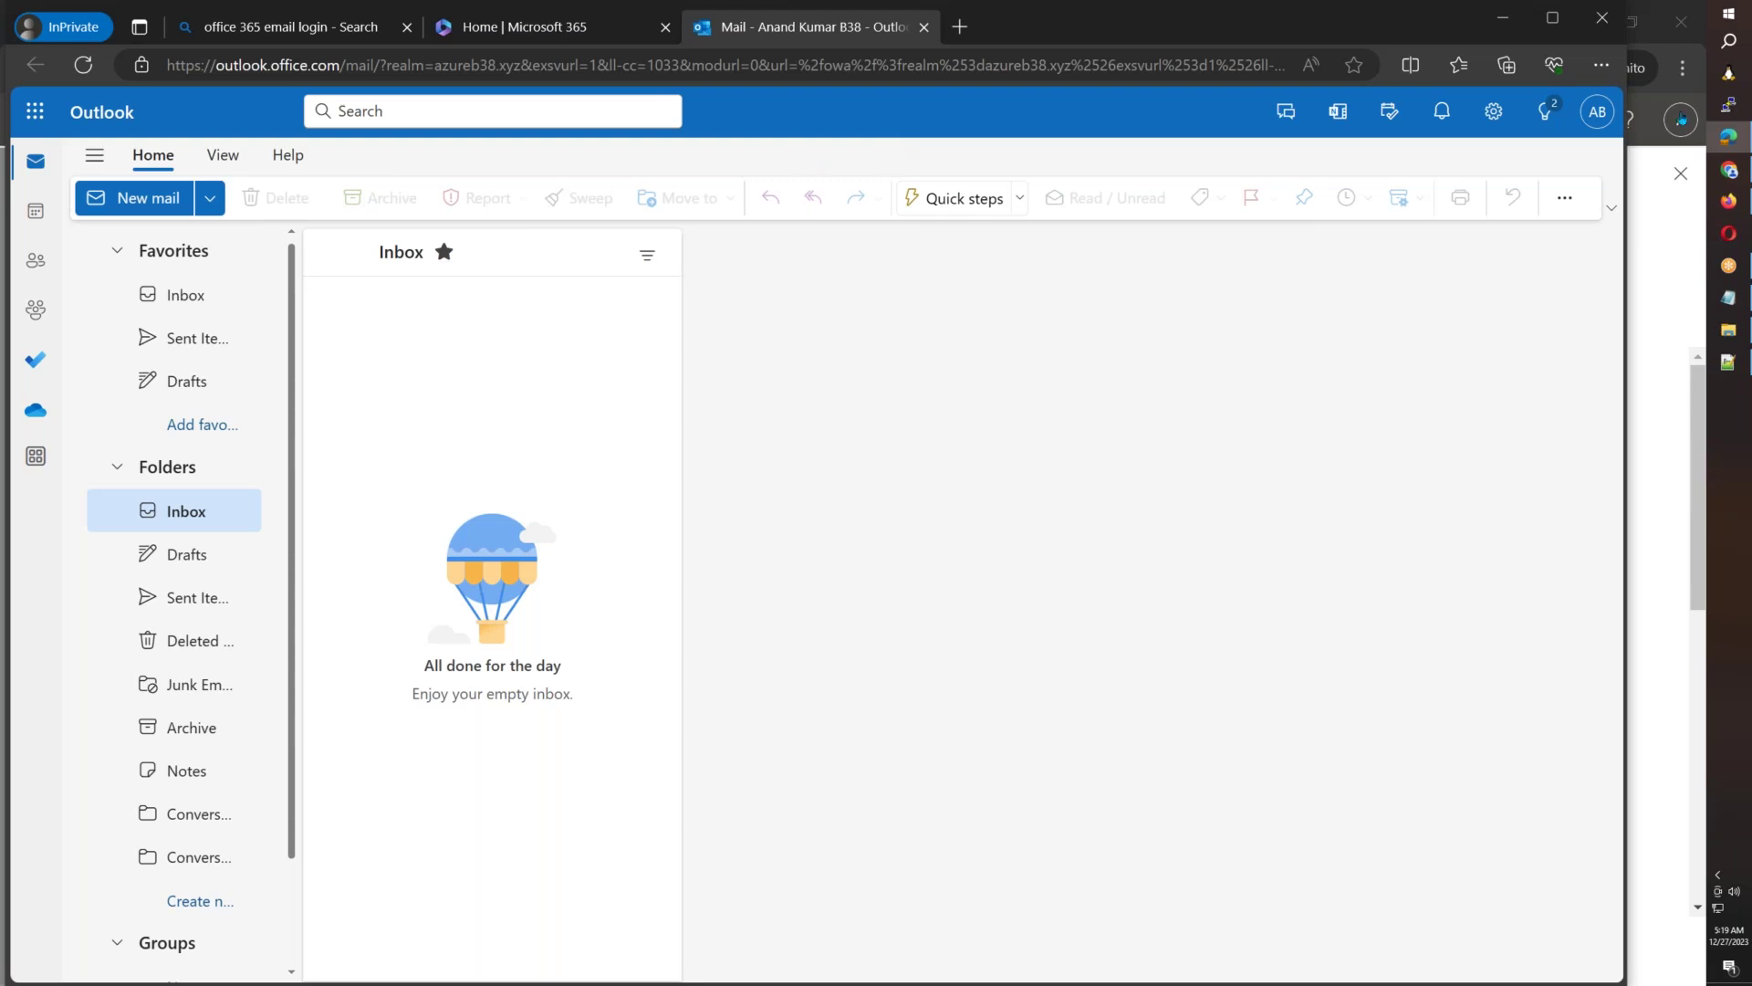
Load gmail.com in a new Firefox tab and open the newly arrived Office 365 test email.
left_click(1726, 198)
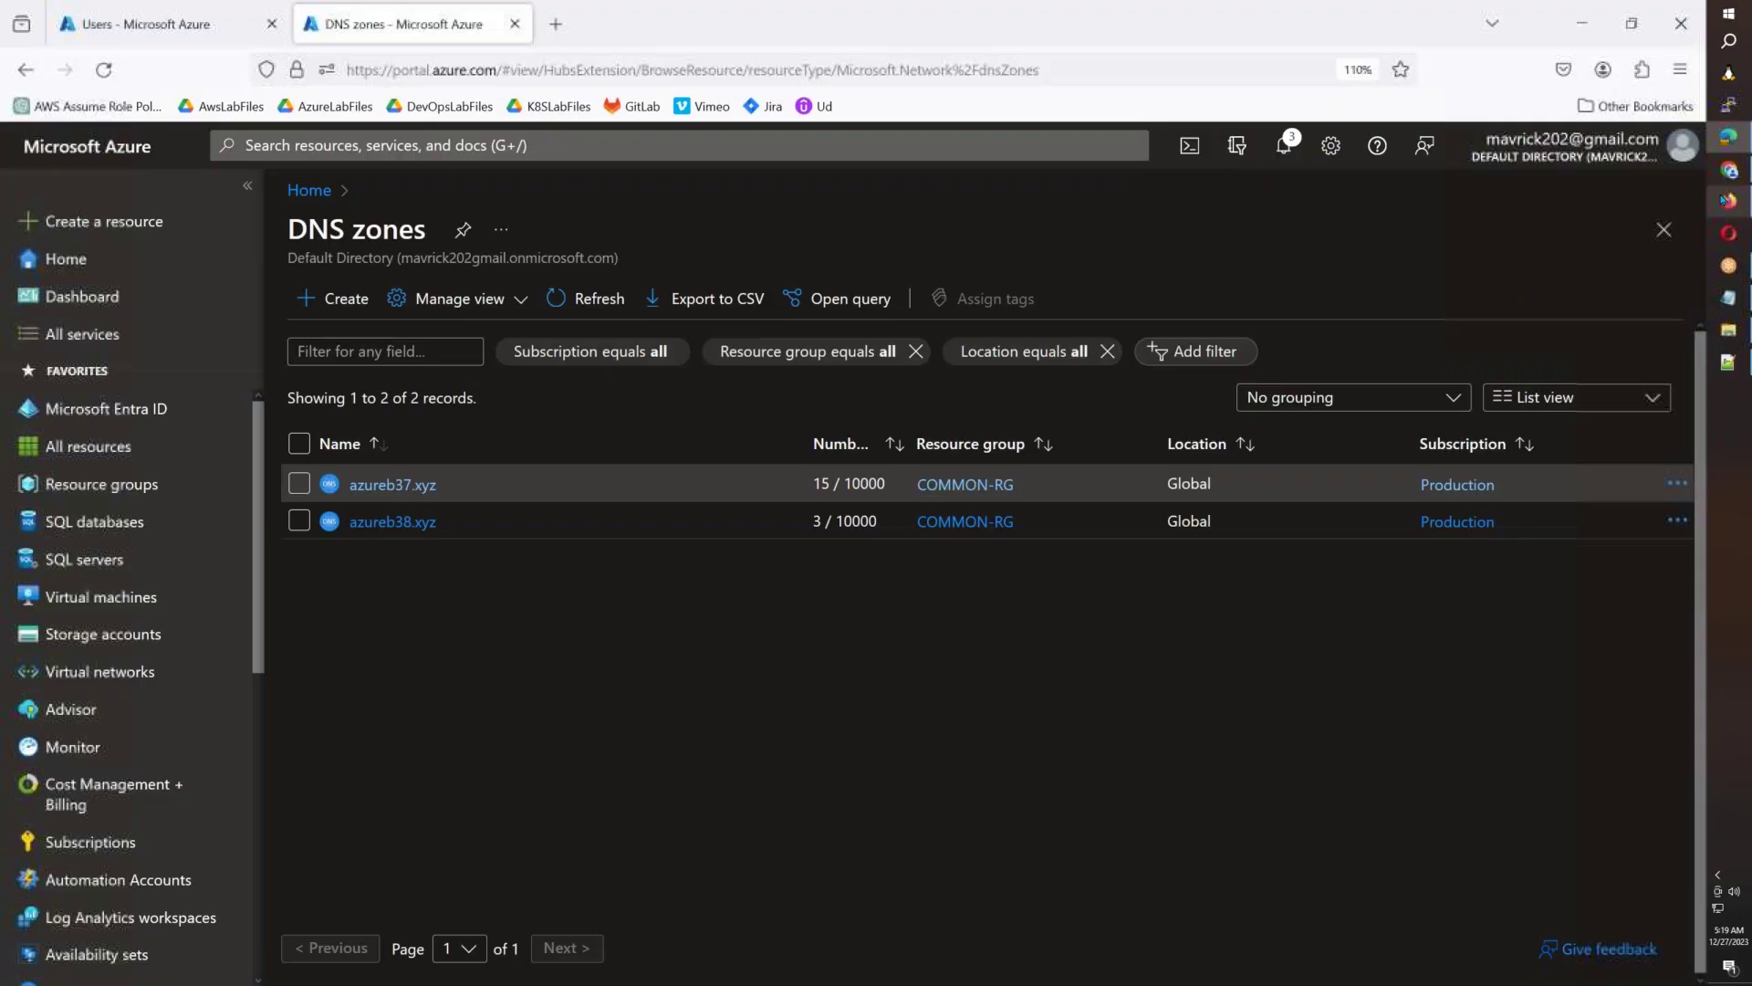
left_click(563, 28)
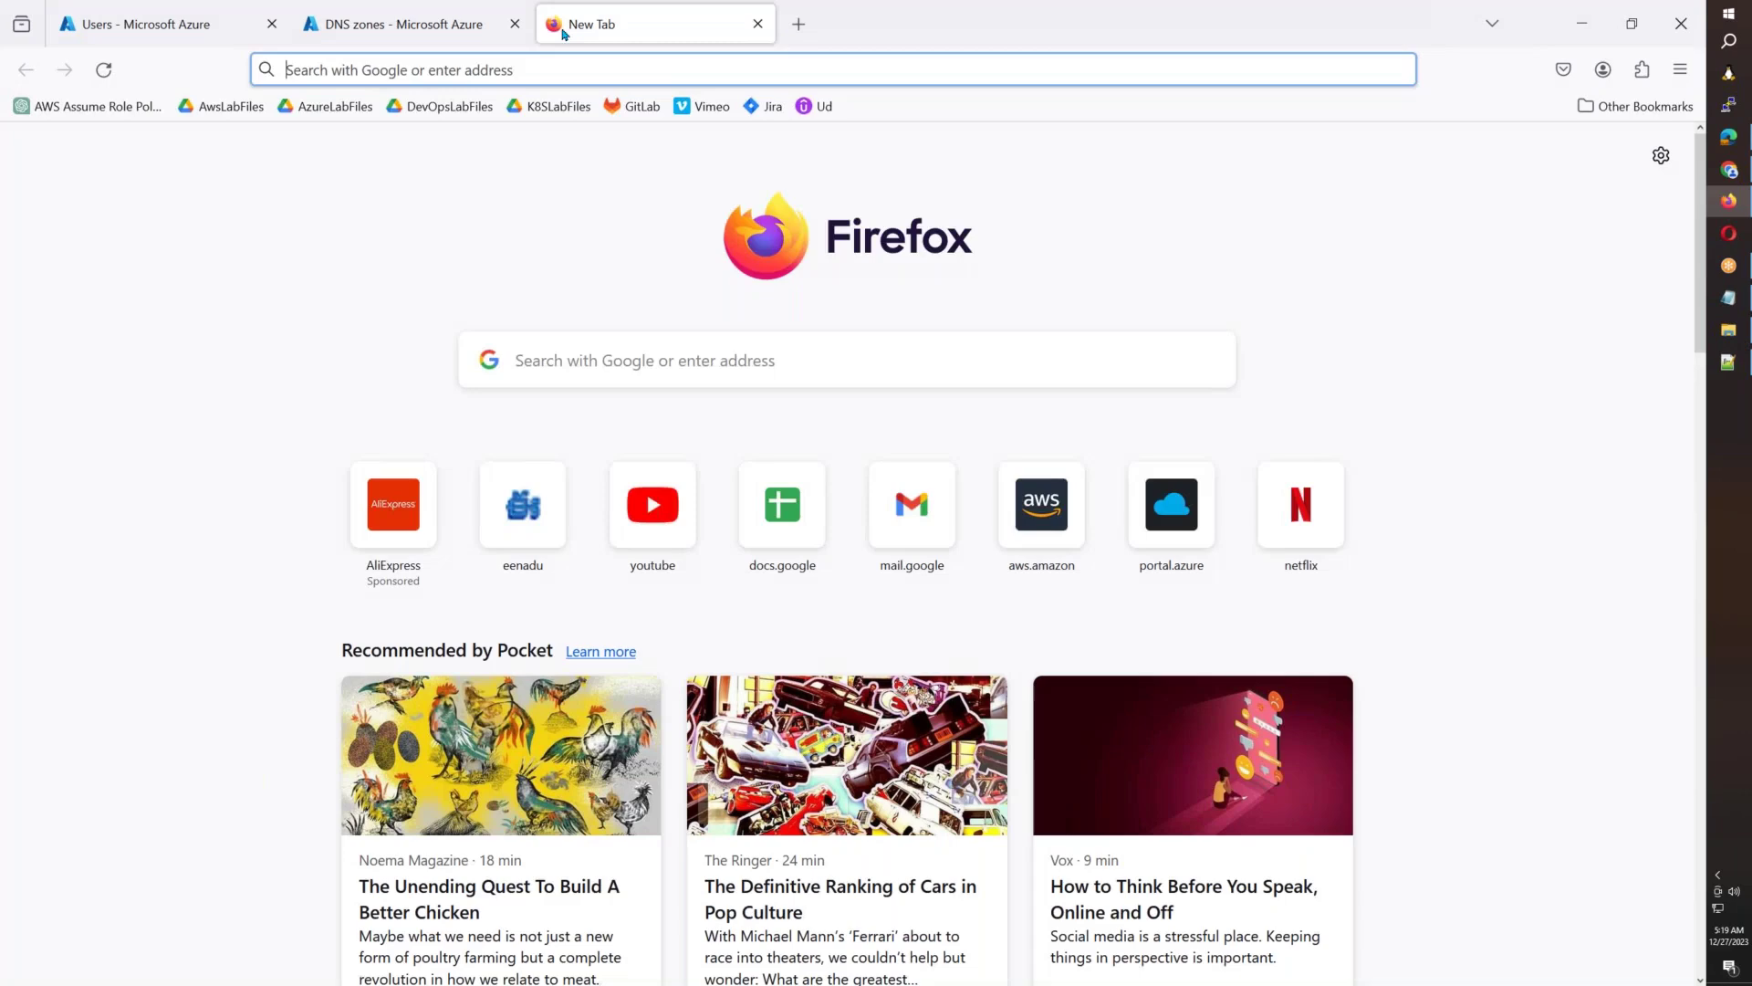
type("gmail.com")
key("Return")
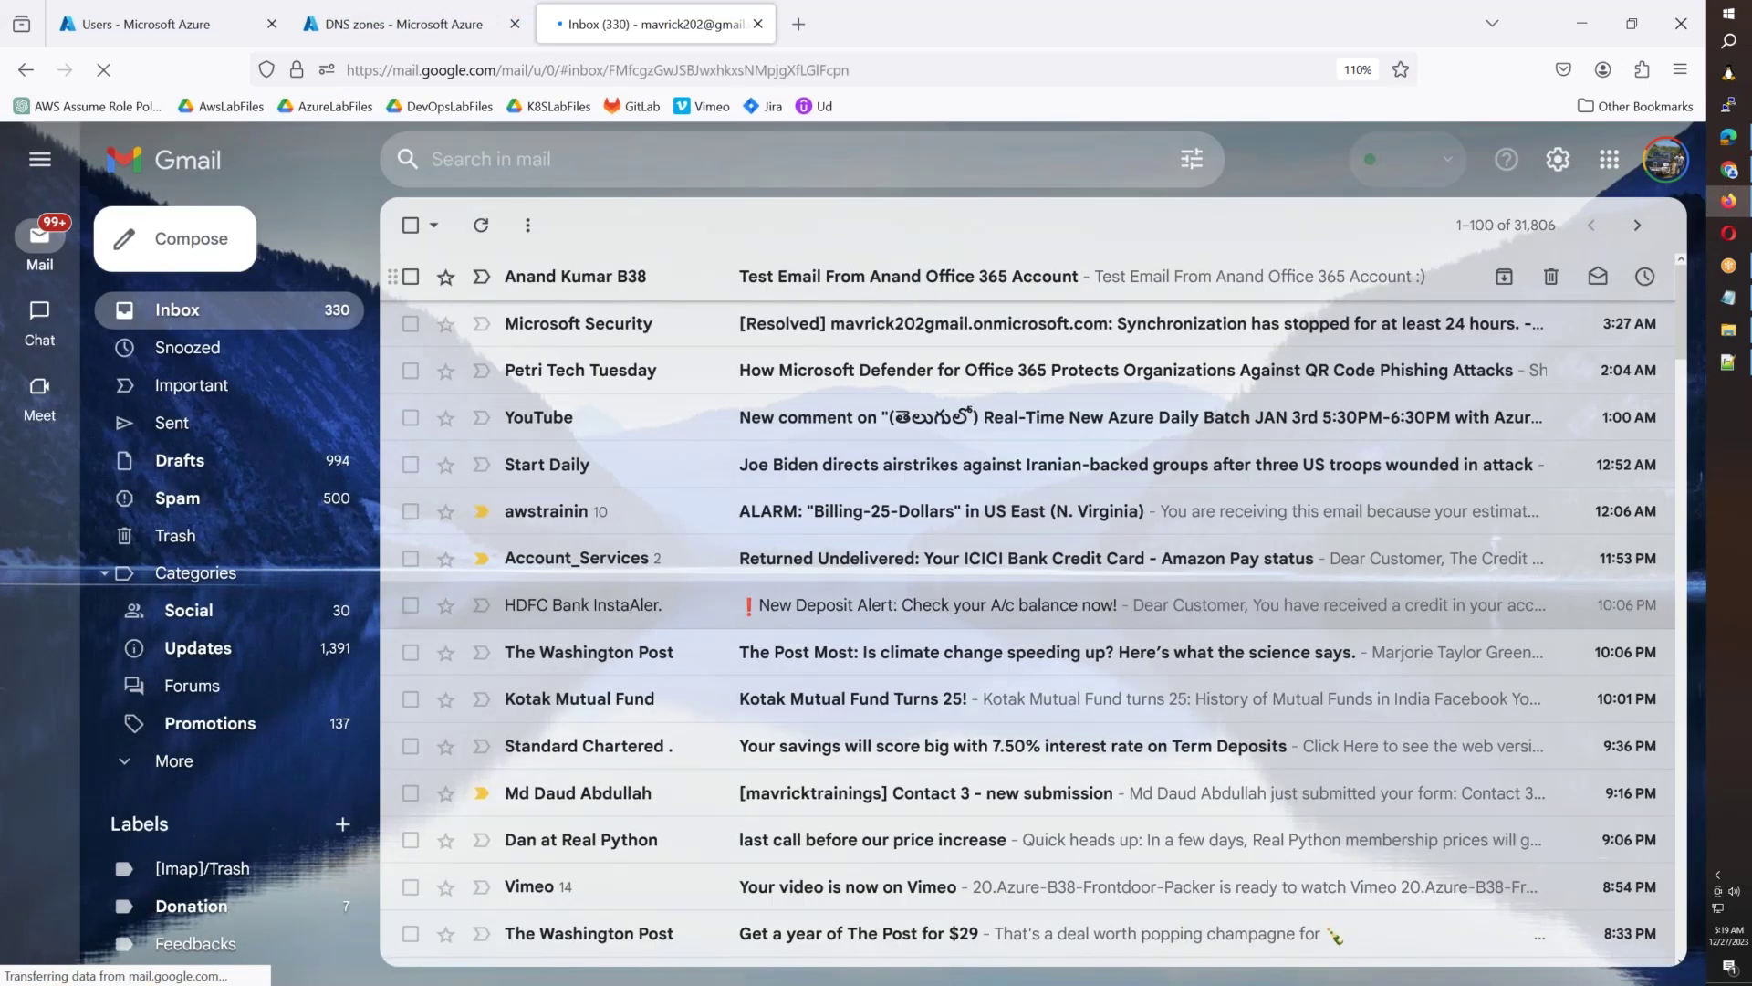
left_click(849, 276)
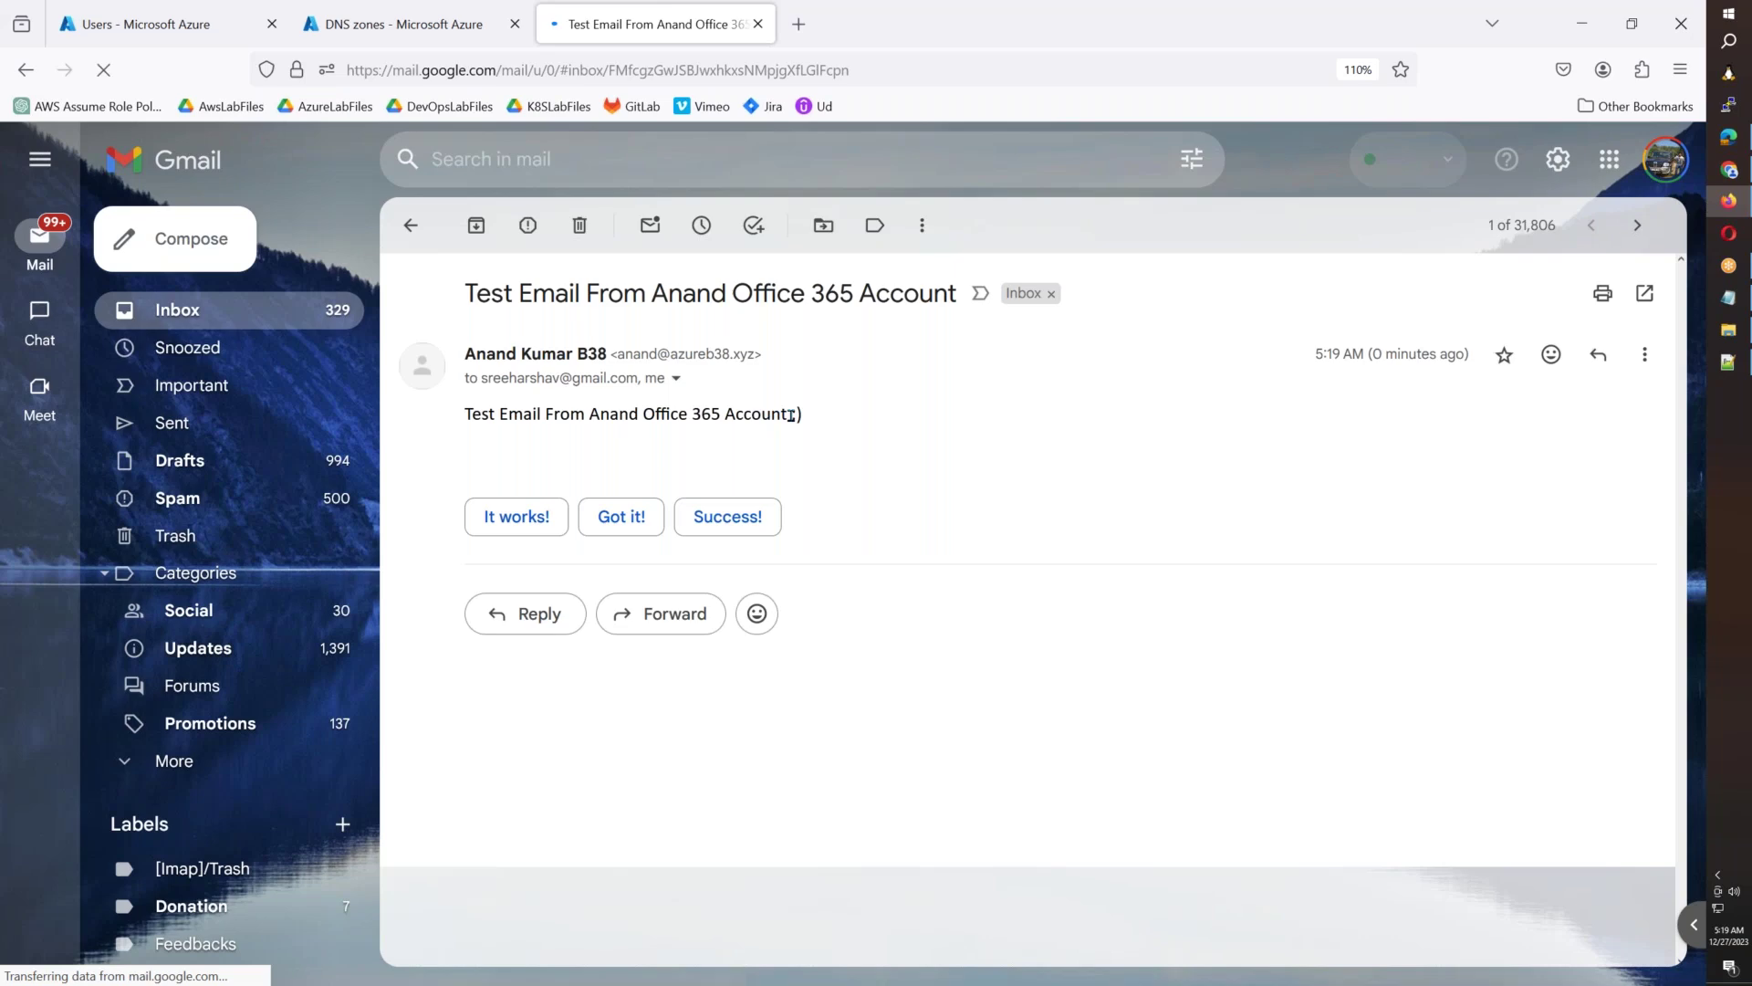
Write an 'It works!' reply and delete the signature's image, phone numbers and links.
left_click(517, 516)
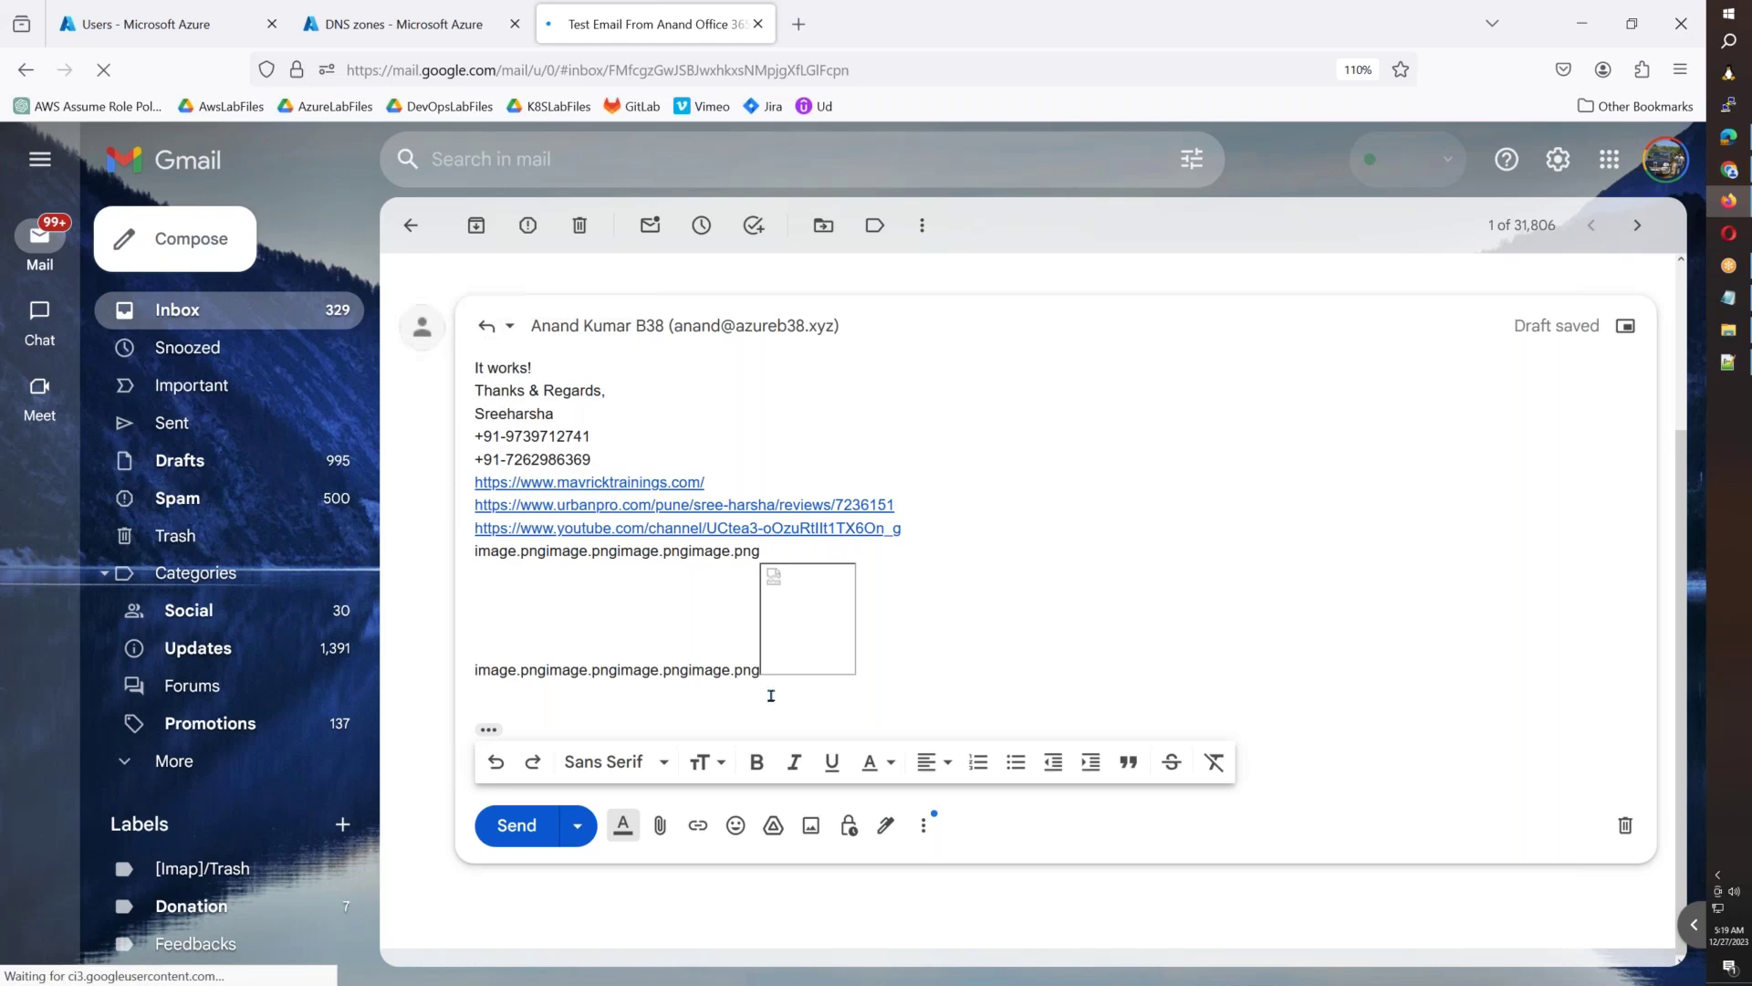
left_click_drag(1139, 674, 462, 560)
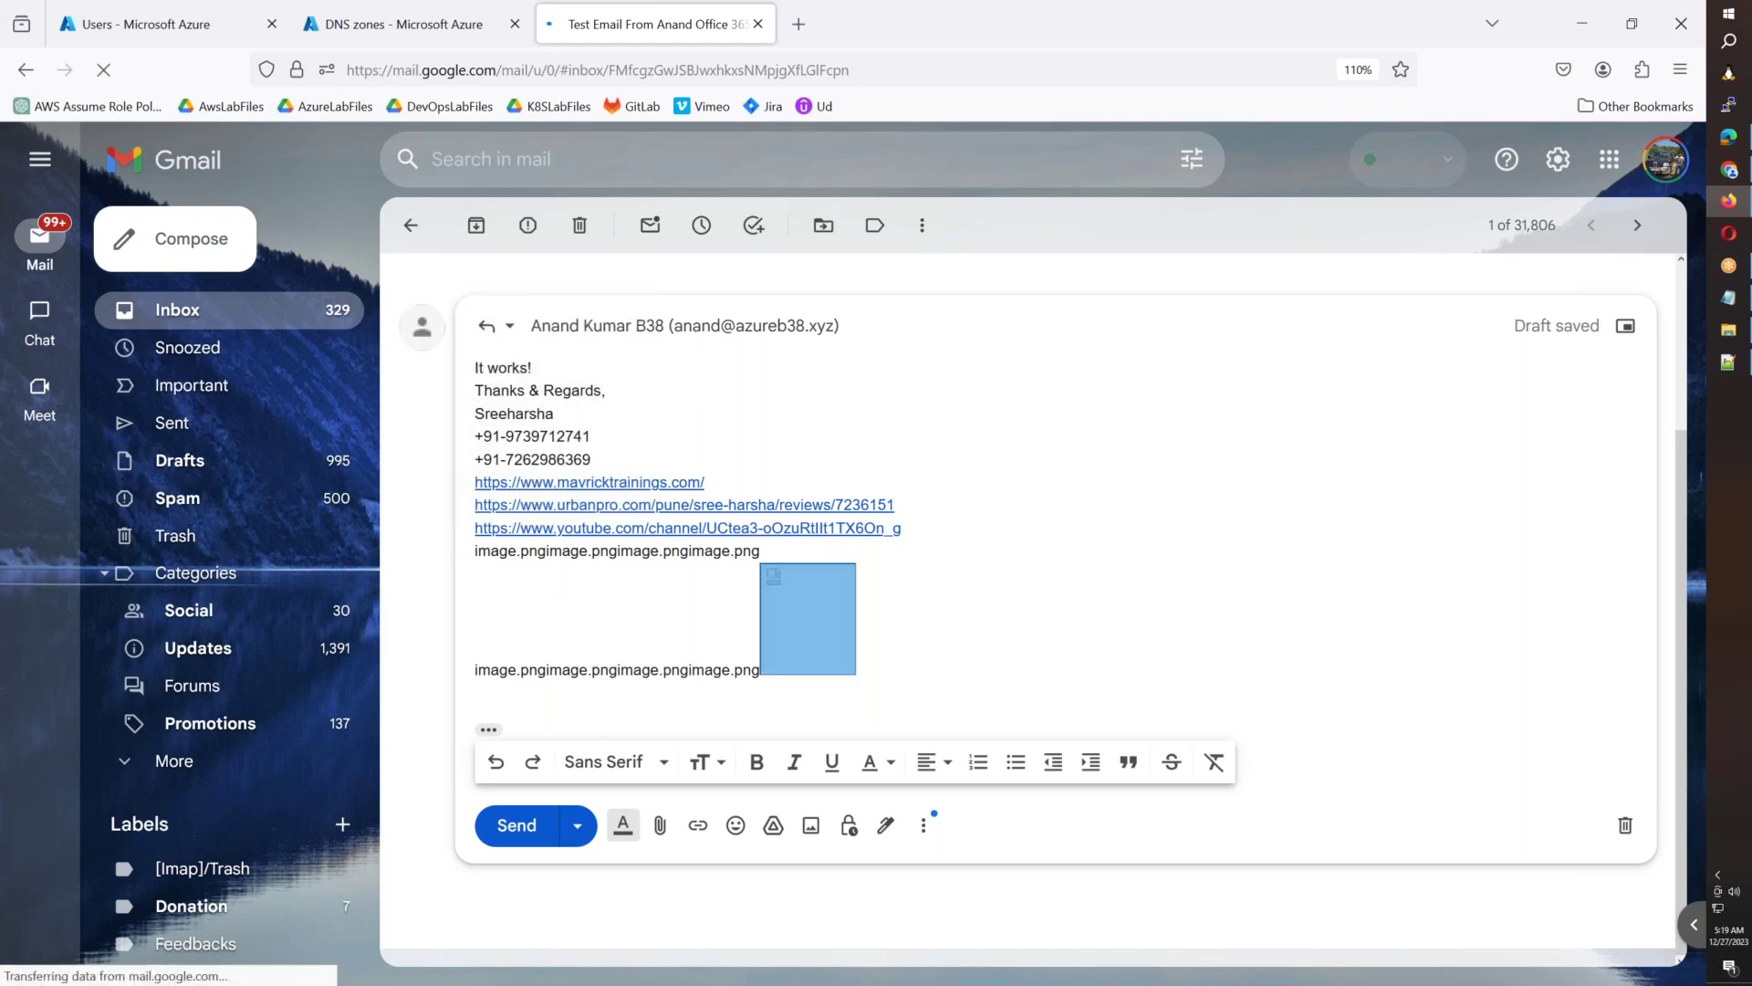
scroll(462, 569, "up", 1)
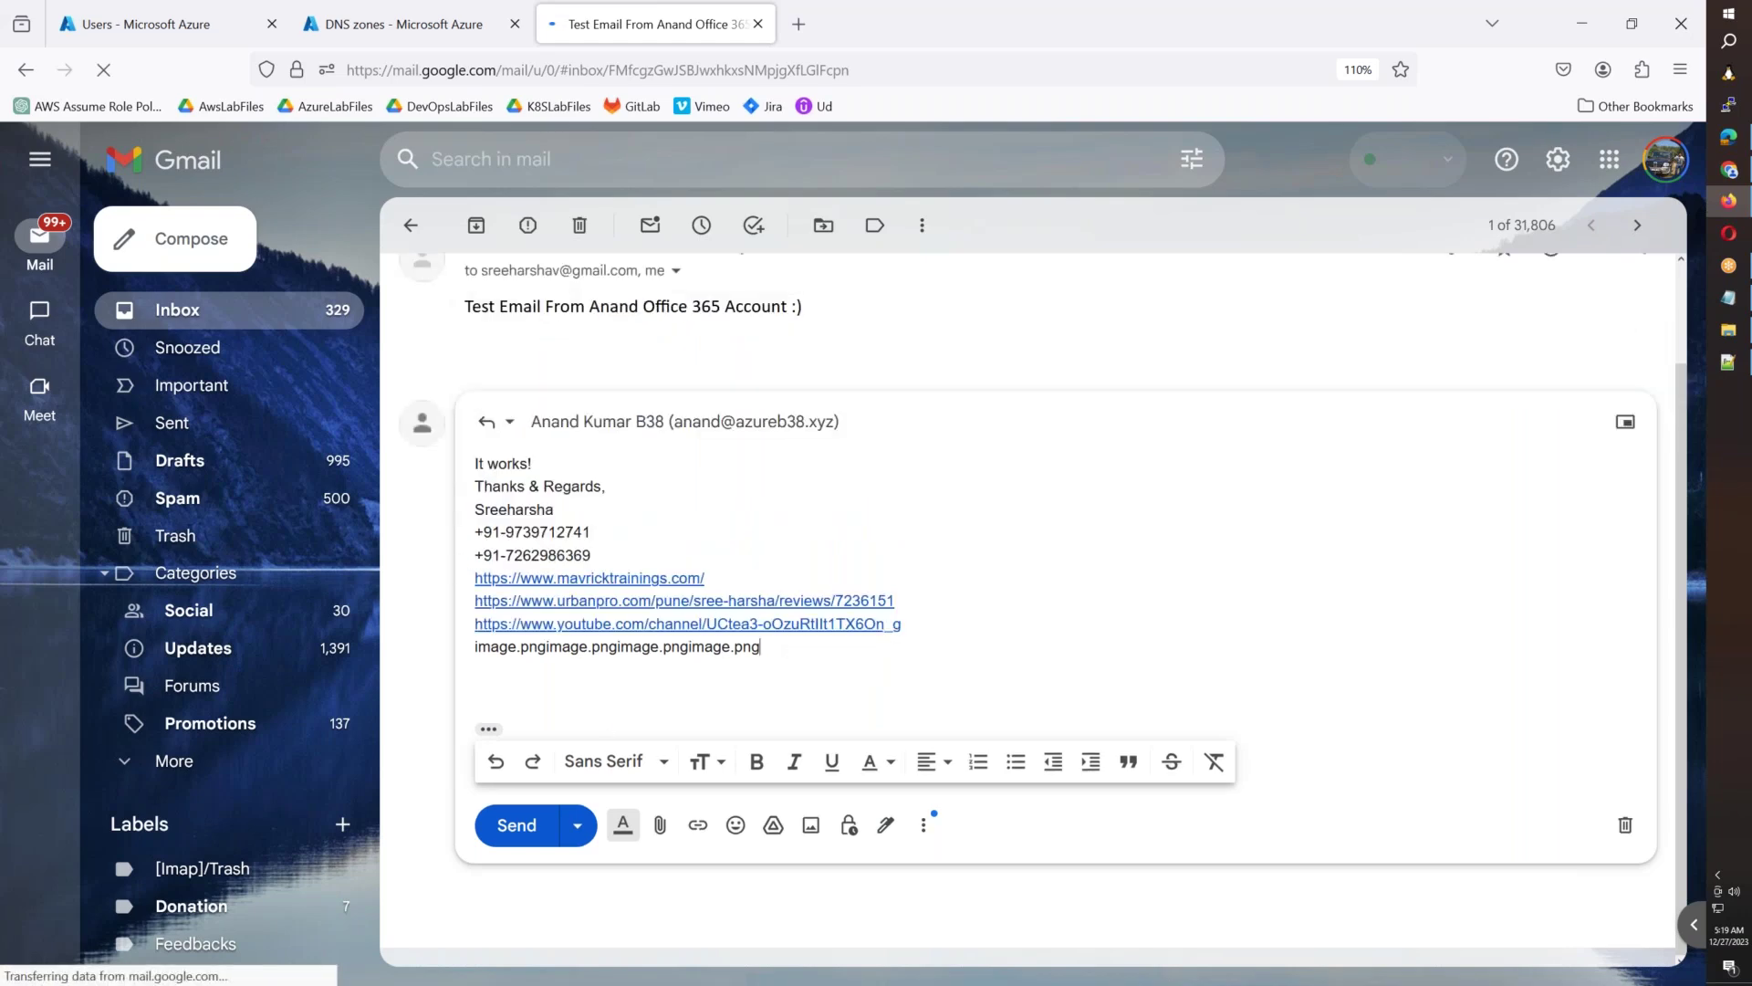
left_click_drag(794, 650, 476, 599)
left_click(477, 599)
left_click_drag(902, 624, 473, 577)
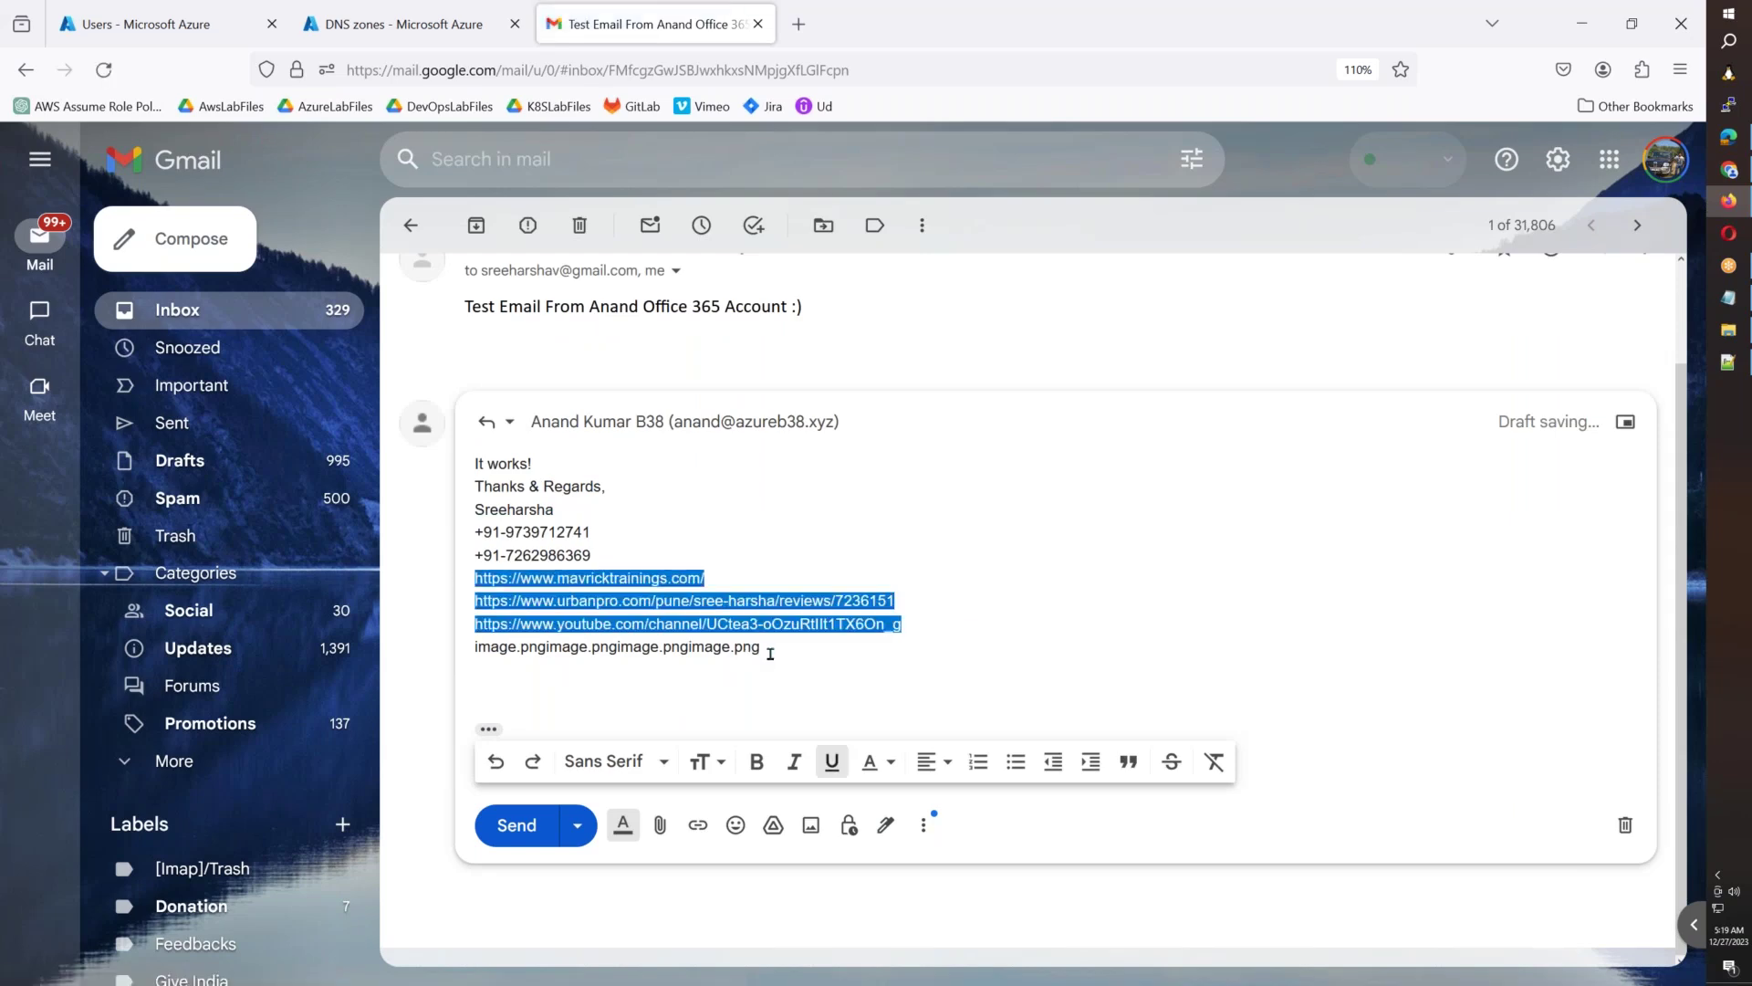
left_click(626, 531)
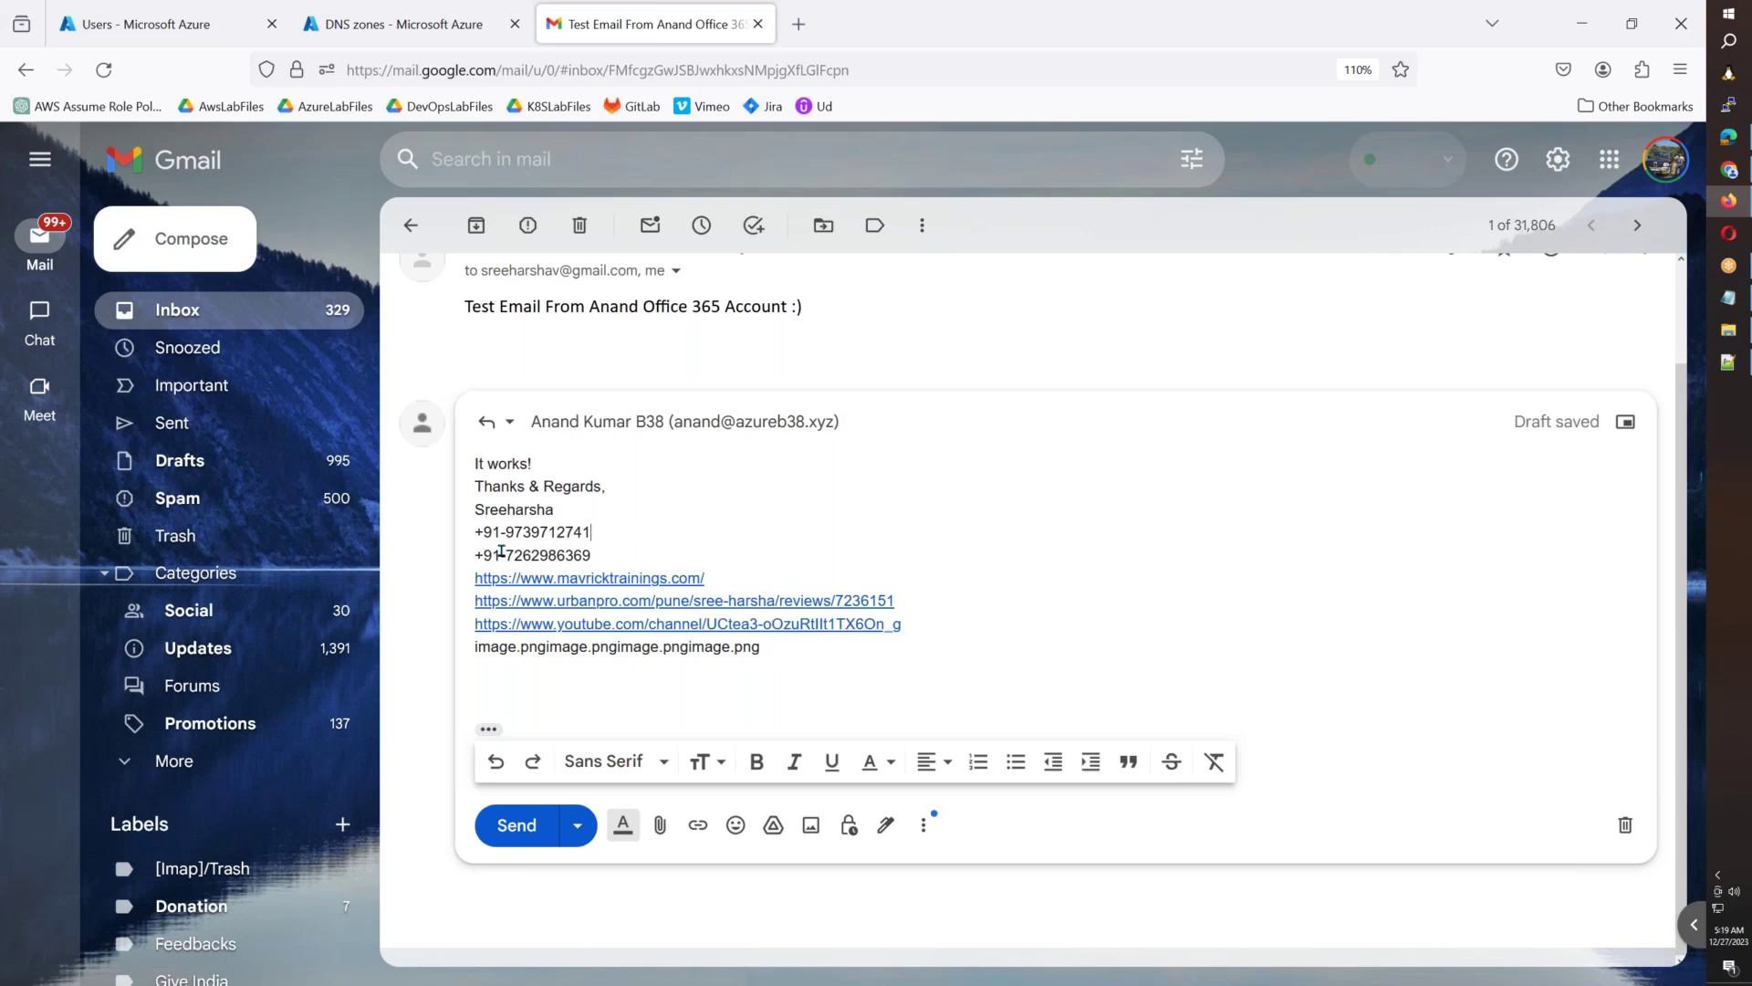
left_click_drag(476, 532, 954, 799)
key("BackSpace")
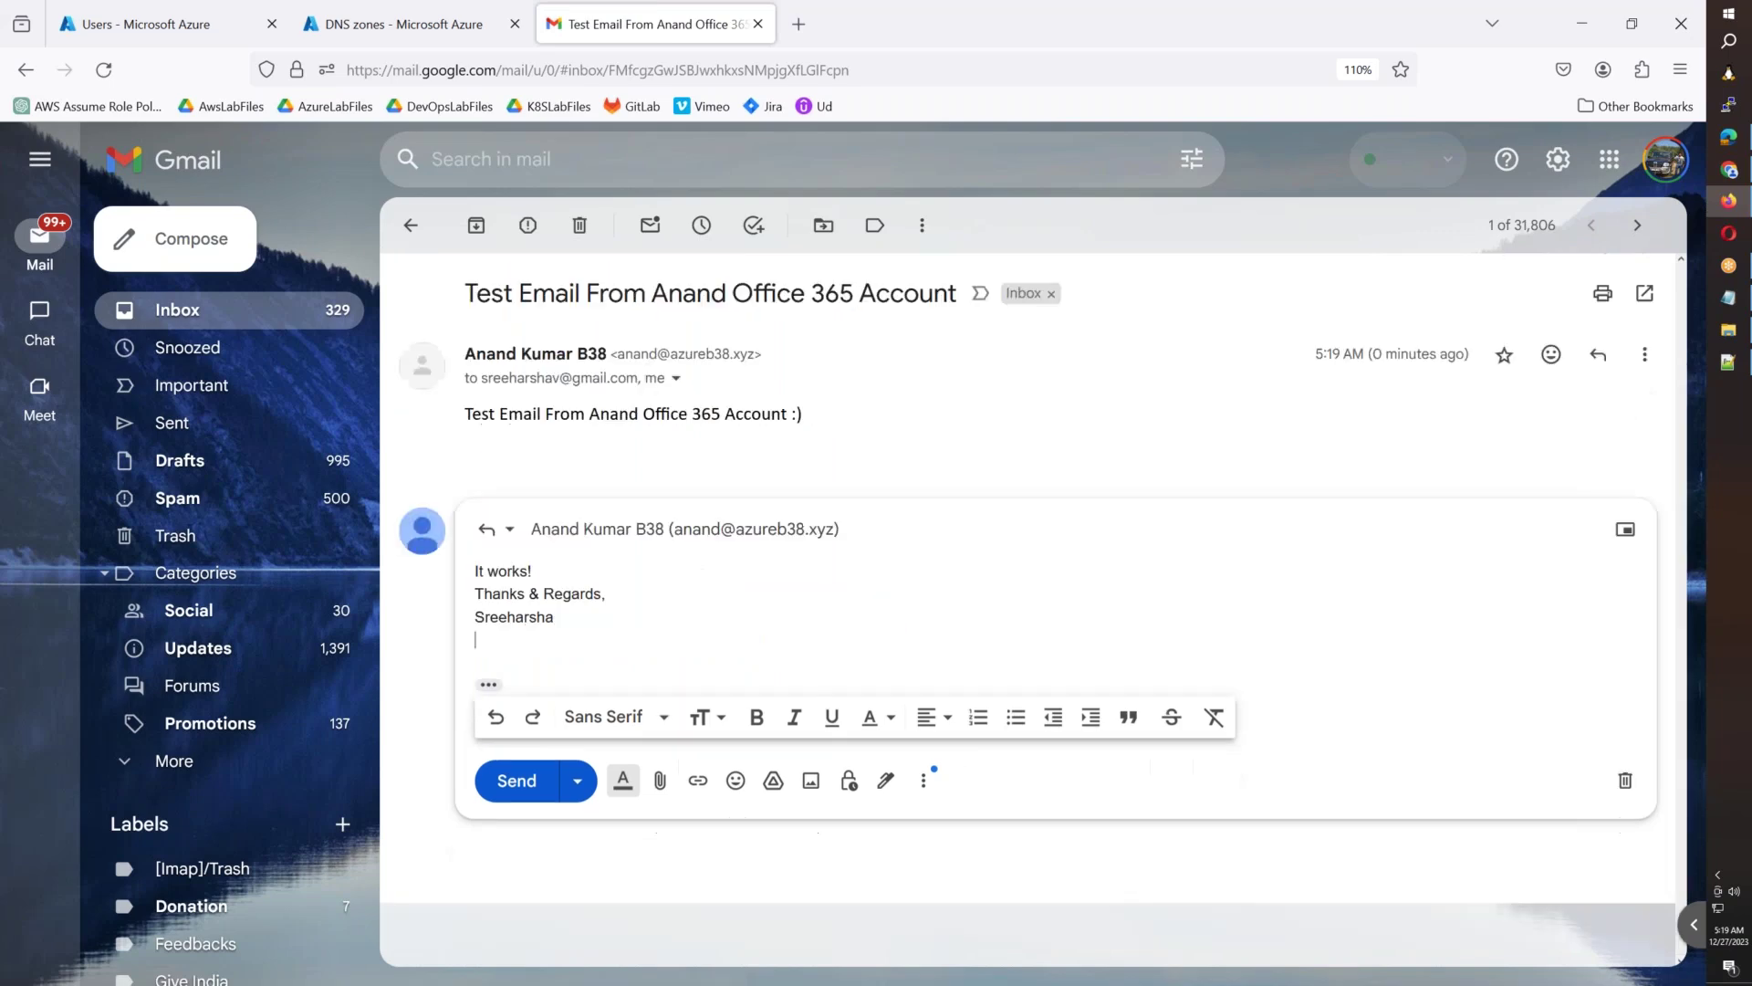
Send the reply and bring the Microsoft 365 admin center window forward.
left_click(526, 781)
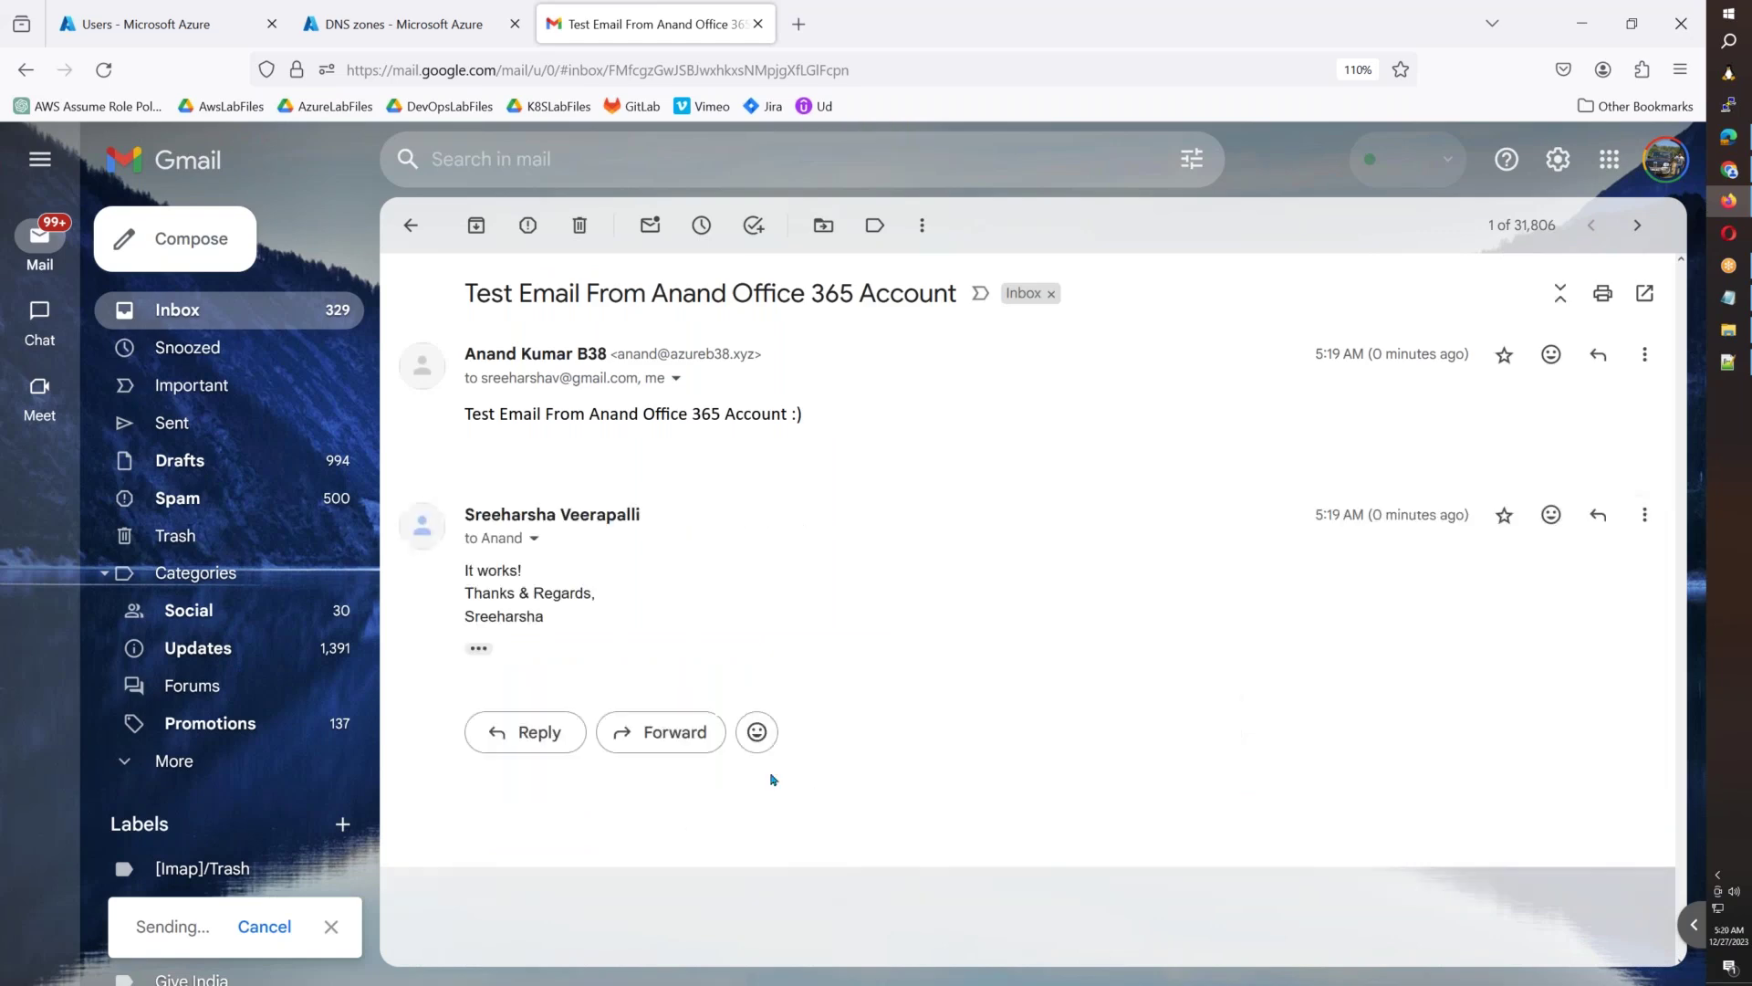
left_click(1730, 170)
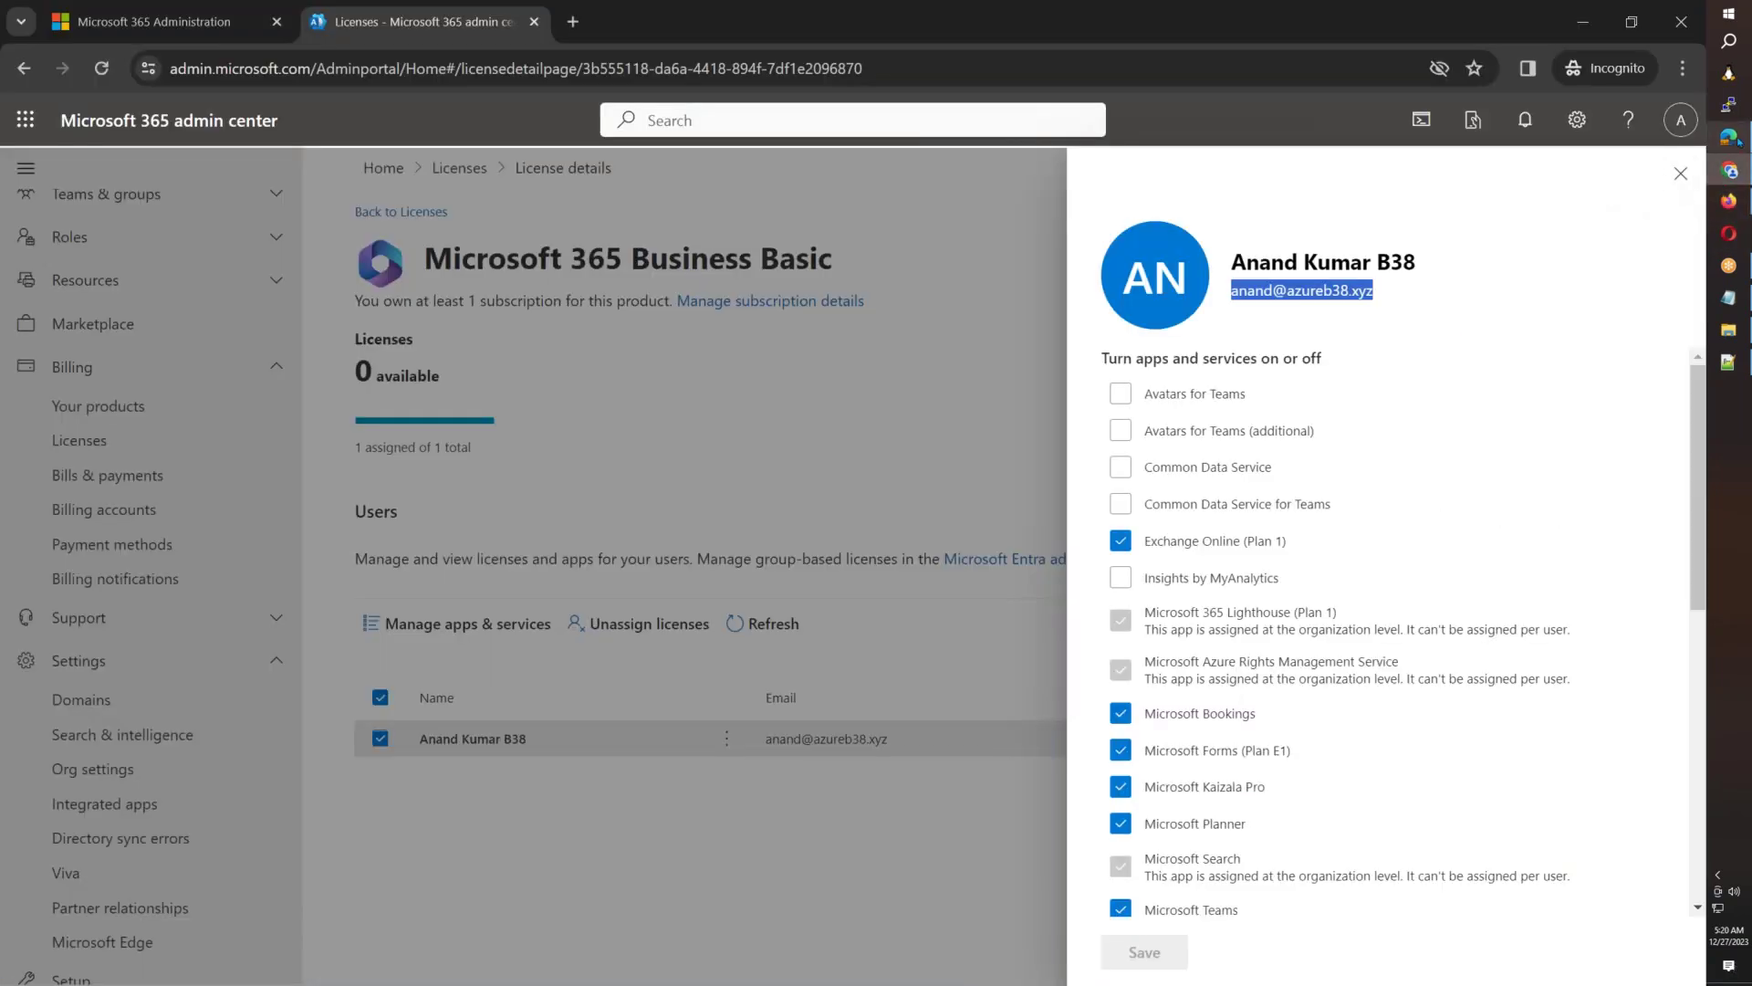
left_click(1729, 136)
Refresh the Outlook inbox, read Gmail's 'It works!' reply, then return to Microsoft 365 Home.
left_click(206, 304)
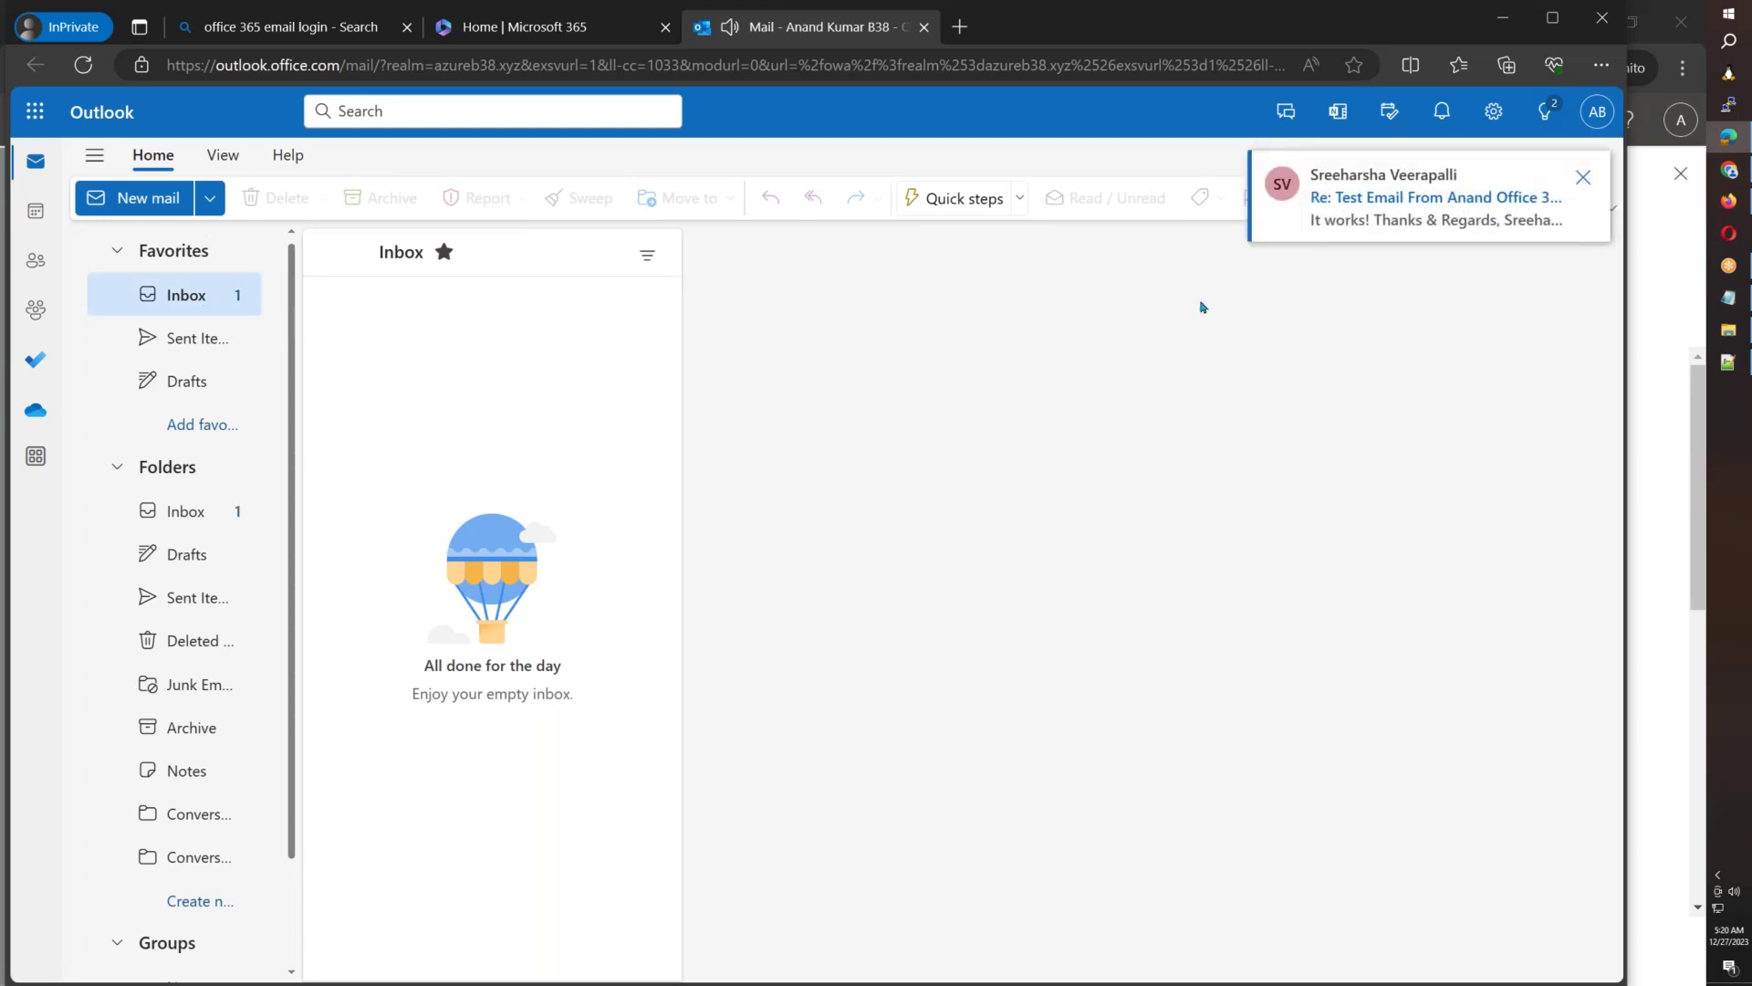
left_click(205, 301)
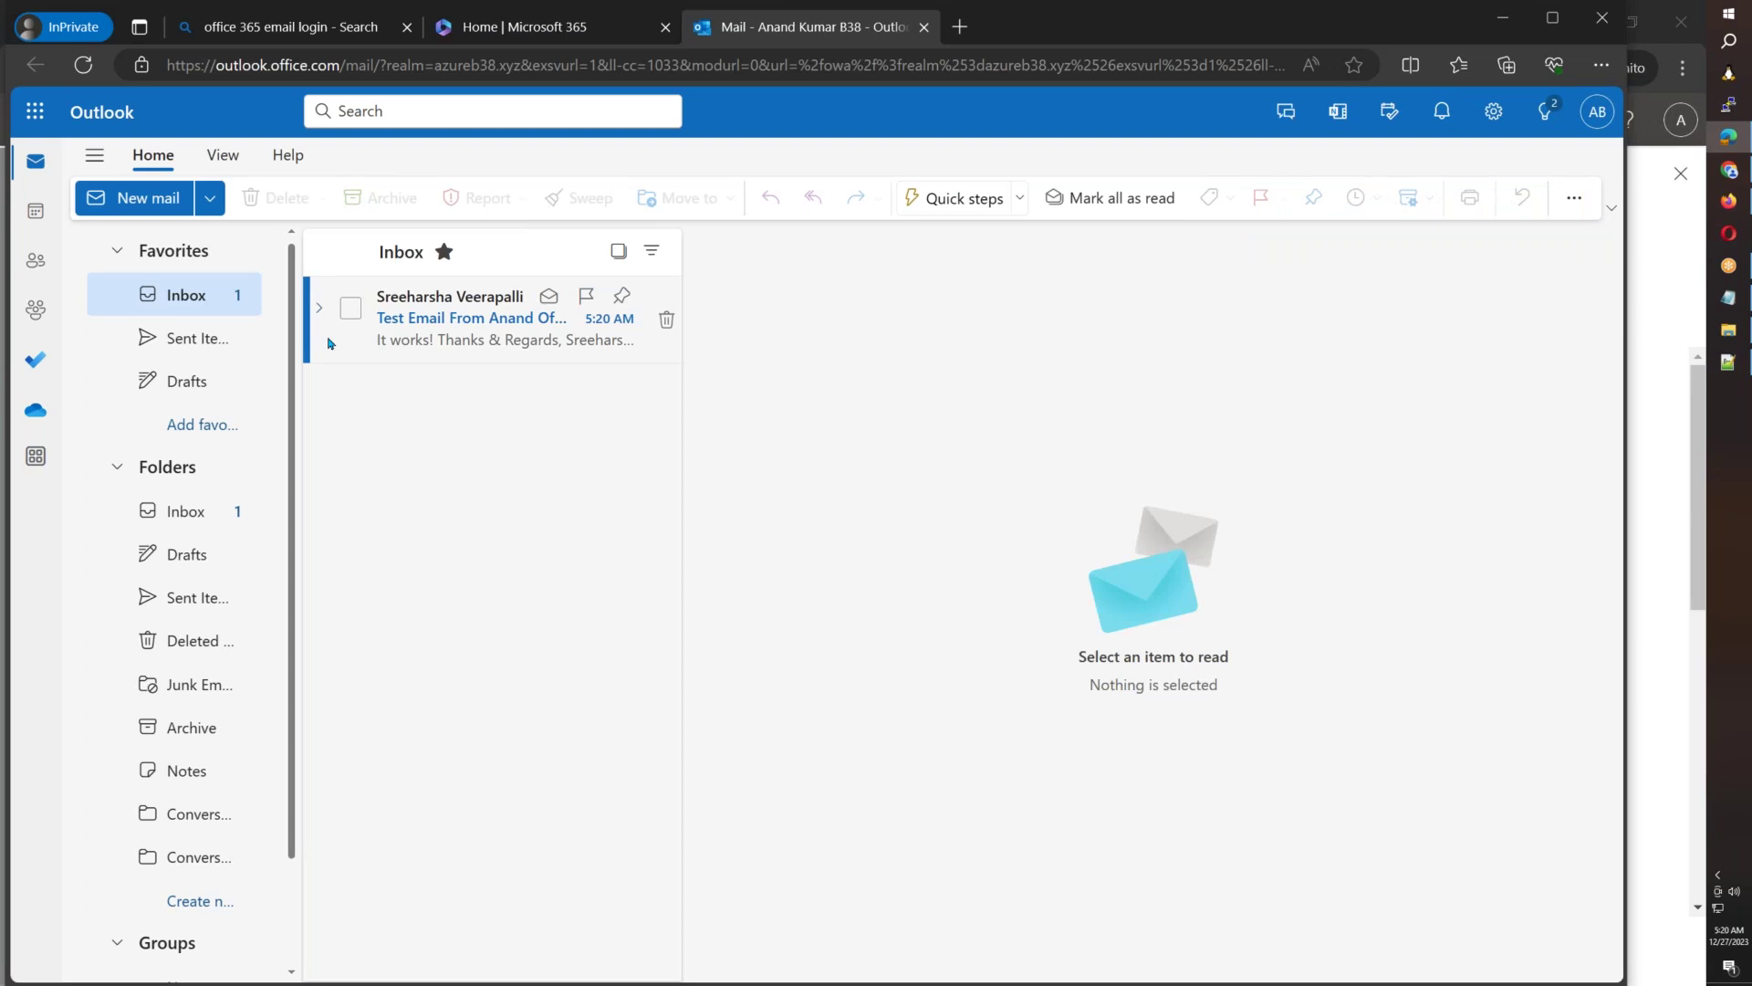
left_click(453, 302)
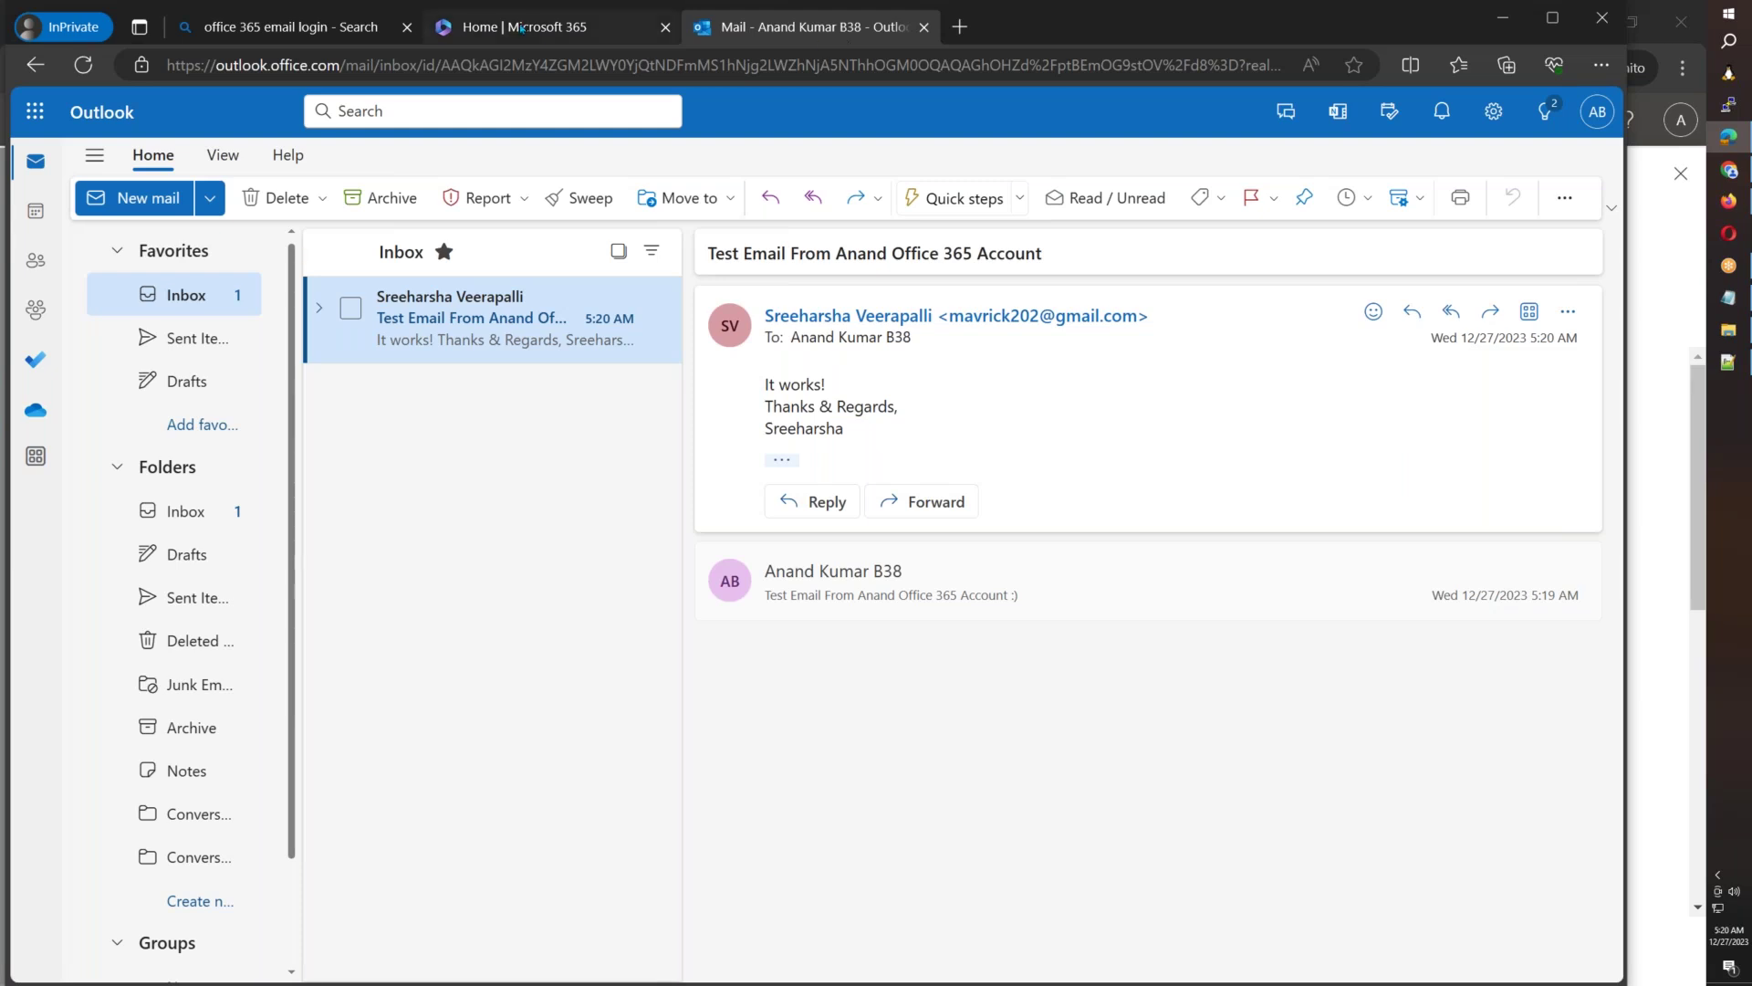
left_click(548, 27)
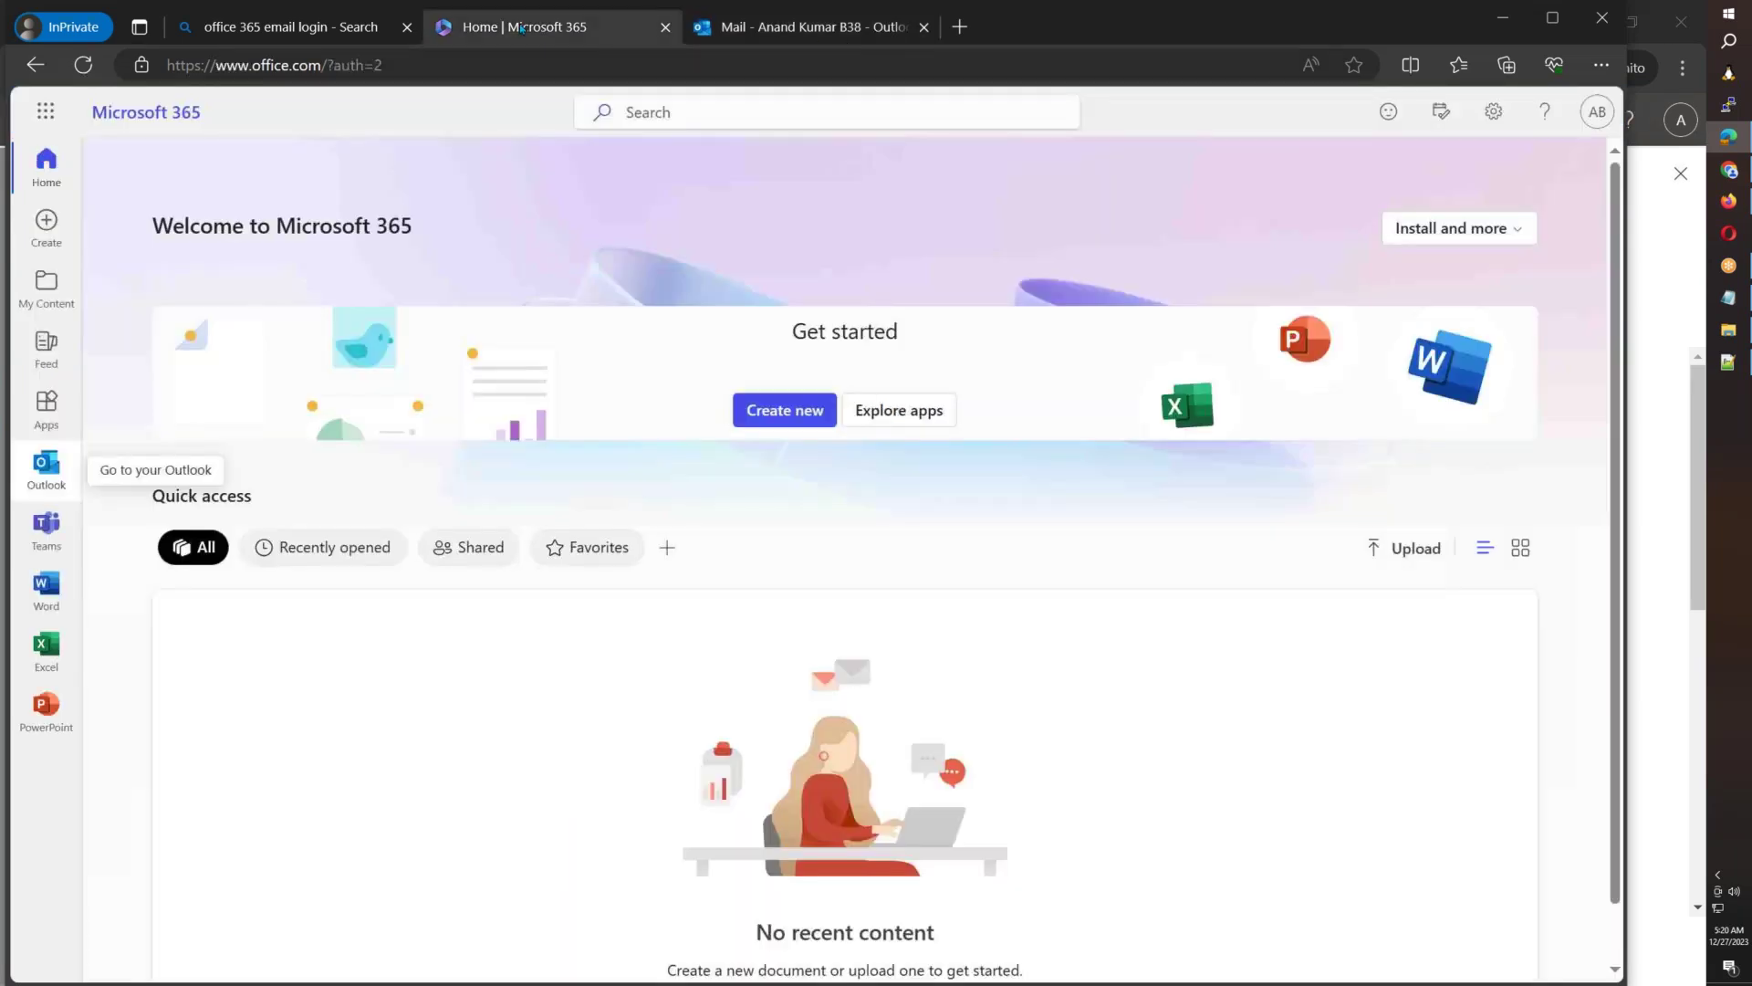
Launch Teams on the web from the app bar and the Teams desktop app via Windows search.
left_click(47, 525)
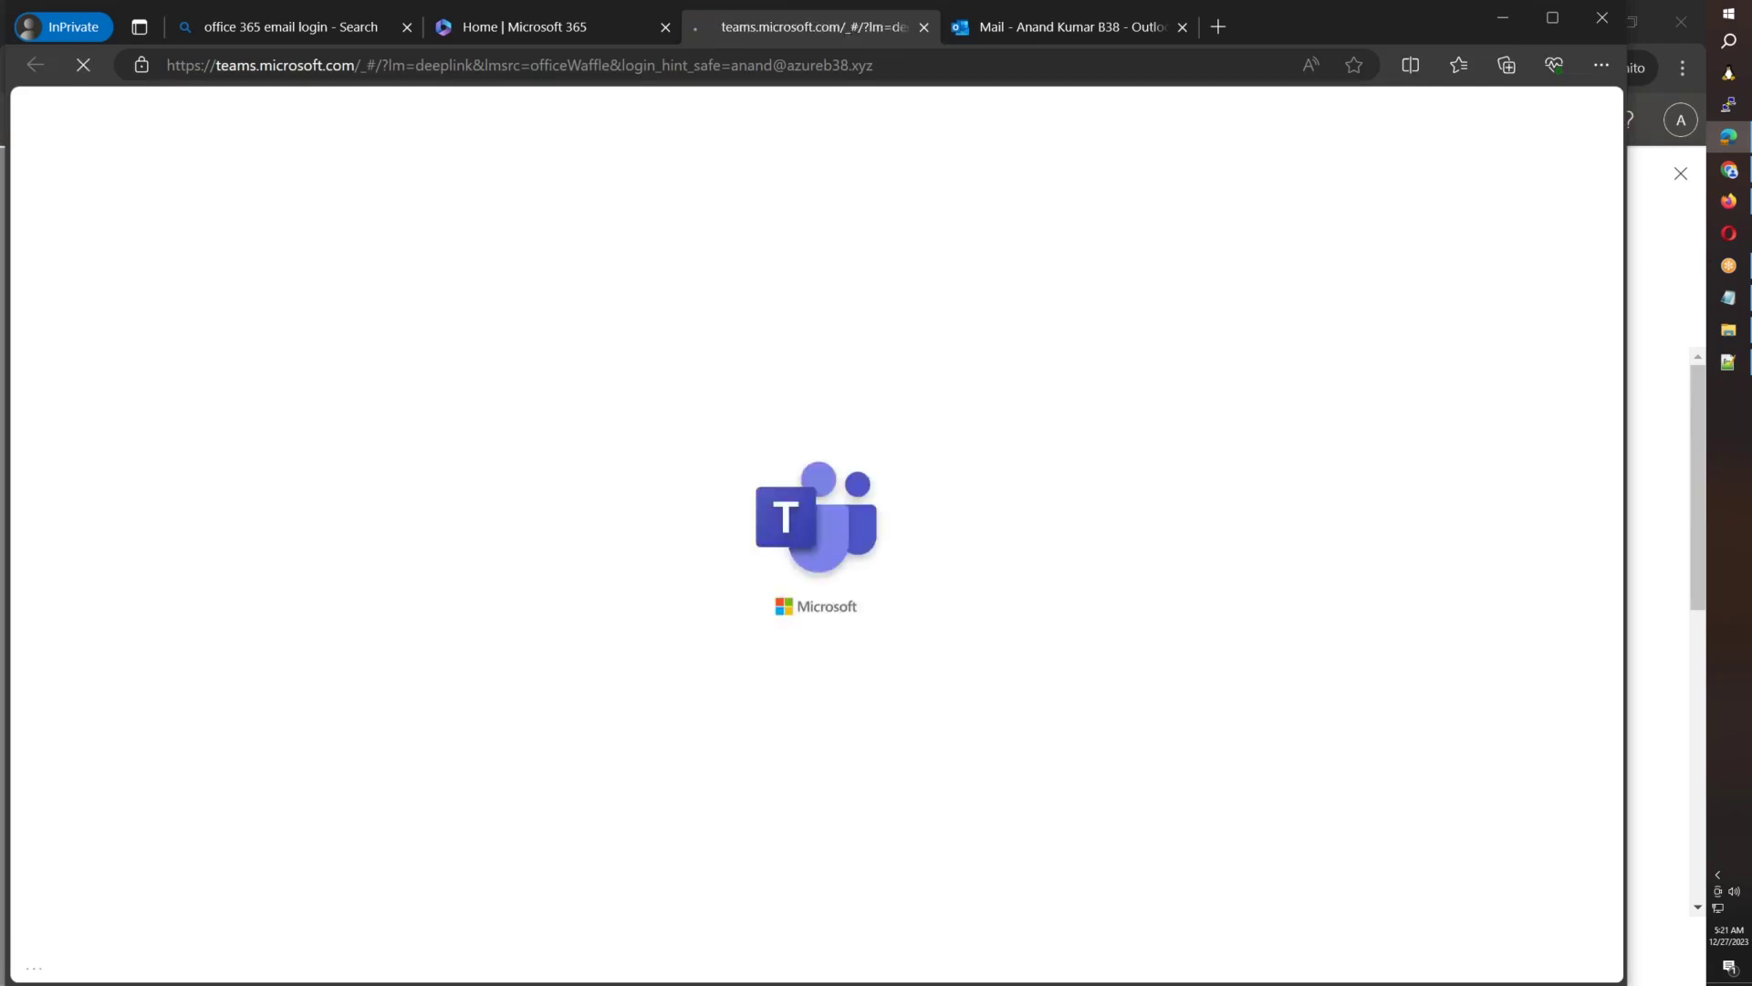
key("super")
type("te")
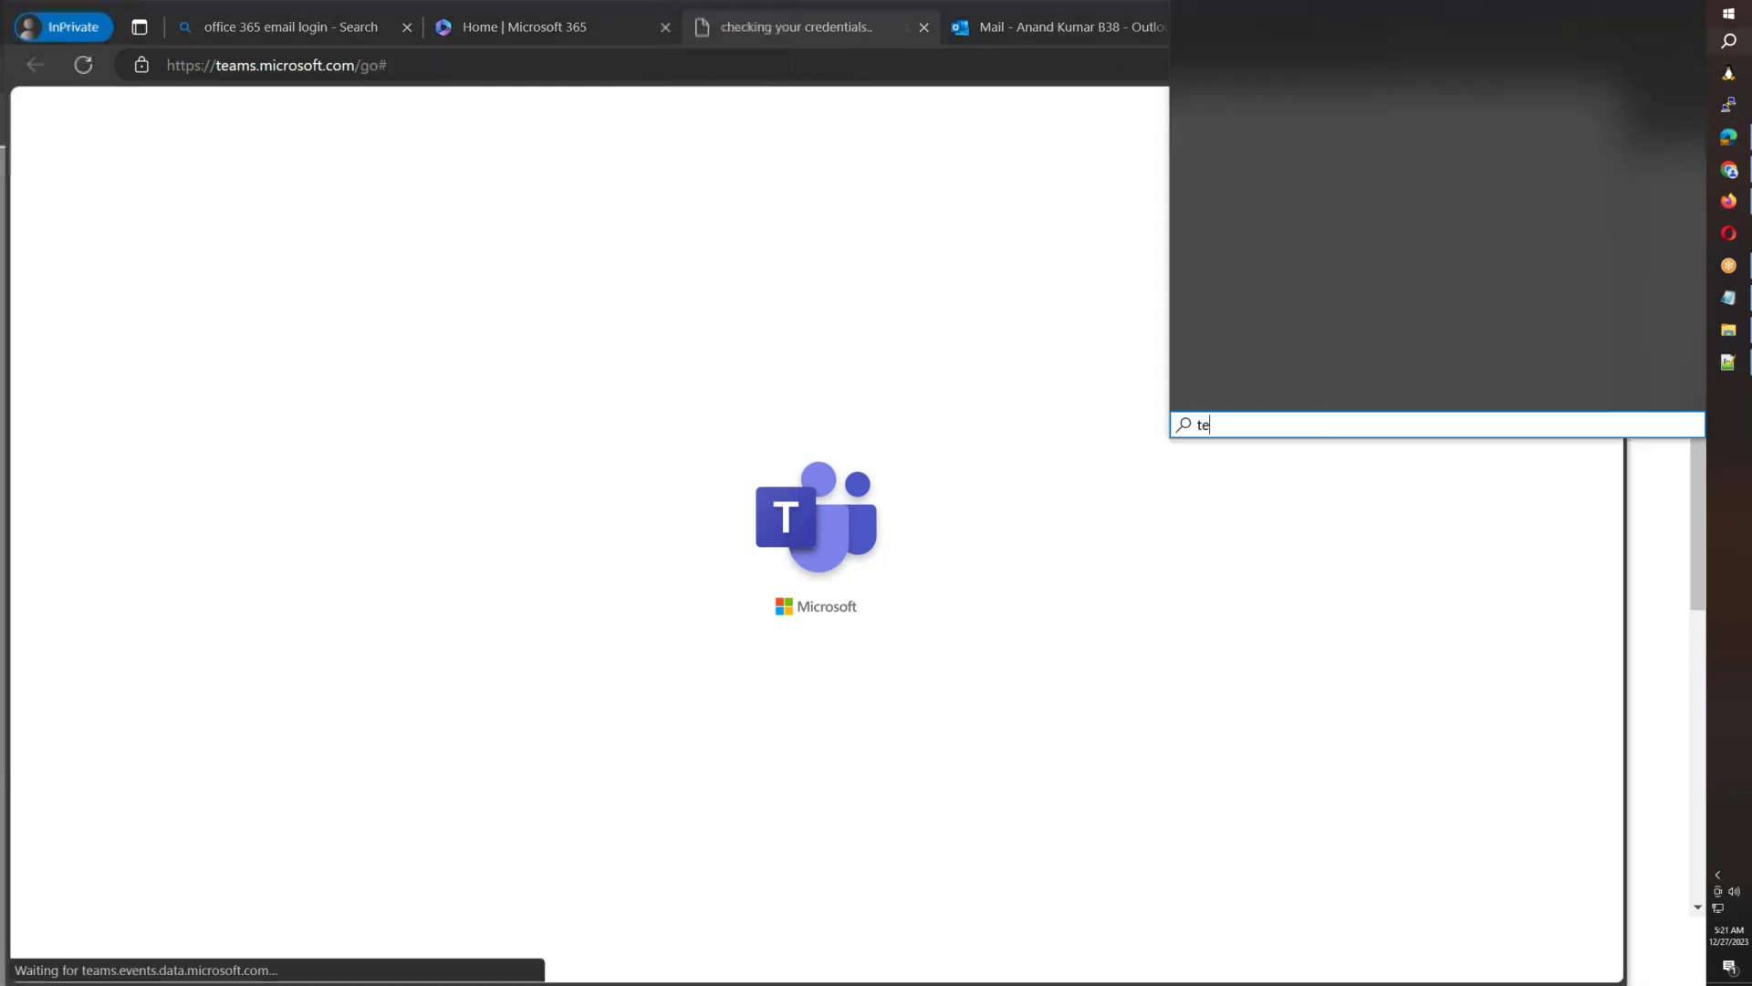
type("ans")
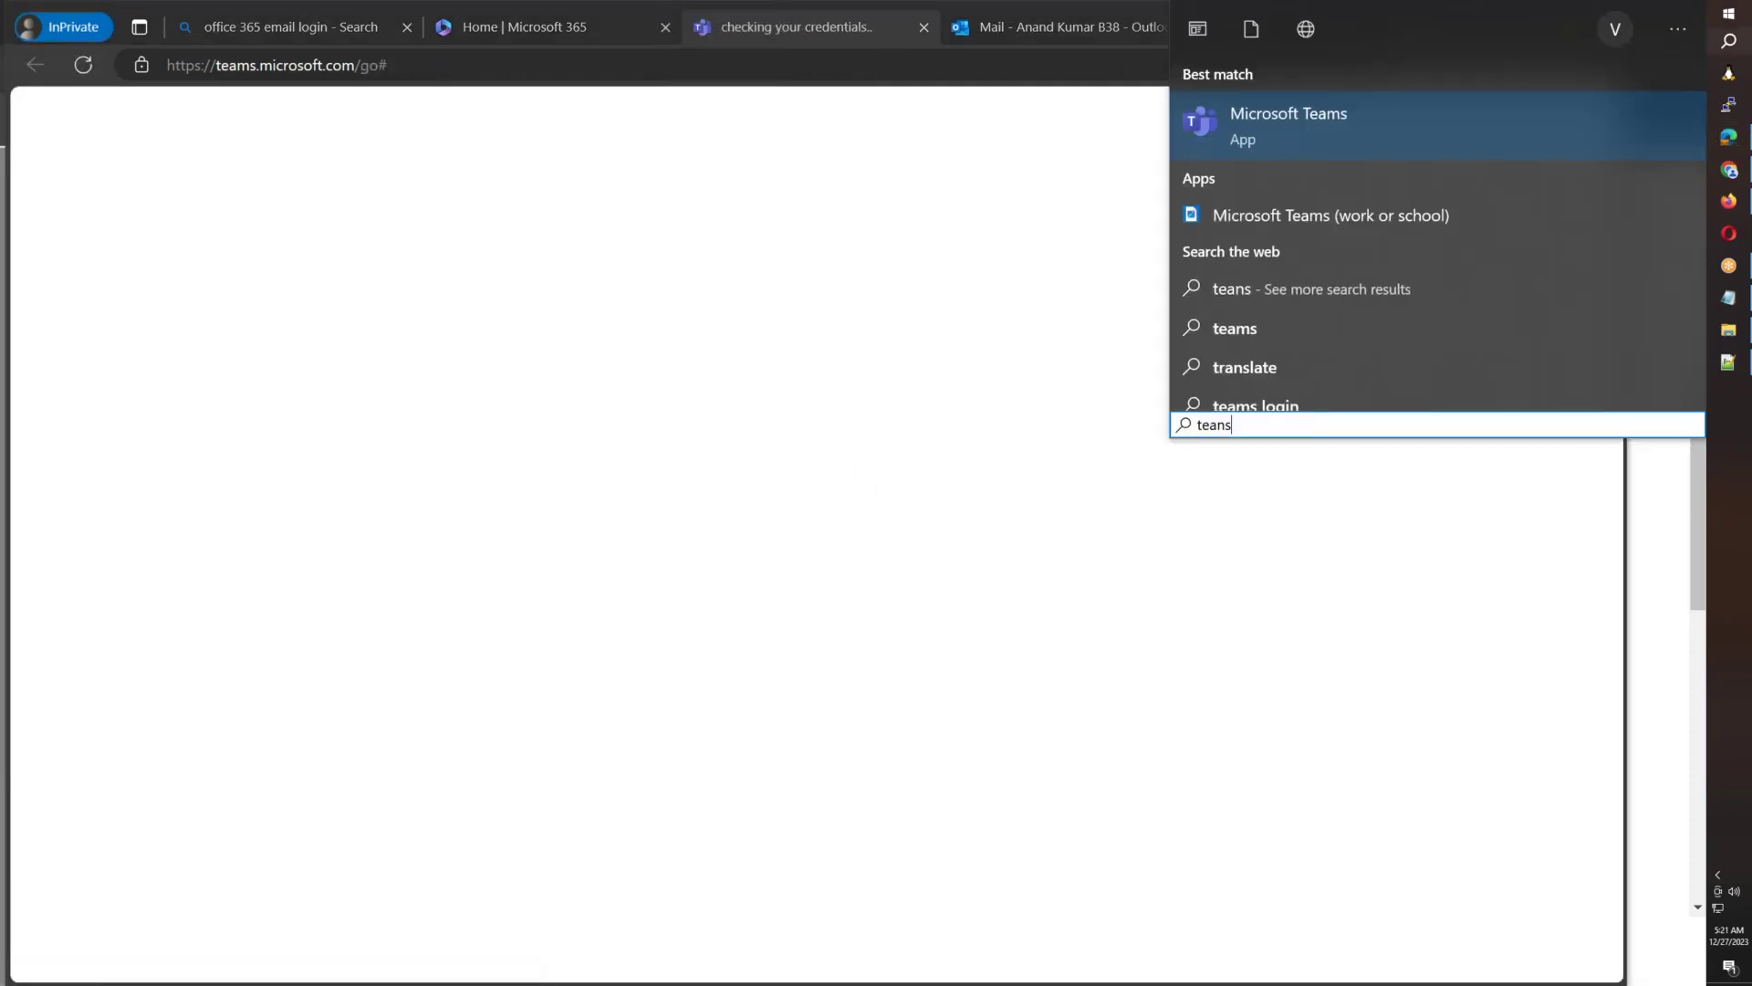
key("BackSpace")
key("BackSpace")
type("ms")
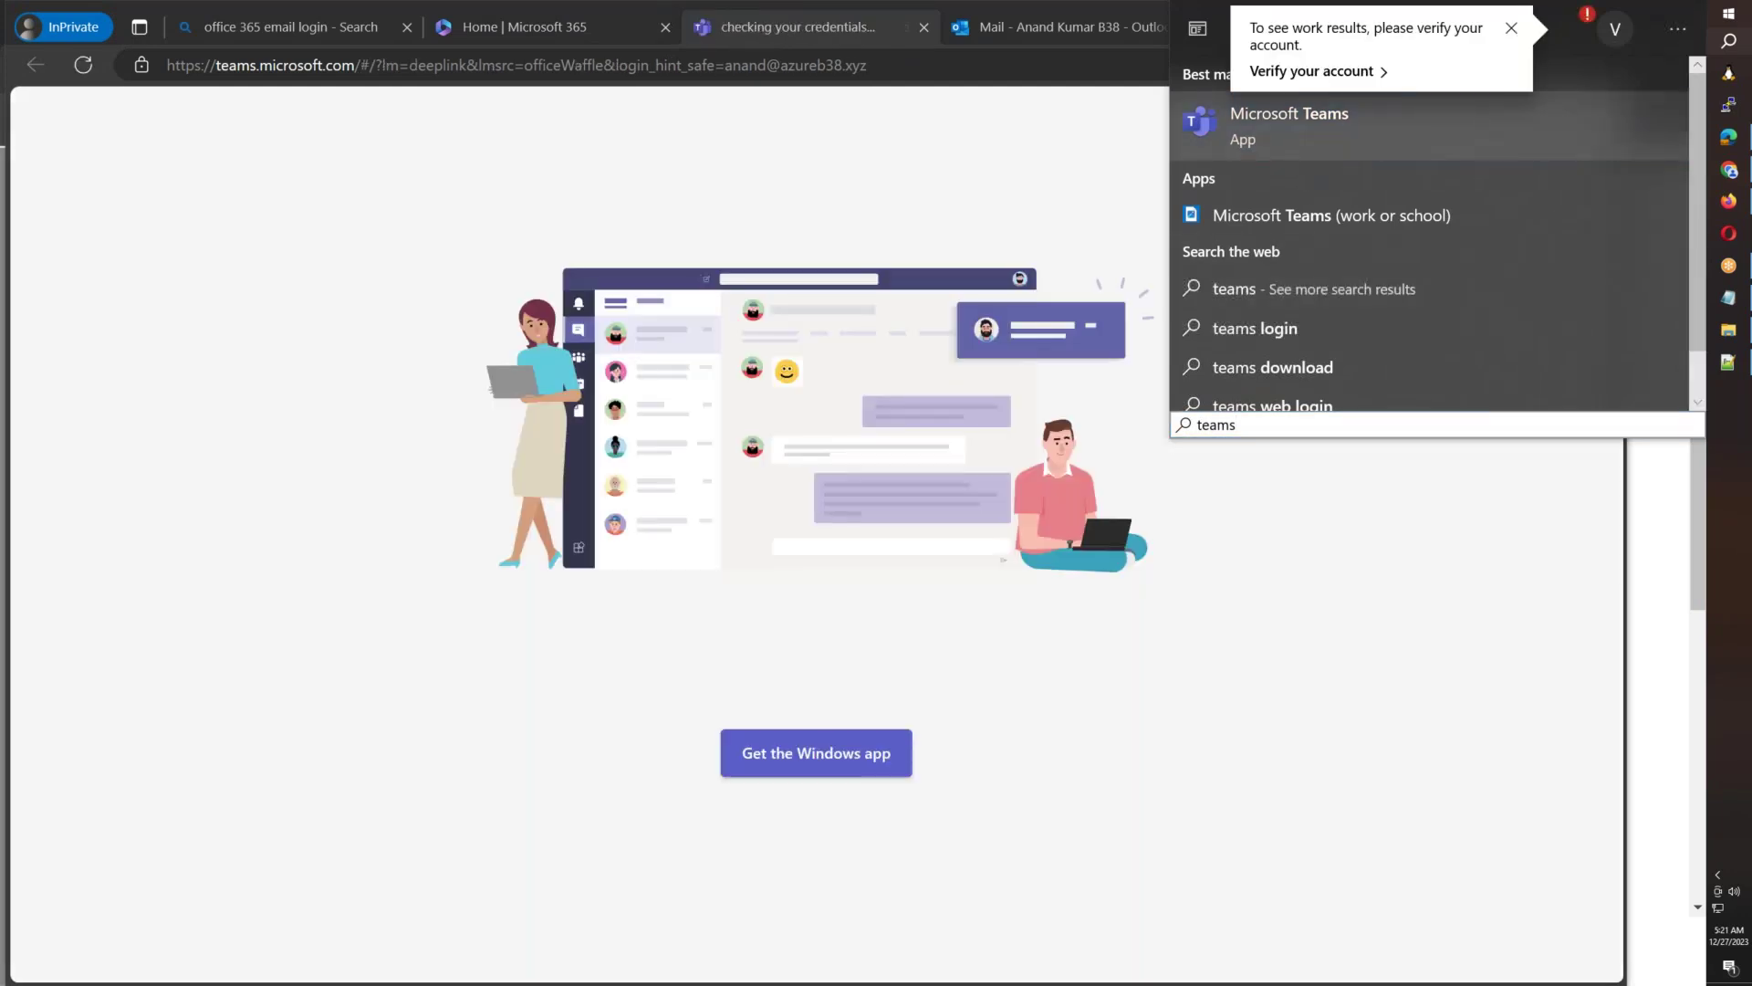
left_click(1311, 152)
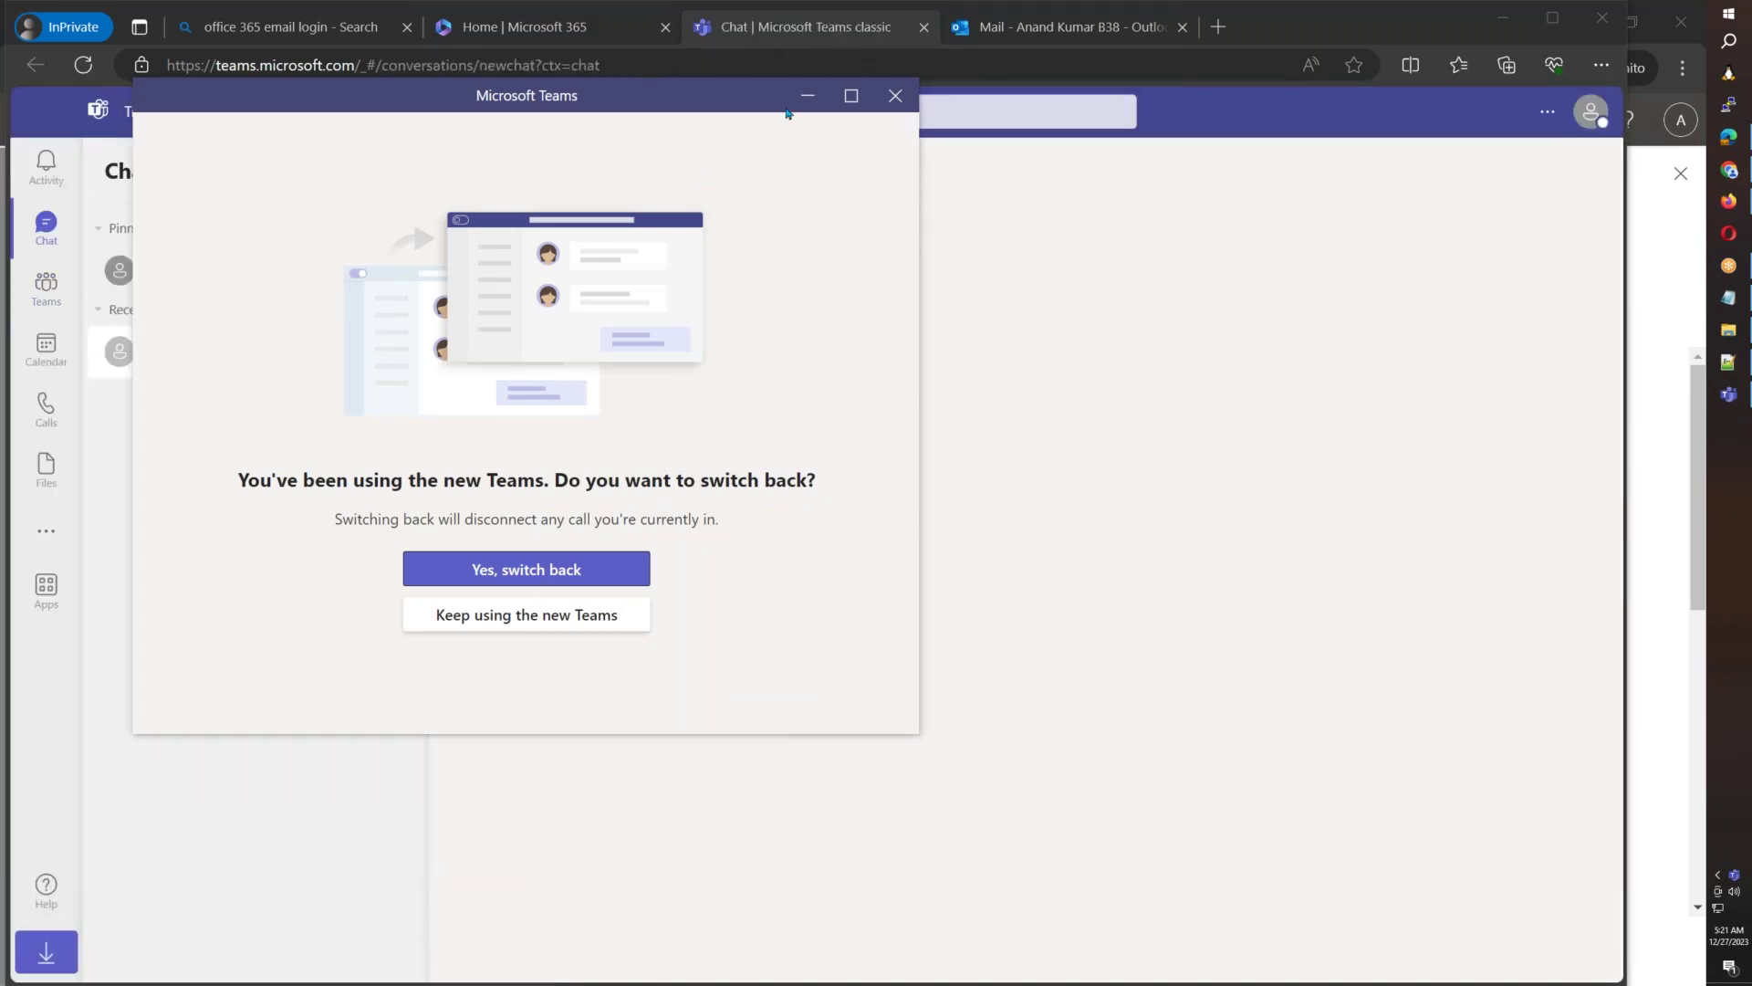
Close the Teams version-switch prompt and sign out through the AB avatar menu.
left_click(895, 96)
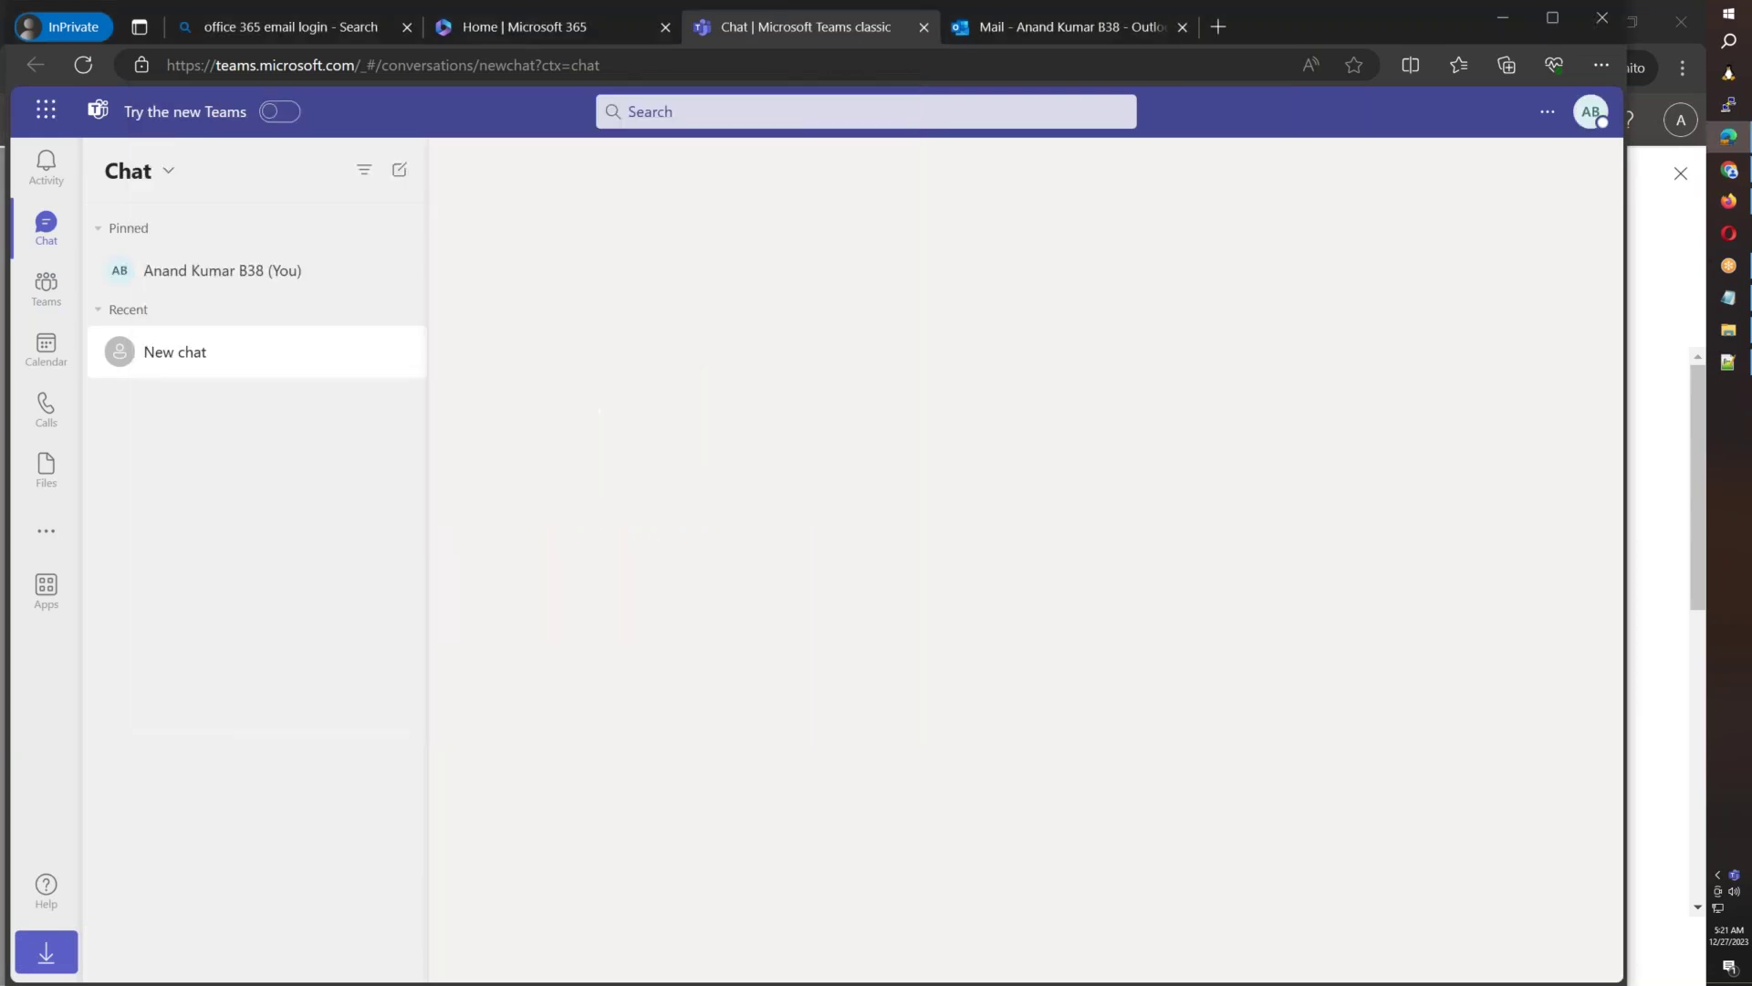
left_click(1597, 121)
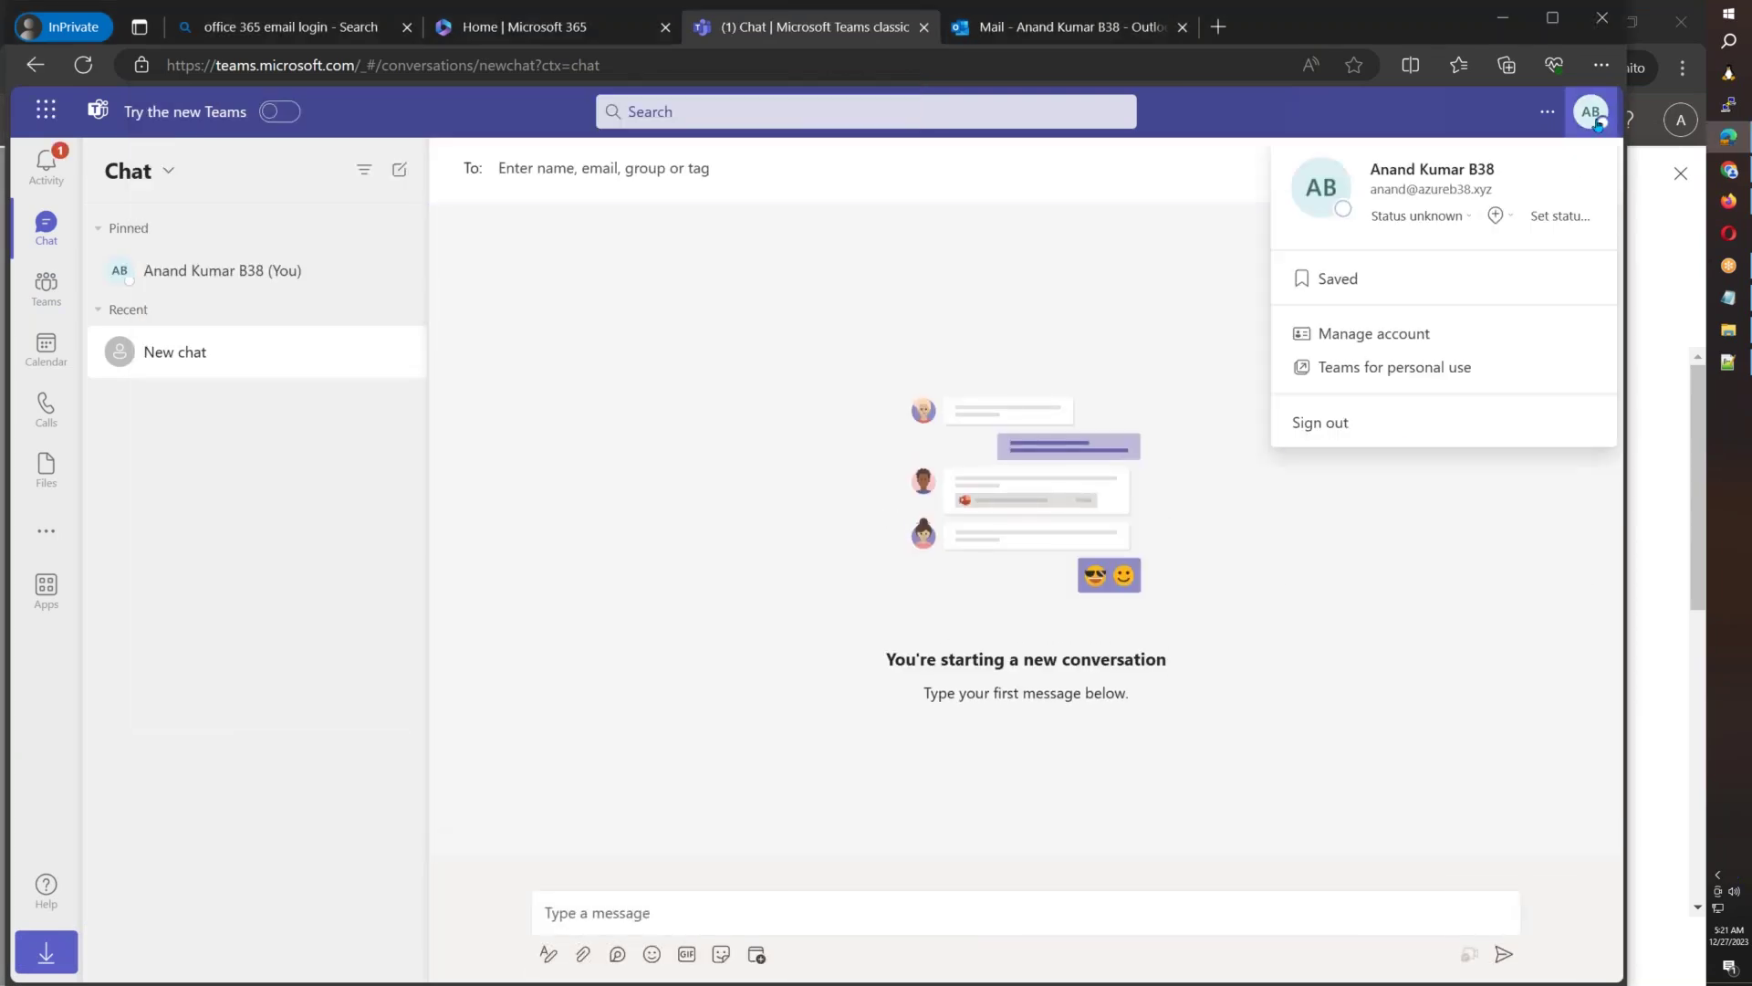
left_click(1325, 423)
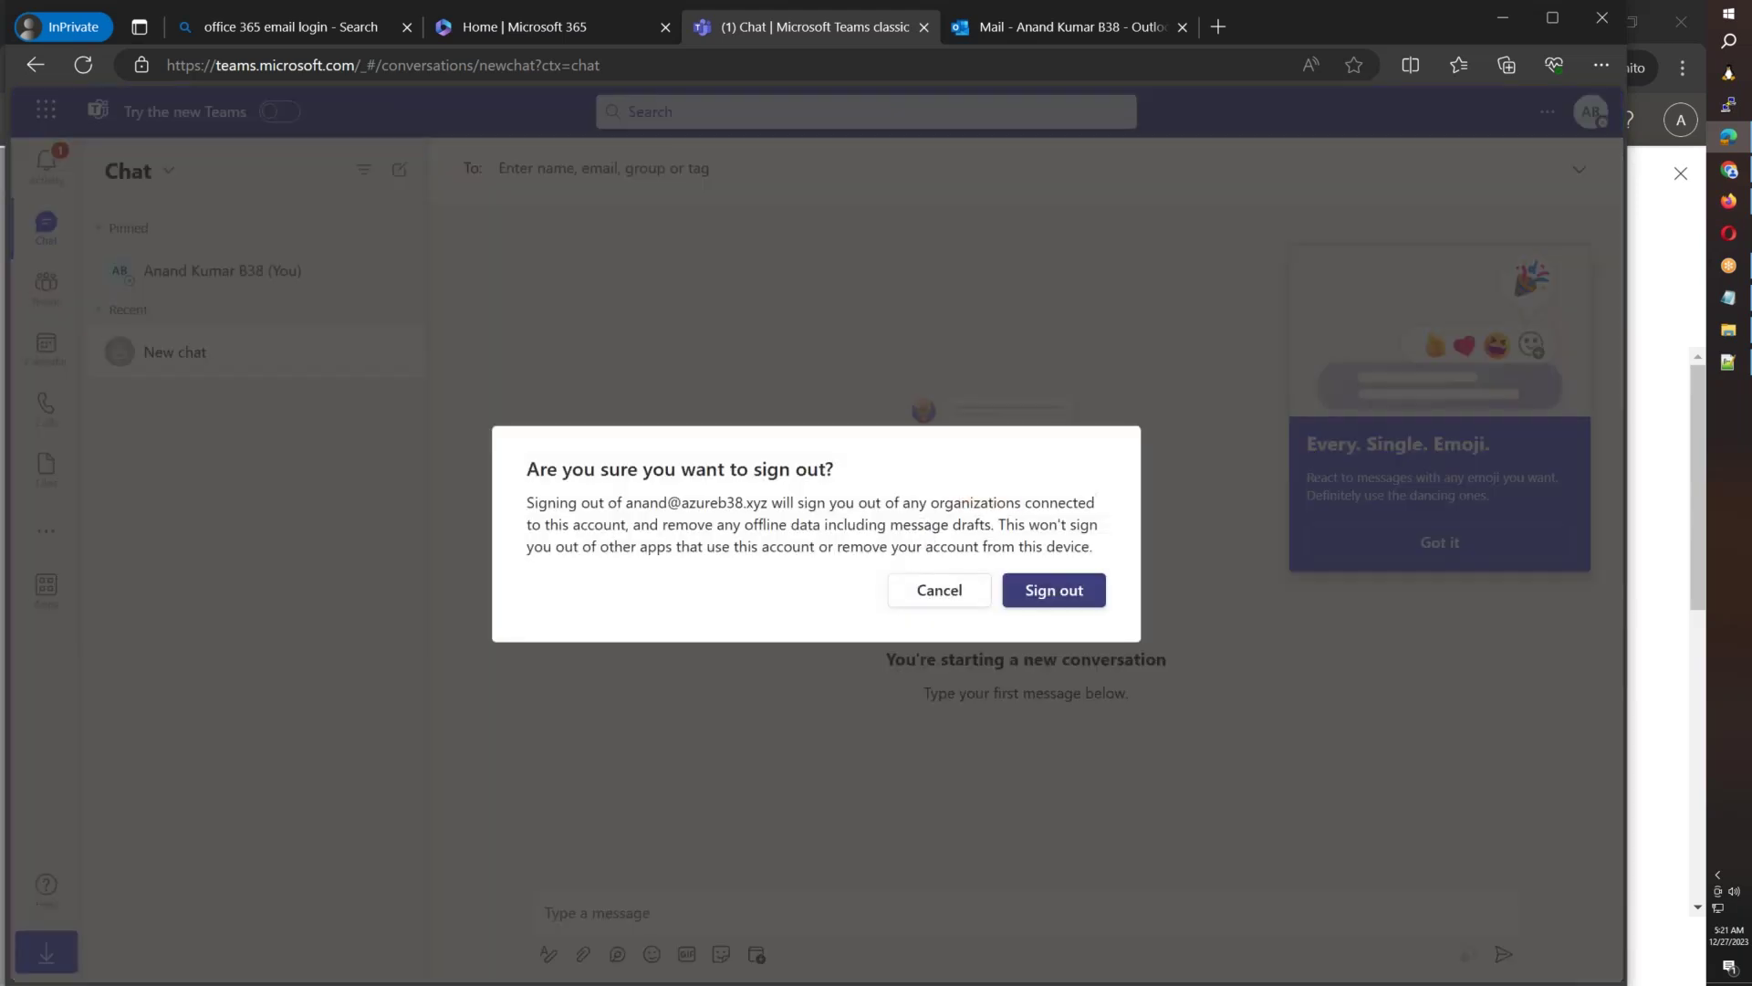
left_click(1053, 591)
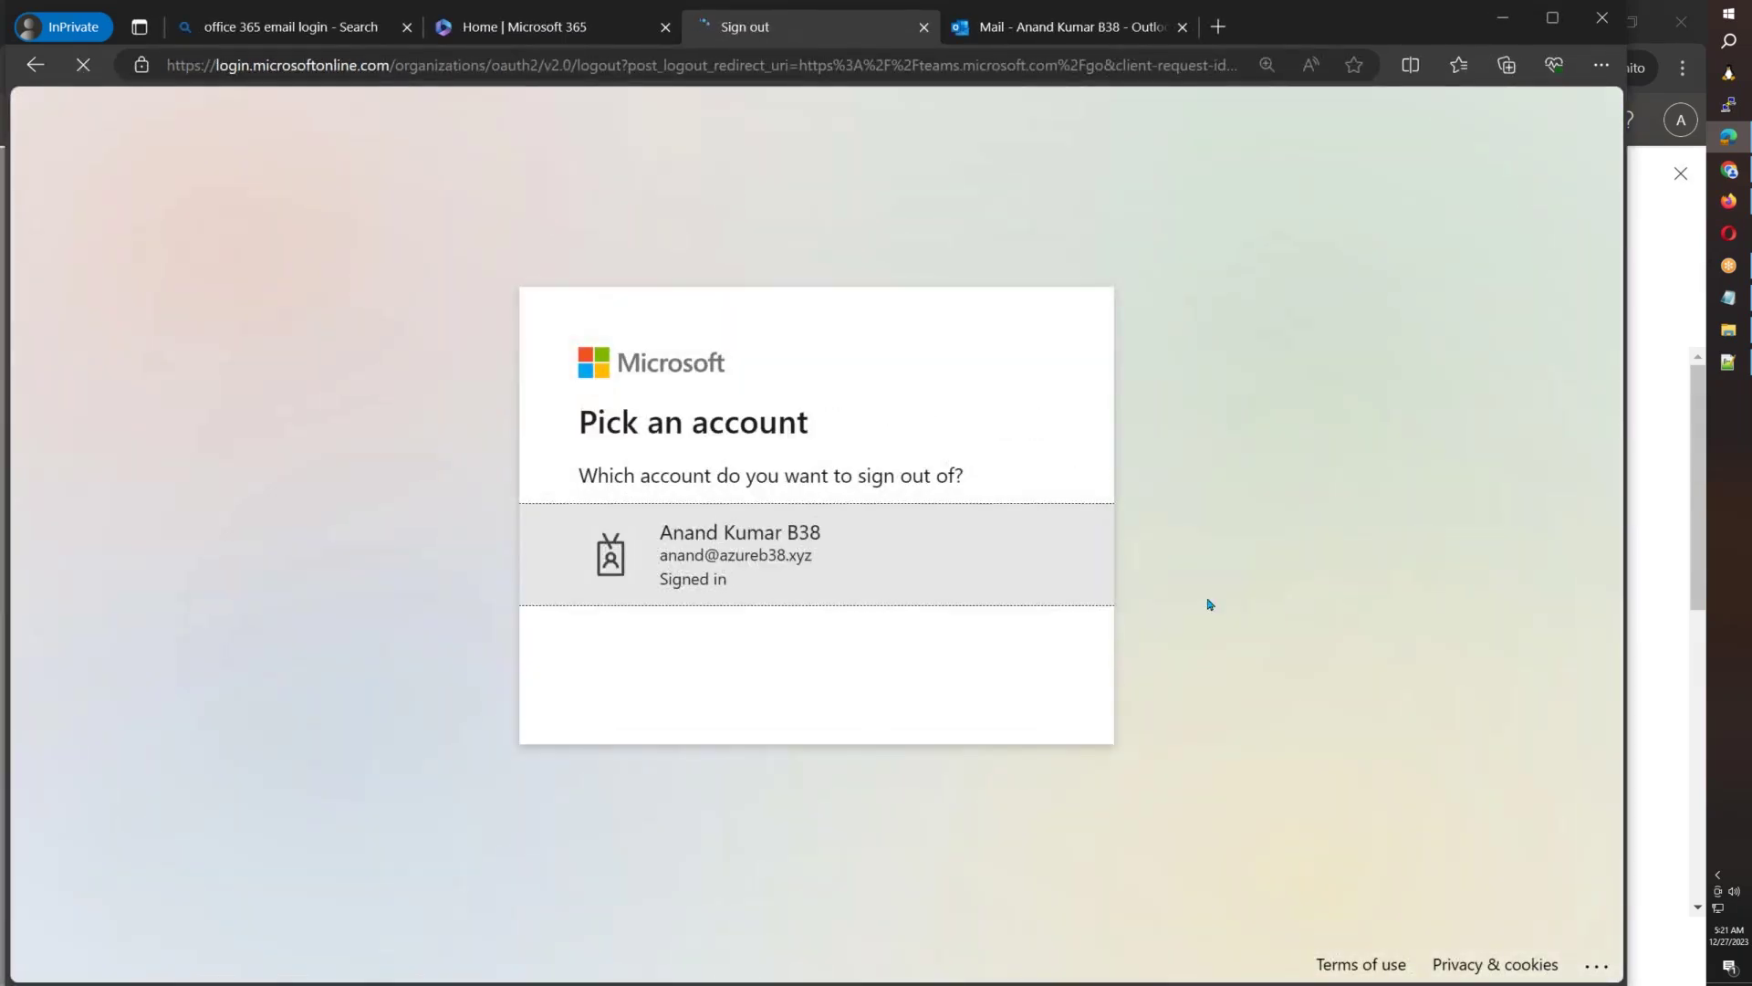
Pick the organisation account and sign in with its password.
left_click(830, 573)
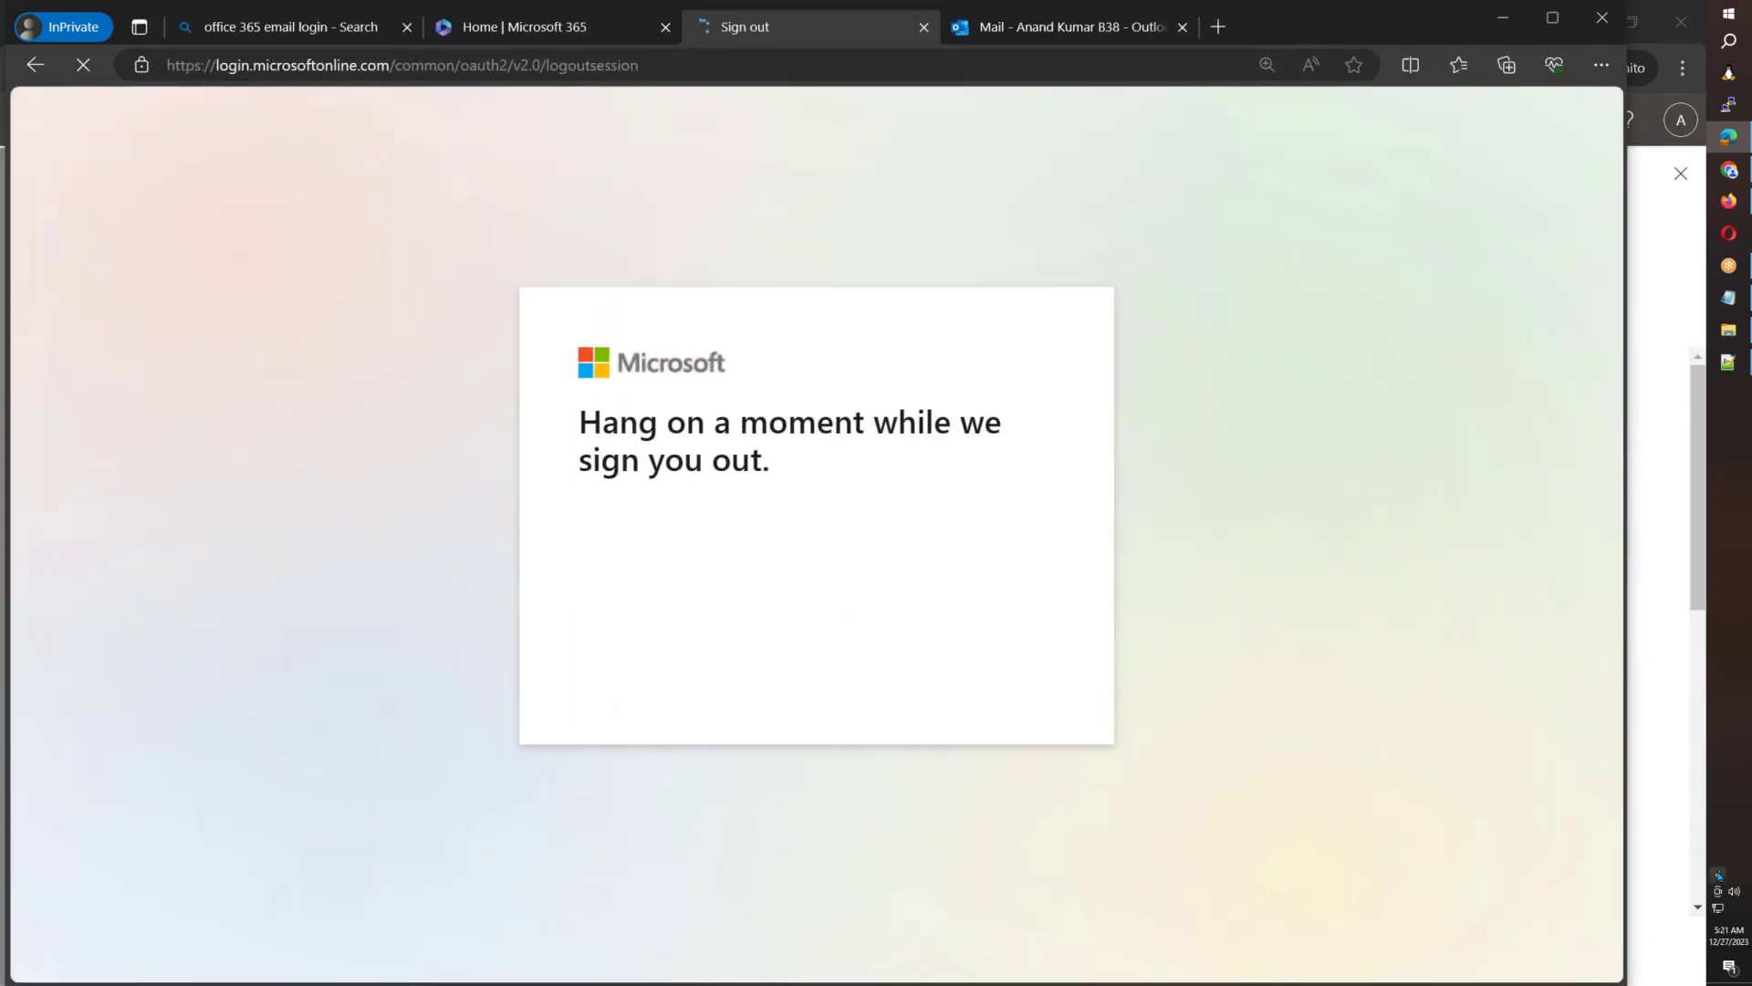
left_click(1718, 875)
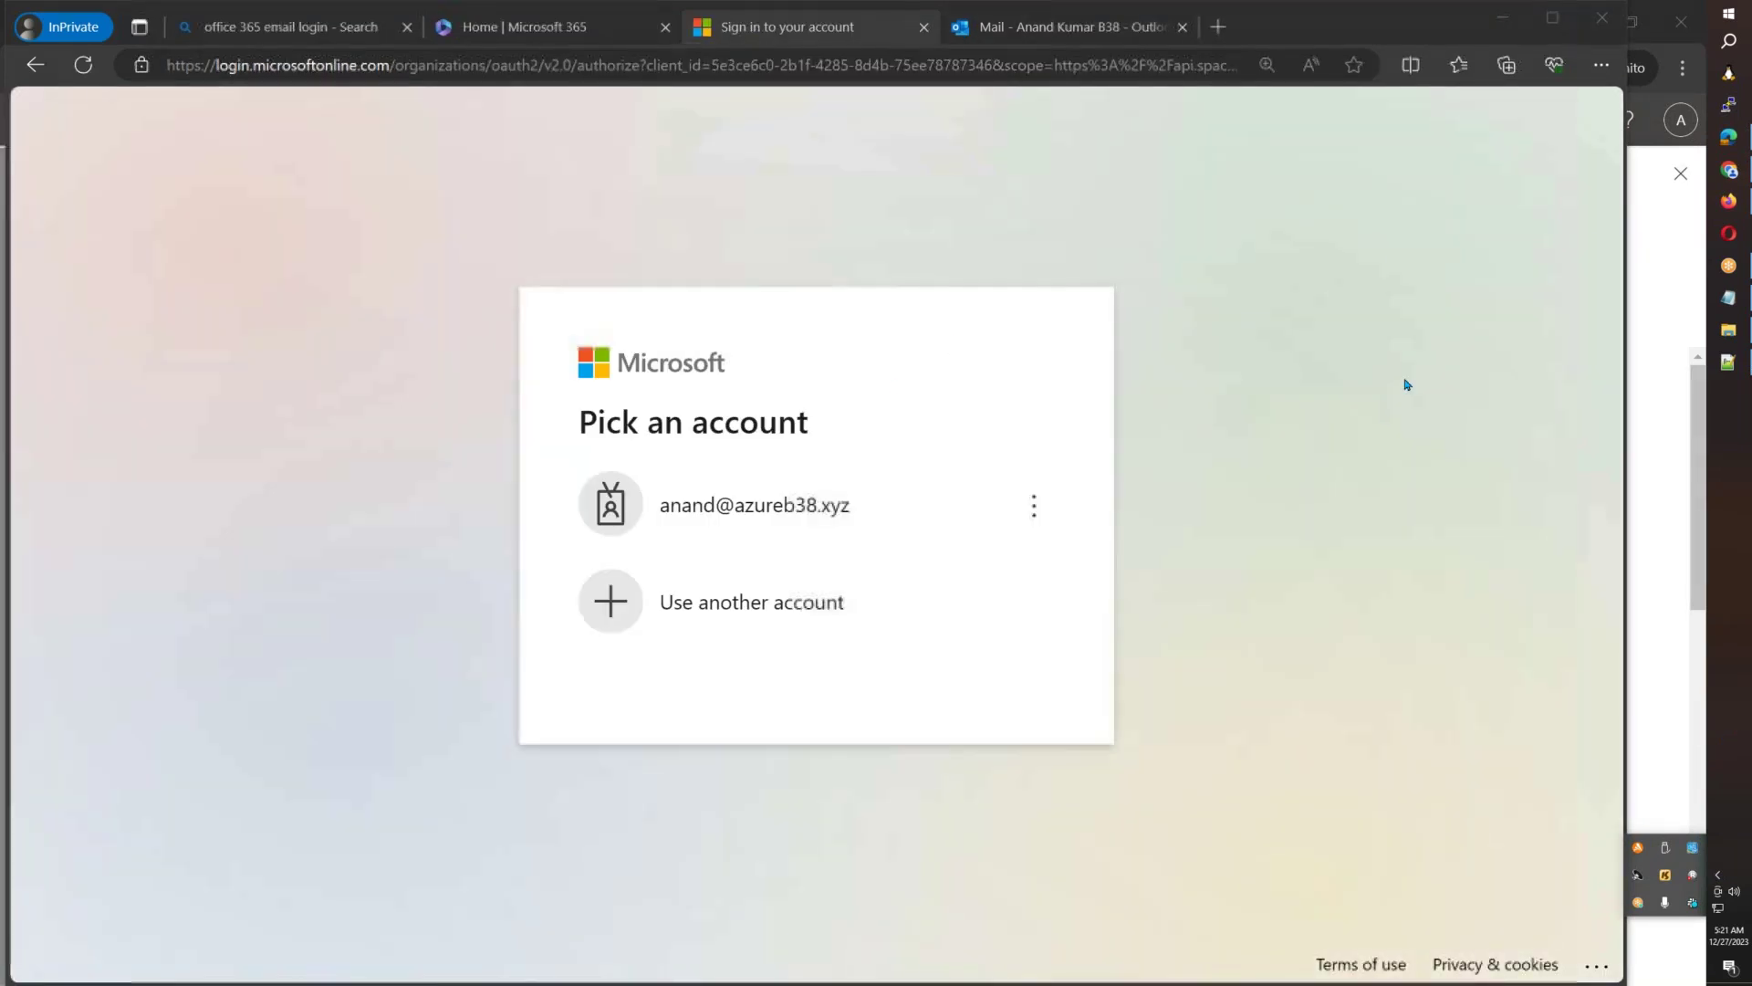
left_click(703, 509)
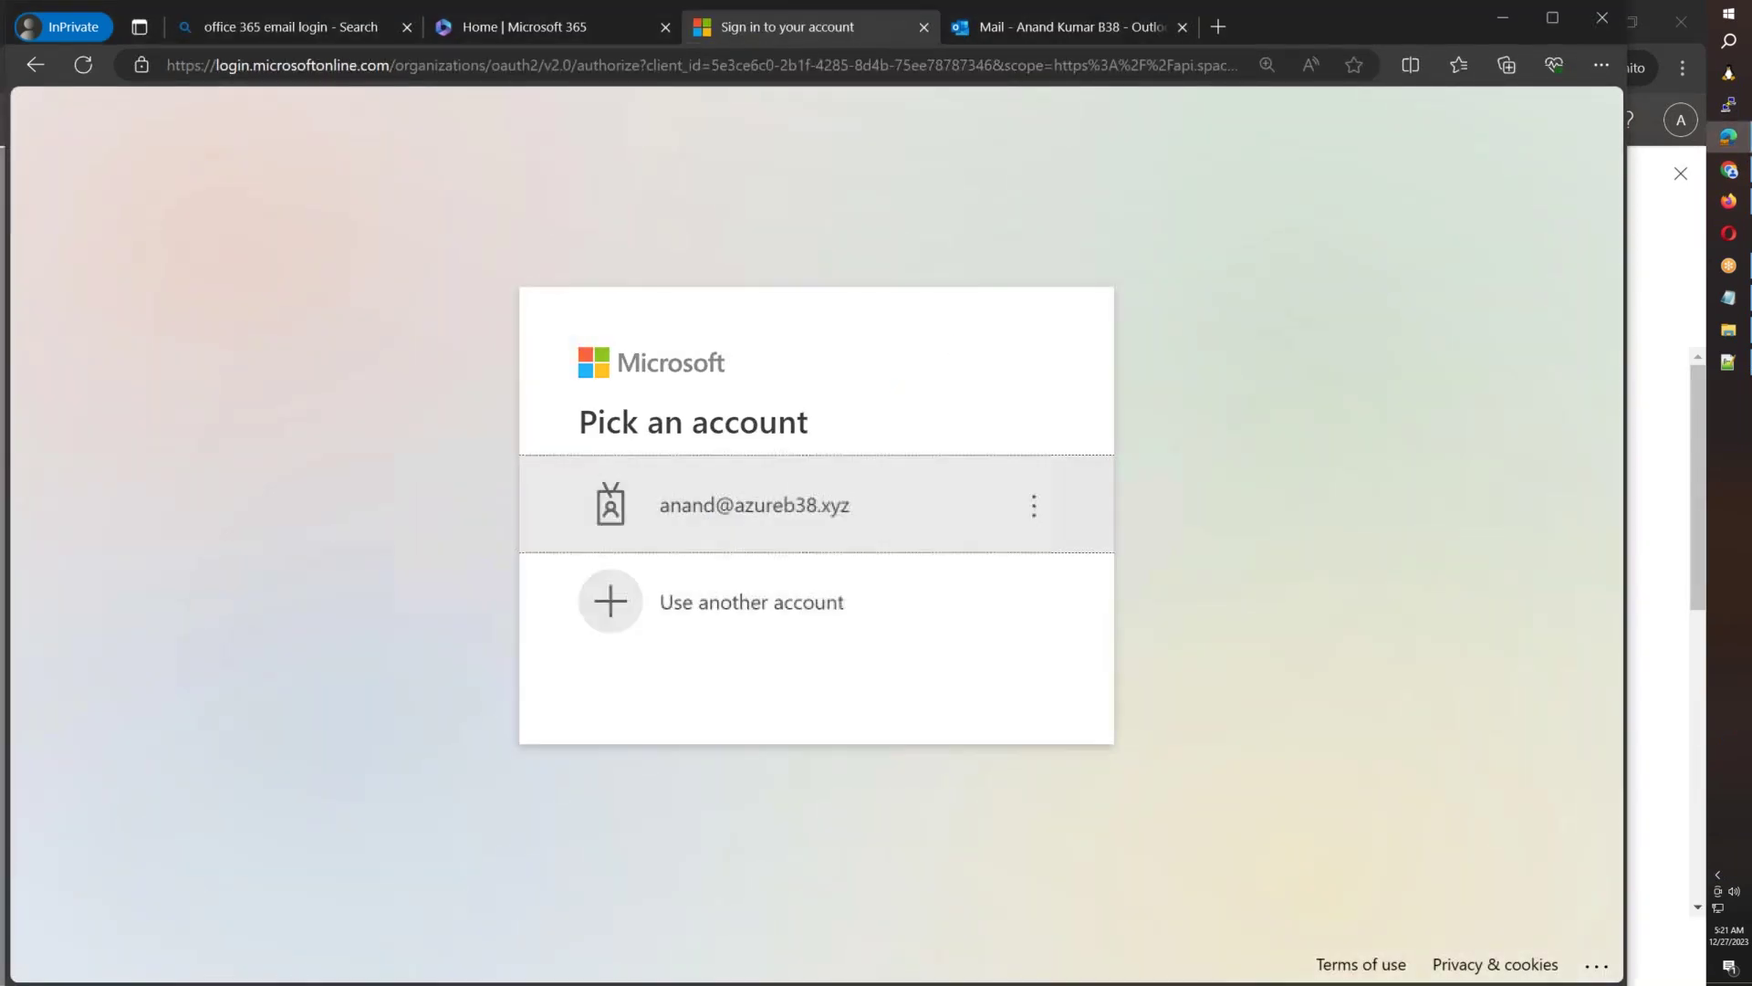
type("•••••••••••••")
key("Return")
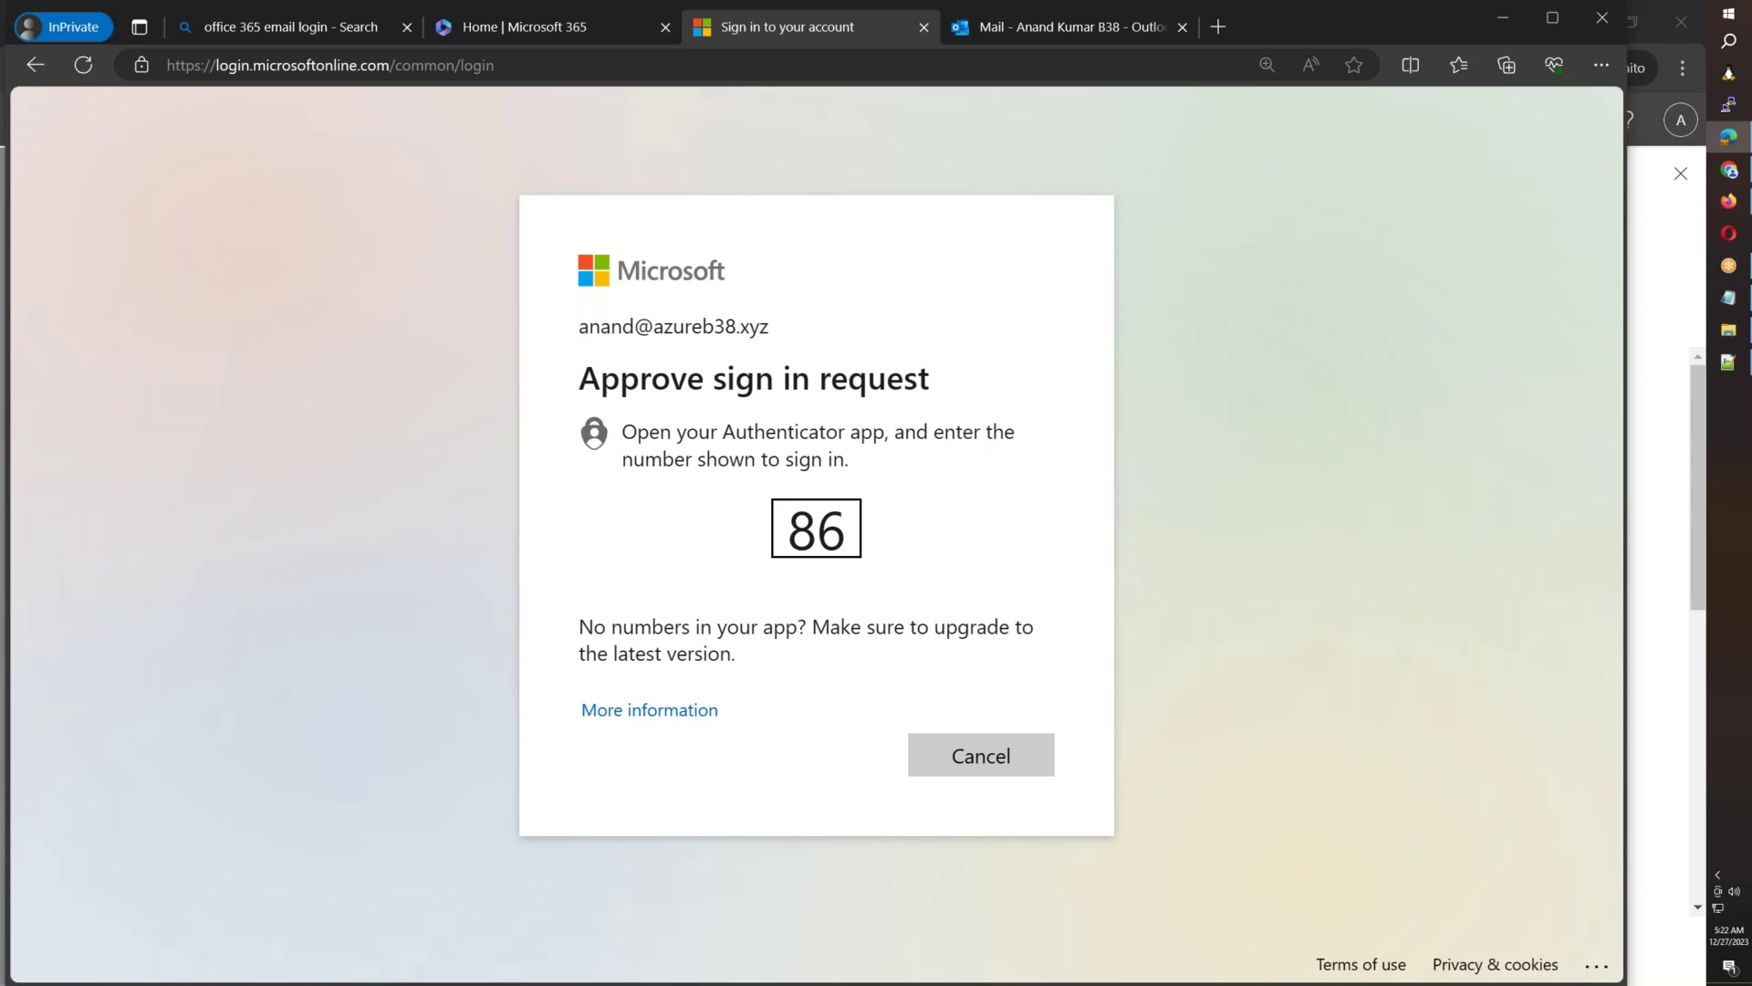
Launch the Teams desktop app from Start search and choose Keep using the new Teams.
left_click(1728, 41)
type("te")
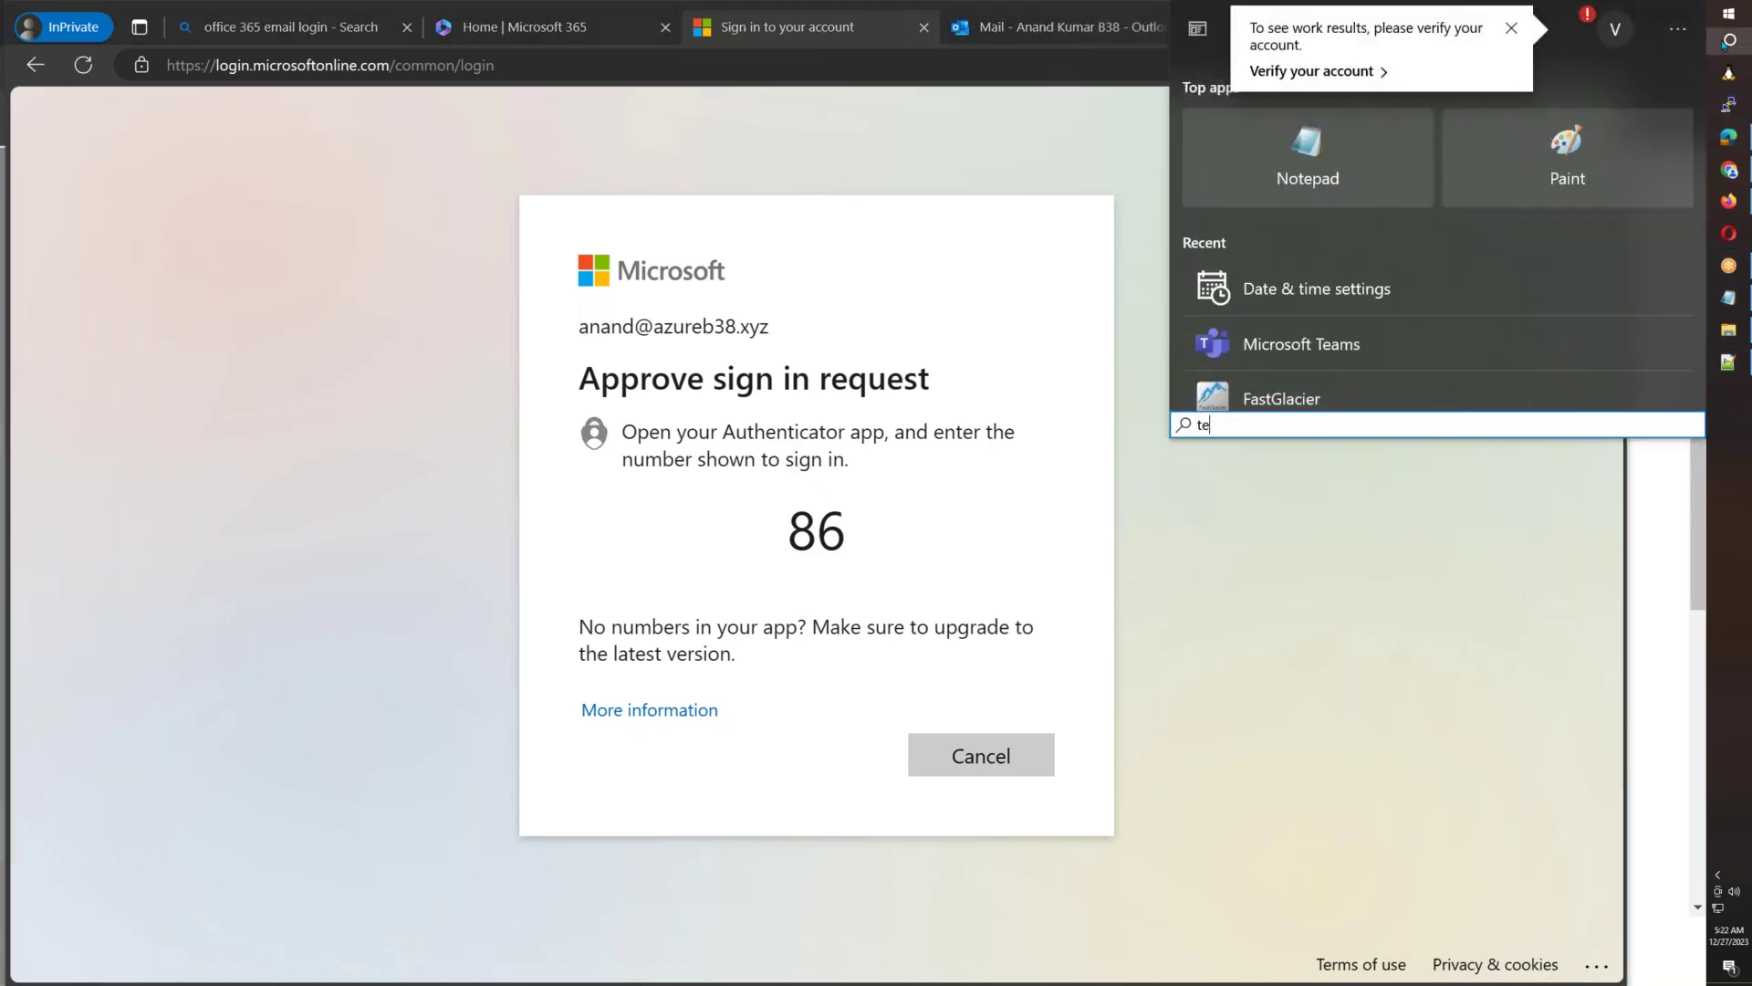
type("ams")
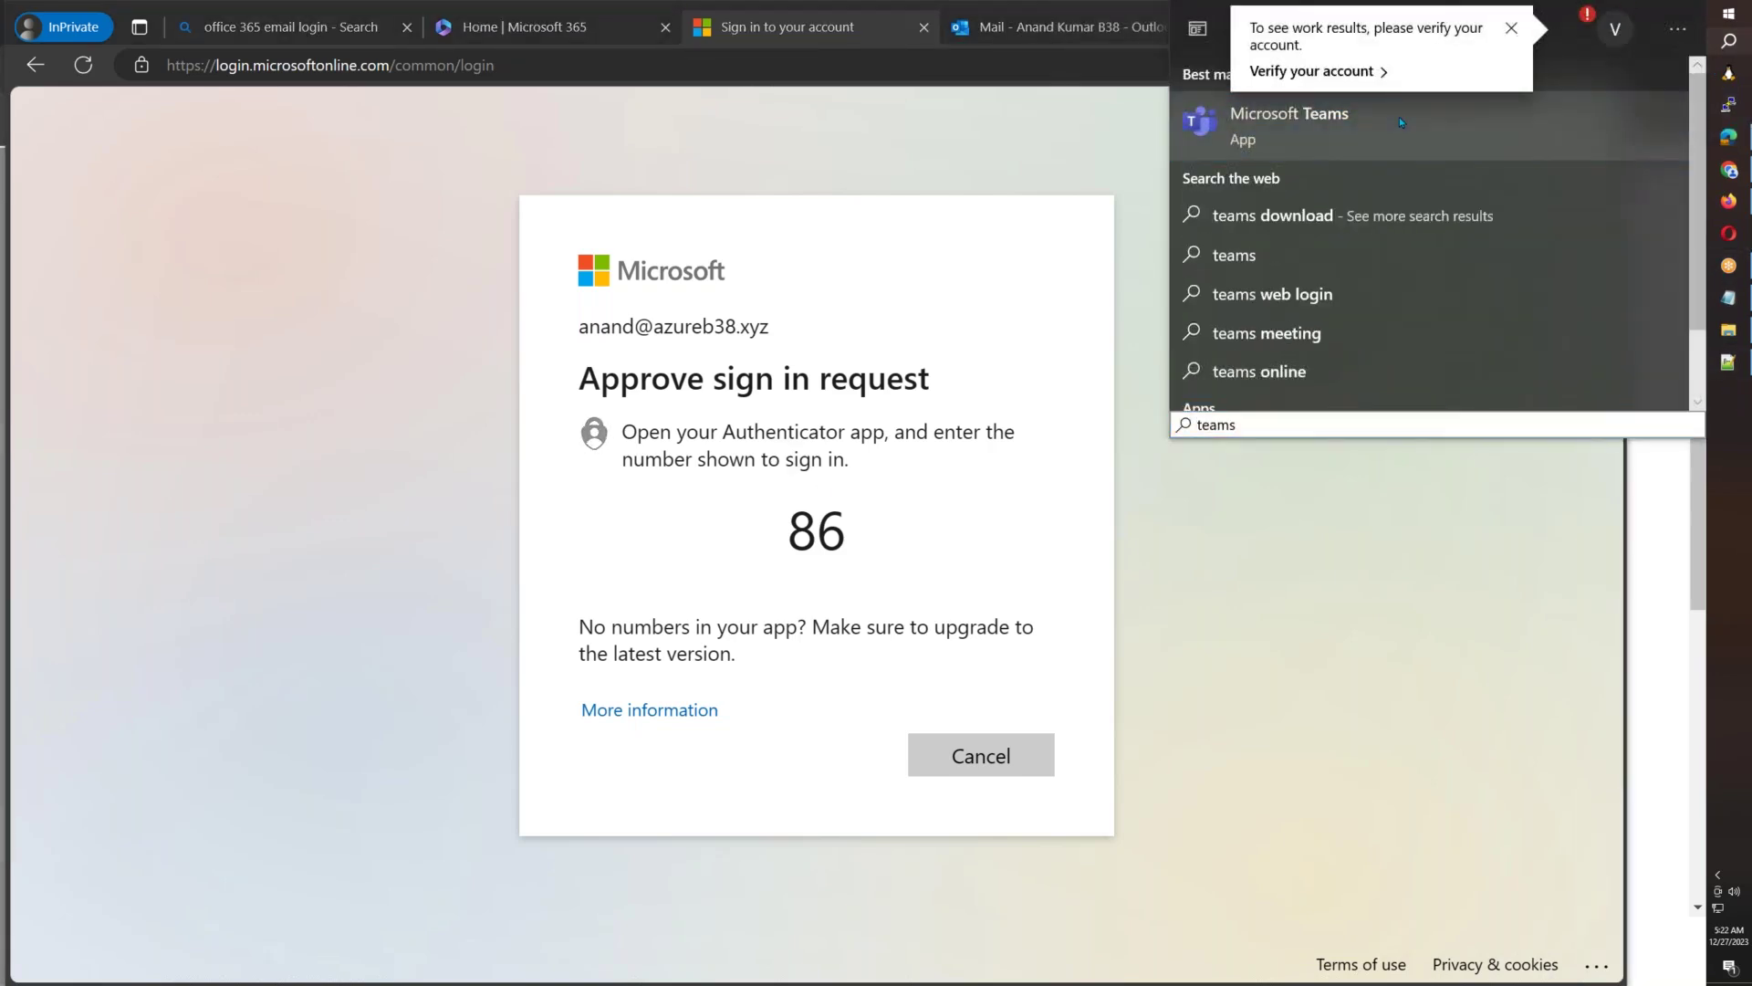
left_click(1399, 117)
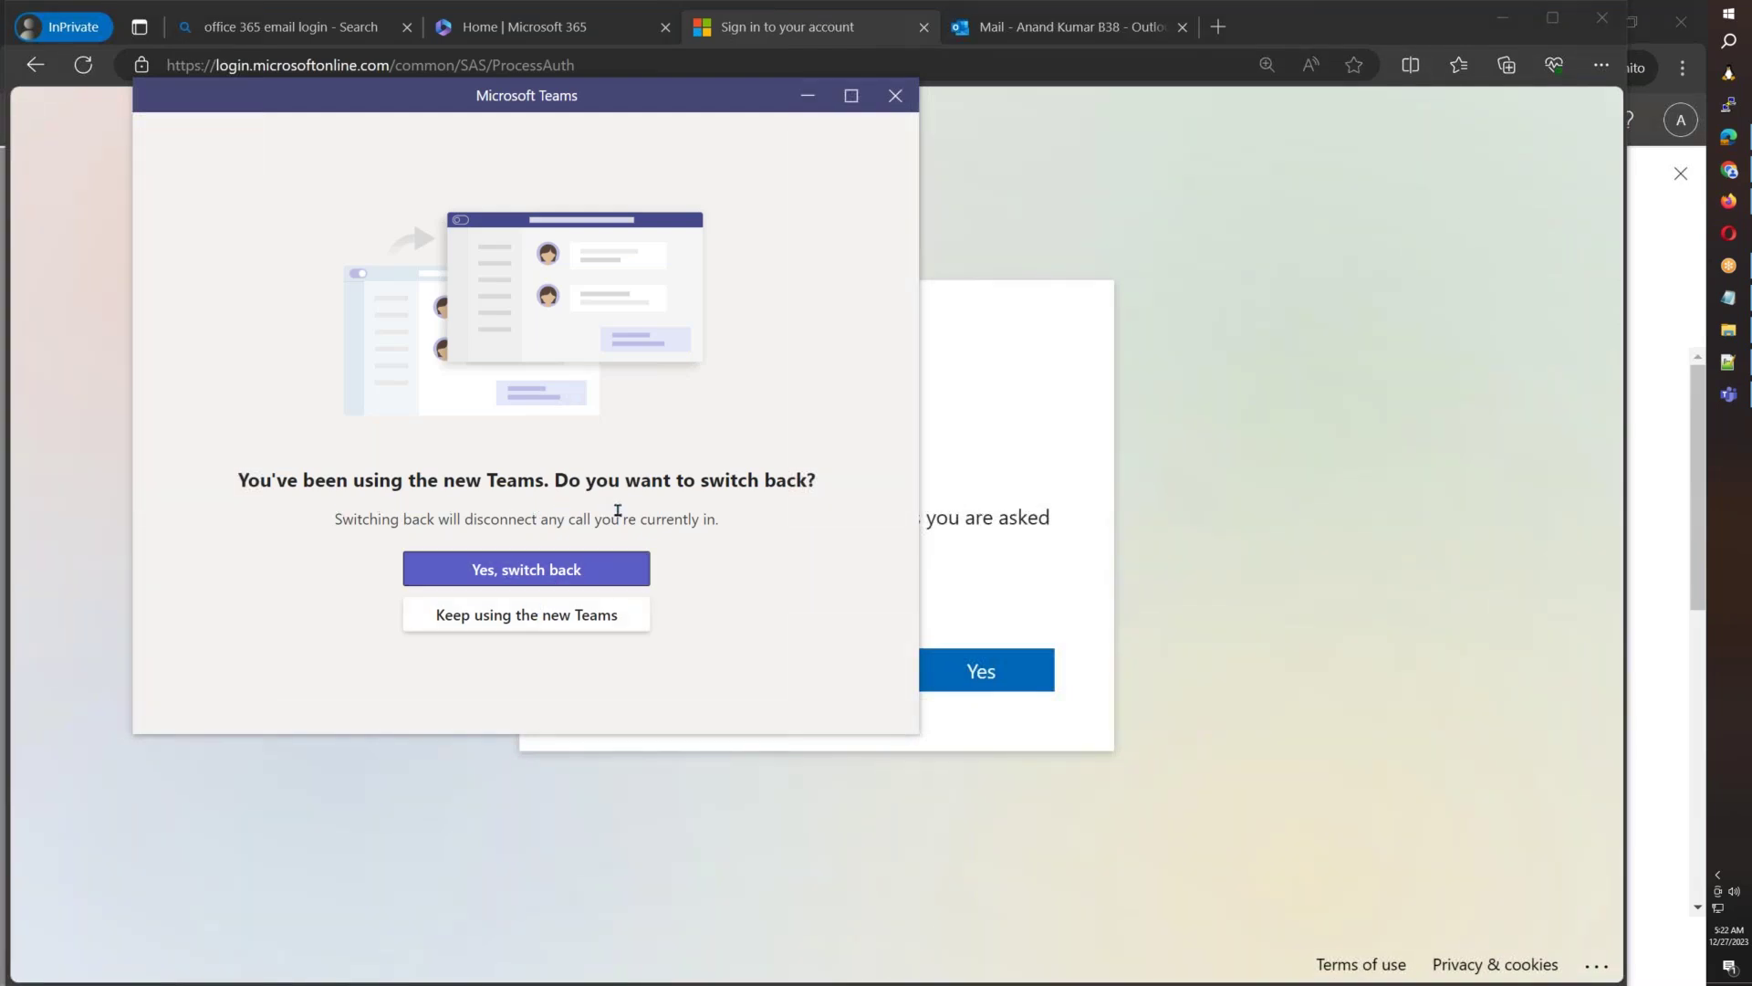
left_click(579, 616)
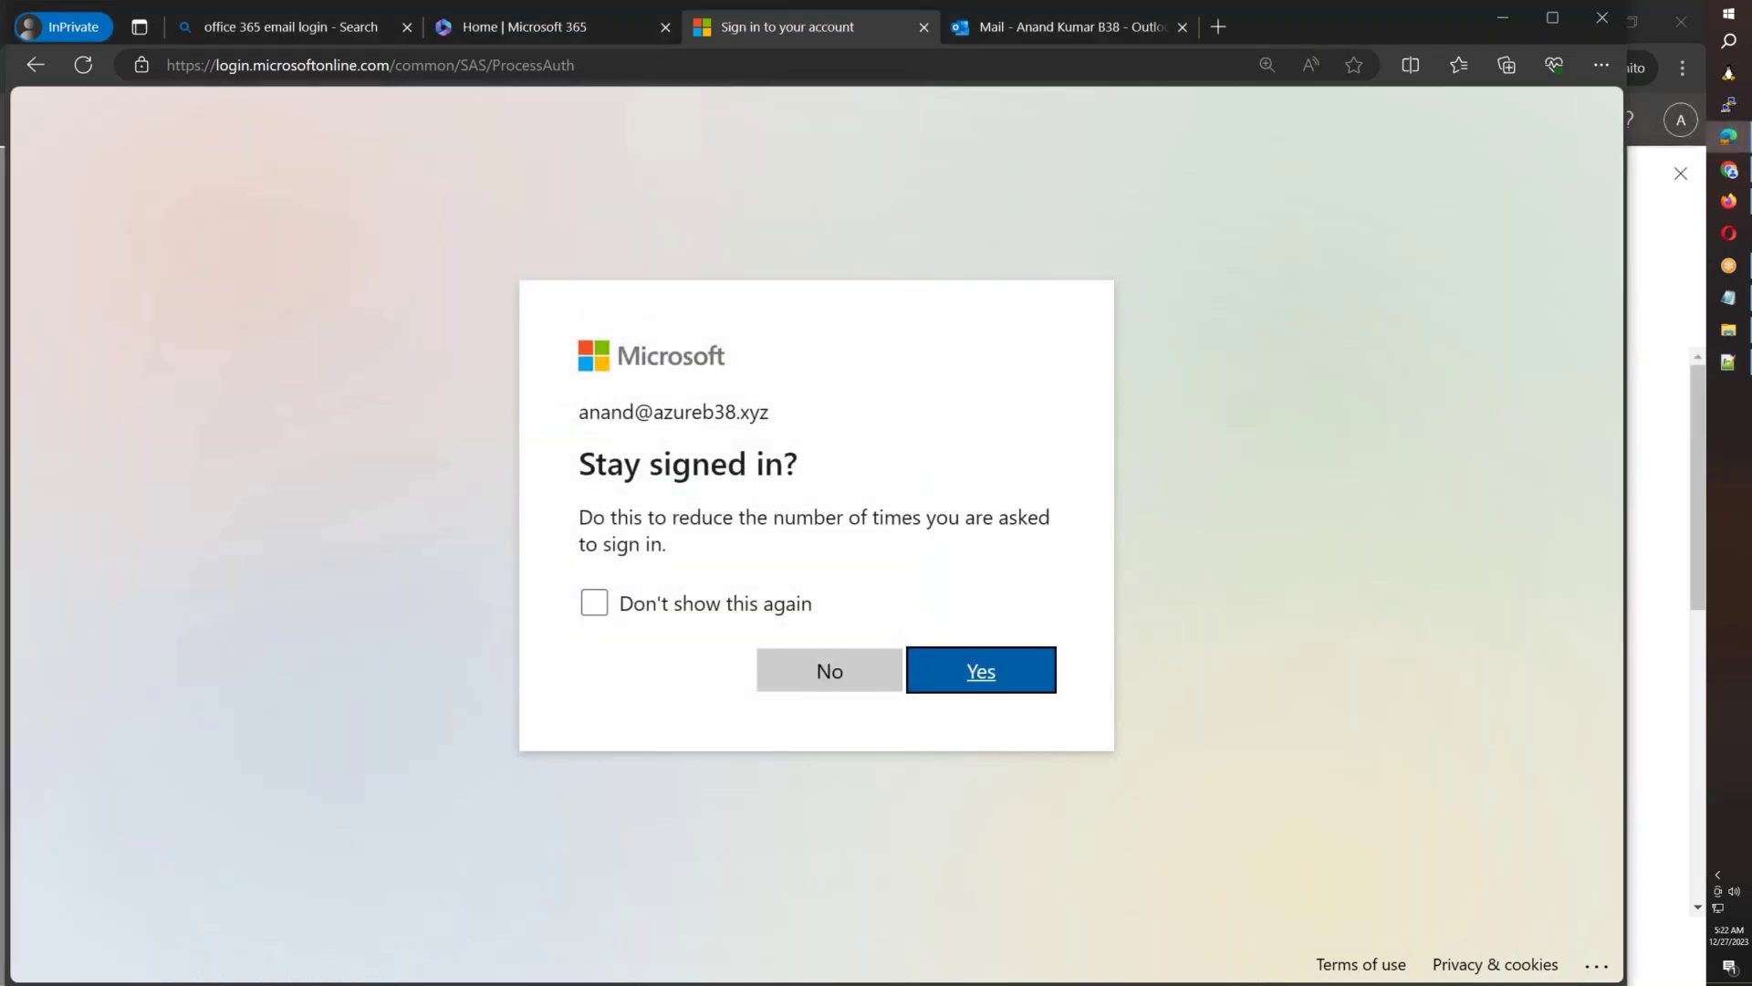
Decline staying signed in, then submit the organisation work e-mail in Teams' use-another-account sign-in.
left_click(861, 662)
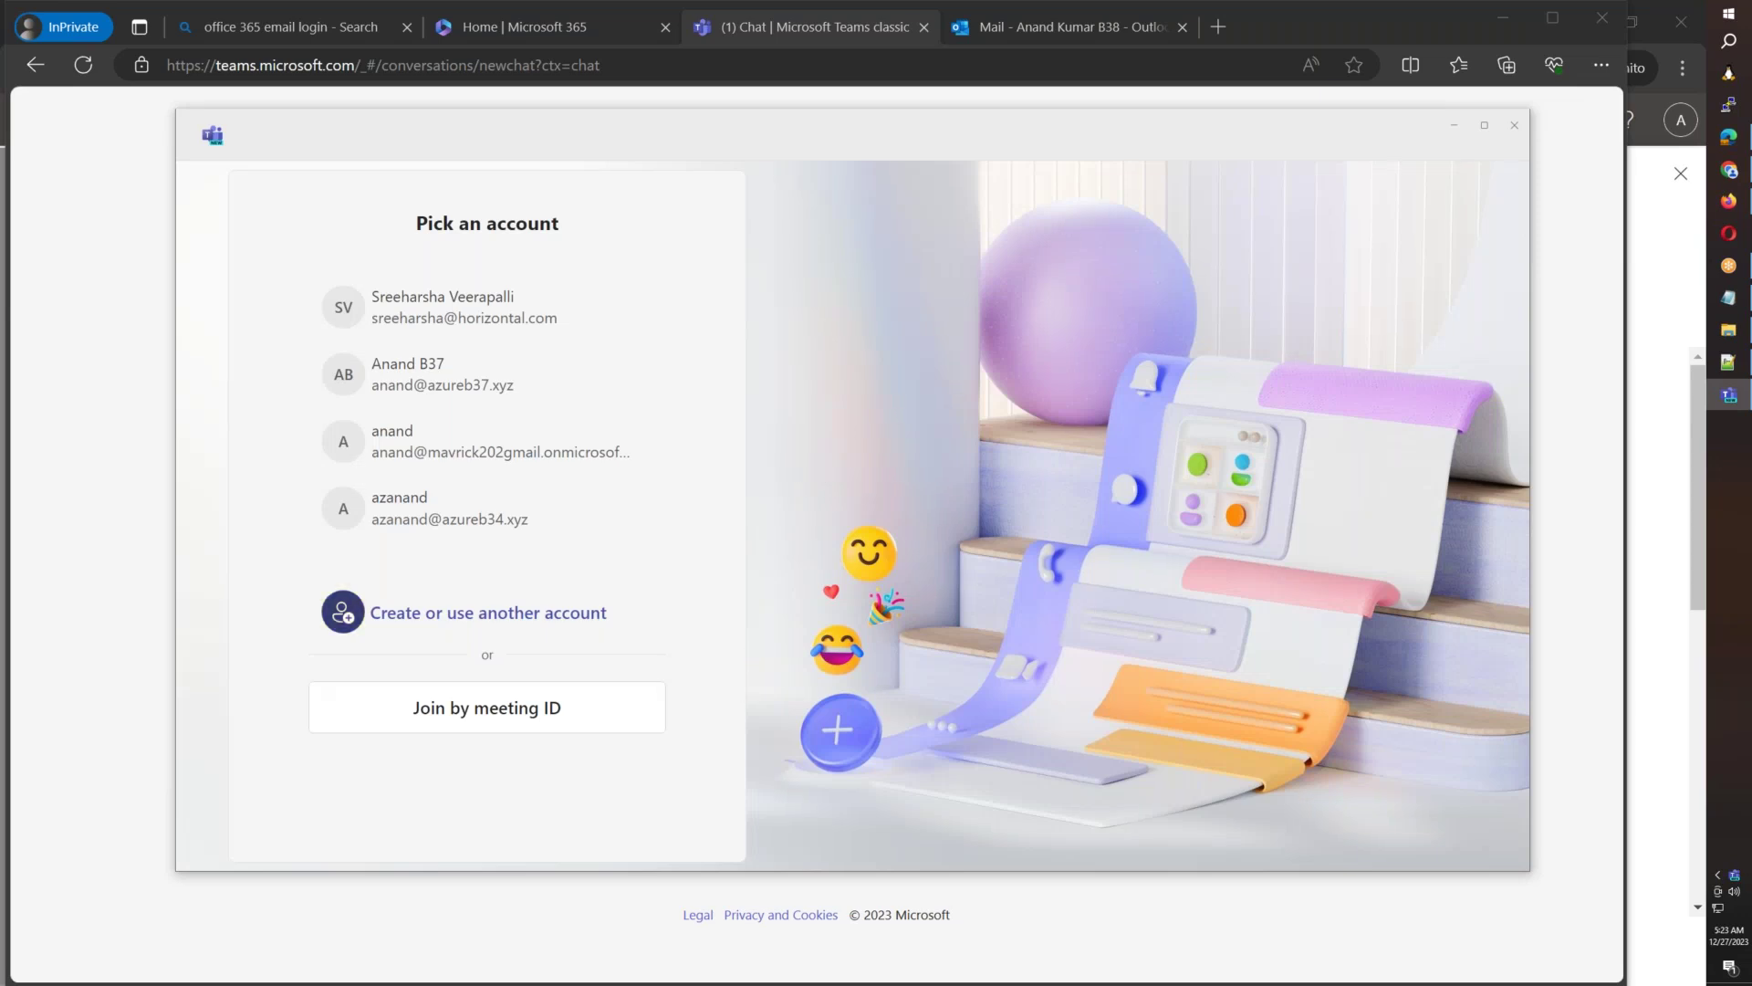
left_click(343, 612)
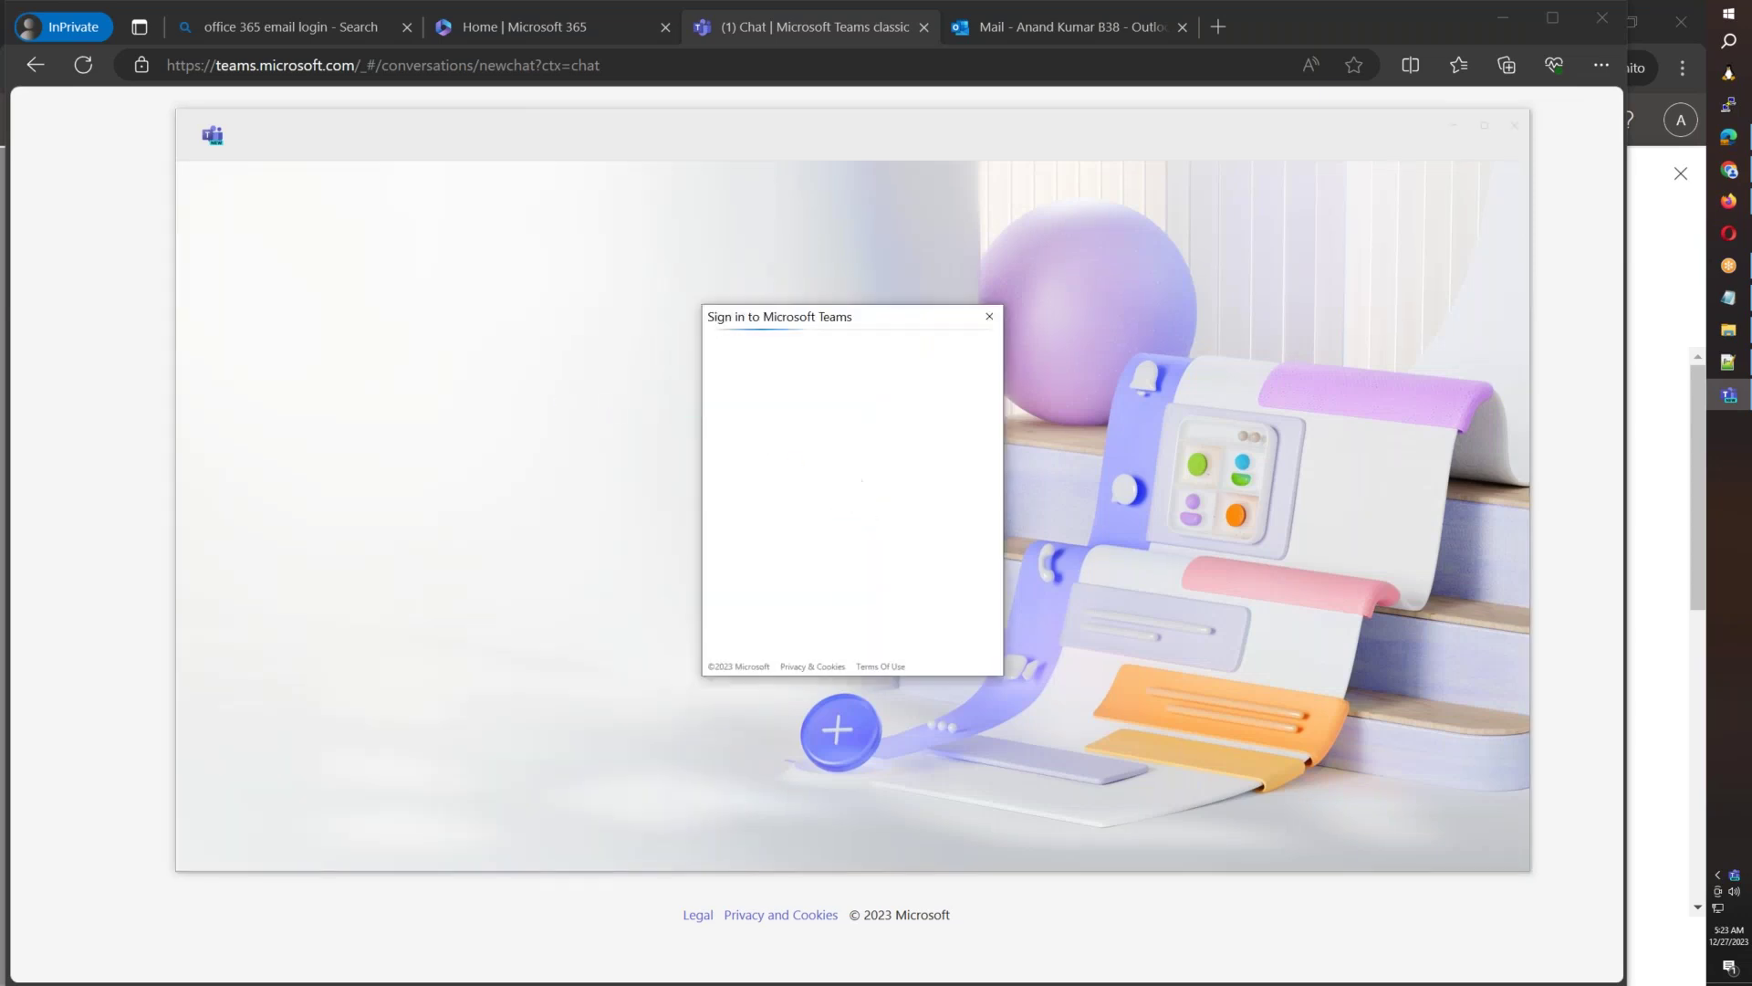
type("Test Email From Anand Office 365 Account")
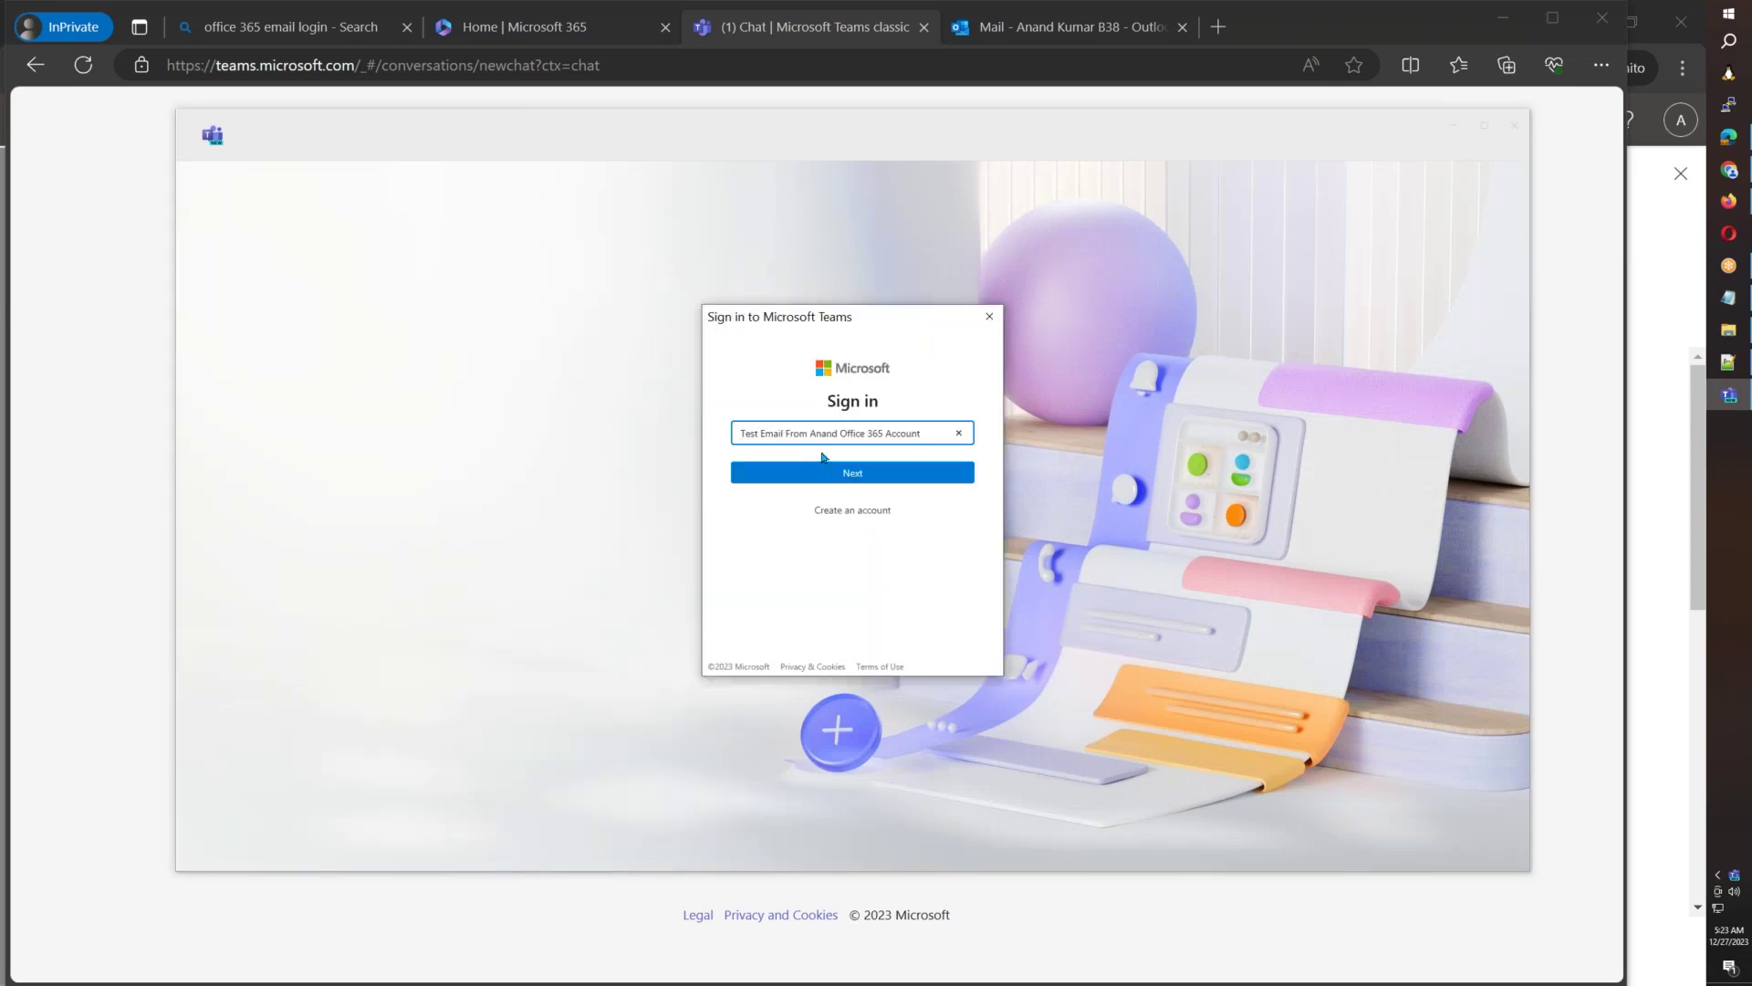
key("ctrl+a")
left_click(922, 481)
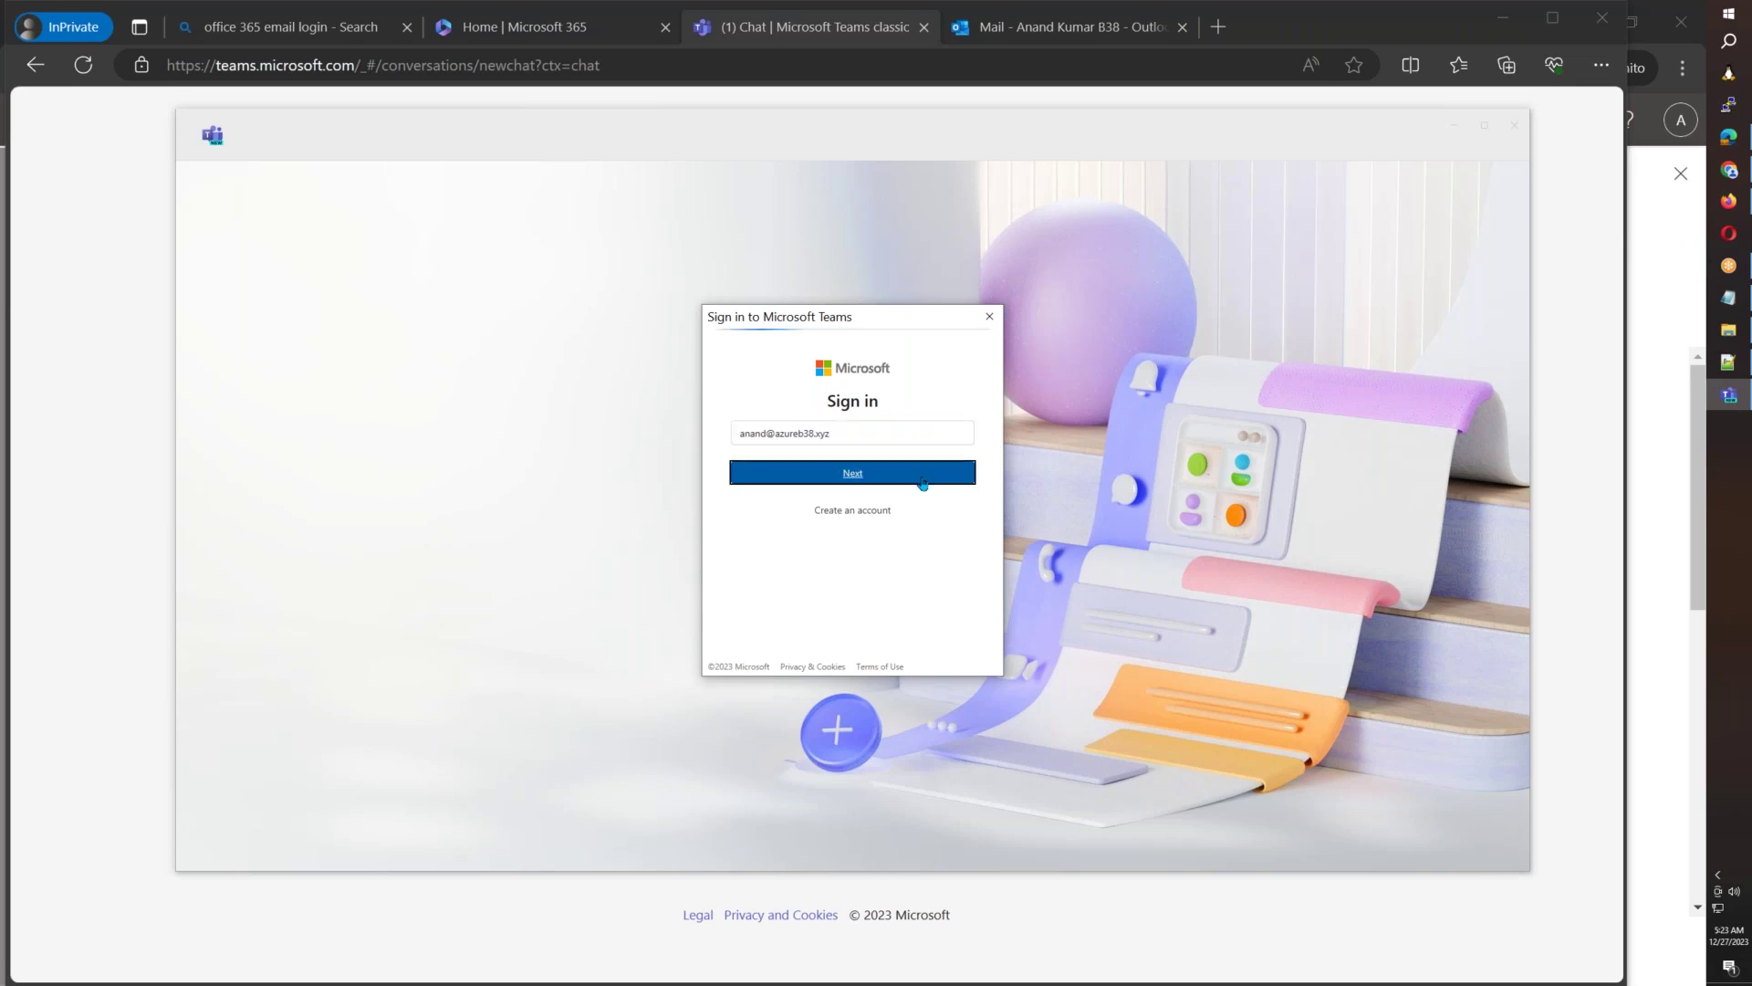
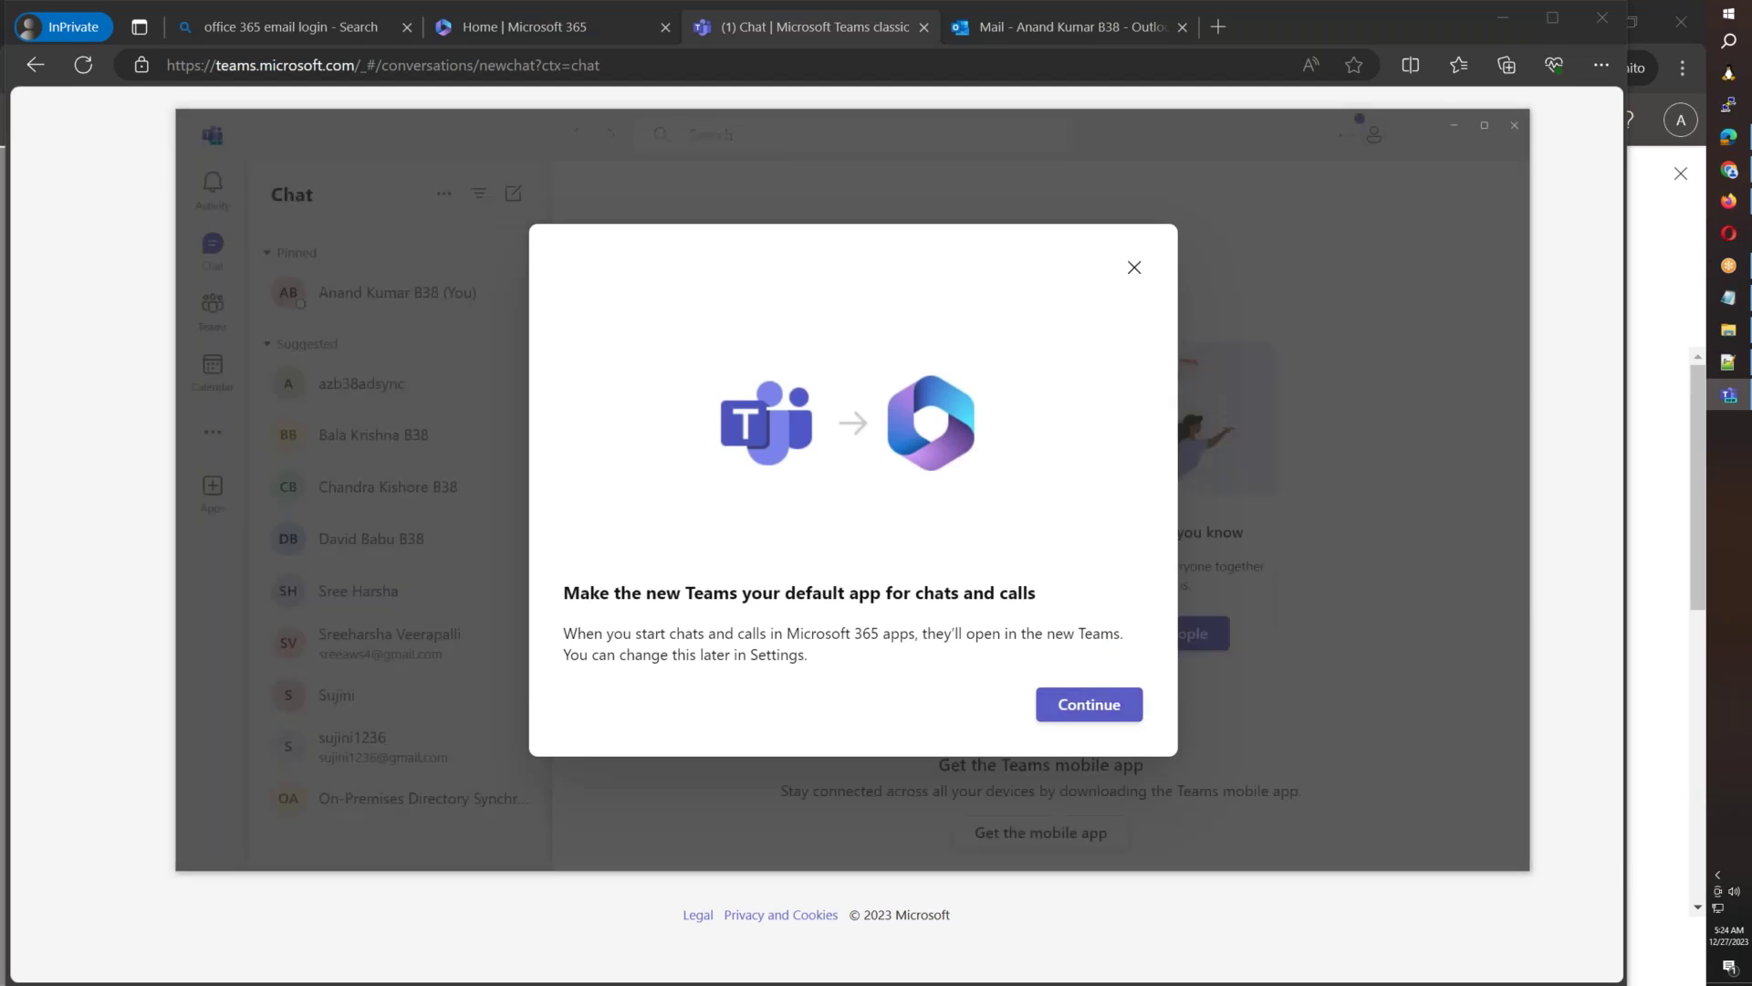
Confirm the new Teams as the default app for chats and calls.
key("Return")
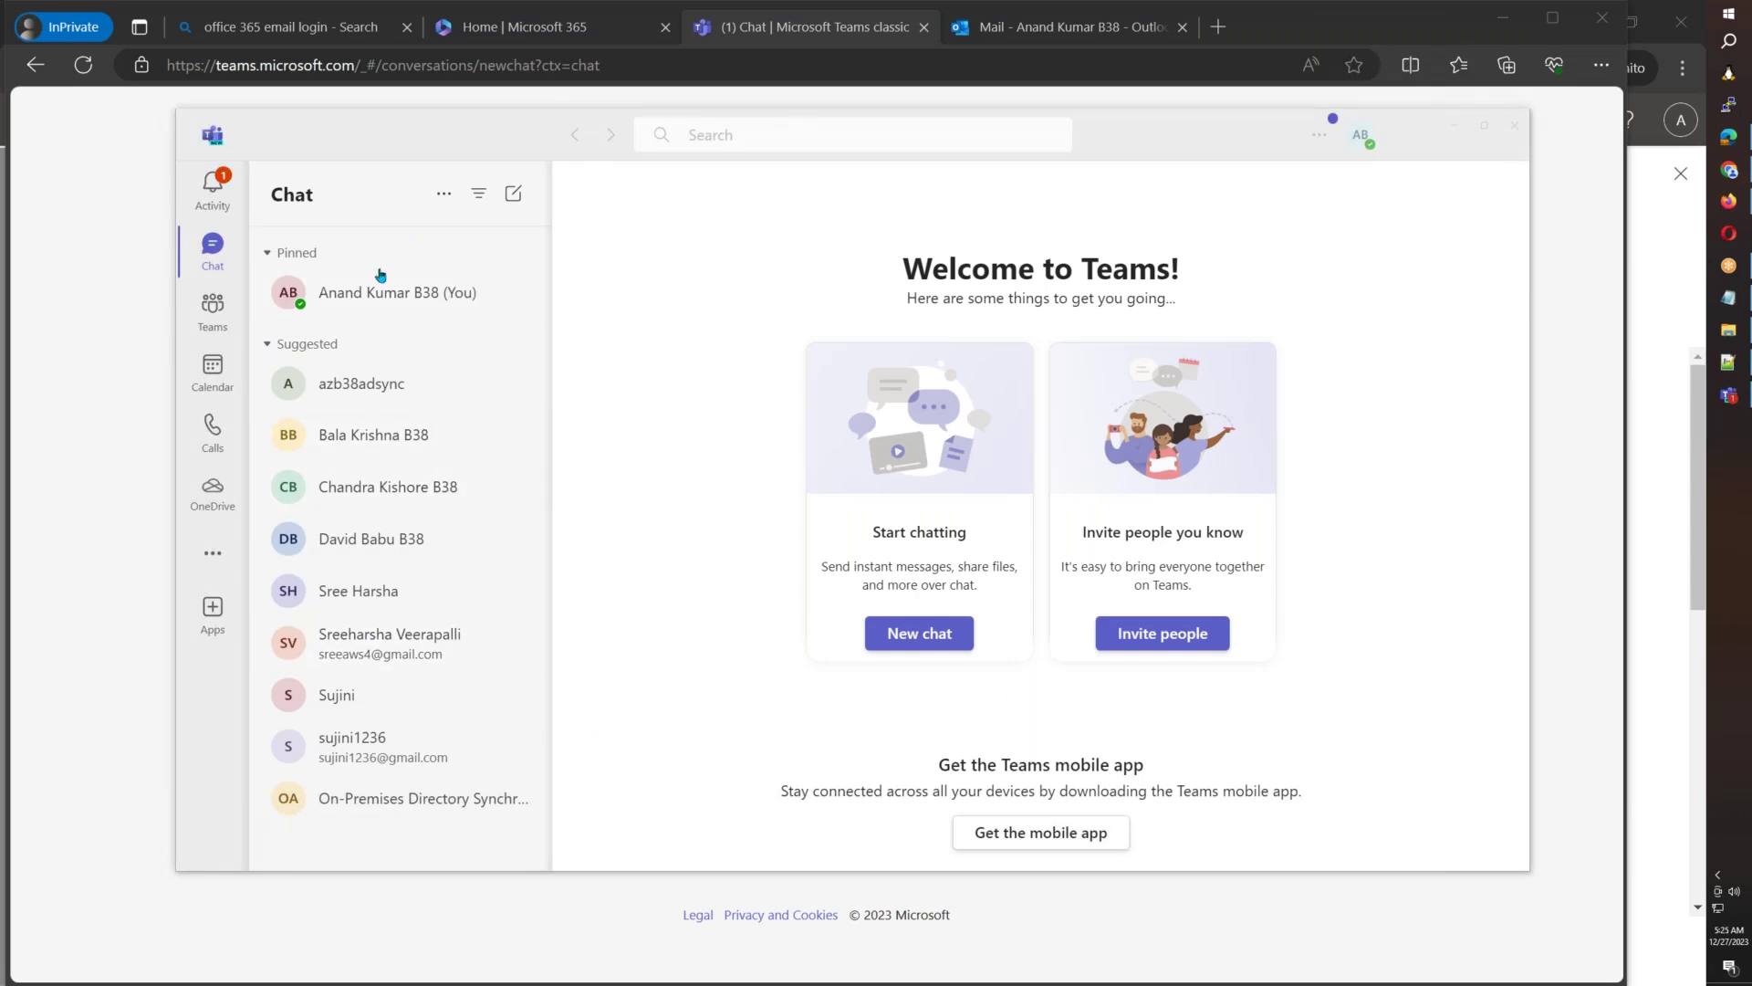
Maximize Teams and start a new chat with yourself.
left_click(1481, 127)
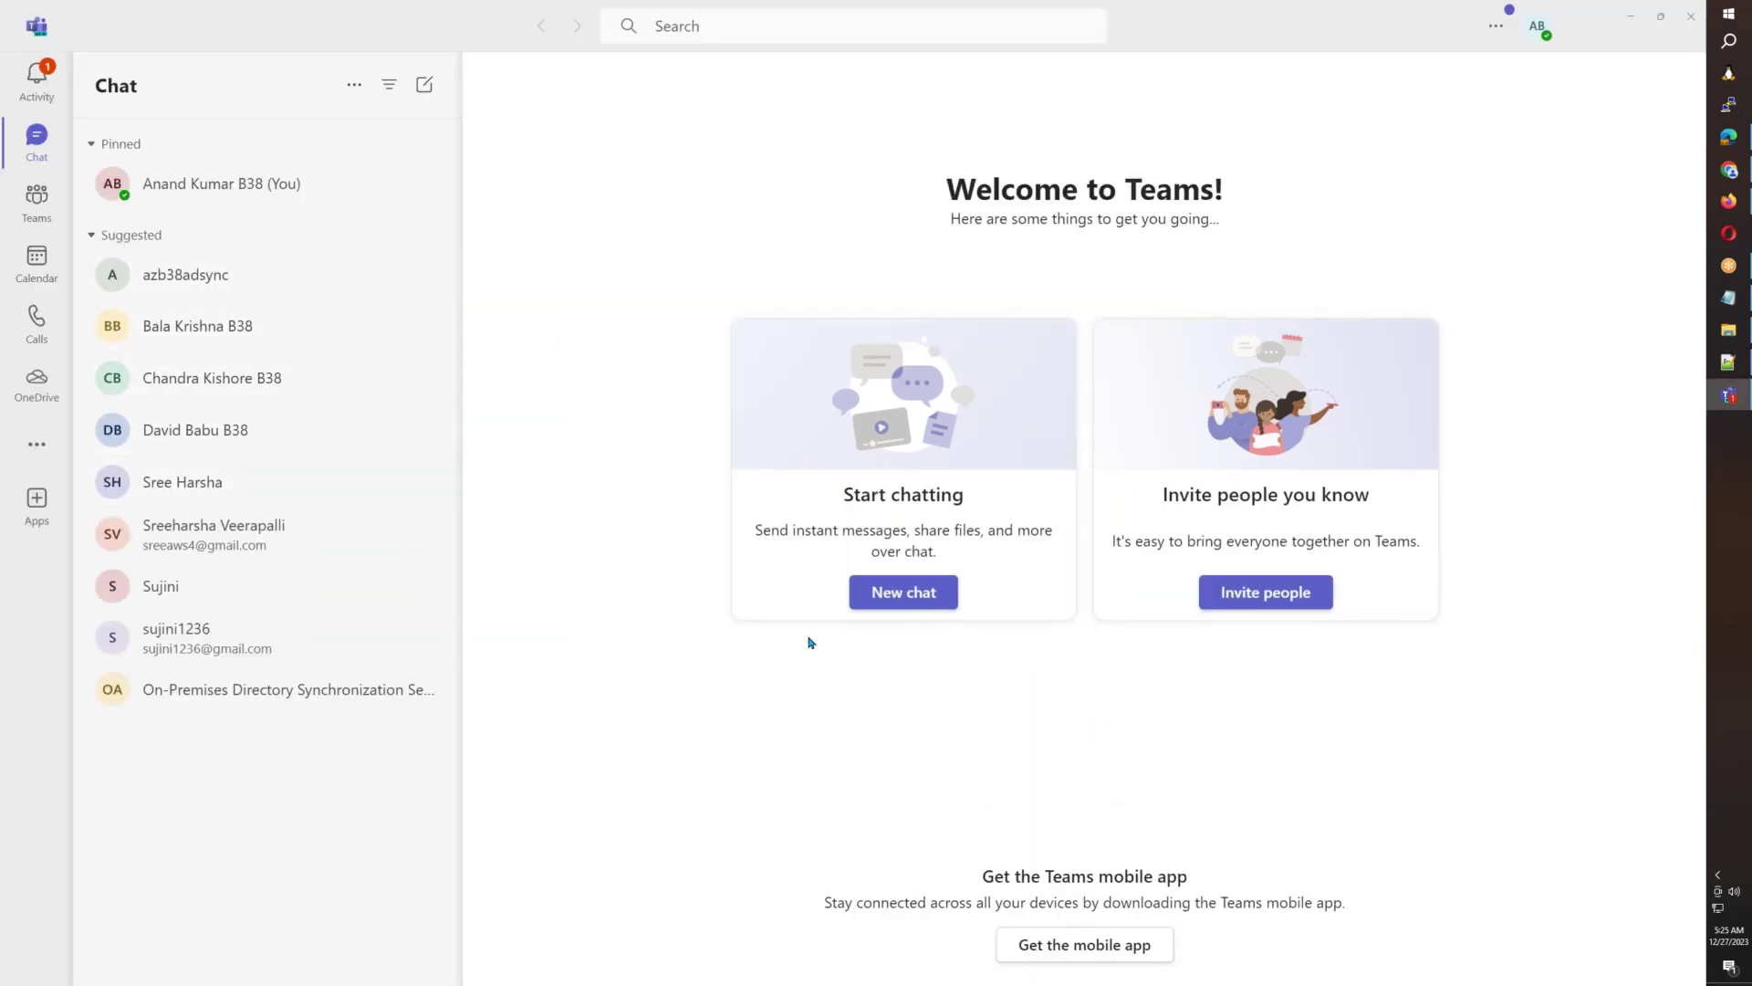
left_click(1266, 603)
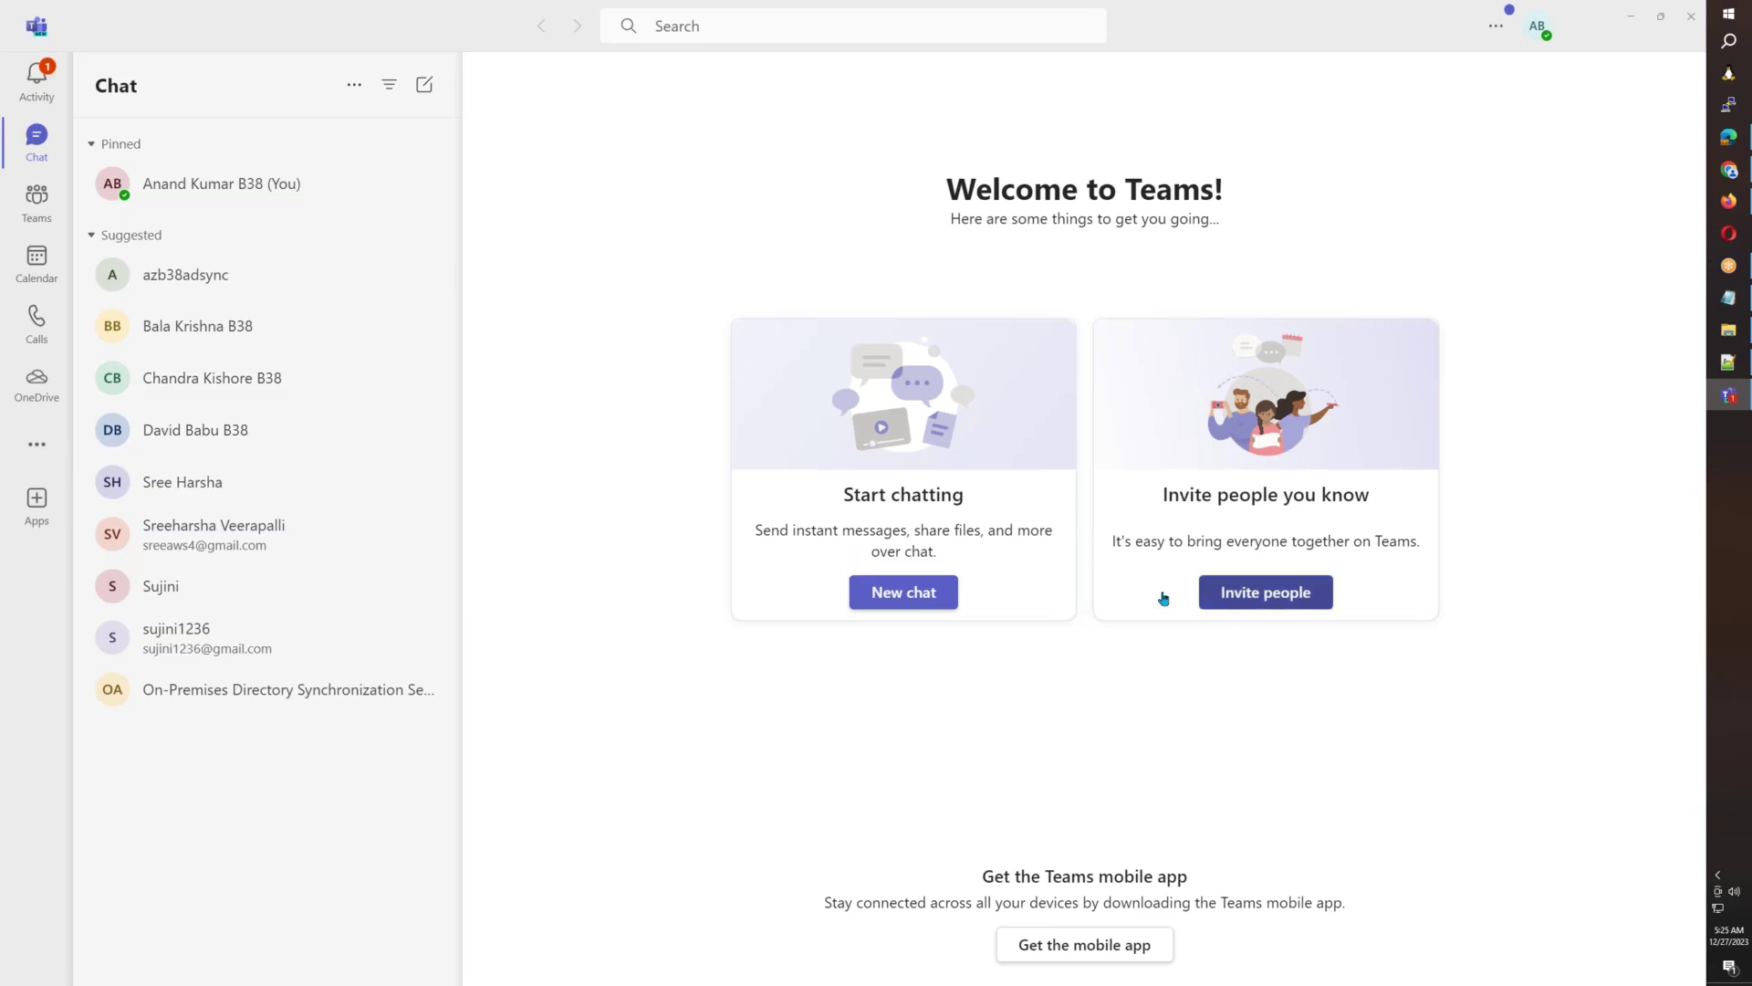
key("Tab")
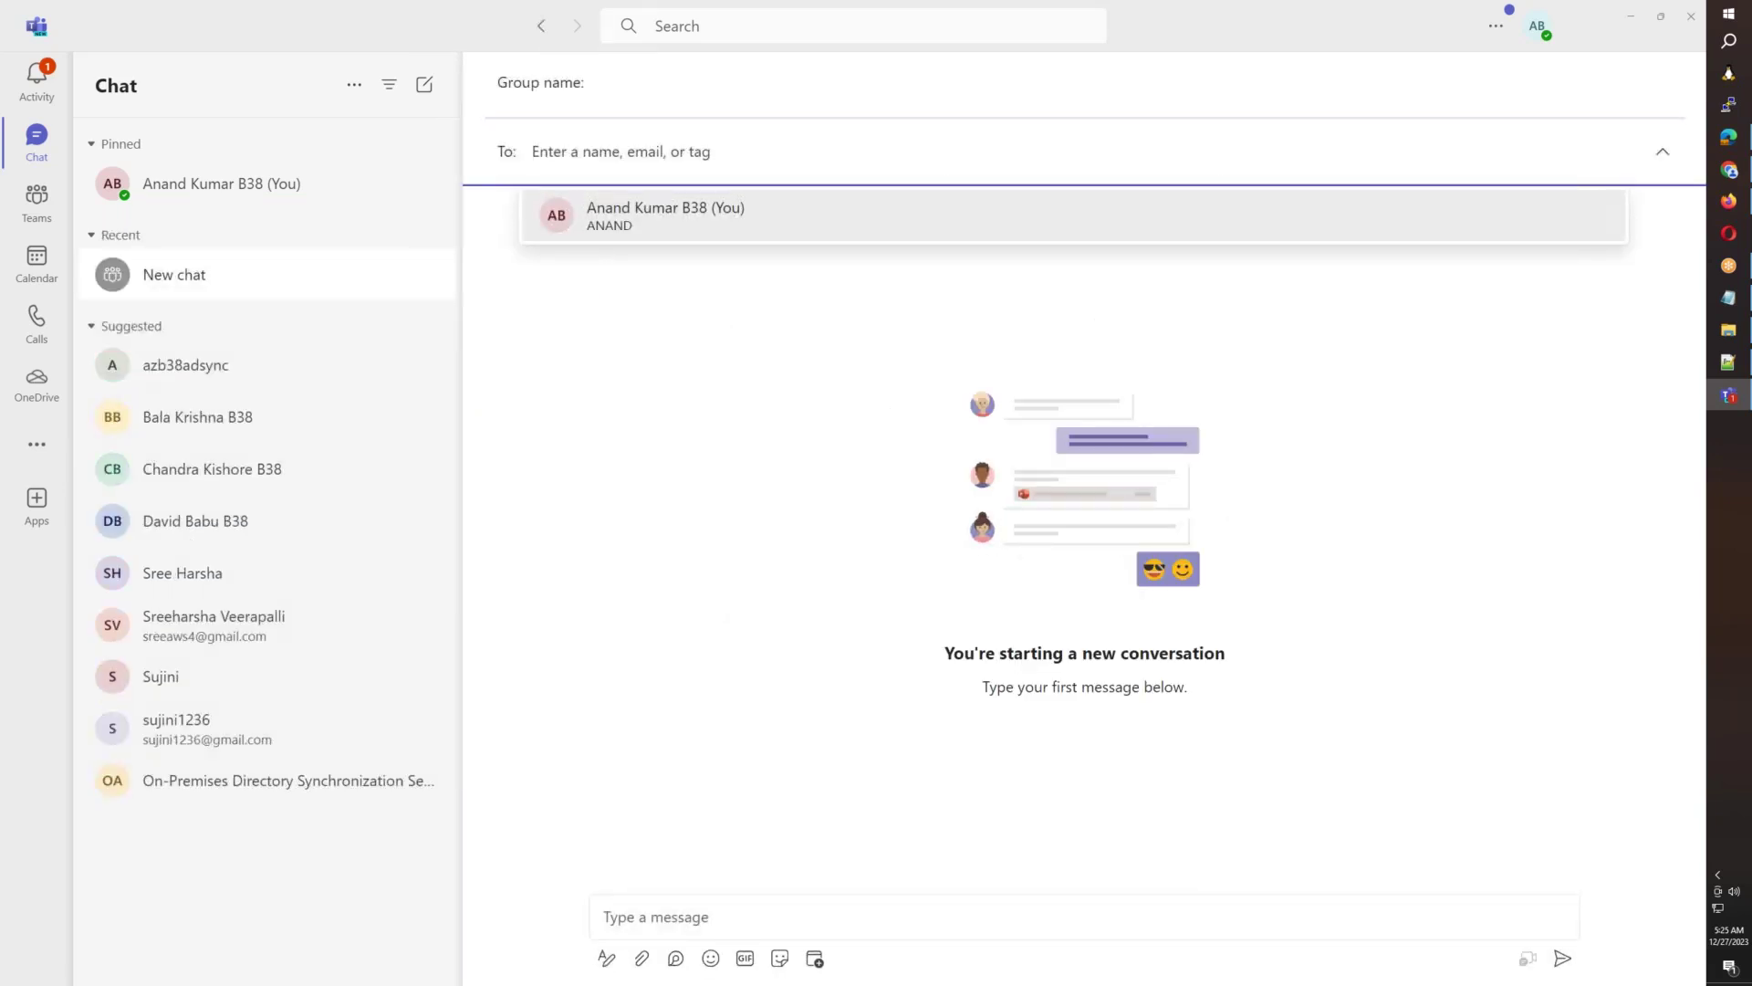
left_click(685, 211)
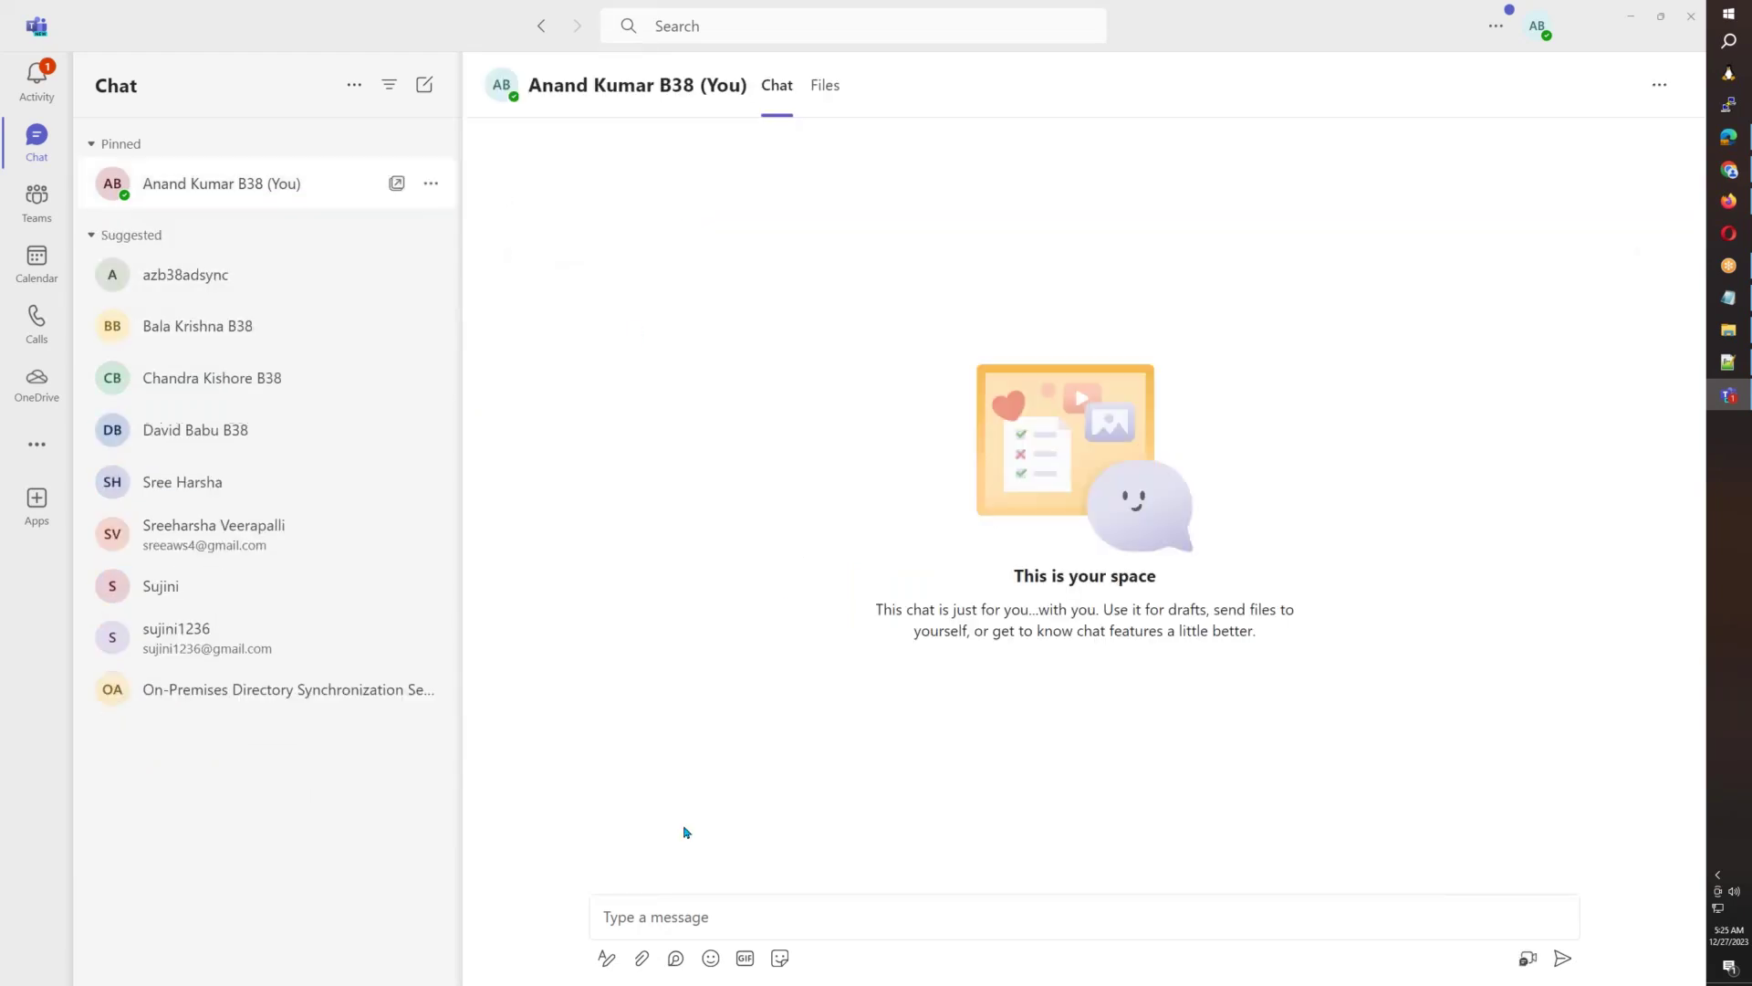
Send 'Hello' and 'Please look in to ticekt INF-4041' in your own chat.
left_click(637, 924)
type("Hello")
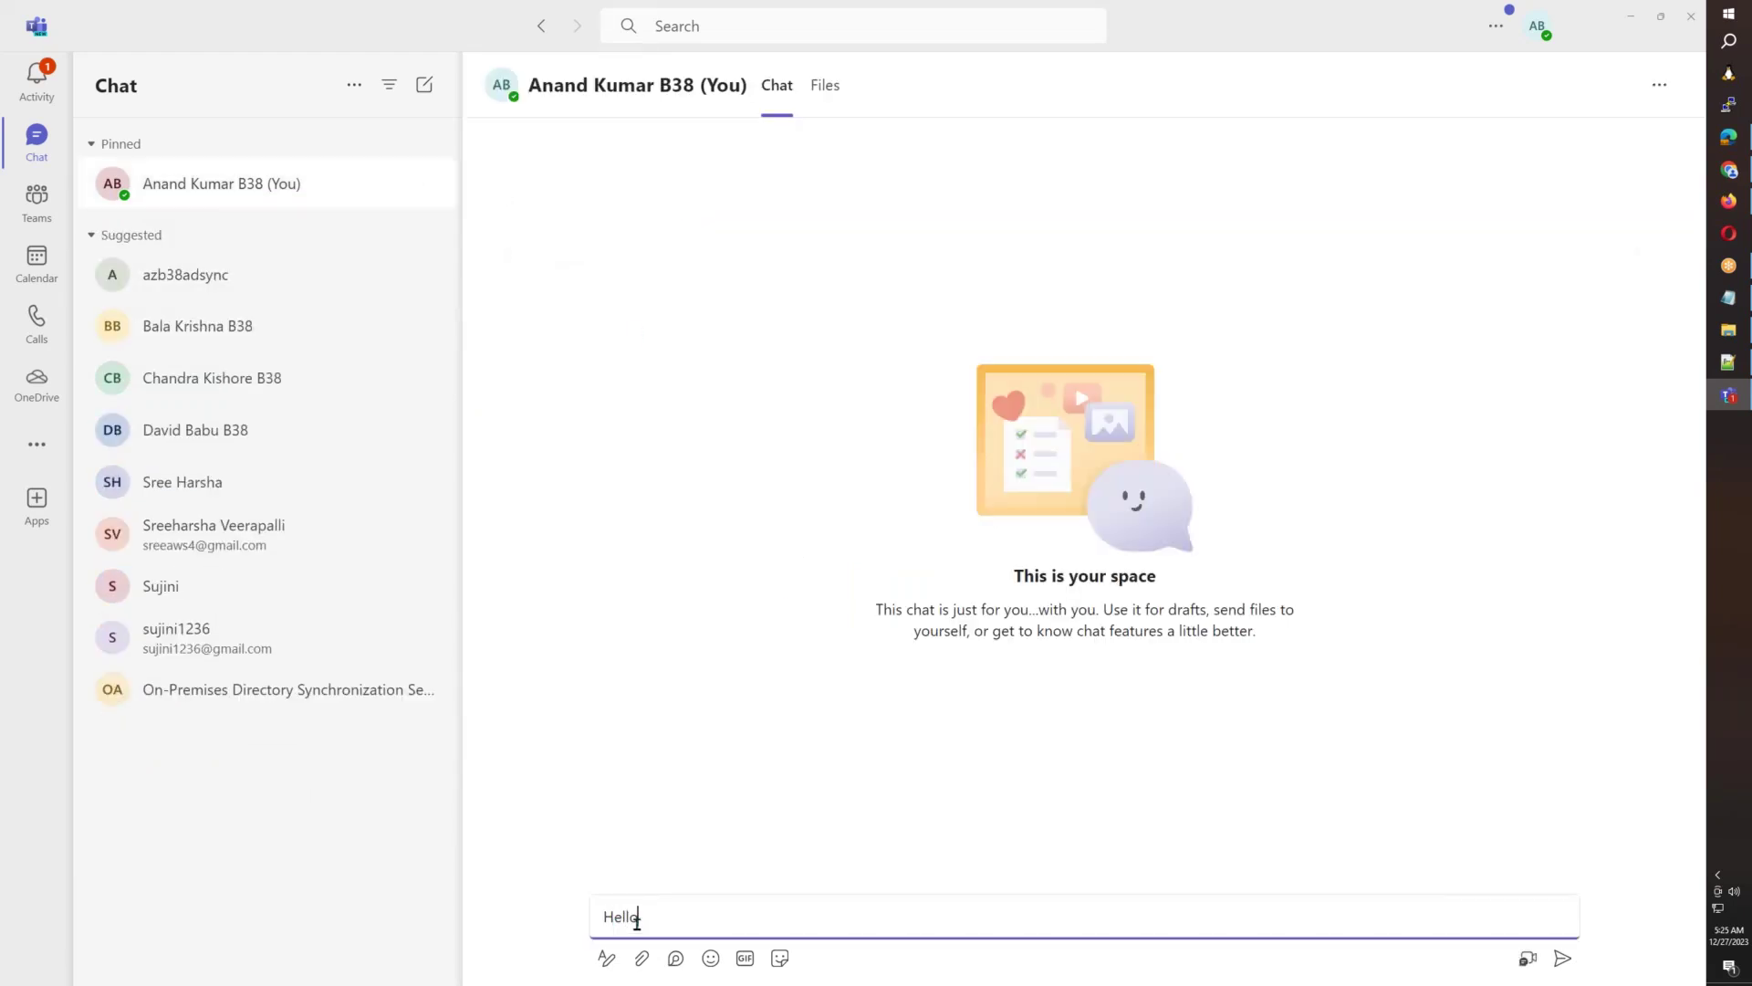
key("Return")
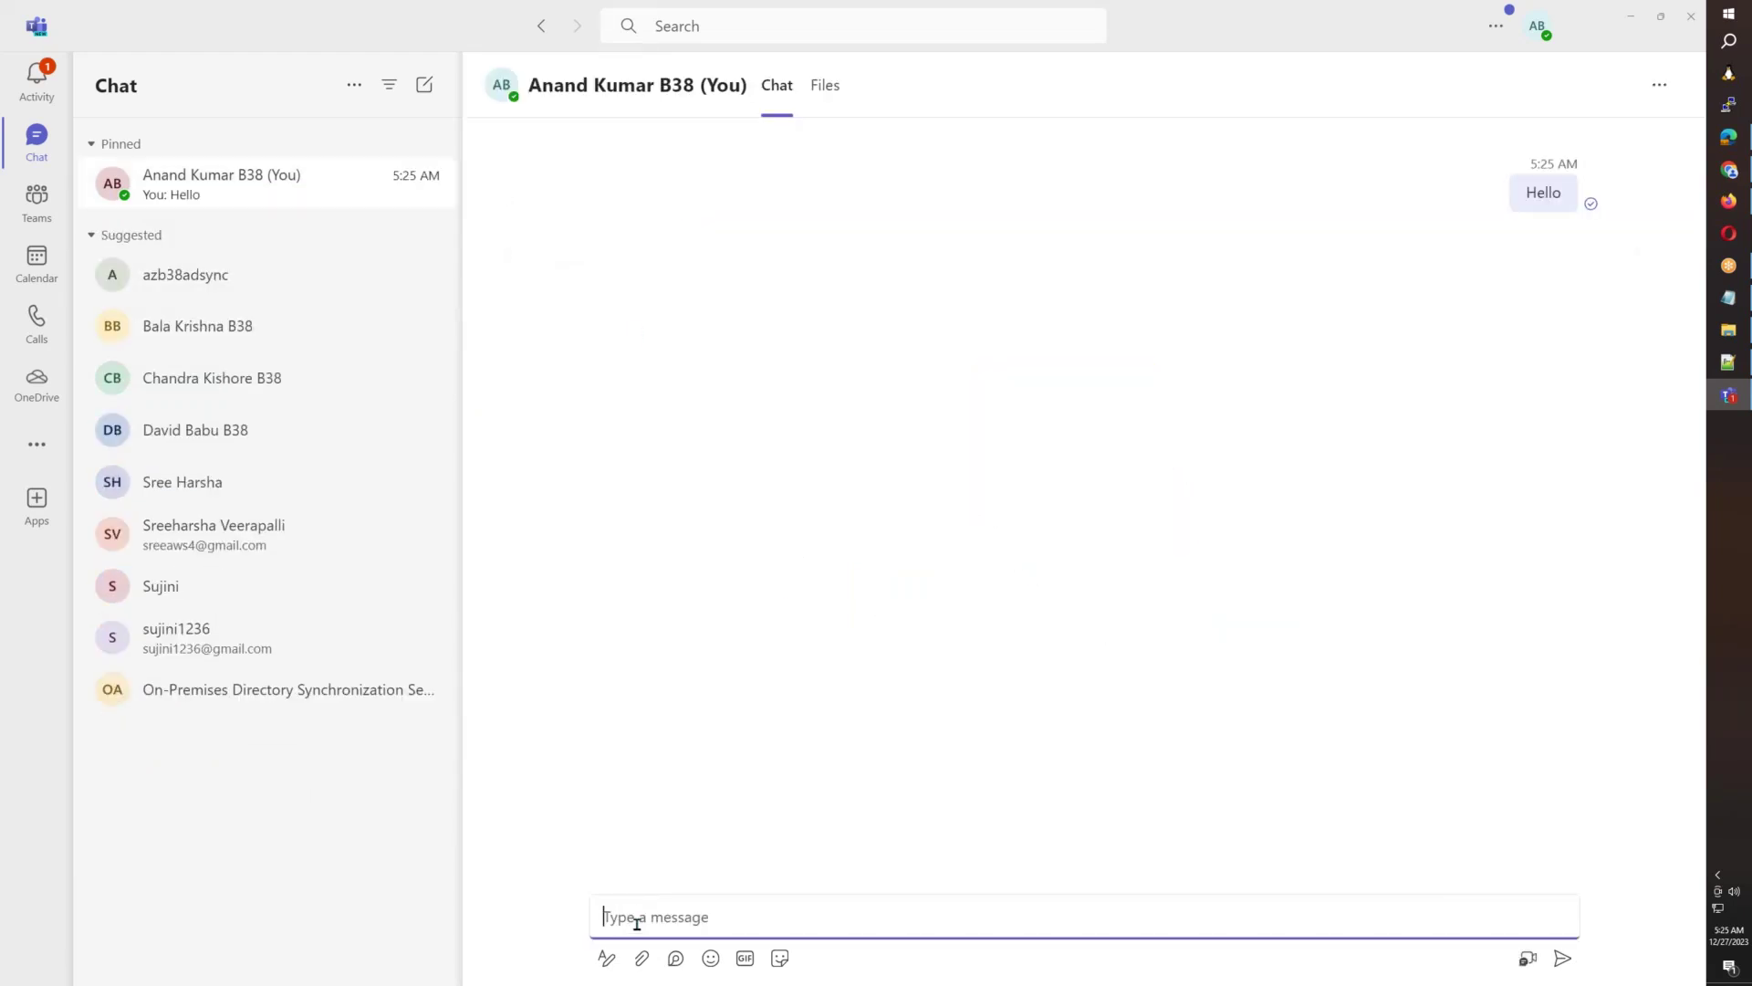
type("Please look in to ticekt INF-4041")
key("Return")
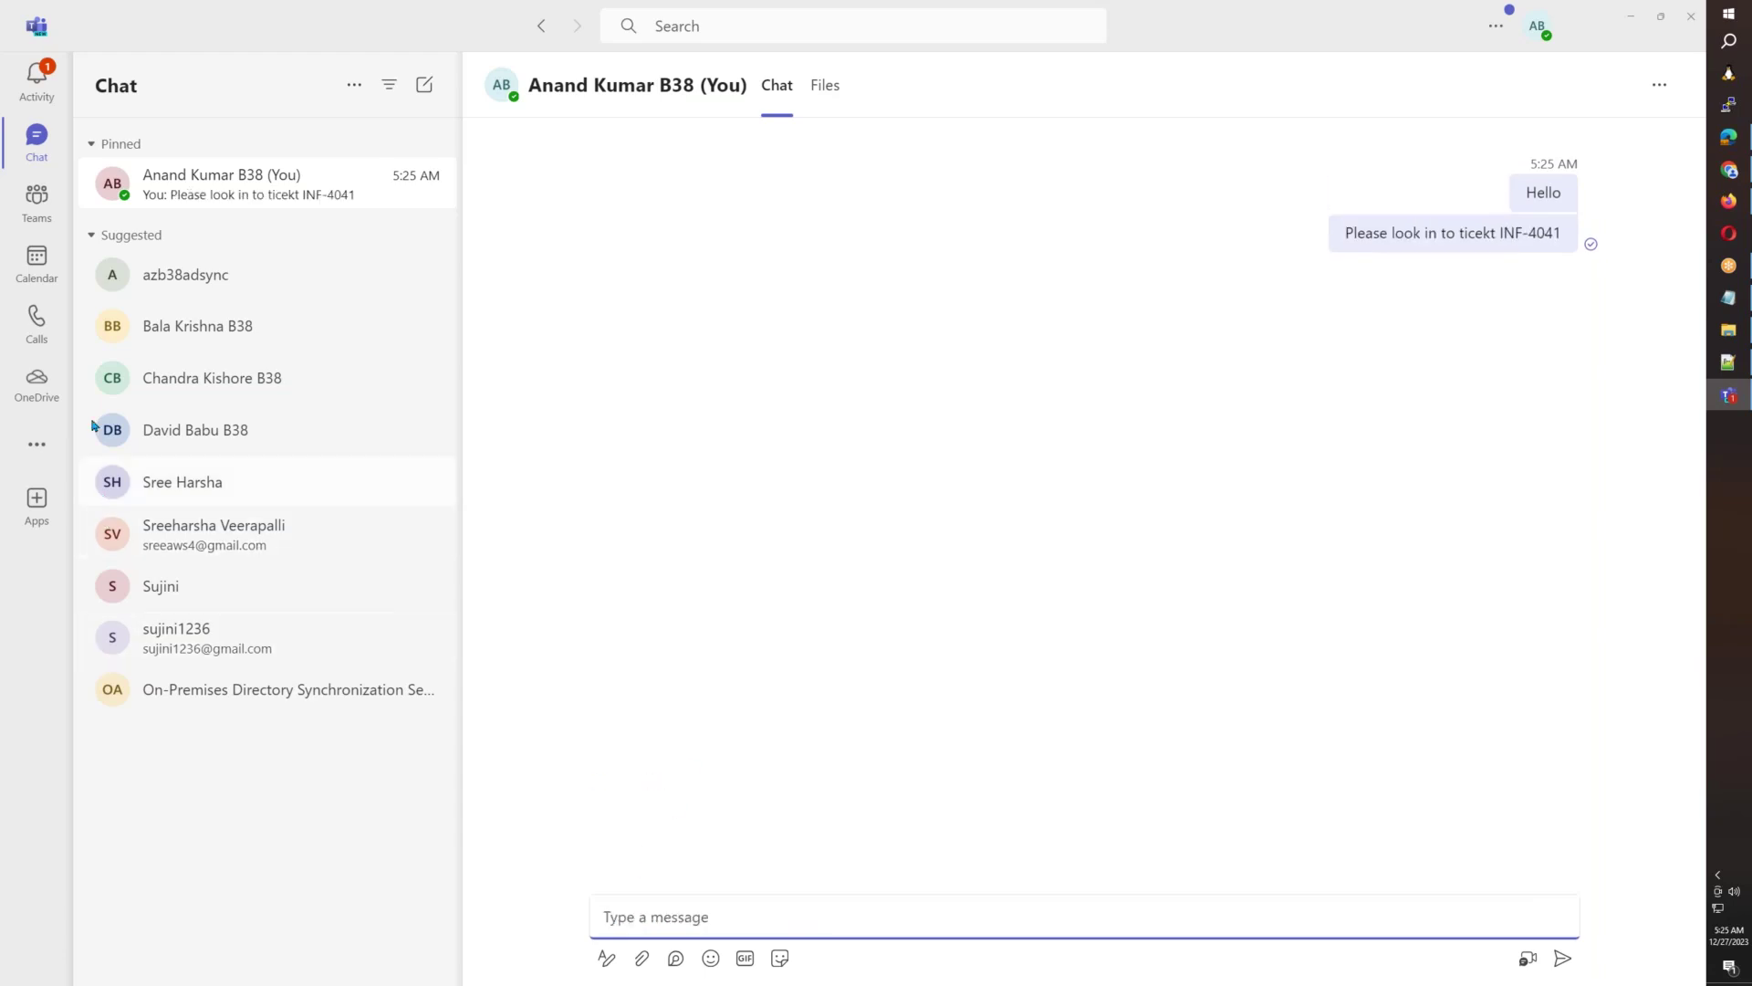
left_click(37, 201)
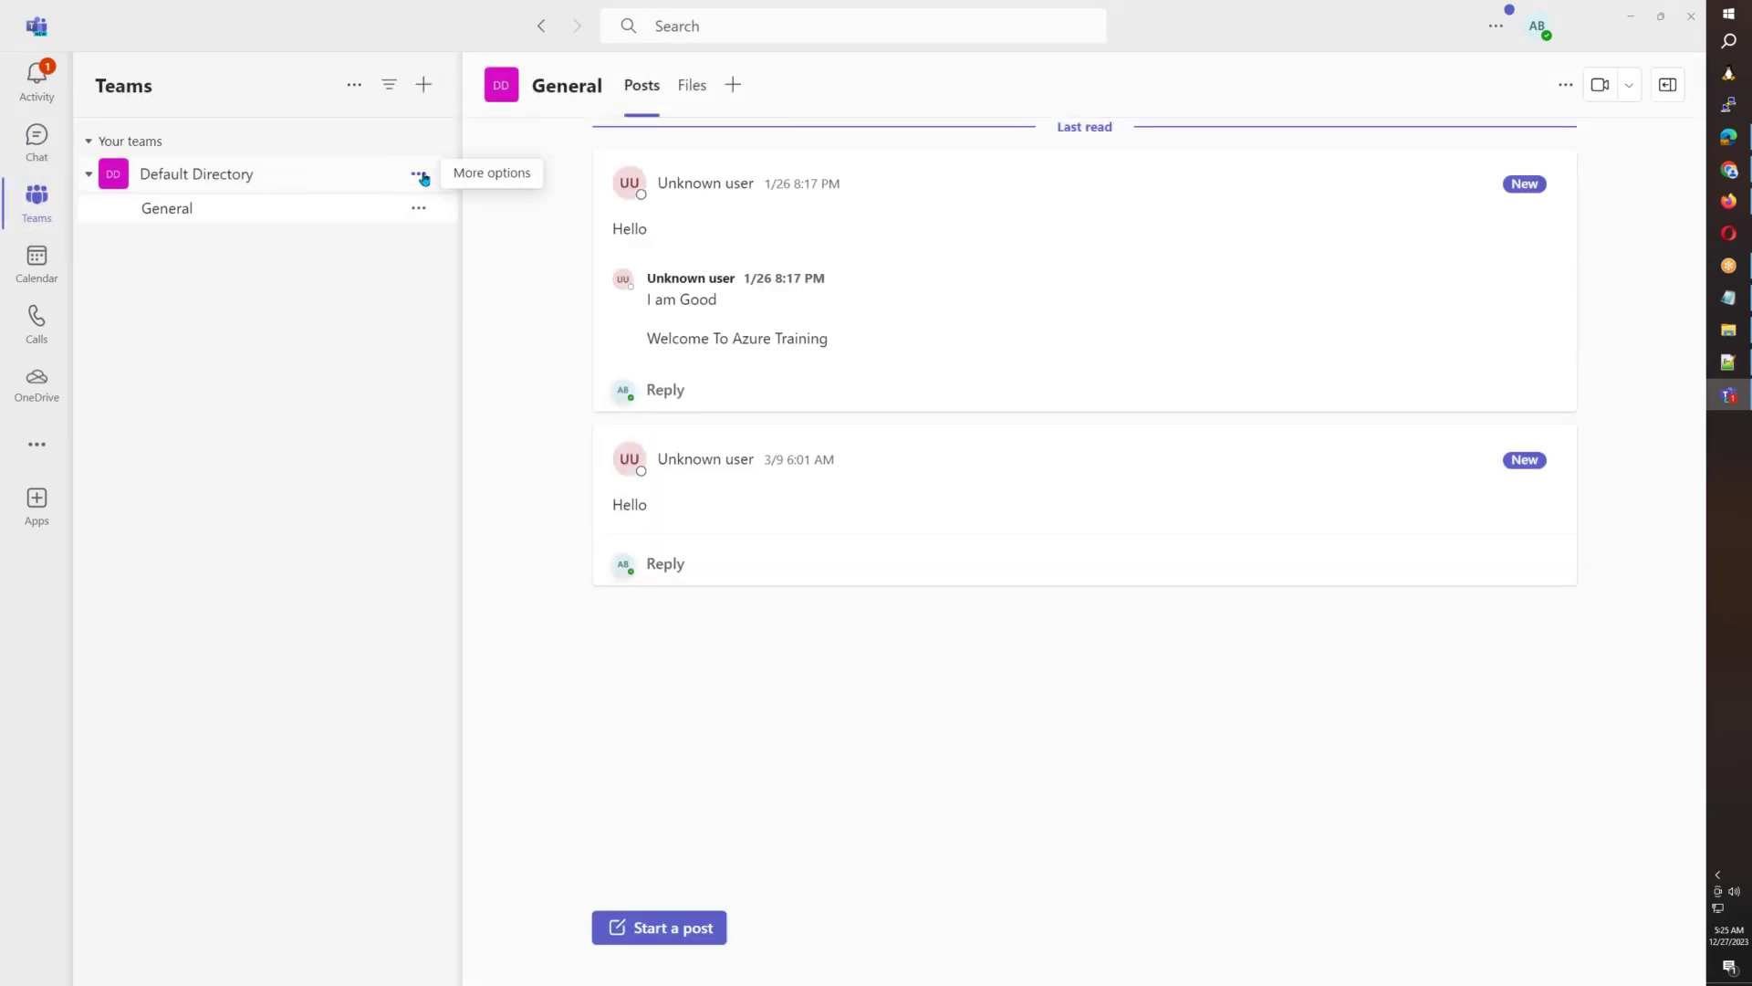
Create a private channel named Phoenix in the Default Directory team.
left_click(422, 176)
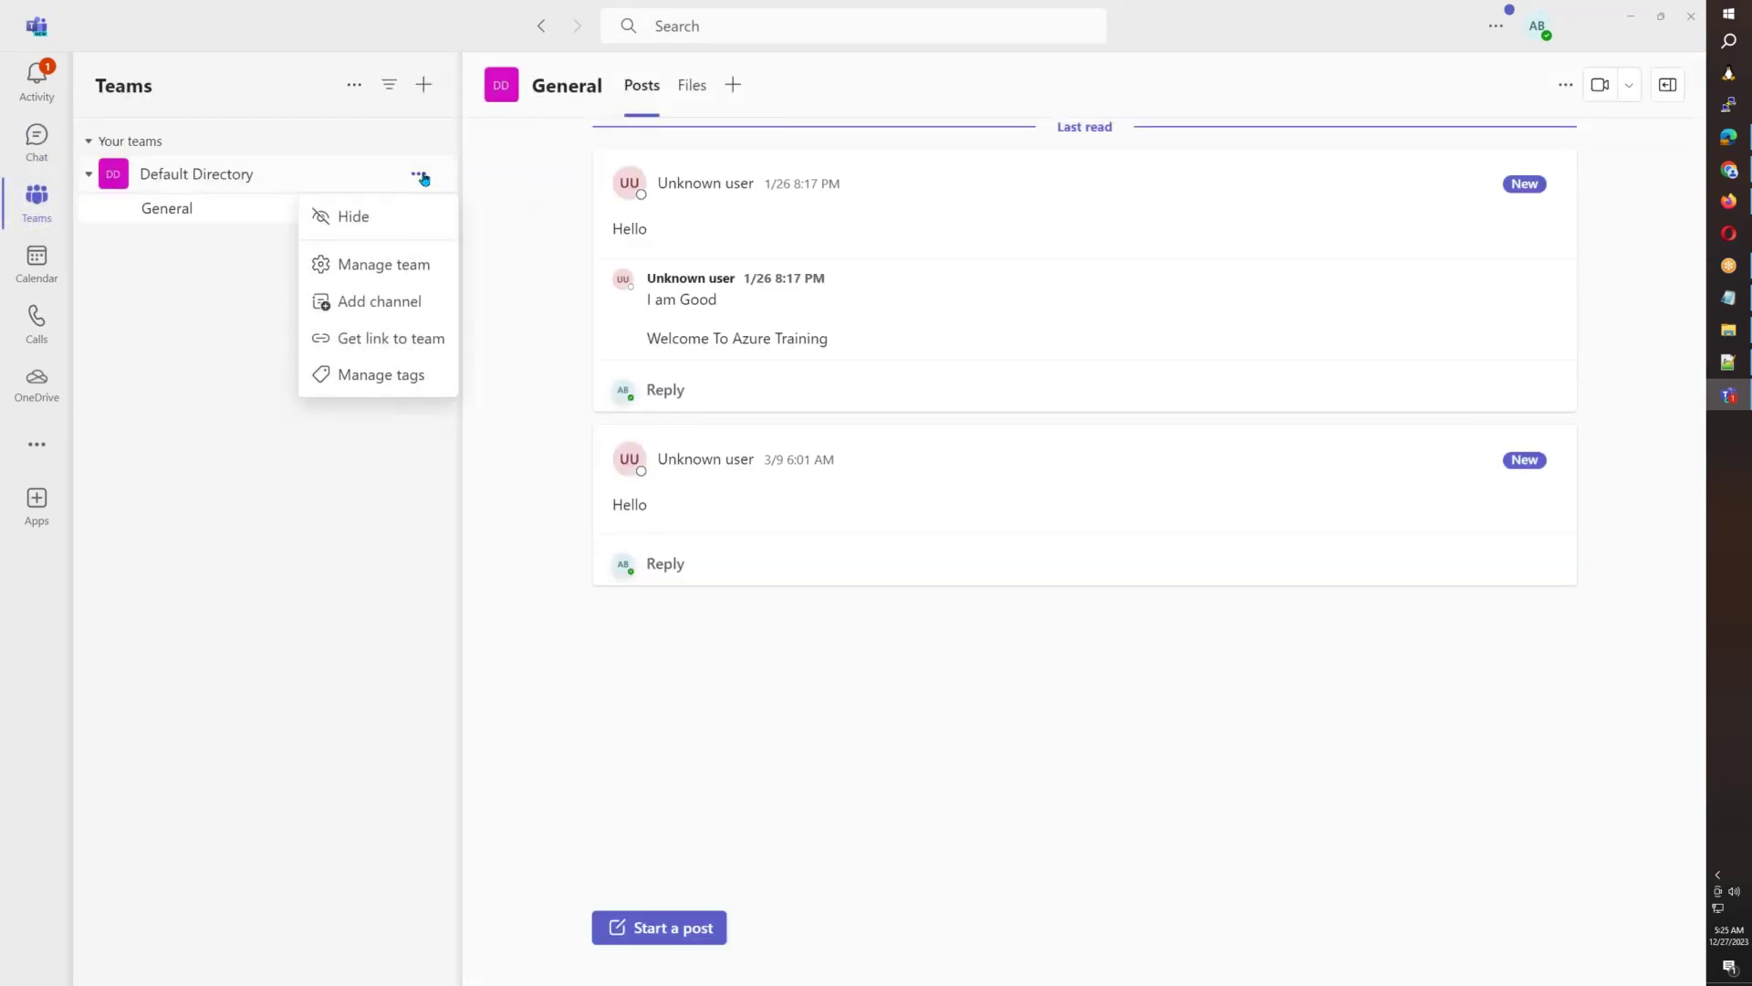
left_click(402, 302)
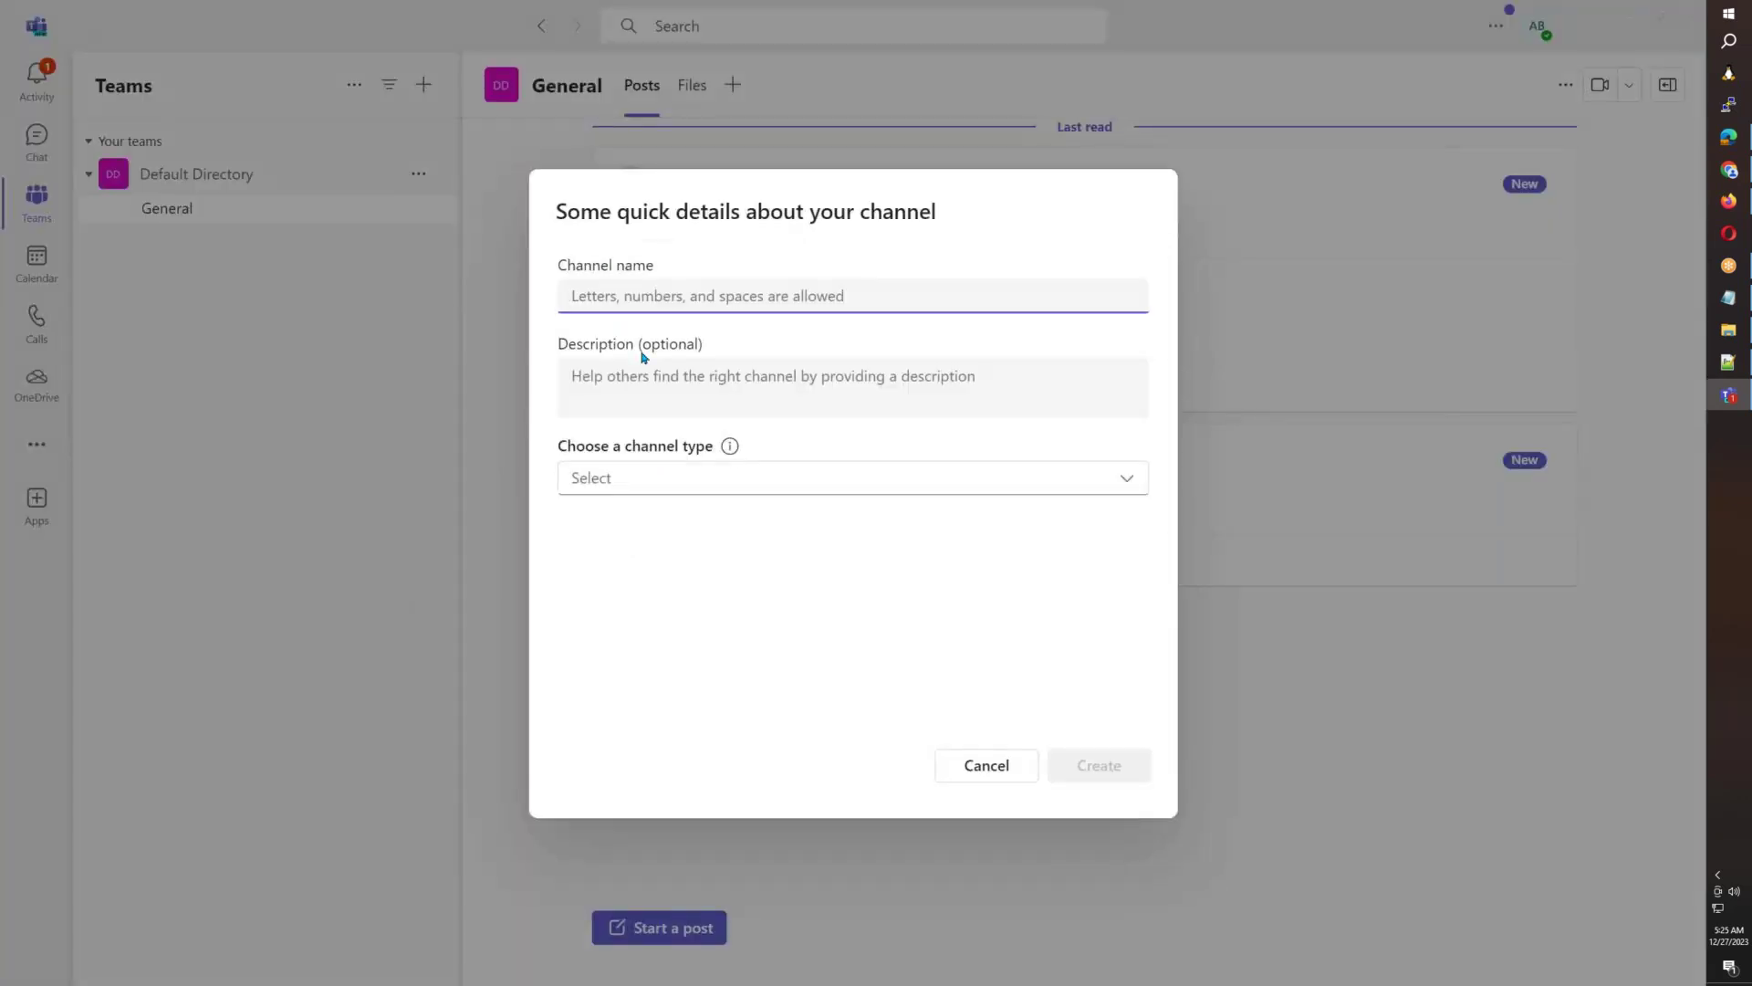
type("{")
key("BackSpace")
type("Phoenix")
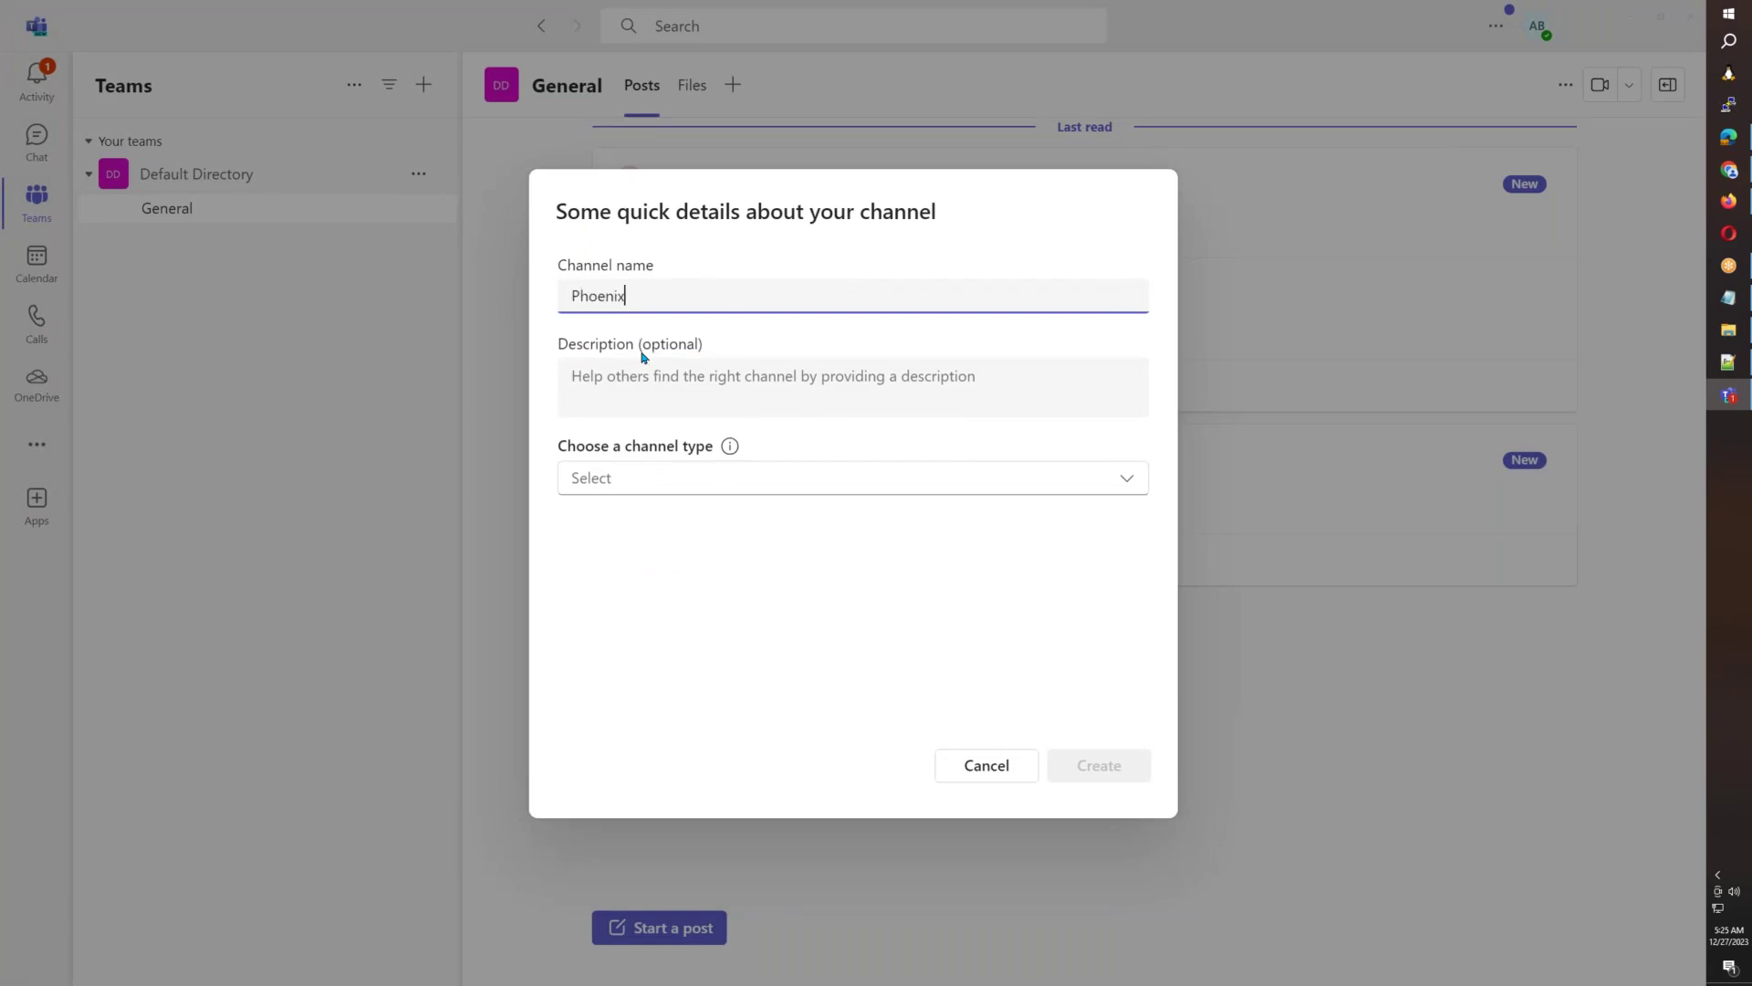
left_click(672, 485)
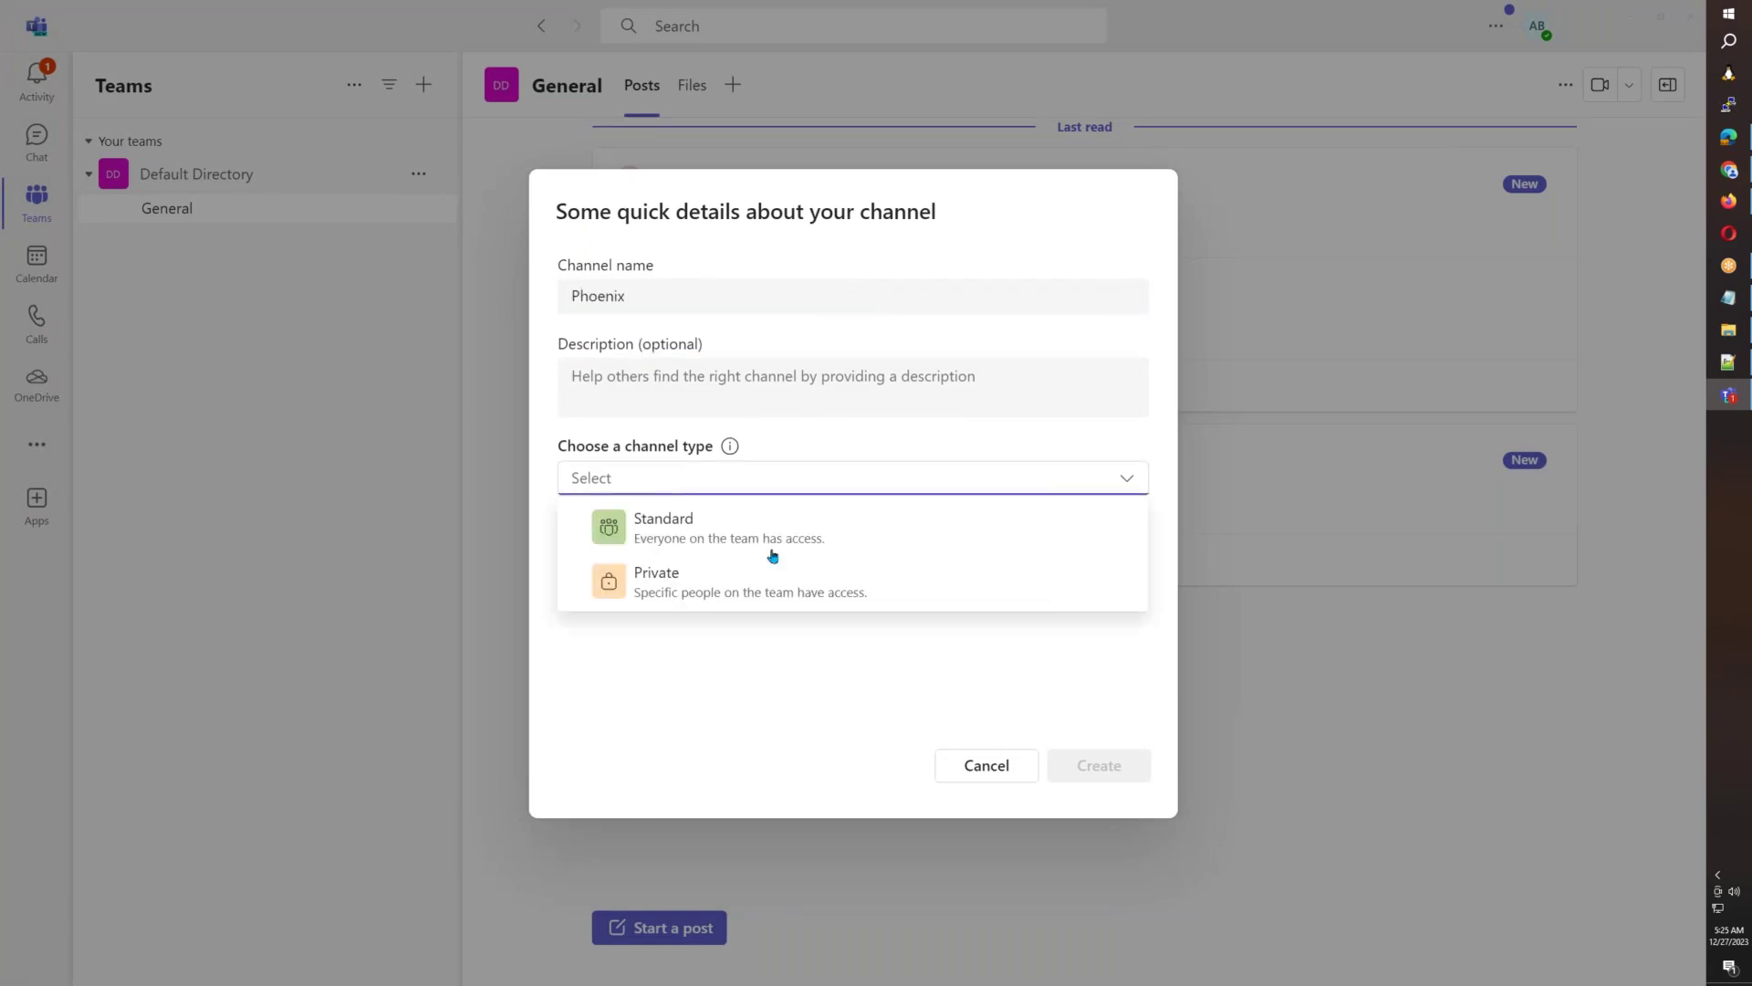
left_click(786, 586)
left_click(1099, 765)
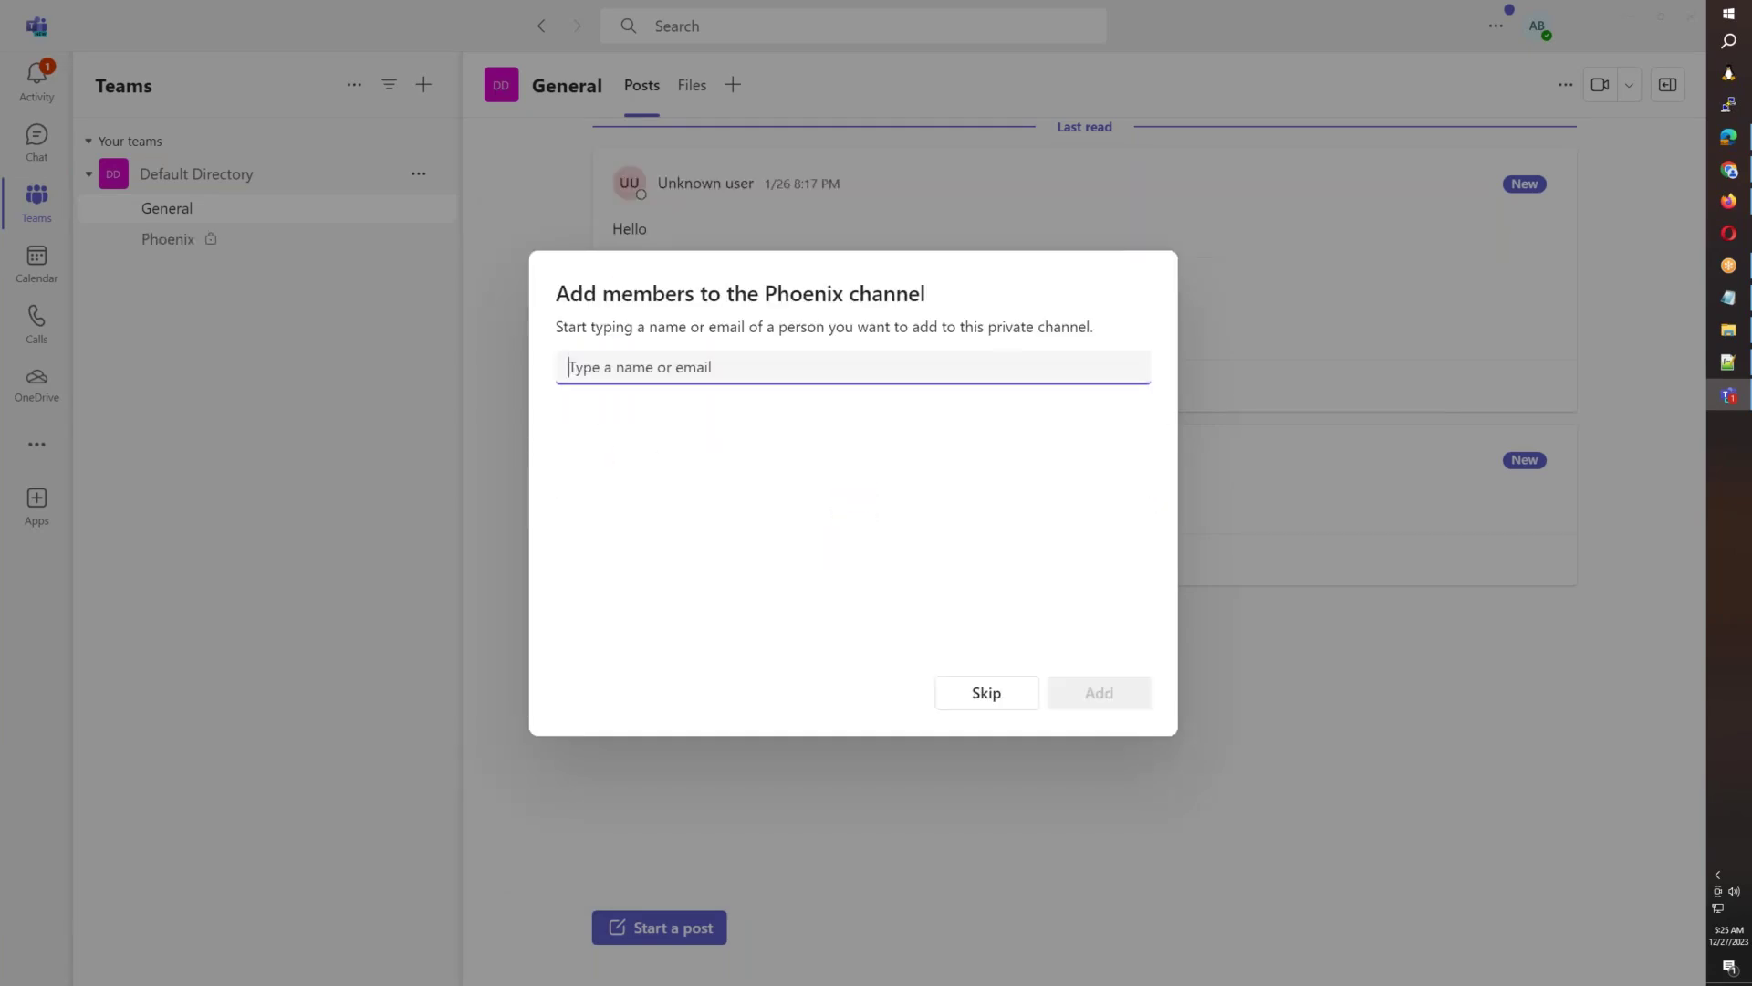
Add two suggested colleagues as members of the Phoenix channel.
type("bala@")
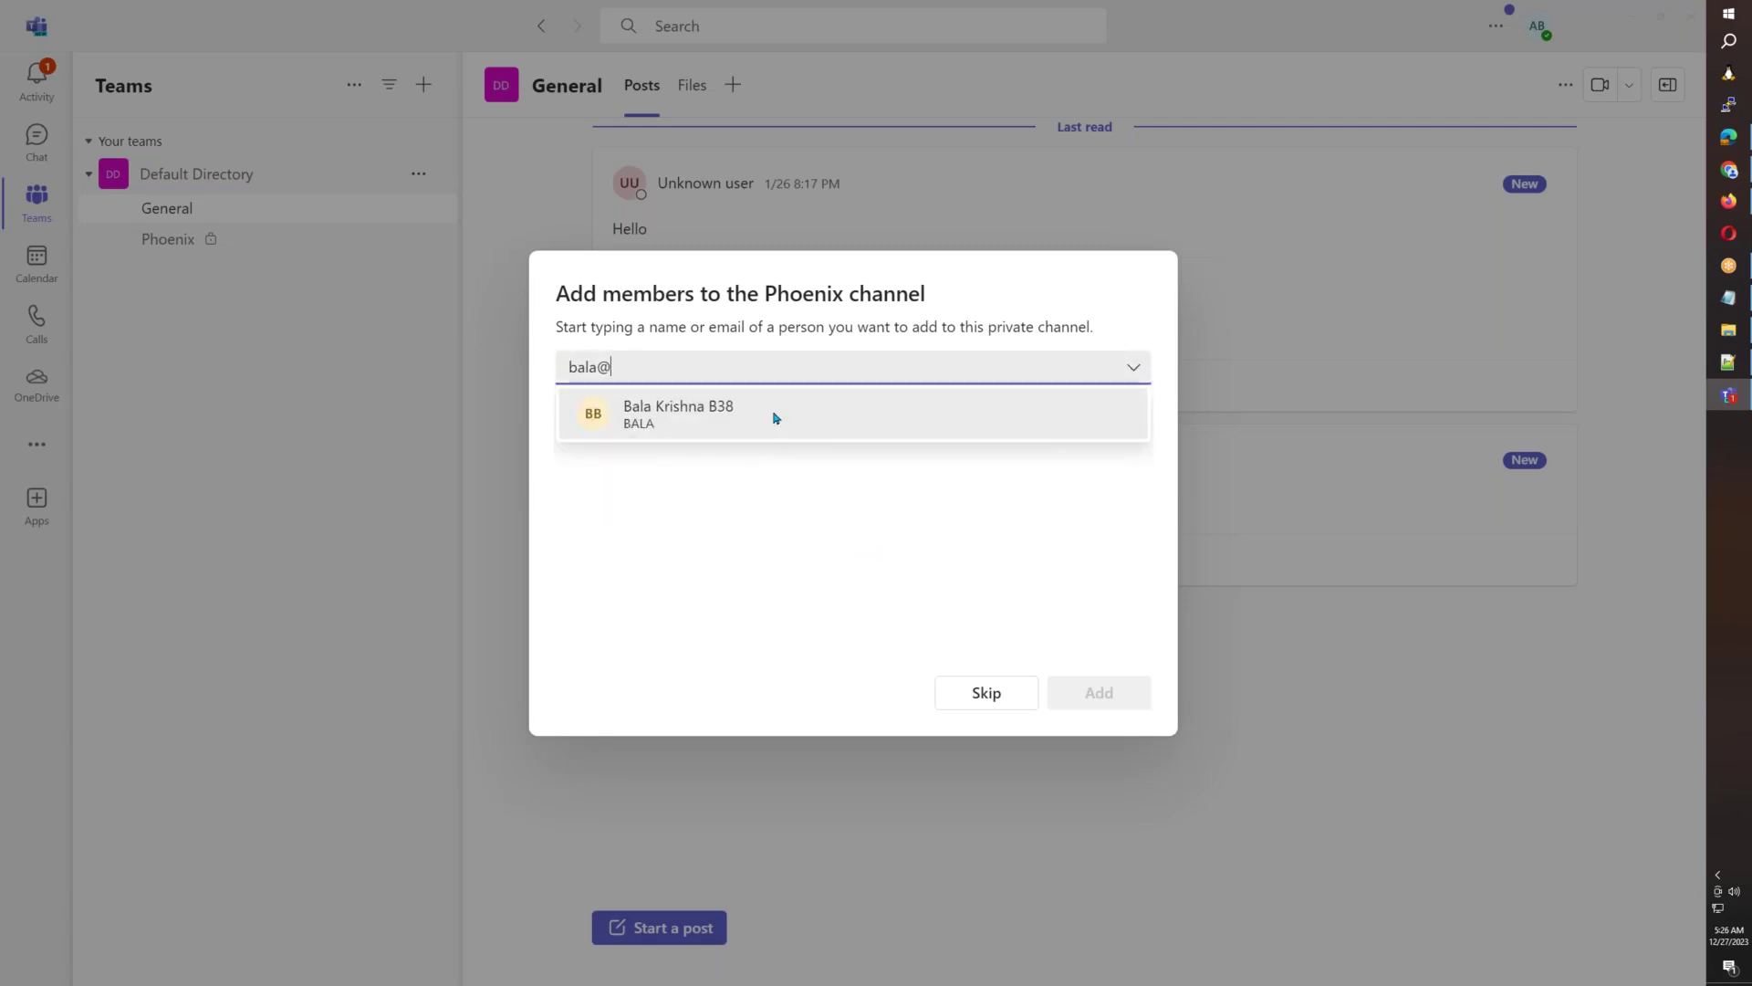
left_click(776, 416)
type("chand")
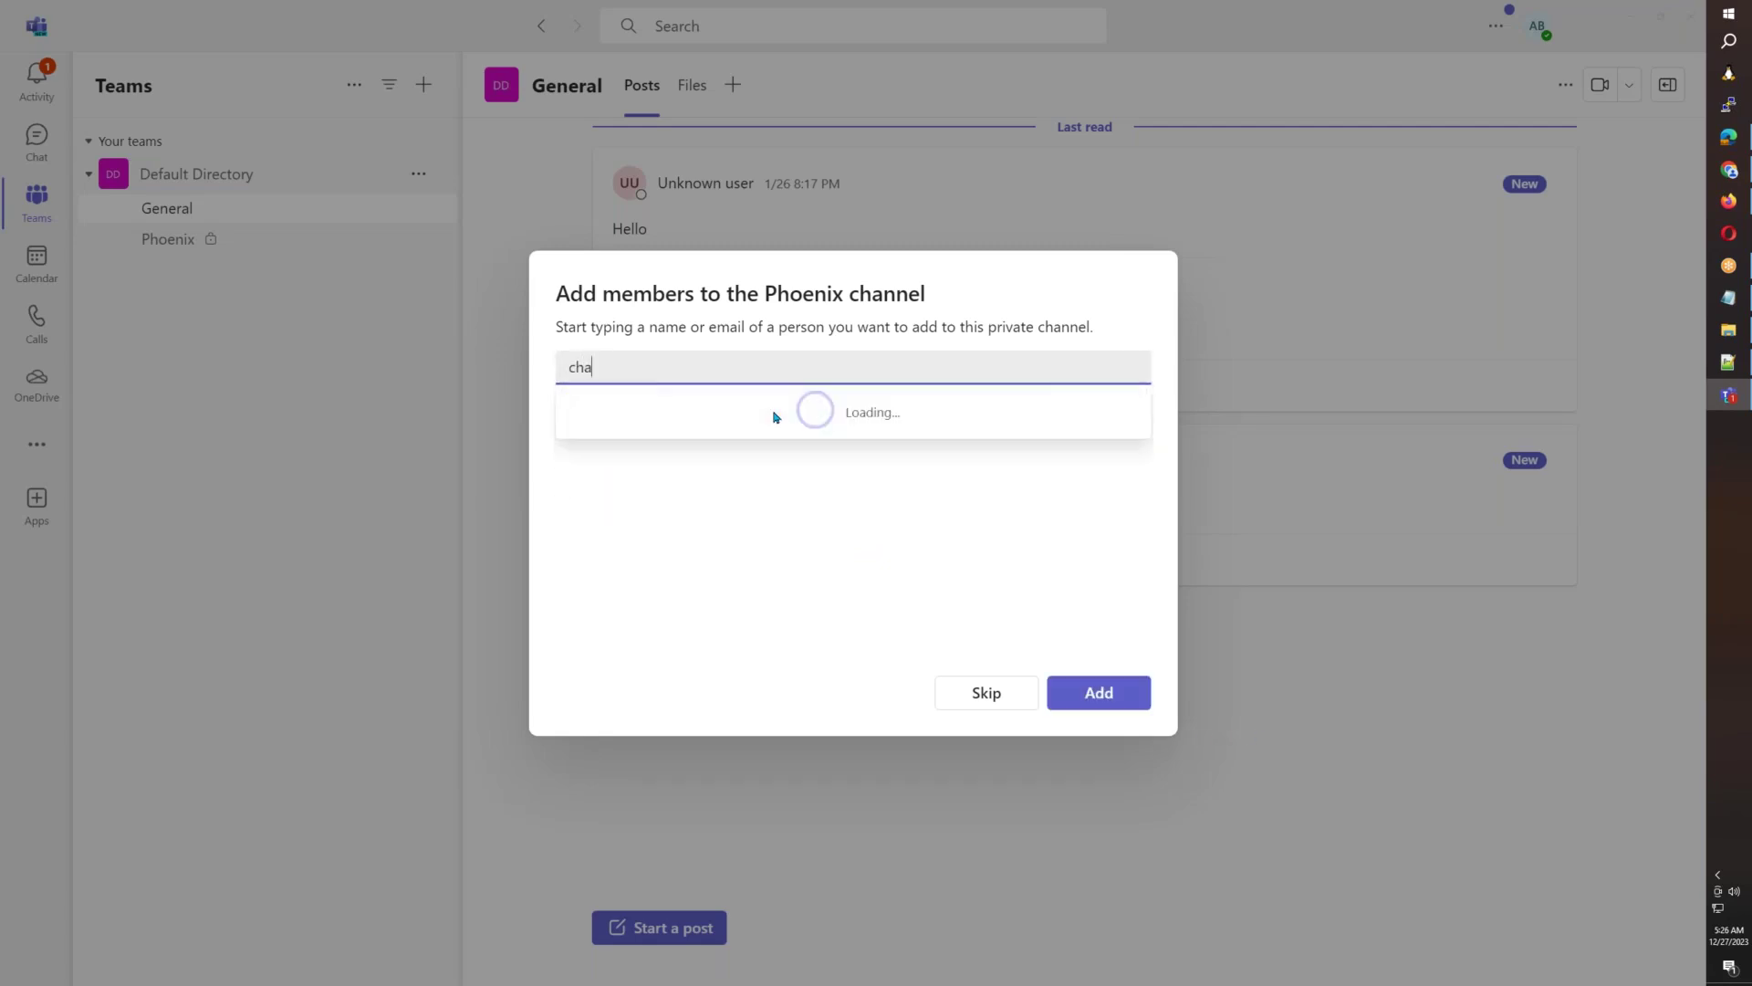
left_click(771, 415)
left_click(1102, 695)
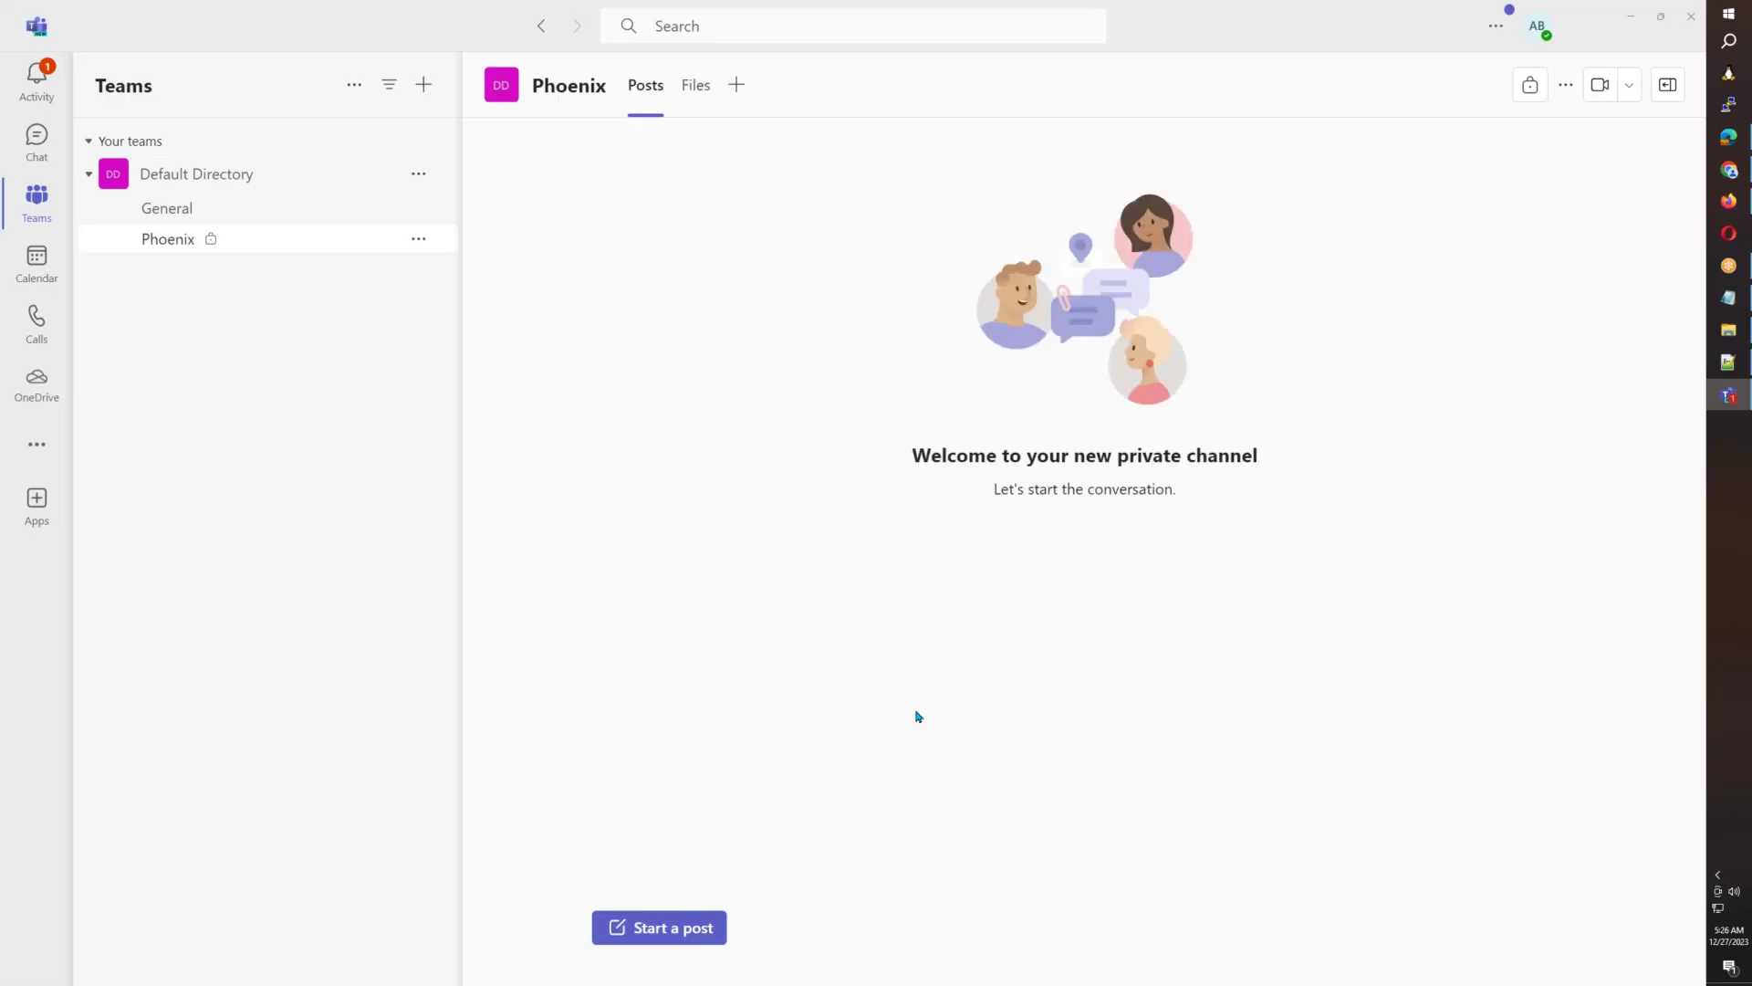
Publish a Phoenix post with 'Testing The Channel...!!' as both subject and body.
left_click(708, 923)
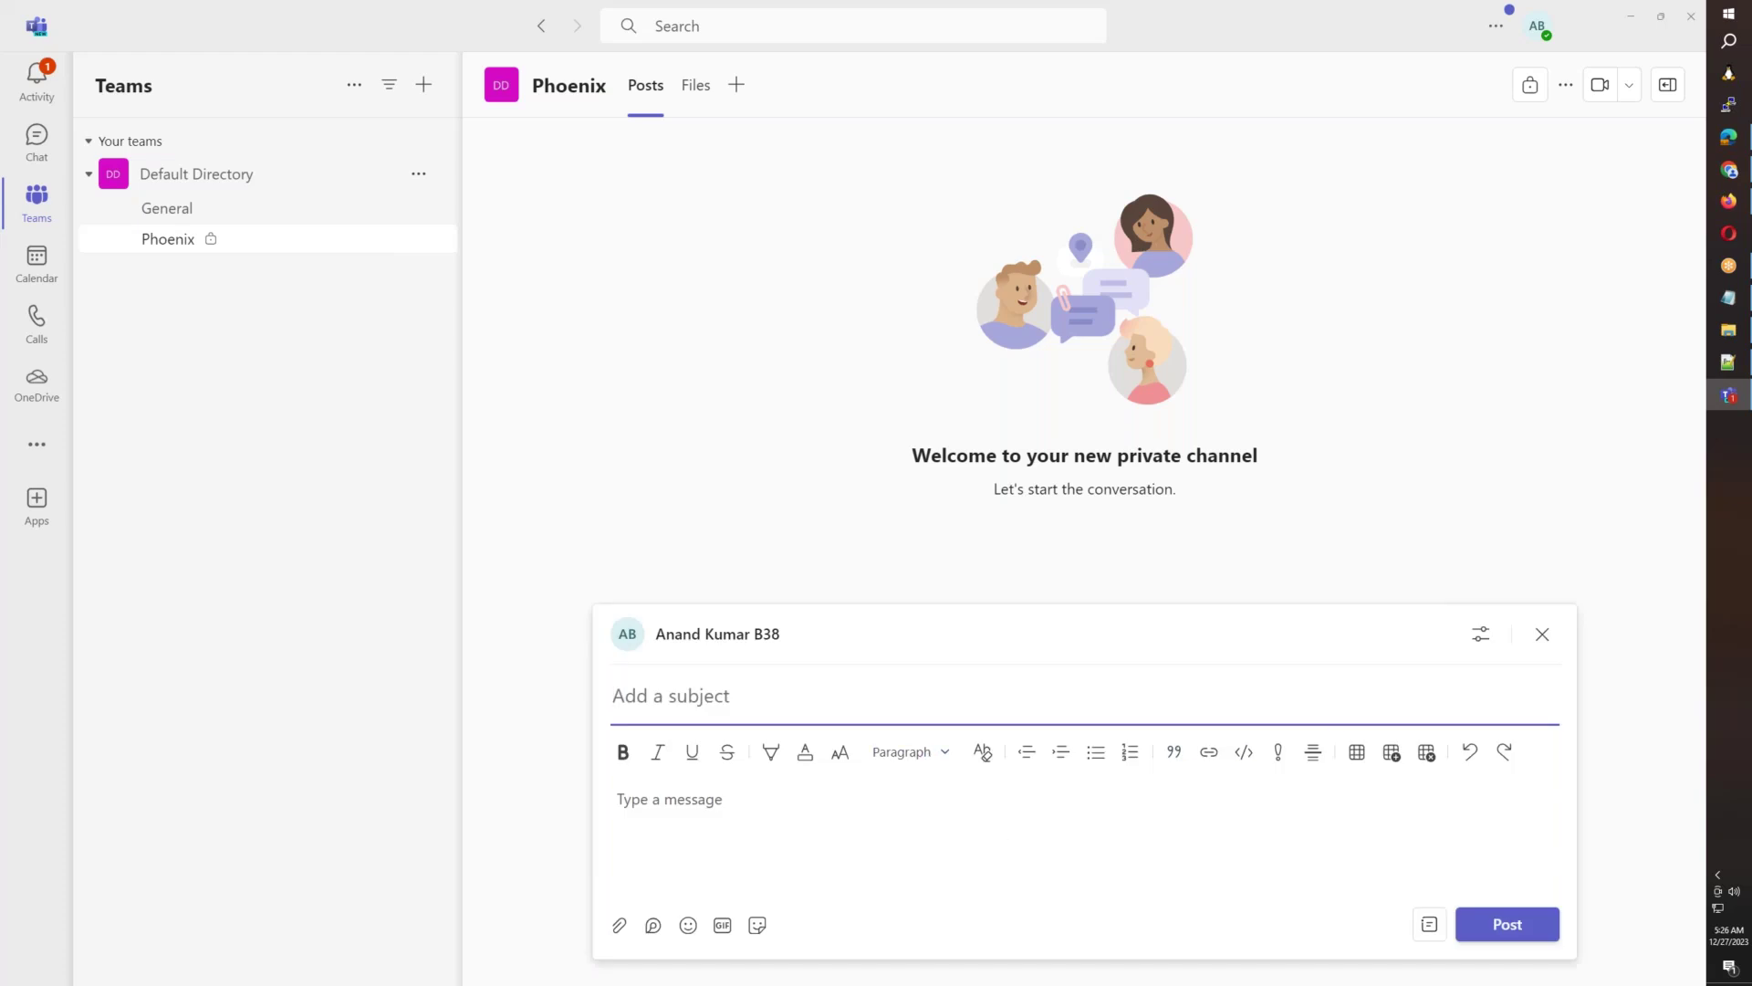
type("Testing The Channel...!!")
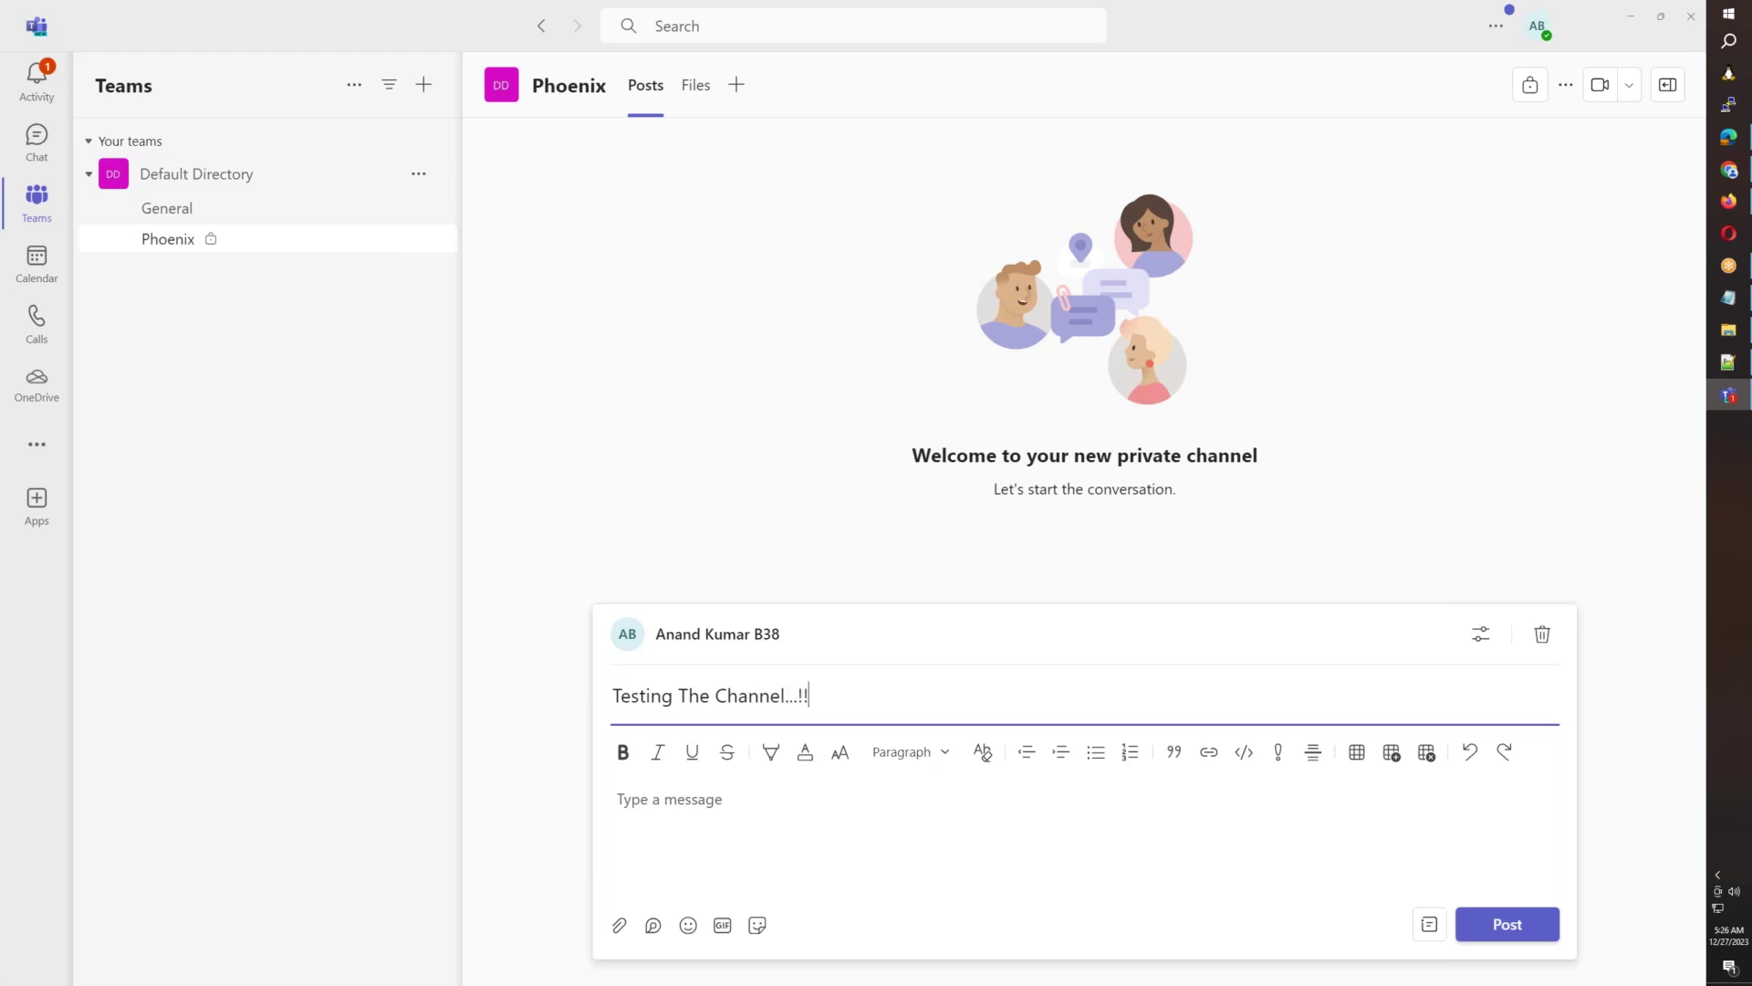
left_click(1514, 924)
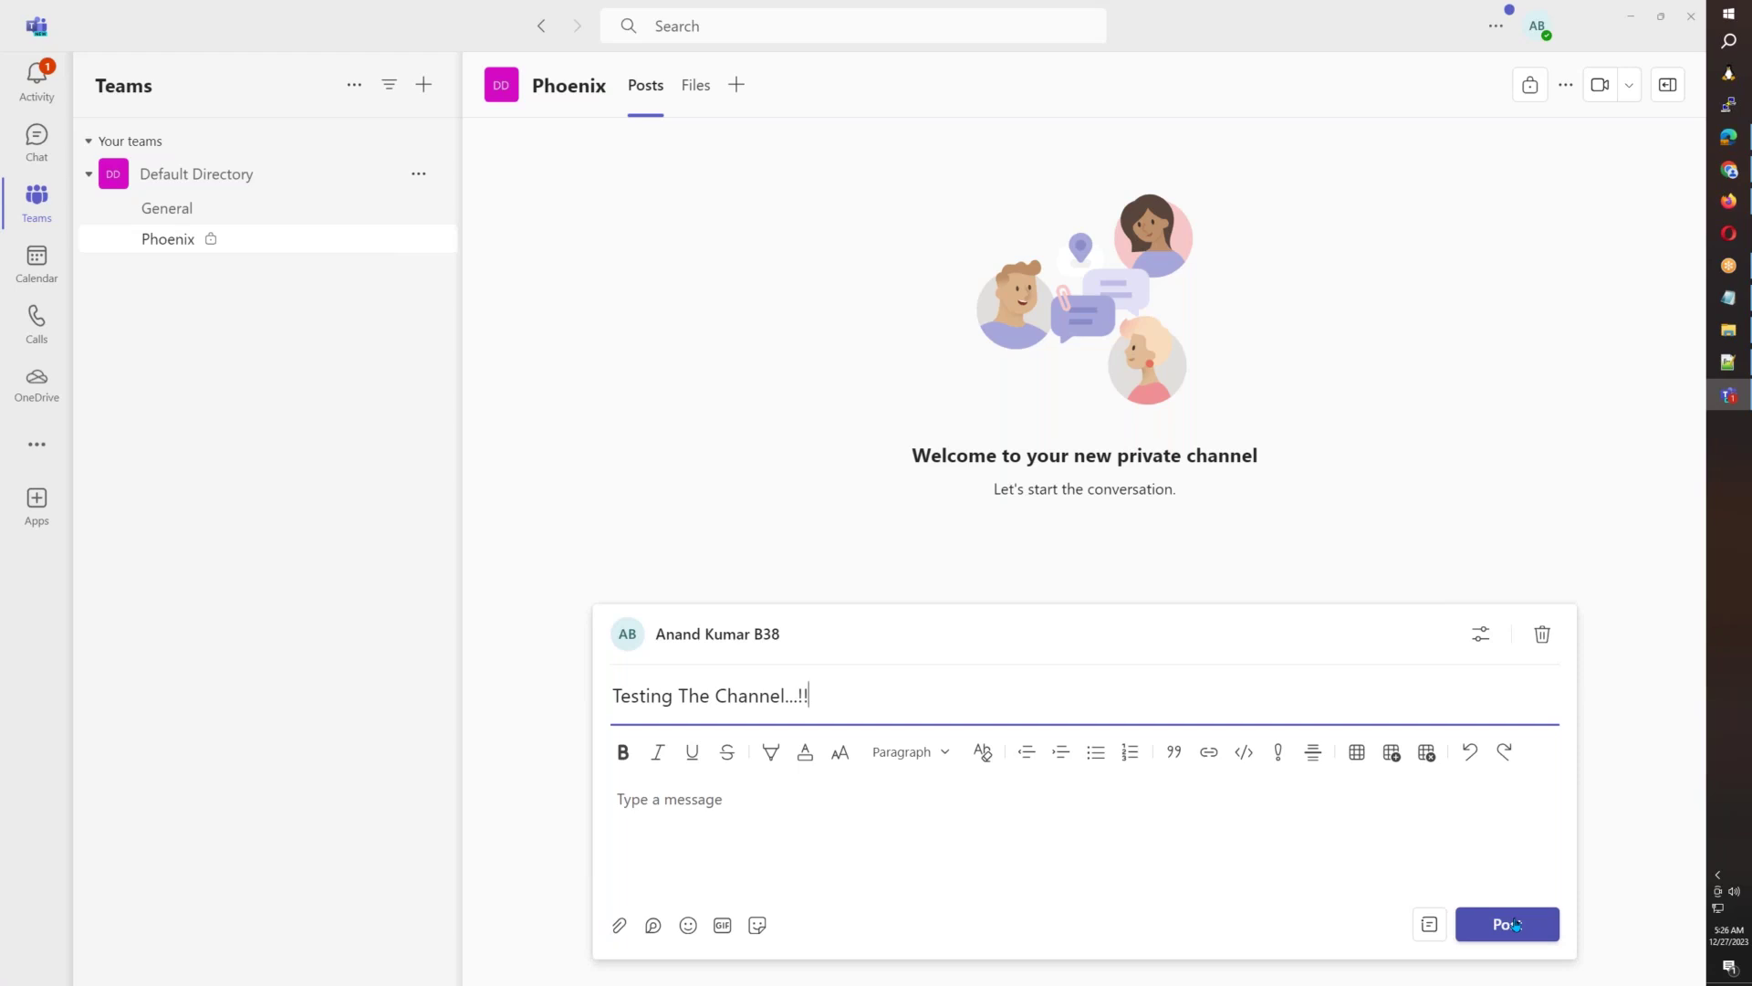
left_click_drag(810, 696, 610, 699)
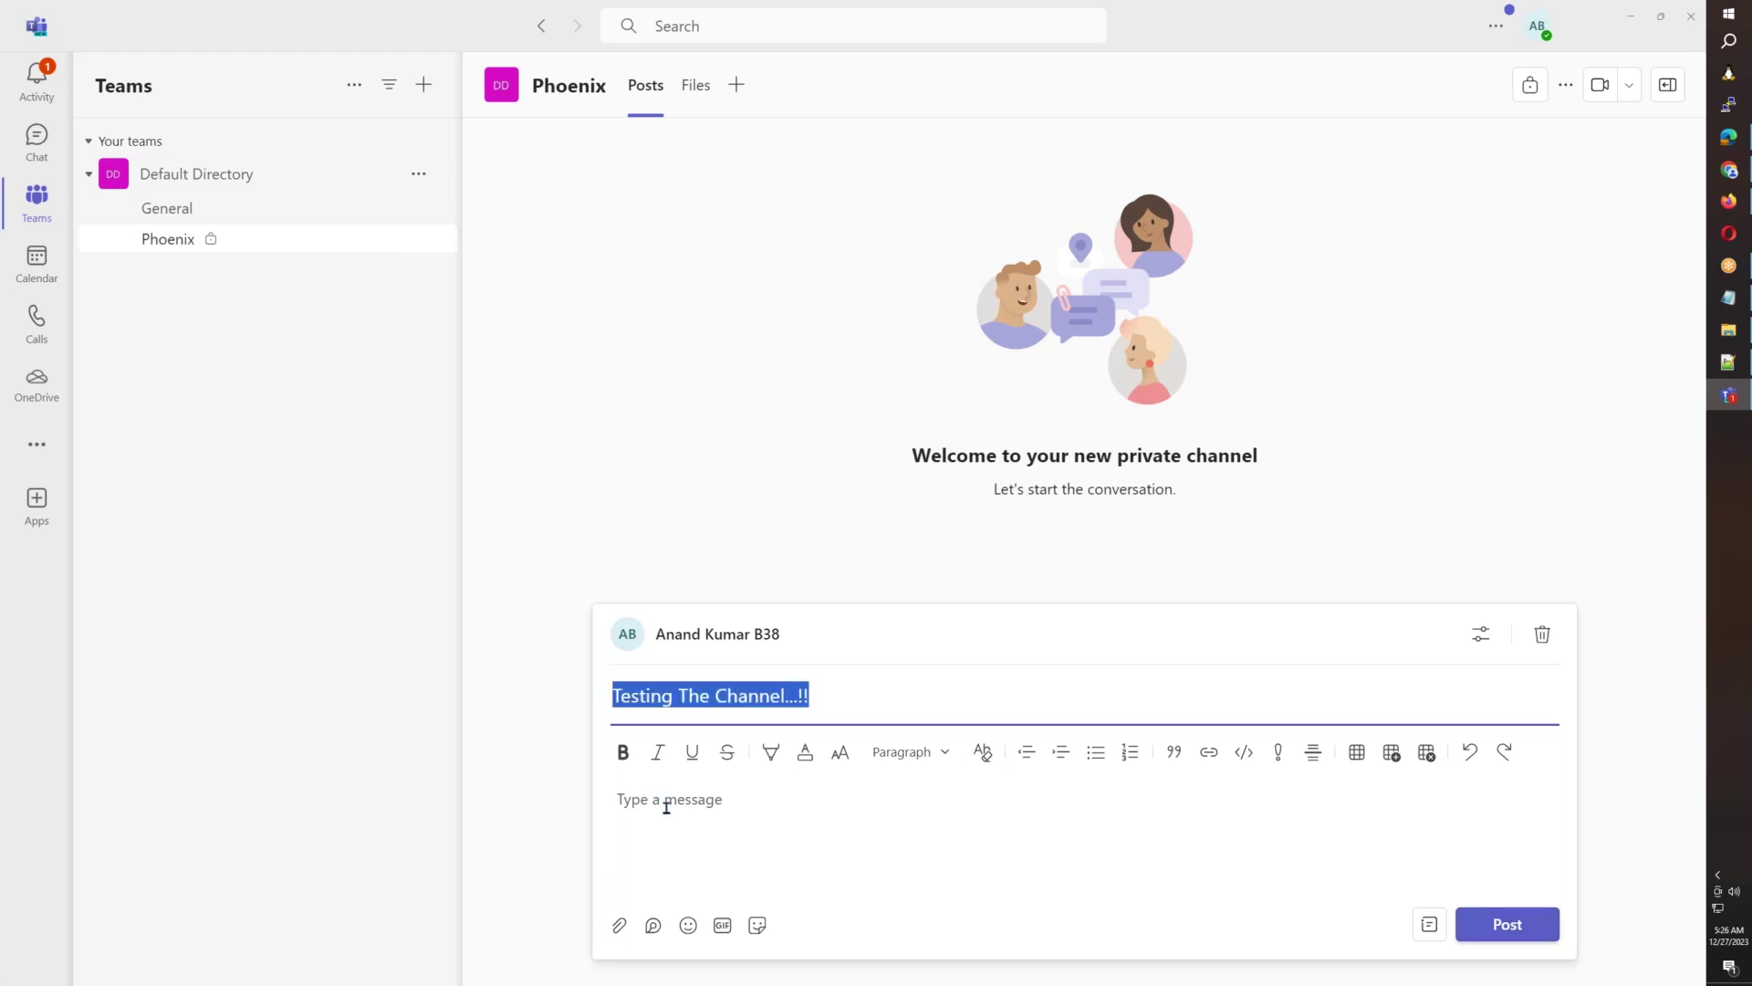
key("ctrl+c")
left_click(667, 799)
key("ctrl+v")
left_click(1506, 924)
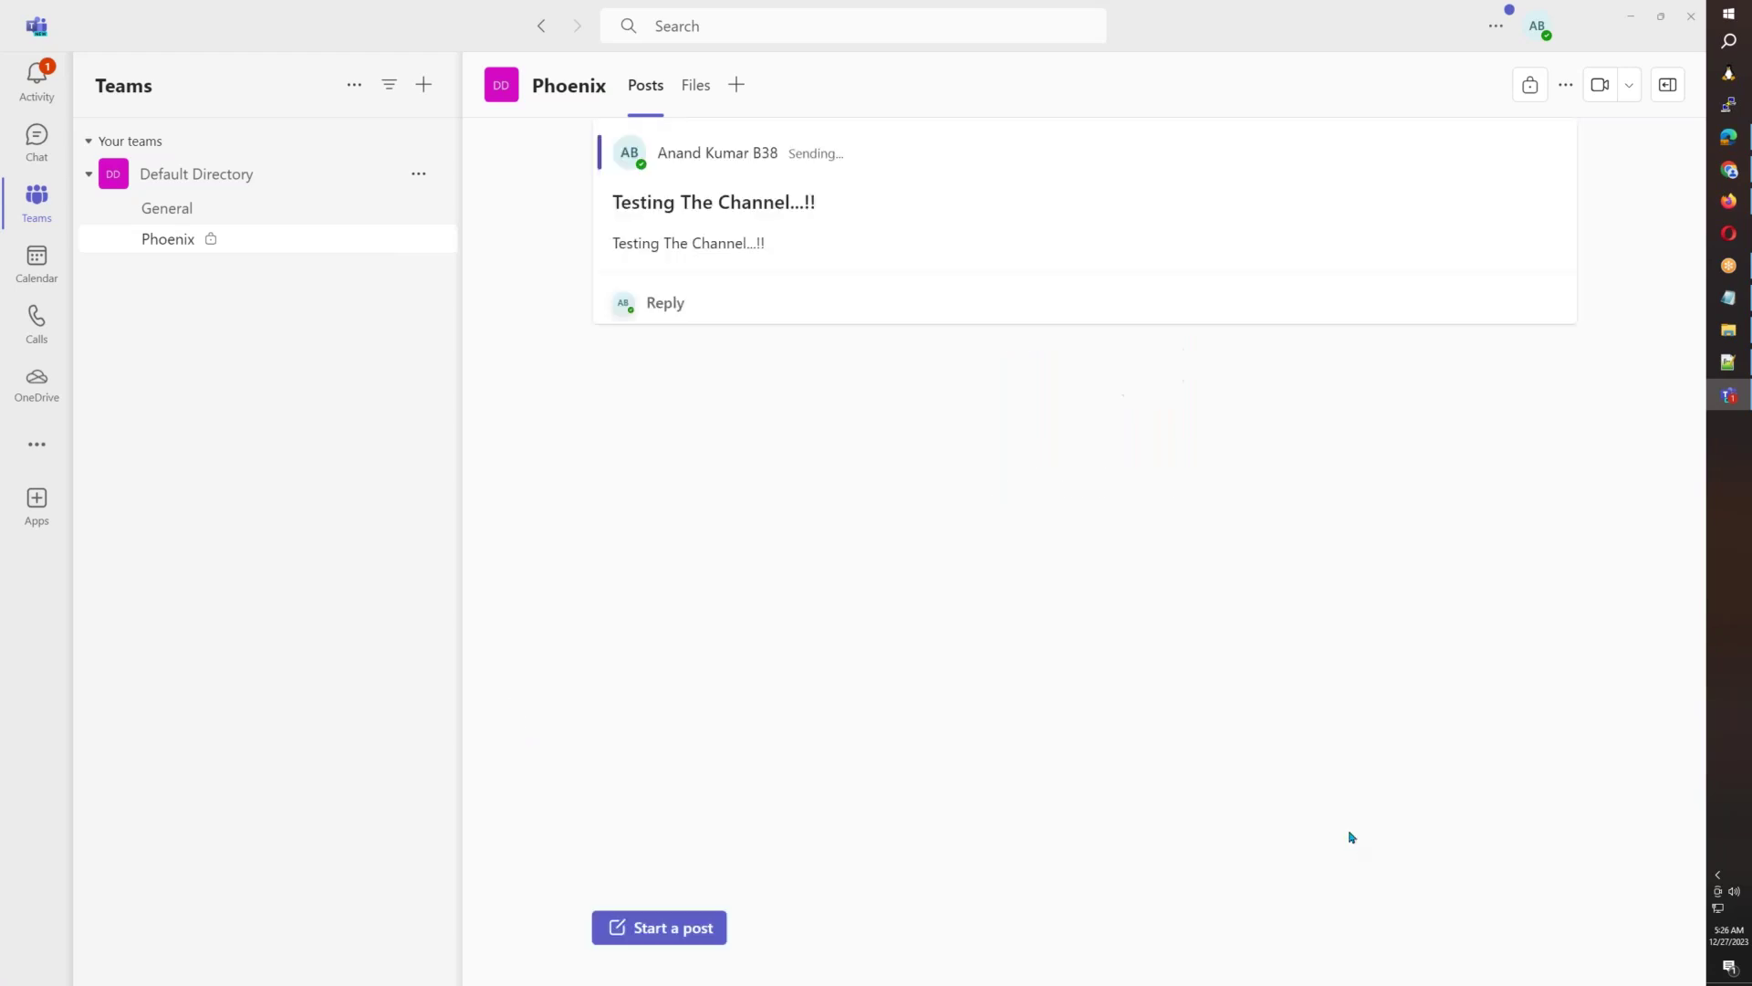
left_click(696, 91)
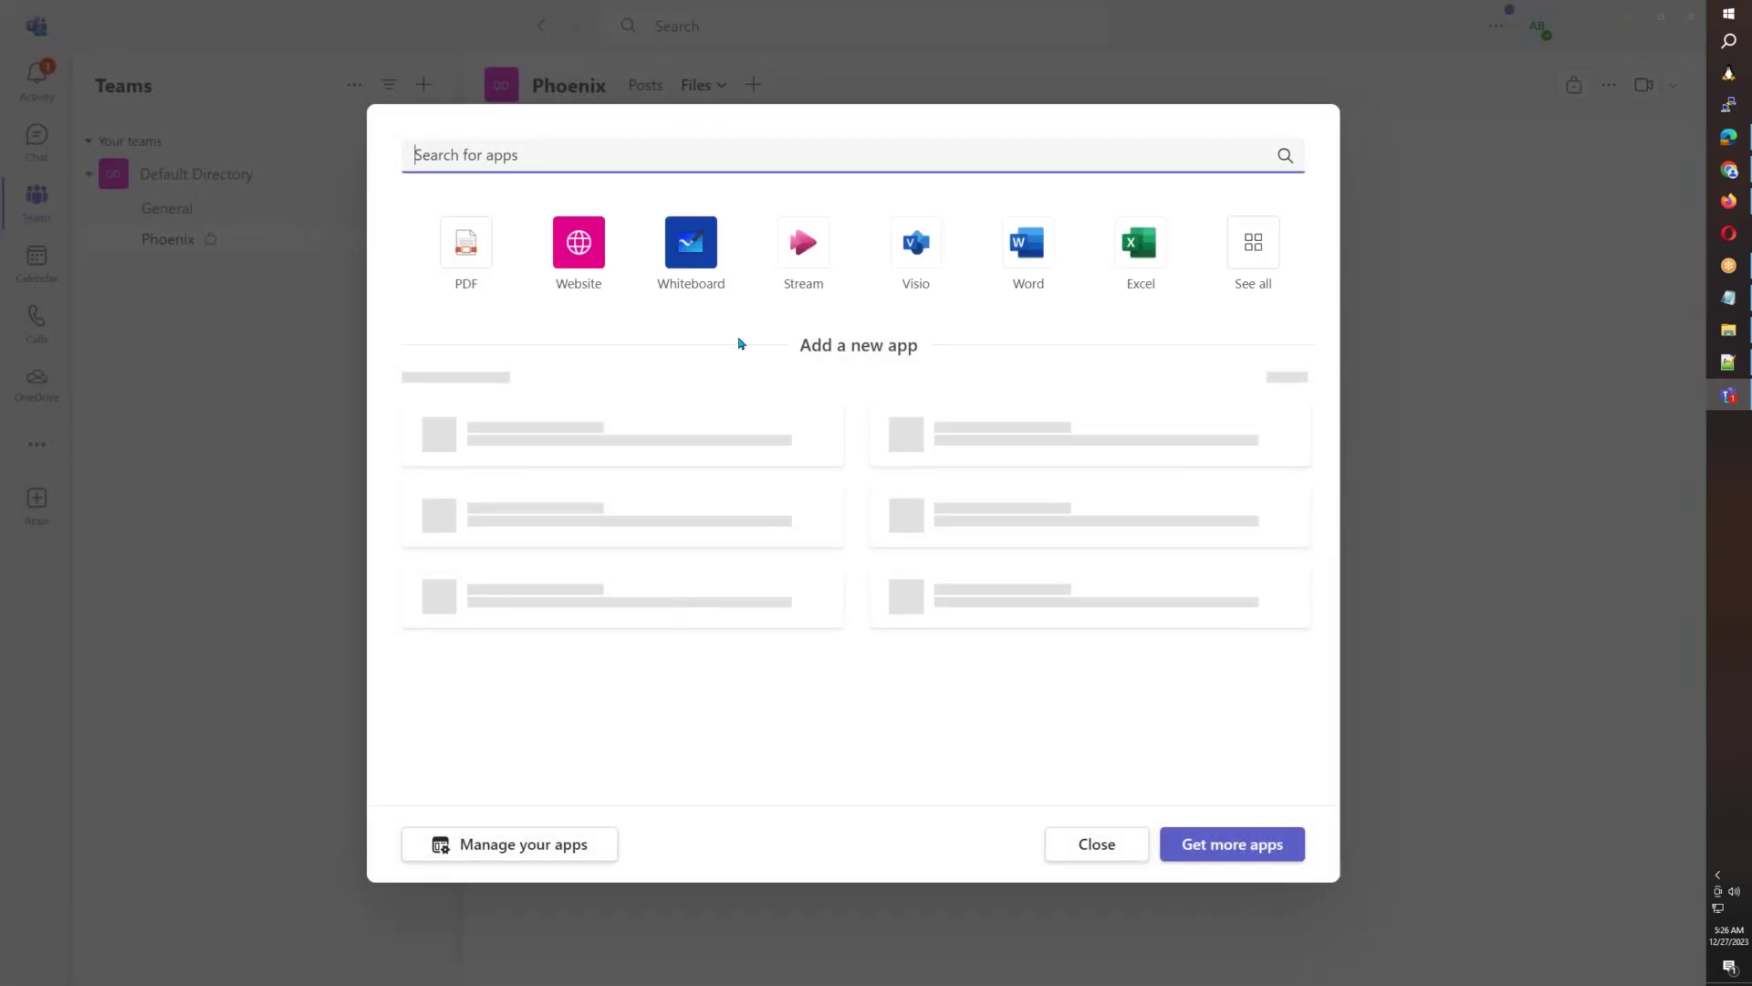
Try adding a PDF tab to Phoenix, then cancel and close the app list.
key("Tab")
key("Return")
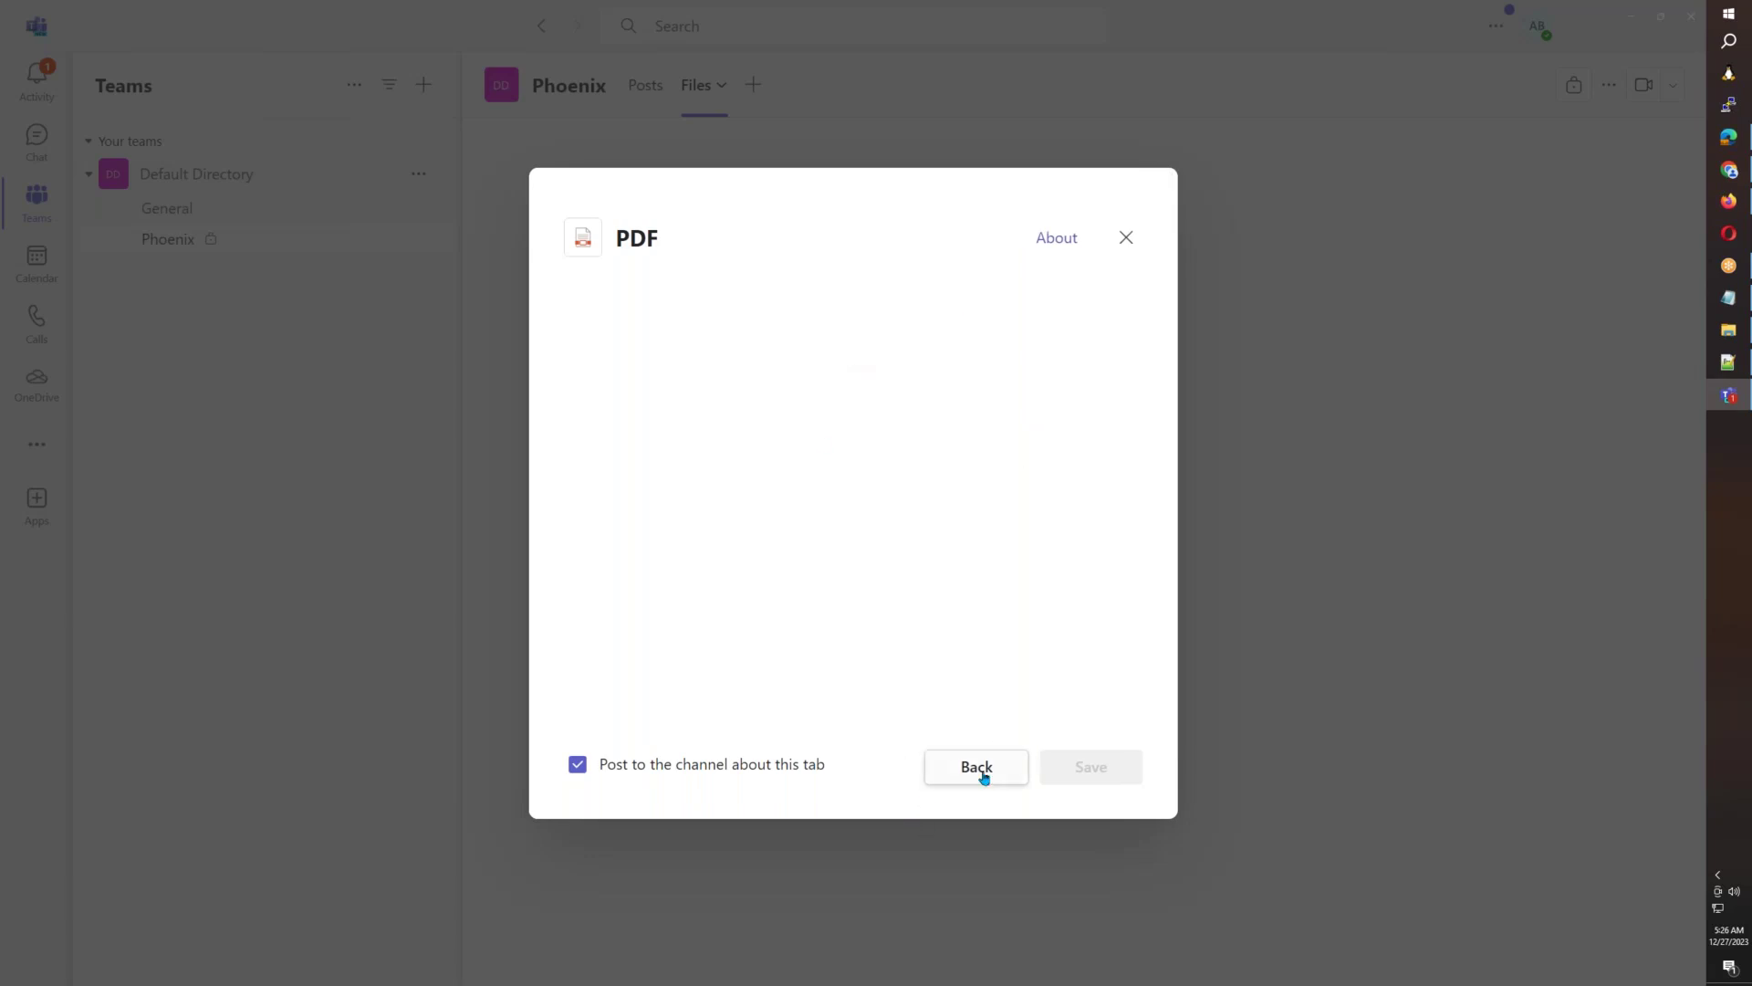
left_click(1132, 246)
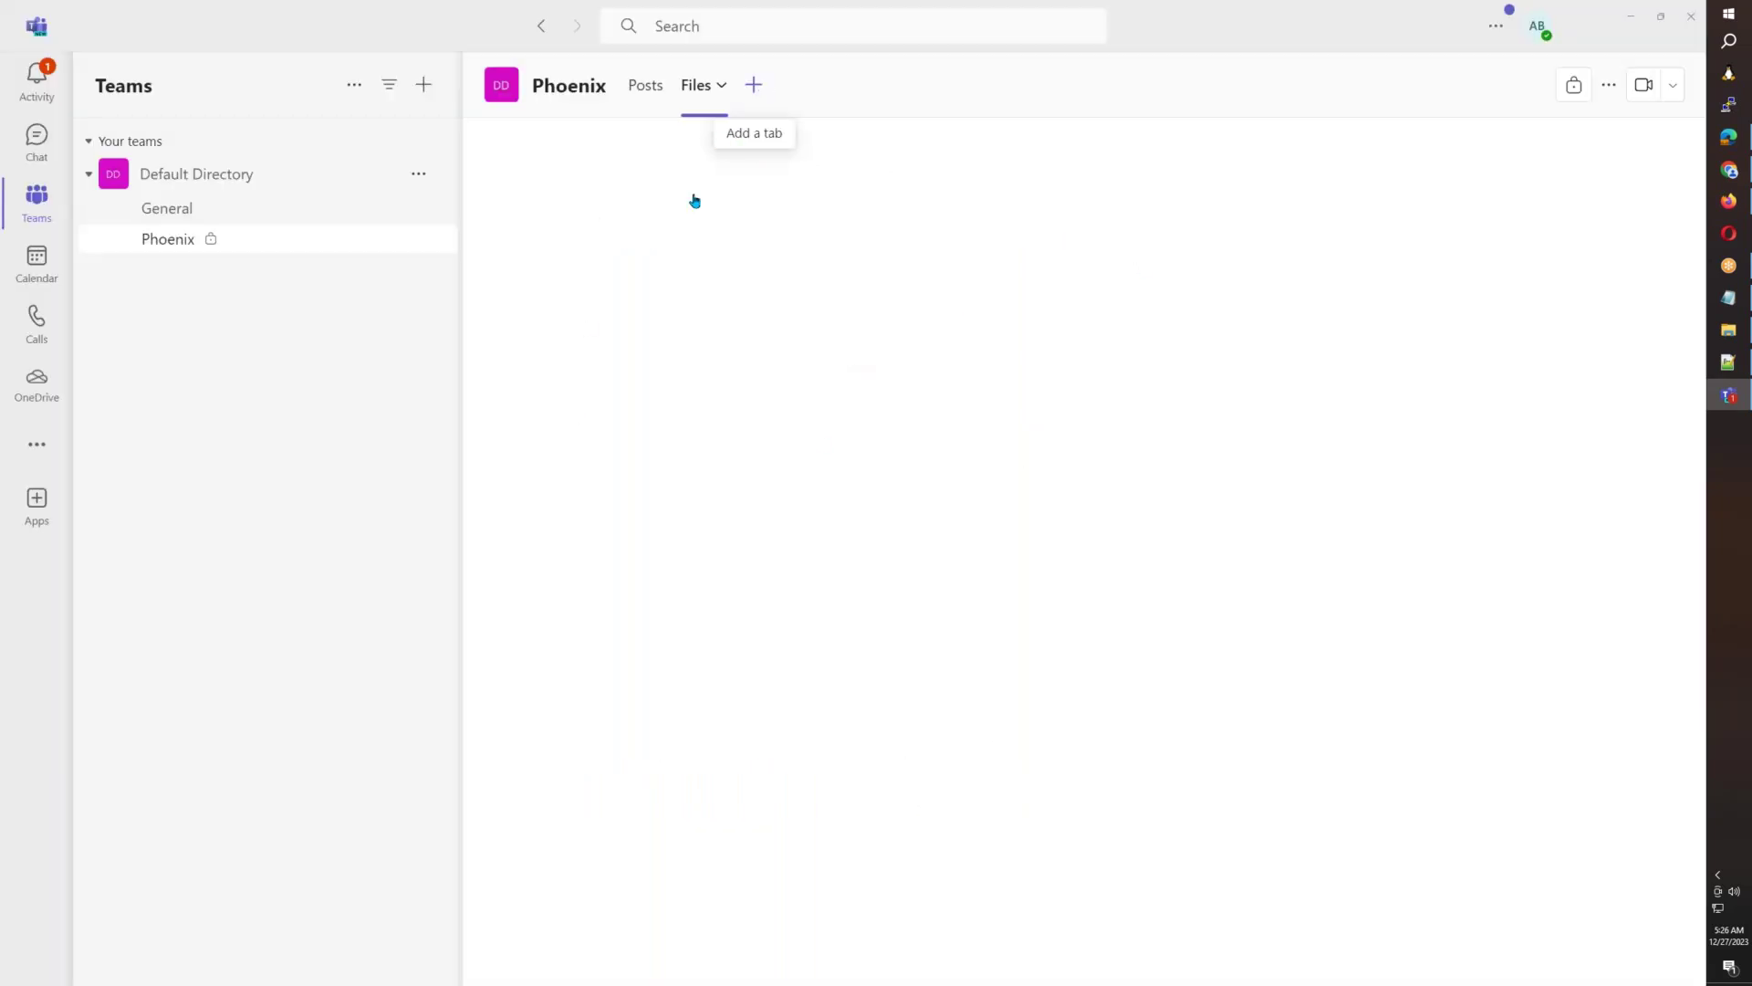
left_click(755, 85)
left_click(1096, 845)
left_click(721, 92)
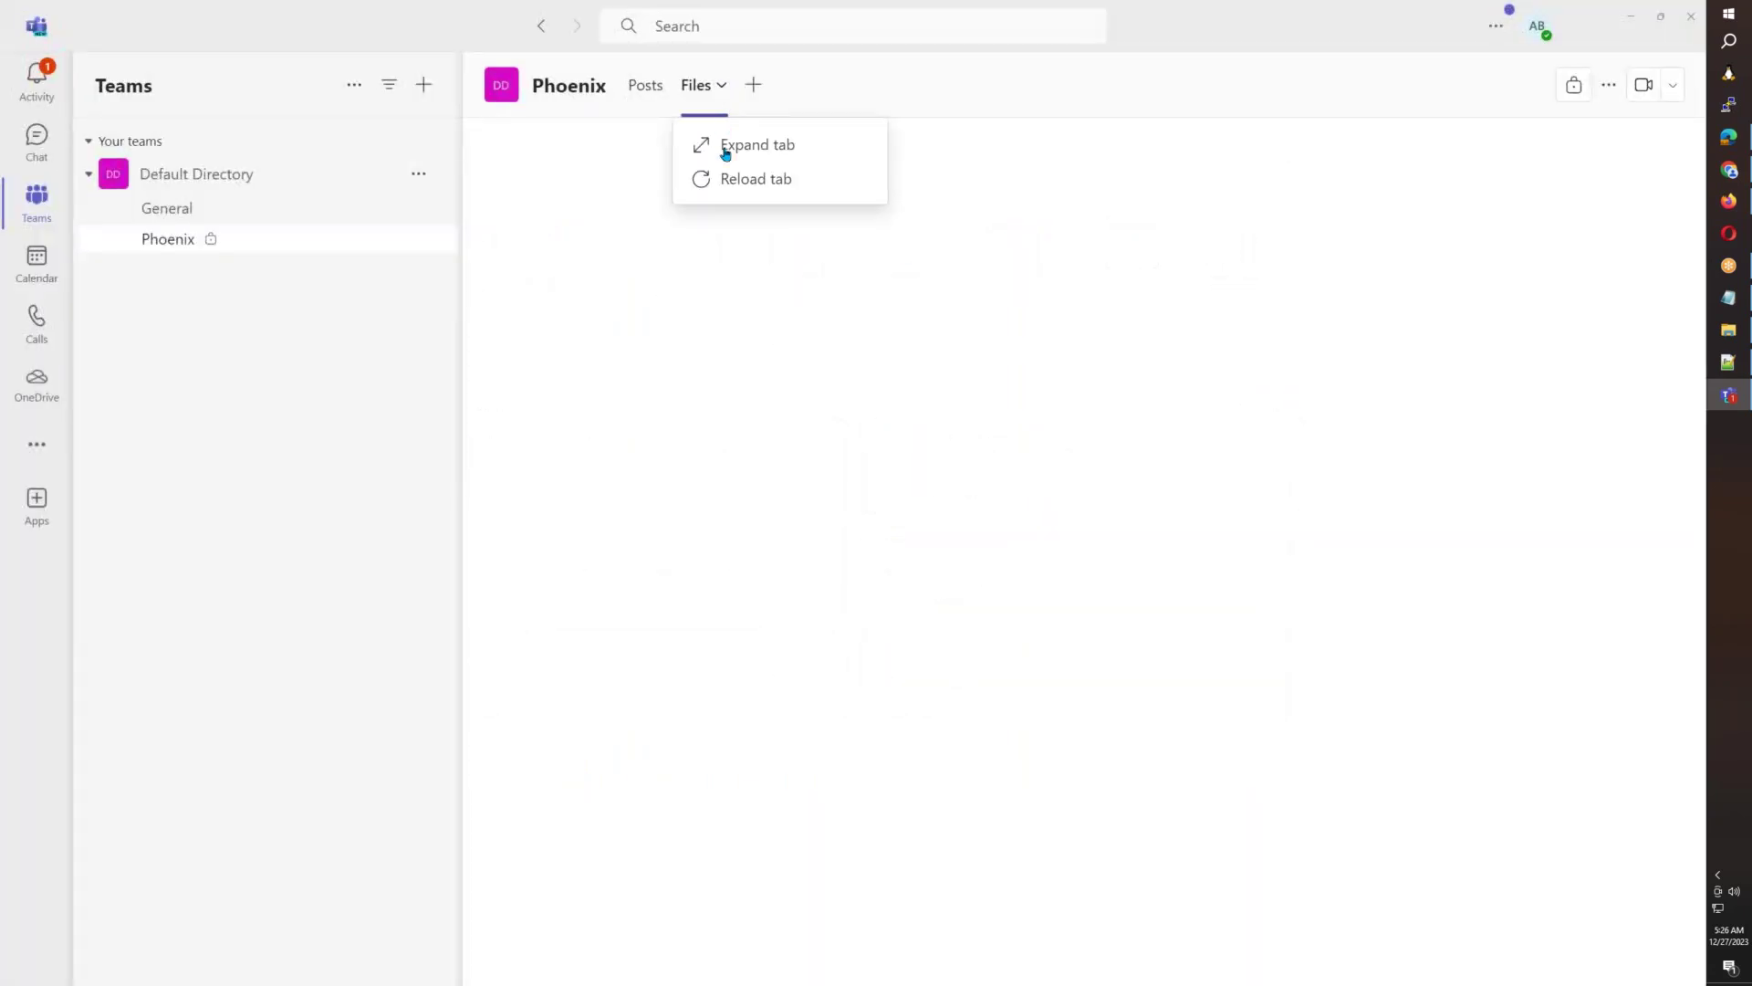
right_click(793, 343)
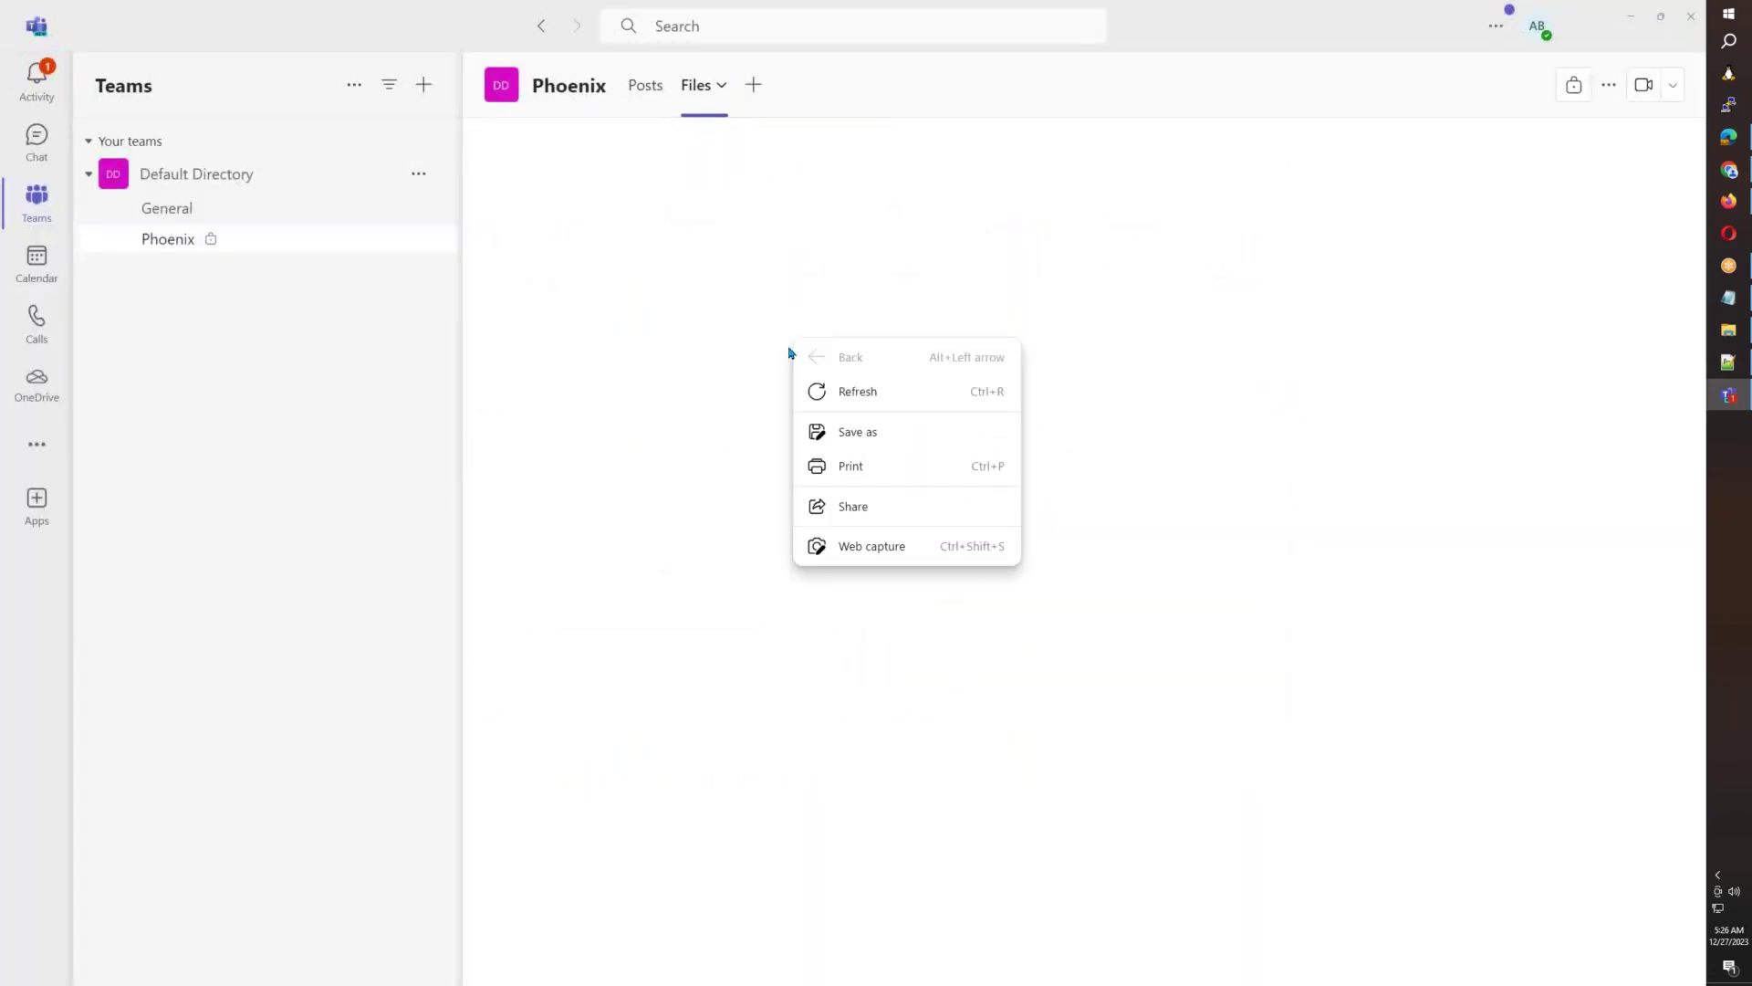
left_click(747, 573)
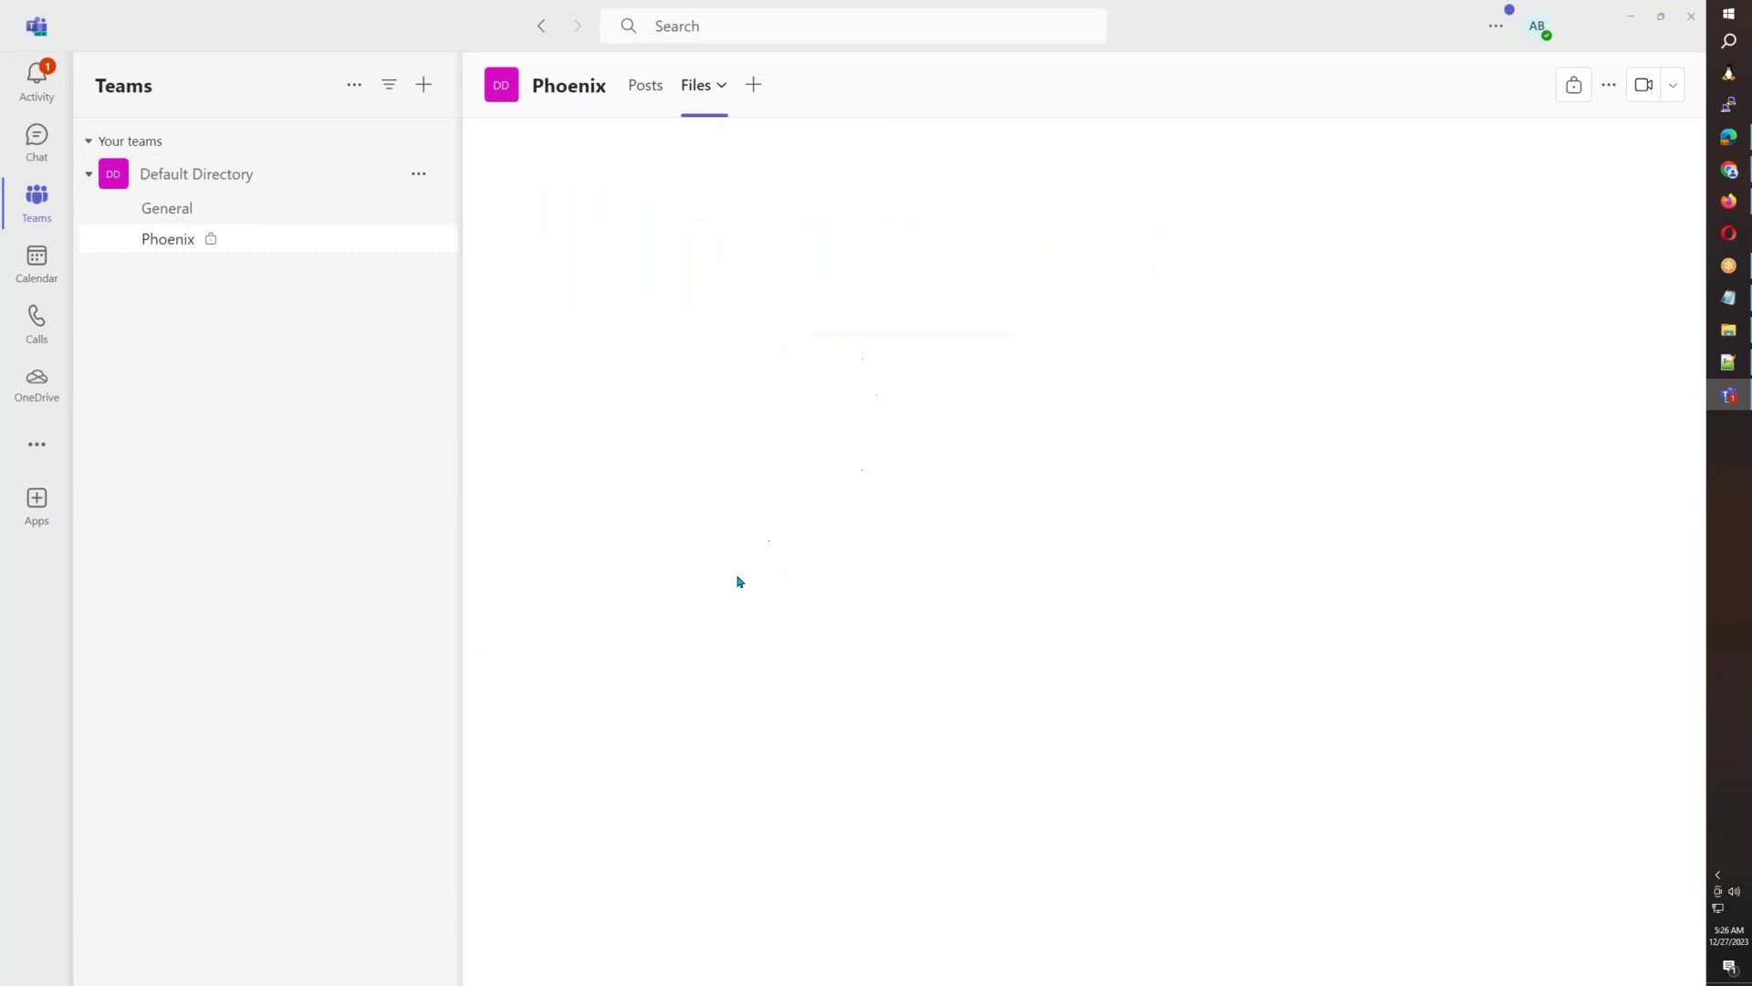
Browse all built-in apps without adding one, then return to your personal chat.
left_click(755, 85)
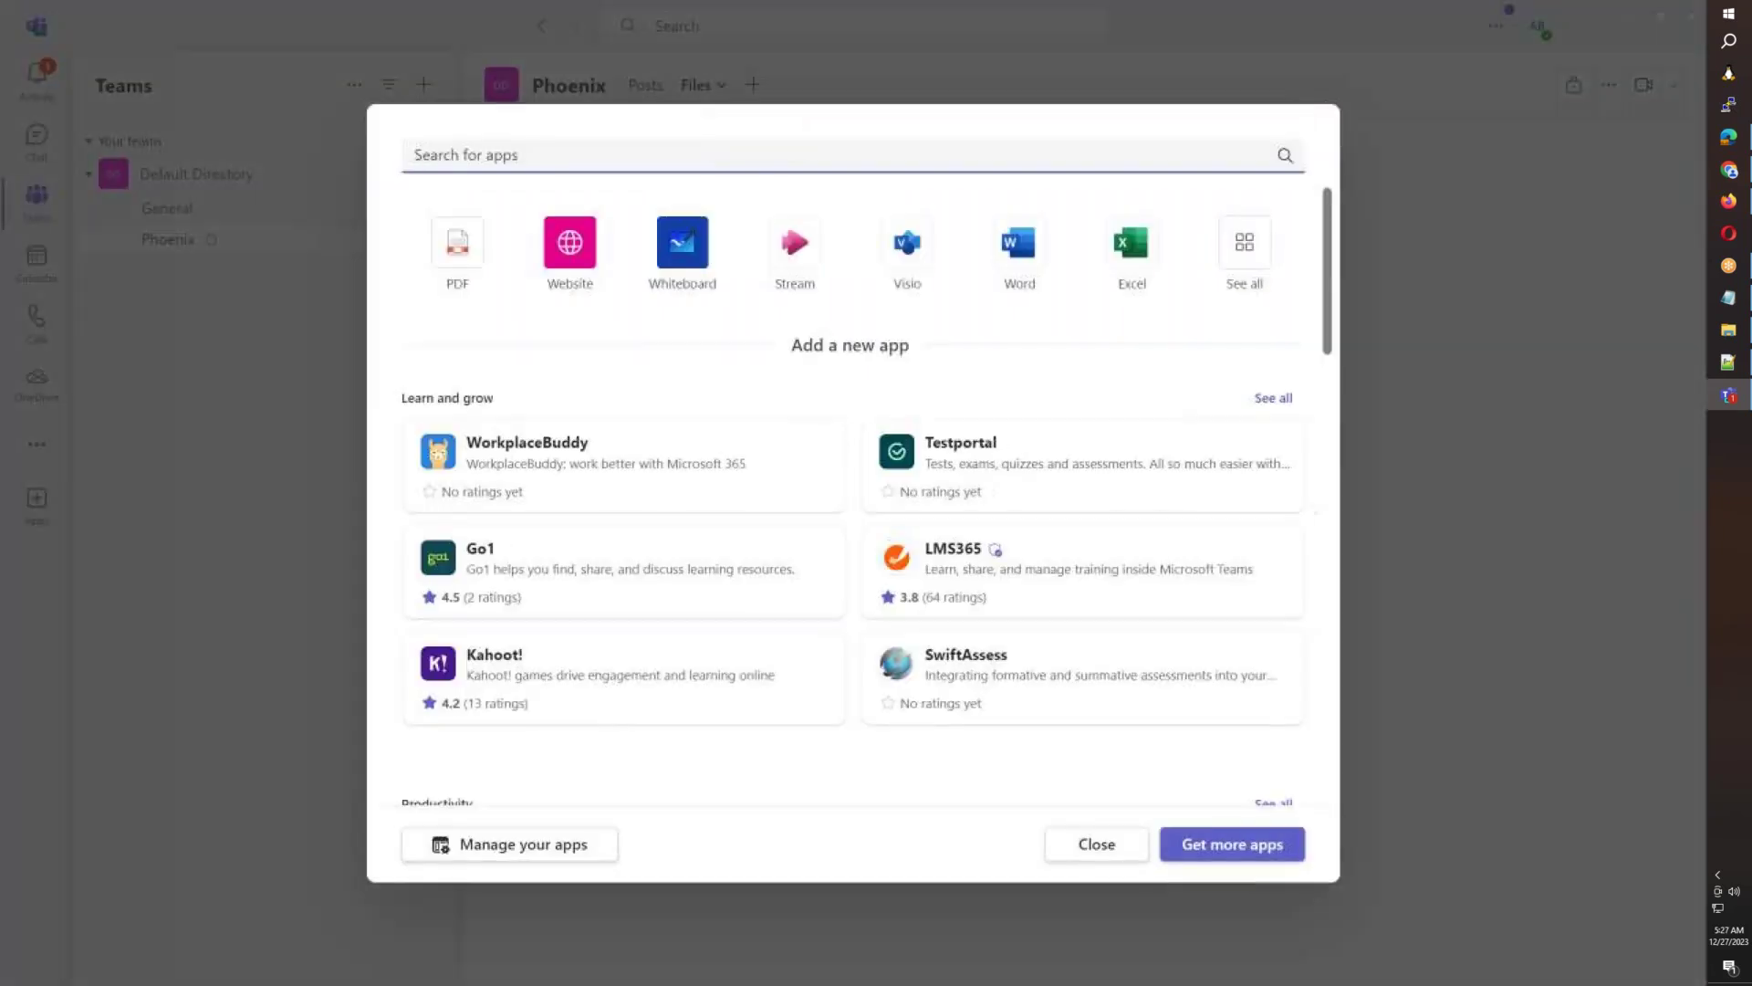
left_click(1237, 251)
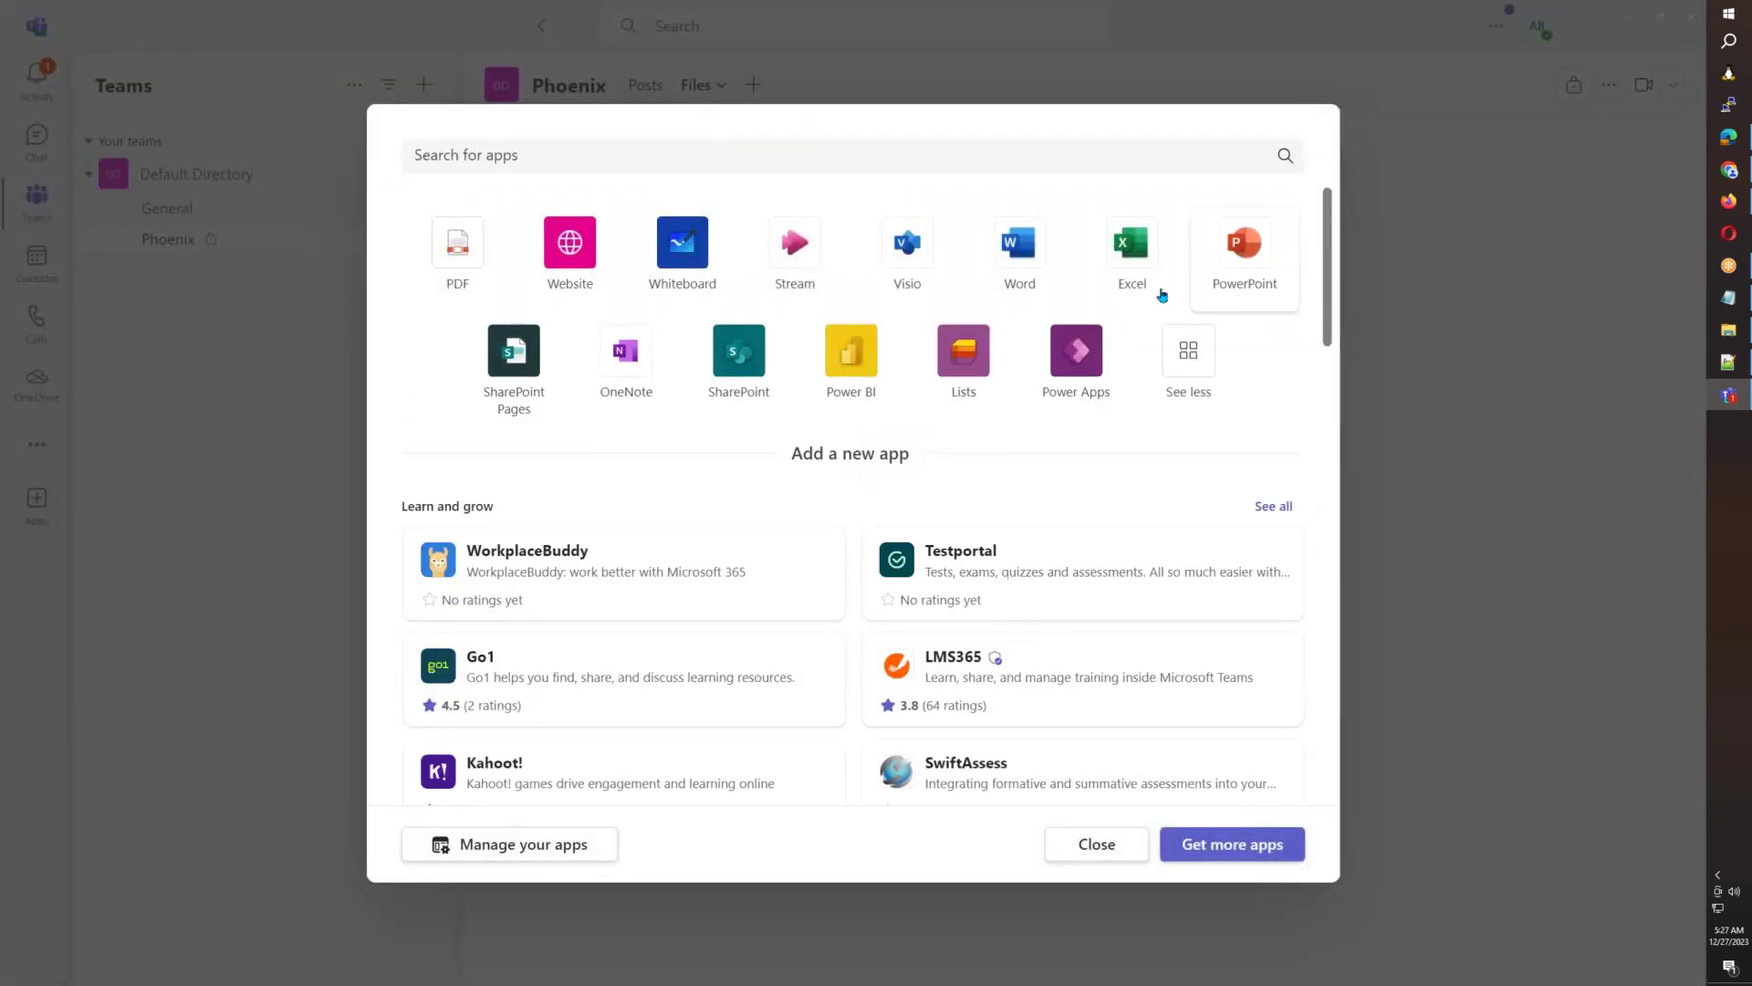
scroll(998, 512, "down", 1)
scroll(998, 530, "down", 5)
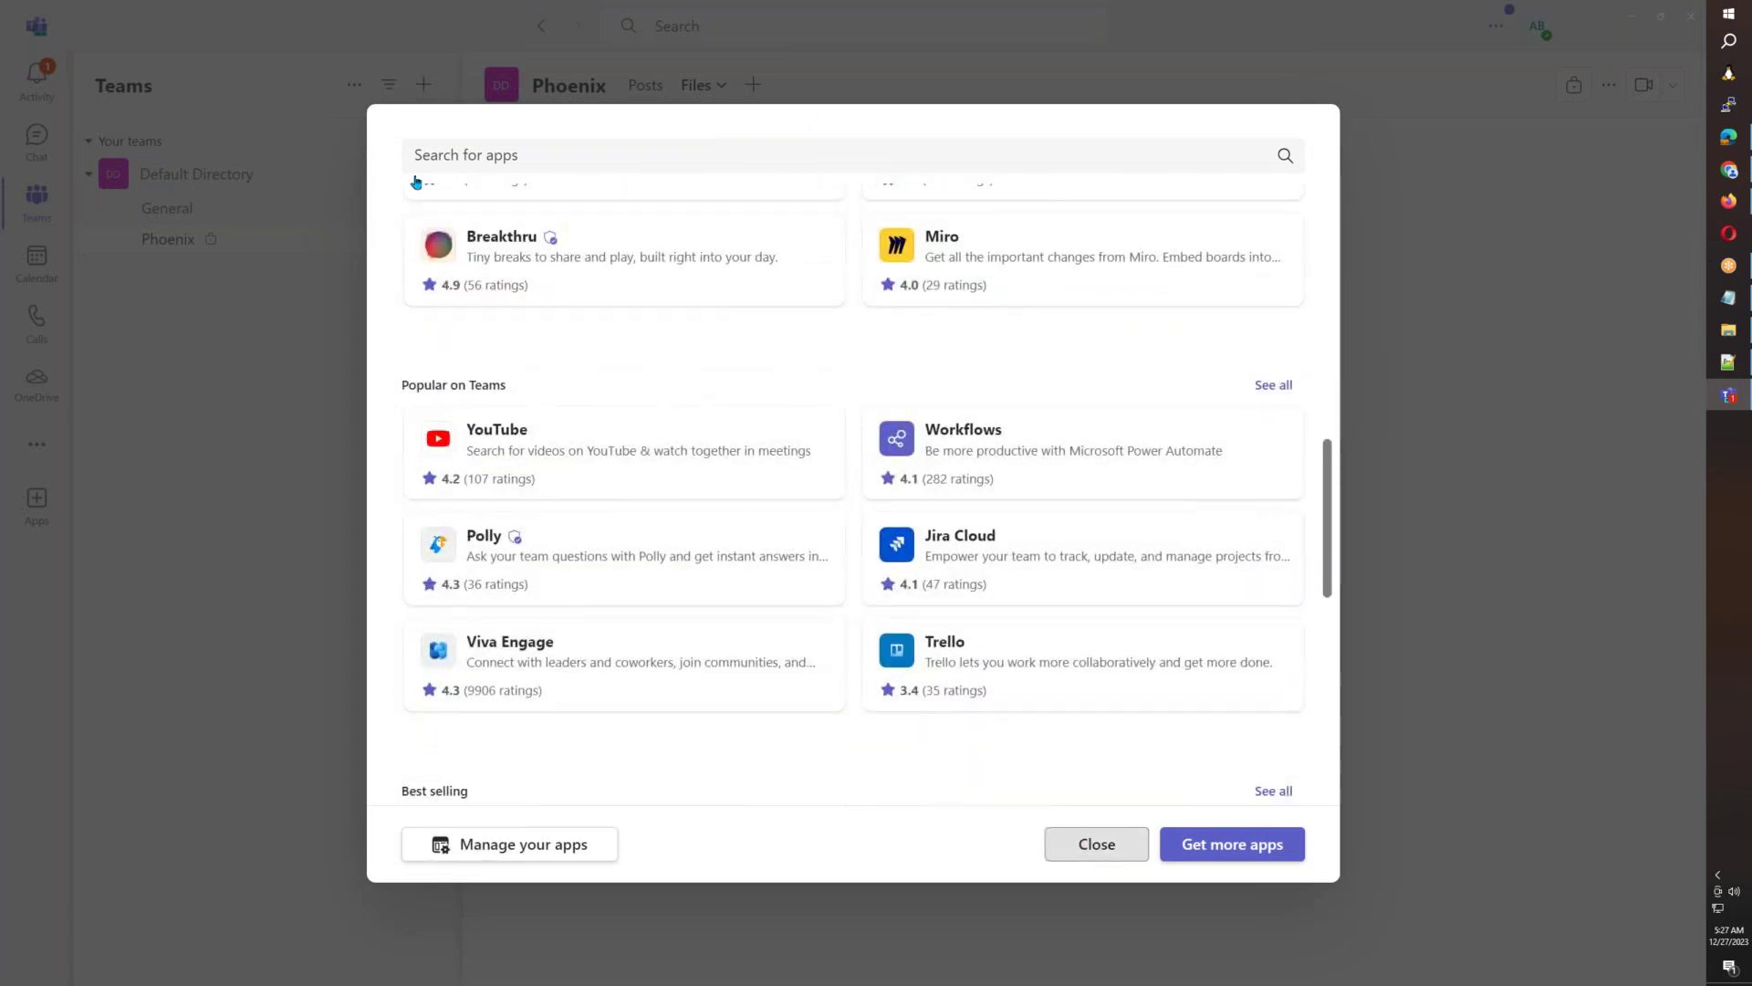
left_click(1096, 843)
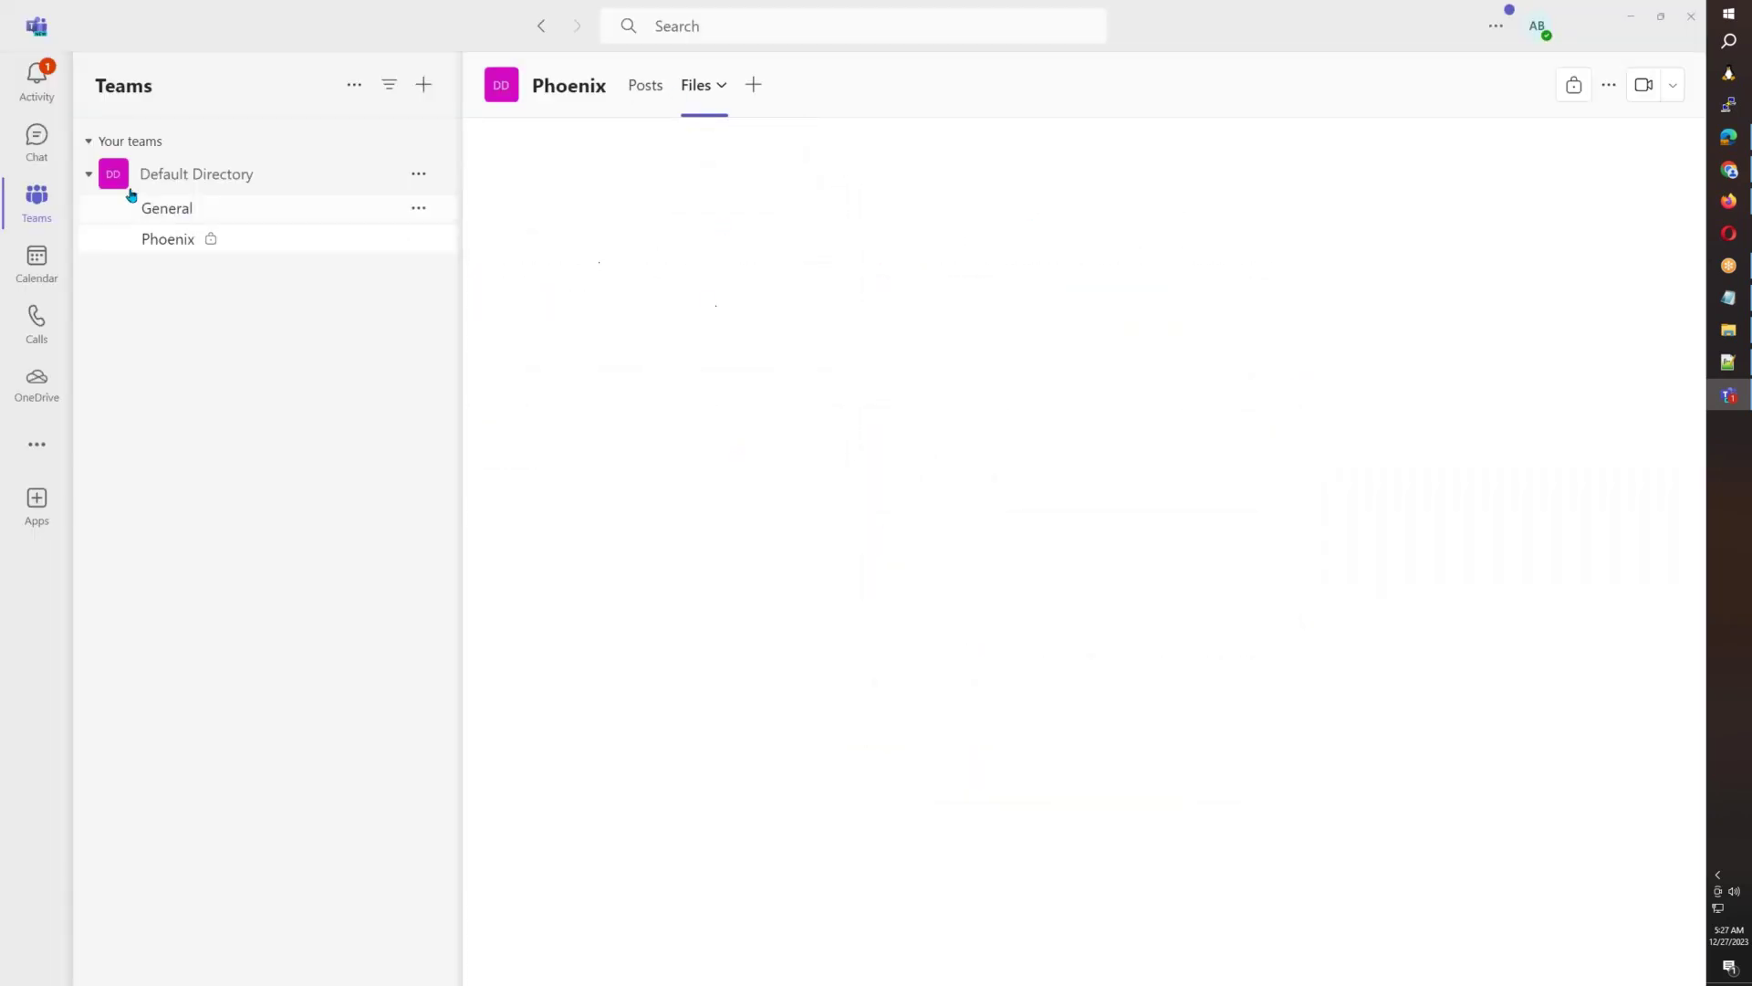
left_click(60, 130)
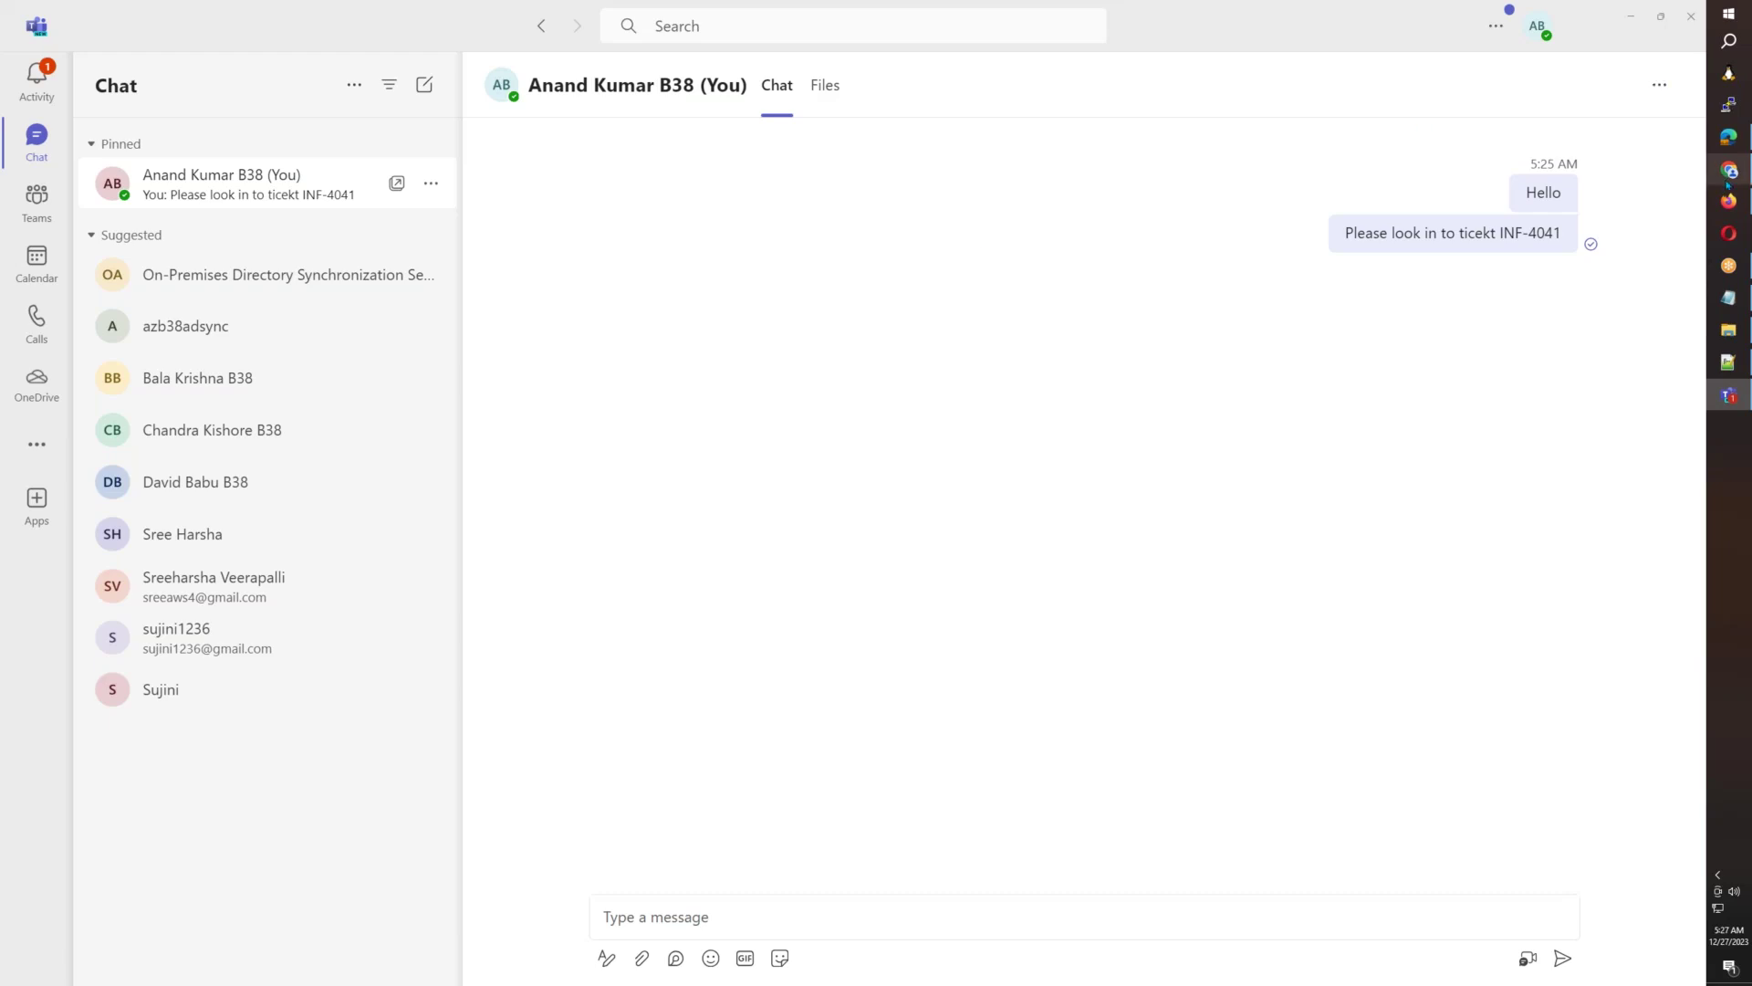
Close the license apps panel to view Business Basic's 1 of 1 assigned licenses.
mouse_move(1728, 174)
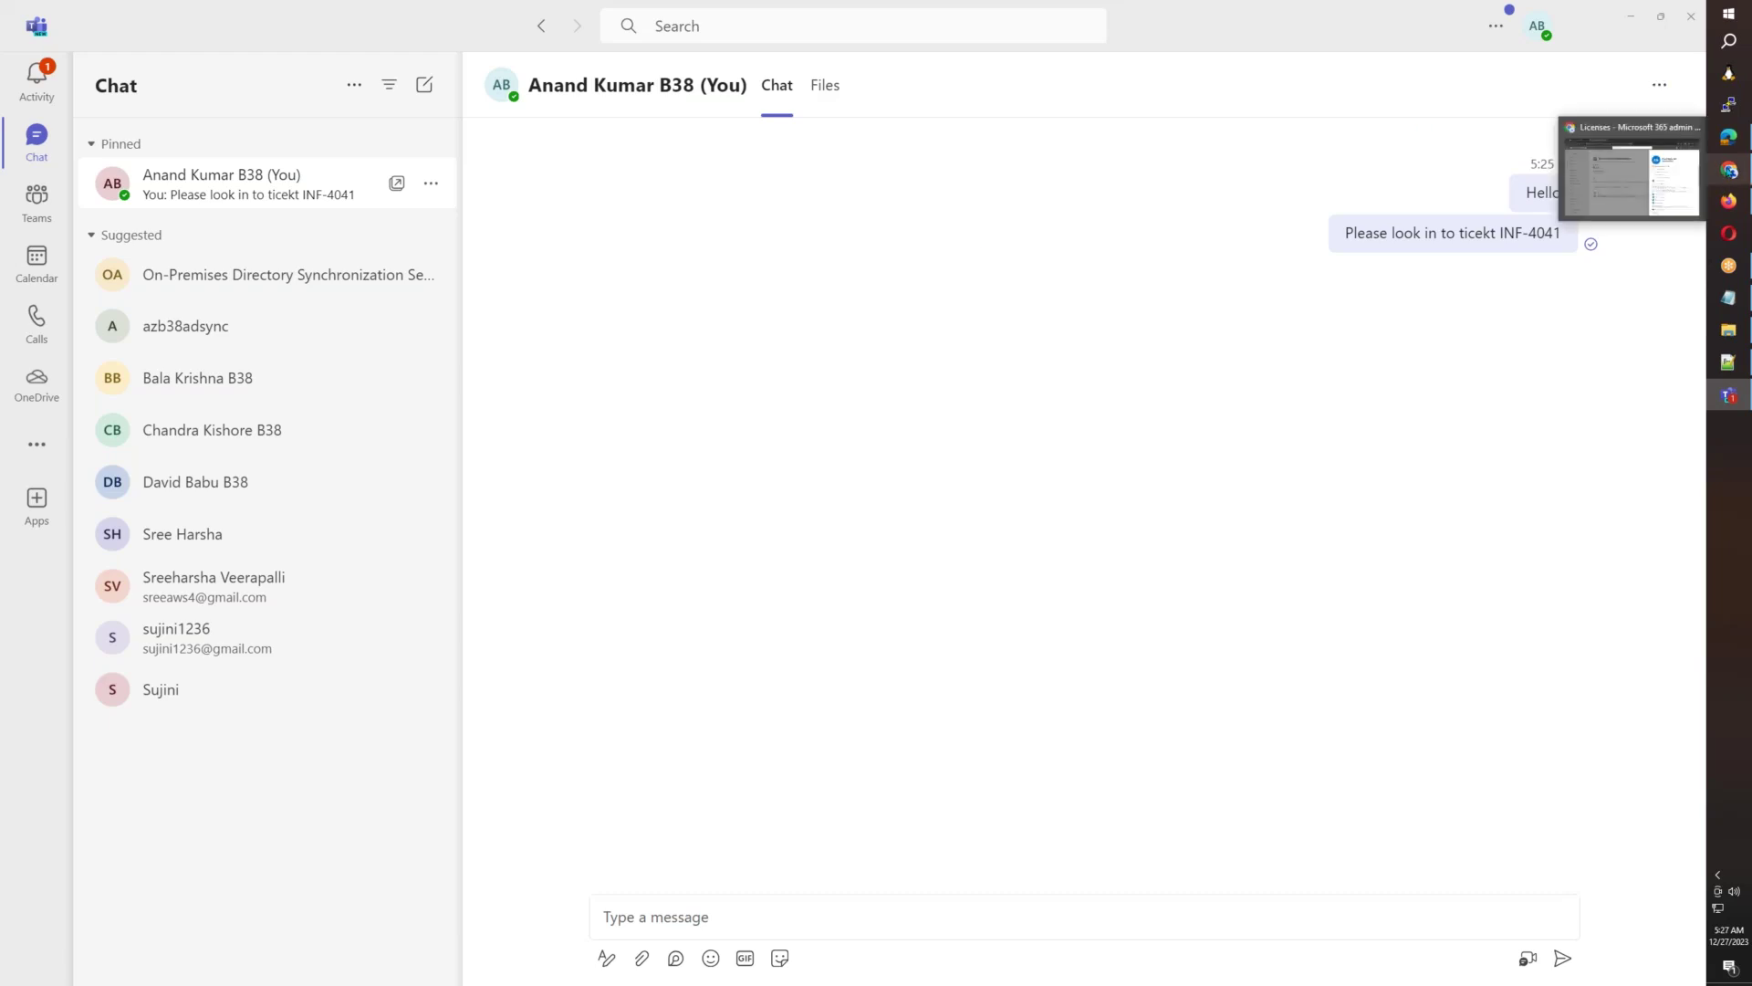
left_click(1728, 170)
left_click(1681, 173)
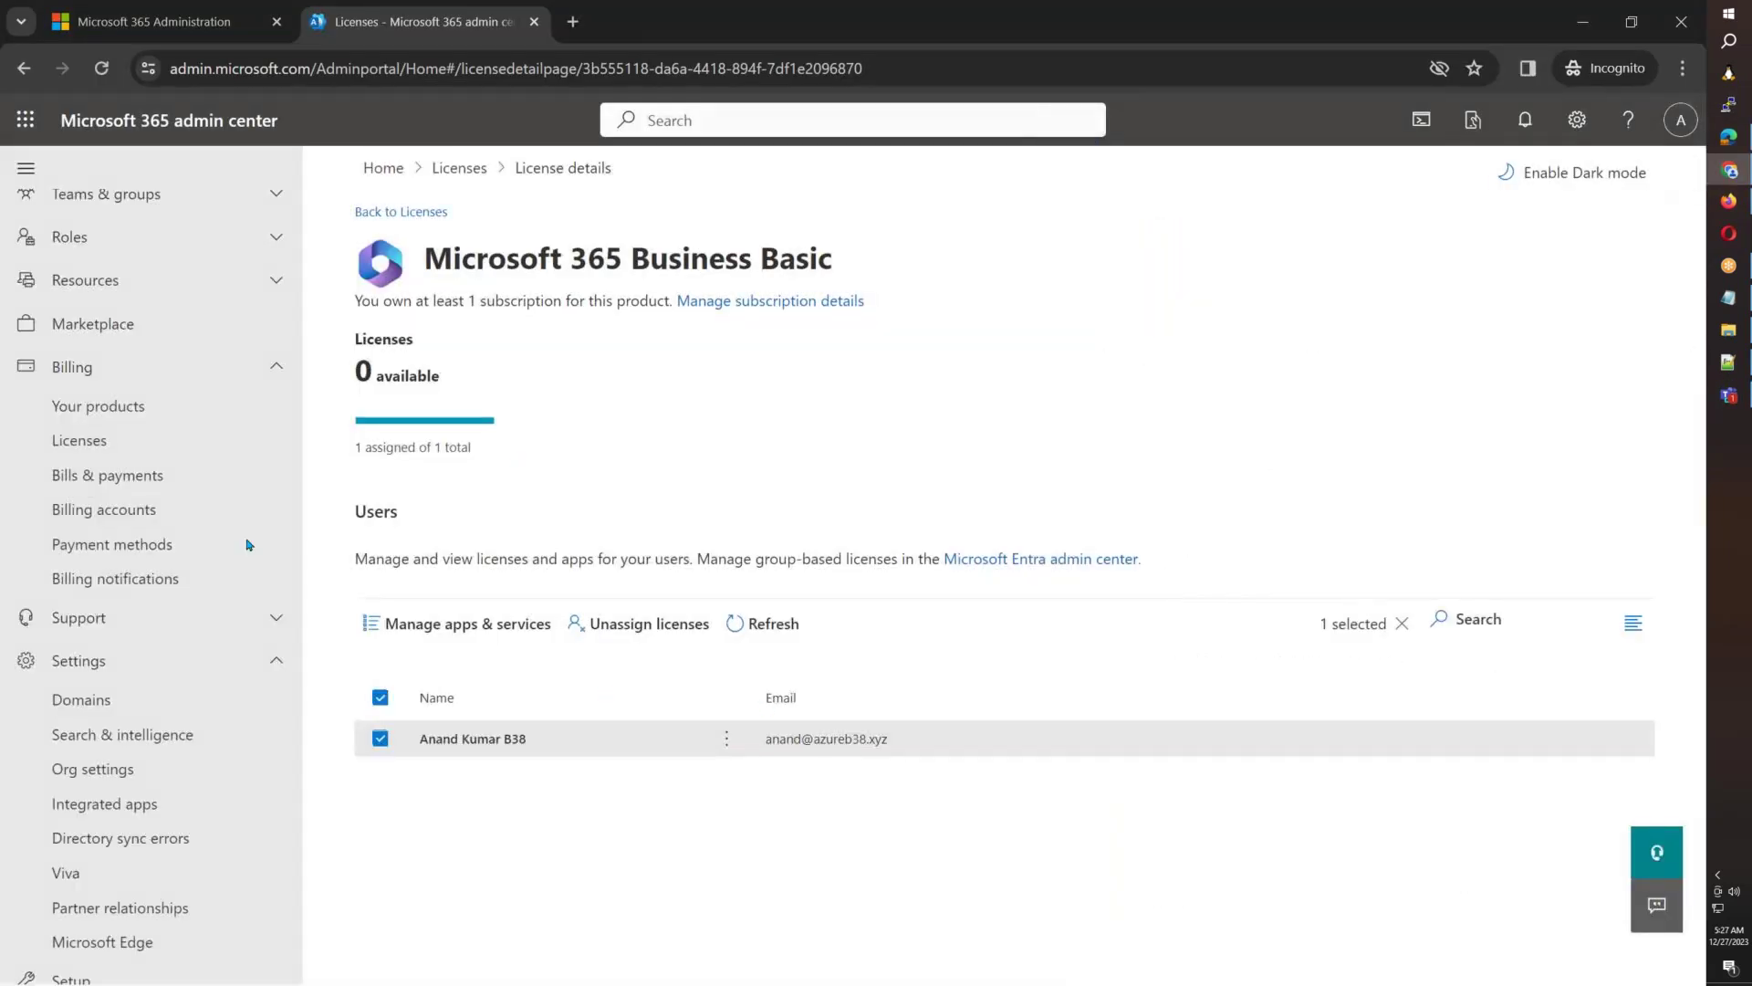
scroll(266, 599, "down", 5)
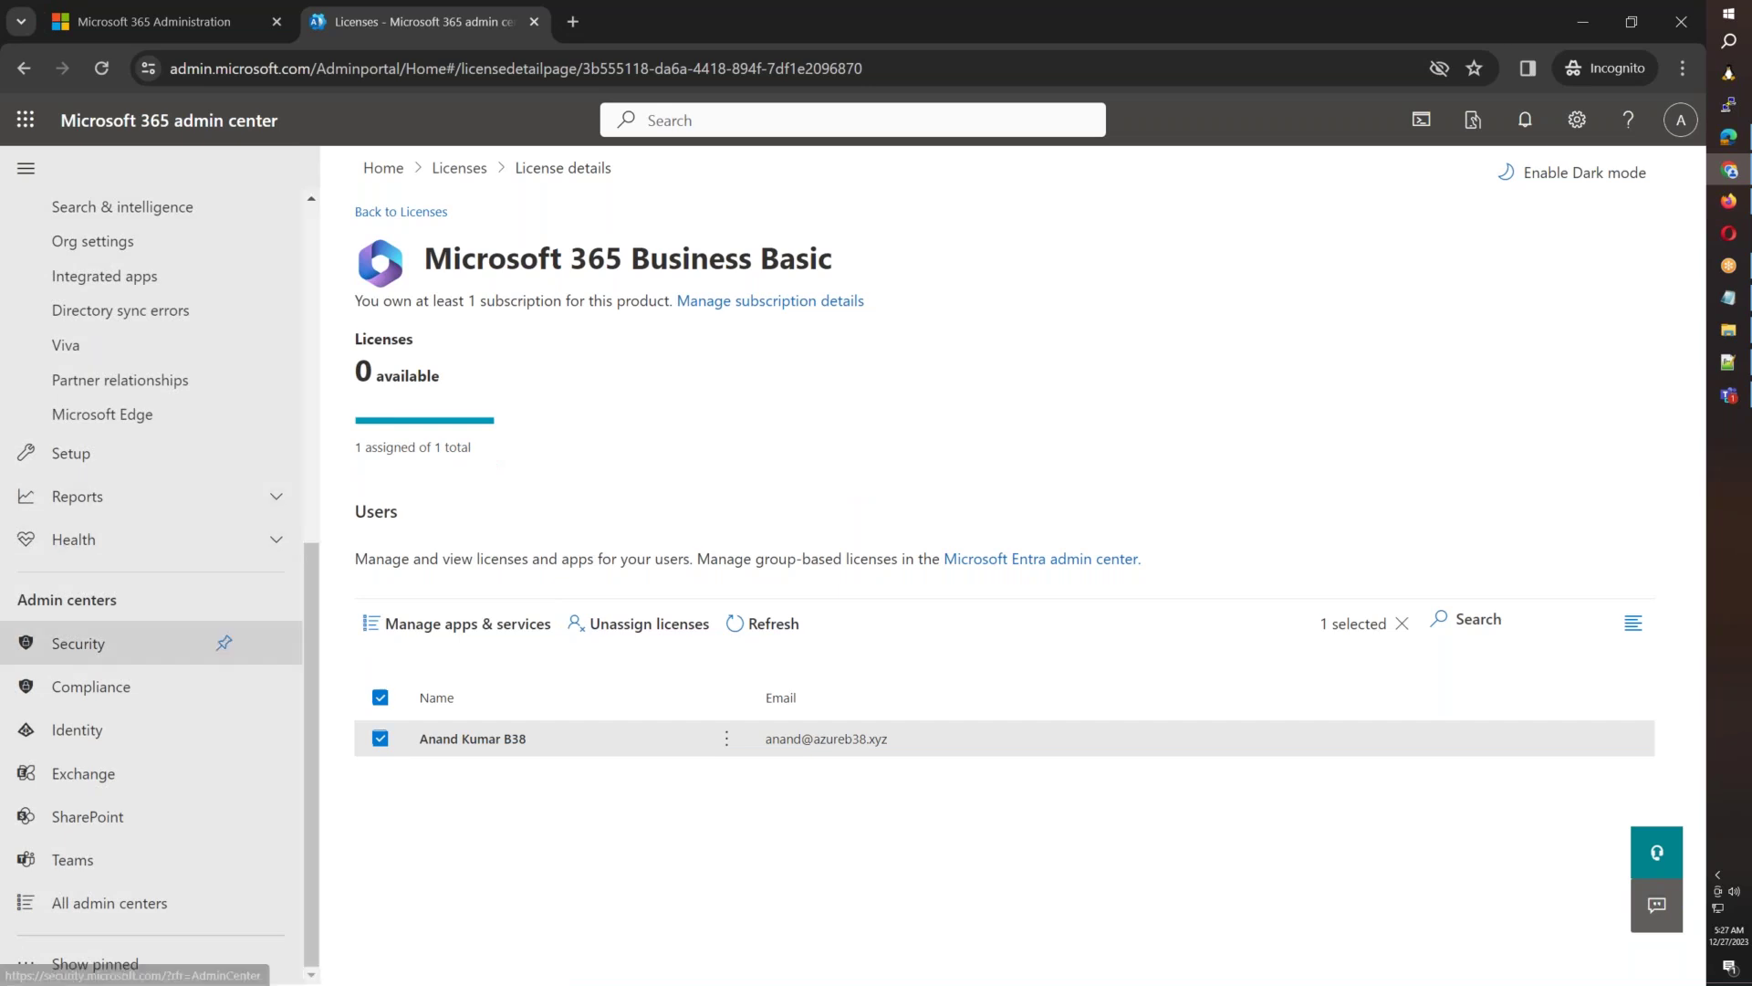
scroll(164, 639, "up", 6)
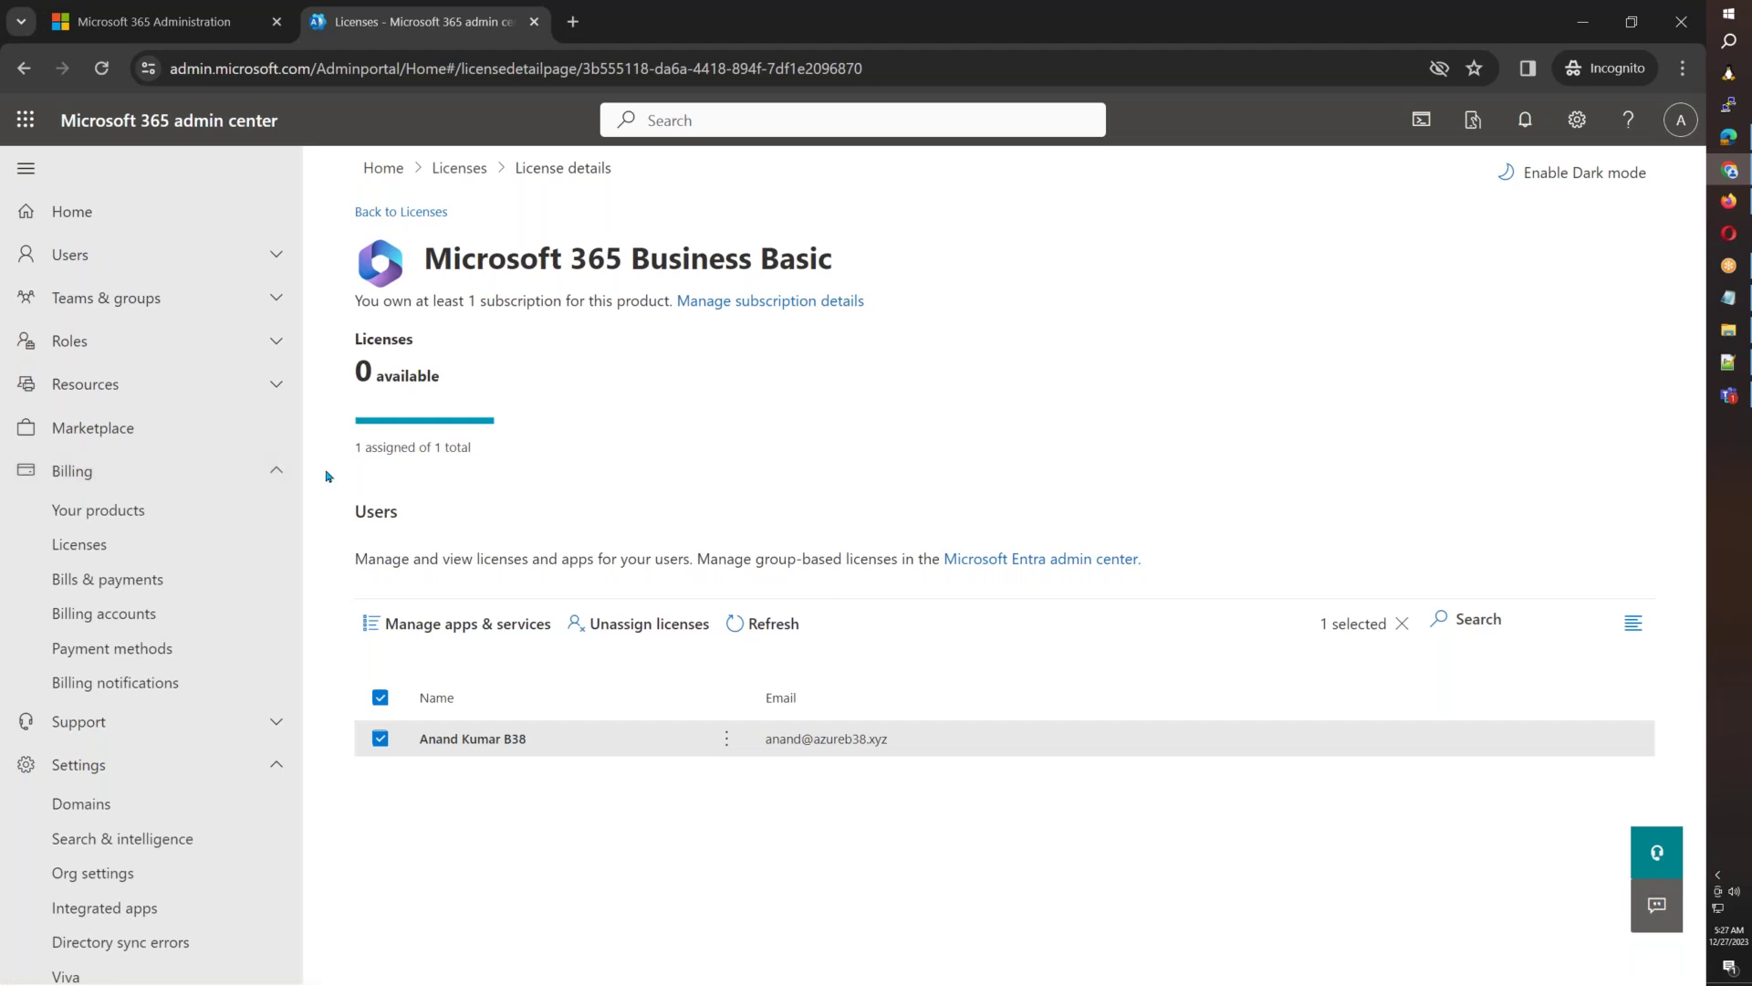
scroll(261, 498, "down", 1)
scroll(261, 498, "down", 4)
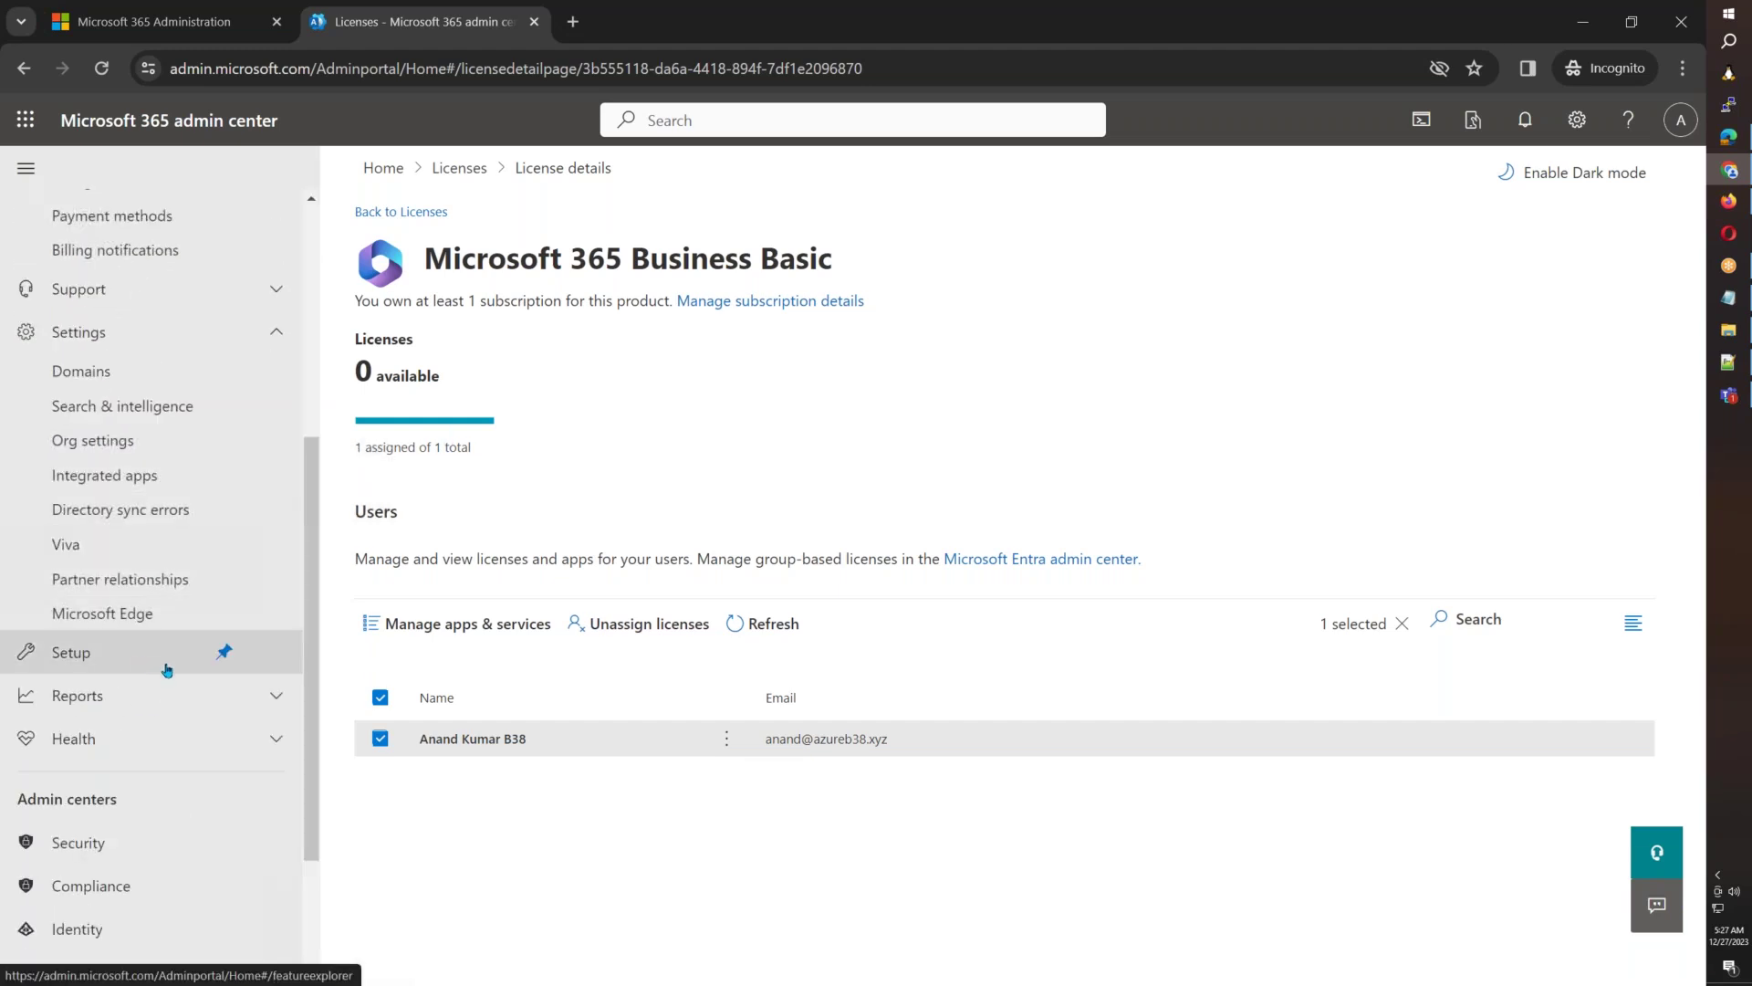
scroll(215, 663, "up", 4)
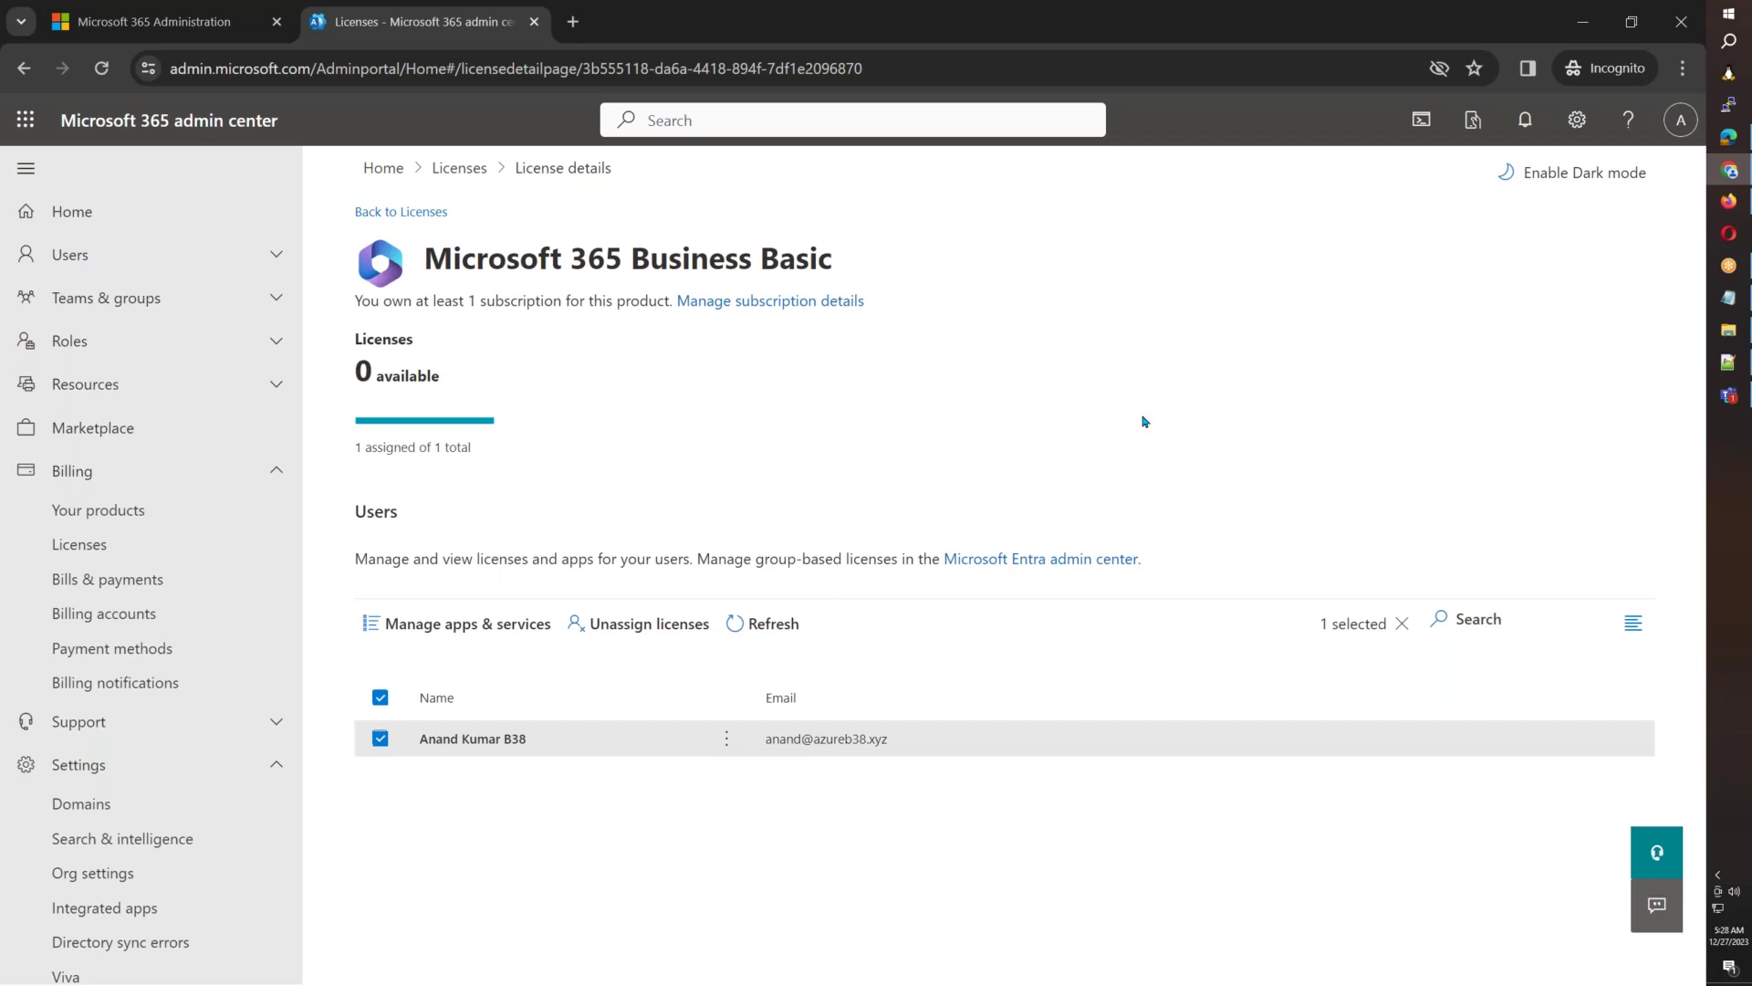
In the InPrivate window, load portal.azure.com and open Subscriptions, showing 0 of 0.
mouse_move(1729, 137)
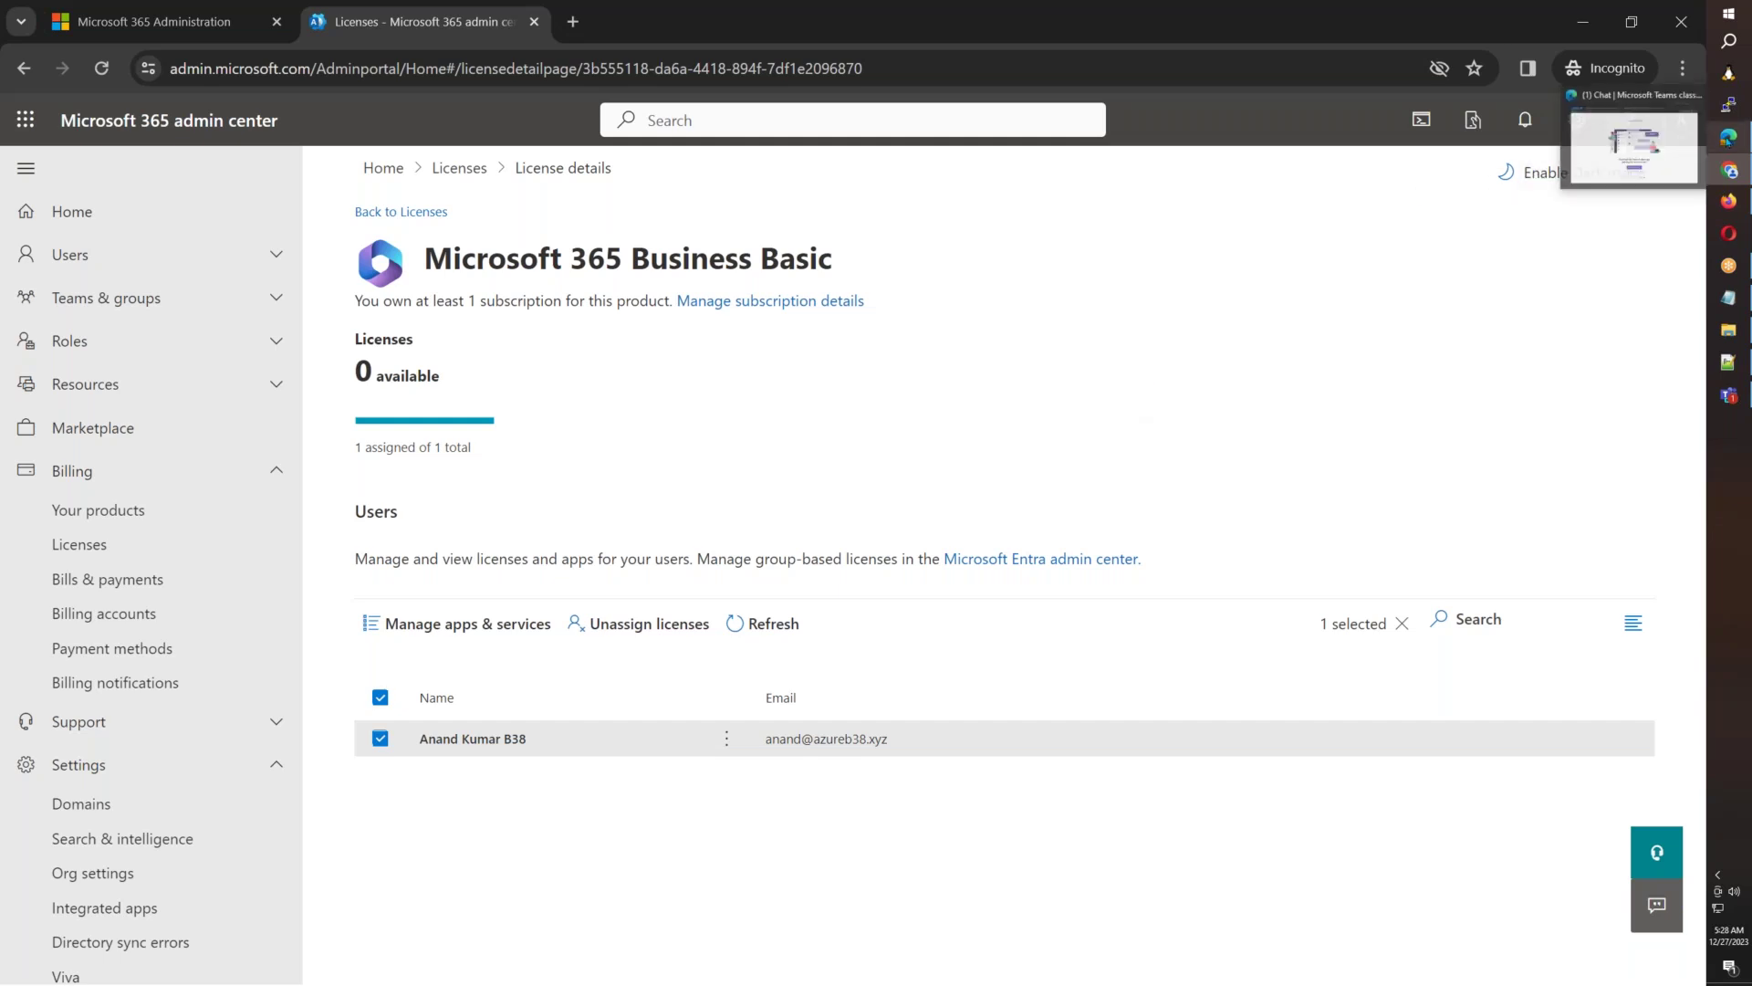
left_click(1632, 144)
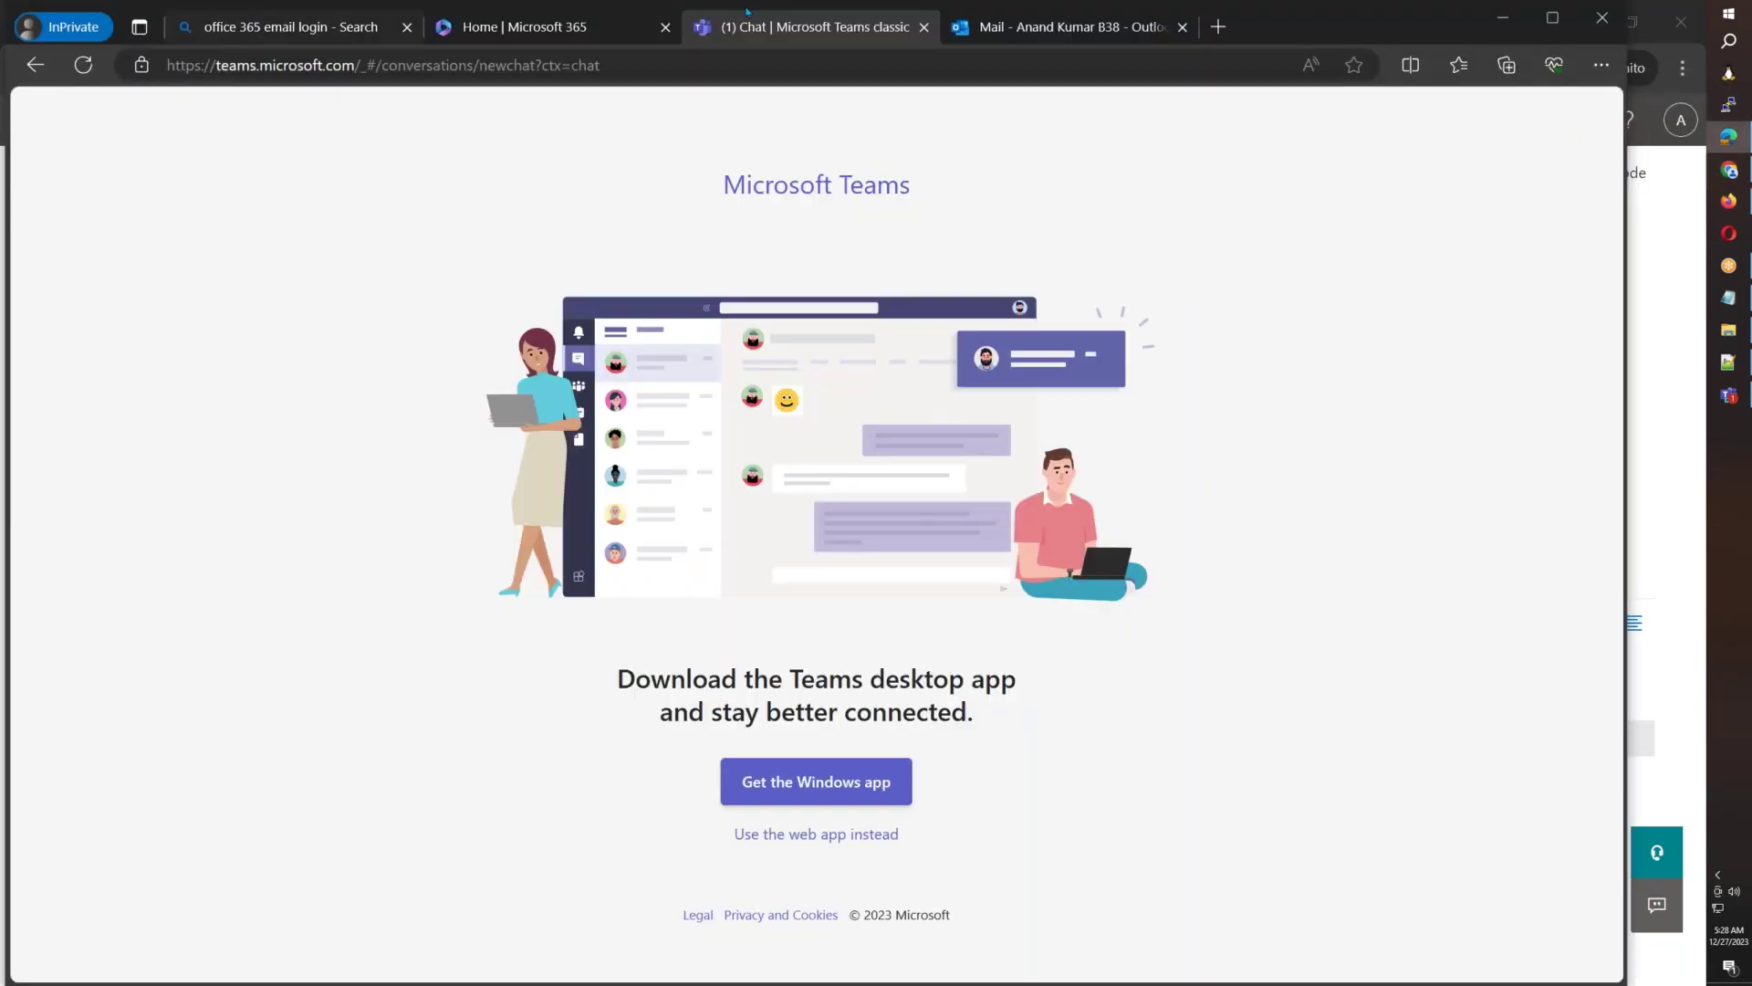
left_click(1218, 26)
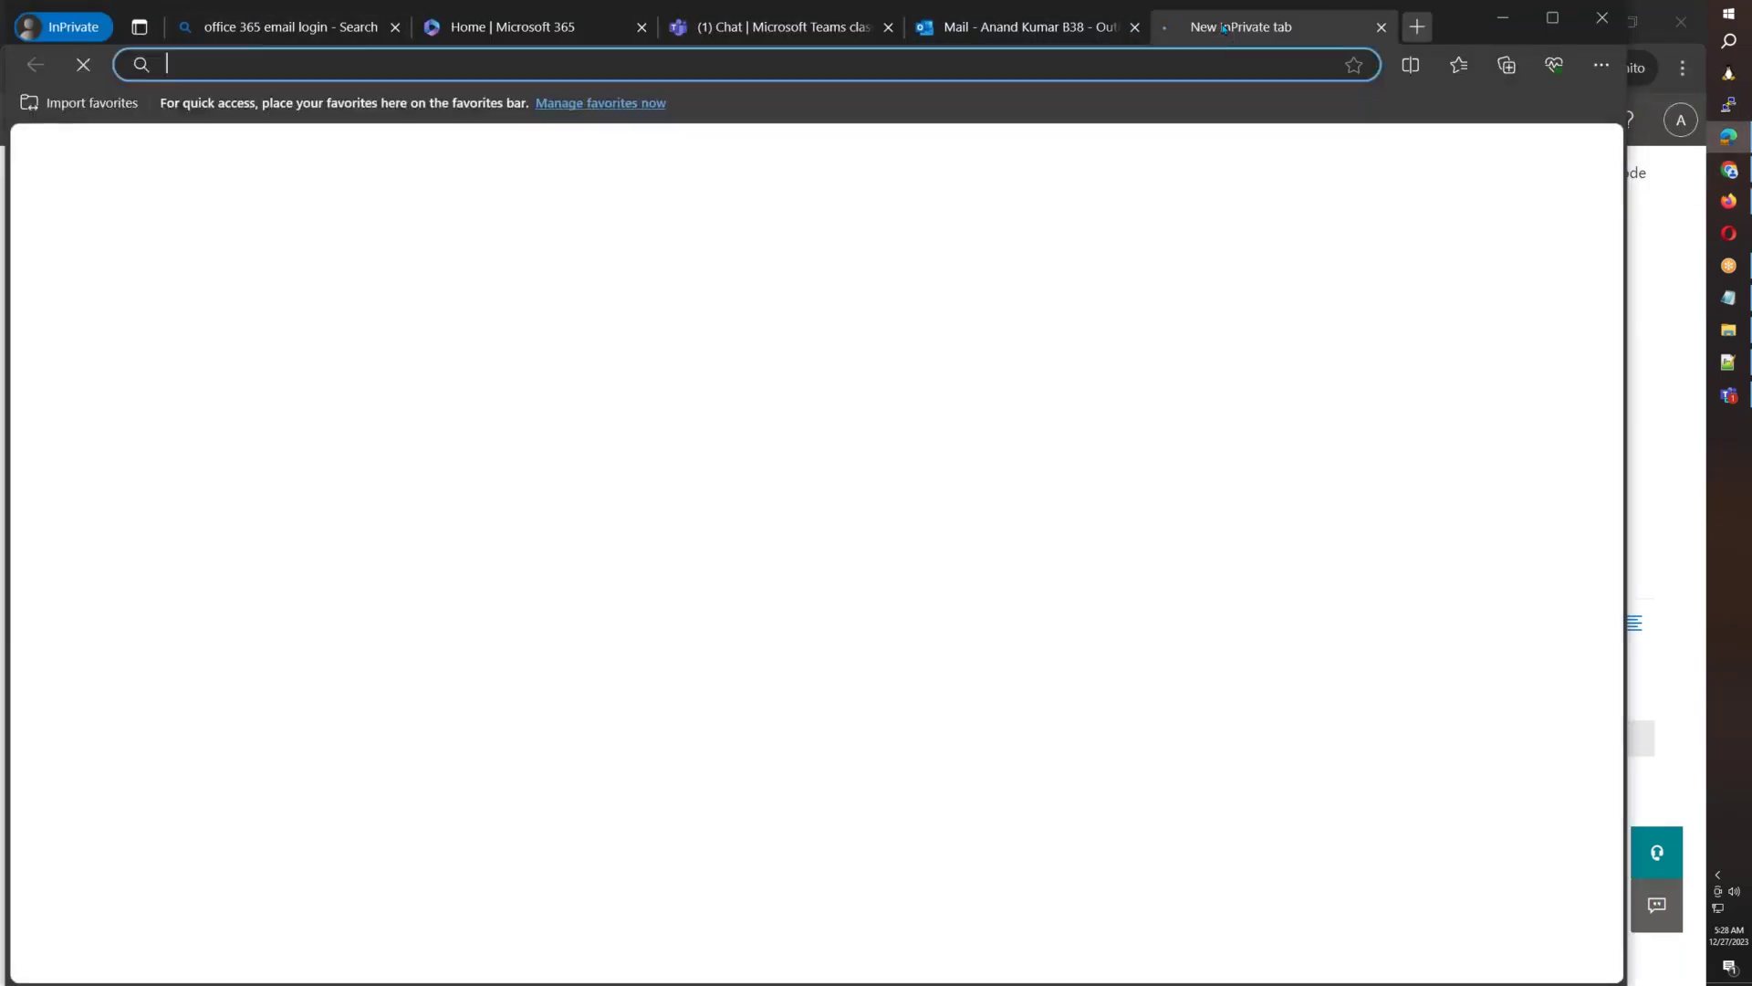
type("portal.azure.com")
key("Return")
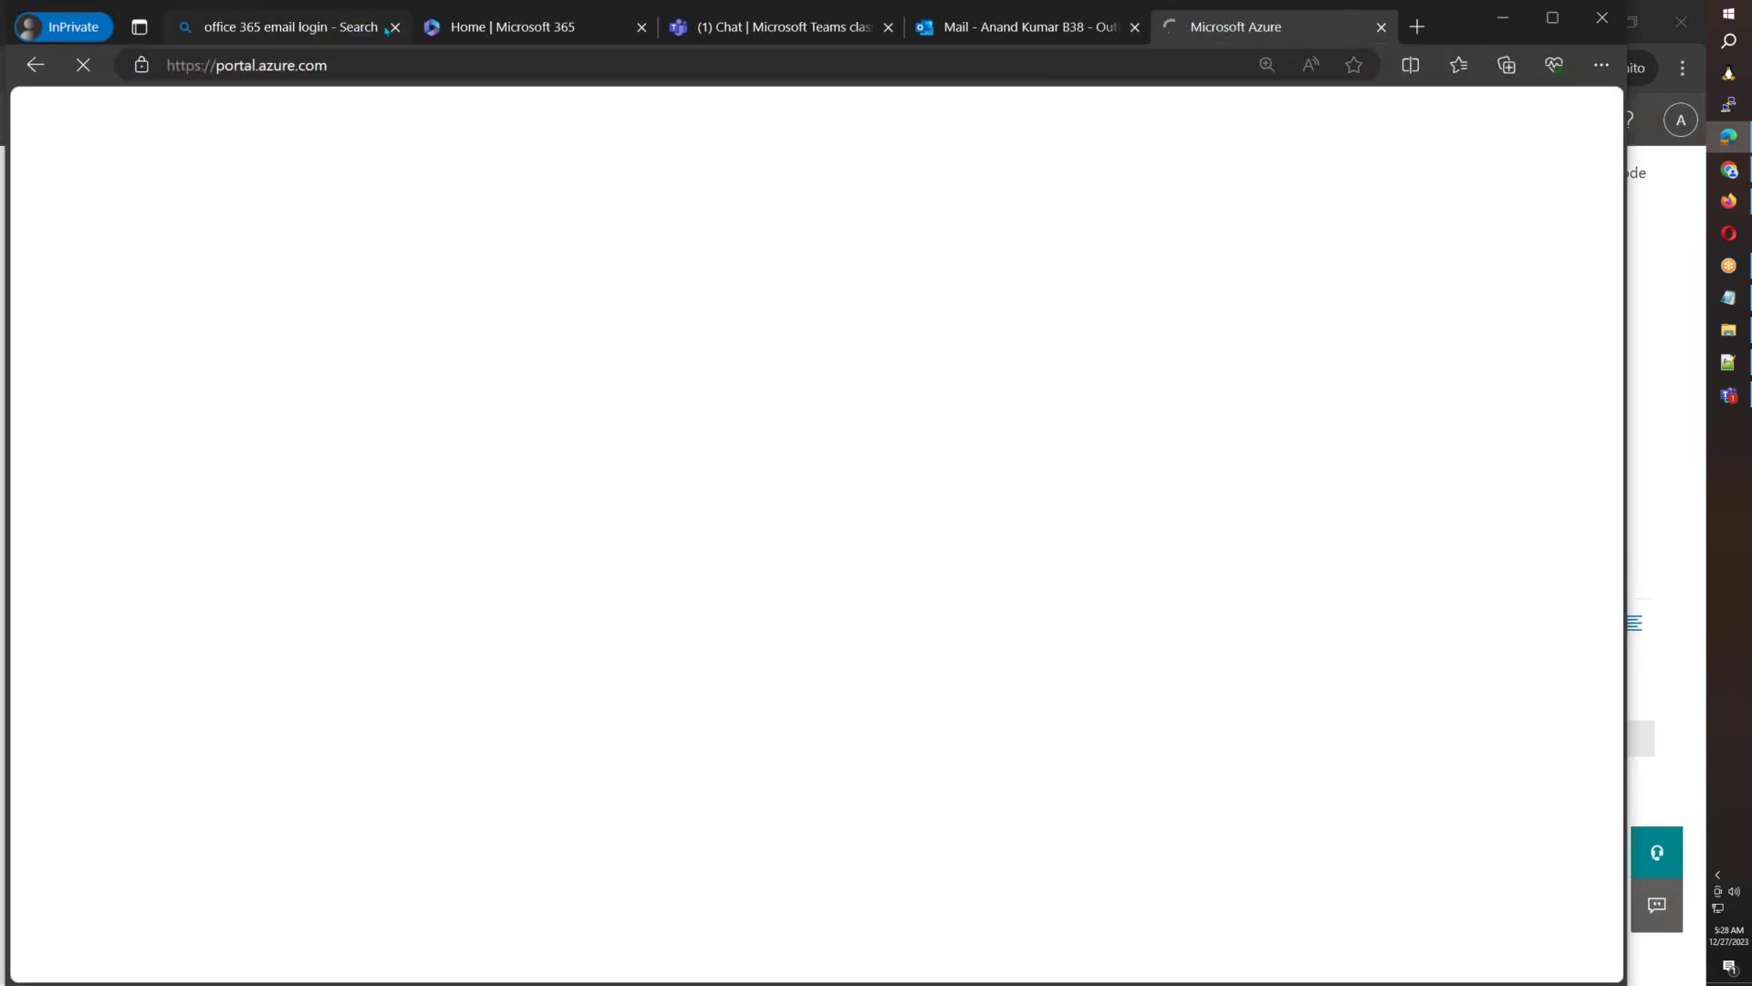
left_click(395, 27)
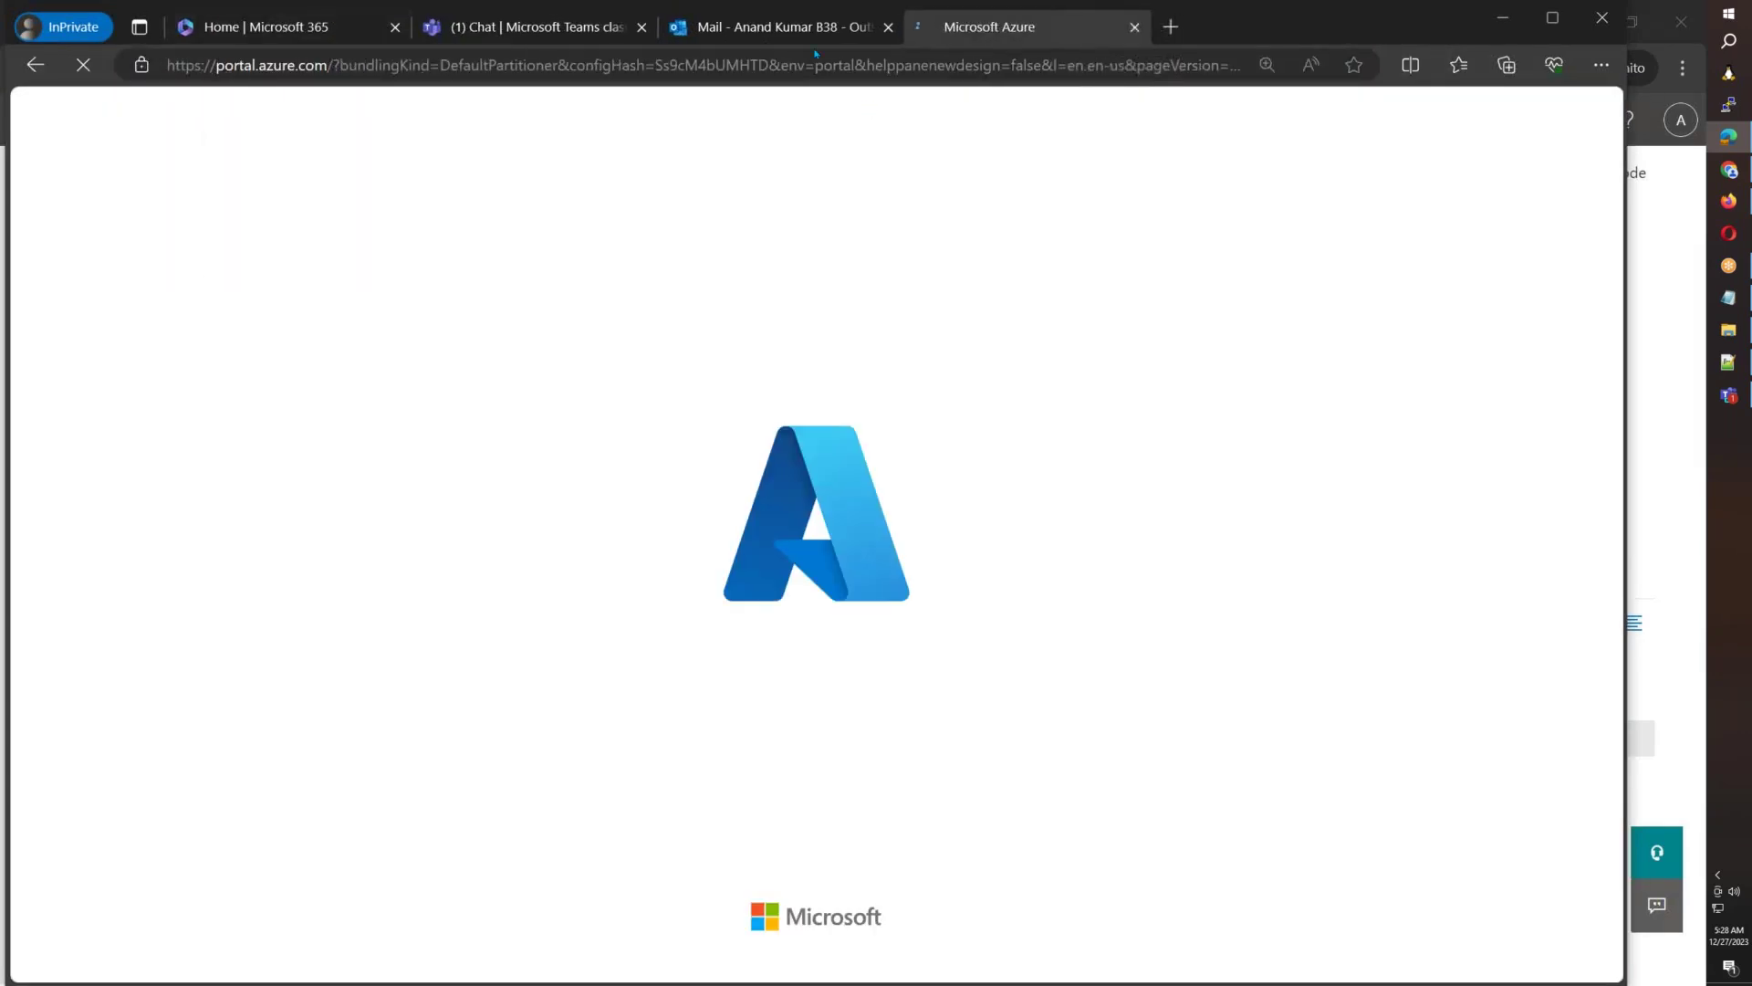
left_click(465, 274)
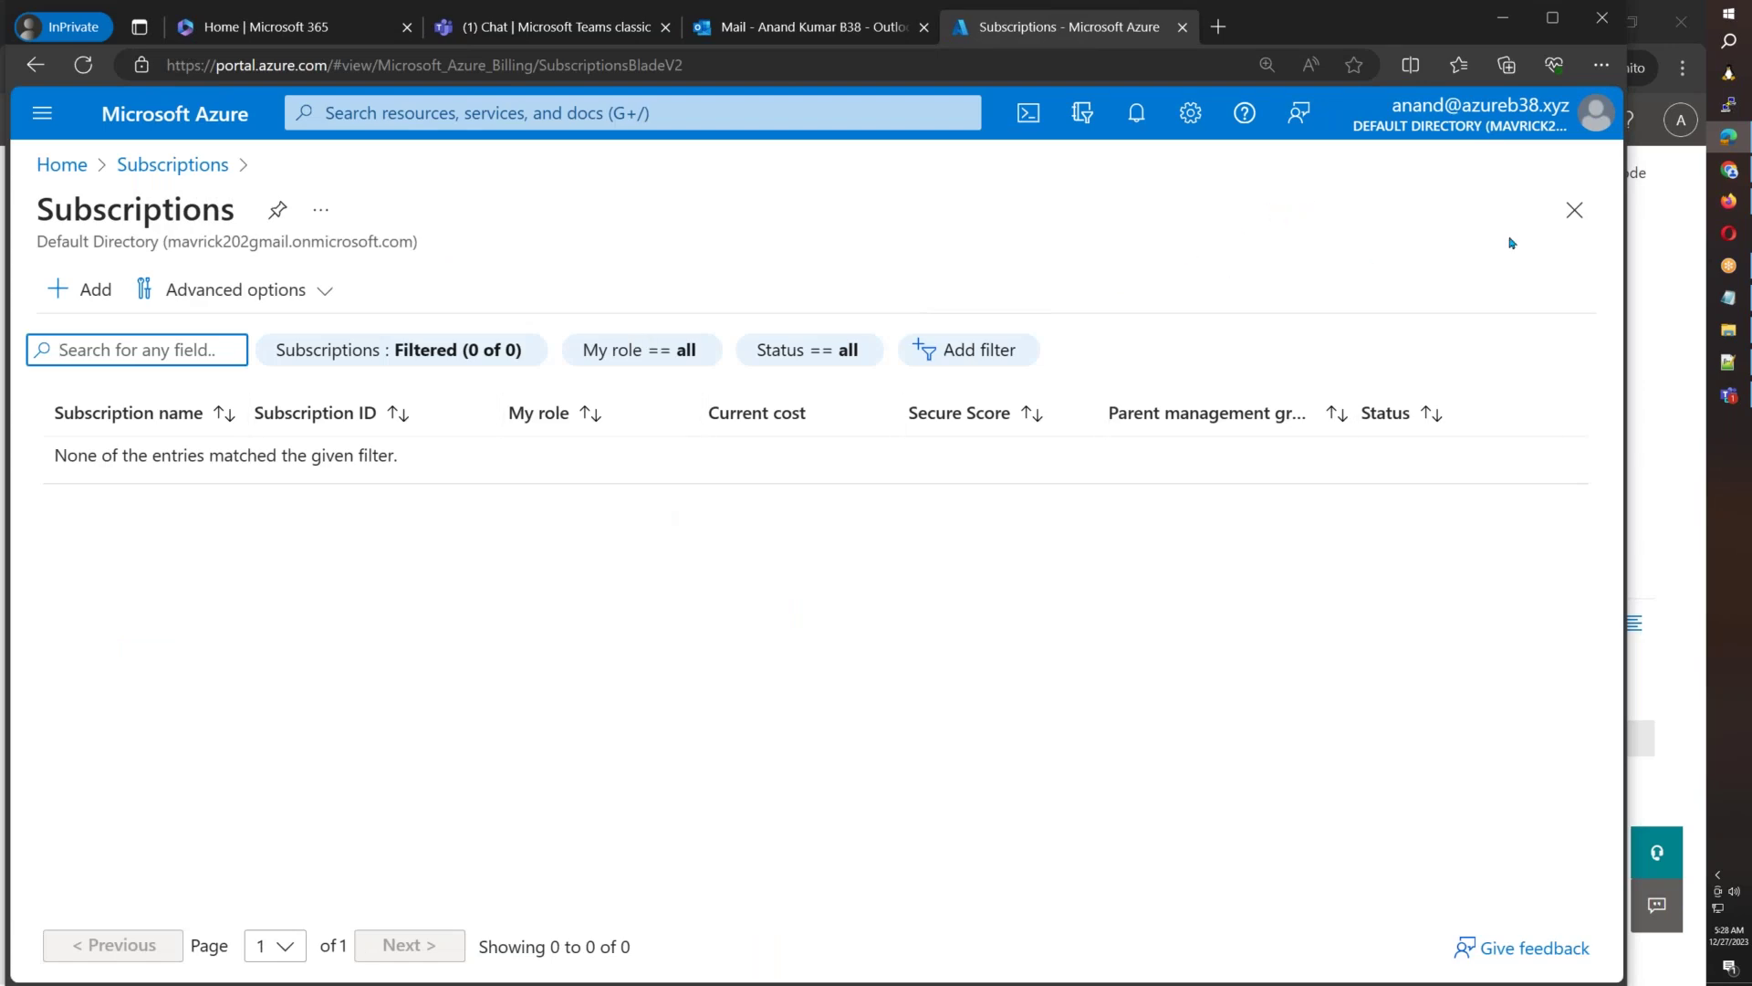
left_click(1729, 201)
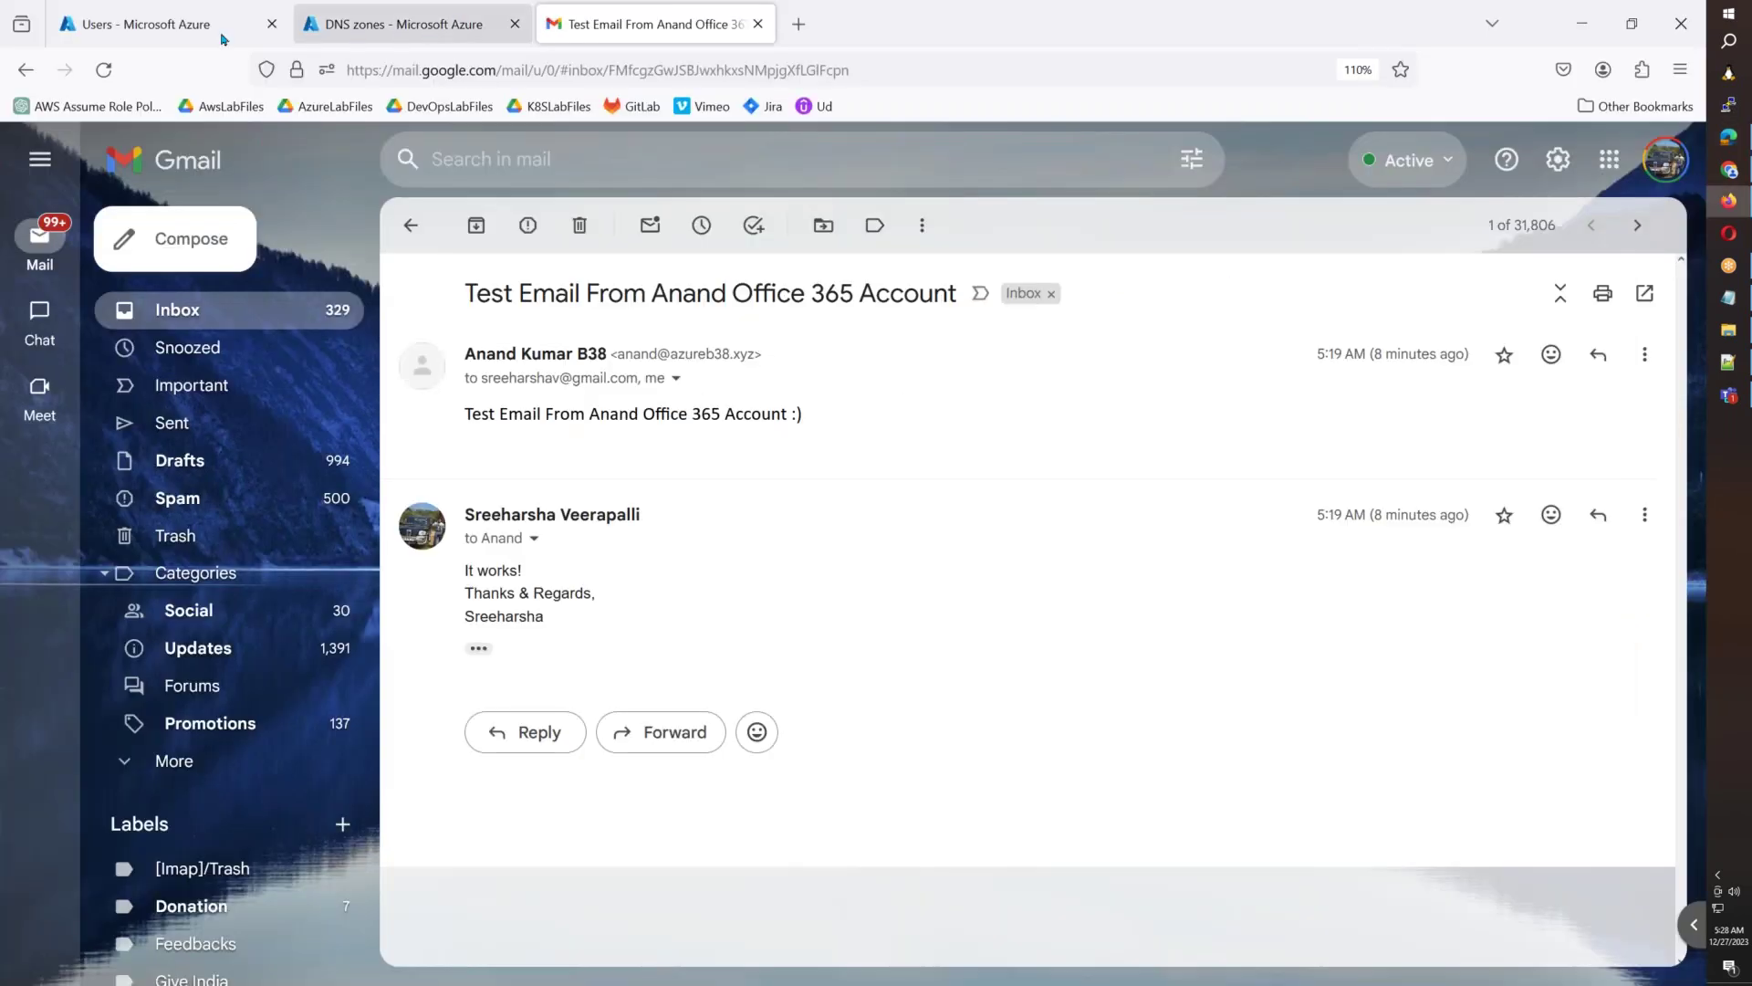
Open the Production subscription's Access control (IAM) page and its Add menu.
left_click(177, 33)
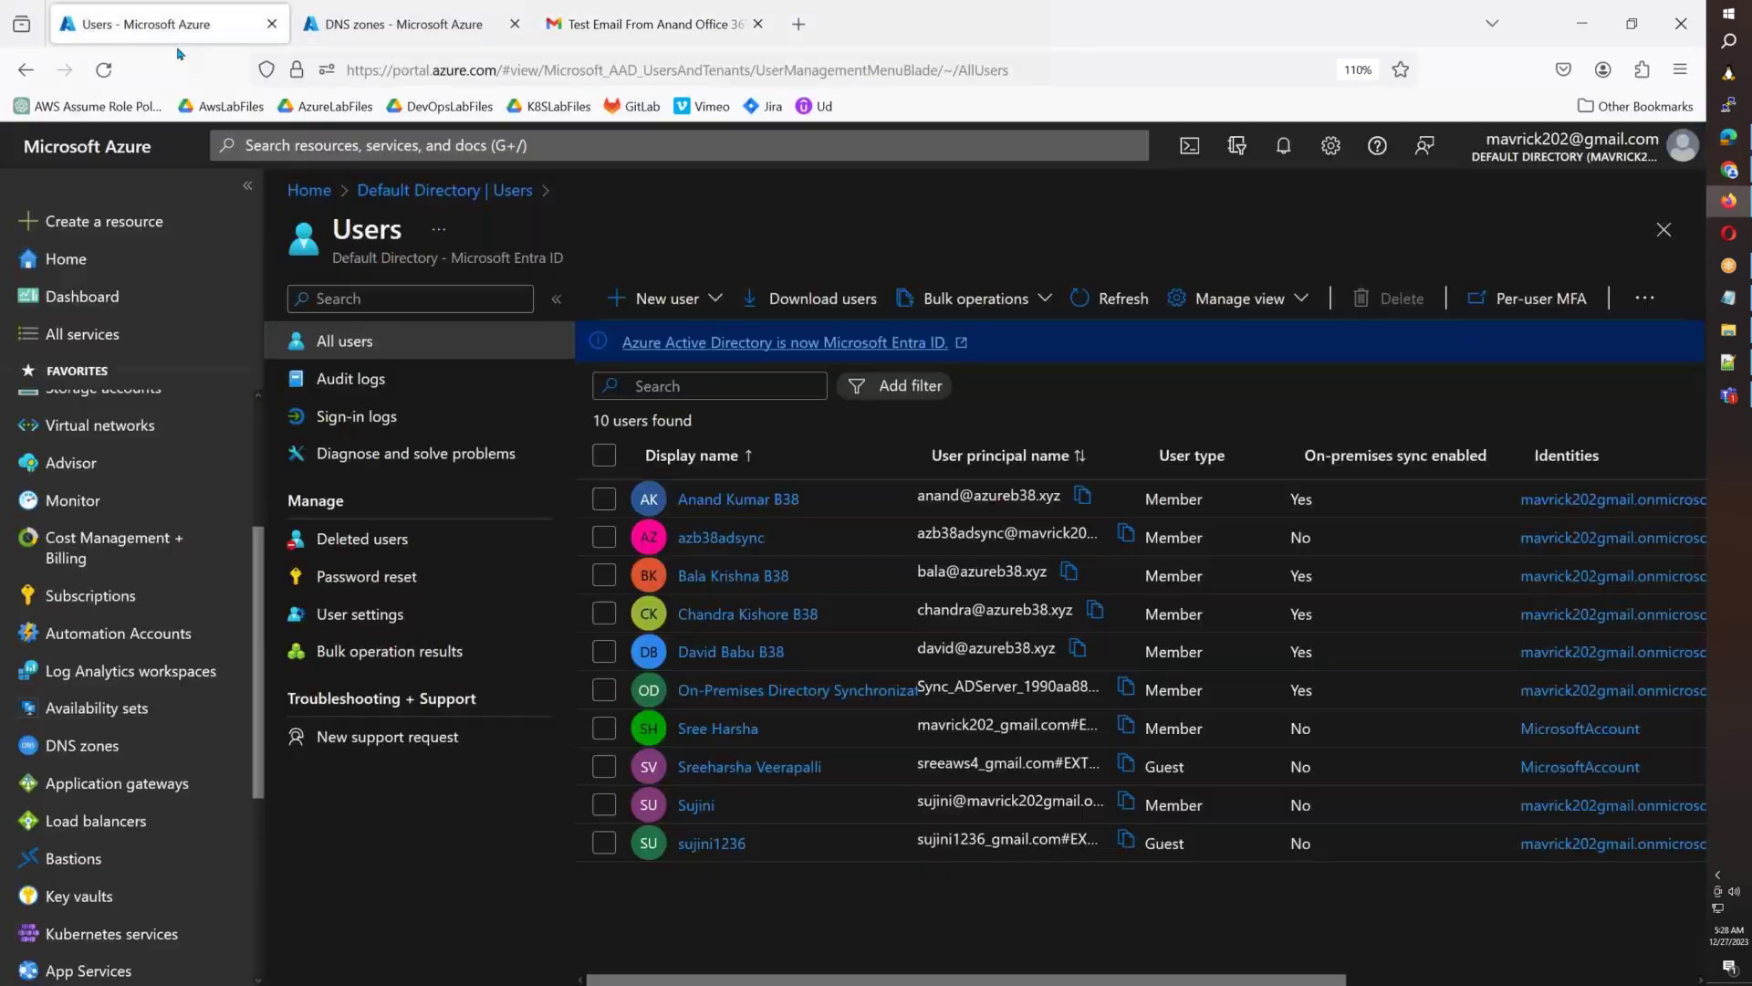
left_click(90, 595)
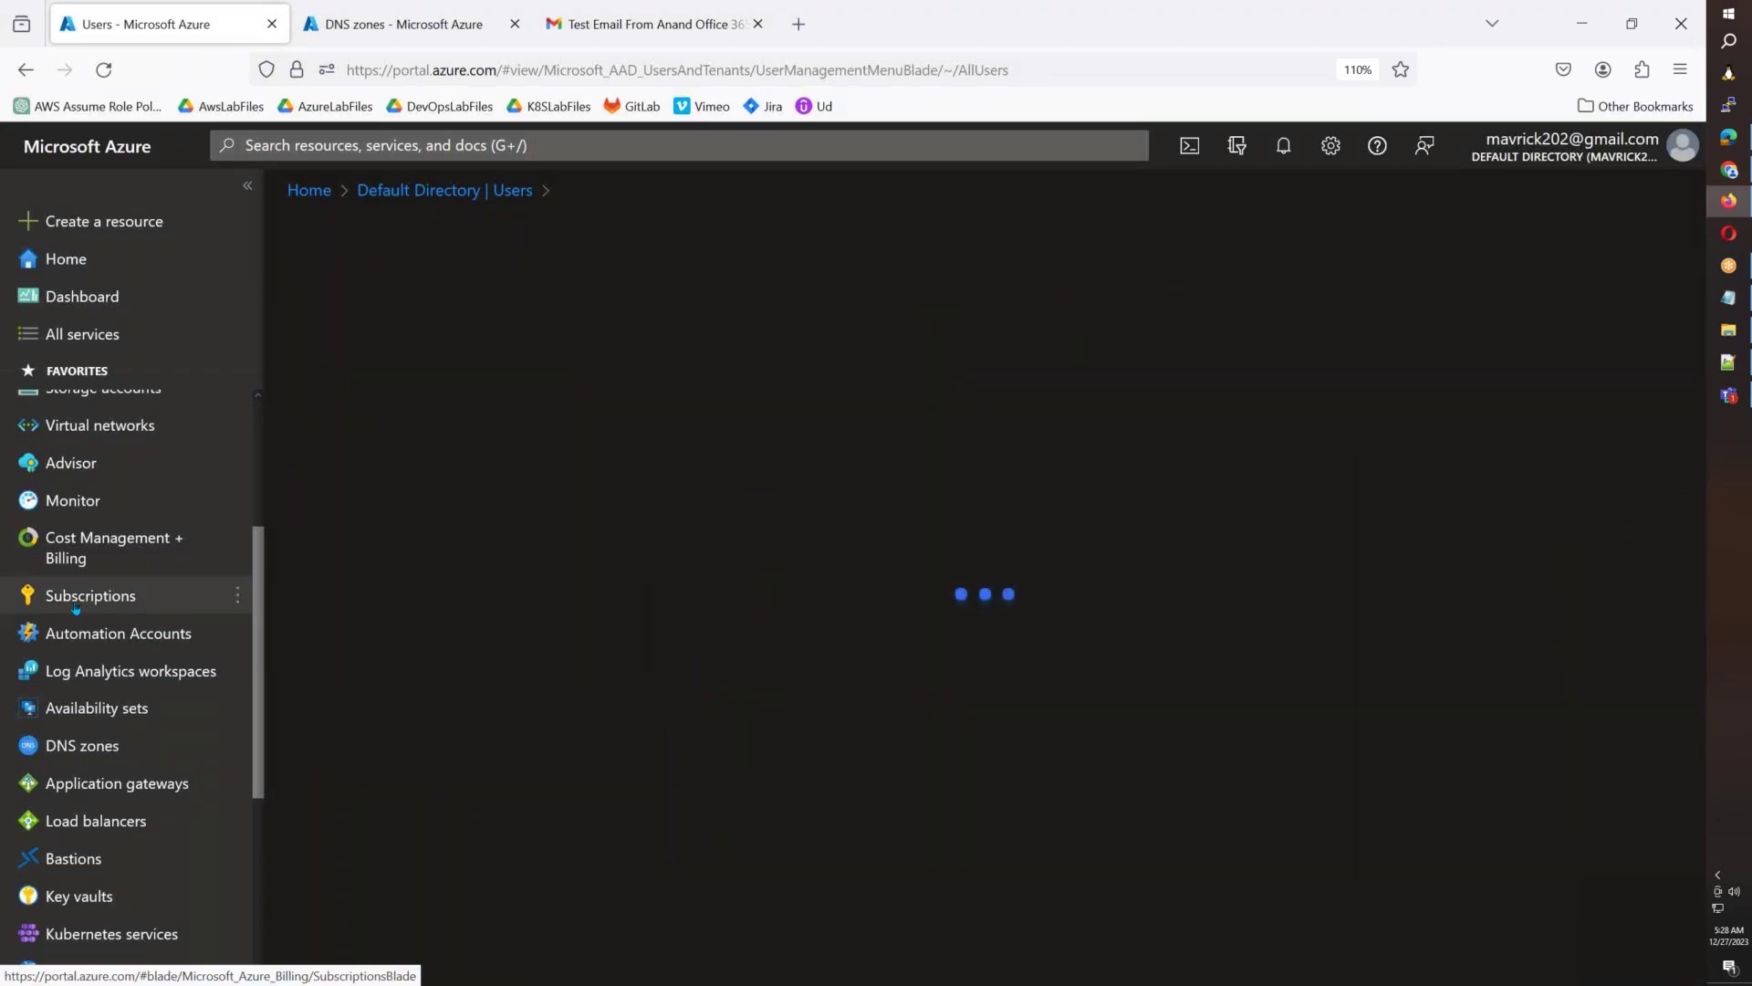
mouse_move(6, 564)
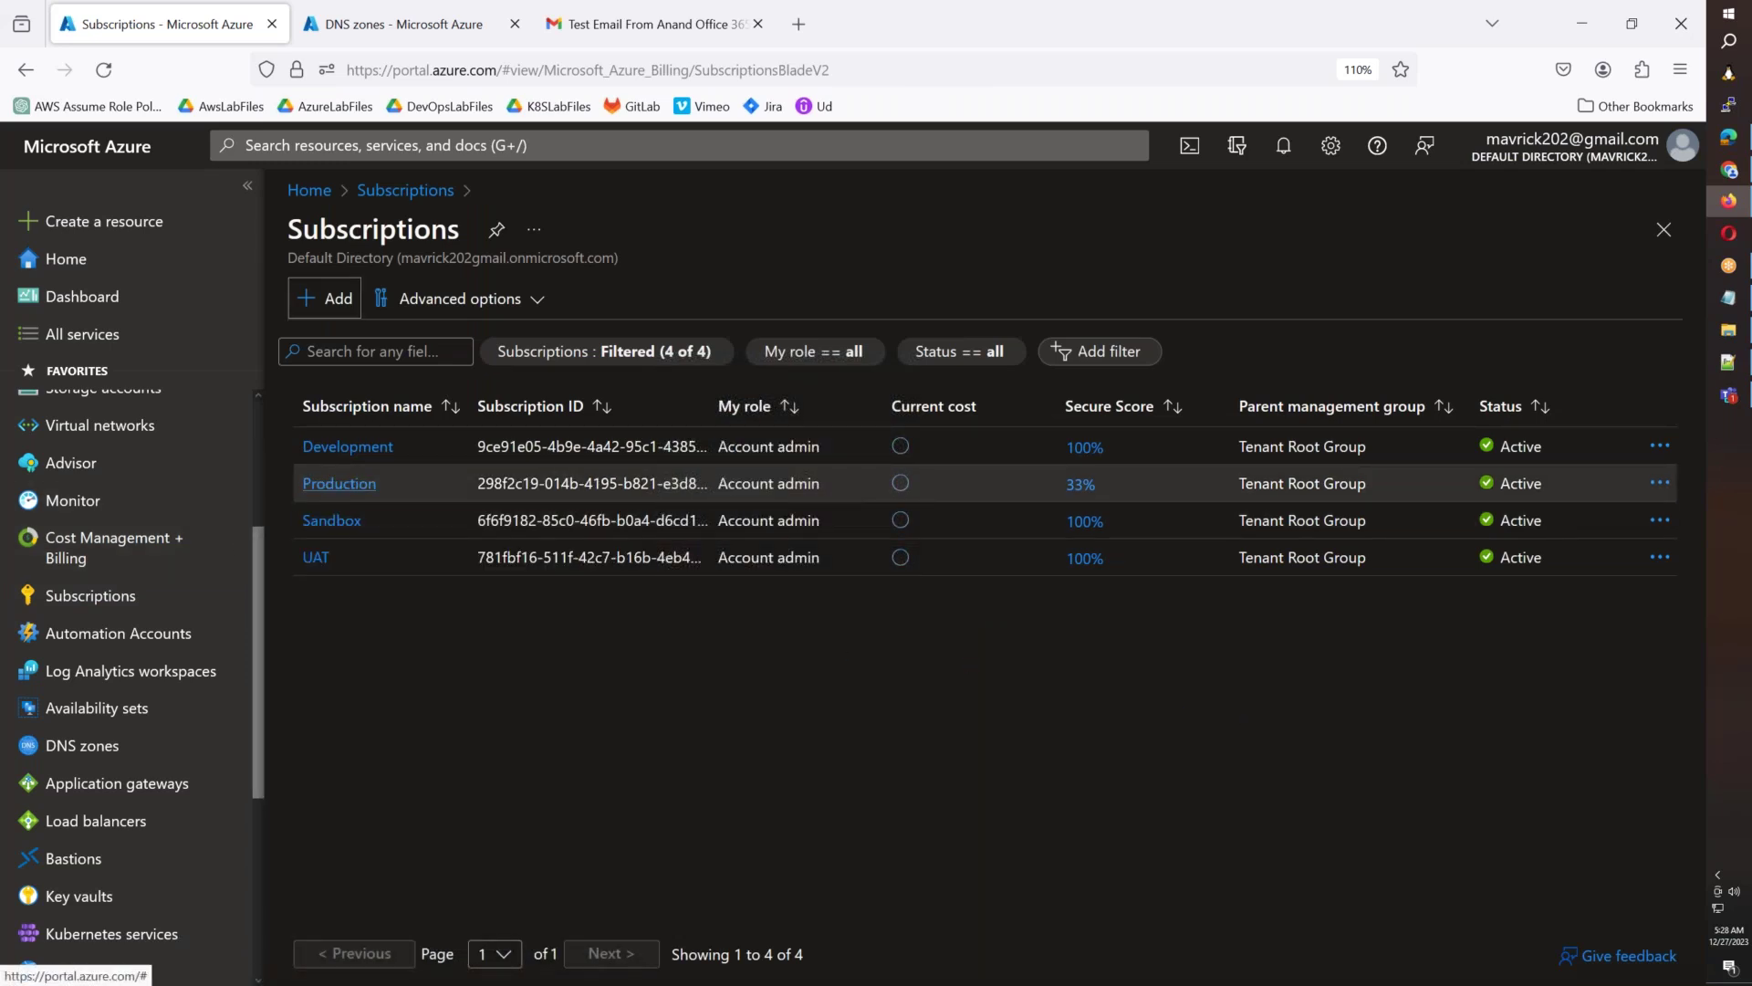
left_click(338, 483)
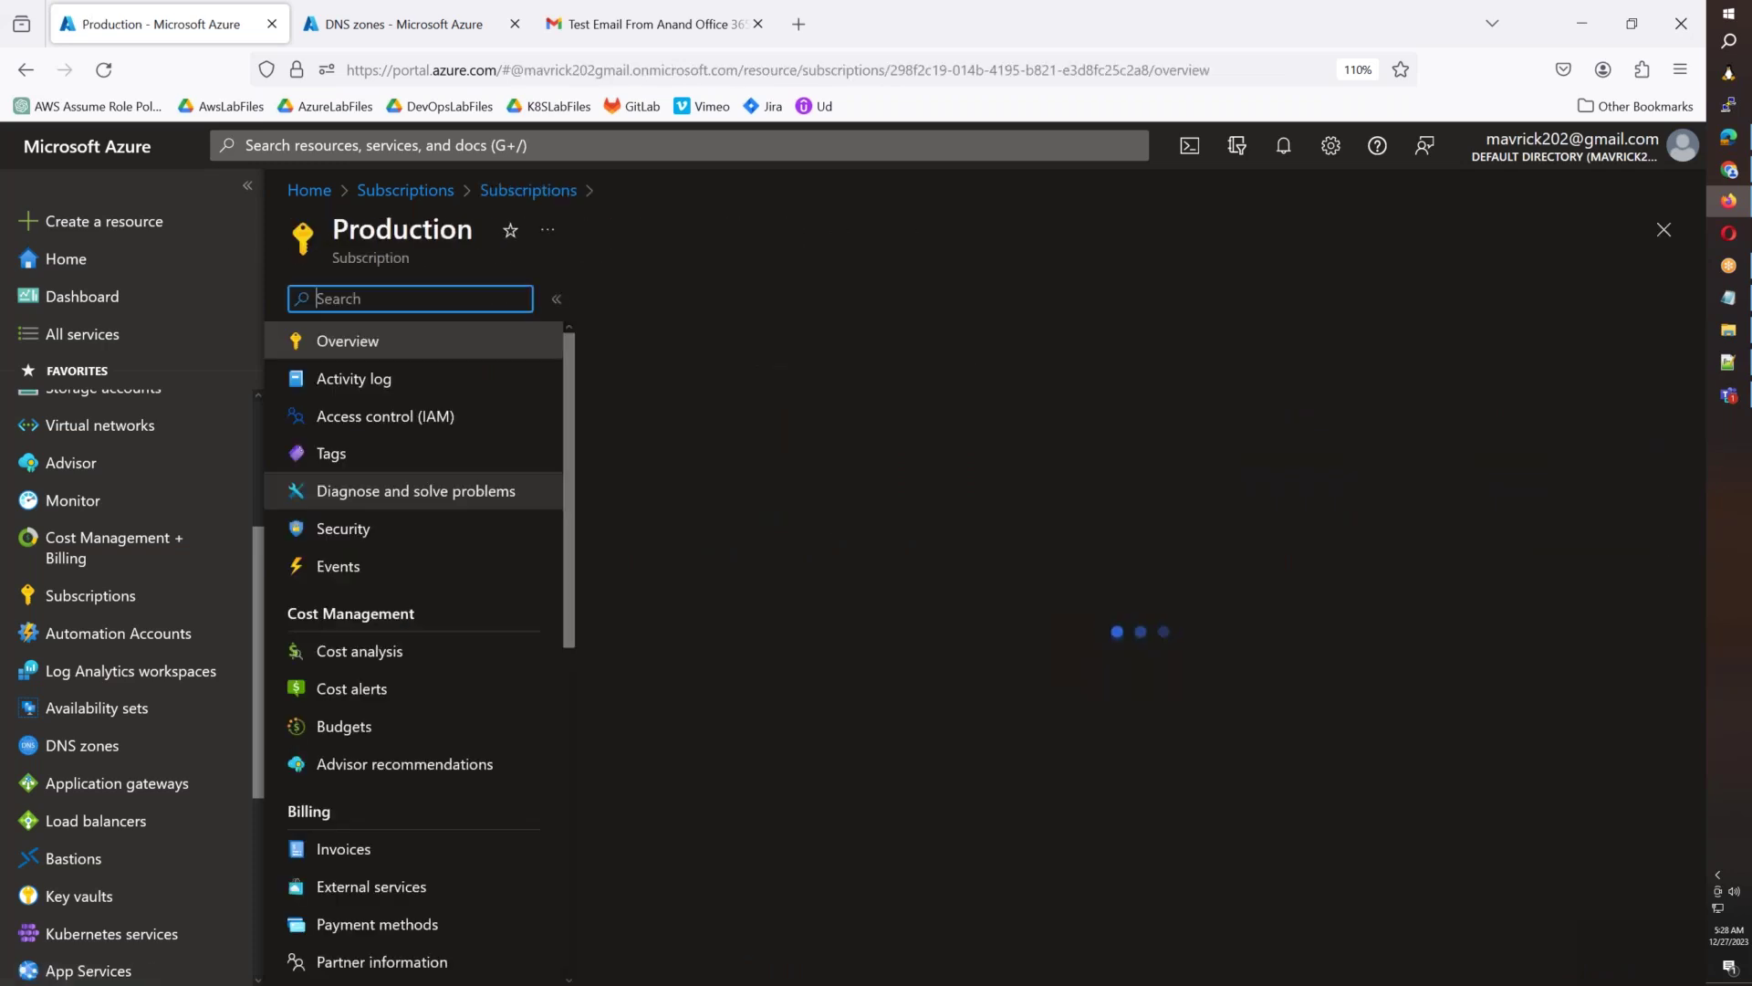
left_click(465, 424)
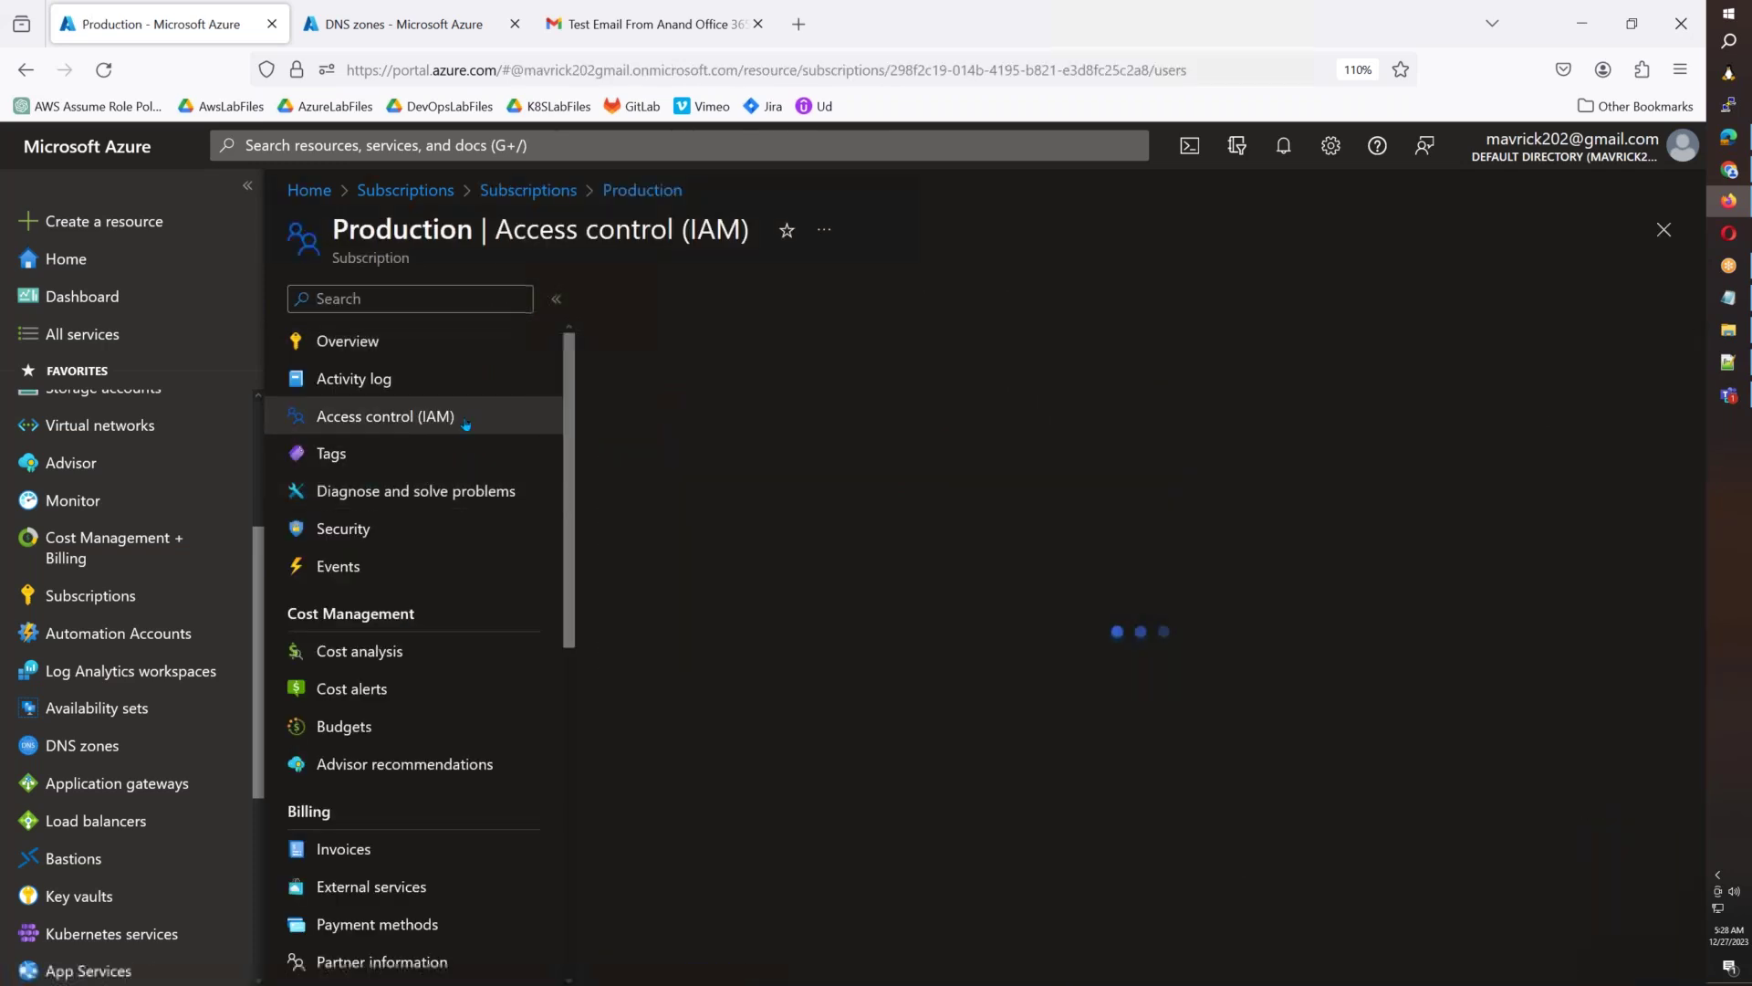
left_click(650, 306)
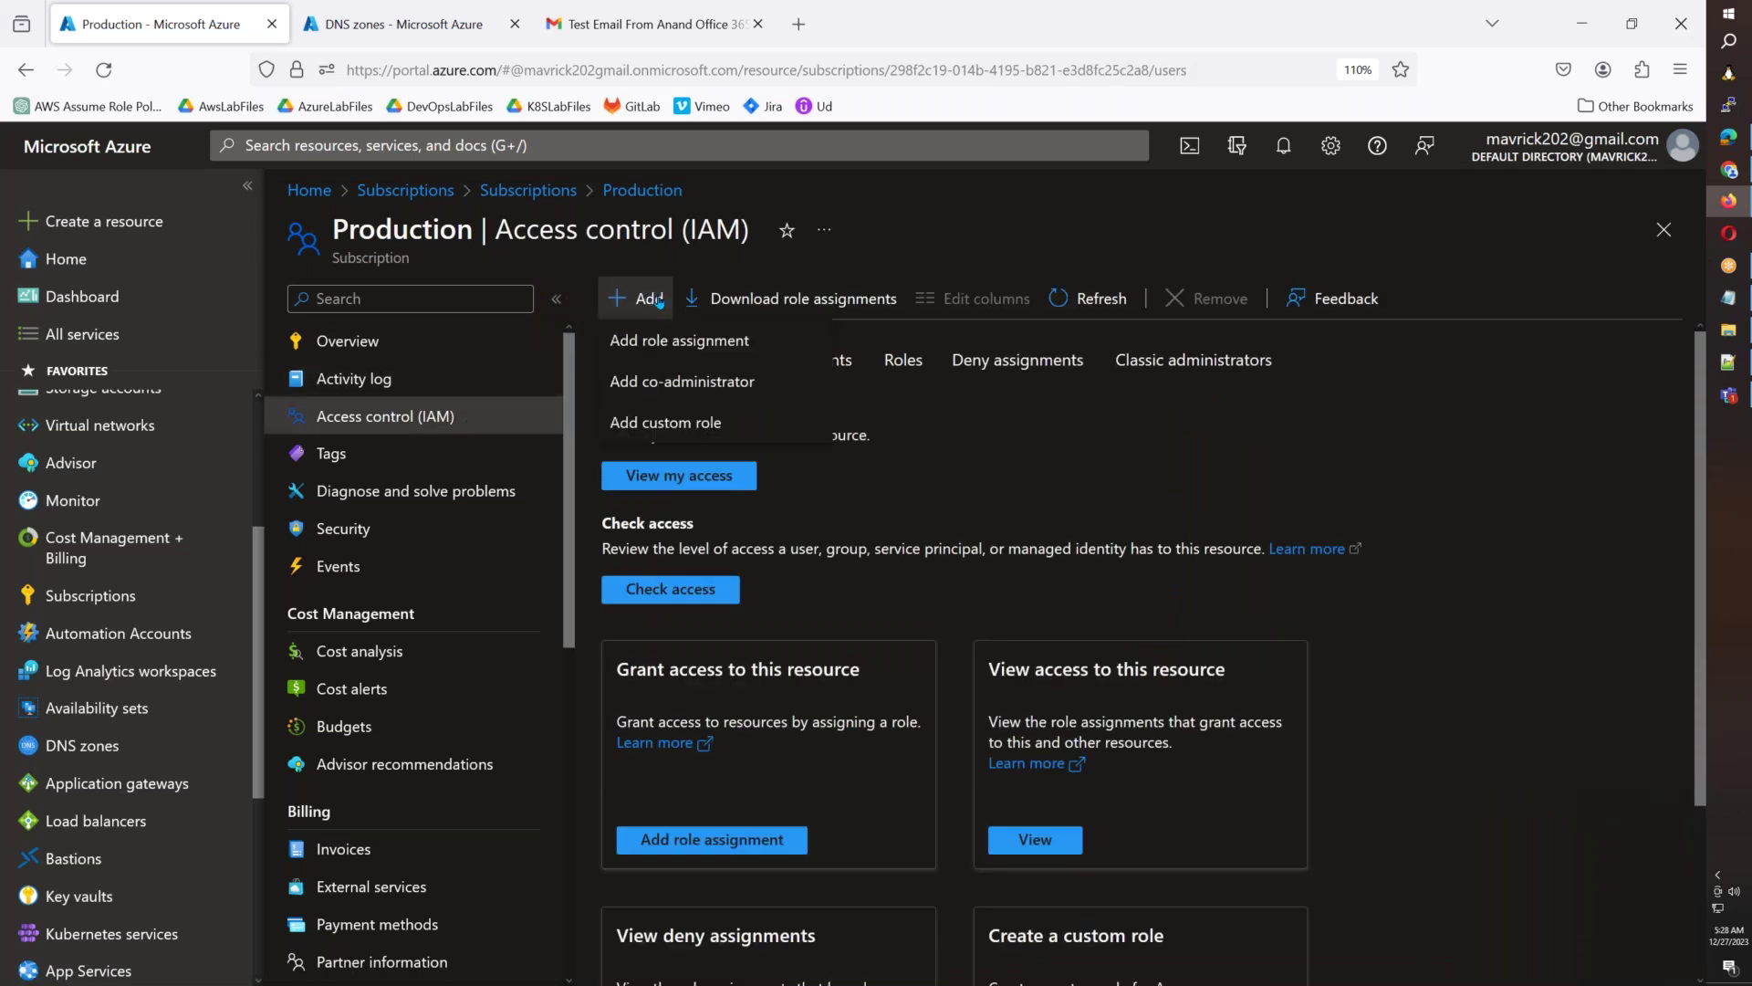
Add a role assignment, clearing the 'Virtual Machine' search, choosing Contributor, and continuing to Members.
left_click(671, 342)
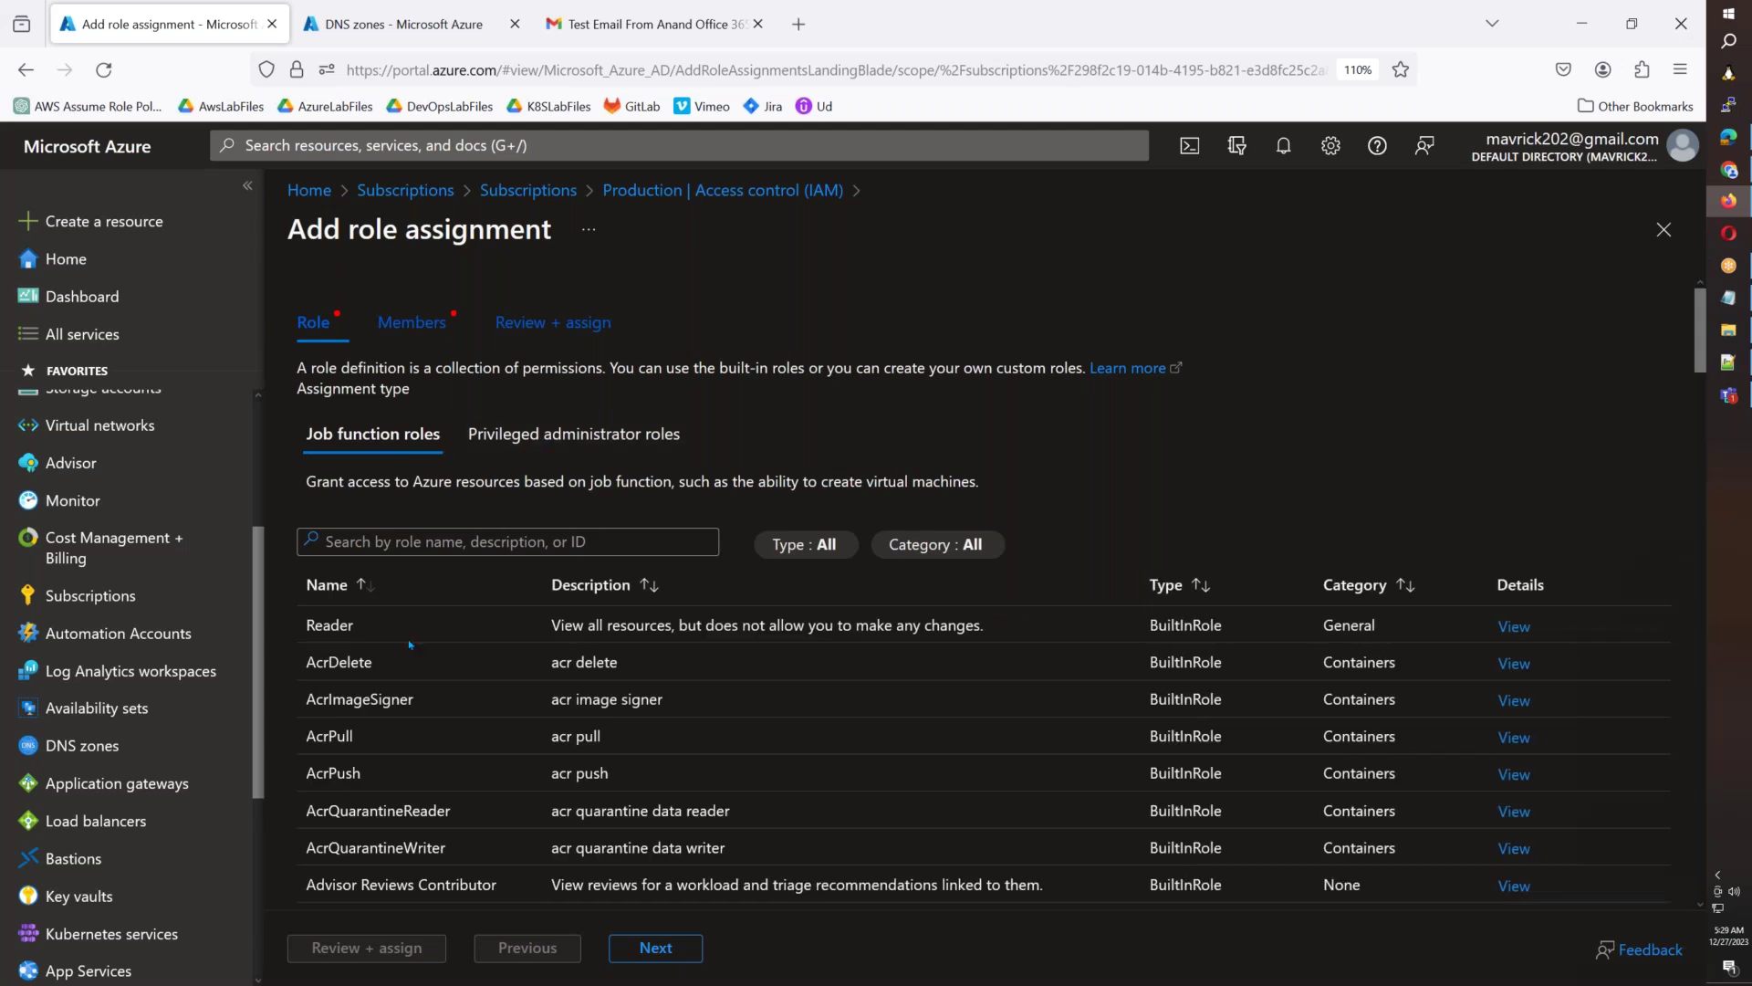
left_click(402, 541)
type("V")
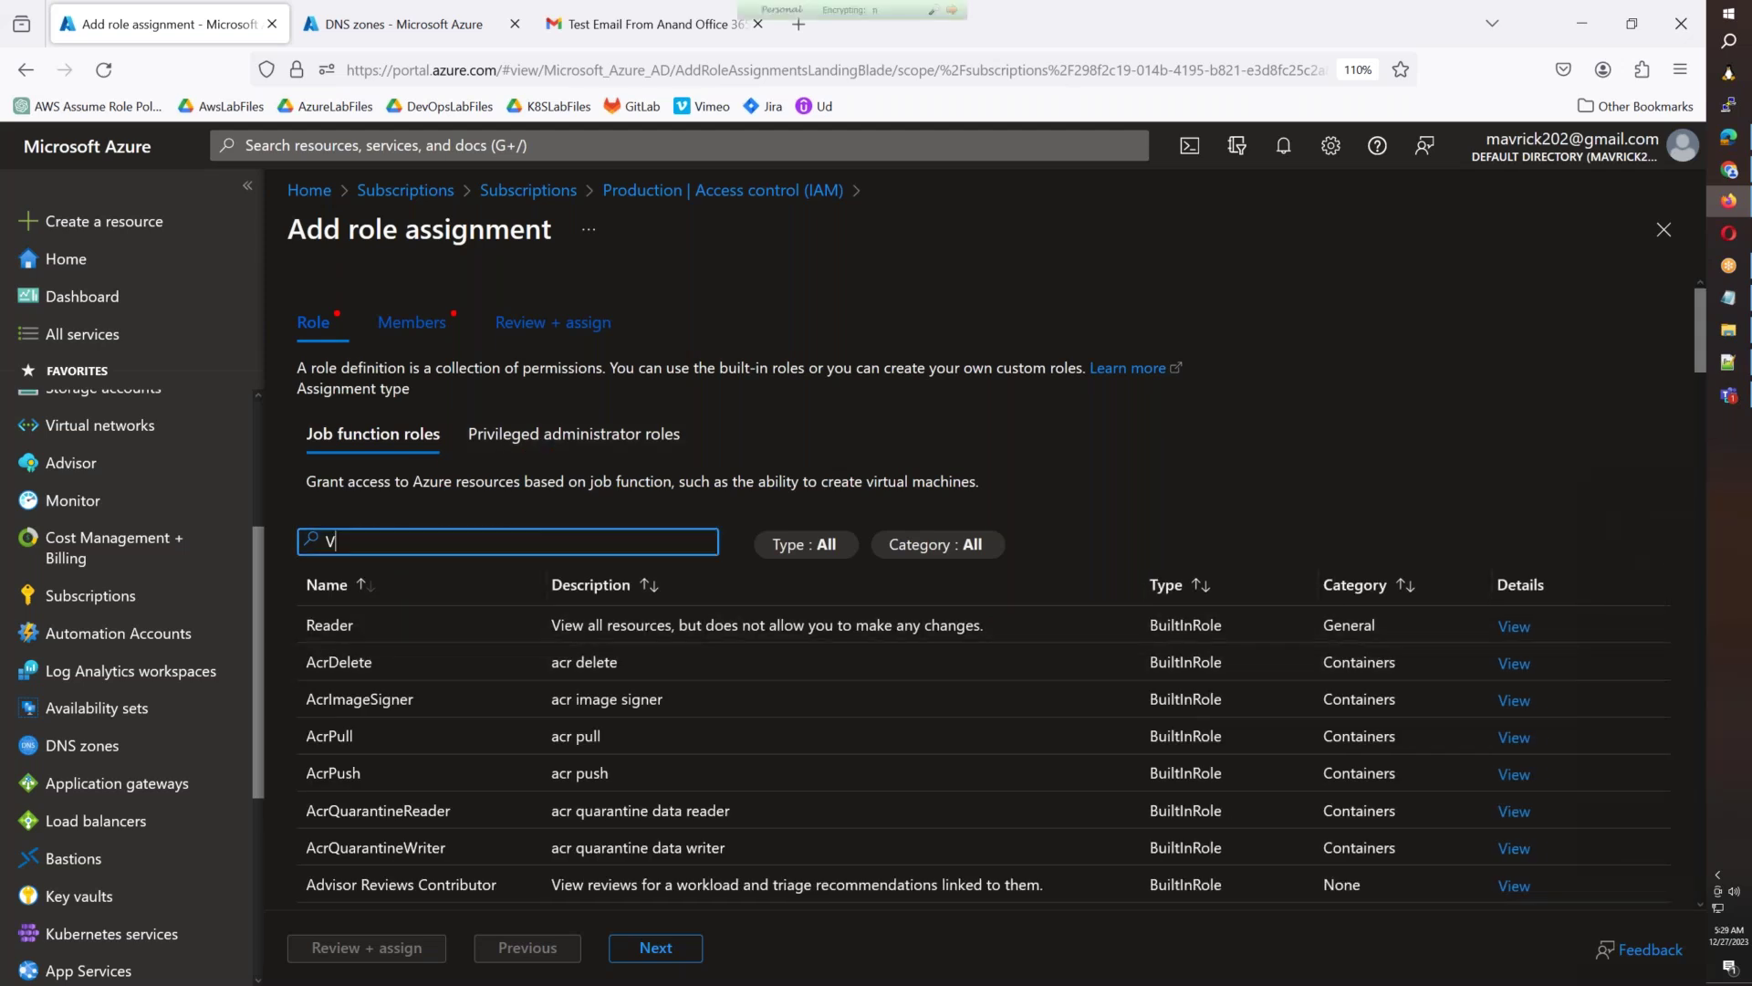
type("irtual Machine")
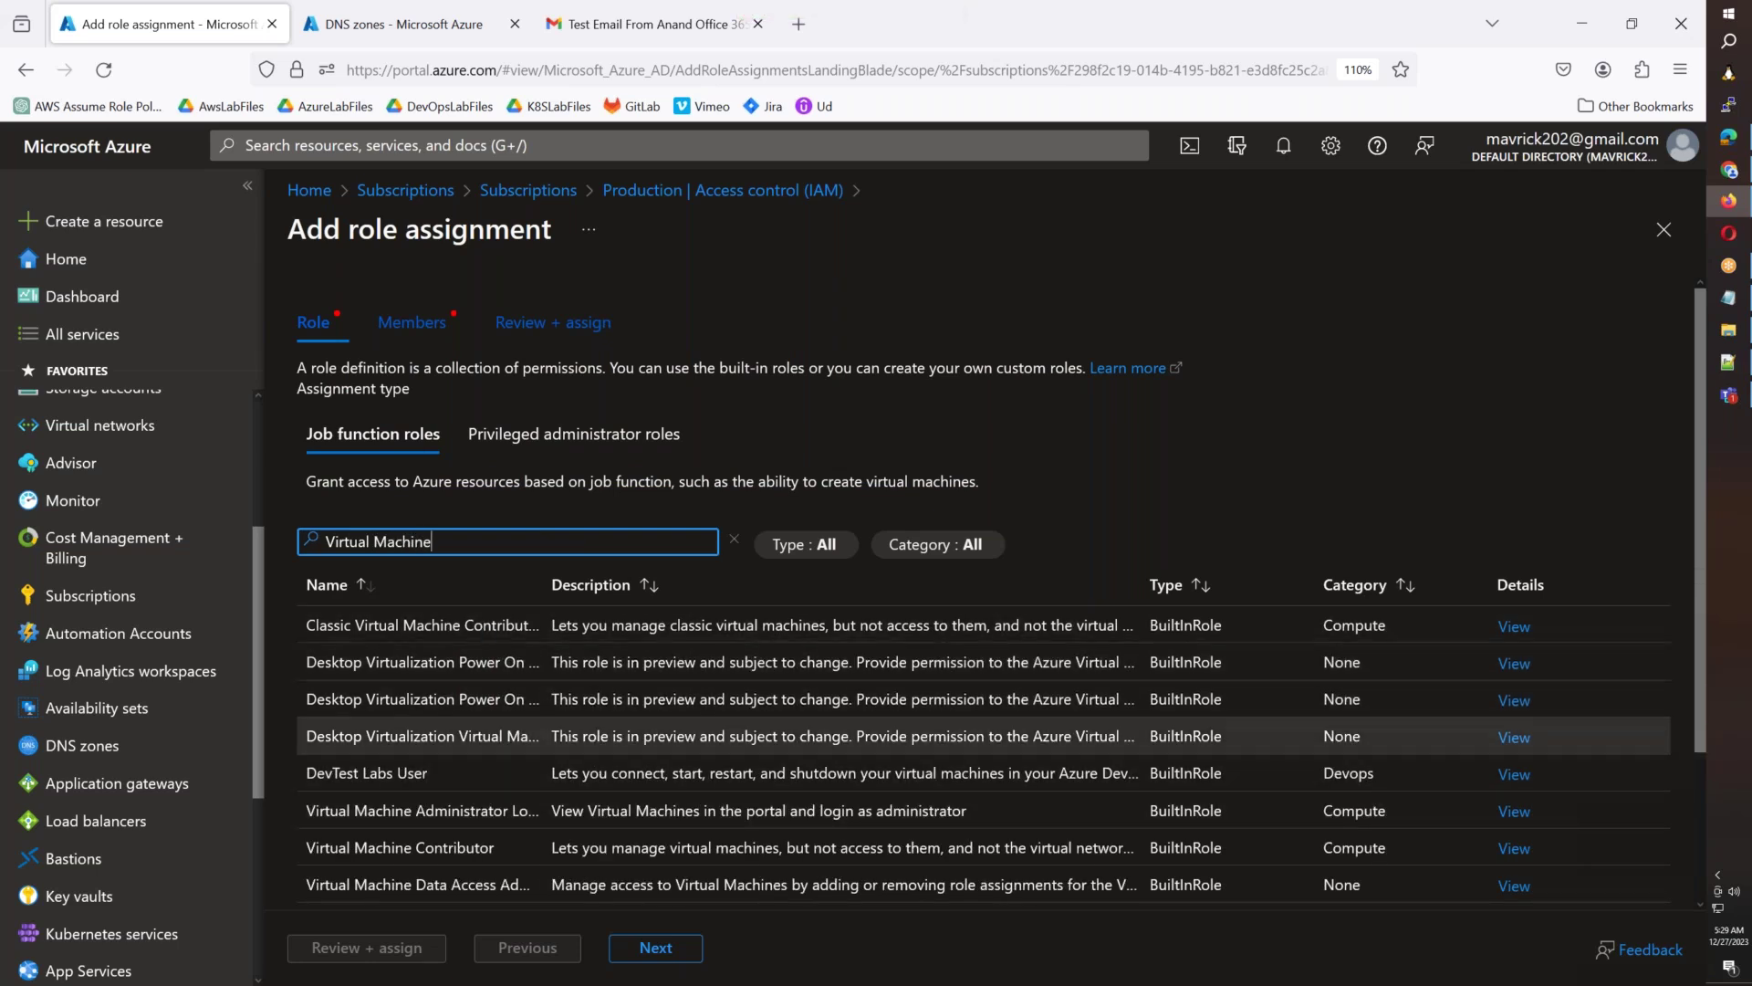
left_click(545, 436)
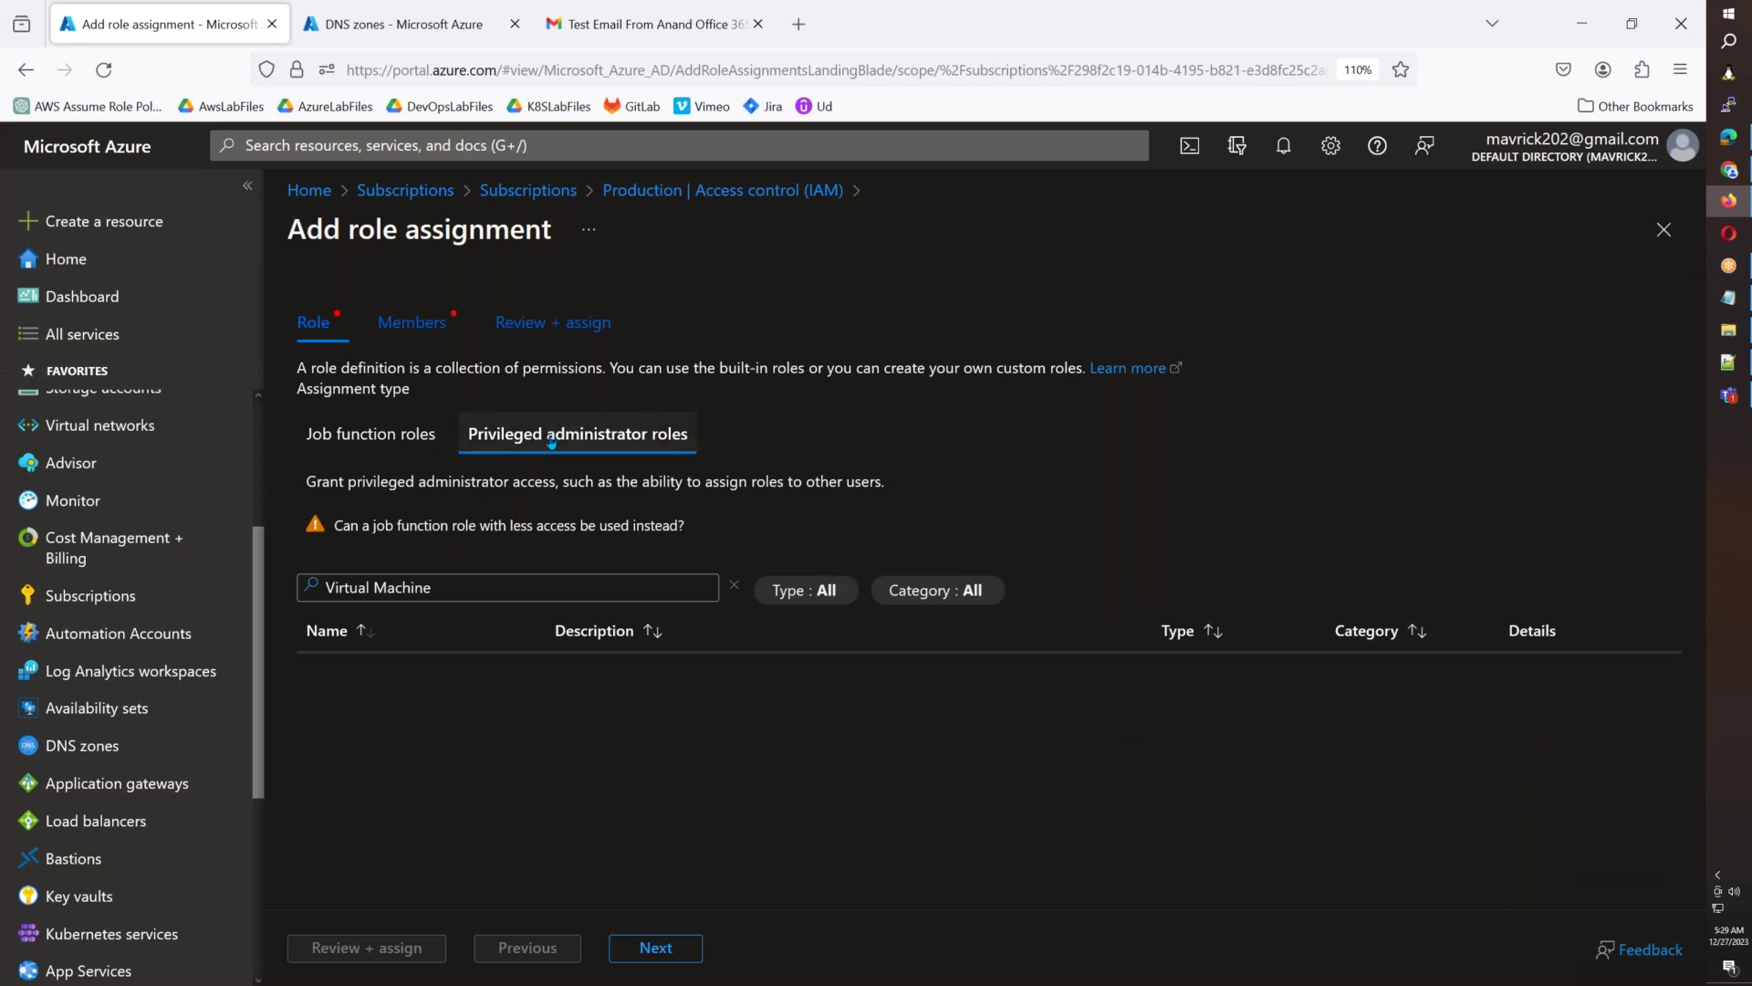
left_click(402, 587)
key("ctrl+a")
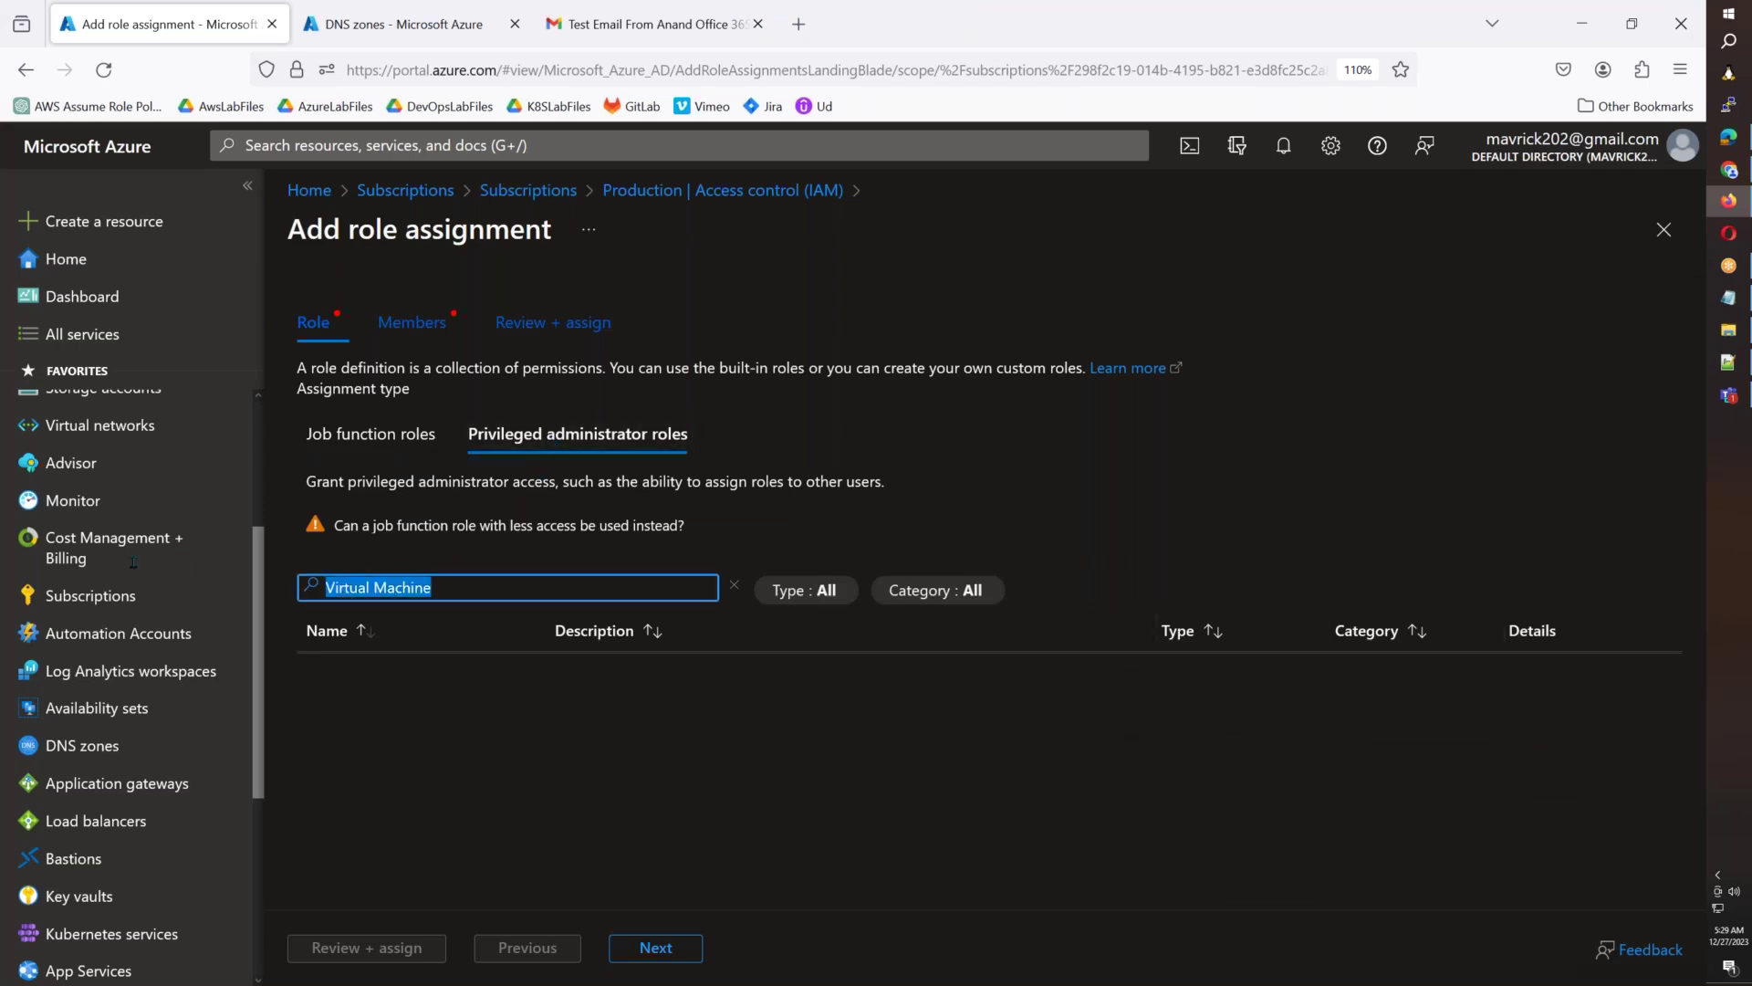
key("BackSpace")
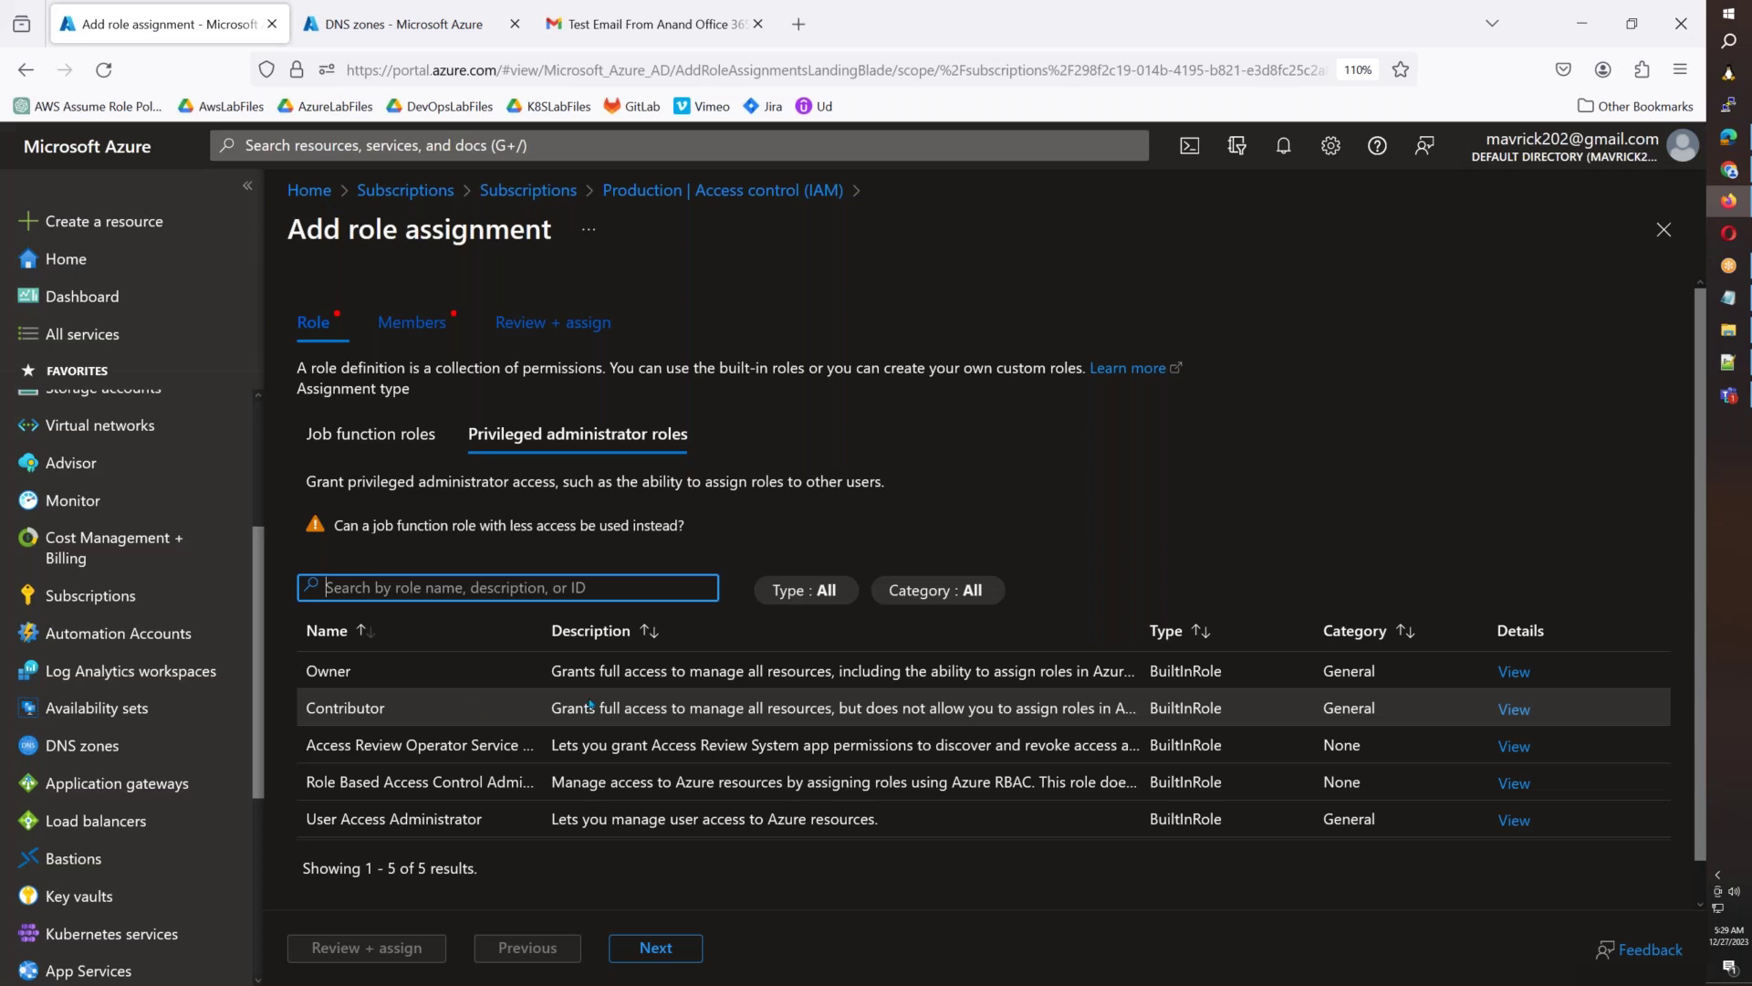
left_click_drag(1241, 632, 1378, 642)
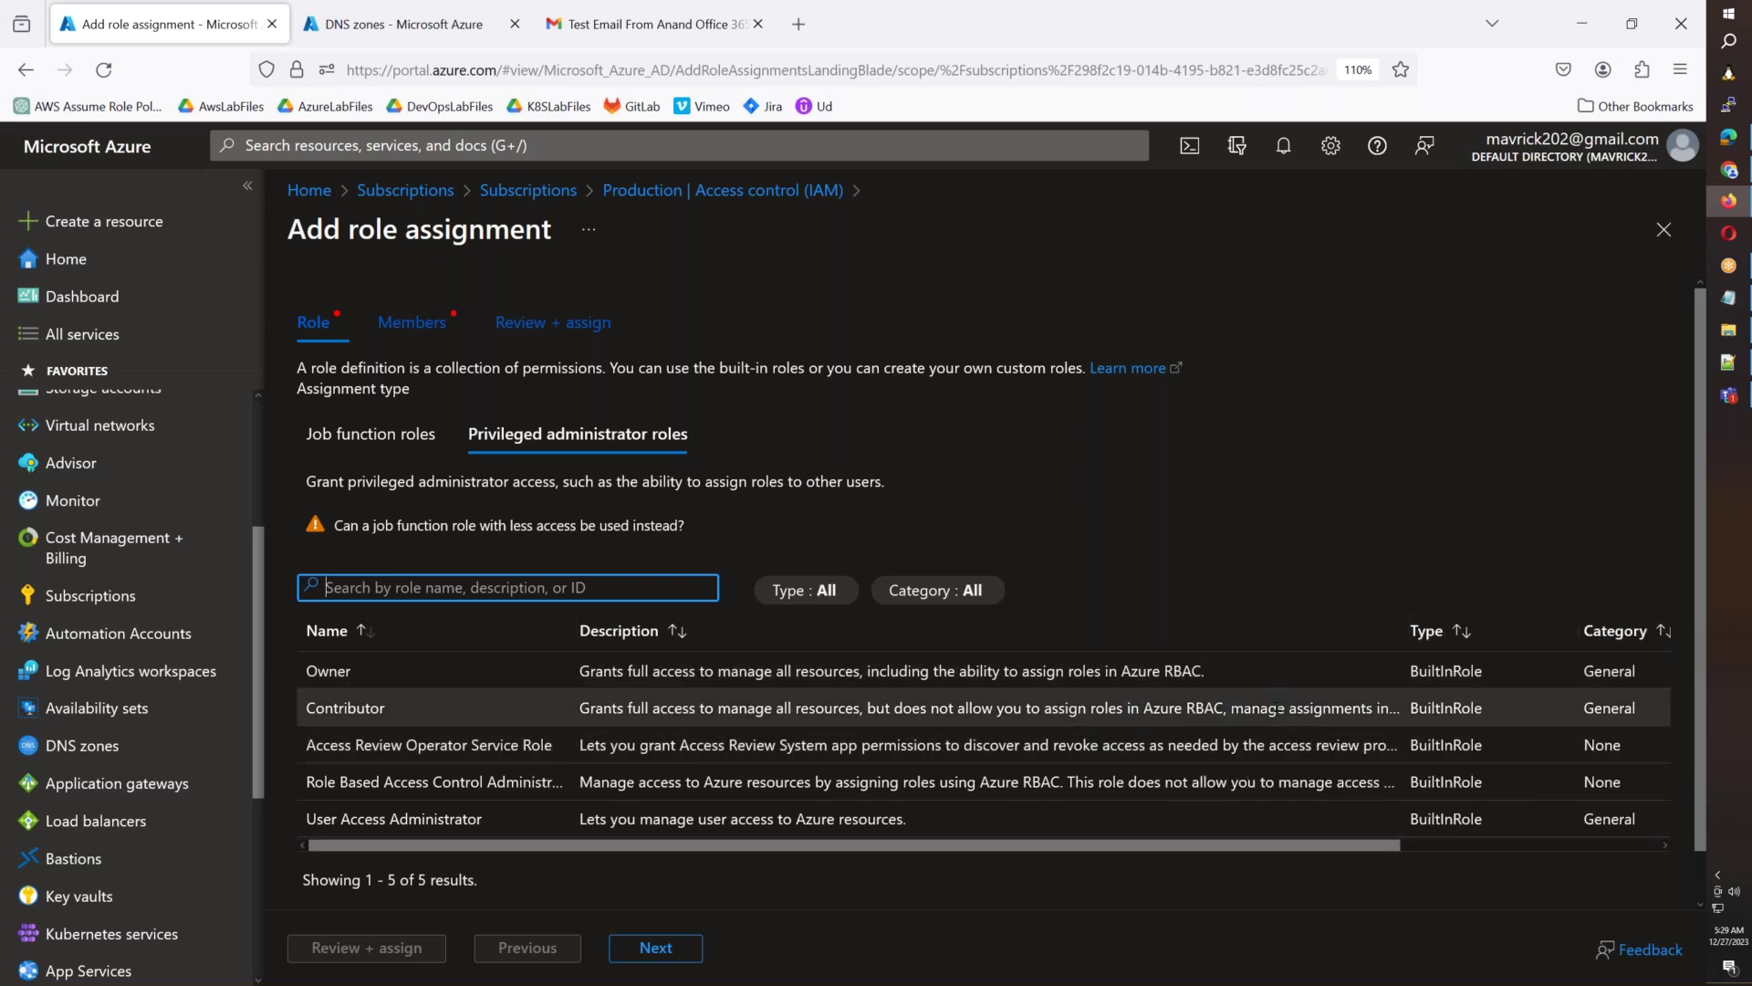
left_click(445, 708)
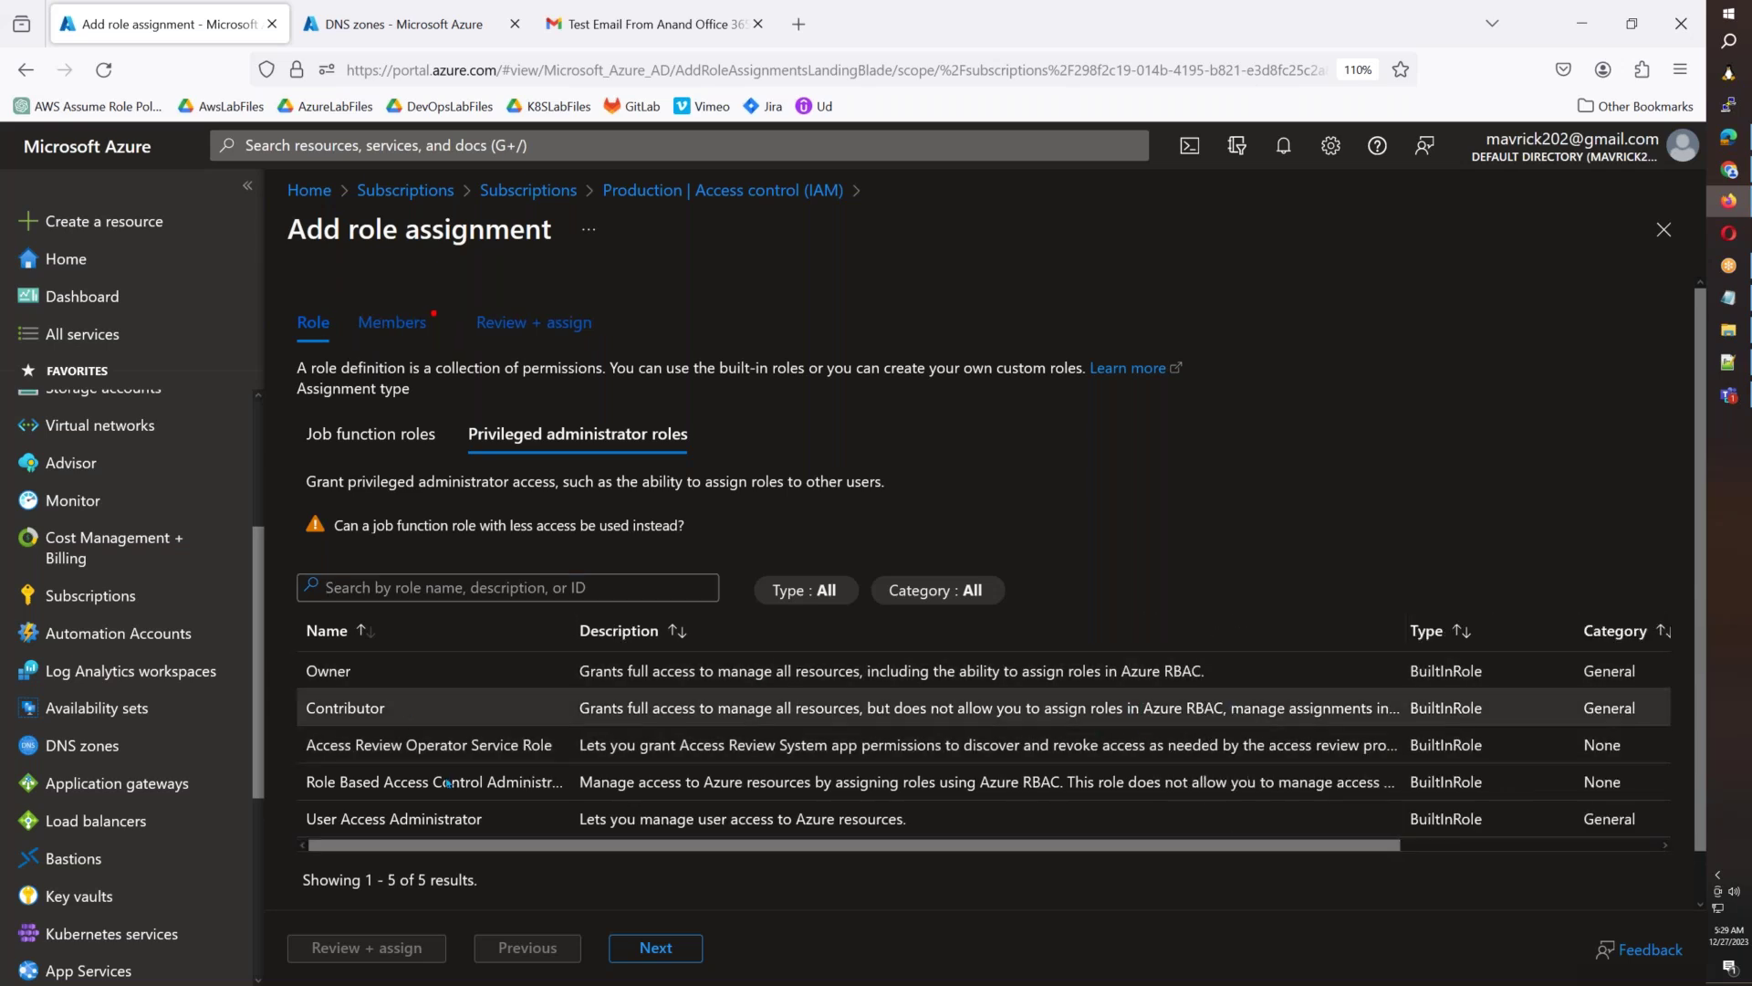
left_click(655, 947)
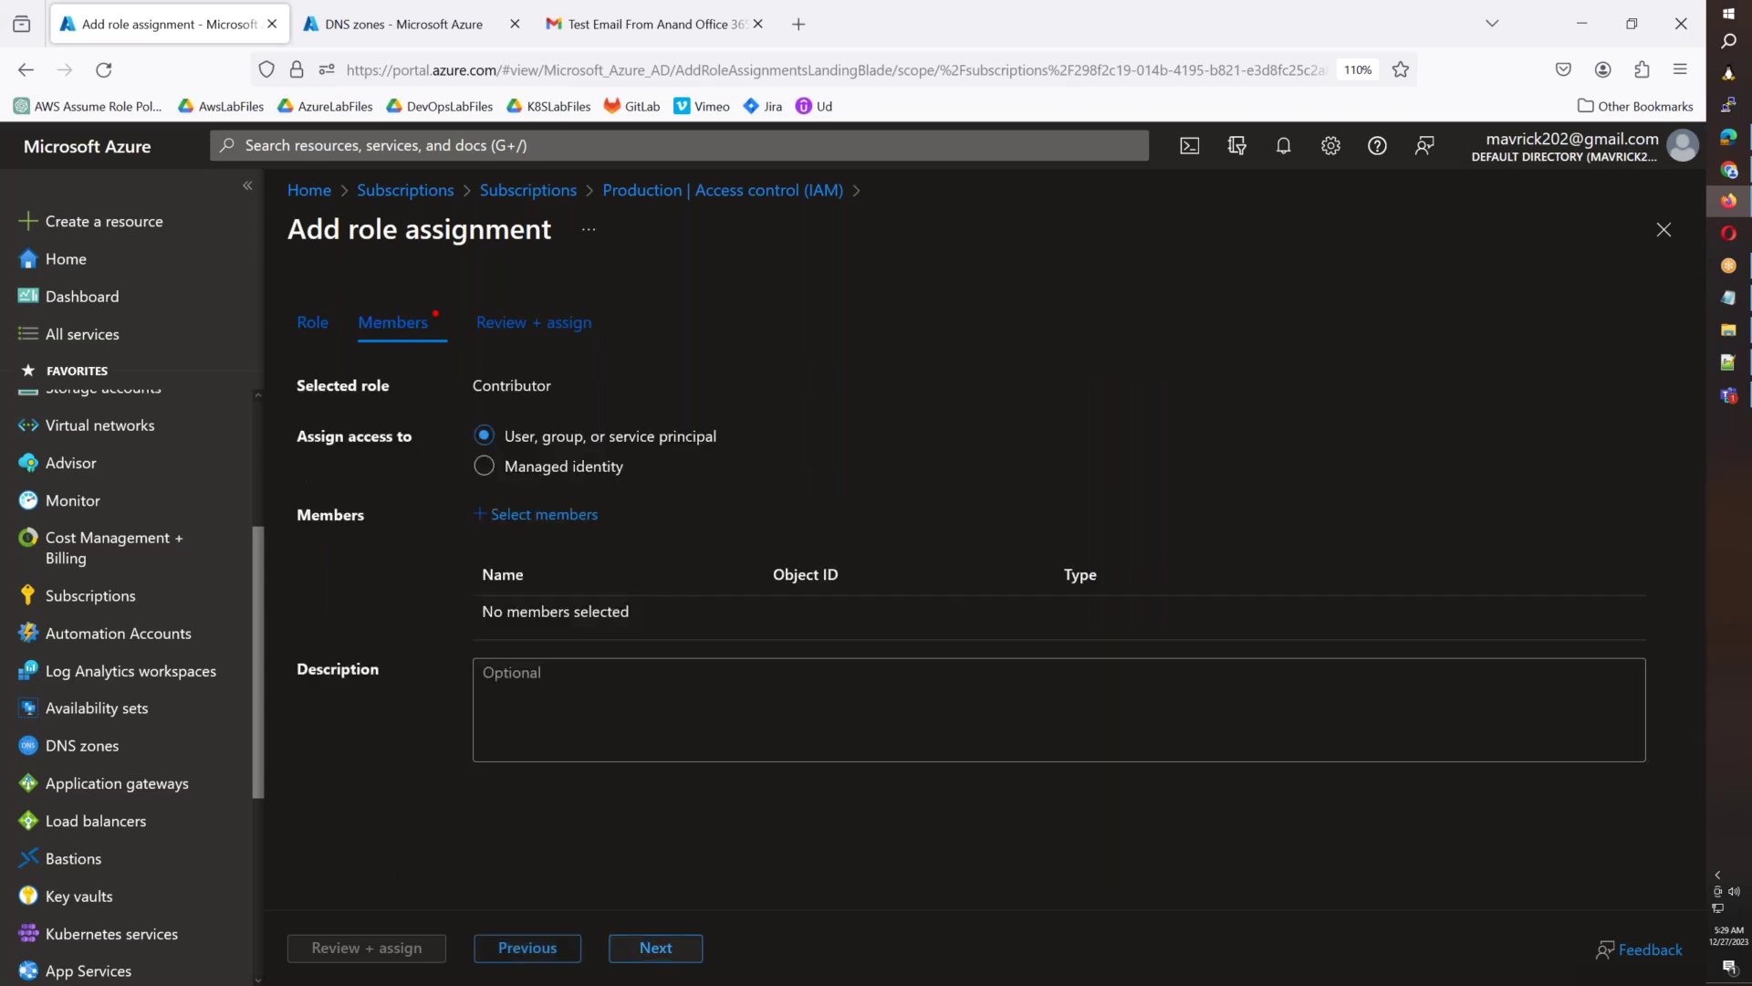
Browse the Select members list, then open Microsoft Entra ID's Default Directory in the other tab.
left_click(547, 516)
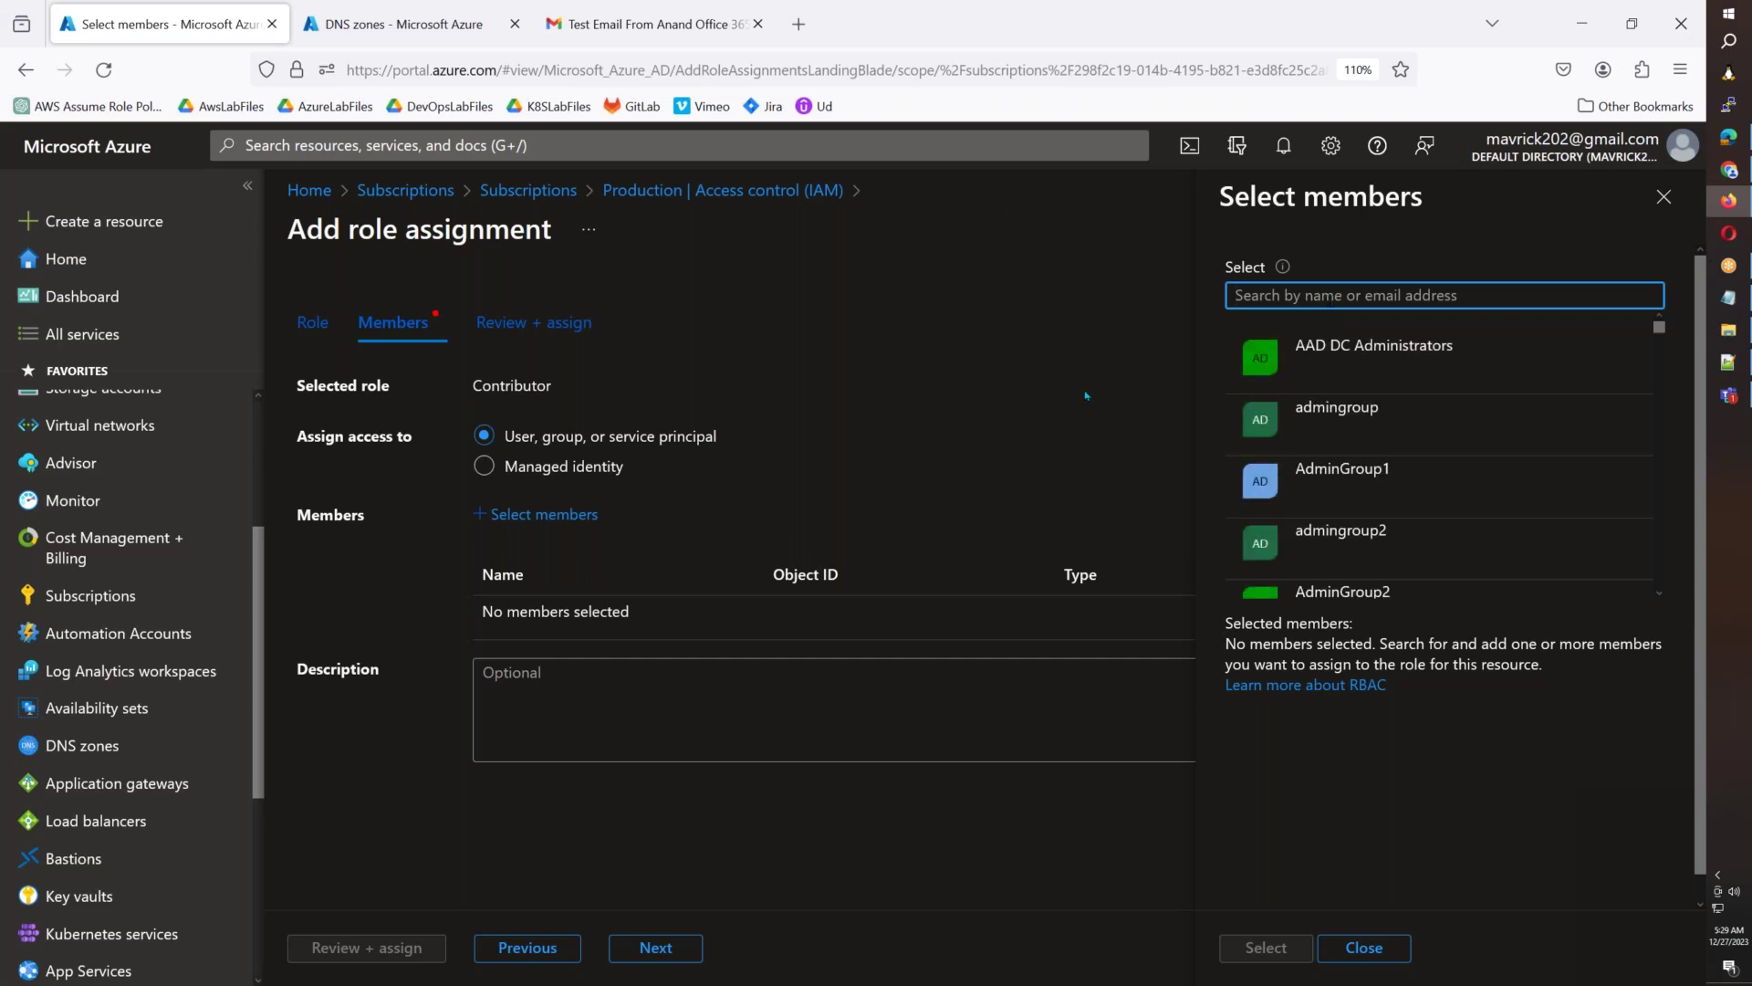
scroll(1452, 489, "down", 2)
scroll(1452, 485, "down", 5)
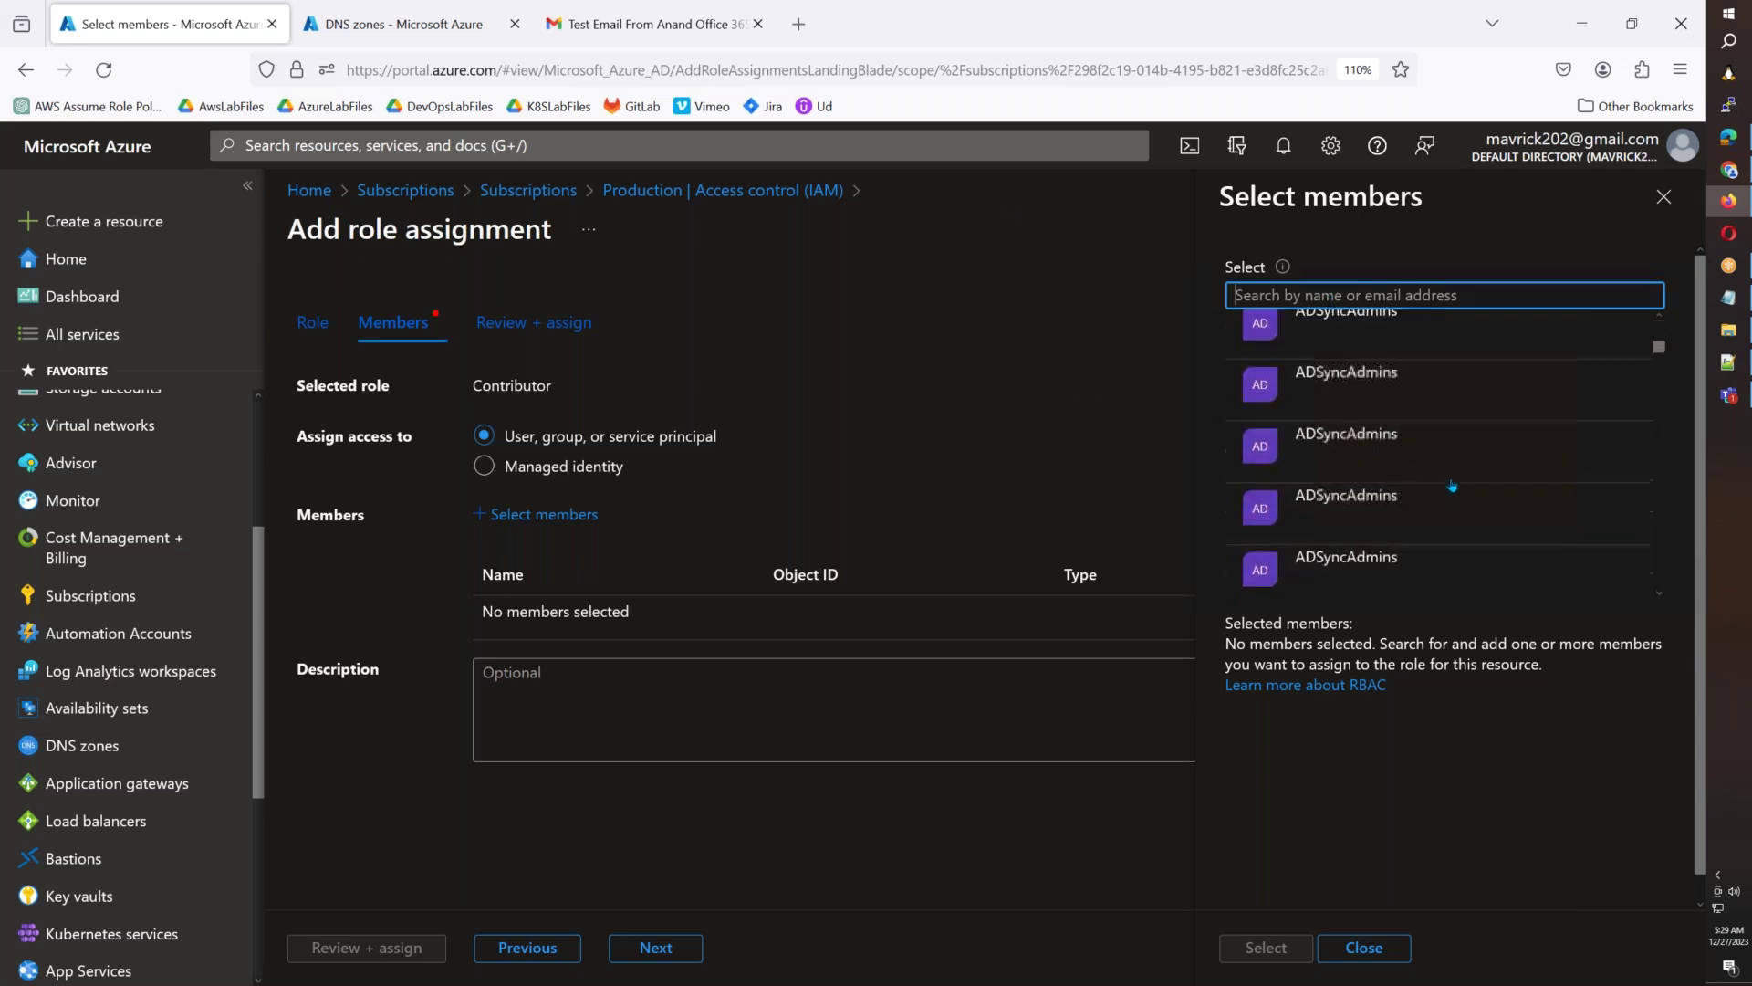
scroll(1452, 486, "down", 6)
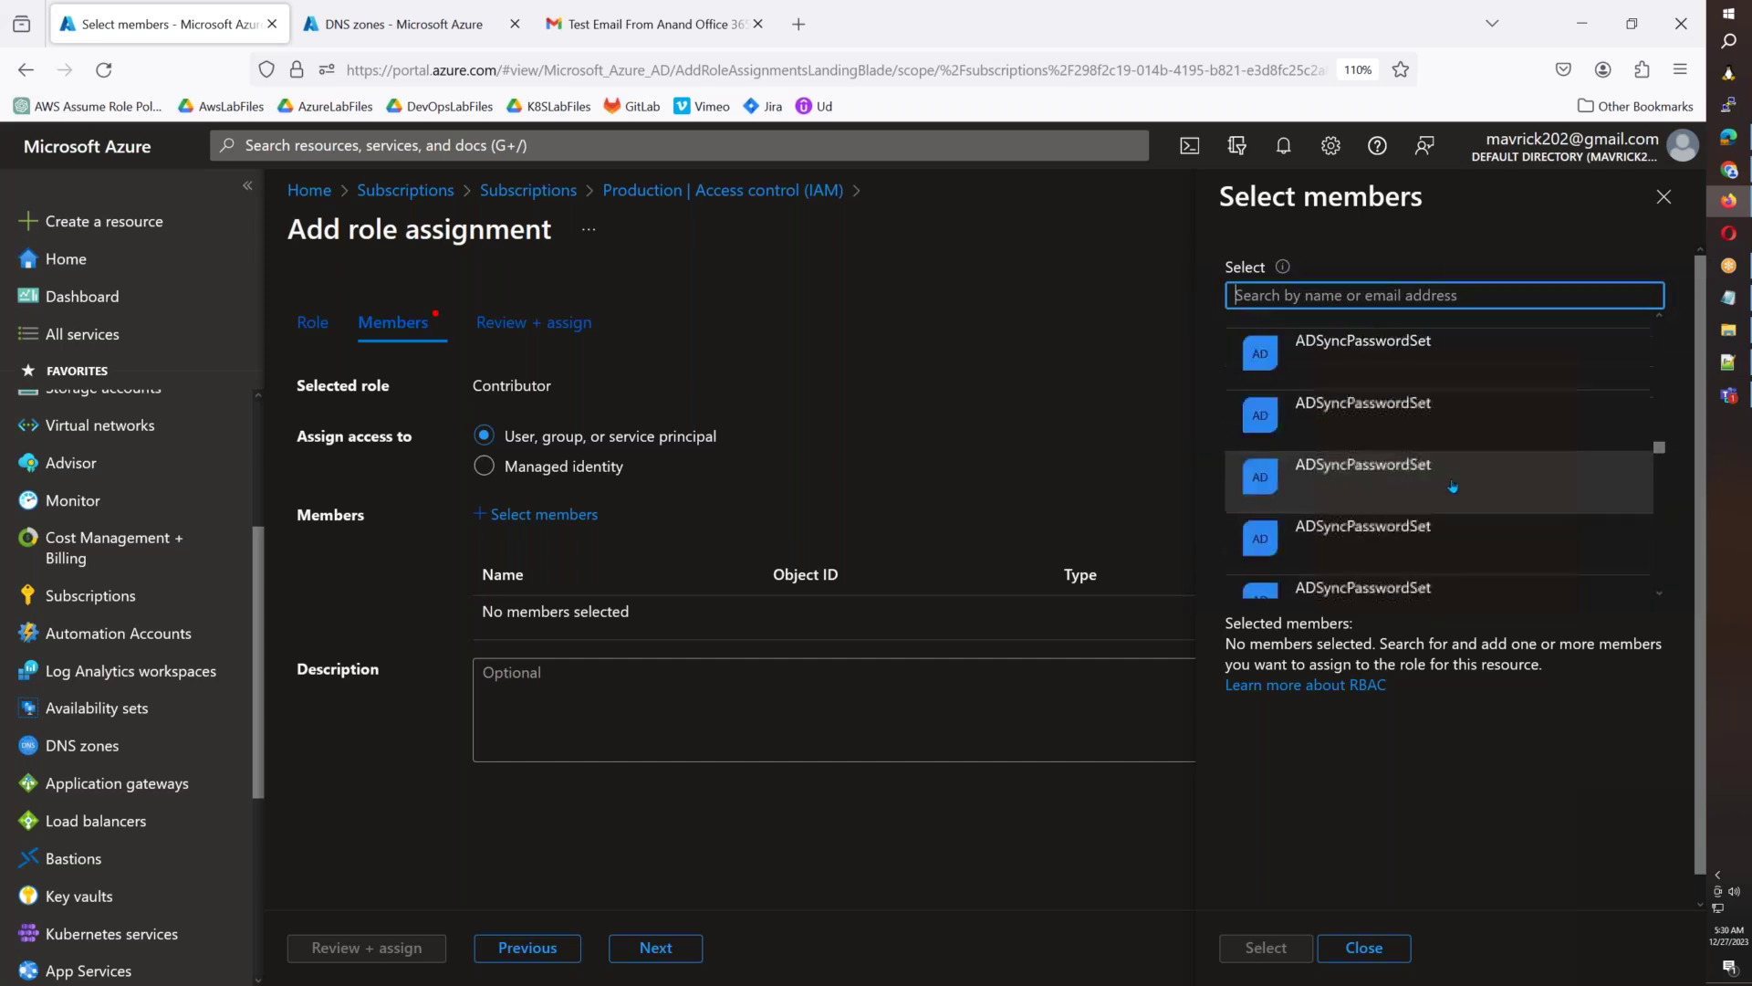
scroll(1455, 493, "up", 6)
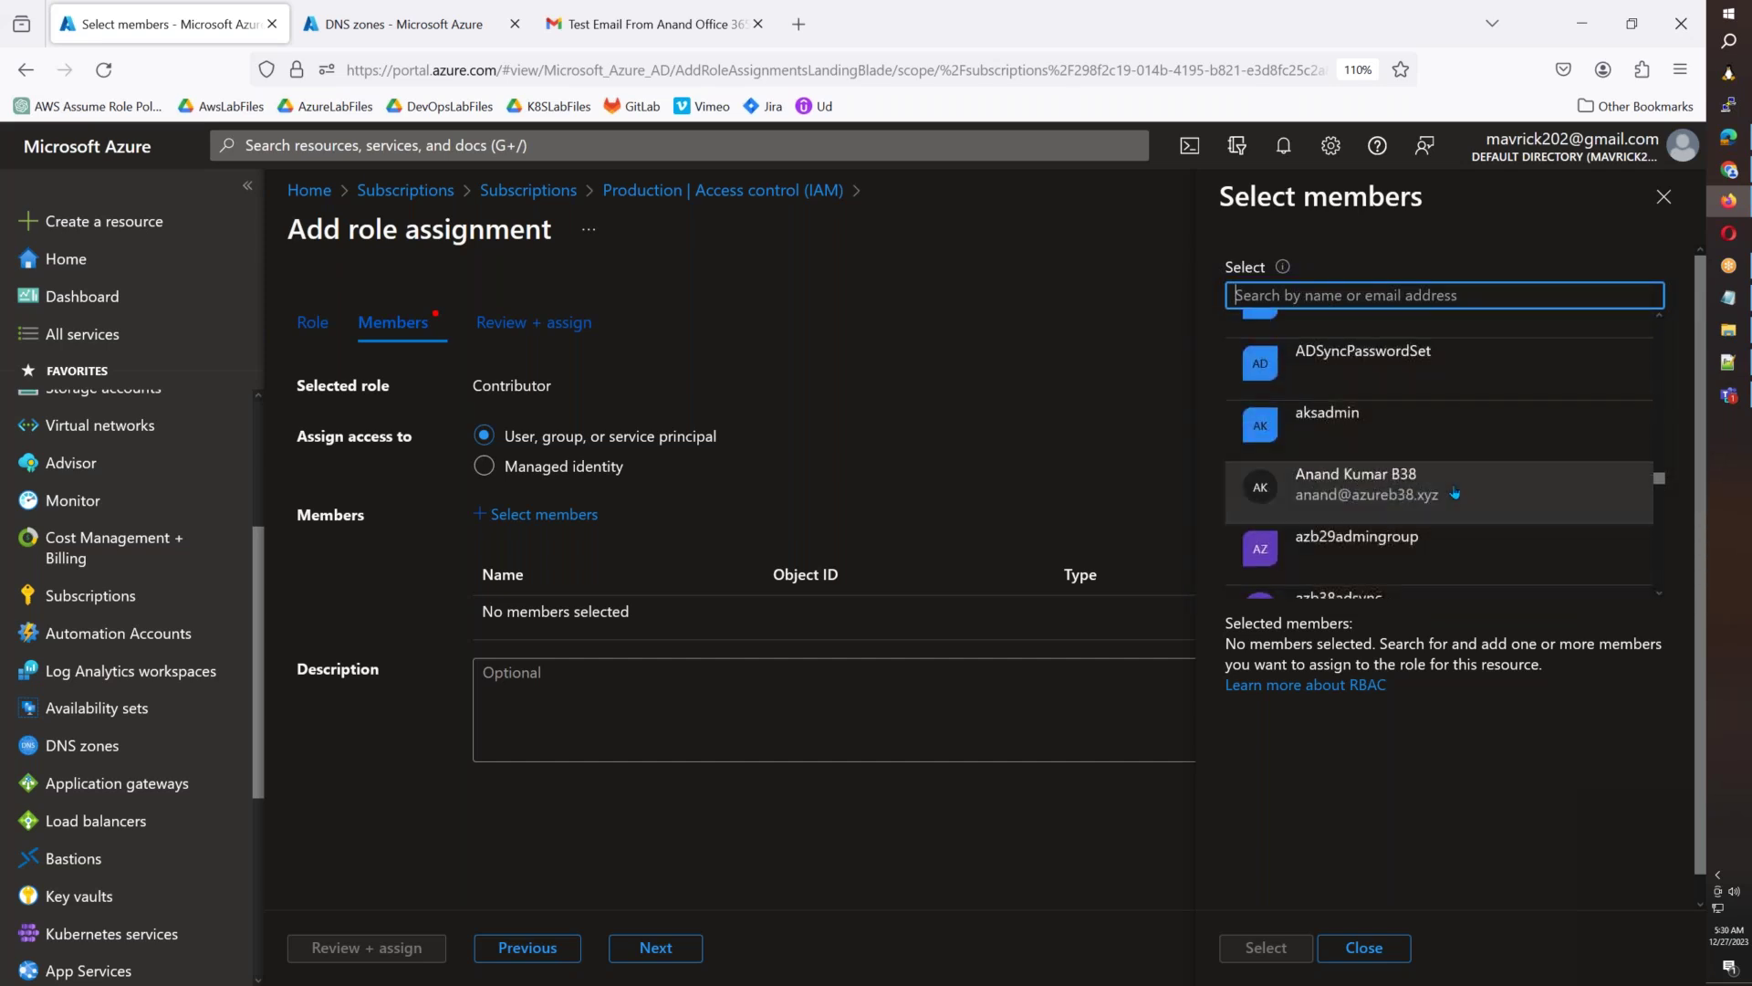
scroll(1455, 493, "up", 2)
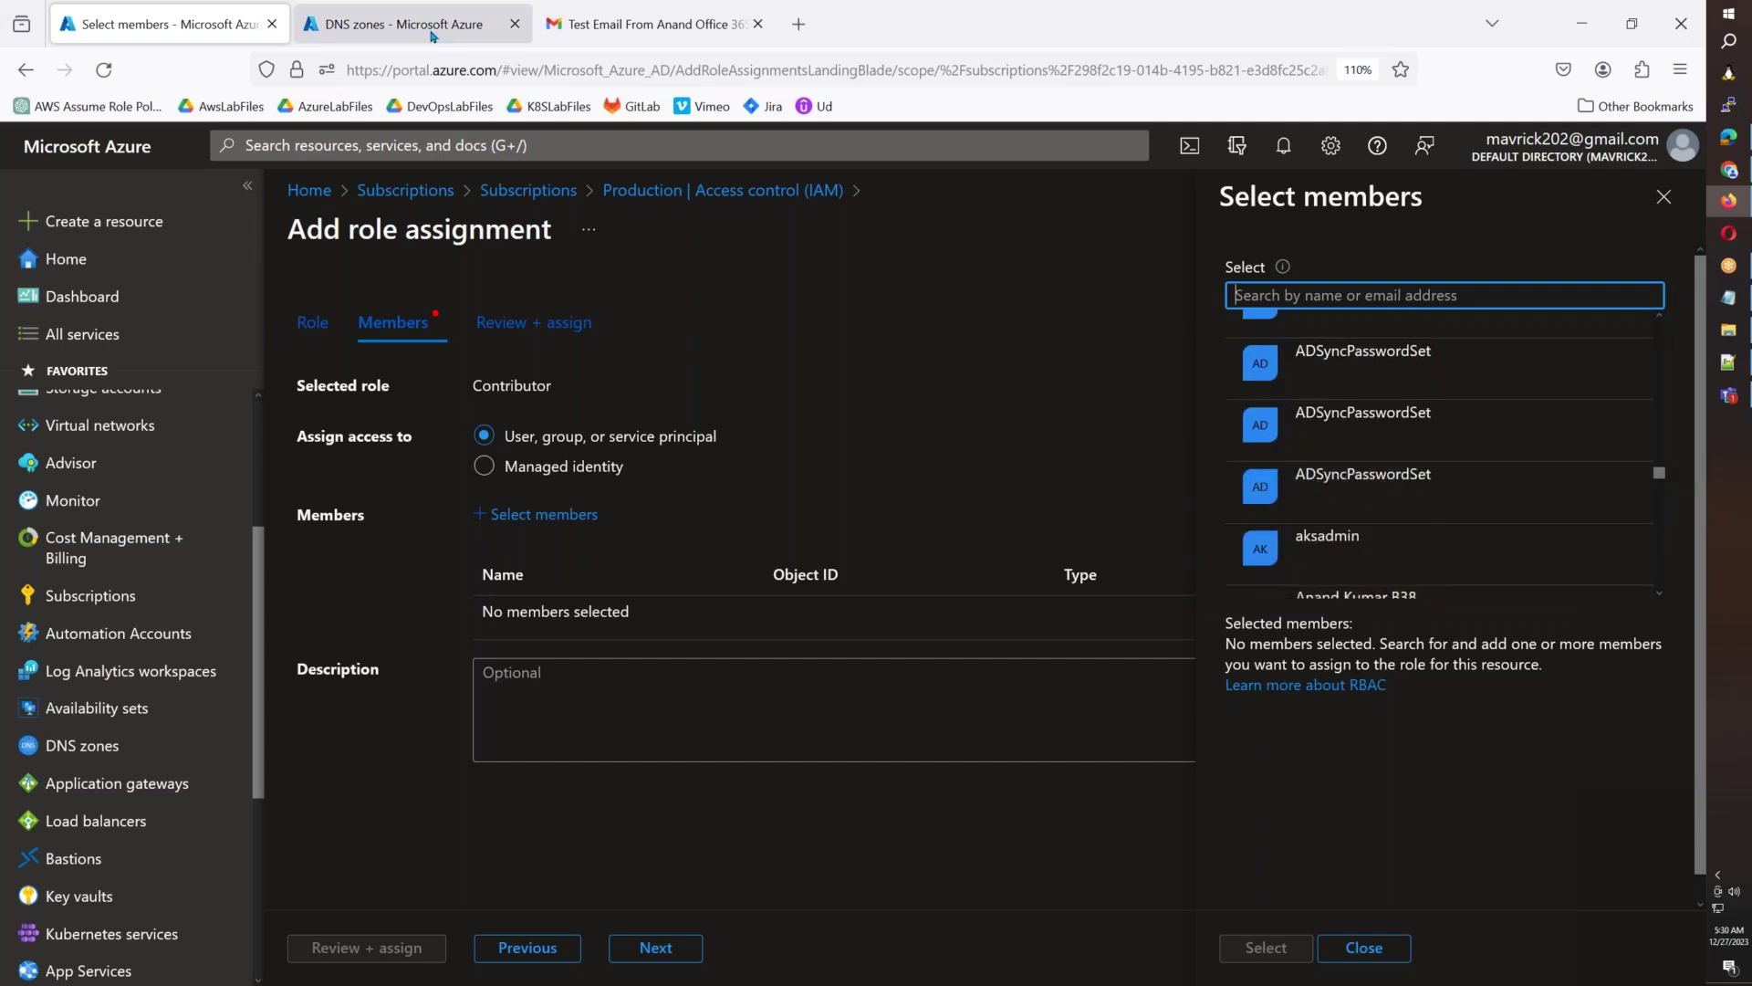
left_click(432, 35)
left_click(151, 418)
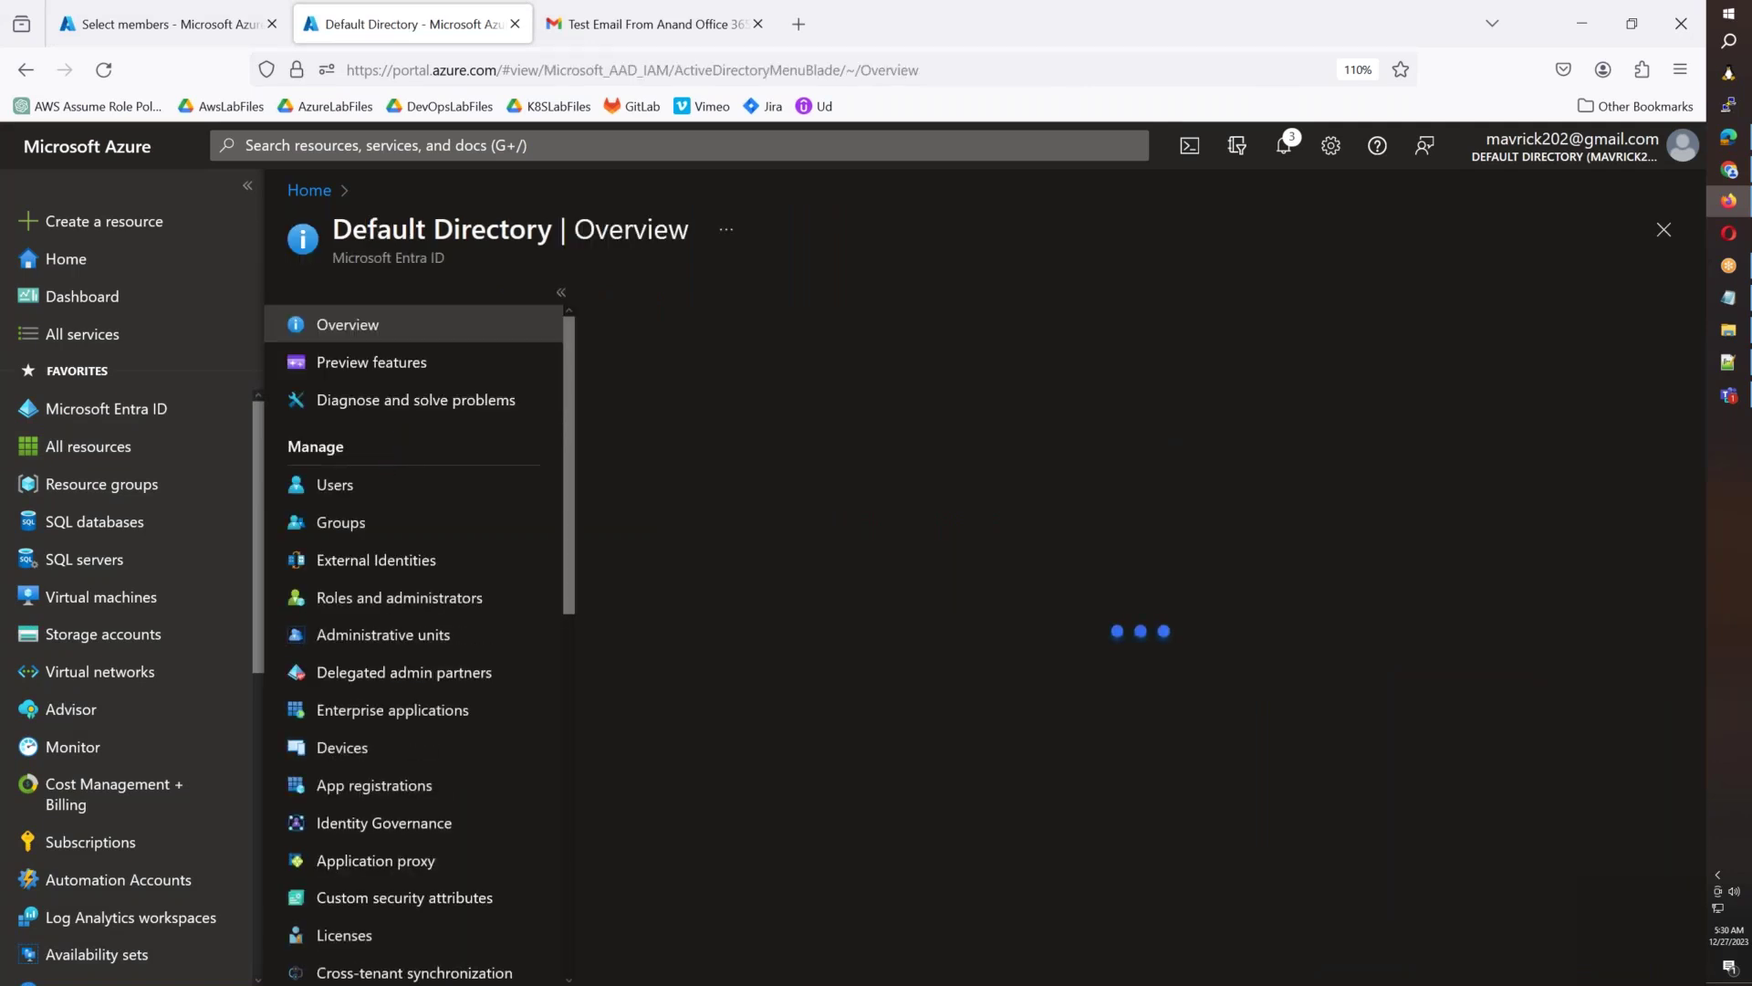
Find AZB38_Cloud_Admins in the directory's Groups list and copy its name.
left_click(360, 522)
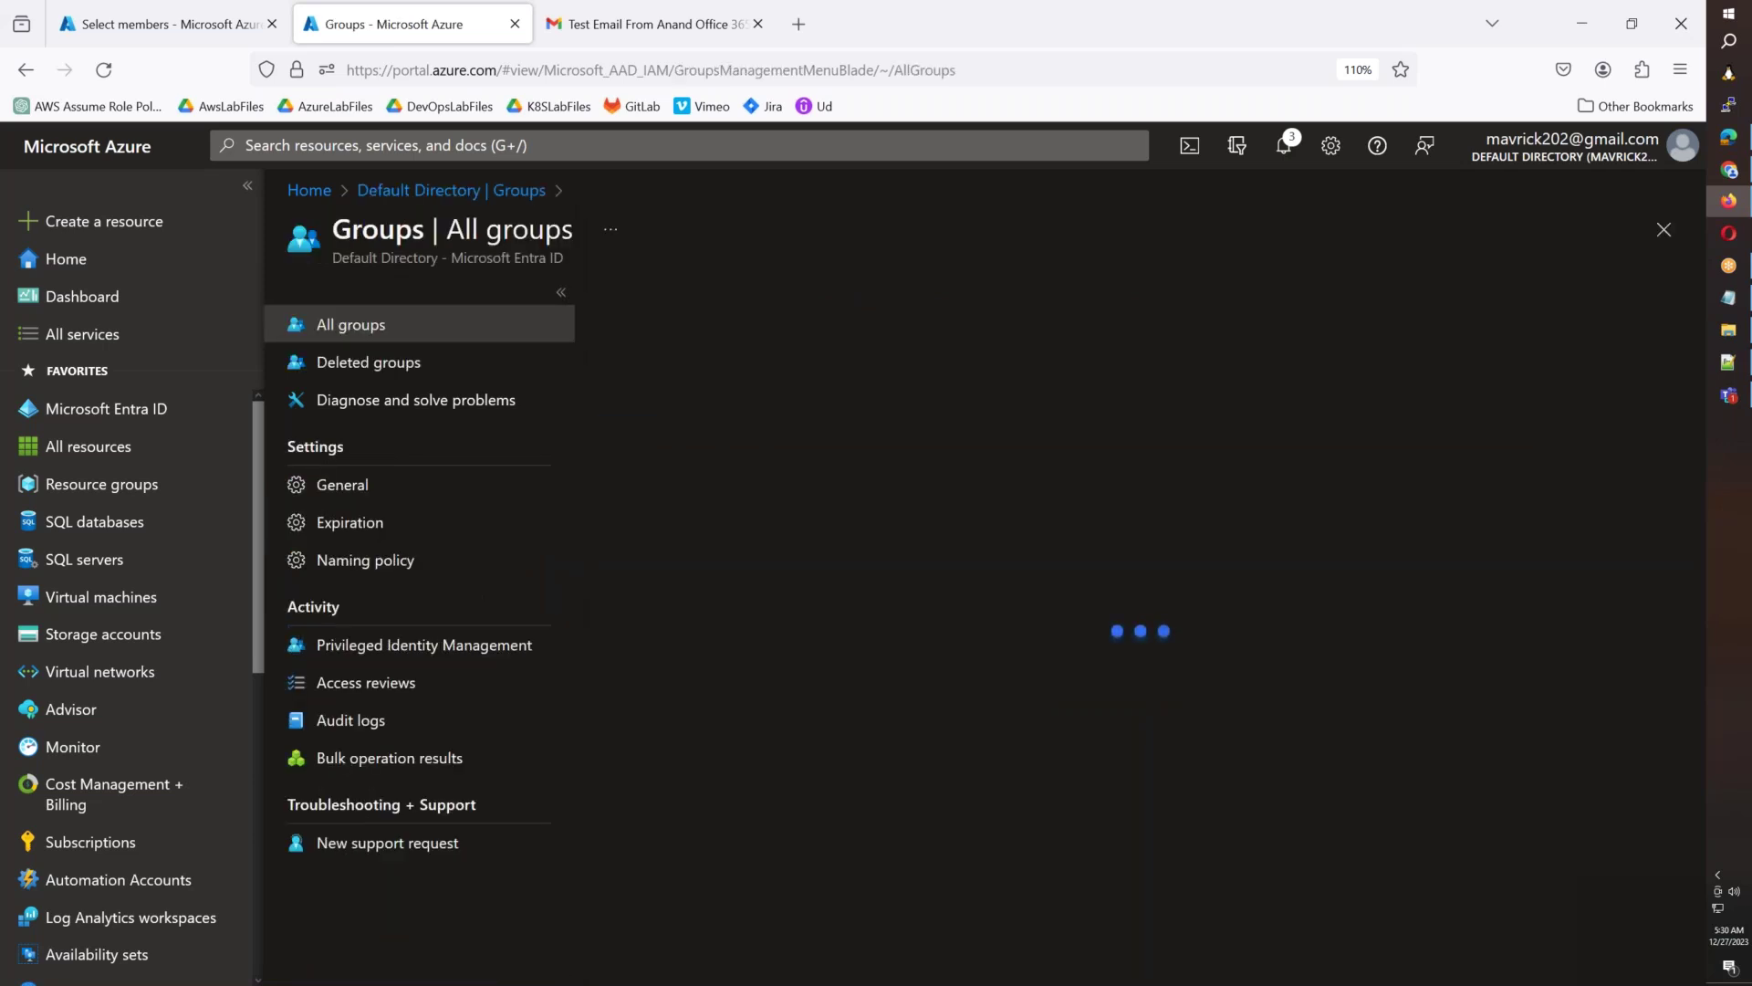
scroll(890, 633, "down", 2)
scroll(890, 632, "down", 3)
scroll(890, 639, "down", 15)
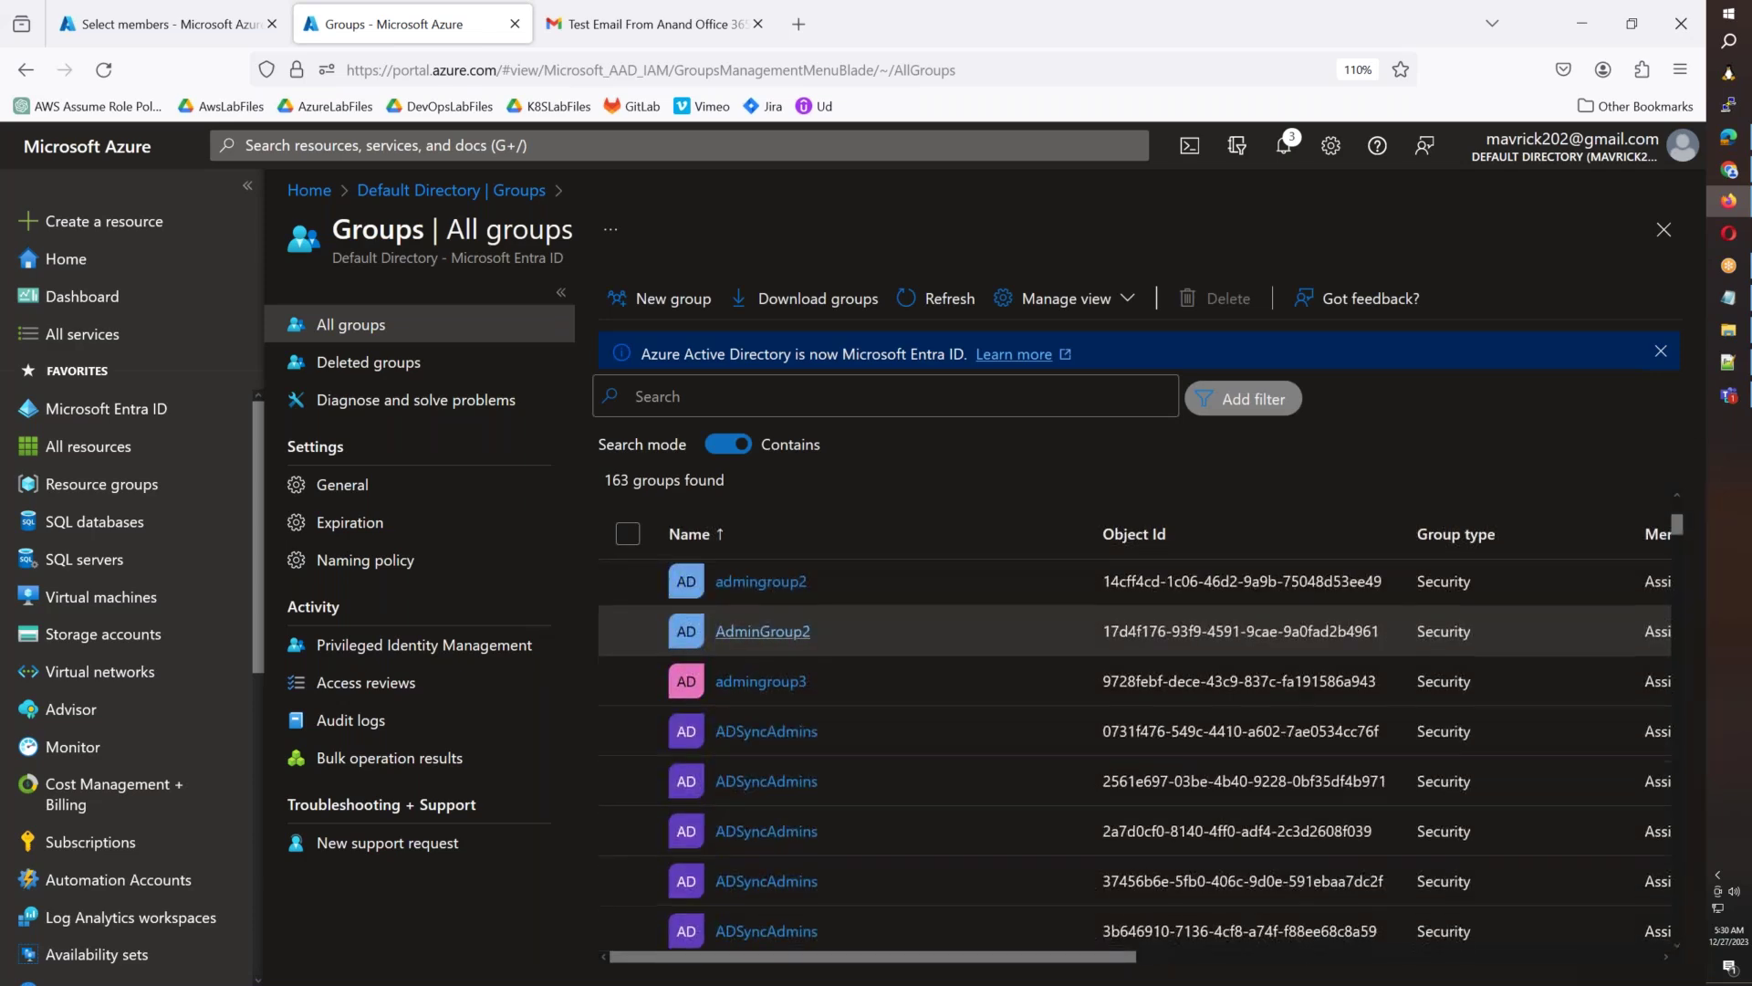
scroll(890, 639, "down", 15)
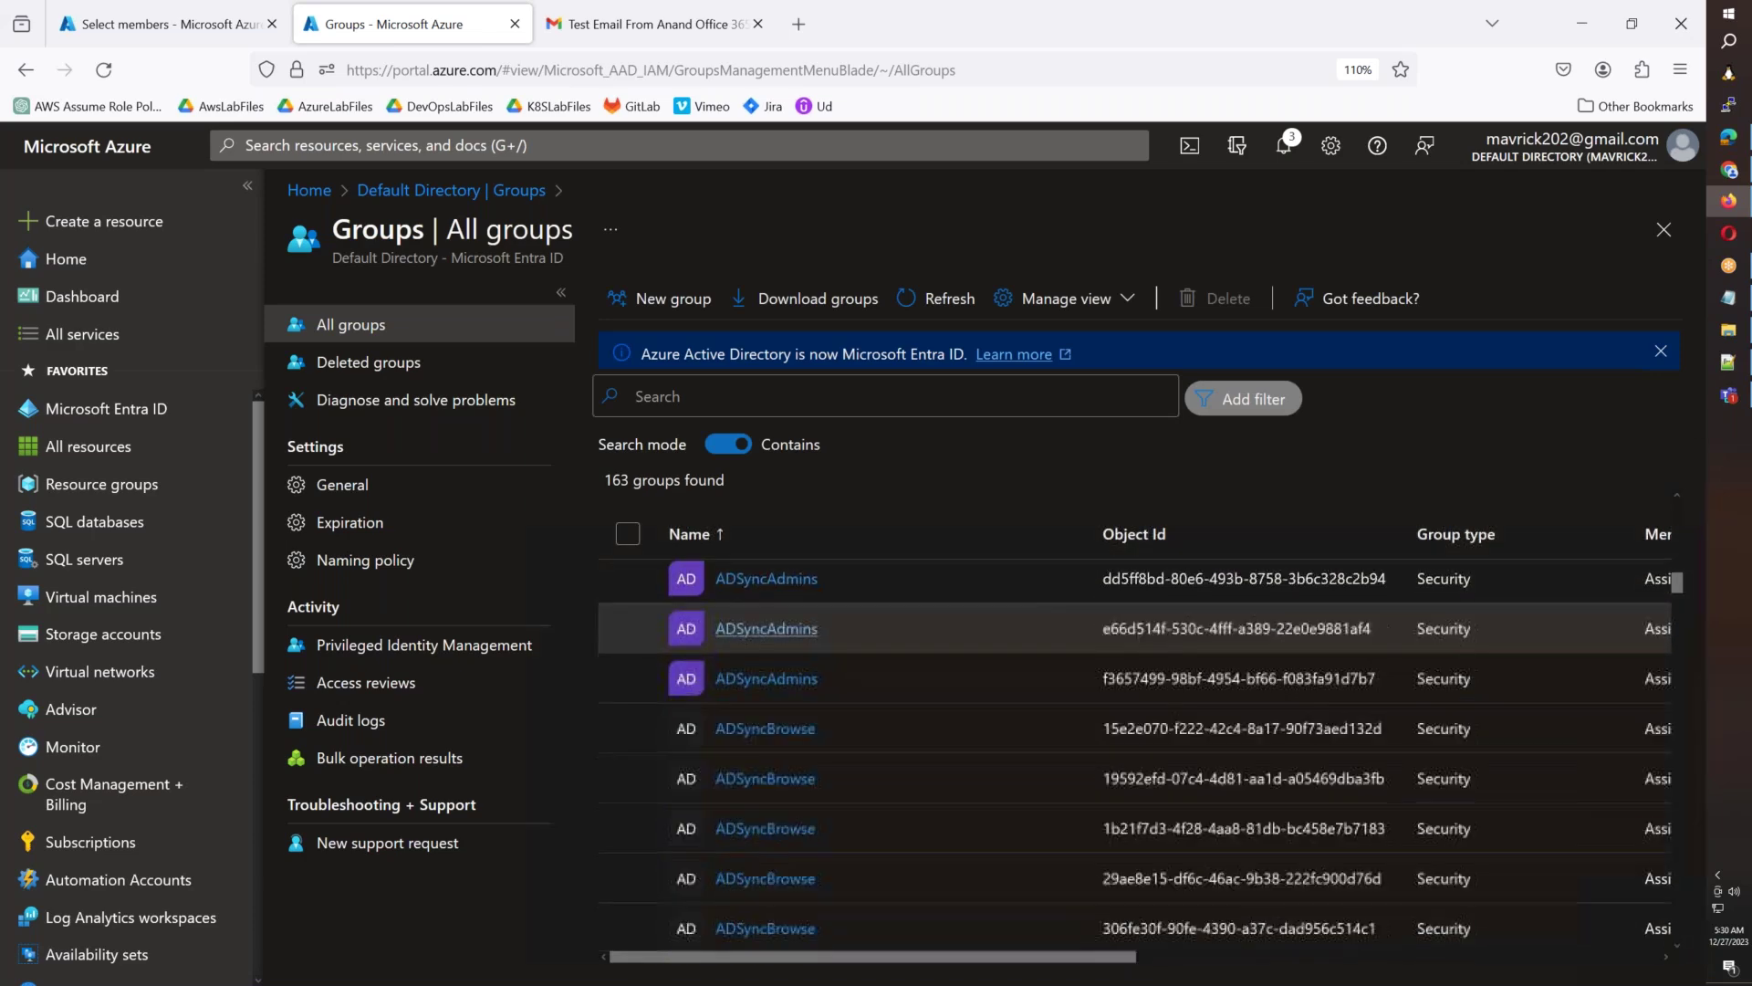
scroll(1141, 719, "down", 10)
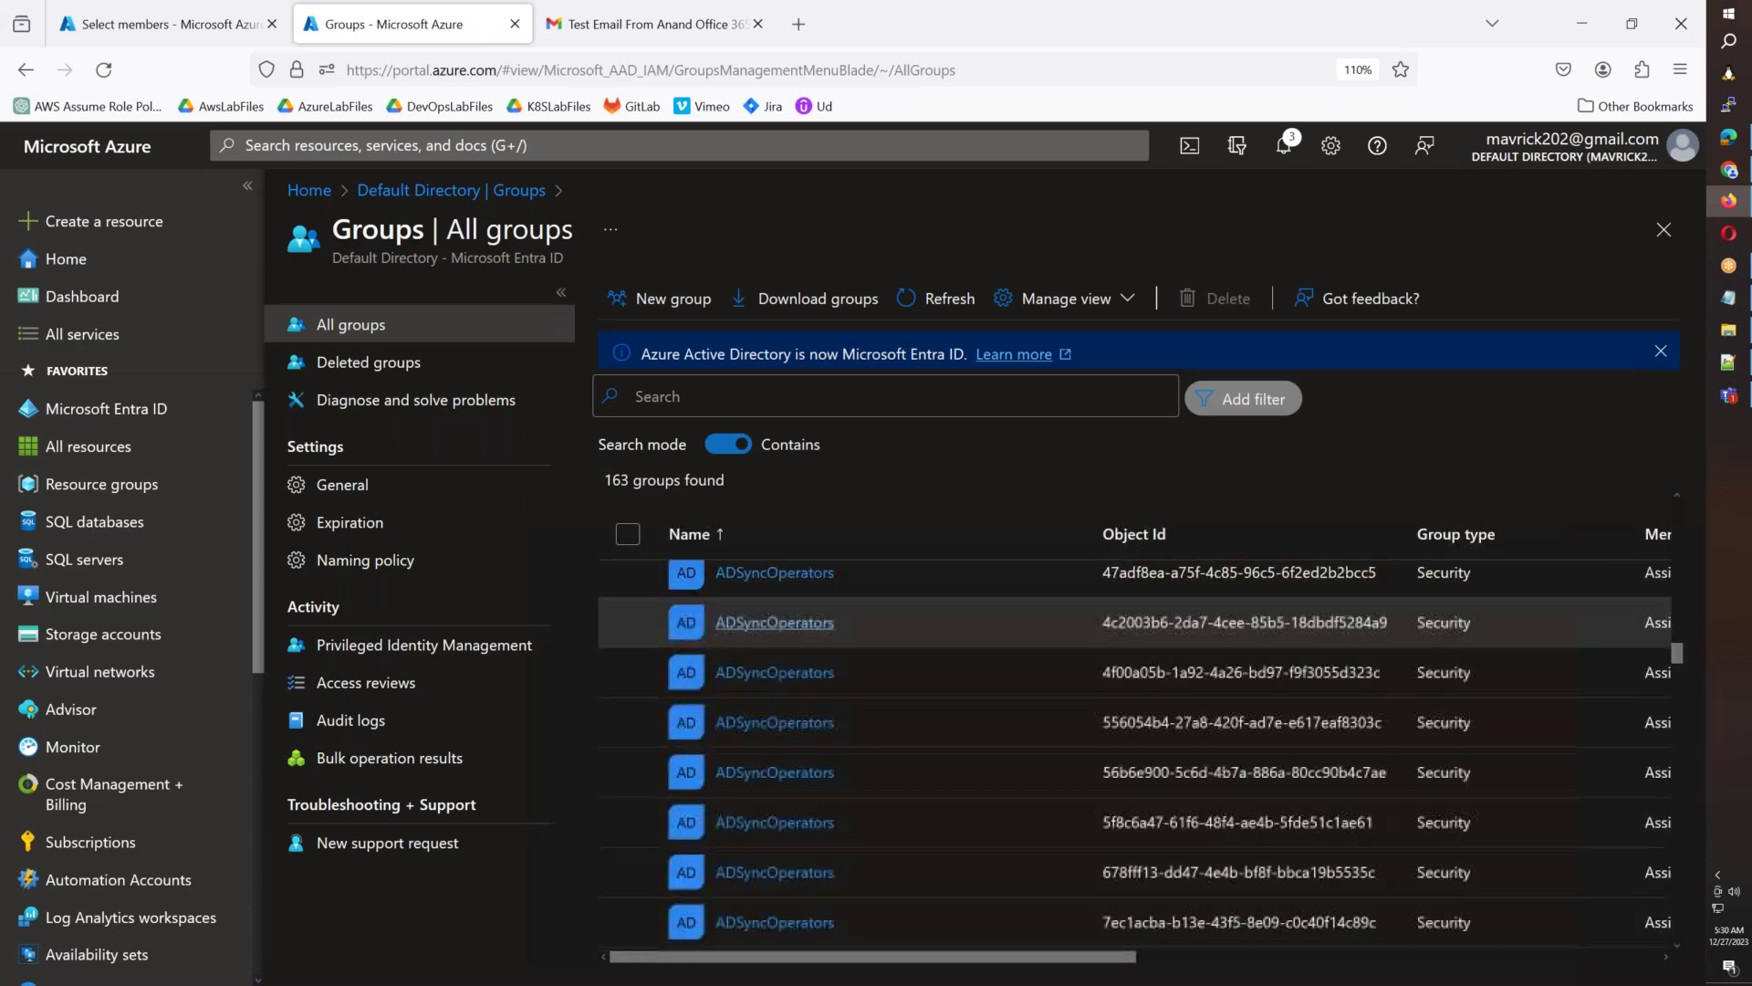
scroll(1141, 607, "down", 5)
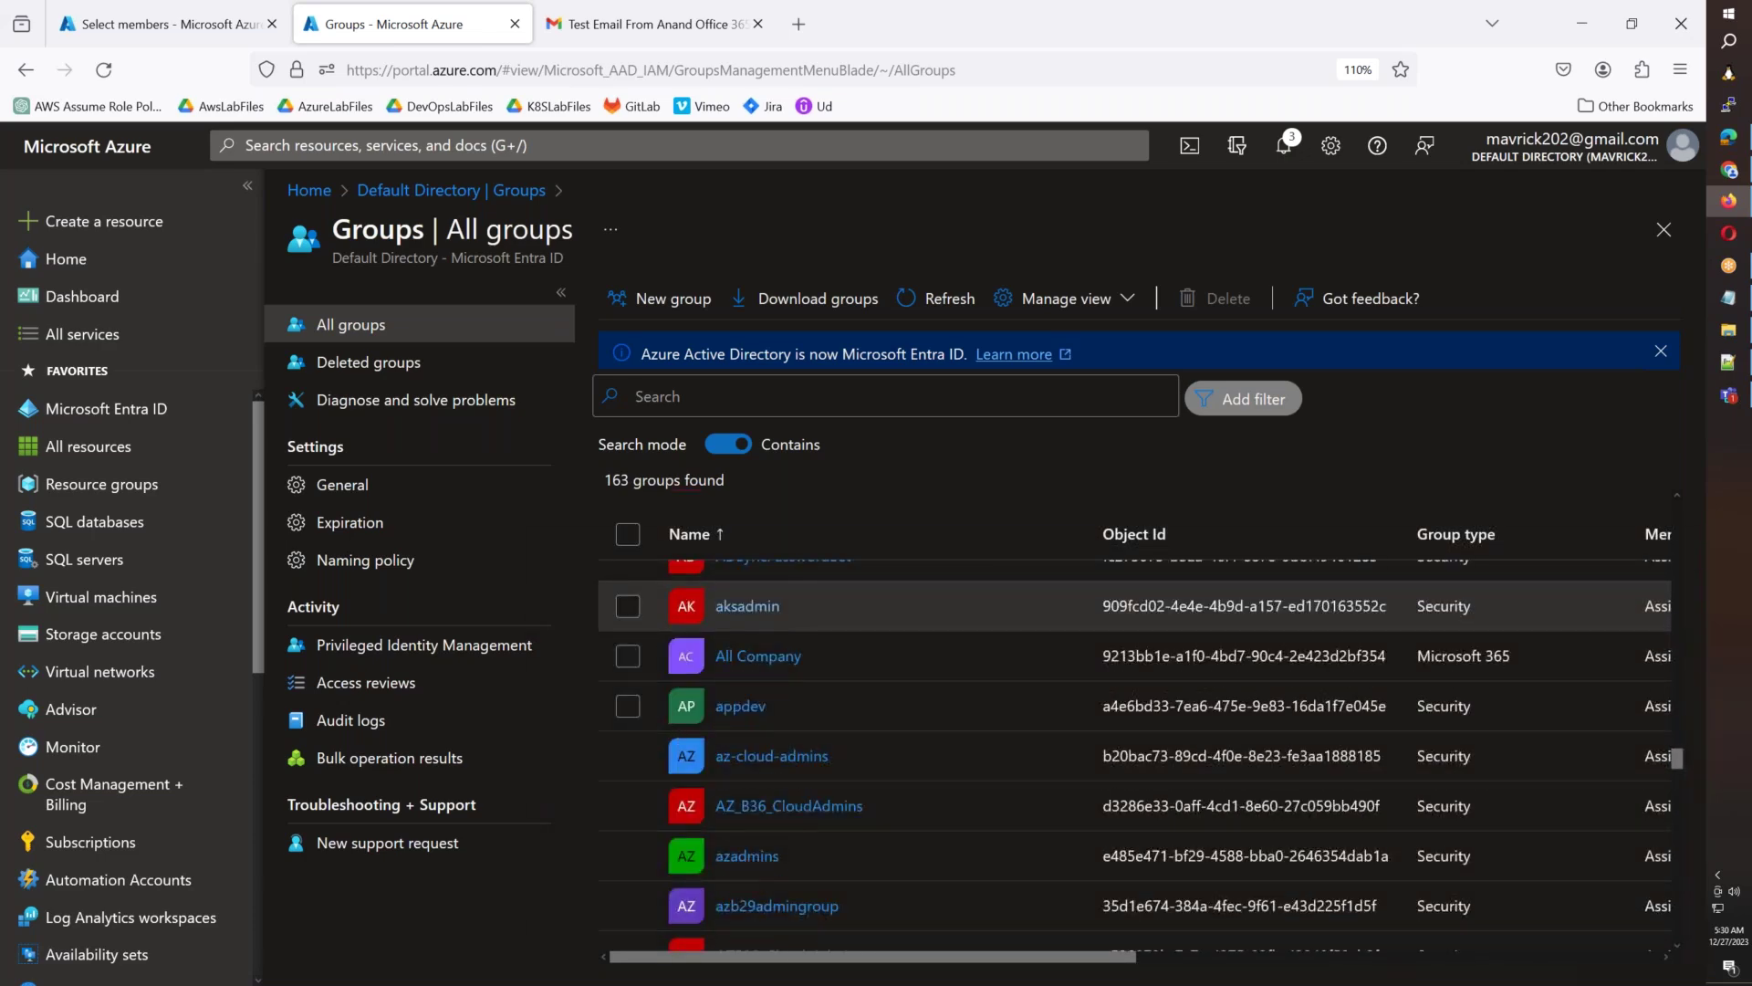
scroll(885, 719, "down", 5)
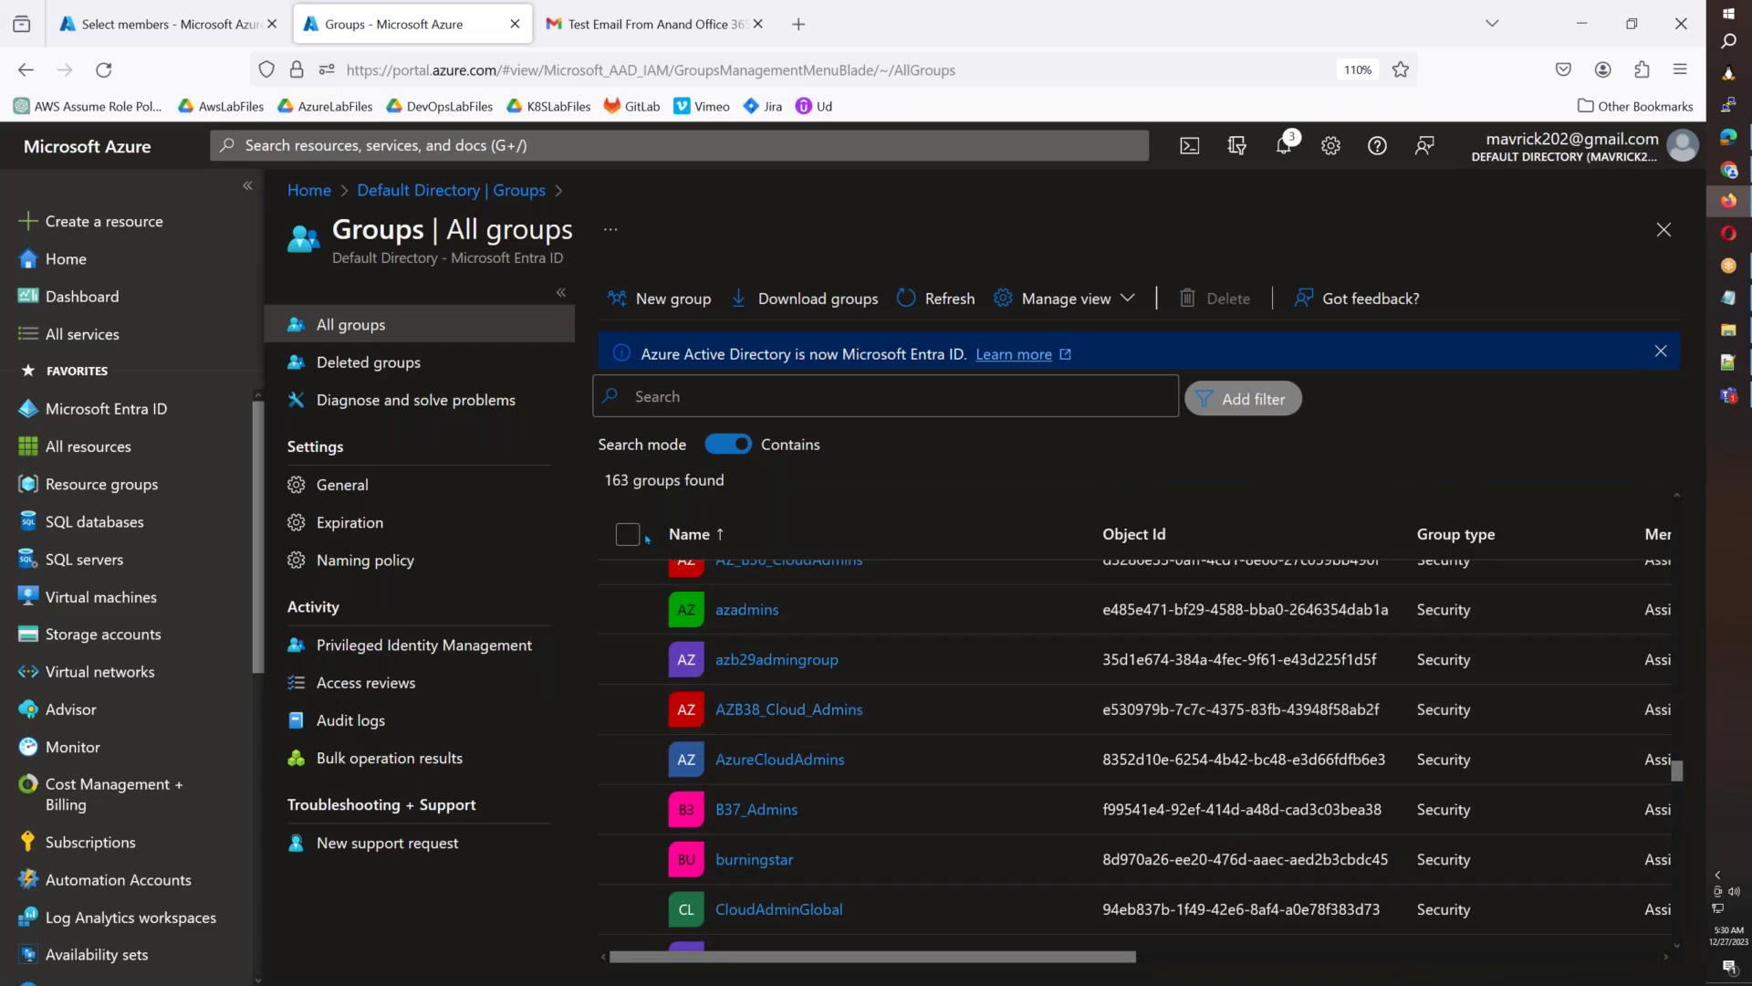
left_click_drag(894, 718, 722, 714)
key("ctrl+c")
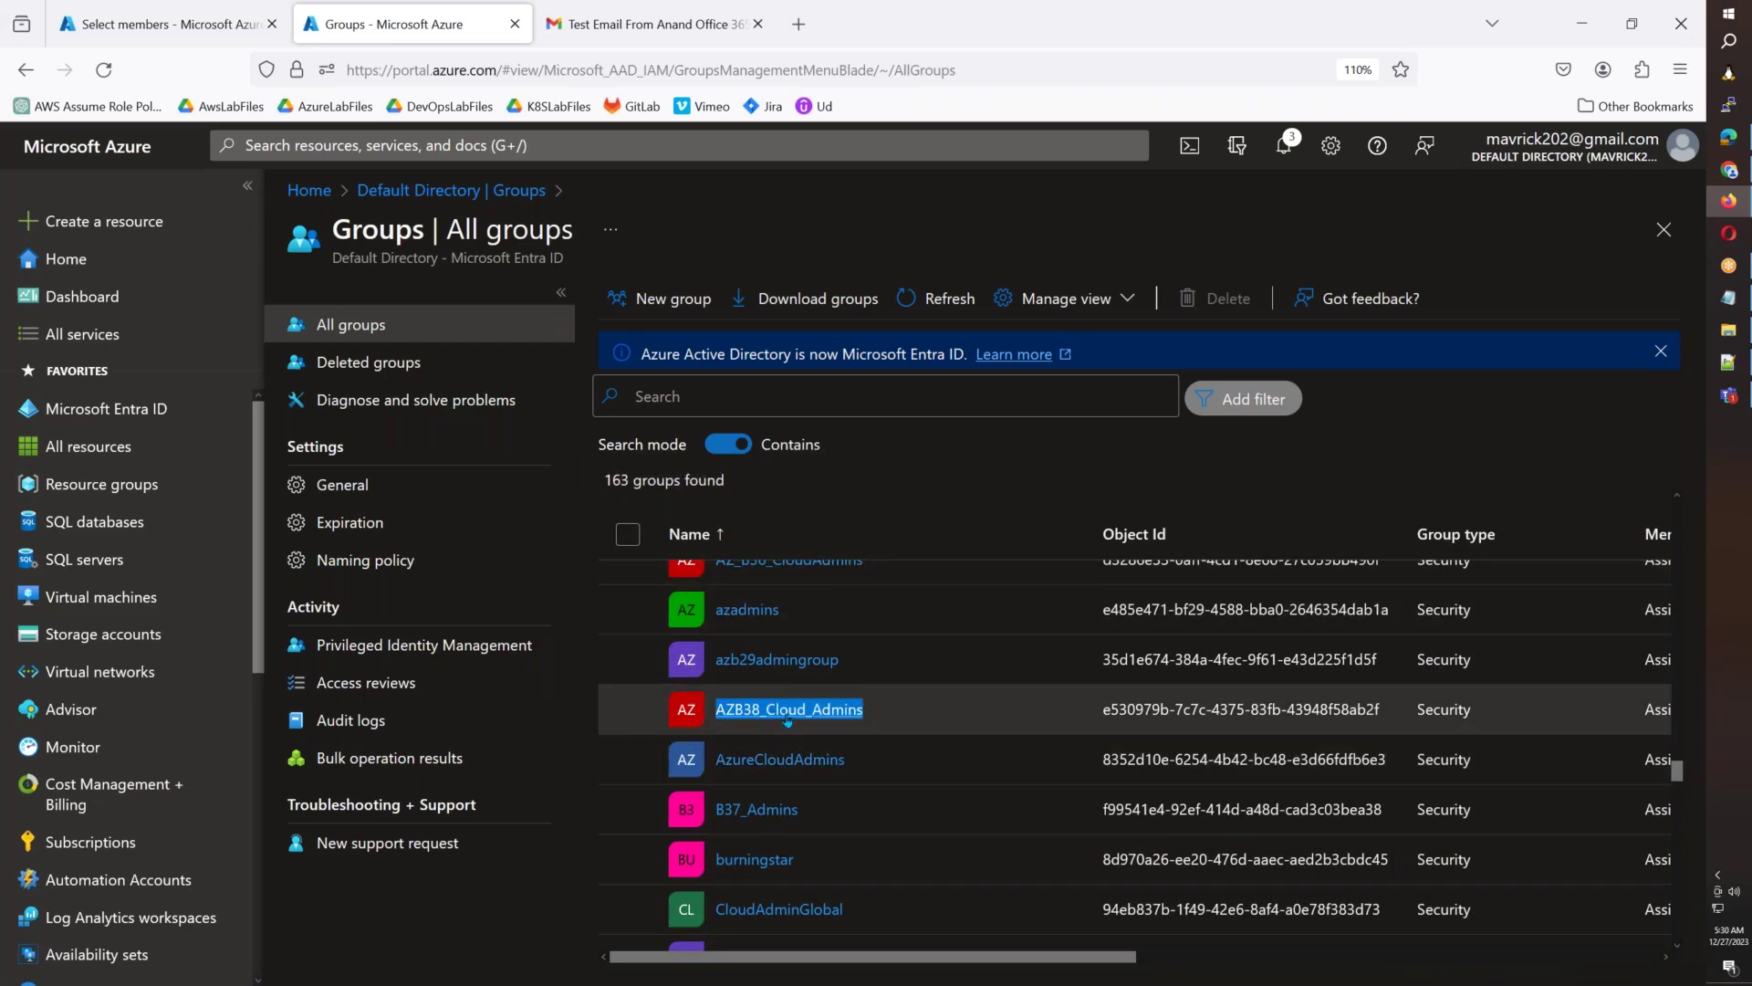
Check the AZB38_Cloud_Admins members, then paste the group name into the Contributor member search.
left_click(788, 714)
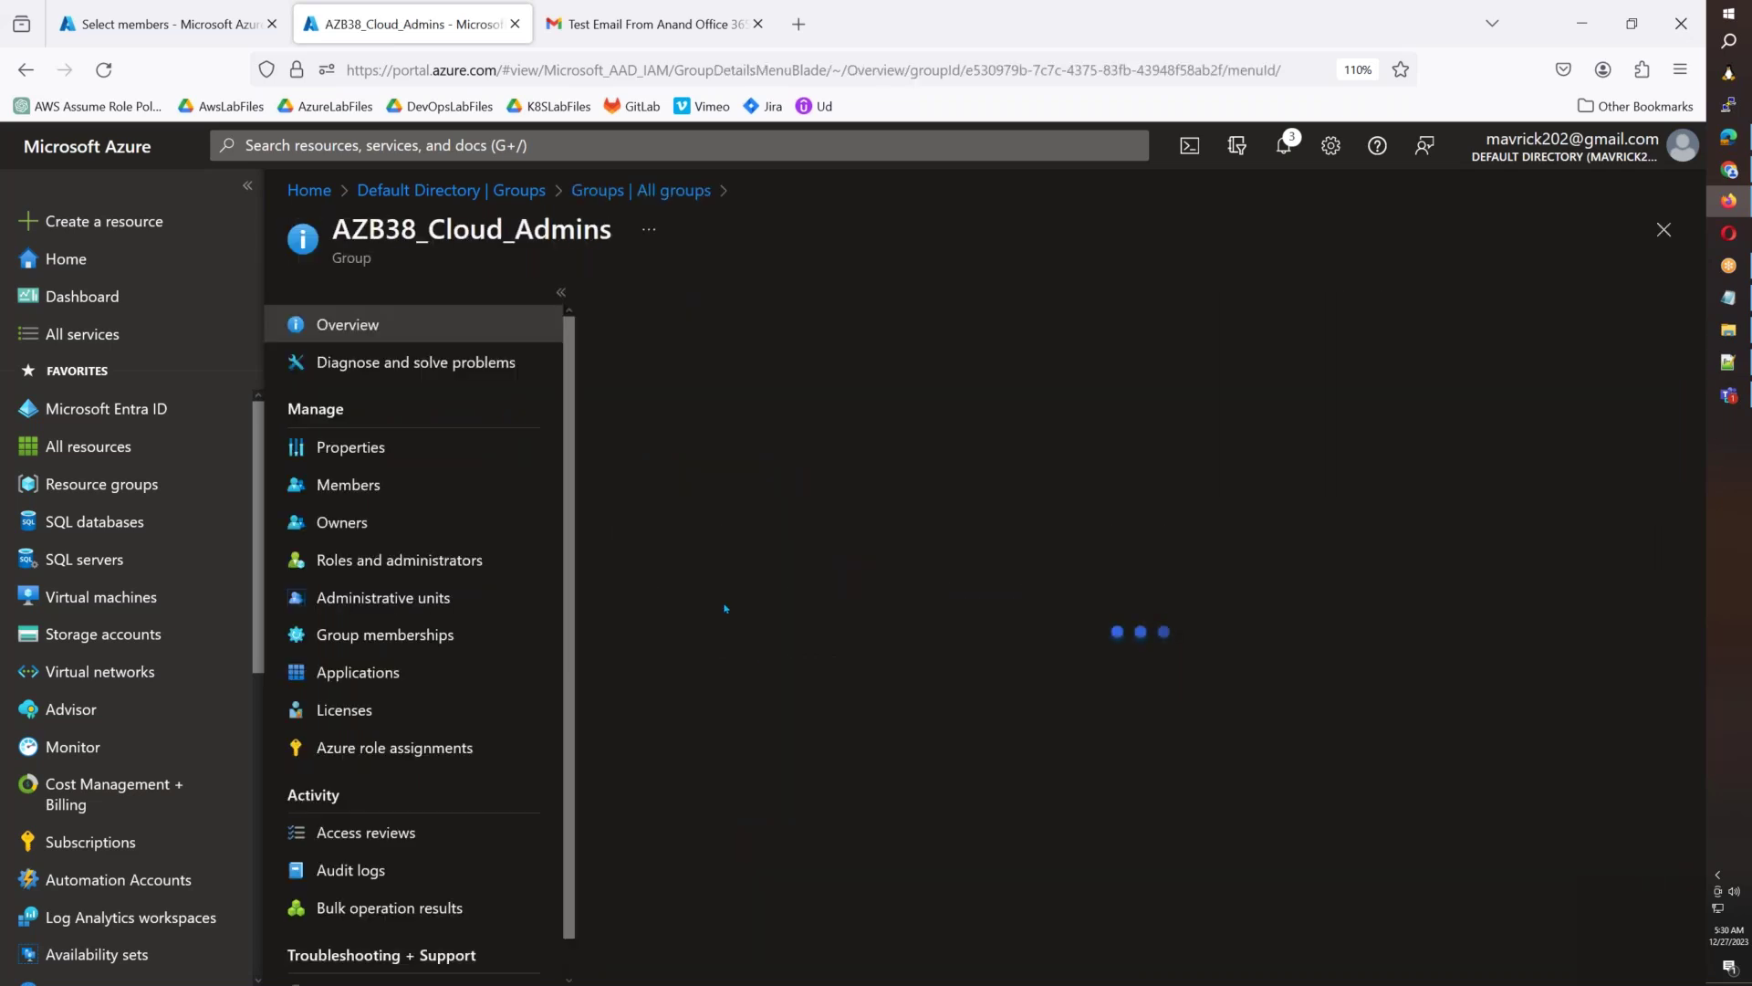
left_click(408, 493)
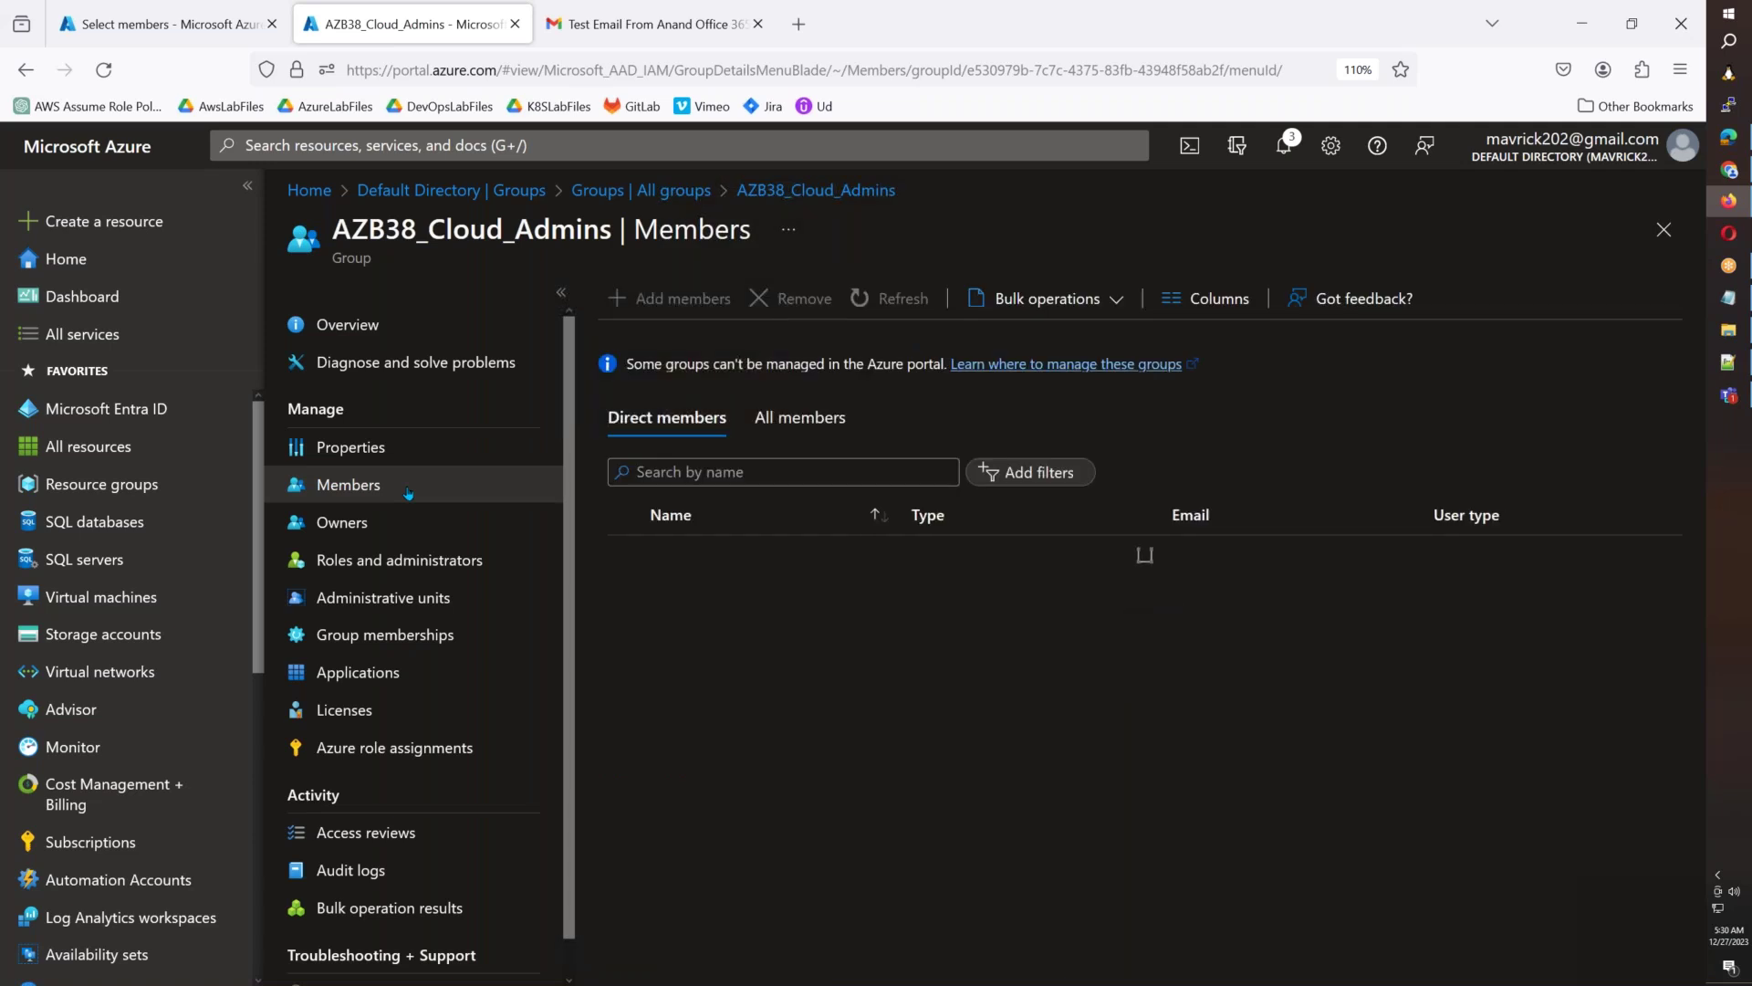
left_click(183, 25)
key("ctrl+v")
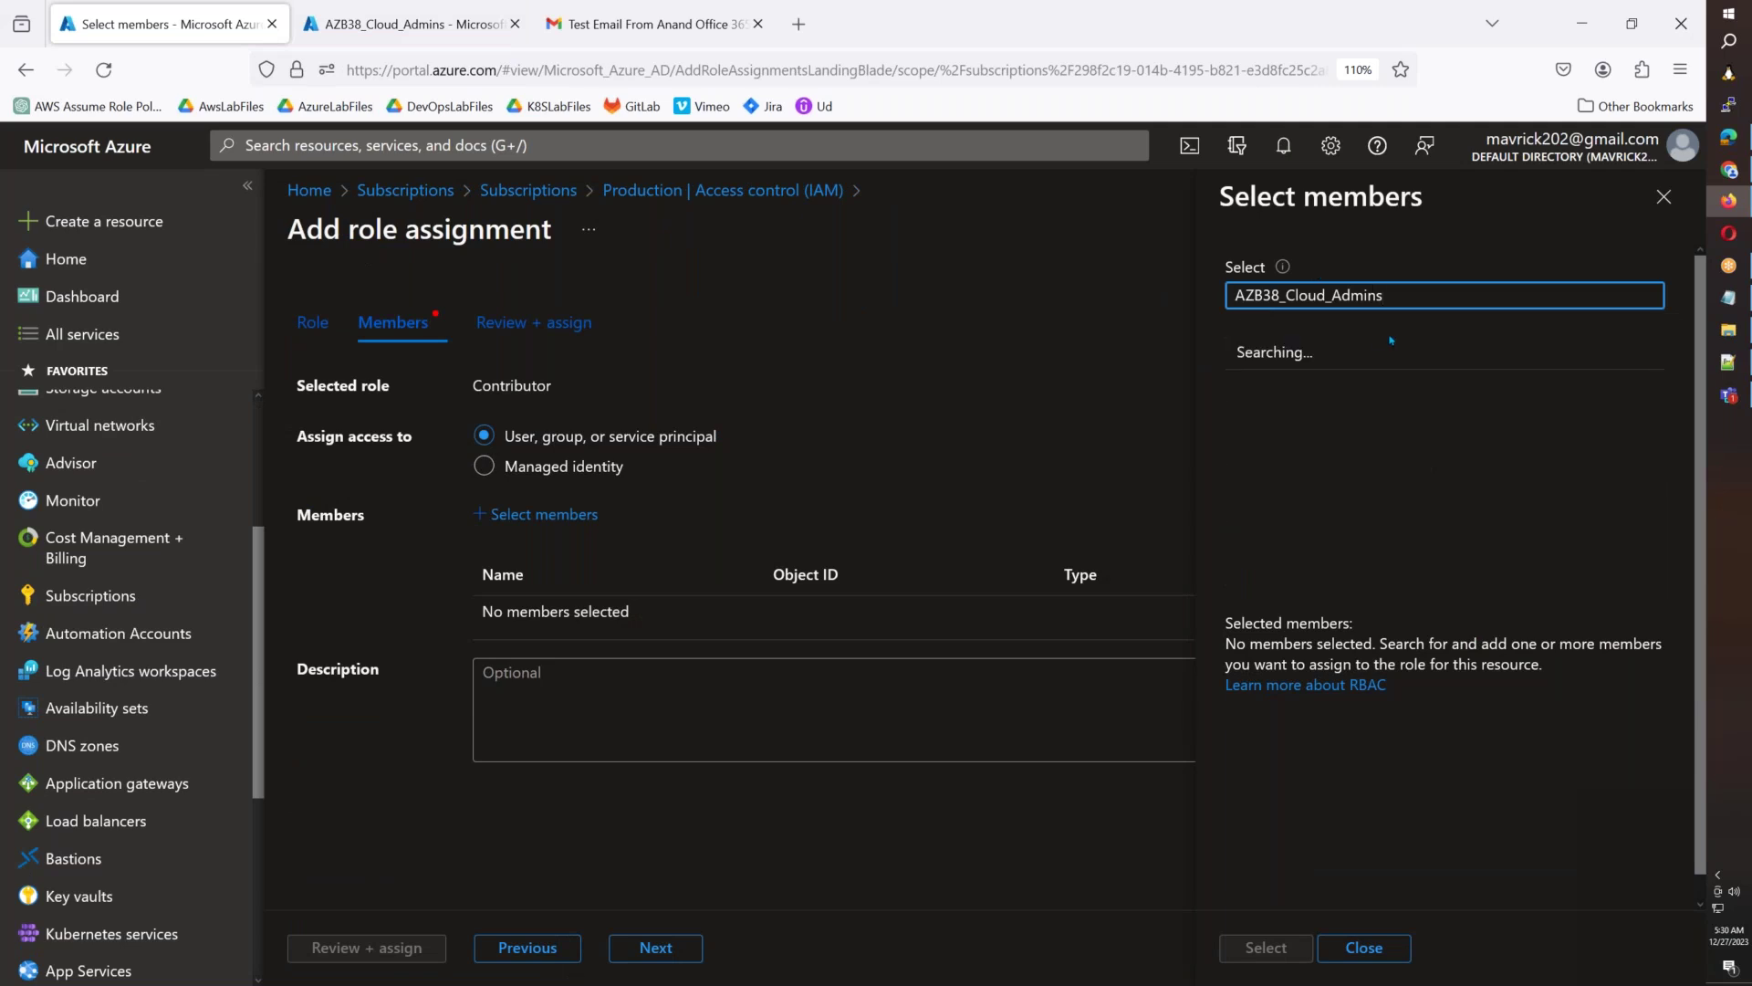
Select AZB38_Cloud_Admins as the member and review and assign Contributor on Production.
left_click(1391, 363)
left_click(1313, 948)
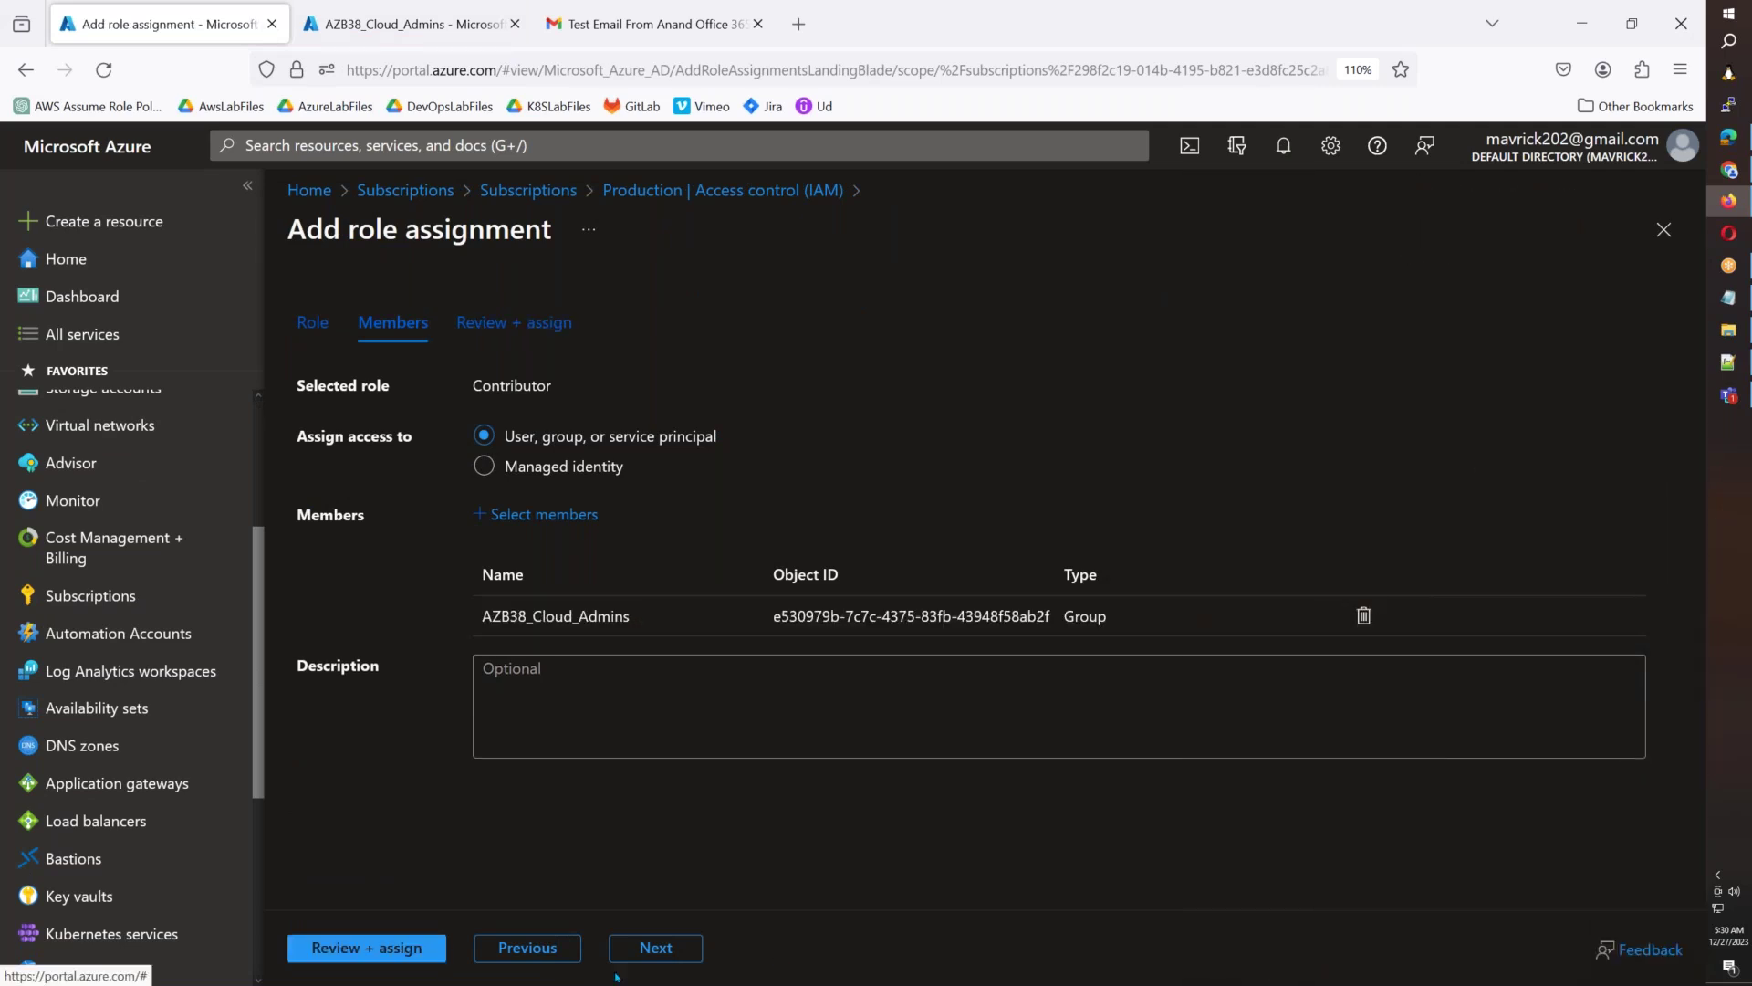
left_click(650, 947)
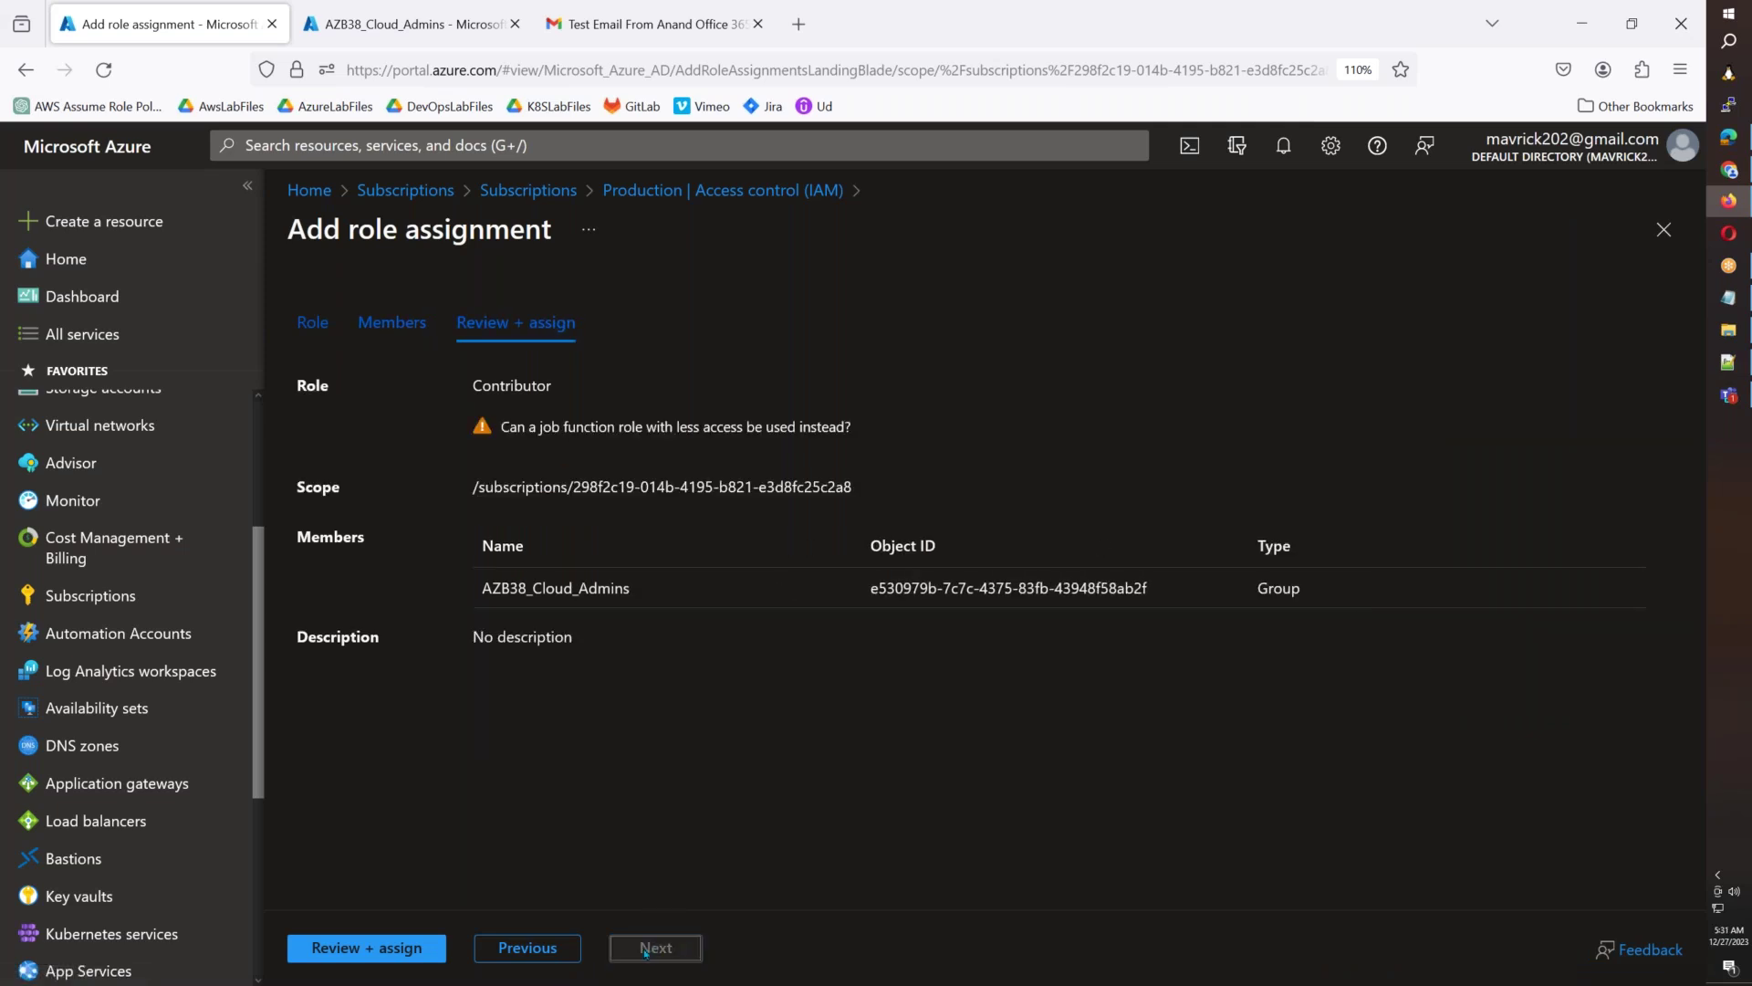
left_click(432, 958)
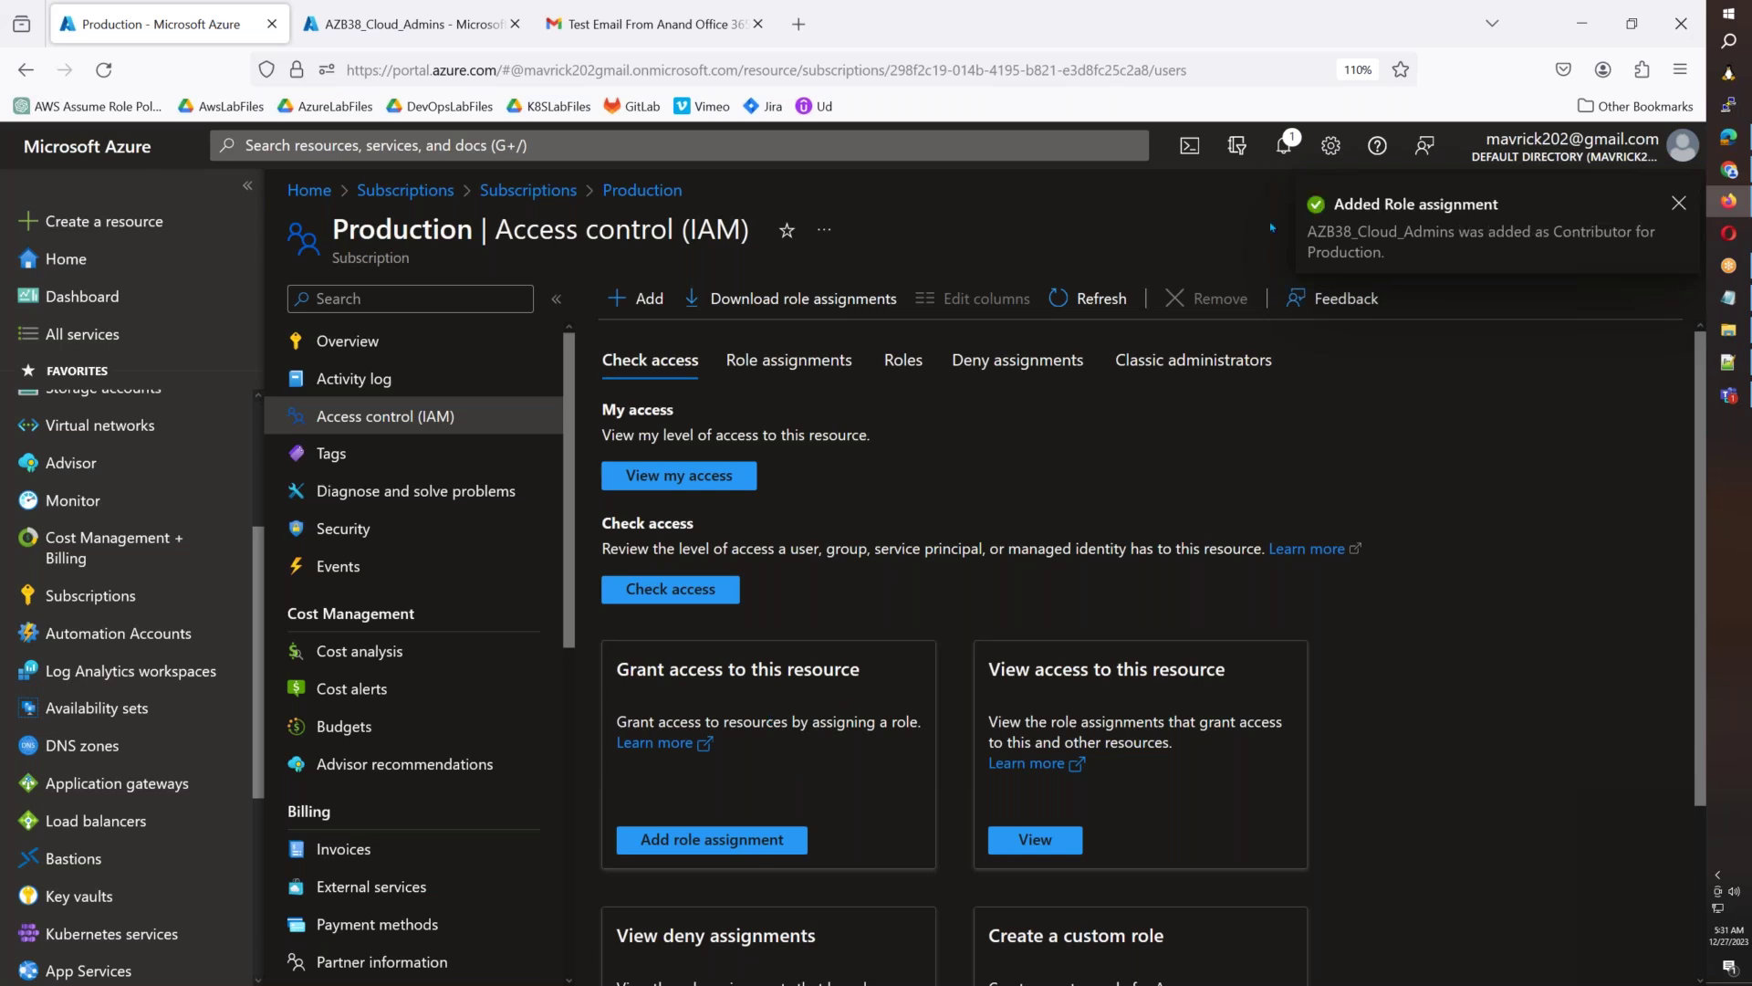
left_click(1728, 137)
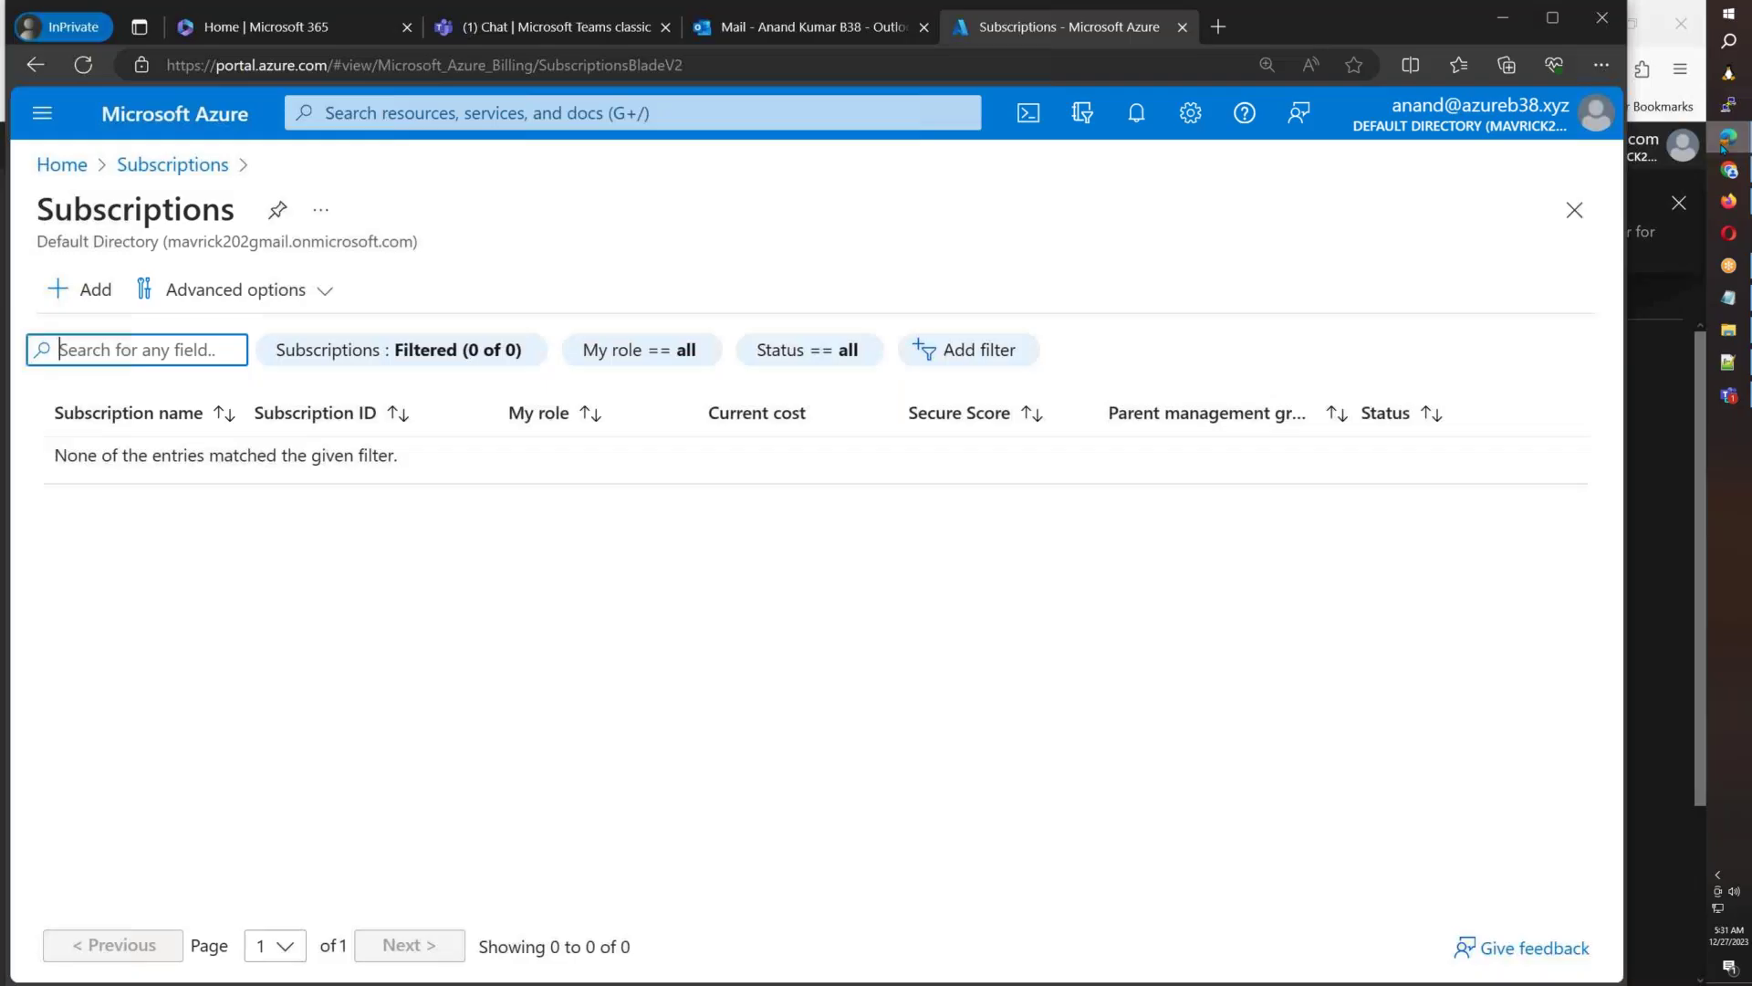
Refresh the guest's Subscriptions page repeatedly, maximizing the window and checking the account menu in between.
left_click(84, 69)
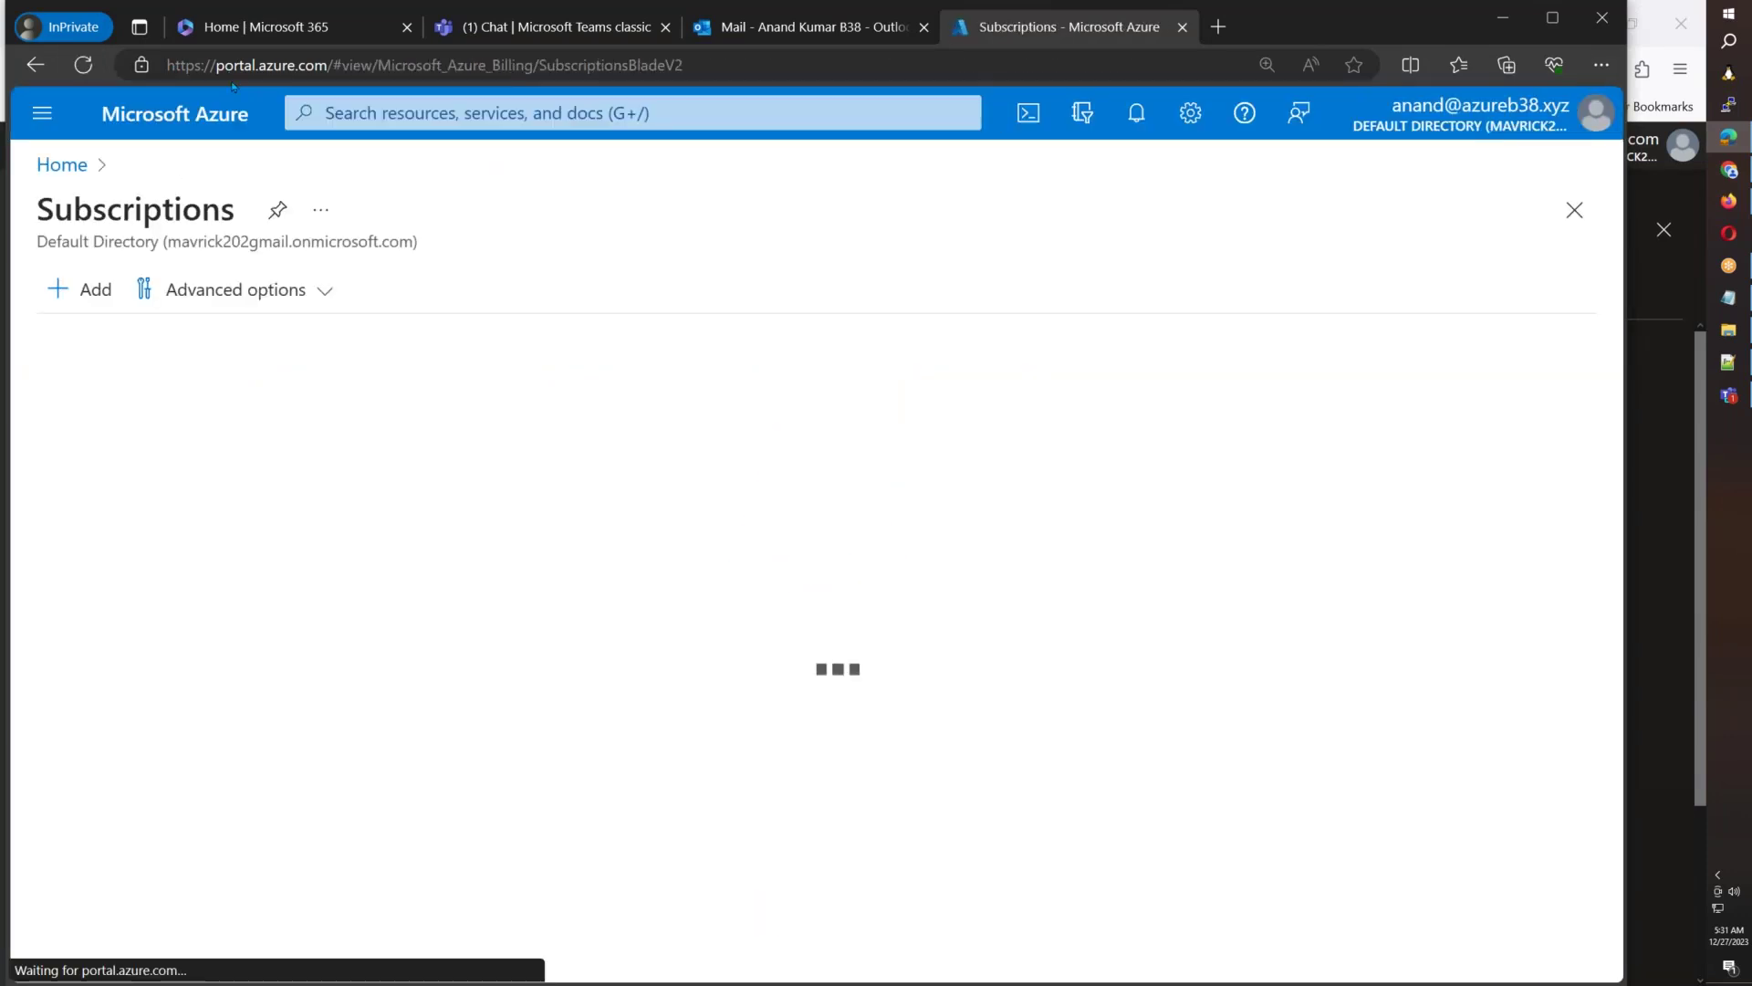
left_click(84, 66)
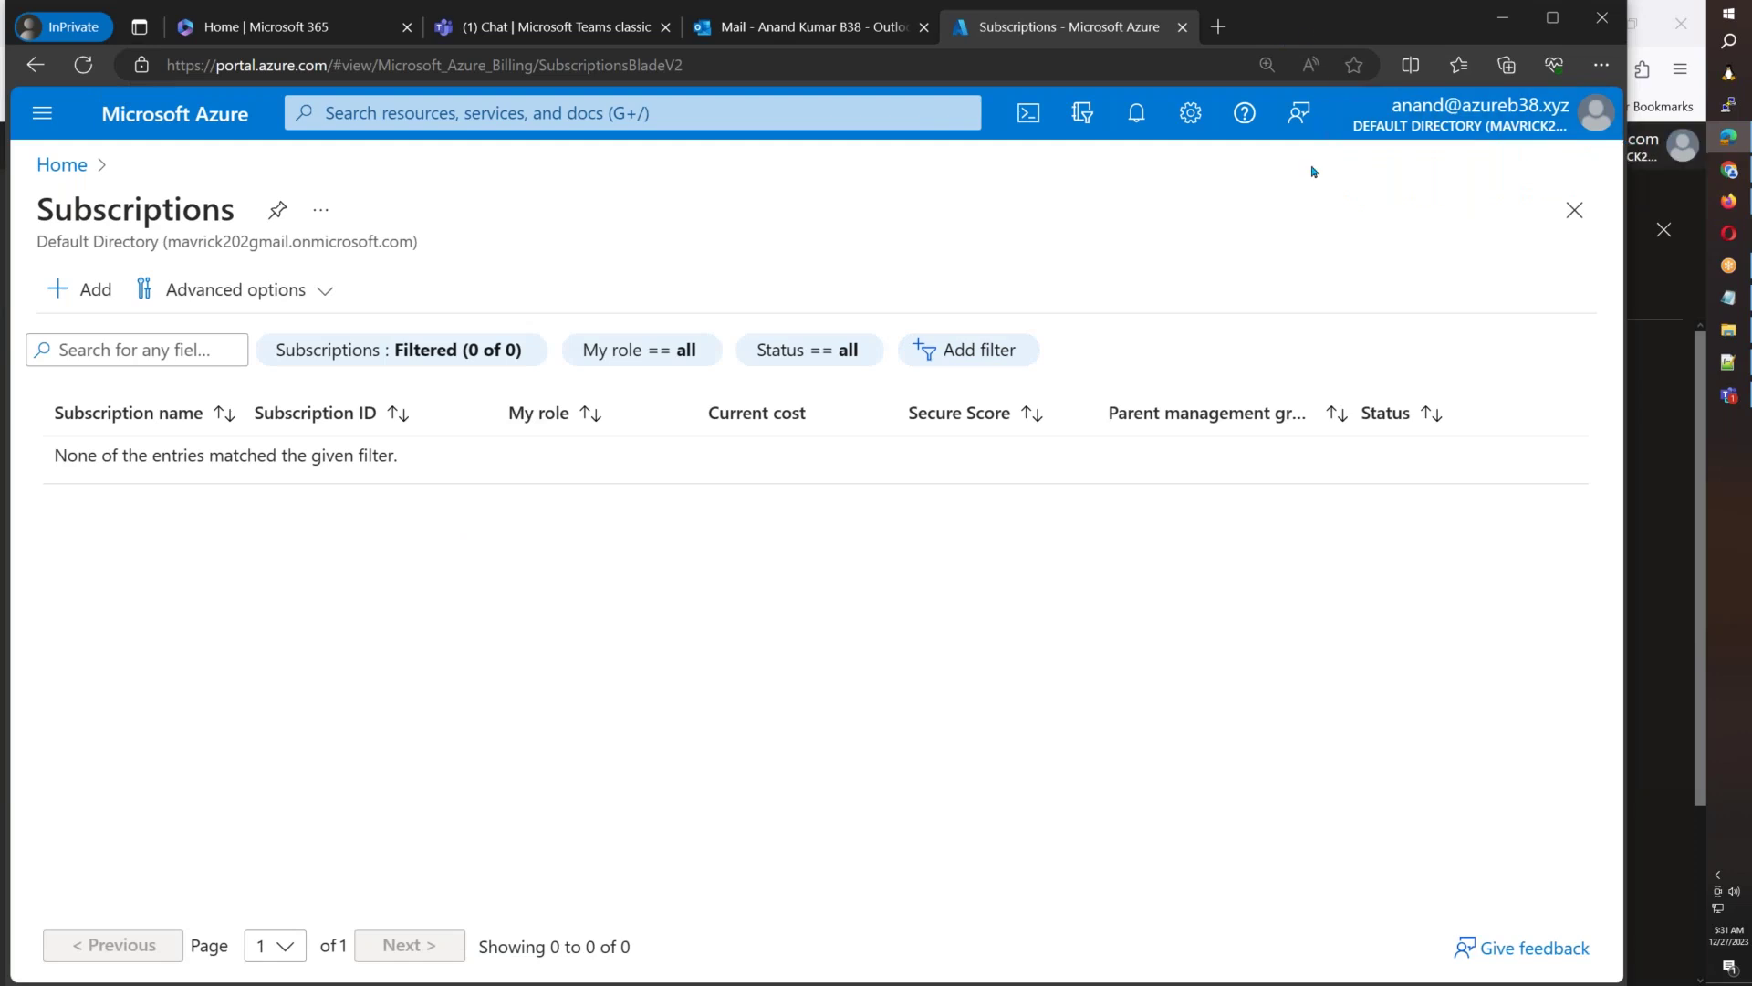
key("super+Up")
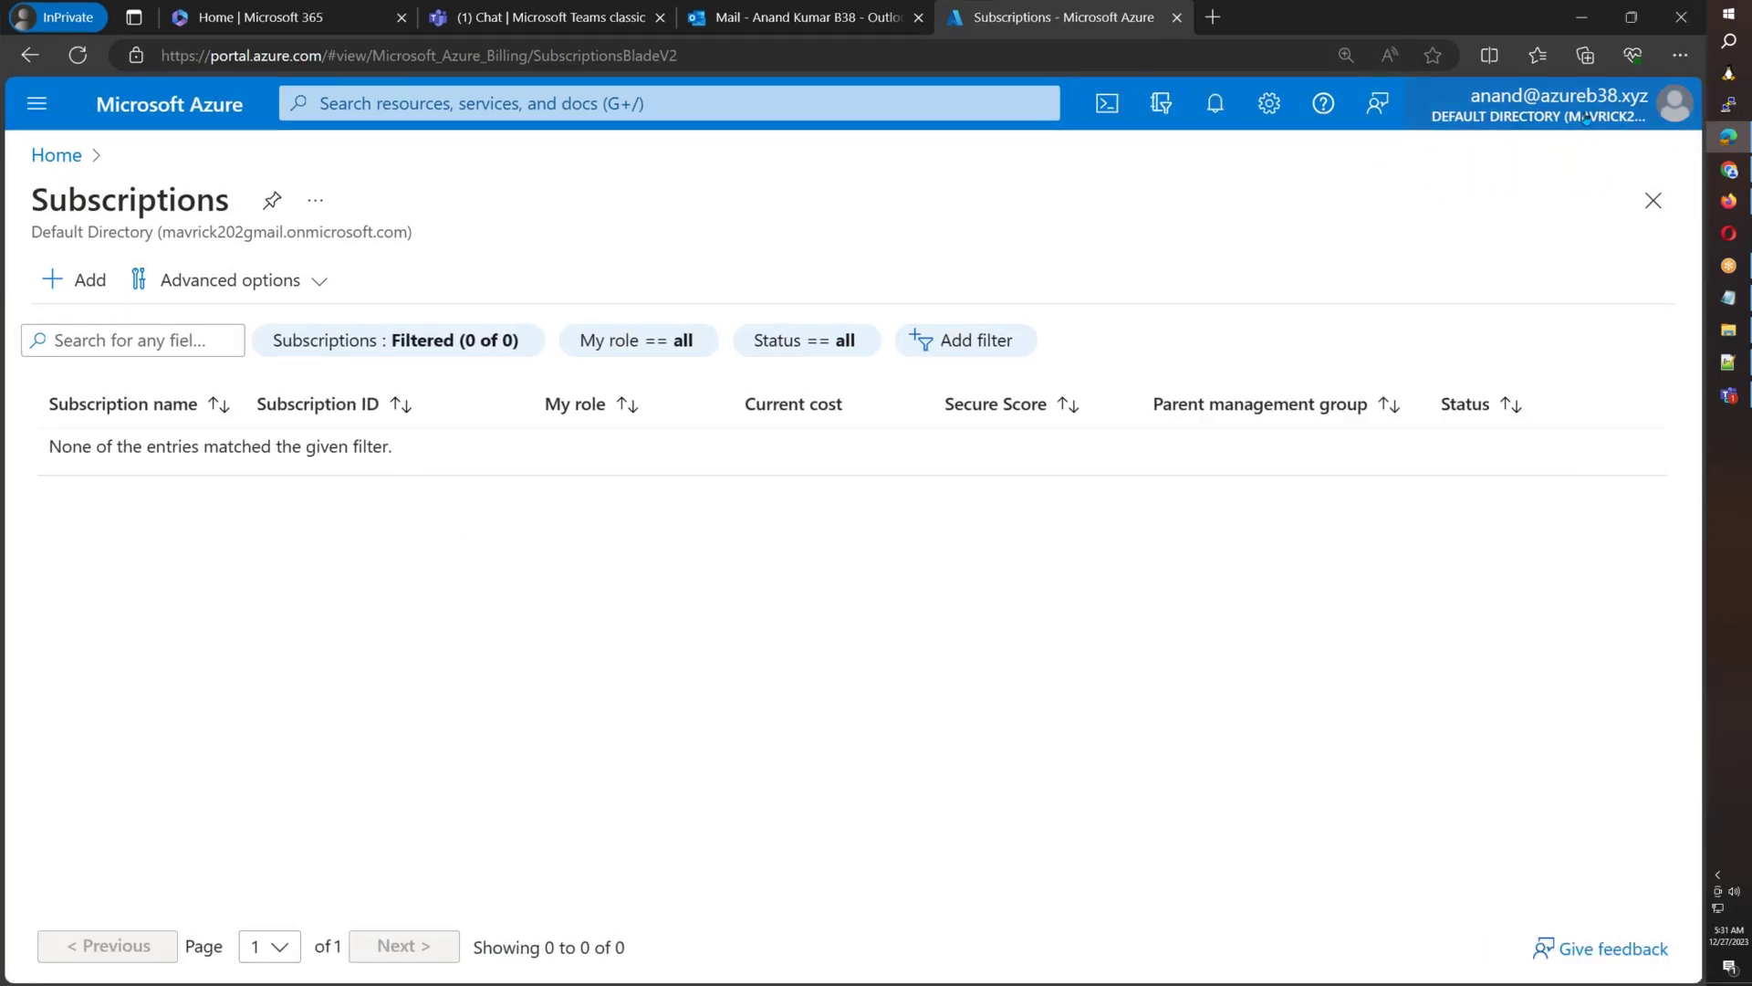
left_click(1552, 105)
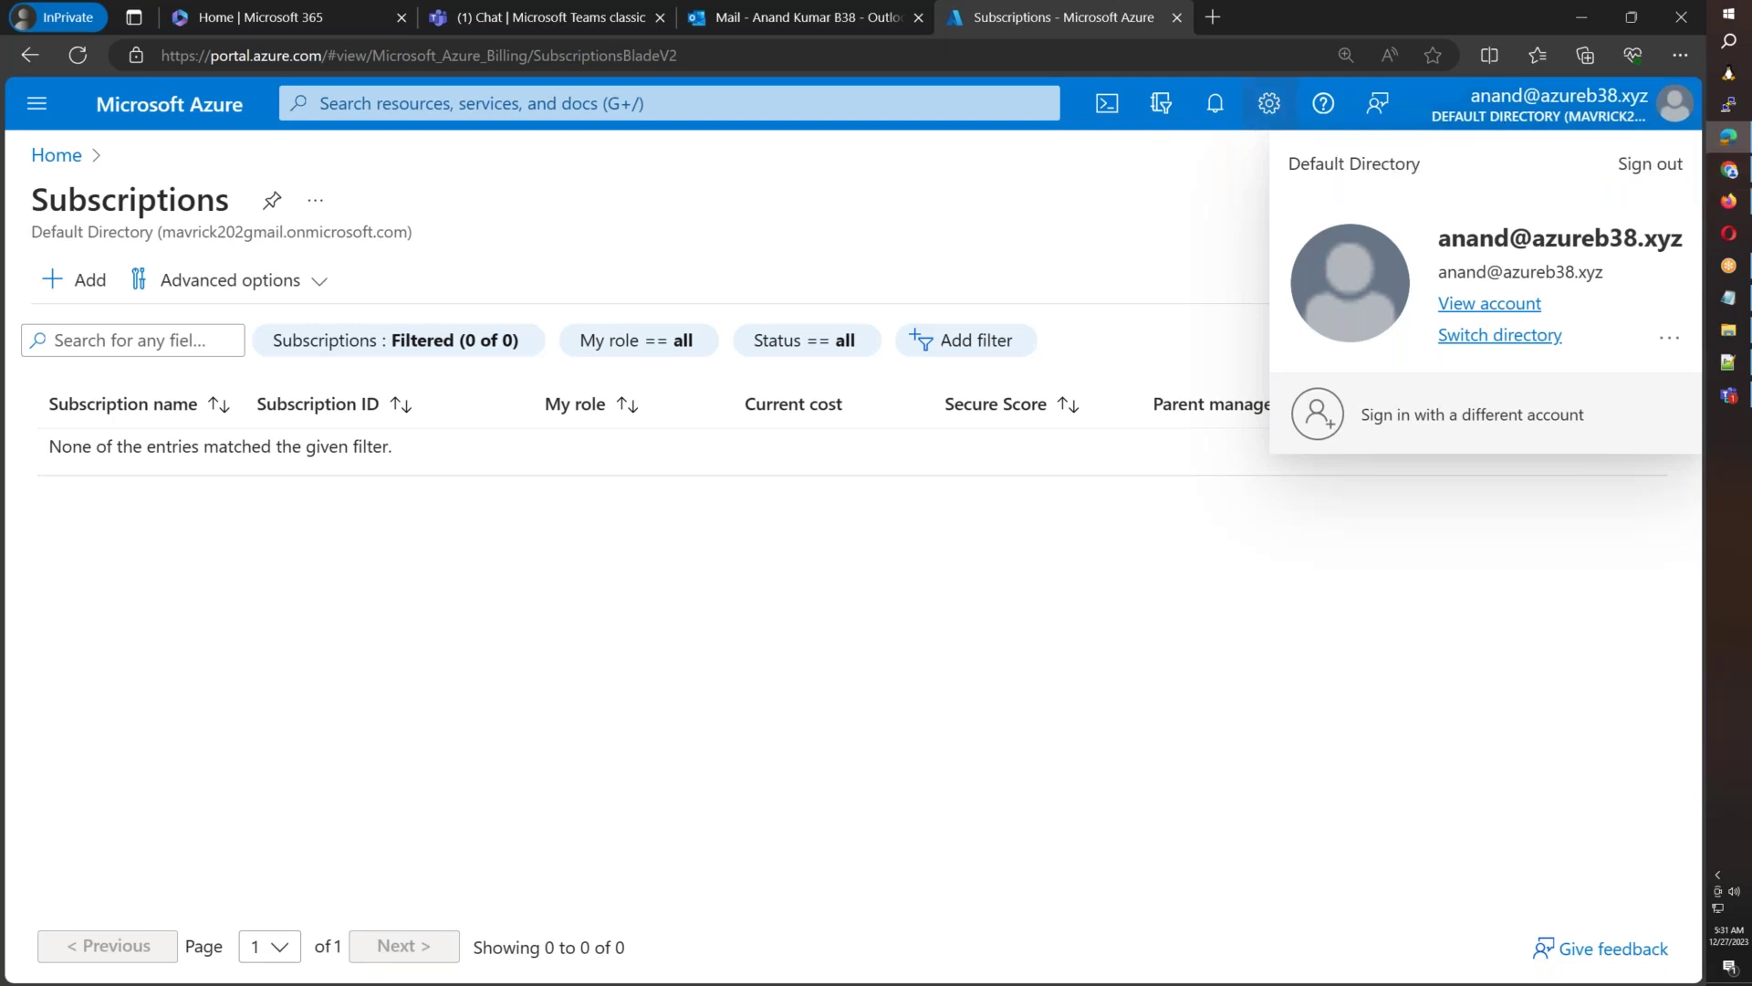
left_click(458, 193)
left_click(77, 56)
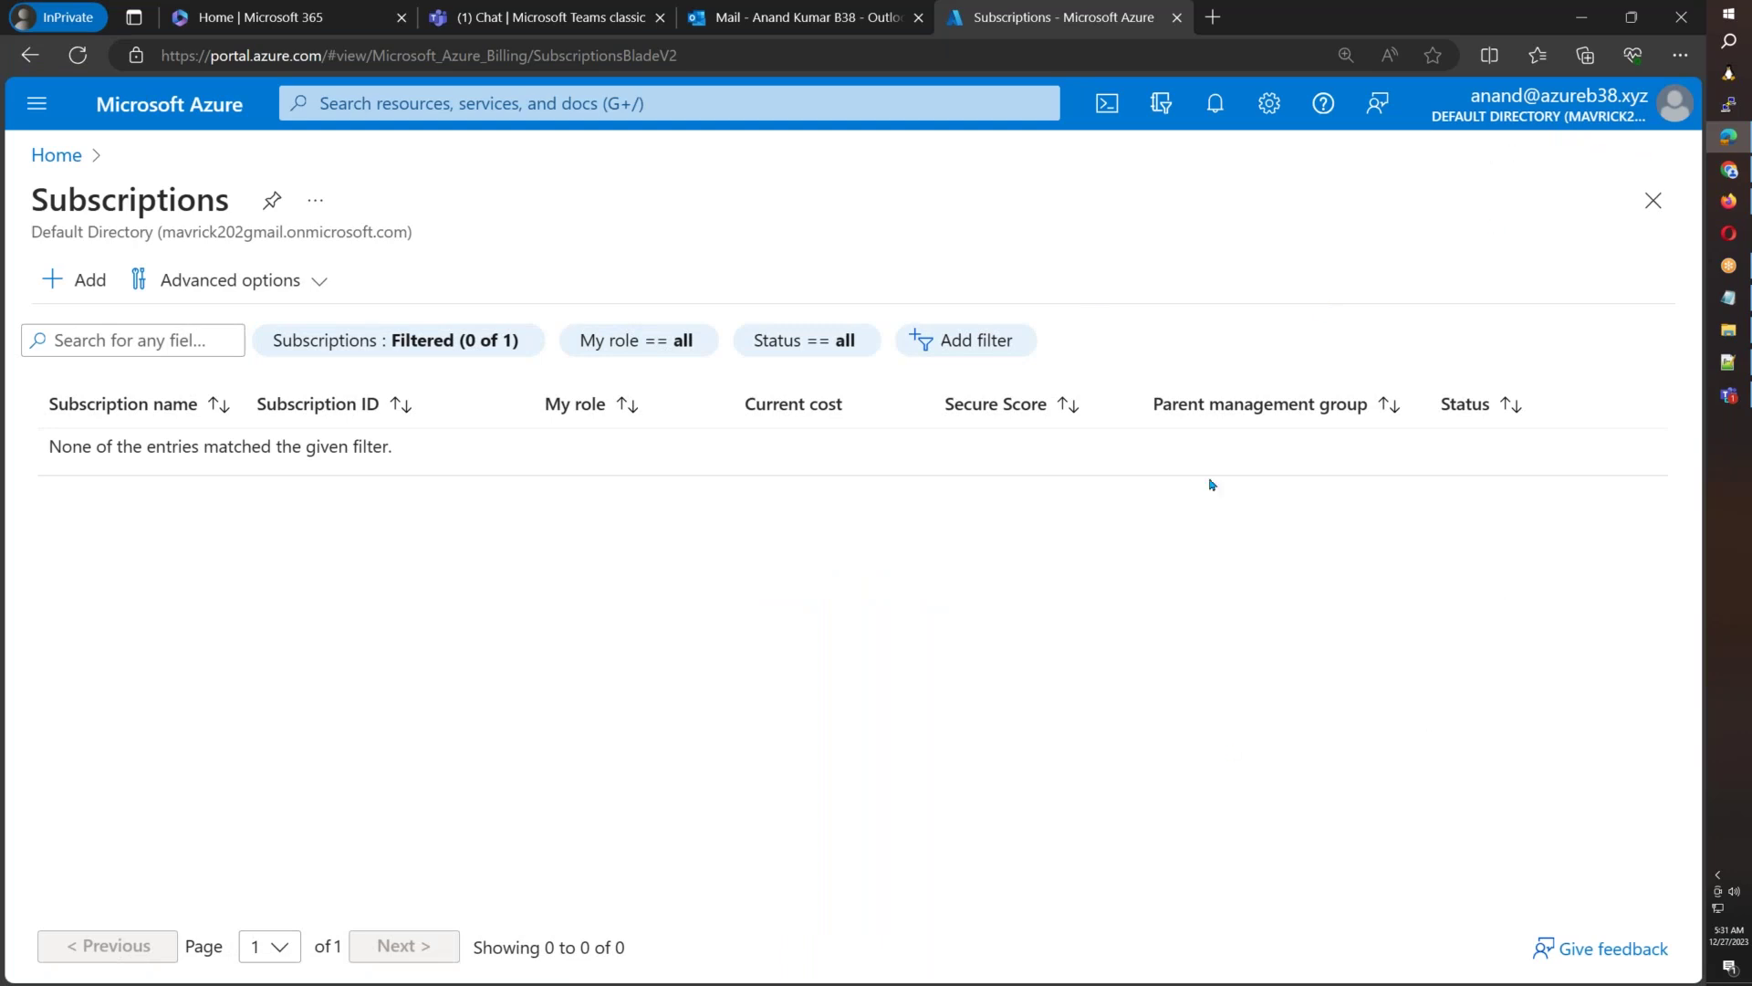
mouse_move(1612, 122)
left_click(1268, 103)
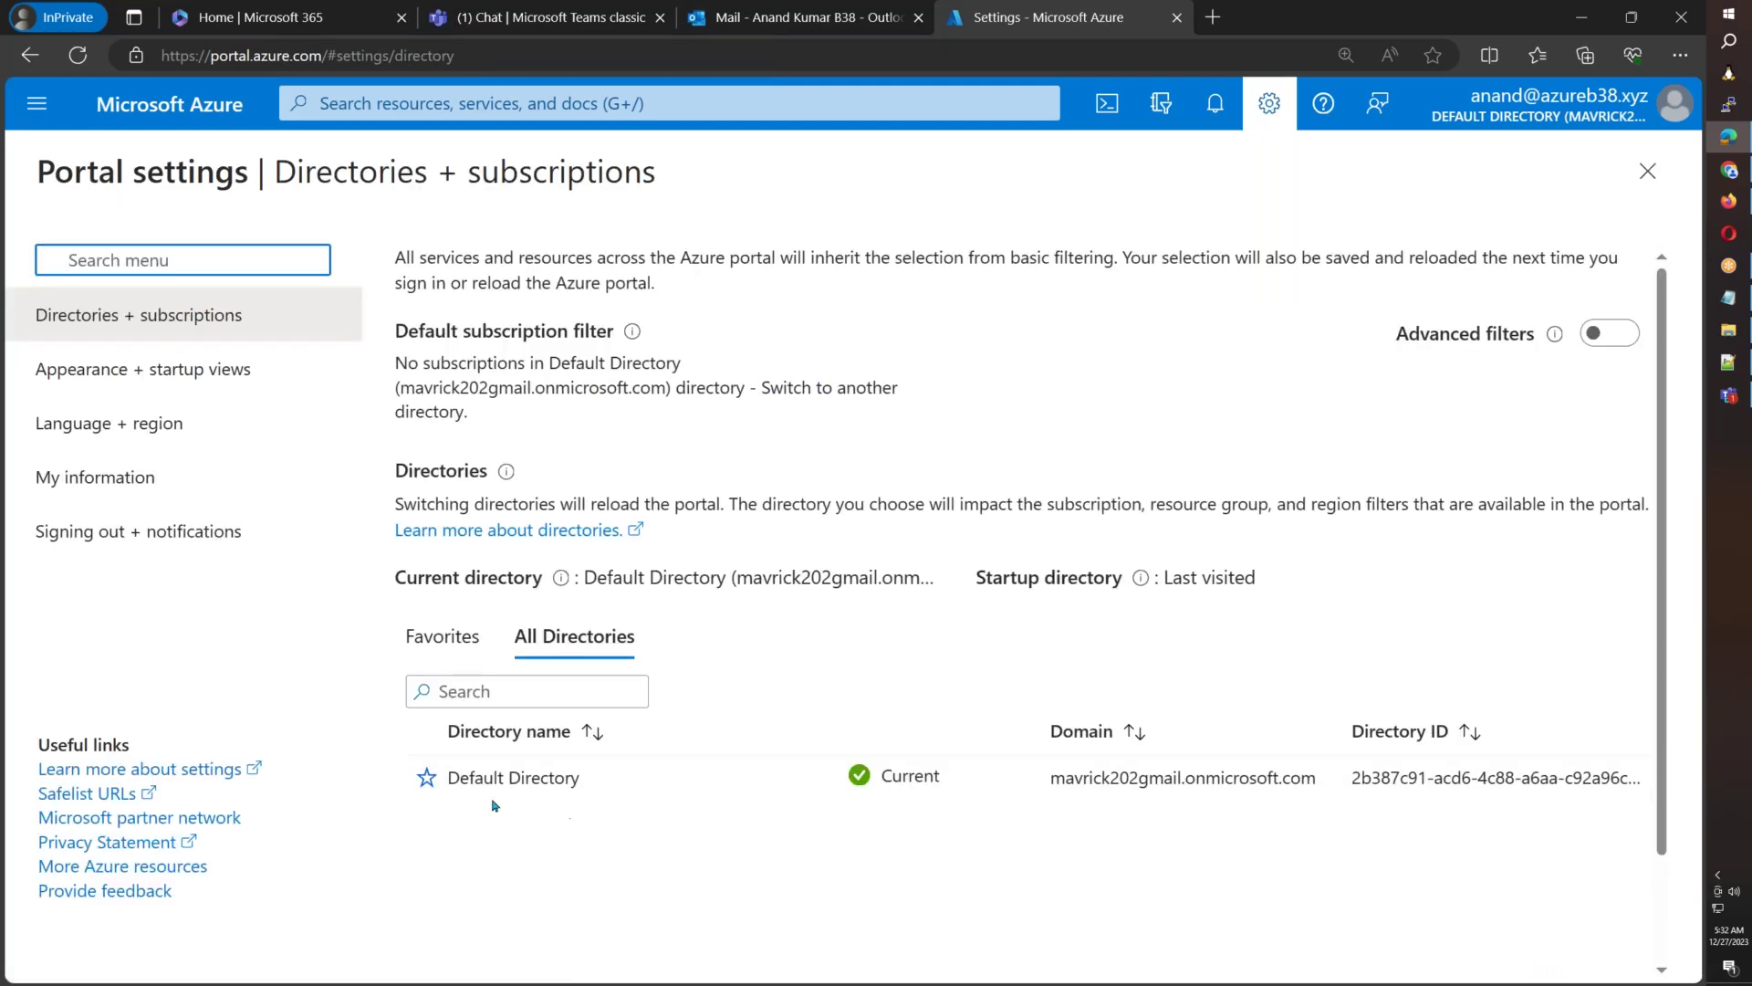
Highlight the Default Directory details, then start a new Firefox private browsing window.
left_click_drag(452, 781, 1601, 780)
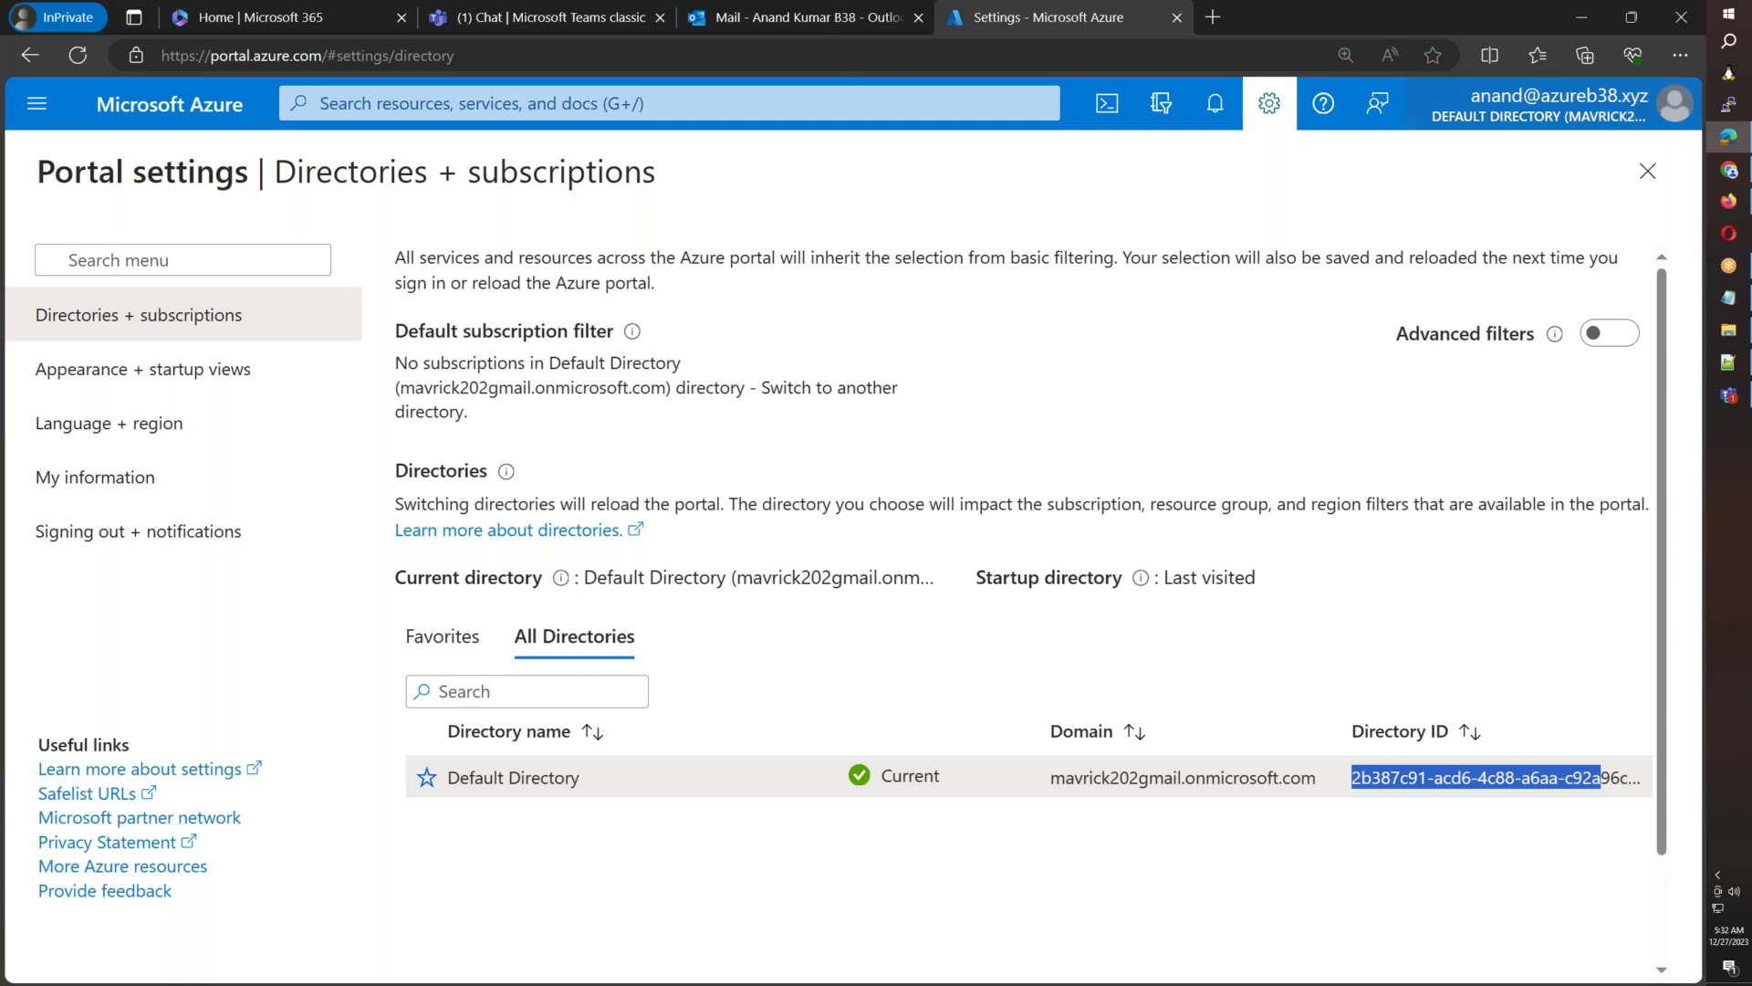
left_click(1729, 202)
right_click(1729, 205)
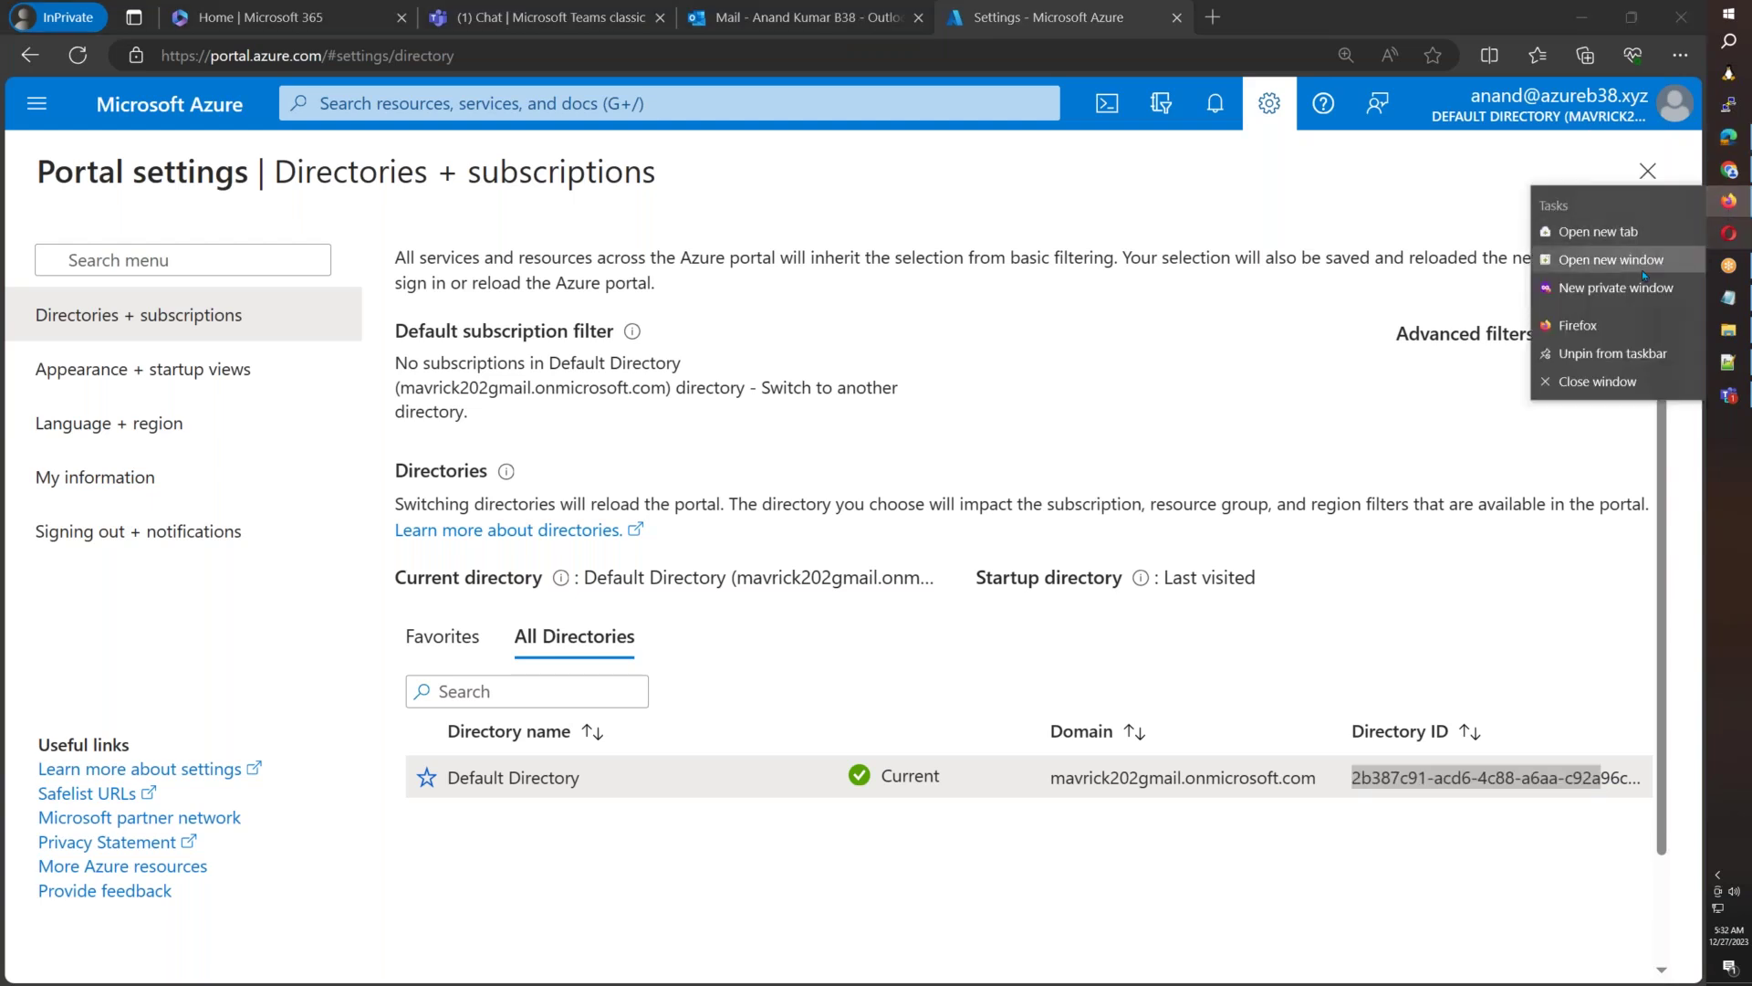
left_click(1631, 289)
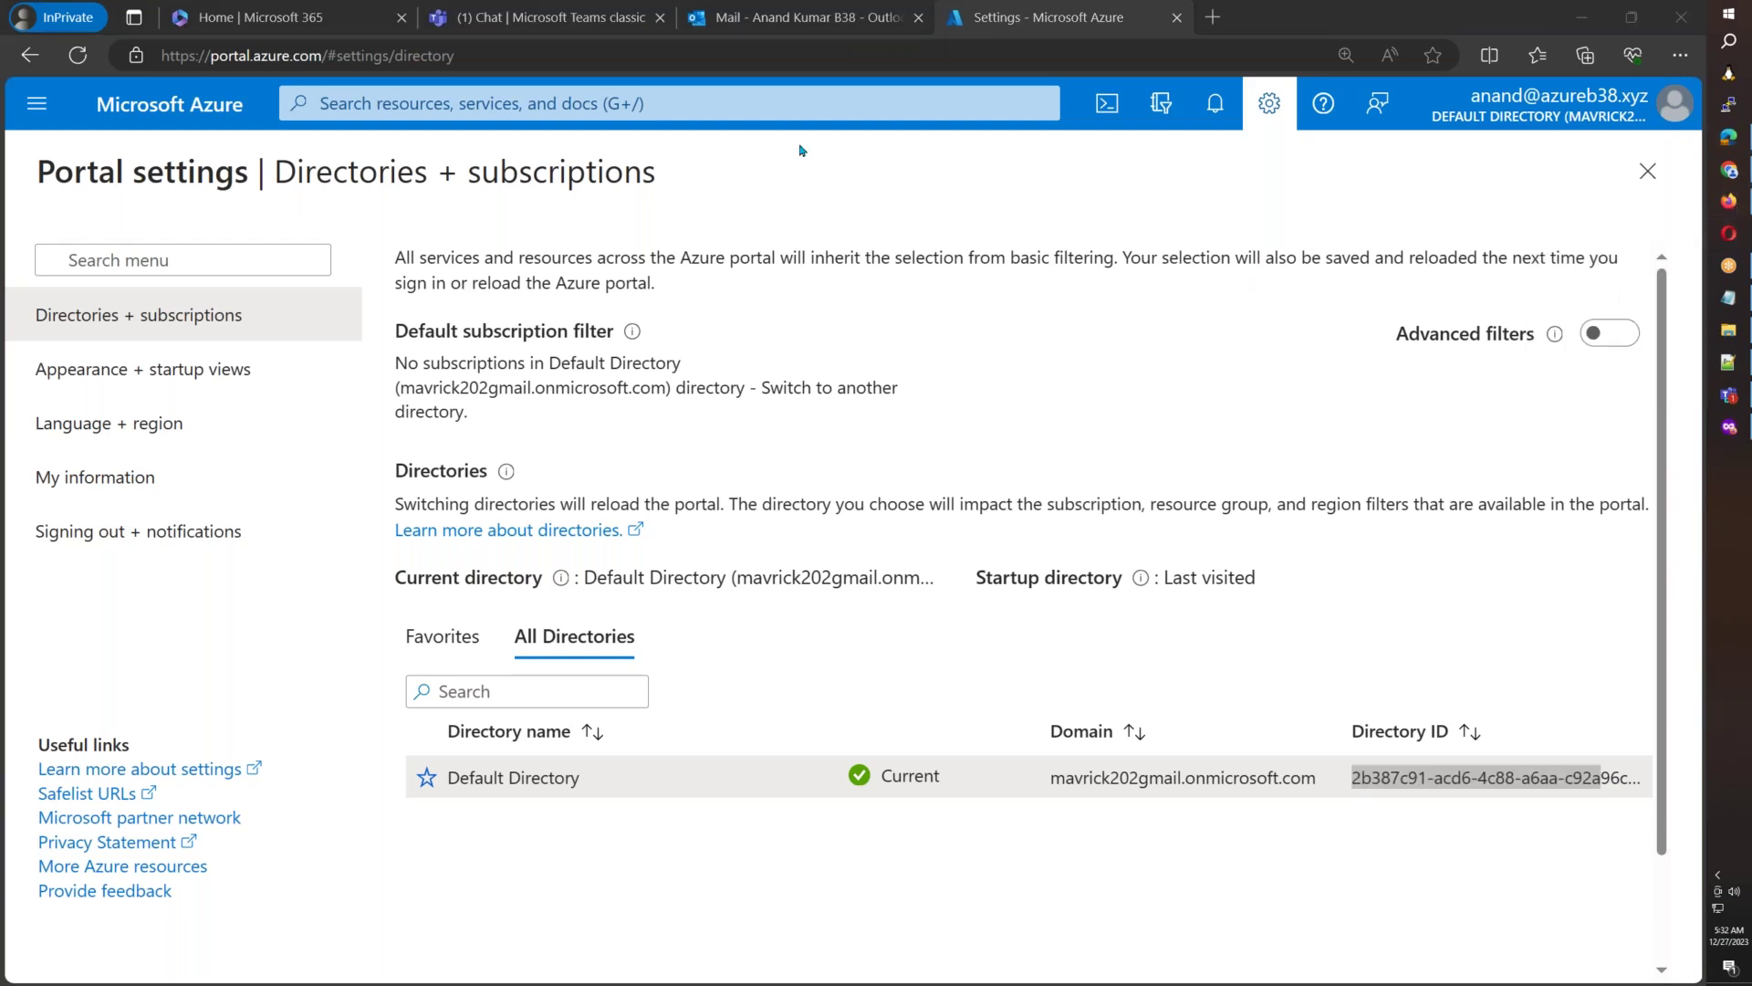
left_click(1743, 428)
Load the Azure portal address in the new private window.
left_click(406, 80)
type("portal.azure.com/")
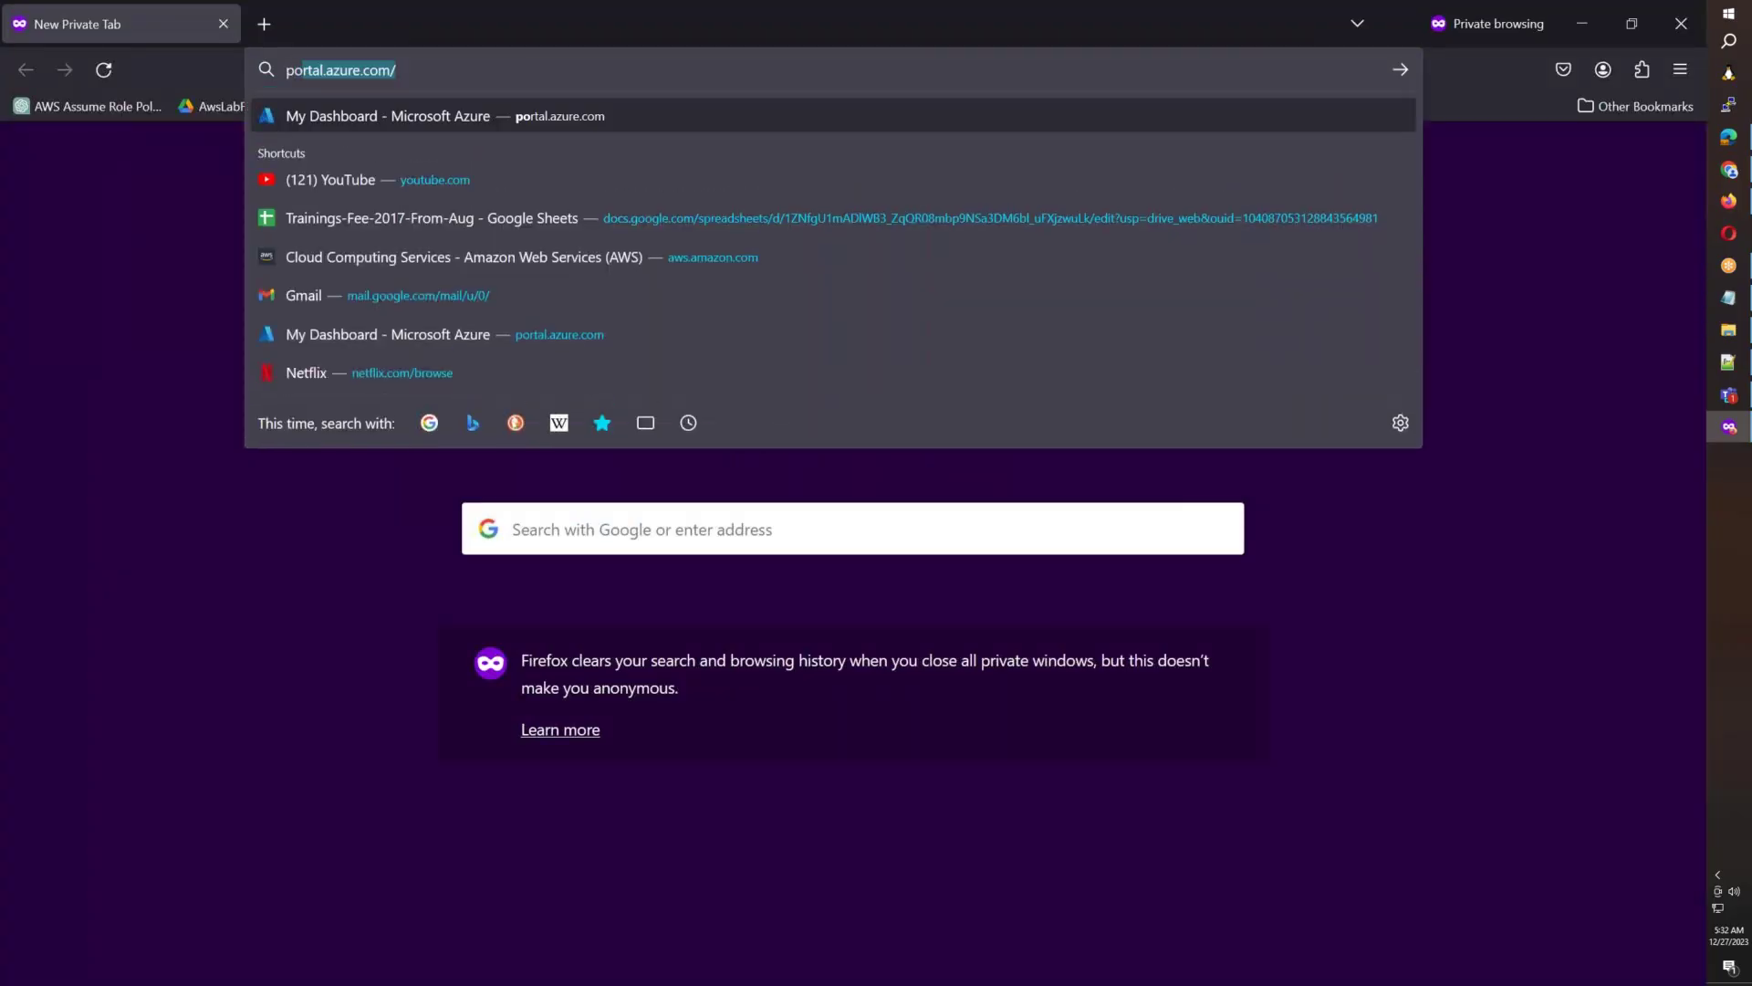
key("Return")
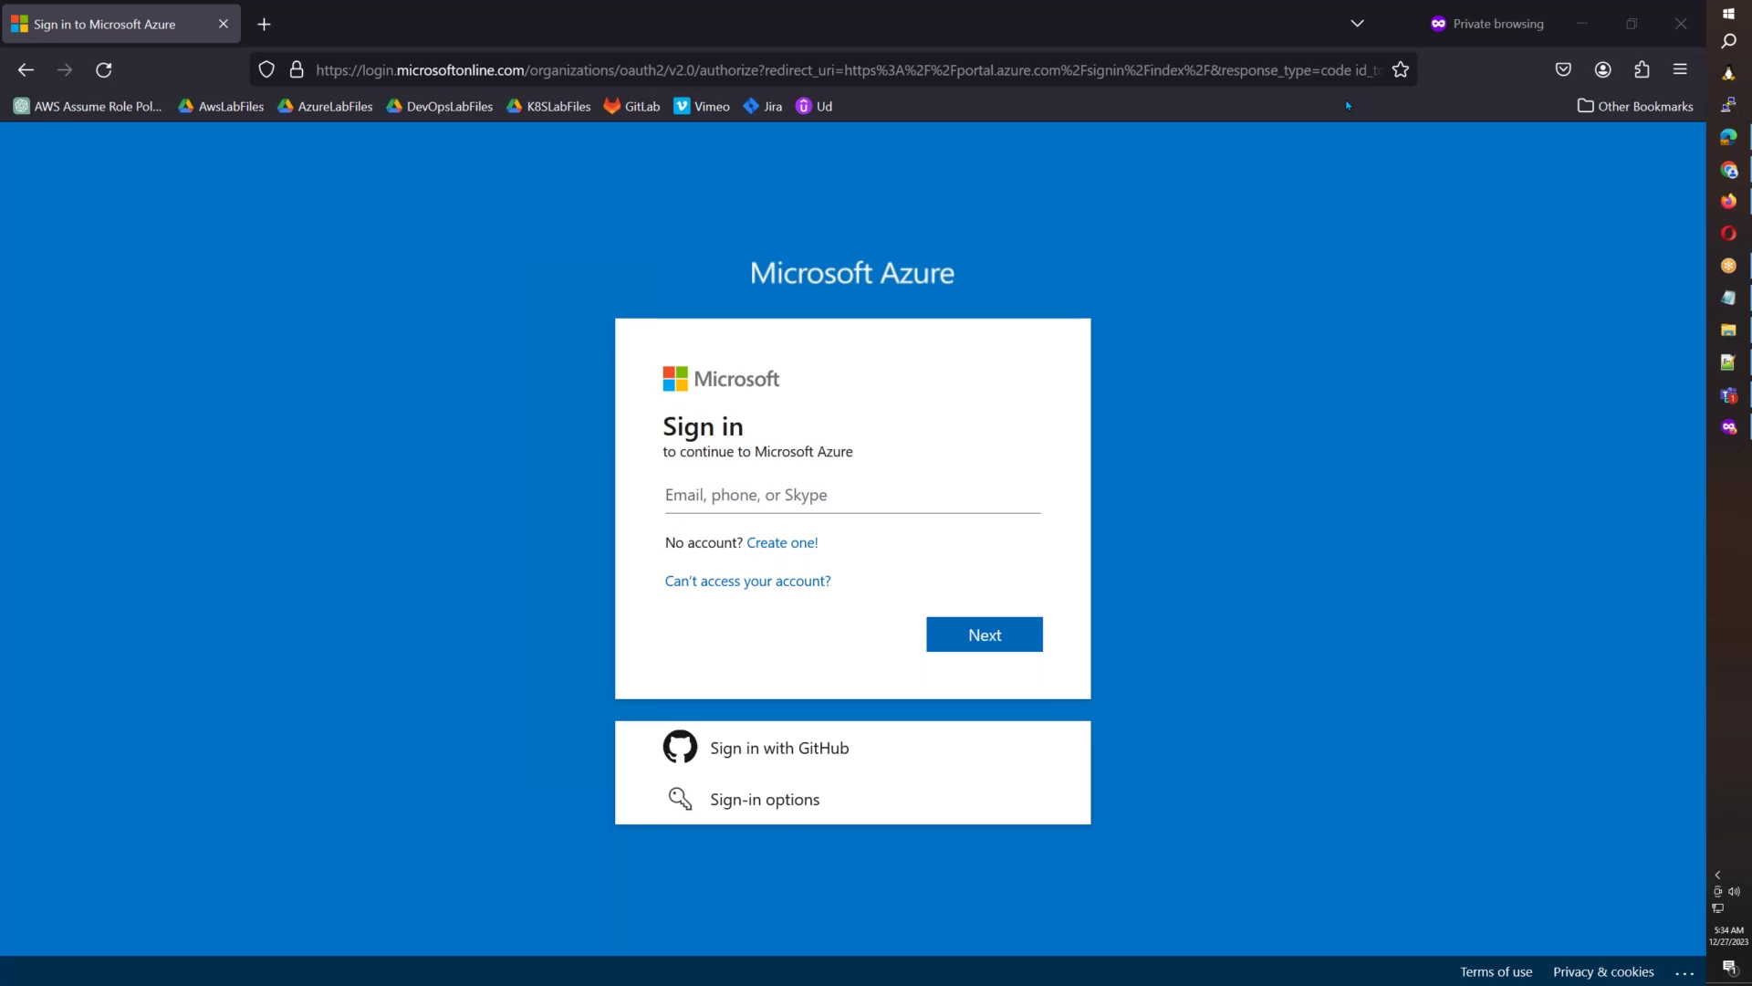
left_click(1731, 204)
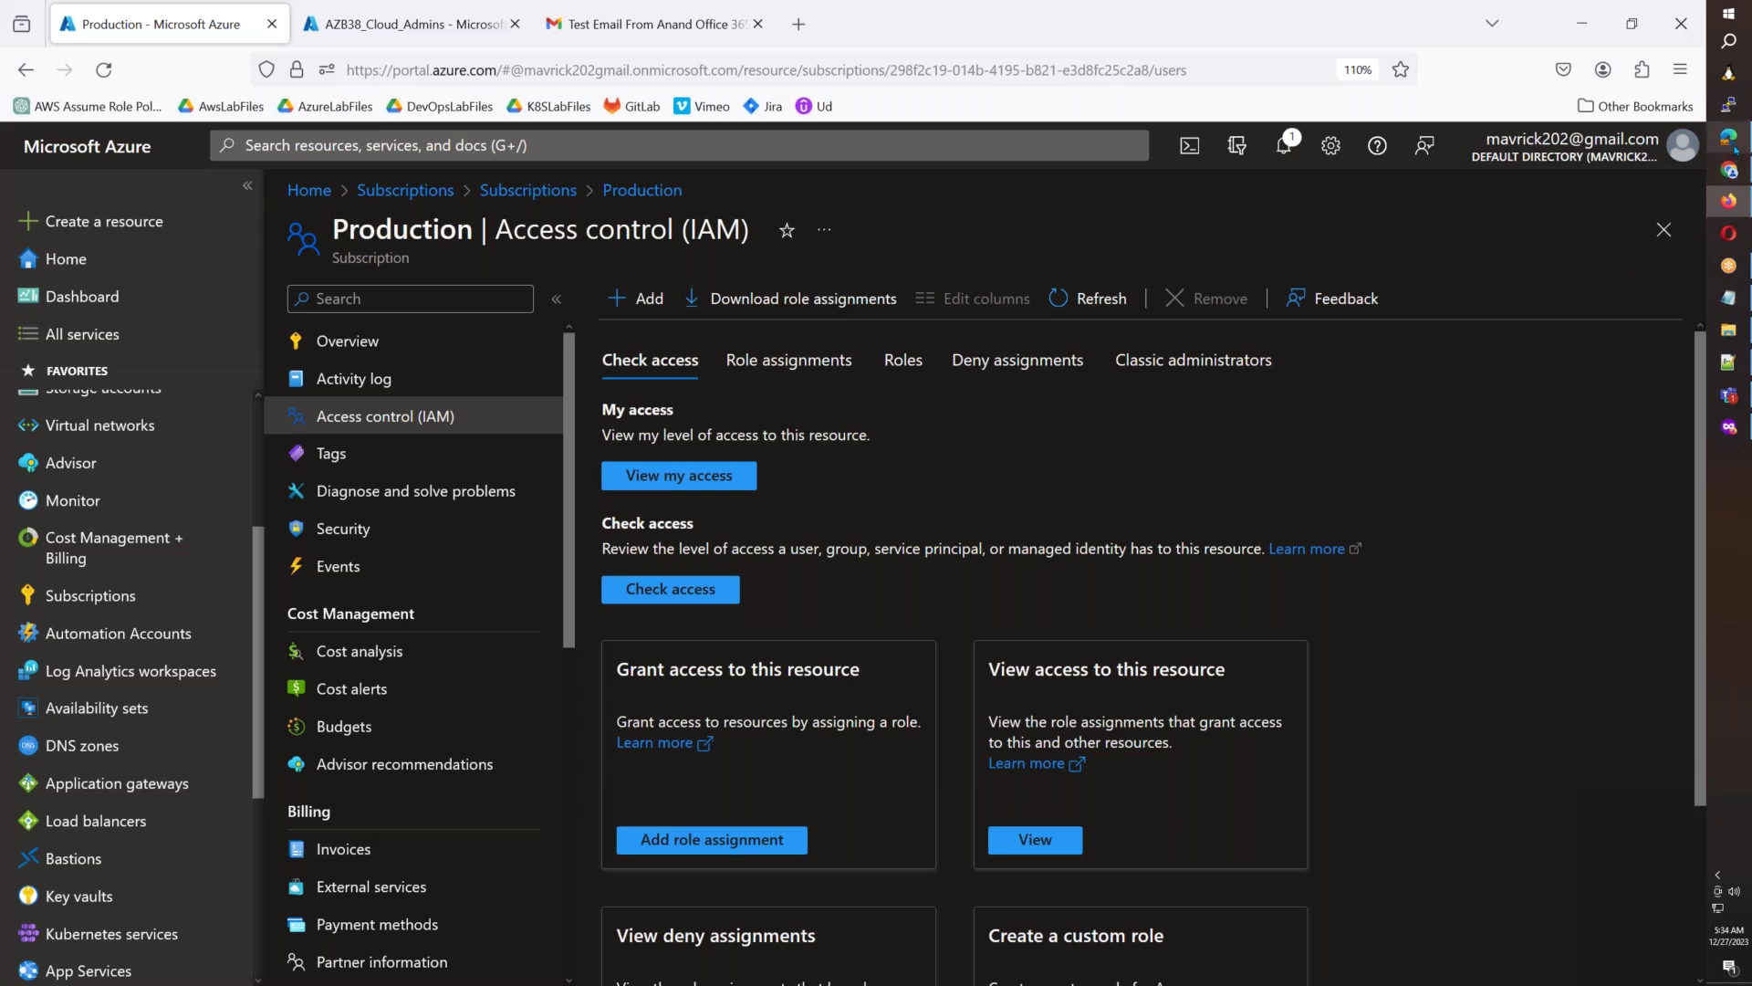
left_click(1728, 426)
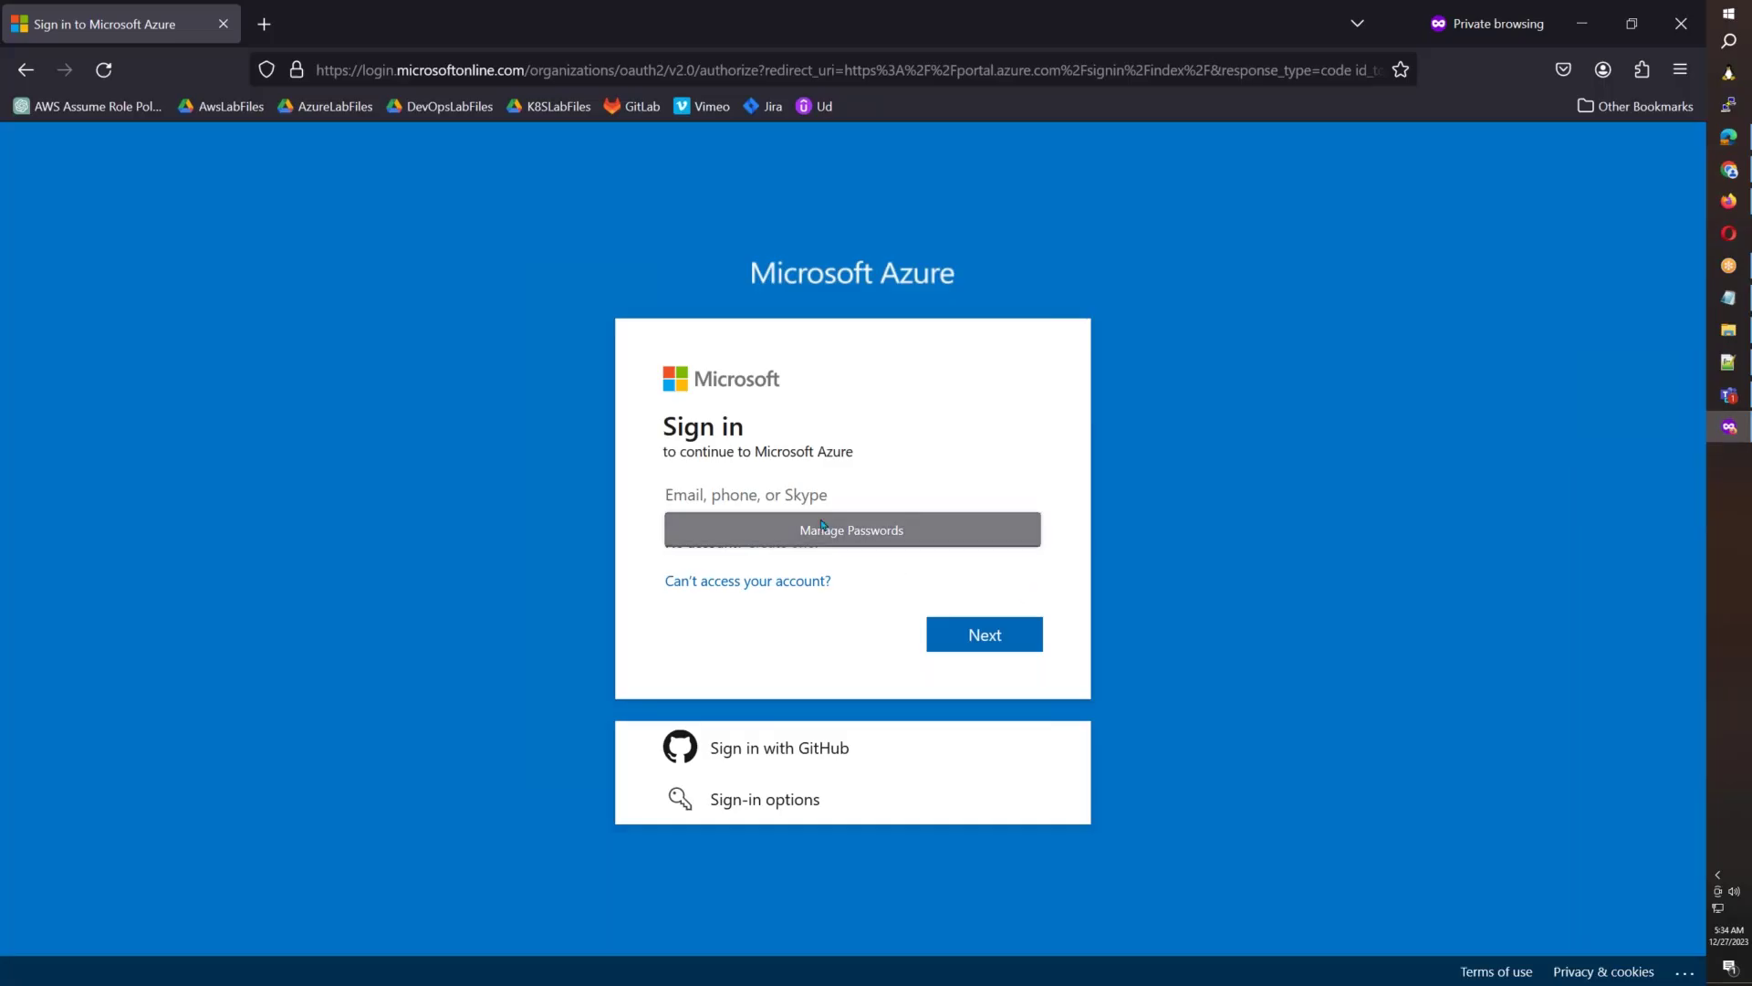
Sign in with the guest's Outlook e-mail, fixing a typo, and password, declining to stay signed in.
left_click(811, 494)
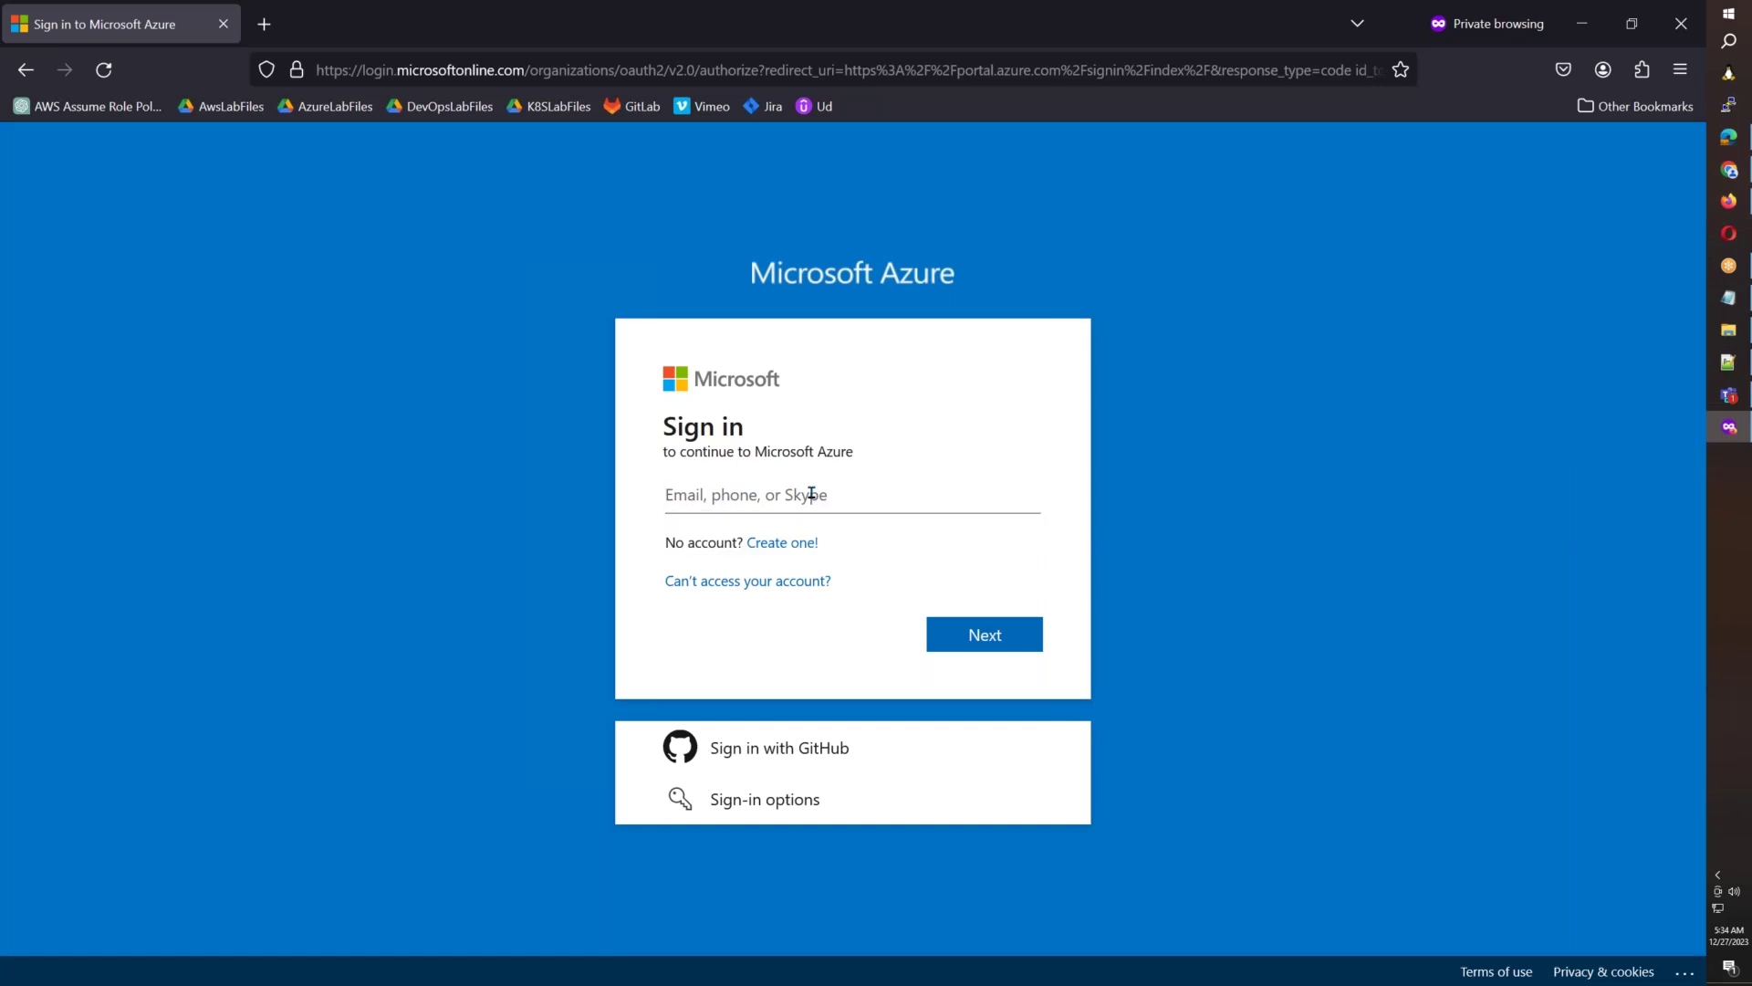
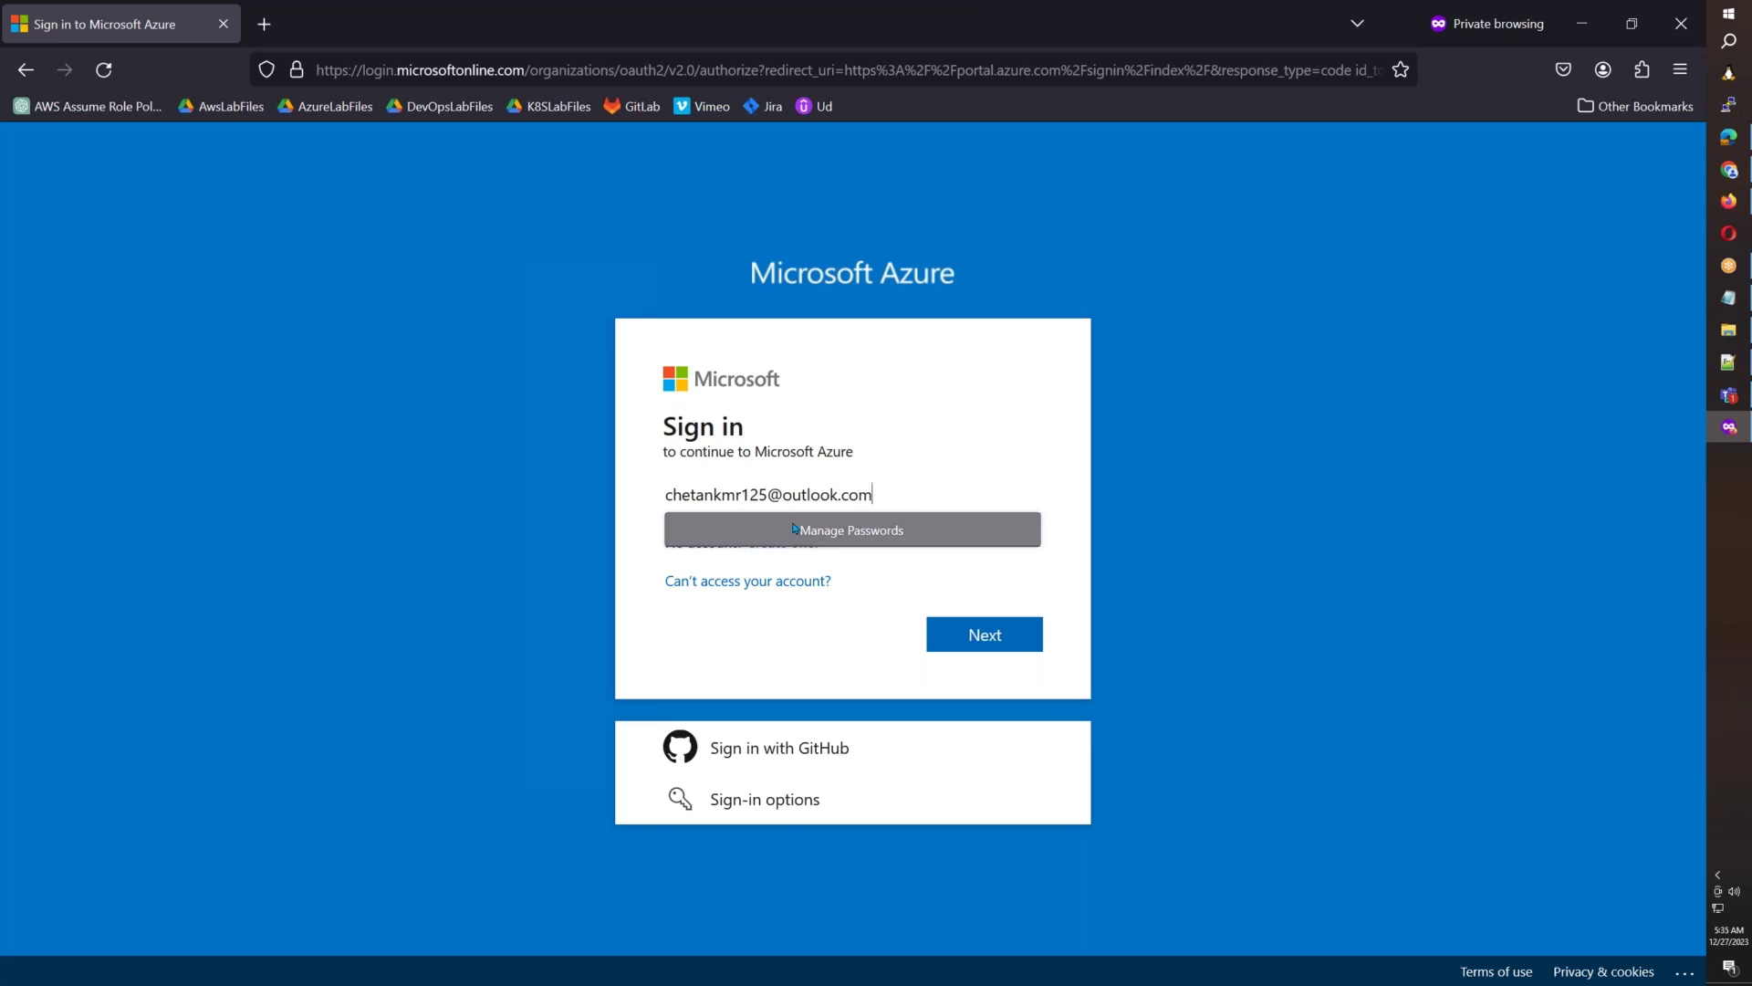
left_click(761, 493)
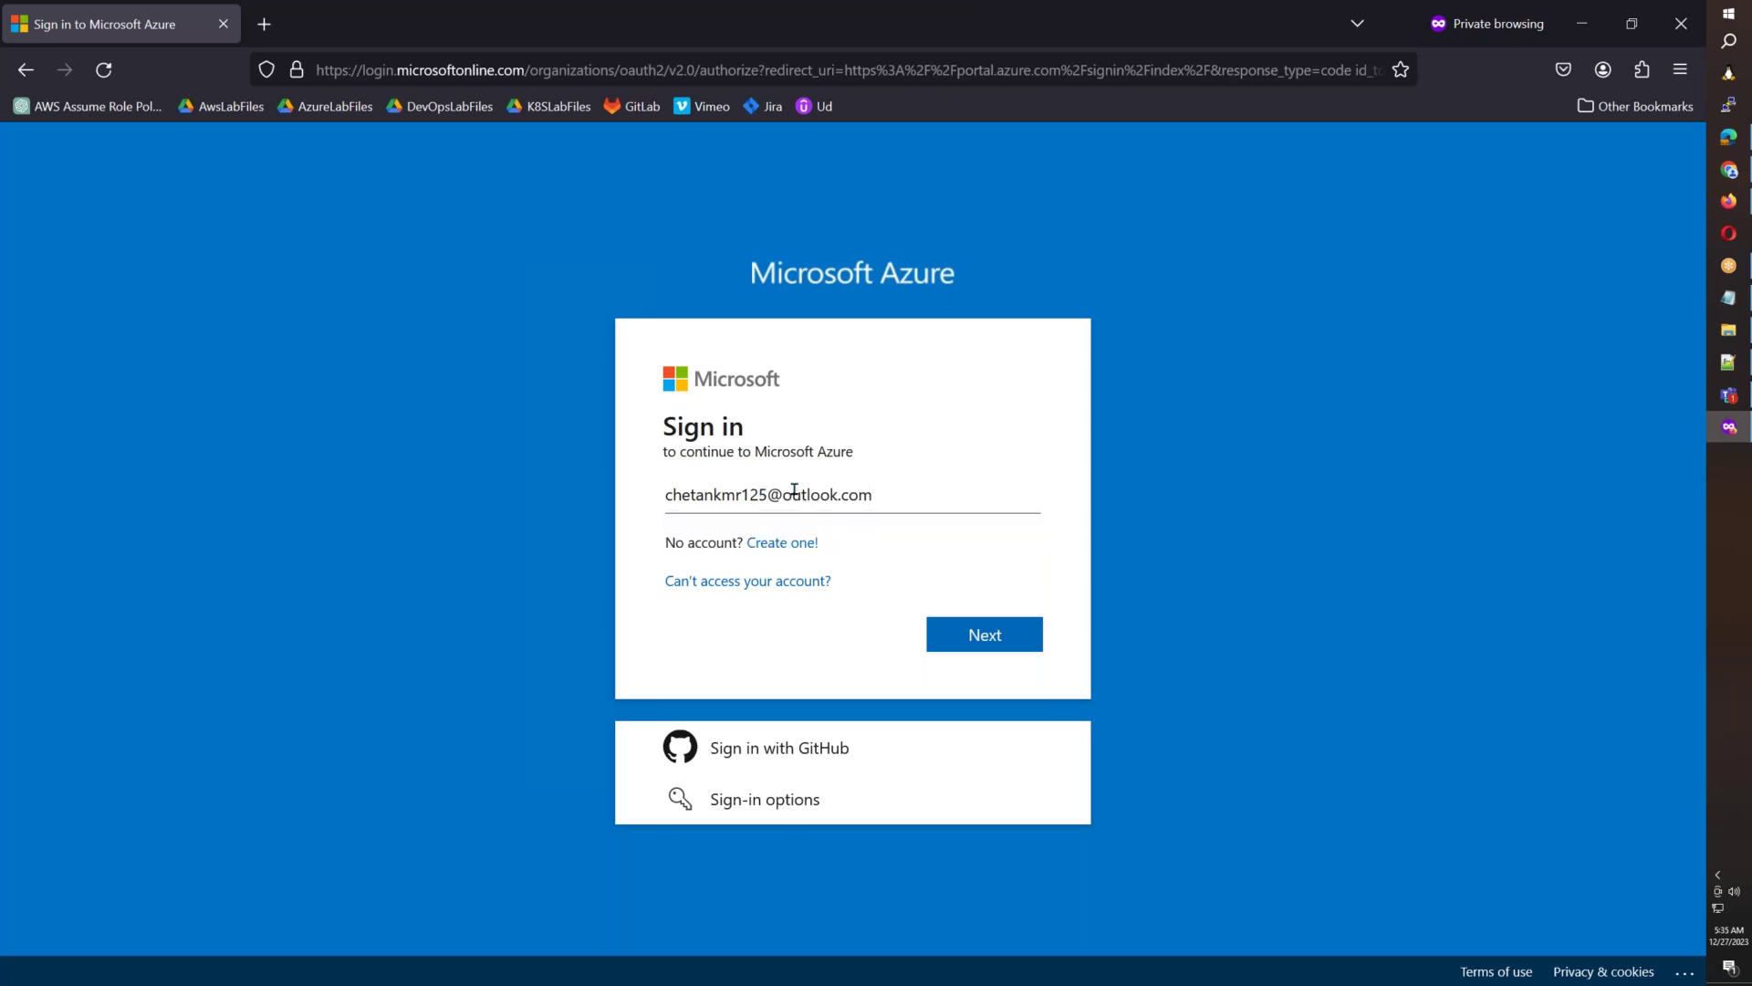
key("BackSpace")
type("4")
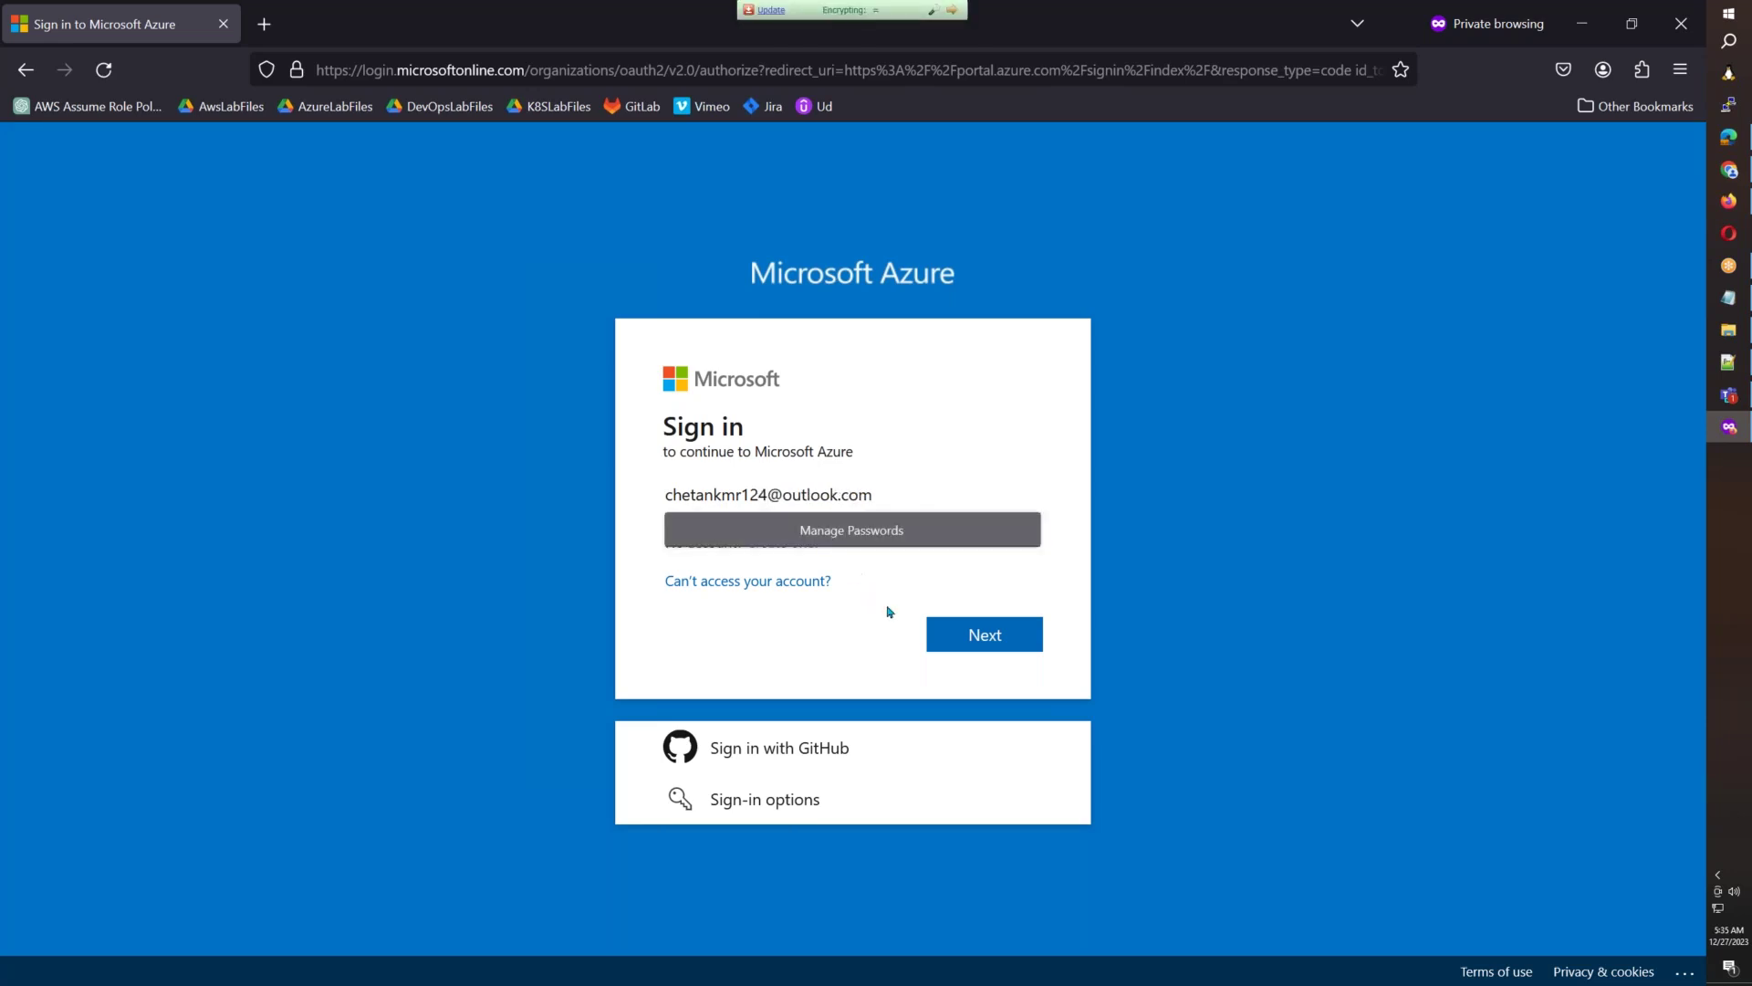
left_click(985, 634)
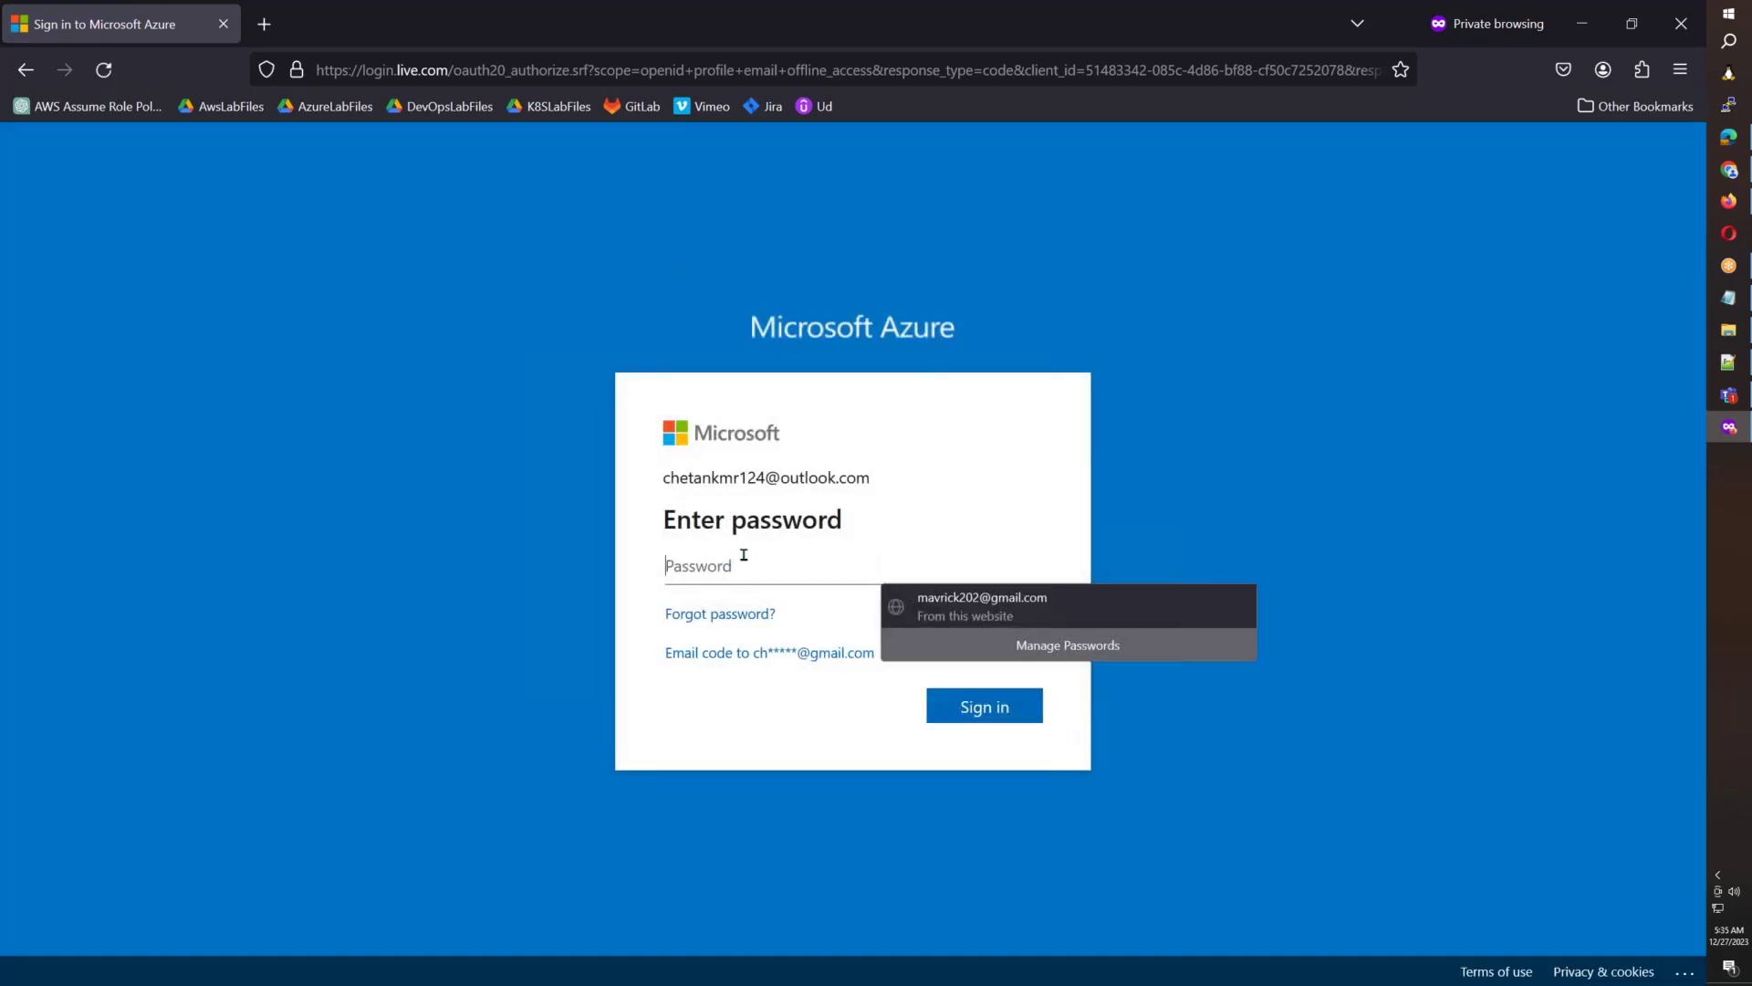
type("******")
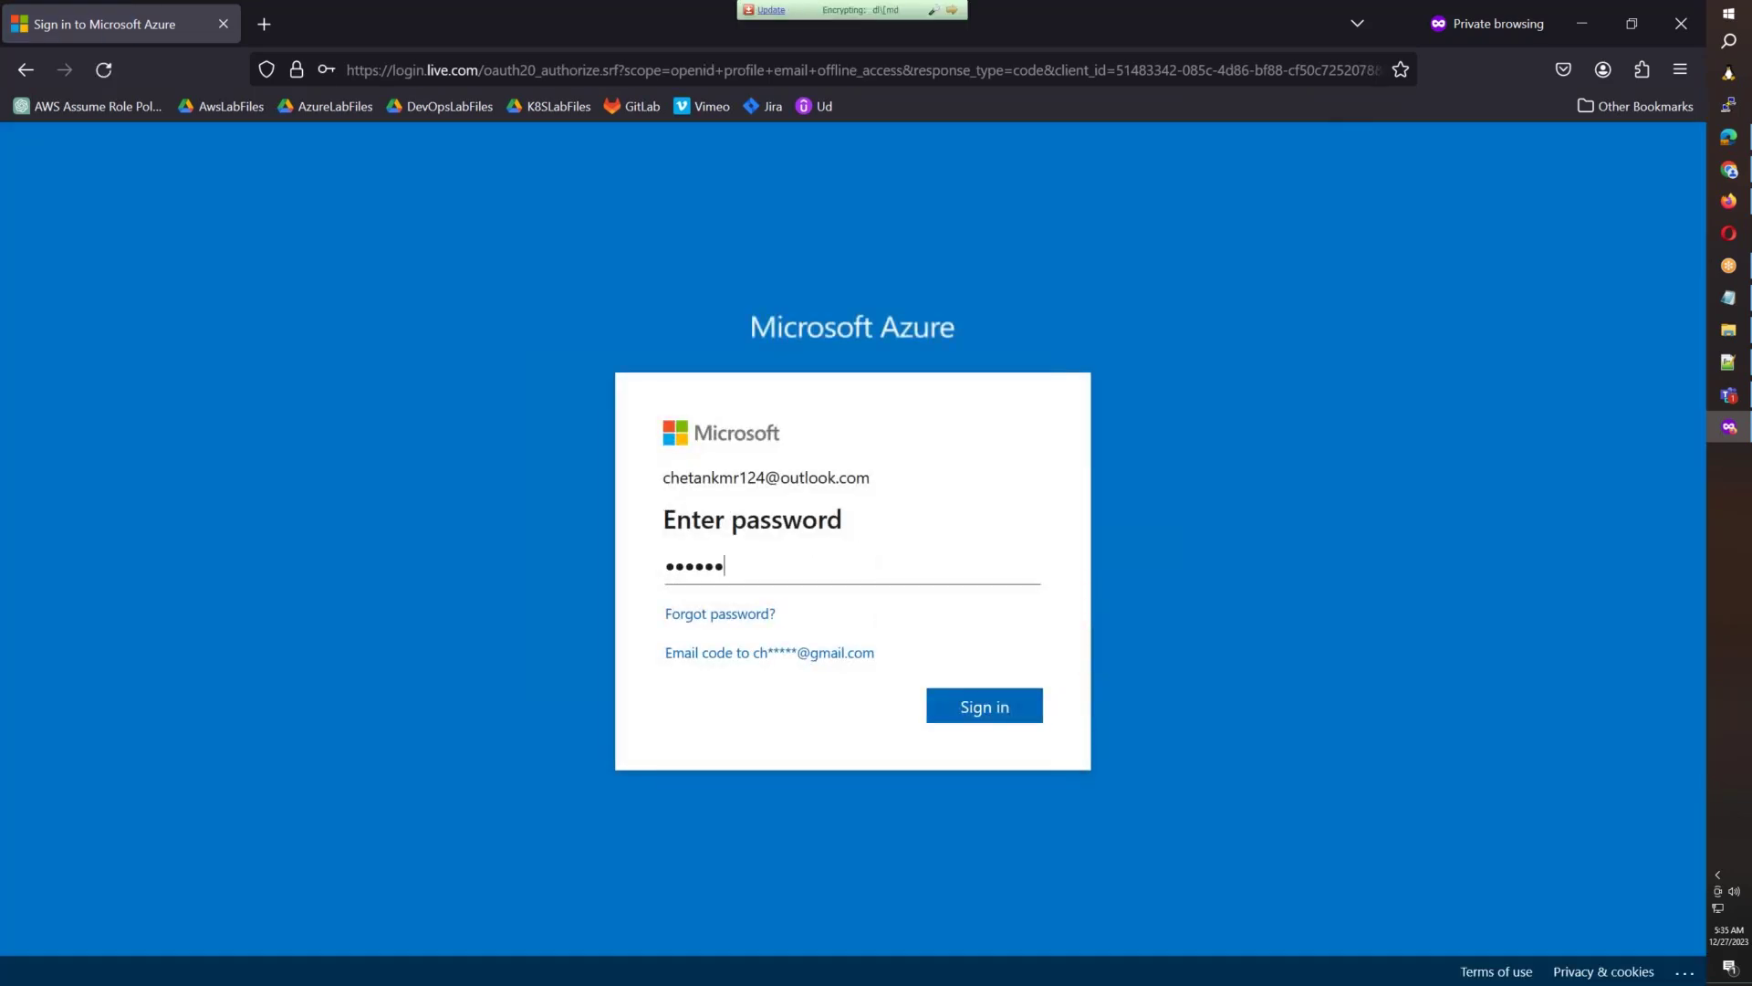
type("*****")
key("Return")
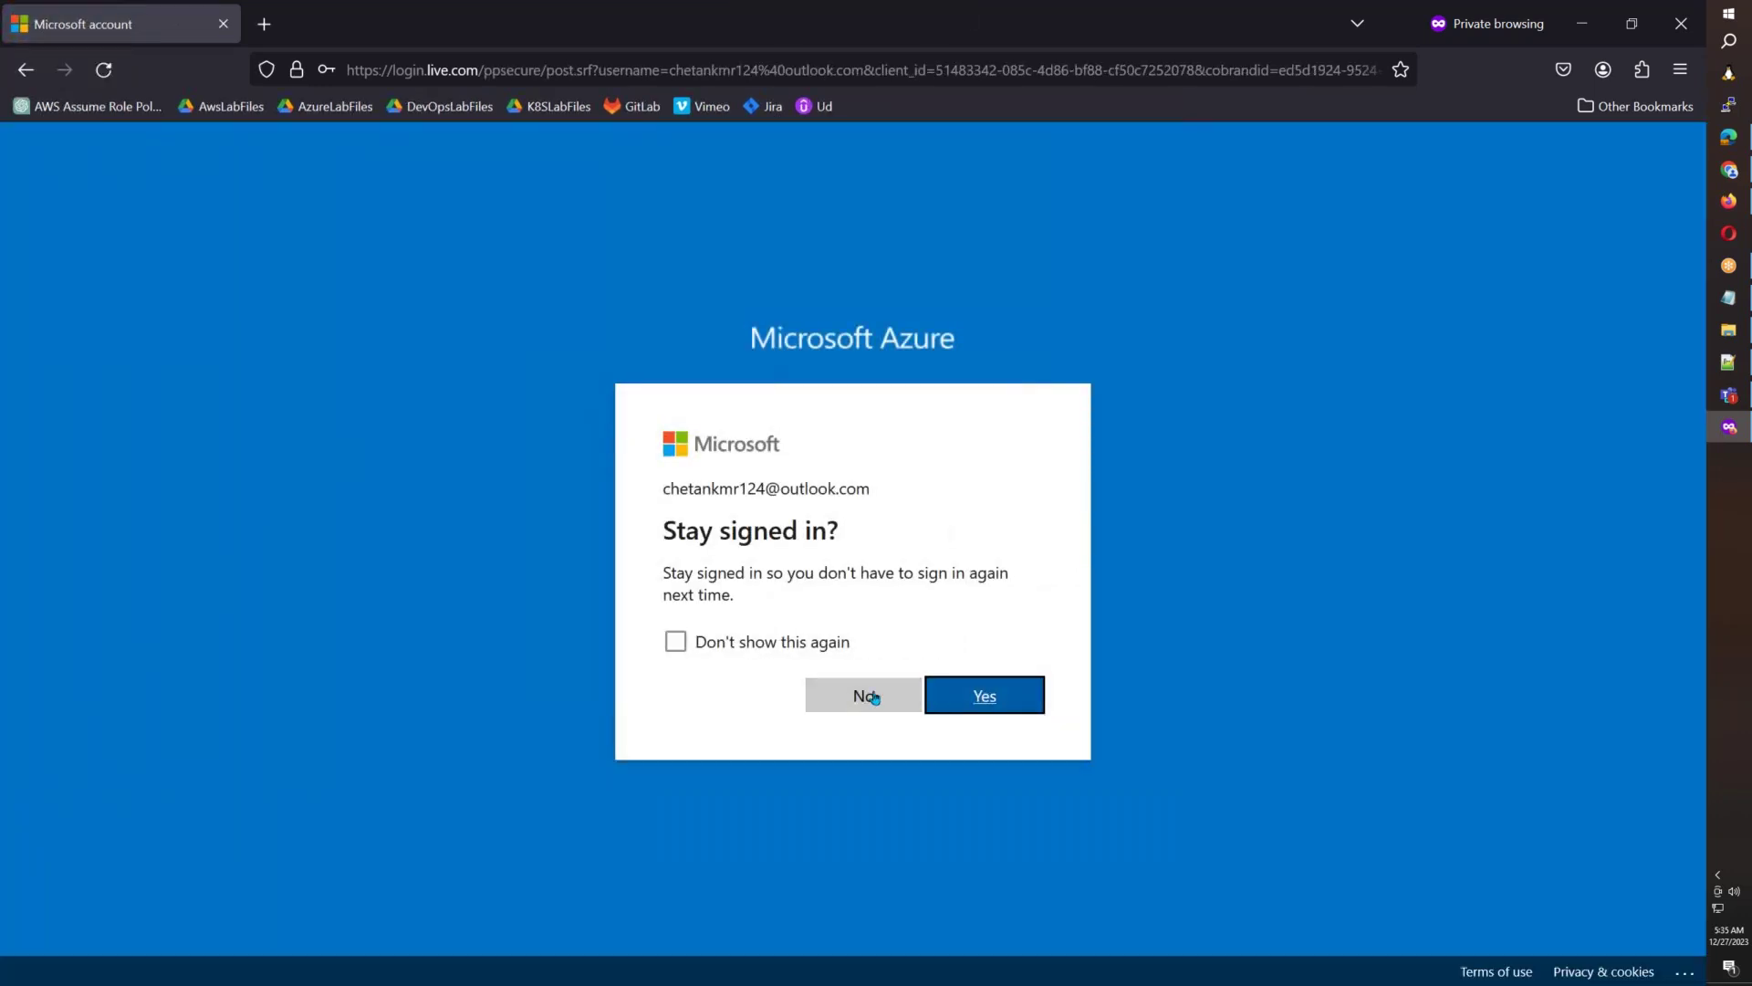
left_click(890, 694)
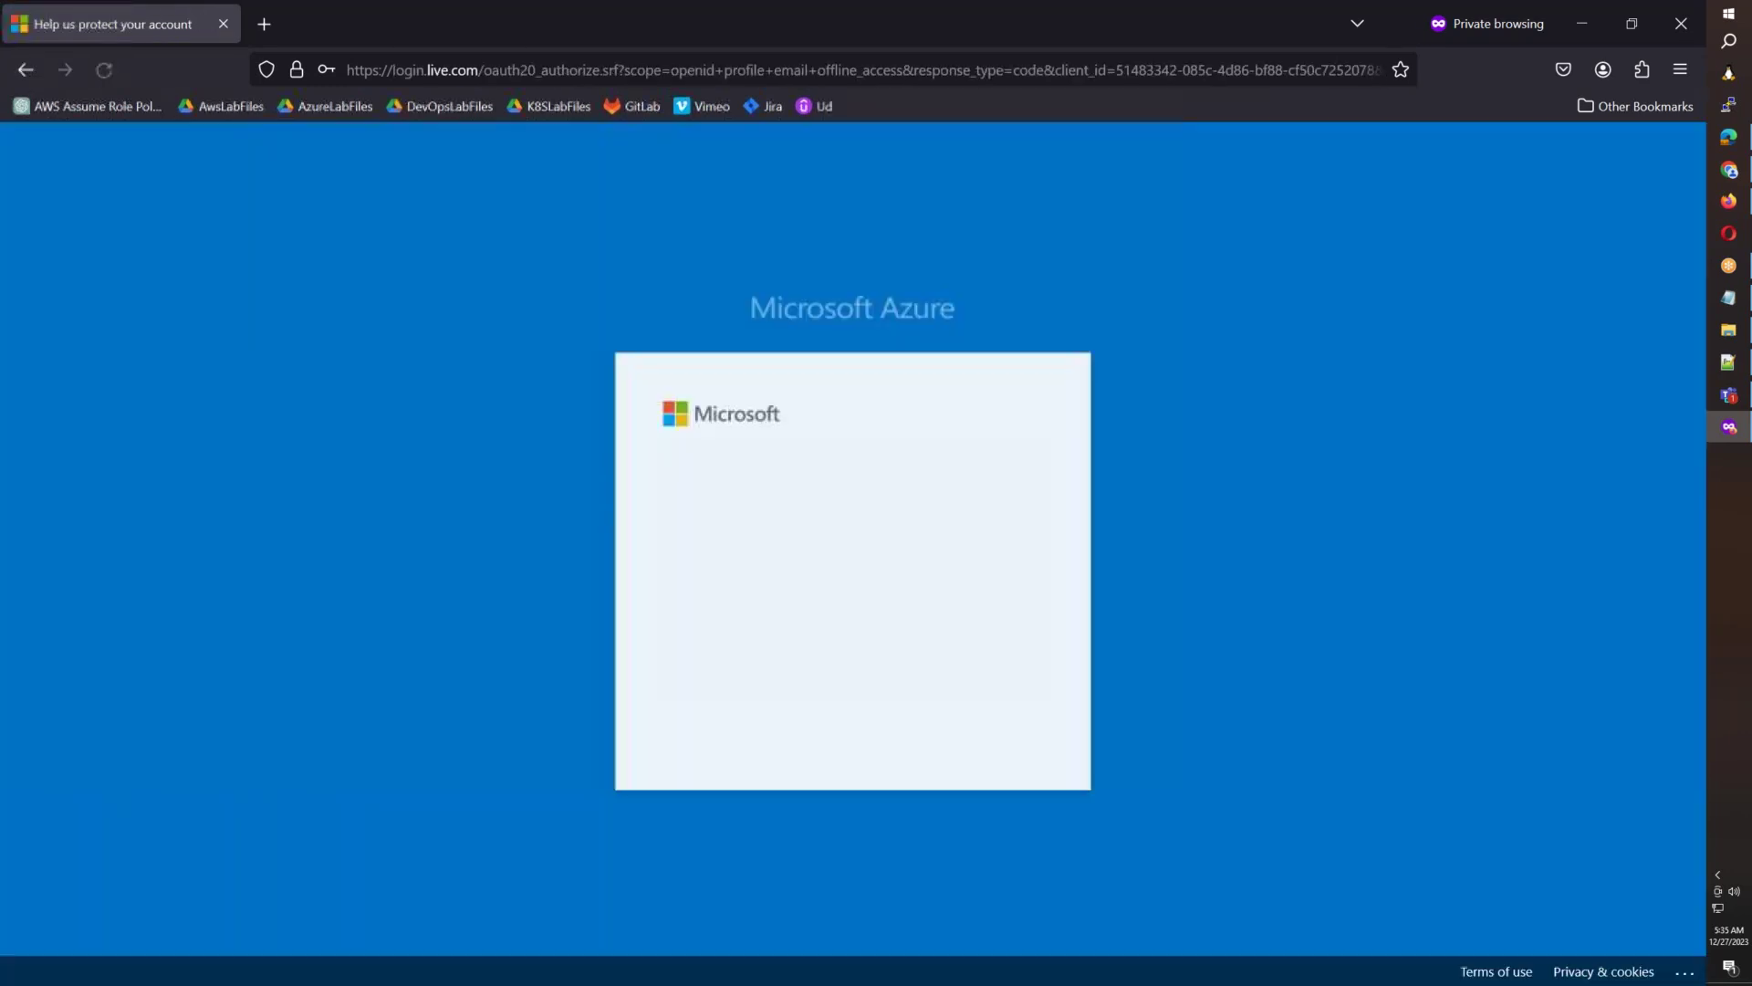
Request an e-mail verification code to the account's address, then cancel the code entry.
left_click(892, 579)
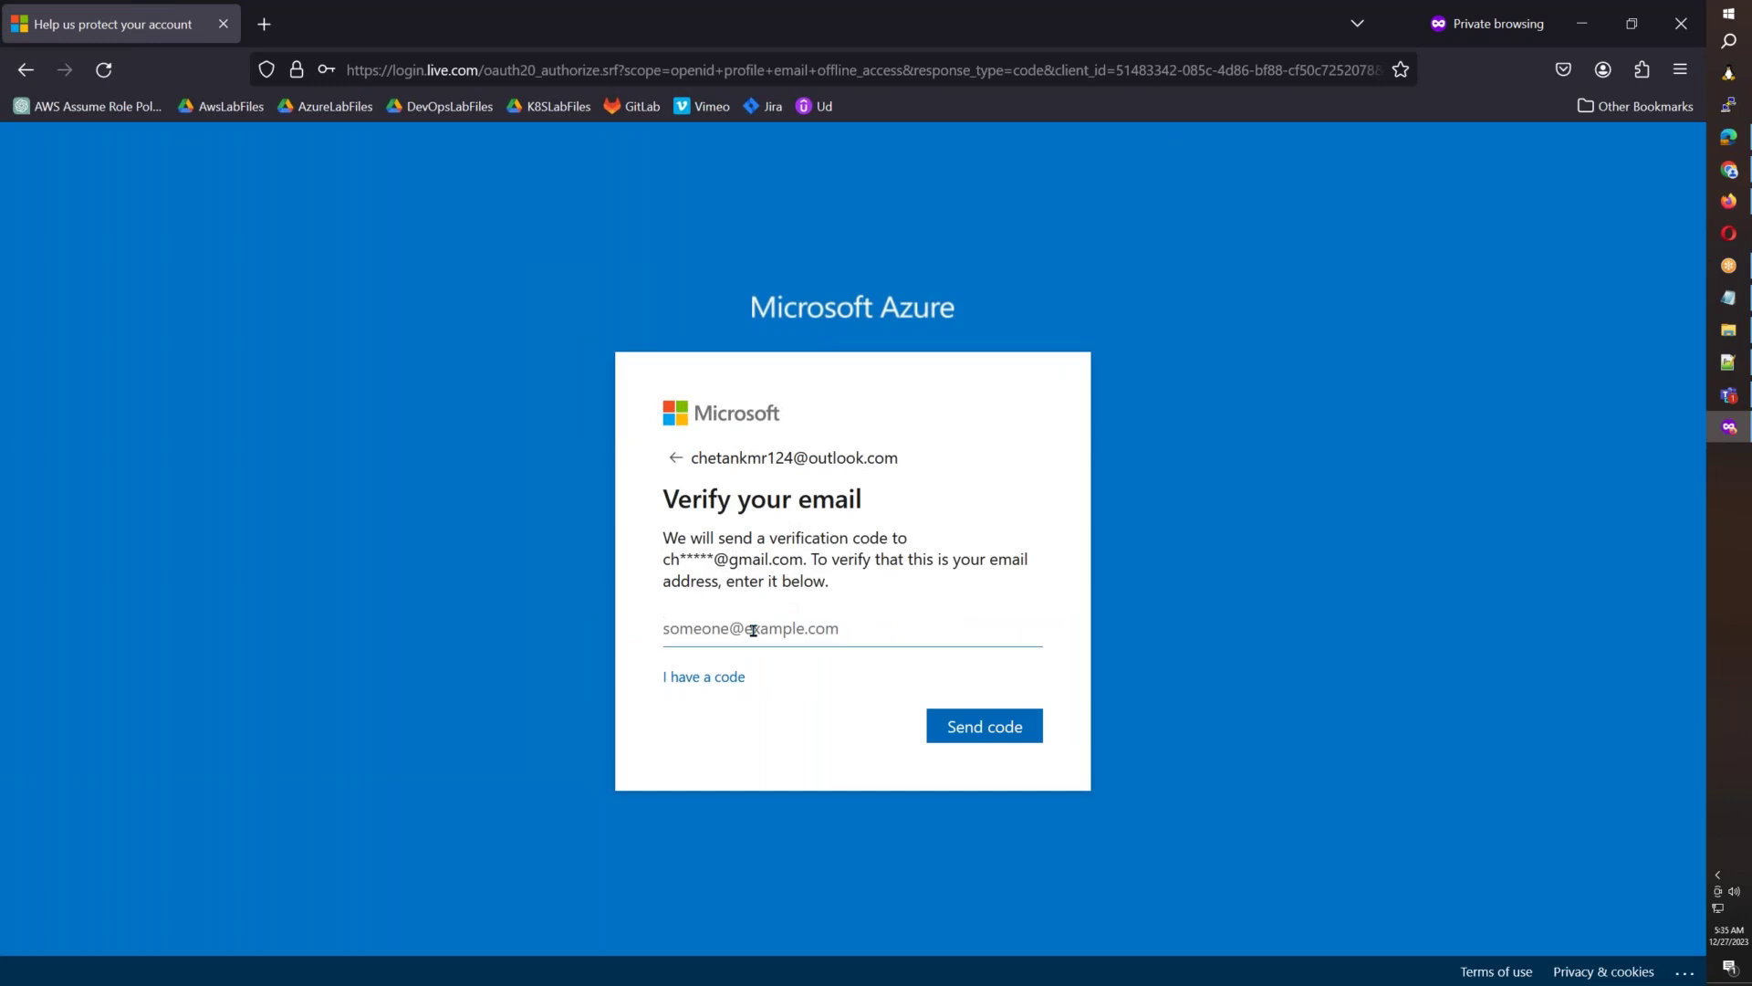
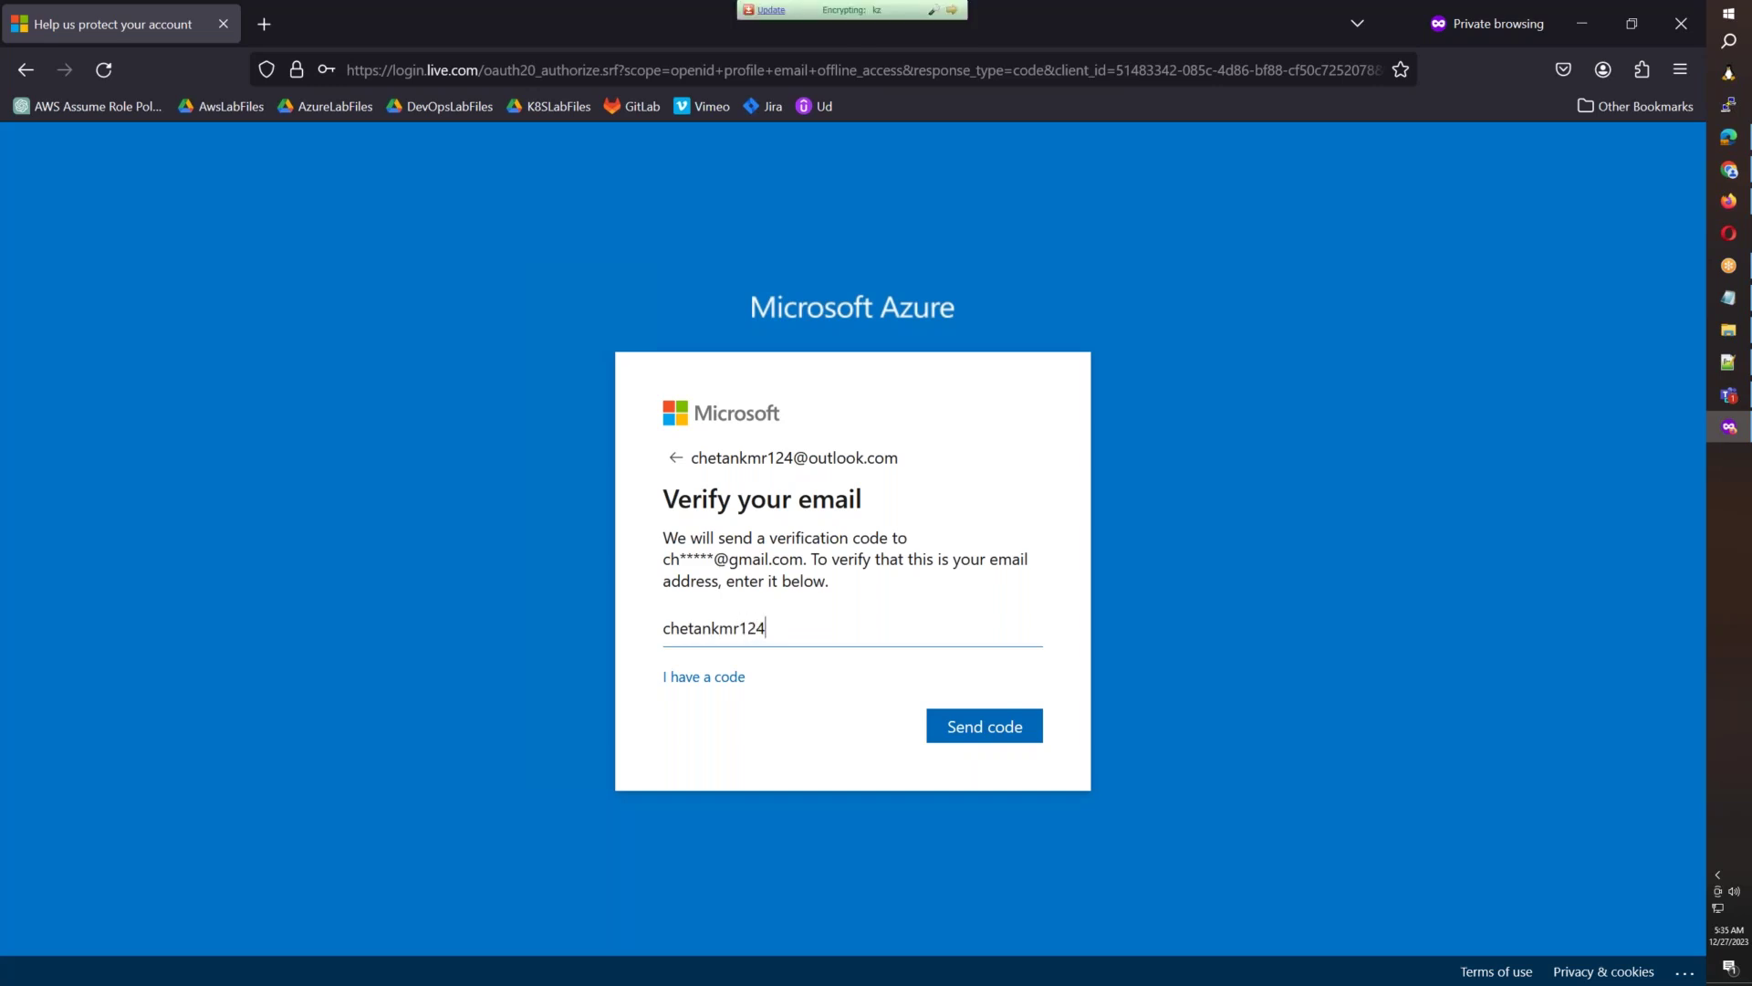
key("Return")
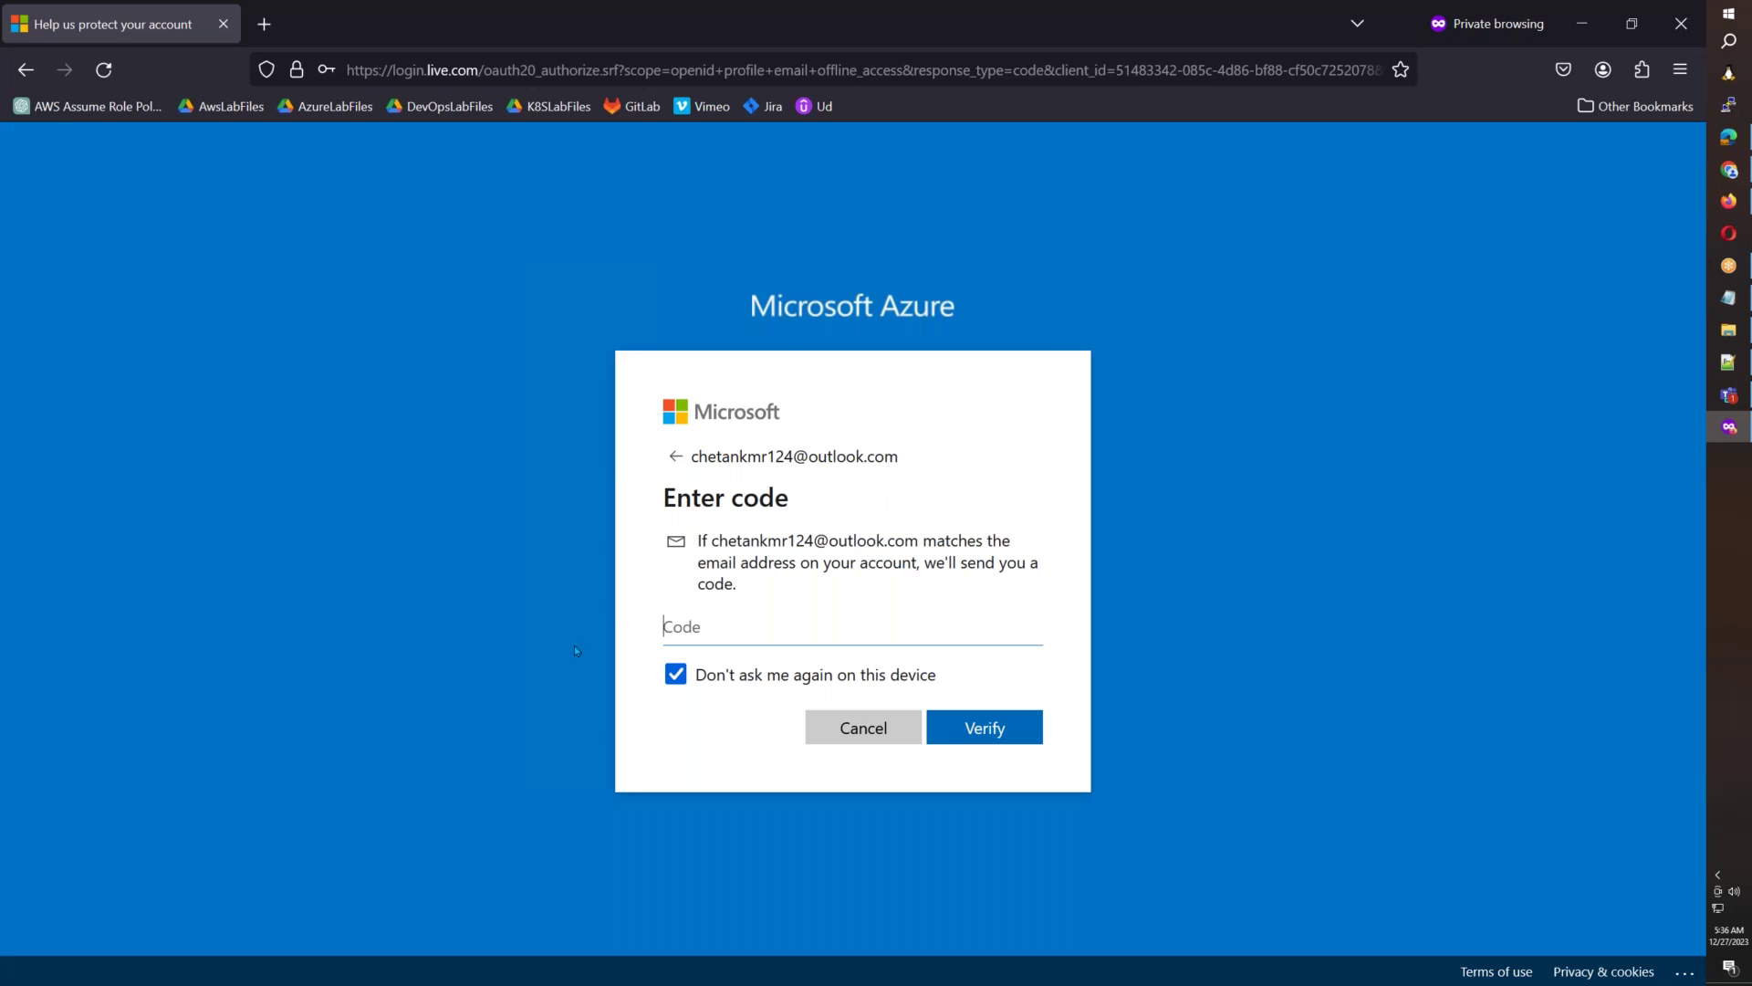
left_click_drag(711, 540, 916, 548)
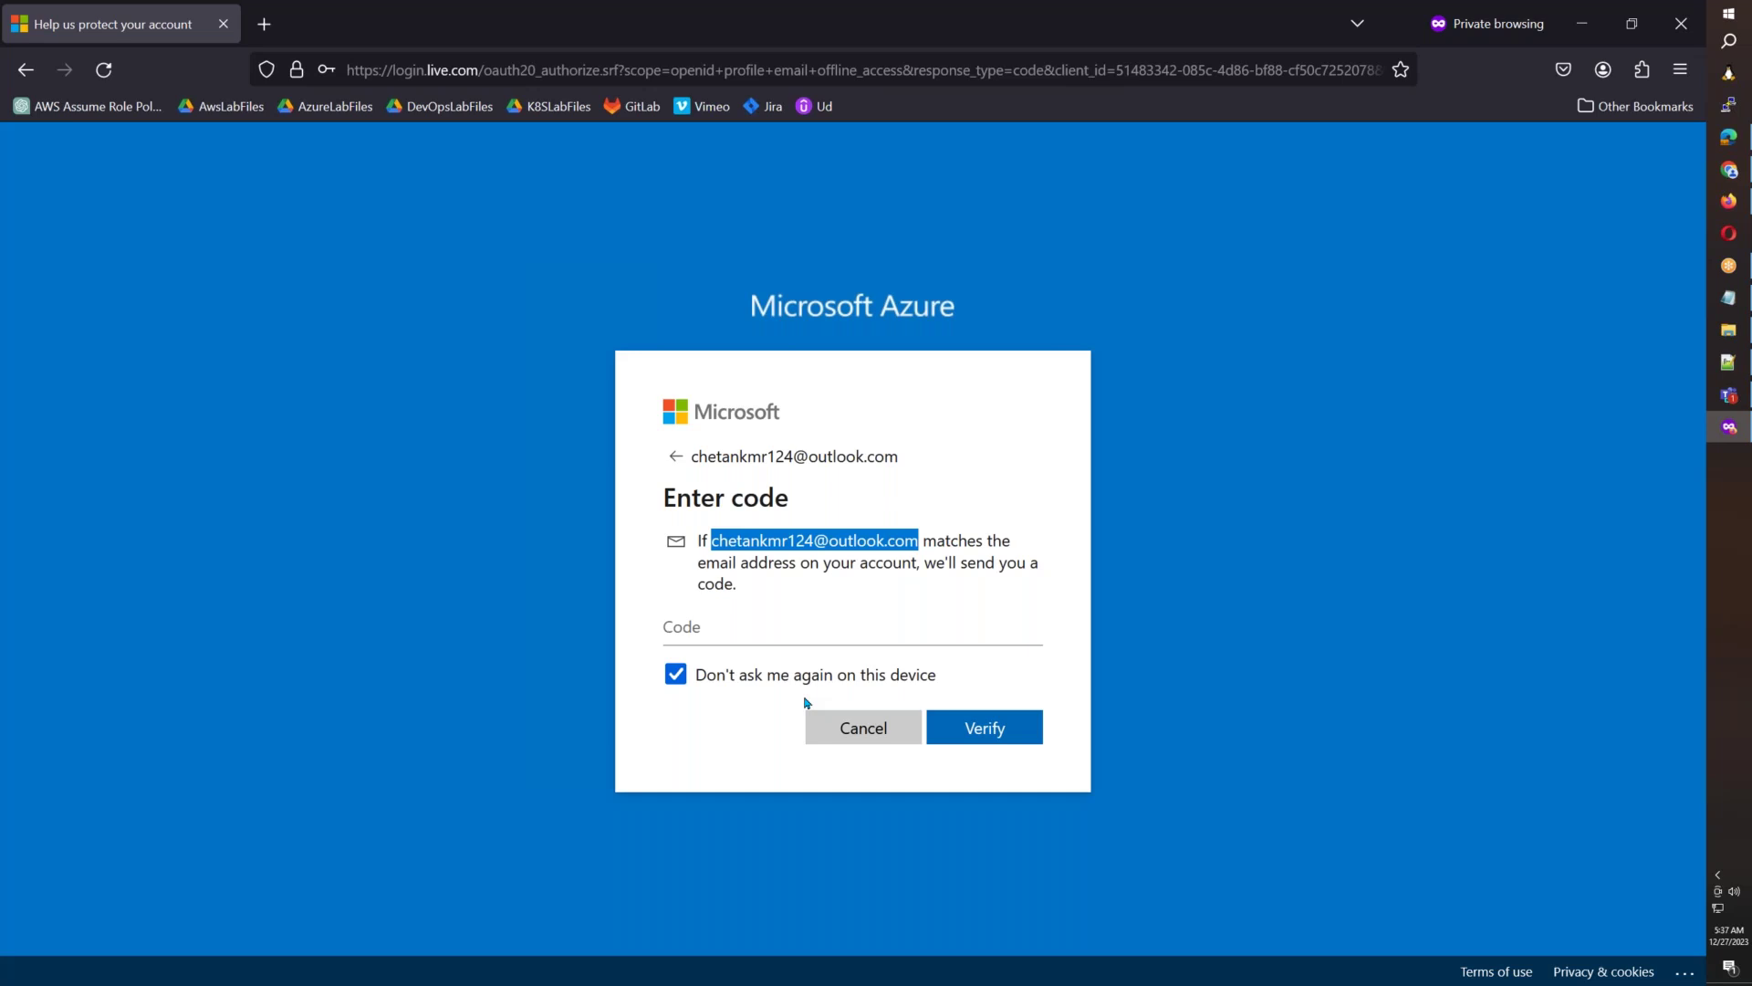
left_click(840, 731)
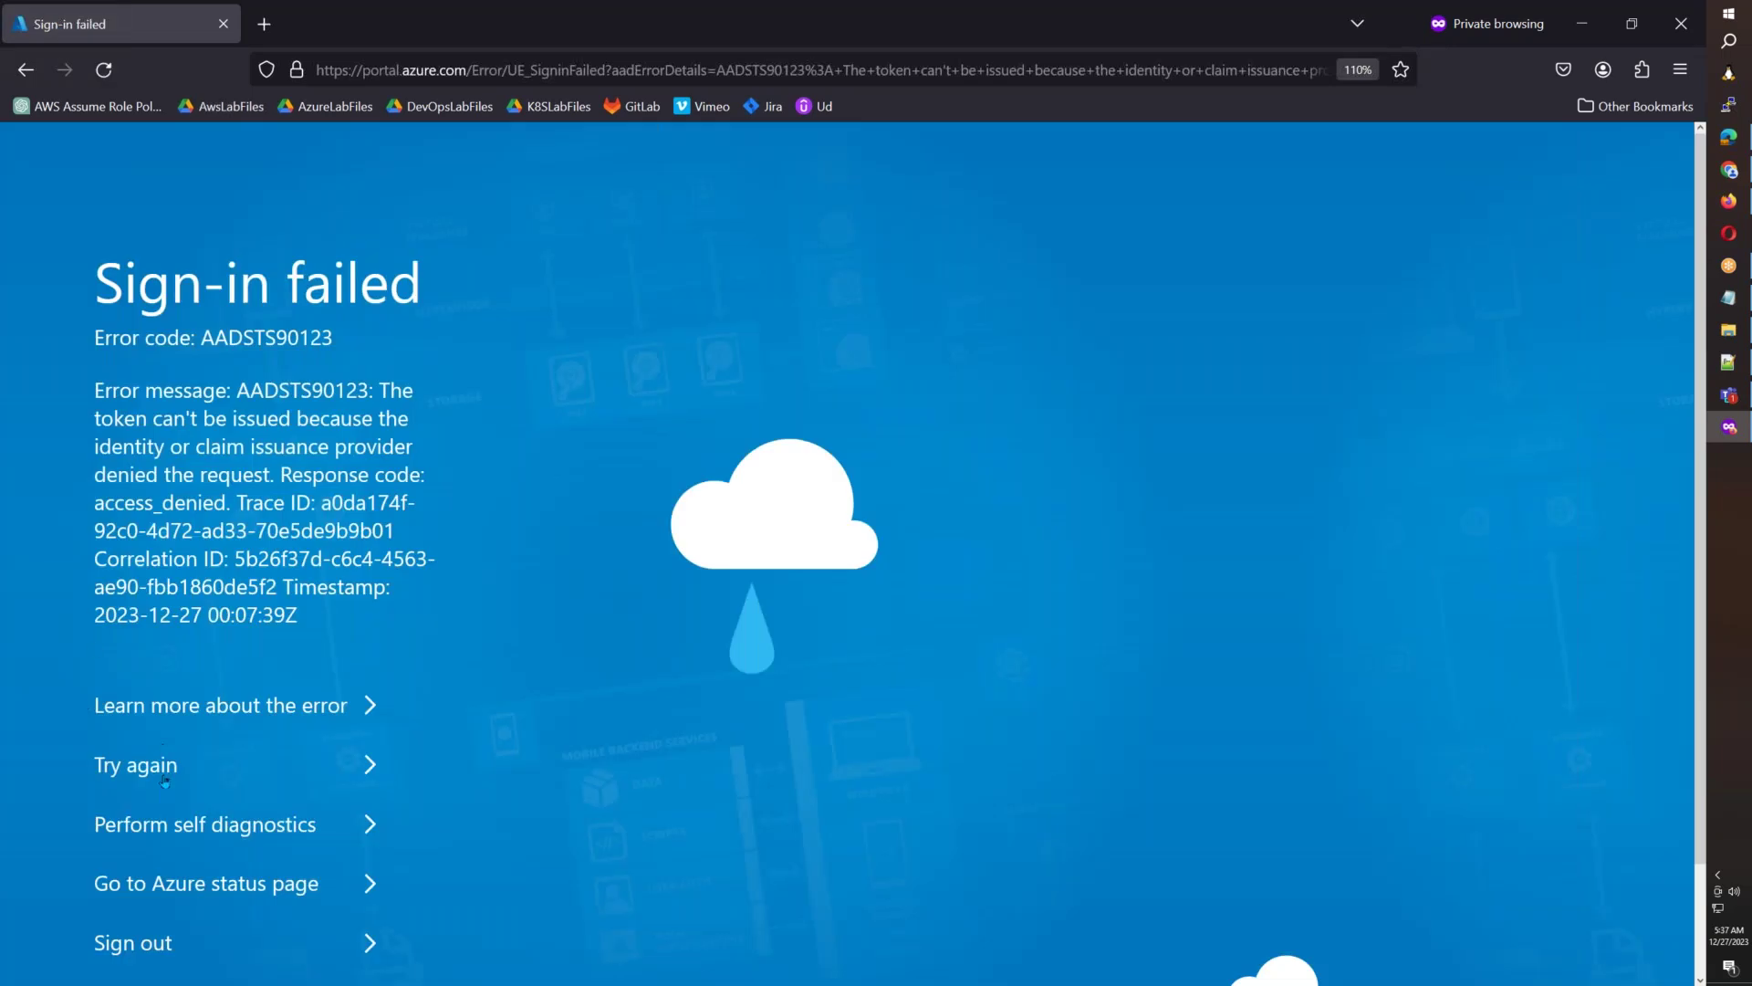
Retry sign-in, send another e-mail verification code, cancel it again, and retry.
left_click(164, 778)
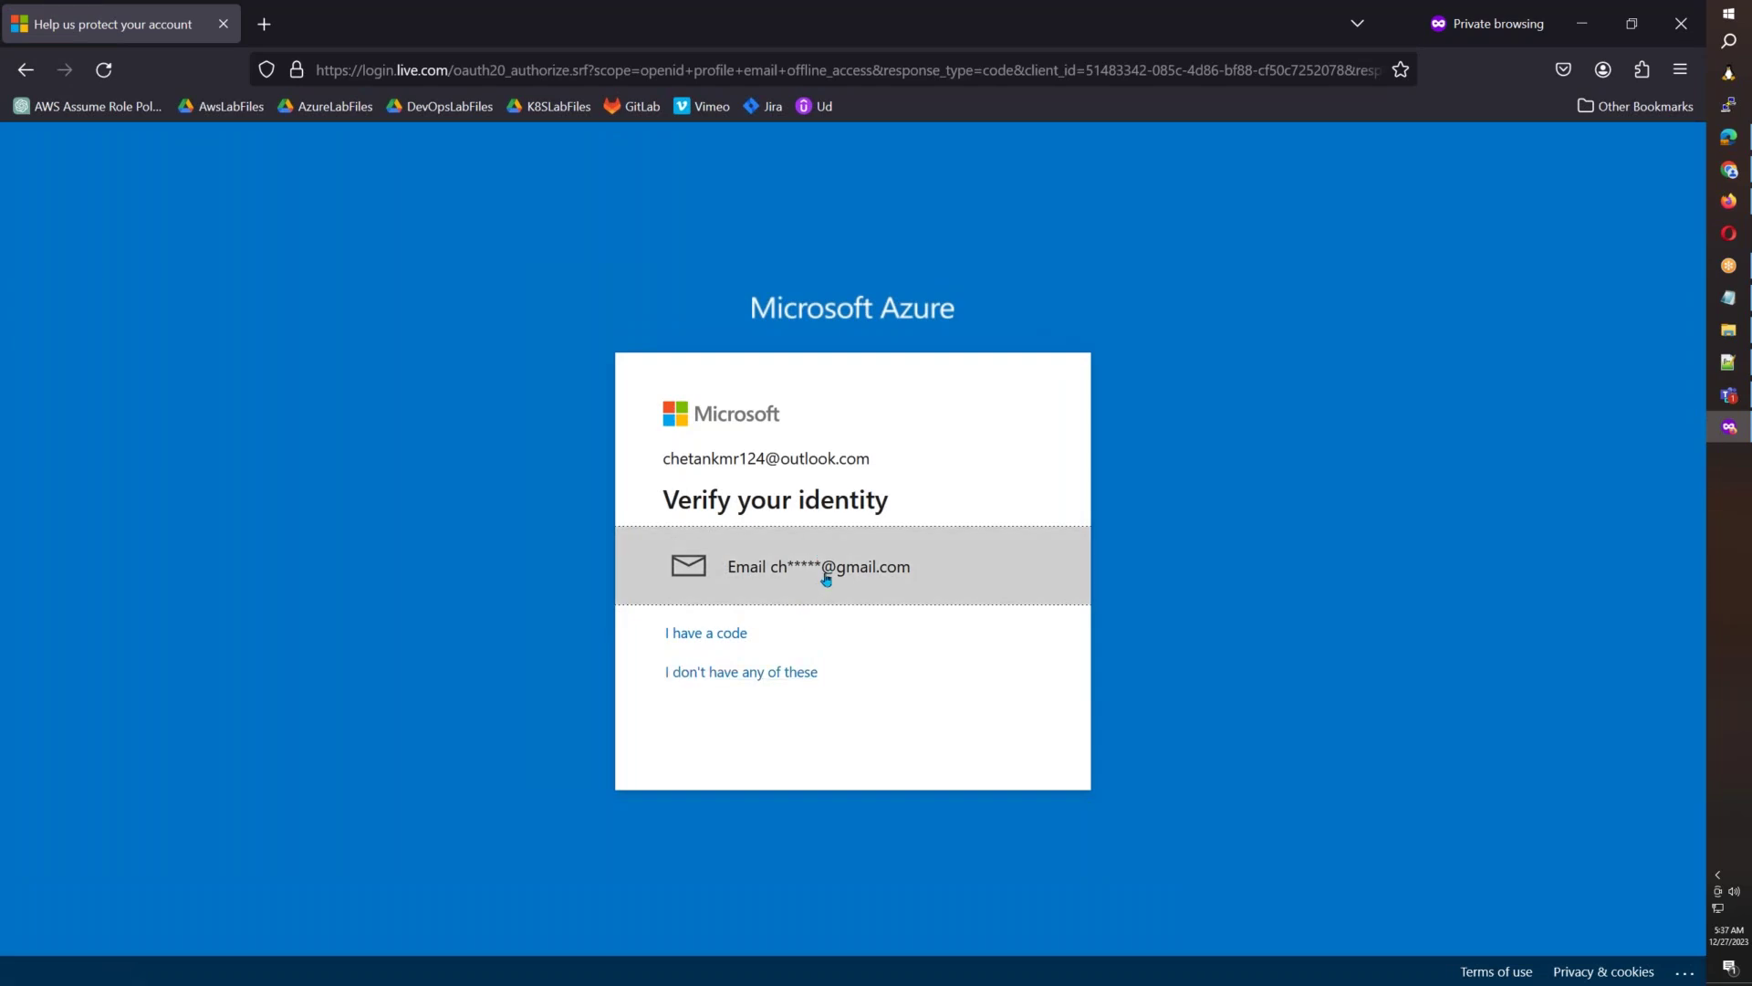
left_click(826, 577)
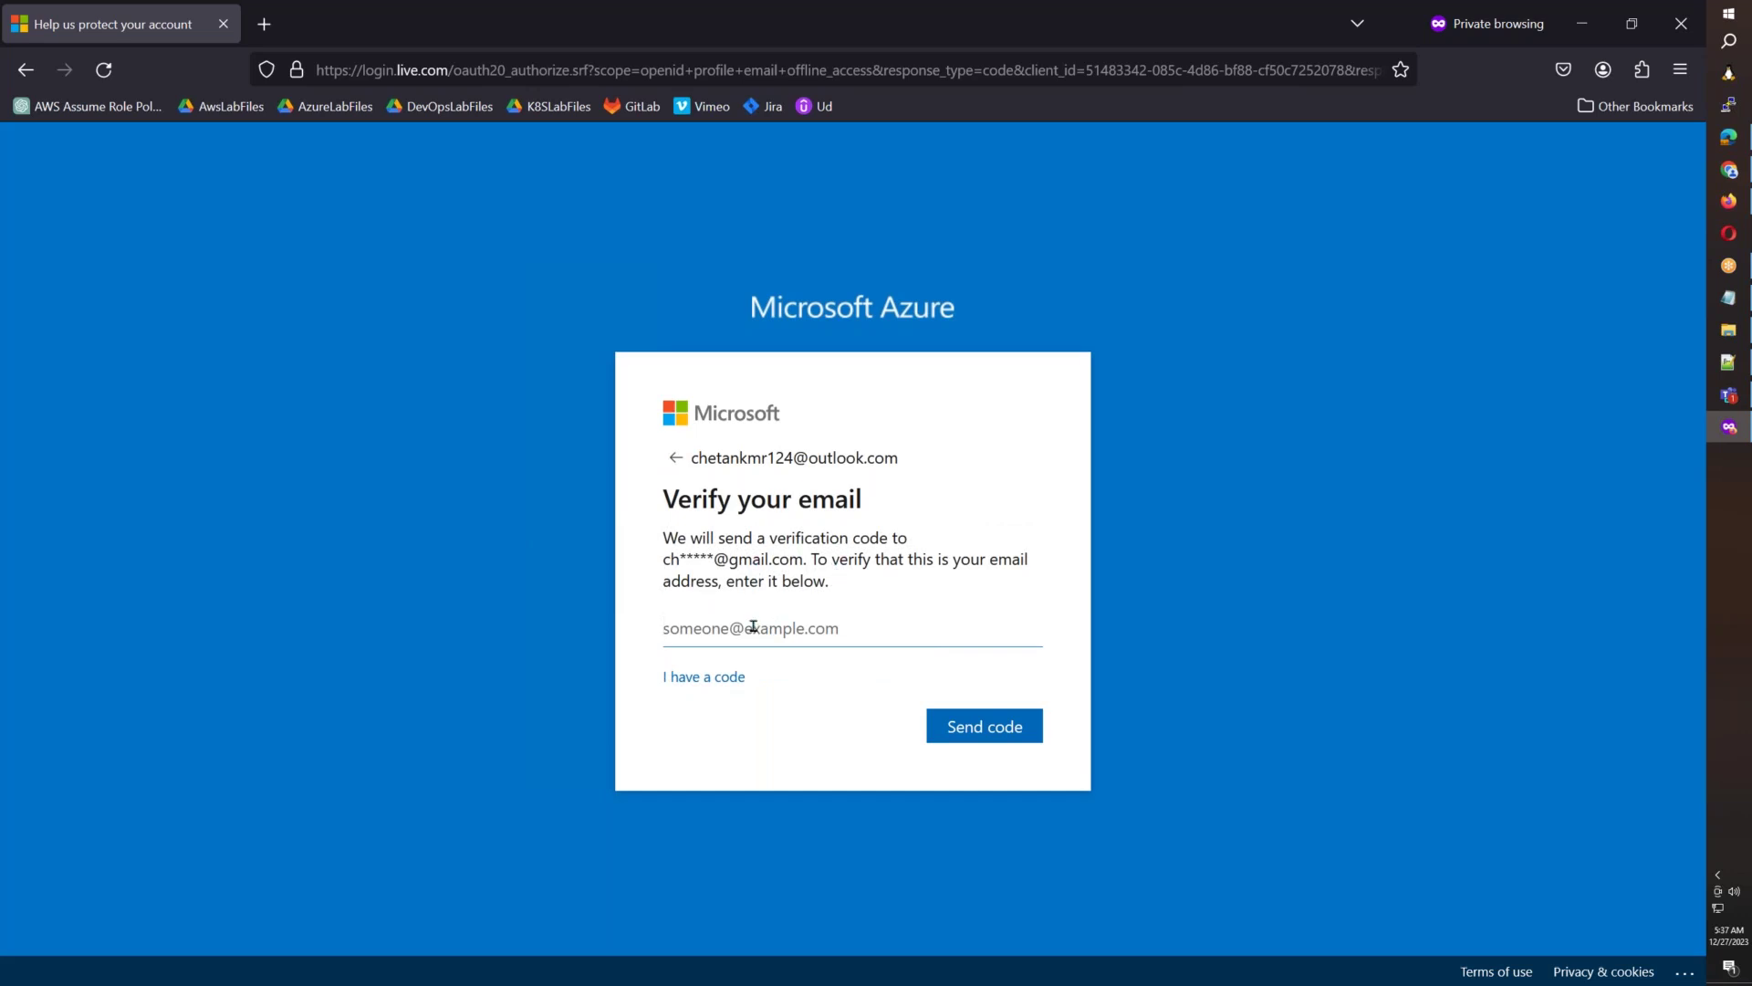
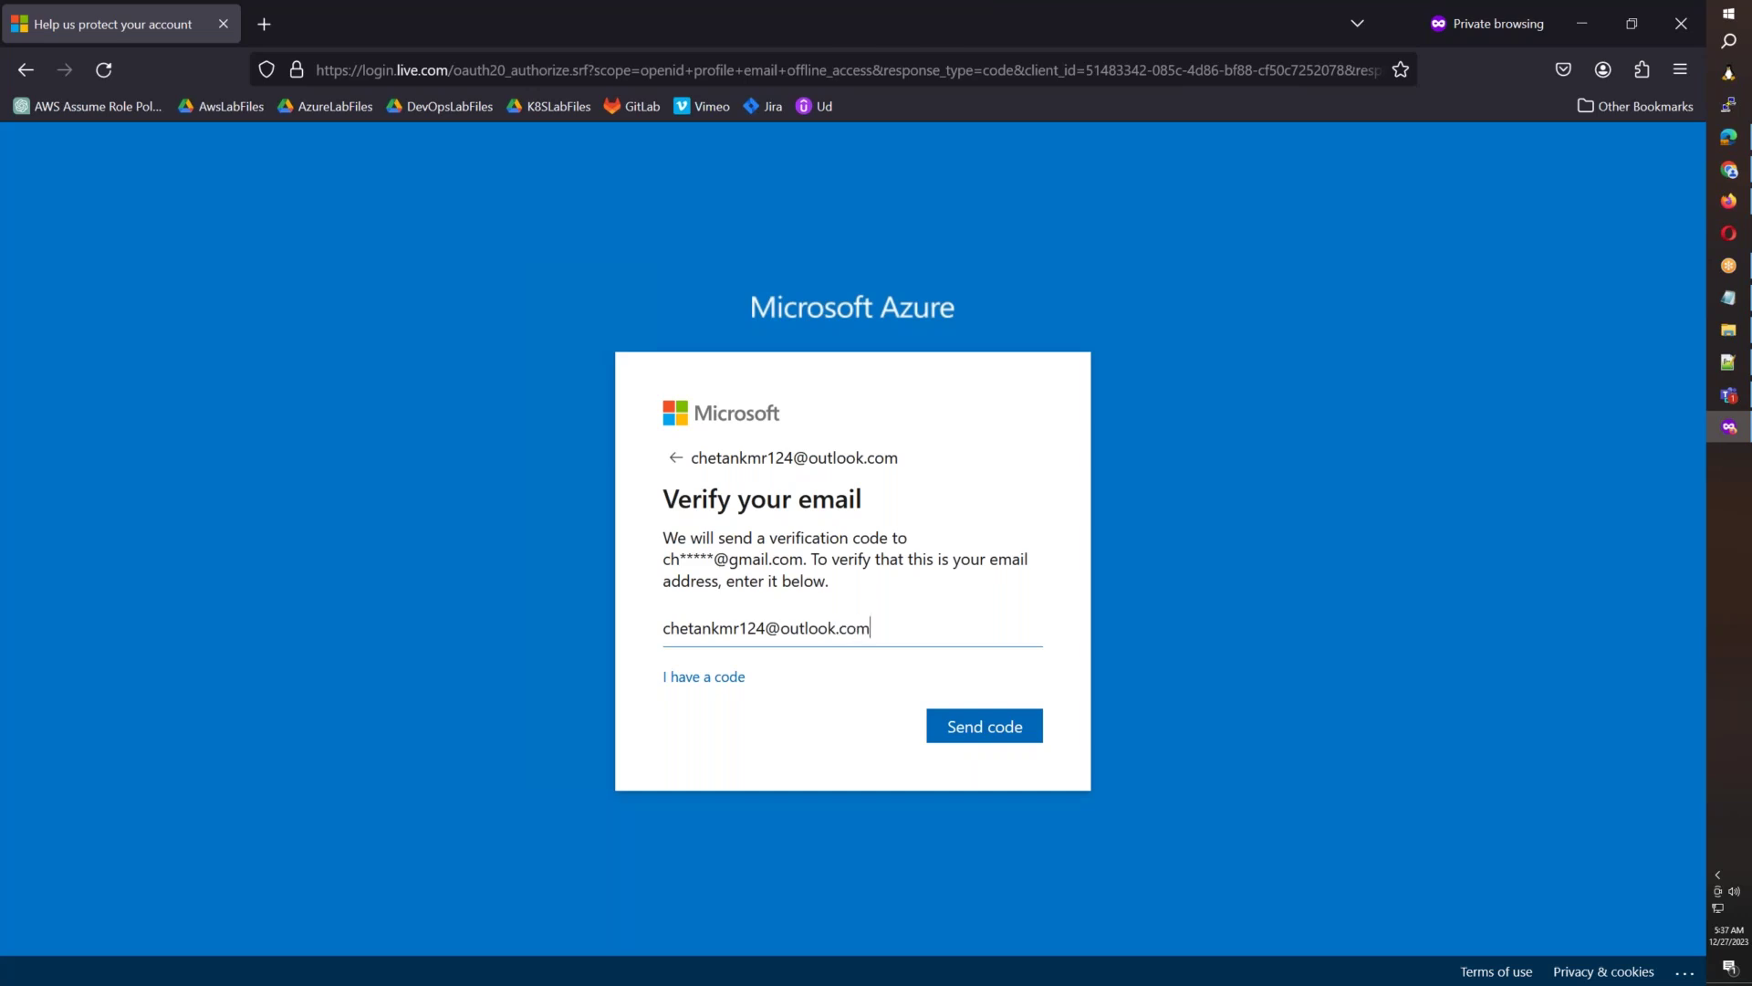
left_click(970, 728)
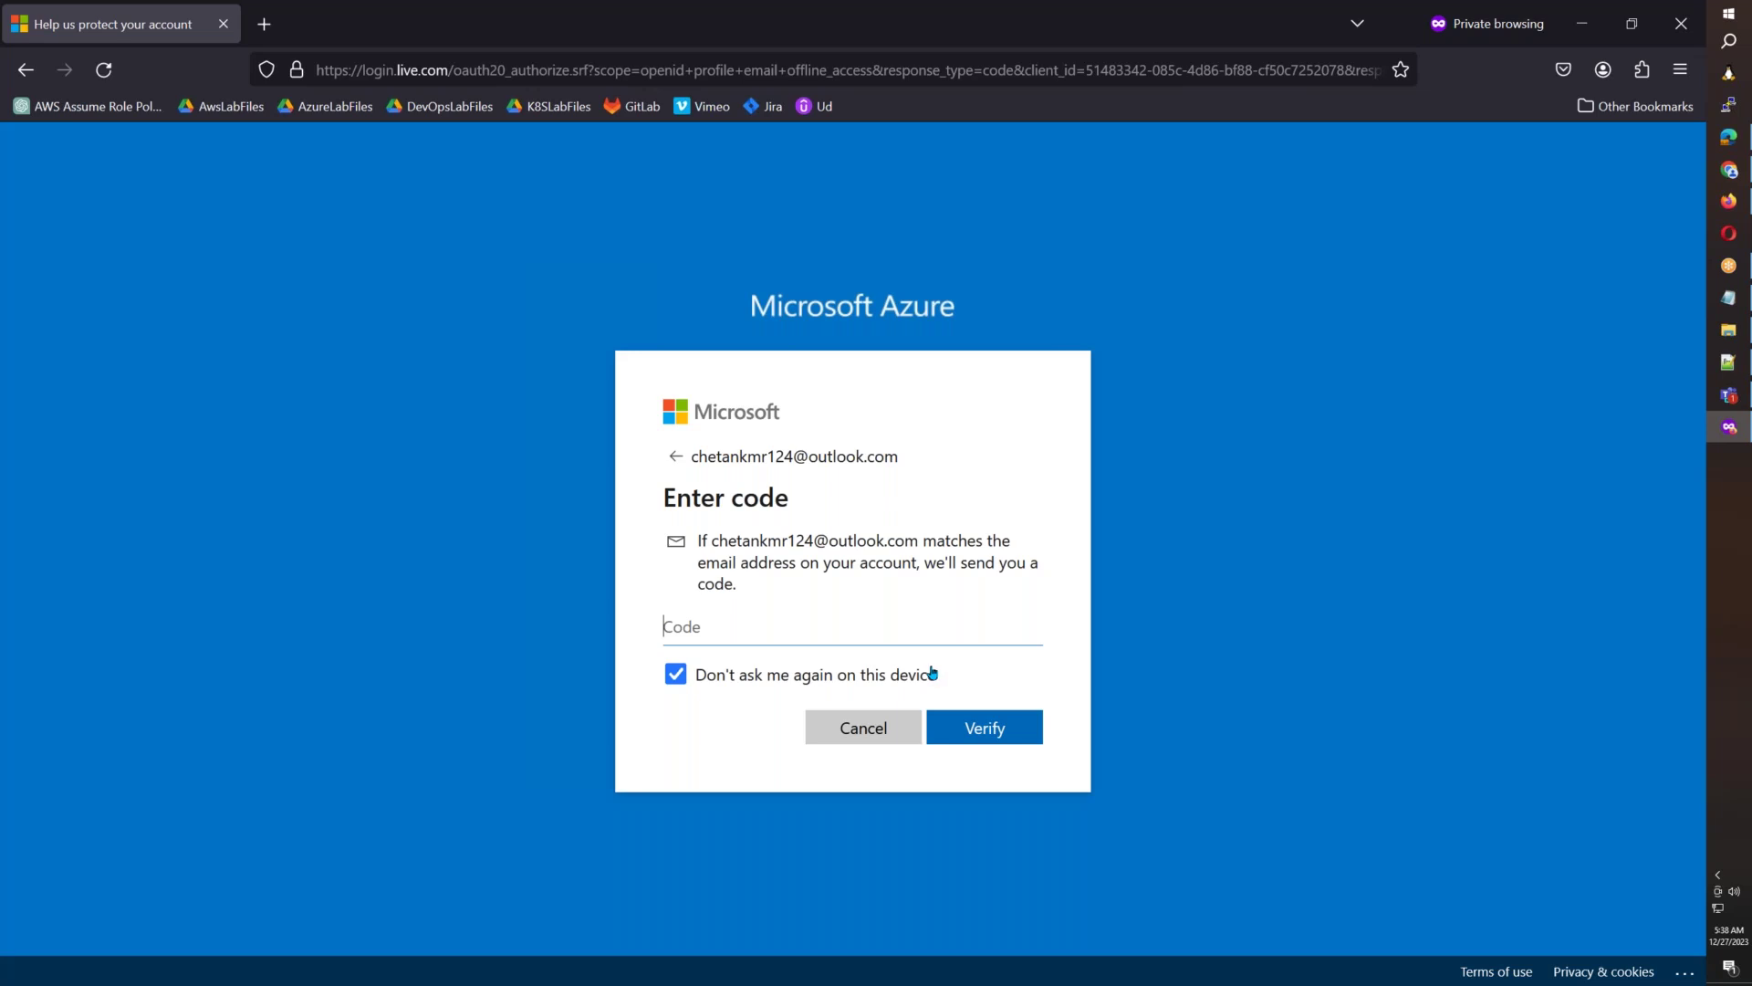
left_click(854, 730)
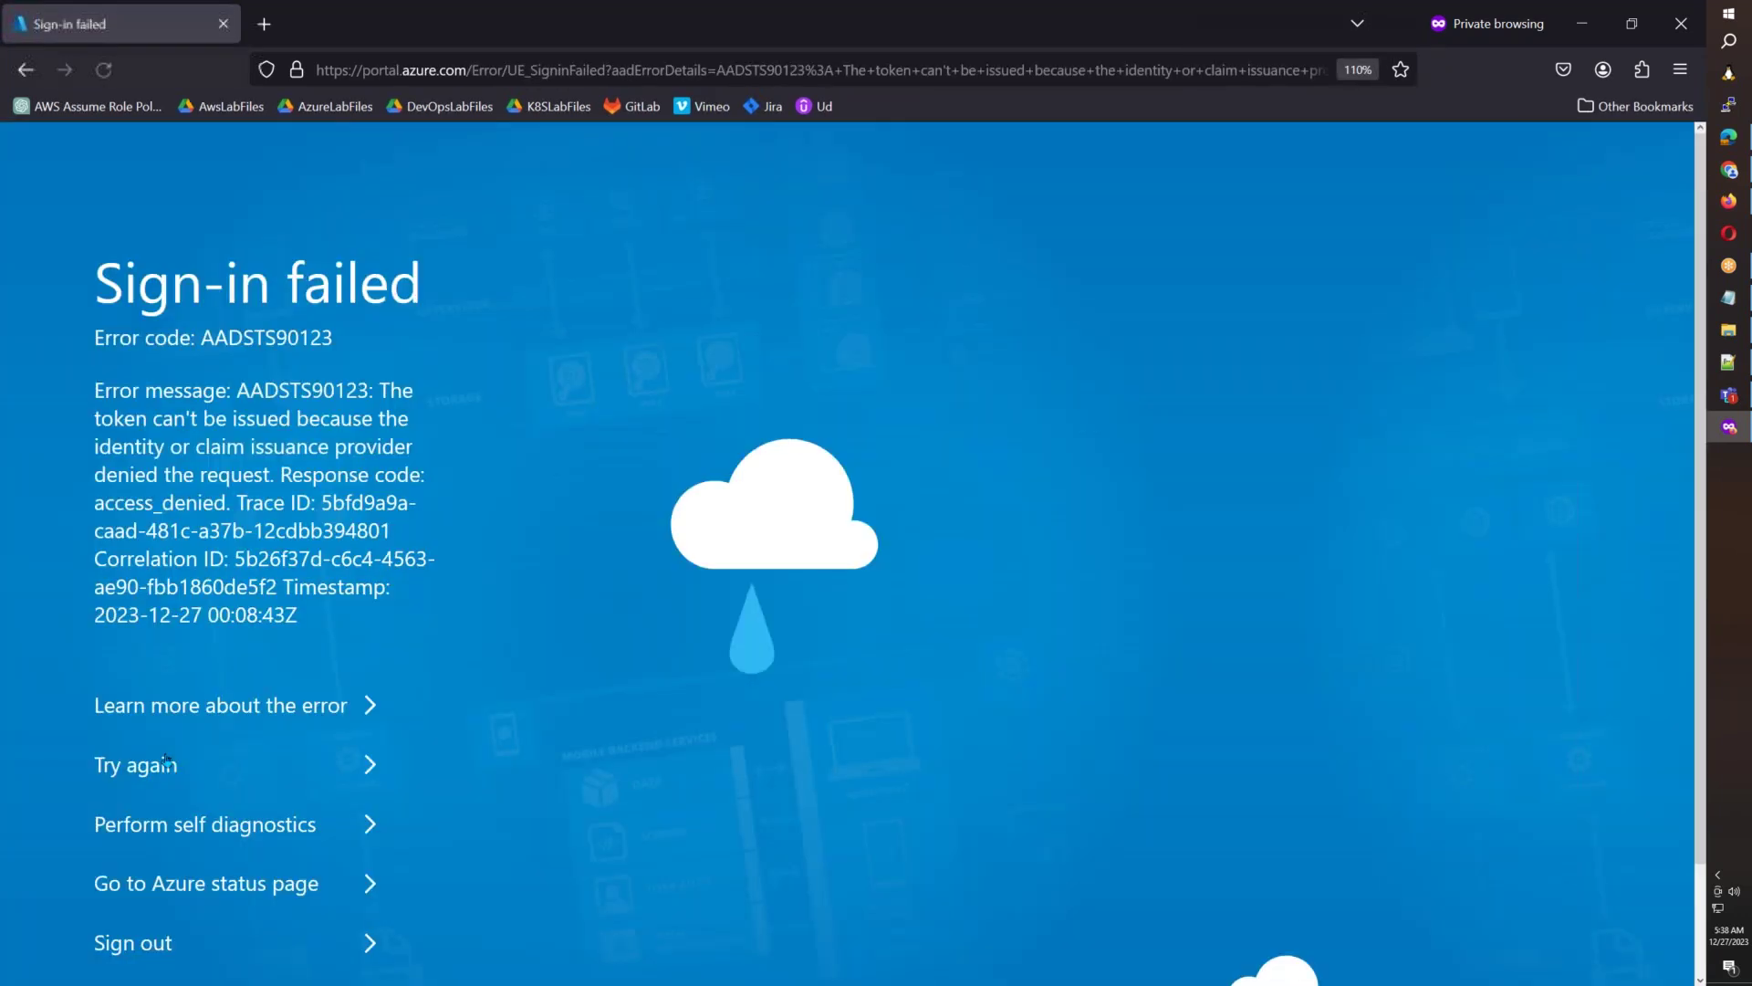
left_click(165, 760)
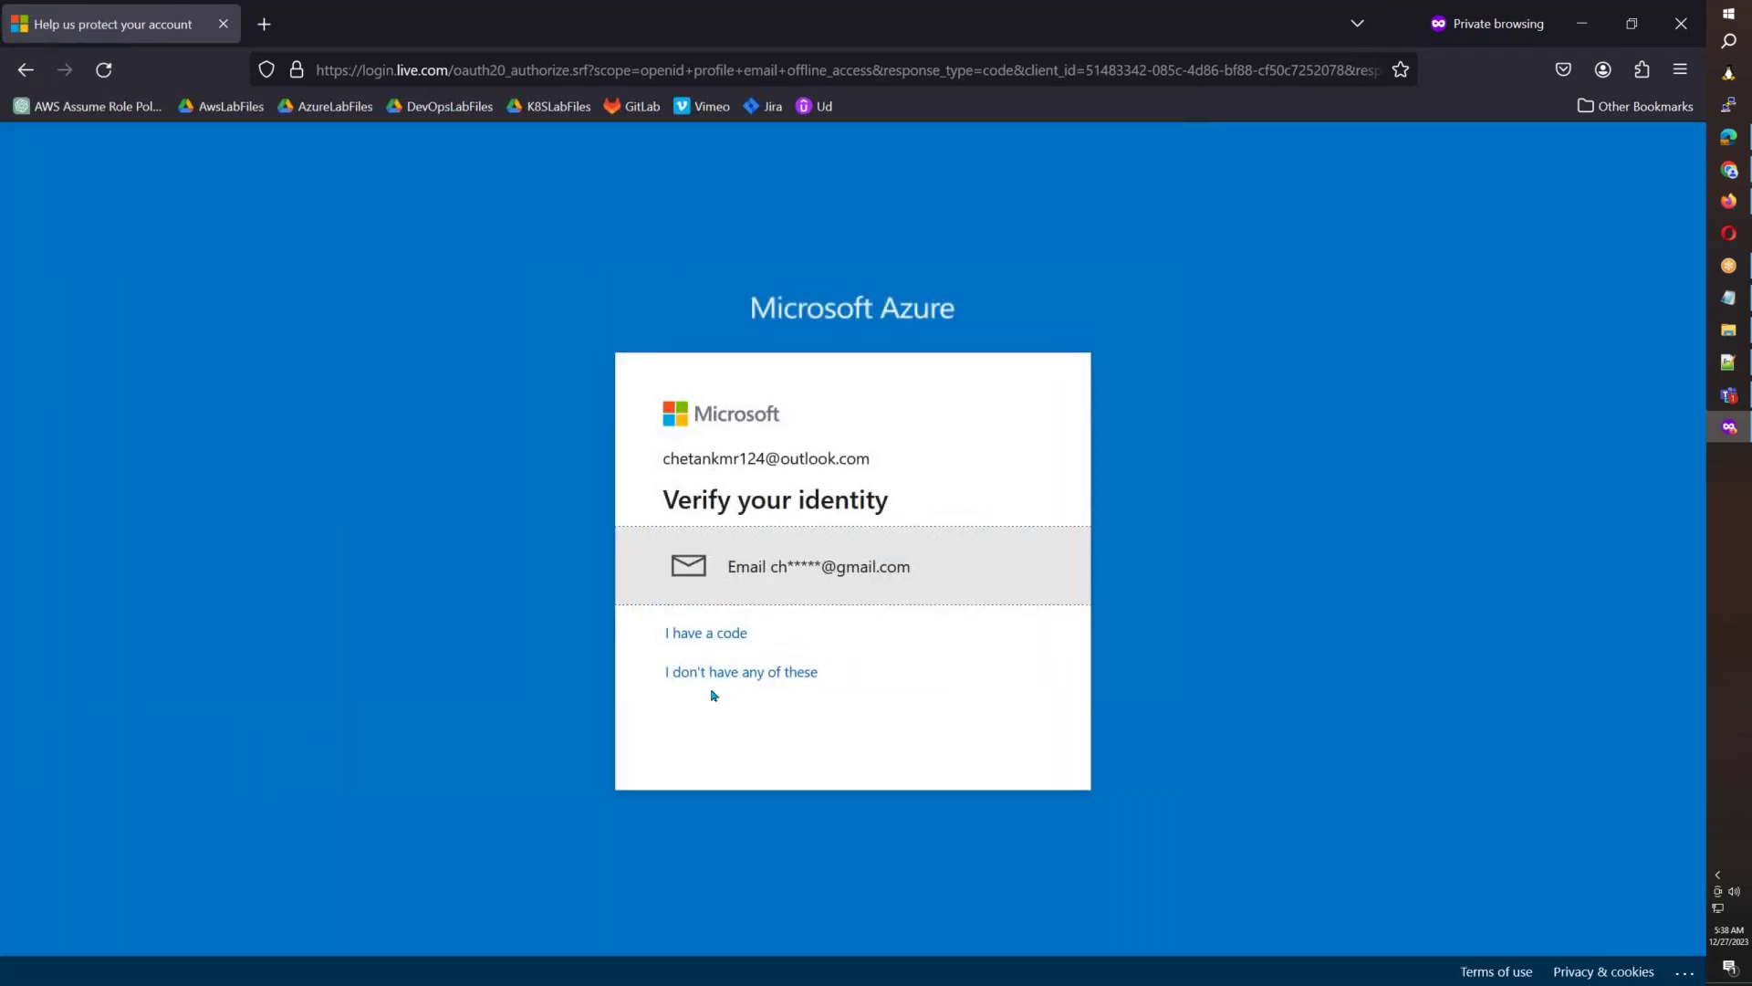
Send a verification code to the recovery e-mail and enter the received code to finish signing in.
left_click(800, 590)
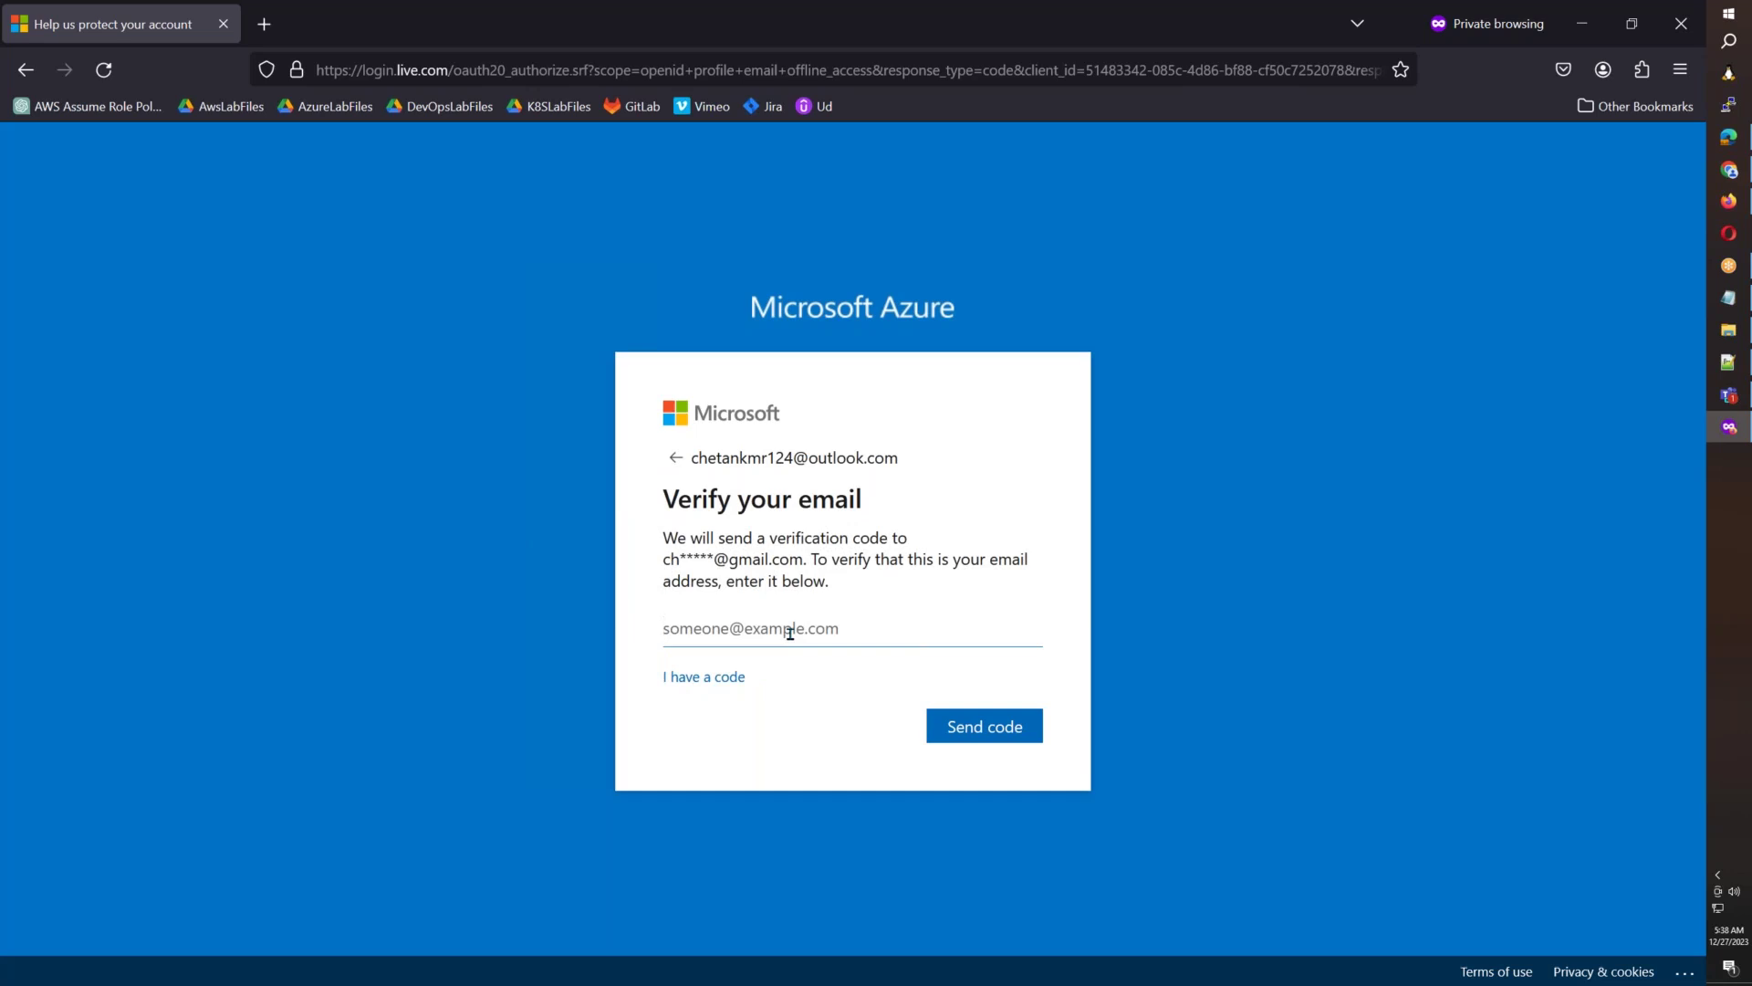
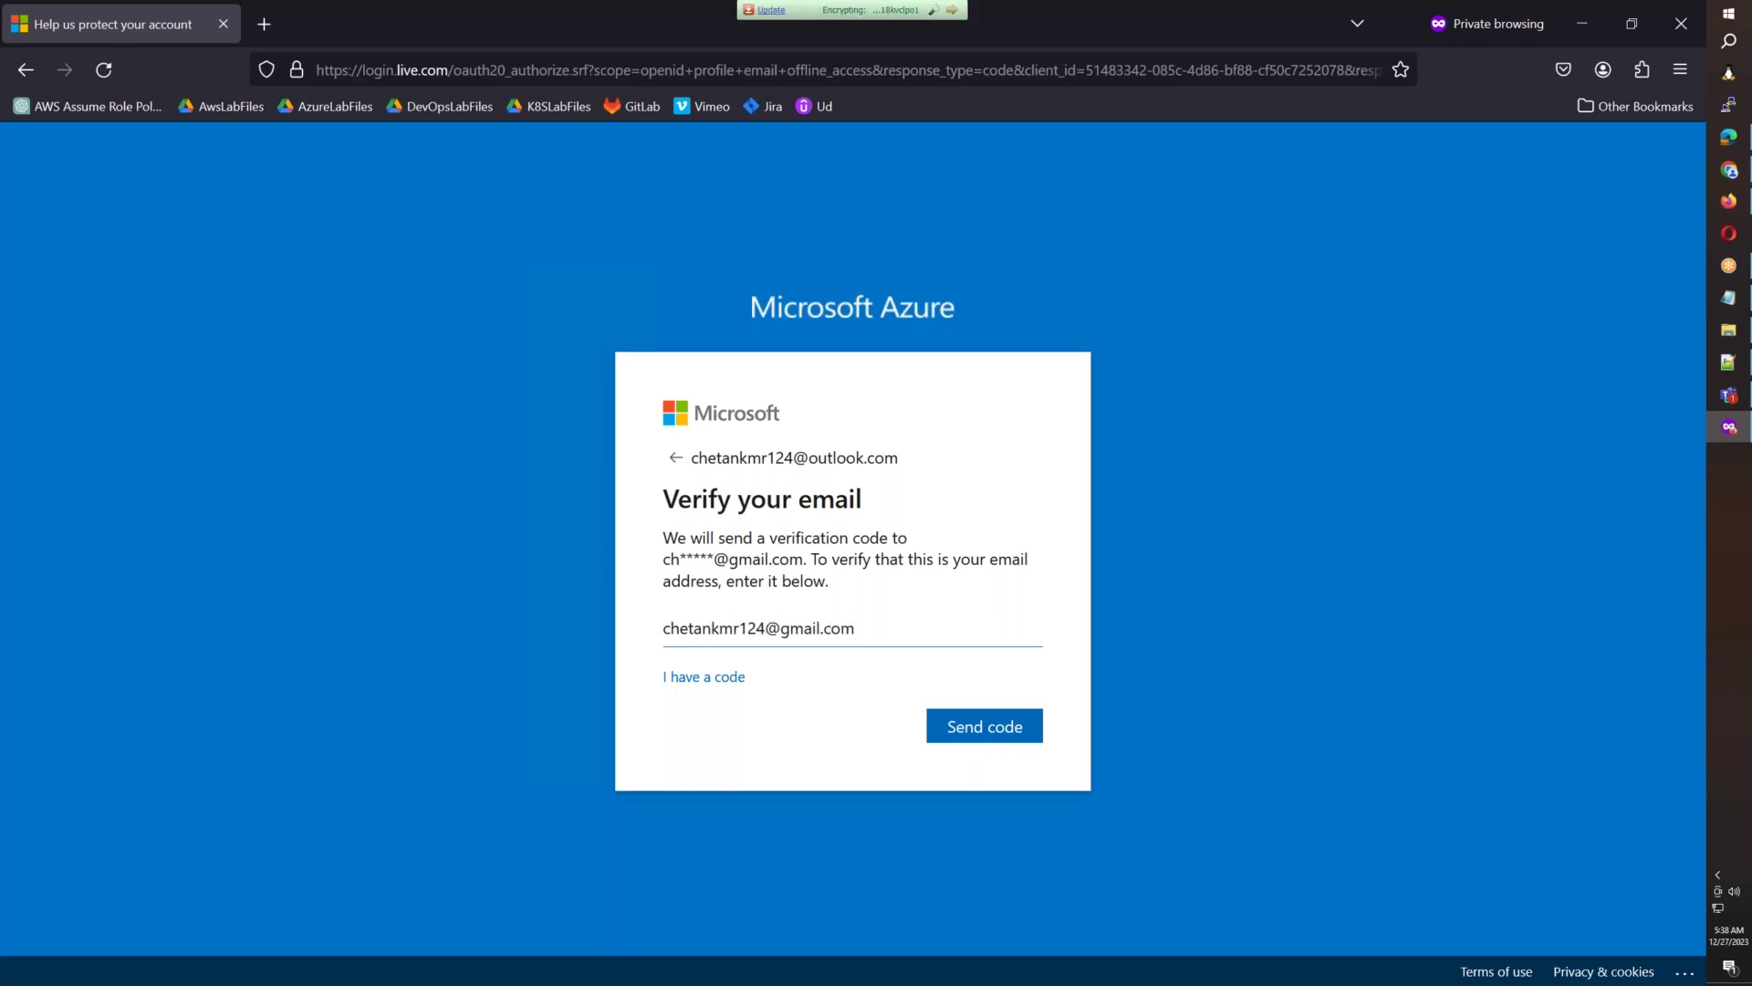
left_click(942, 721)
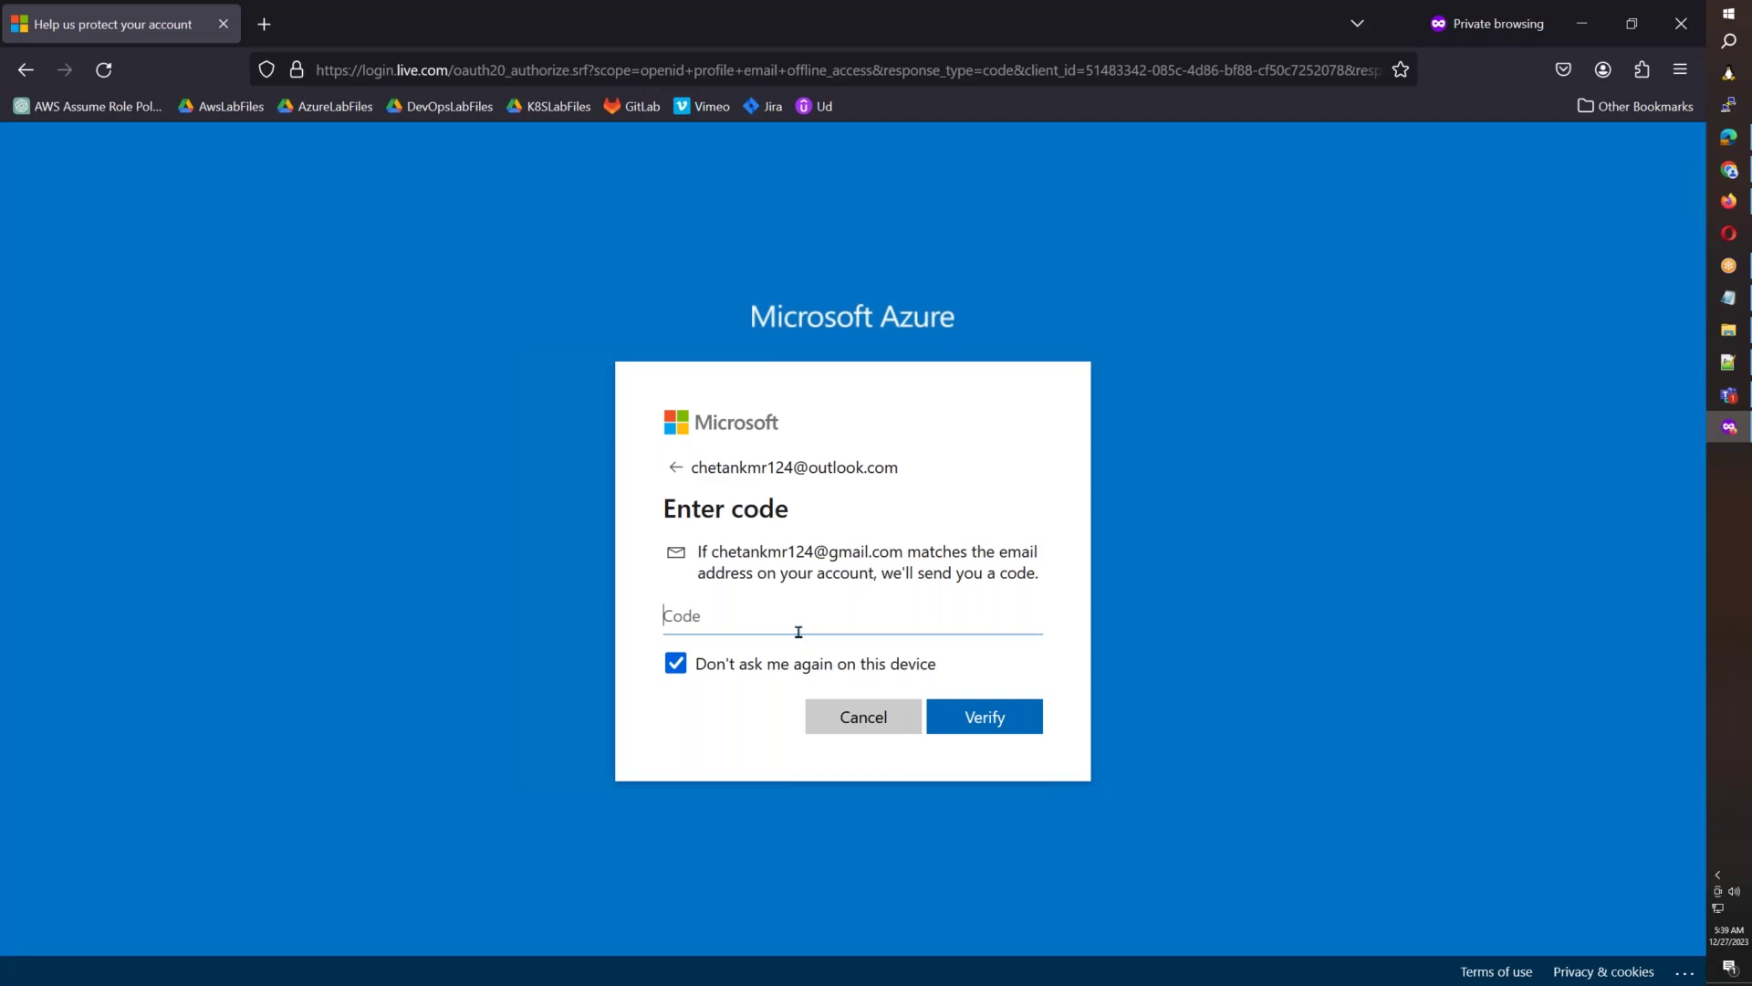
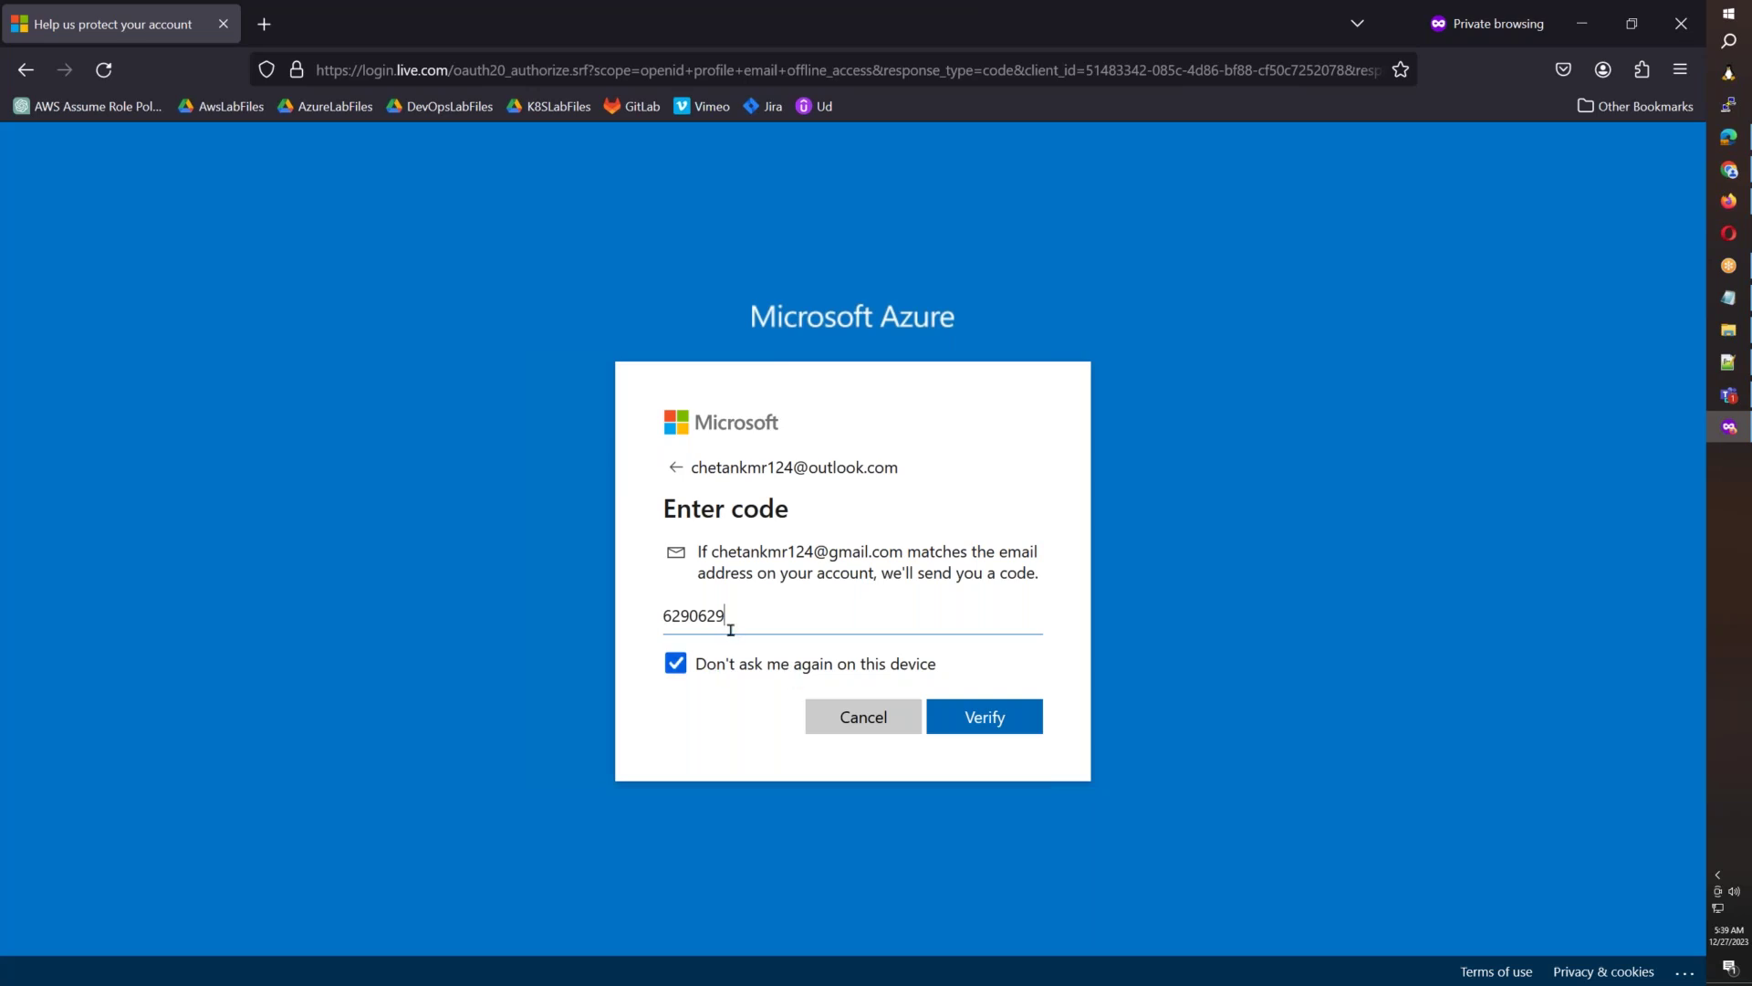
left_click(984, 719)
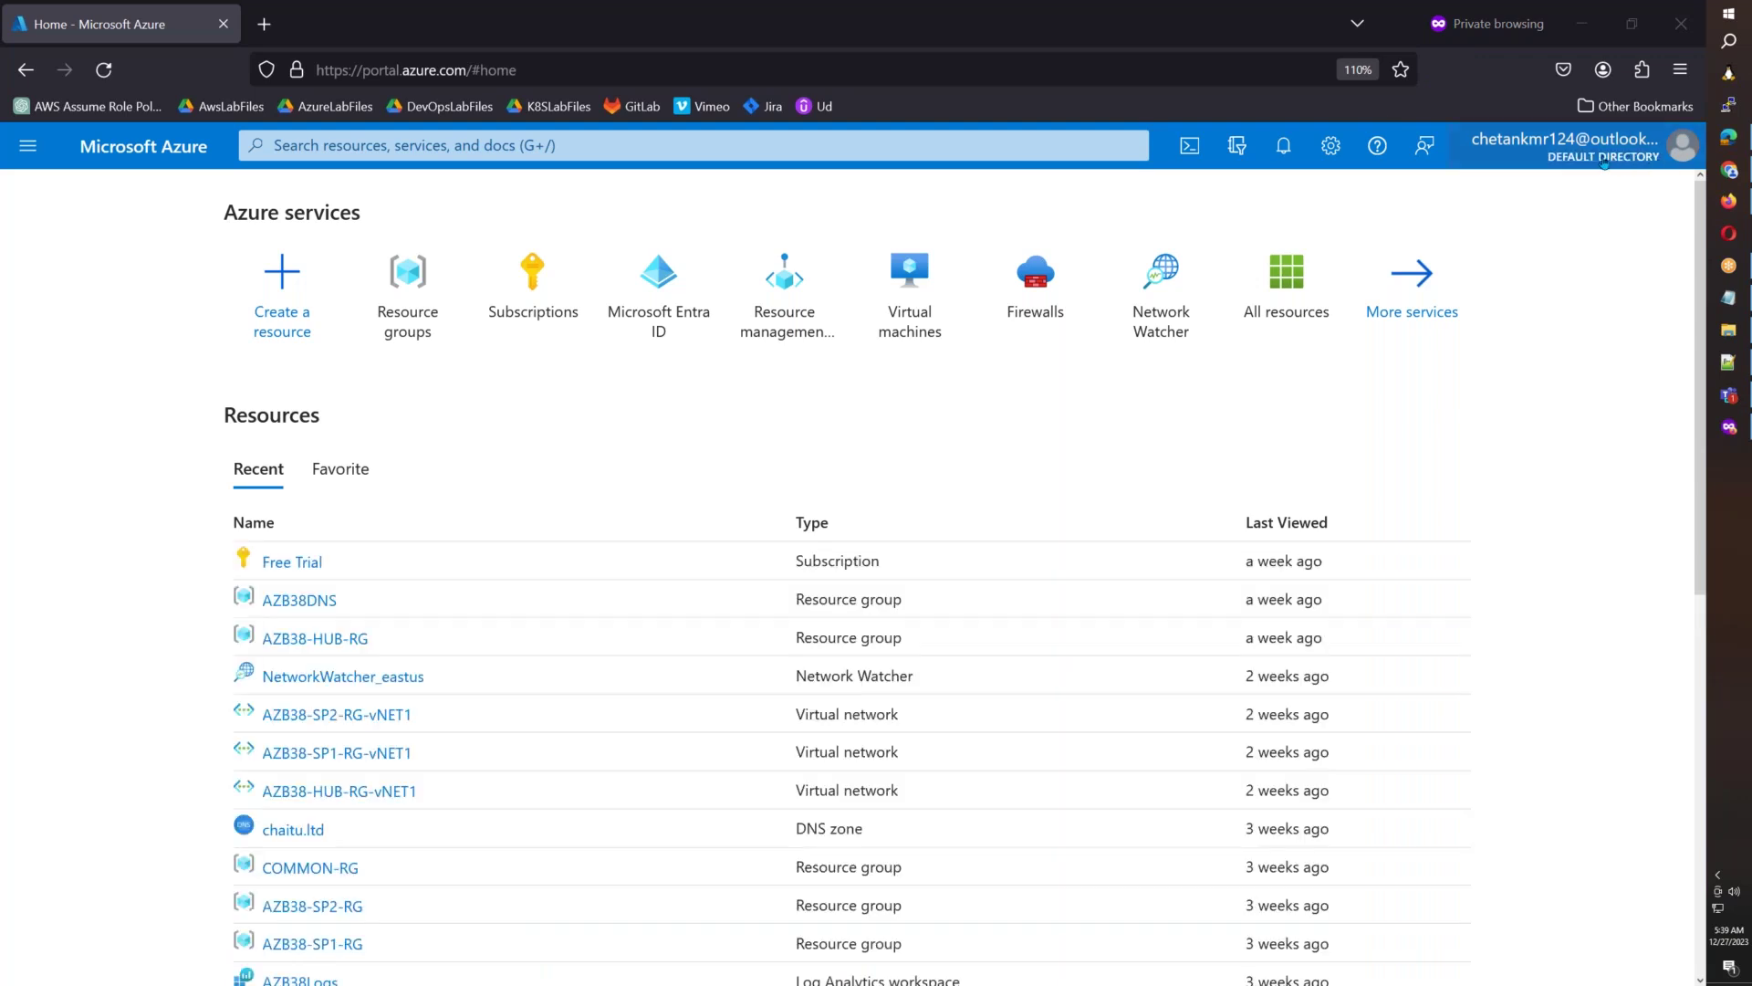
Compare the Default Directory domain names and directory IDs between the guest's and owner's portal windows.
left_click(1328, 148)
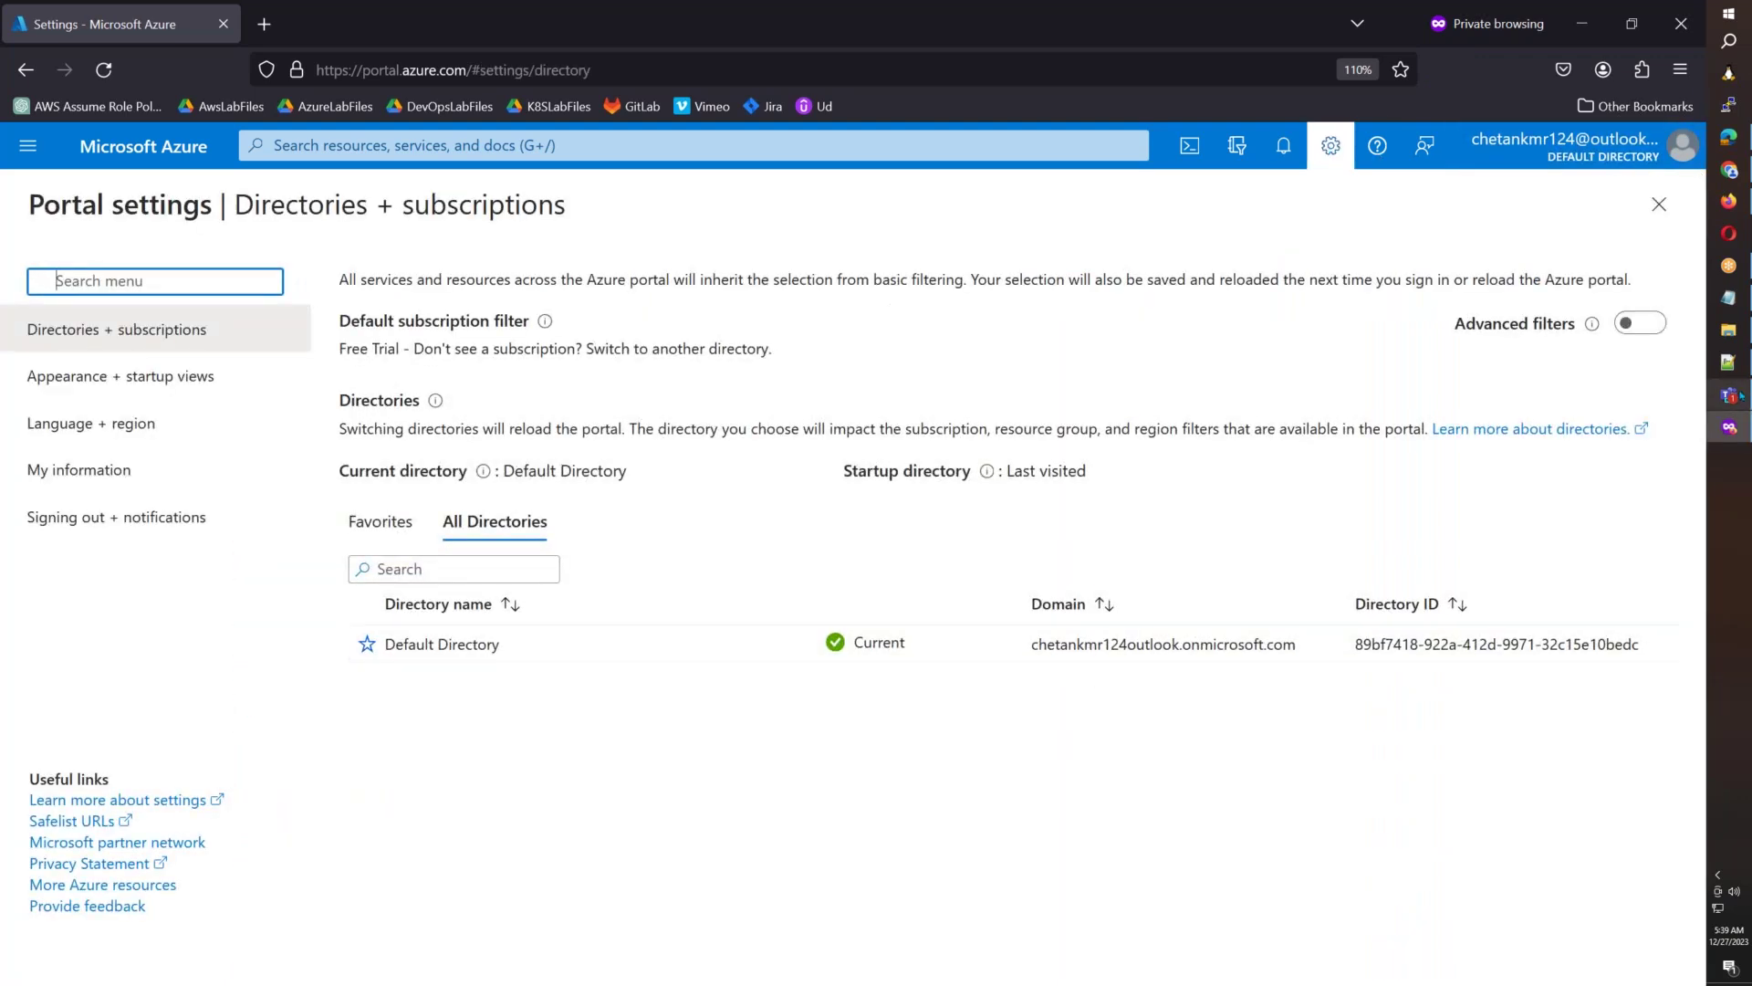
left_click(1729, 170)
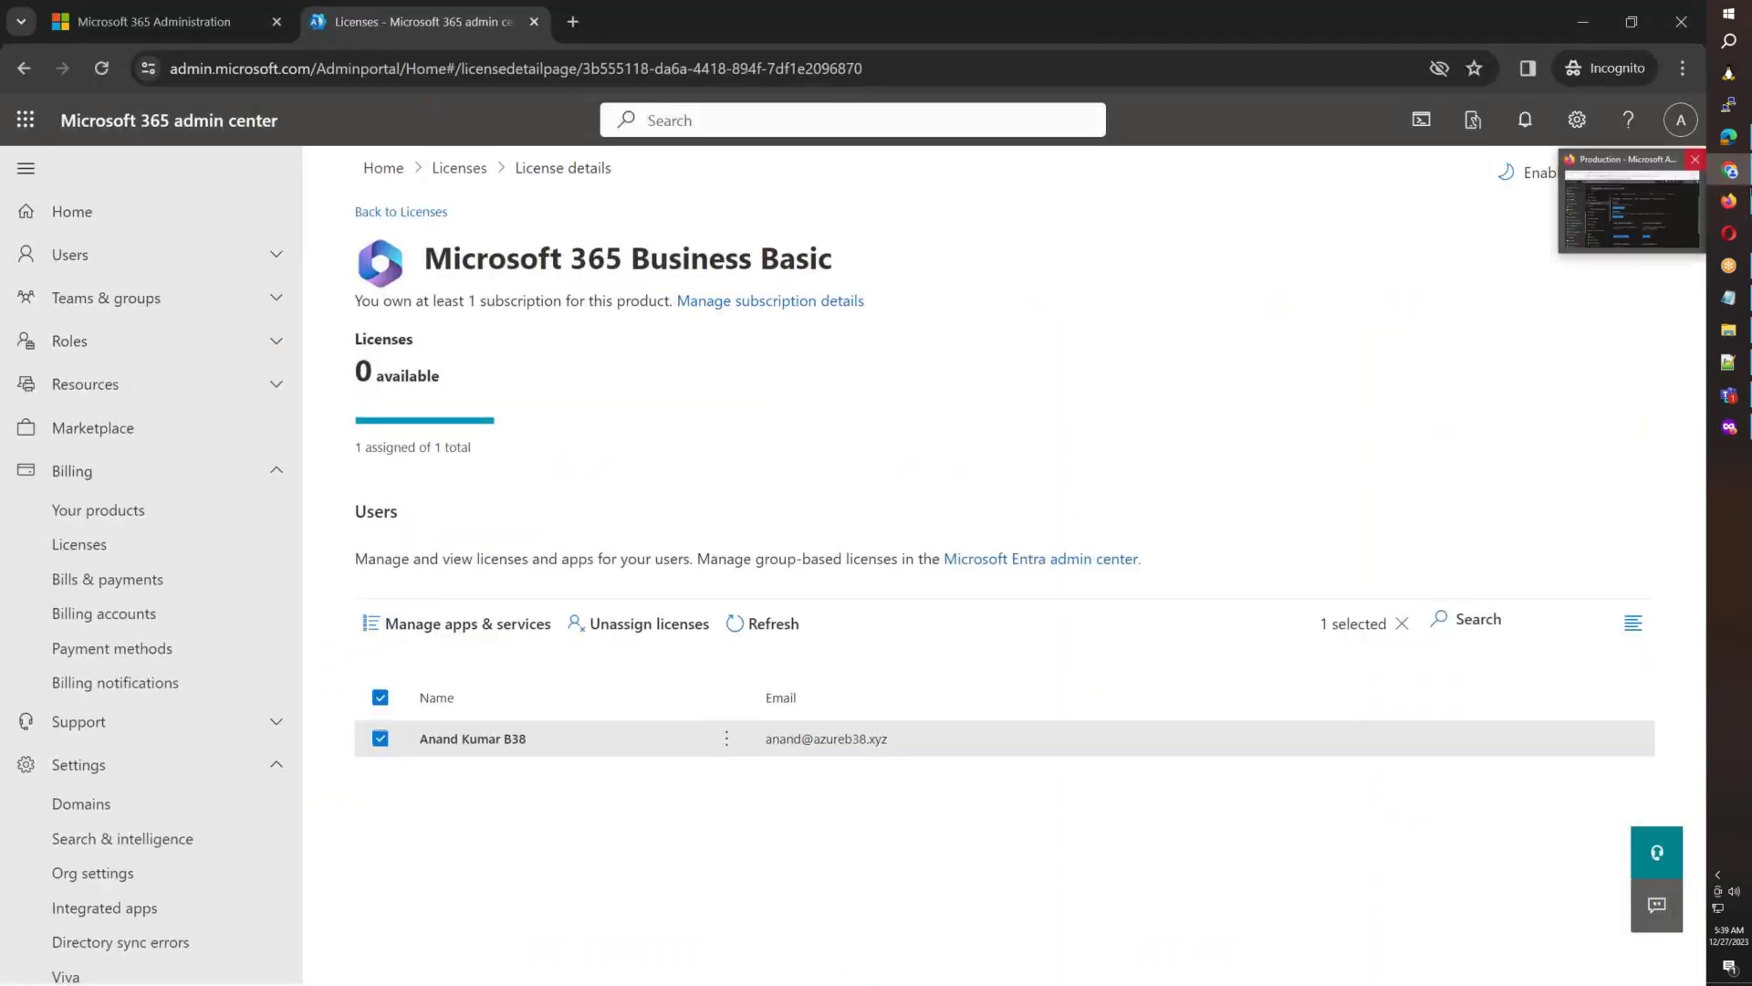
mouse_move(1721, 143)
left_click(1576, 123)
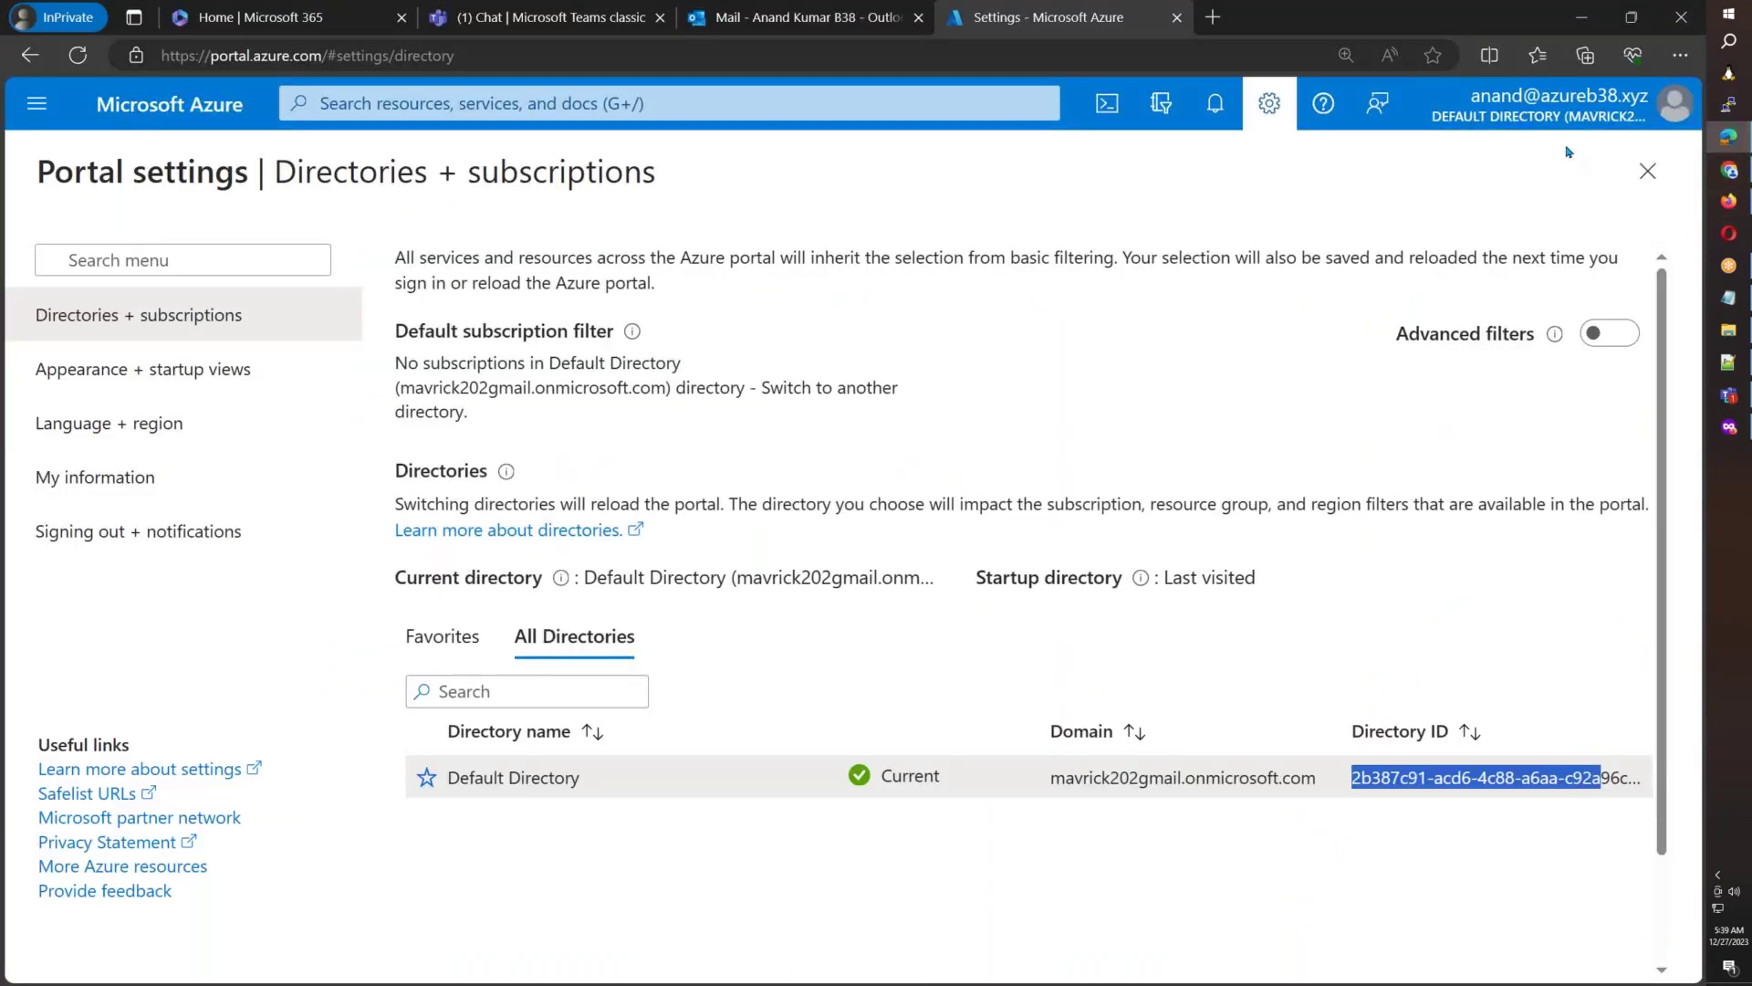
left_click(1273, 838)
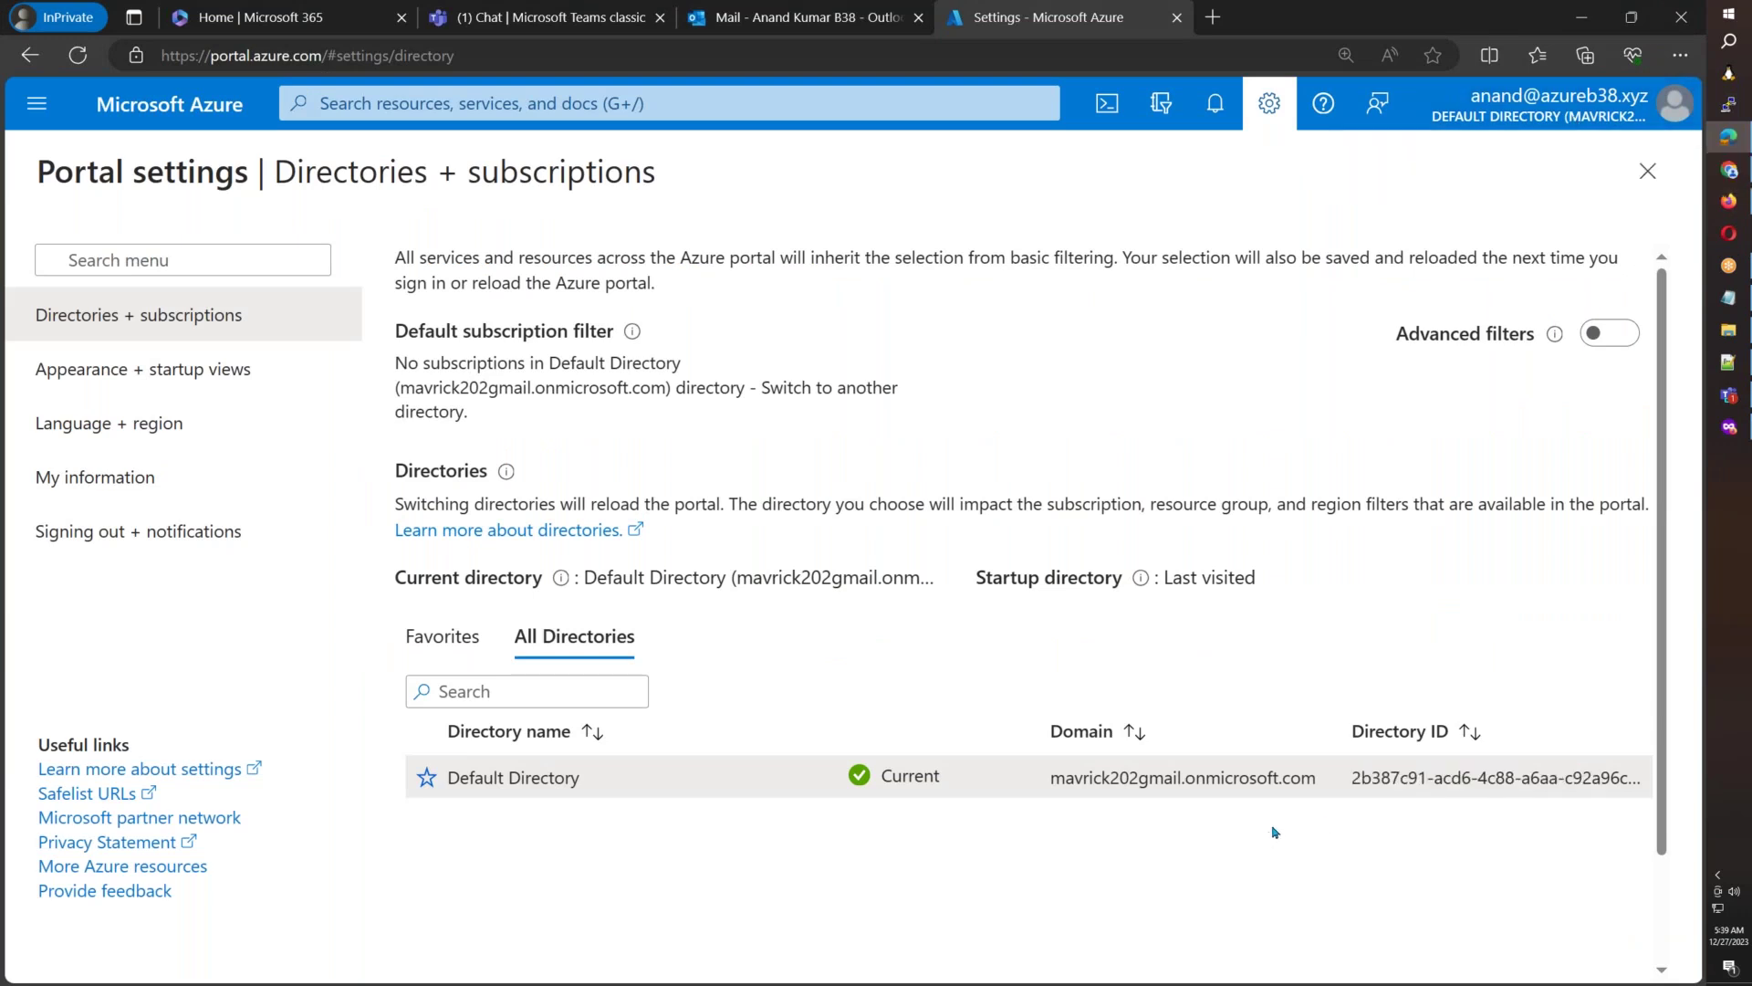
left_click_drag(1319, 780, 1050, 777)
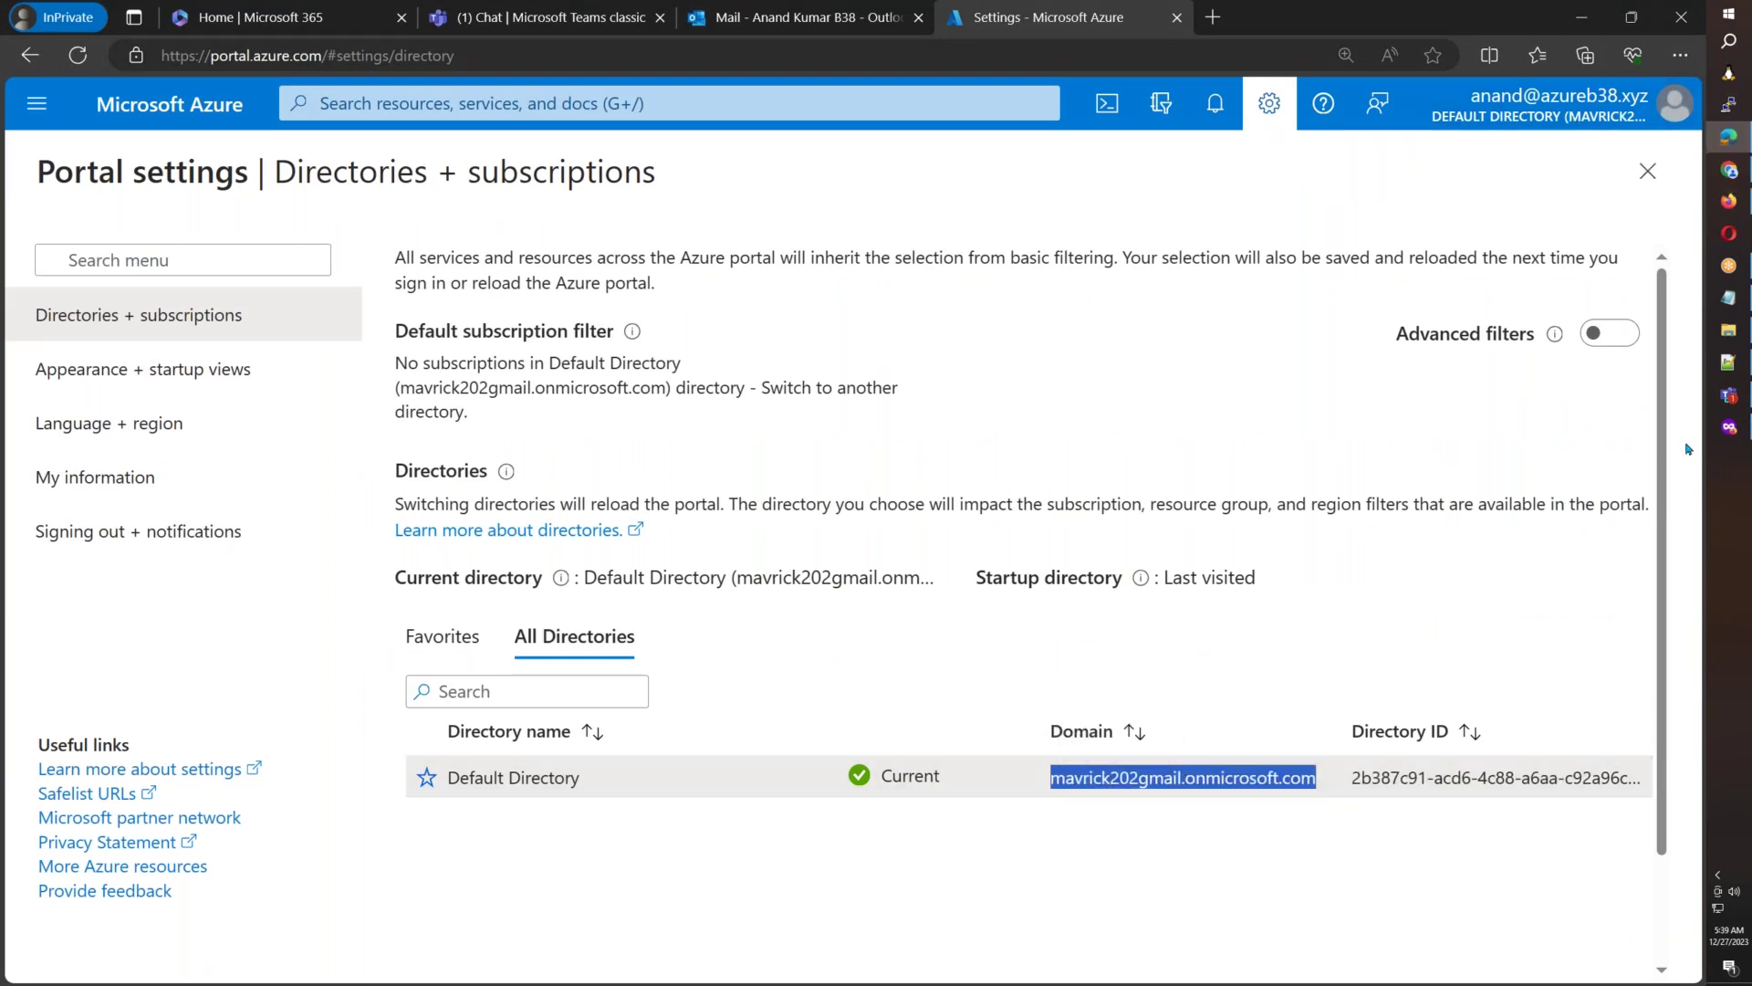
left_click(1729, 426)
triple_click(1030, 653)
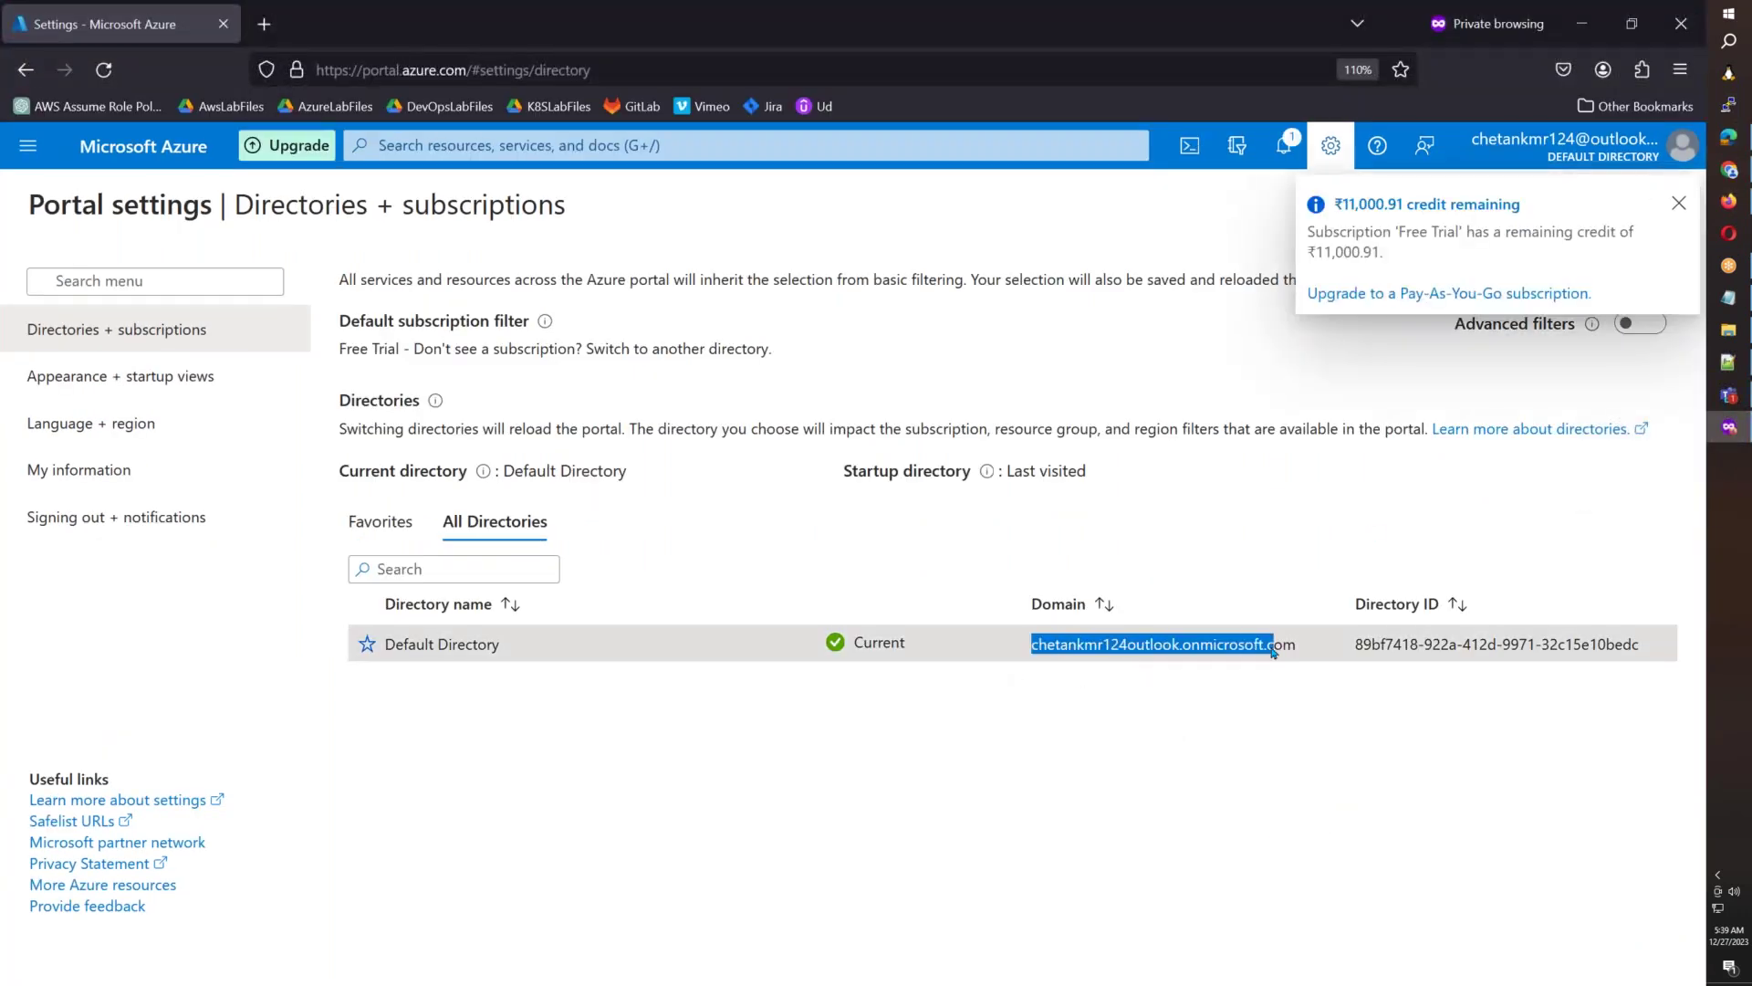
left_click(1273, 760)
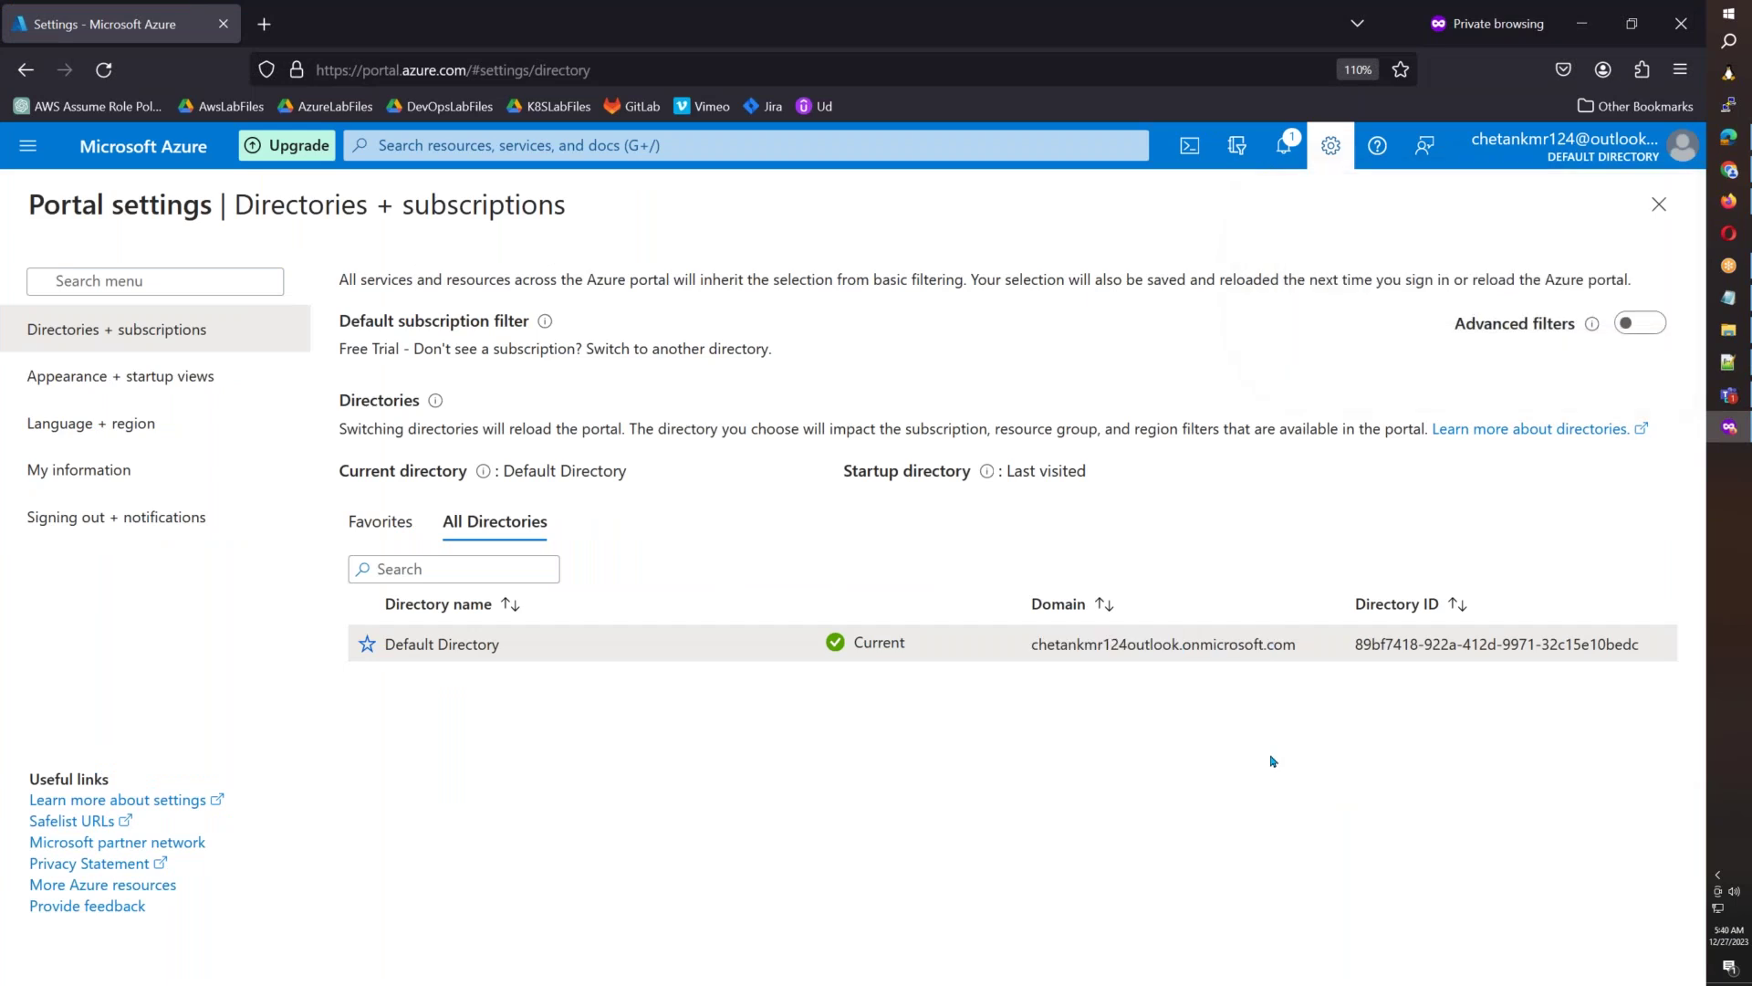
left_click(27, 151)
Rename the Free Trial subscription to the owner's first name followed by 'Free Trial' and save.
left_click(399, 147)
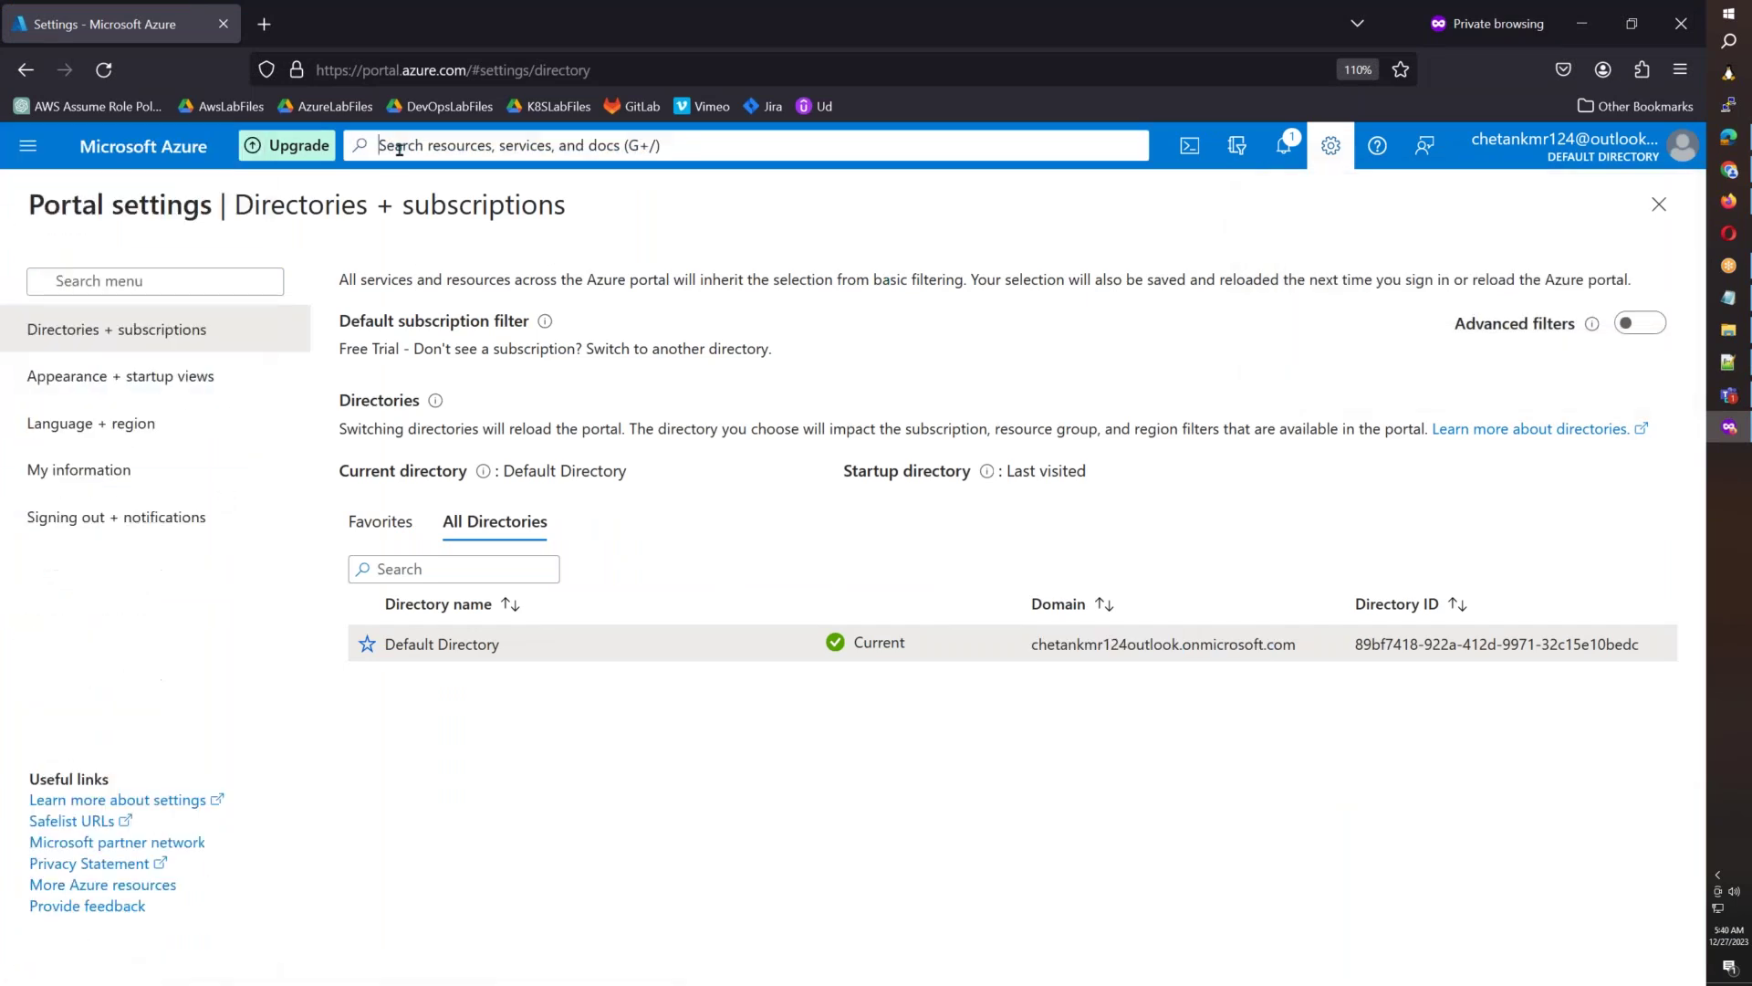
type("s")
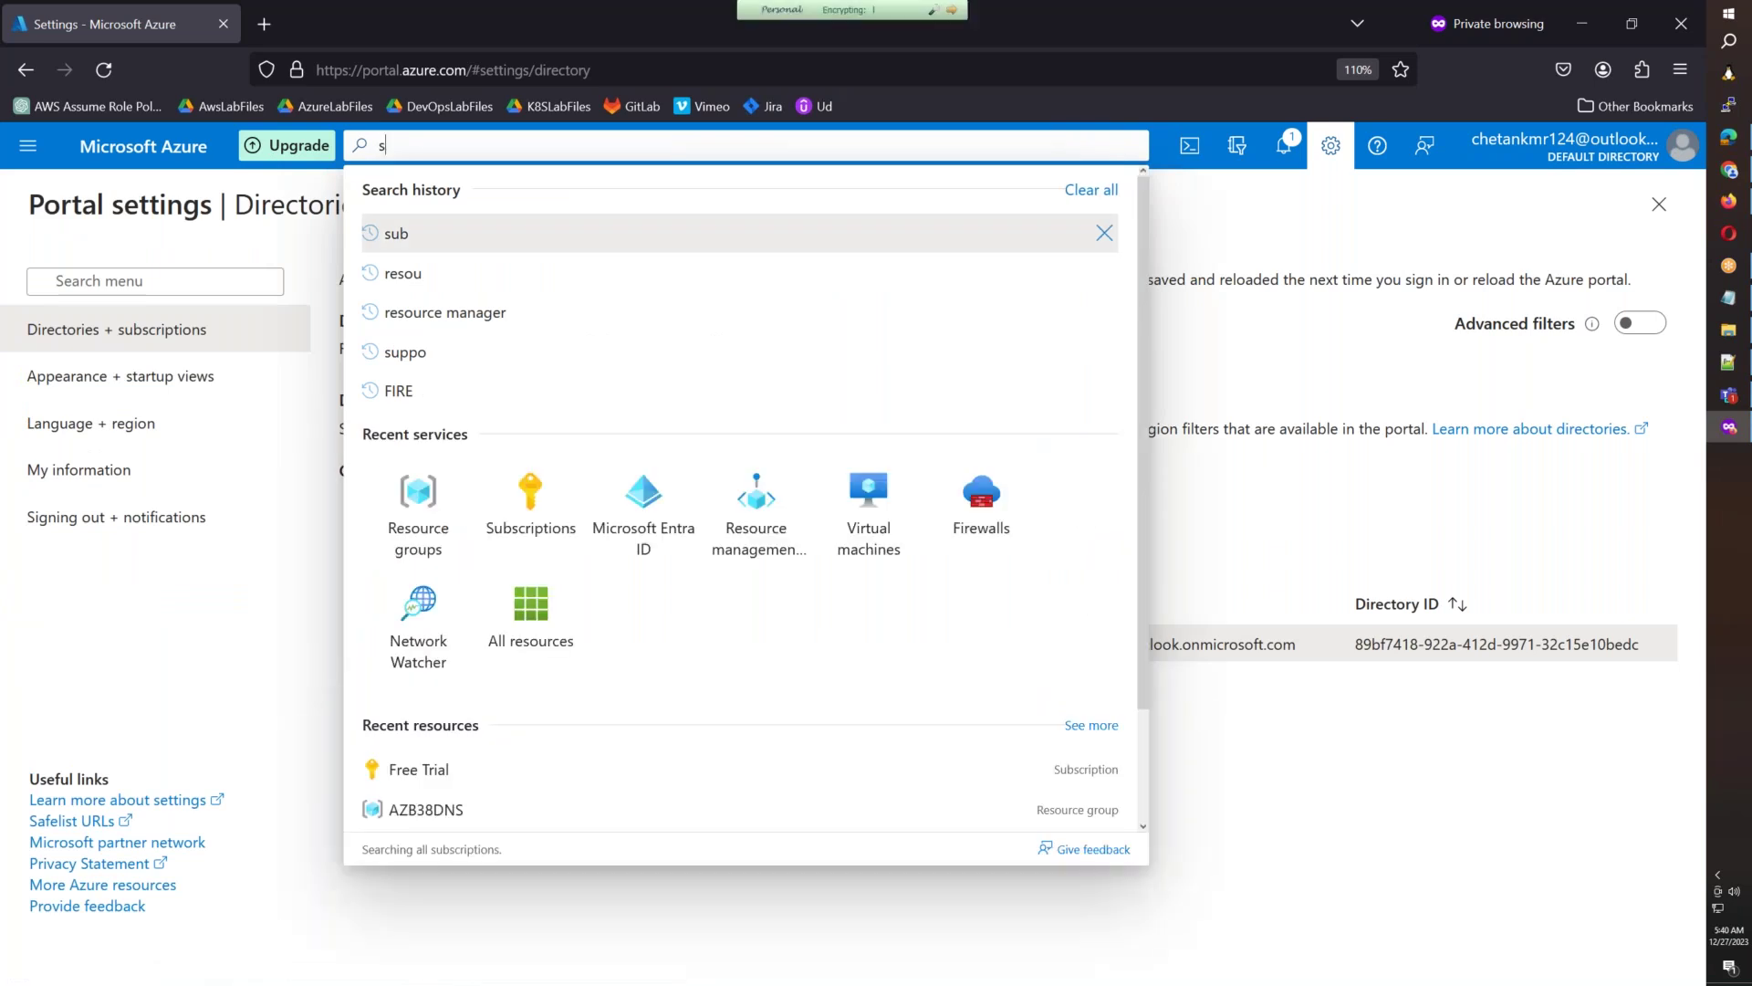
type("ub")
left_click(428, 342)
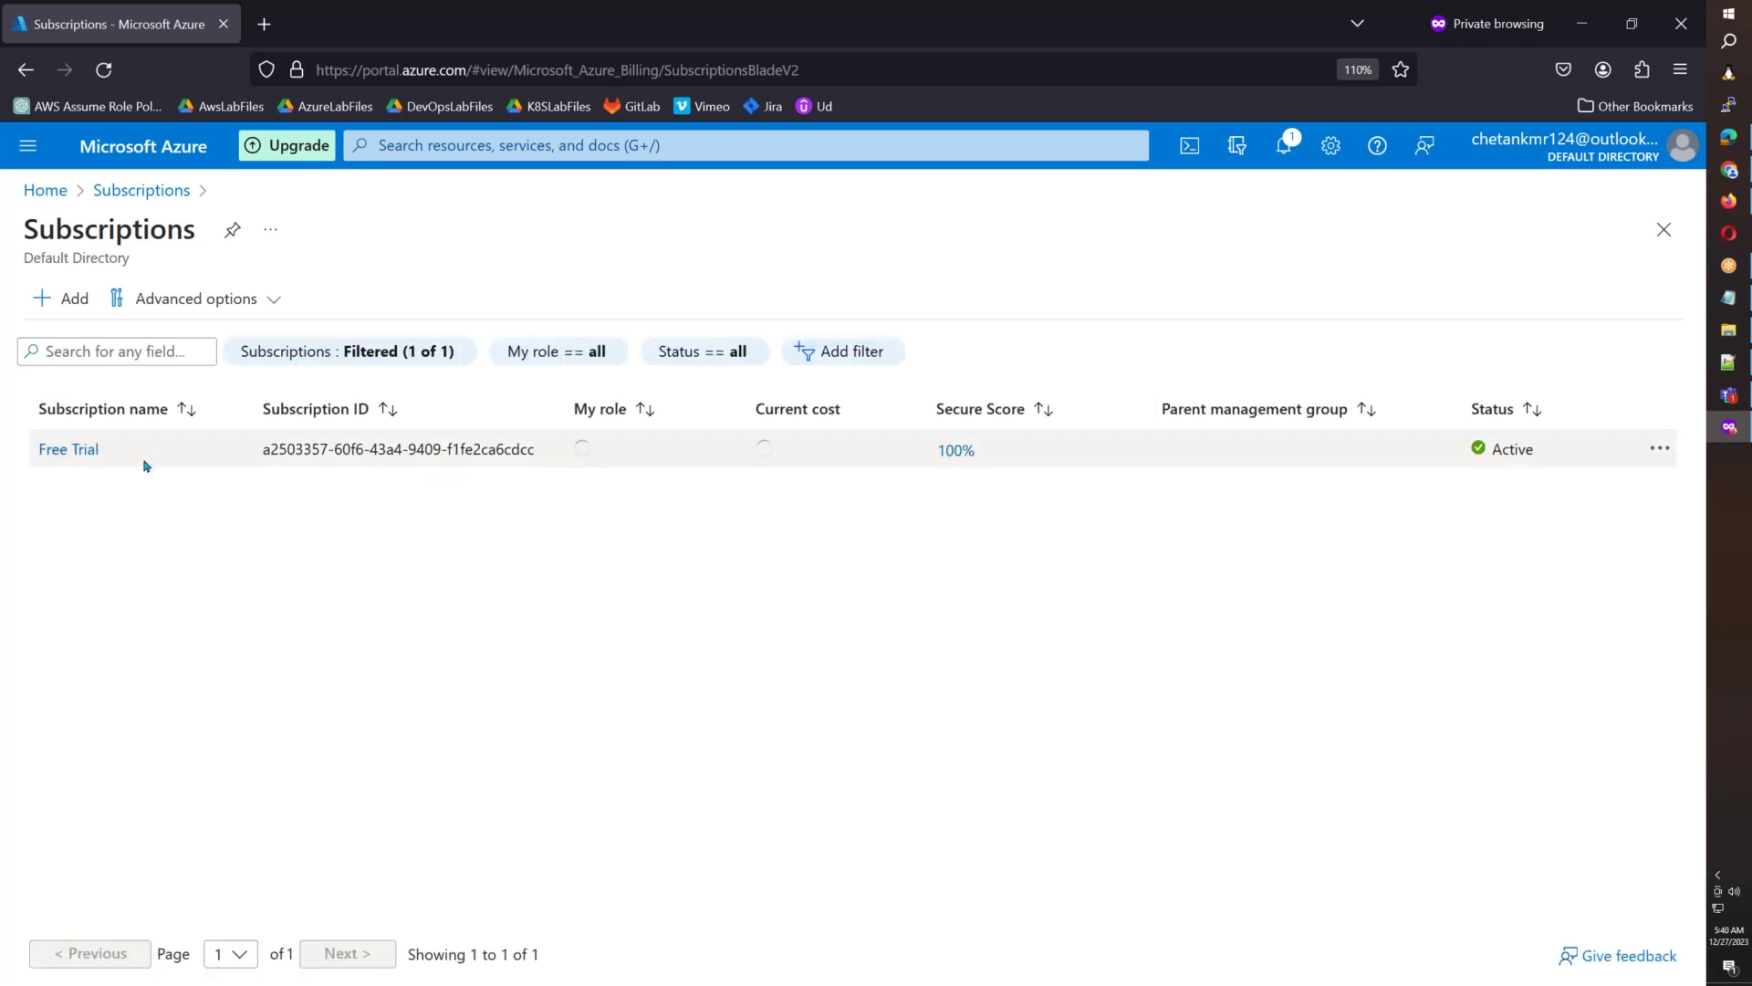
left_click(90, 450)
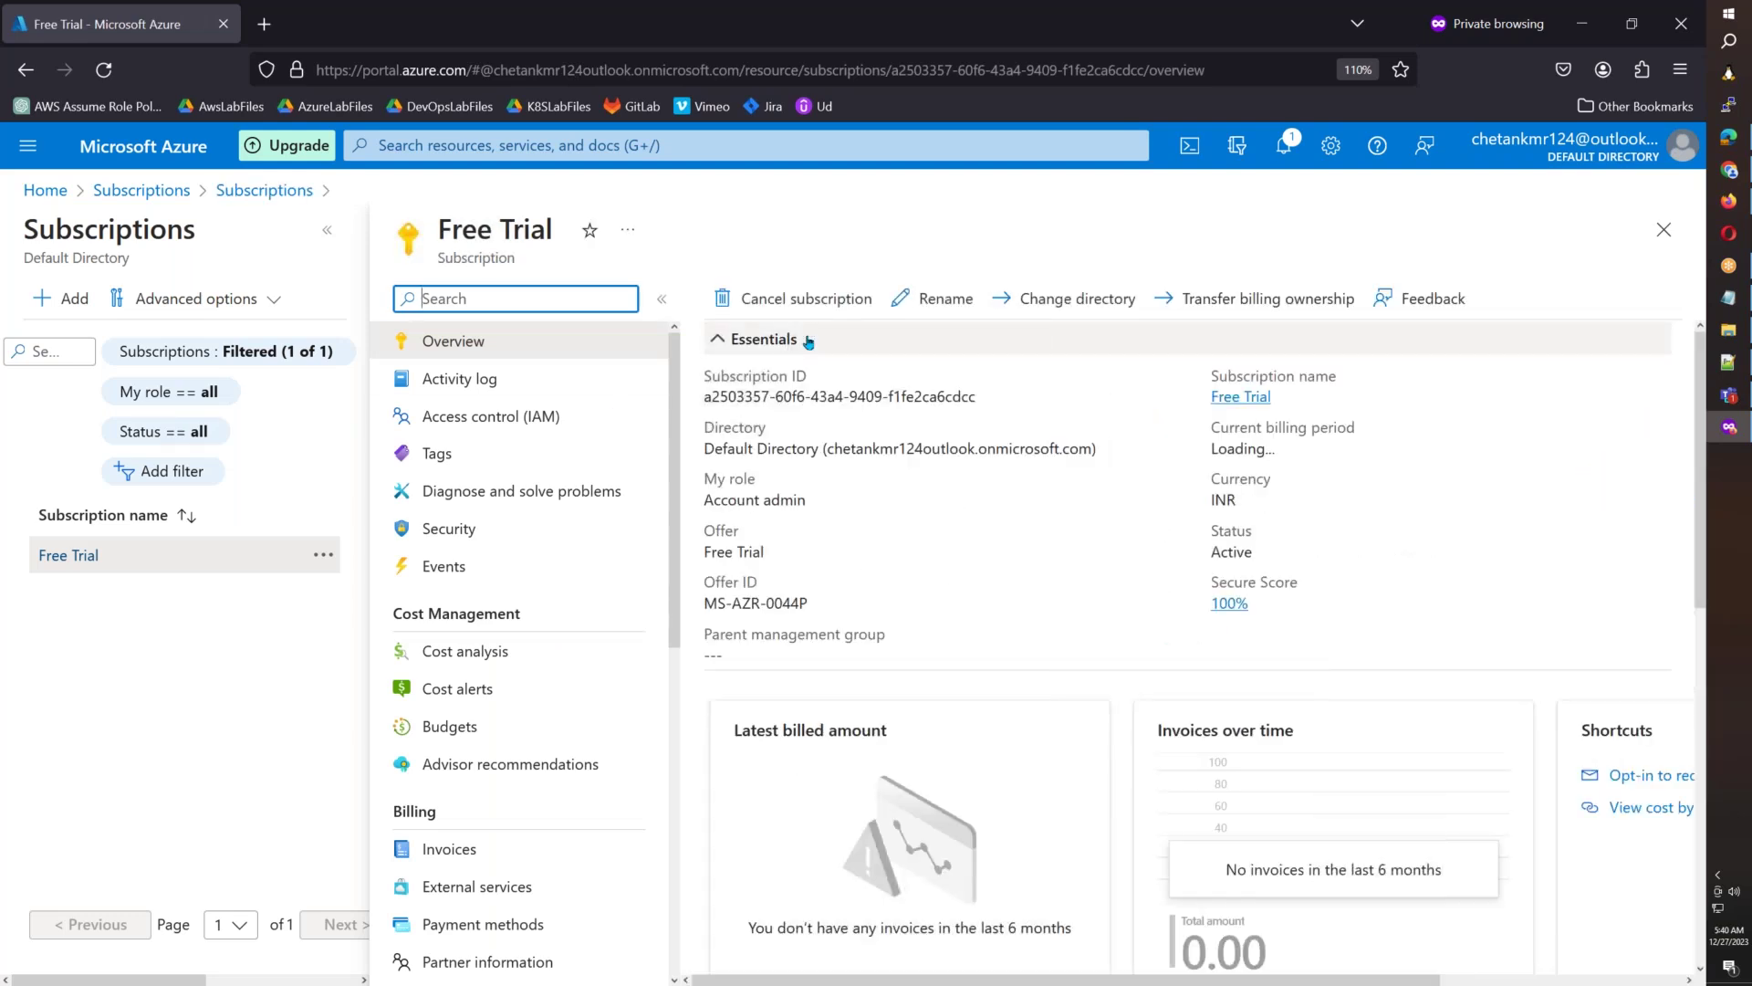
left_click(953, 302)
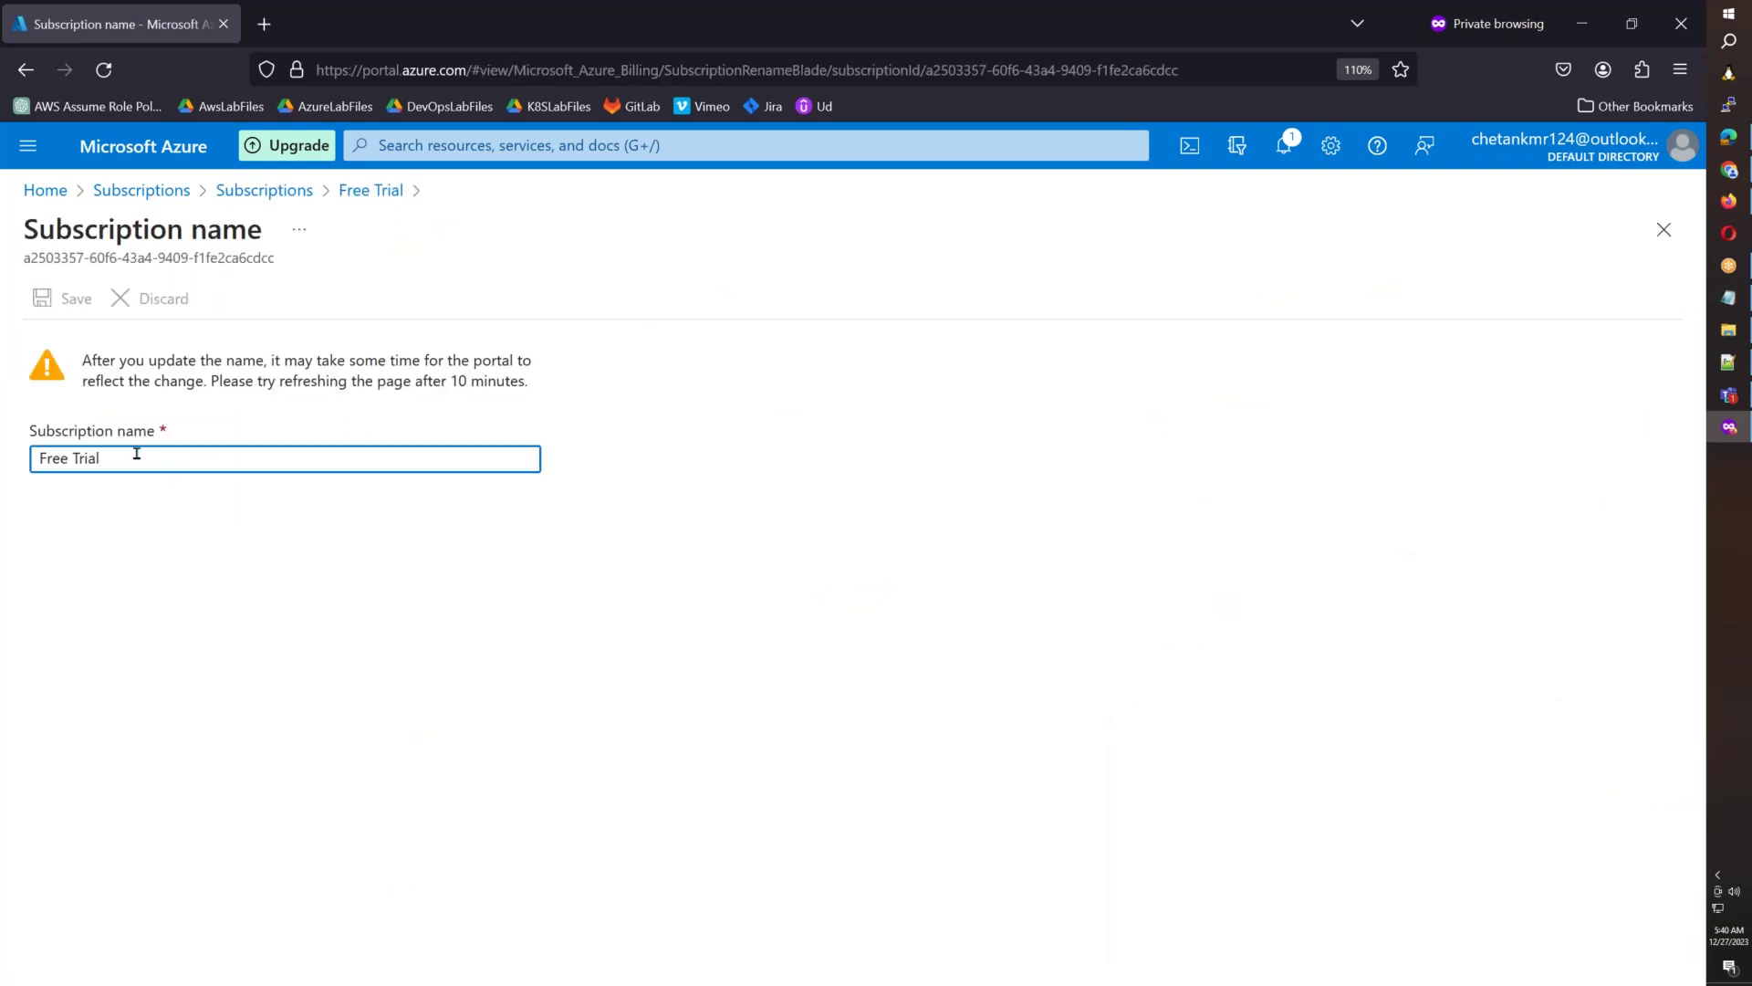
left_click_drag(99, 459, 15, 460)
type("C")
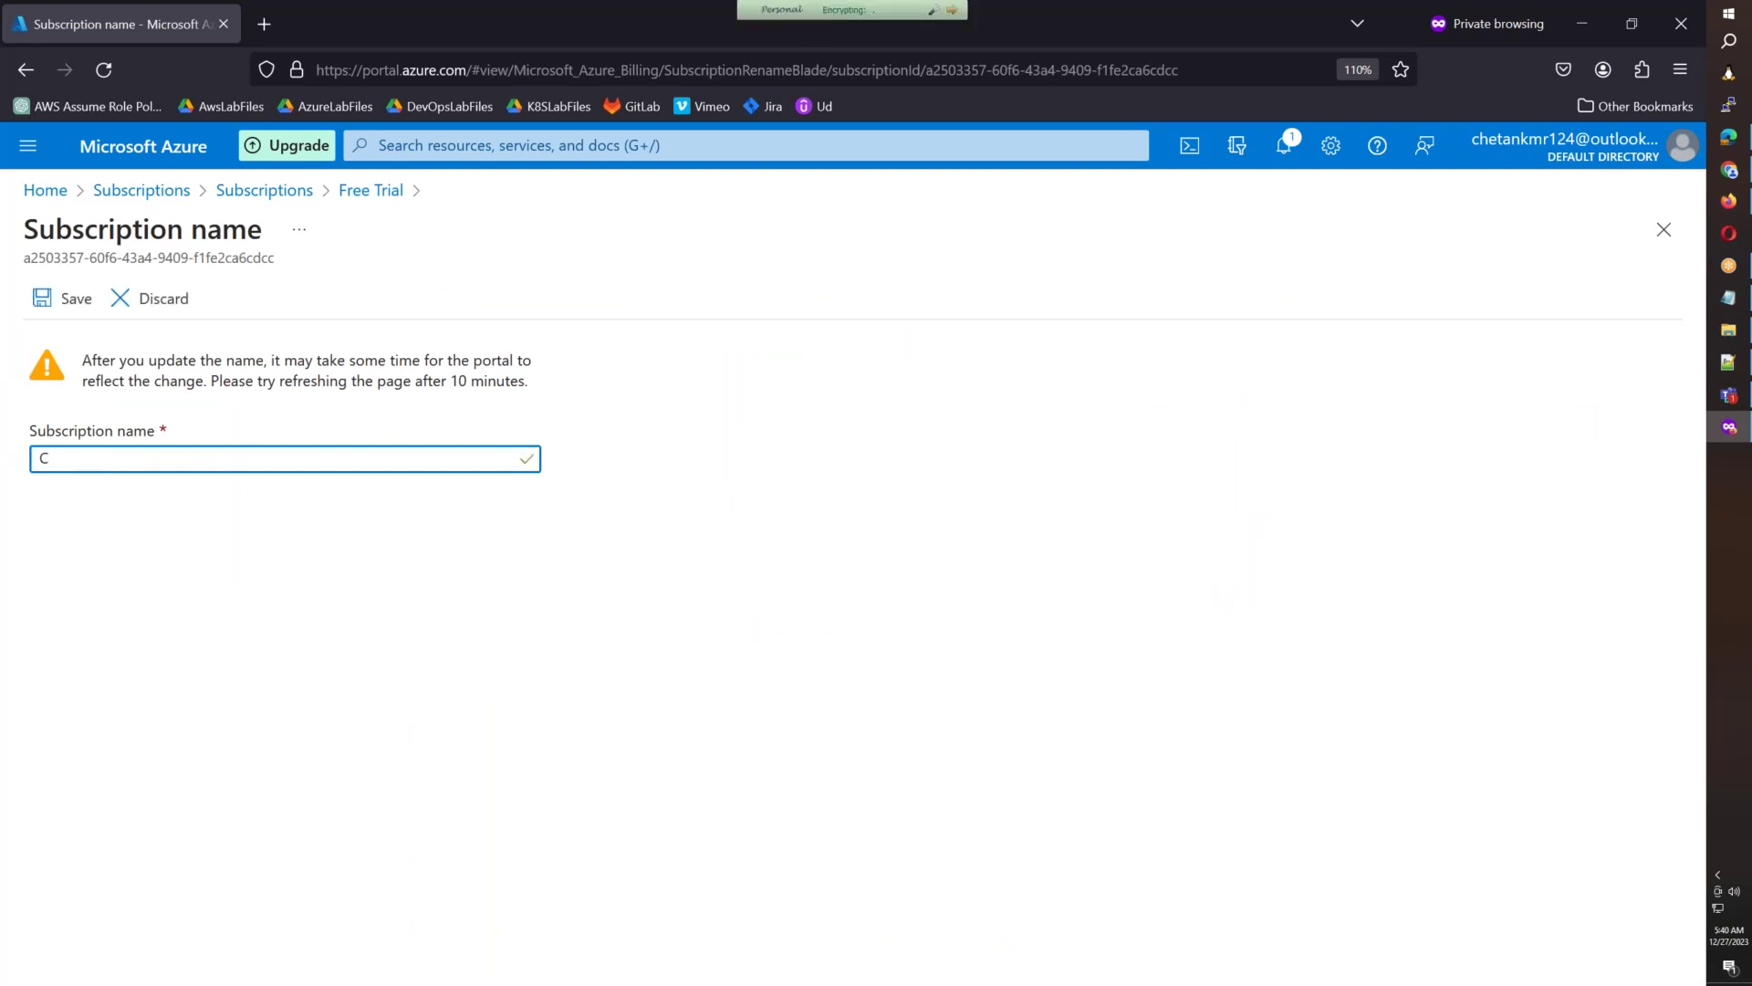
type("hetan F")
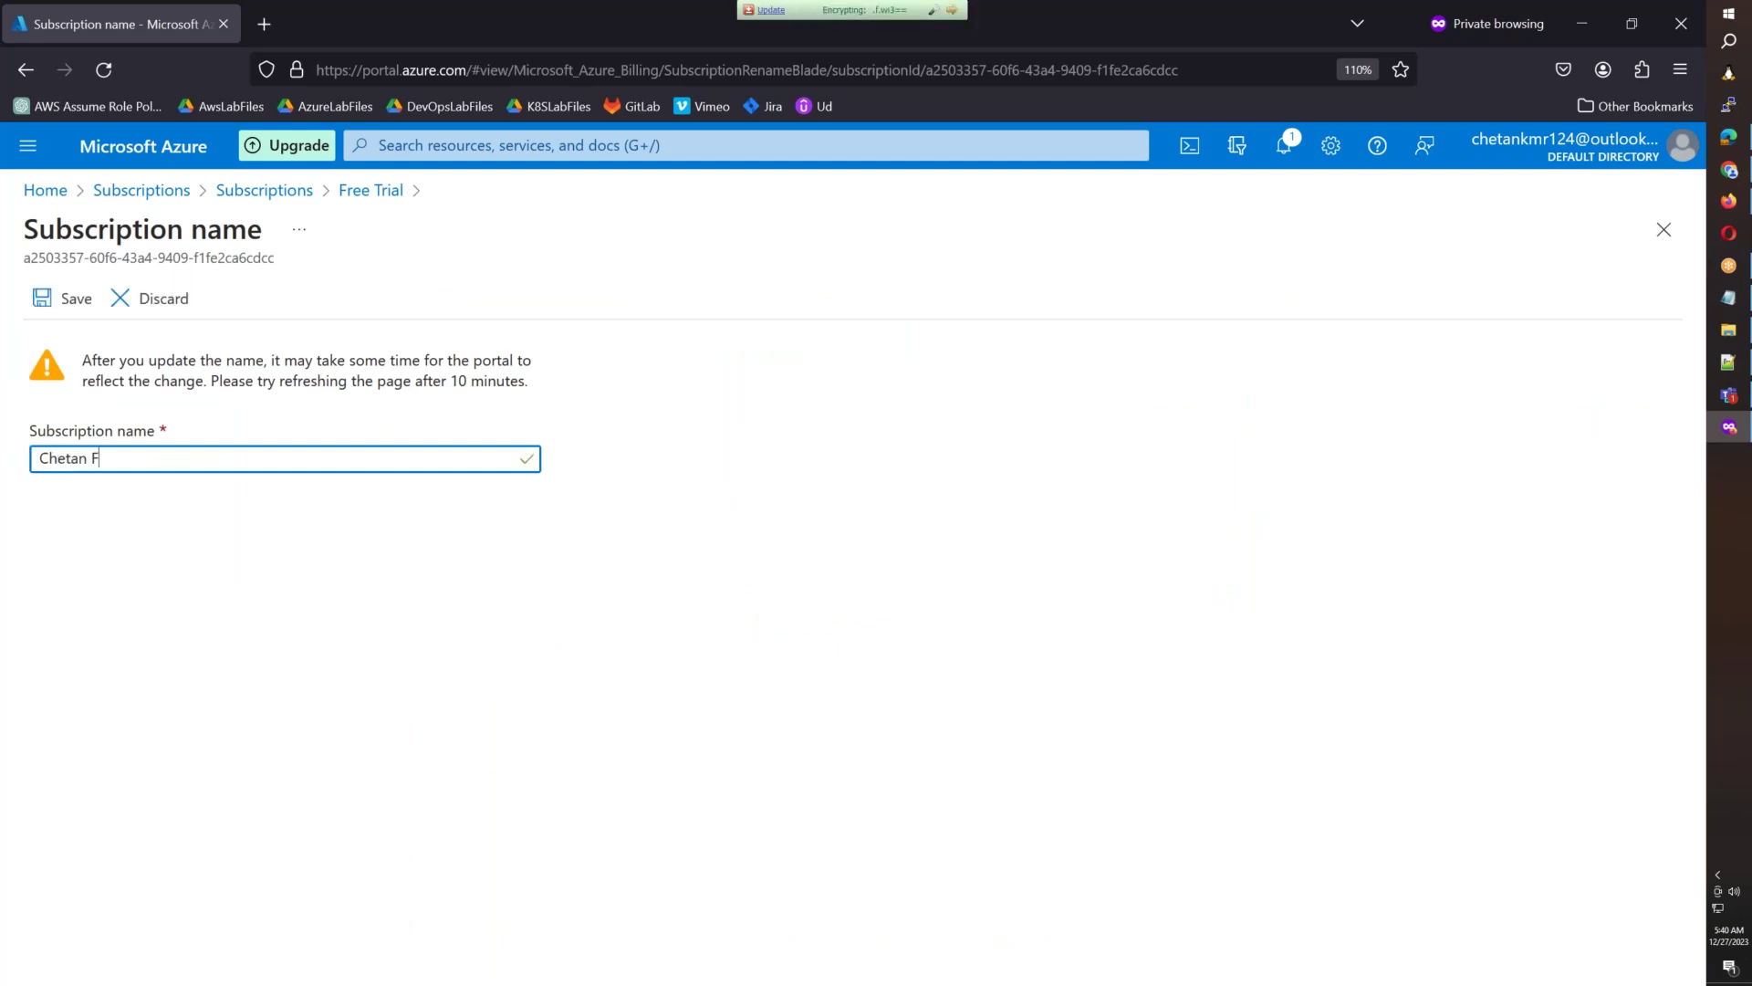
type("ree Trial")
left_click(73, 300)
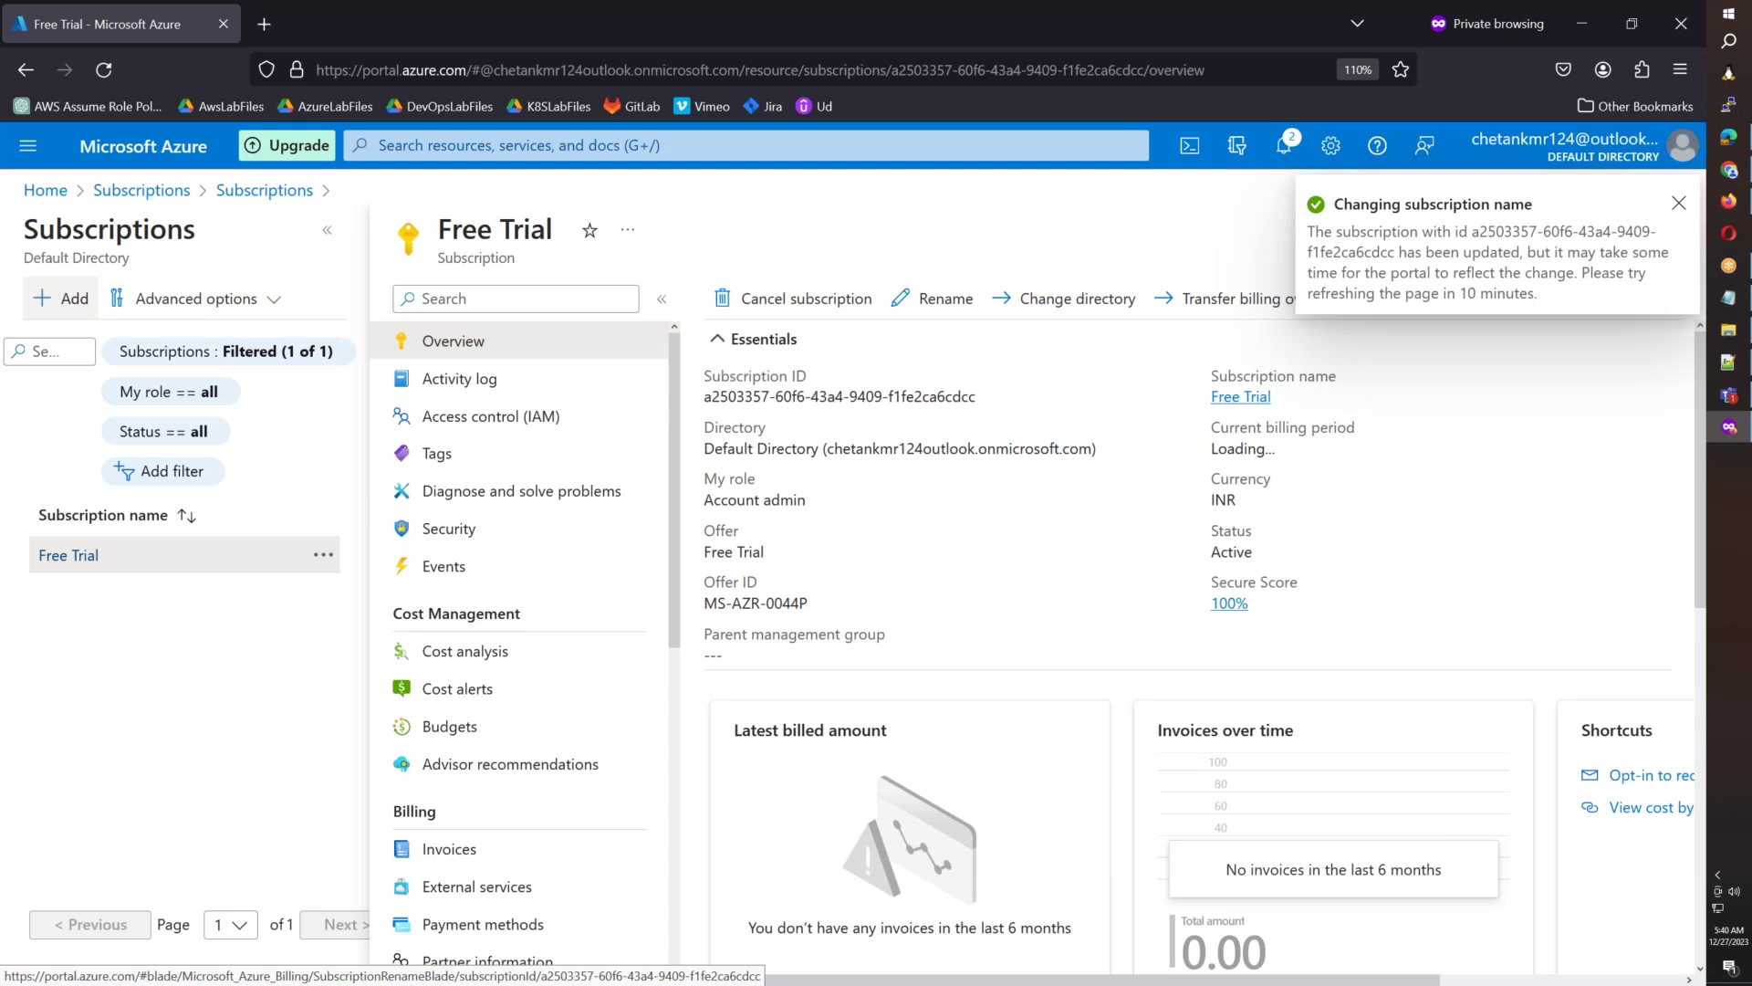
Reload to confirm the subscription's new name, then open Microsoft Entra ID's Users in a new tab.
left_click(103, 70)
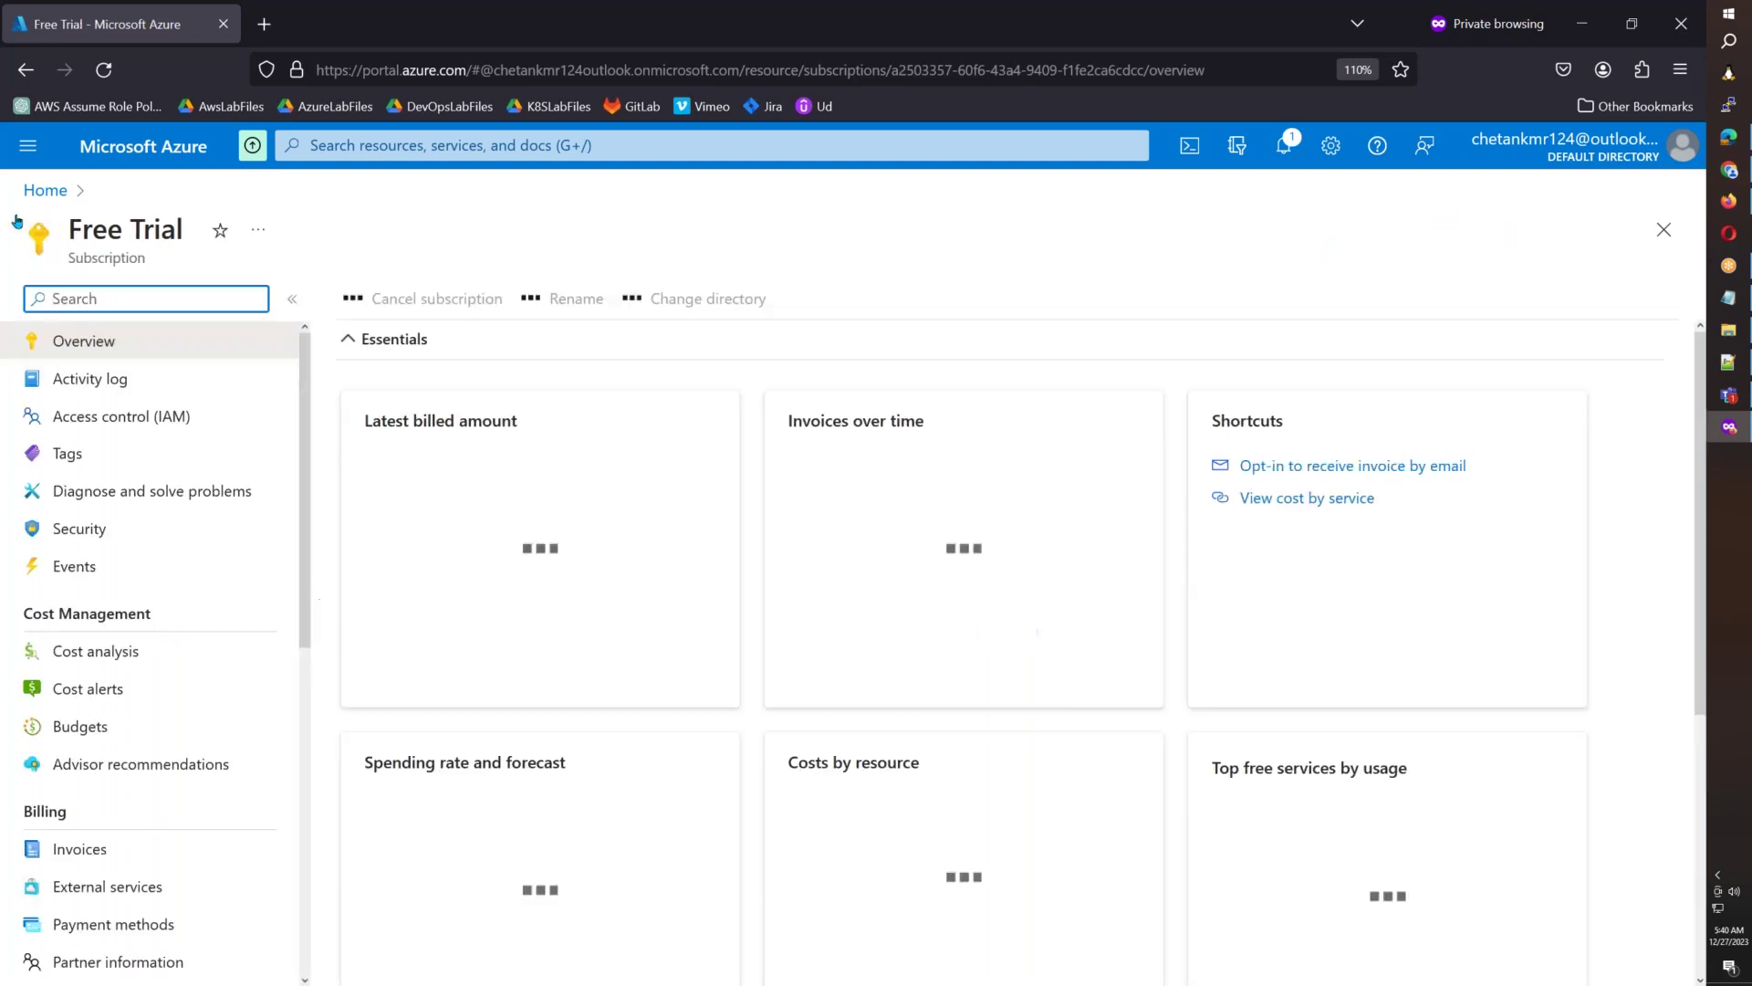
left_click(28, 145)
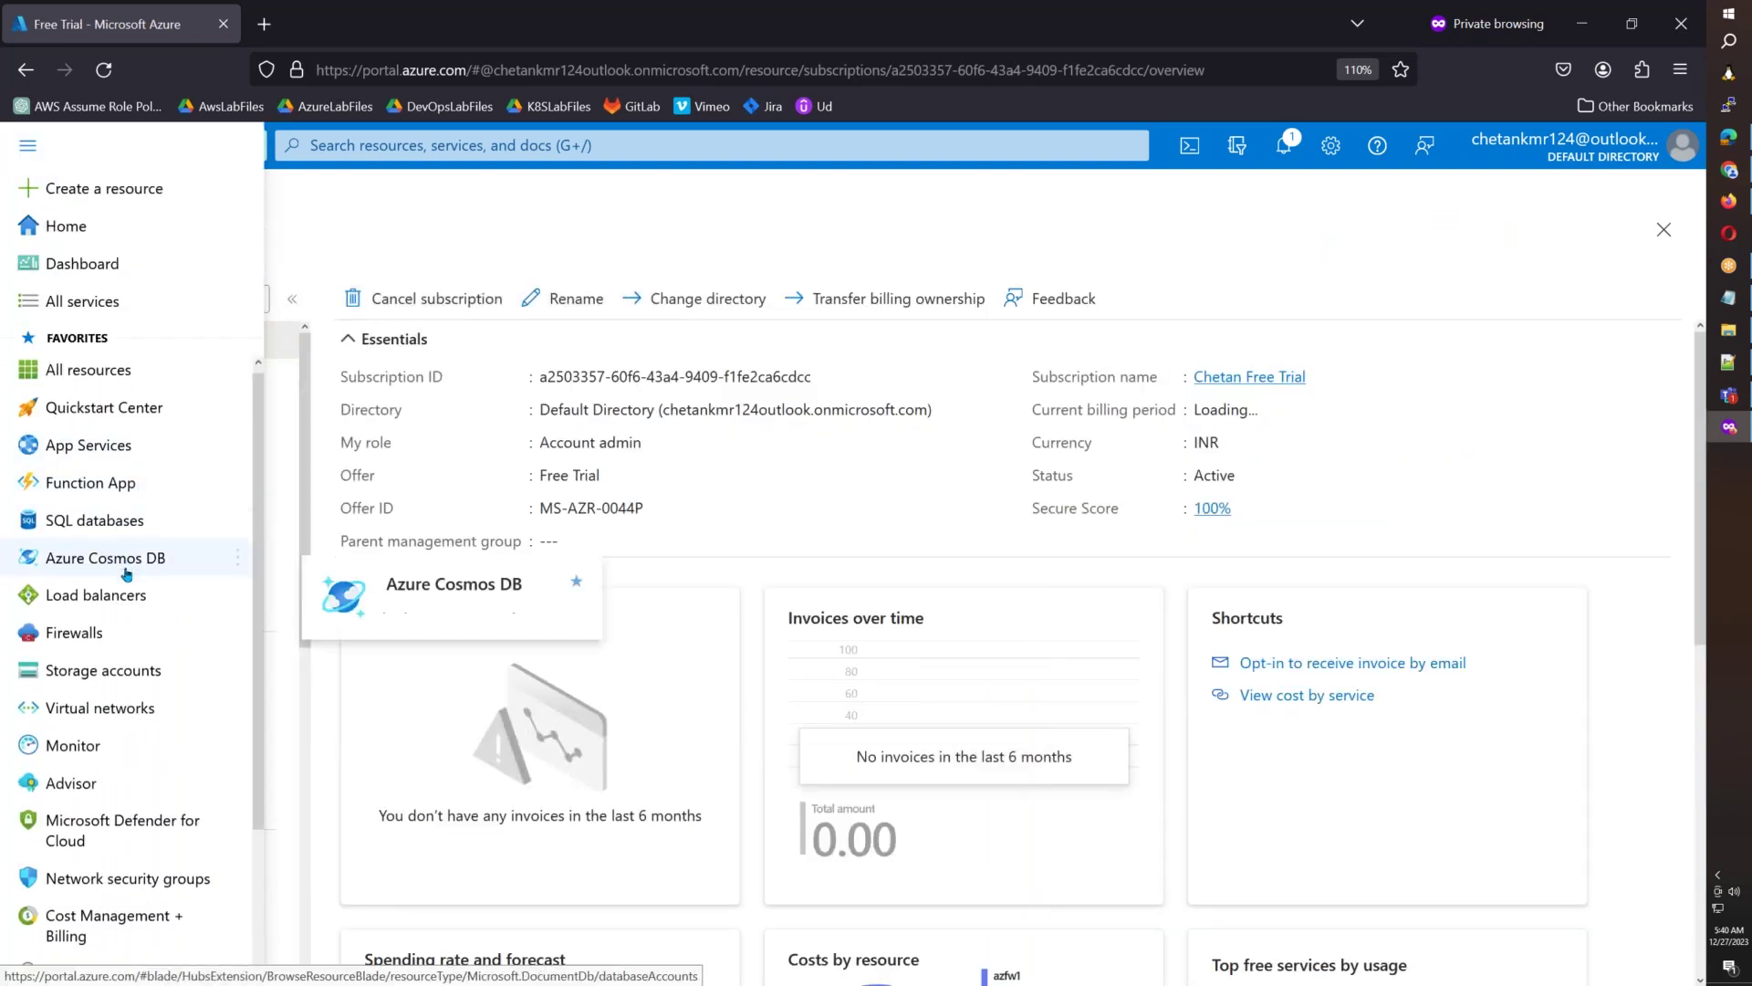
scroll(110, 803, "down", 2)
right_click(104, 833)
left_click(228, 509)
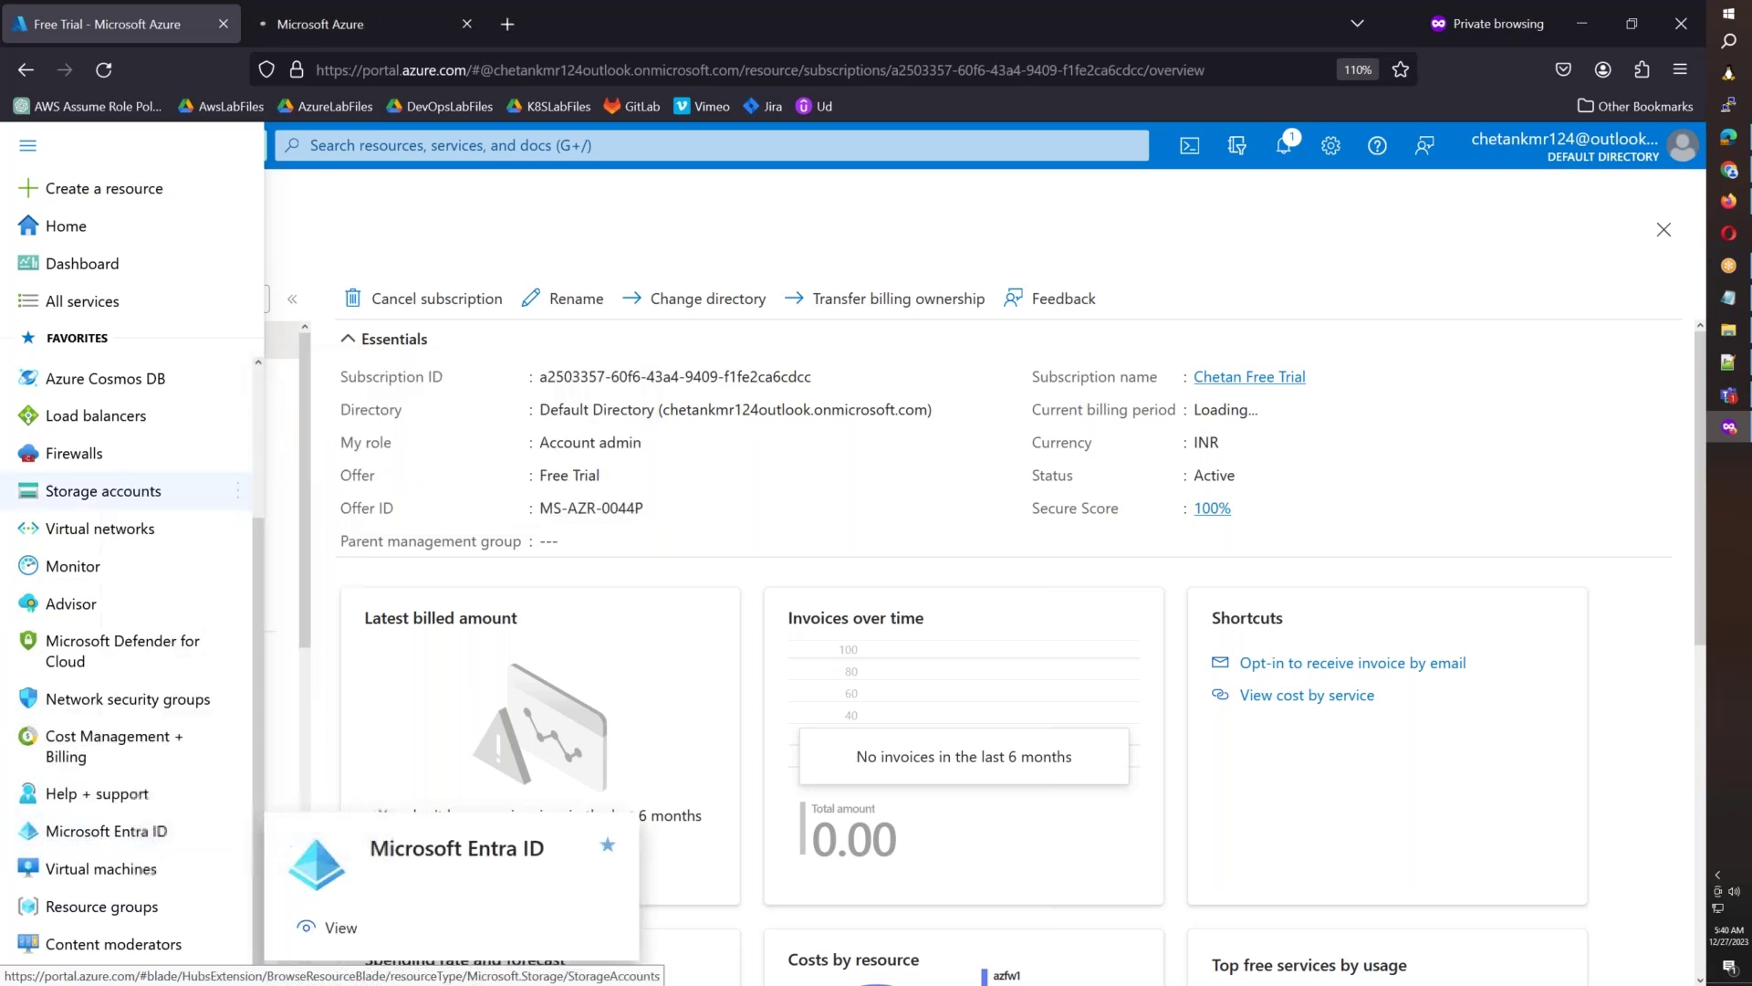
left_click(320, 24)
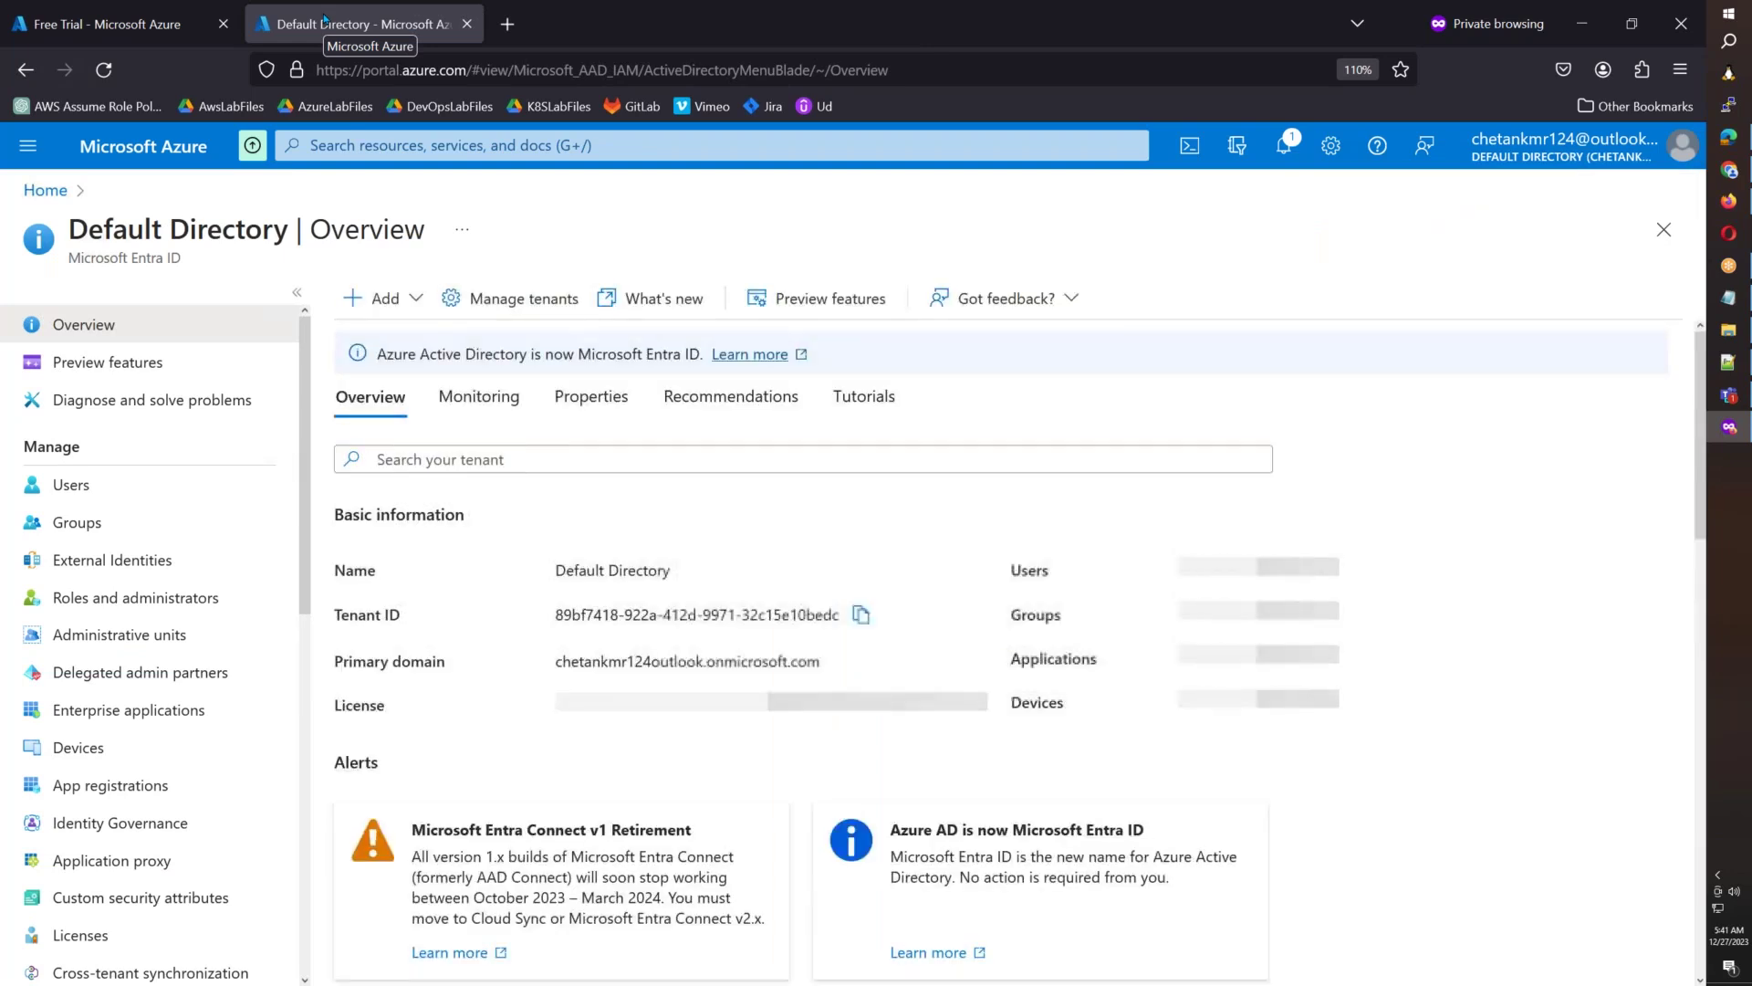
left_click(89, 491)
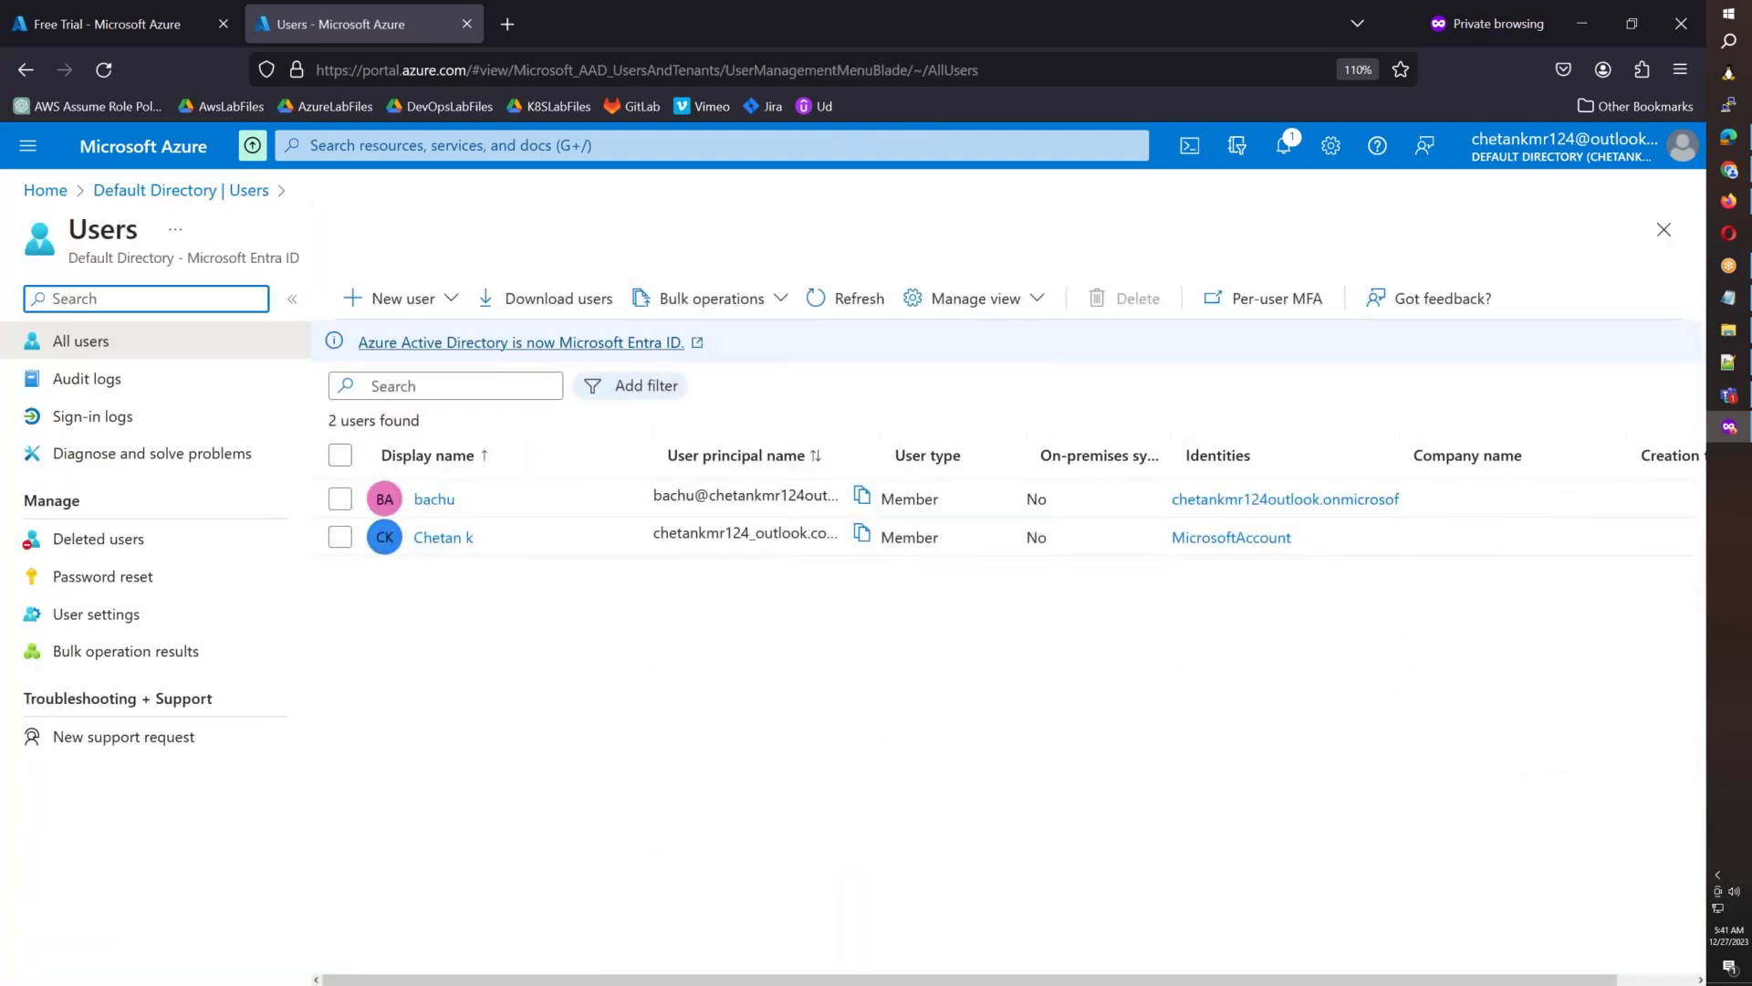
Start an external-user invitation and enter the guest's e-mail address.
left_click(450, 303)
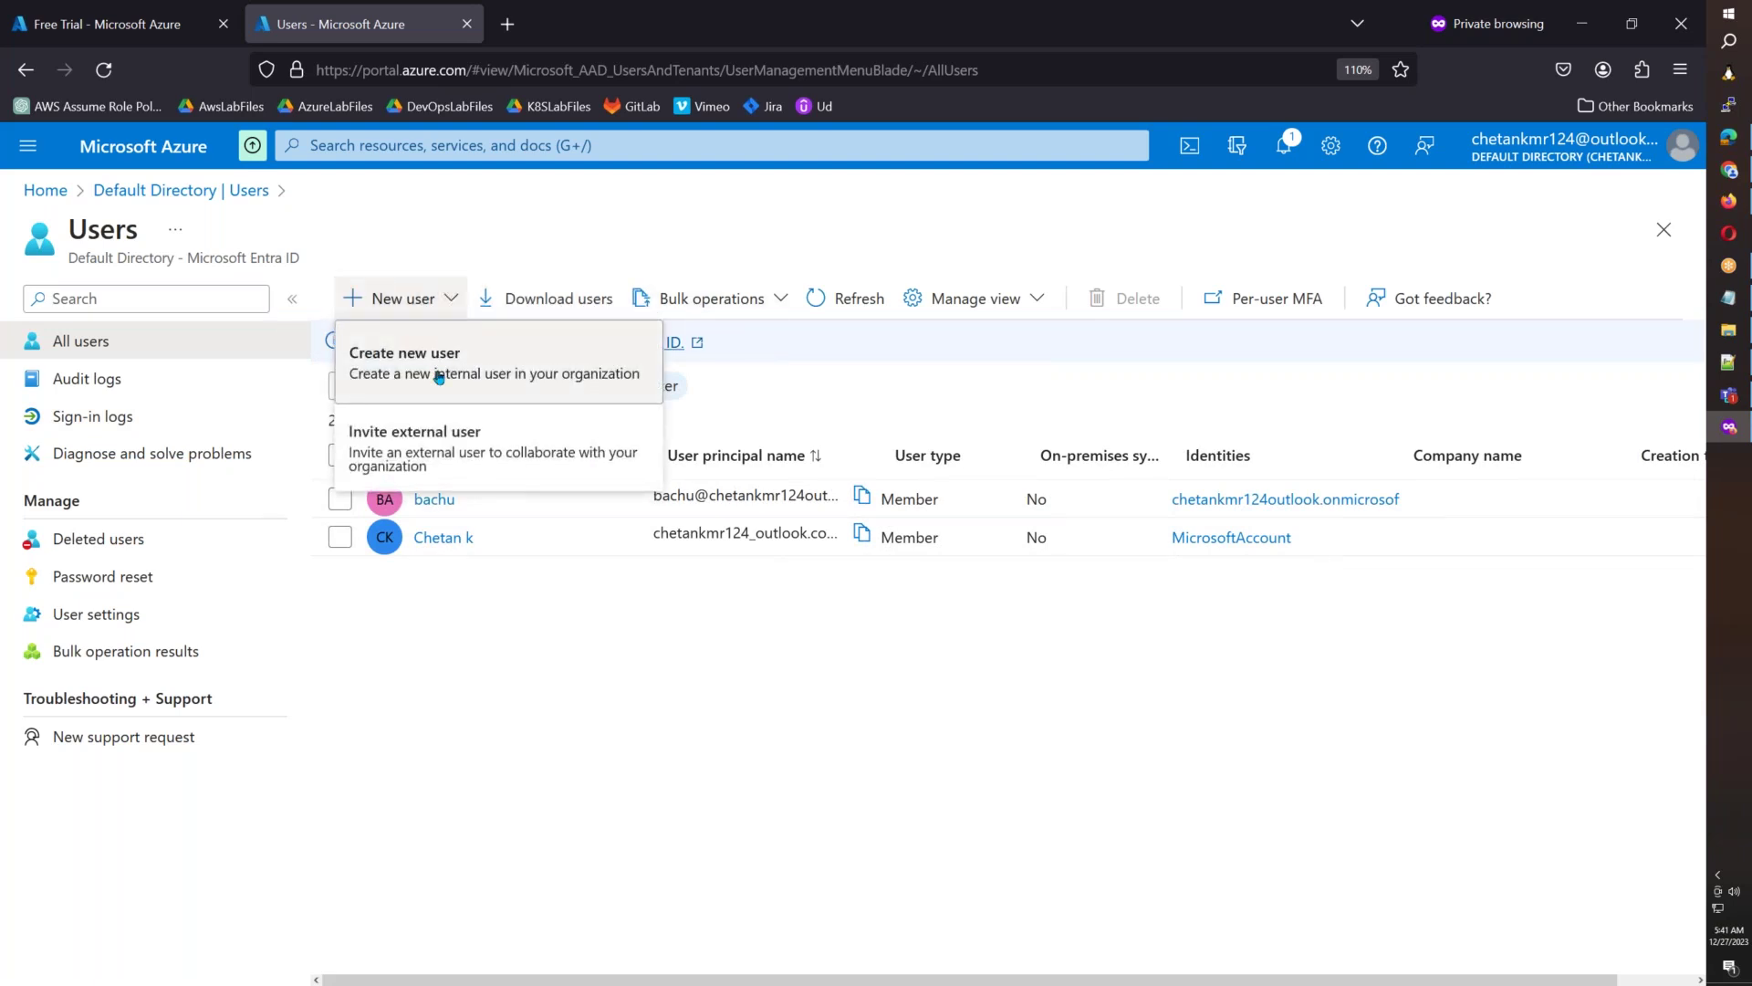
left_click(473, 449)
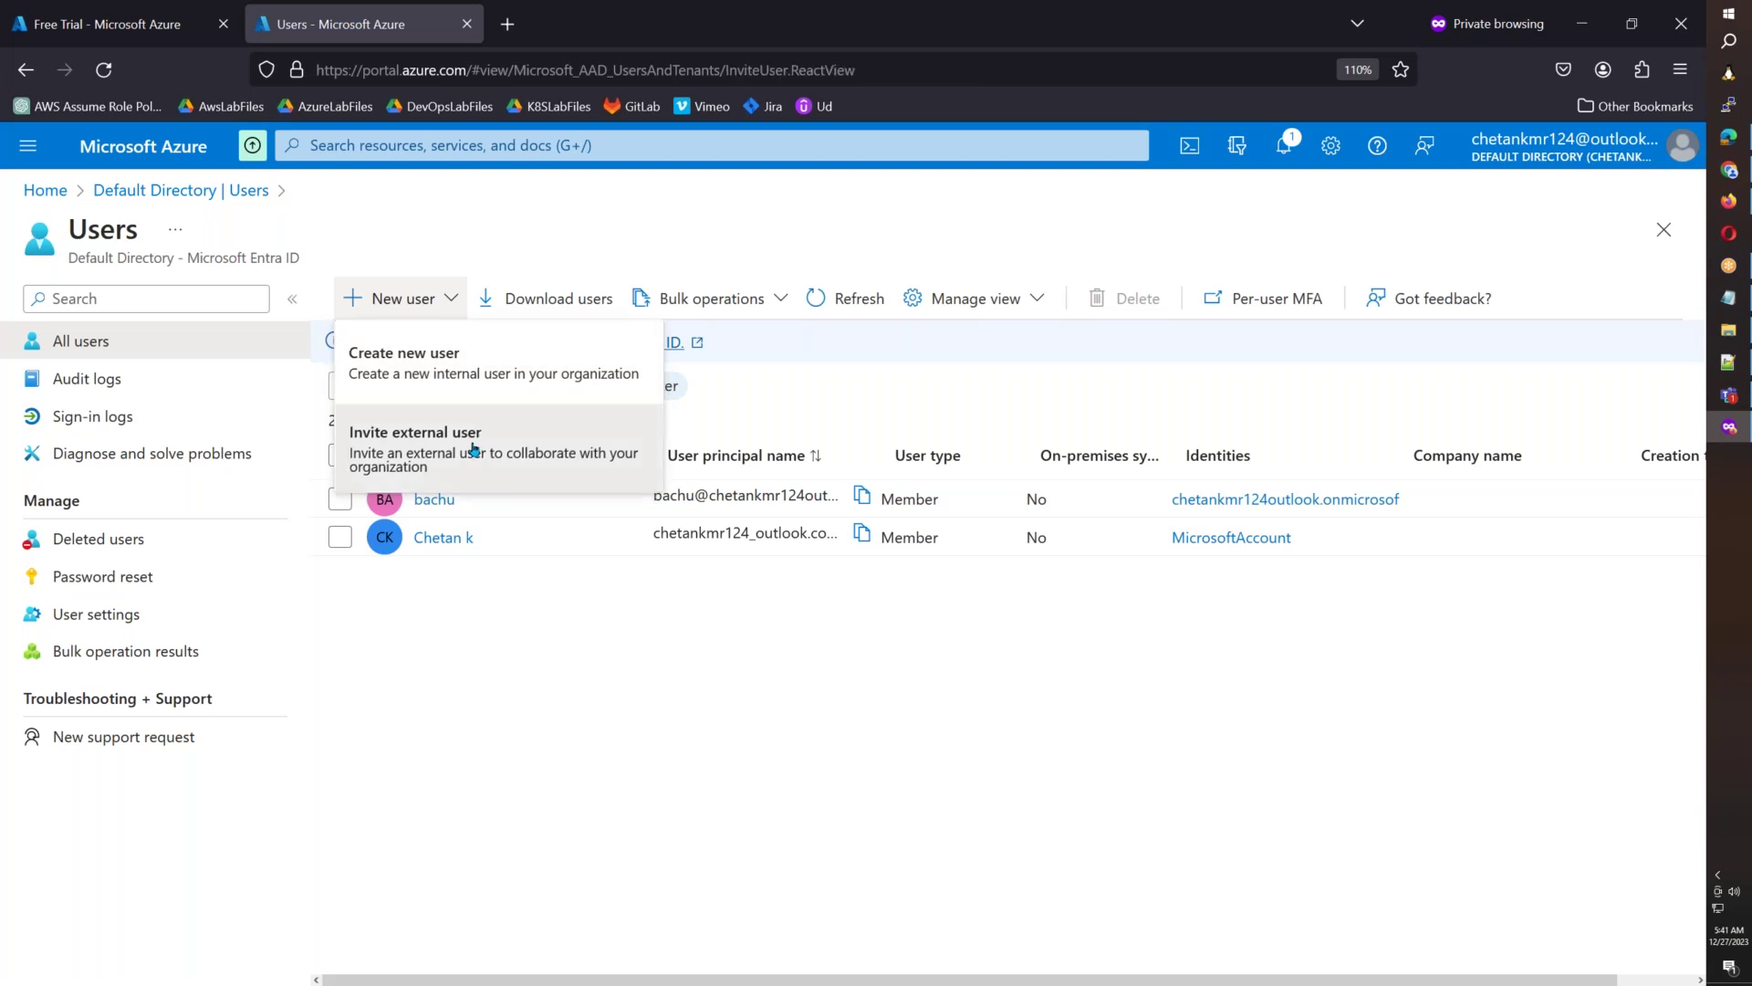
left_click(438, 452)
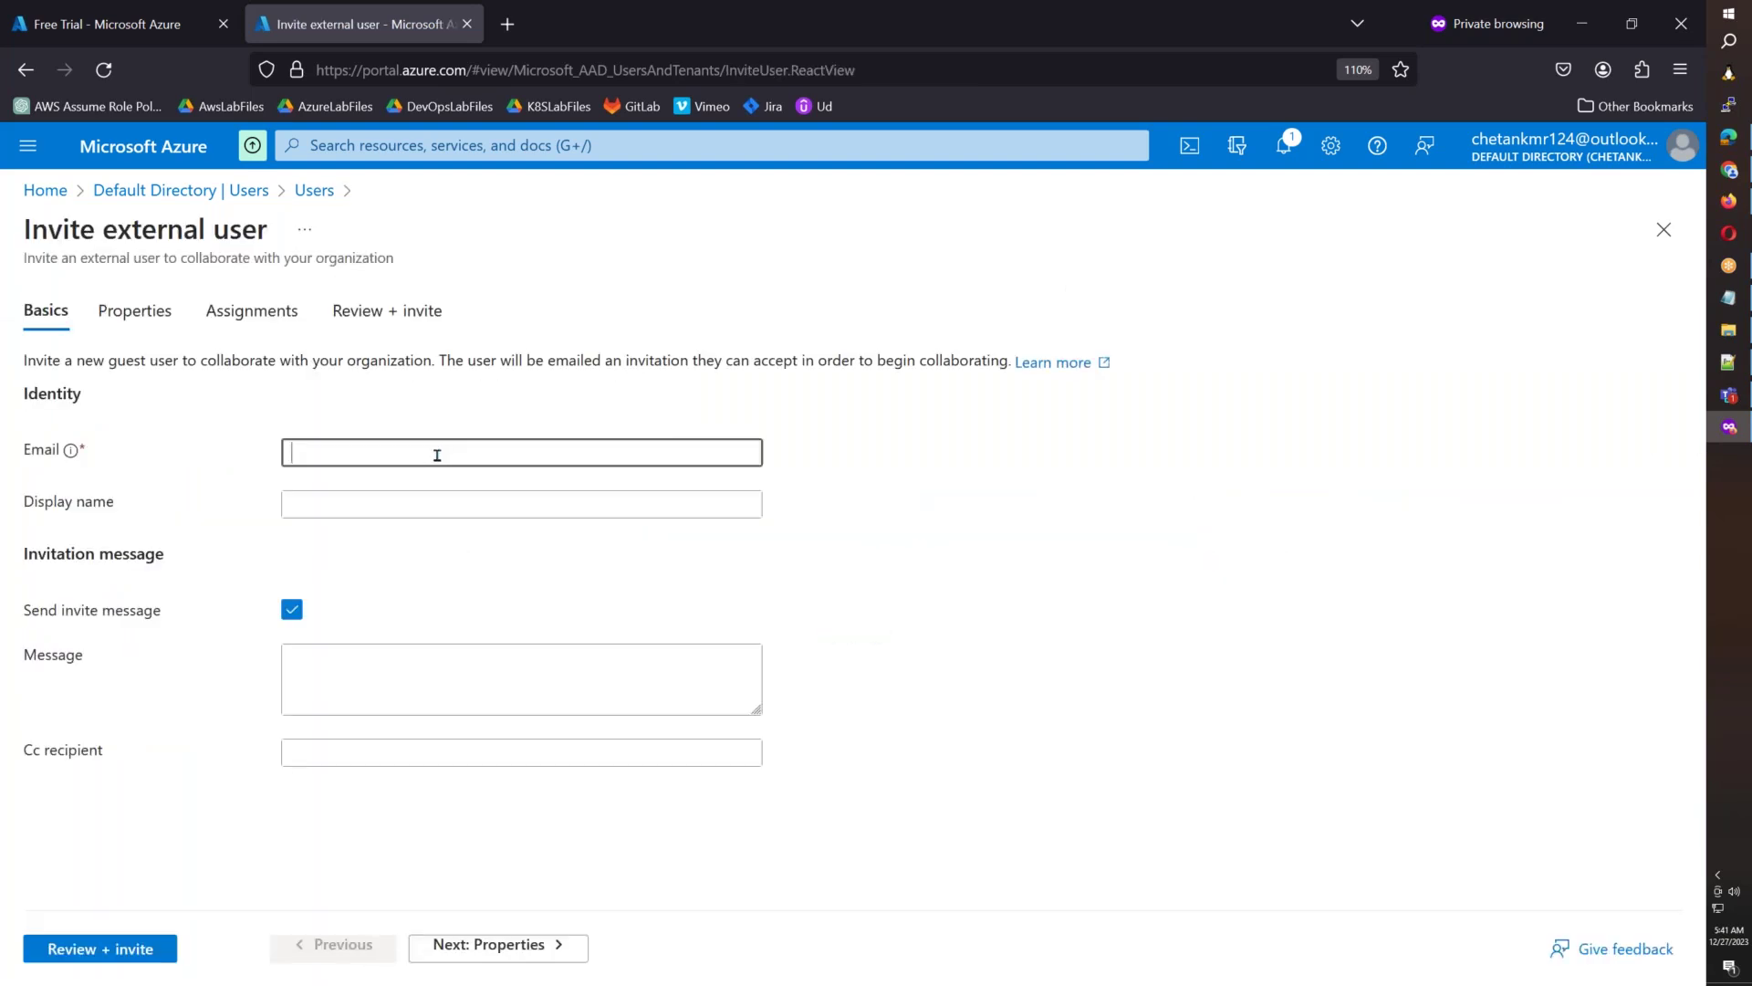
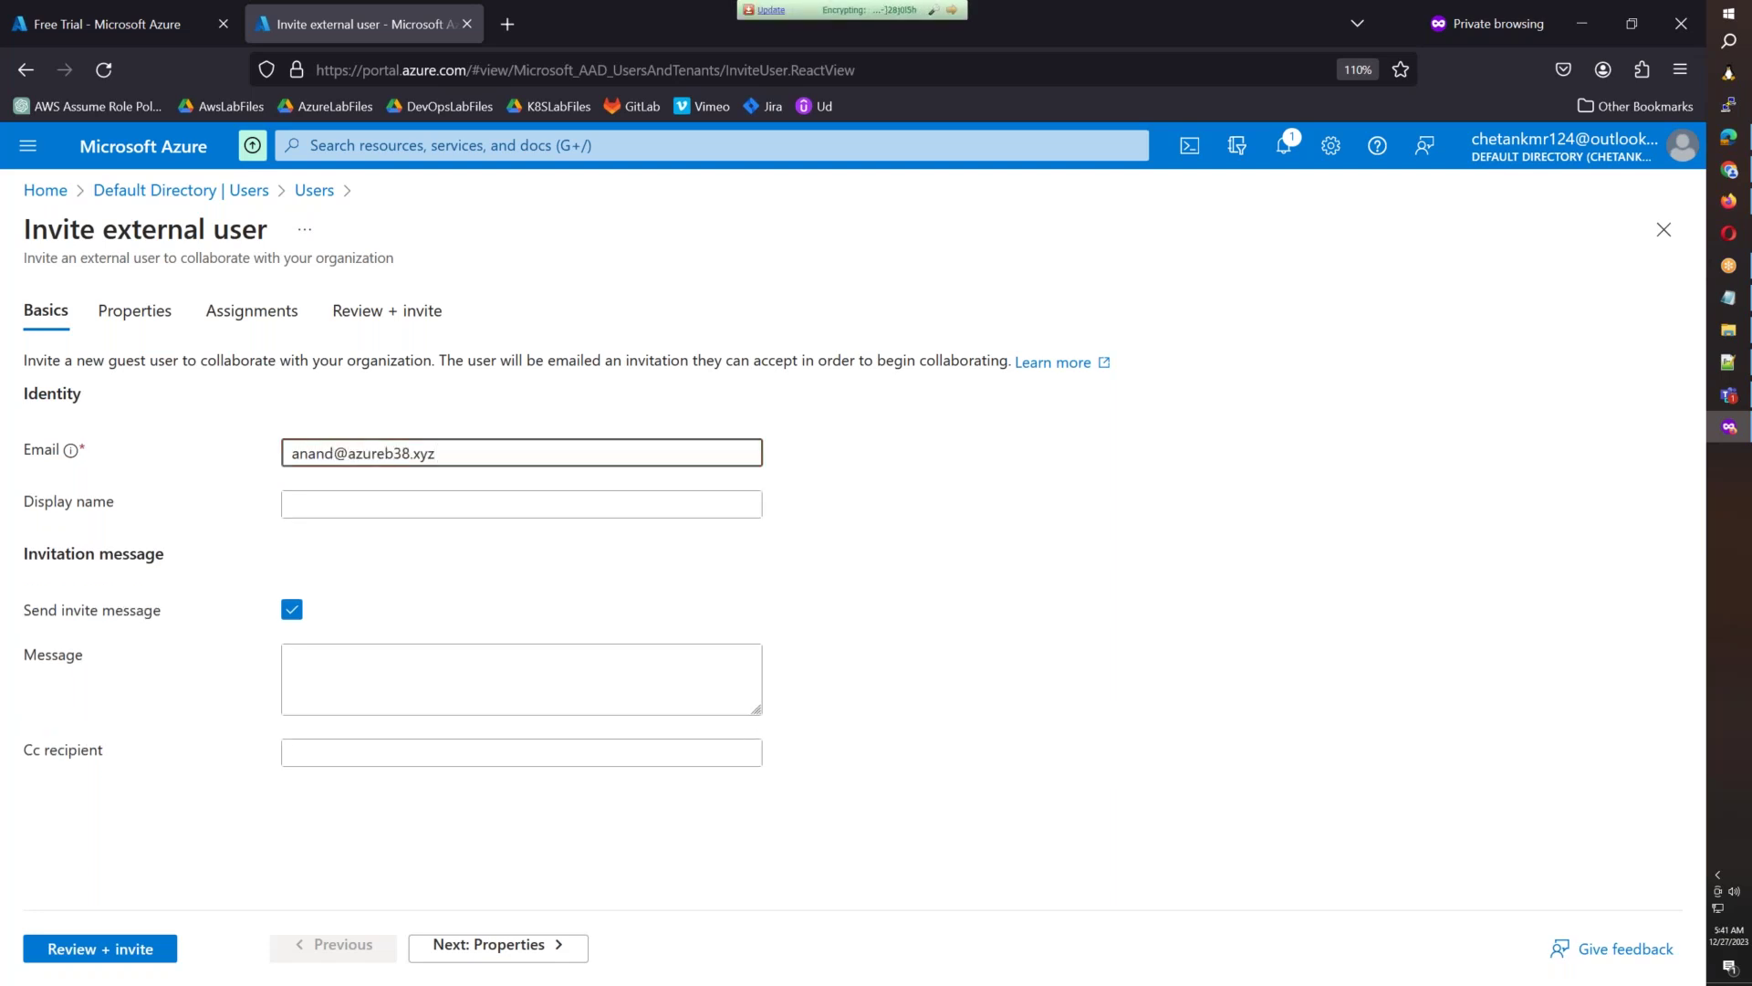
Enter the guest's display name and an invitation message, then continue to Properties.
left_click(349, 503)
left_click(324, 664)
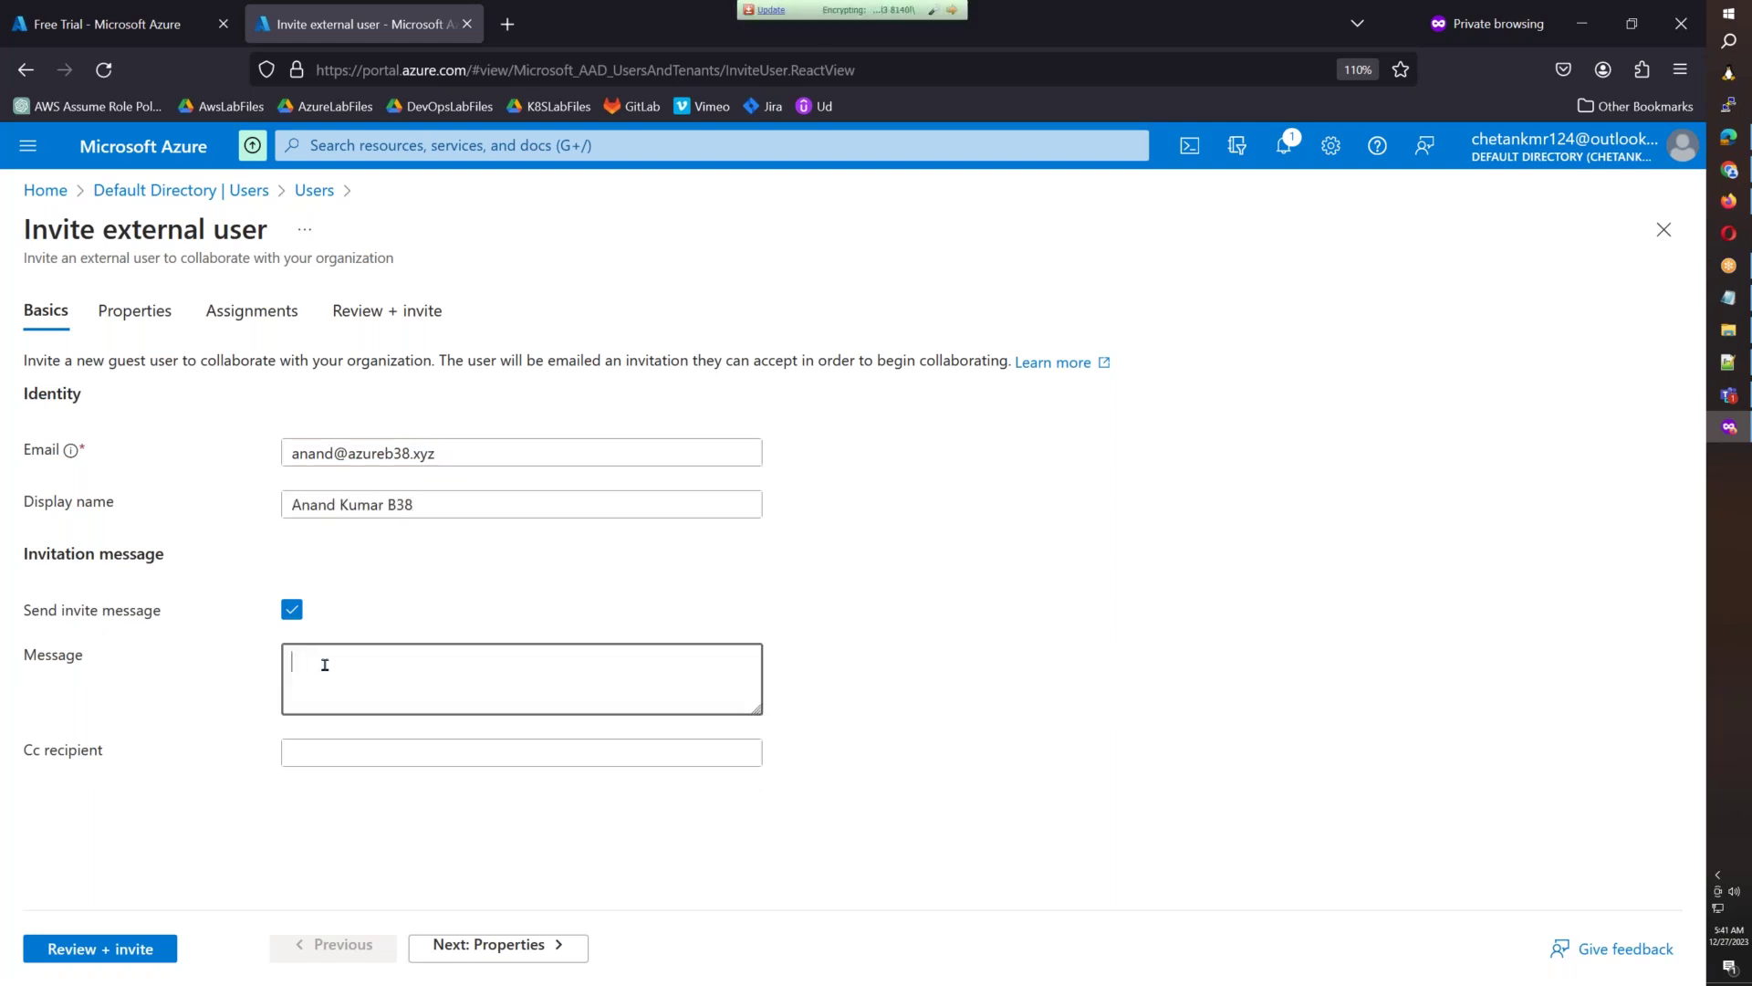
type("Invite rom Chey")
key("BackSpace")
key("BackSpace")
key("BackSpace")
key("BackSpace")
key("BackSpace")
key("BackSpace")
key("BackSpace")
key("BackSpace")
type("F")
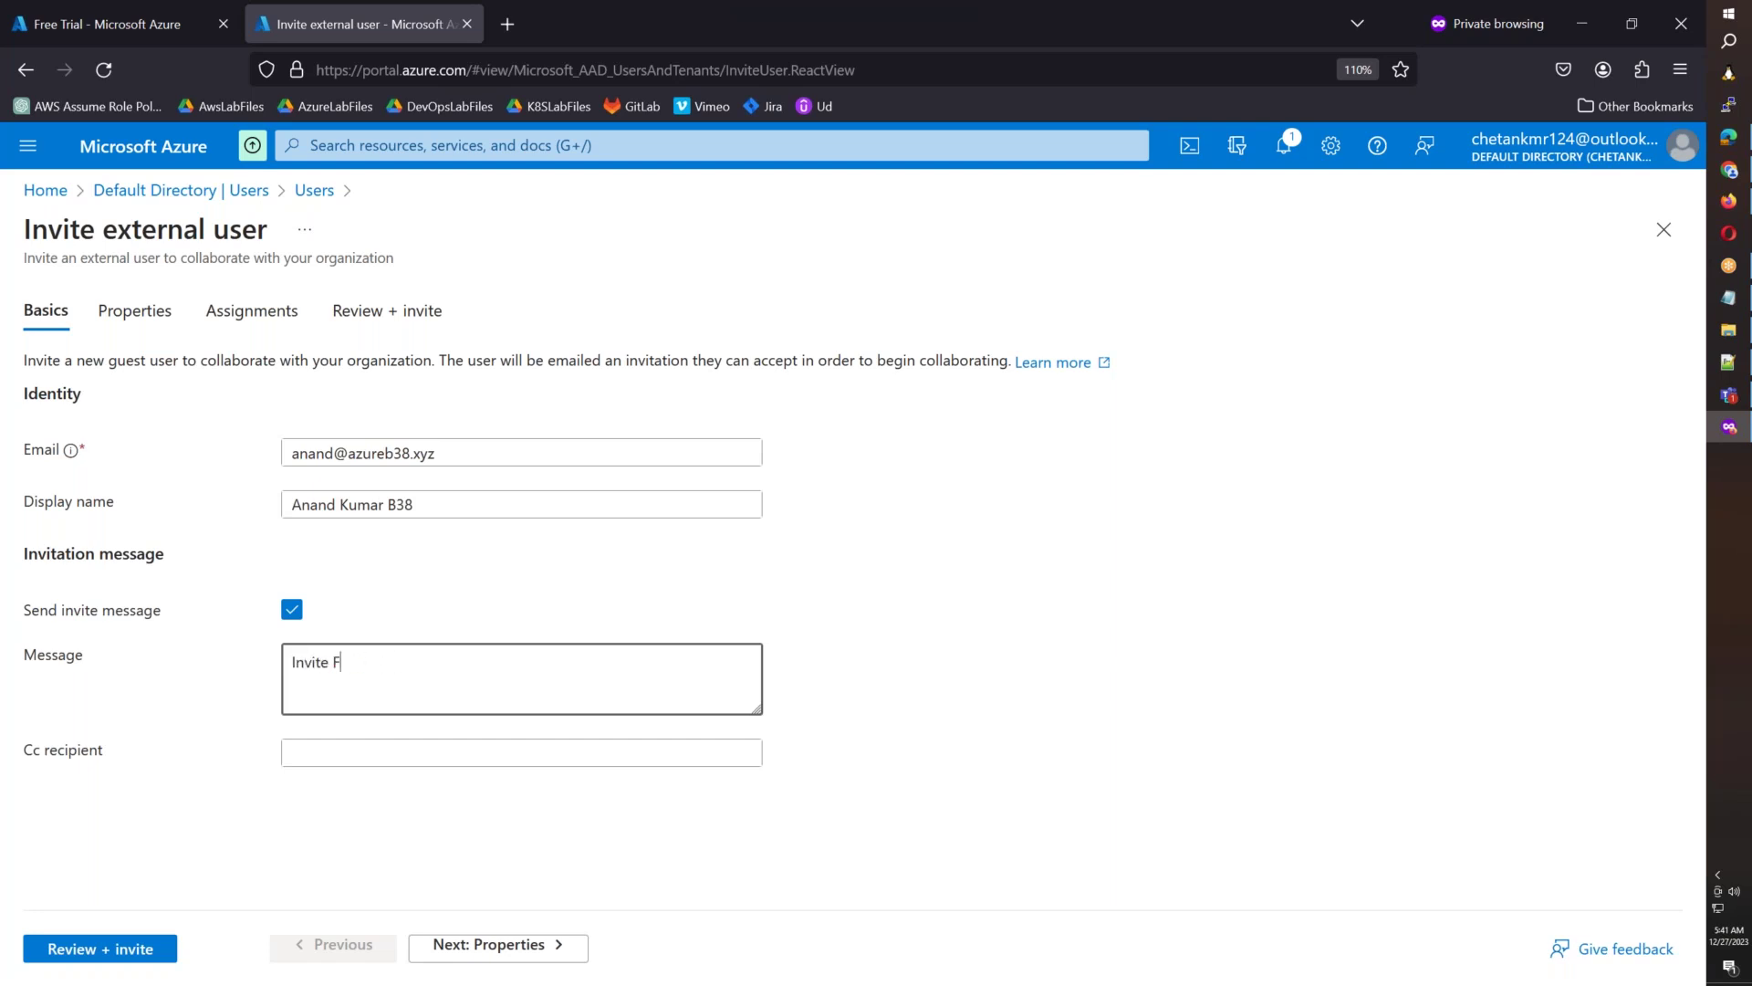
type("rom Chet")
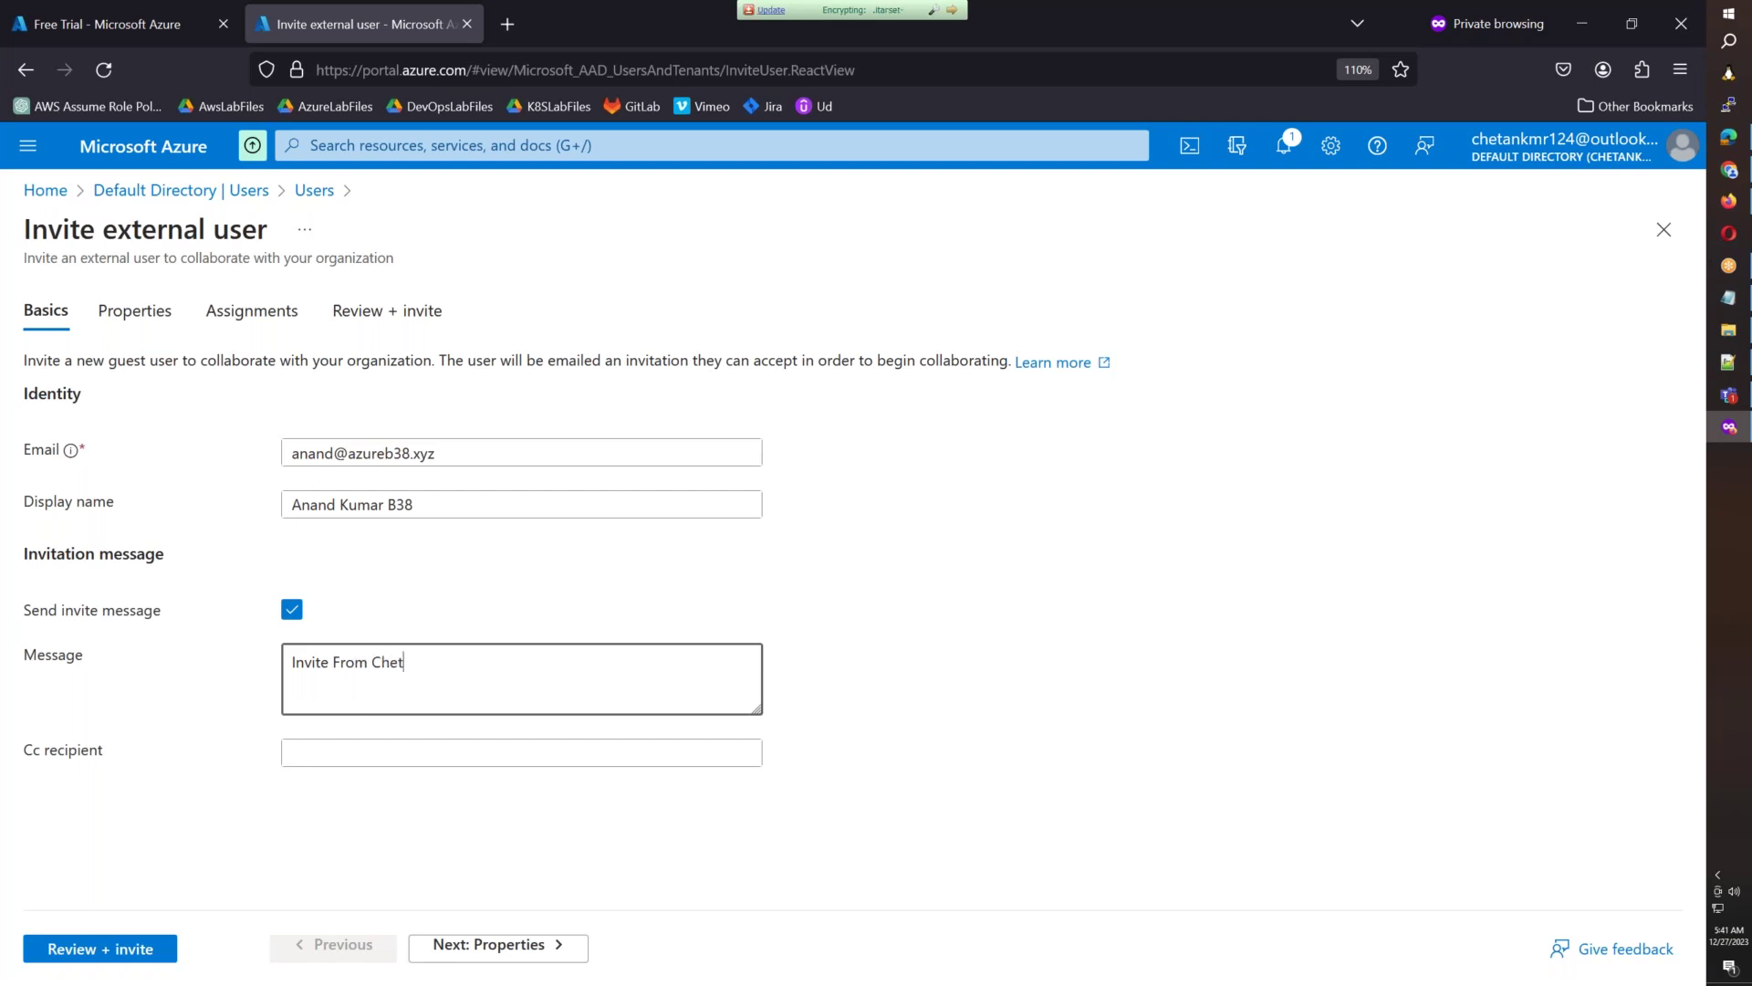
type("an Account")
left_click(398, 751)
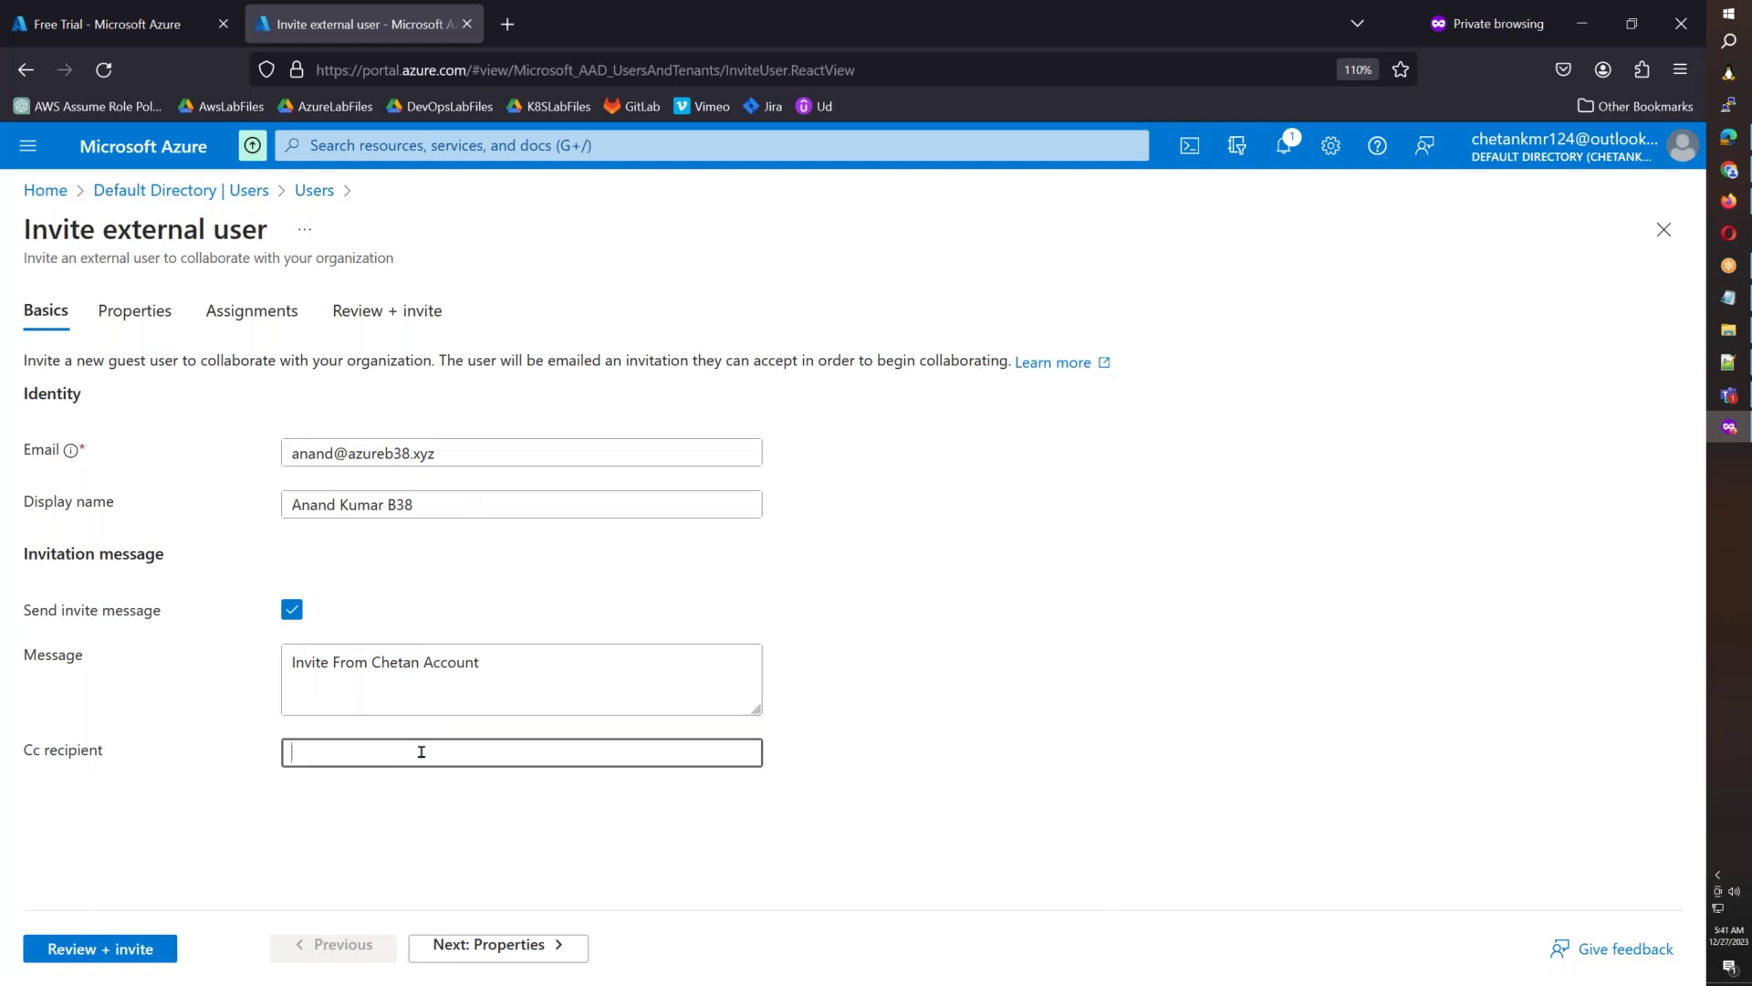
left_click(534, 954)
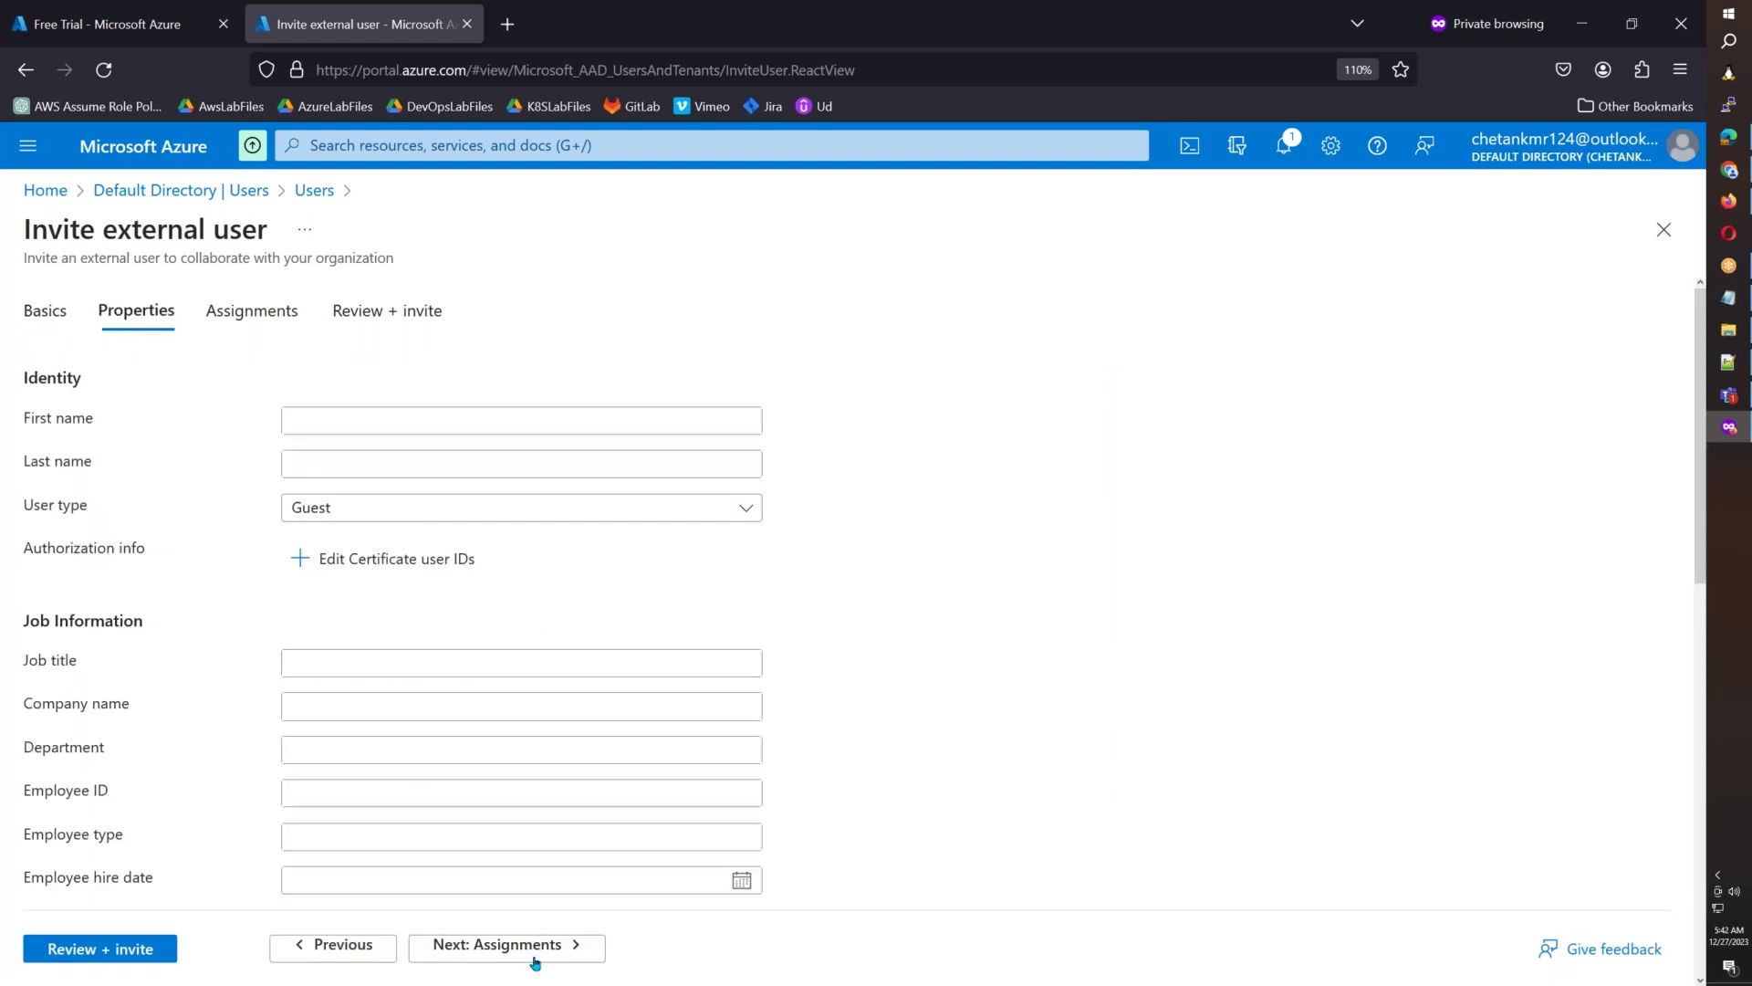
Enter the guest's first and last name on the Properties step.
left_click(322, 421)
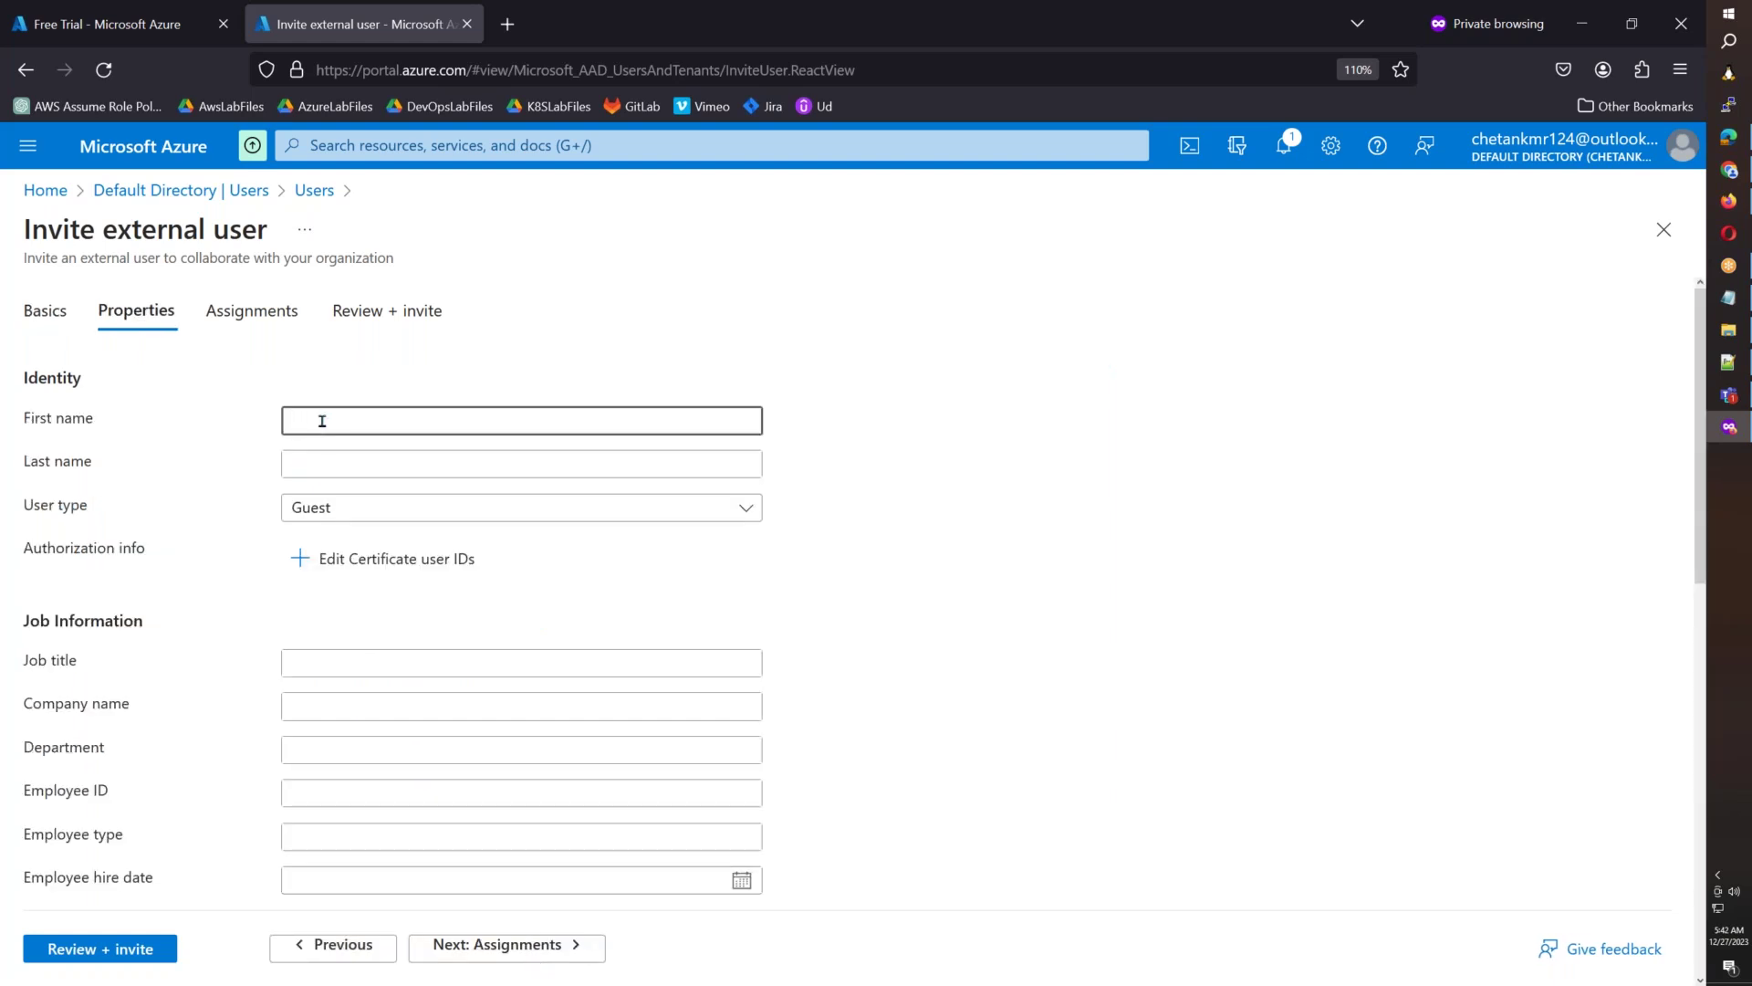
key("Tab")
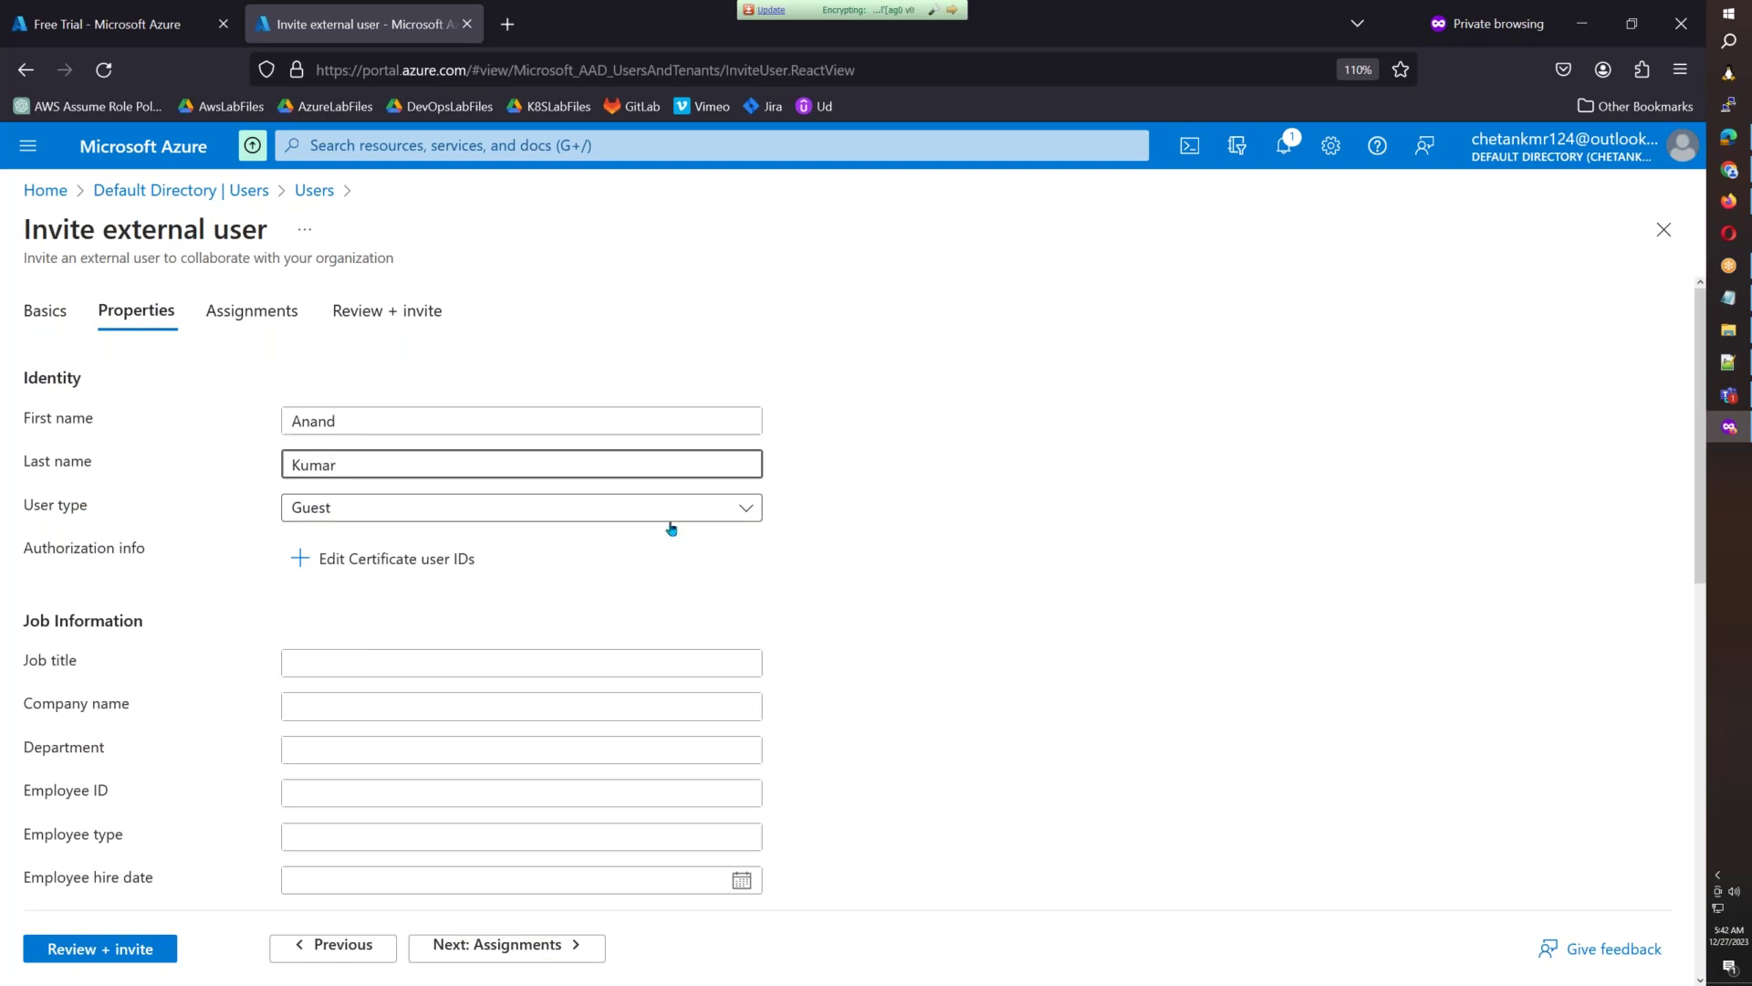
Set usage location to India and advance through Assignments to the review step.
scroll(673, 540, "down", 1)
scroll(672, 540, "down", 8)
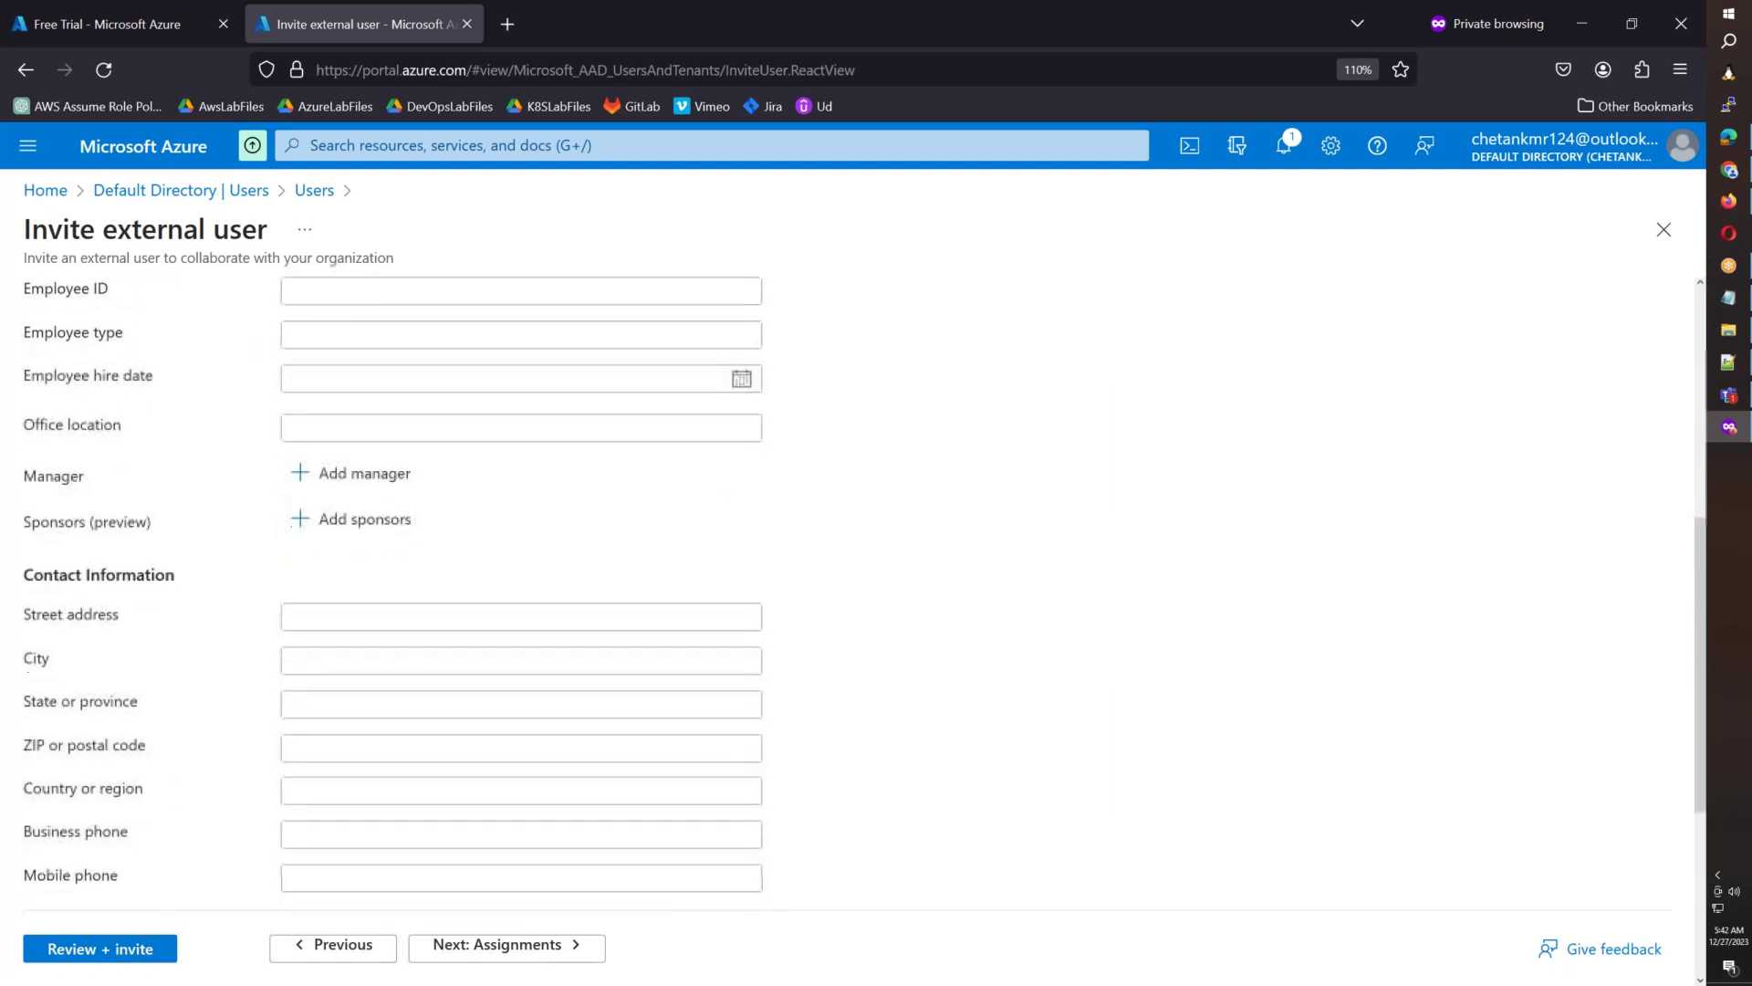
scroll(673, 529, "down", 3)
left_click(511, 863)
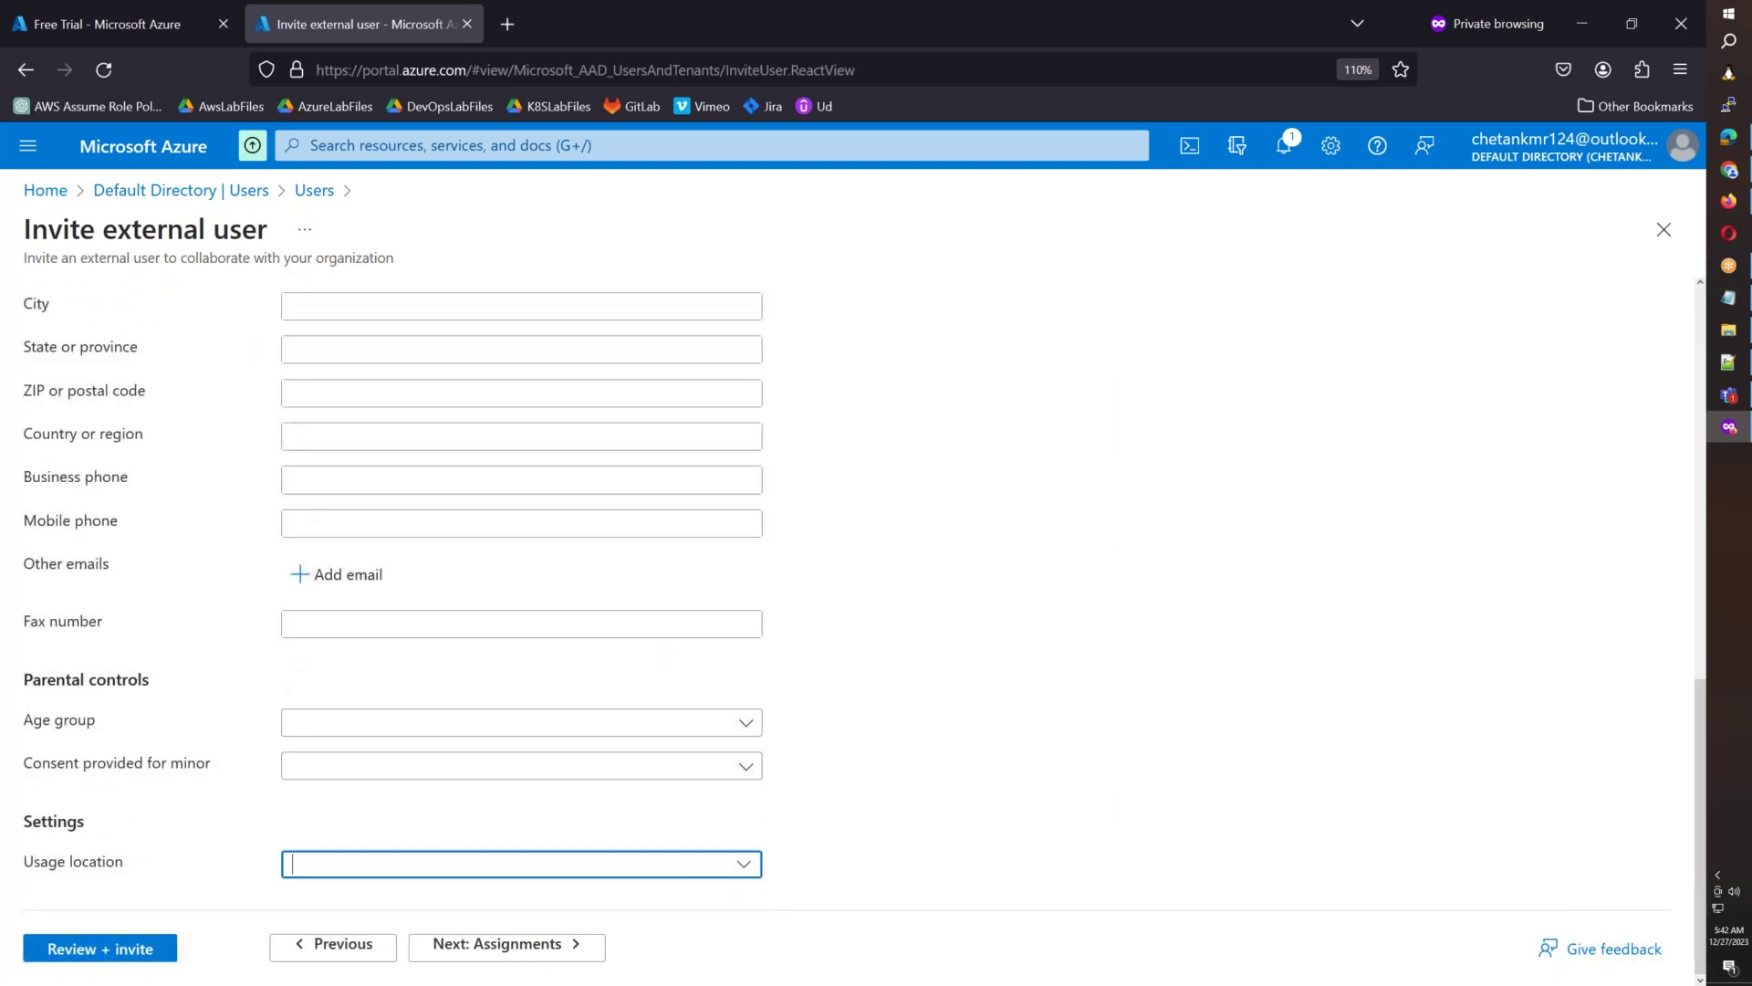
type("ind")
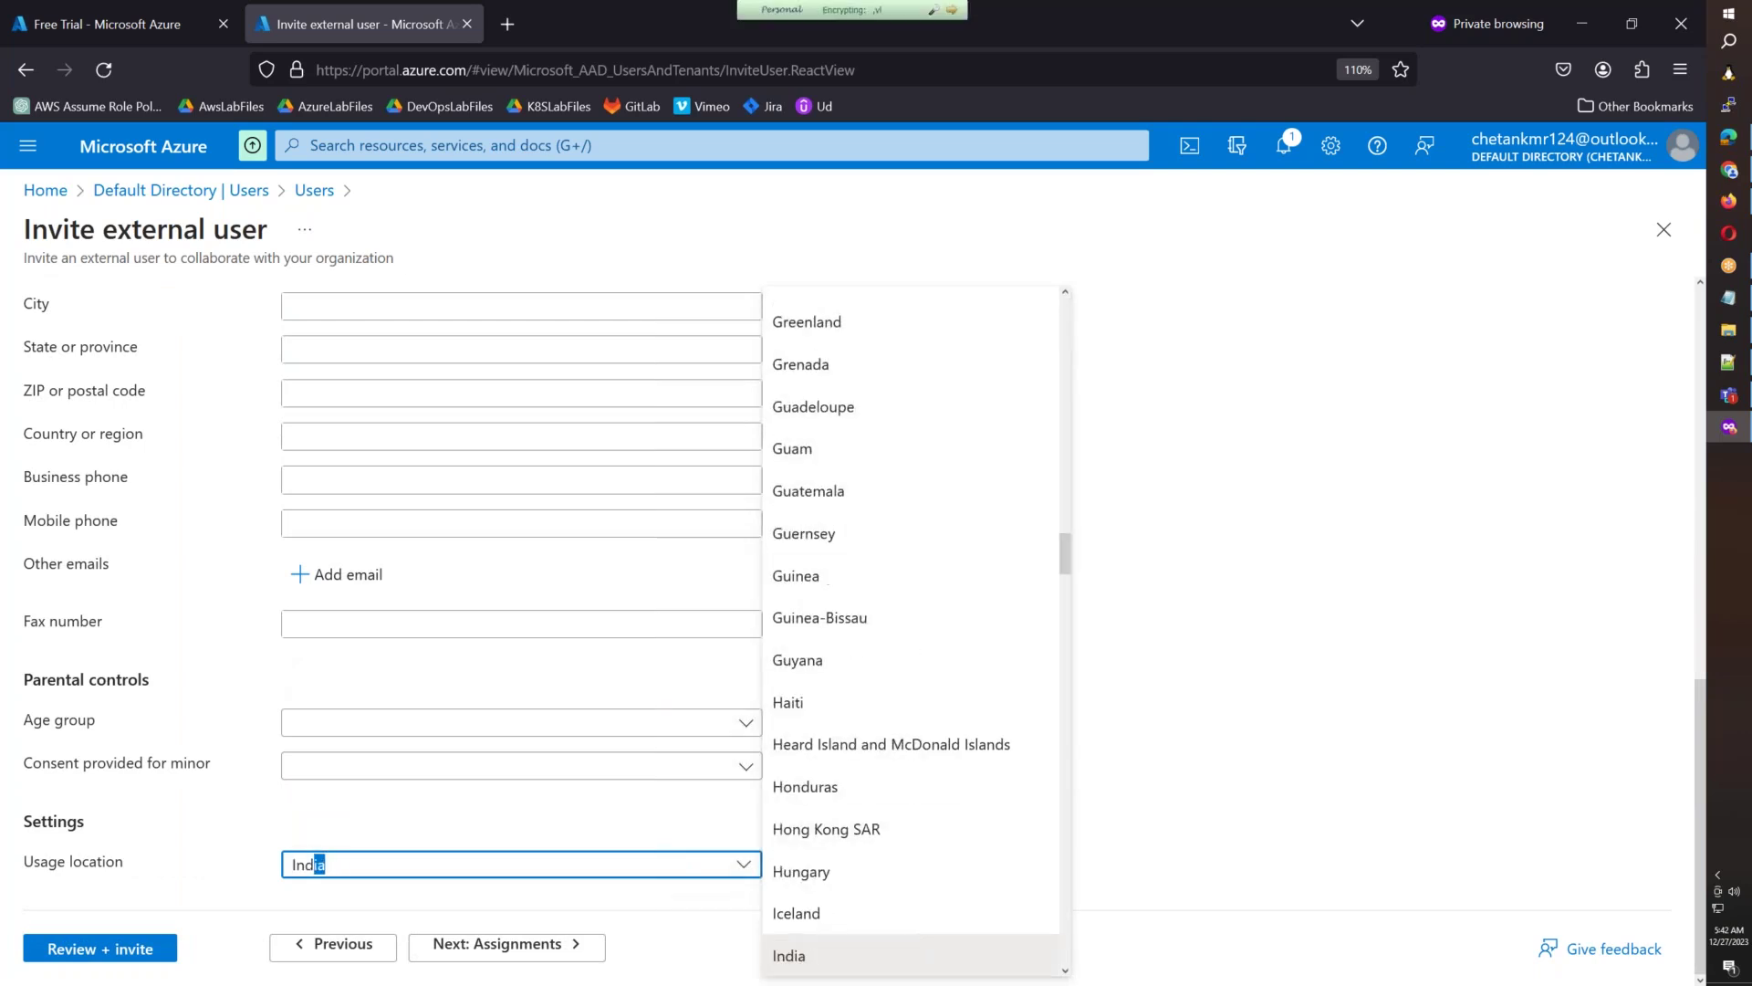
left_click(789, 956)
left_click(585, 947)
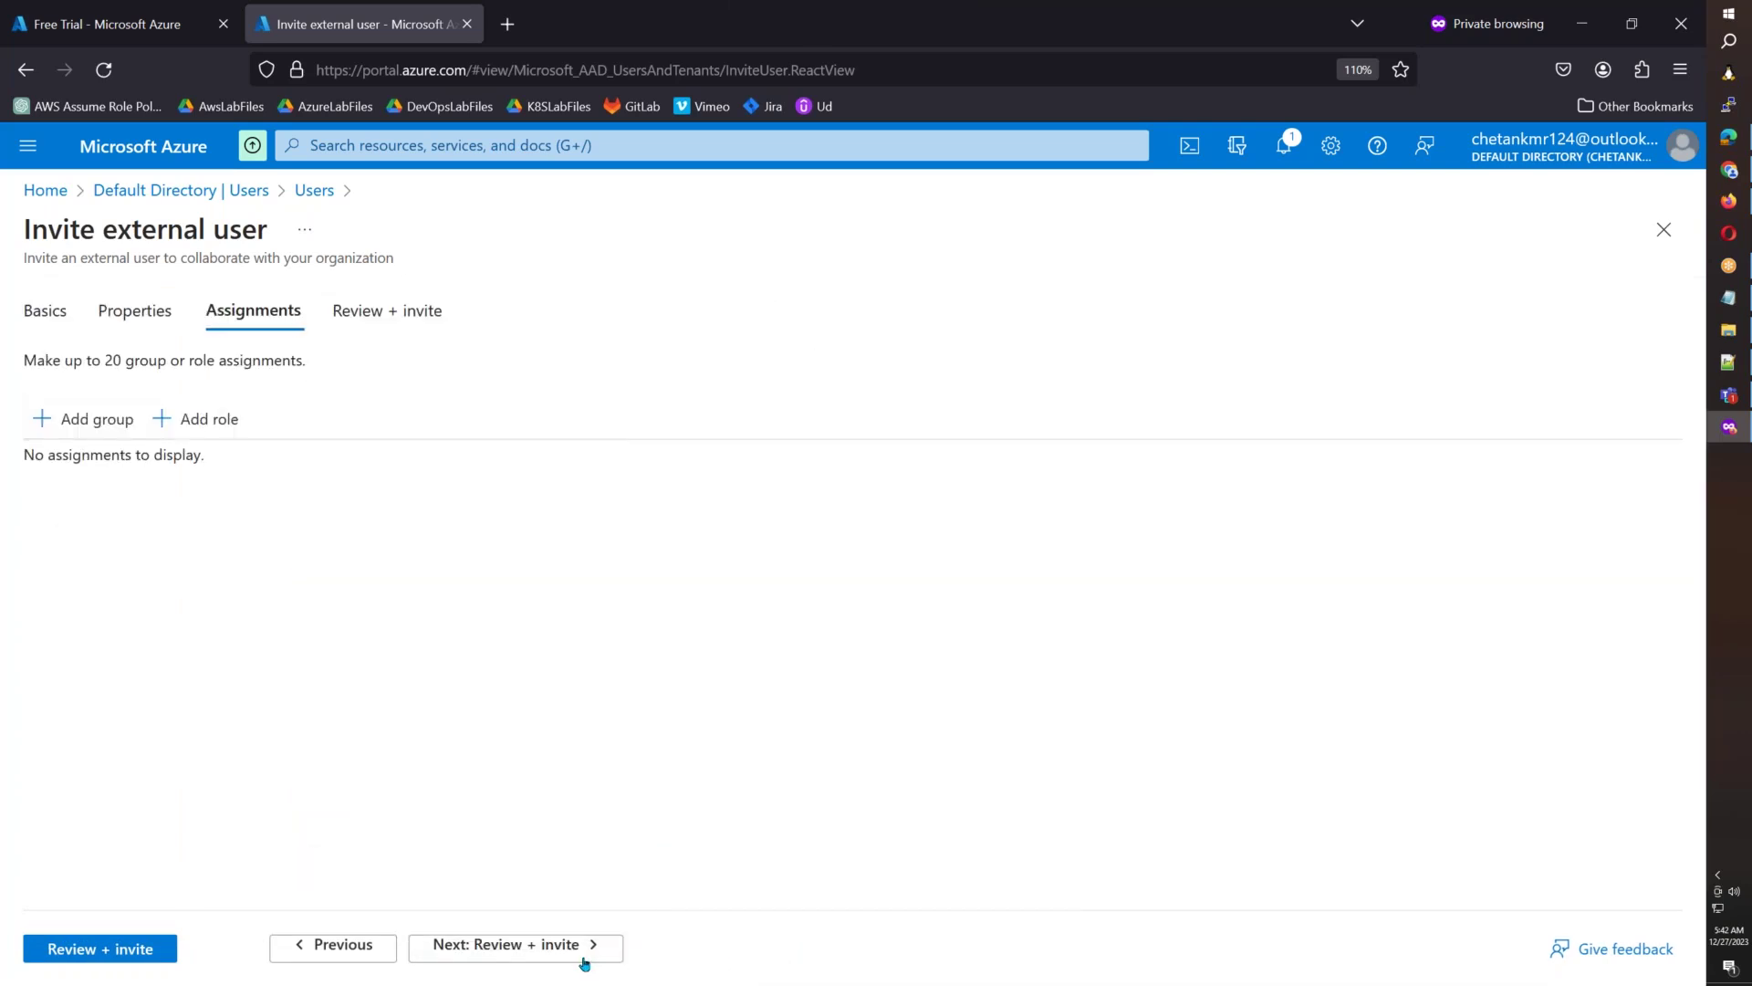
left_click(517, 957)
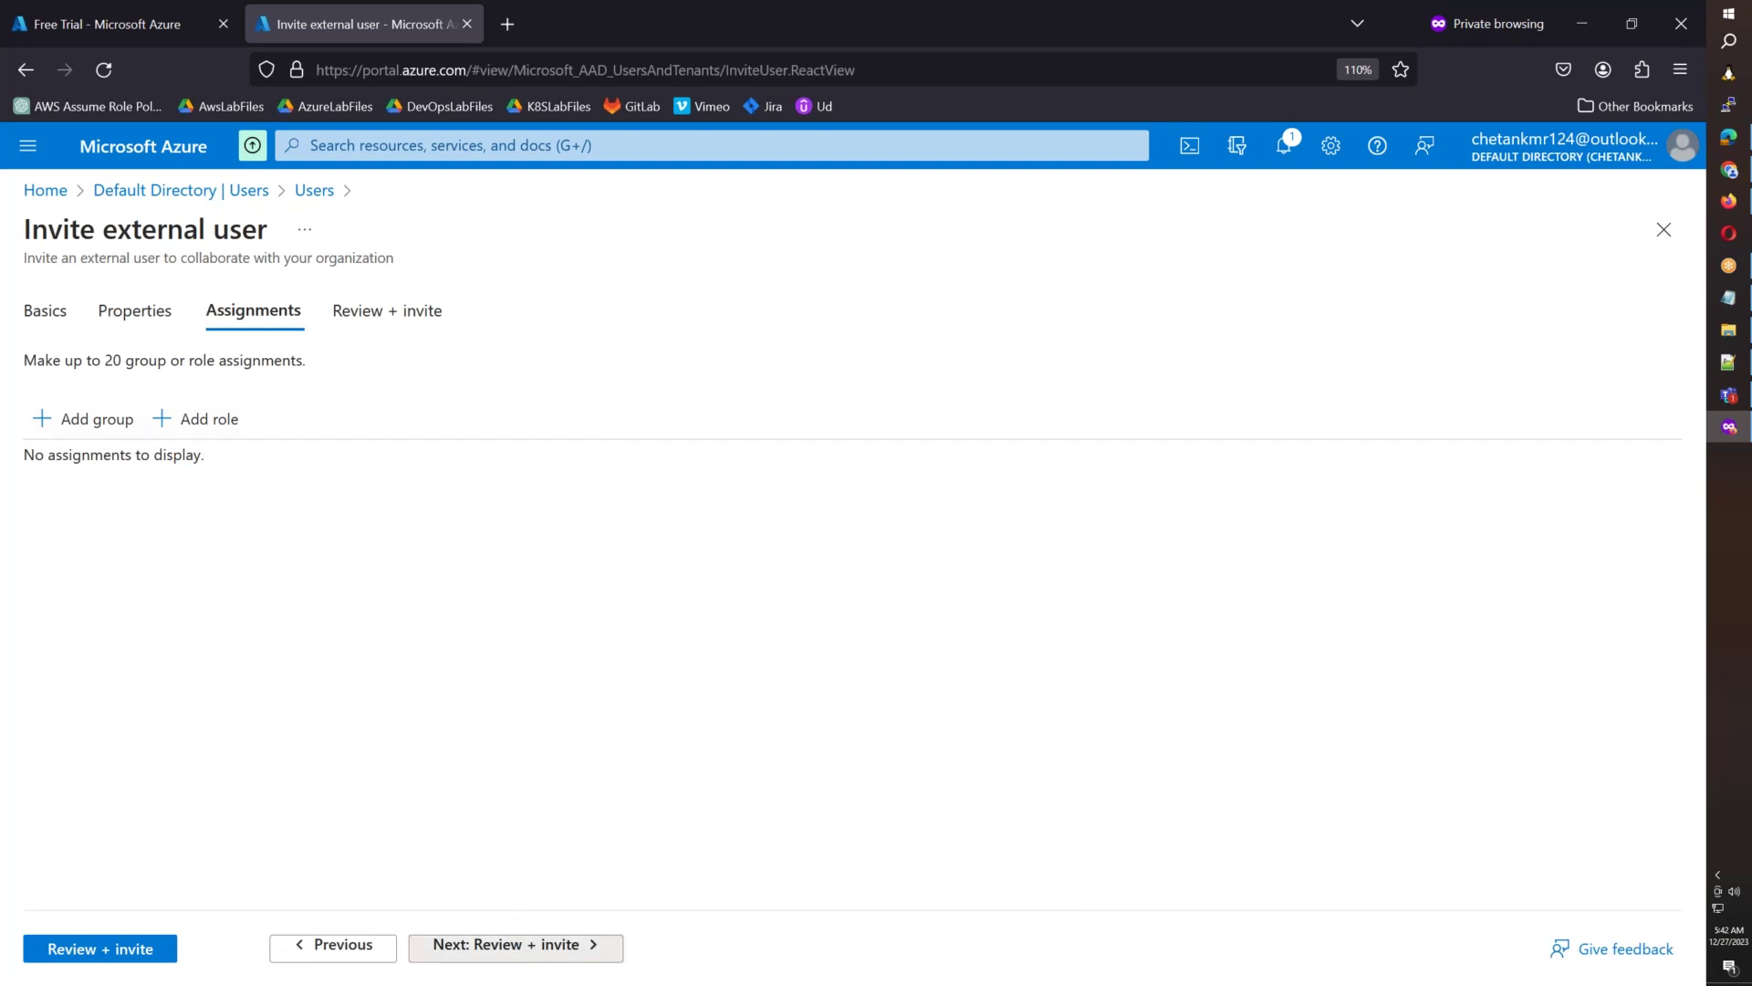
Send the guest invitation and bring the Microsoft 365 admin center window forward.
left_click(36, 957)
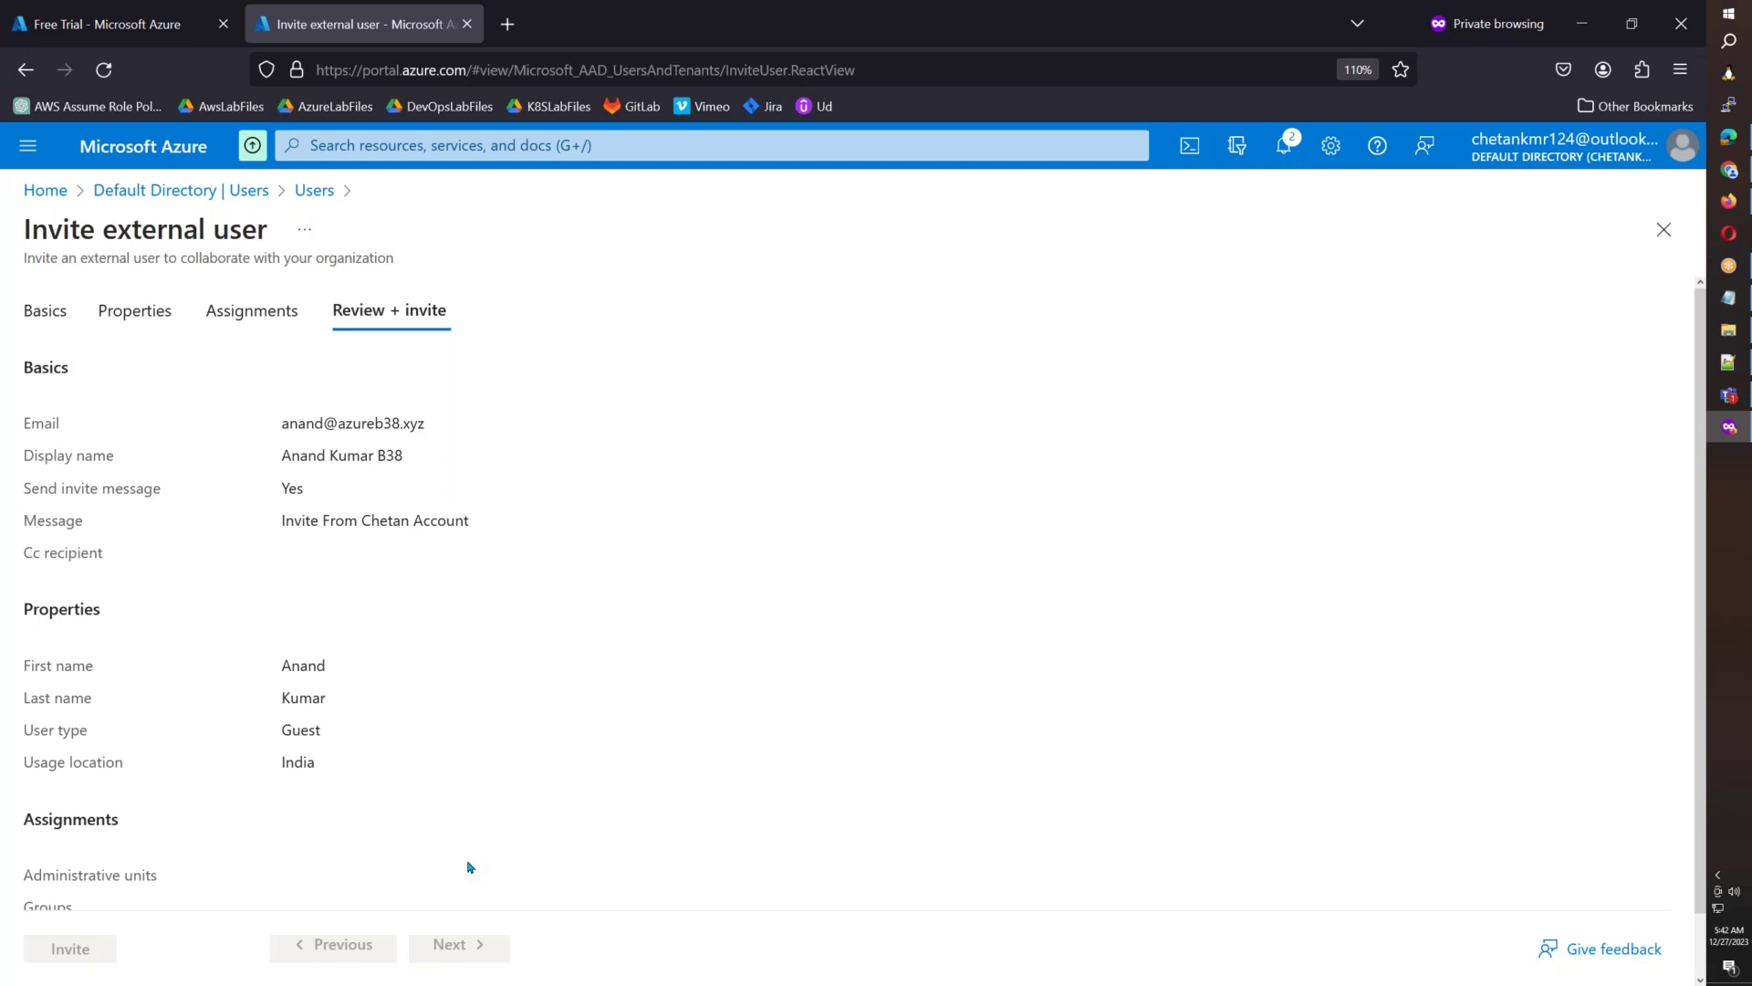
mouse_move(1729, 170)
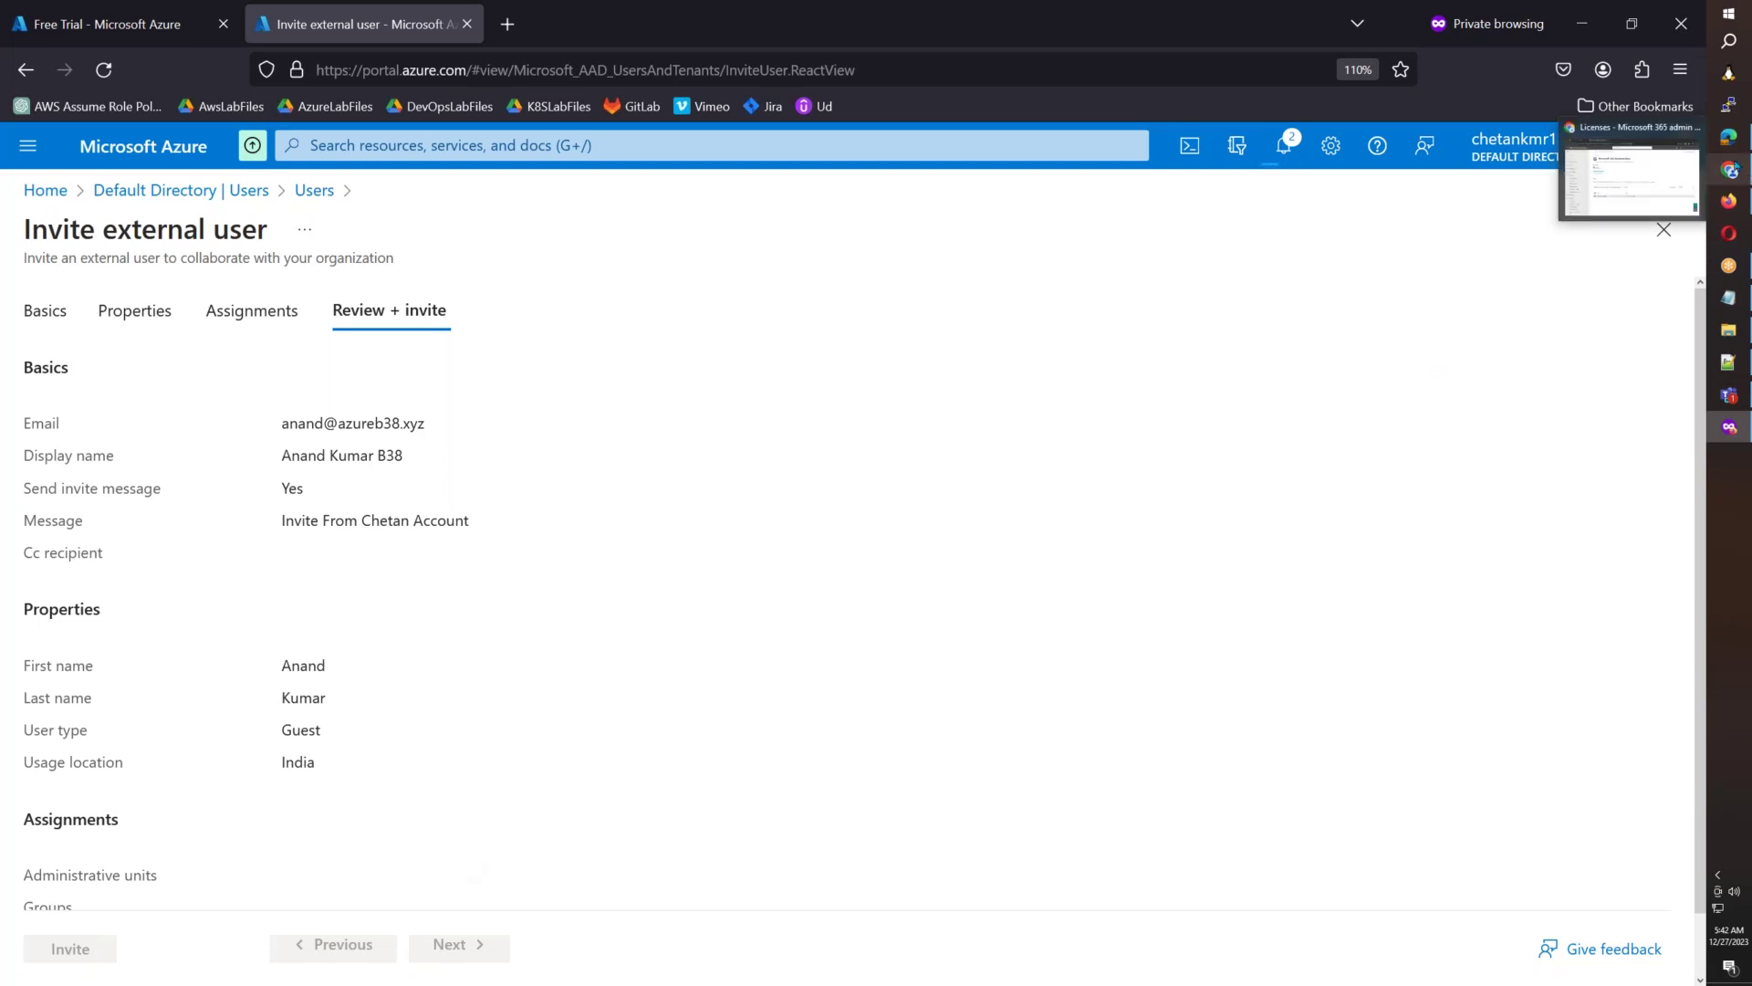
left_click(1661, 181)
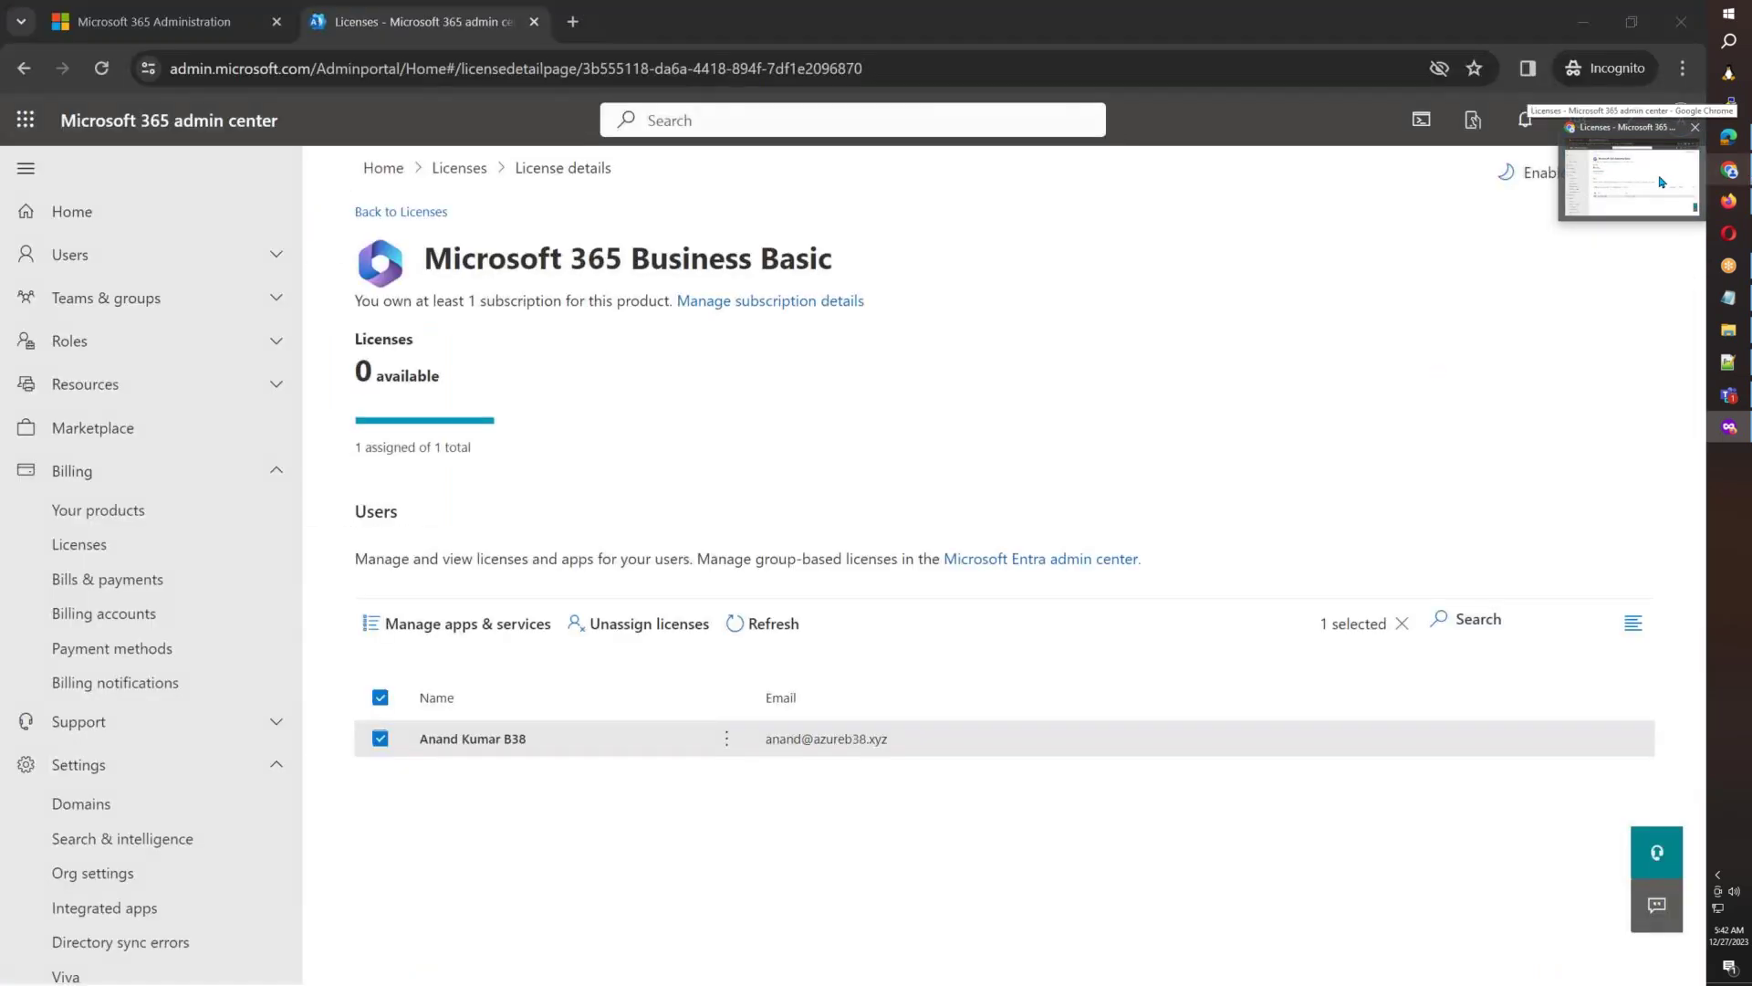
Reload the guest's Outlook mailbox and view its Inbox for the invitation.
left_click(1730, 137)
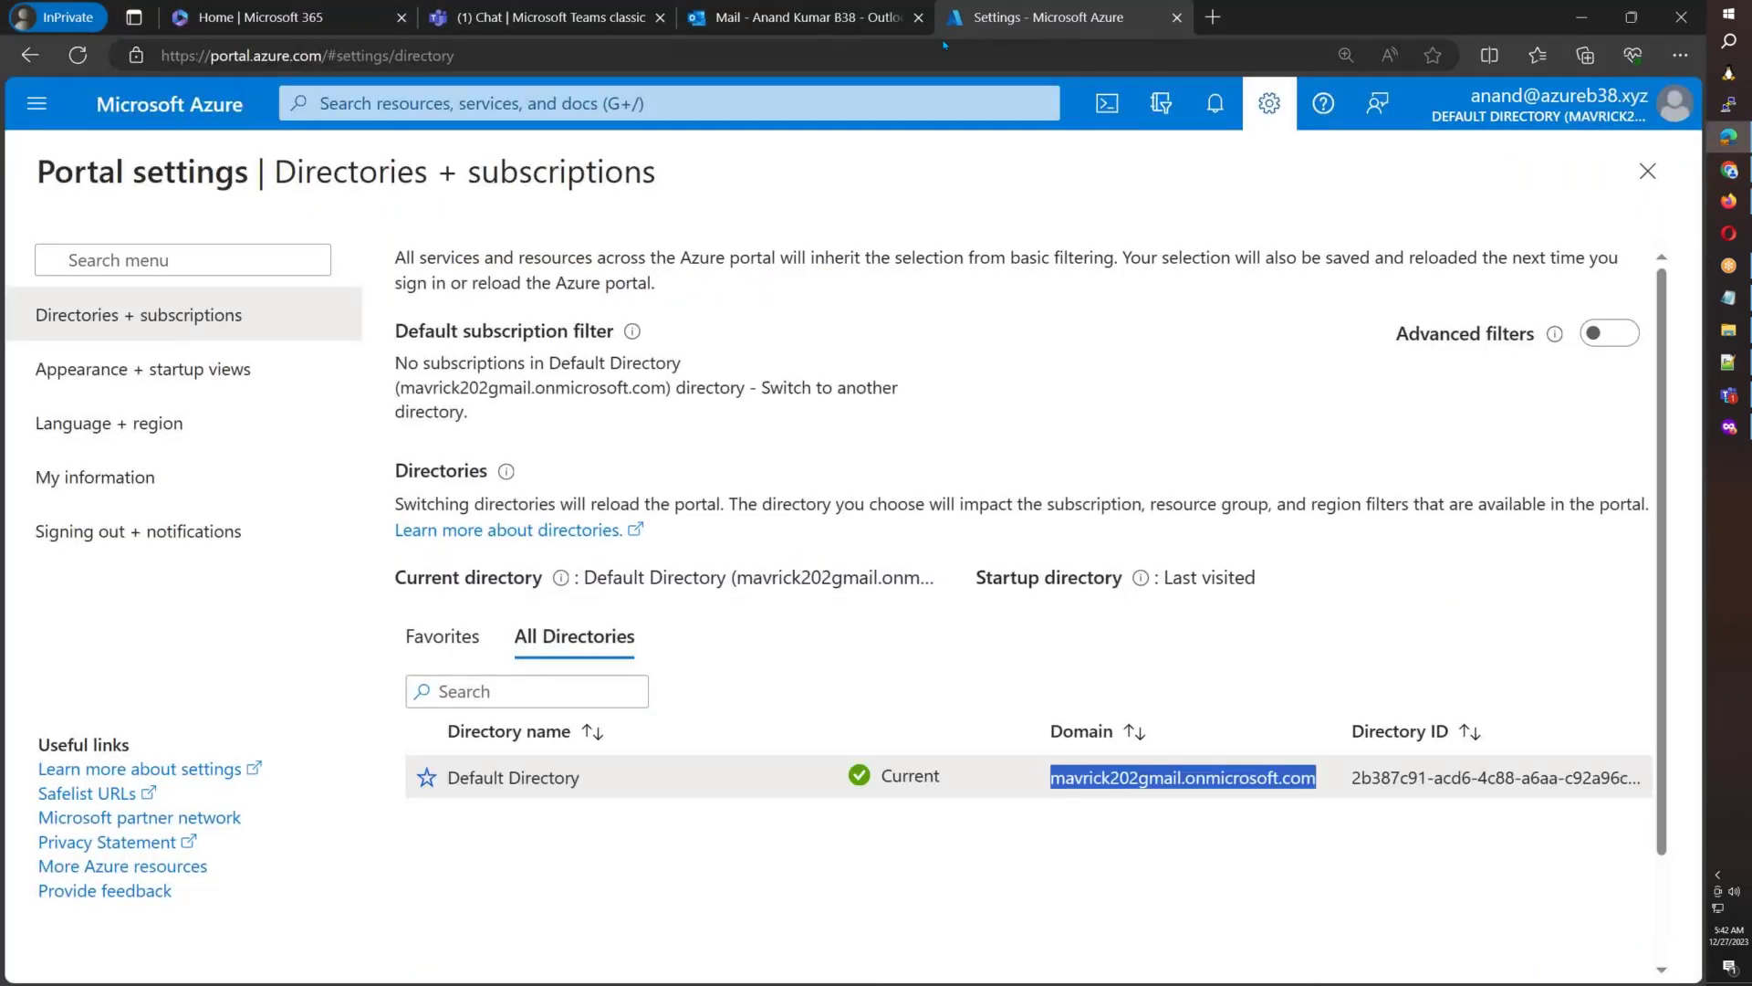
left_click(808, 25)
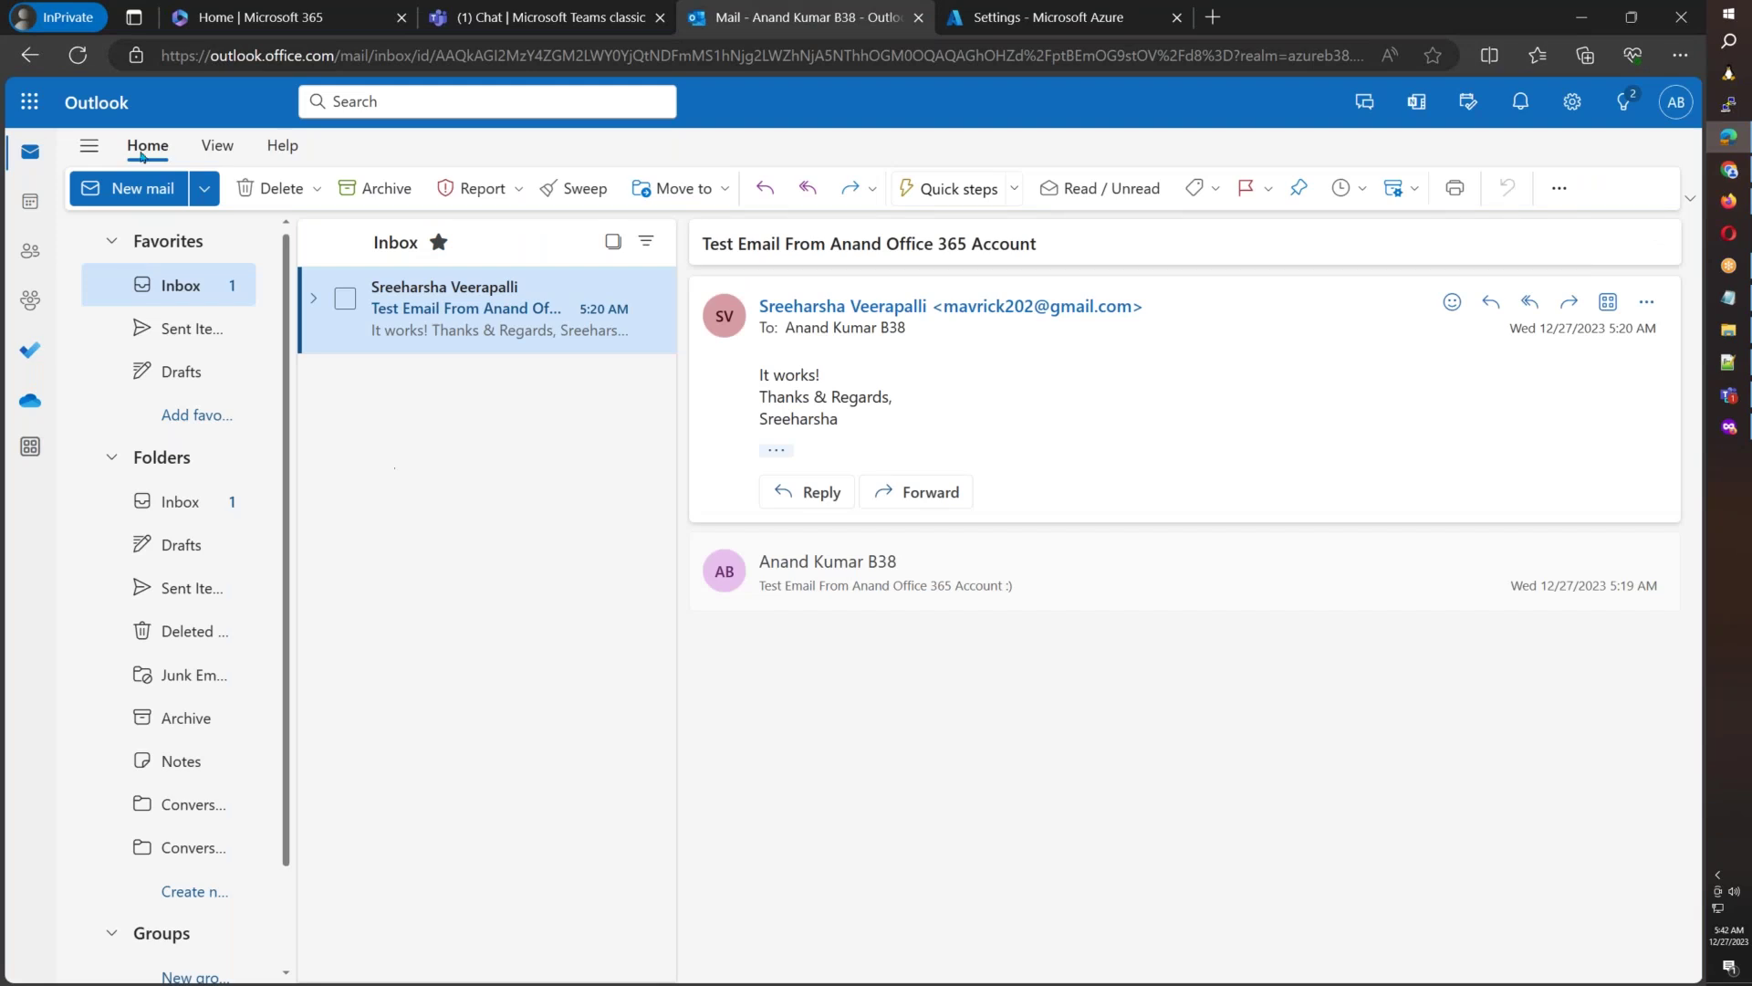
left_click(76, 57)
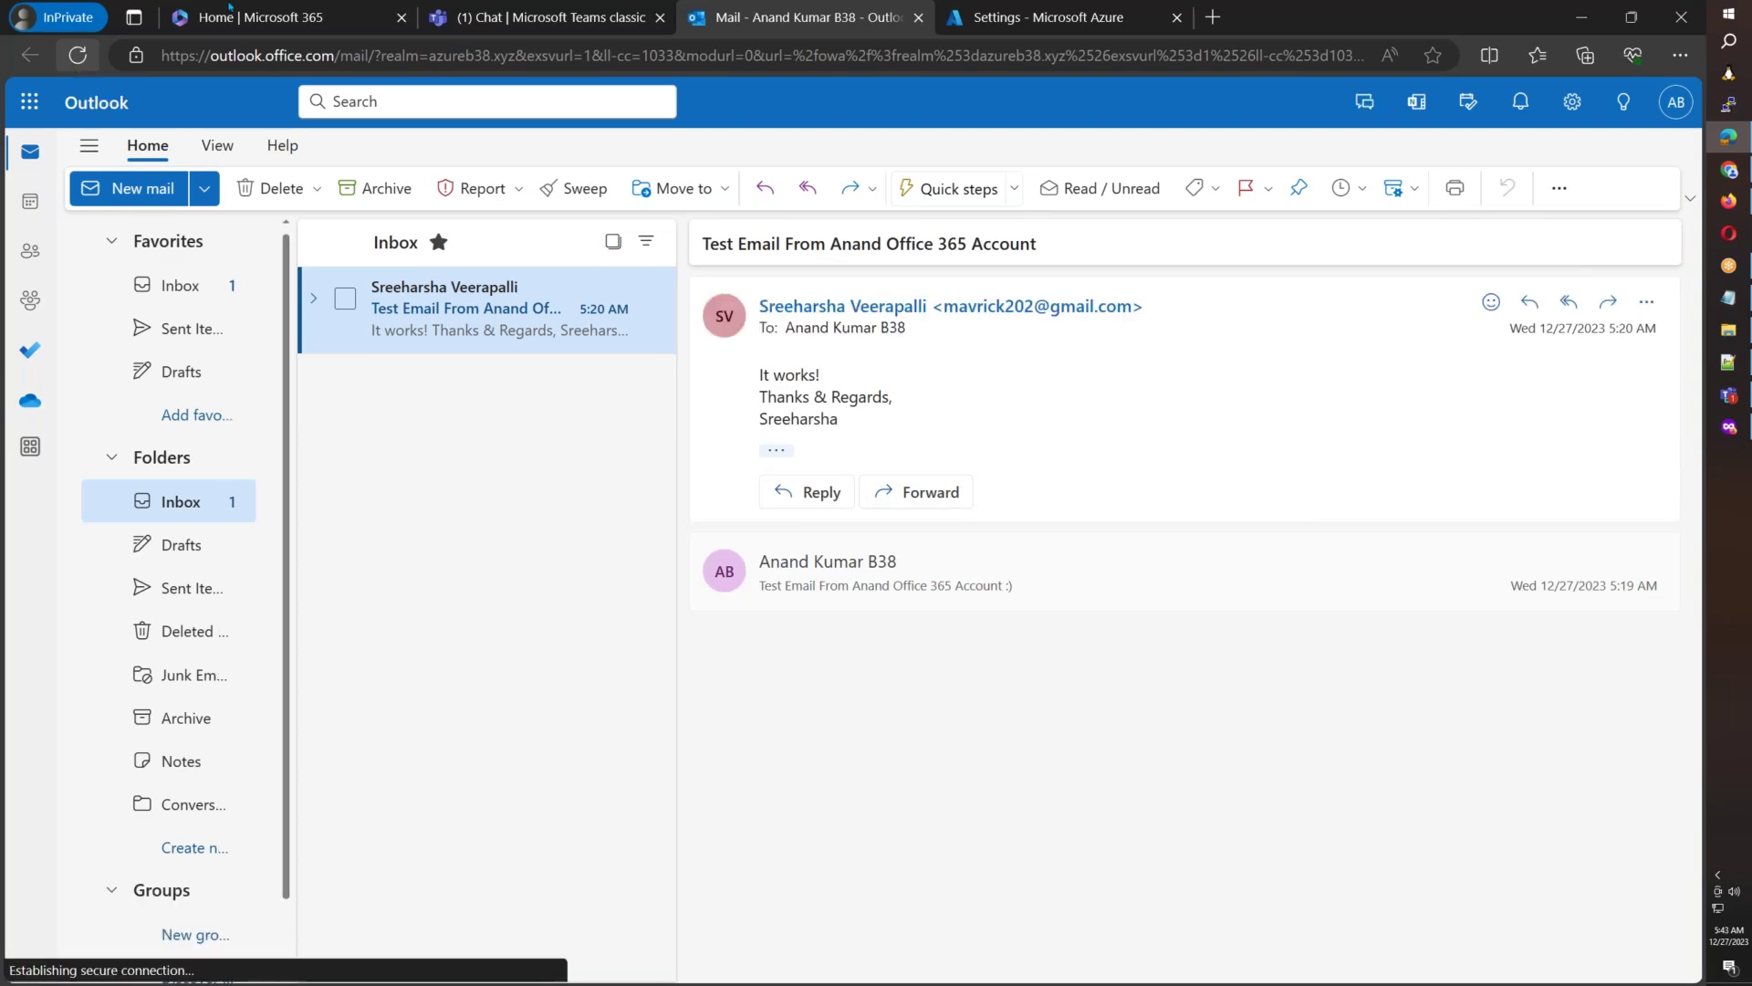
left_click(259, 282)
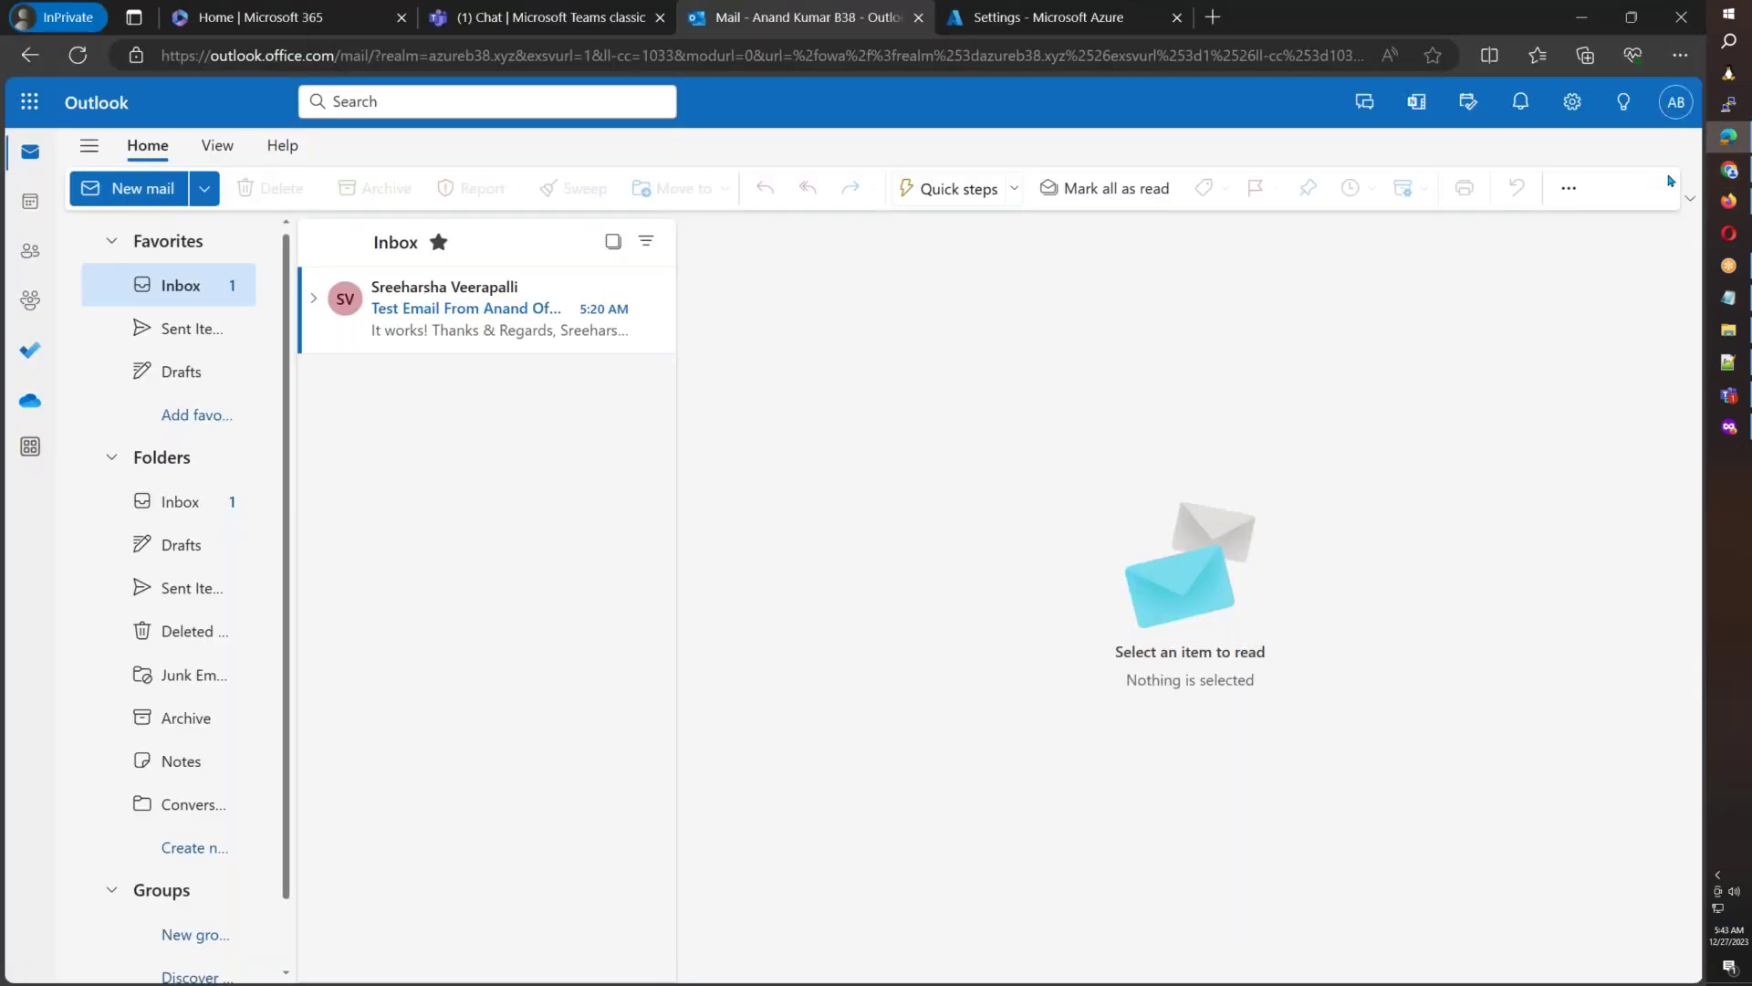
Refresh the Azure Users list to show the guest, then return to Outlook.
left_click(1730, 427)
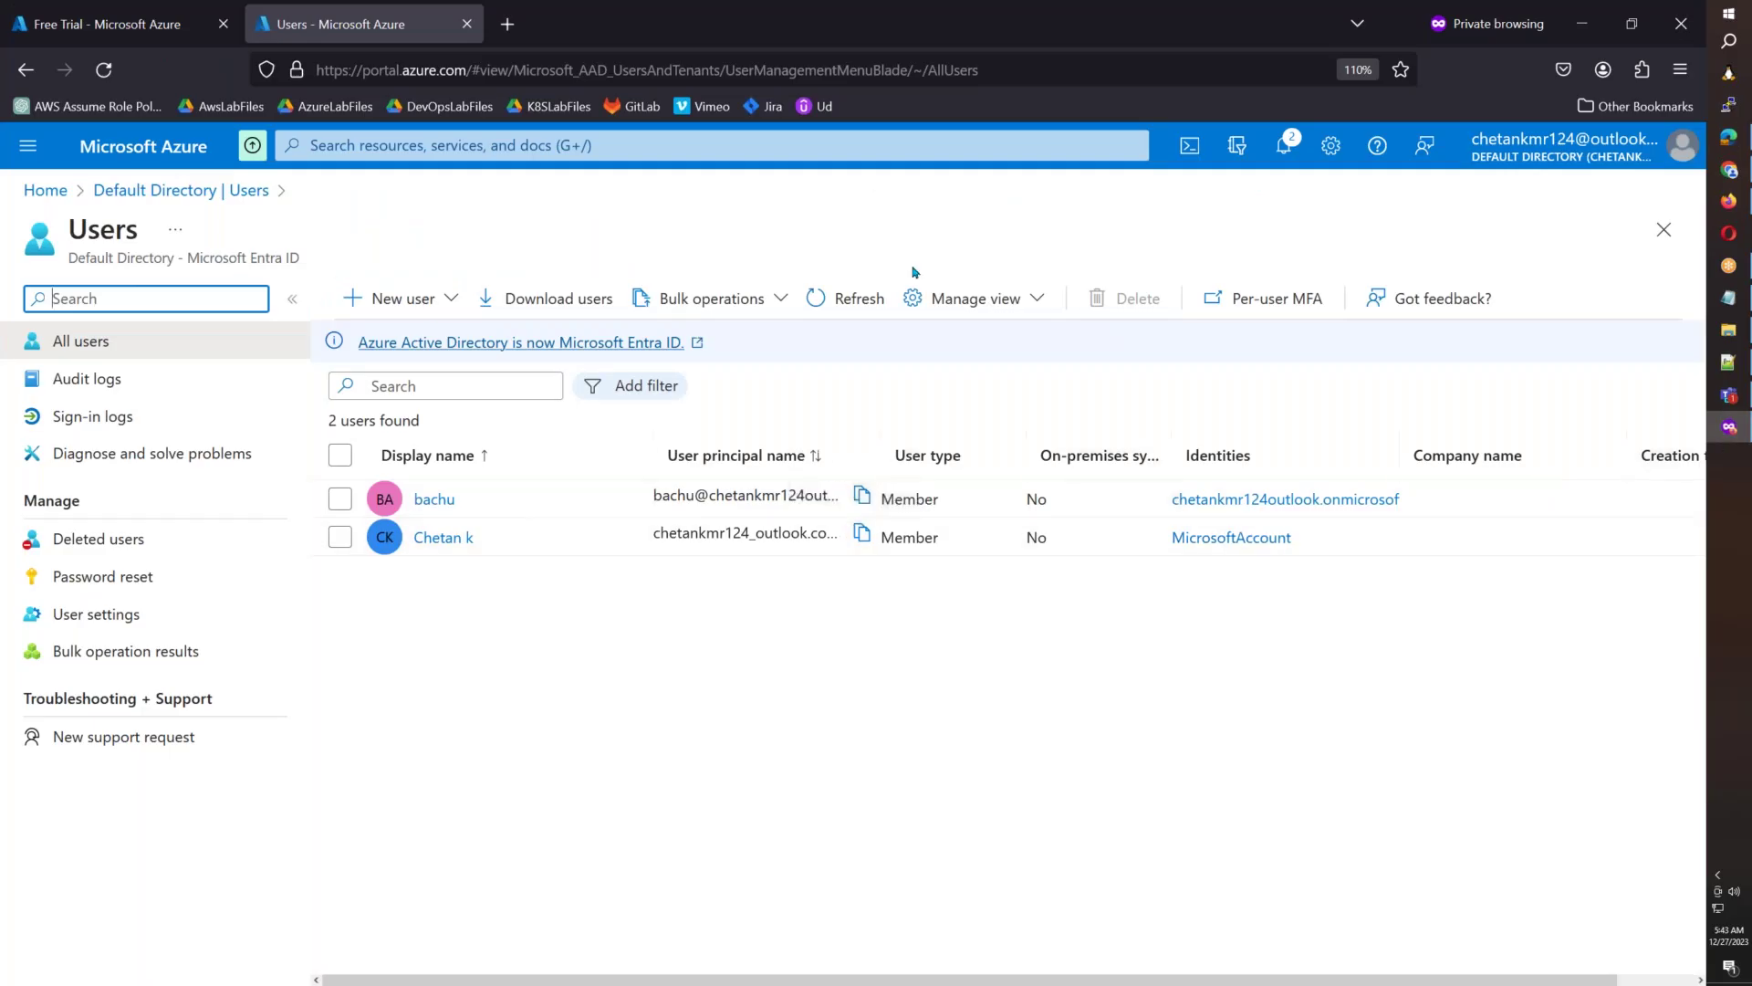
left_click(859, 299)
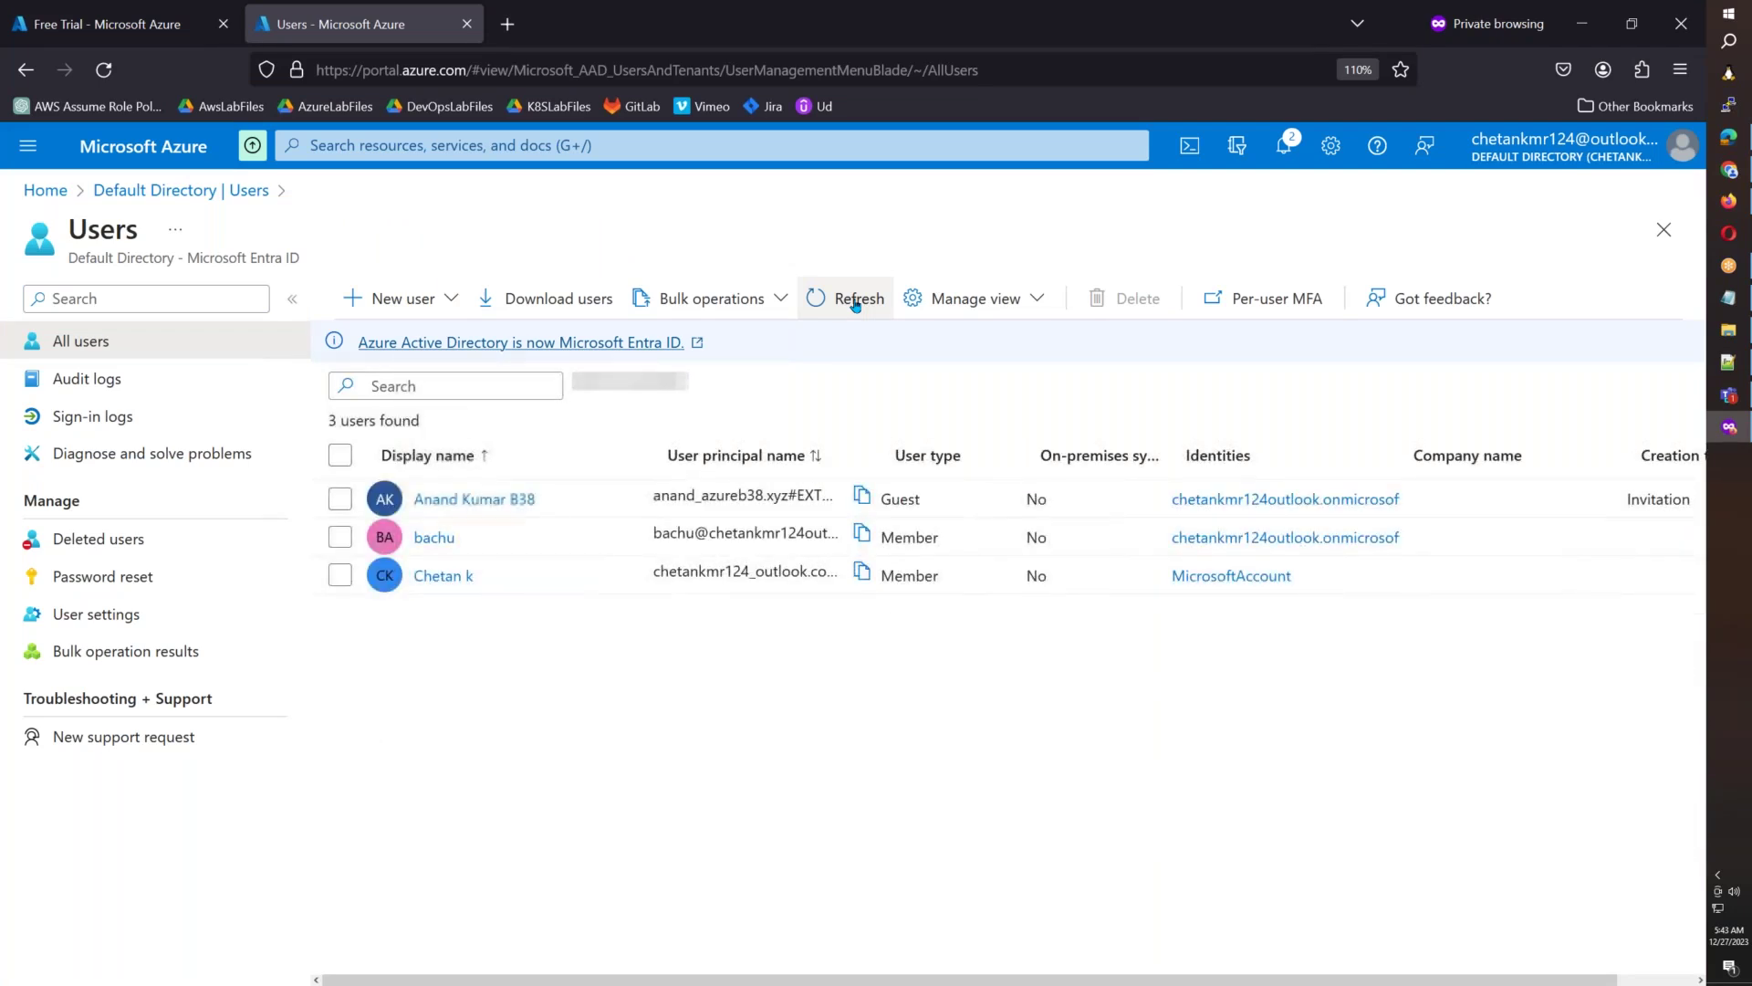
key("alt+Tab")
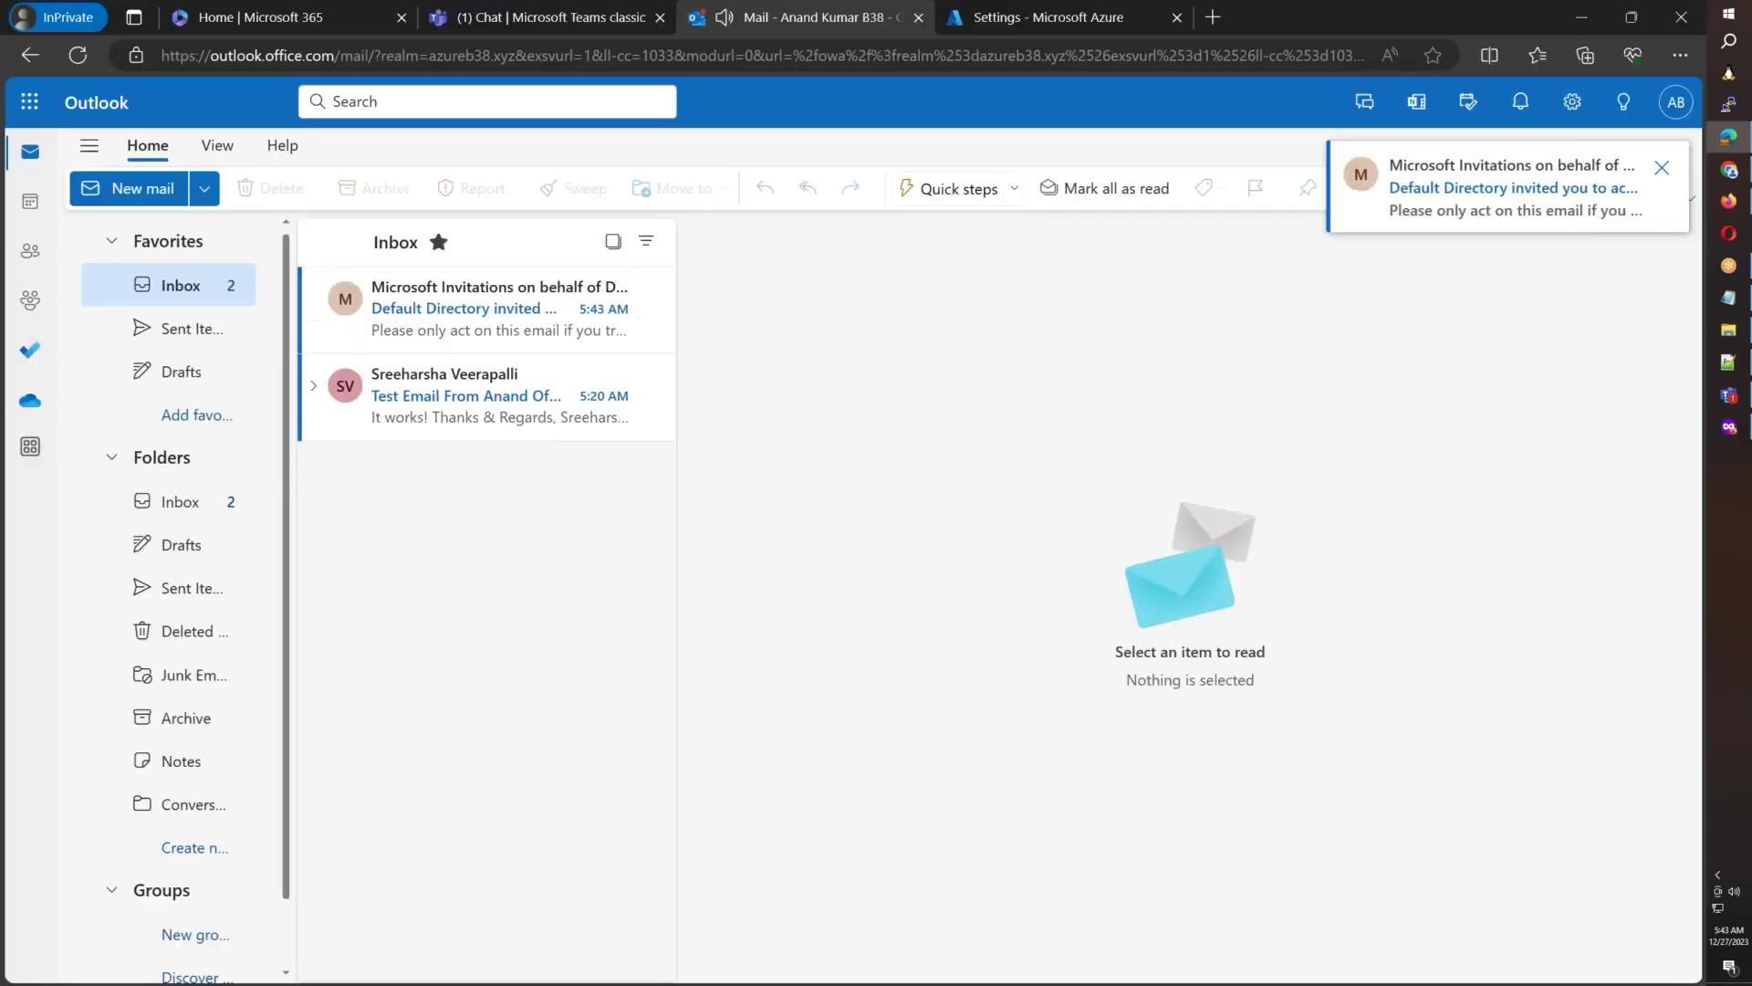
Open the Microsoft Invitations email from Default Directory and accept the invitation.
left_click(507, 348)
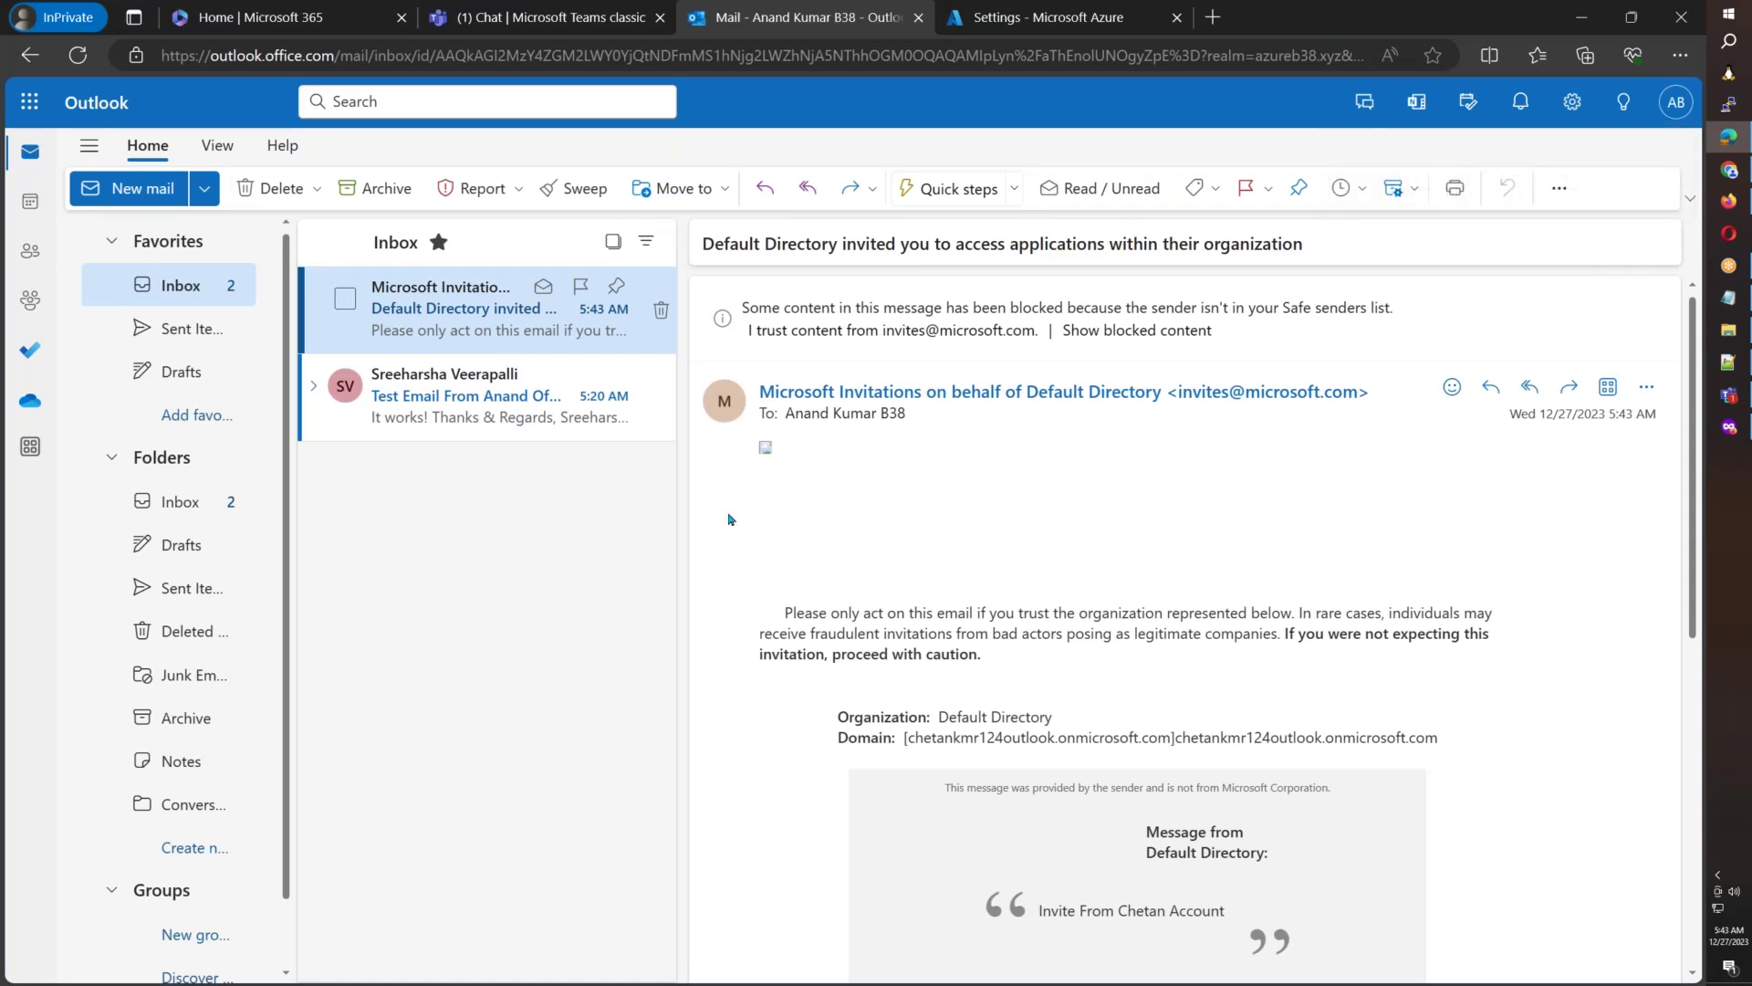
scroll(826, 626, "down", 5)
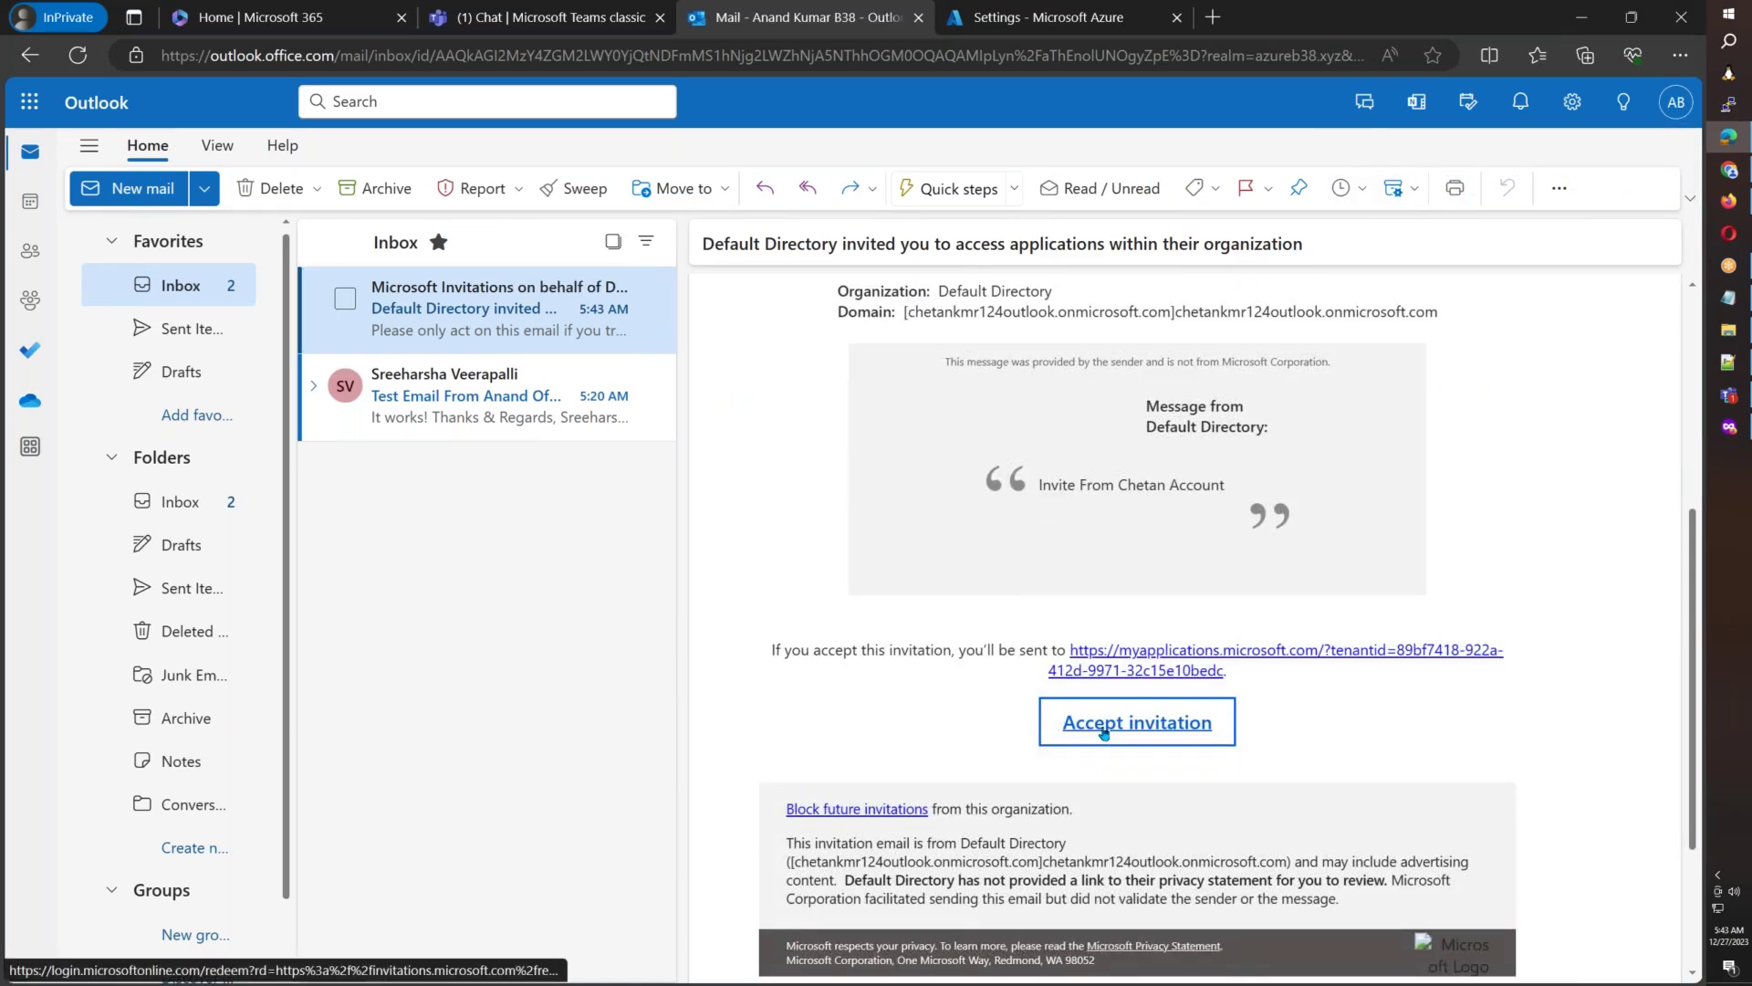
left_click(1057, 727)
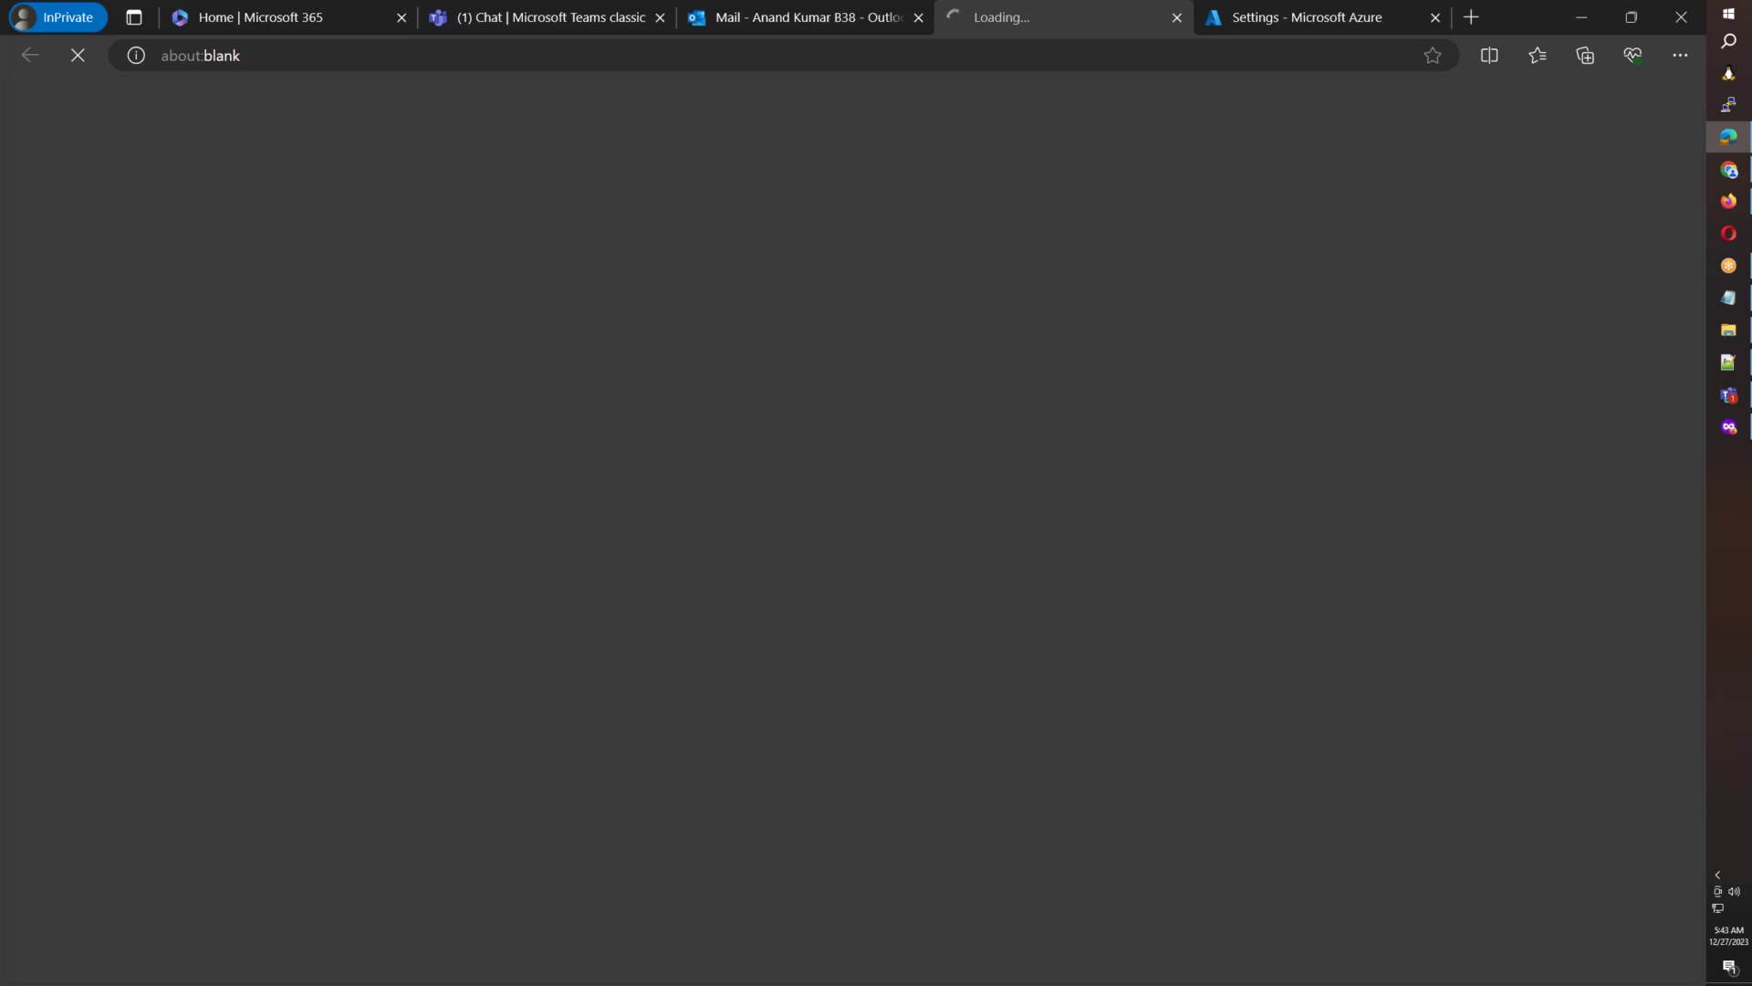
Accept Default Directory's permission request, postpone the Authenticator setup, and close My Apps.
left_click(1280, 17)
left_click(1094, 23)
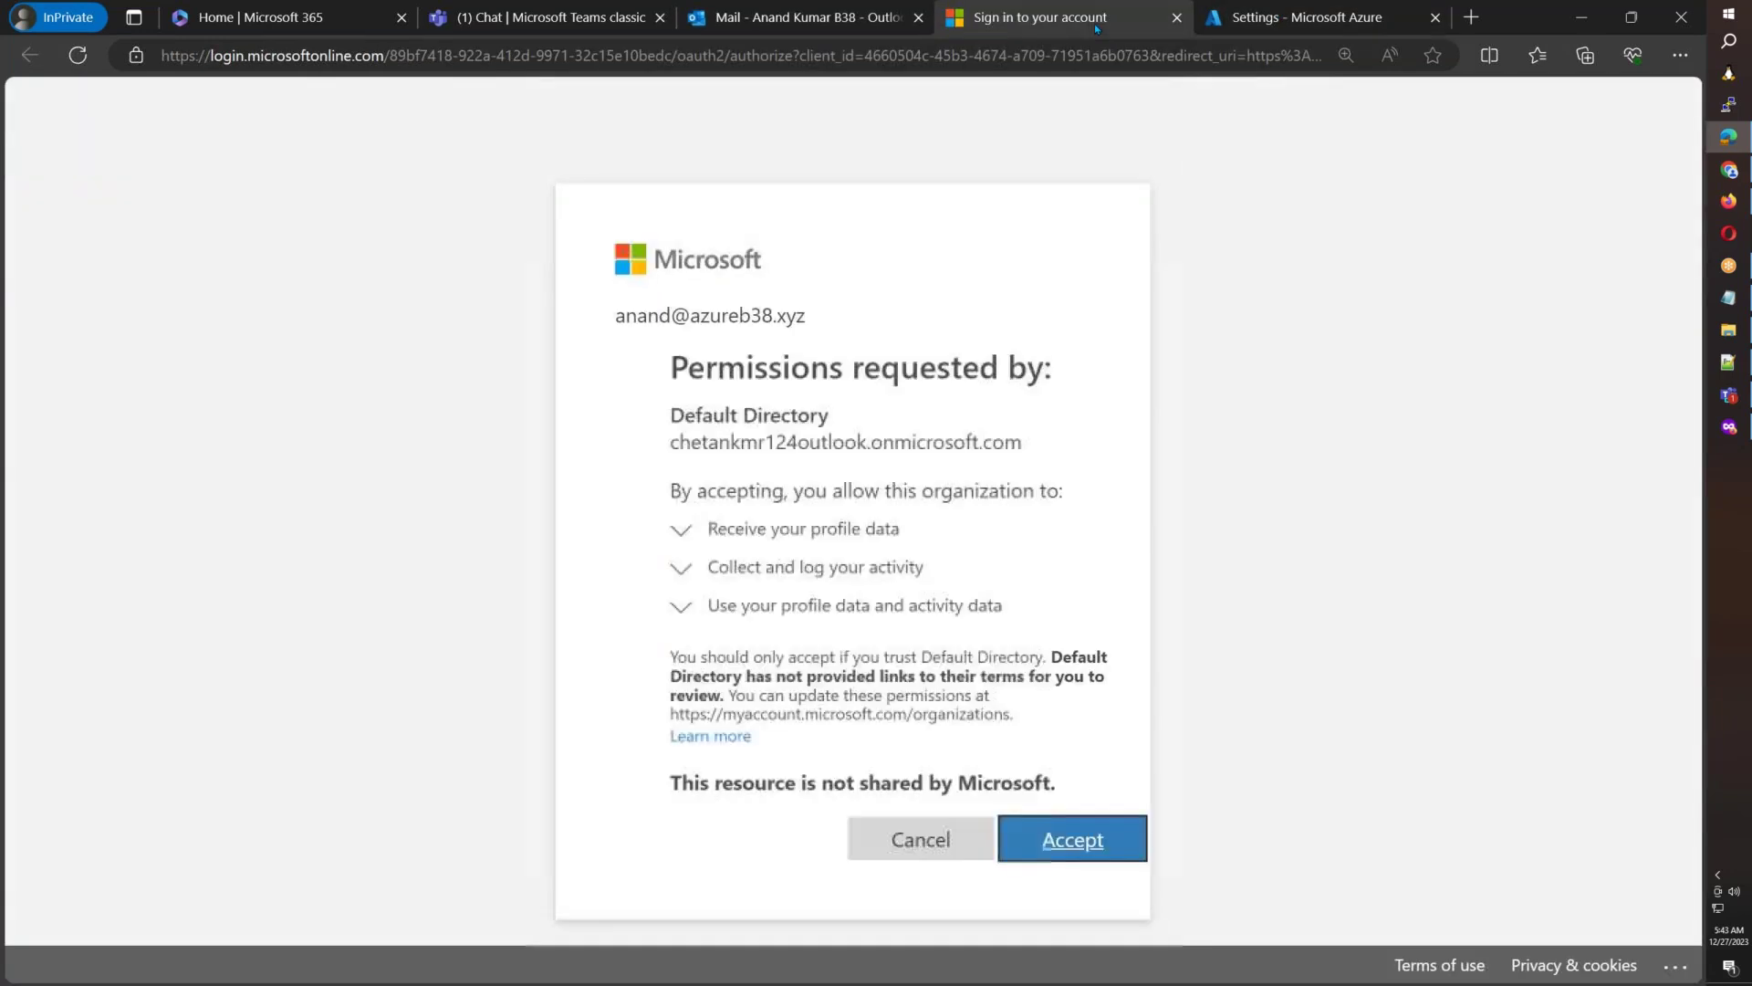
left_click(981, 844)
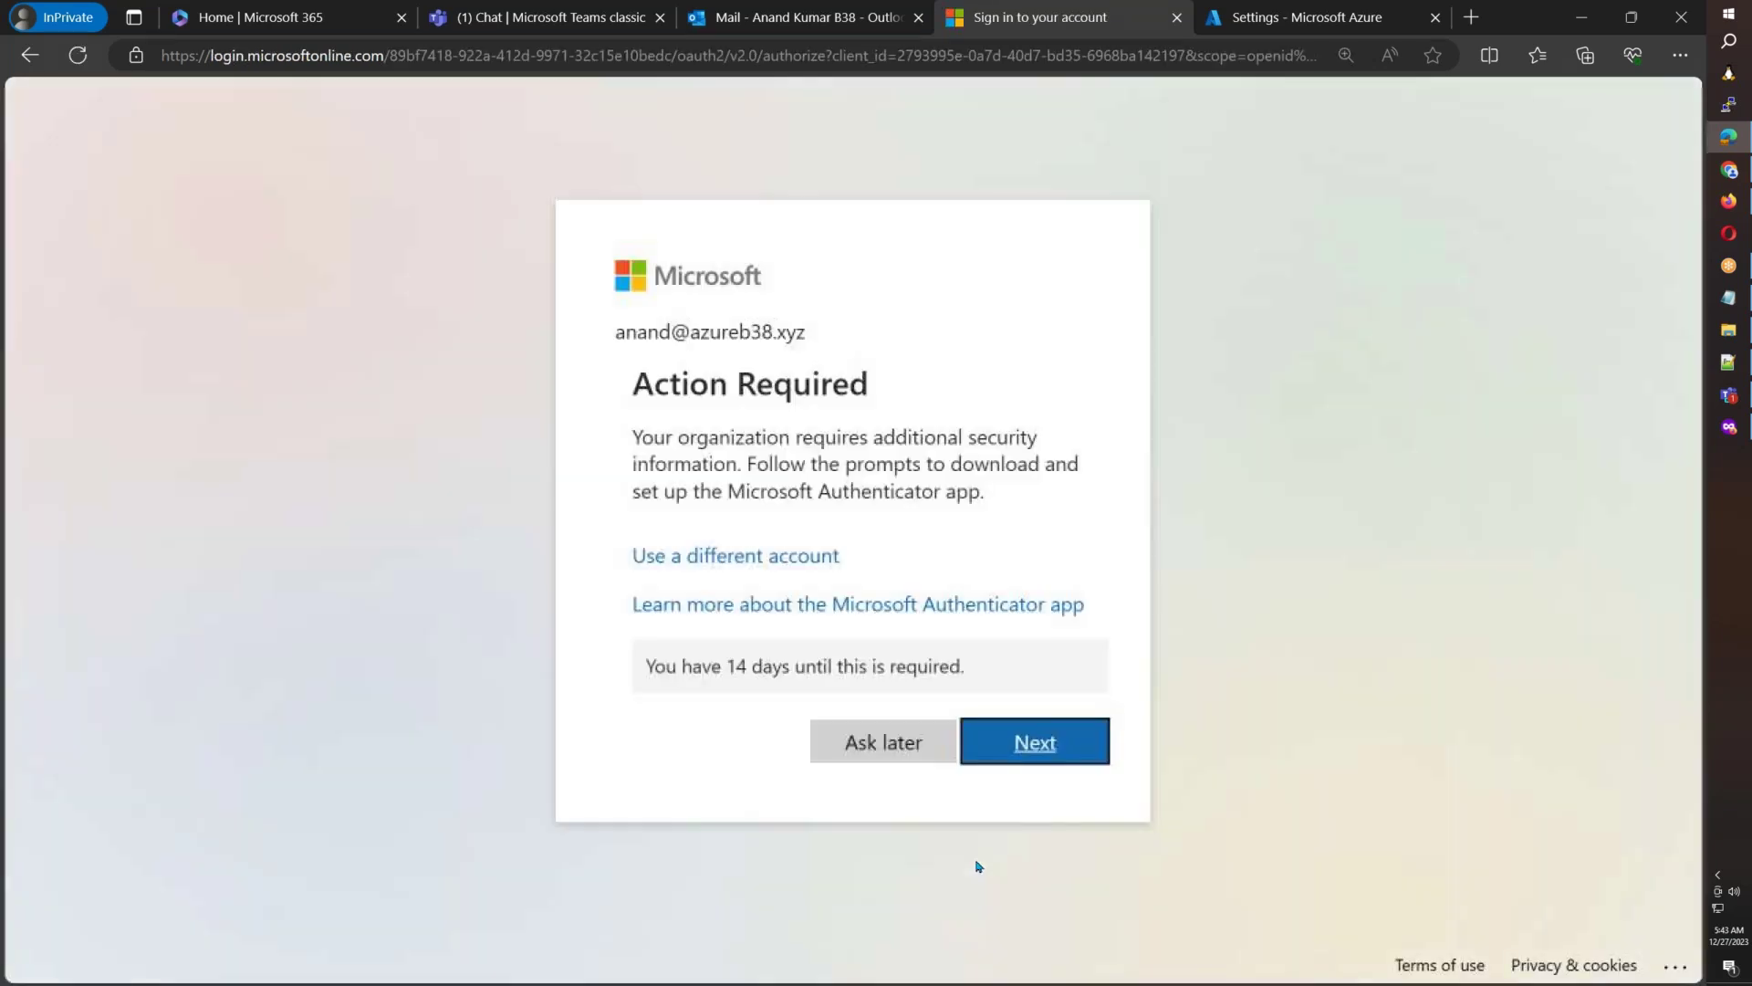
left_click(897, 750)
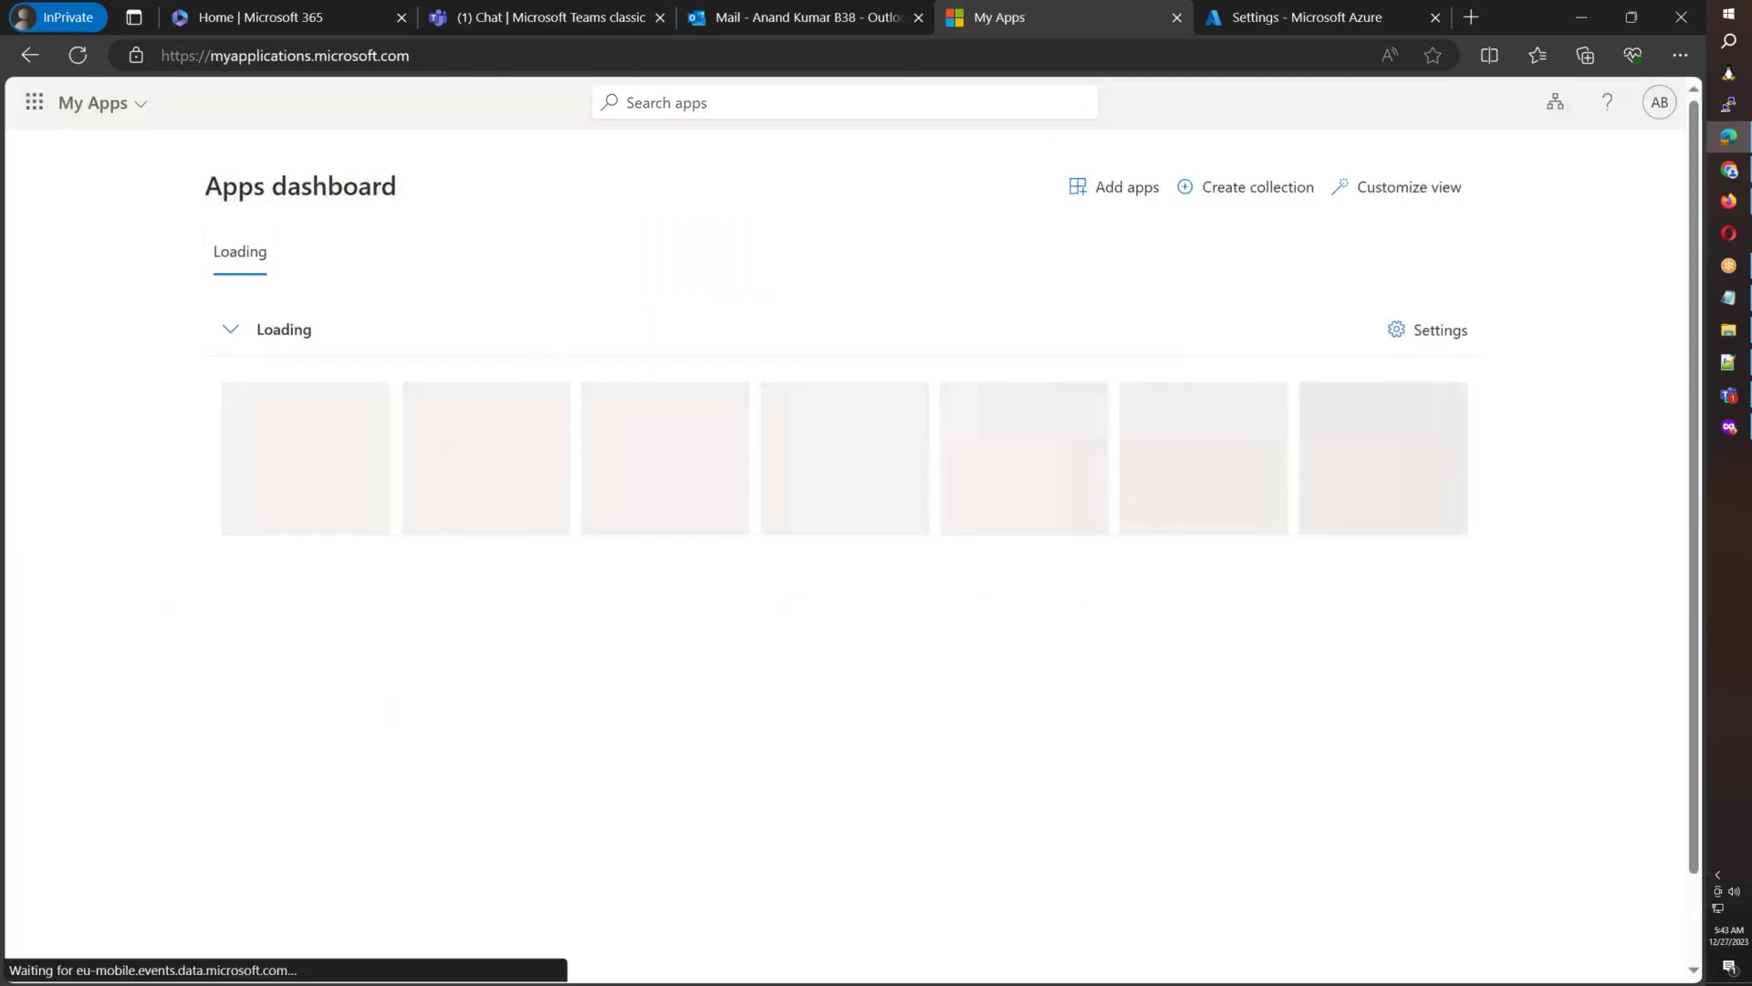
left_click(1177, 17)
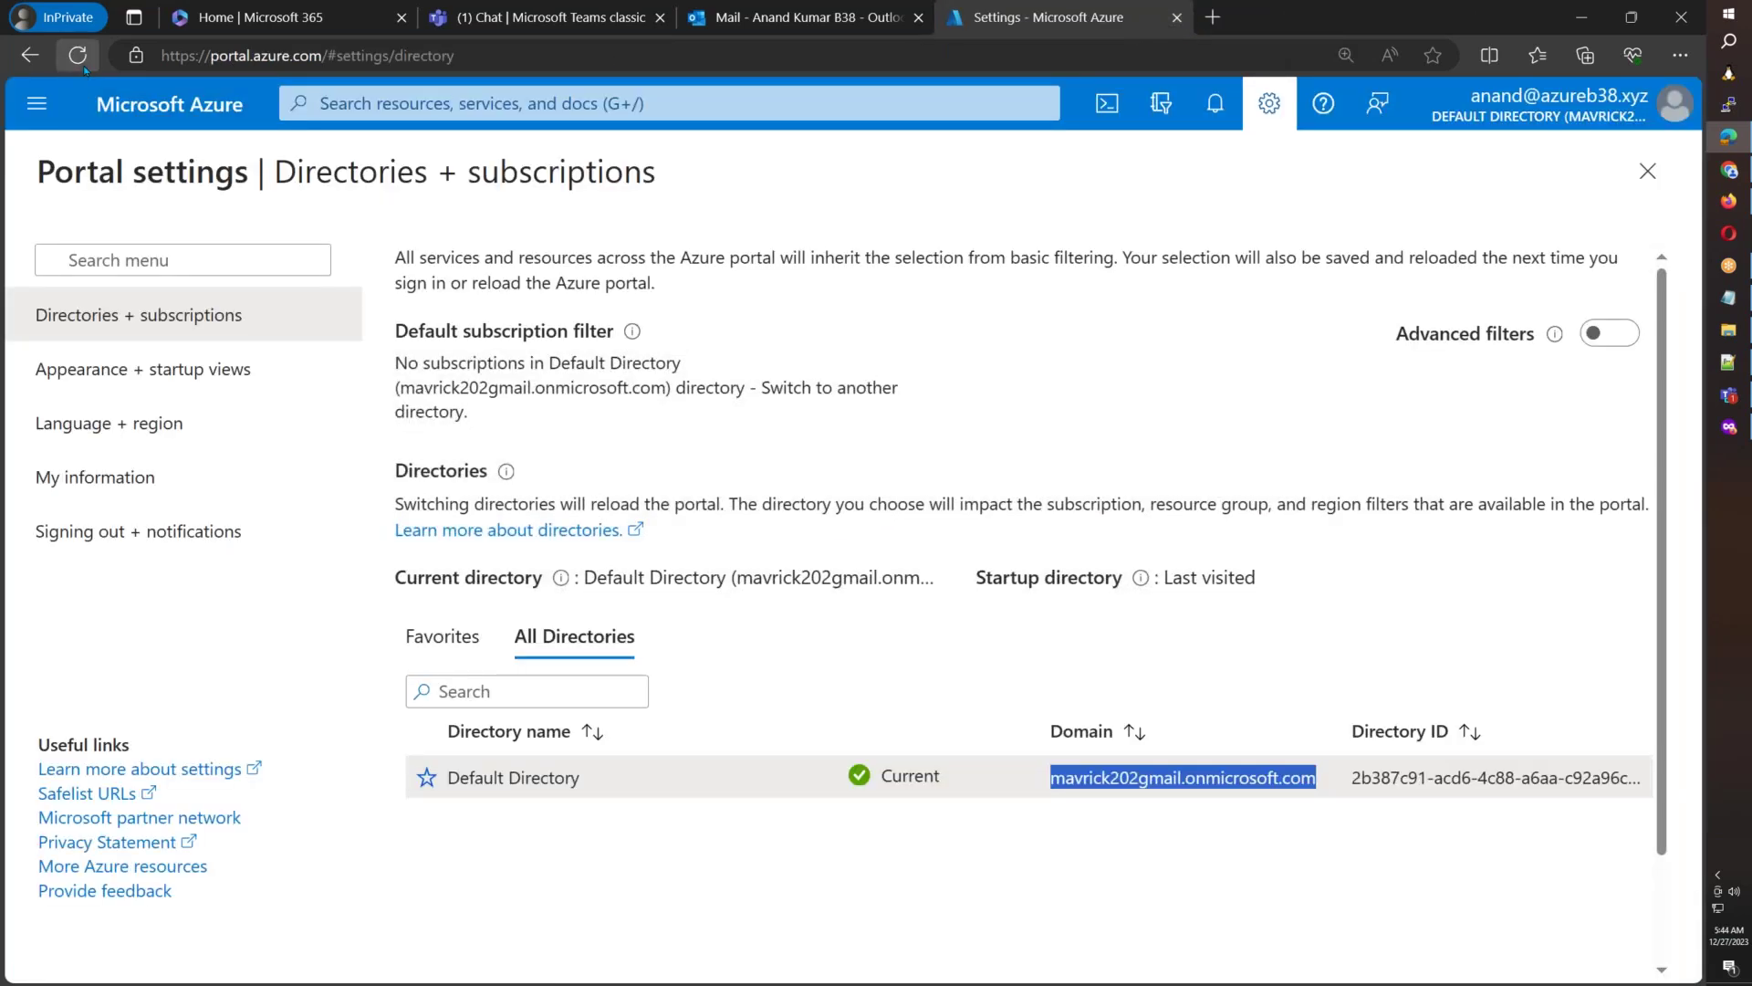
Reload the portal and highlight the current and newly listed directory domains.
left_click(81, 64)
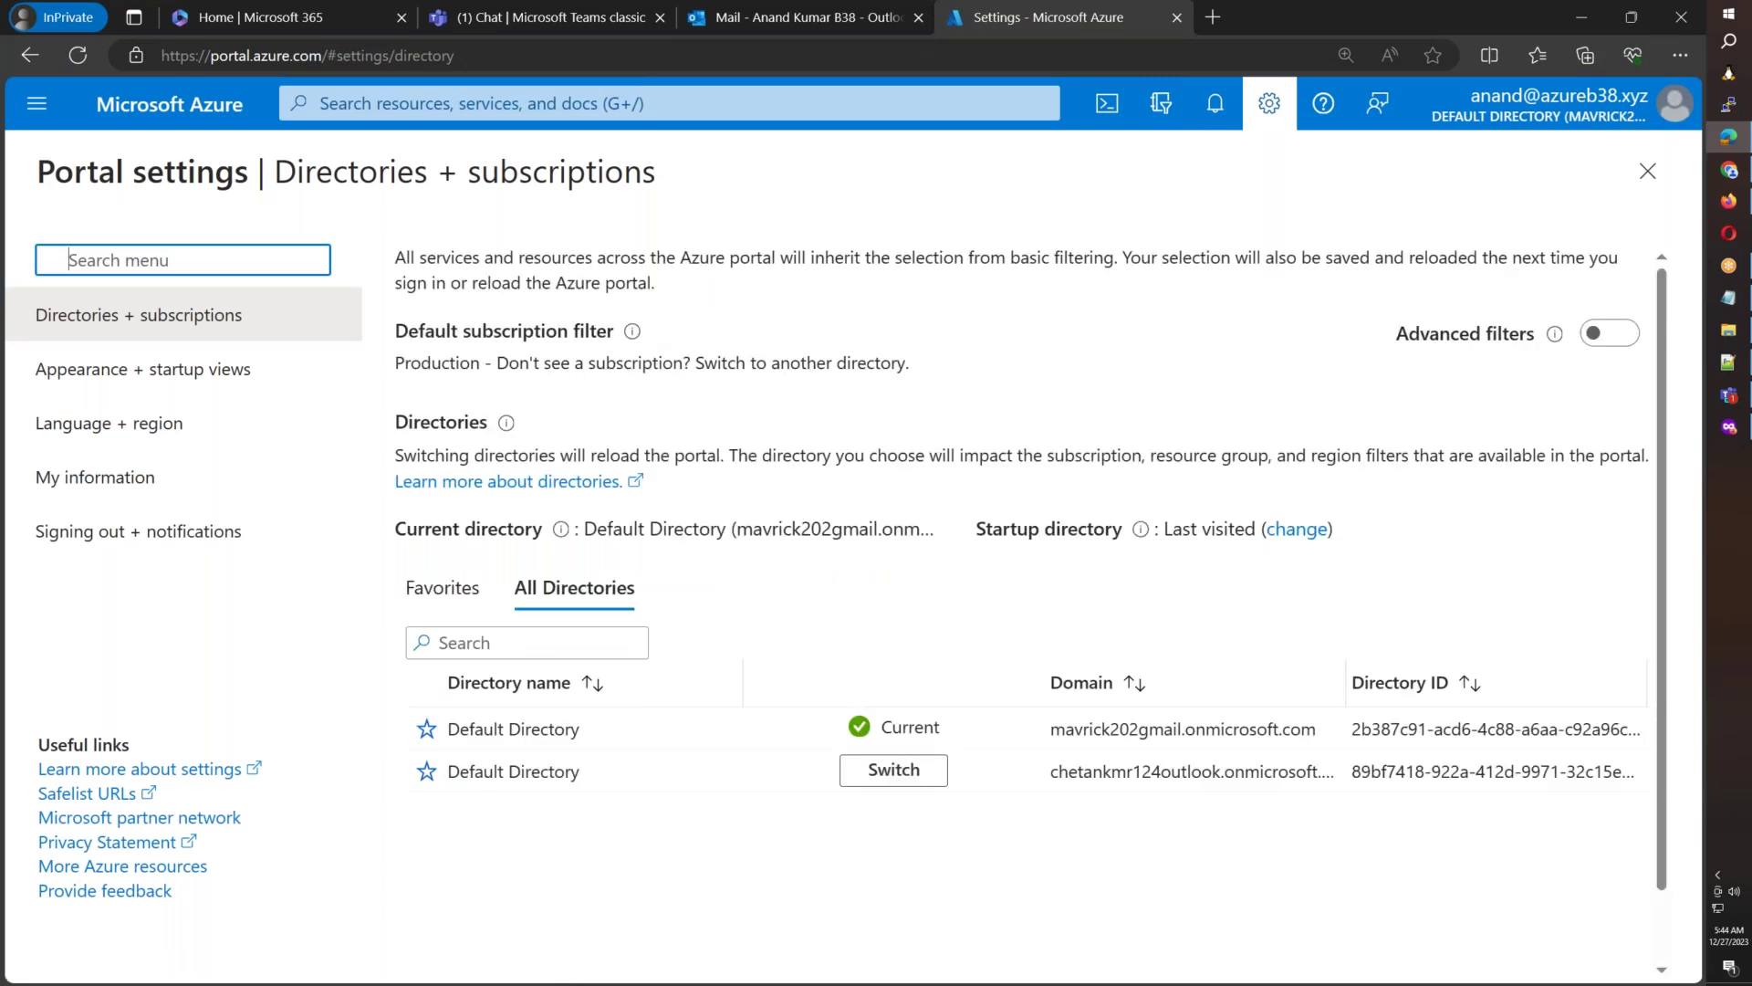
left_click_drag(1051, 729, 1205, 730)
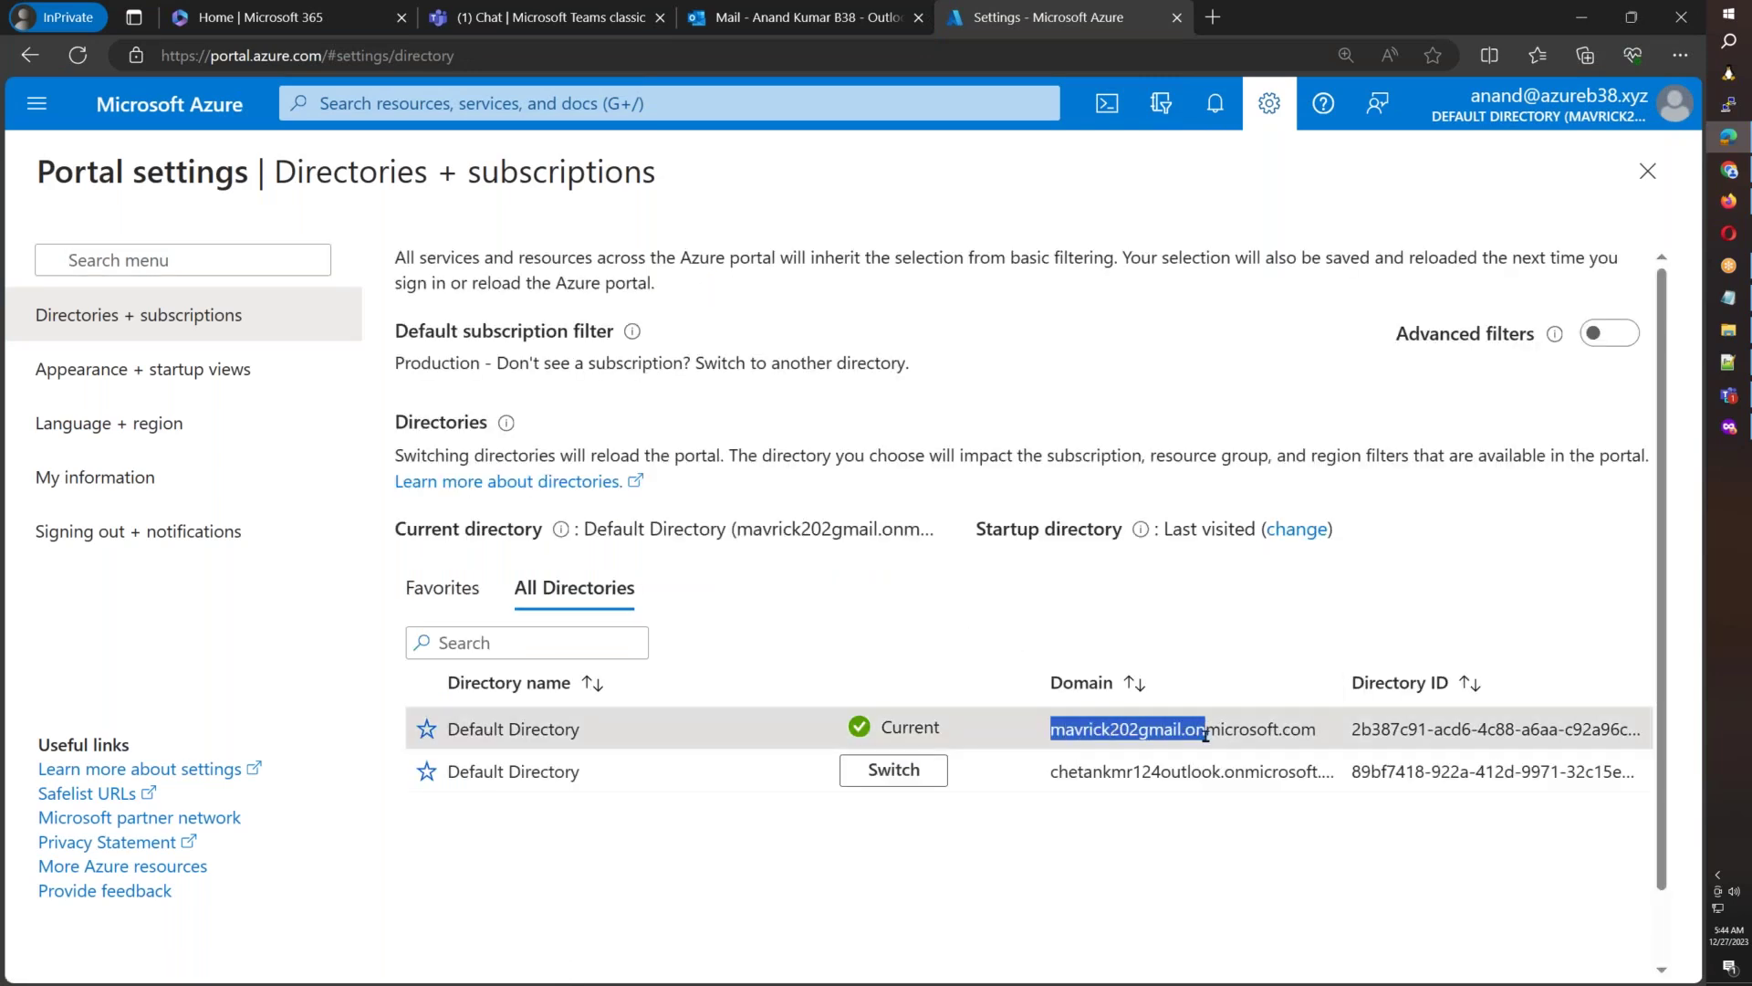
left_click_drag(1058, 772, 1323, 772)
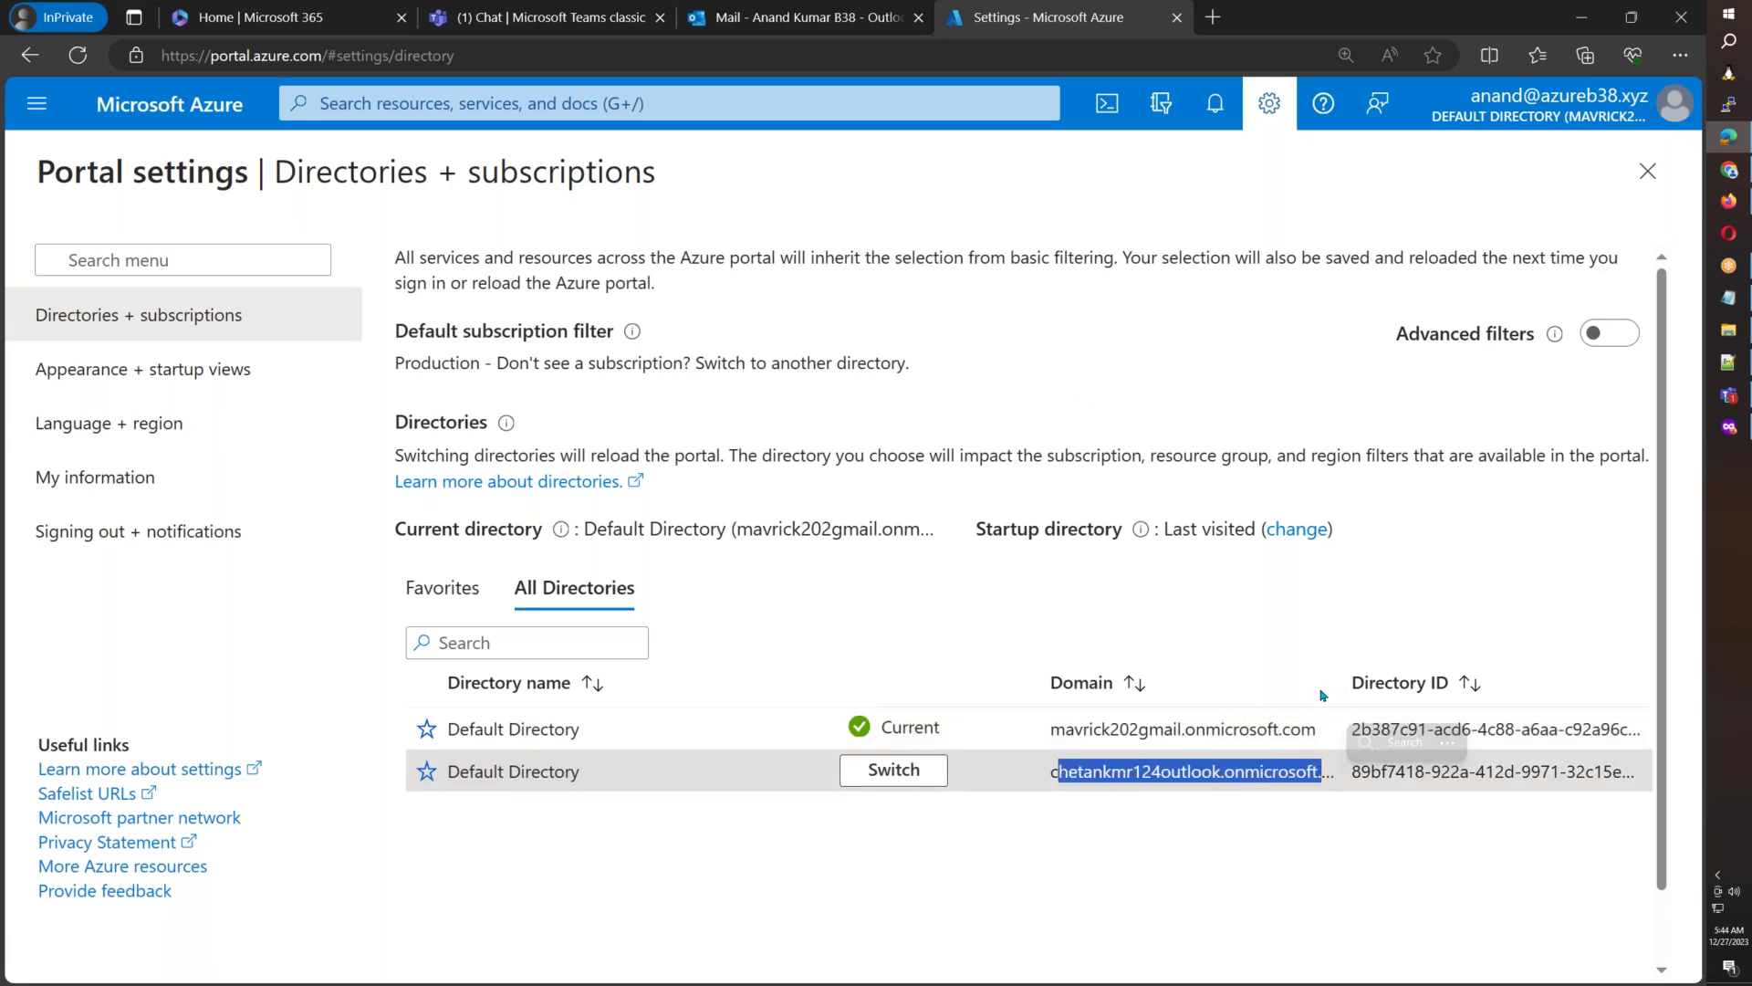
Search 'sub' and view Subscriptions in a new tab, then return to the admin's Users list.
left_click(457, 105)
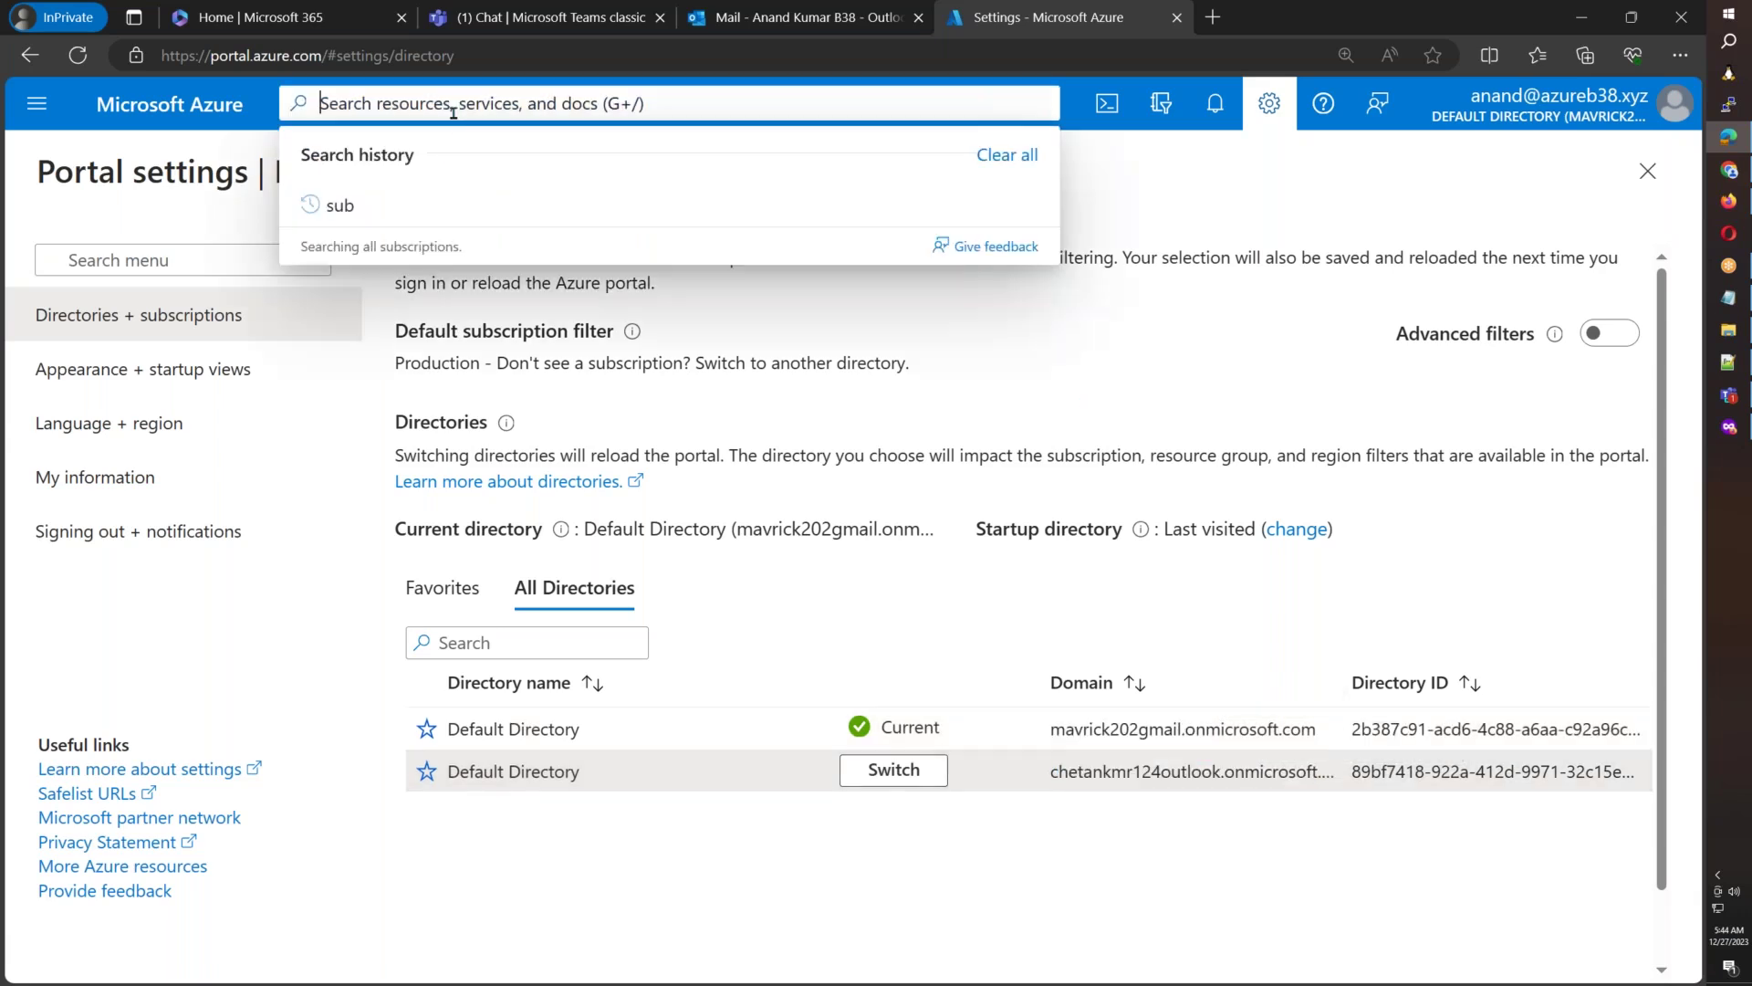
type("sub")
right_click(439, 327)
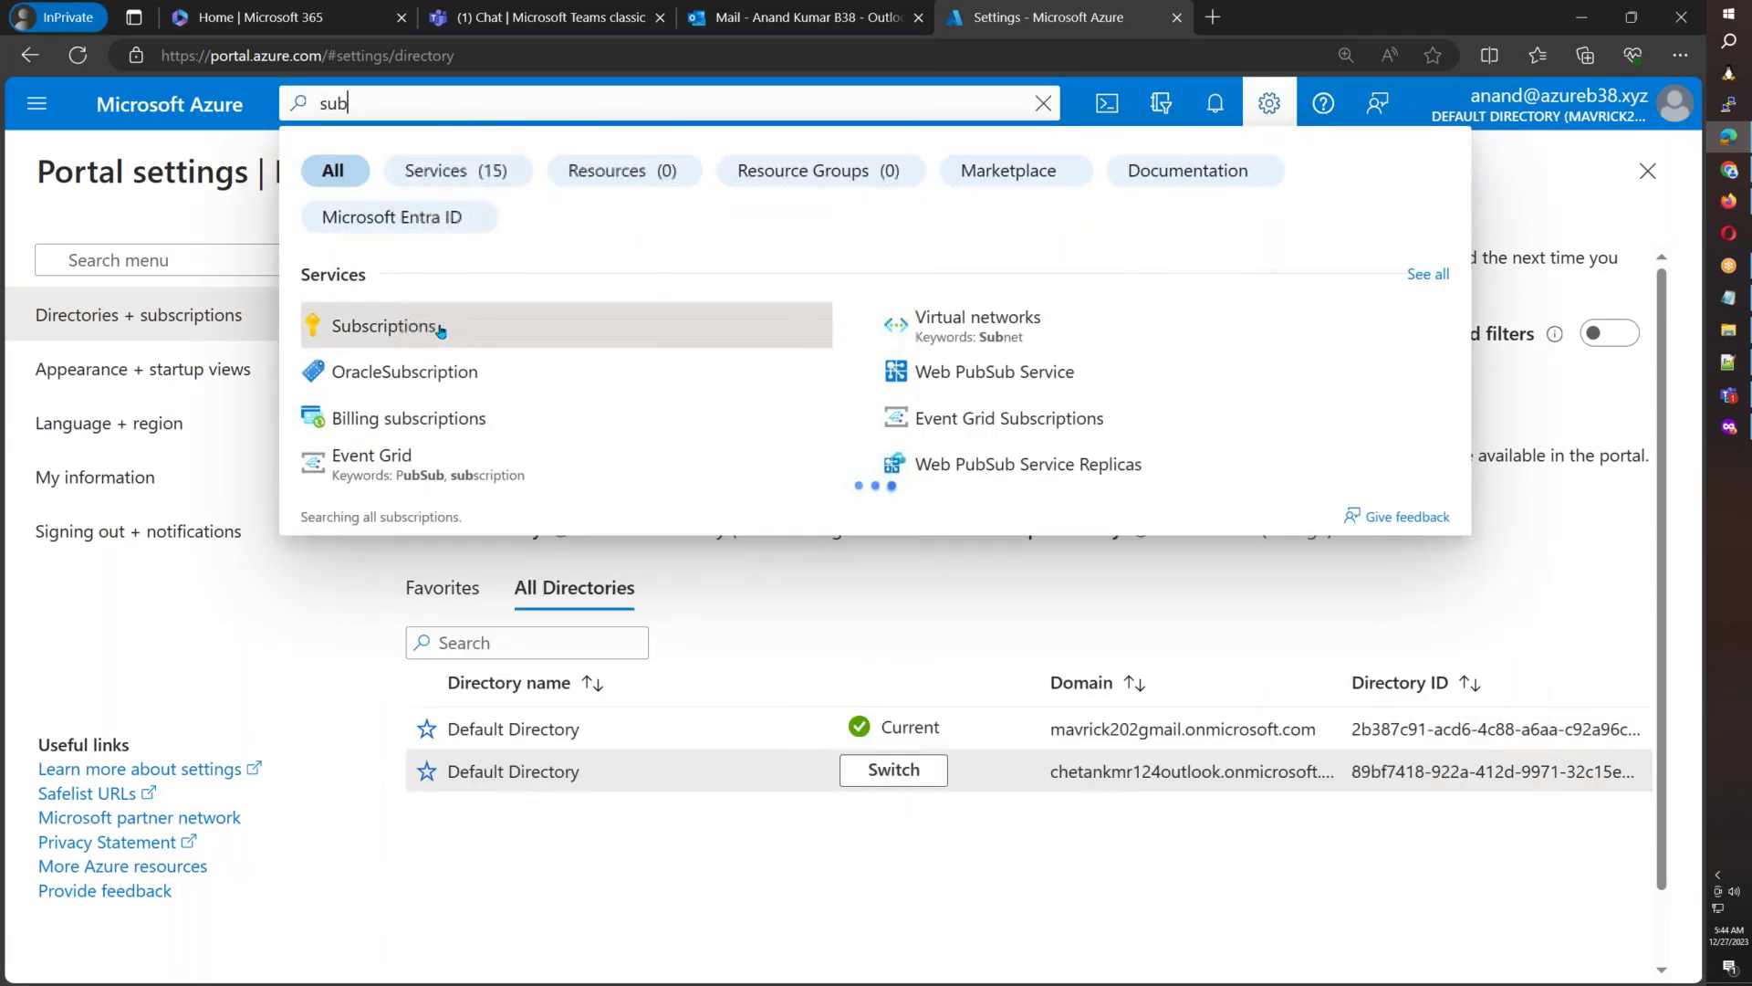
left_click(539, 344)
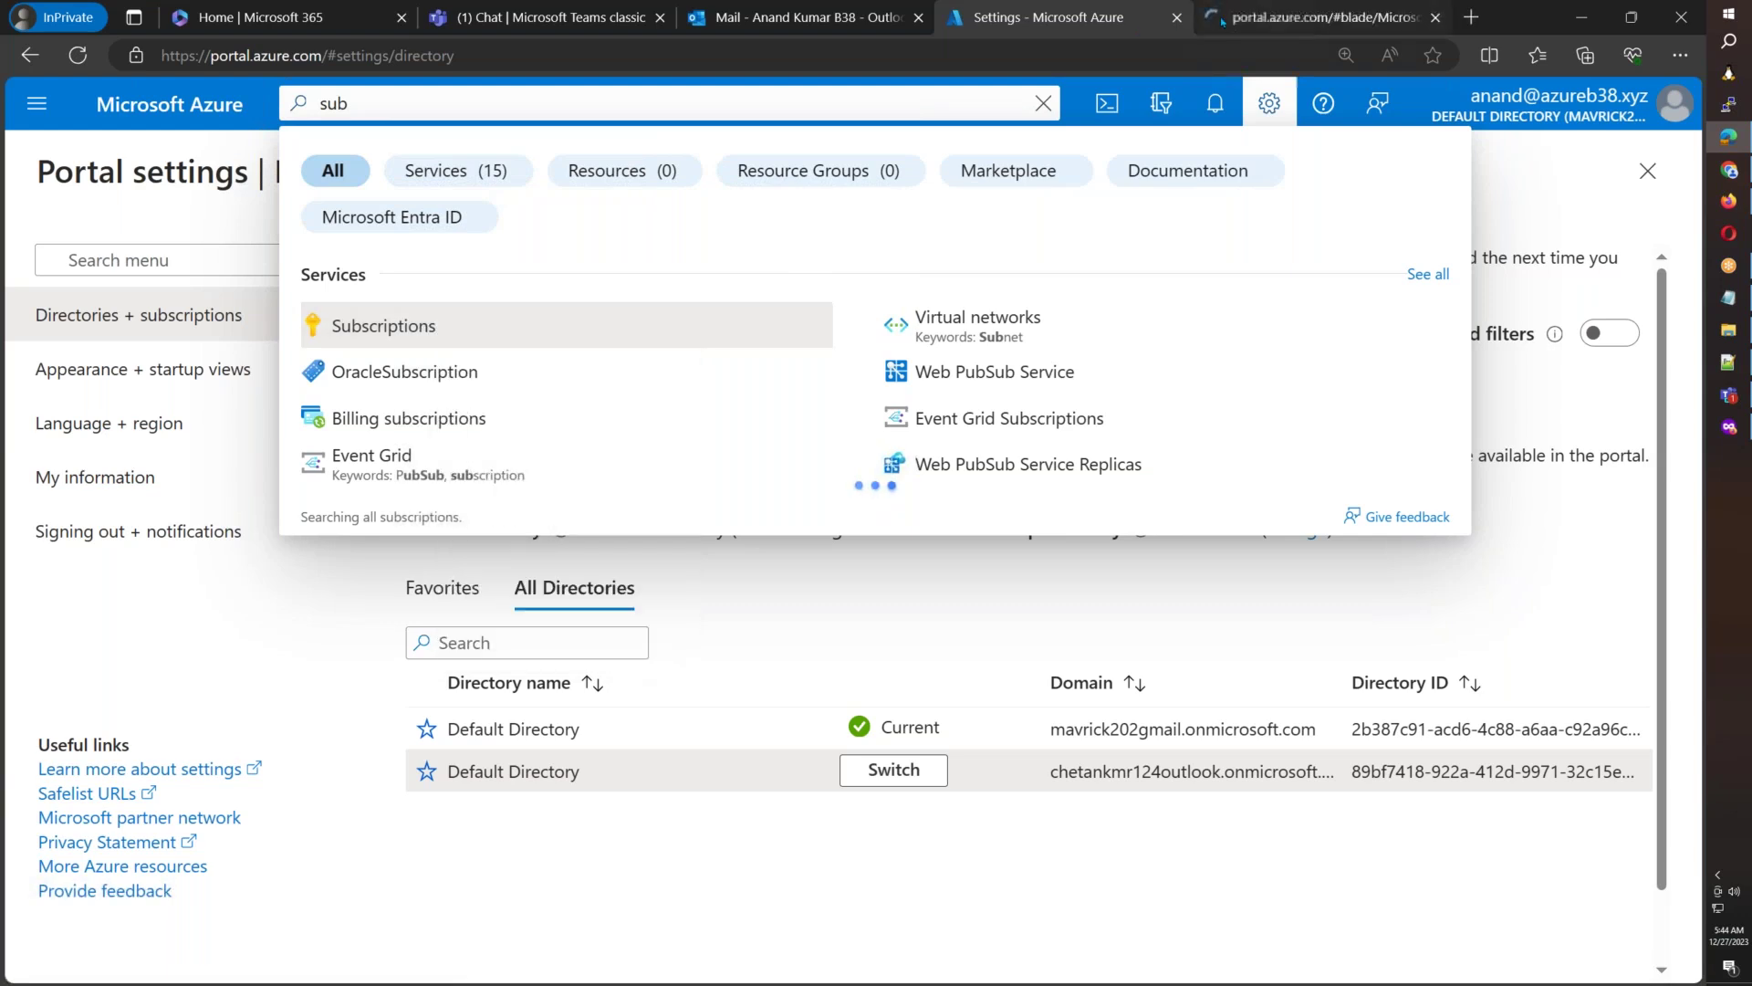
key("ctrl+Tab")
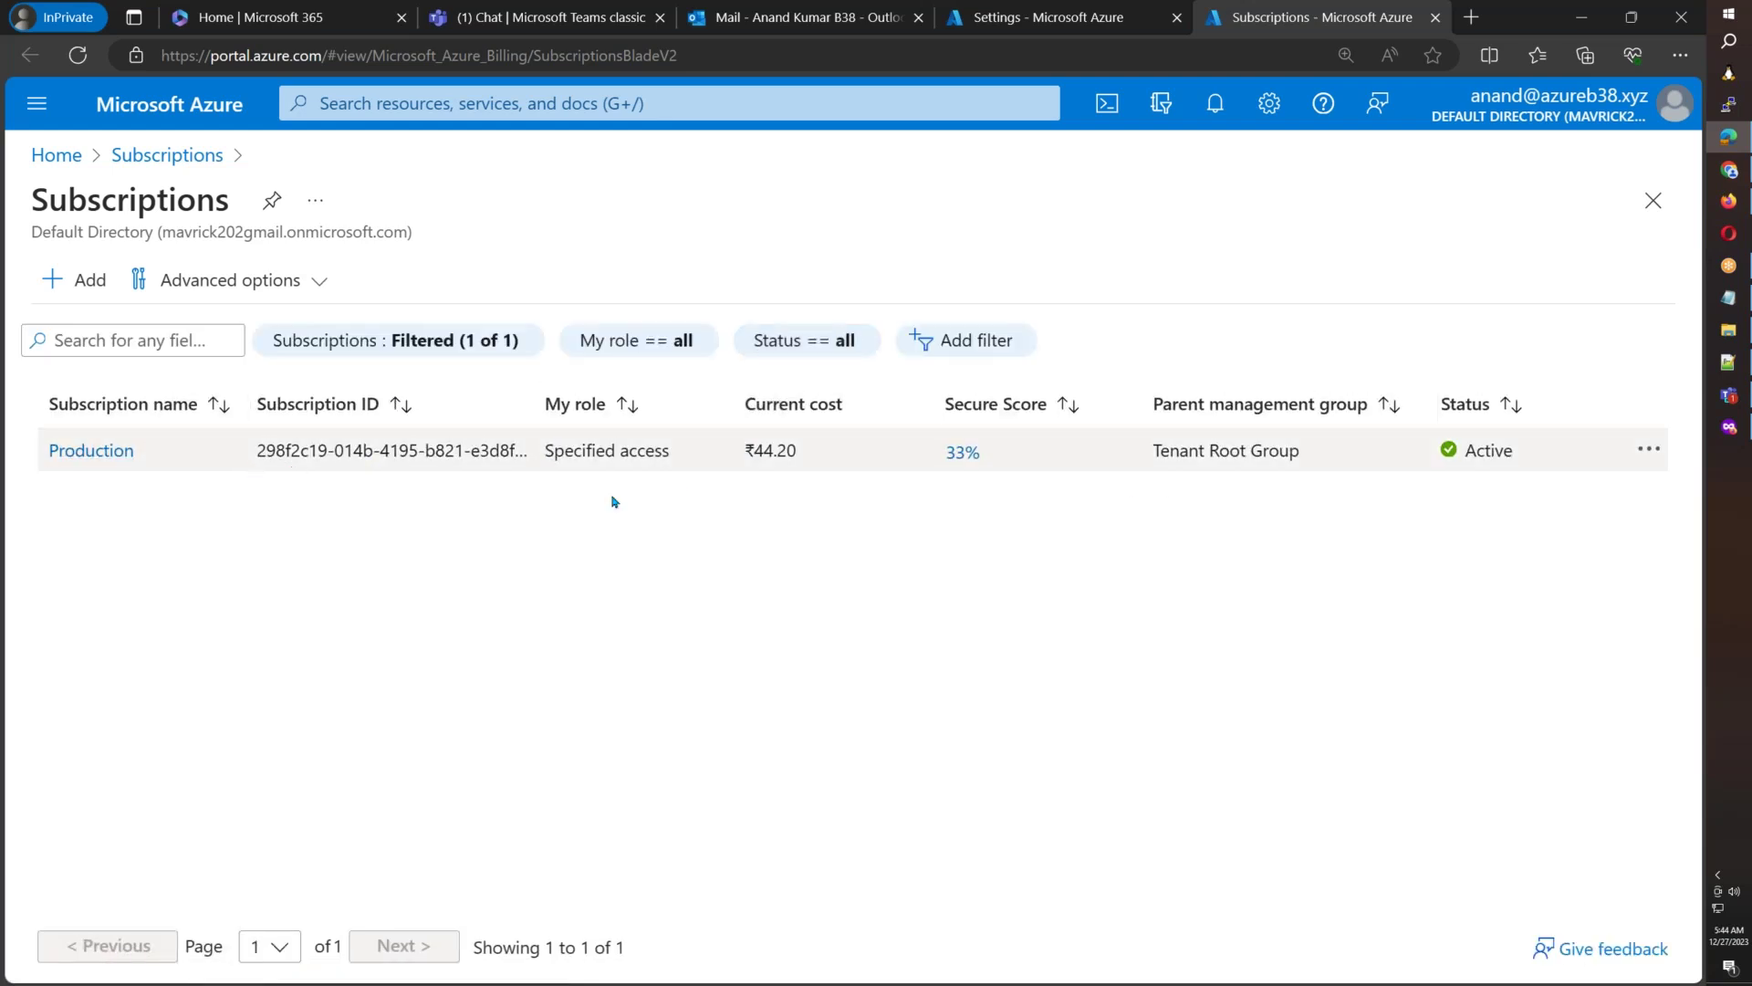
left_click(1086, 18)
left_click(1552, 828)
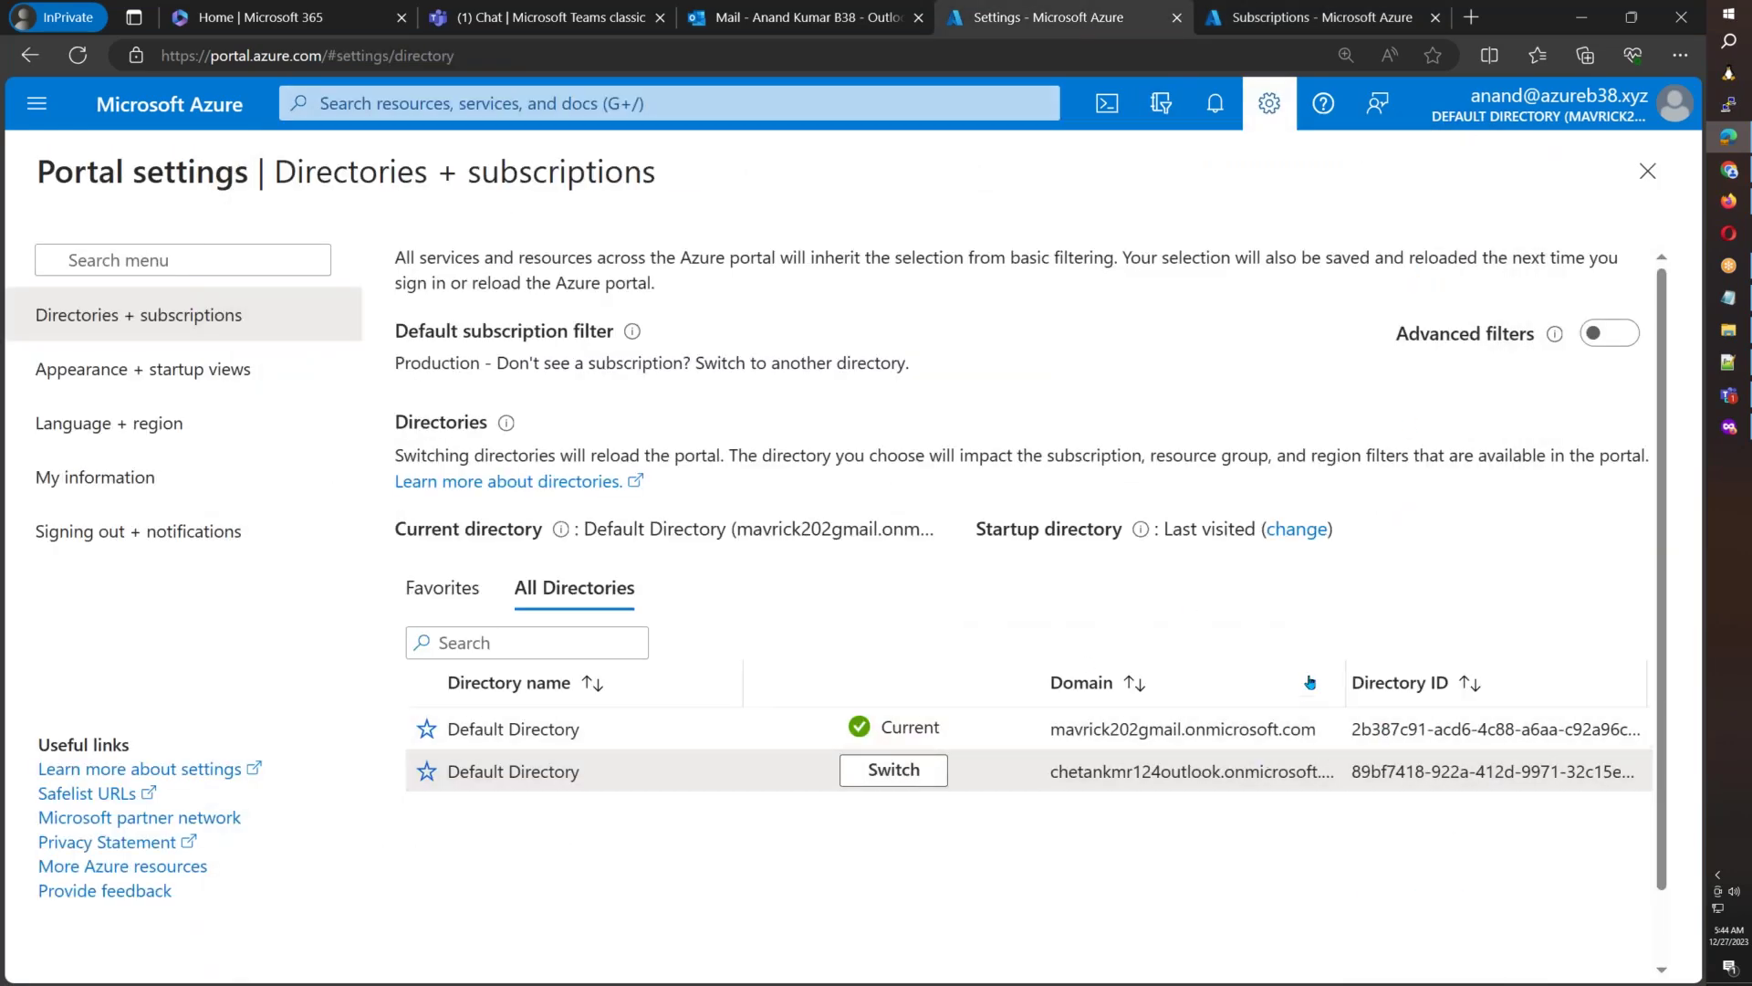
scroll(1311, 680, "down", 1)
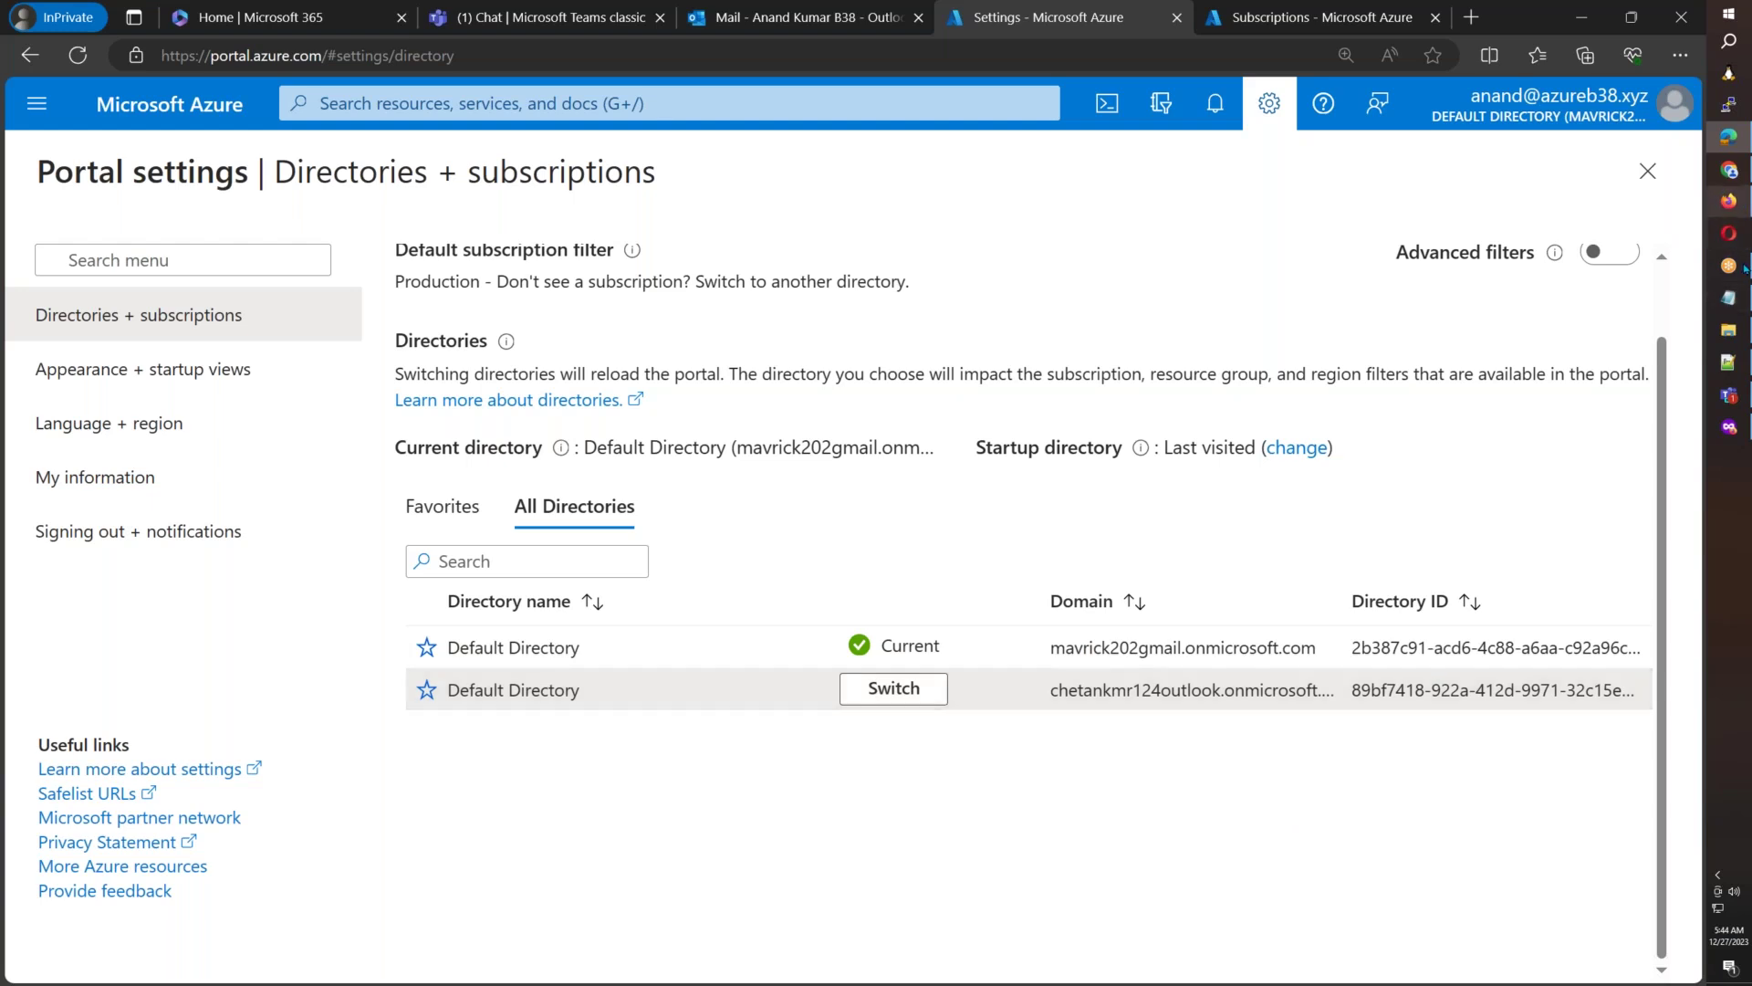
left_click(1730, 427)
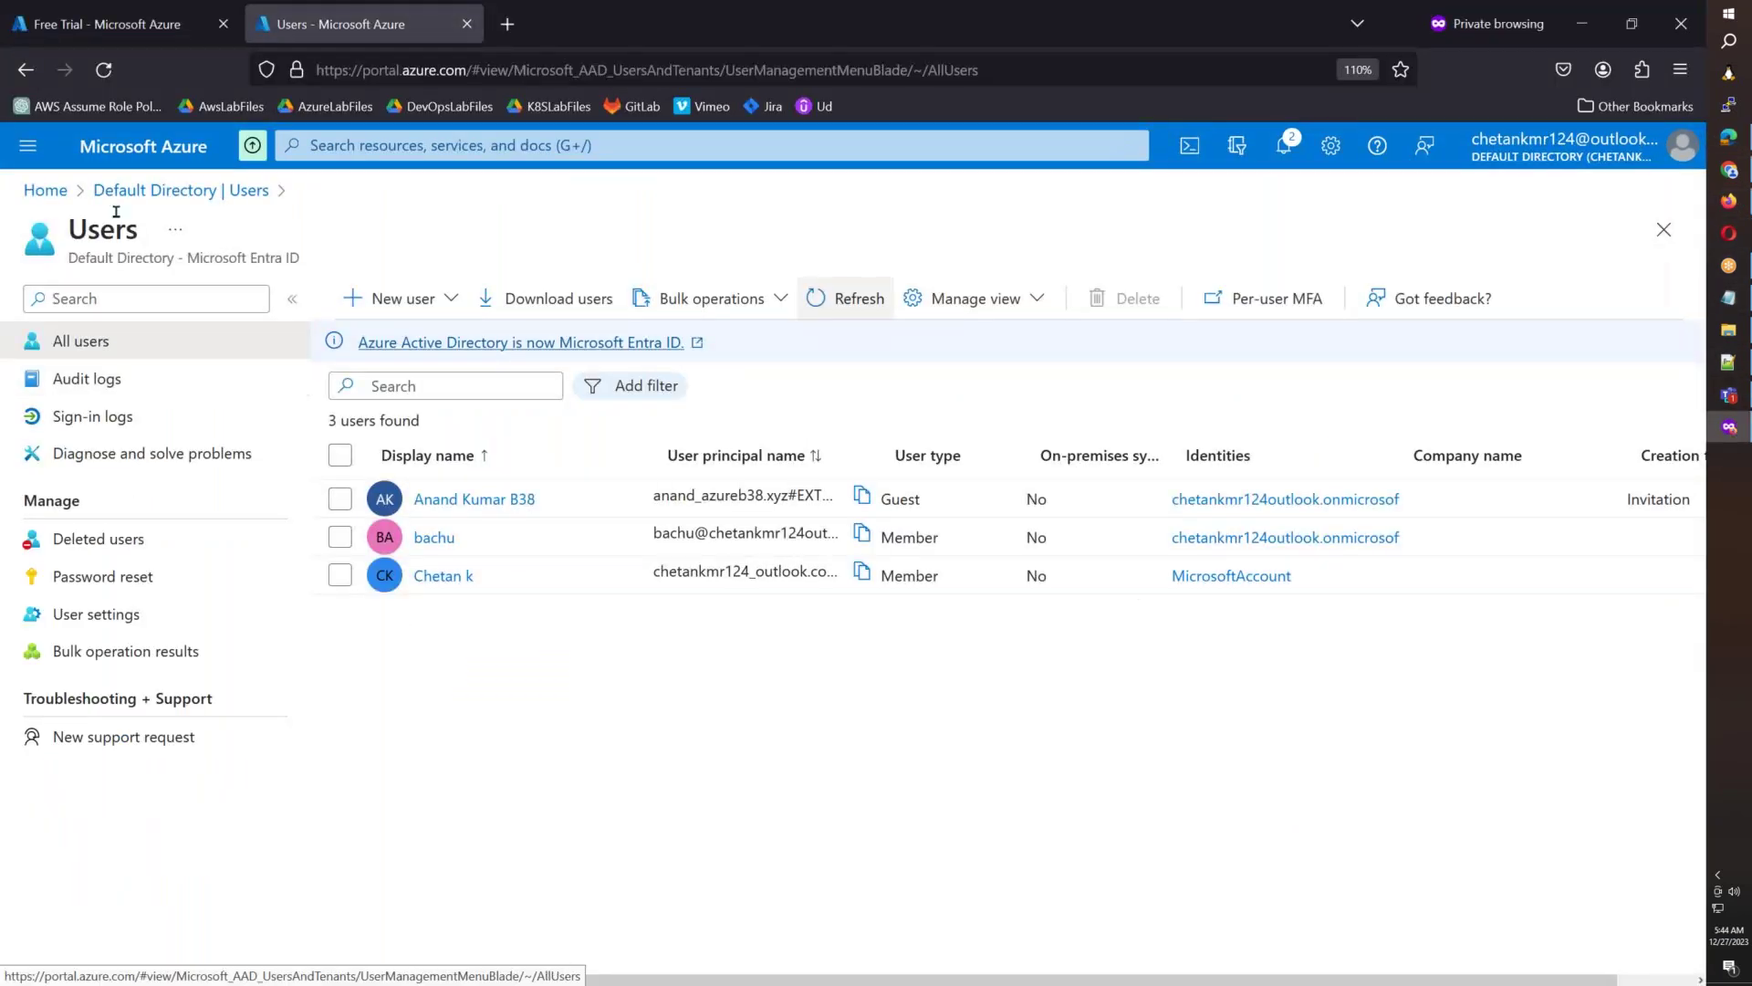
From Home, search 'manage' and open Management groups, finding none for Default Directory.
left_click(30, 193)
left_click(363, 146)
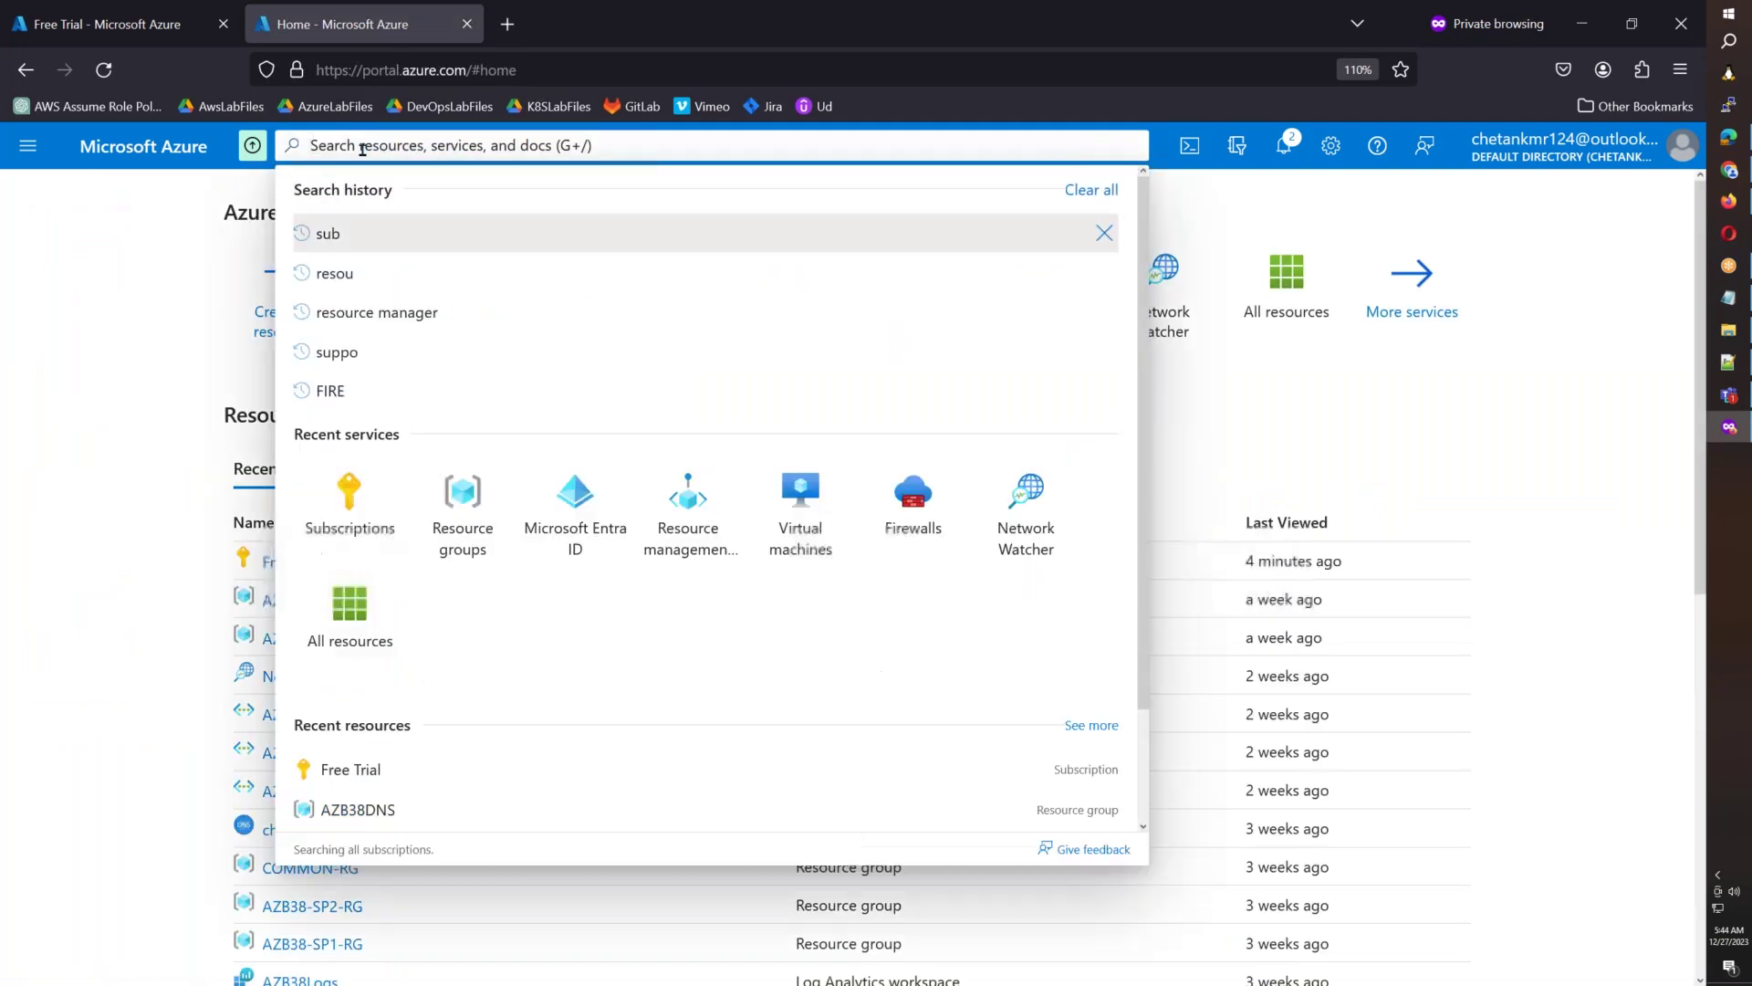
type("ma")
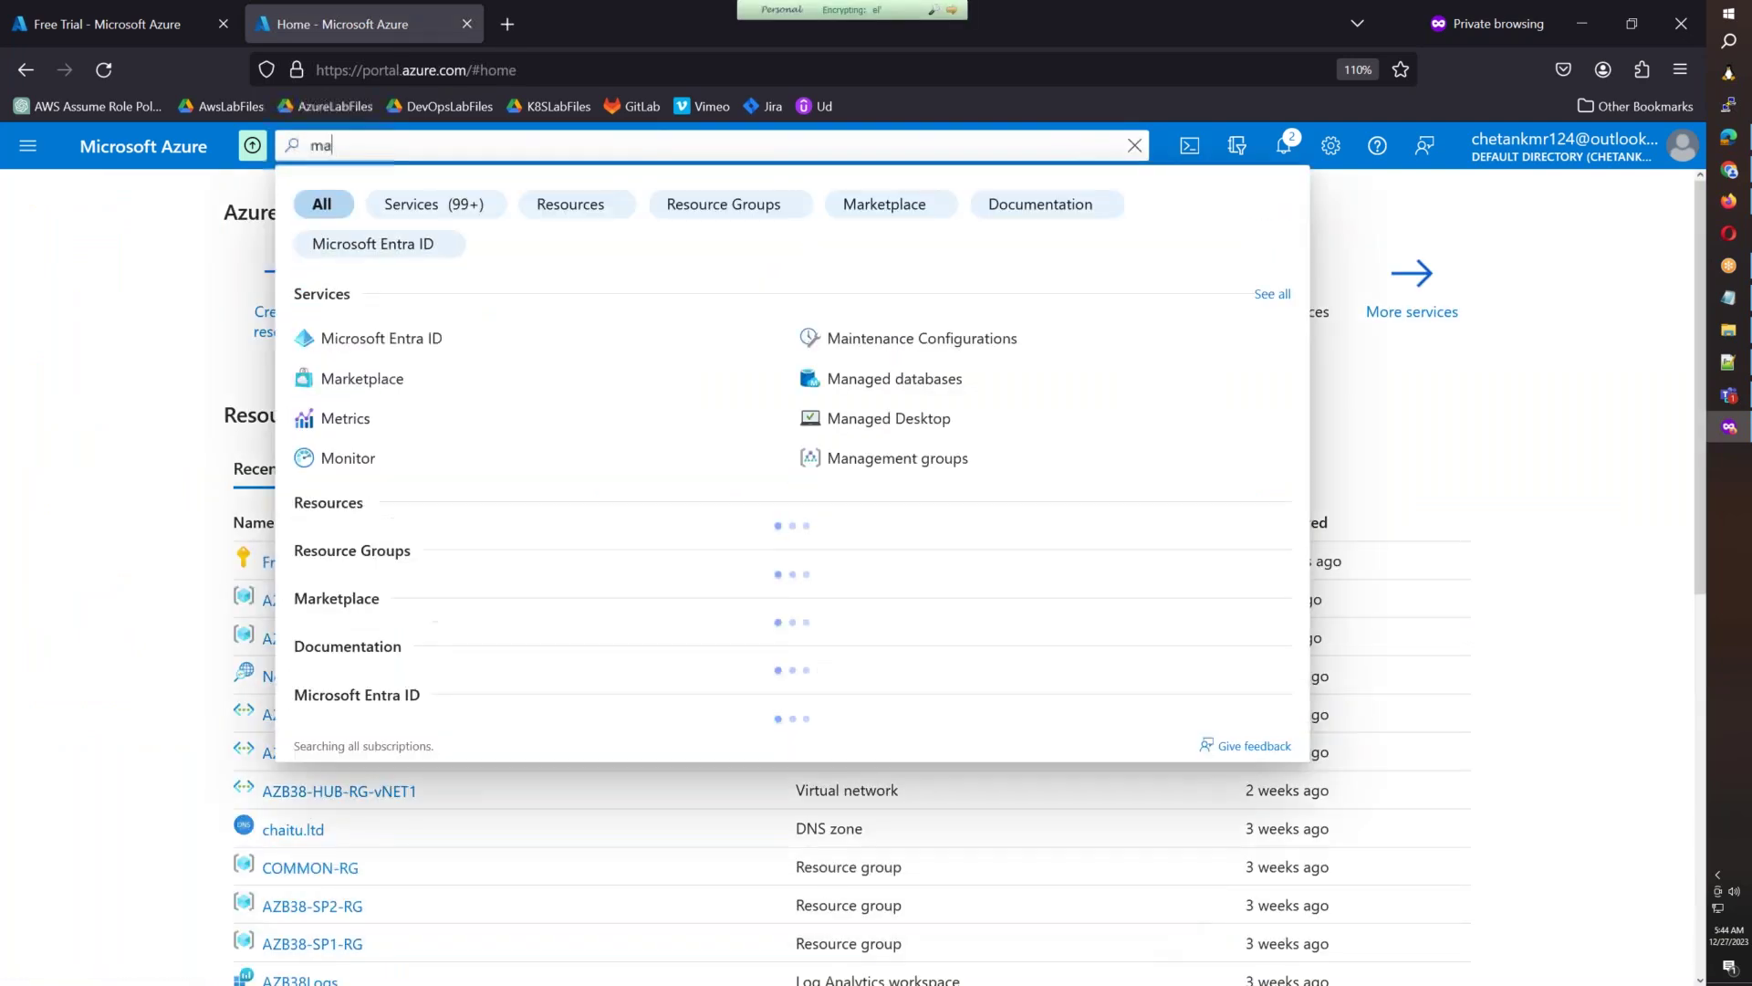
type("nage")
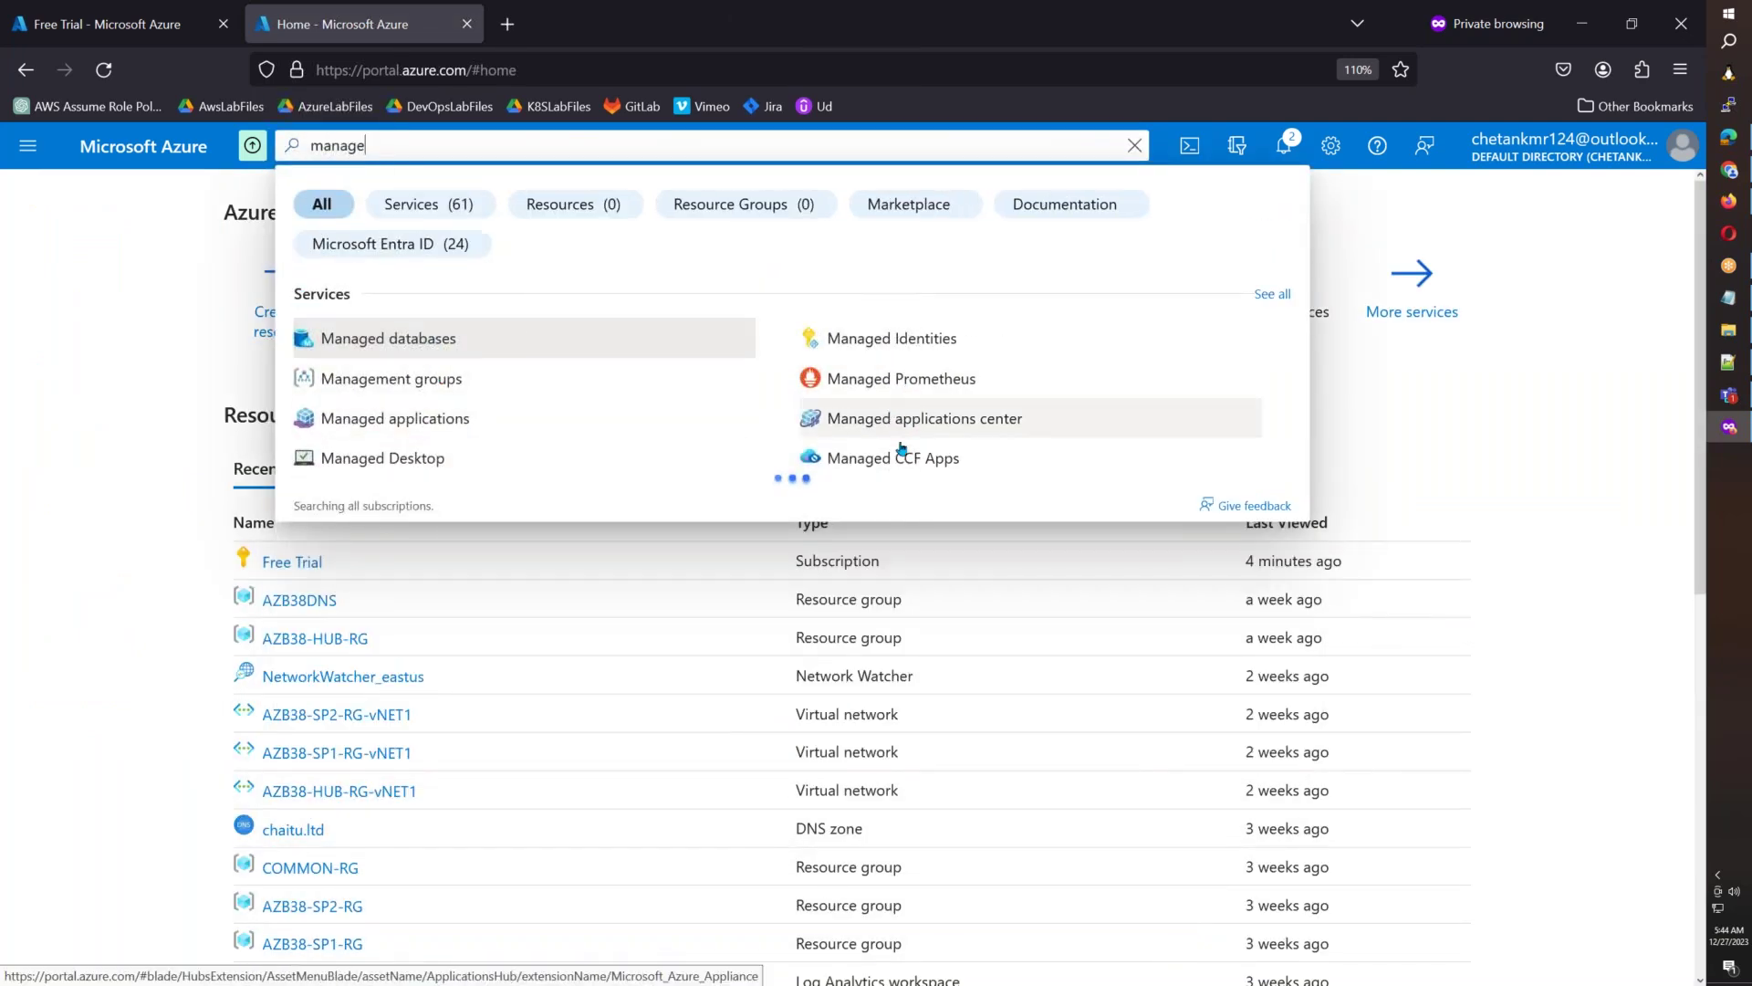
left_click(533, 378)
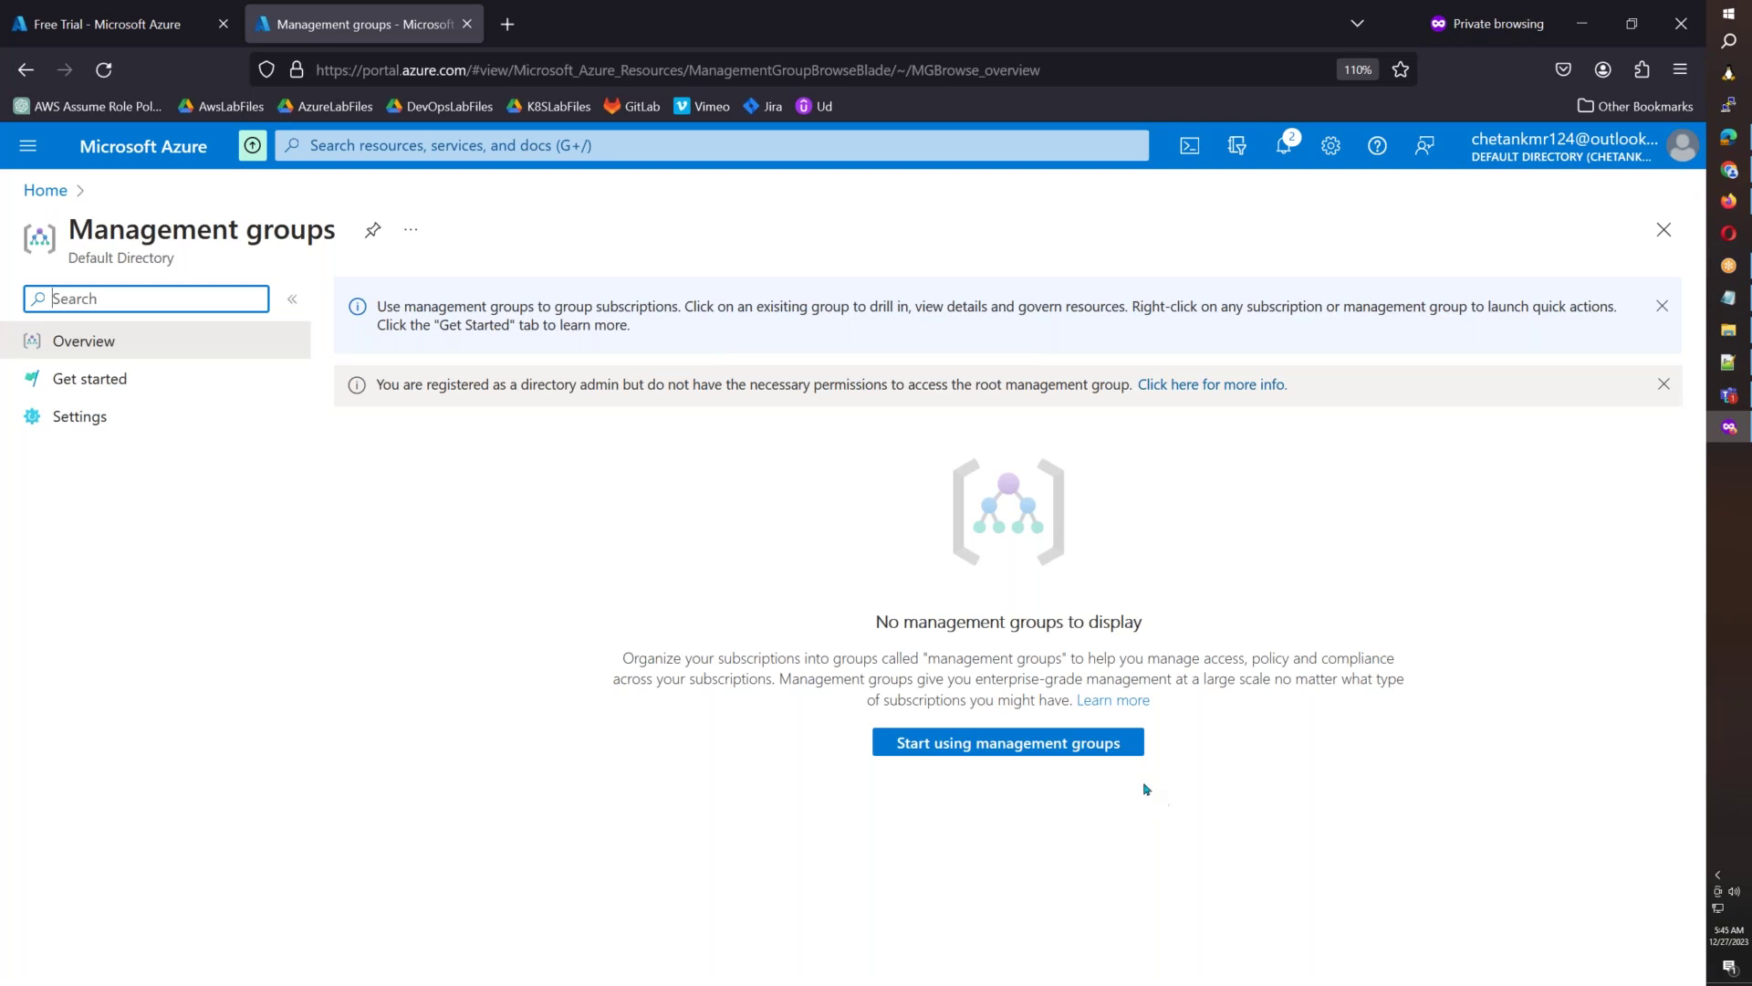
left_click(1725, 199)
In the other window, search 'mana' and open Management groups in a new tab.
left_click(822, 146)
type("m")
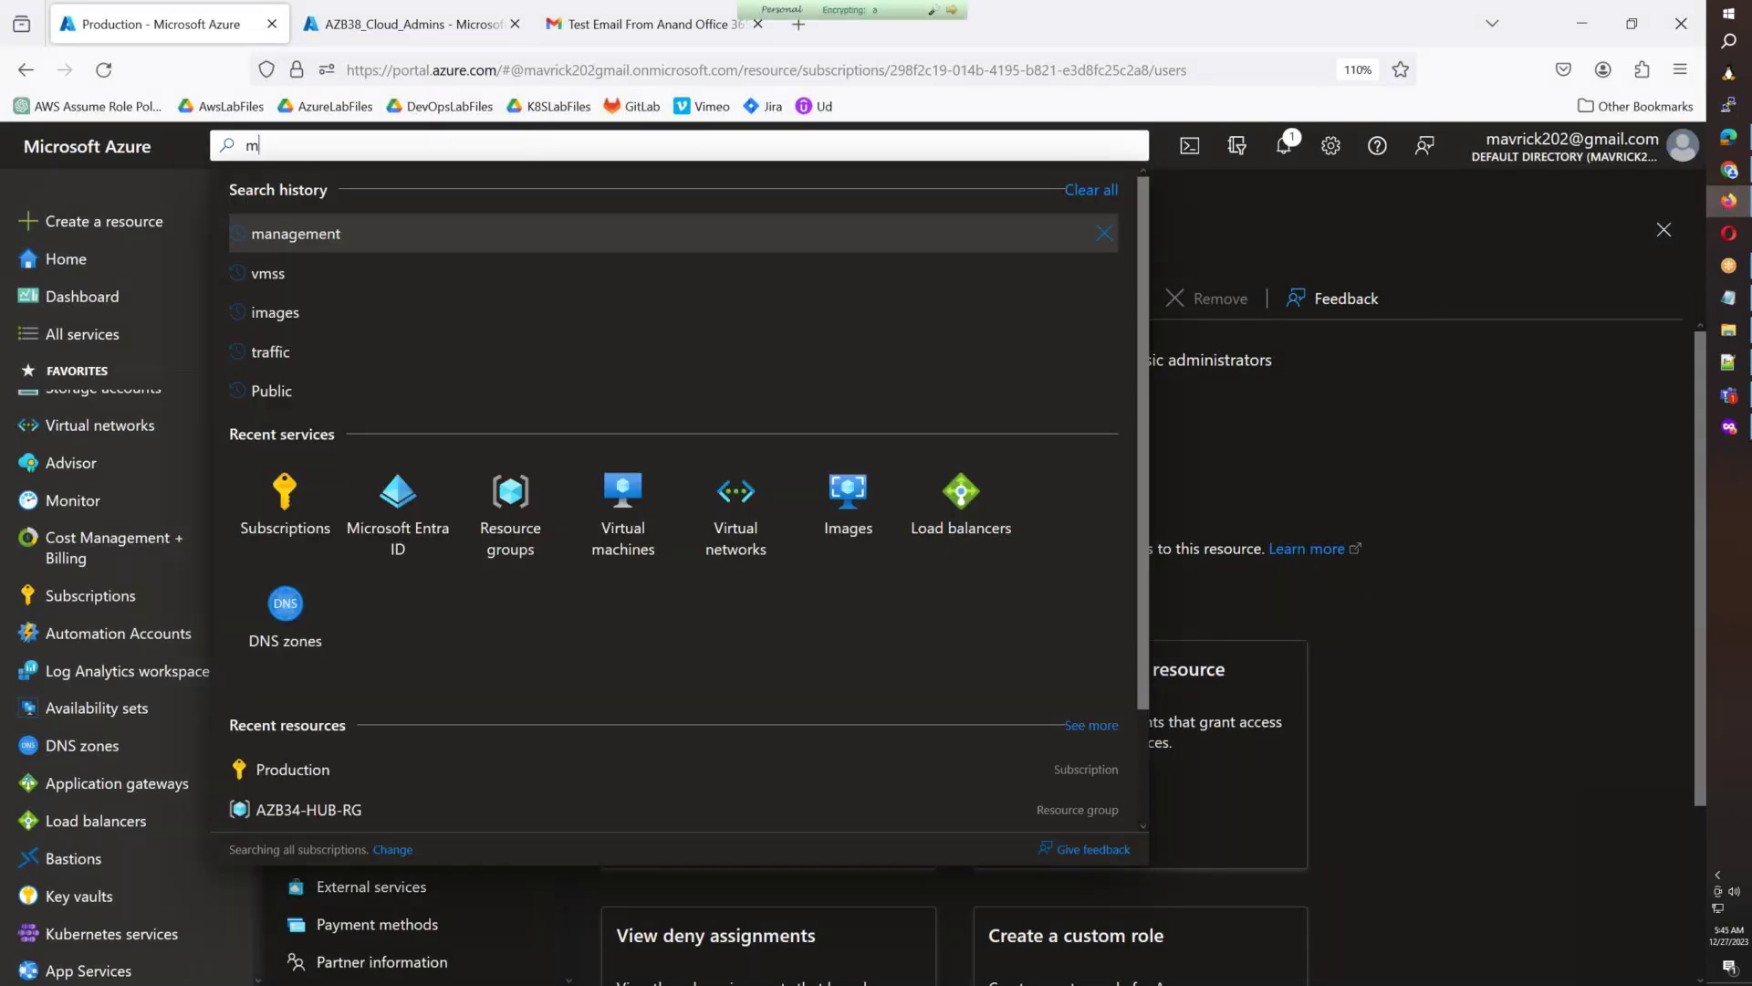
type("ana")
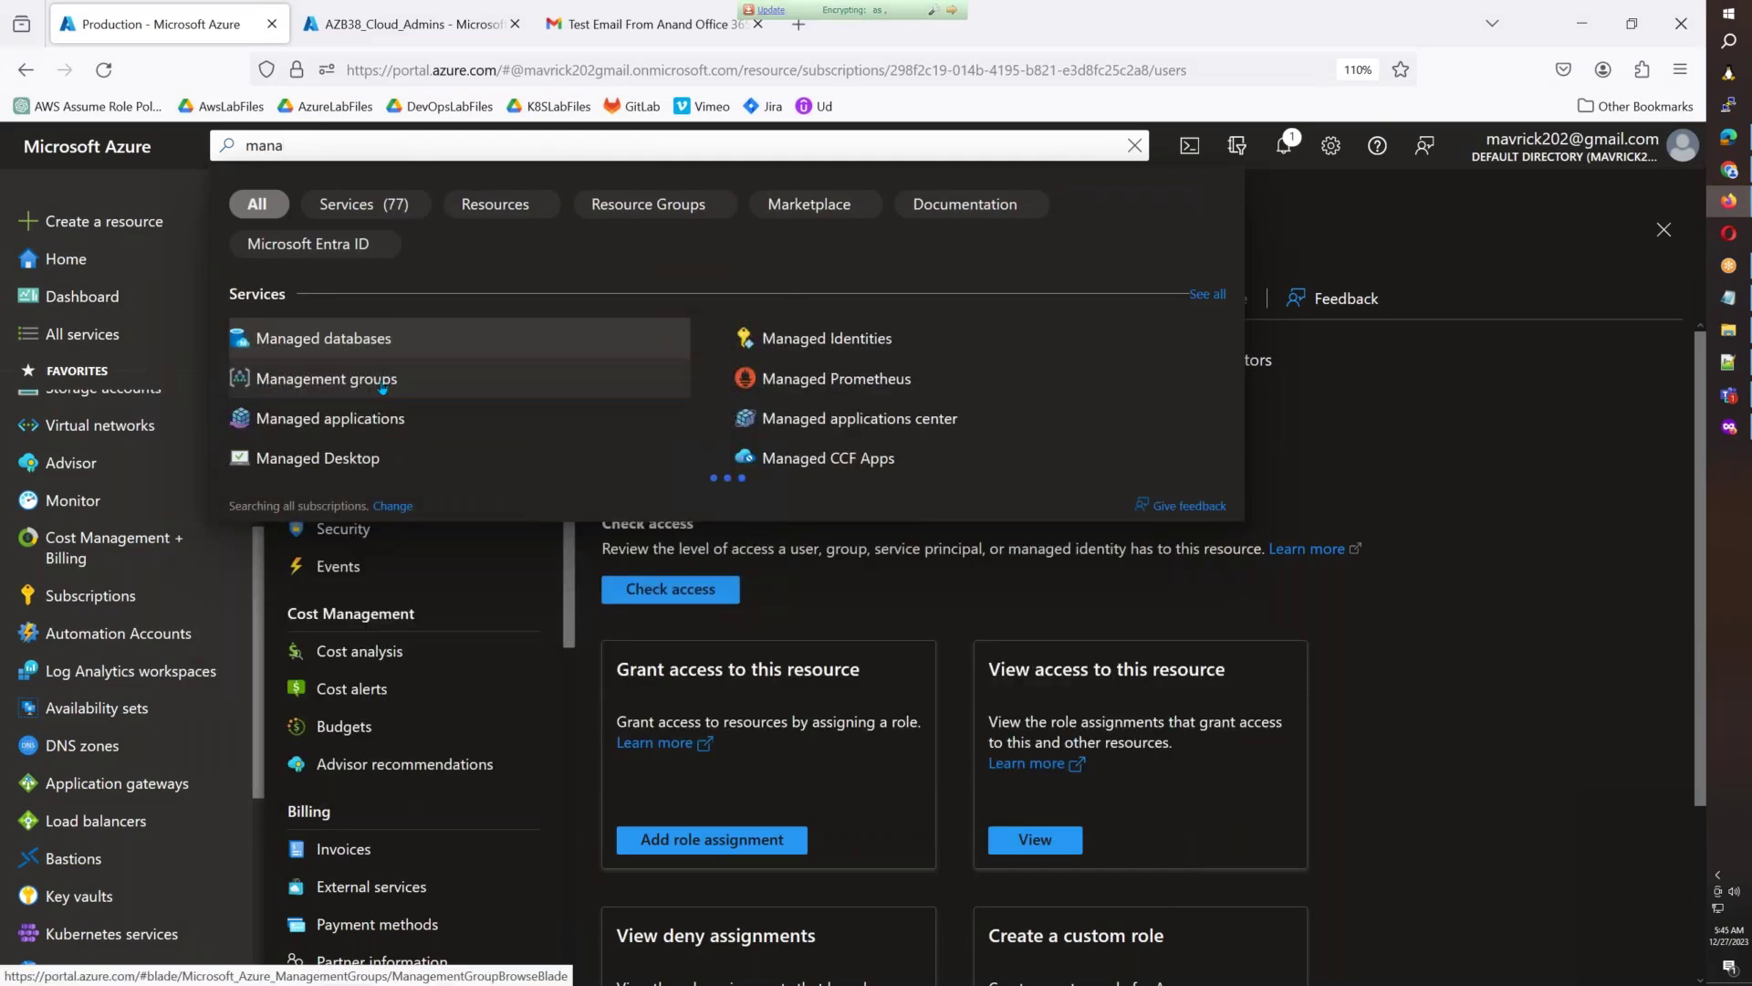
right_click(383, 388)
left_click(433, 402)
left_click(401, 34)
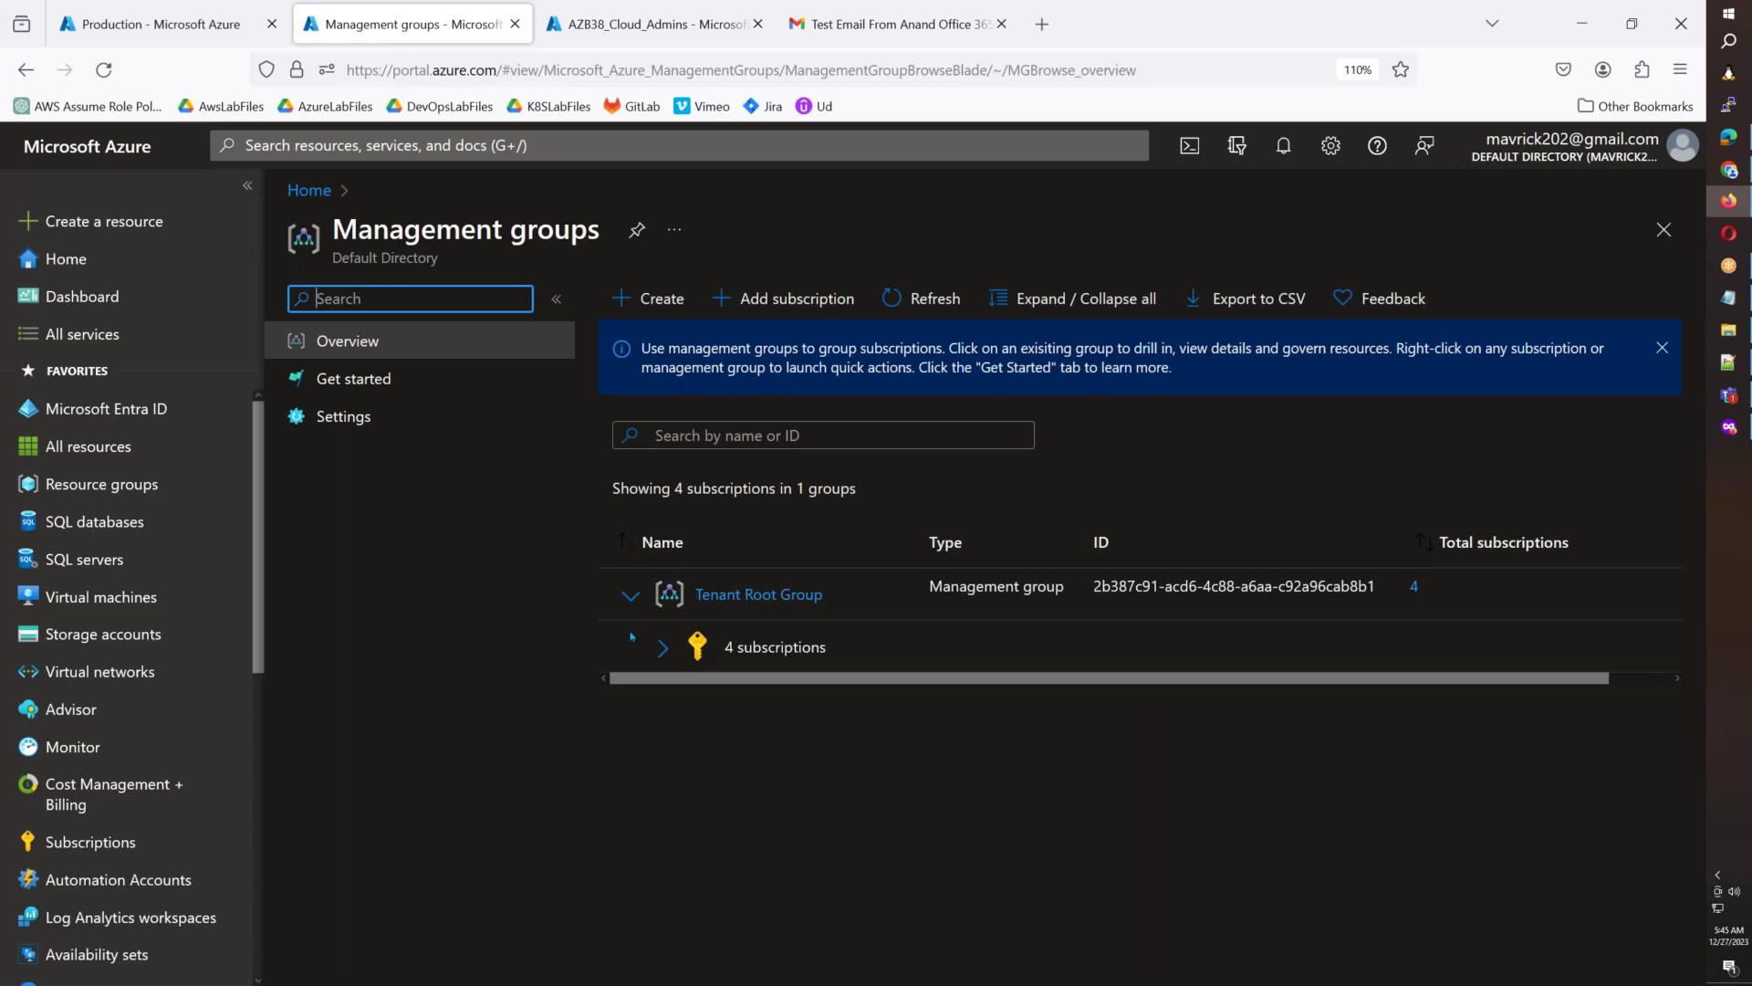
Expand Tenant Root Group's 4 subscriptions, then return to the first window's permission warning.
left_click(662, 647)
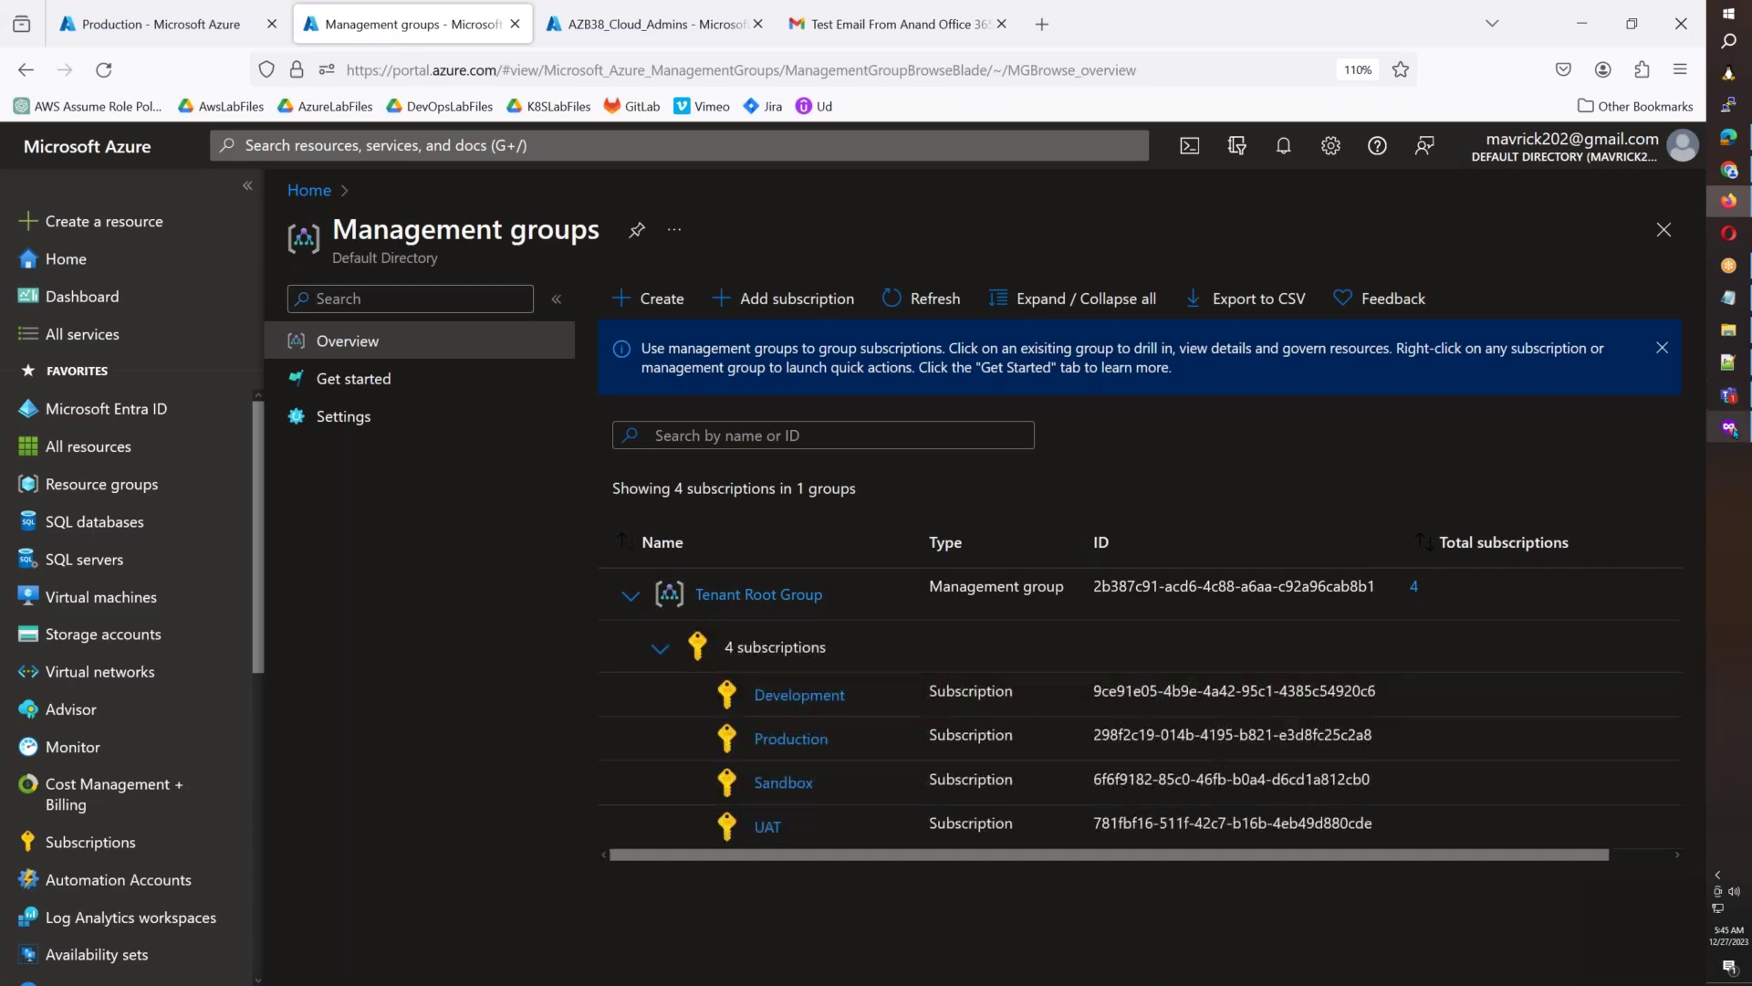
key("alt+Tab")
left_click_drag(622, 669, 1320, 658)
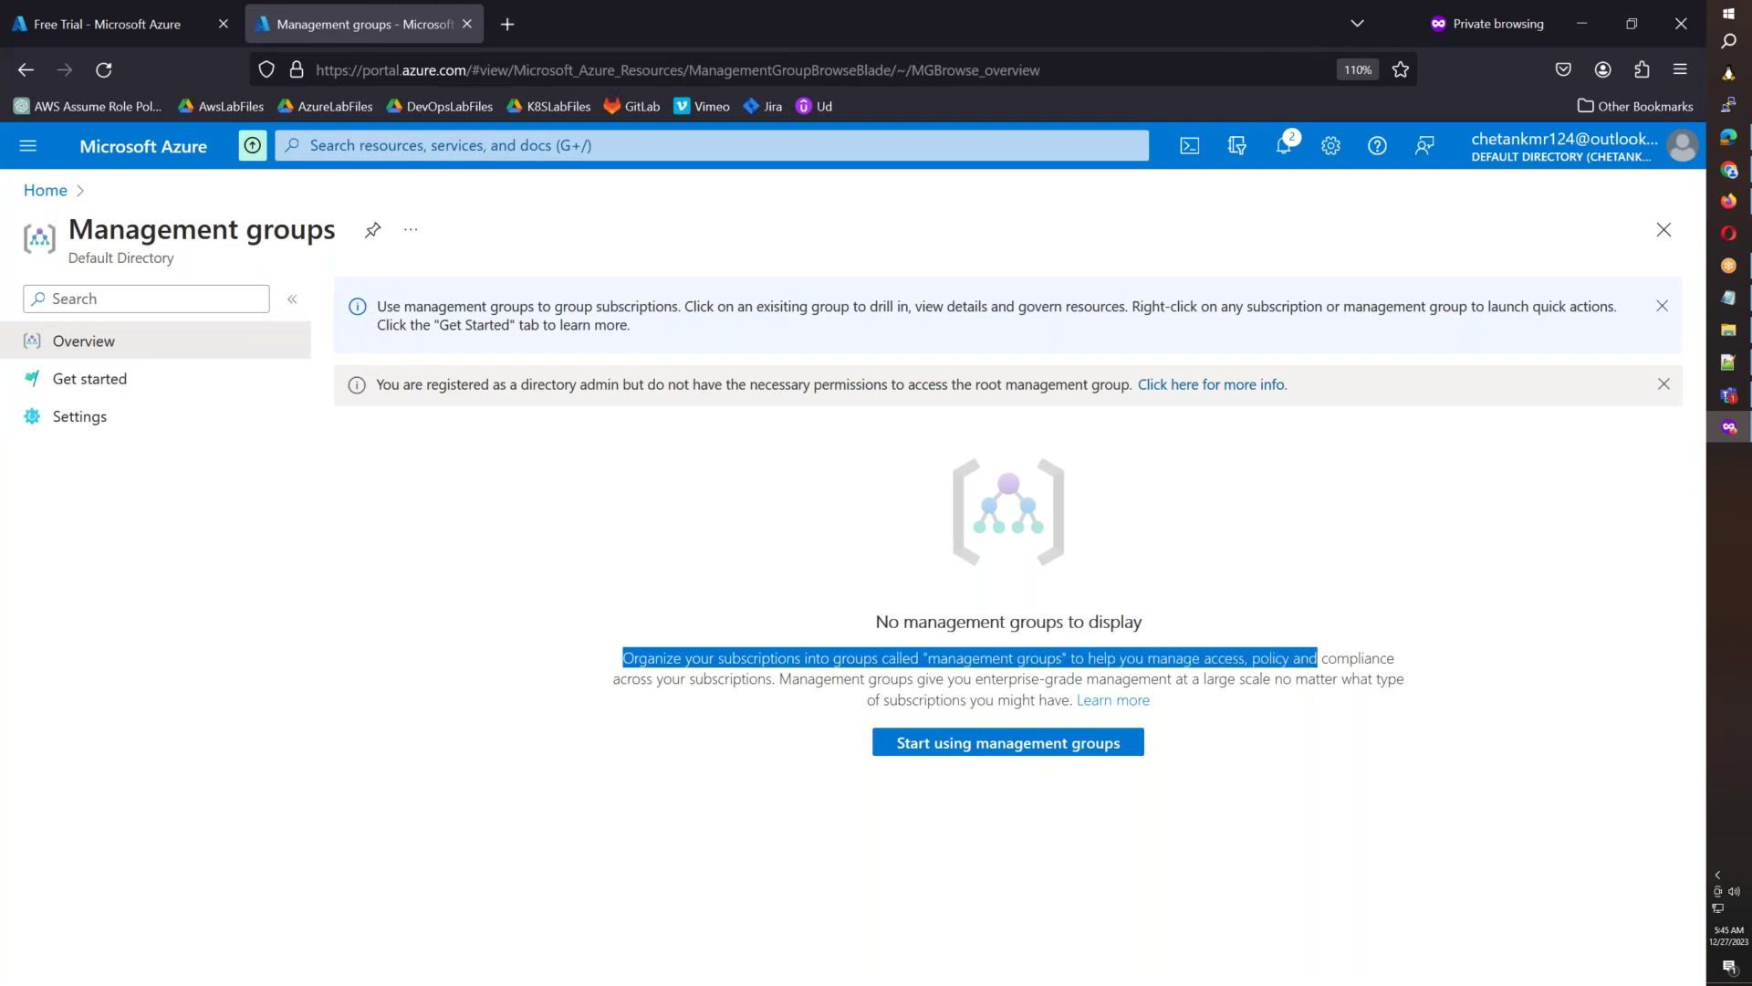
Submit a management group using 'RootGroup' as the ID and as the display name.
left_click(1029, 765)
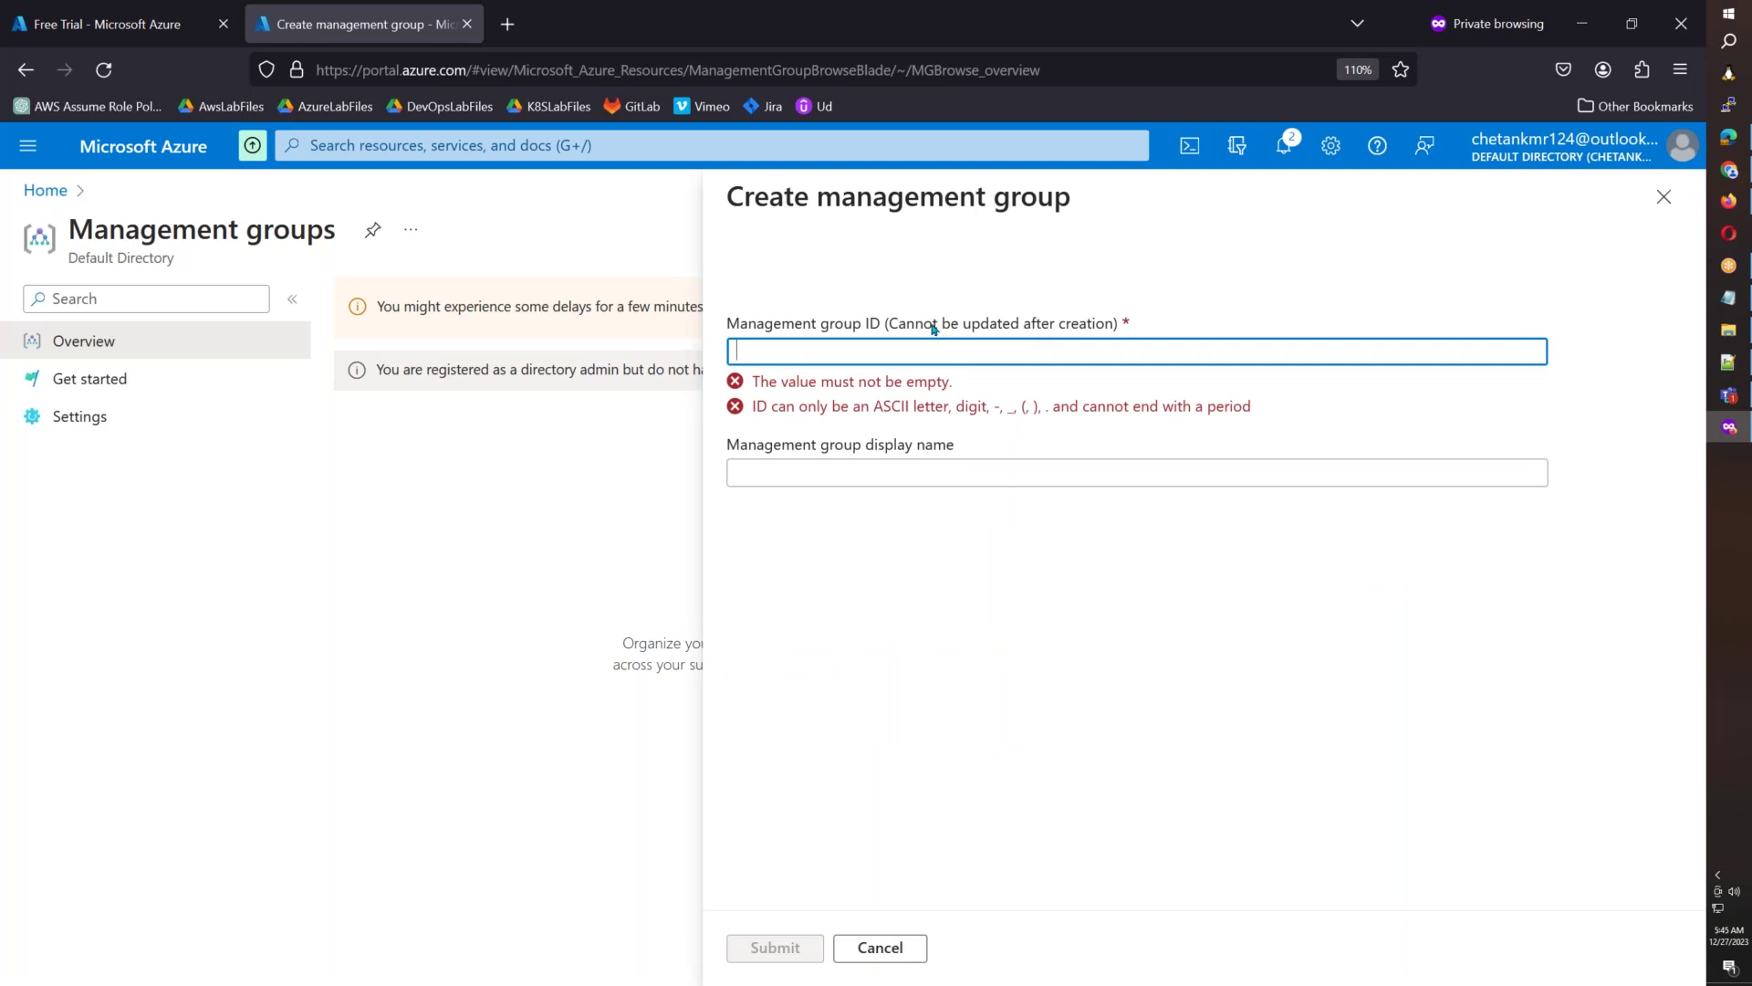
type("RootGroup")
key("ctrl+a")
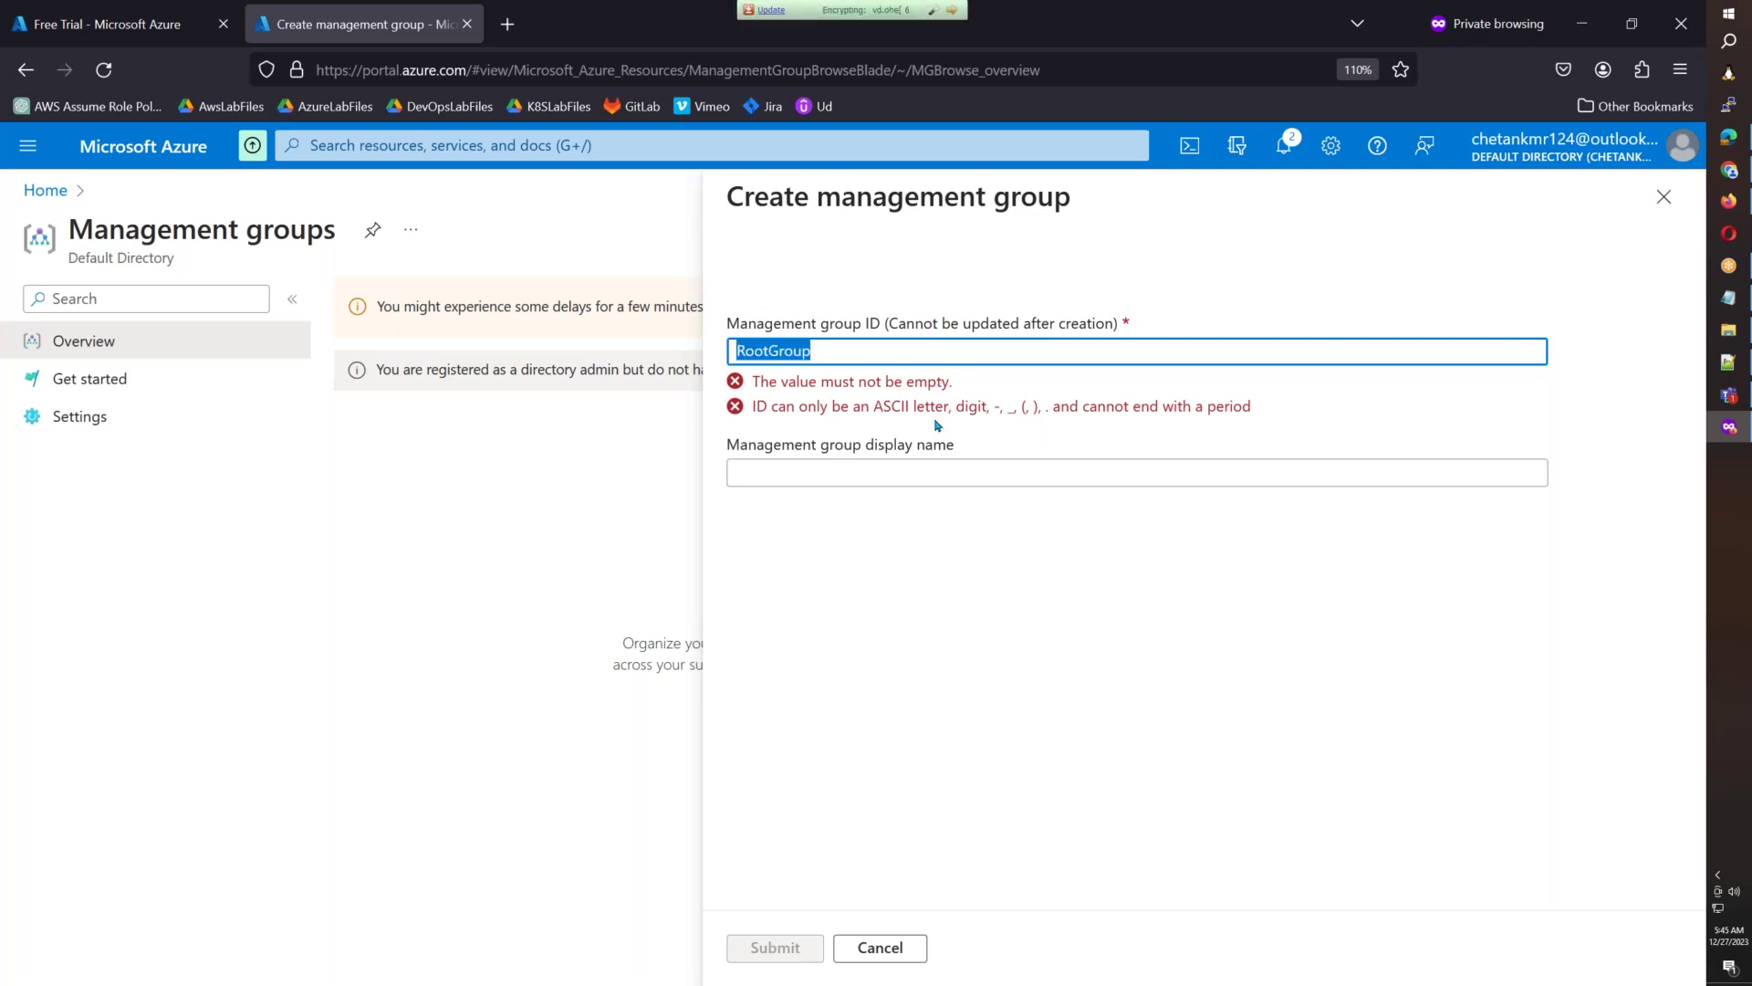
key("ctrl+c")
left_click(902, 470)
key("ctrl+v")
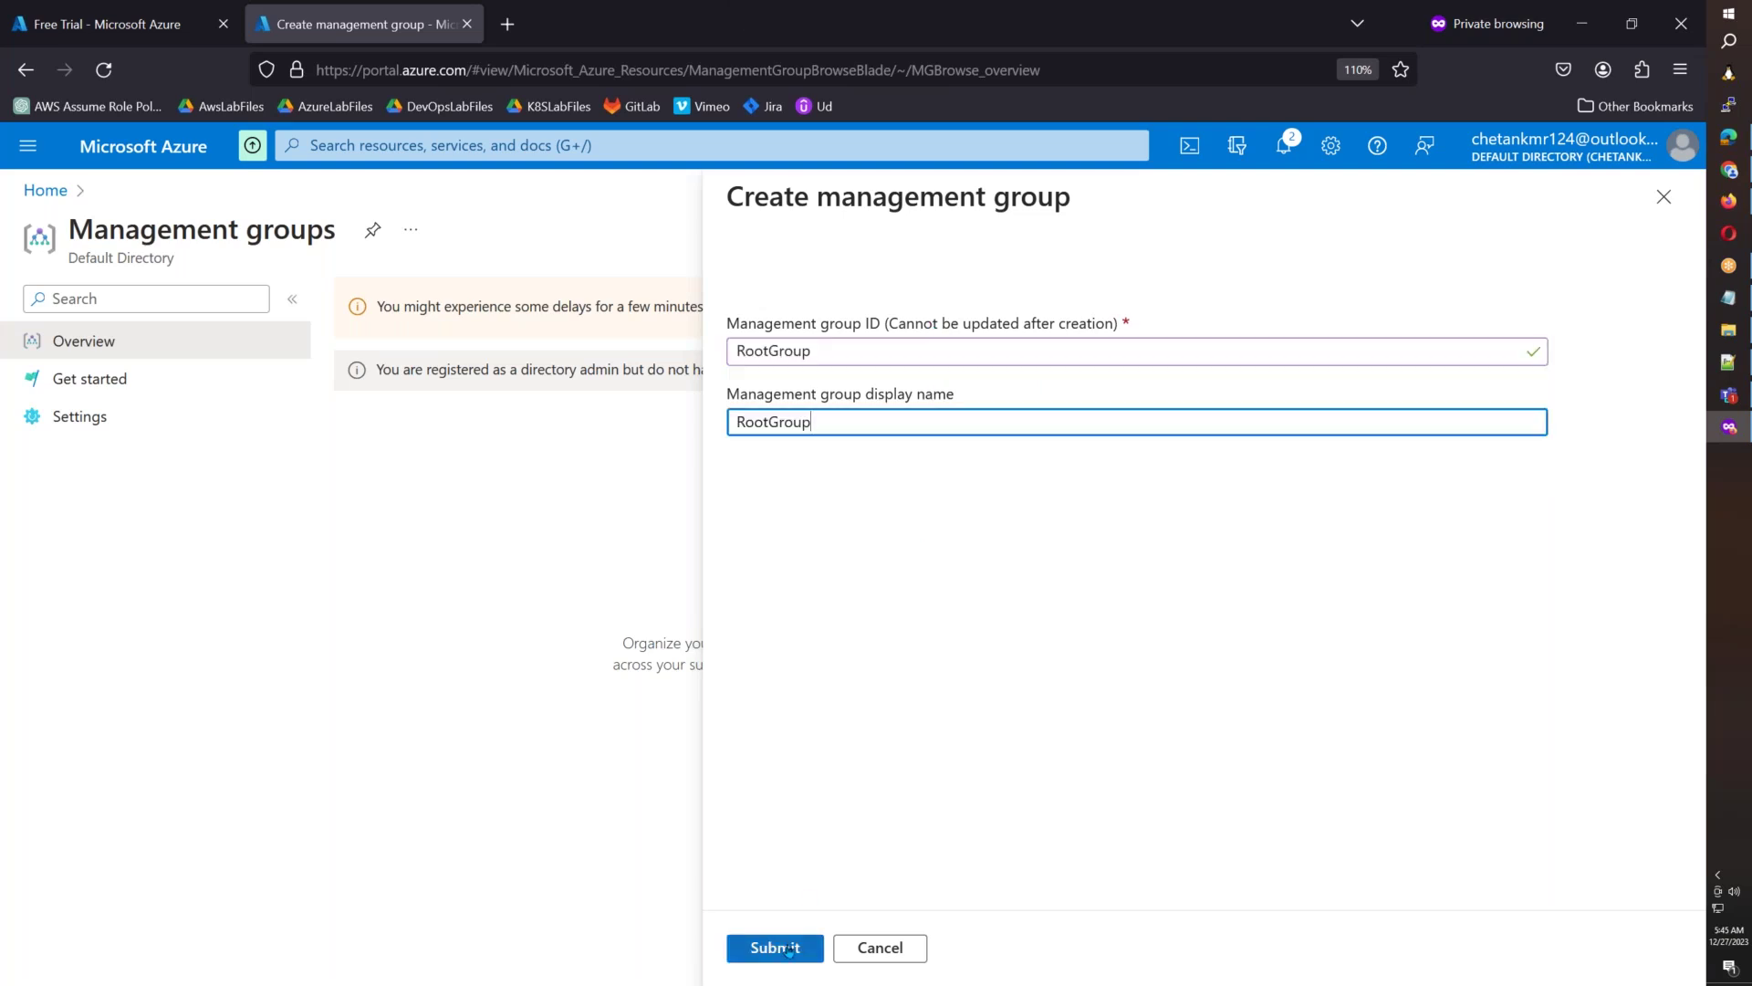
left_click(790, 948)
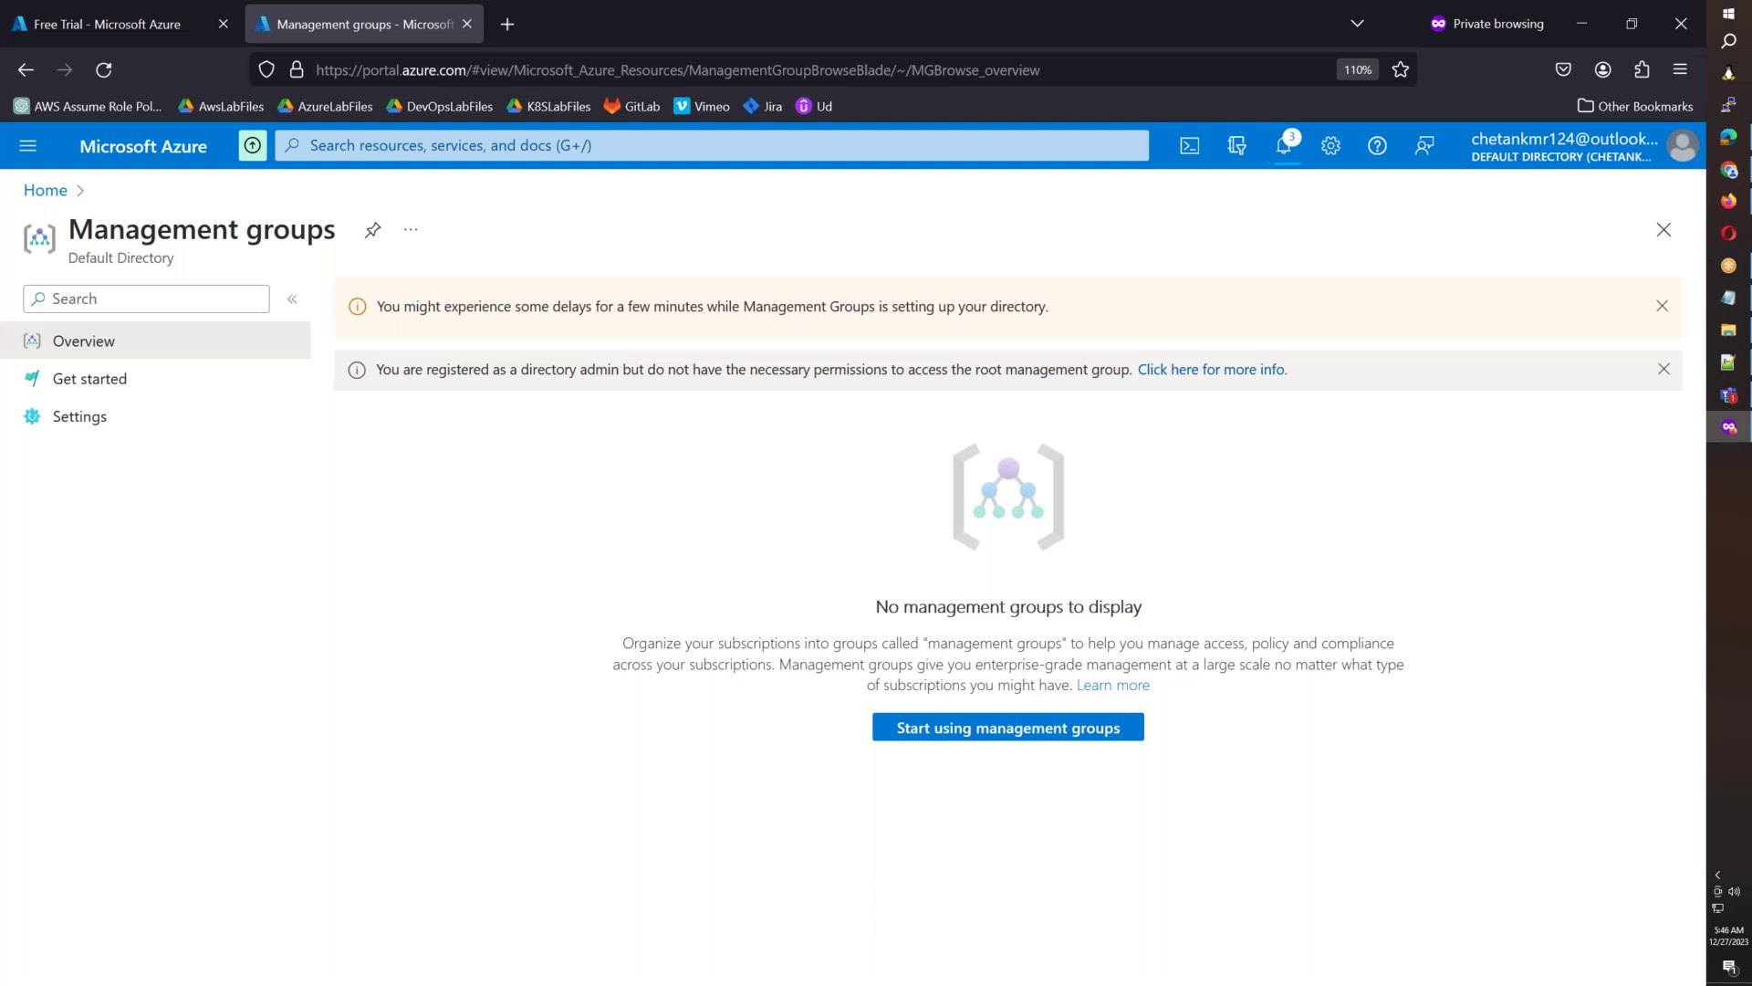
On the Free Trial subscription's Access control (IAM), start Add role assignment.
left_click(122, 20)
left_click(271, 486)
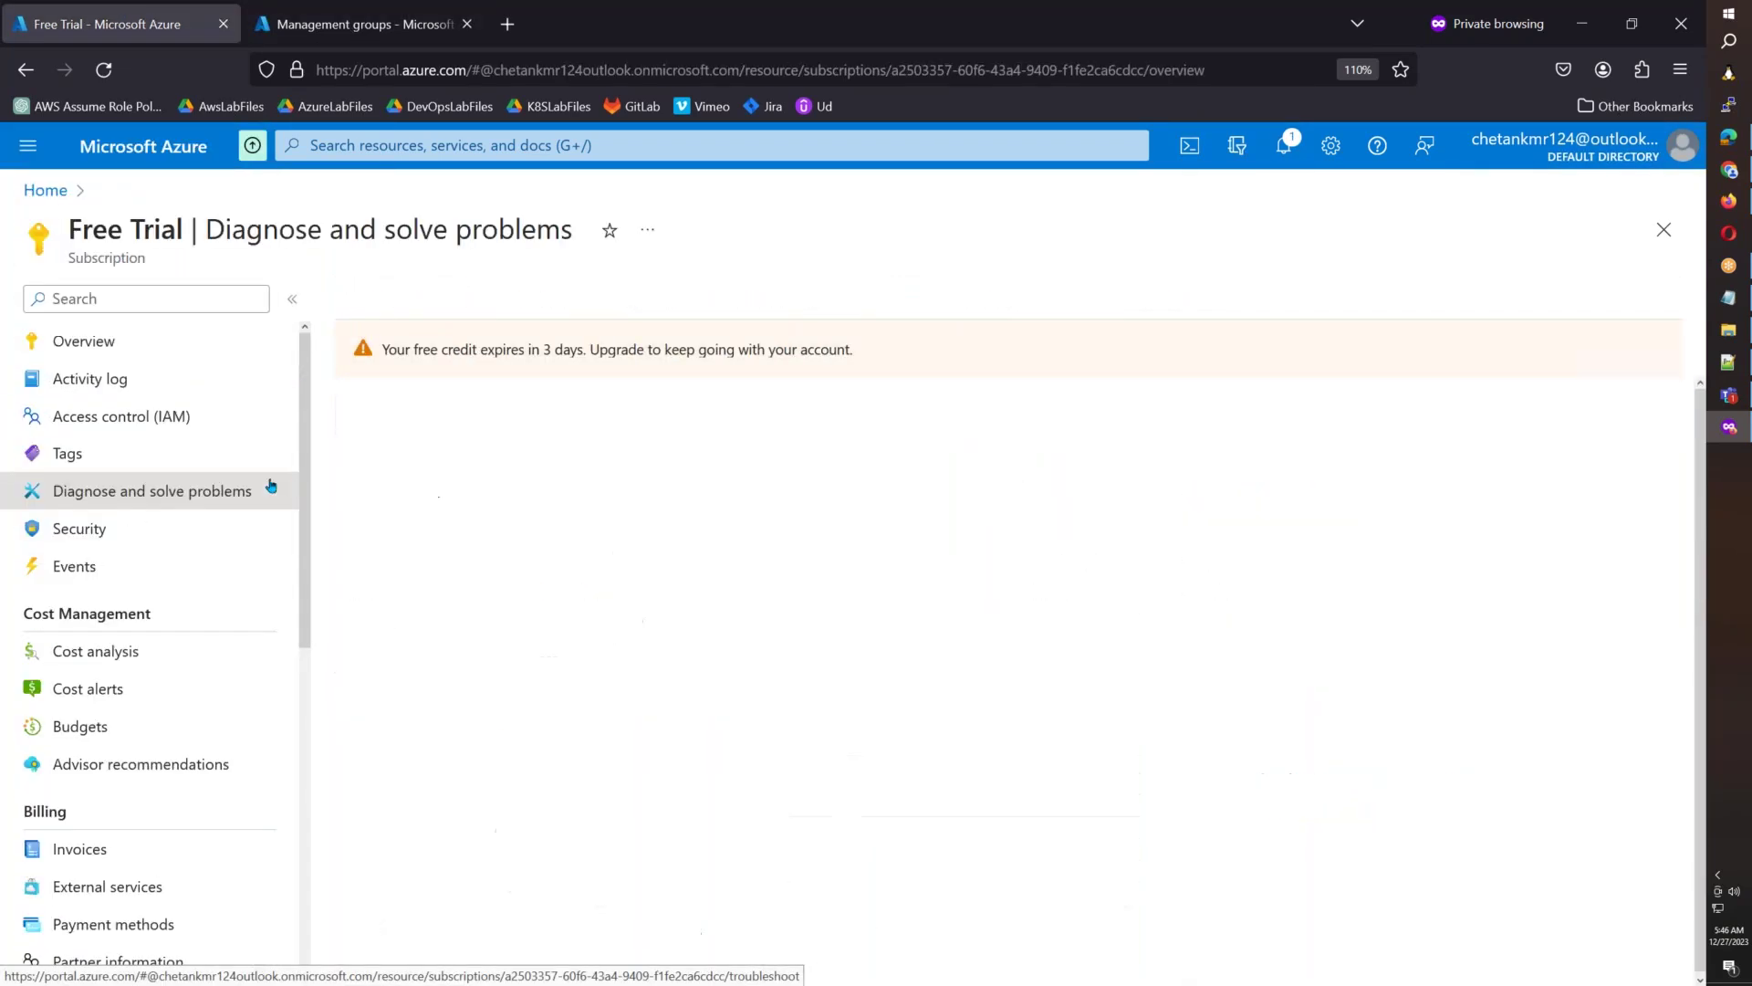
left_click(118, 415)
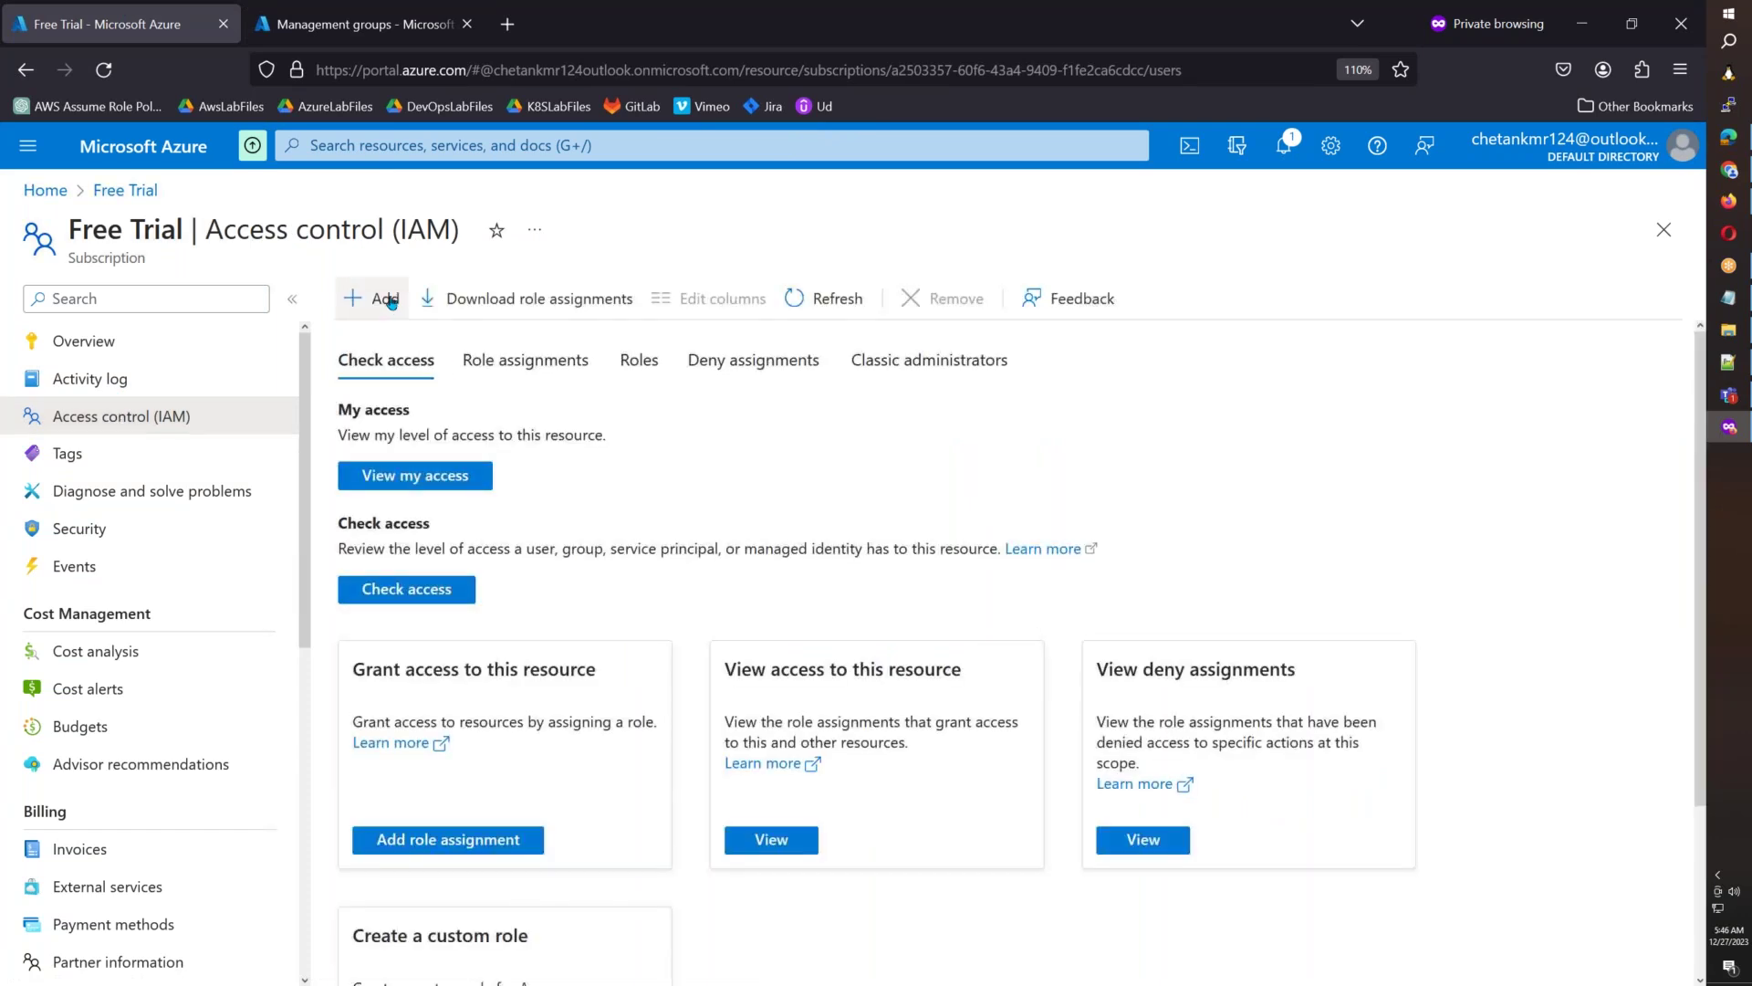
left_click(170, 341)
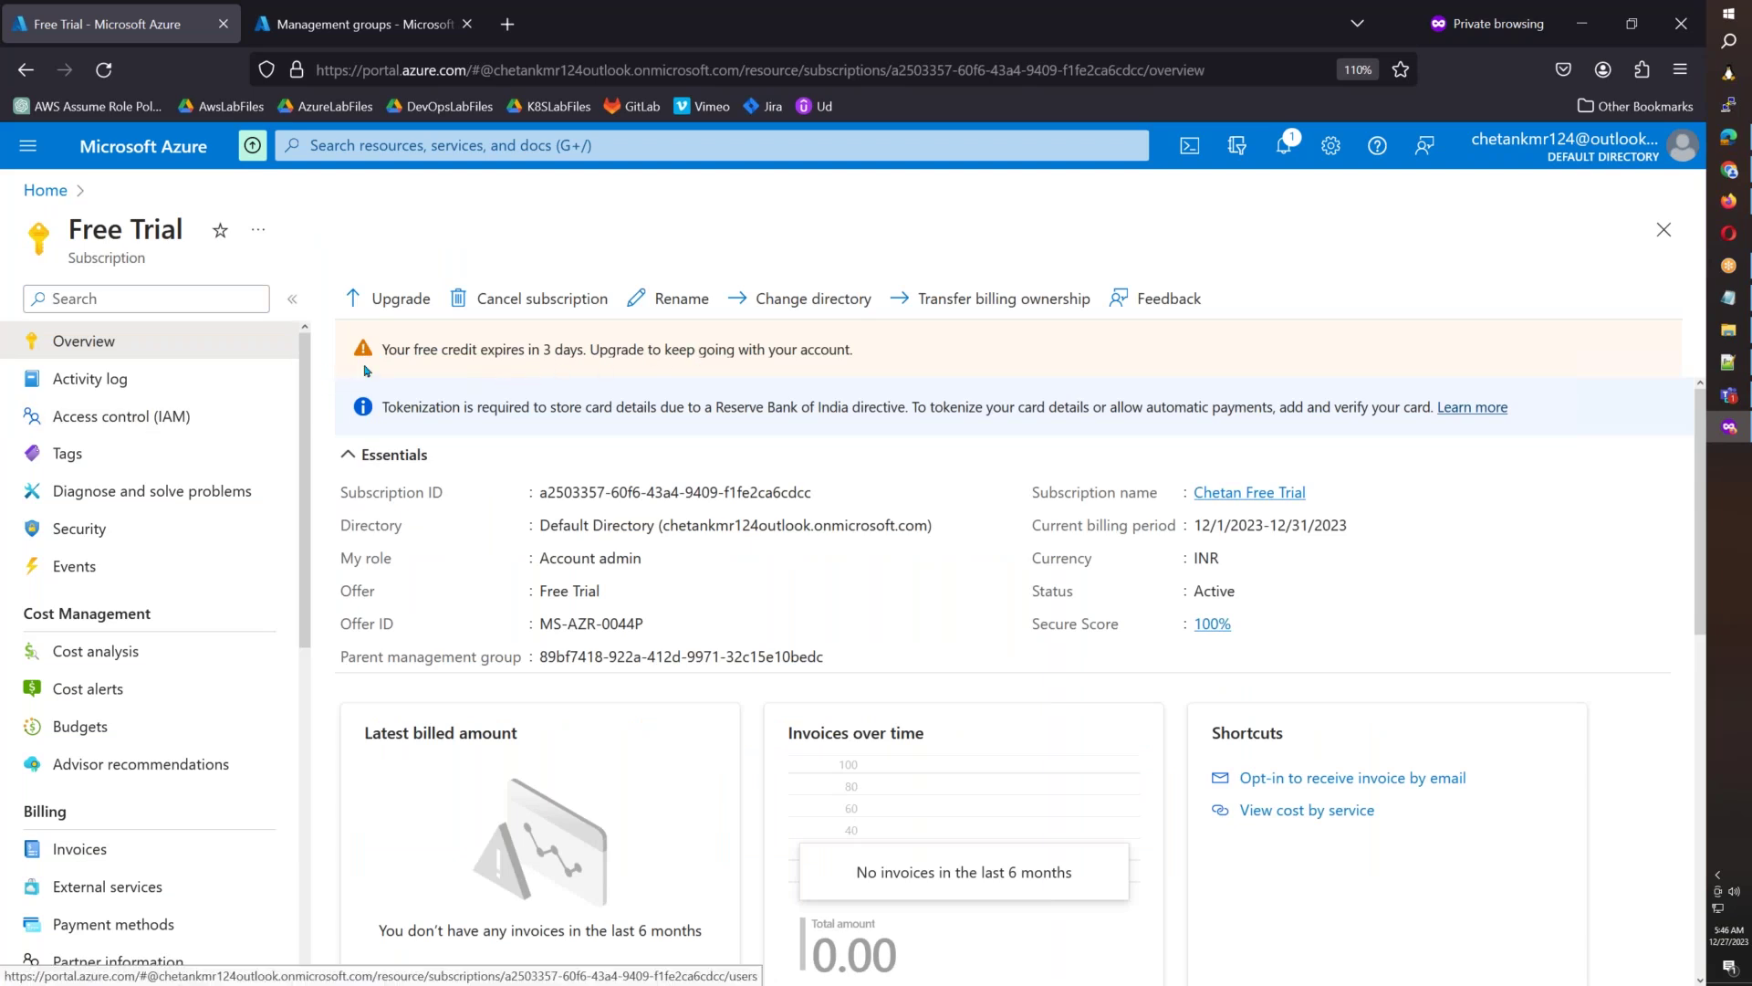
left_click(184, 419)
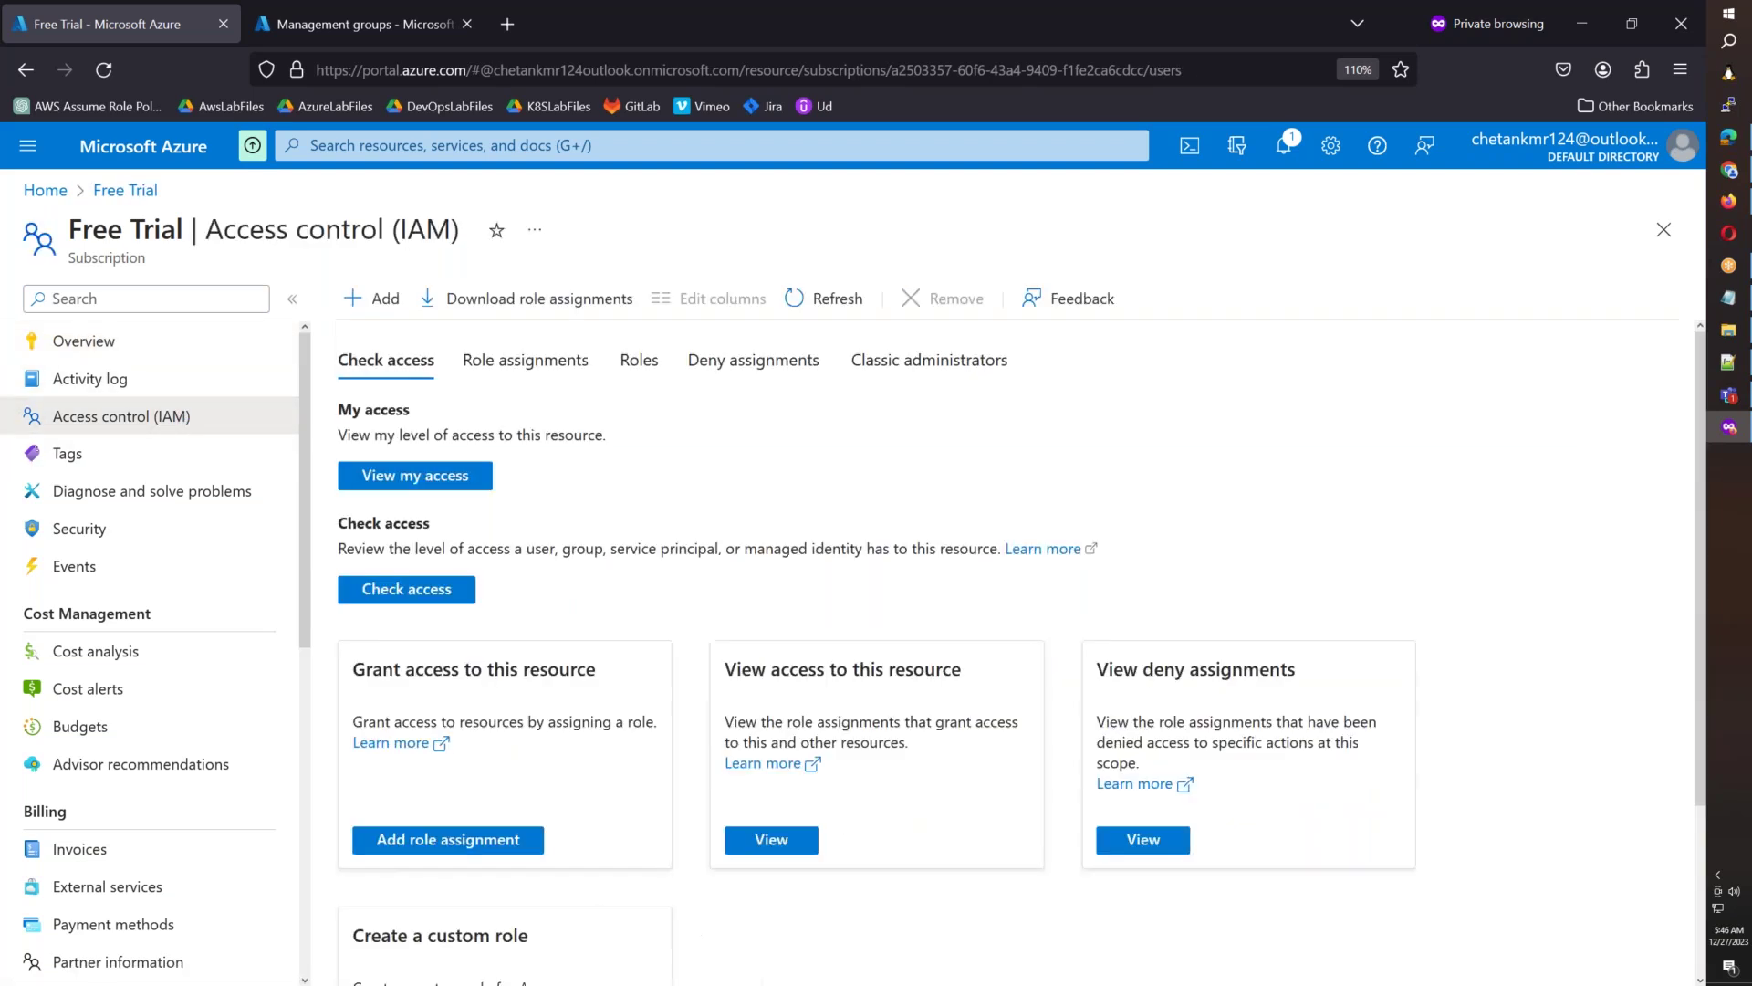
left_click(398, 302)
left_click(415, 339)
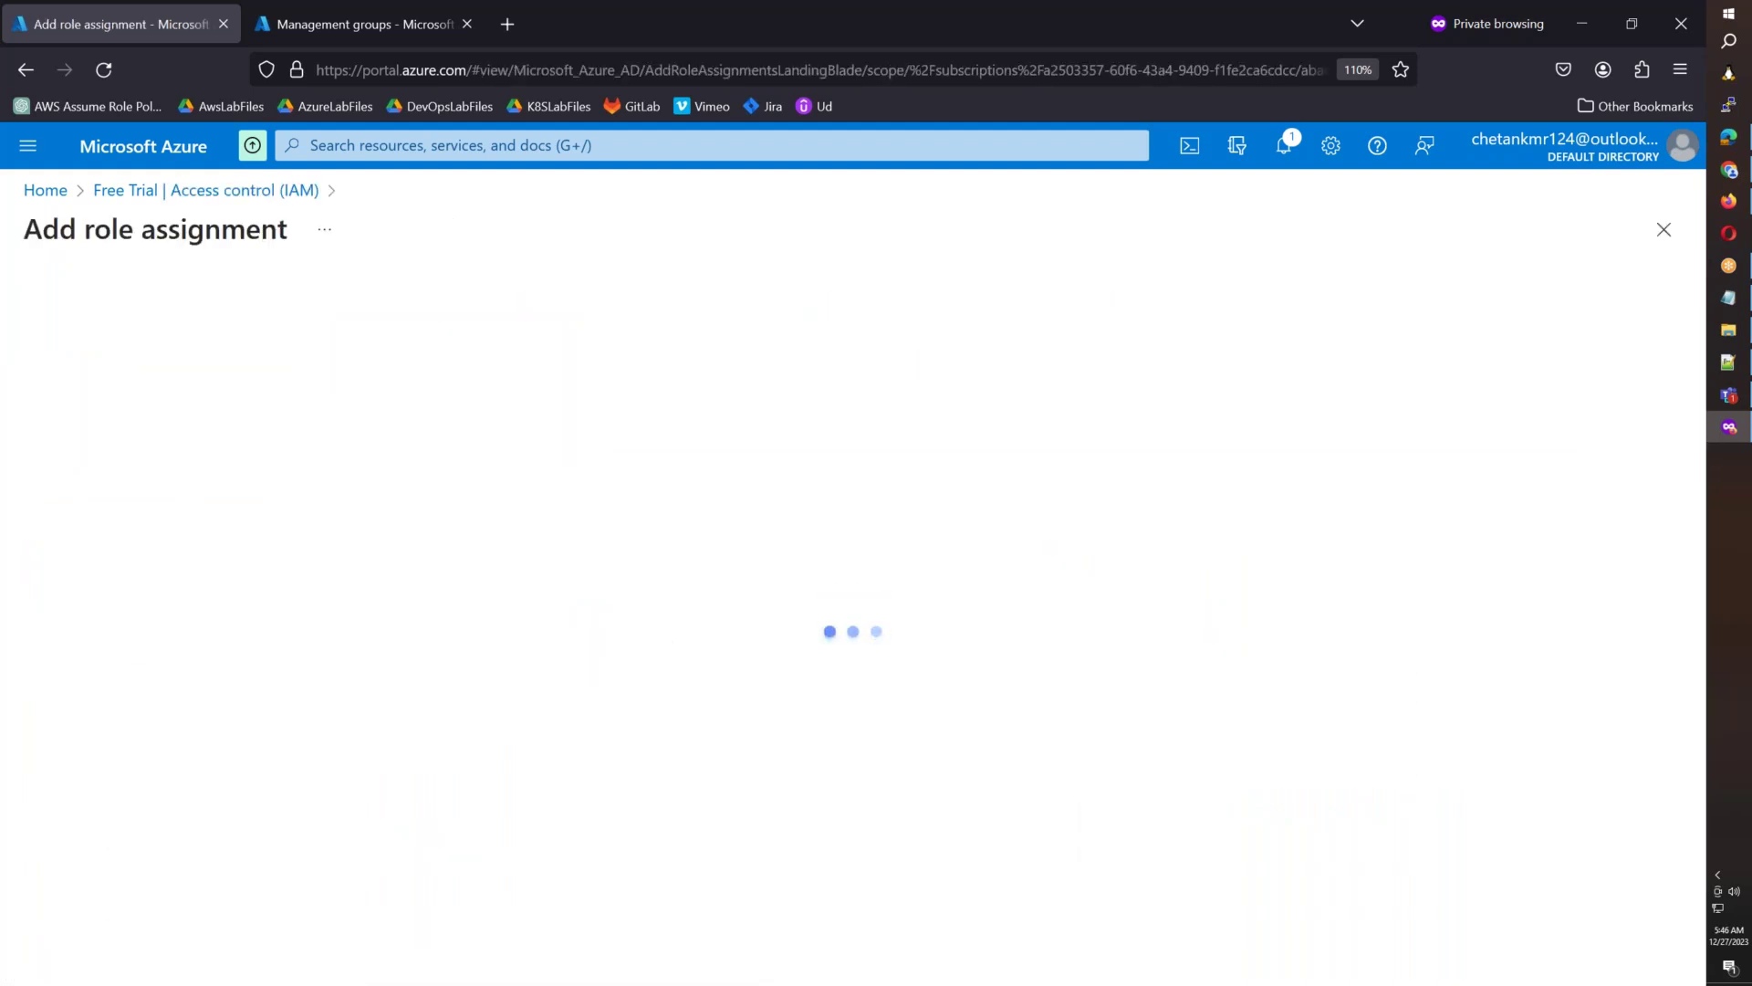
Choose the Owner privileged role and add the guest user as a member.
left_click(149, 323)
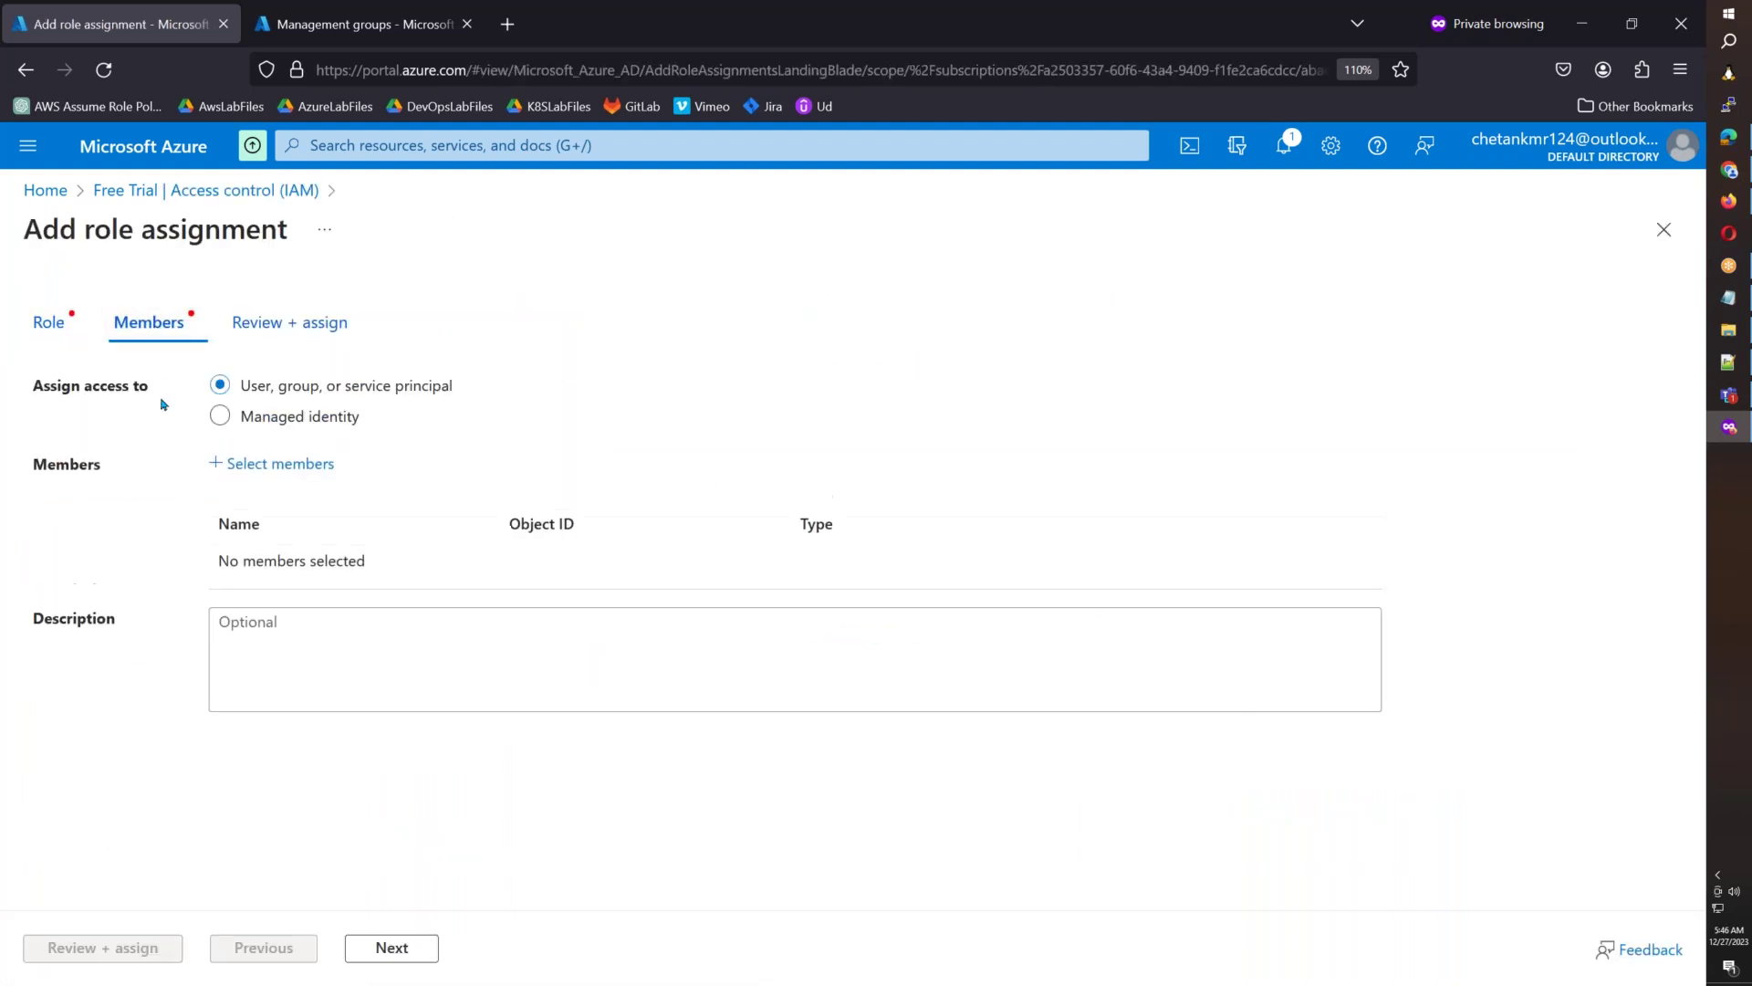
left_click(50, 322)
left_click(313, 434)
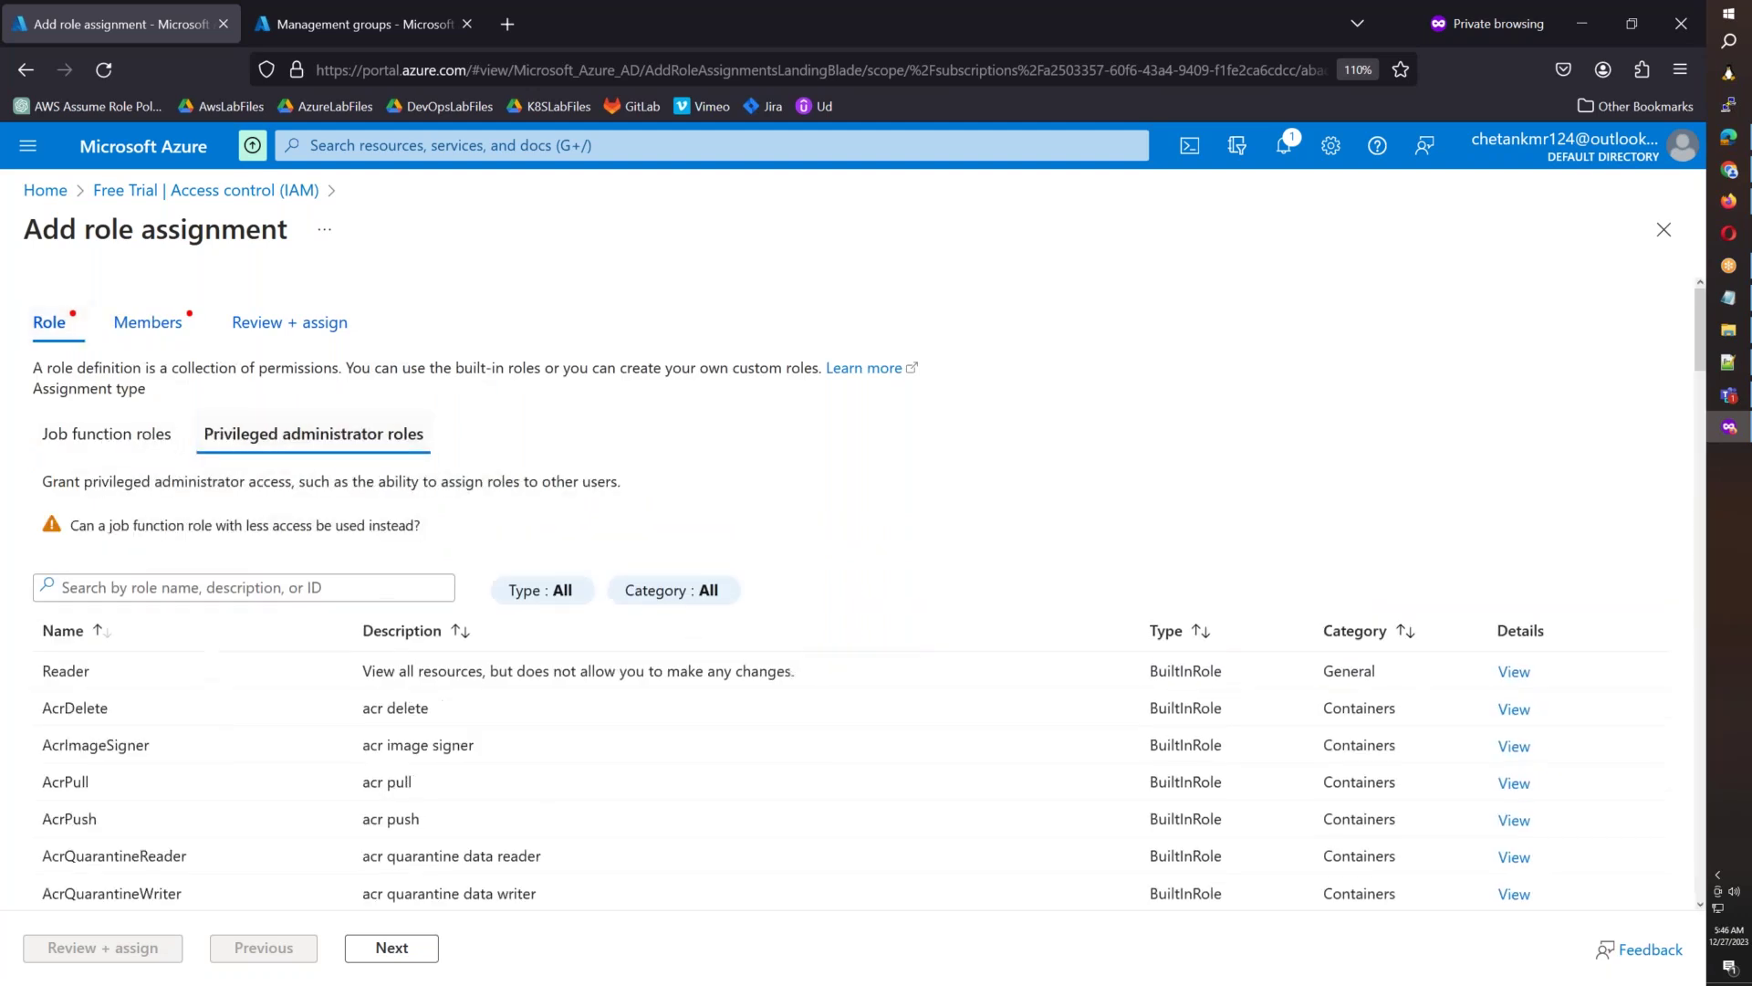
left_click(123, 676)
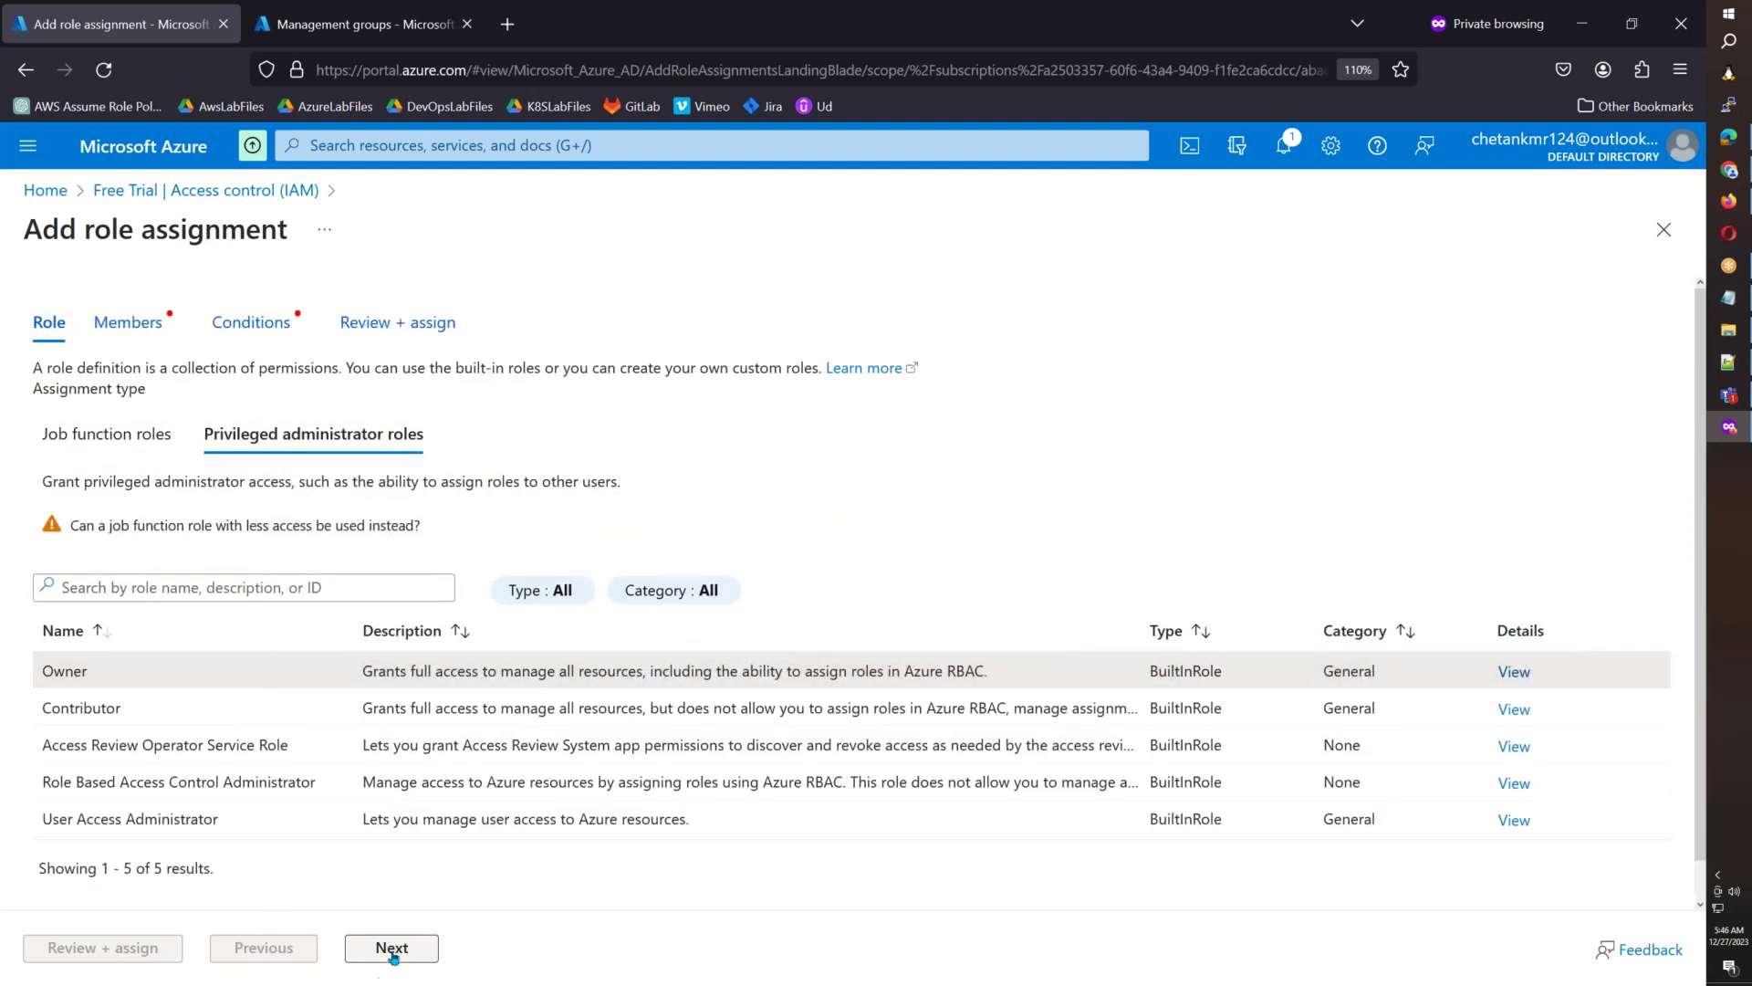
left_click(392, 950)
left_click(278, 514)
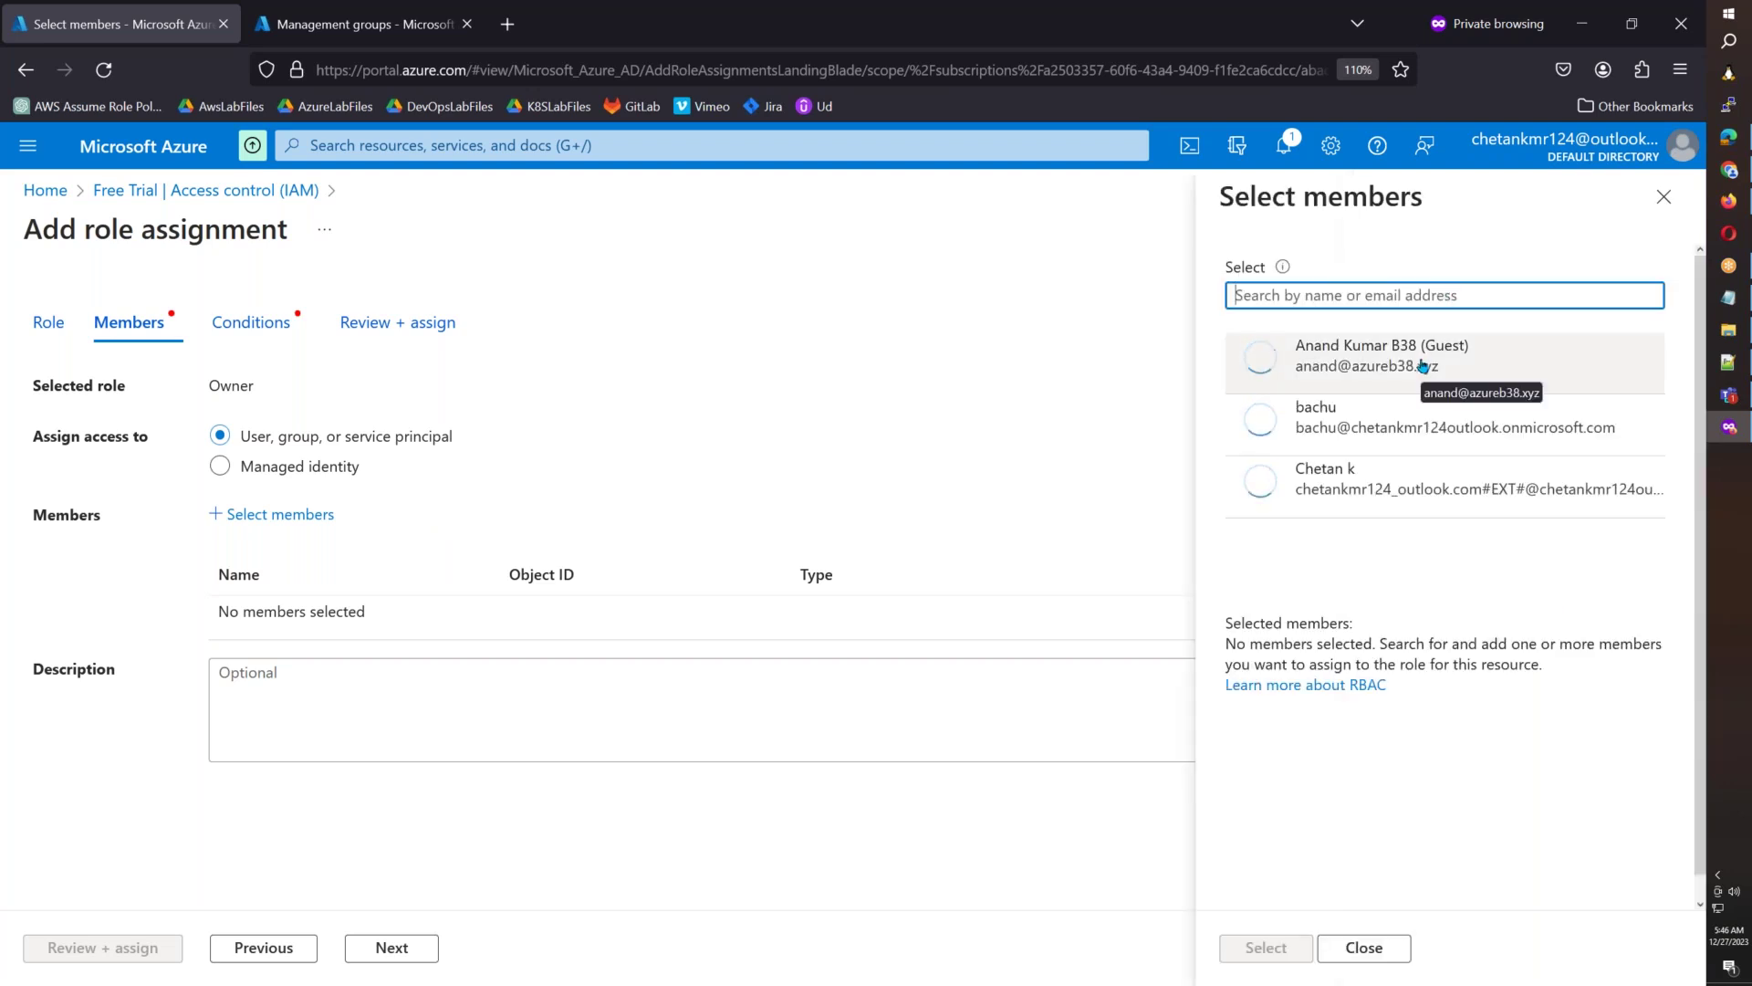
left_click(1420, 366)
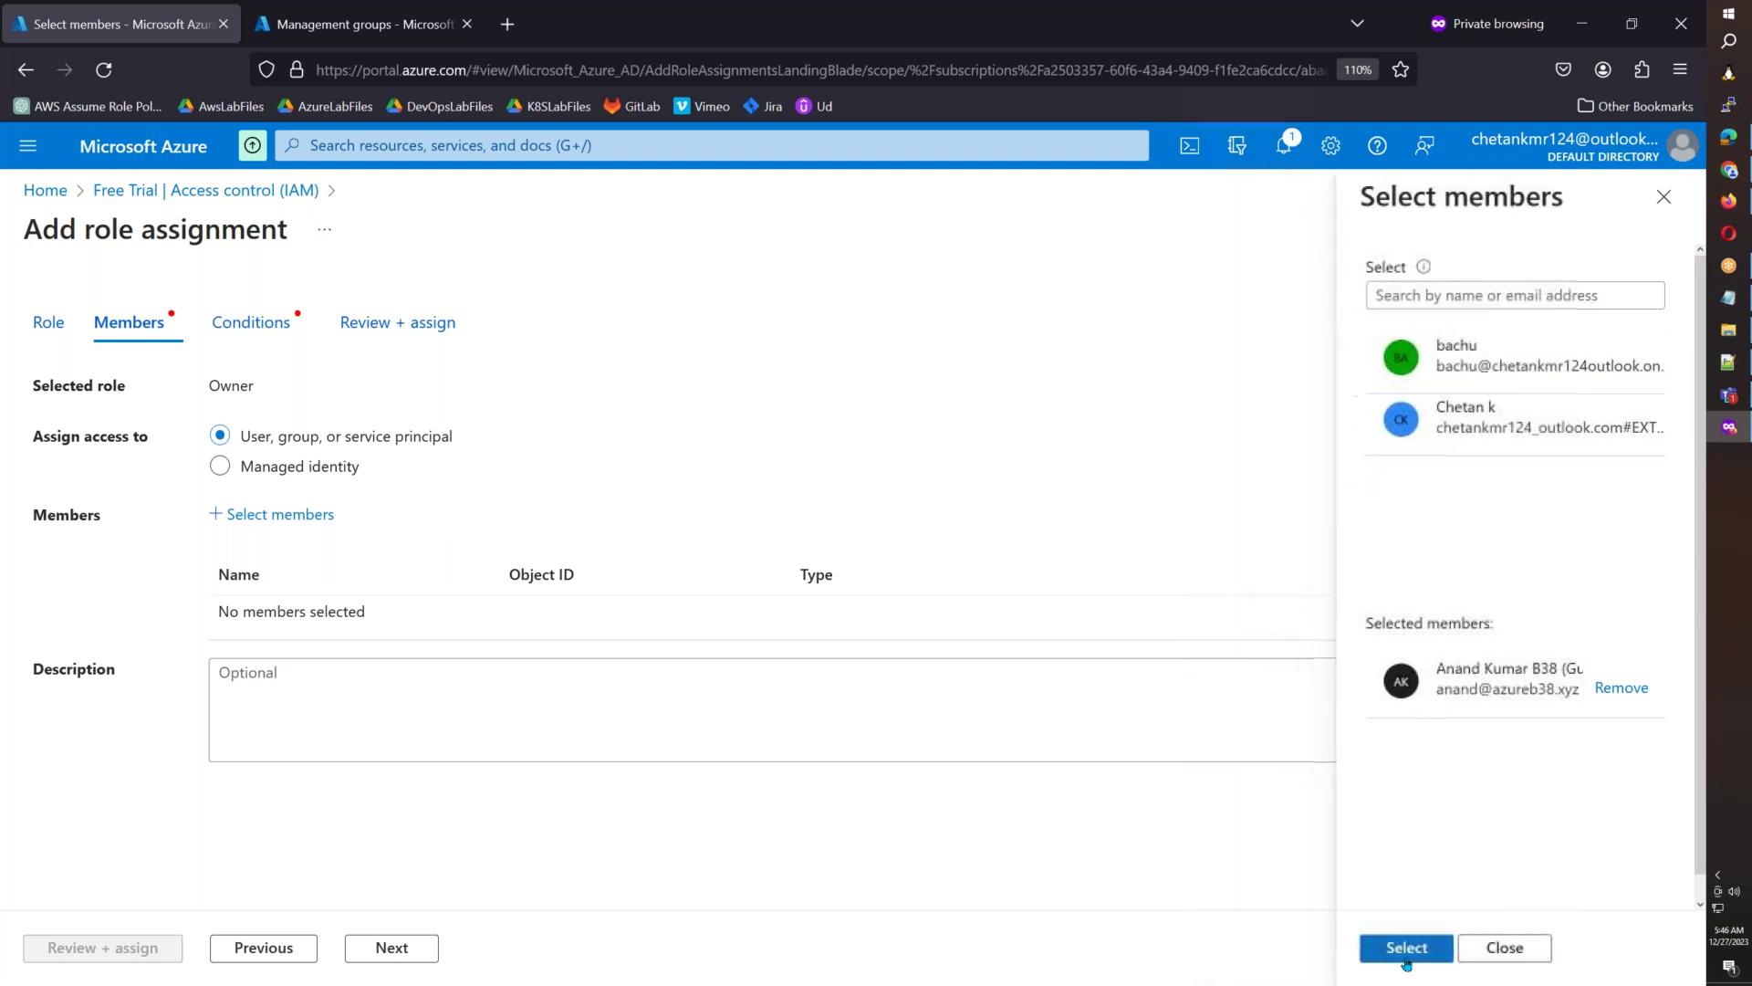
left_click(1406, 949)
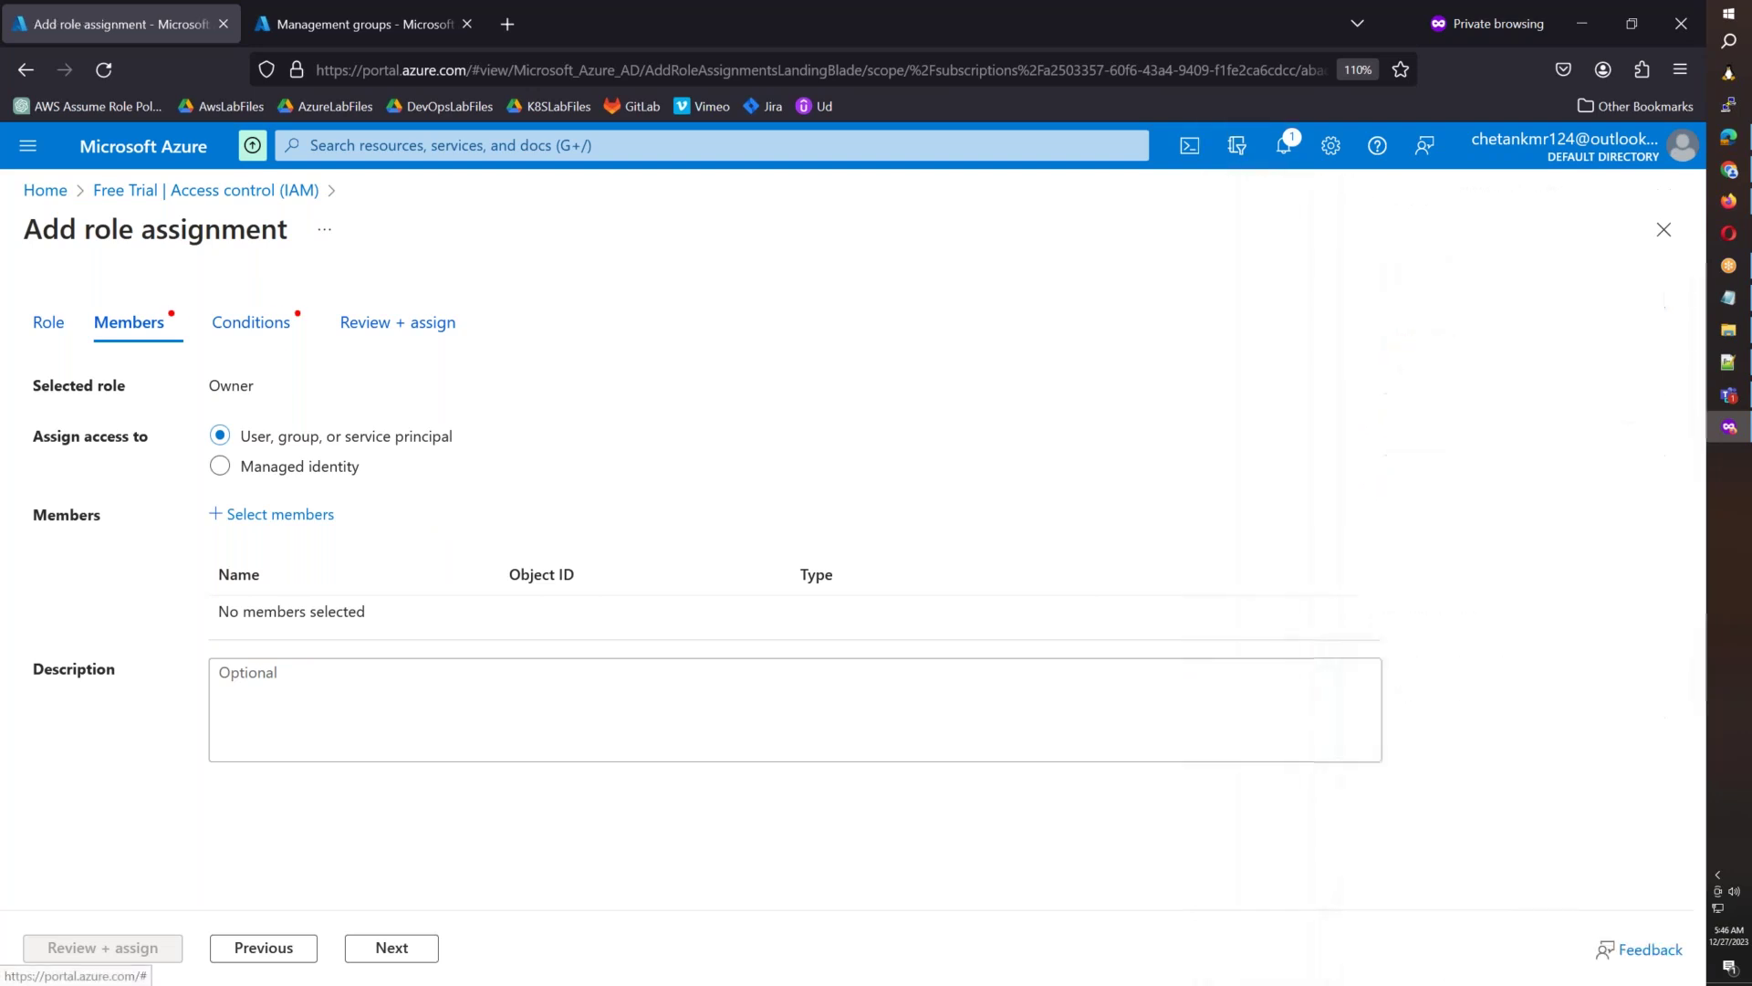
Remove the guest member, switch the role to Contributor, and continue to Members.
left_click(392, 948)
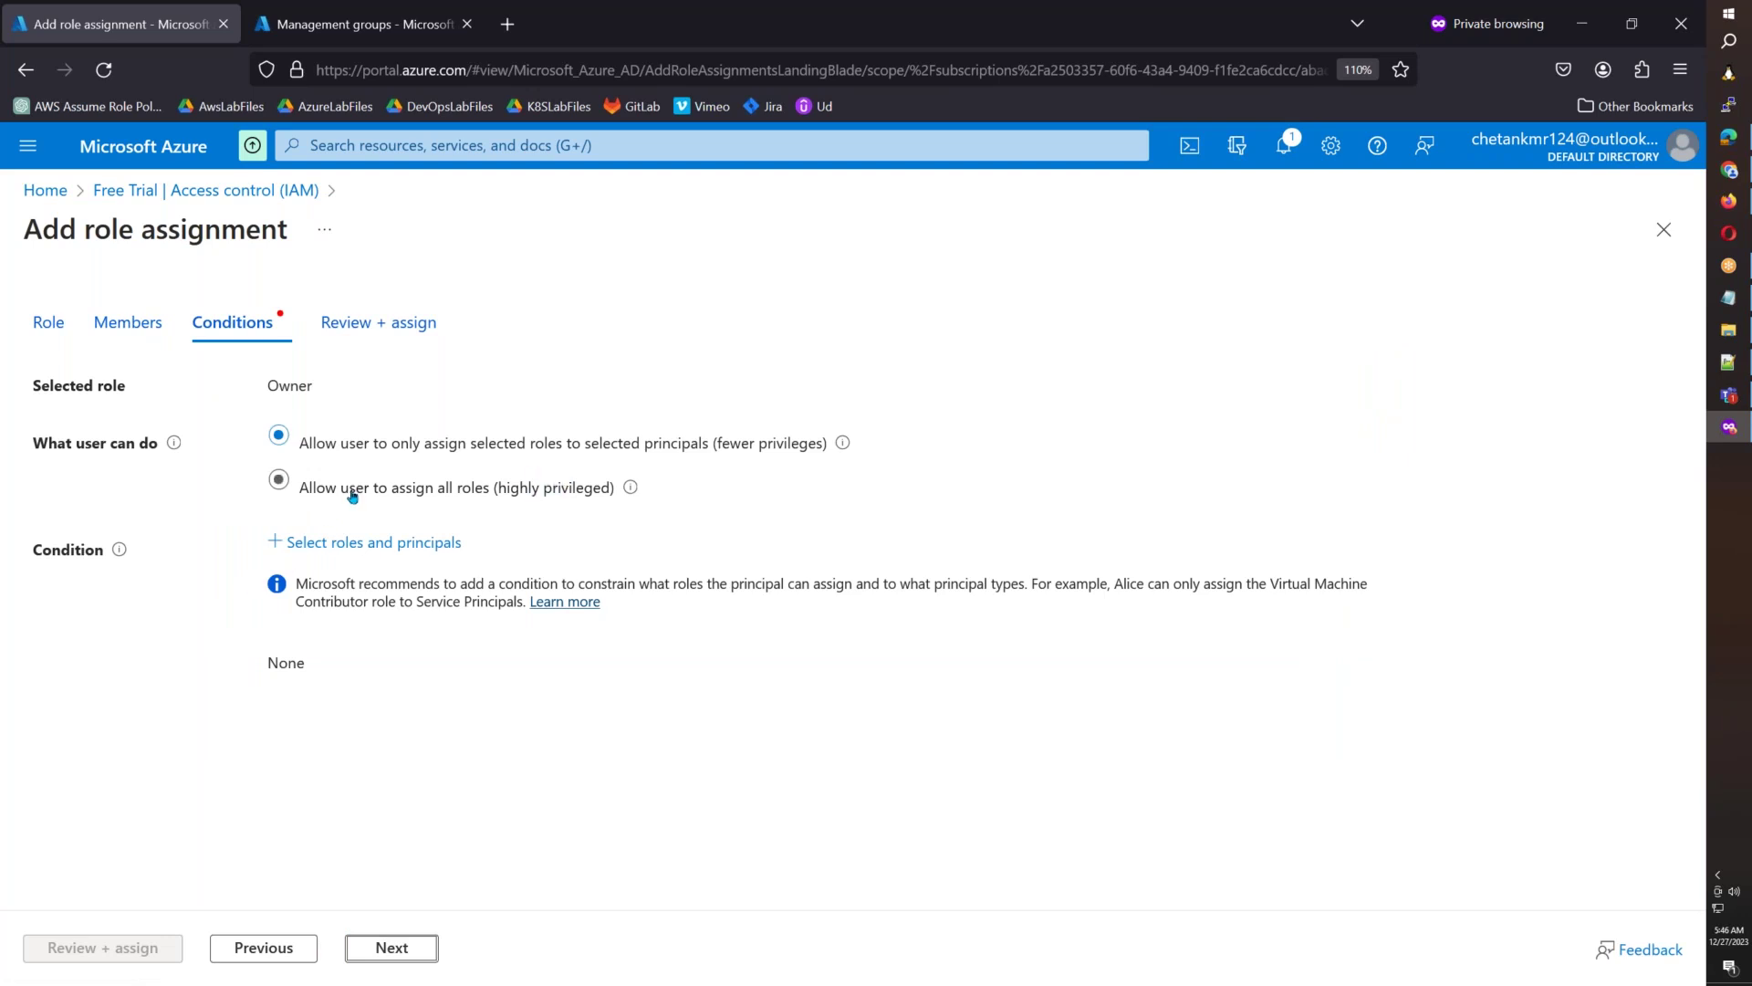
left_click(257, 945)
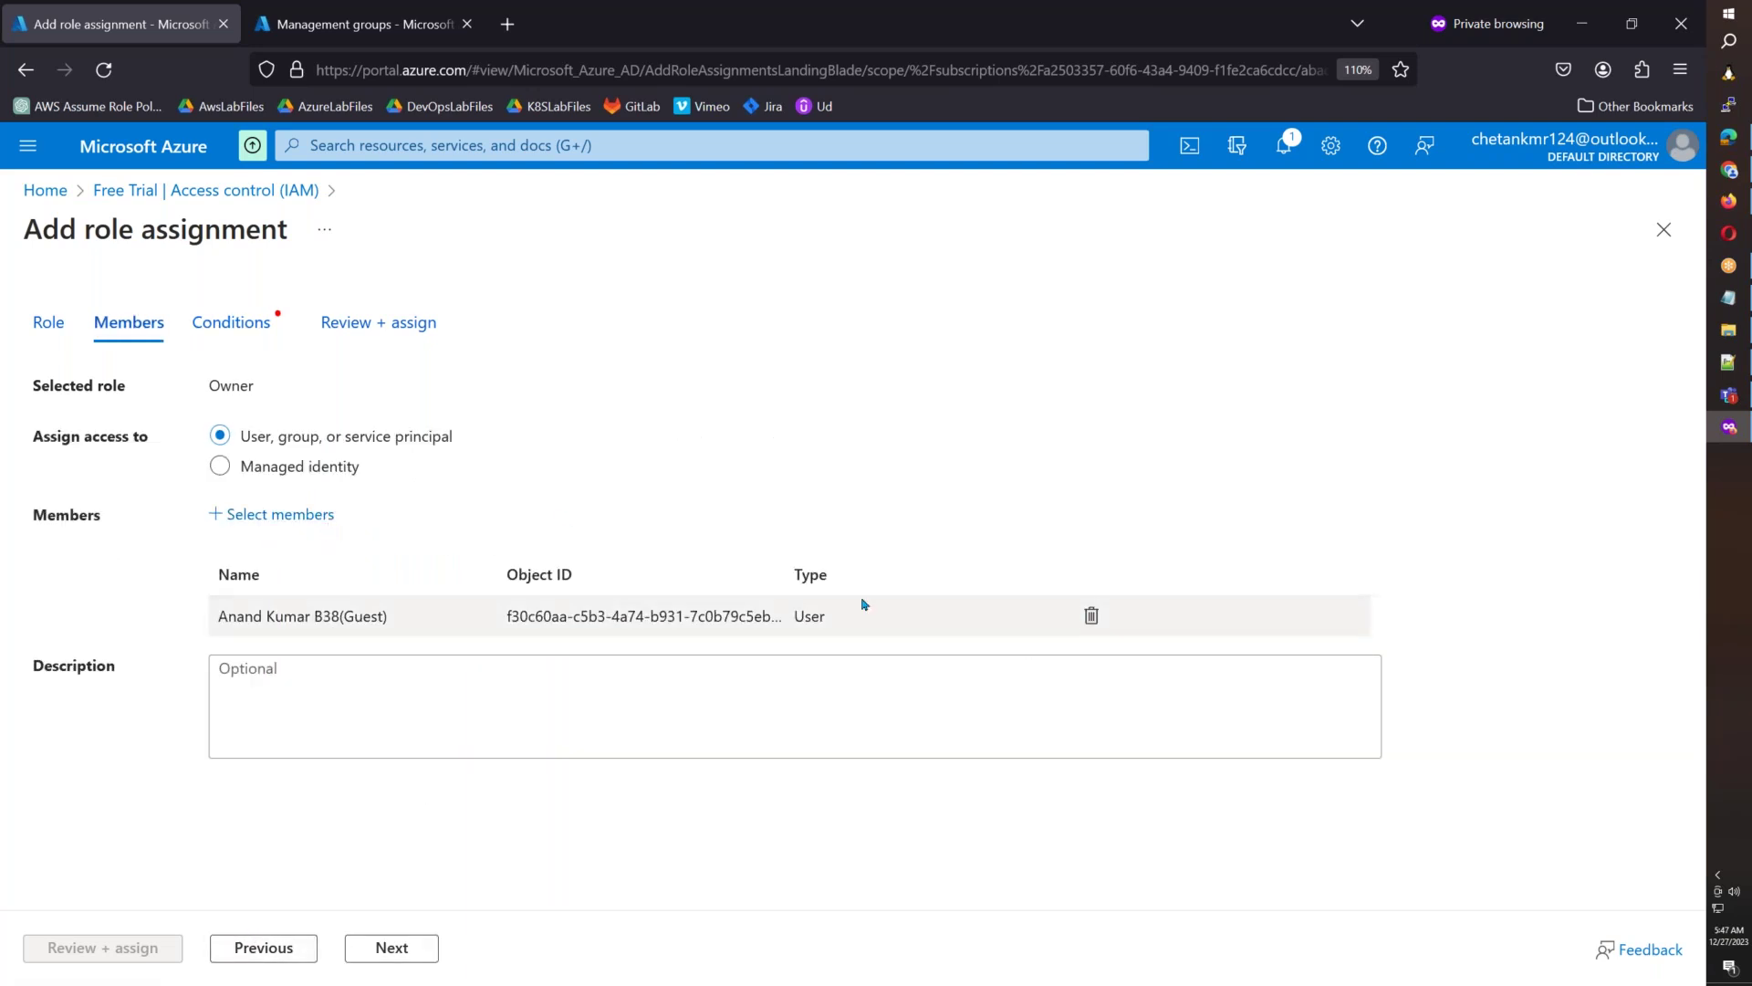
left_click(307, 515)
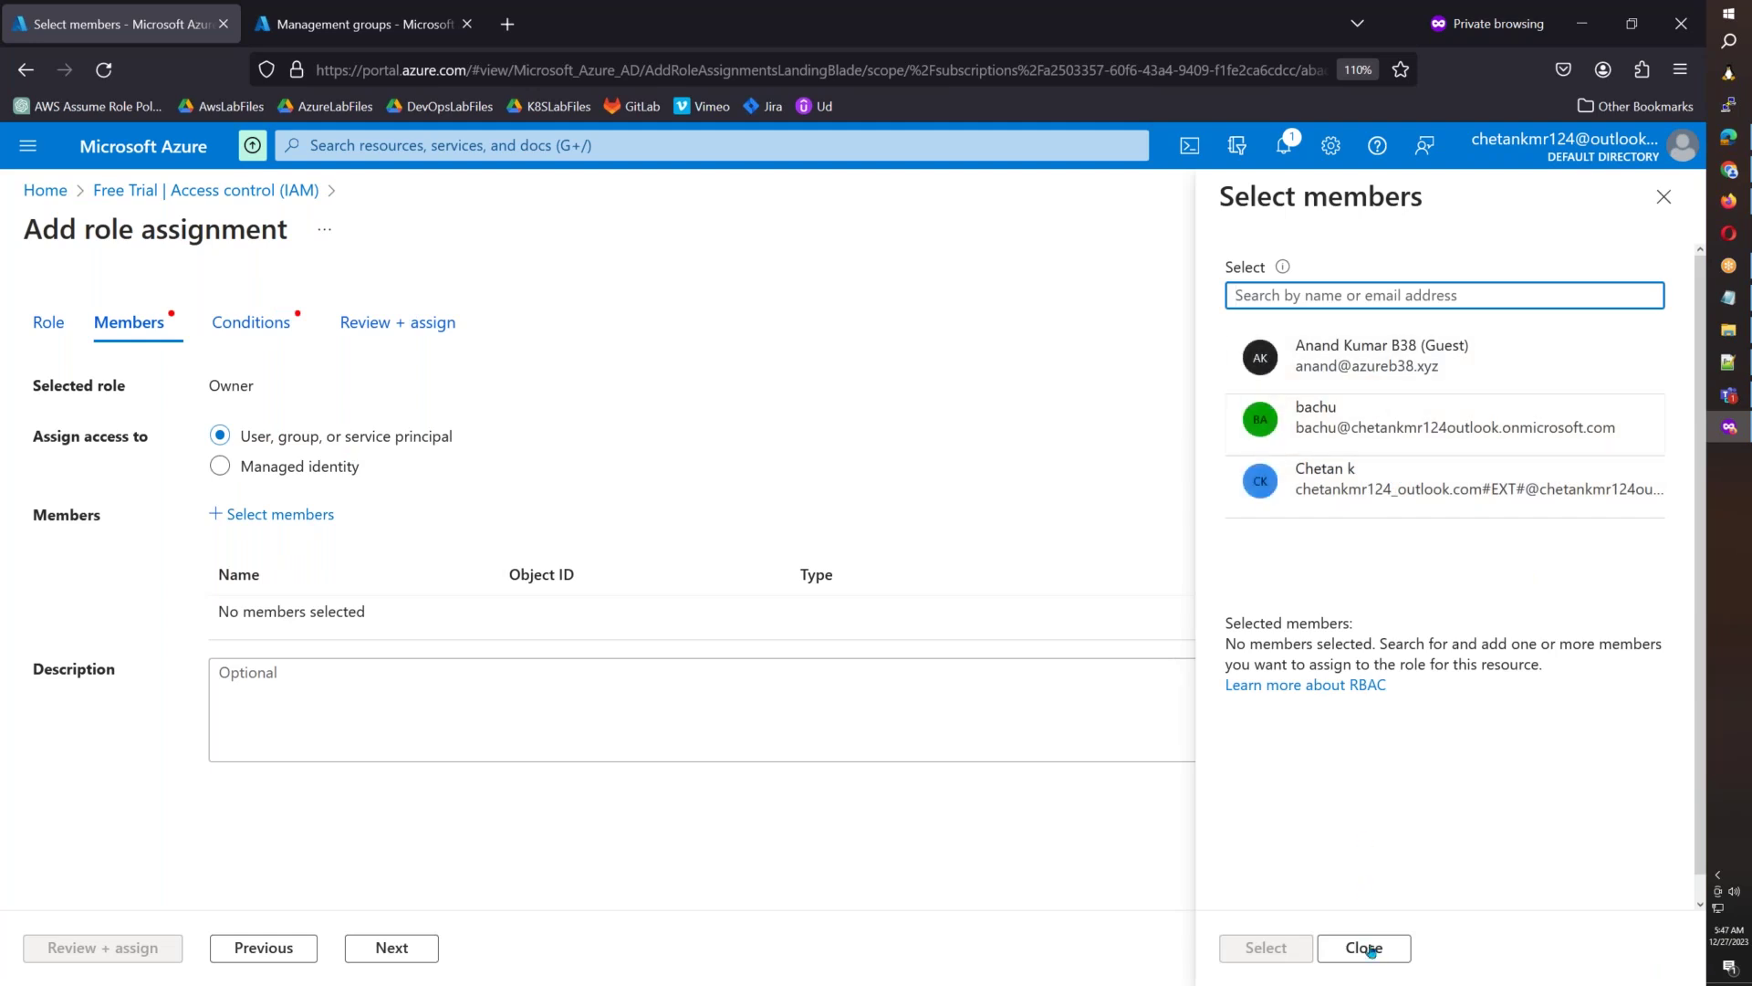
left_click(1364, 947)
left_click(311, 940)
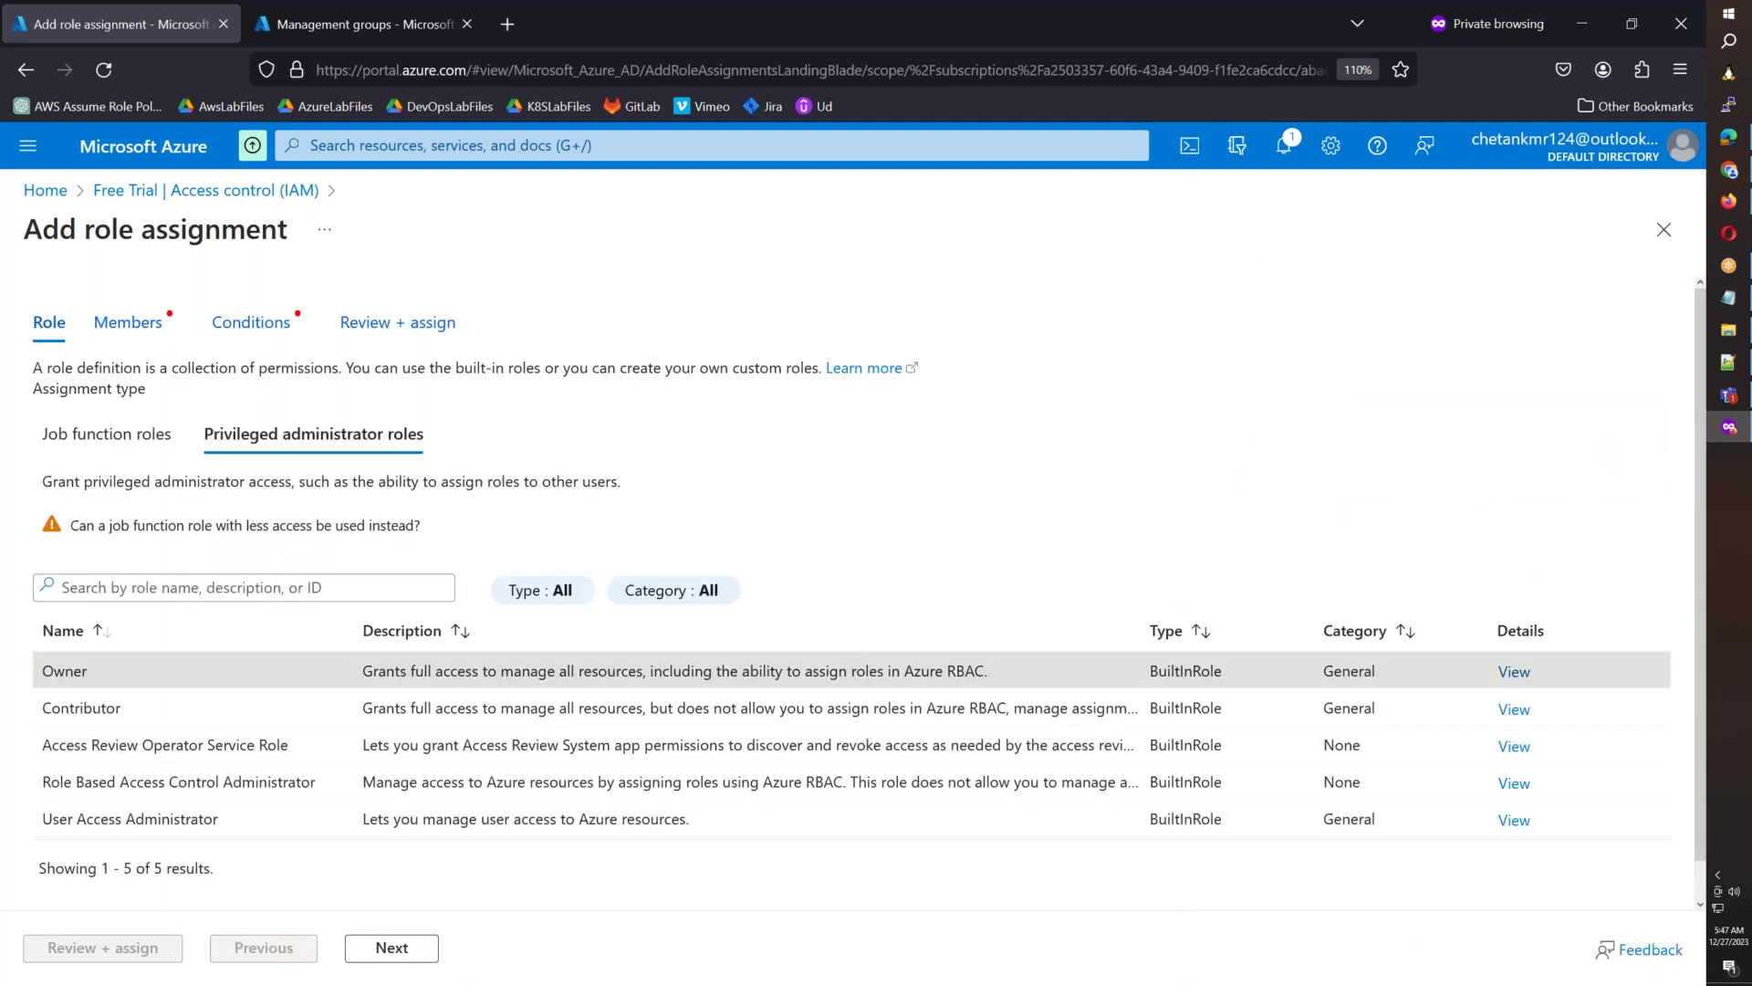
left_click(392, 947)
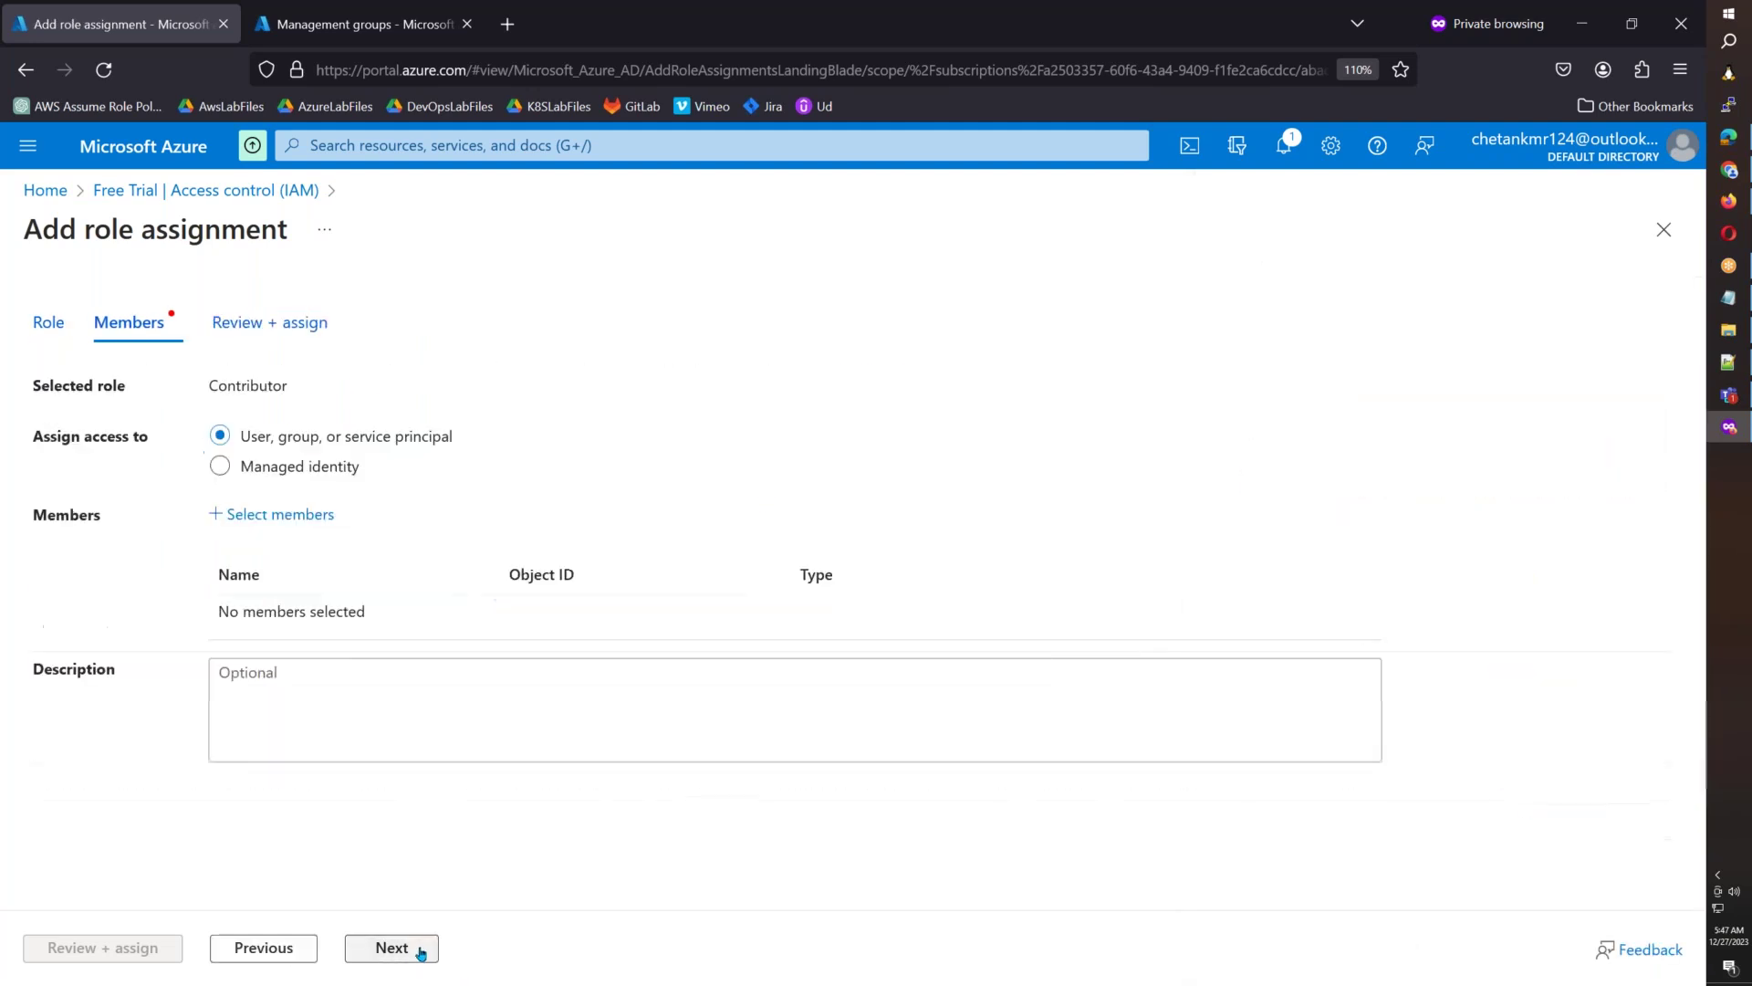
Add the guest user as the member and advance to Review + assign.
left_click(280, 514)
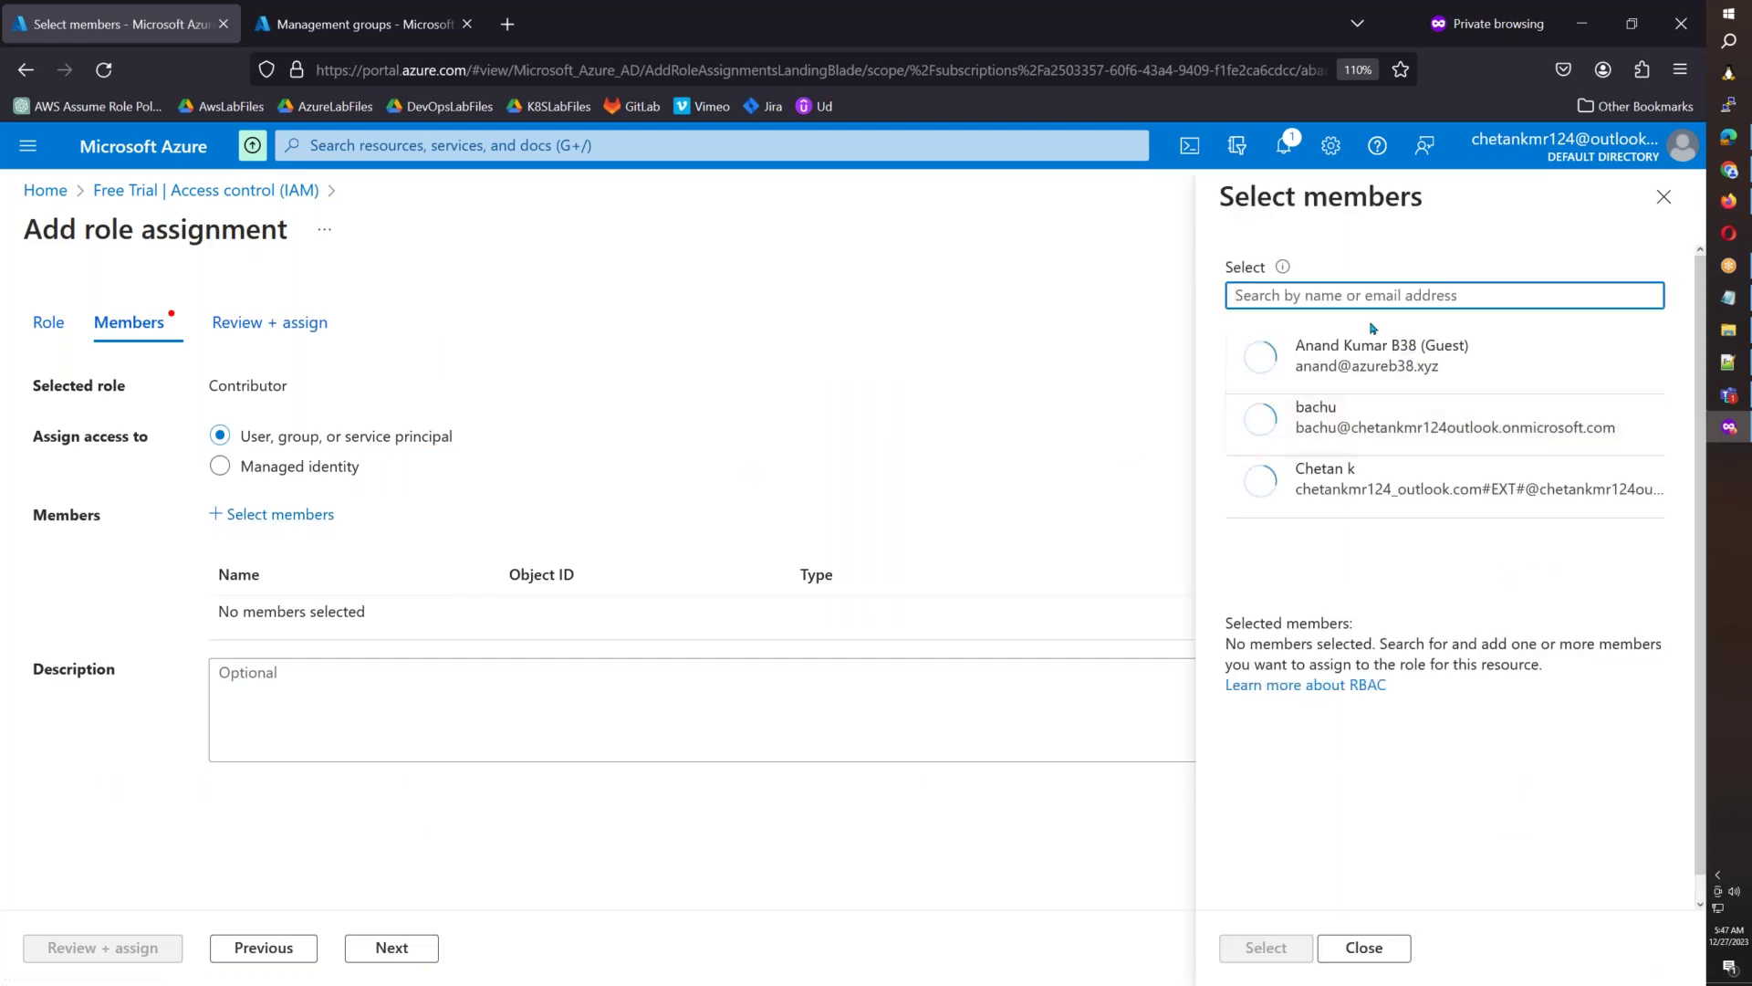
left_click(1406, 356)
left_click(1314, 947)
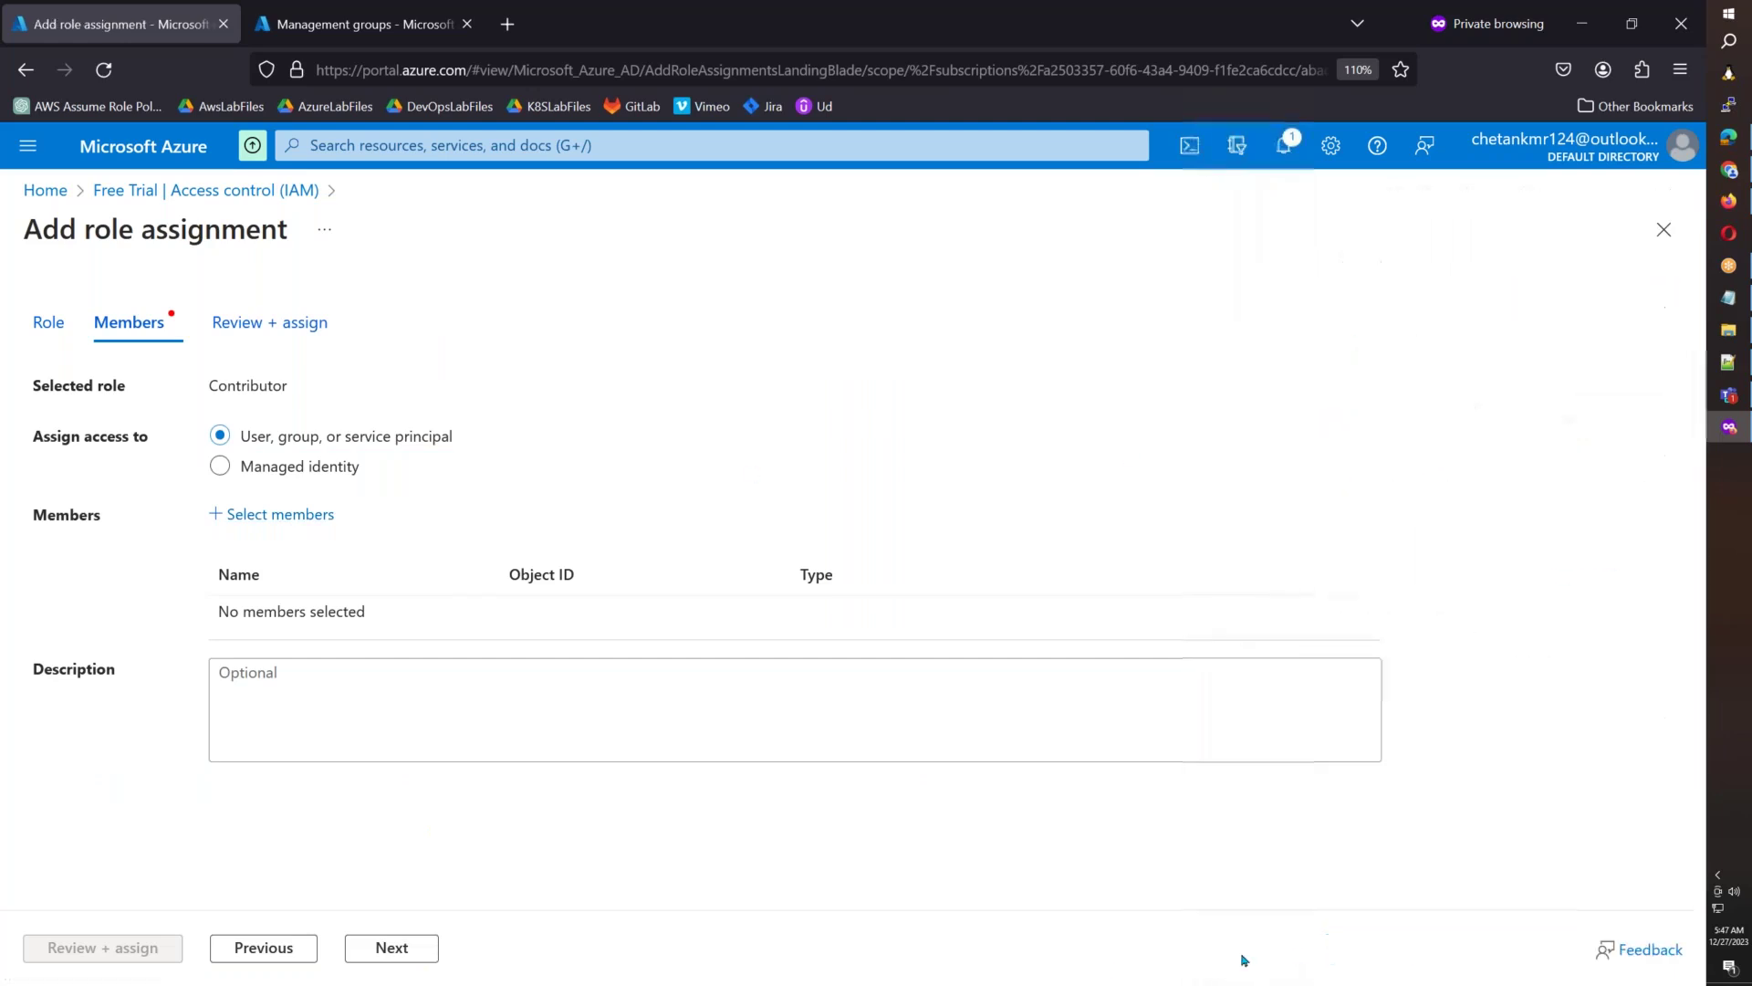
left_click(427, 961)
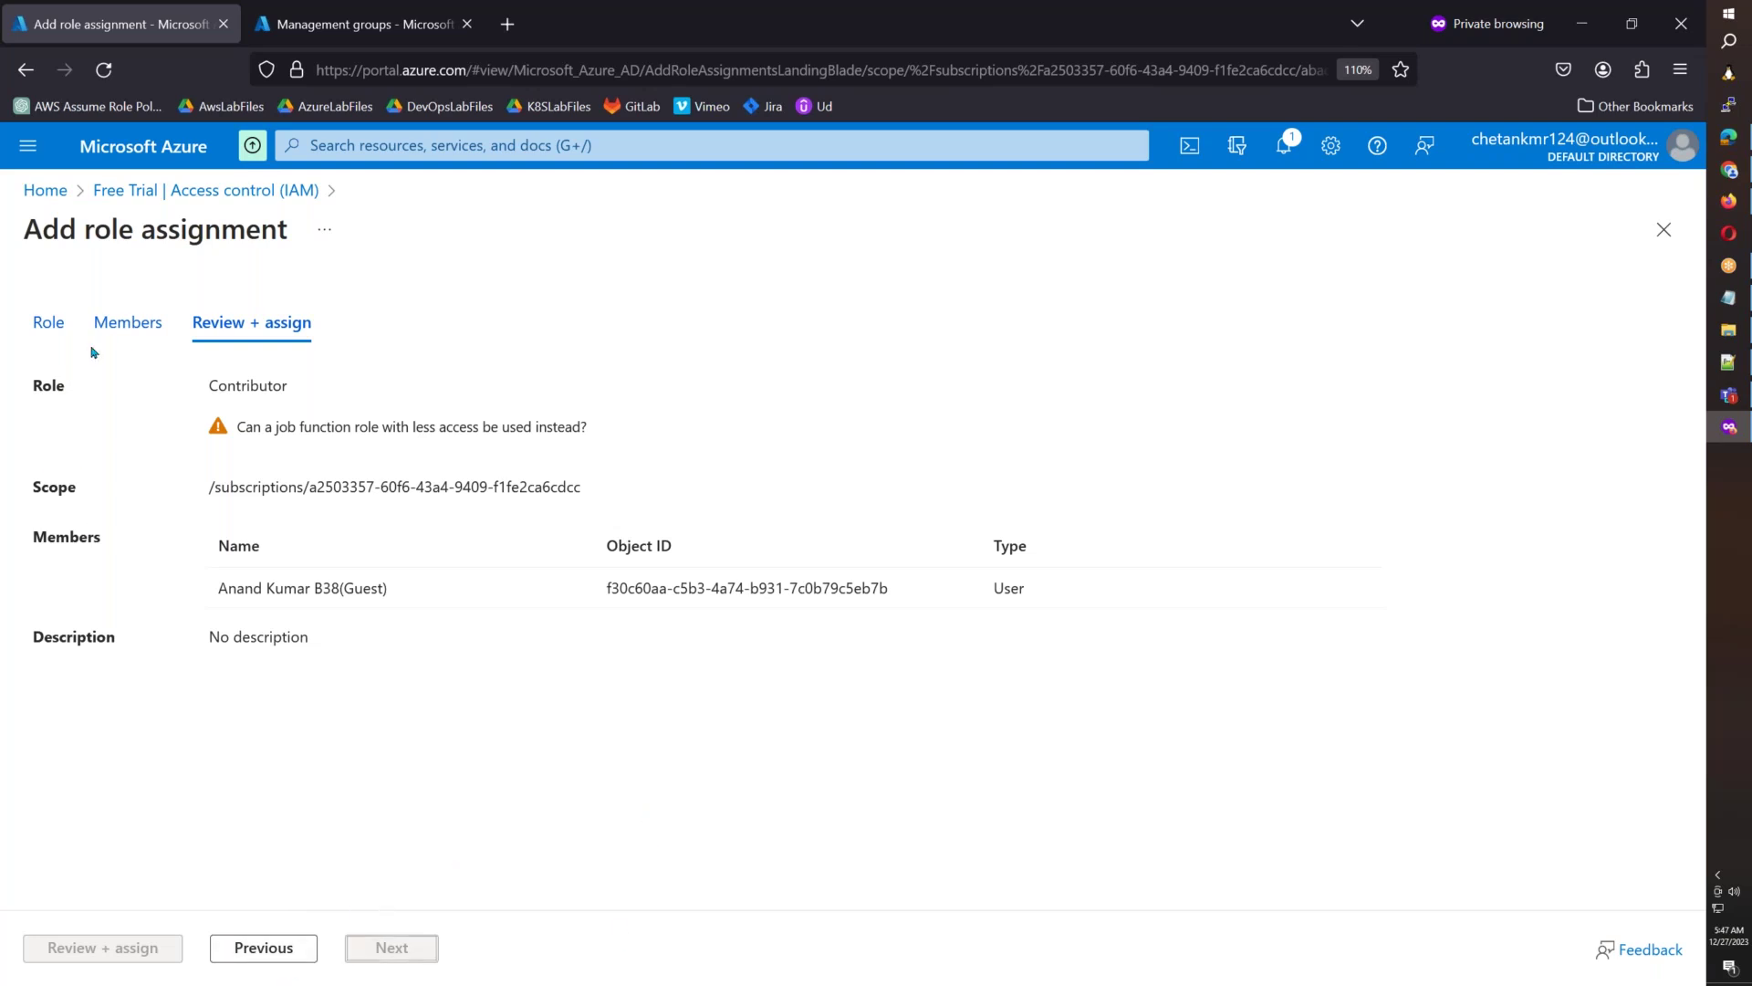
Look over the Contributor assignment summary, then return home without assigning.
left_click(128, 326)
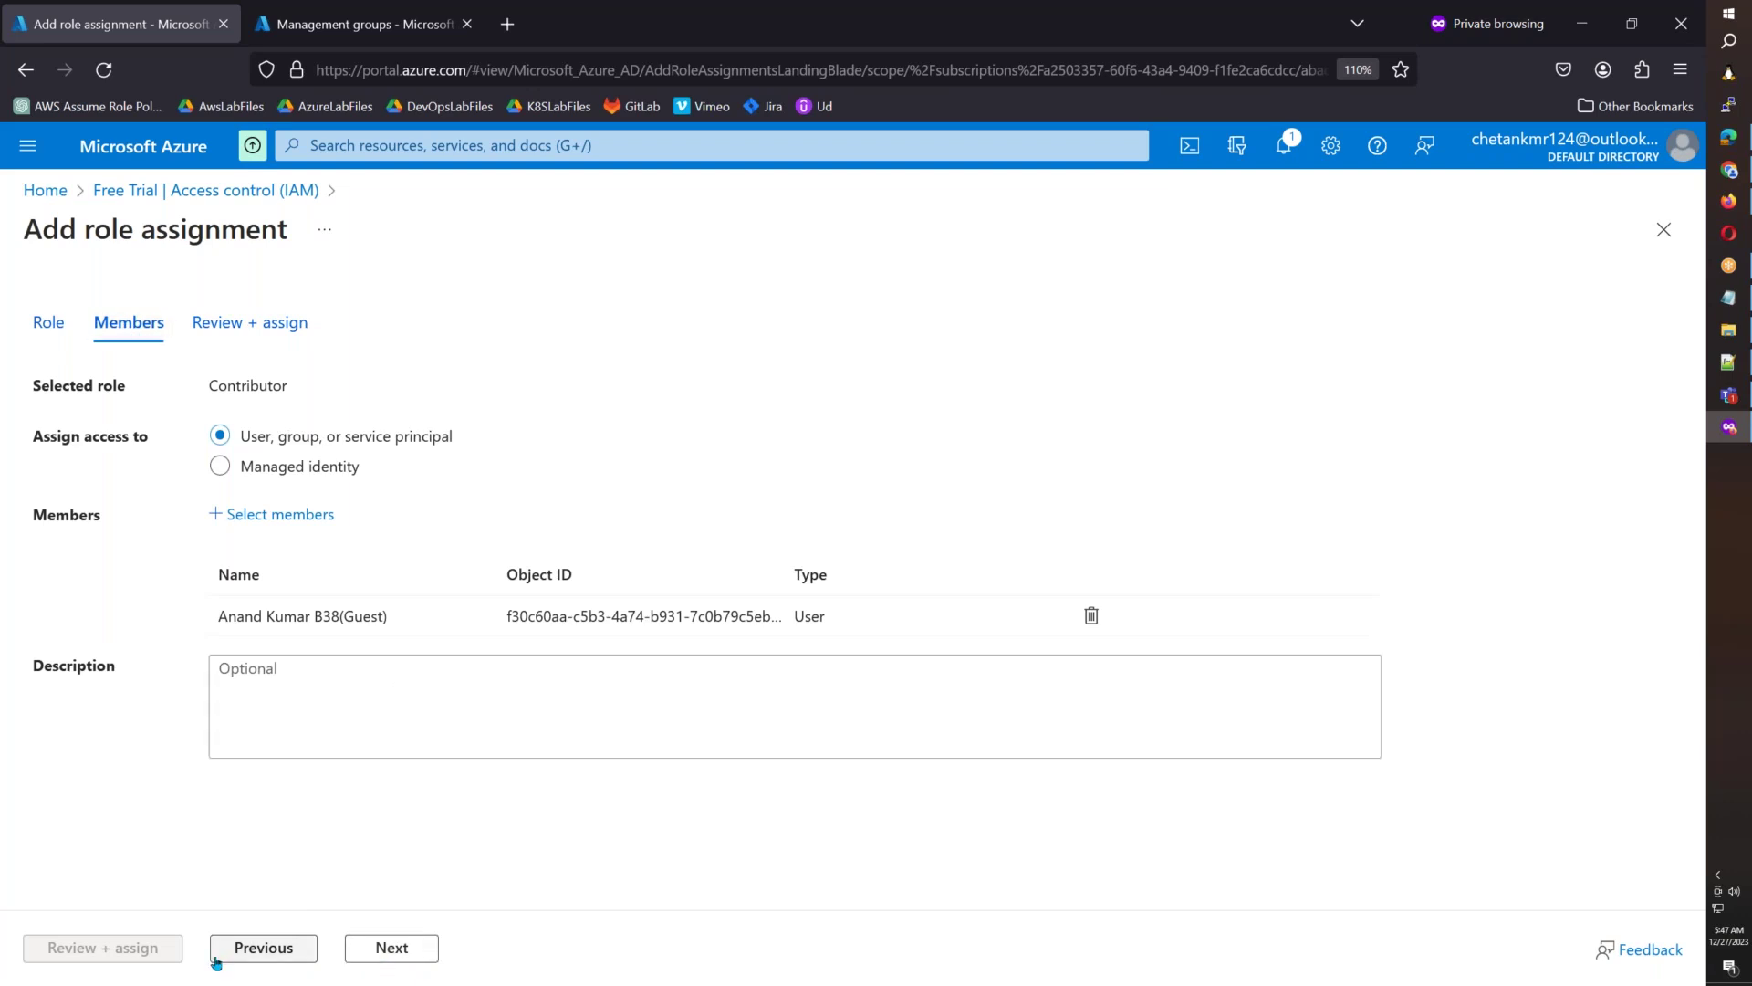
left_click(381, 952)
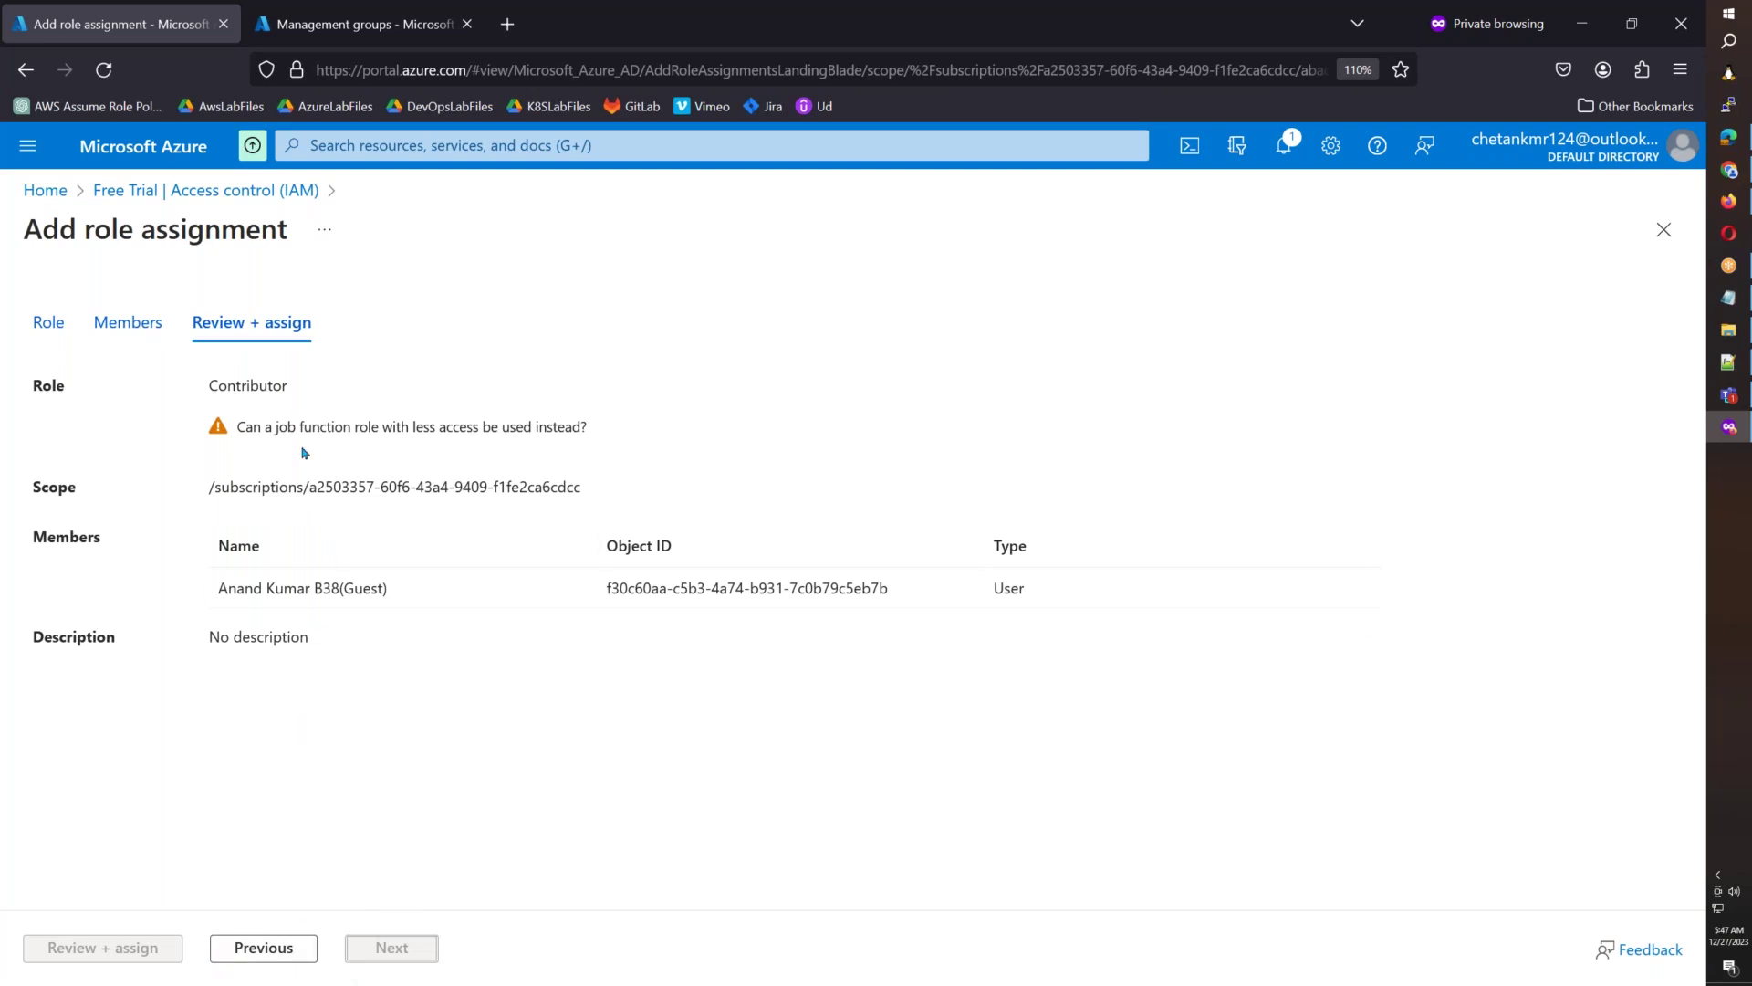
left_click_drag(310, 428, 490, 475)
left_click(653, 567)
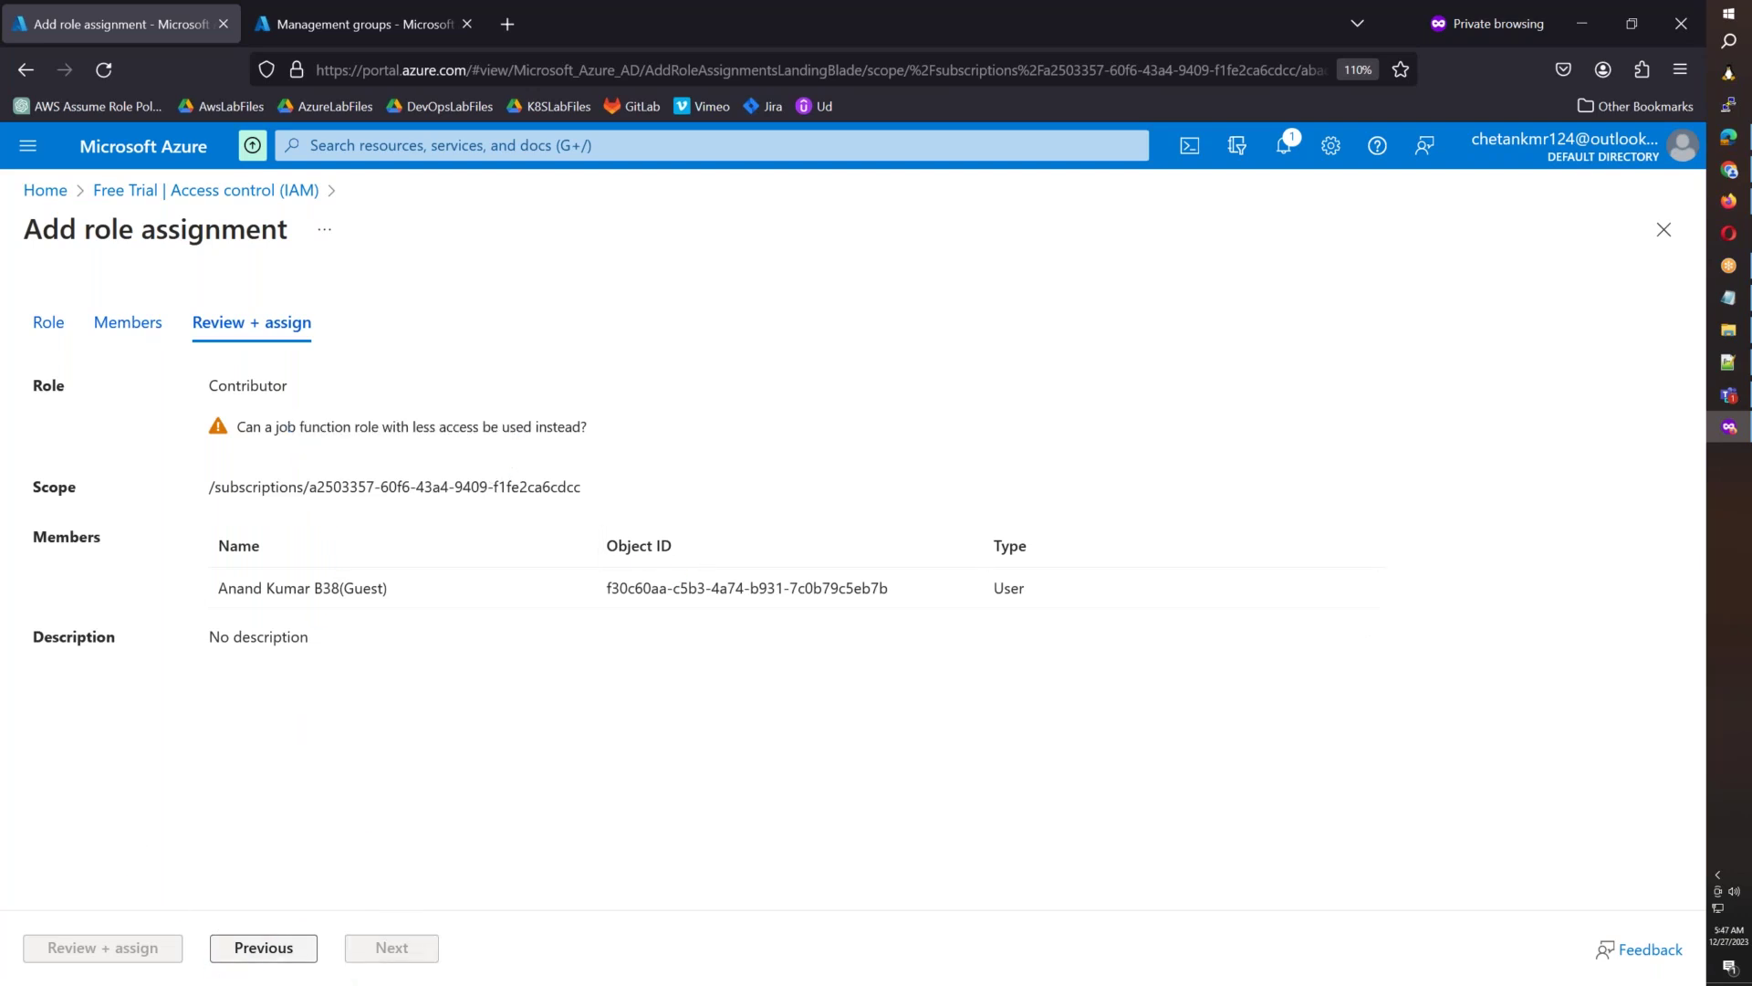
left_click(45, 190)
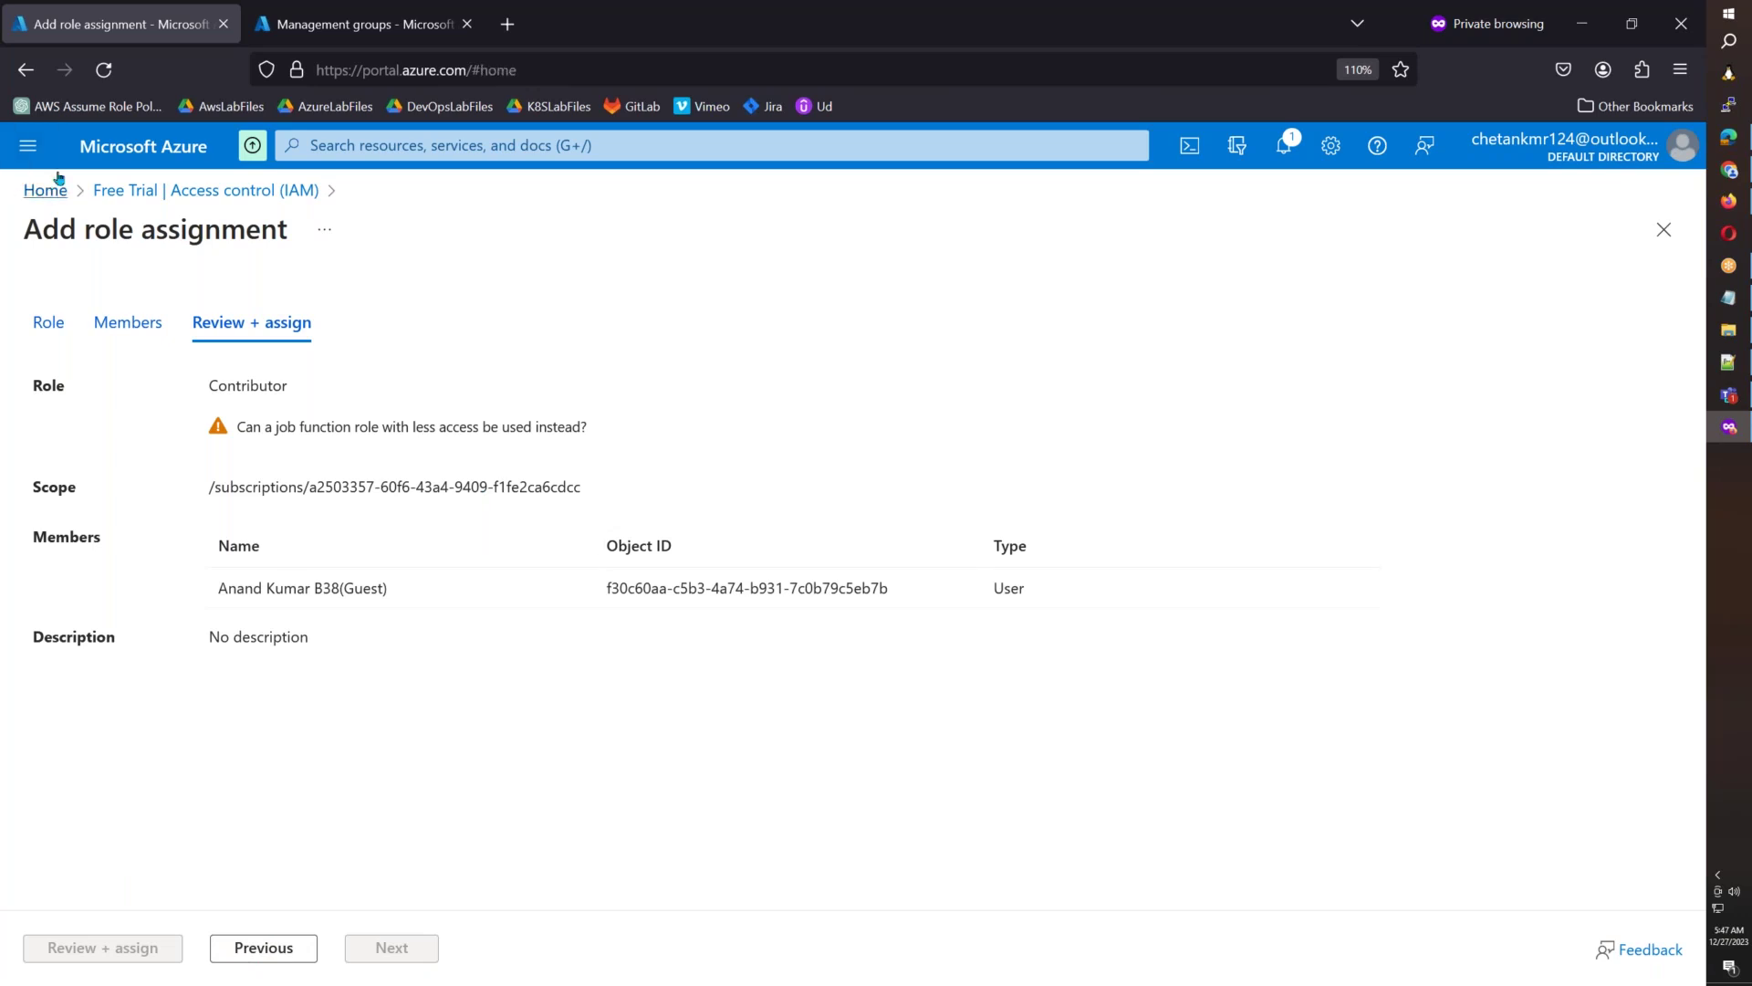
Reload the portal home and refresh the management groups list.
left_click(104, 71)
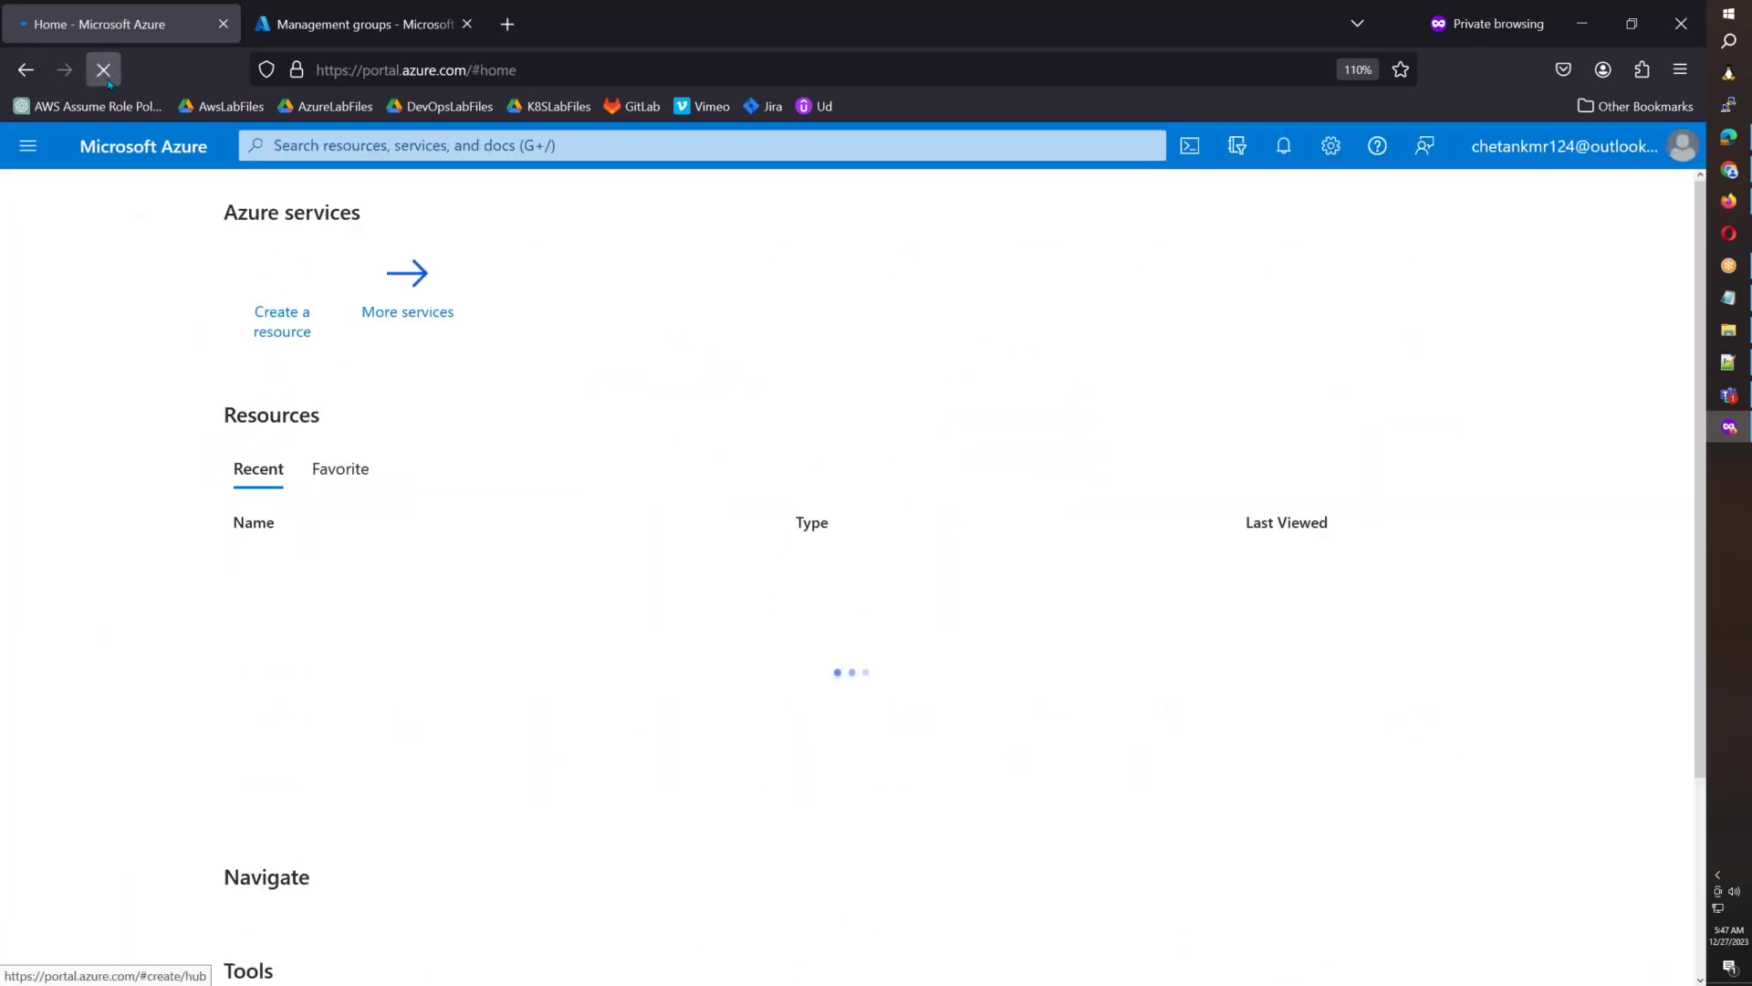
left_click(355, 24)
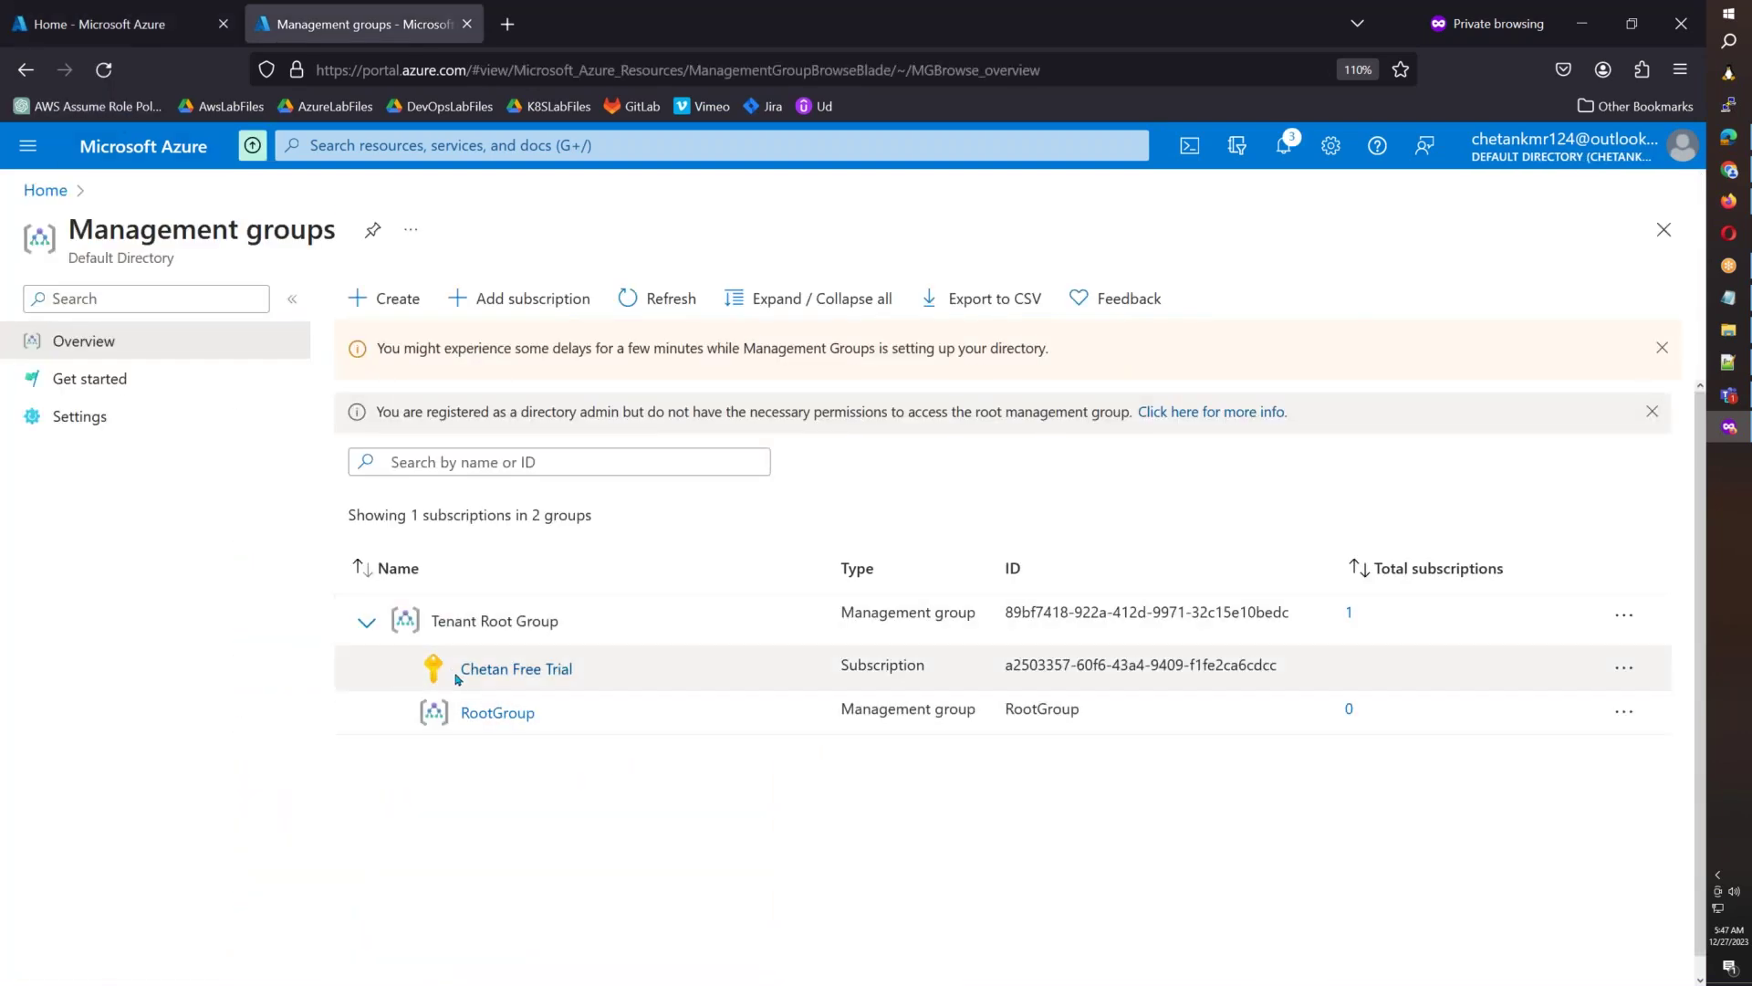
left_click(663, 302)
left_click(101, 24)
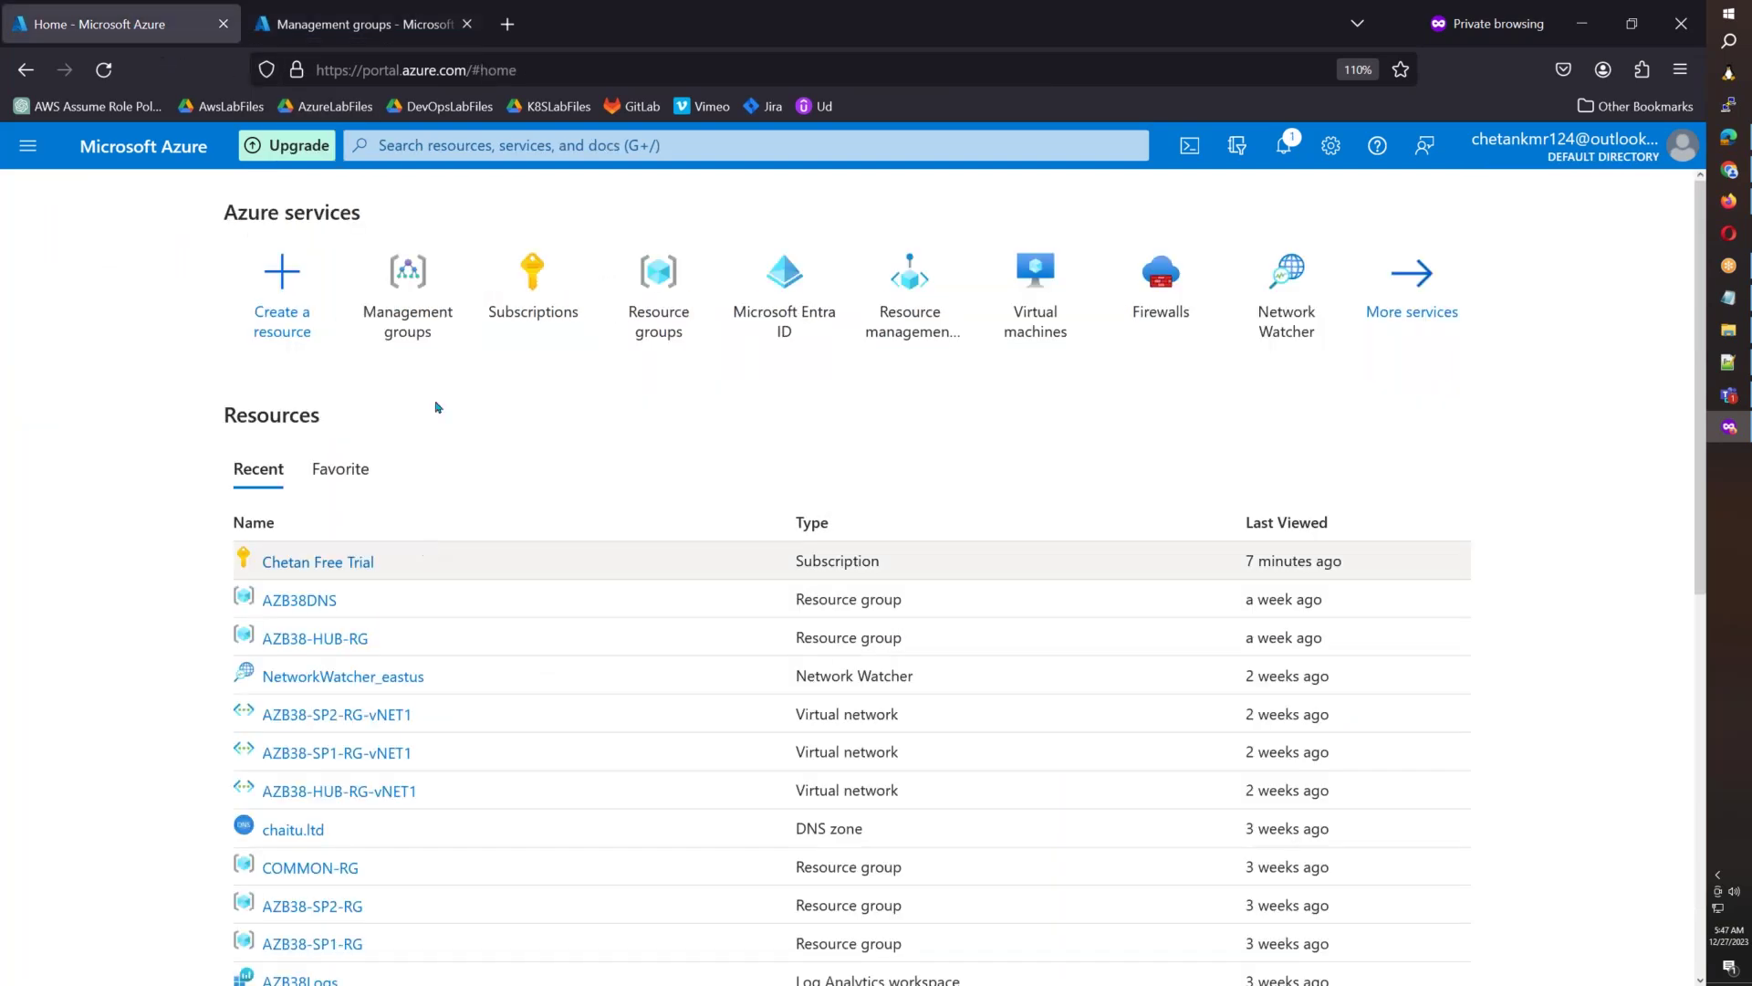
Open the Free Trial subscription's Access control (IAM) and start a new role assignment.
left_click(508, 268)
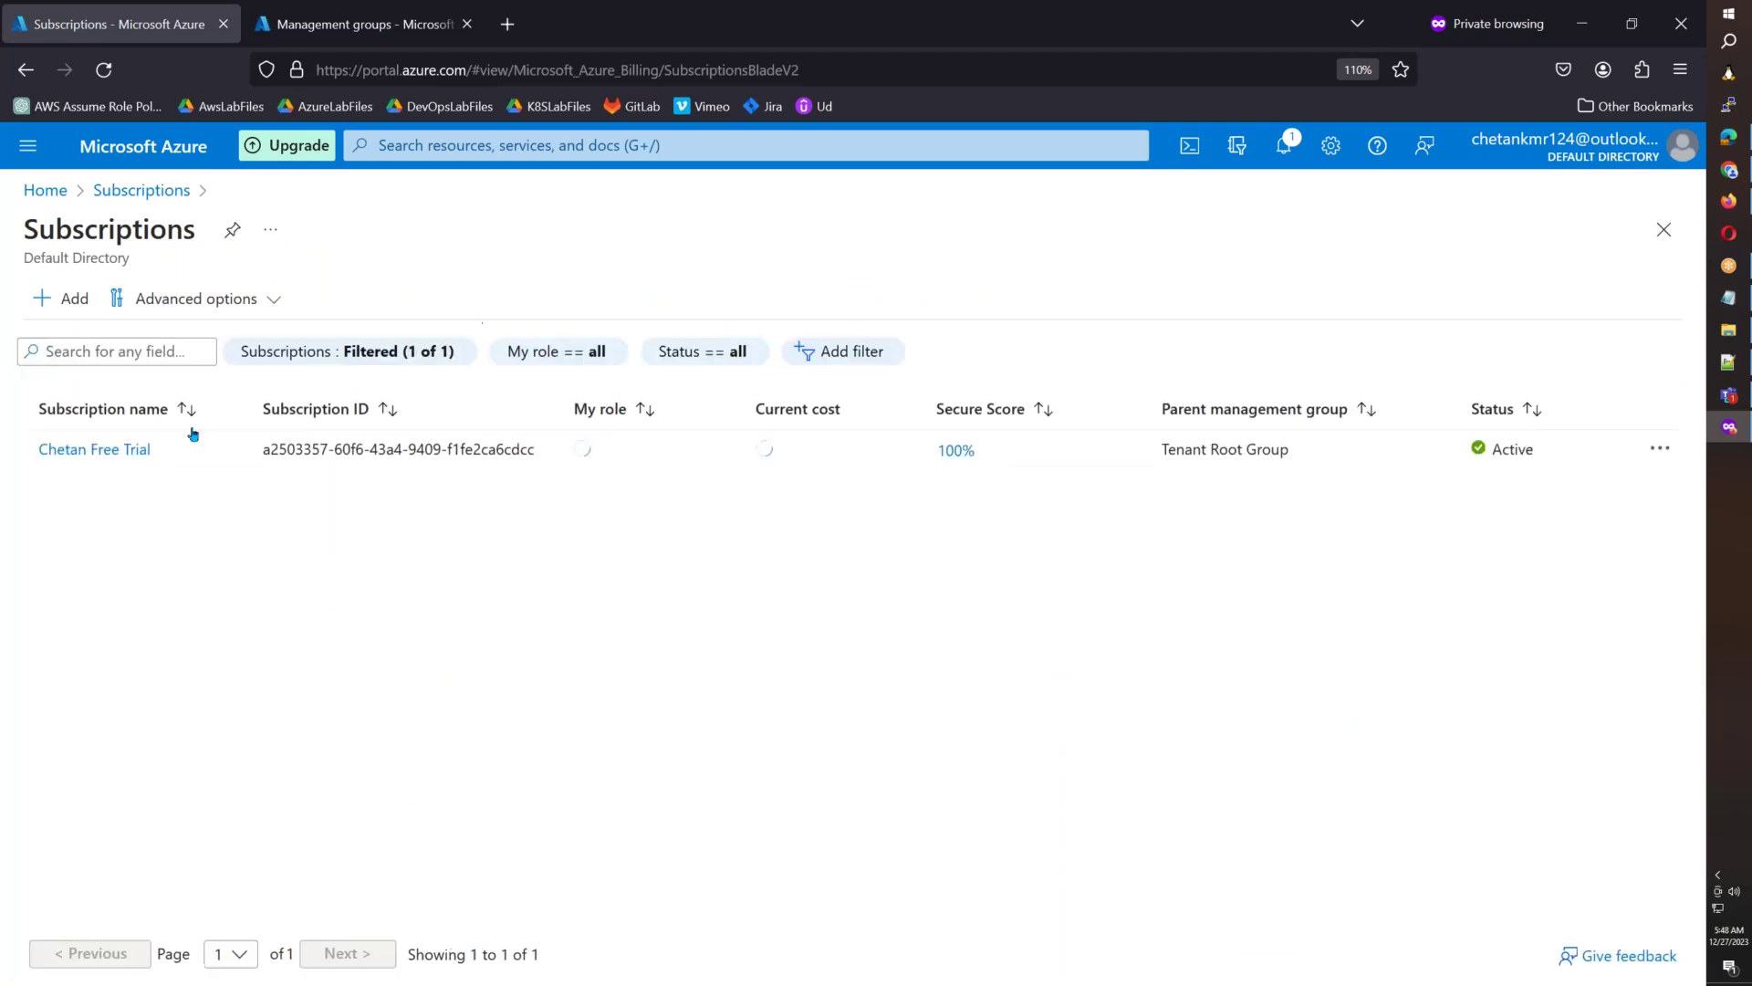
left_click(136, 454)
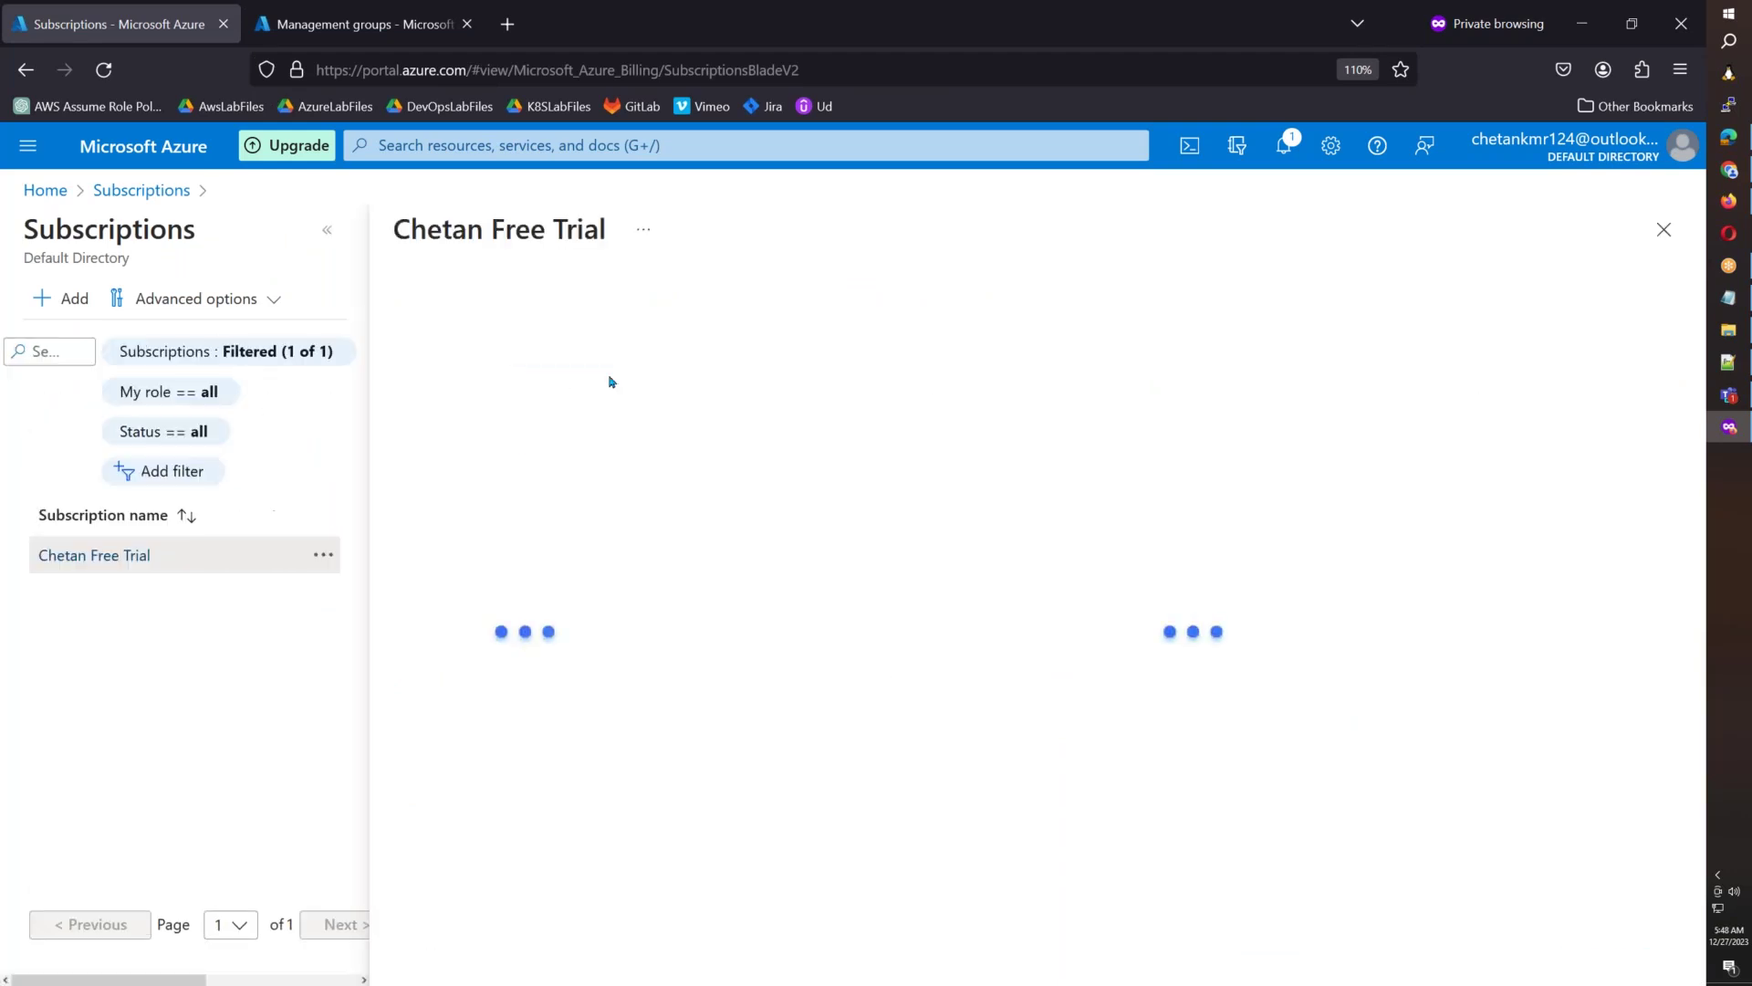
left_click(517, 419)
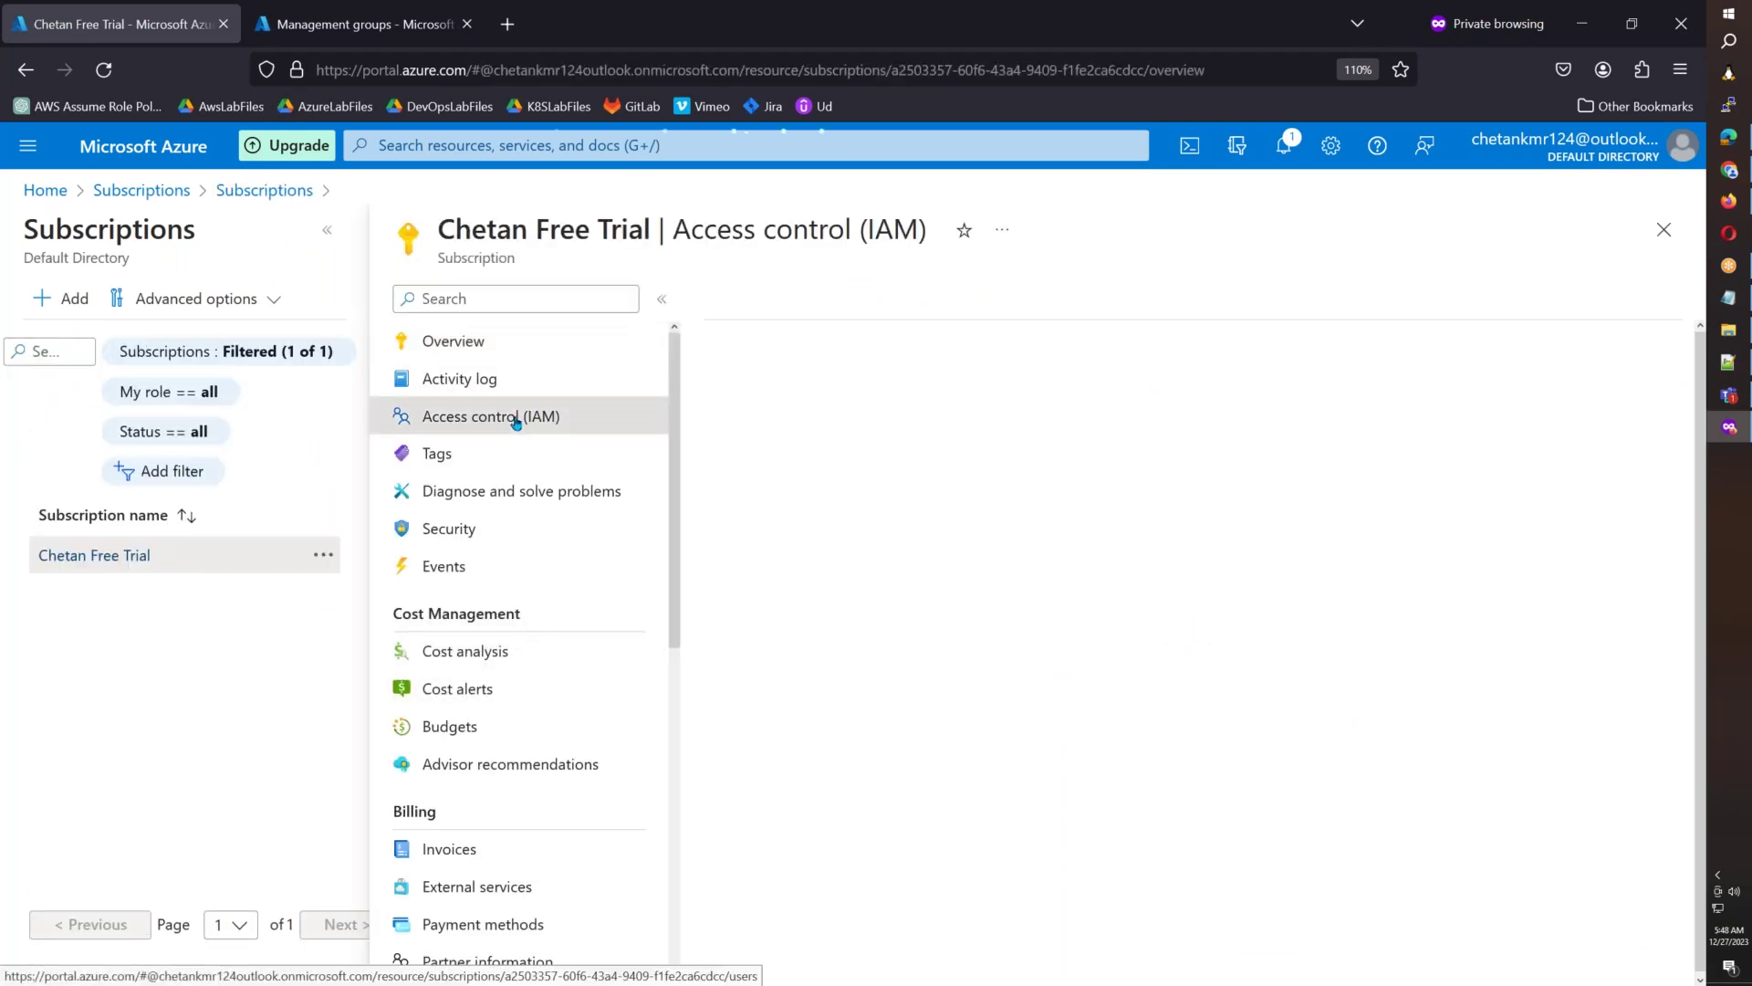
left_click(742, 298)
left_click(783, 356)
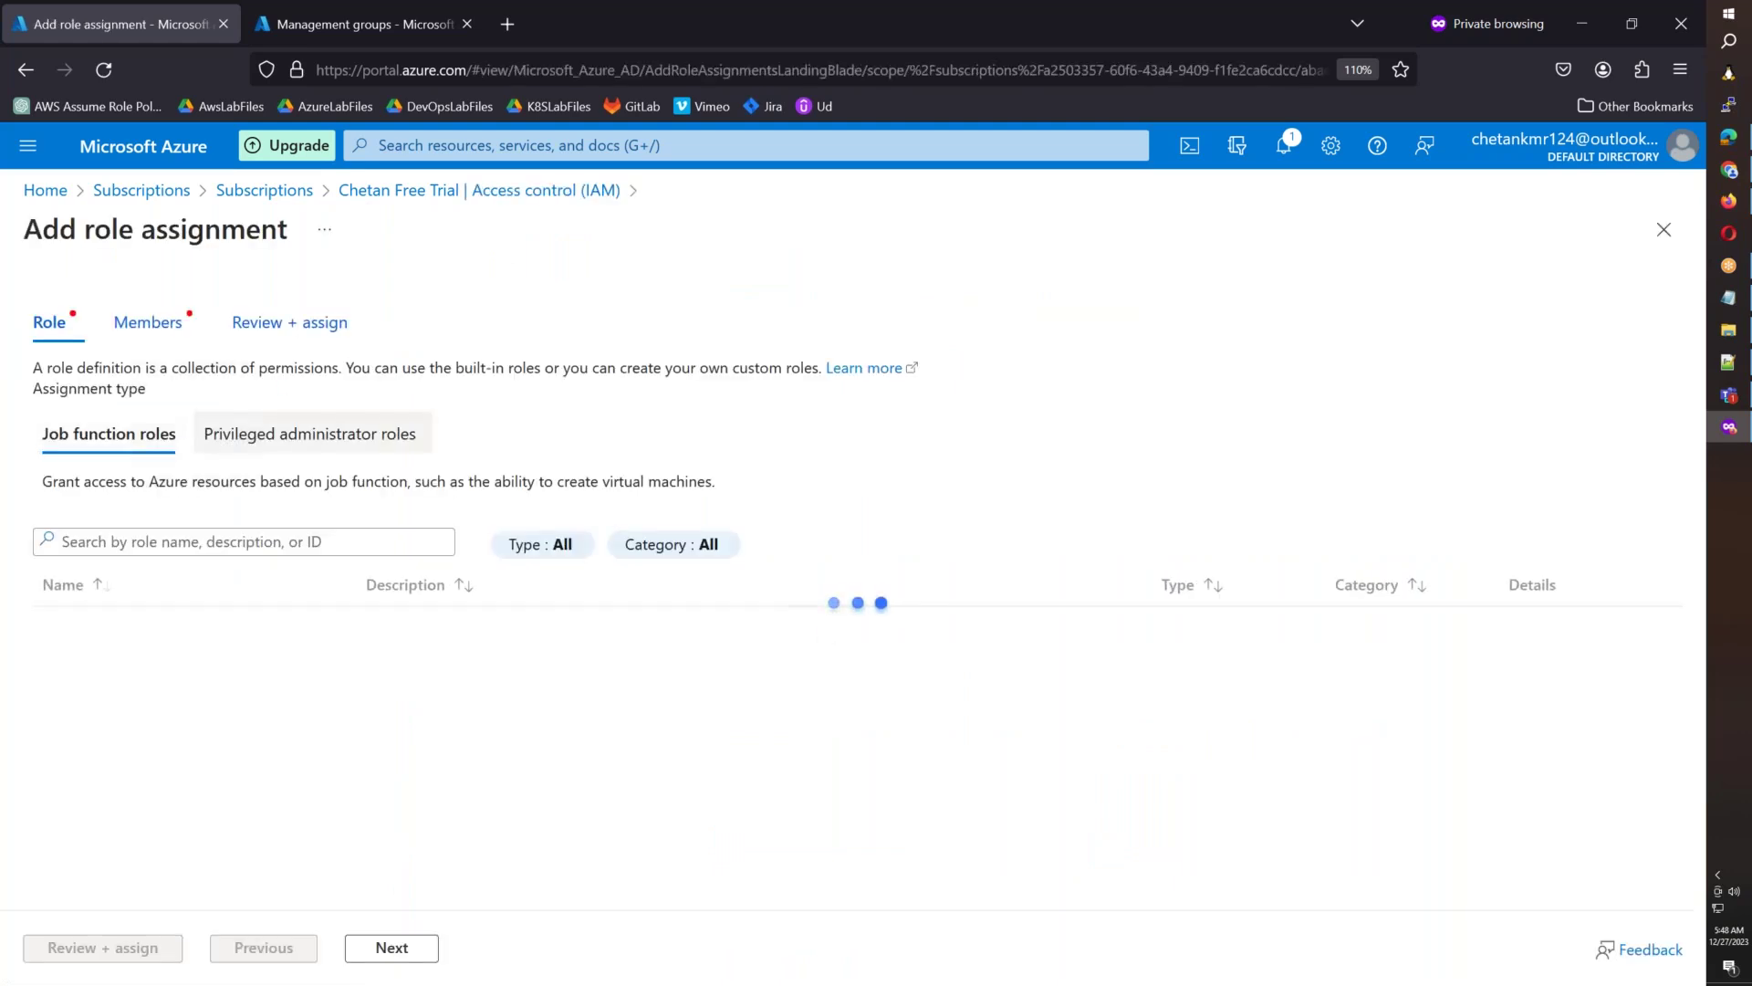
Assign the Contributor role to the guest user on Free Trial and submit it.
left_click(313, 434)
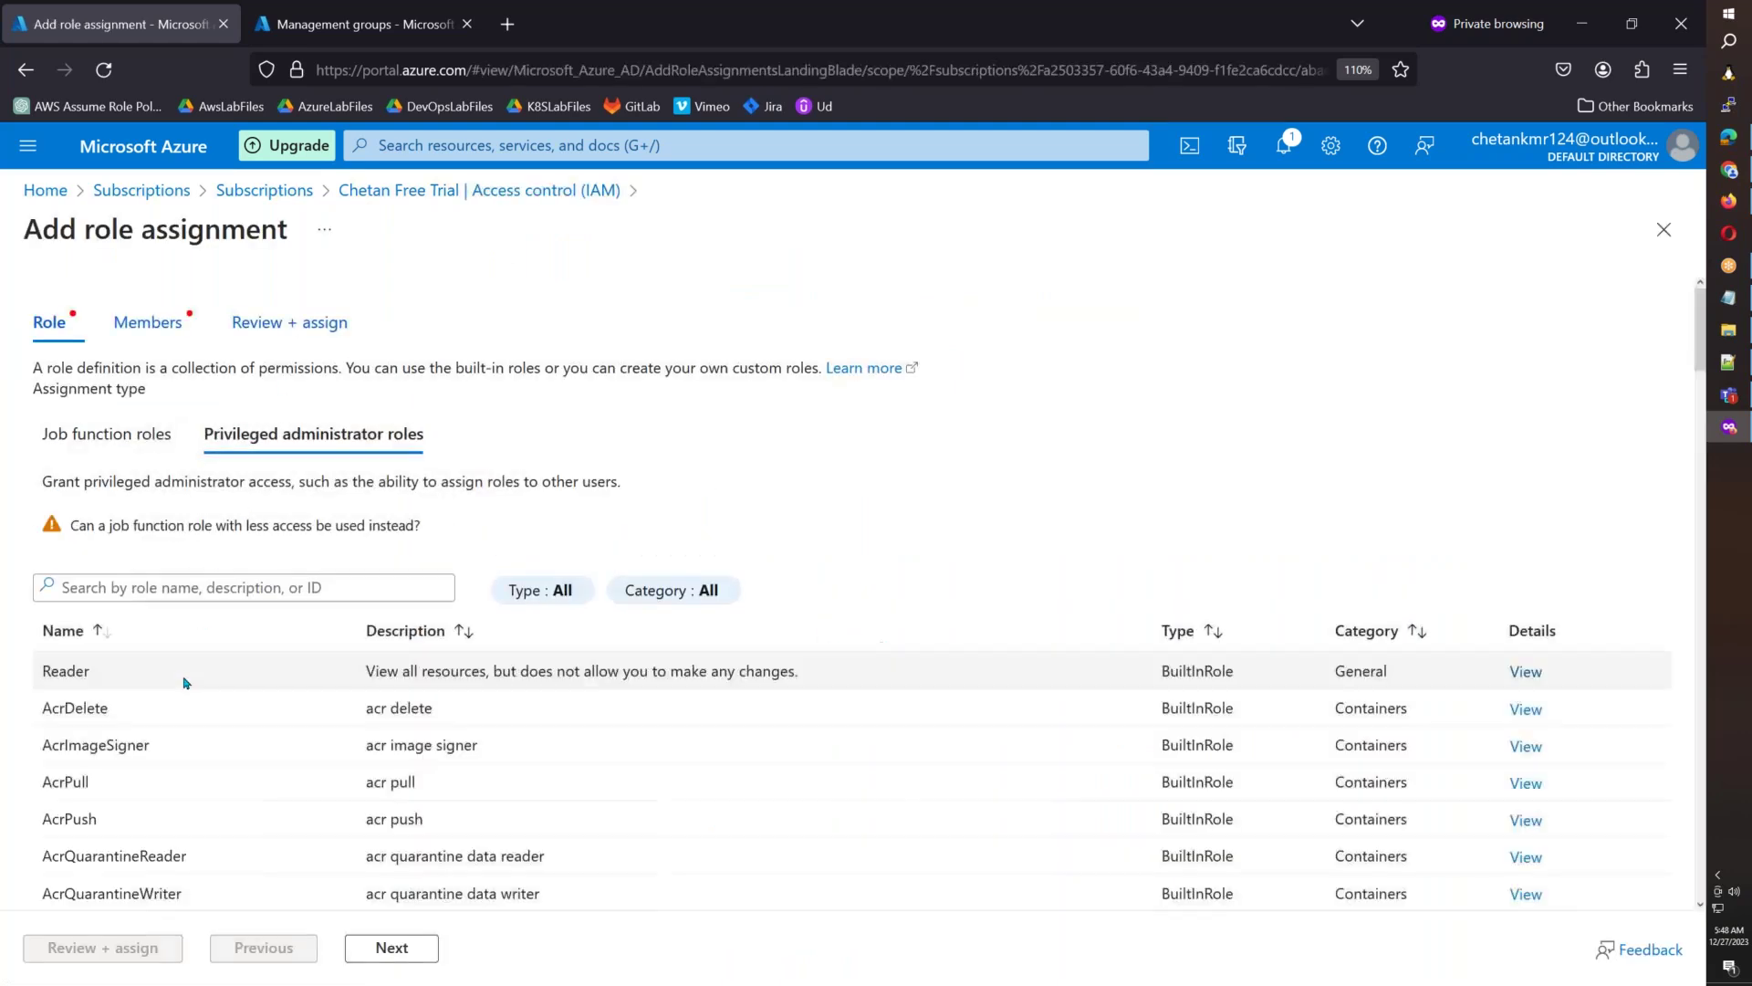
left_click(182, 708)
left_click(400, 947)
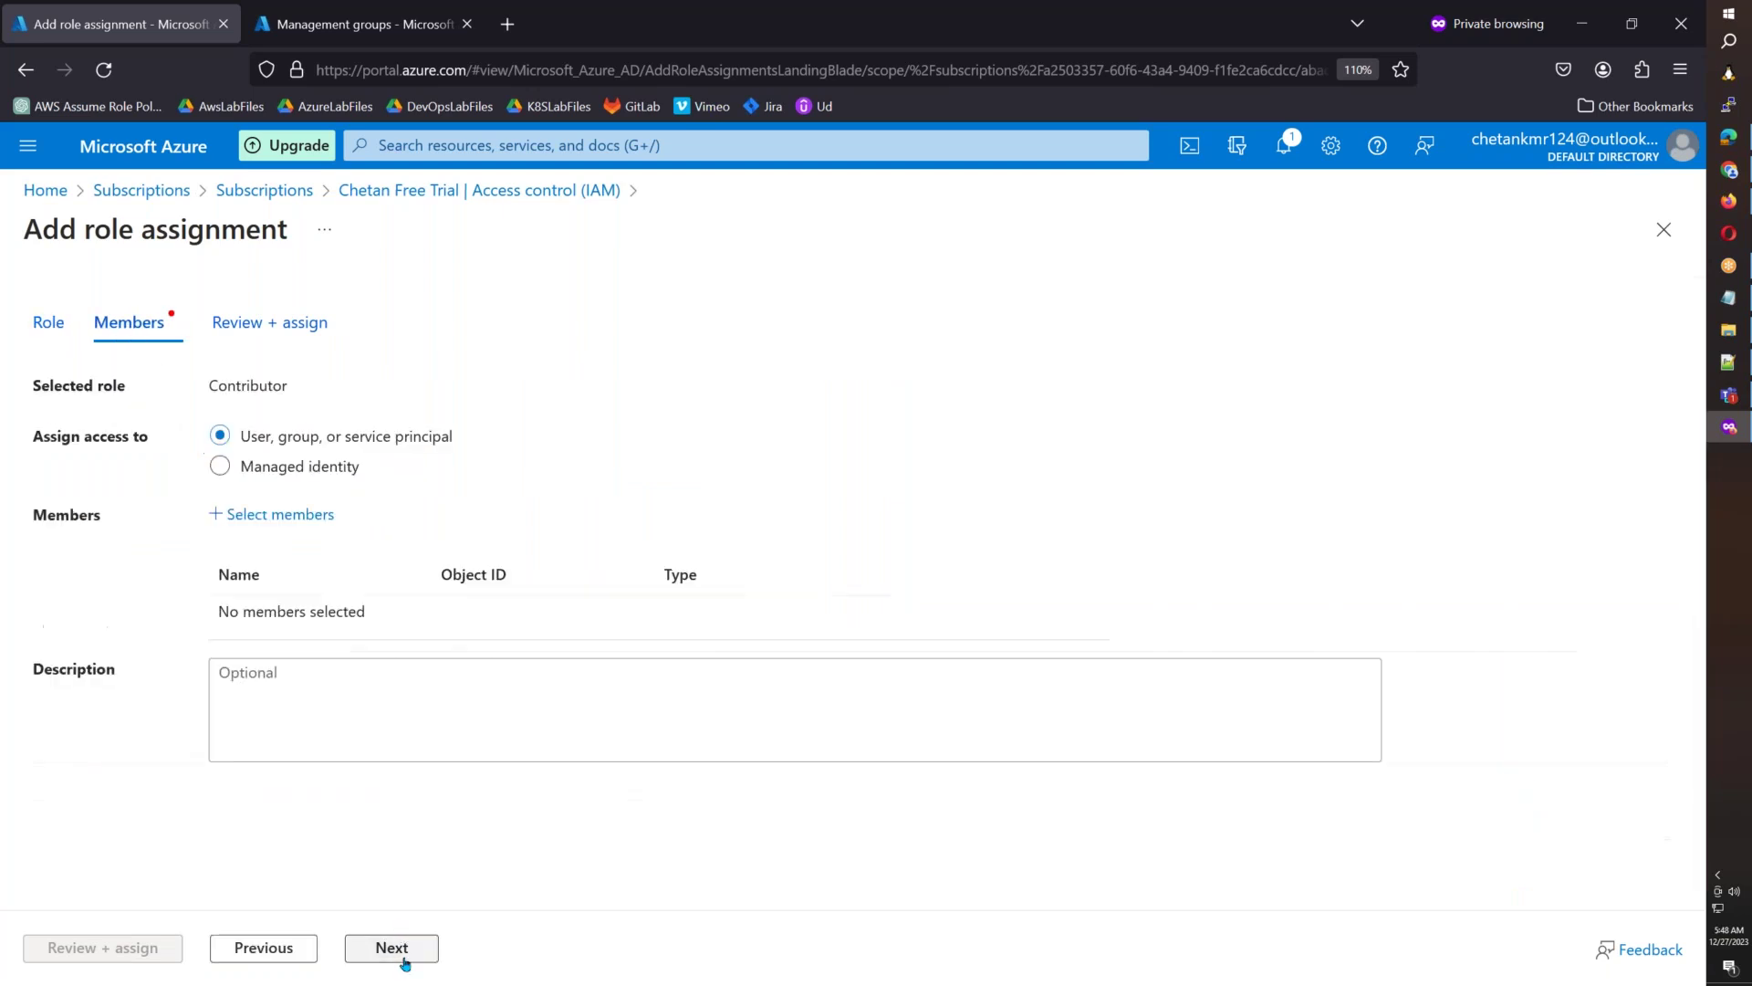
left_click(327, 515)
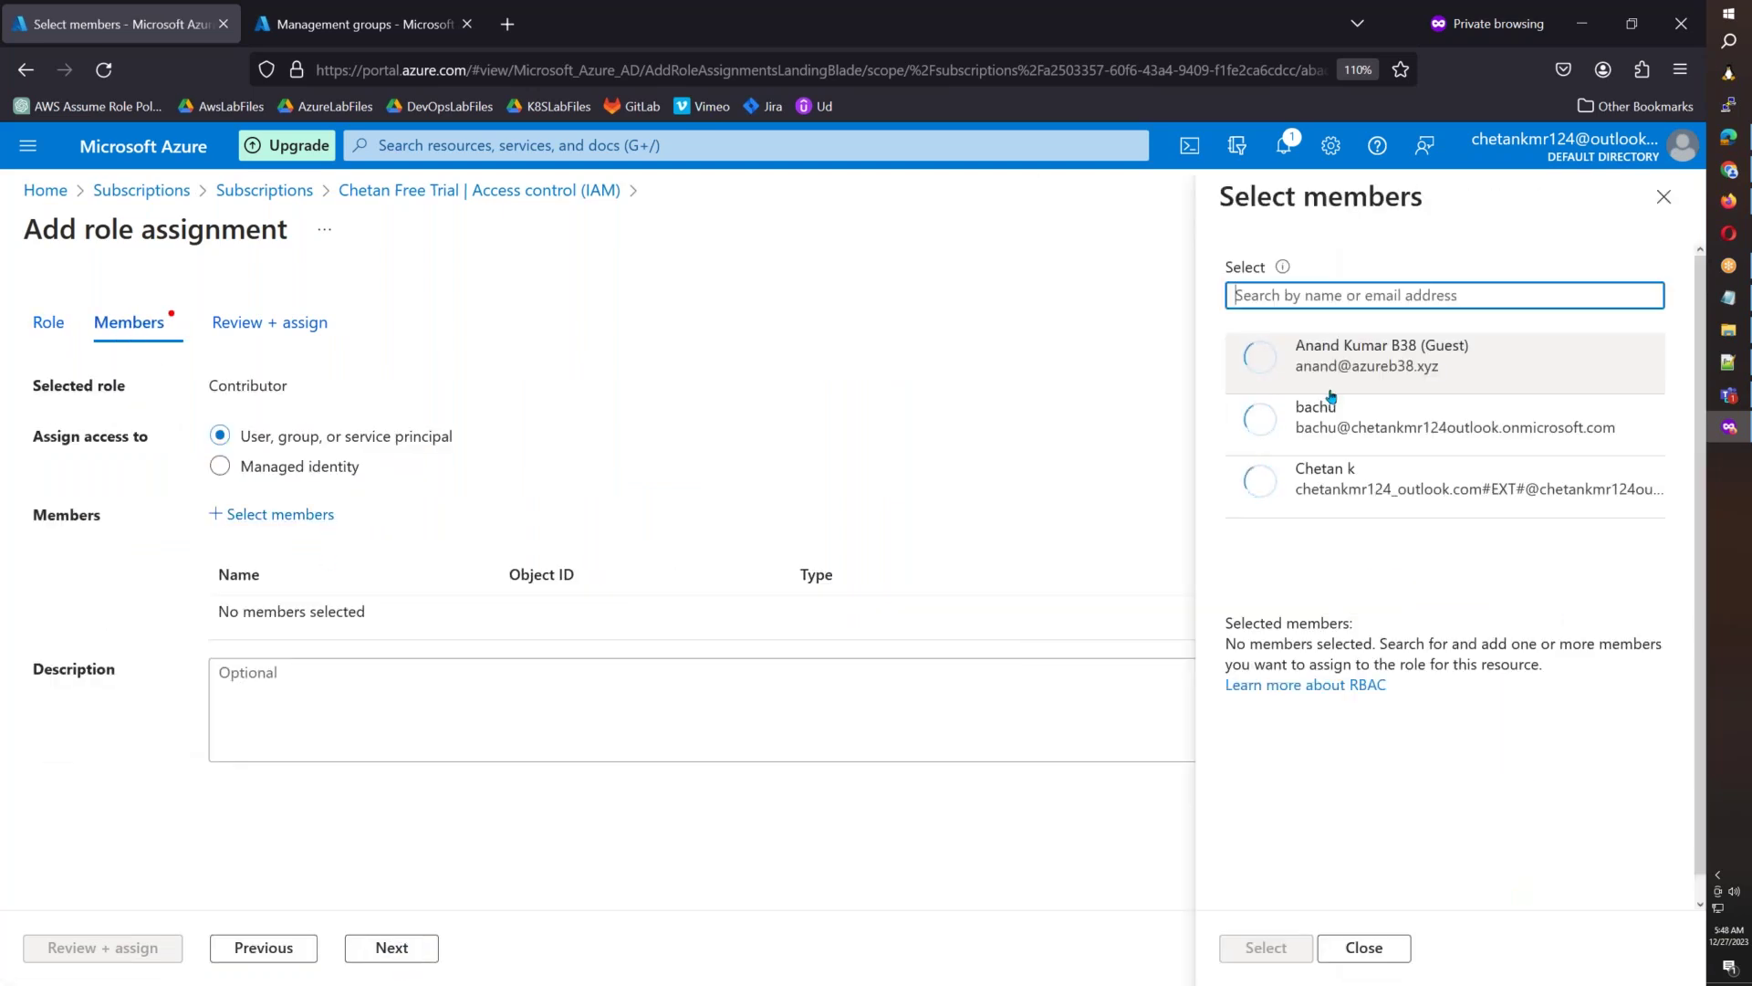
left_click(1342, 364)
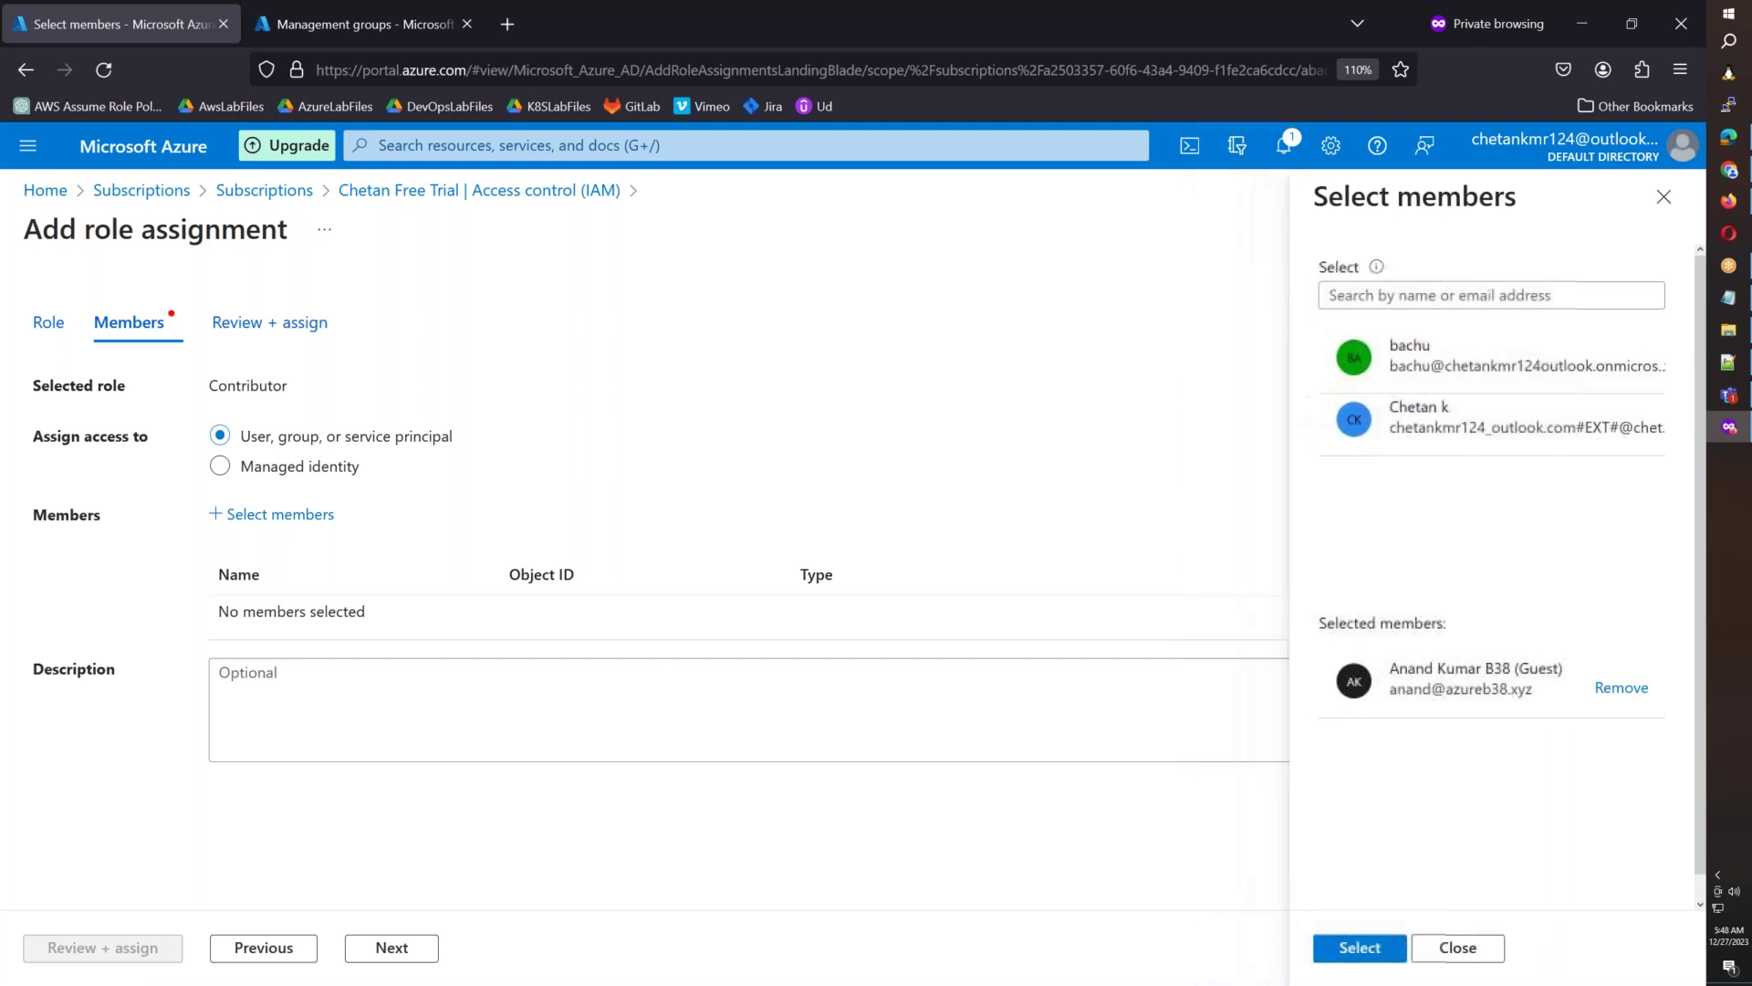
left_click(1364, 949)
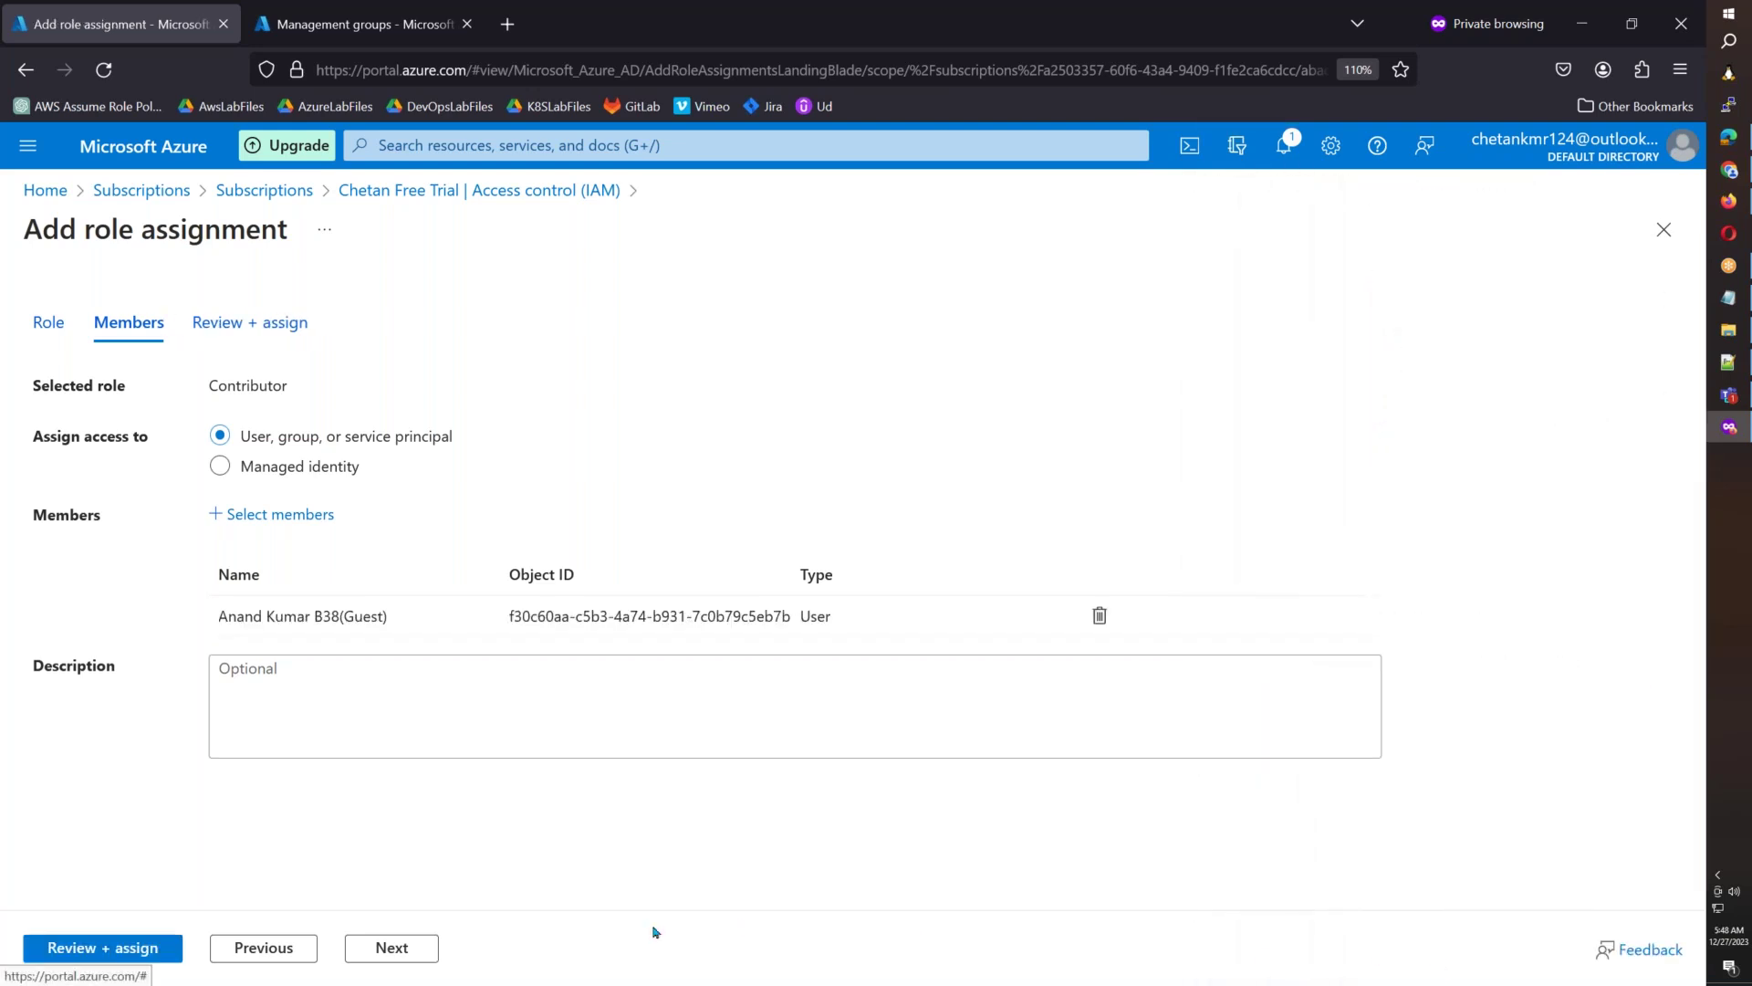
left_click(427, 942)
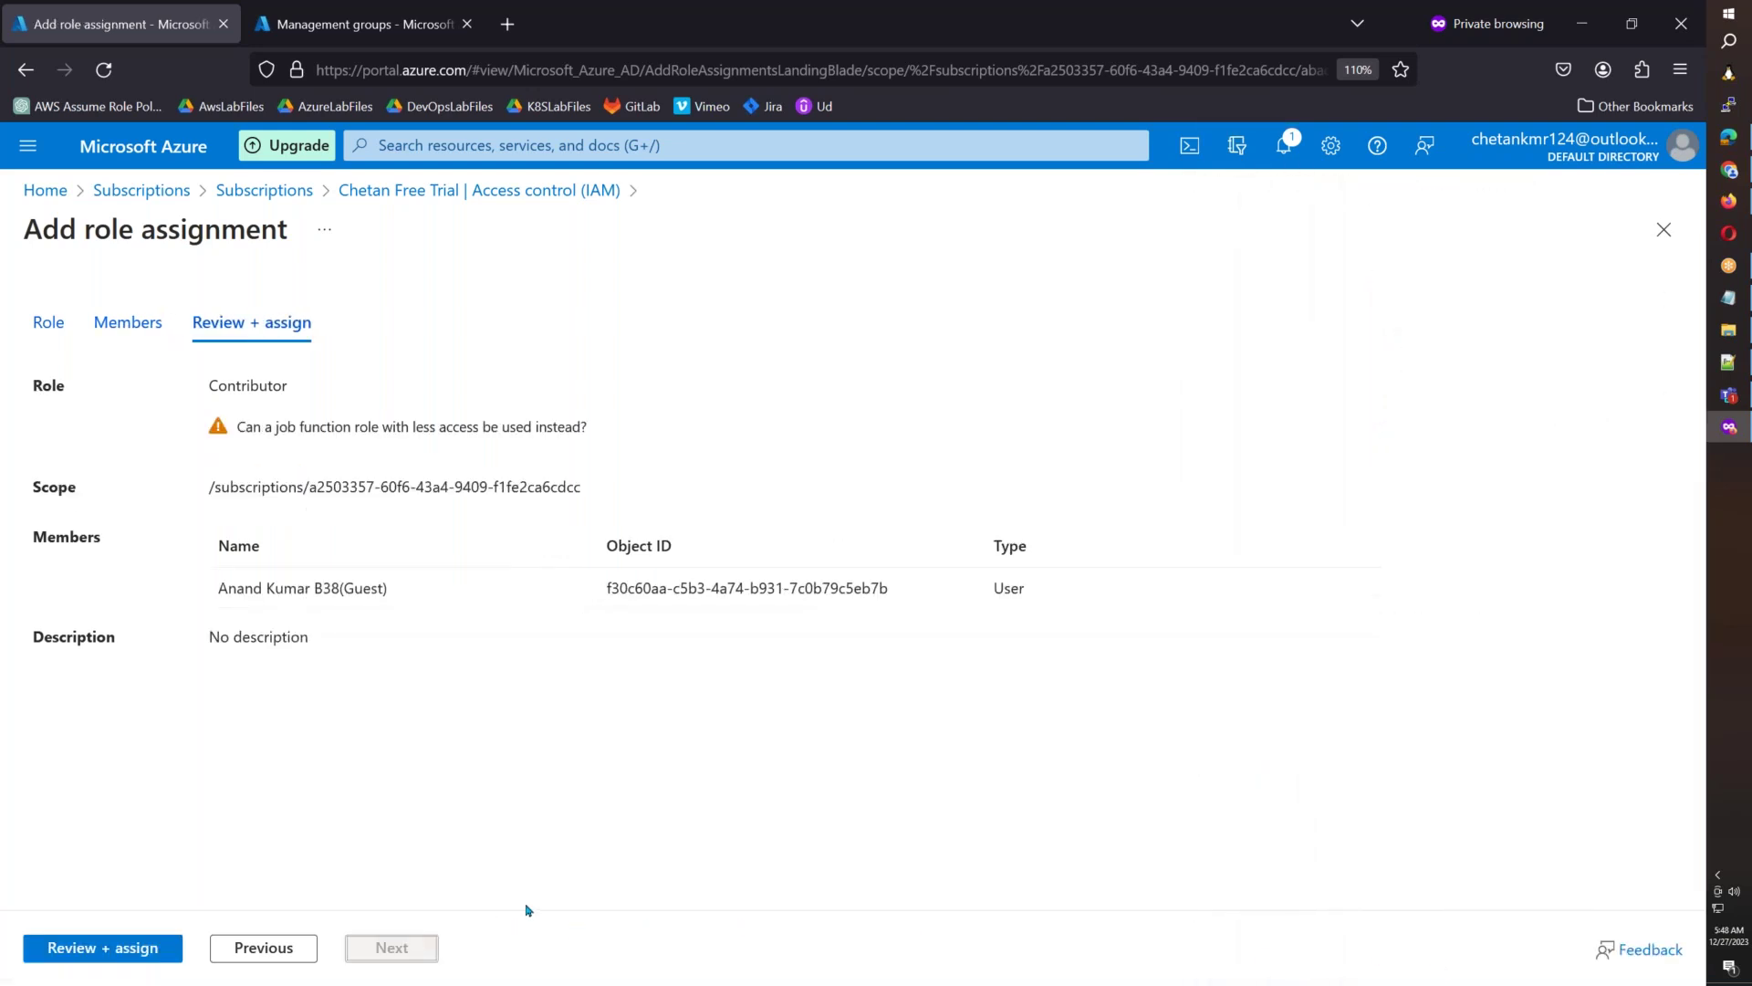
left_click(176, 942)
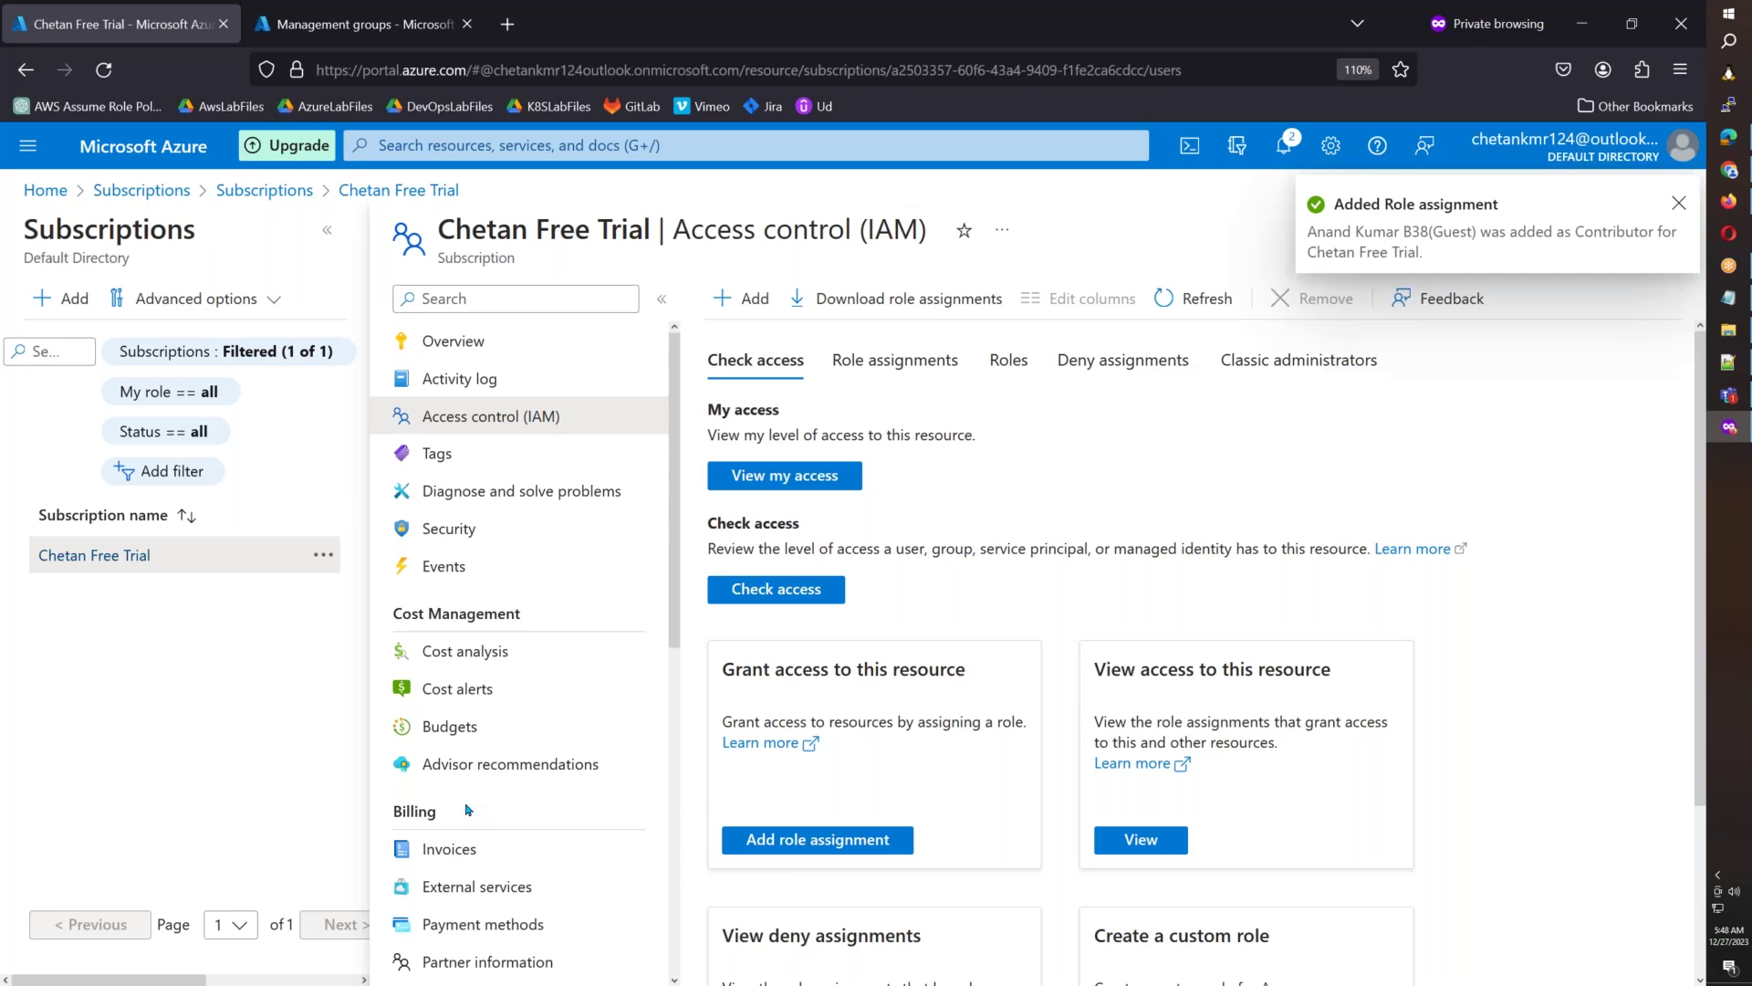
Bring up the guest's portal window and reload the Directories + subscriptions settings.
left_click(1729, 170)
left_click(1730, 137)
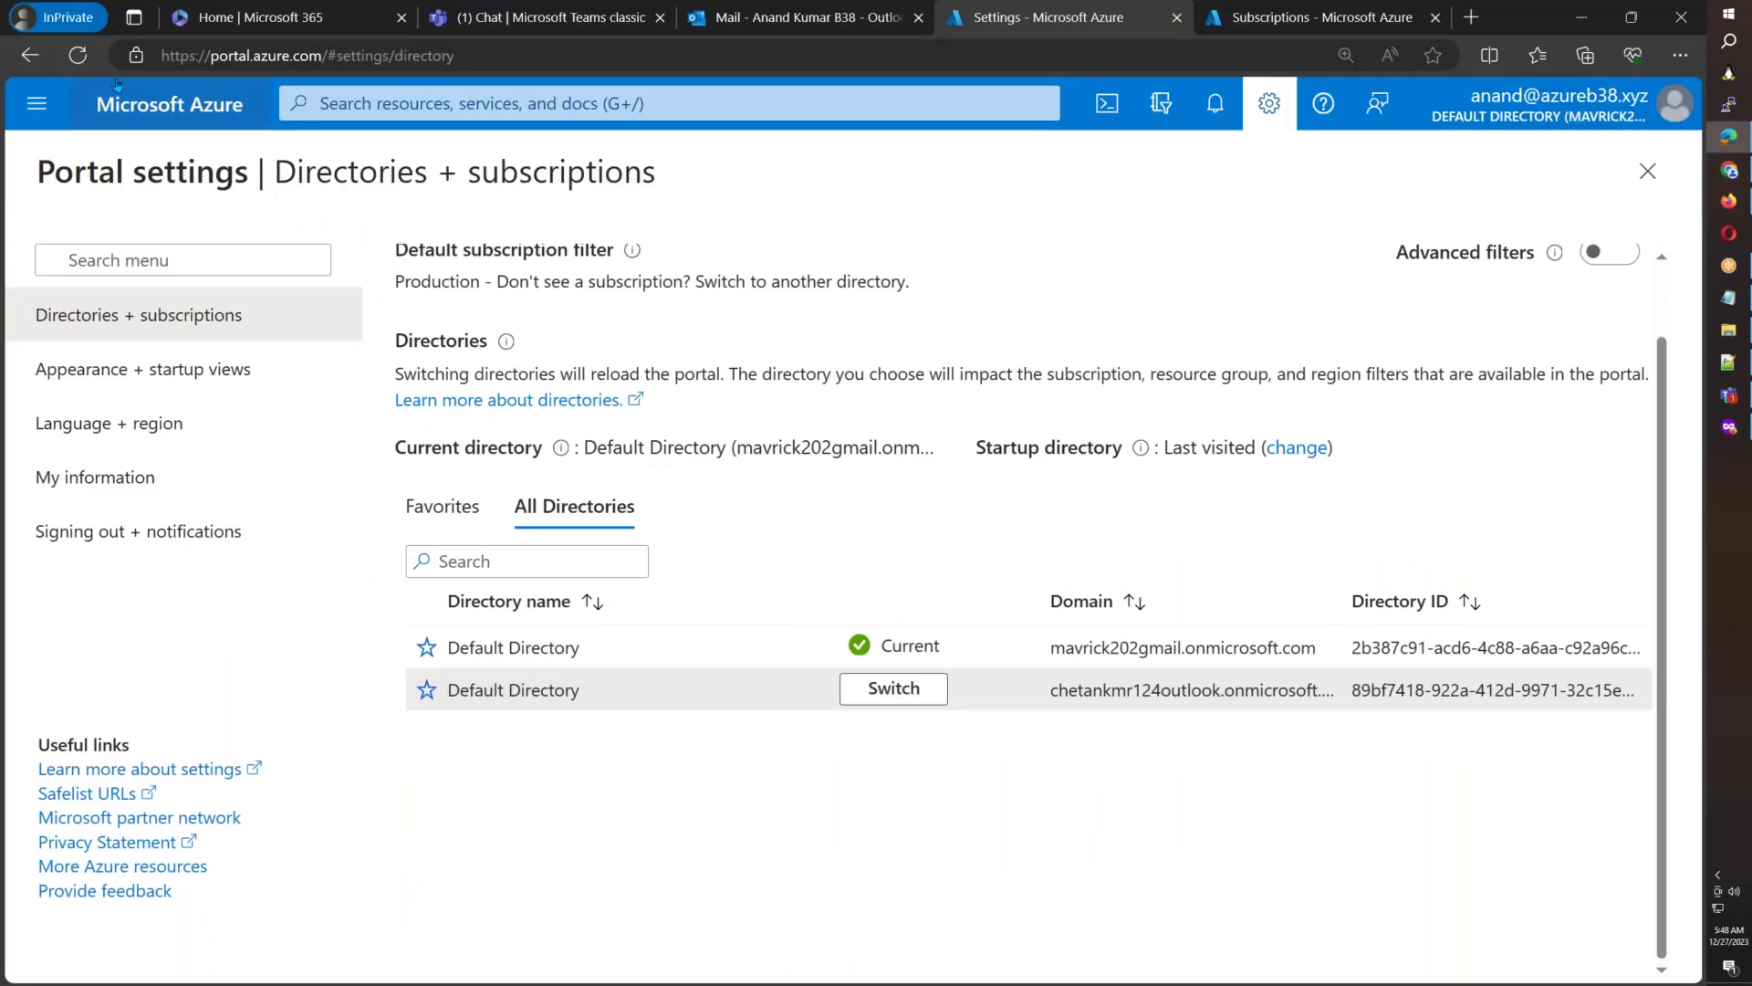
left_click(81, 58)
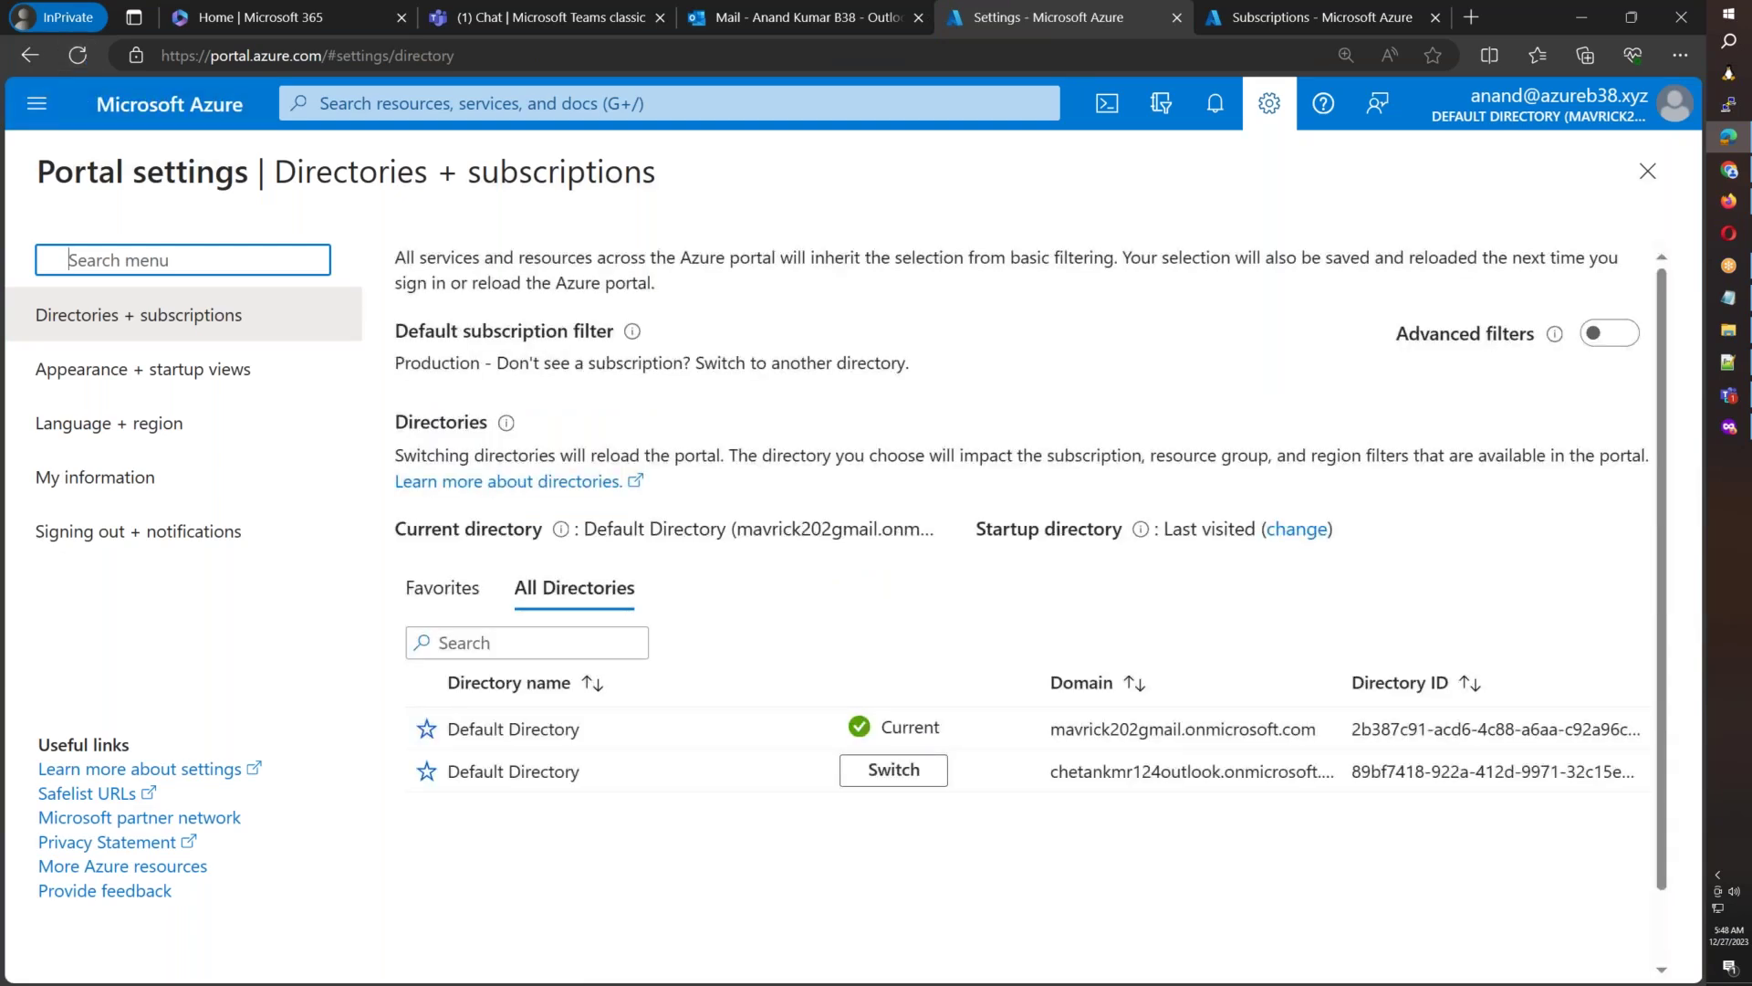
left_click(1267, 27)
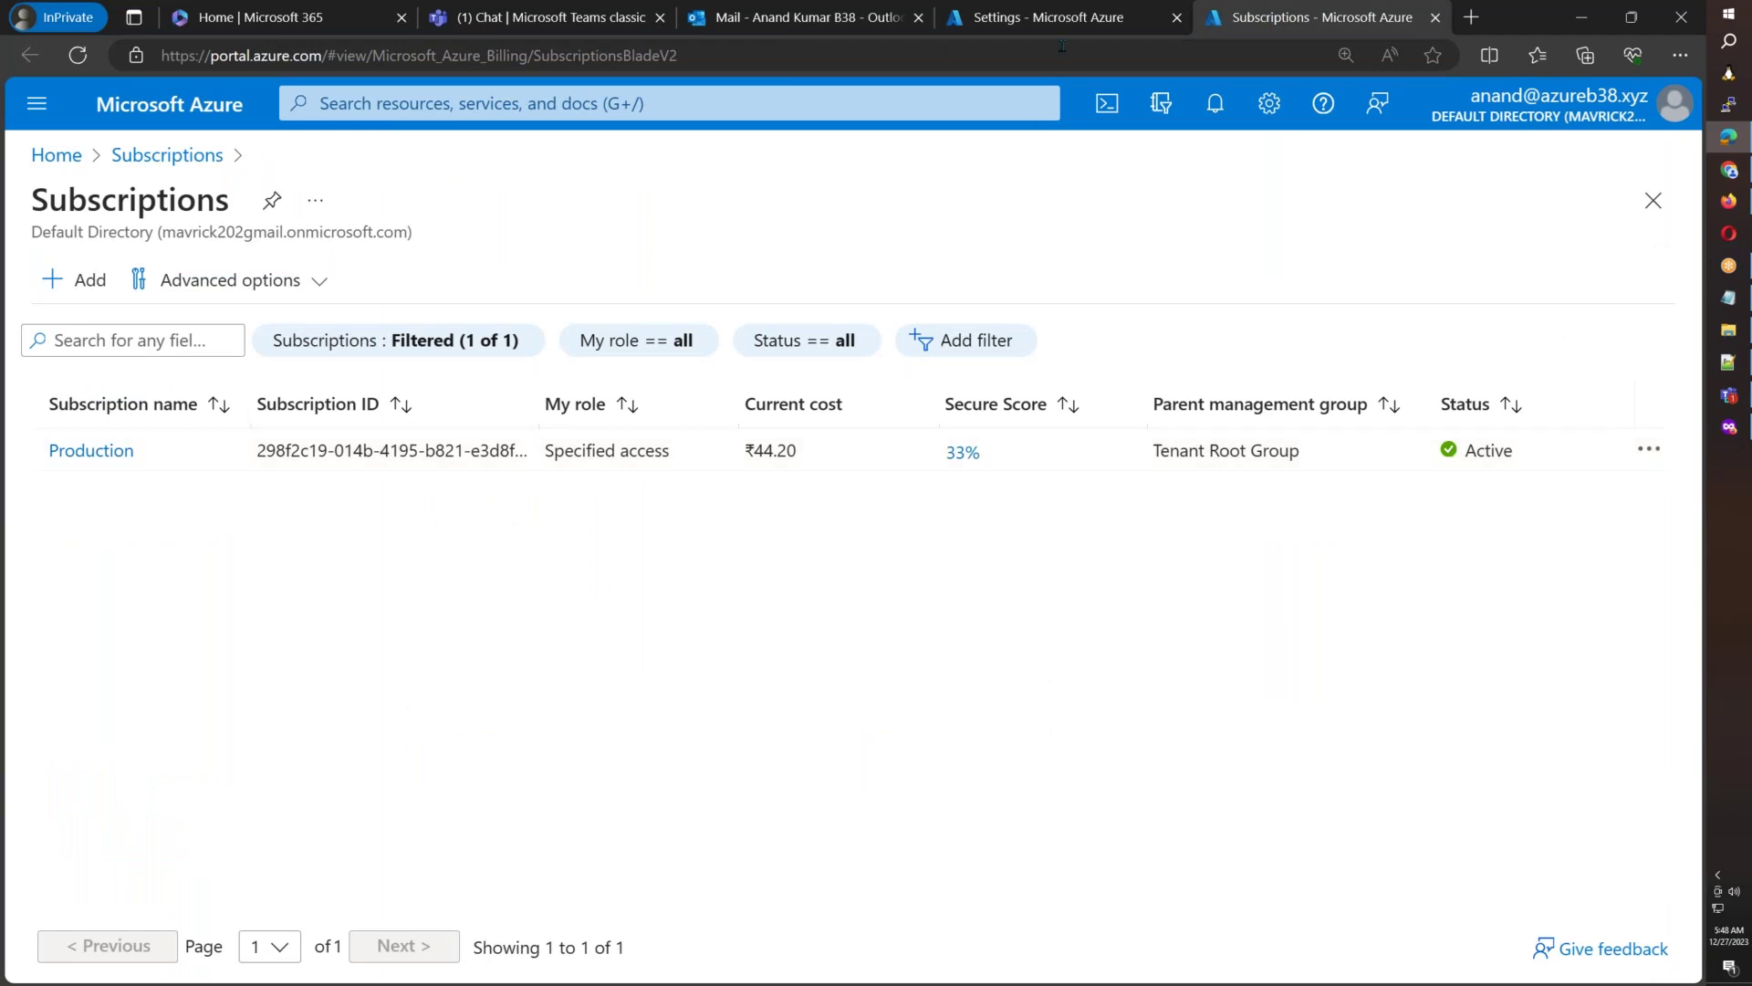
left_click(1095, 25)
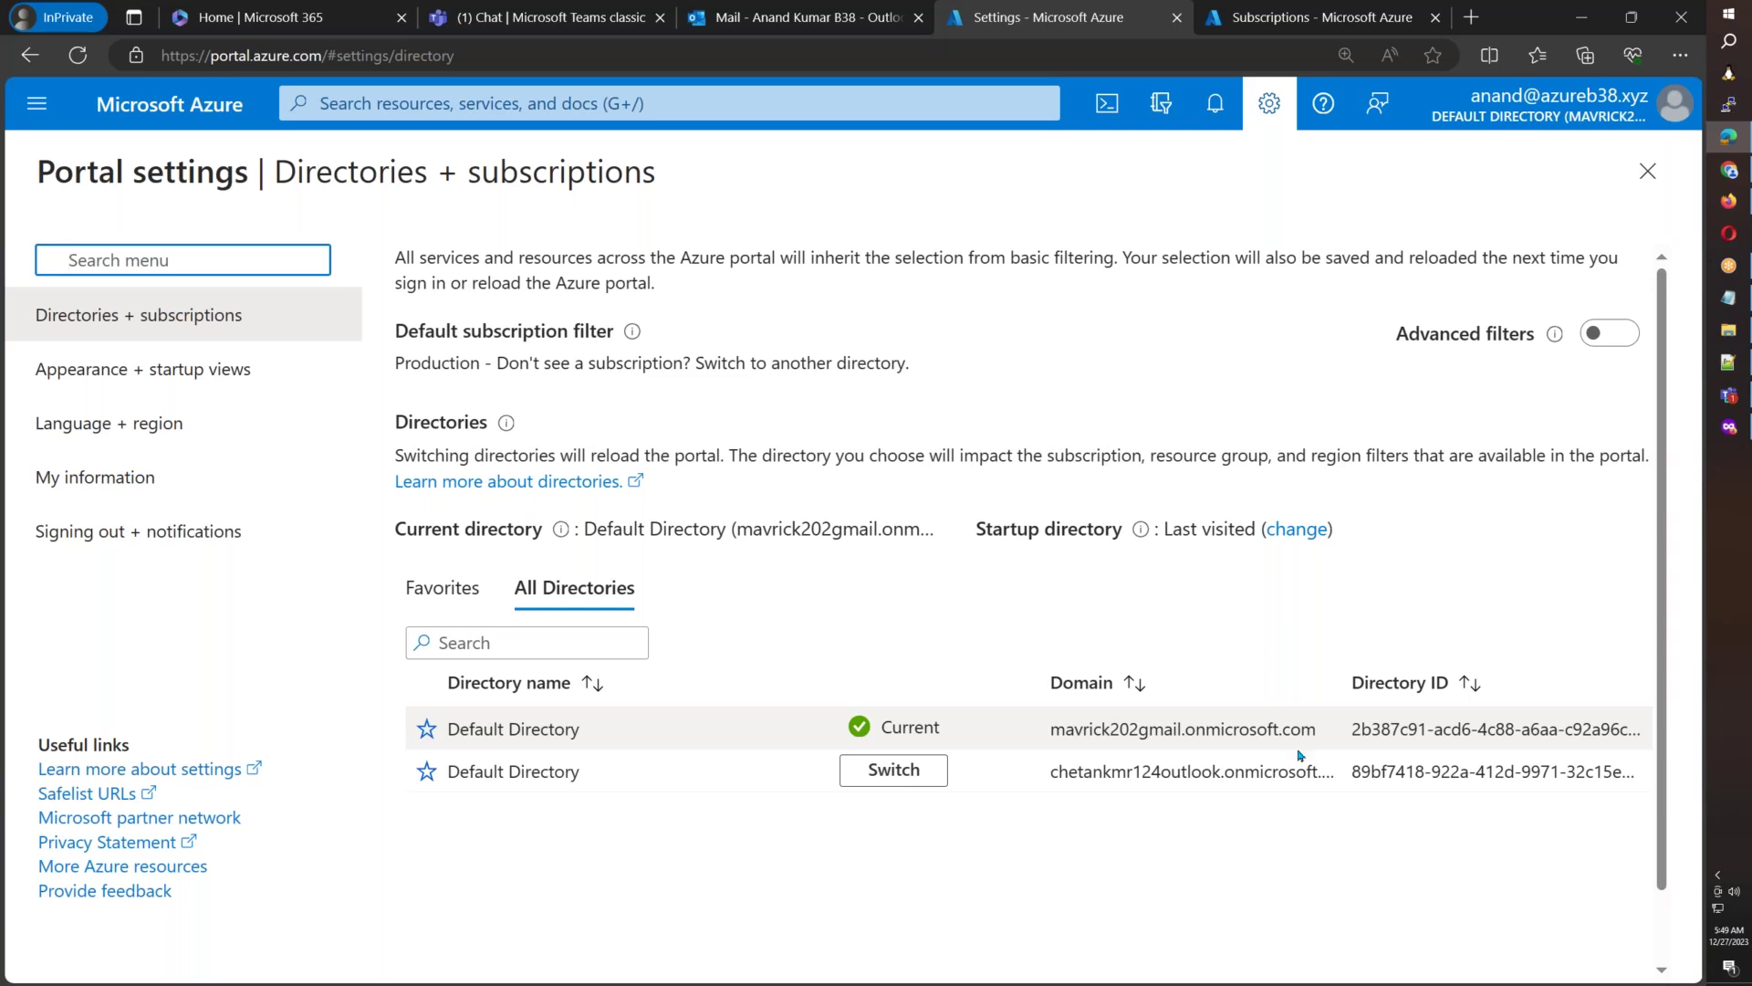
Switch to the second directory and refresh the Subscriptions list to check it.
scroll(1300, 756, "down", 1)
left_click(894, 691)
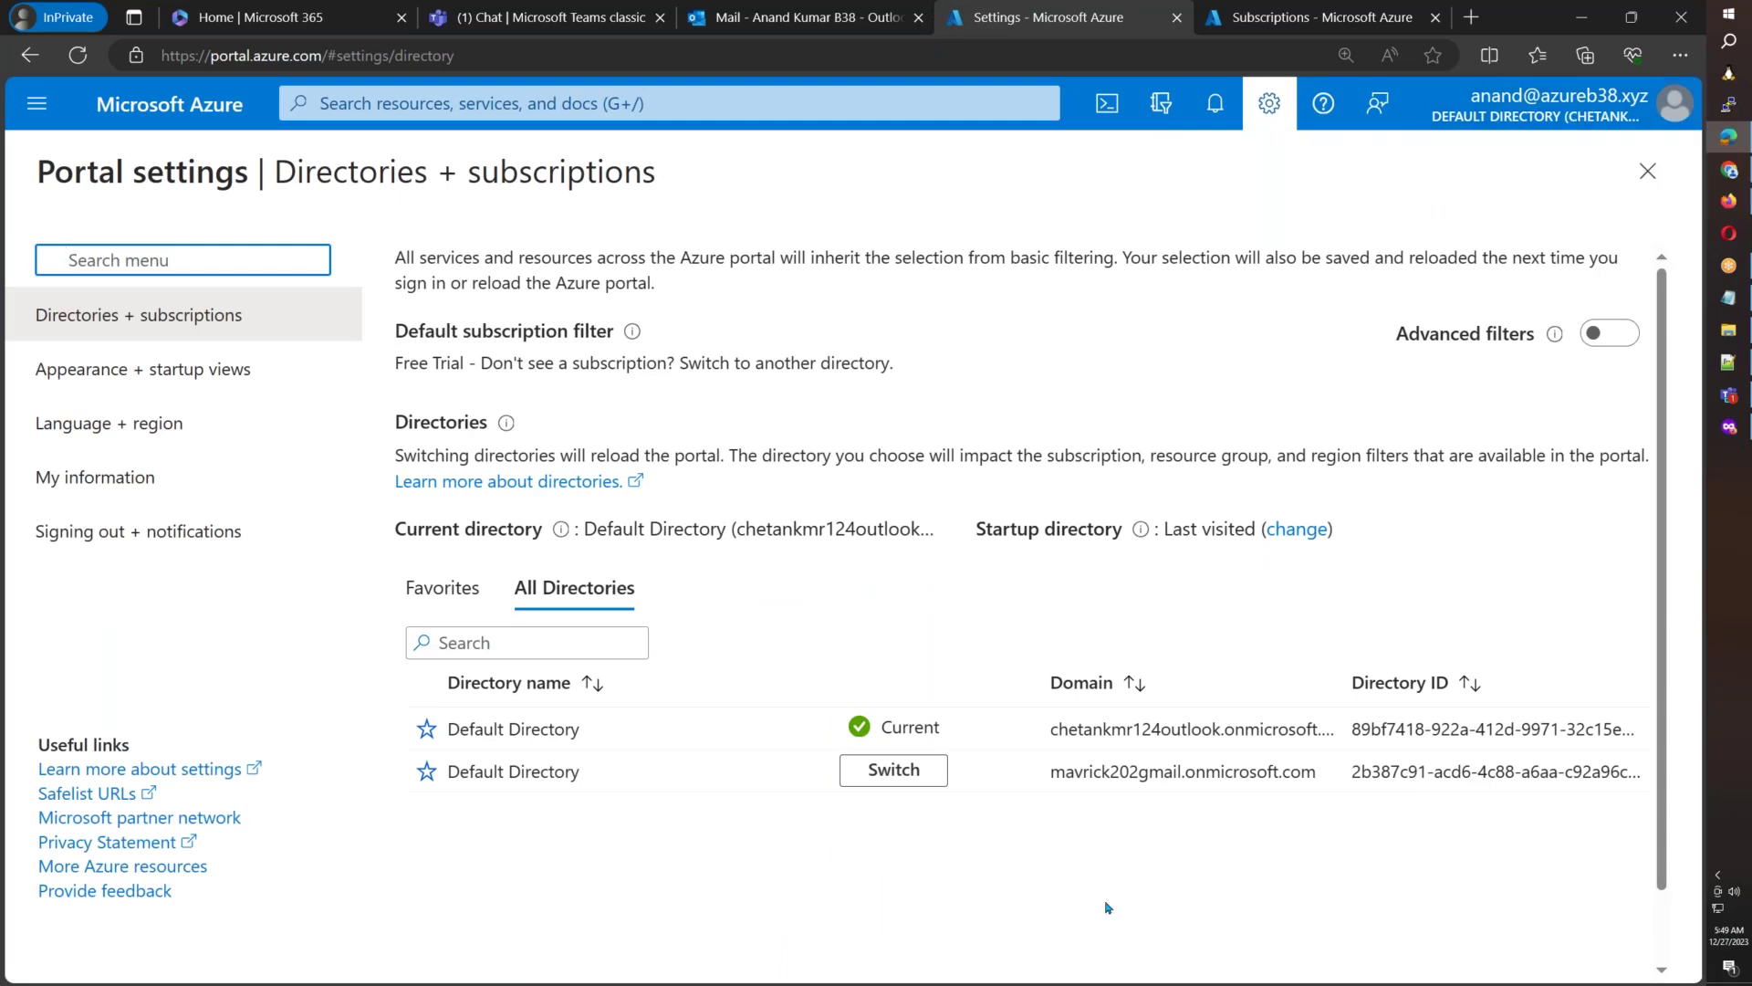
left_click(1290, 28)
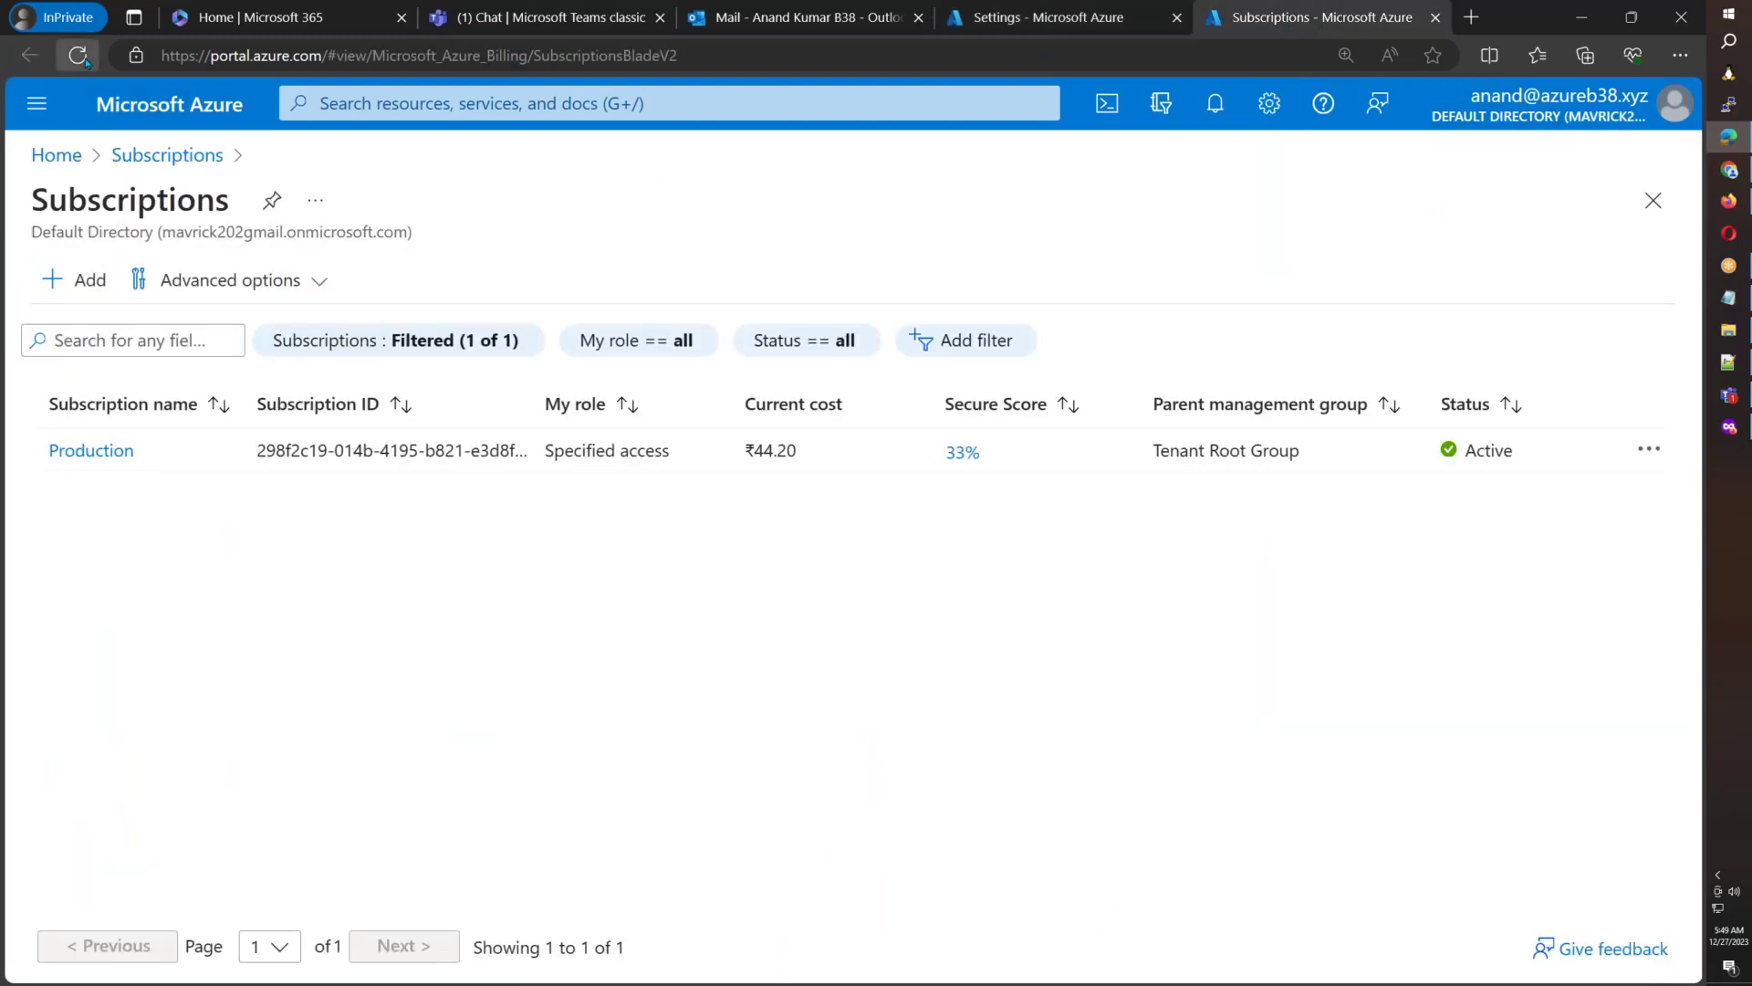
left_click(78, 57)
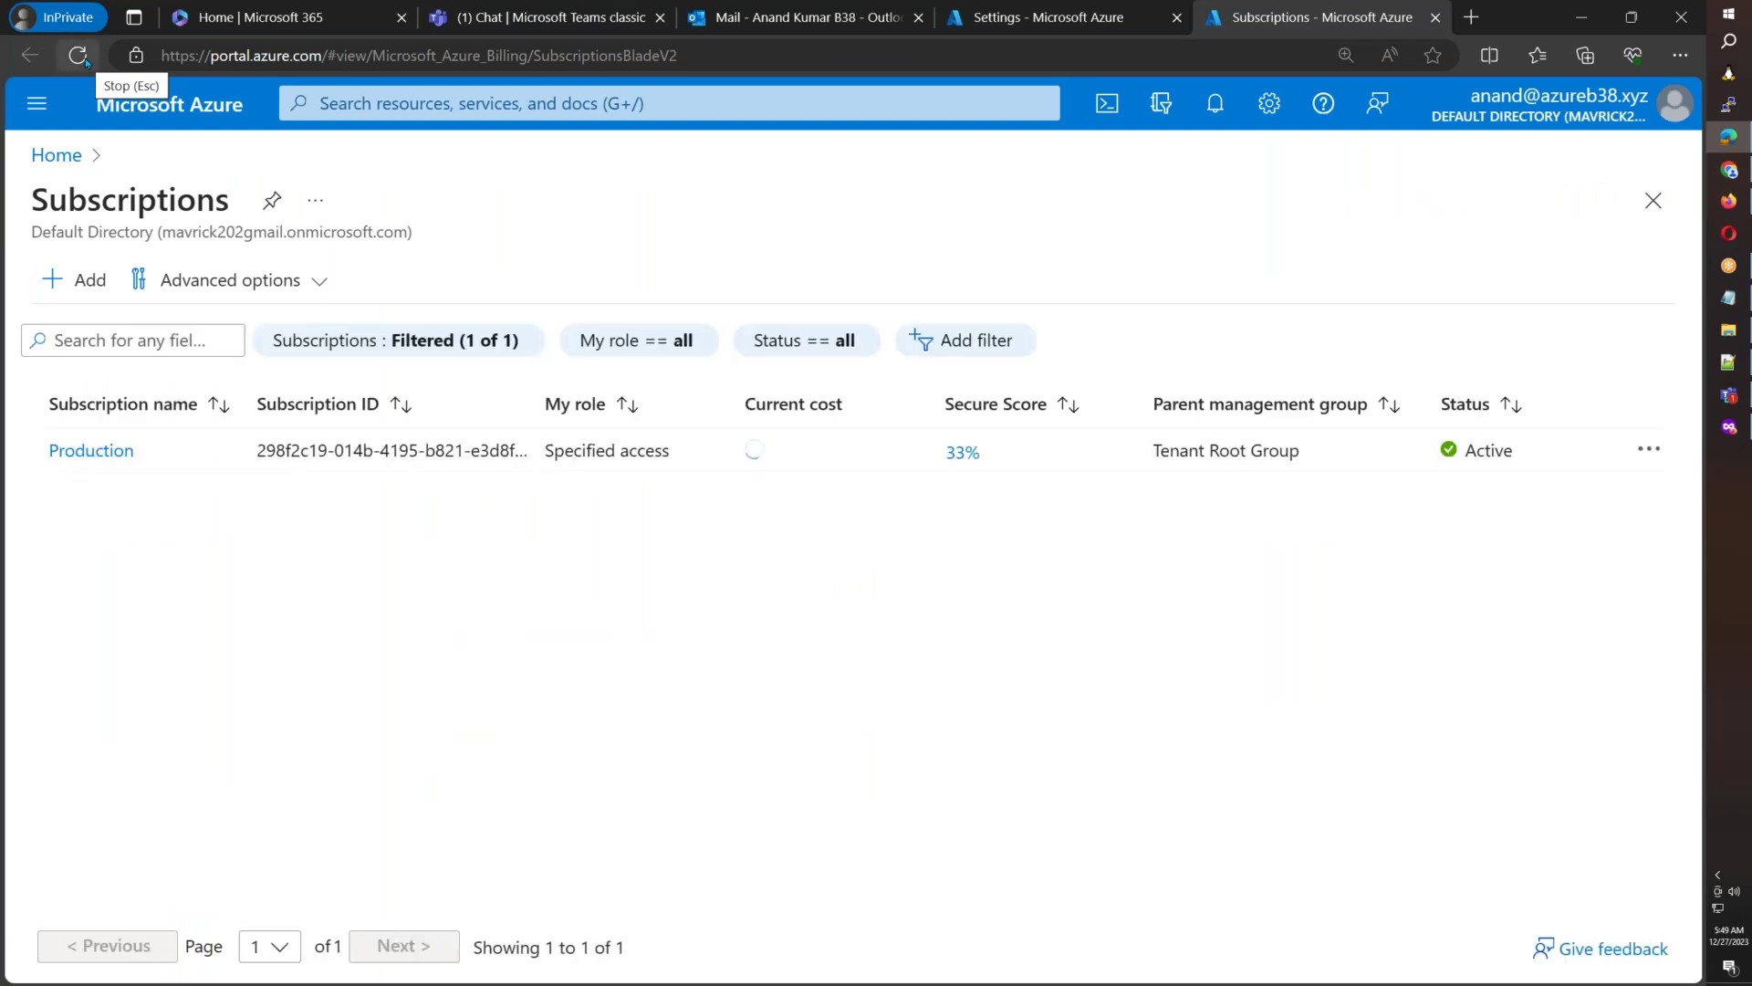
left_click(85, 57)
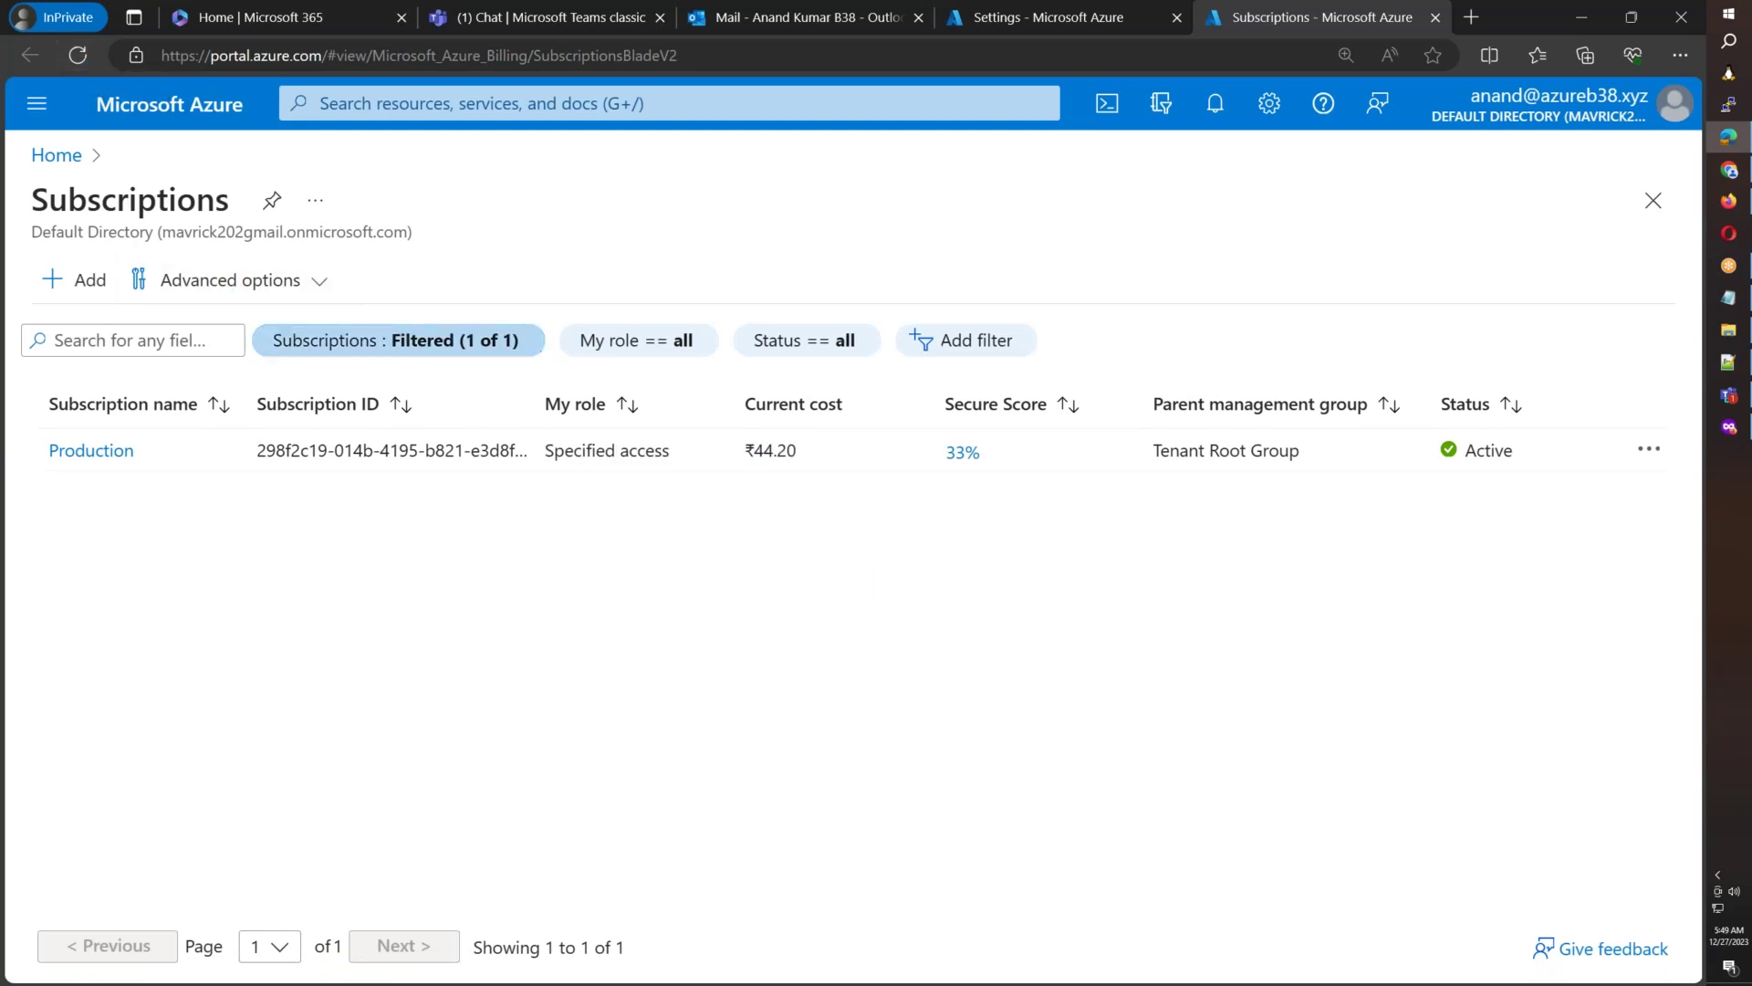
left_click(397, 339)
left_click(714, 614)
key("ctrl+shift+Tab")
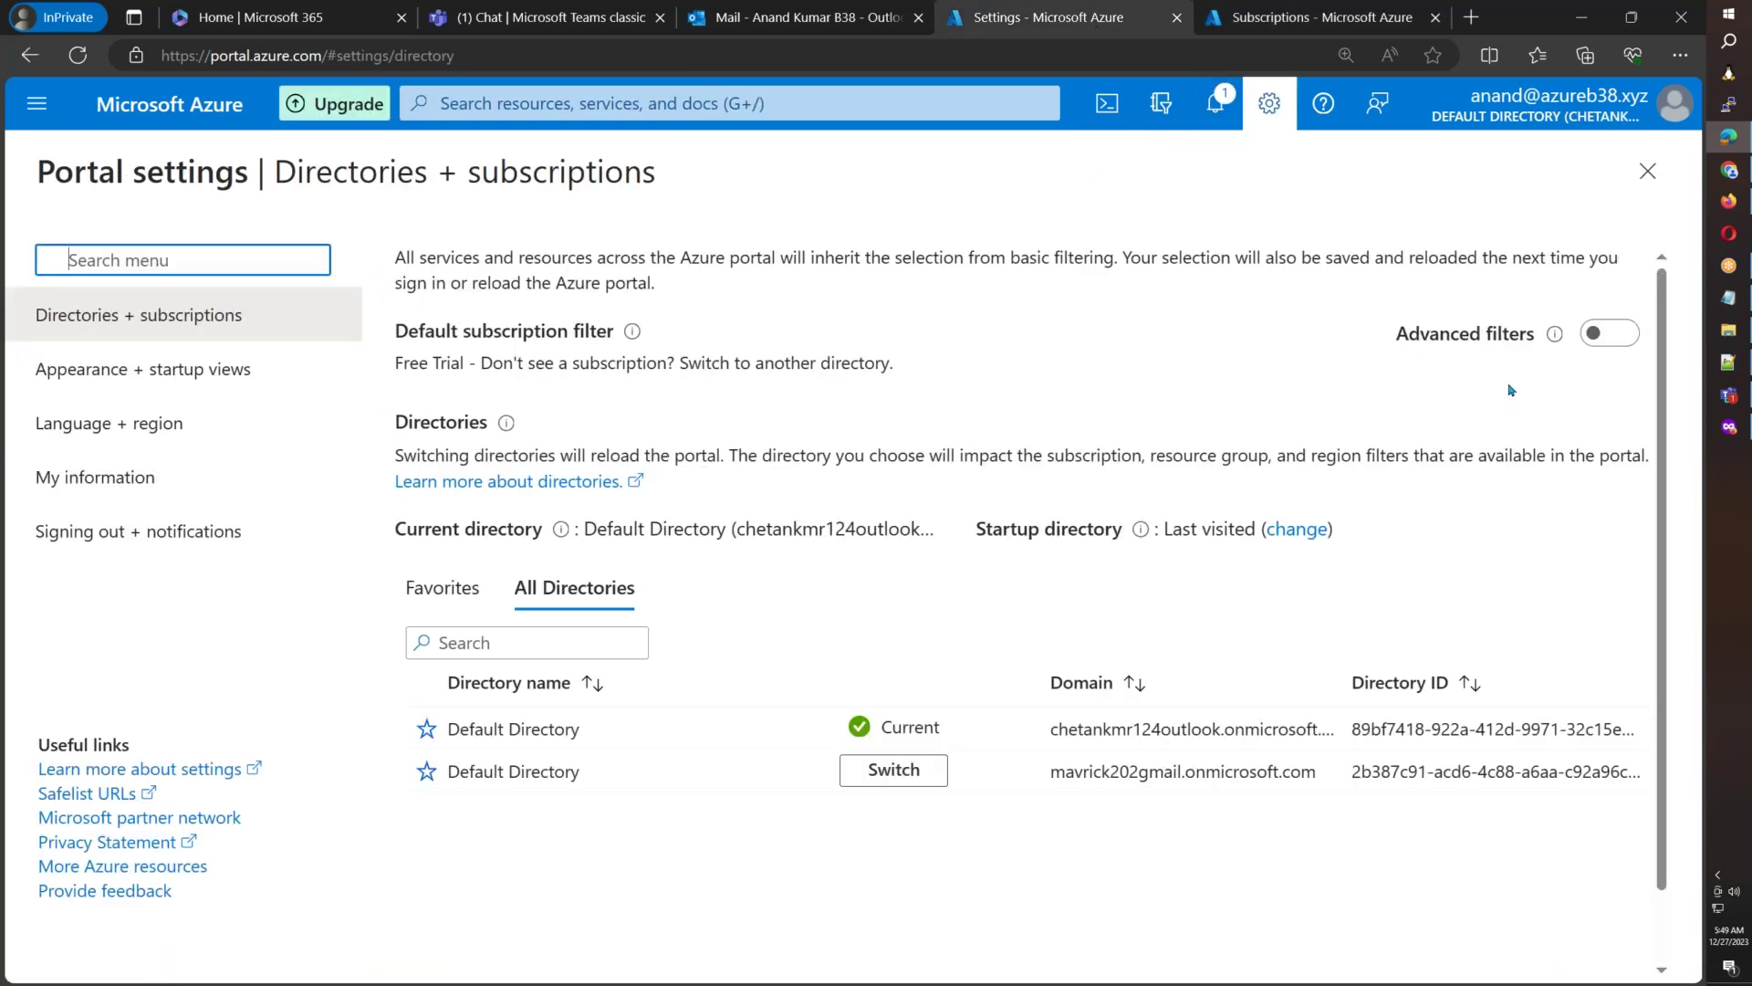
Reopen Subscriptions from home and set its filter to show all subscriptions.
left_click(1309, 21)
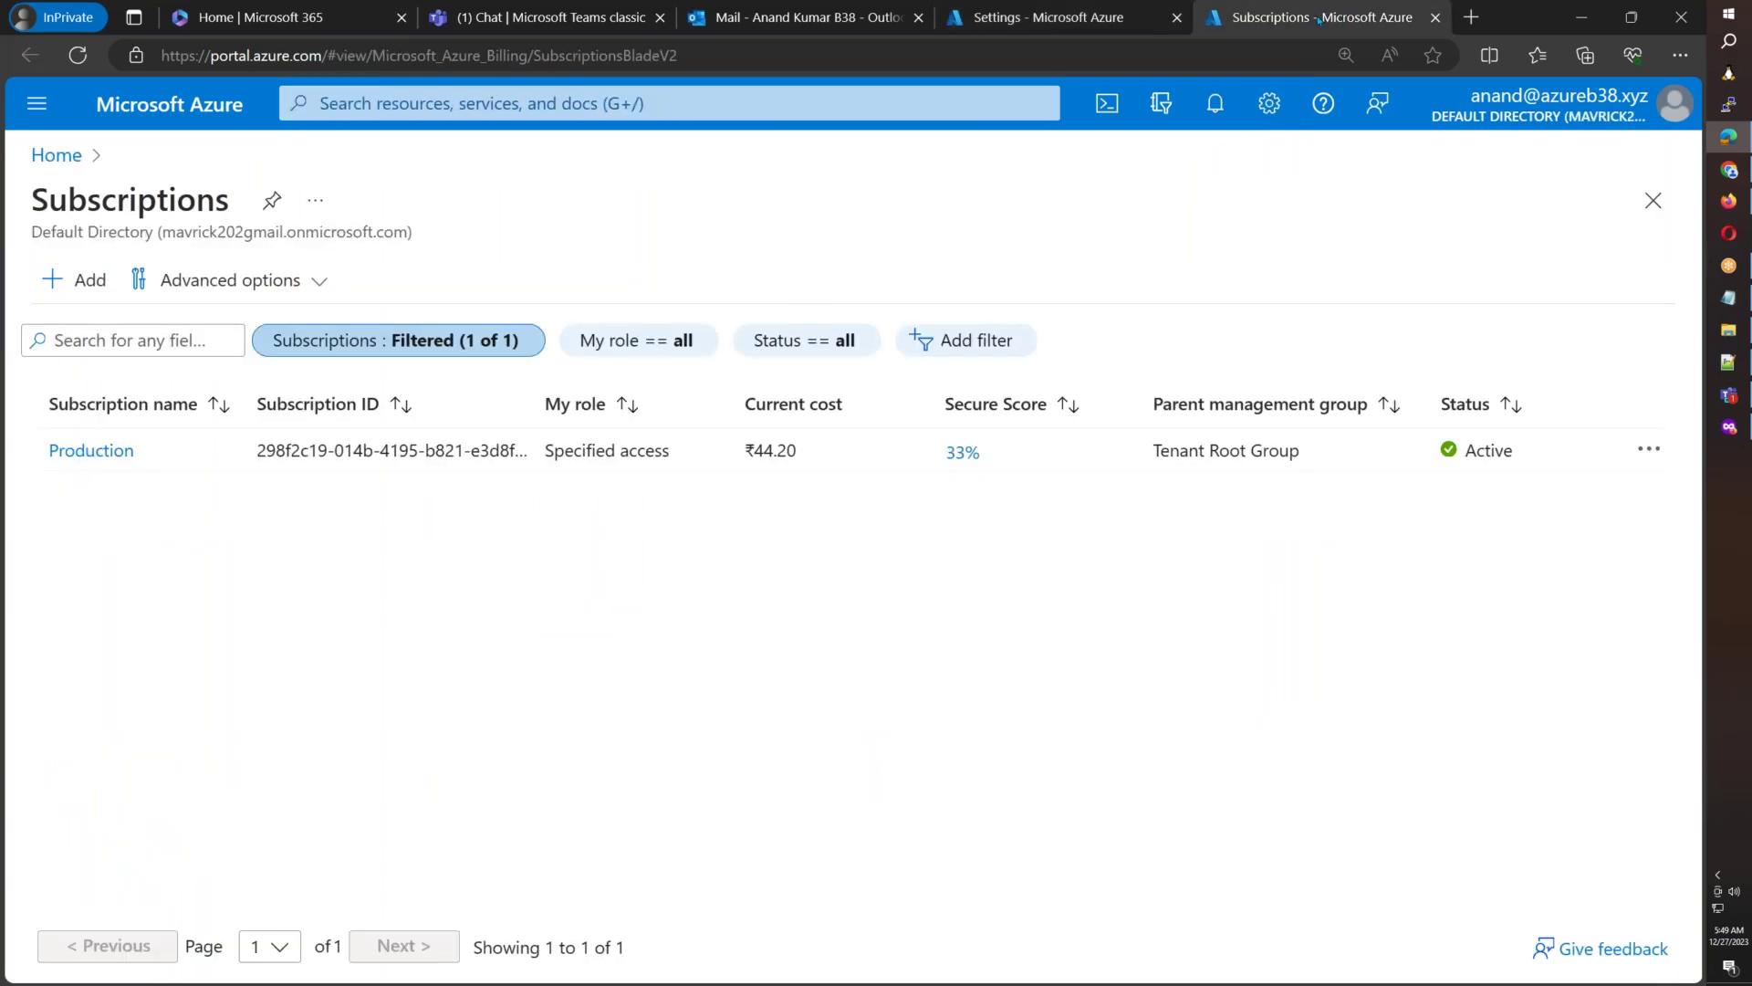
left_click(37, 103)
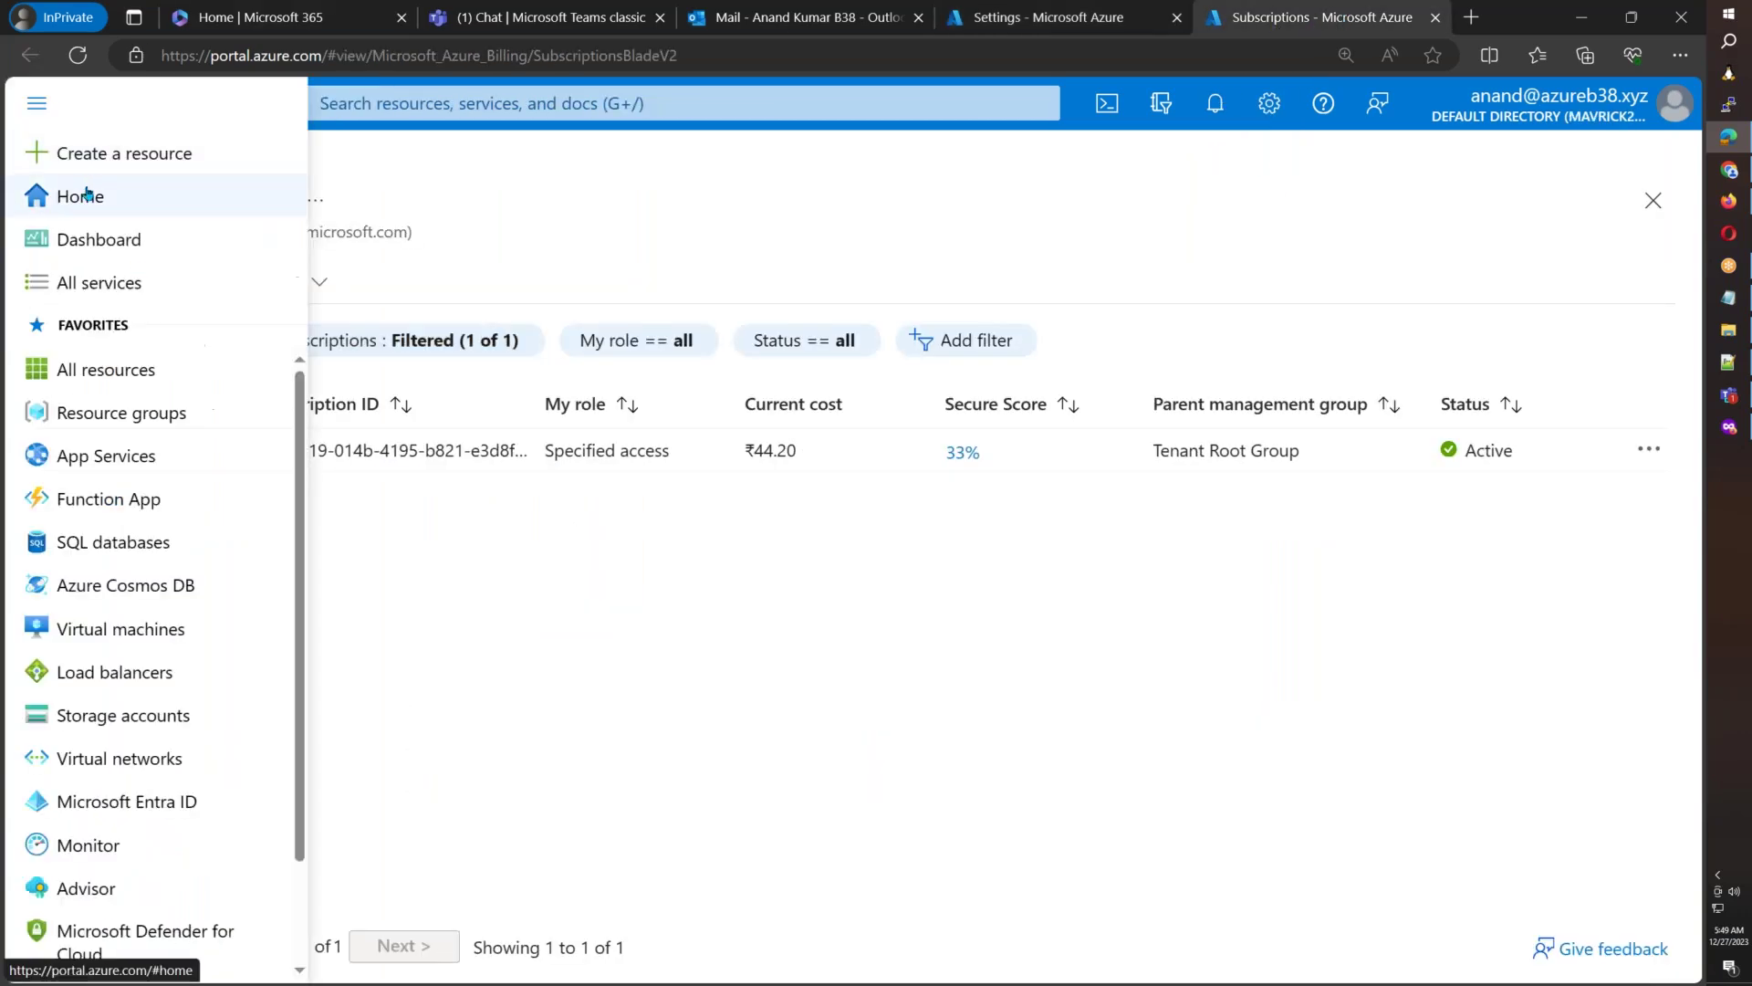
left_click(87, 194)
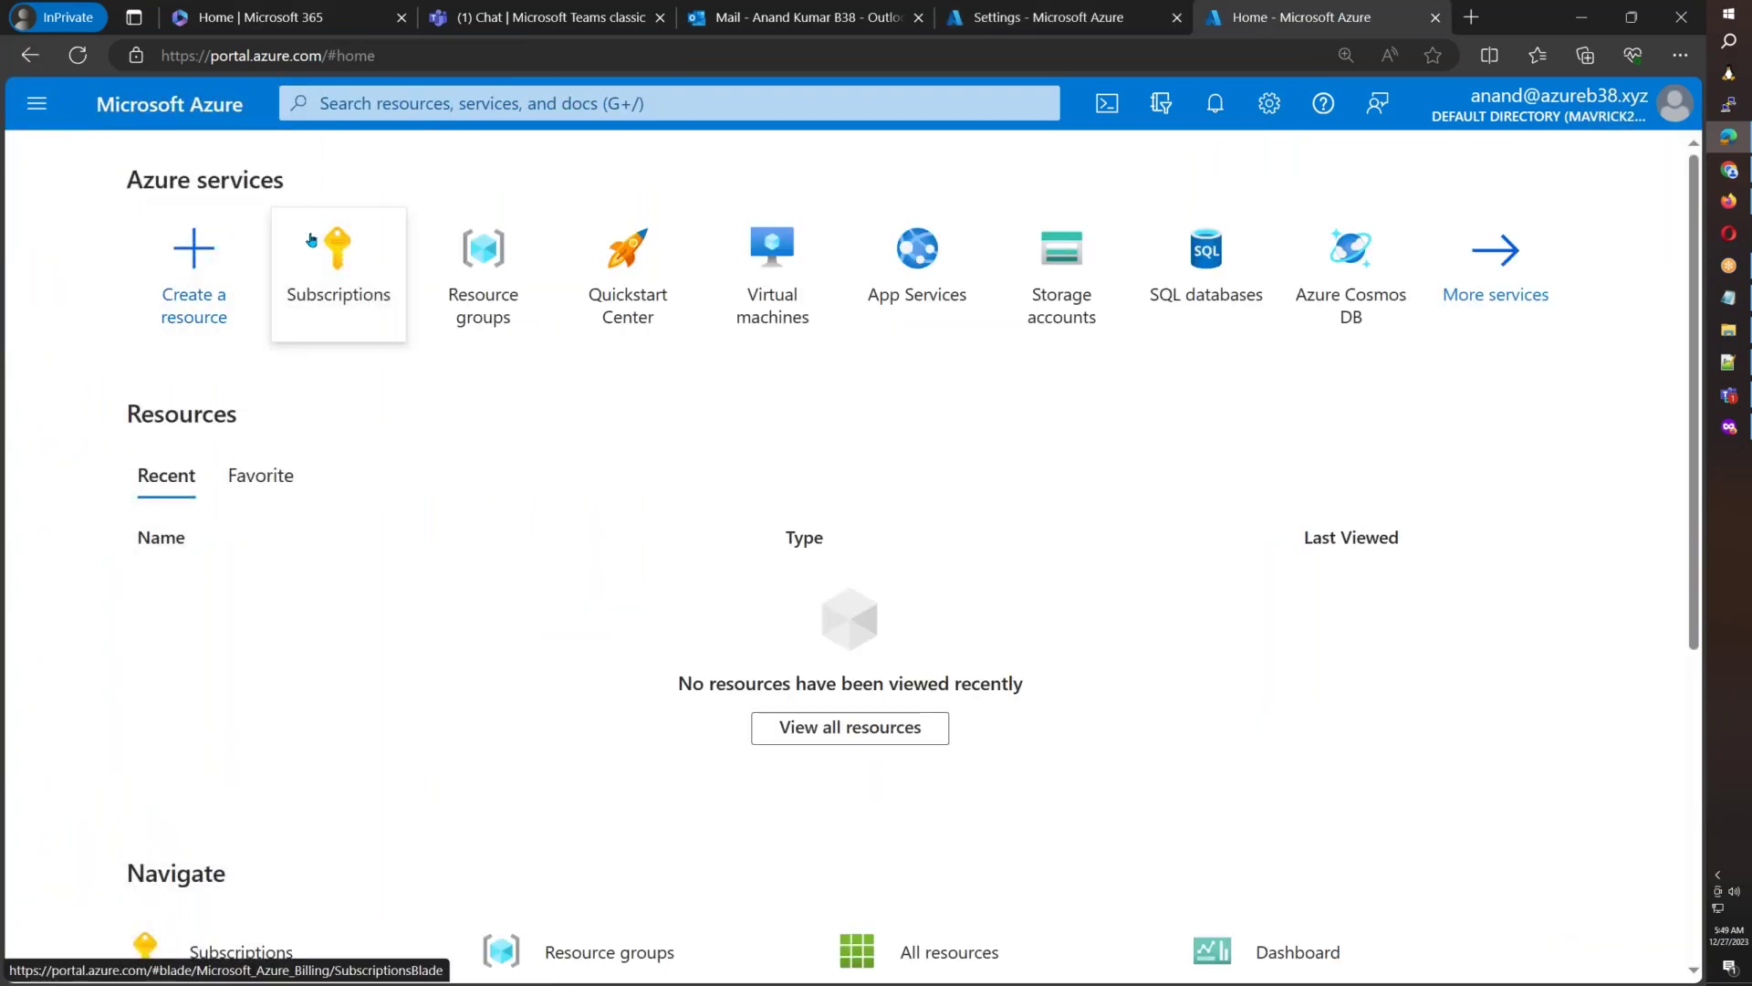
left_click(310, 242)
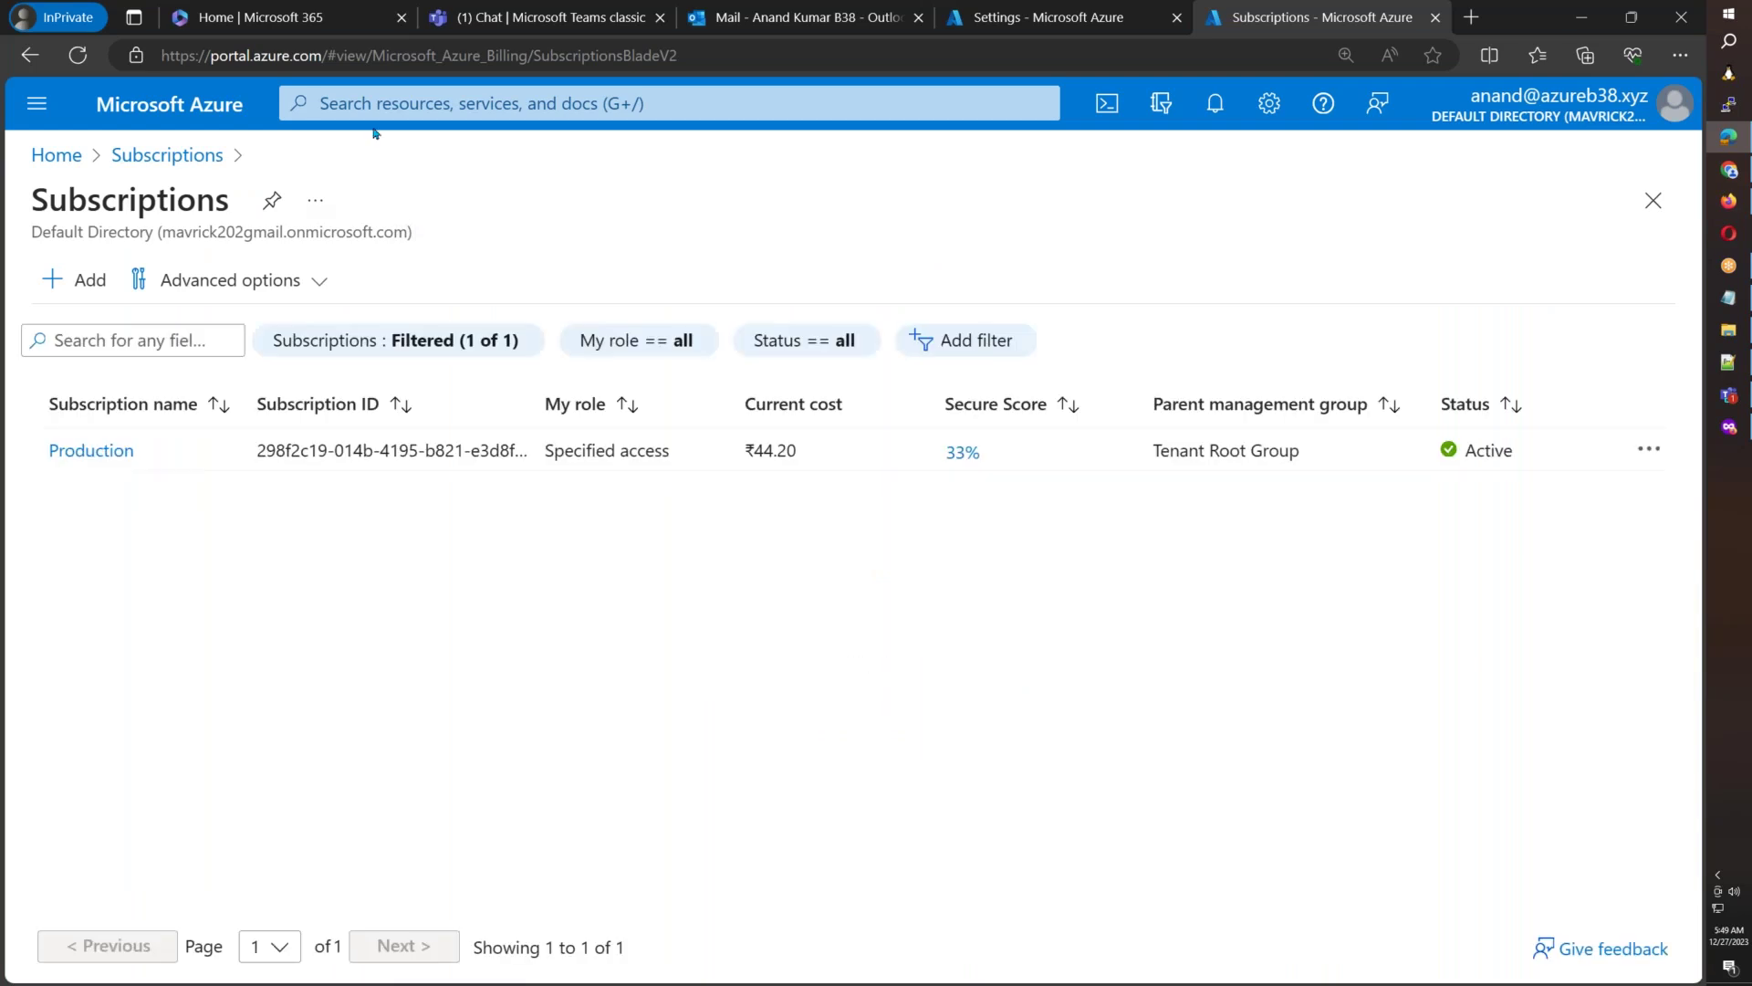
left_click(78, 62)
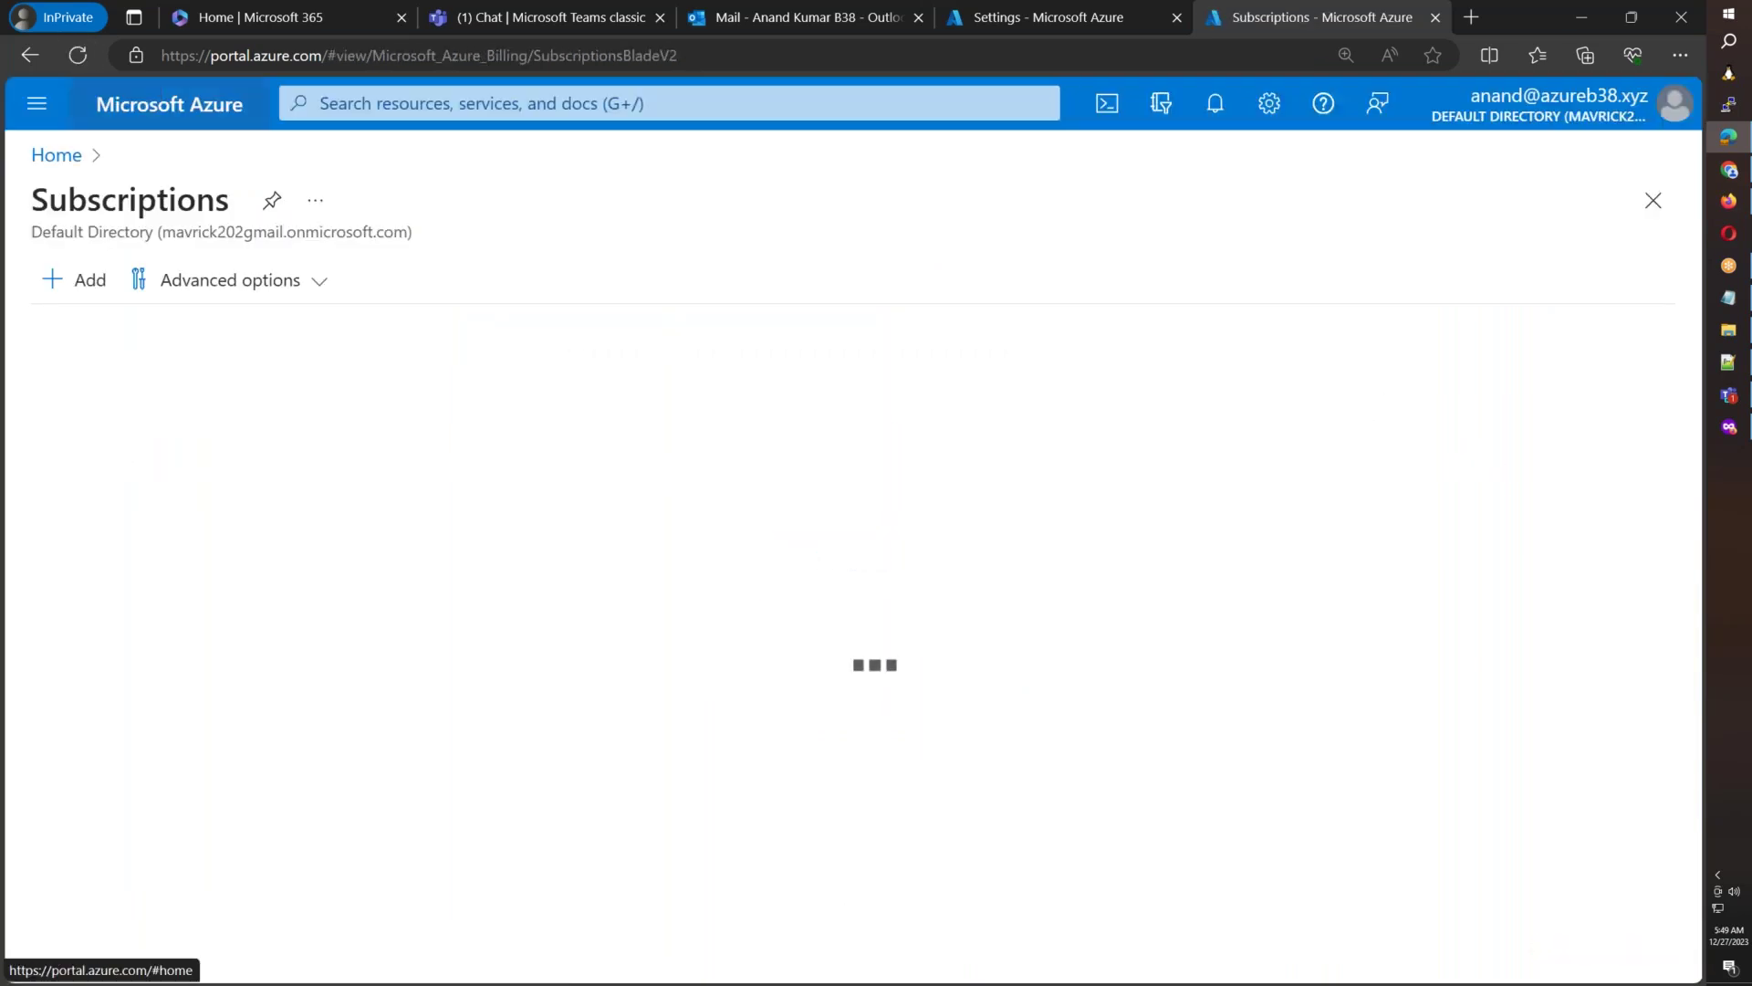
left_click(351, 341)
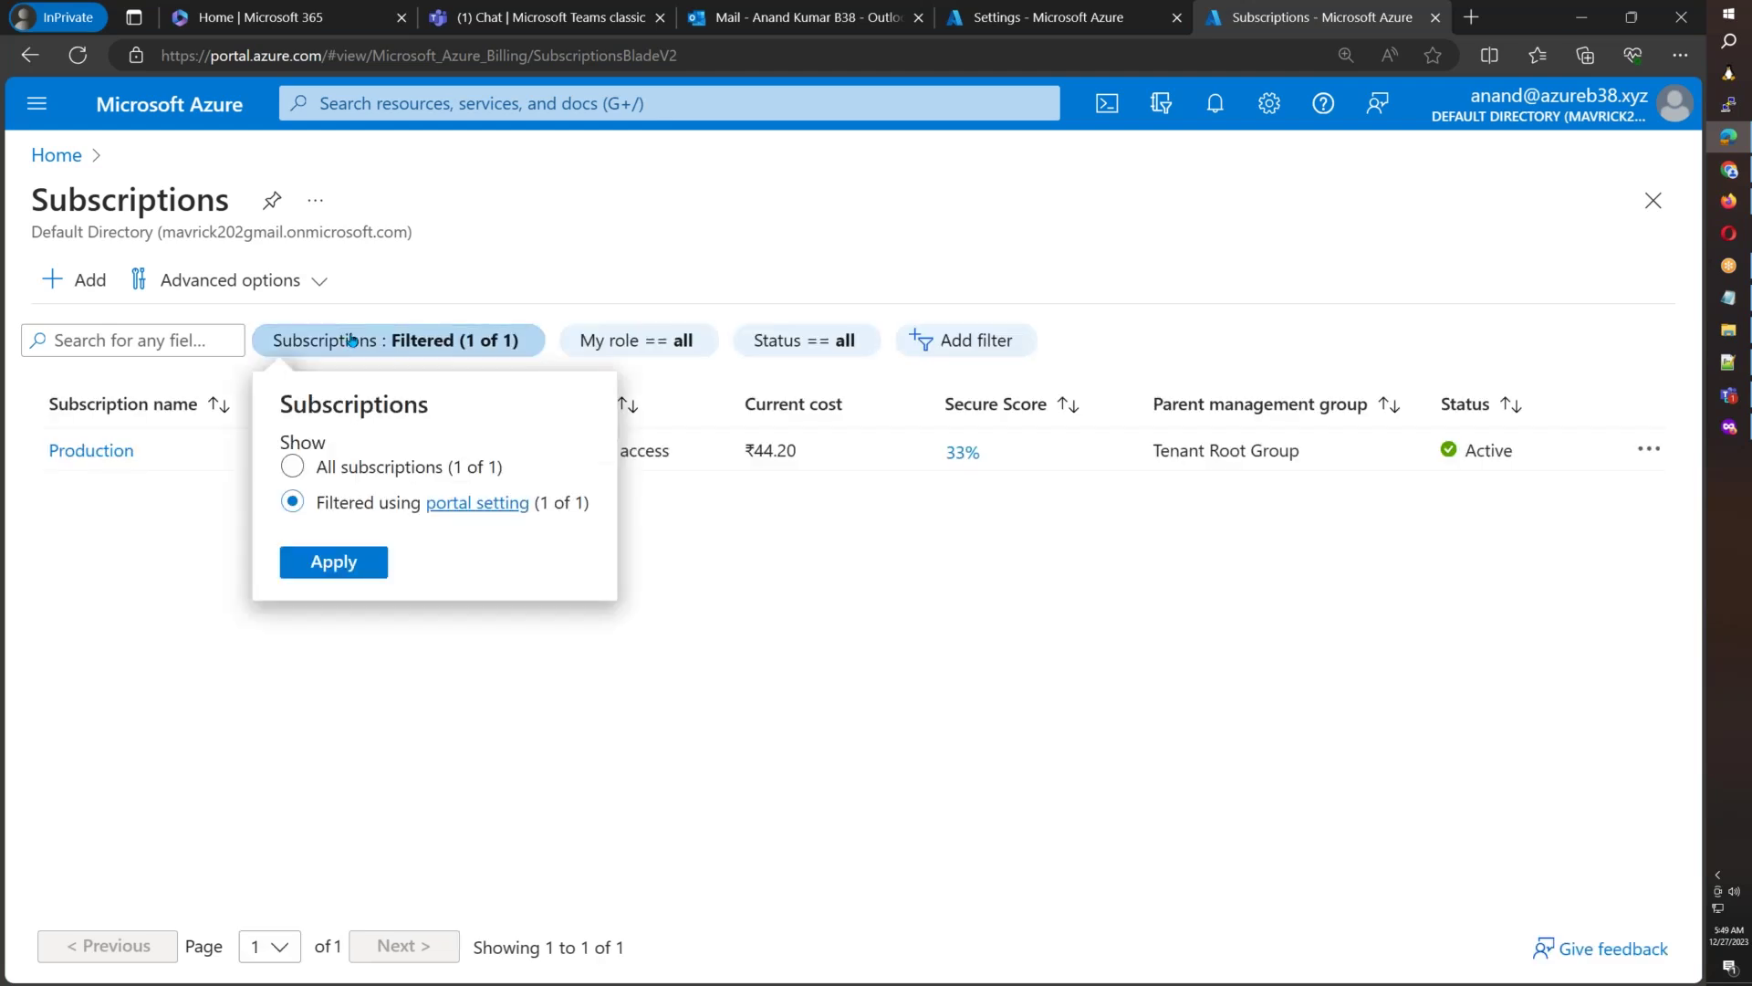
left_click(292, 468)
left_click(323, 569)
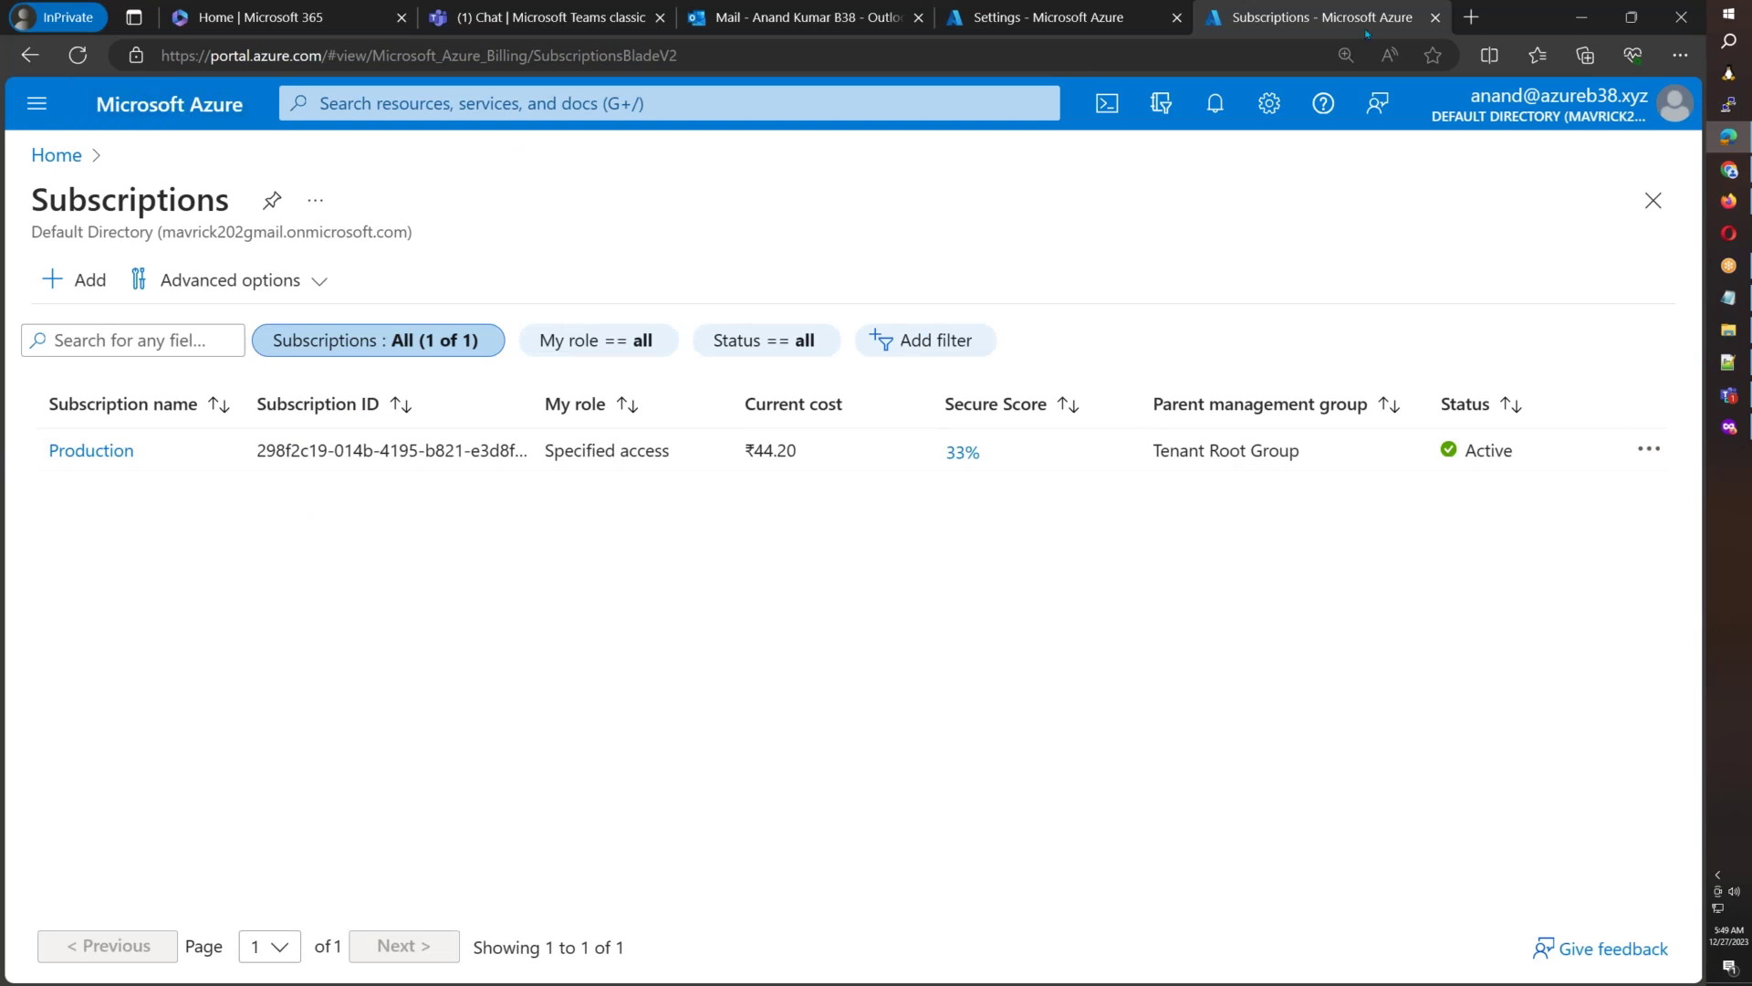
Close the Subscriptions tab and reopen the portal navigation menu.
key("alt+Tab")
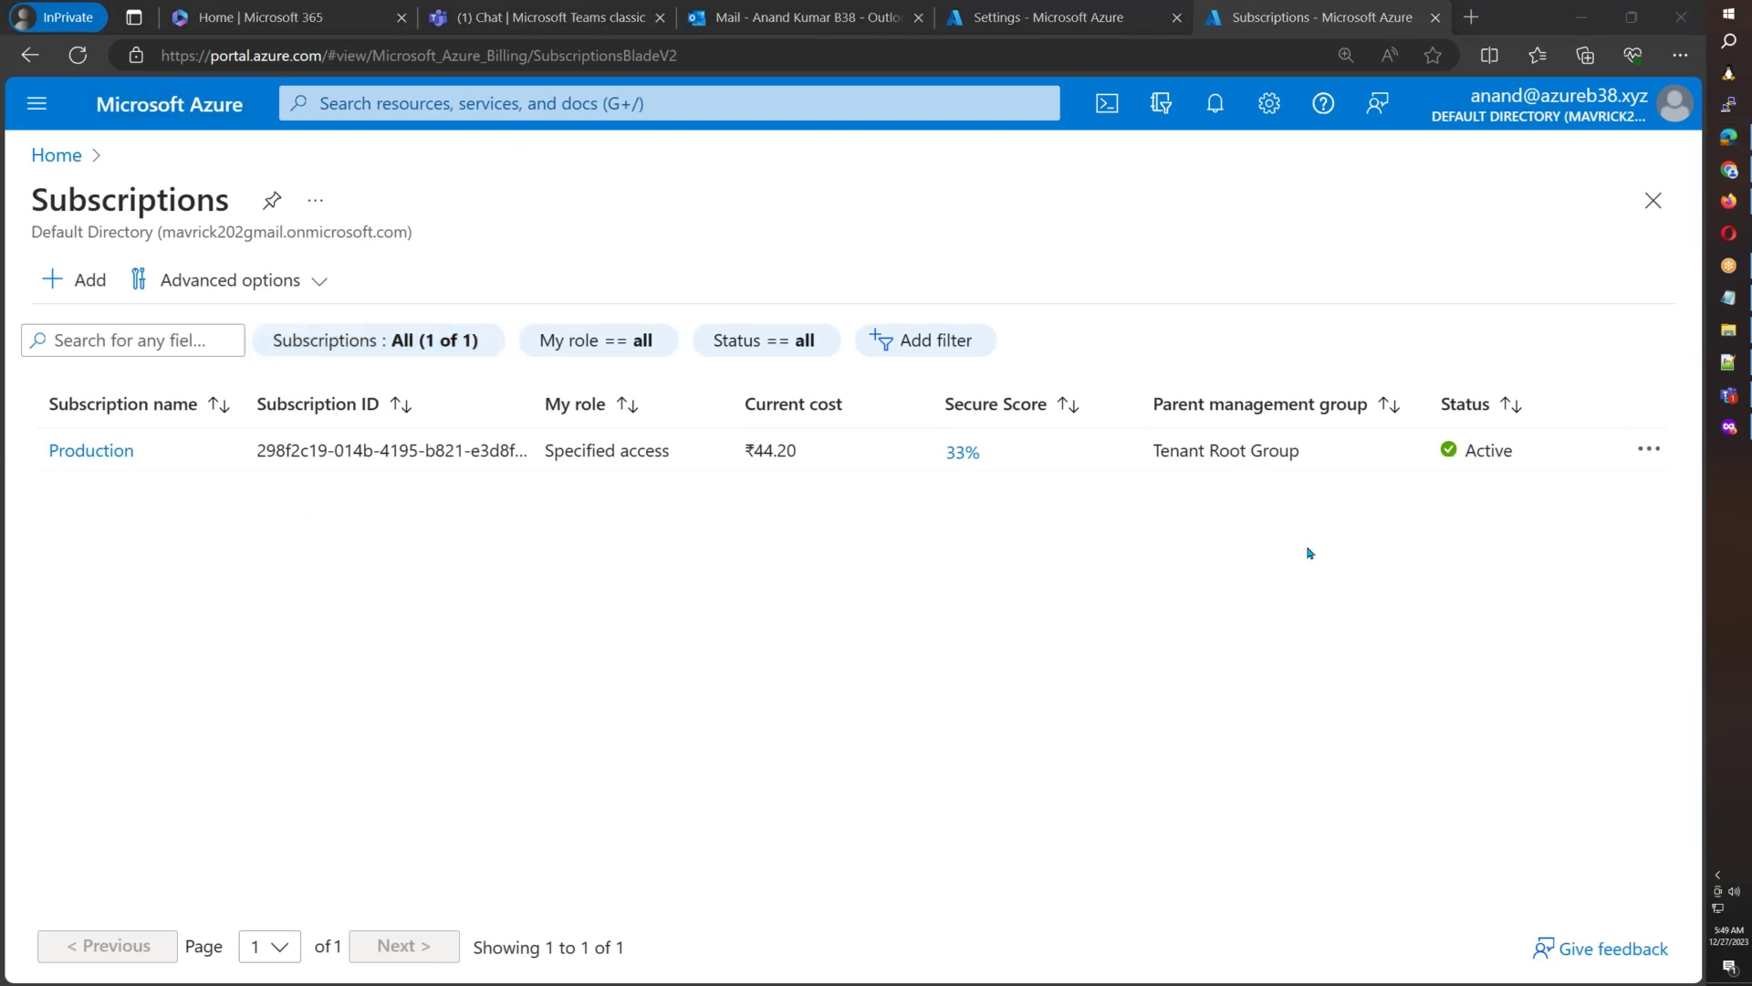
key("alt+Tab")
key("ctrl+w")
left_click(28, 111)
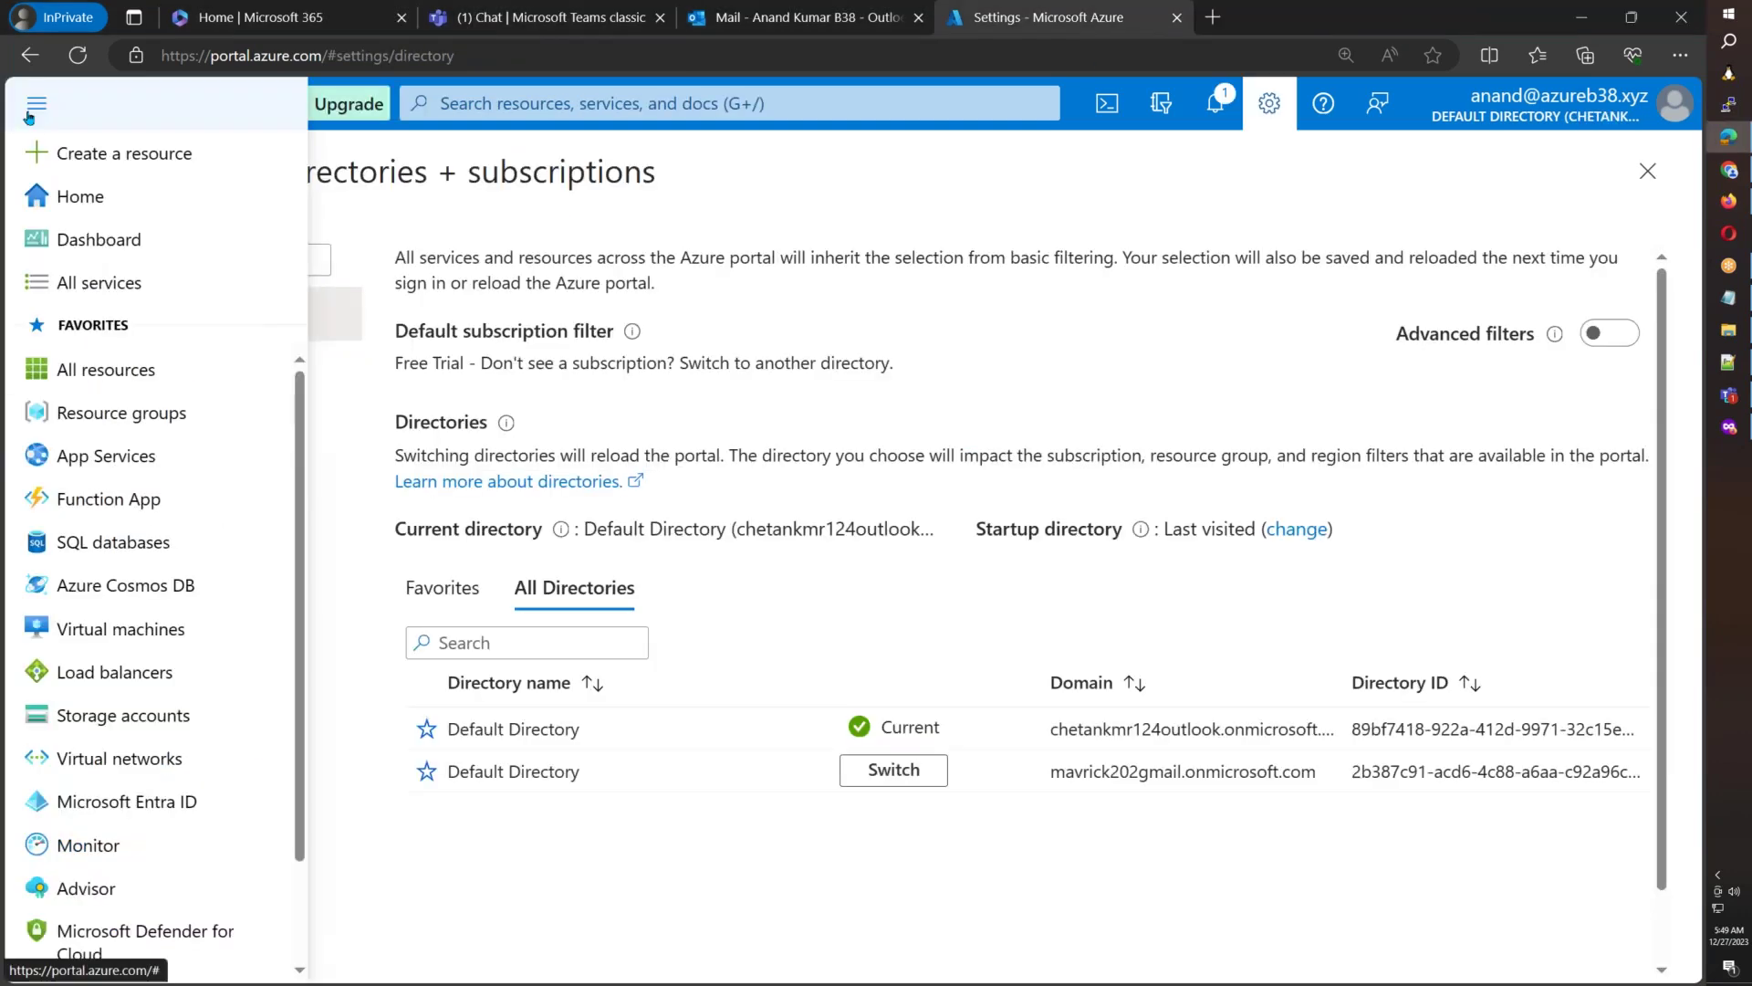
left_click(27, 113)
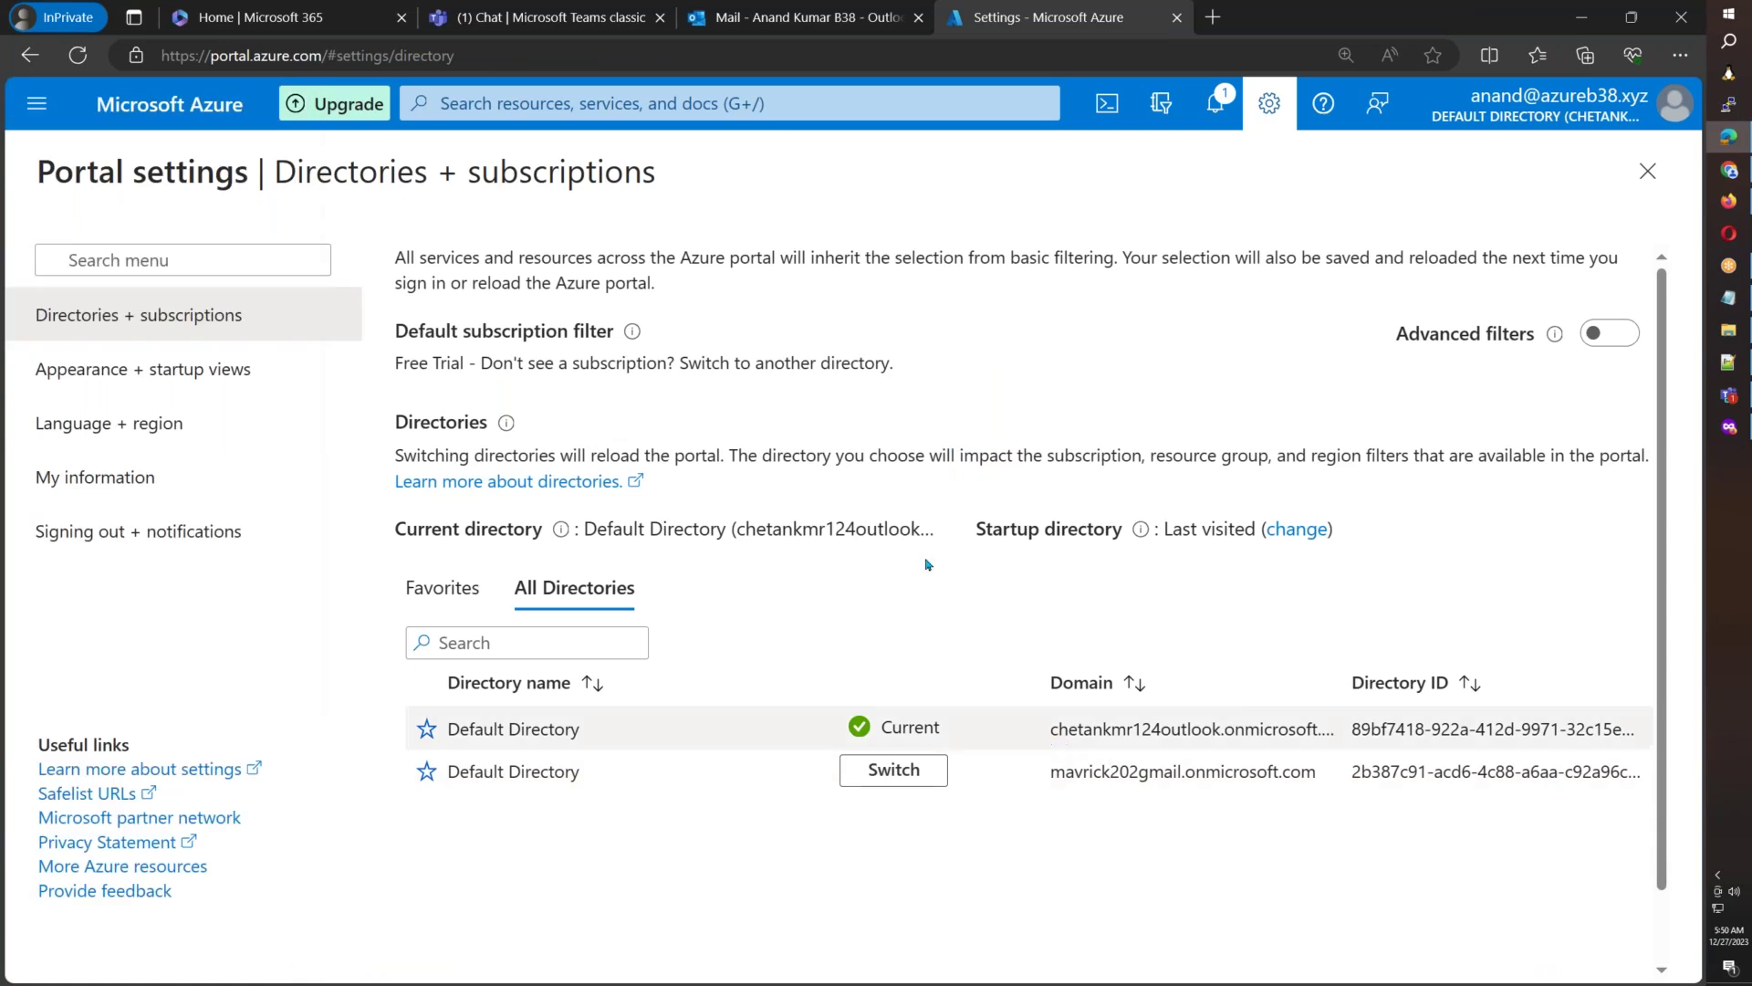
left_click(36, 104)
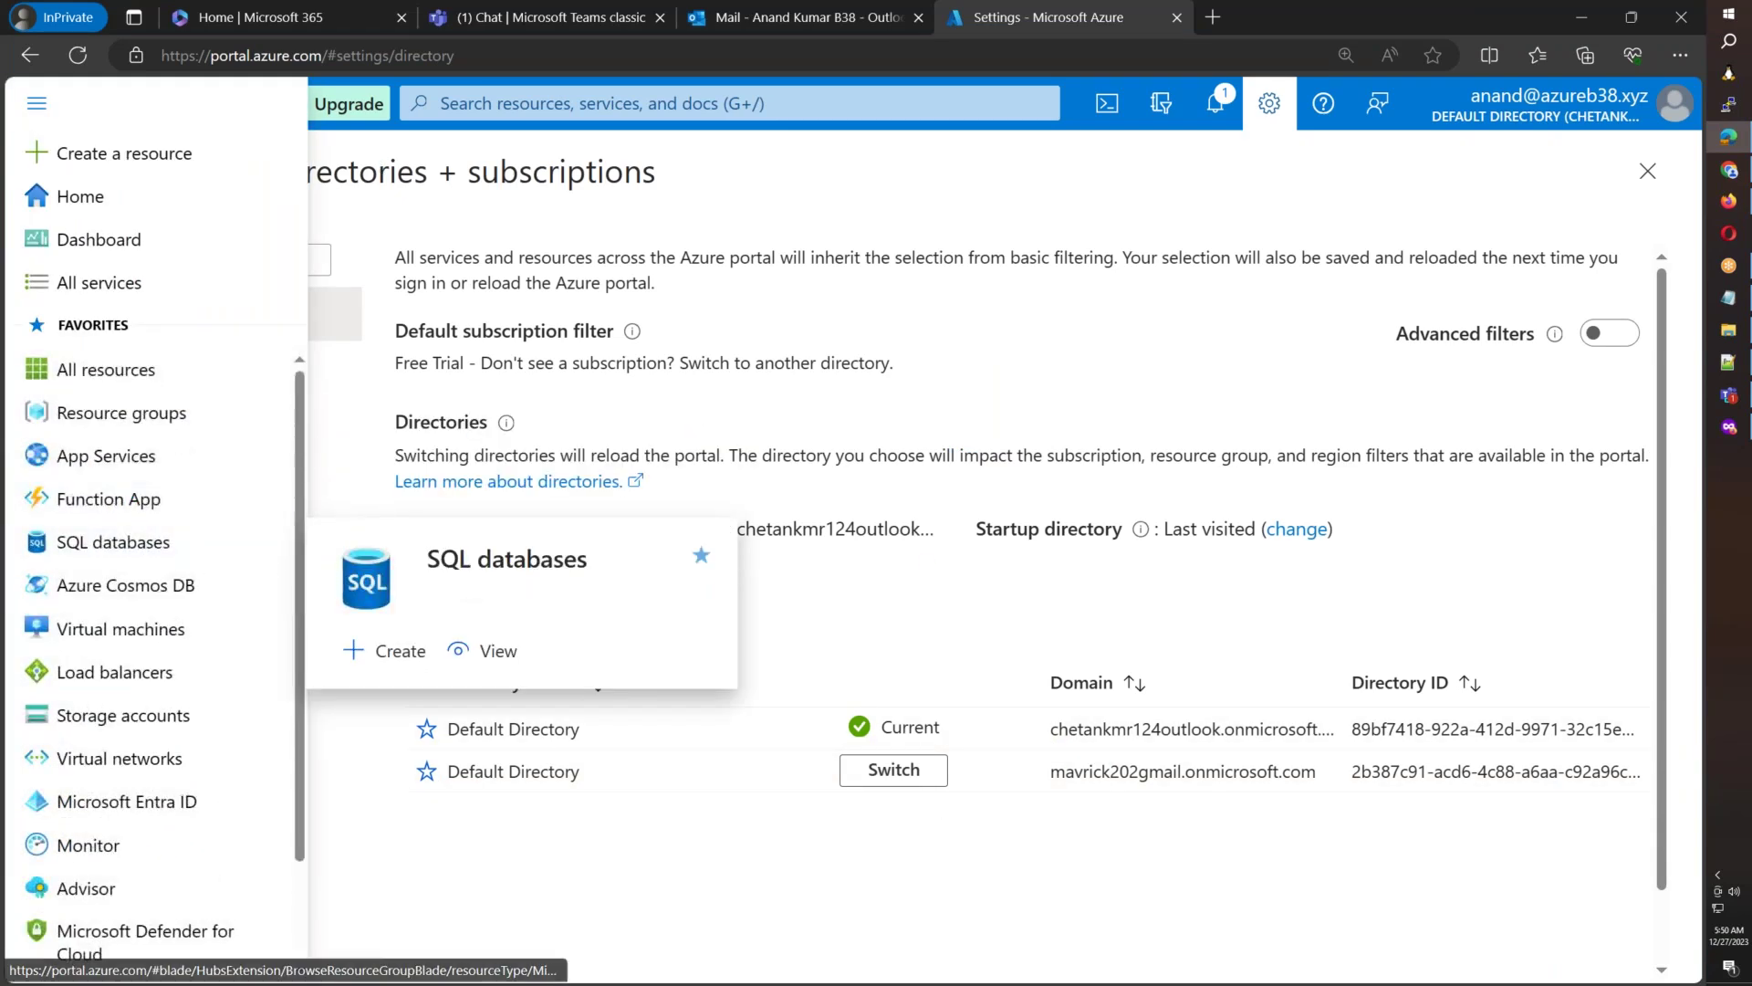
Open Subscriptions in a new tab via a 'sub' search, then open Directories + subscriptions.
left_click(436, 105)
type("su")
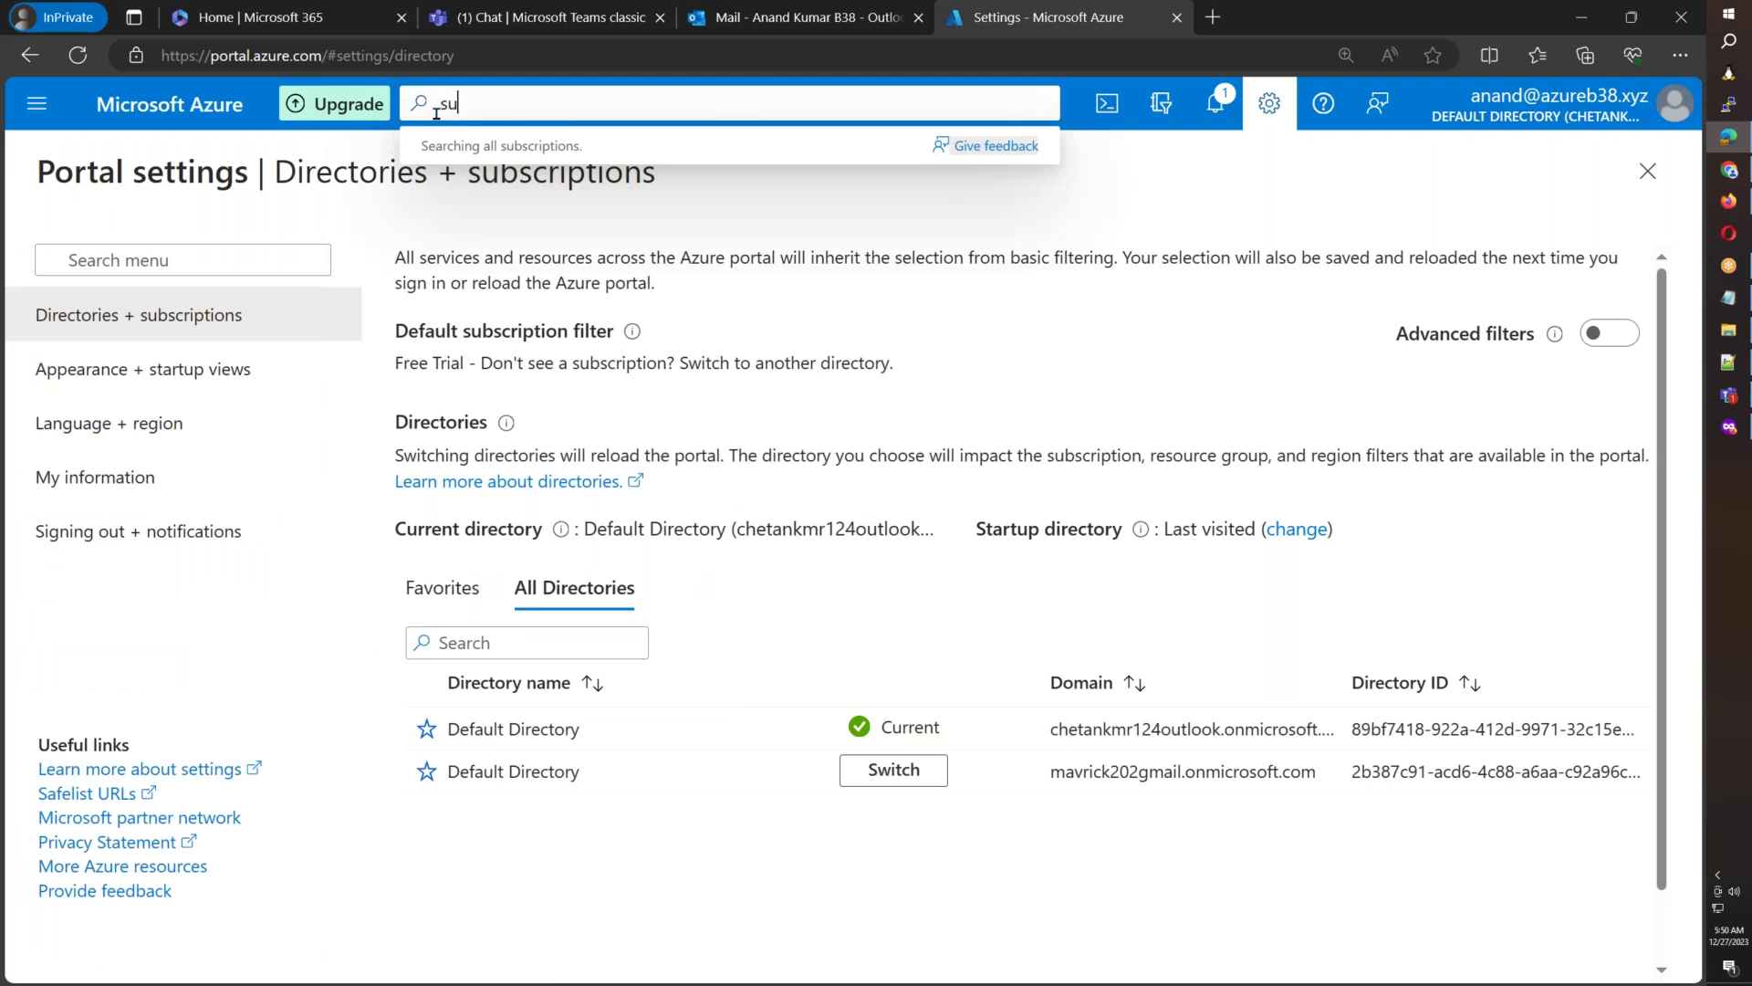
type("b")
right_click(535, 331)
left_click(542, 345)
left_click(1350, 31)
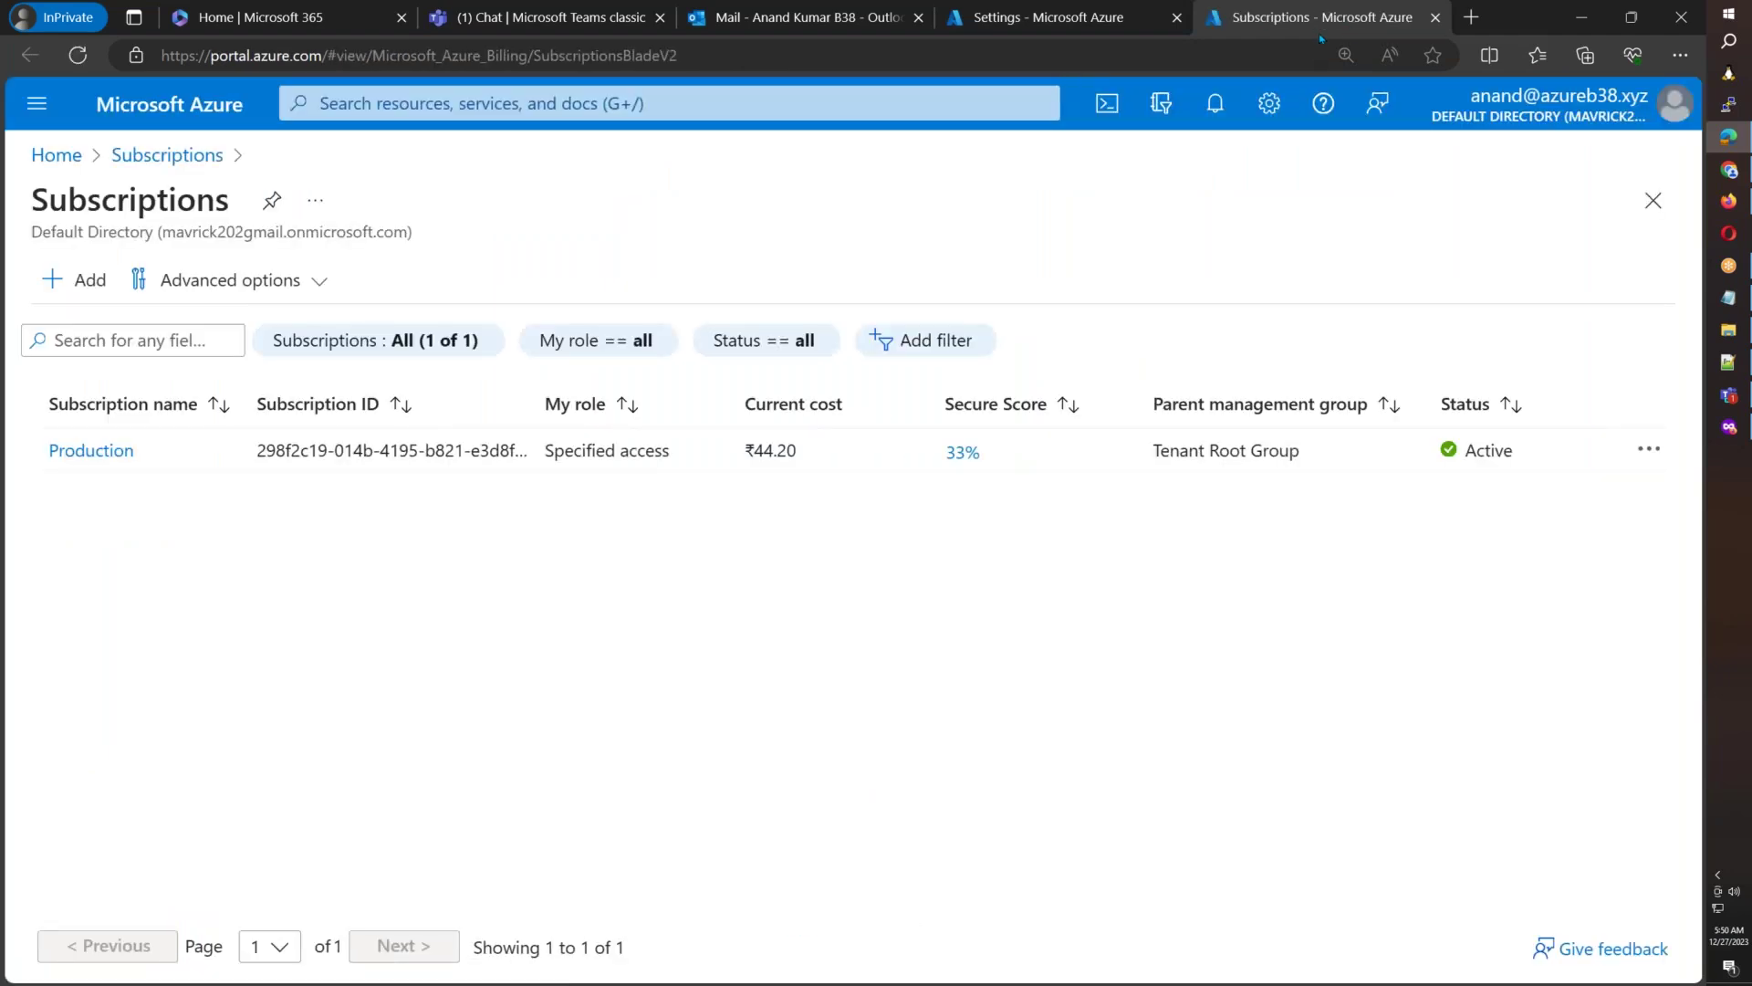
left_click(933, 330)
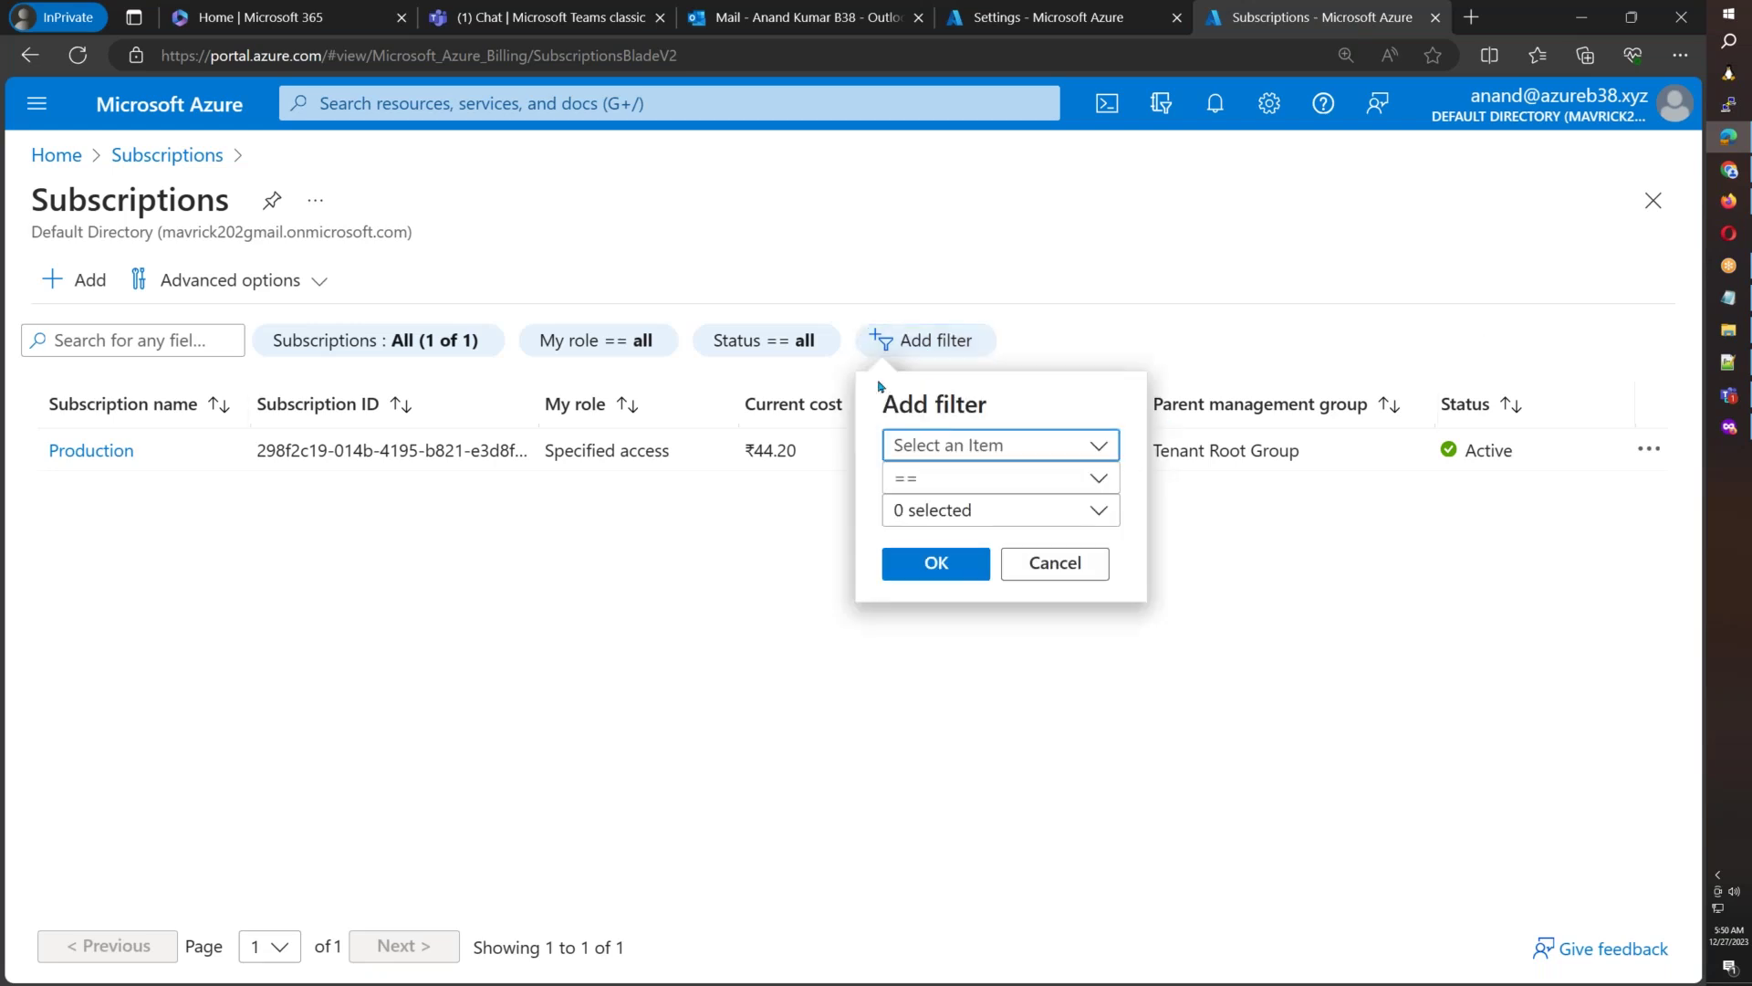
left_click(743, 594)
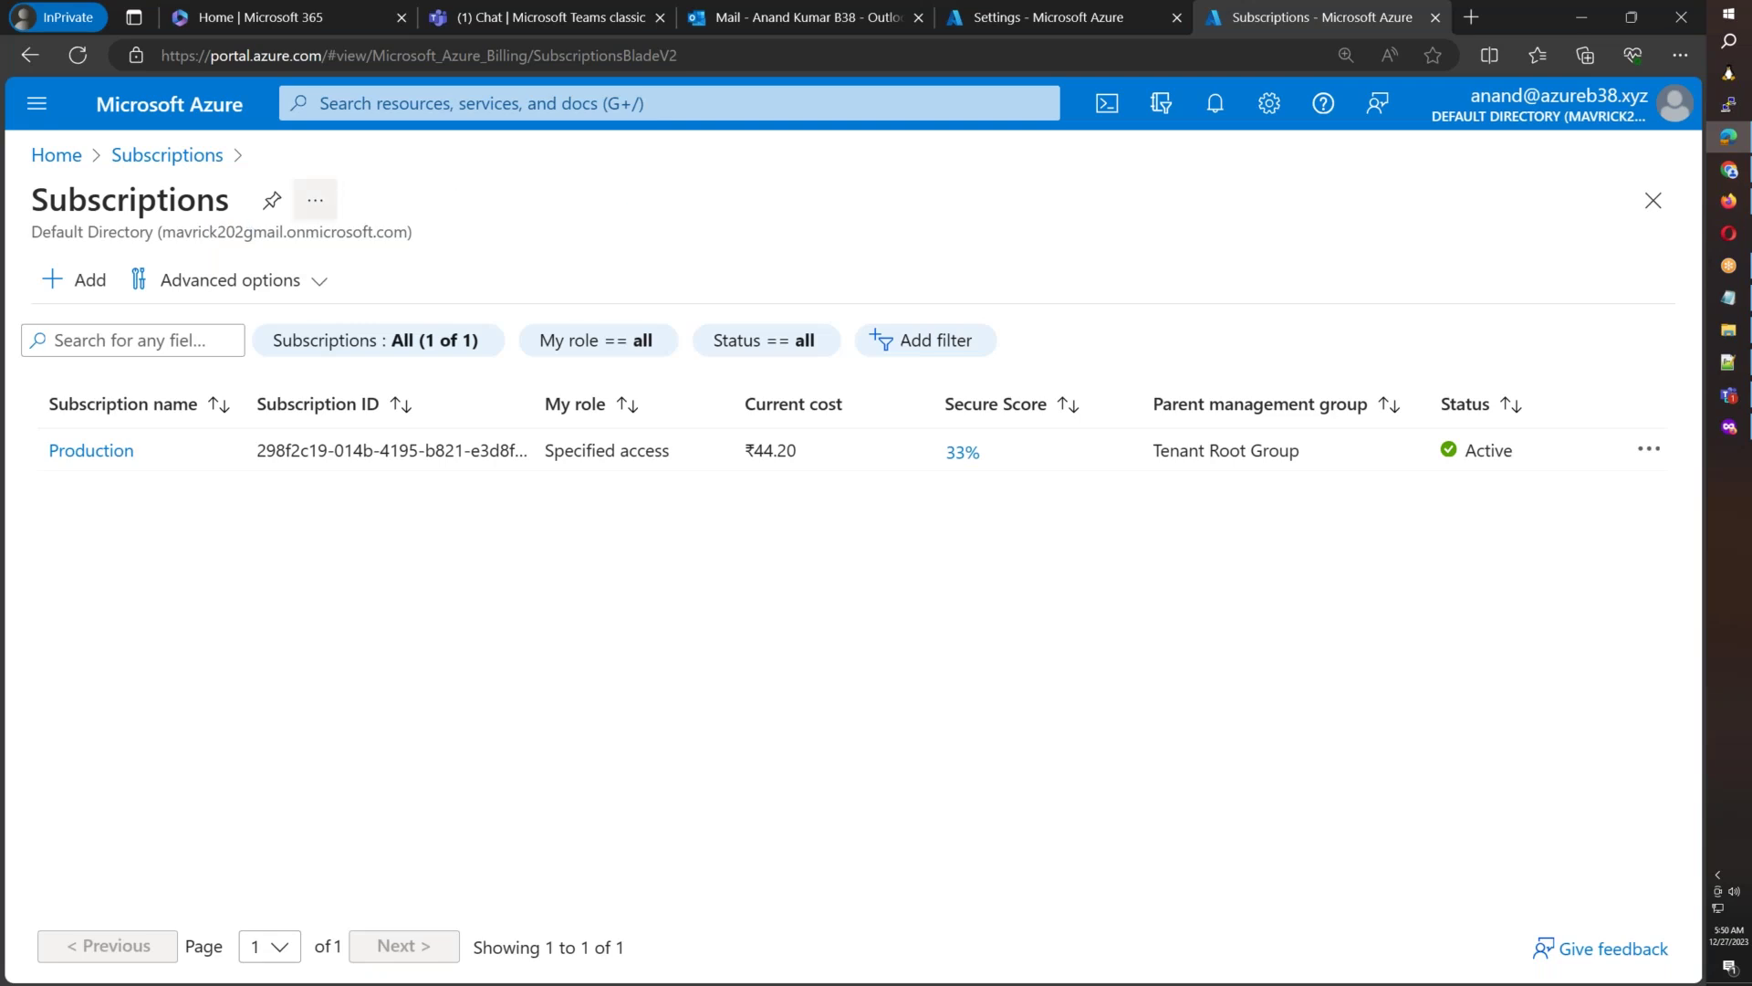
left_click(315, 200)
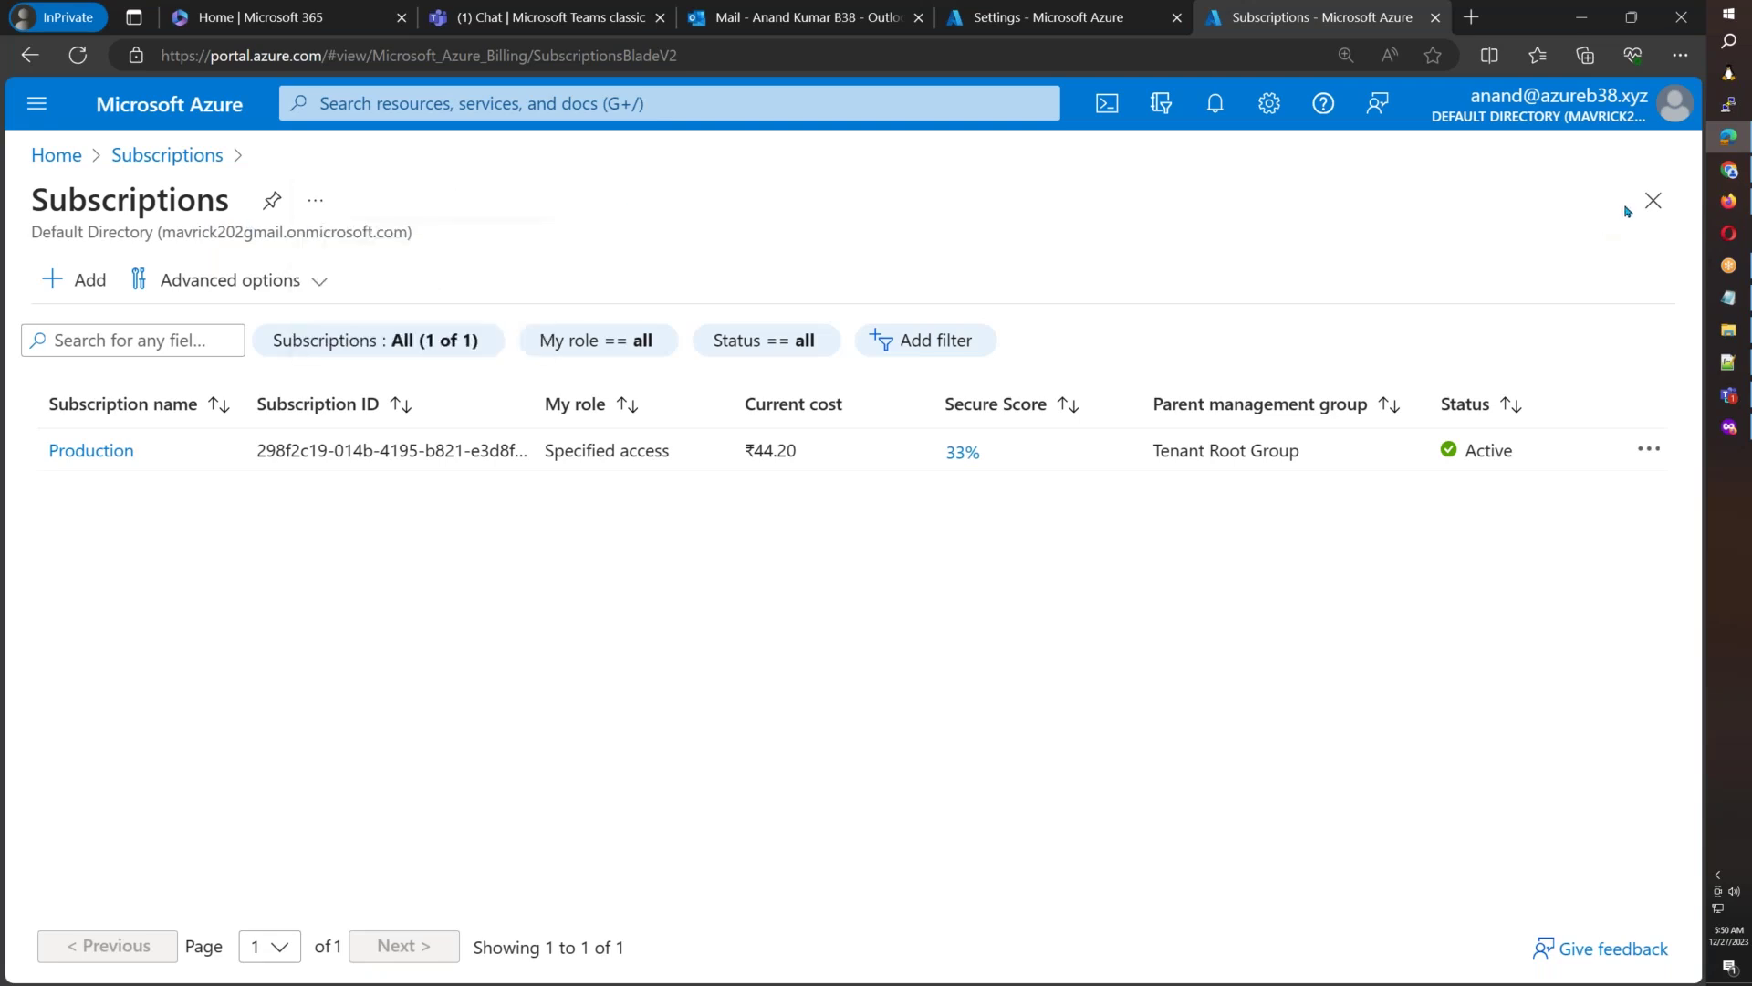
left_click(1653, 200)
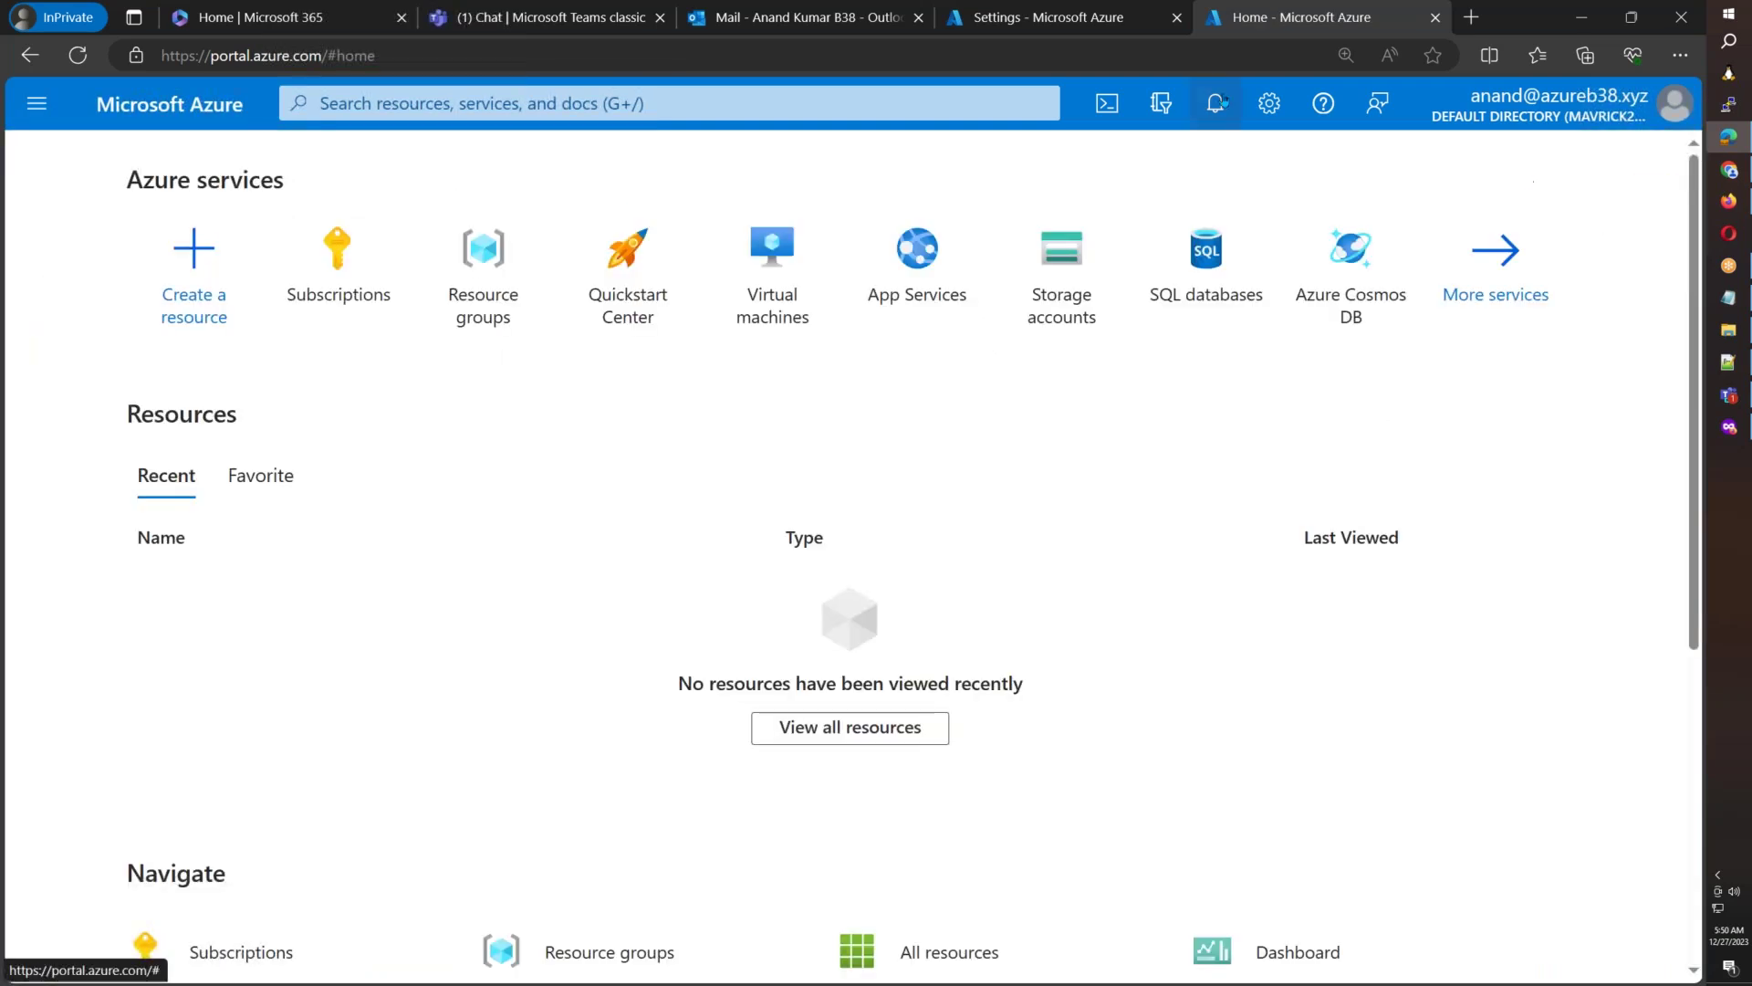
left_click(1269, 103)
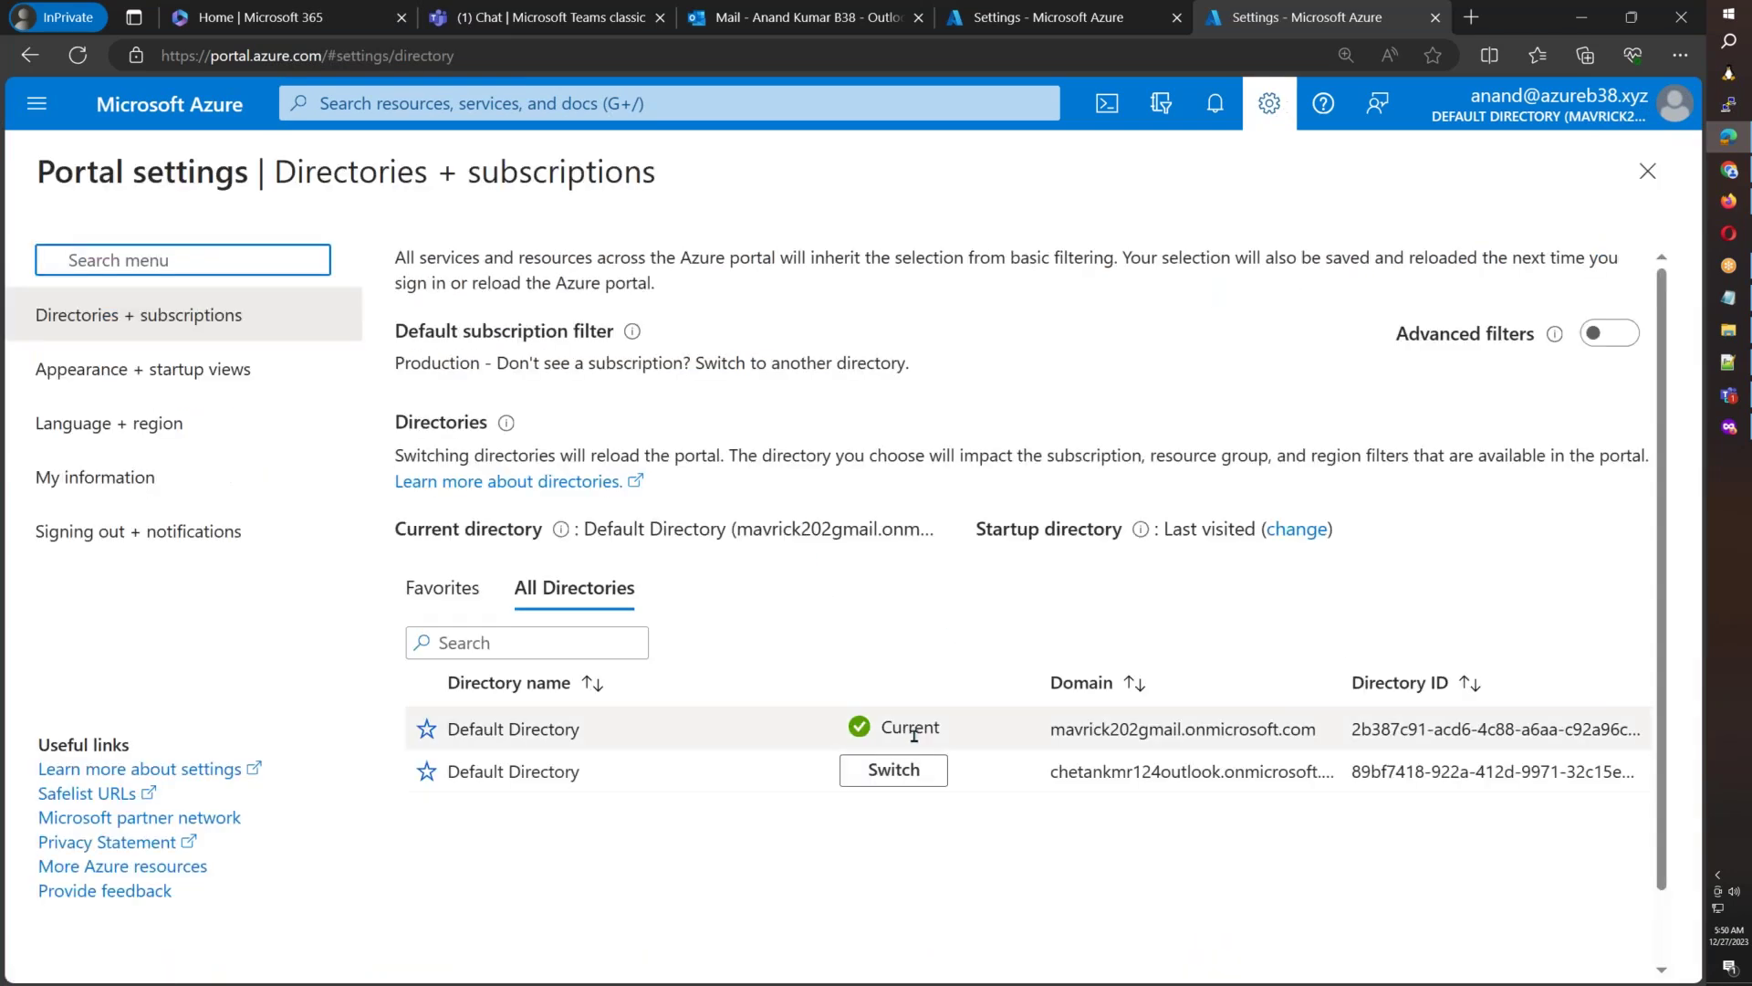
Switch to the Free Trial subscription's directory and go to Resource groups.
left_click(900, 771)
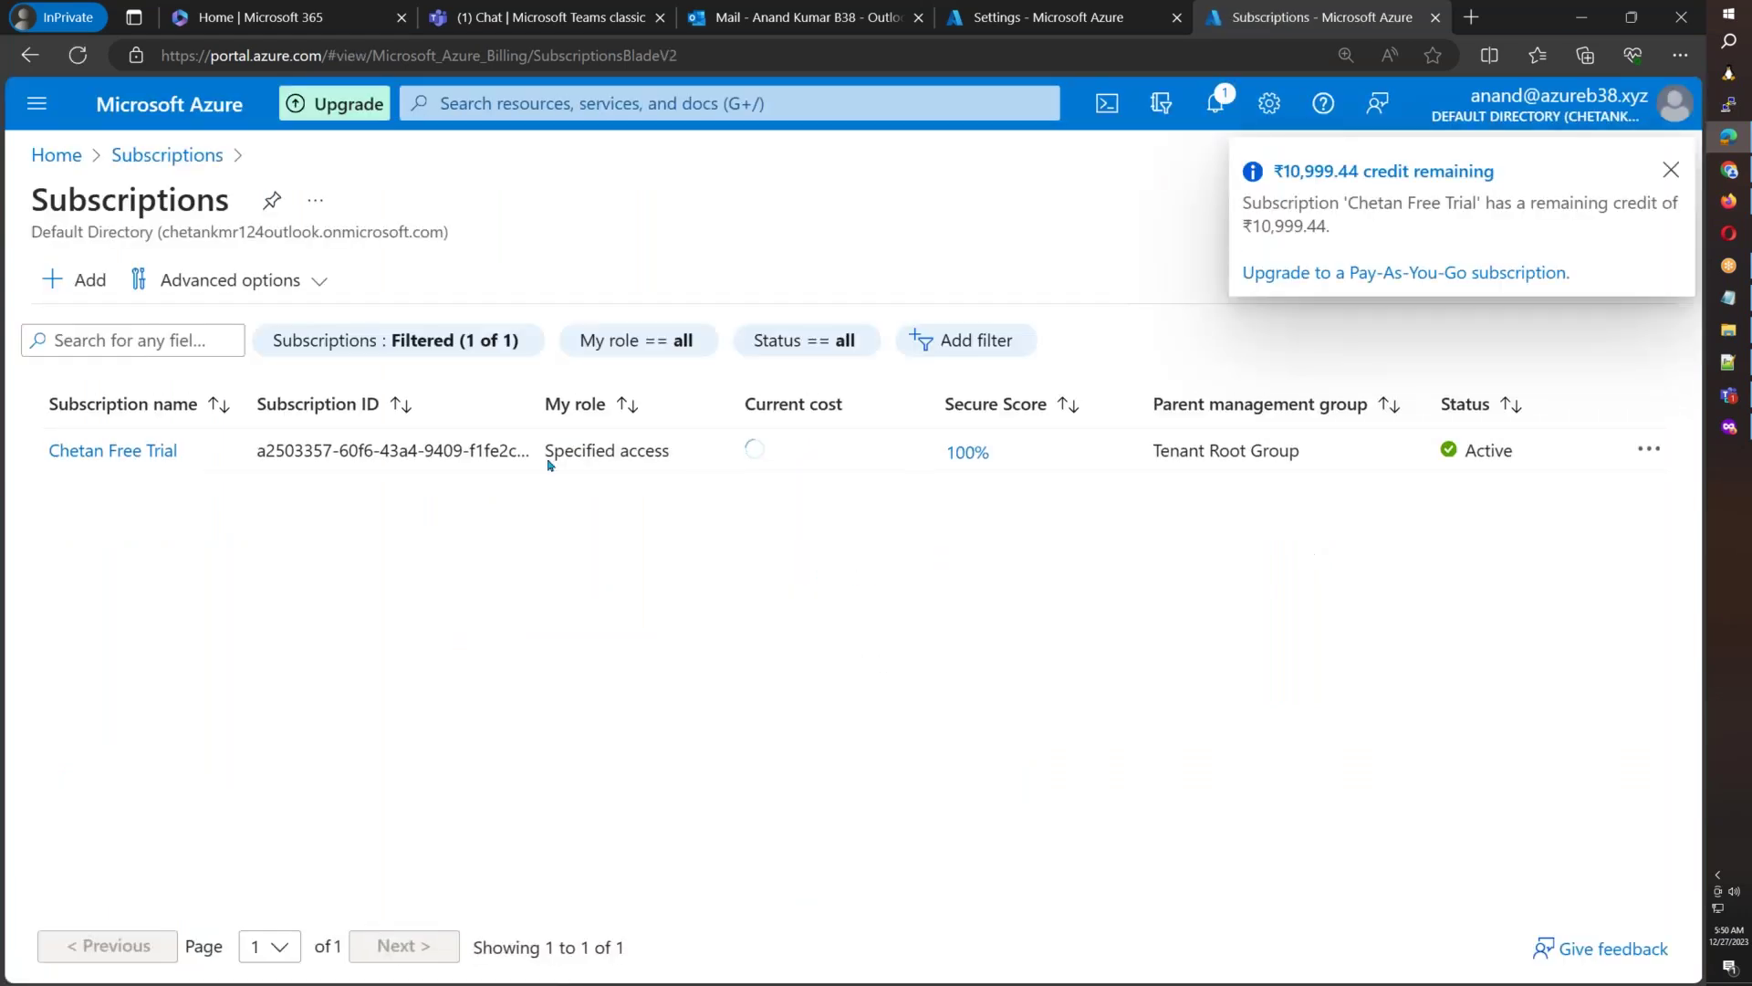
left_click(1671, 170)
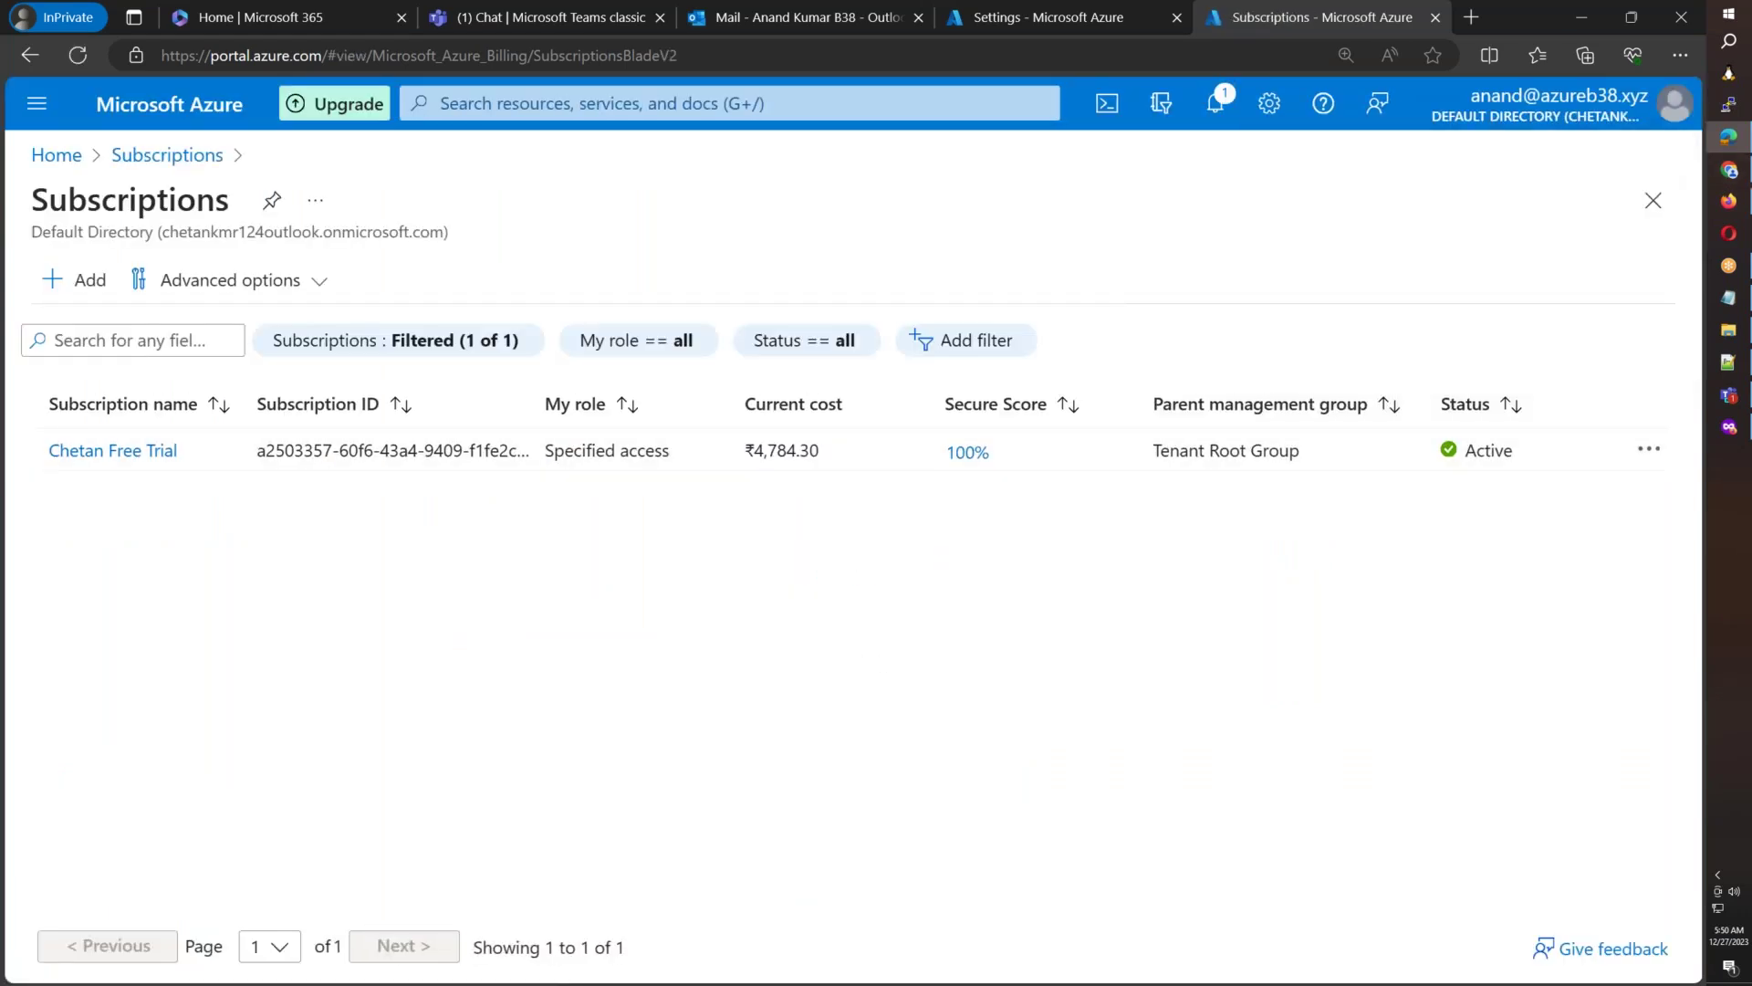
left_click(36, 103)
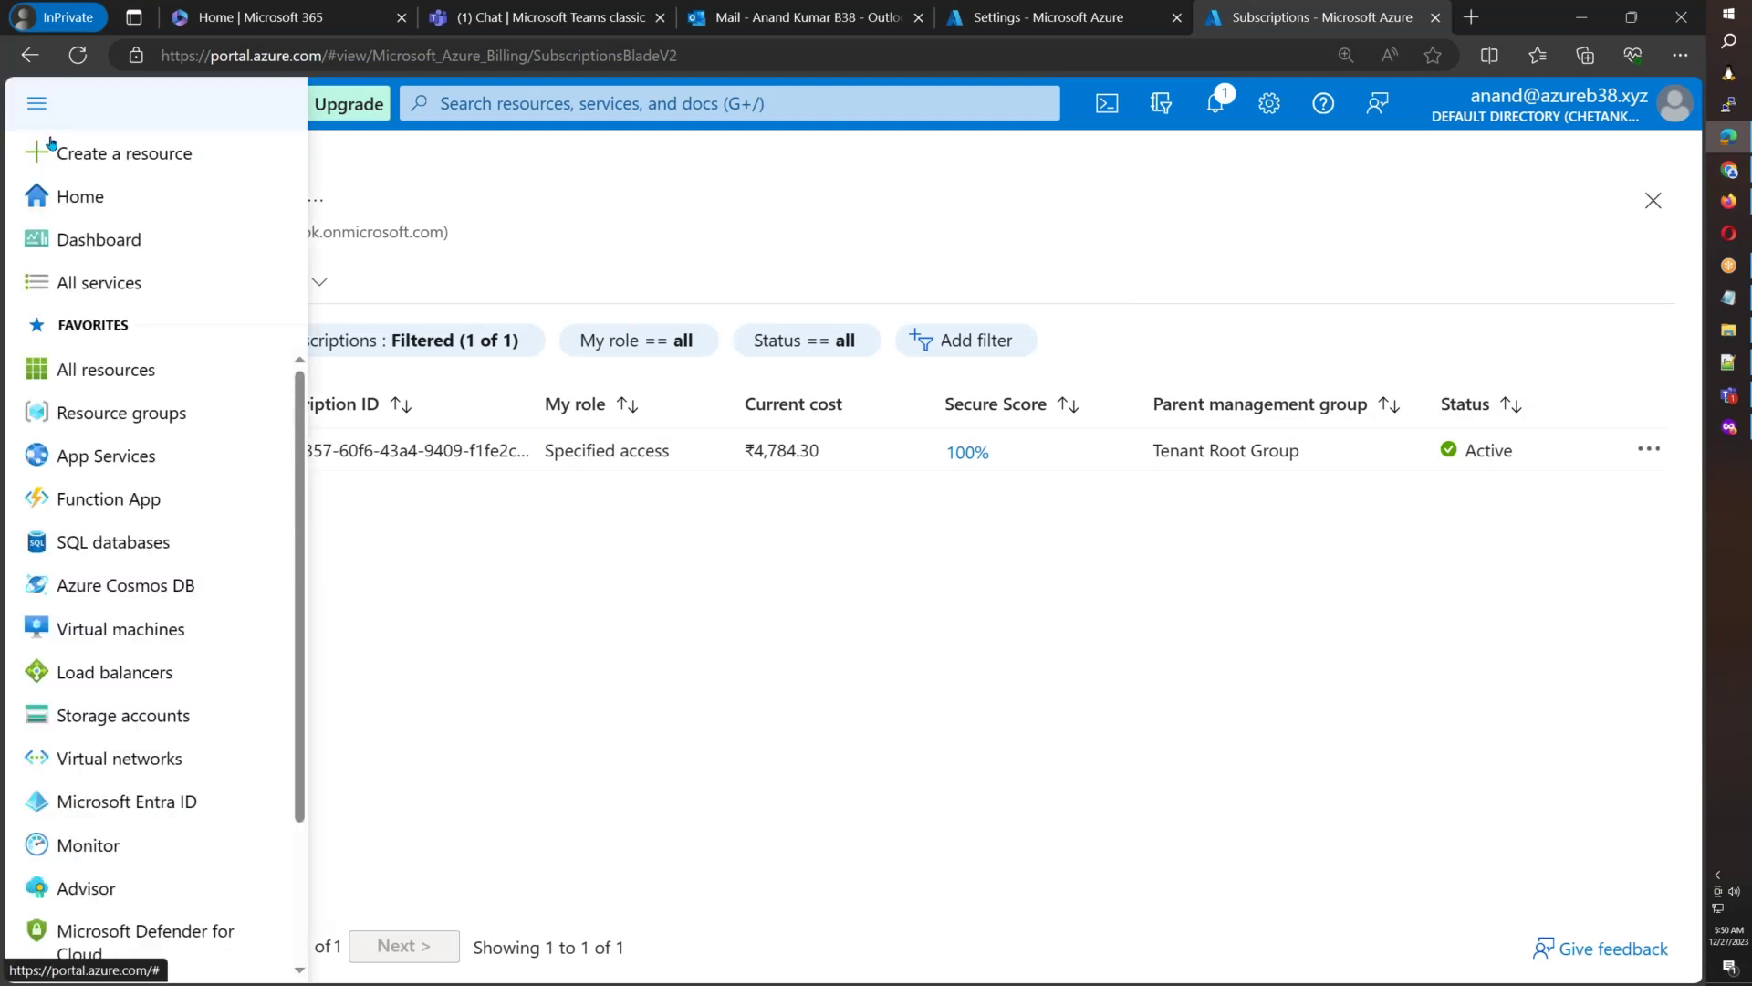
left_click(140, 413)
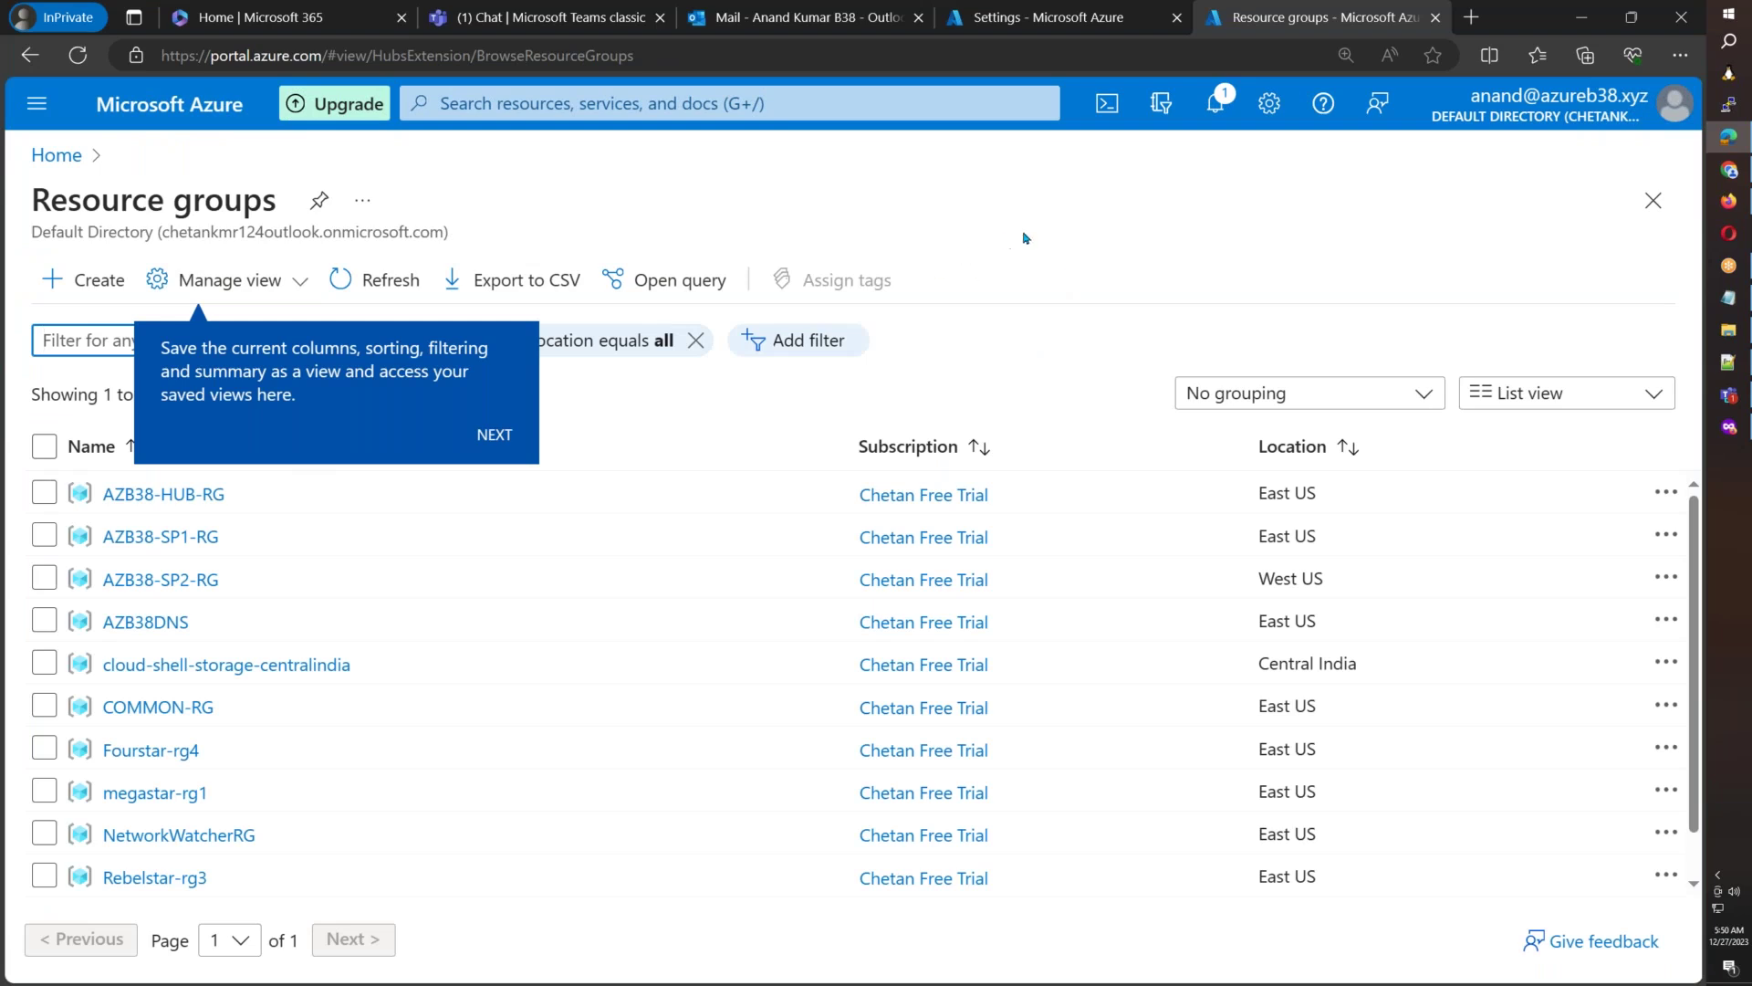
Scroll the list of 11 resource groups and open Fourstar-rg4.
scroll(766, 657, "down", 1)
scroll(766, 657, "up", 1)
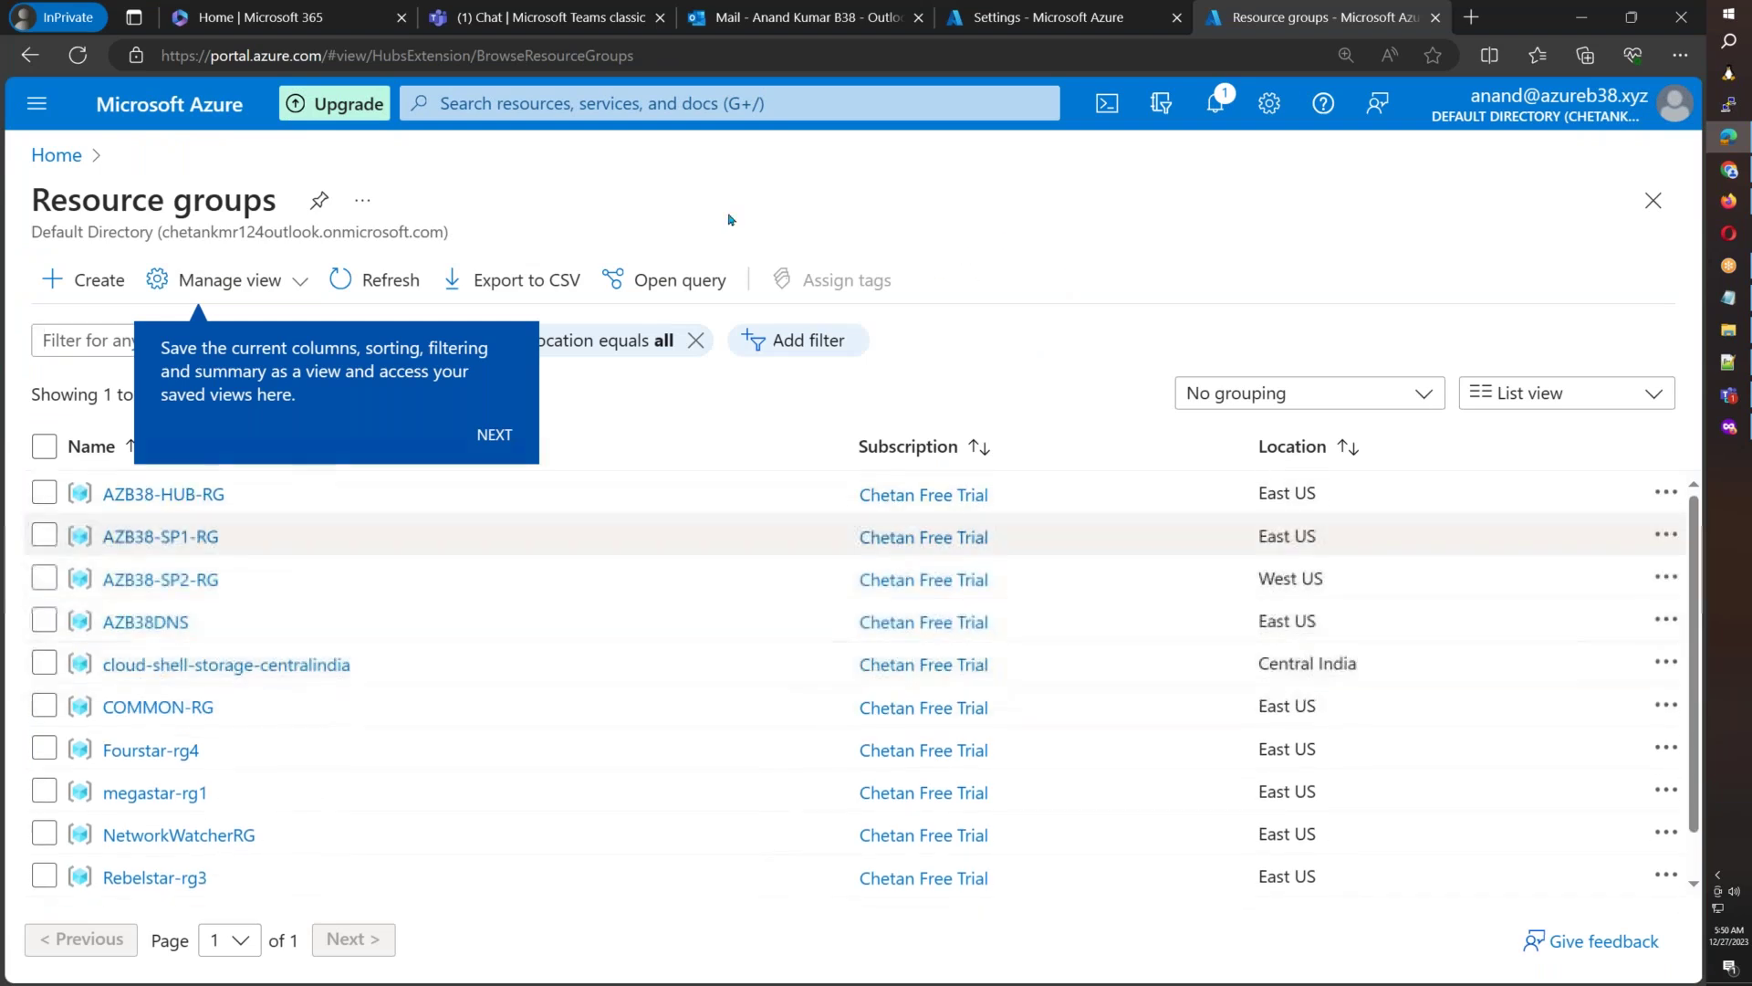
left_click(494, 435)
scroll(868, 546, "down", 1)
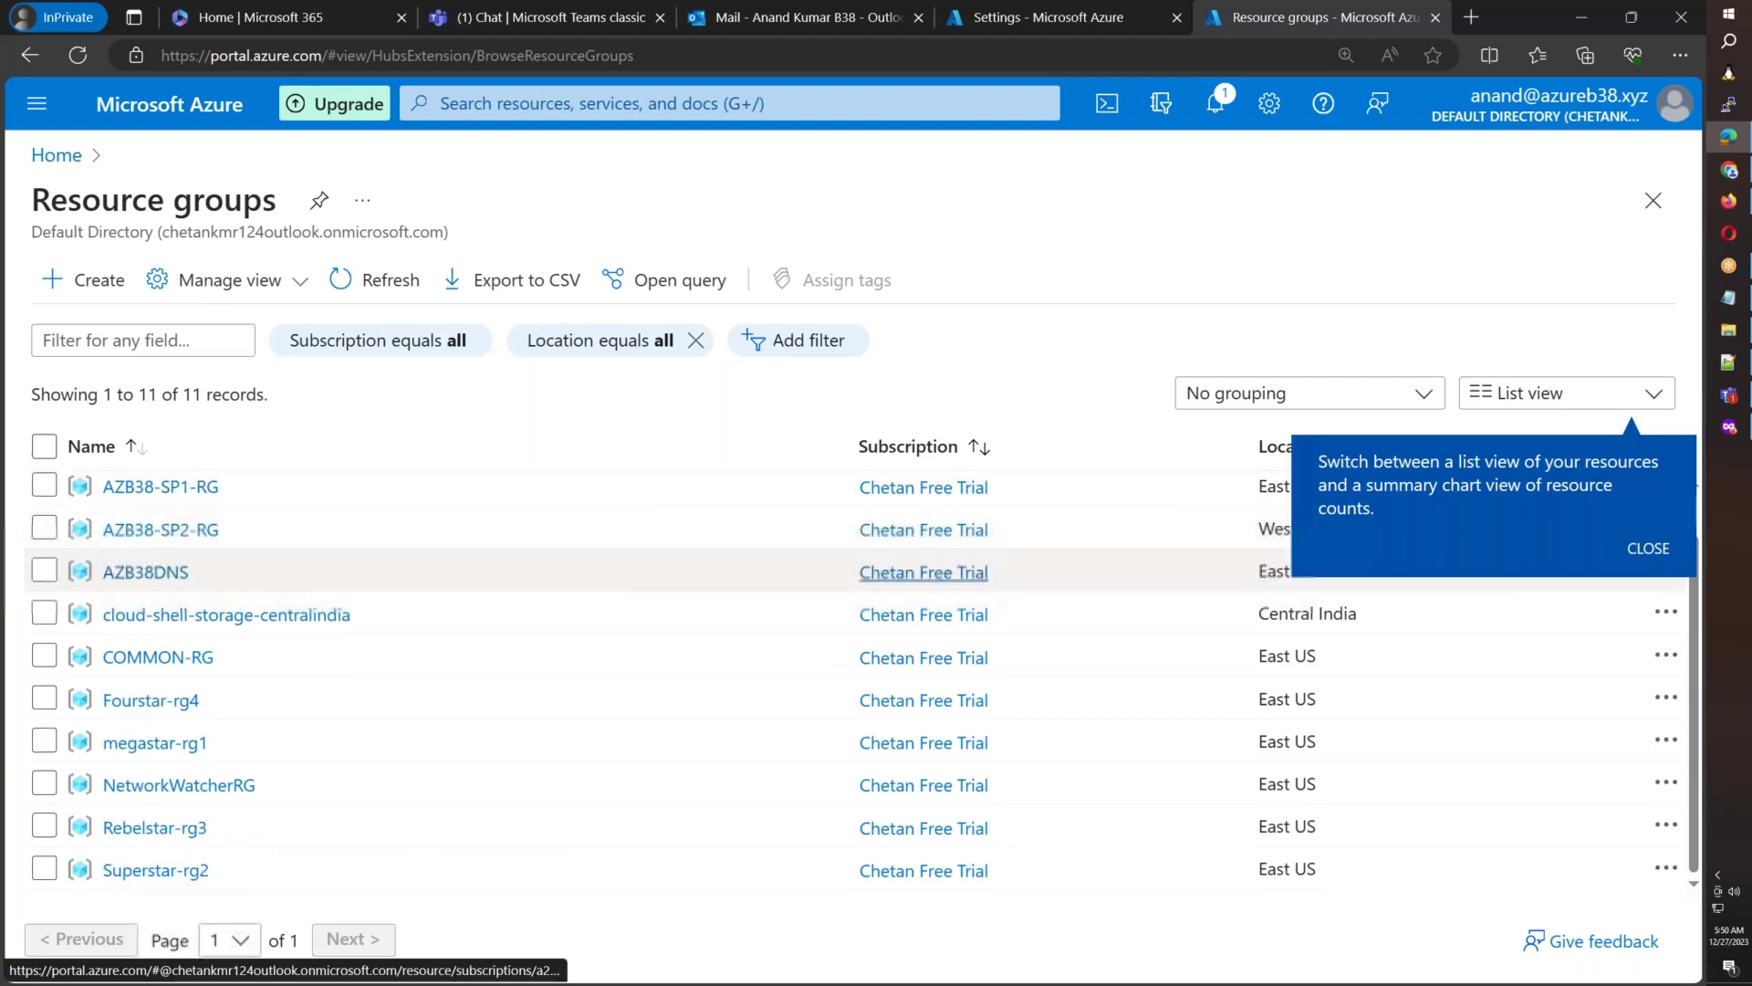
left_click(147, 700)
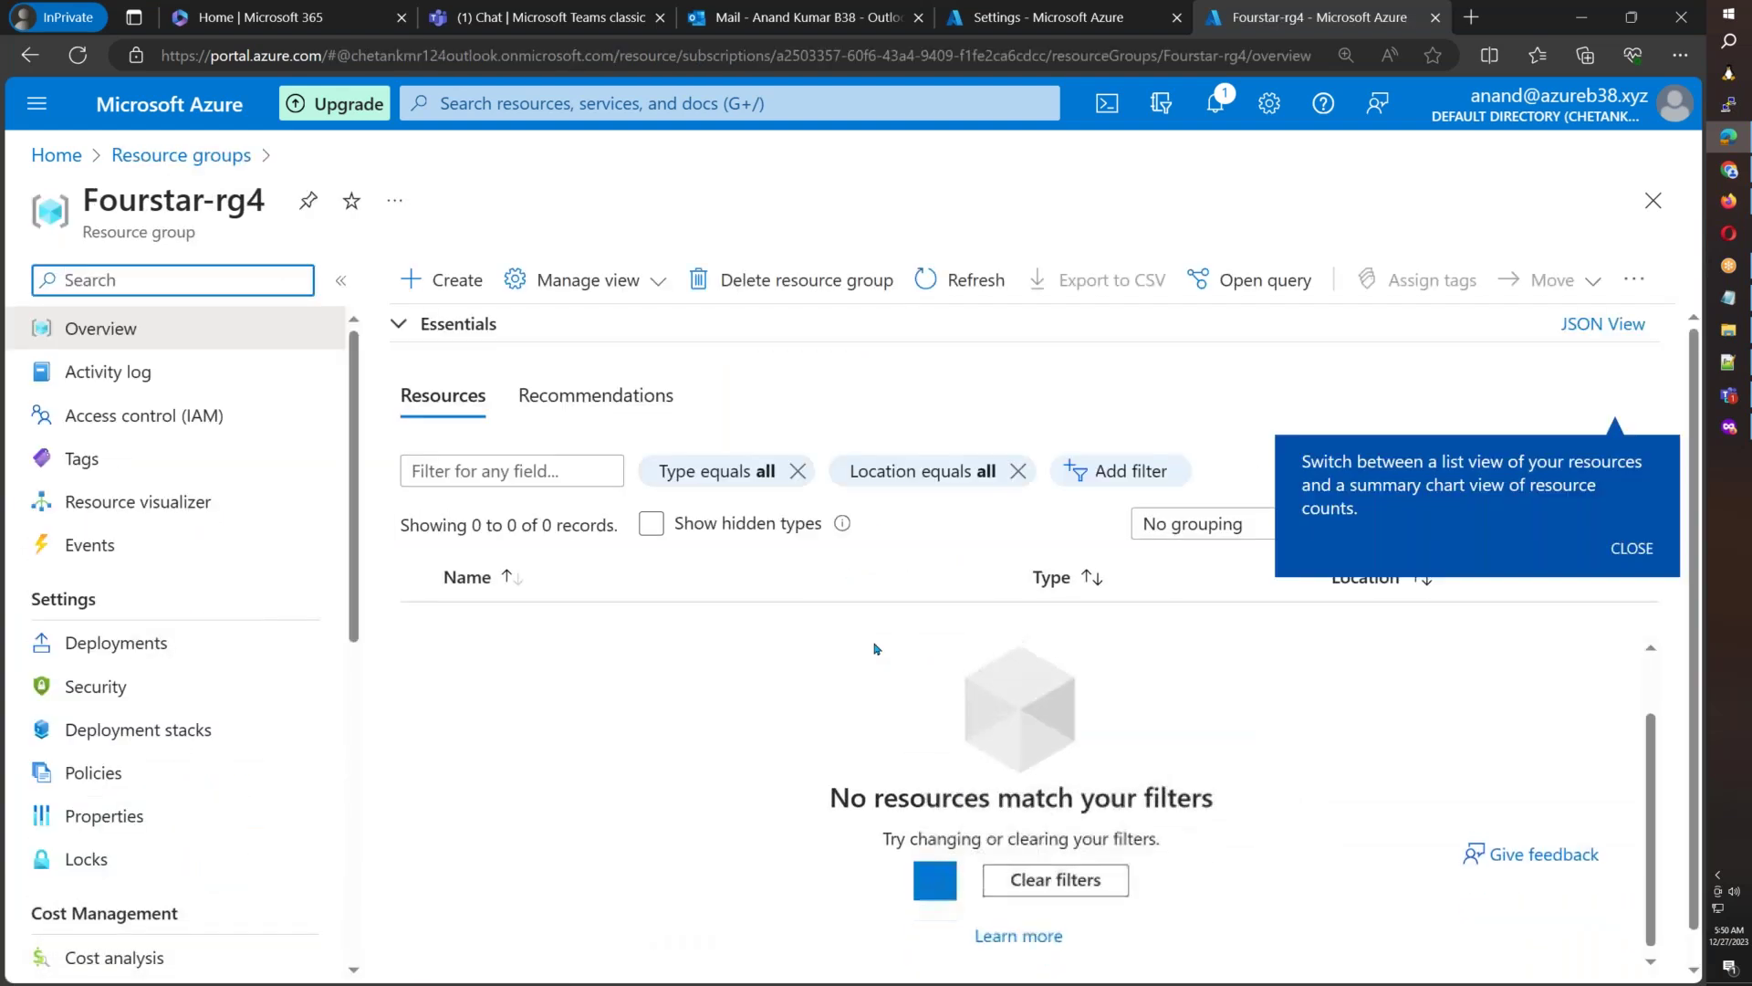
Delete the Fourstar-rg4 resource group, pasting its name to confirm.
left_click(767, 267)
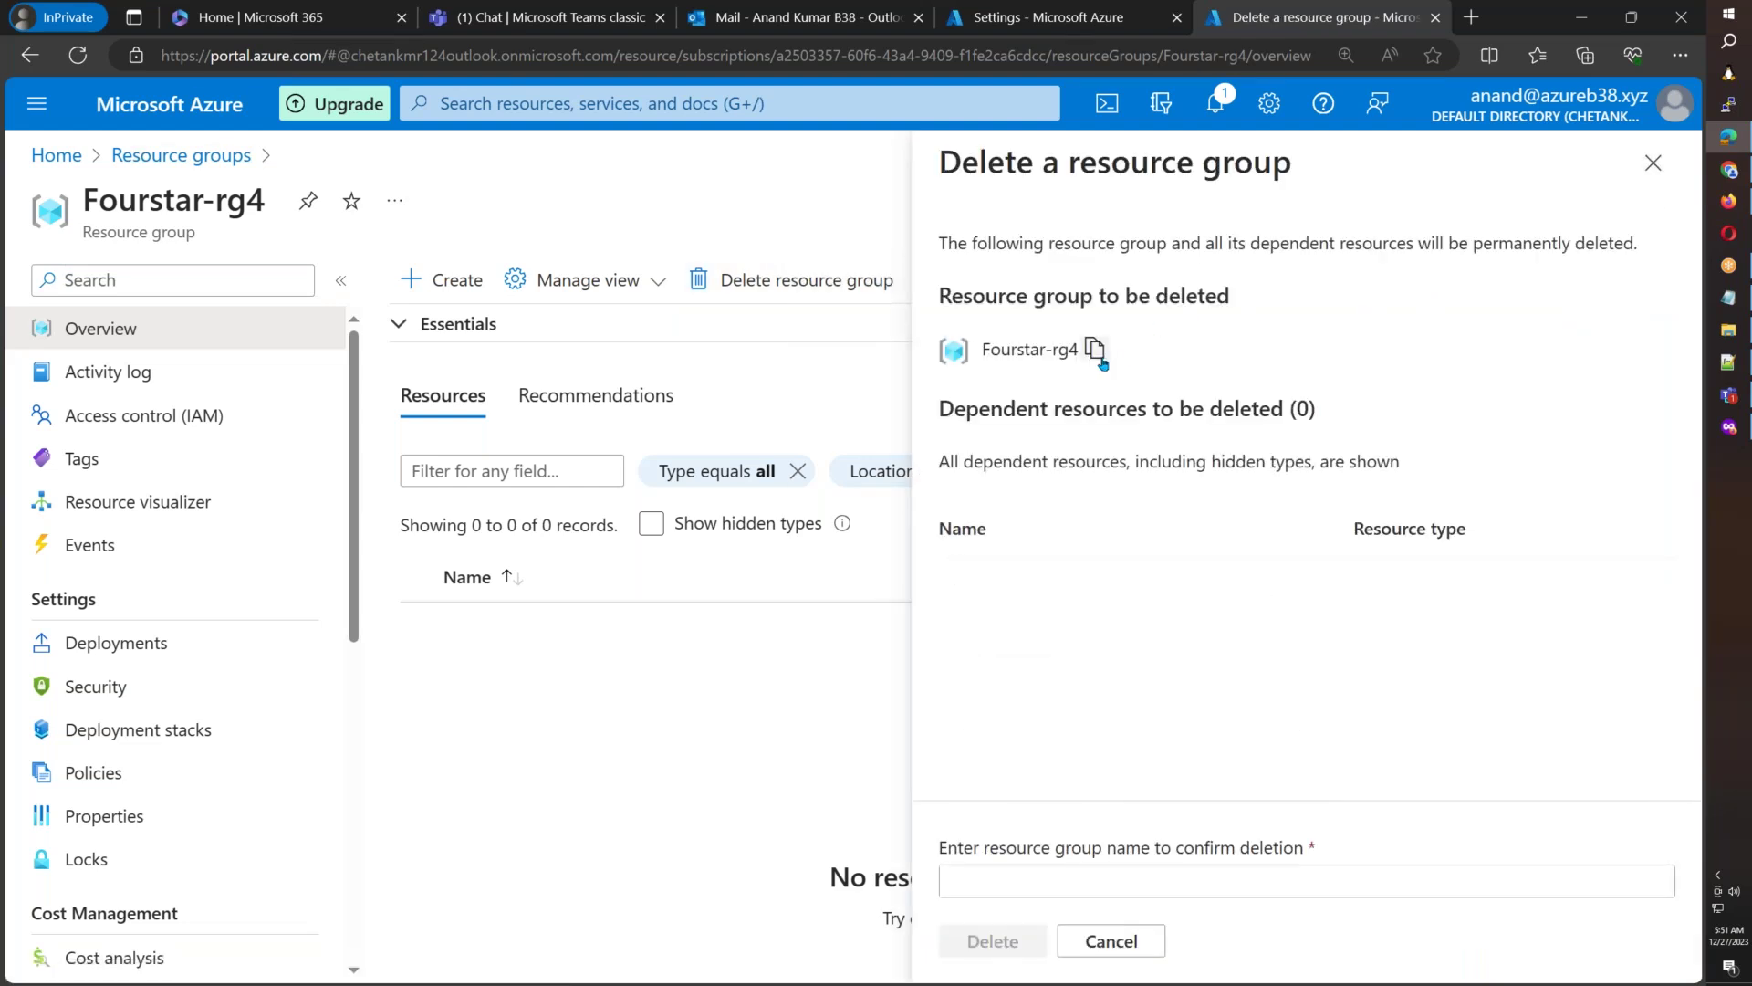
left_click(1094, 349)
left_click(943, 882)
key("ctrl+v")
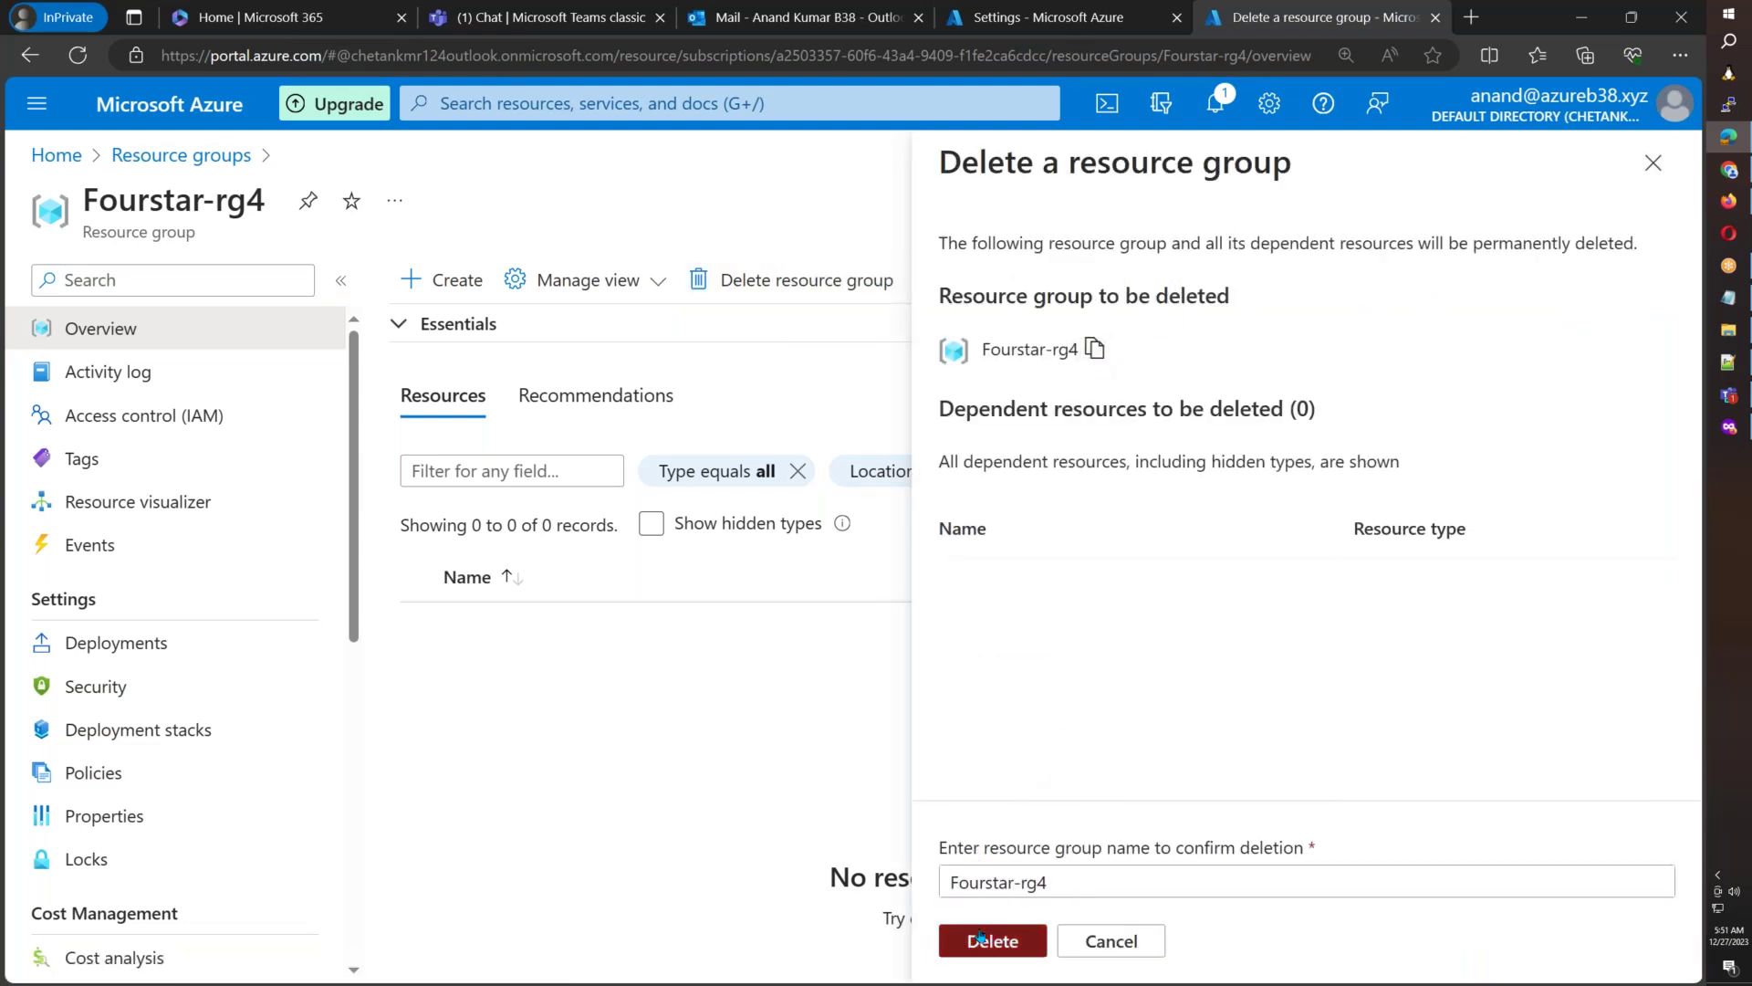
left_click(993, 941)
left_click(1315, 675)
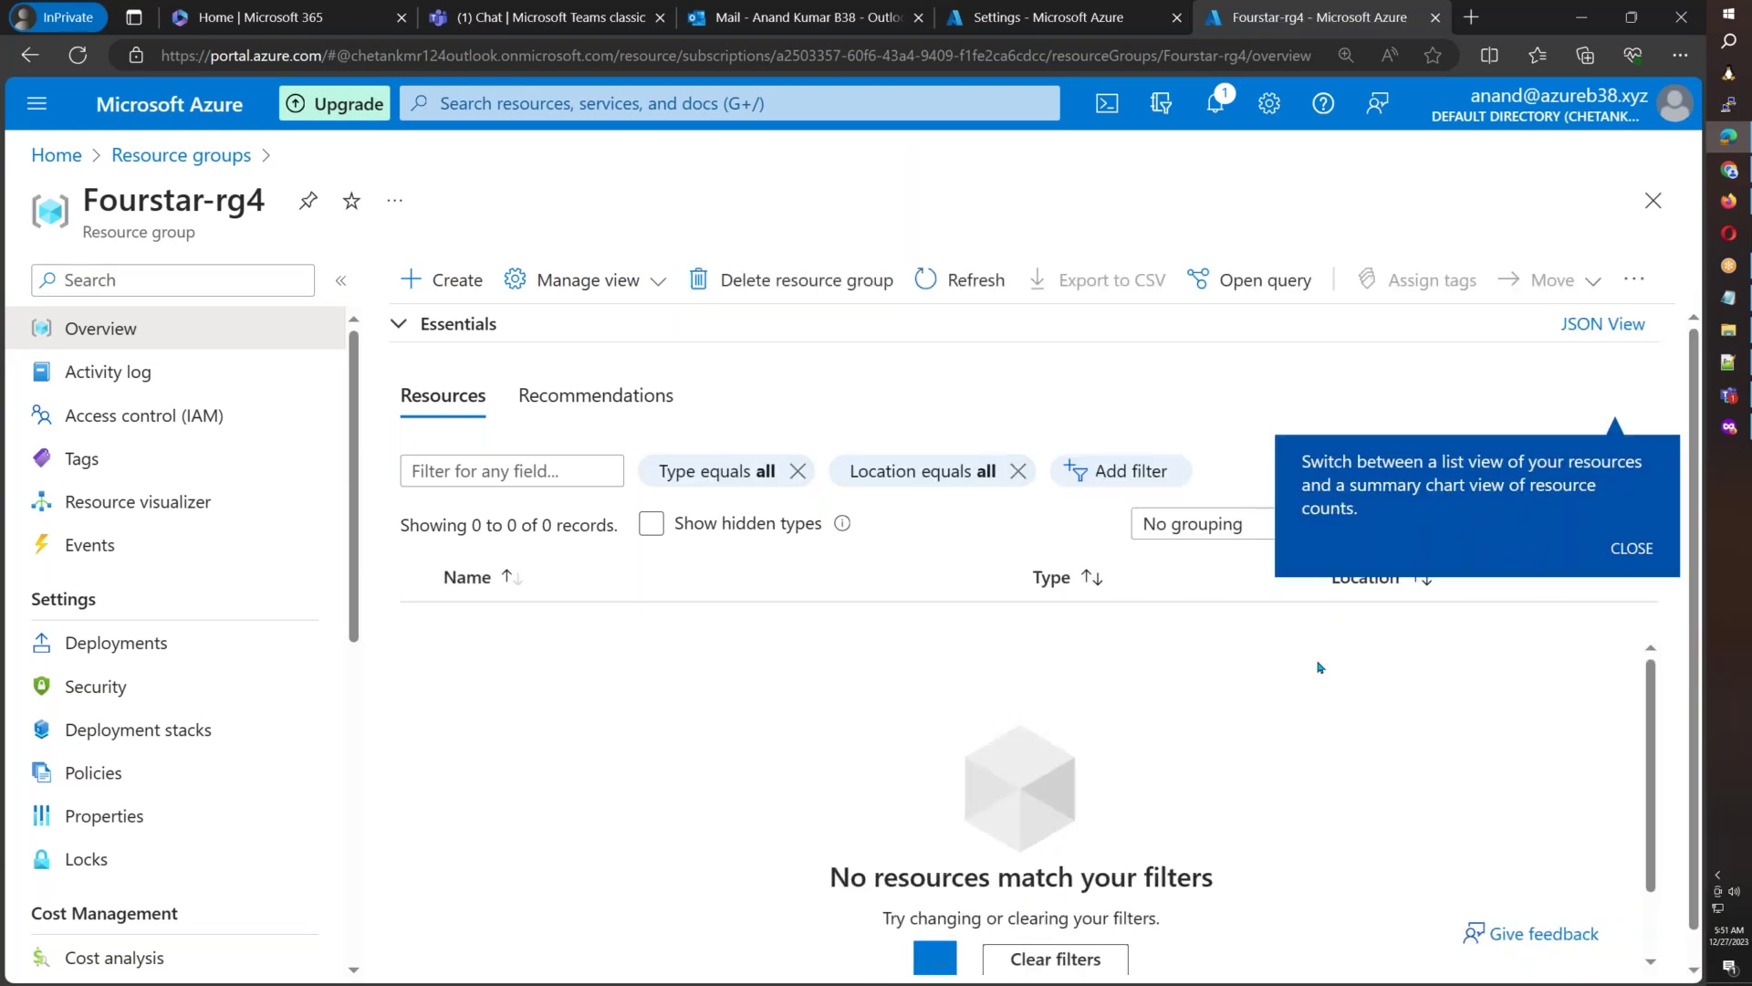
Dismiss the tour tip and go back to the Directories + subscriptions settings.
left_click(1620, 547)
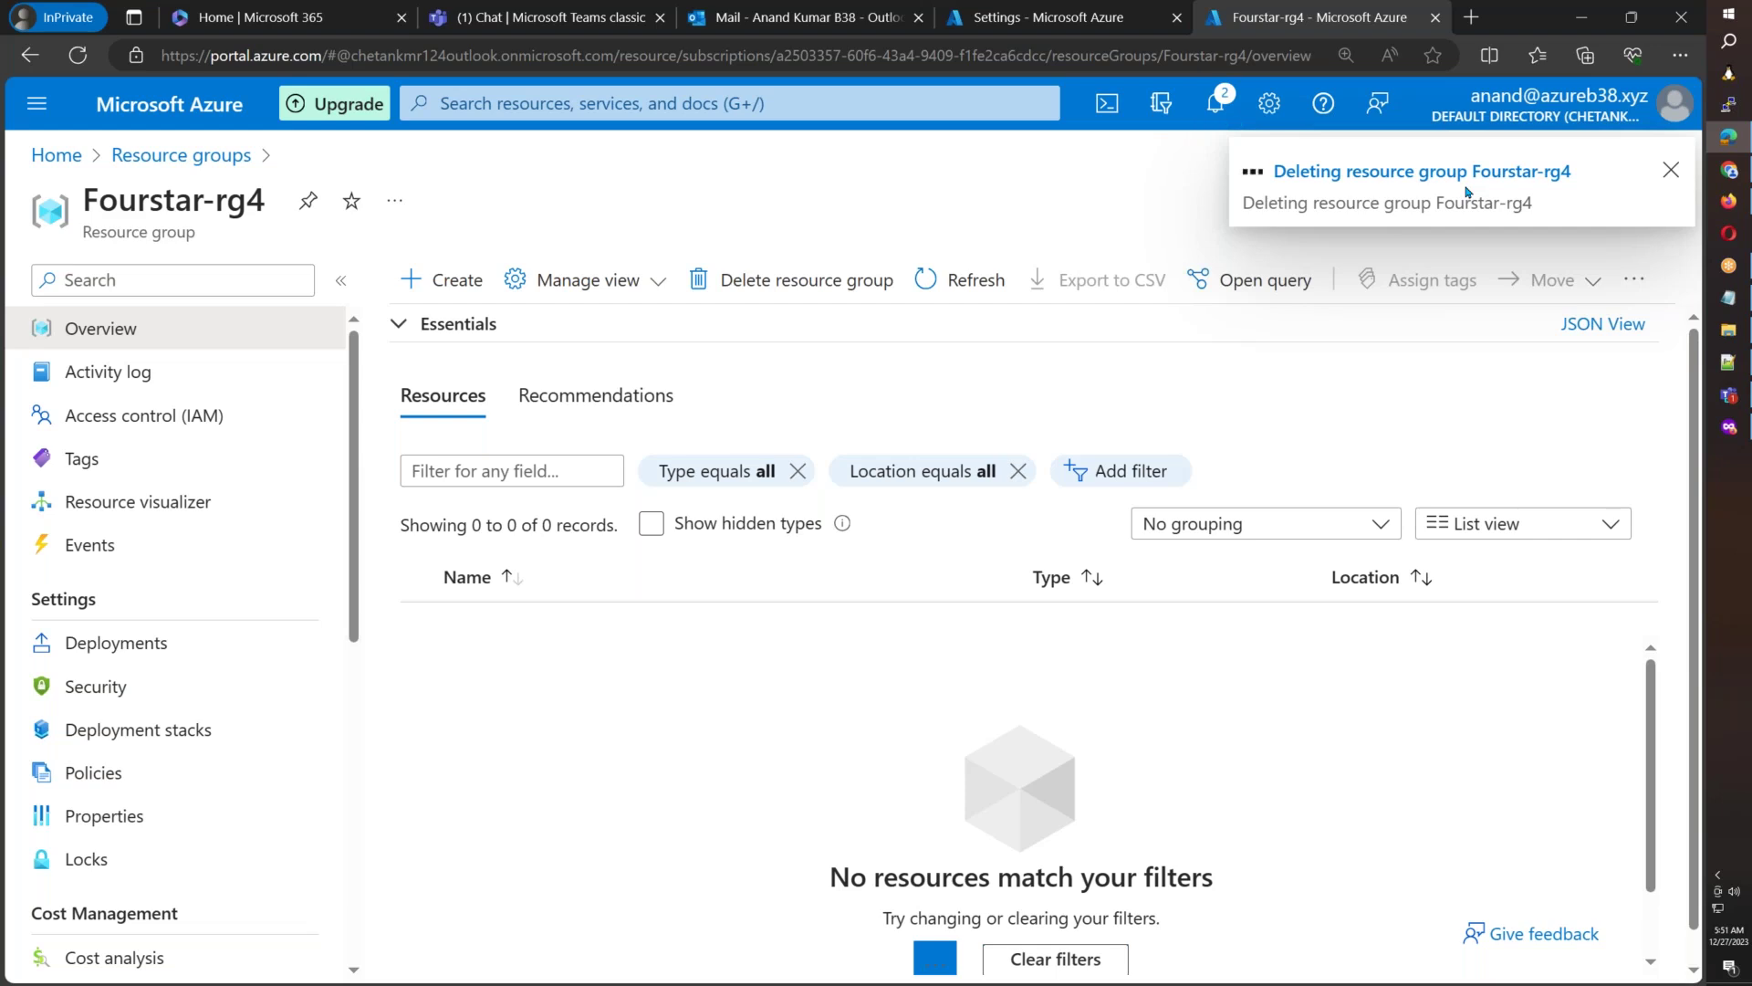
left_click(1090, 28)
left_click(1688, 208)
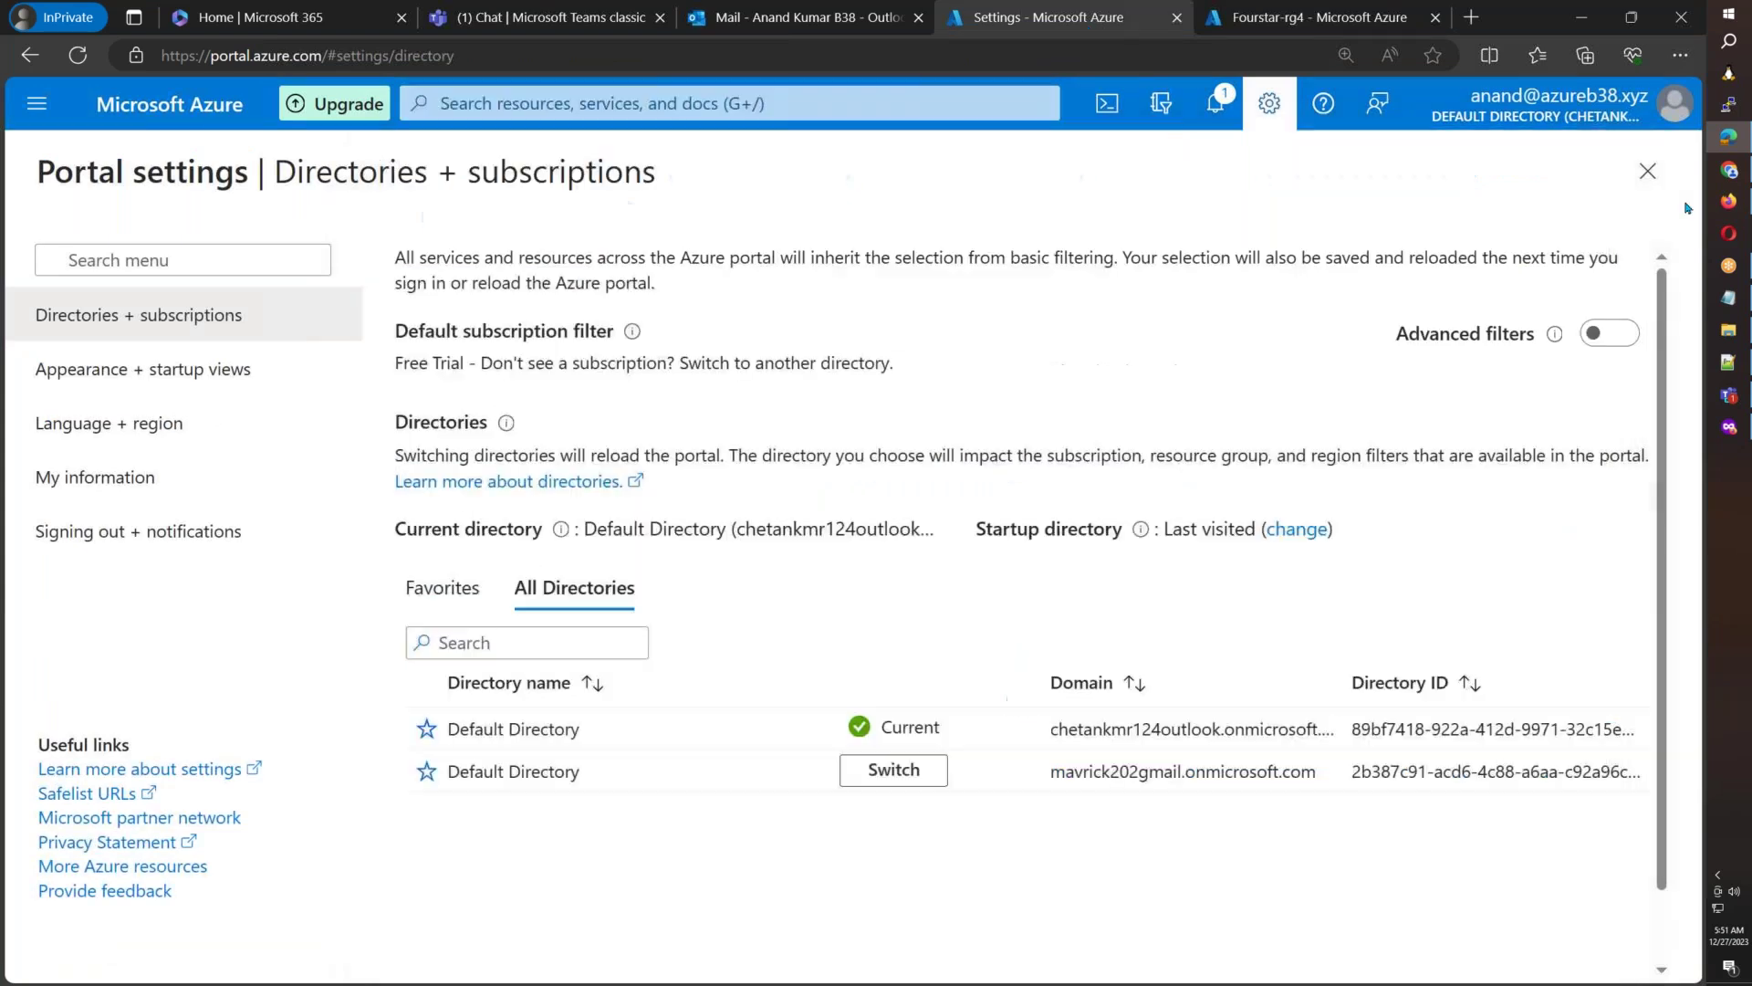
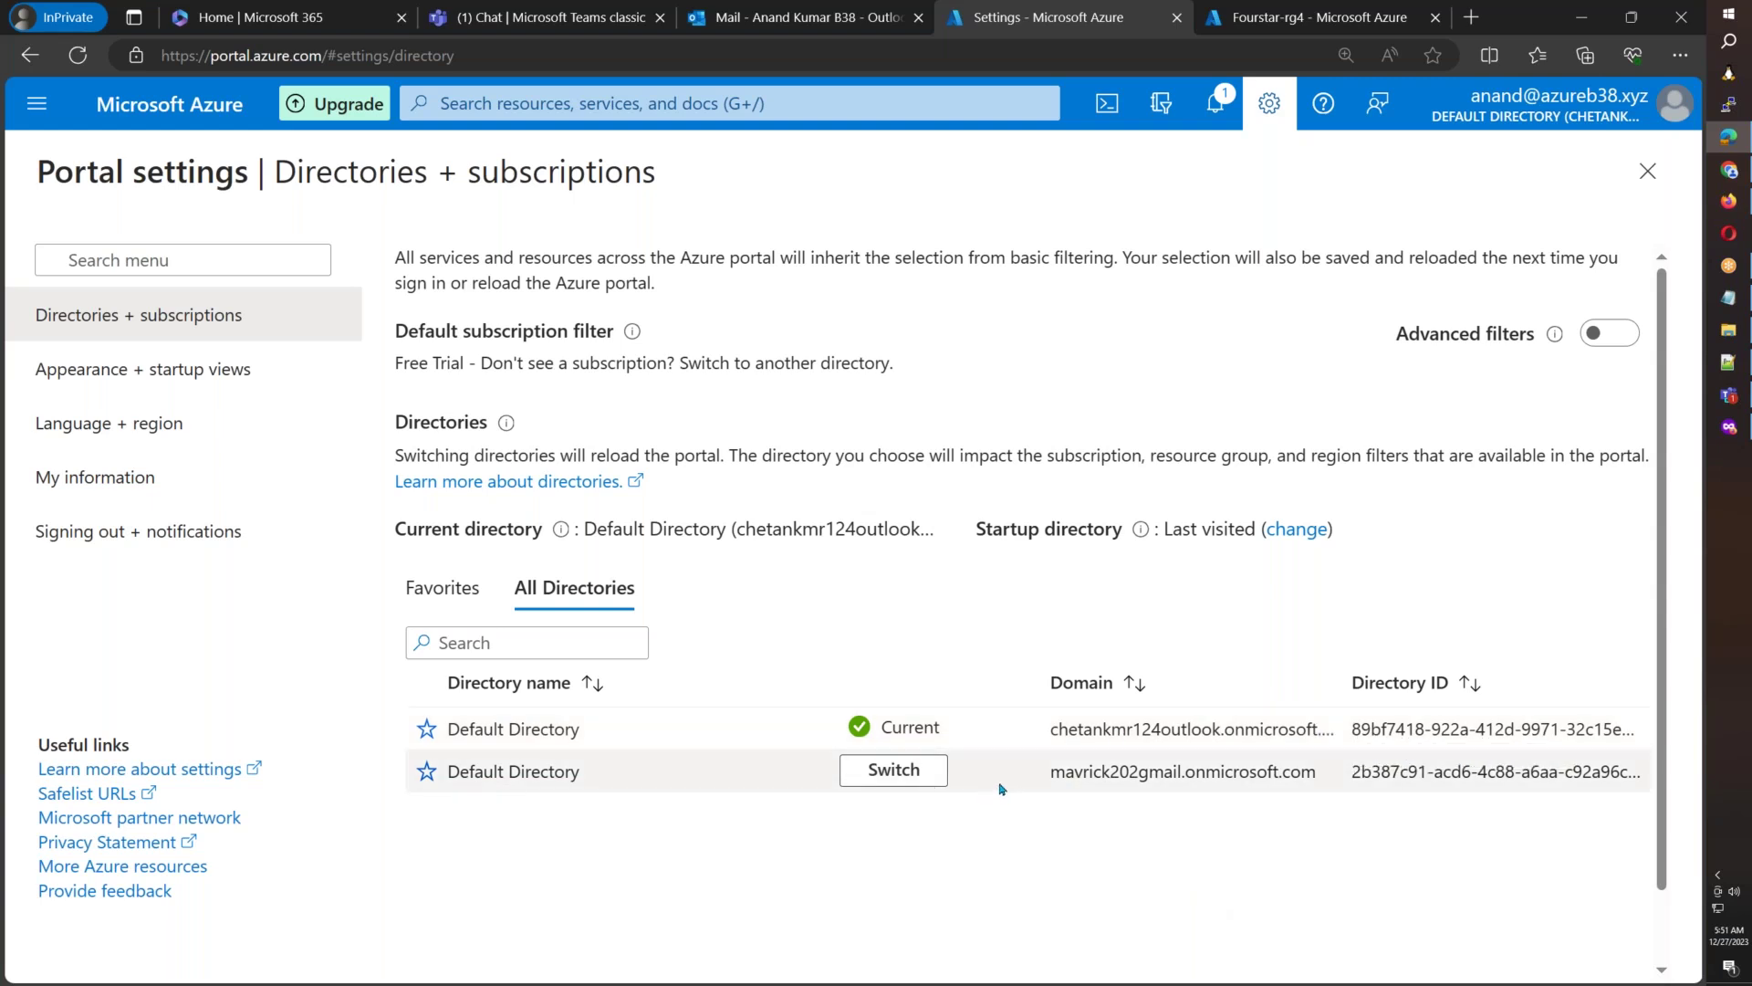
Review the Microsoft 365 licence page, Azure directory settings and invitation email, then move to Firefox.
left_click(1730, 172)
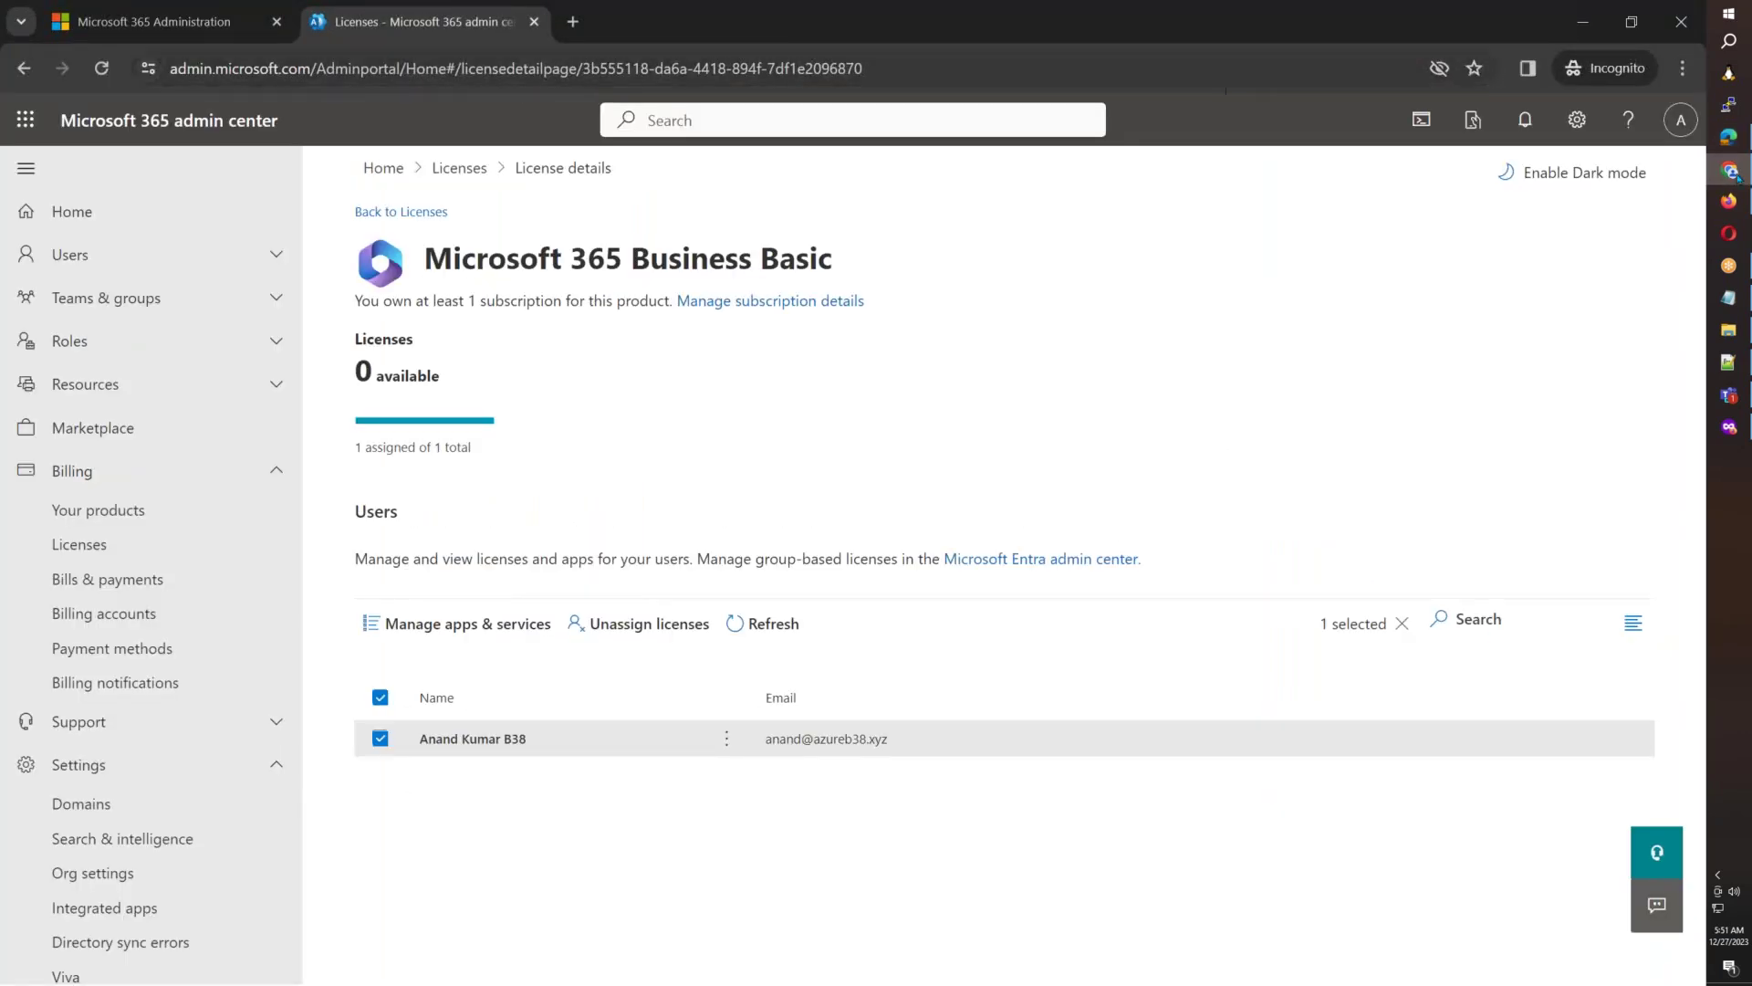
left_click(1729, 137)
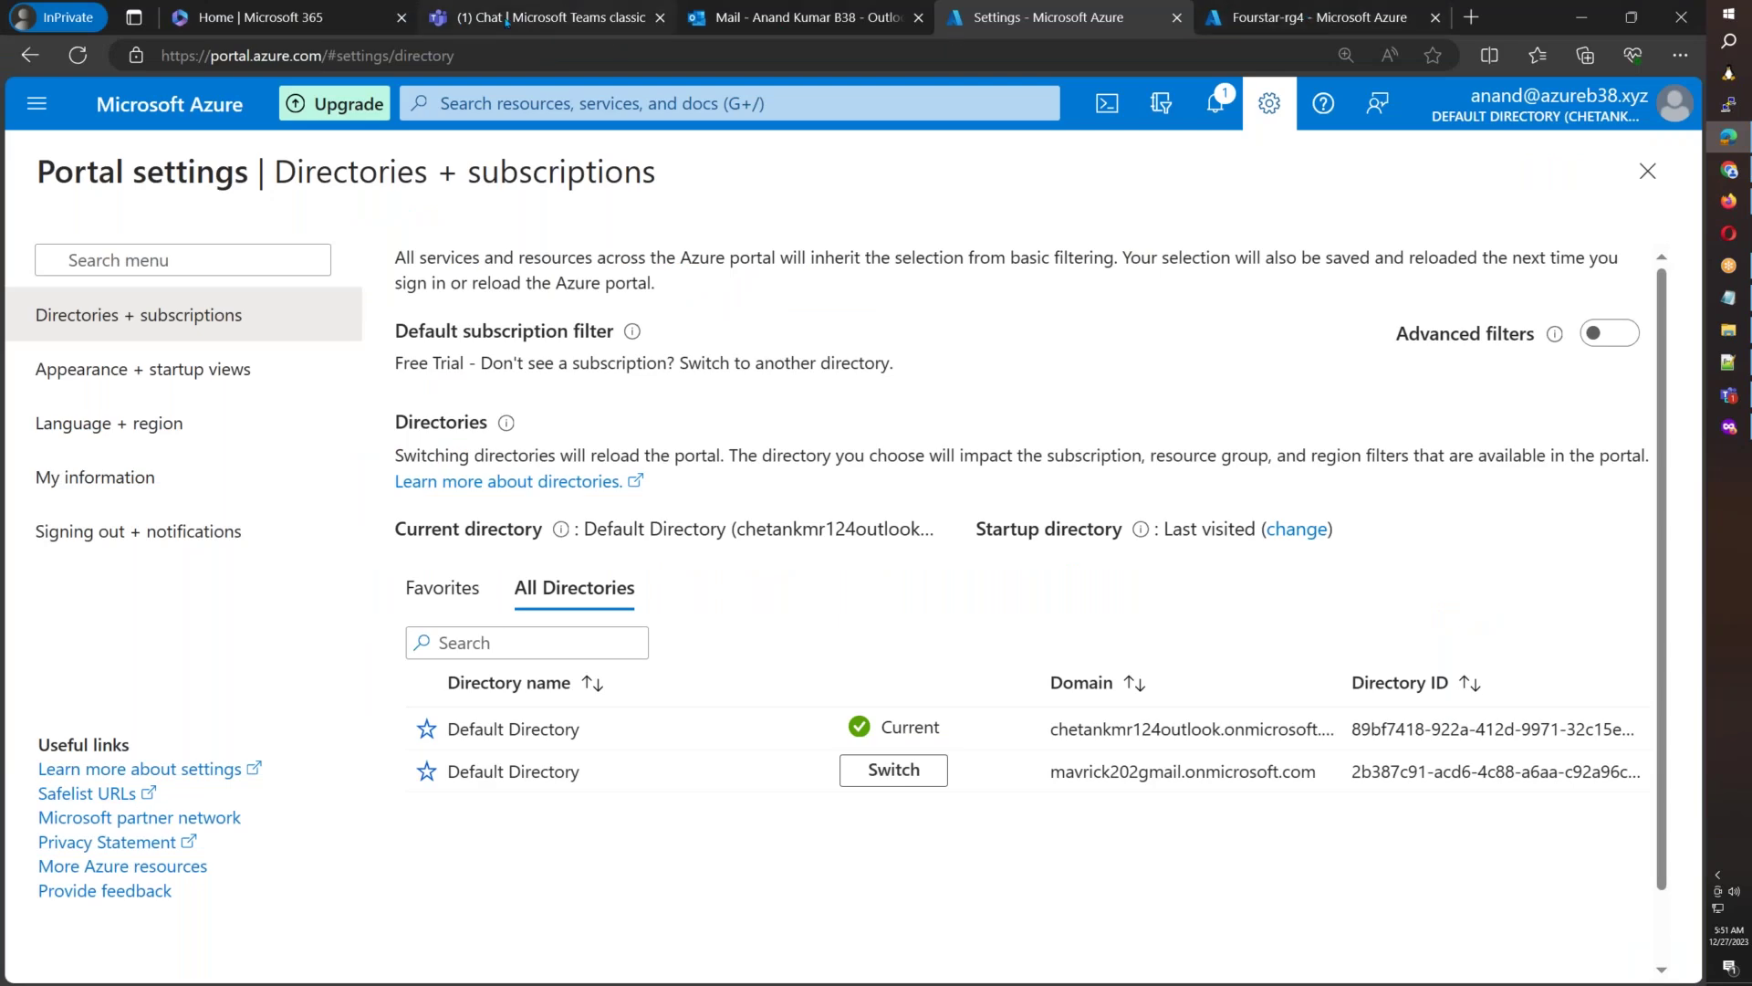
left_click(753, 26)
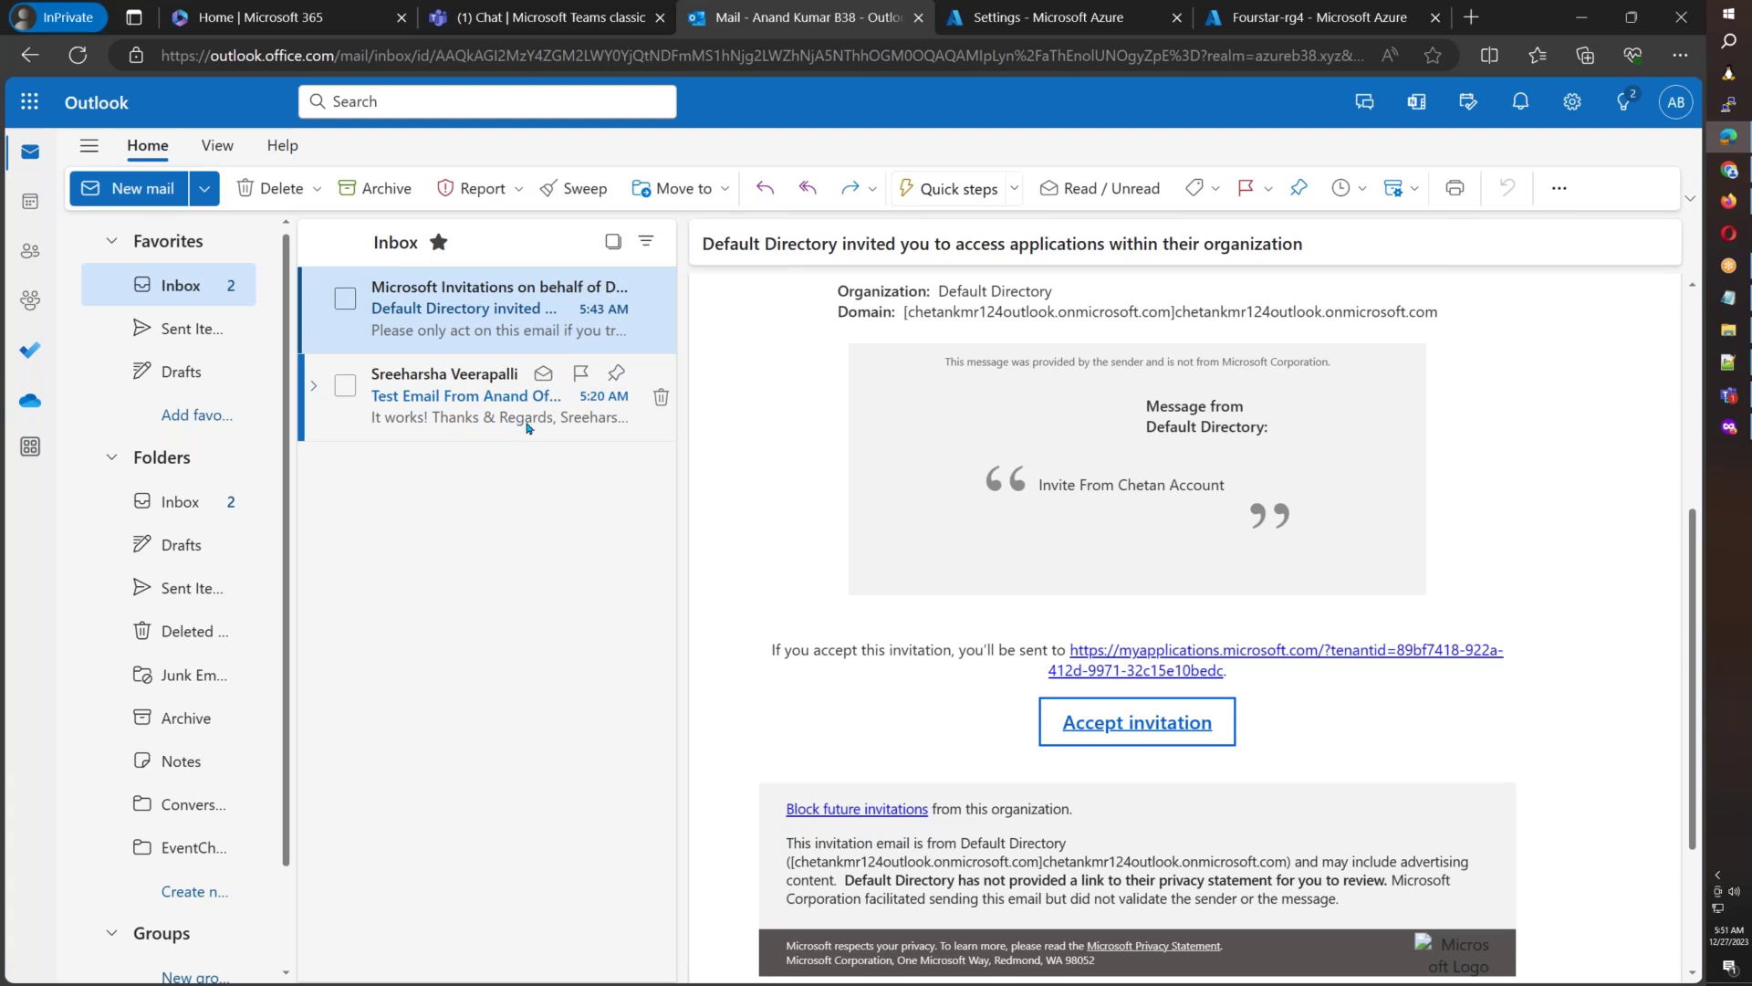
left_click(1728, 201)
Open the AzureLabFiles folder in Google Drive in a new tab.
left_click(1041, 24)
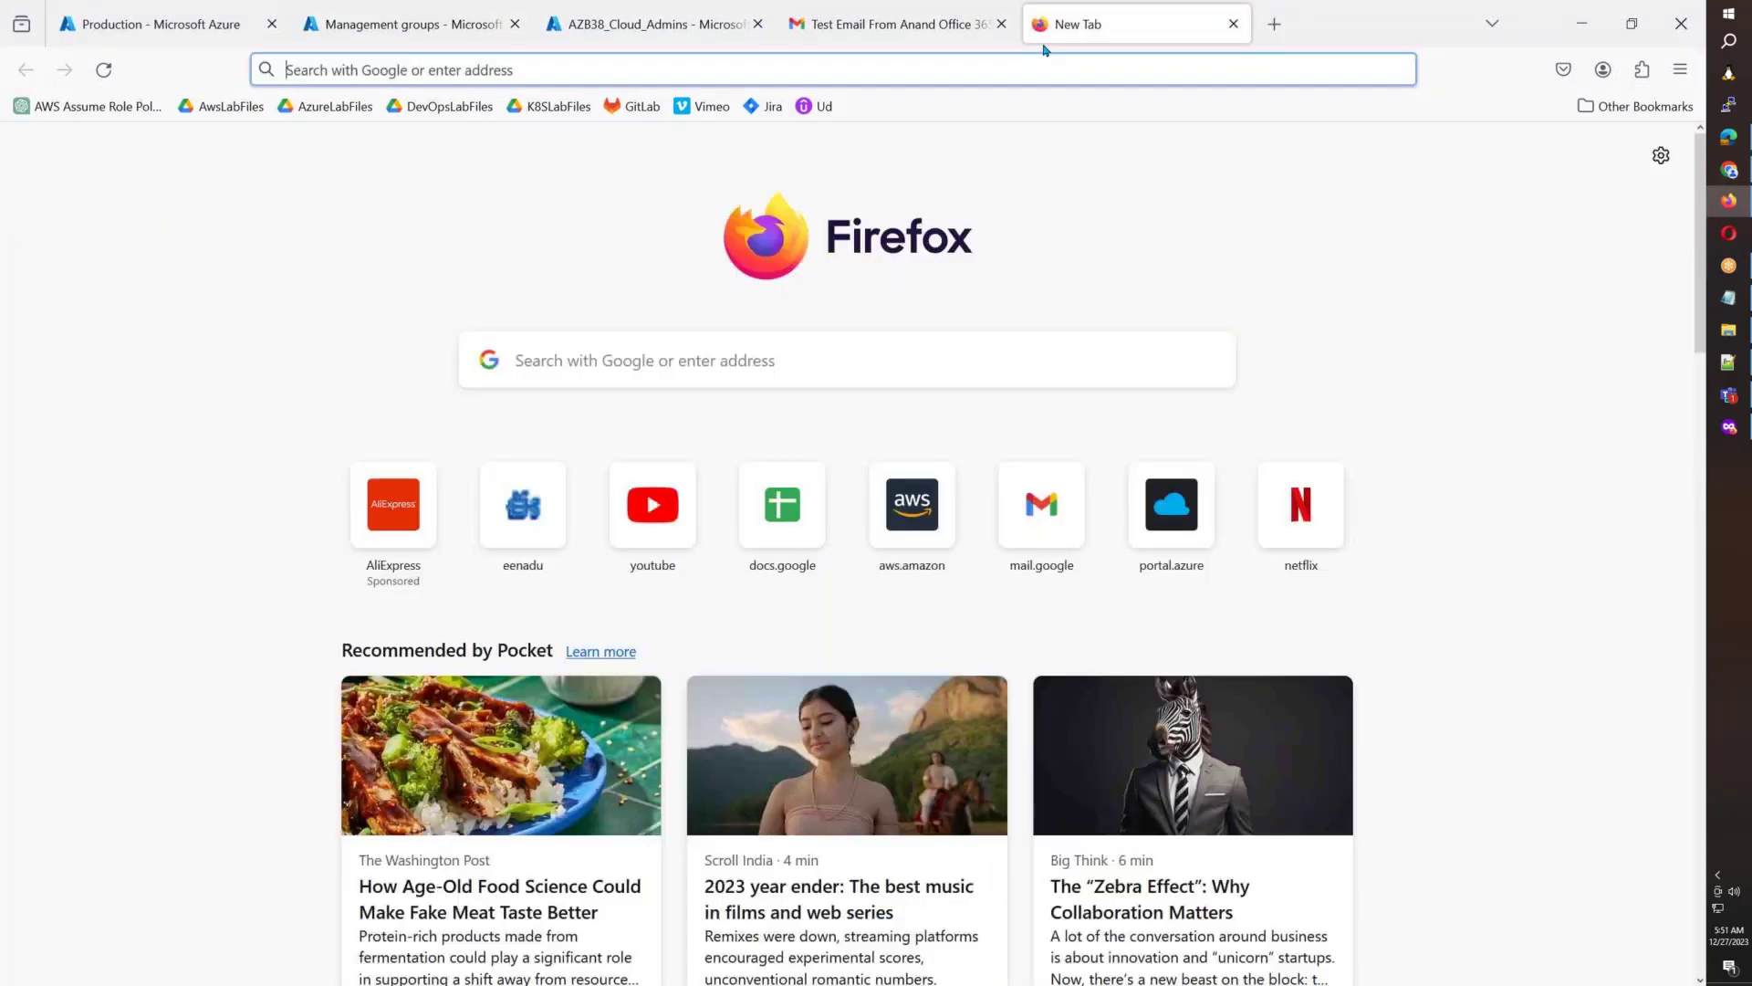
left_click(334, 107)
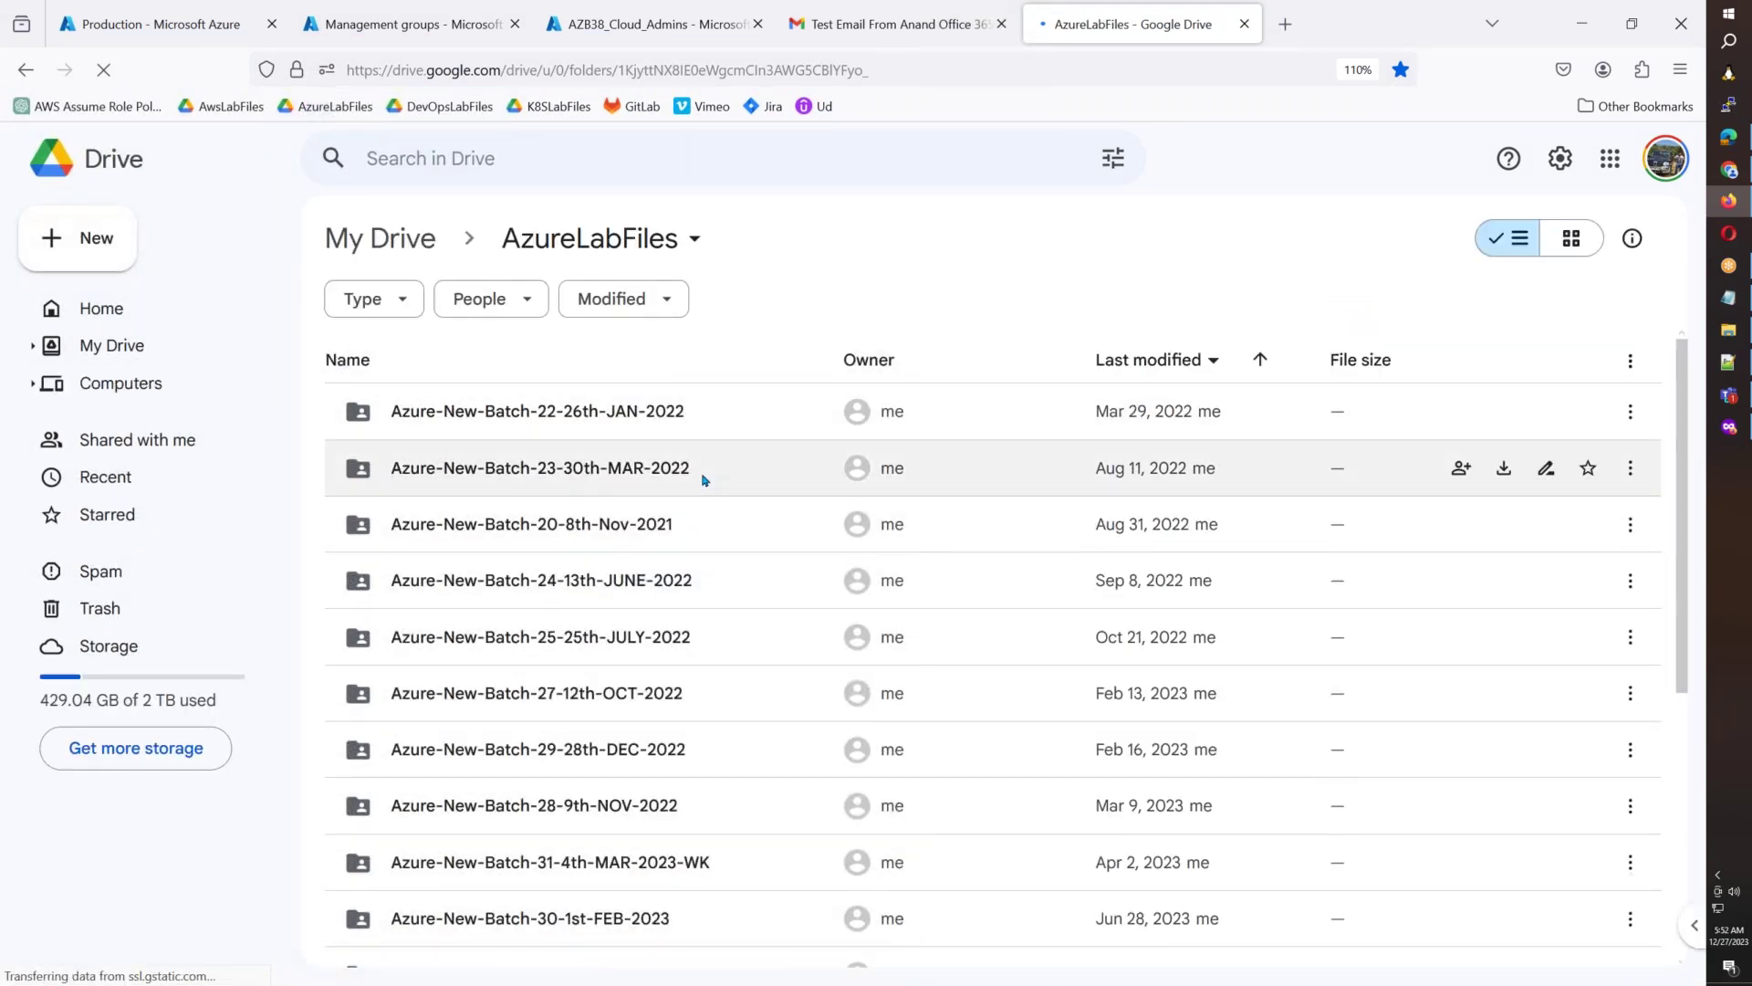
scroll(704, 479, "down", 2)
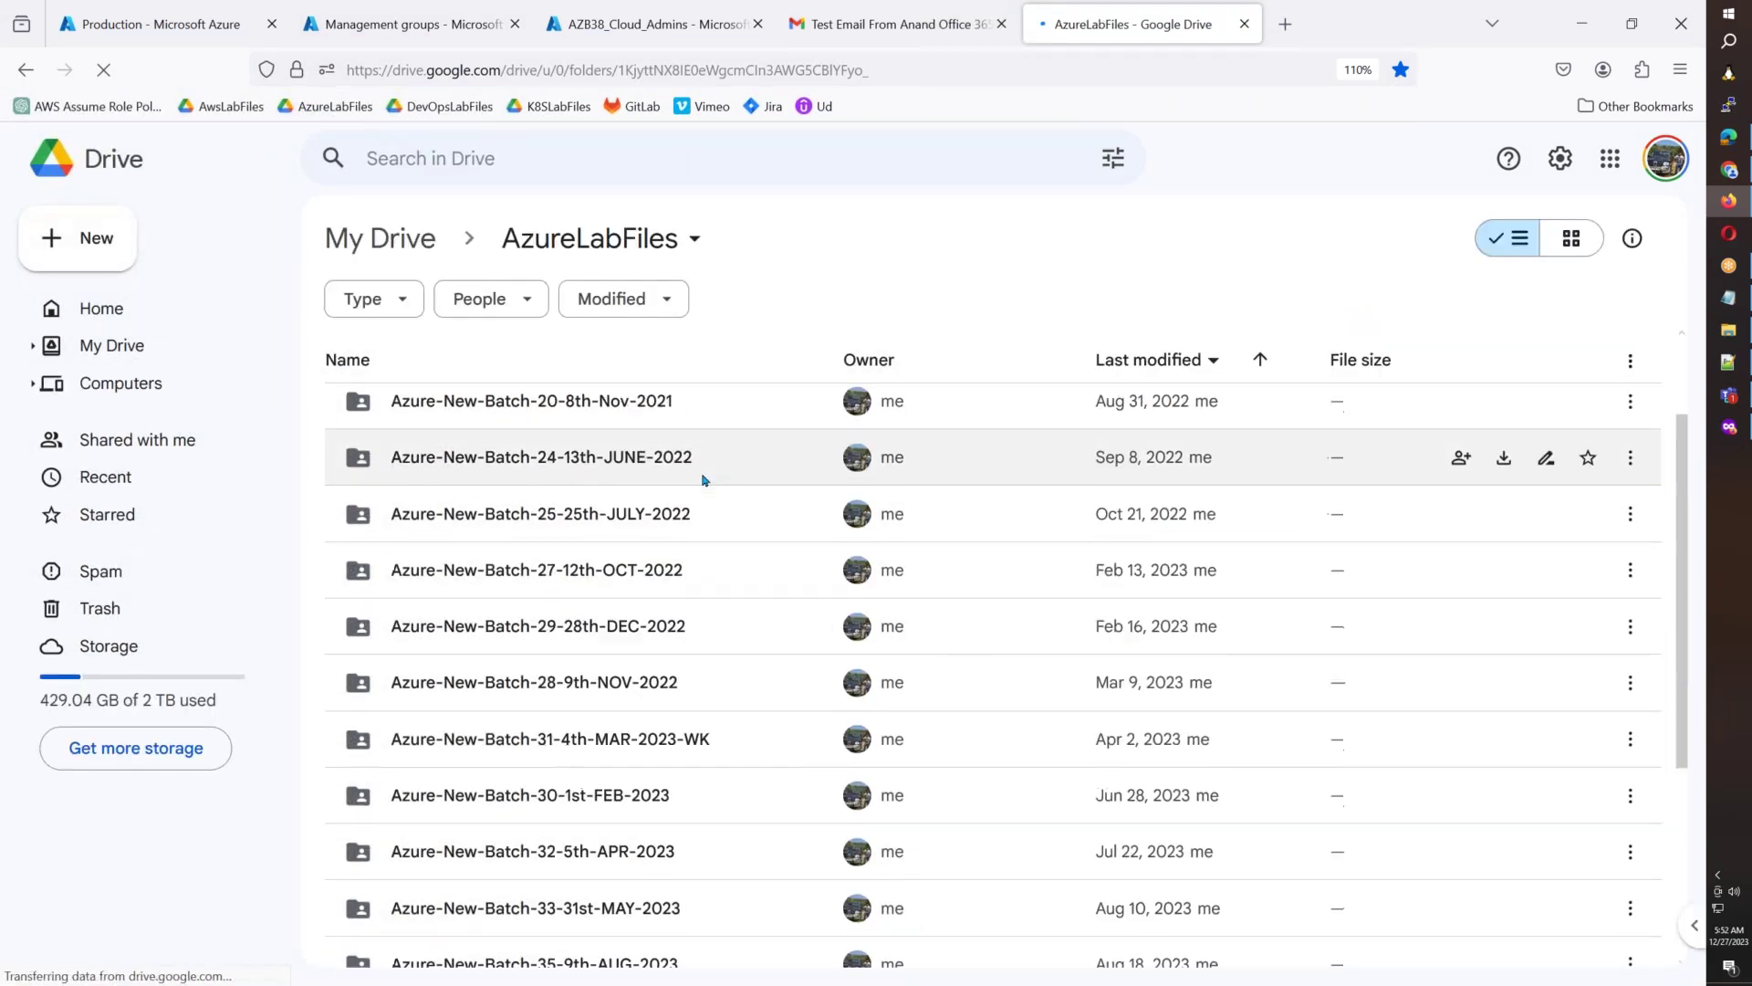
scroll(704, 480, "down", 2)
scroll(704, 480, "down", 2)
scroll(703, 480, "down", 1)
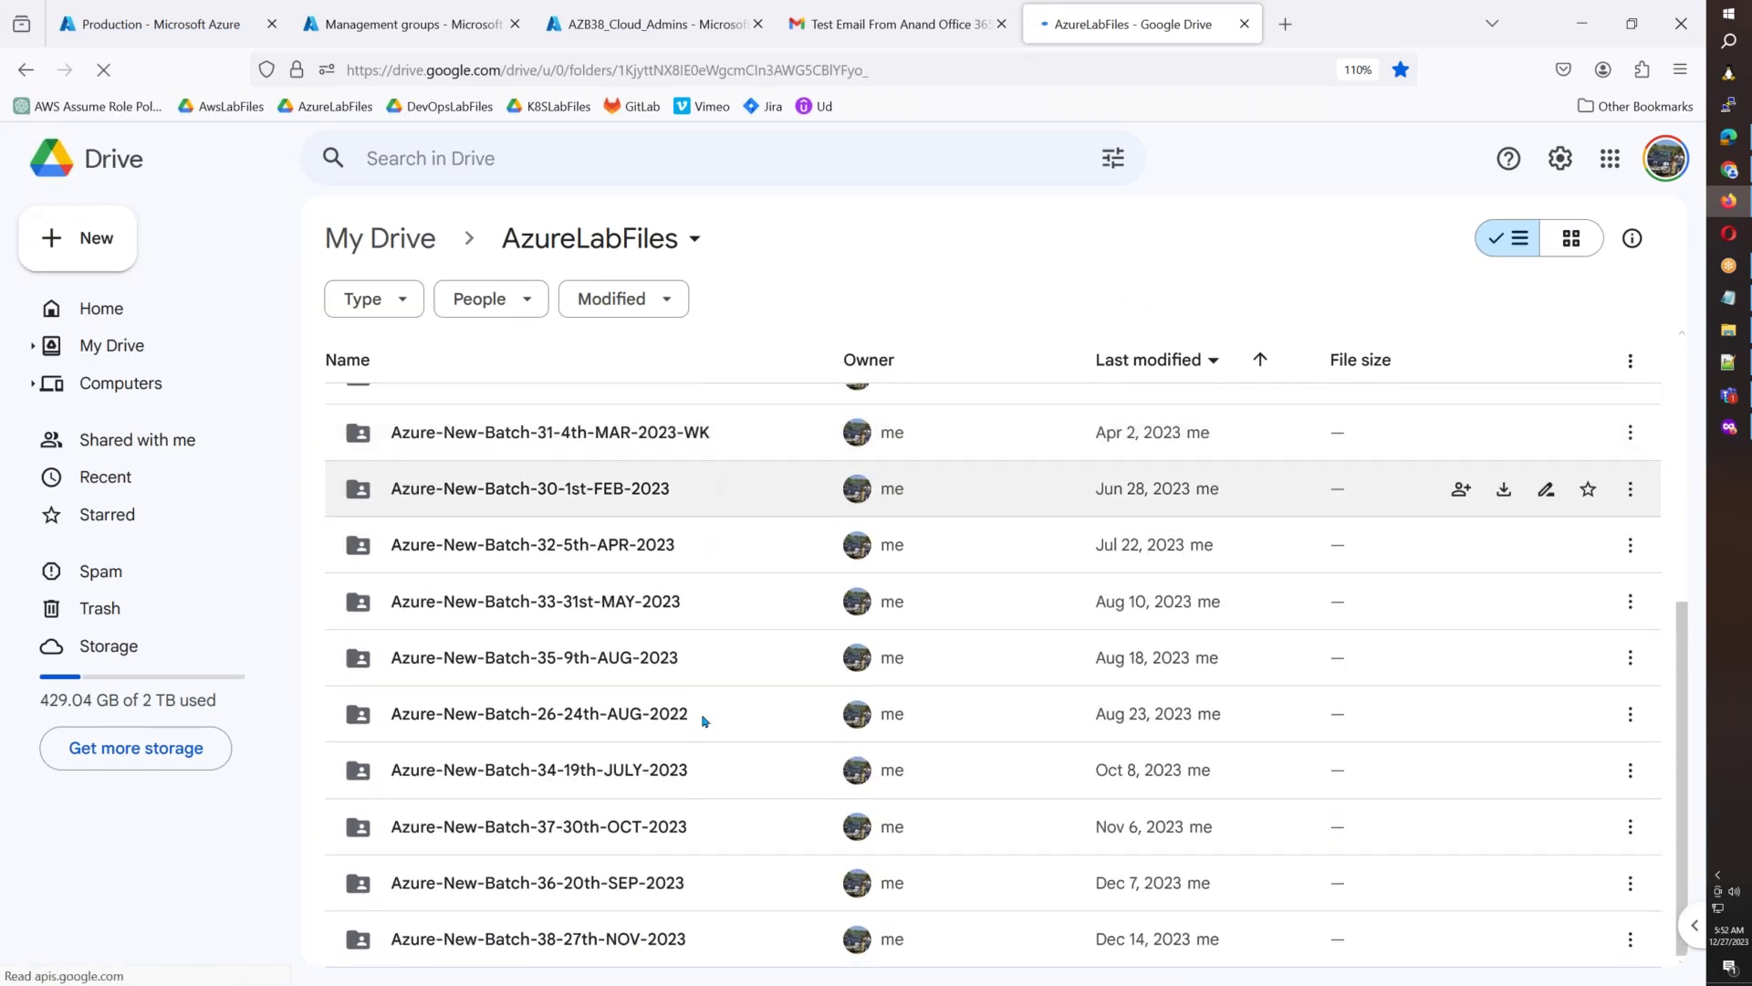
Open the Azure AD Invite User Without Email guide from Azure-New-Batch-38-27th-NOV-2023 > Labfiles > AzureAD-ADDS.
left_click(712, 939)
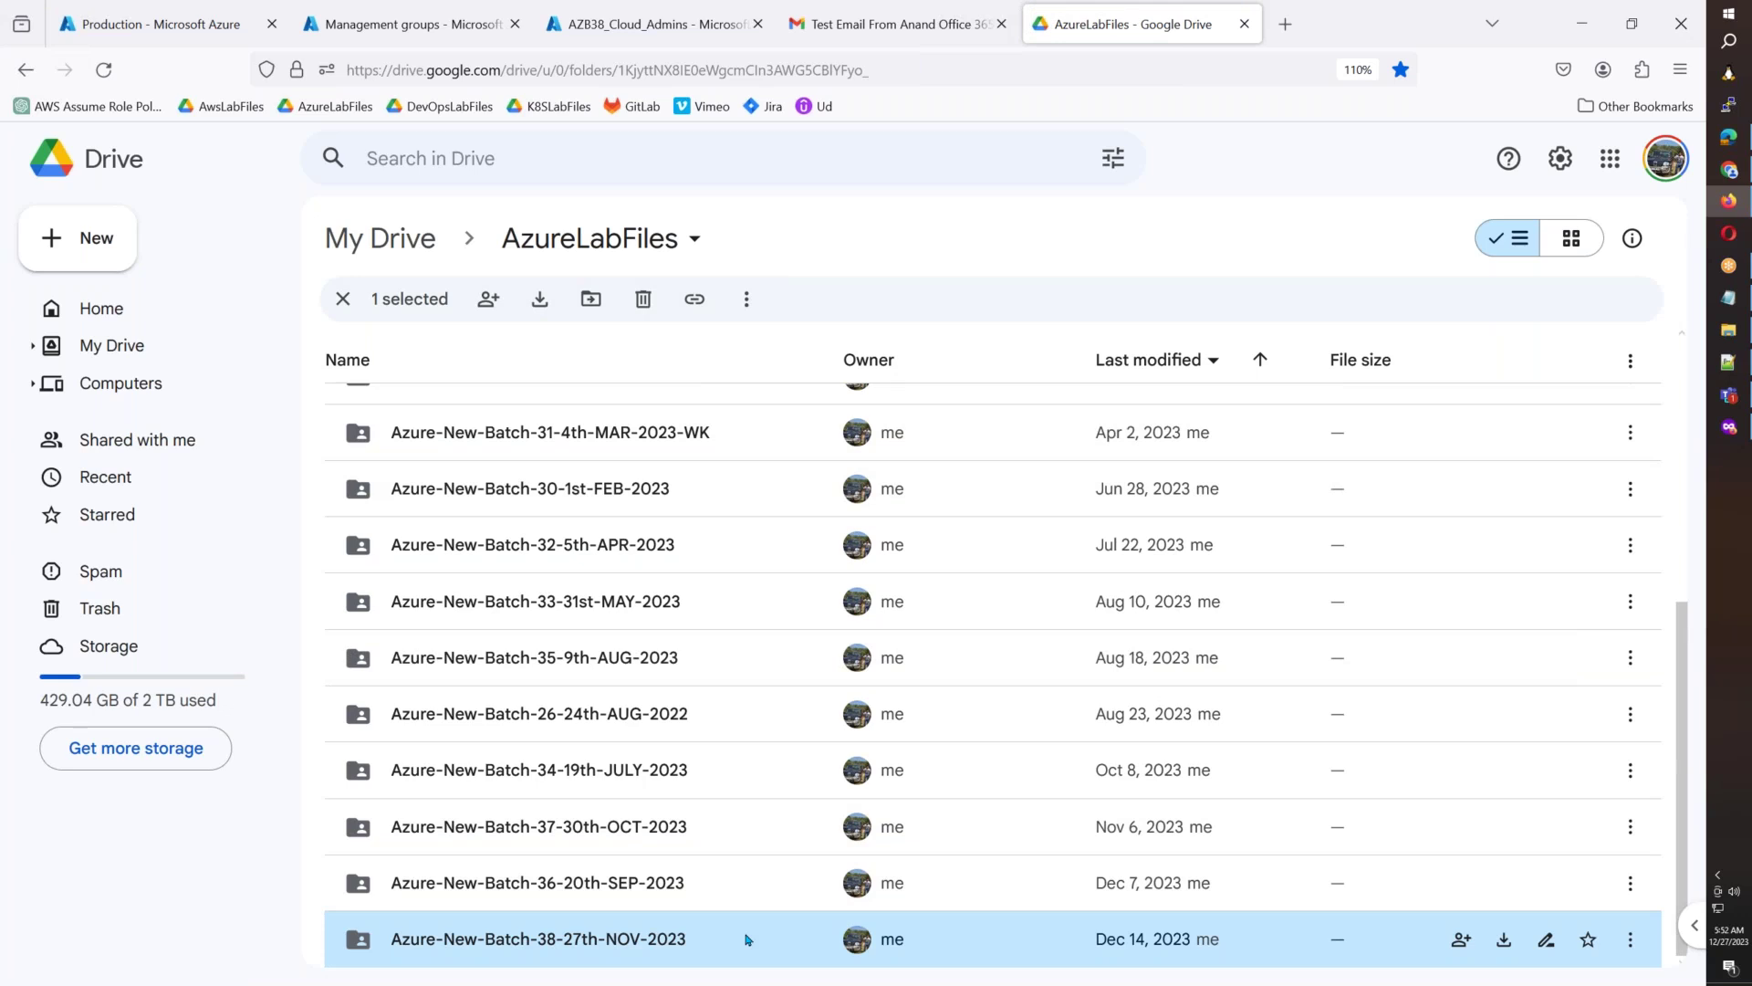
double_click(747, 939)
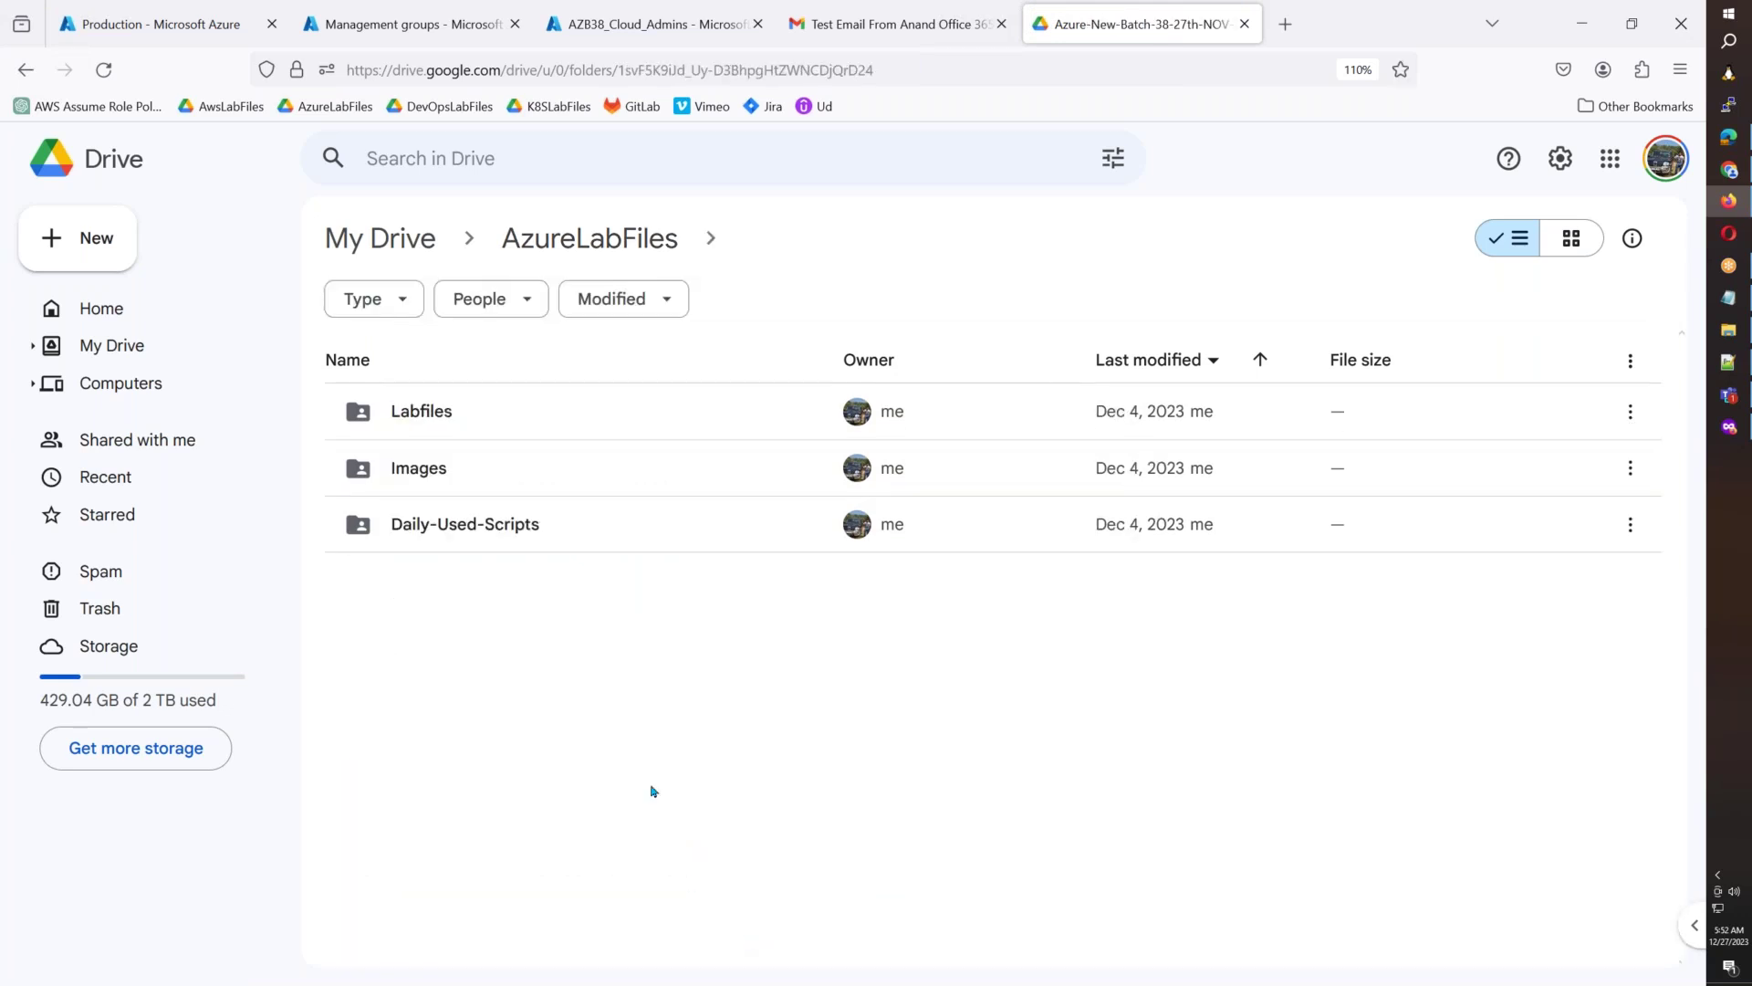
left_click(542, 434)
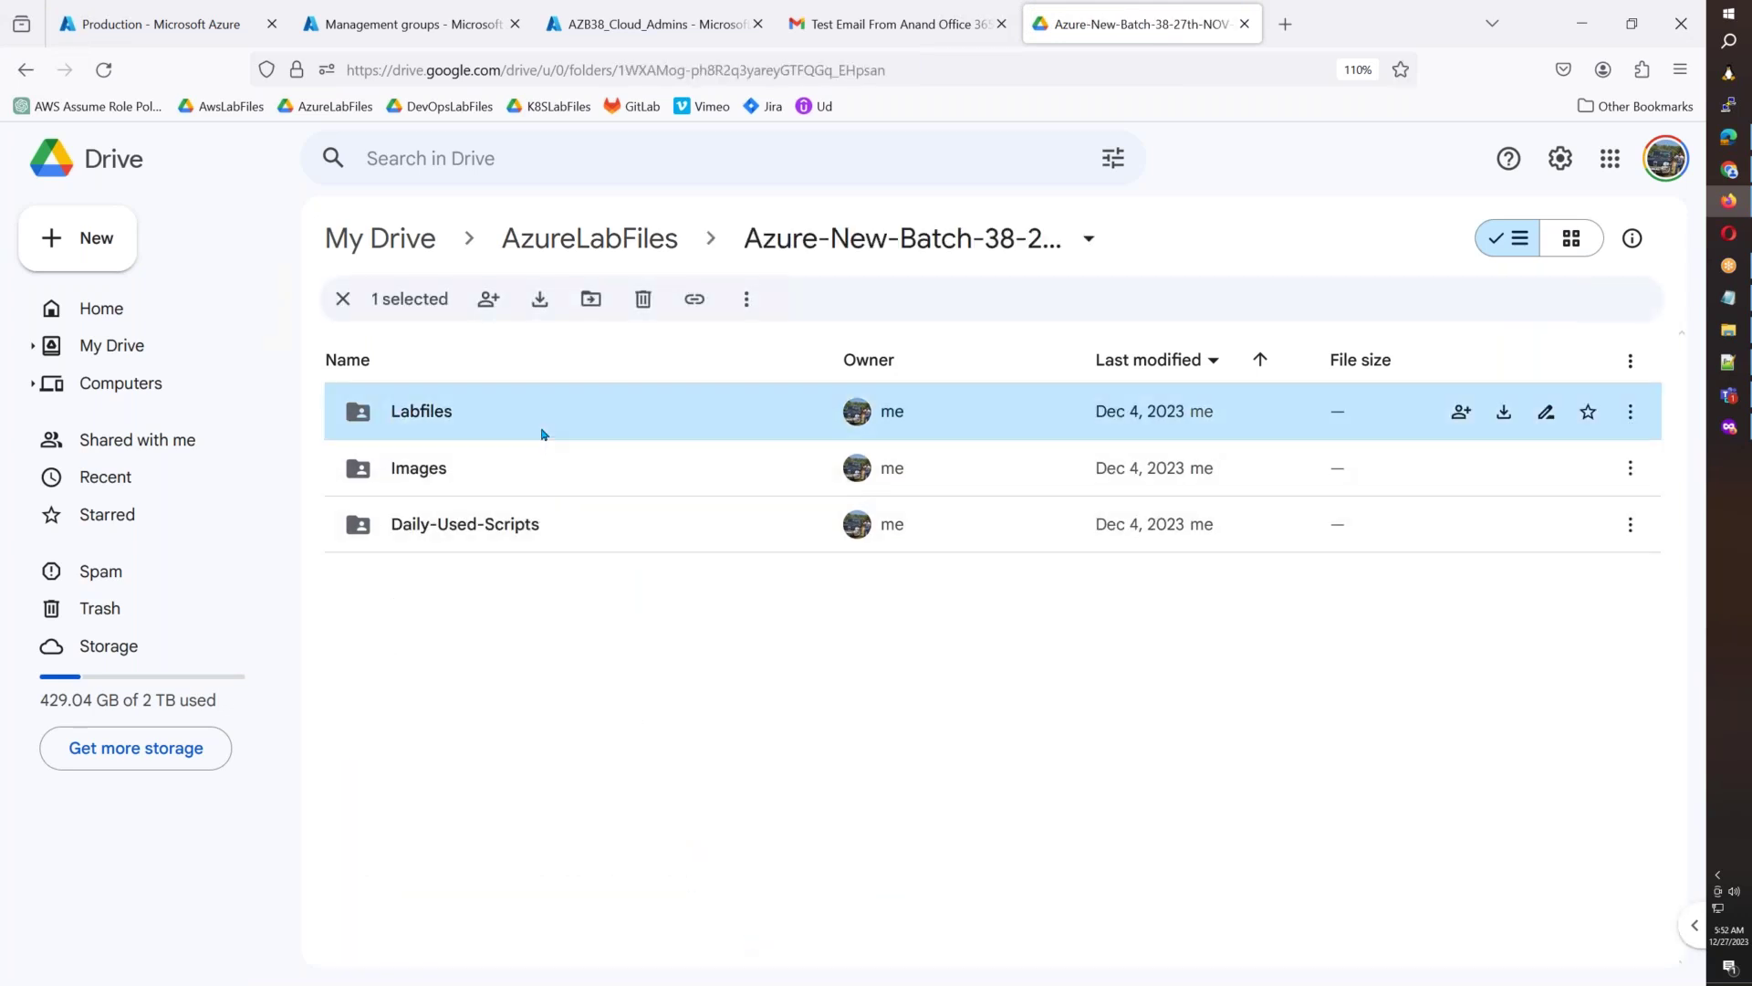
double_click(542, 435)
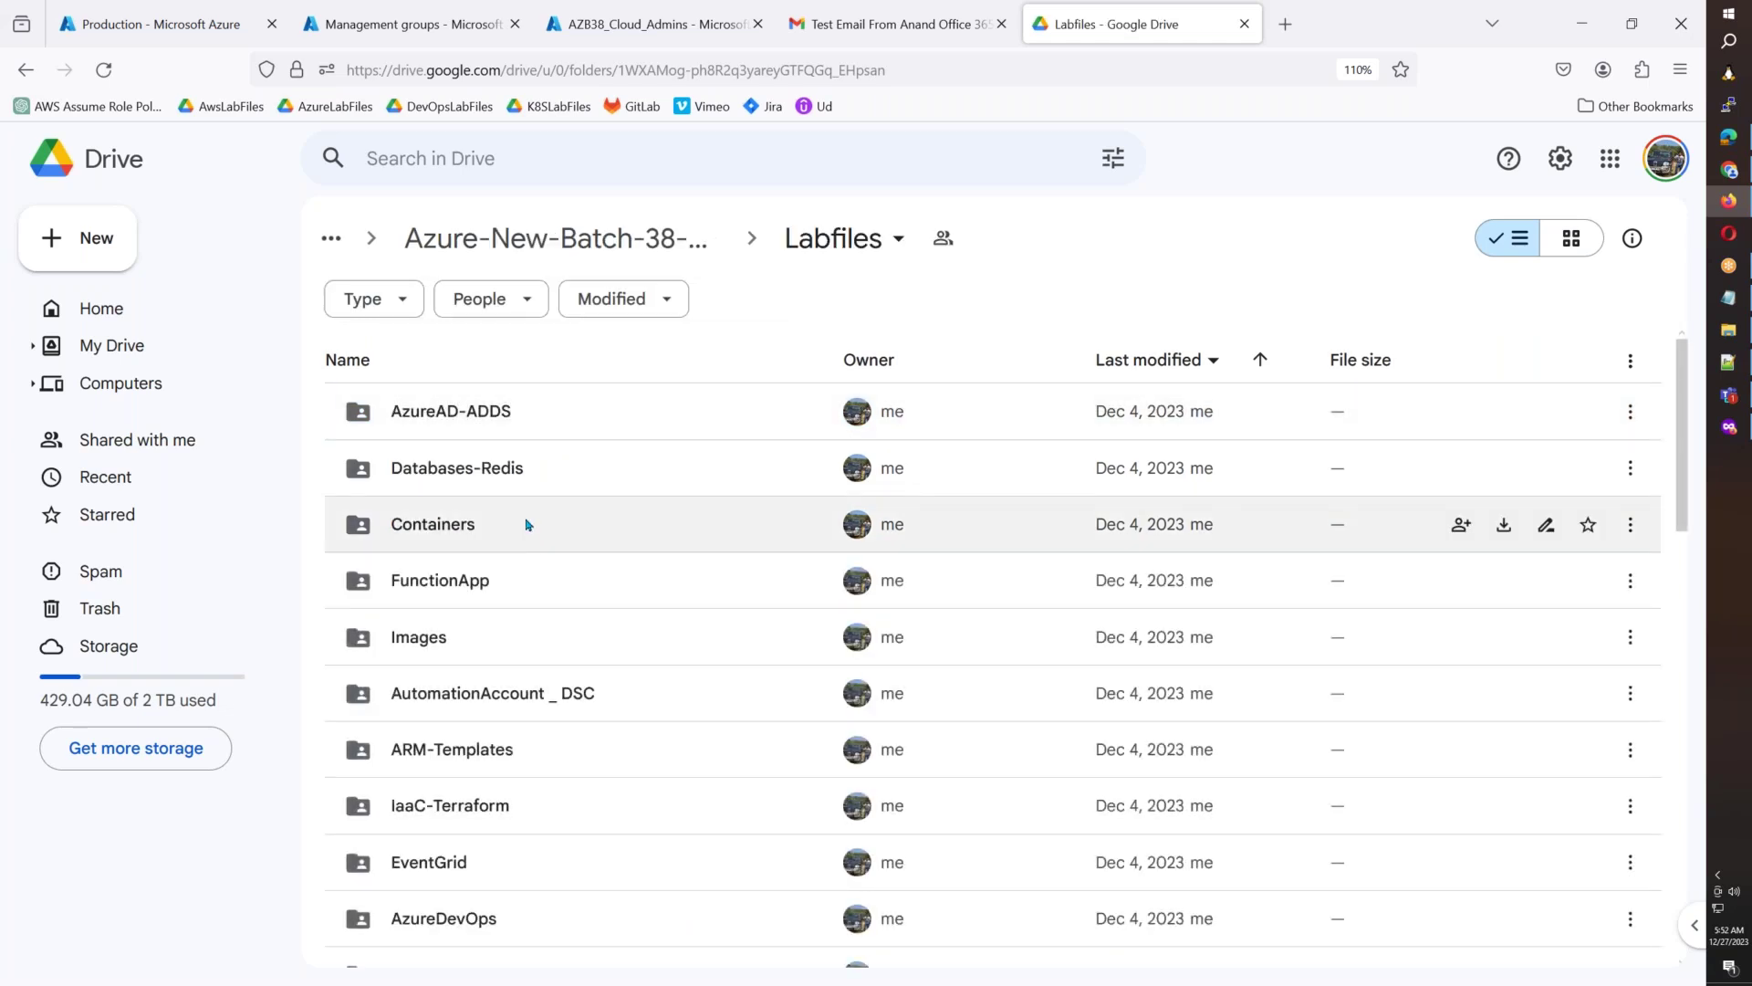
left_click(562, 431)
double_click(561, 430)
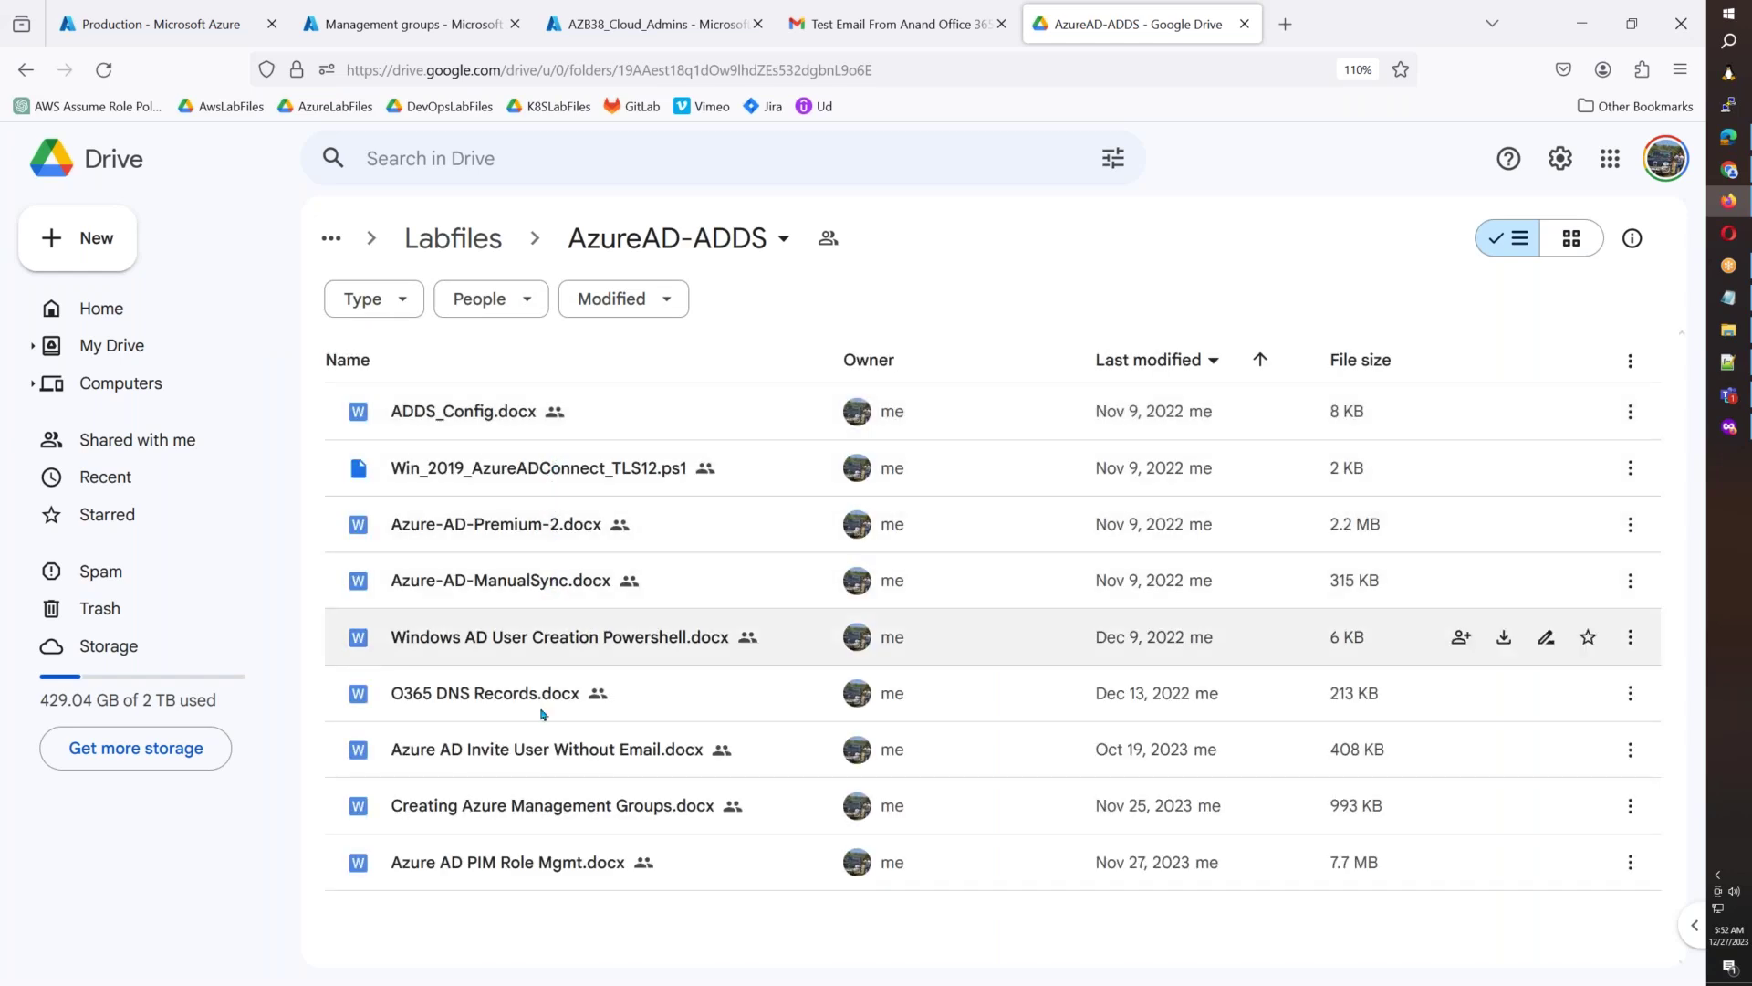
left_click(548, 772)
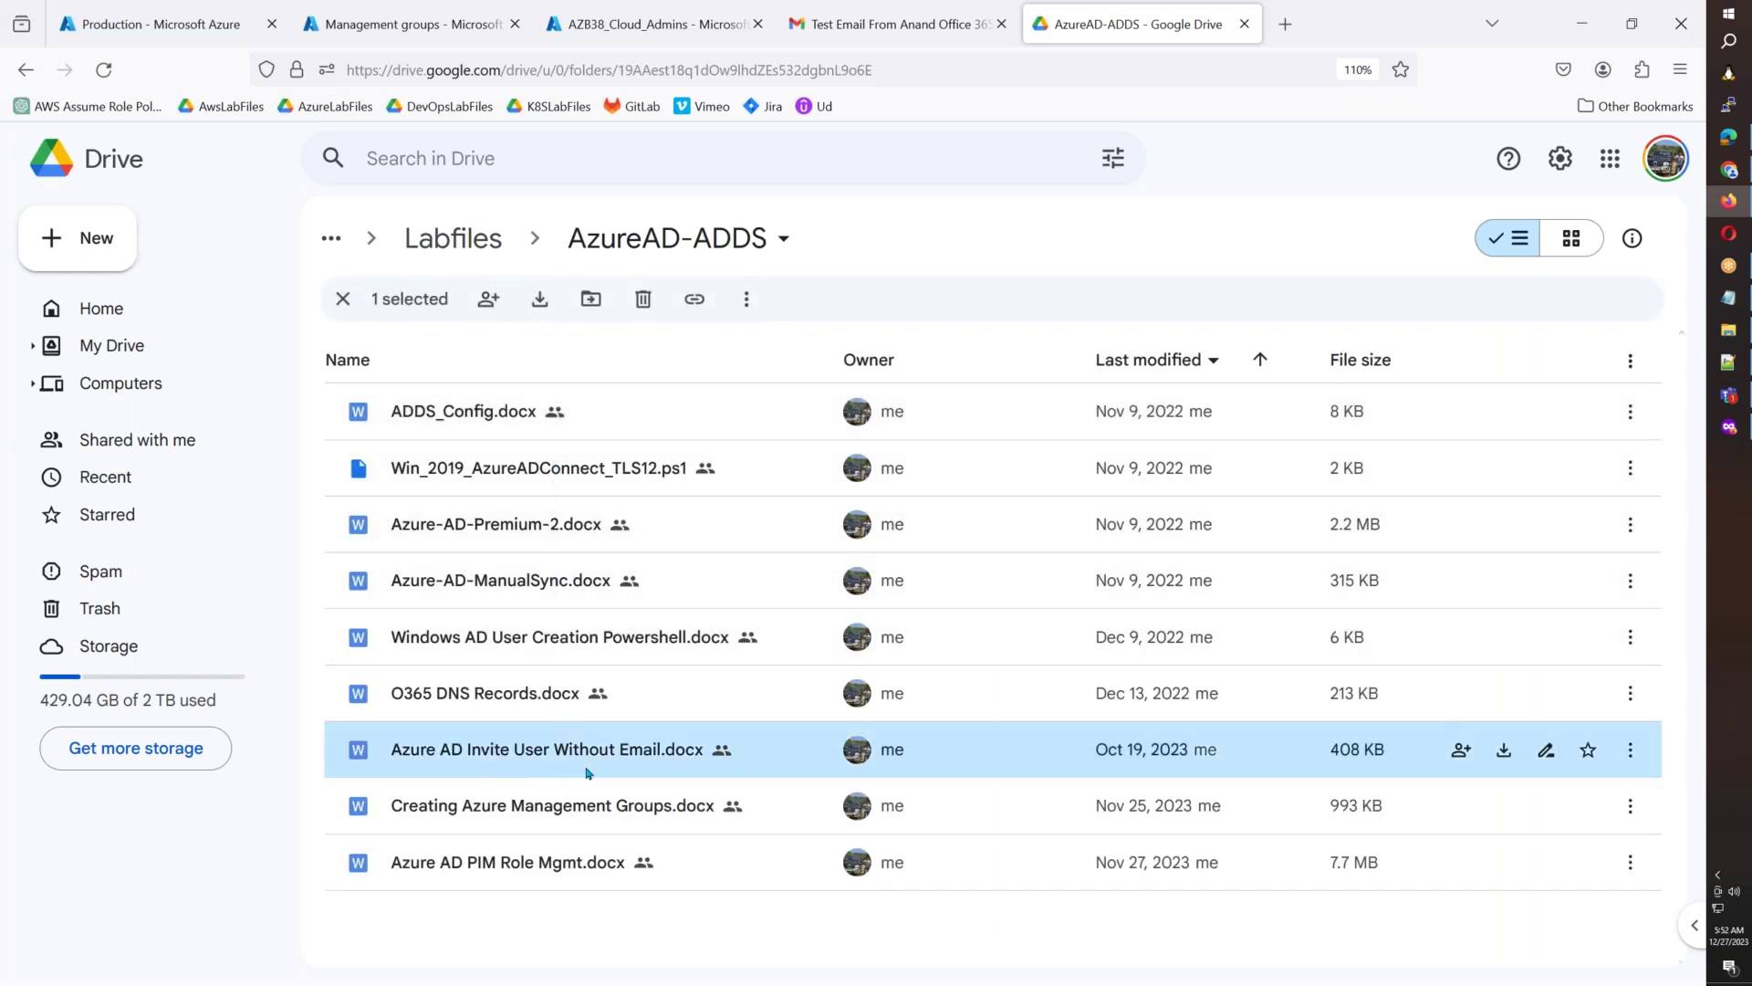
double_click(587, 773)
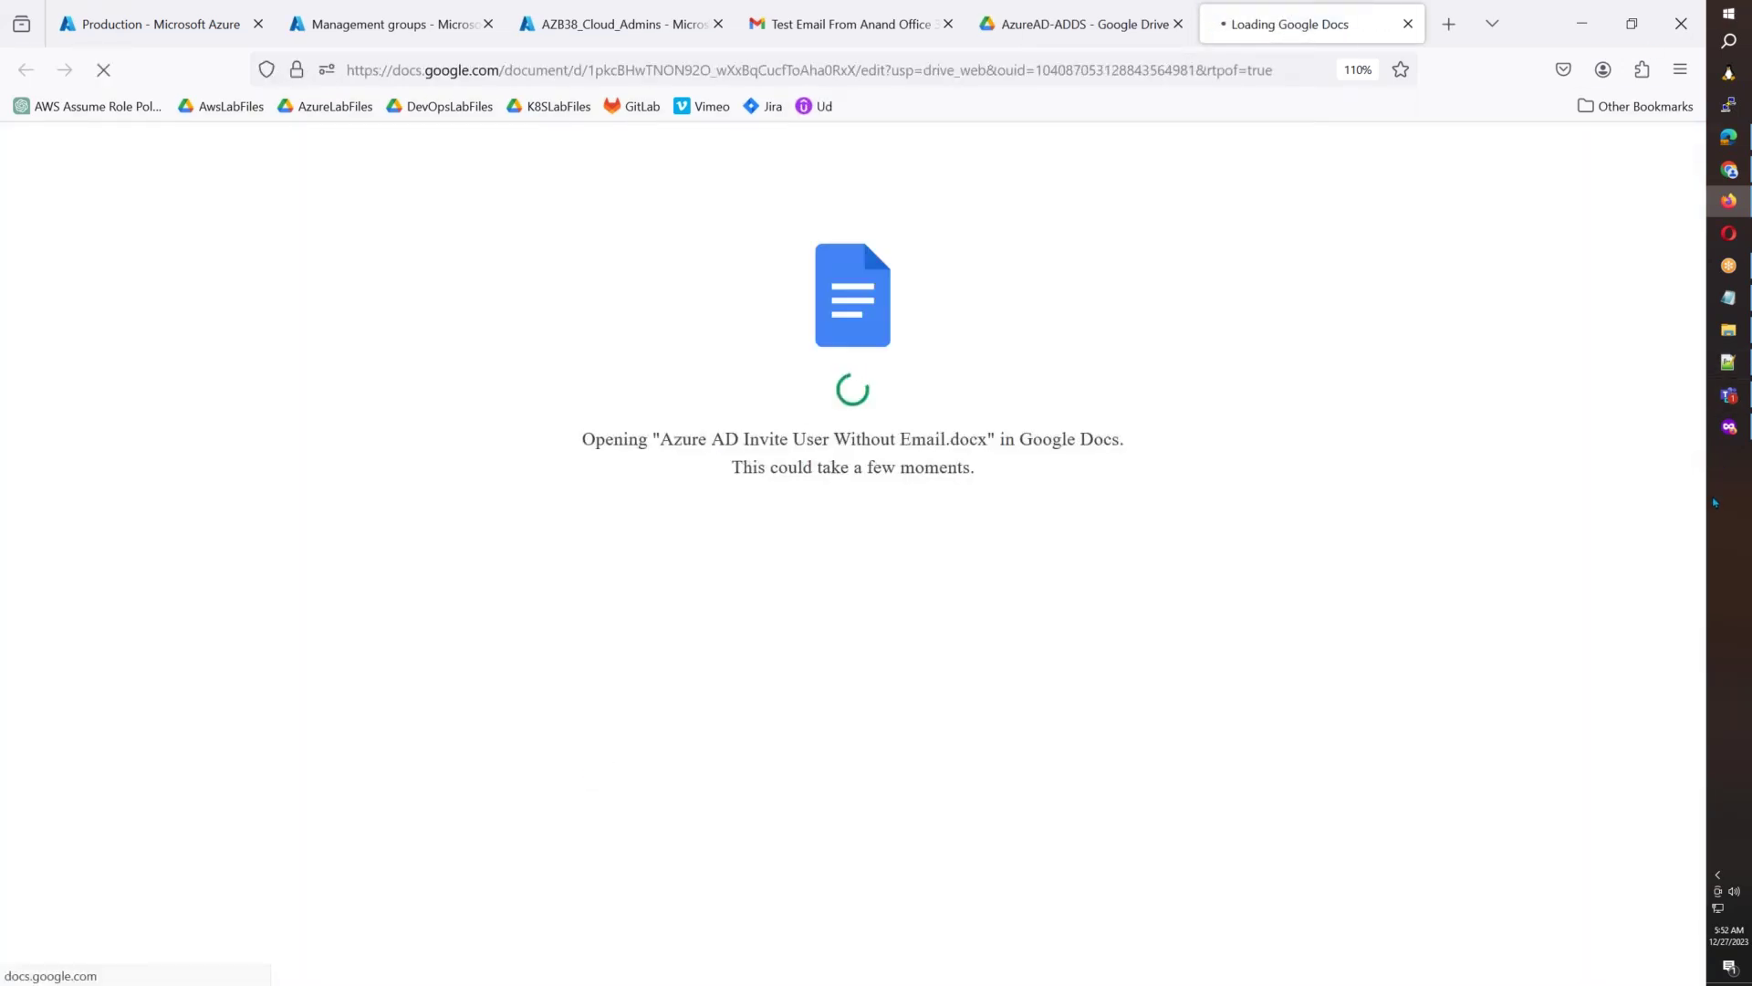
left_click(1728, 429)
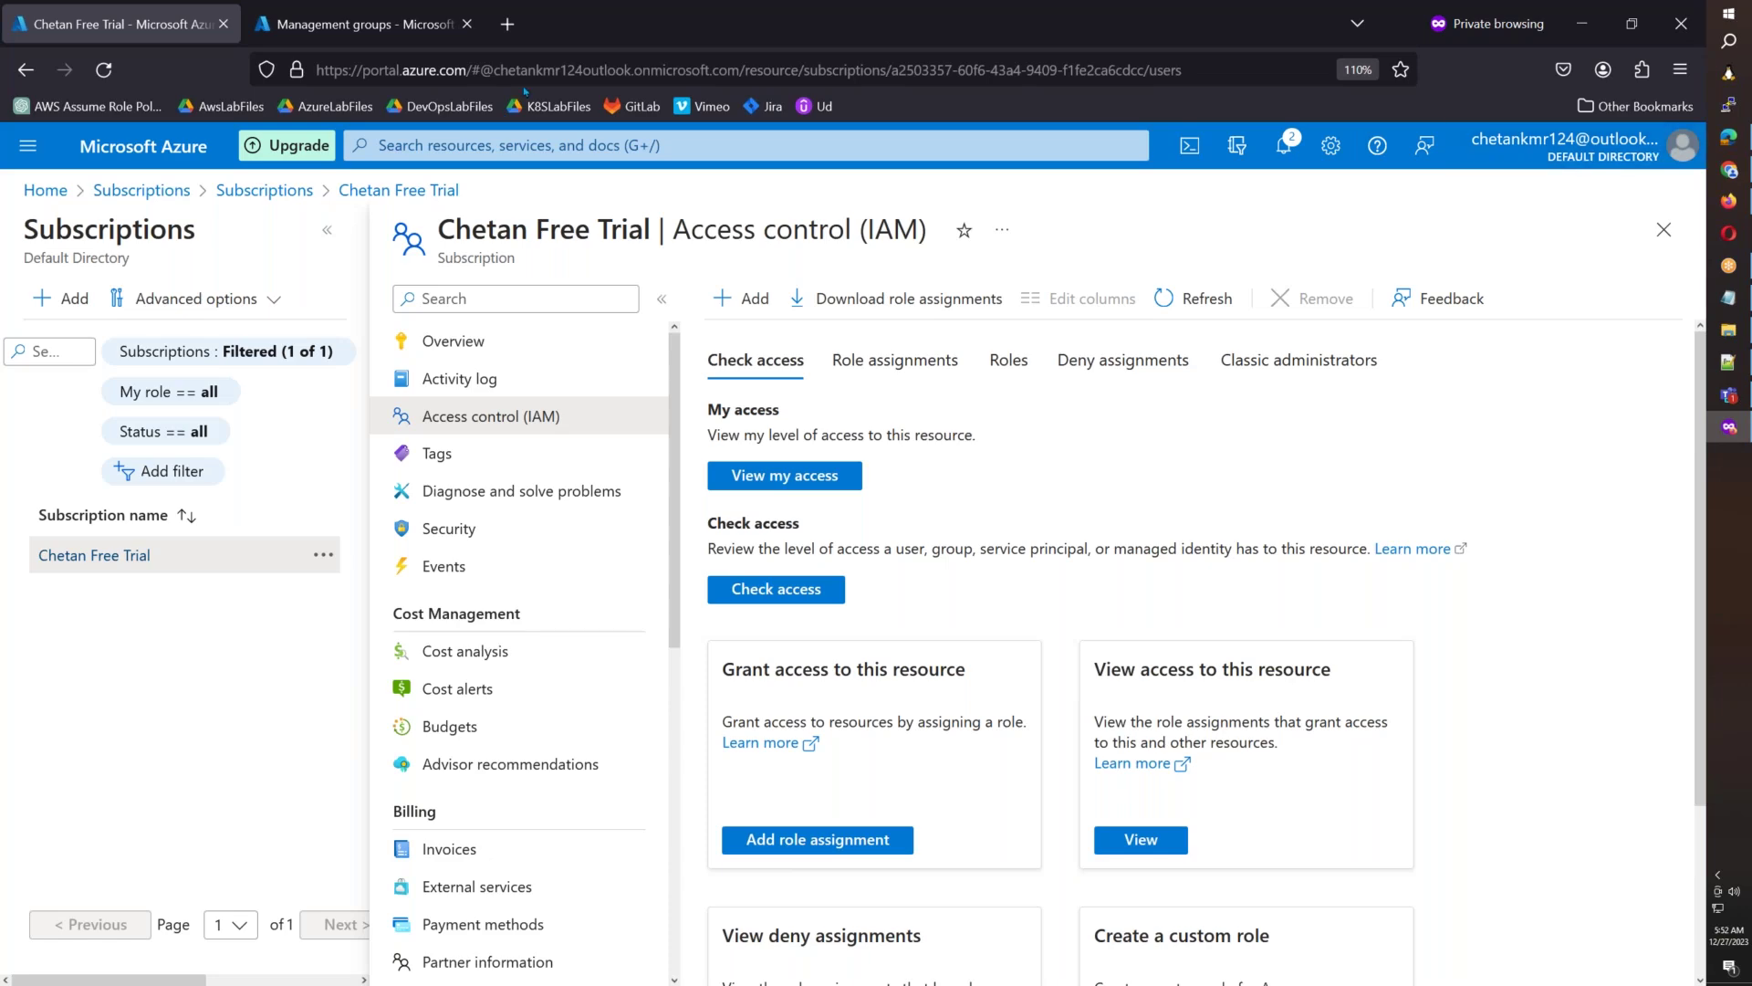
Load Azure Cloud Shell (shell.azure.com) in a new private tab.
left_click(508, 24)
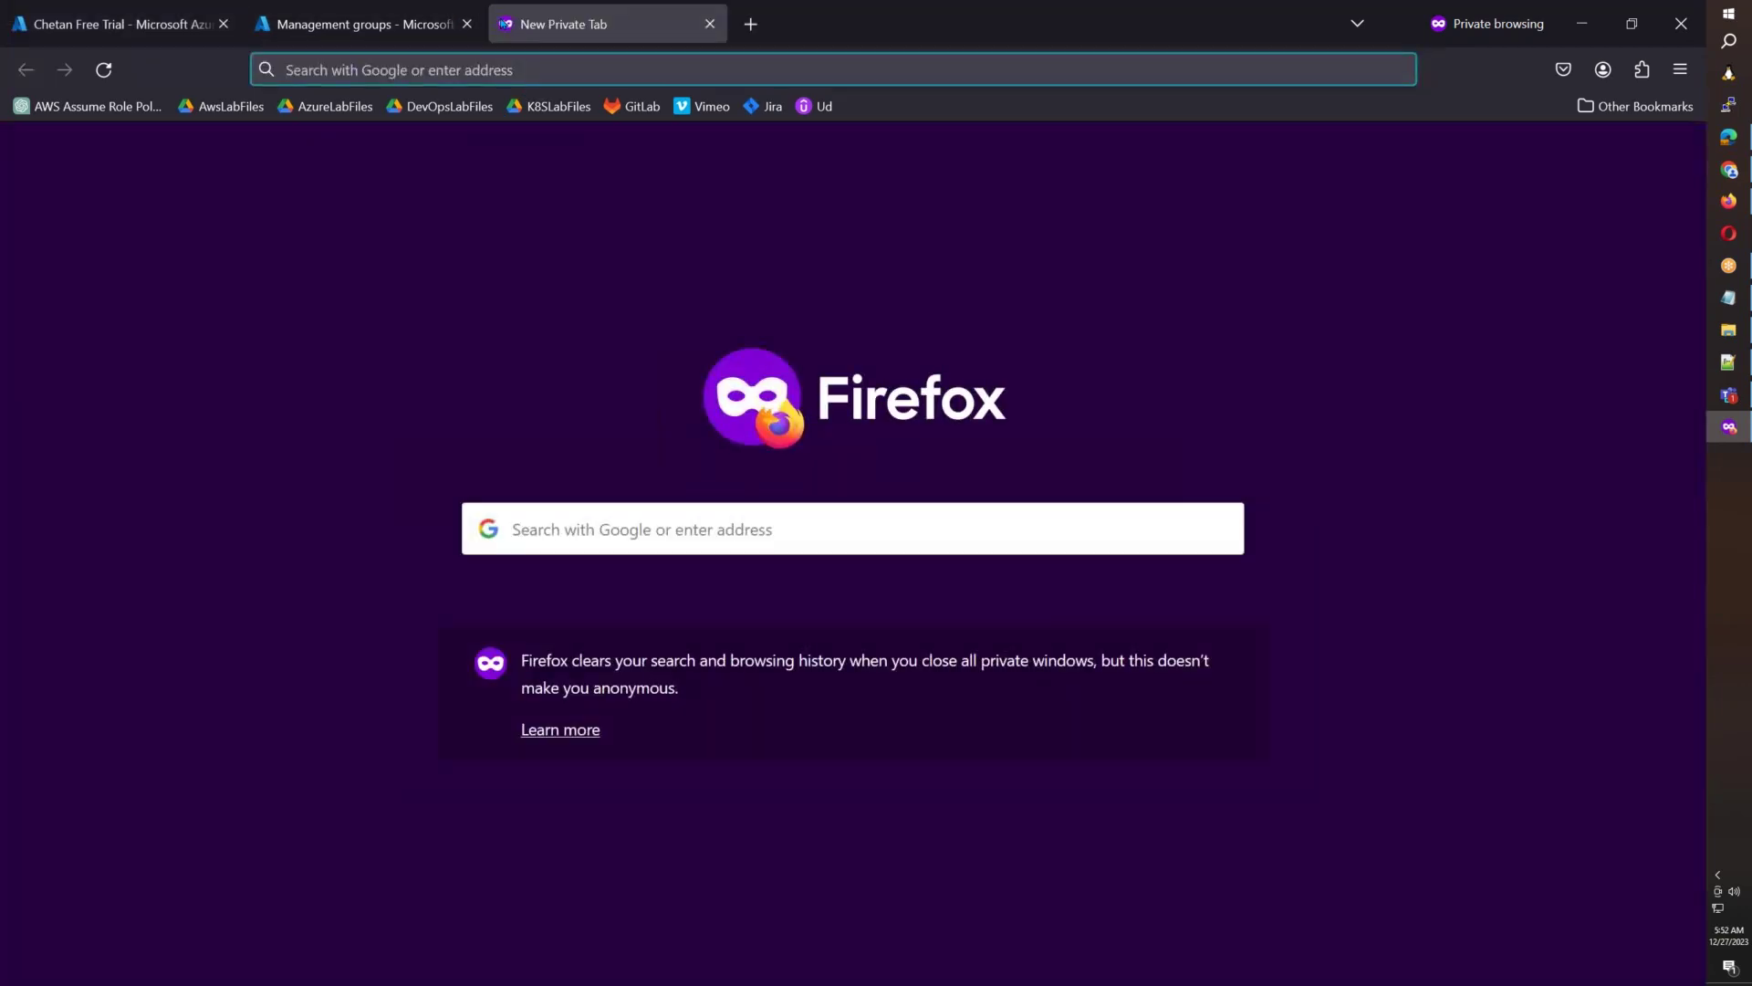
type("shell.azure.com")
key("Return")
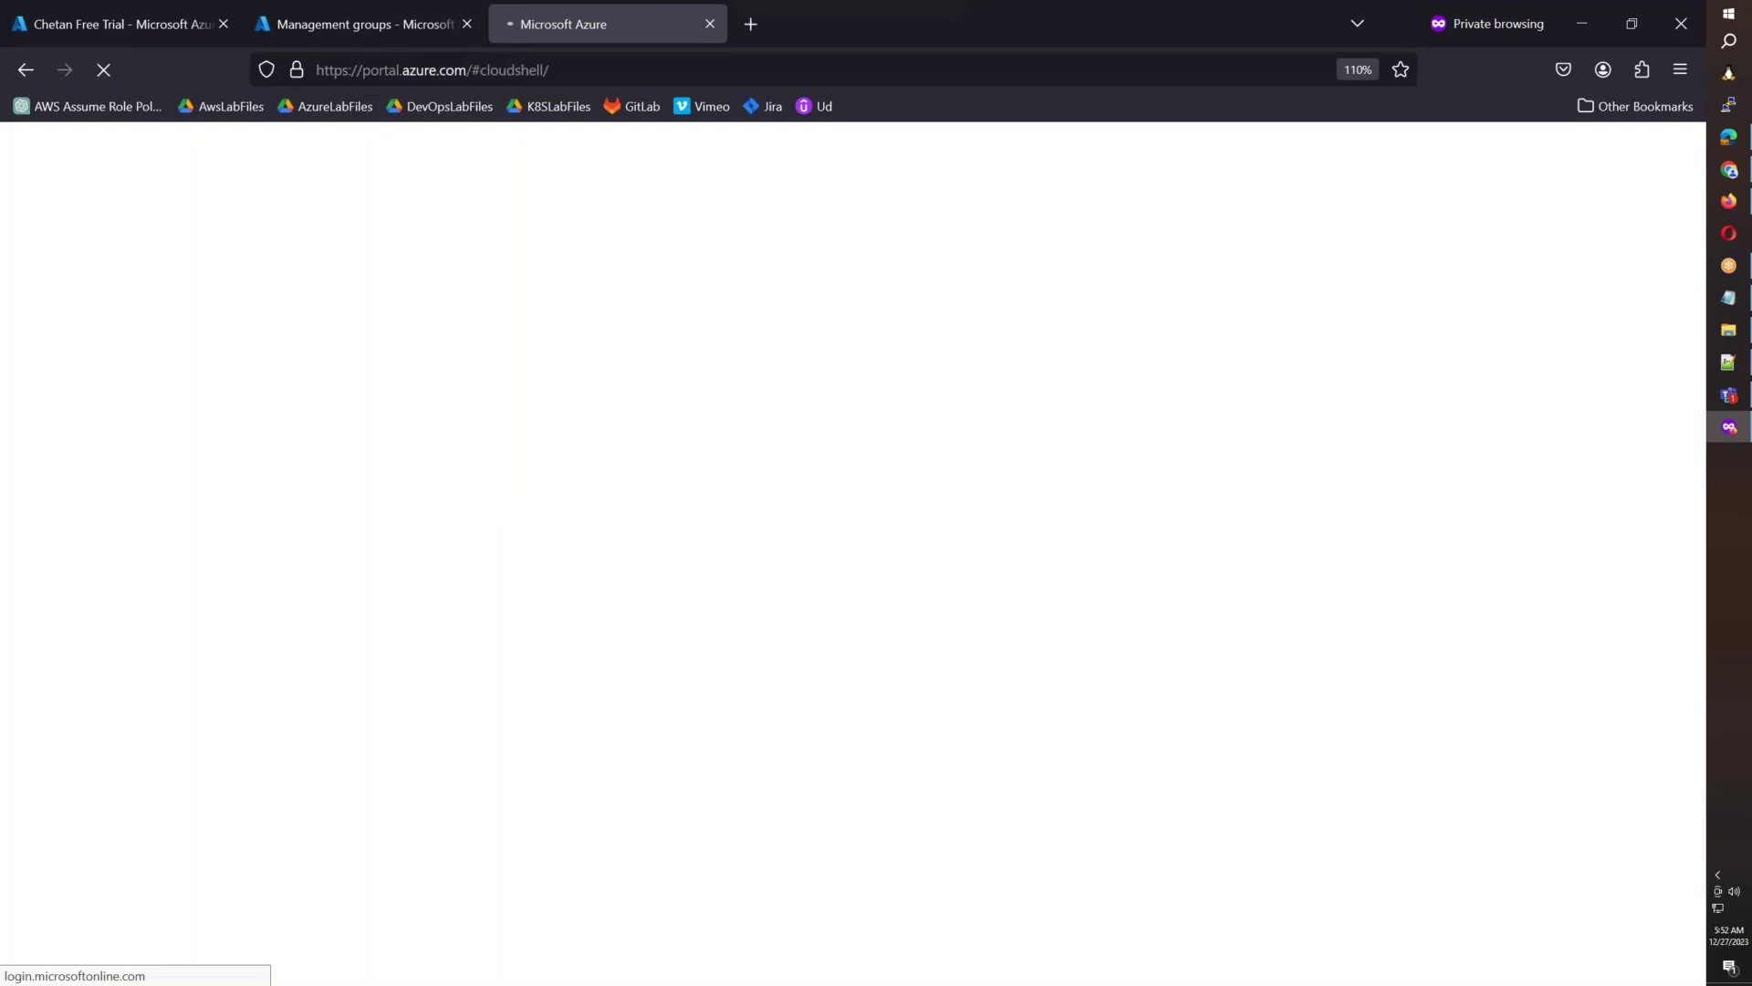
key("alt+Tab")
scroll(847, 401, "down", 1)
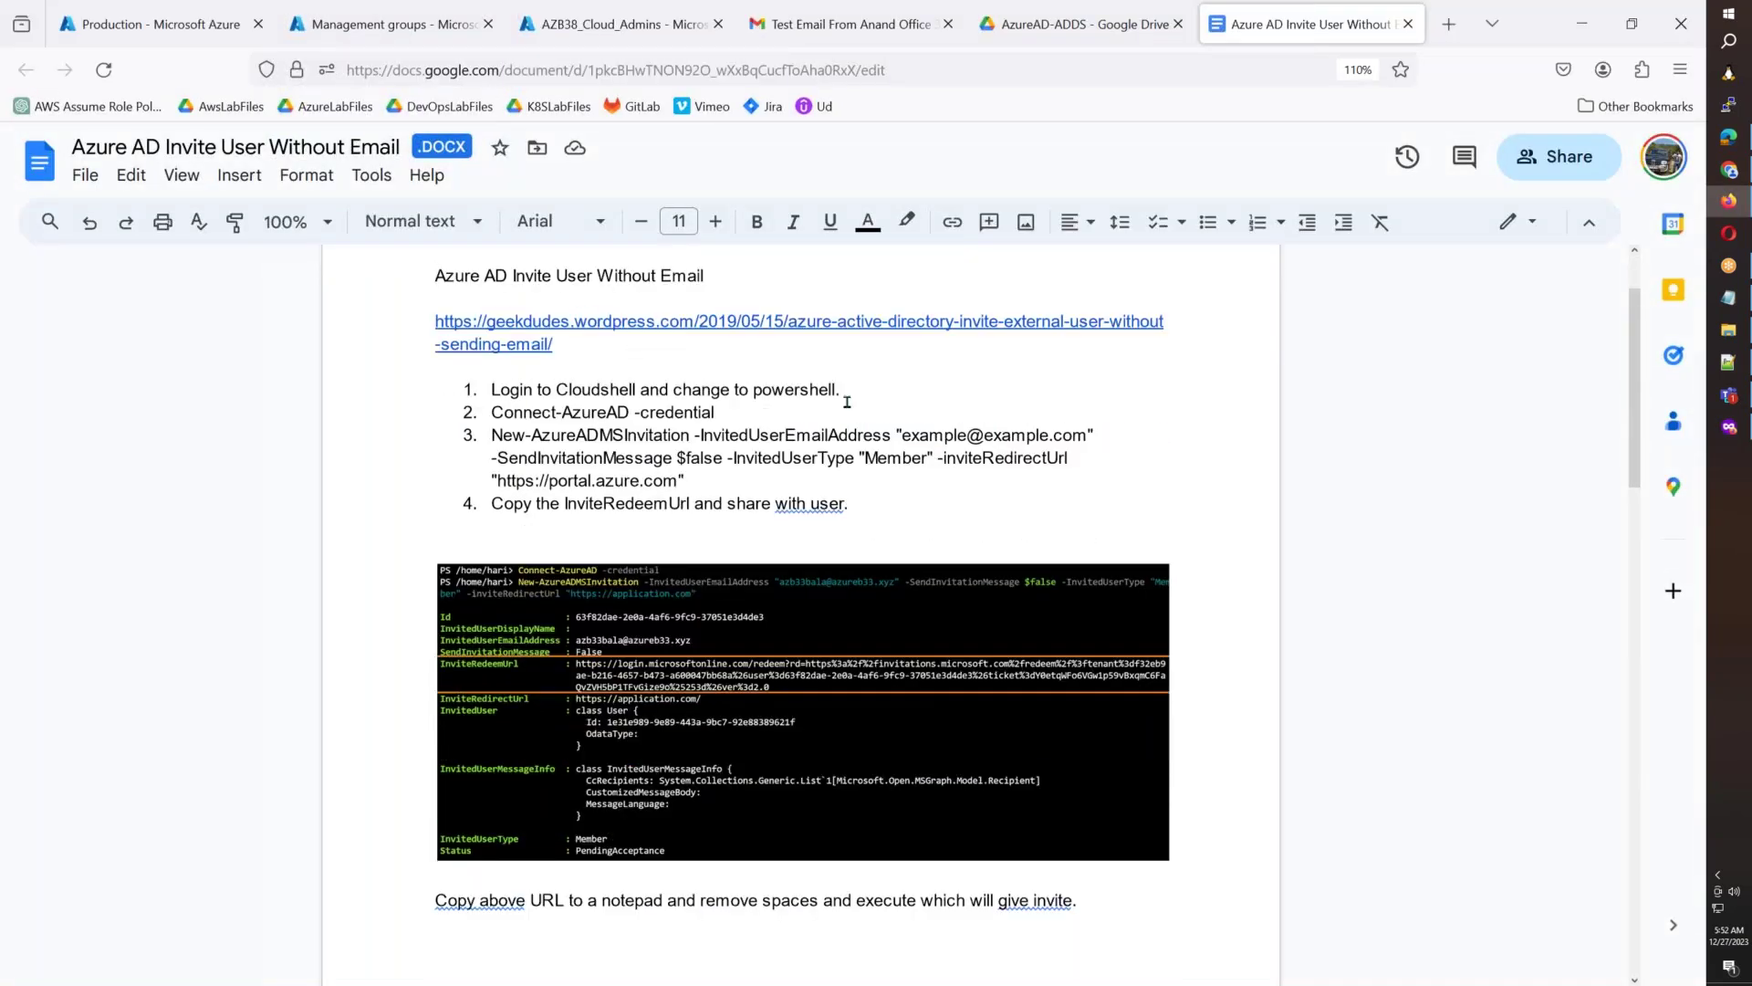
left_click(686, 480)
triple_click(505, 437)
key("ctrl+c")
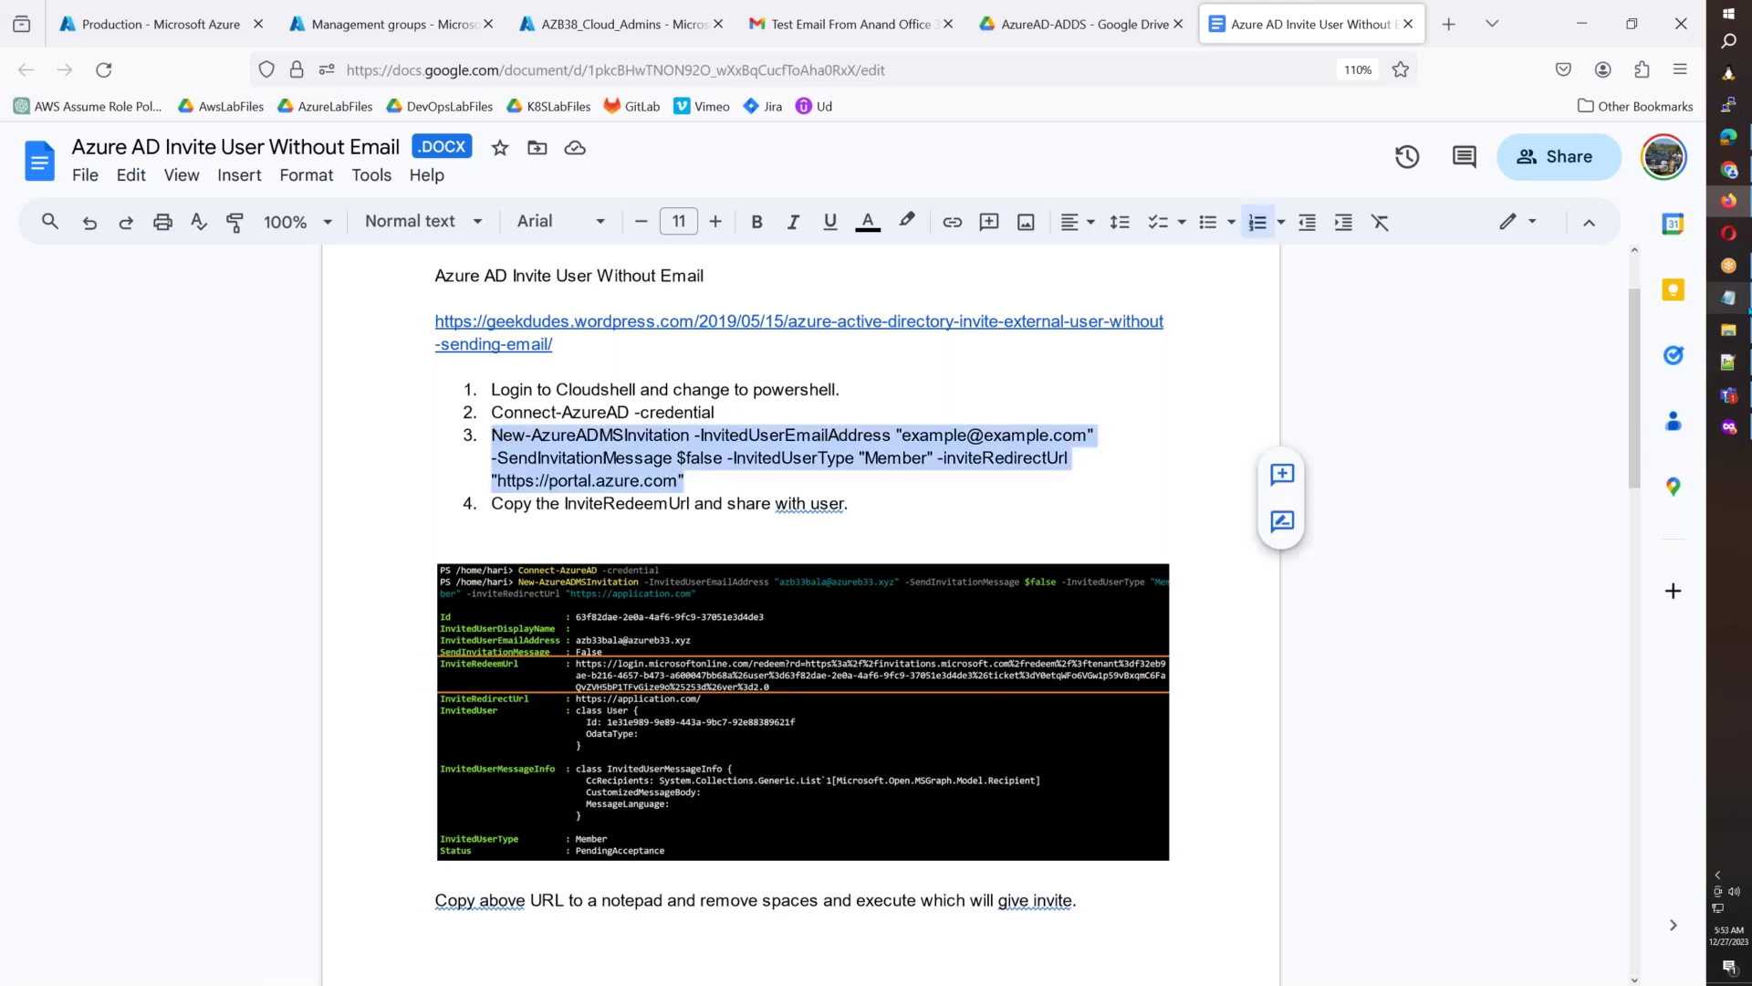
key("alt+Tab")
key("Return")
key("Return")
key("Return")
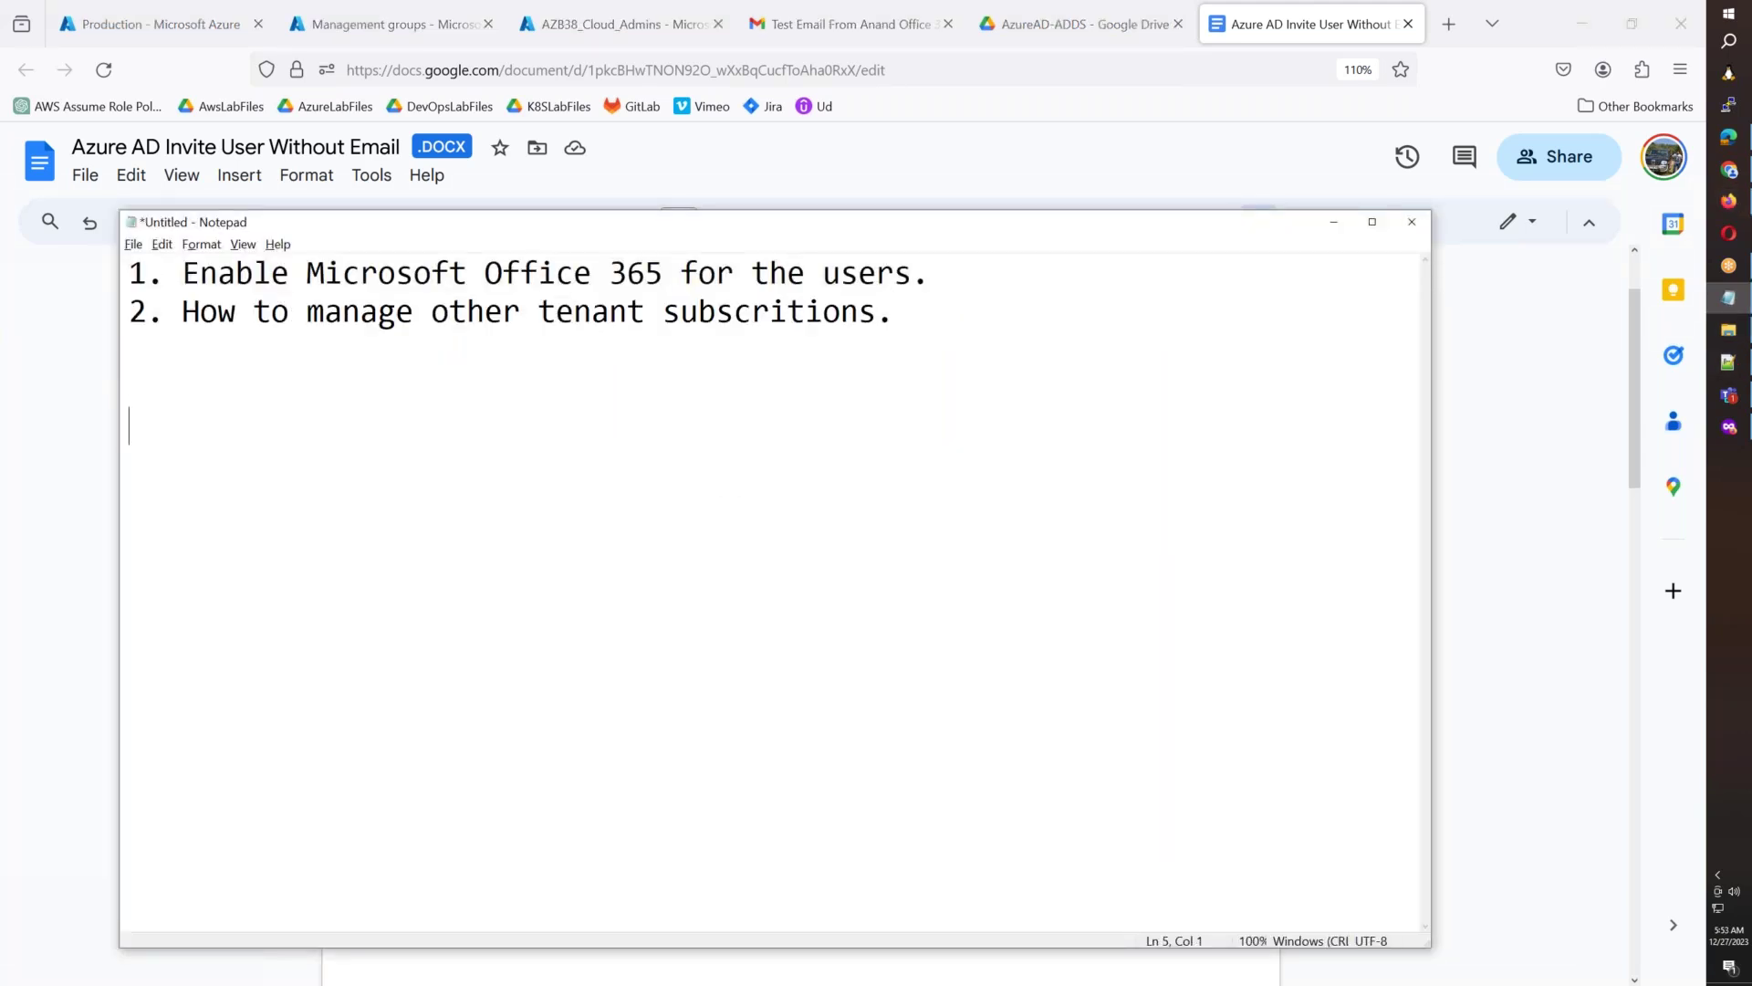
key("ctrl+v")
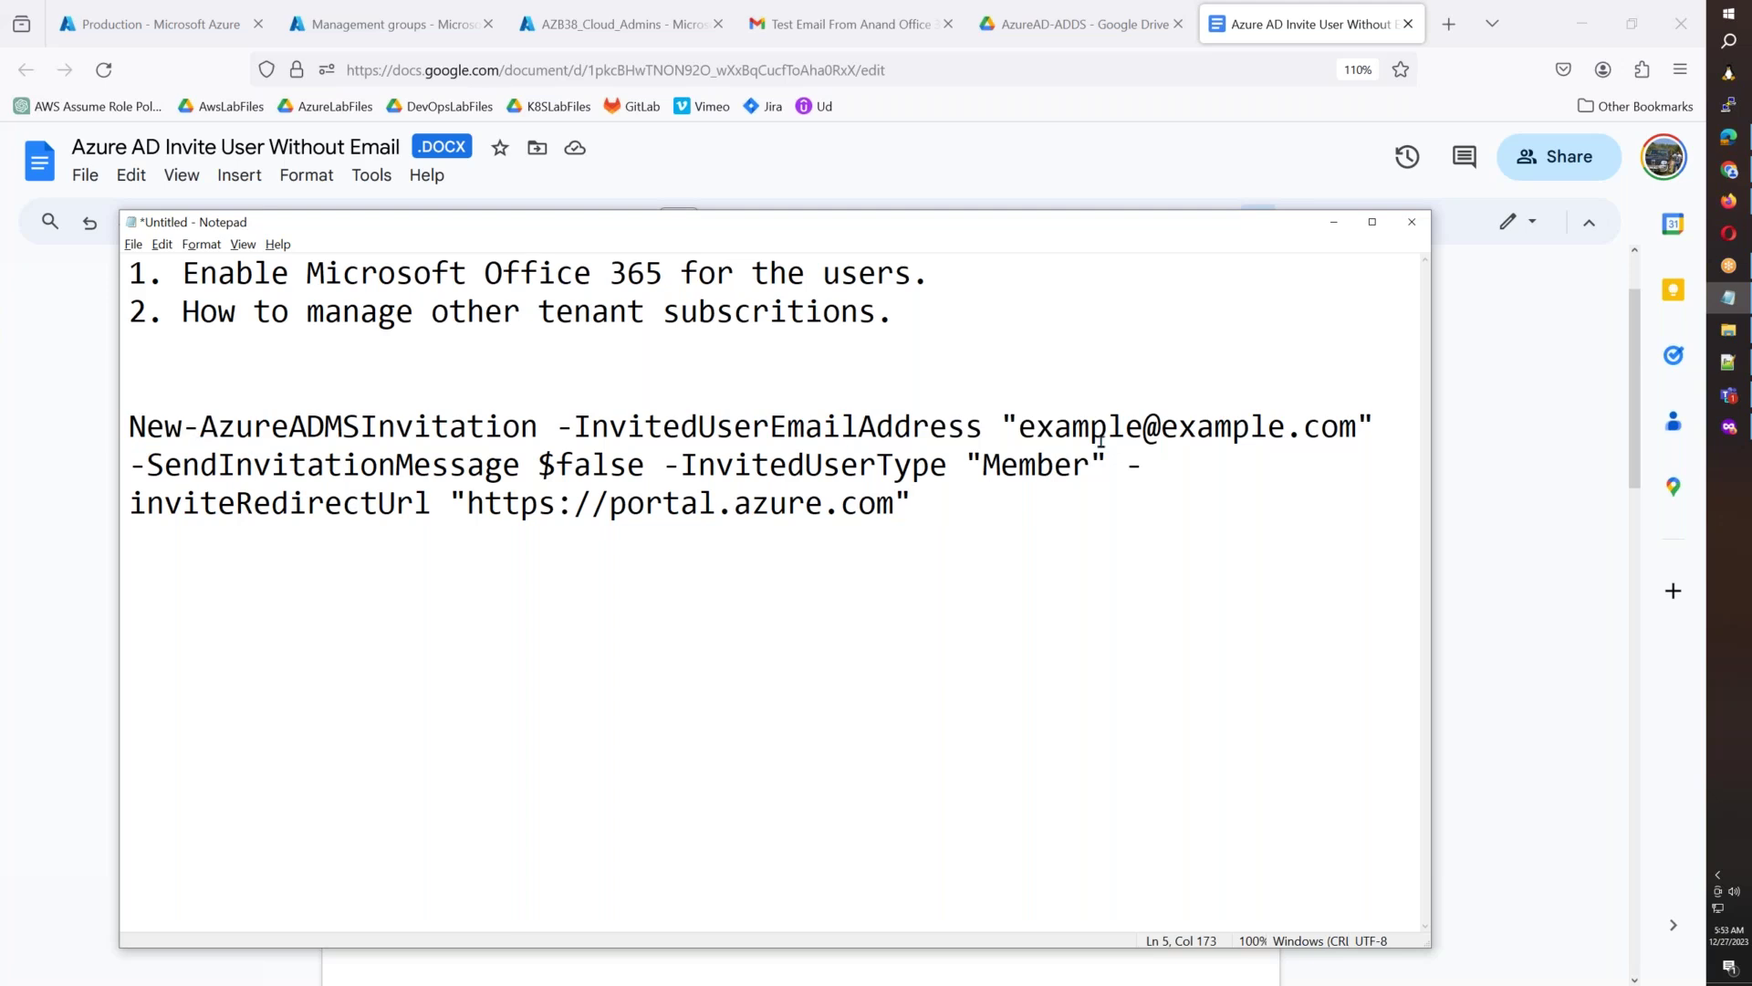
left_click(1356, 429)
left_click(1021, 445, "shift")
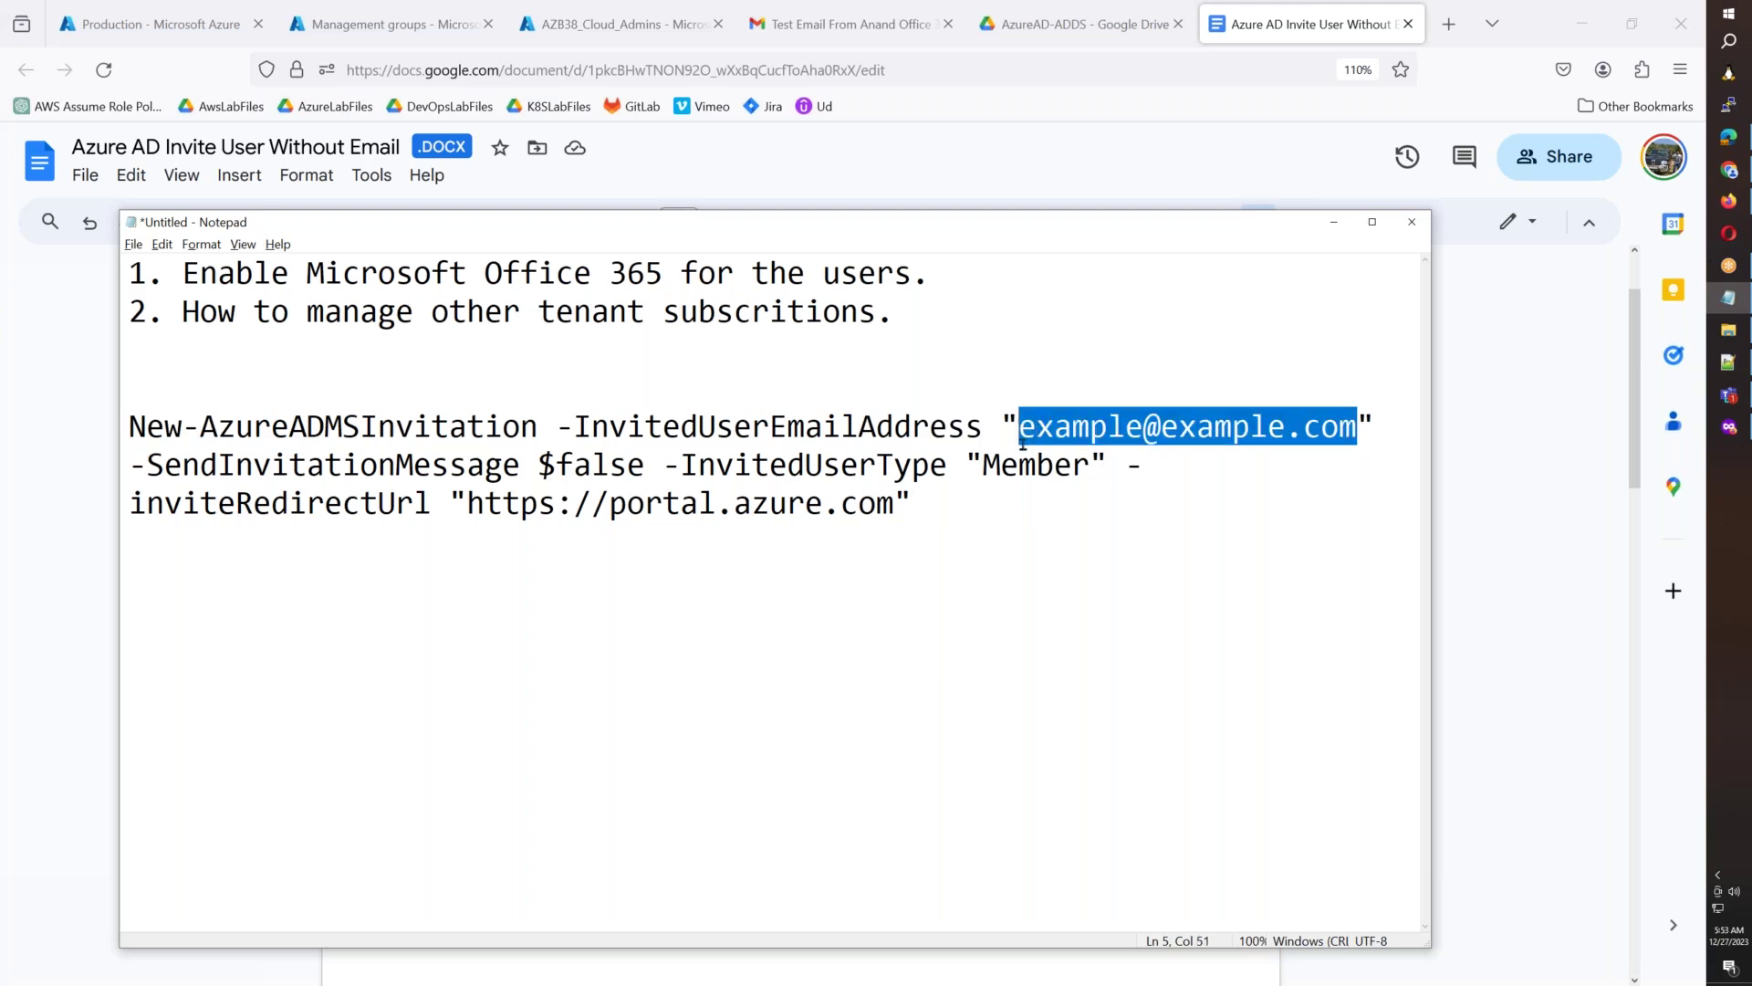
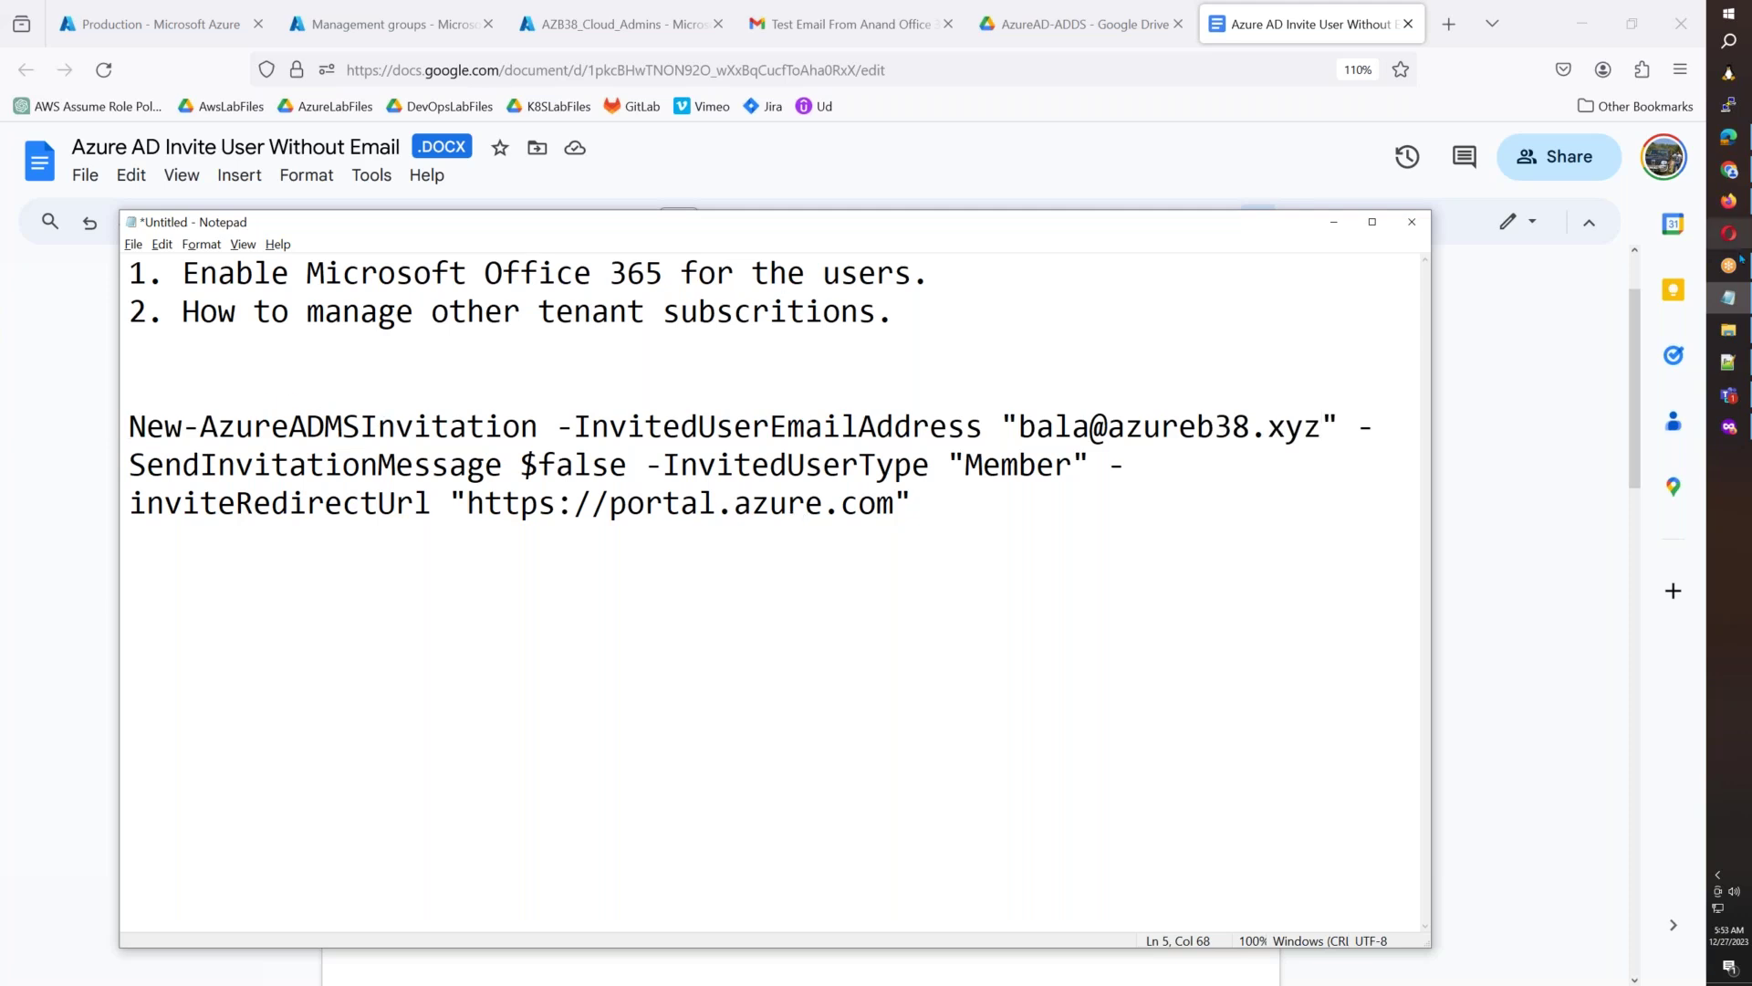
left_click(1729, 426)
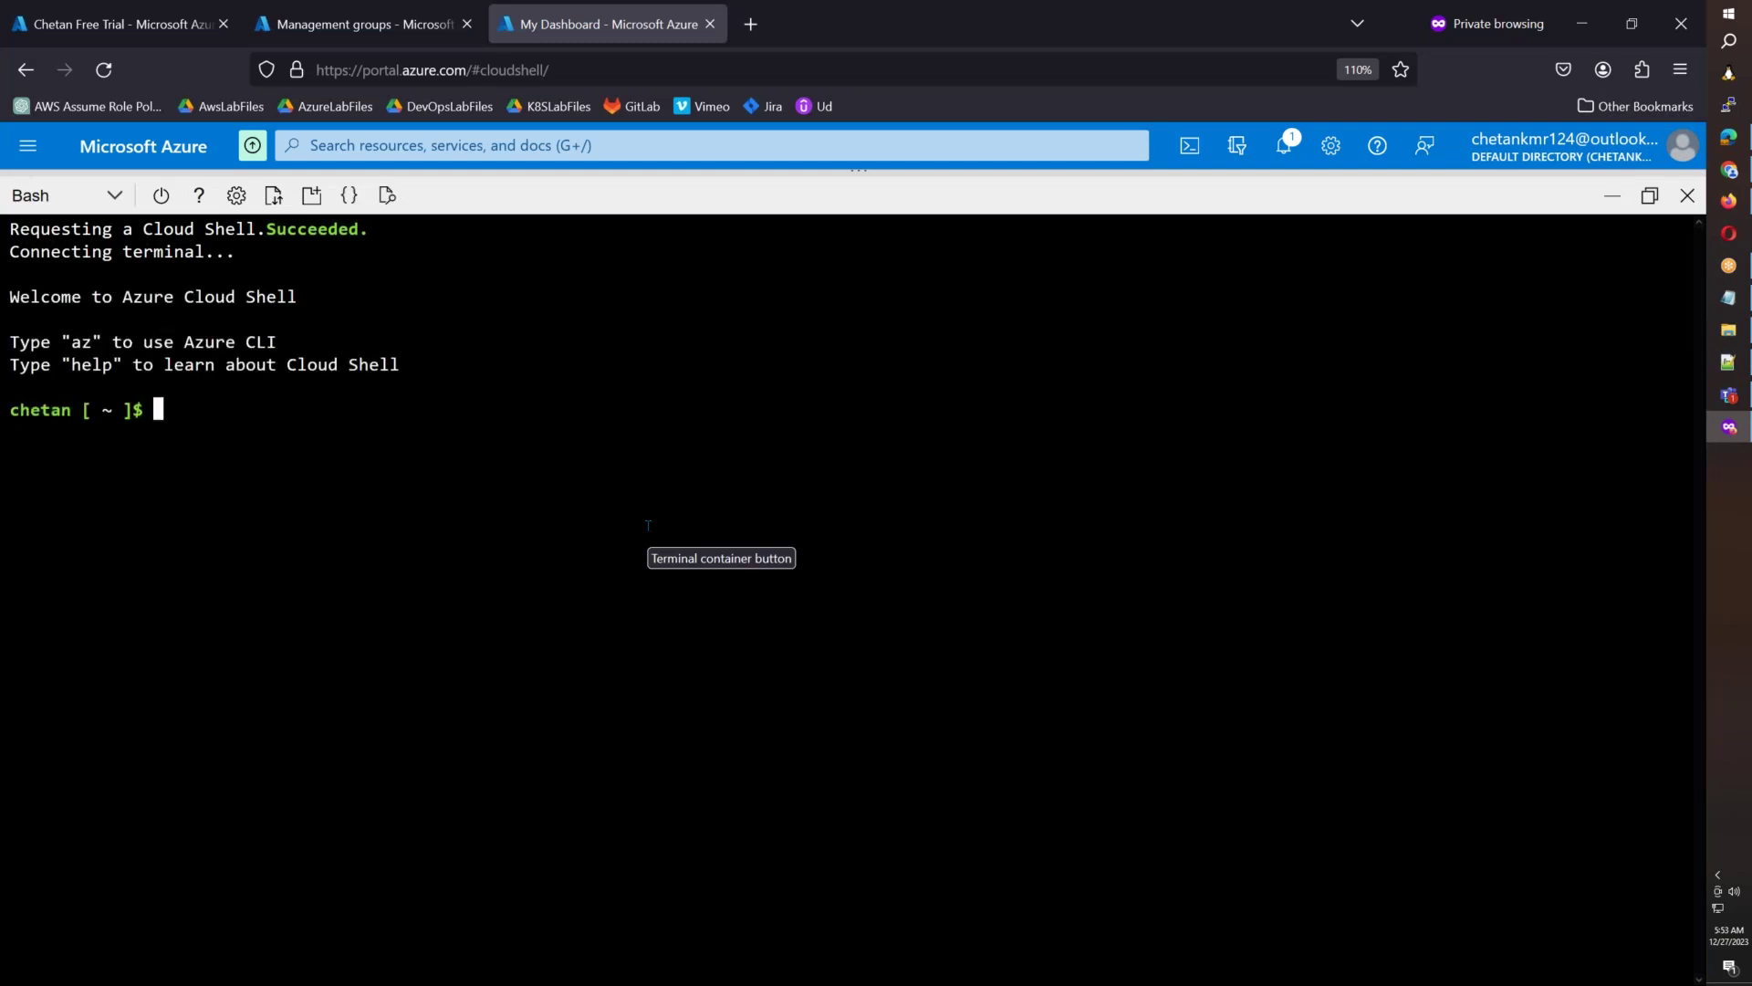
Start PowerShell (pwsh) in Cloud Shell and run the guide's Connect-AzureAD -credential command.
type("pwsh")
key("Return")
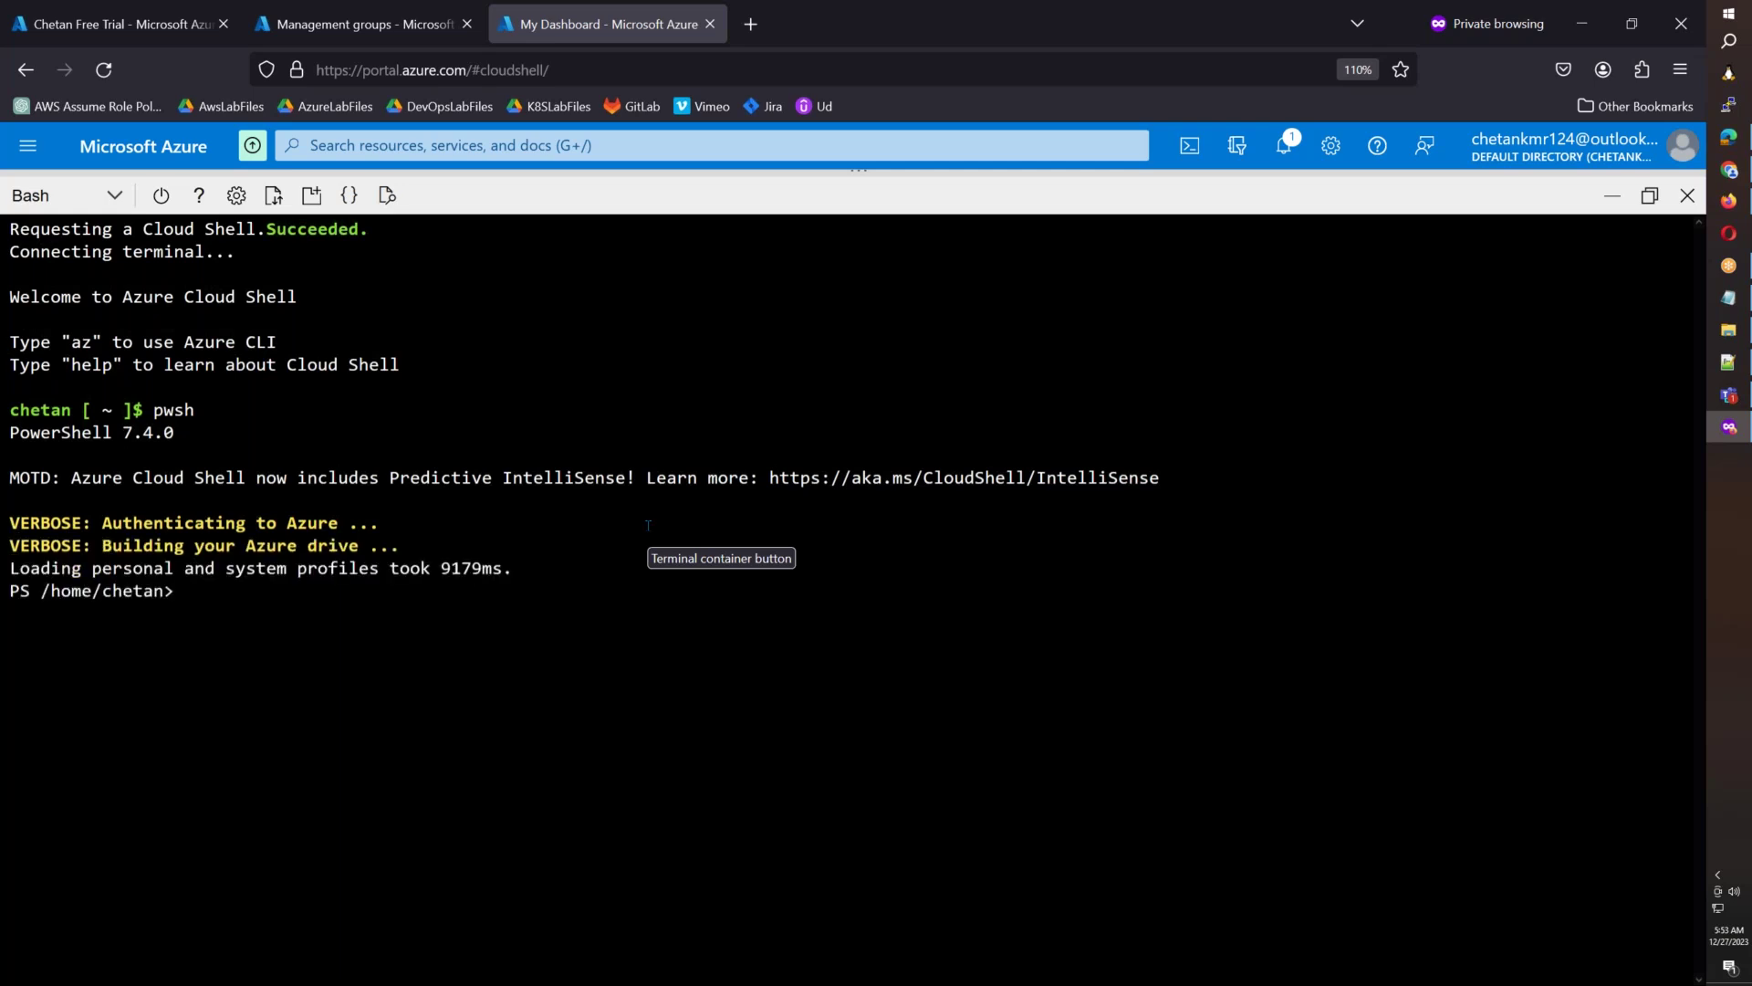
key("alt+Tab")
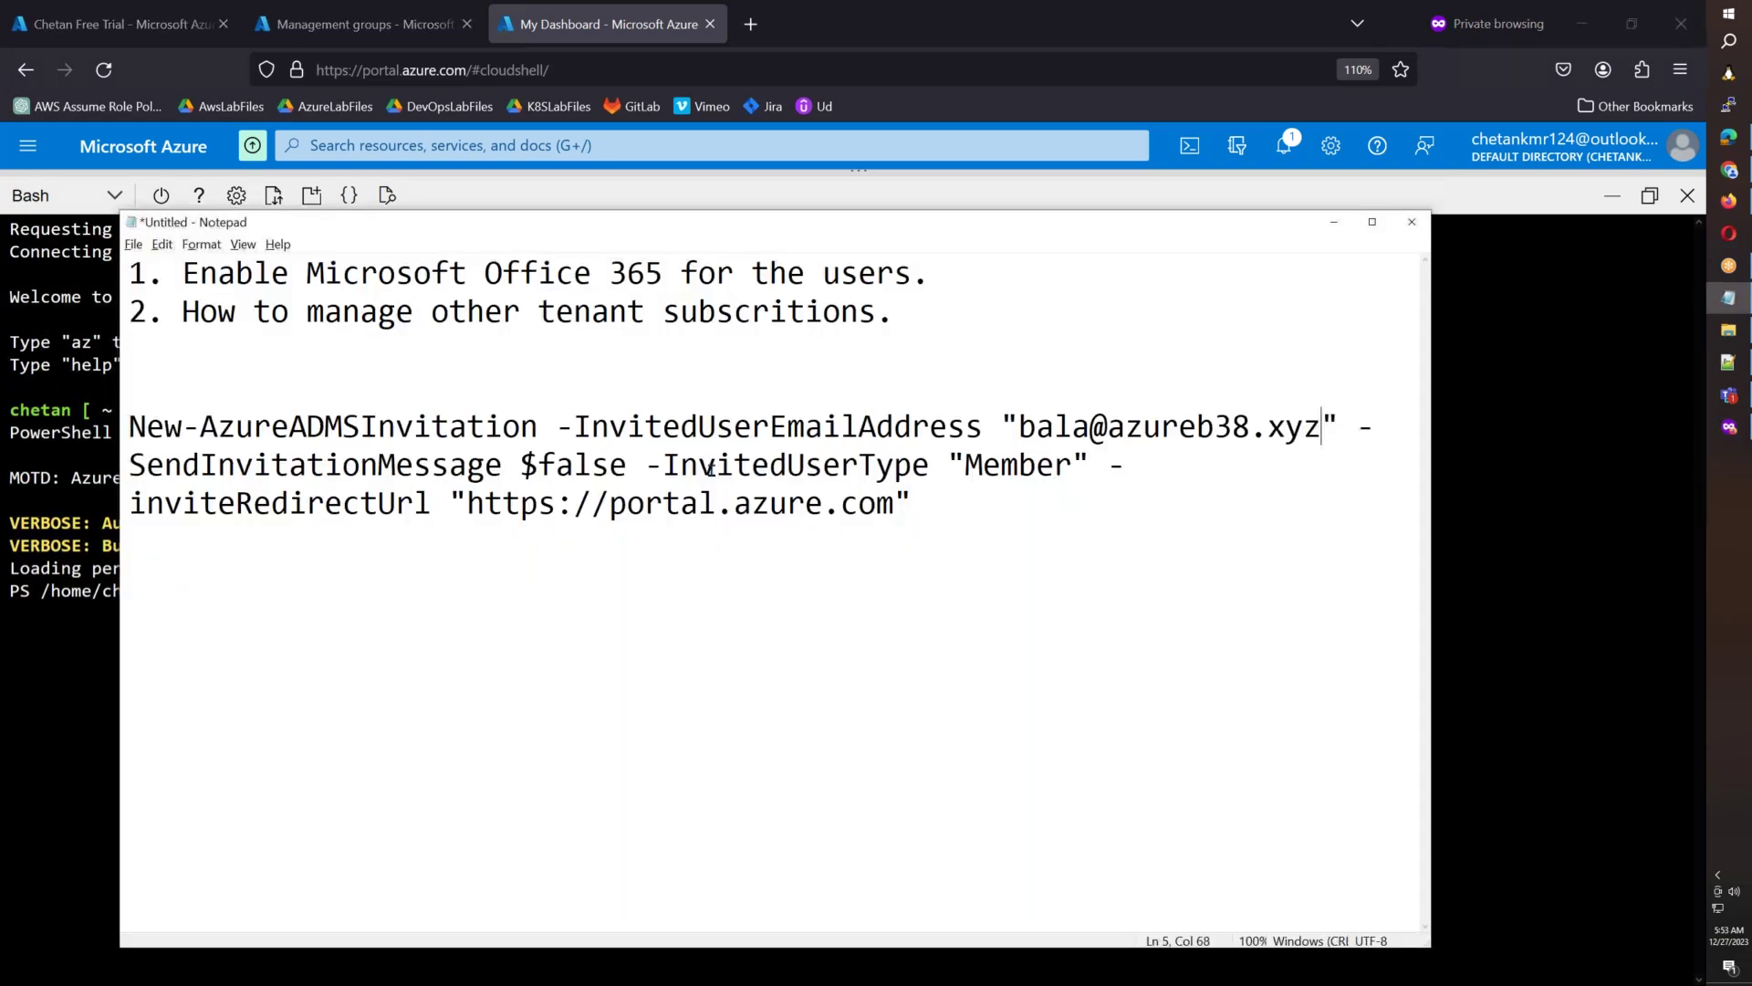
key("alt+Tab")
key("alt+Tab")
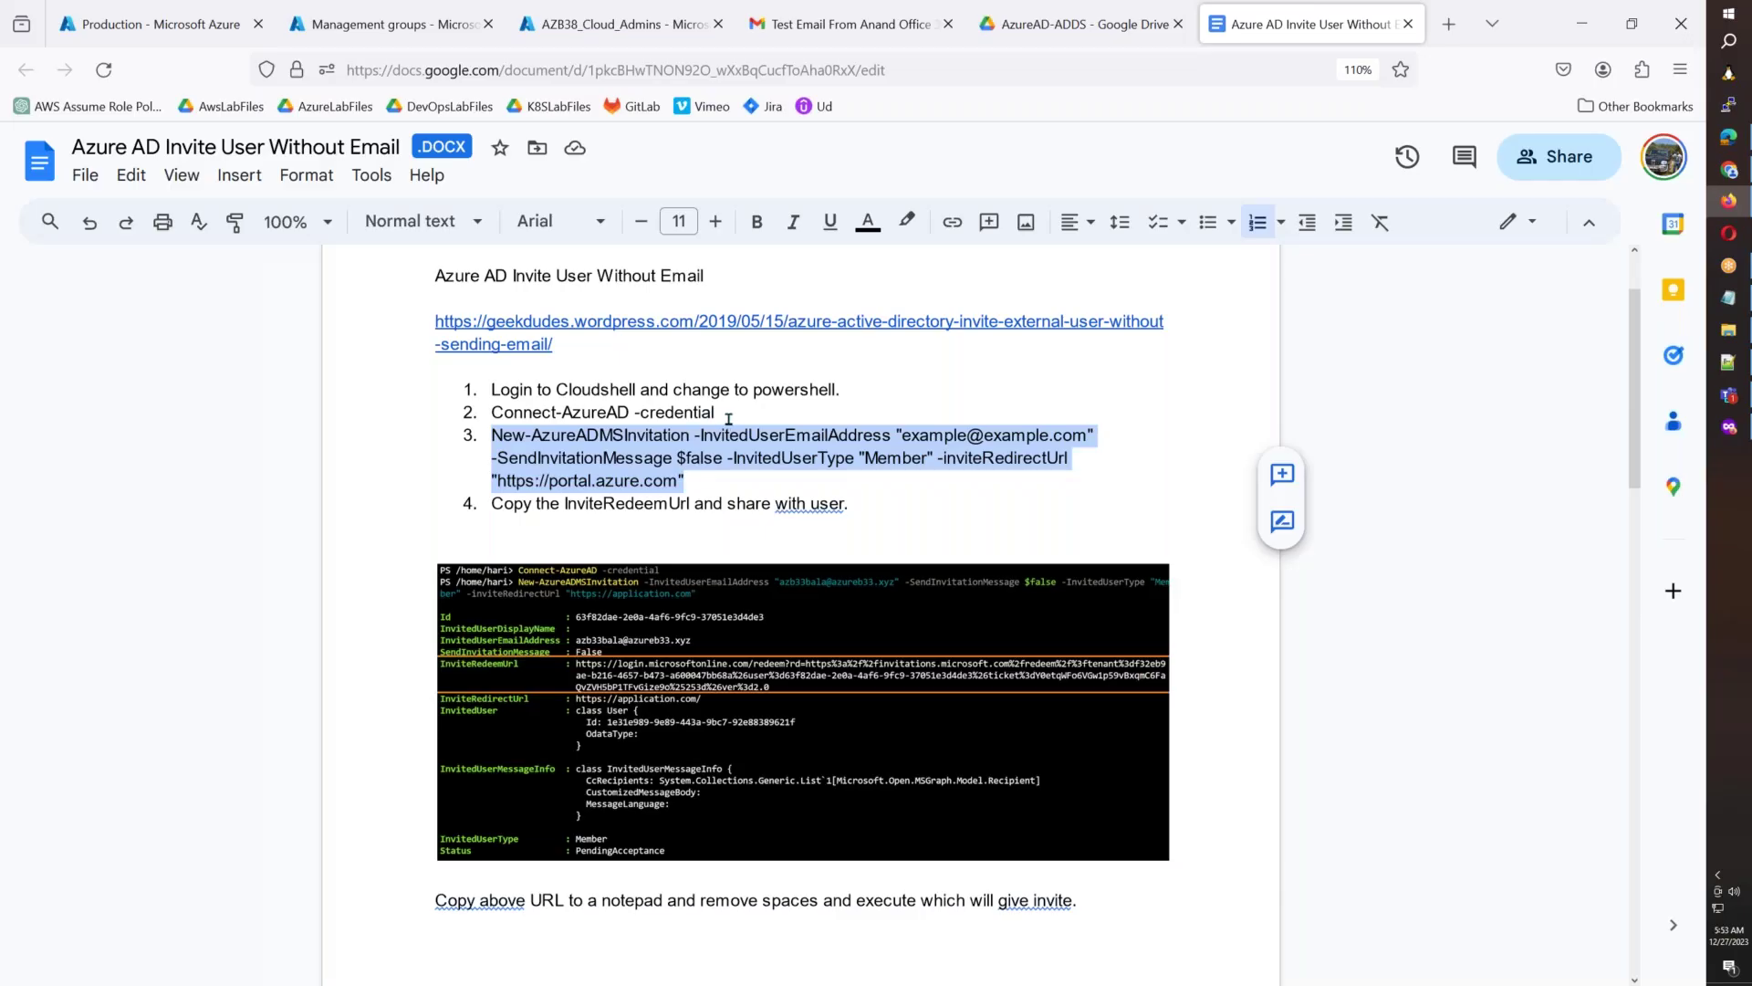
left_click_drag(727, 419, 490, 413)
key("ctrl+c")
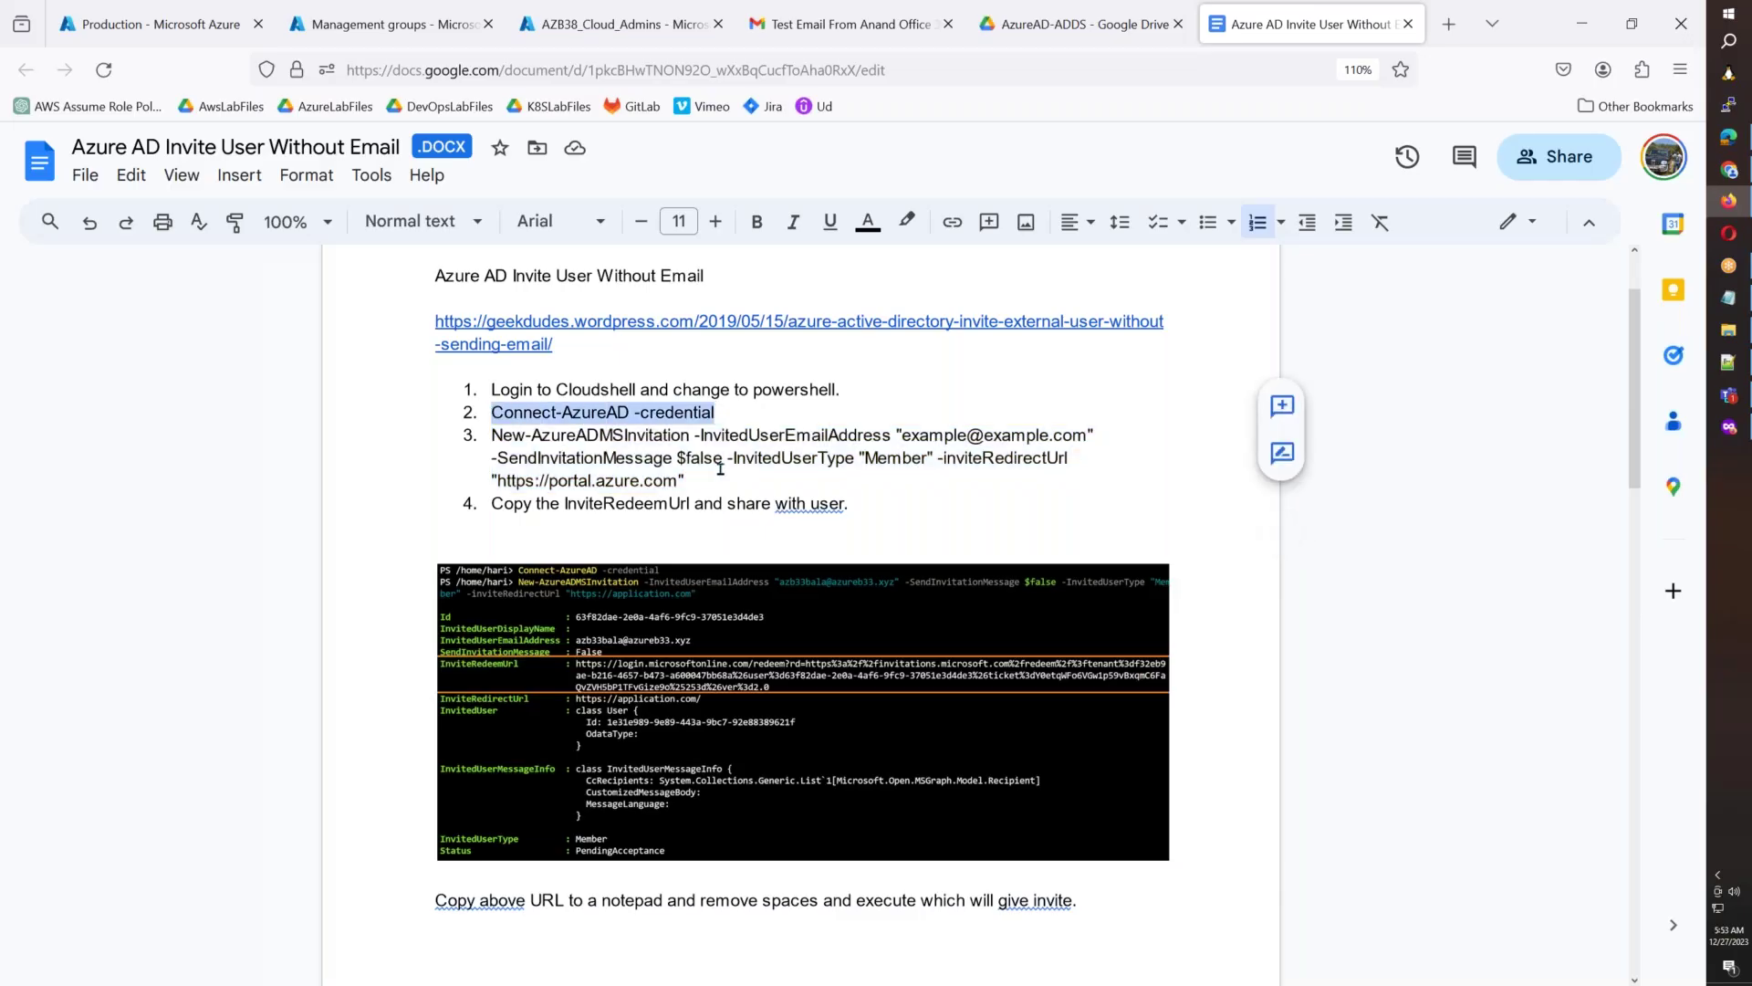
key("alt+Tab")
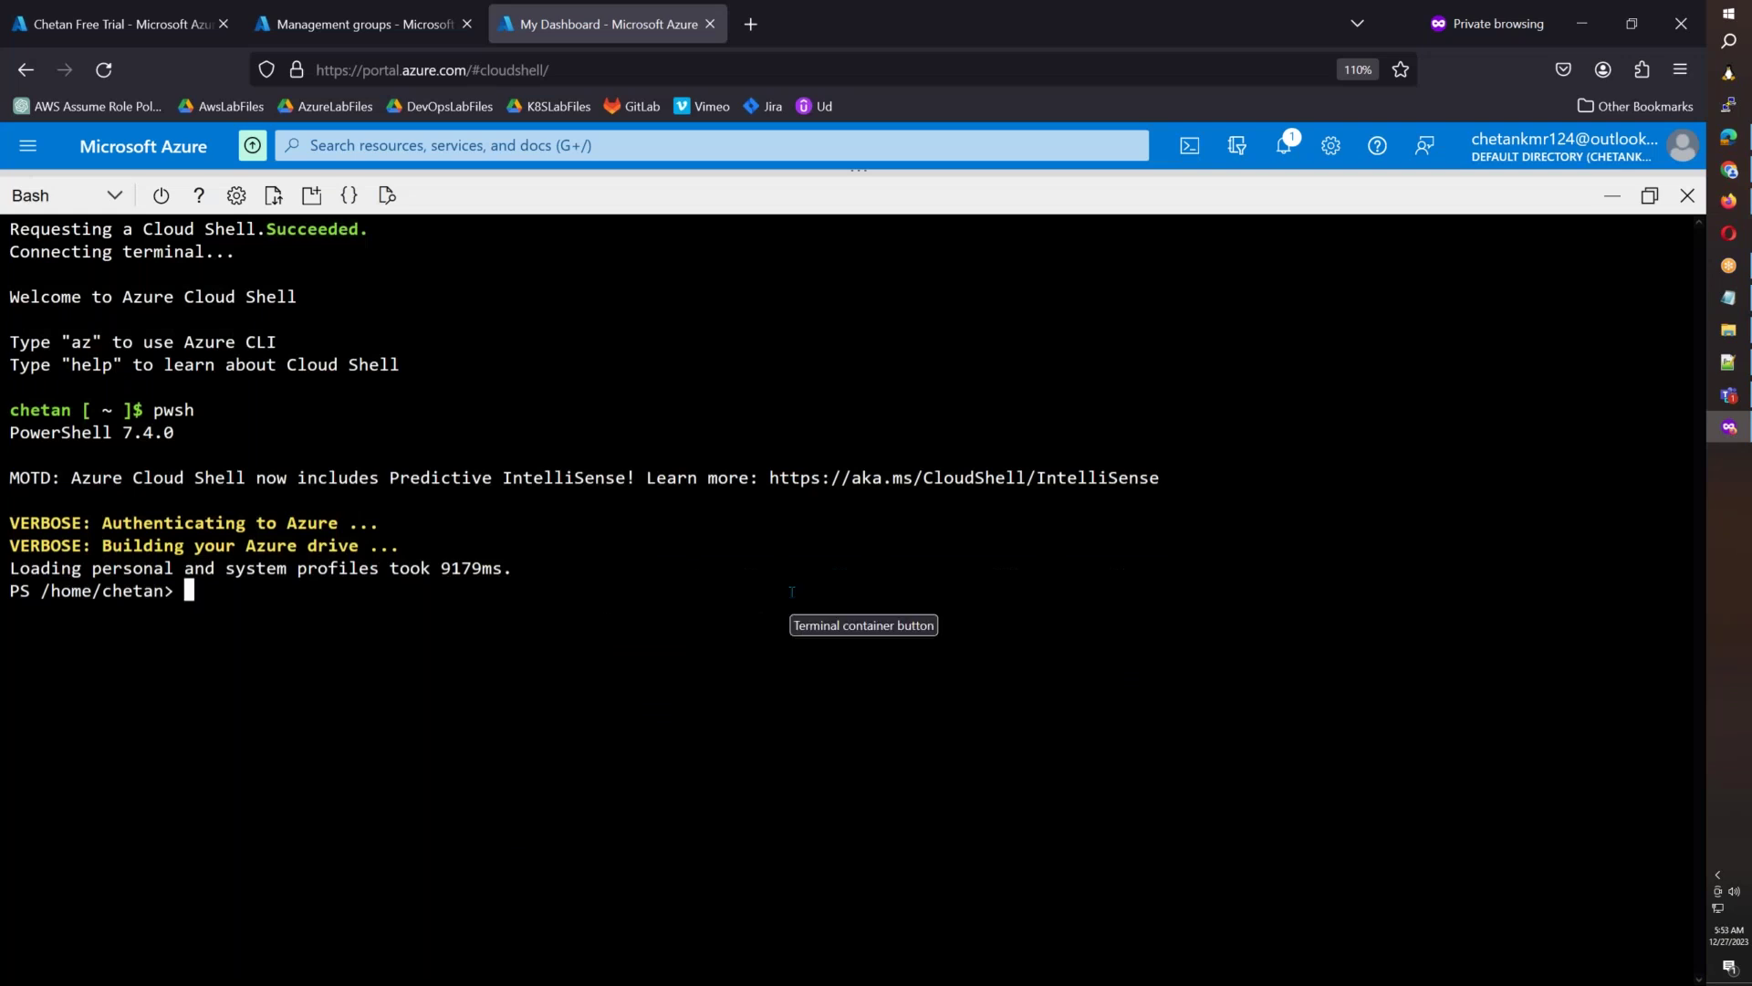
key("ctrl+v")
key("Return")
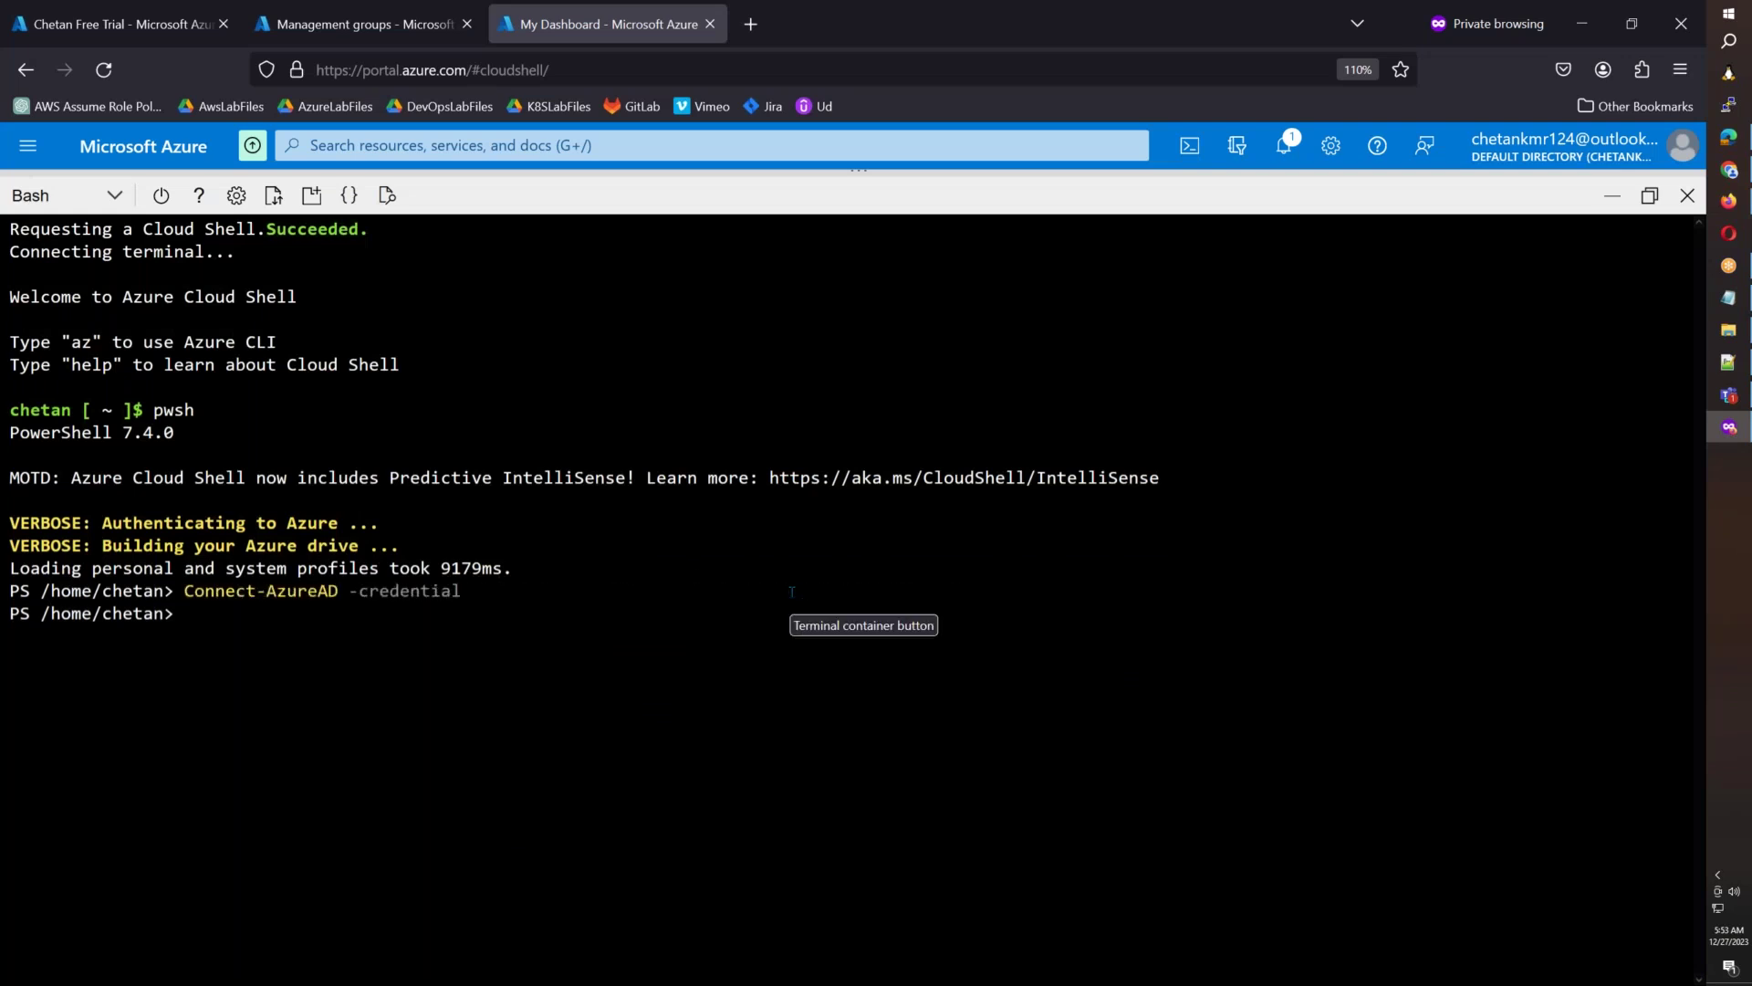
Run the edited New-AzureADMSInvitation command from Notepad and select the resulting InviteRedeemUrl.
left_click(1729, 297)
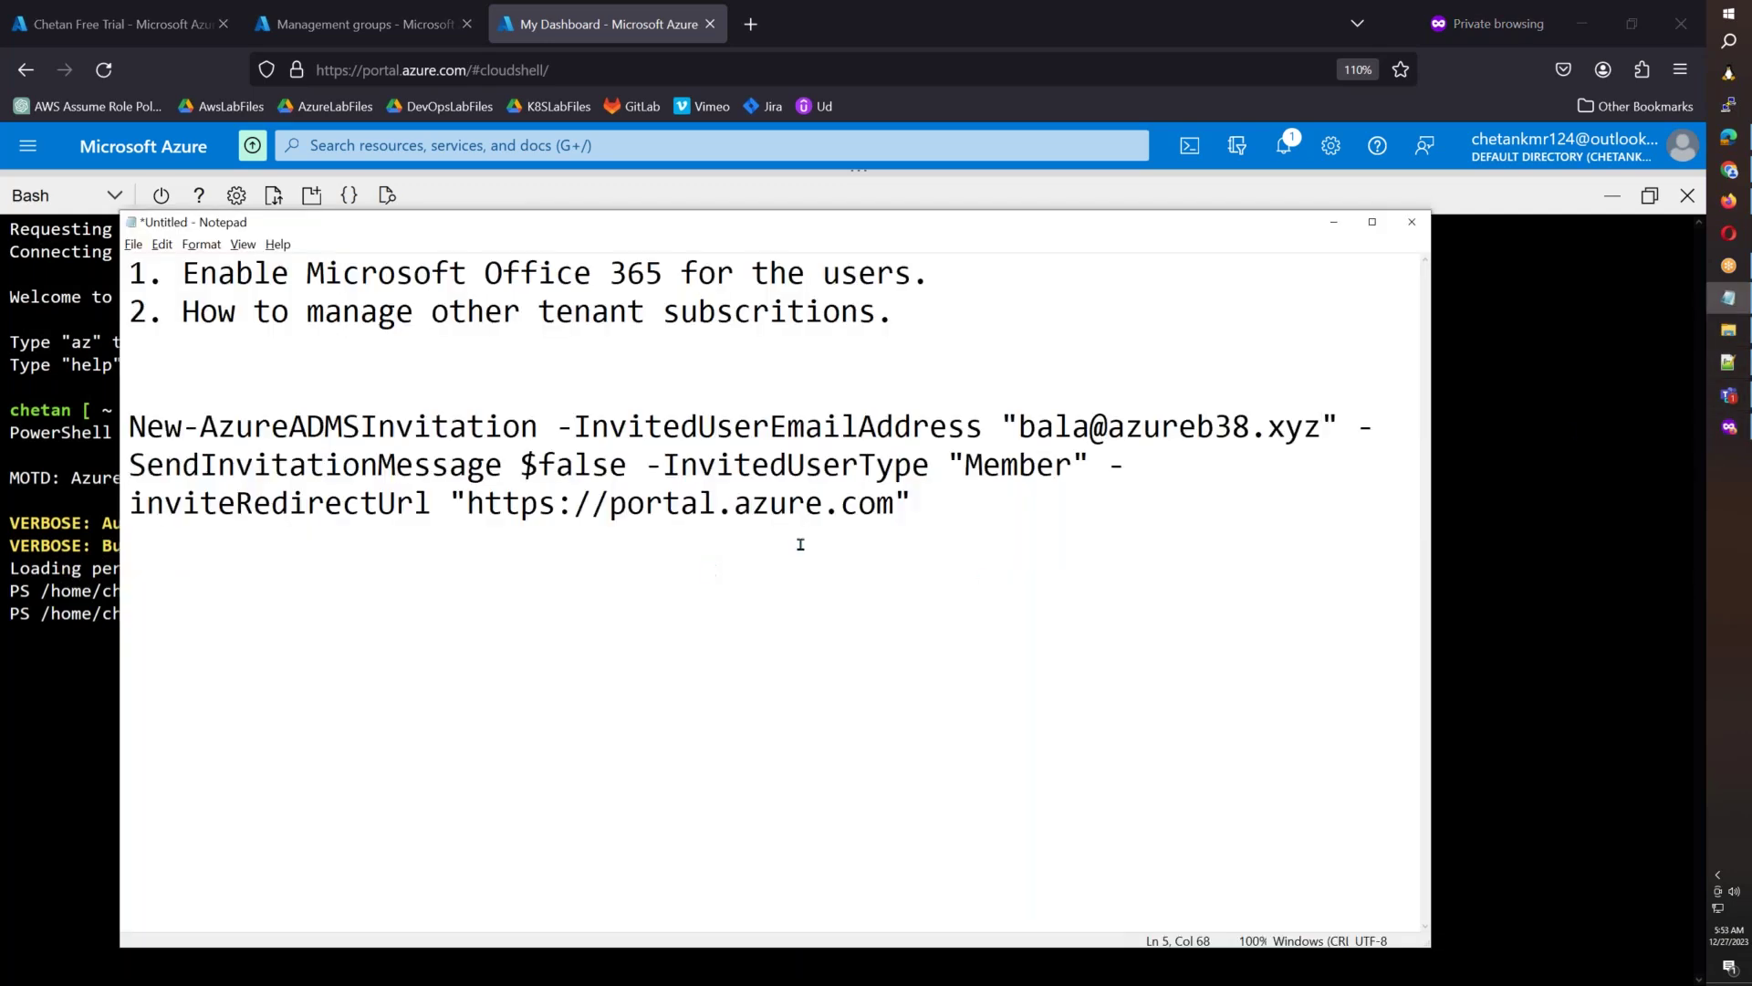
left_click_drag(913, 503, 88, 436)
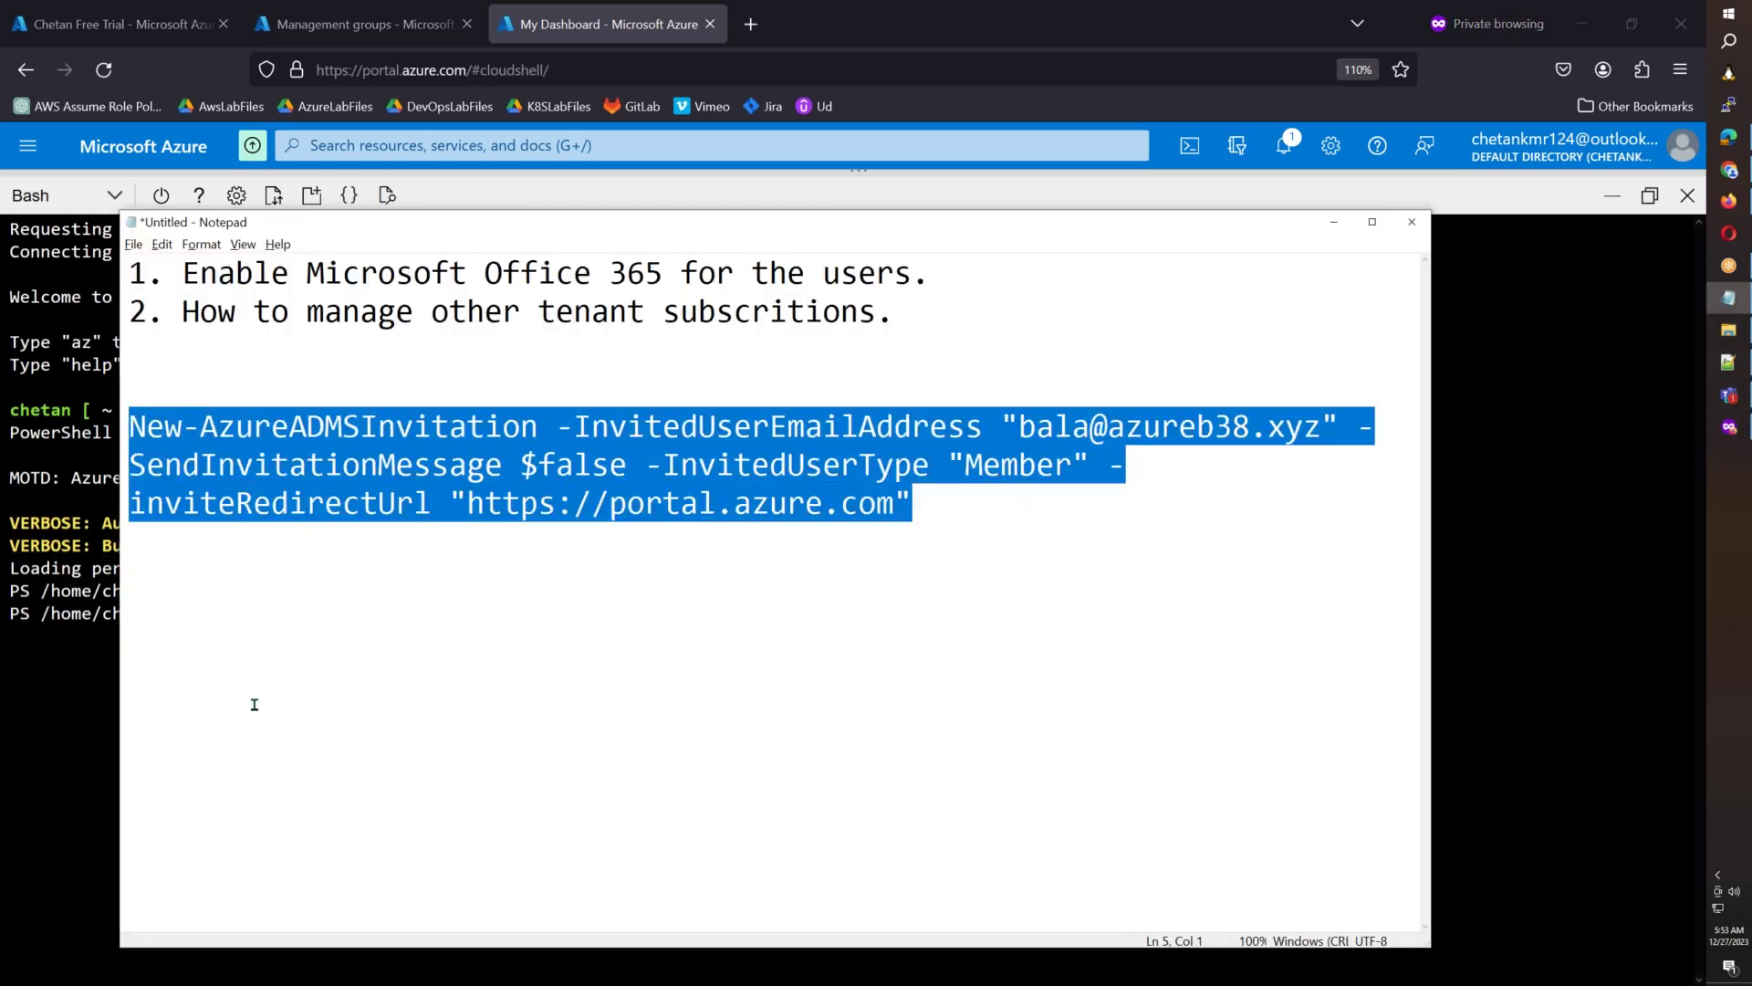
key("ctrl+c")
key("alt+Tab")
key("ctrl+v")
key("Return")
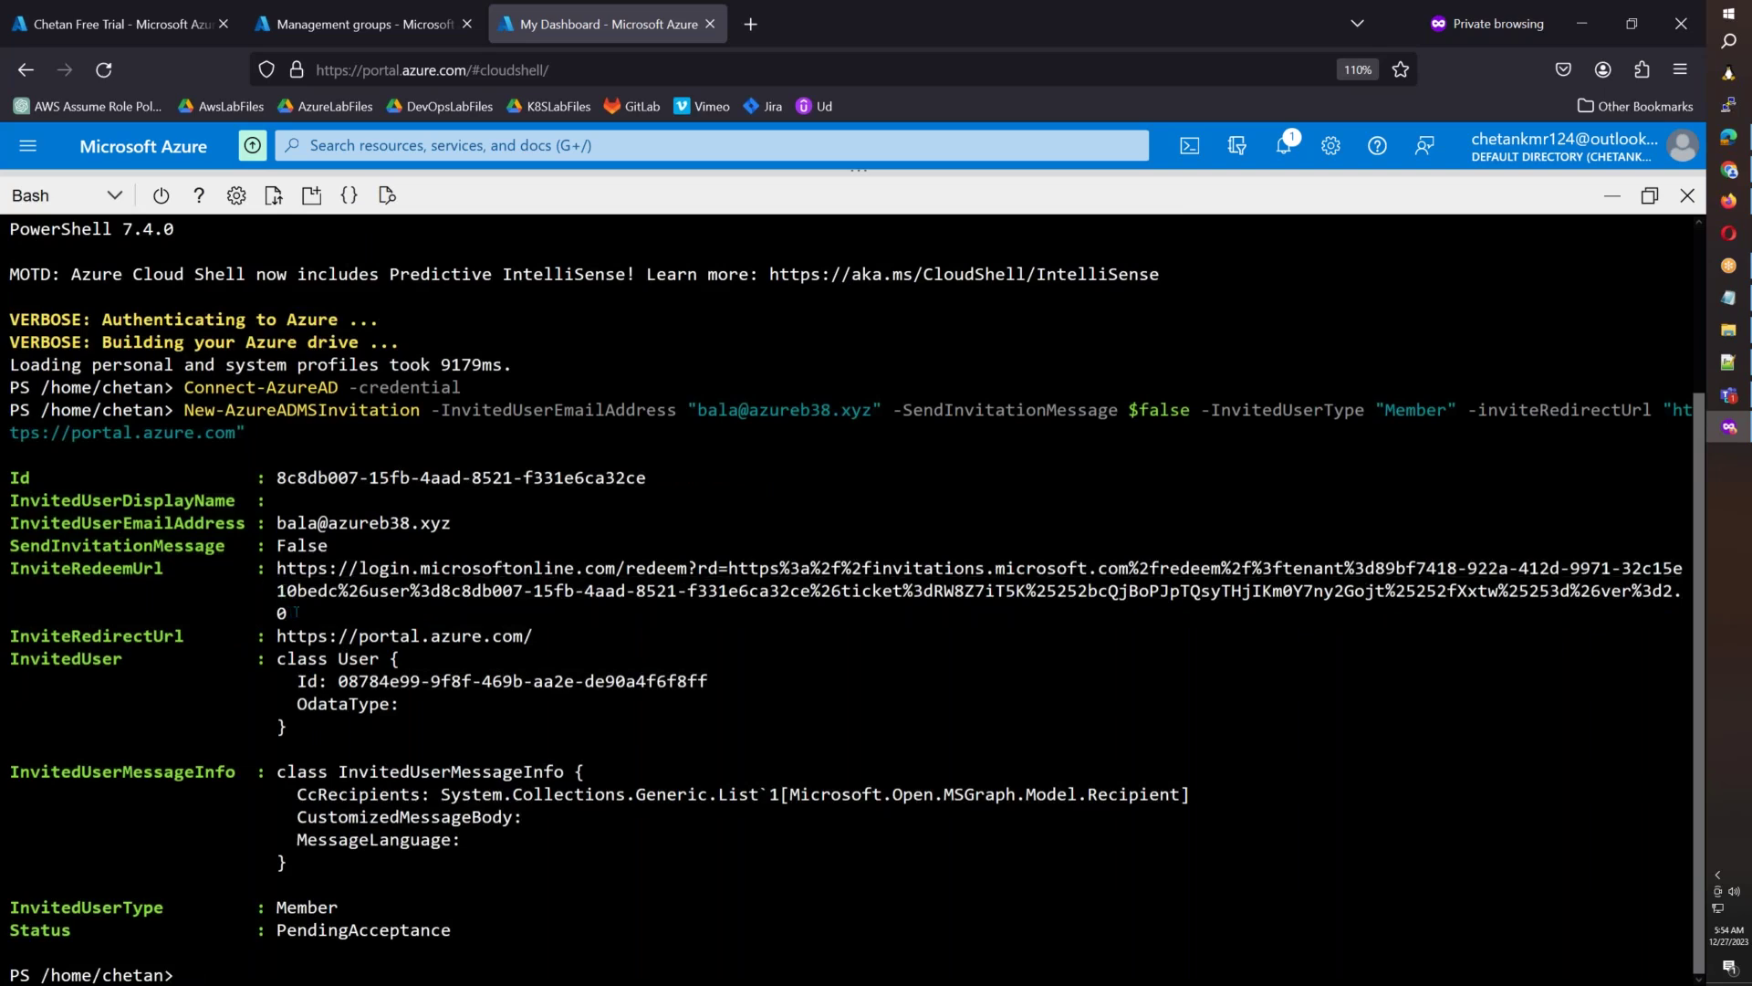
left_click_drag(292, 609, 281, 575)
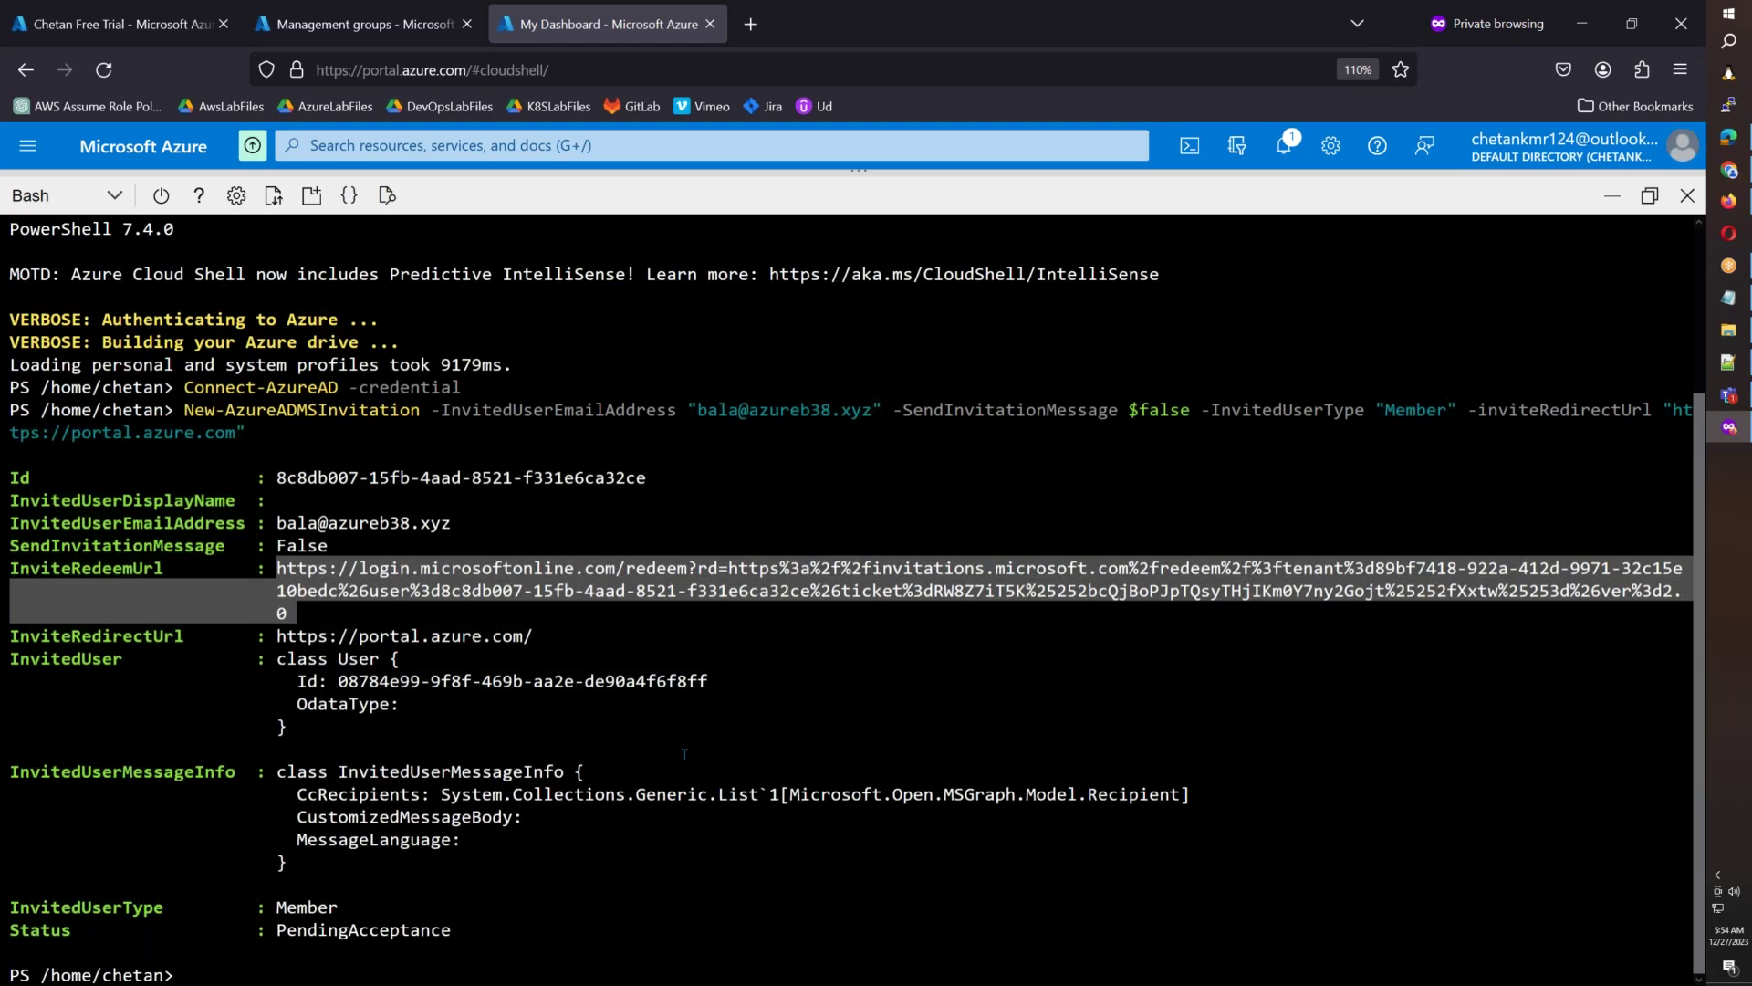
Paste the redeem URL below the command in maximized Notepad and delete the stray spaces to rejoin it.
left_click(1730, 299)
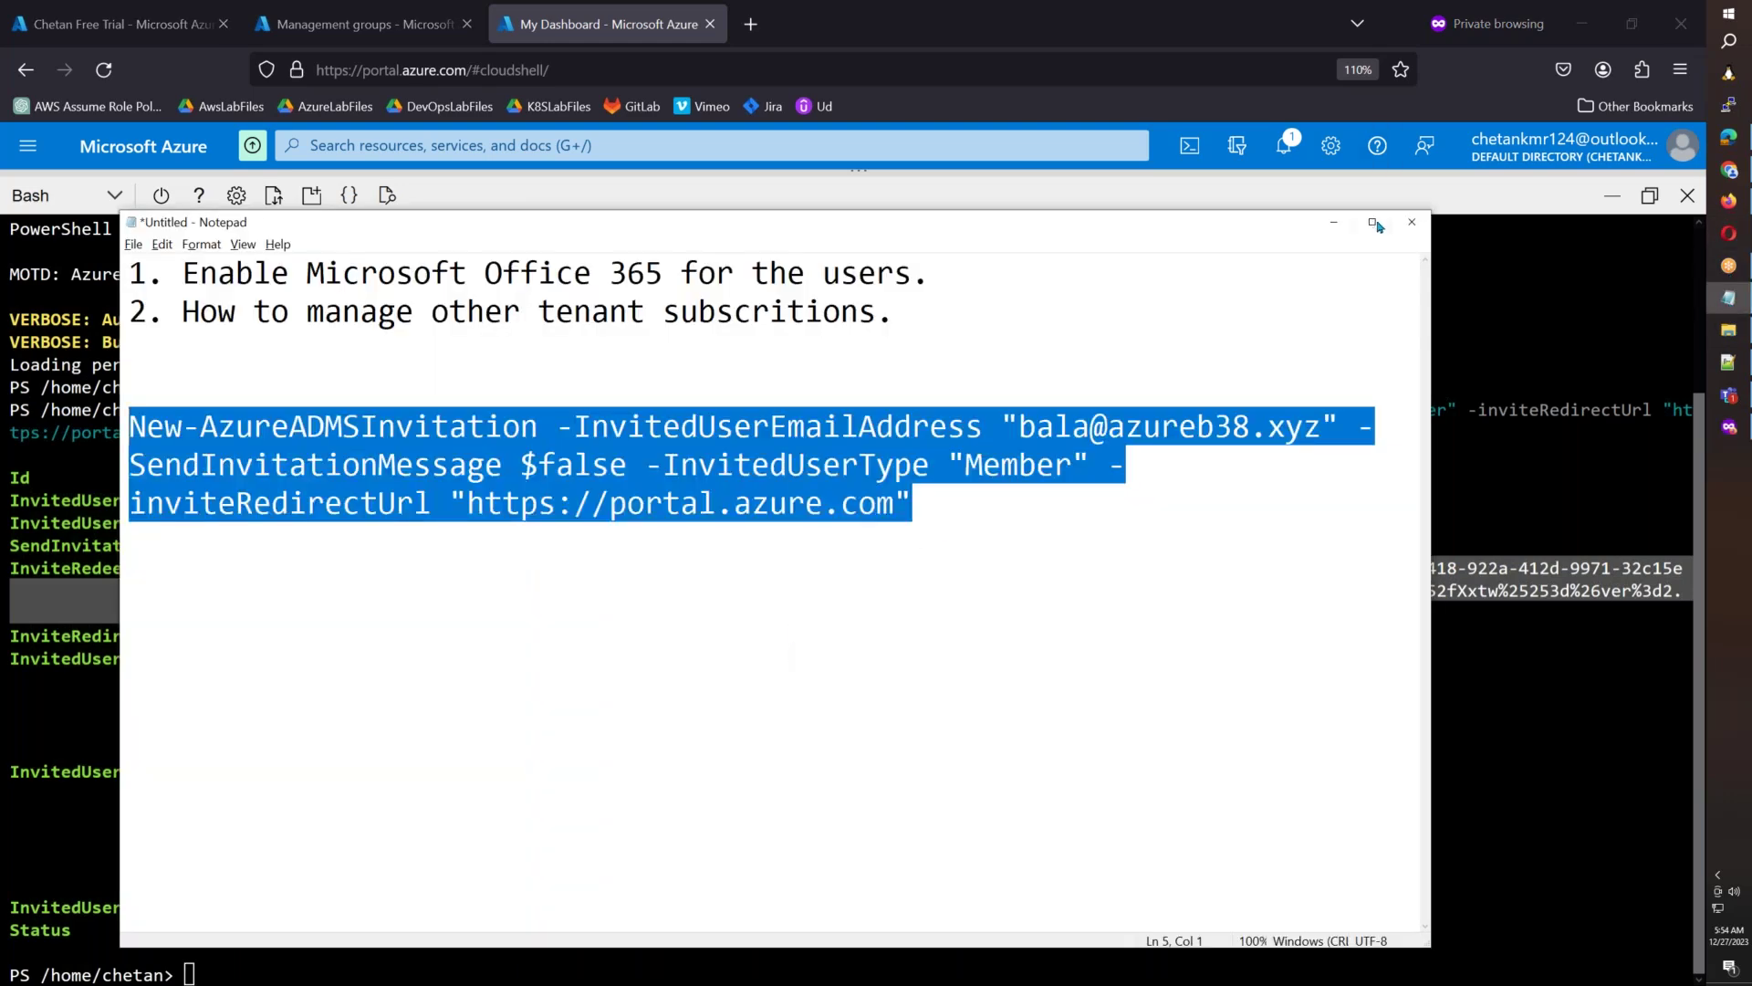
left_click(1372, 222)
left_click(1420, 251)
key("Return")
key("Return")
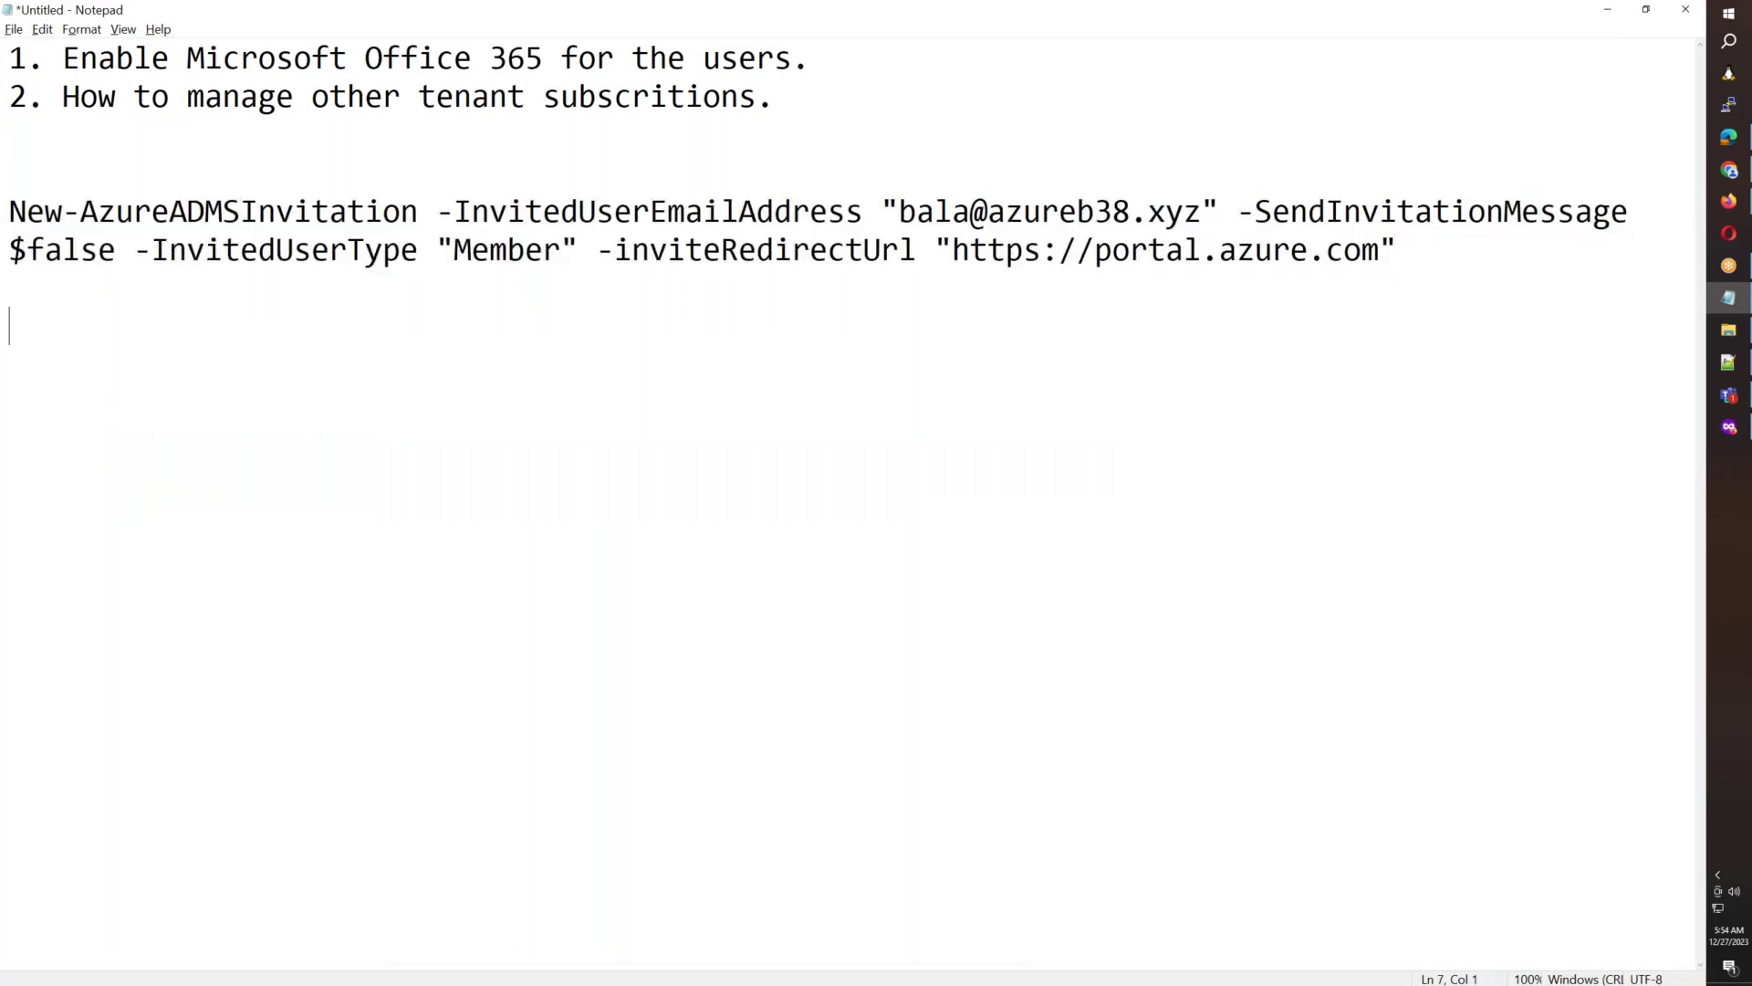
key("ctrl+v")
left_click_drag(472, 403, 3, 406)
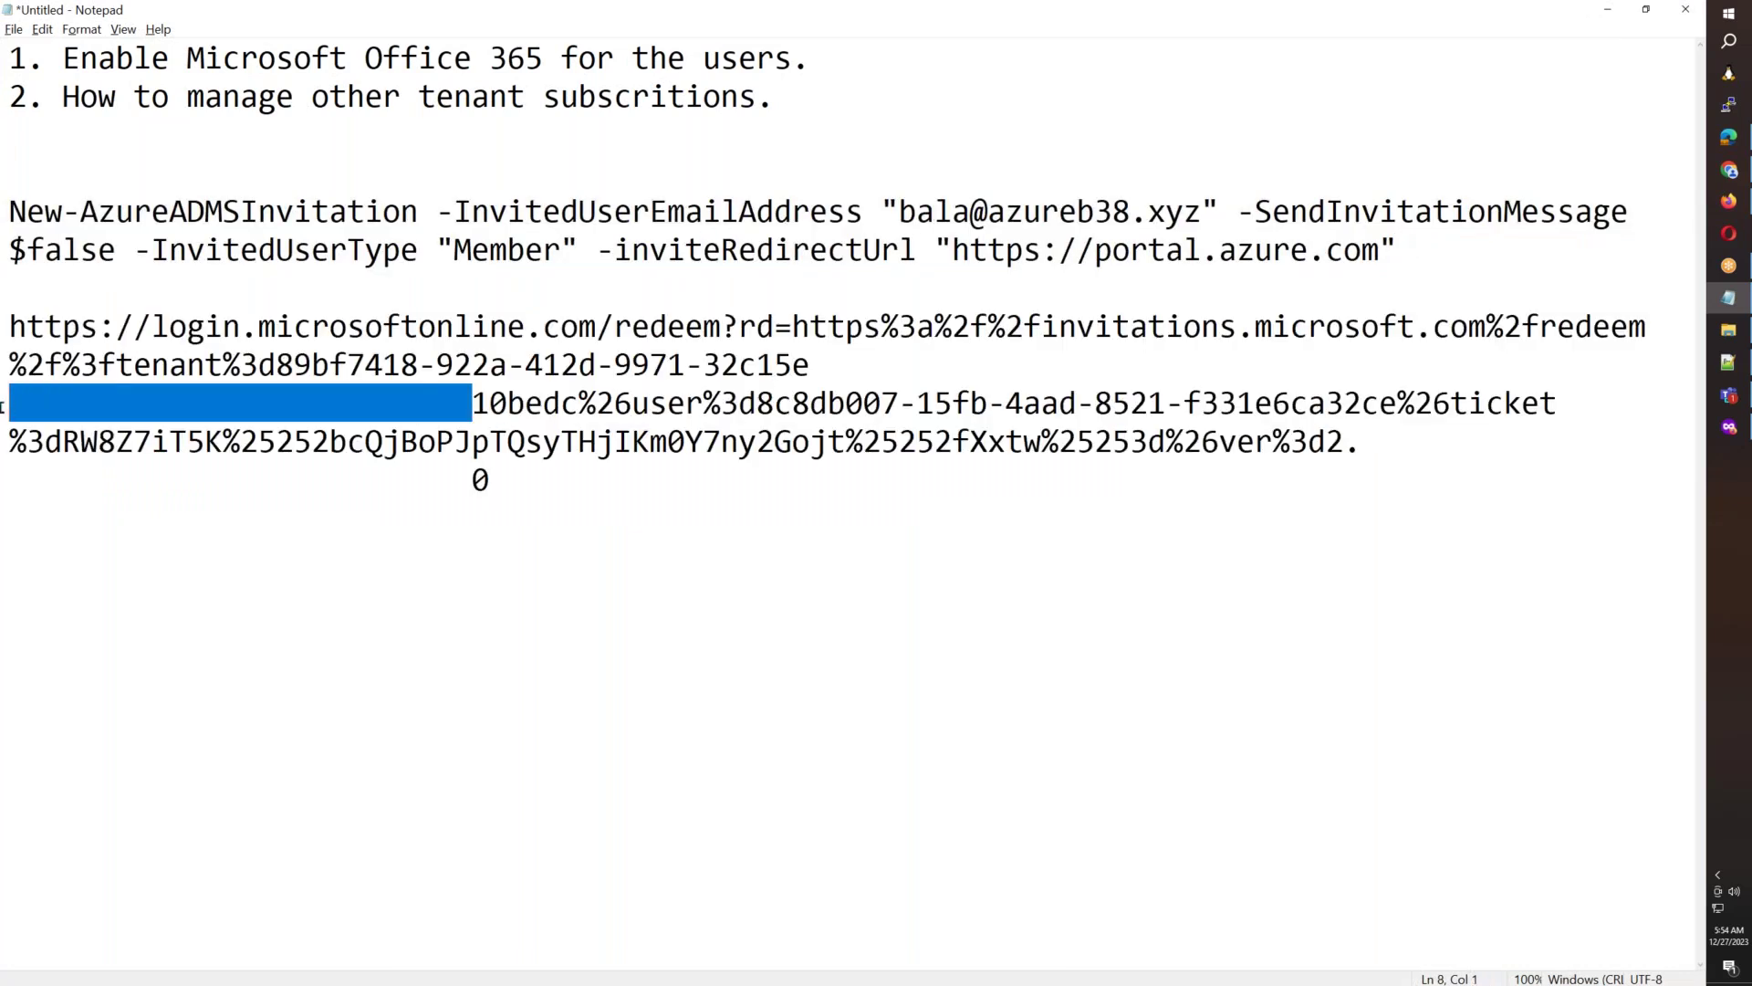
key("BackSpace")
key("BackSpace")
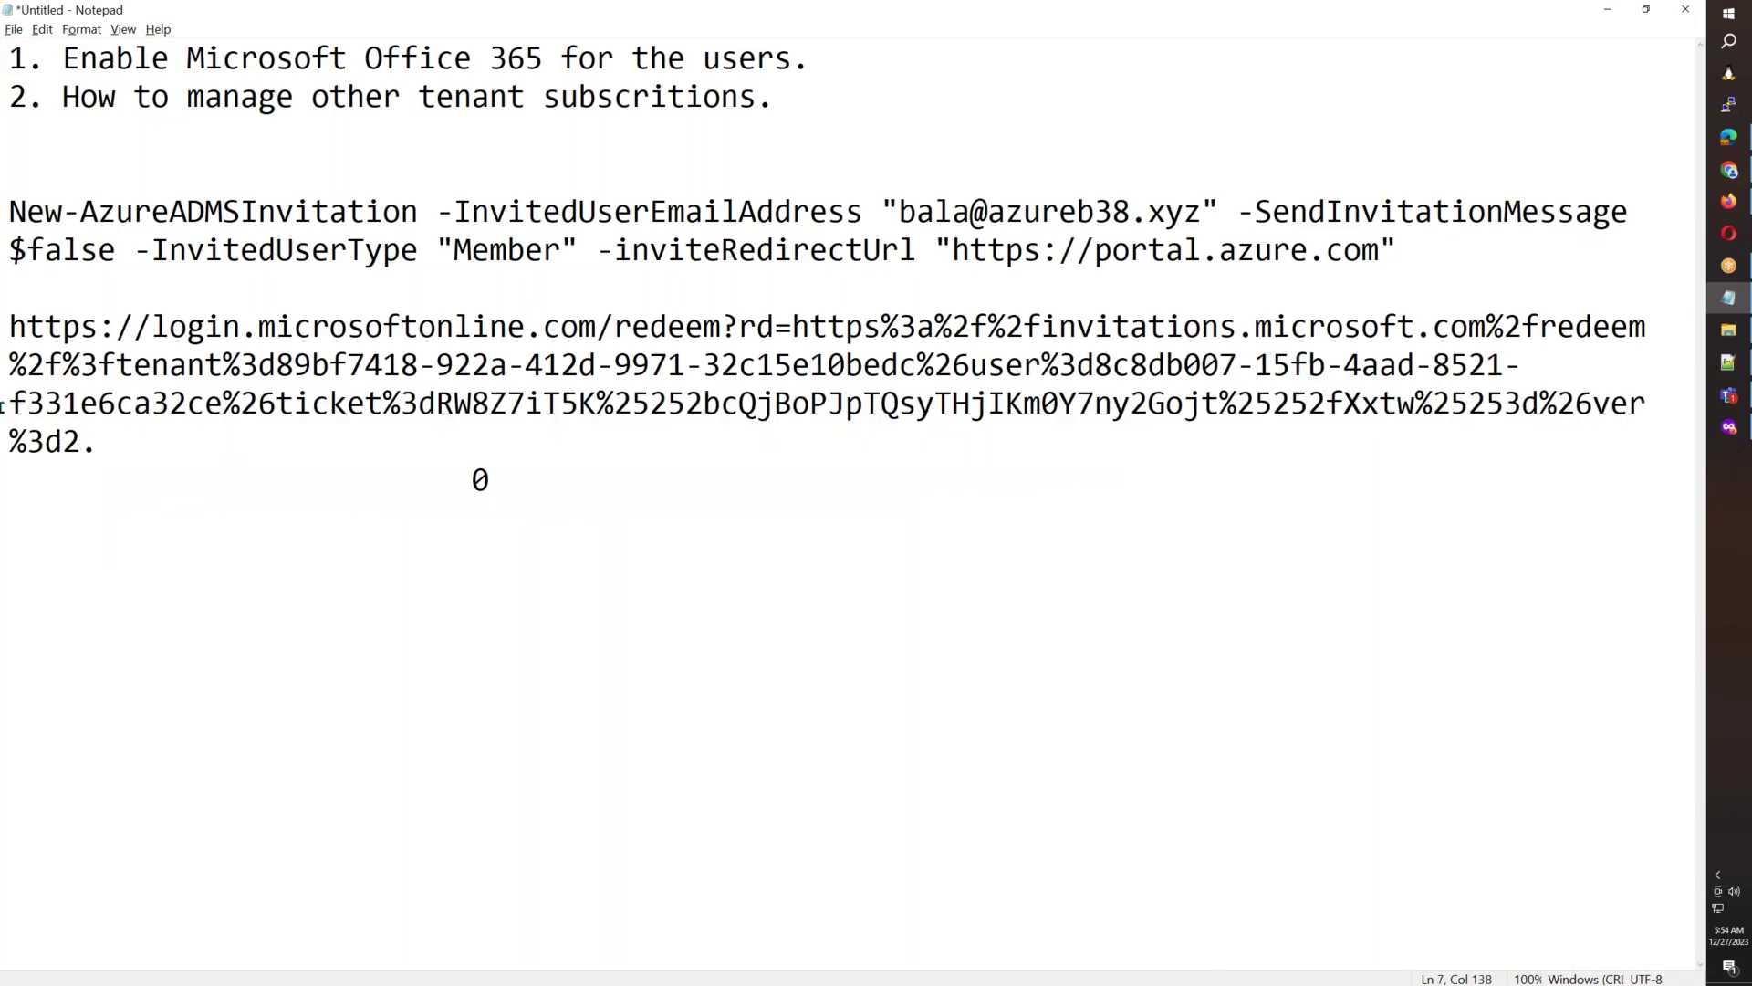
left_click_drag(470, 482, 3, 493)
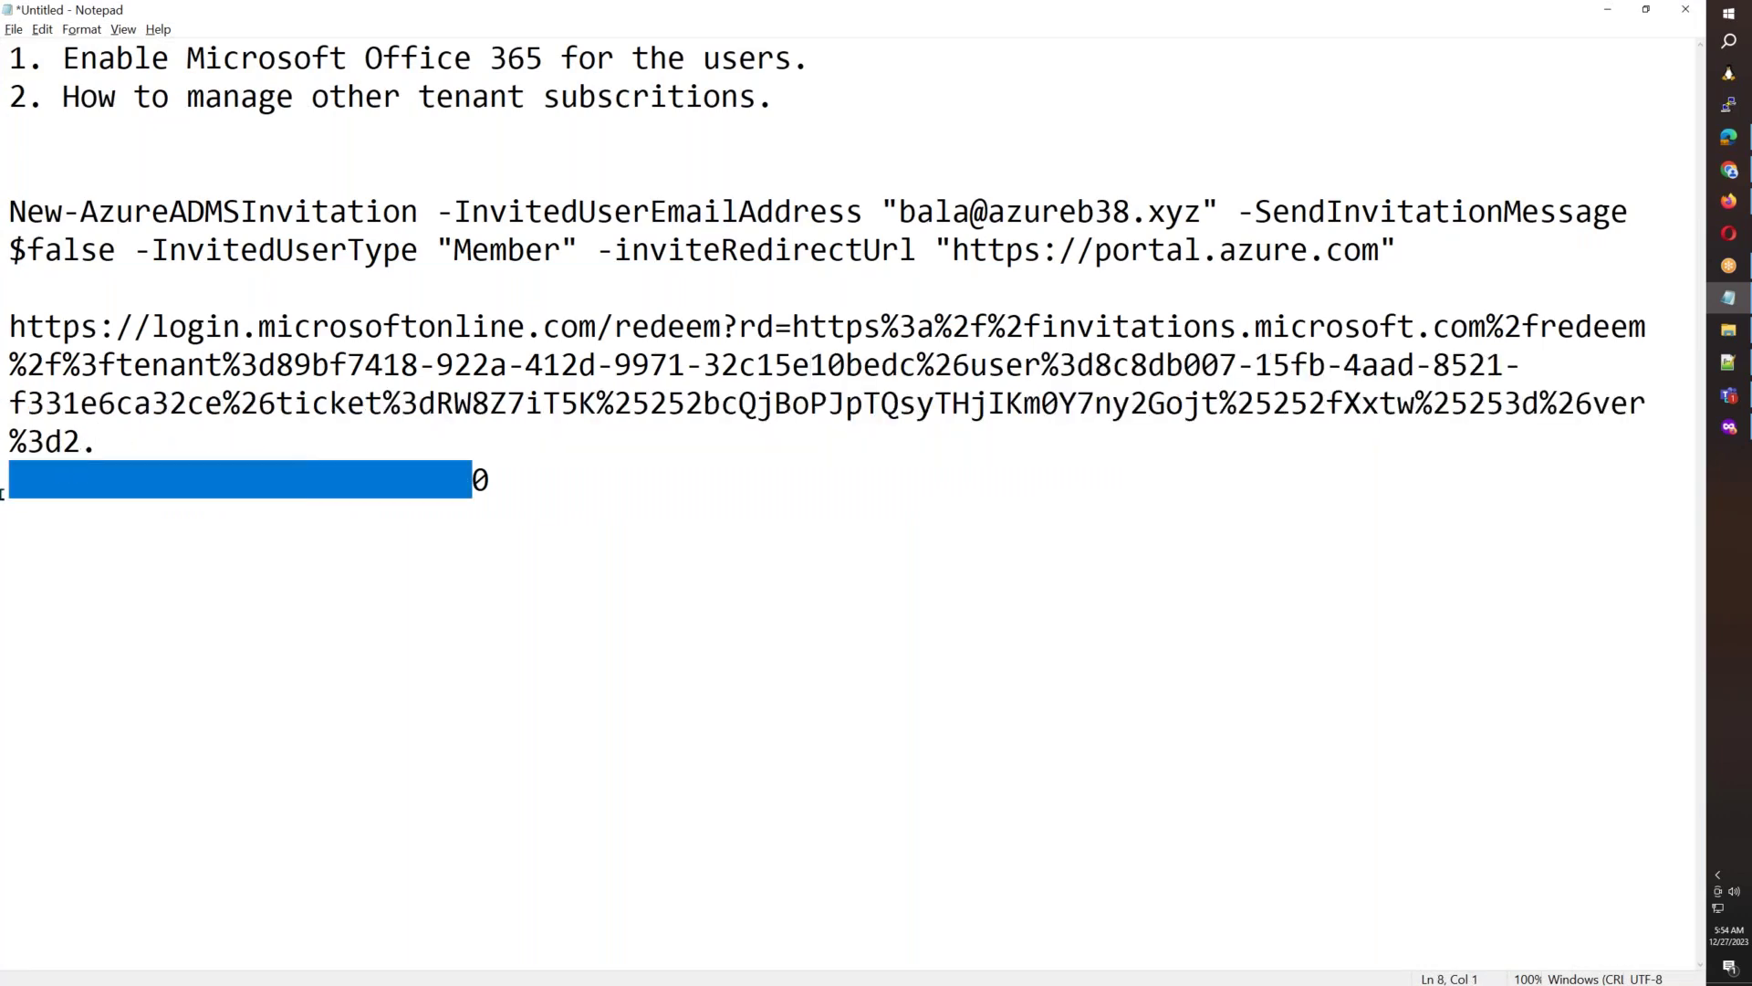
key("BackSpace")
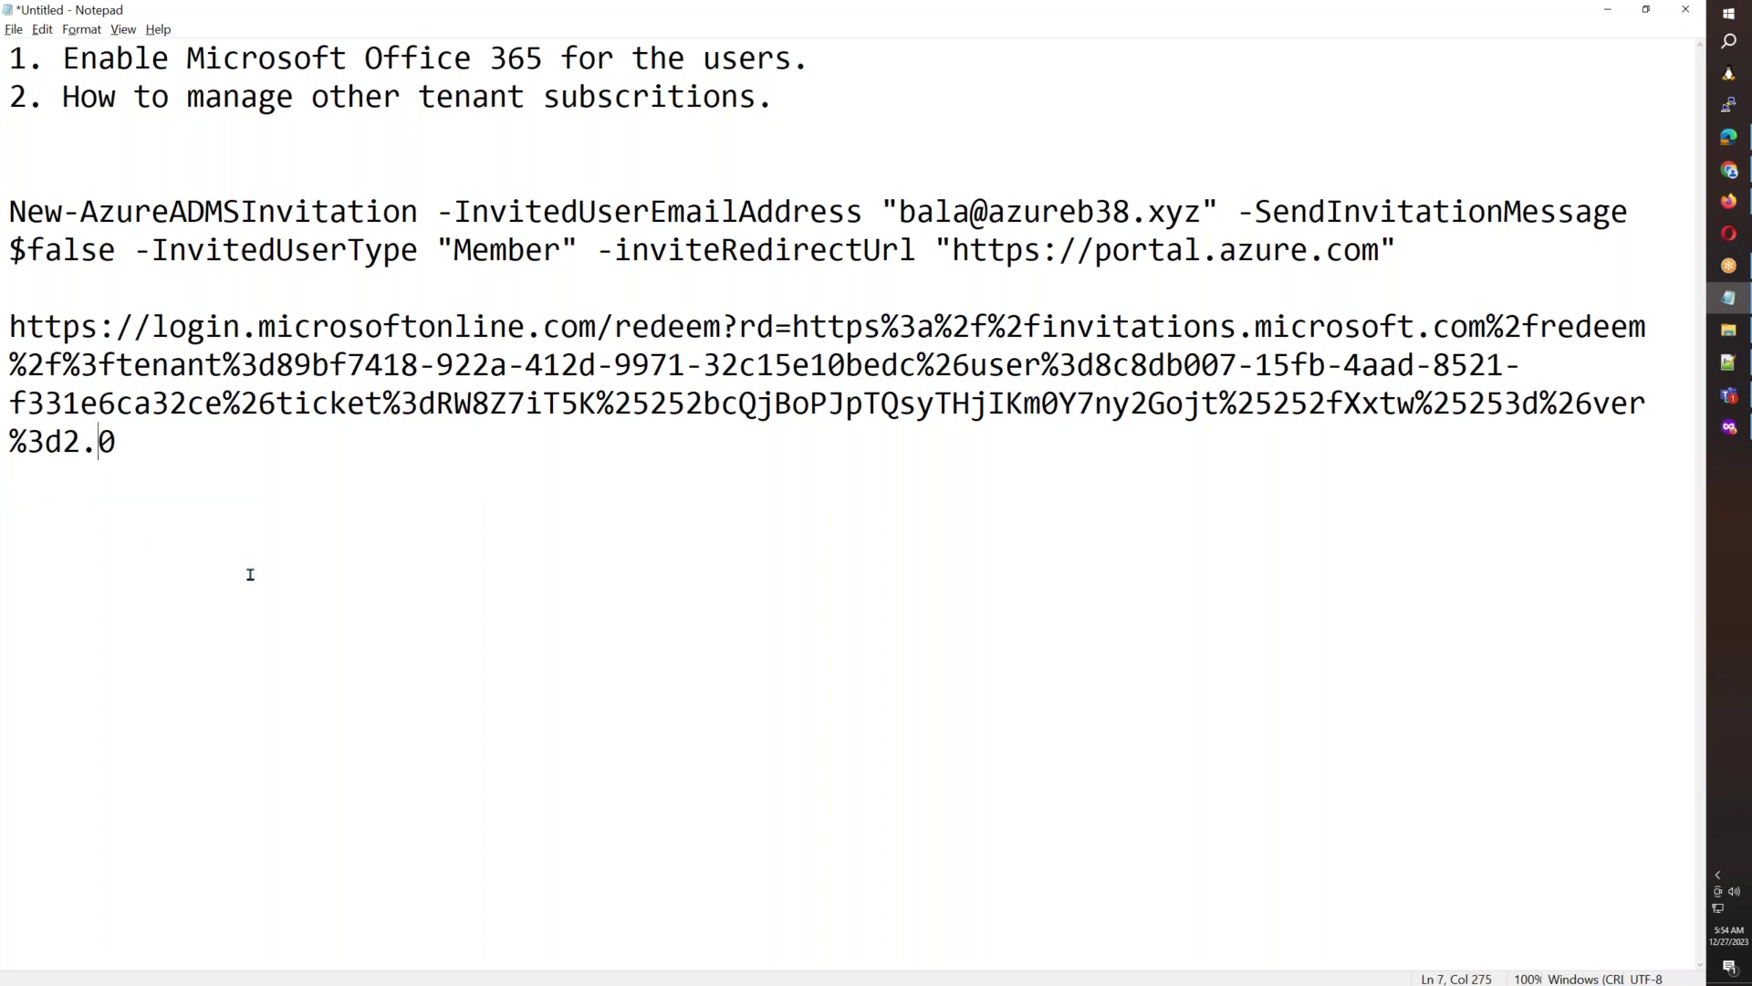
right_click(1720, 180)
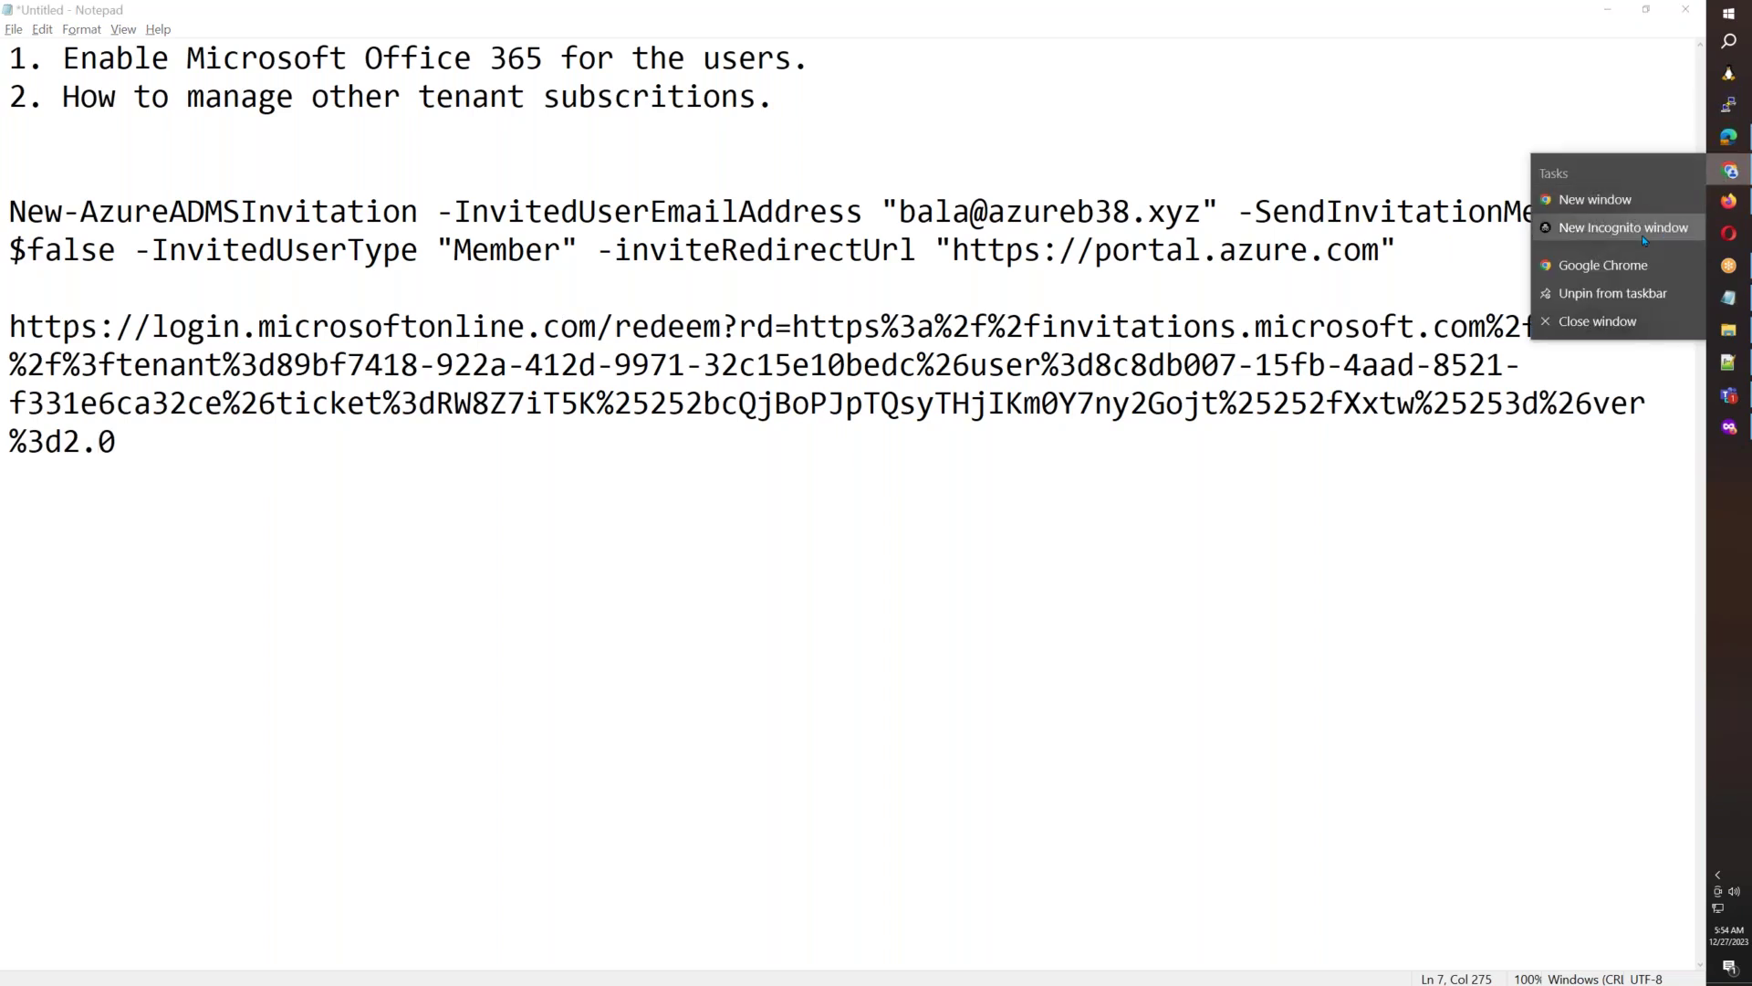
Load portal.azure.com in a Chrome incognito window and sign out the current account.
left_click(1641, 236)
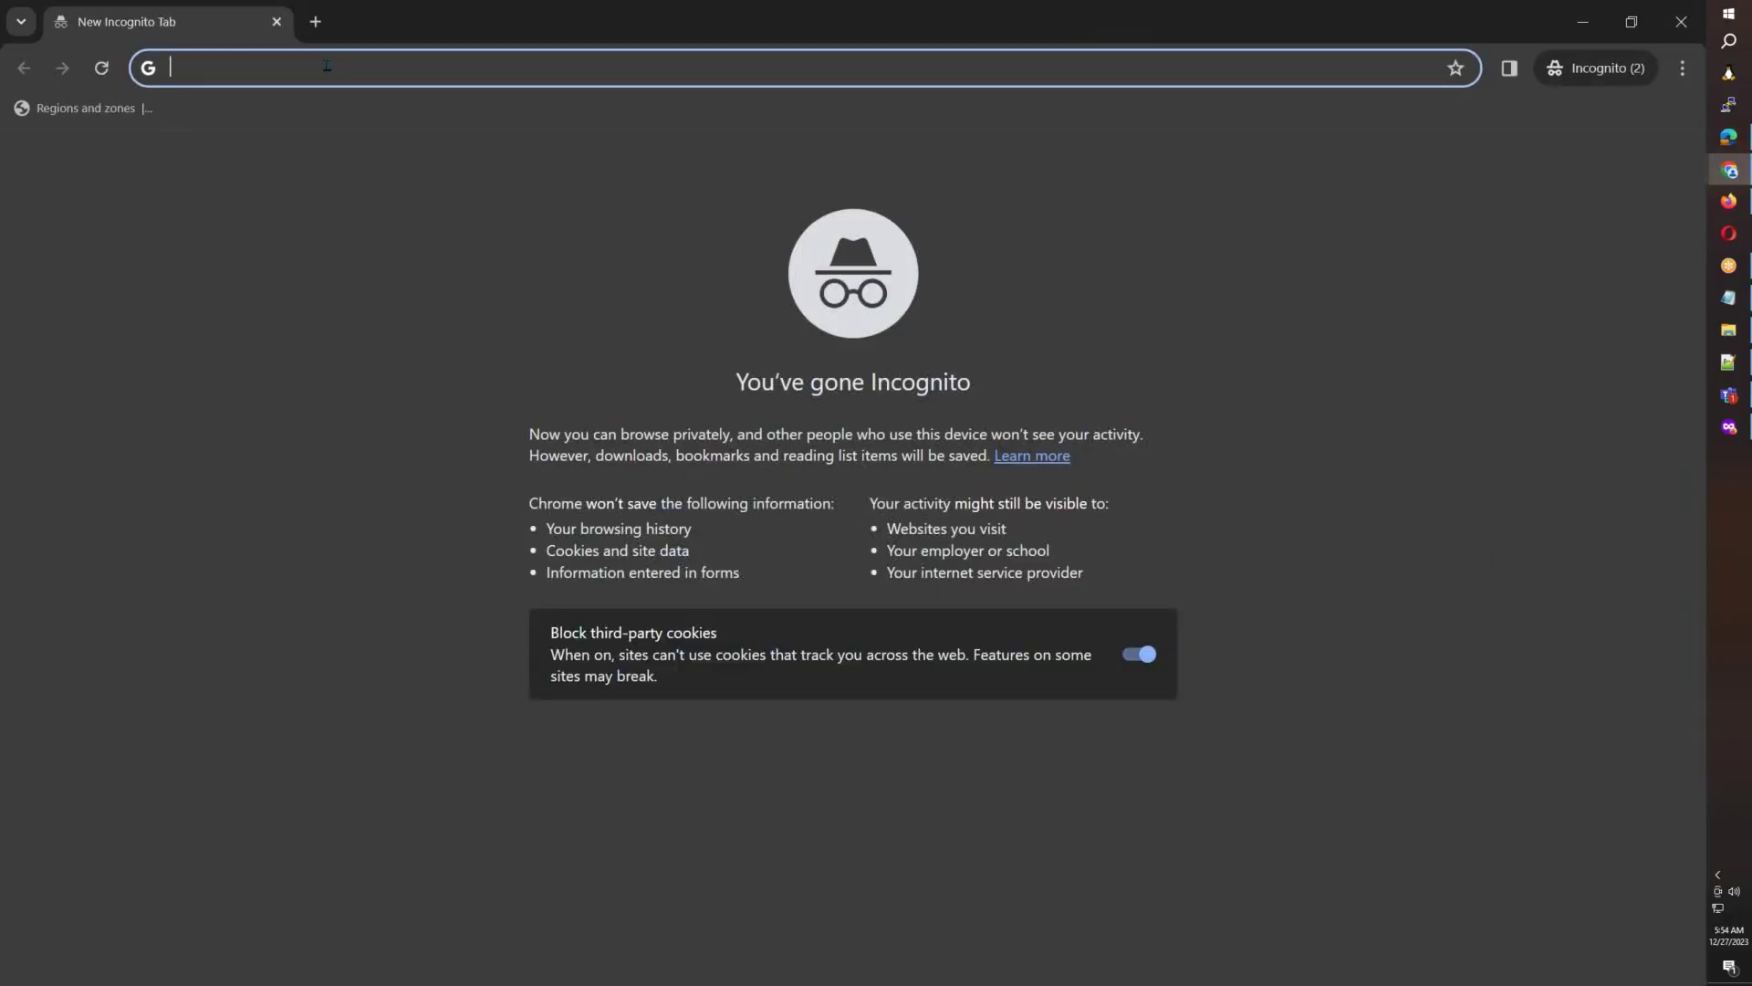
type("por")
key("Return")
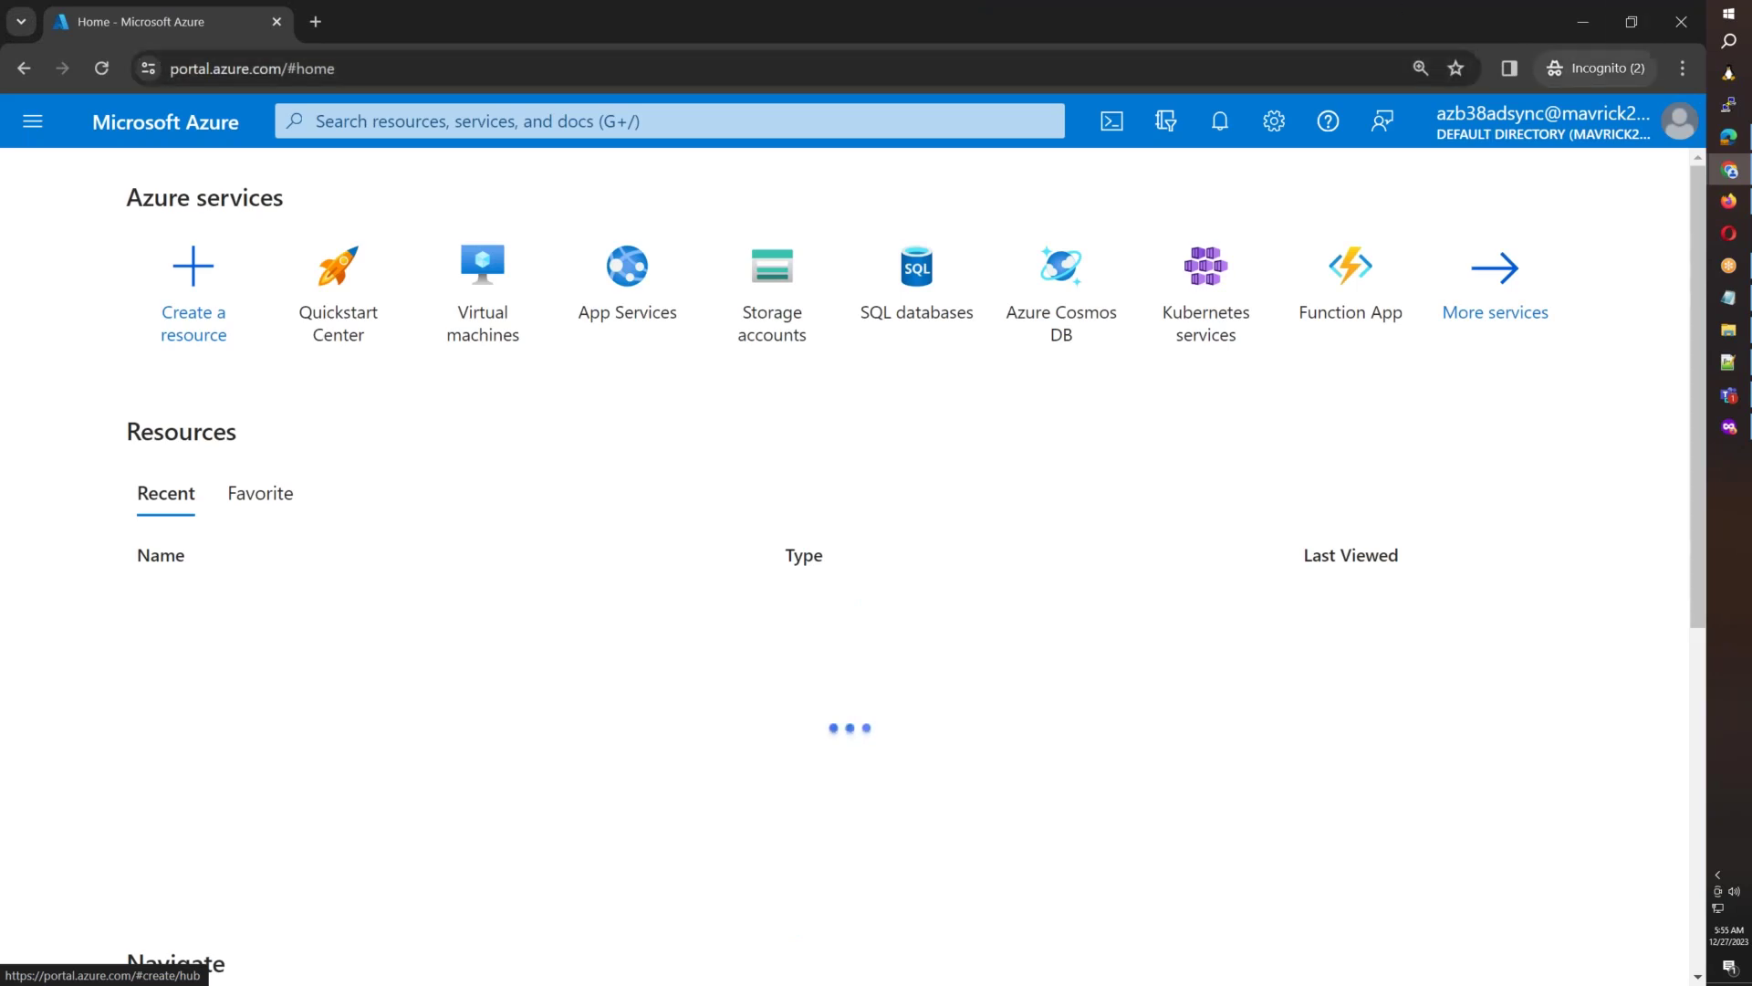
left_click(1543, 123)
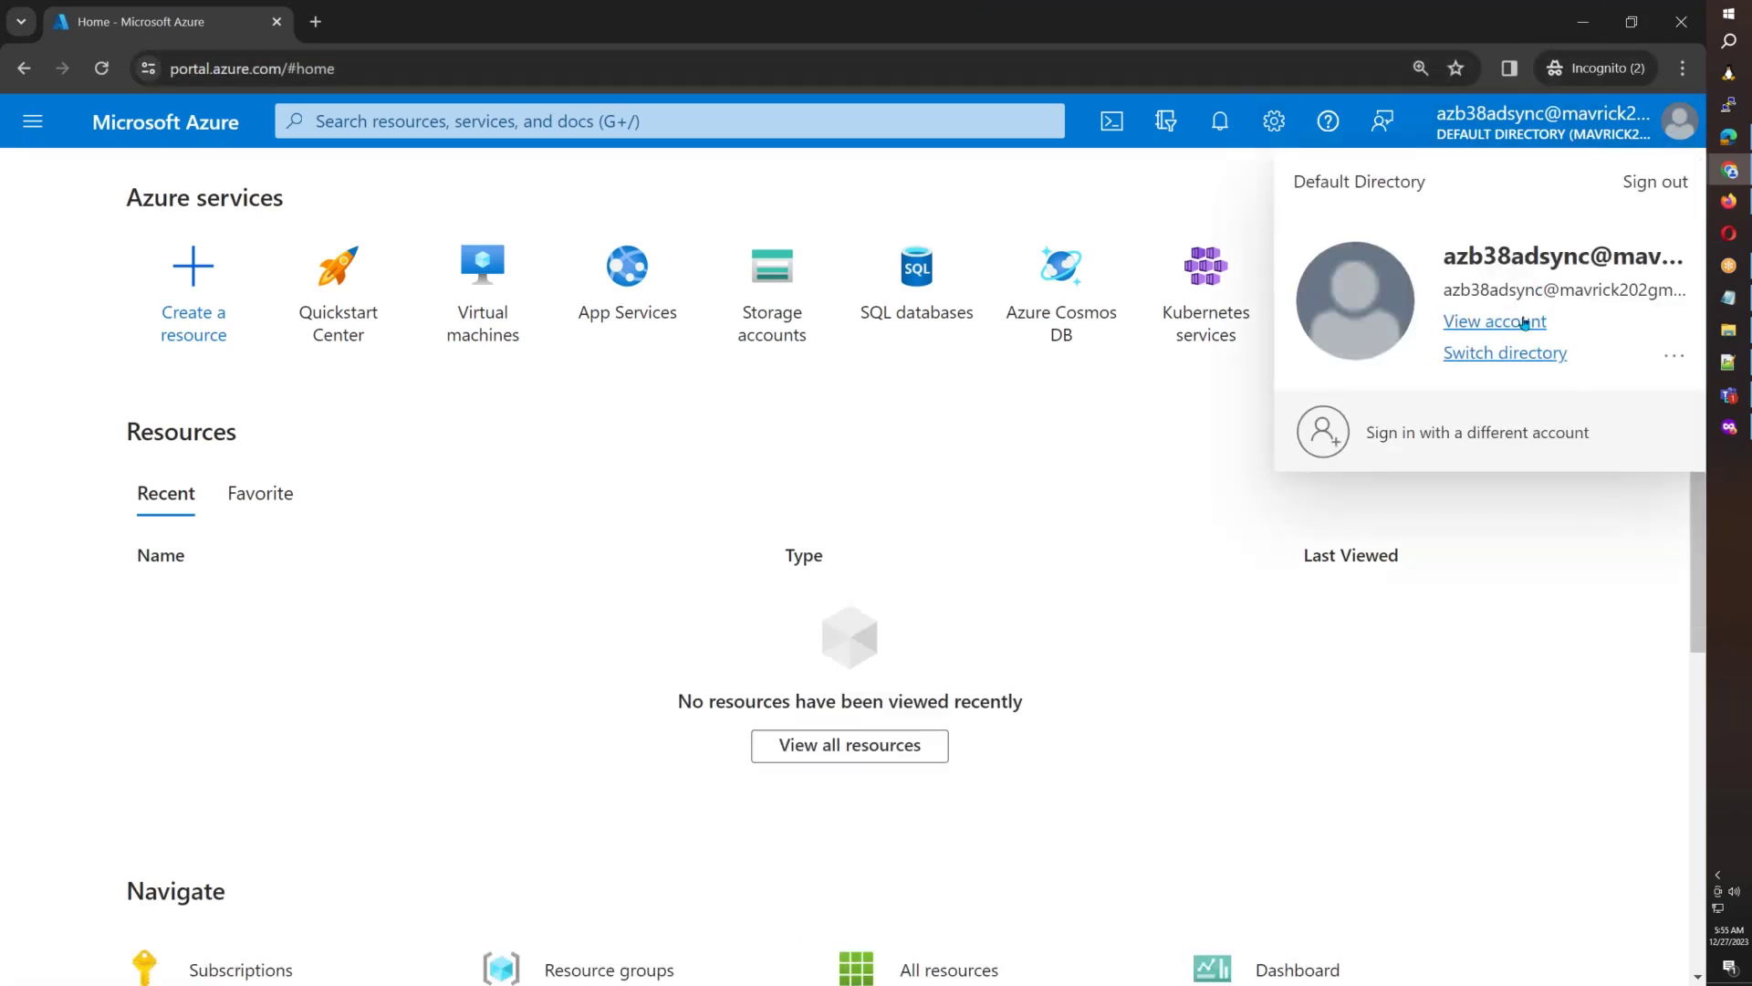
left_click(1654, 182)
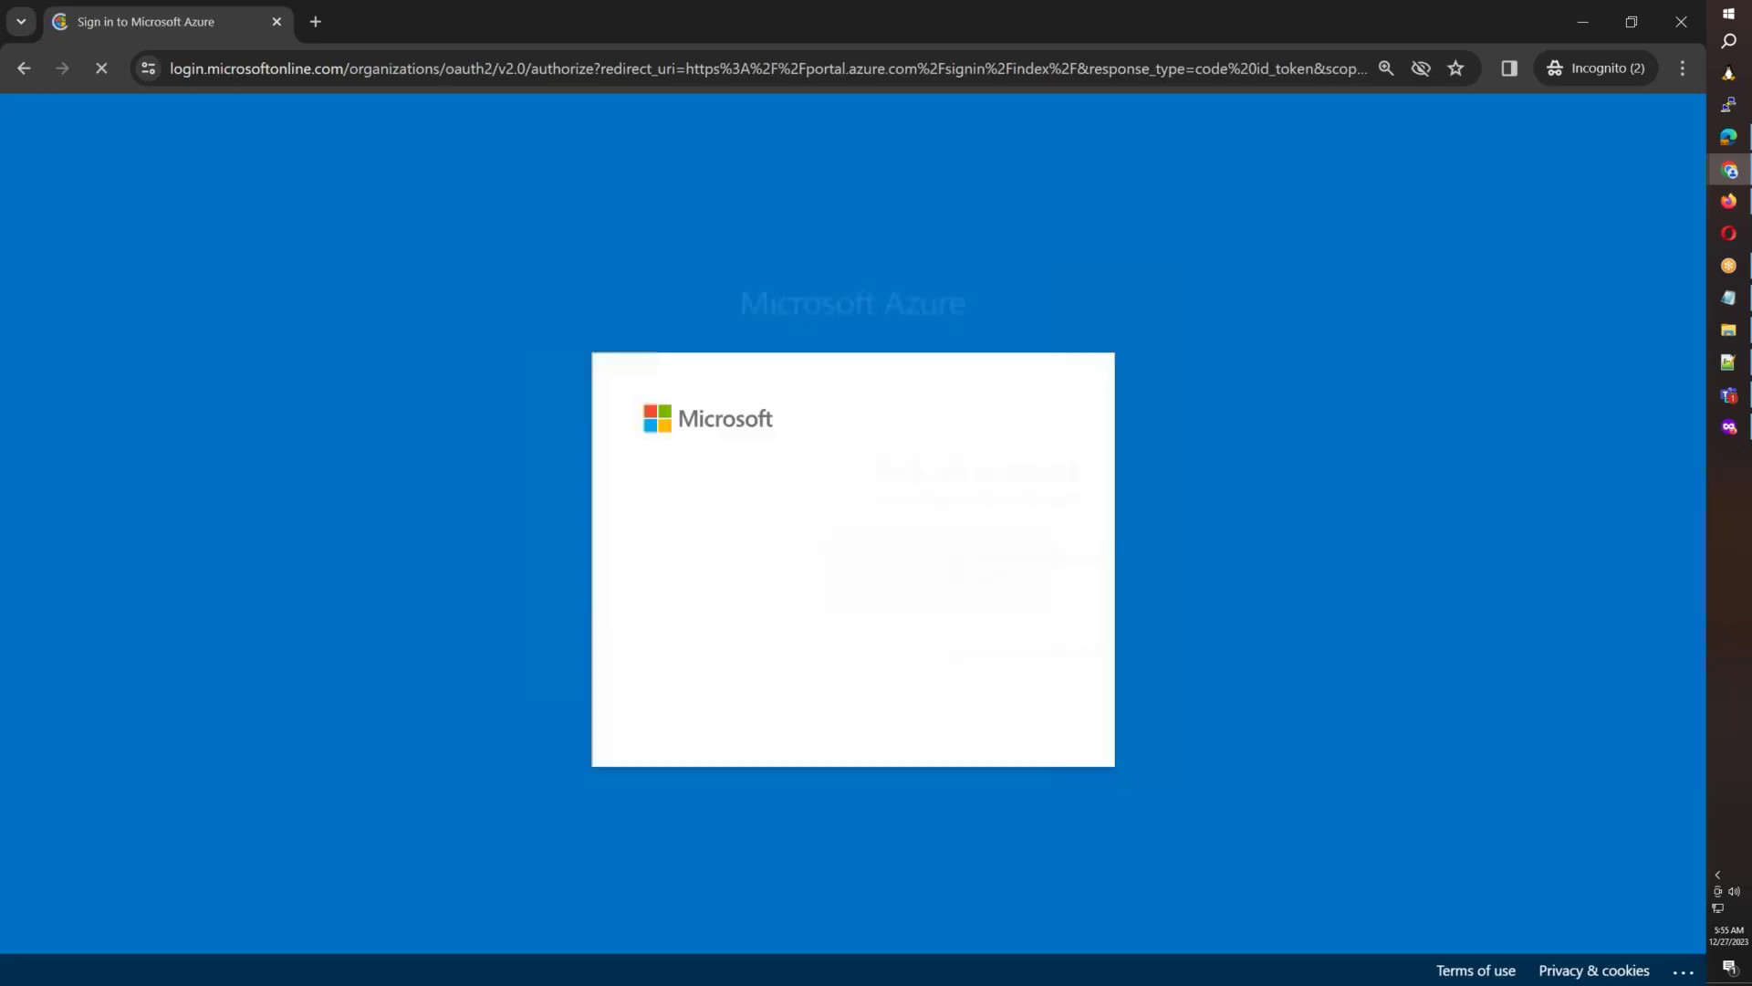
Sign in with another account using the invited member's e-mail and password.
left_click(906, 664)
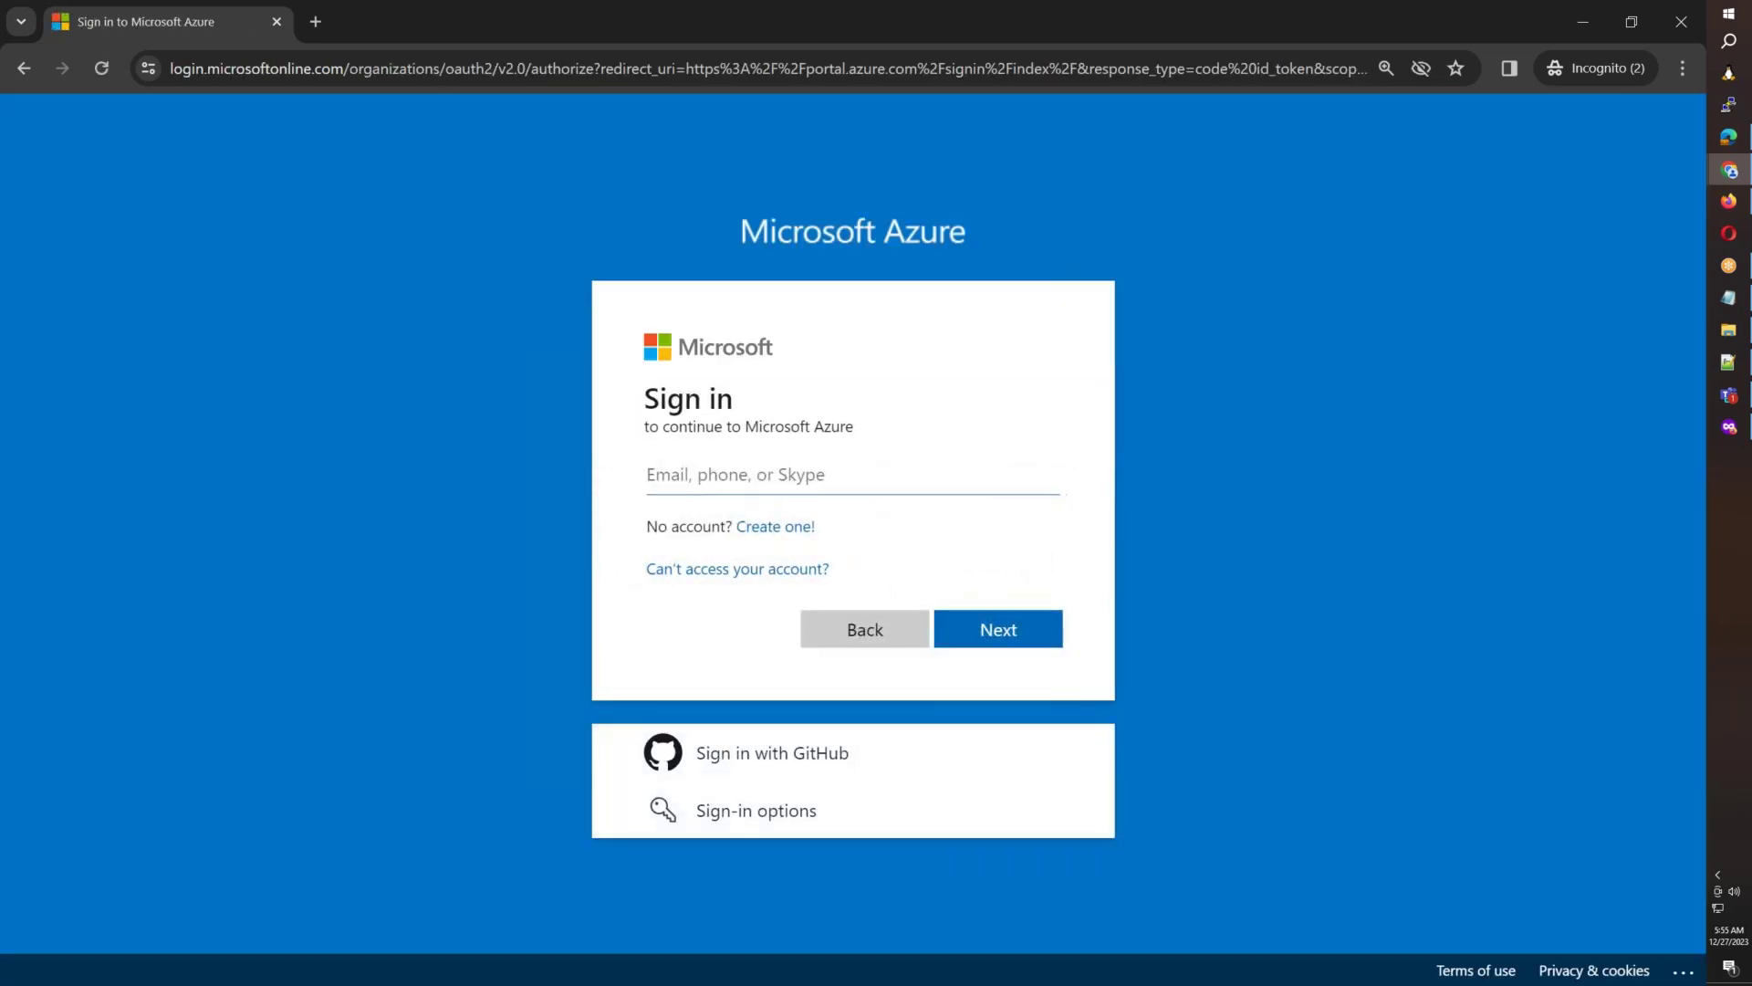
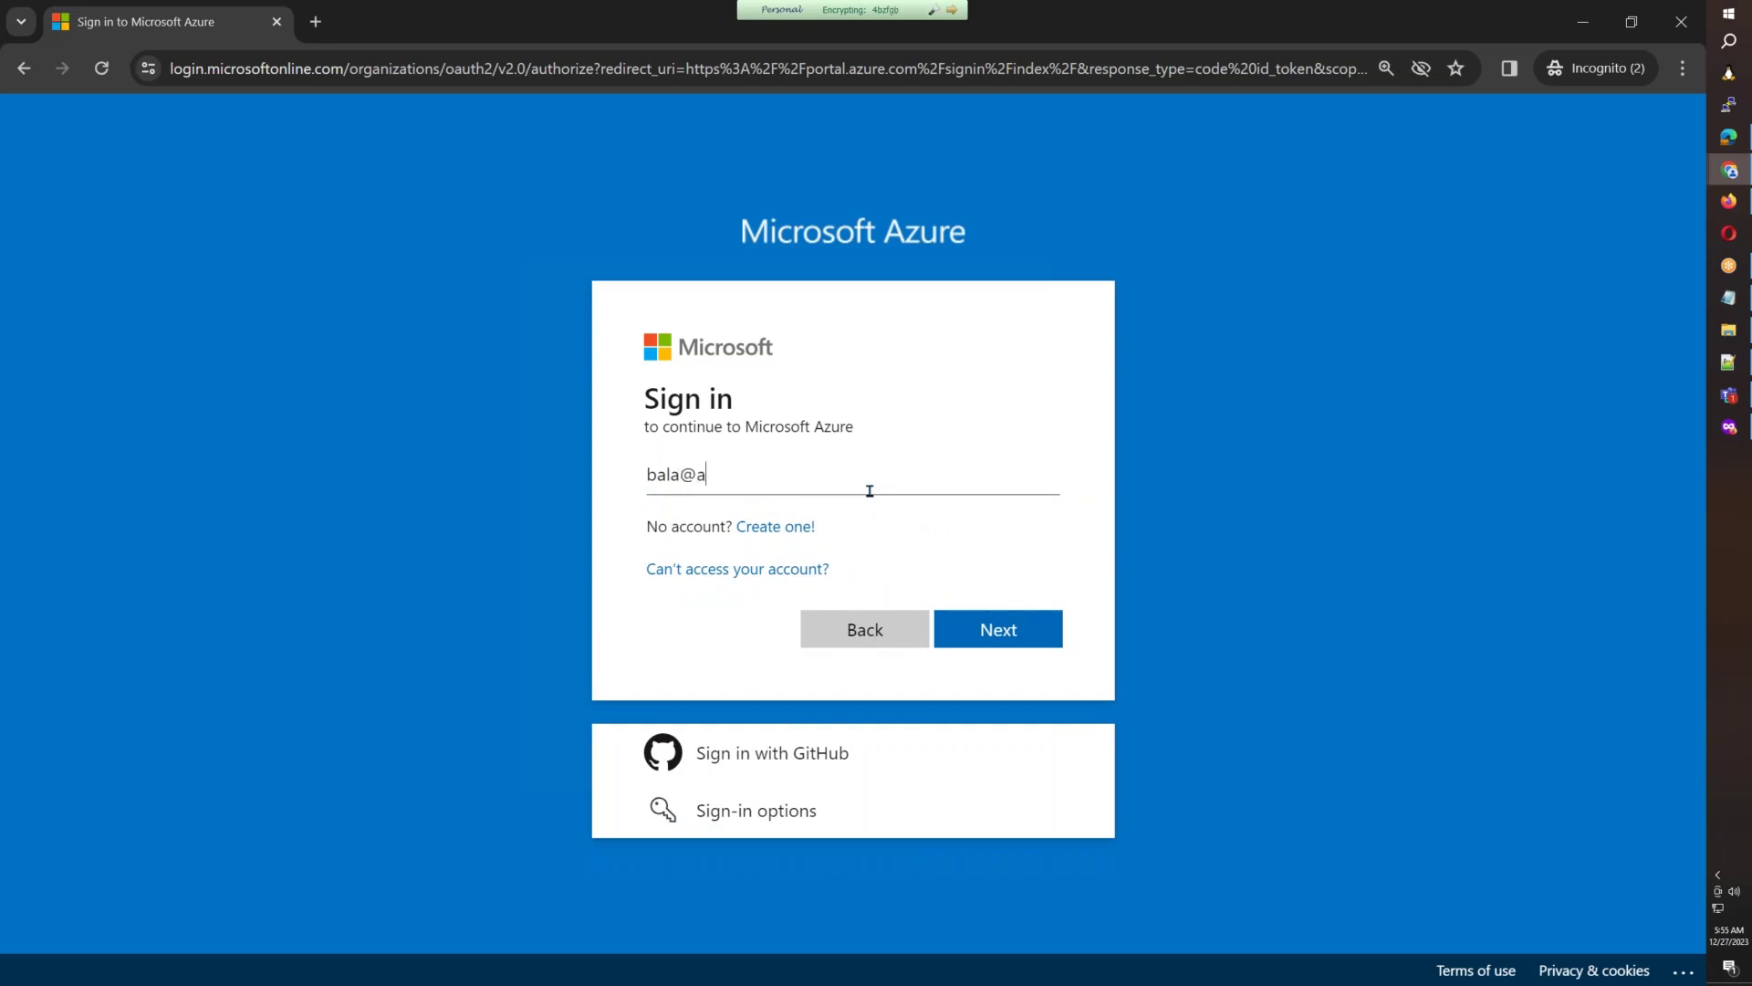
left_click(1021, 628)
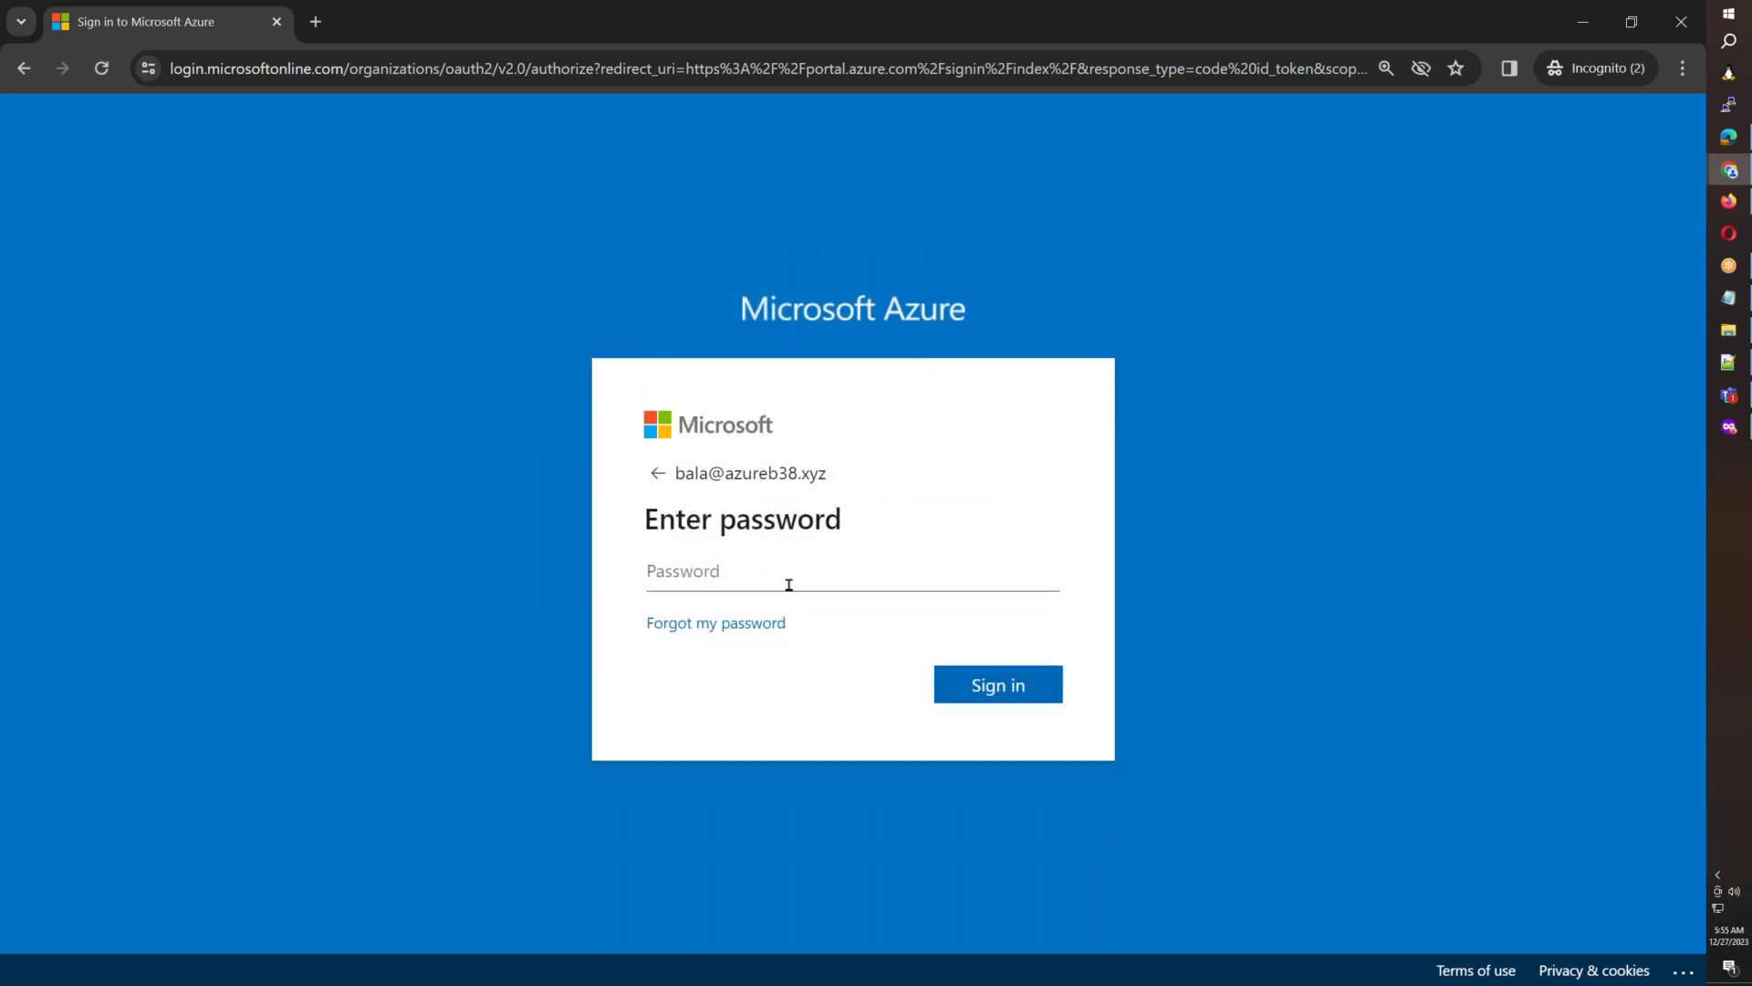
type("••••••••••••")
key("Return")
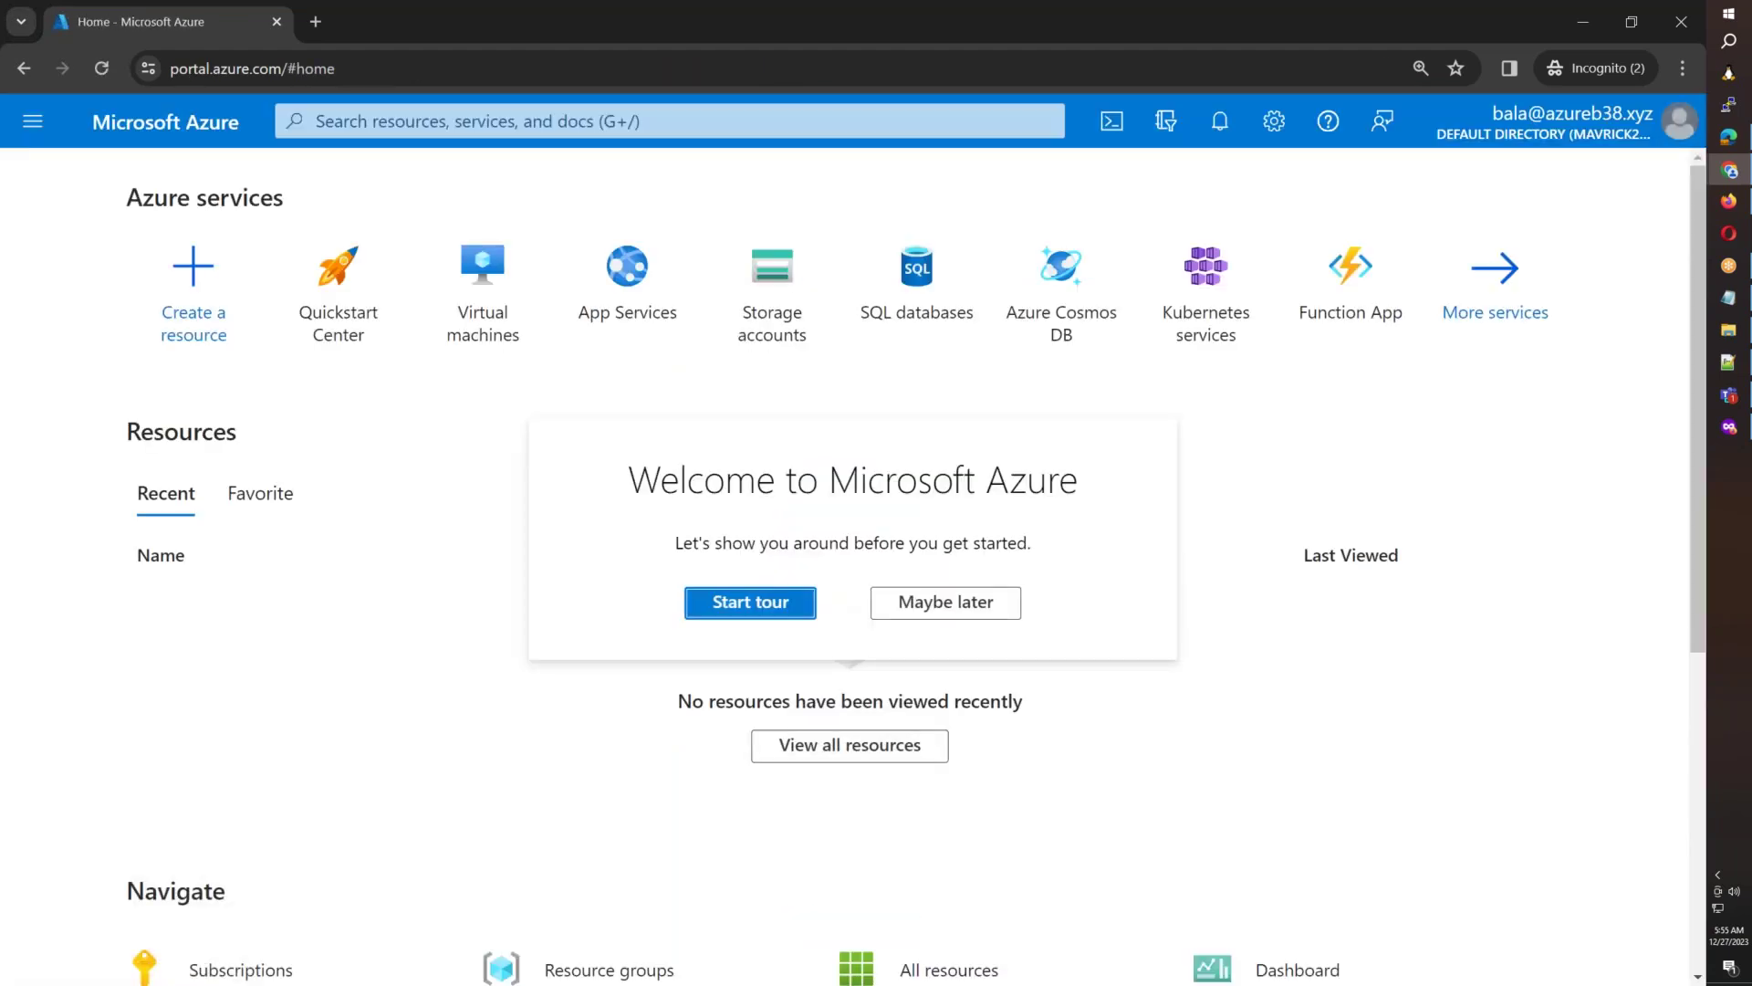
Dismiss the welcome tour and open the Subscriptions page via the 'sub' search.
left_click(925, 605)
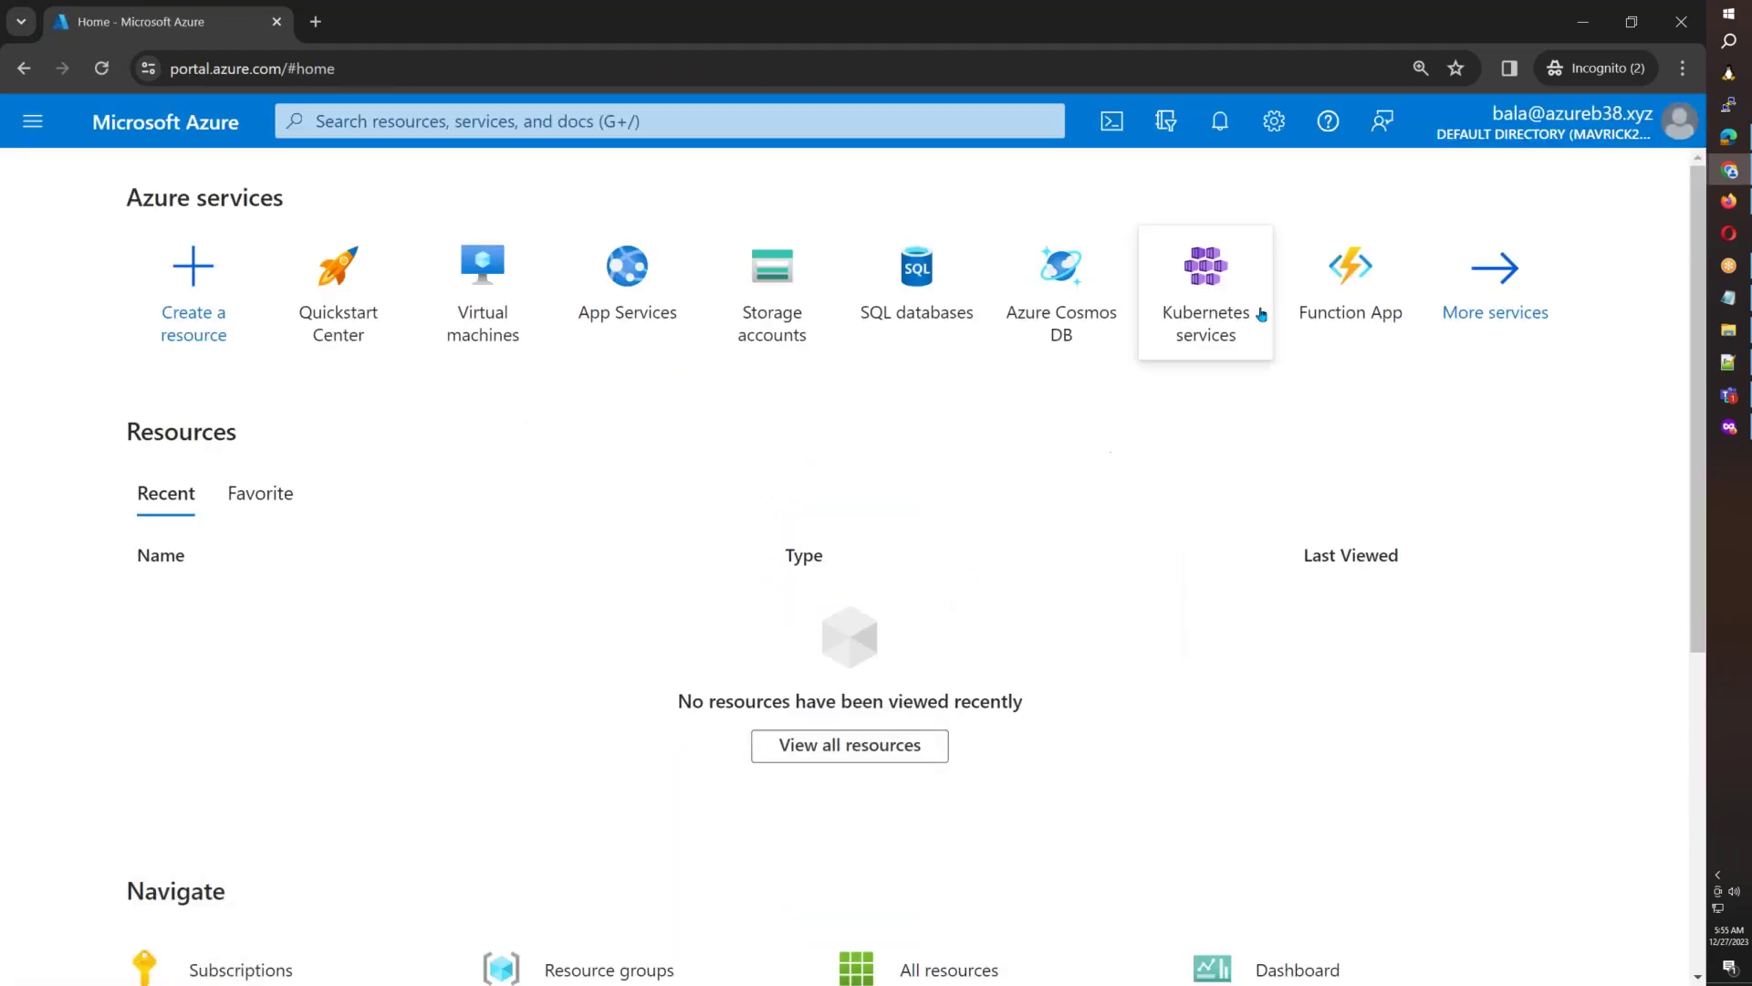
left_click(477, 128)
type("sub")
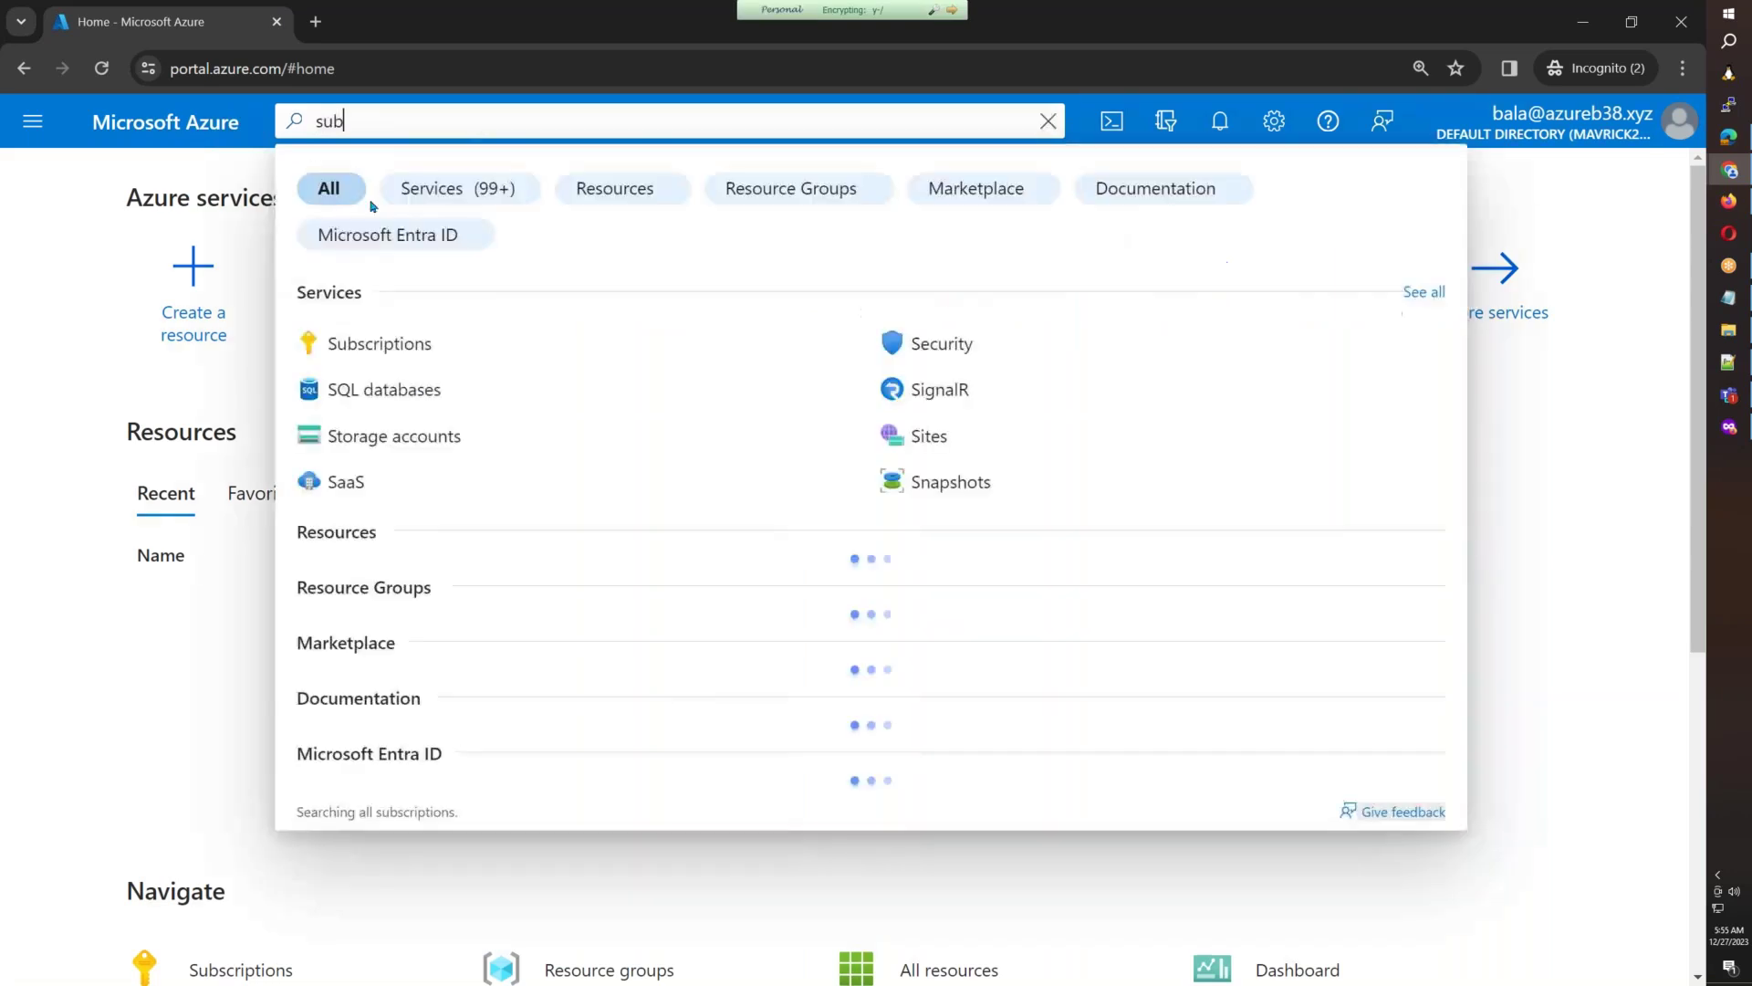
left_click(371, 344)
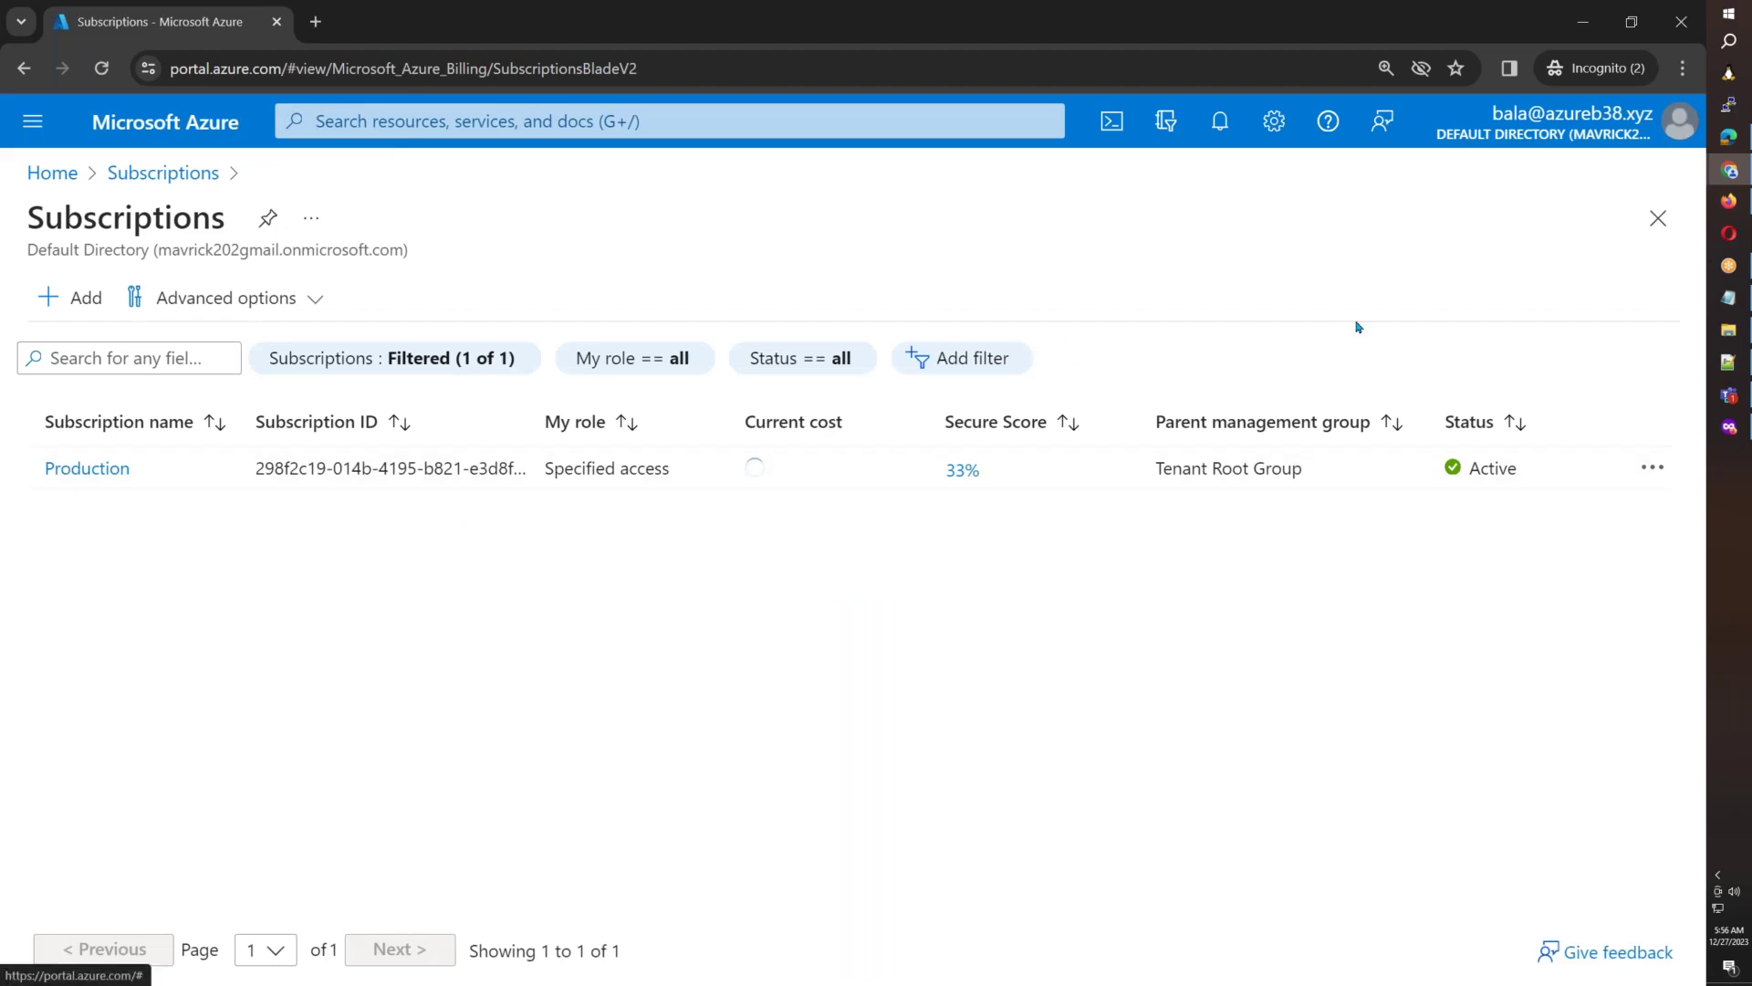
Copy the invite redeem URL from Notepad and load it in a new browser tab.
left_click(1730, 299)
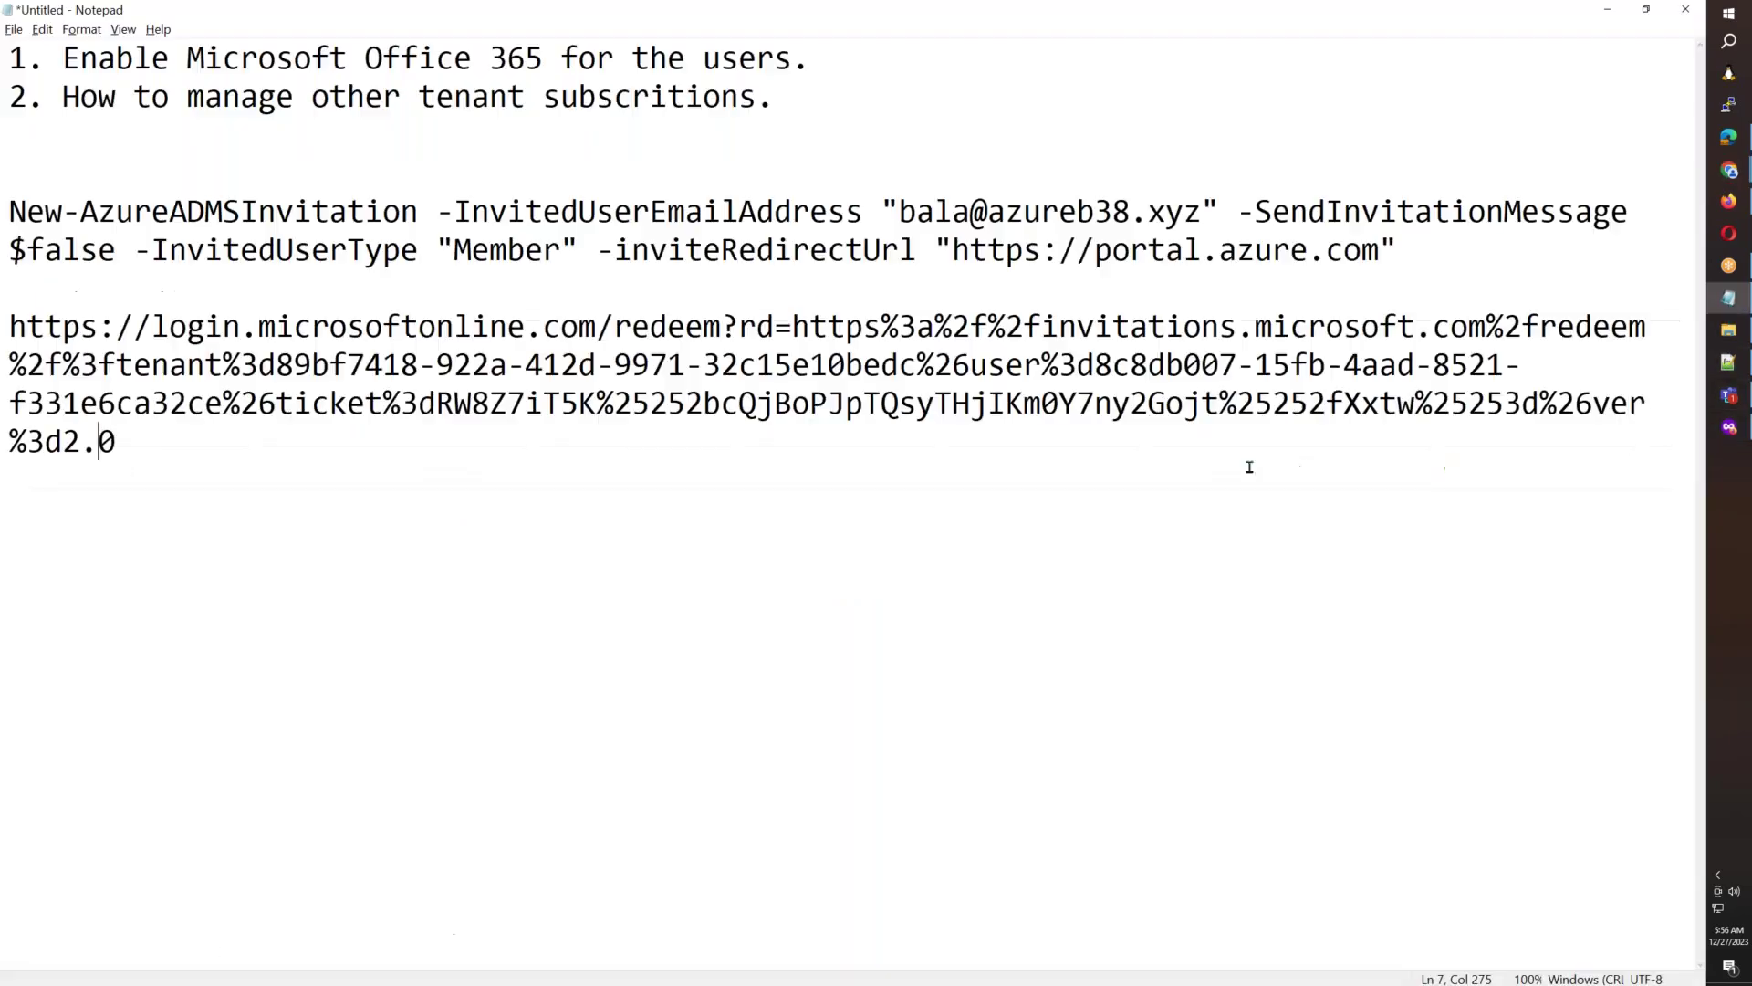
left_click_drag(7, 315, 136, 444)
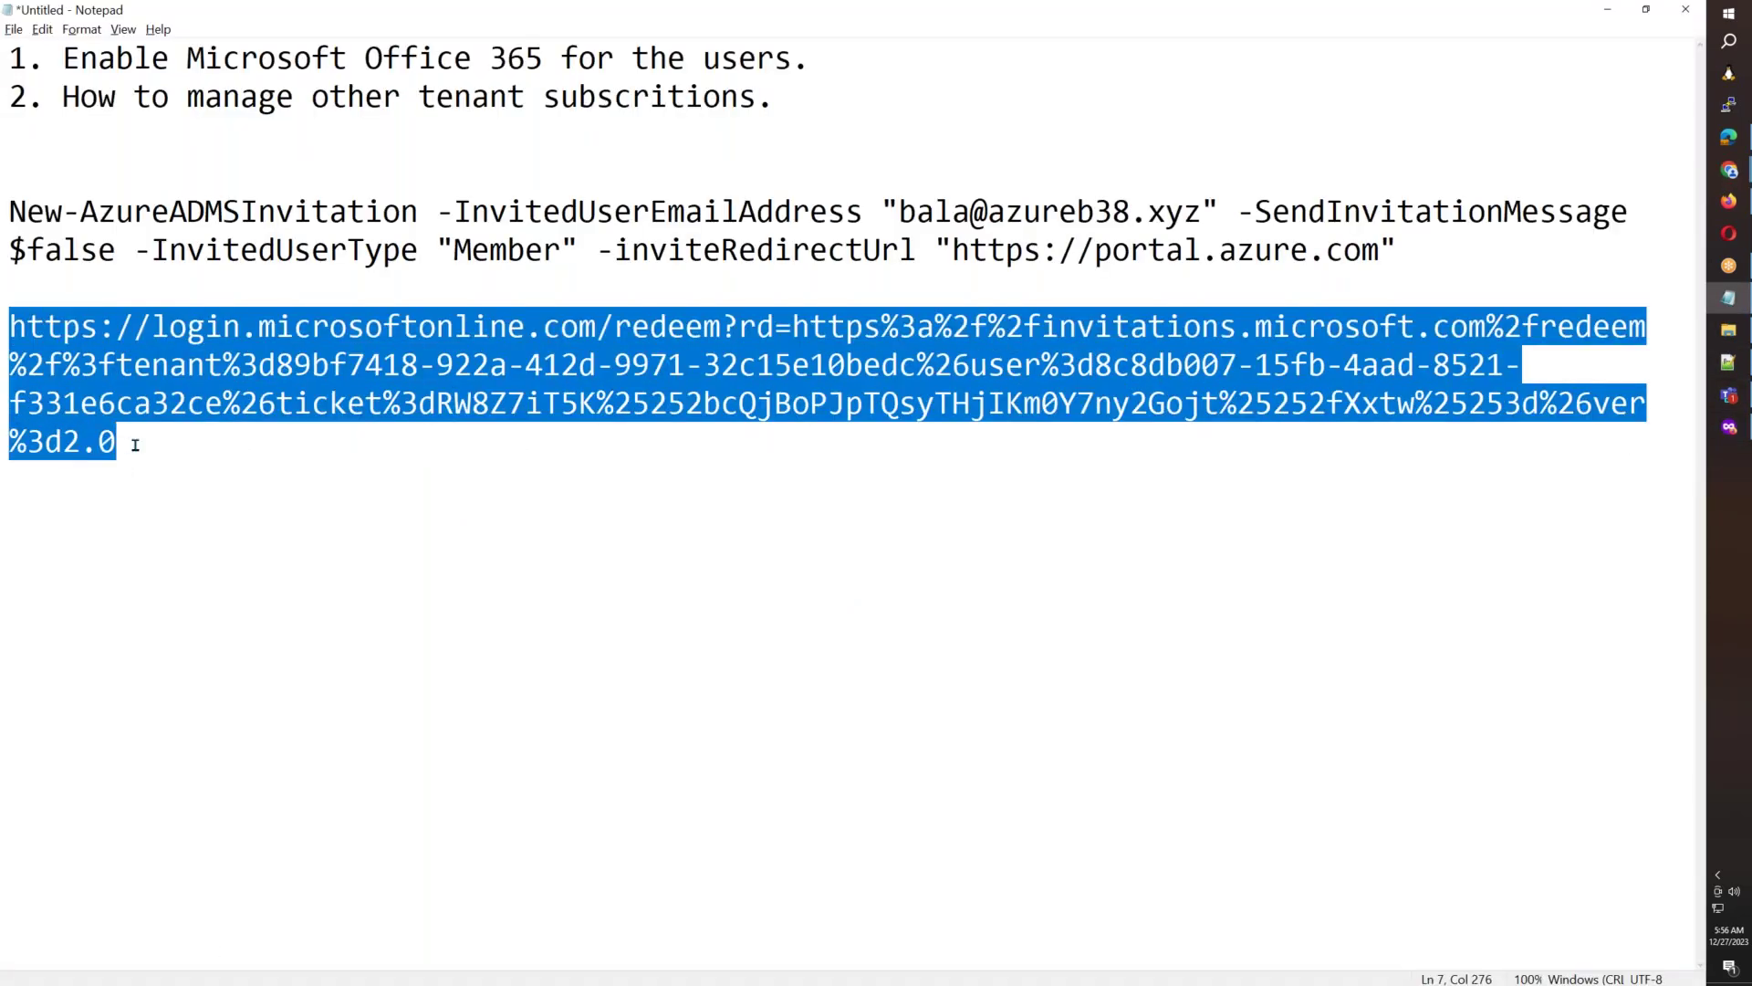
key("alt+Tab")
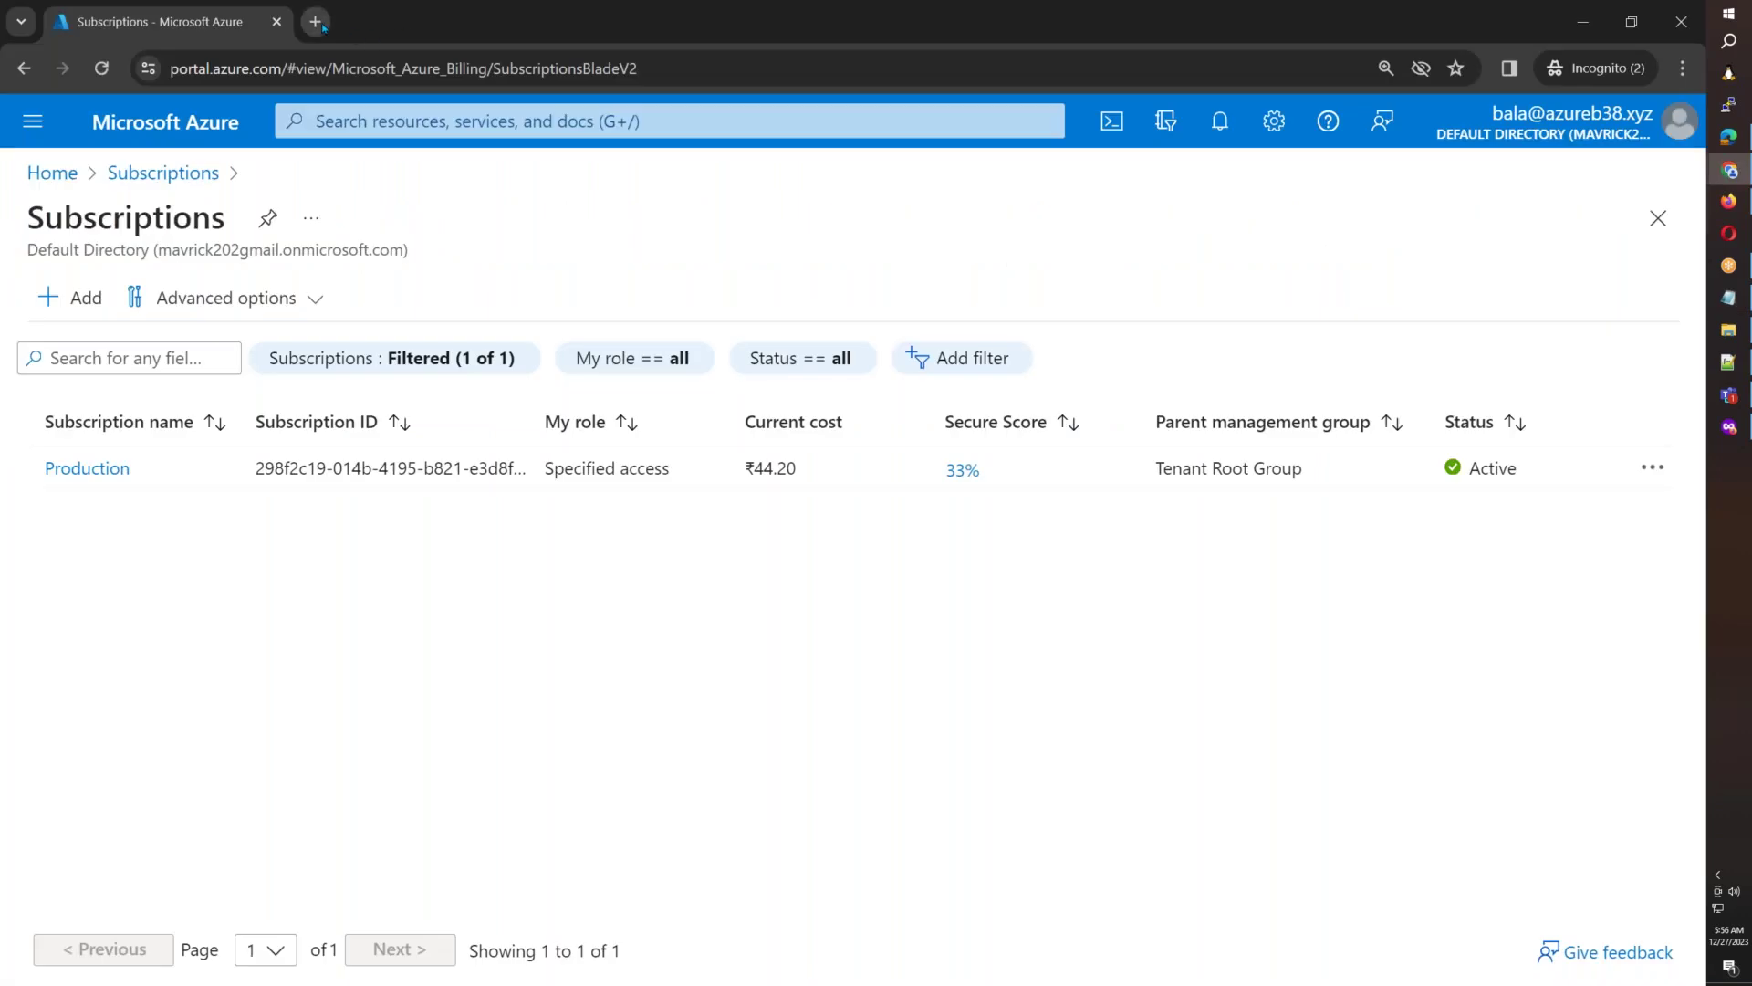
left_click(315, 21)
key("ctrl+v")
key("Return")
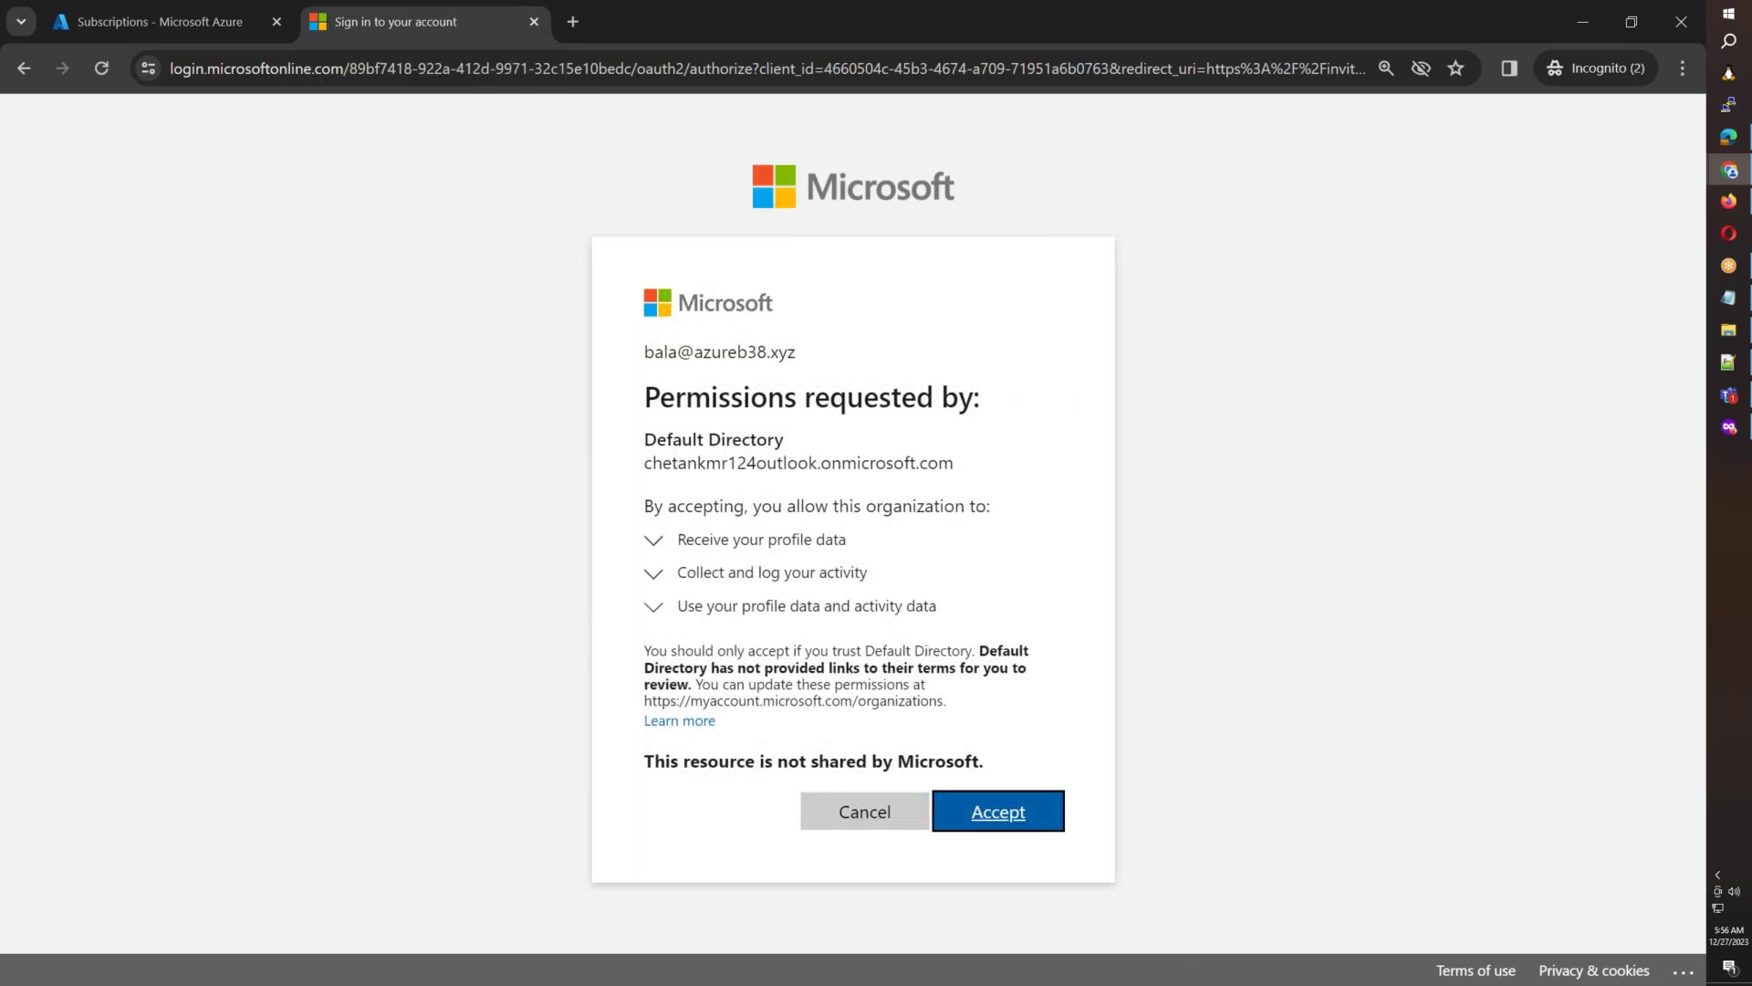
Accept the directory's permissions, then switch to the other Default Directory, deferring security-info registration.
left_click(1016, 796)
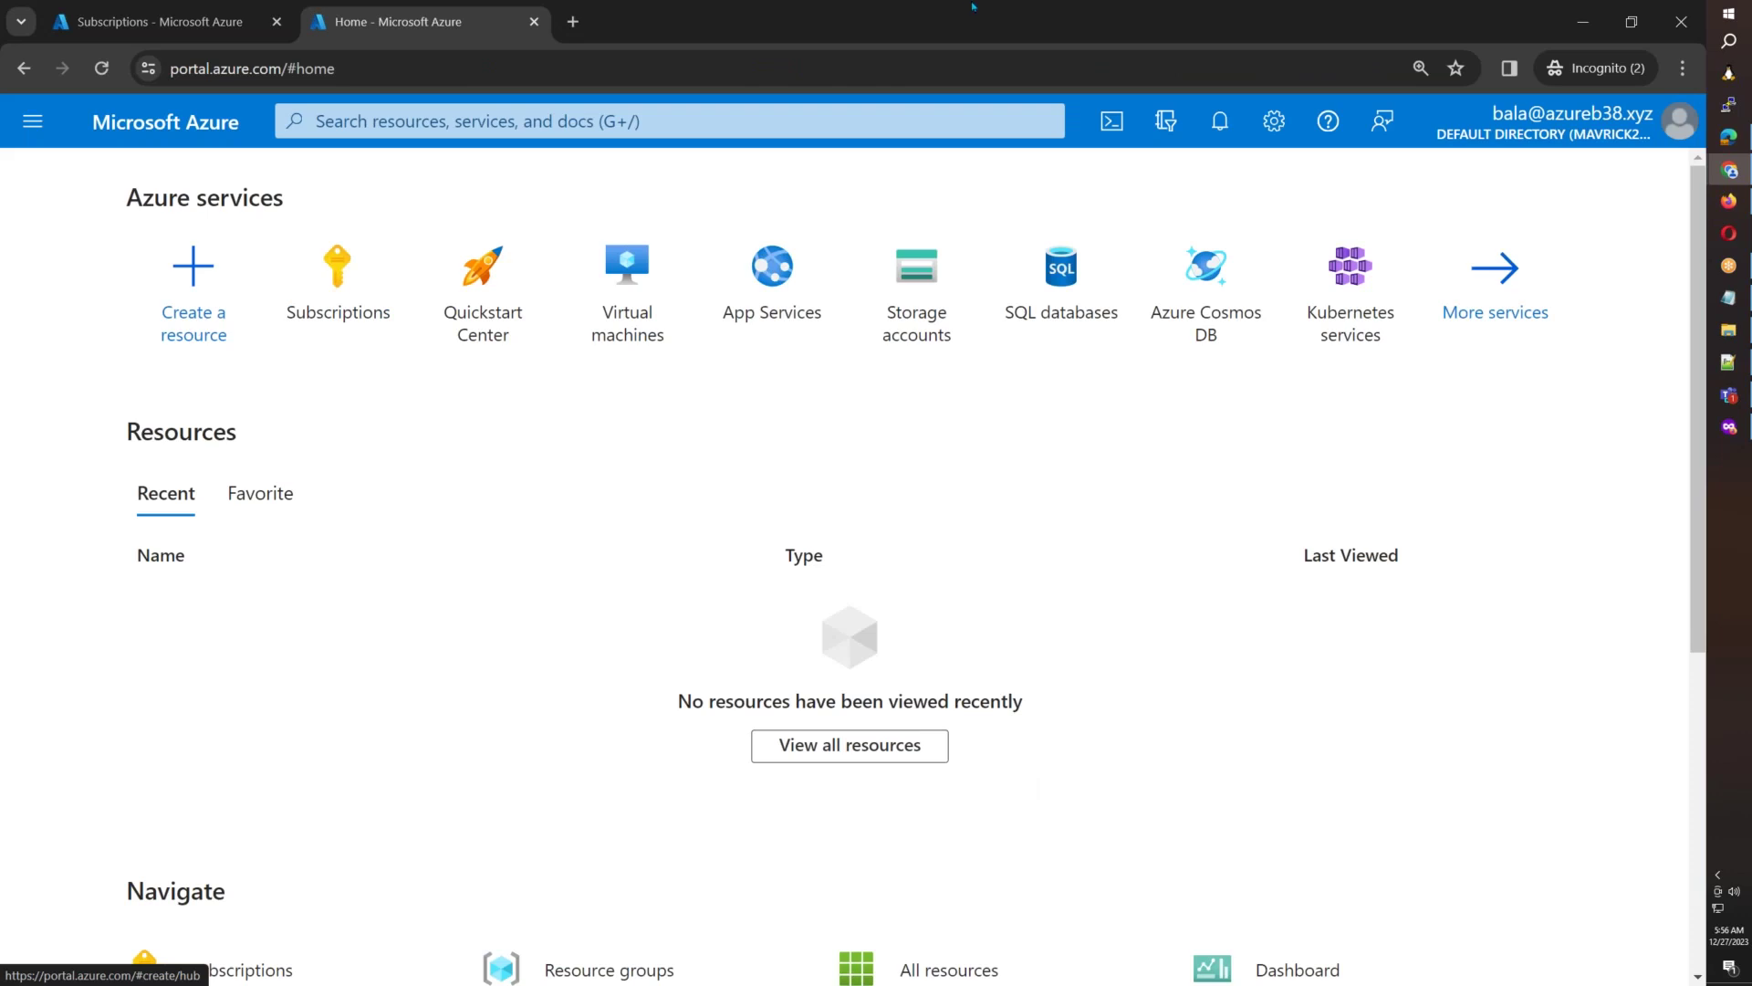
left_click(1287, 126)
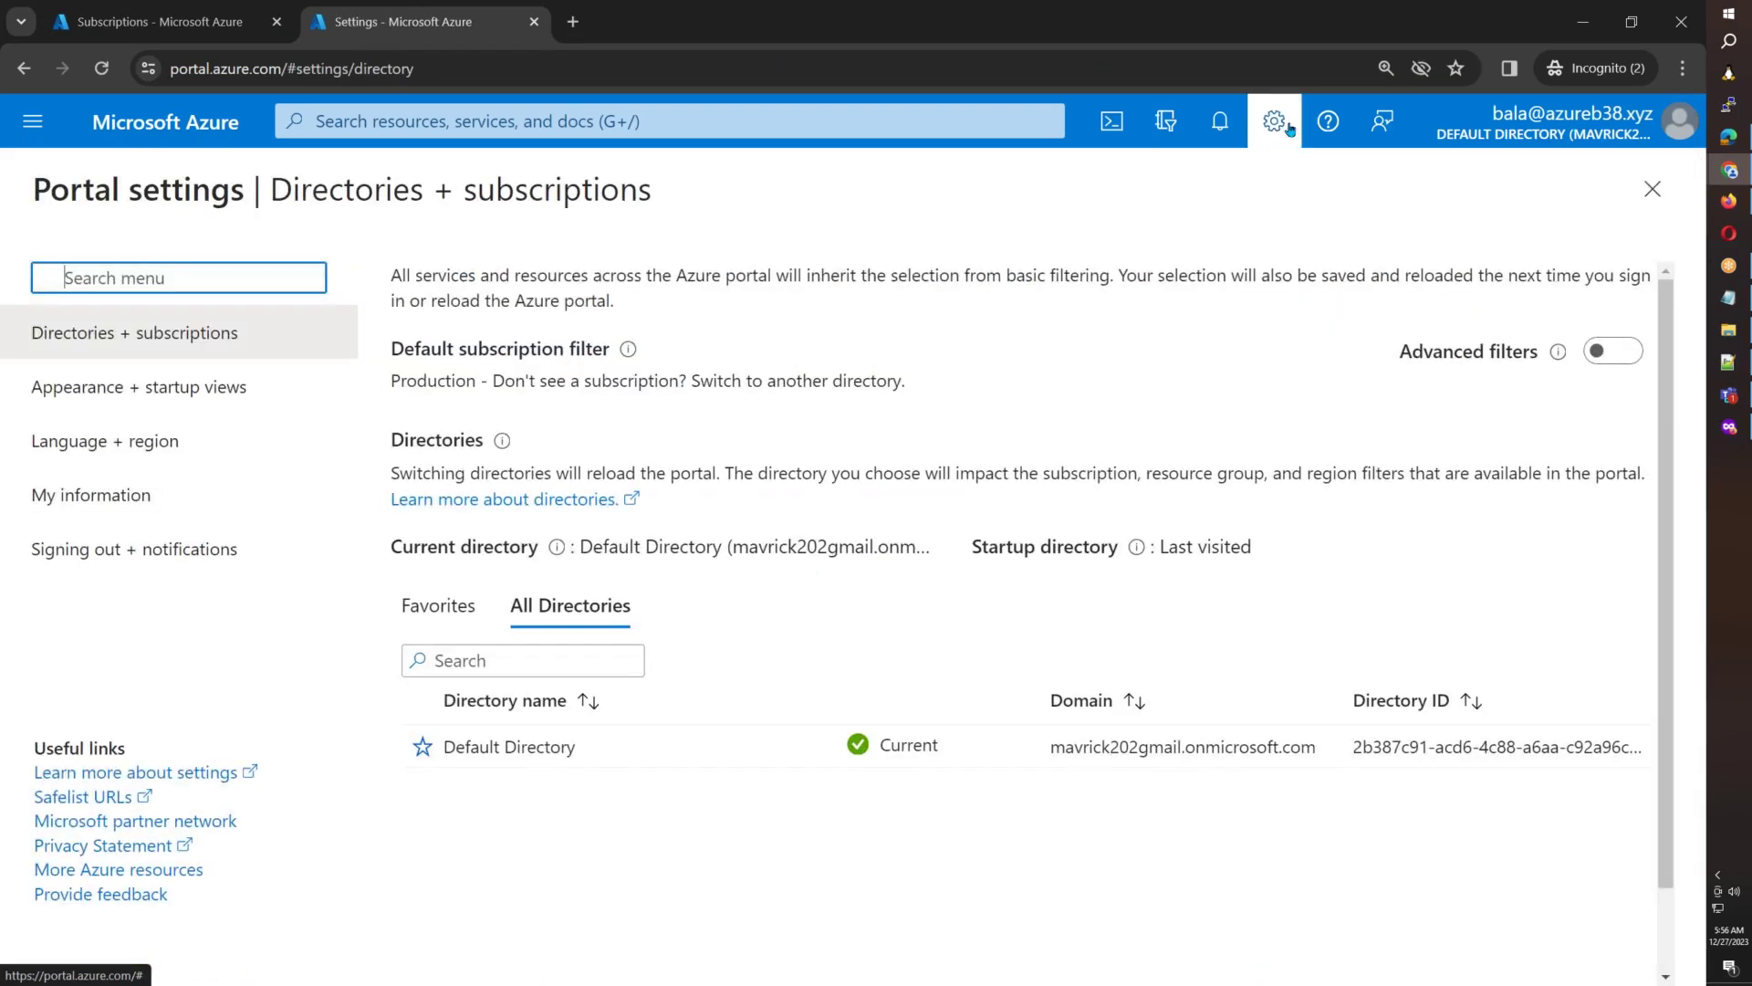
left_click(101, 68)
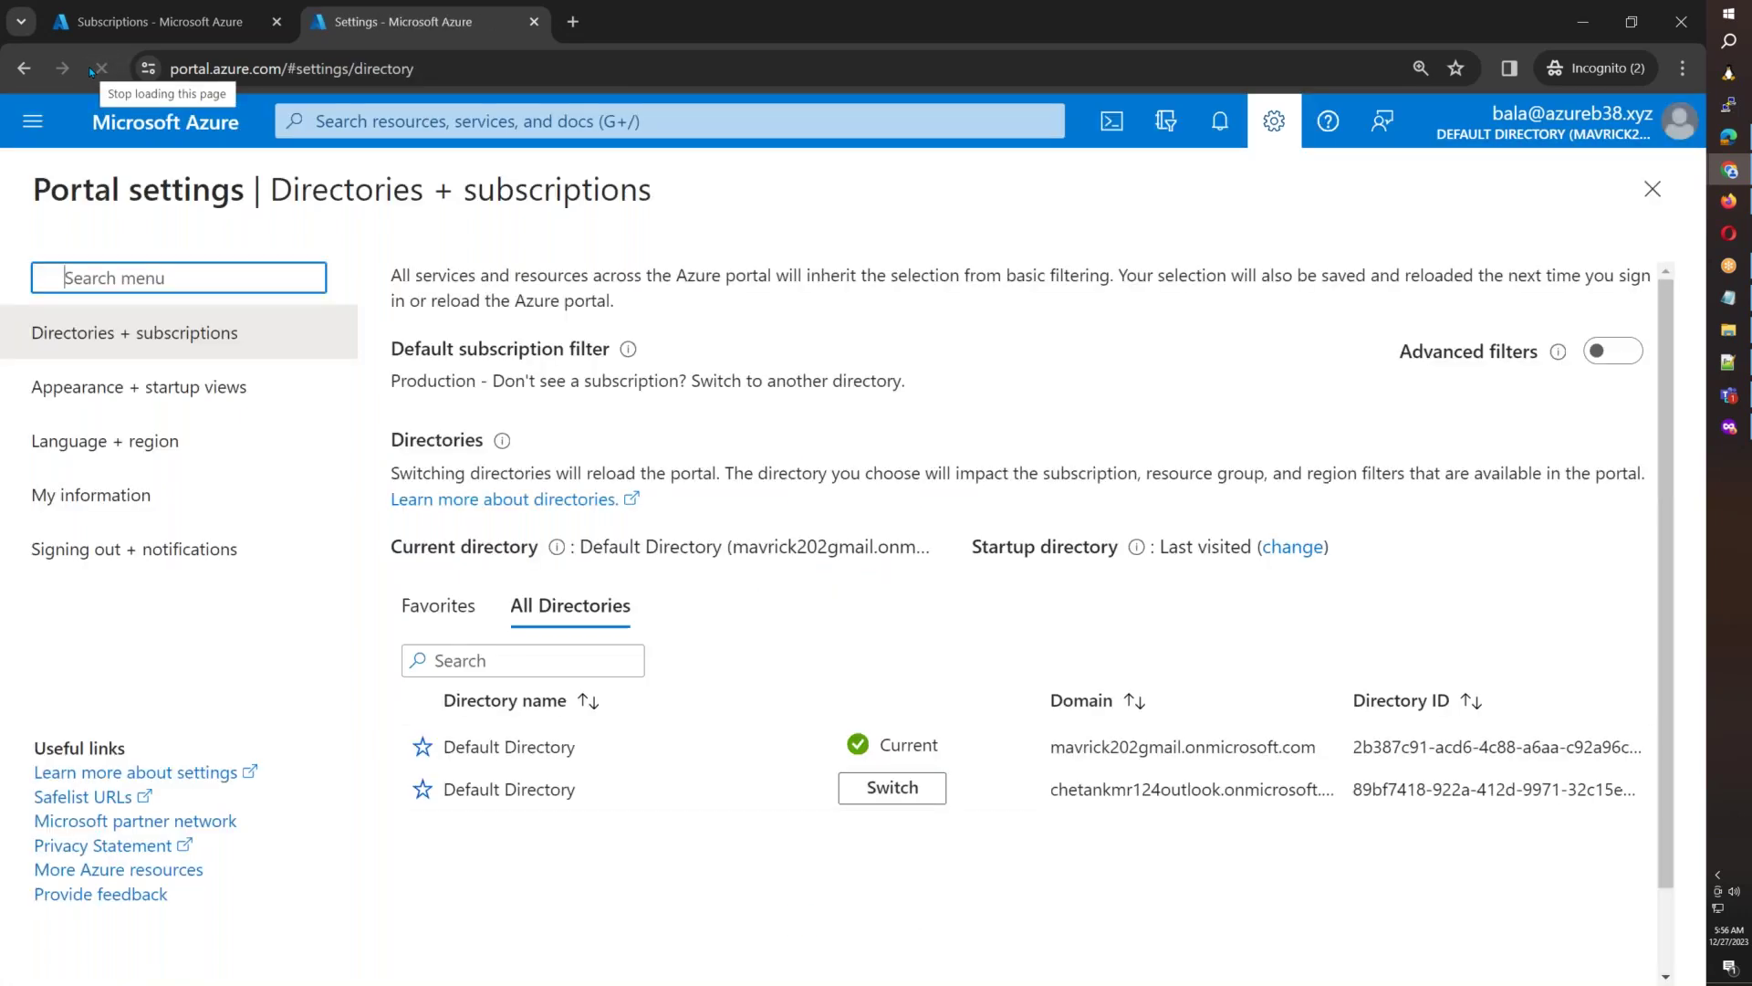
left_click(926, 790)
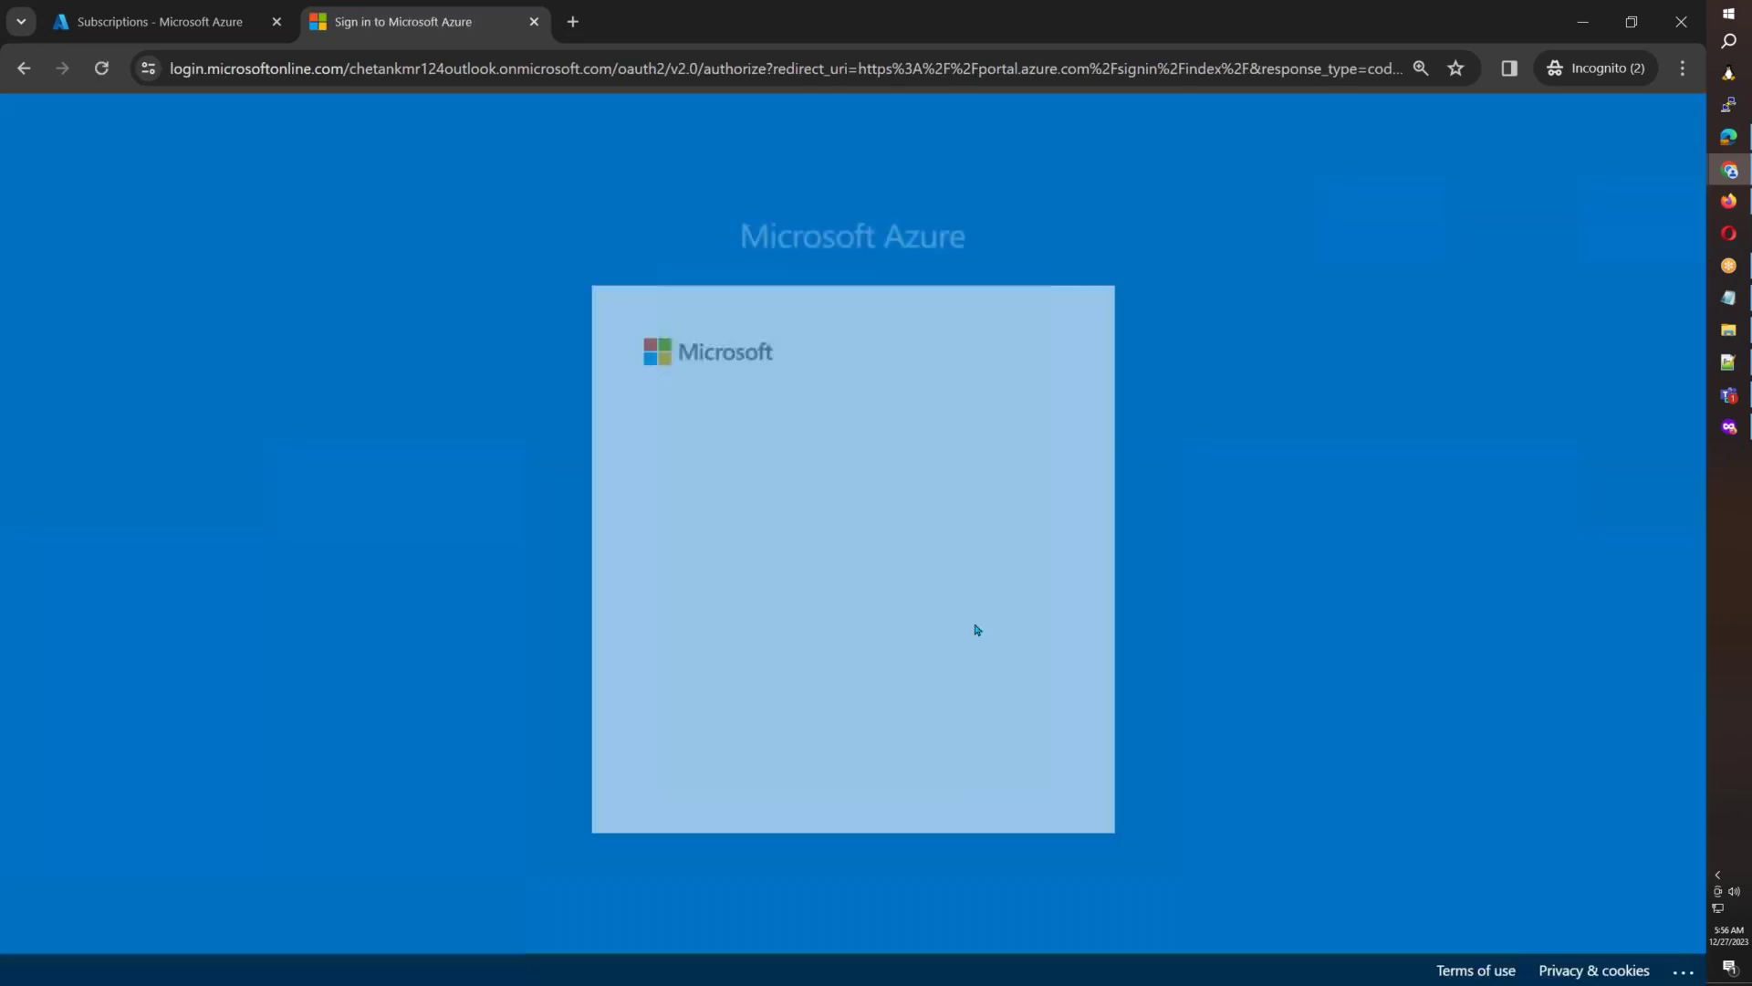
left_click(857, 777)
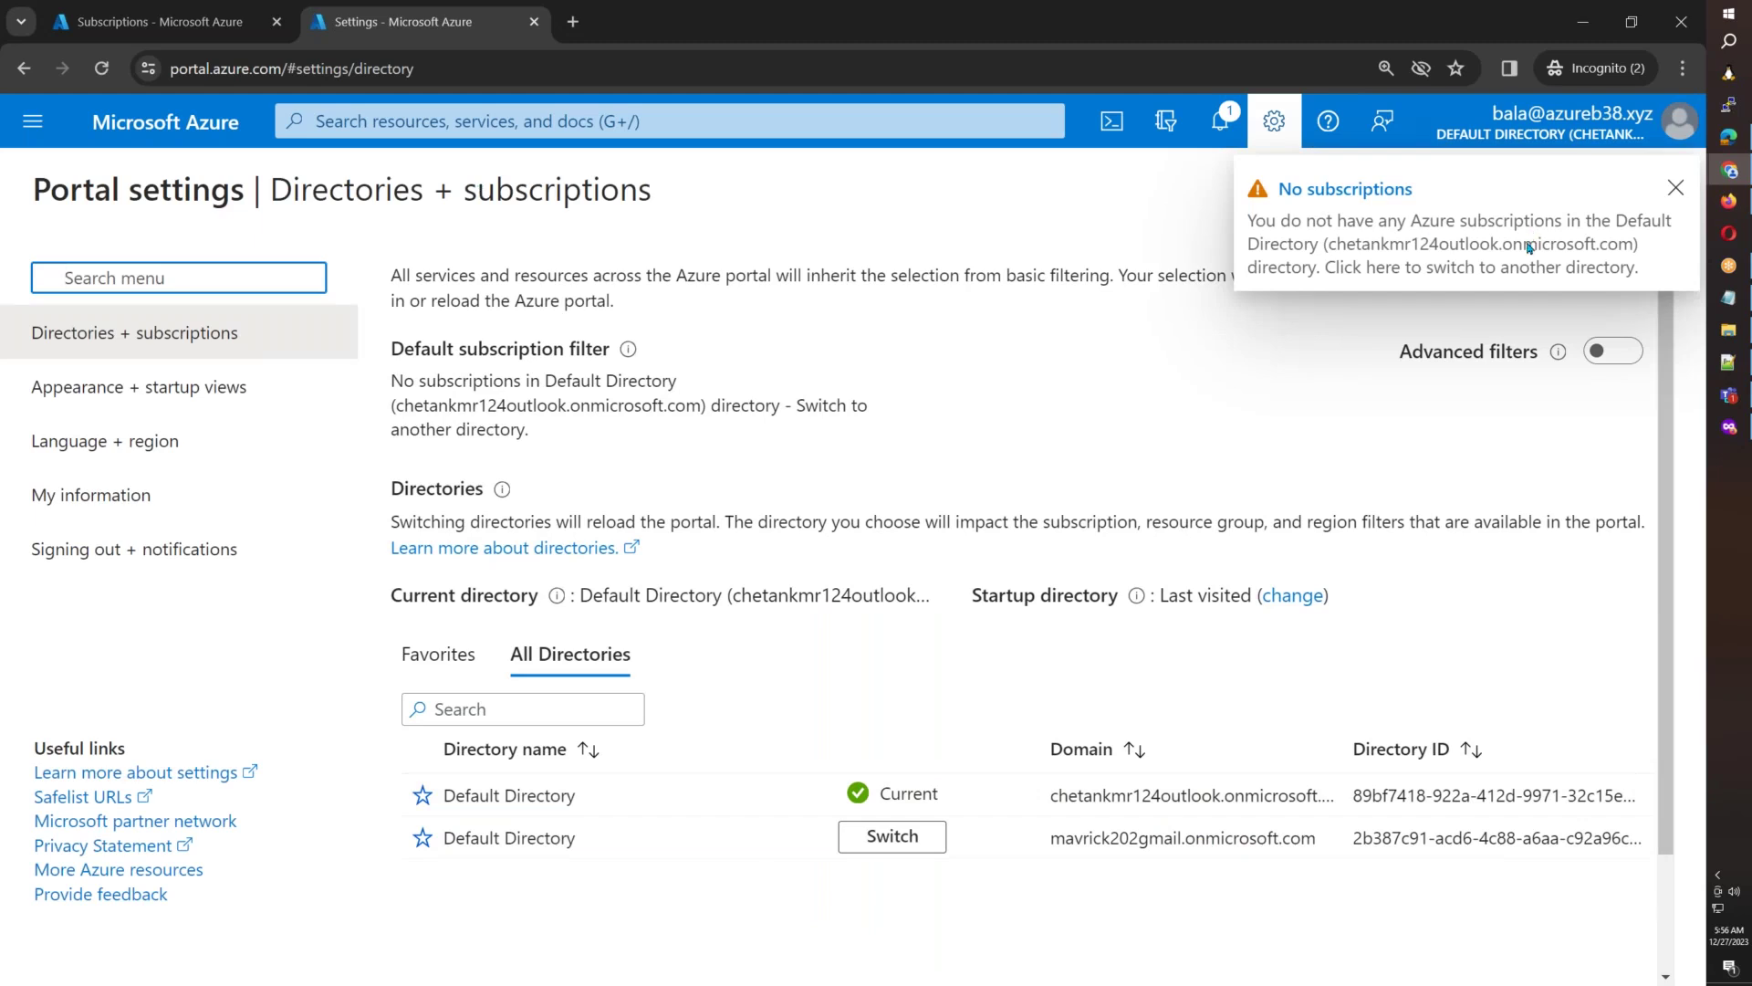
Show Management groups in Firefox with Tenant Root Group expanded to the free-trial subscription and RootGroup.
mouse_move(1721, 442)
left_click(1721, 441)
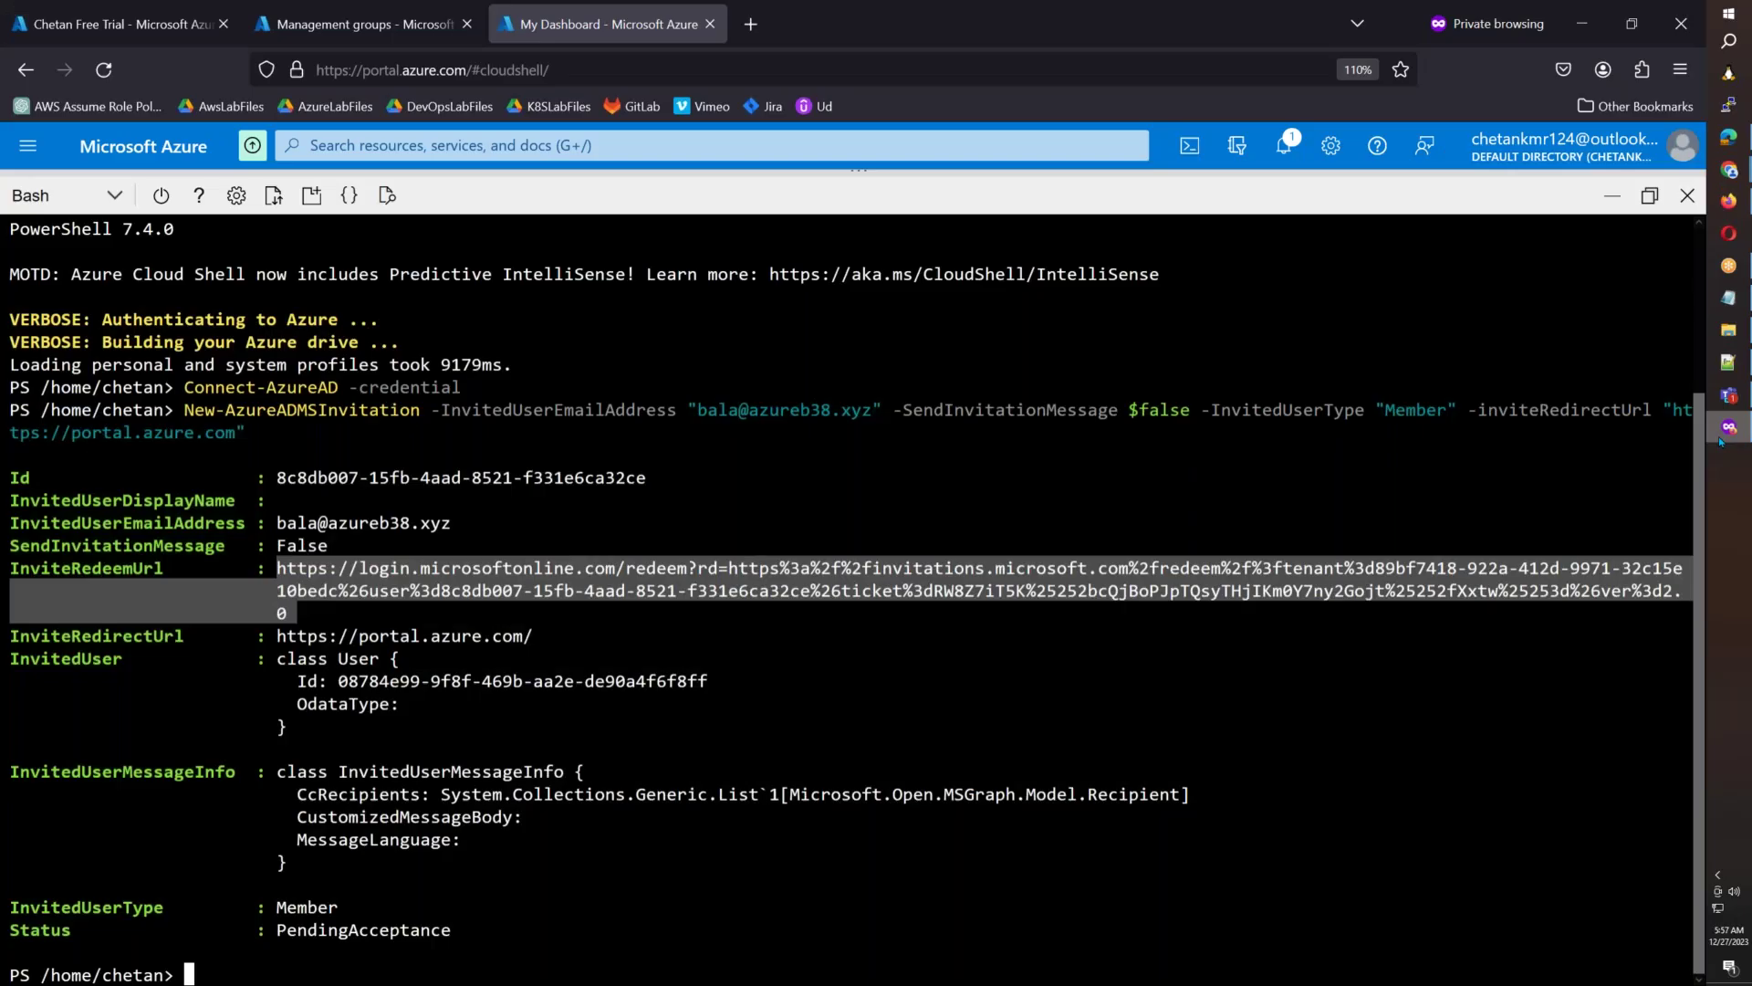
left_click(356, 24)
left_click(104, 69)
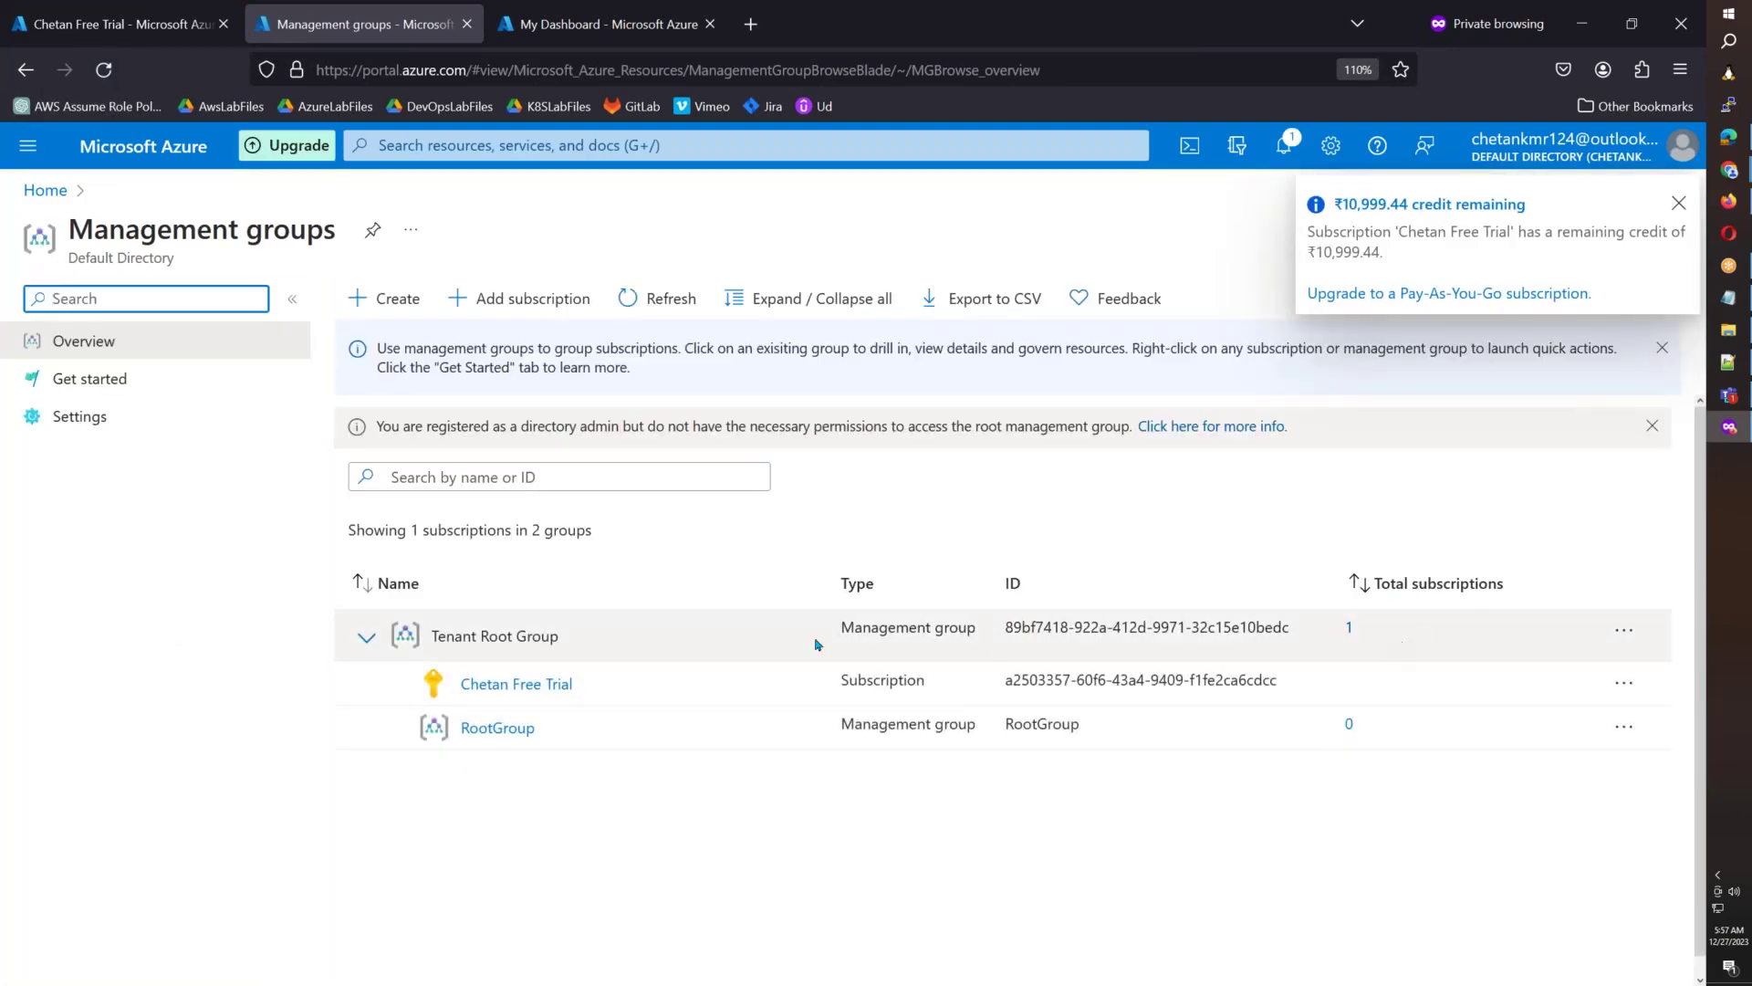
left_click(368, 639)
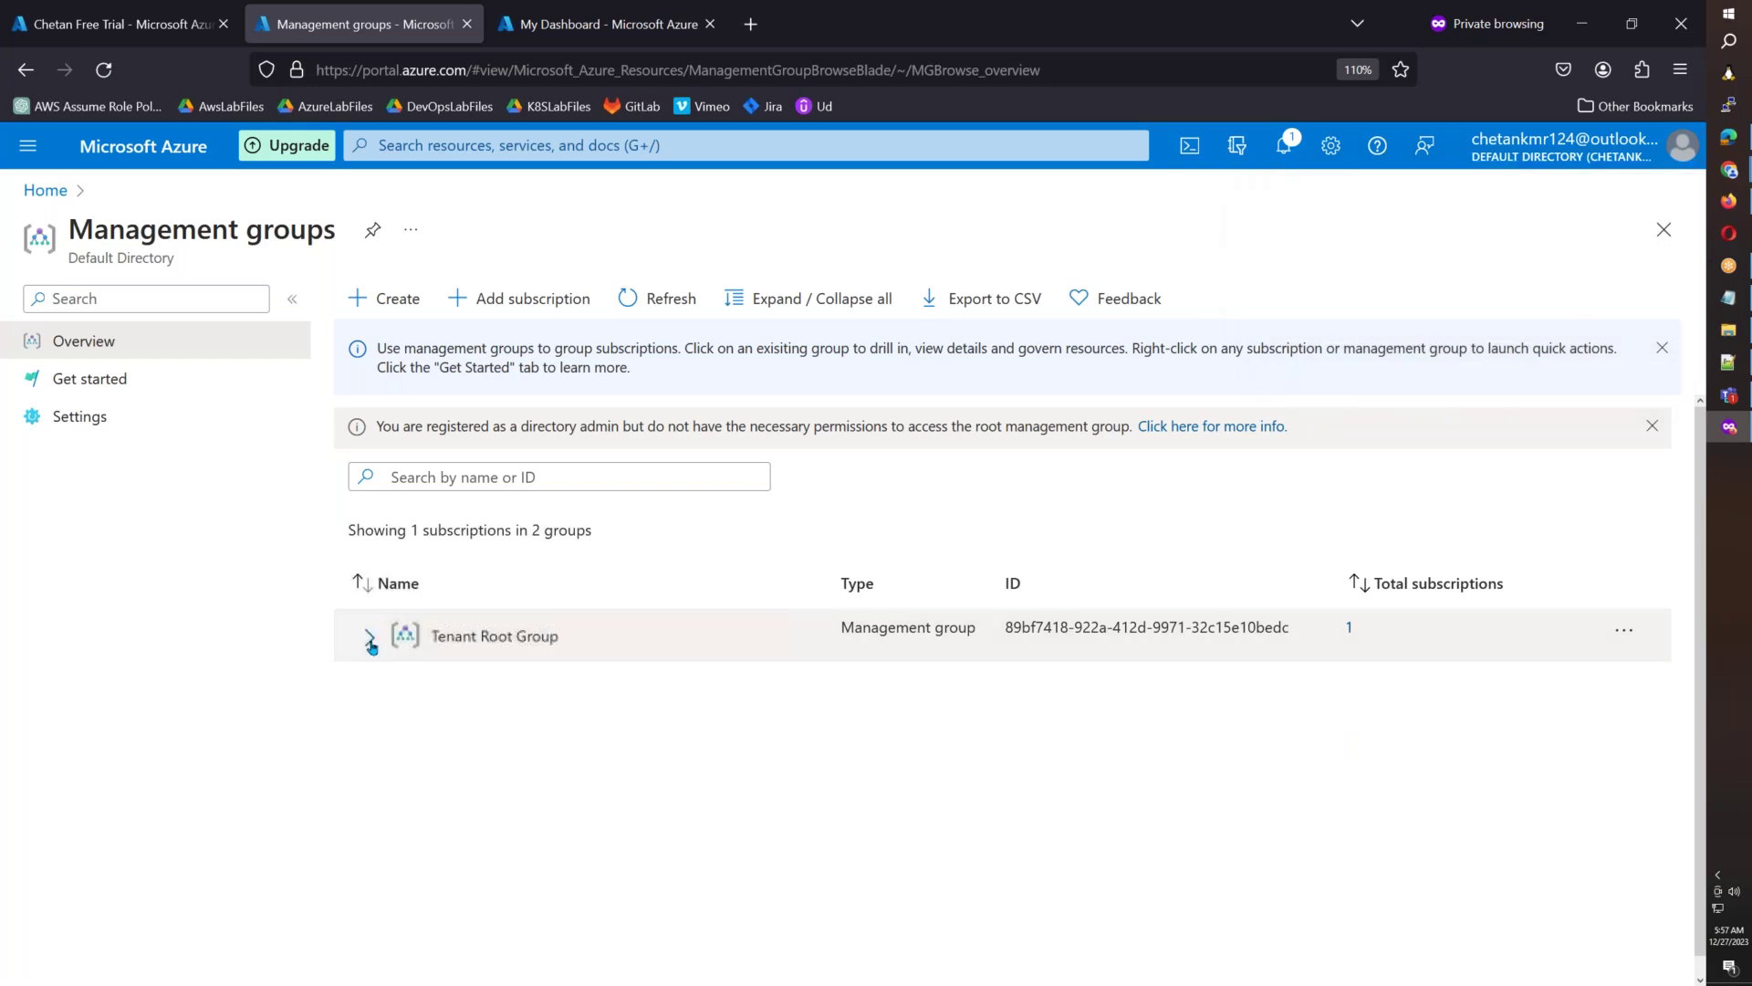
left_click(367, 638)
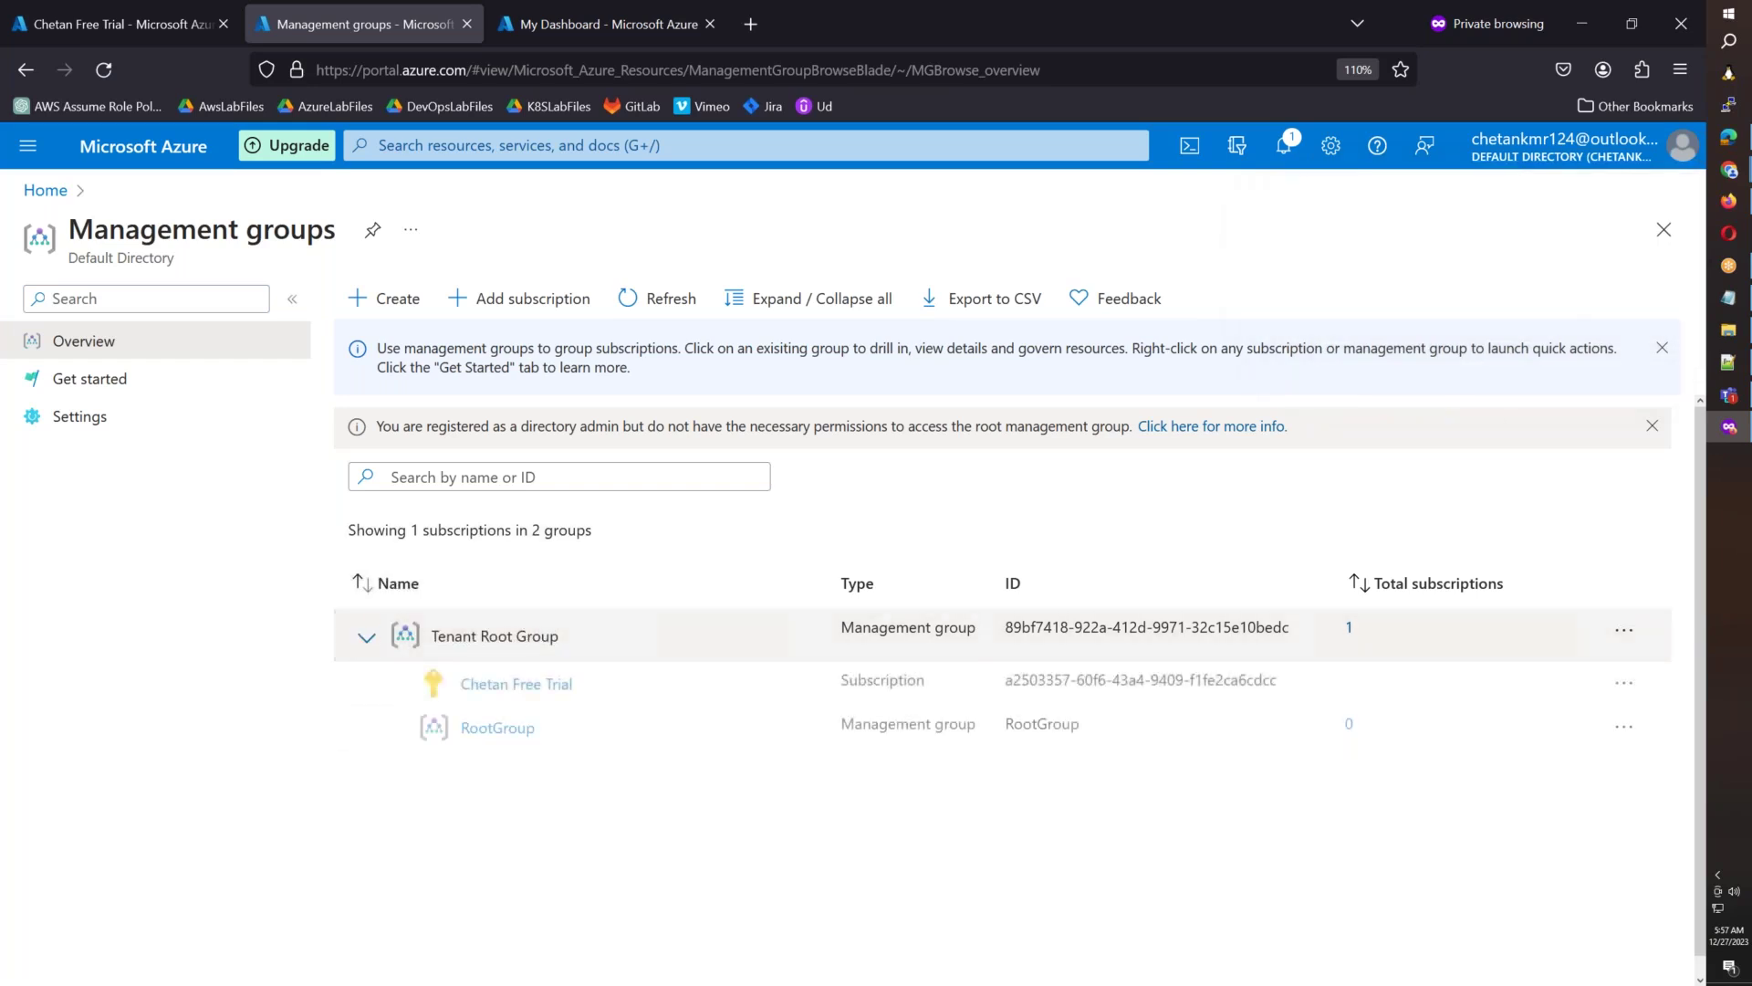
left_click(140, 382)
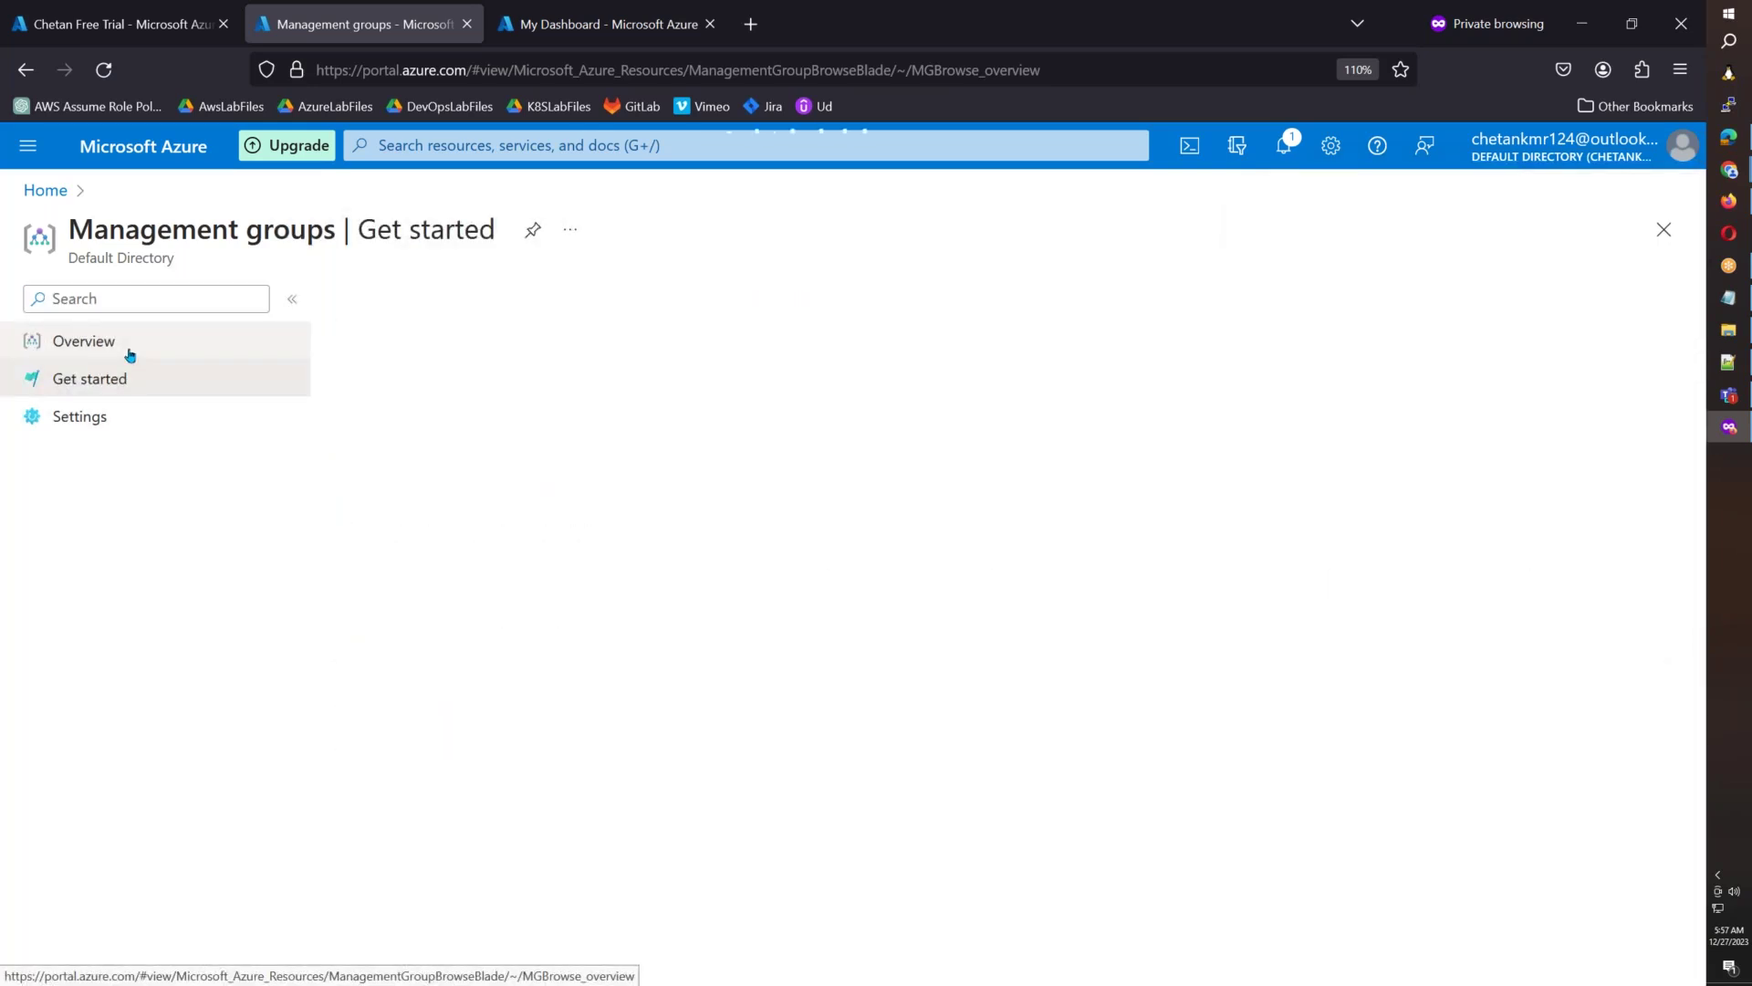
left_click(130, 346)
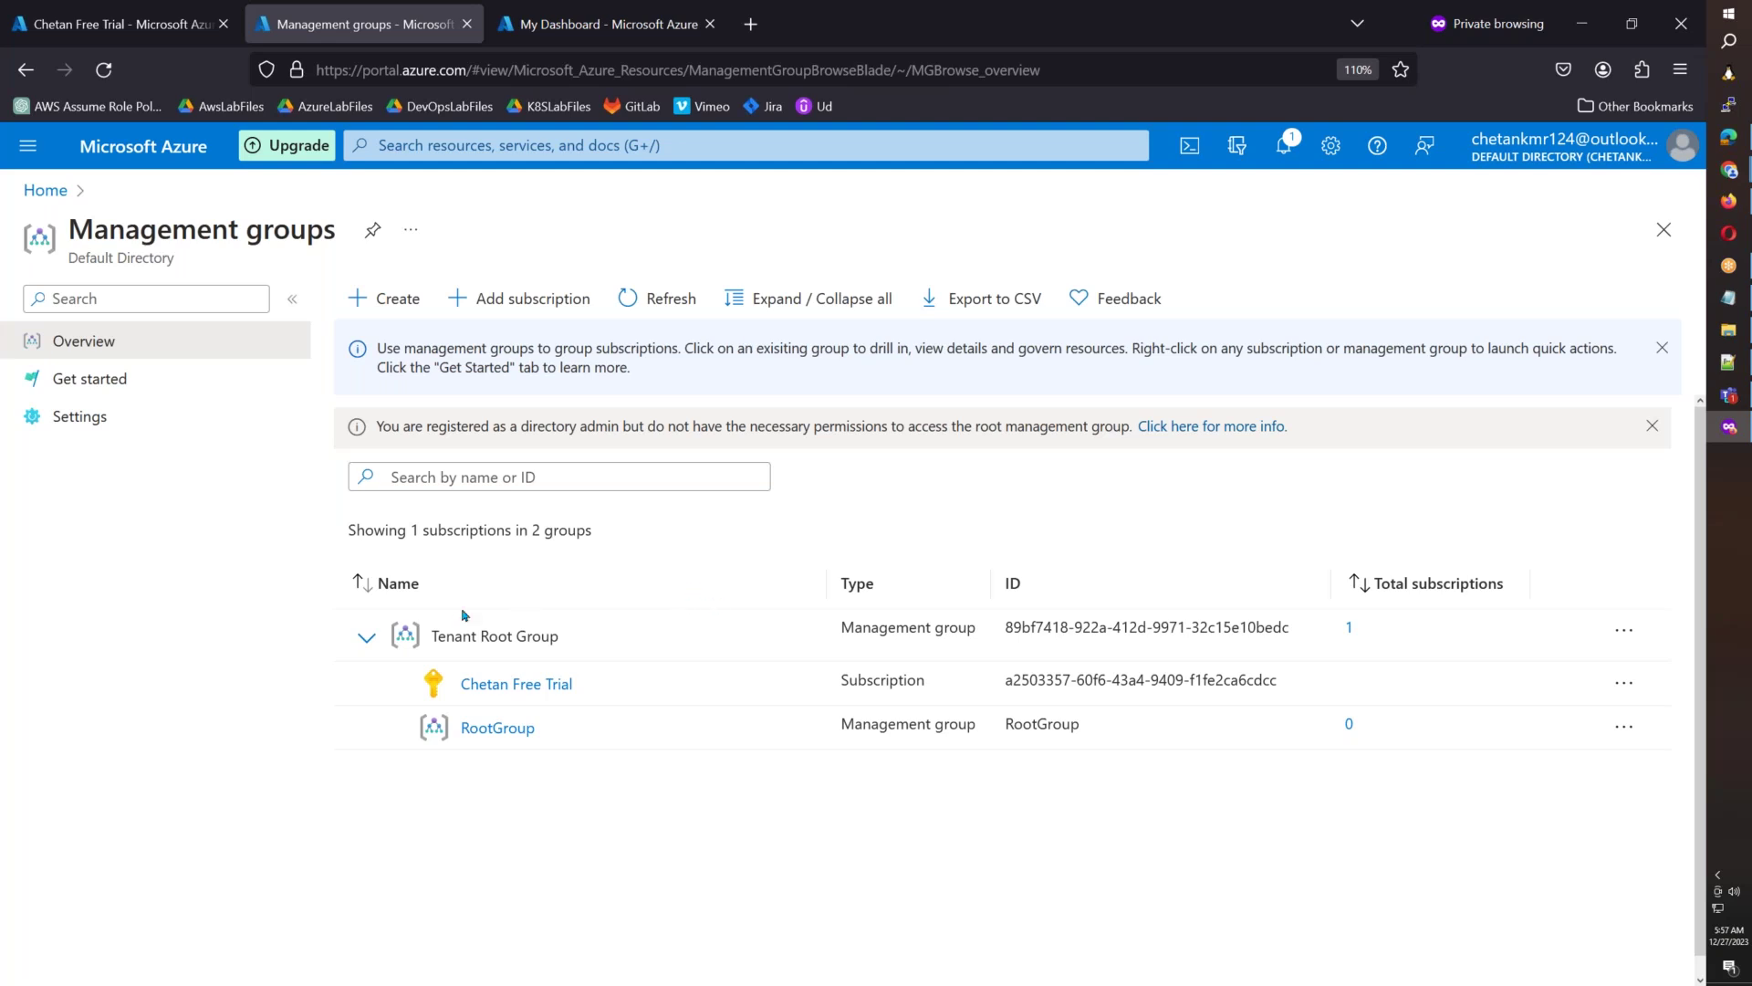
left_click(1631, 634)
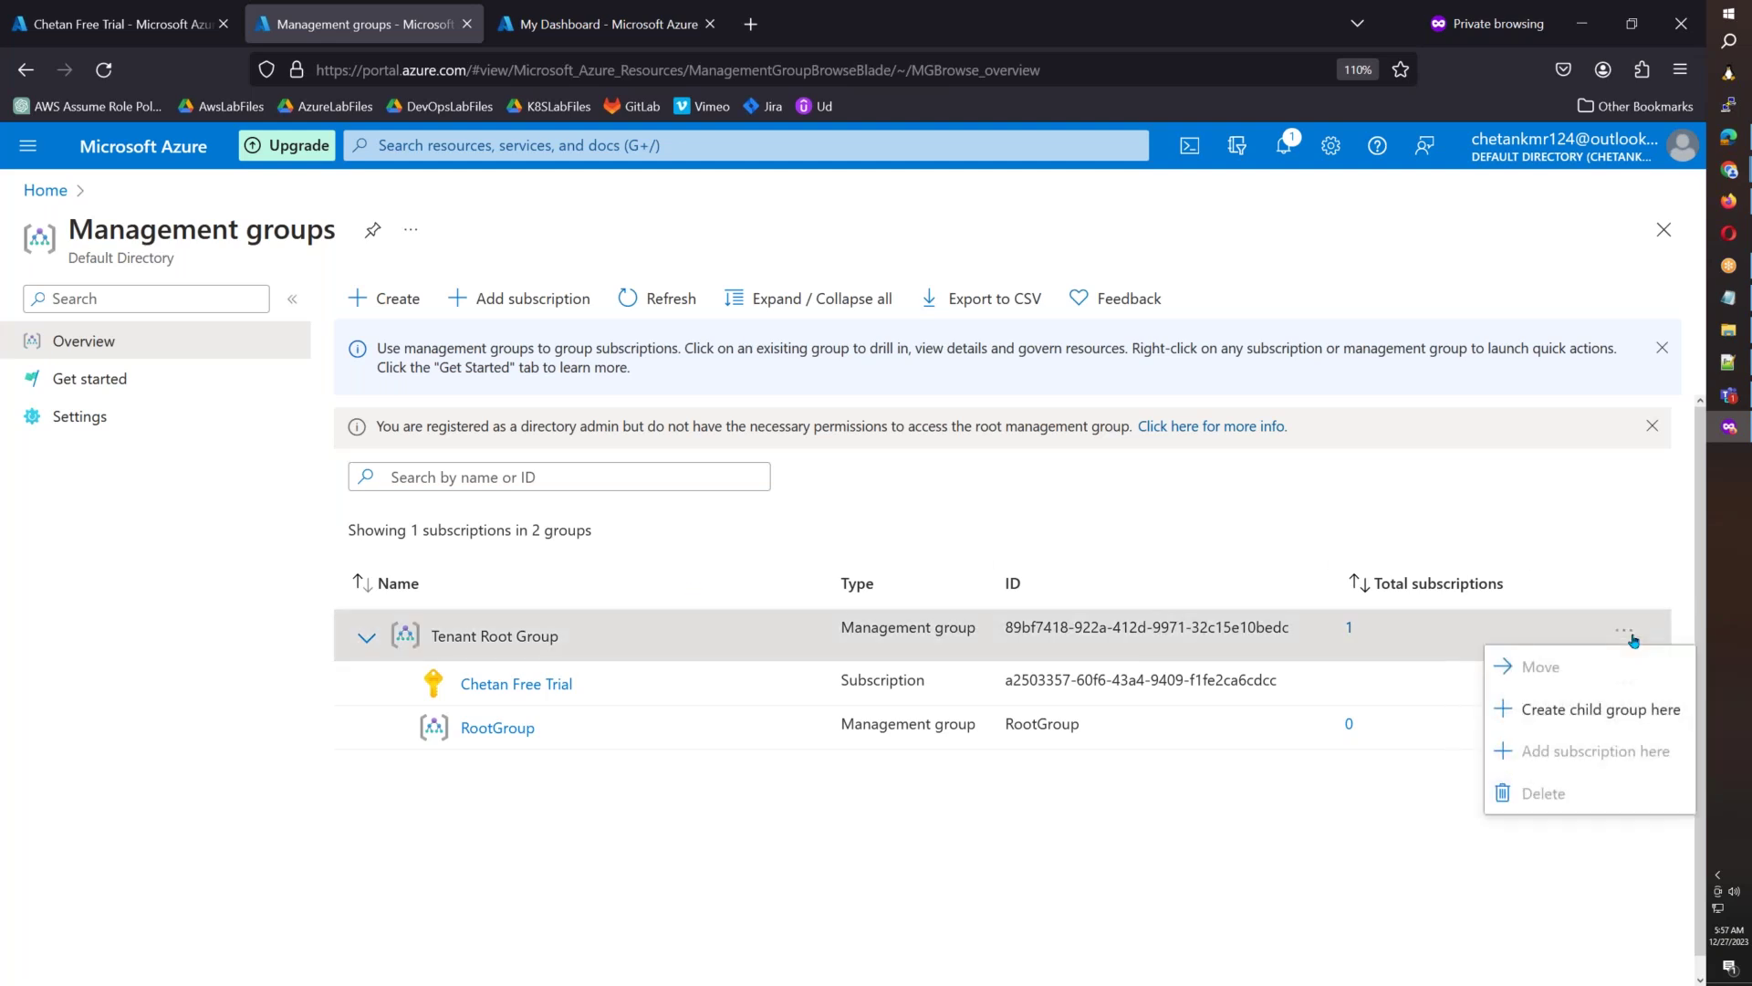
left_click(470, 640)
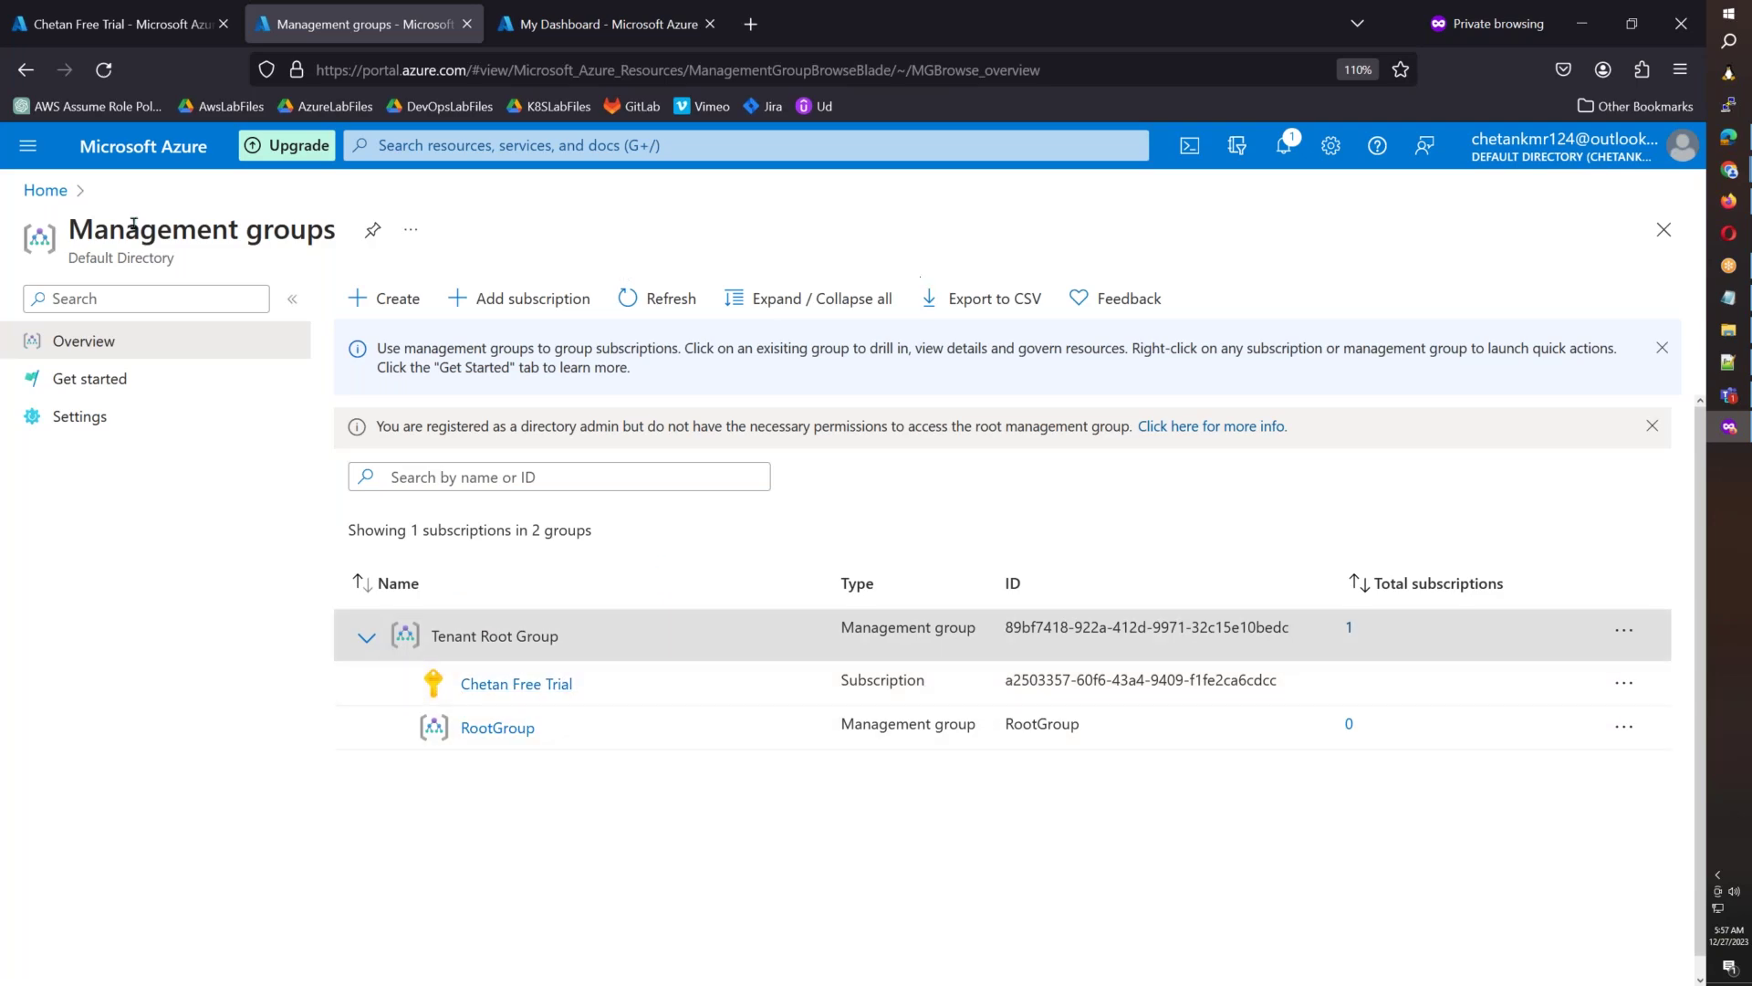
Glance at the Cloud Shell invitation output, then return to the Management groups page.
left_click(130, 28)
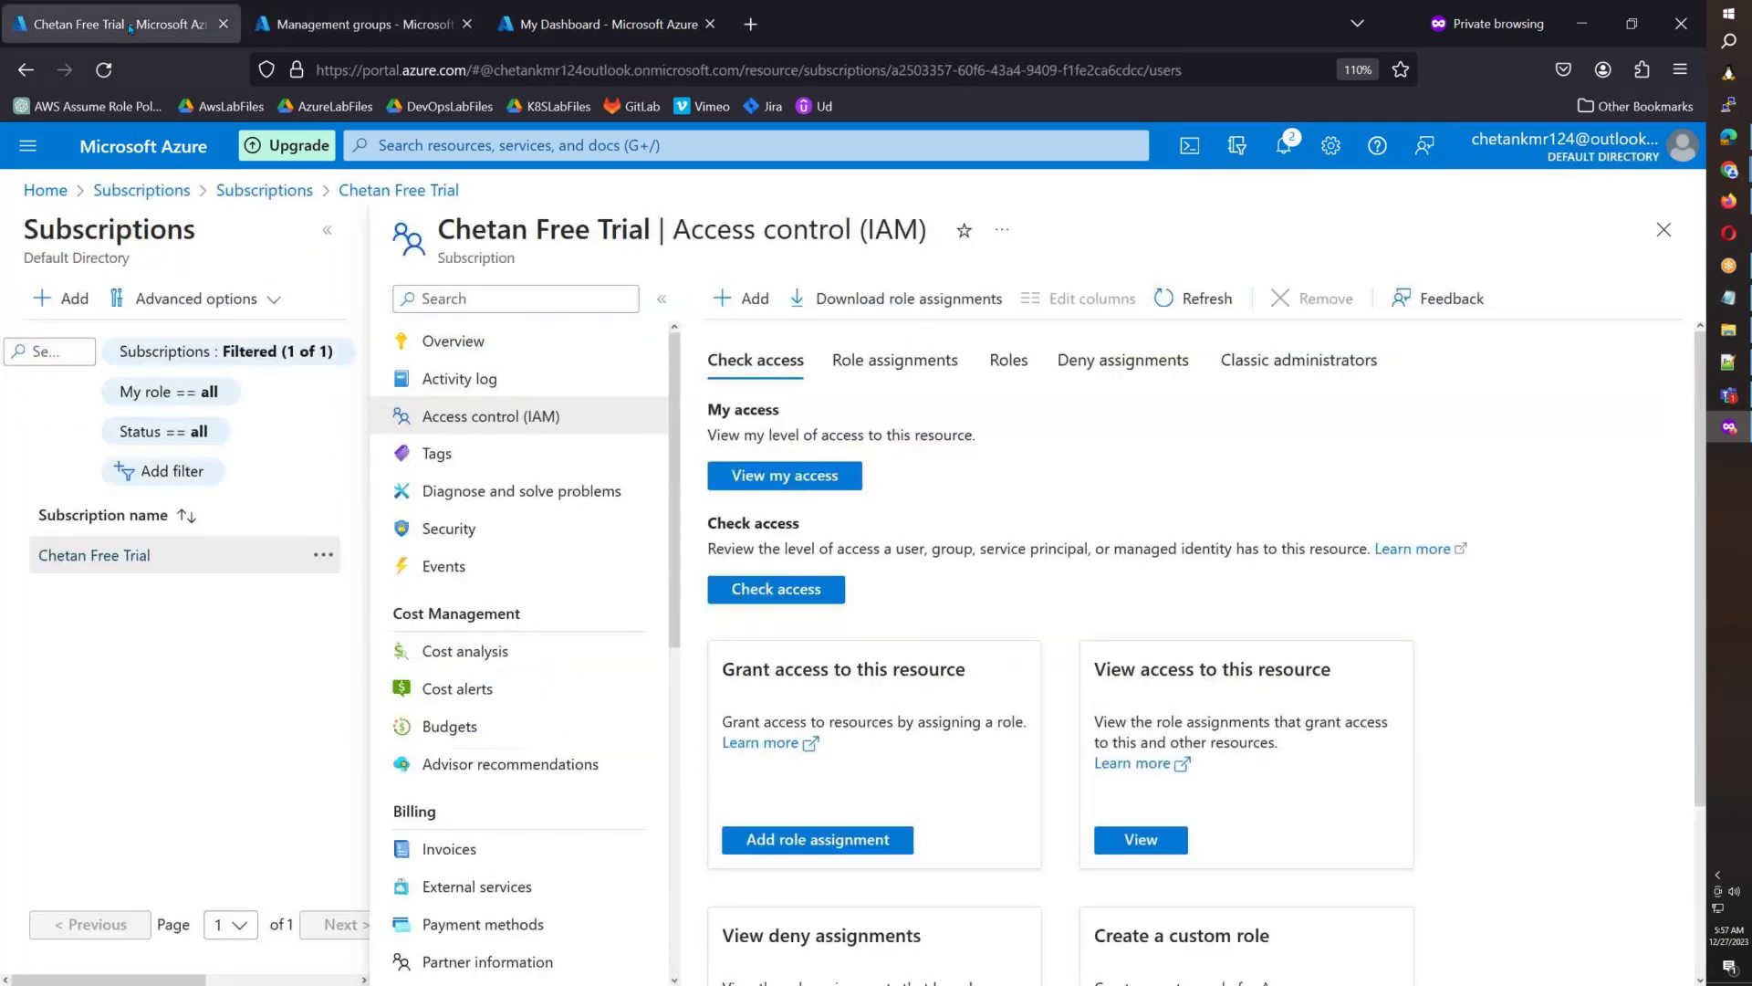
left_click(692, 27)
key("ctrl+Page_Up")
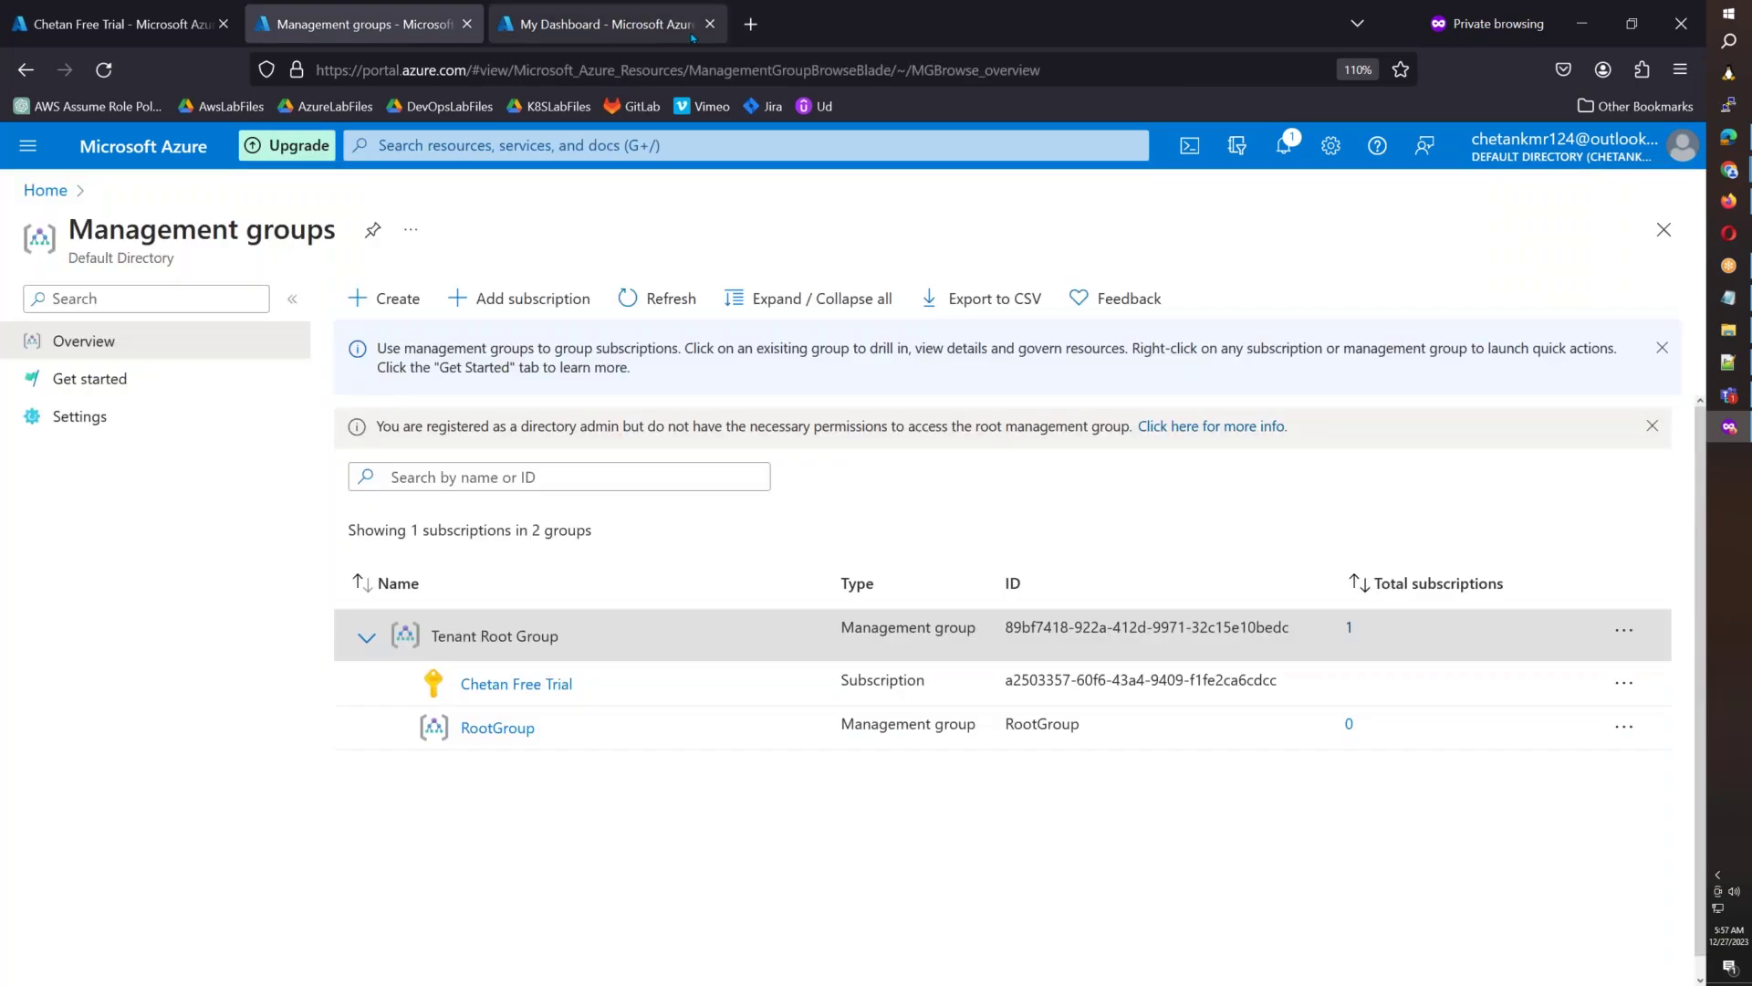
left_click(691, 35)
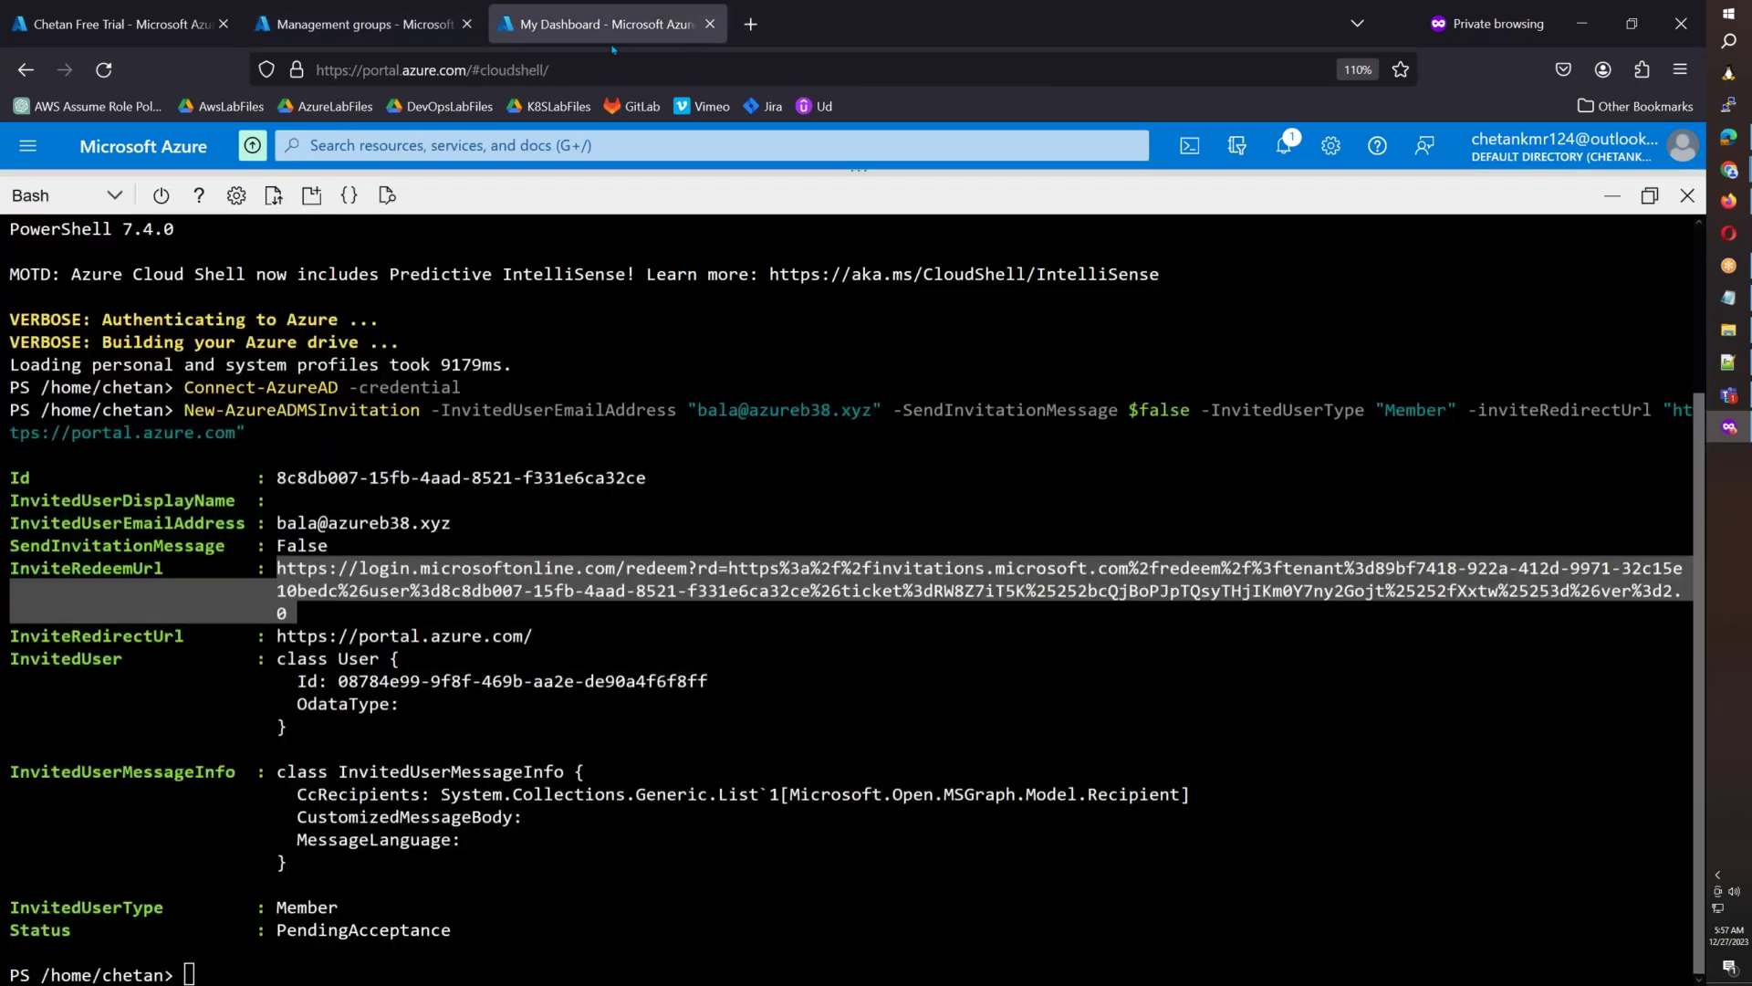
key("ctrl+Page_Up")
Open the free-trial subscription's Access control (IAM) and begin Add role assignment.
left_click(1624, 683)
left_click(528, 684)
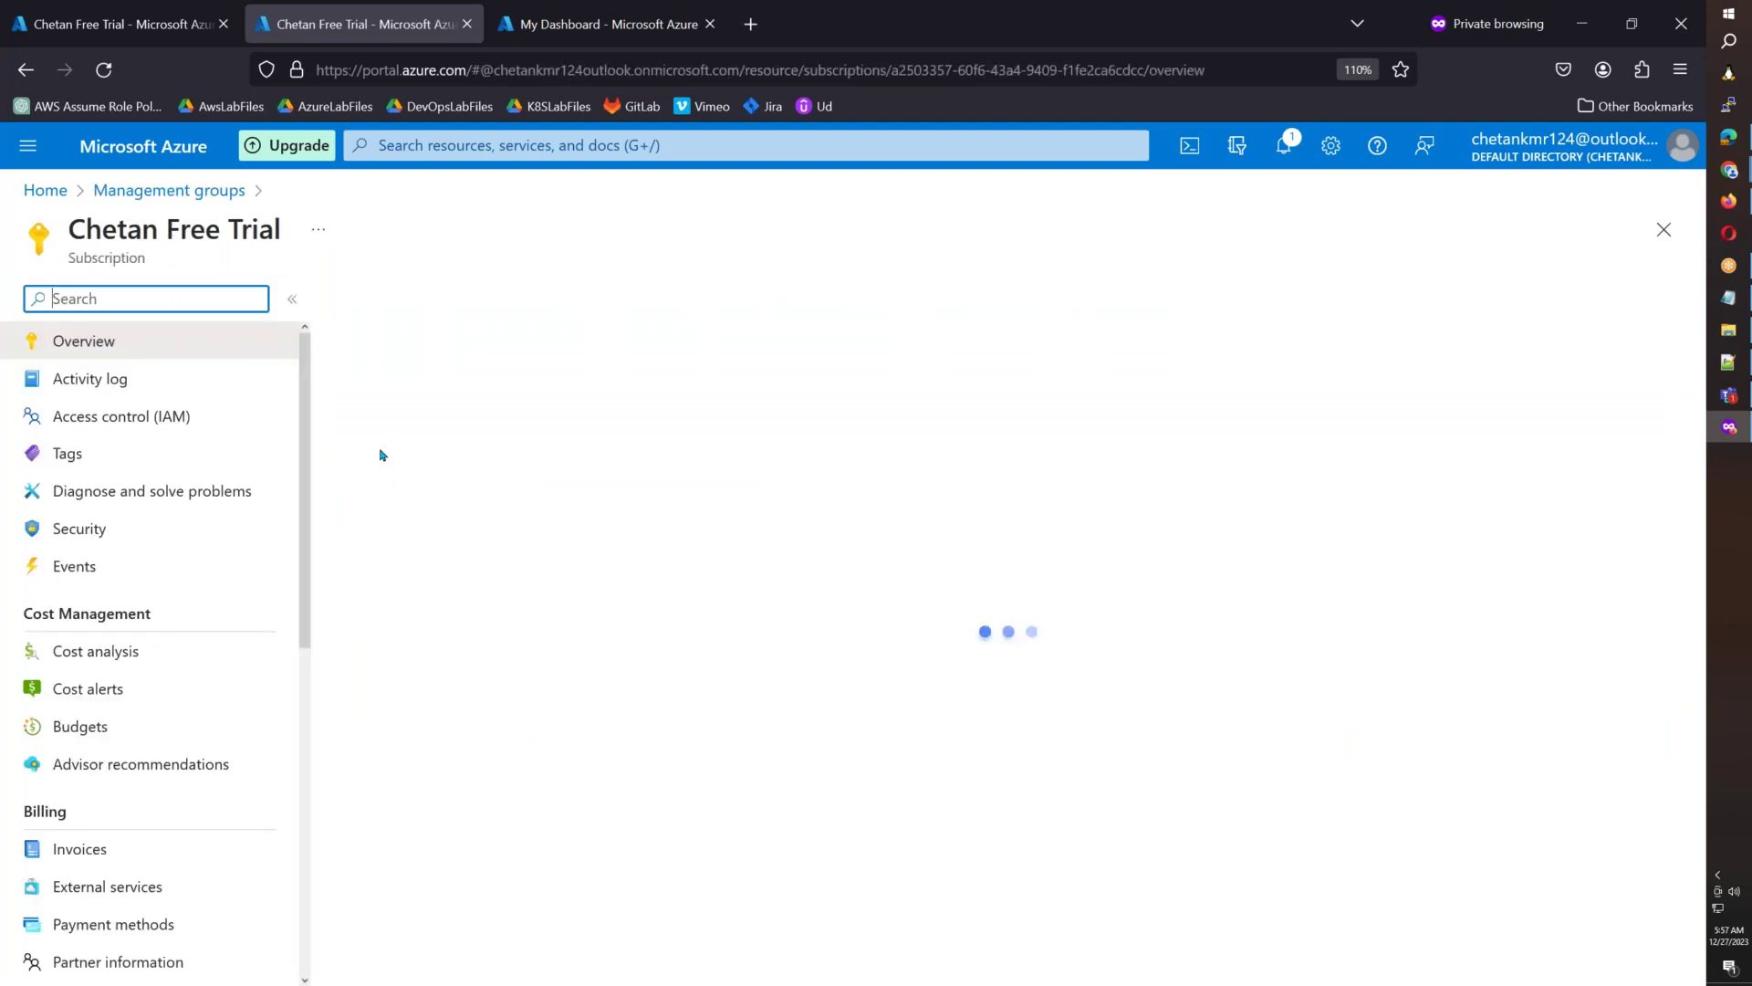
left_click(100, 429)
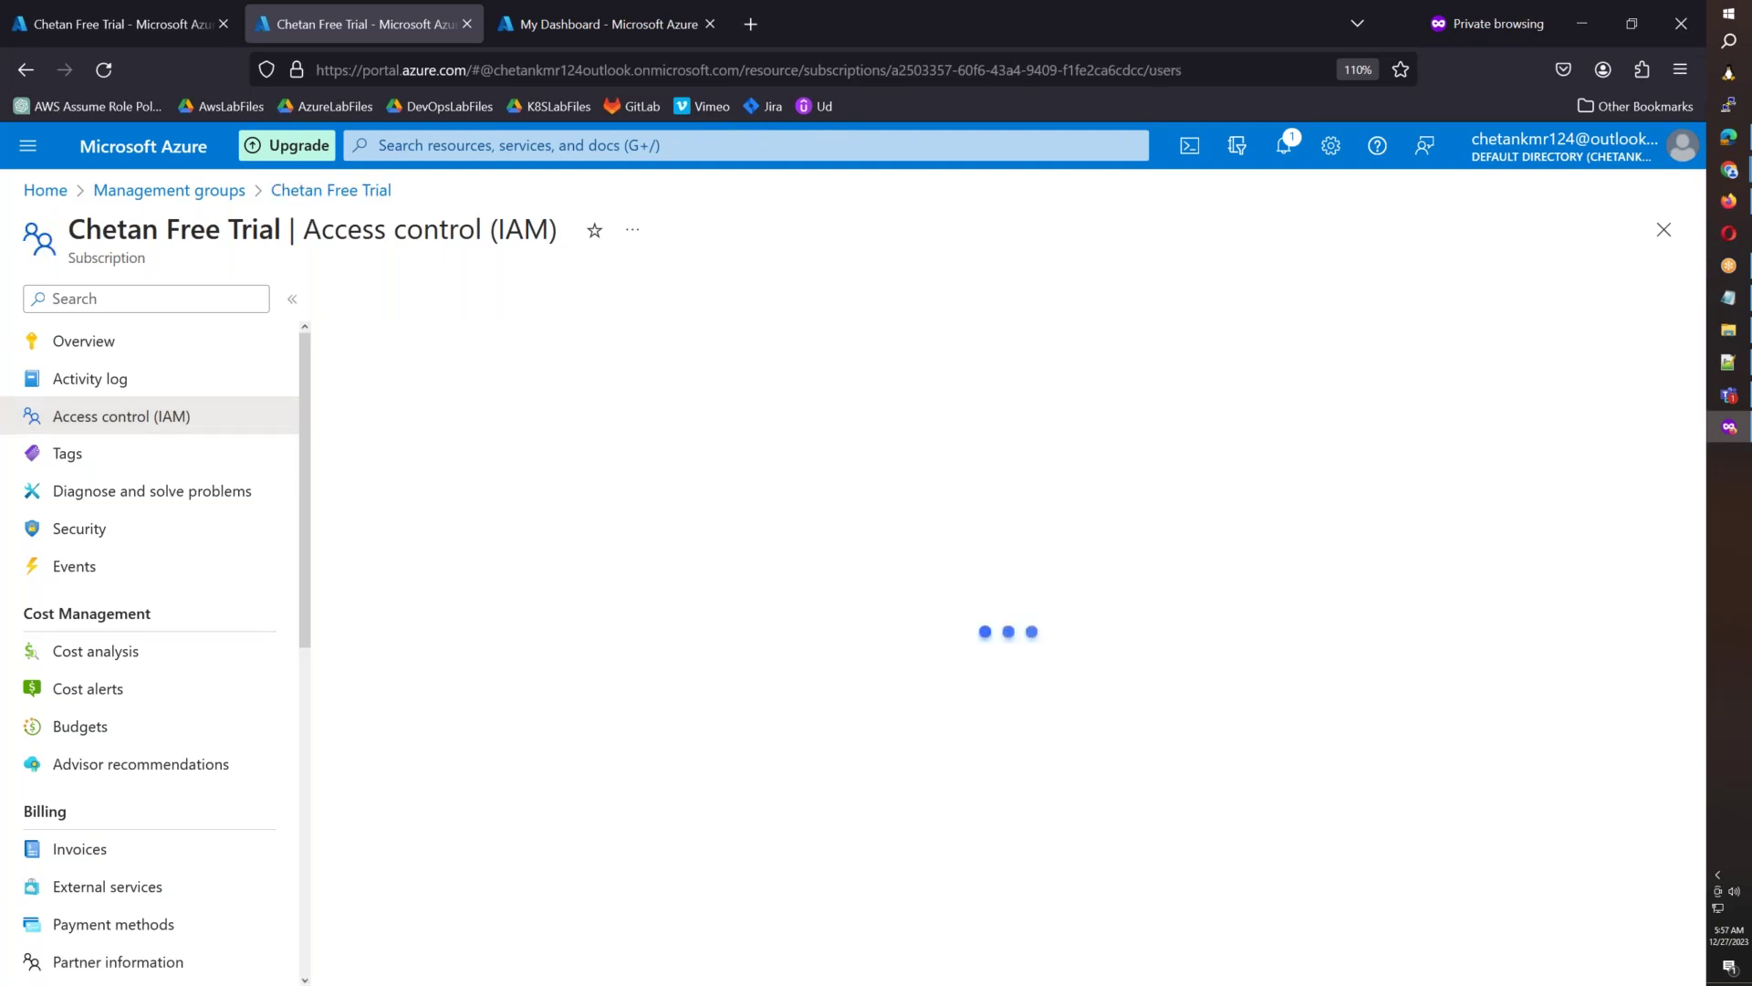
left_click(377, 301)
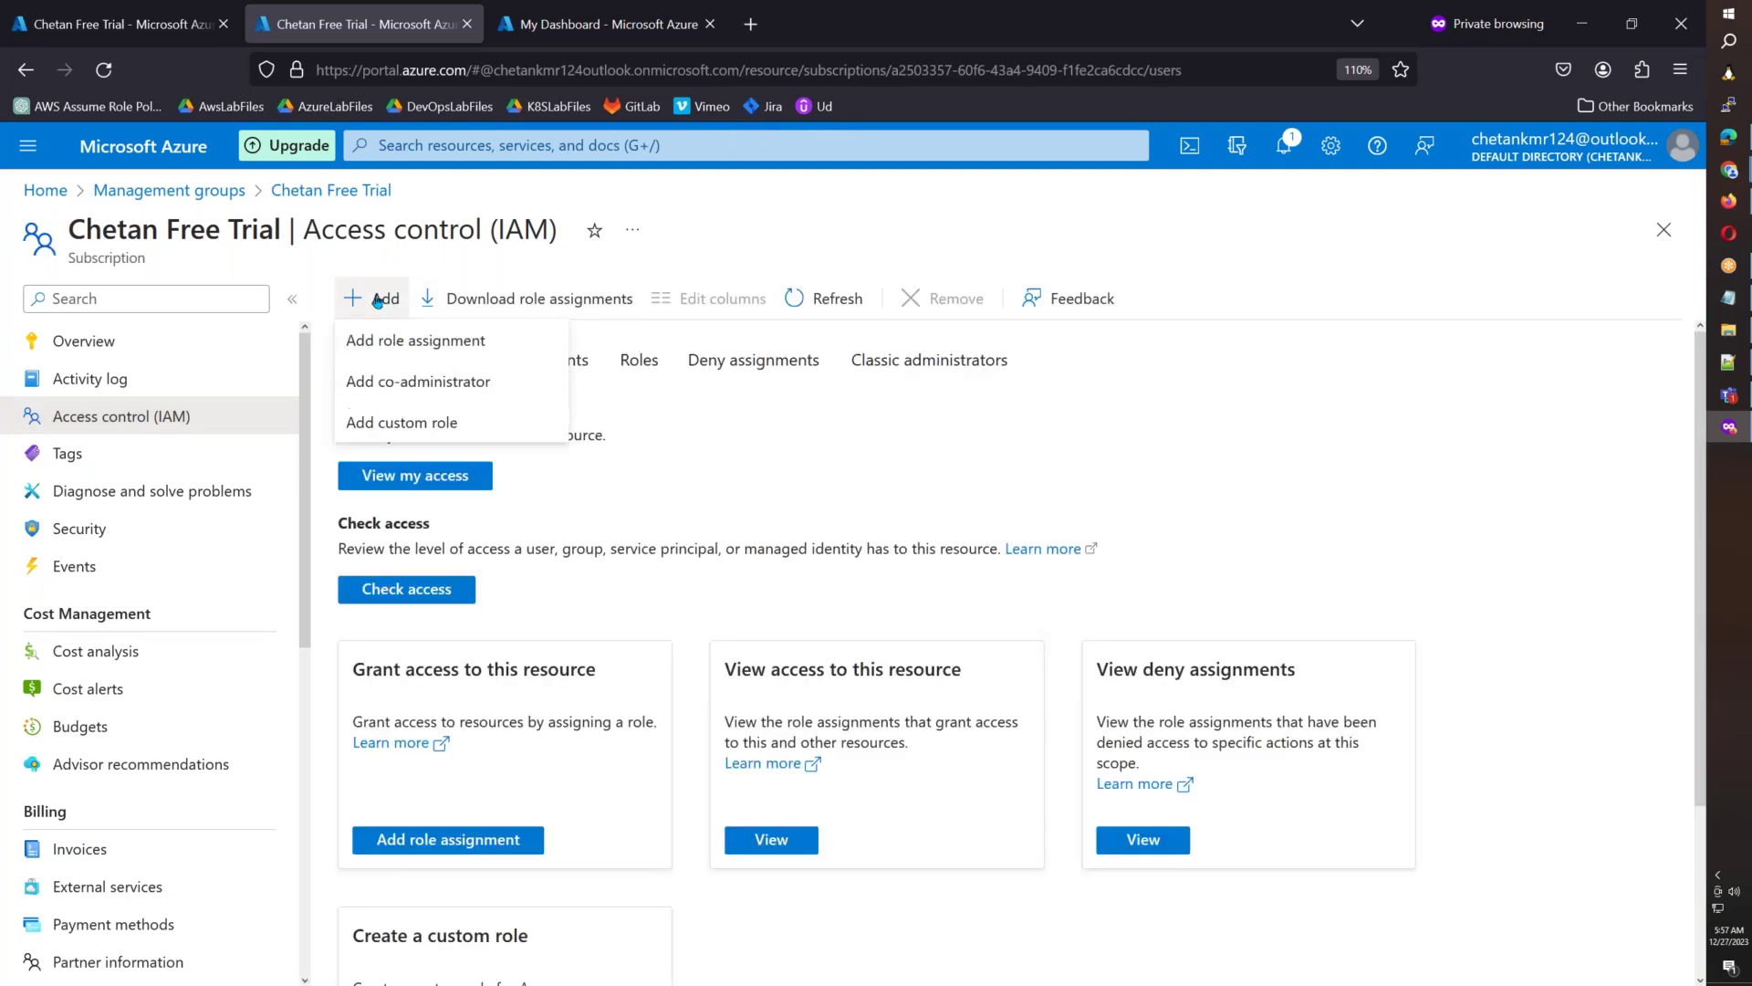
left_click(417, 343)
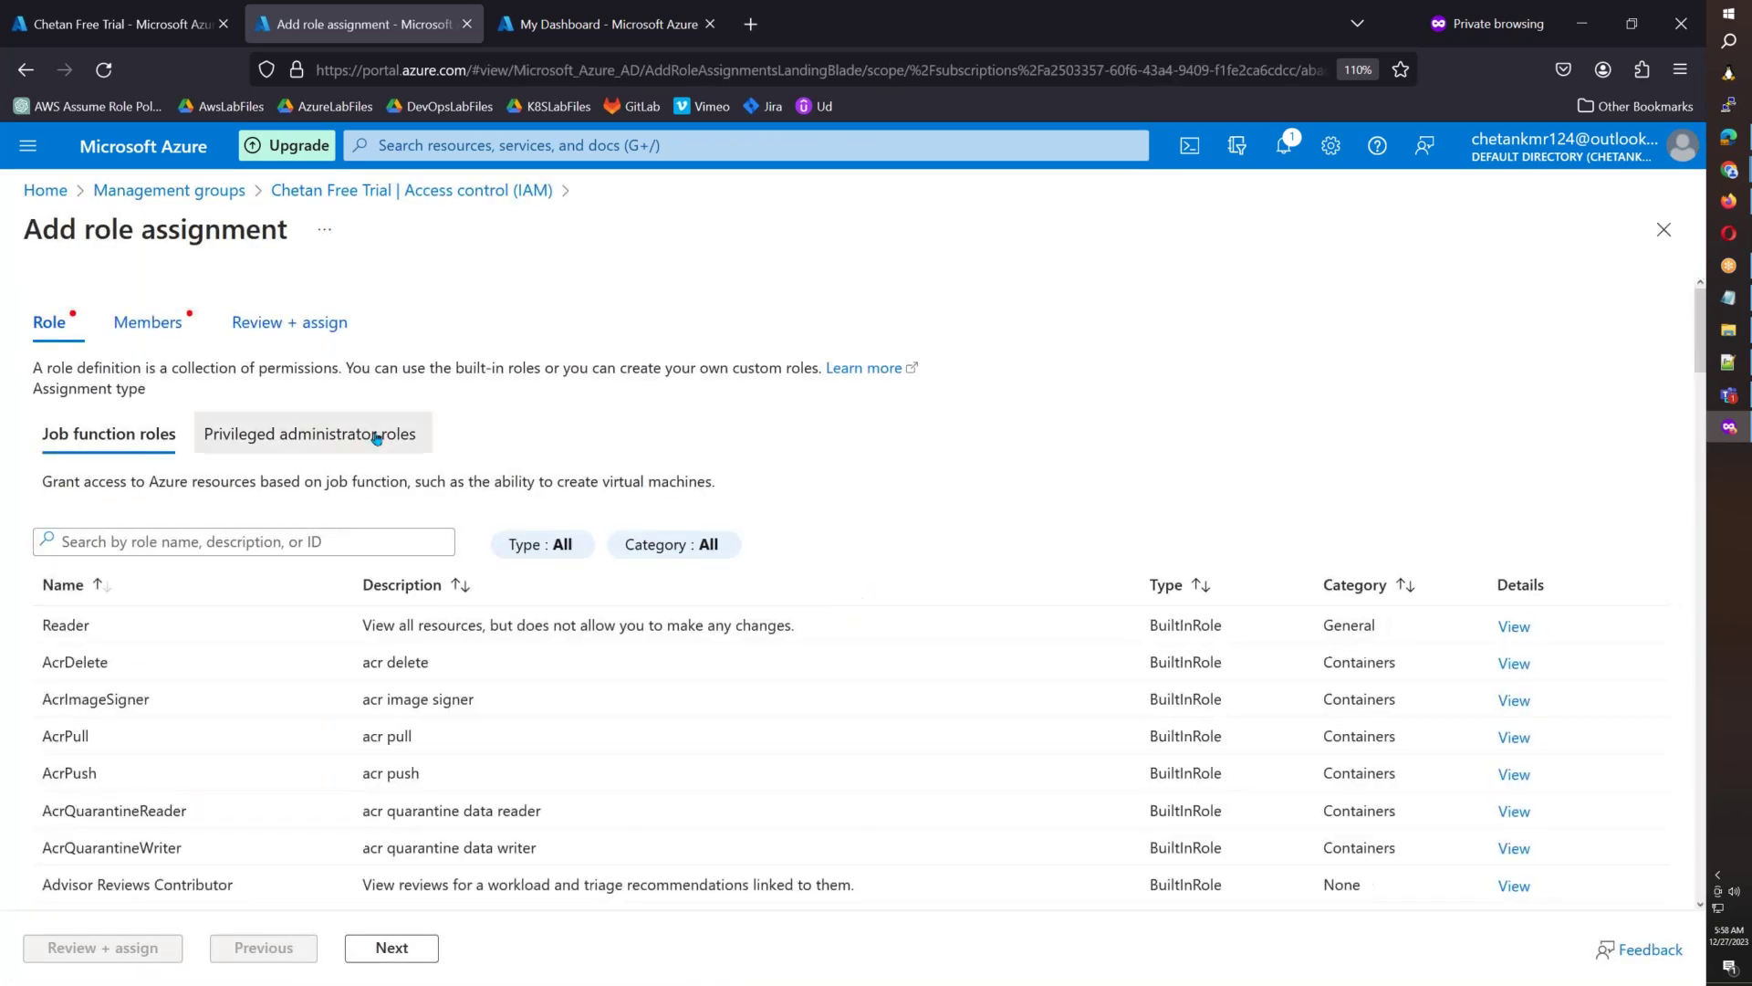
Assign the Contributor privileged role to the guest user found by 'bala' and proceed to review.
left_click(310, 435)
left_click(297, 718)
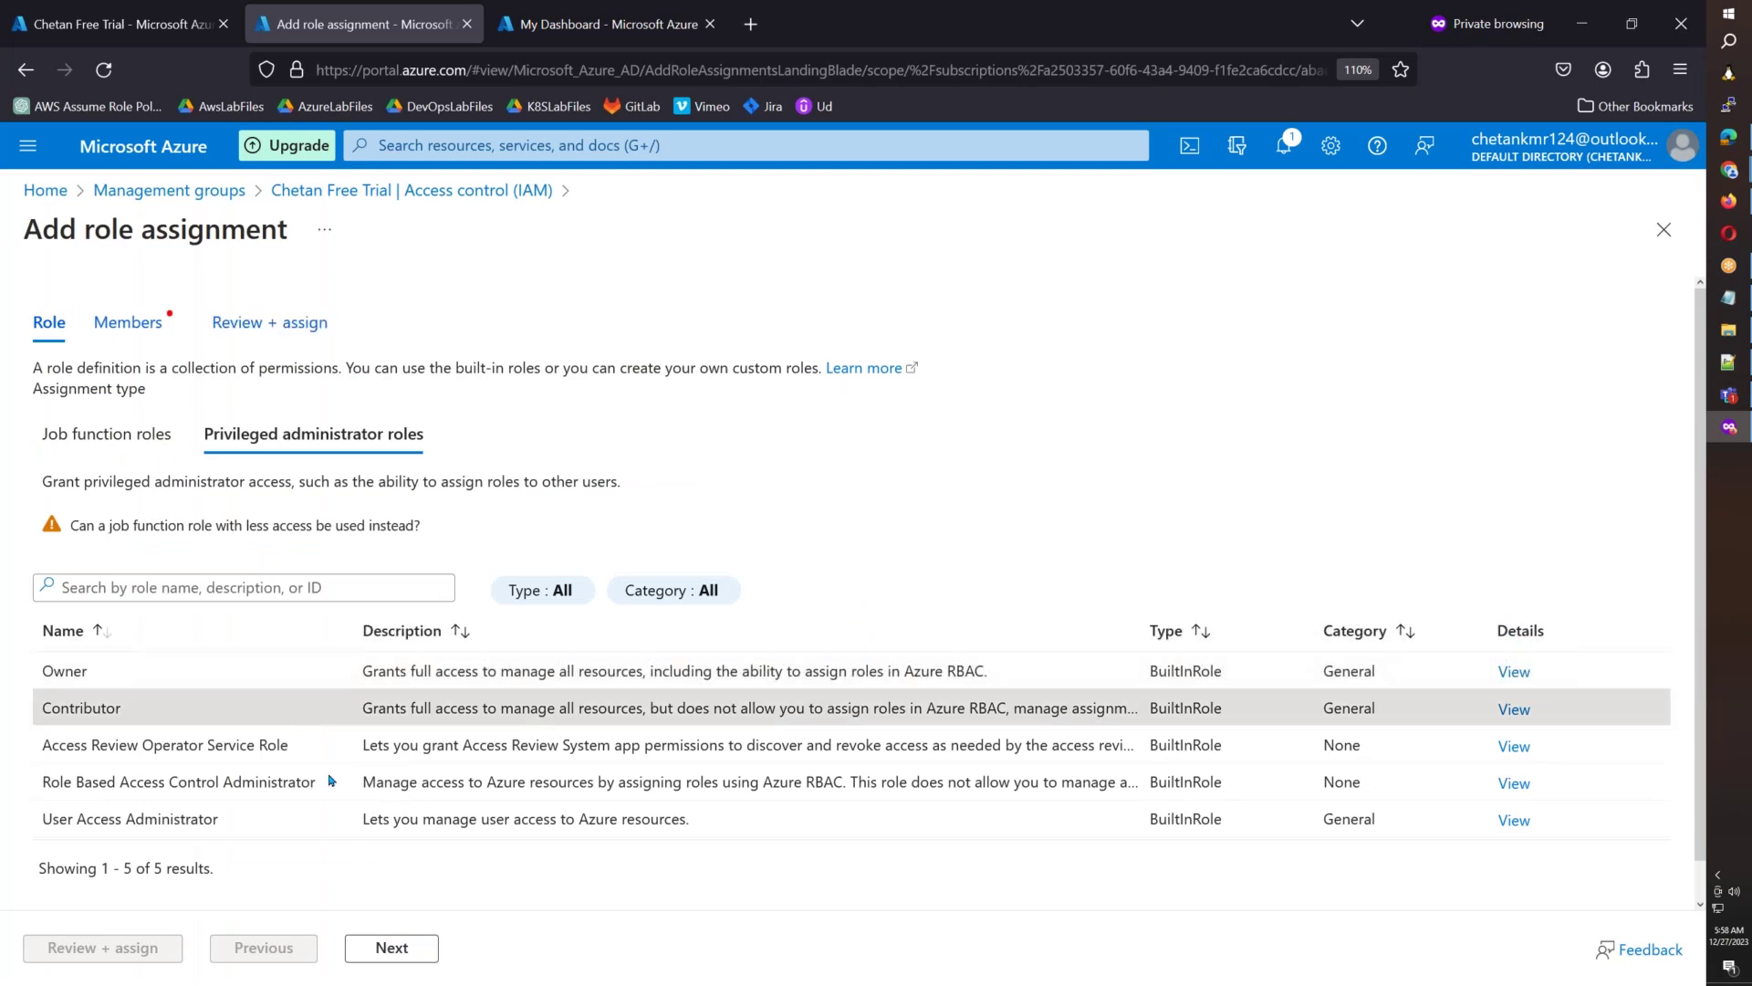
left_click(391, 948)
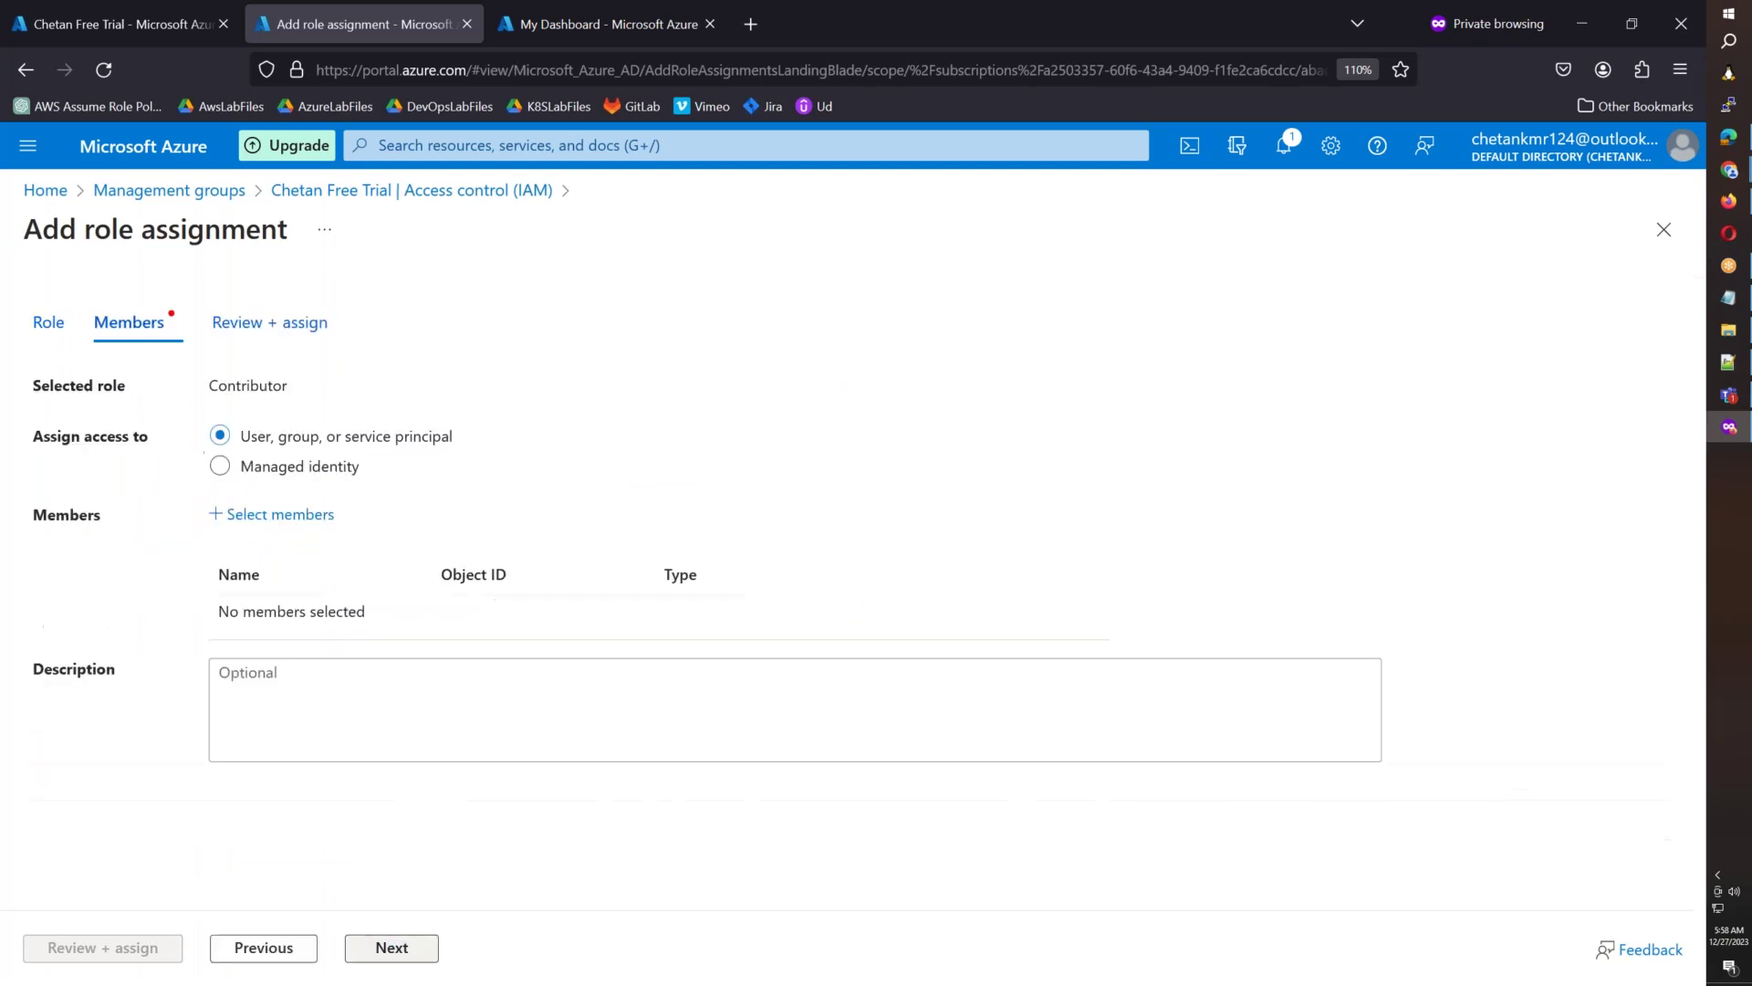
left_click(310, 517)
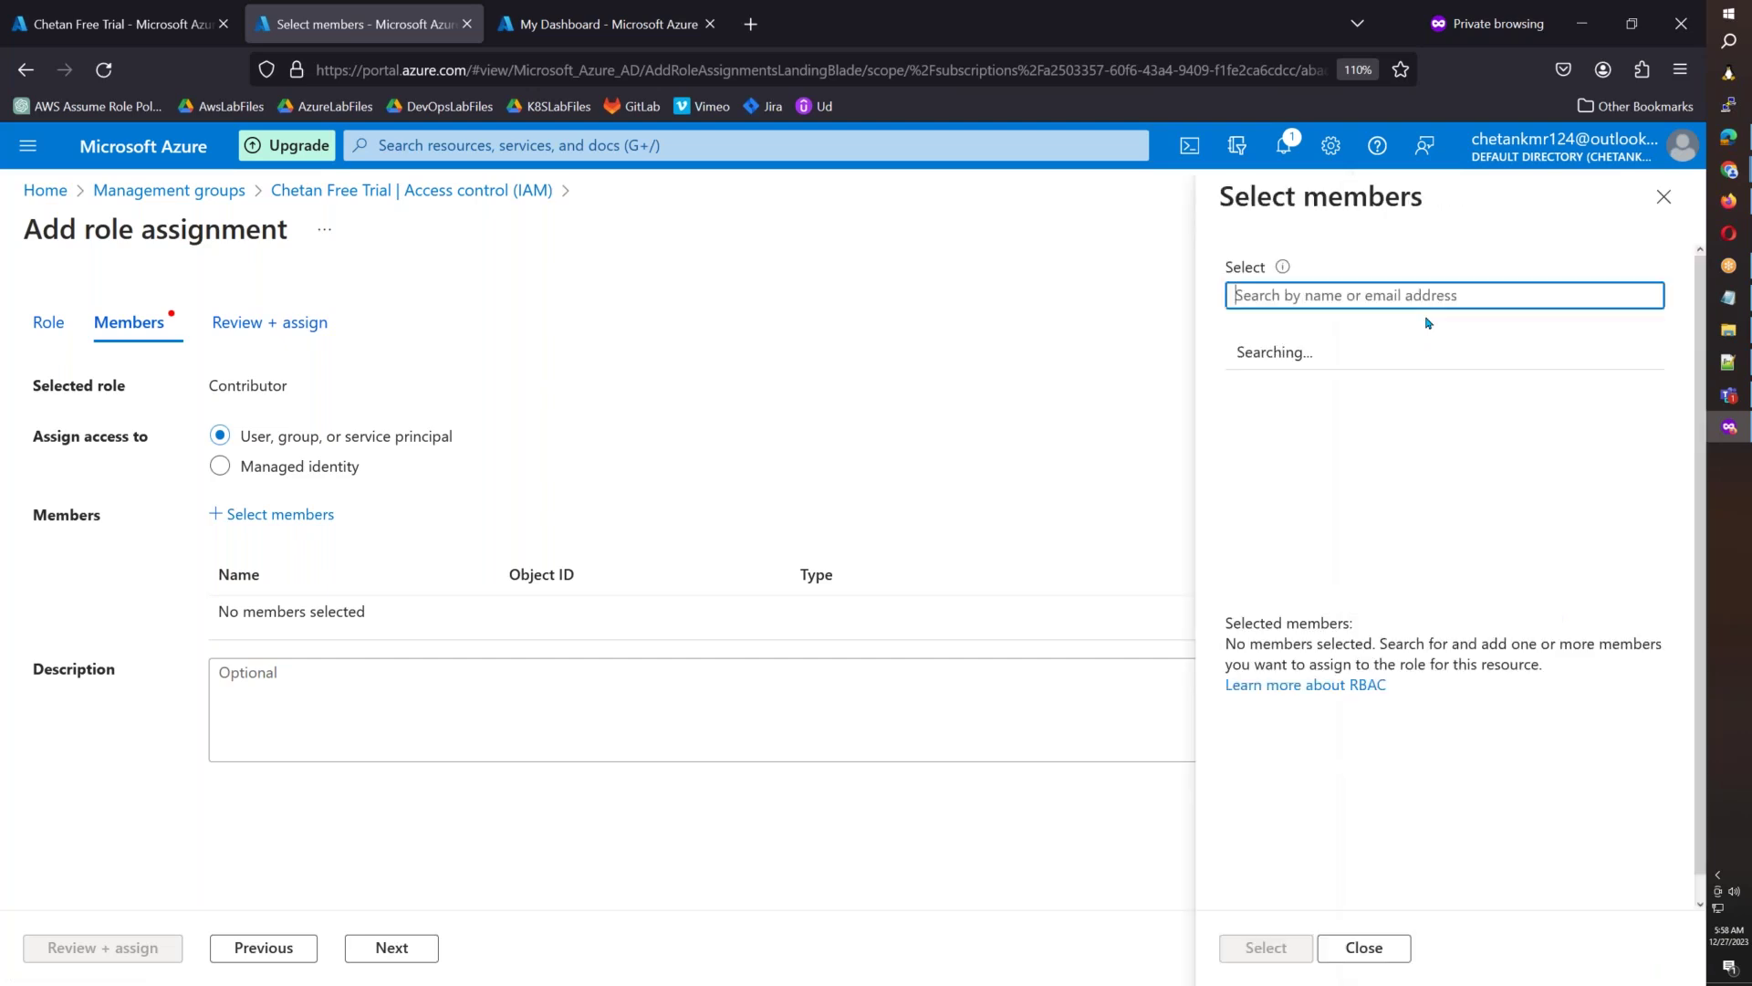
type("bala")
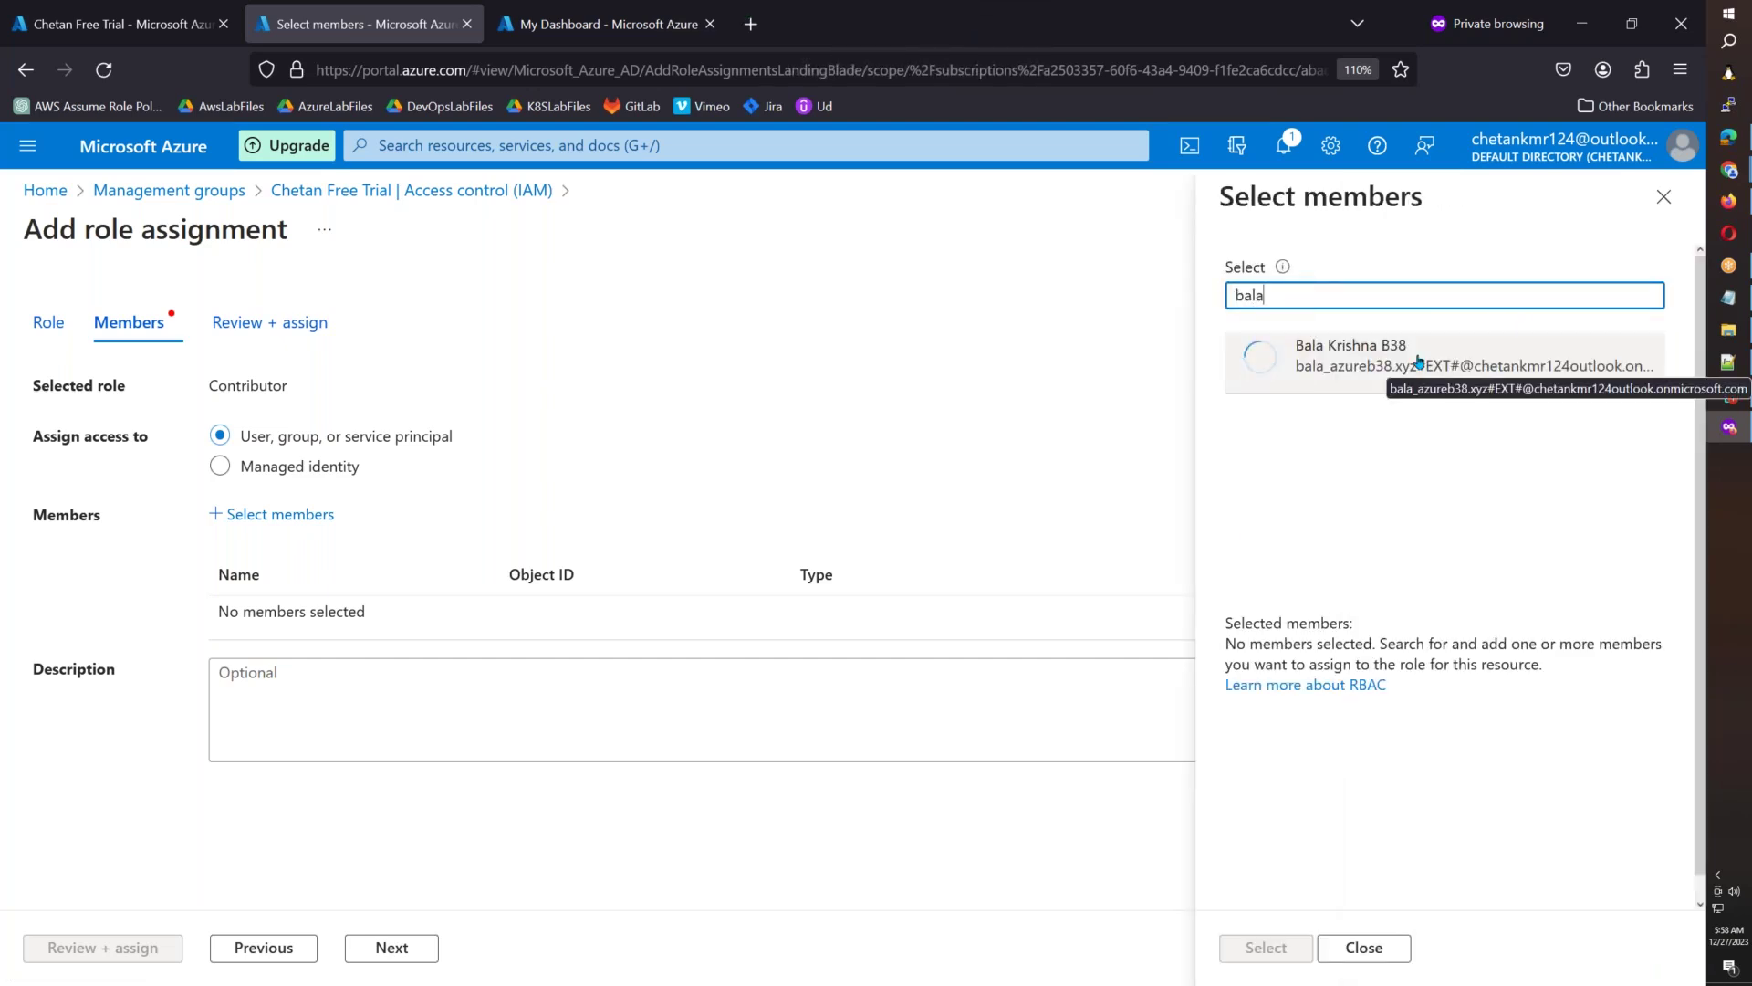
left_click(1442, 358)
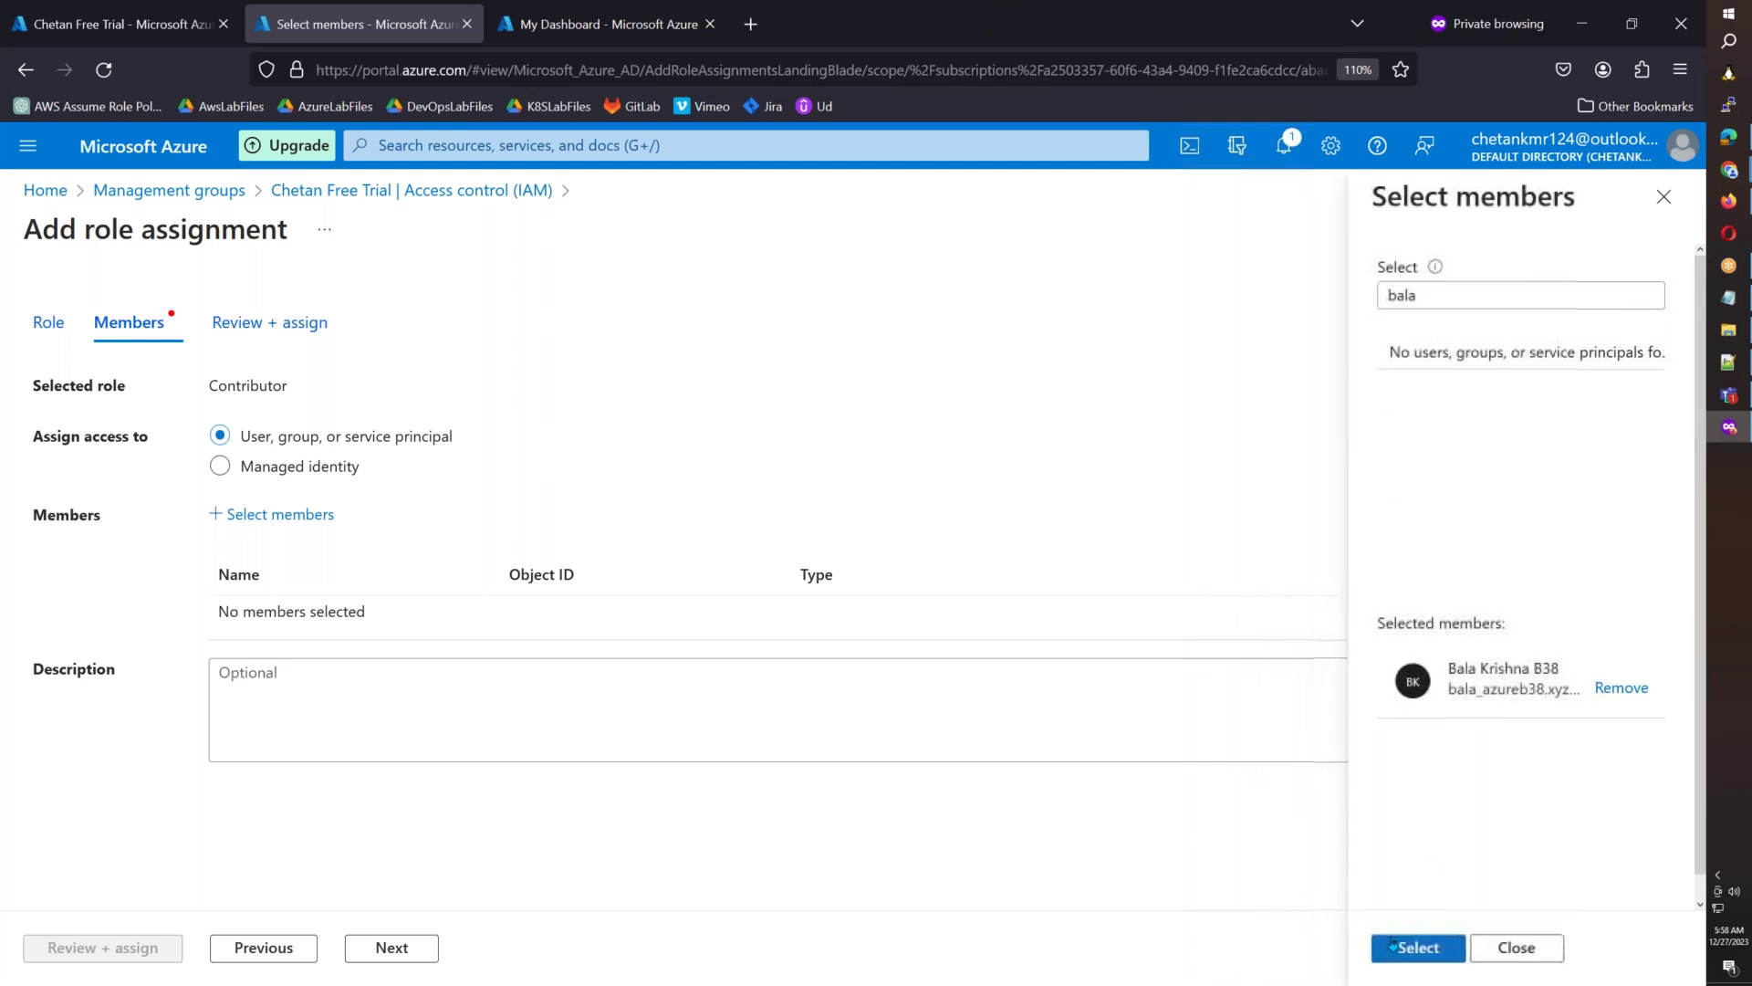
left_click(1458, 944)
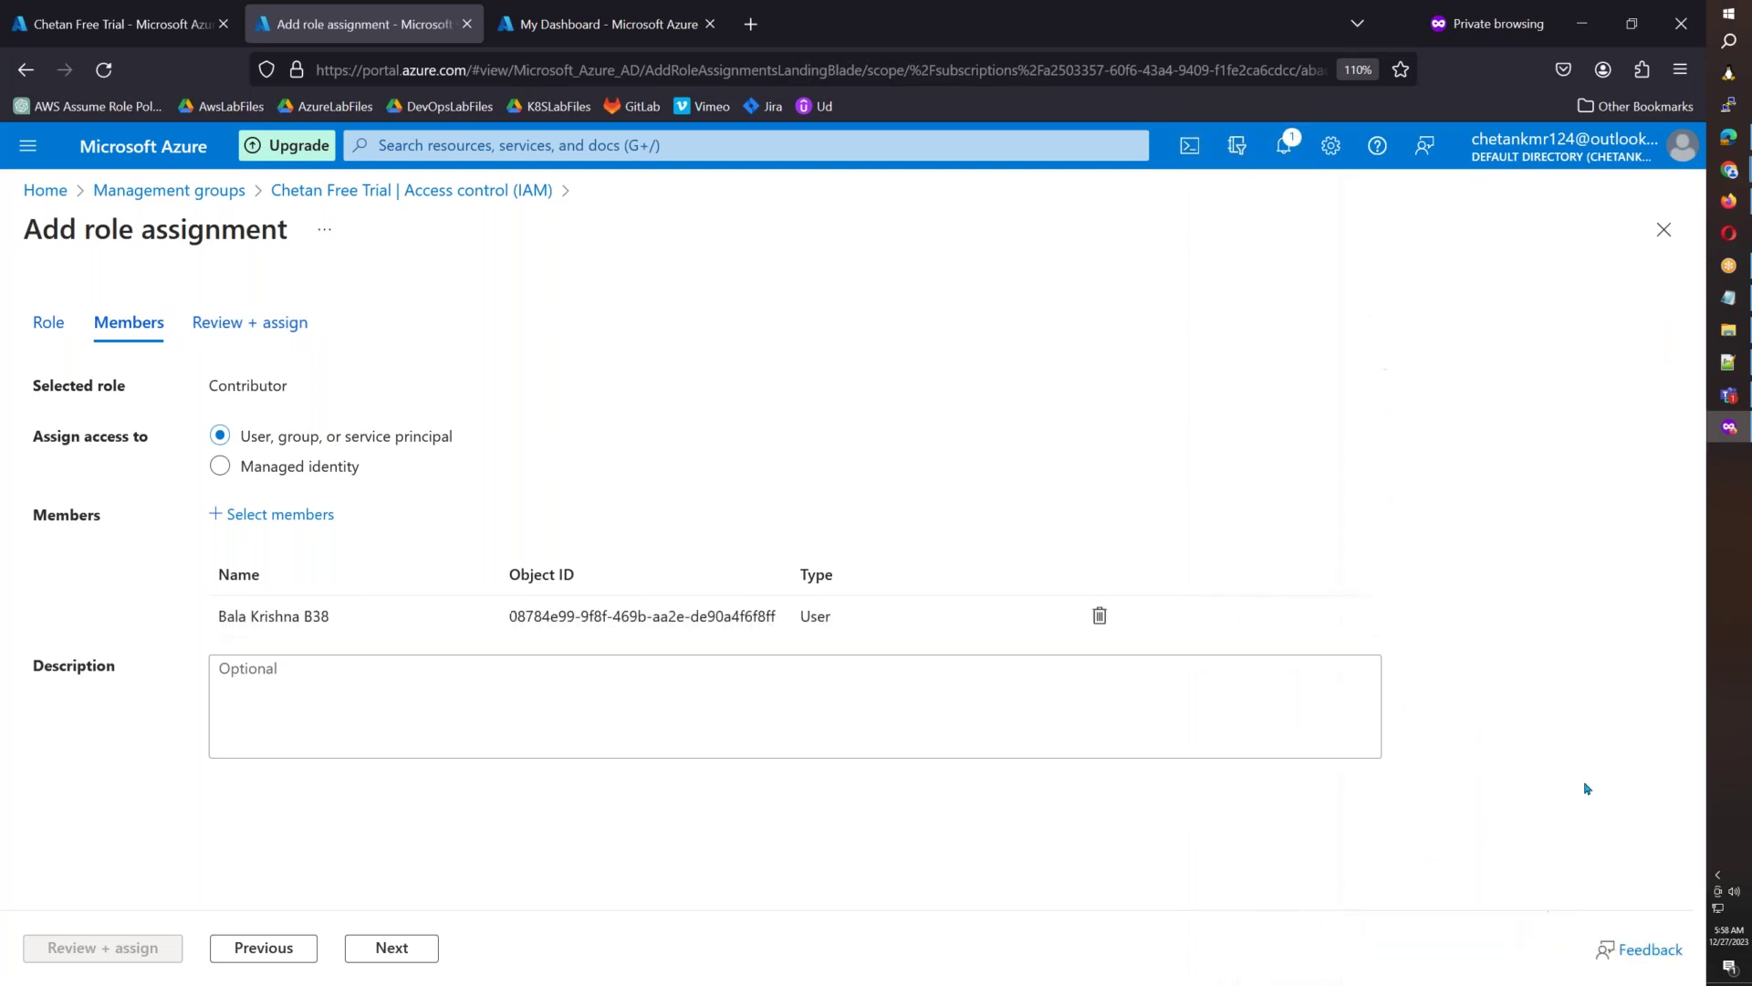
left_click(392, 948)
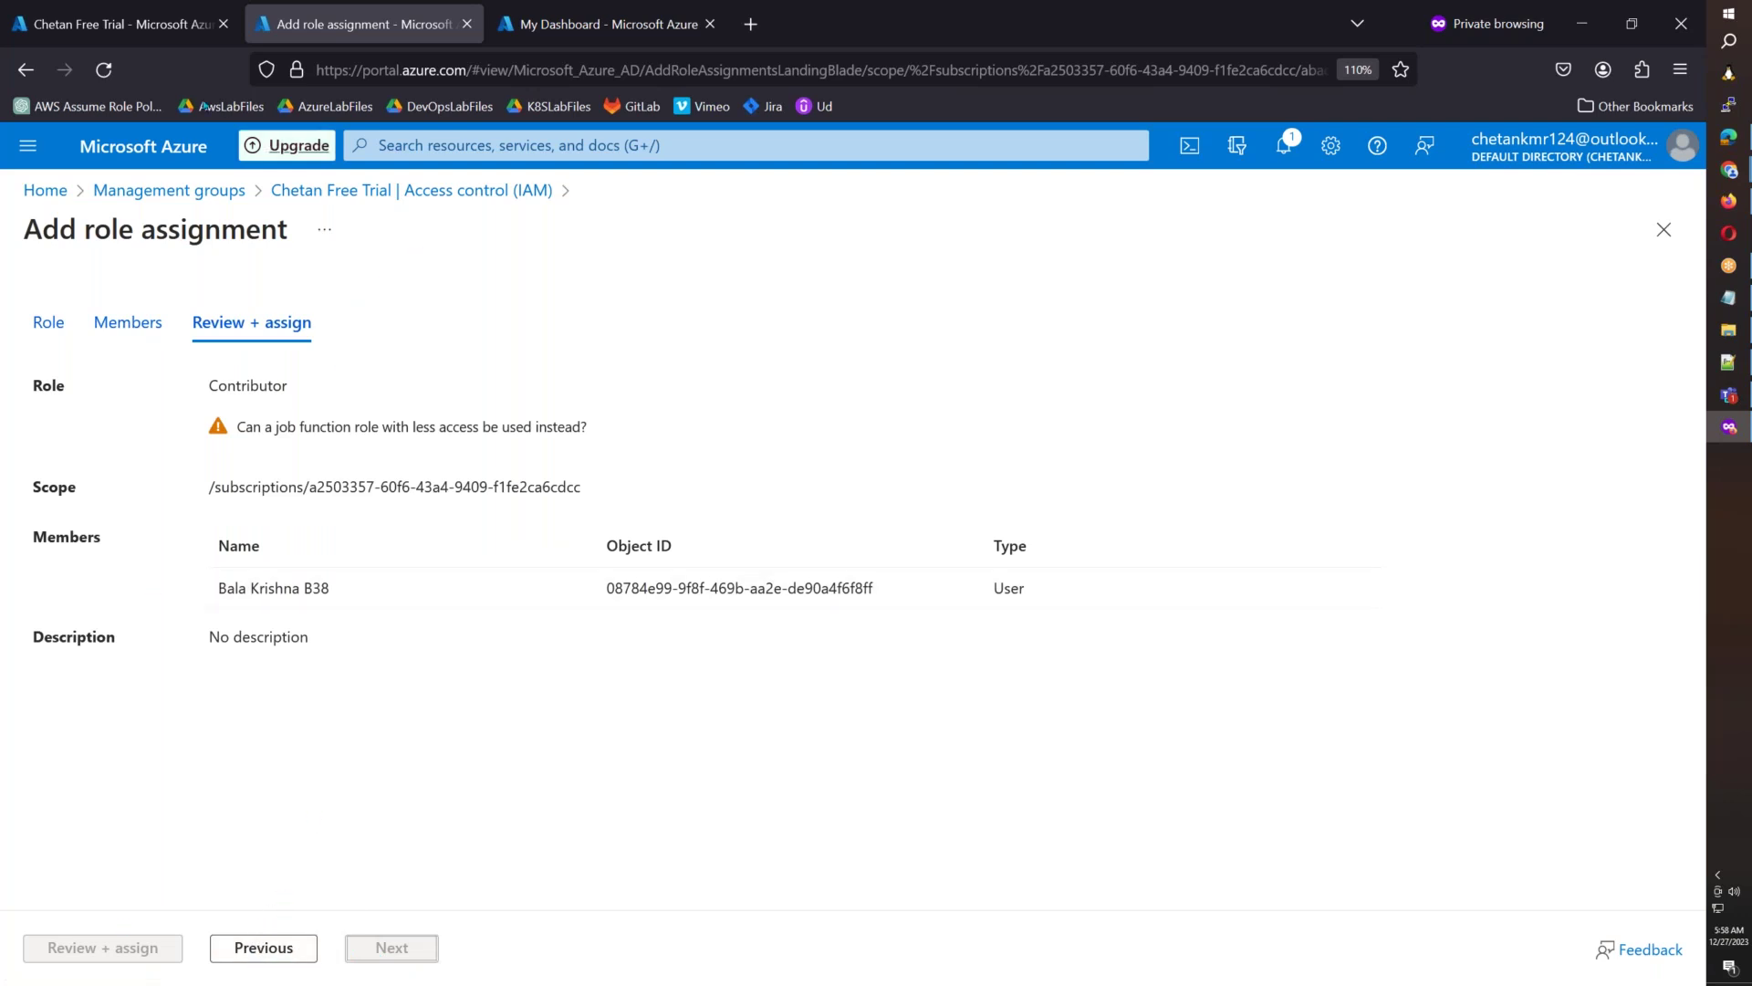
left_click(104, 70)
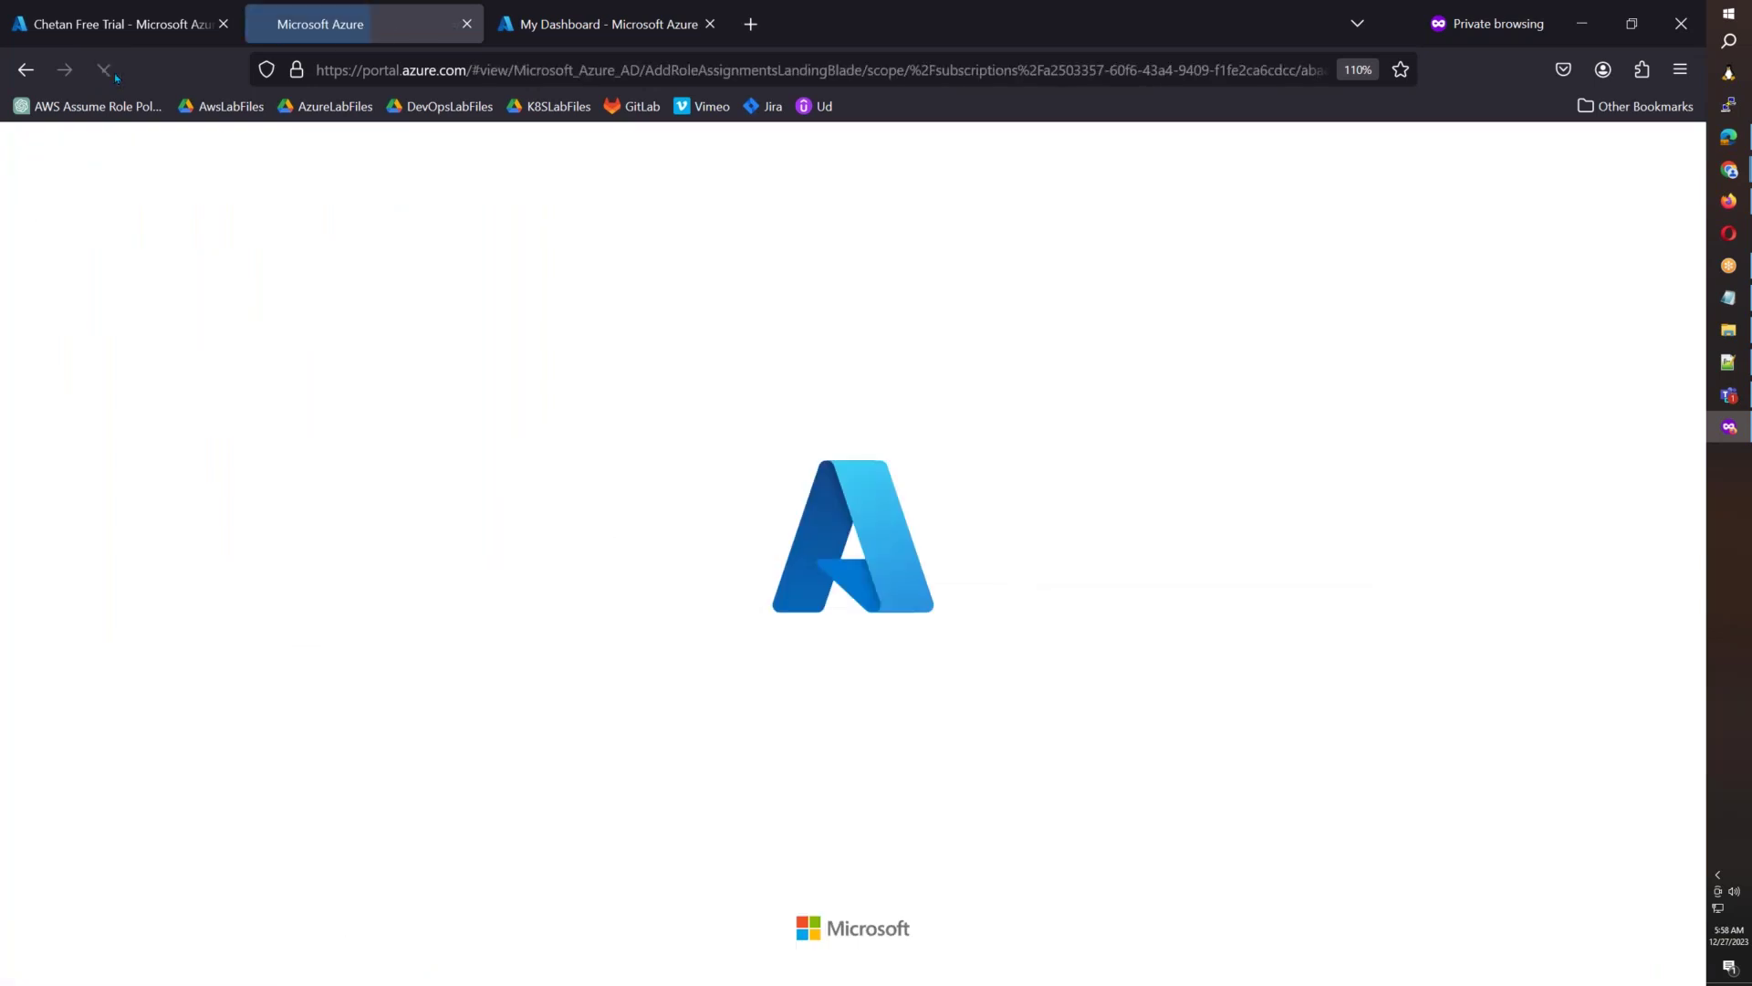
Start a new role assignment on the subscription with the Contributor privileged role.
left_click(108, 27)
left_click(743, 298)
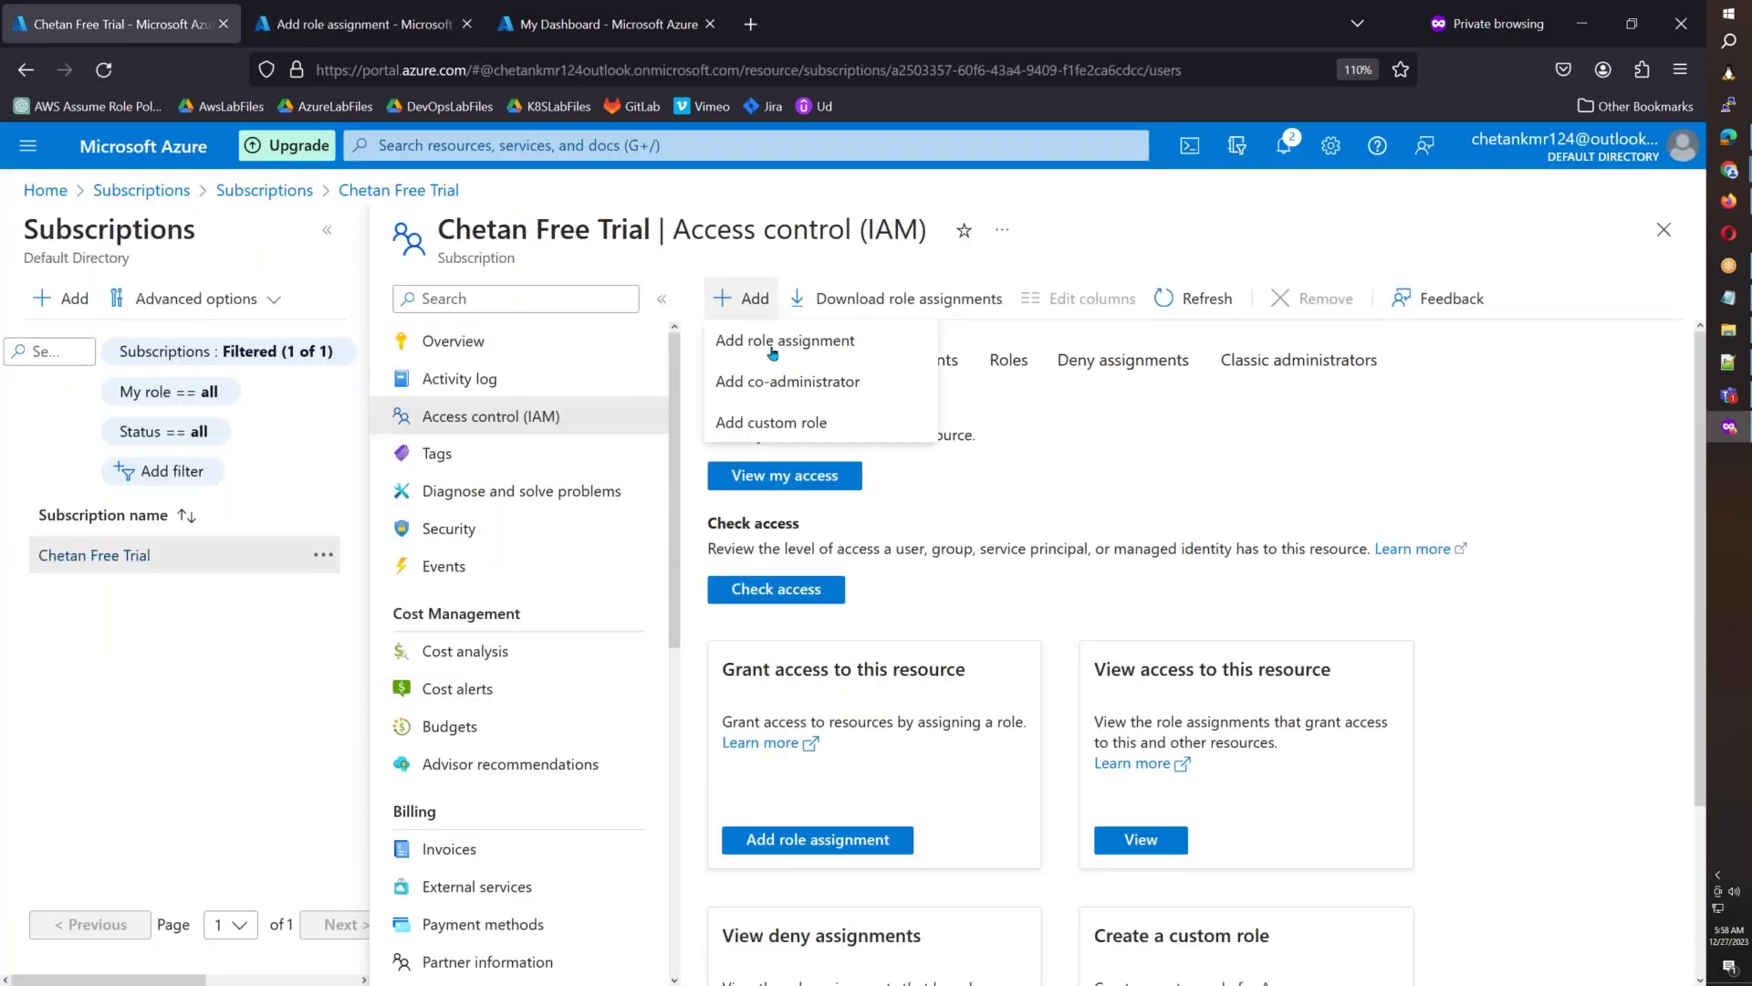
left_click(772, 348)
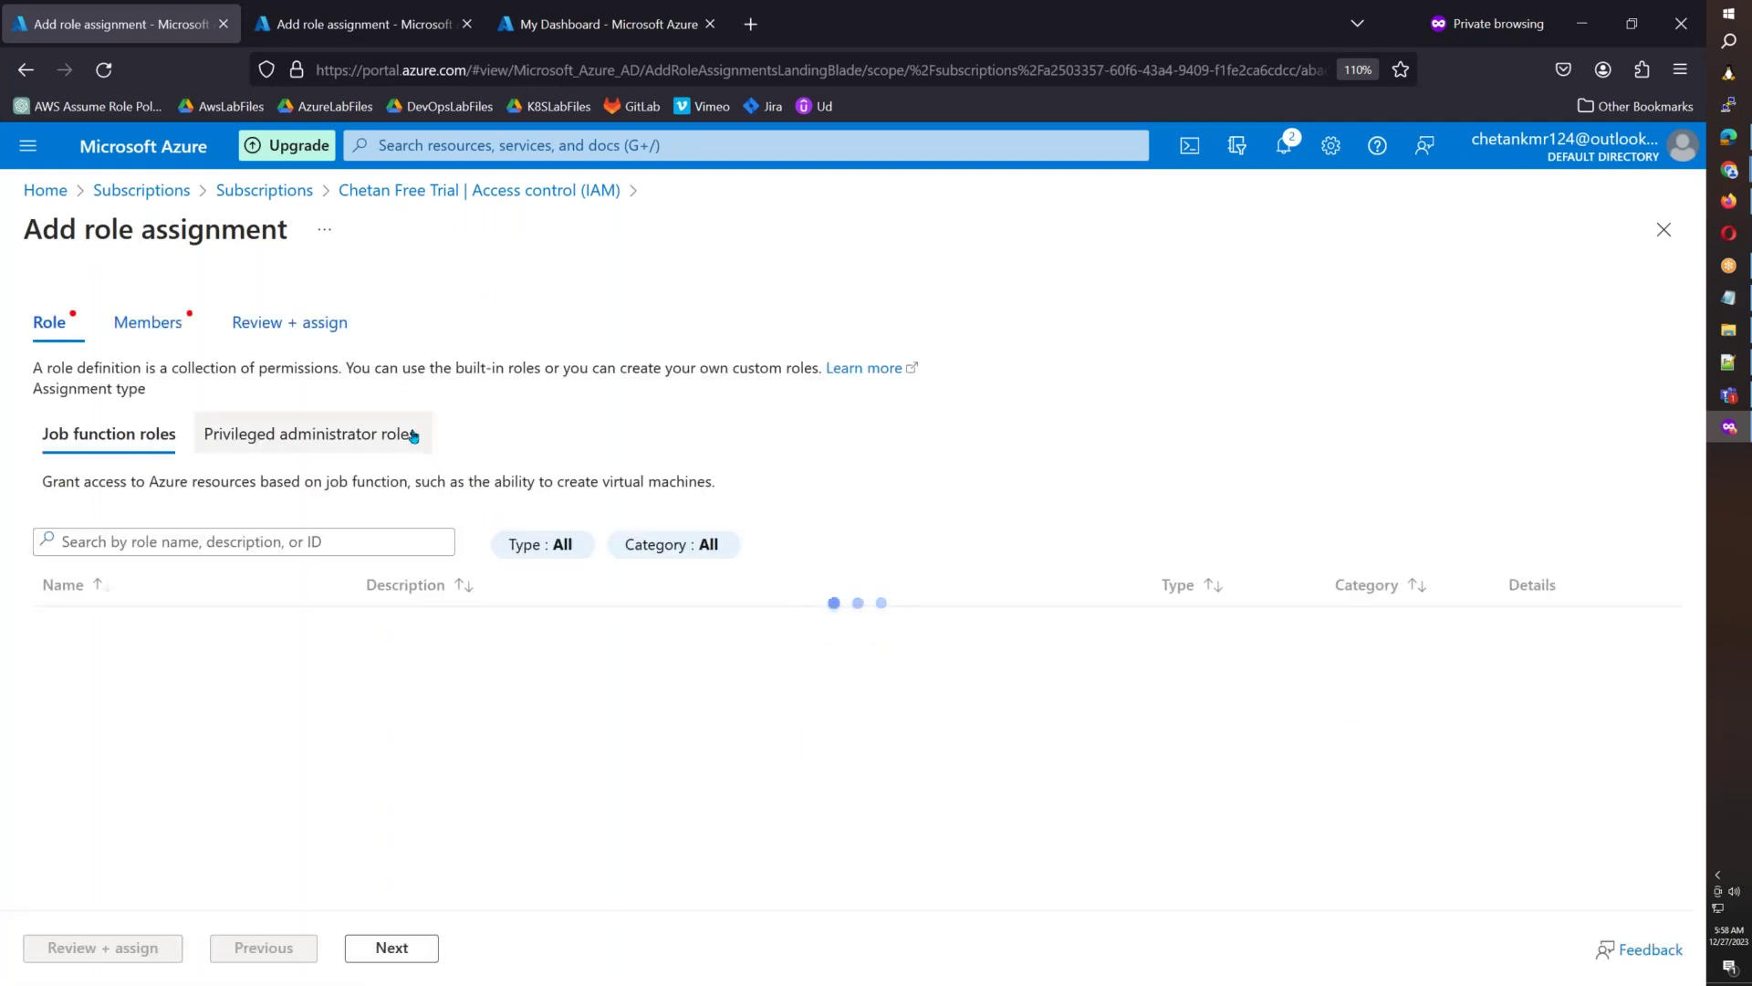
left_click(413, 436)
left_click(393, 708)
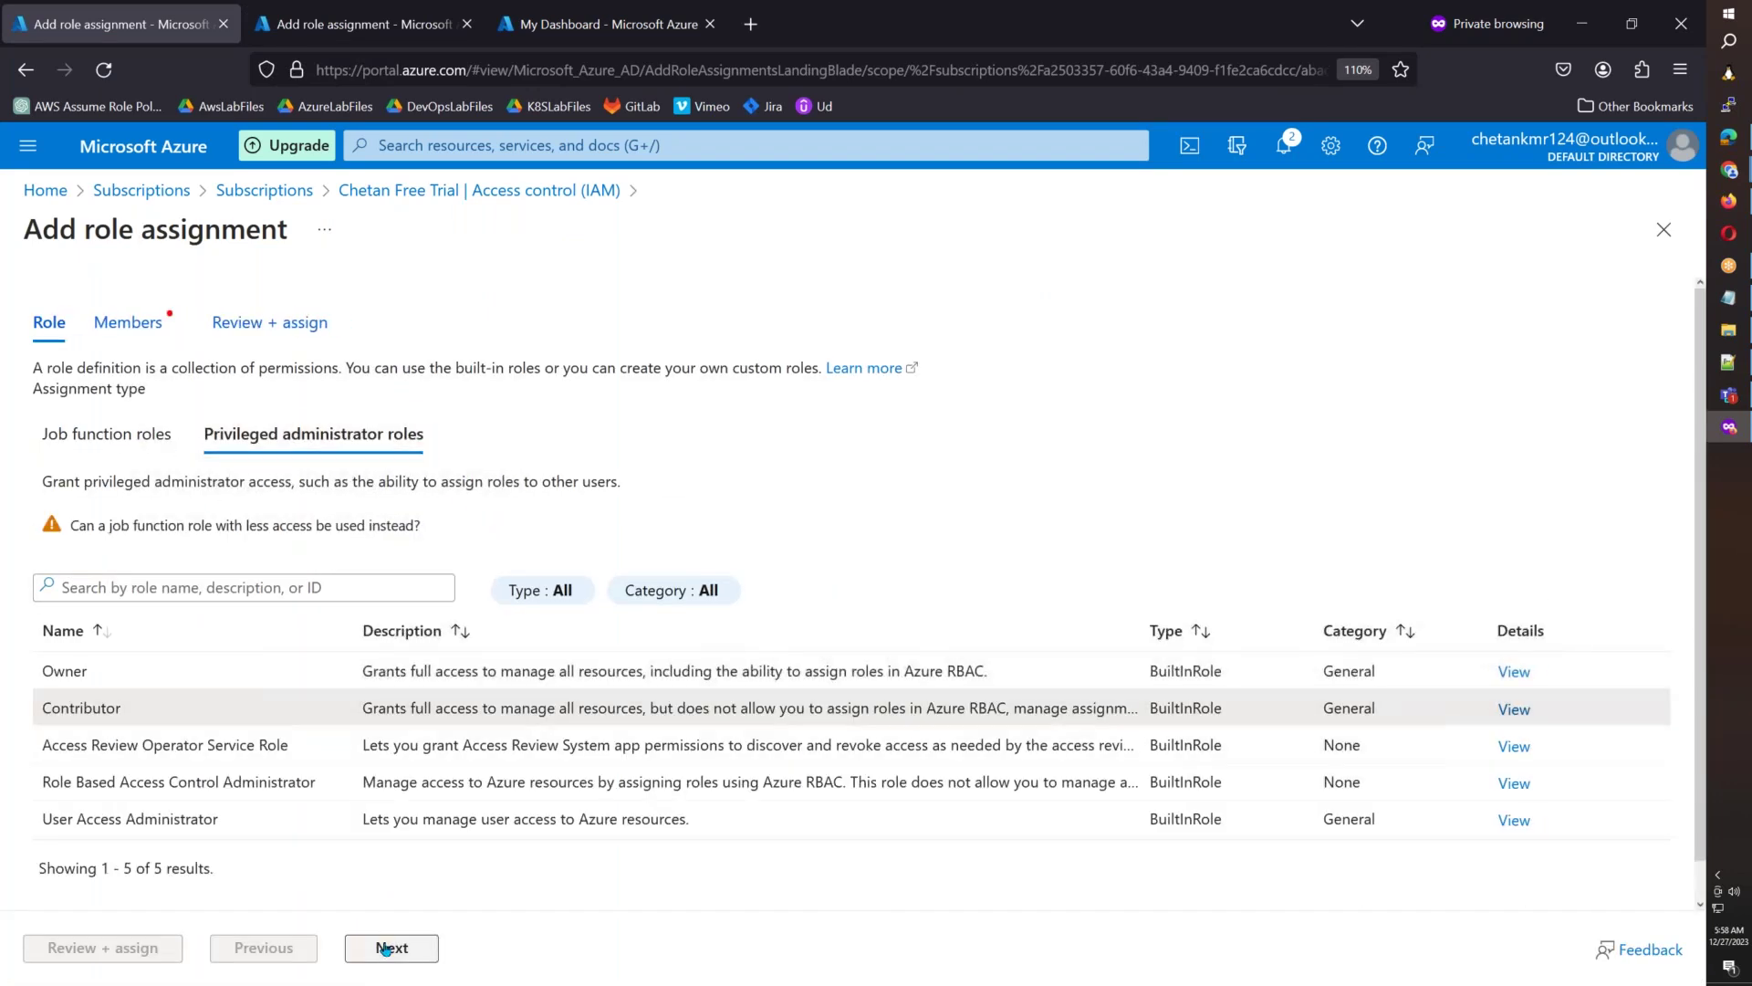
left_click(386, 949)
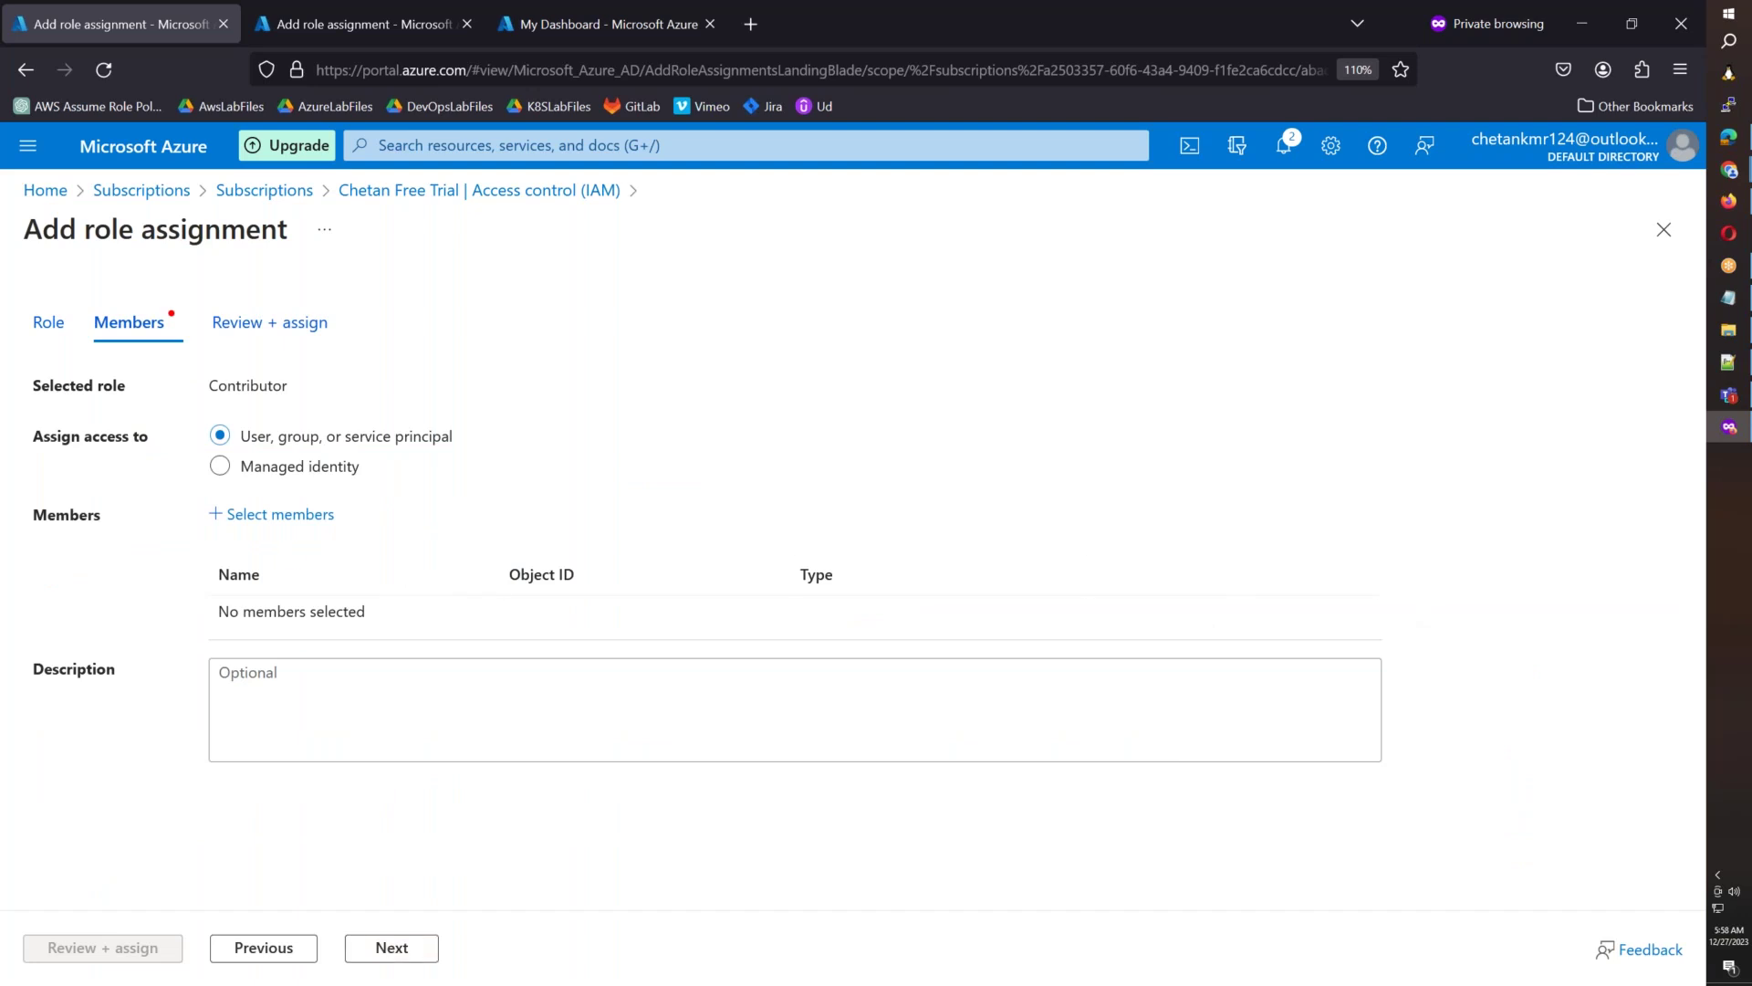
left_click(292, 514)
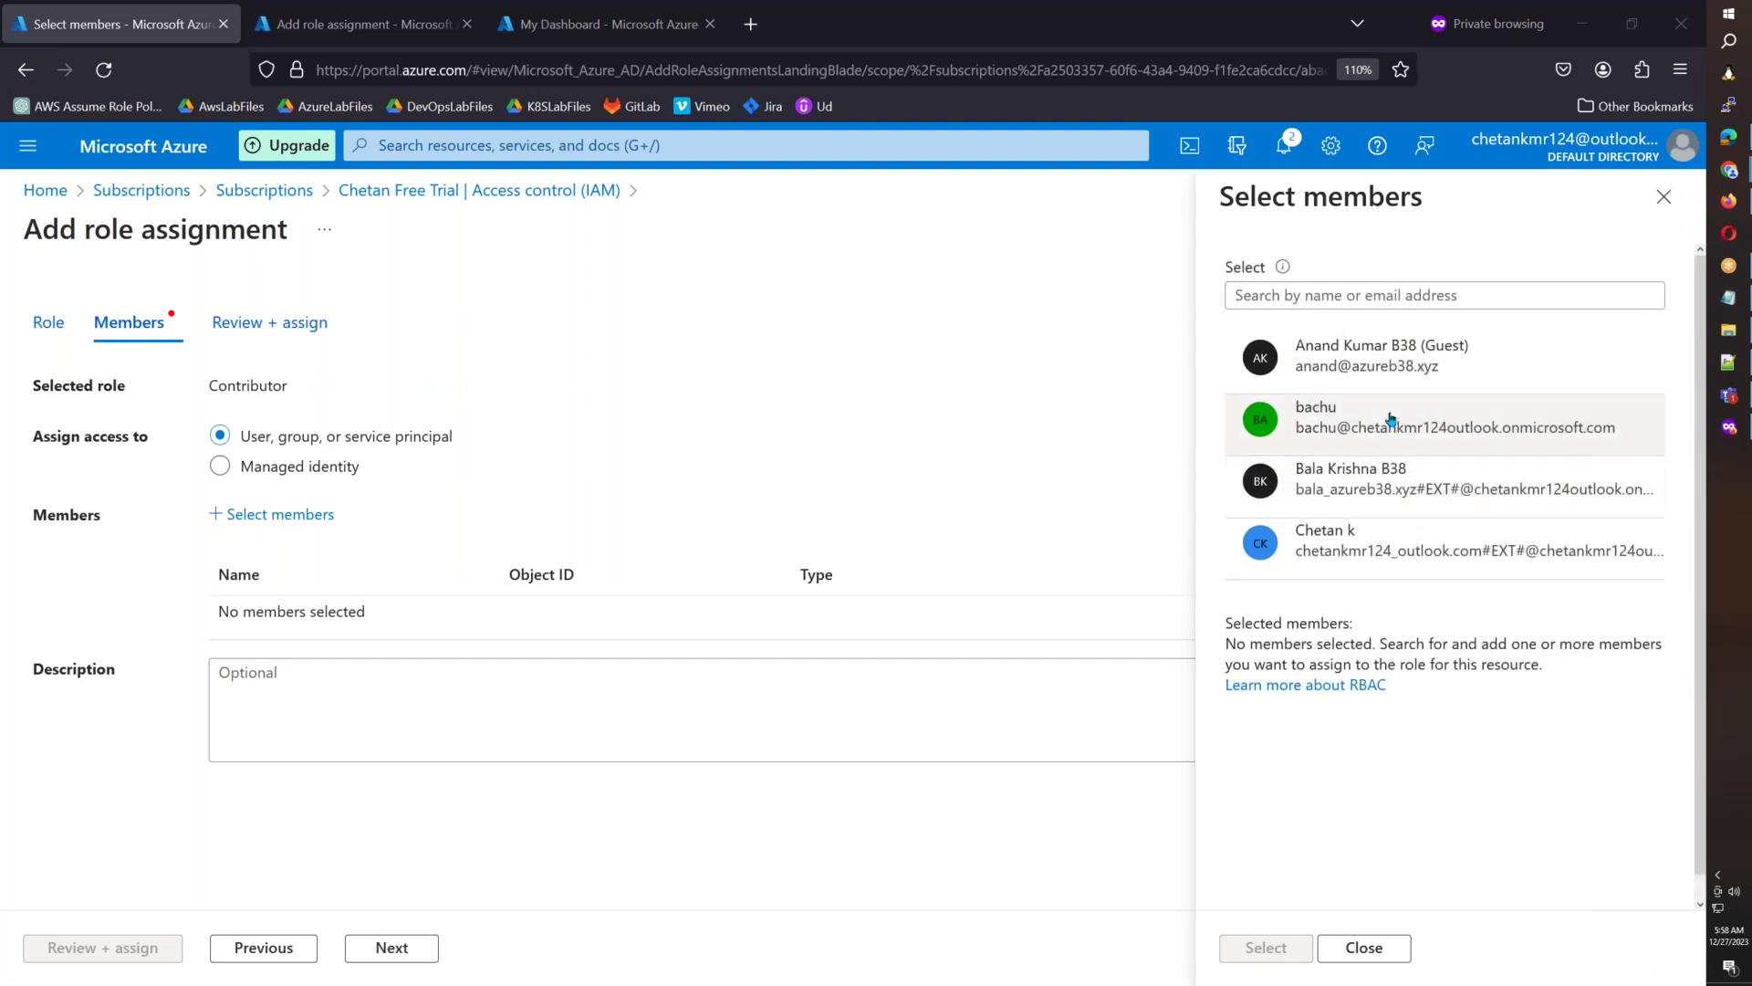
Add the guest user found by 'bala' as member and submit the Contributor assignment.
left_click(1290, 294)
type("bala")
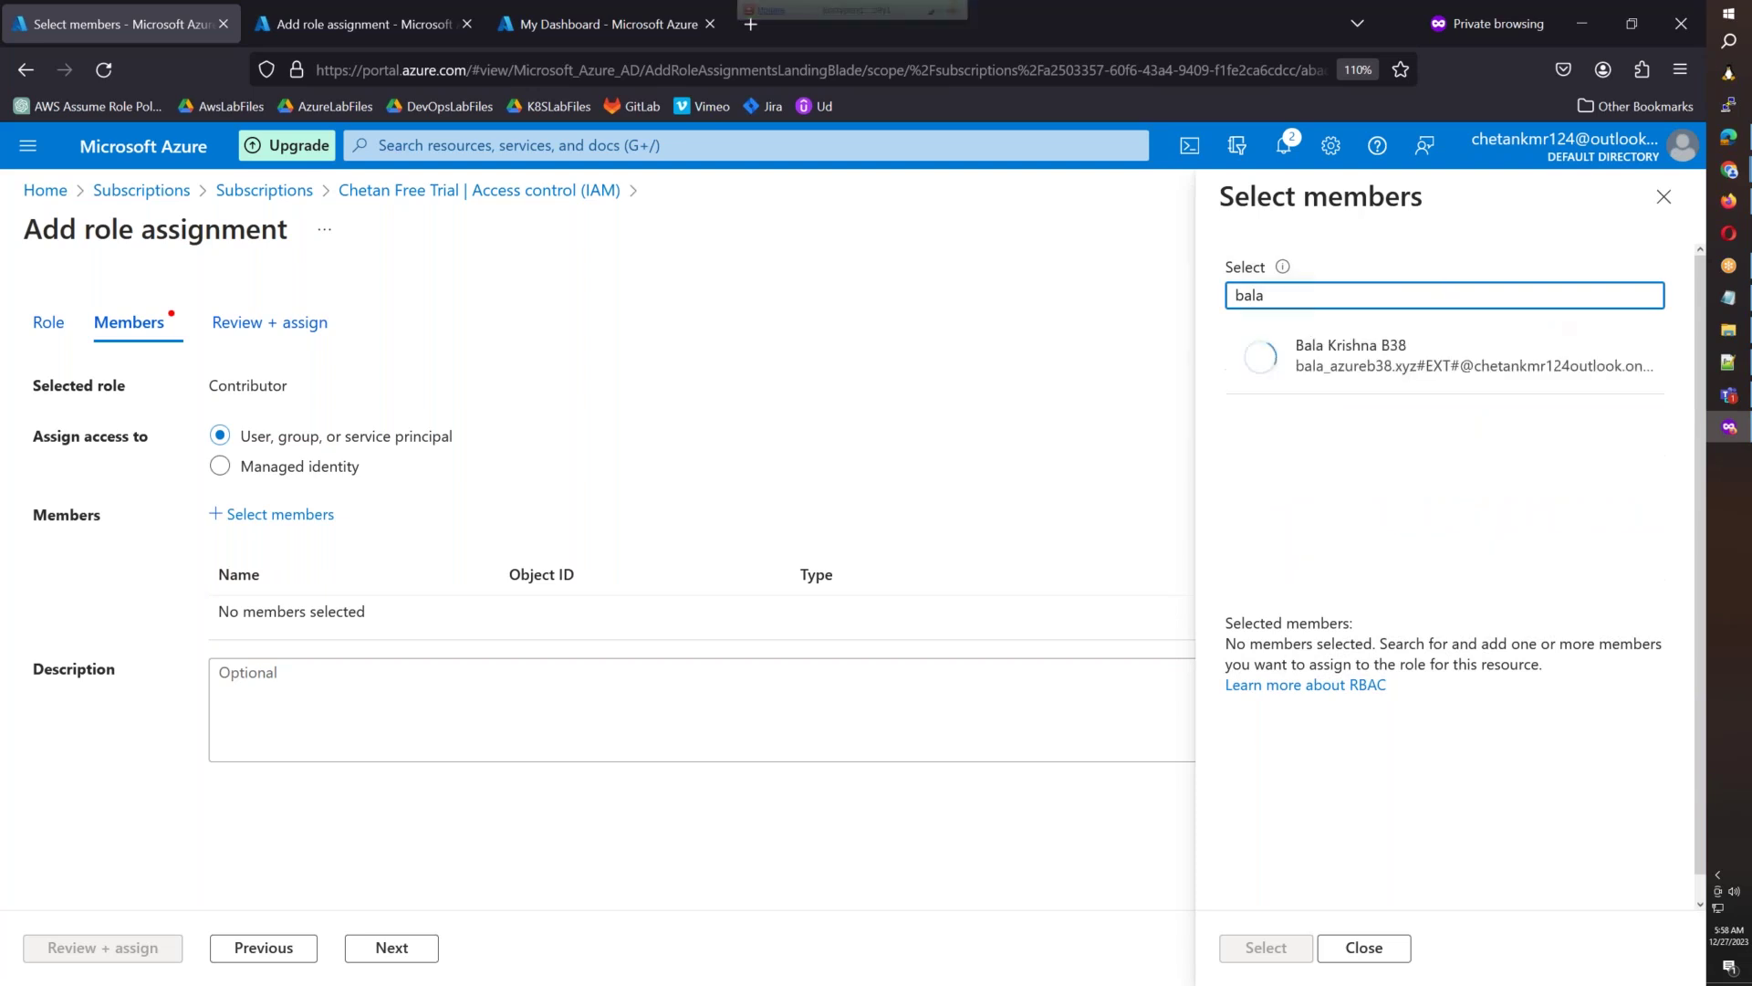
left_click(1460, 354)
left_click(1266, 947)
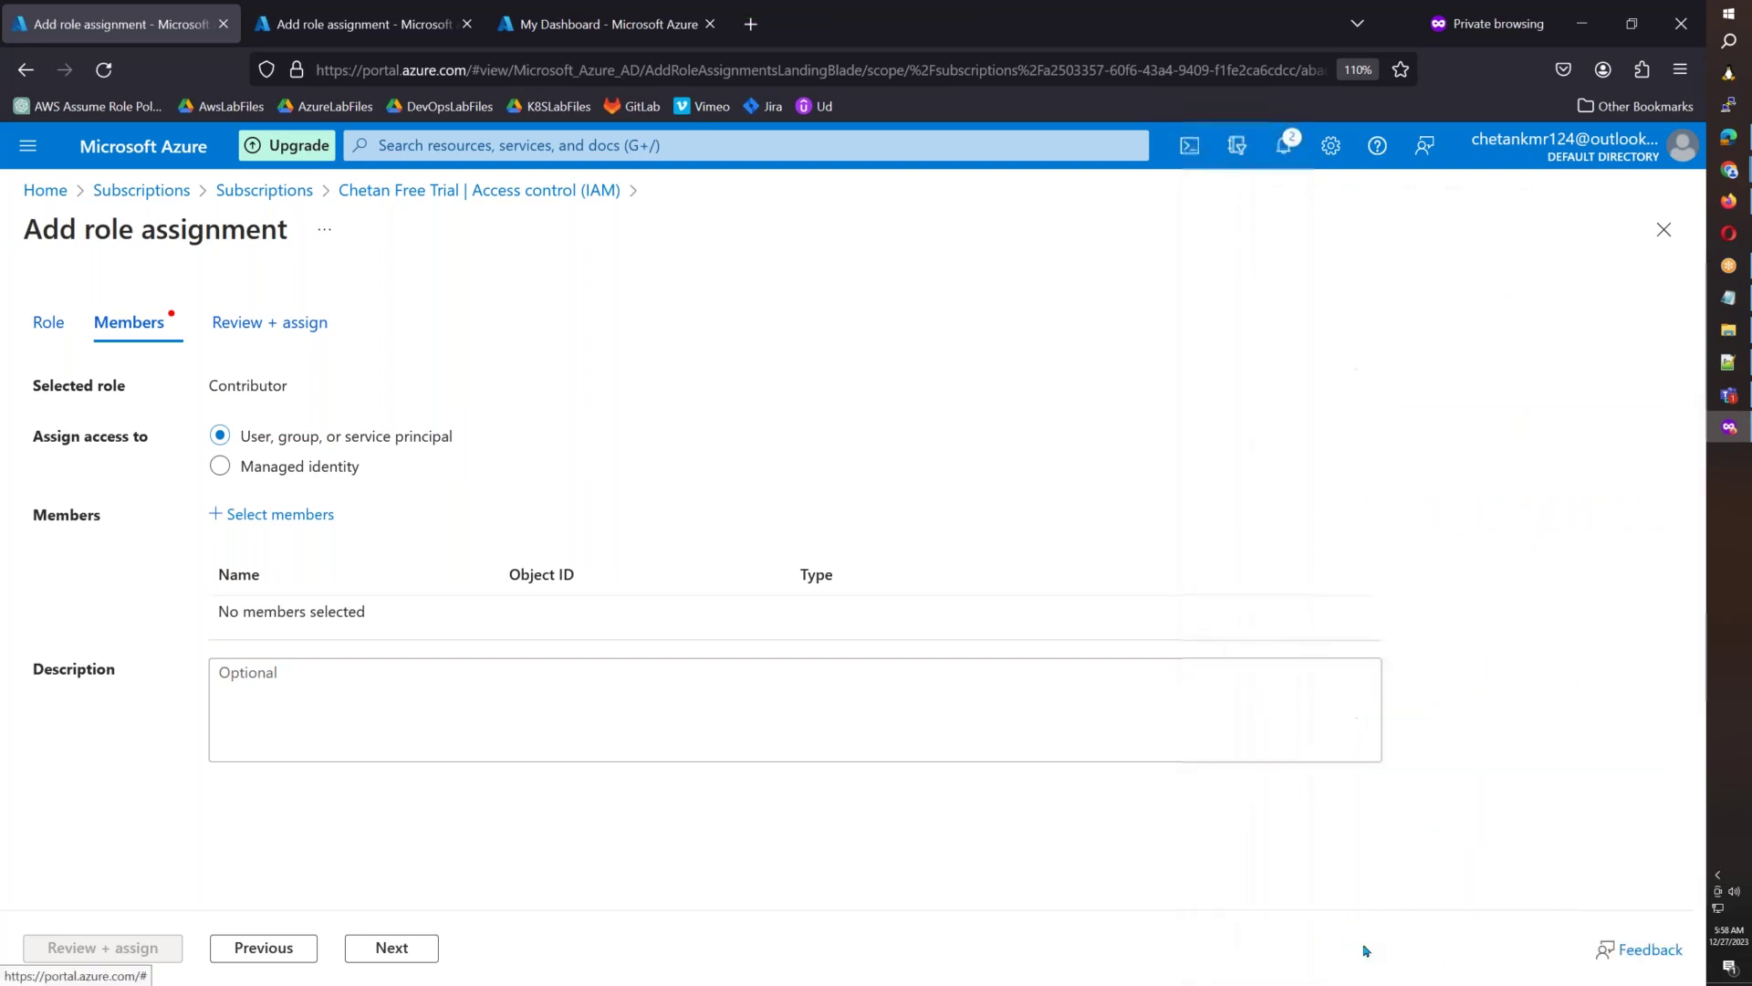
left_click(397, 940)
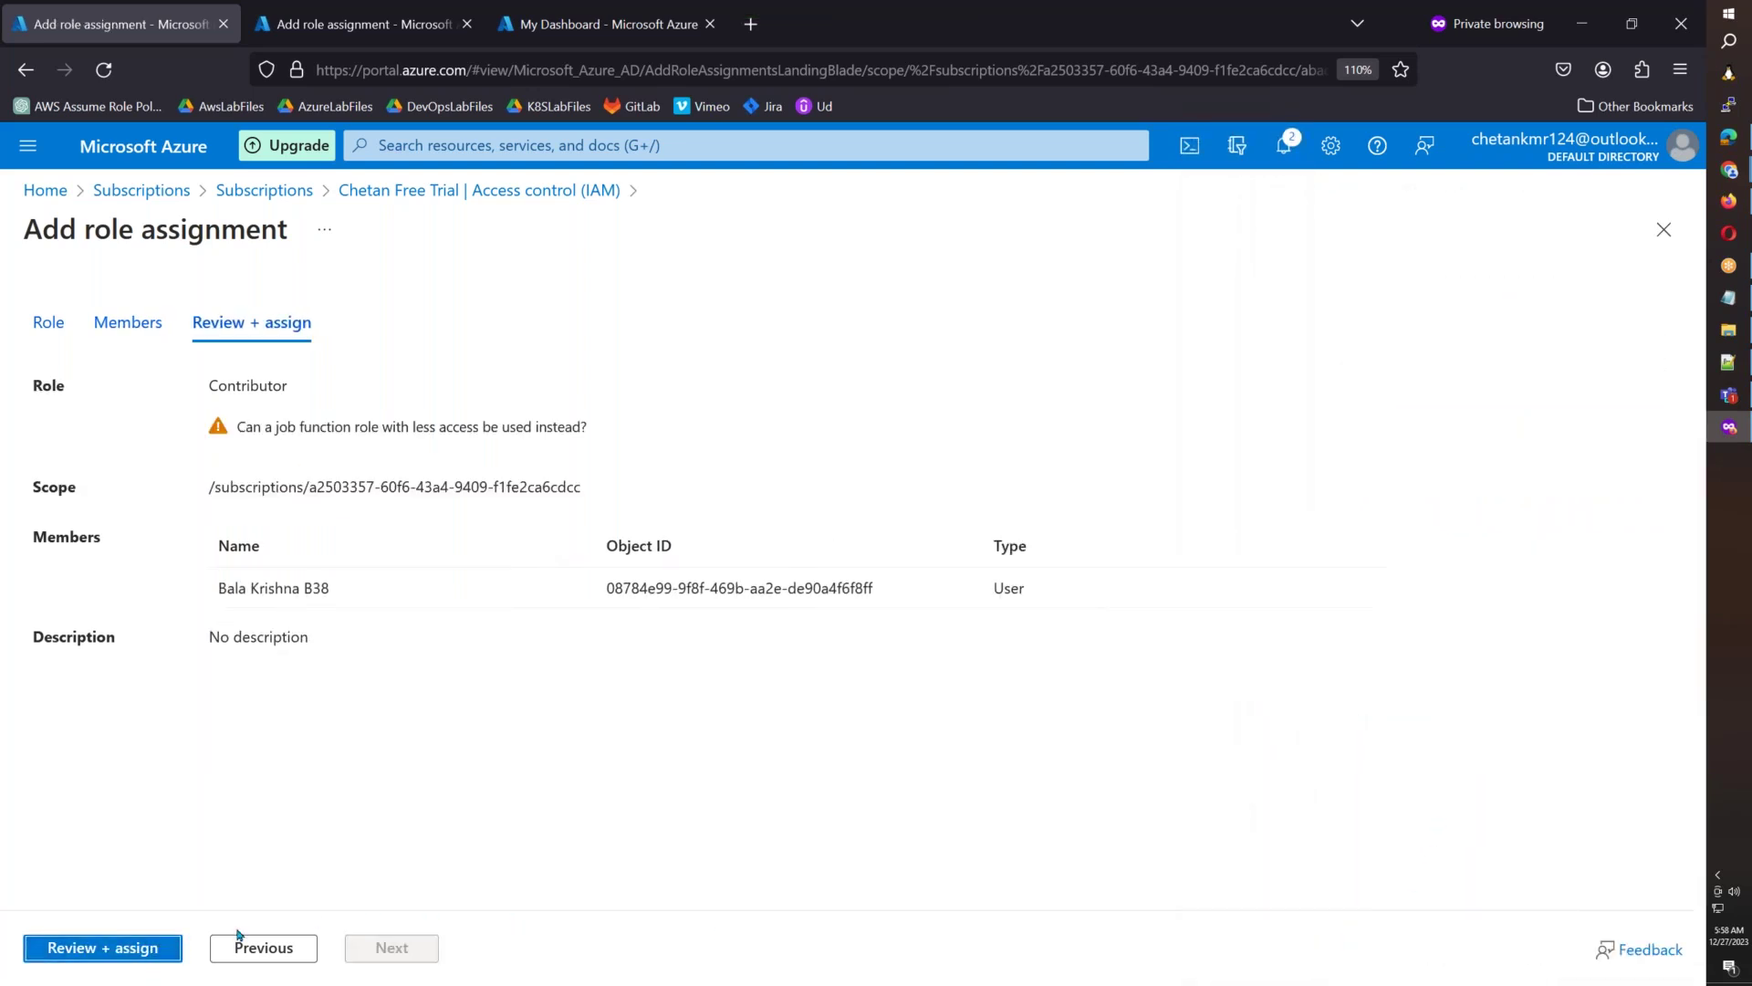
left_click(137, 950)
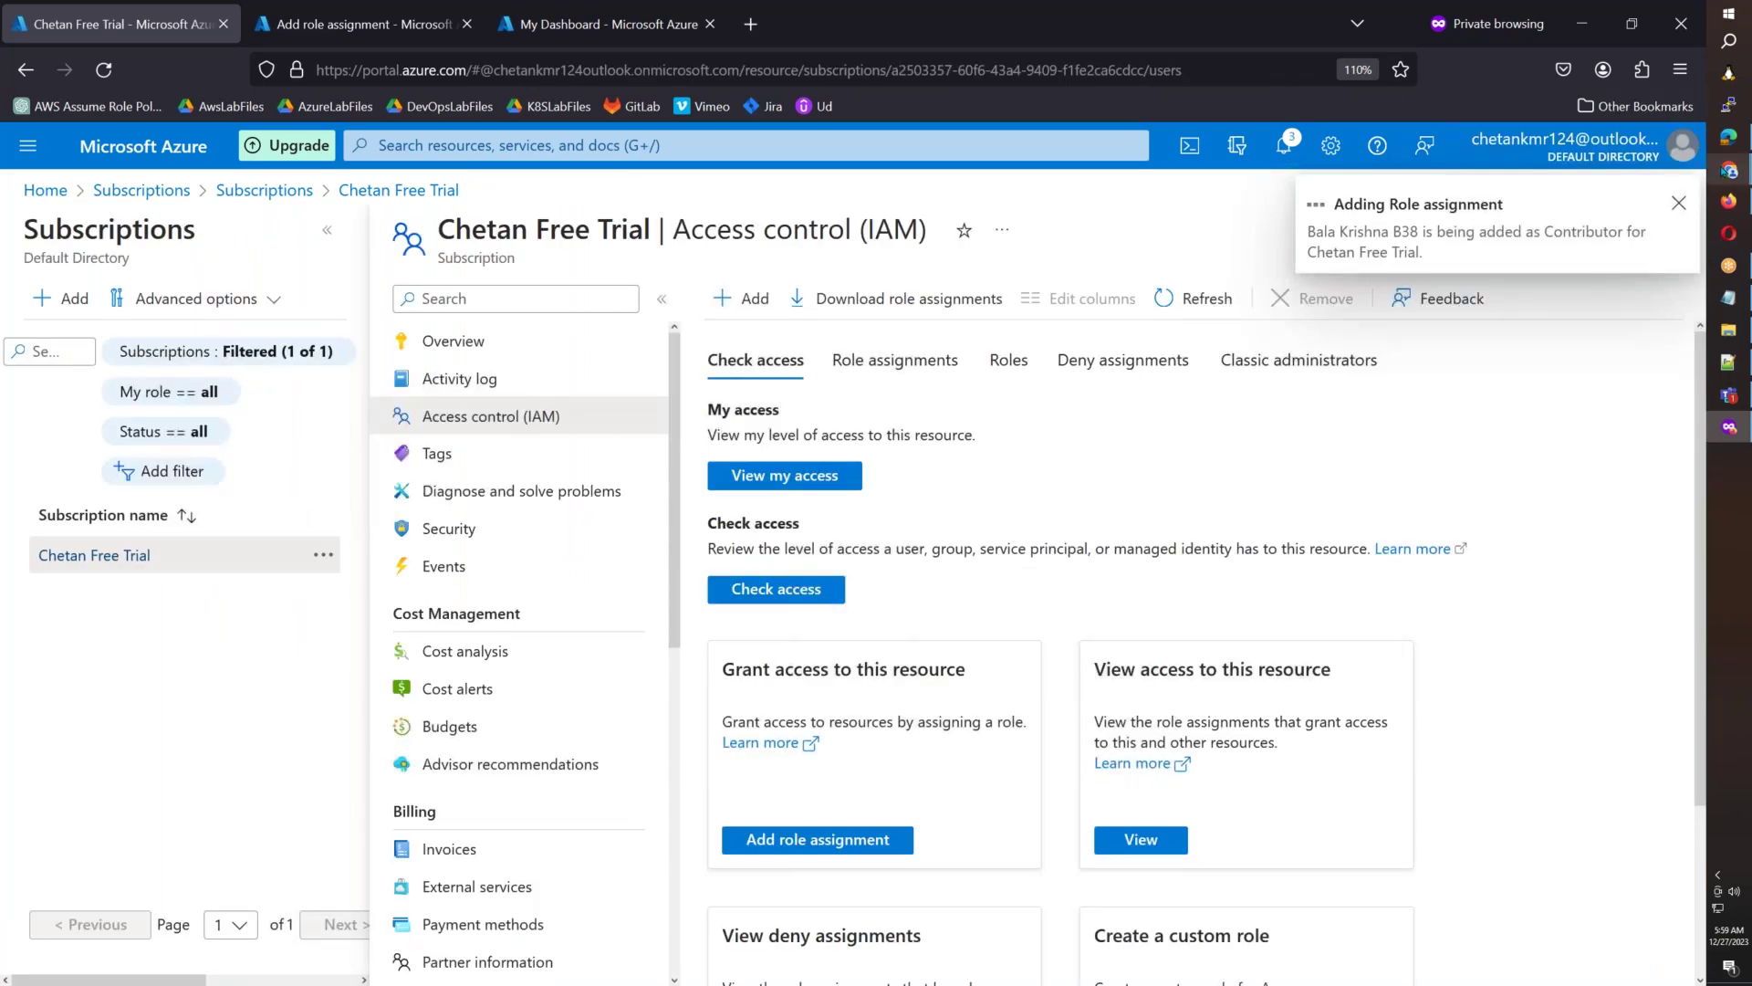
mouse_move(1729, 171)
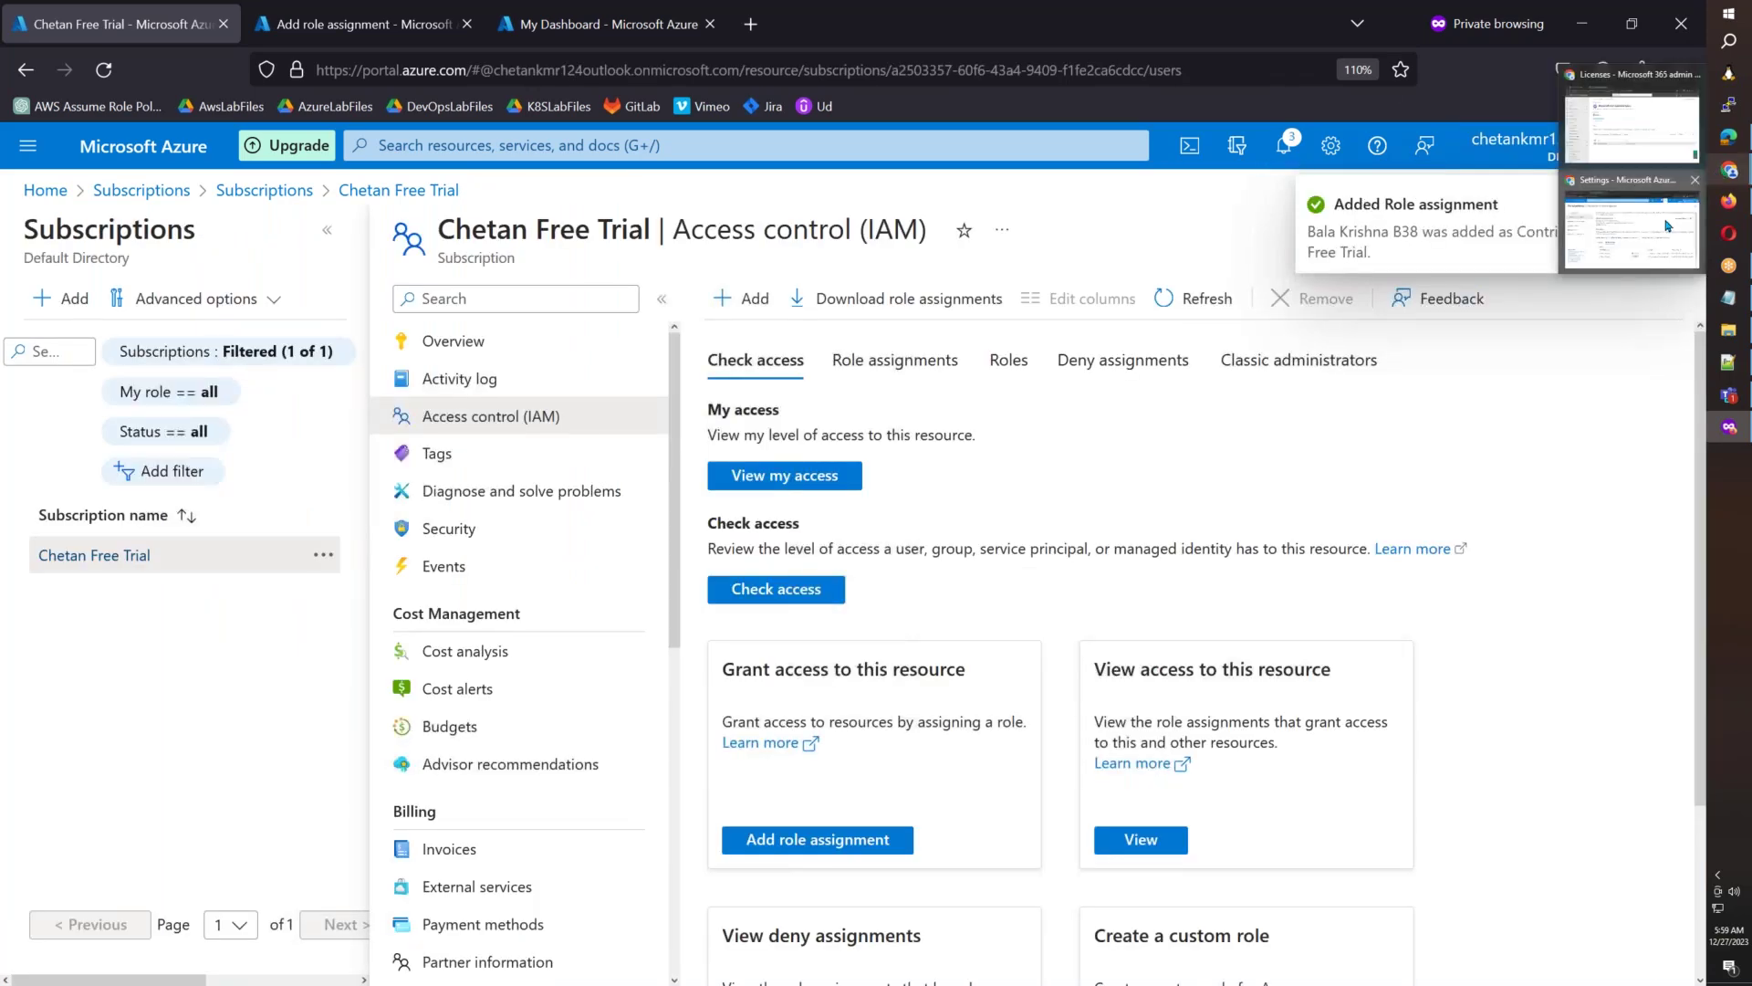
left_click(1668, 225)
Search 'sub', open Subscriptions and apply the All subscriptions filter to reveal the free trial.
left_click(33, 121)
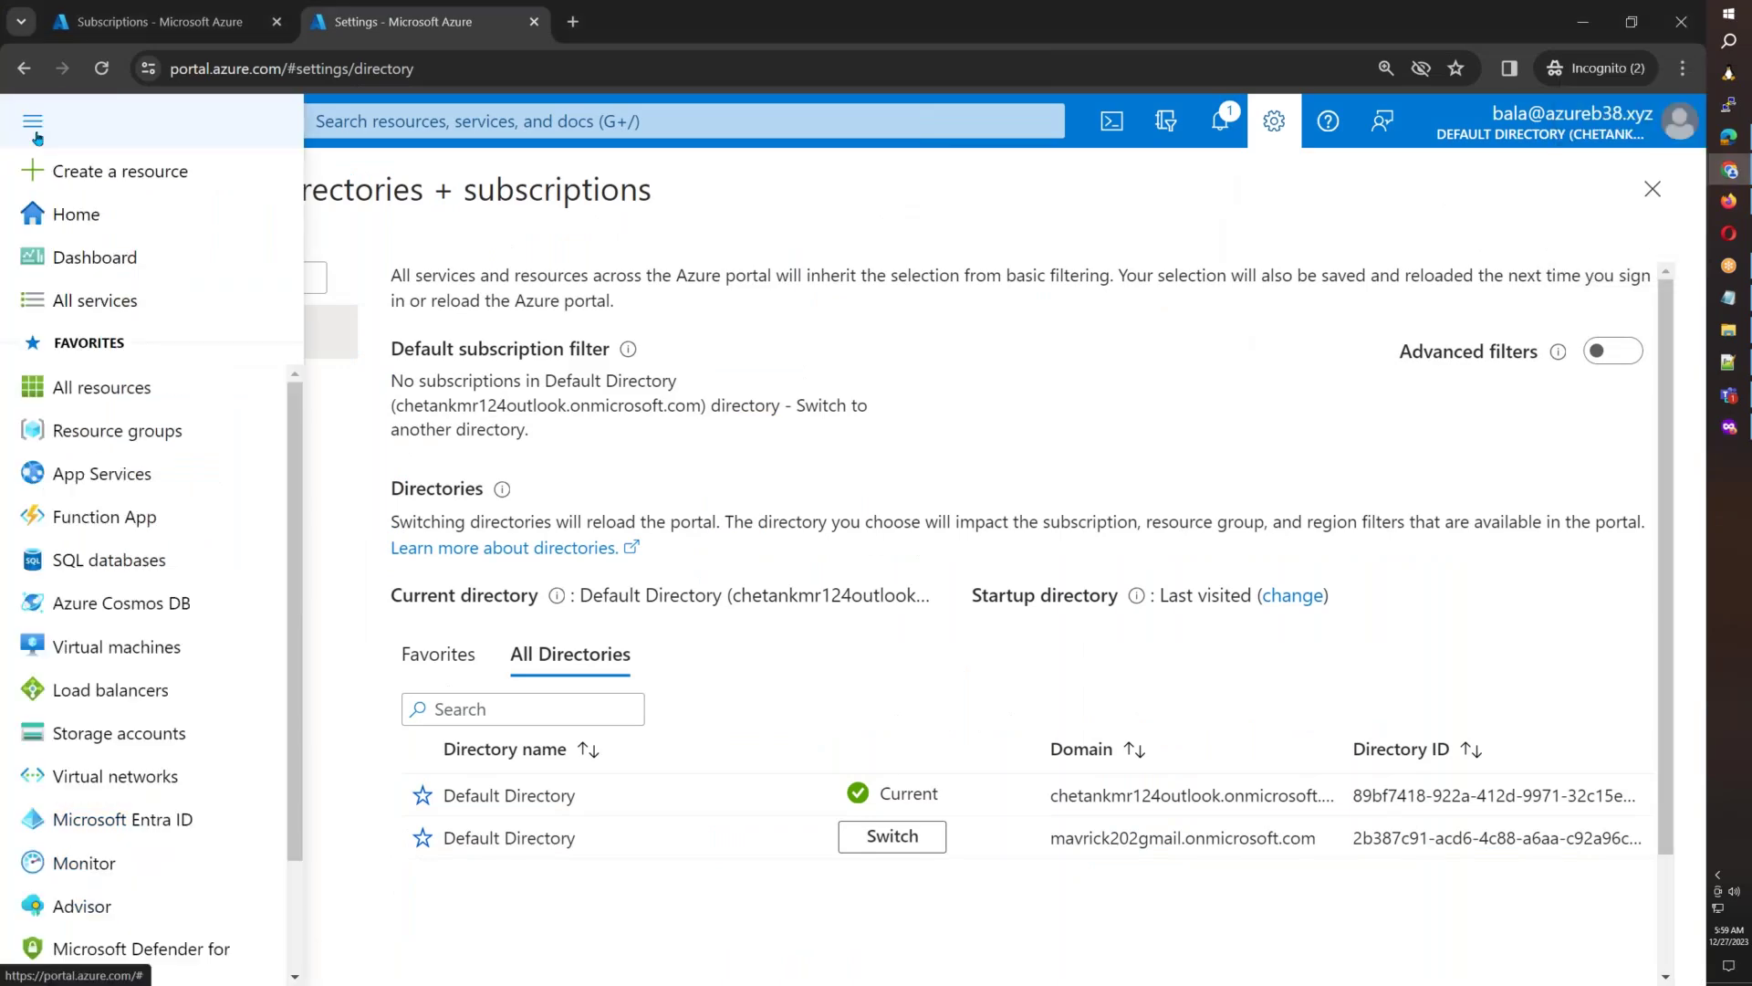
left_click(446, 135)
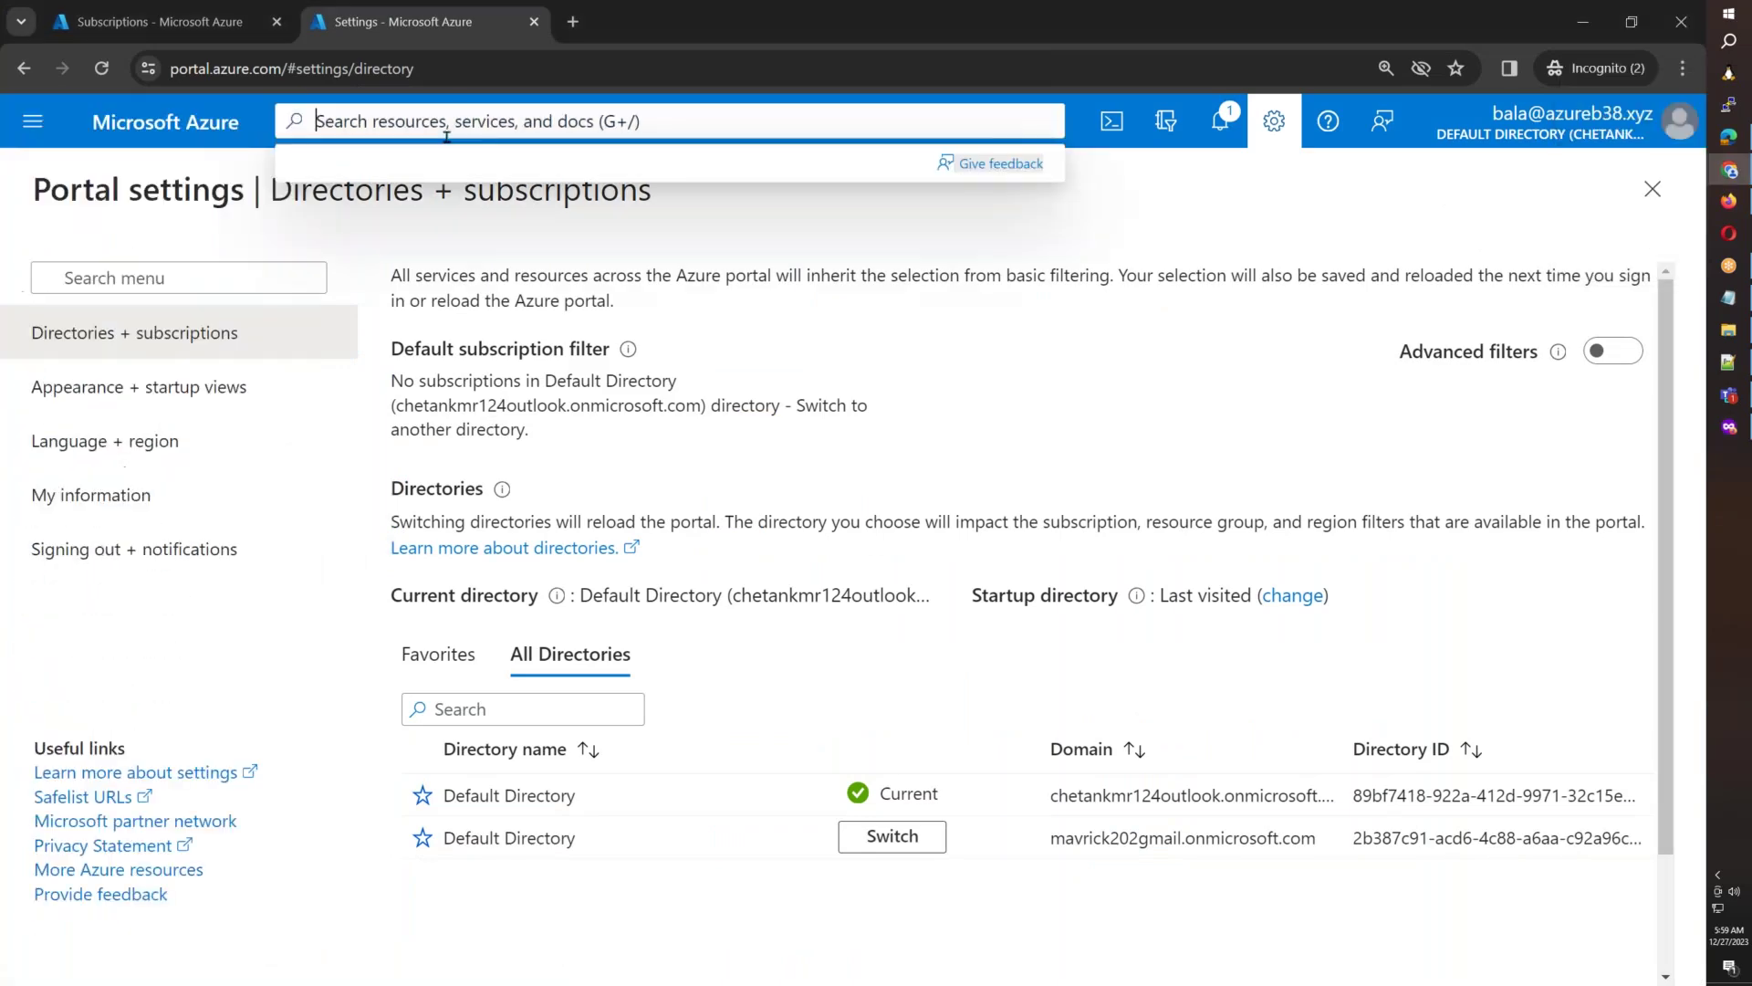
type("sub")
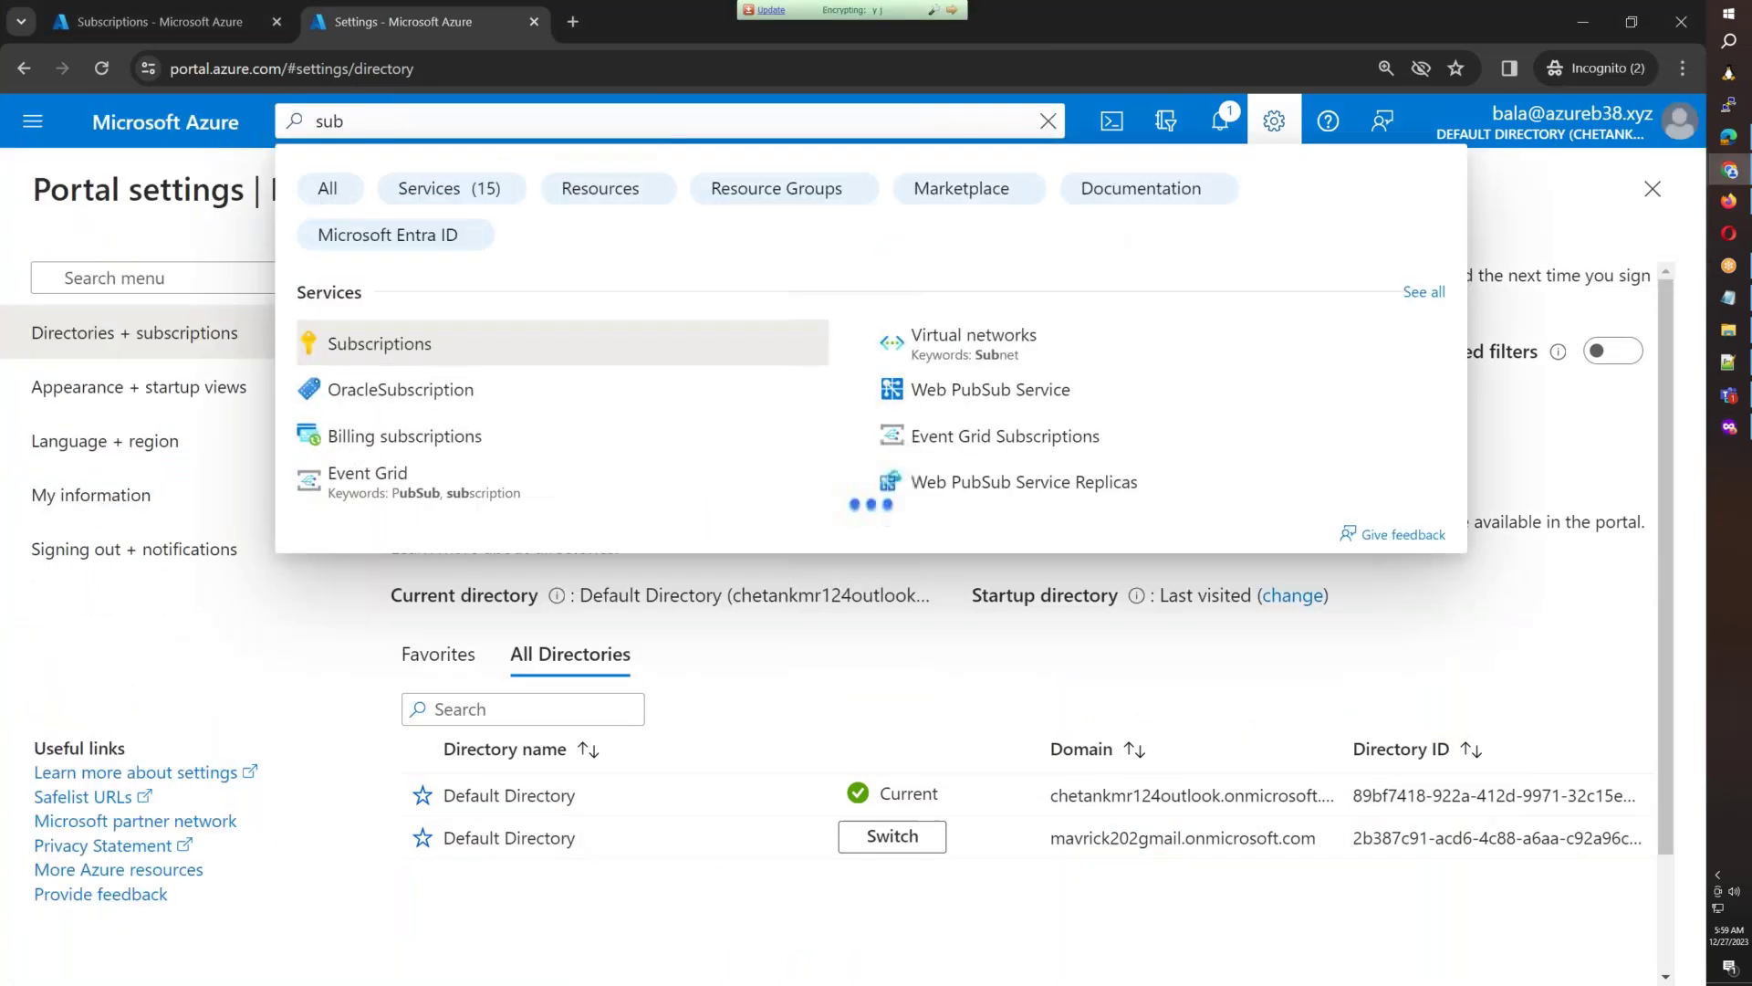
left_click(392, 345)
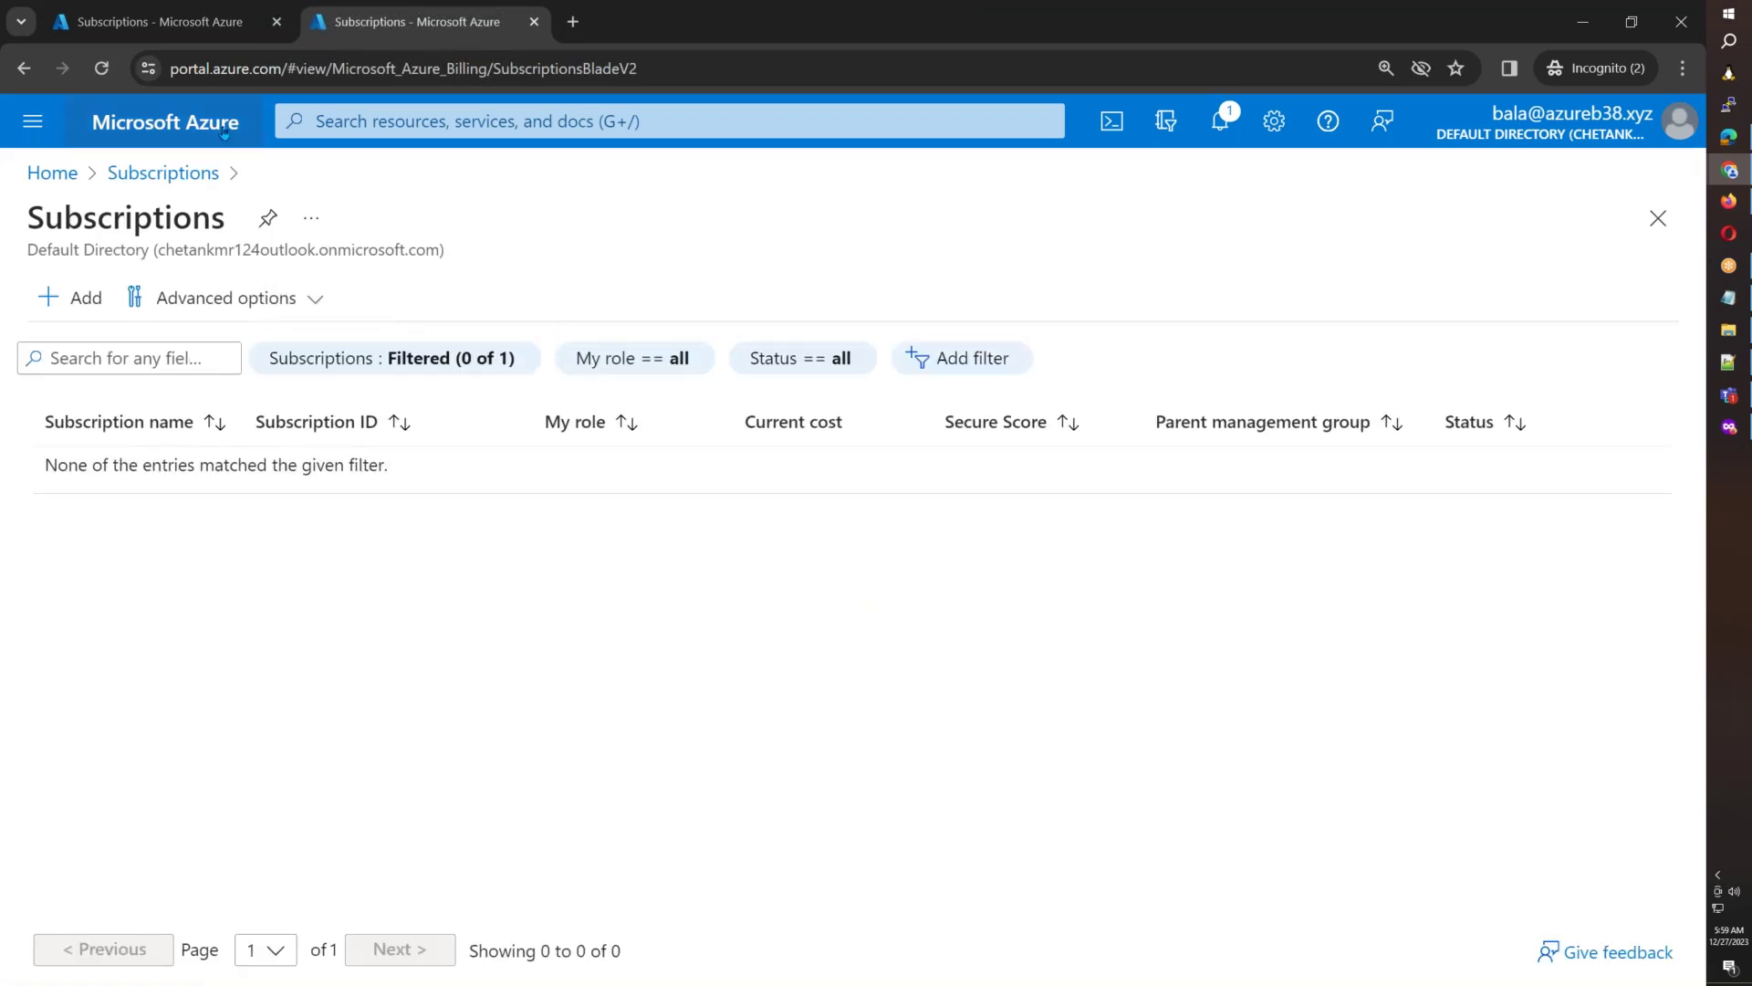
left_click(370, 356)
left_click(297, 494)
left_click(329, 588)
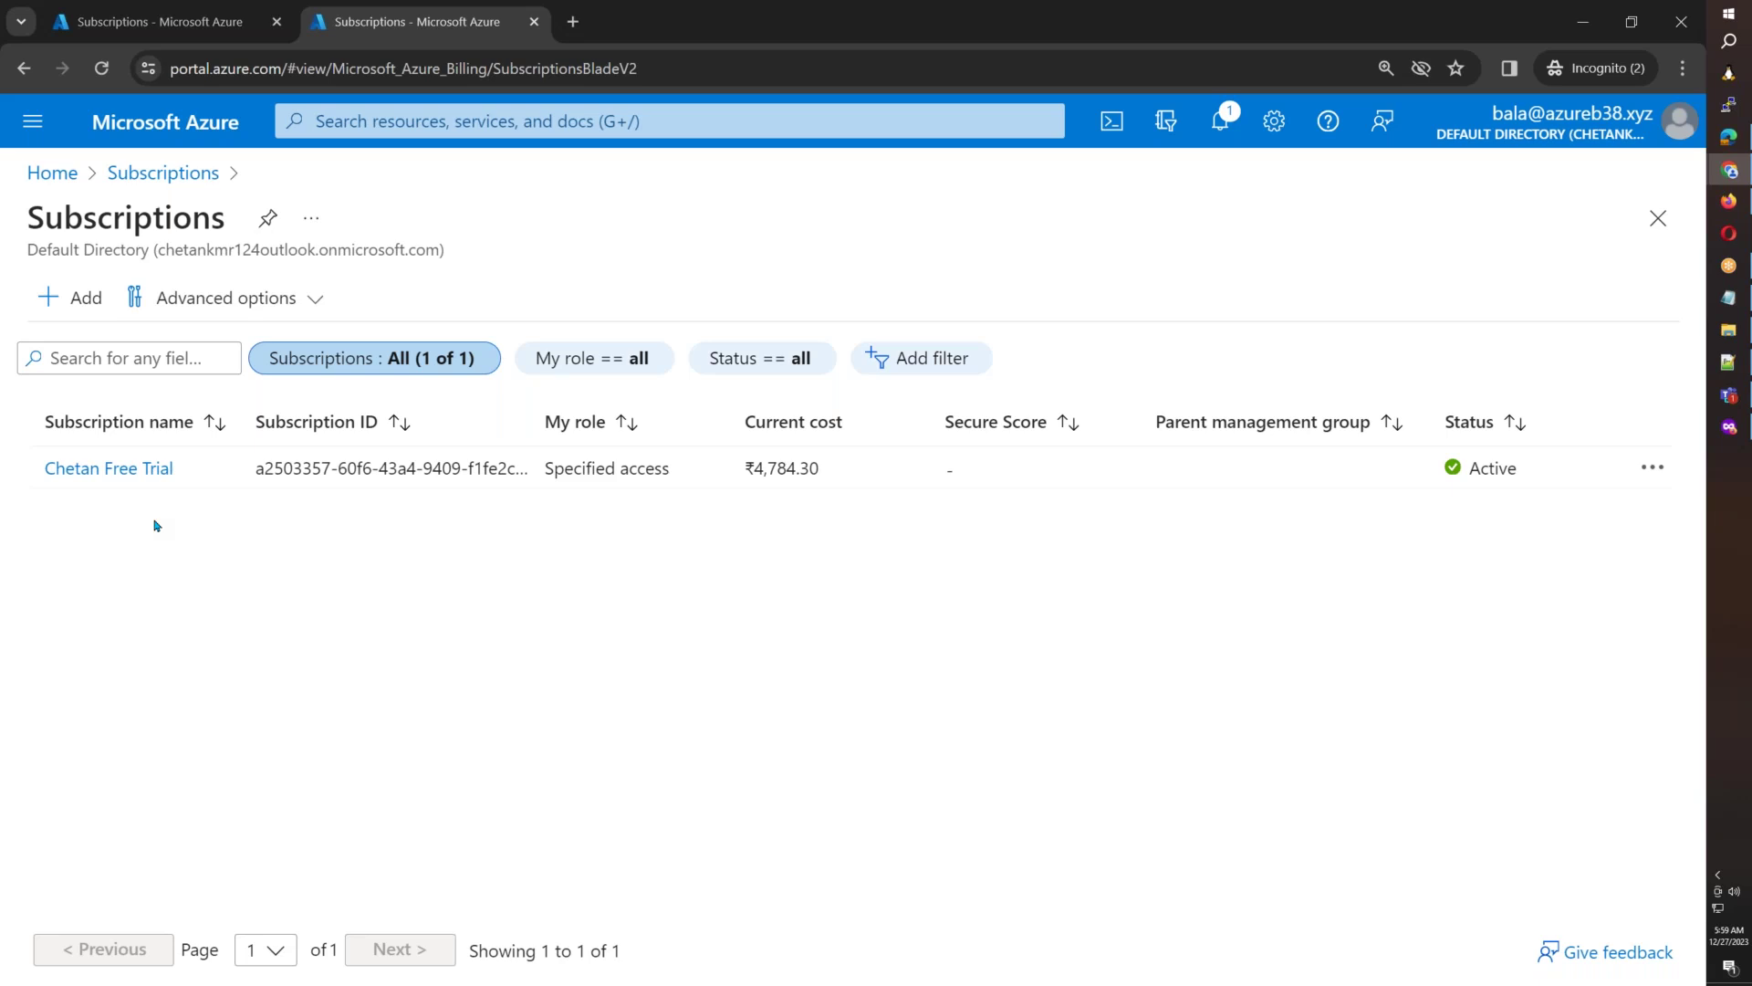
left_click(32, 121)
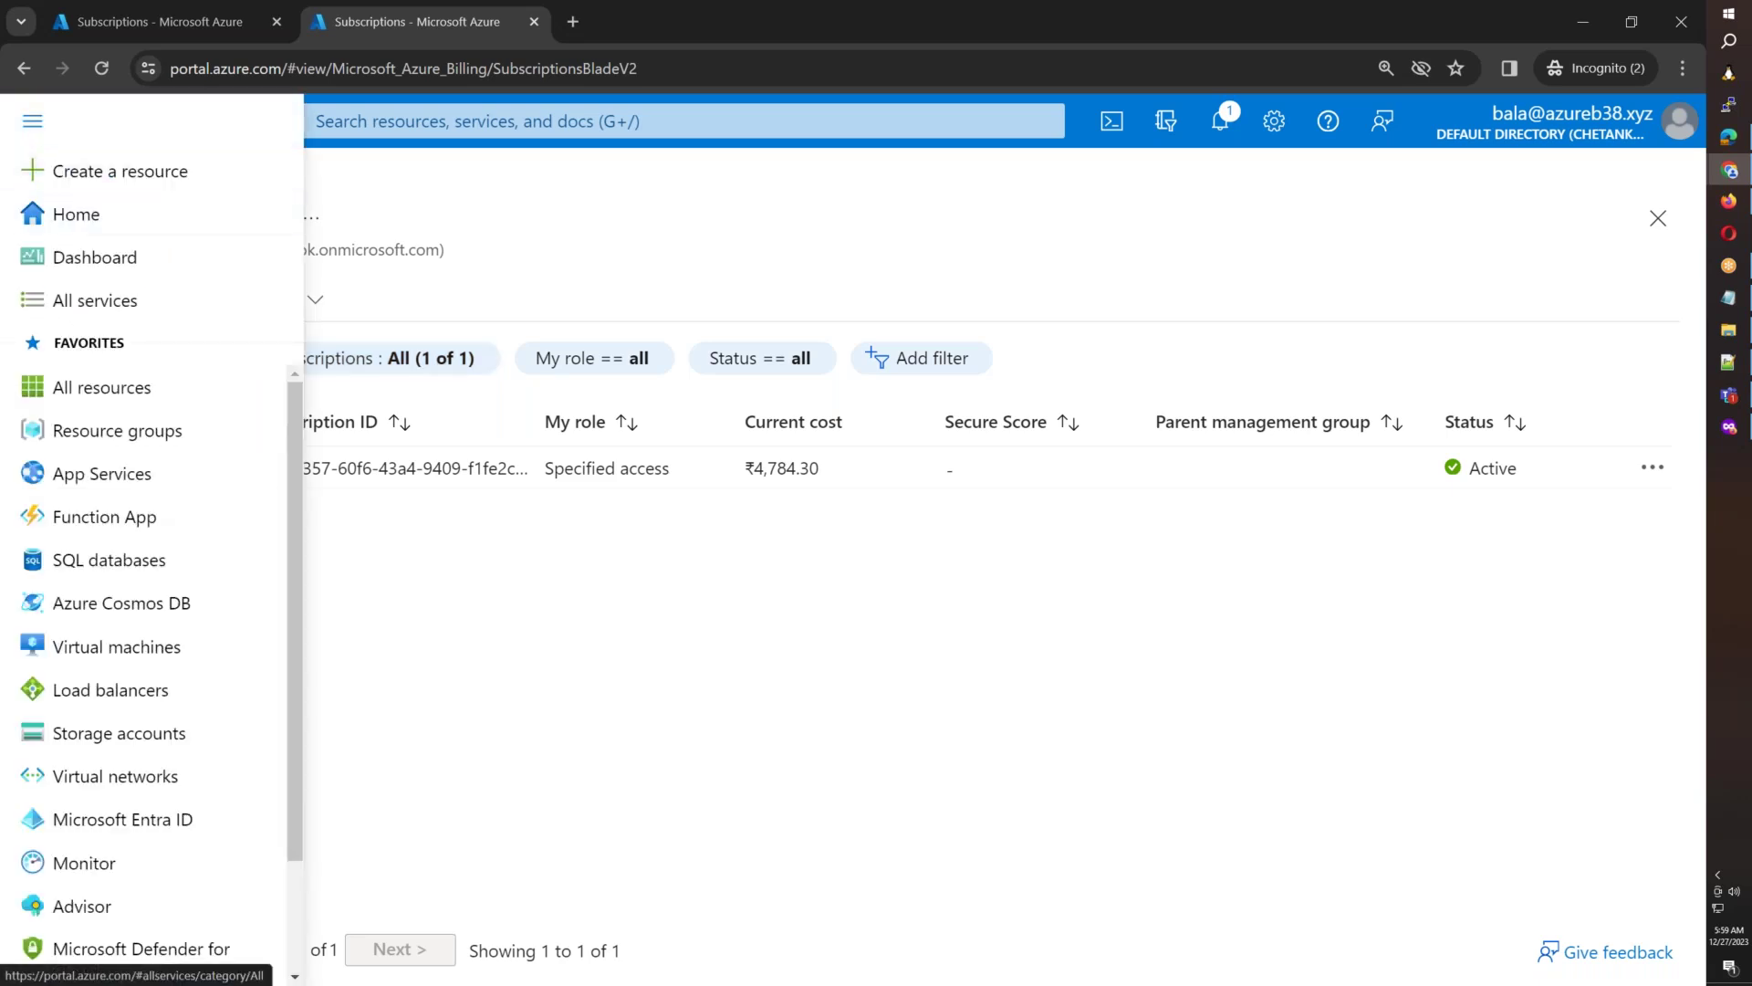
Check the guest's Virtual networks and Resource groups pages and the account directory options.
left_click(99, 775)
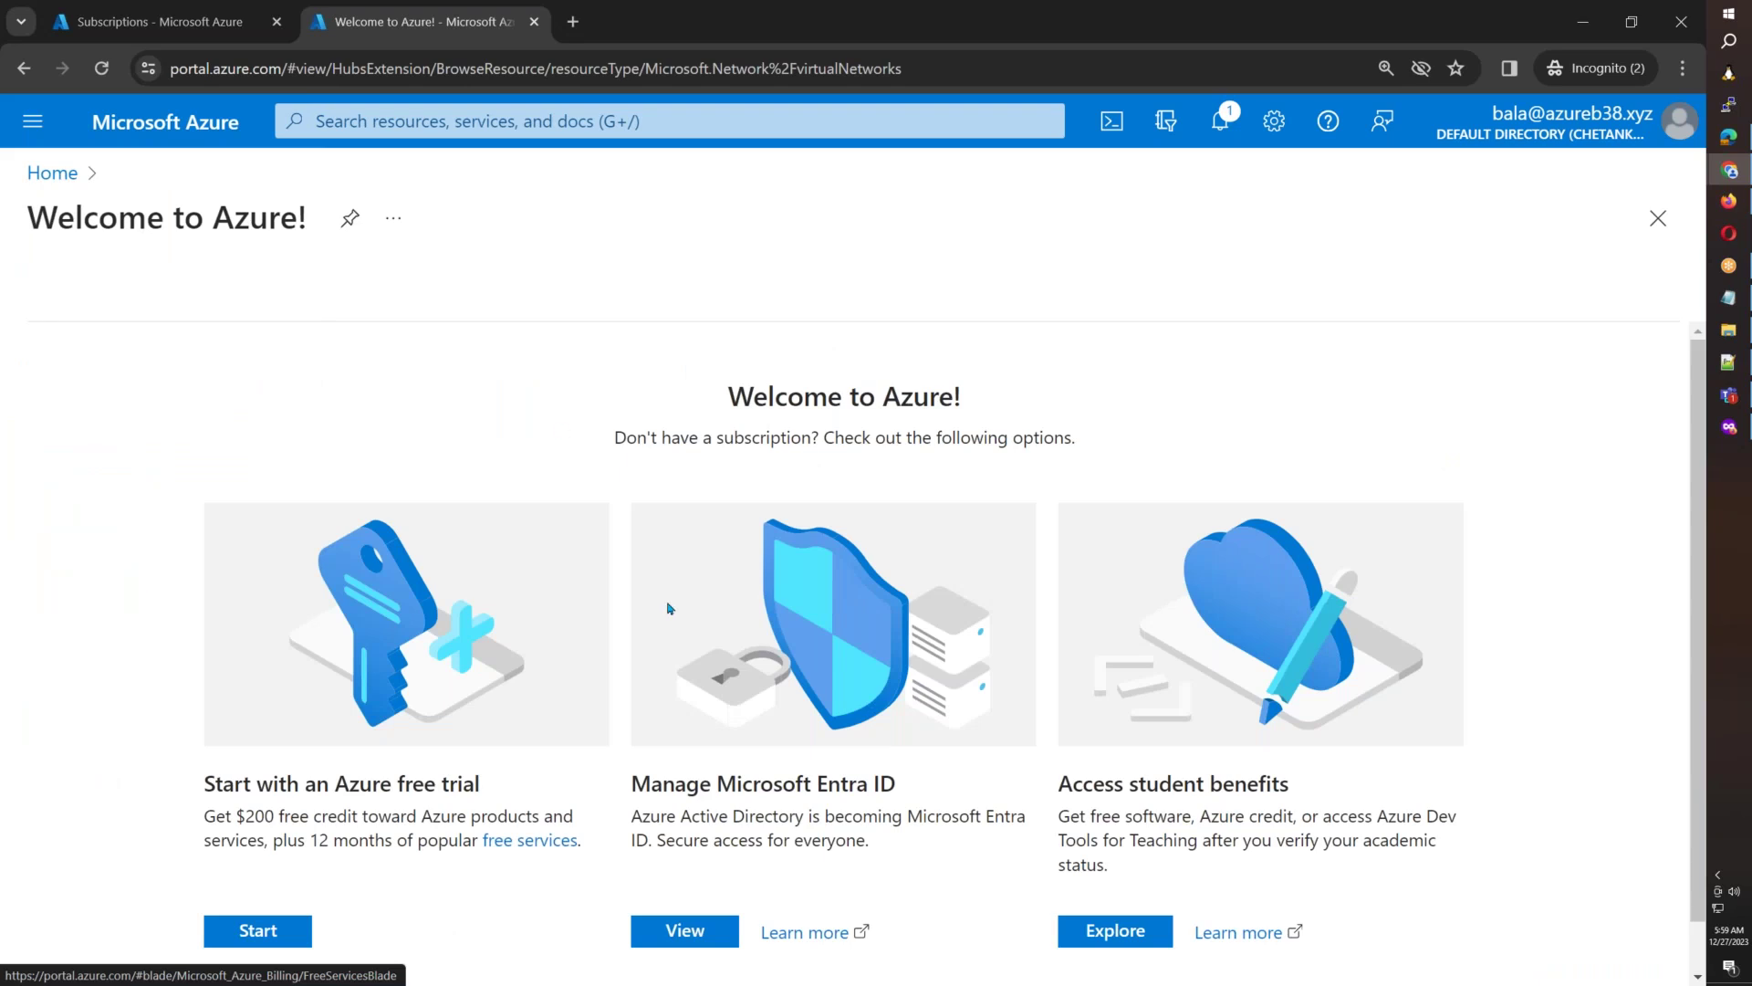
scroll(621, 566, "down", 1)
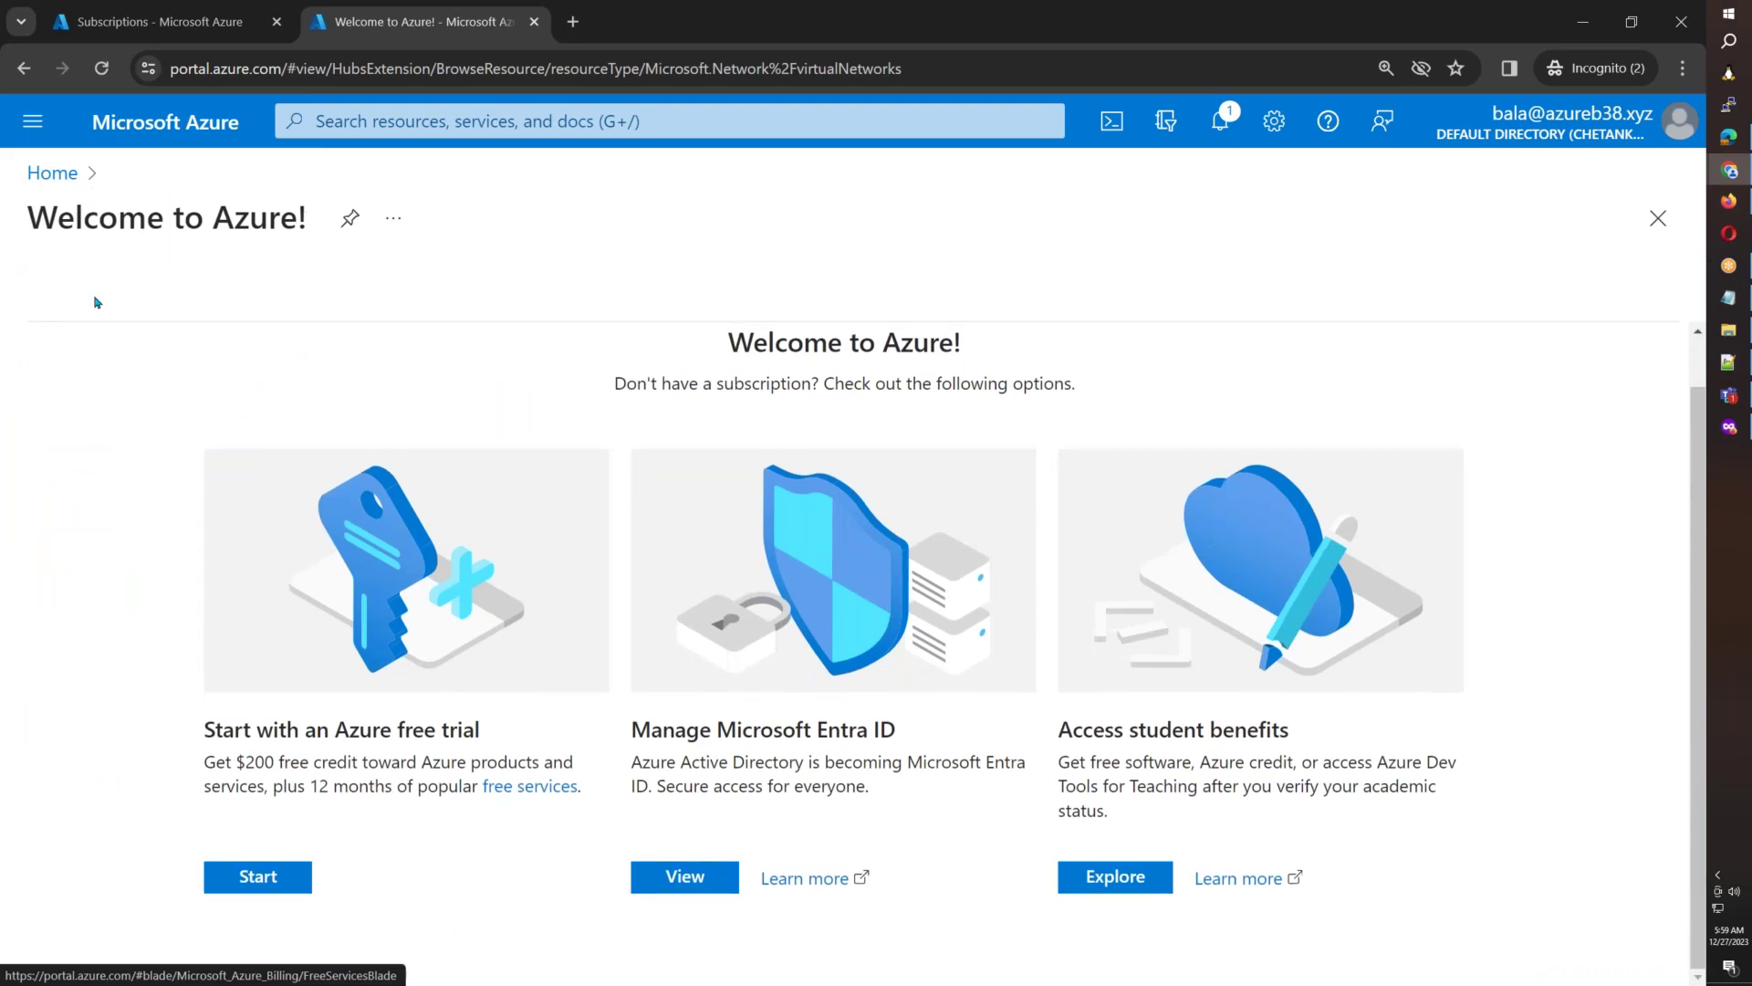
left_click(32, 120)
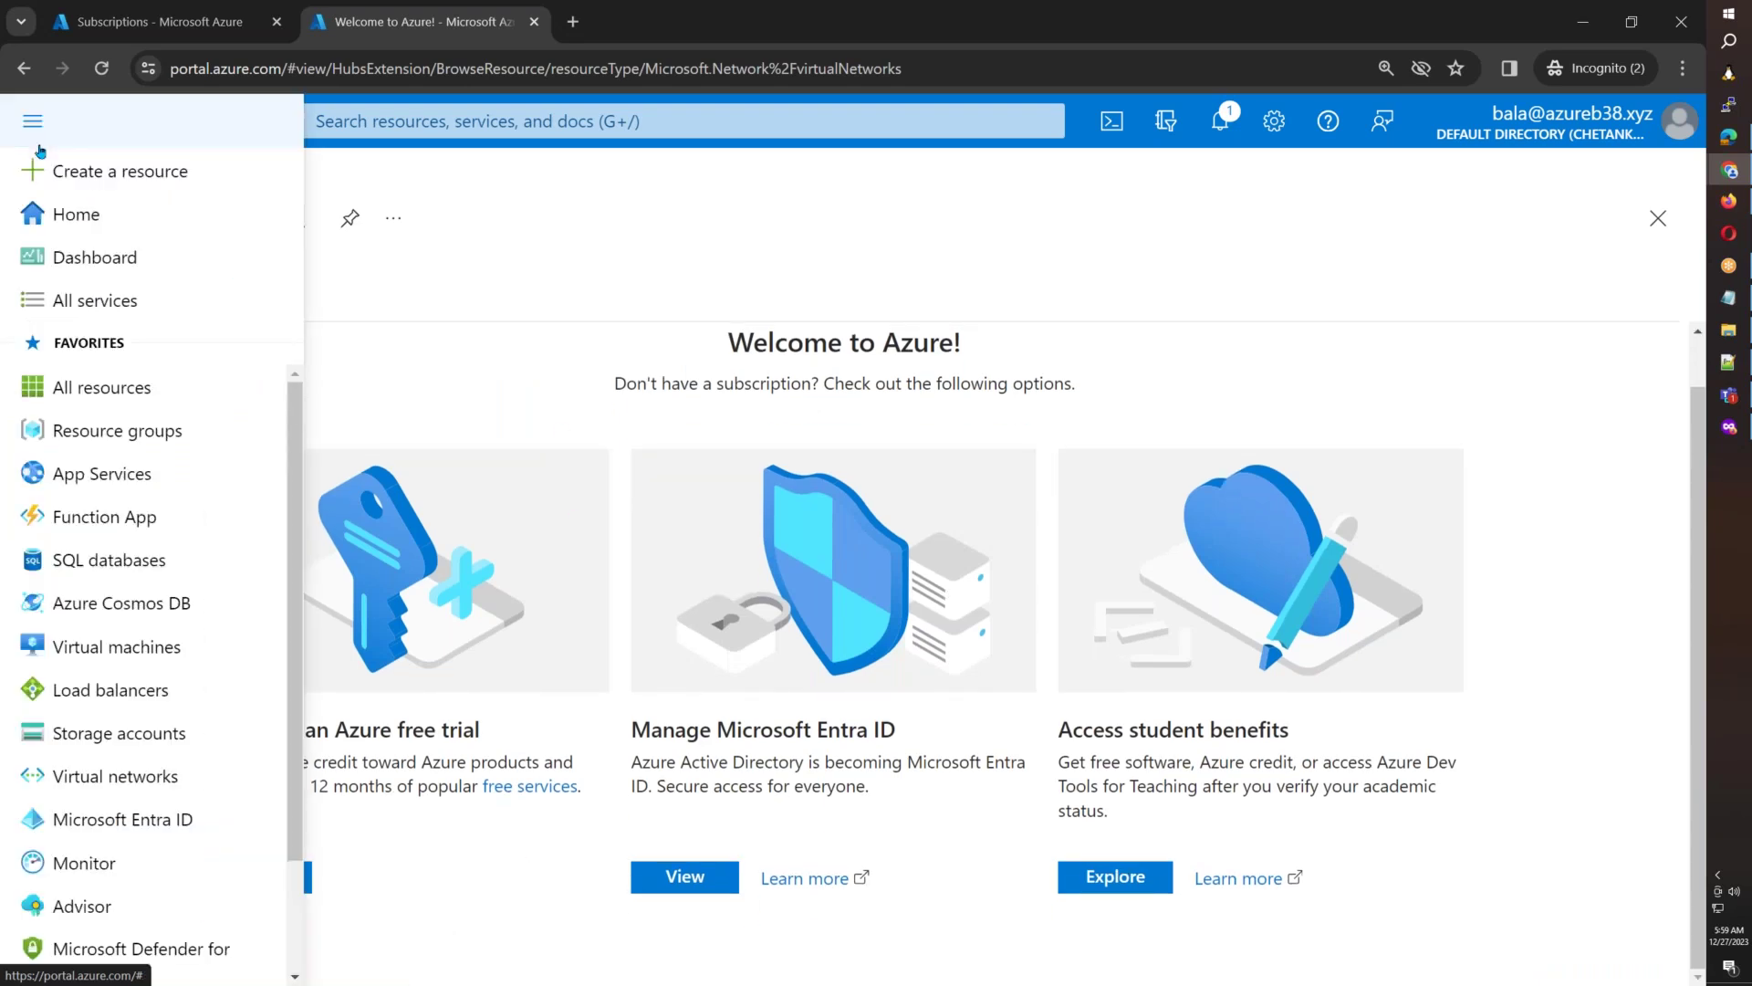
left_click(121, 429)
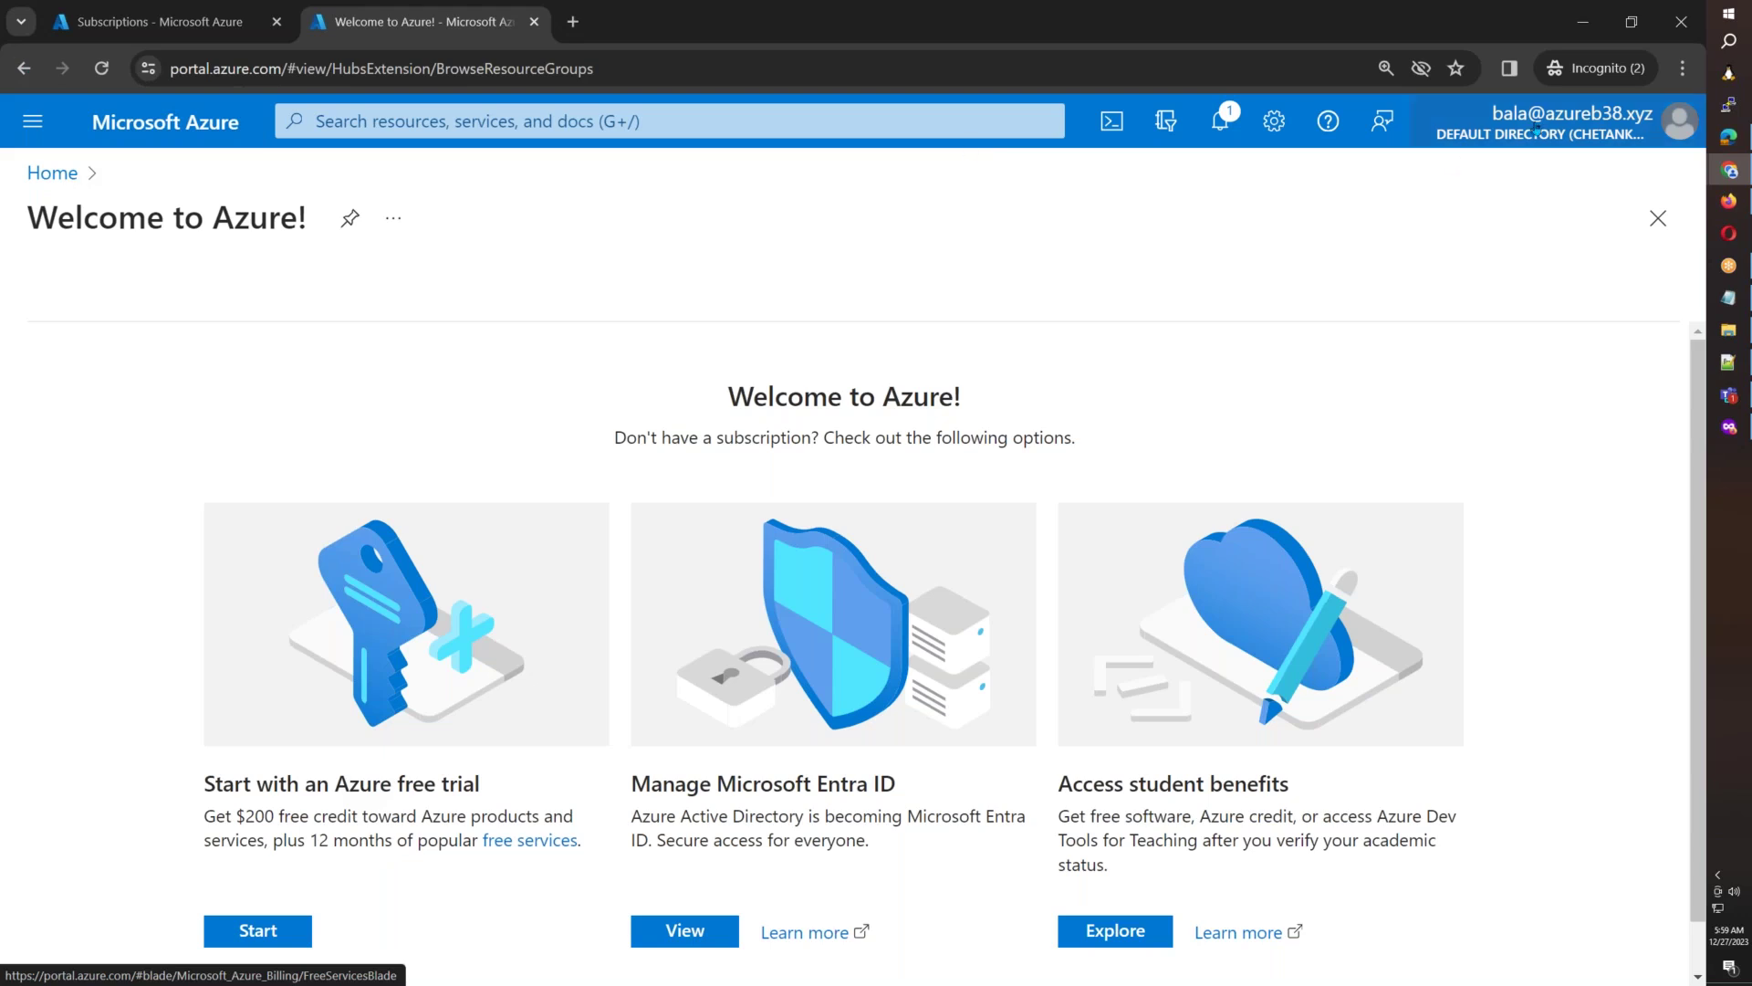
left_click(1537, 131)
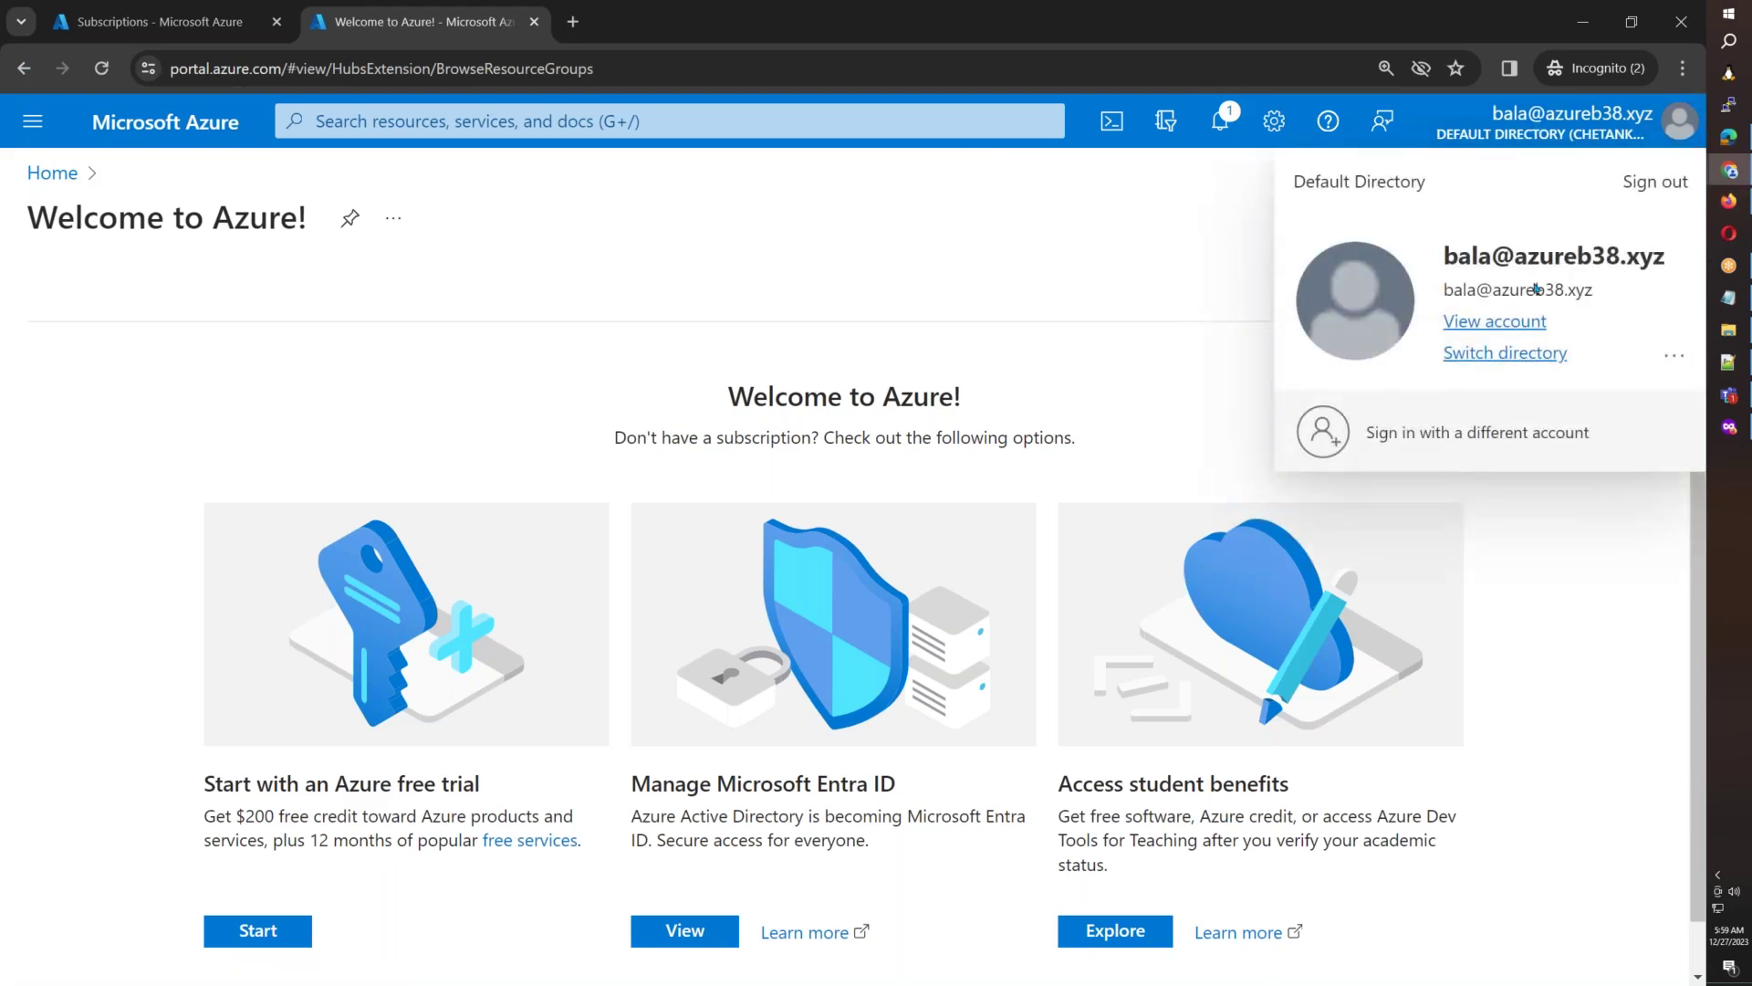
left_click(639, 393)
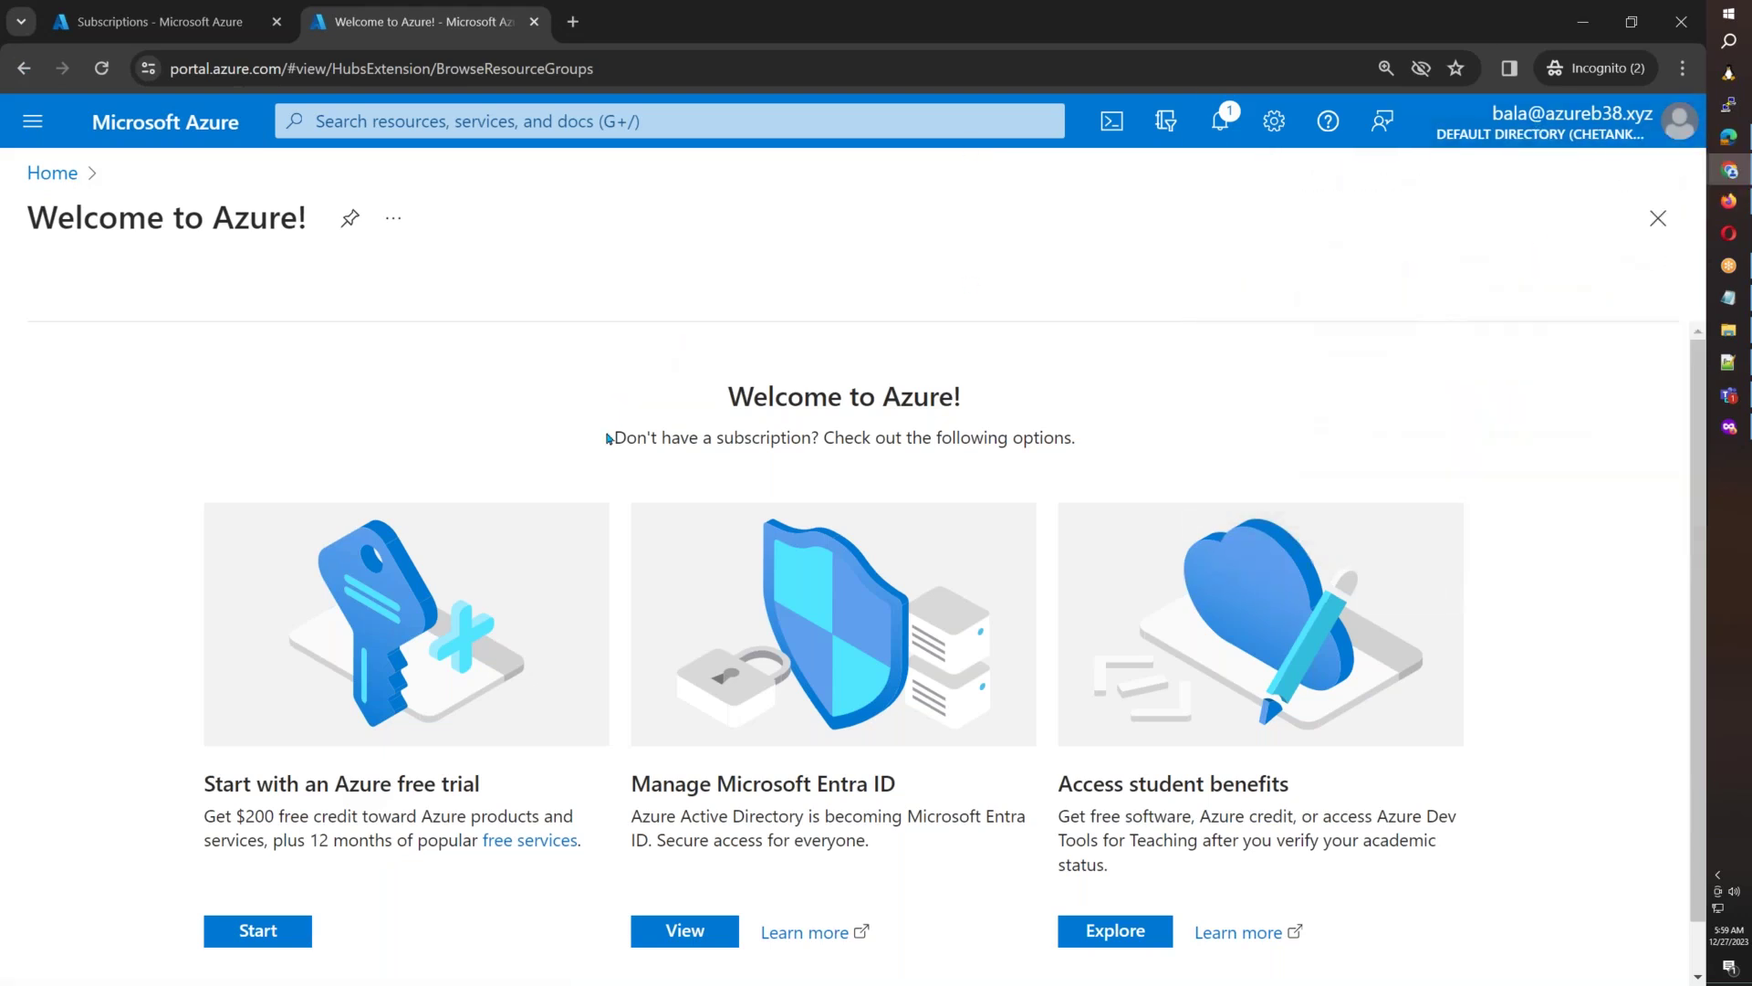
scroll(625, 547, "down", 1)
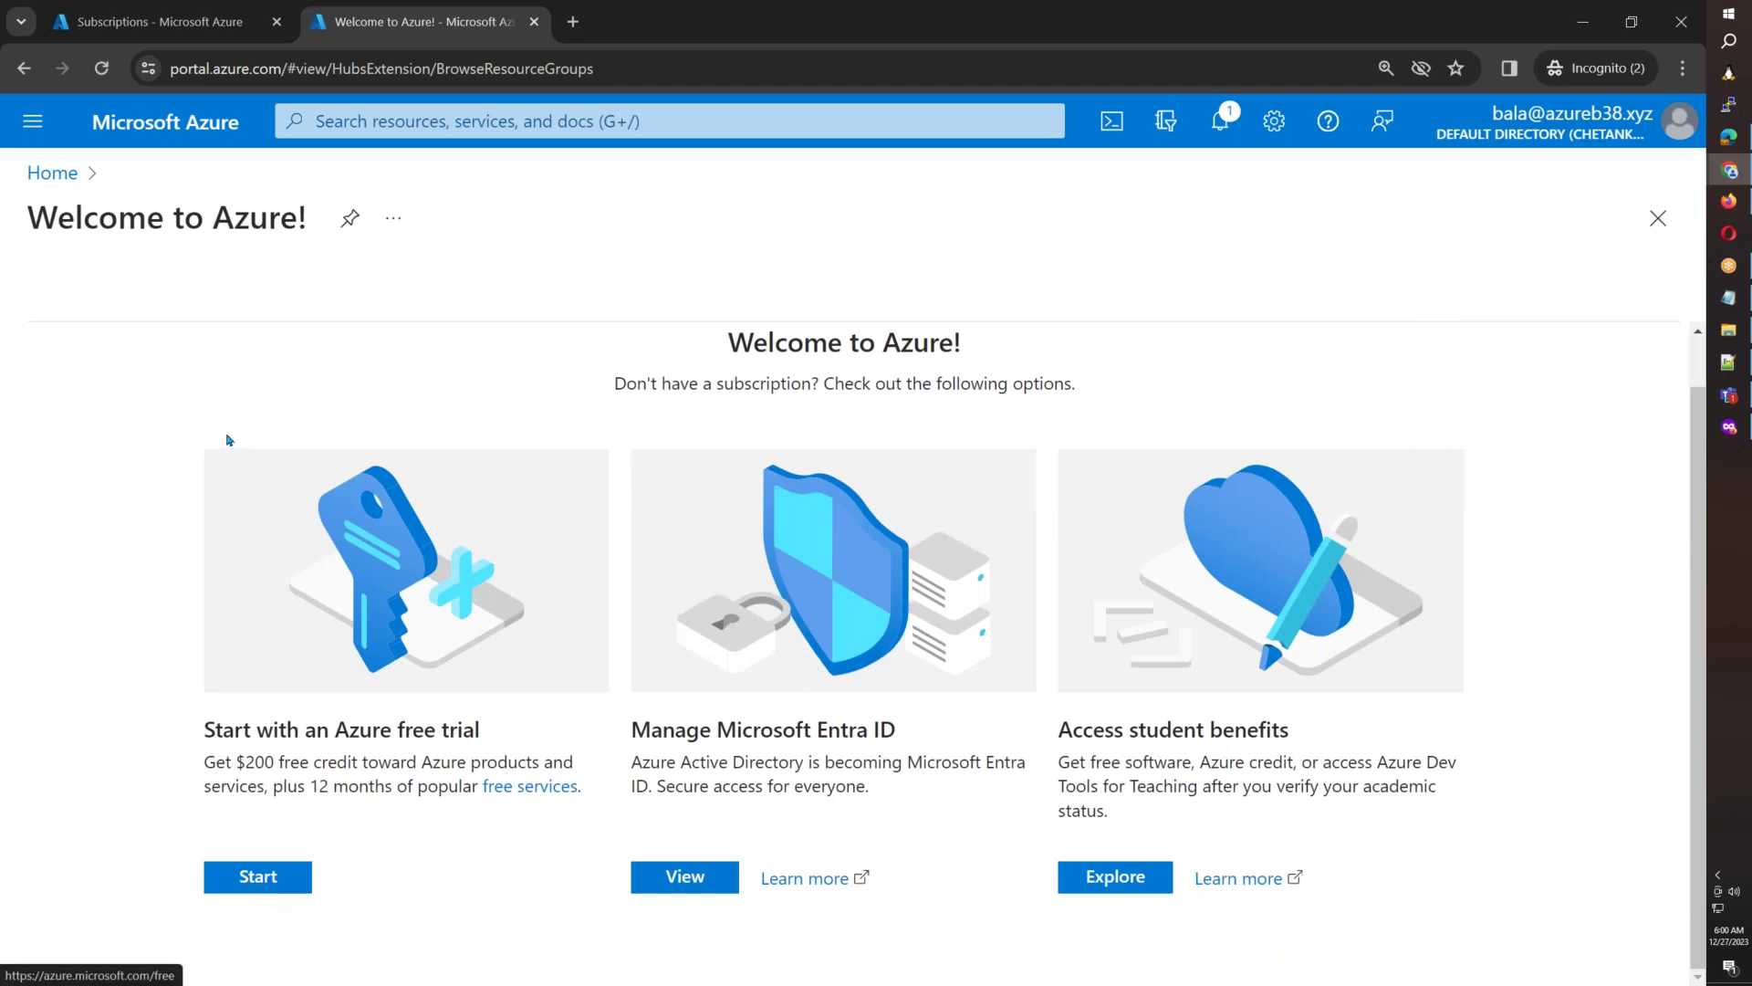
Revisit Subscriptions and Virtual networks from Home, which still show the no-subscription welcome page.
left_click(52, 173)
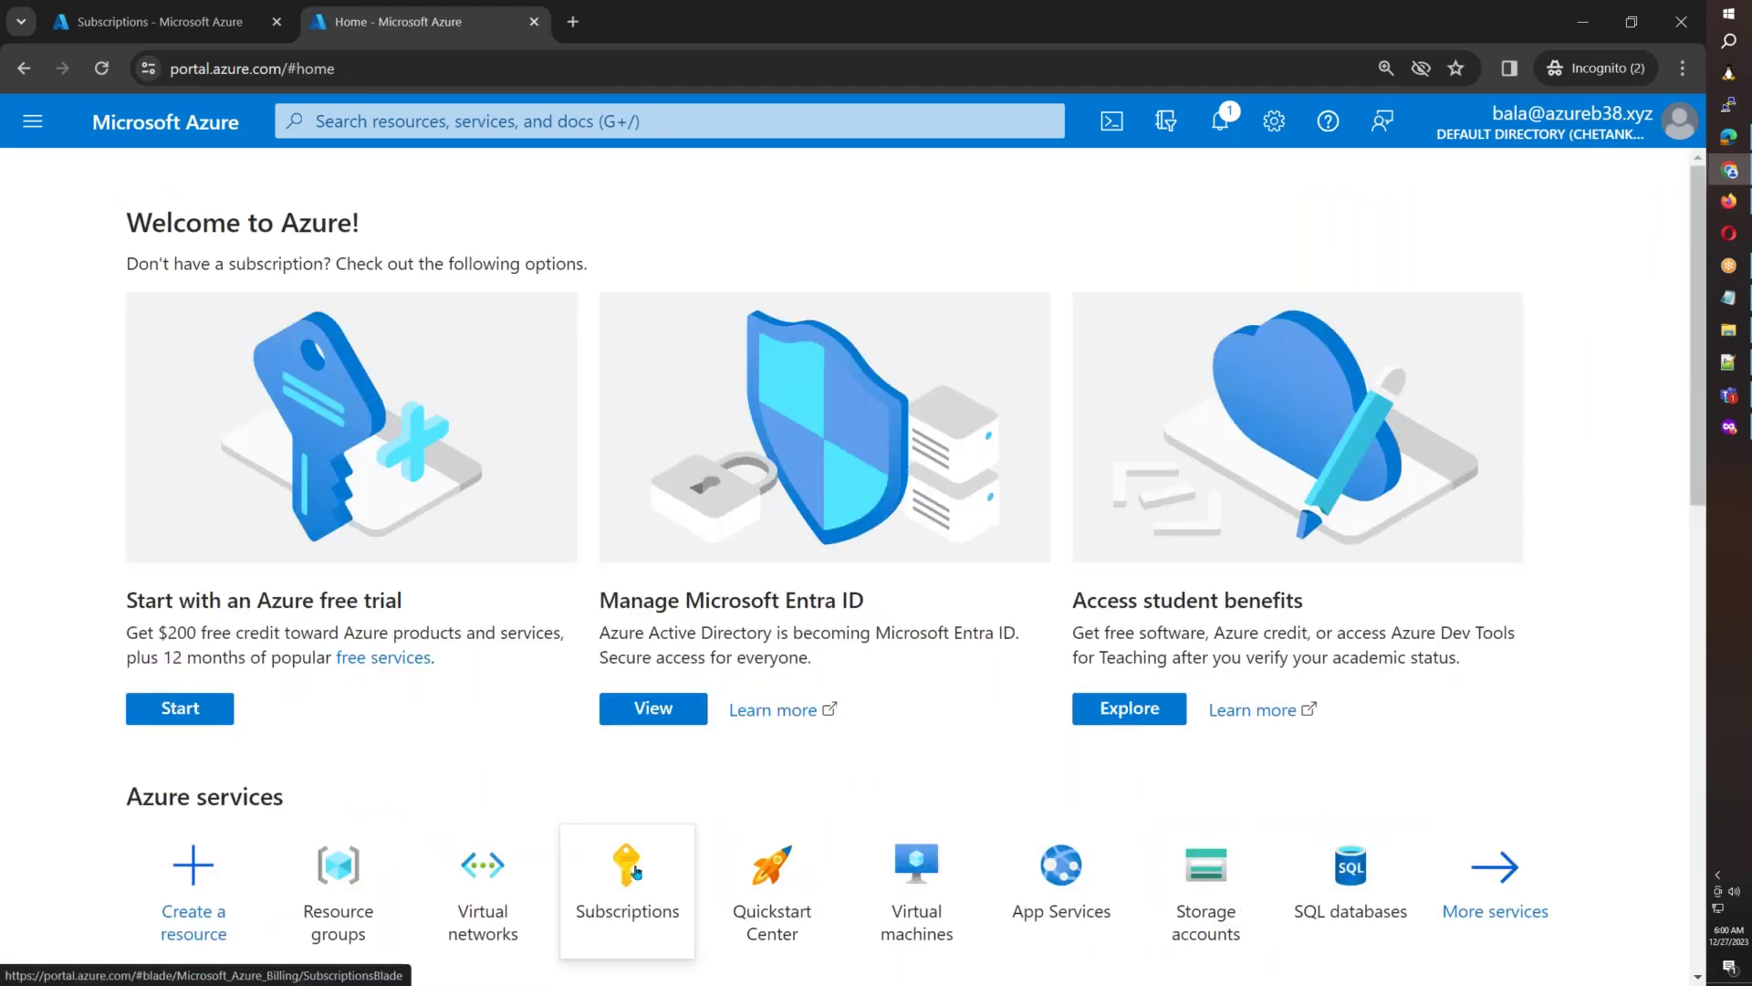
left_click(627, 876)
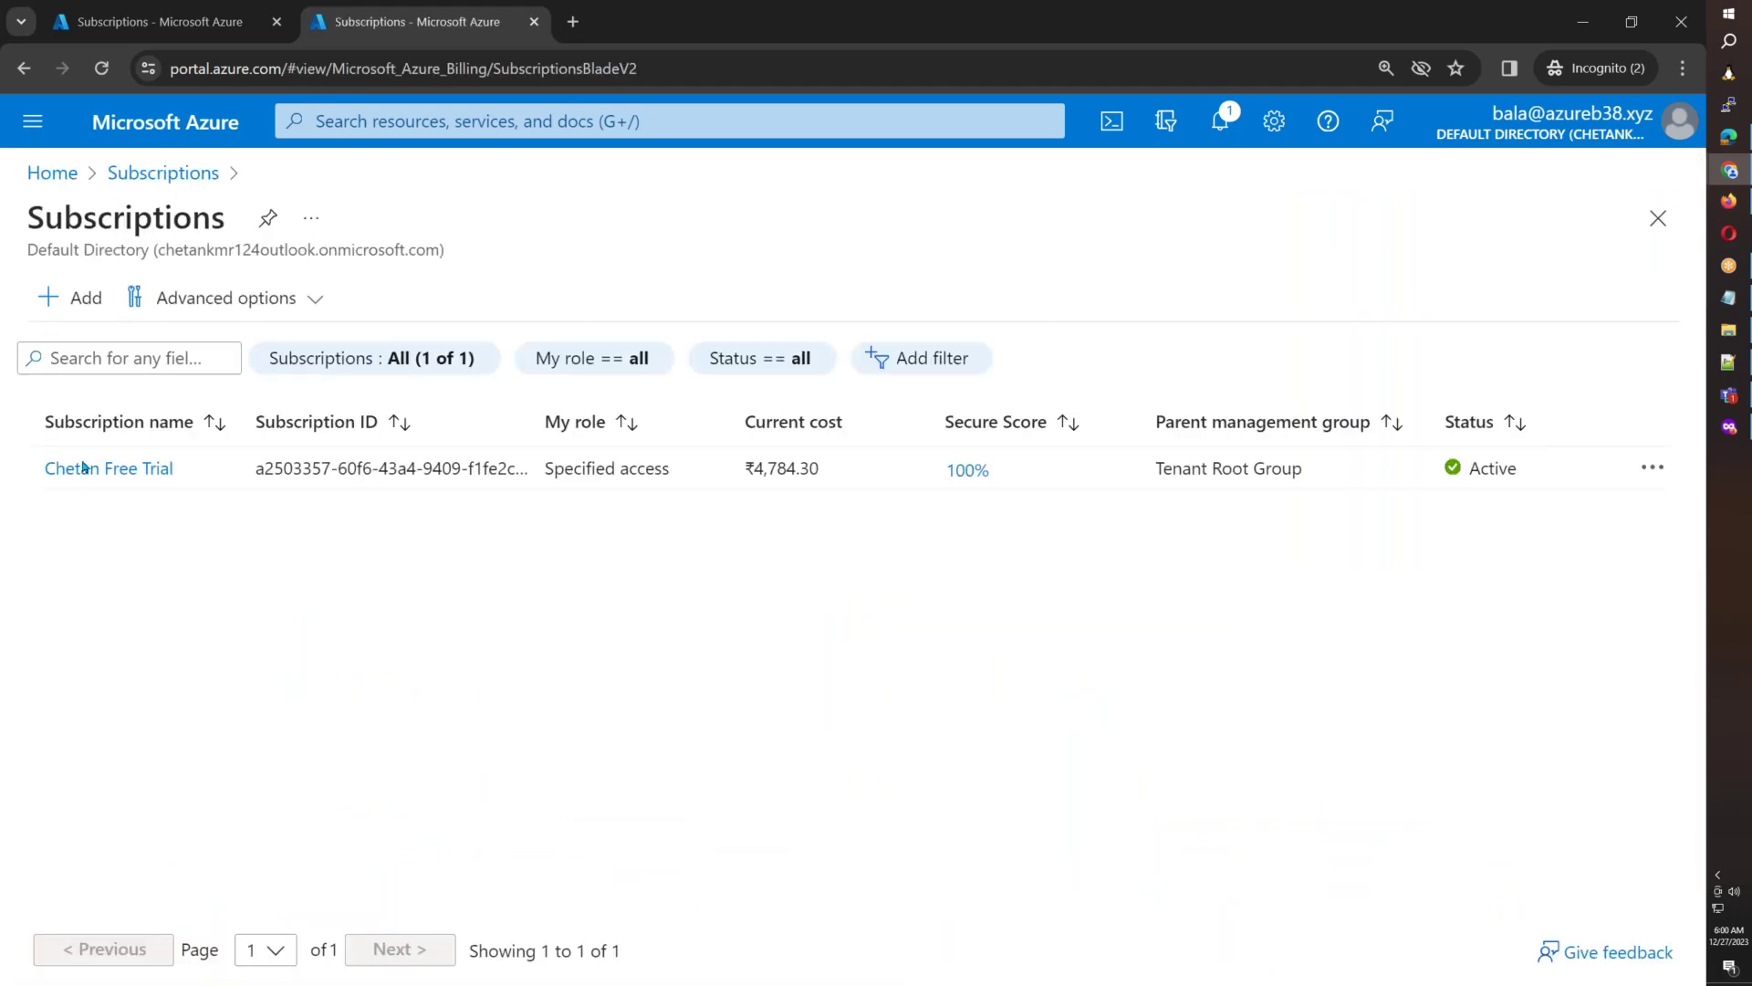
left_click(34, 125)
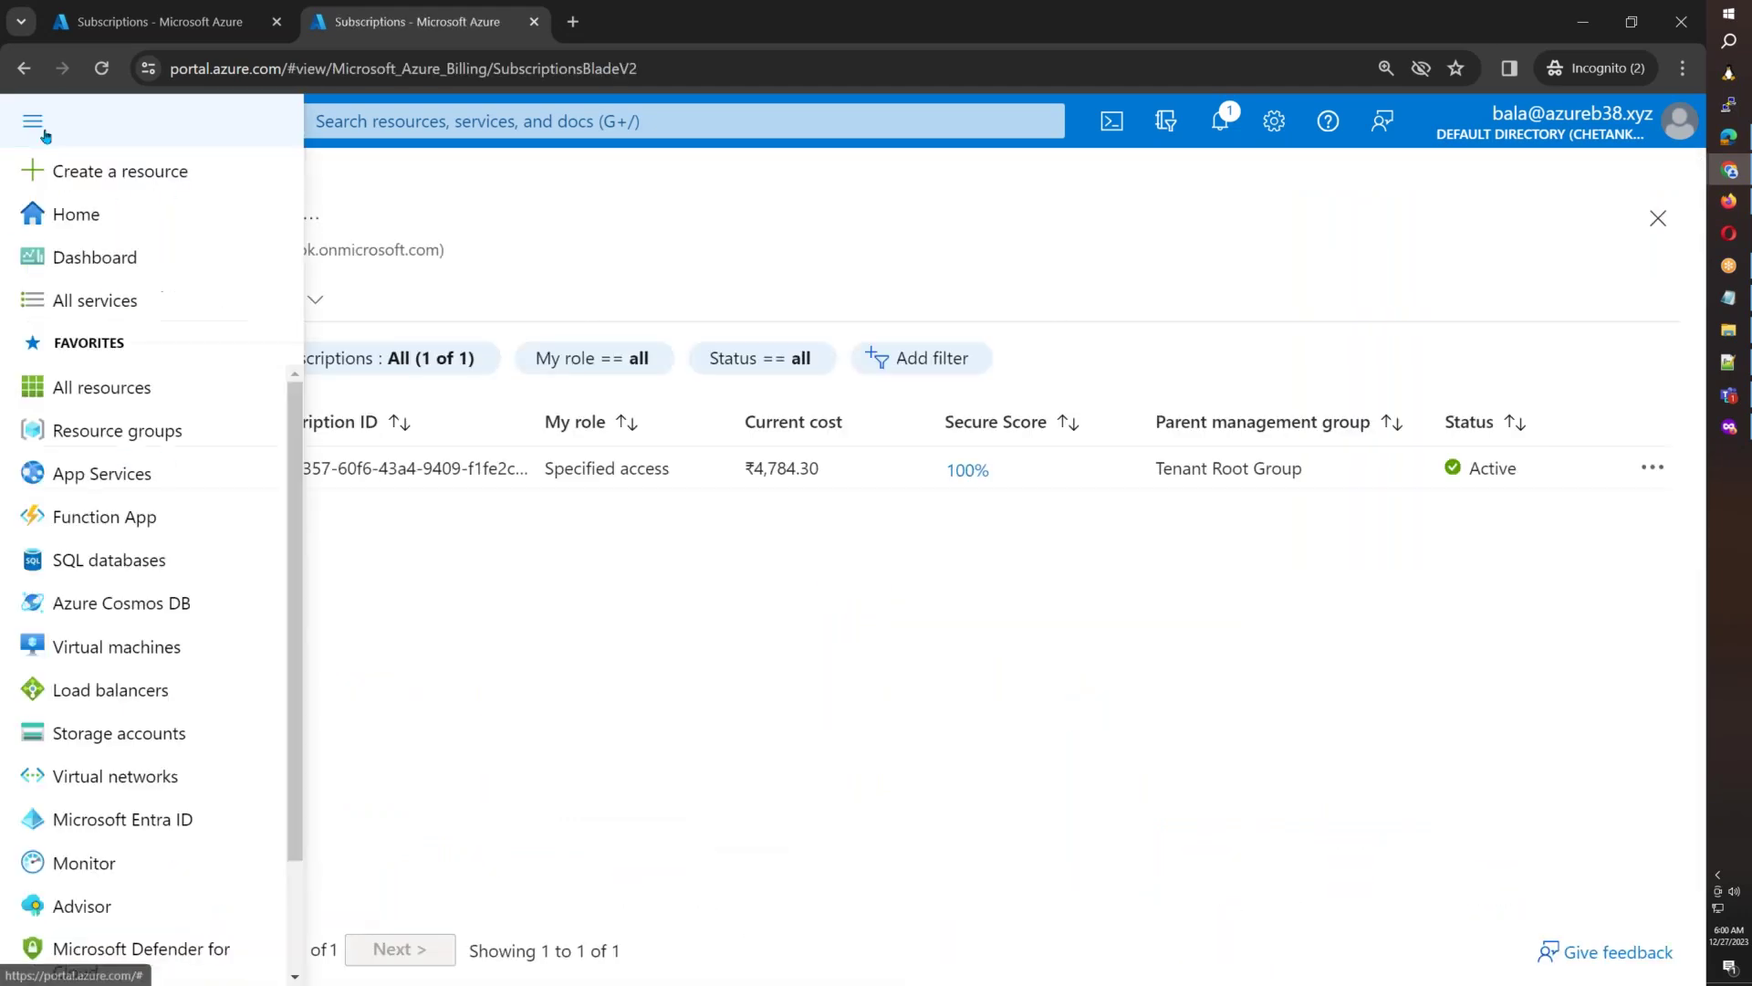
left_click(116, 777)
scroll(1020, 719, "down", 1)
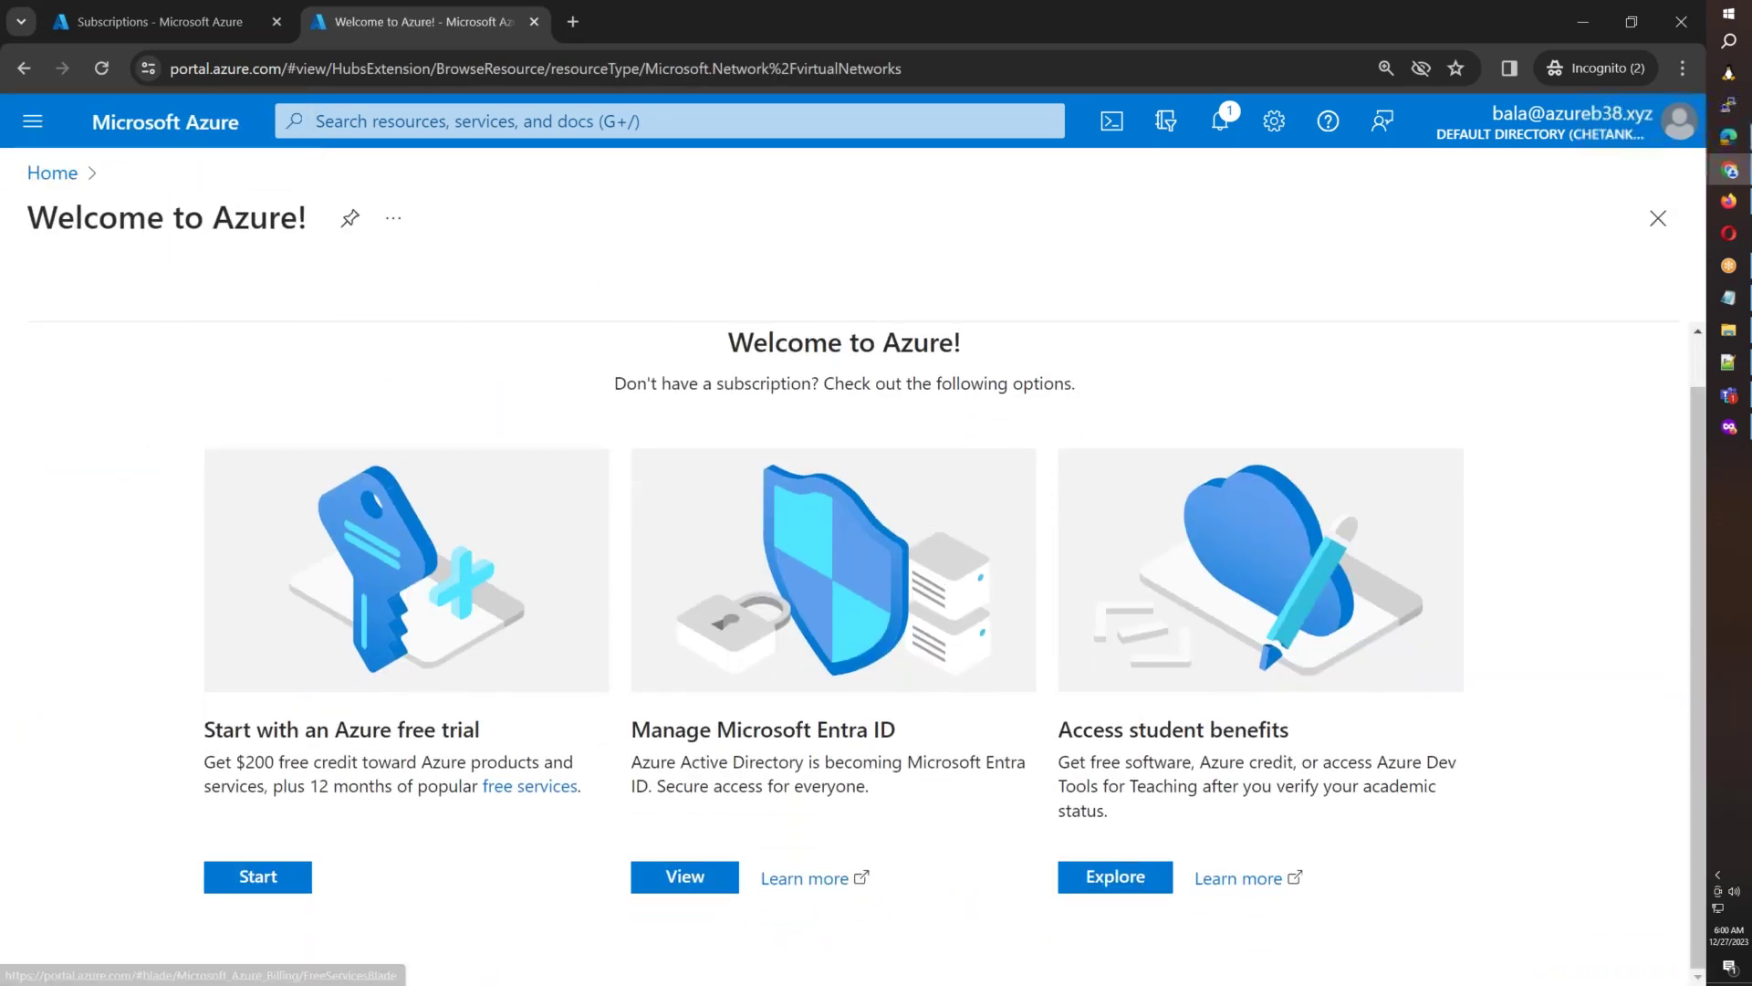
left_click(1658, 218)
scroll(328, 730, "down", 5)
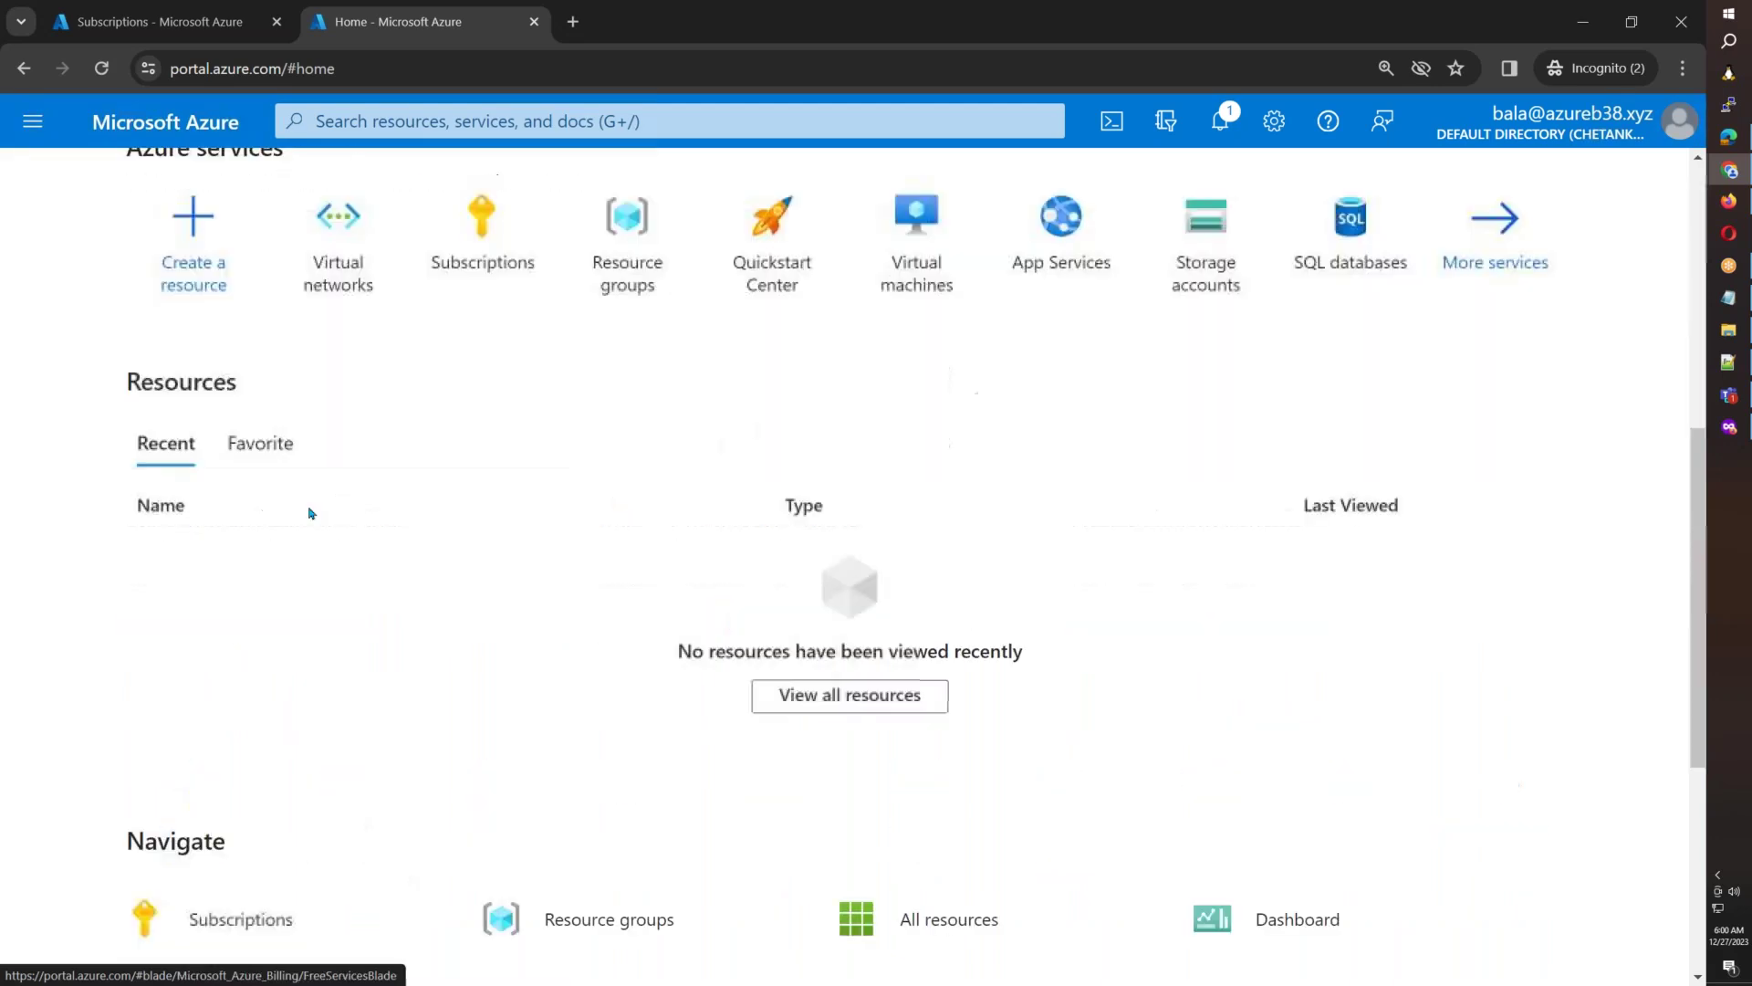
left_click(347, 295)
scroll(875, 464, "down", 1)
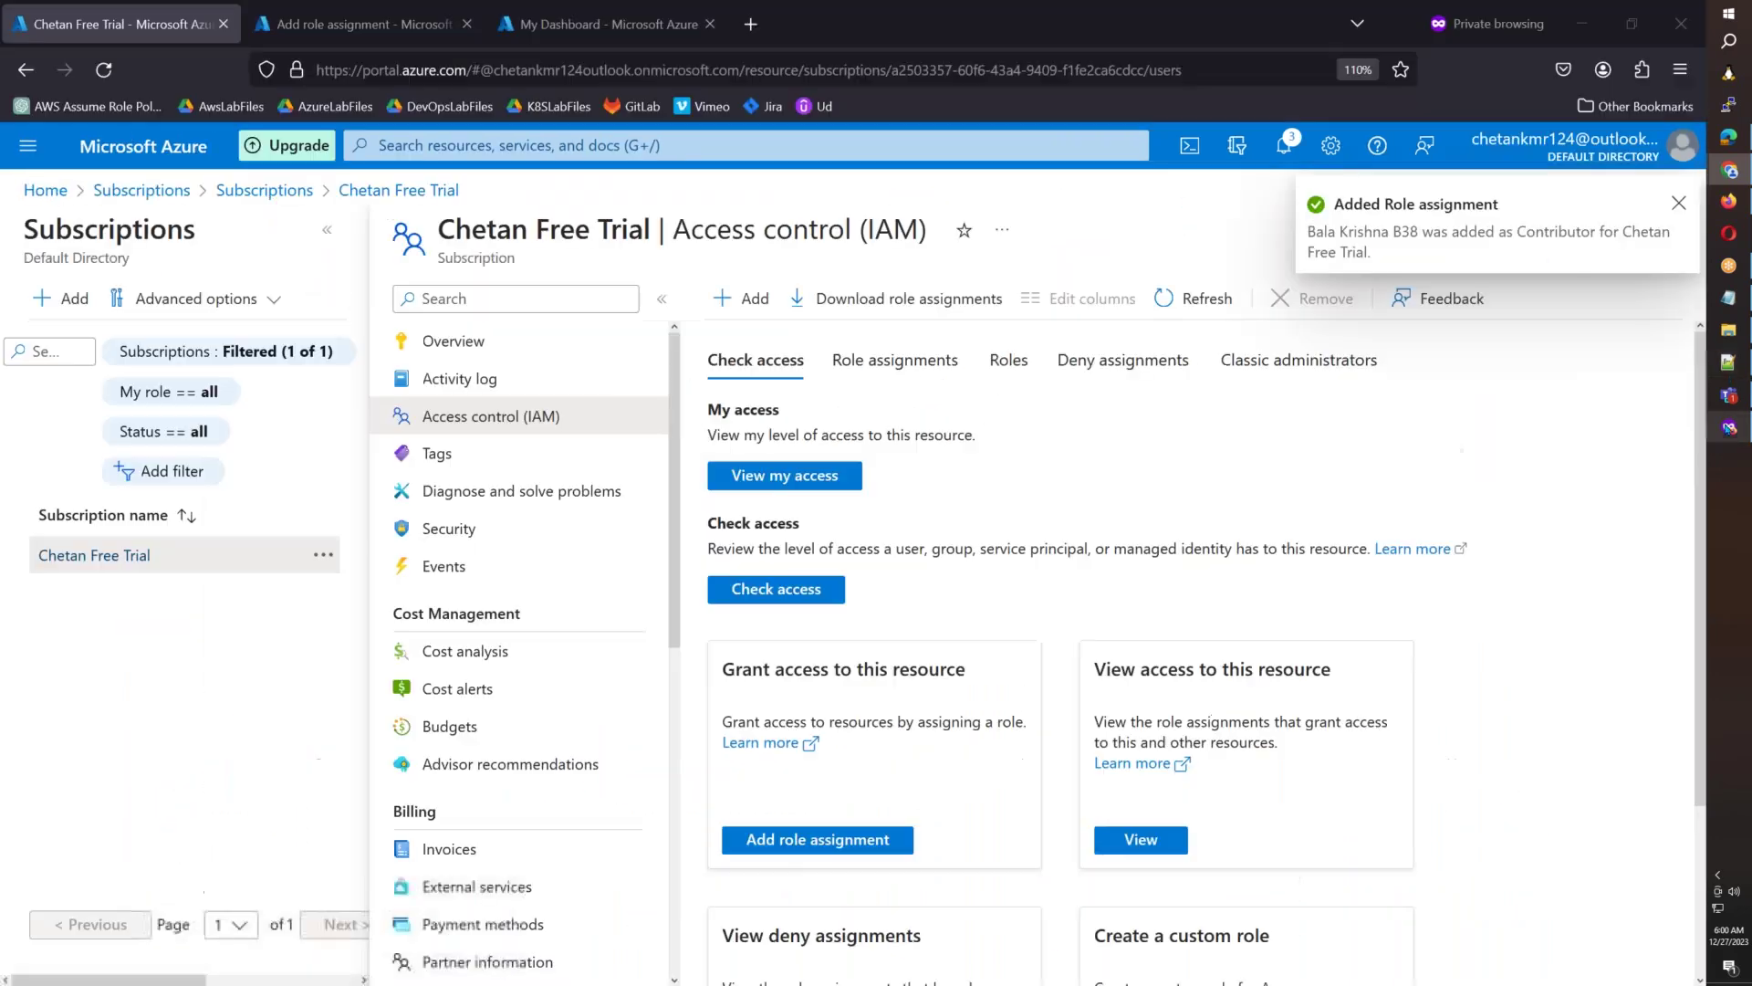
Open Virtual networks, then check the invitation e-mail and the directories and subscriptions settings.
left_click(27, 145)
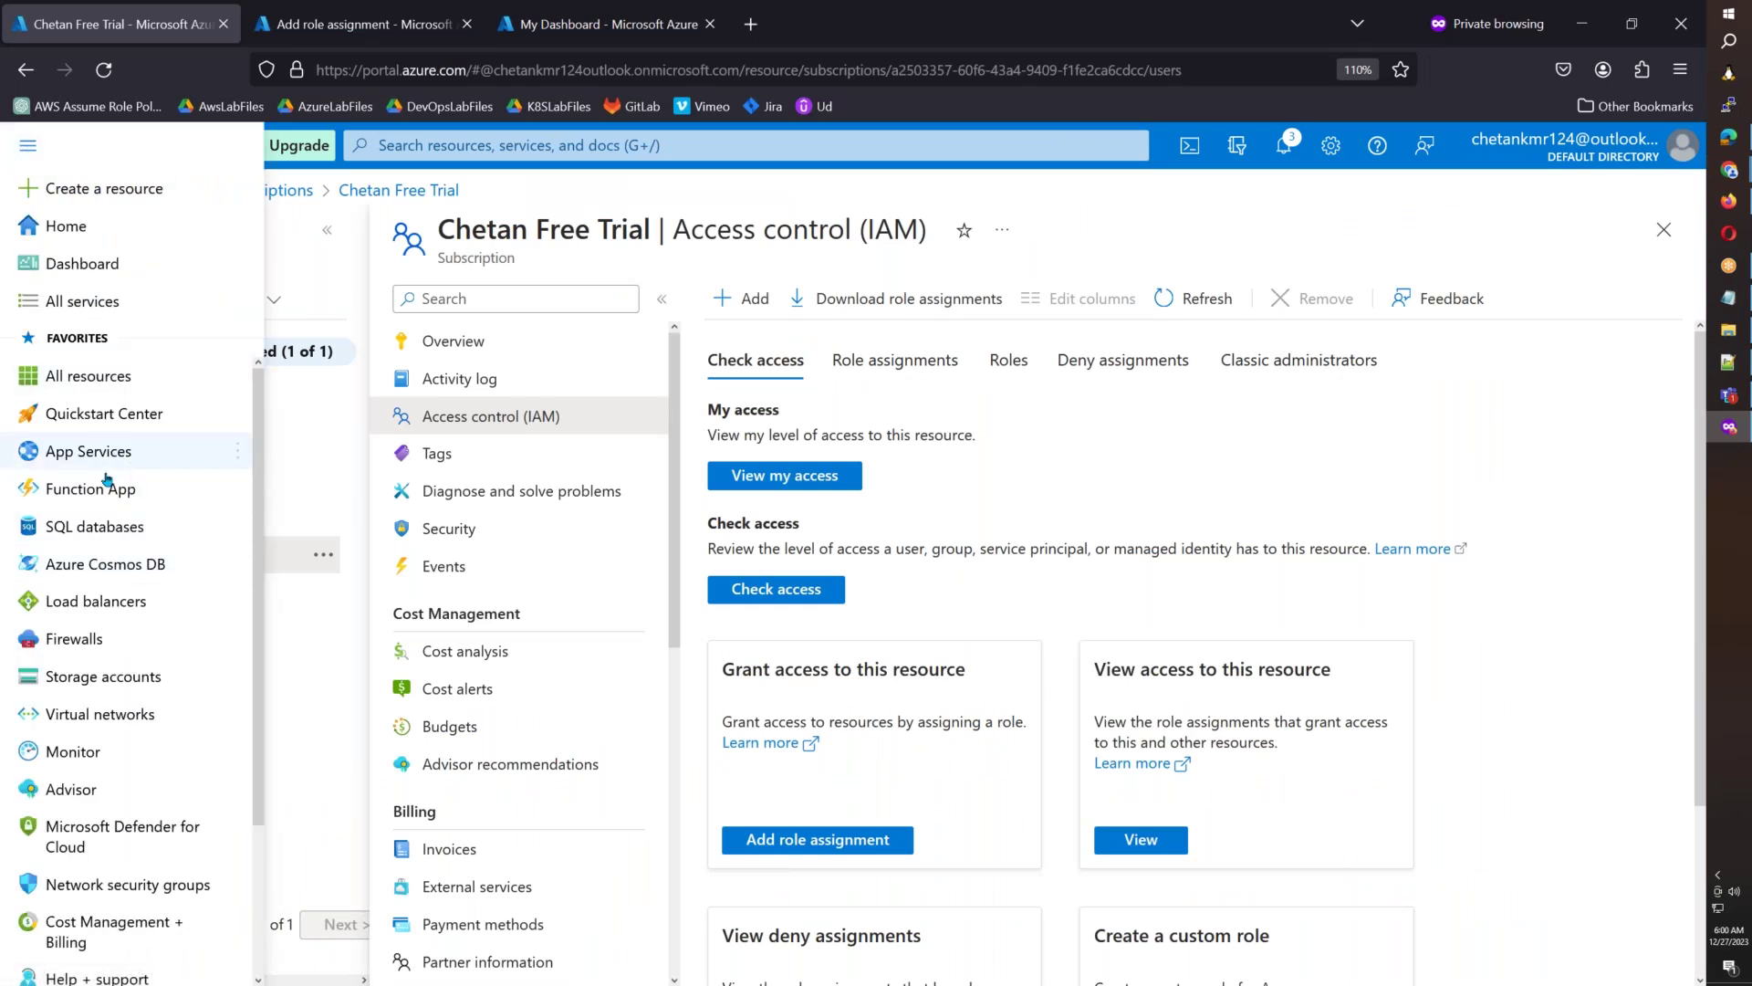
left_click(92, 713)
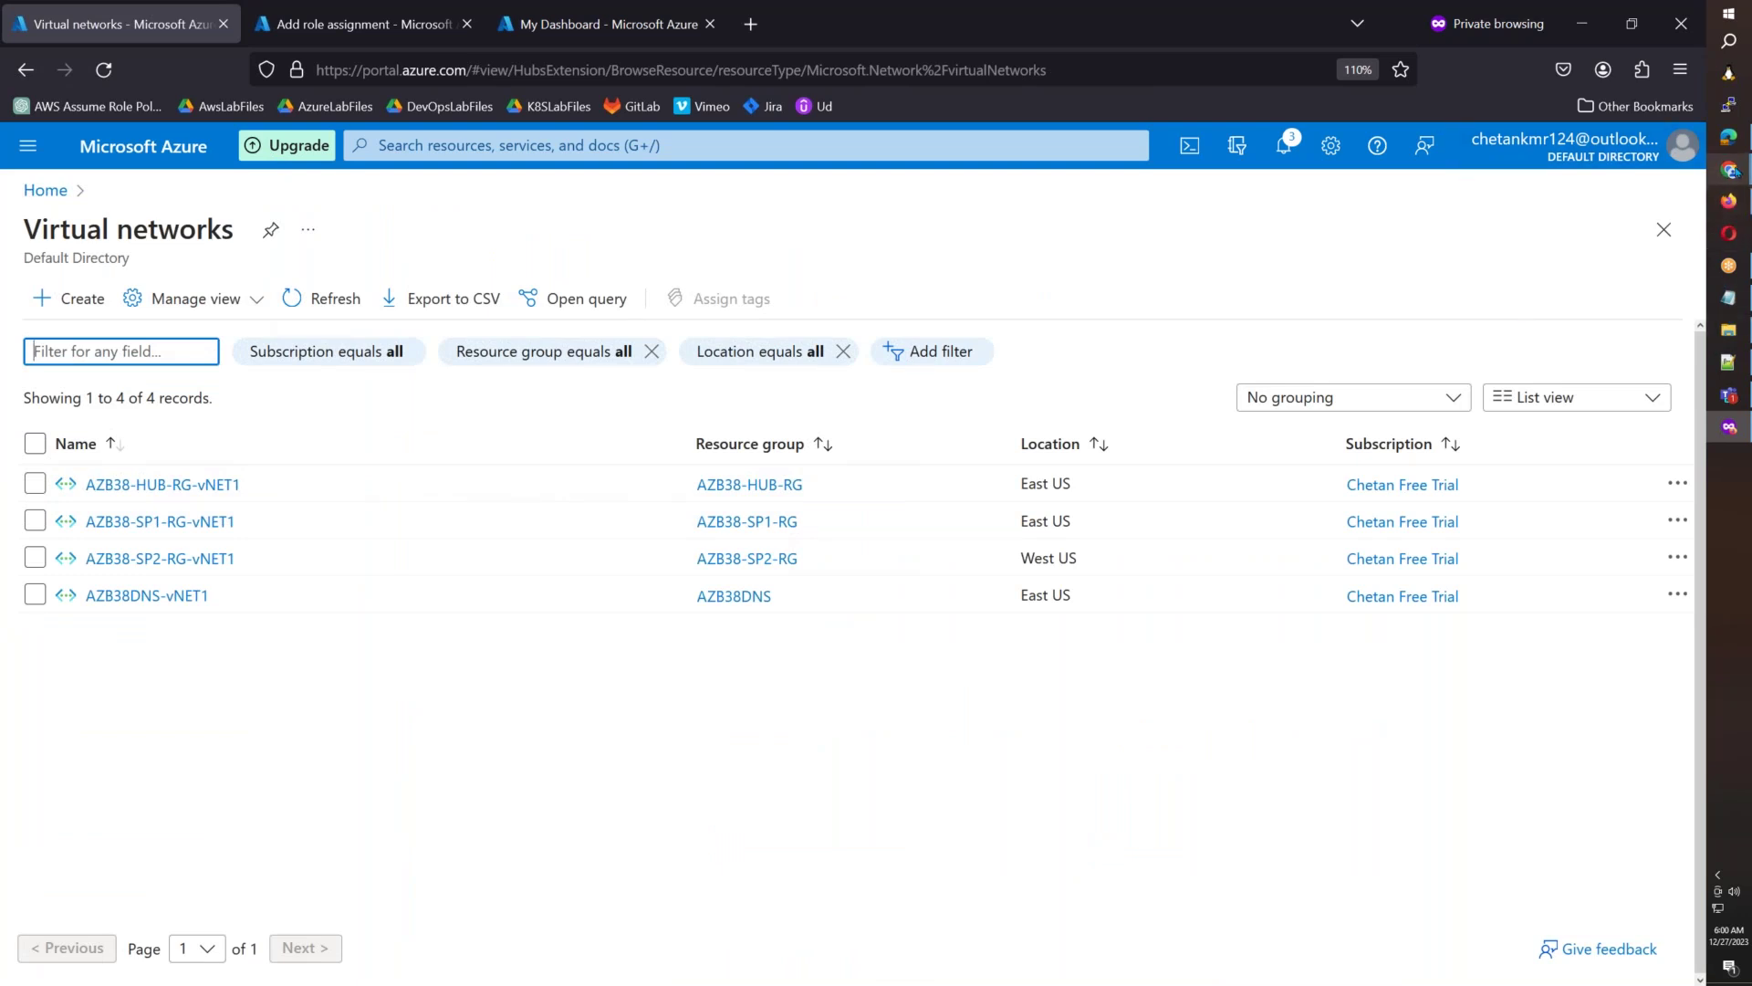
left_click(1730, 138)
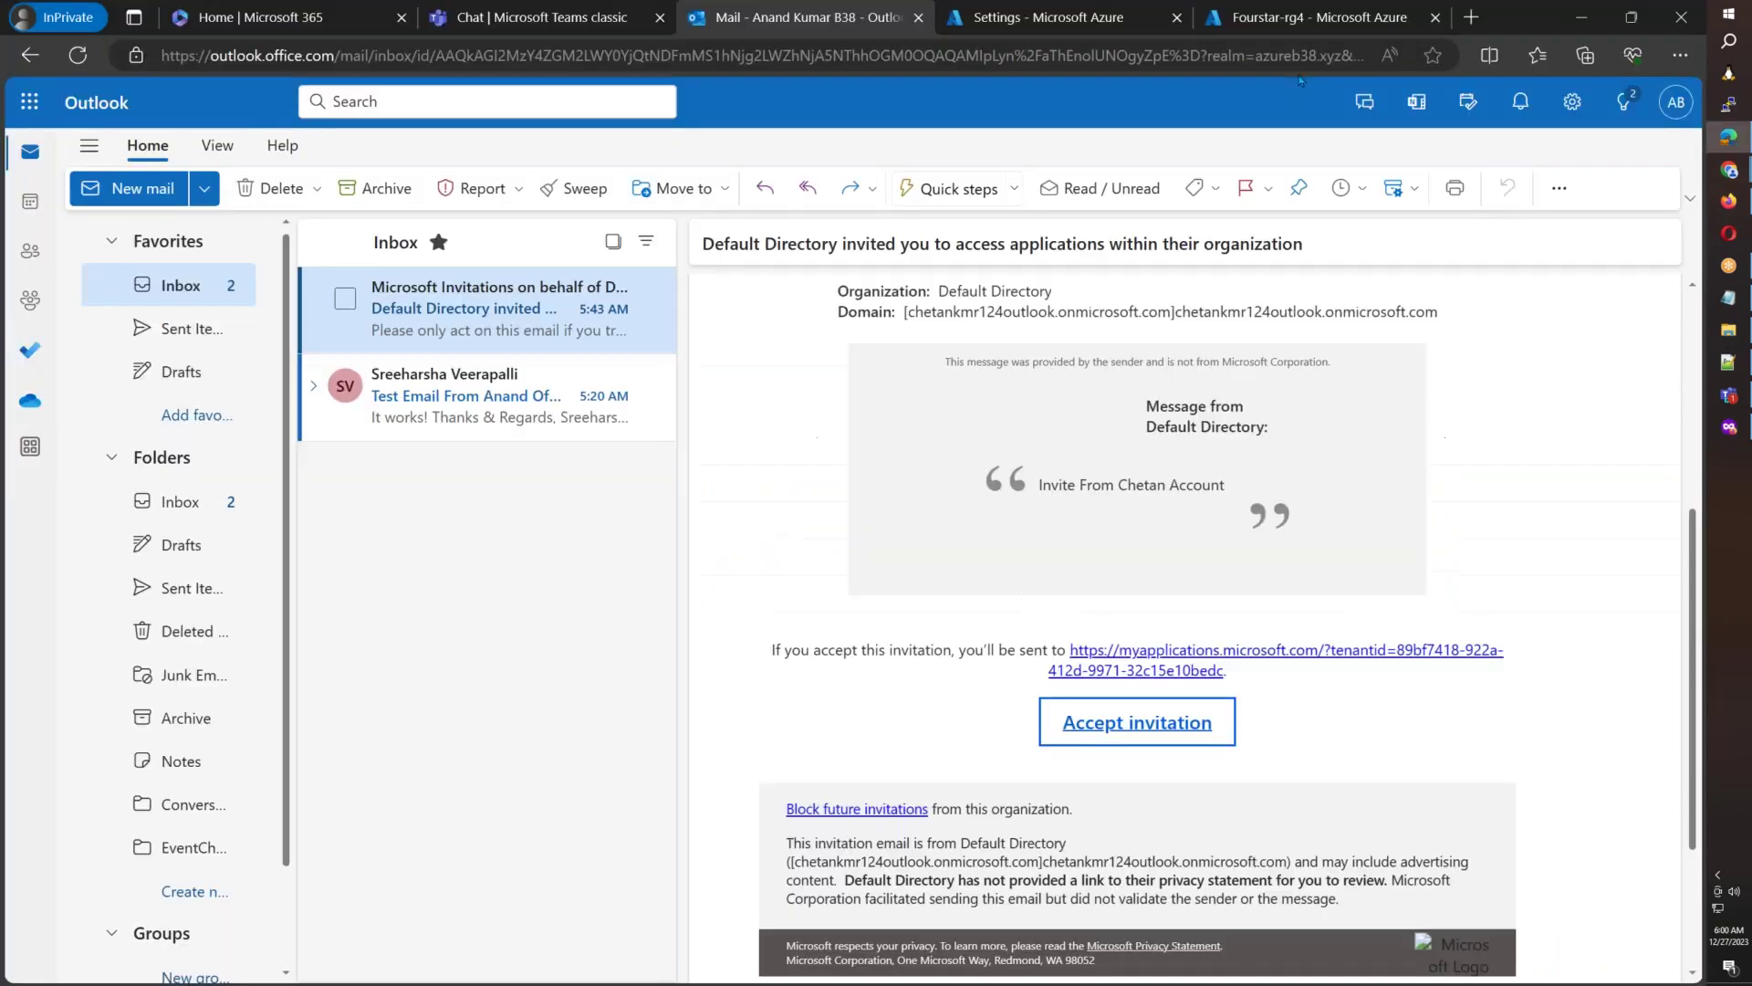
left_click(1272, 11)
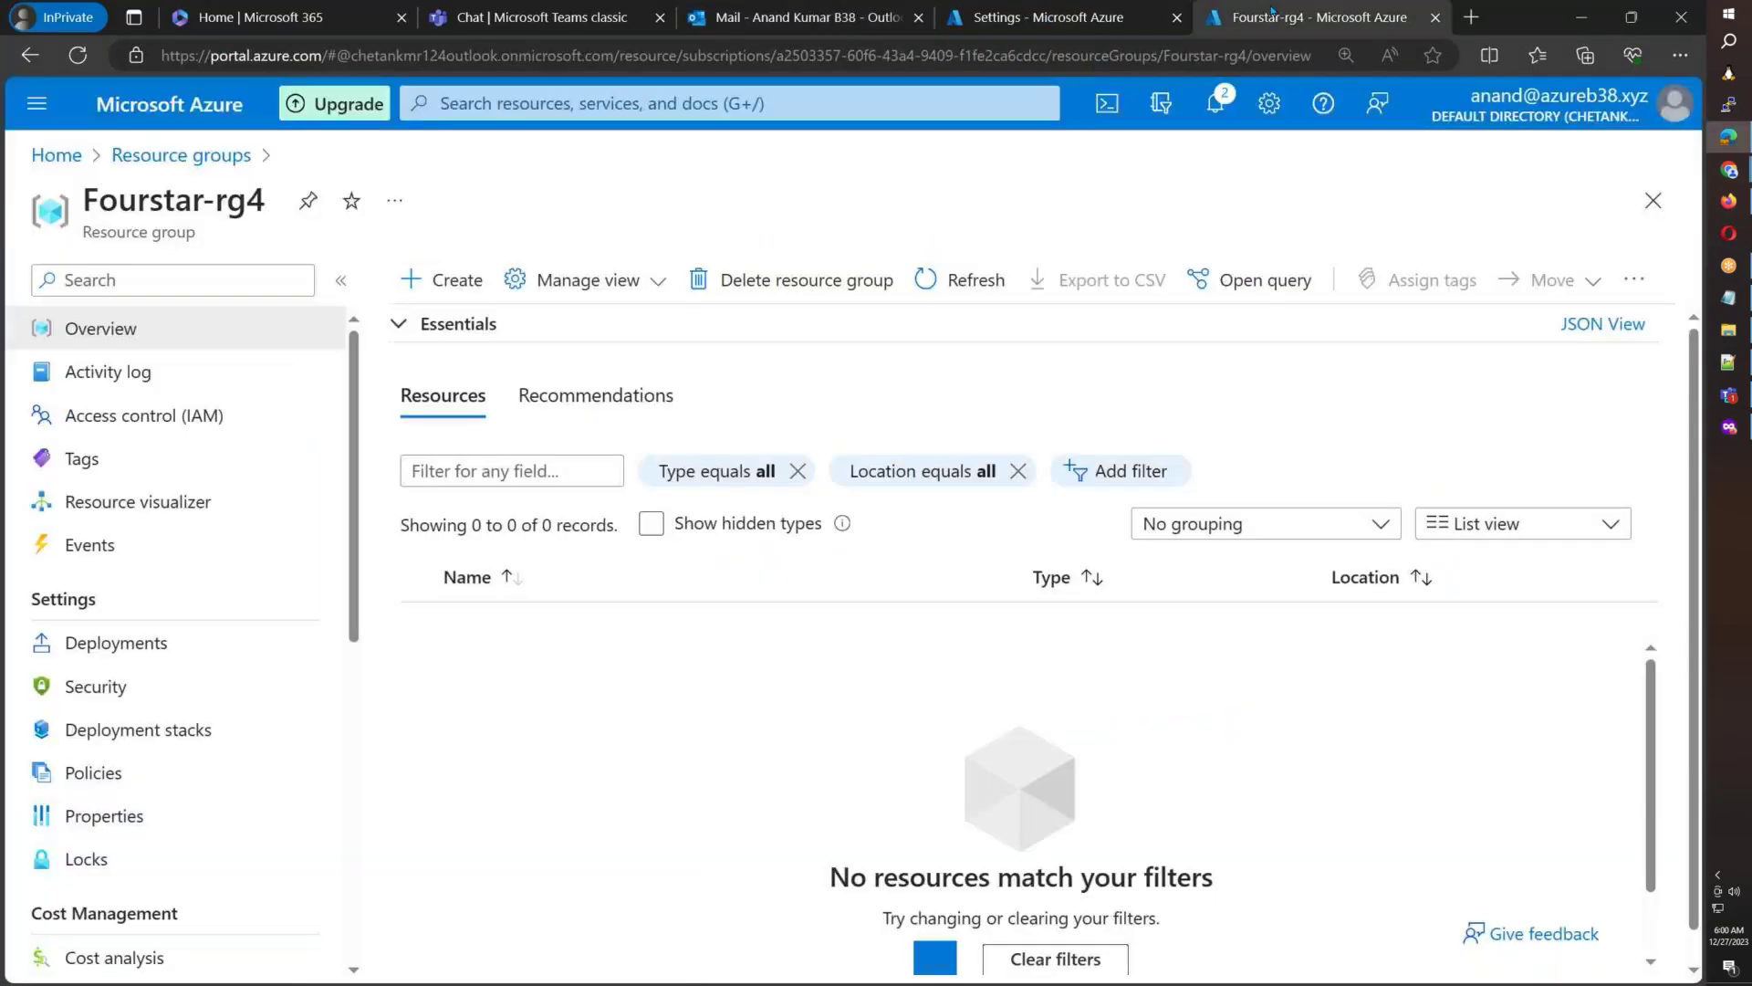
left_click(1128, 28)
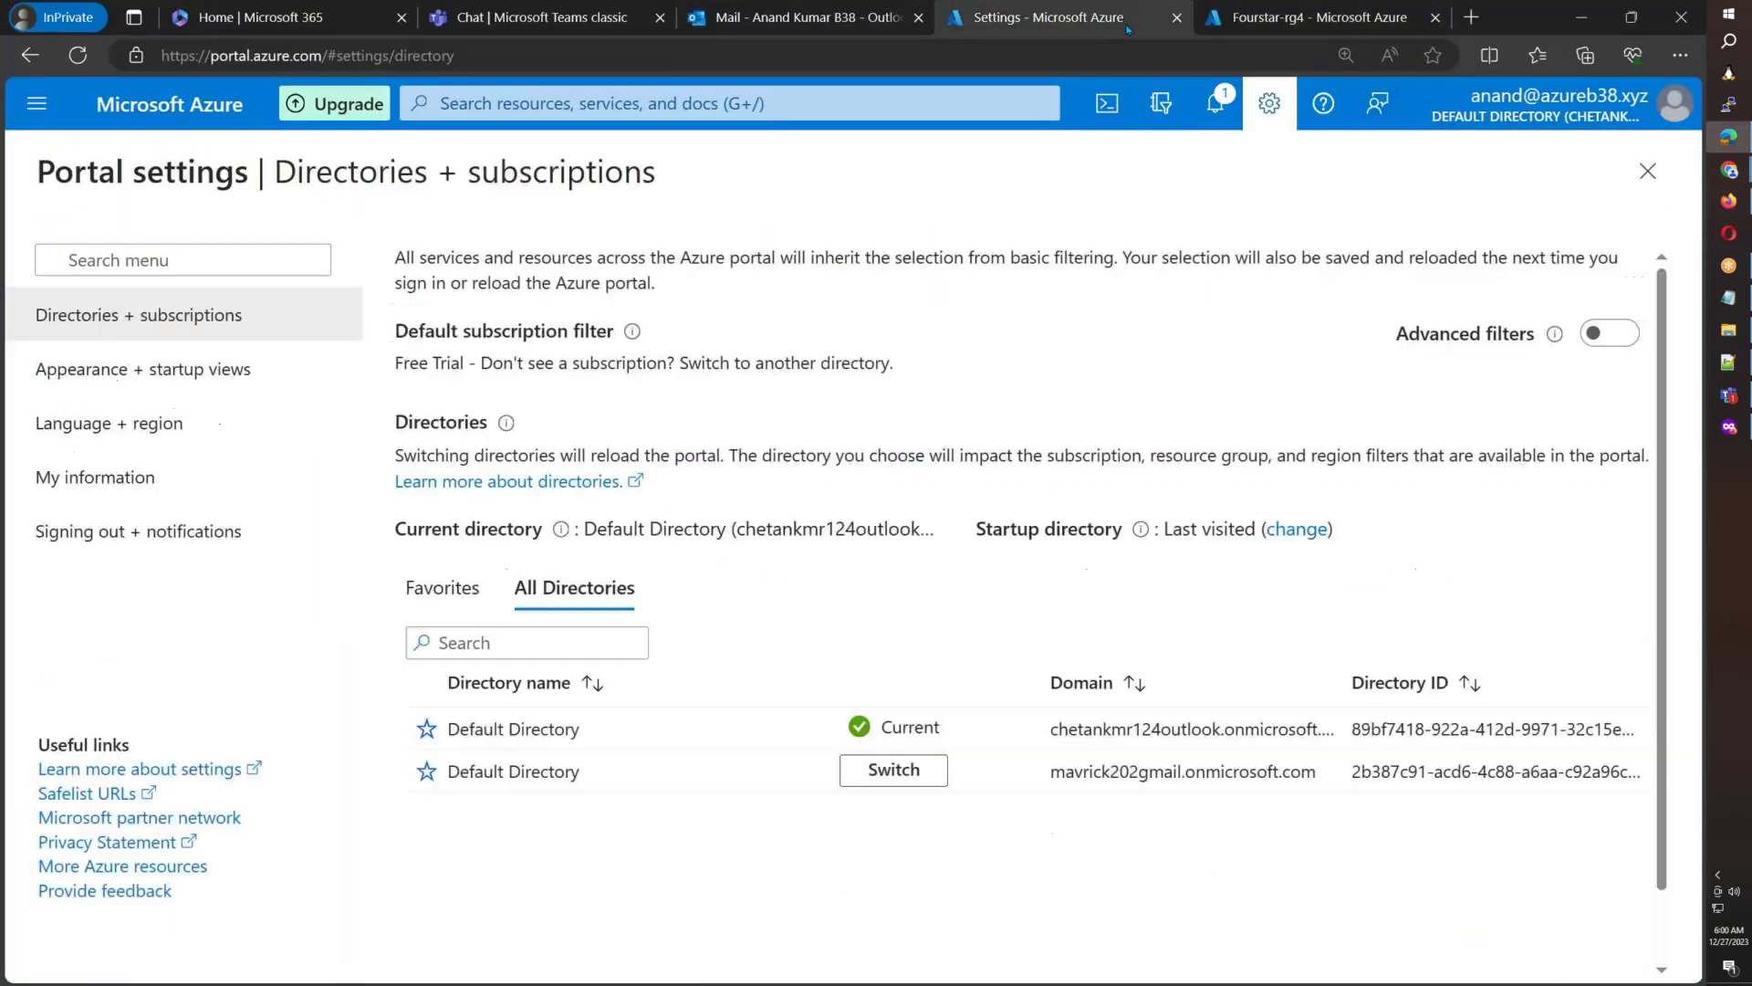
left_click(1329, 20)
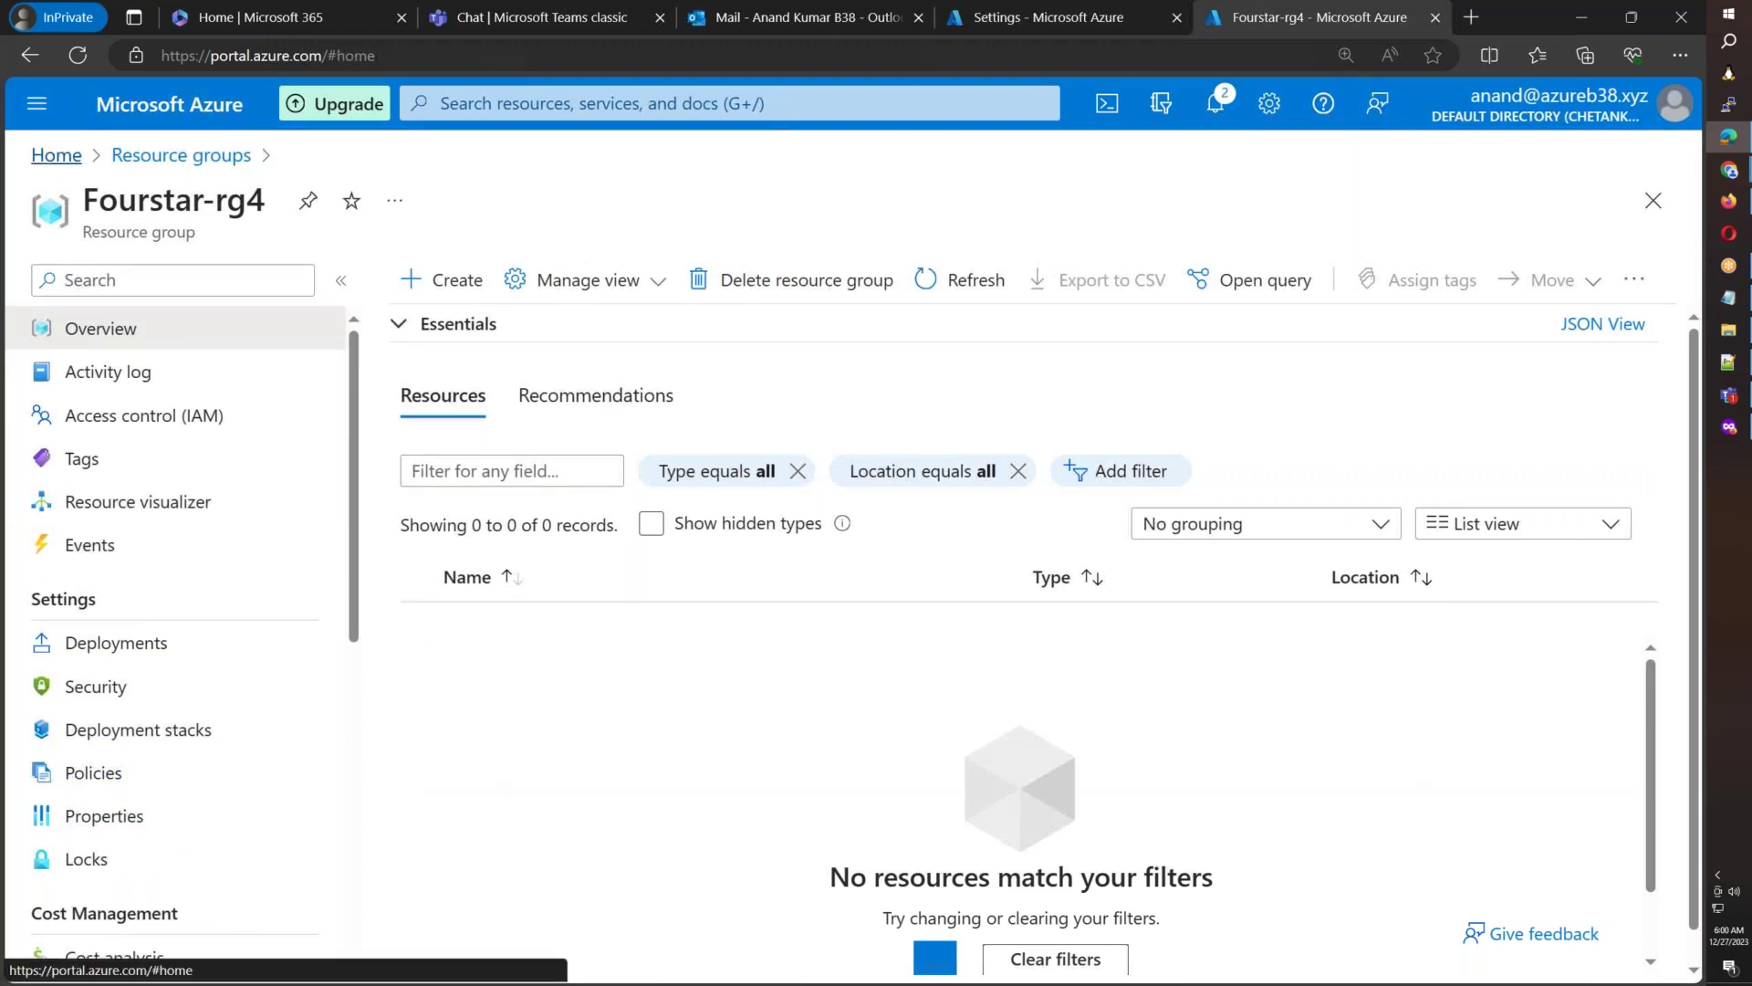
Open the AZB38DNS-vNET1 virtual network from the Virtual networks list.
left_click(45, 156)
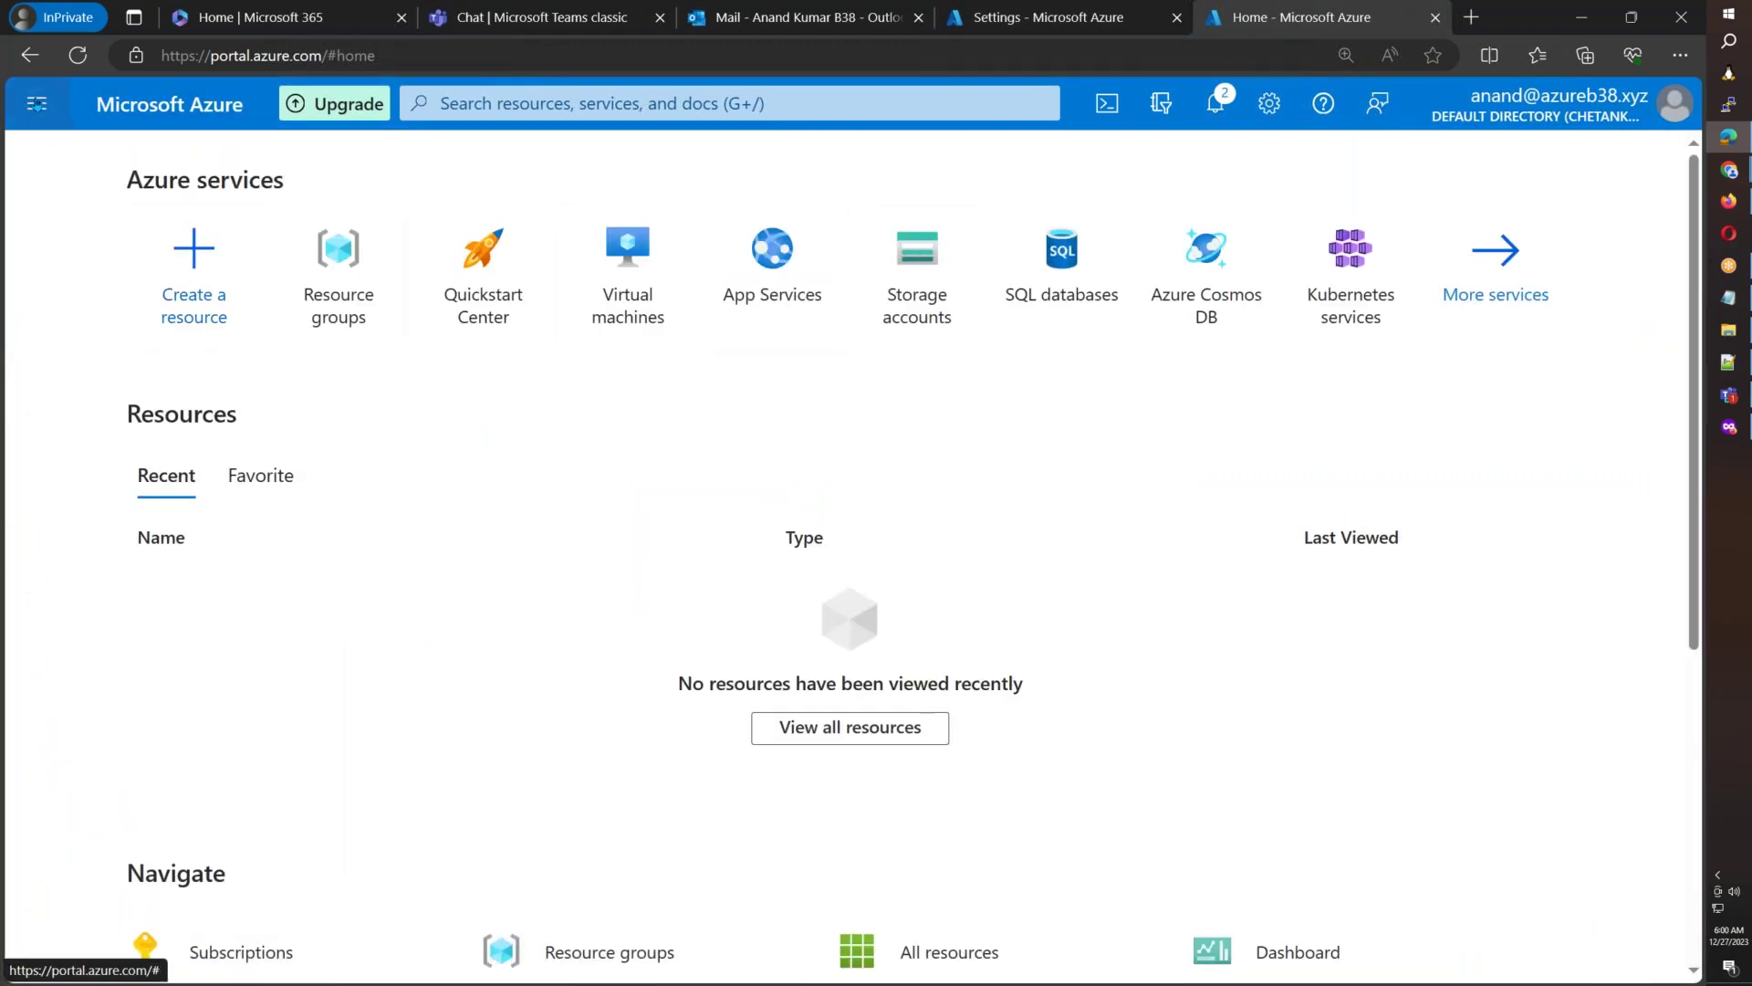
left_click(37, 104)
left_click(119, 759)
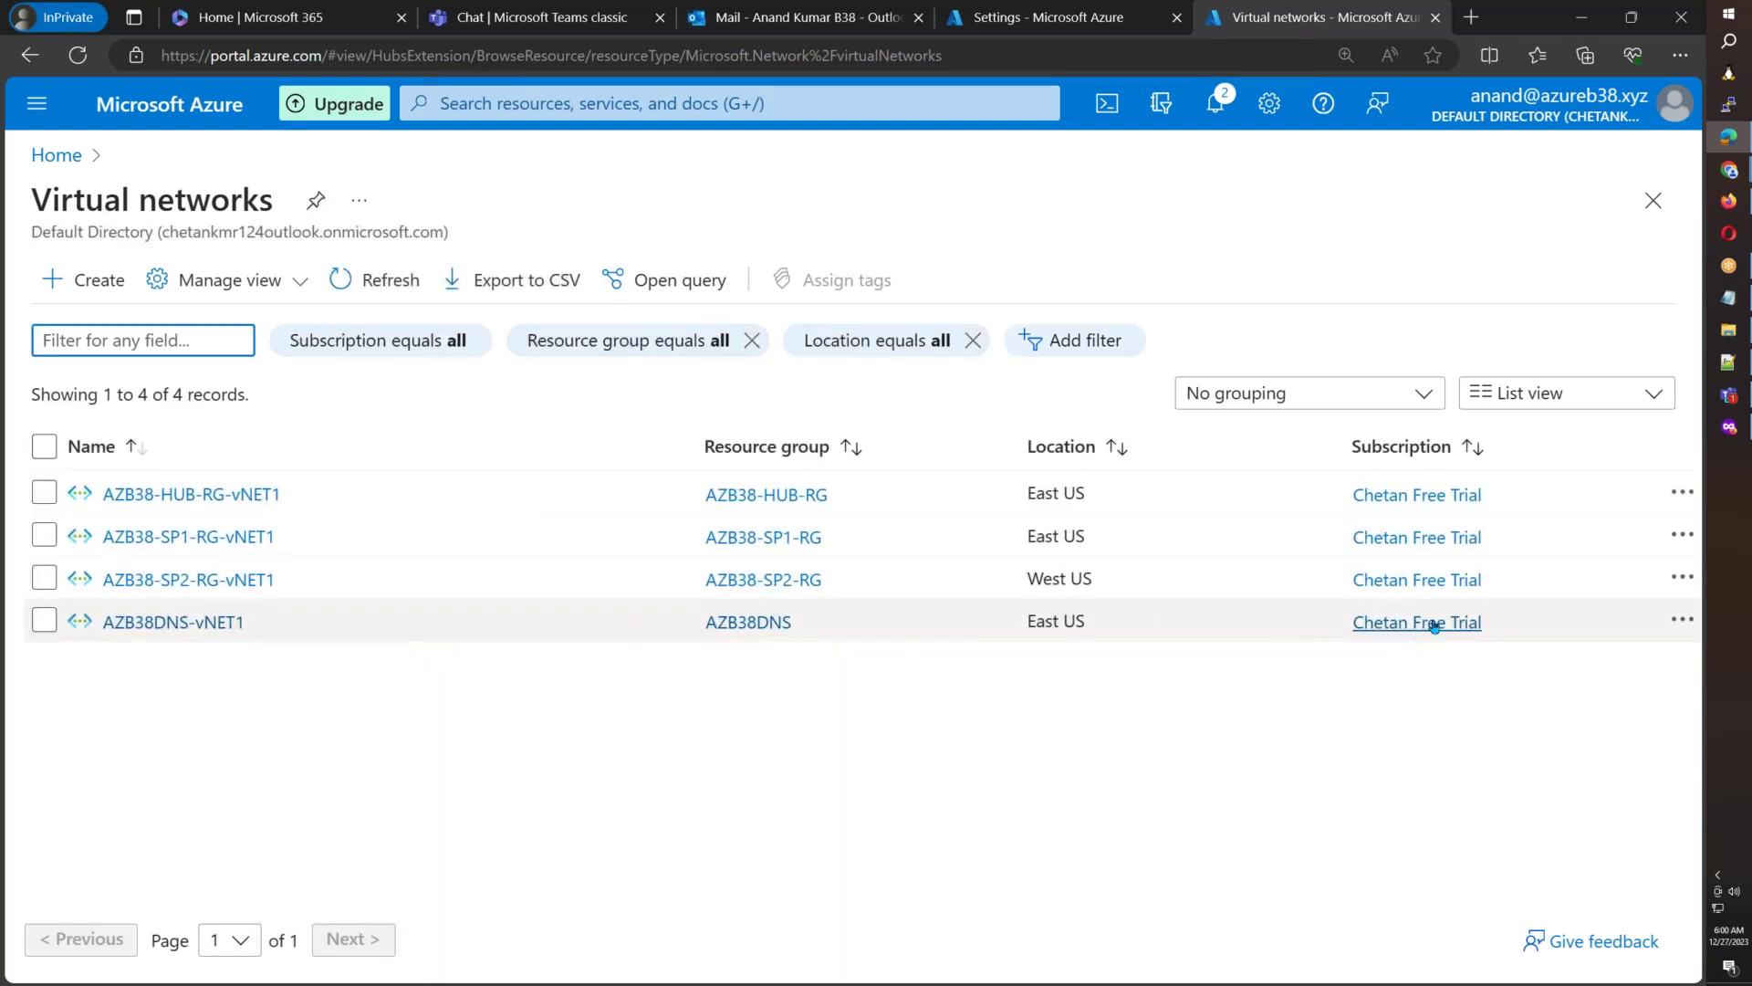
left_click(173, 622)
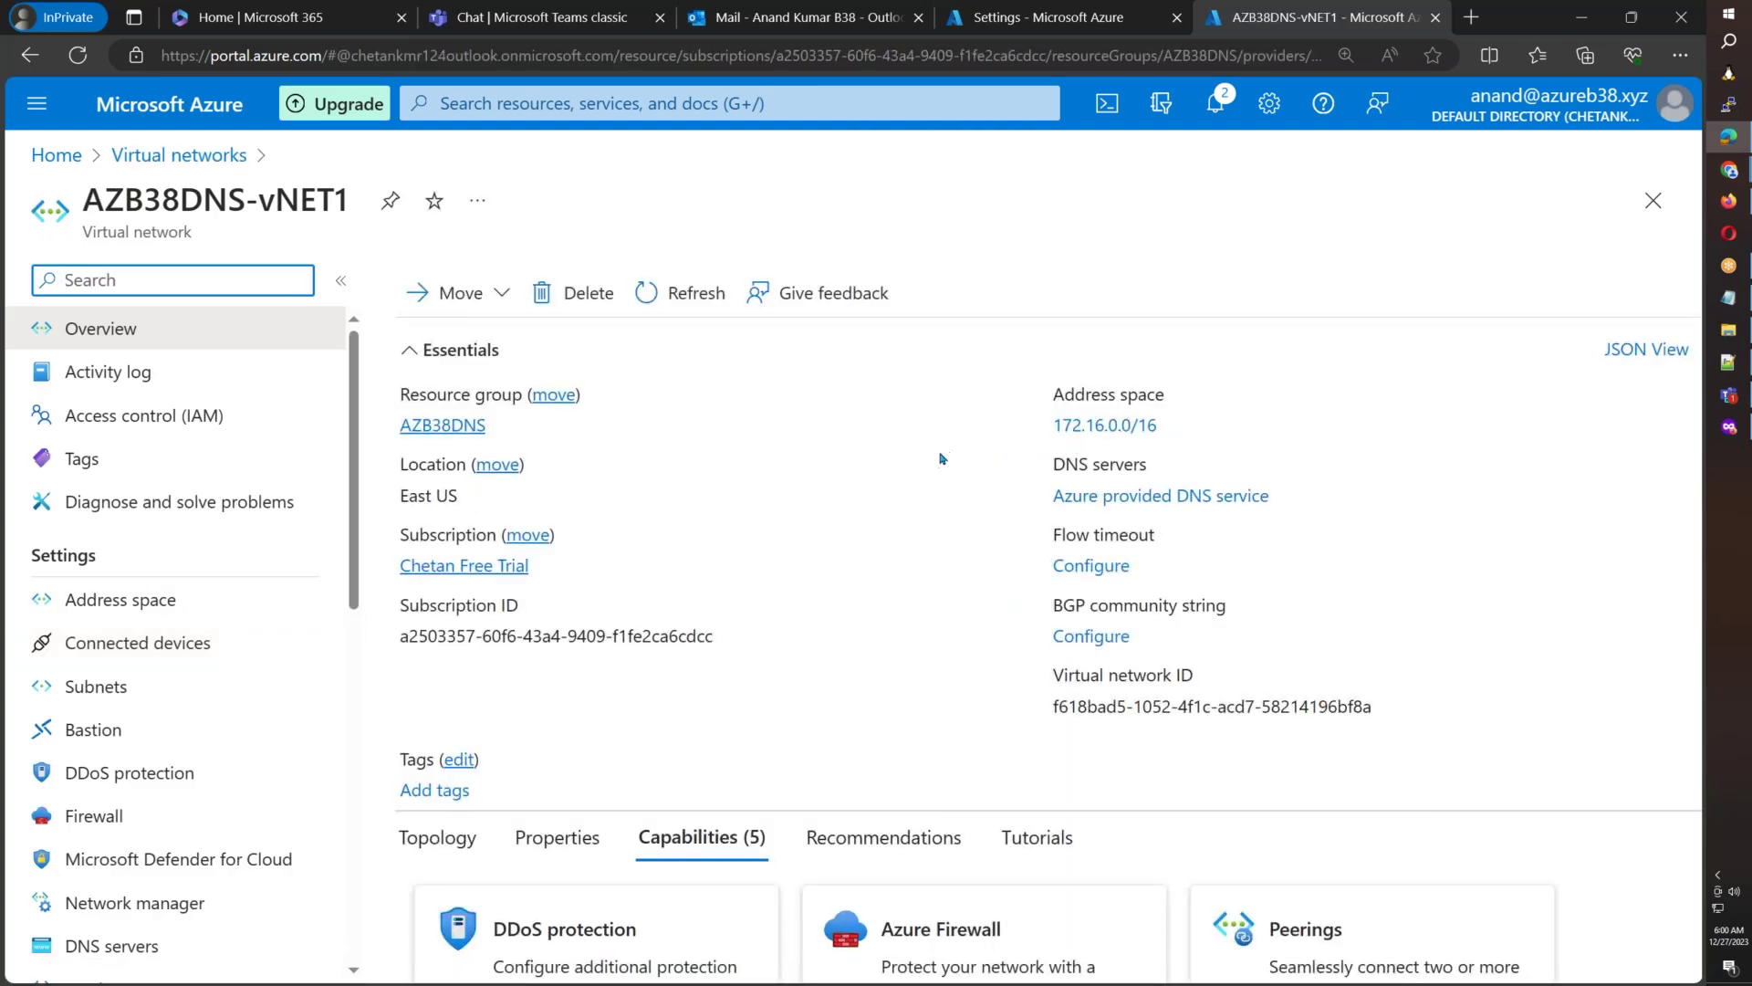
left_click(1728, 200)
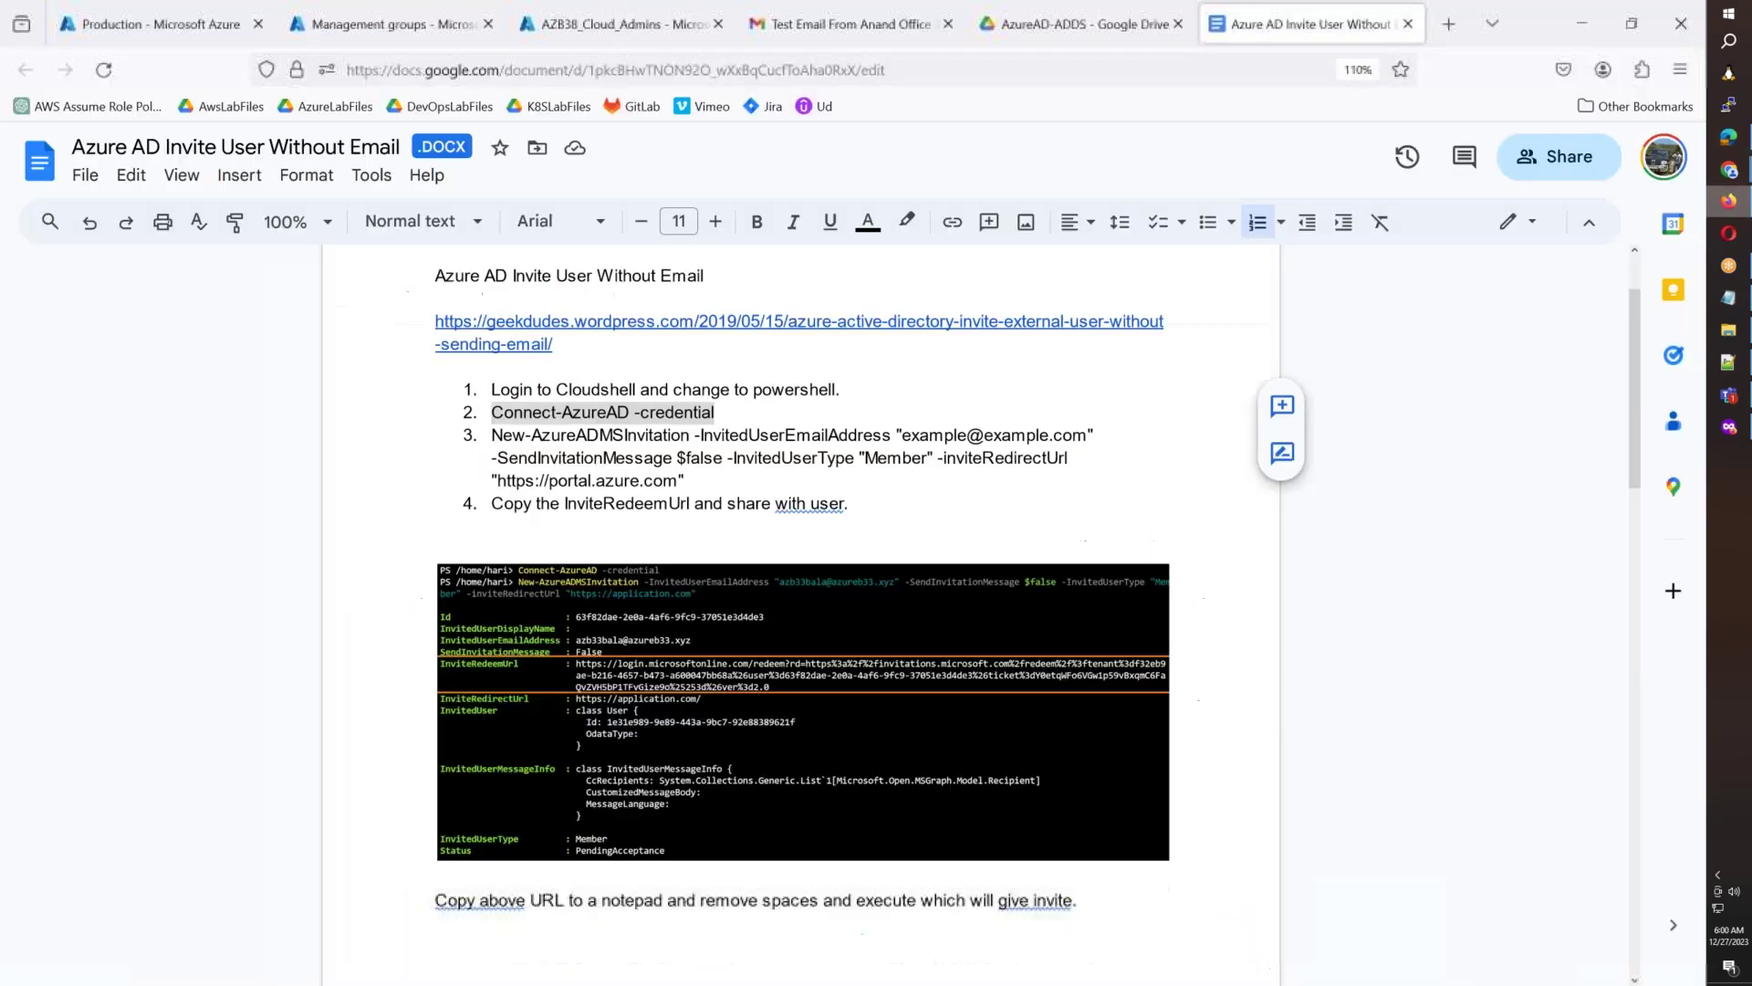
left_click(151, 24)
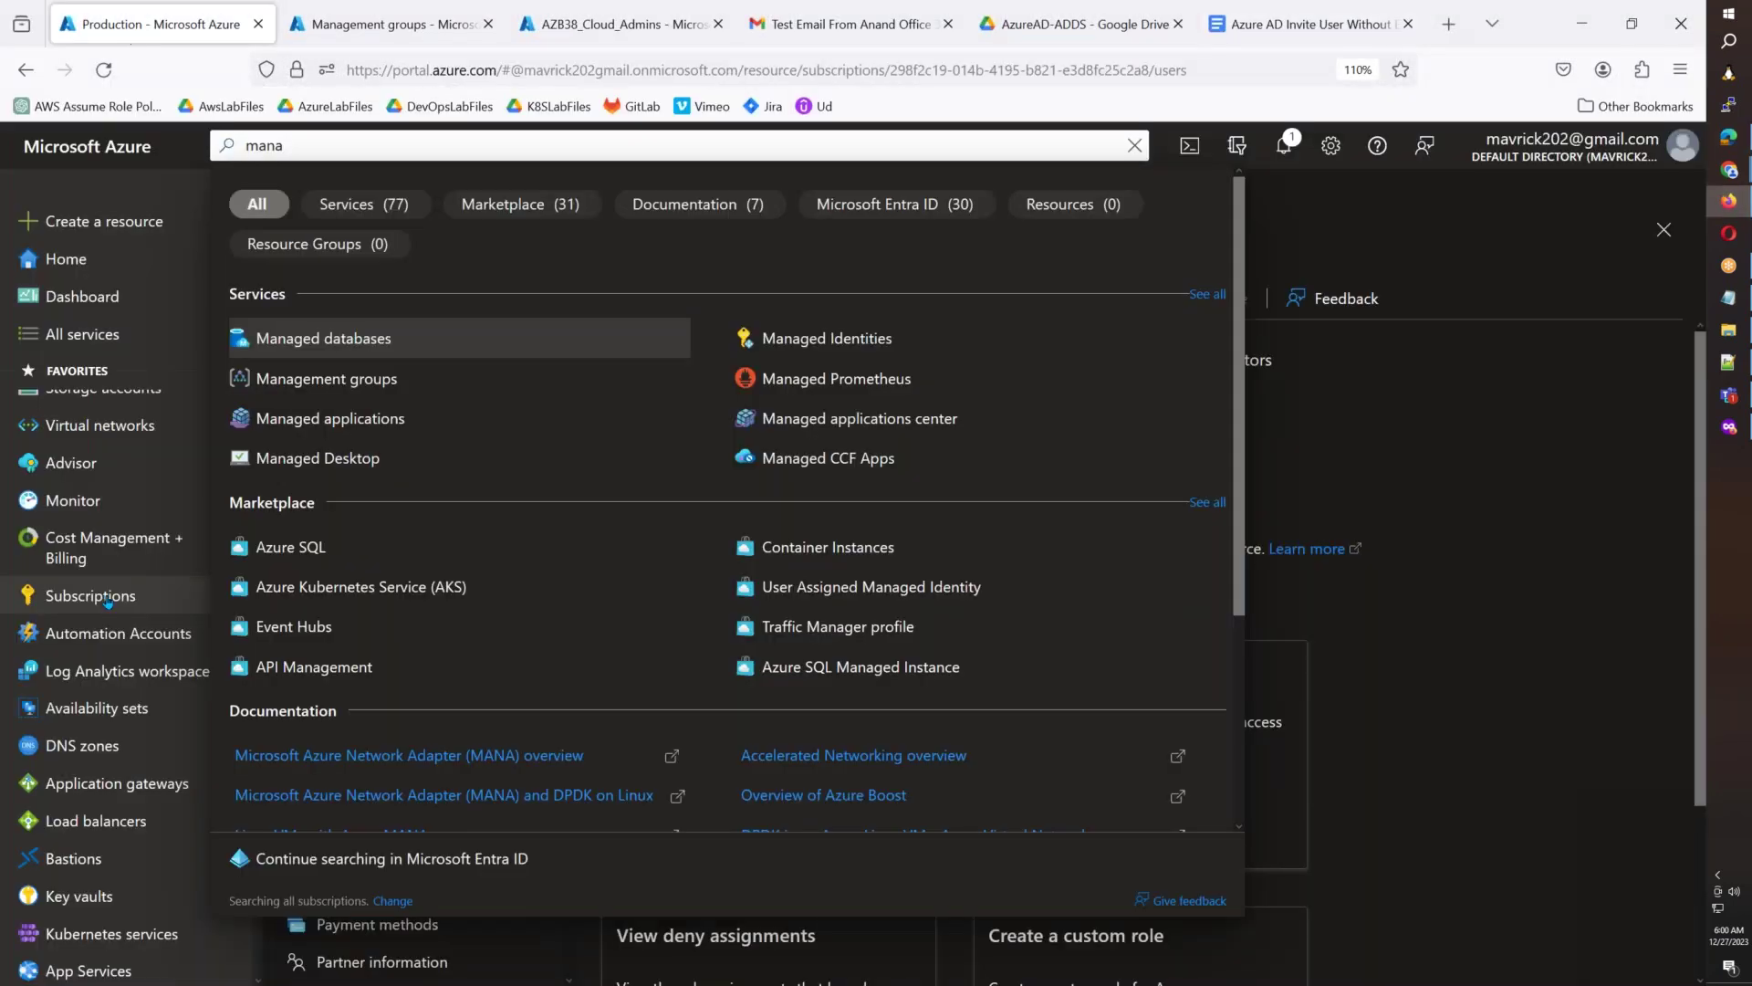
Open AZB38-HUB-RG-vNET1's Peerings, showing HUB-to-SPOKE1 and HUB-to-SPOKE2 connected.
left_click(215, 478)
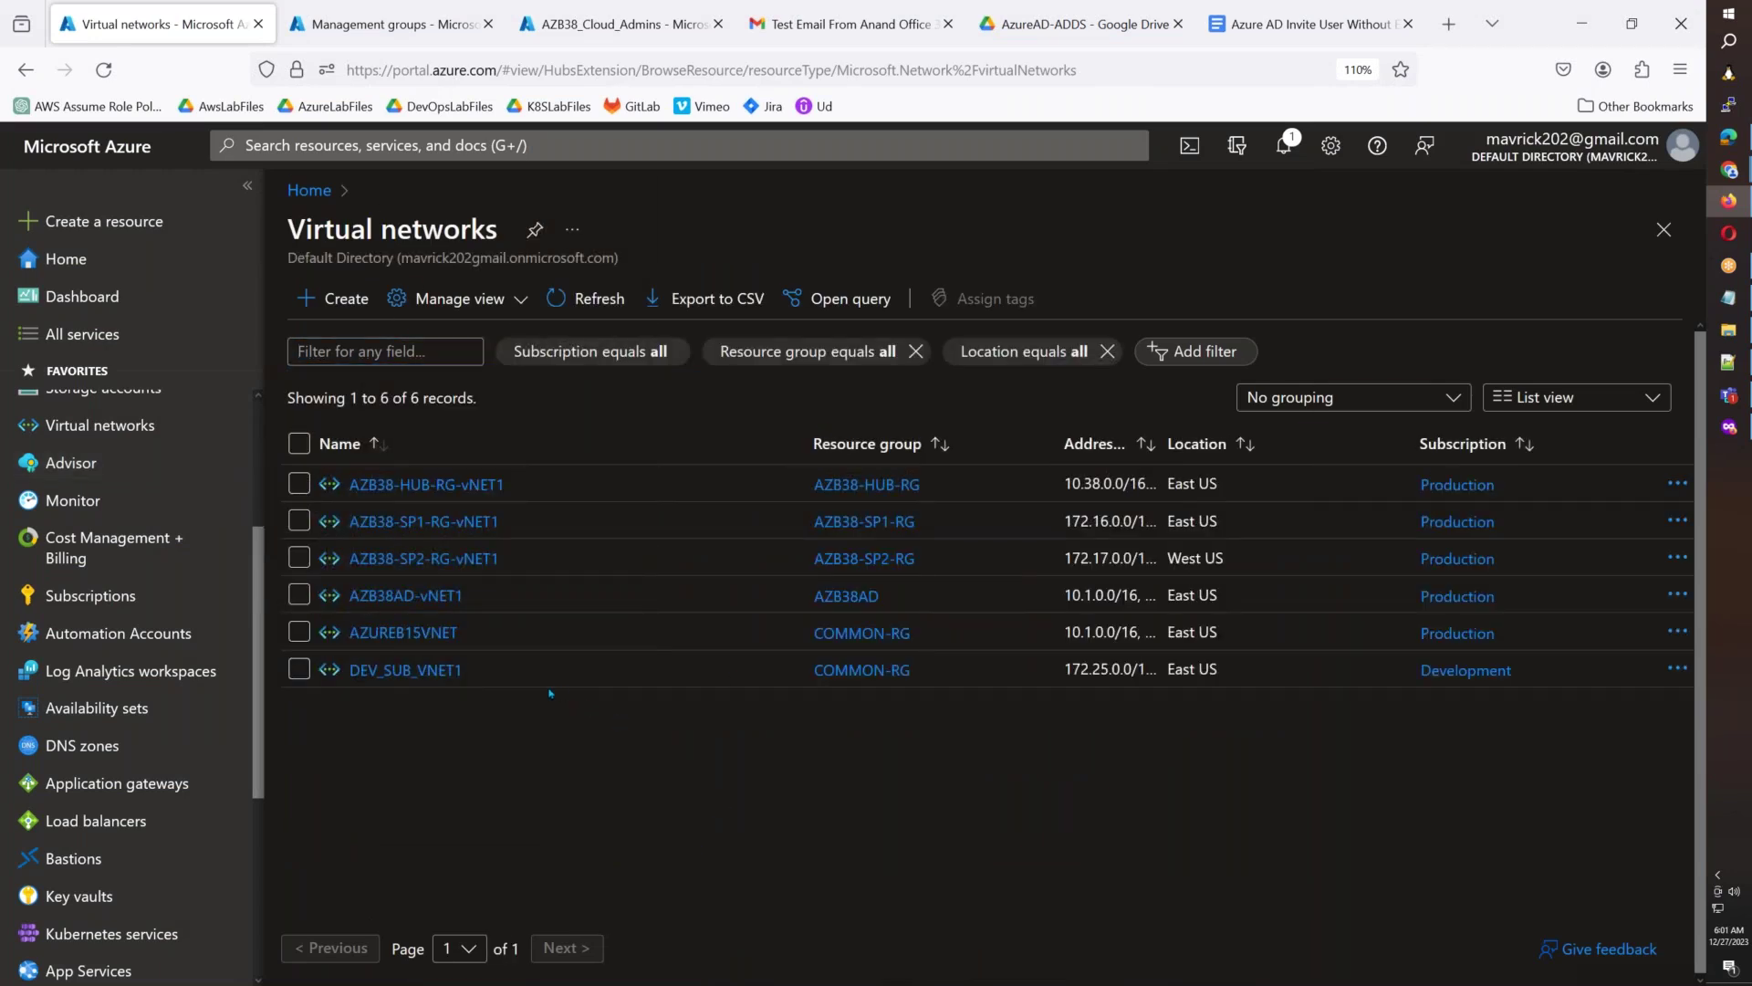
left_click(429, 484)
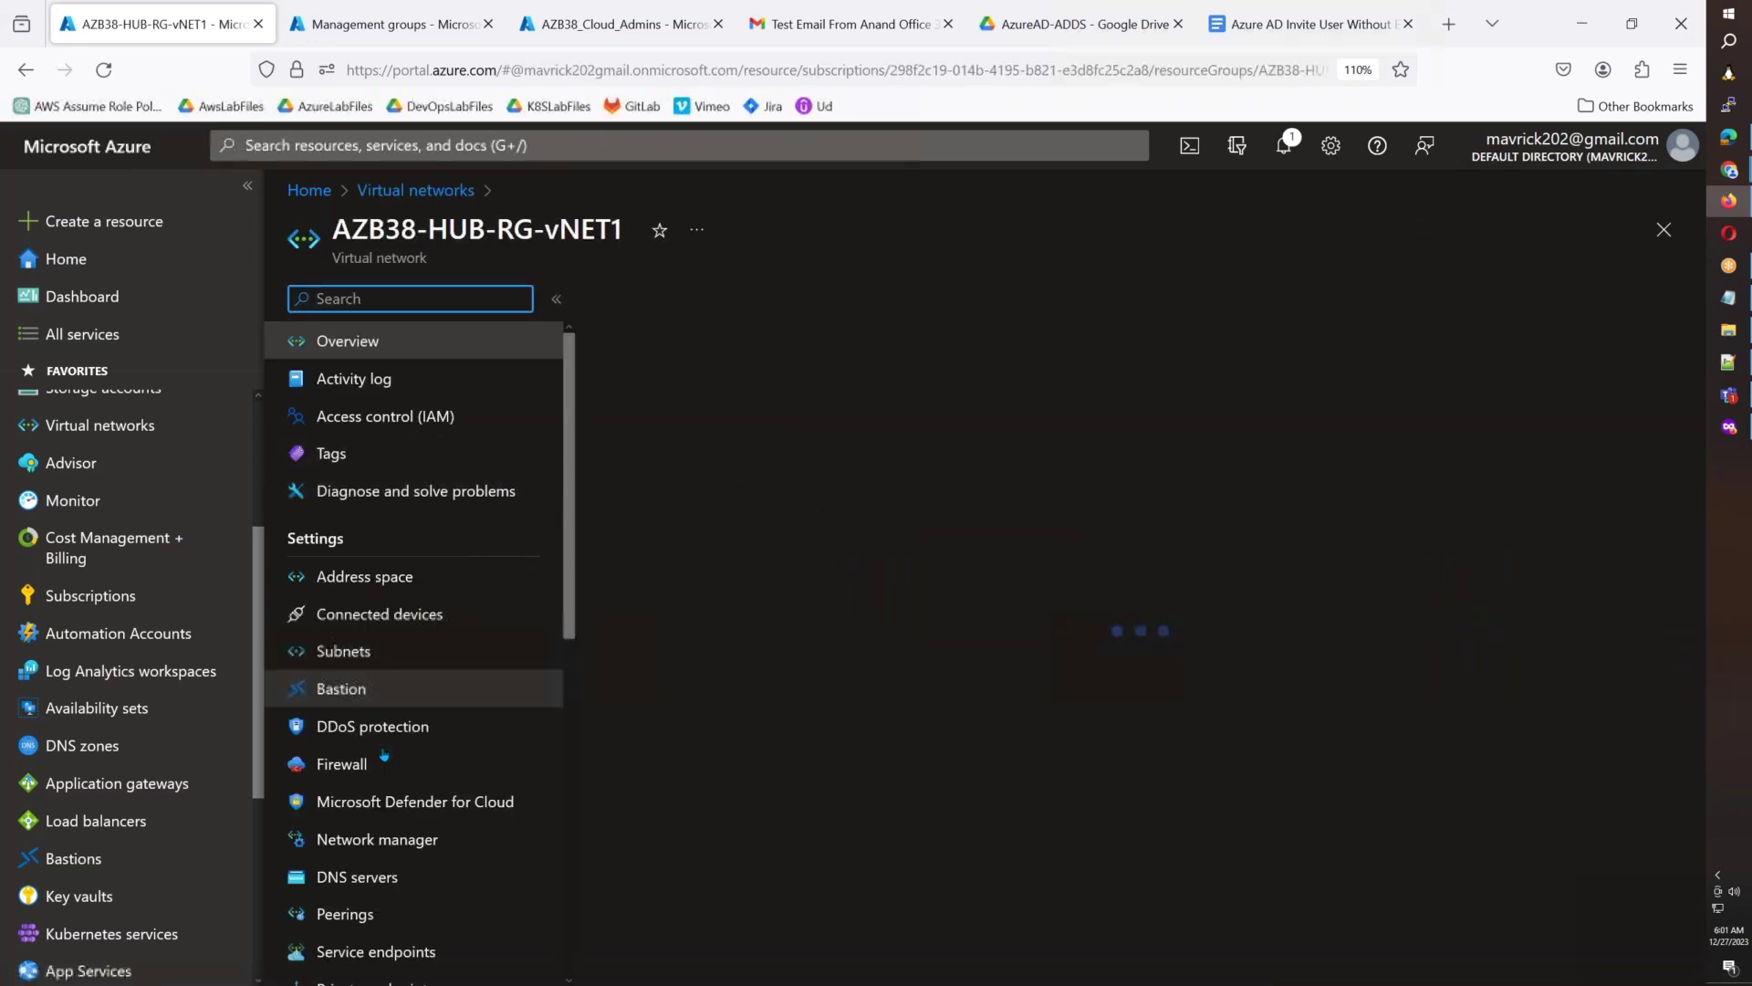
left_click(362, 915)
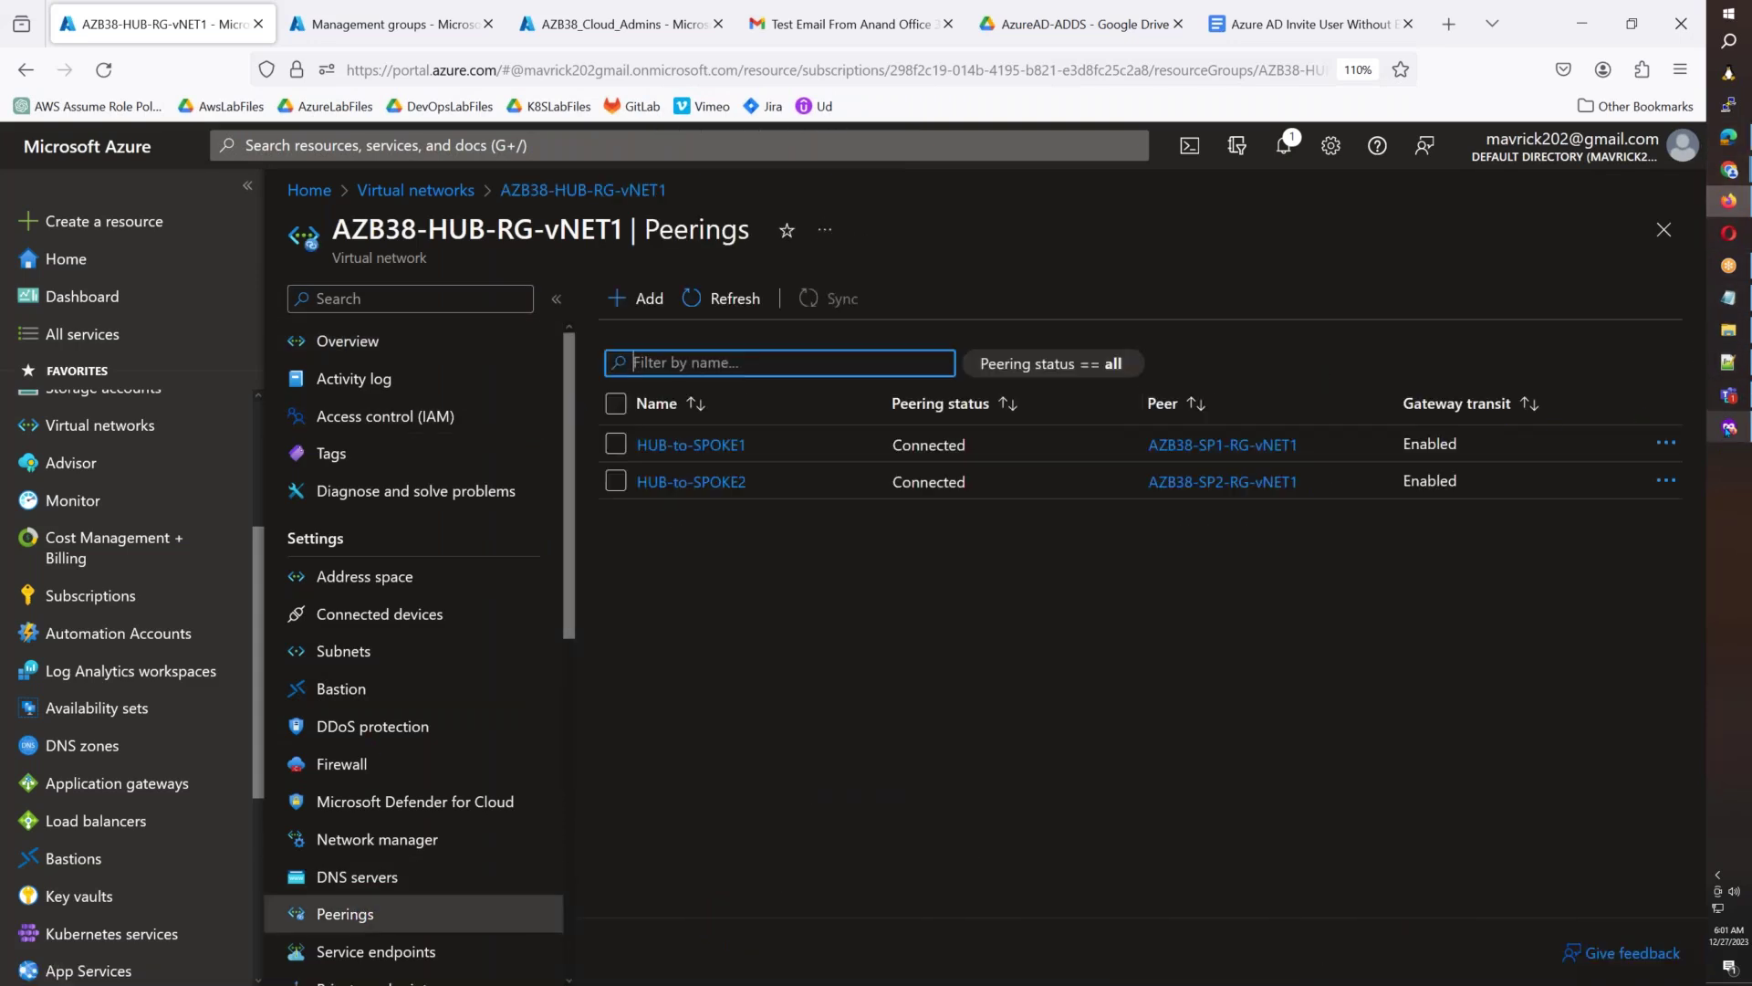
mouse_move(1741, 209)
mouse_move(1729, 170)
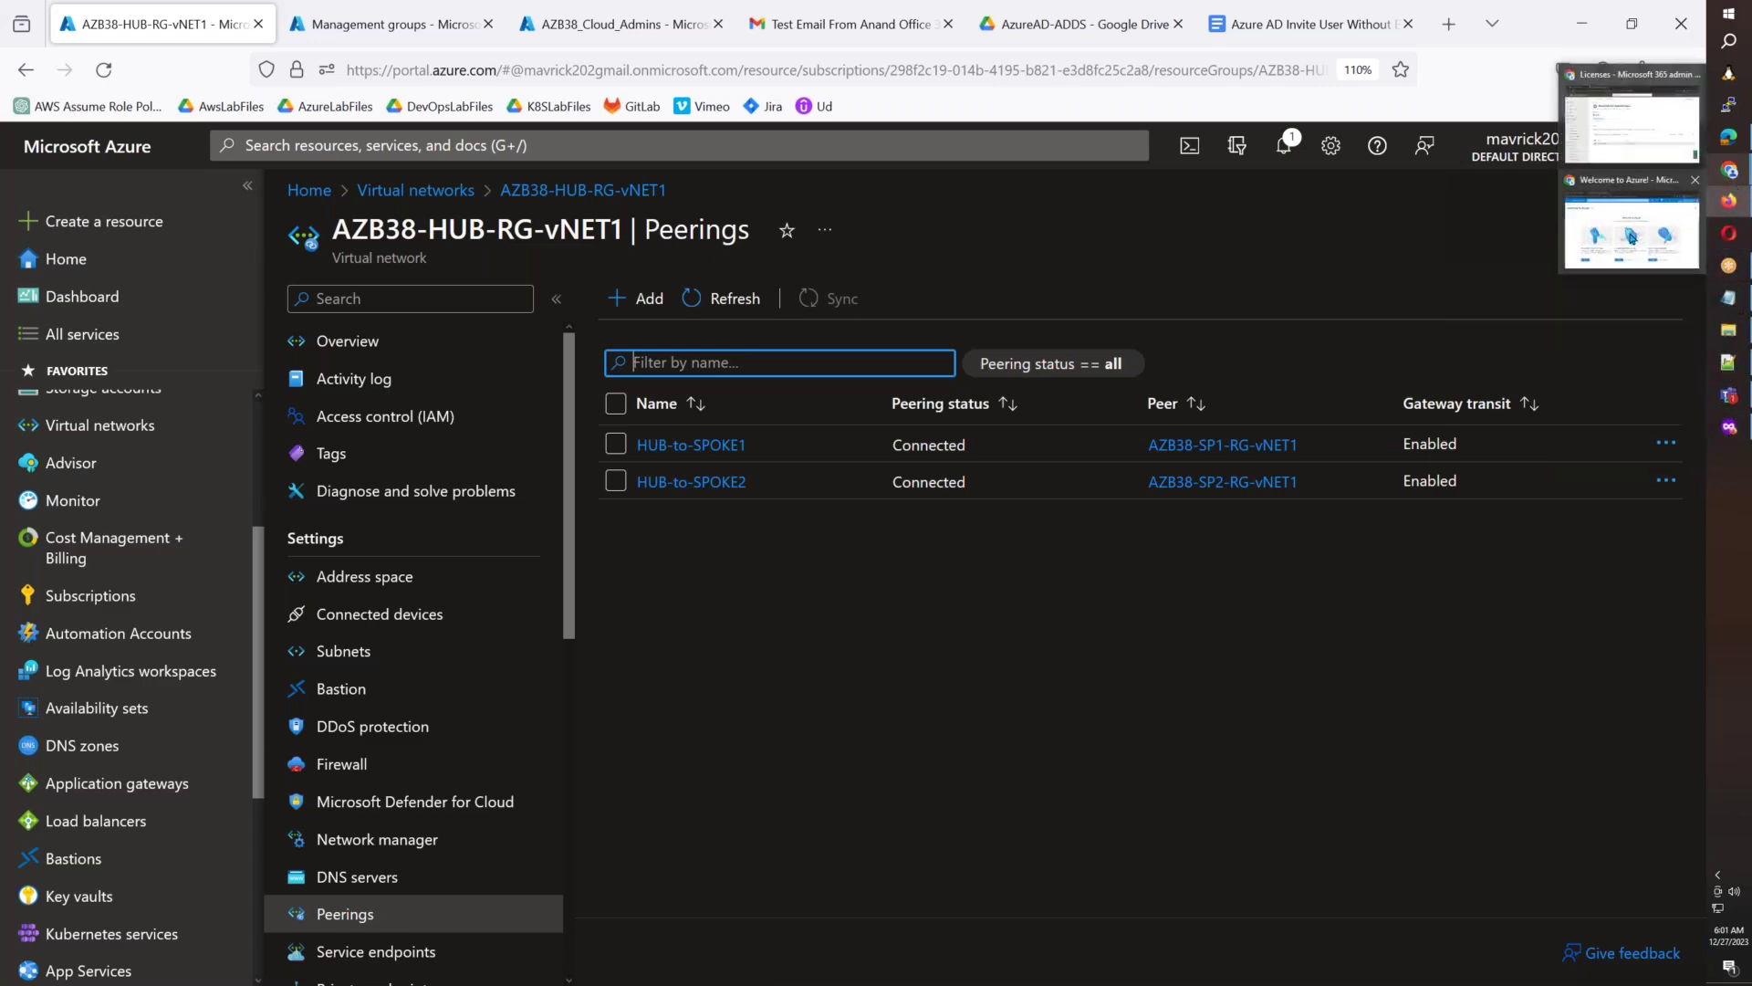
left_click(1631, 237)
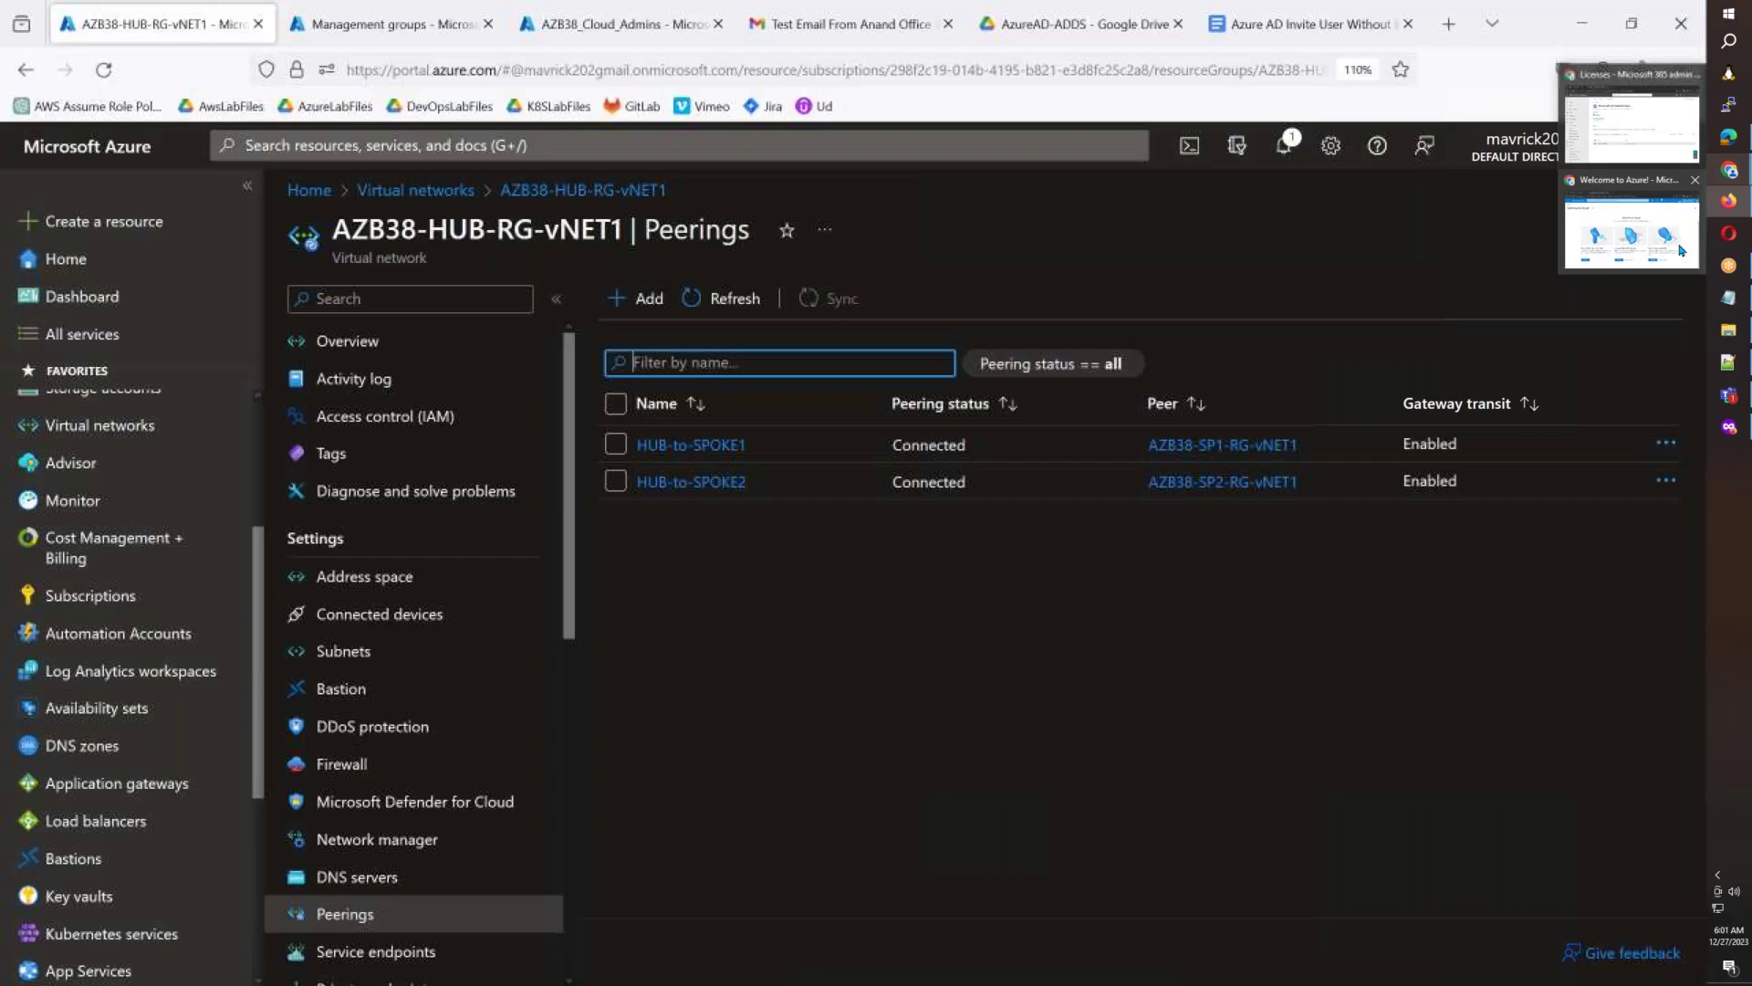
Return to the AZB38DNS-vNET1 window and open its empty Peerings page.
left_click(1631, 228)
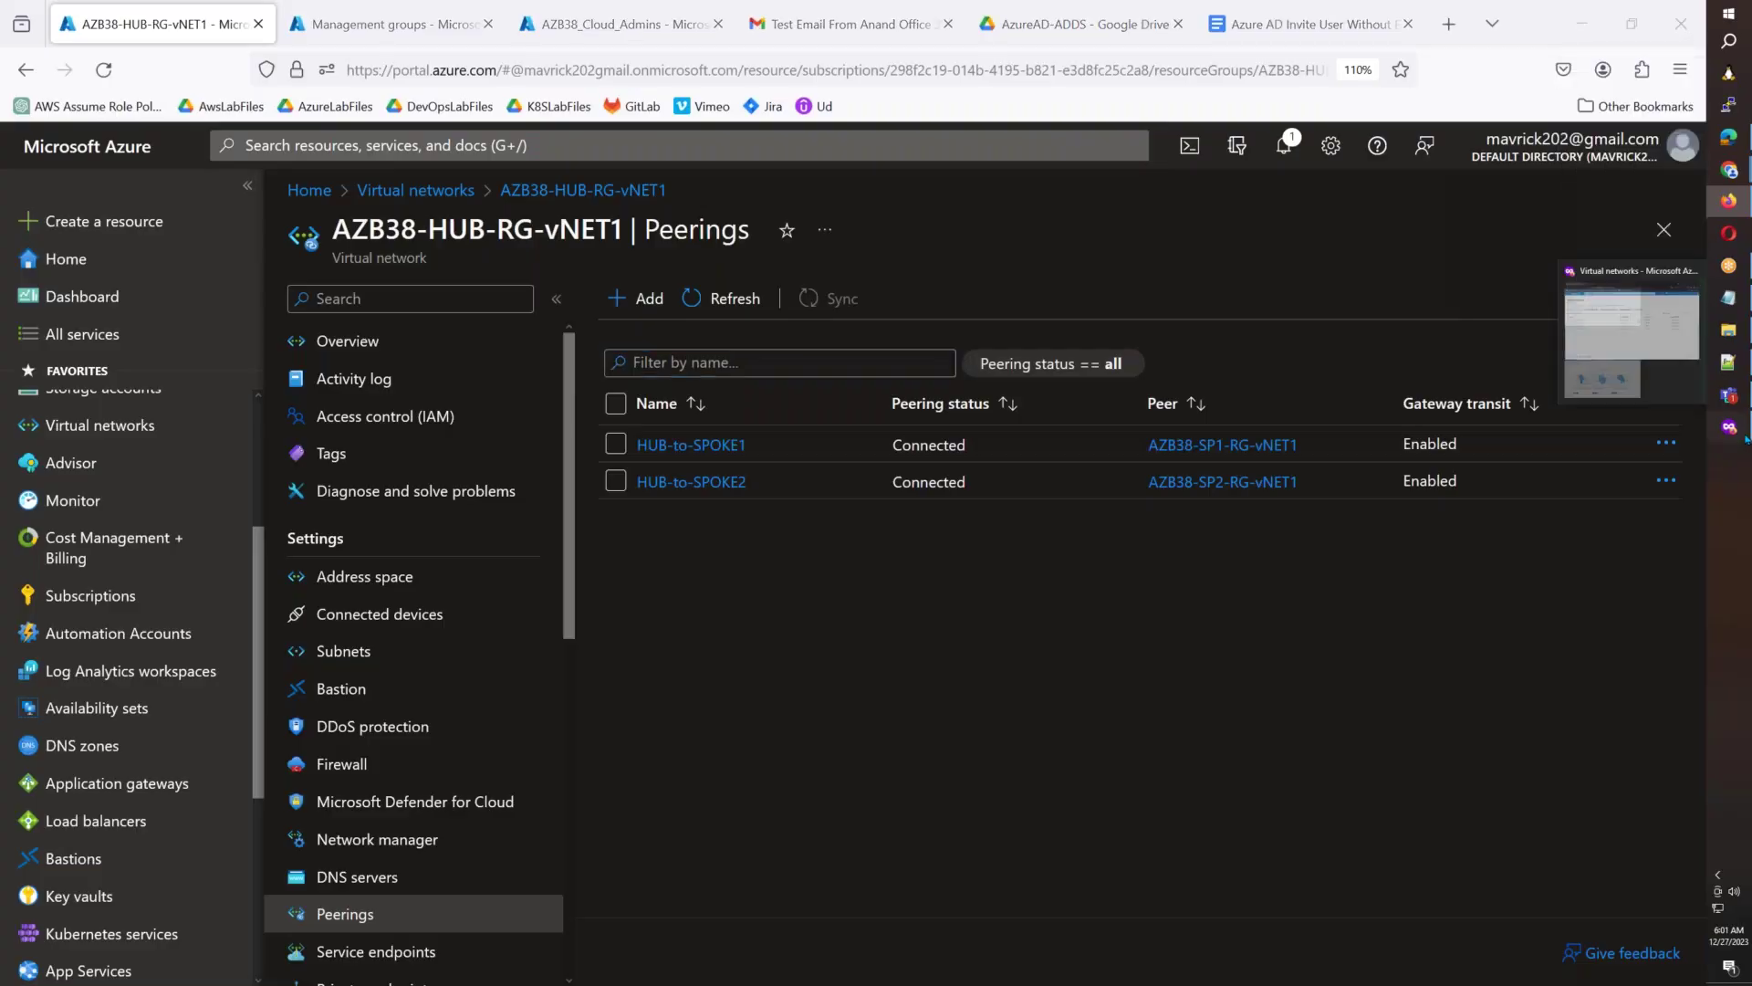
left_click(1729, 426)
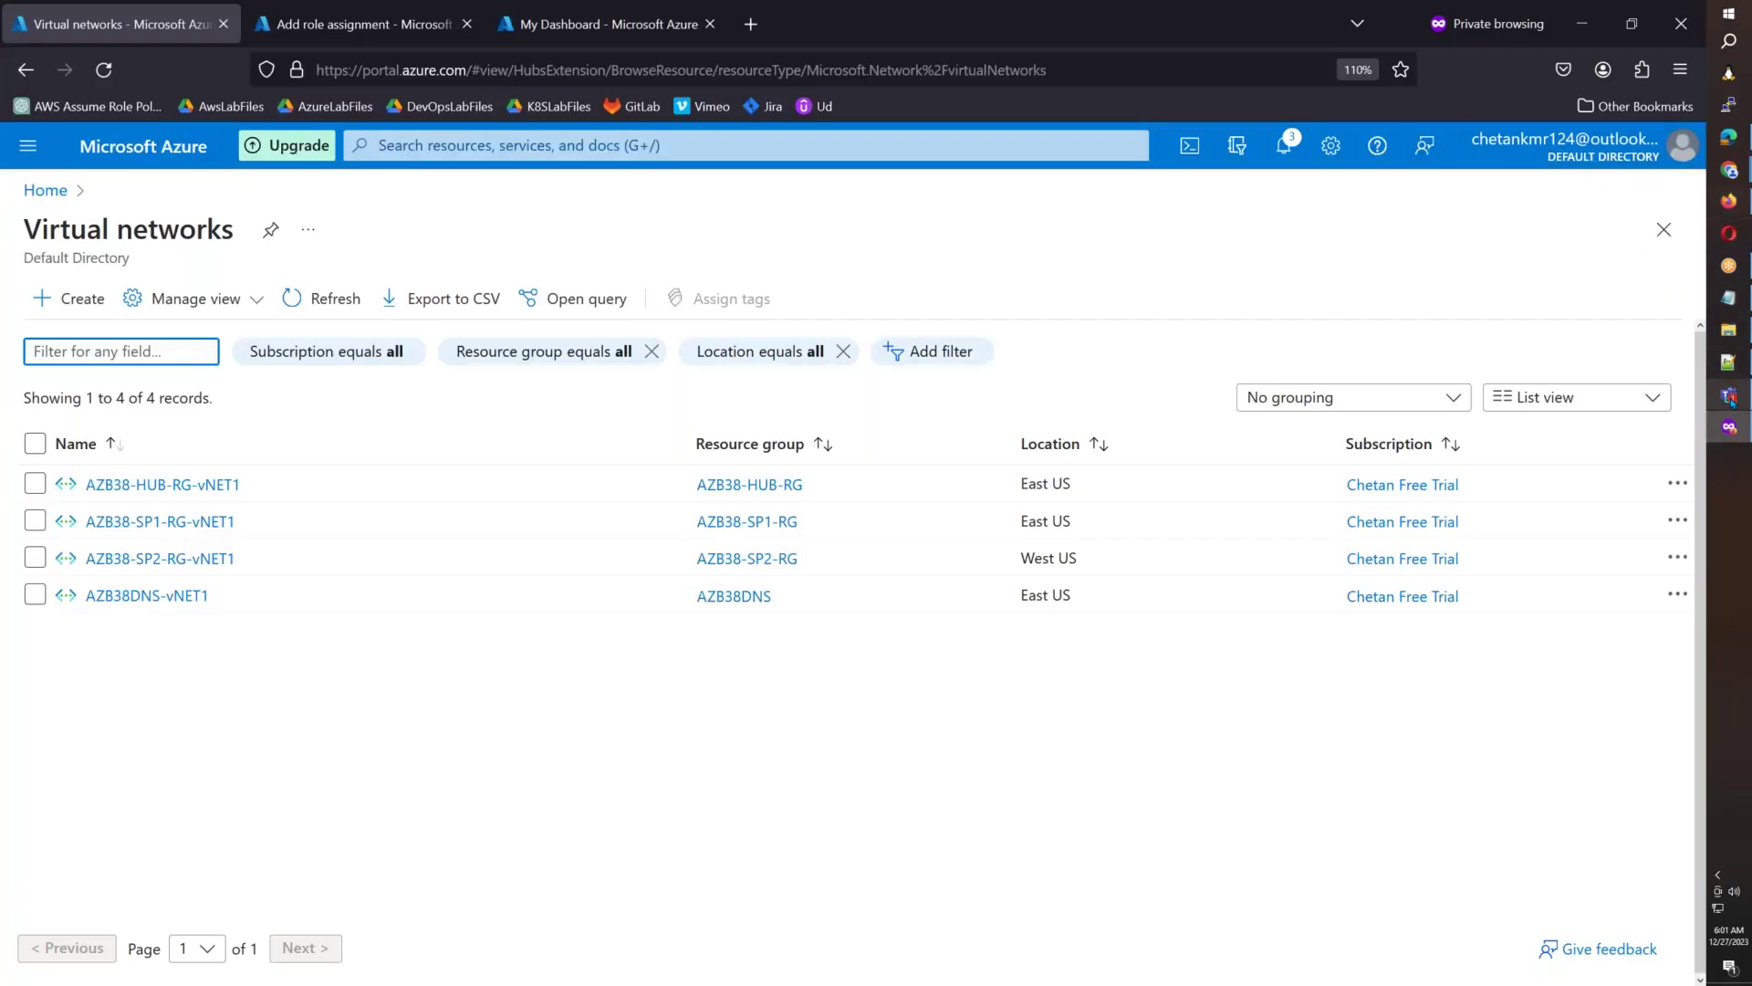
left_click(1729, 137)
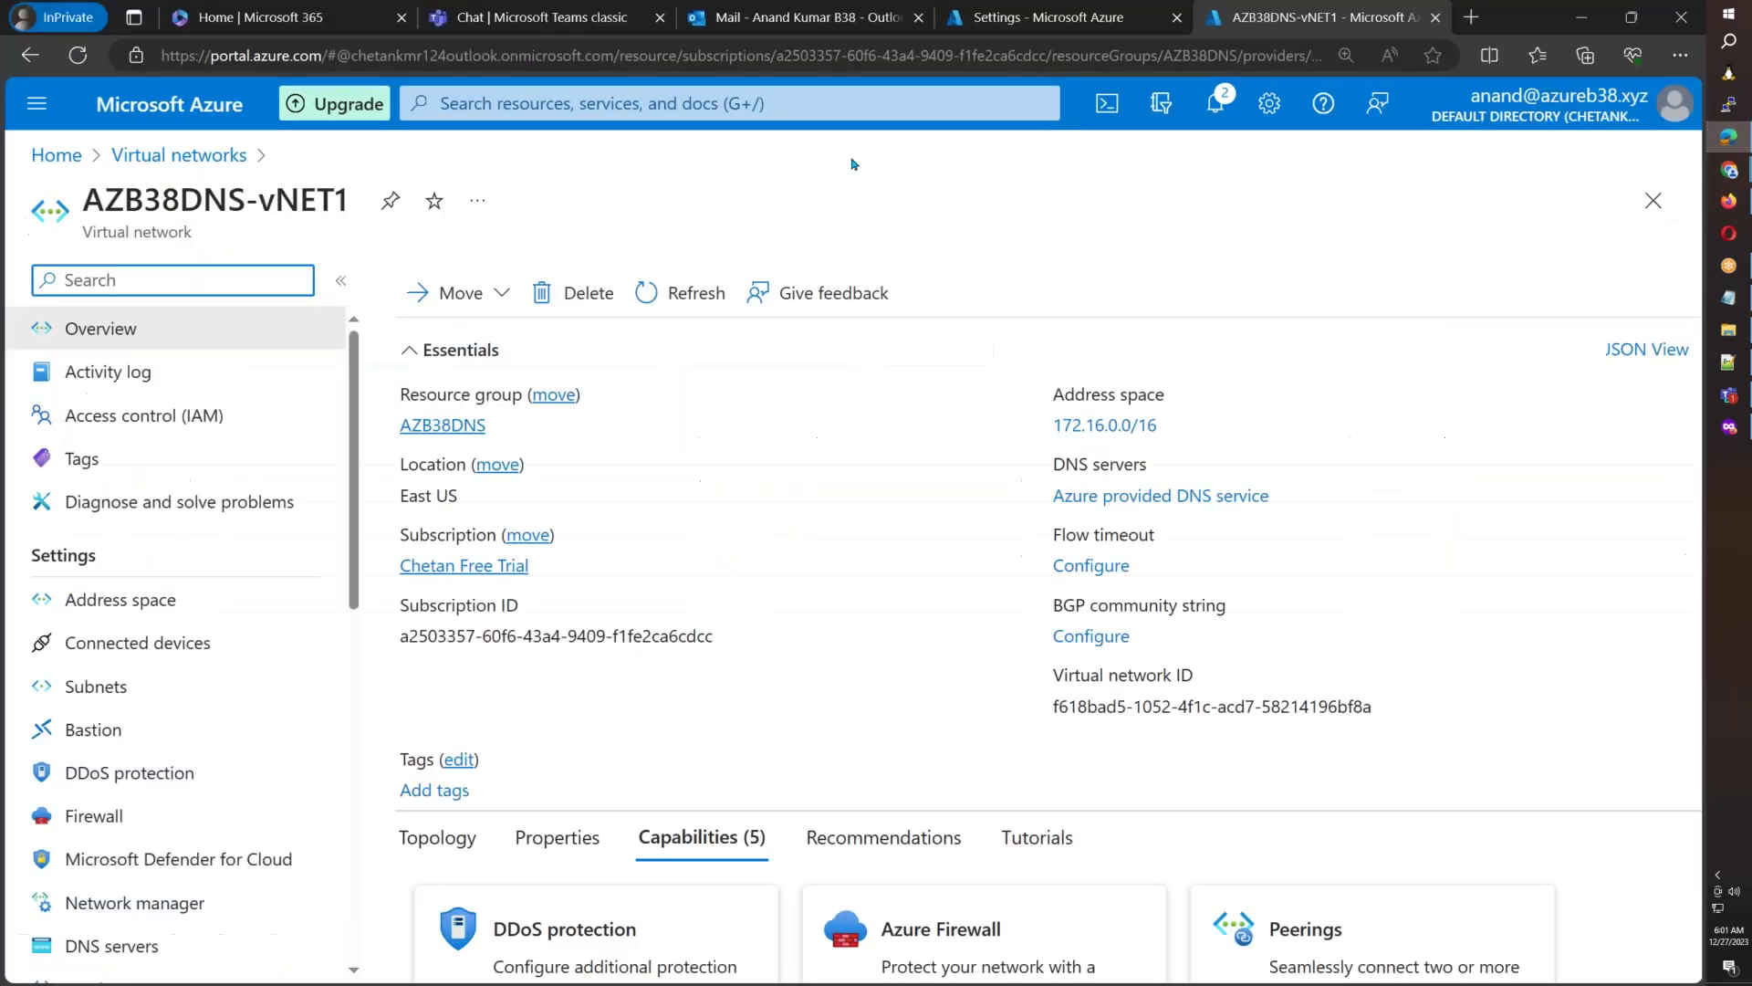
scroll(233, 593, "down", 3)
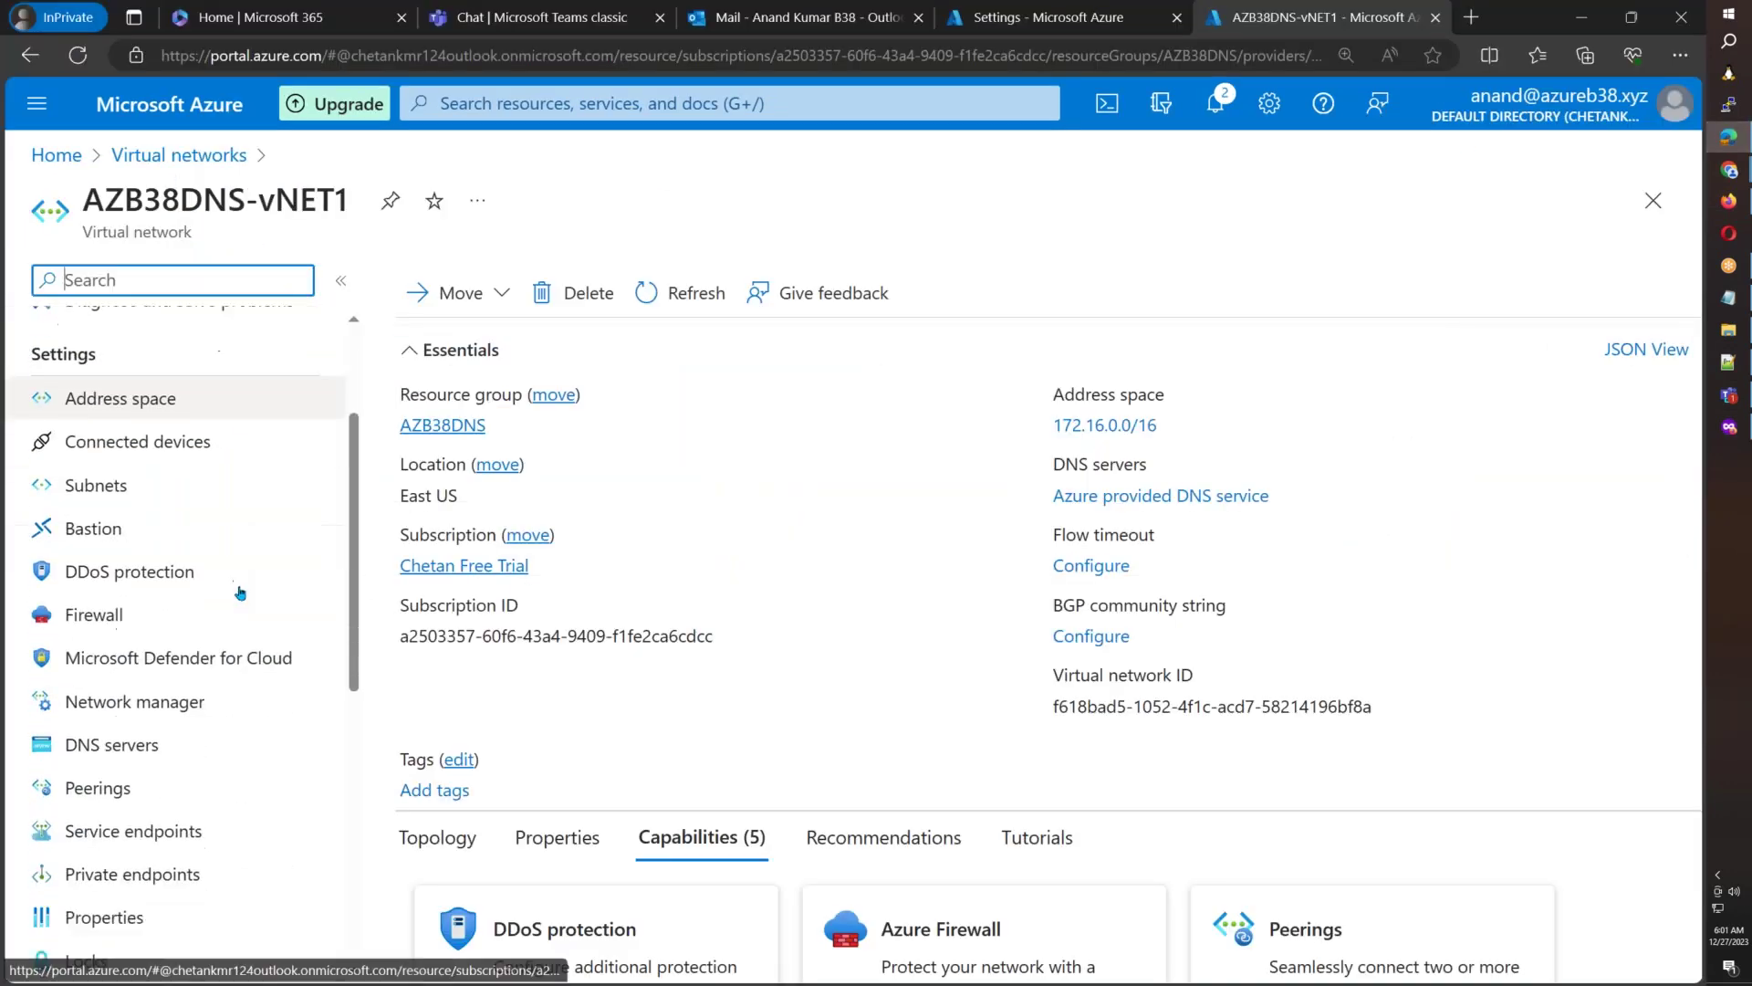
left_click(125, 686)
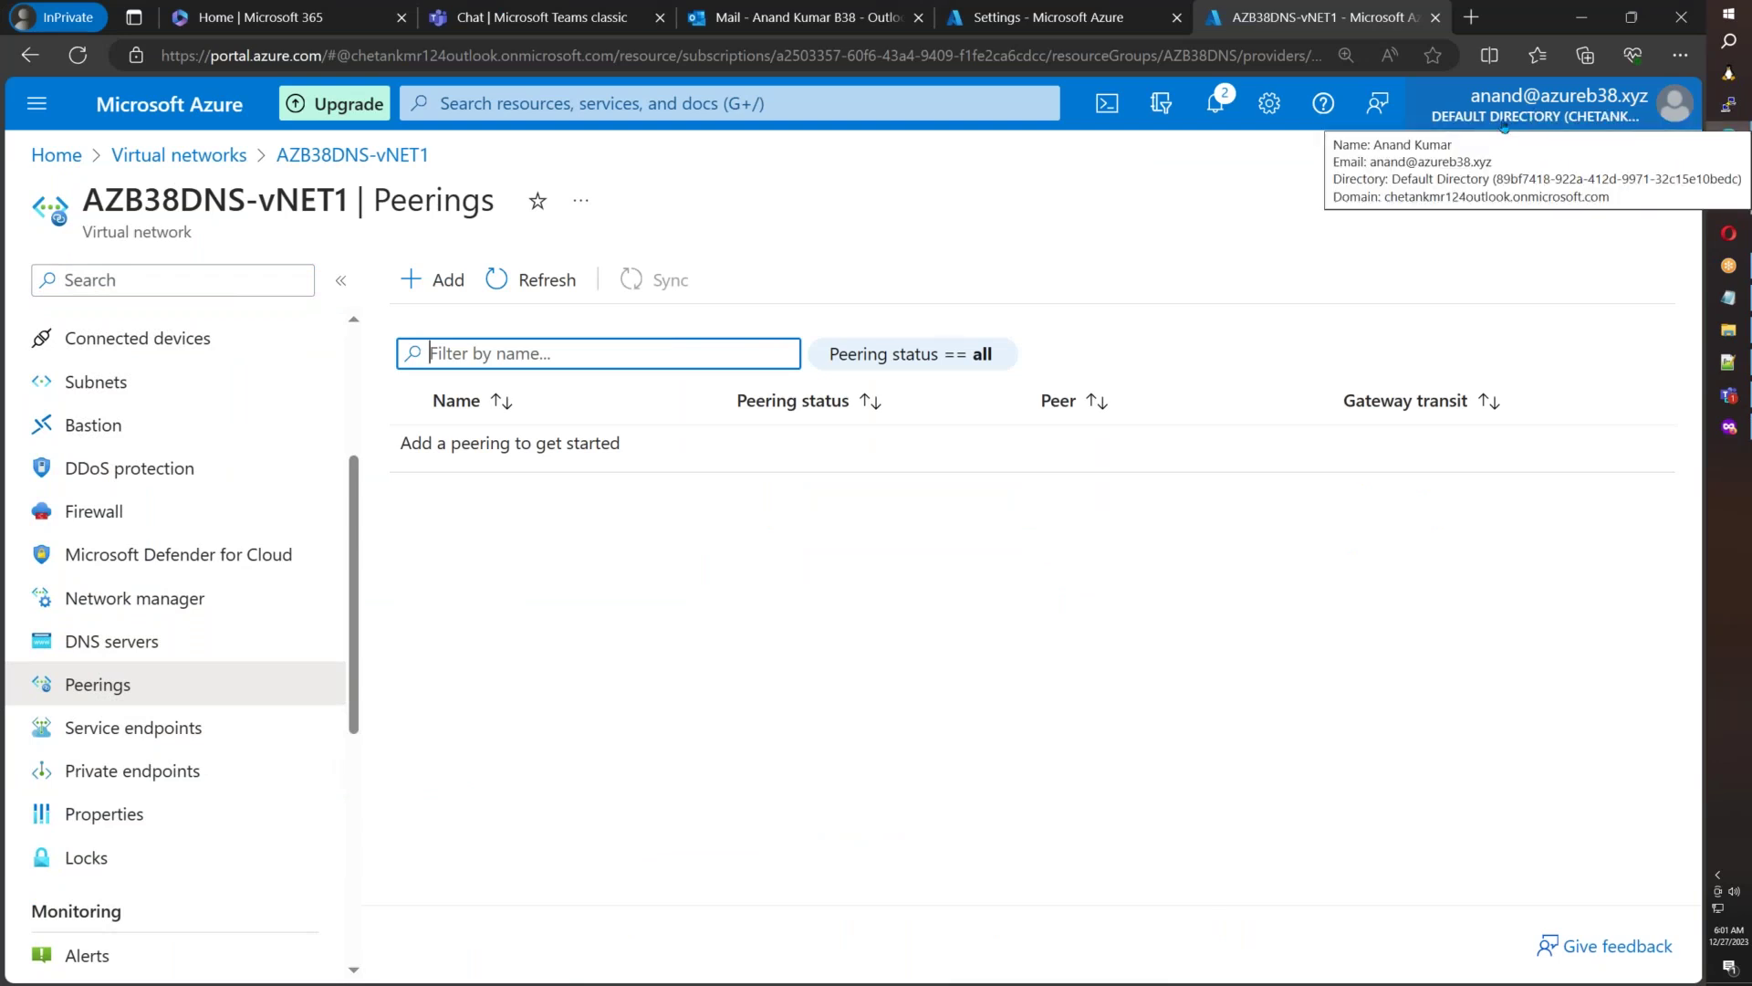
Start a peering with local link name CHETAN-to-SREE, allowing forwarded traffic from the peer.
left_click(433, 282)
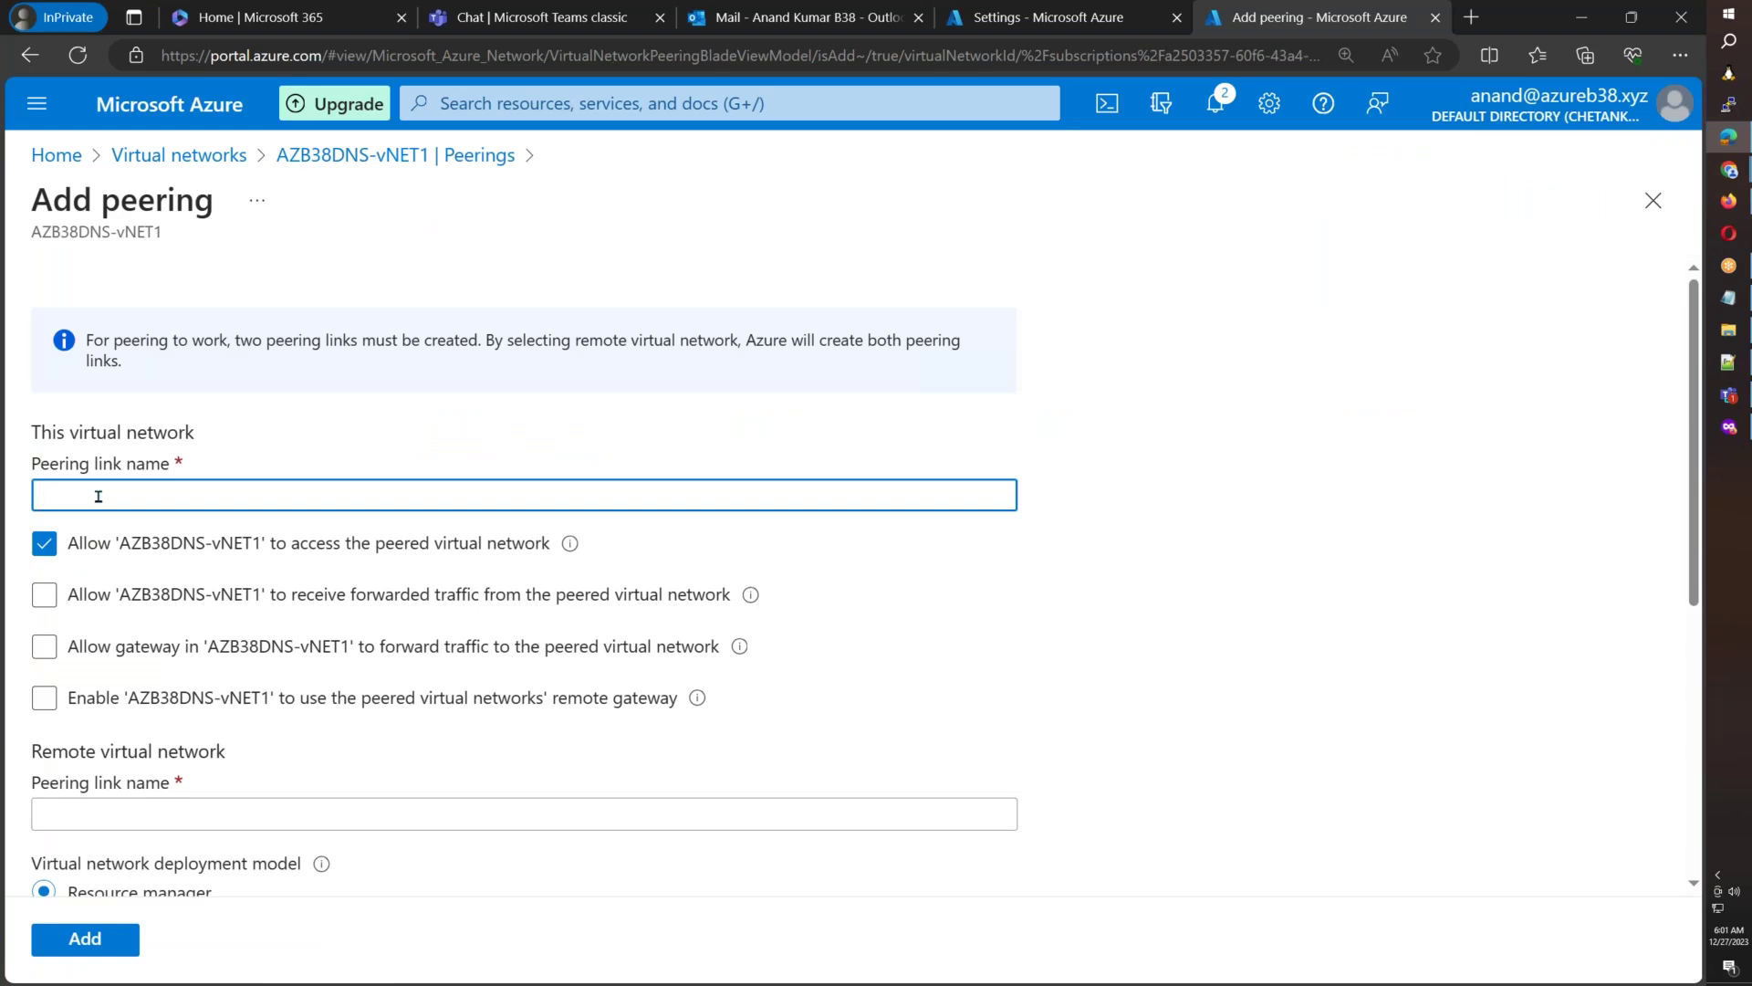
type("CHETAN-to-SREE")
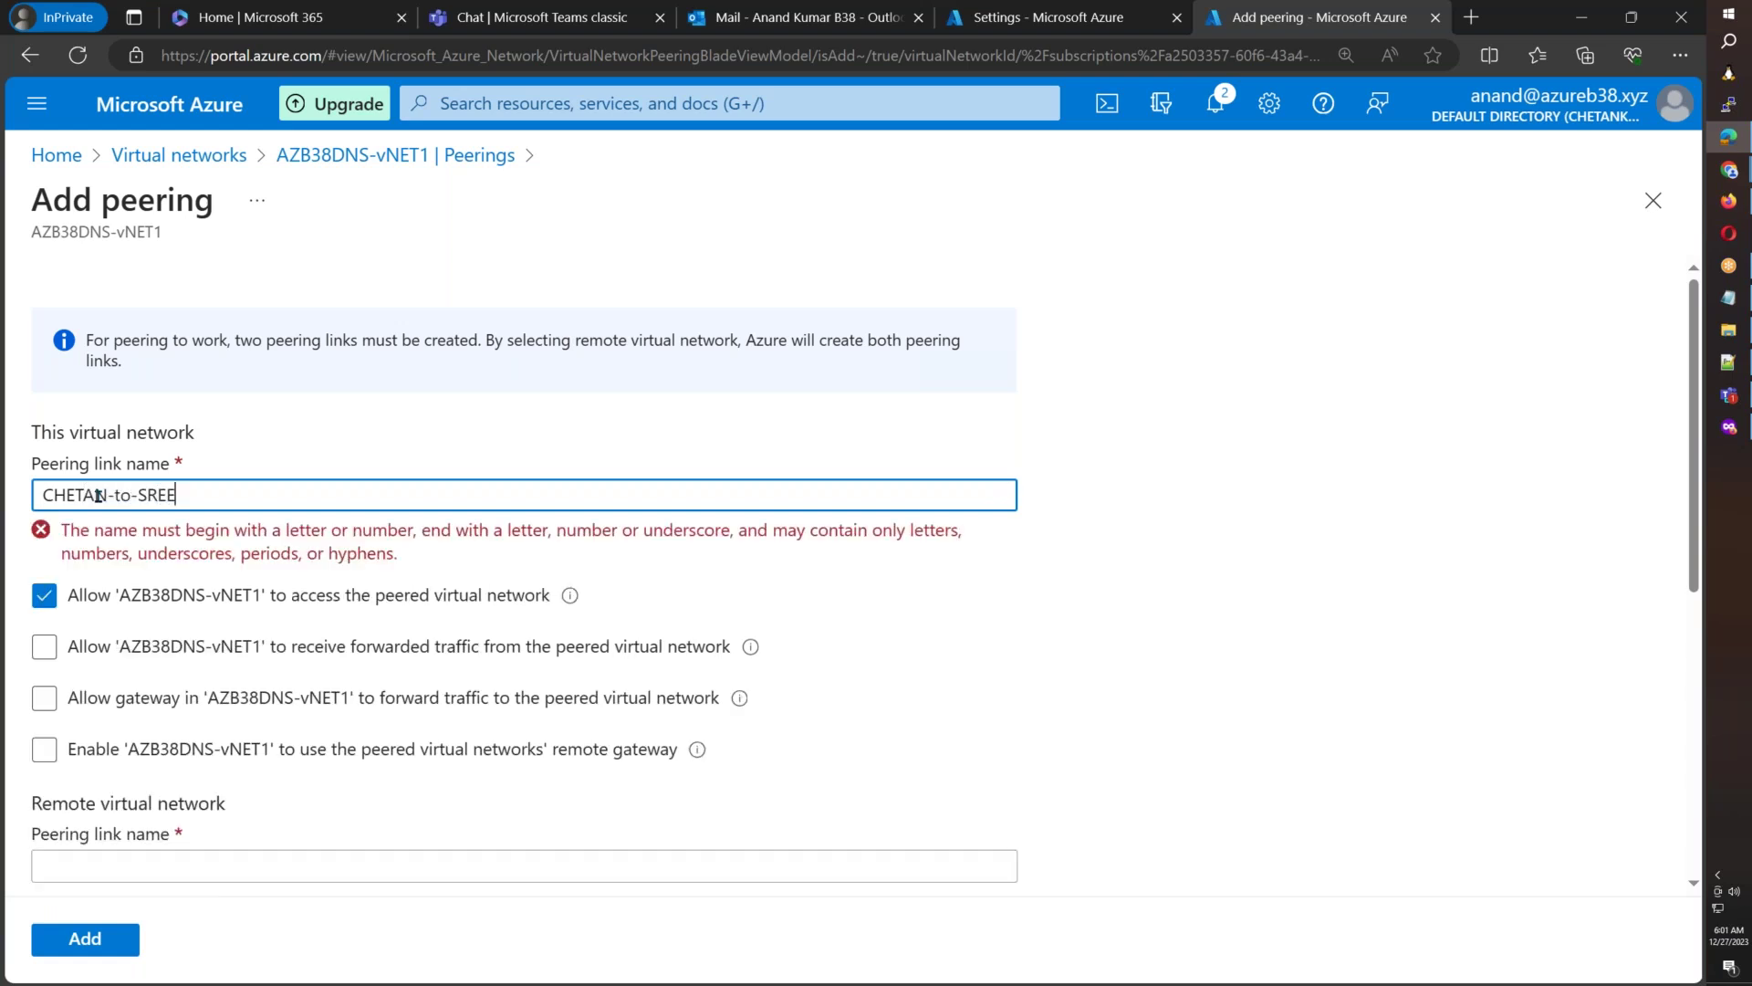
left_click_drag(215, 500, 2, 497)
key("ctrl+c")
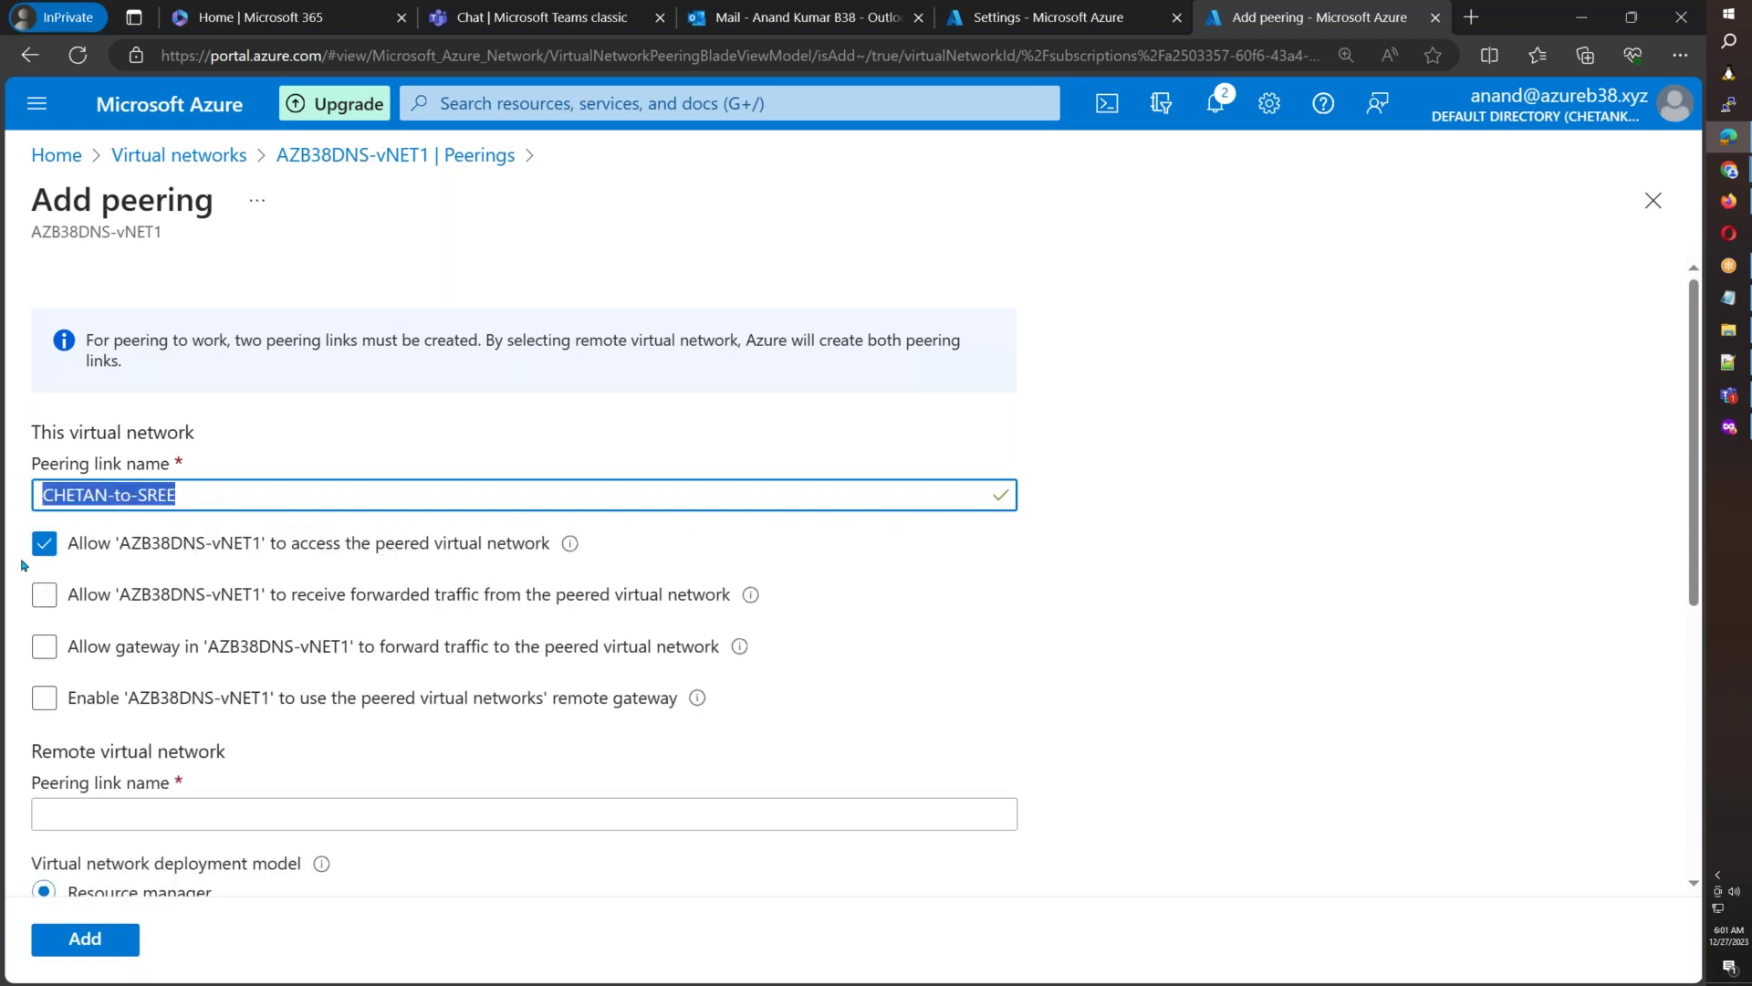
left_click(44, 594)
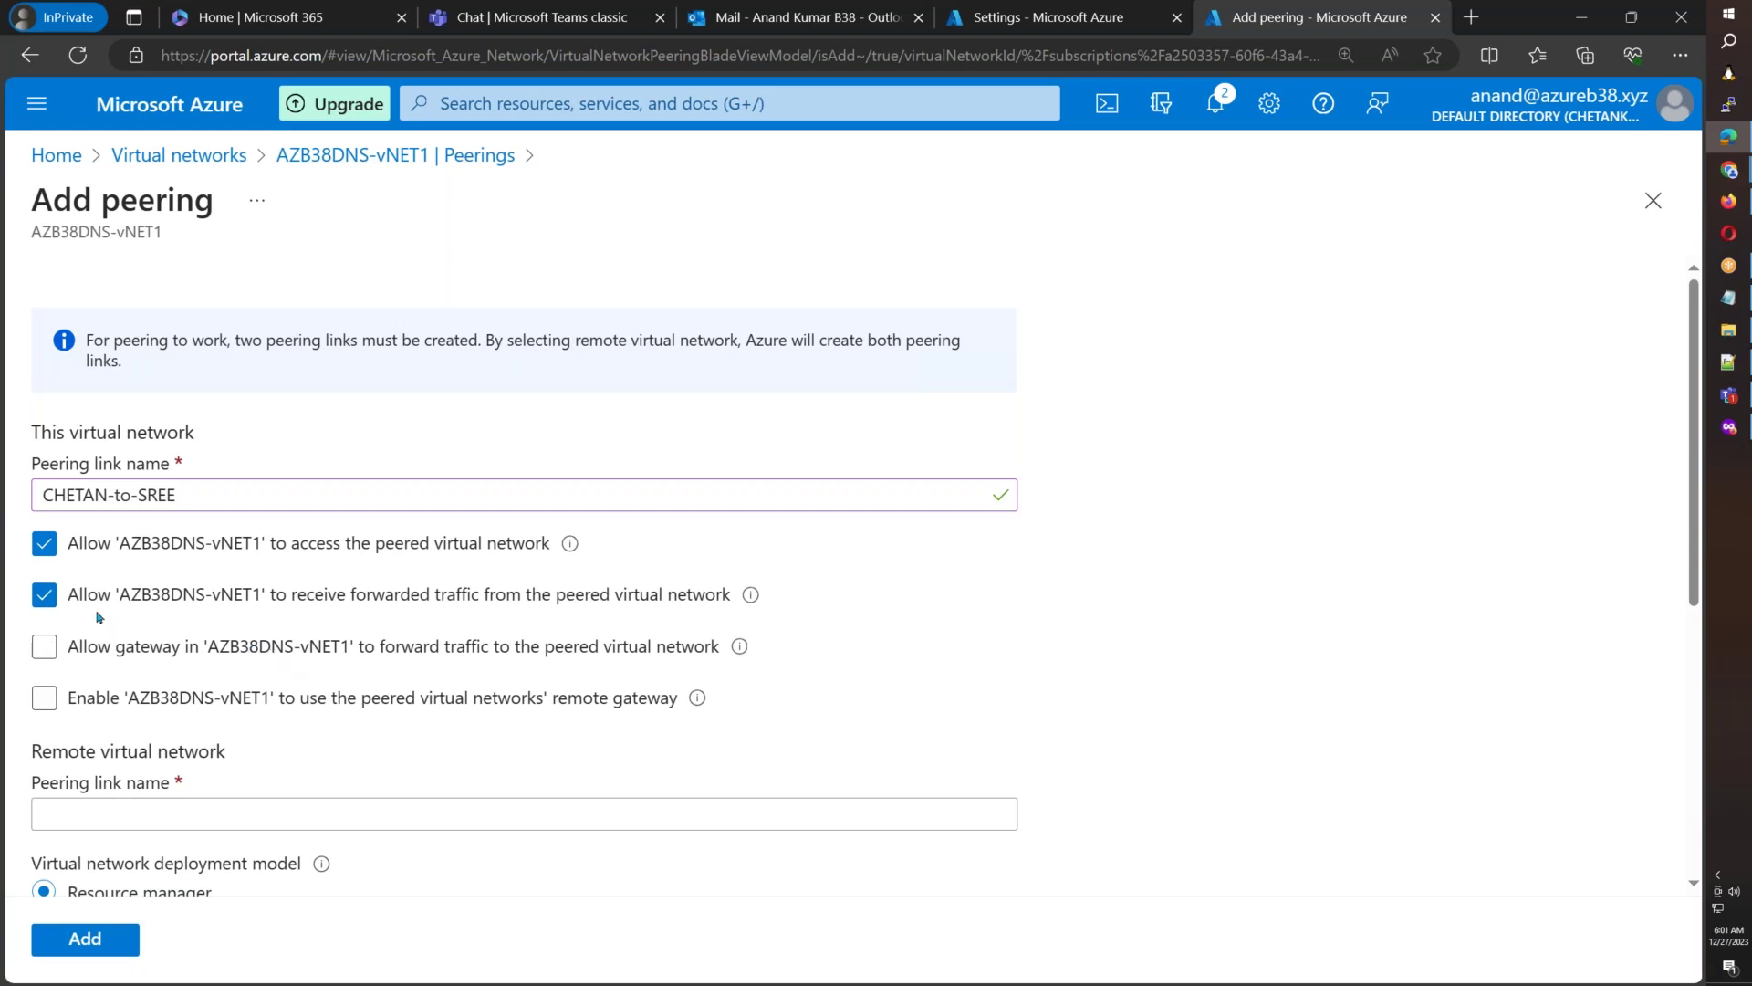
left_click(44, 648)
left_click_drag(43, 650, 179, 699)
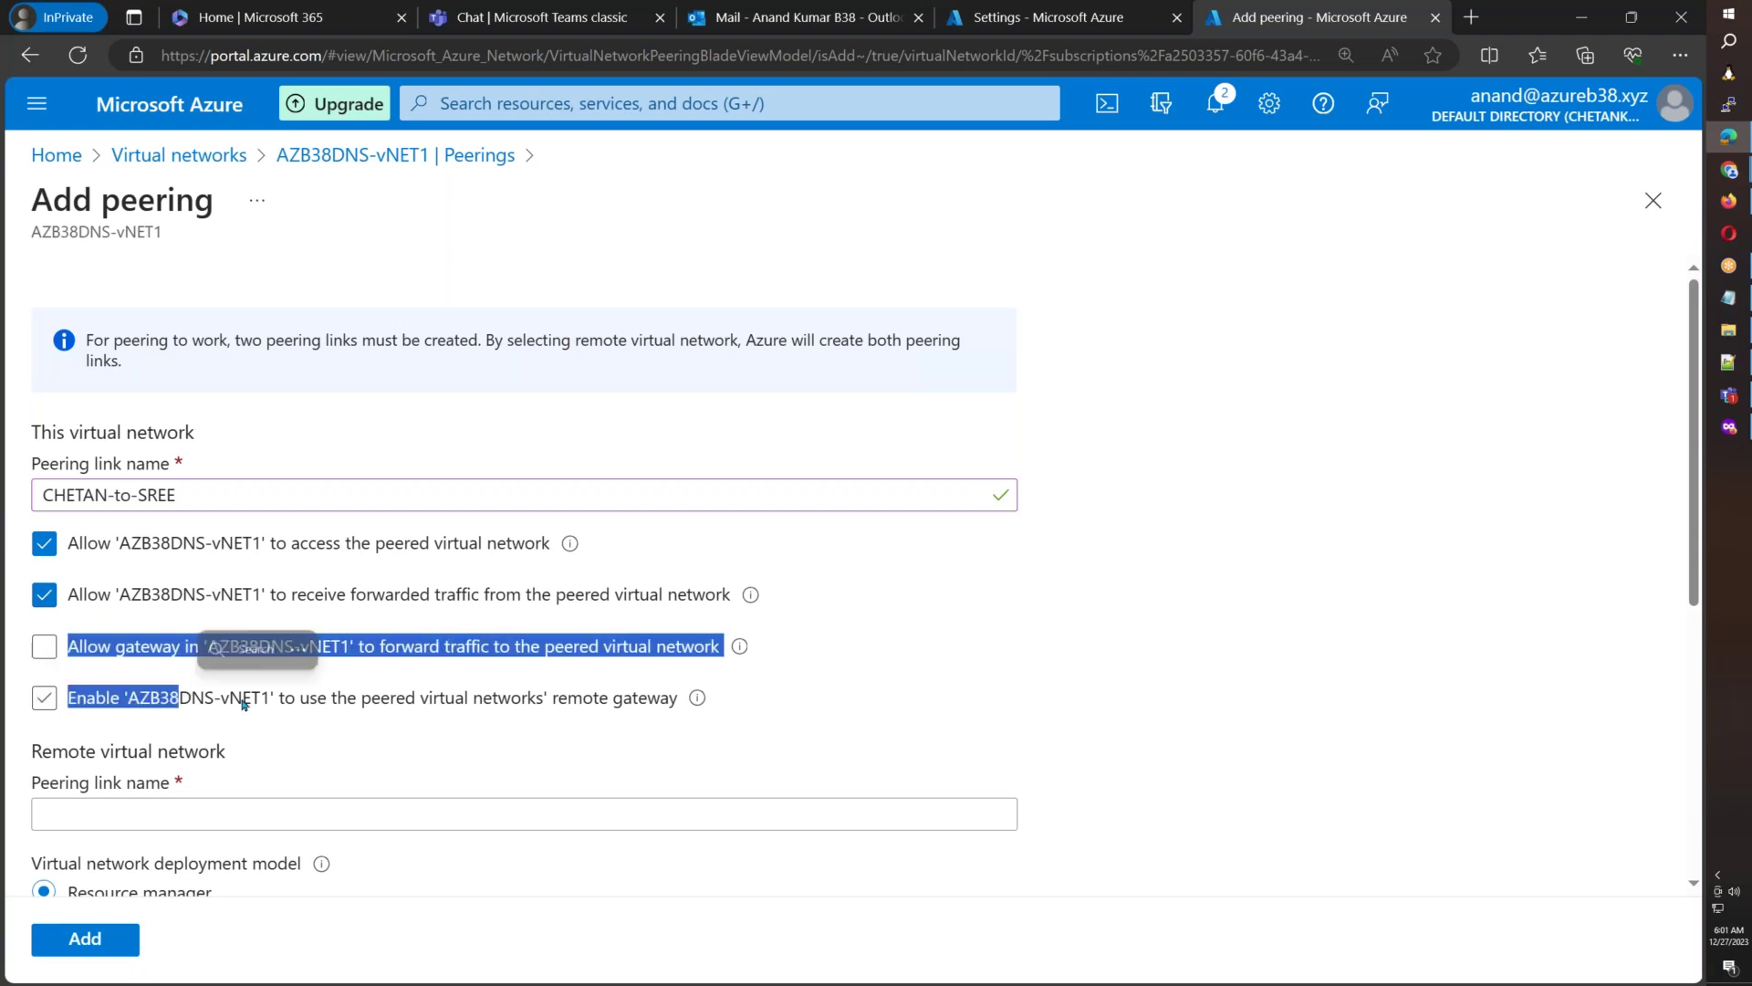
Name the remote peering link SREE-to-CHETAN.
scroll(1234, 738, "down", 2)
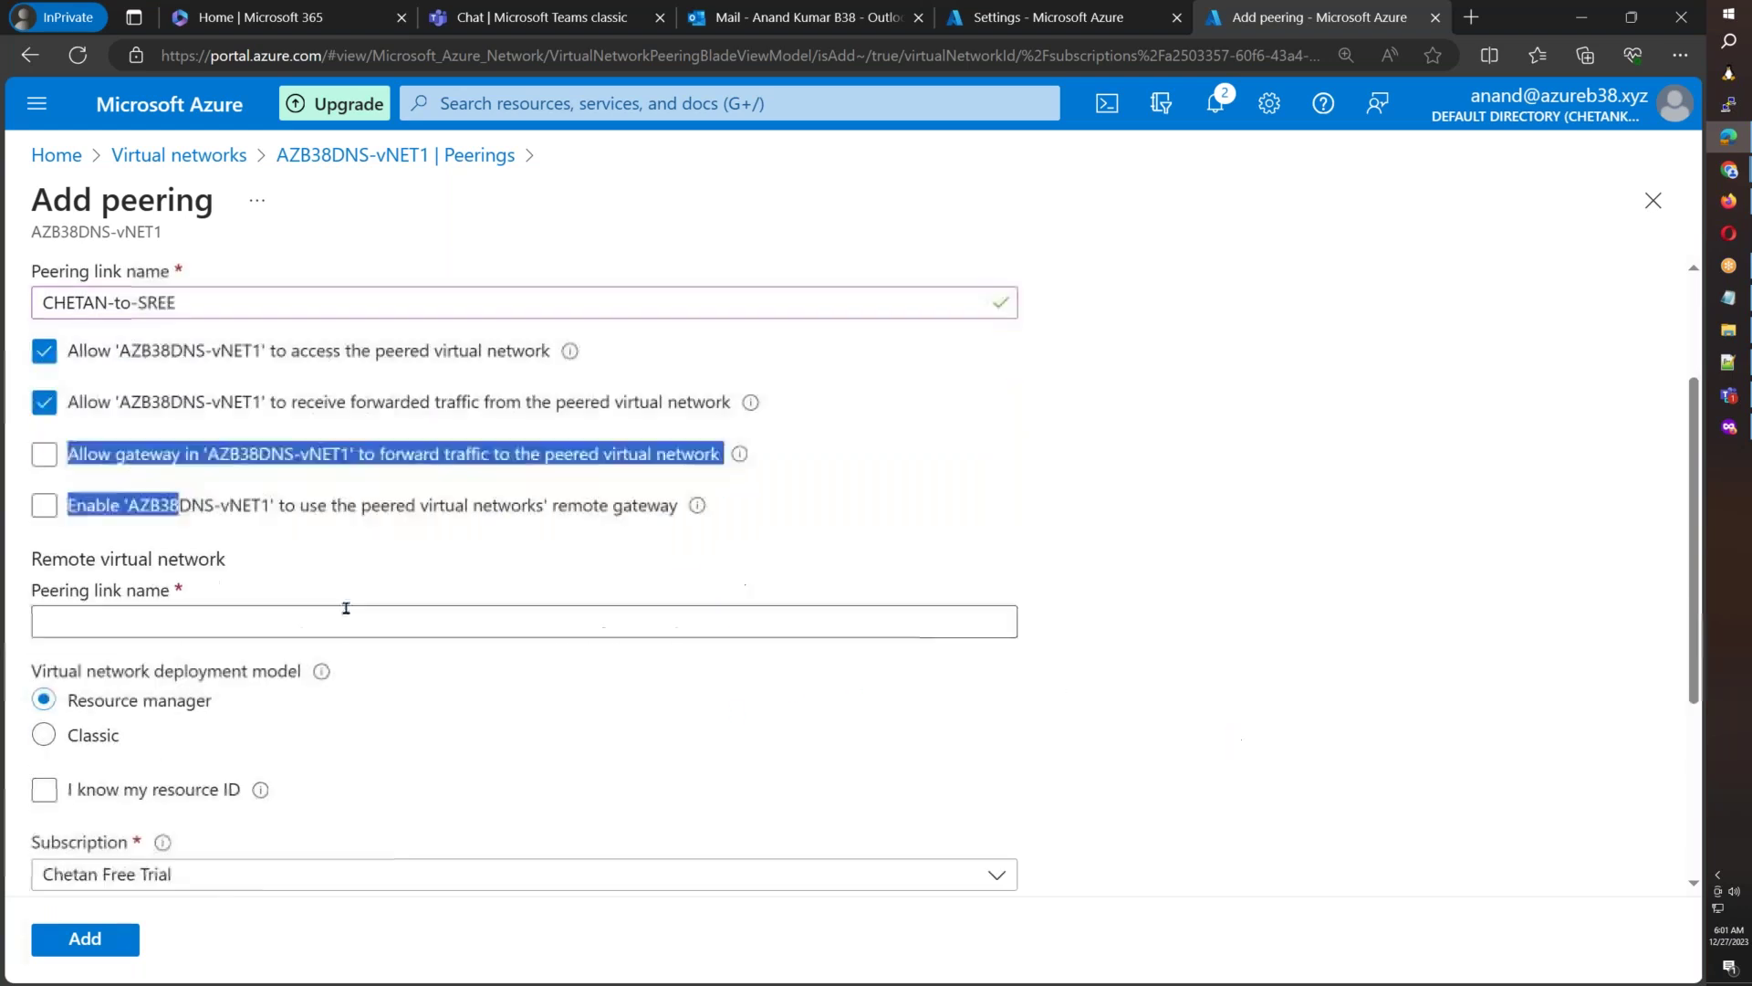
left_click(344, 620)
key("ctrl+v")
type("-to-")
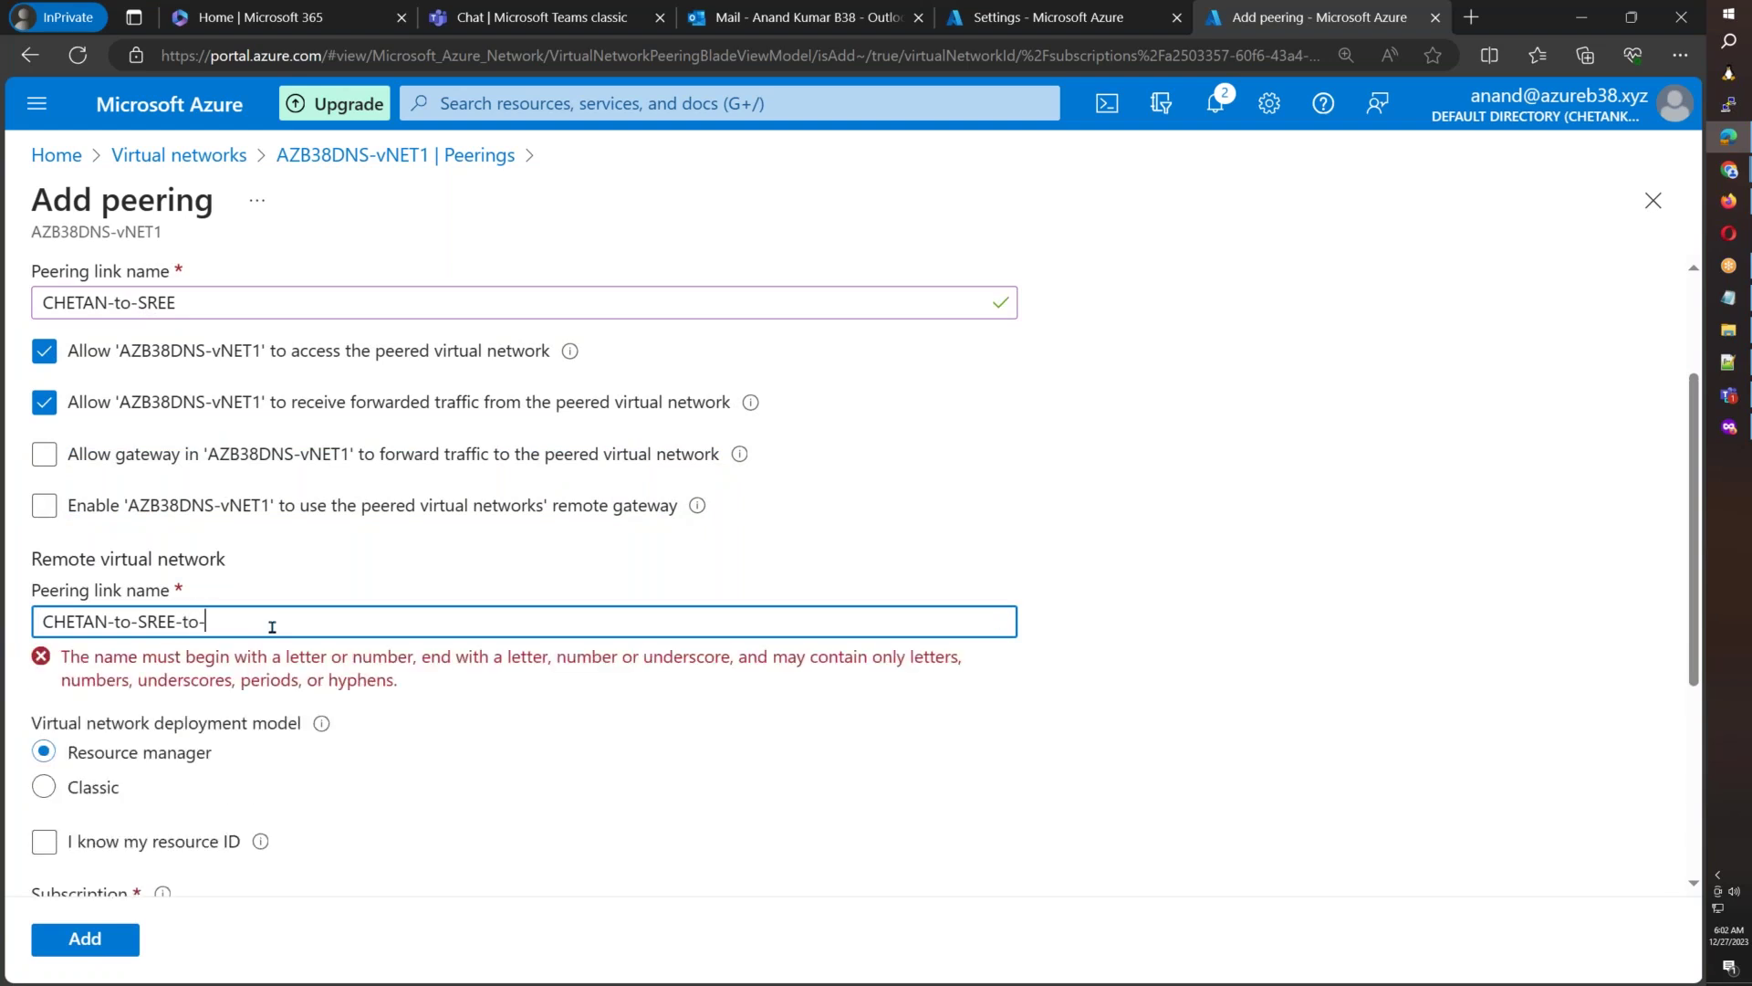
type("CHETAN")
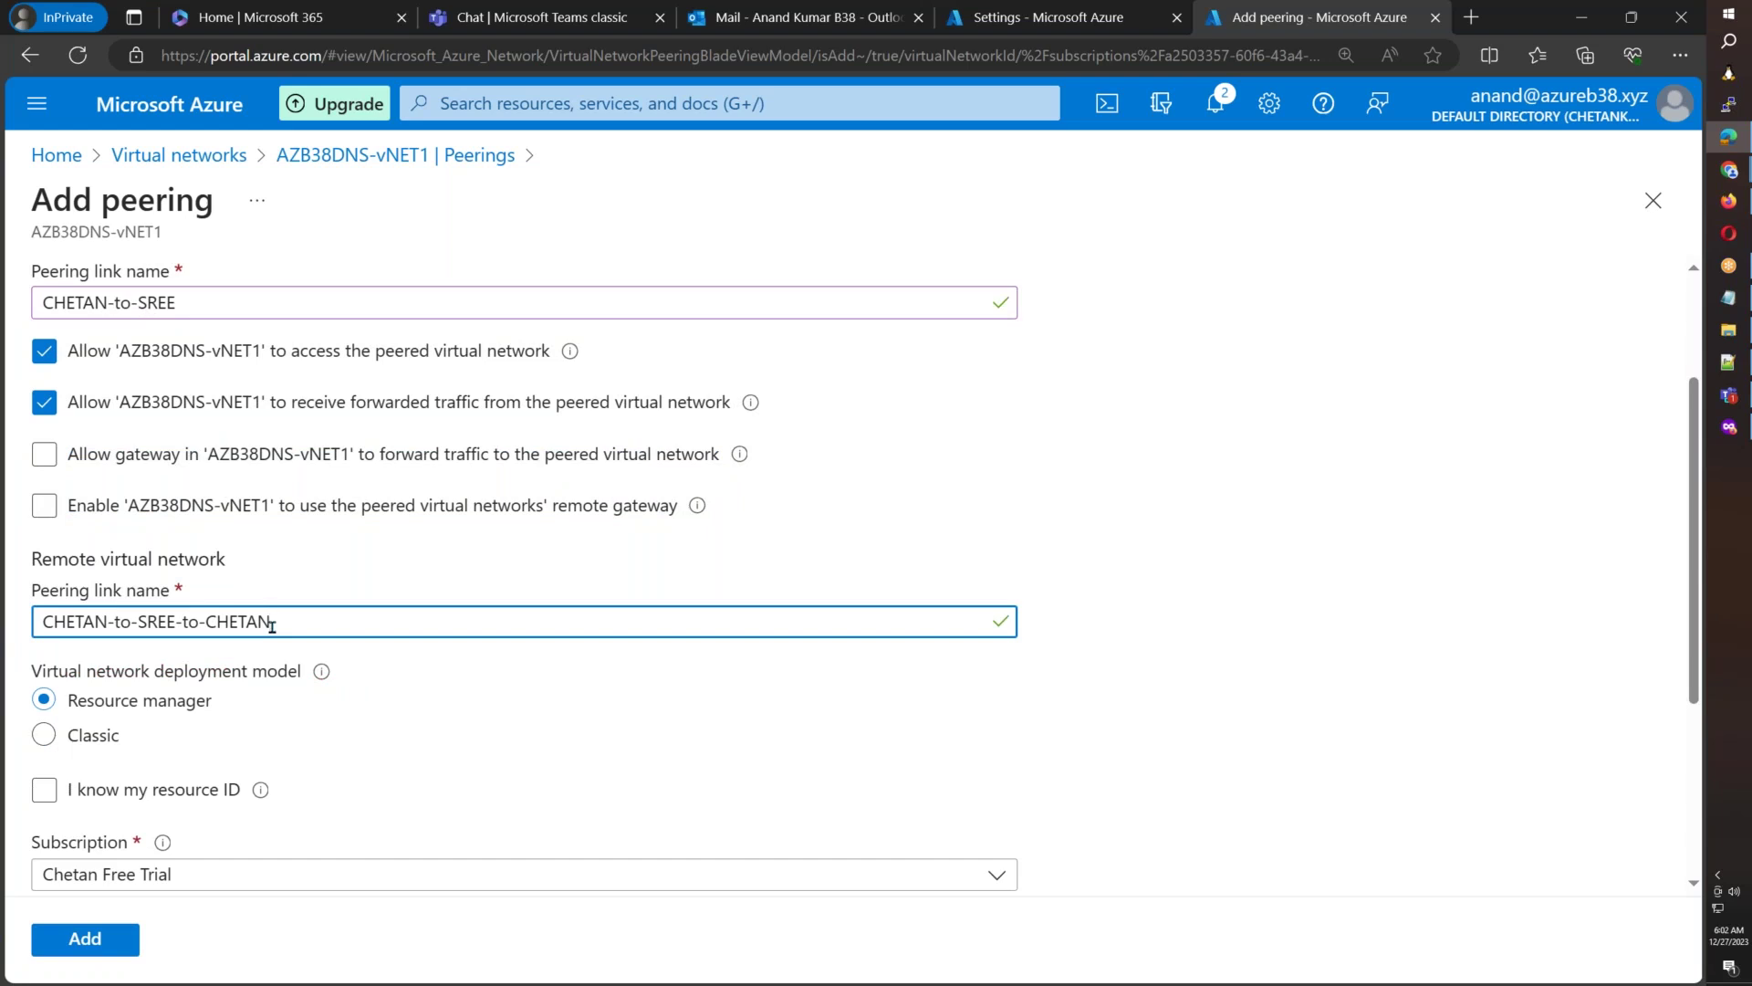
left_click_drag(146, 622, 42, 621)
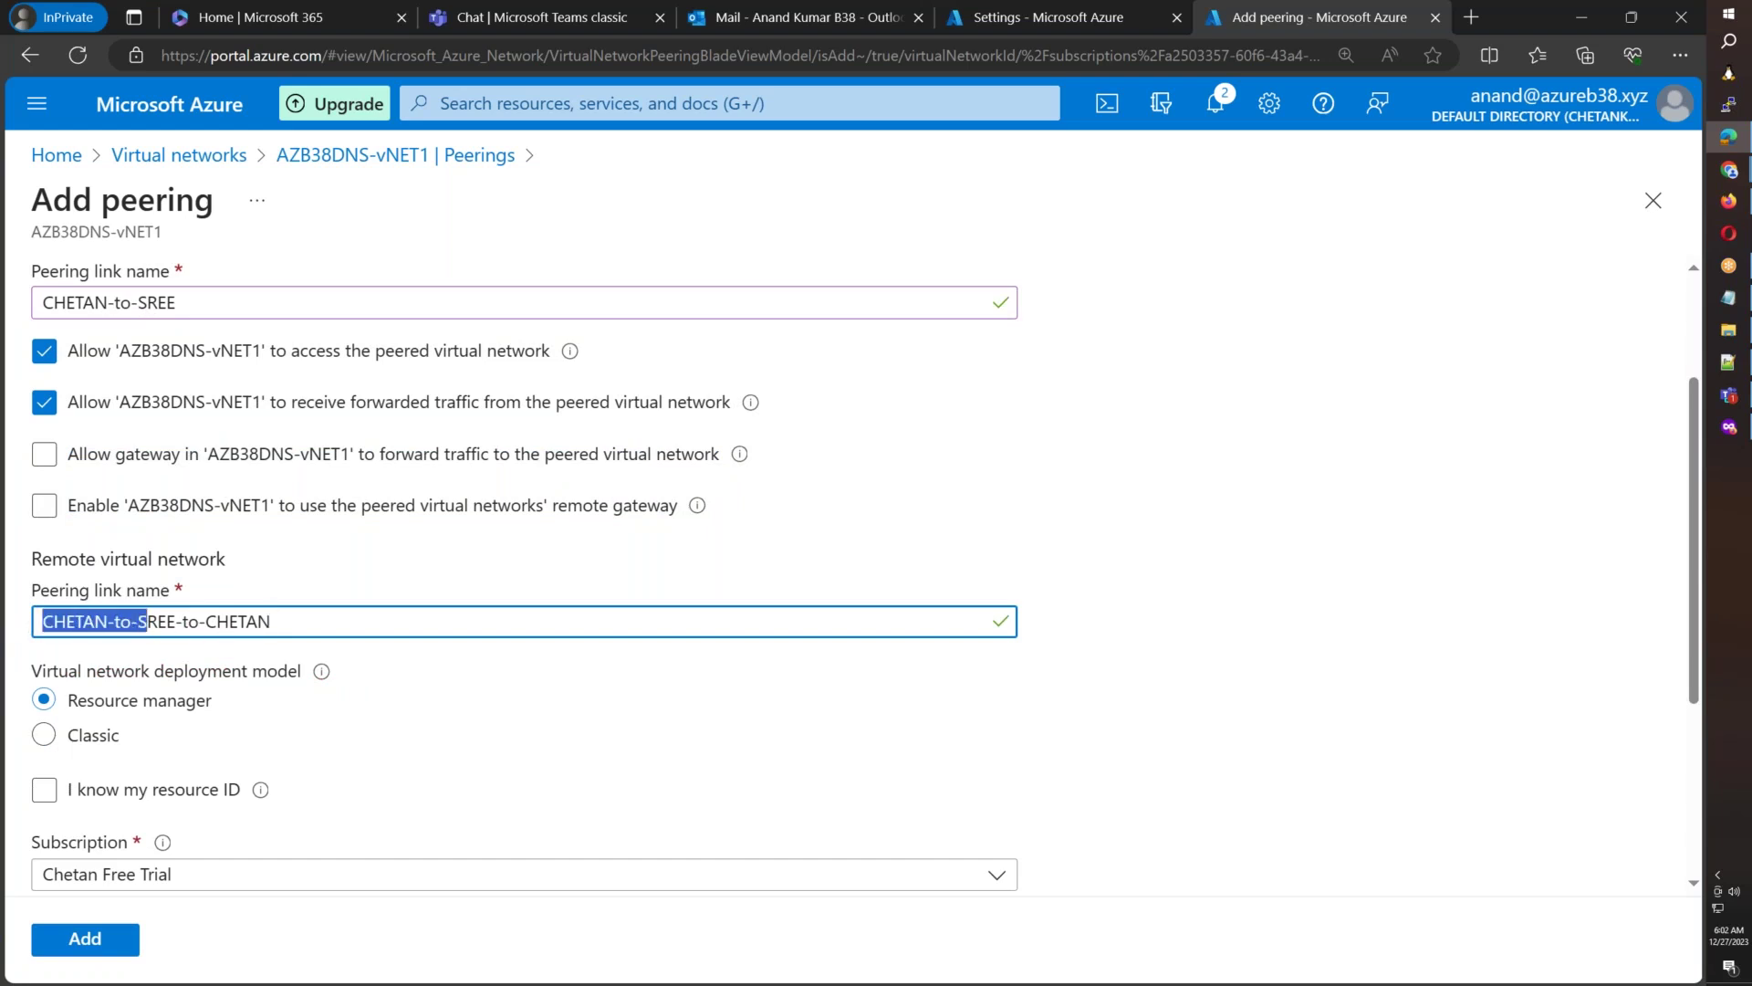
key("BackSpace")
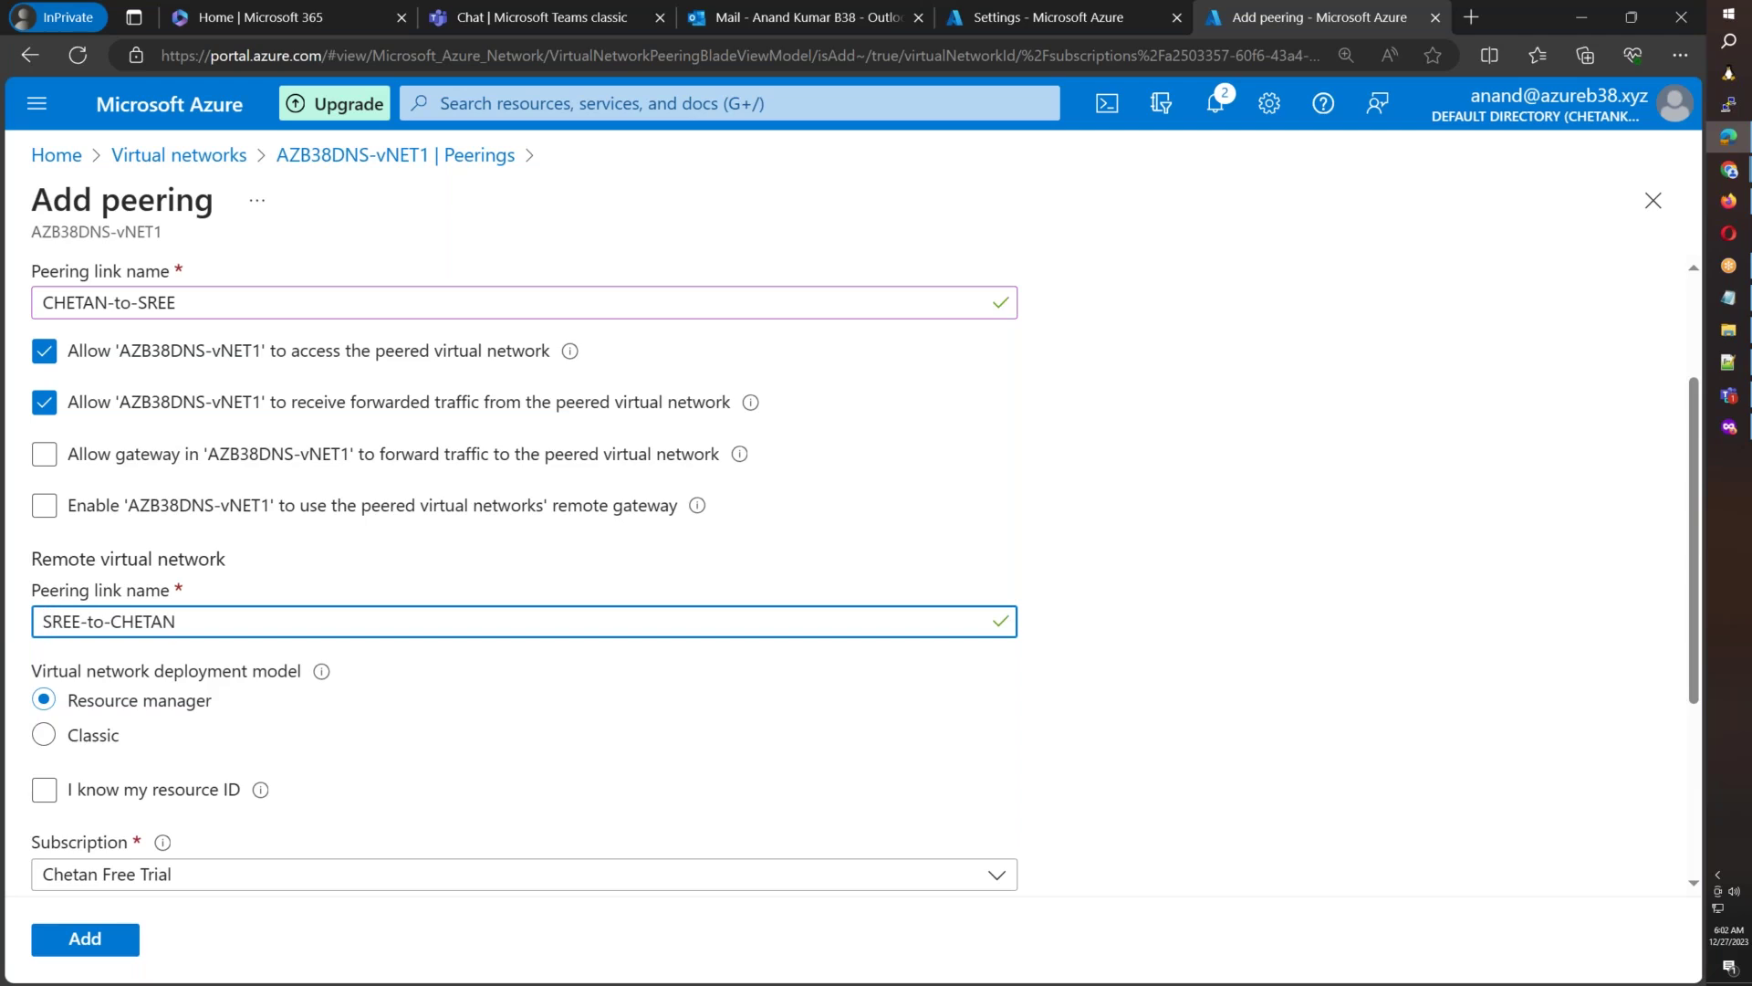
scroll(405, 648, "down", 2)
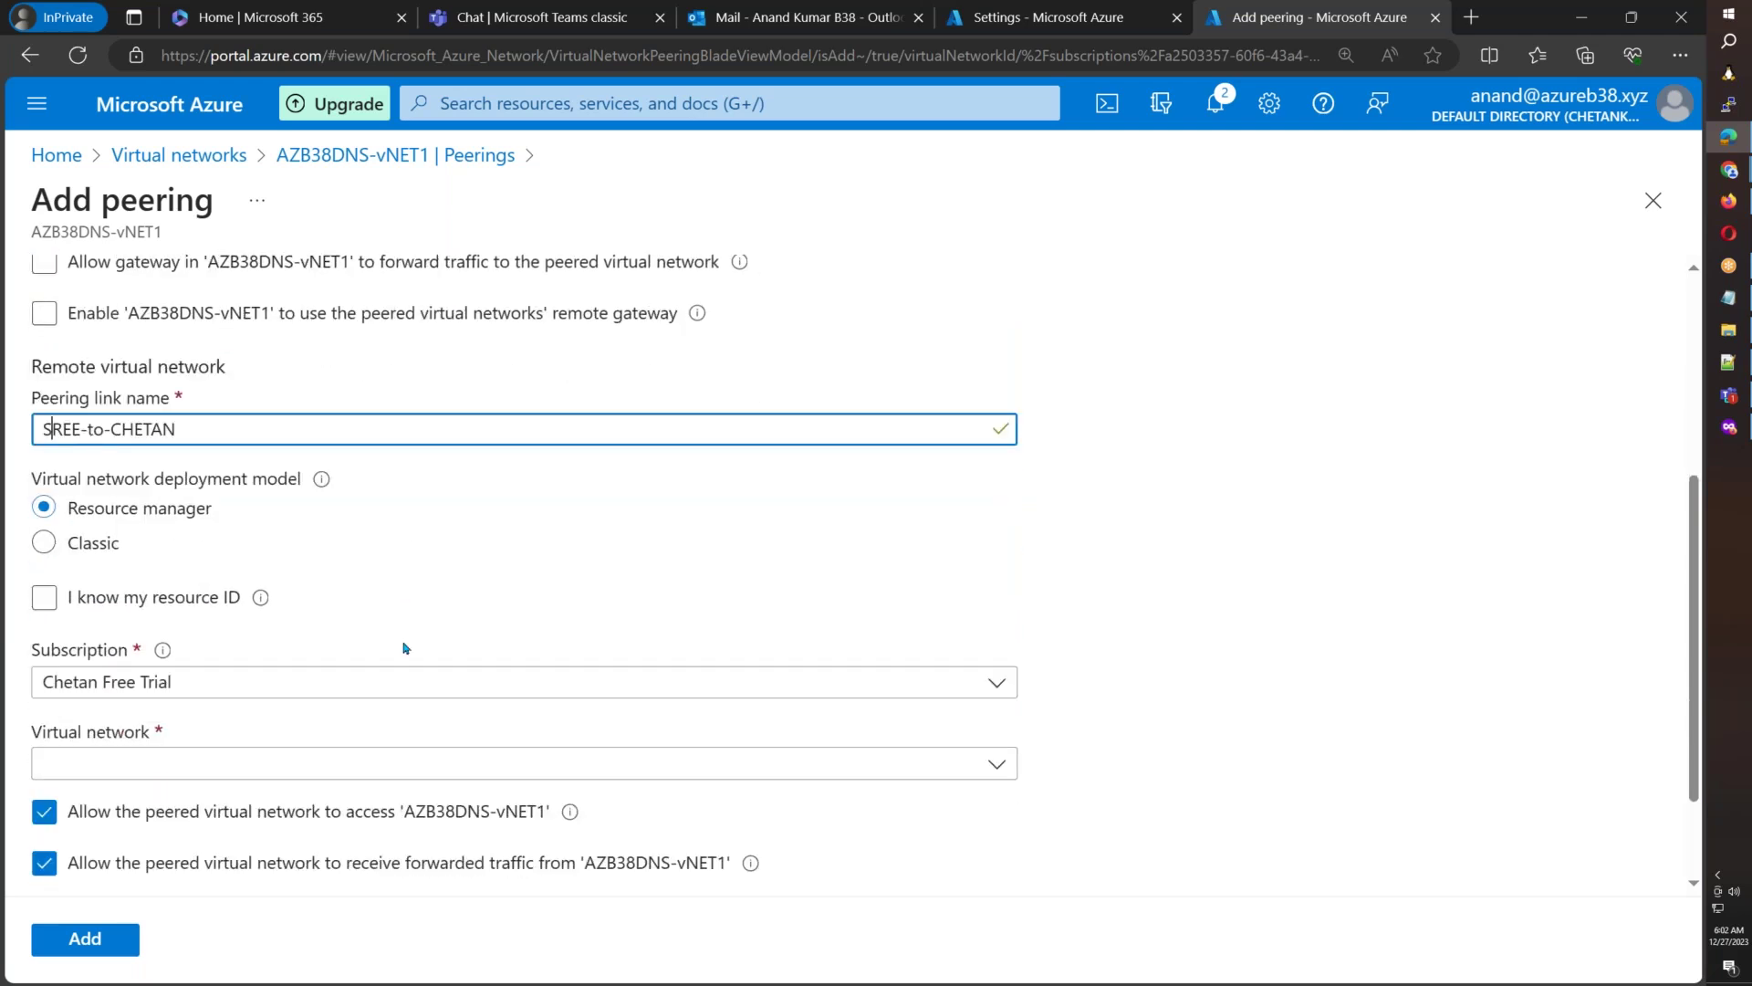
scroll(405, 648, "down", 2)
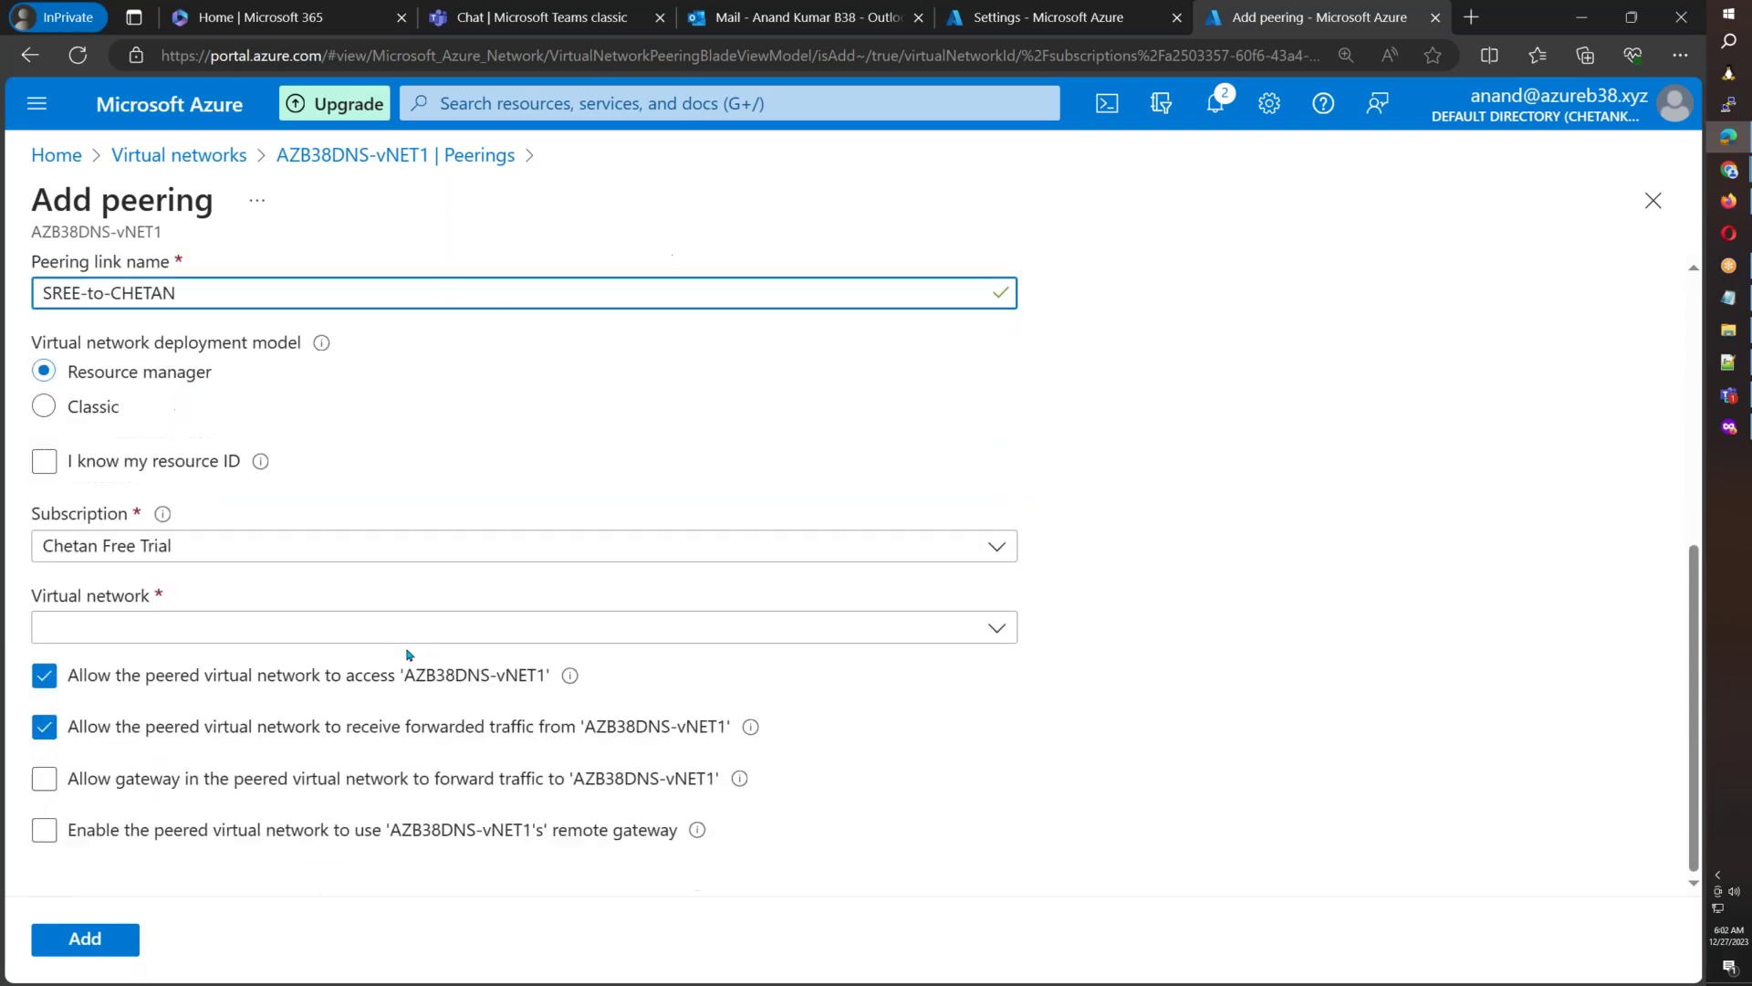
Keep the free-trial subscription and choose to identify the remote network by resource ID.
left_click(208, 553)
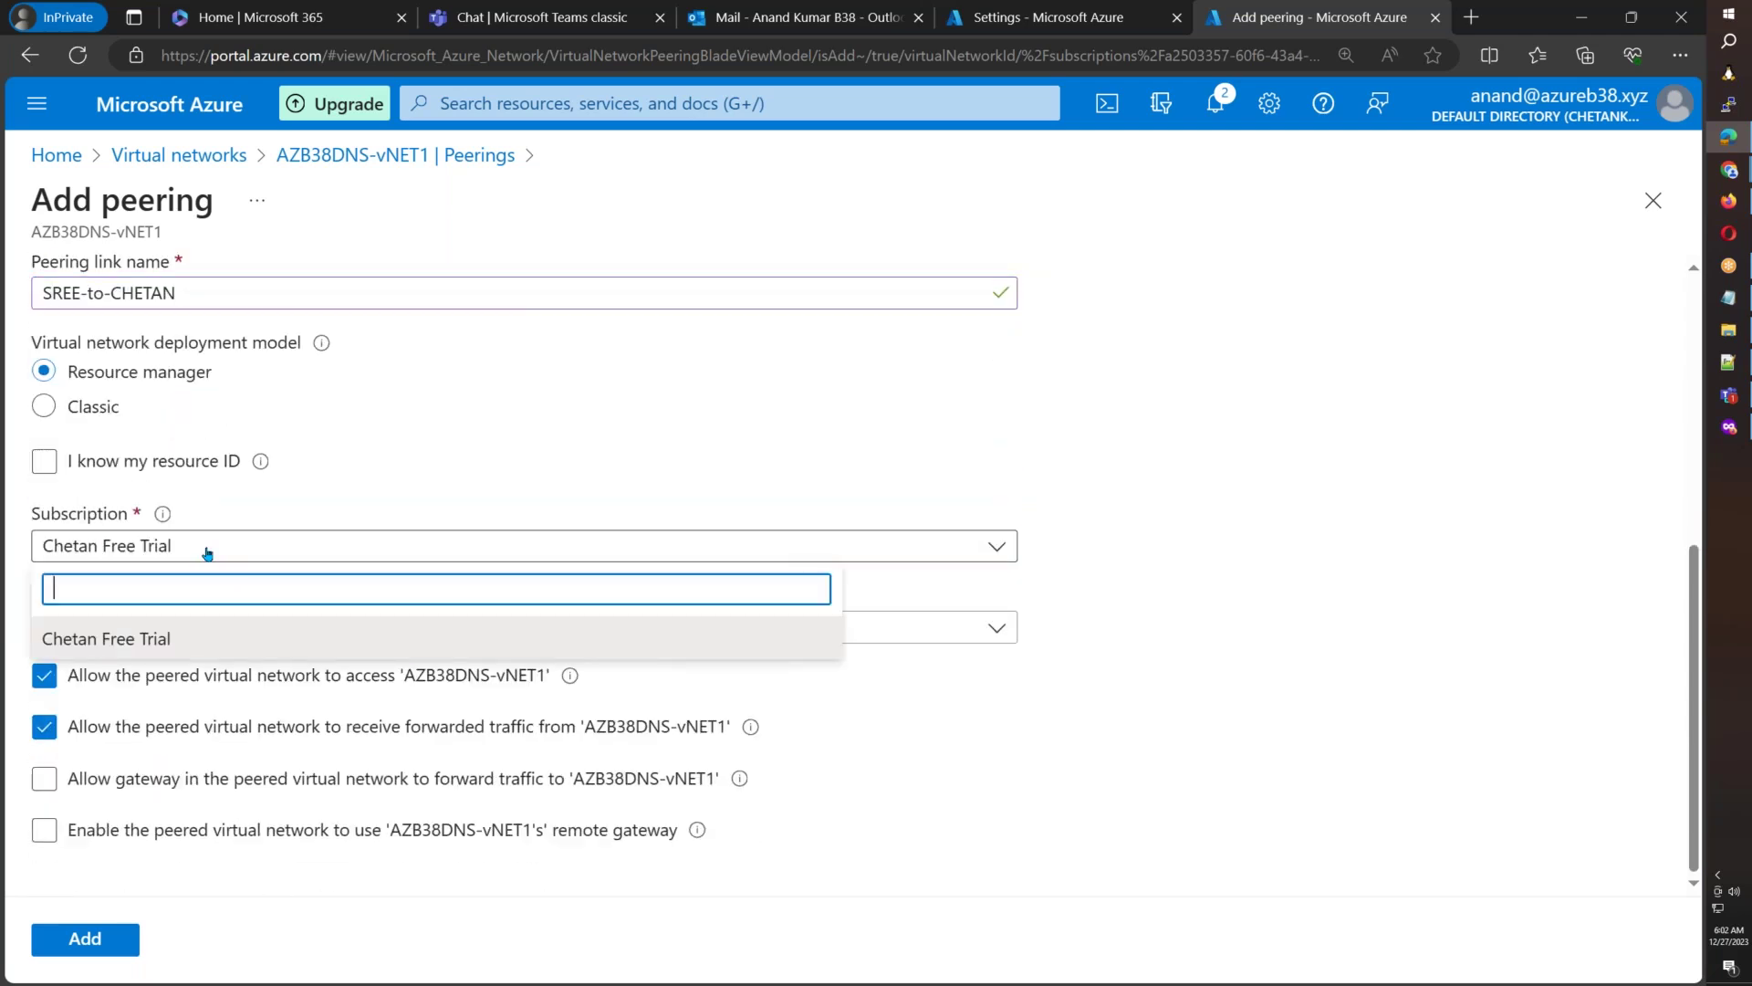
left_click(1445, 589)
left_click(44, 464)
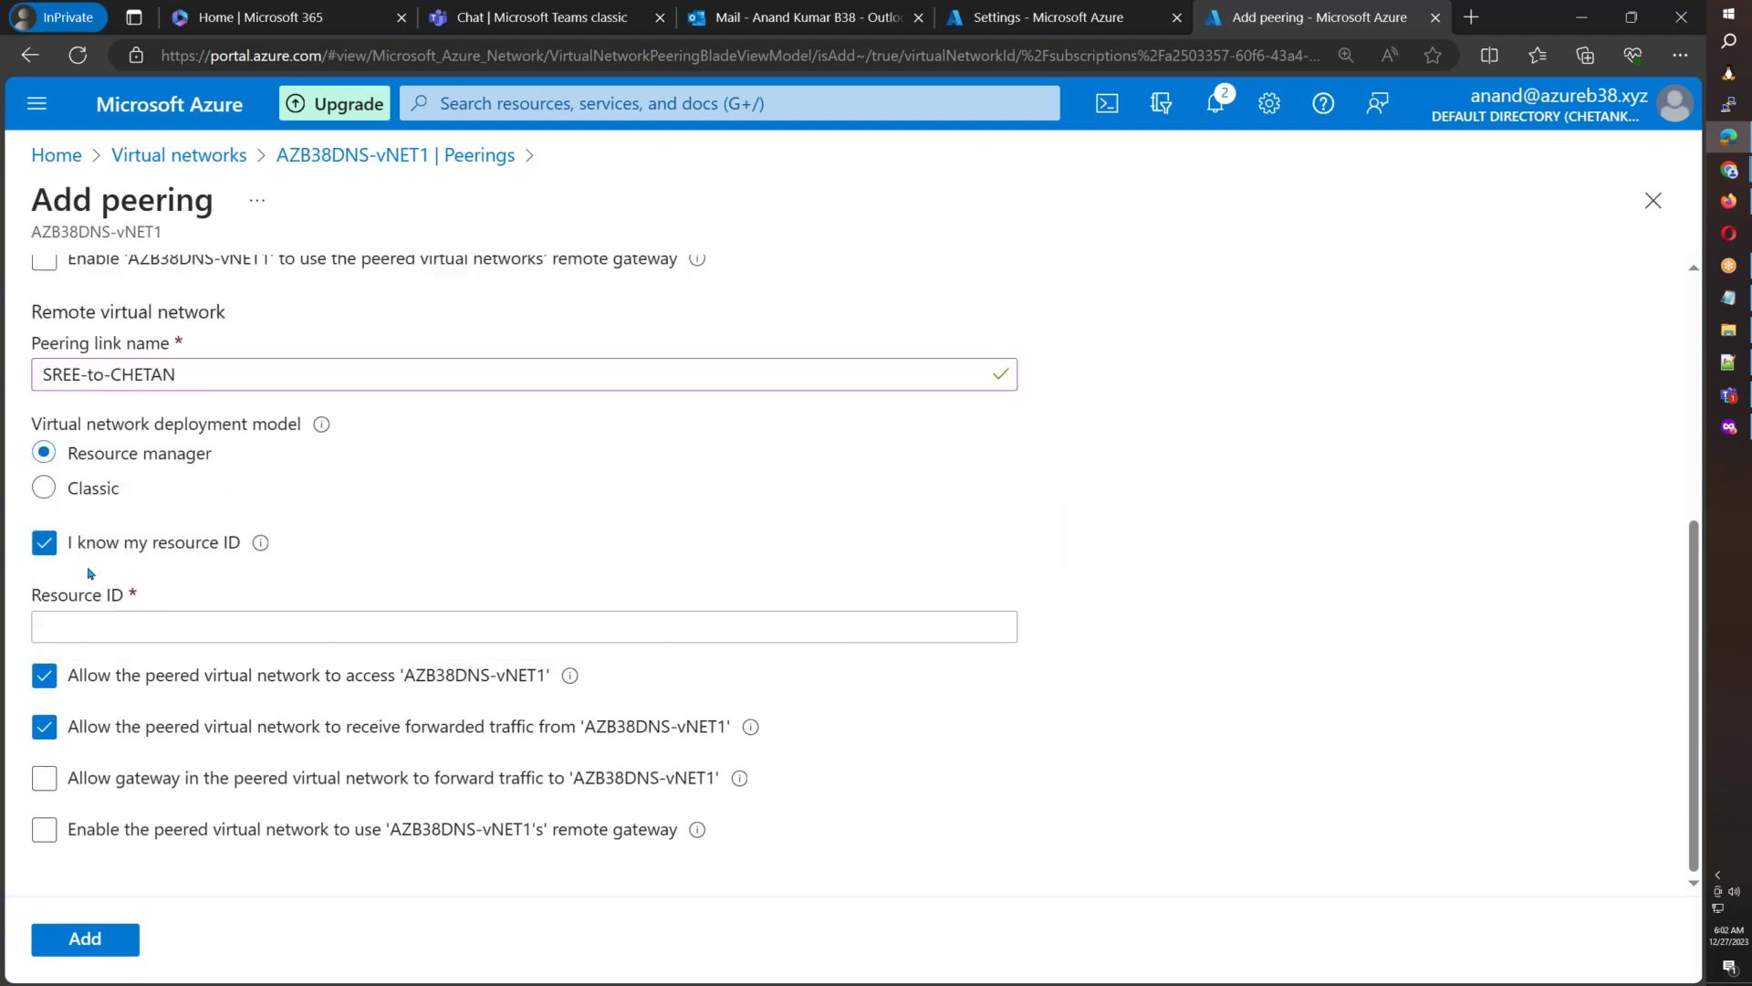
left_click(91, 629)
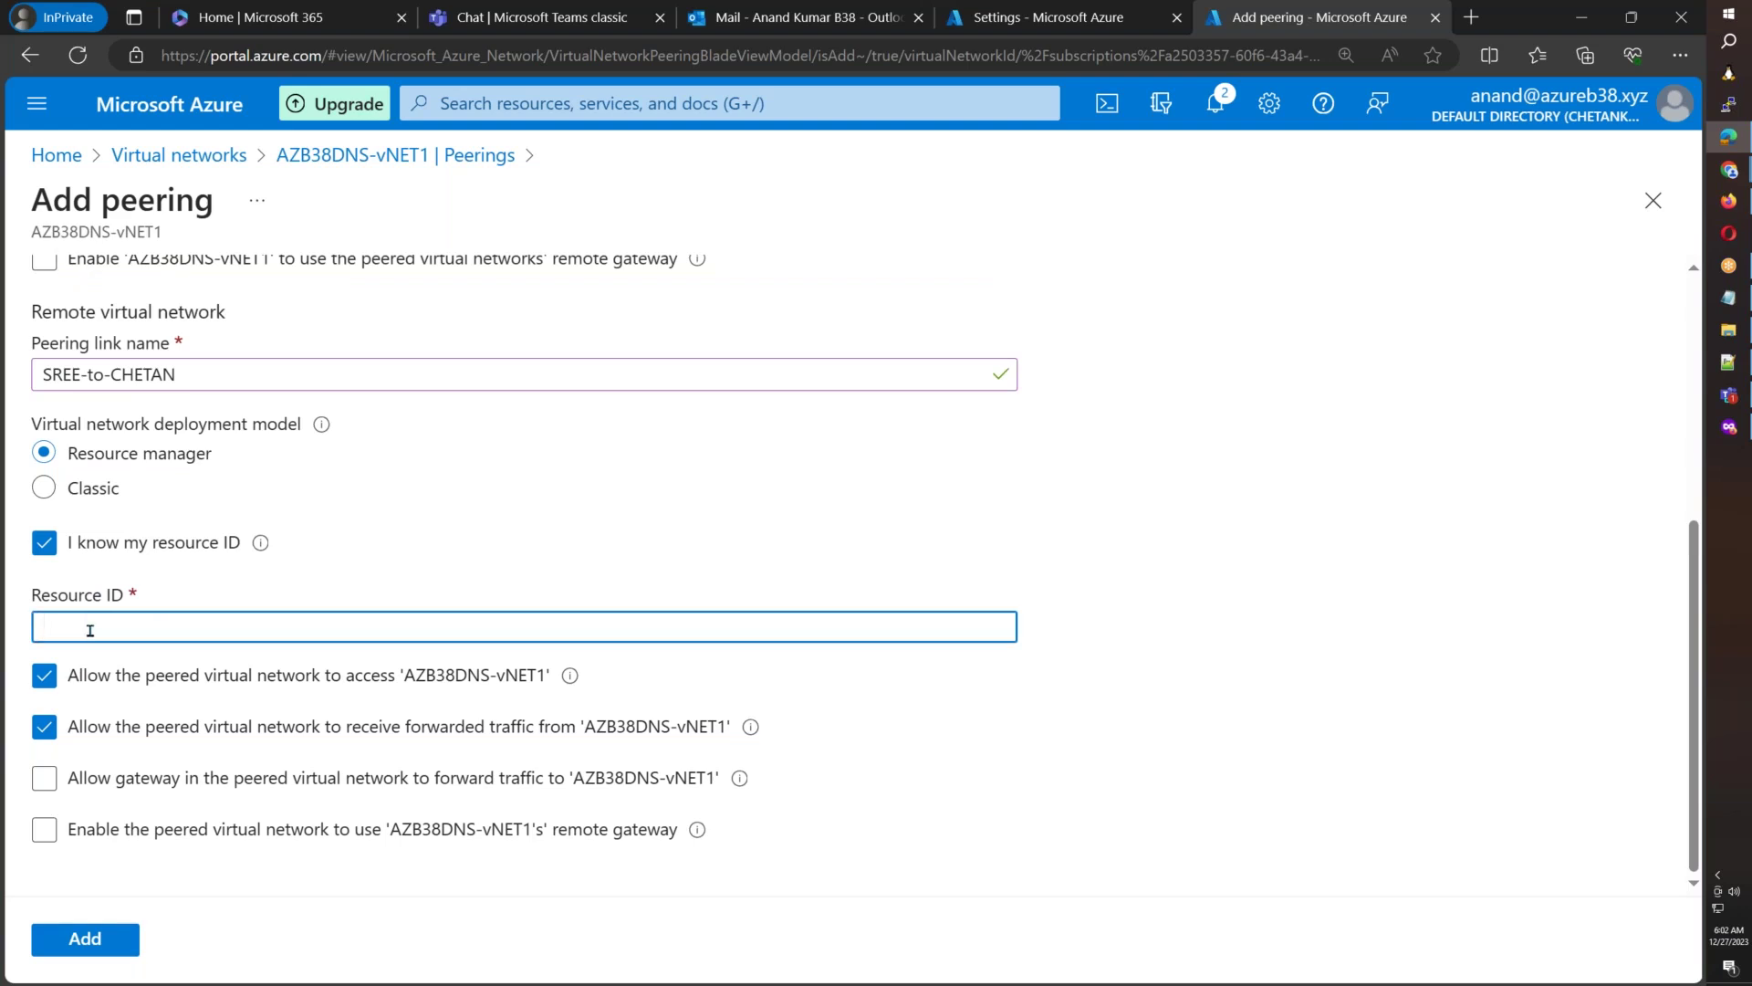
mouse_move(1738, 180)
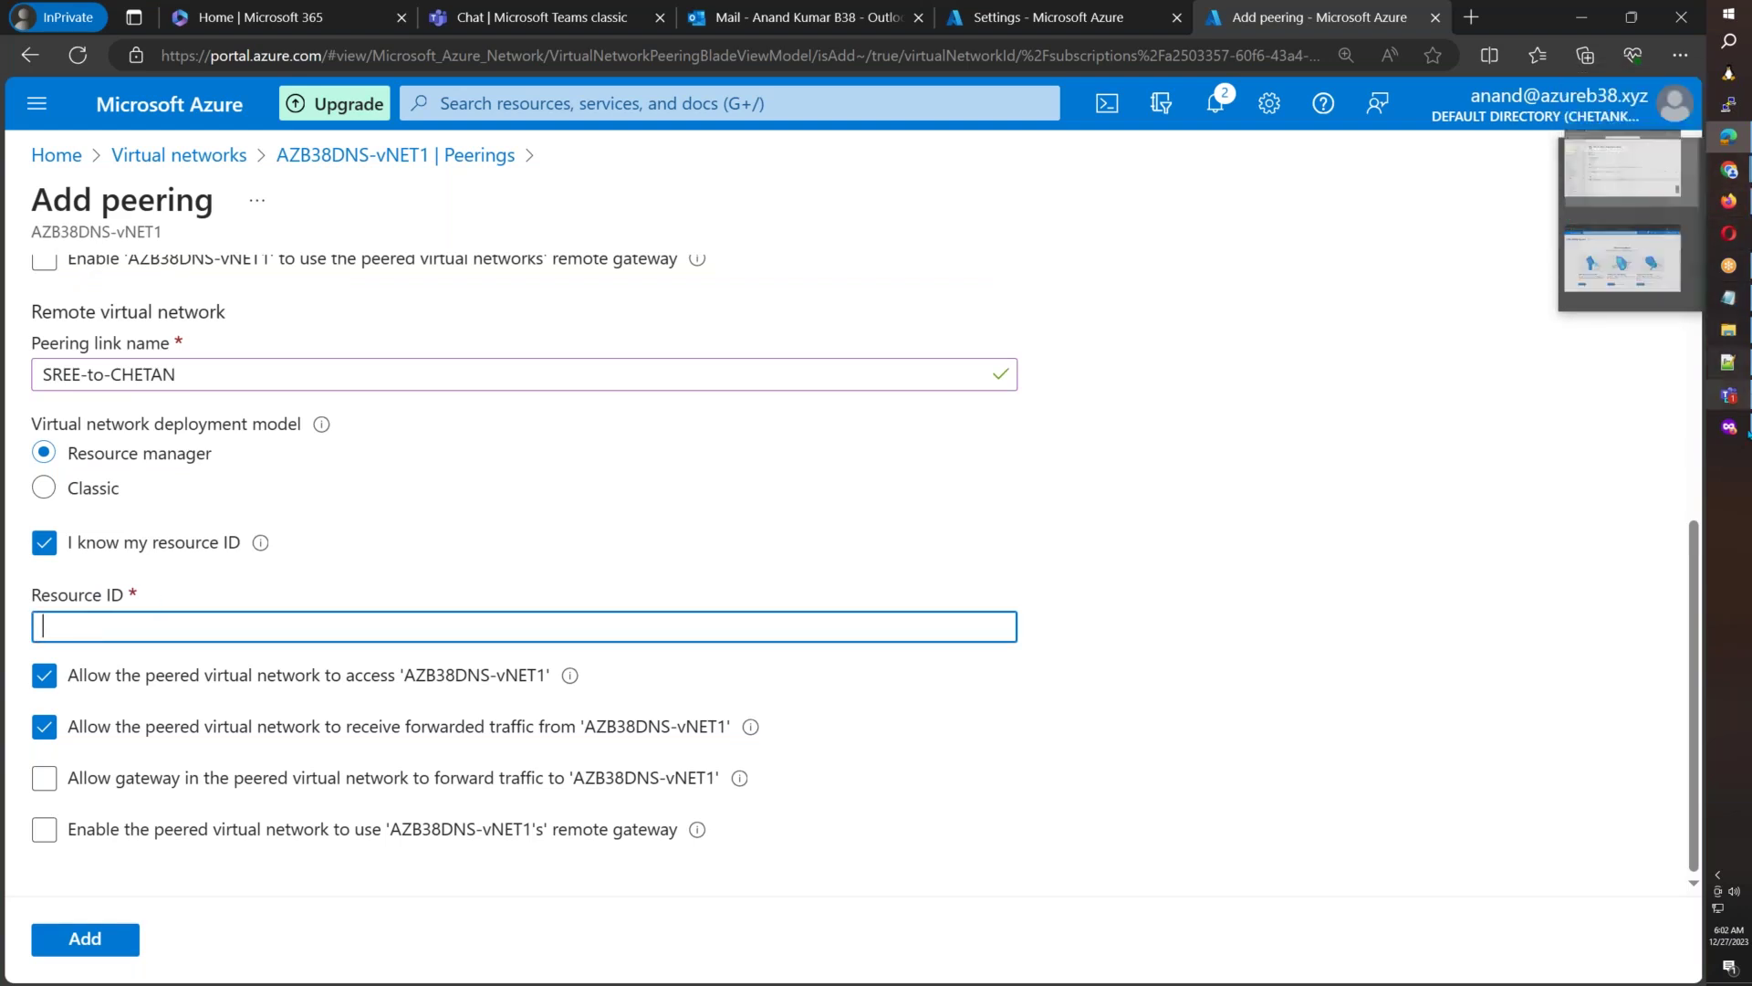
mouse_move(1745, 447)
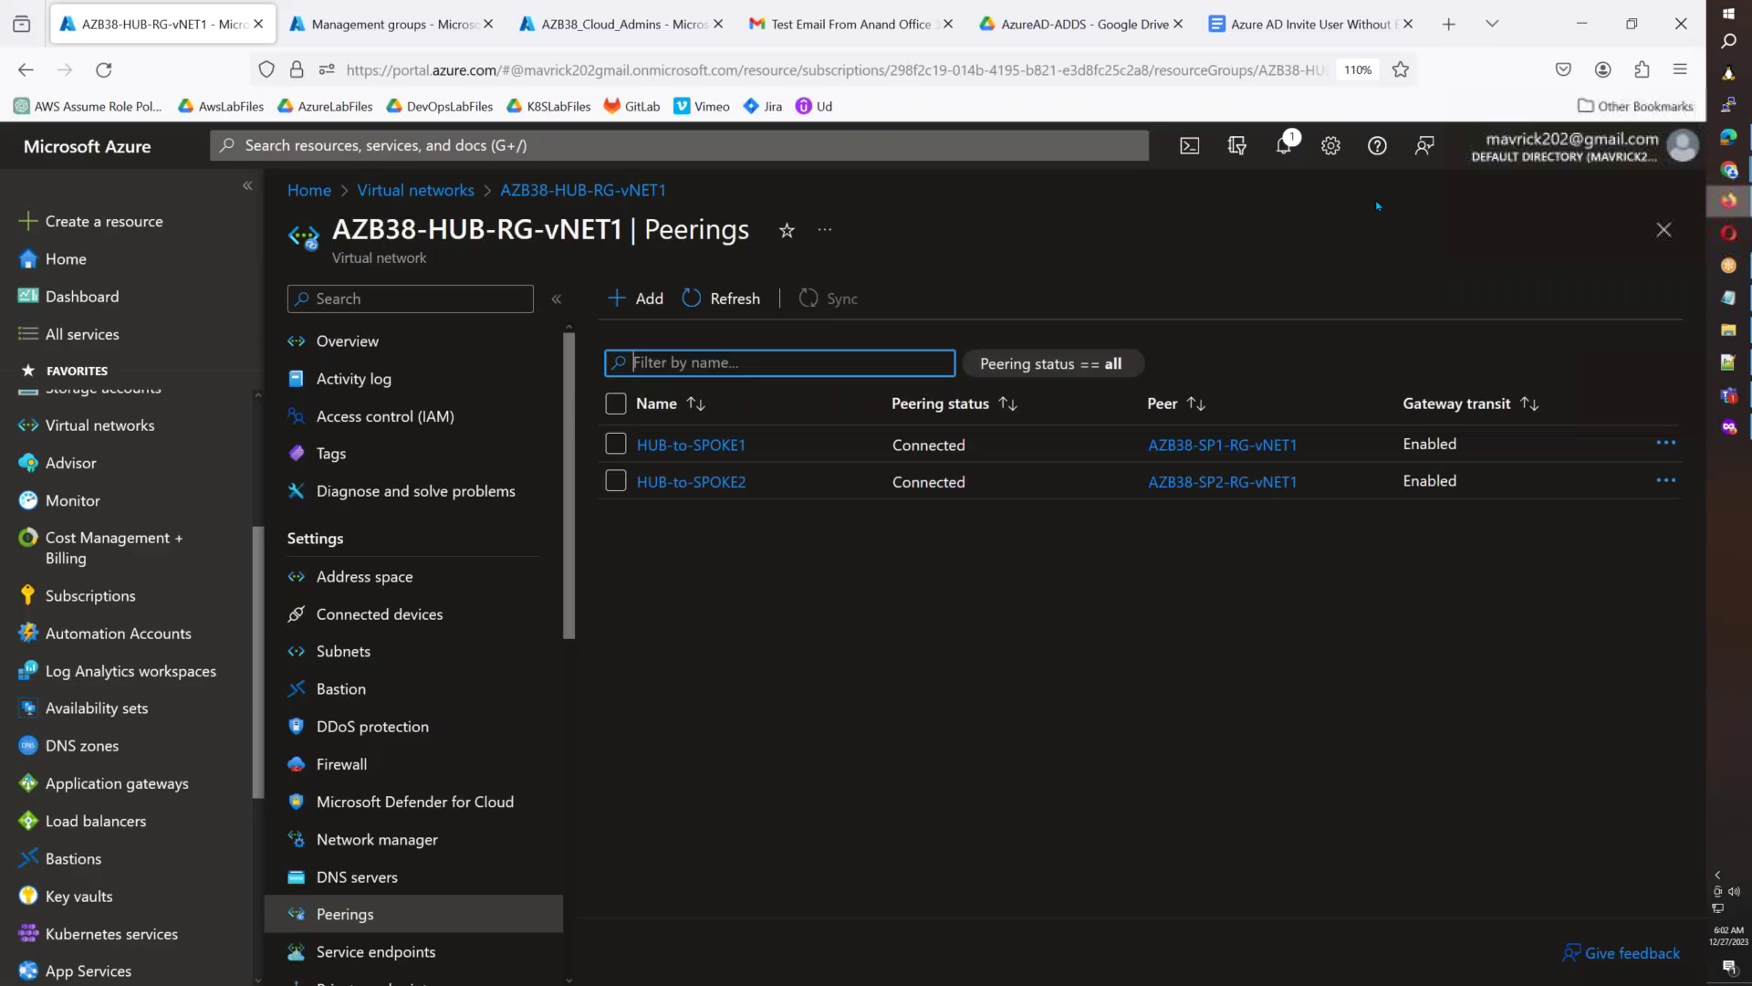
Copy AZB38-HUB-RG-vNET1's resource ID from its Properties into the peering form.
left_click(1629, 183)
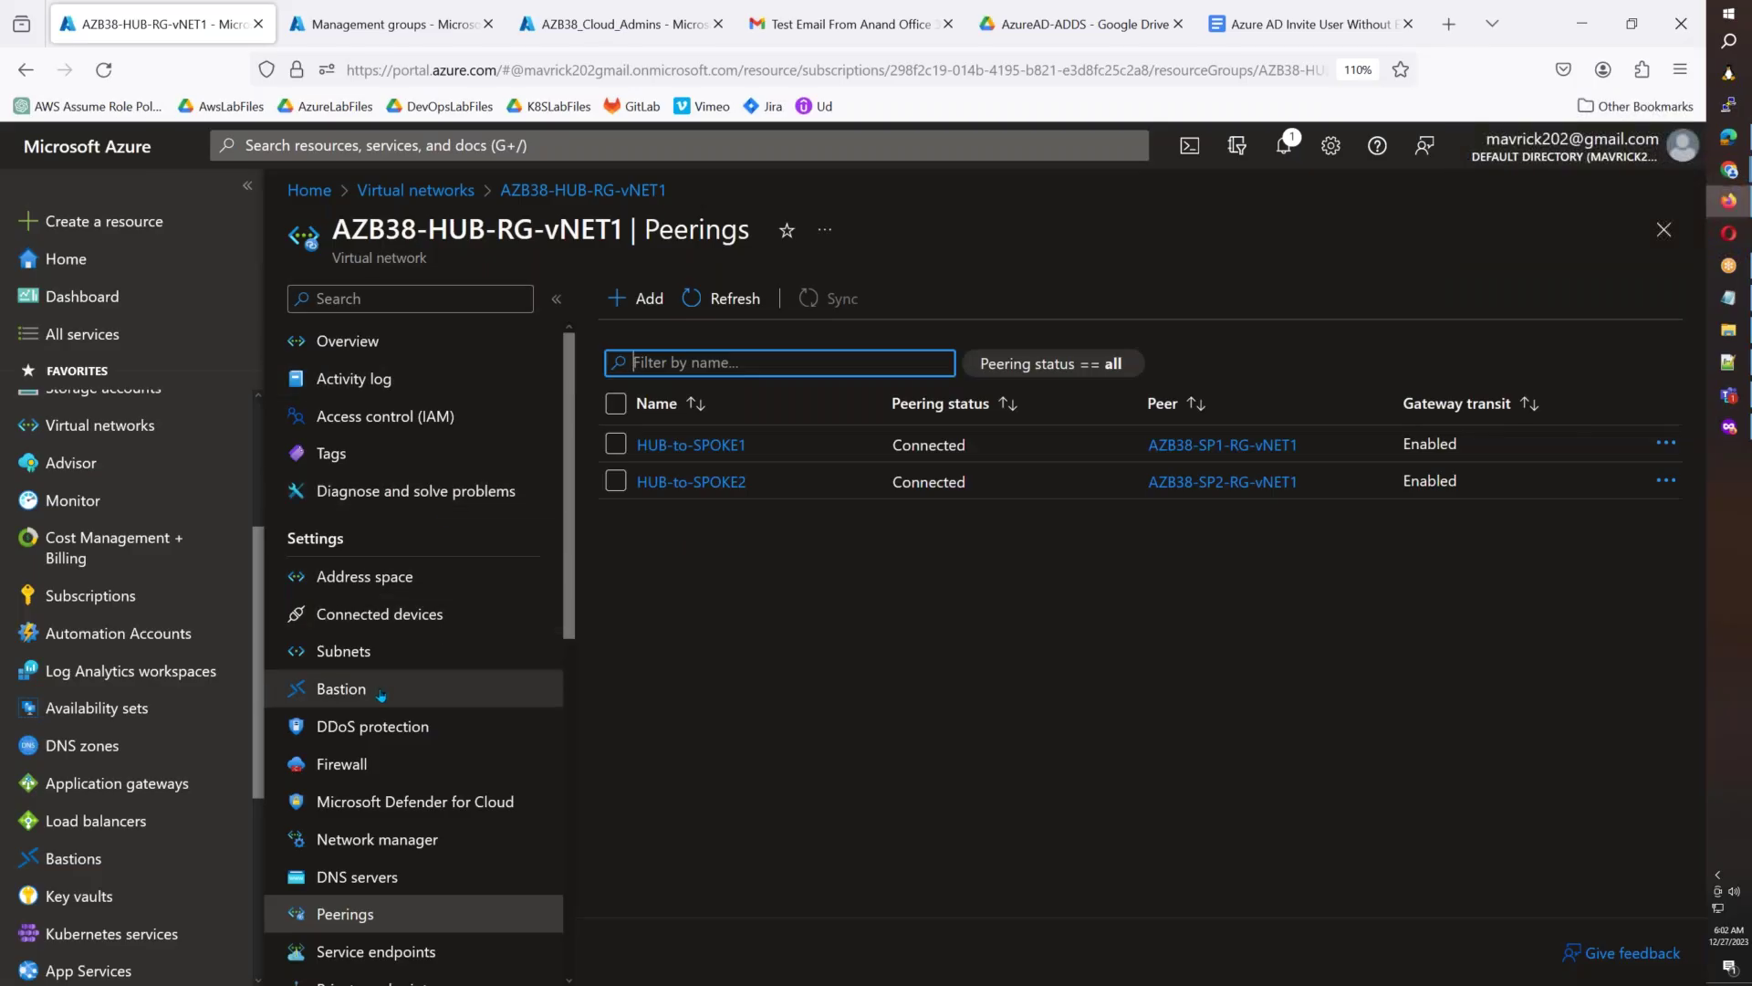
scroll(390, 703, "down", 3)
left_click(370, 781)
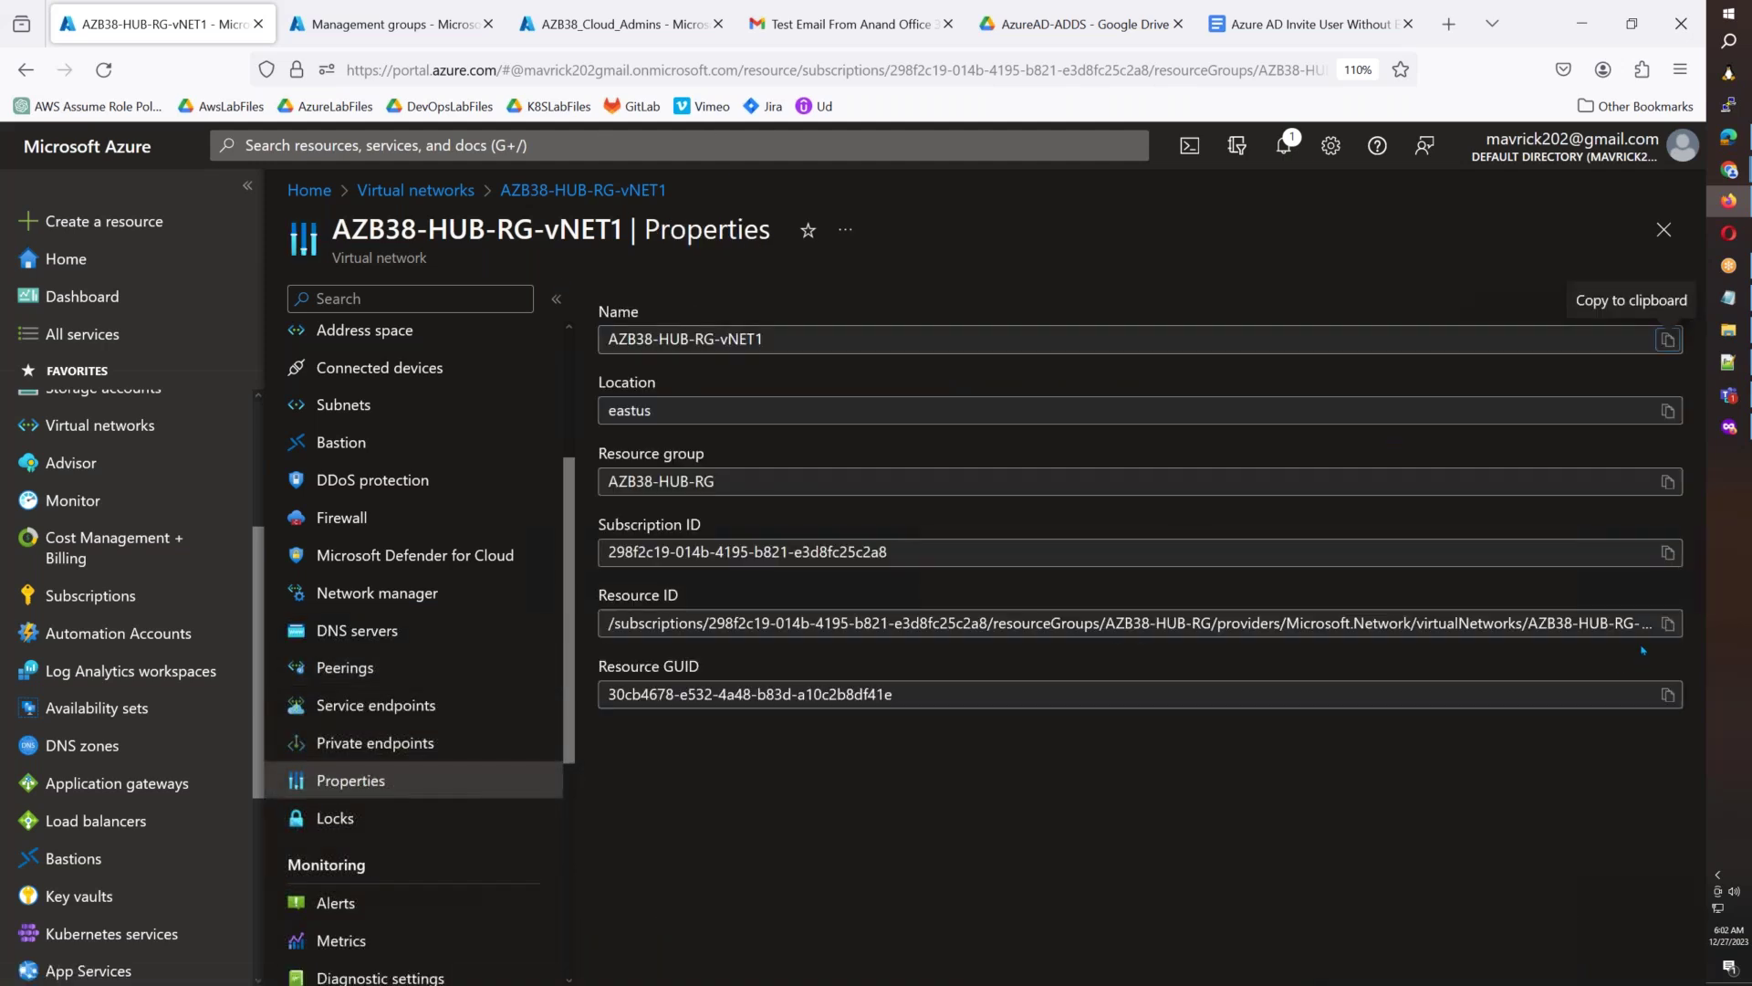
left_click(1668, 623)
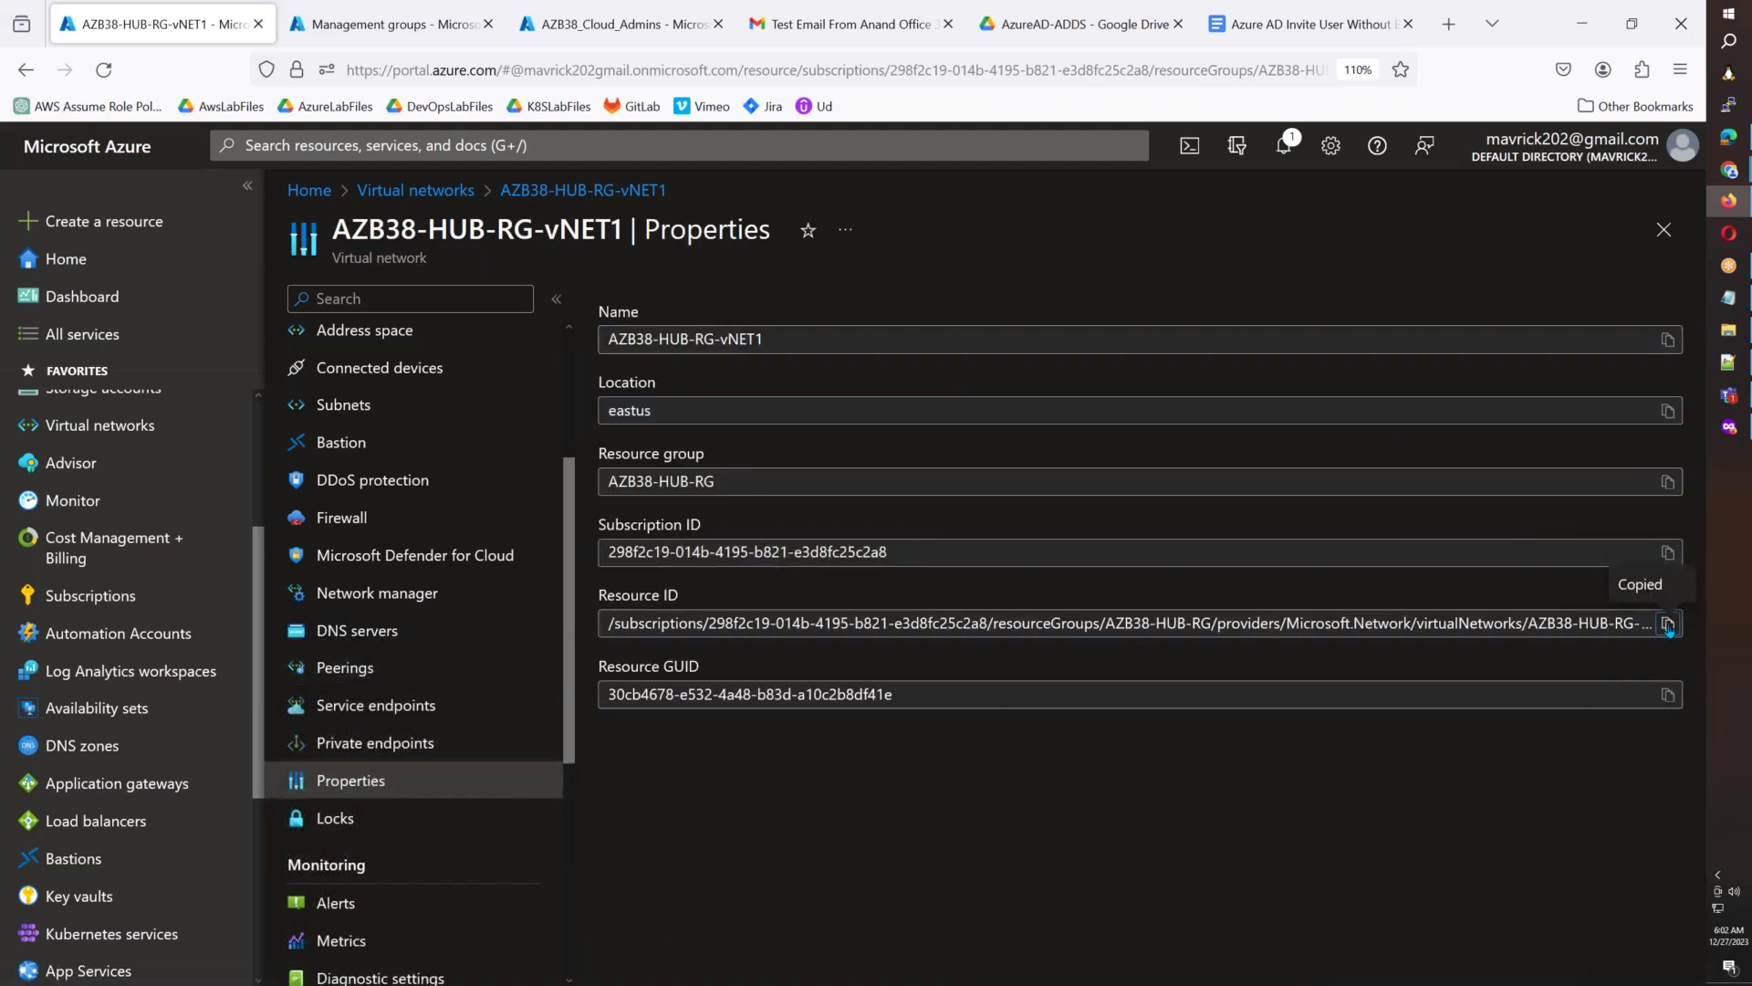
key("alt+Tab")
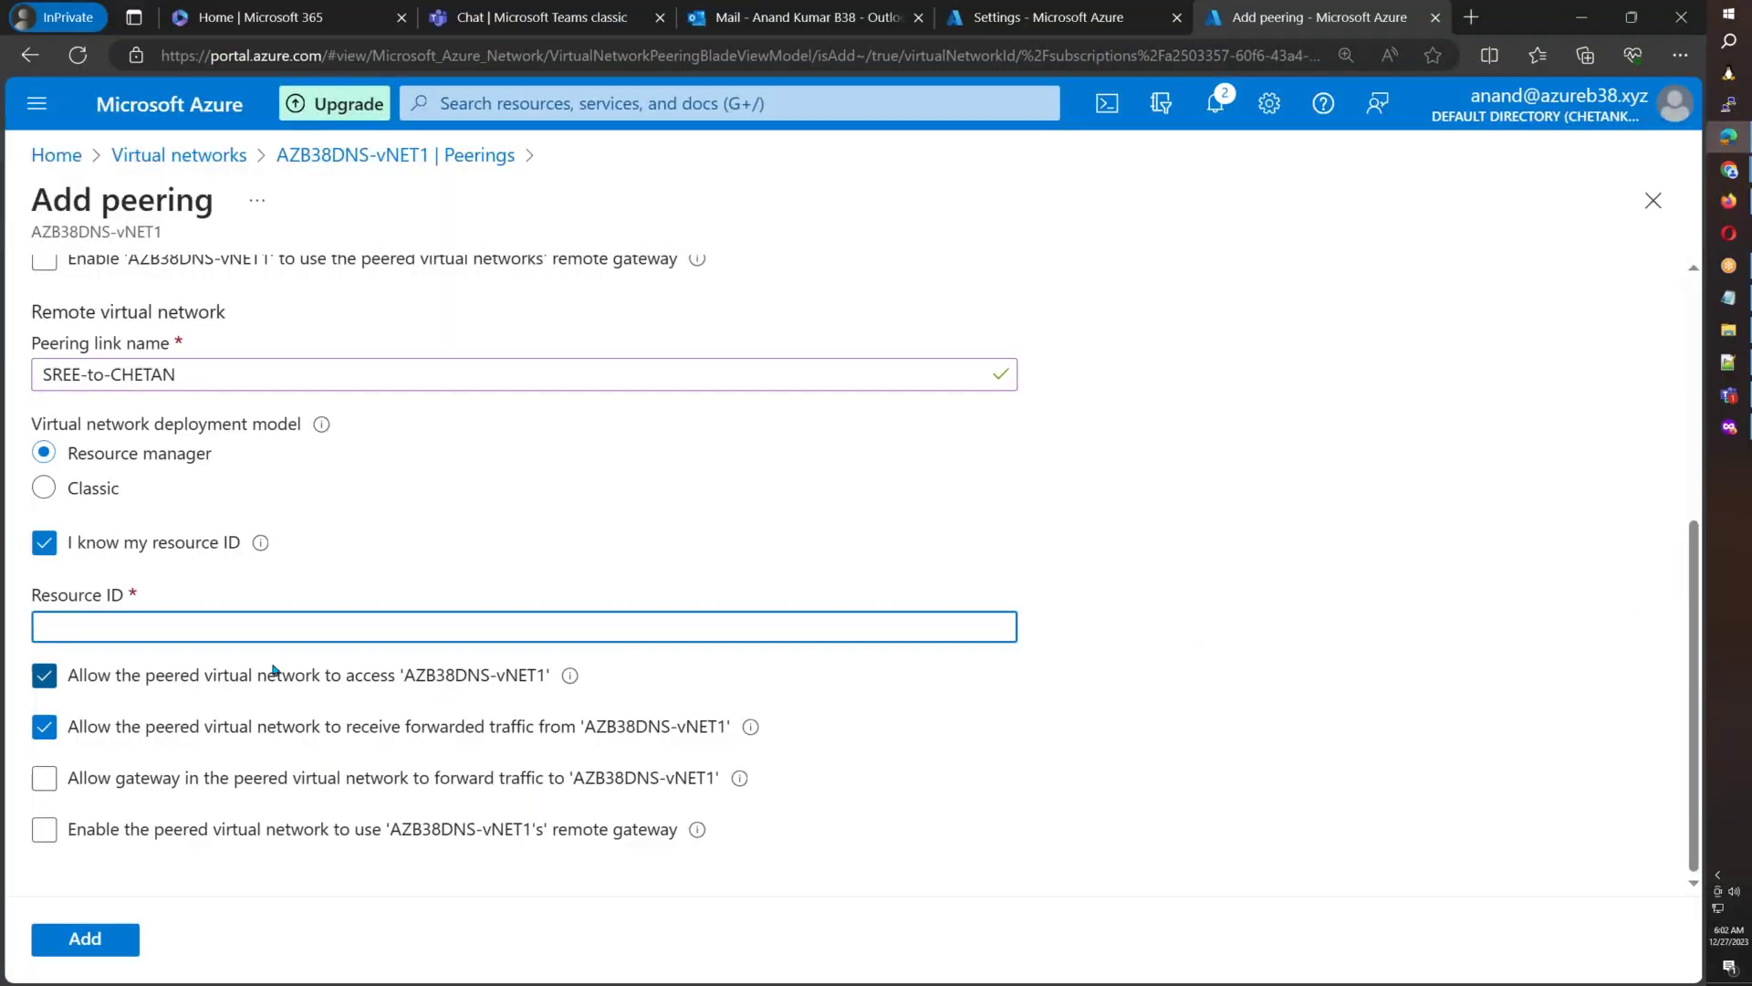
key("ctrl+v")
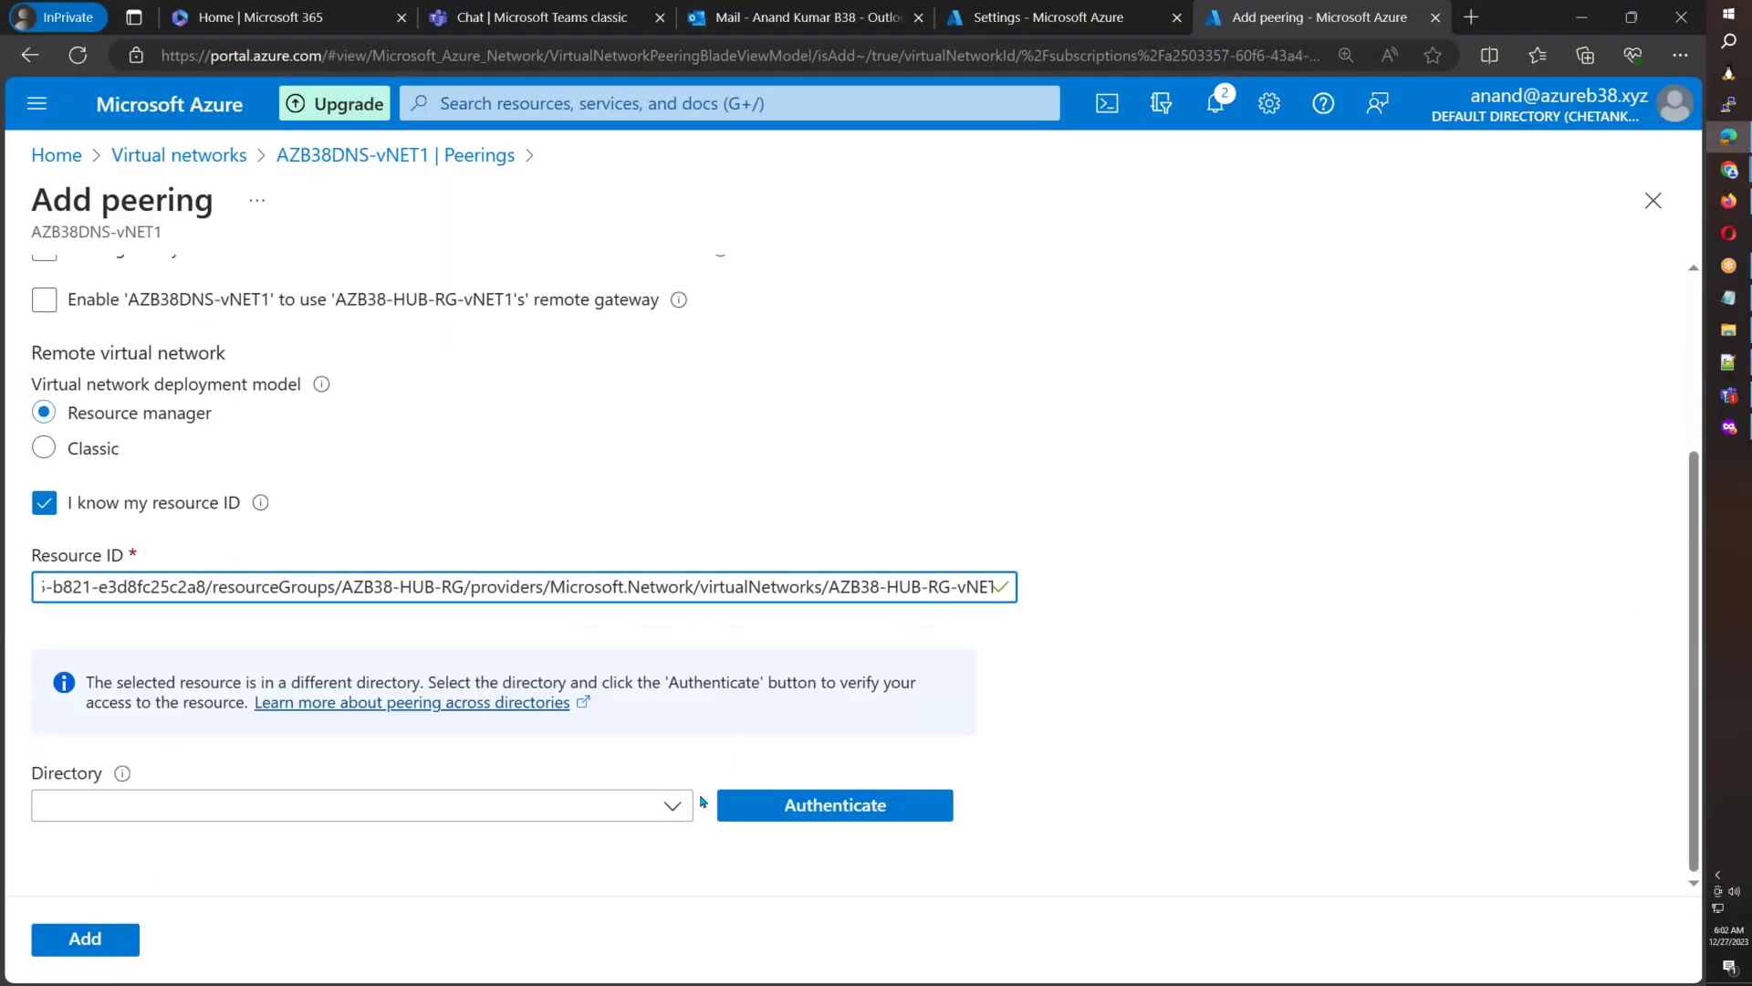
Choose the hub's tenant directory, authenticate it, and submit the peering.
left_click(680, 812)
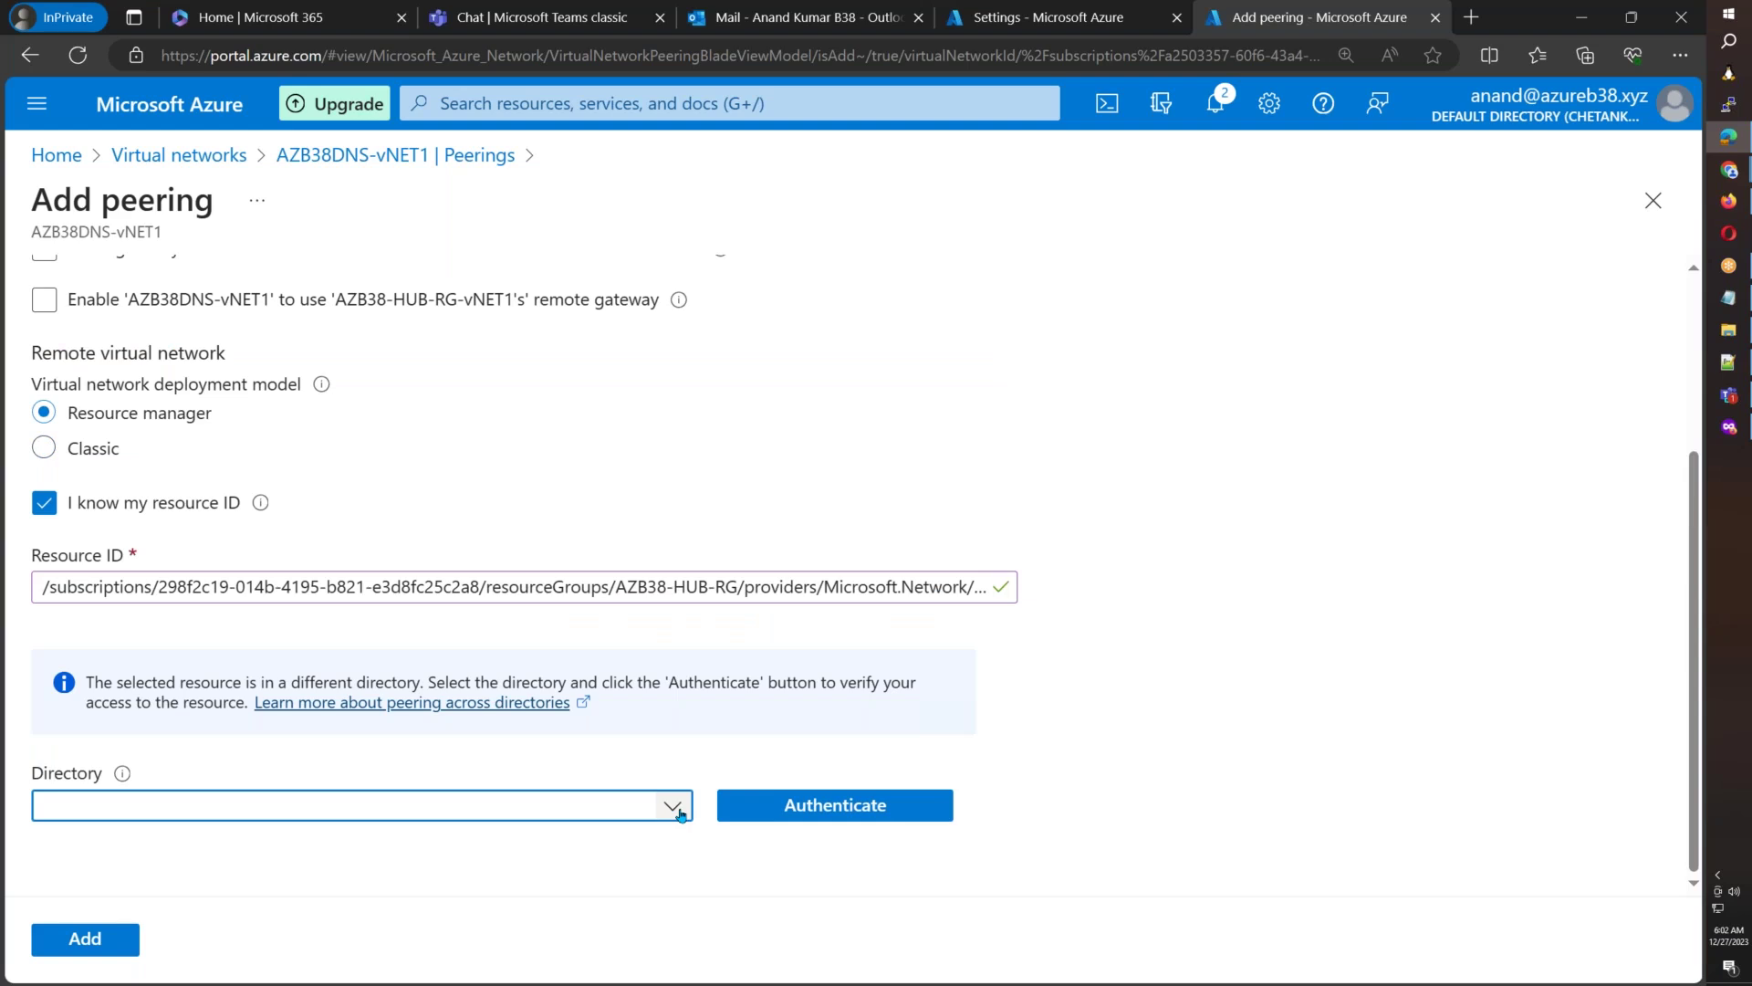
left_click(594, 815)
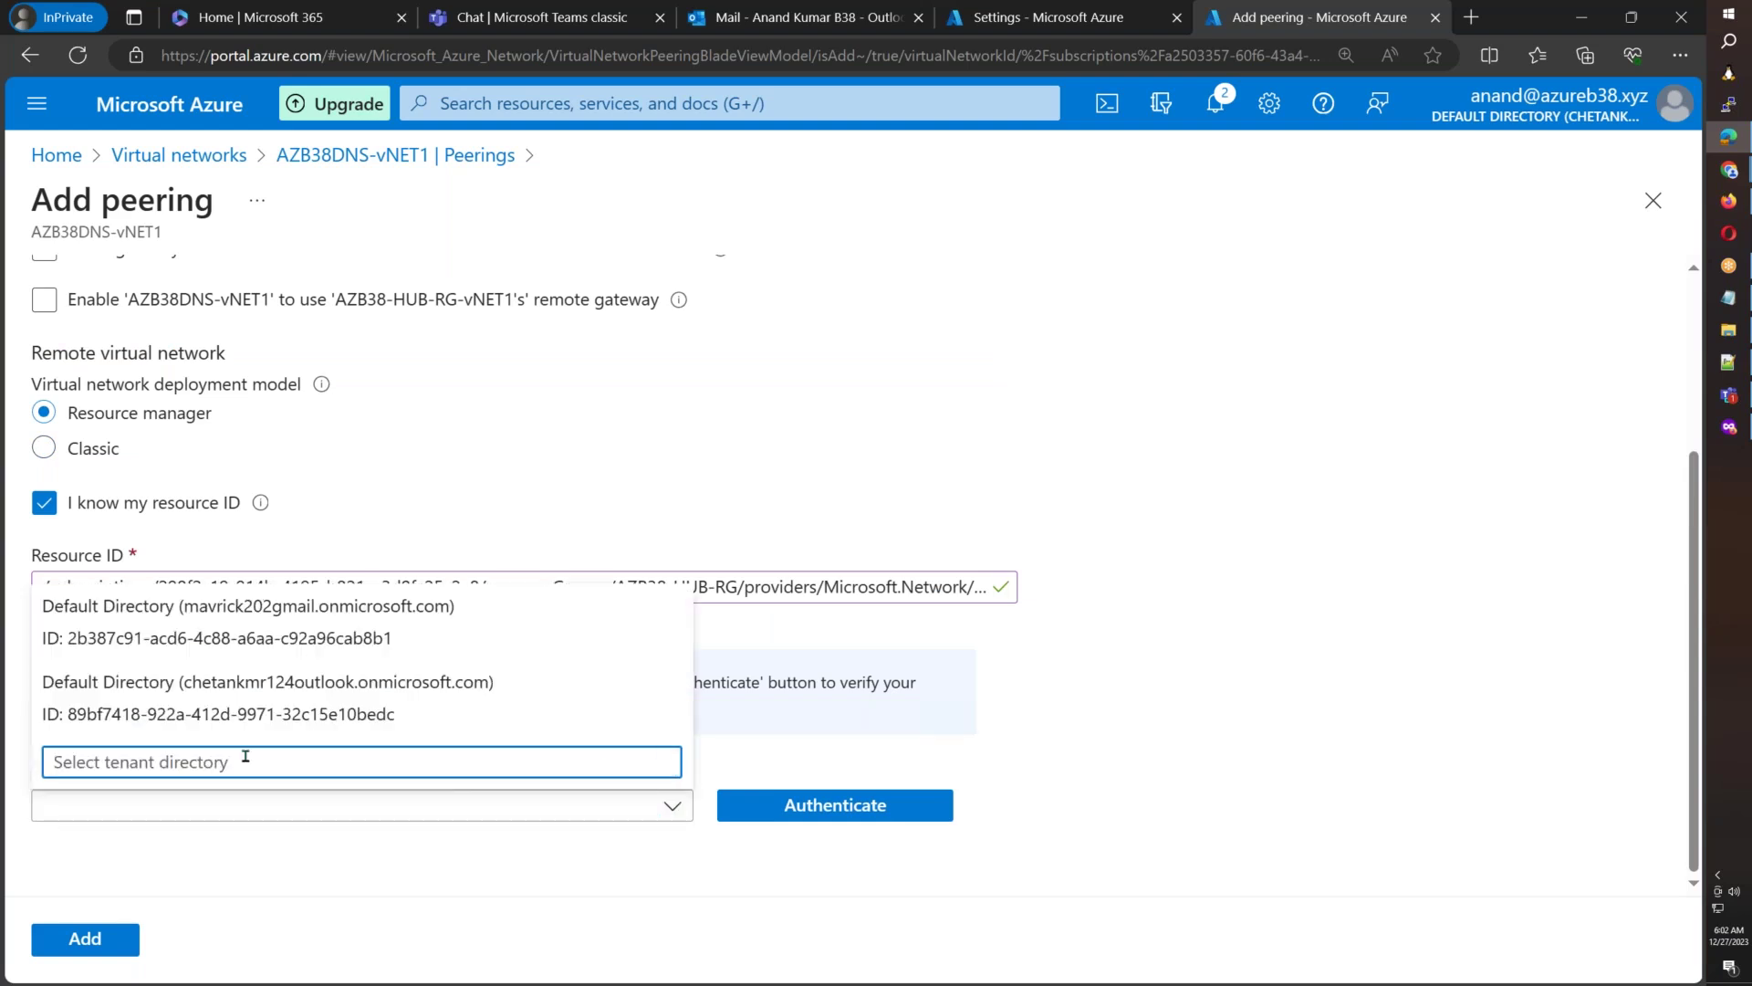
left_click(228, 621)
left_click(841, 807)
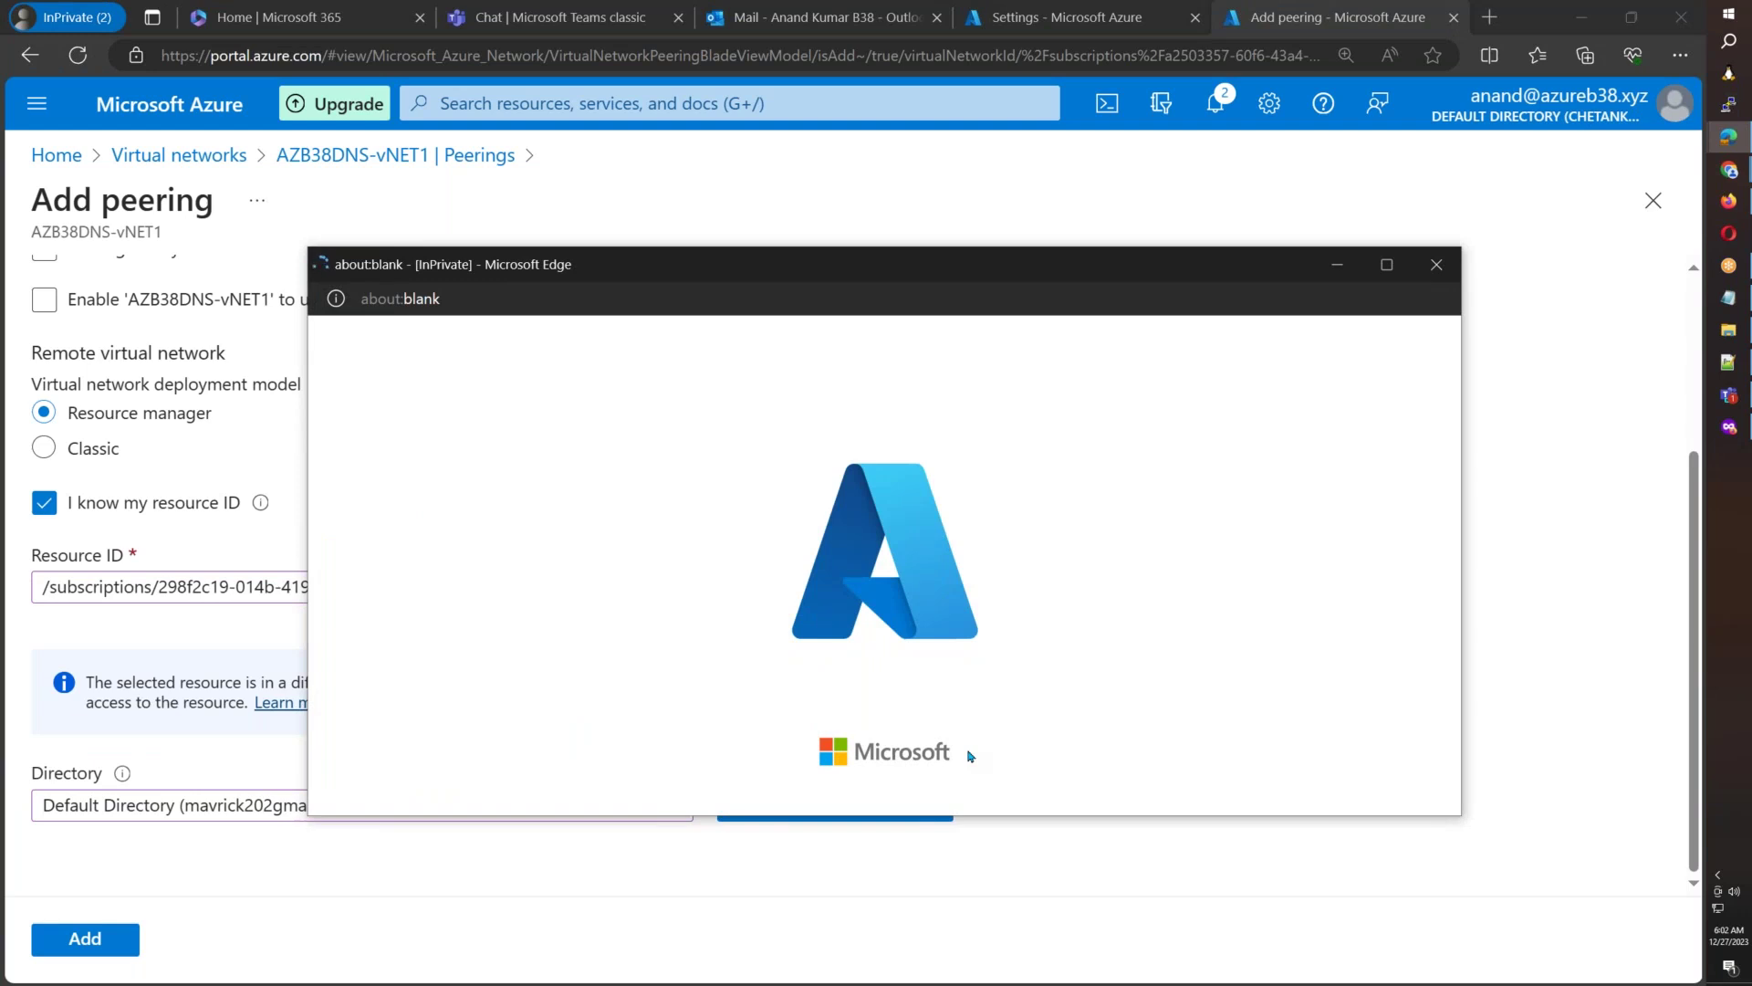
left_click(134, 941)
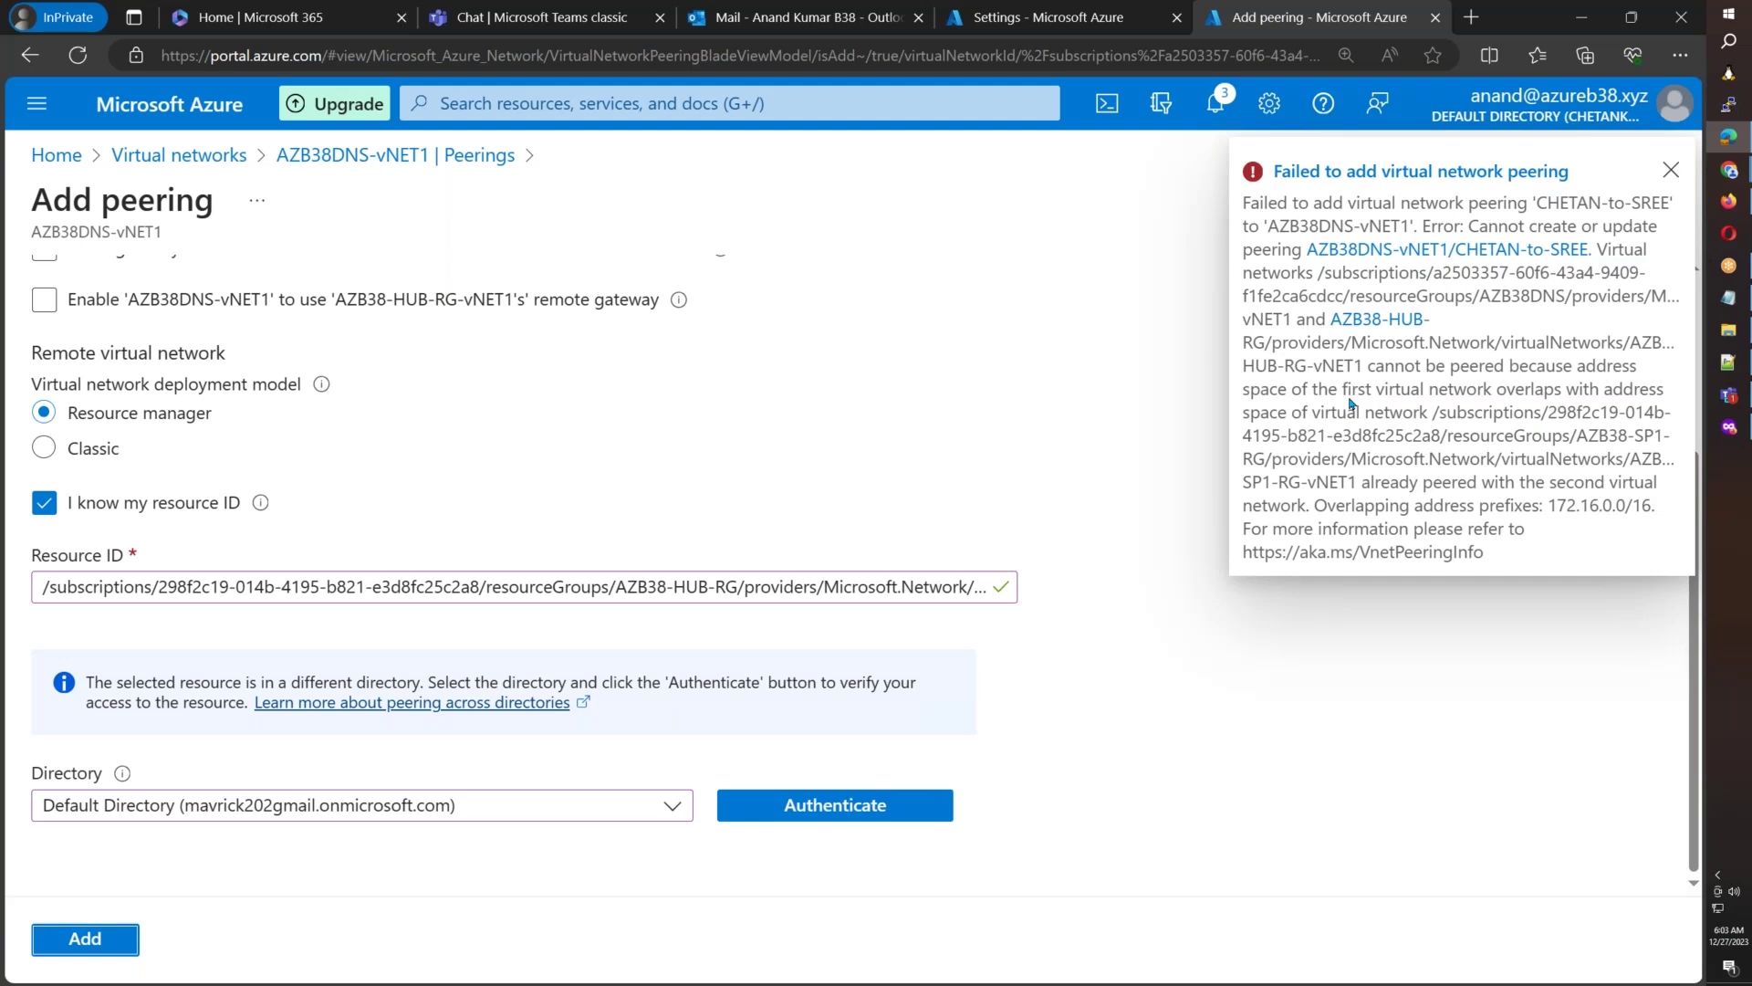
Leave the failed peering and go back to AZB38DNS-vNET1's overview.
left_click(434, 161)
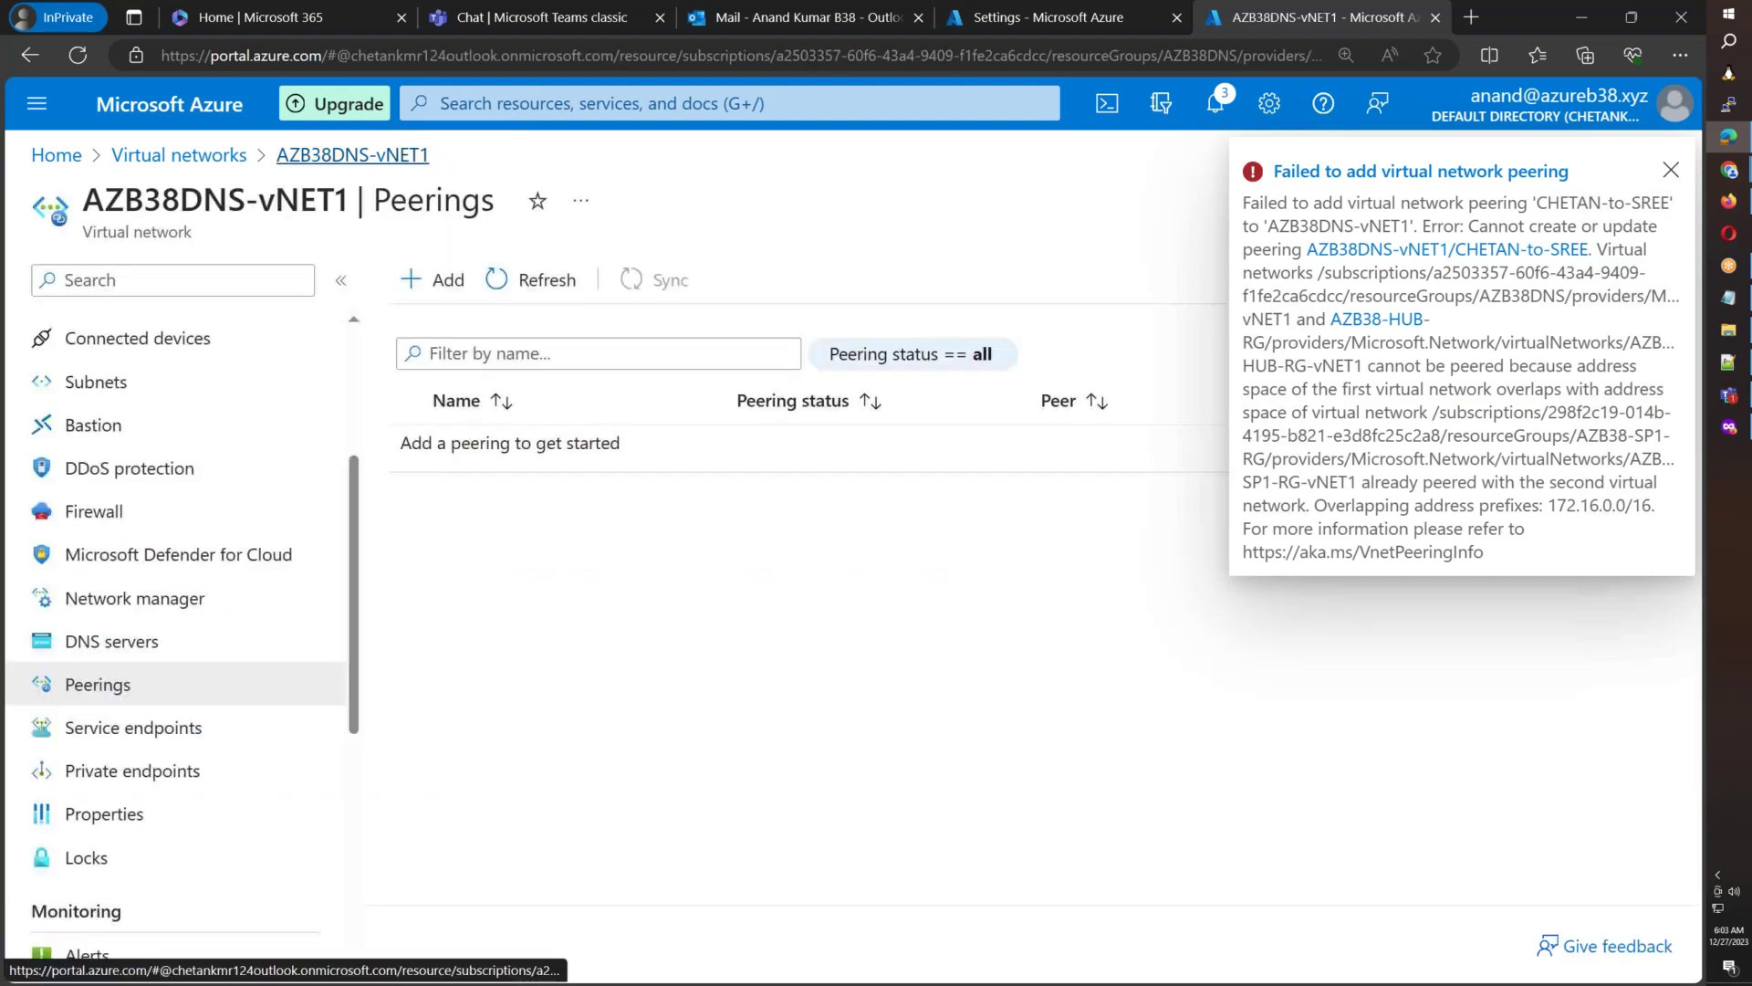
scroll(168, 347, "up", 4)
left_click(168, 328)
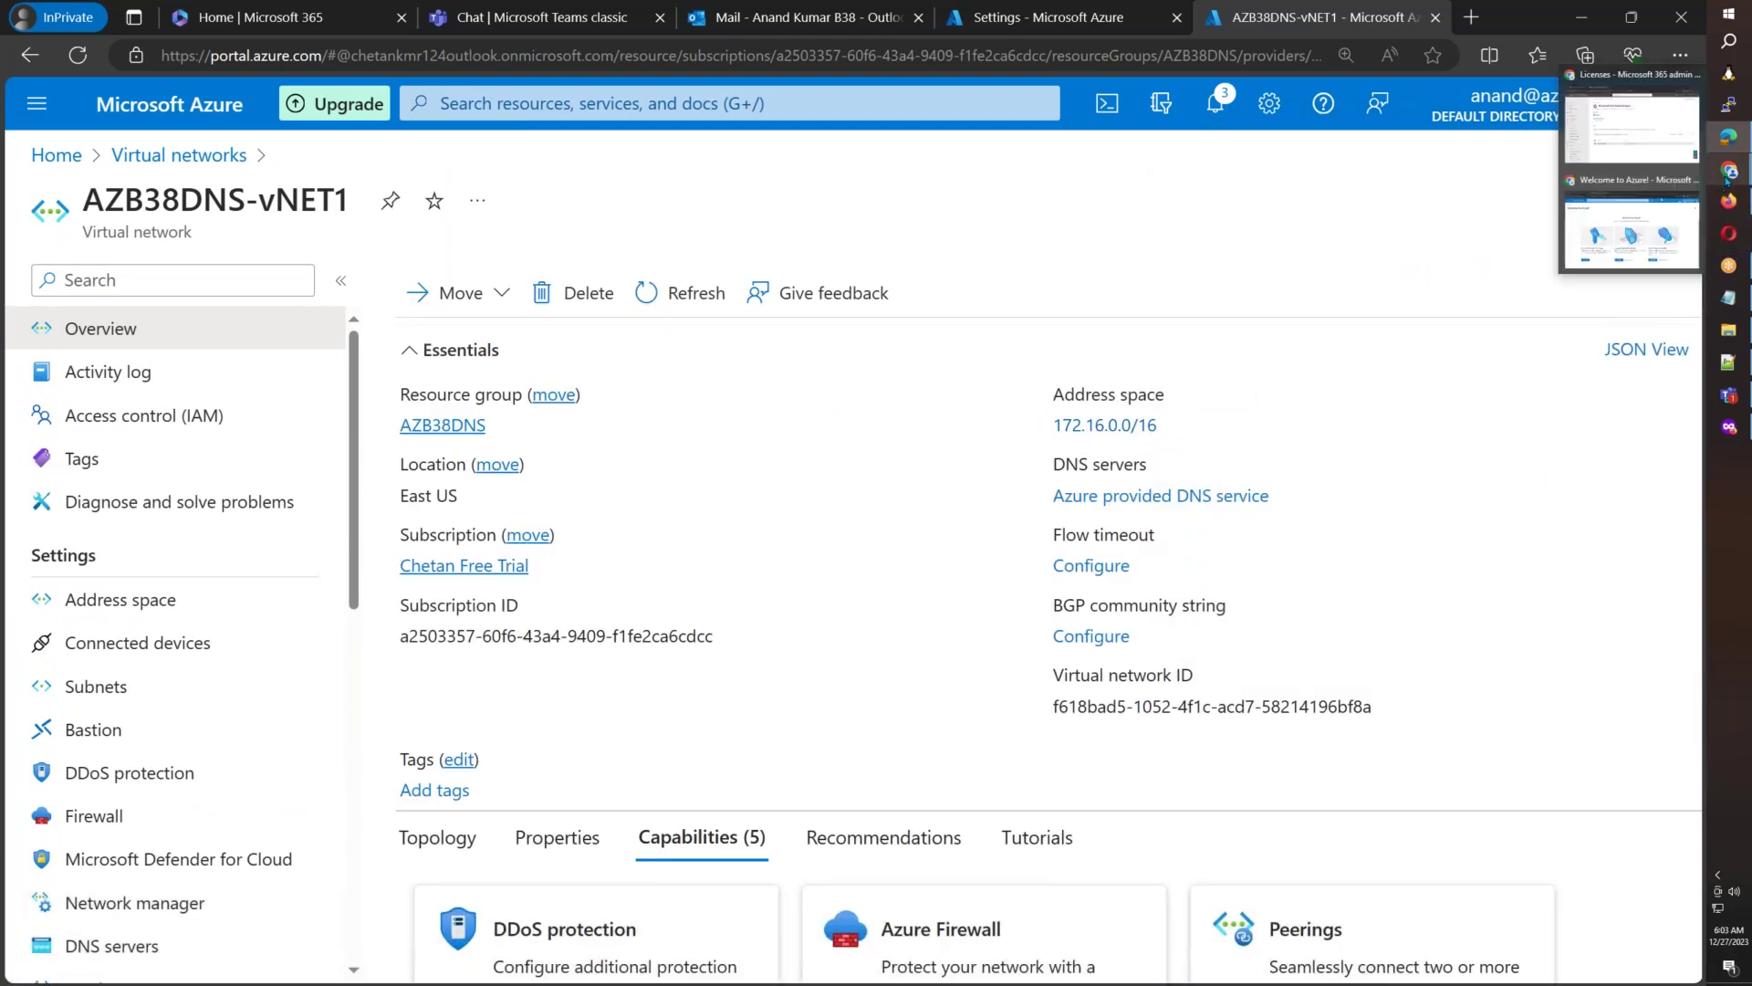
In the other tenant's browser window, review the hub network's overview and existing peerings.
left_click(1743, 428)
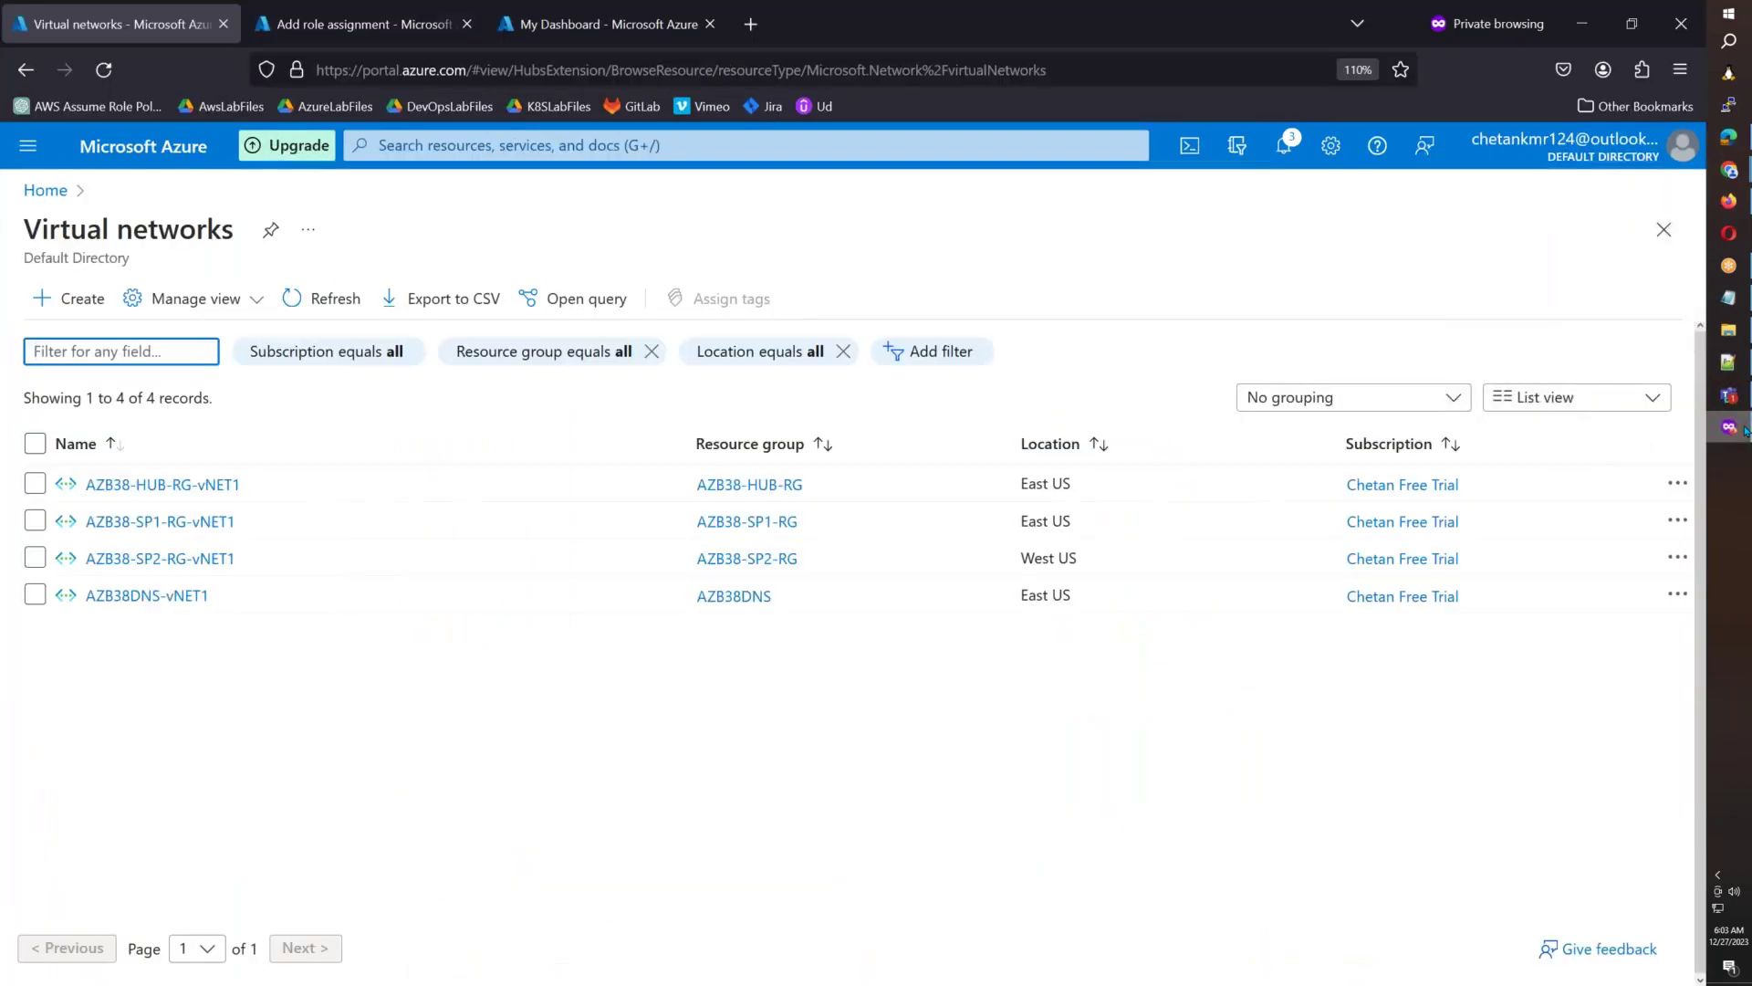
left_click(1746, 430)
left_click(1730, 207)
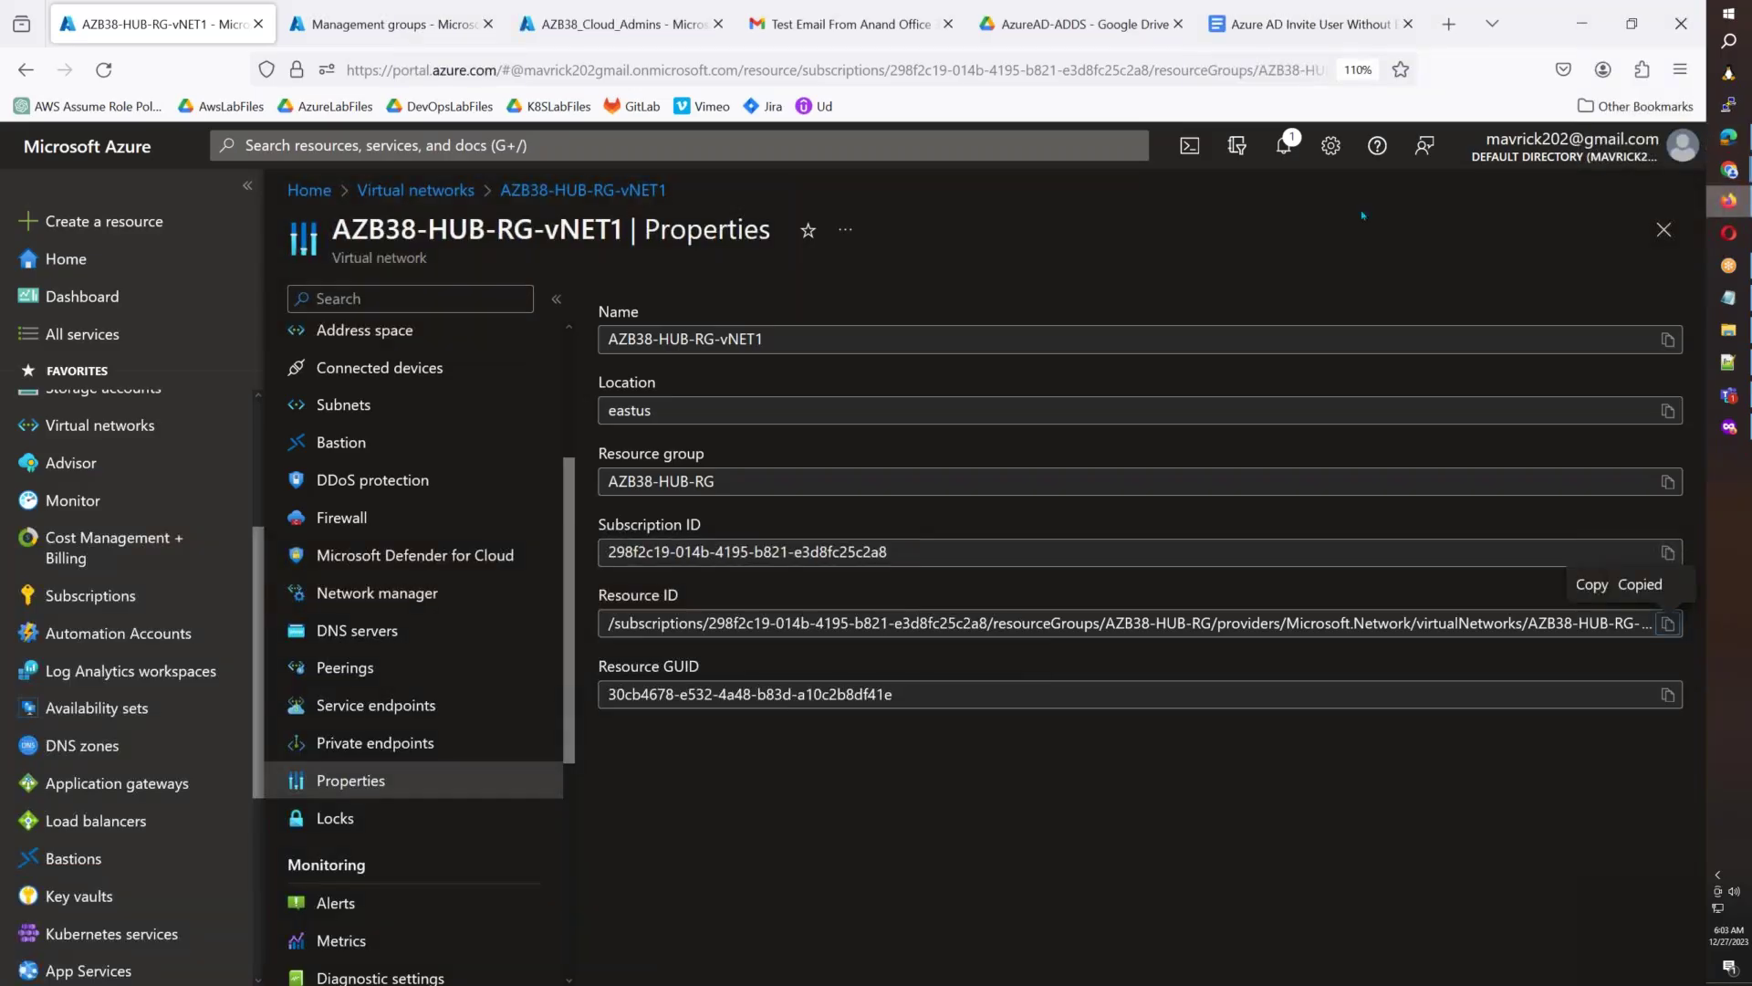
scroll(513, 400, "up", 3)
left_click(419, 351)
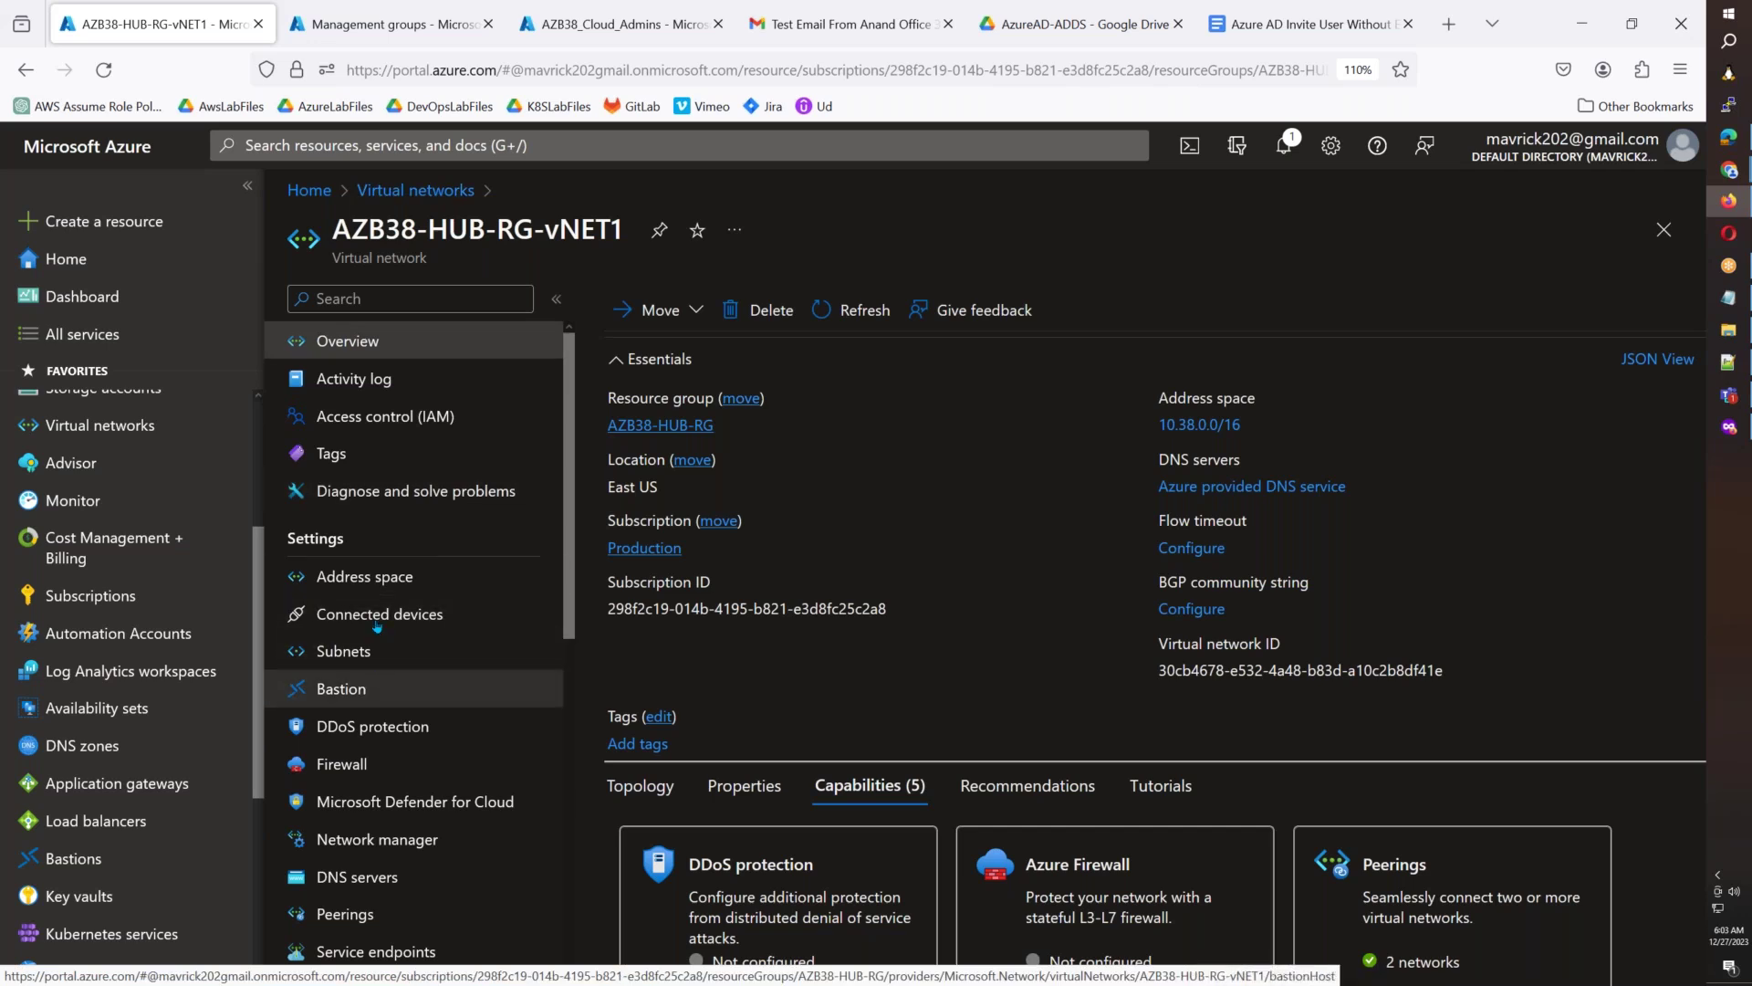
scroll(388, 591, "down", 4)
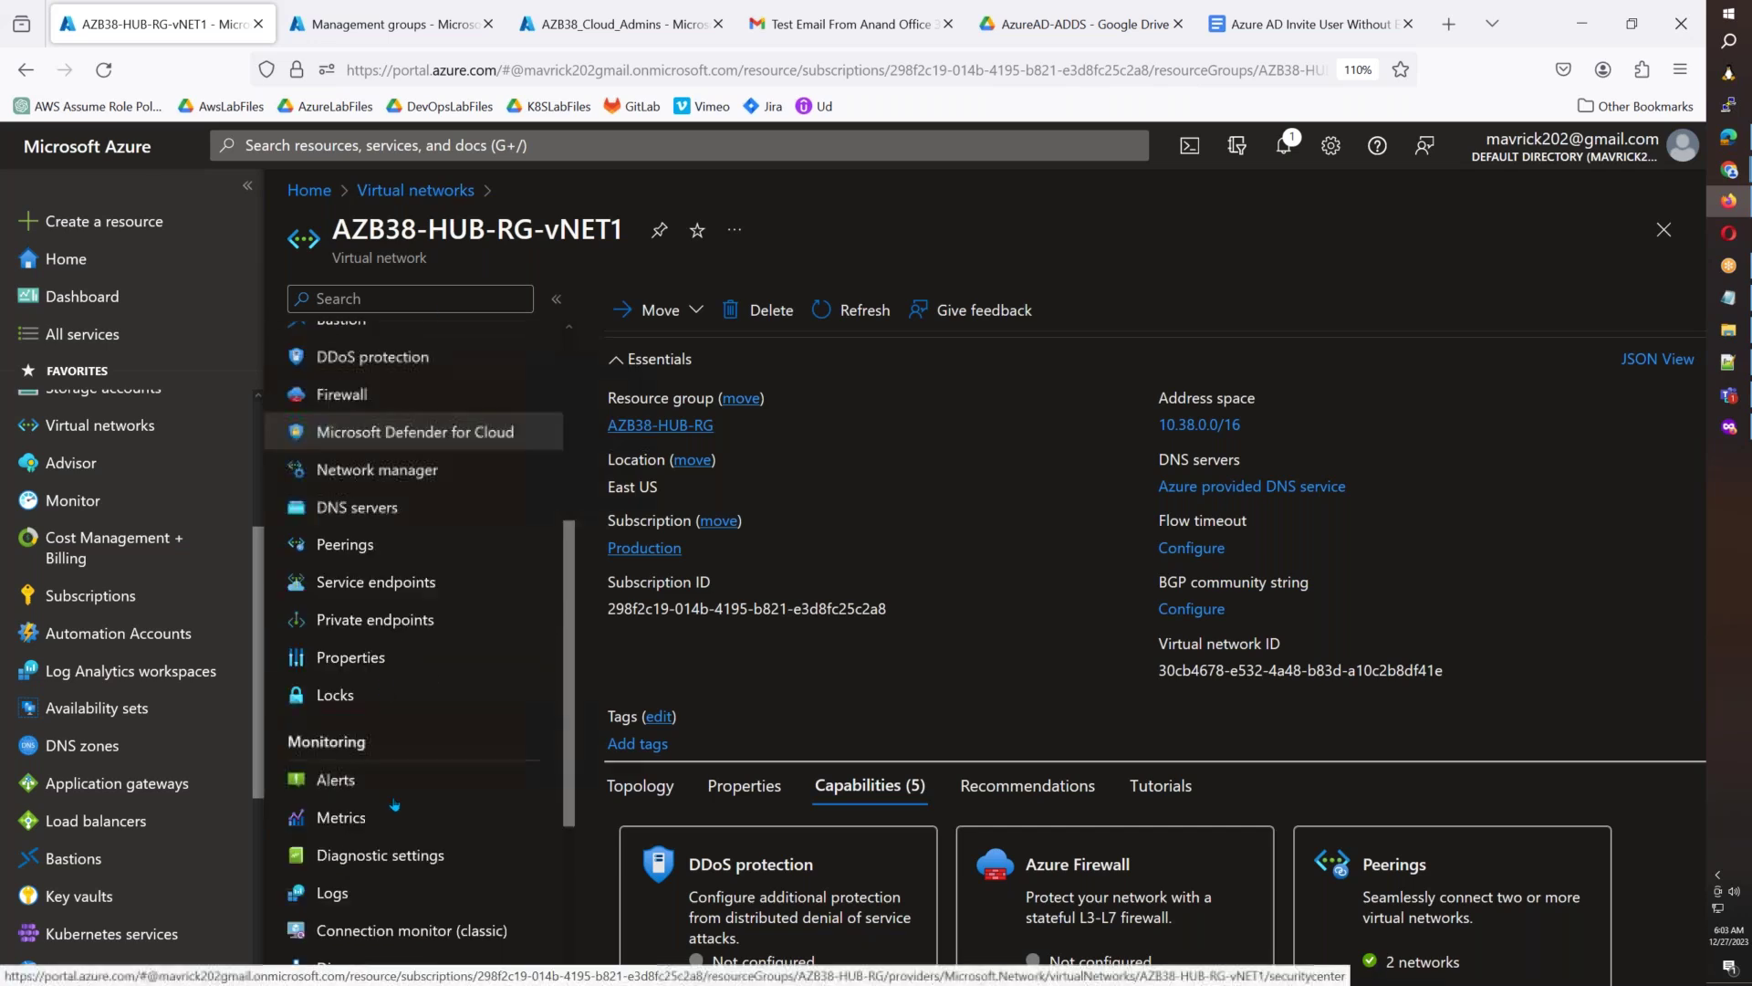
left_click(374, 545)
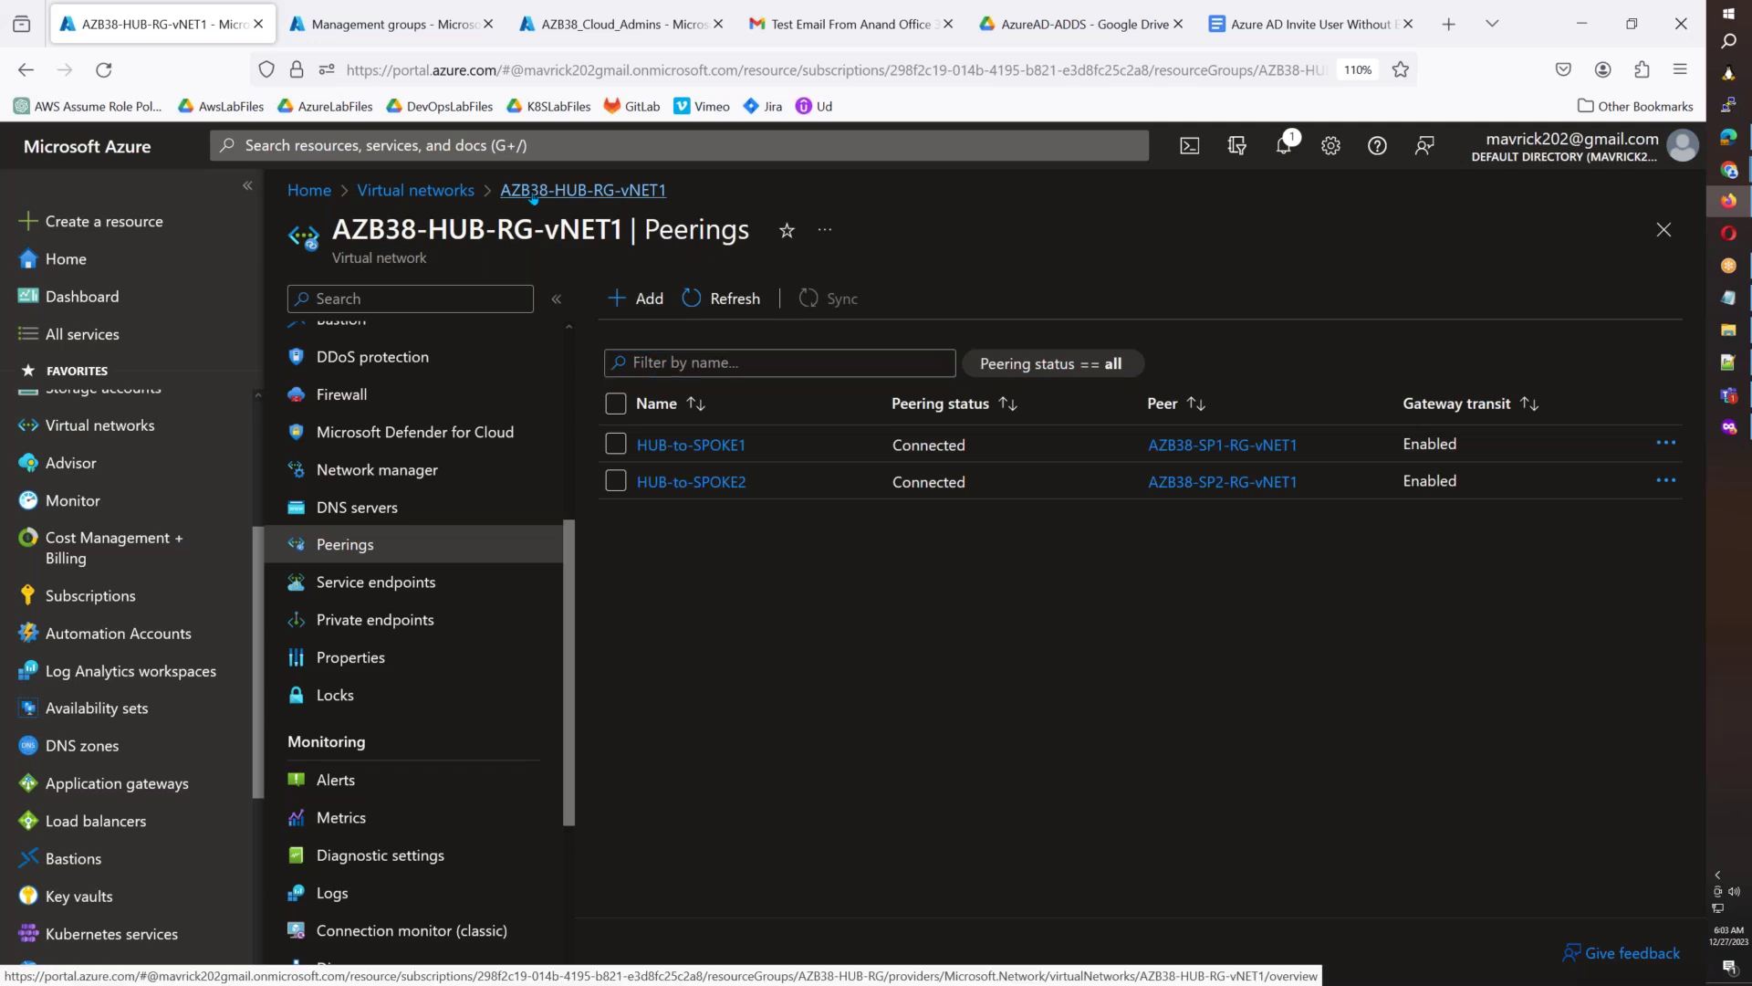
Copy AZB38AD-vNET1's resource ID from its Properties and return to the AZB38DNS-vNET1 window.
left_click(442, 192)
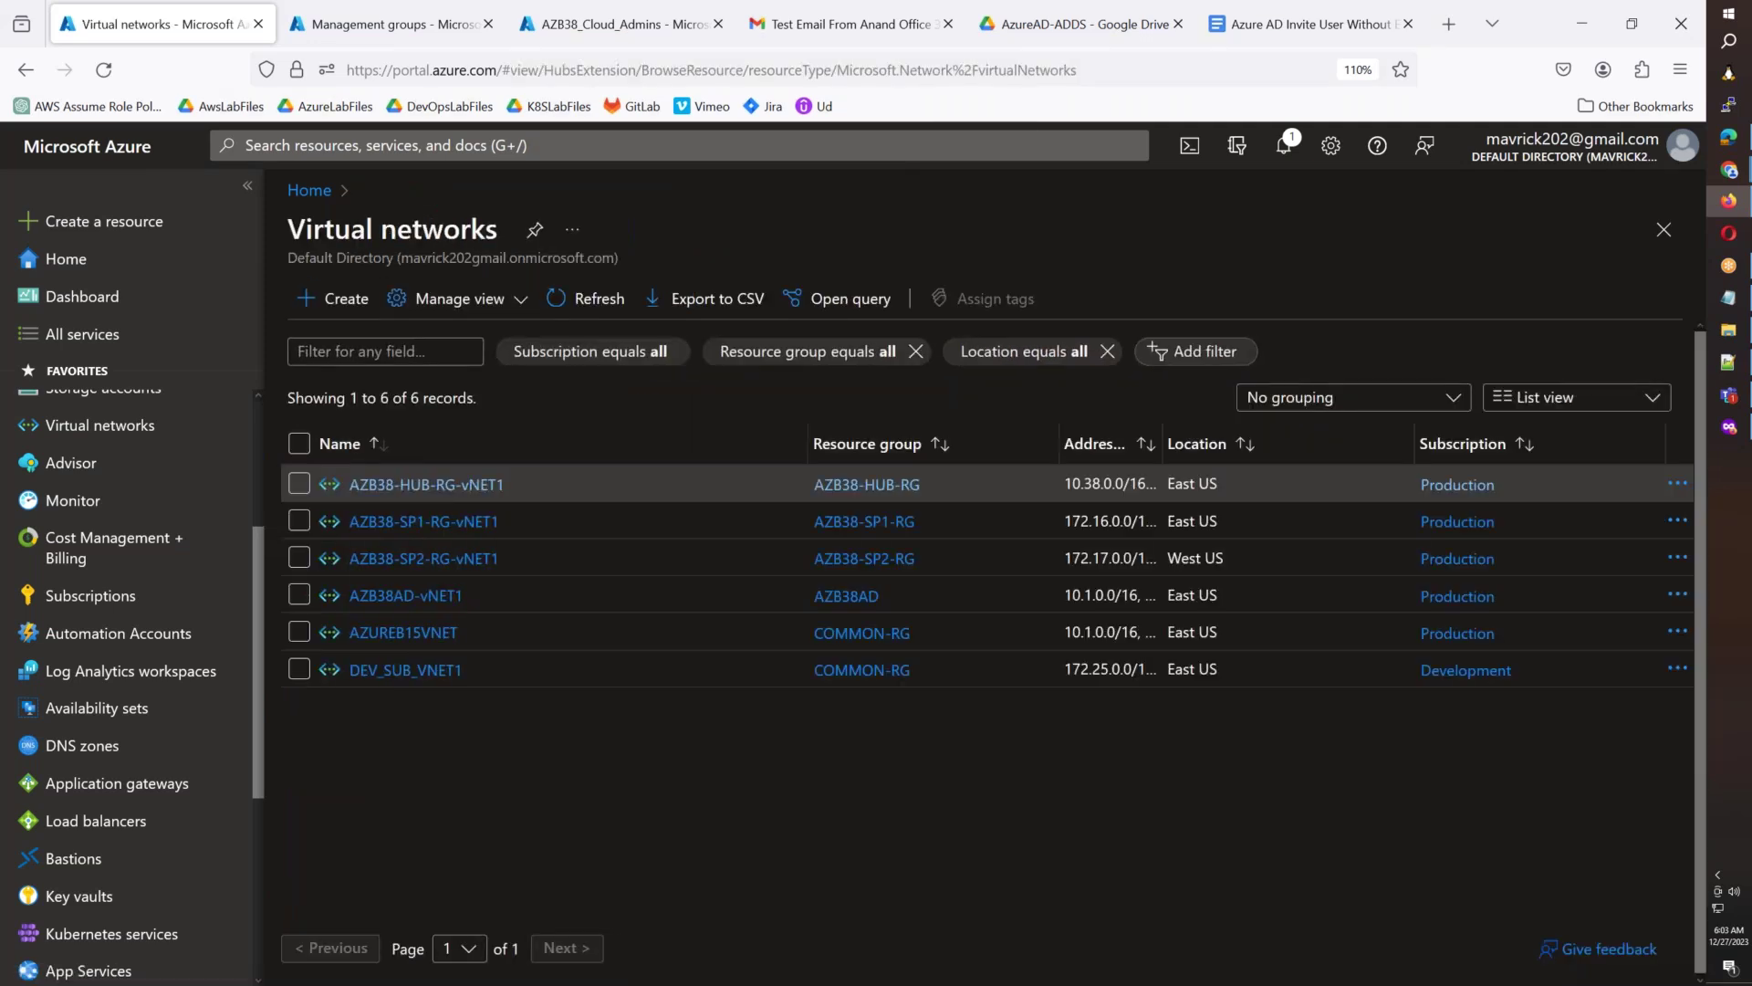
left_click(405, 595)
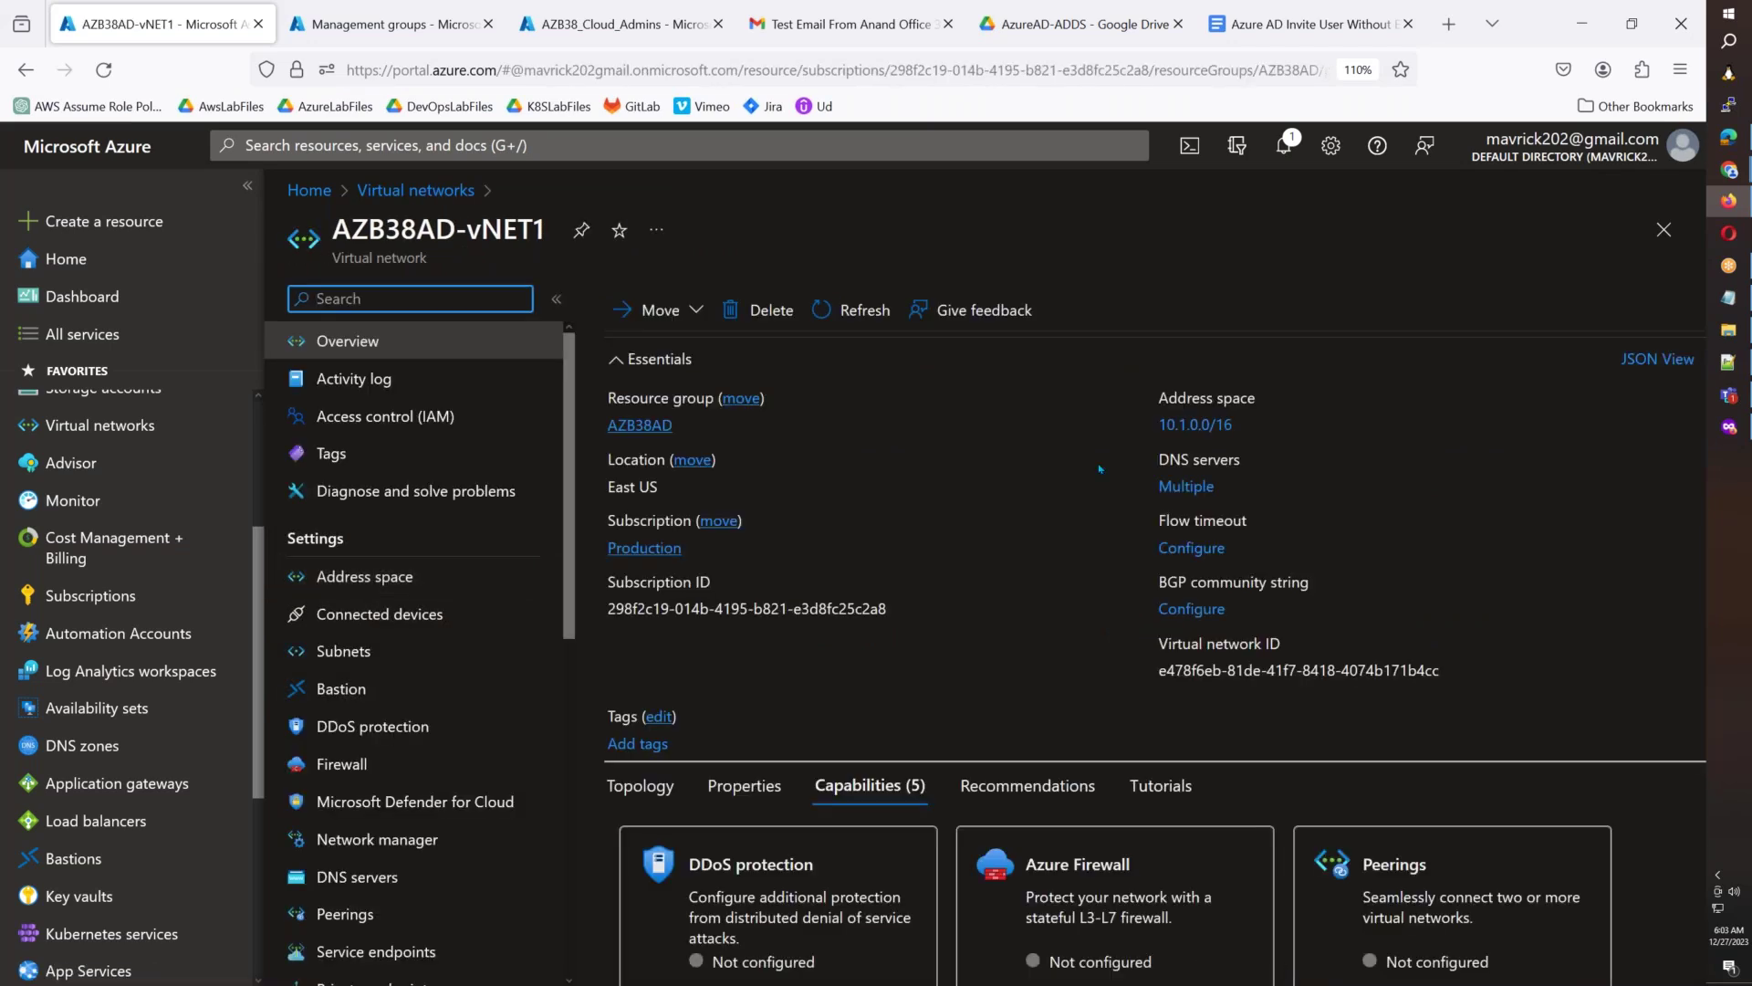
scroll(375, 712, "down", 5)
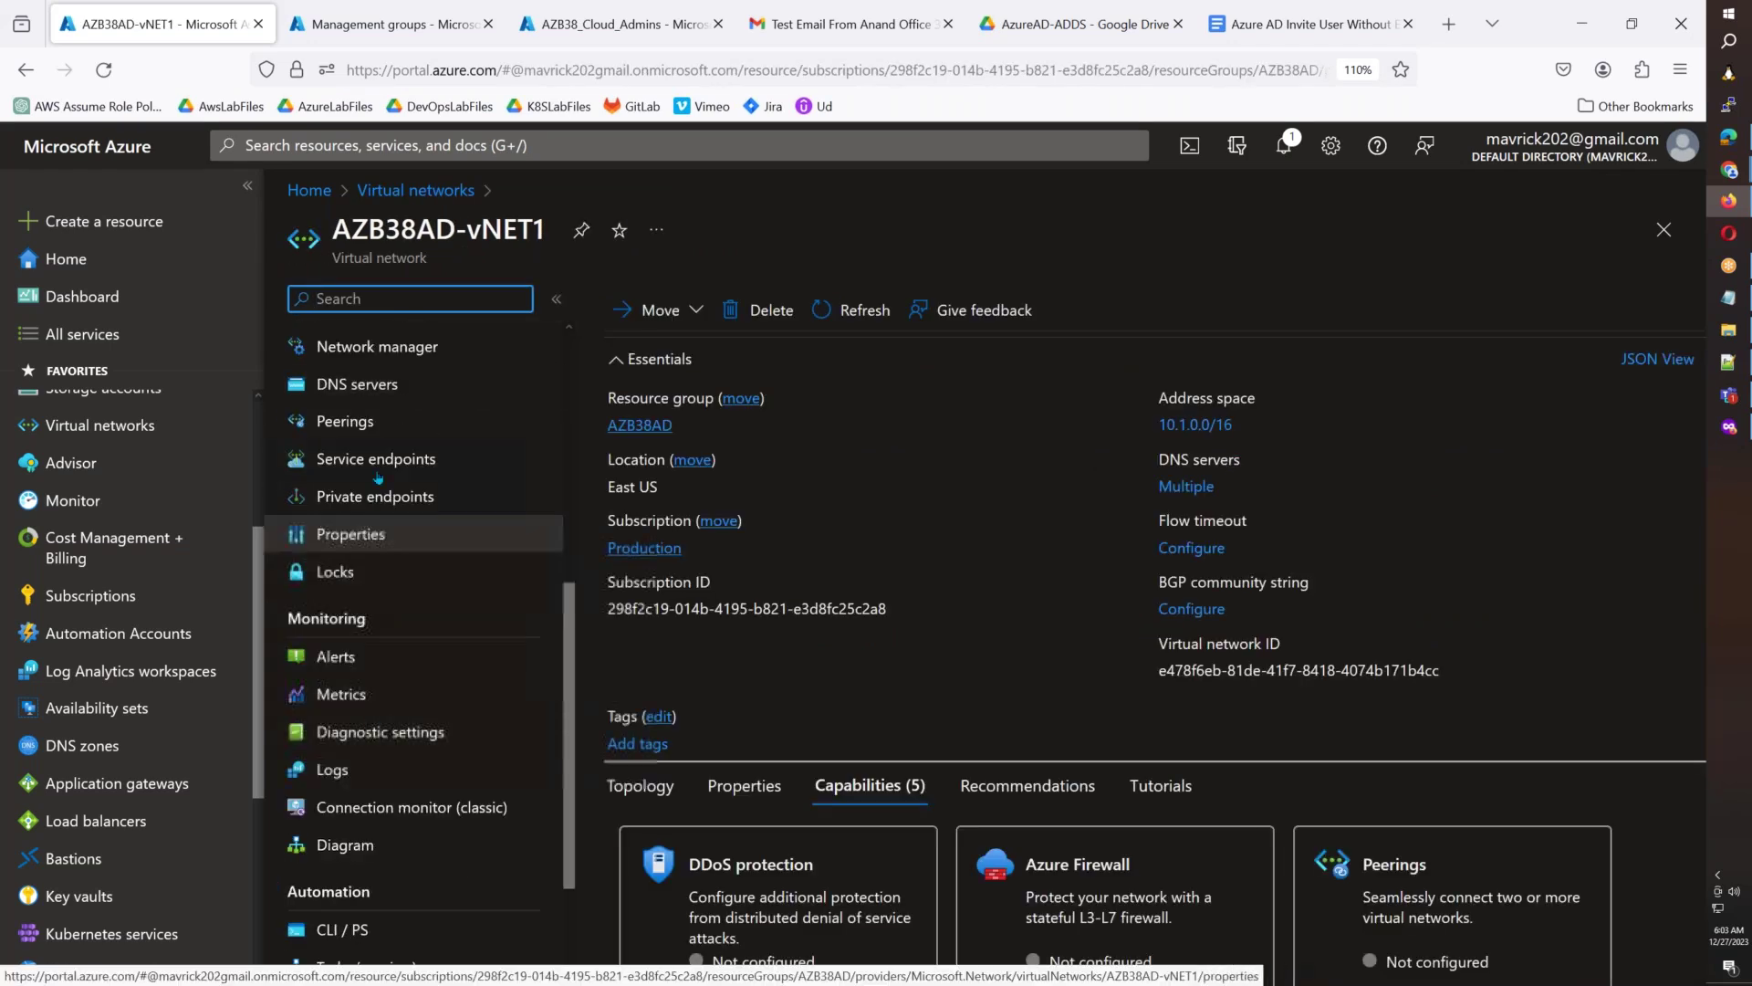
left_click(345, 421)
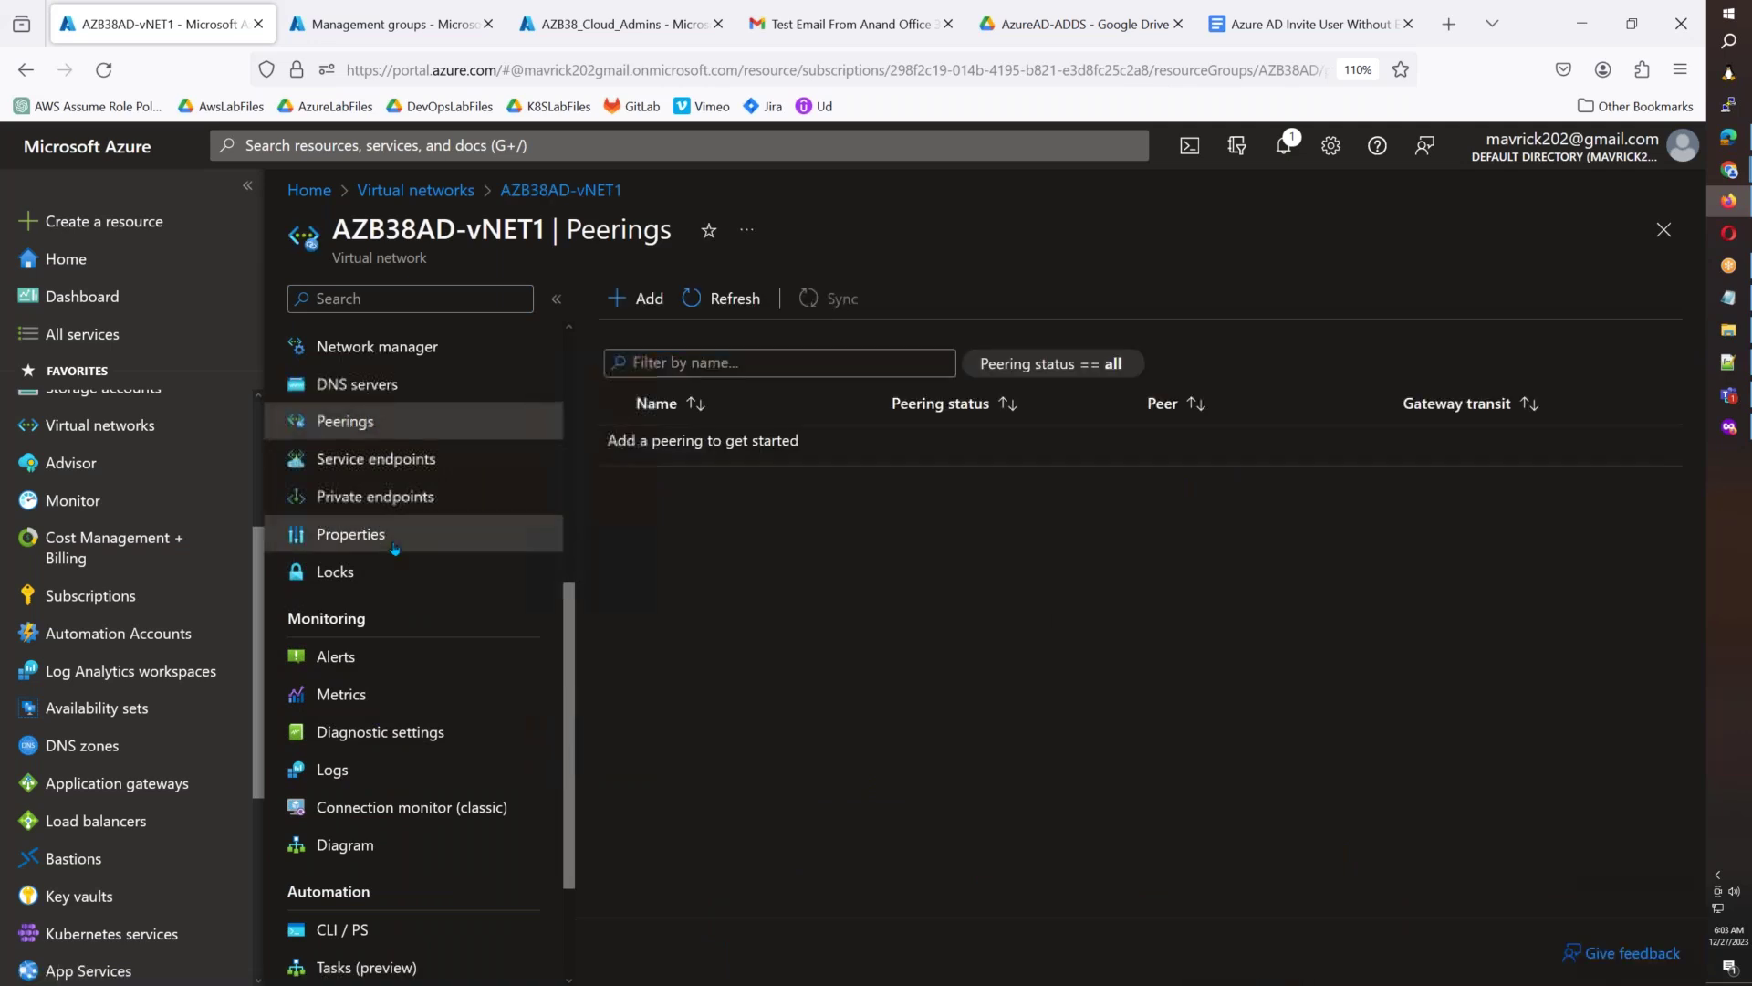
left_click(424, 534)
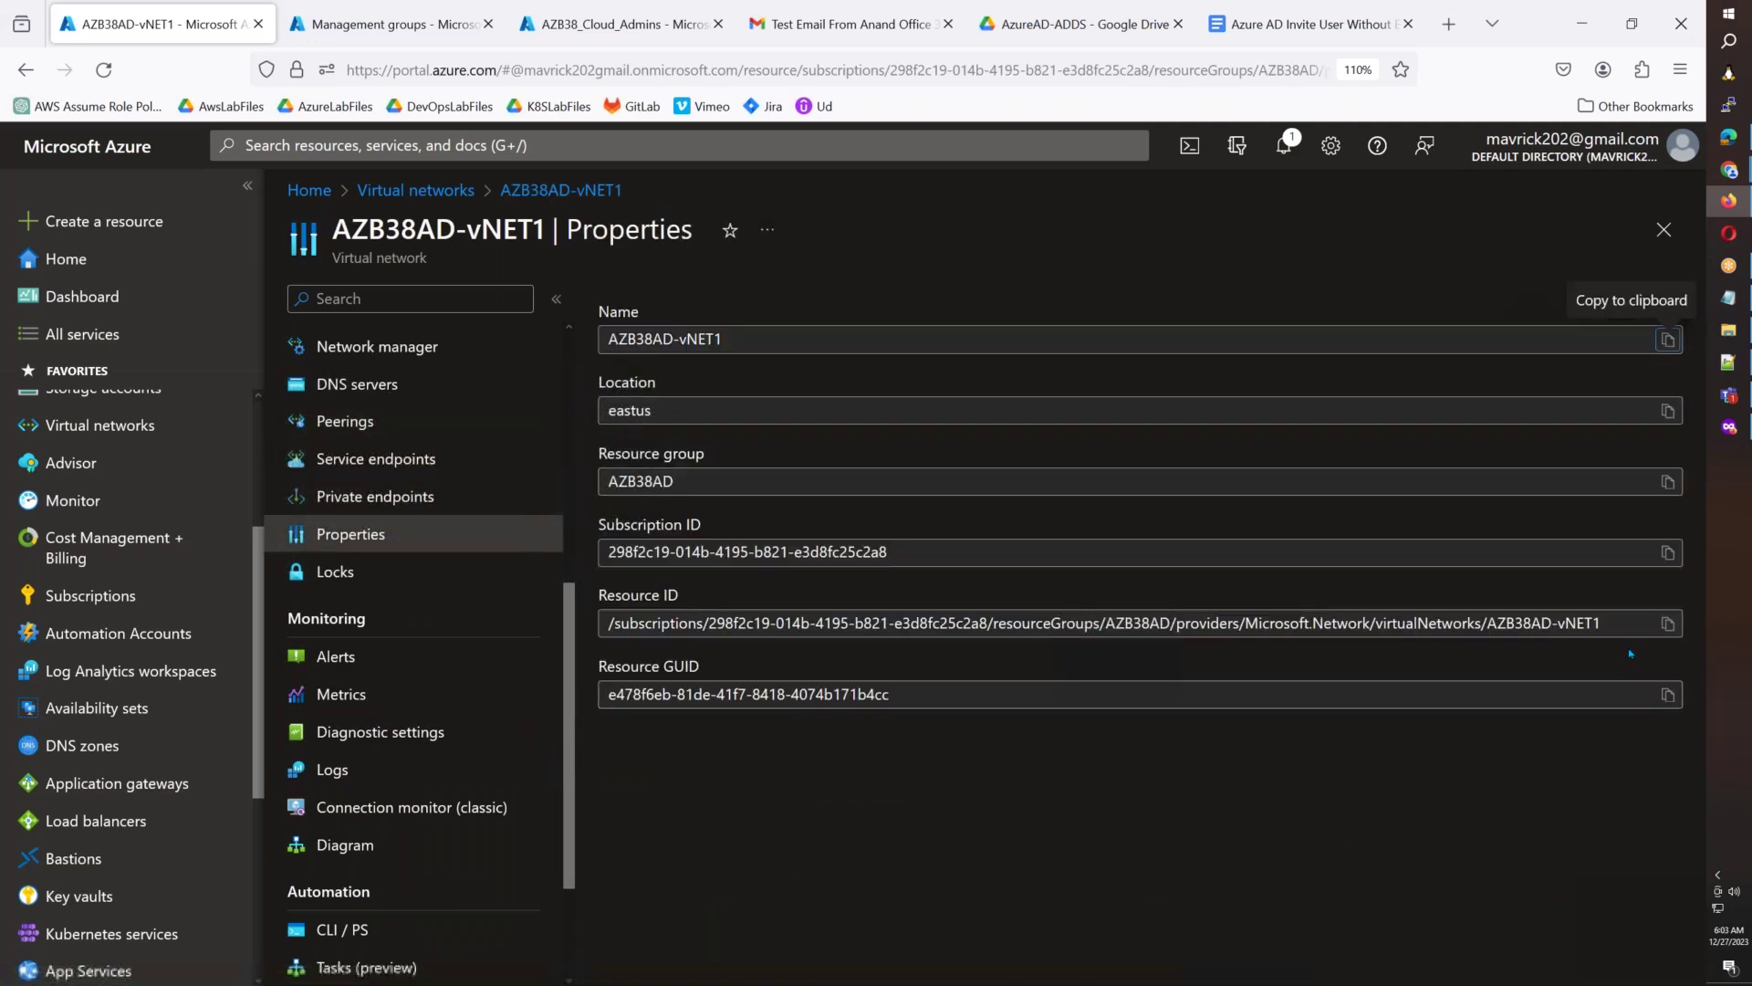
left_click(1668, 625)
key("alt+Tab")
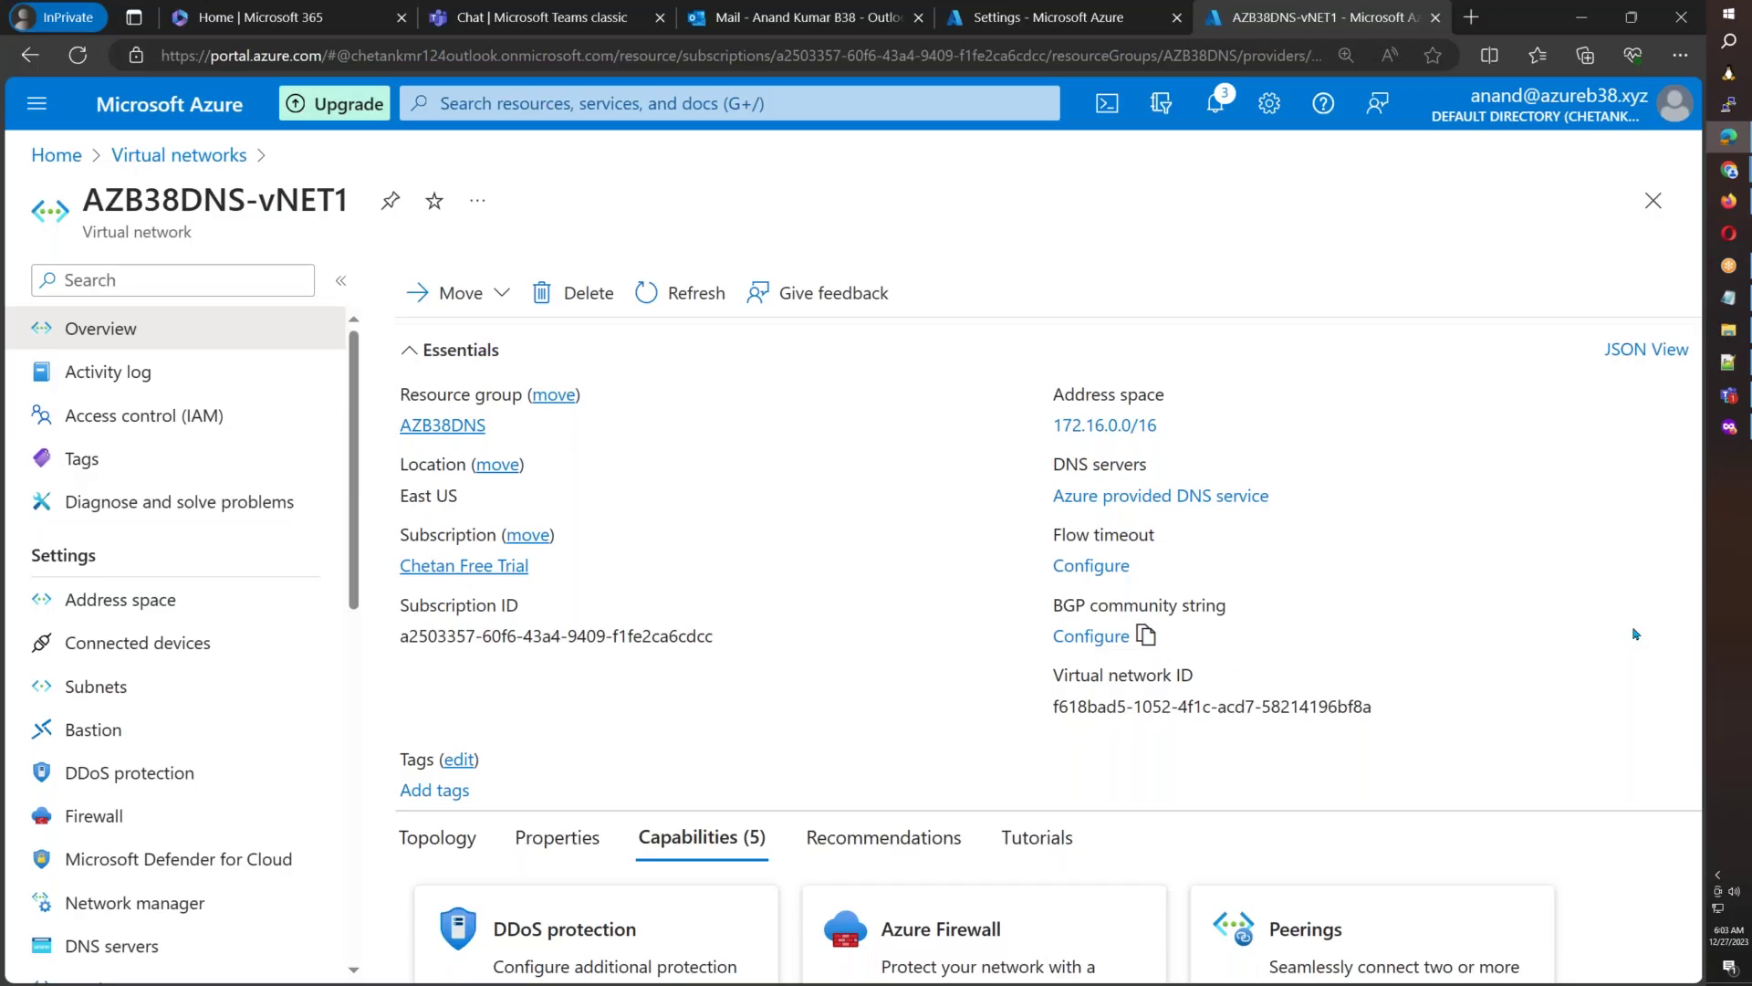
Start a new peering on AZB38DNS-vNET1 with link names TO-SREE and FROM-SREE.
scroll(119, 721, "down", 3)
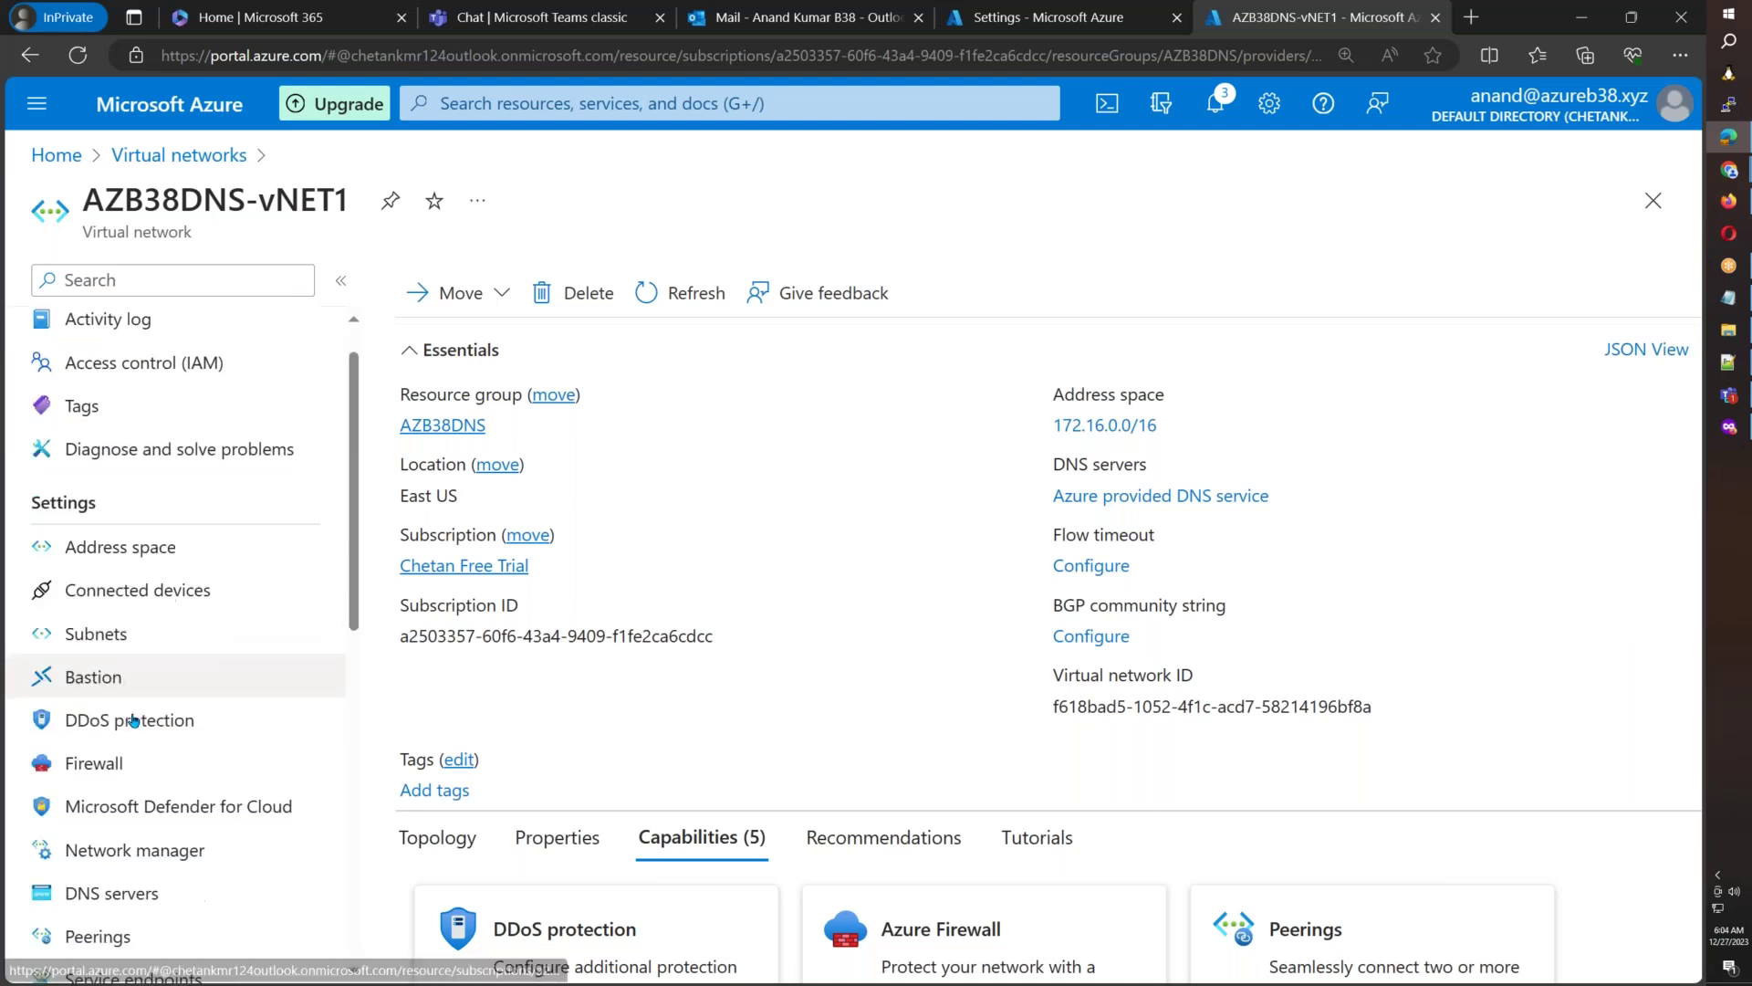
left_click(127, 686)
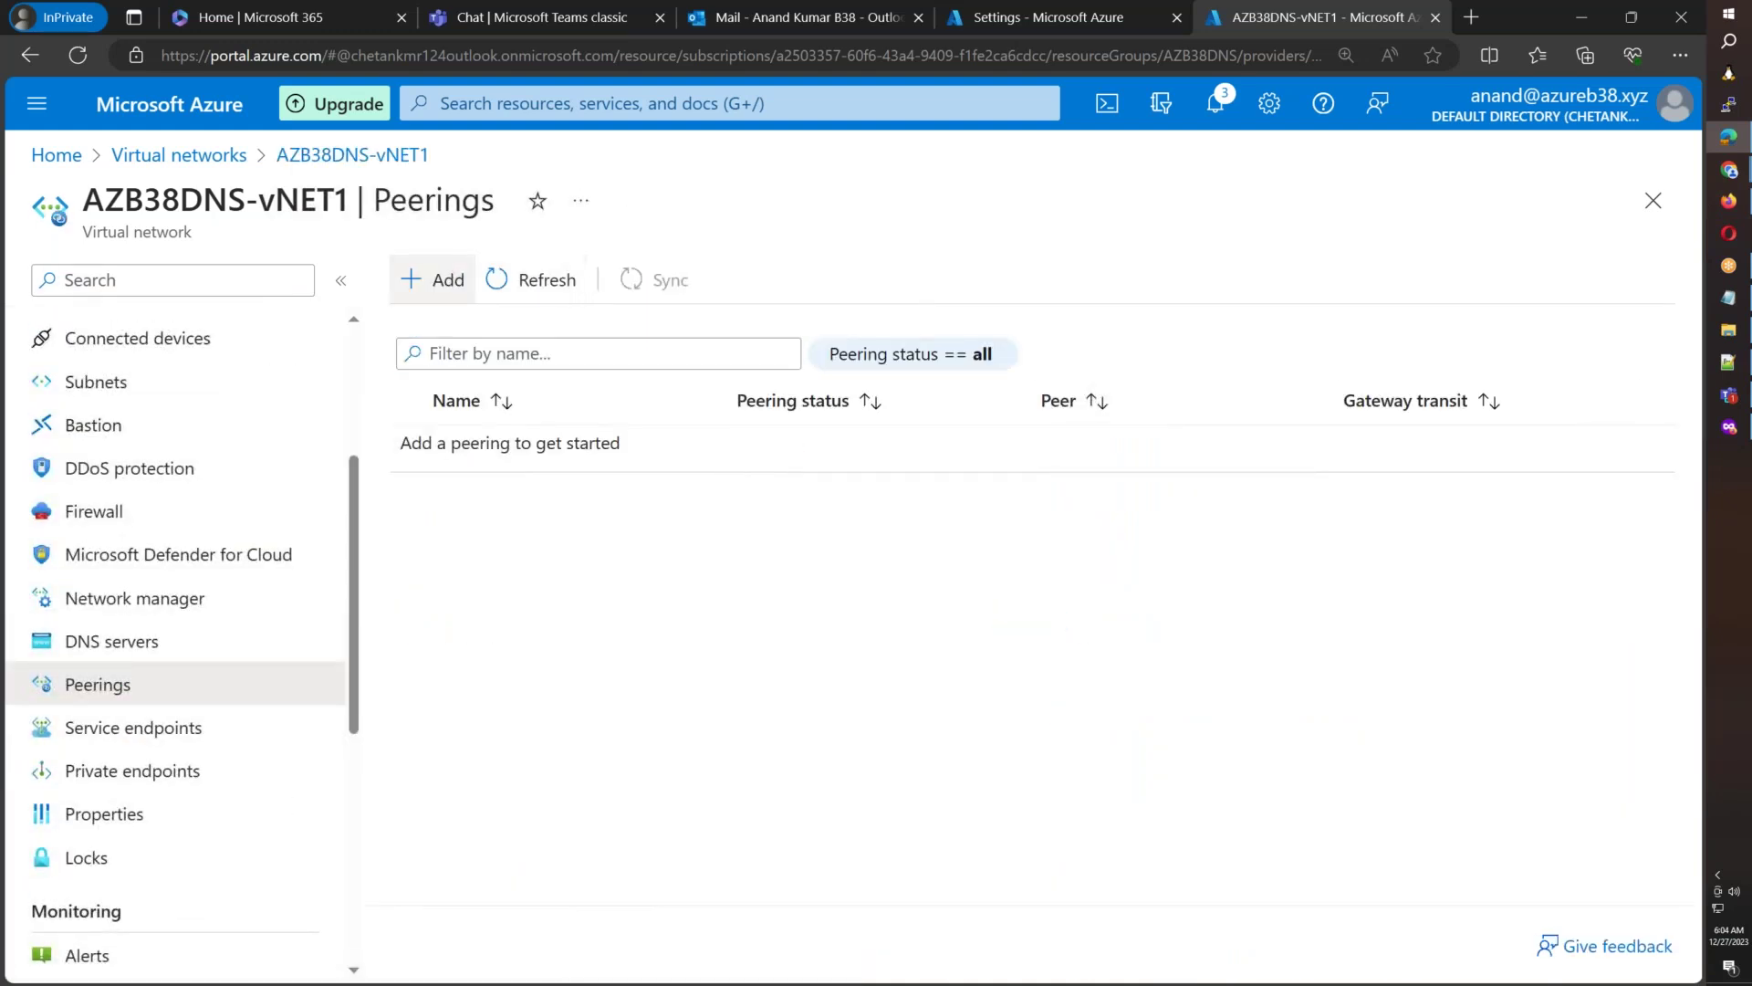
left_click(435, 280)
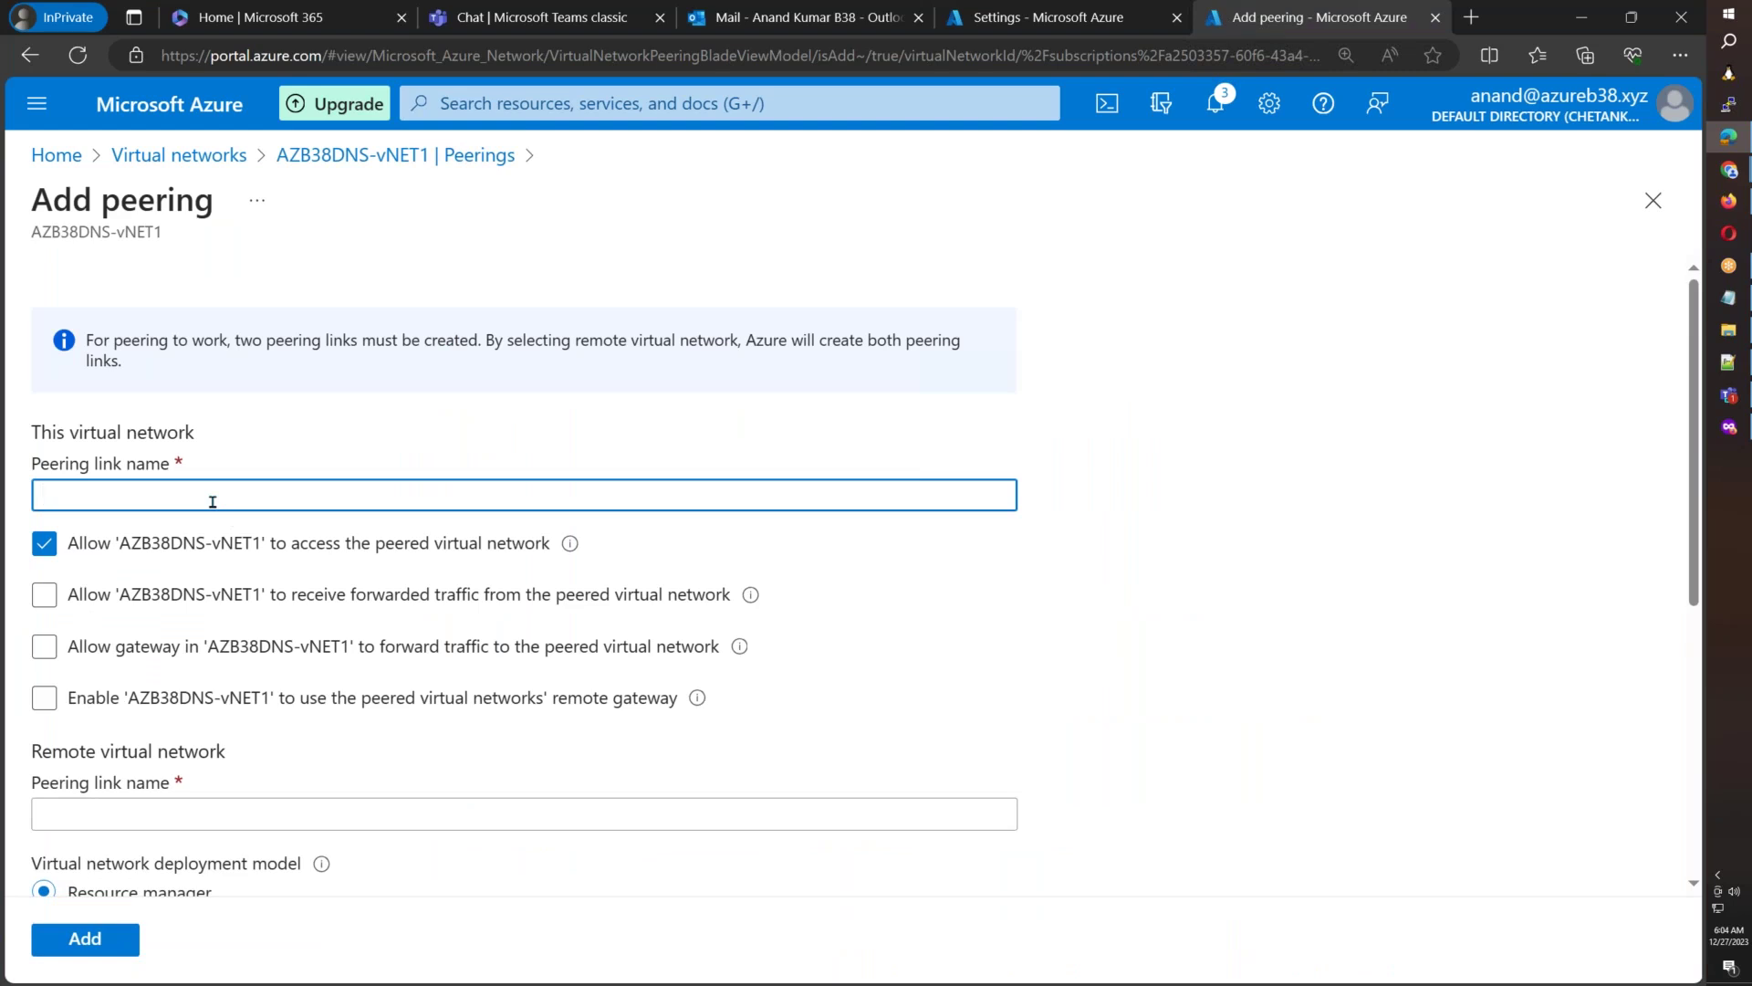
type("TO-SREE")
scroll(211, 503, "down", 2)
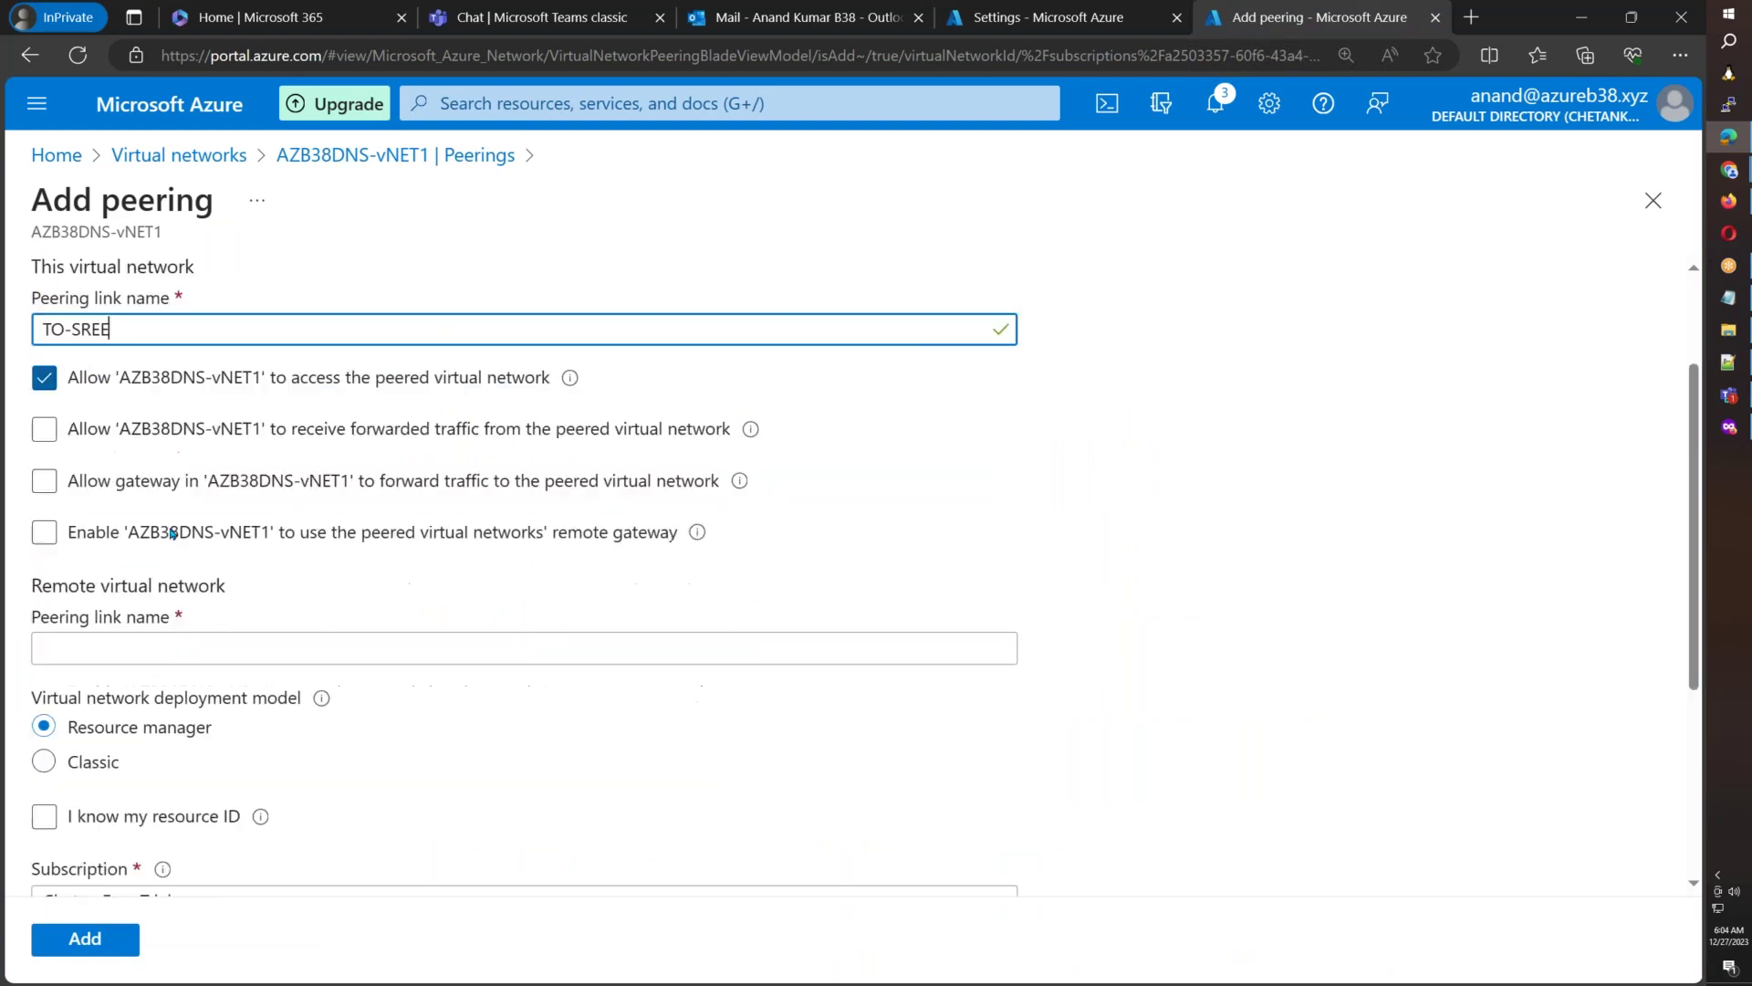
left_click(80, 624)
type("FROM-SREE")
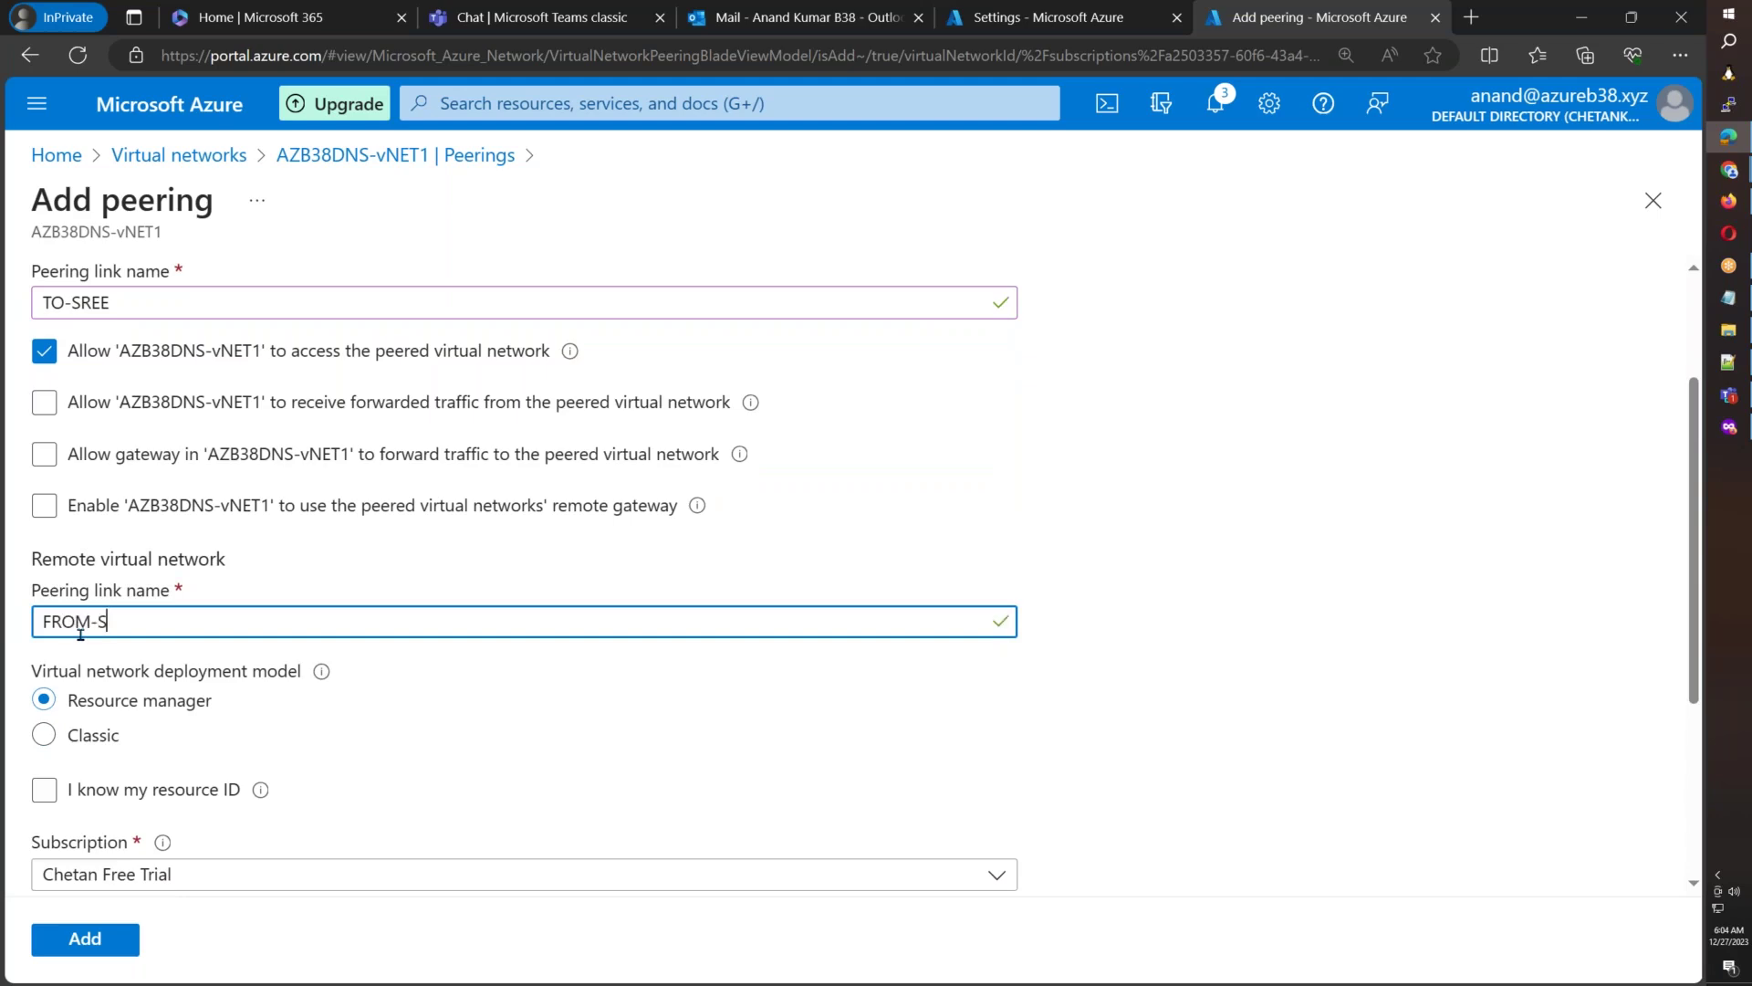
Target the remote network by AZB38AD-vNET1's pasted resource ID and allow forwarded traffic.
scroll(80, 635, "down", 3)
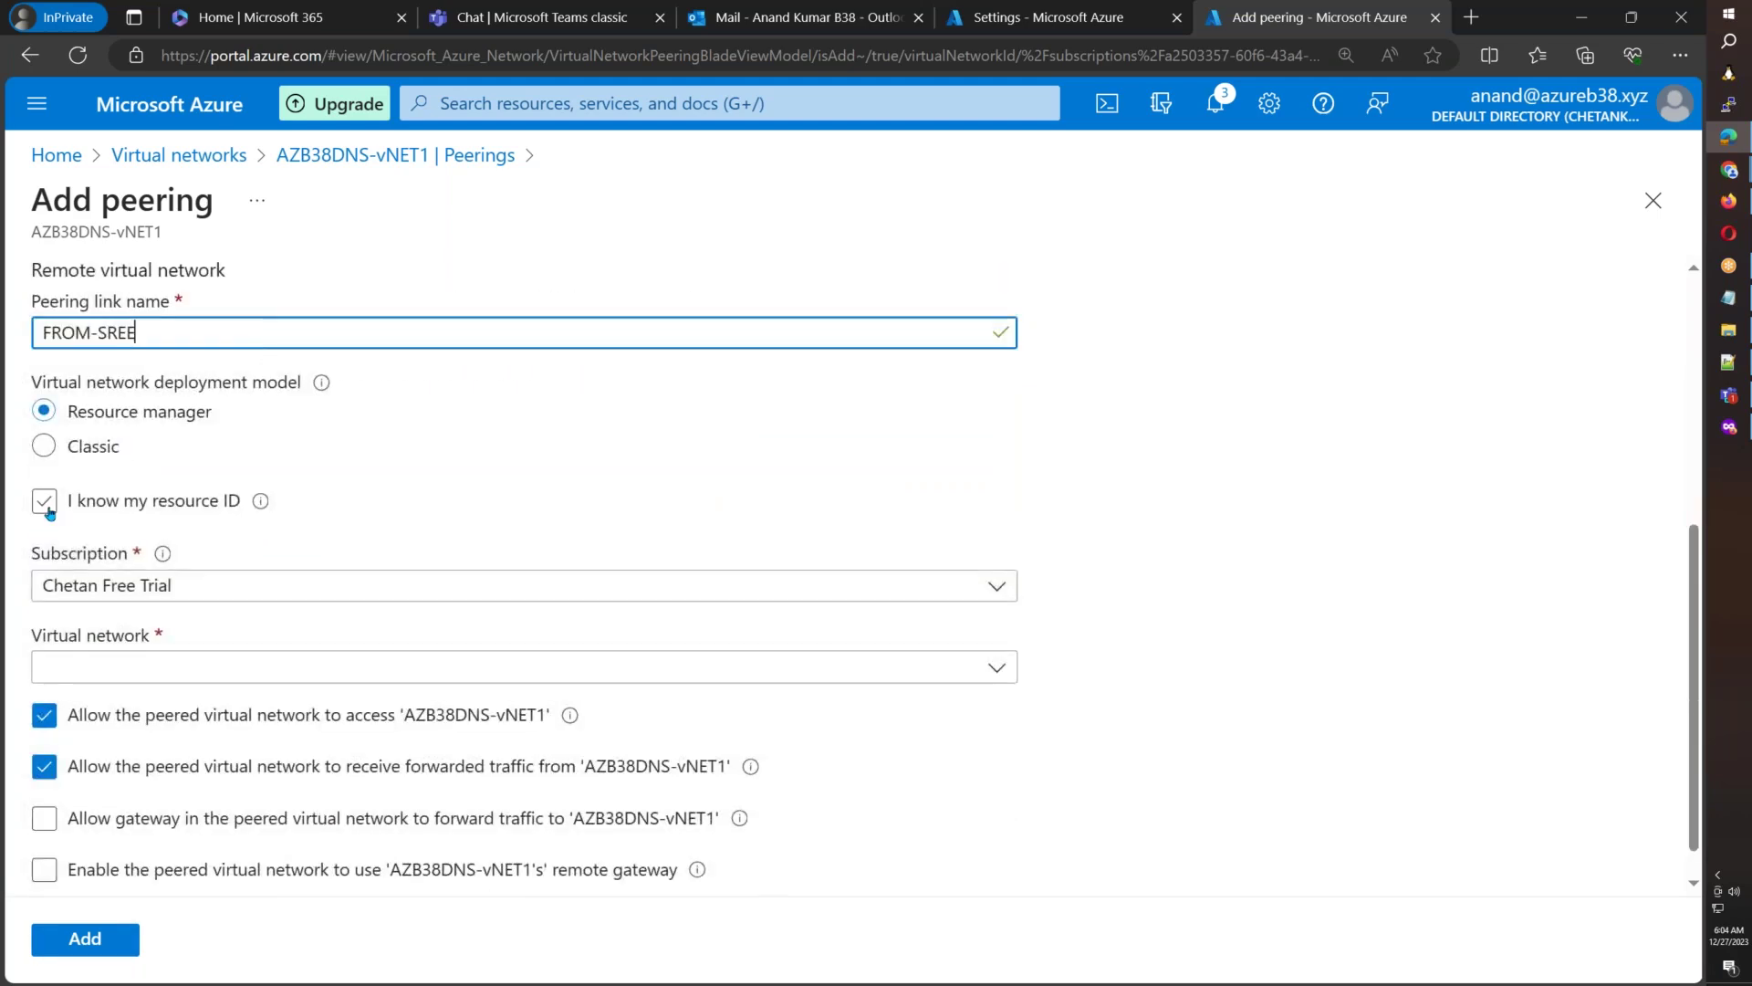
left_click(43, 509)
left_click(108, 628)
key("ctrl+v")
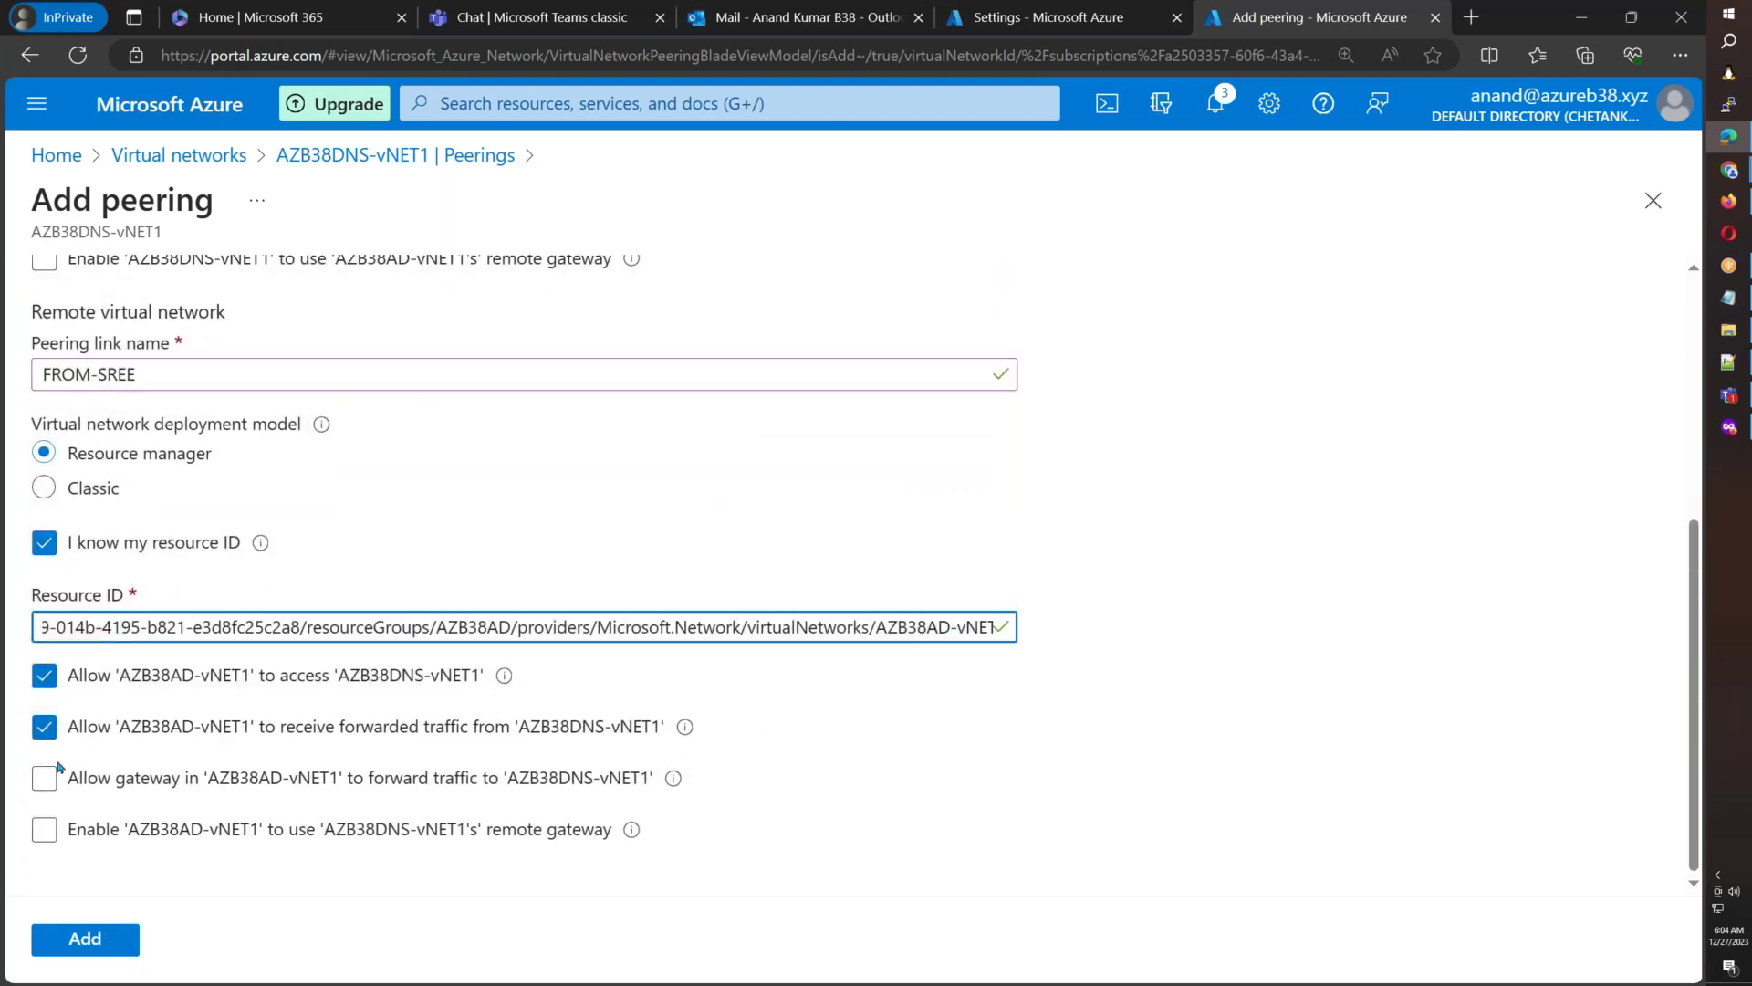
scroll(51, 730, "up", 4)
left_click(48, 560)
left_click(43, 458)
scroll(228, 639, "down", 3)
Choose the remote network's tenant directory, authenticate, and submit the TO-SREE peering.
left_click(286, 805)
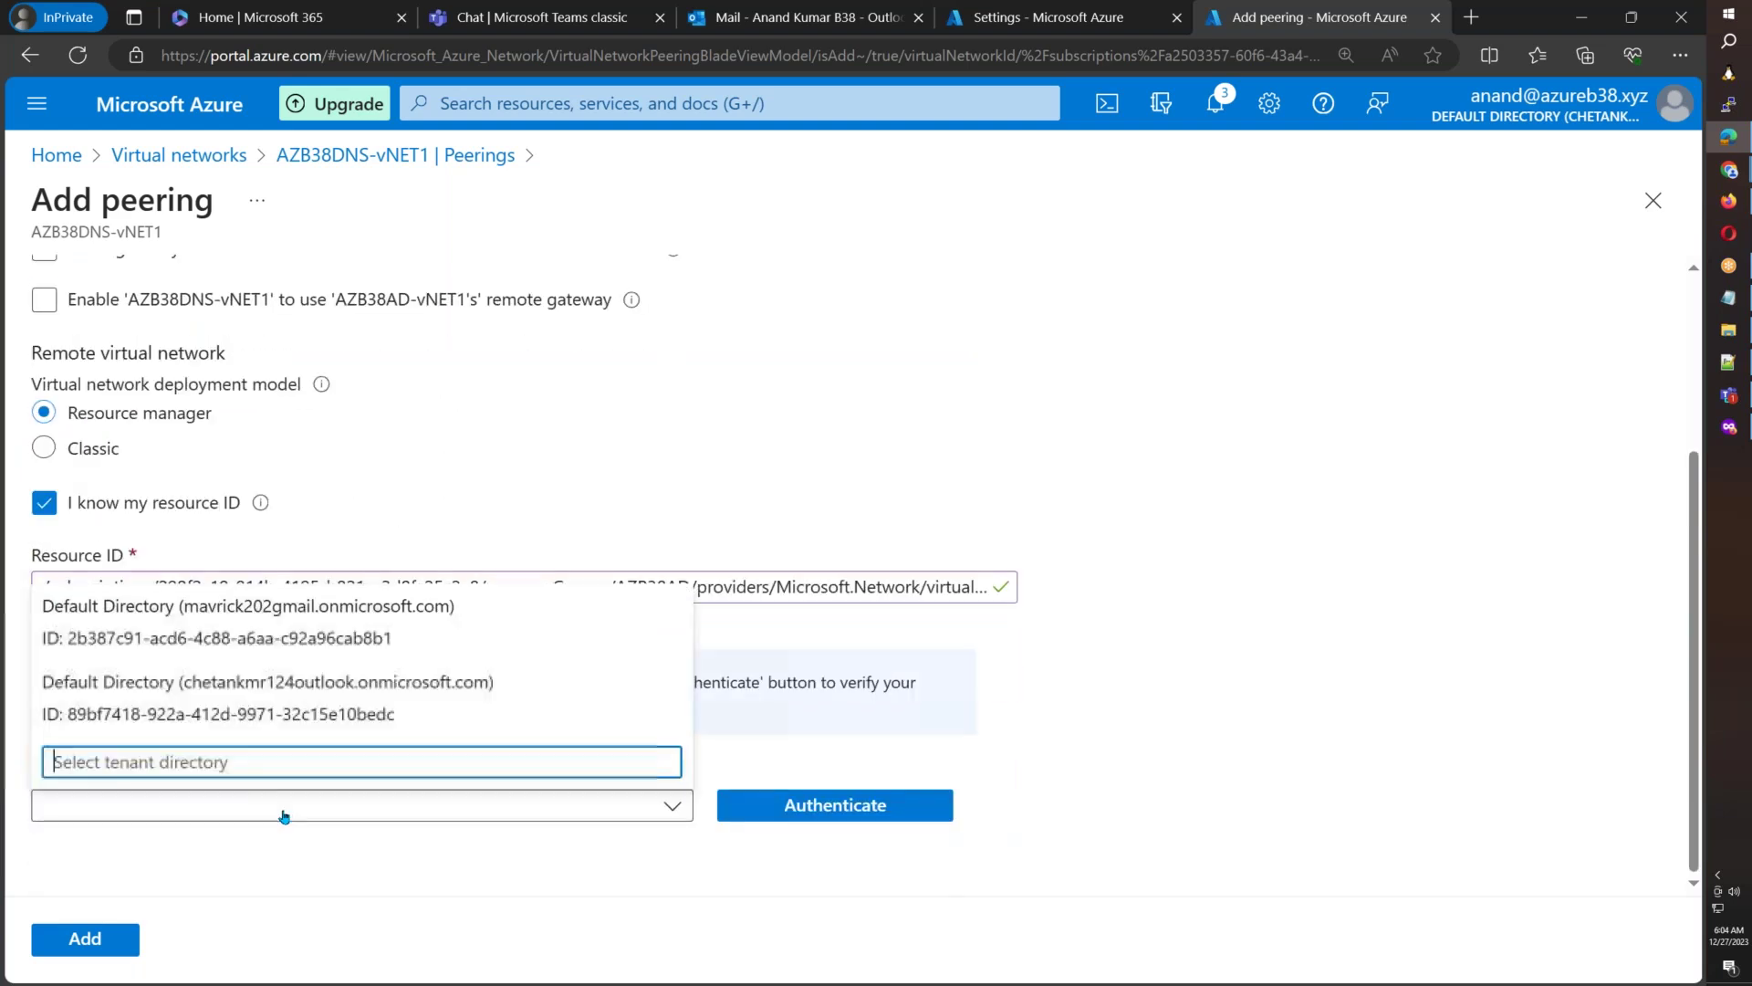
left_click(203, 673)
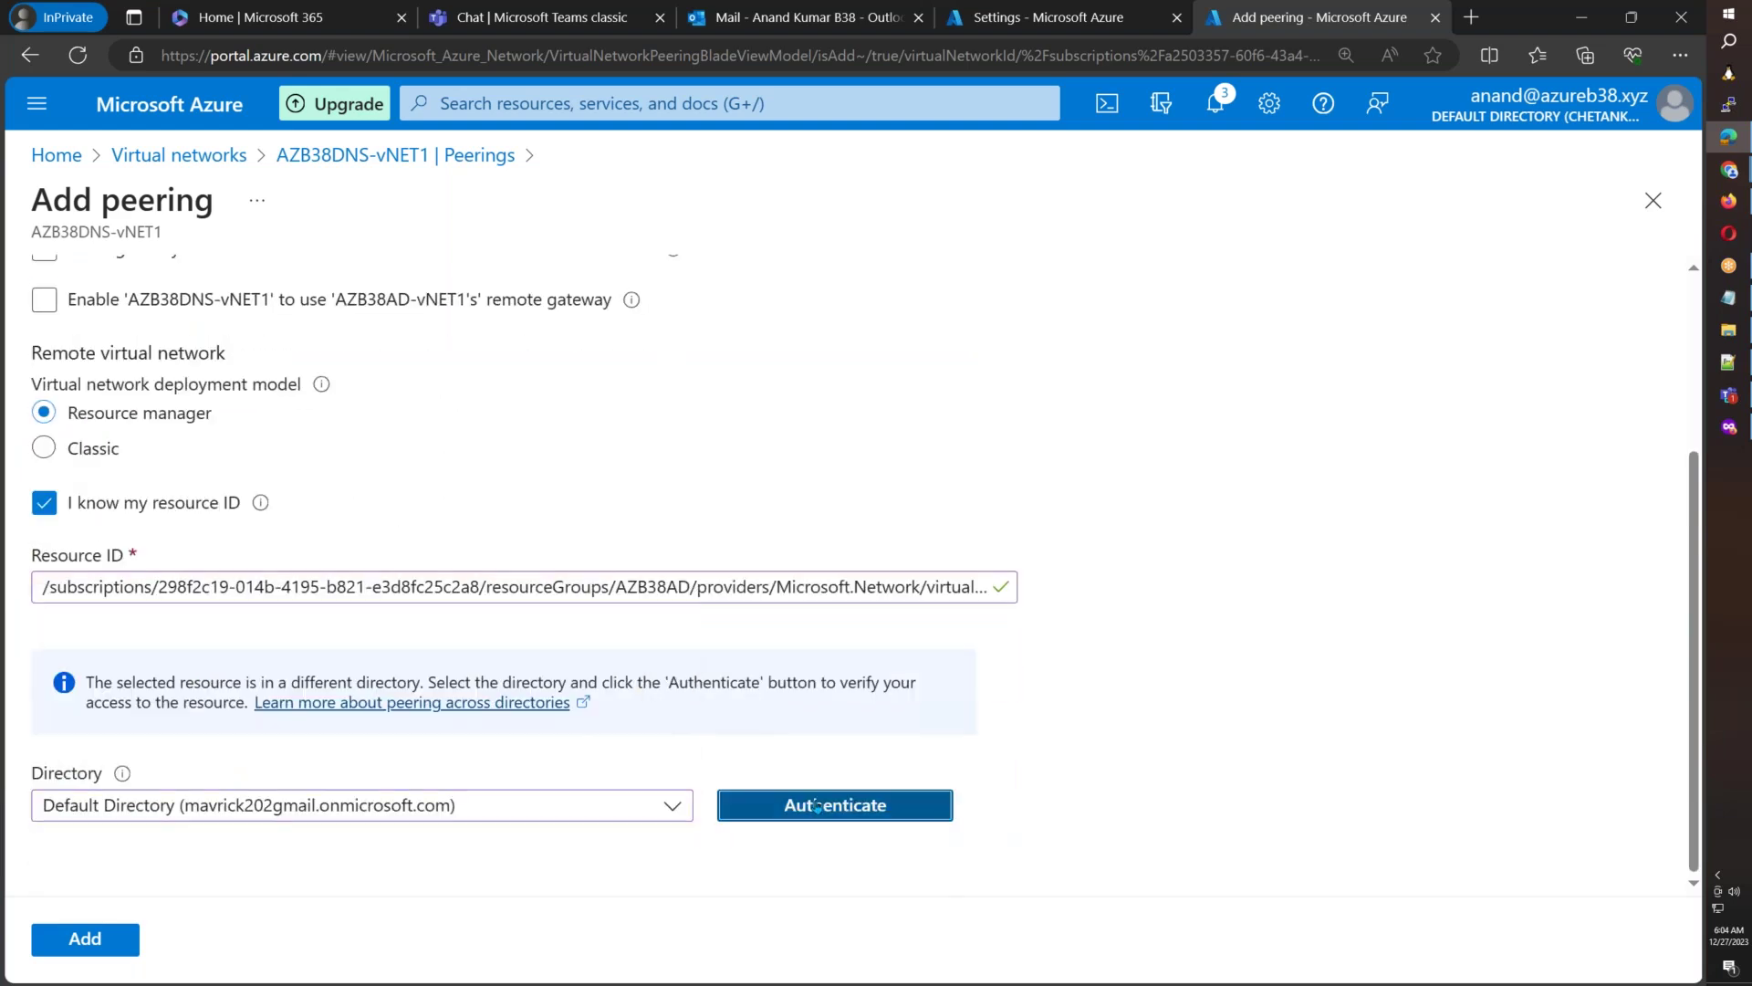
left_click(806, 803)
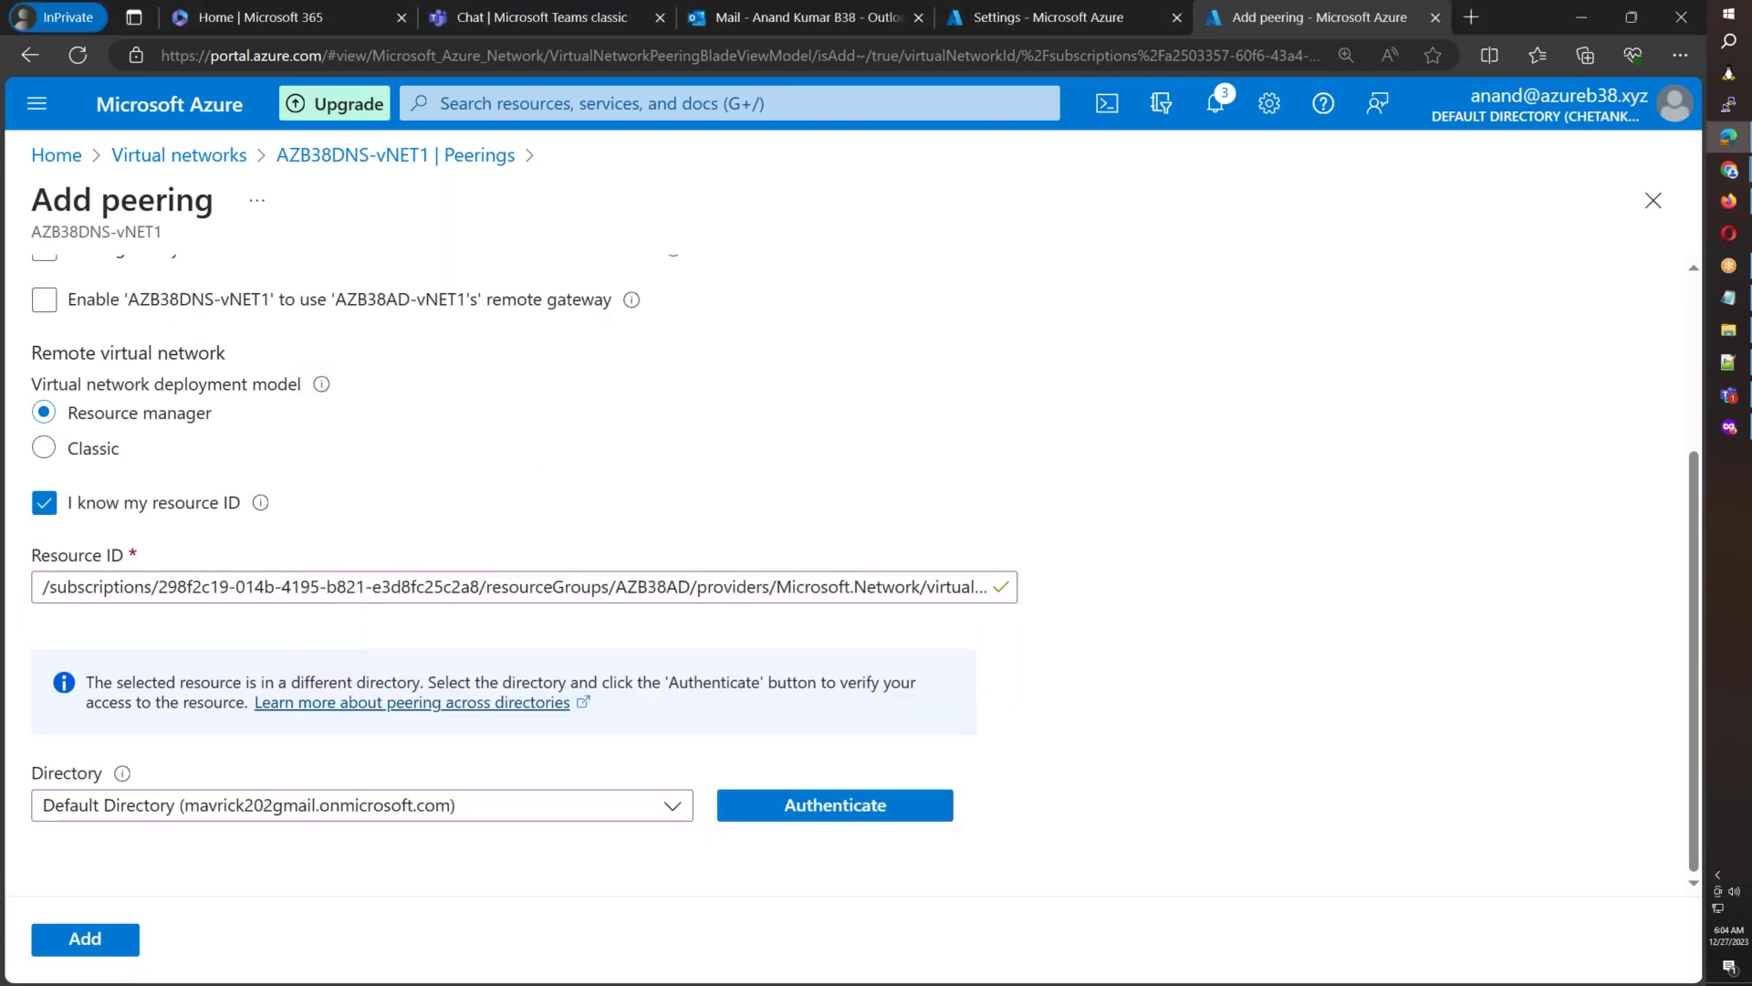
left_click(85, 938)
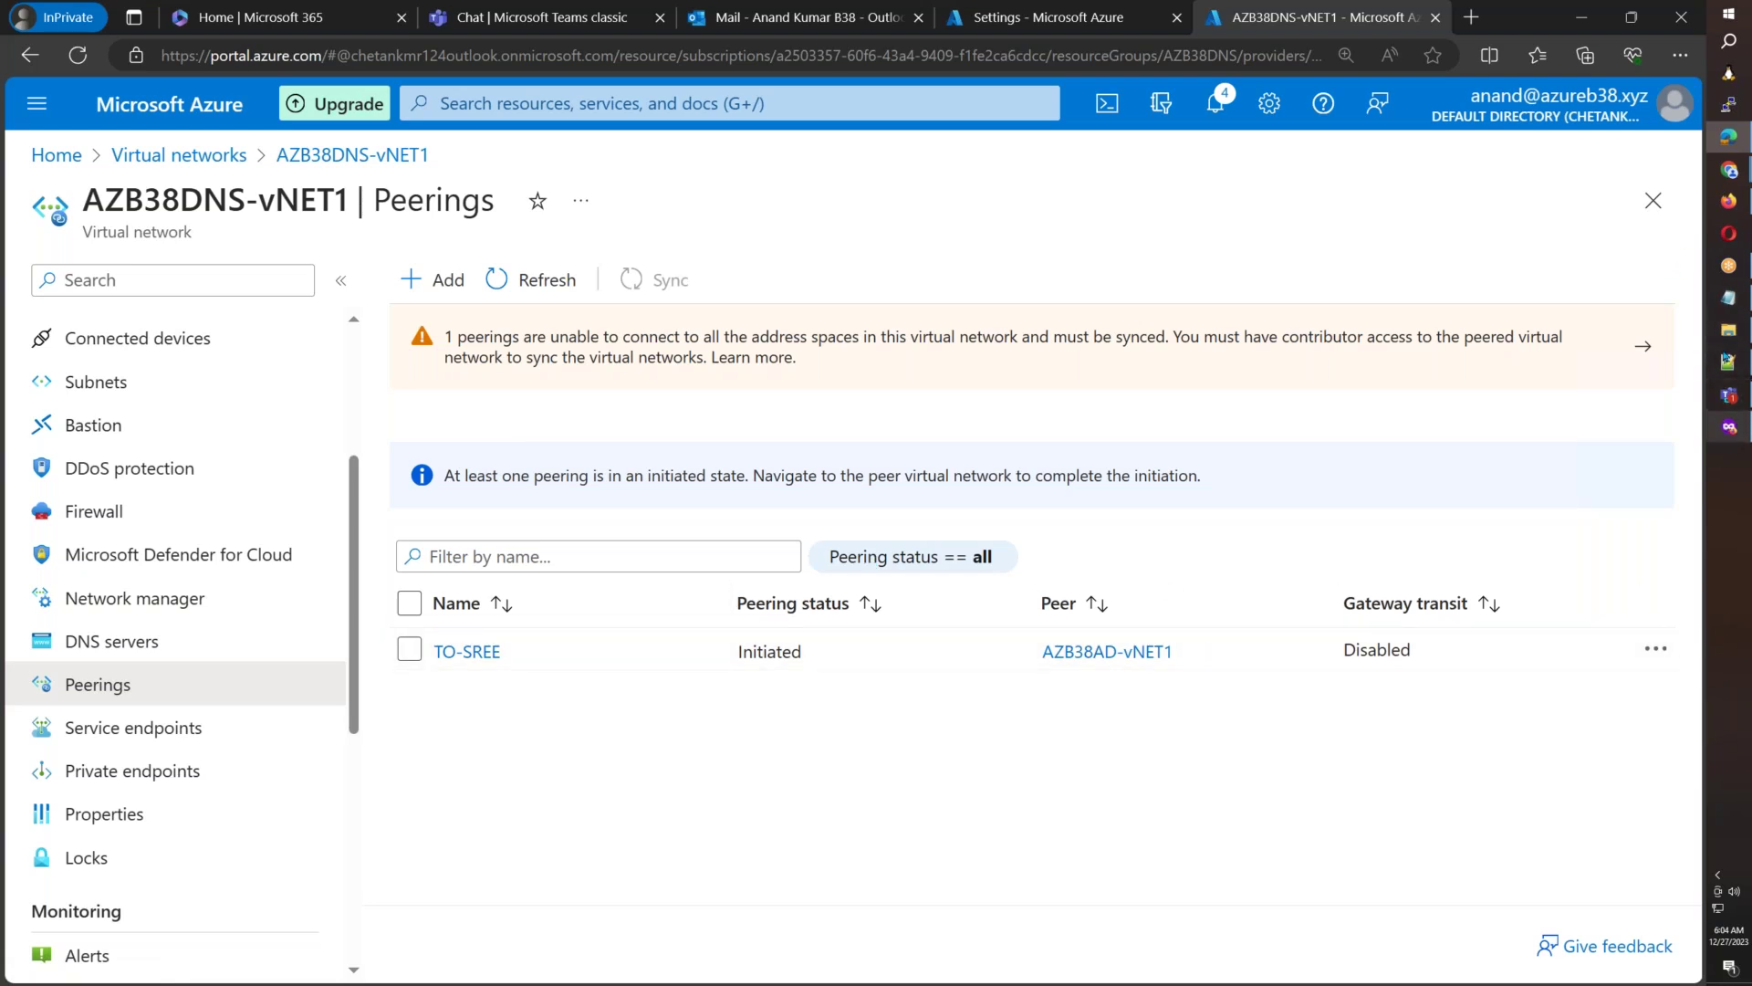
In the other tenant's window, open AZB38AD-vNET1's Peerings and start a new peering.
left_click(1729, 202)
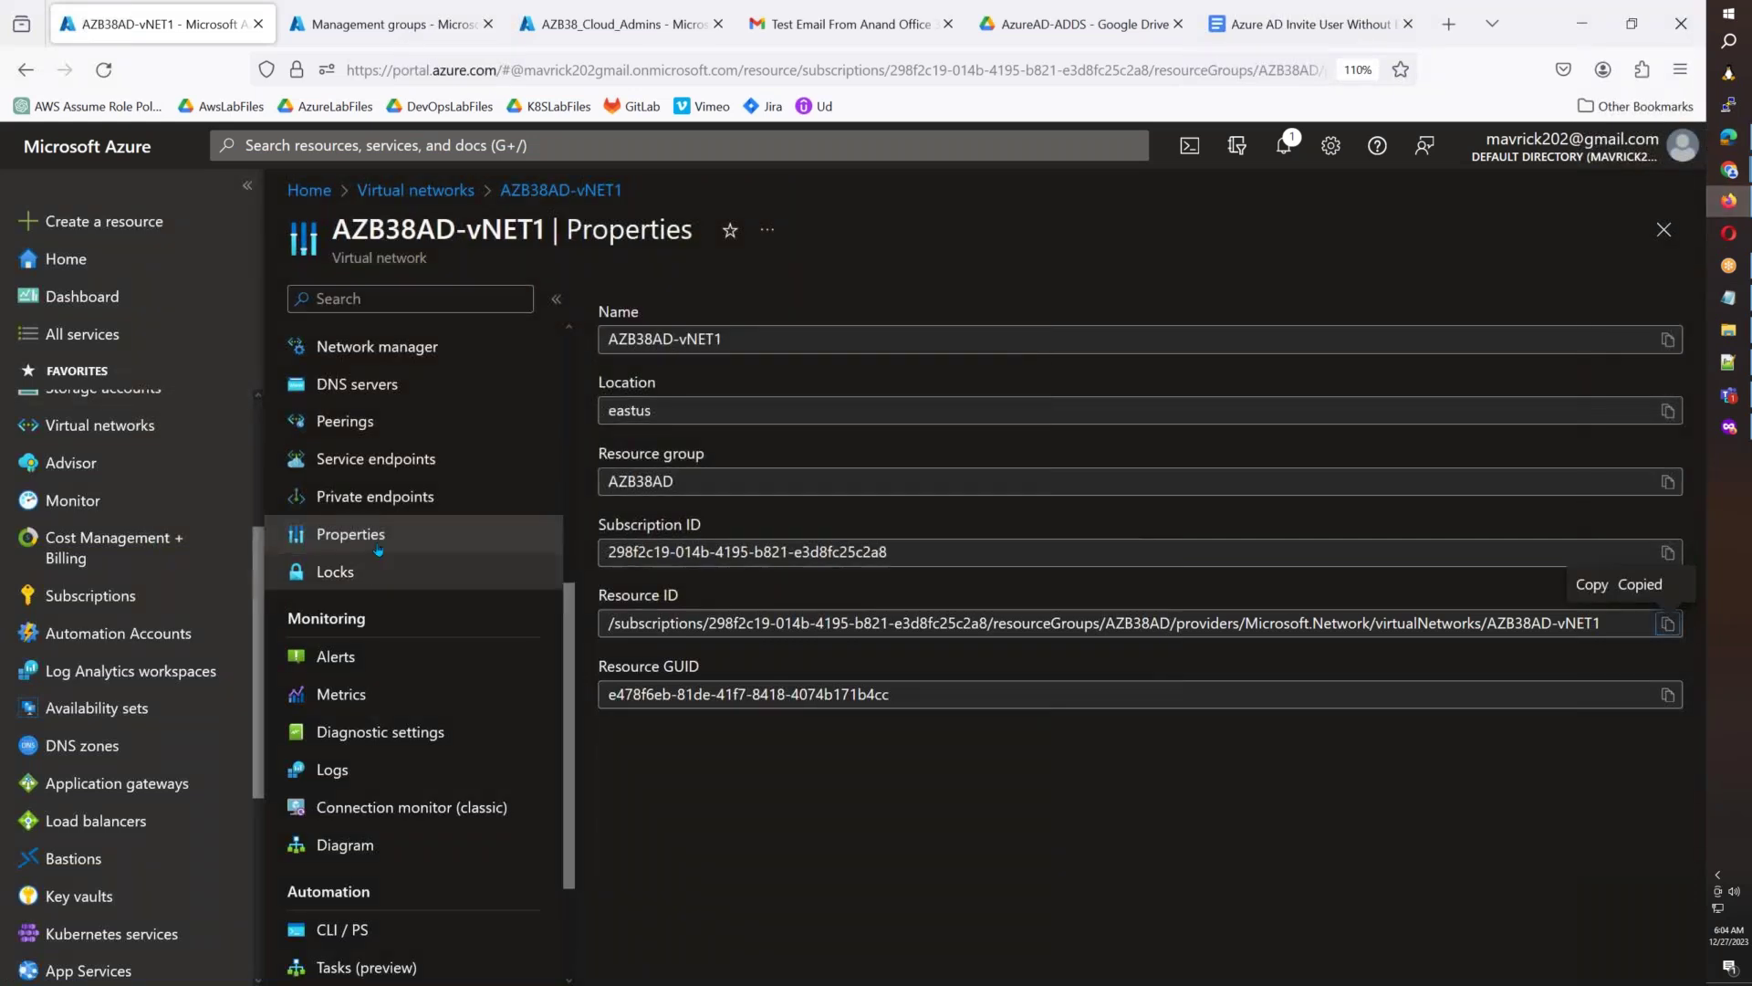
left_click(365, 423)
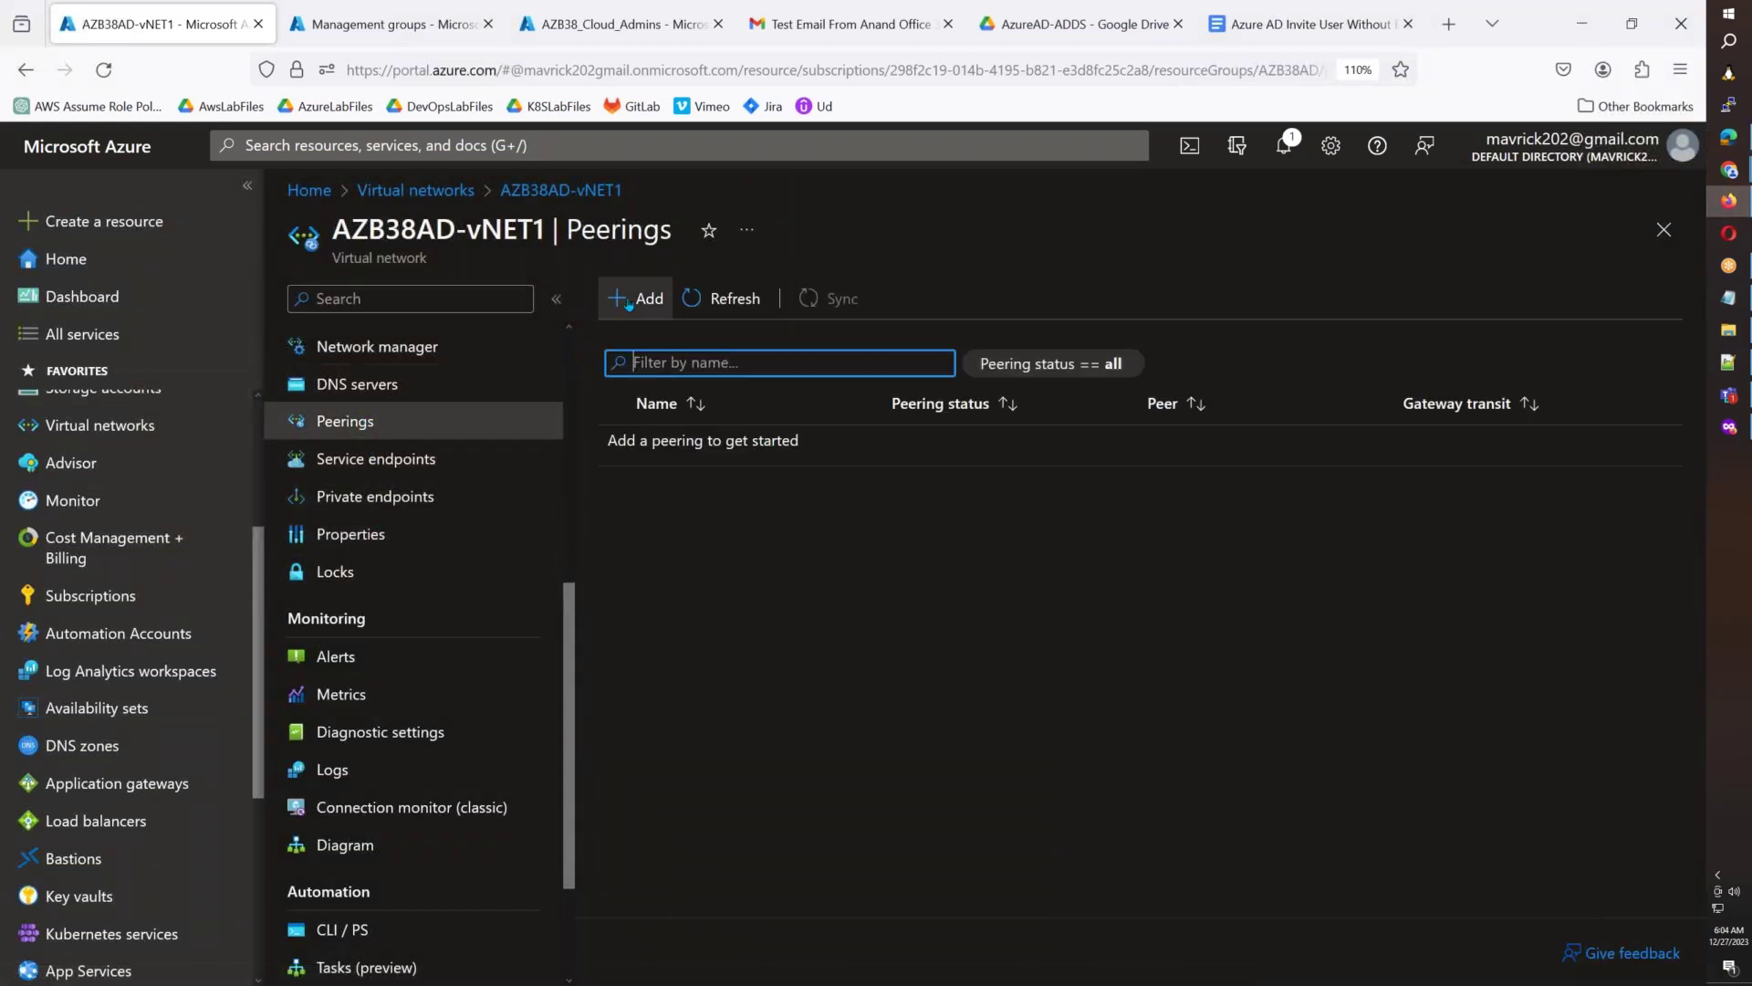
left_click(636, 298)
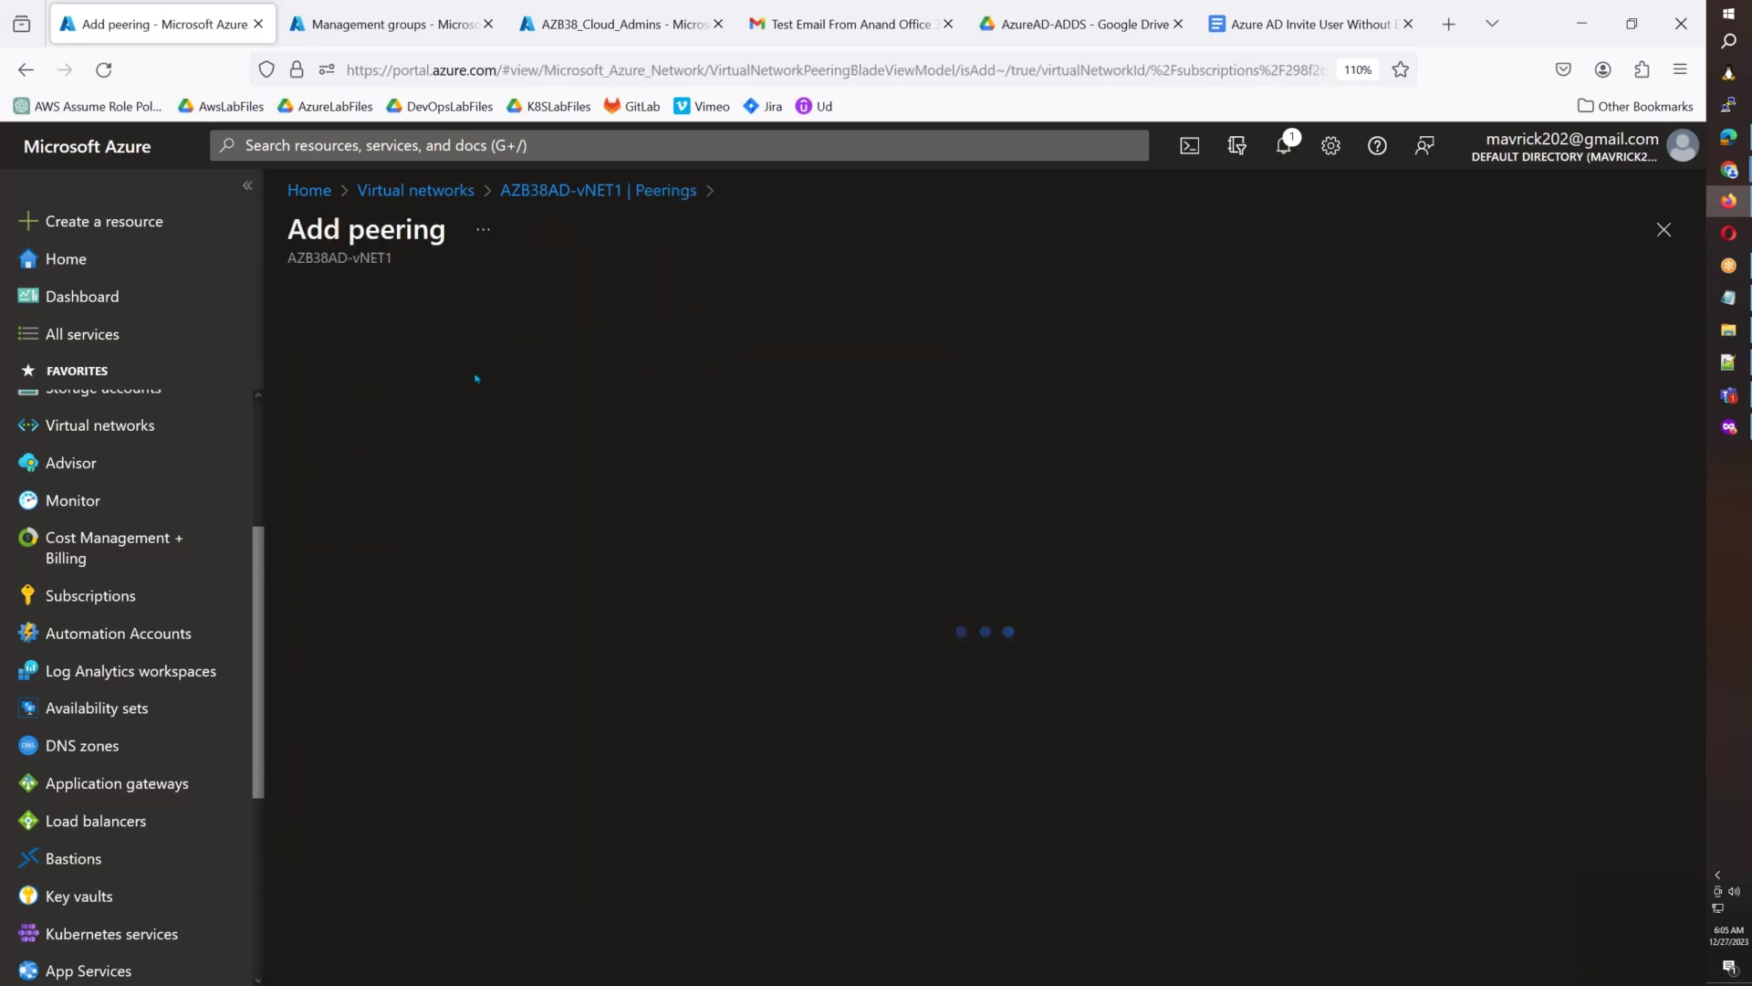
Enter link names TO-CHETAN and FROM-CHETAN on AZB38AD-vNET1's peering form, then switch browser windows.
type("TO-CHETAN")
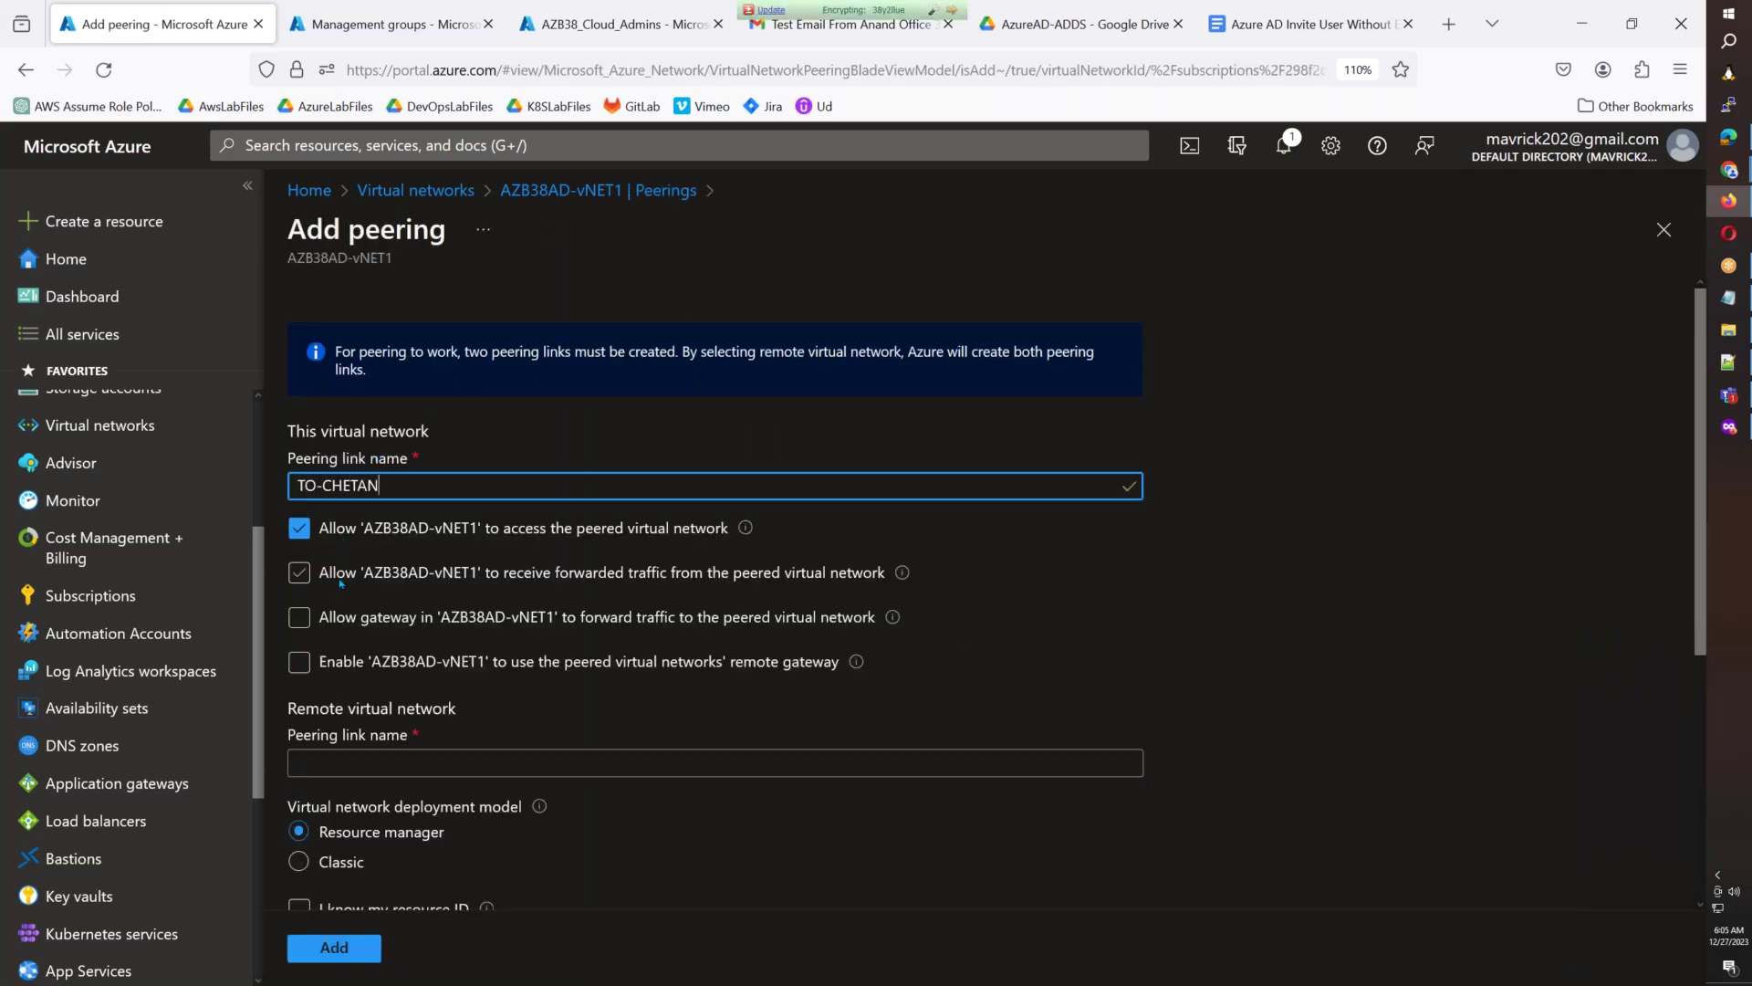
left_click(347, 763)
type("FROM-CHETAN")
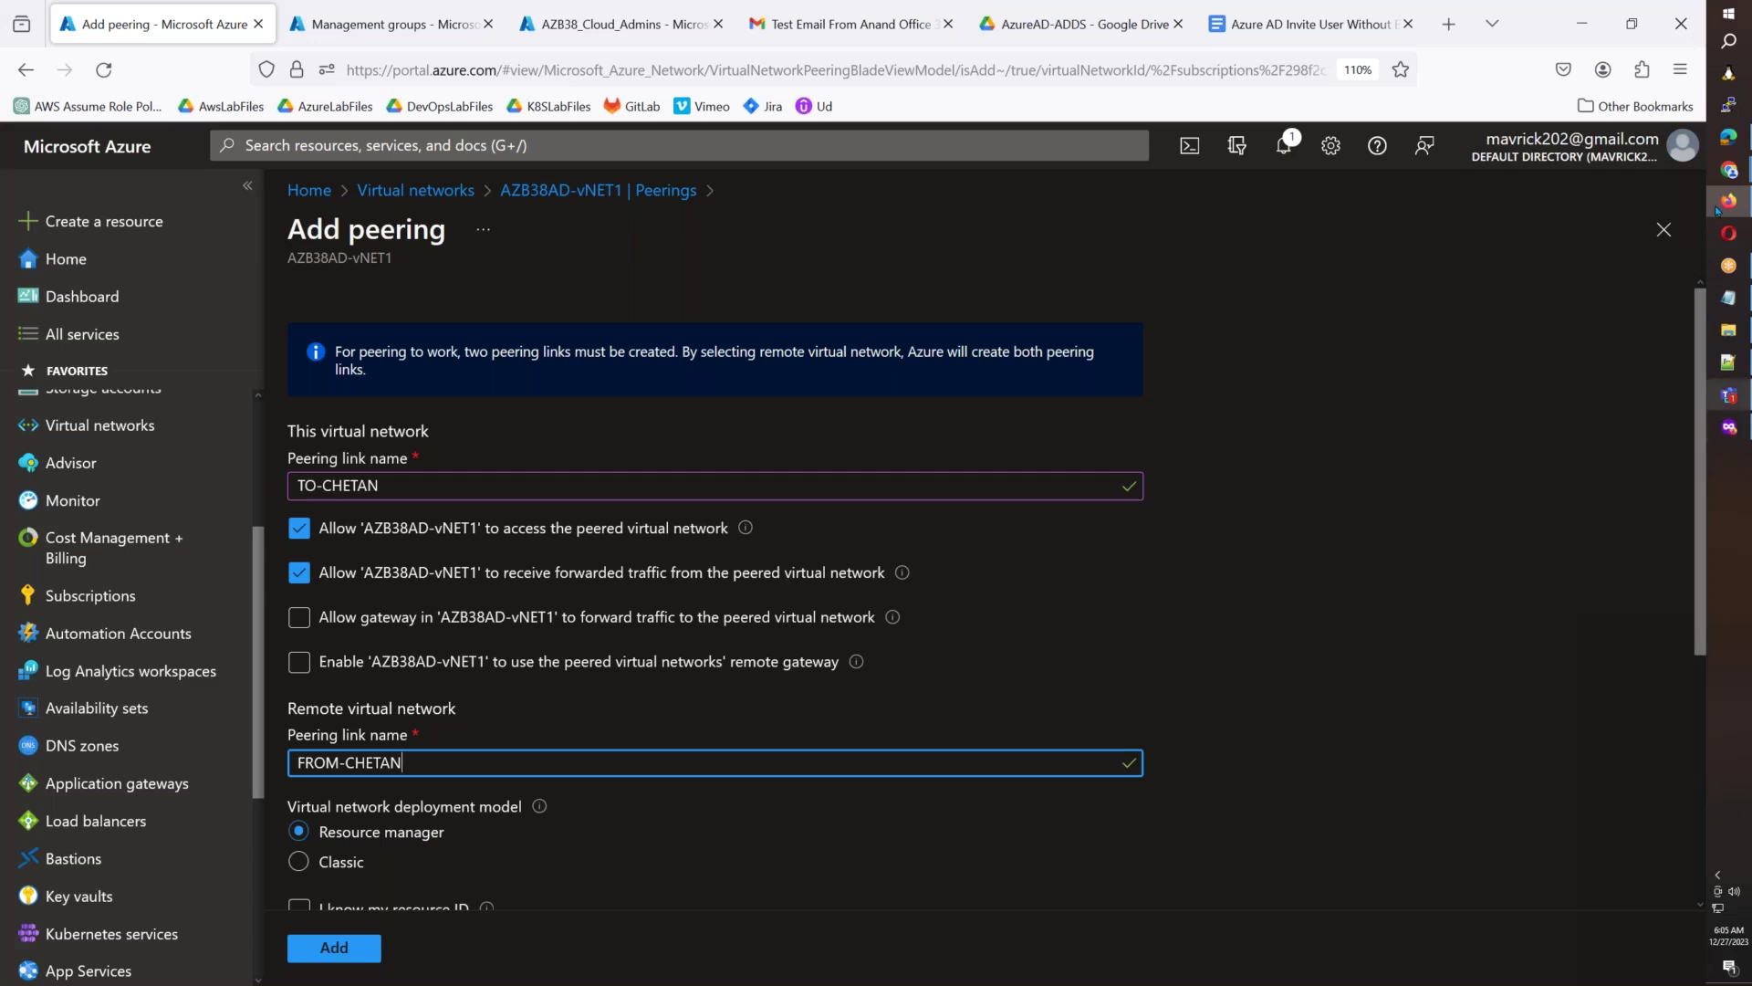
mouse_move(1739, 180)
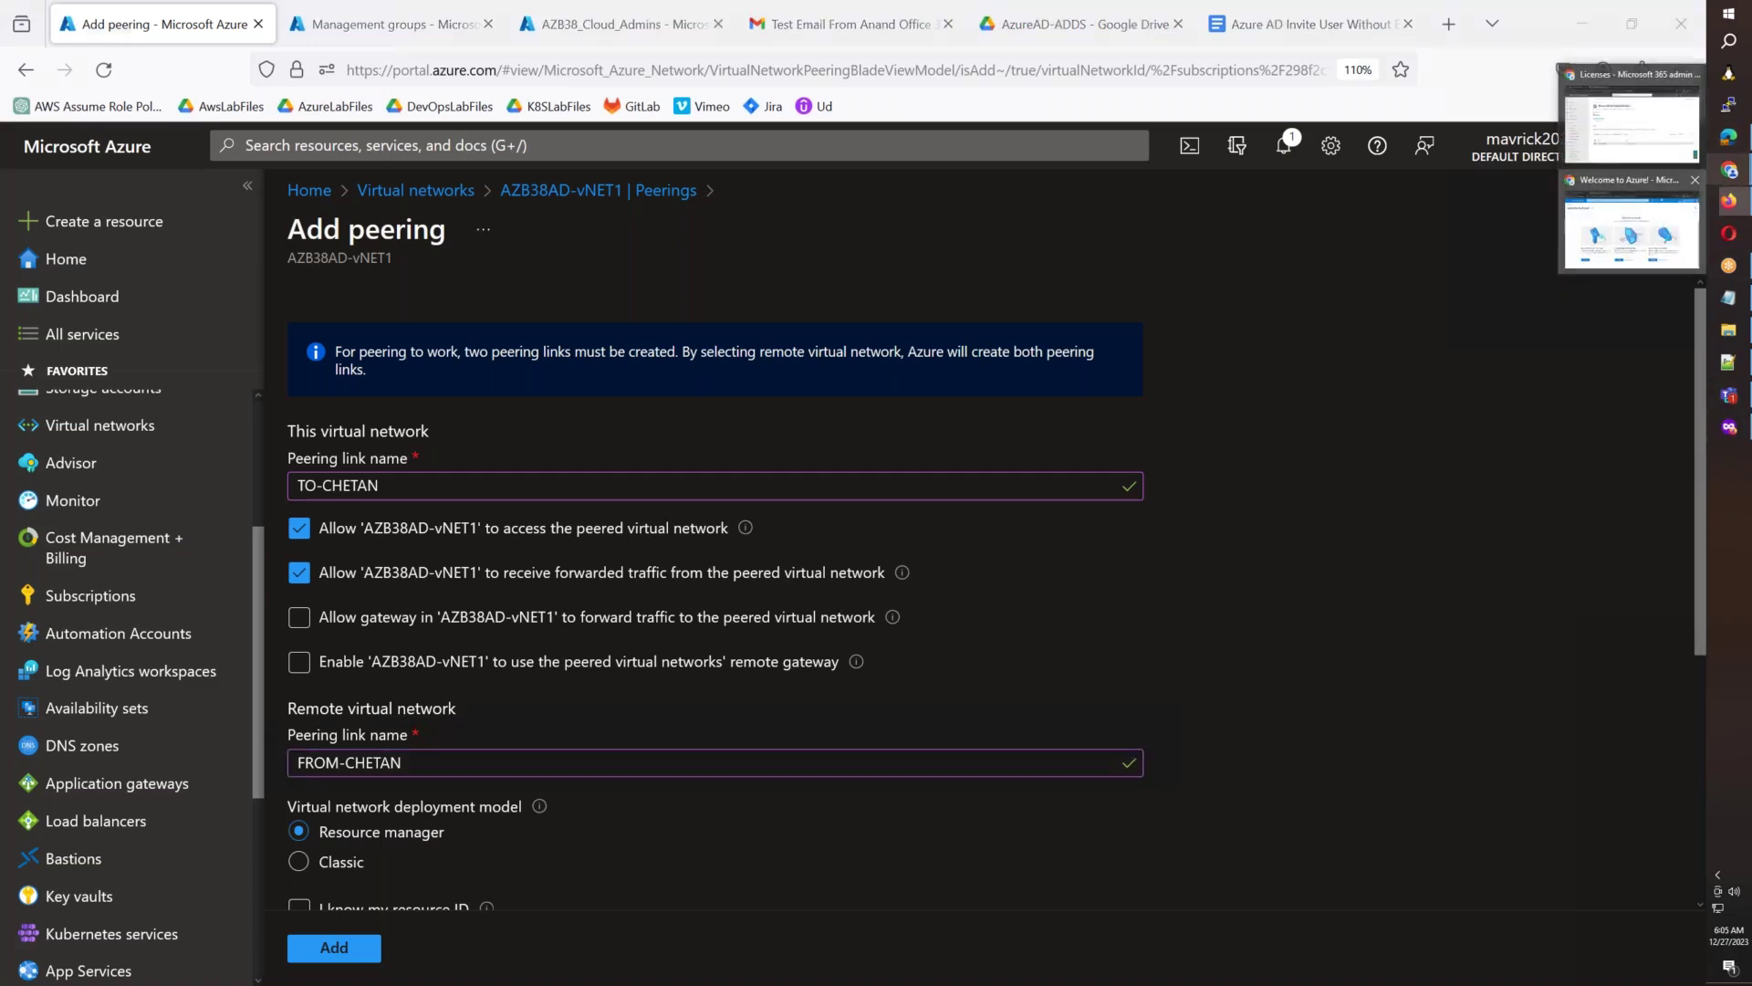
left_click(1675, 224)
Refresh AZB38DNS-vNET1's peerings and copy its resource ID from Properties.
left_click(1684, 126)
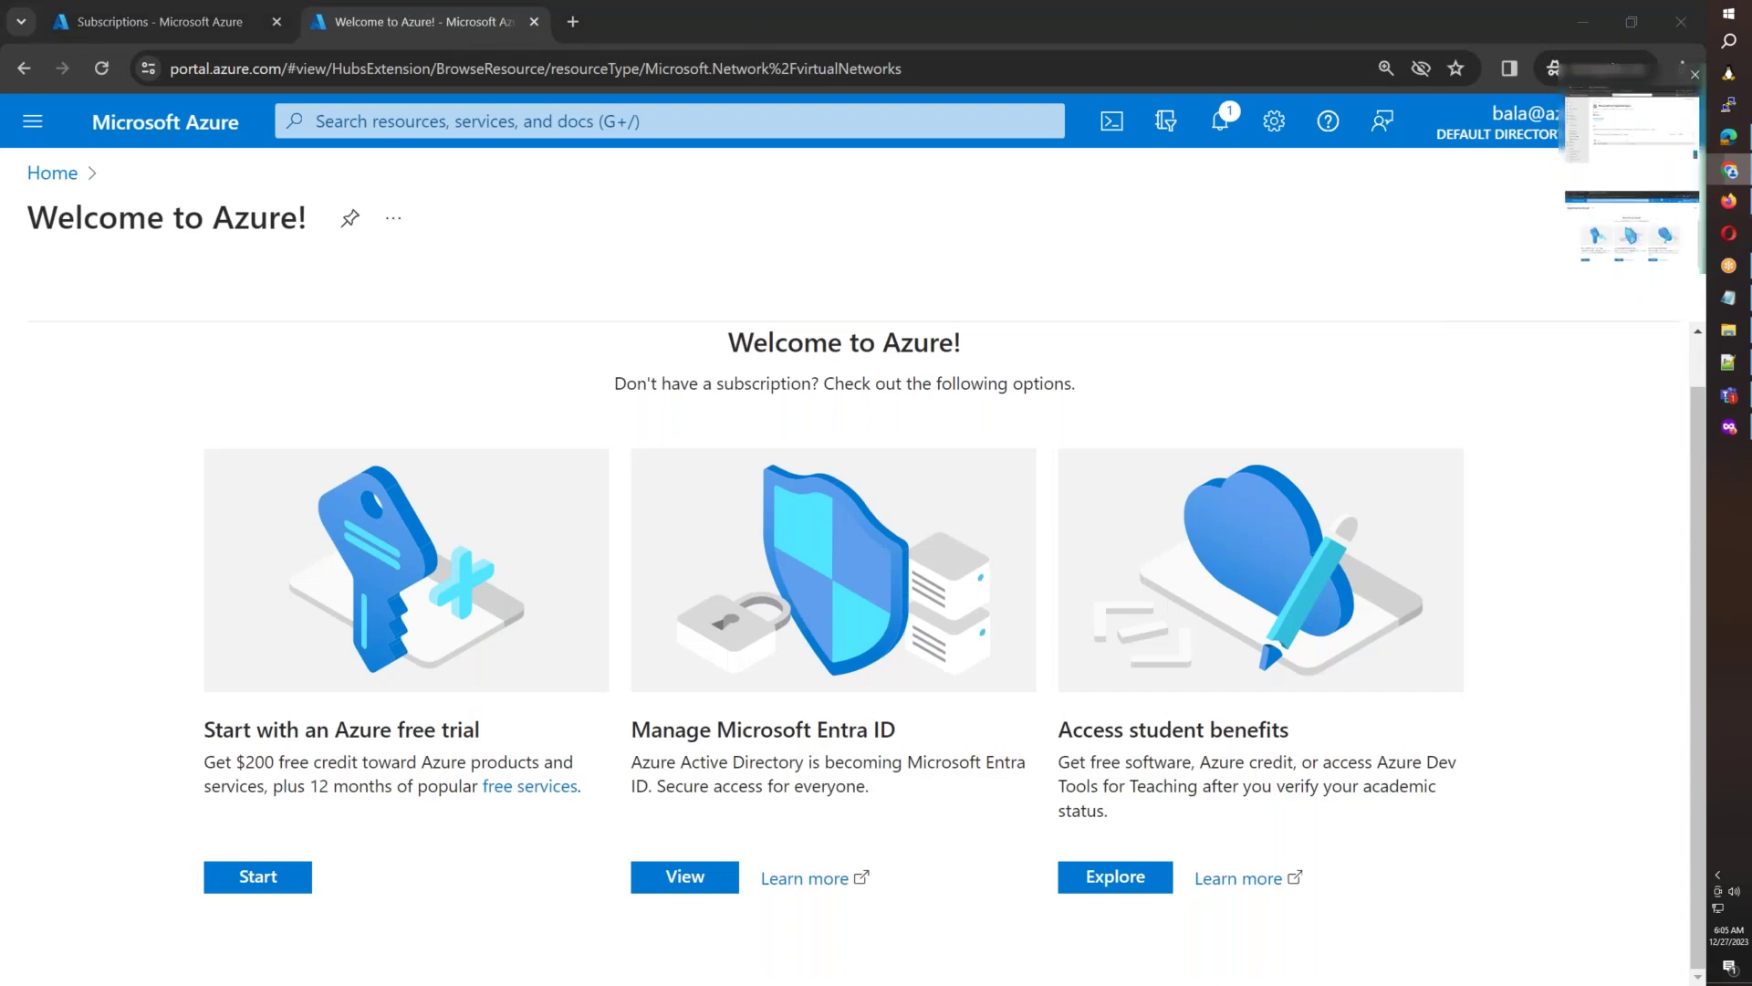
left_click(1729, 135)
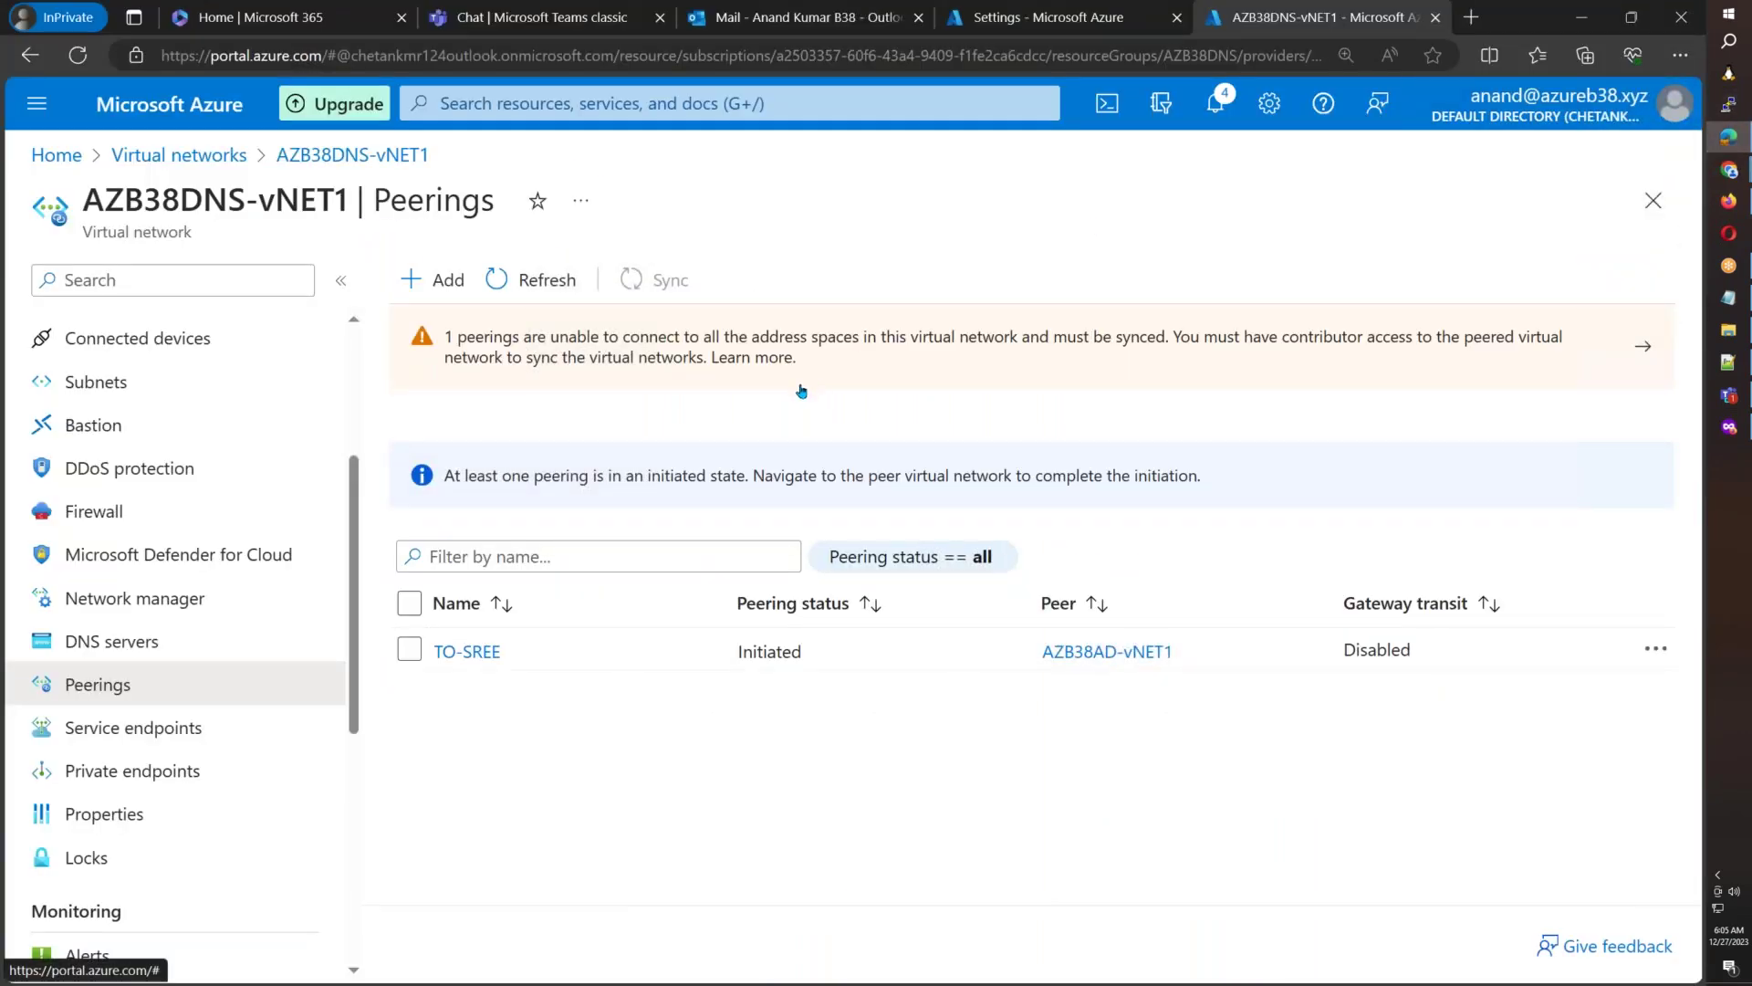
left_click(544, 282)
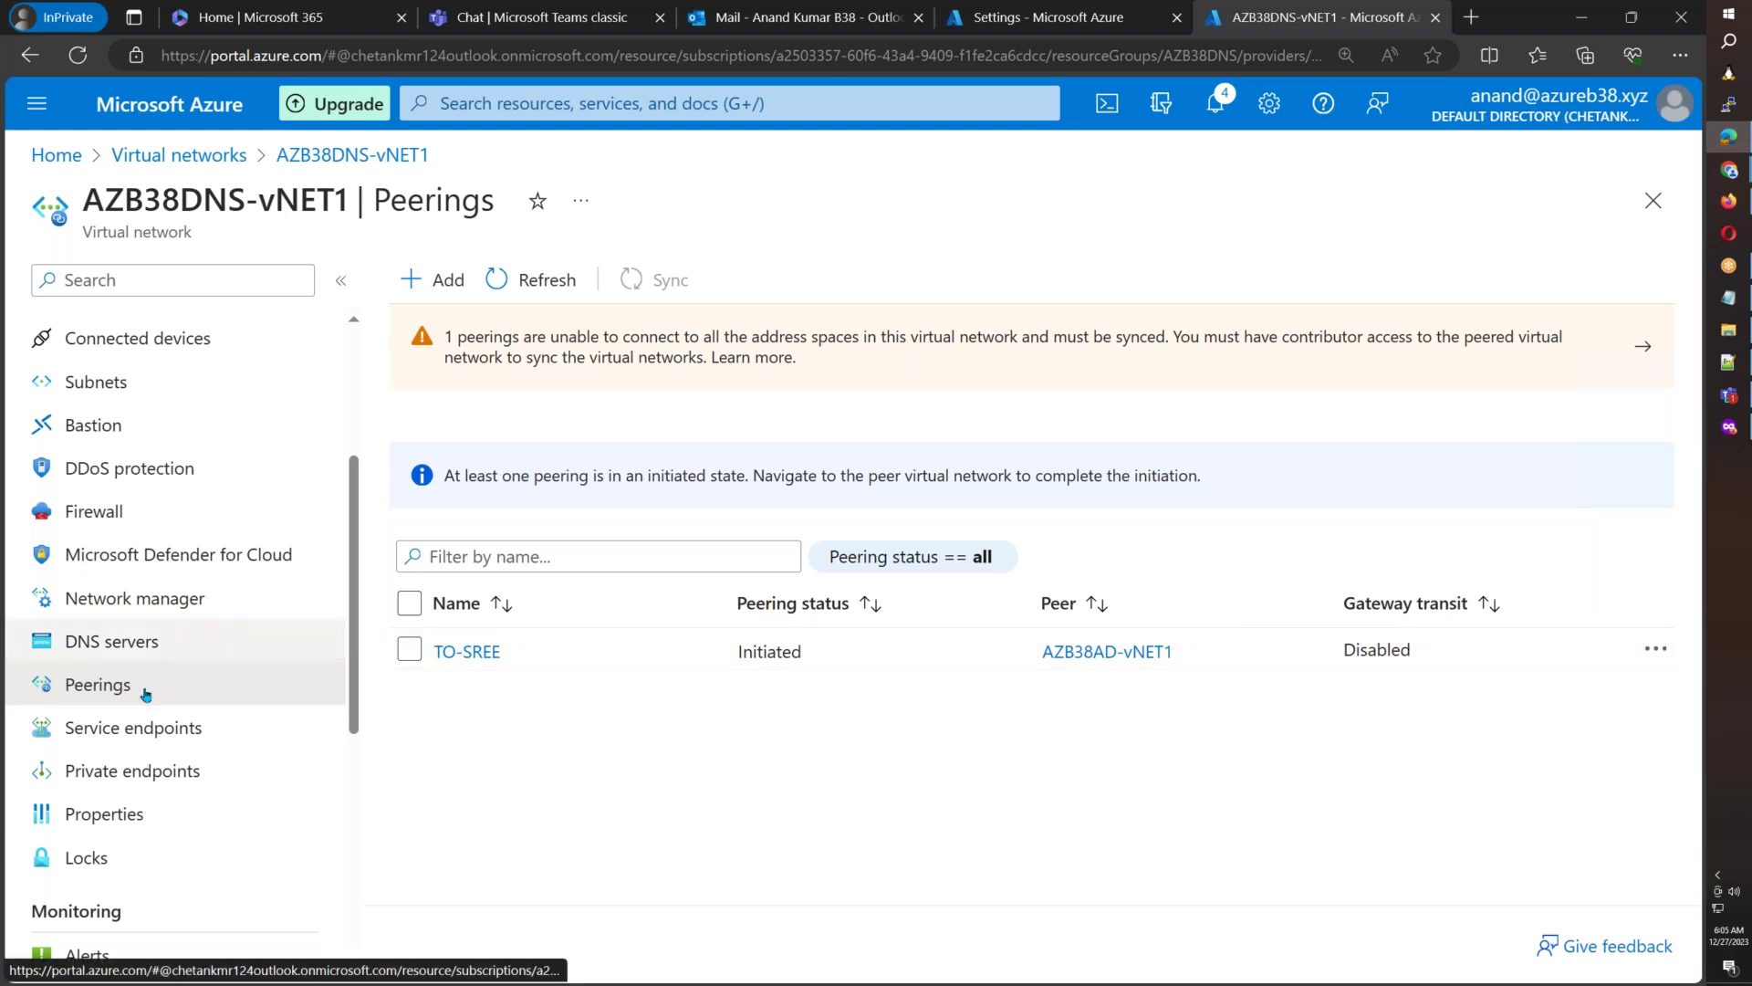
left_click(125, 810)
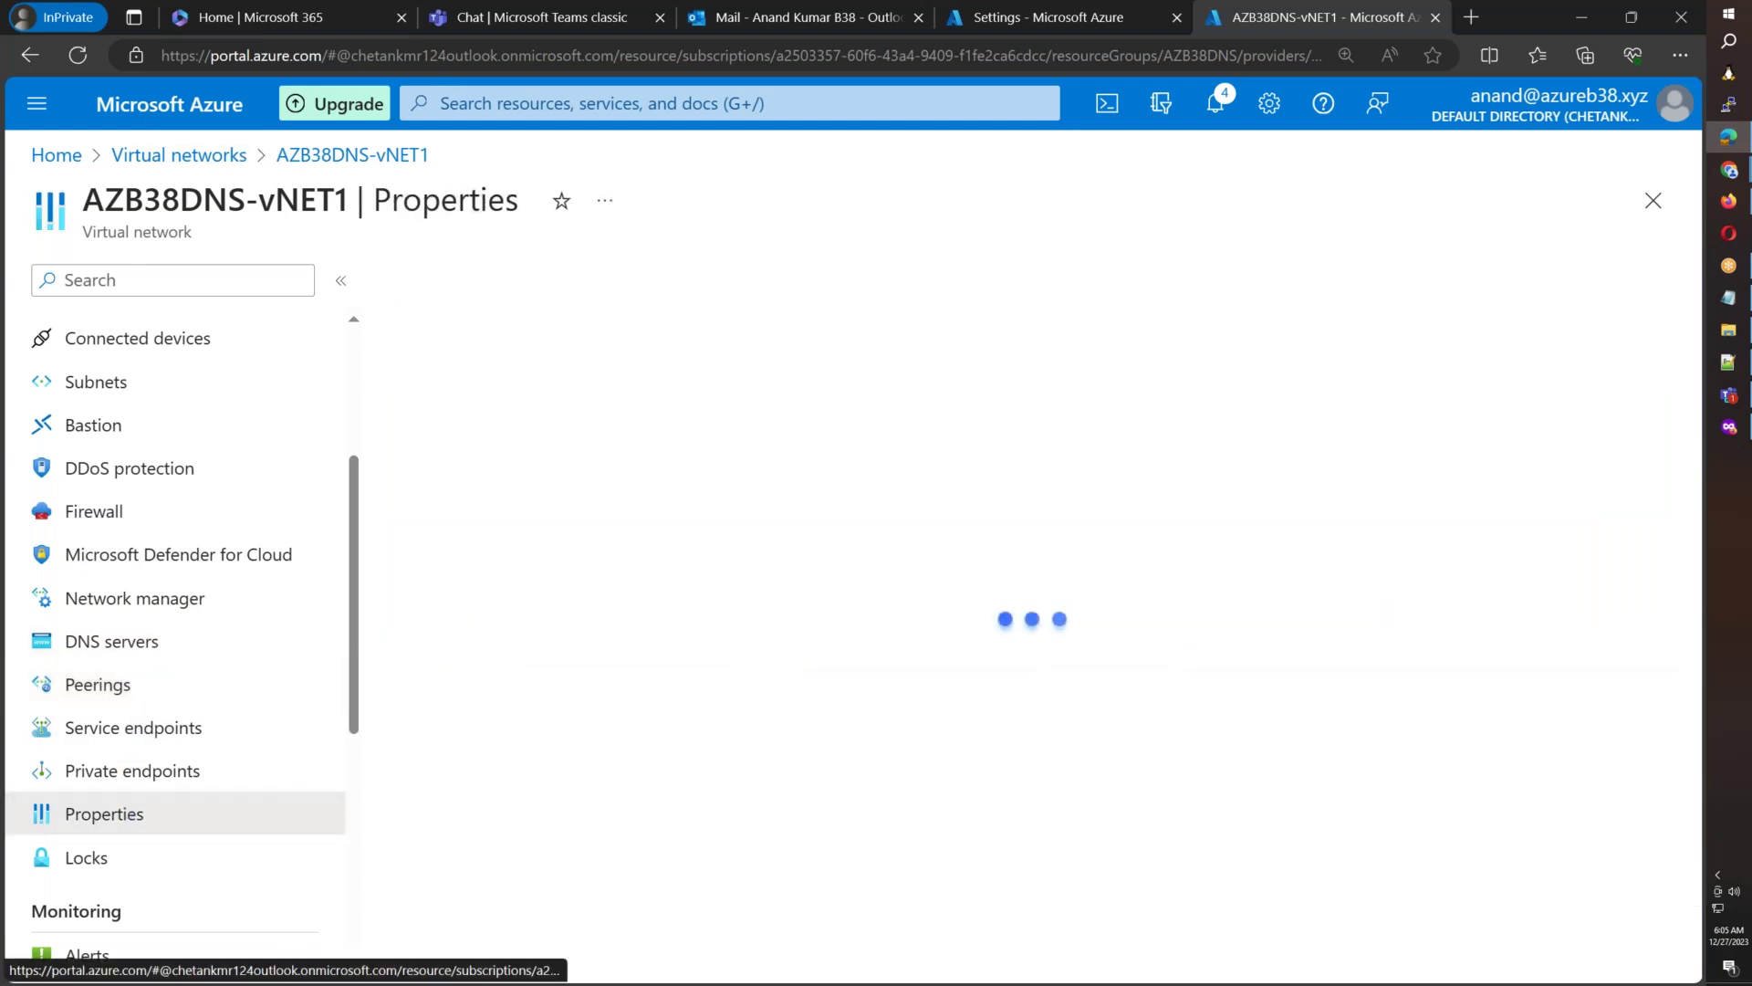
left_click(1657, 653)
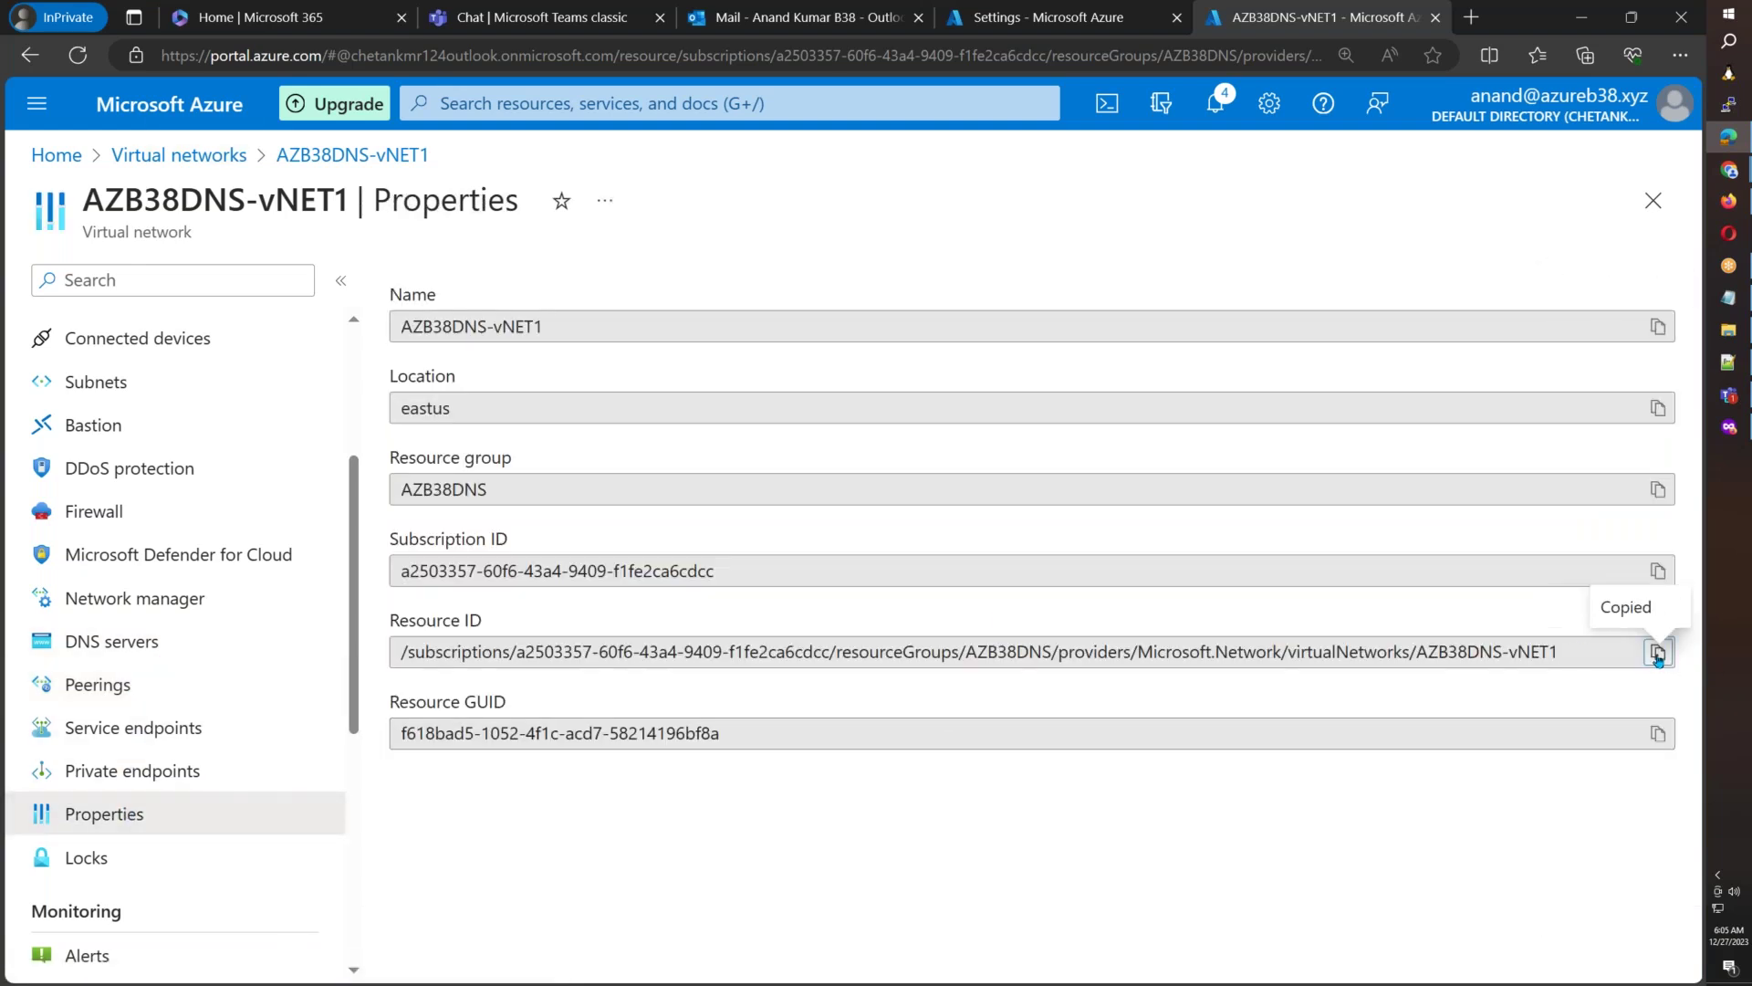
Switch to the other tenant's directory and start a new peering on Production's AZB38AD-vNET1.
left_click(1270, 103)
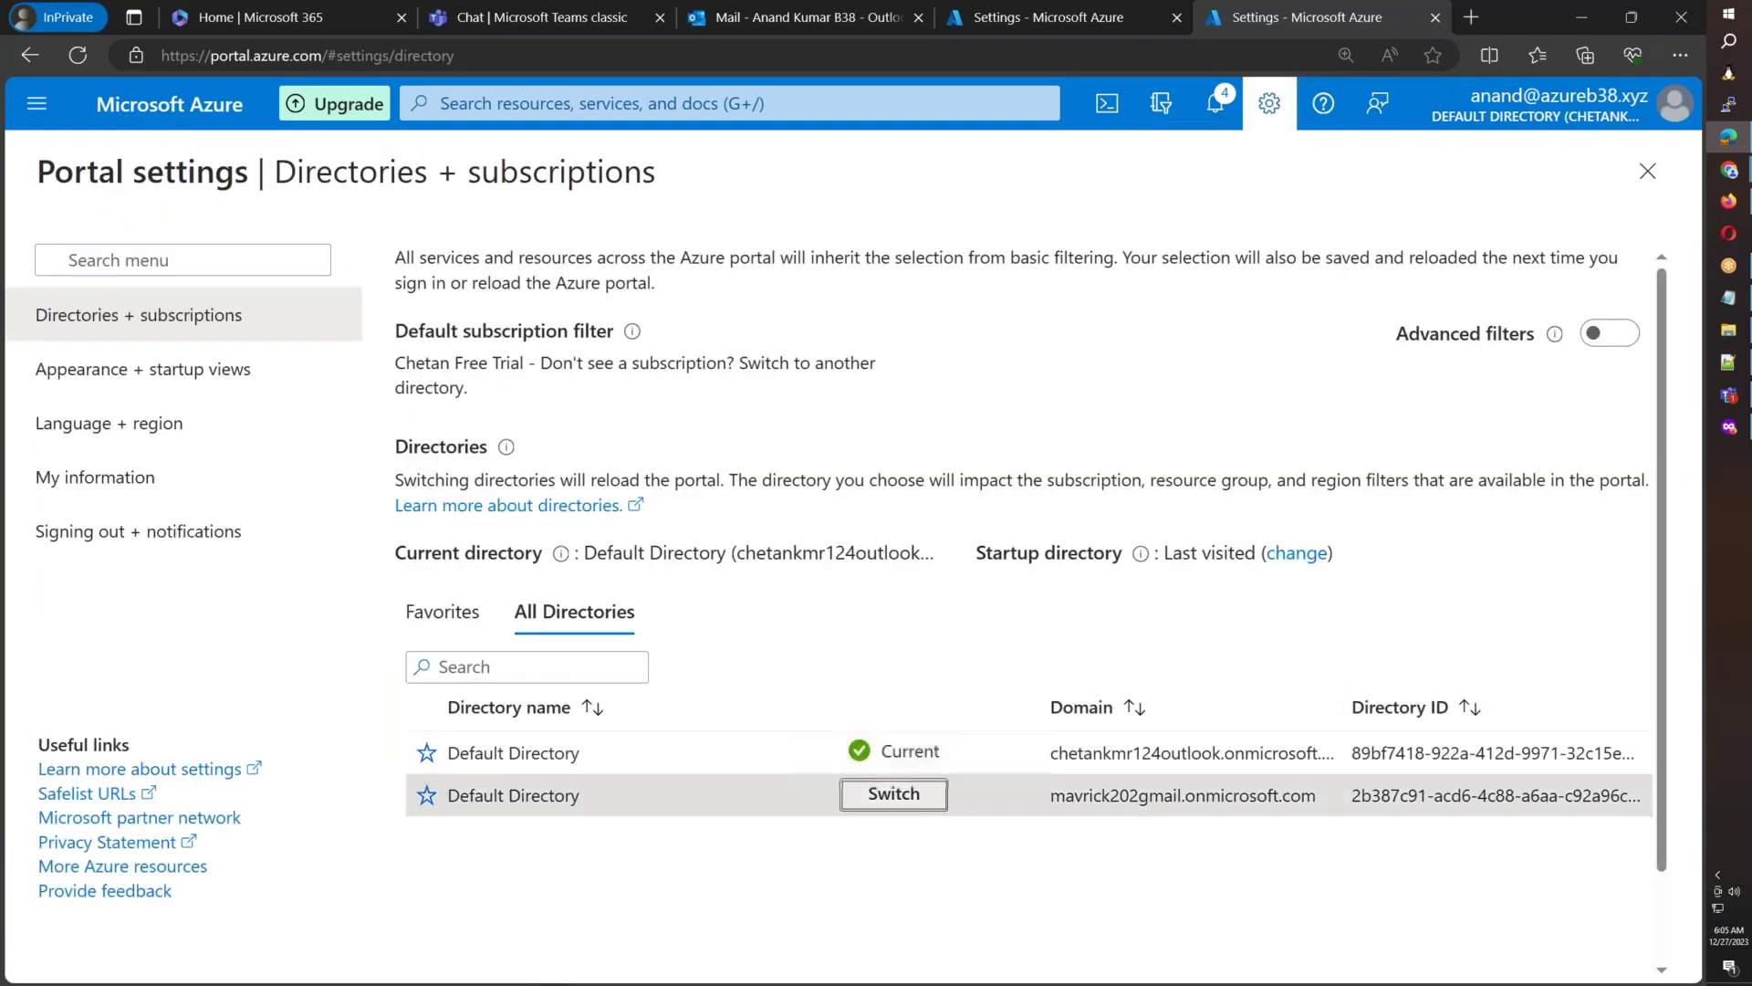
left_click(894, 793)
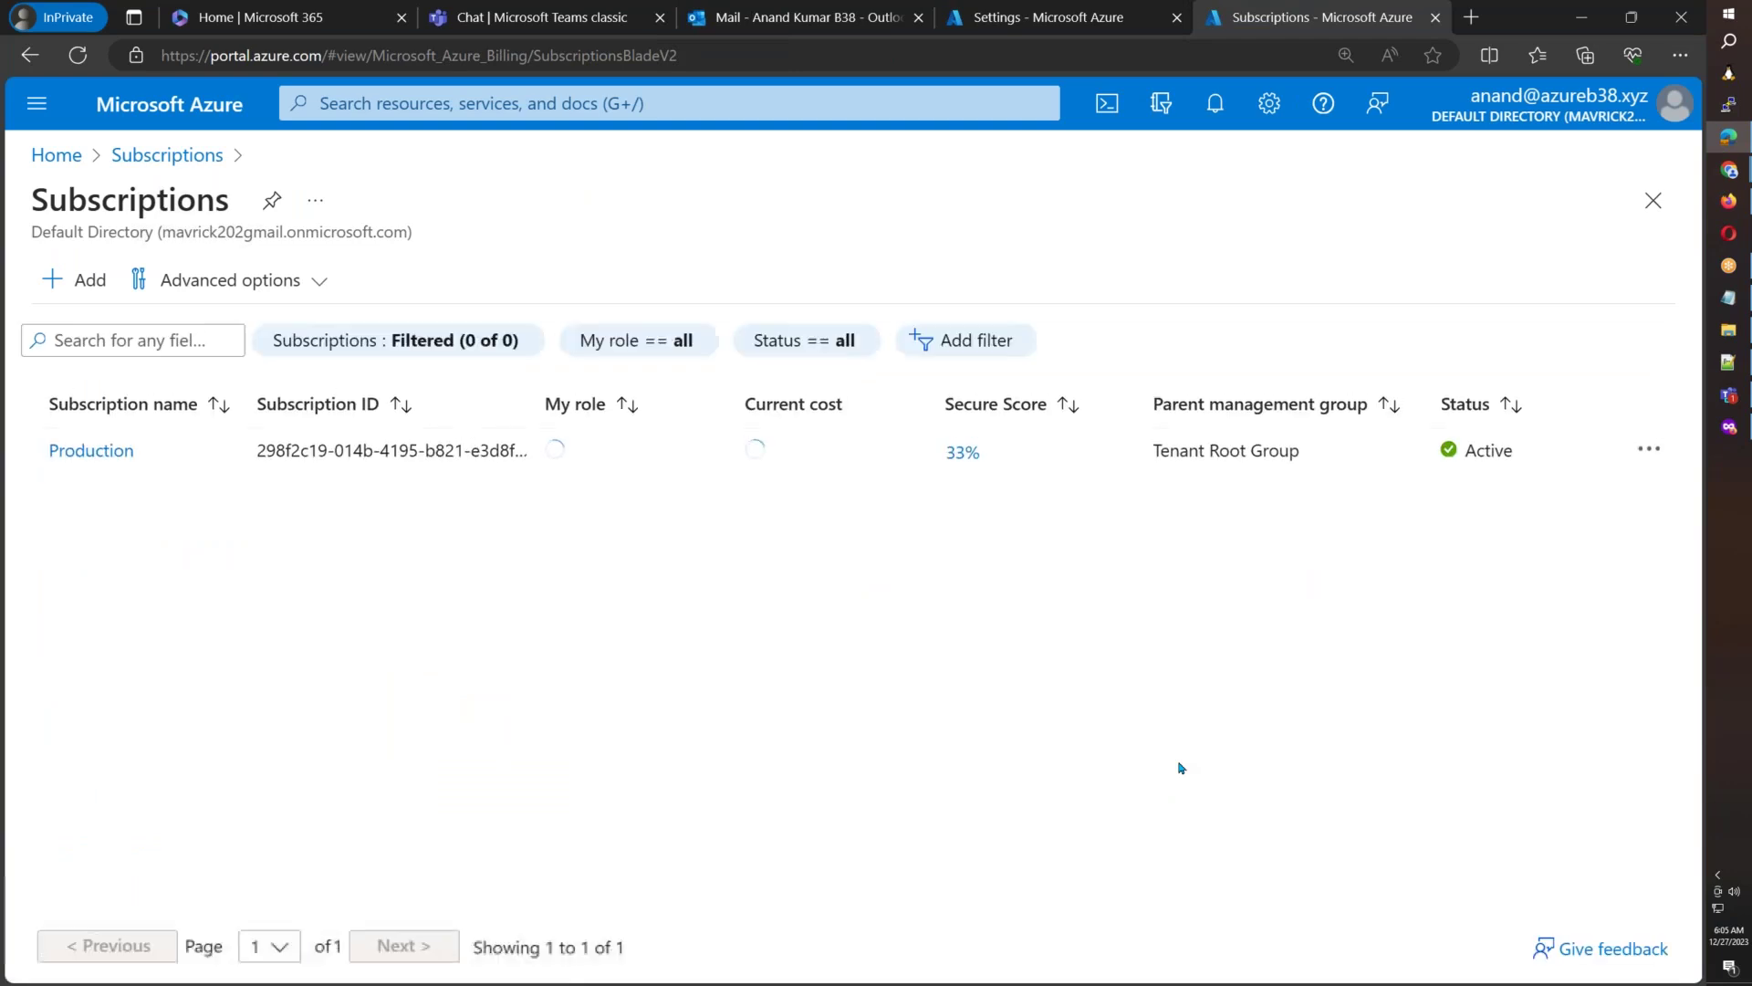
left_click(88, 450)
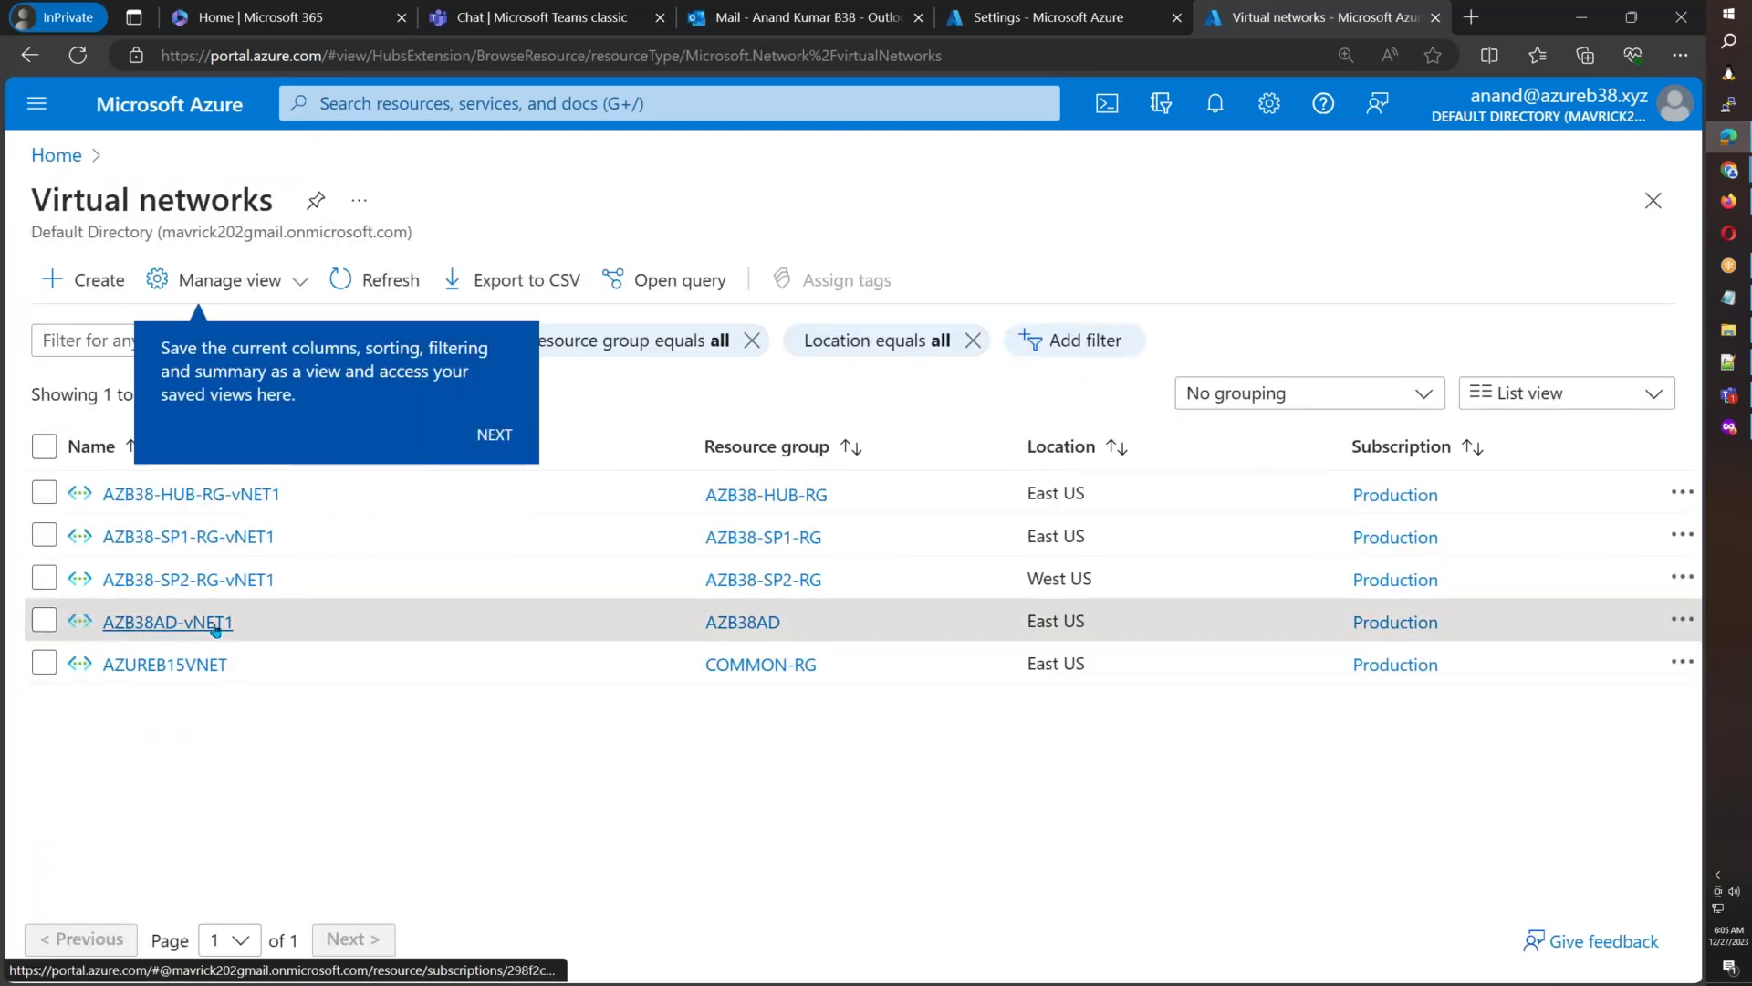
left_click(215, 623)
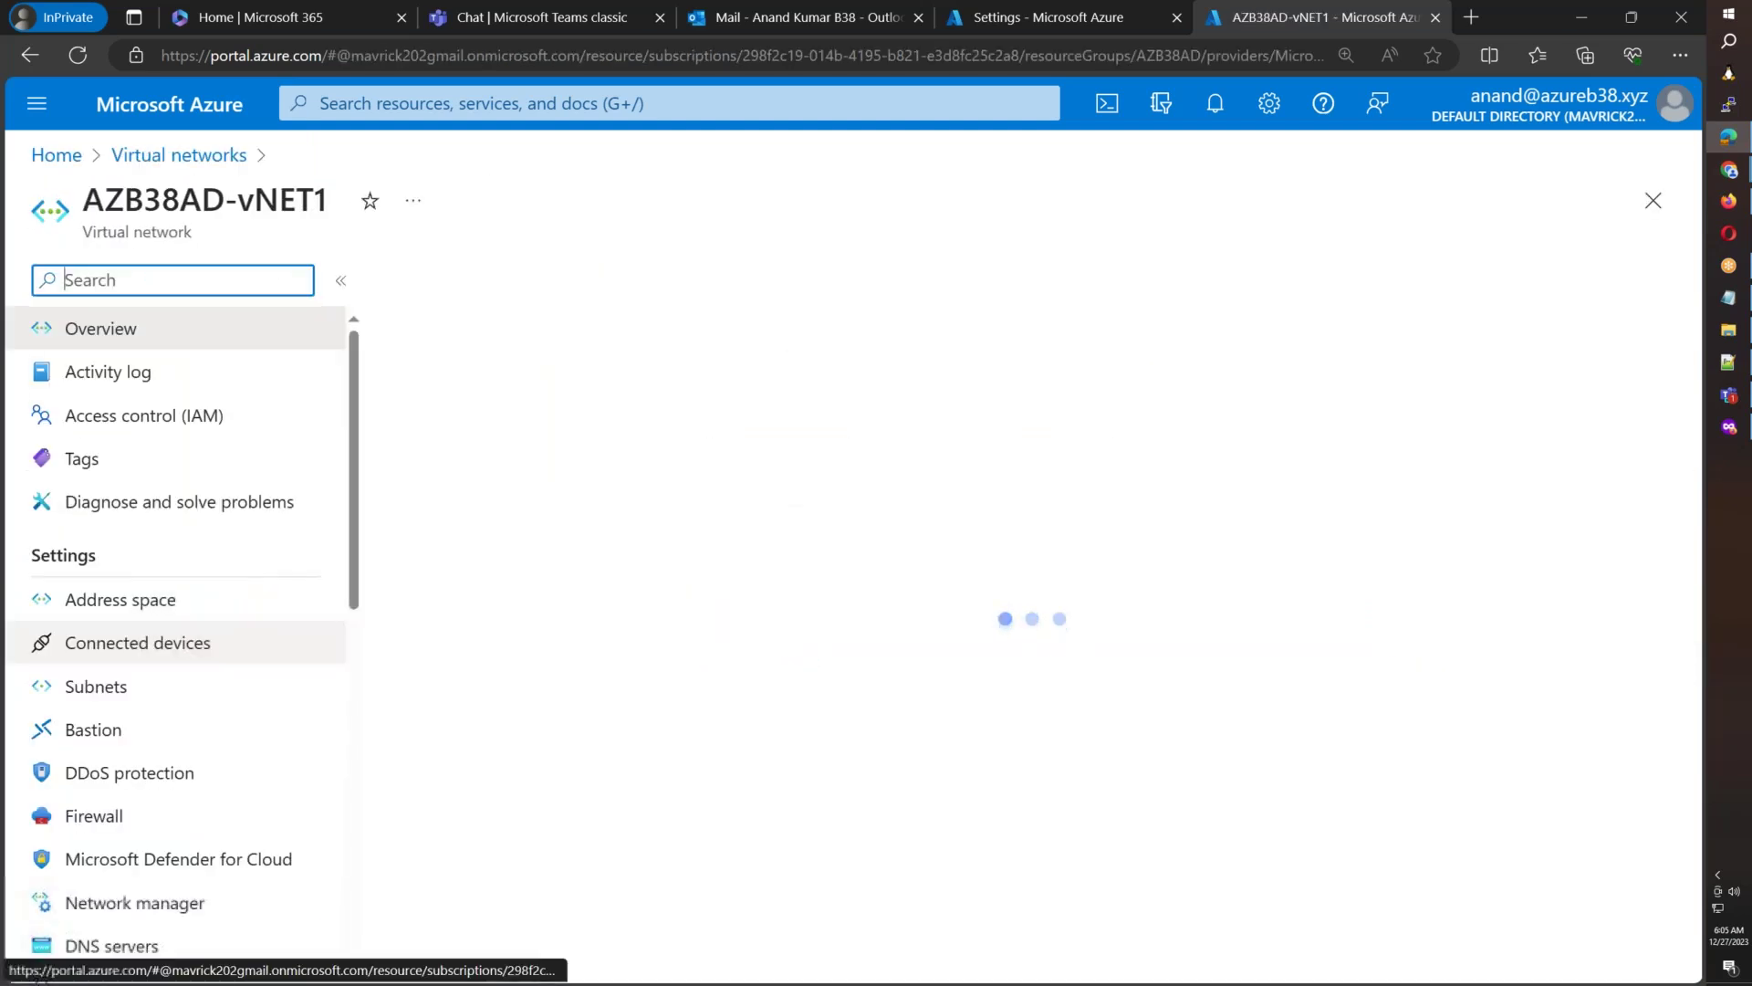
scroll(216, 711, "down", 1)
left_click(137, 887)
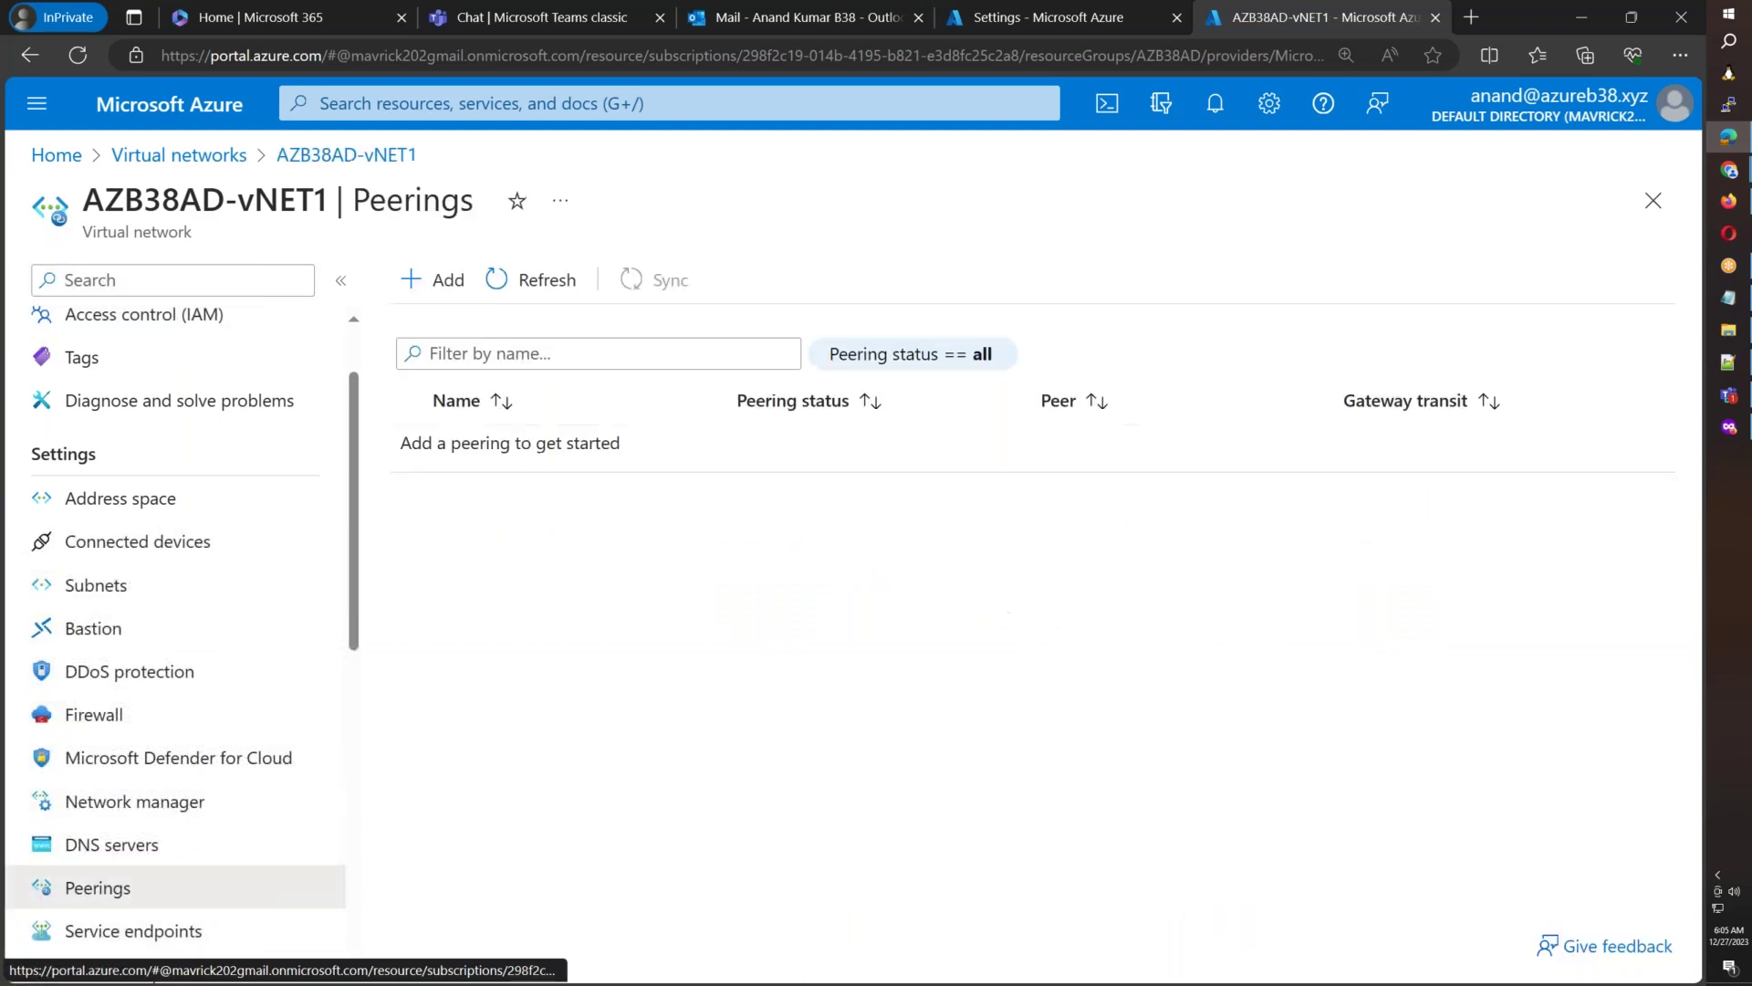
left_click(421, 280)
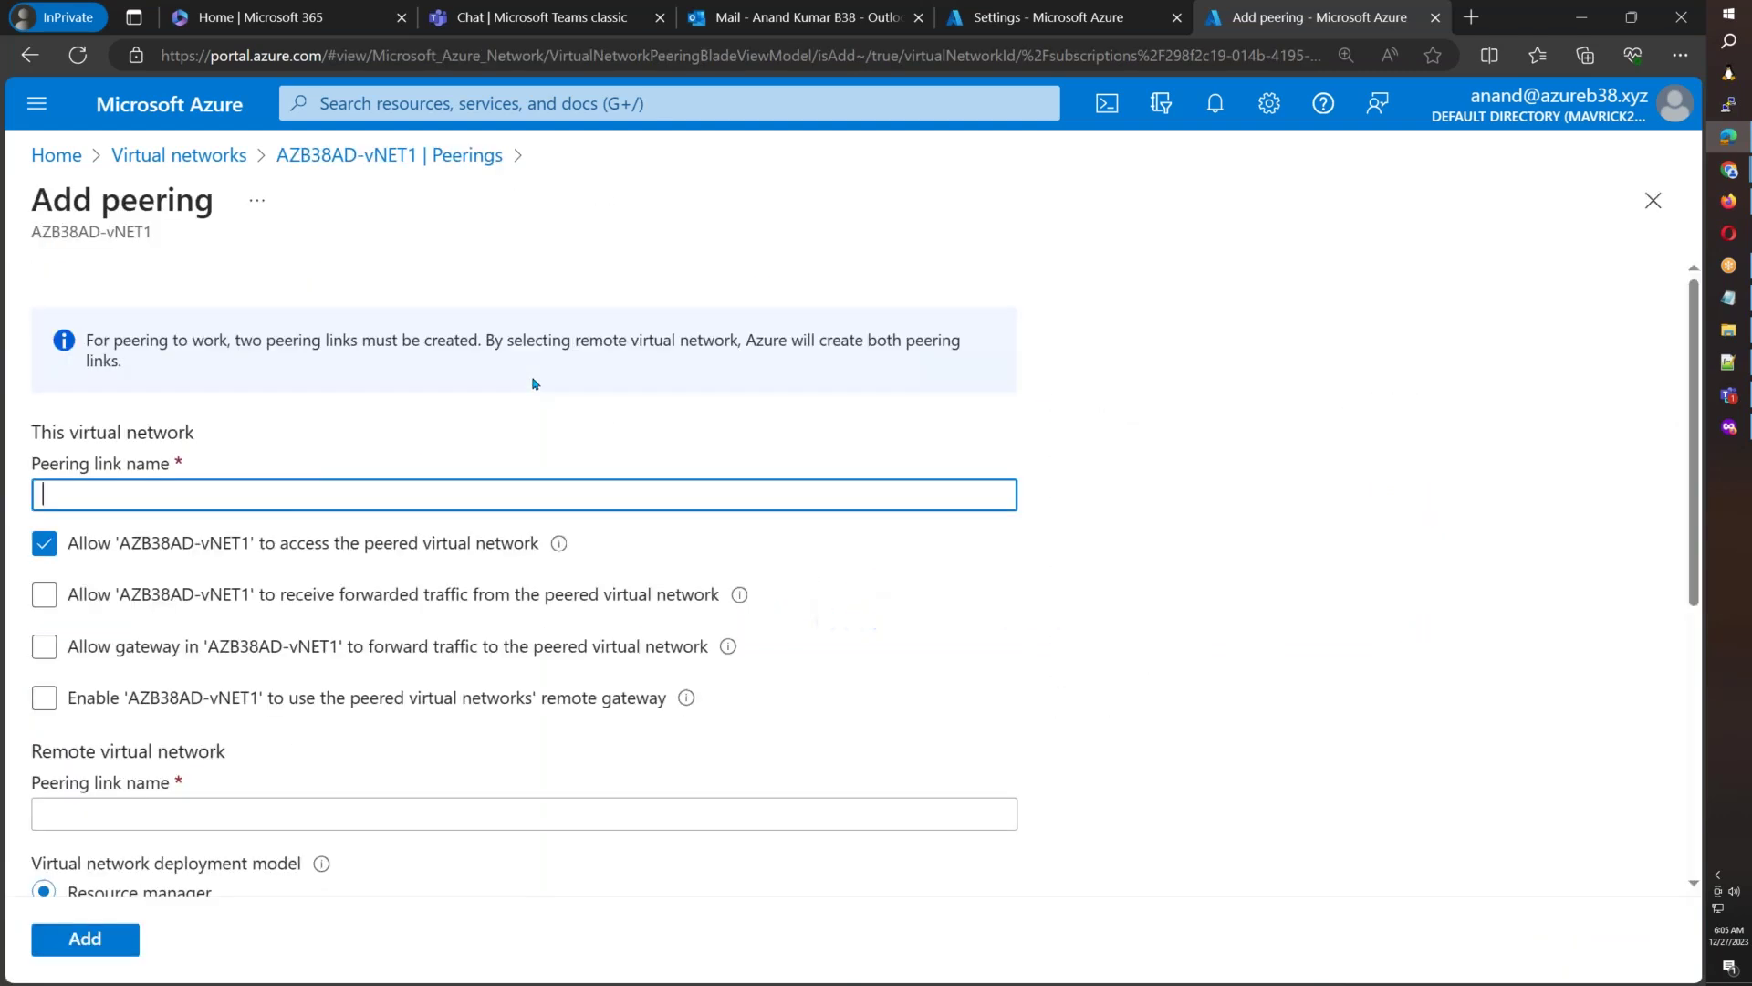
Name the links TO-CHETAN and FROM-CHETAN and allow forwarded traffic from the peer.
type("TO-CHETAN")
left_click(42, 595)
left_click(126, 824)
type("FROM-CHWETAN")
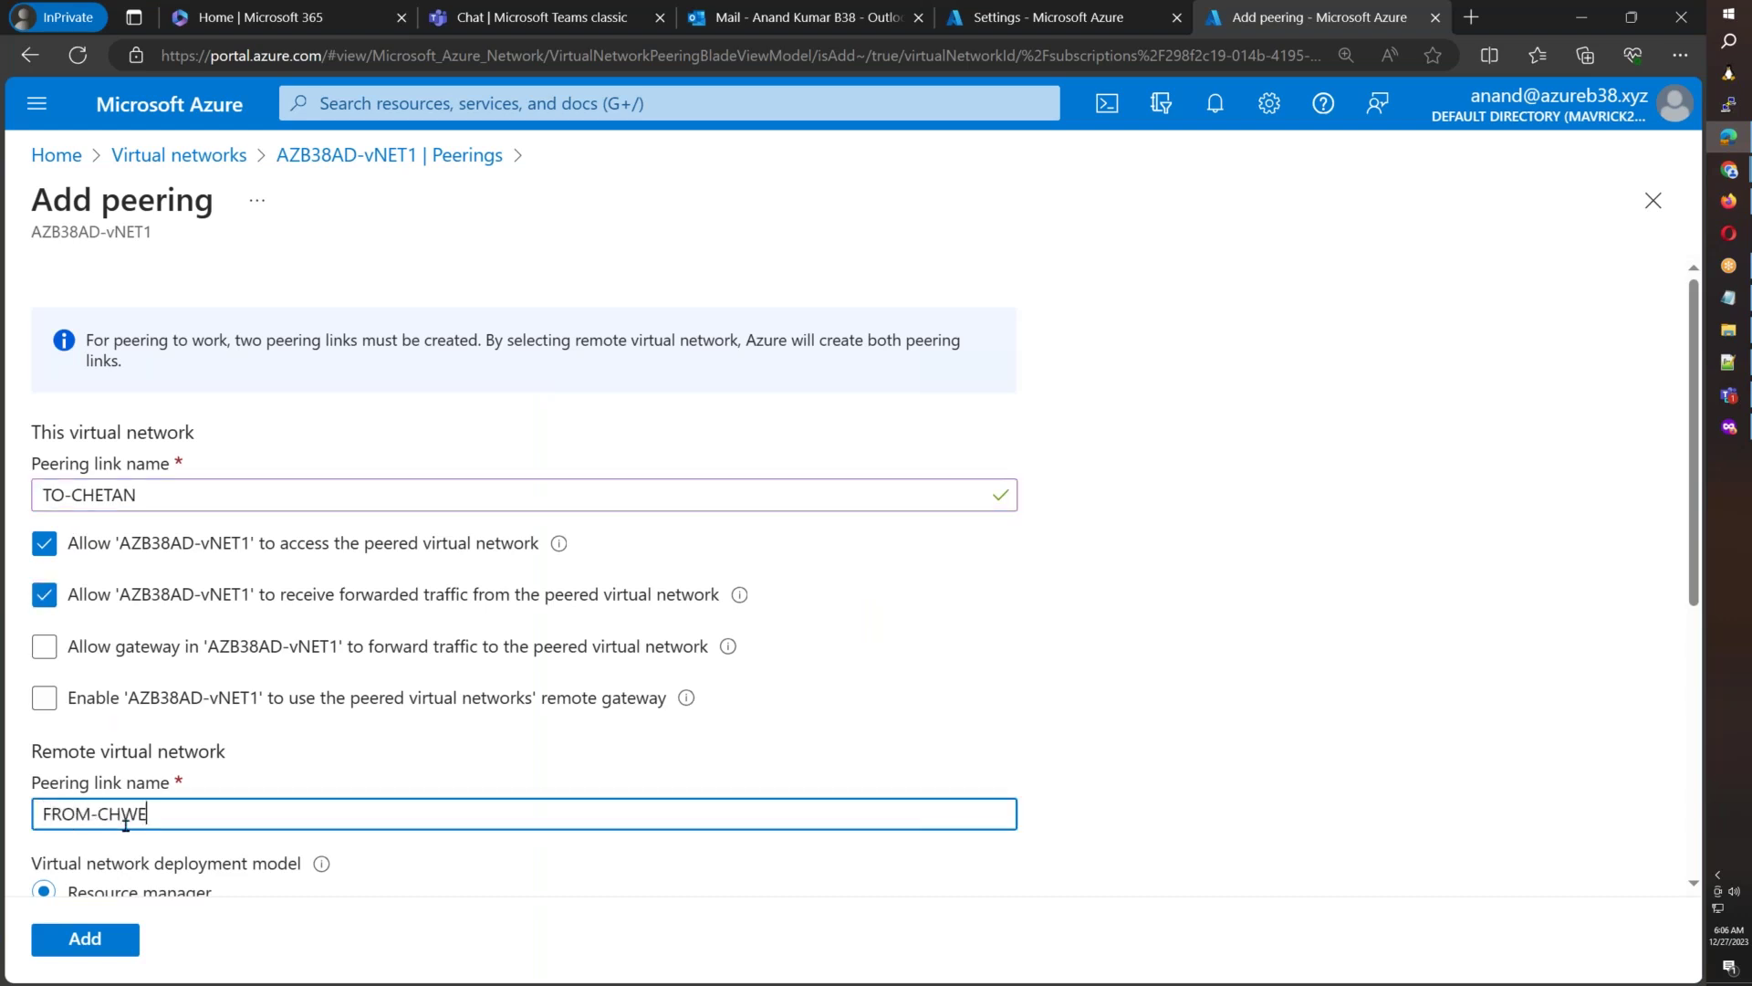
key("BackSpace")
key("BackSpace")
type("TAN")
Target the remote network by AZB38DNS-vNET1's pasted resource ID.
scroll(180, 786, "down", 4)
left_click(44, 597)
left_click(120, 682)
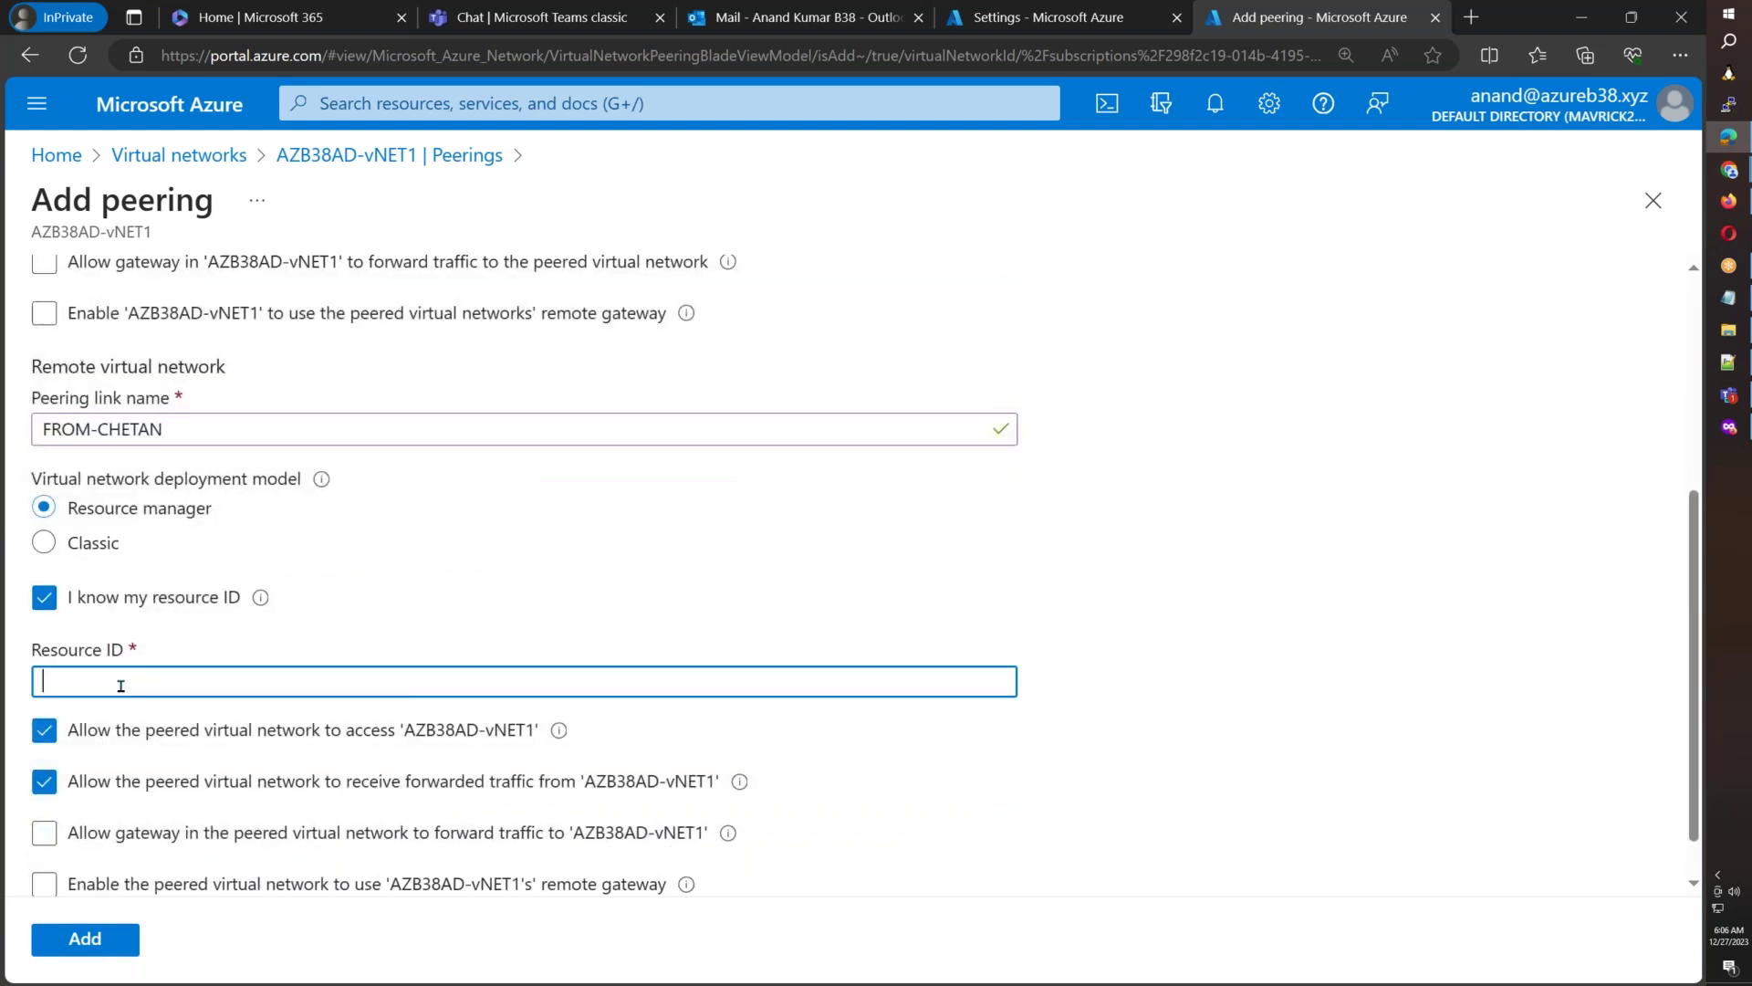
key("ctrl+v")
scroll(1037, 707, "down", 1)
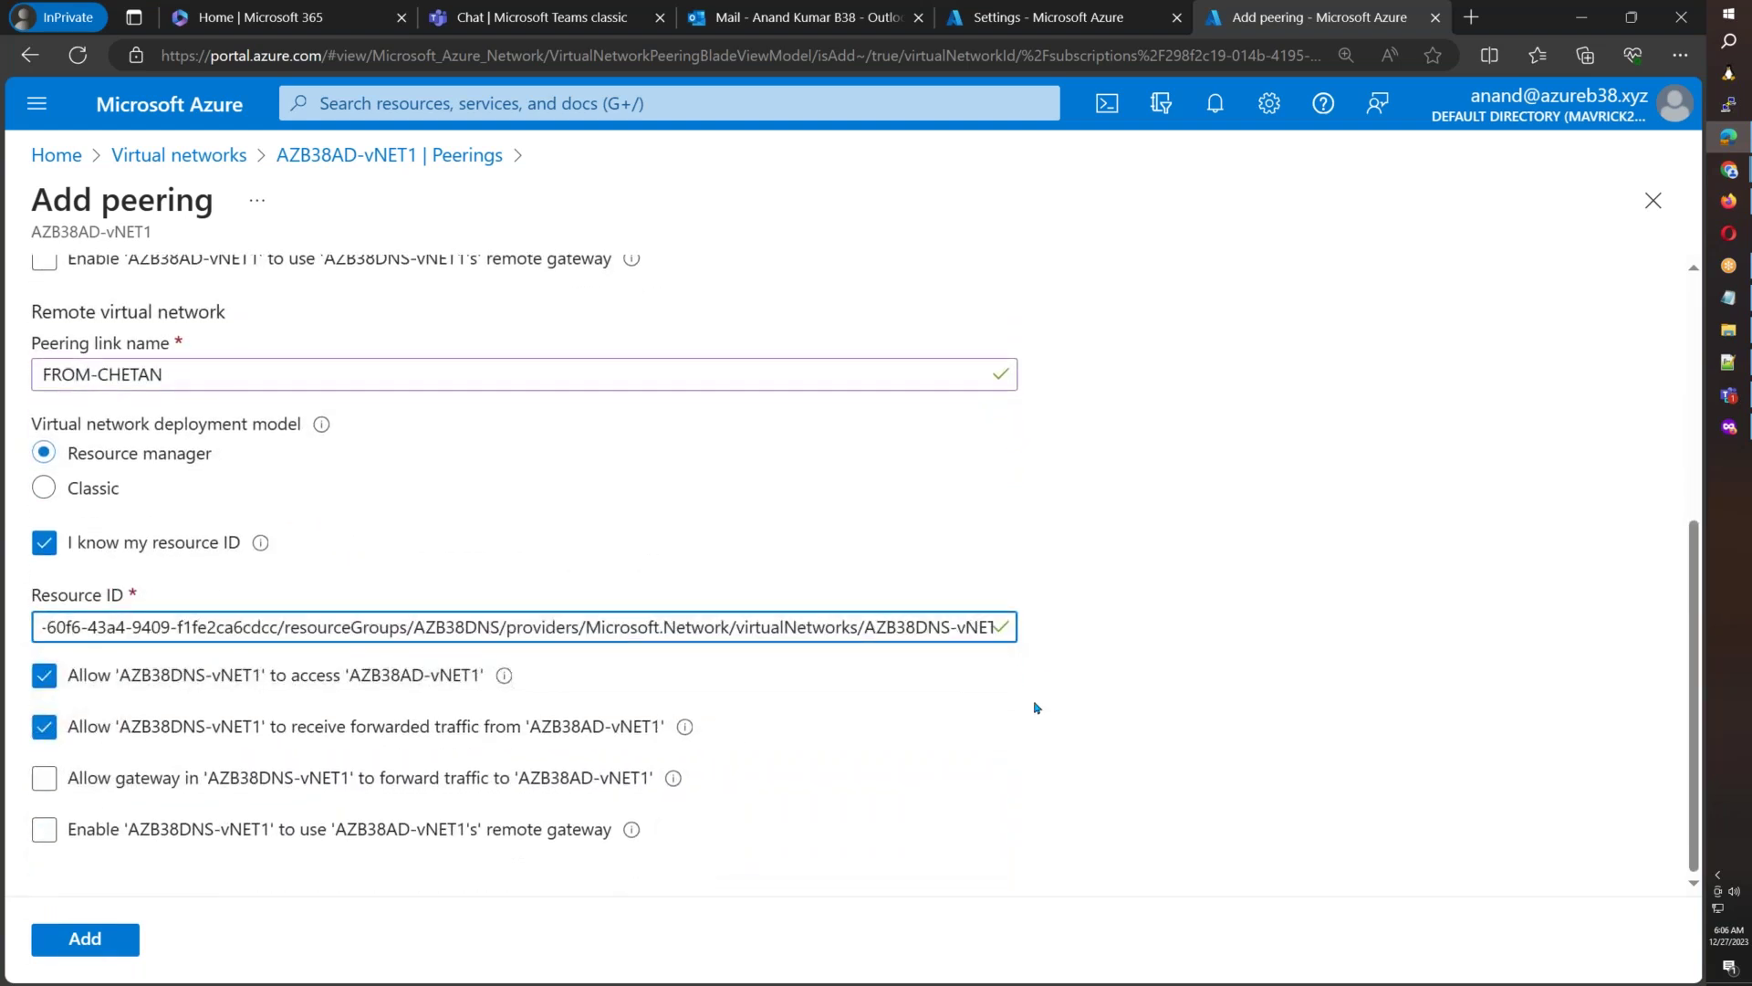
left_click(677, 807)
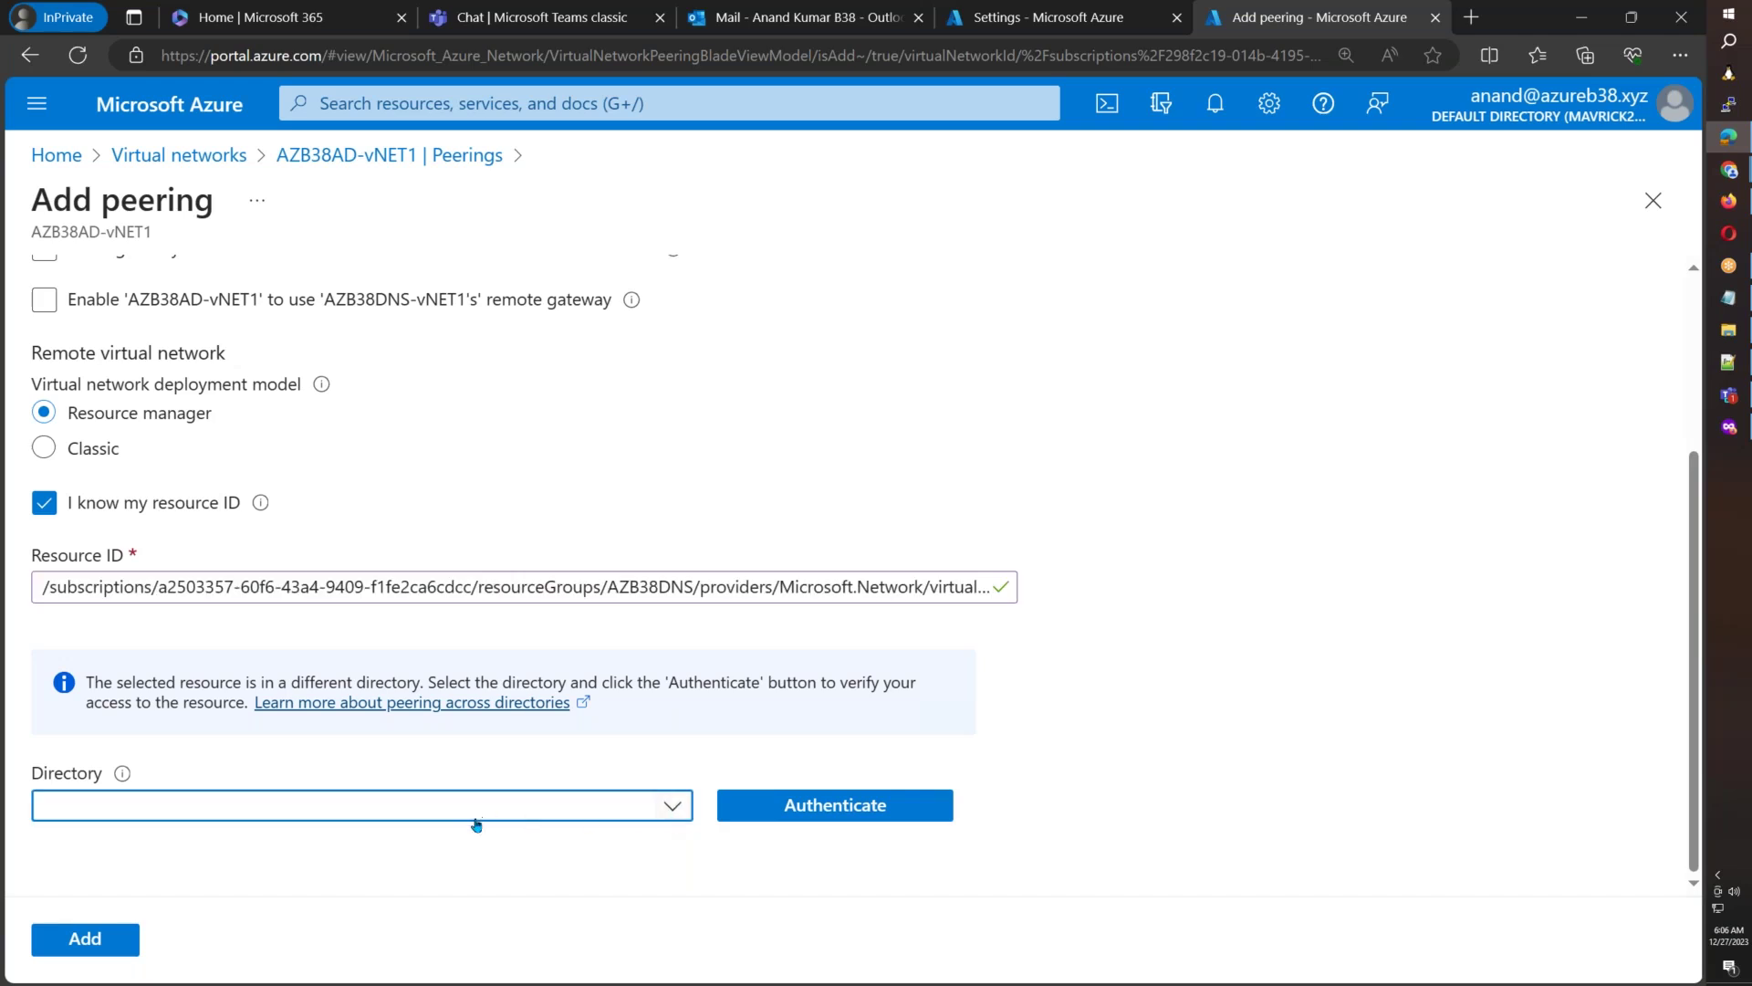
Choose AZB38DNS-vNET1's tenant directory, authenticate, submit, and retry authentication after the invalid-token failure.
left_click(672, 807)
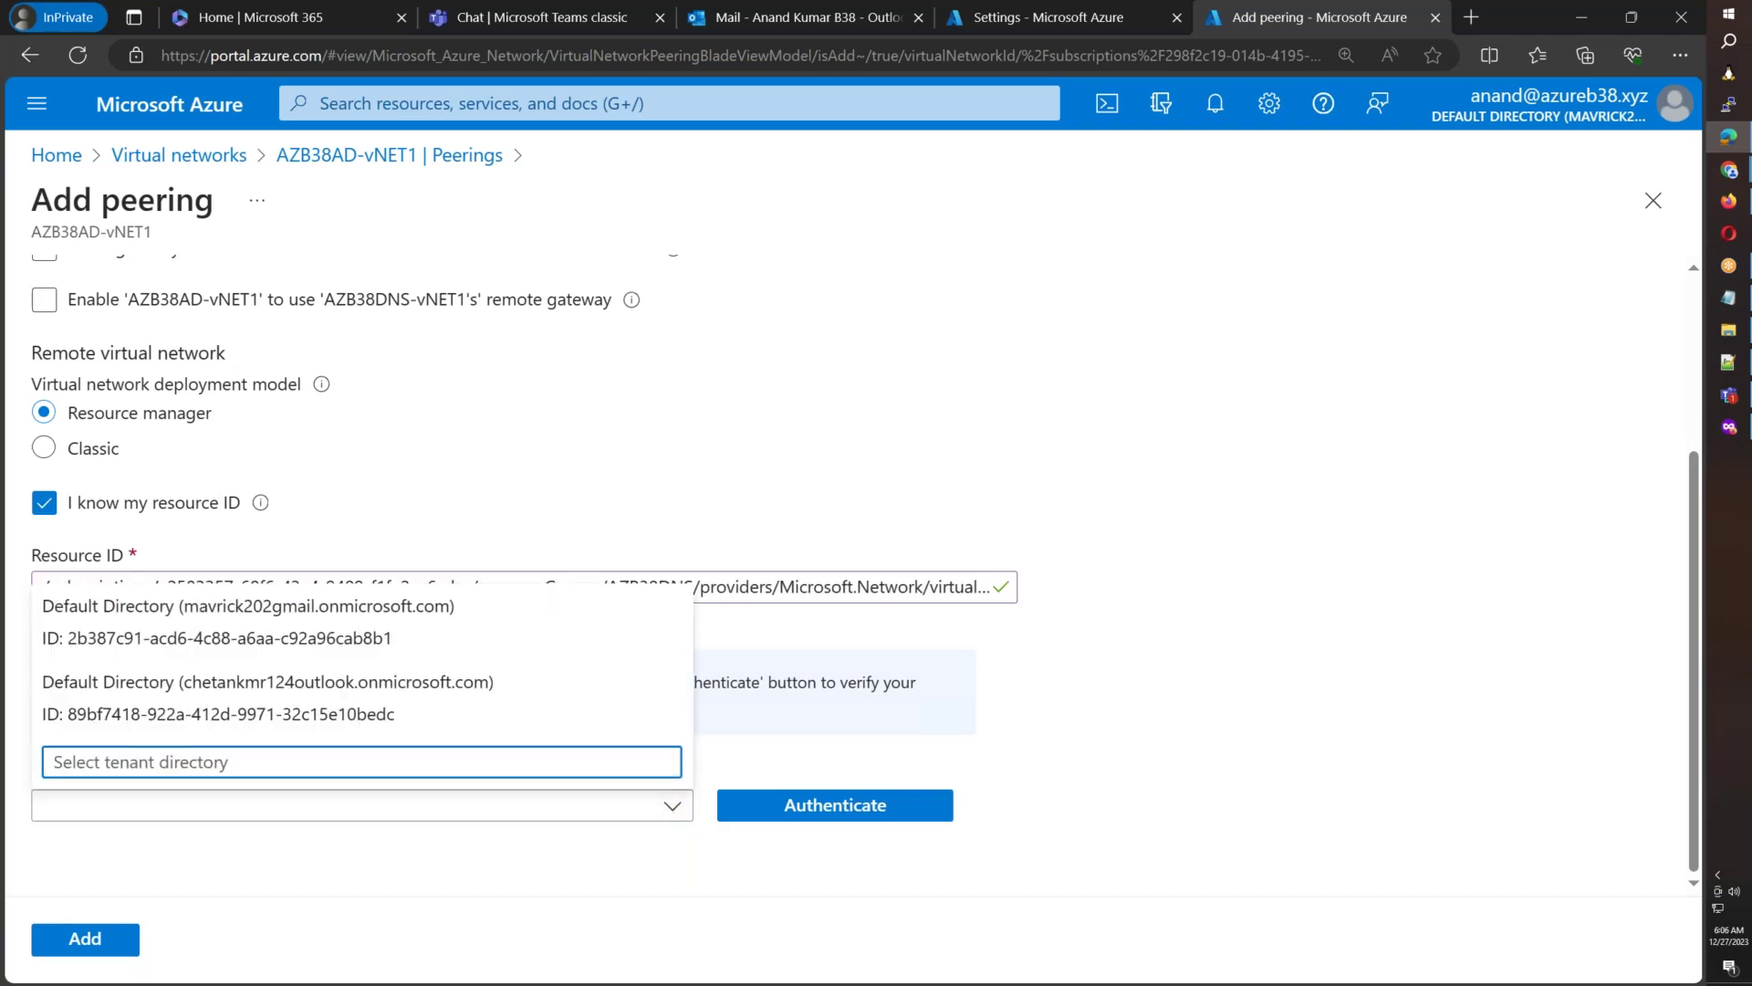
left_click(266, 713)
left_click(740, 812)
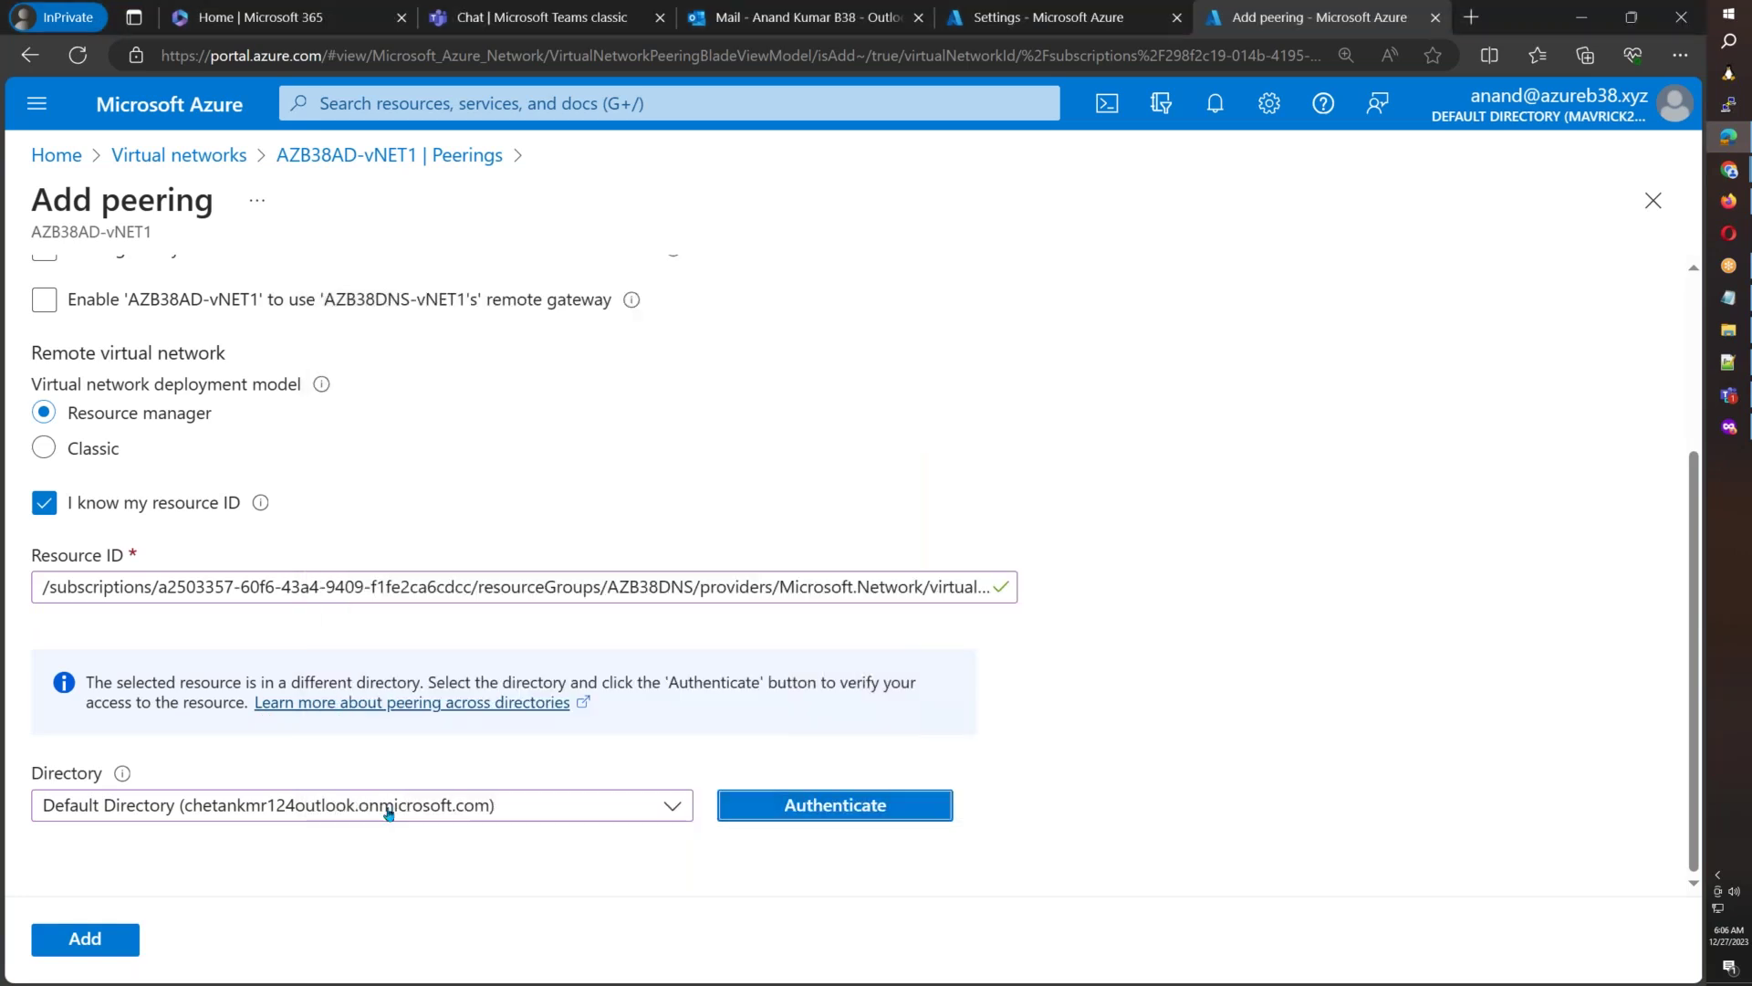
left_click(103, 950)
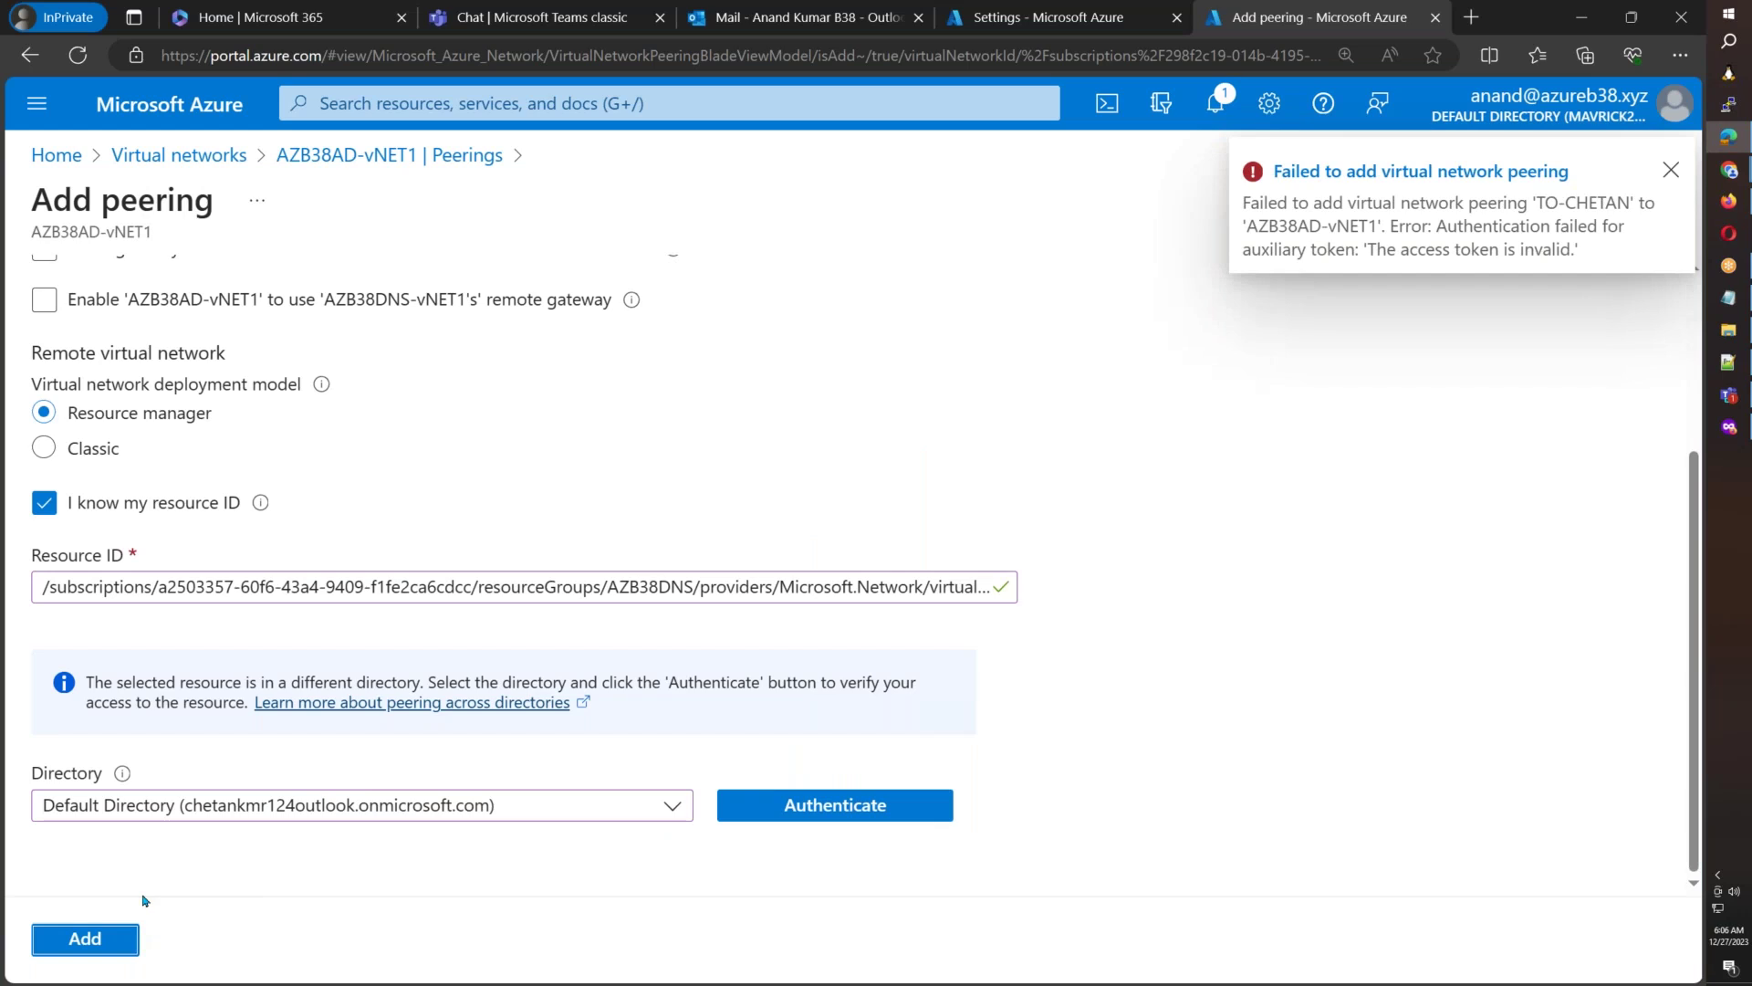
left_click(863, 805)
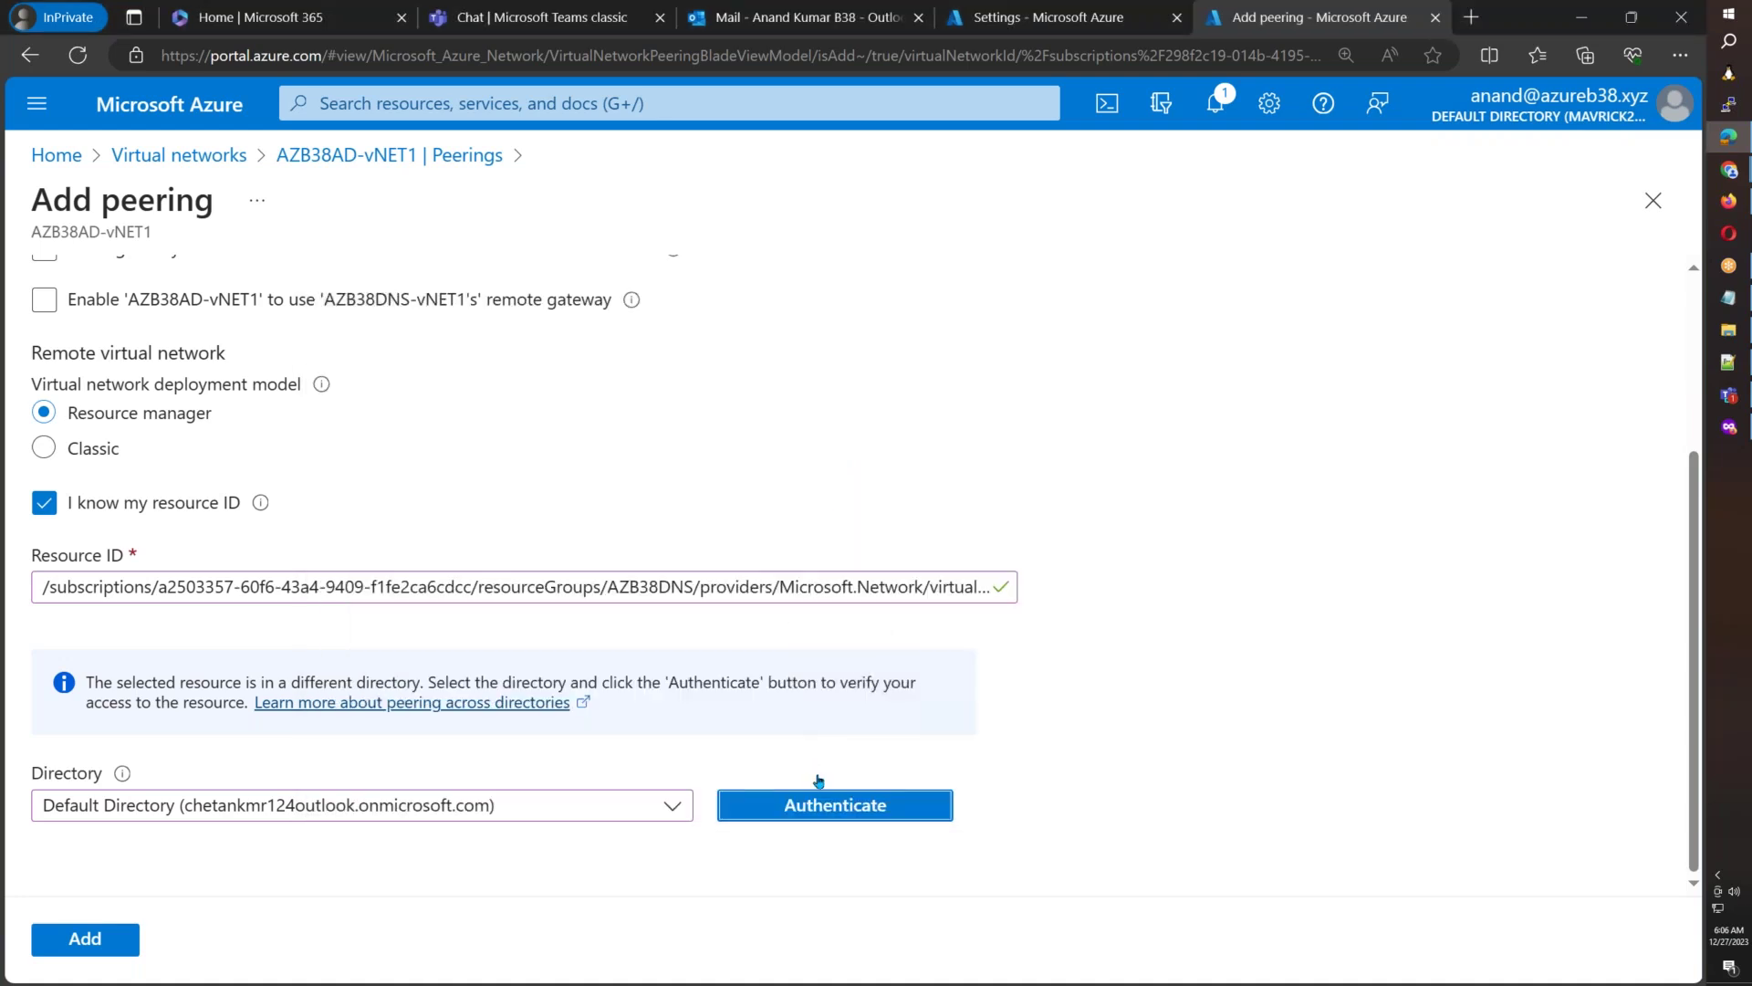
Resubmit the TO-CHETAN peering, dismiss the failed-peering notification, and close the Add peering form.
scroll(405, 576, "up", 3)
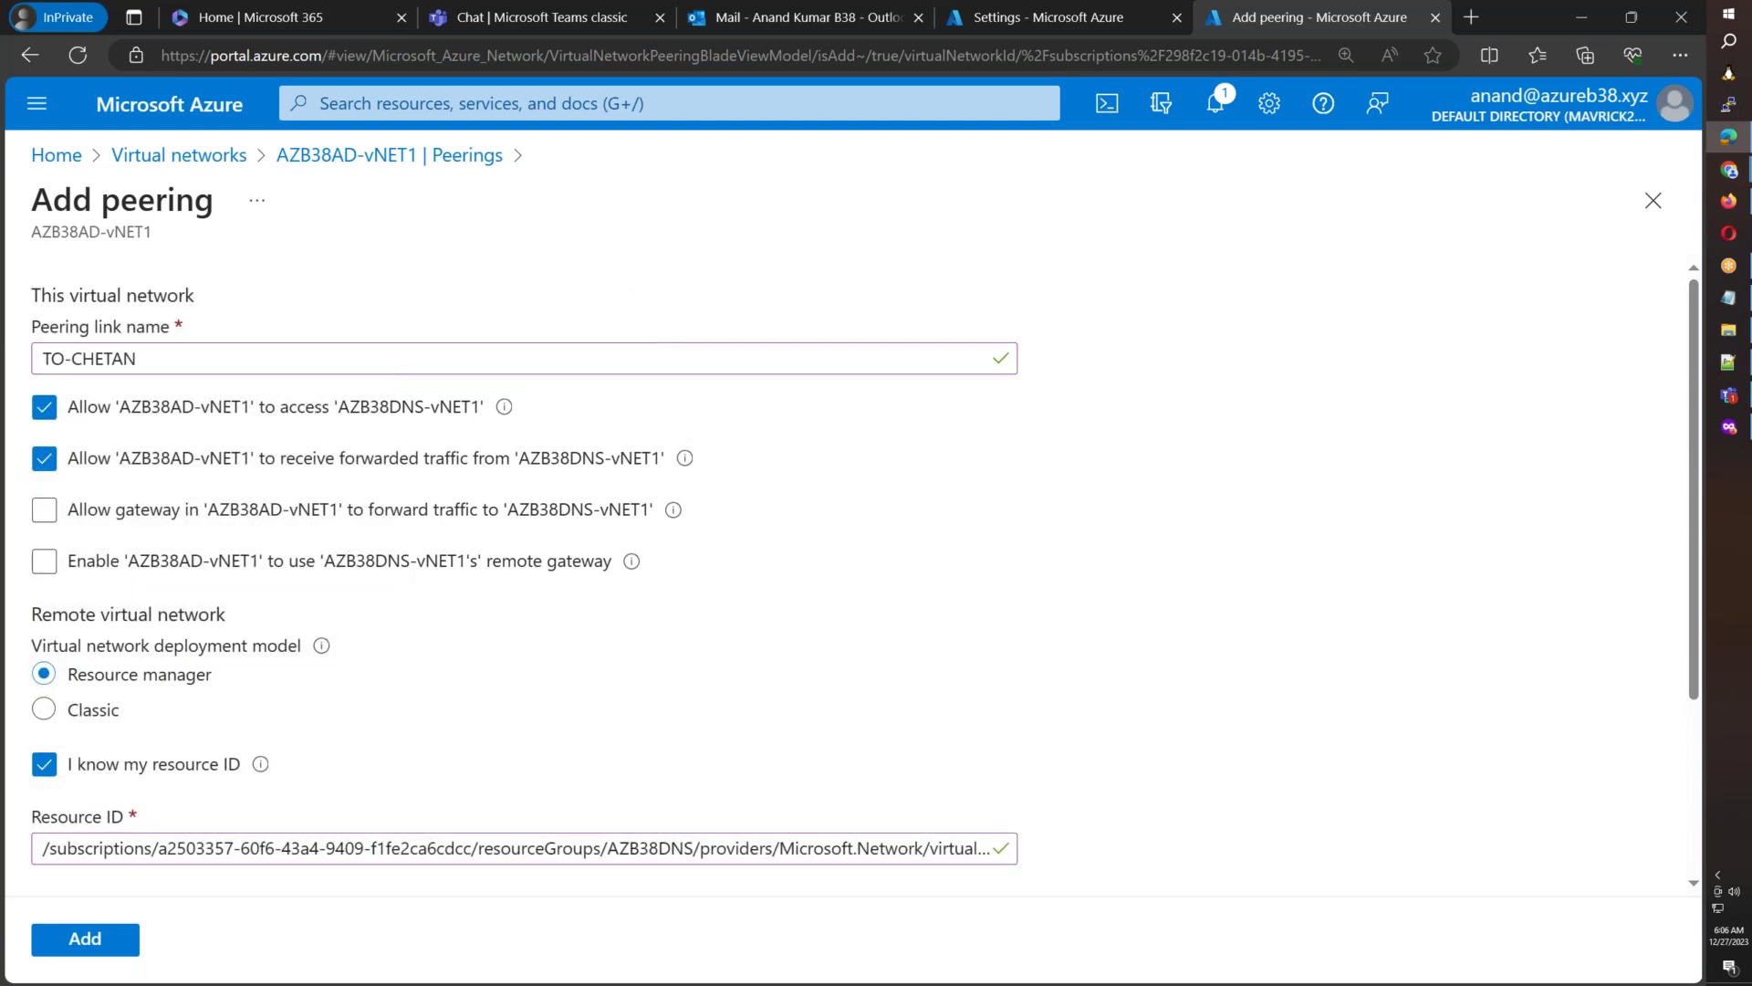
scroll(407, 581, "down", 3)
scroll(407, 580, "up", 3)
left_click(81, 949)
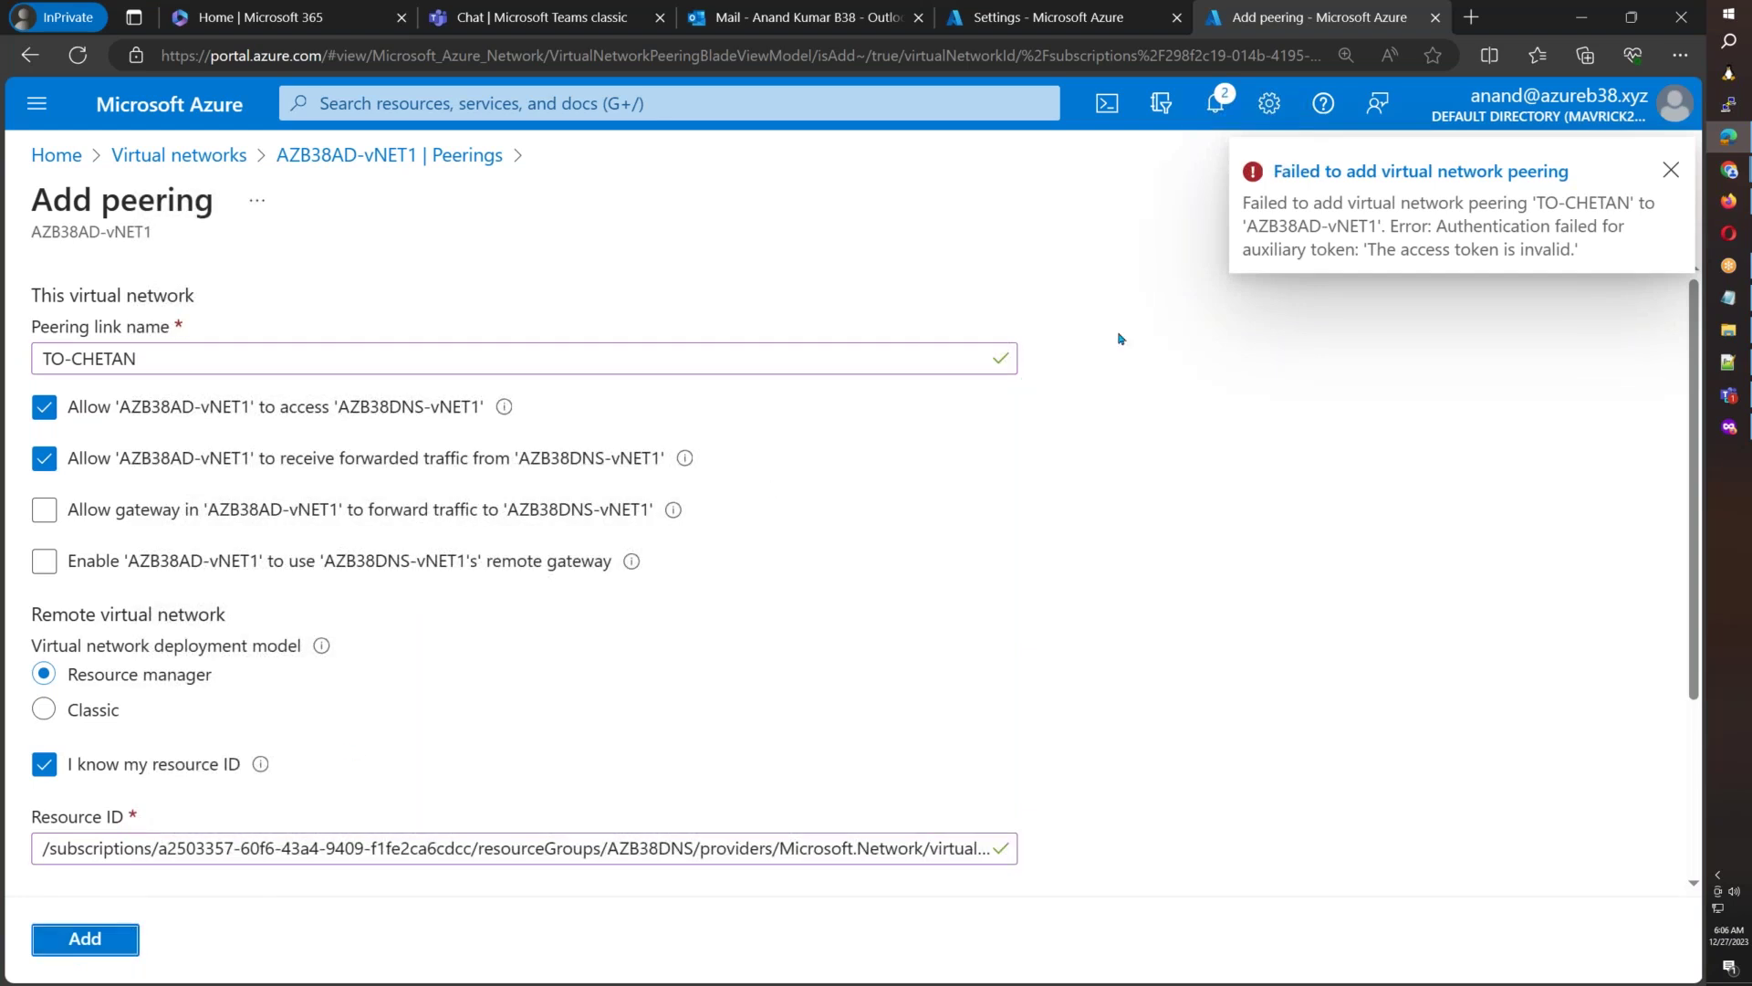
left_click(1671, 173)
left_click(1652, 200)
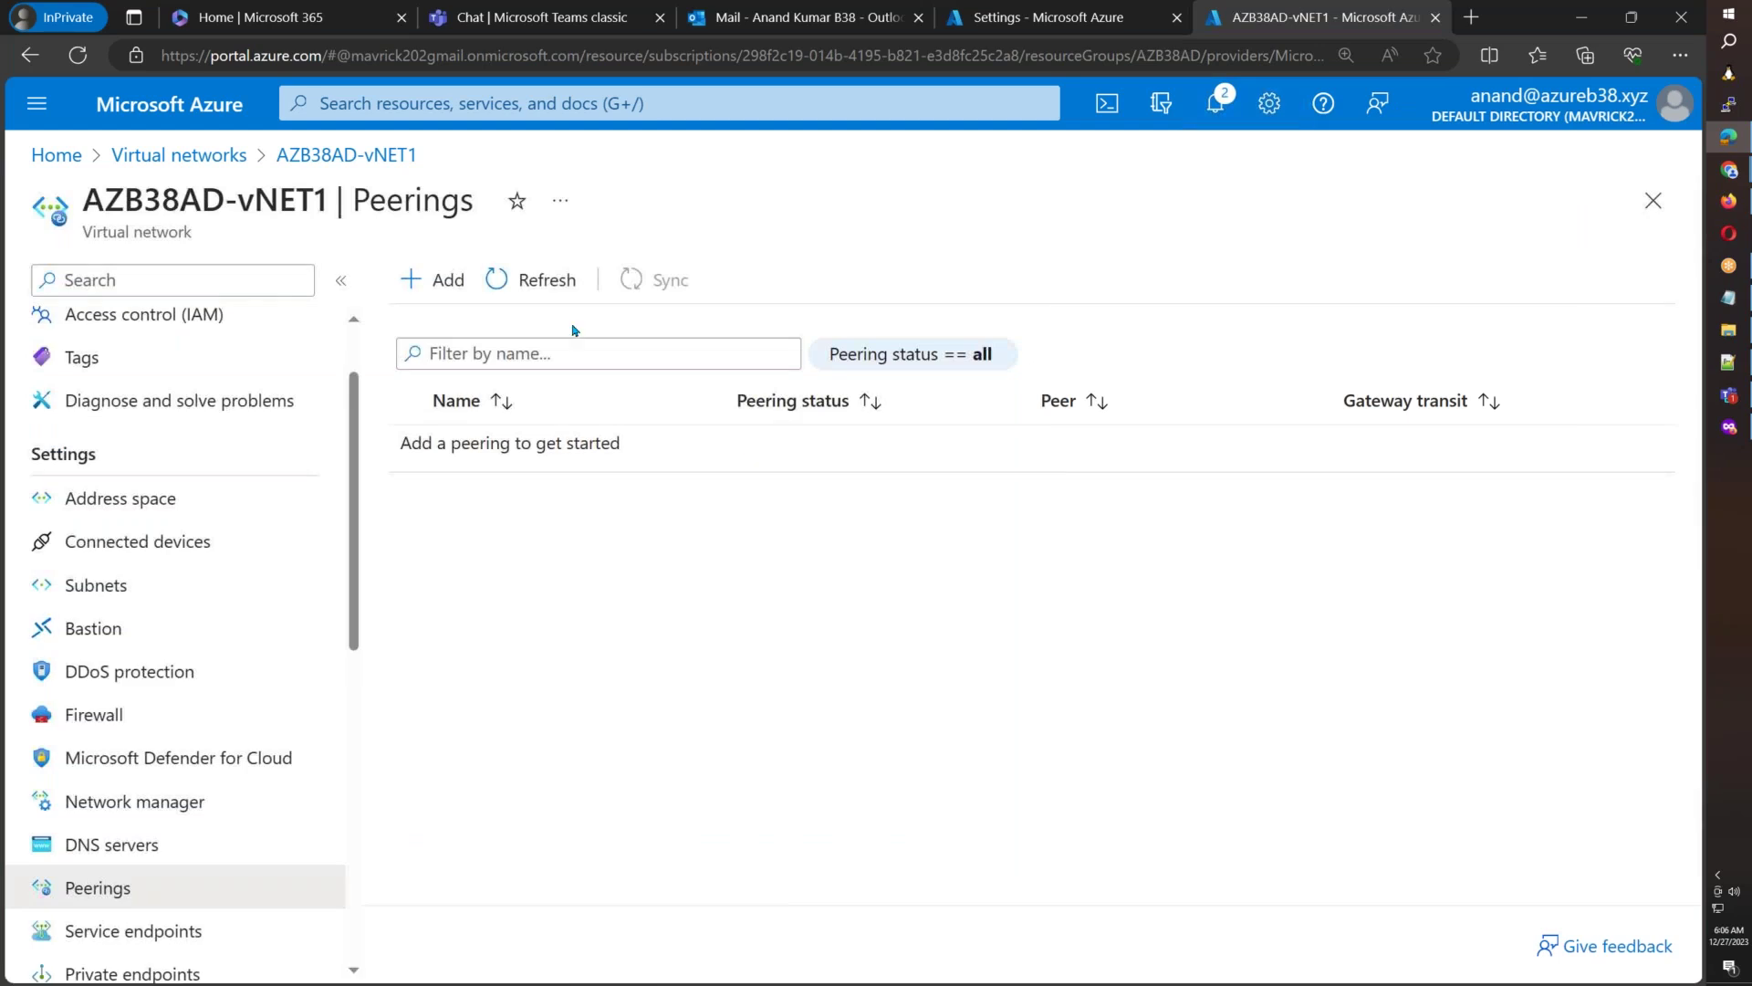
Reload the peerings and virtual networks lists, reopen AZB38AD-vNET1, and open a blank Add peering form.
left_click(548, 280)
left_click(547, 280)
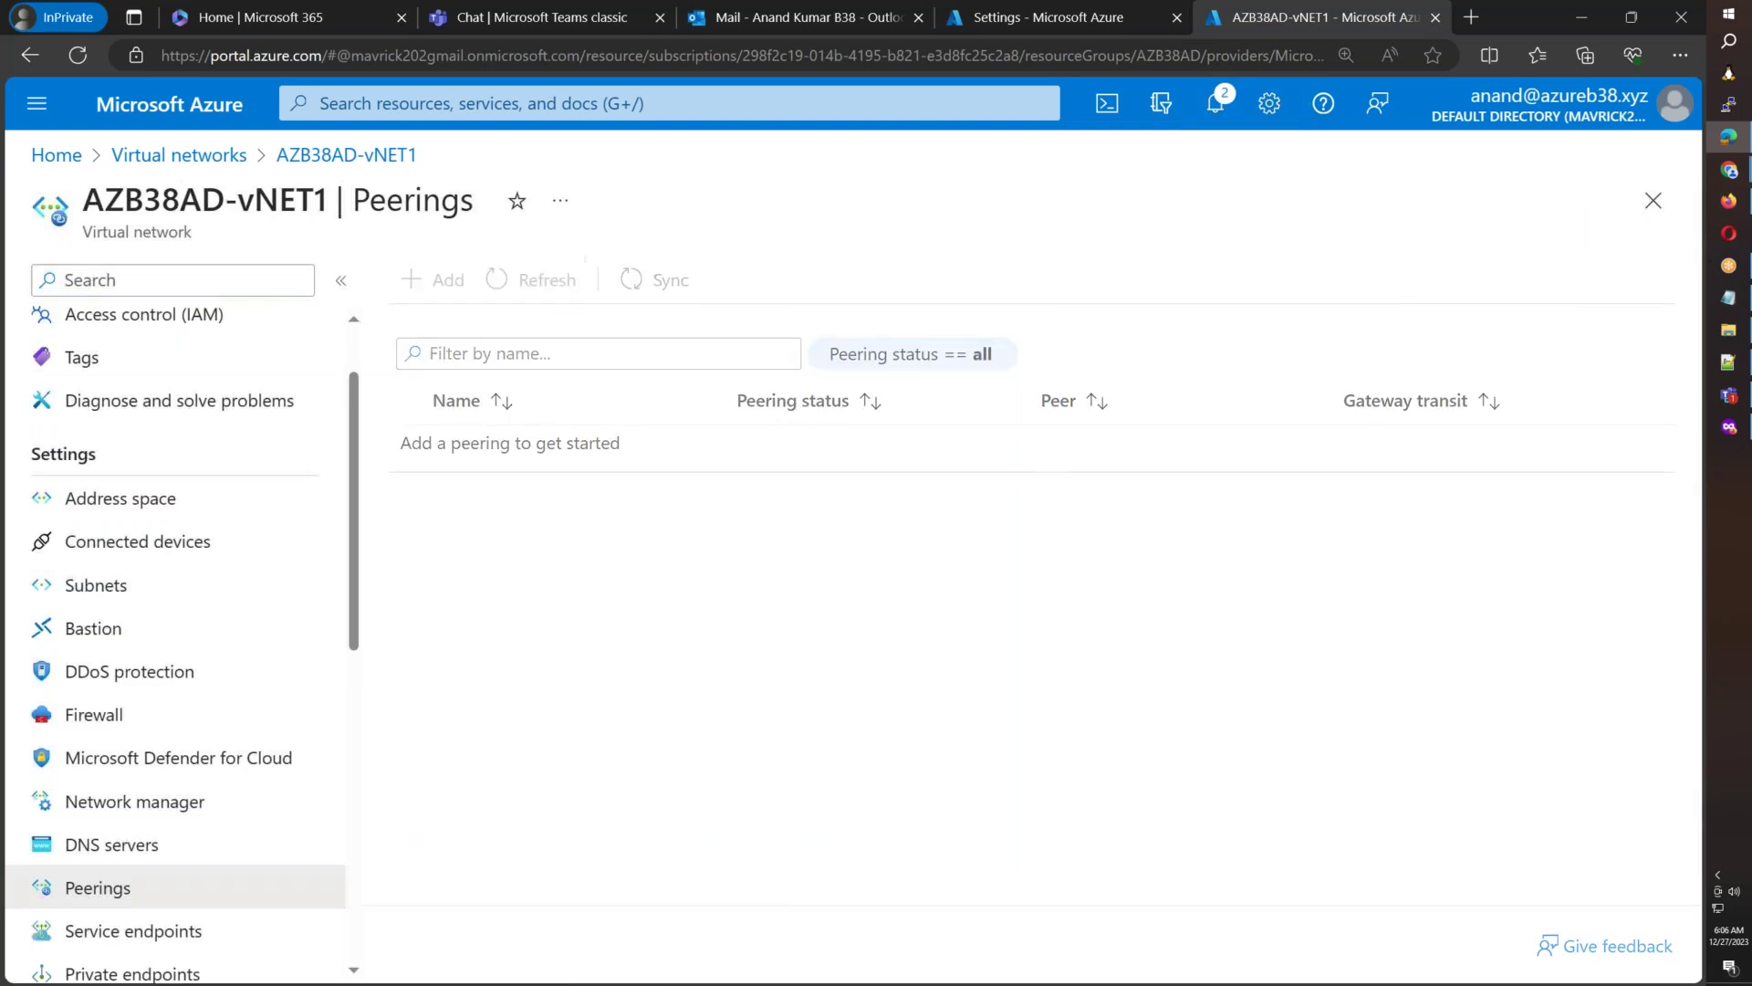
left_click(547, 280)
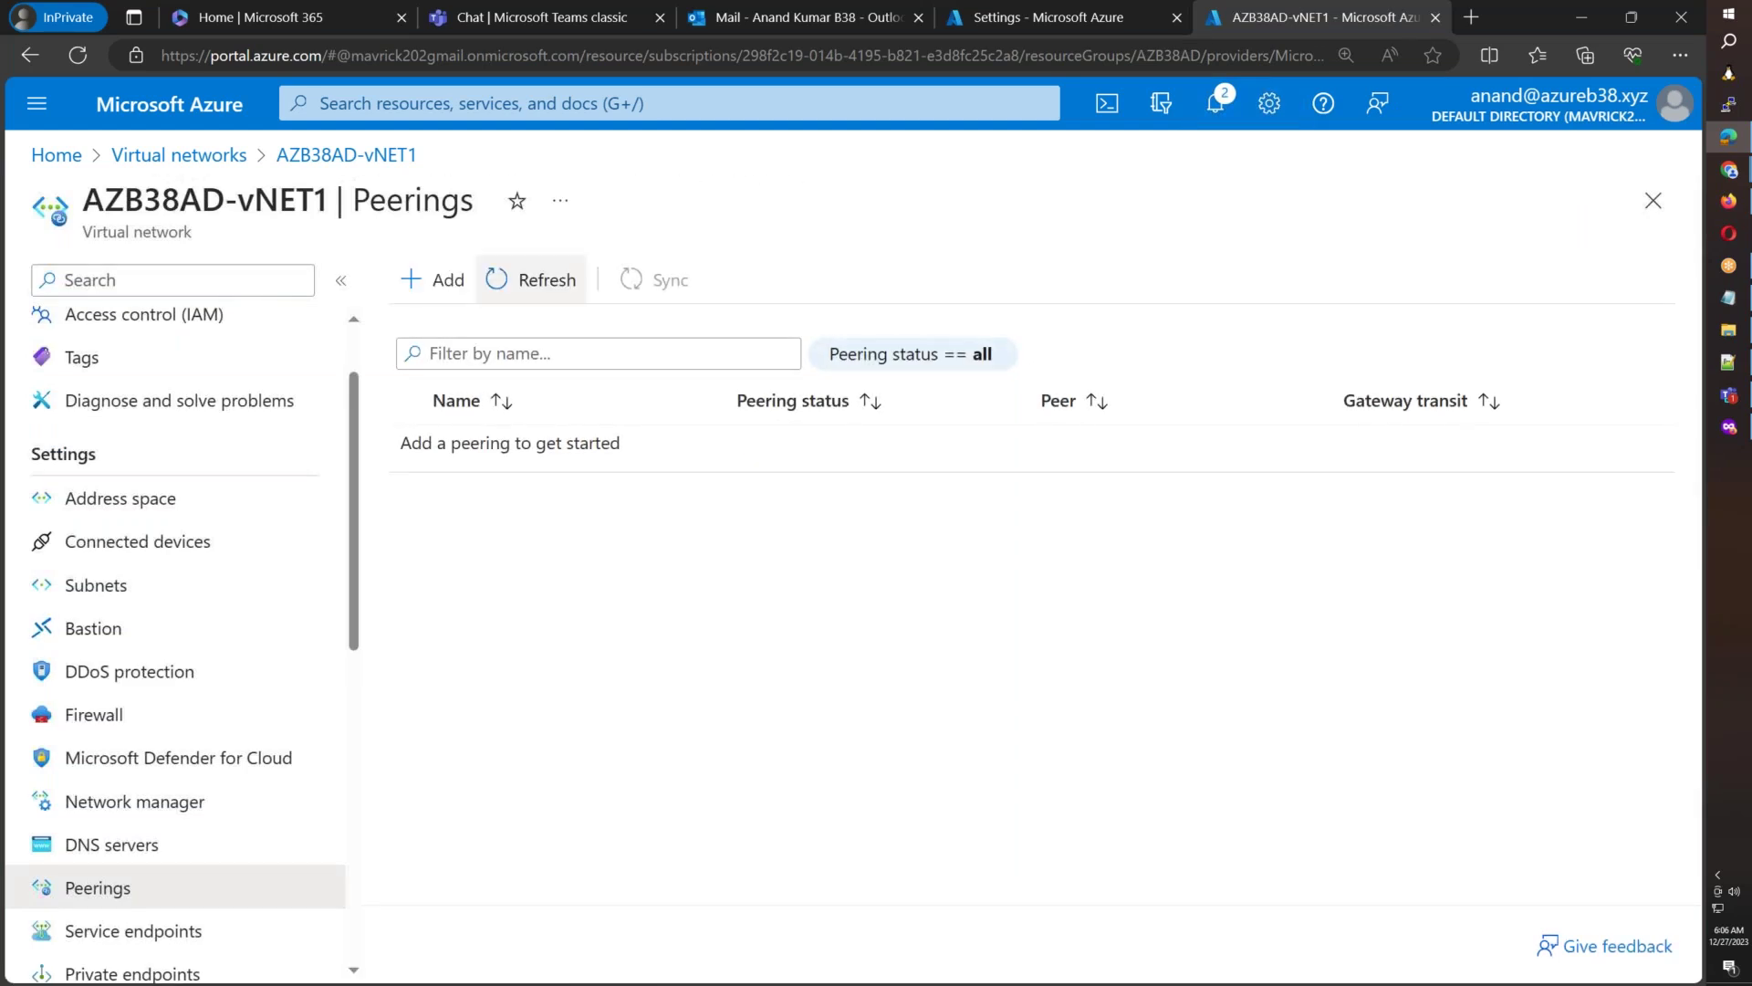
left_click(210, 158)
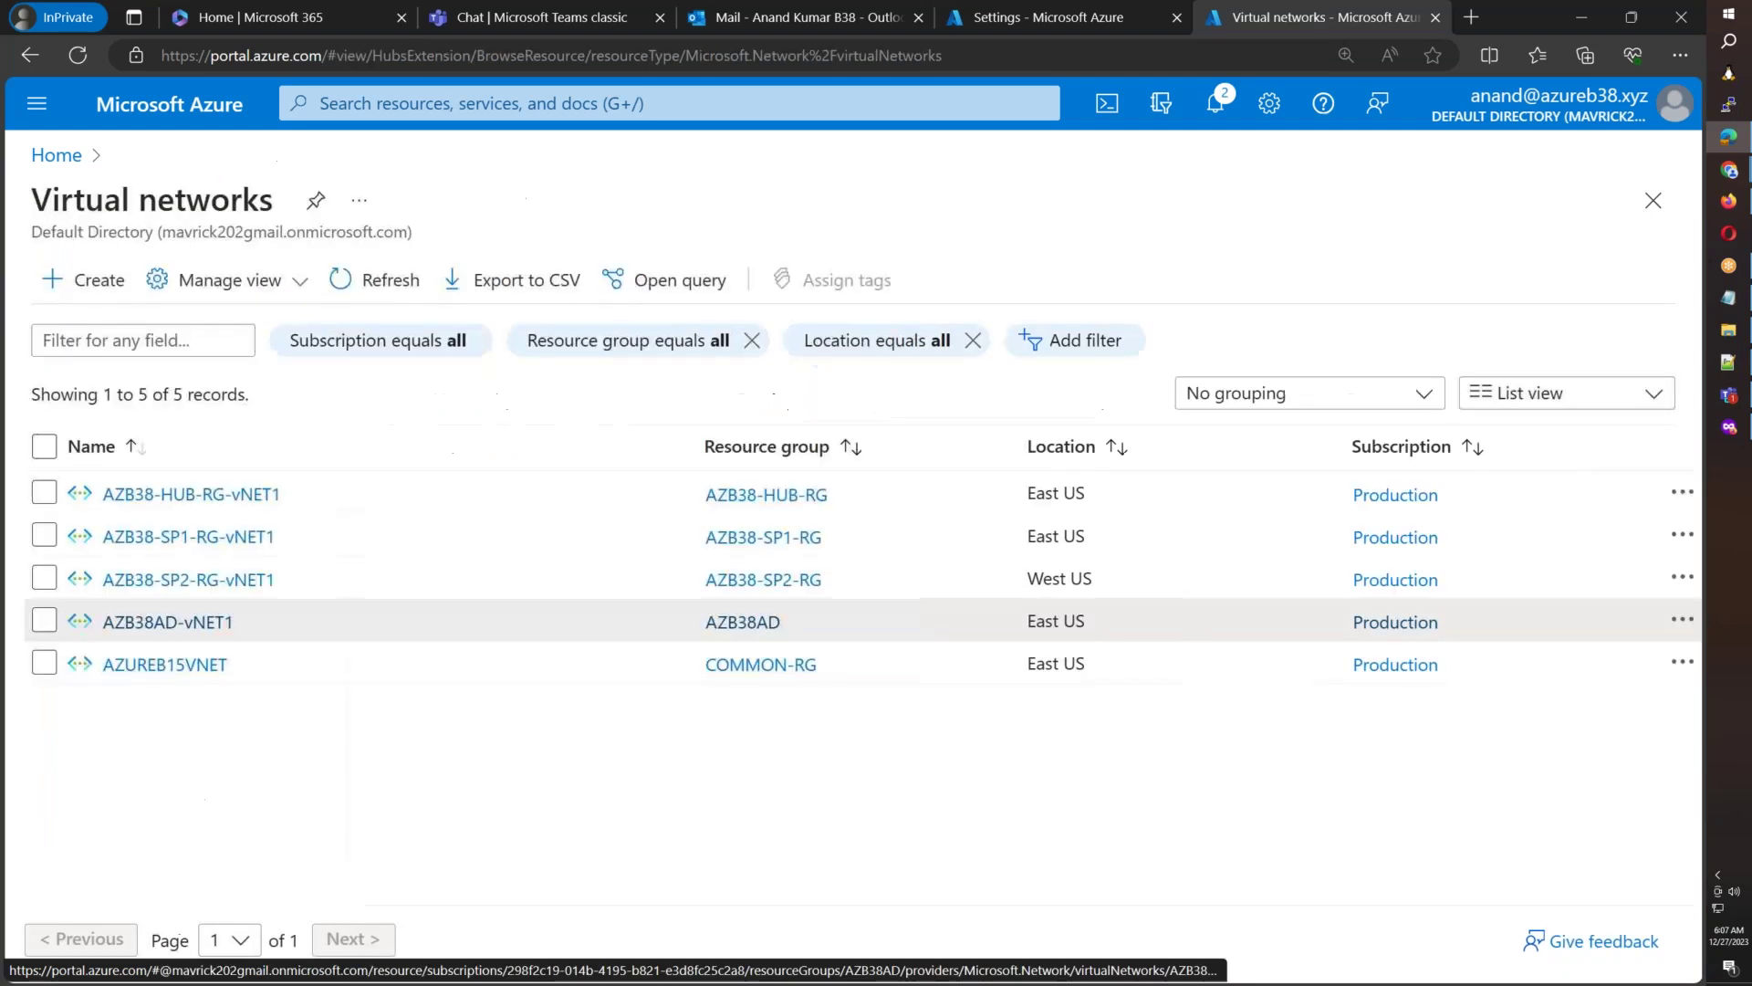
left_click(377, 276)
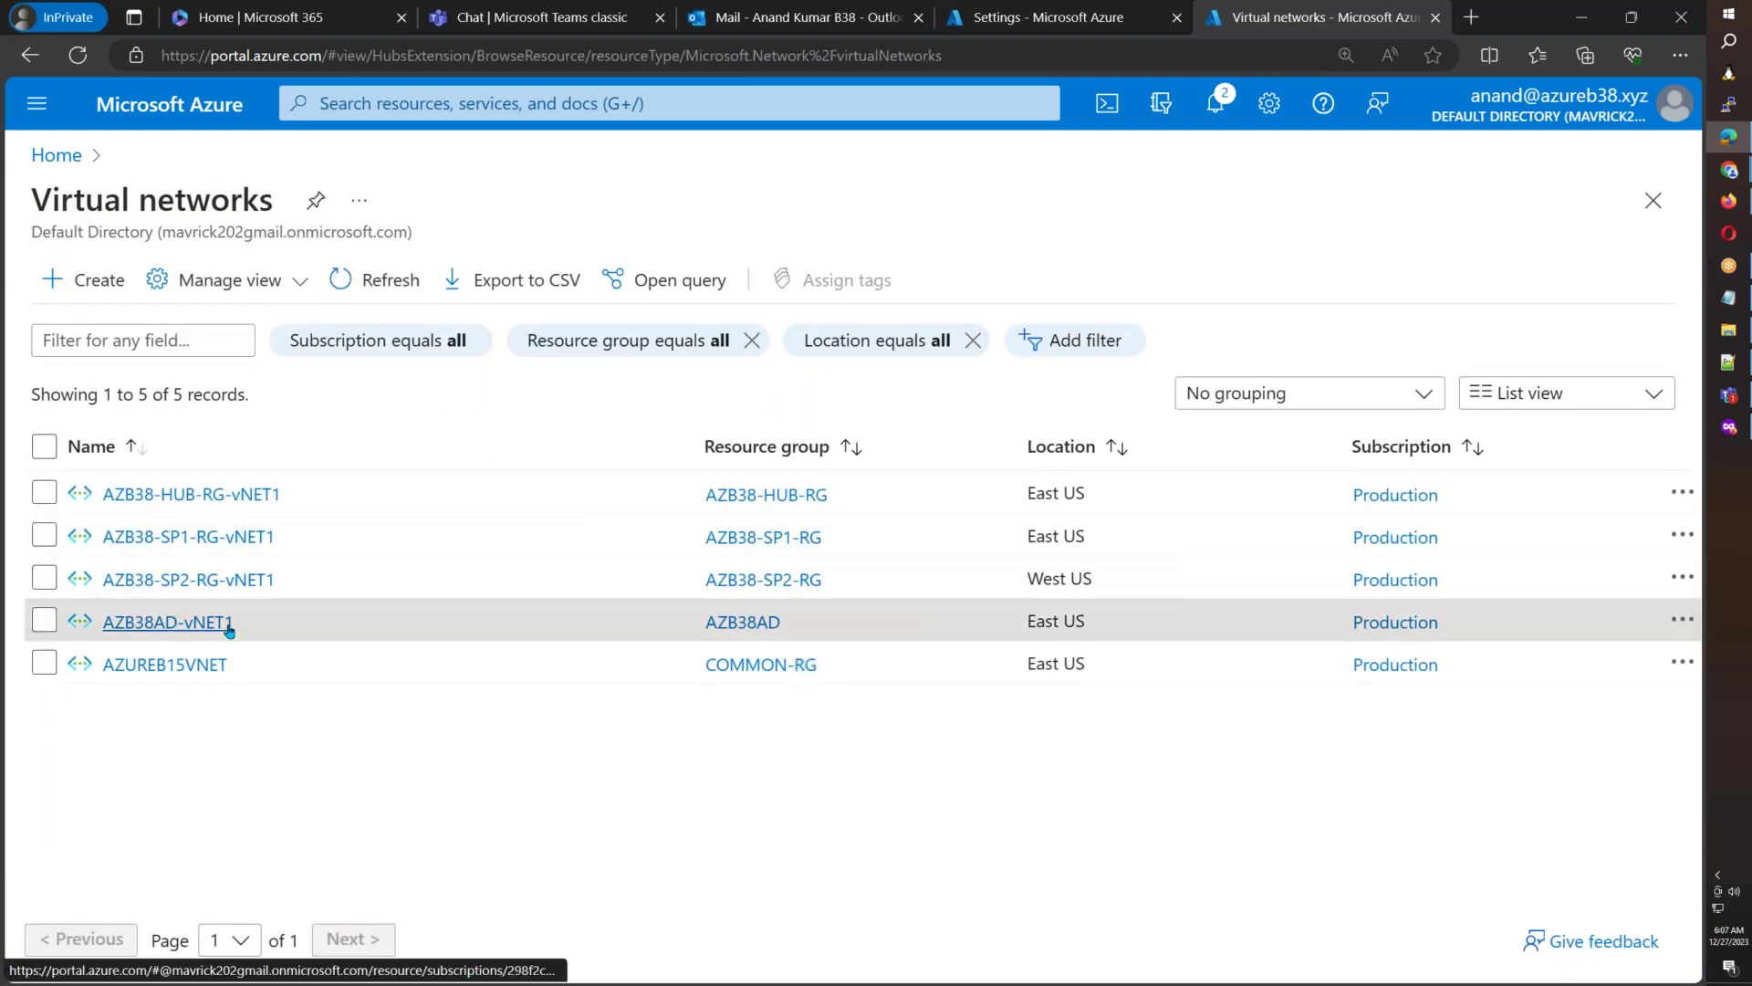
left_click(230, 624)
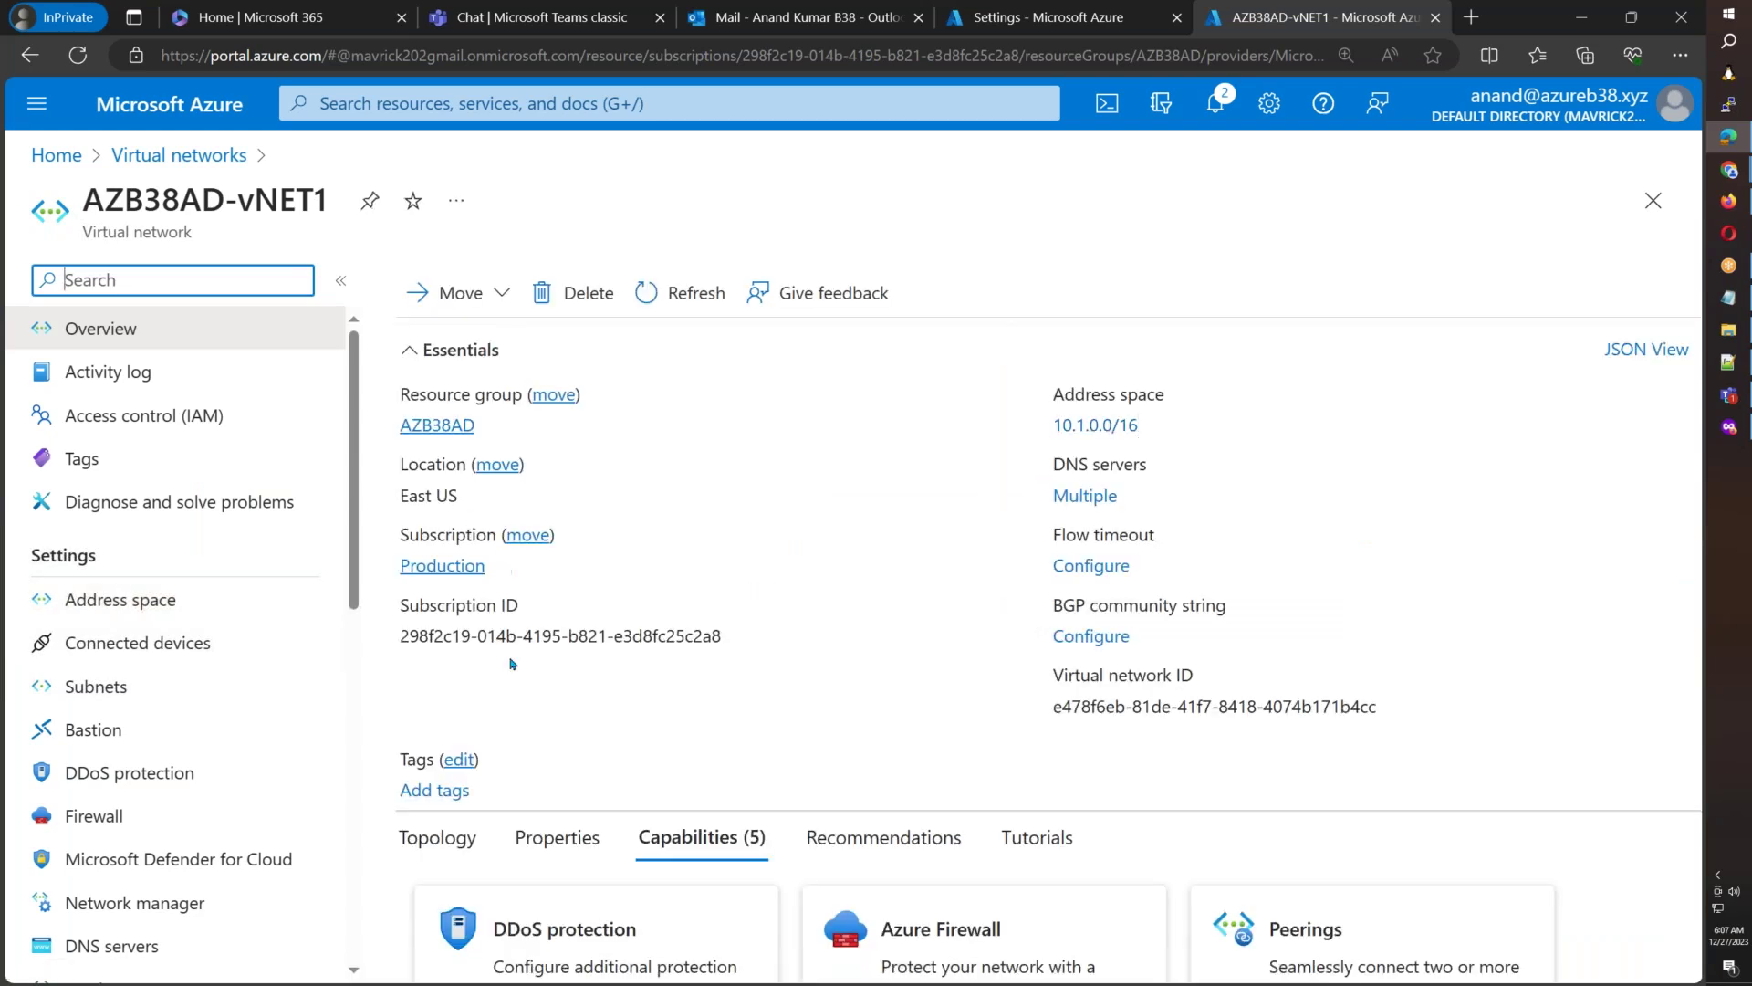
scroll(169, 737, "down", 3)
left_click(112, 825)
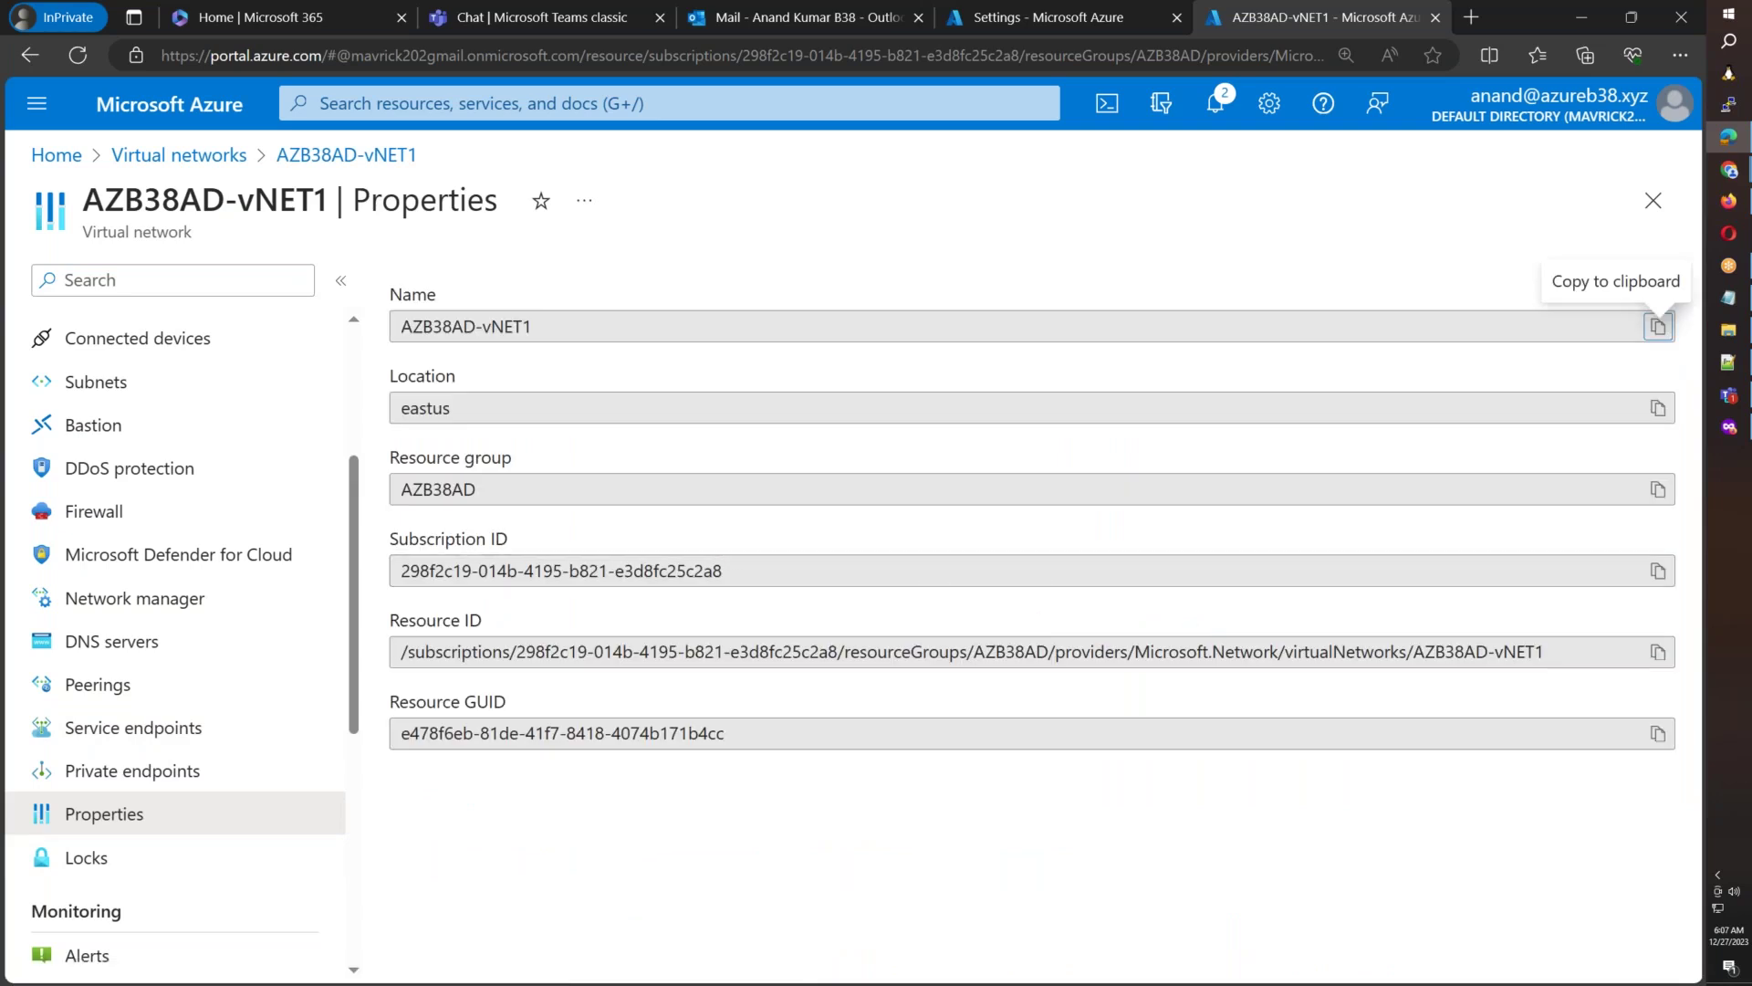
left_click(122, 700)
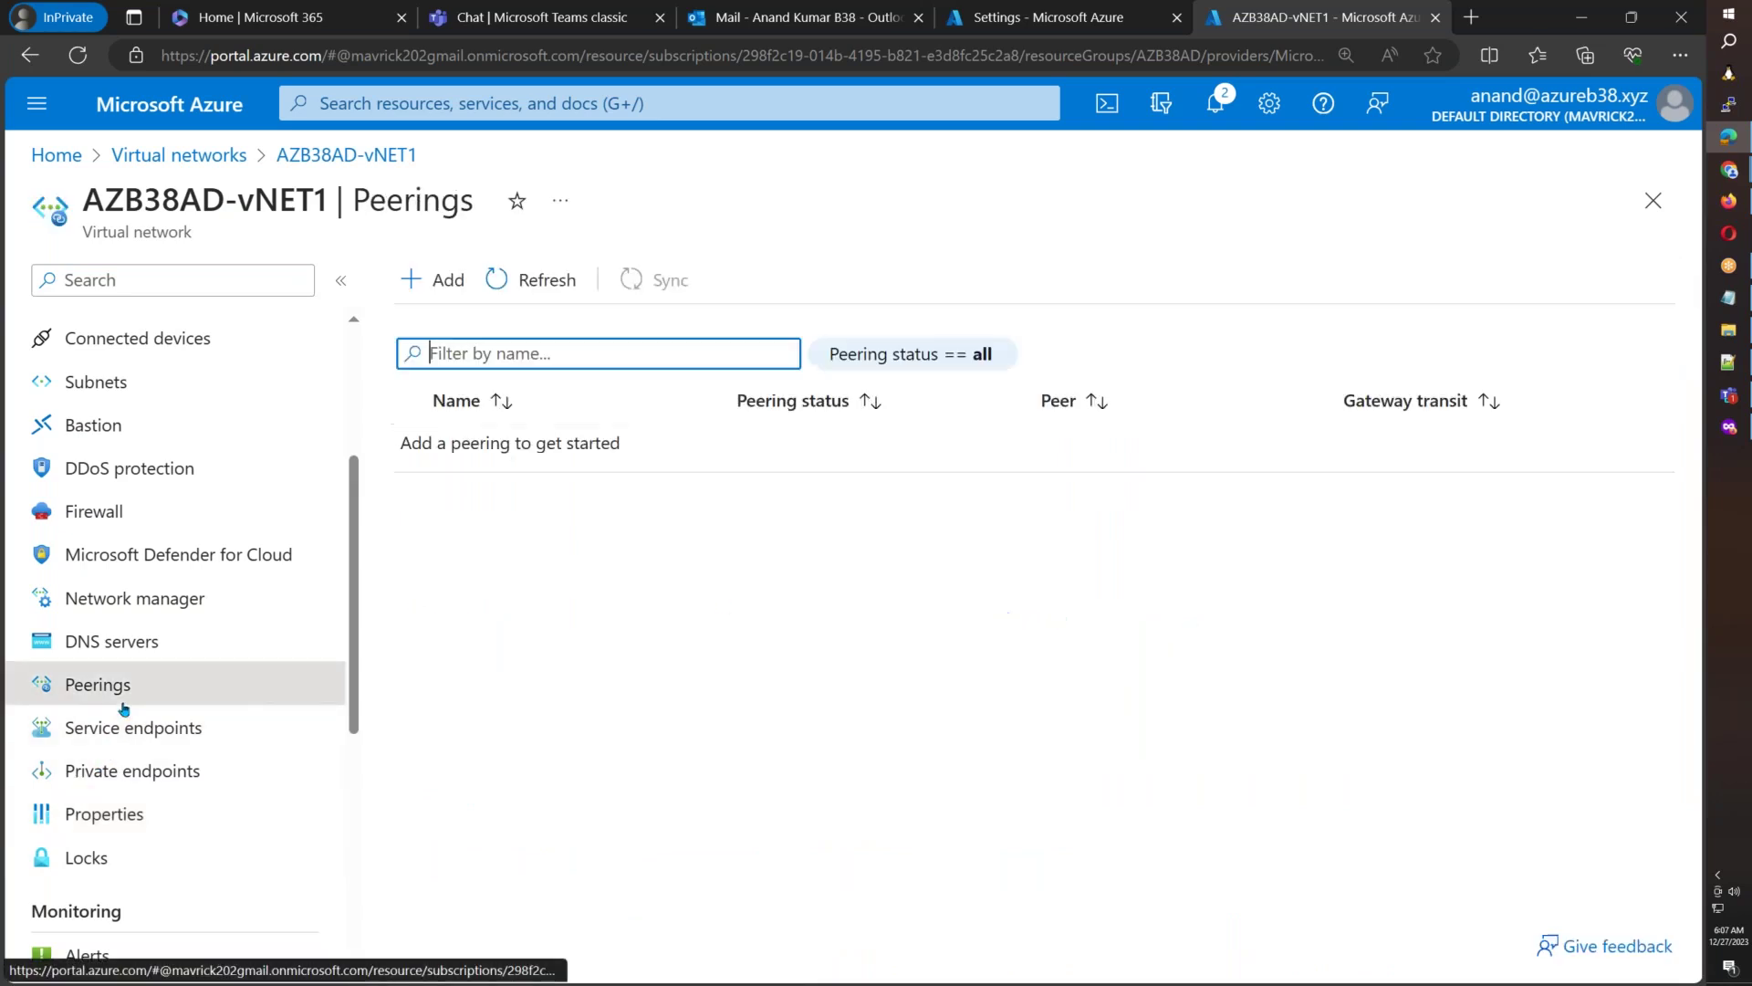
left_click(536, 280)
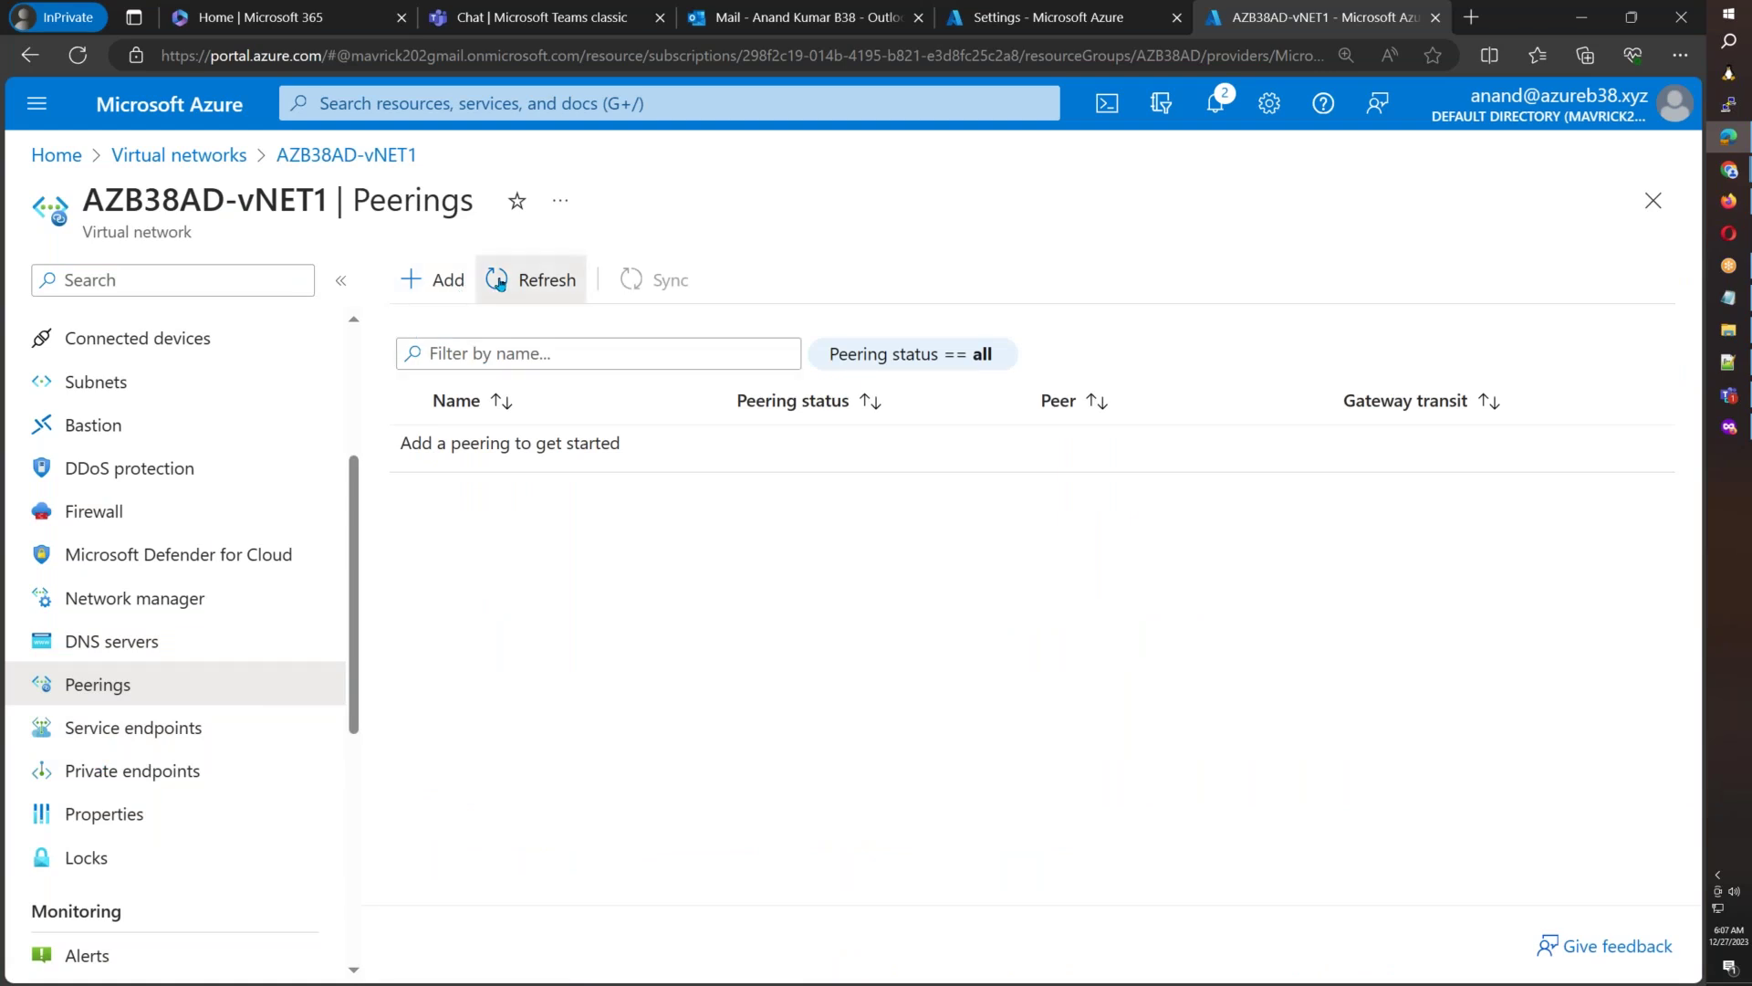
left_click(433, 279)
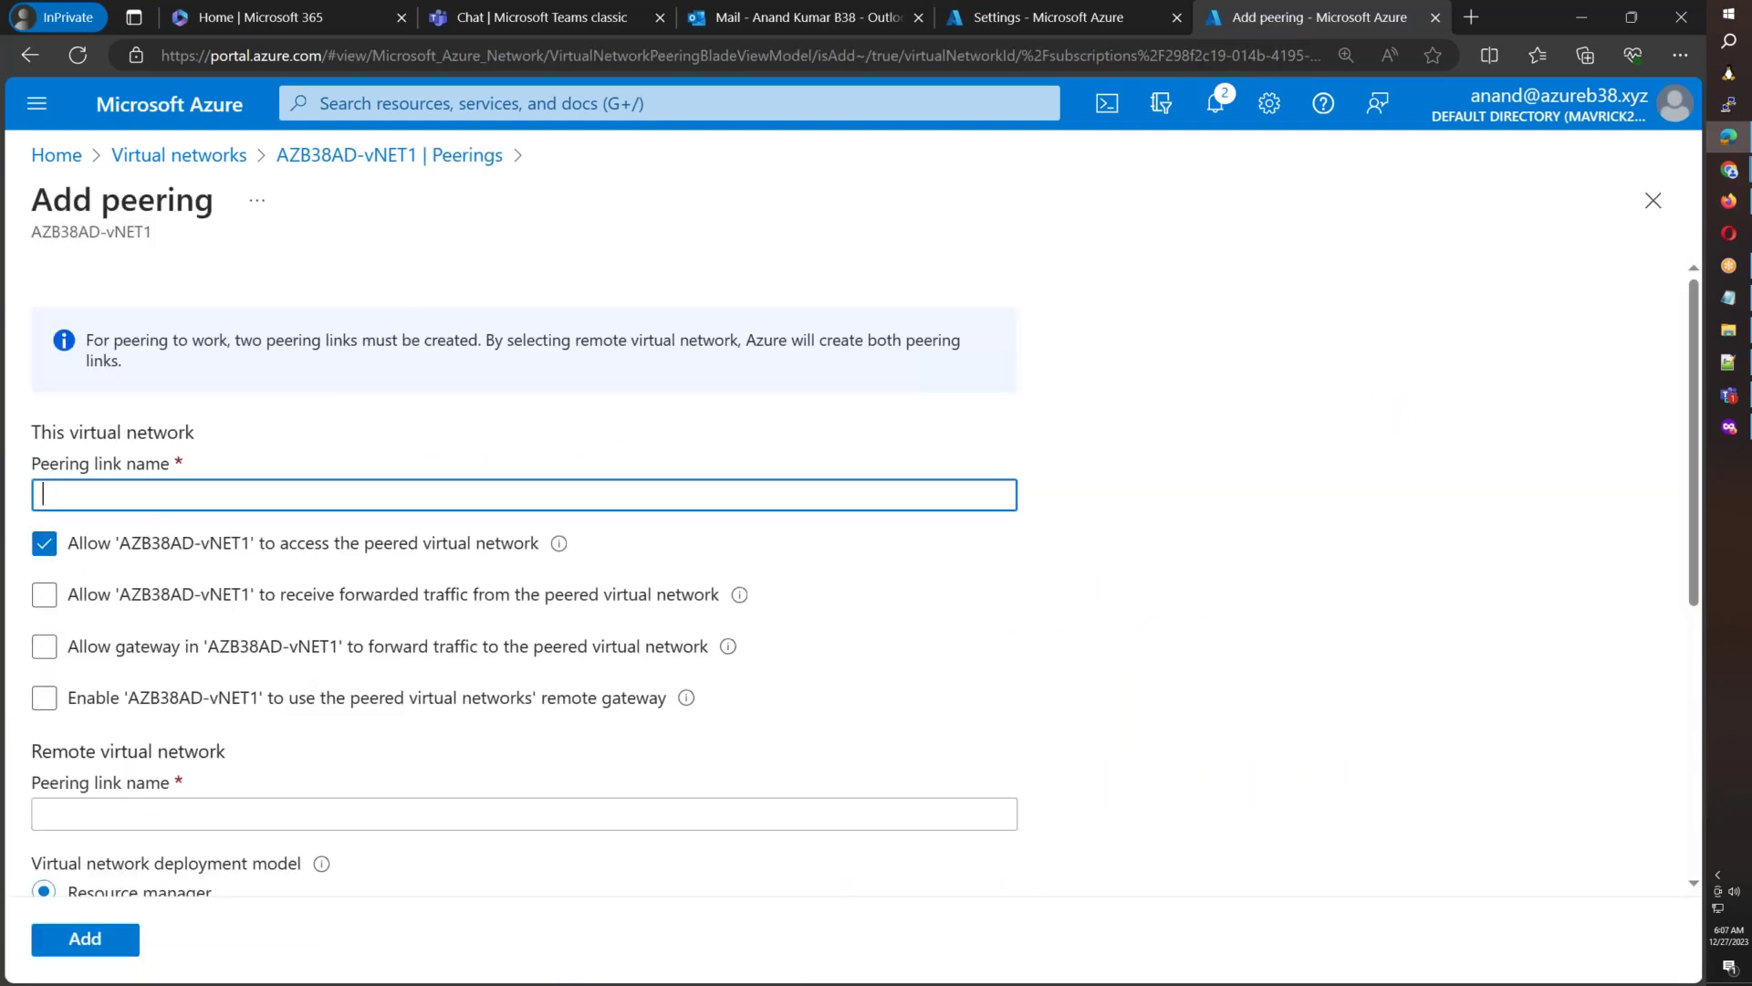
Enter link names TO-CHETAN and FROM-CHETAN with forwarded traffic from the peer allowed.
type("TO-CHETAN")
left_click(44, 595)
scroll(85, 639, "down", 1)
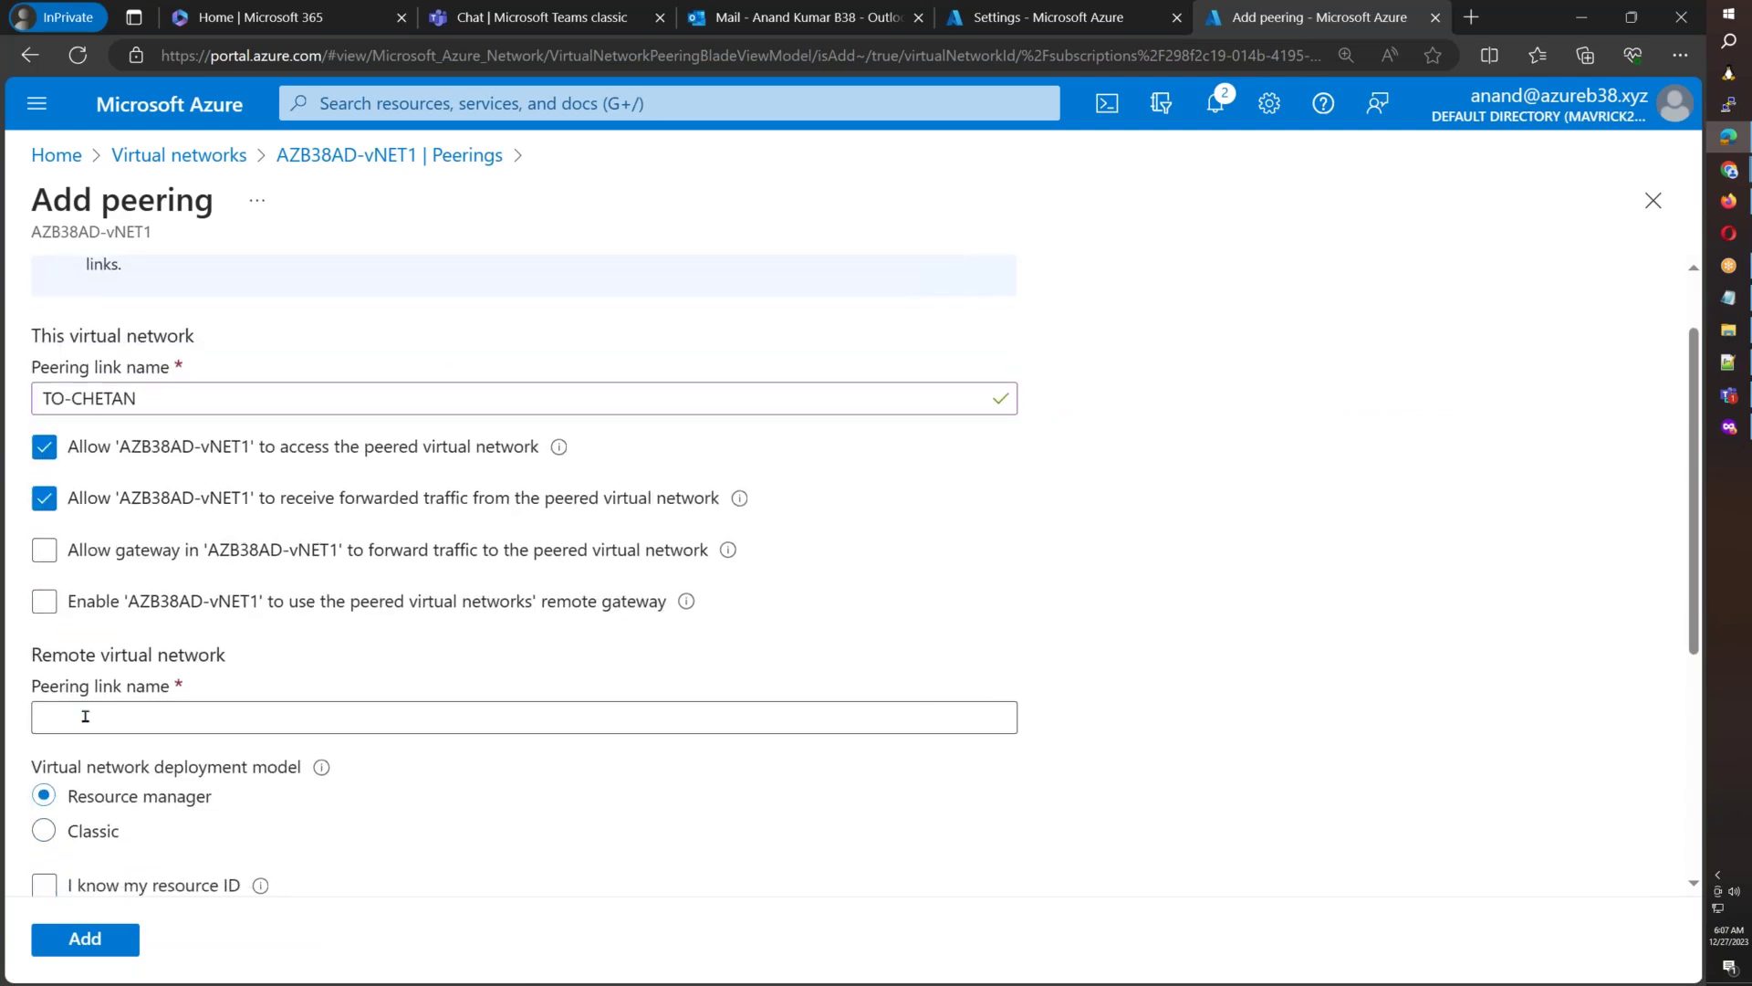
left_click(86, 716)
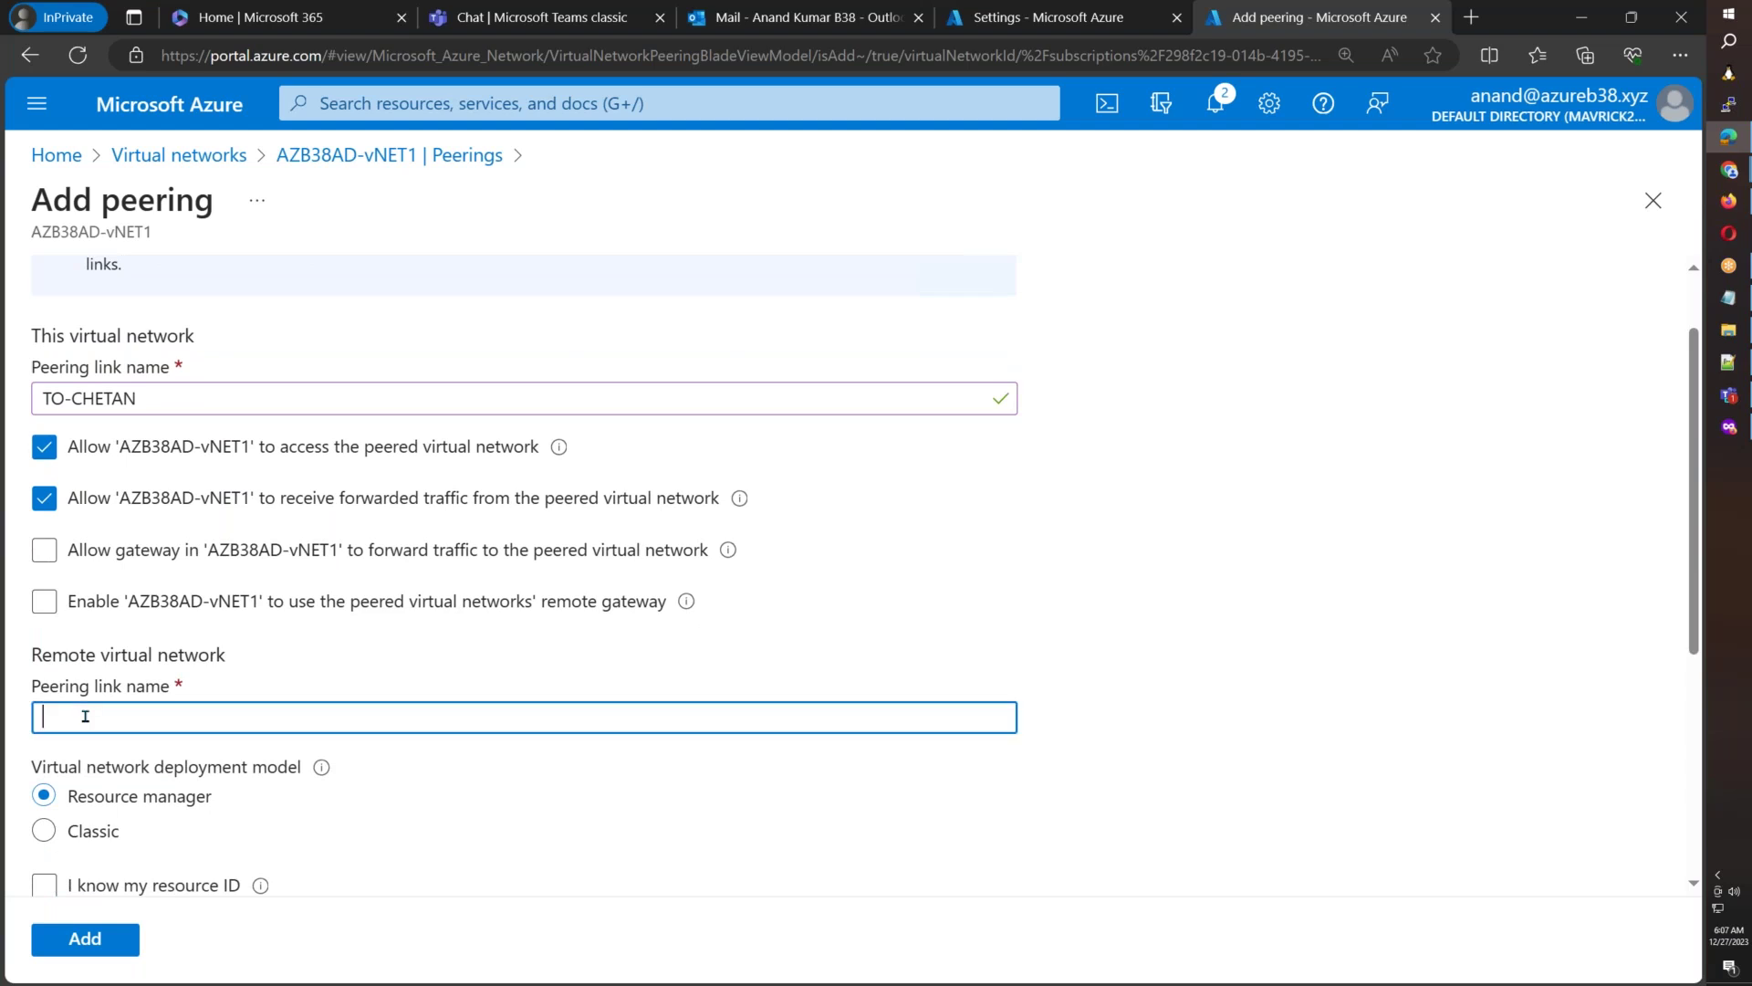
type("FRIN-=")
type("OM-CHETAN")
Target the remote network by AZB38DNS-vNET1's pasted resource ID.
scroll(85, 715, "down", 1)
left_click(43, 794)
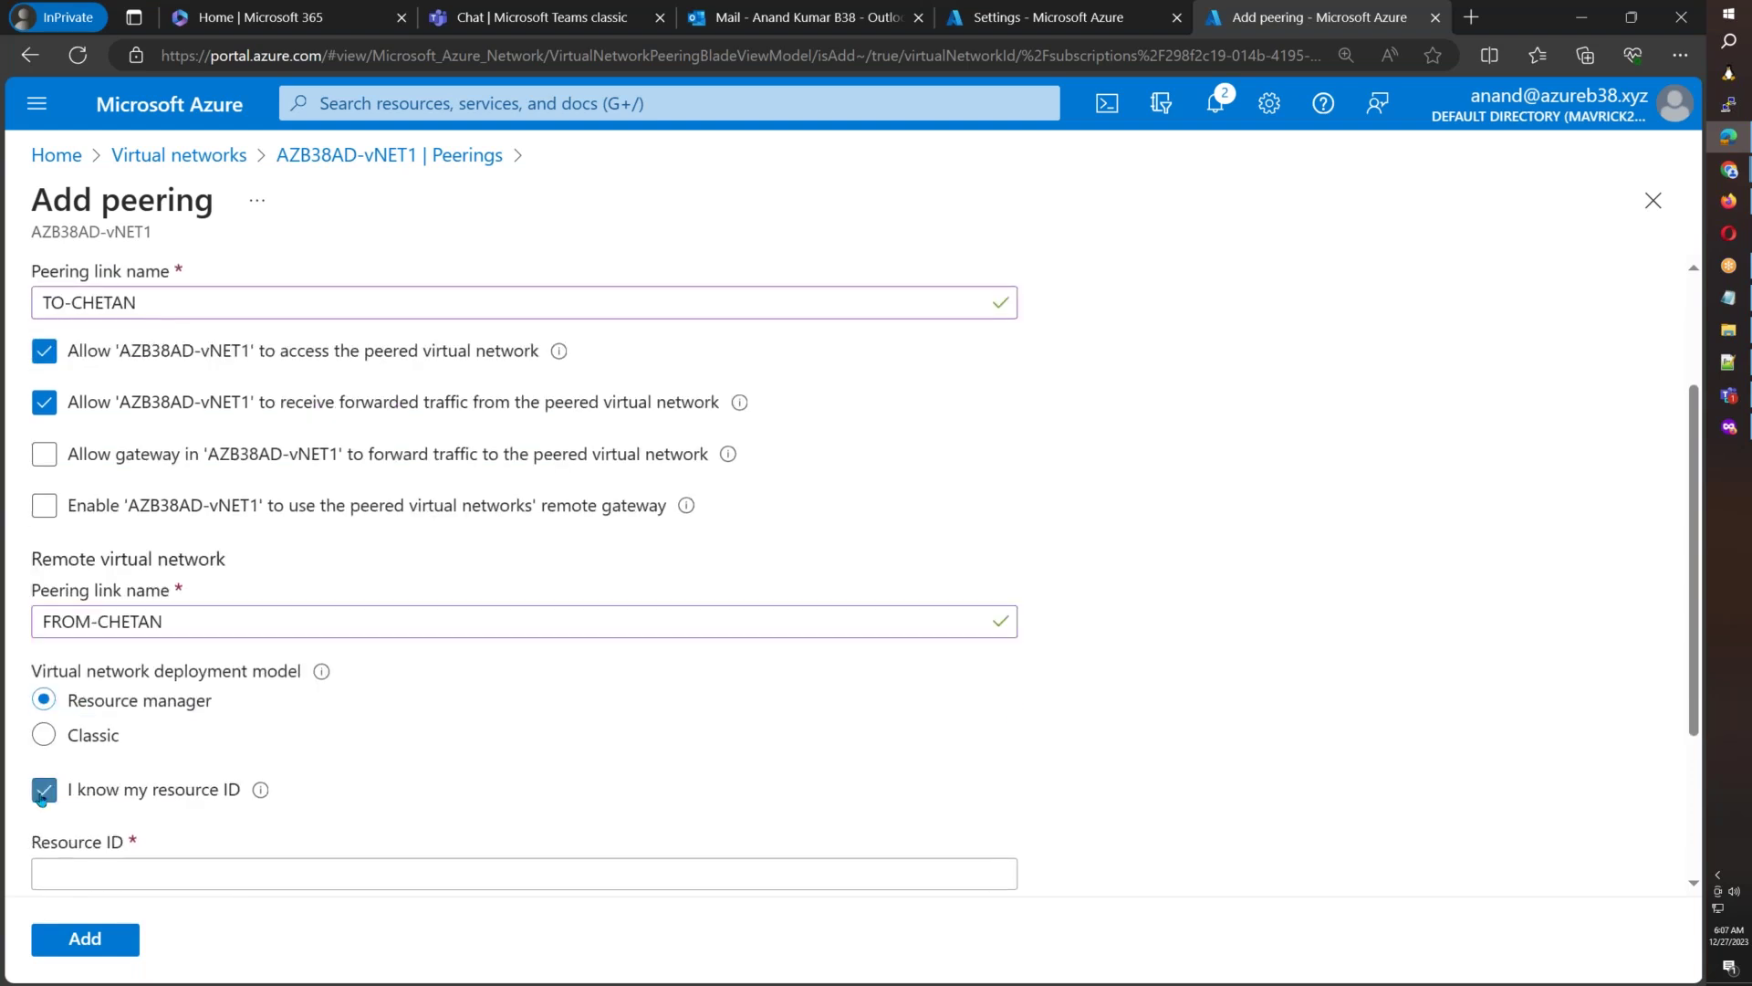
scroll(123, 769, "down", 1)
scroll(123, 768, "down", 1)
left_click(123, 774)
key("ctrl+v")
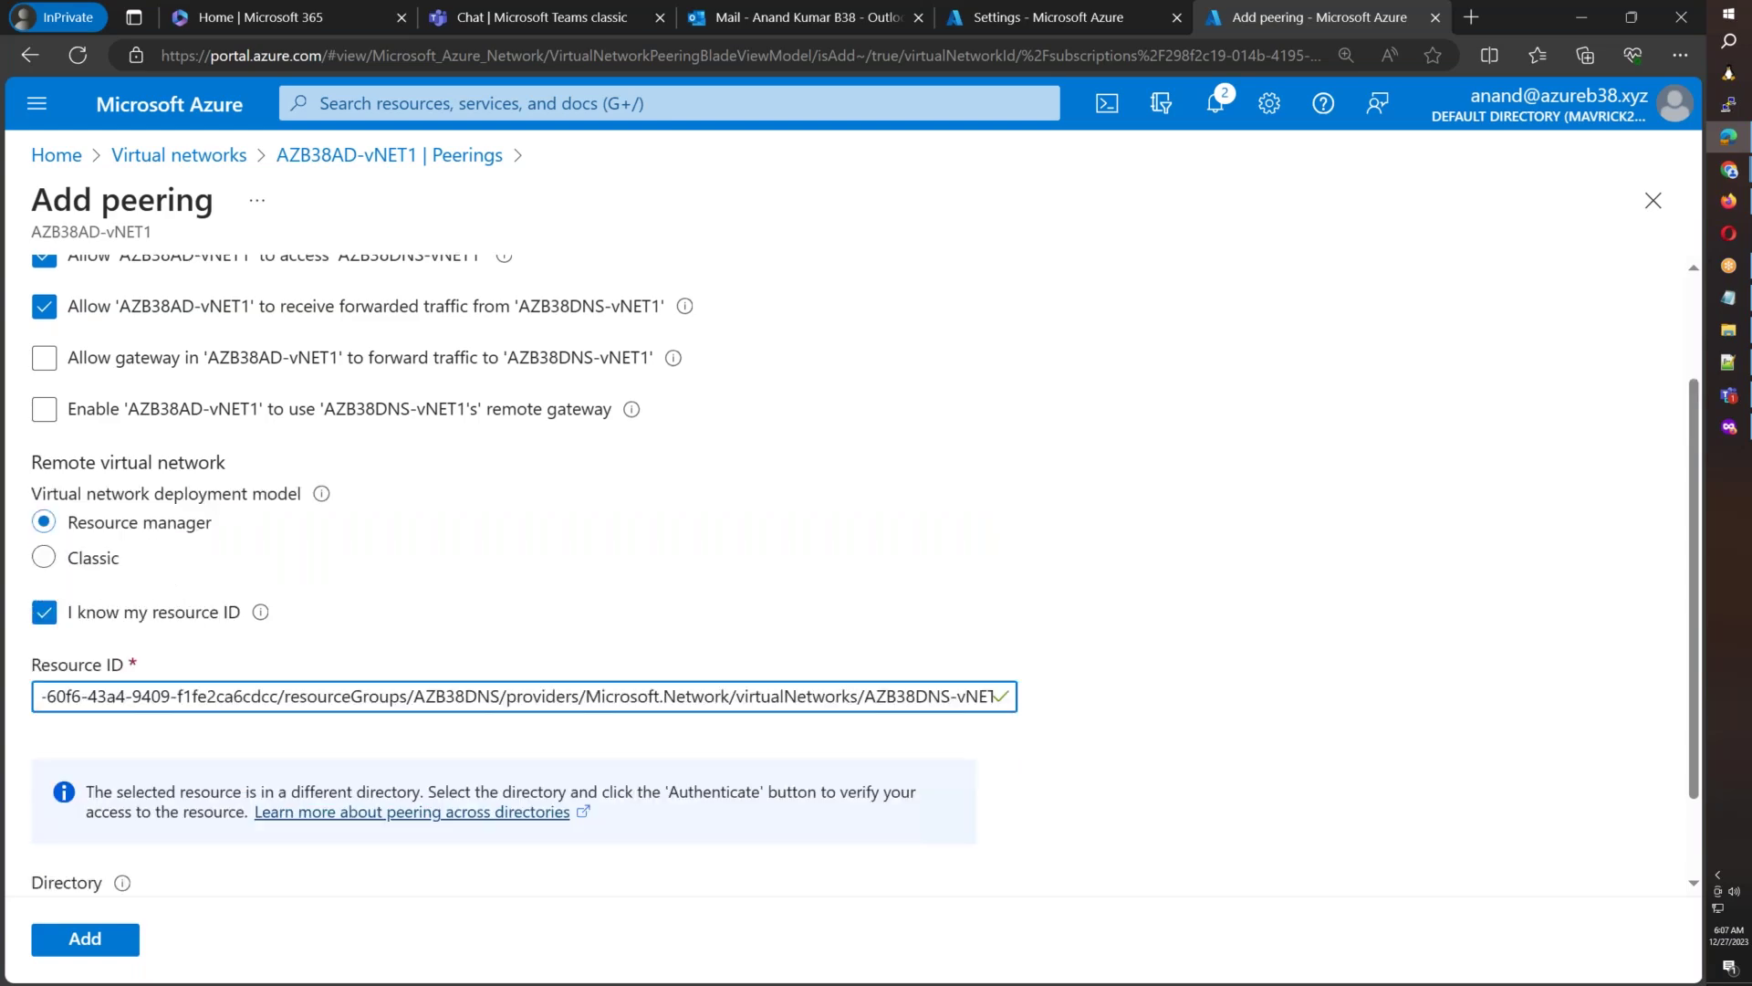
Choose the remote tenant's directory and begin authenticating against it.
scroll(123, 774, "down", 1)
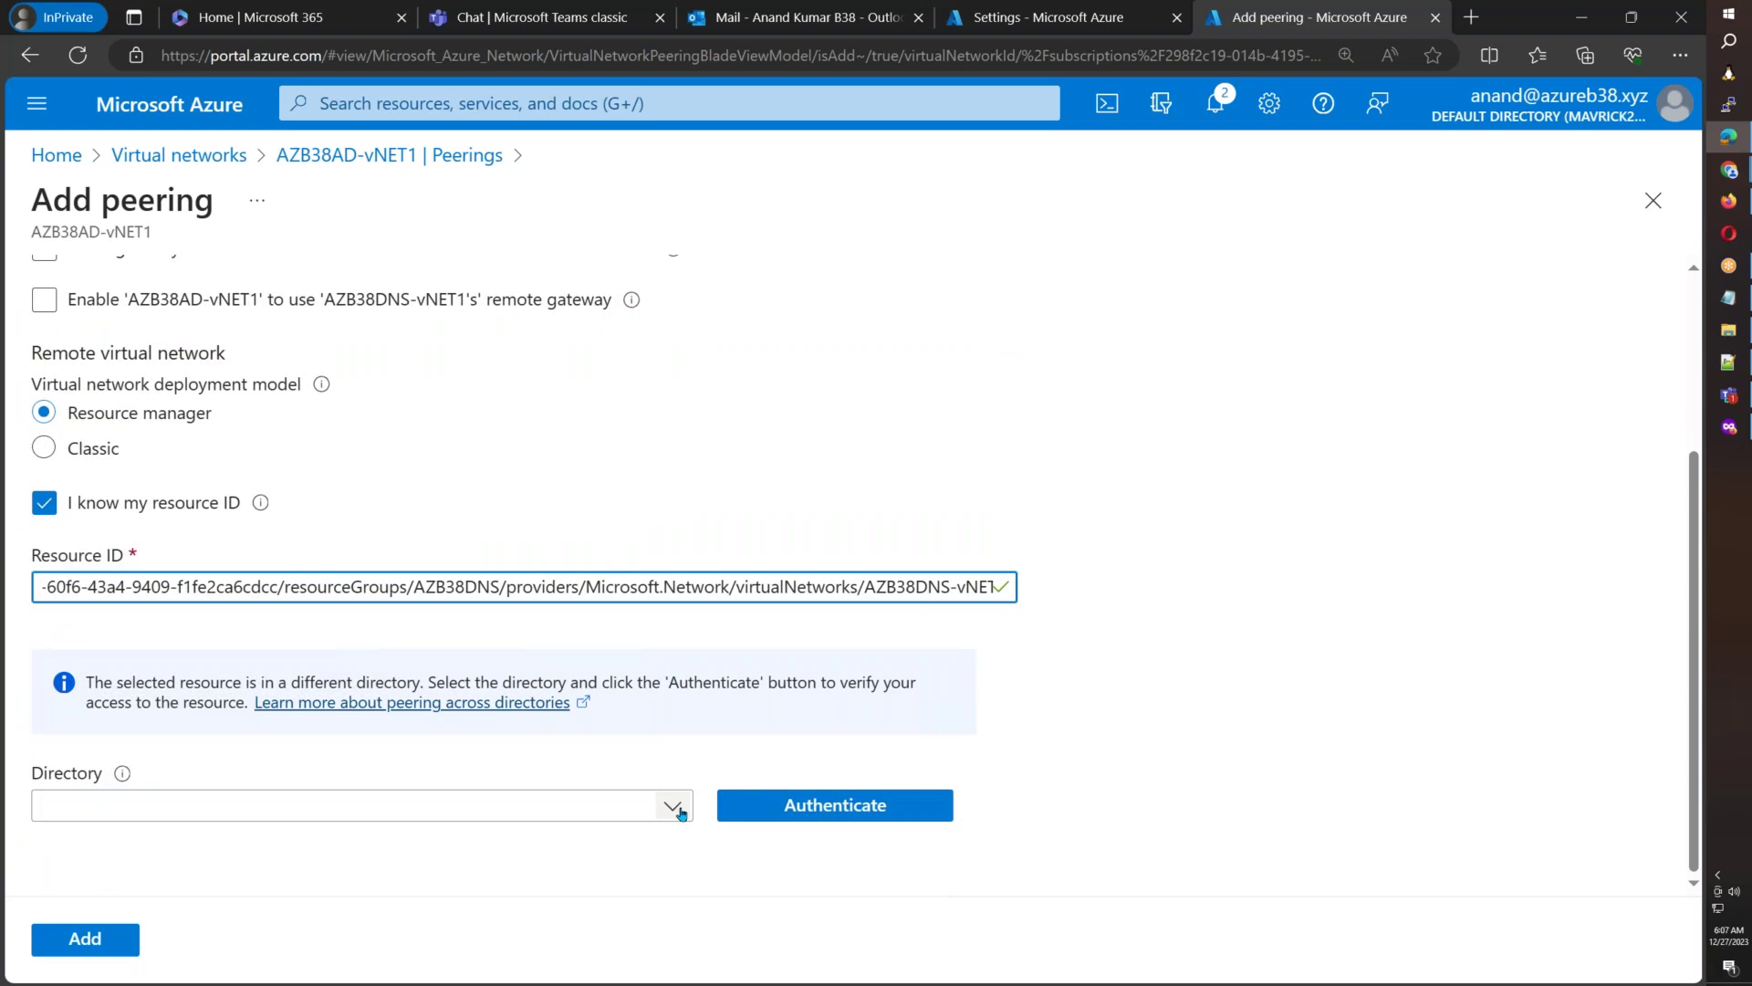
left_click(680, 814)
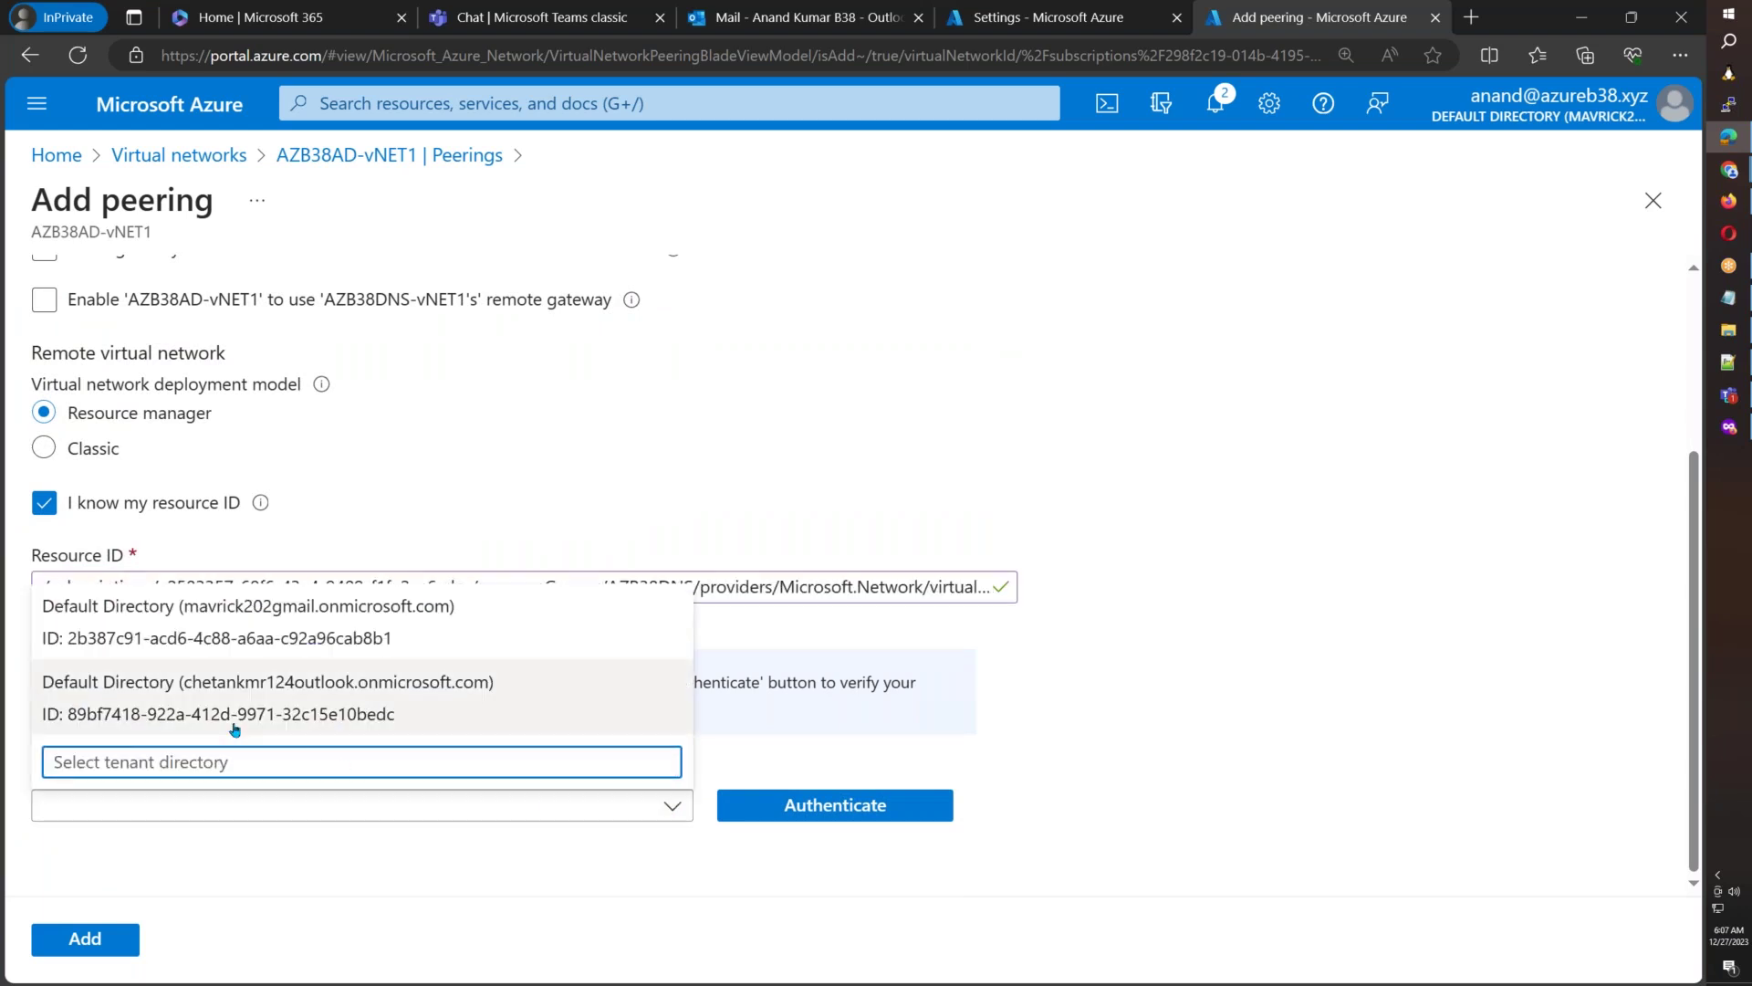
left_click(236, 721)
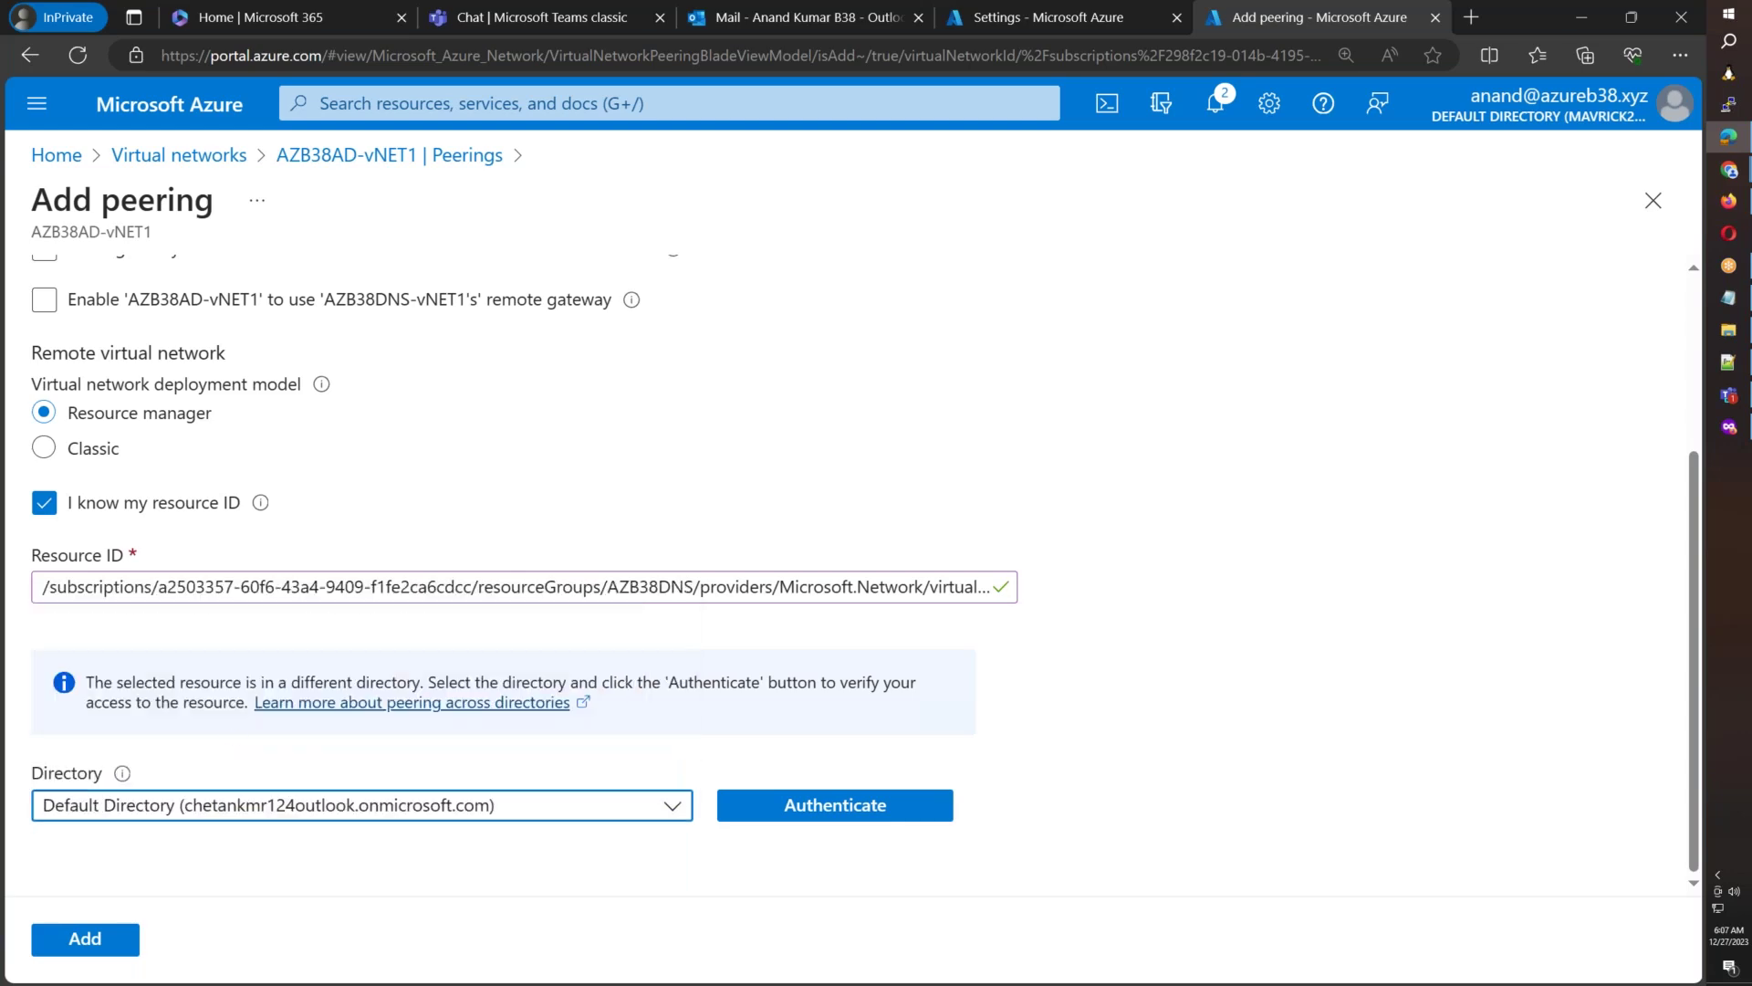
scroll(373, 791, "up", 3)
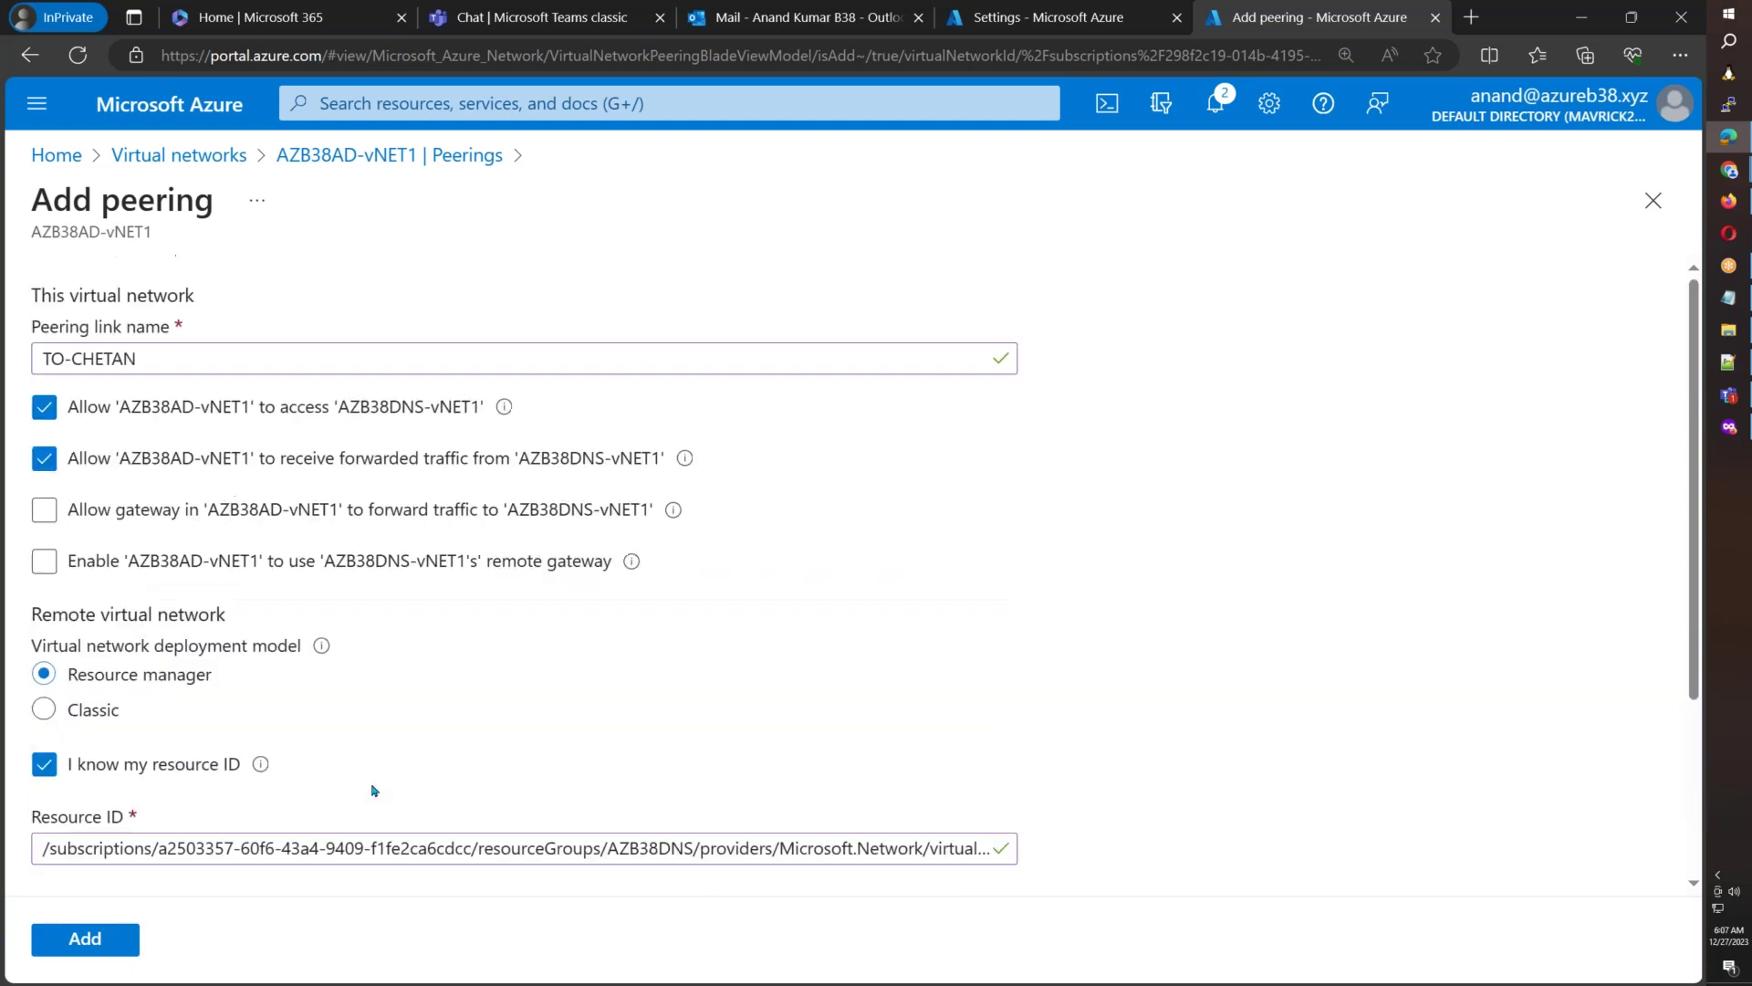
scroll(373, 791, "down", 3)
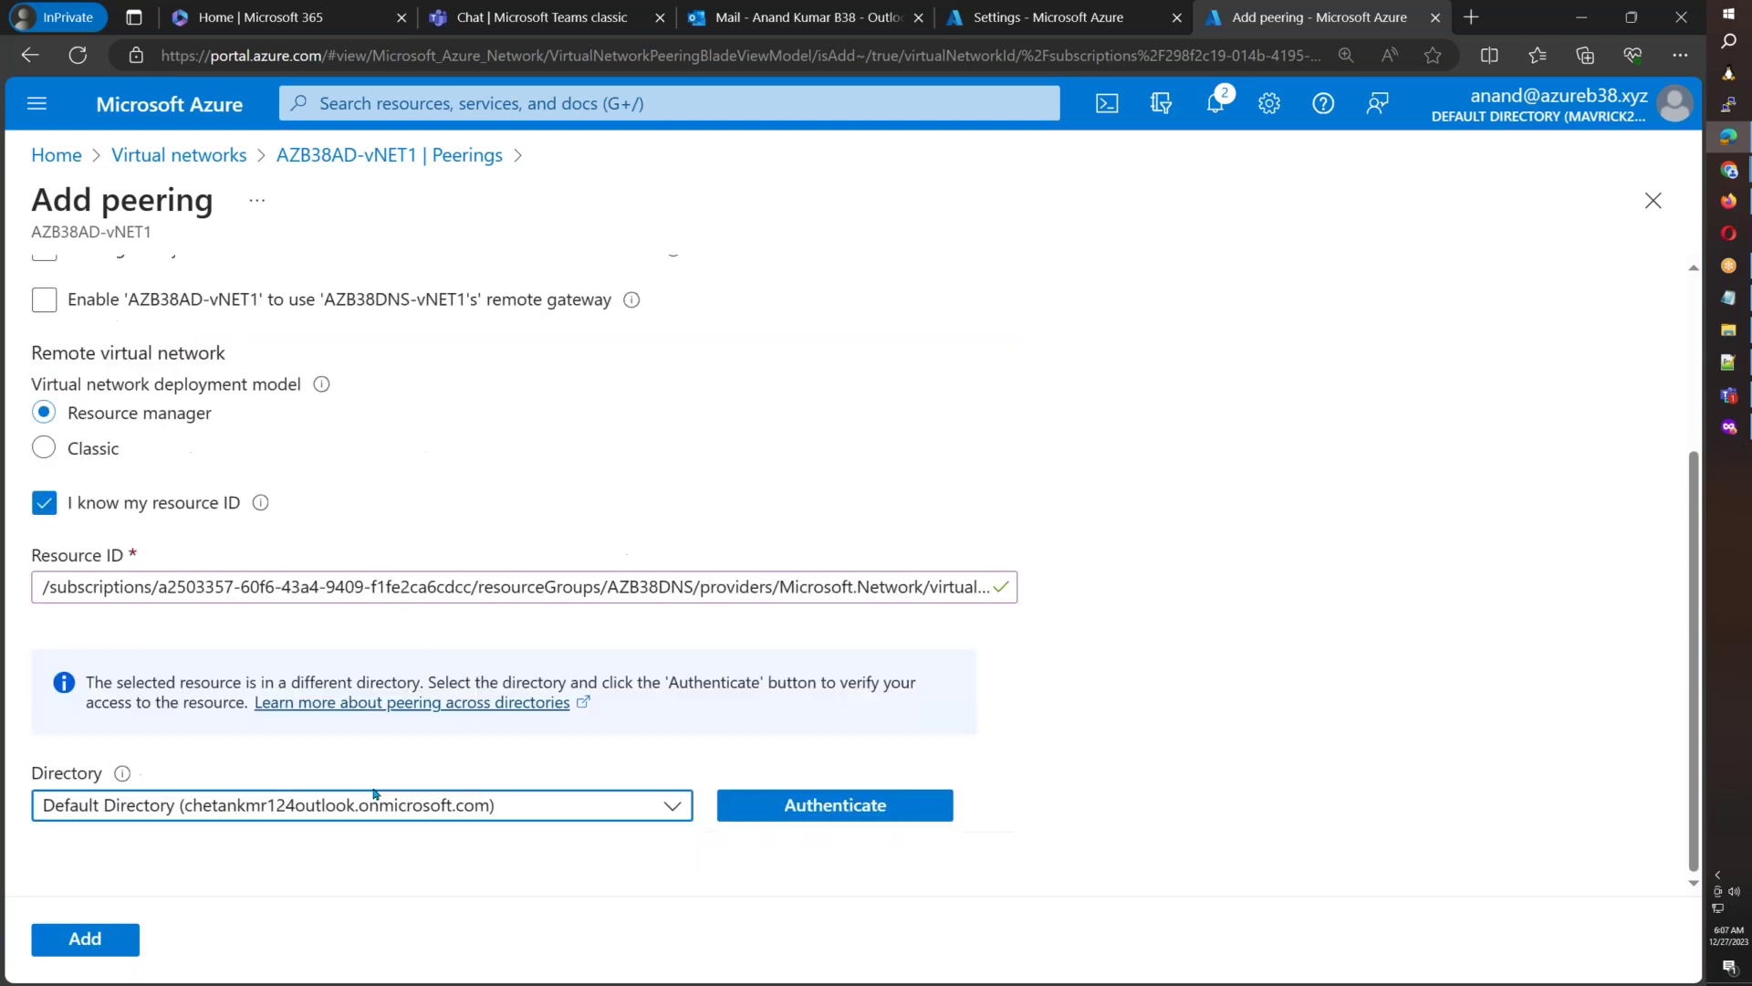
left_click(787, 816)
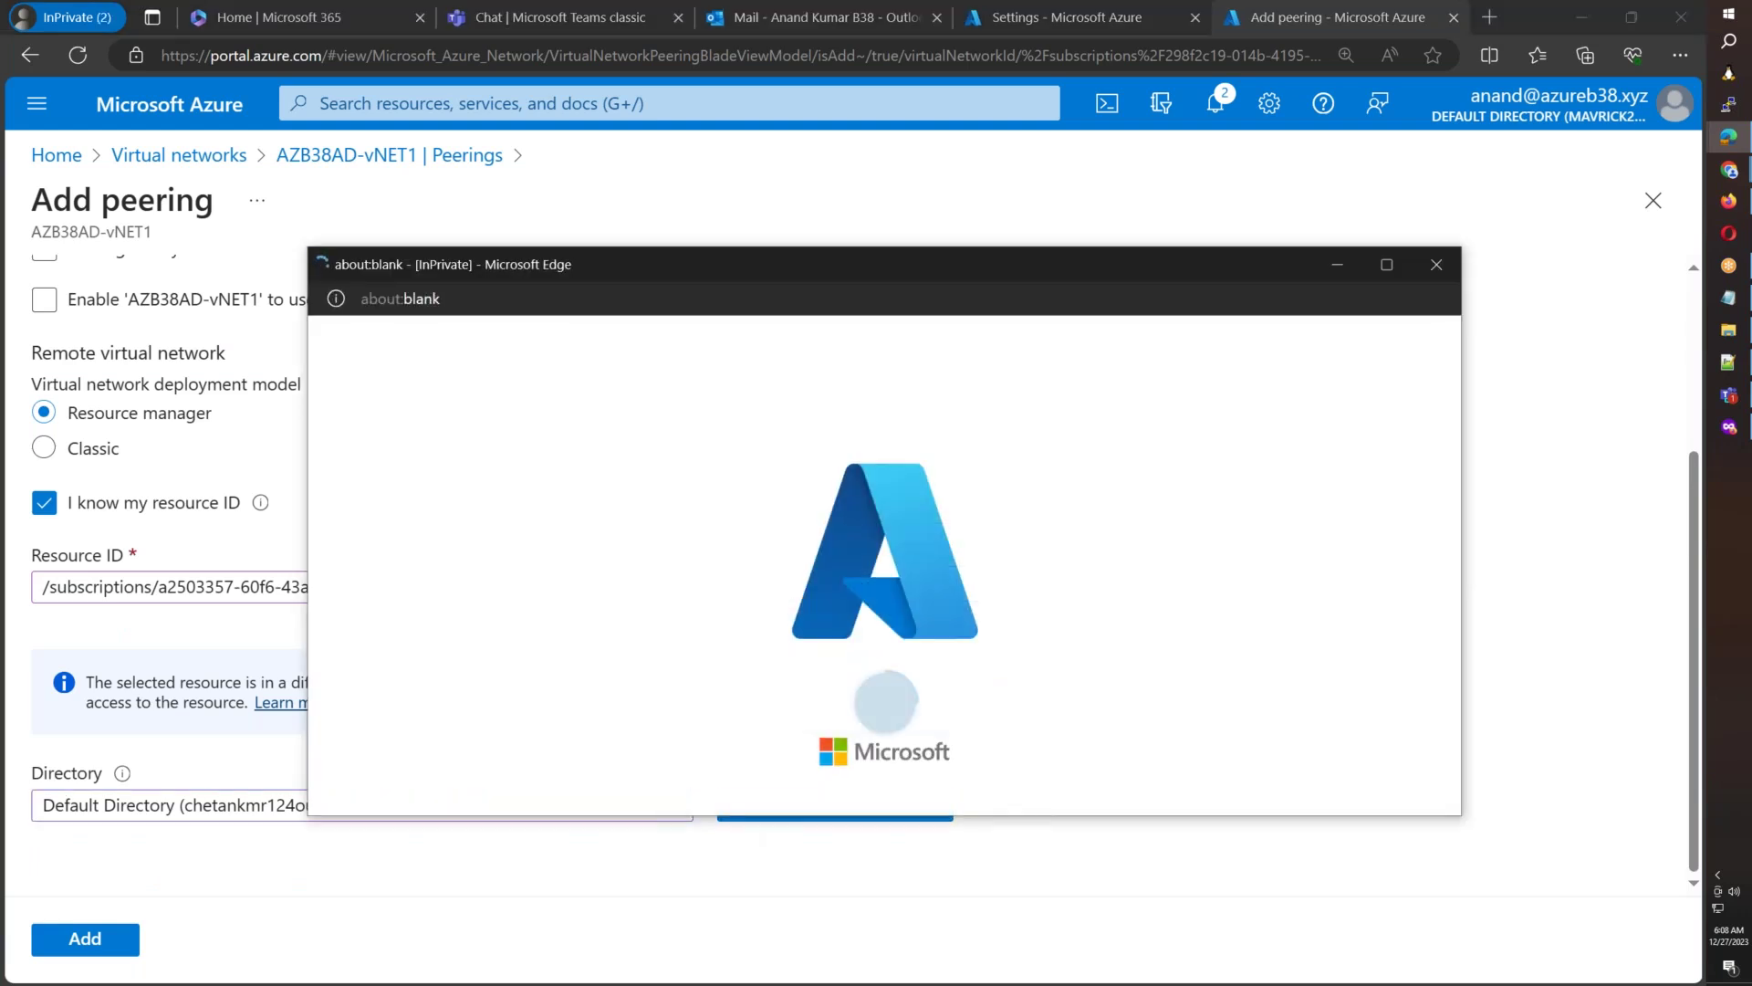
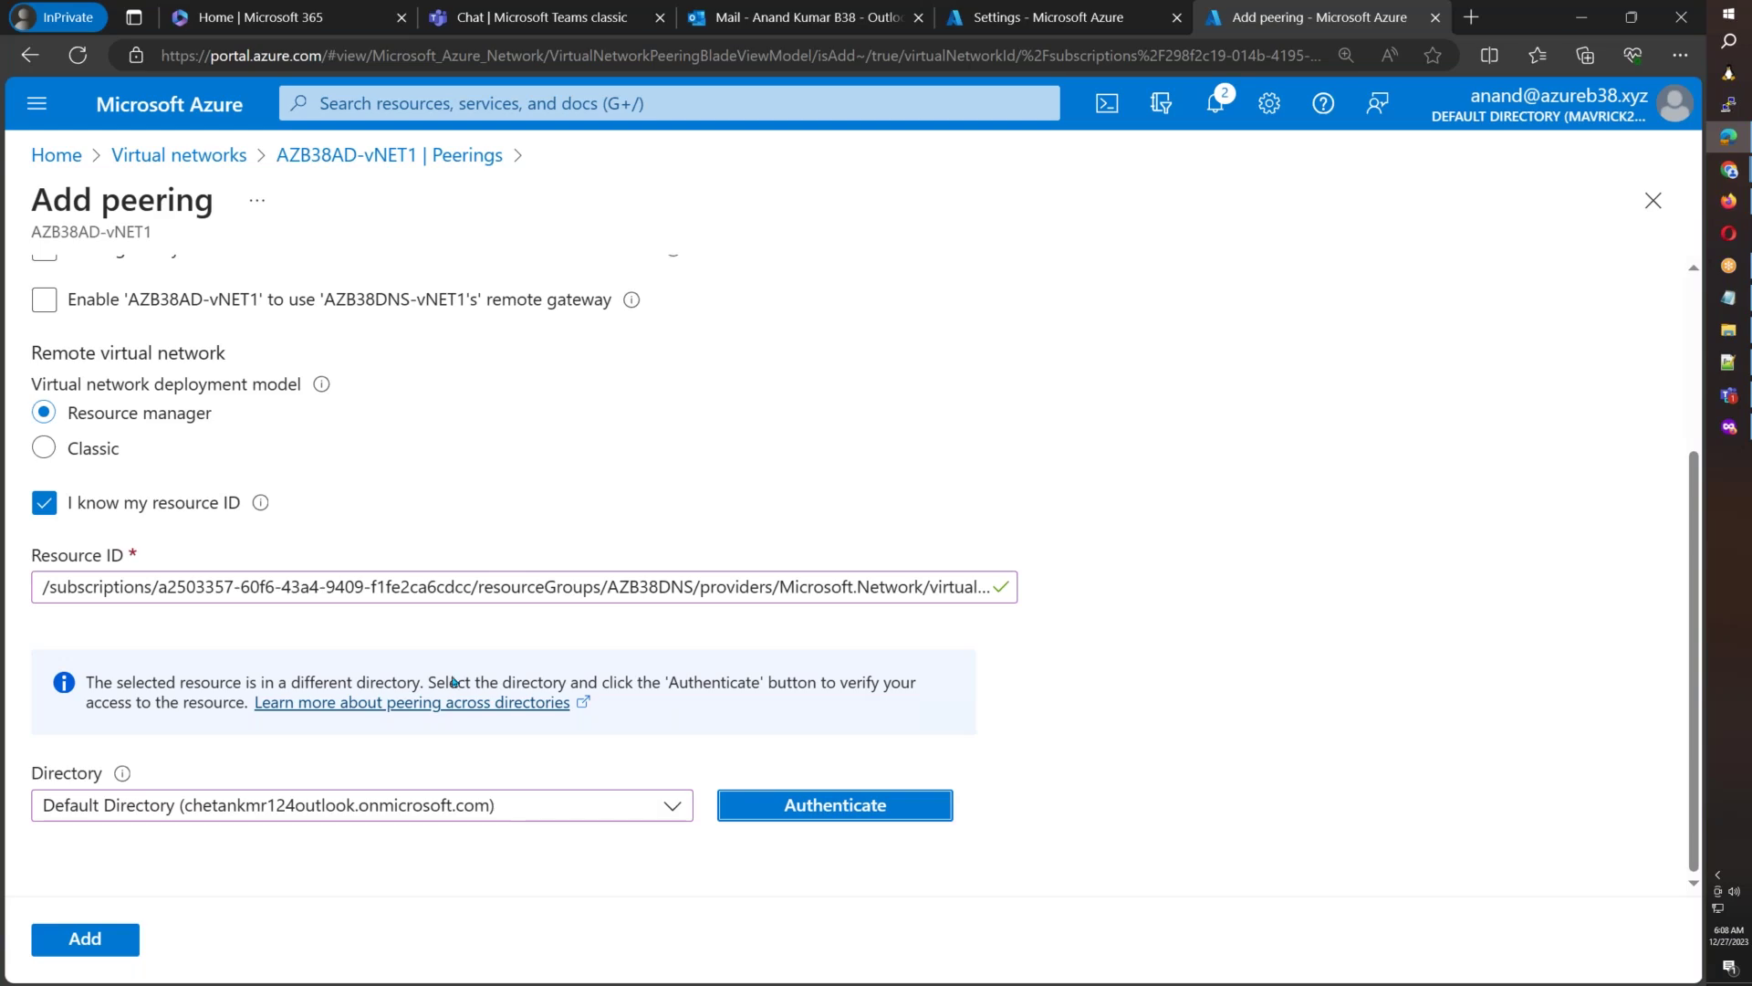
Submit the TO-CHETAN peering and dismiss the resulting invalid access token failure.
scroll(441, 682, "up", 2)
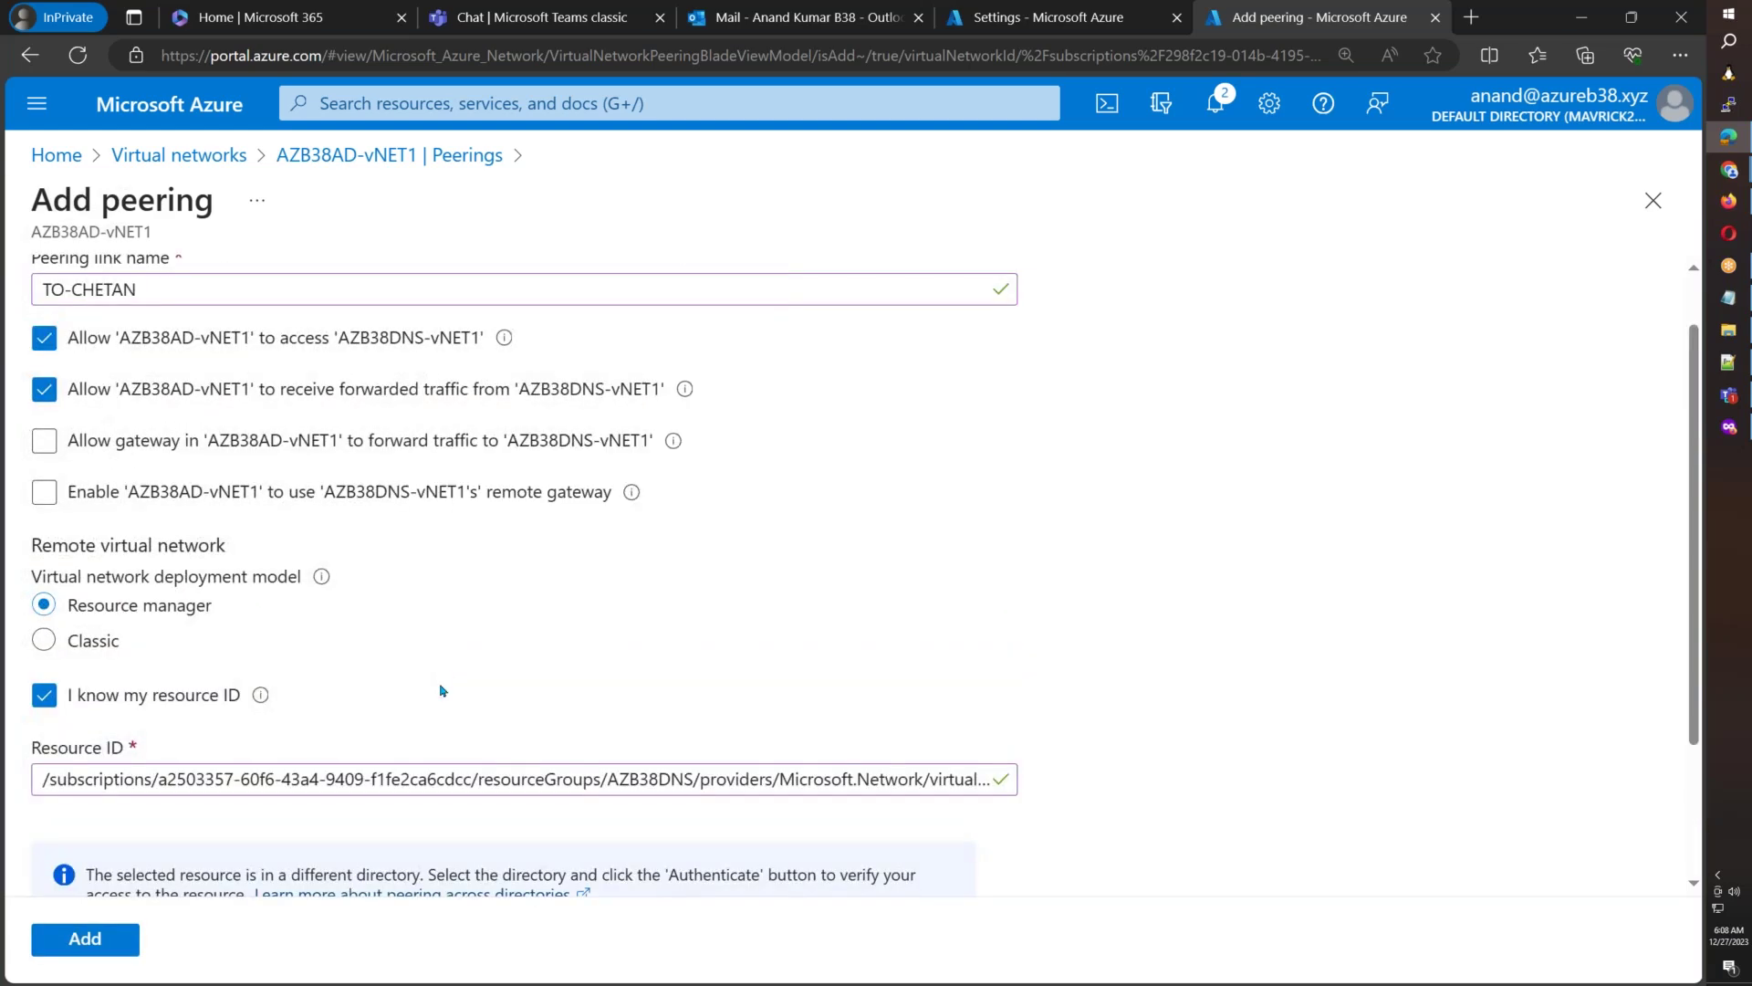
scroll(440, 690, "up", 1)
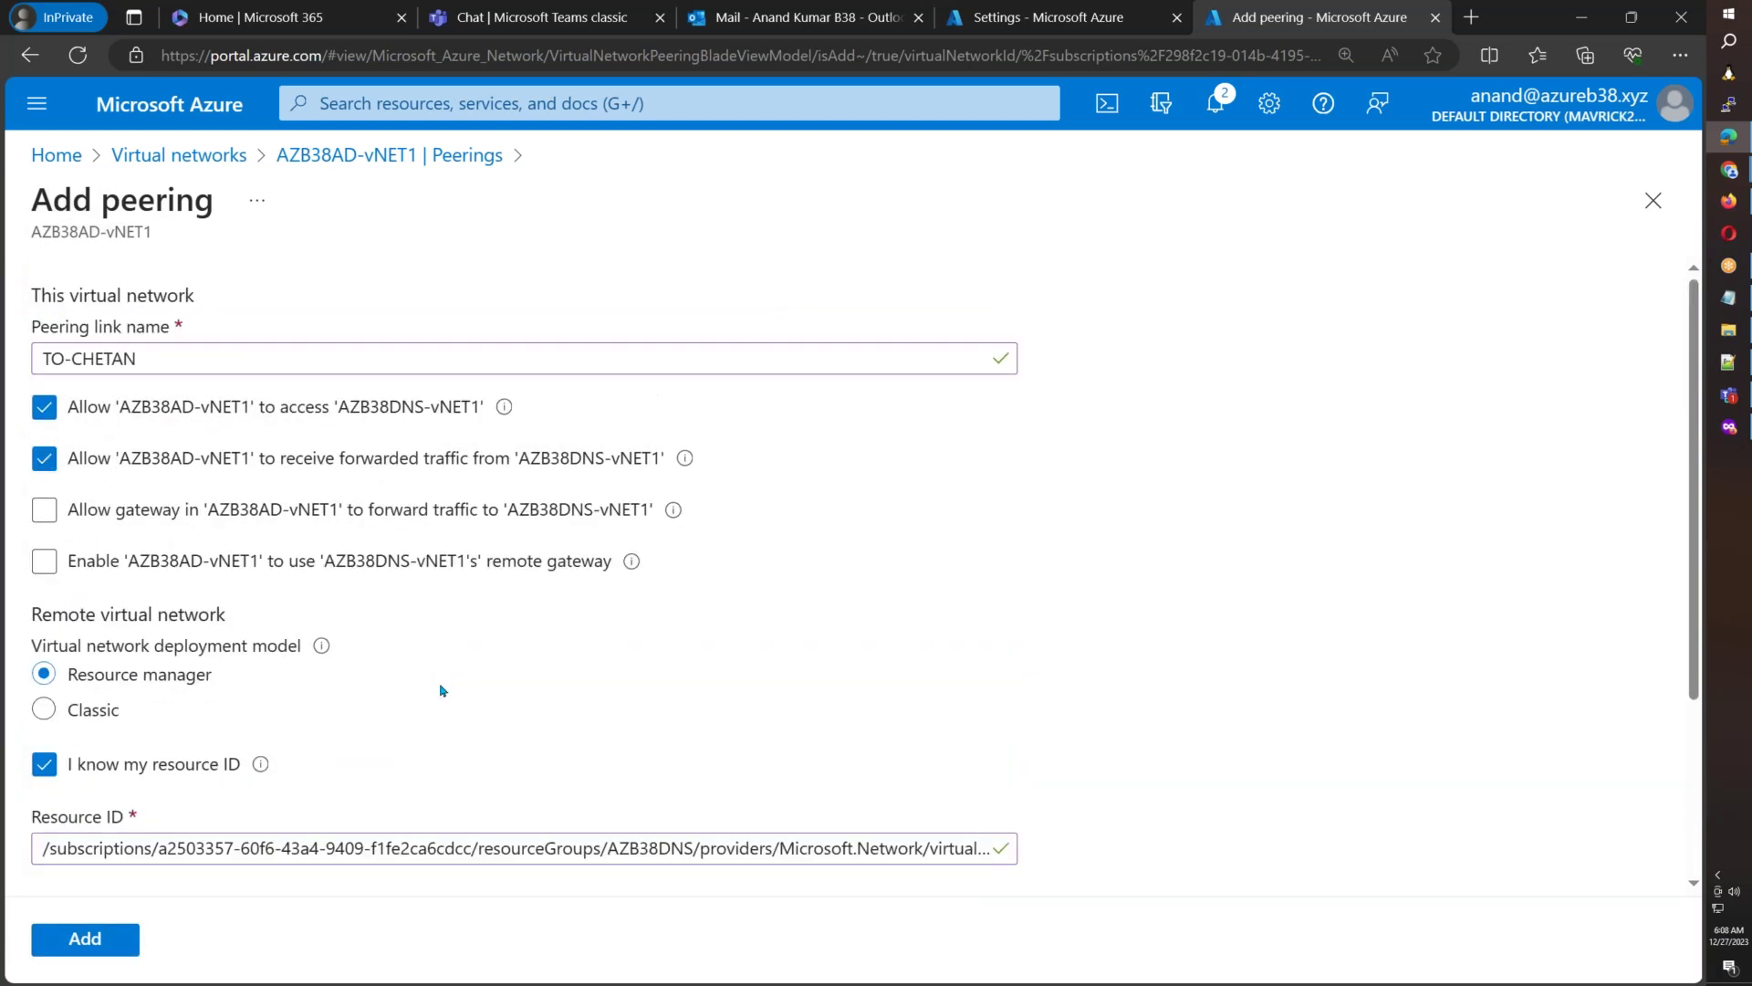
scroll(441, 690, "down", 3)
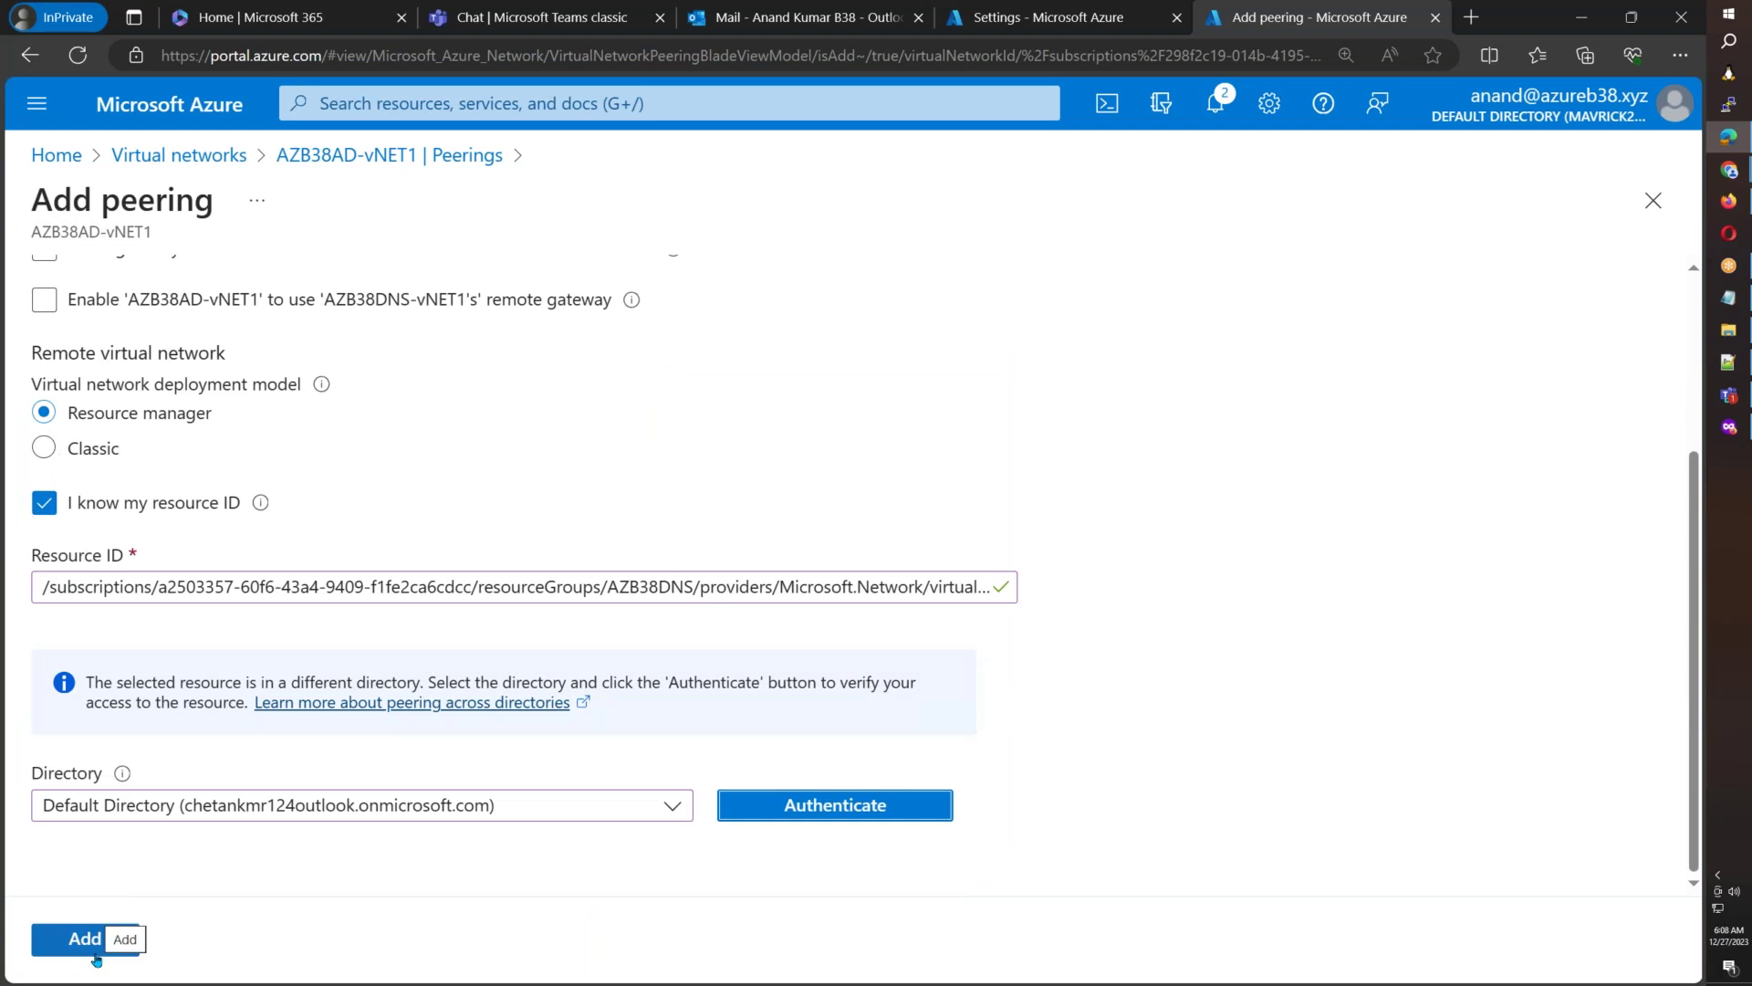
left_click(95, 954)
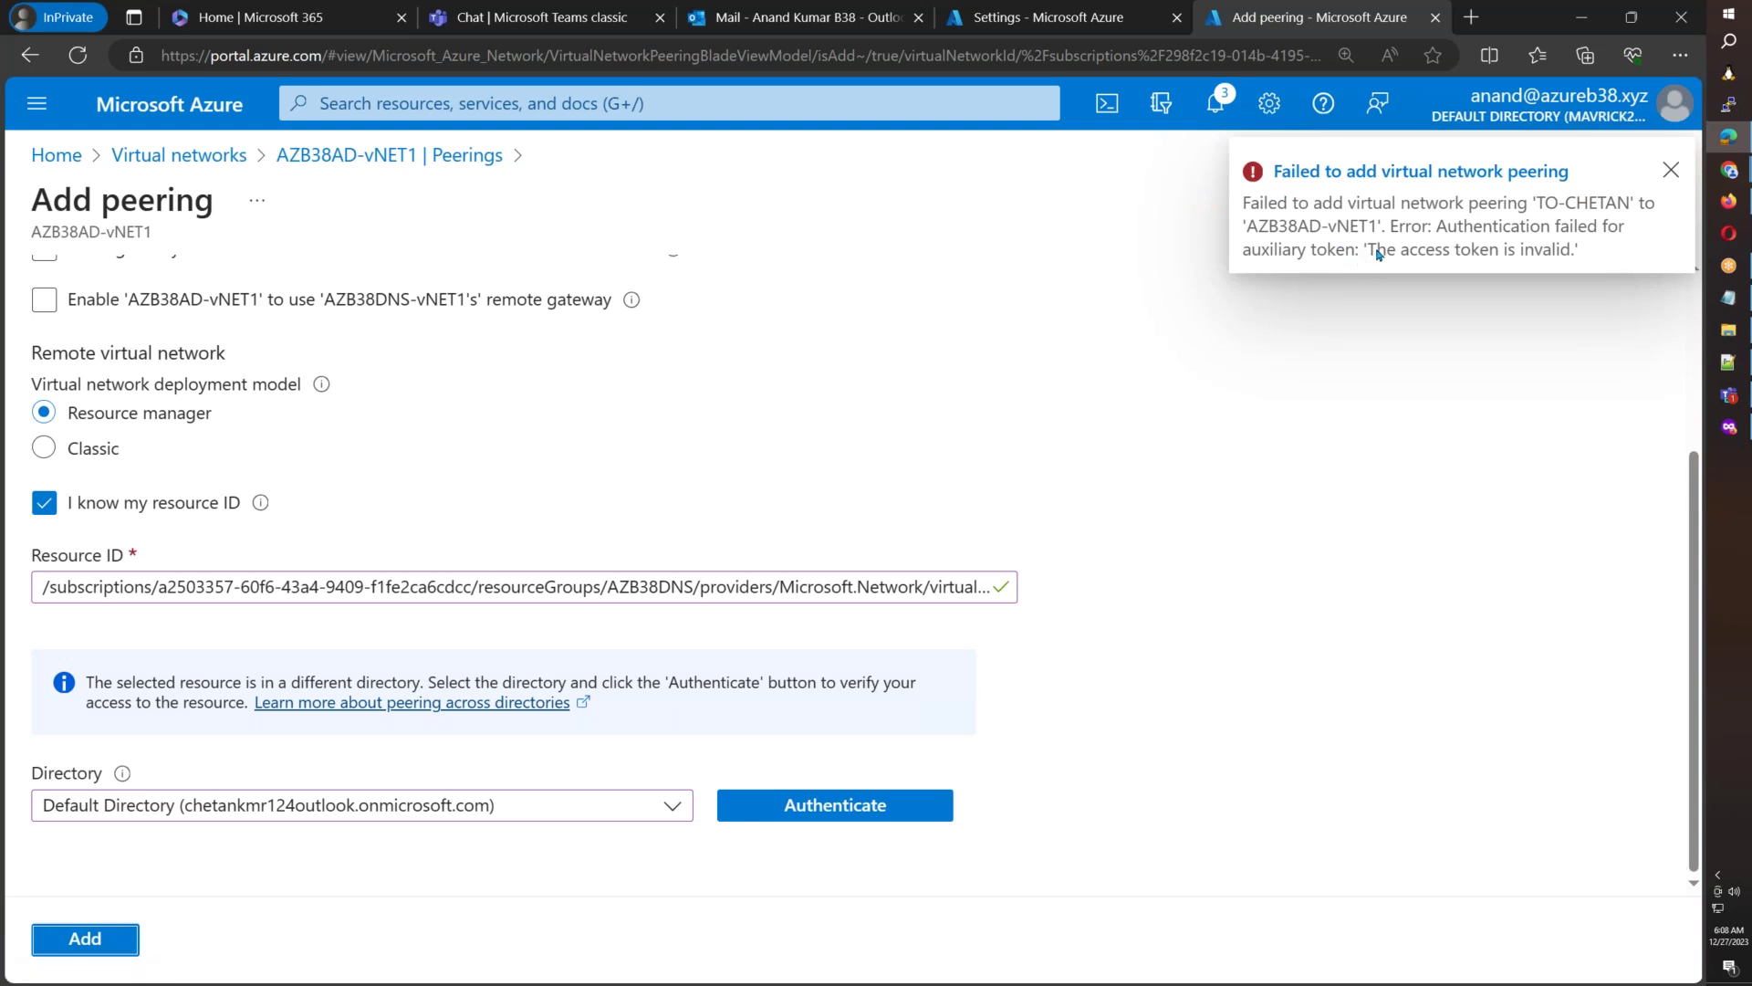
left_click(1673, 170)
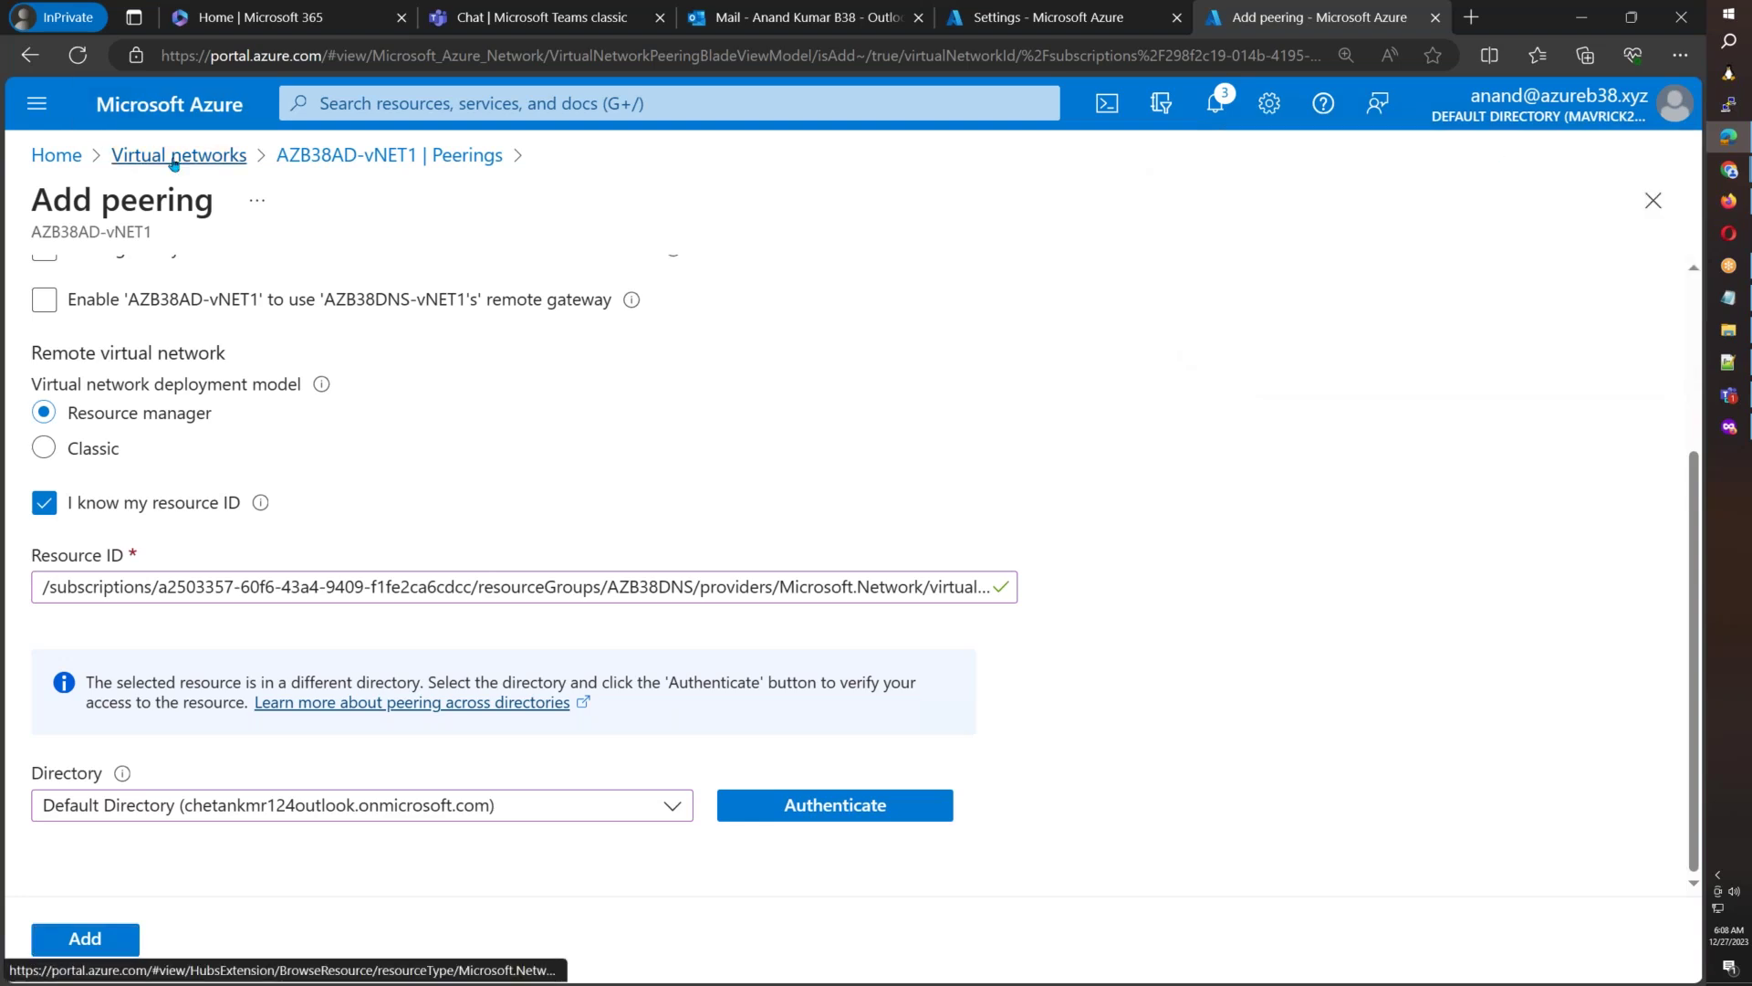
Return to the refreshed Virtual networks list and save the remote resource ID in Notepad.
left_click(179, 155)
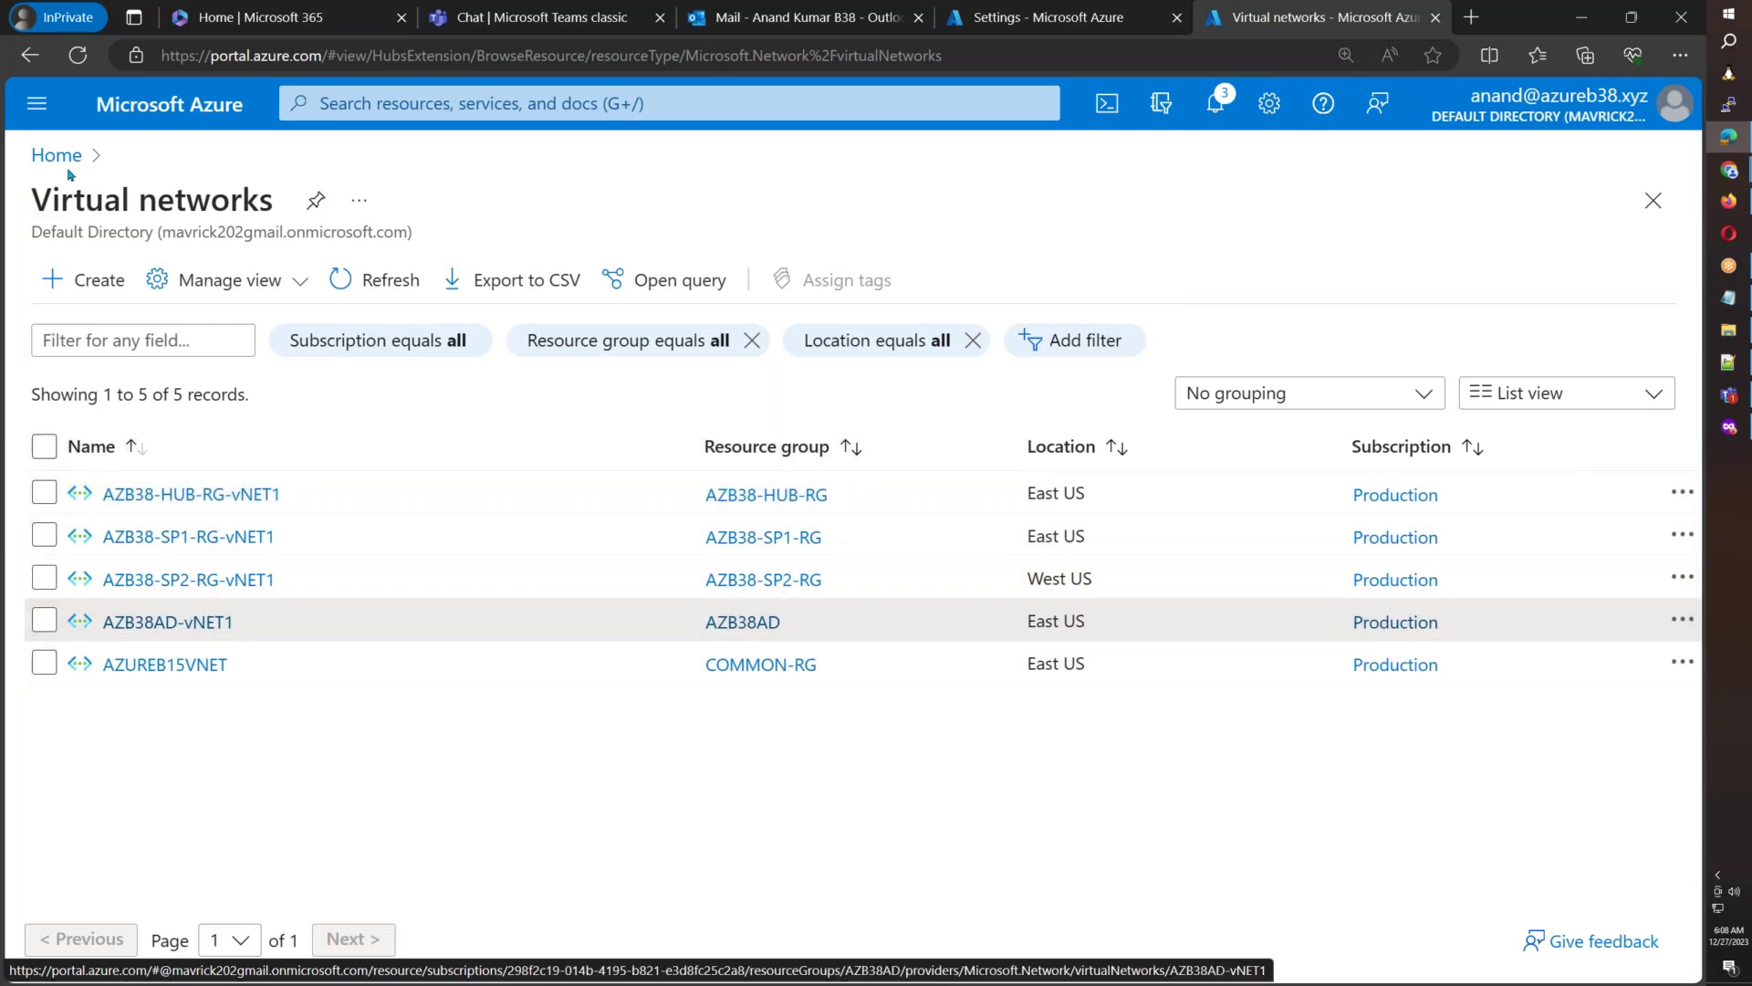
left_click(78, 56)
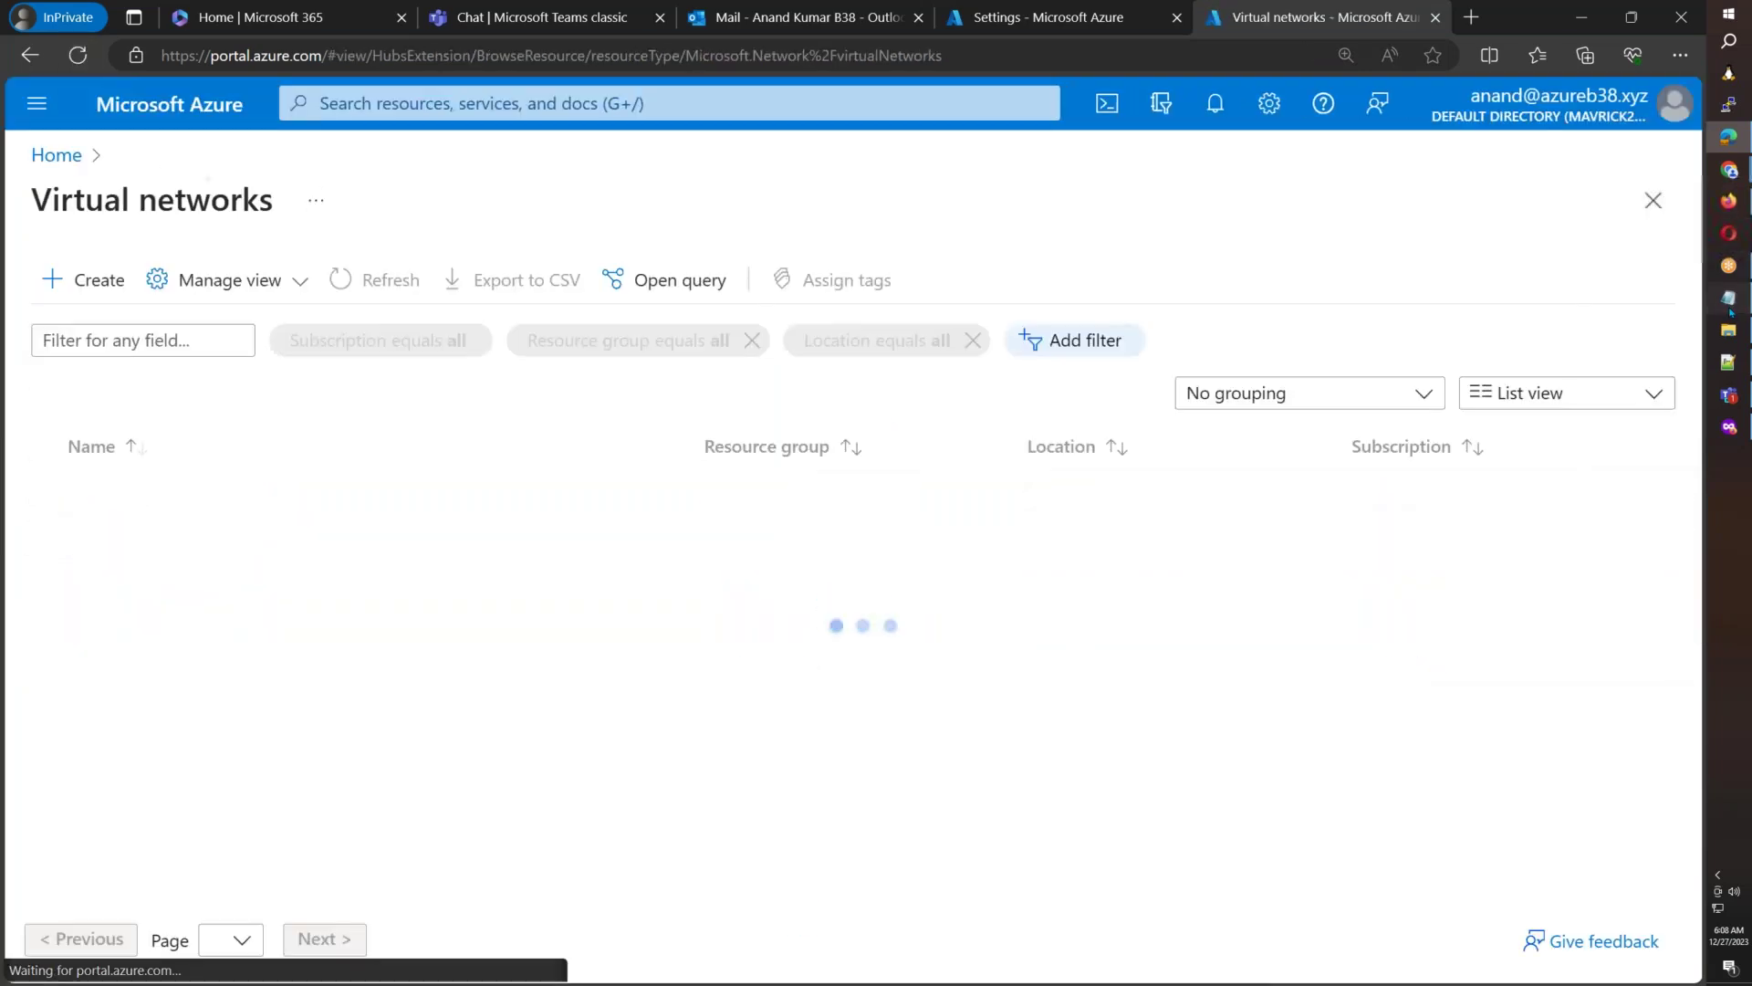
left_click(1729, 298)
left_click(263, 466)
key("Return")
key("Return")
type("/subscriptions/a2503357-60f6-43a4-9409-f1fe2ca6cdcc/resourceGroups/AZB38DNS/providers/Microsoft.Network/virtualNetworks/AZB38DNS-vNET1")
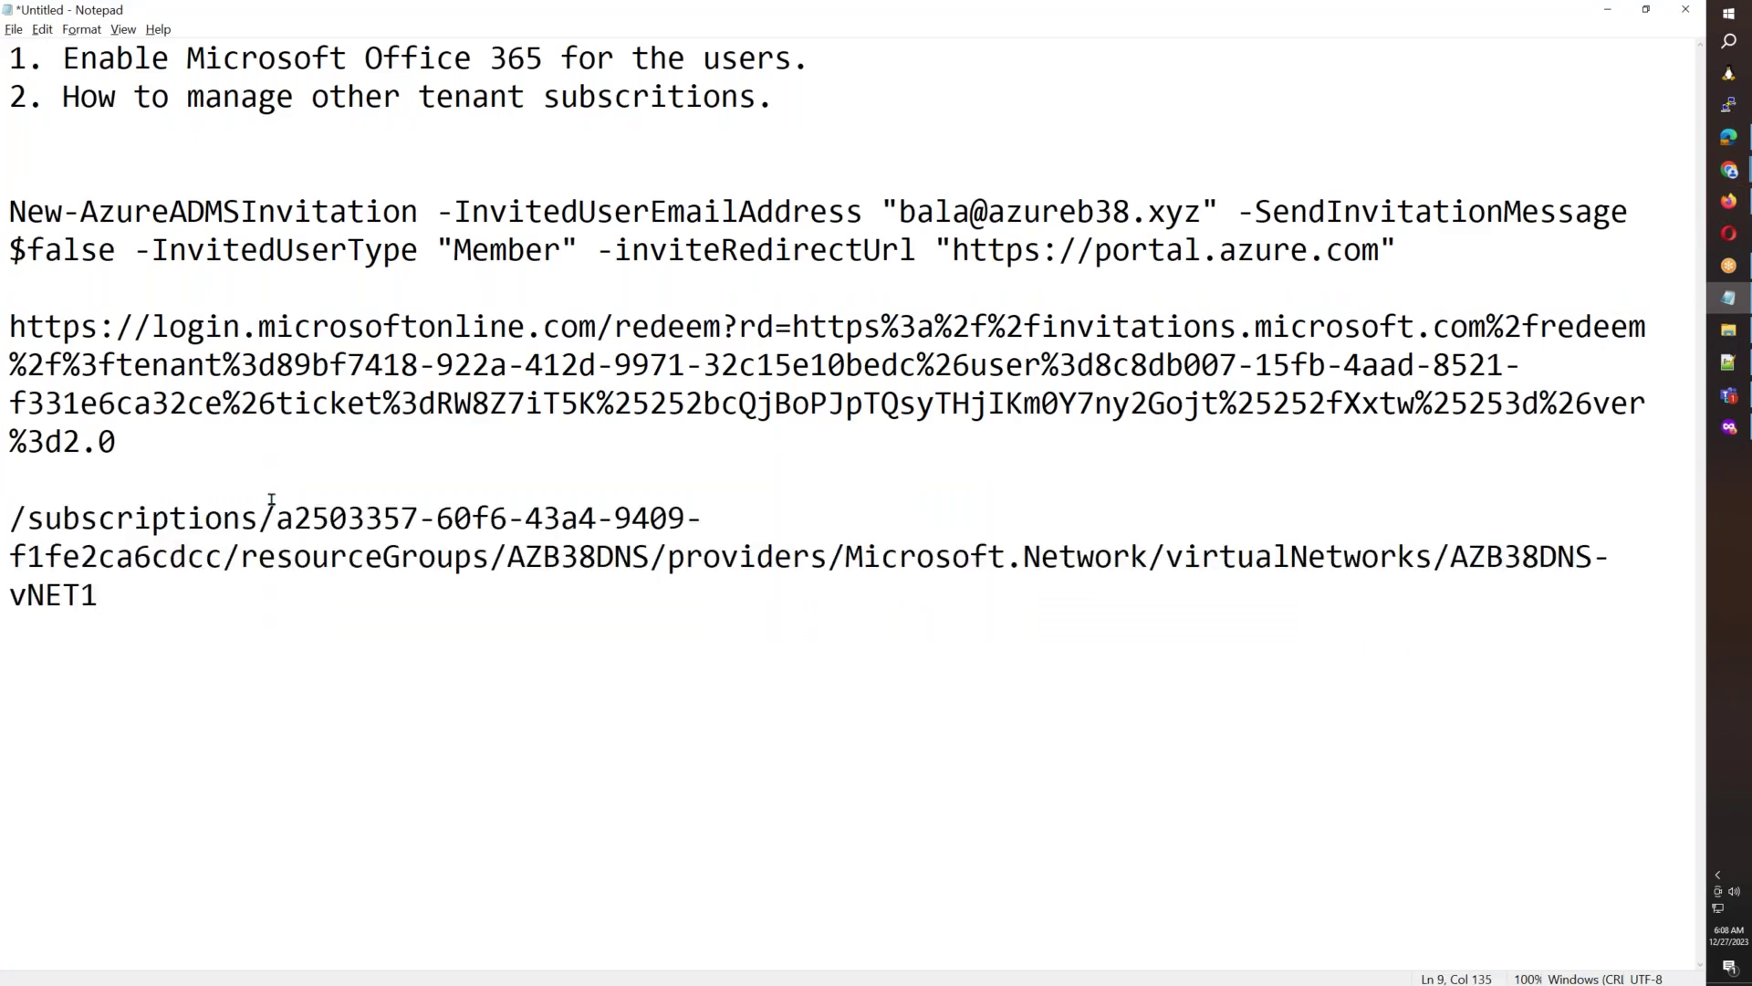
key("alt+Tab")
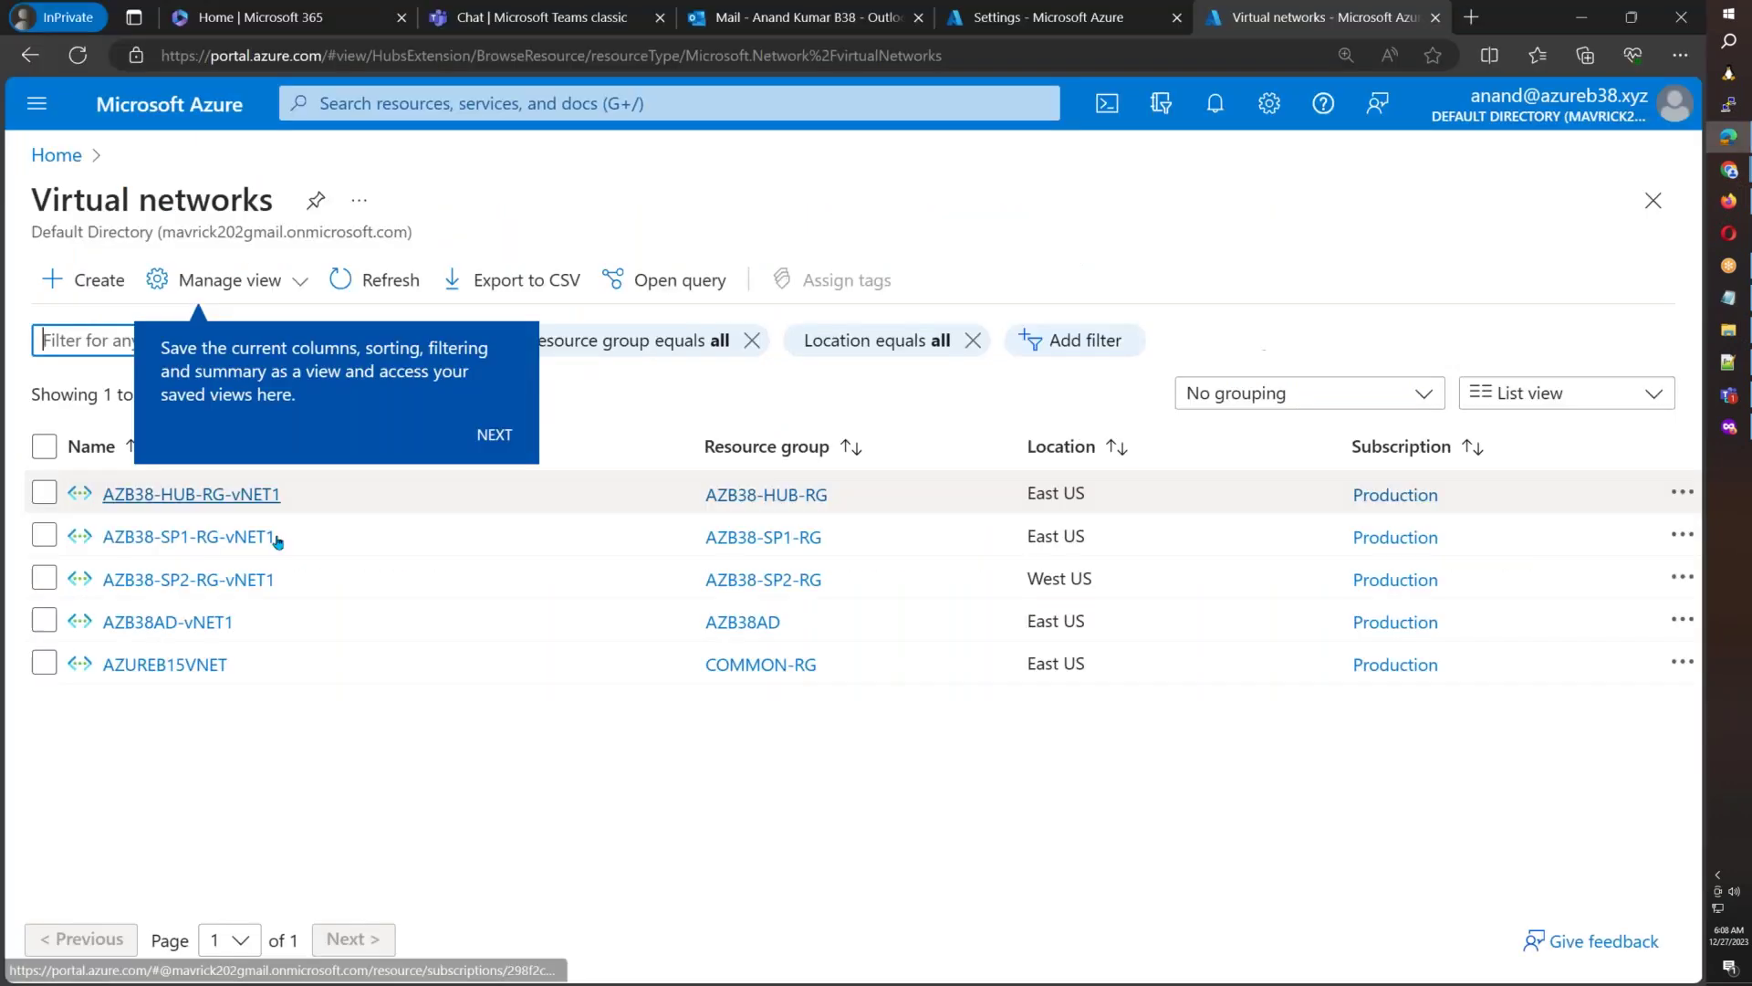
Switch to the other tenant's directory and open AZB38DNS-vNET1.
left_click(1268, 103)
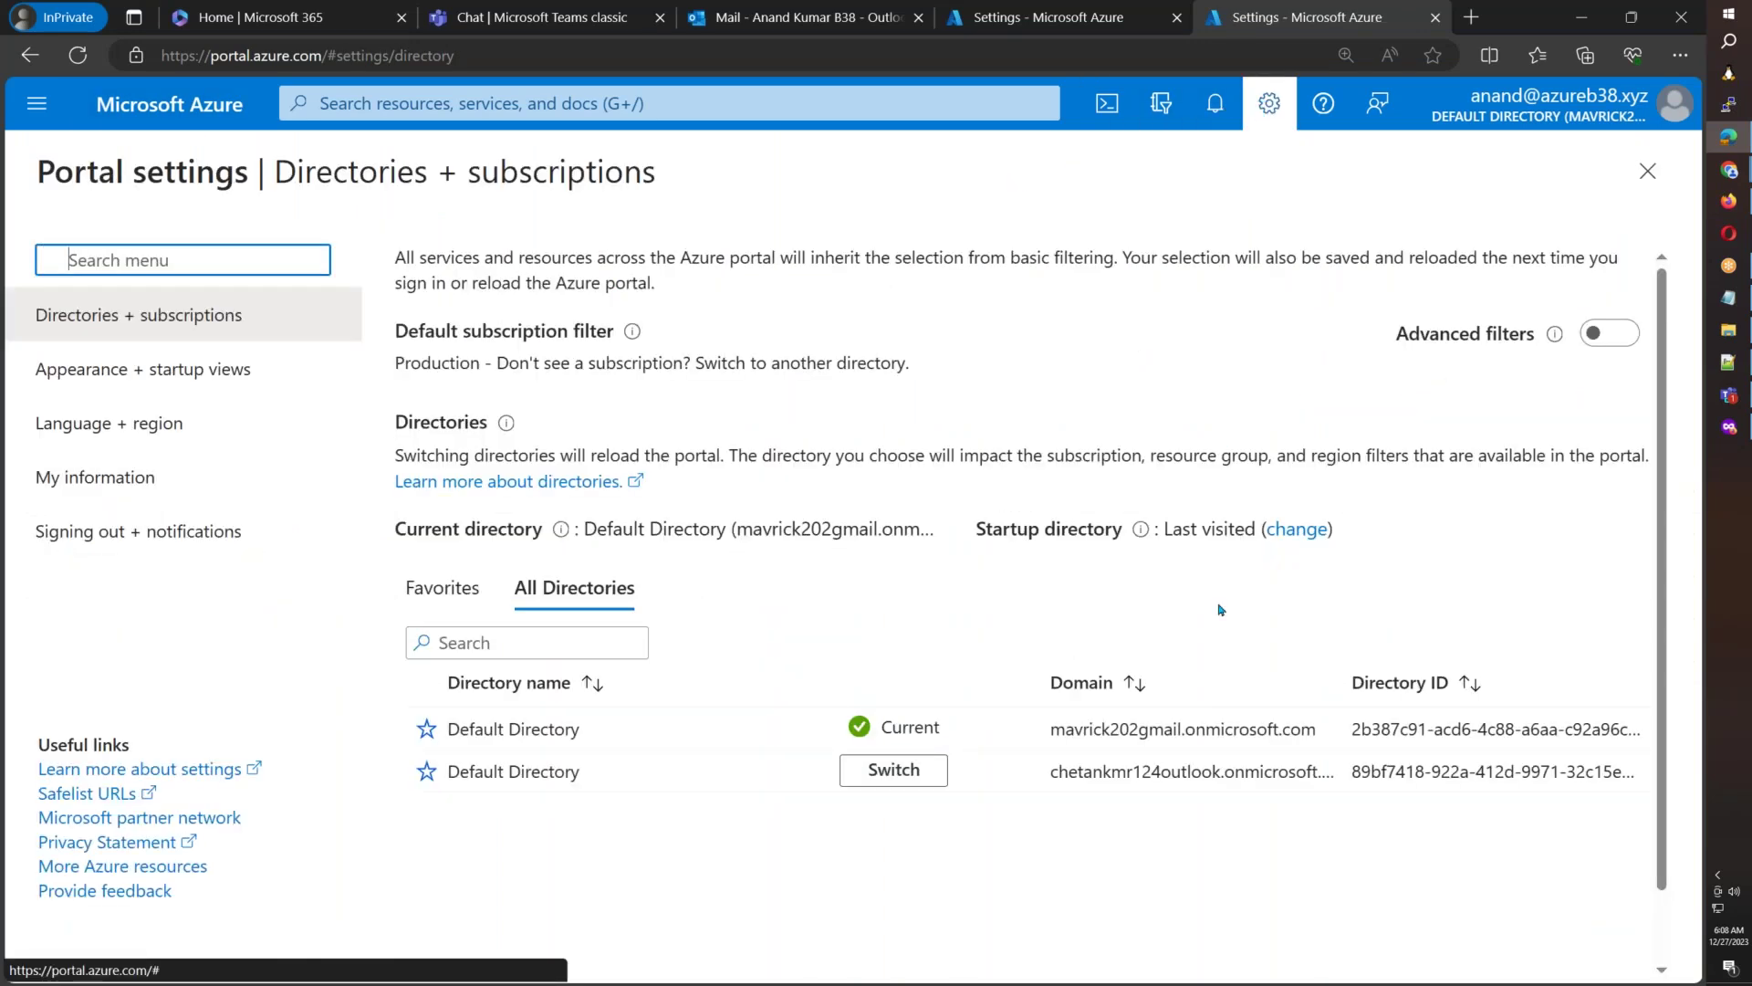
left_click(936, 775)
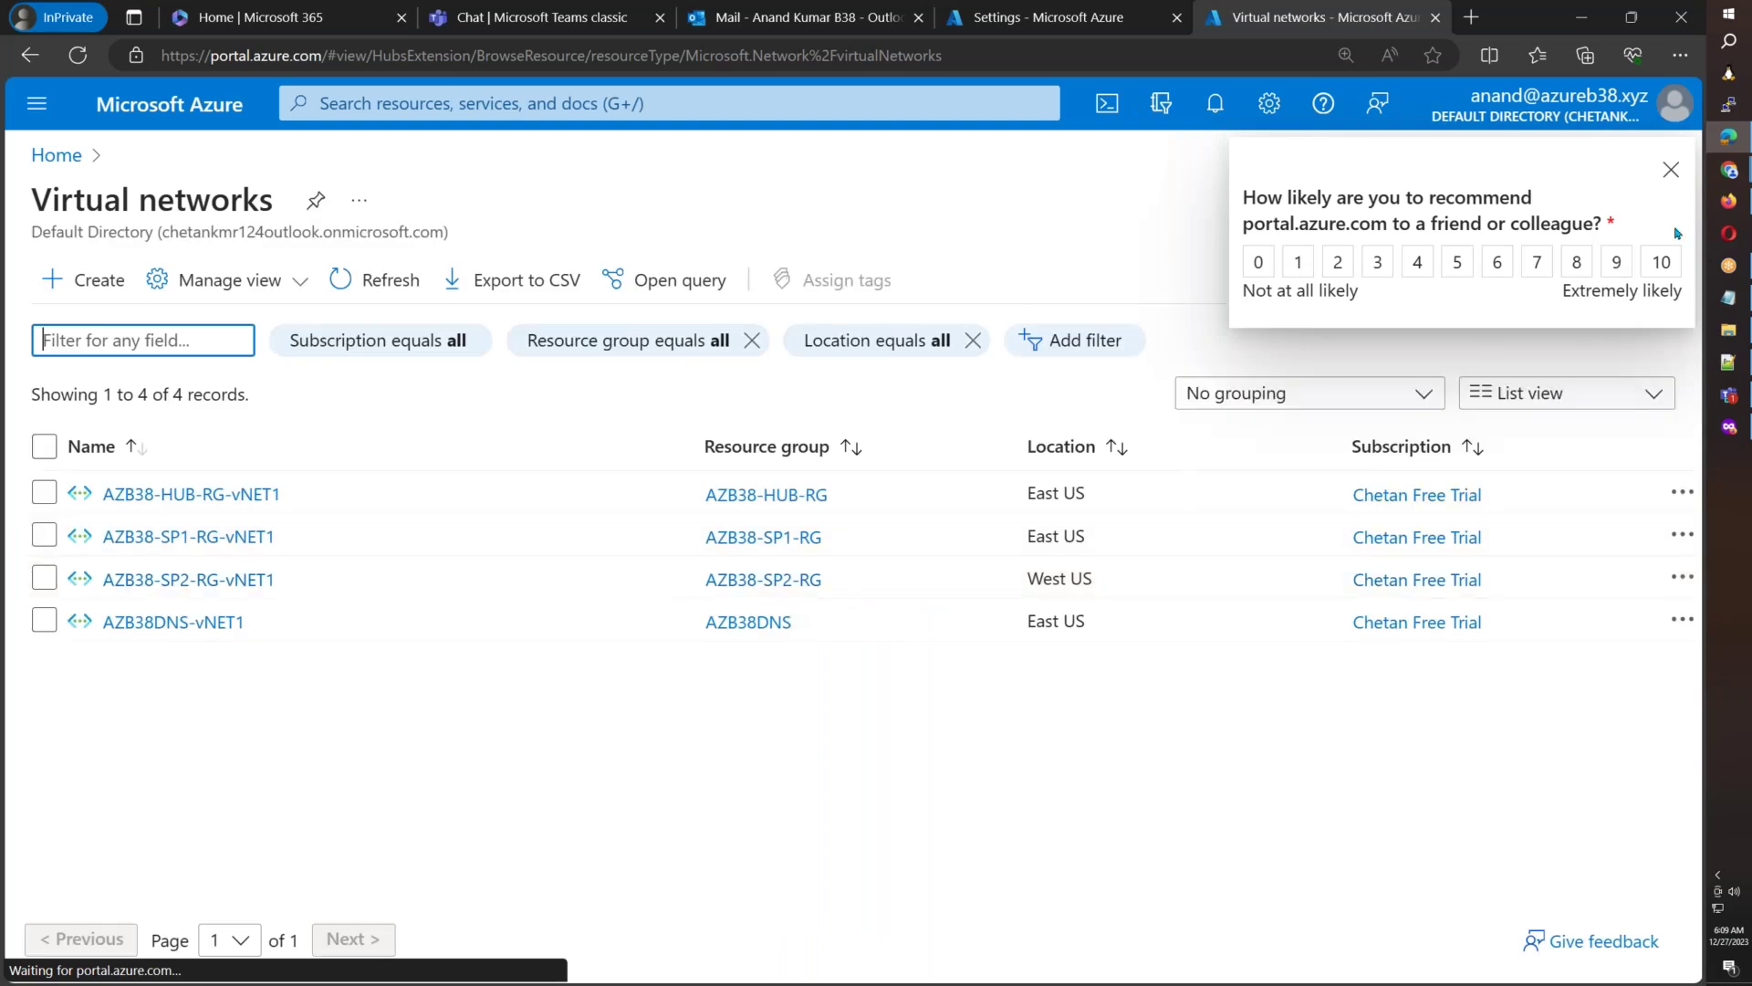
left_click(1671, 172)
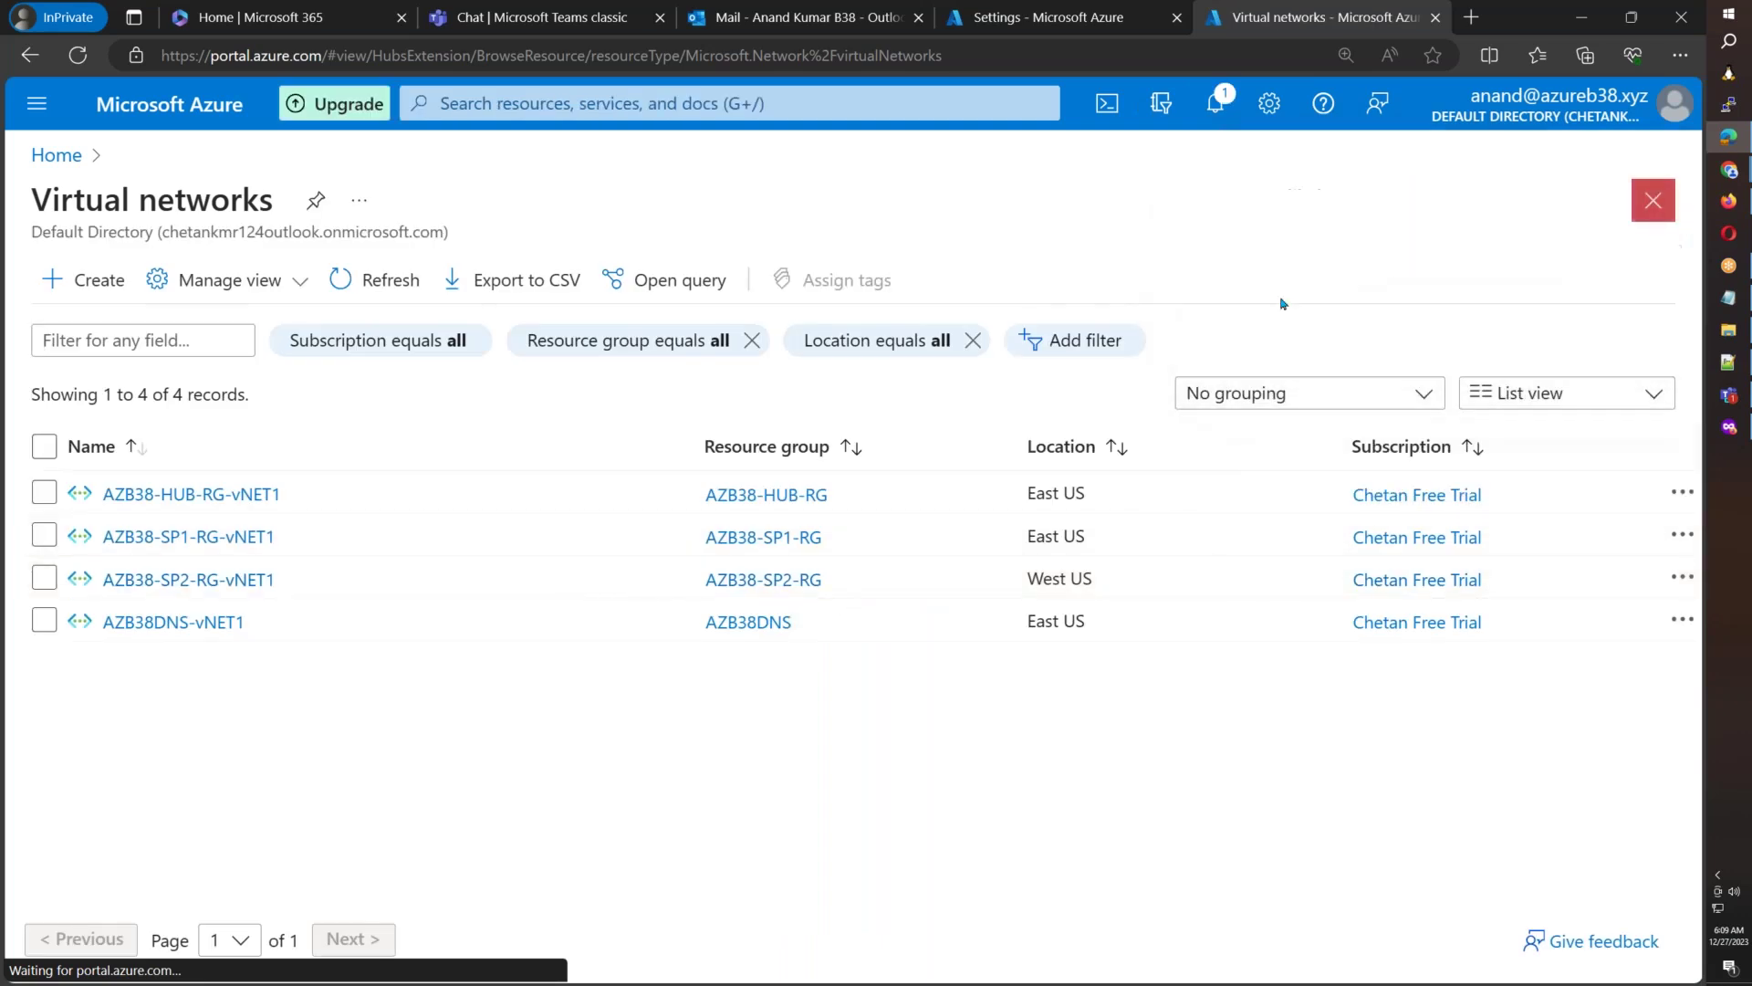
left_click(230, 622)
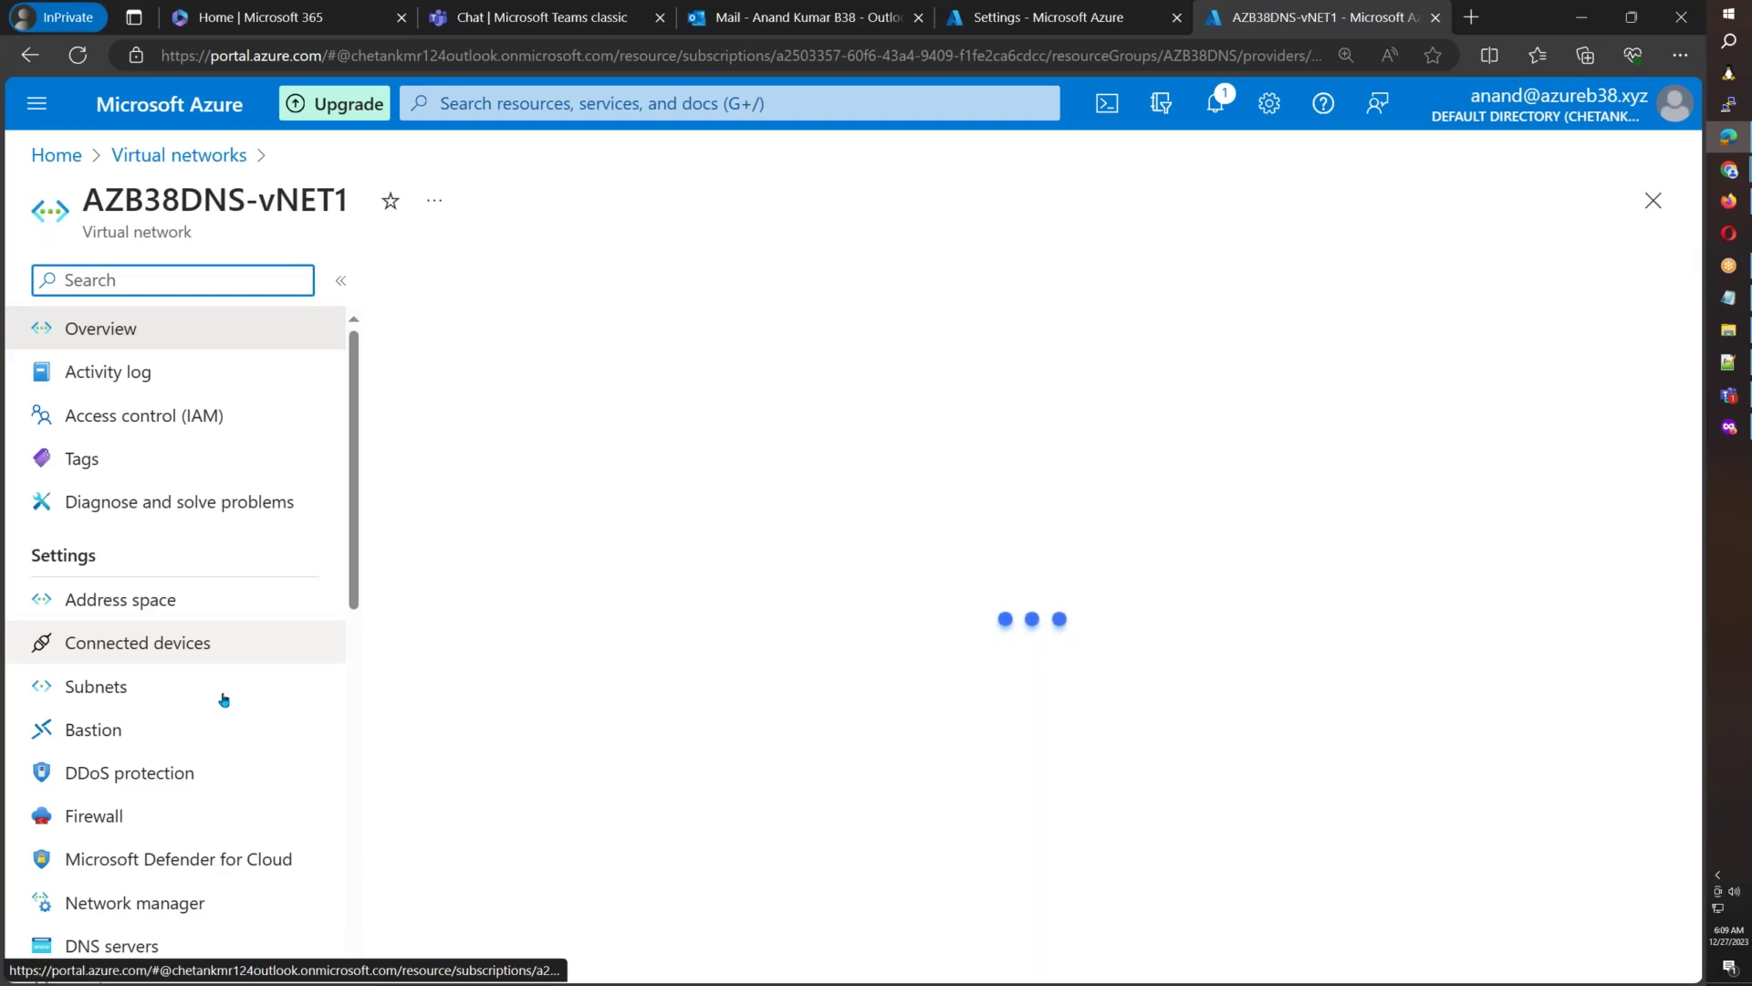
Inspect AZB38DNS-vNET1's Initiated TO-SREE peering and its note about completing the initiation.
scroll(211, 731, "down", 3)
left_click(137, 687)
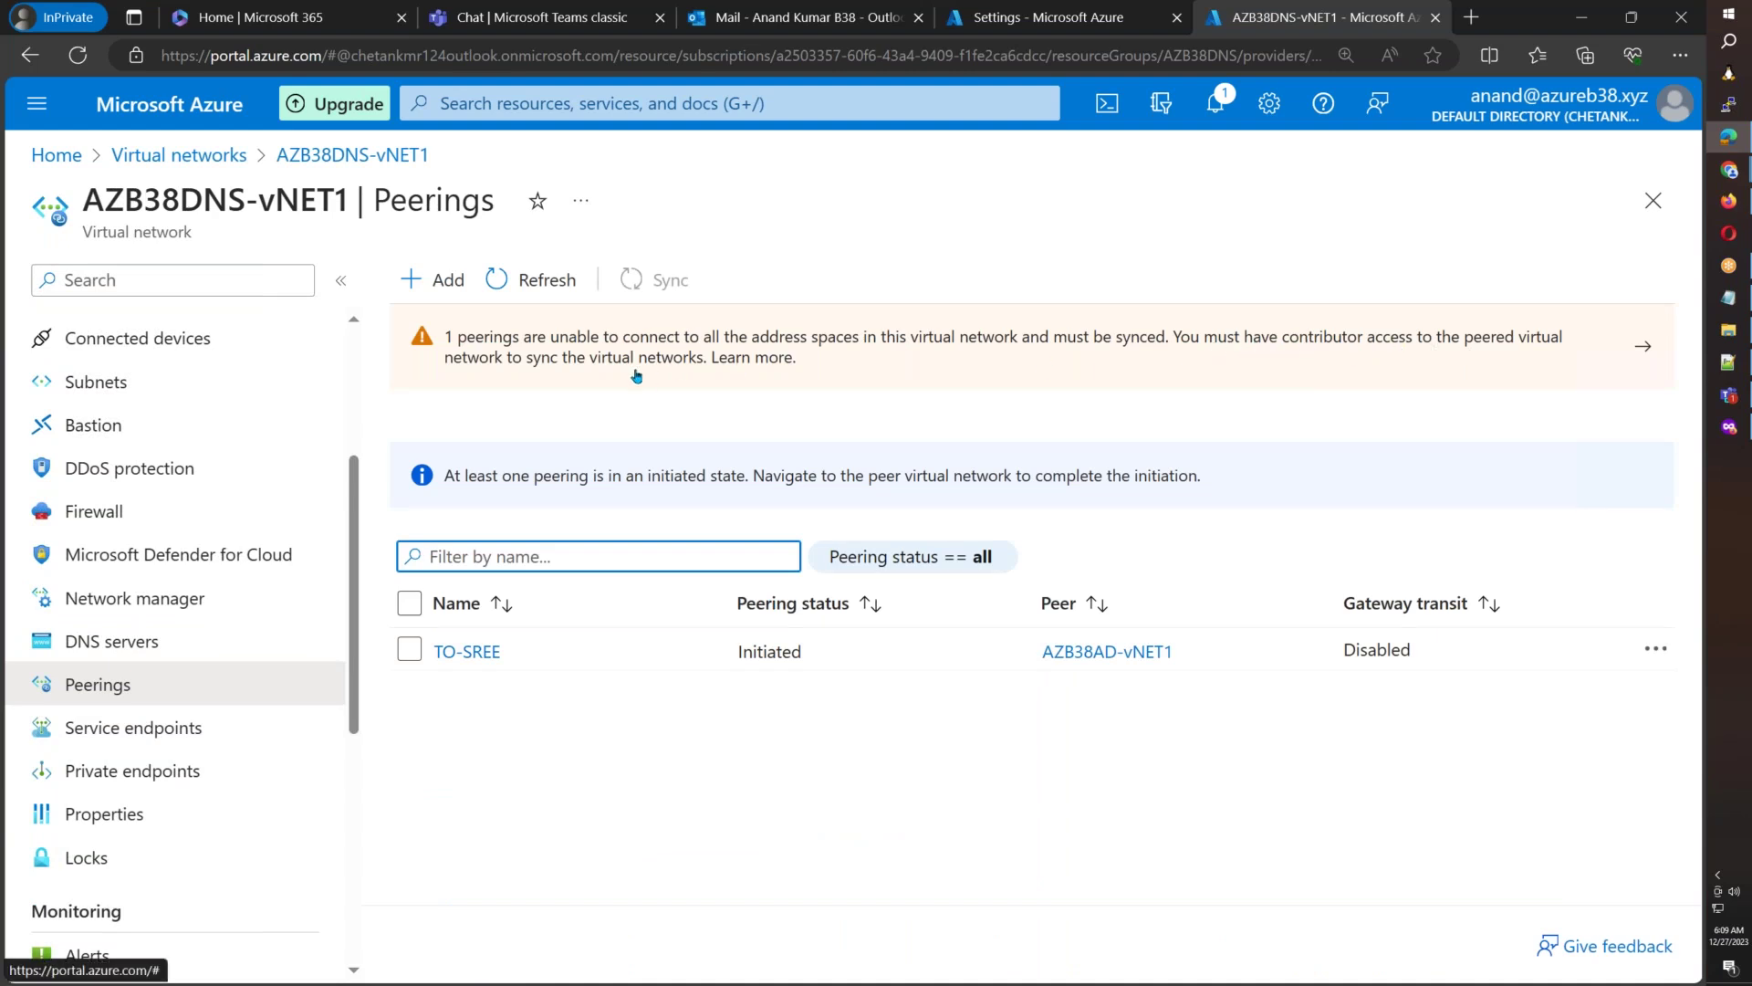
left_click_drag(1193, 657, 1014, 667)
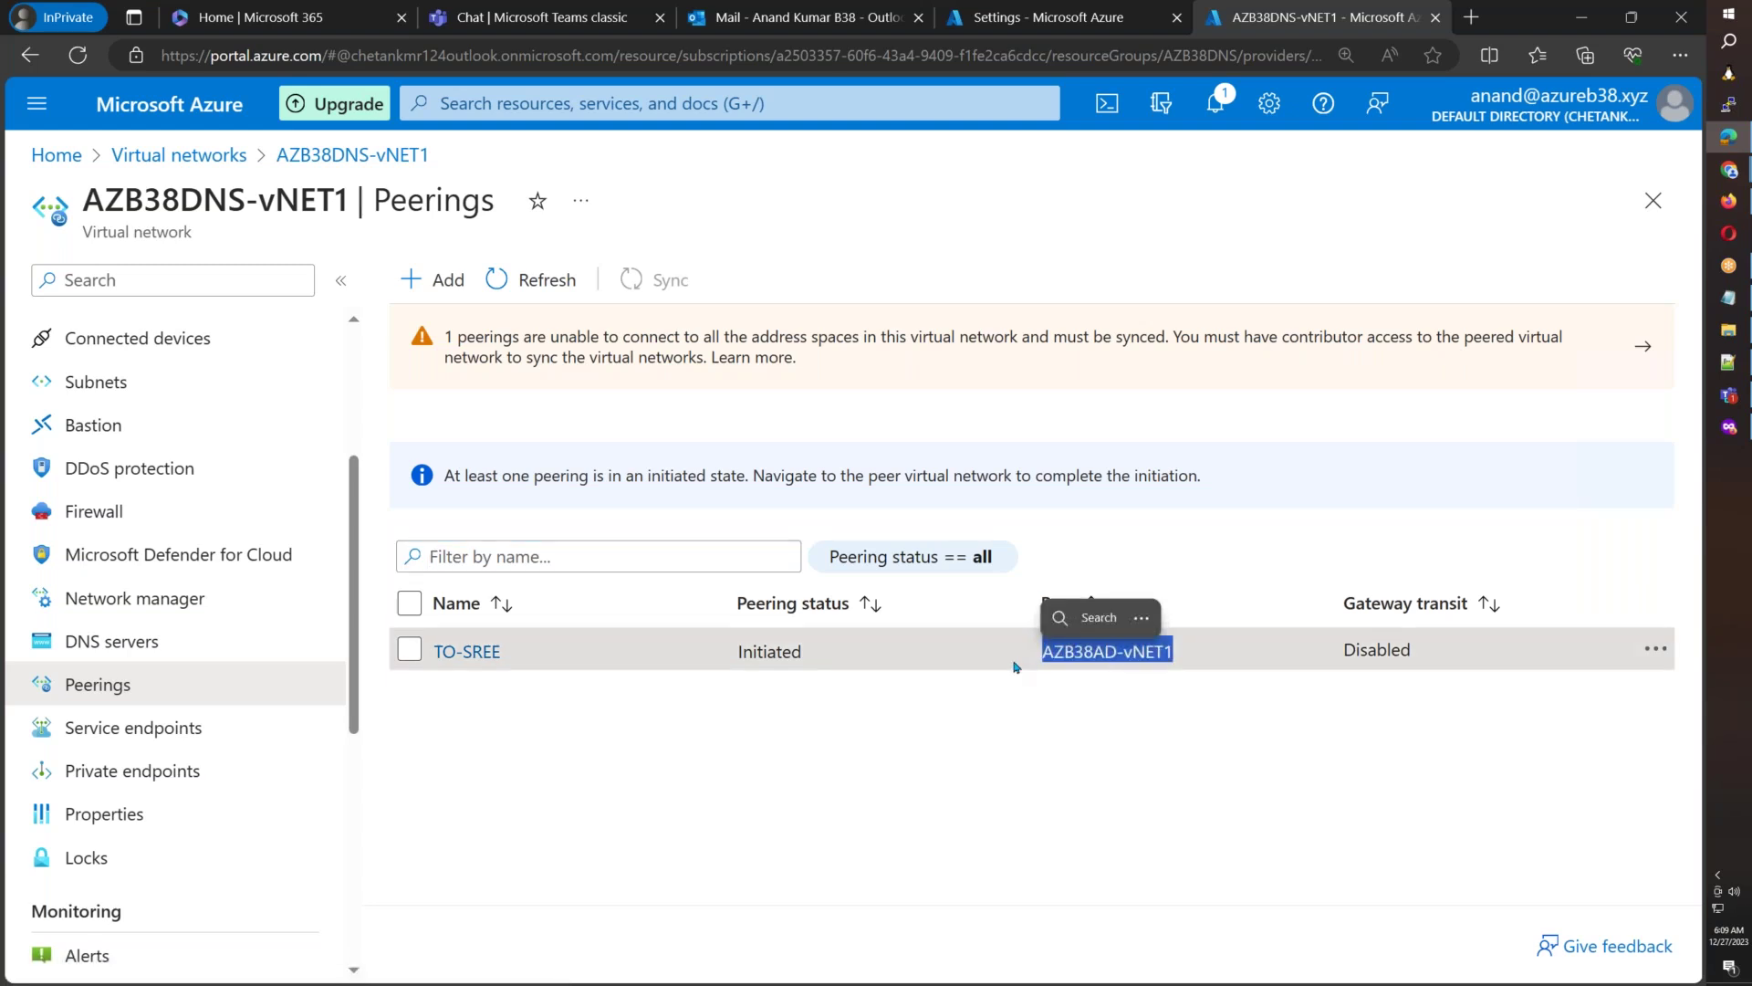
left_click(1656, 649)
left_click(1150, 765)
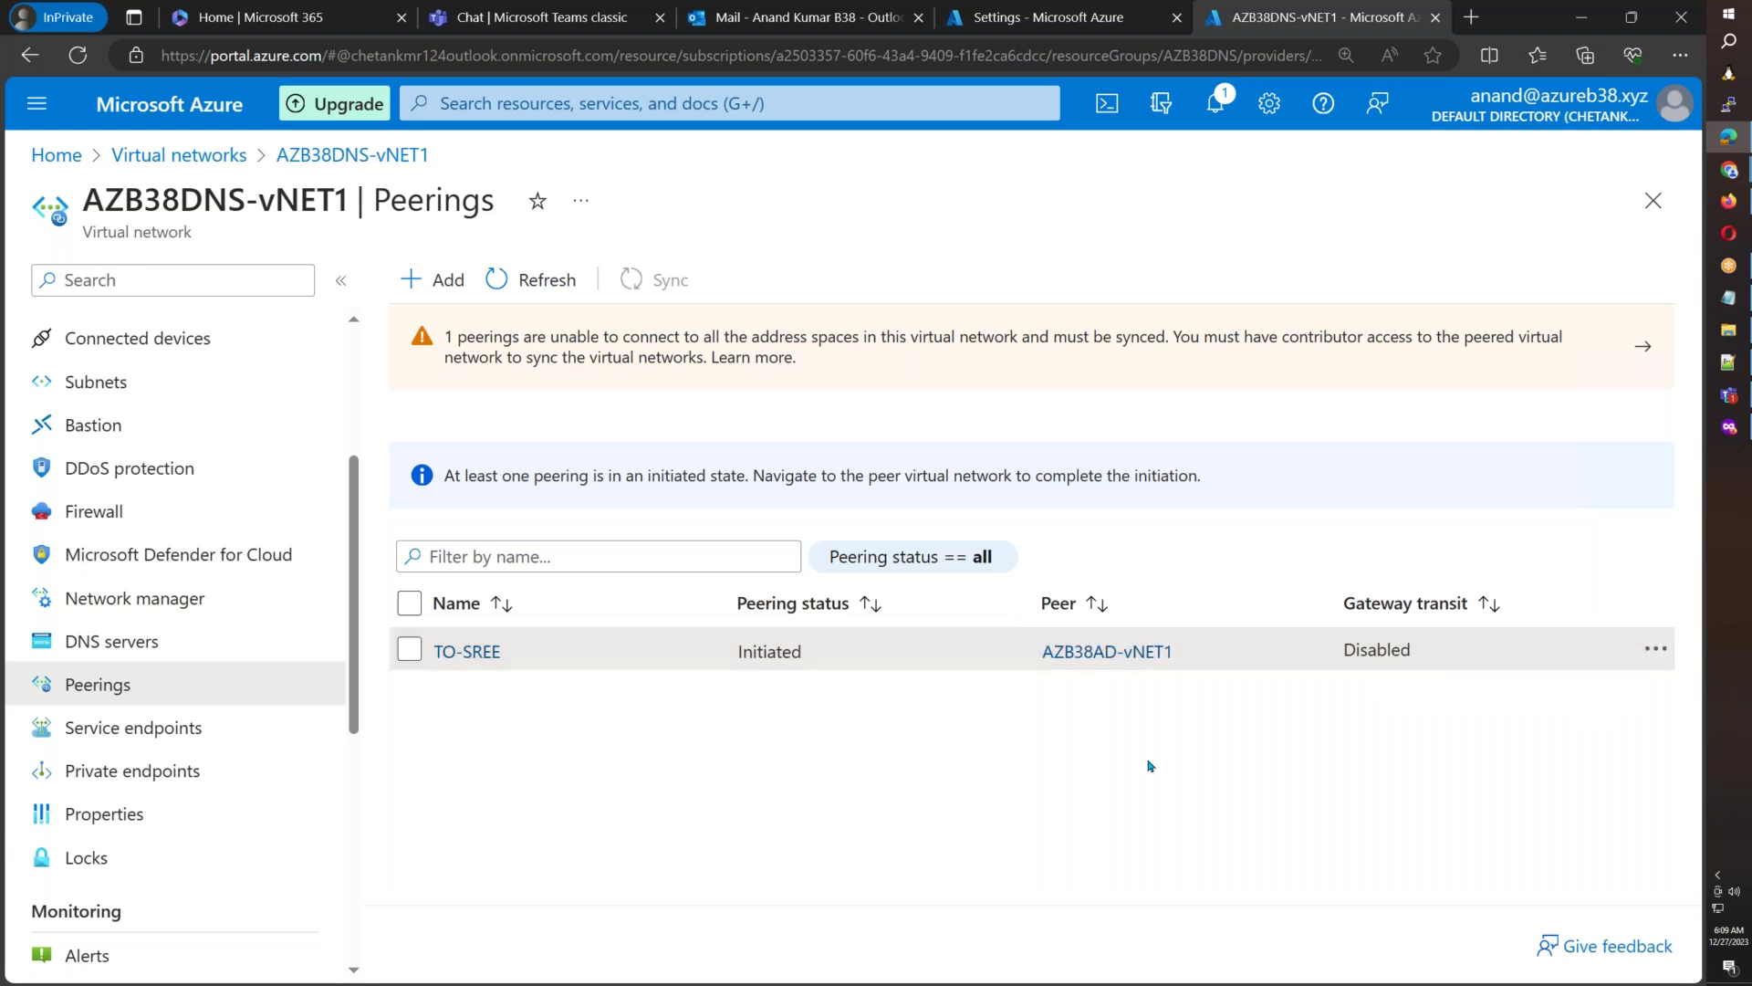
left_click_drag(742, 477, 1192, 483)
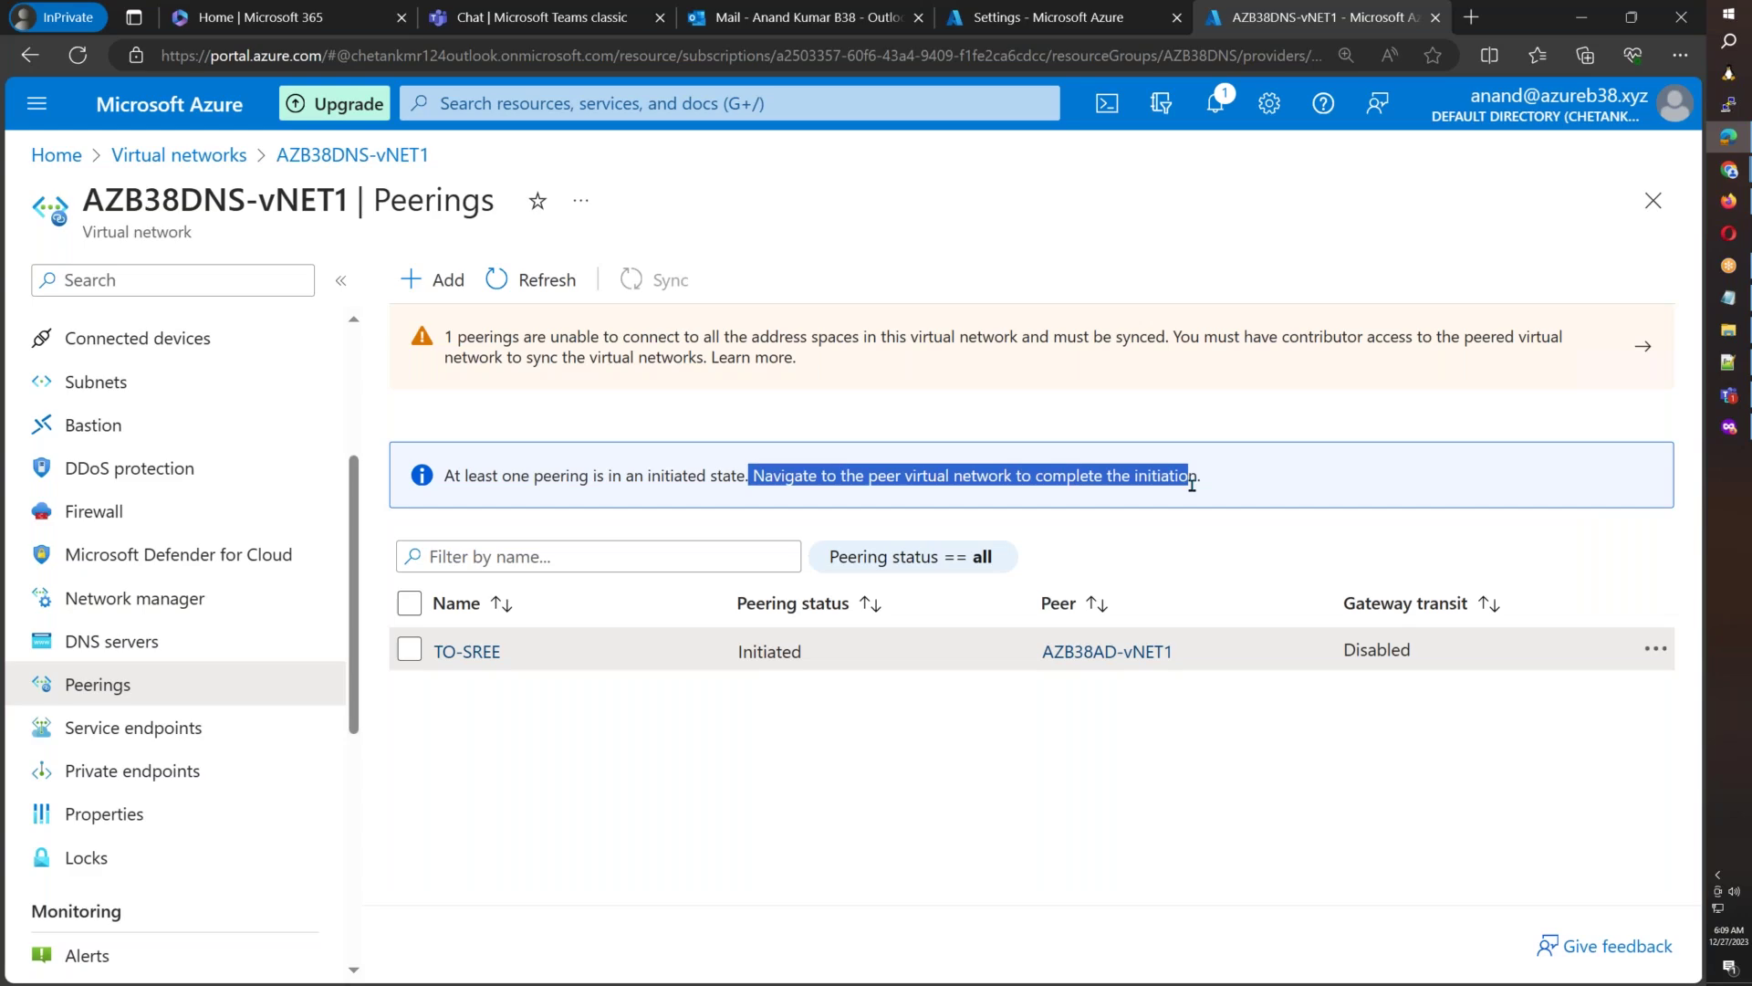
left_click(1730, 203)
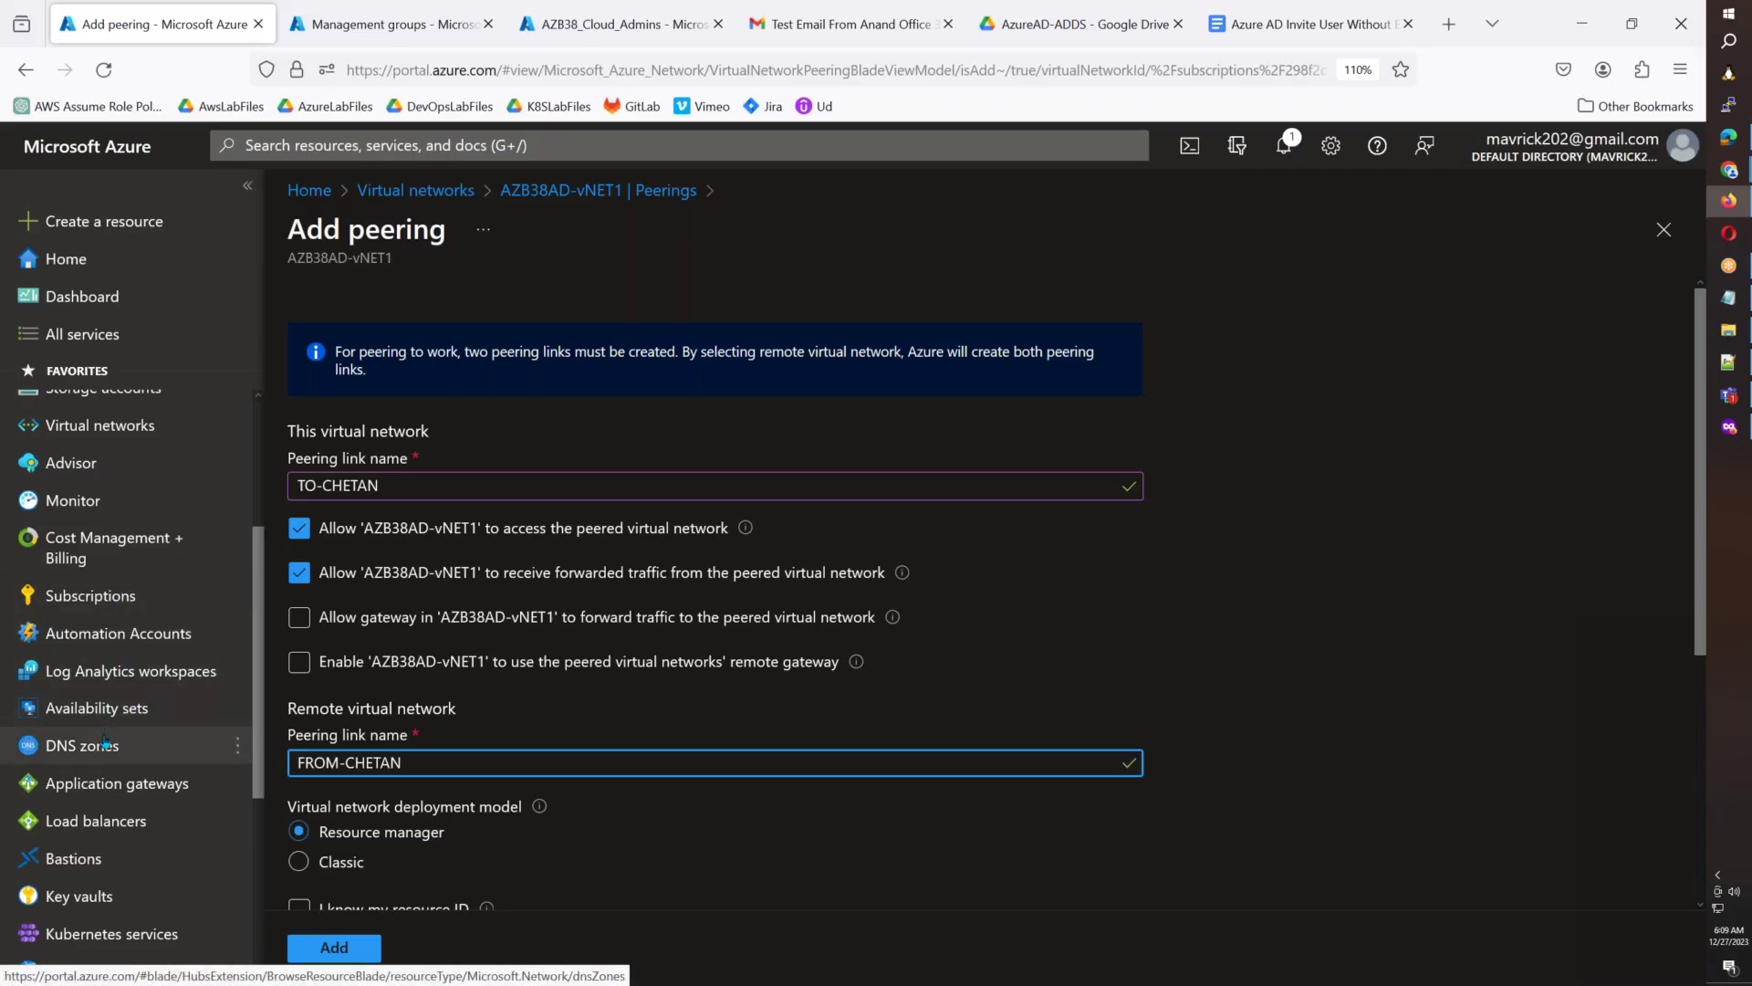
Refresh AZB38AD-vNET1's peerings with all statuses selected, confirming none exist.
left_click(582, 196)
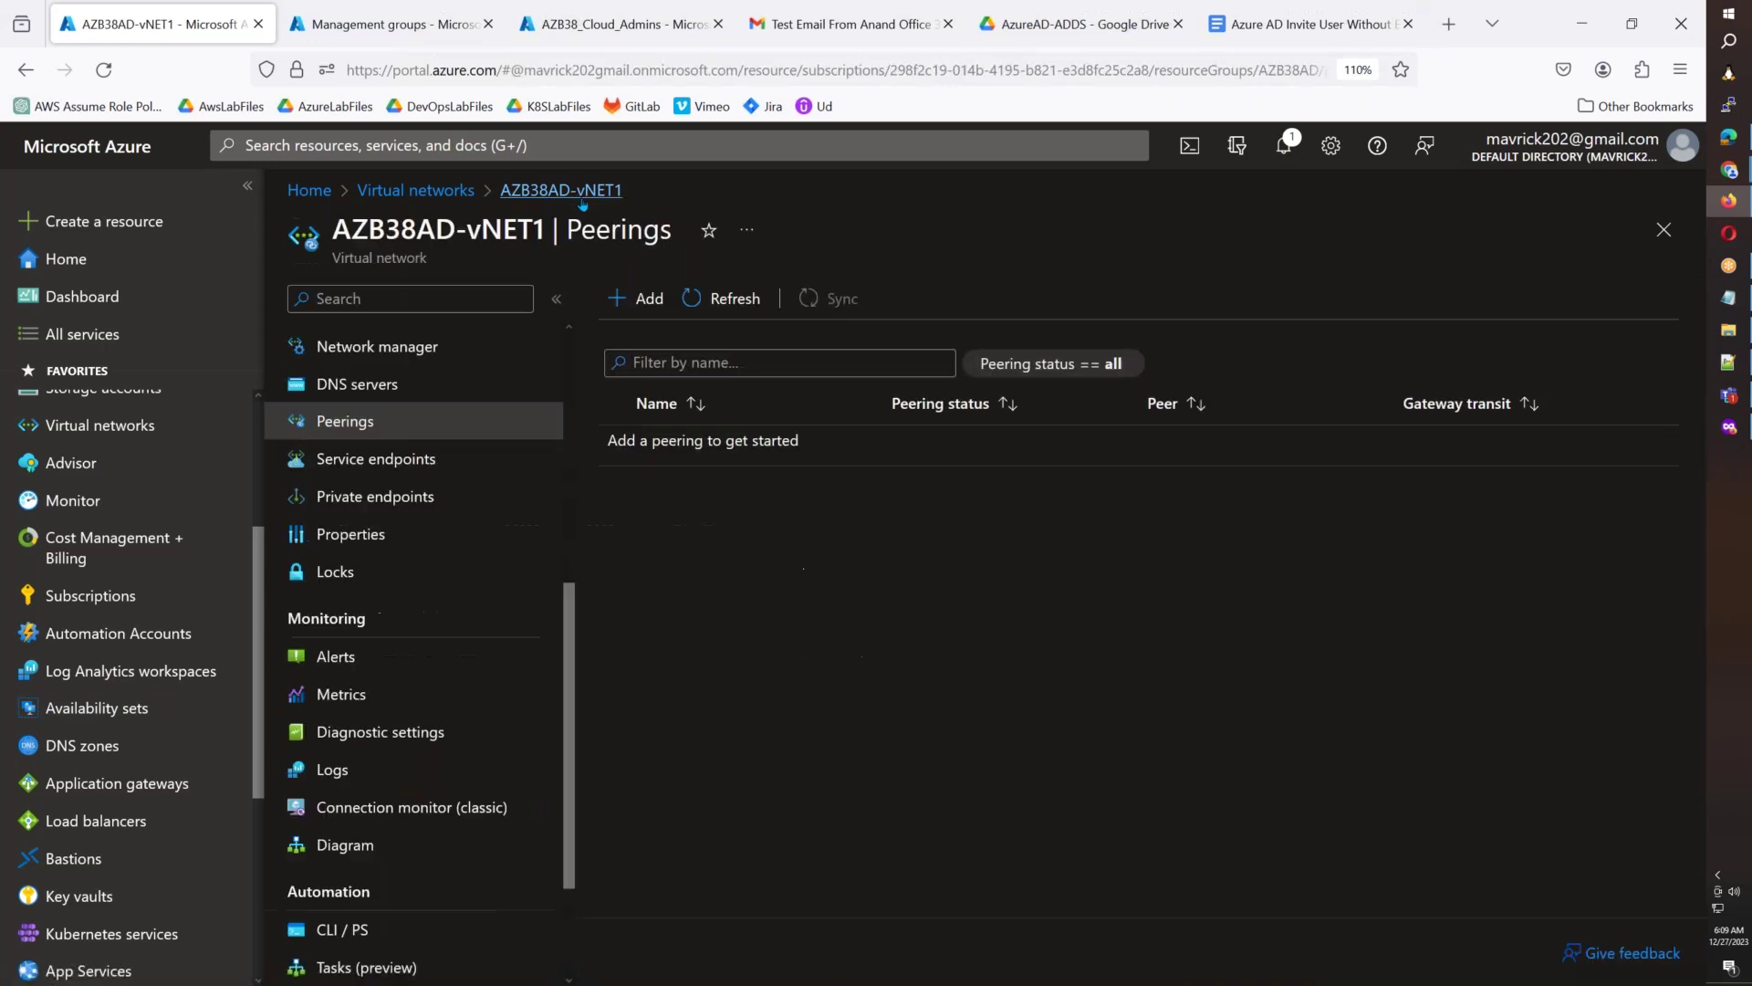
left_click(721, 299)
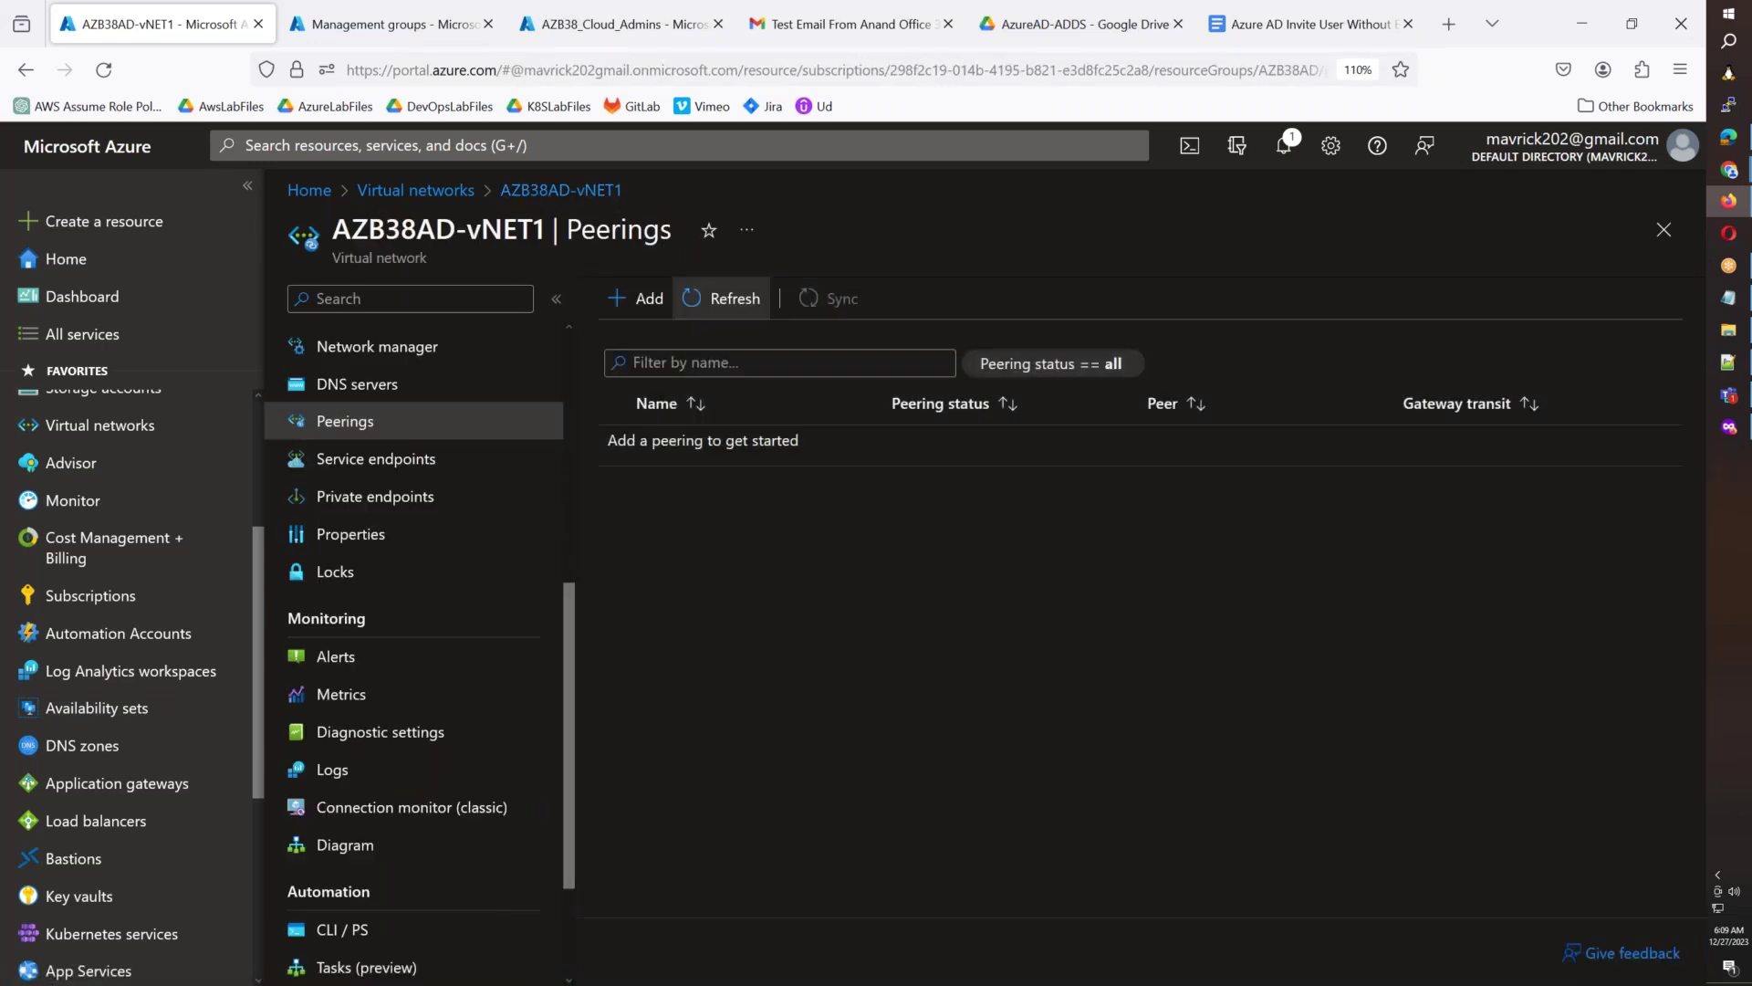
left_click(721, 299)
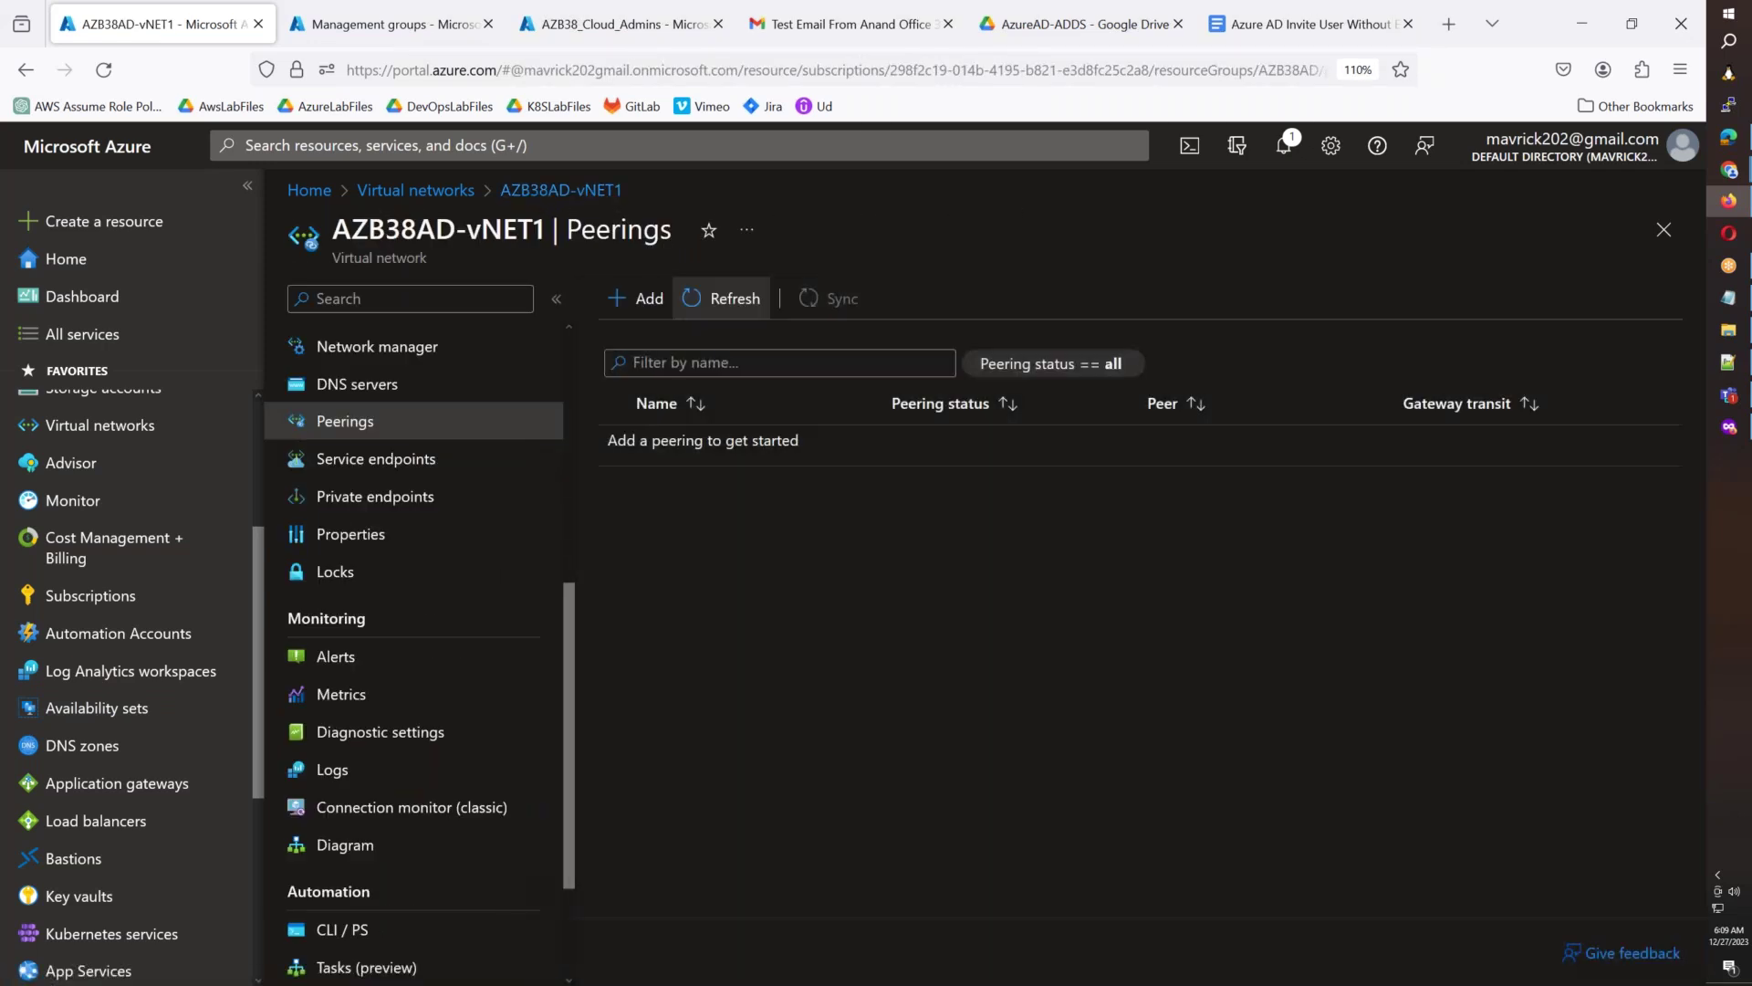
left_click(721, 299)
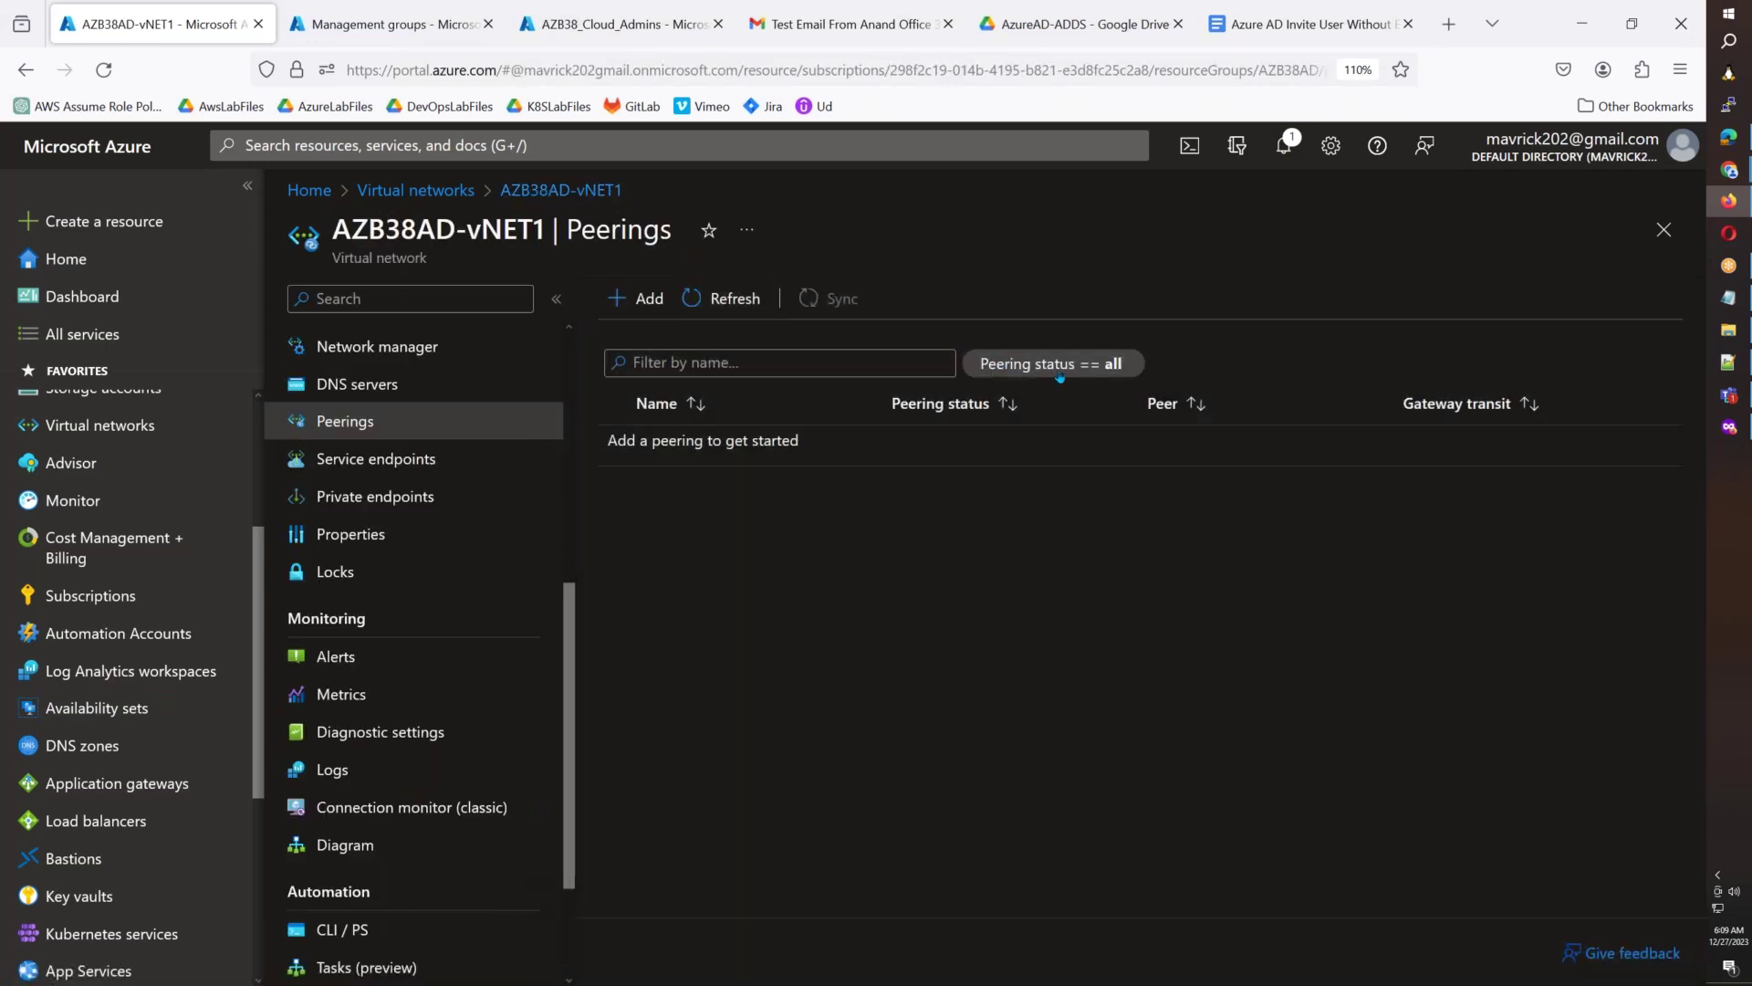
left_click(1057, 368)
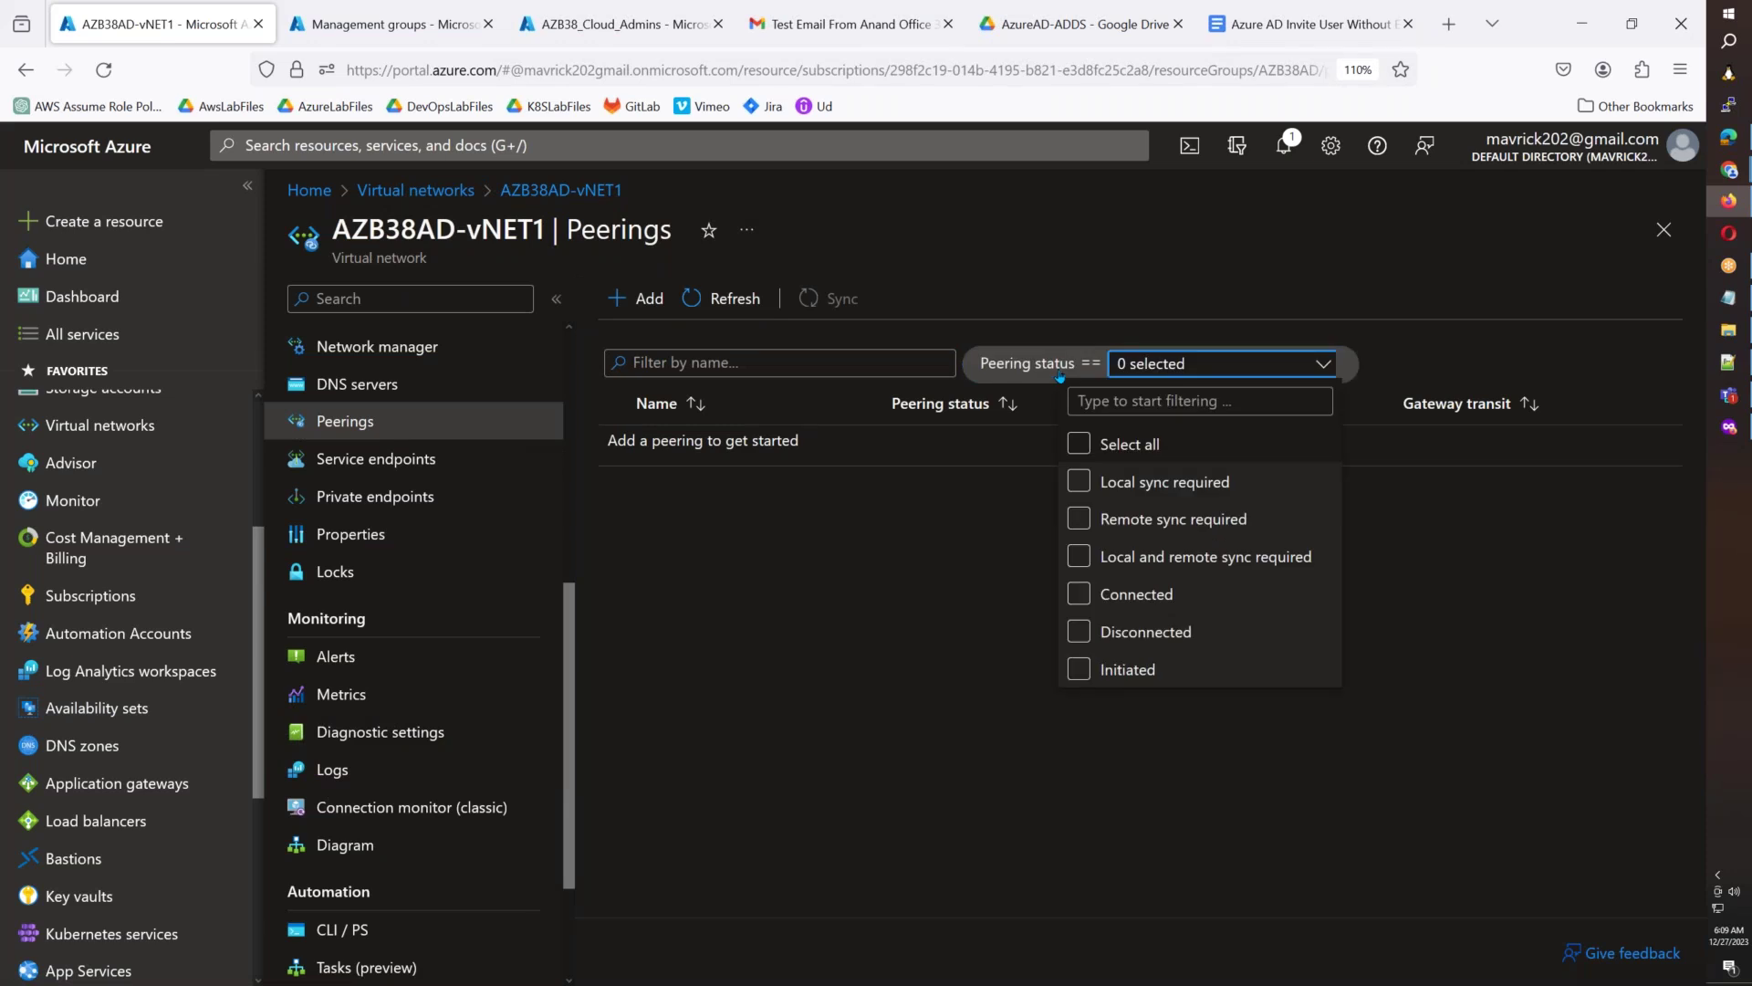
left_click(1079, 444)
left_click(951, 477)
left_click(699, 301)
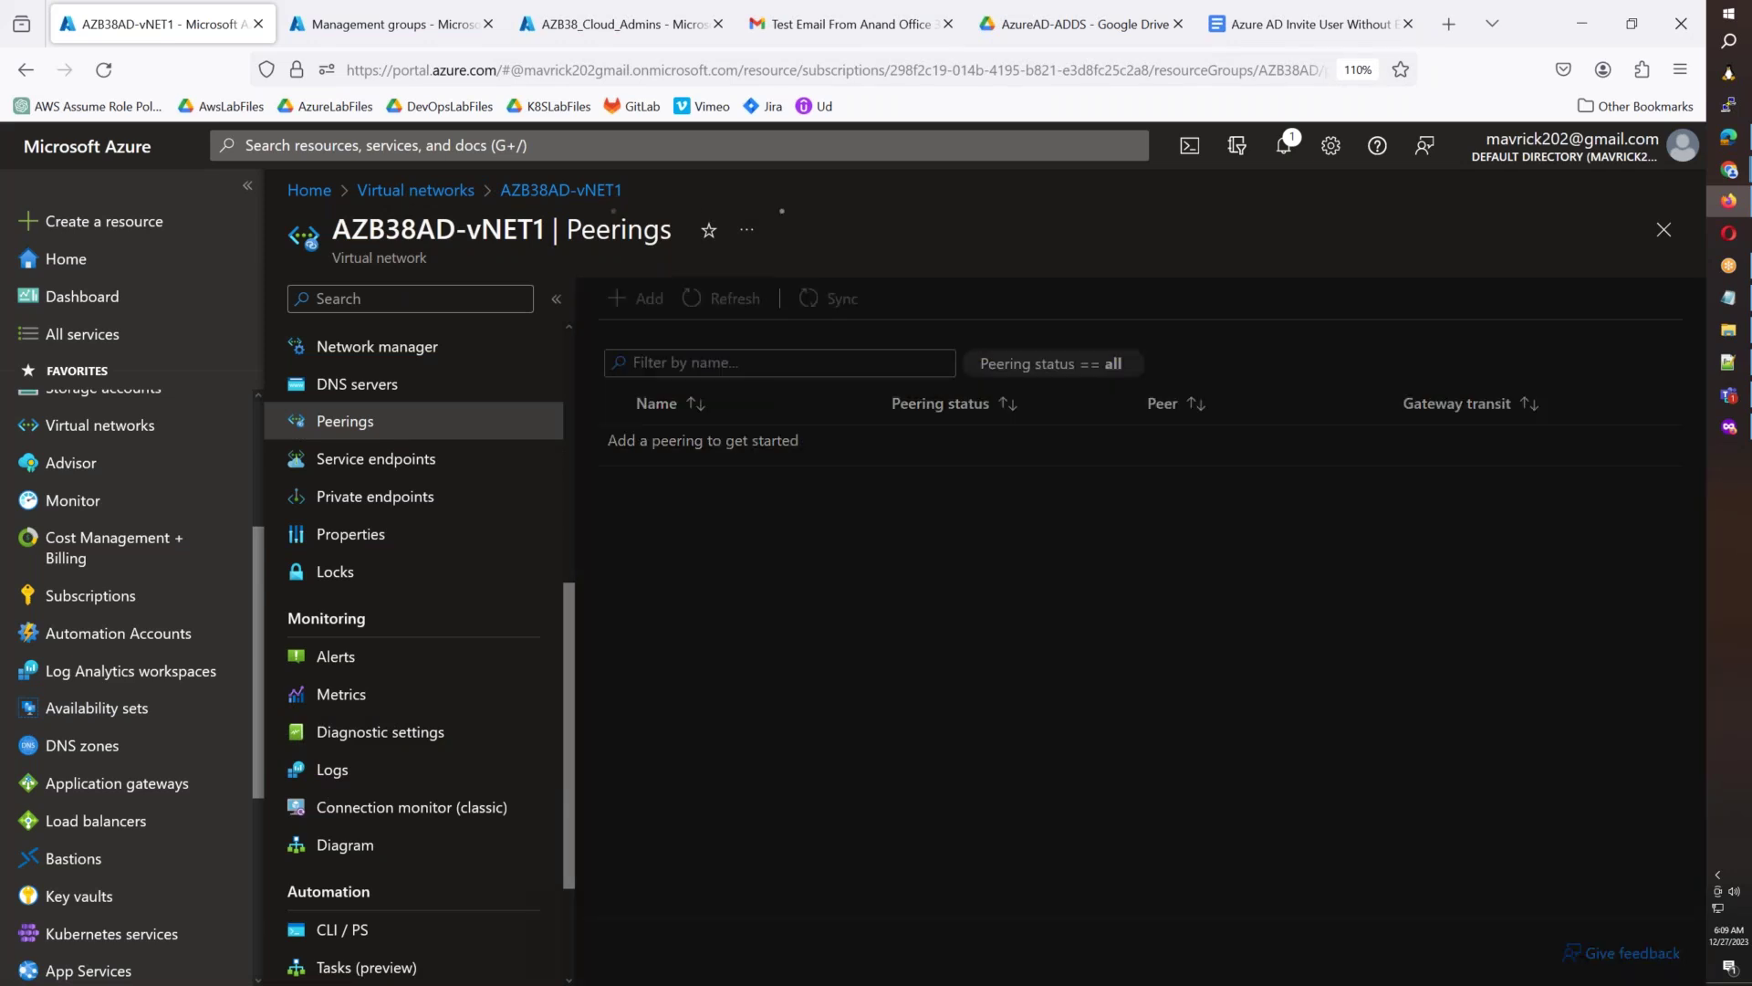
left_click(698, 301)
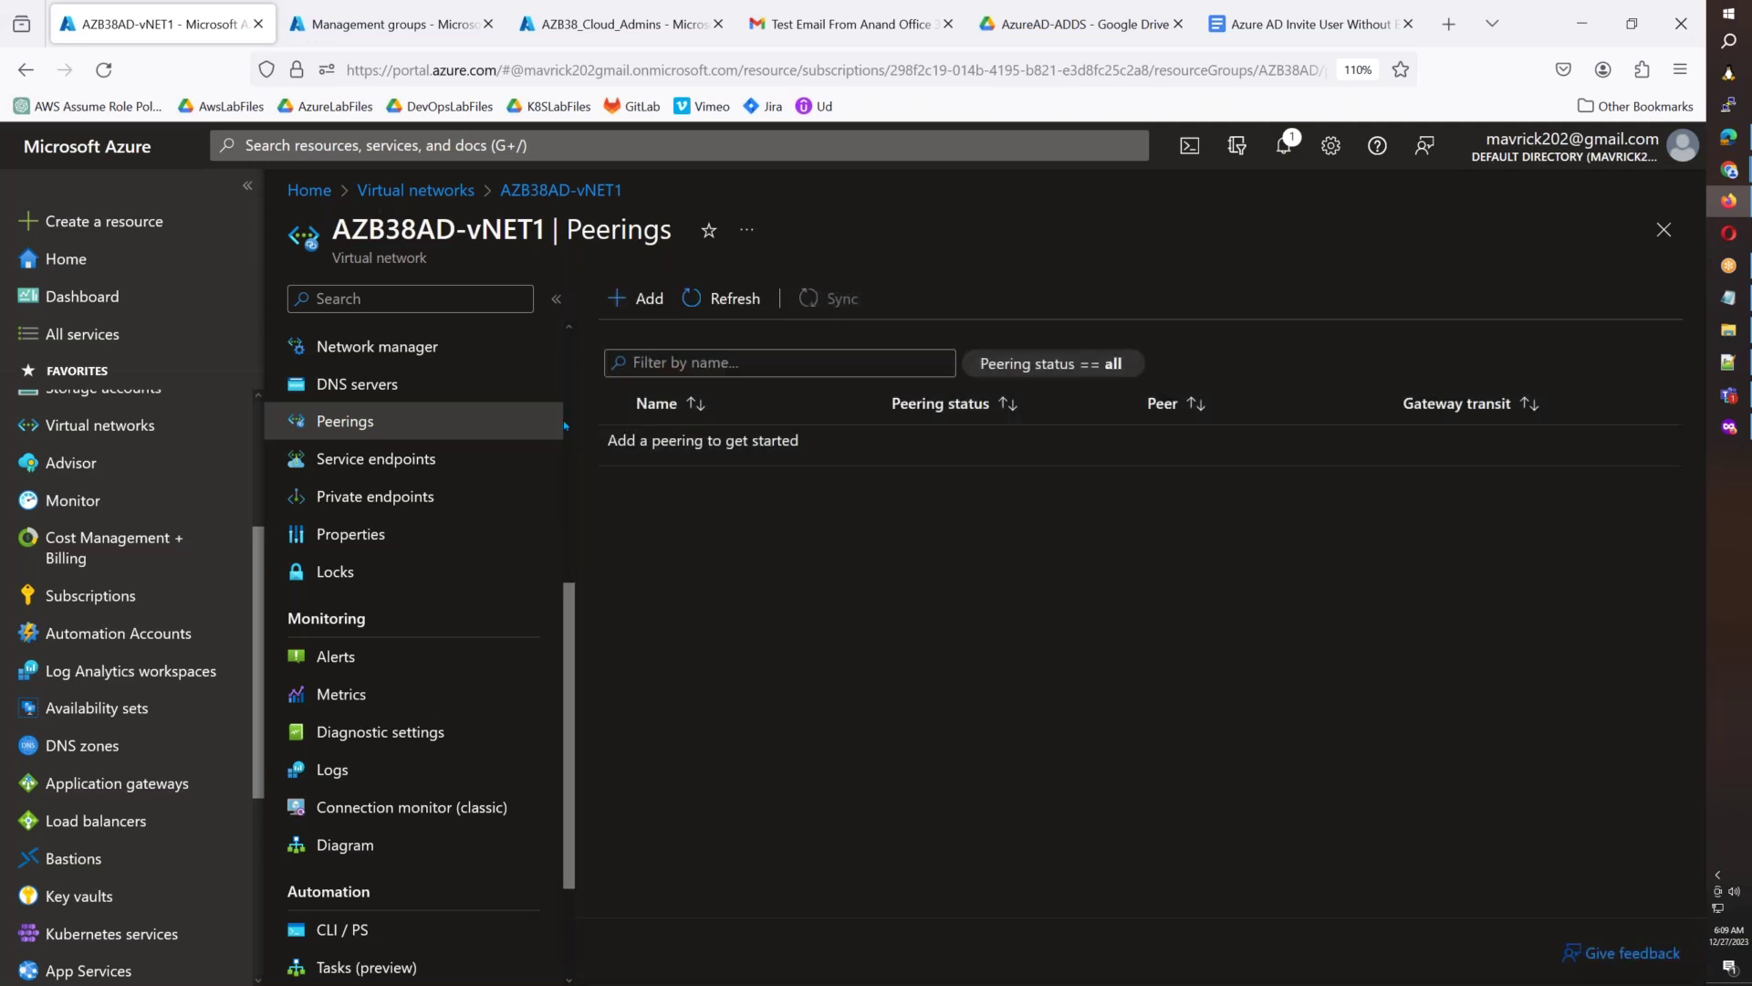
scroll(508, 577, "down", 2)
scroll(509, 577, "up", 5)
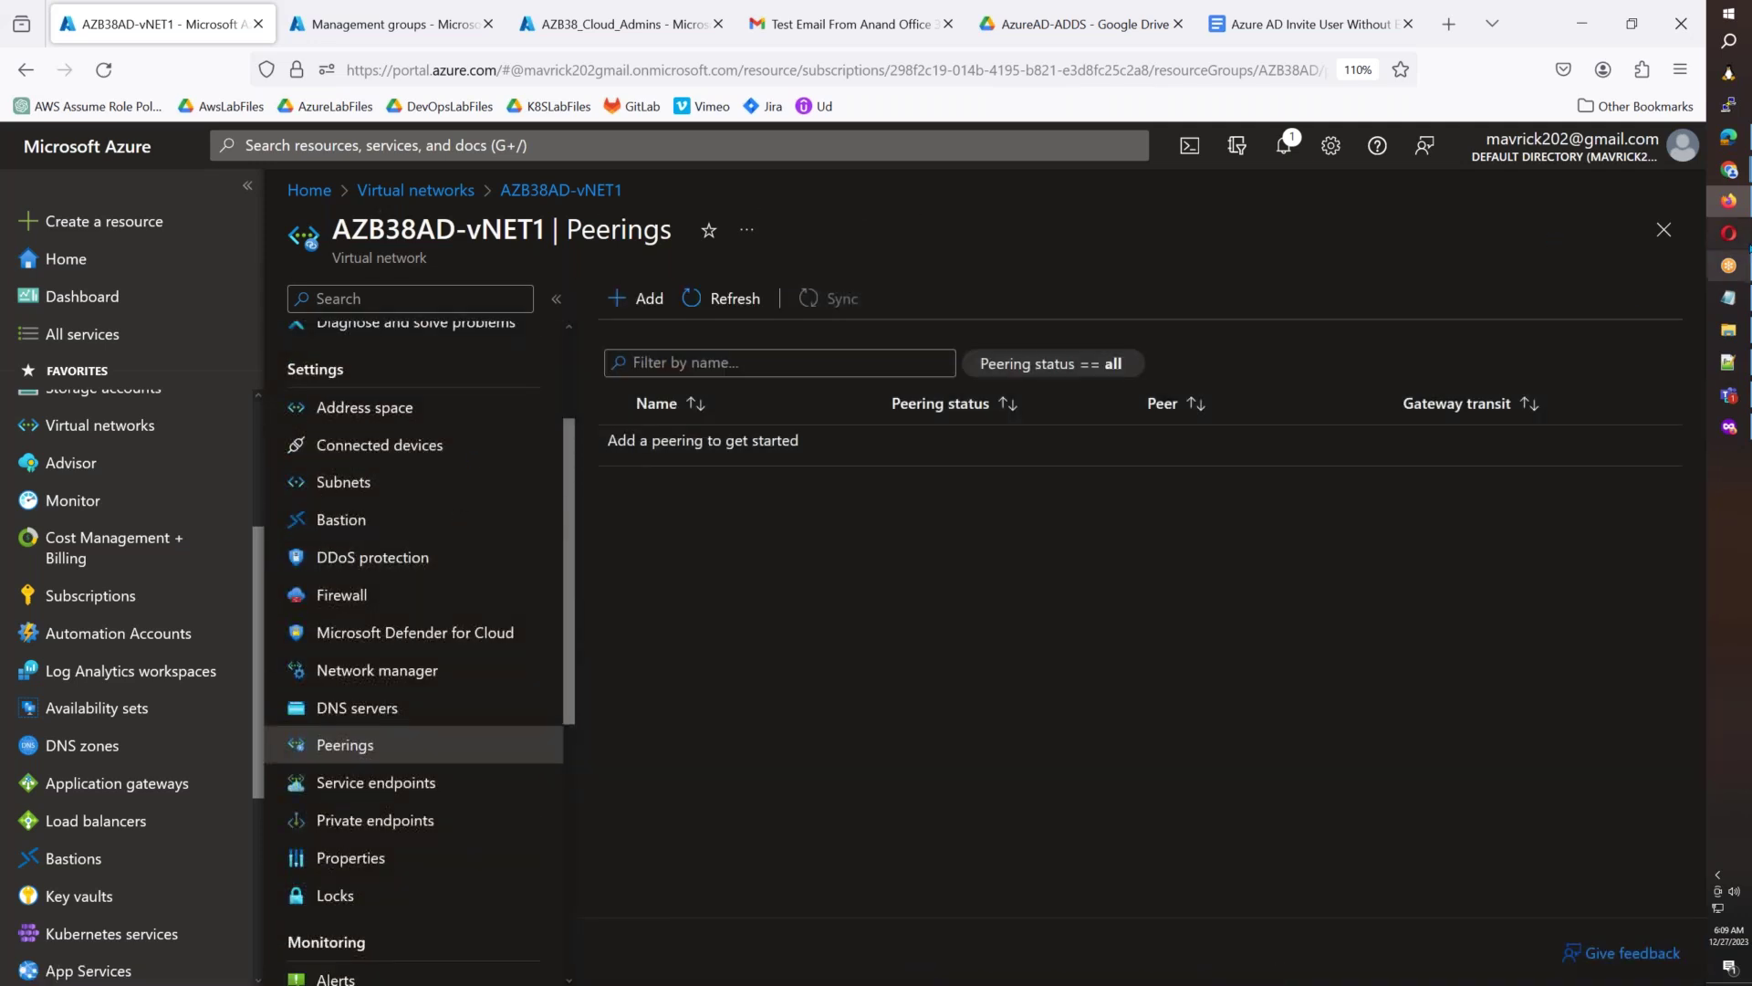
Bring the other tenant's browser window forward and glance at the portal settings.
mouse_move(1732, 171)
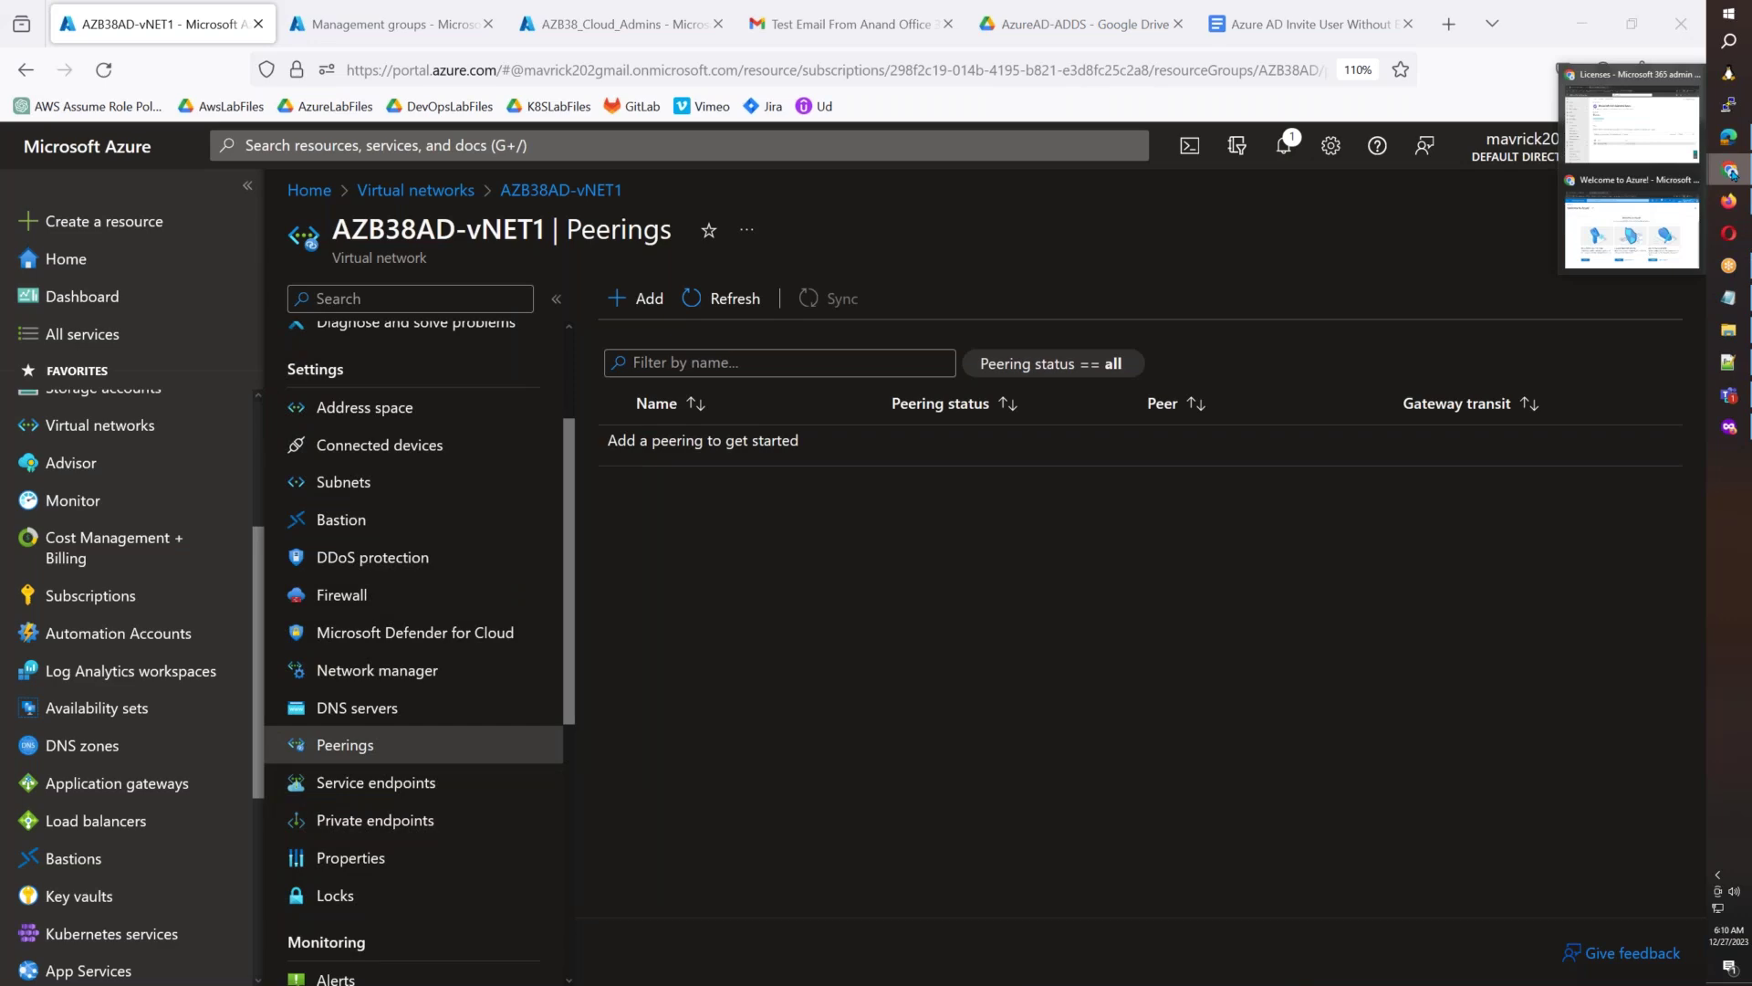
left_click(1729, 429)
left_click(1335, 147)
left_click(1334, 147)
Switch the portal back to the original tenant's directory.
left_click(1729, 137)
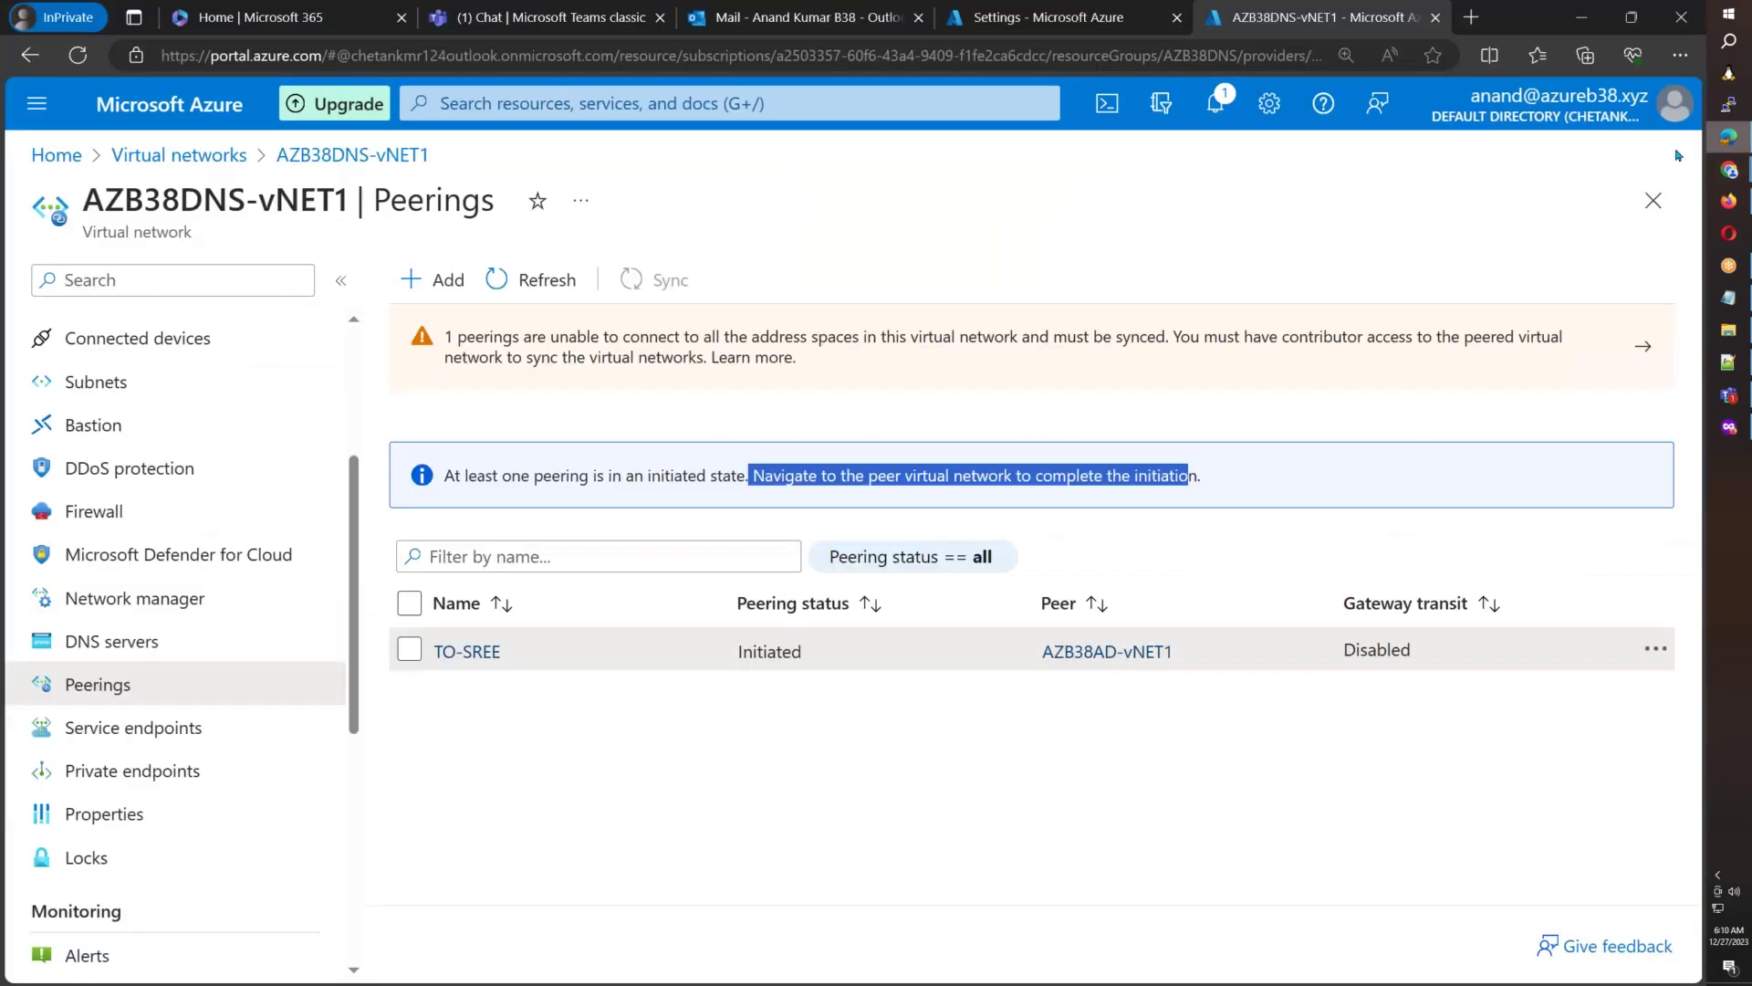
left_click(1271, 104)
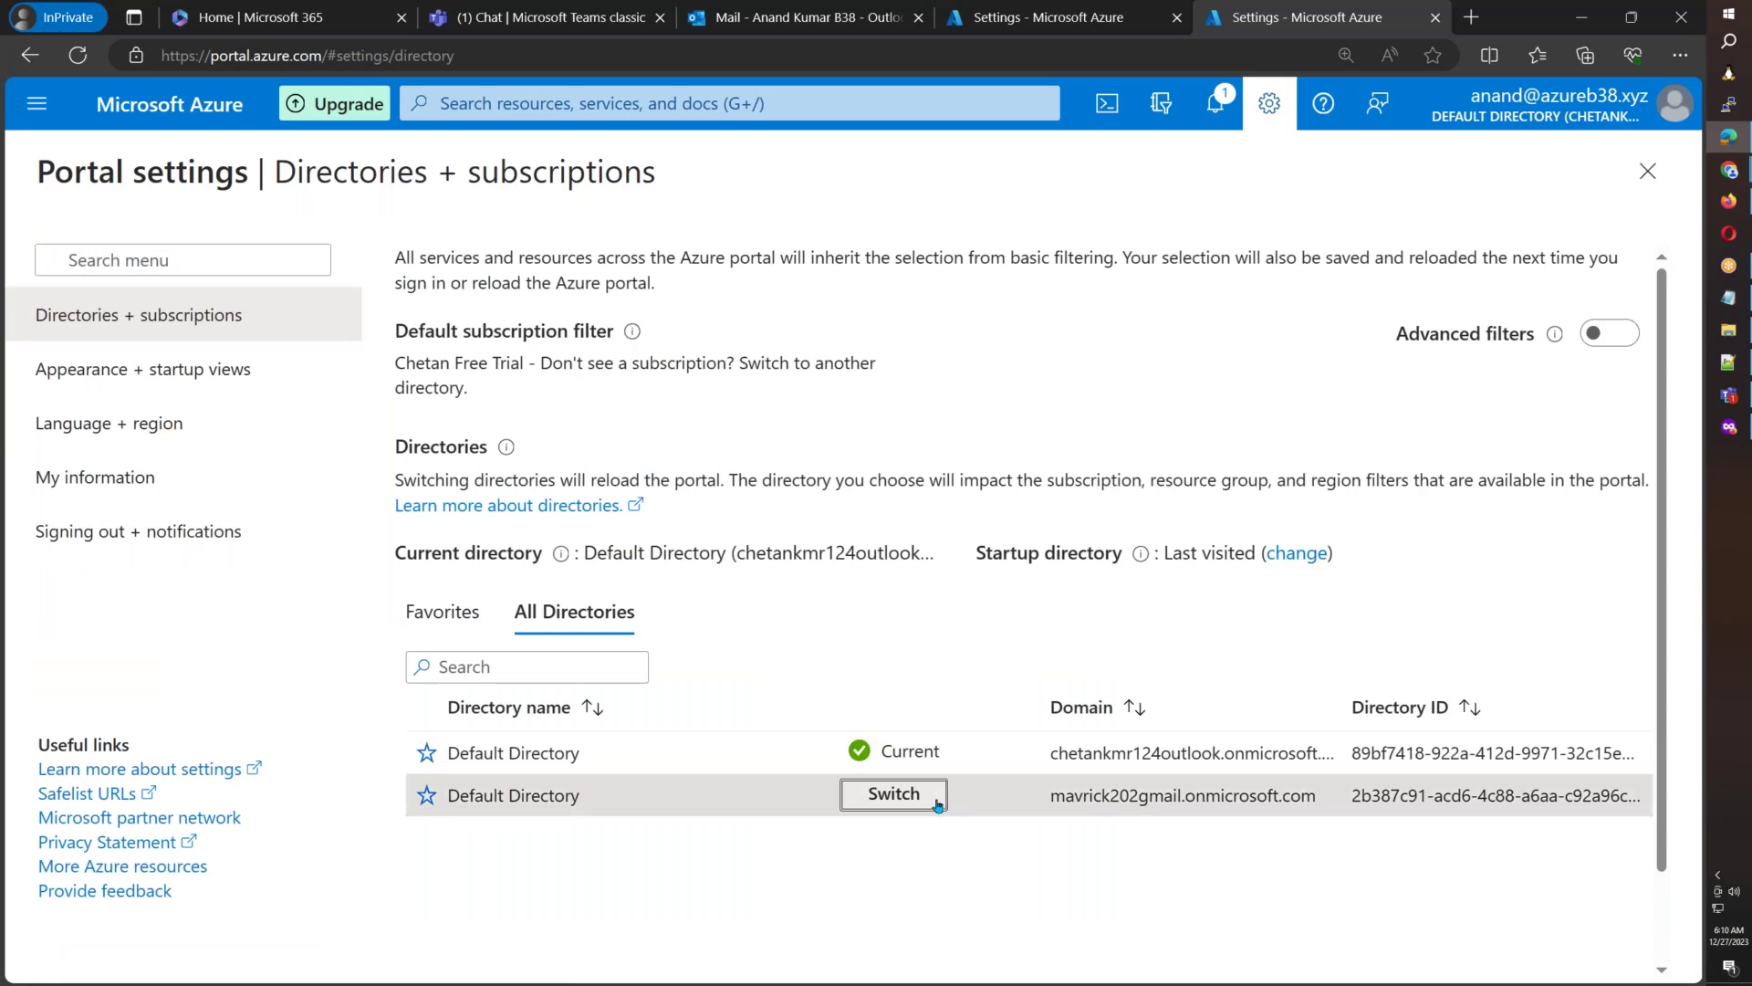
left_click(938, 805)
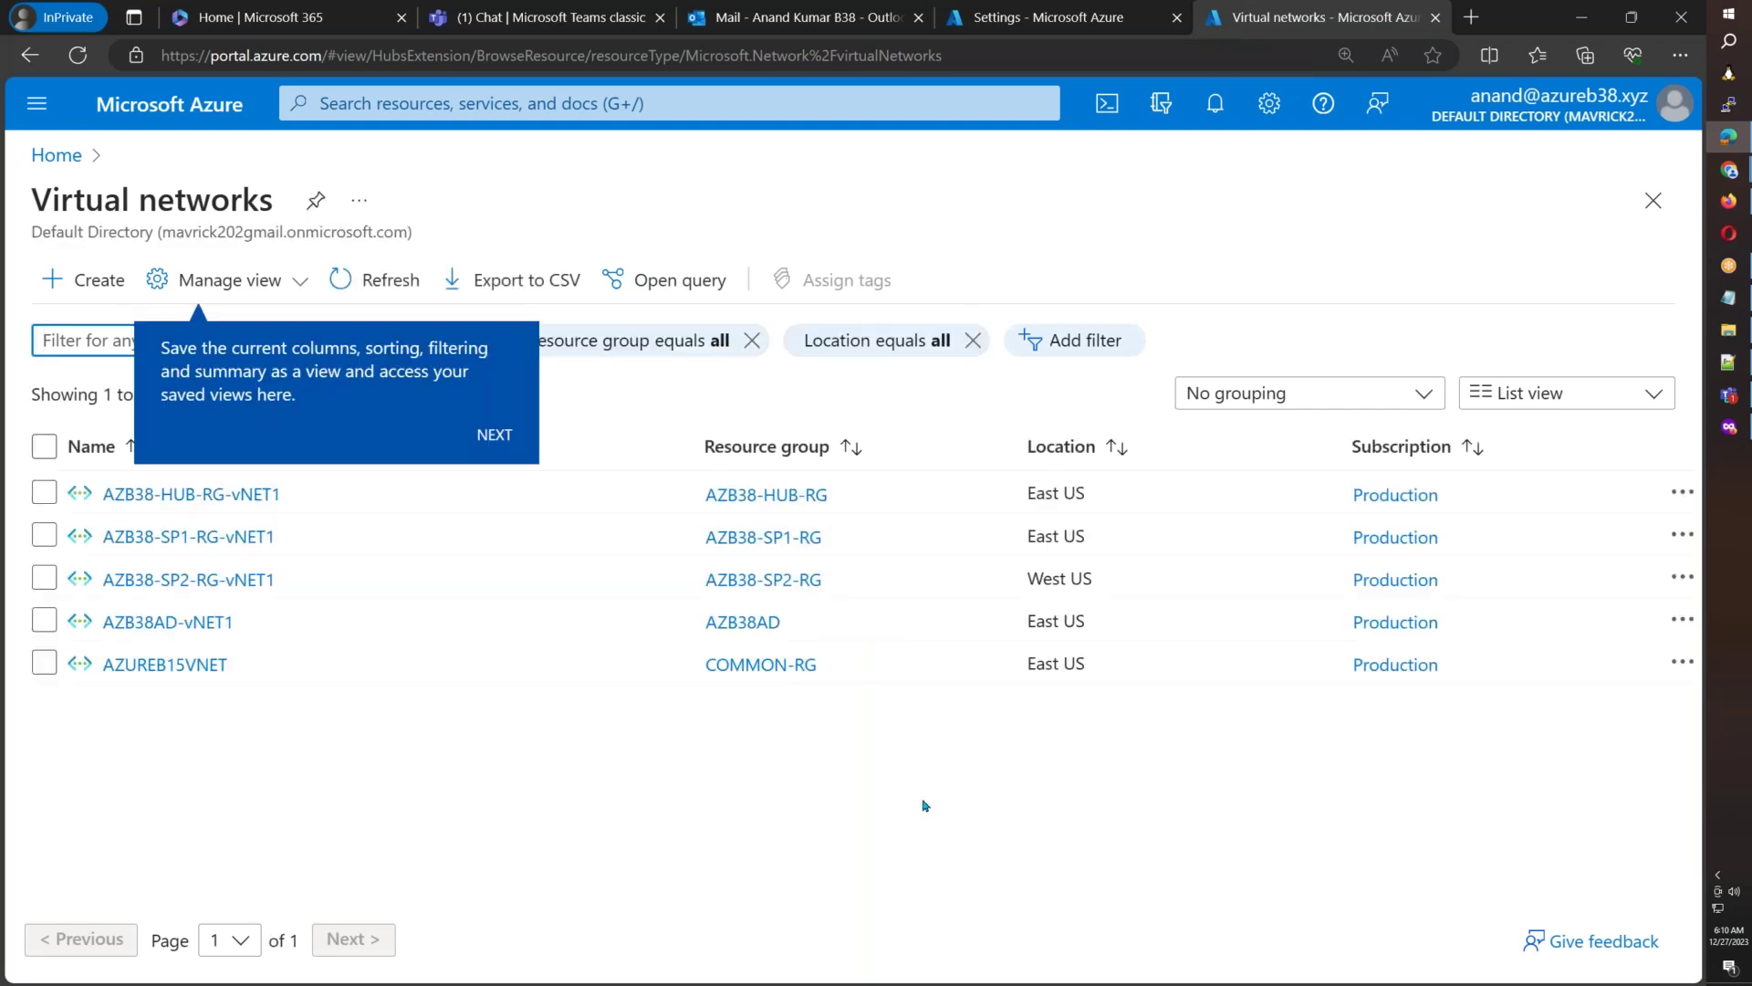
Open AZB38AD-vNET1's Peerings page and start a new peering.
left_click(139, 624)
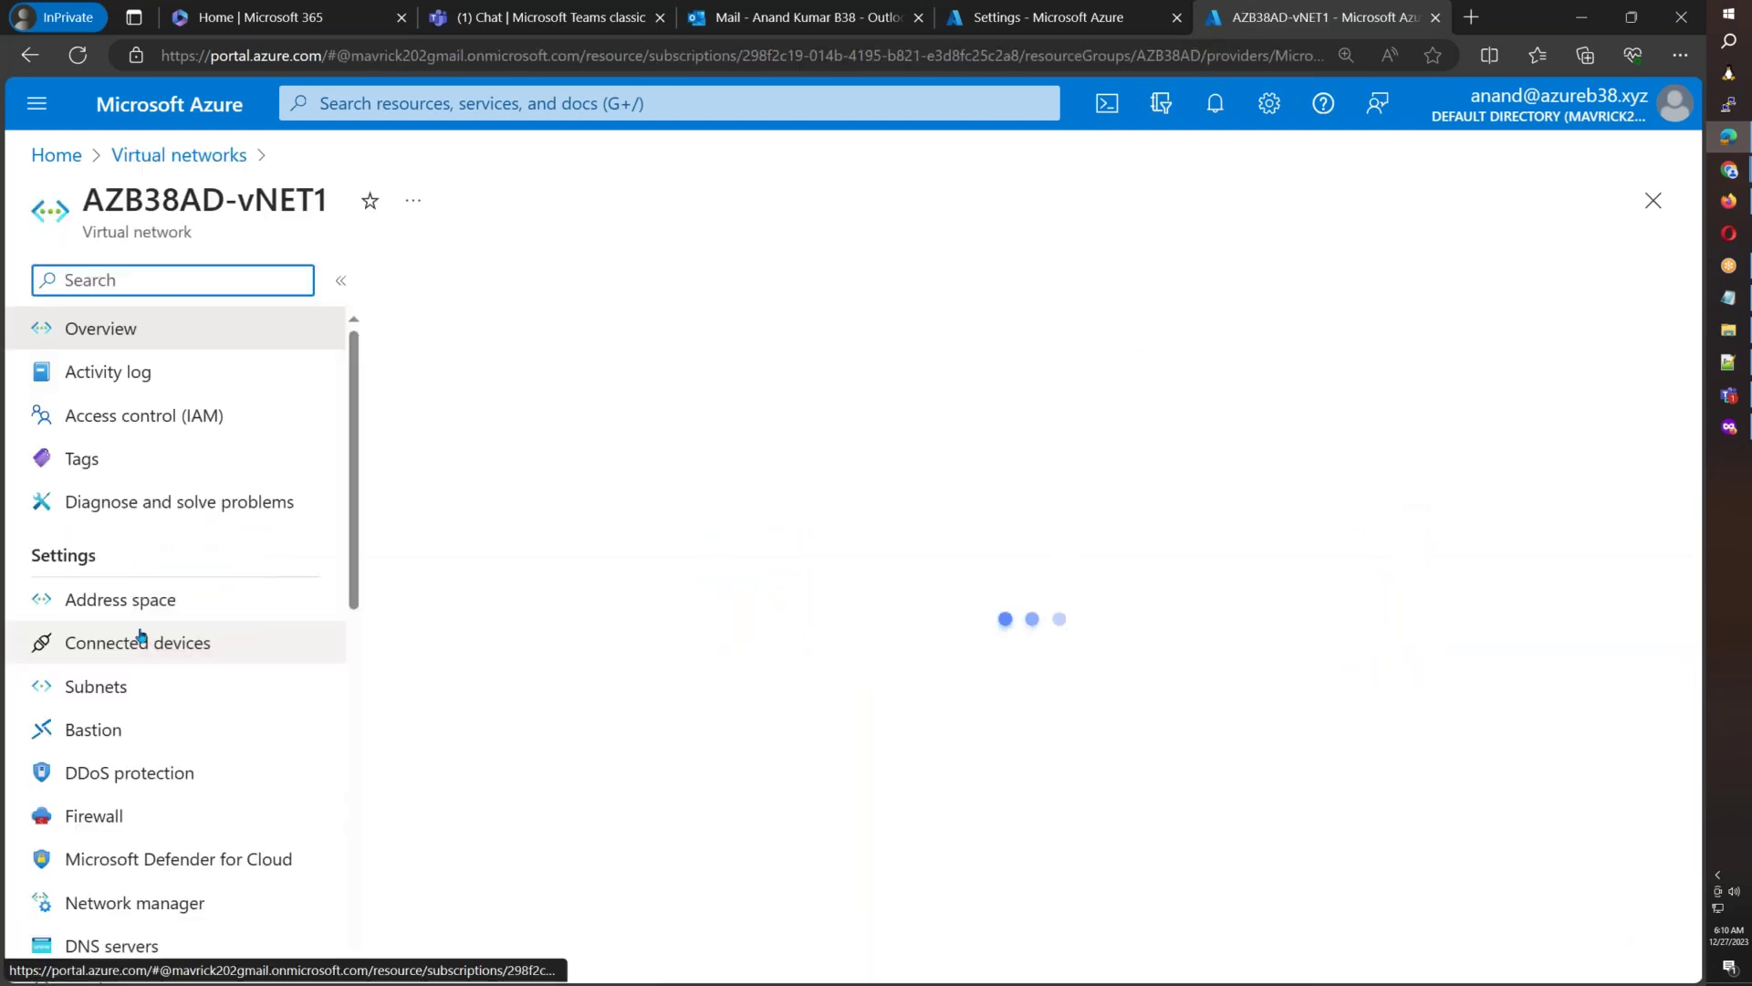
scroll(140, 776, "down", 2)
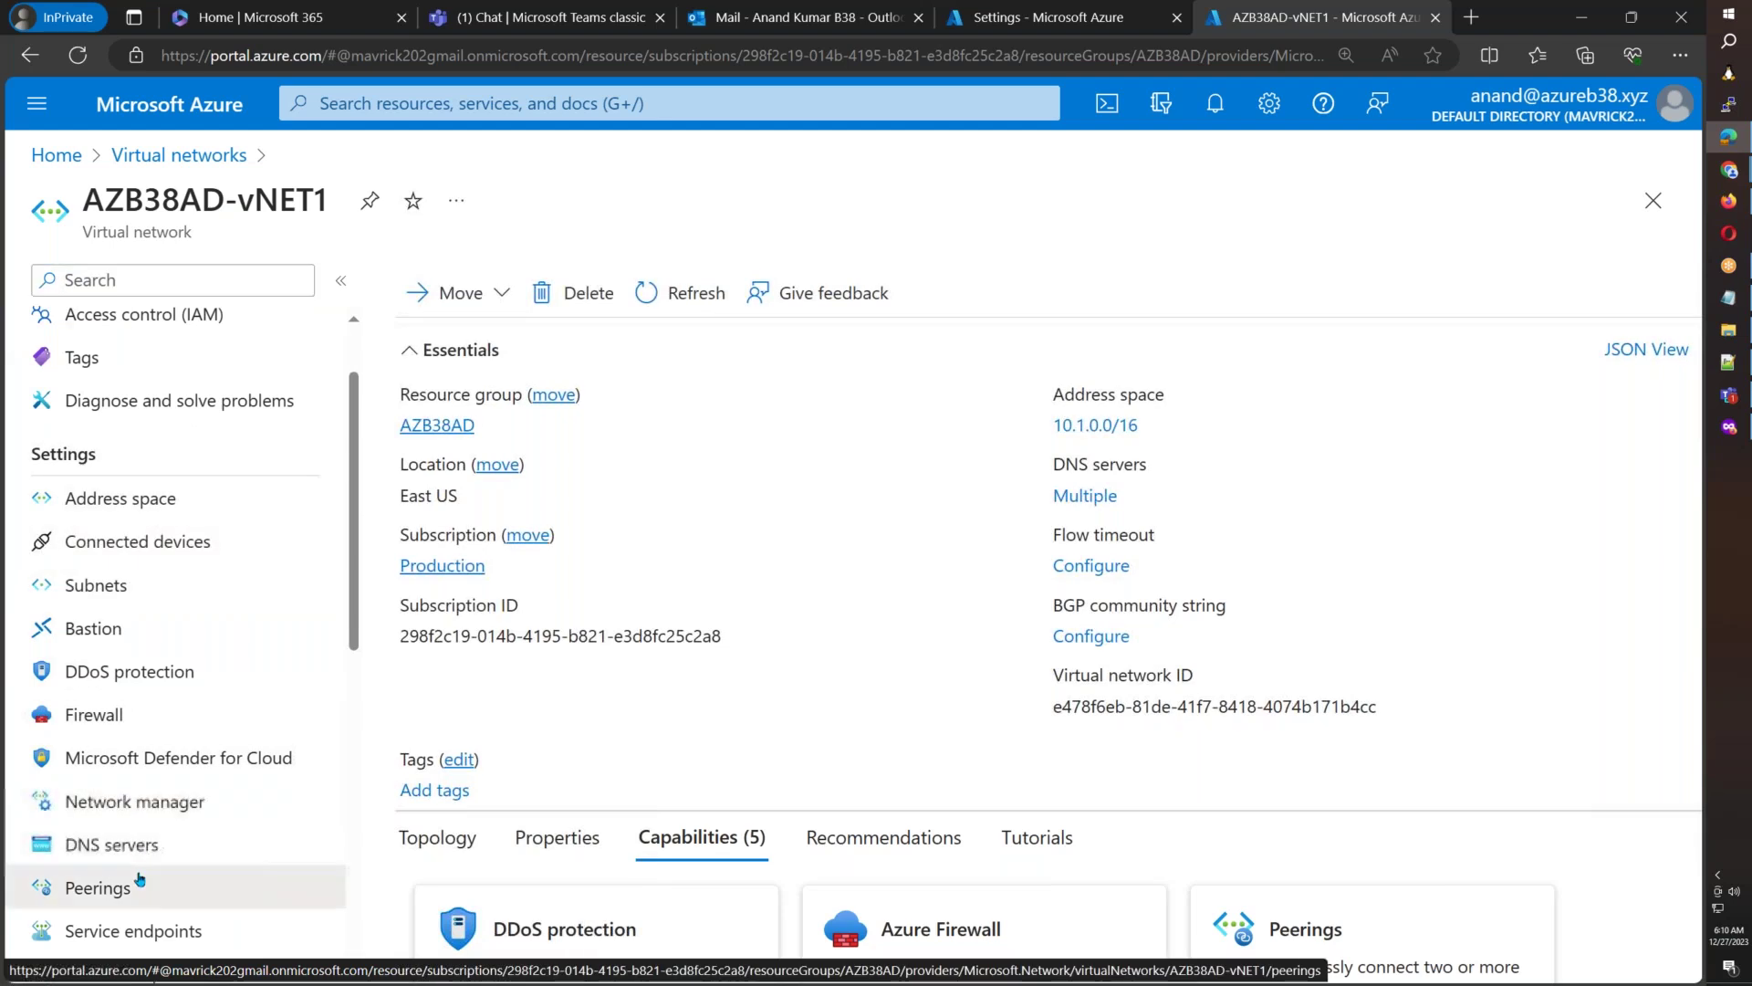
left_click(140, 882)
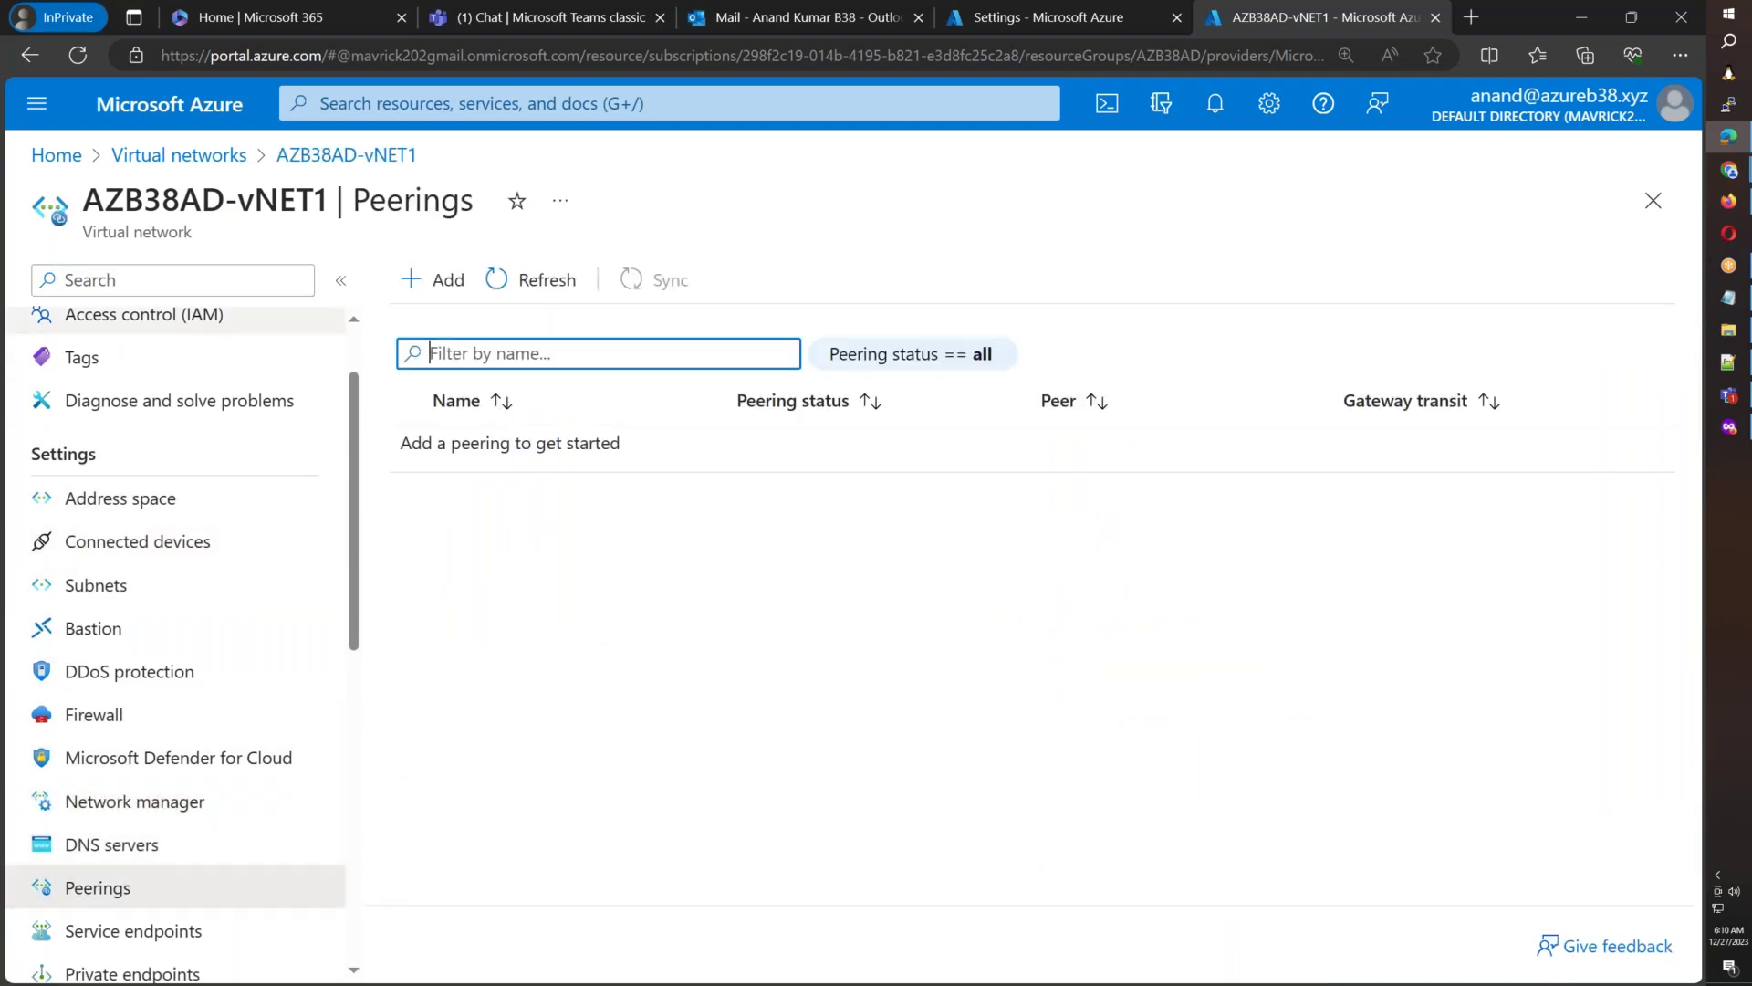
left_click(432, 281)
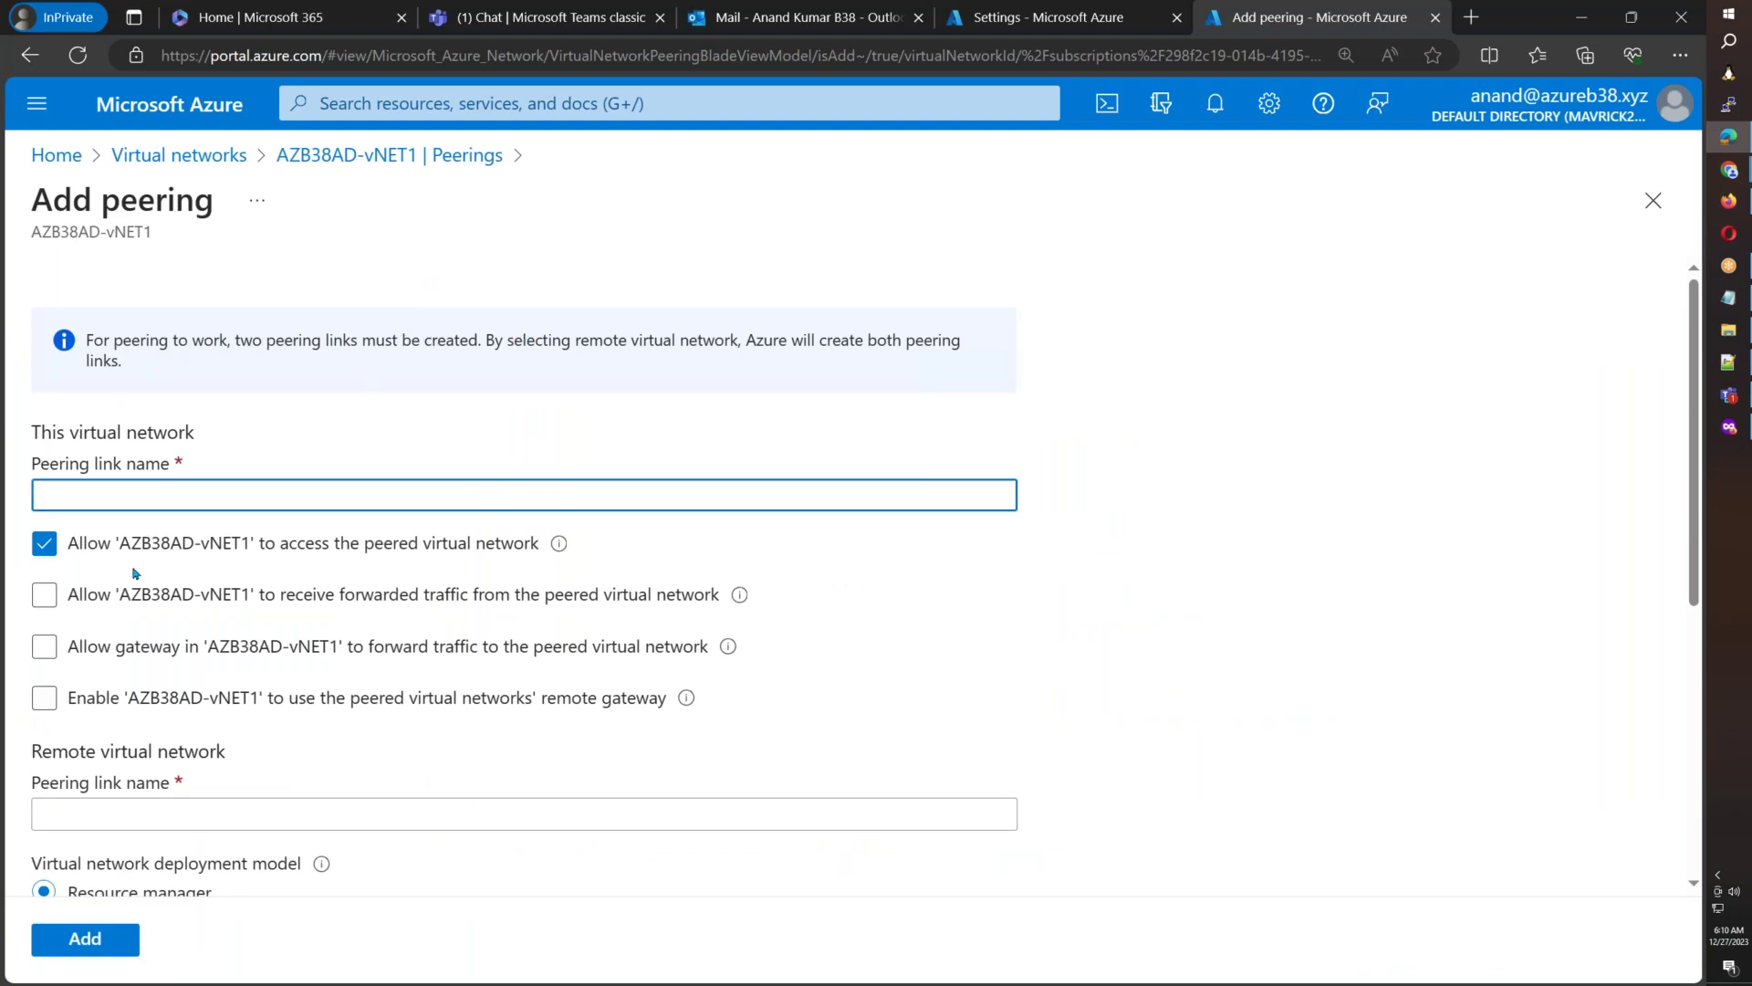
Name the remote link CHETAN and paste AZB38DNS-vNET1's resource ID from Notepad.
scroll(132, 573, "down", 3)
left_click(131, 518)
type("CHETAN")
left_click(70, 693)
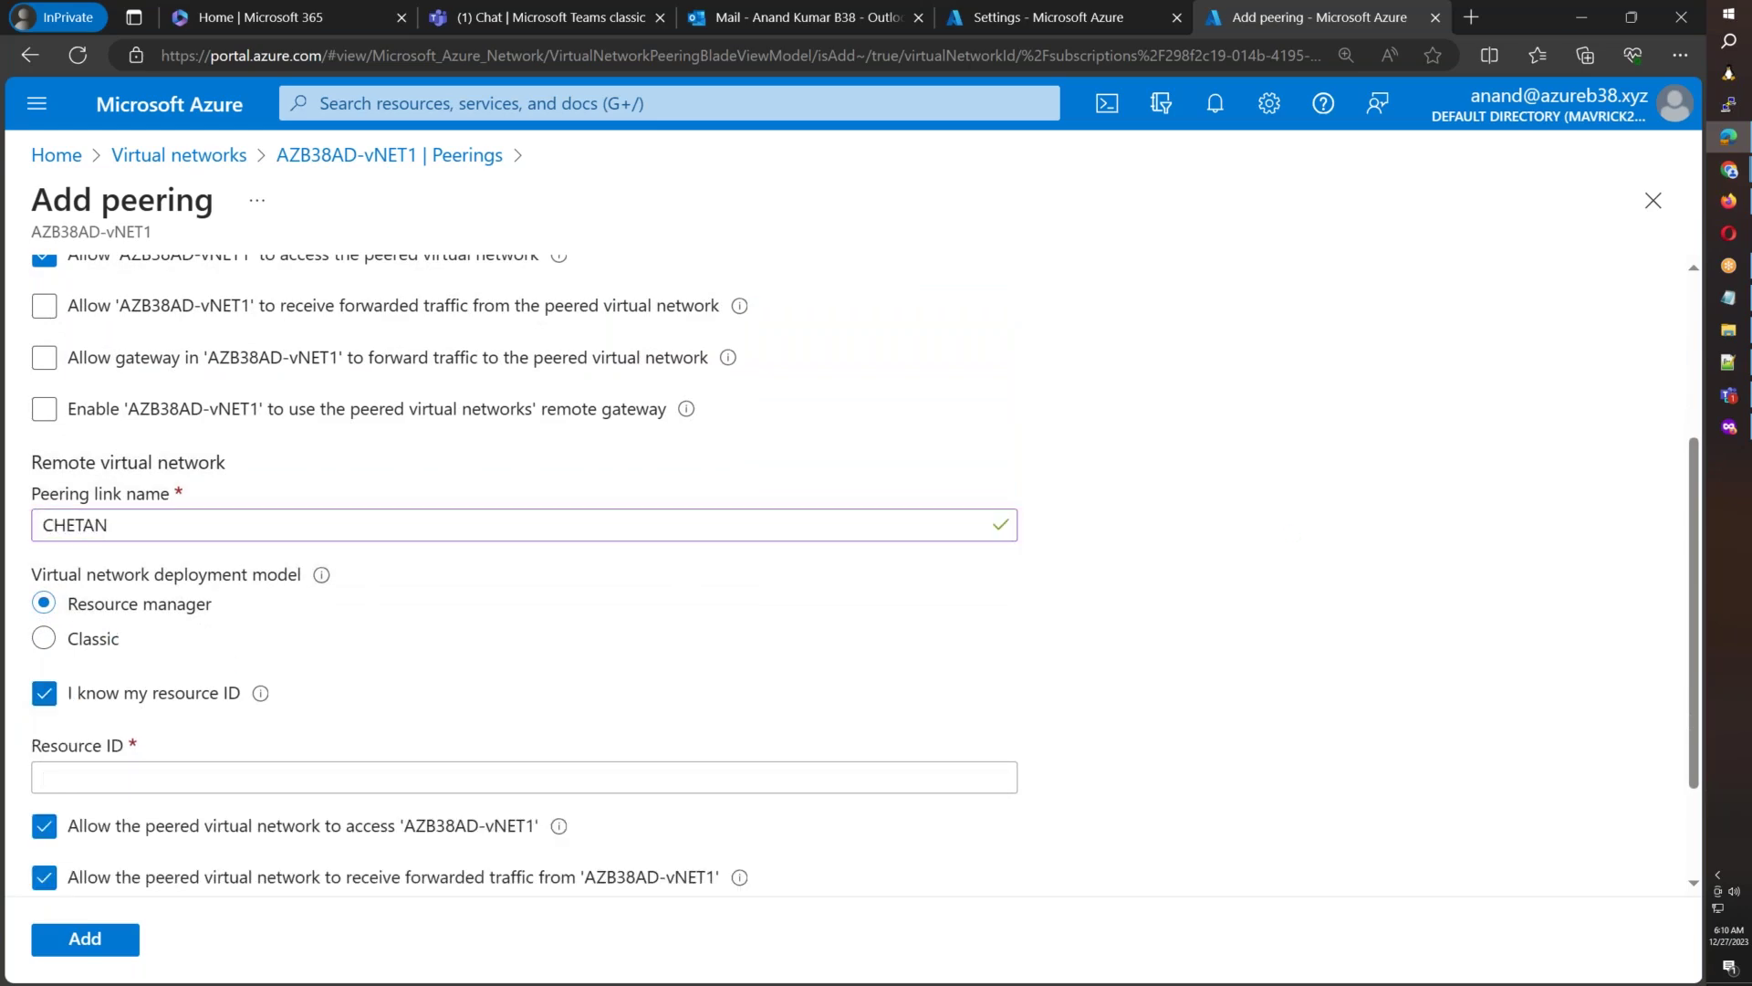
left_click(1728, 298)
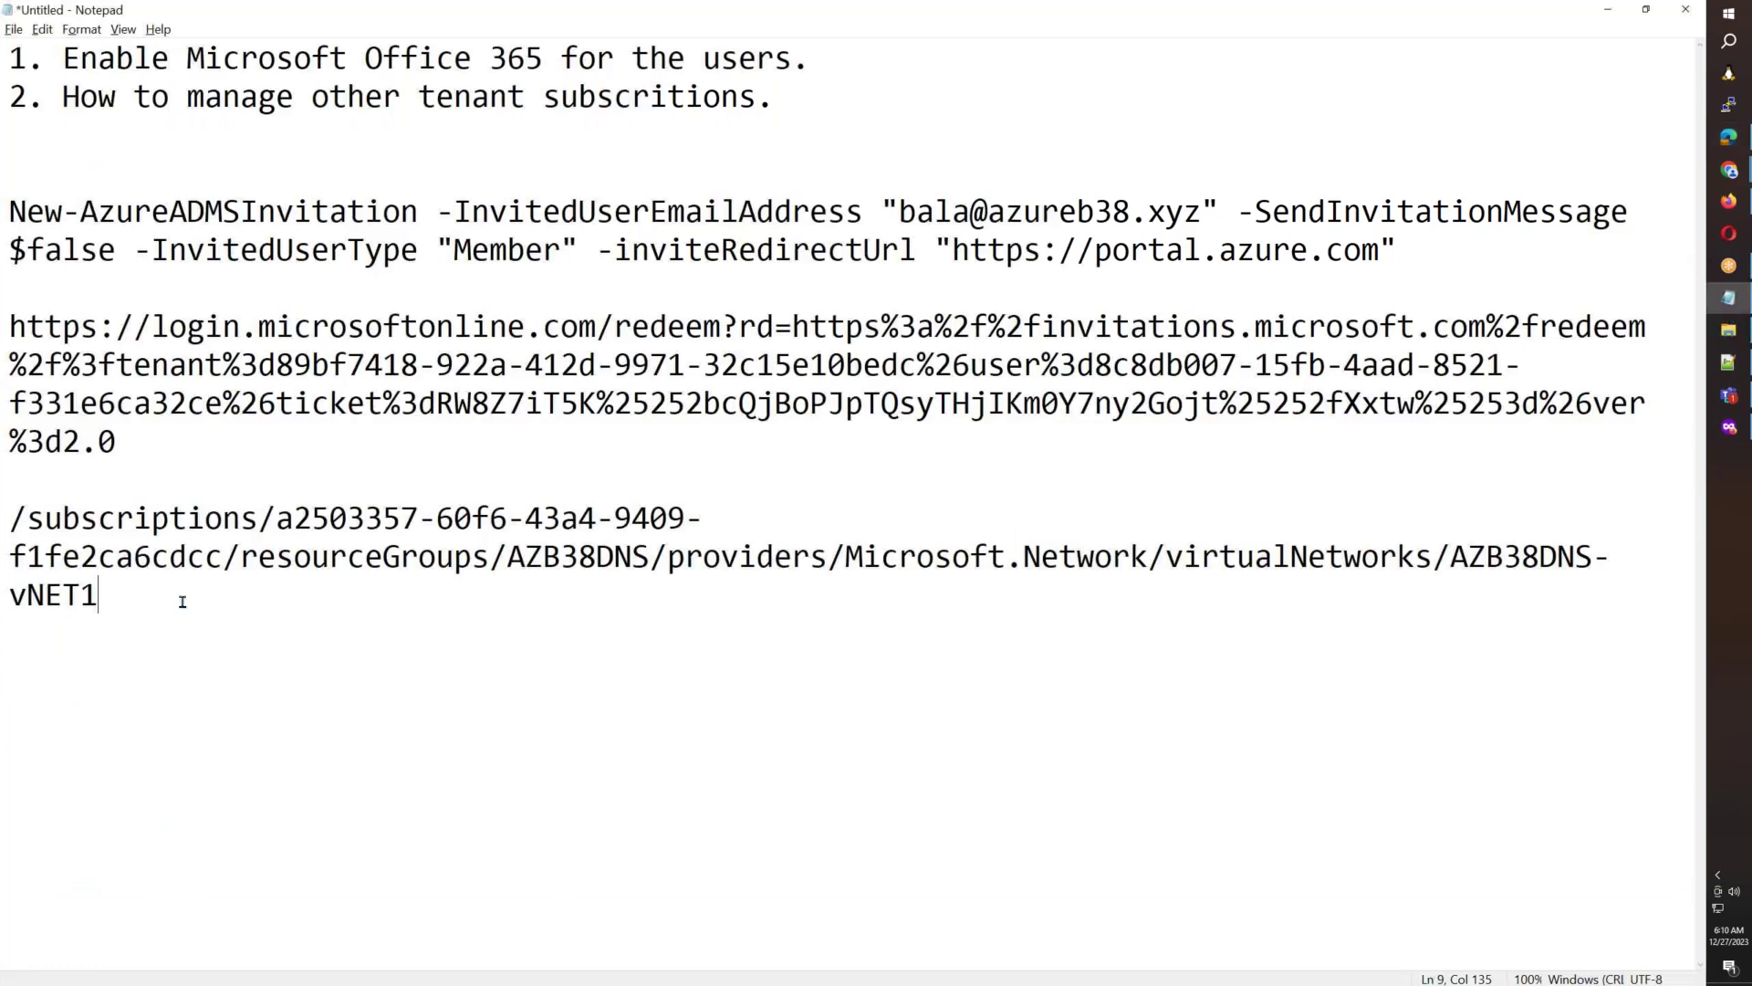
left_click_drag(184, 599, 3, 523)
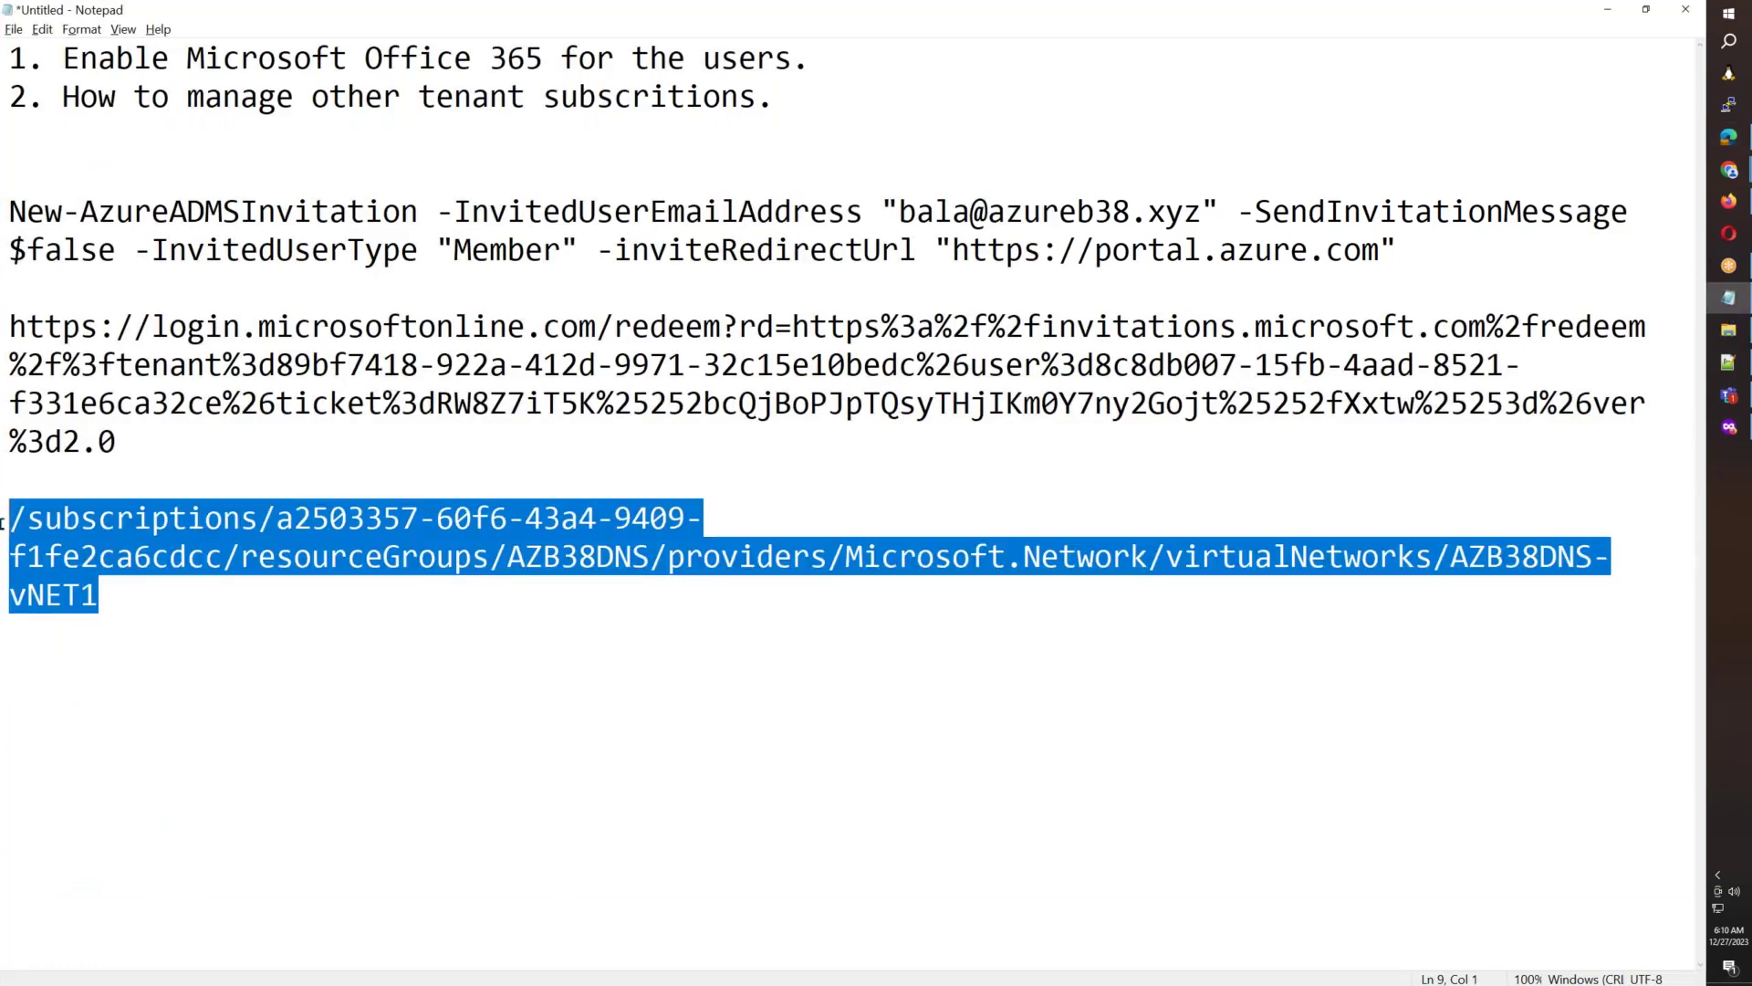
key("ctrl+c")
key("alt+Tab")
left_click(242, 778)
key("ctrl+v")
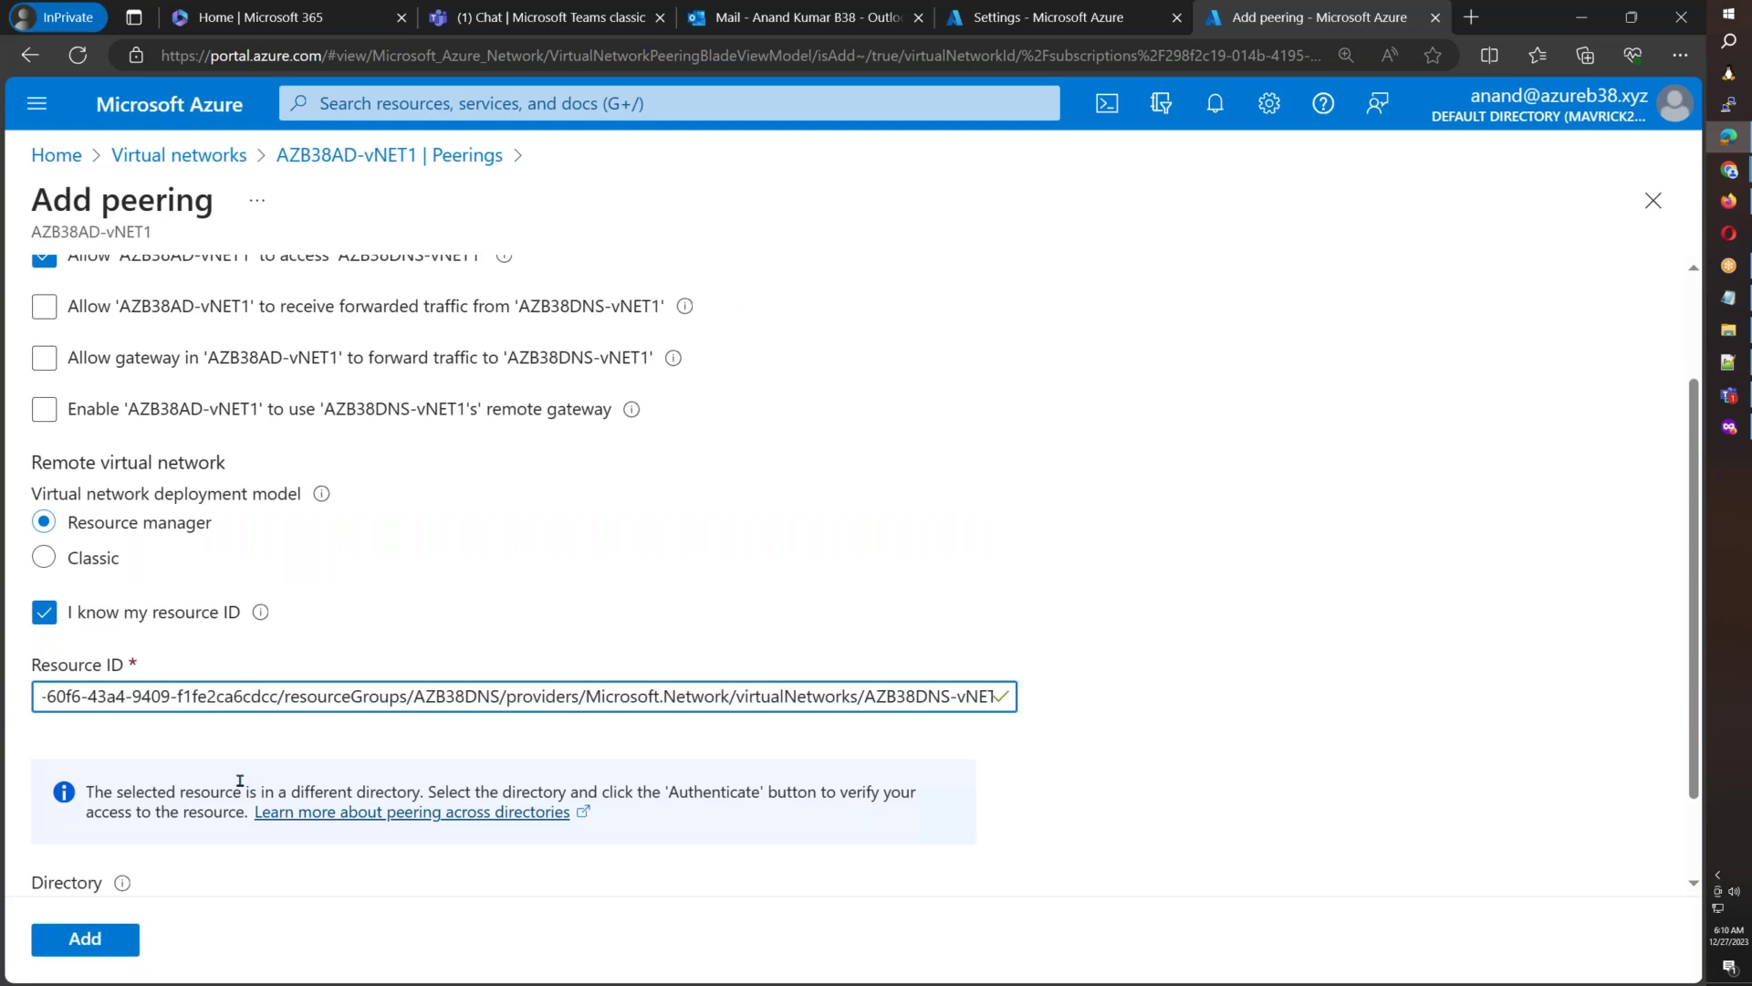
Set the local link name to 'asdasd' and allow forwarded traffic from AZB38DNS-vNET1.
scroll(265, 771, "down", 1)
scroll(337, 683, "up", 1)
left_click(152, 297)
type("FR")
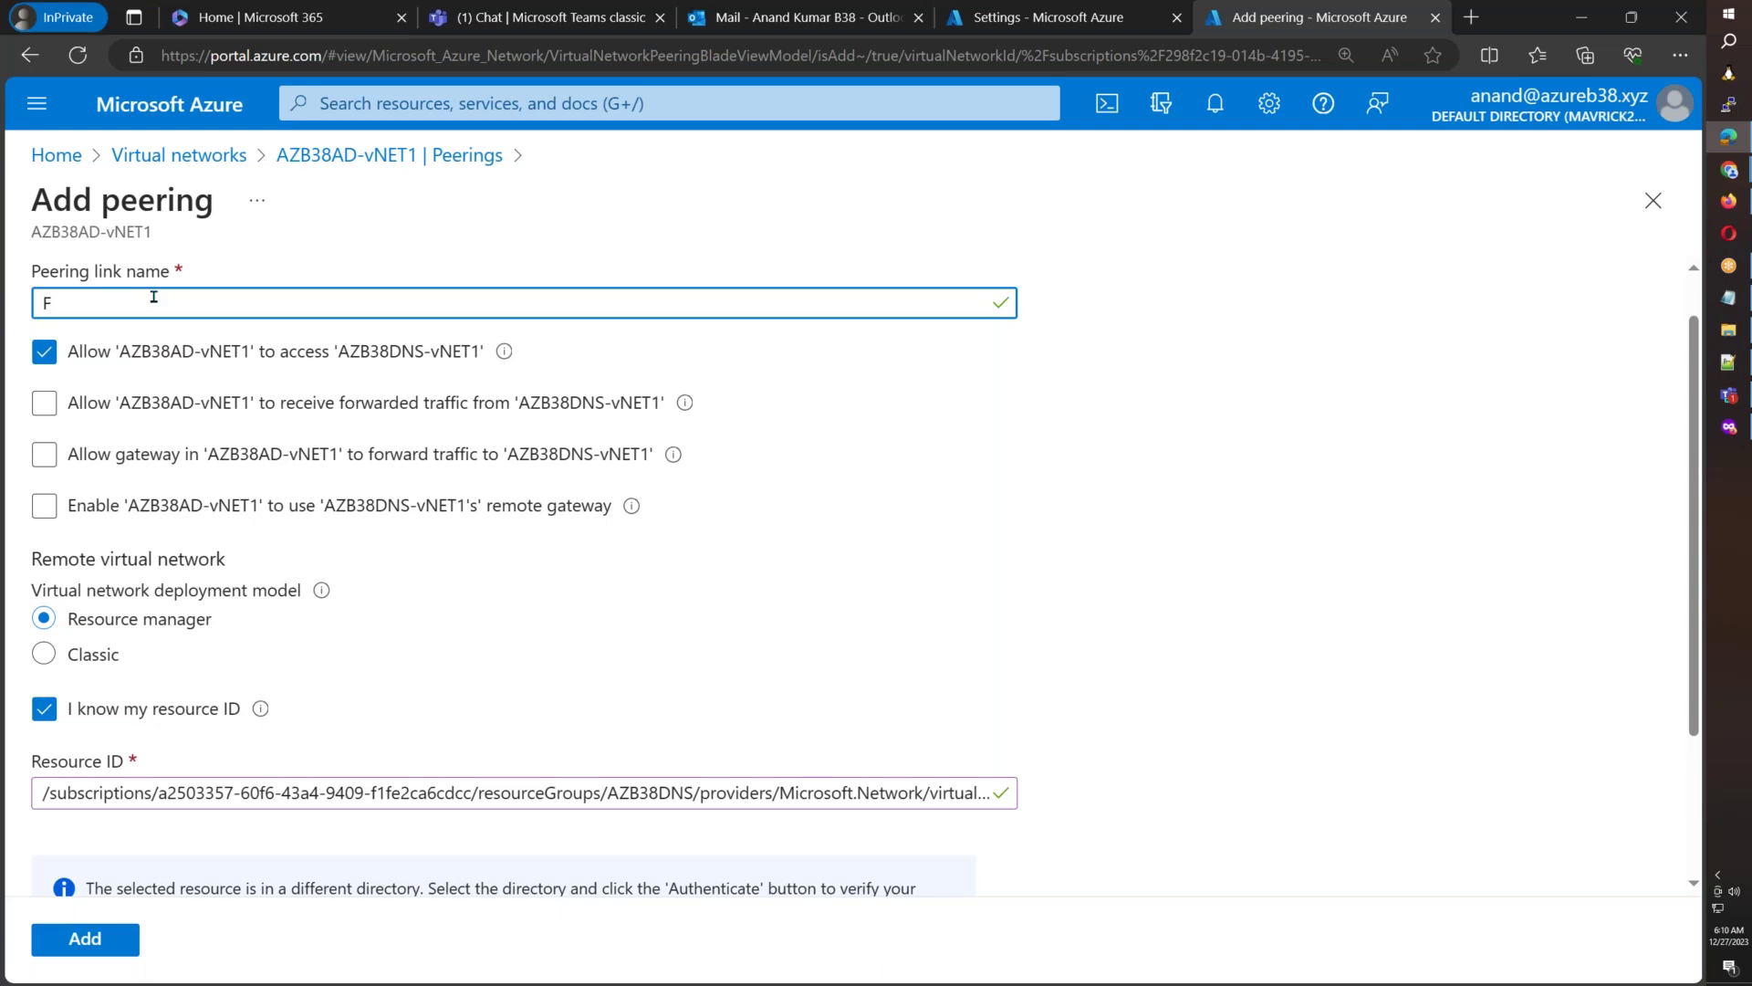
scroll(154, 297, "up", 1)
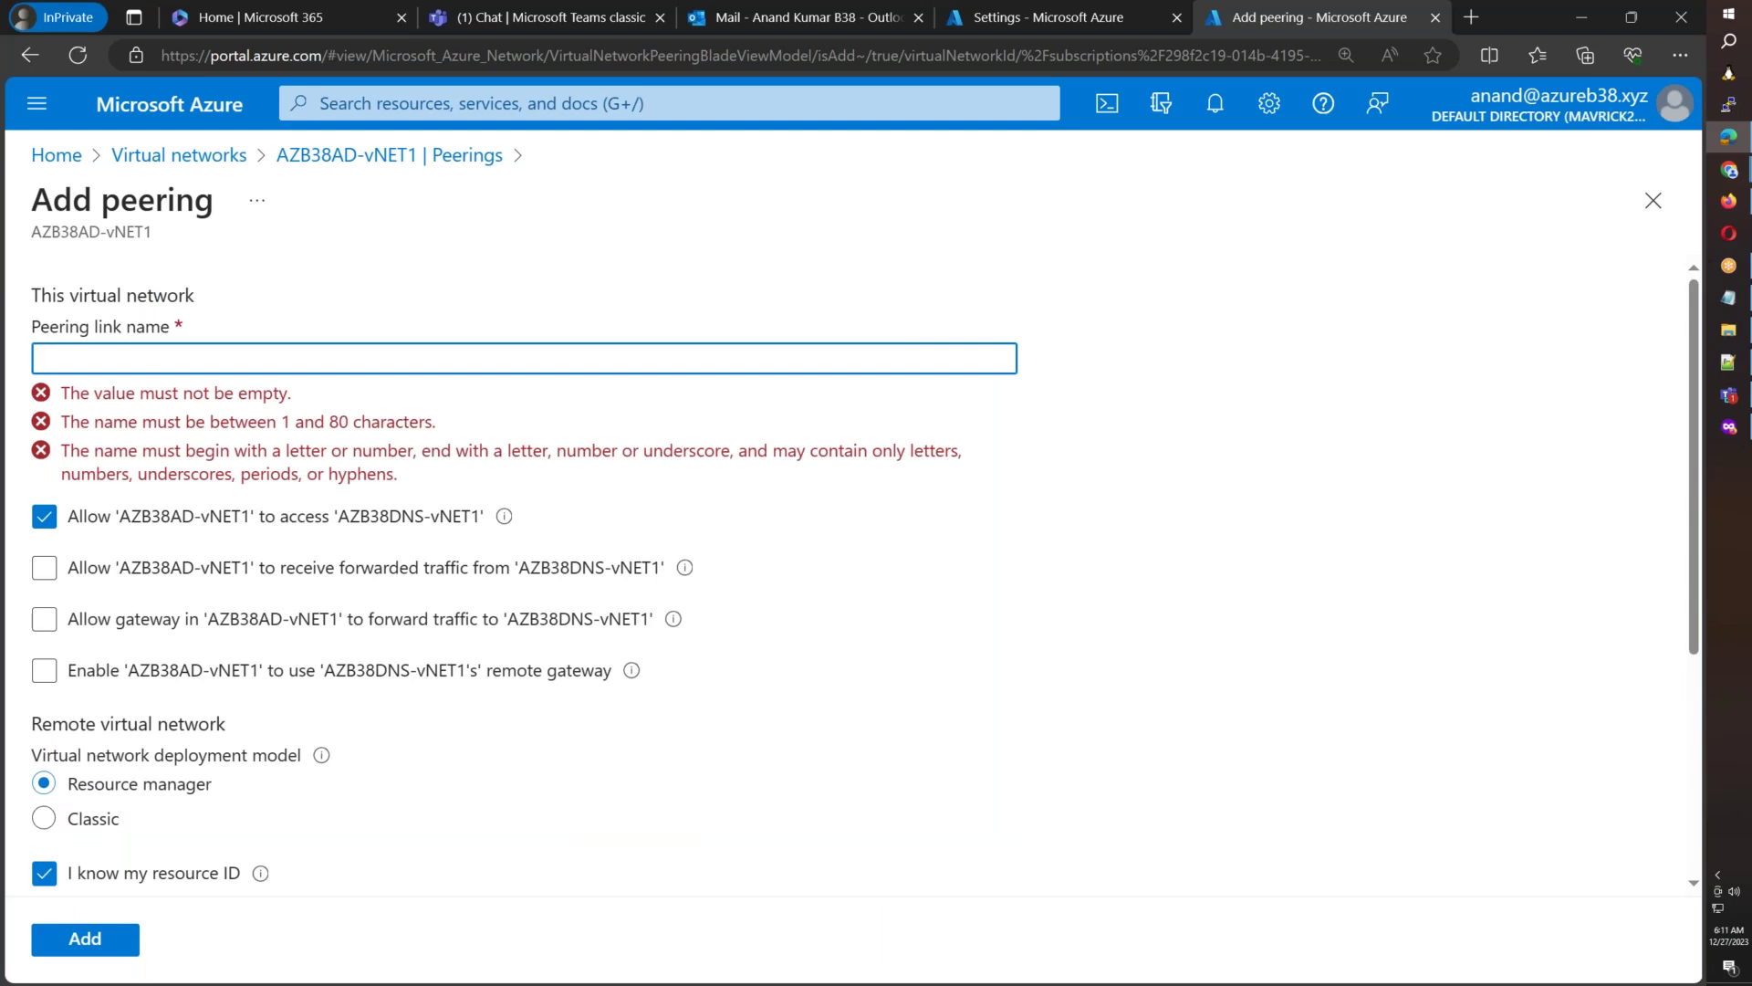
left_click(44, 566)
left_click(105, 358)
type("asdasd")
scroll(151, 517, "down", 4)
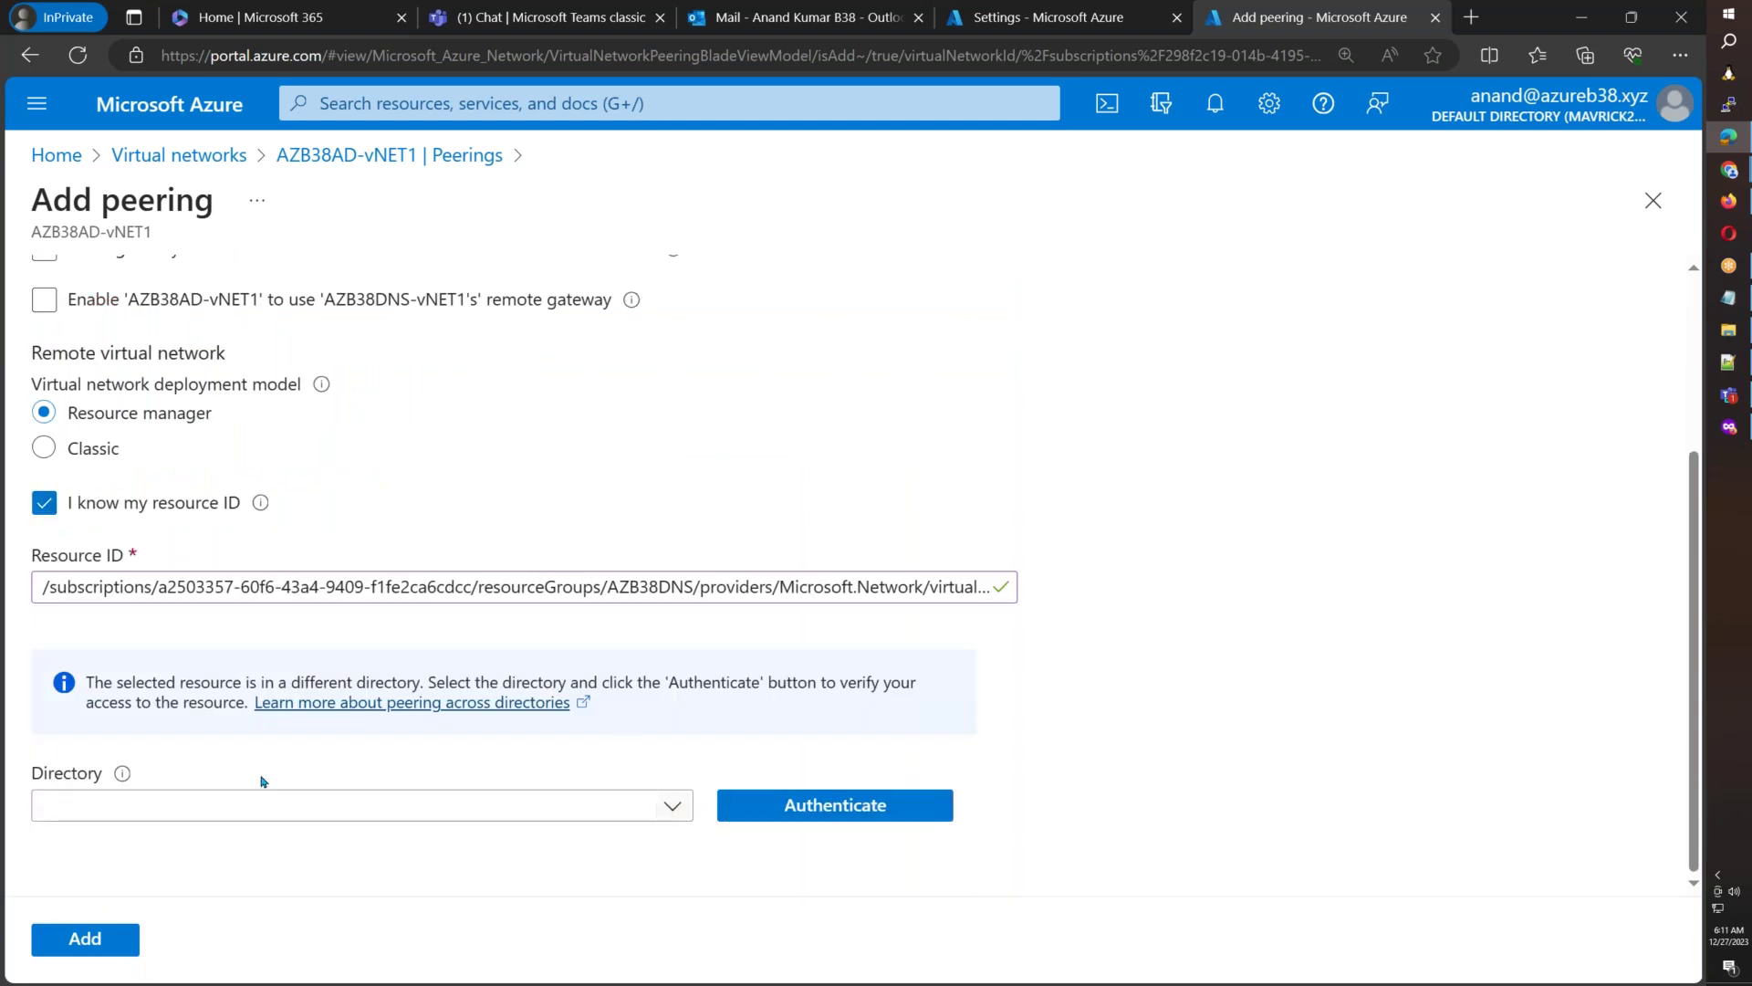
Pick the other tenant's default directory, authenticate, and submit the peering, which fails.
left_click(124, 801)
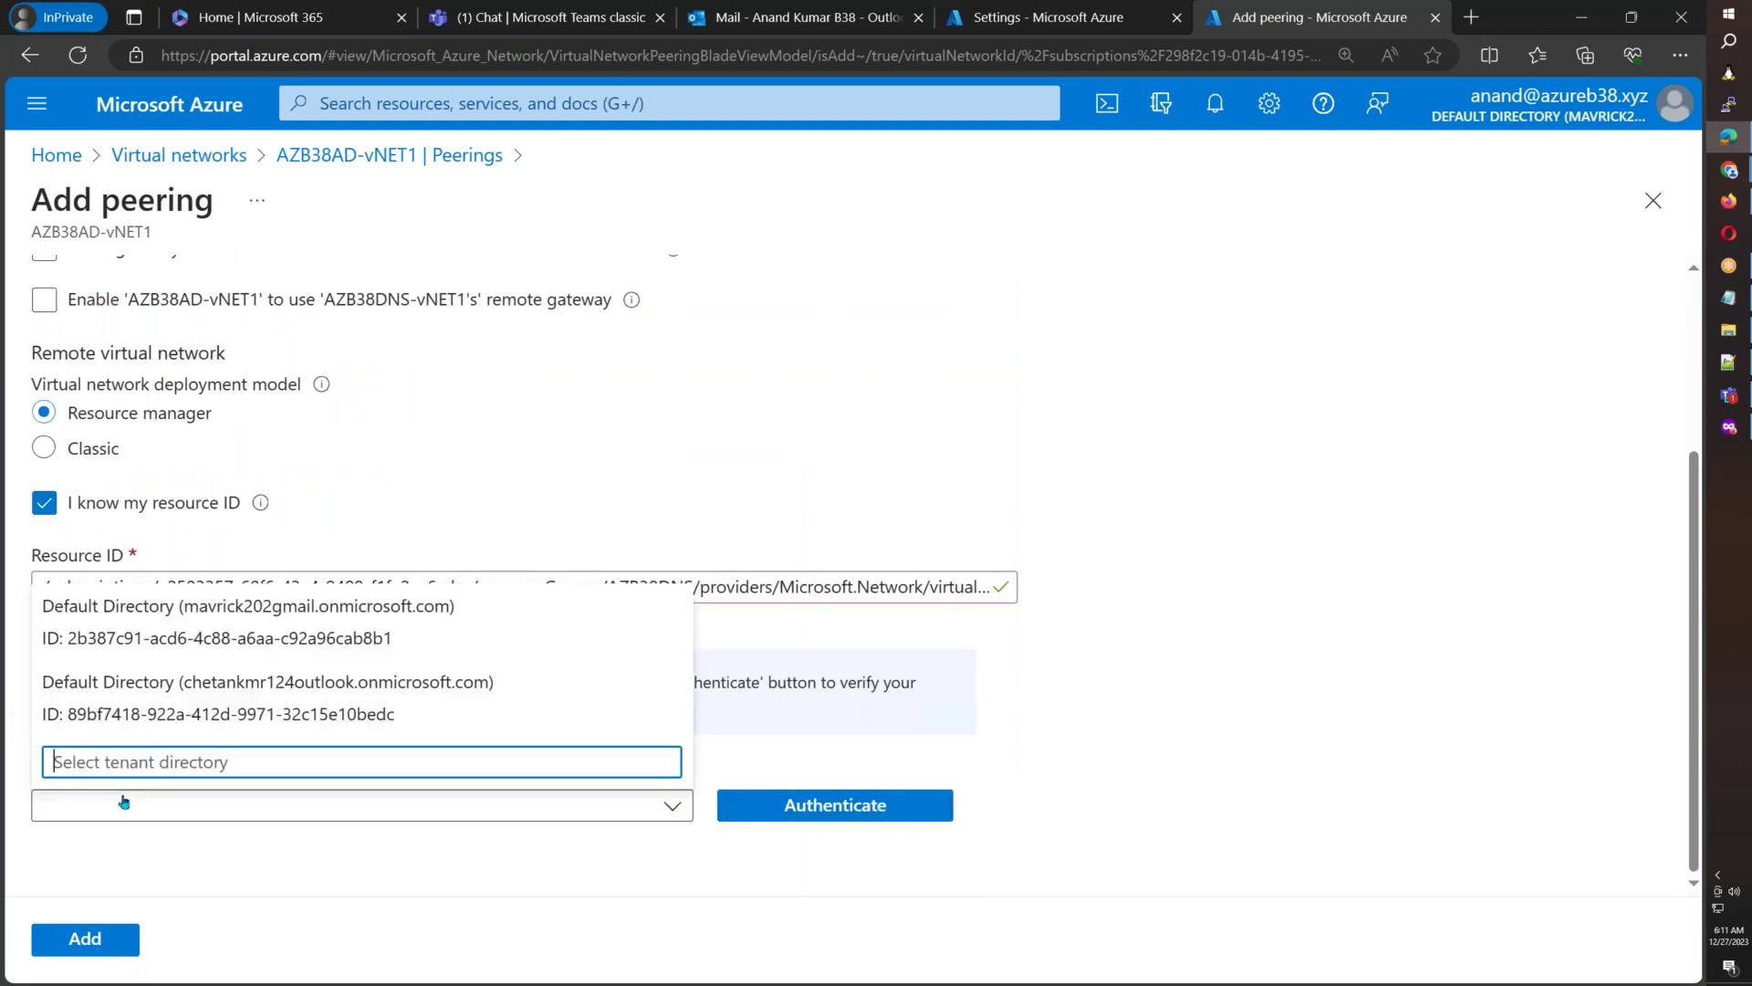
left_click(116, 710)
left_click(835, 805)
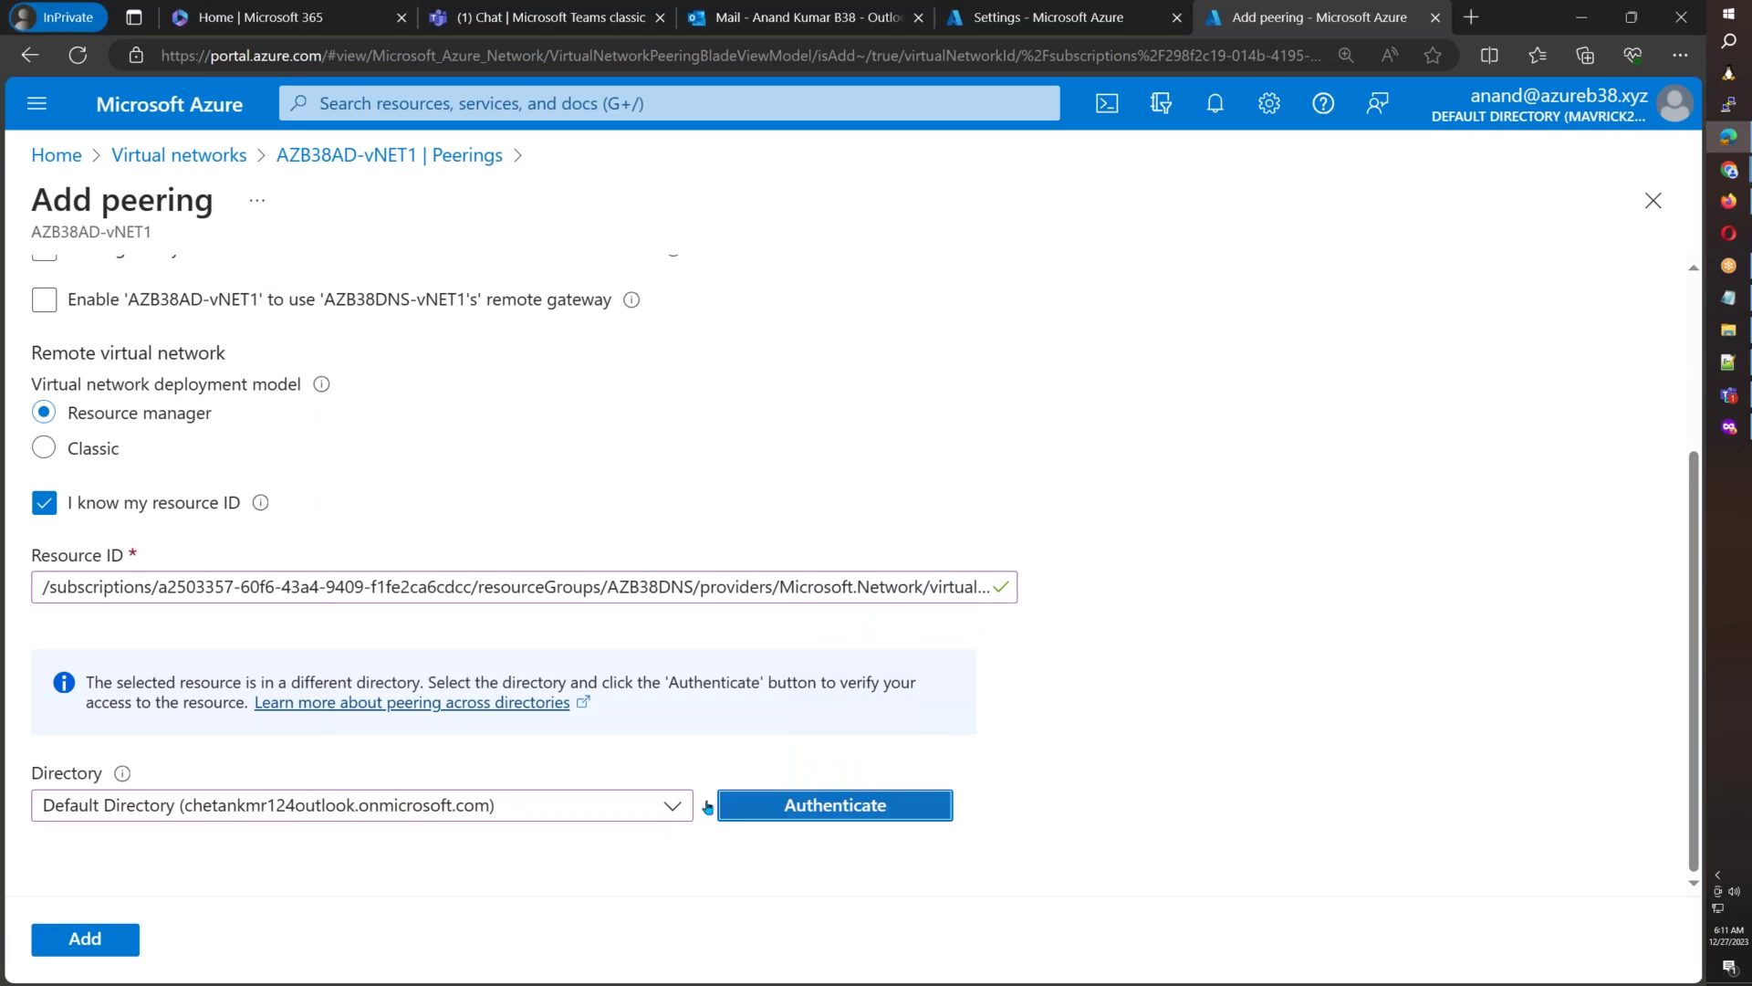
left_click(109, 935)
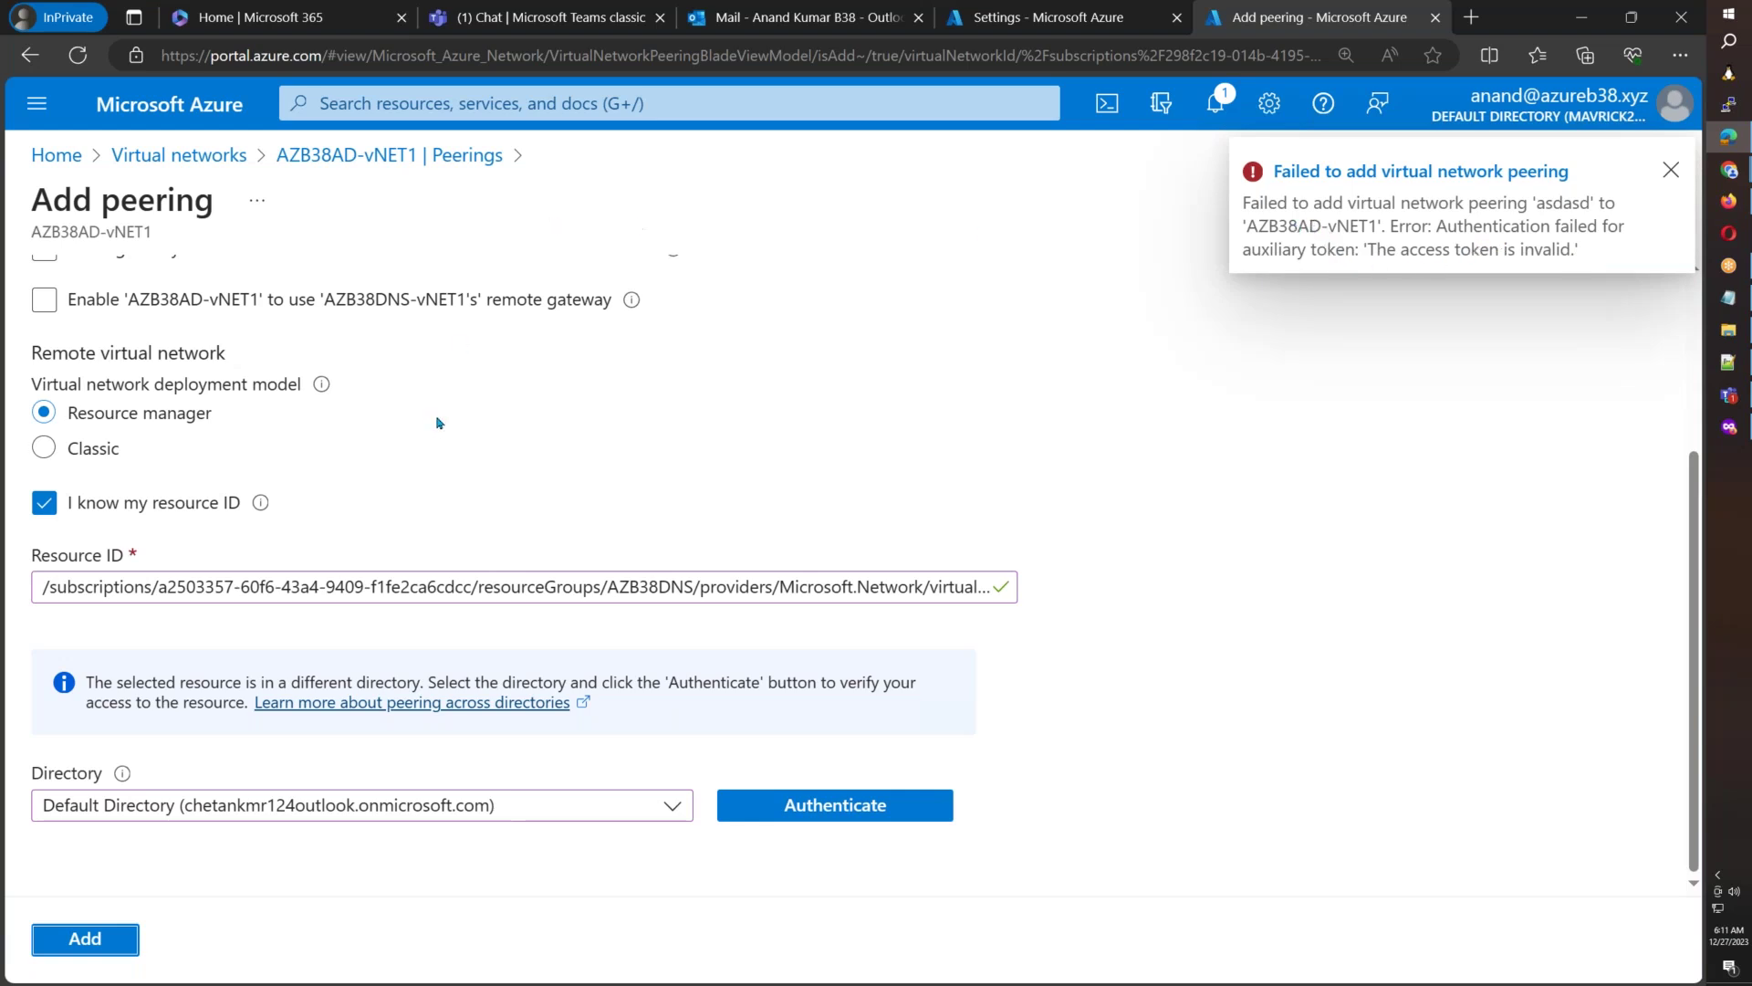
scroll(195, 485, "up", 3)
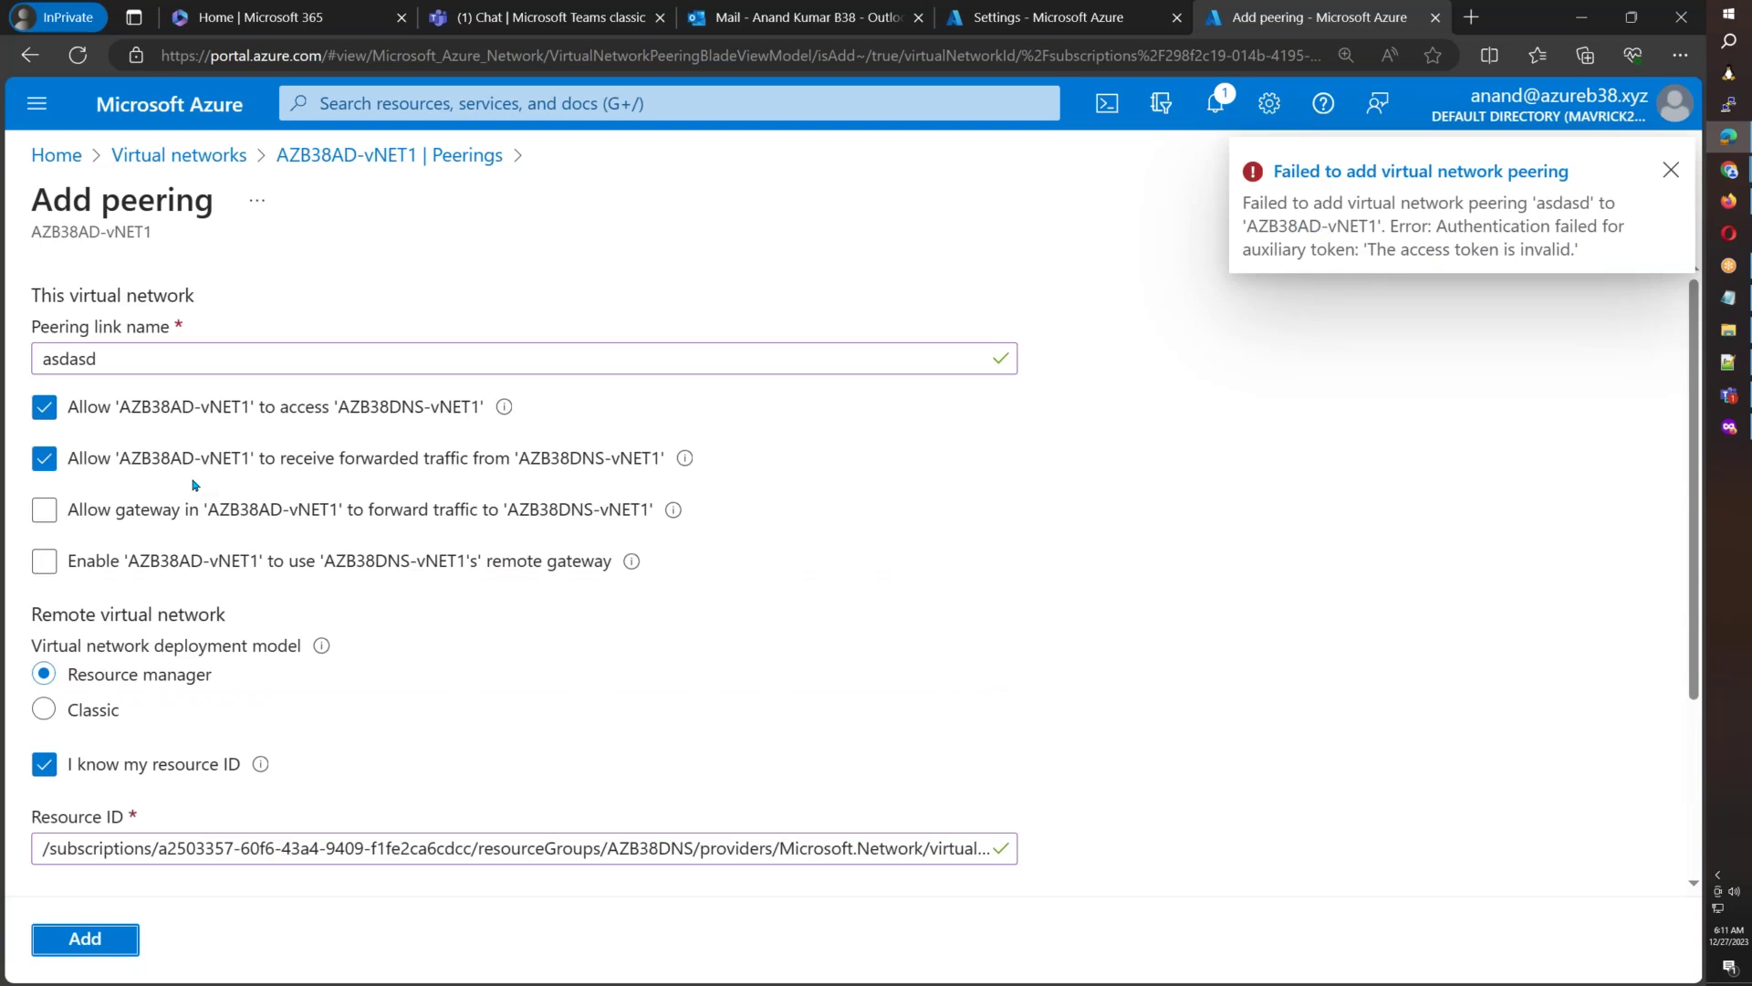
left_click(1728, 299)
left_click(1728, 299)
left_click(1723, 428)
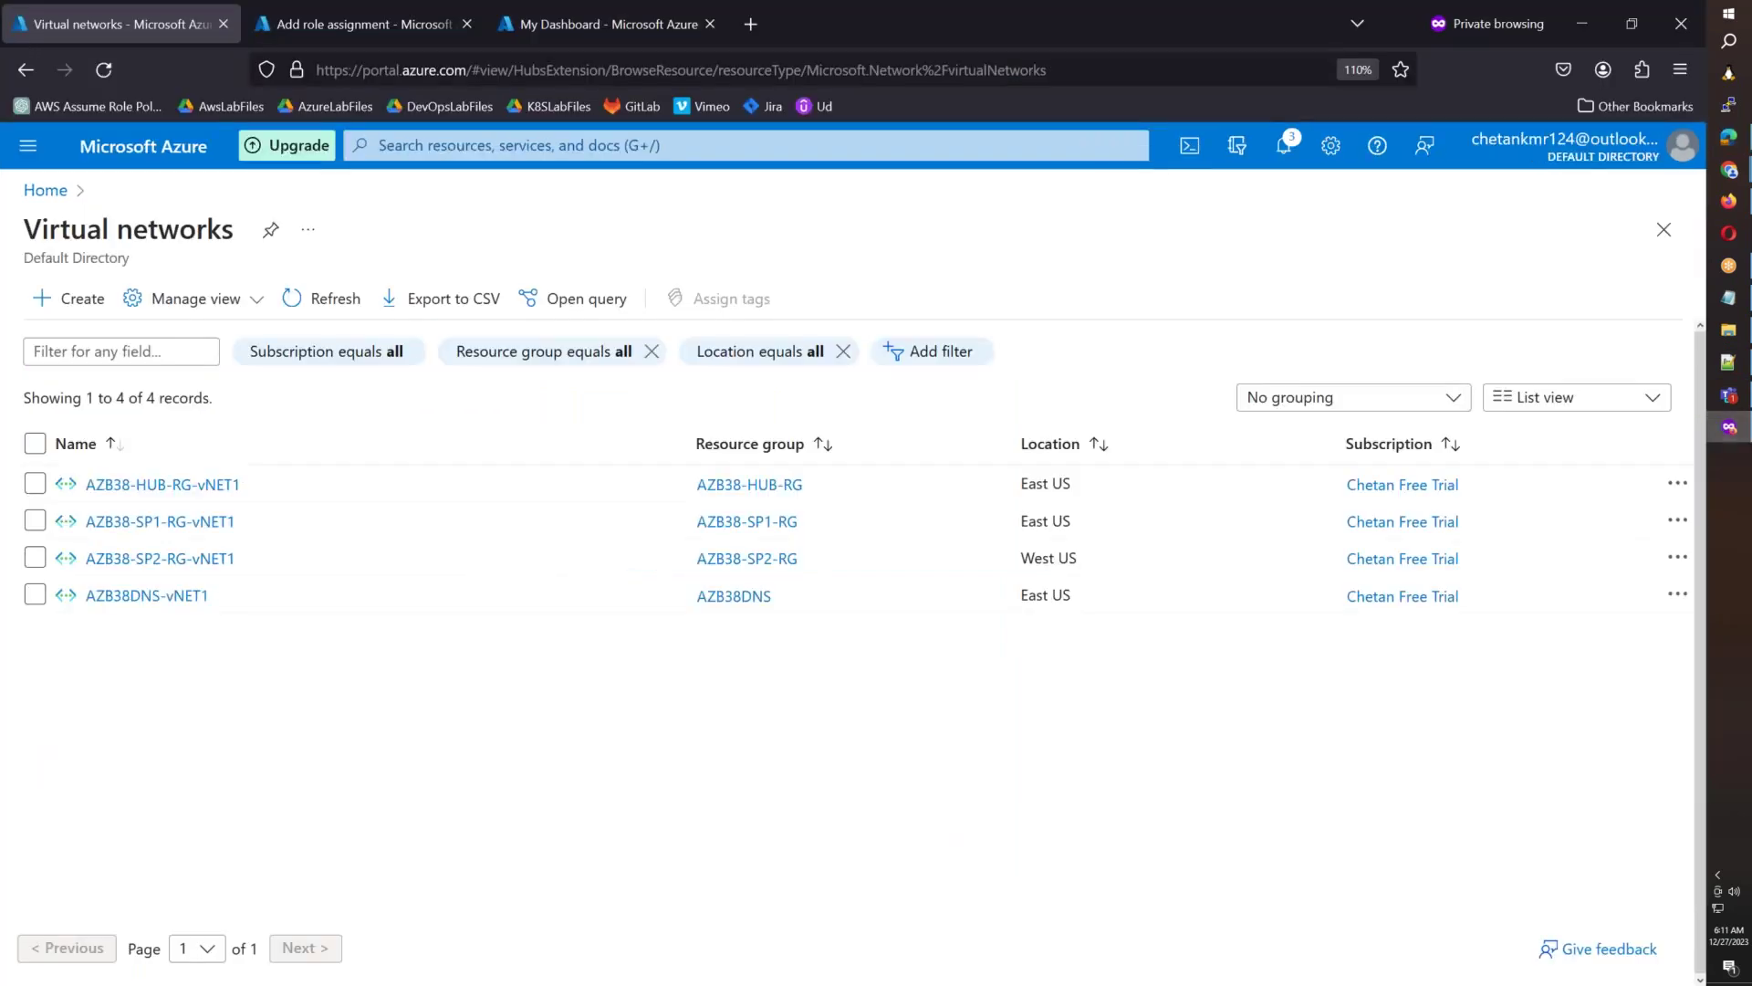
Open the TO-SREE peering on AZB38DNS-vNET1 and resync it, which fails with a 403 access error.
left_click(141, 595)
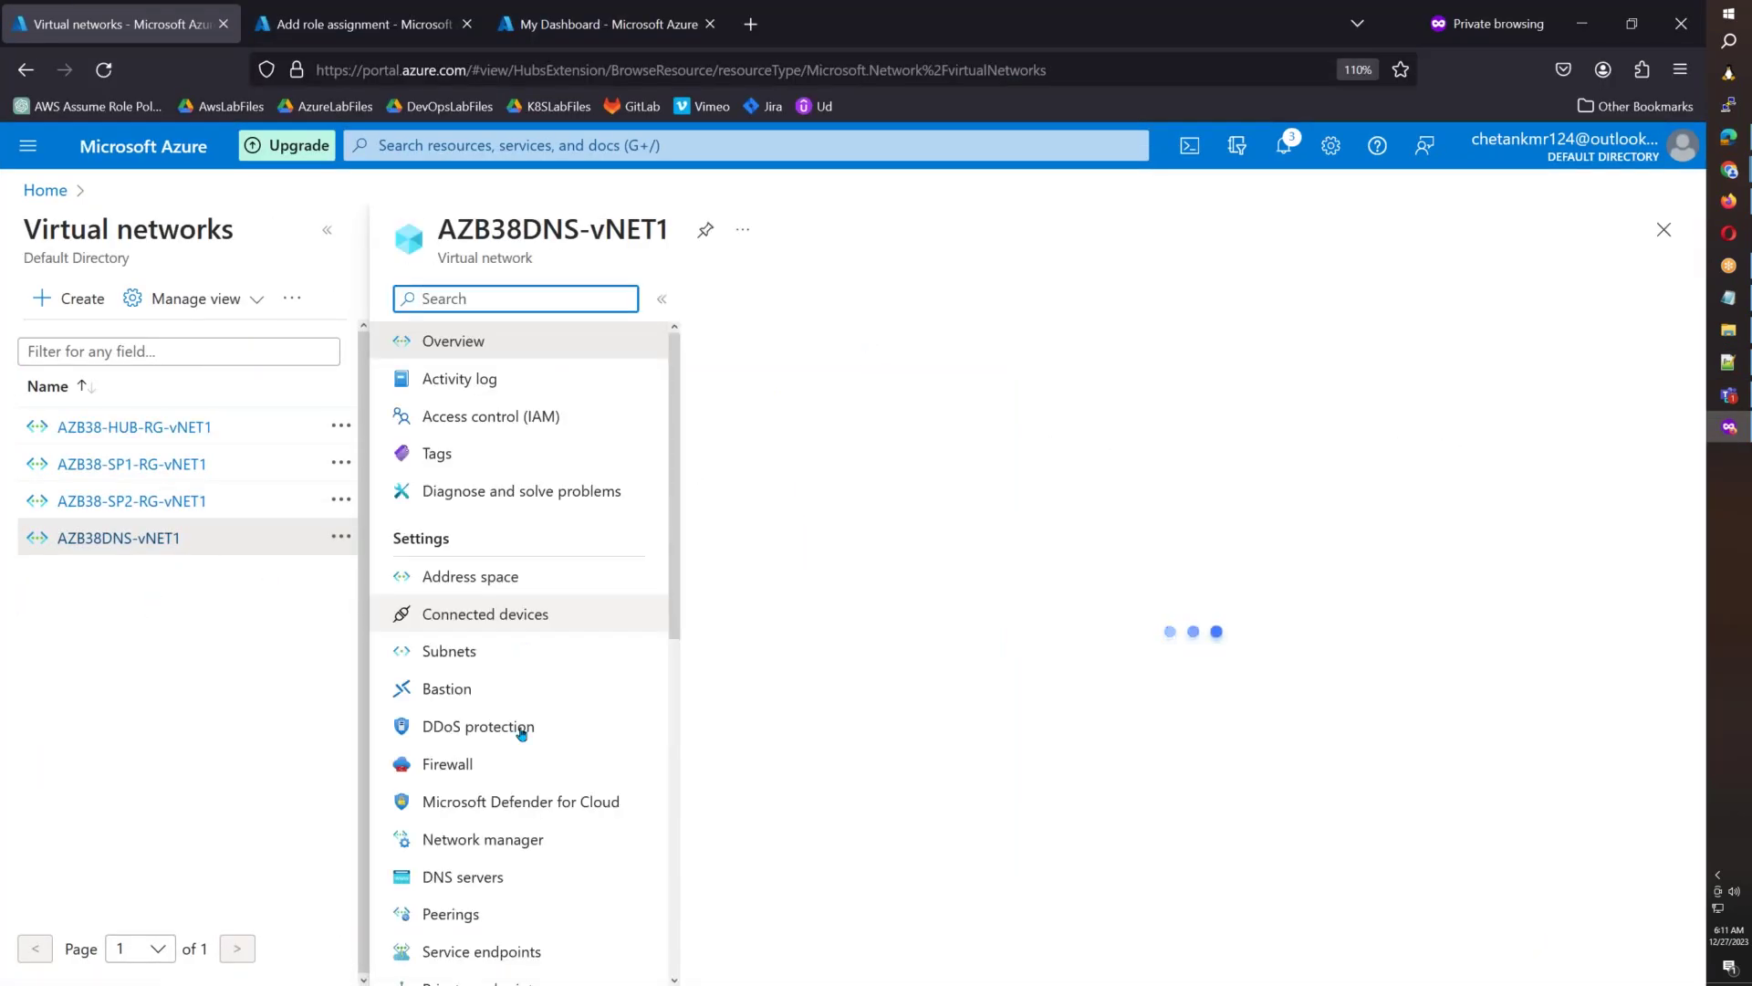
left_click(450, 914)
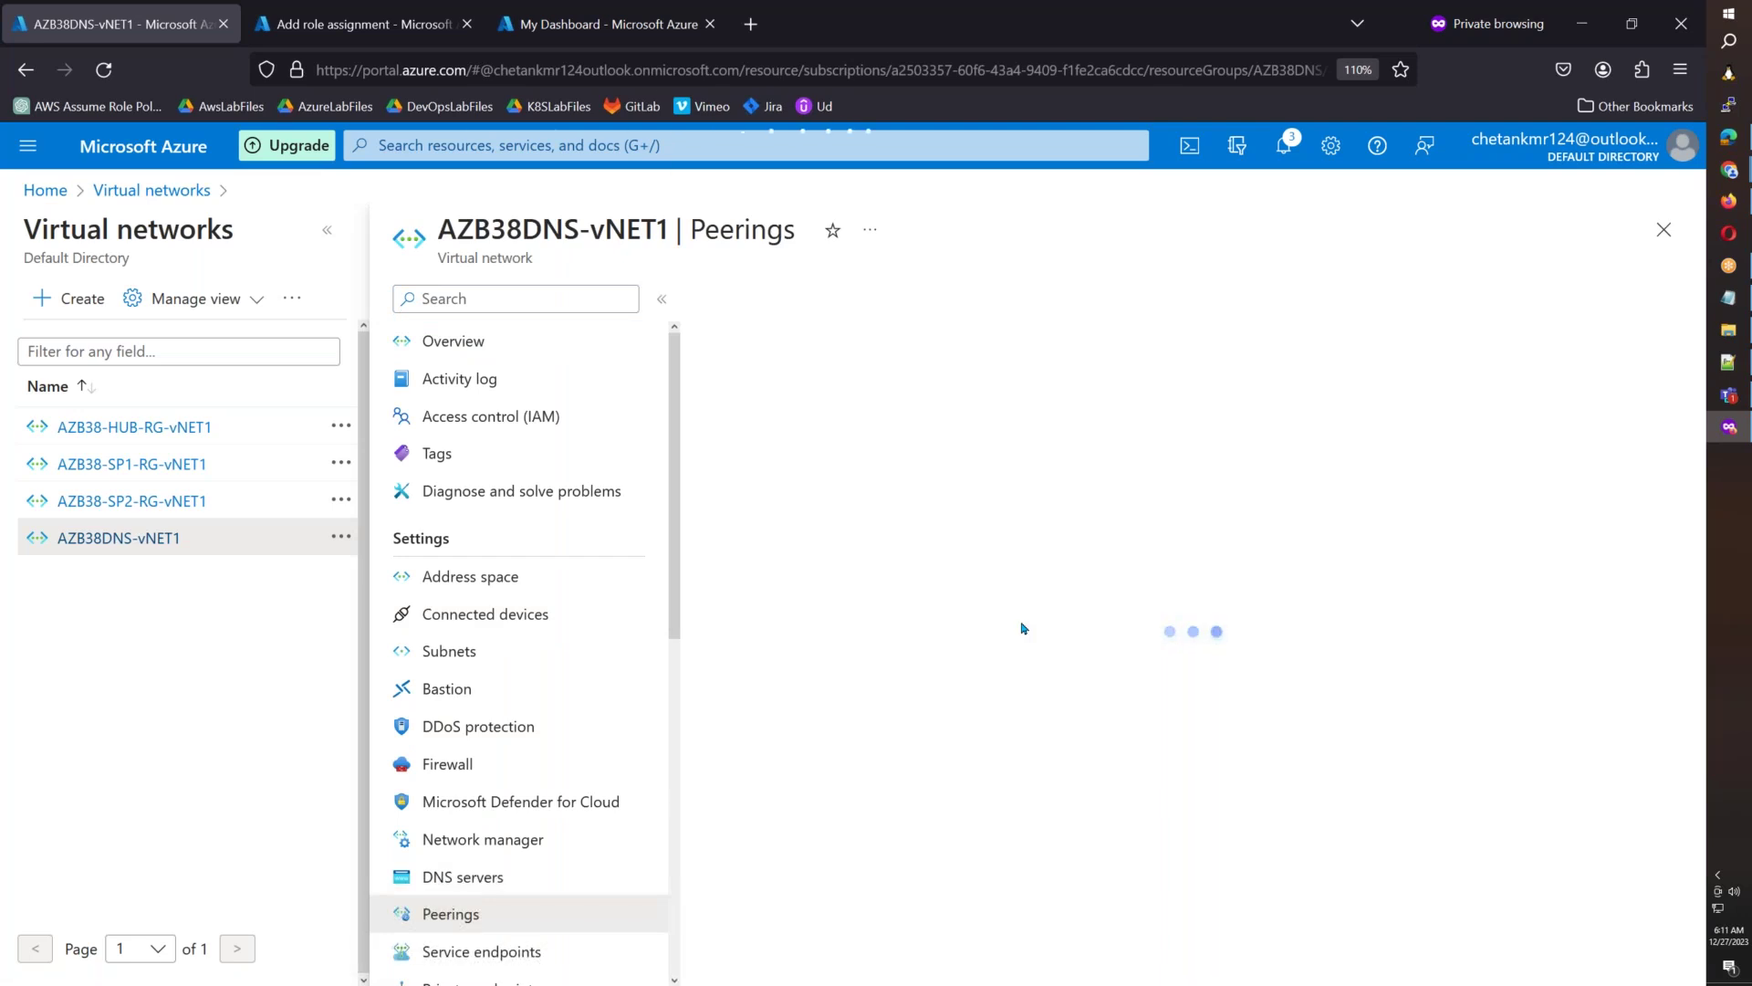
left_click_drag(830, 626, 744, 628)
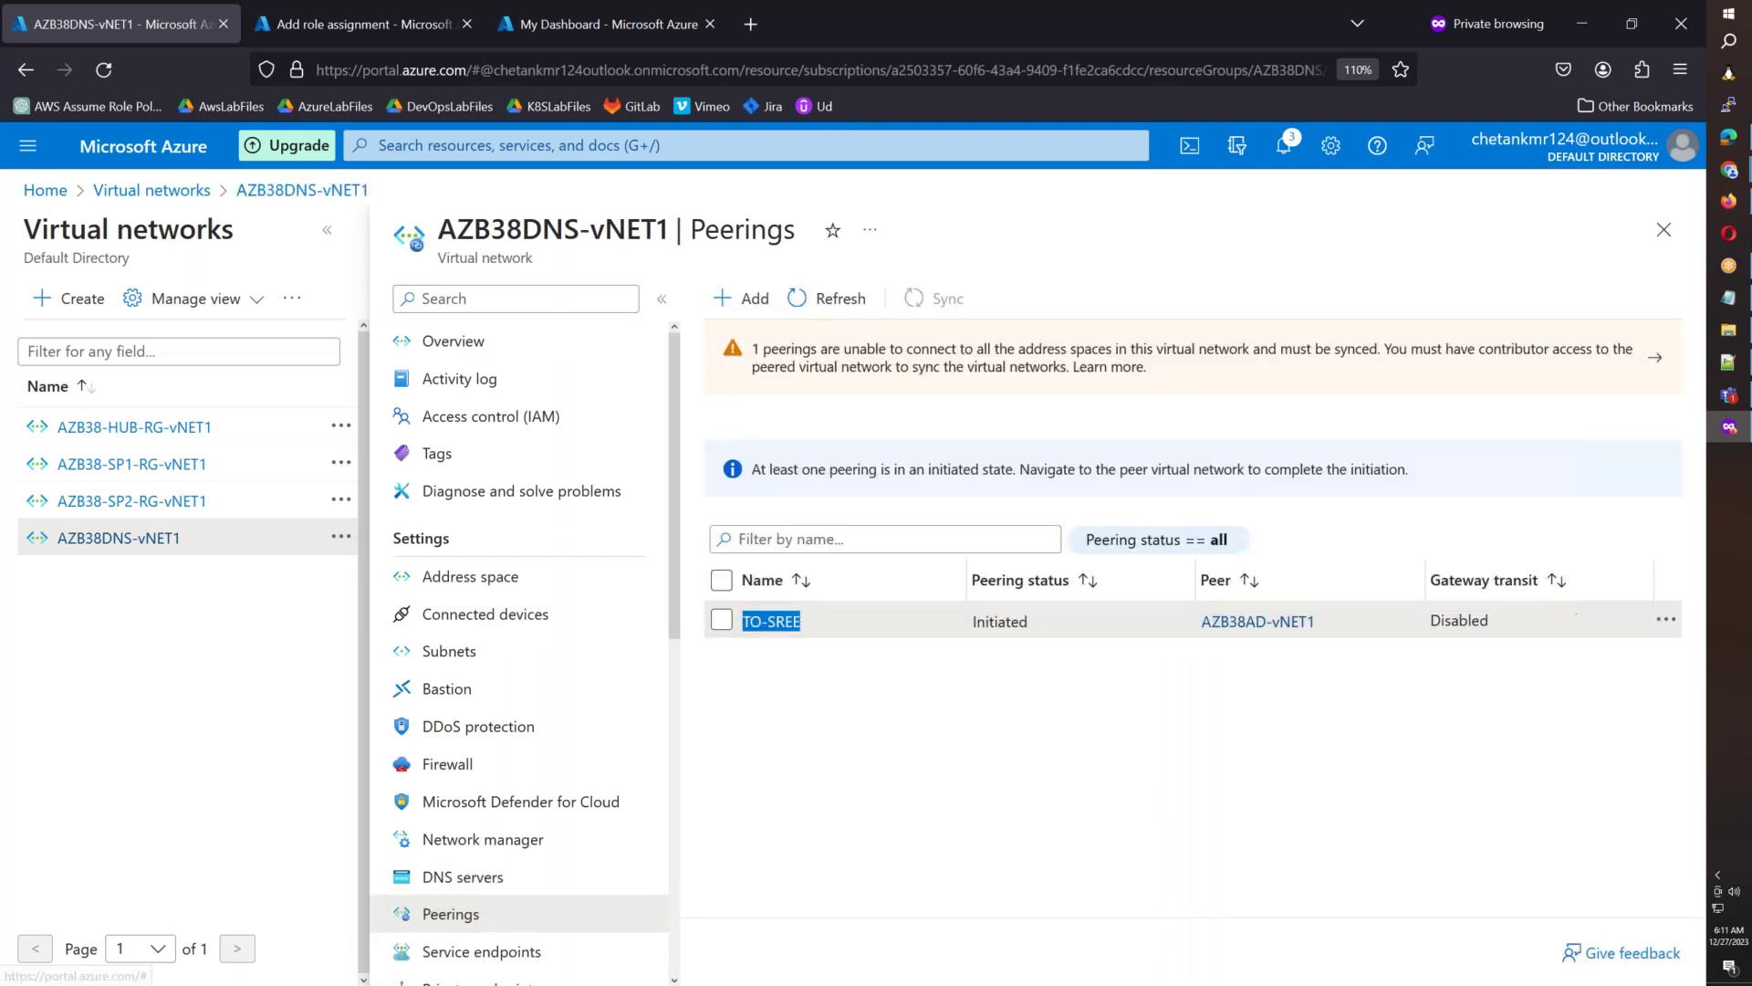
left_click(767, 622)
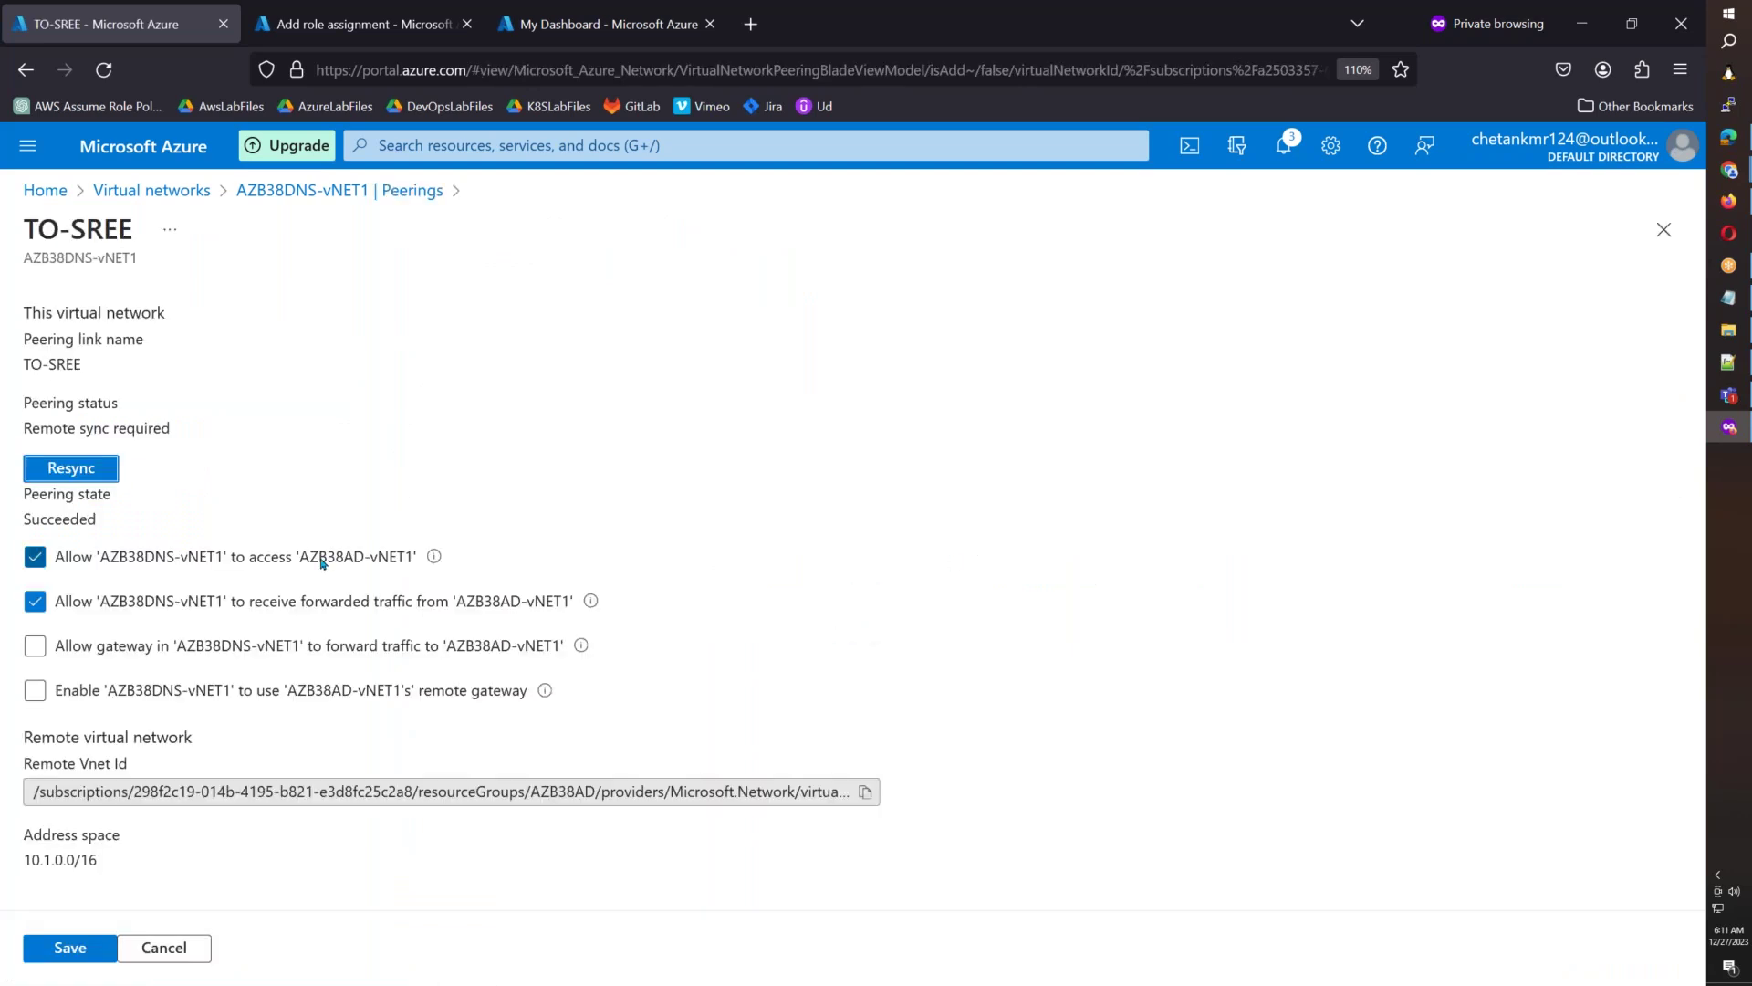
scroll(321, 561, "down", 2)
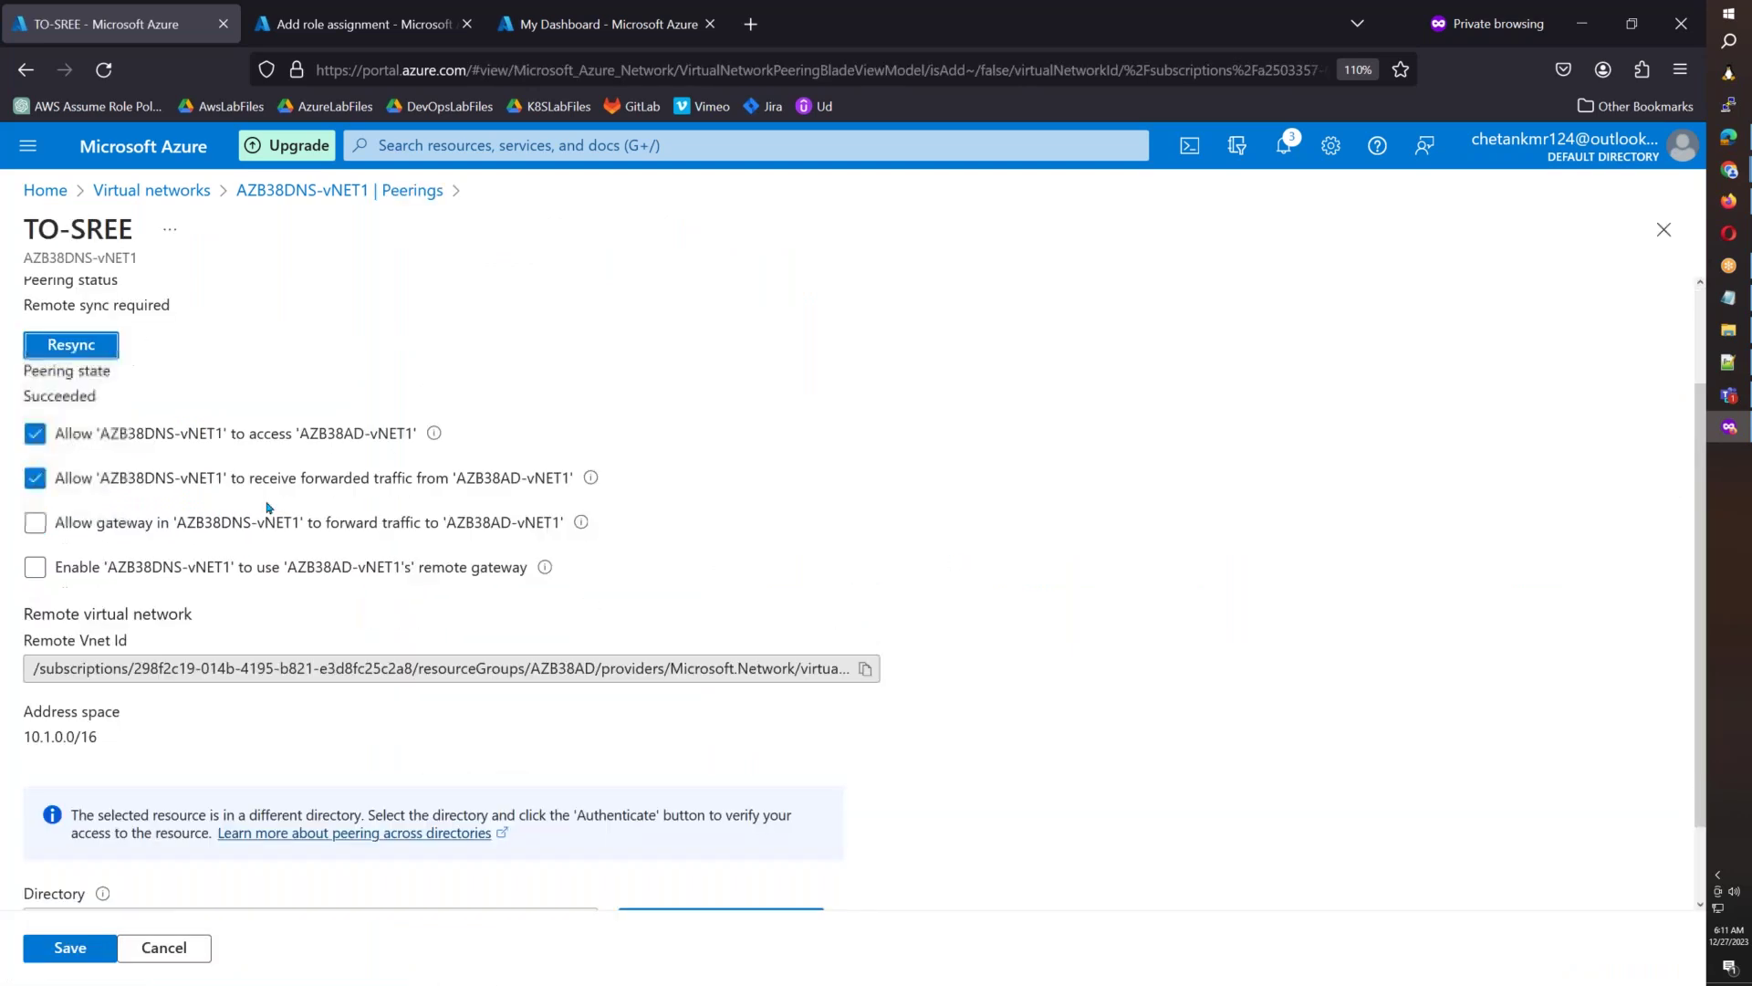
left_click(90, 354)
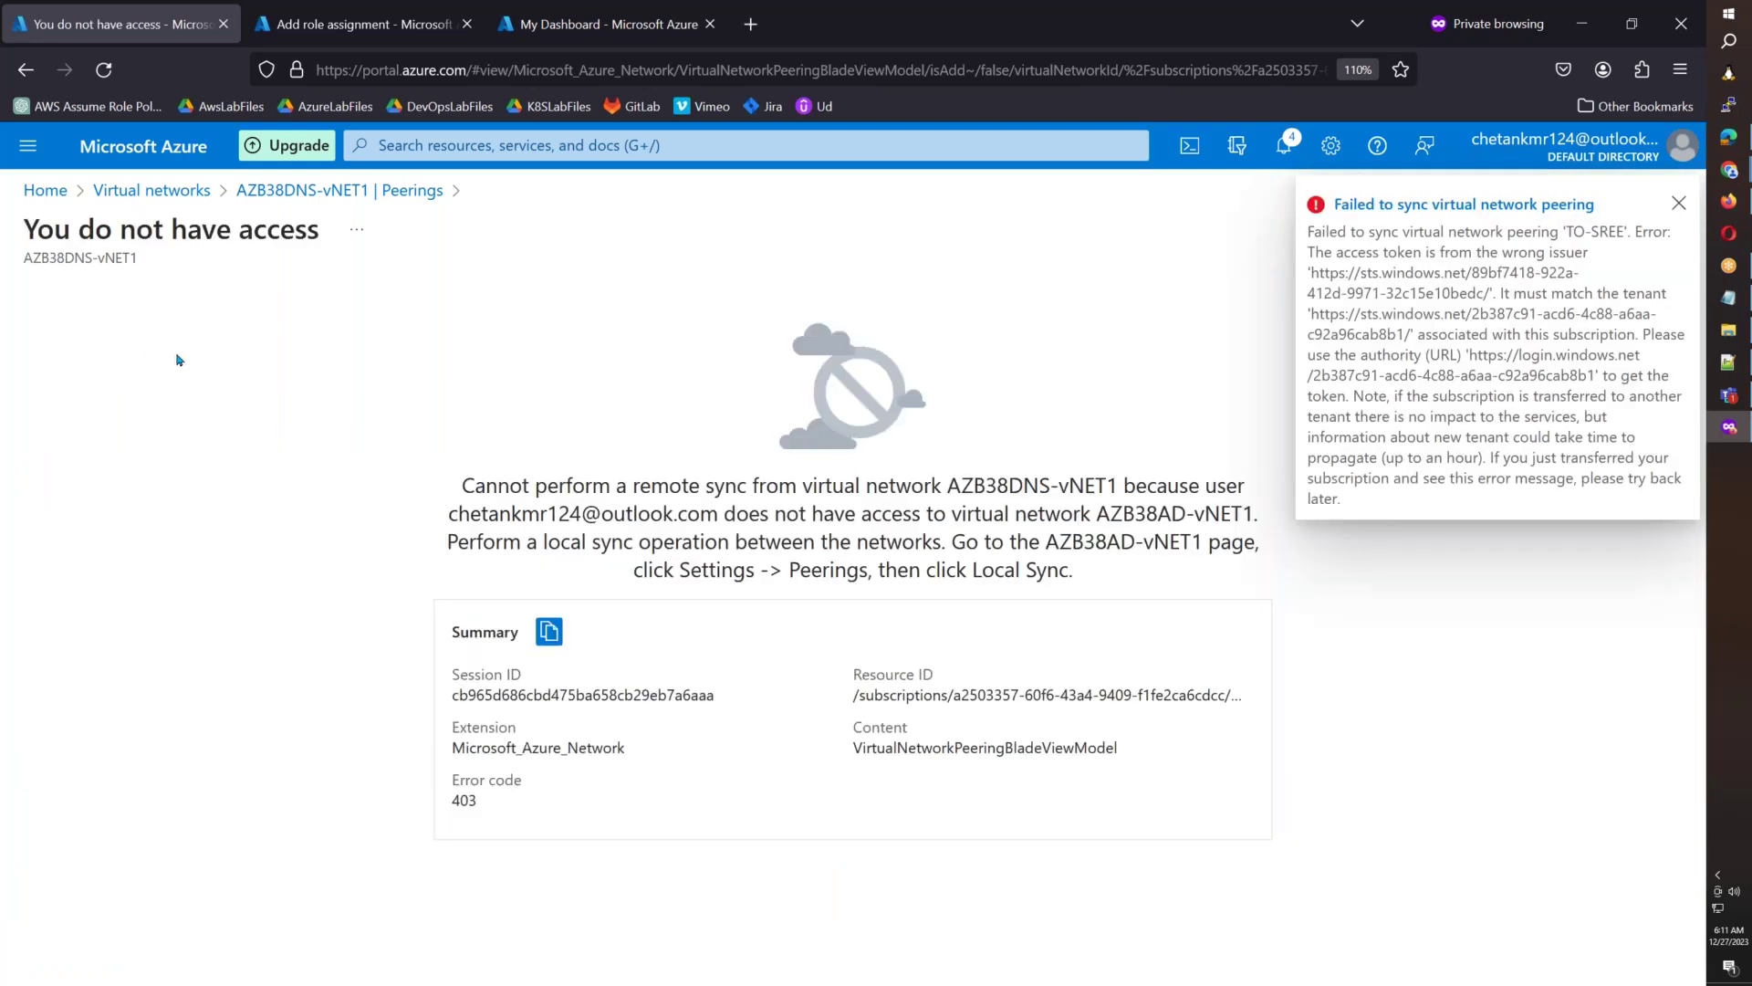
left_click(347, 191)
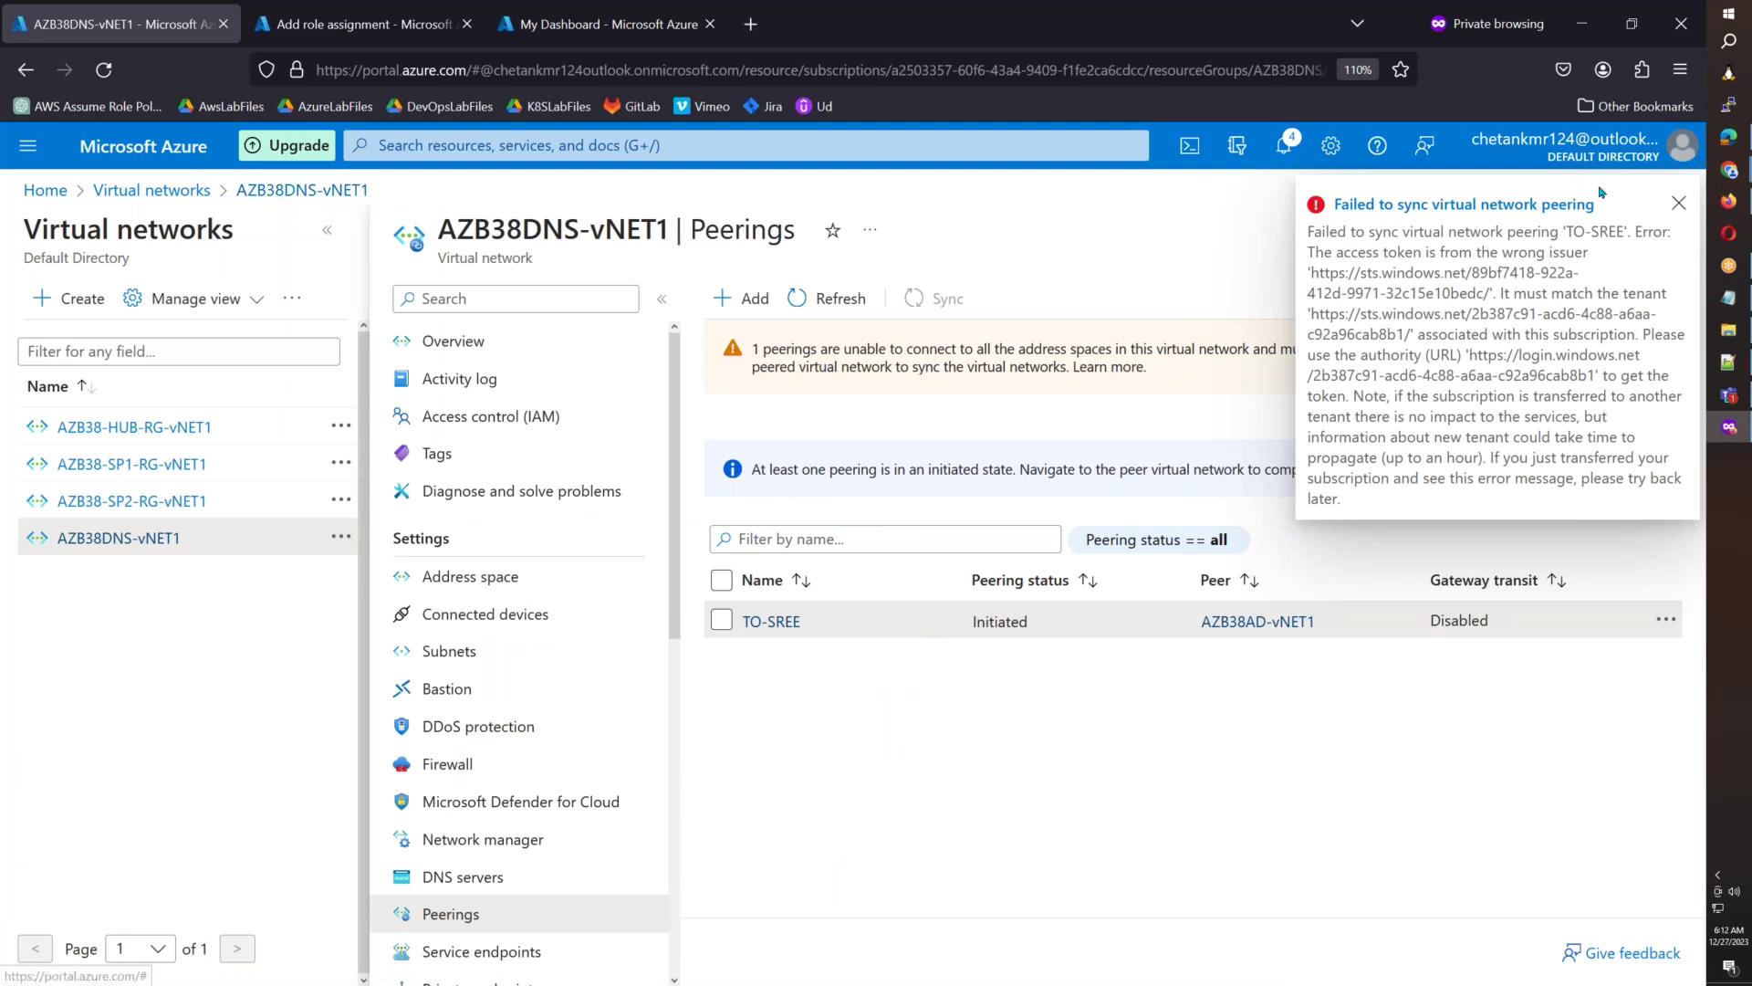
Reopen TO-SREE and check its remote network ID and Succeeded peering state.
left_click(1678, 205)
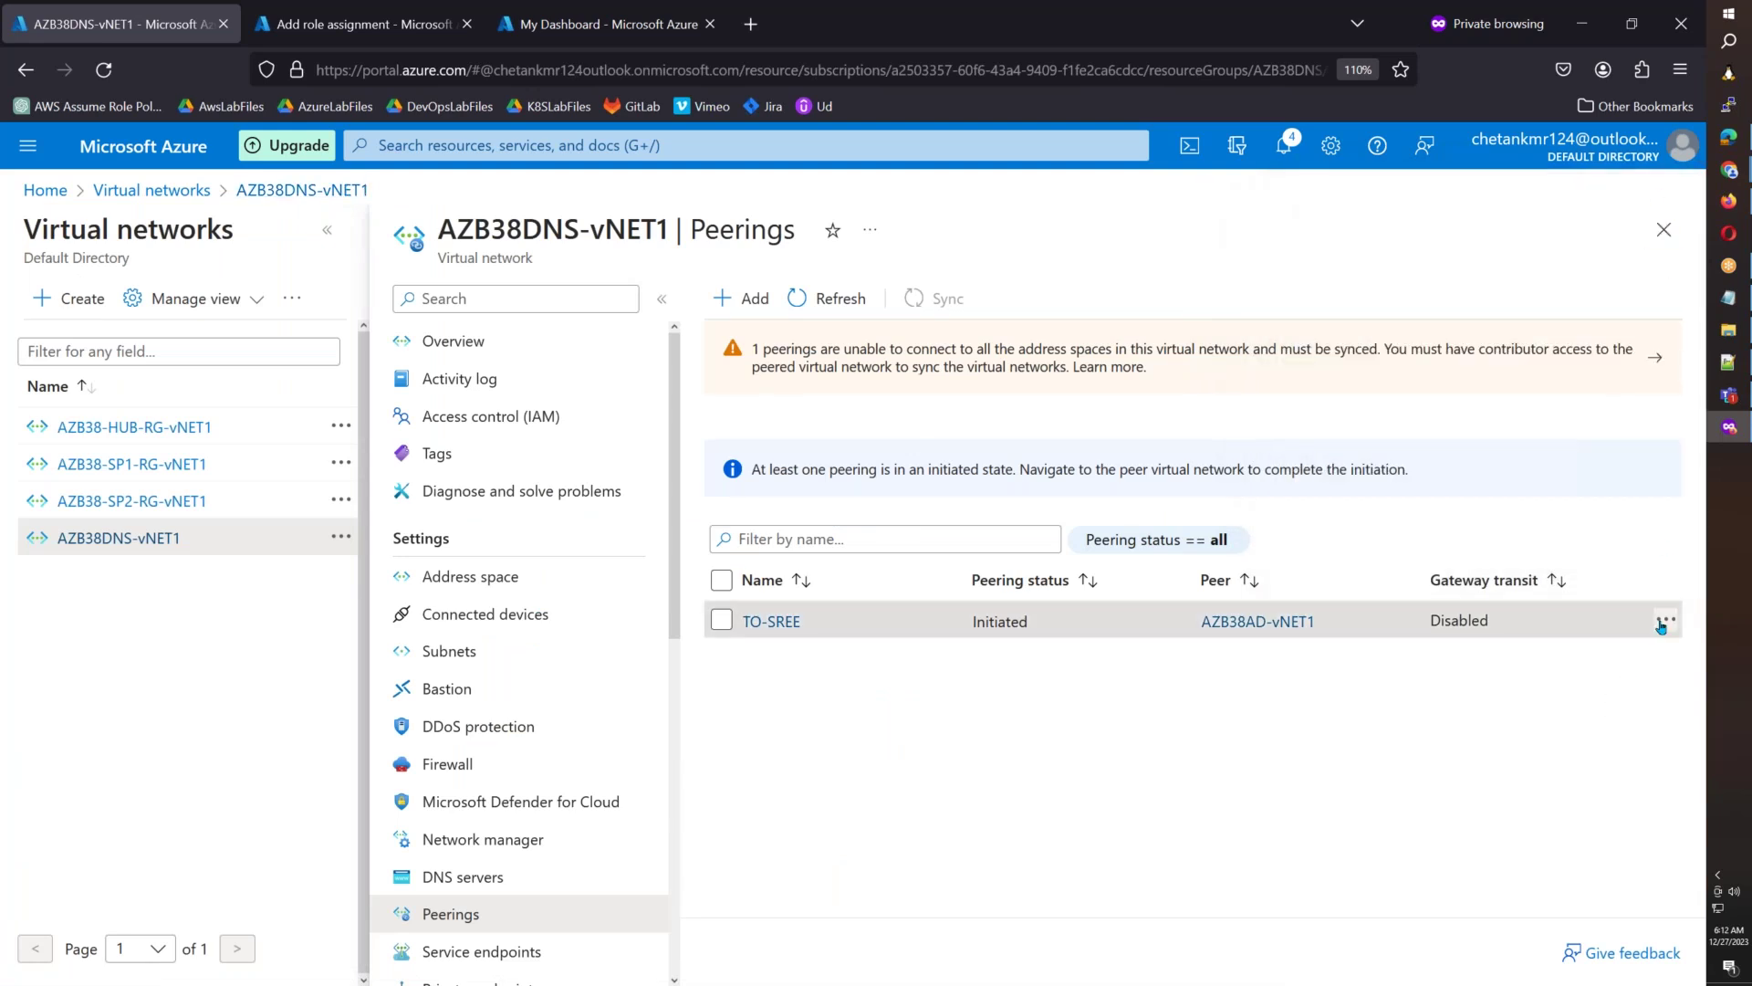
left_click(1666, 620)
left_click(761, 624)
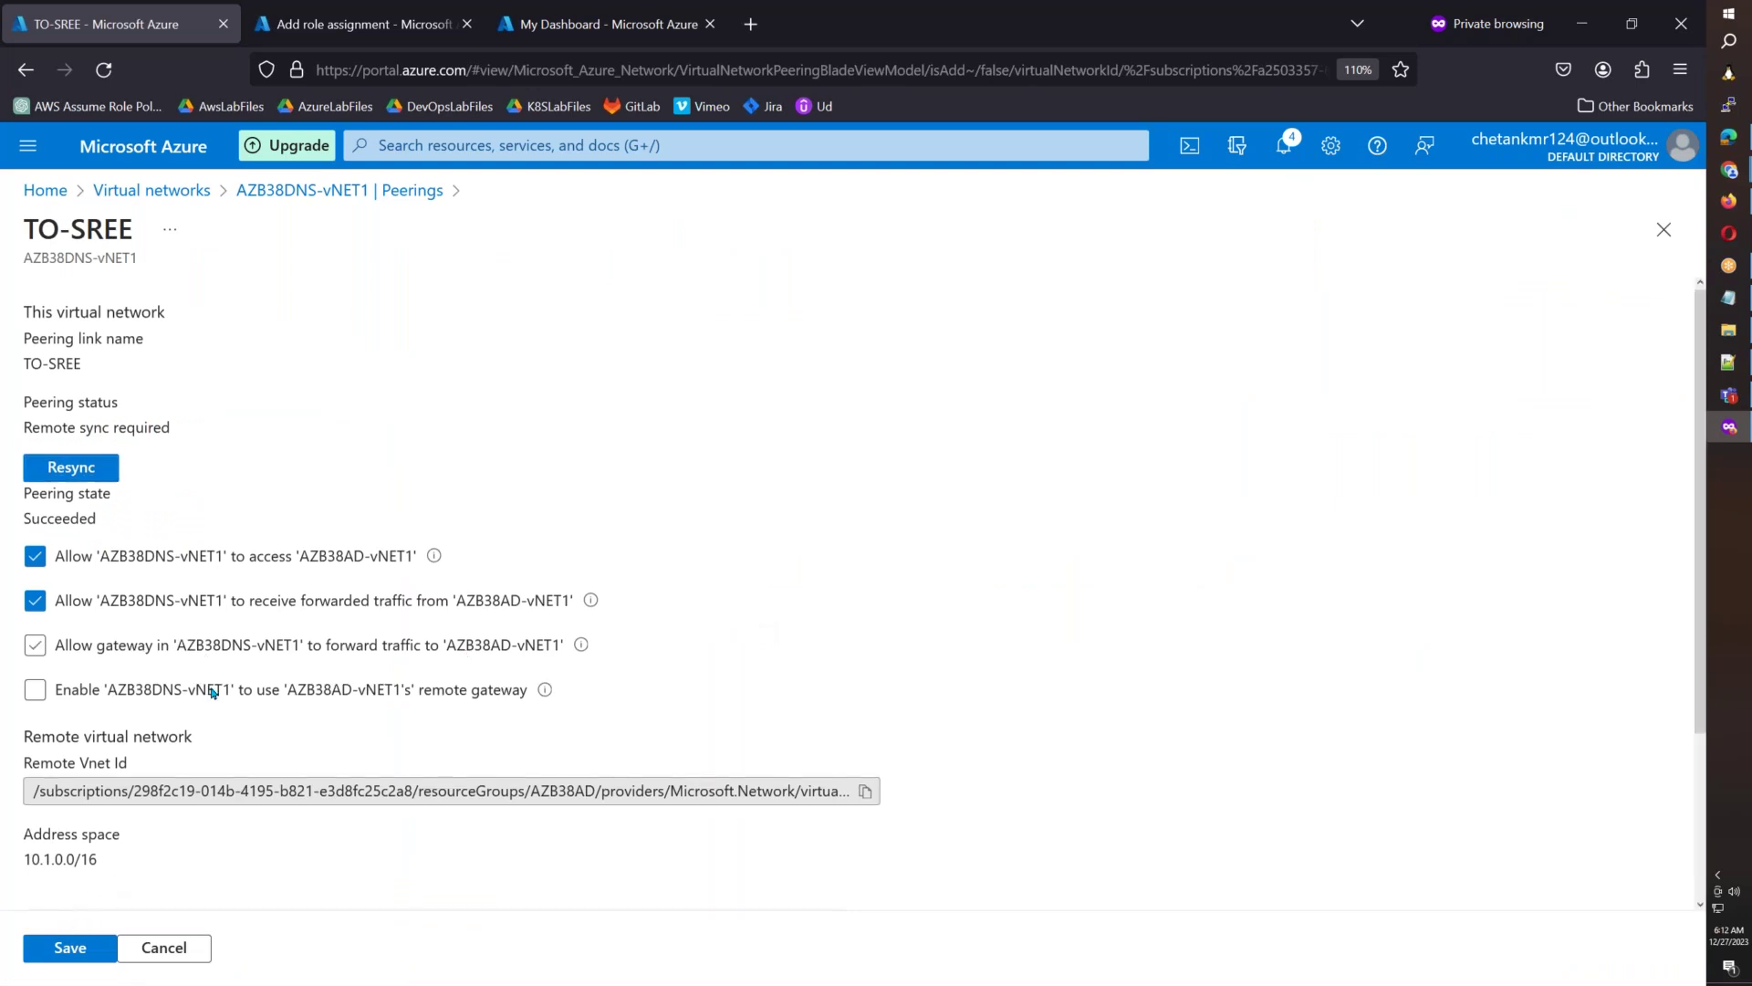
left_click_drag(118, 794, 1295, 781)
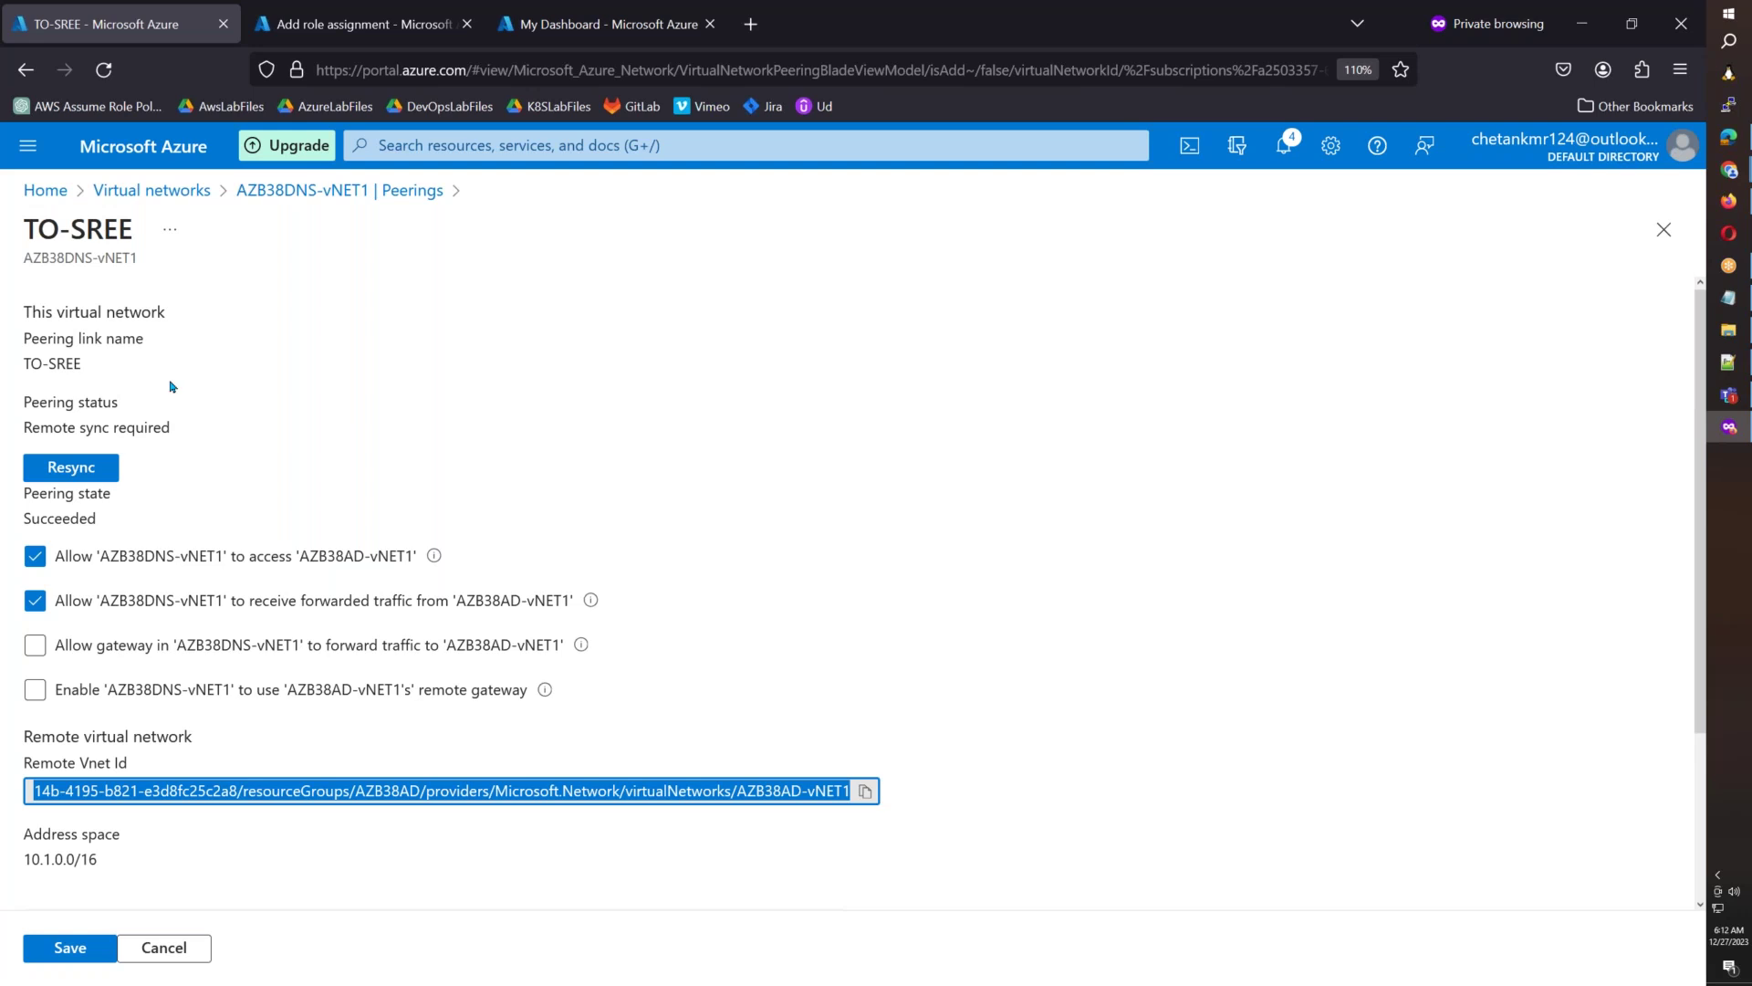
left_click_drag(113, 498, 12, 500)
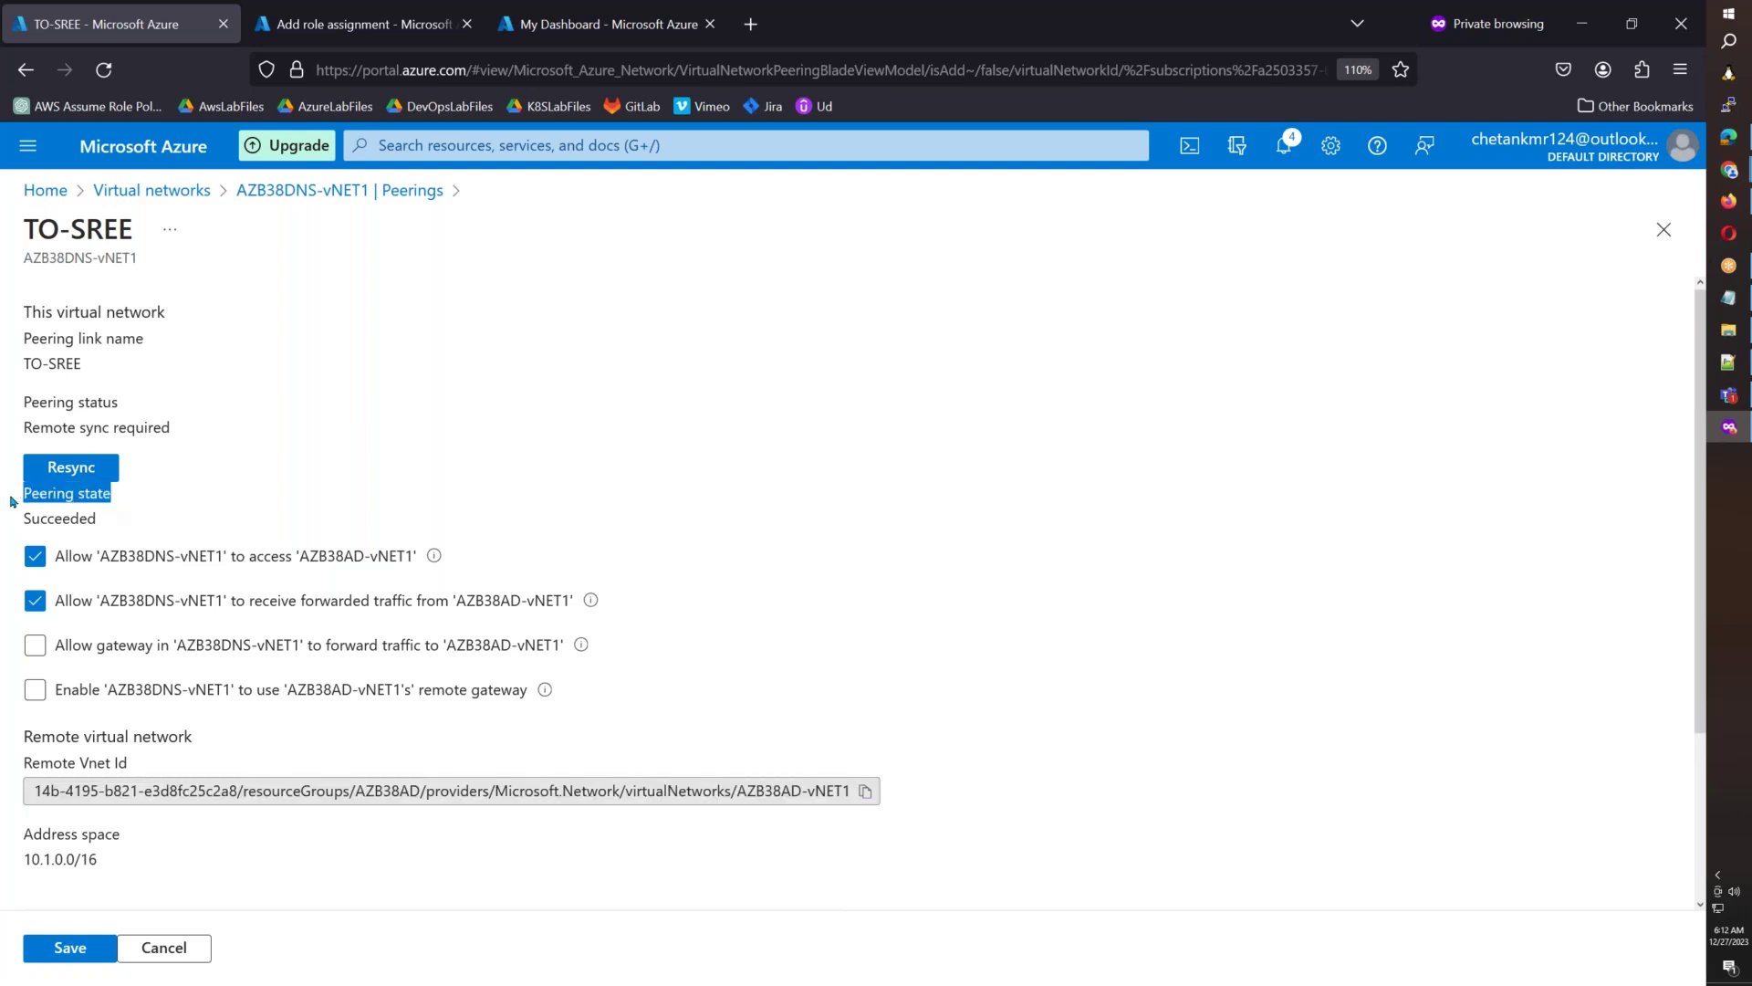
left_click_drag(114, 522, 23, 520)
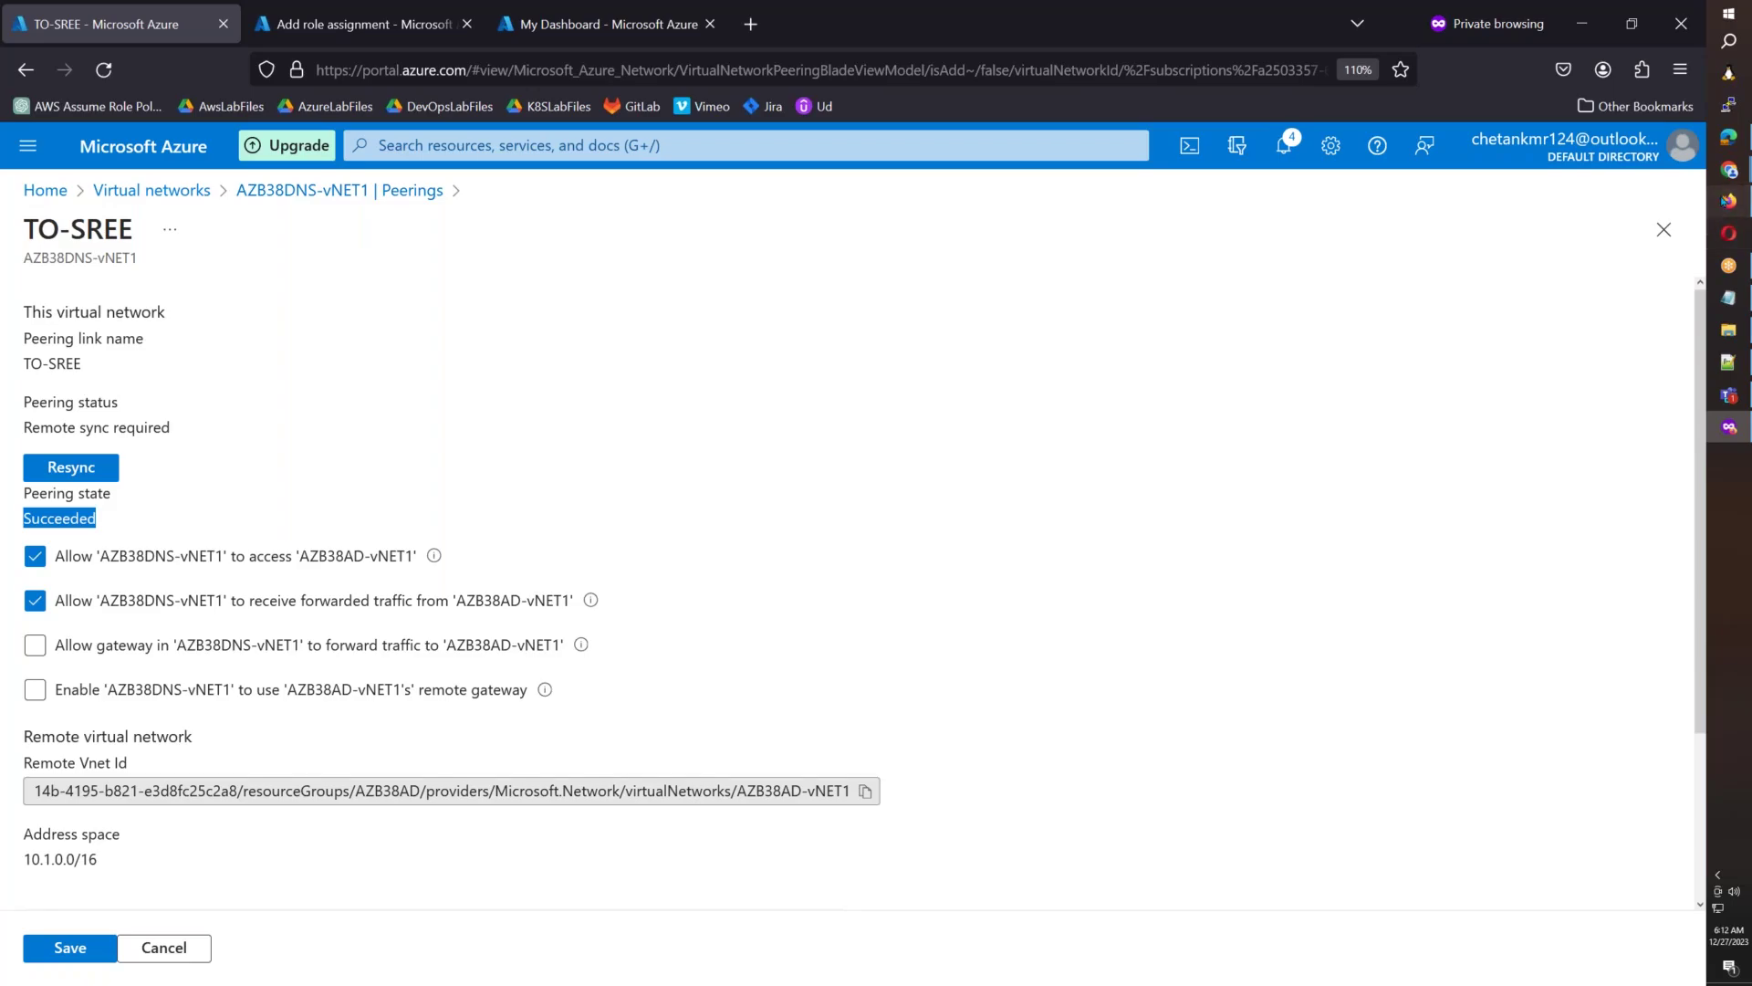
left_click(1729, 201)
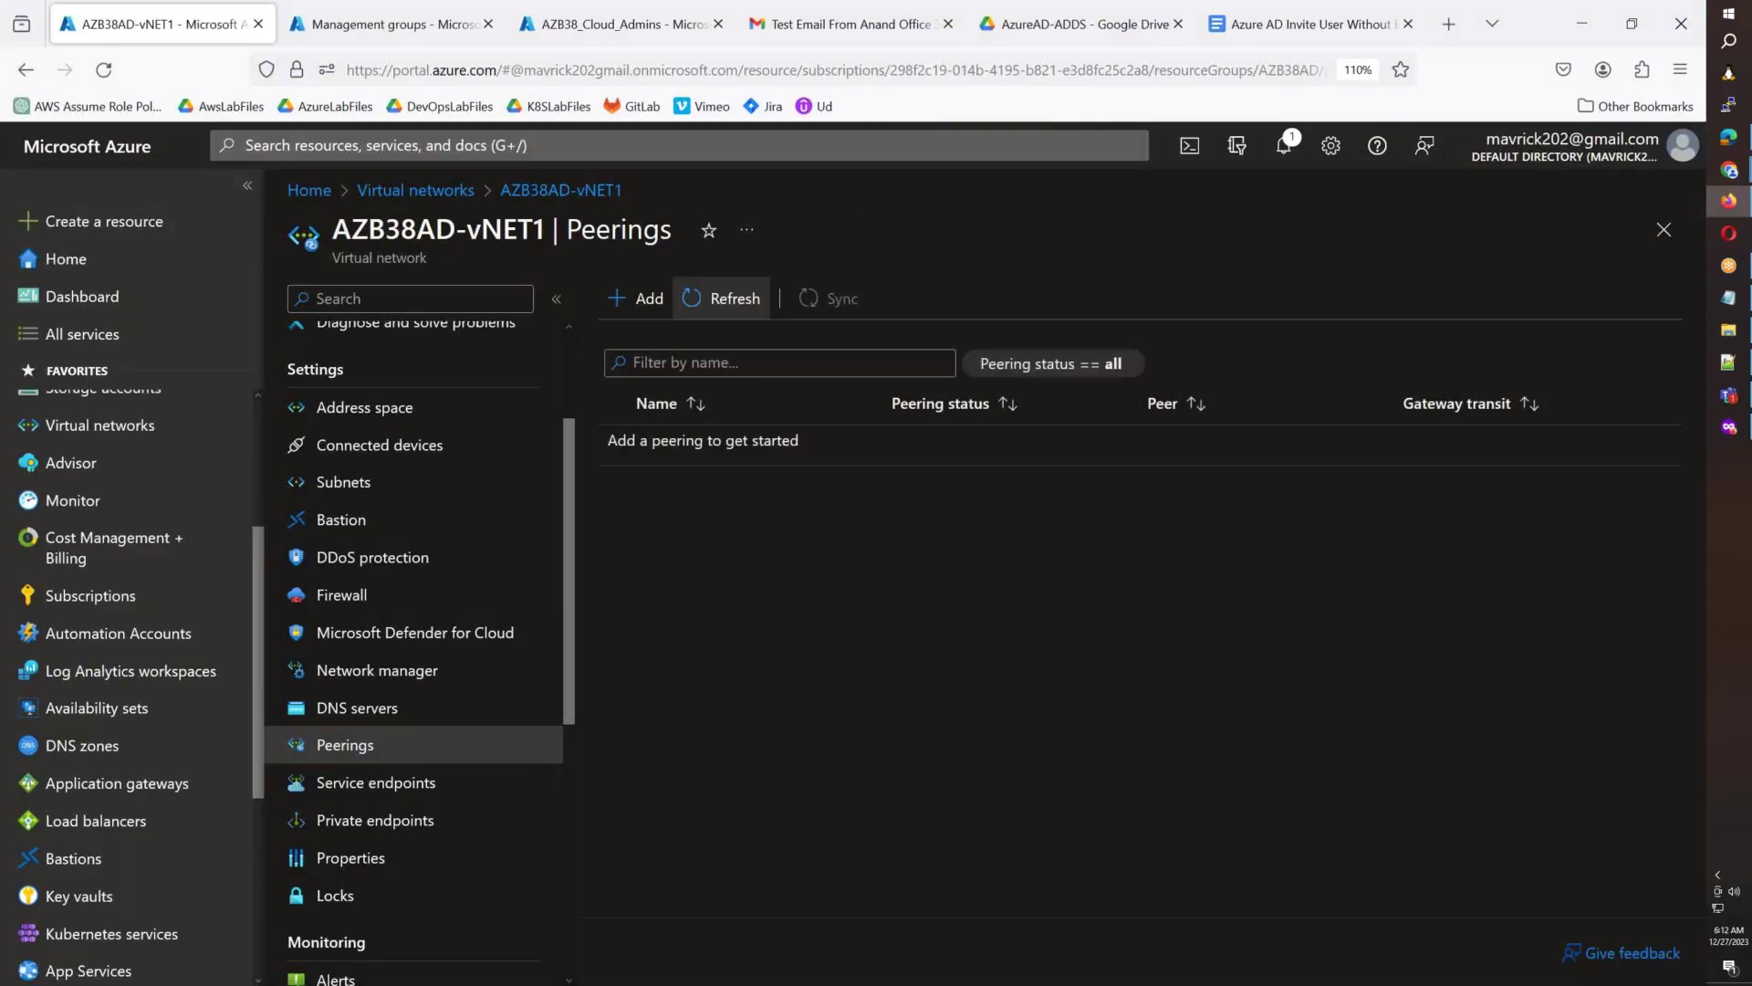
Refresh AZB38AD-vNET1's peerings list twice; it remains empty.
left_click(721, 299)
left_click(759, 305)
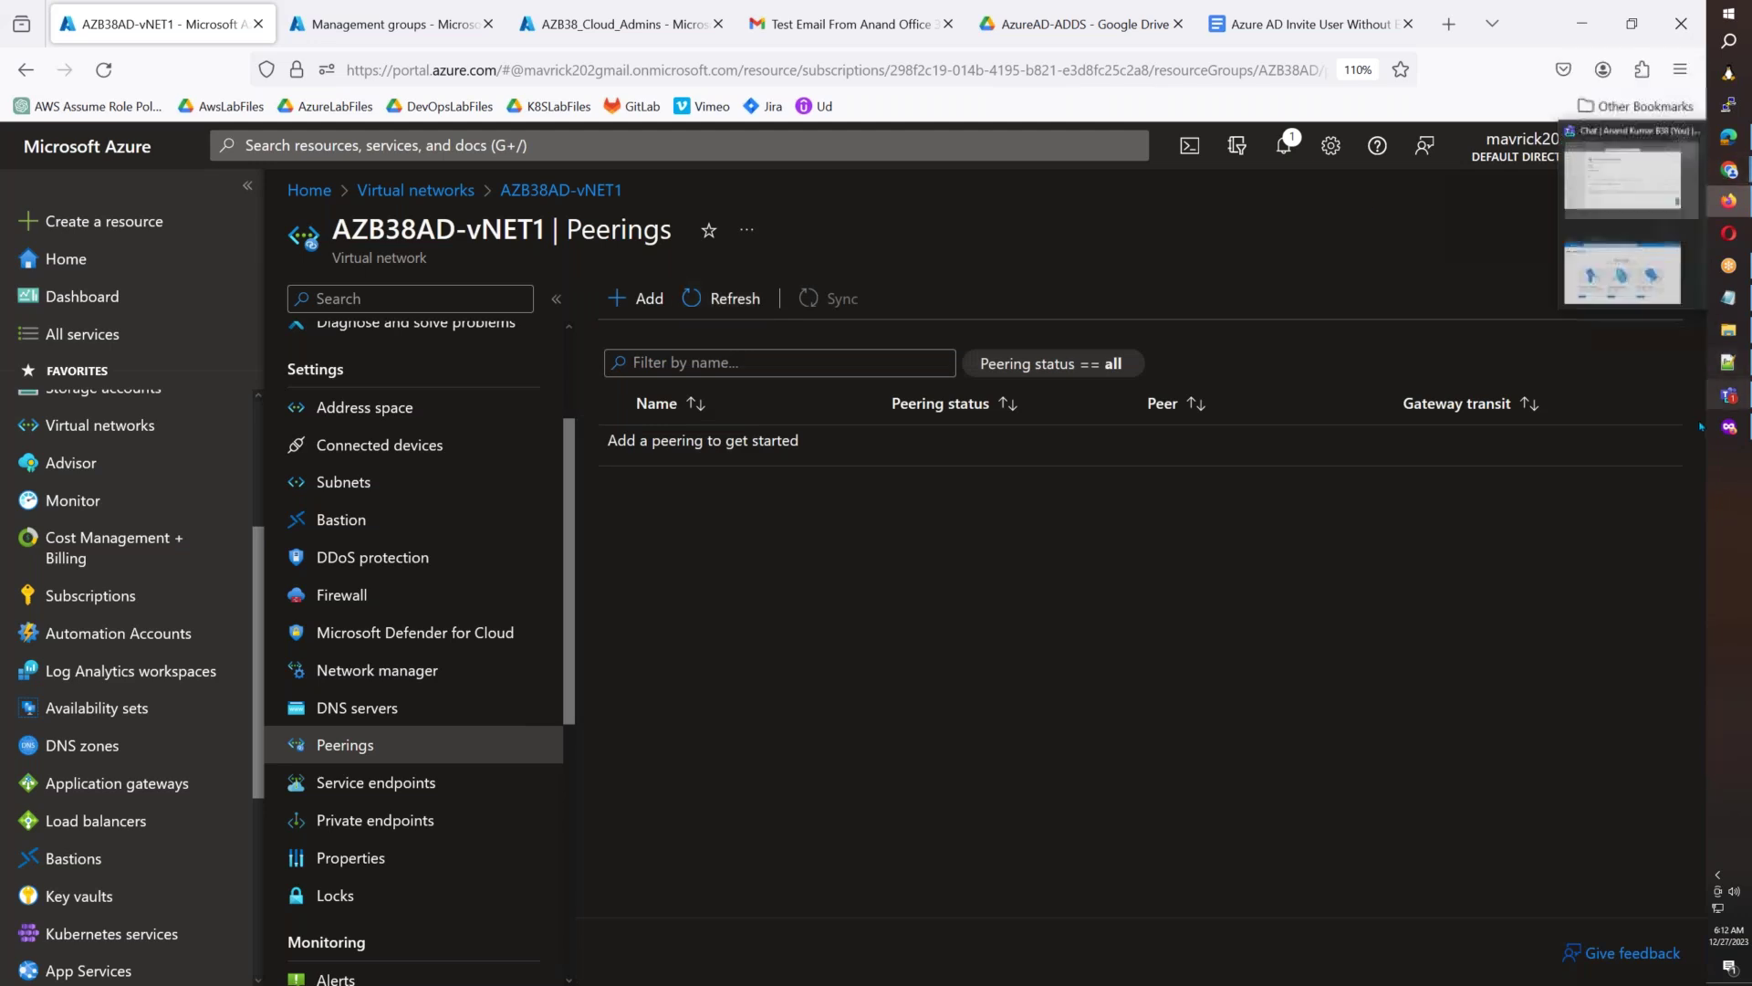
Rename the peering link to TO-SREE, submit it, and dismiss the failure notice.
mouse_move(1729, 427)
mouse_move(1728, 329)
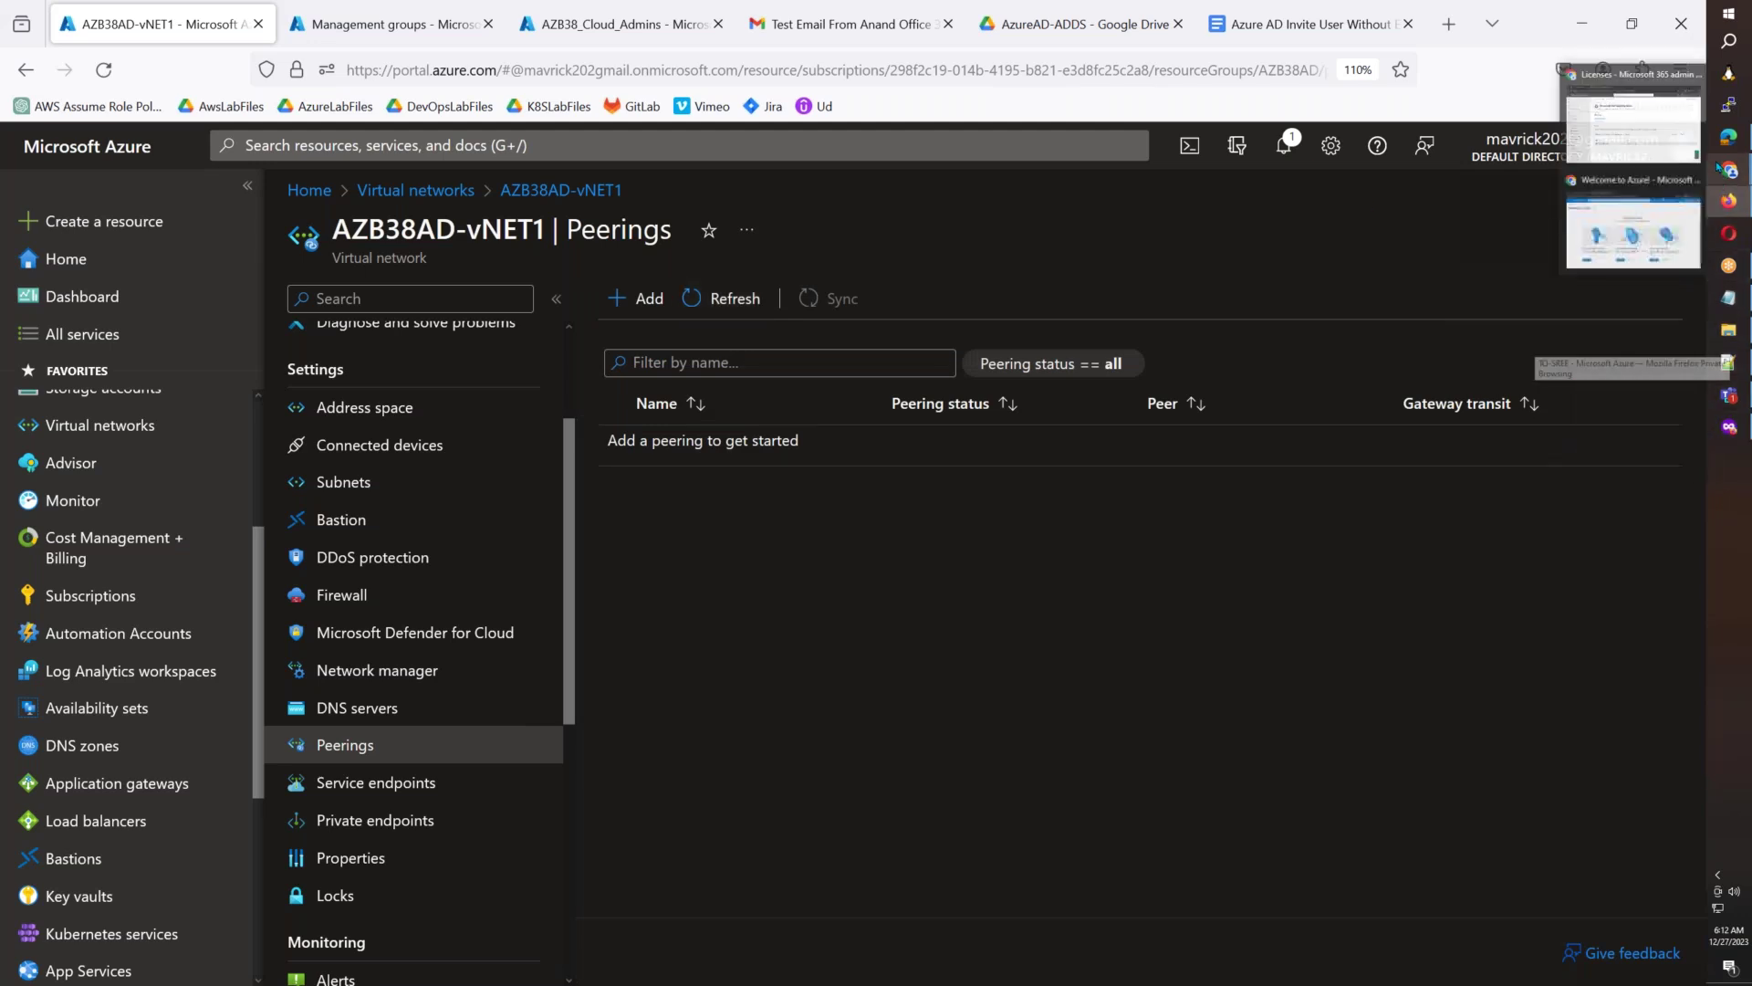
left_click(1728, 137)
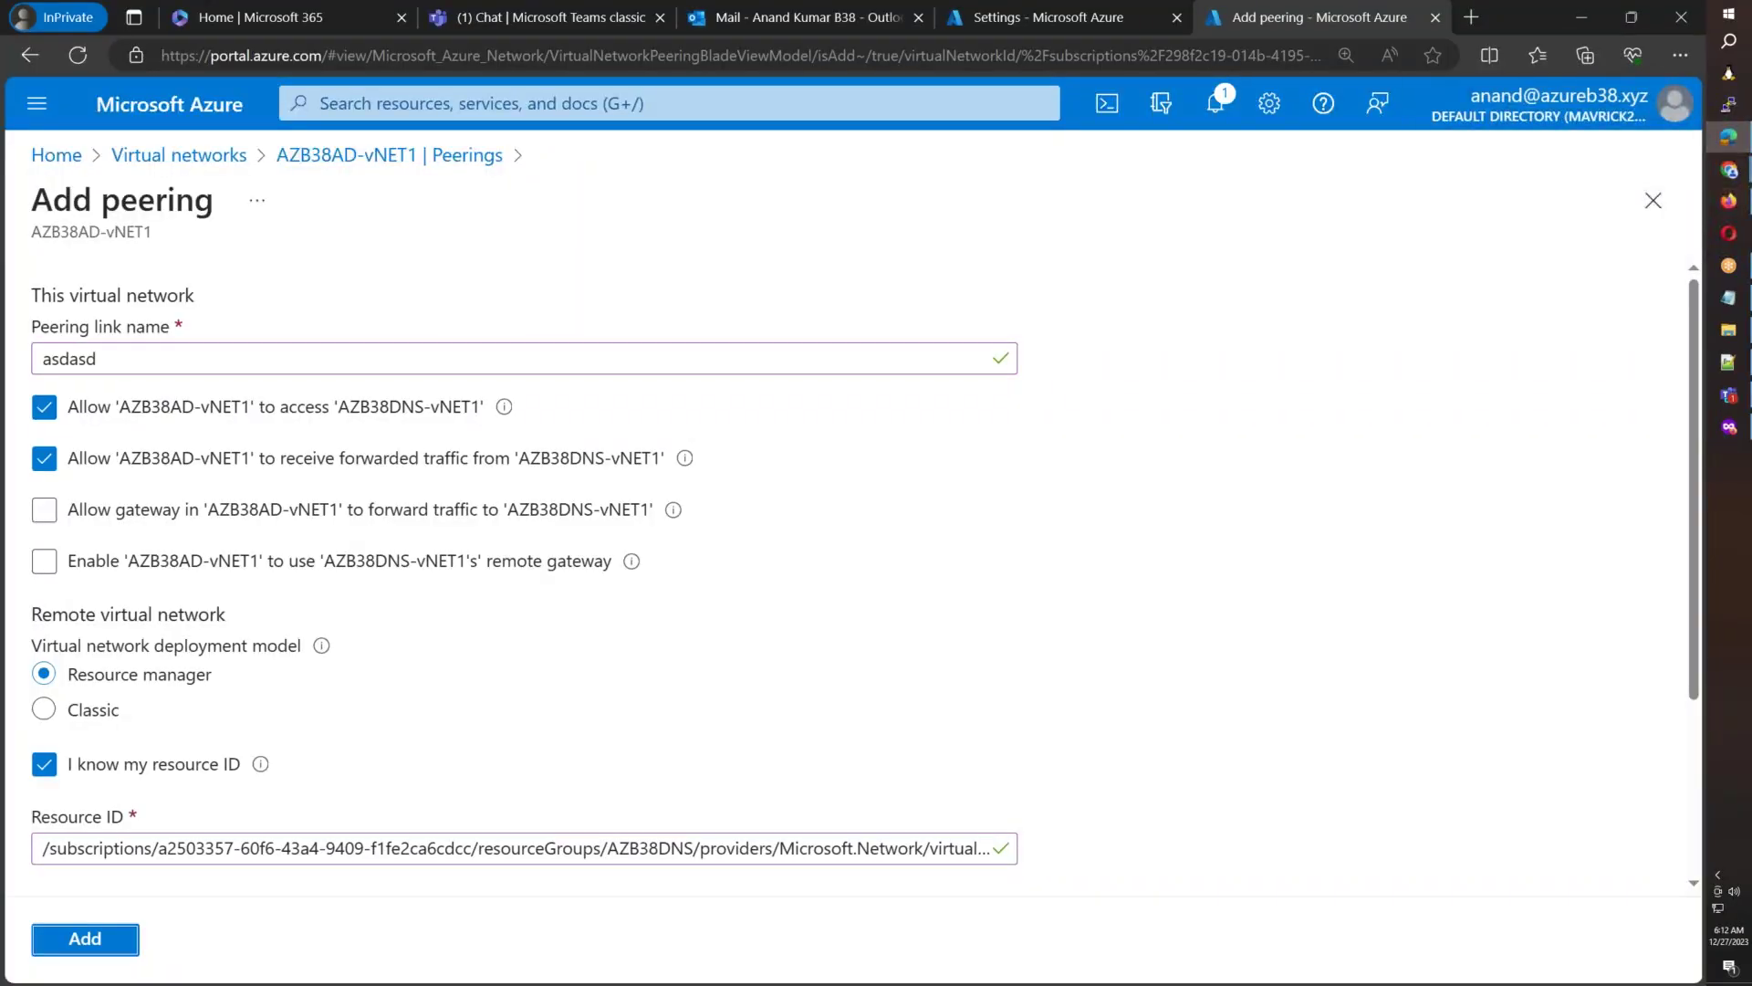
triple_click(155, 359)
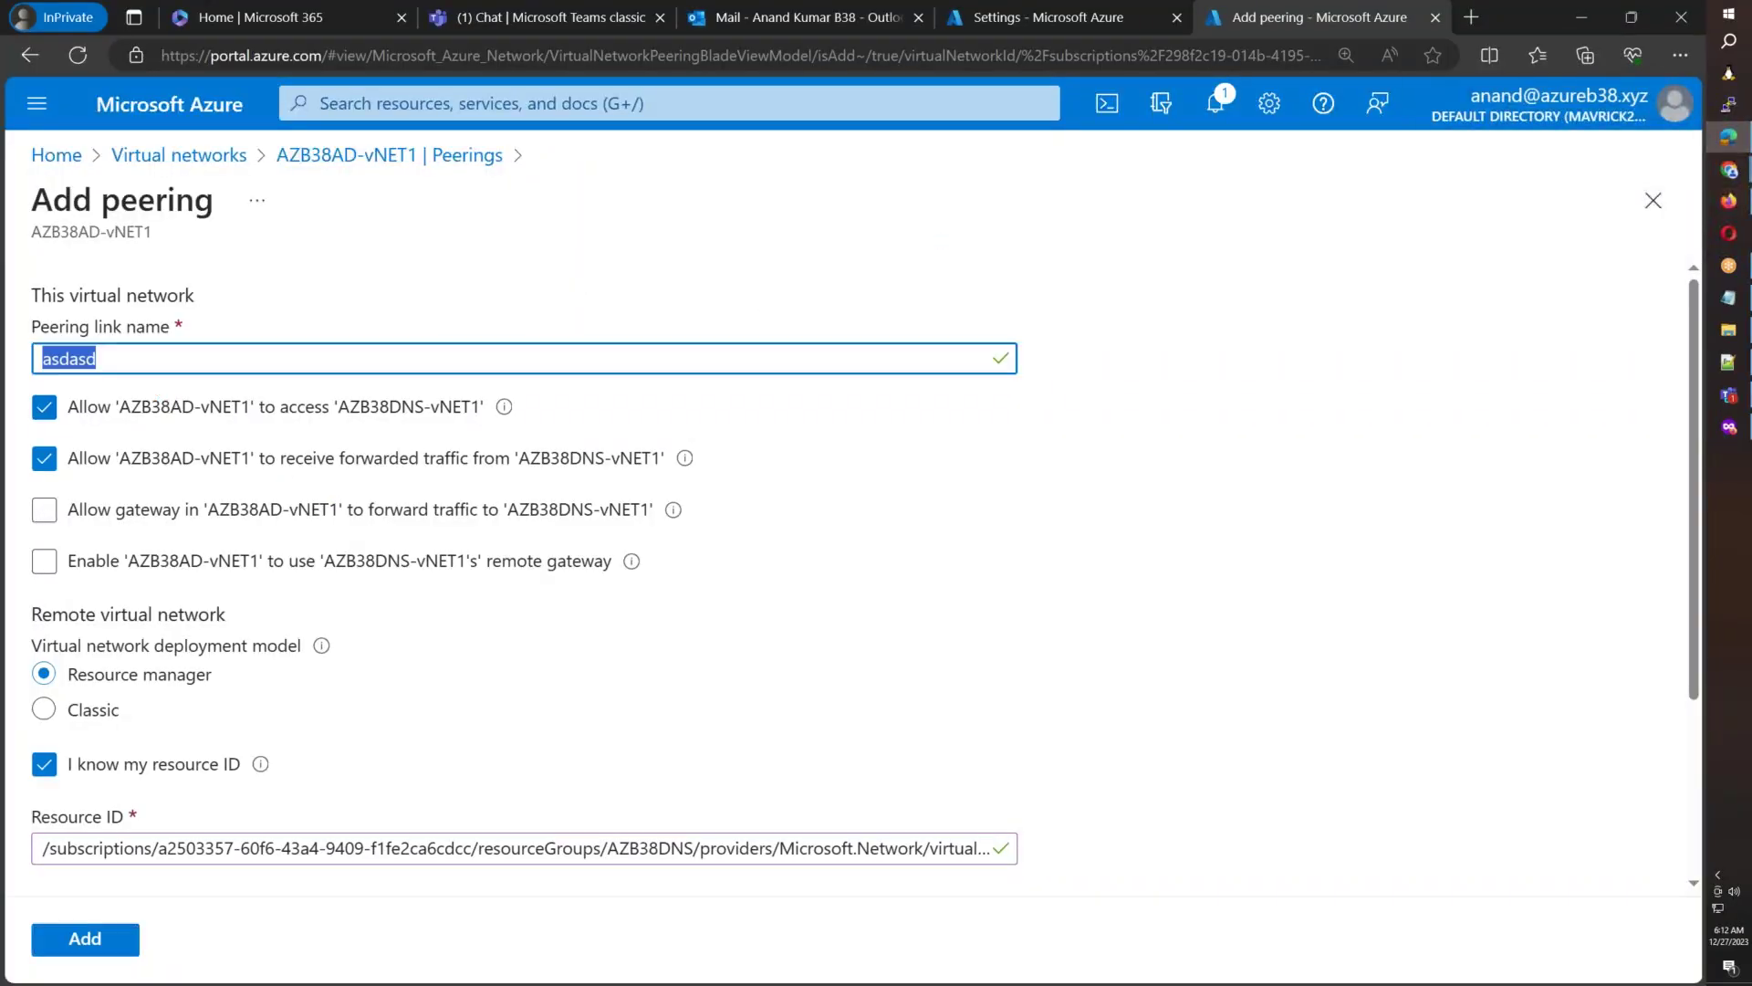
type("TO-SREE")
key("Return")
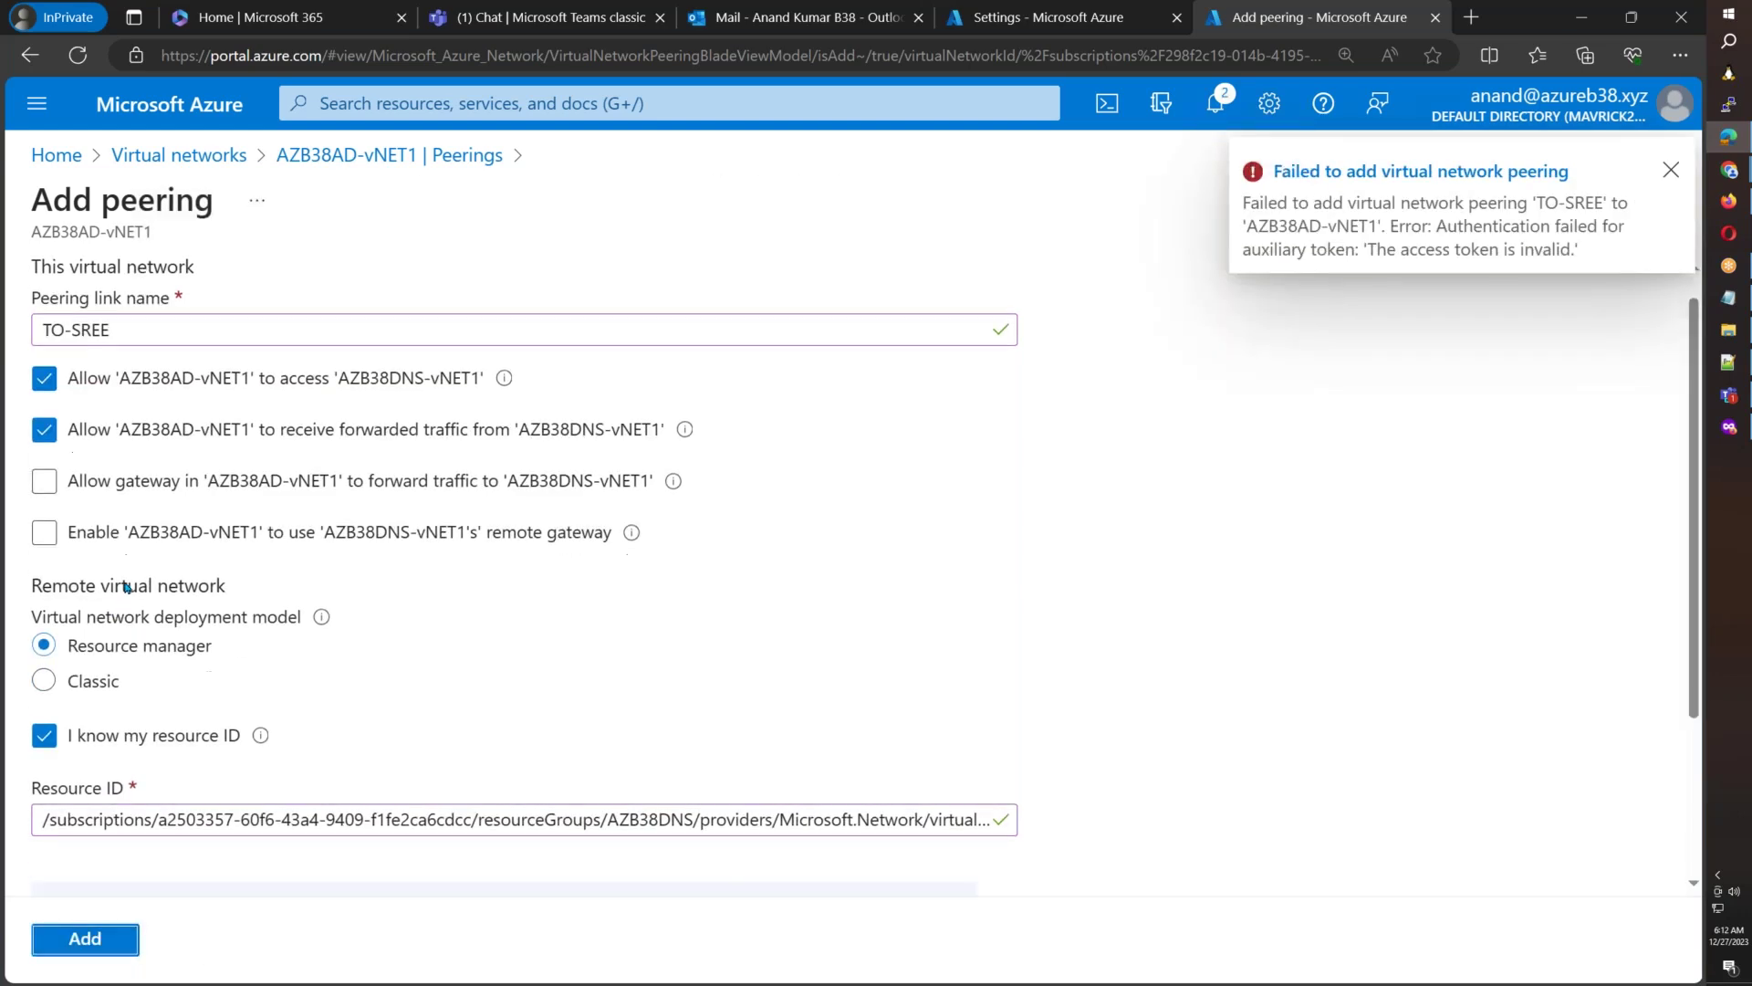
scroll(629, 812, "down", 3)
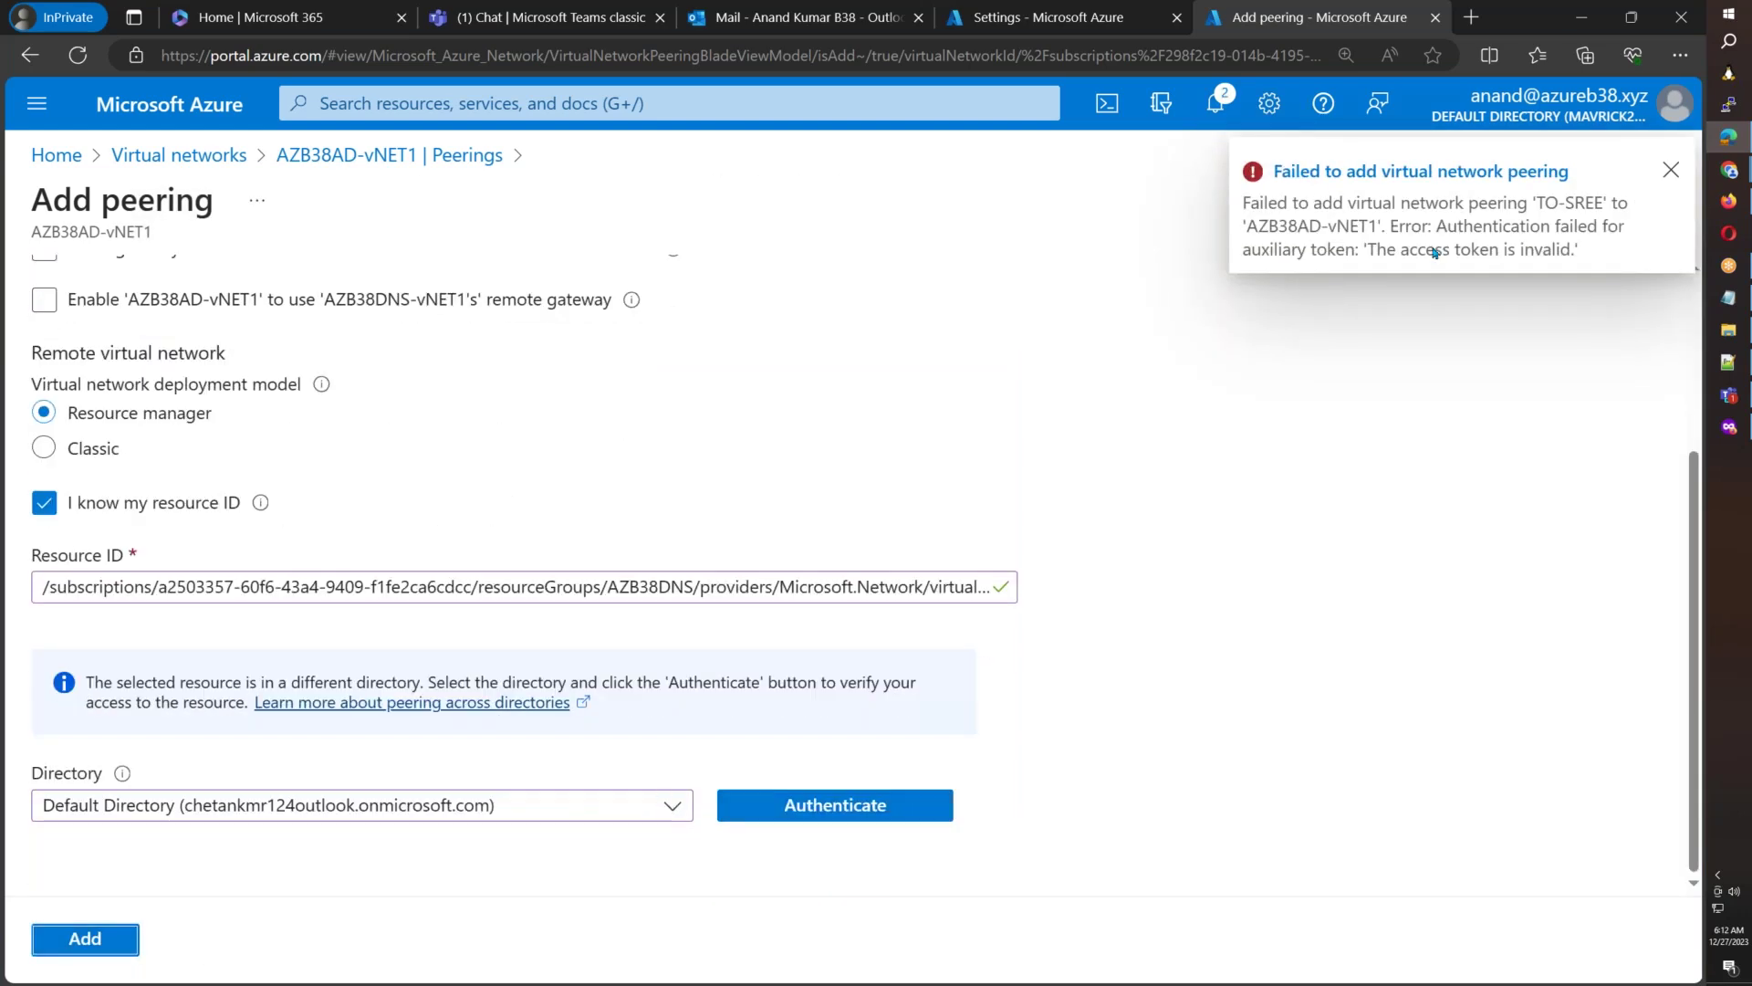
left_click(1675, 172)
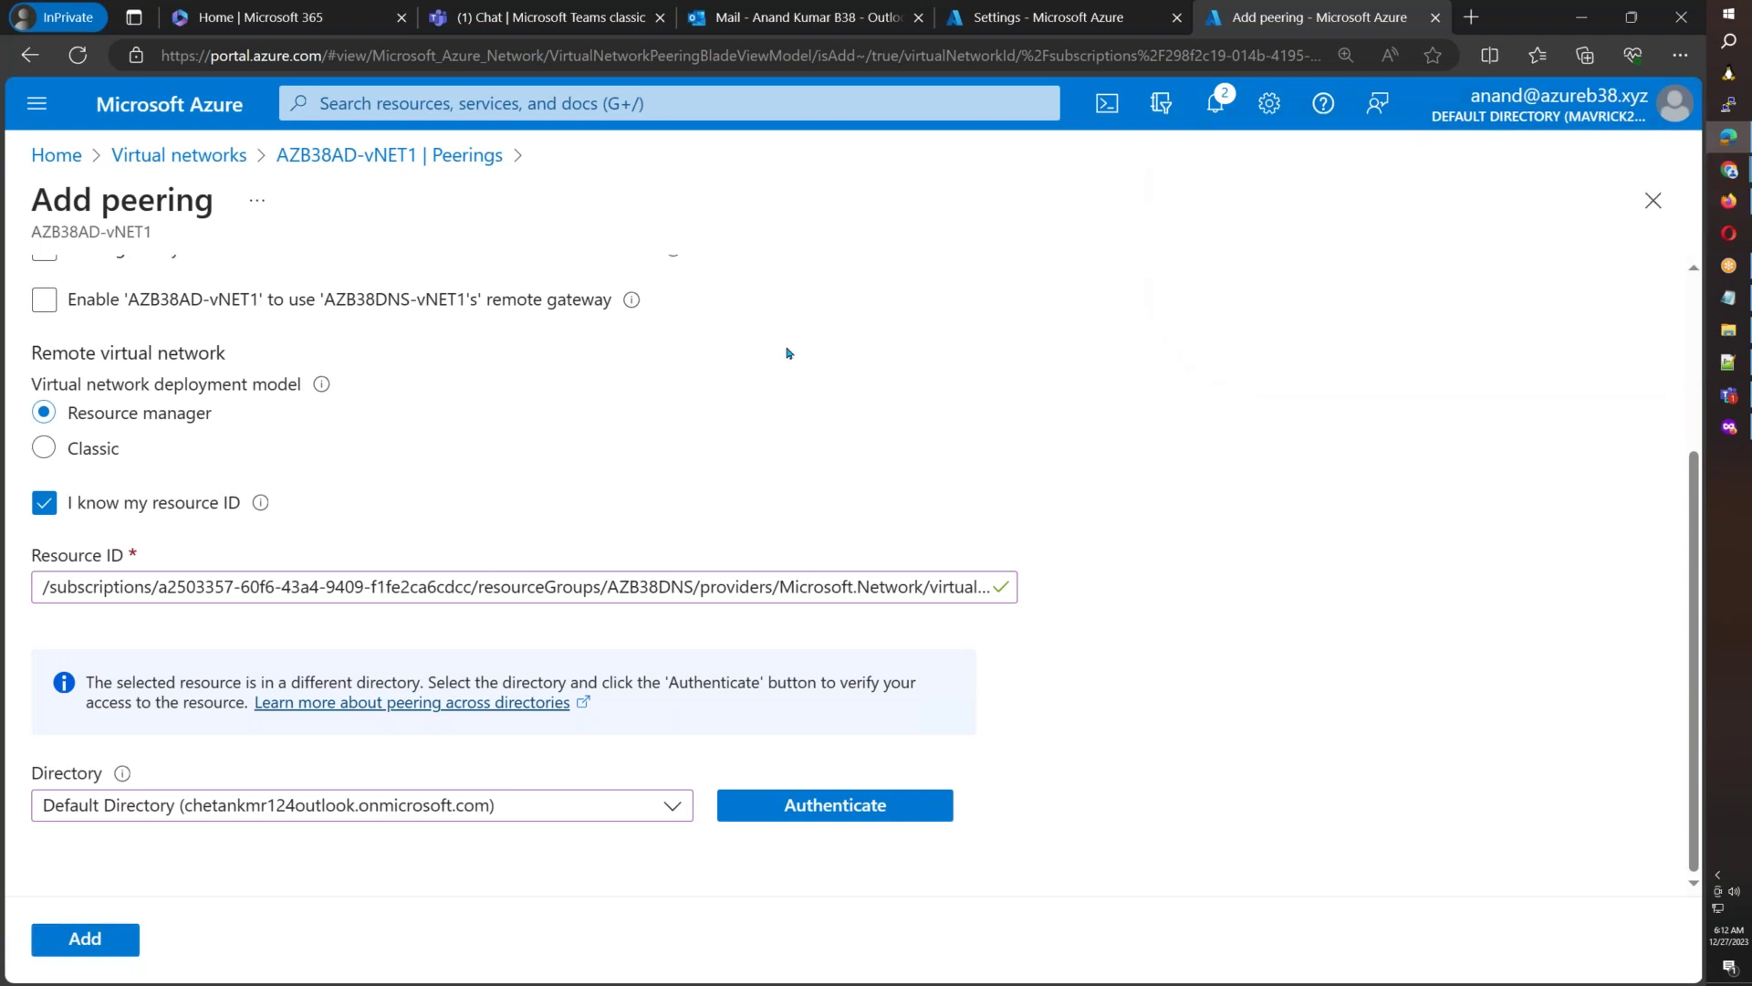
Authenticate against the remote directory and resubmit, which fails with an invalid access token.
triple_click(57, 588)
left_click(1282, 663)
left_click(864, 802)
left_click(76, 949)
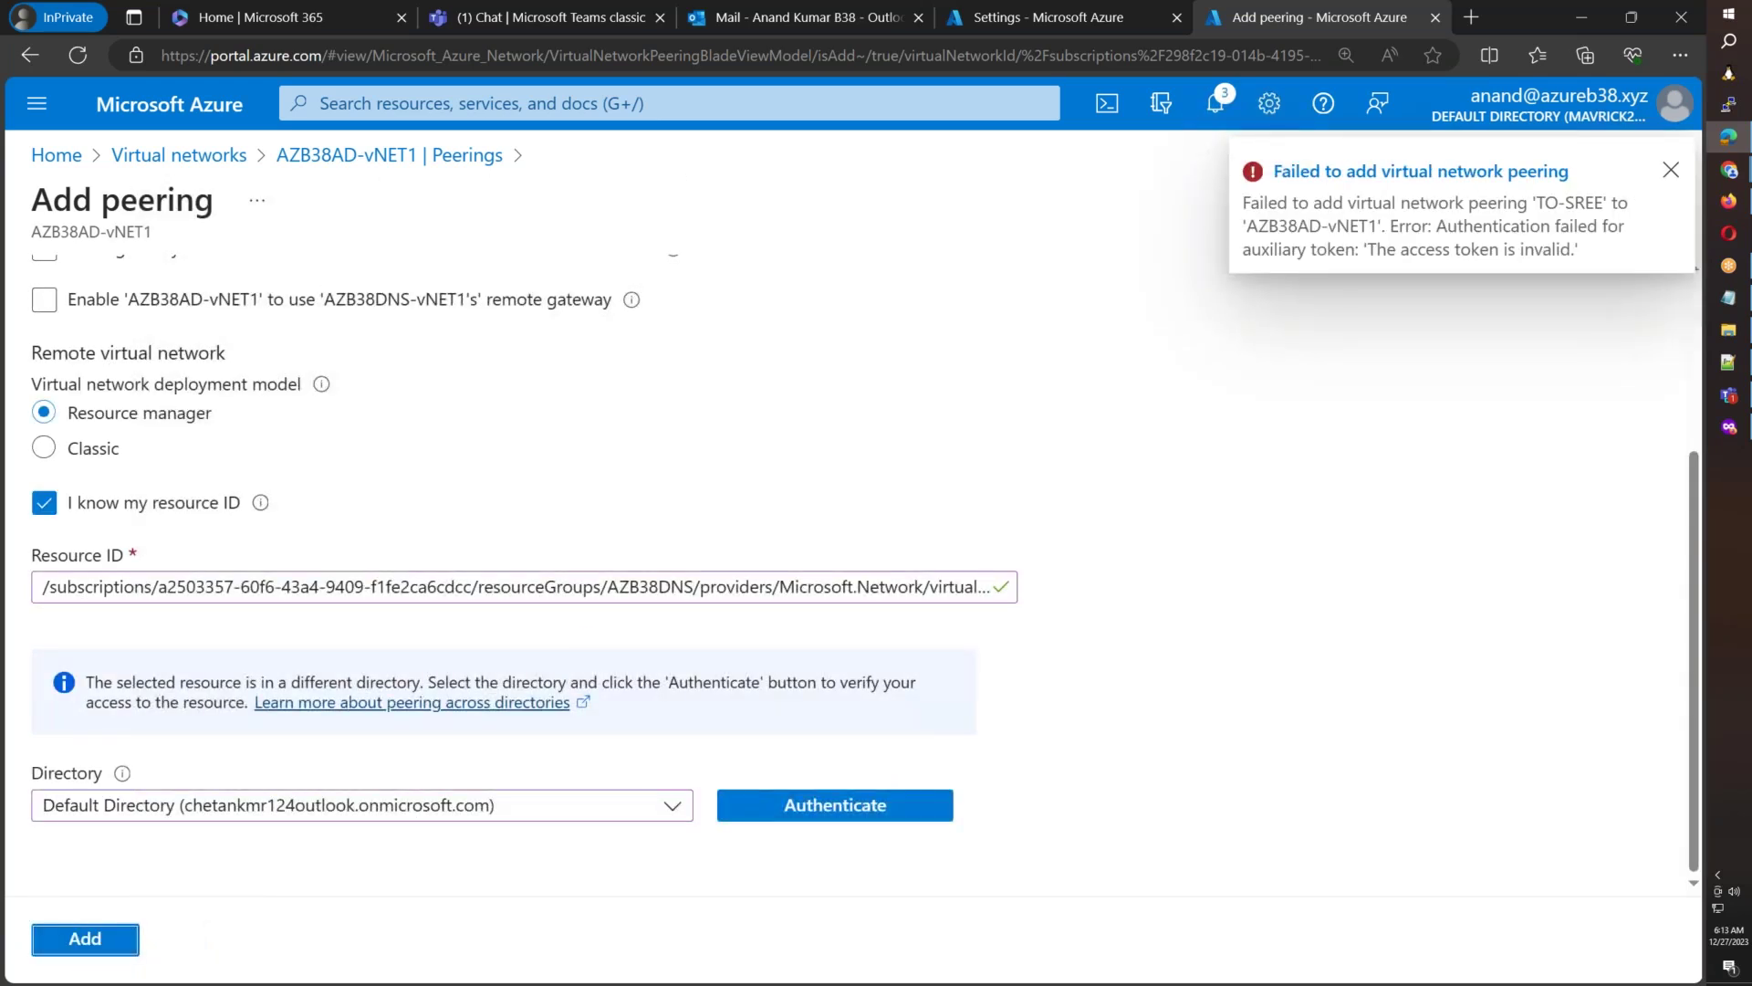
left_click(1287, 174)
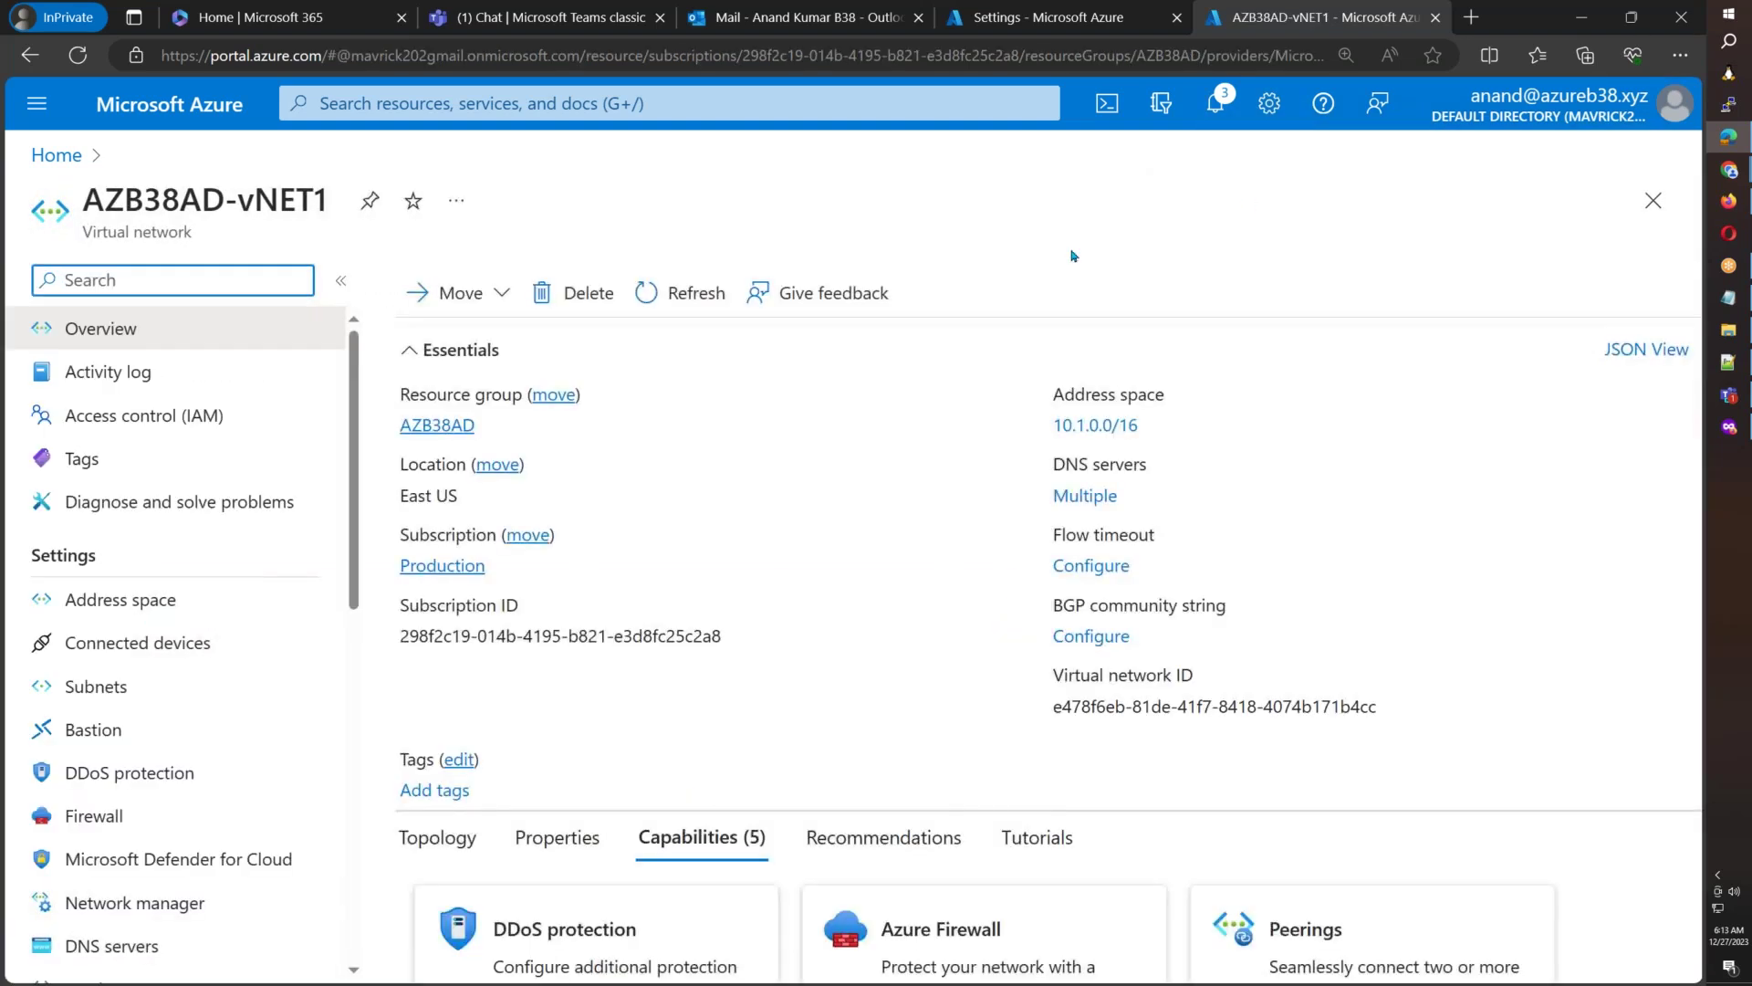
Open AZB38AD-vNET1's Peerings list and bring up a blank Add peering form.
scroll(119, 822, "down", 3)
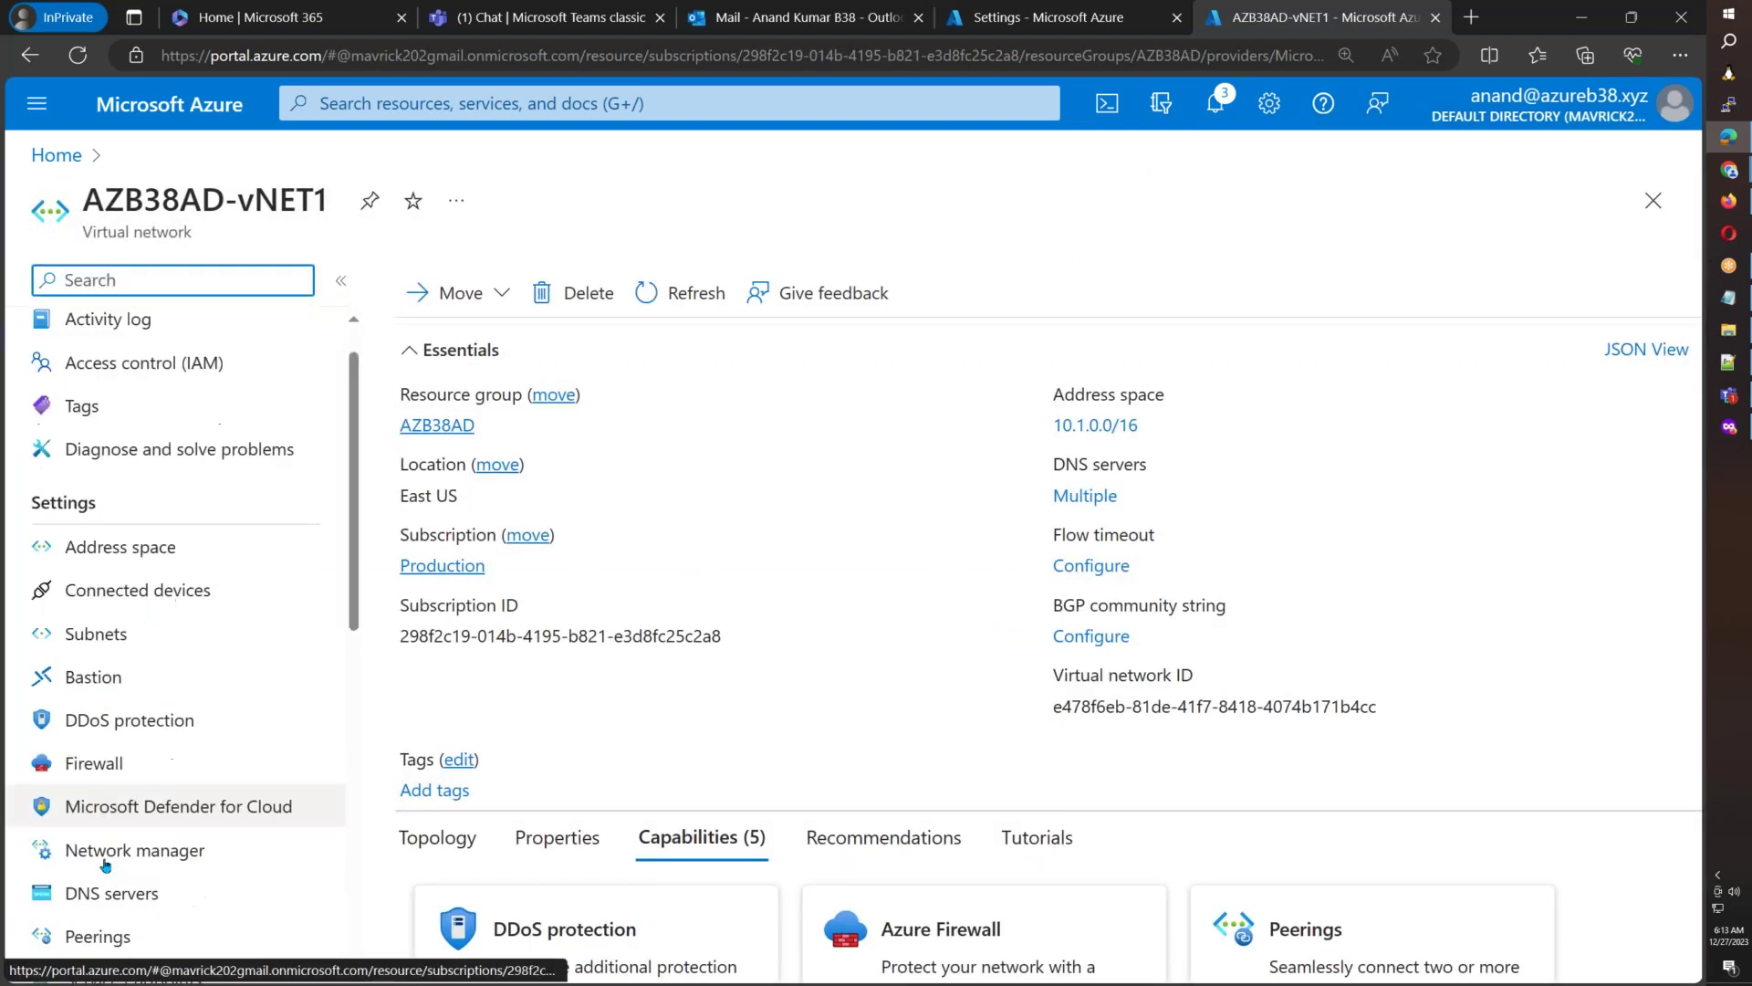
left_click(125, 784)
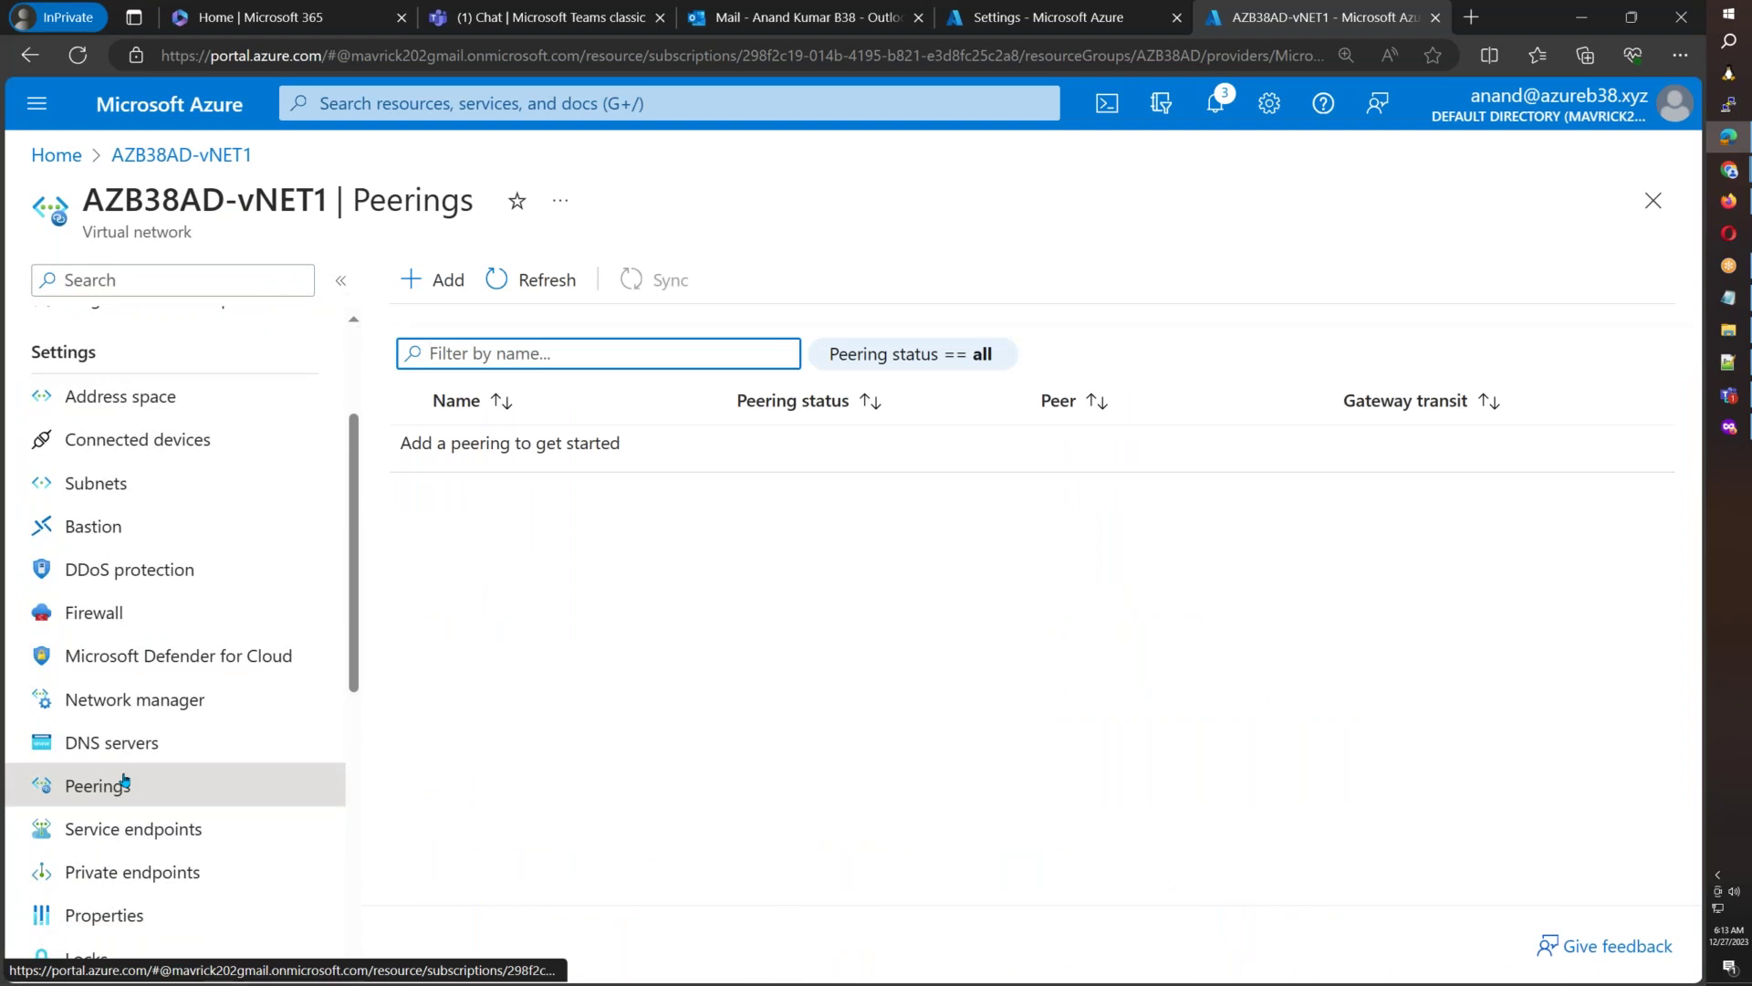
left_click(433, 280)
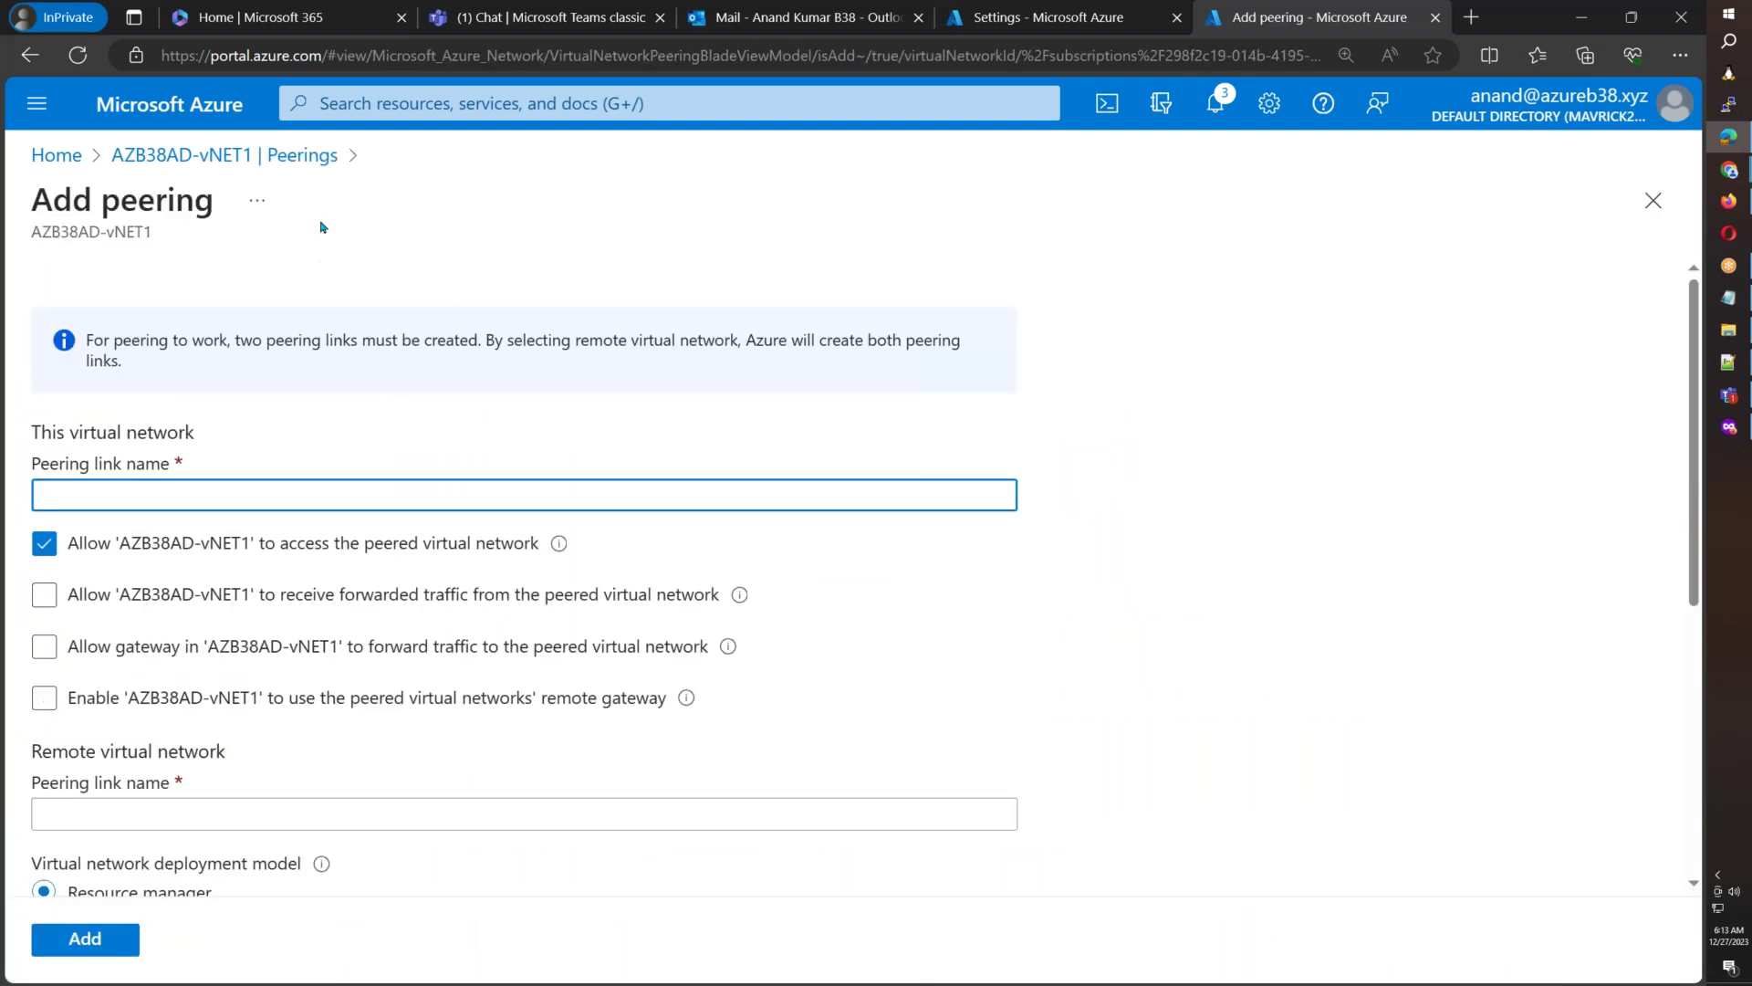
left_click(311, 159)
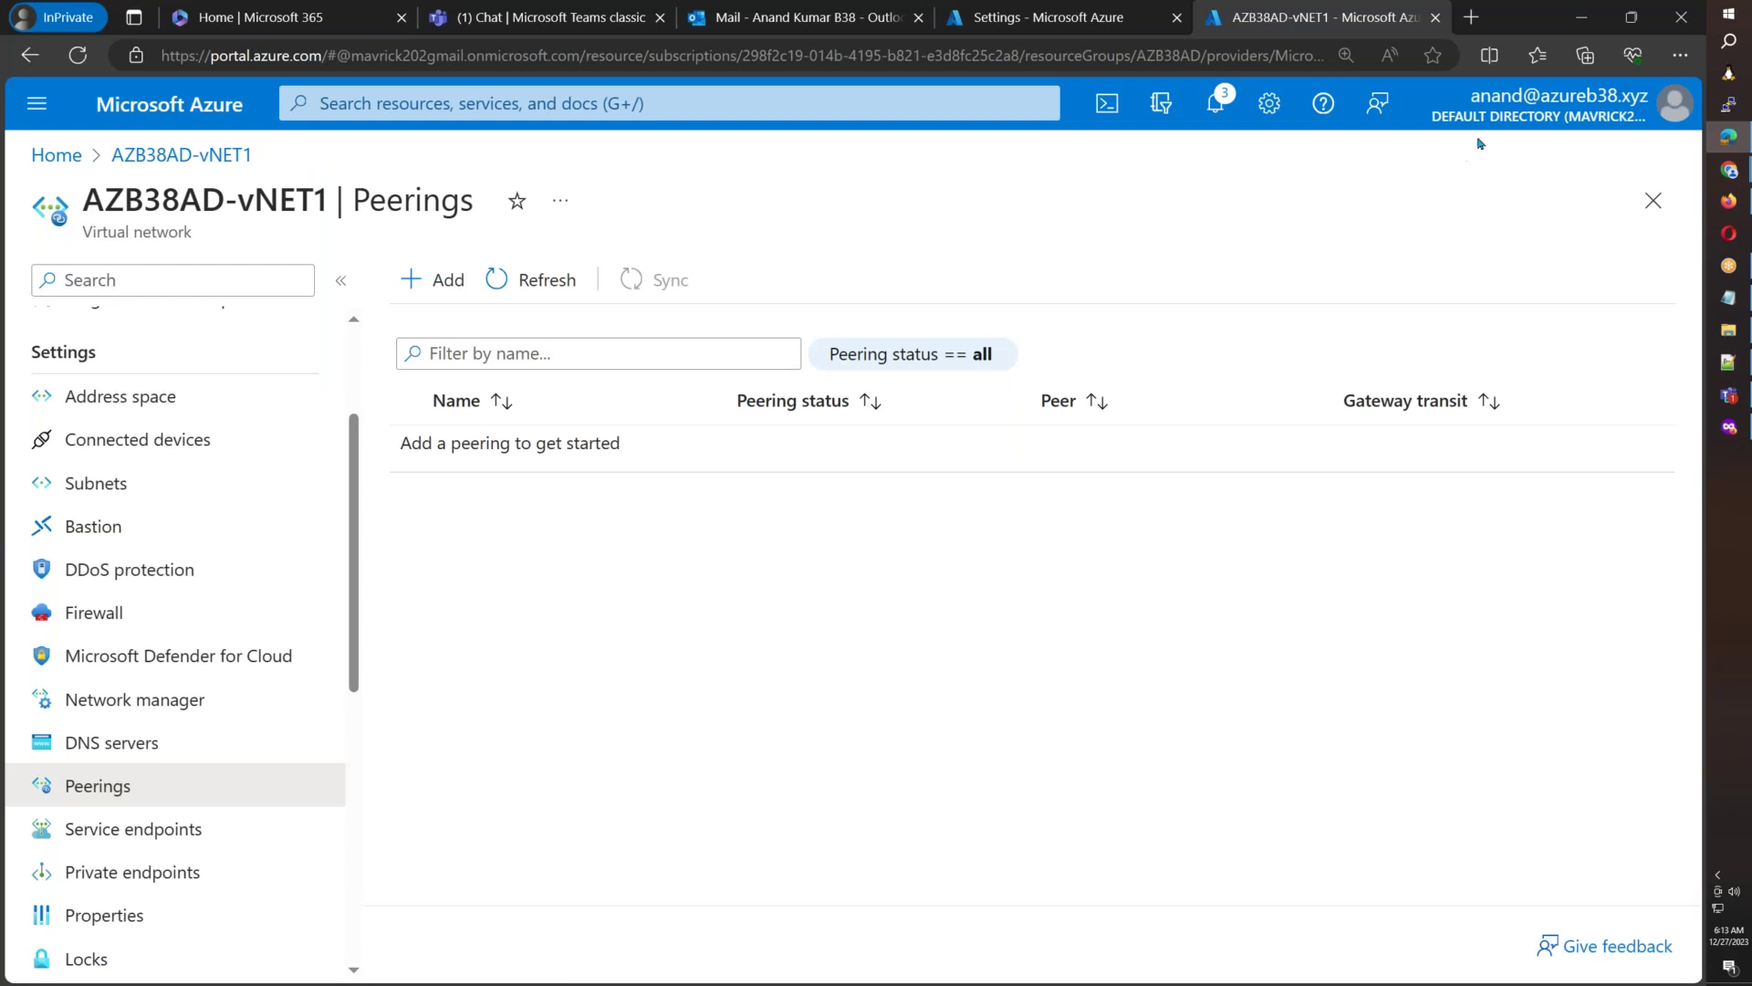
mouse_move(1529, 110)
left_click(434, 281)
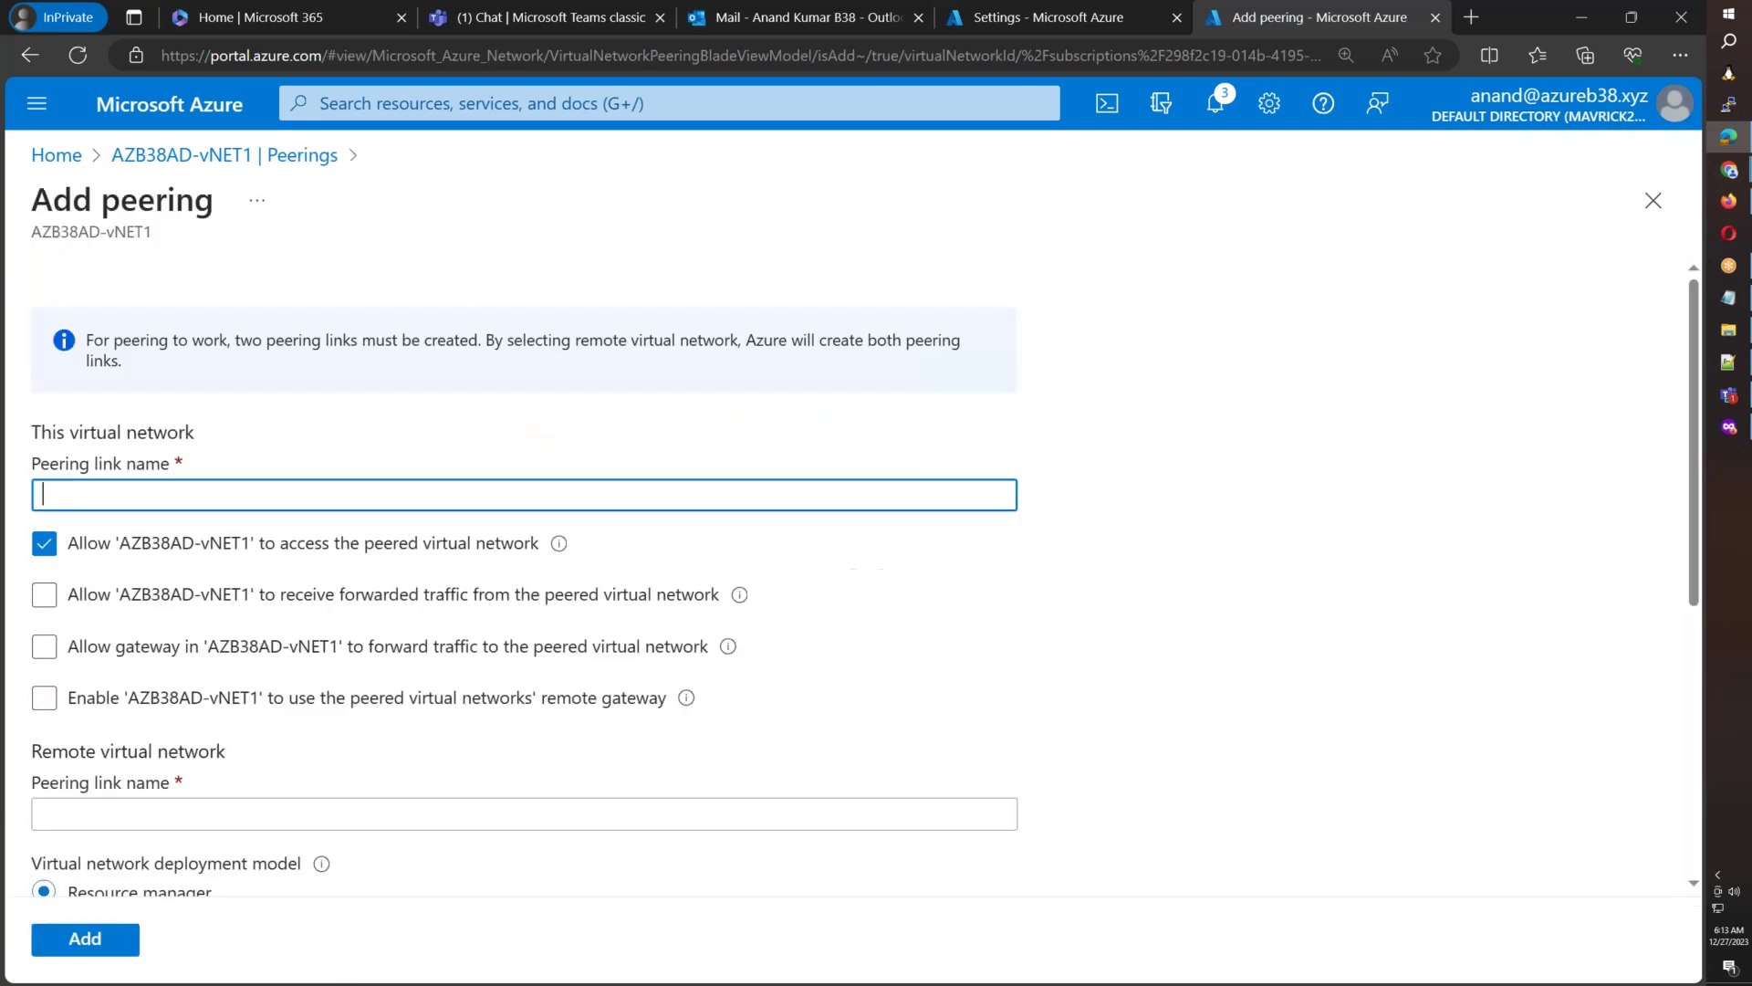
Allow forwarded traffic, identify the remote network by resource ID, and name both peering links.
left_click(249, 344)
left_click_drag(132, 344, 249, 384)
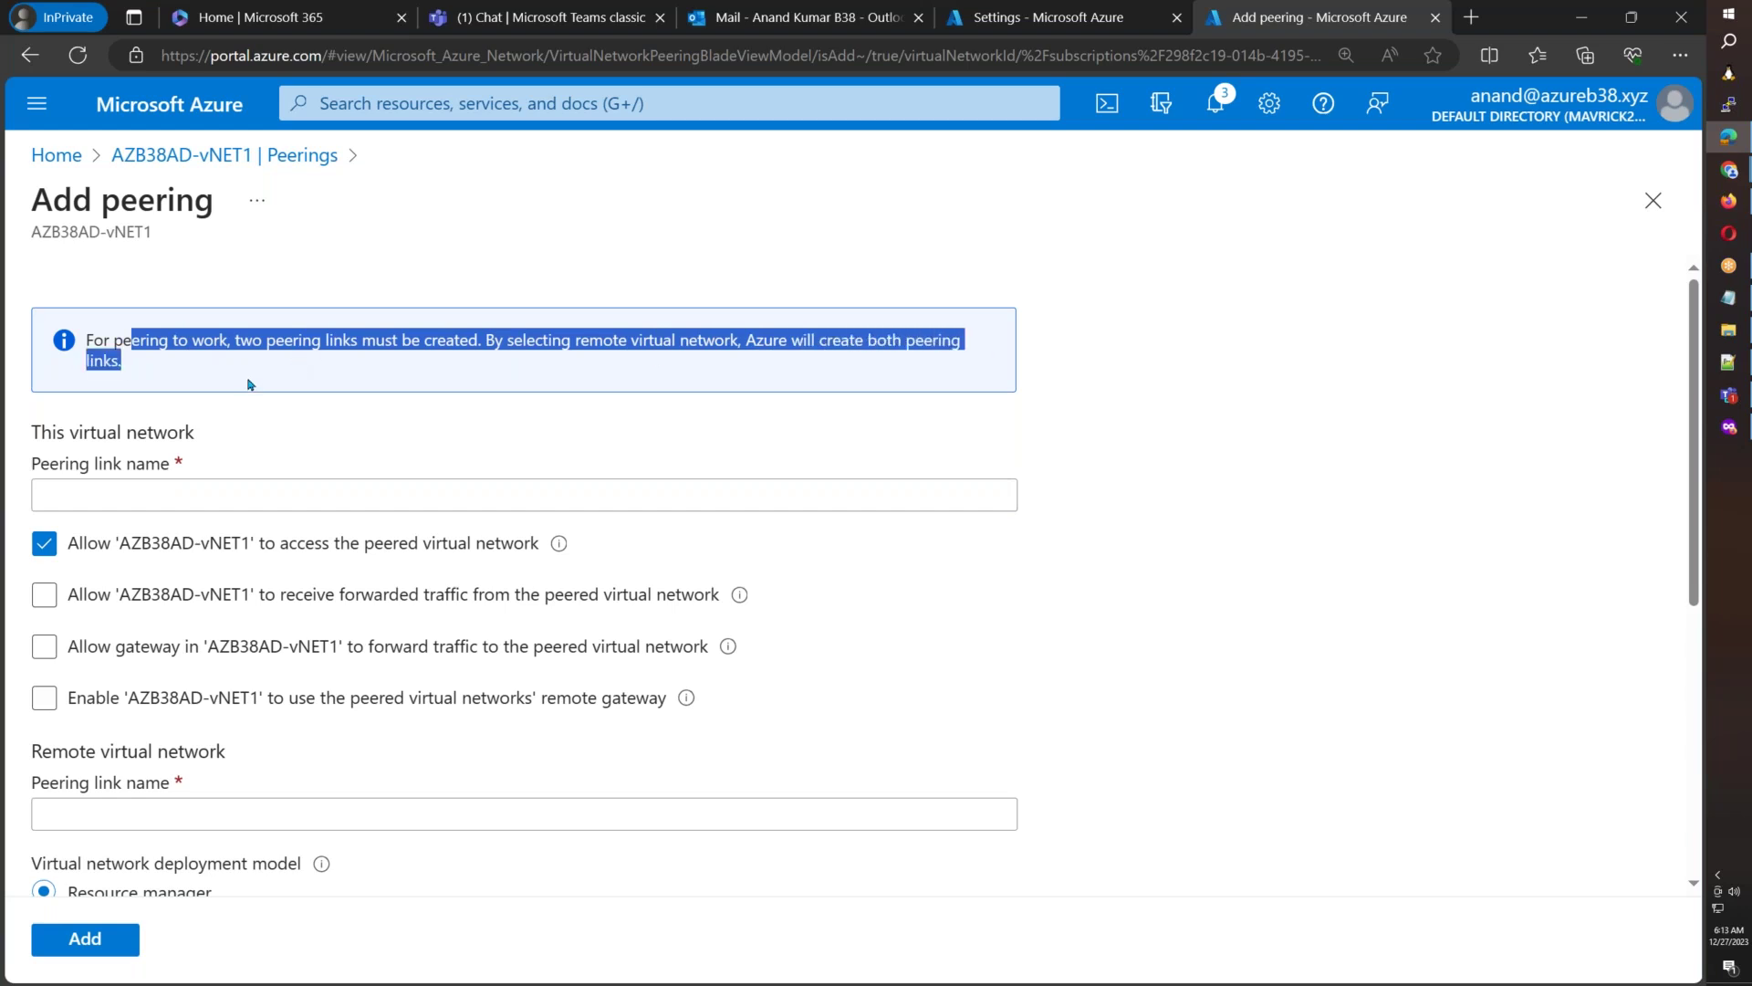
left_click(41, 598)
scroll(39, 602, "down", 3)
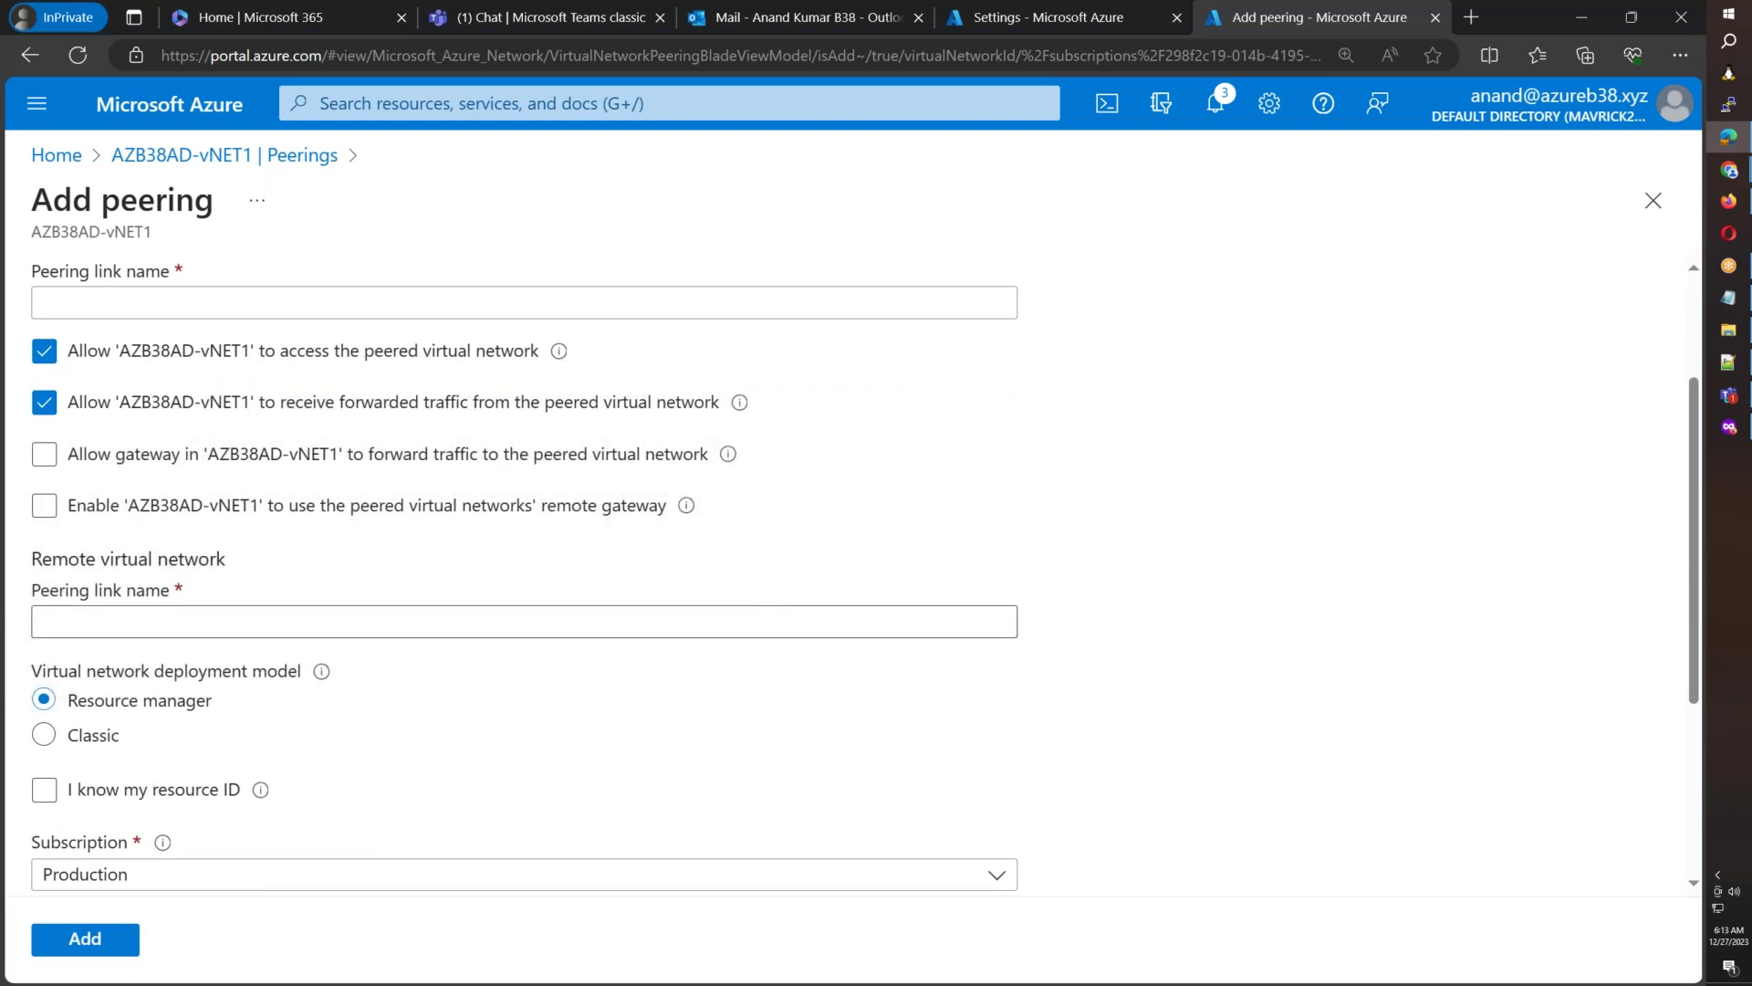
scroll(285, 801, "down", 5)
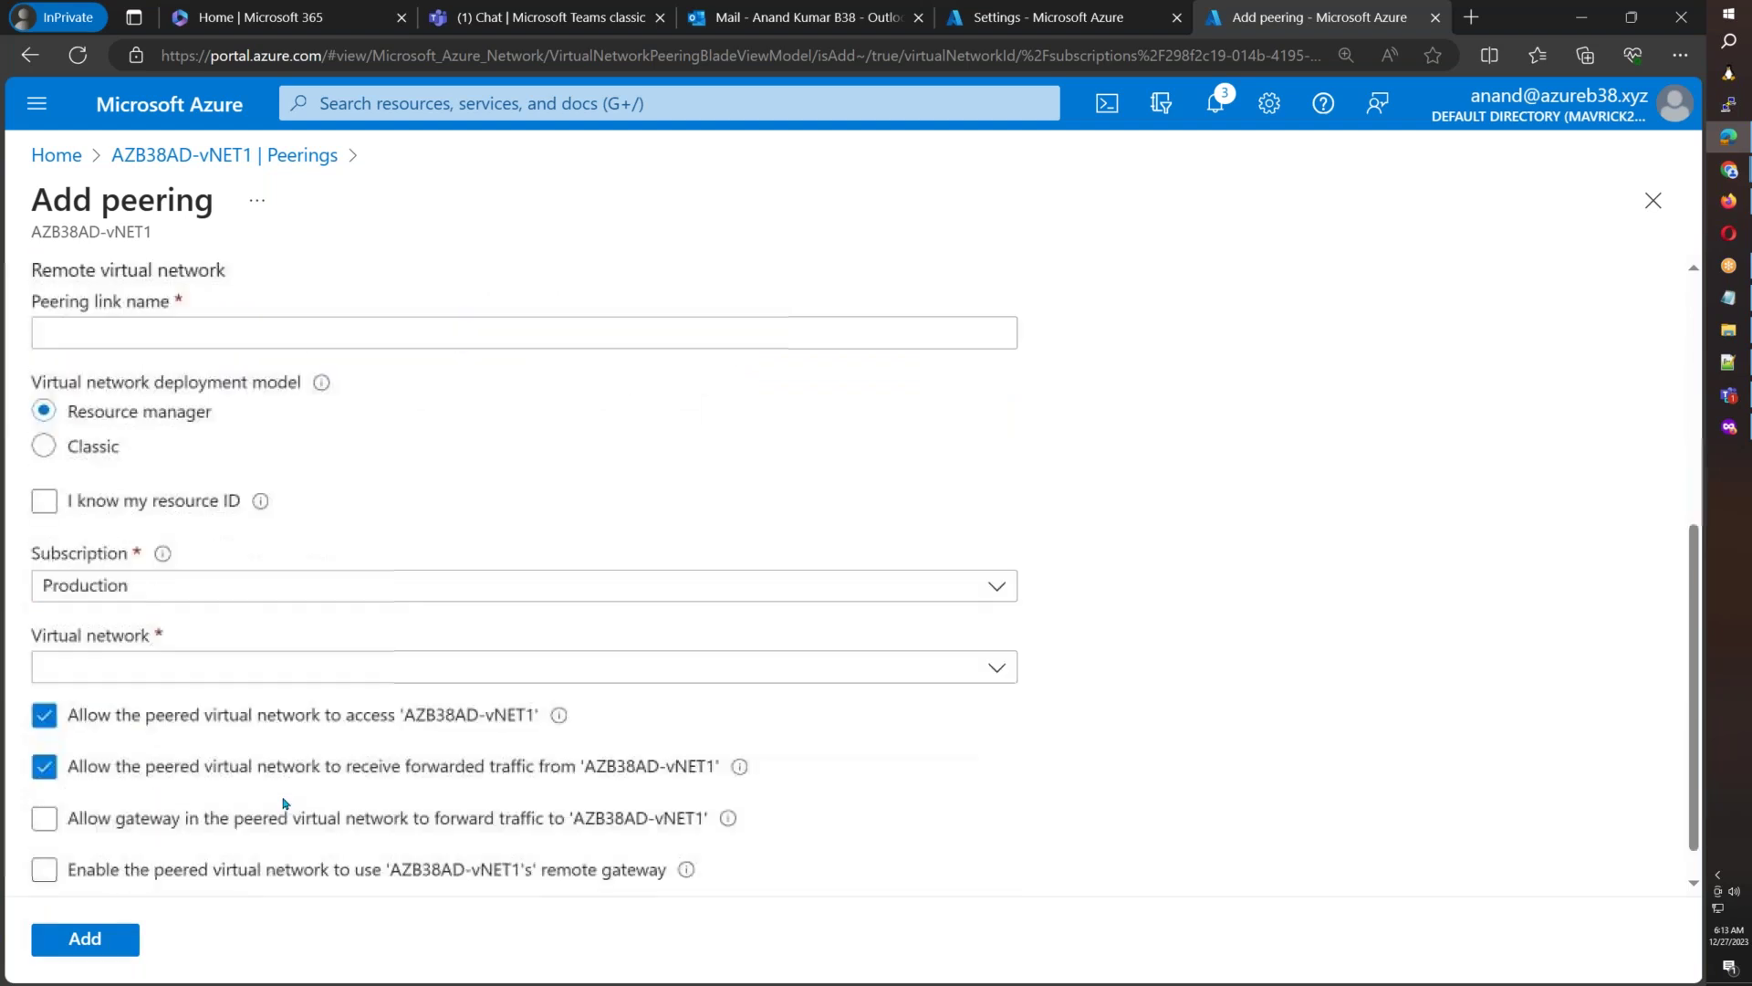
left_click(139, 501)
scroll(133, 536, "up", 5)
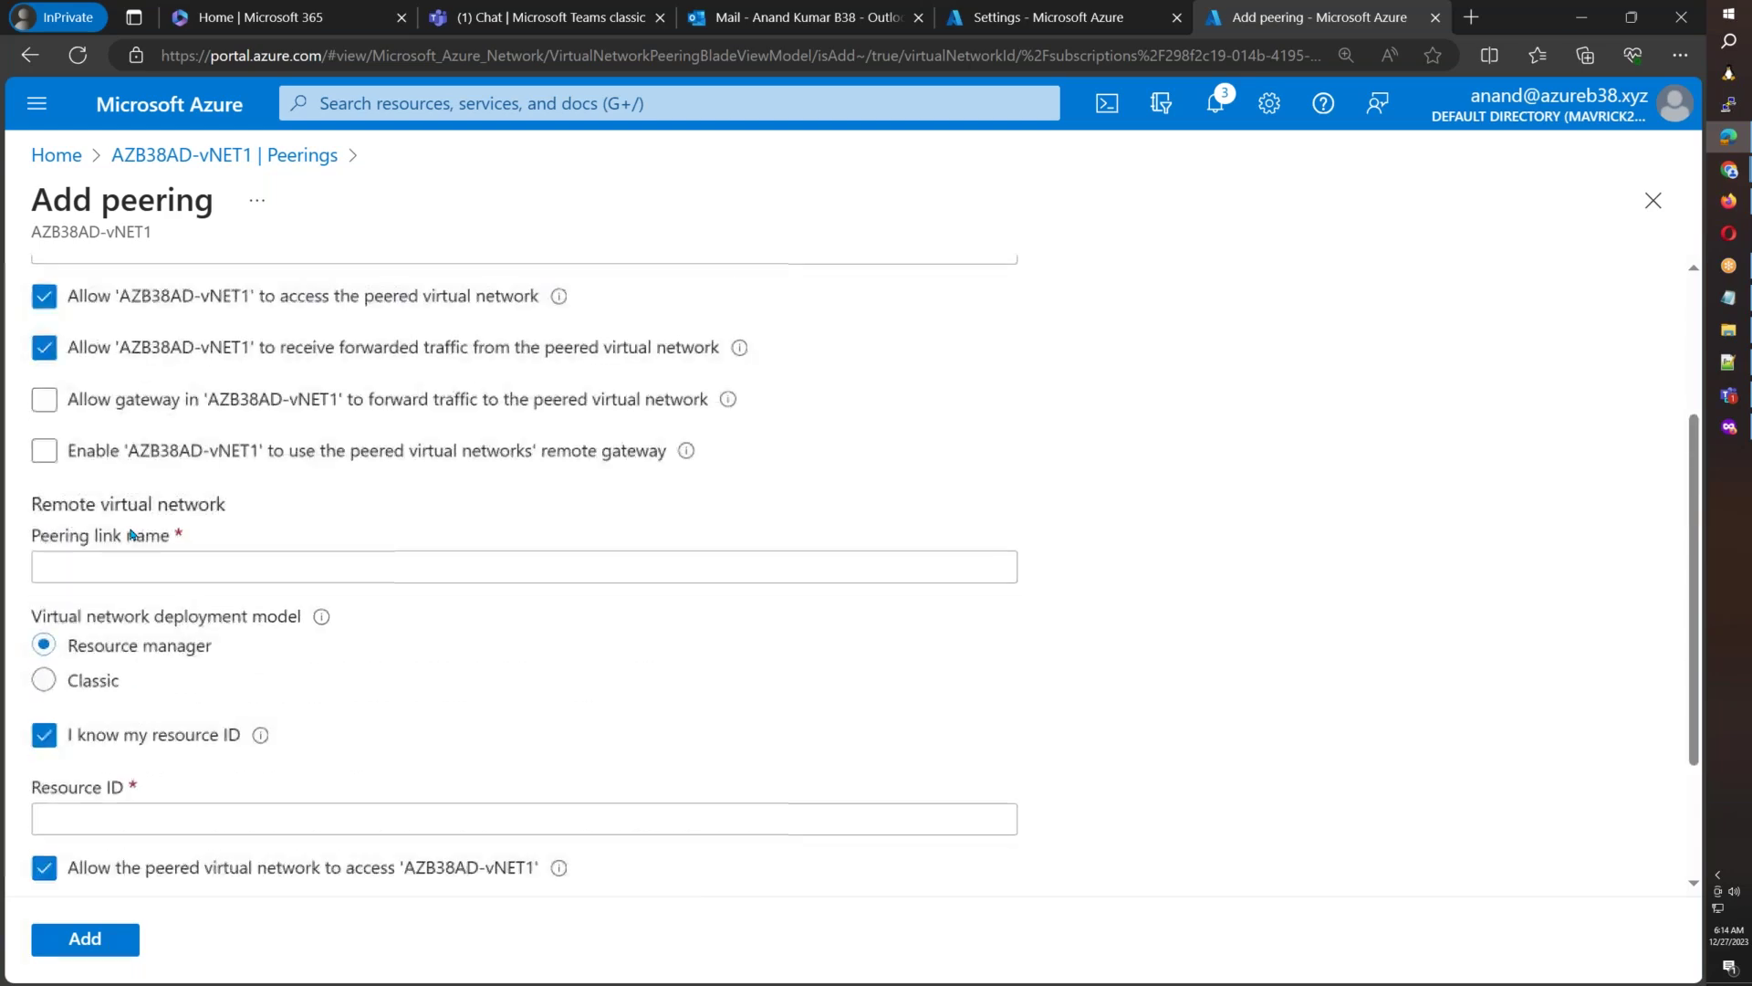
left_click(136, 496)
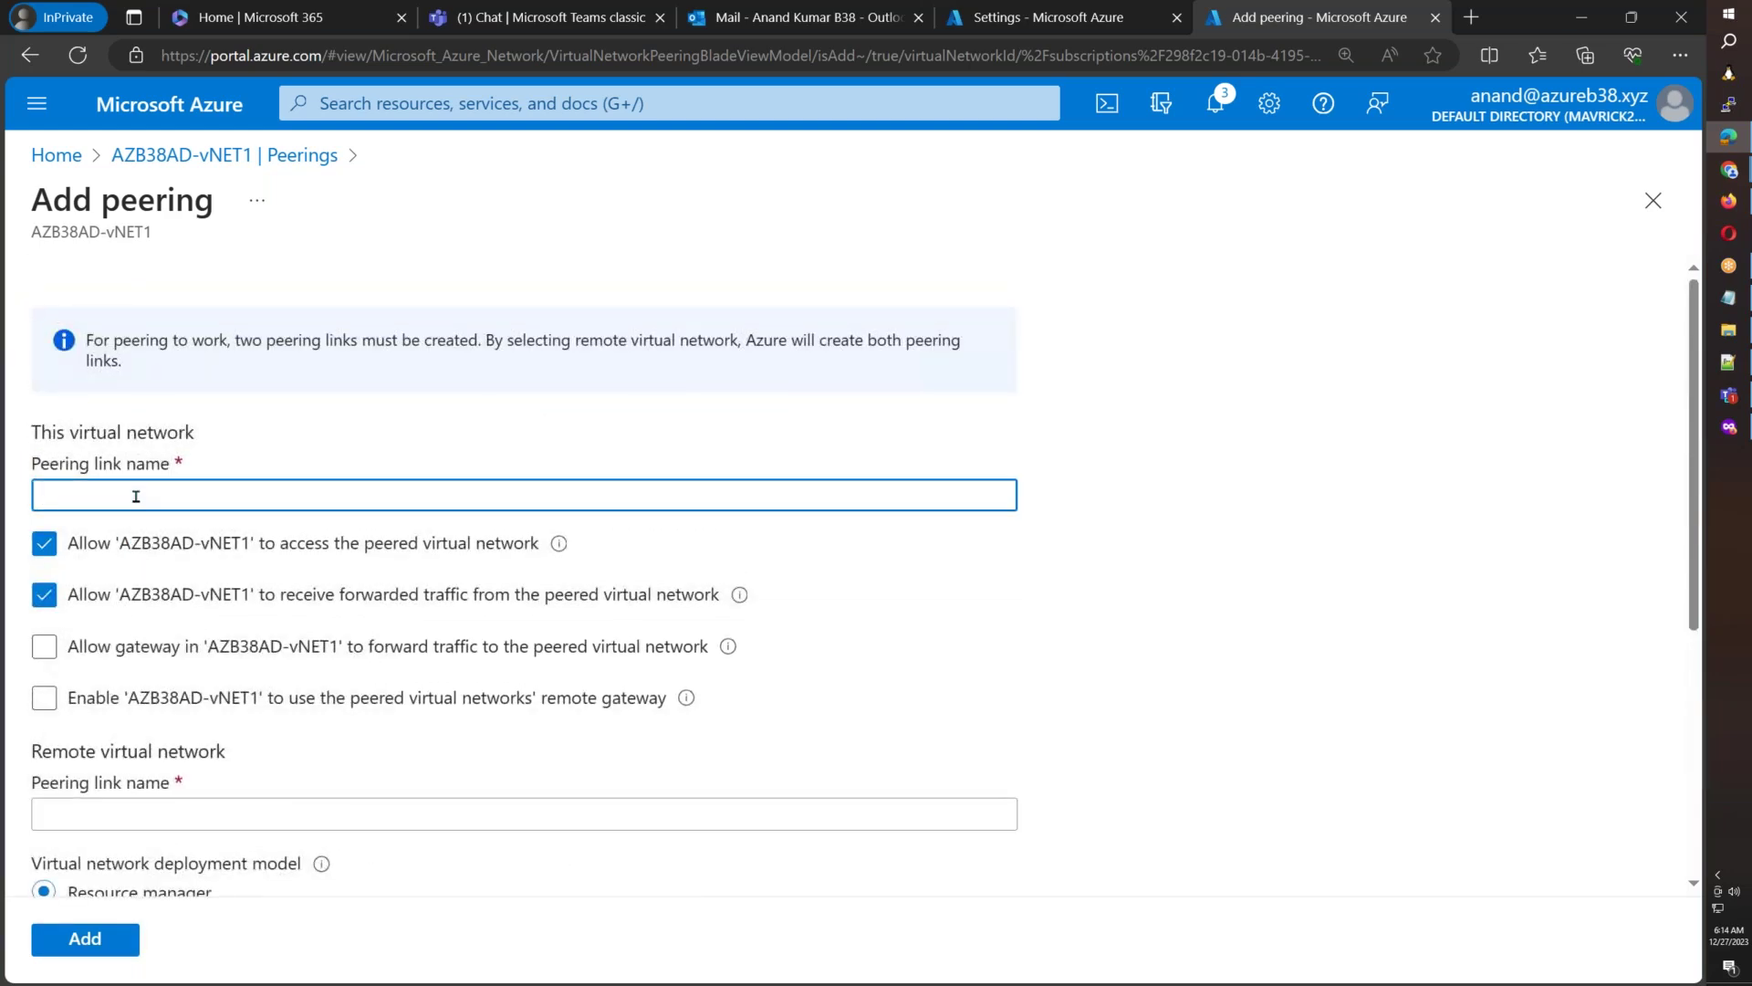
type("TO-CHETAN")
scroll(136, 496, "down", 2)
left_click(84, 621)
type("FROM-CHETAN")
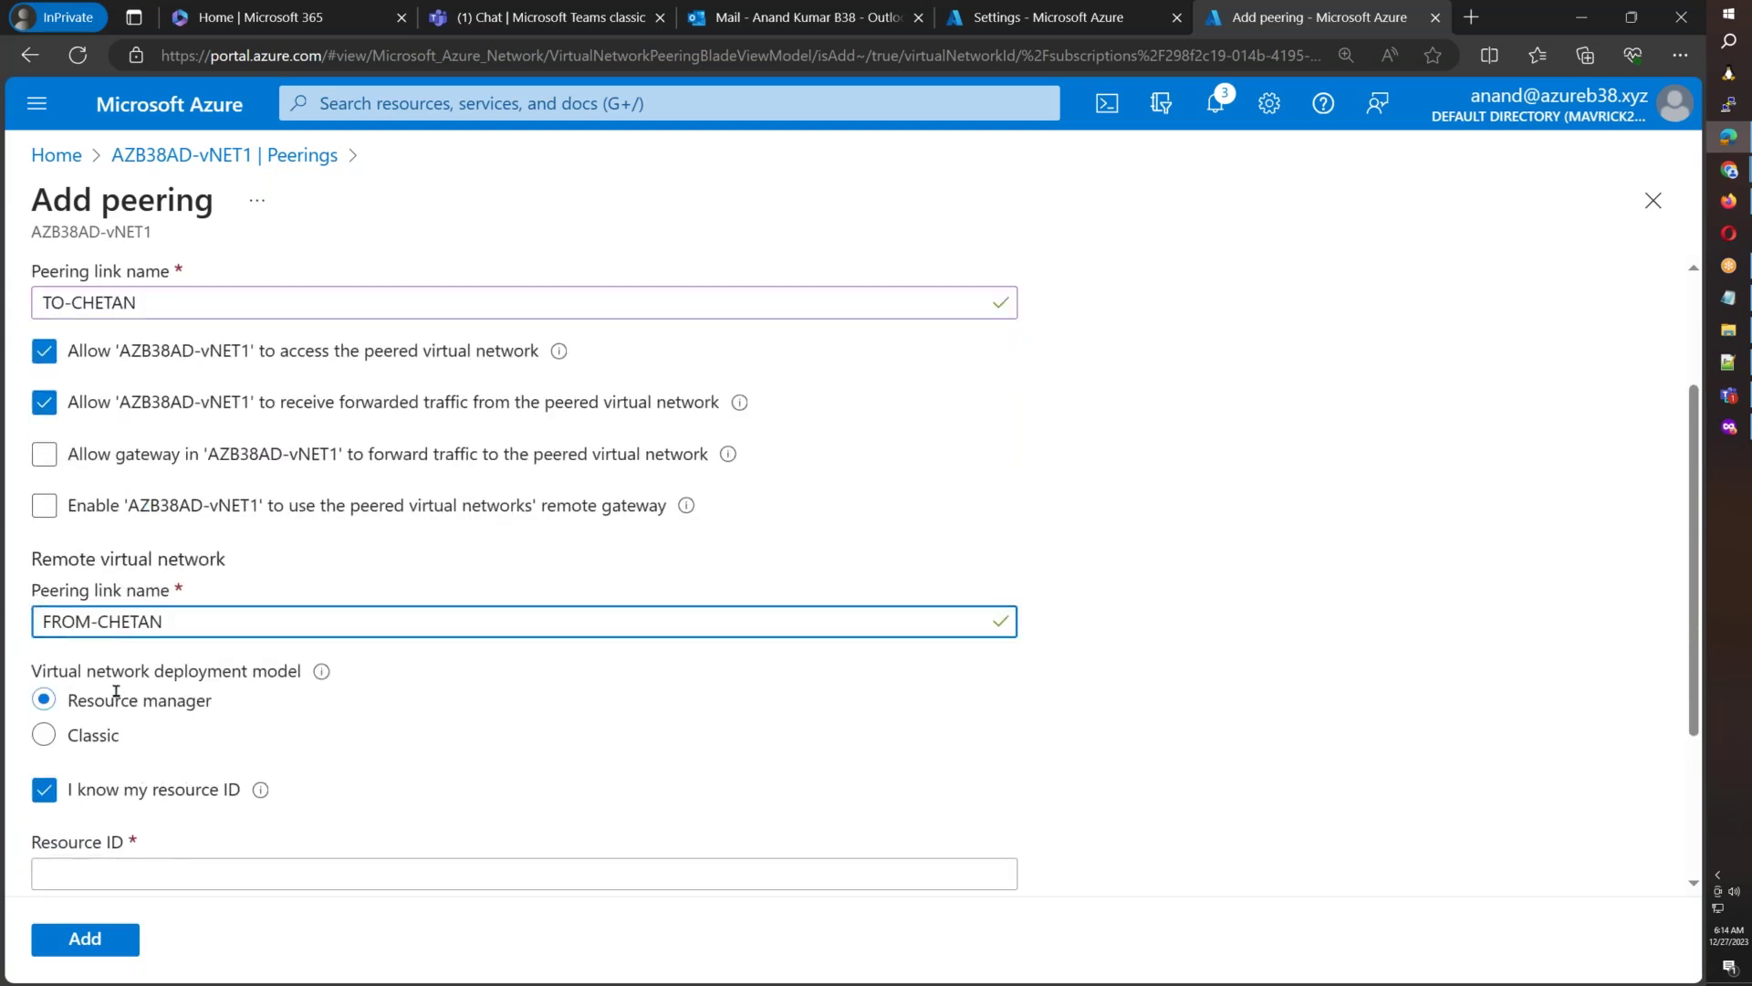
Paste the remote AZB38DNS-vNET1 network's resource ID from the notes into the Resource ID field.
left_click(82, 873)
scroll(154, 840, "down", 3)
key("alt+Tab")
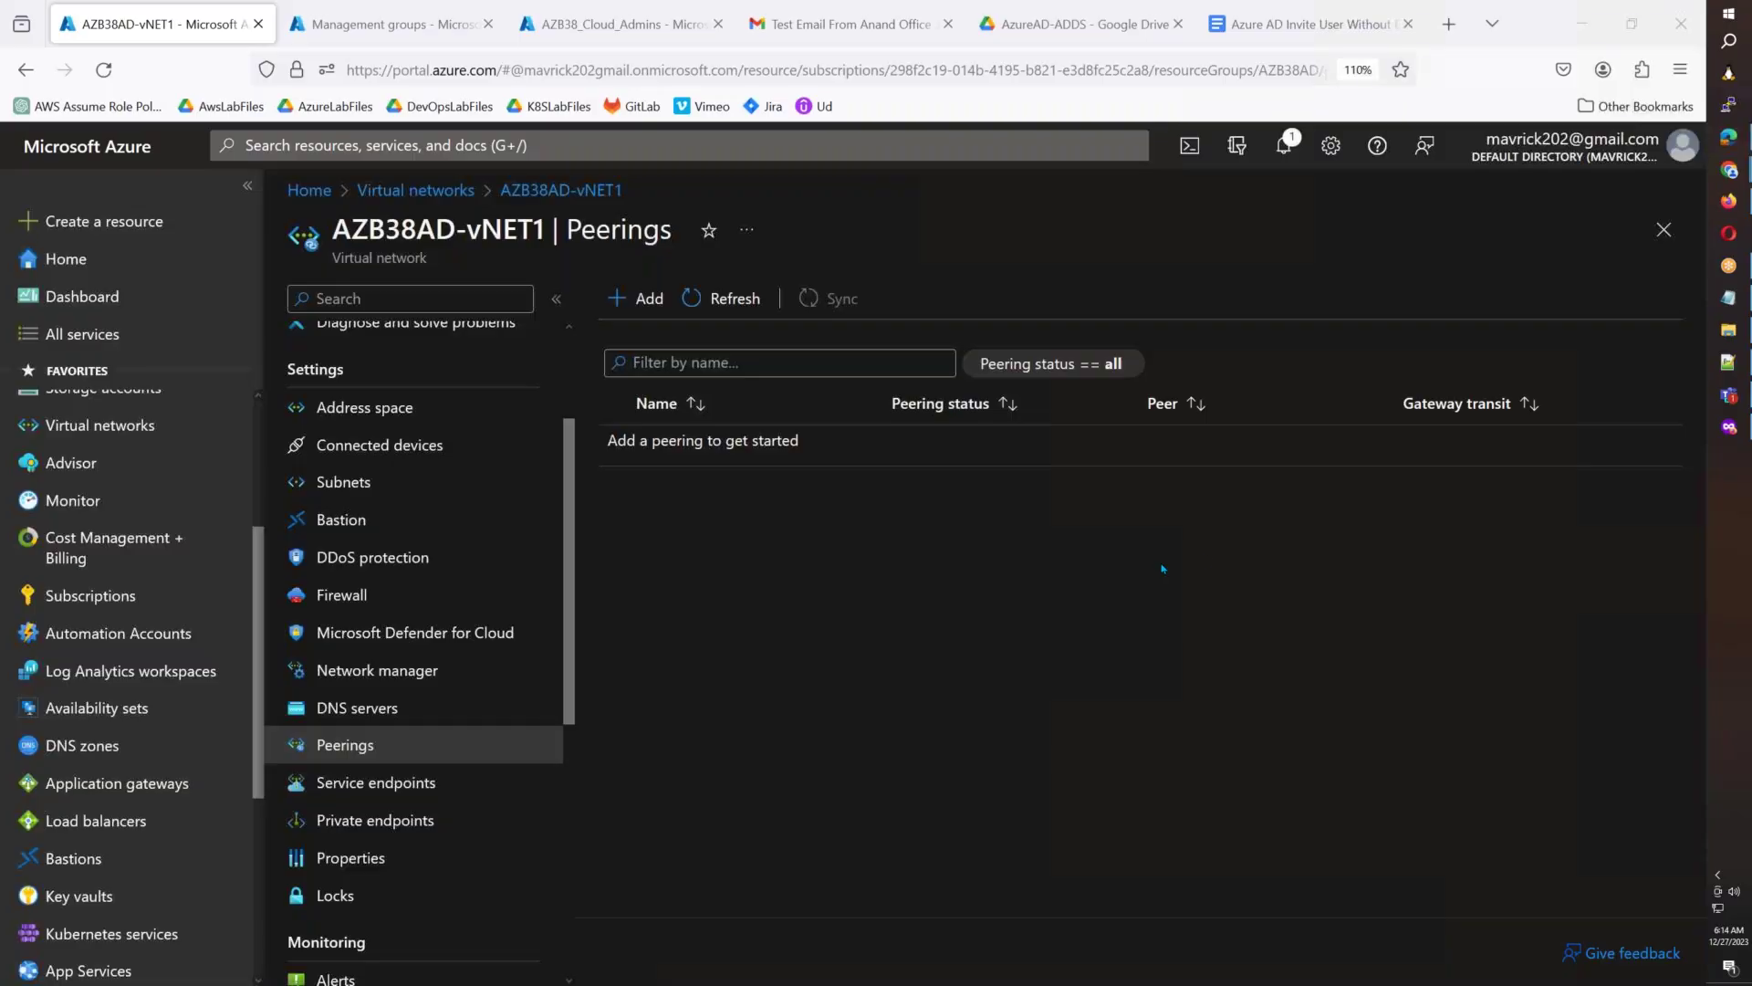
key("alt+Tab")
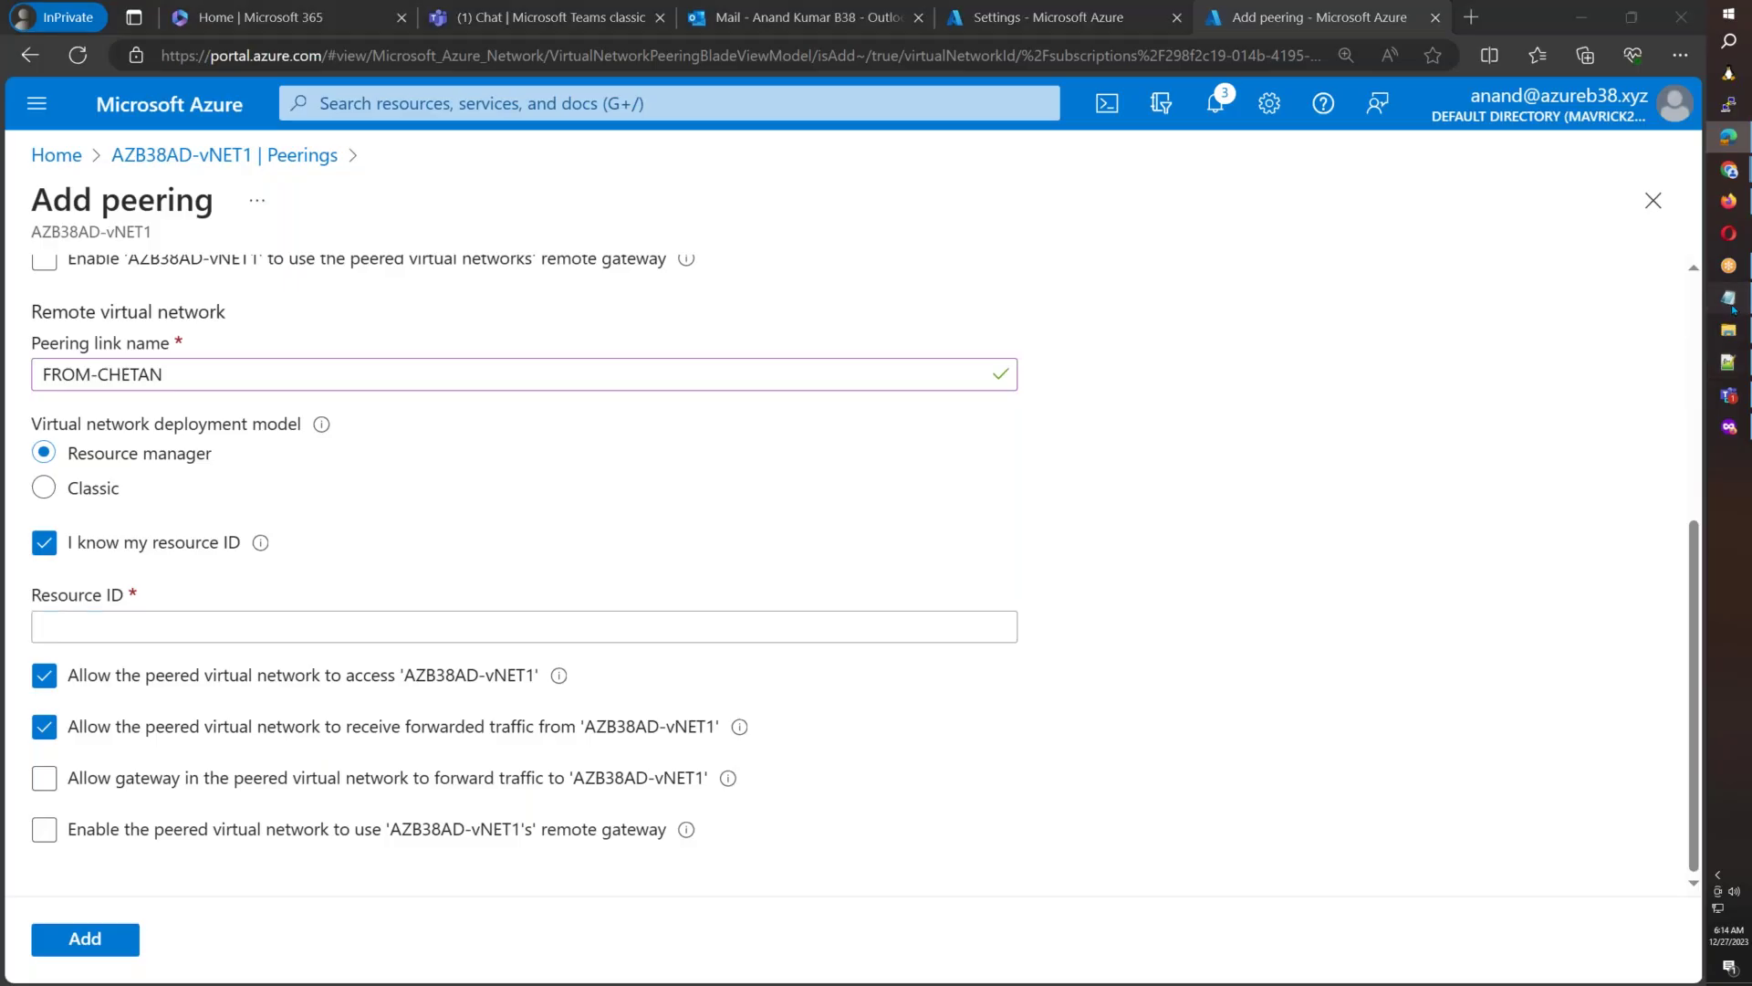
key("alt+Tab")
left_click_drag(98, 595, 9, 518)
key("ctrl+c")
key("alt+Tab")
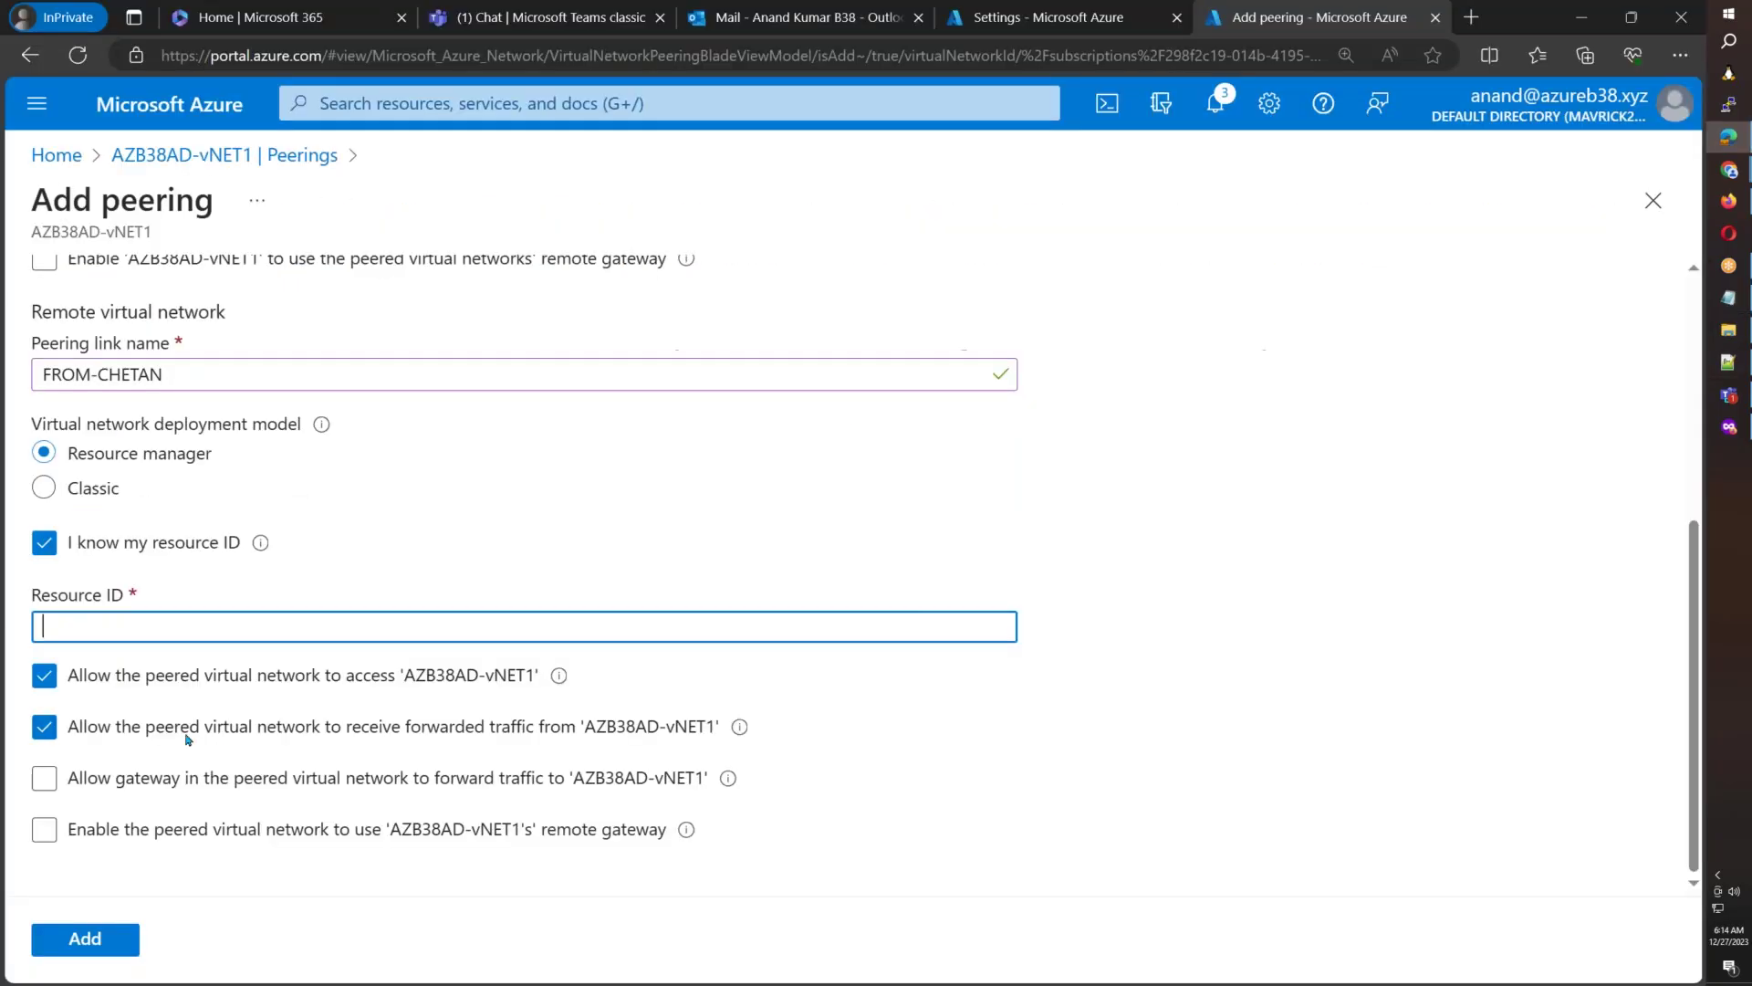
key("ctrl+v")
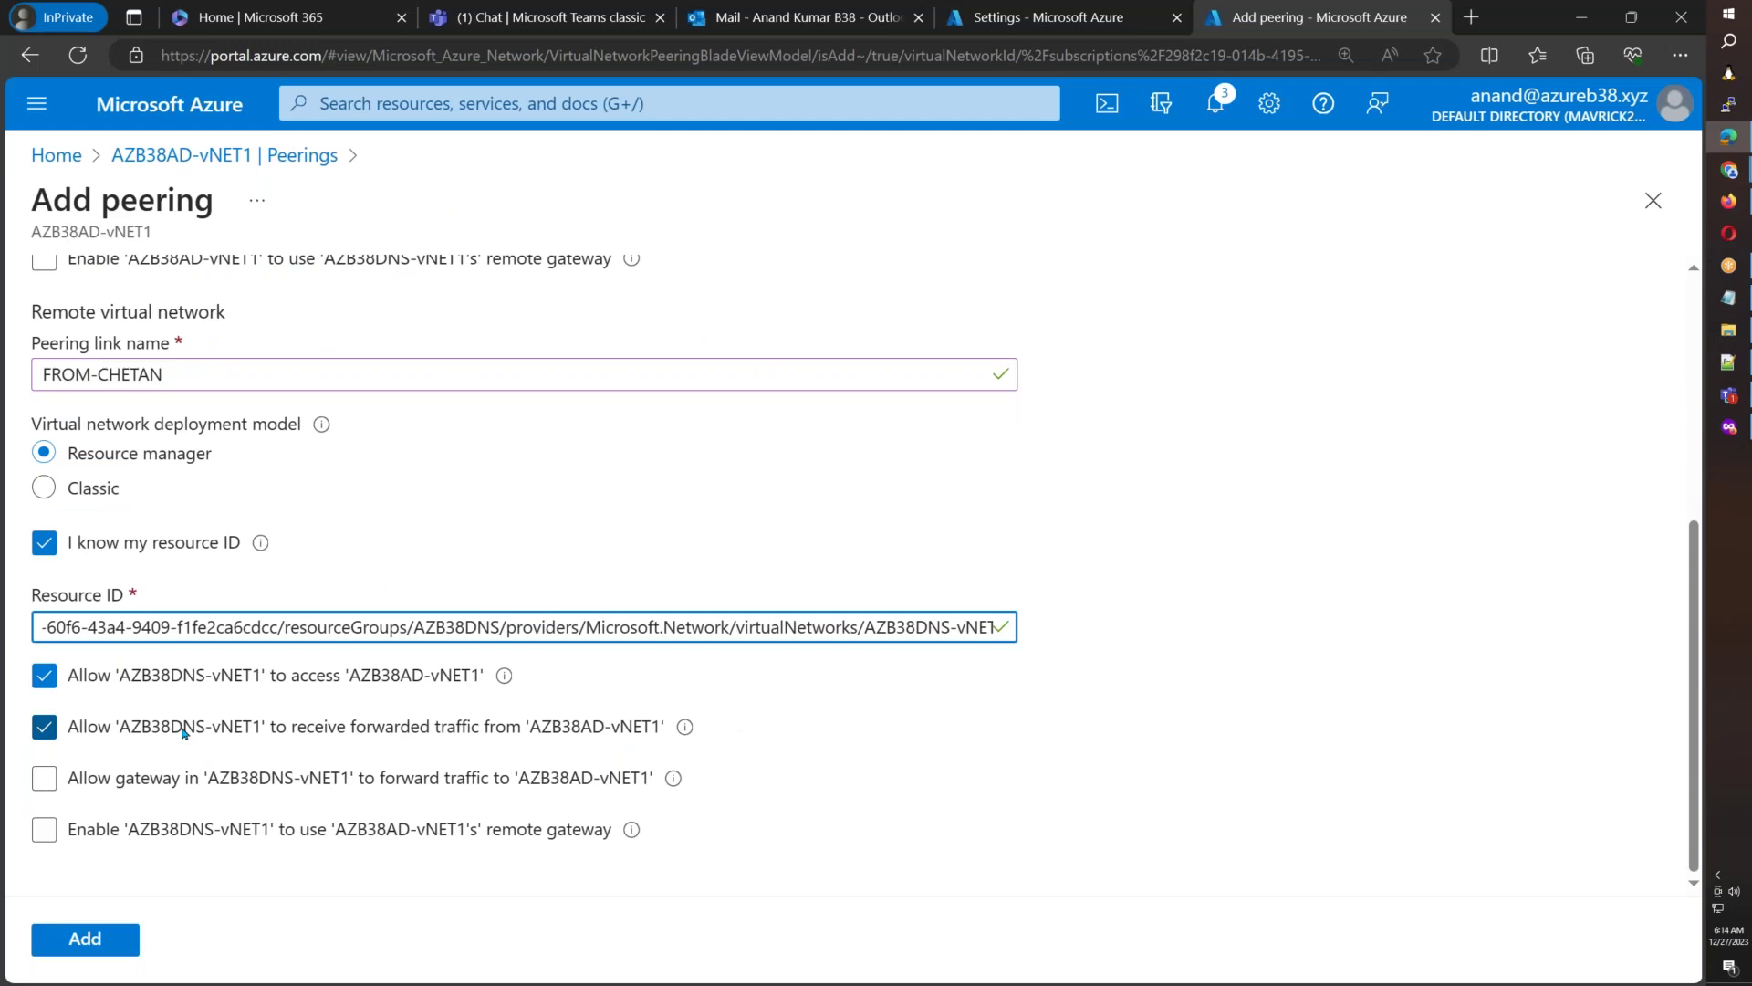
Select the remote directory, authenticate, submit the peering, and switch to the other tenant's window.
left_click(183, 805)
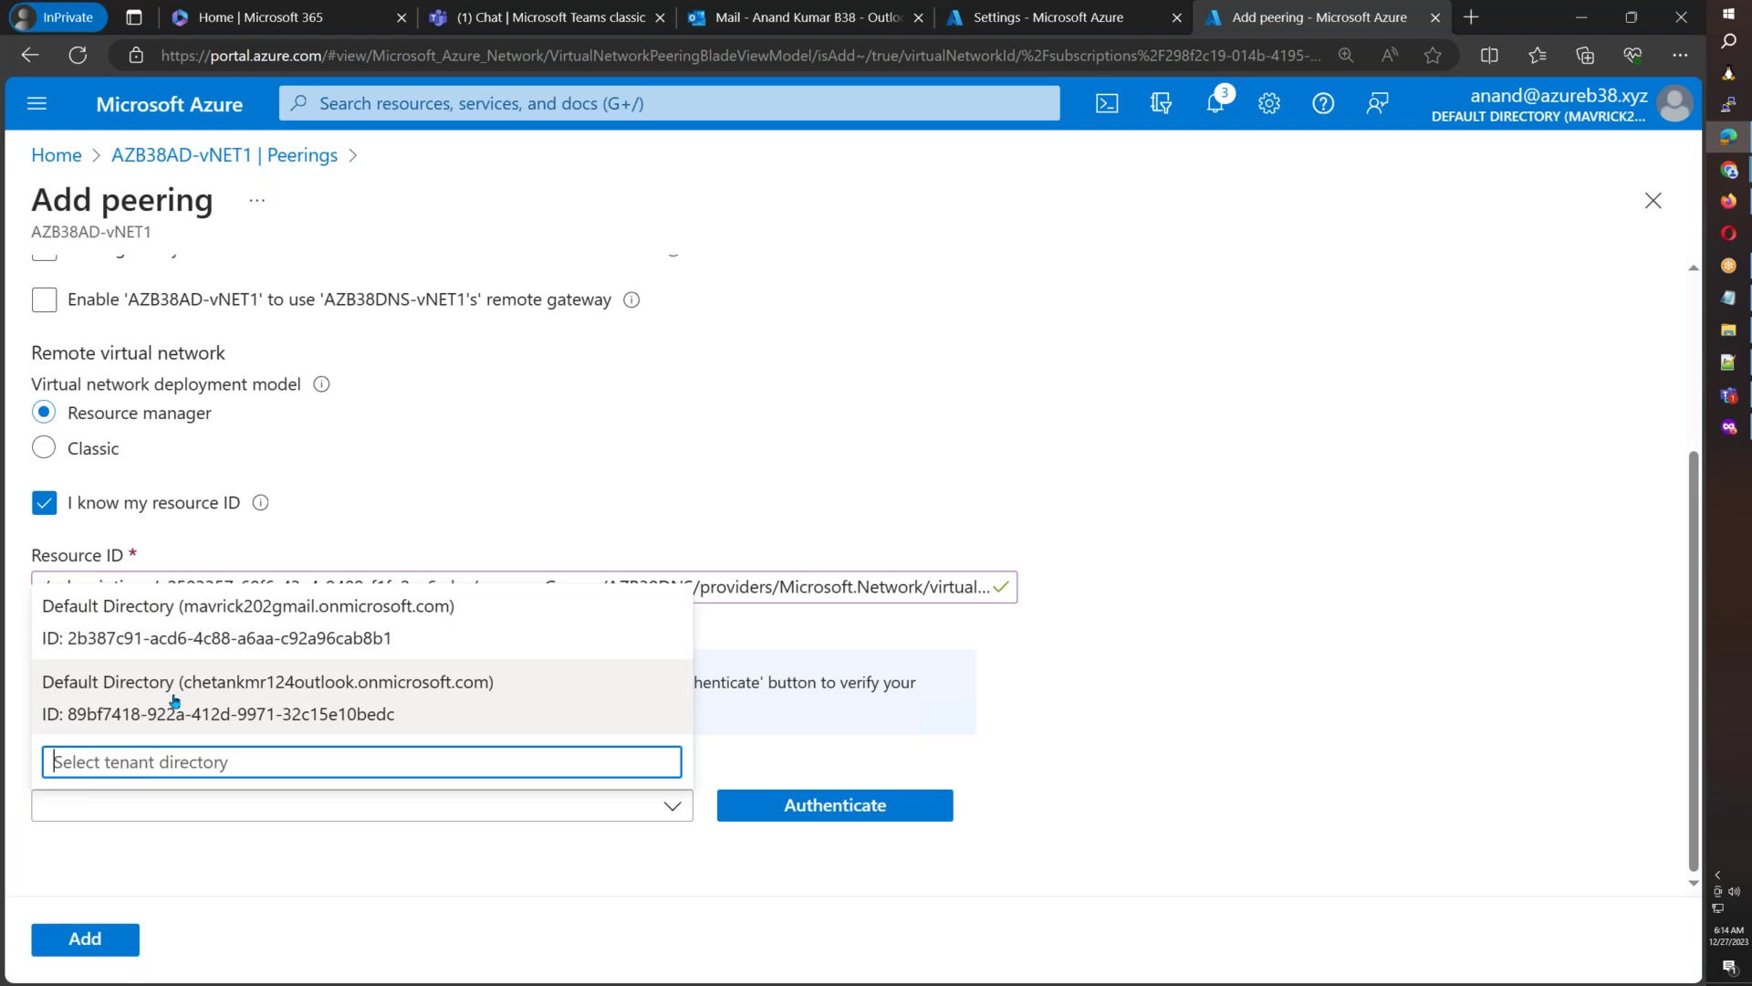
left_click(175, 701)
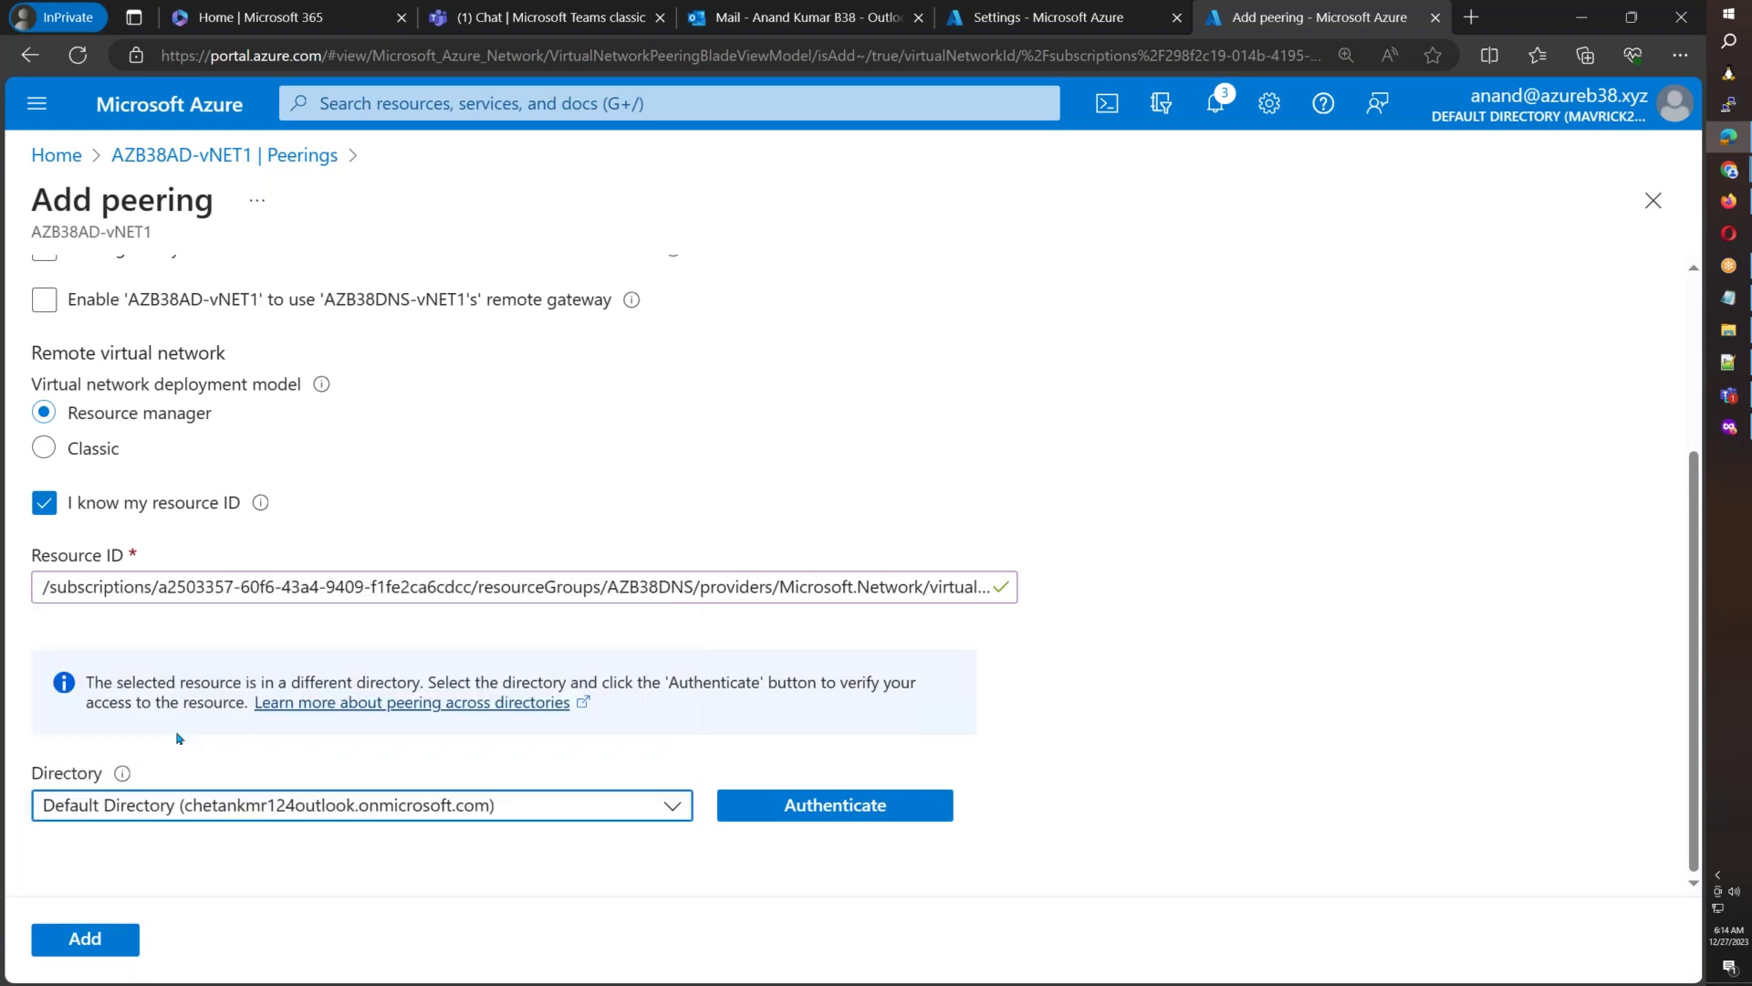
left_click(170, 807)
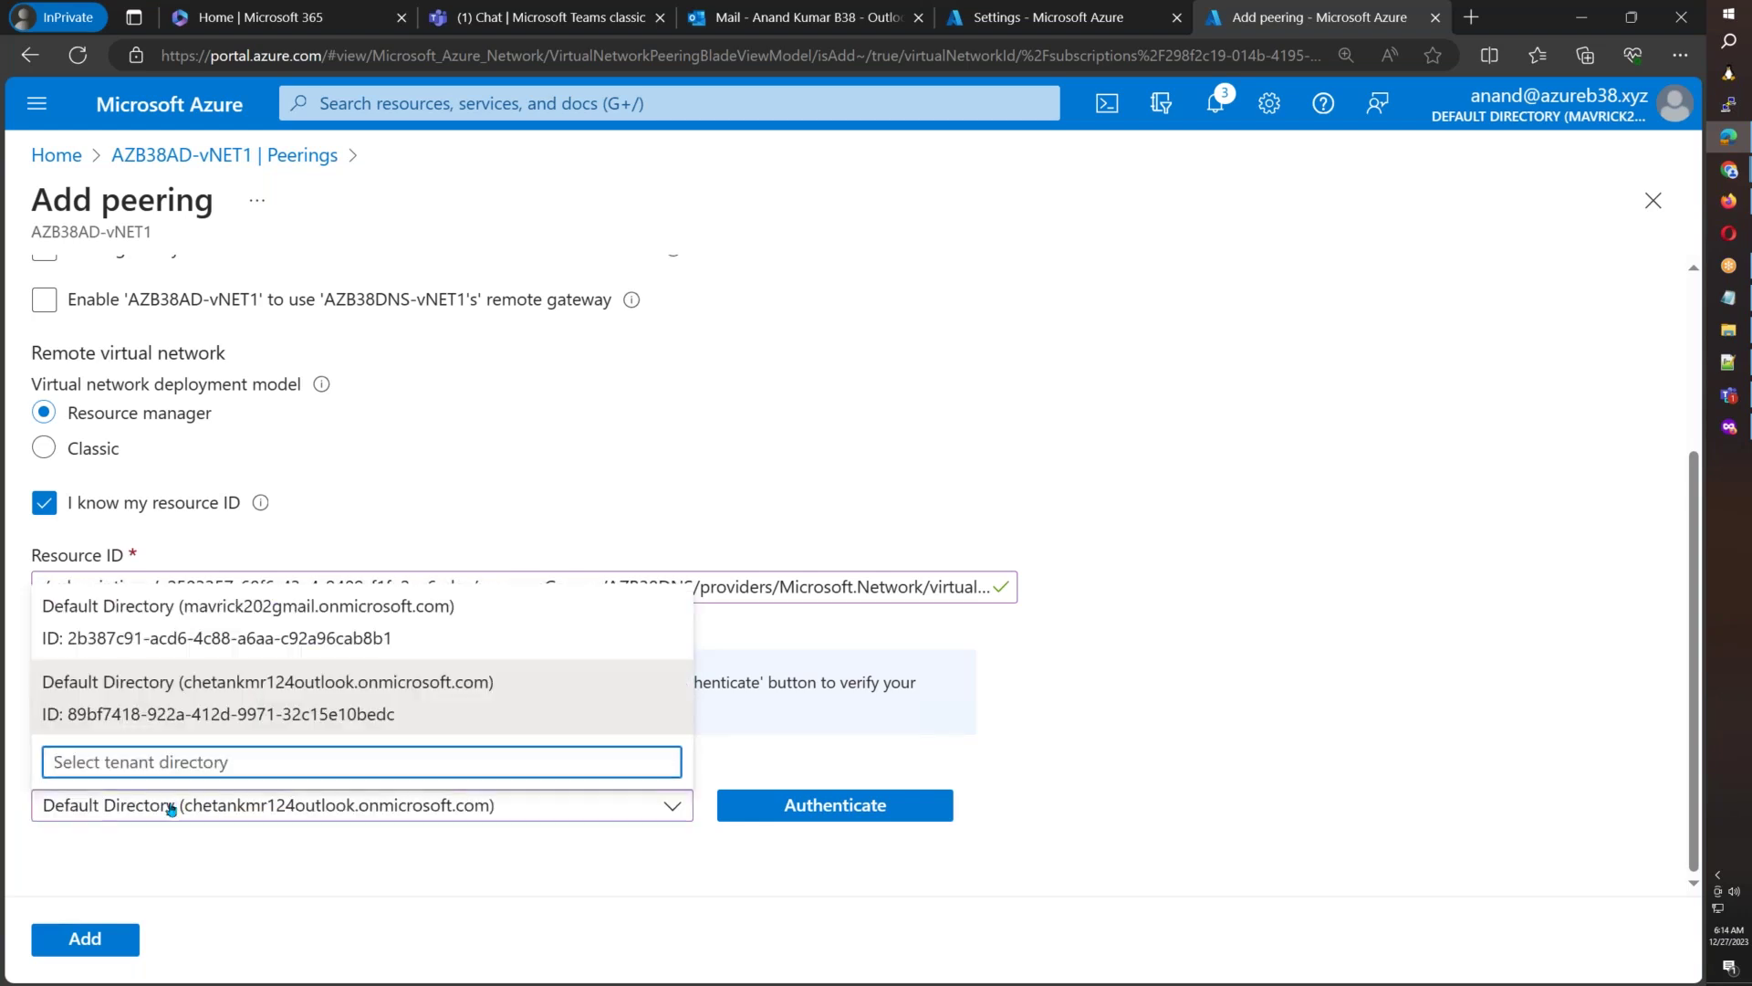
left_click(242, 712)
left_click(831, 809)
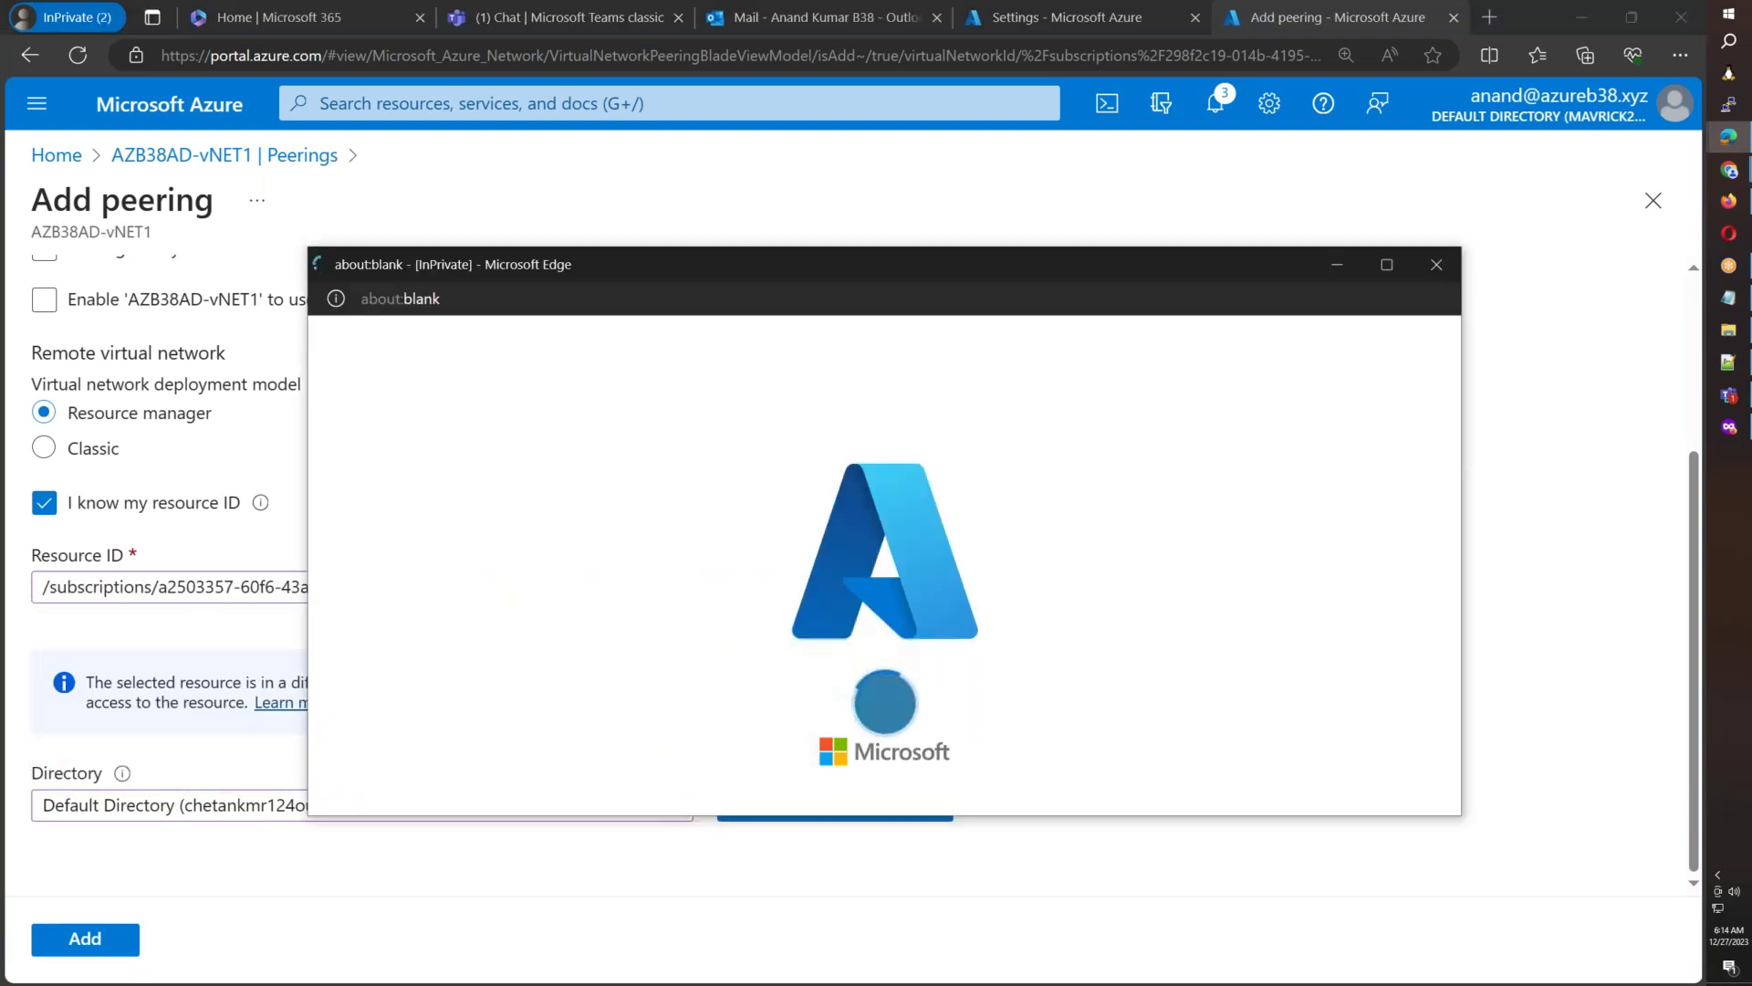
left_click(87, 939)
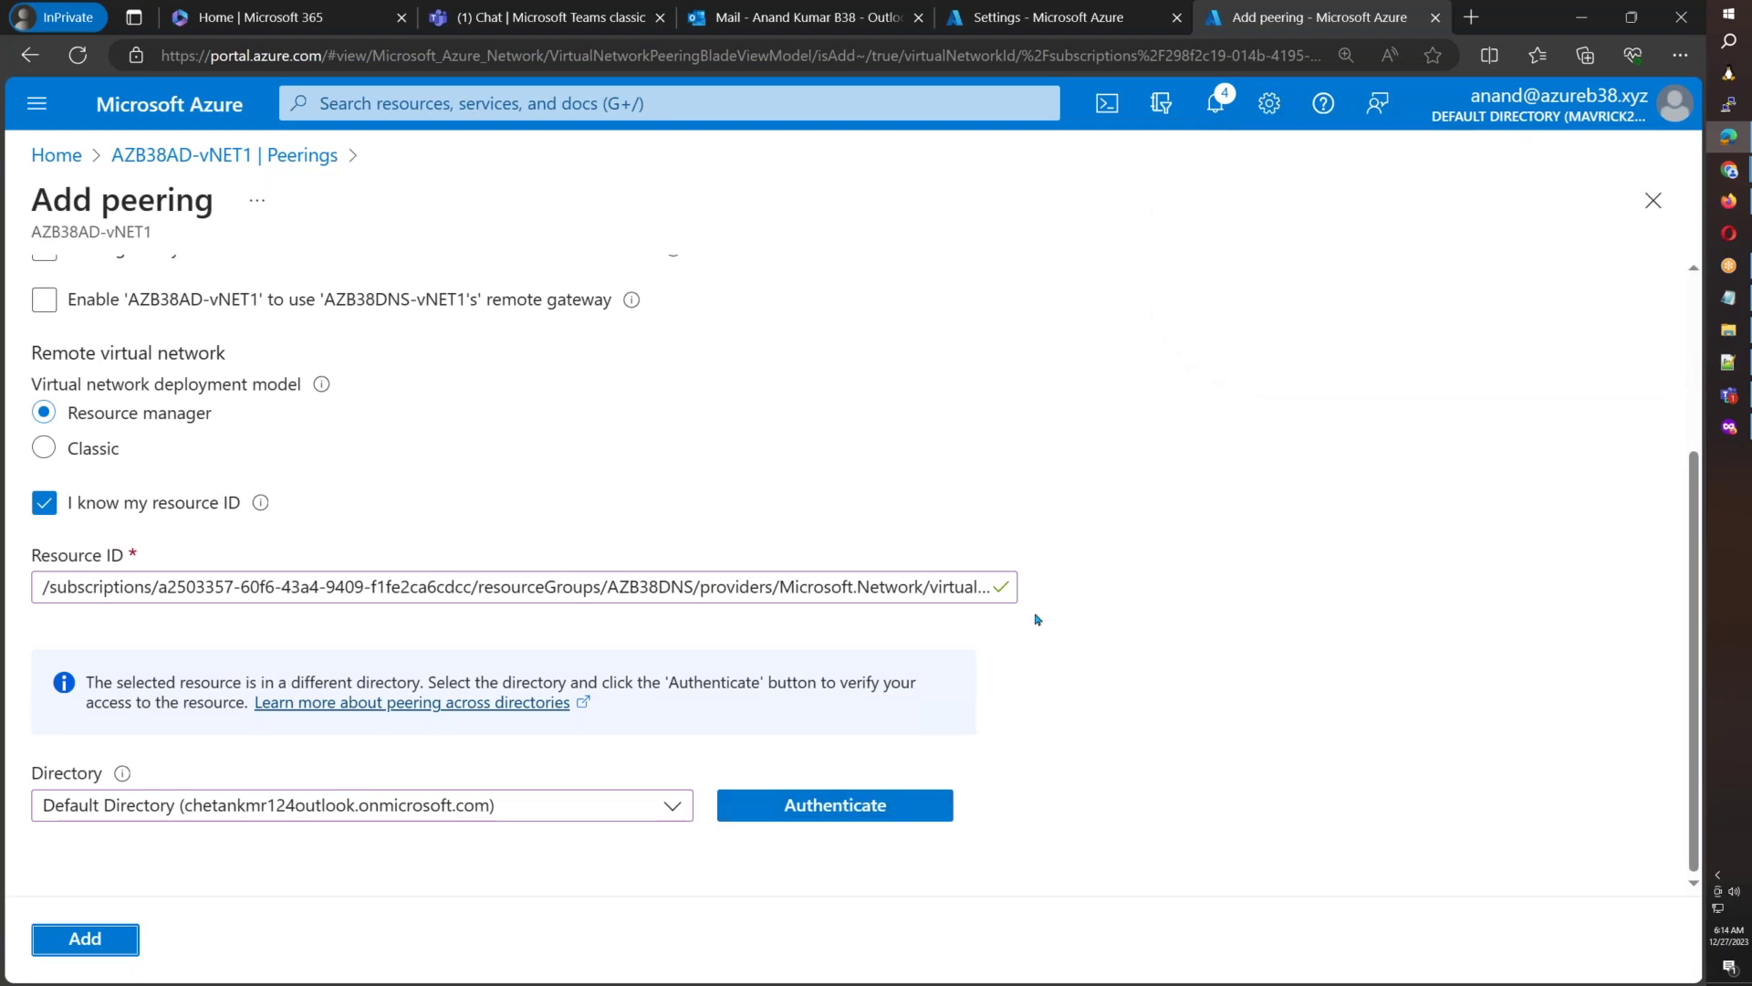
left_click(1728, 427)
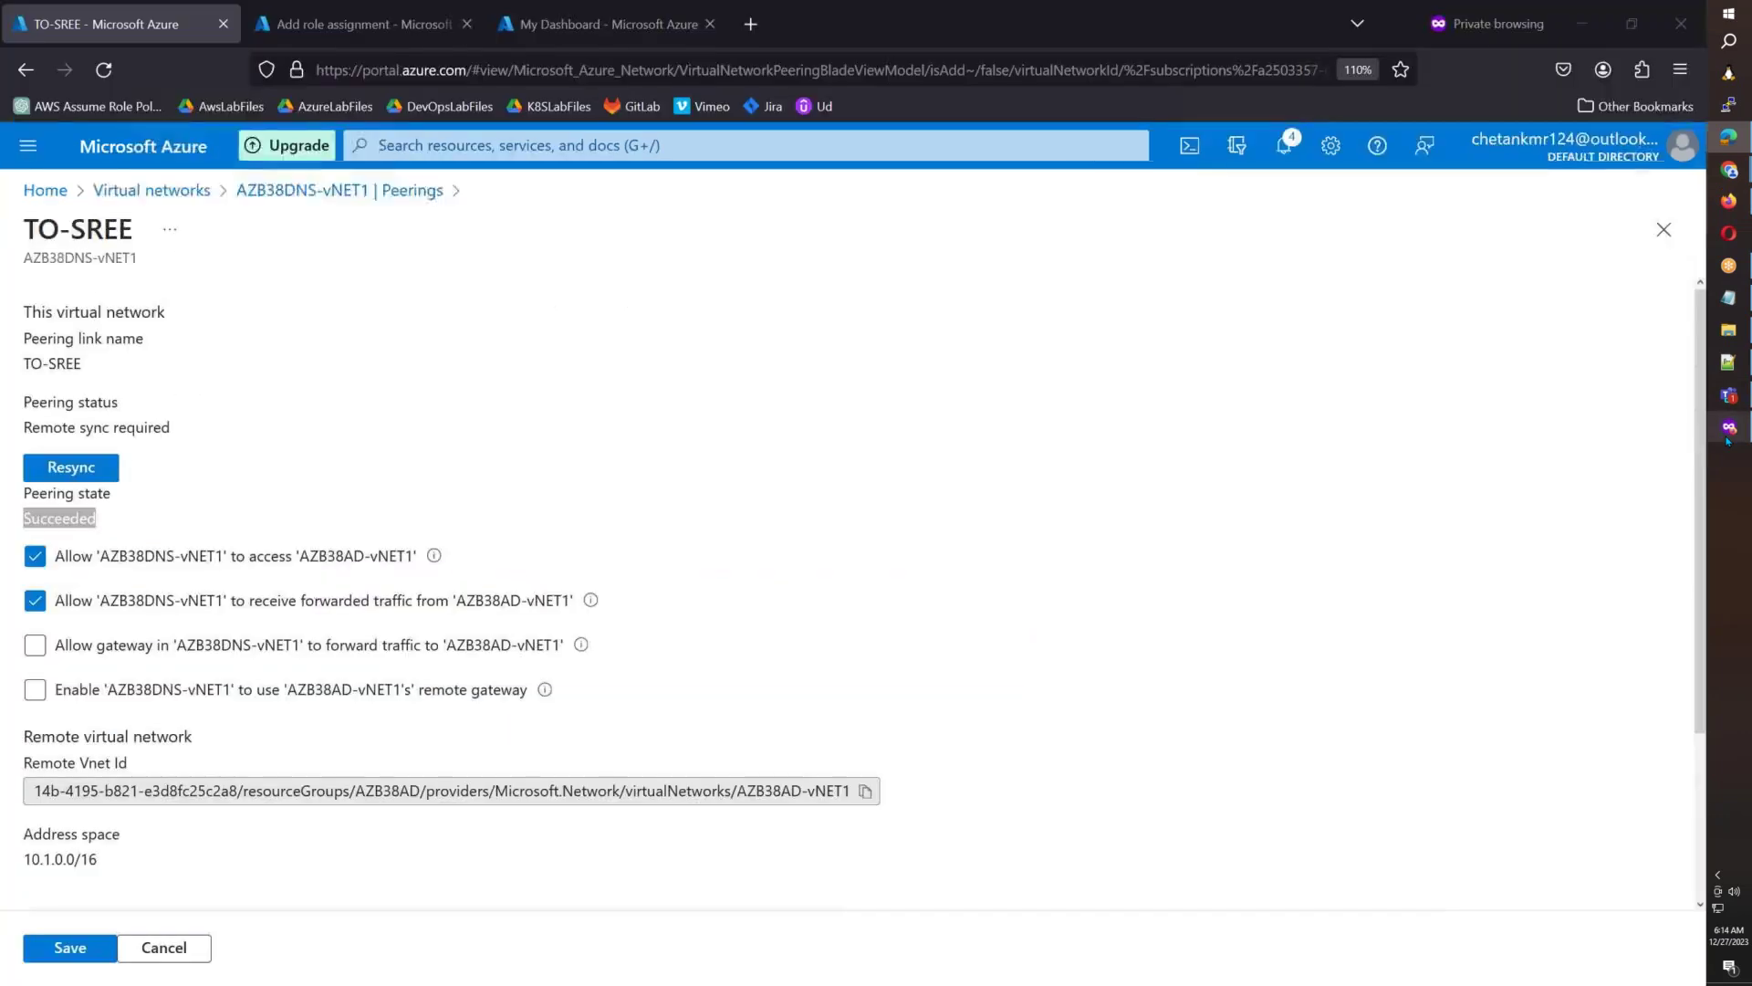
Confirm Microsoft Entra ID Overview shows the Microsoft Entra ID Free license, then open Licenses.
left_click(27, 145)
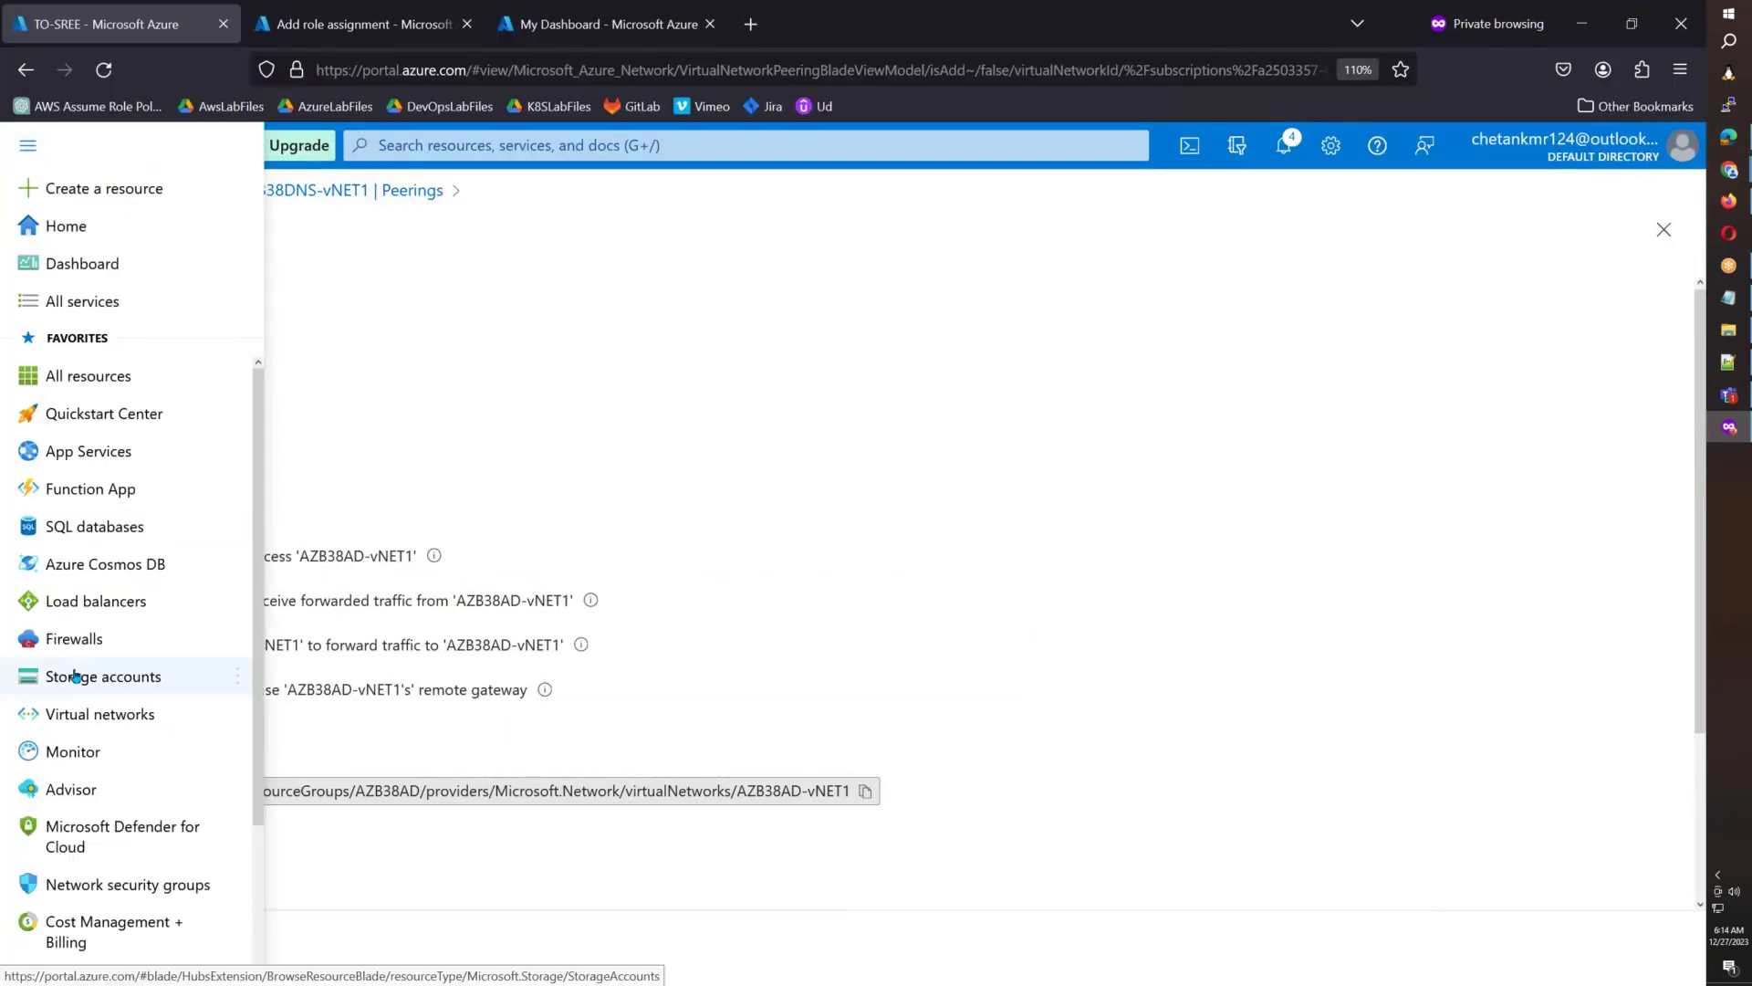
scroll(119, 600, "down", 1)
scroll(119, 600, "down", 3)
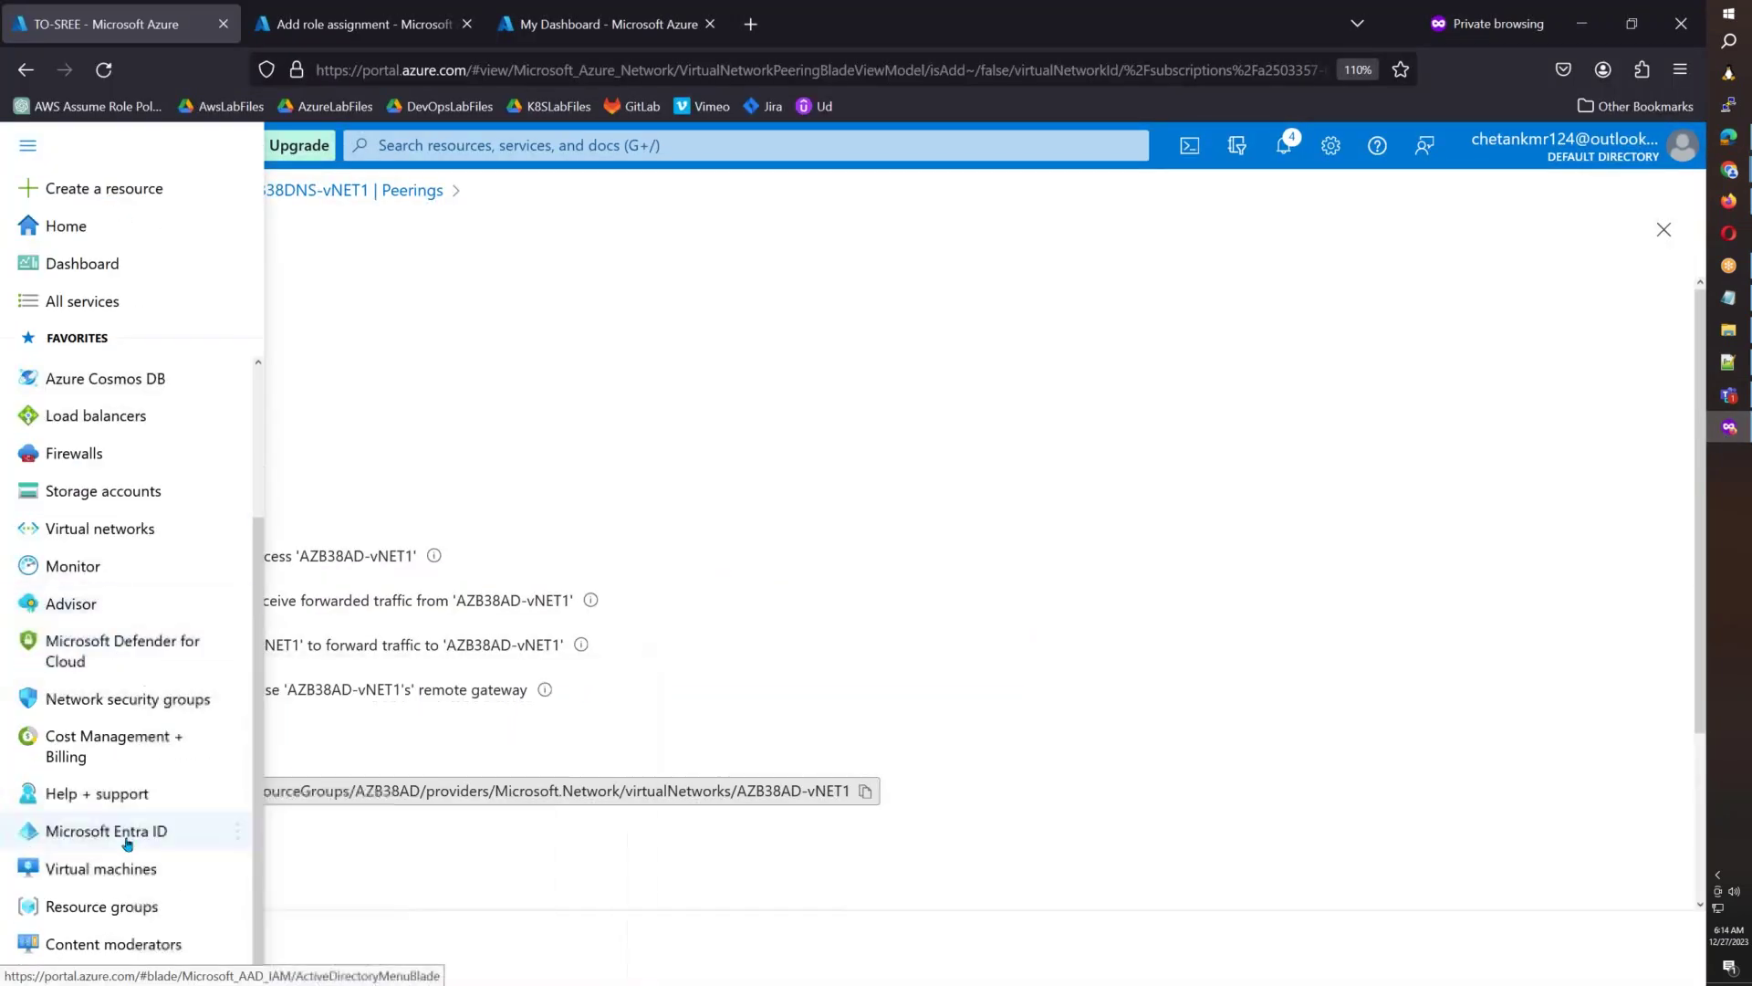
left_click(125, 830)
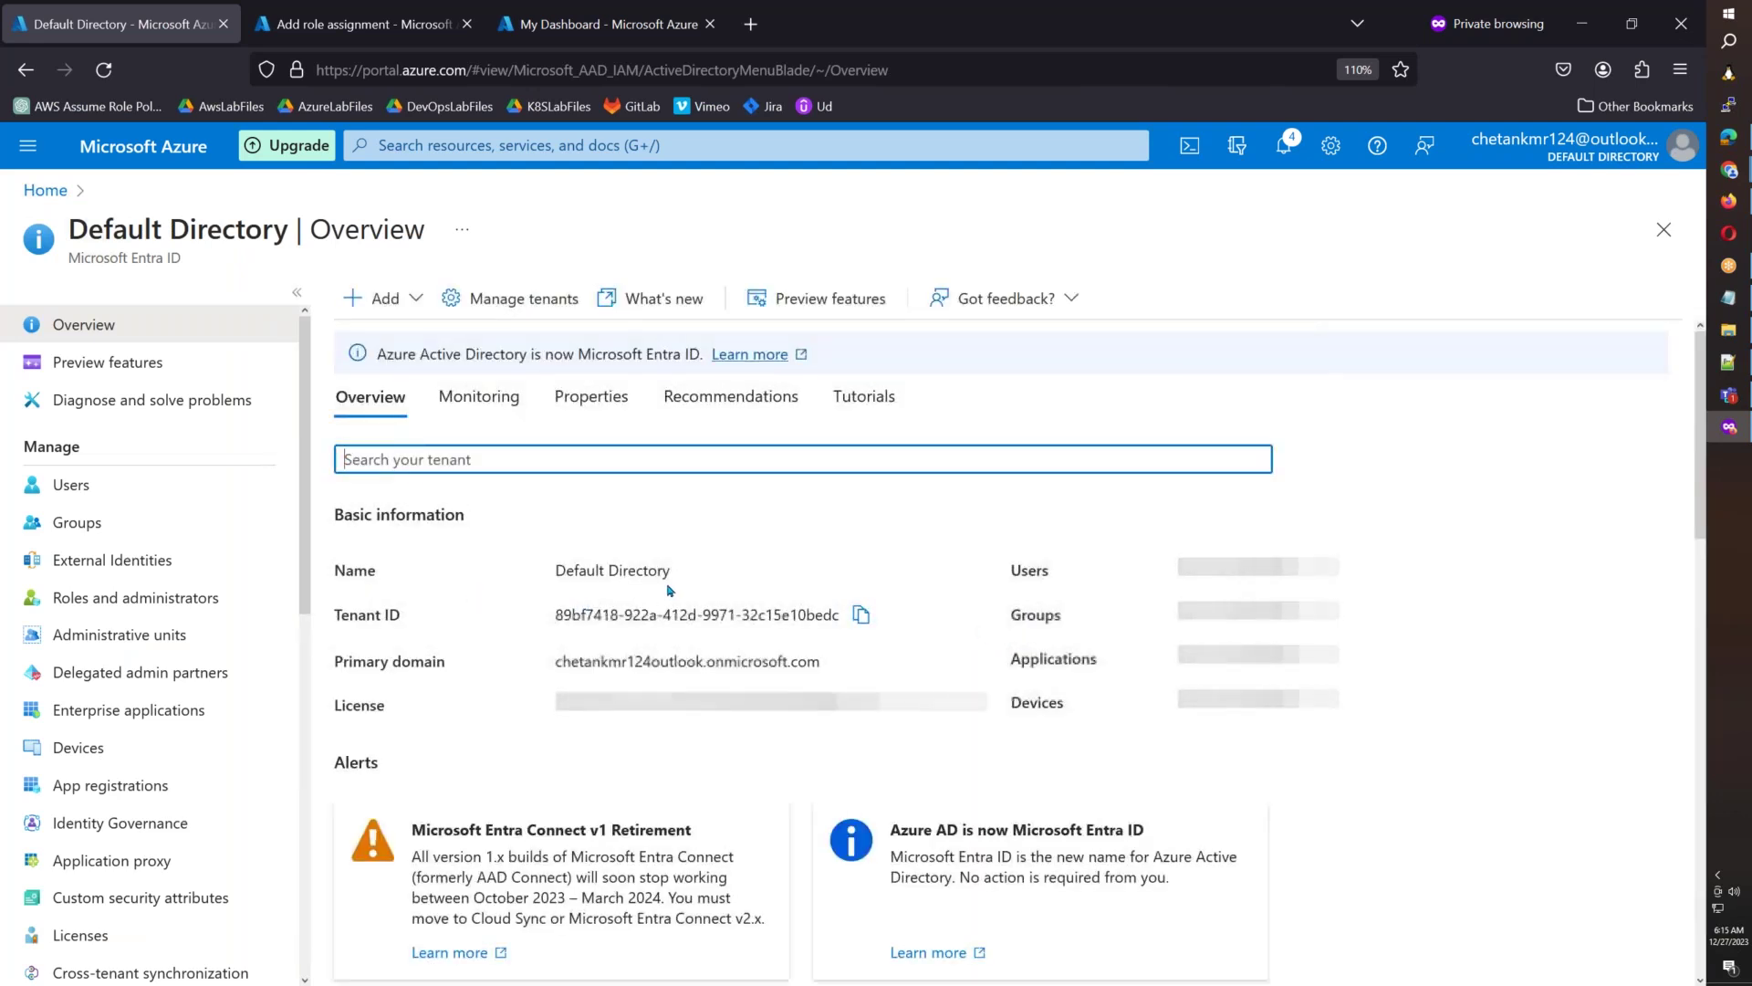
left_click_drag(395, 715, 332, 721)
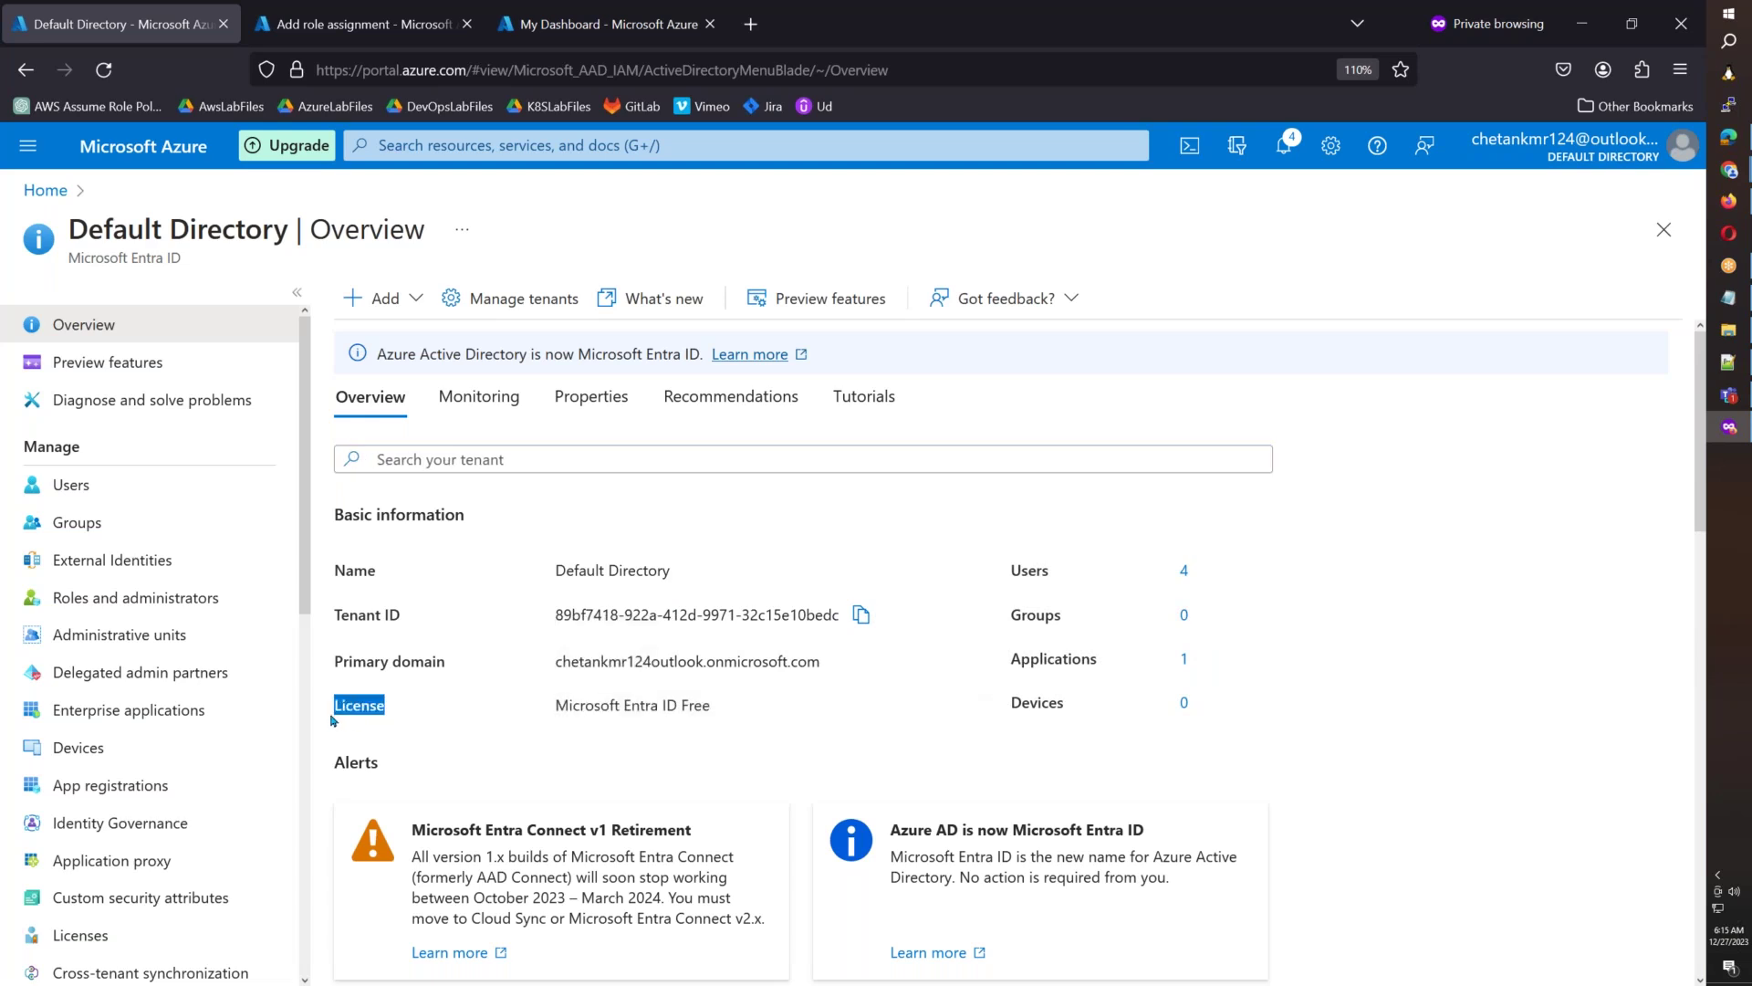
left_click_drag(721, 717, 591, 712)
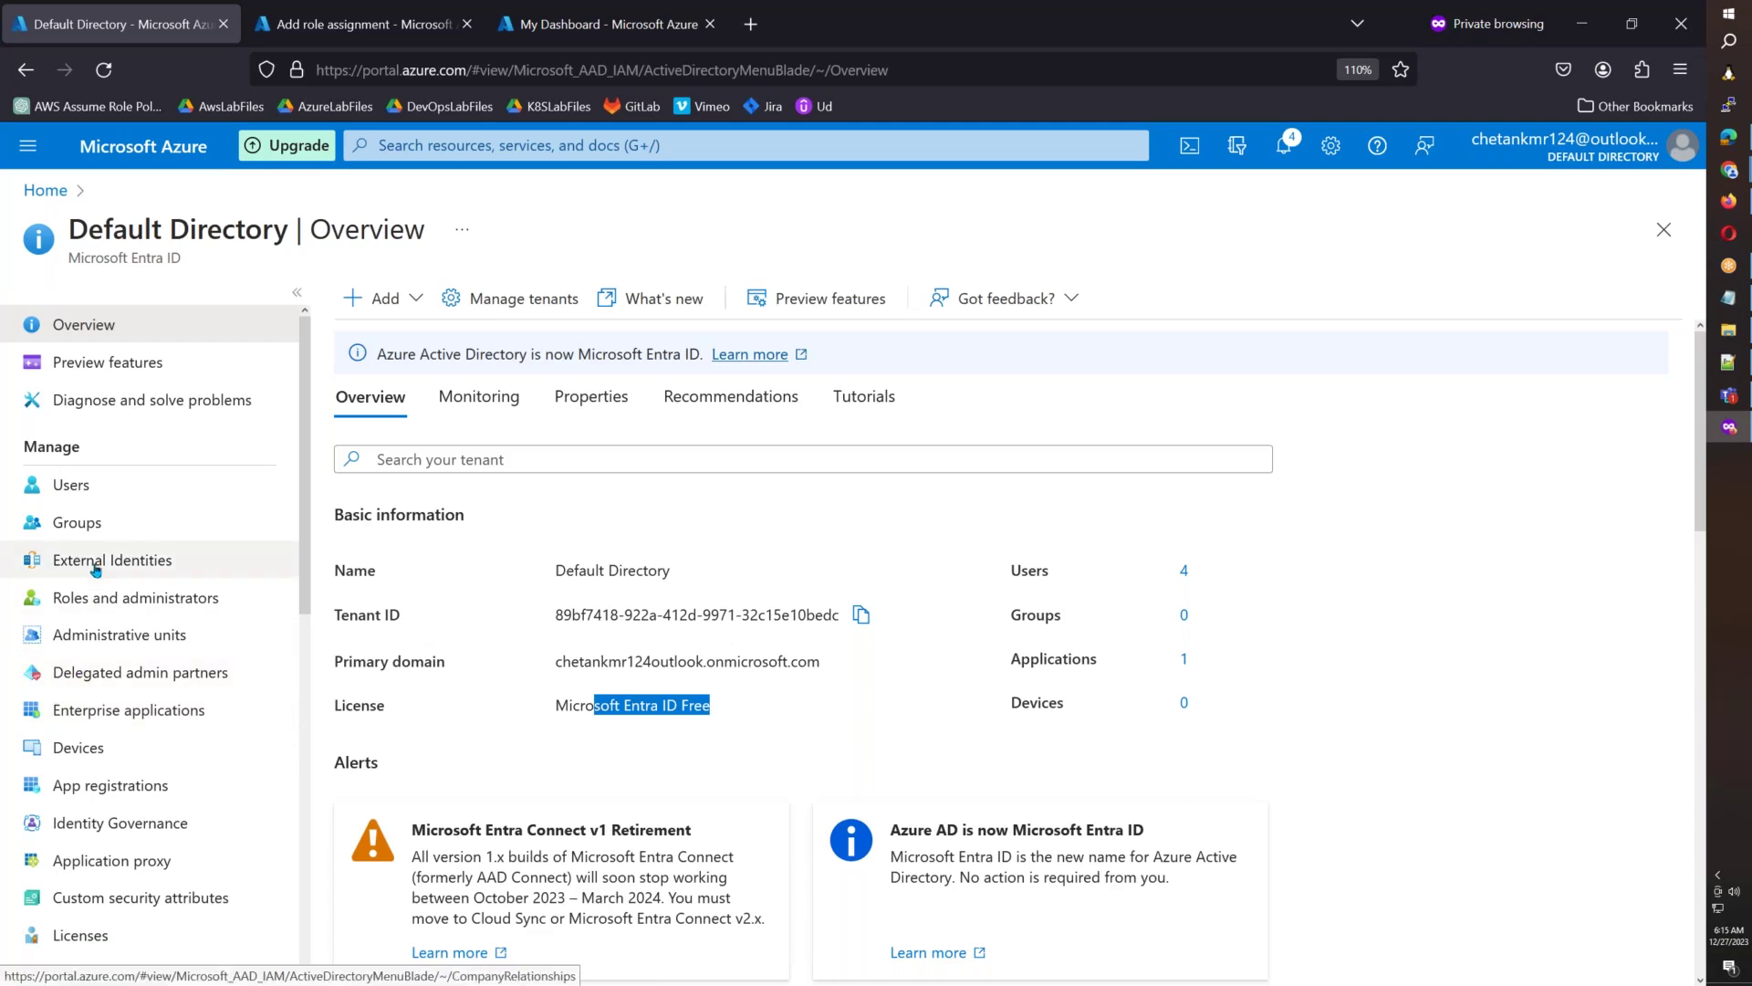
scroll(100, 694, "down", 2)
left_click(199, 817)
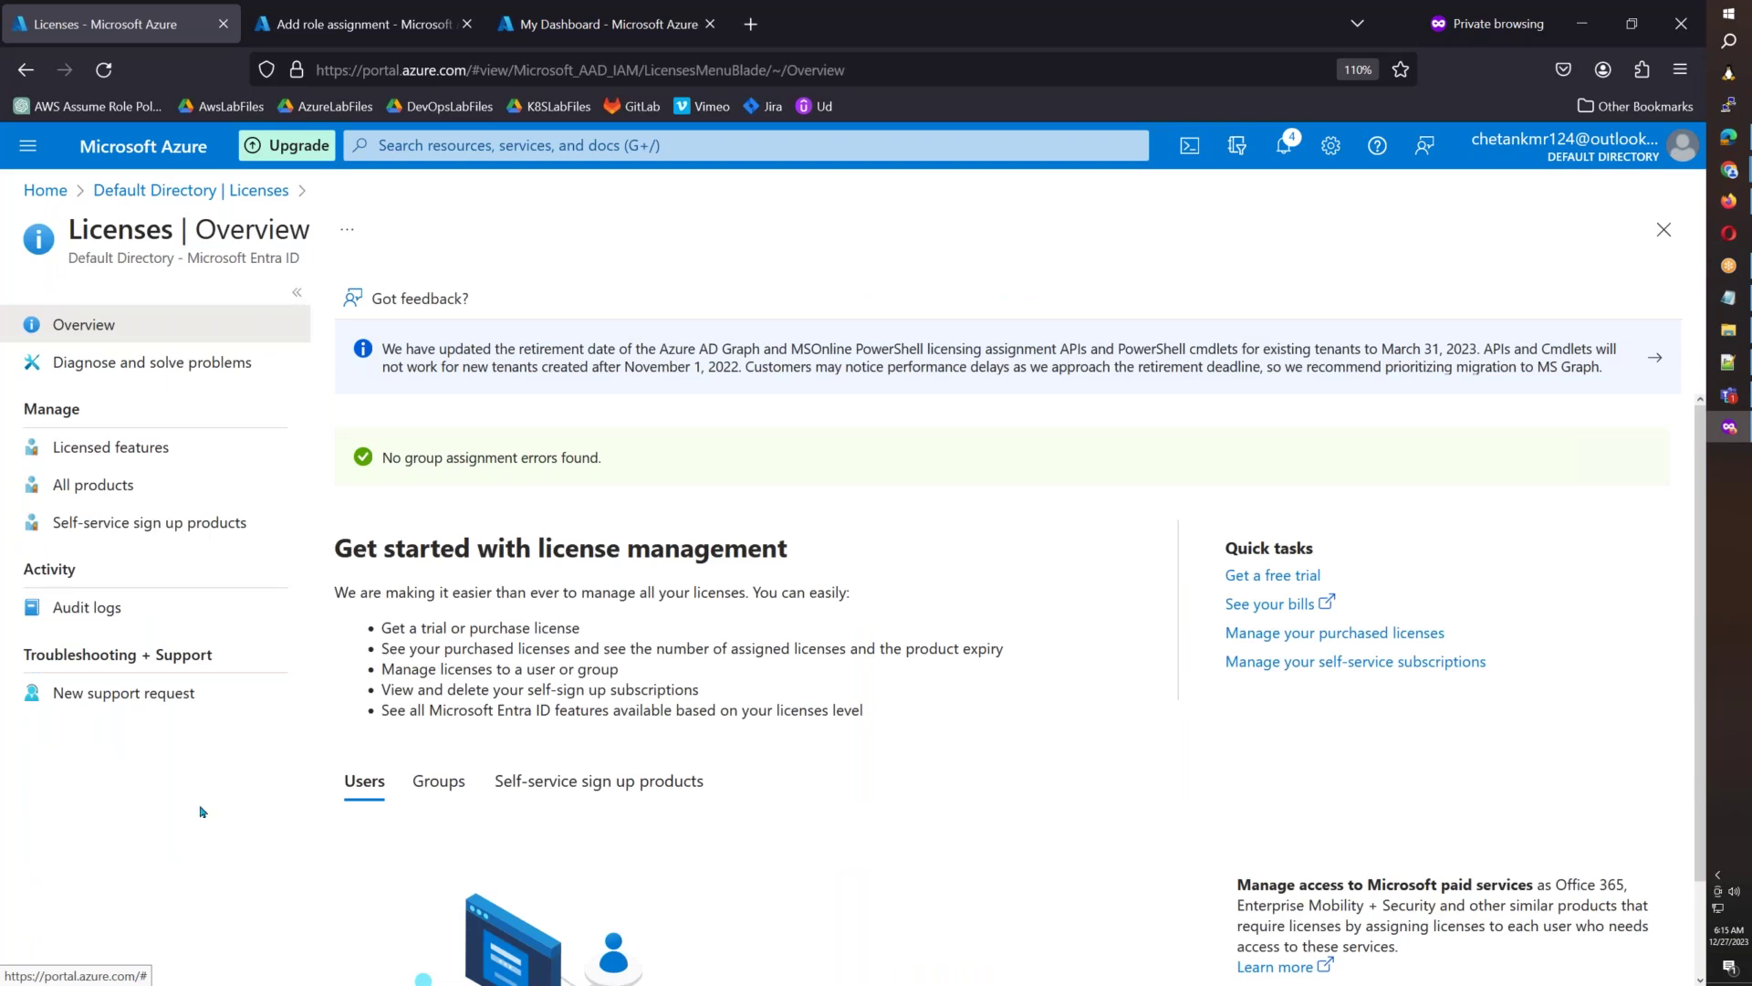
From Licensed features, open Try / Buy, expand the Entra ID P2 free trial, and activate it.
left_click(172, 446)
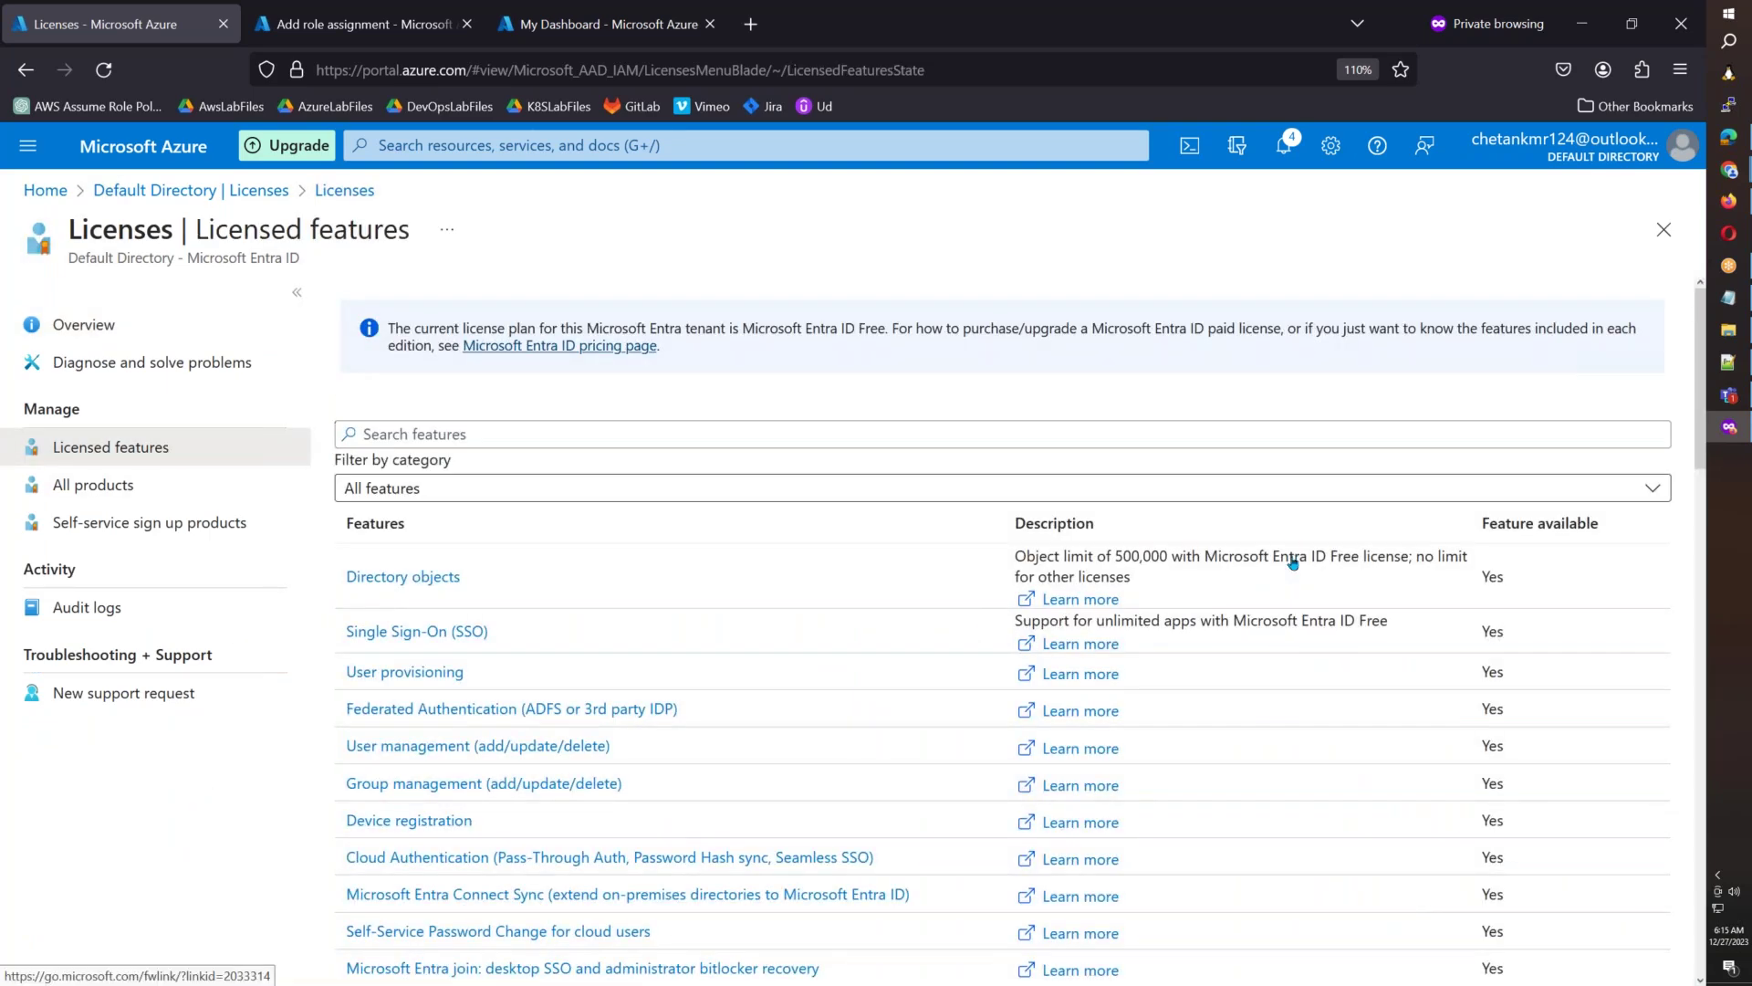
scroll(1339, 587, "down", 2)
scroll(1338, 587, "down", 8)
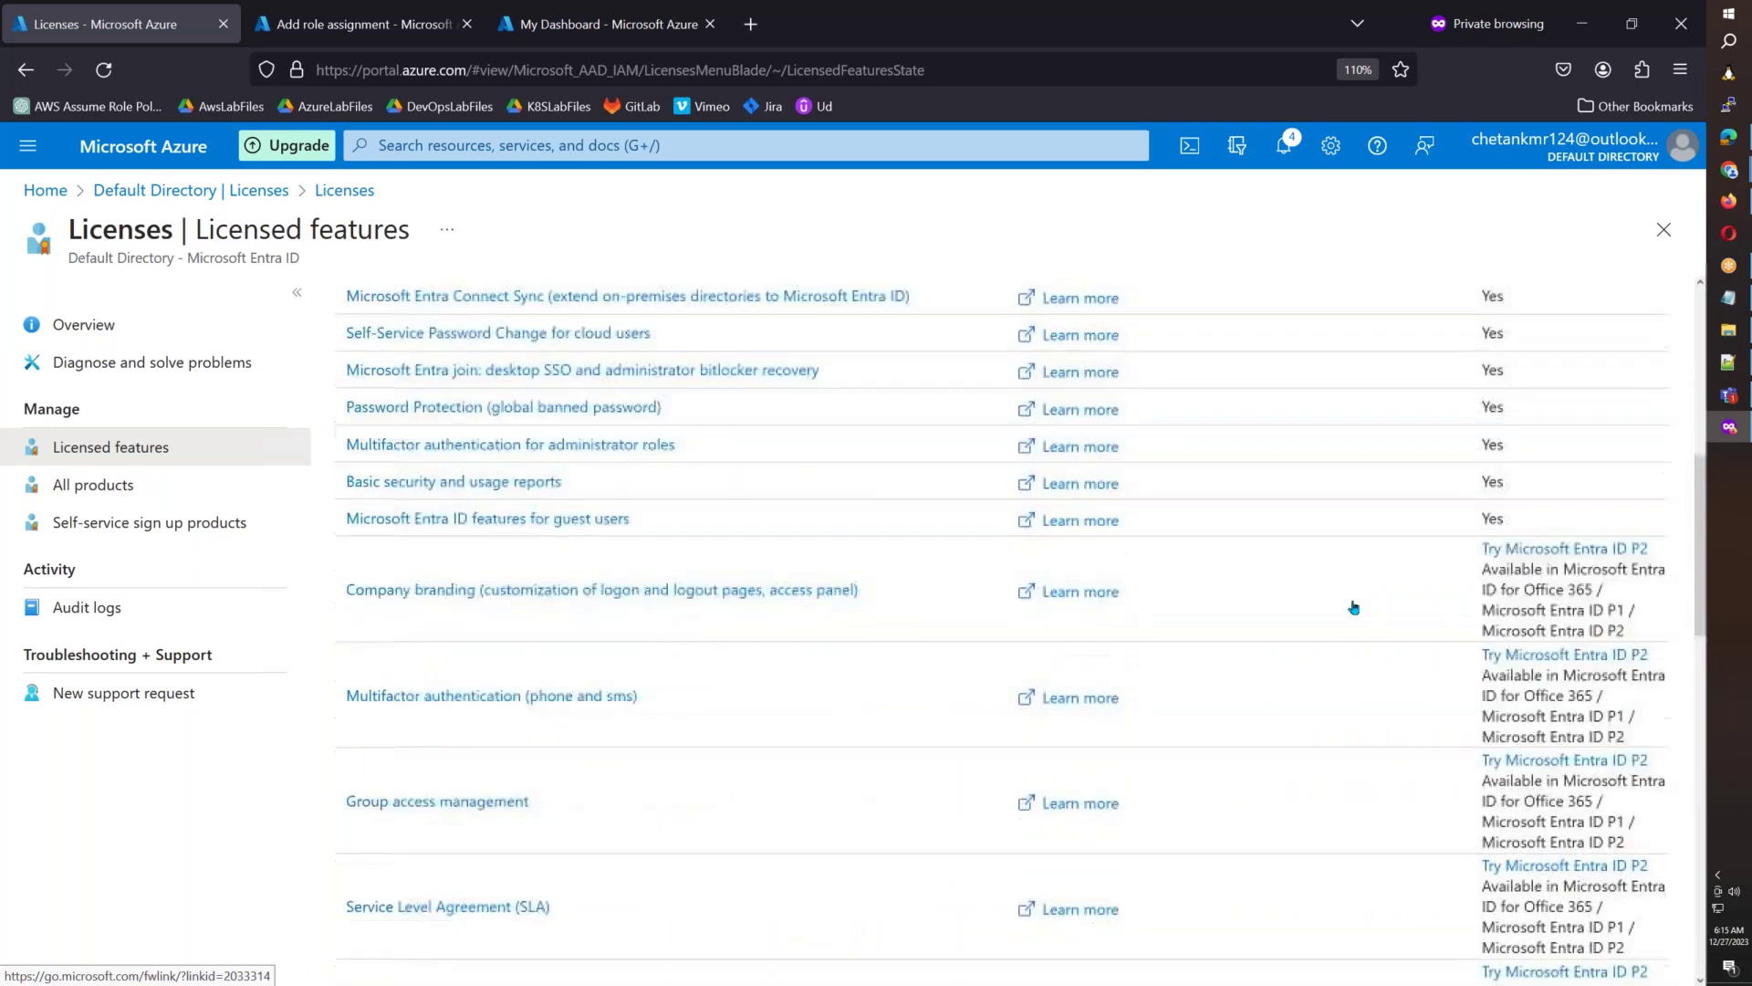
scroll(465, 616, "down", 4)
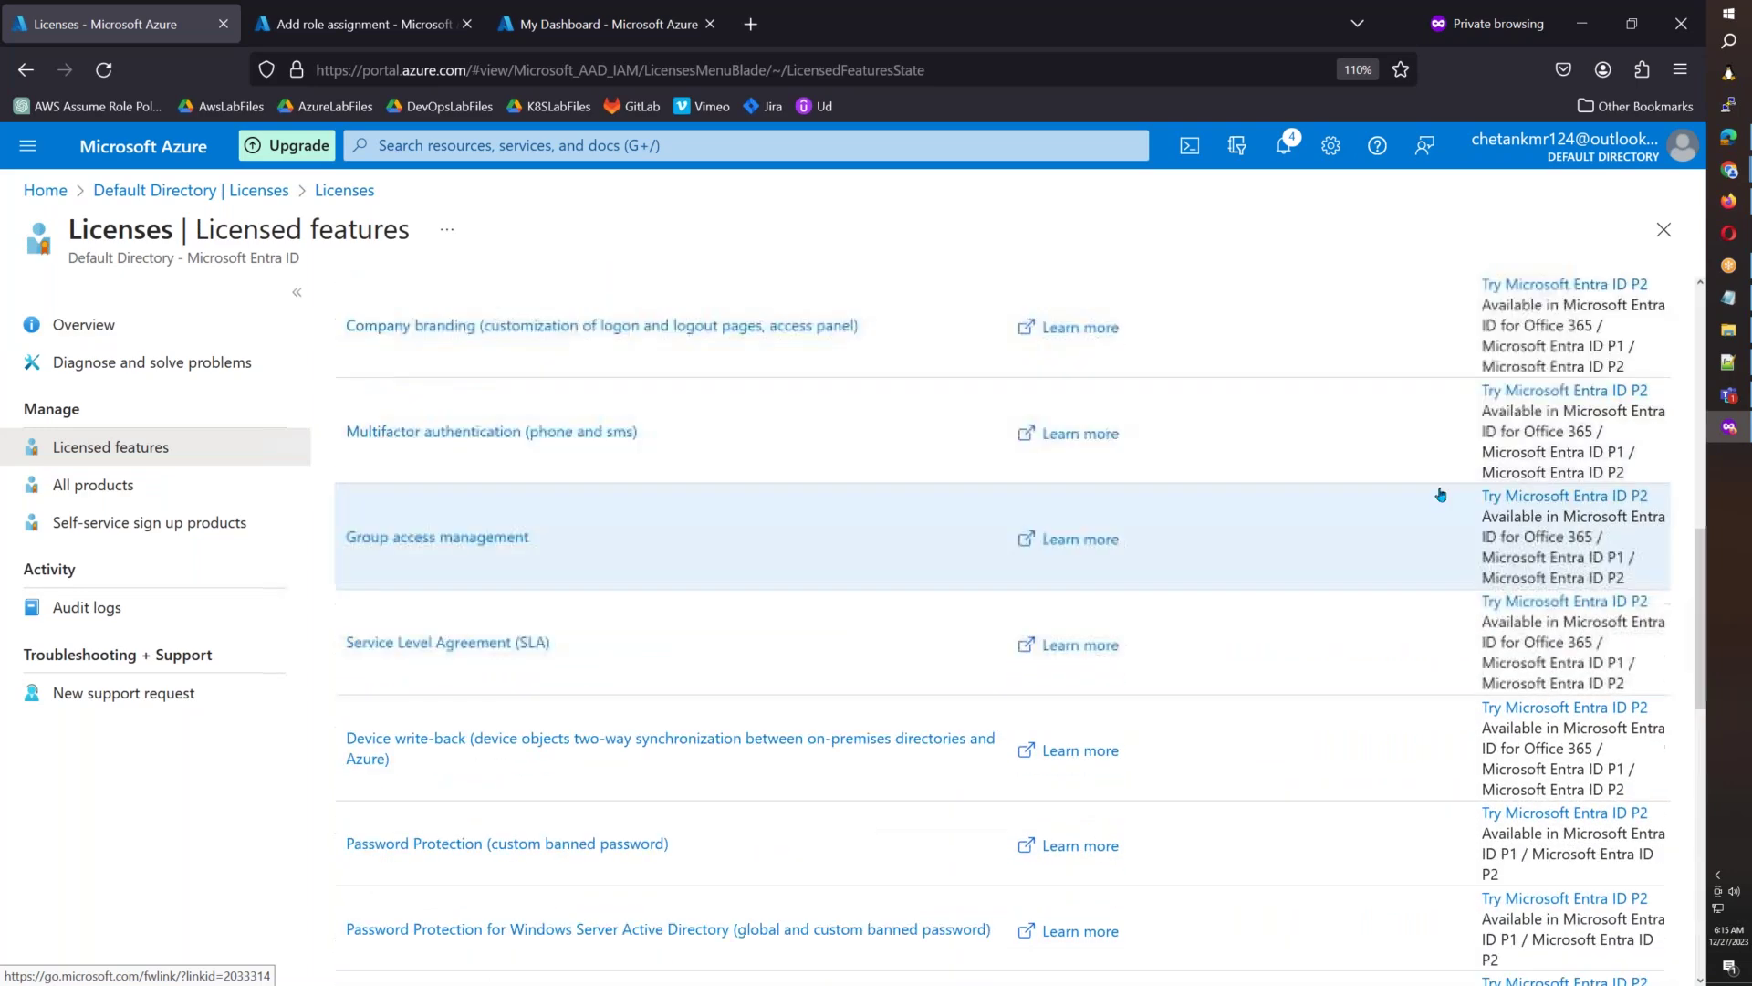
left_click(1580, 392)
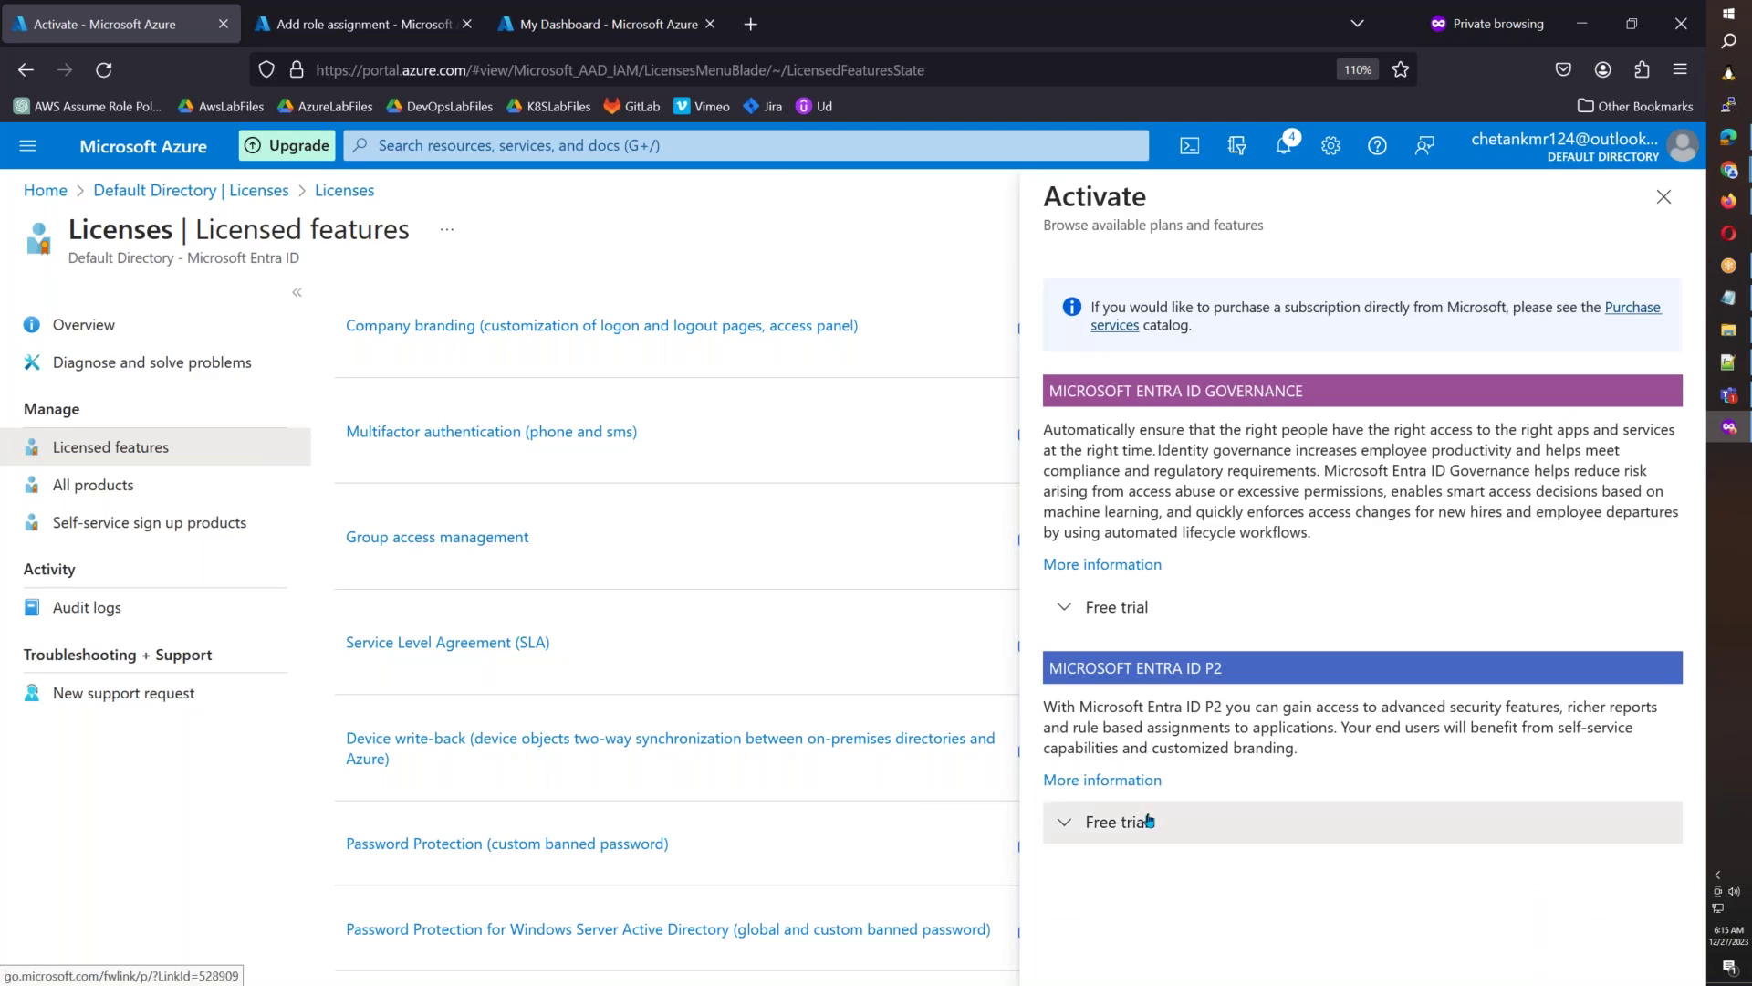
left_click(1113, 822)
scroll(1141, 867, "down", 2)
left_click(1168, 951)
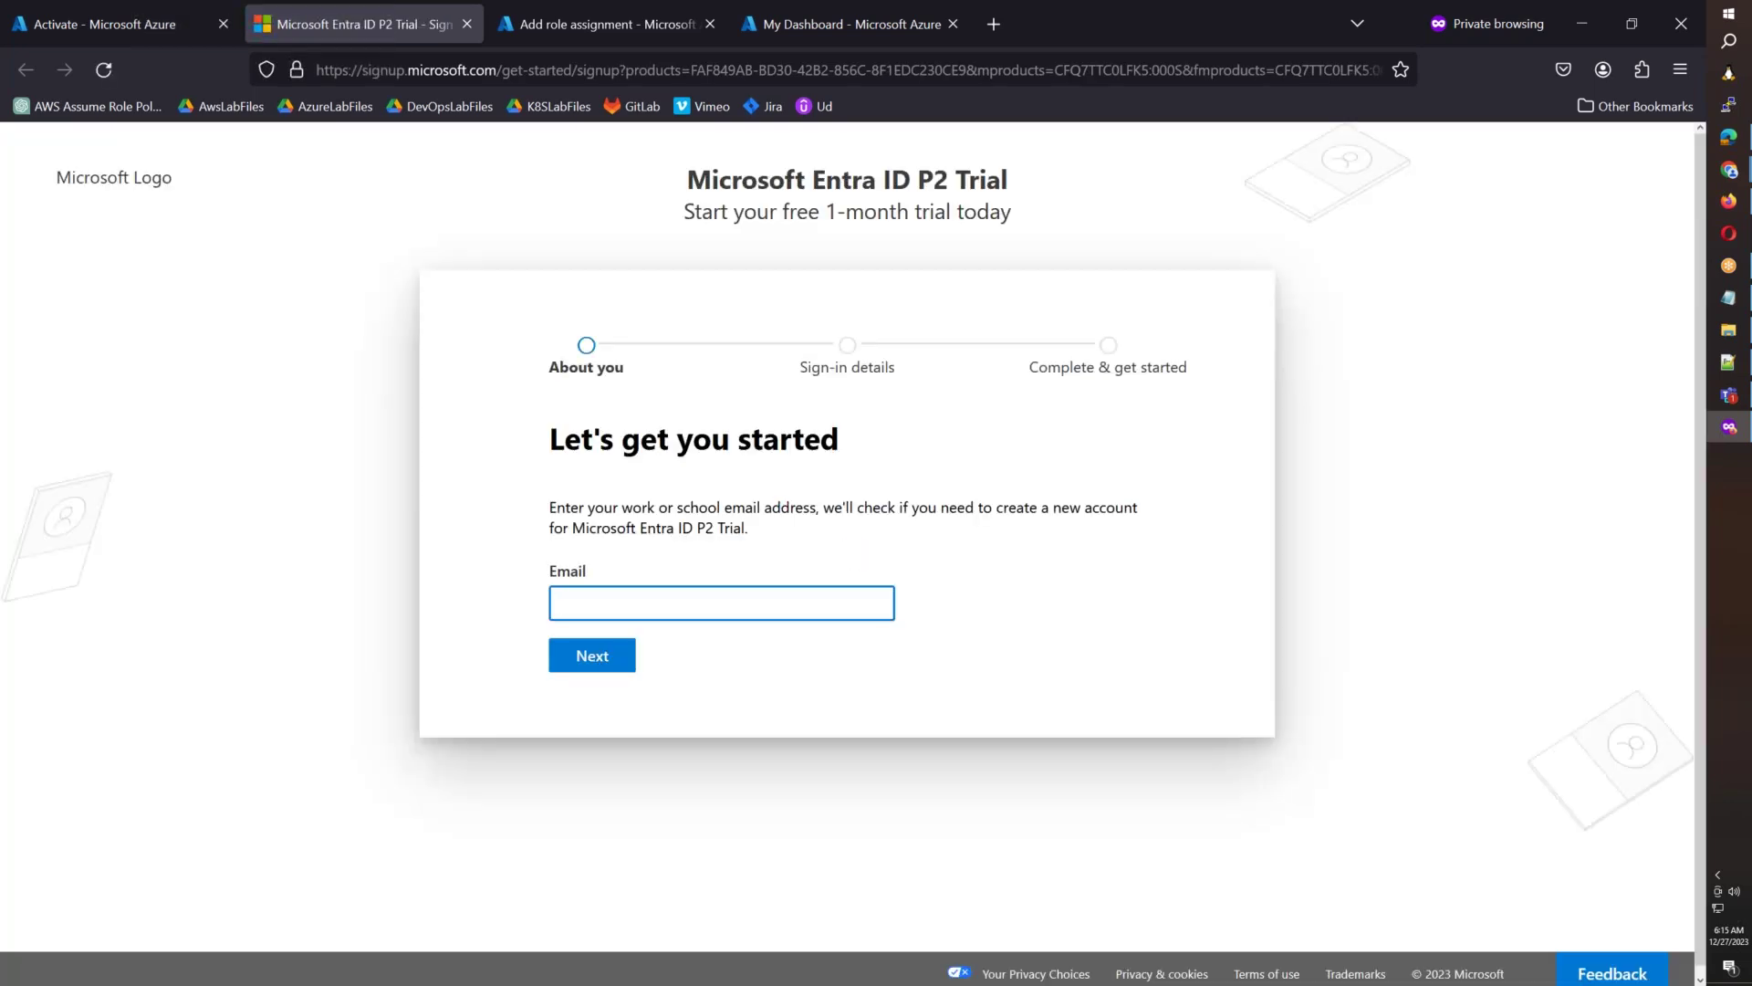
Submit an email address on the P2 trial signup, then open Azure's All products license list.
left_click(1376, 611)
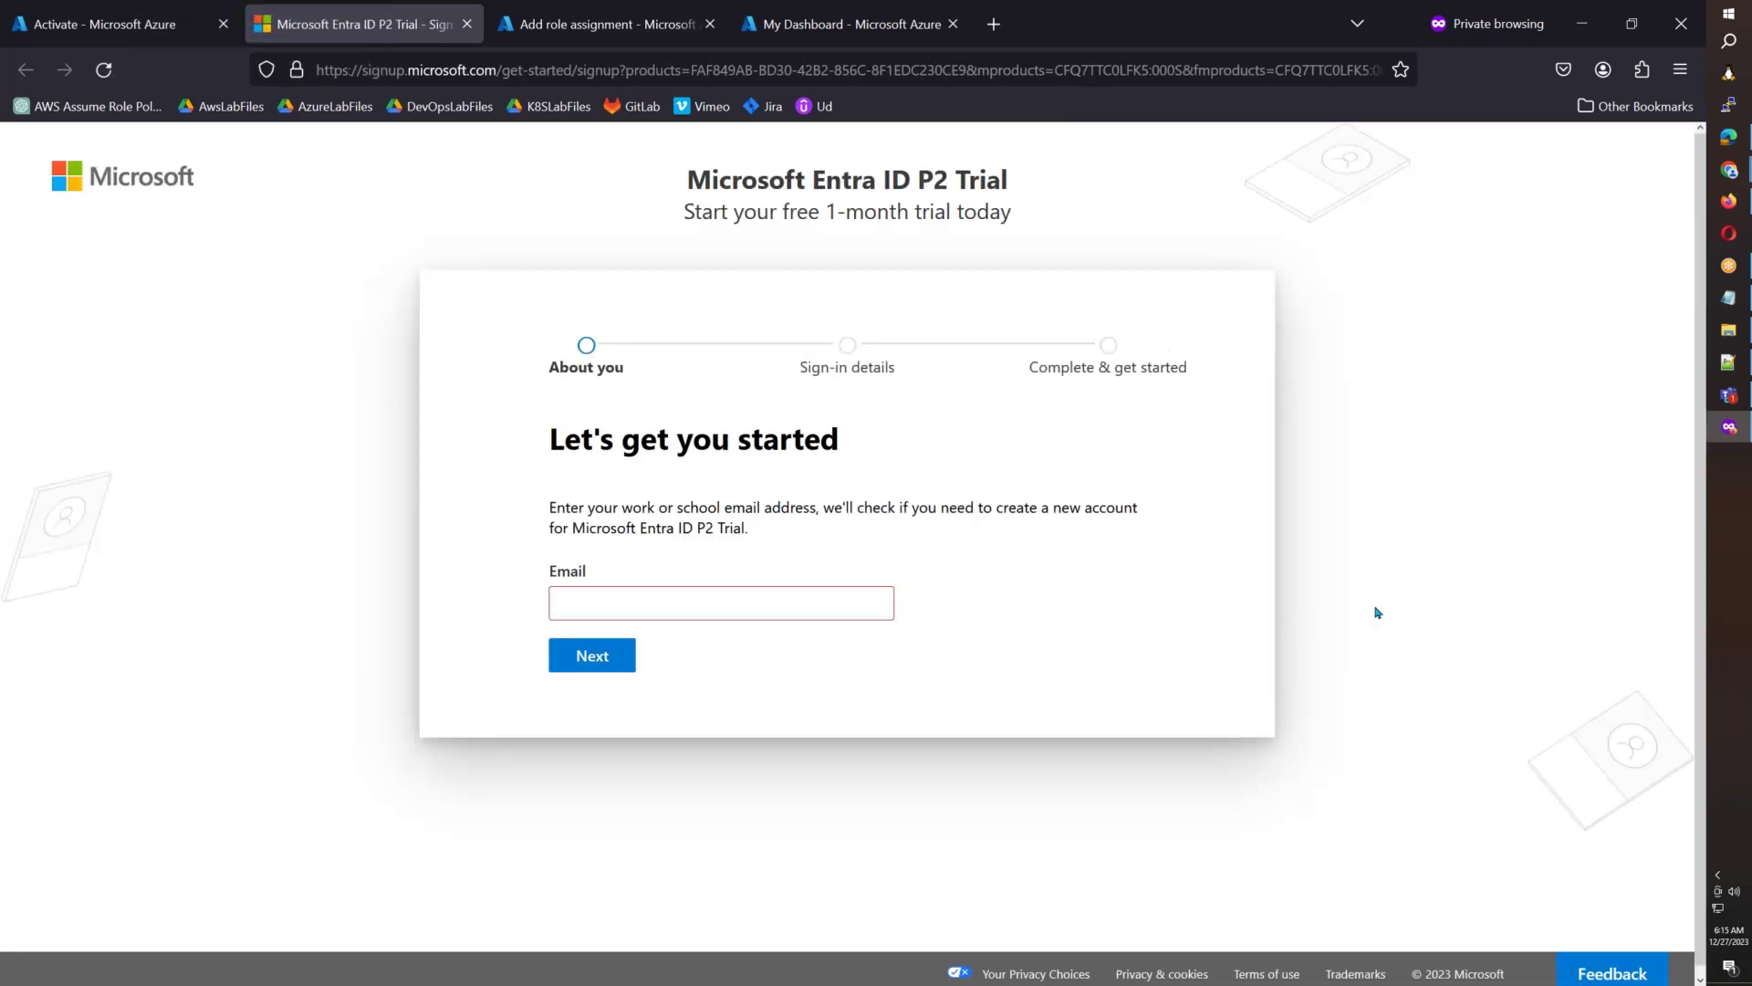
left_click(709, 608)
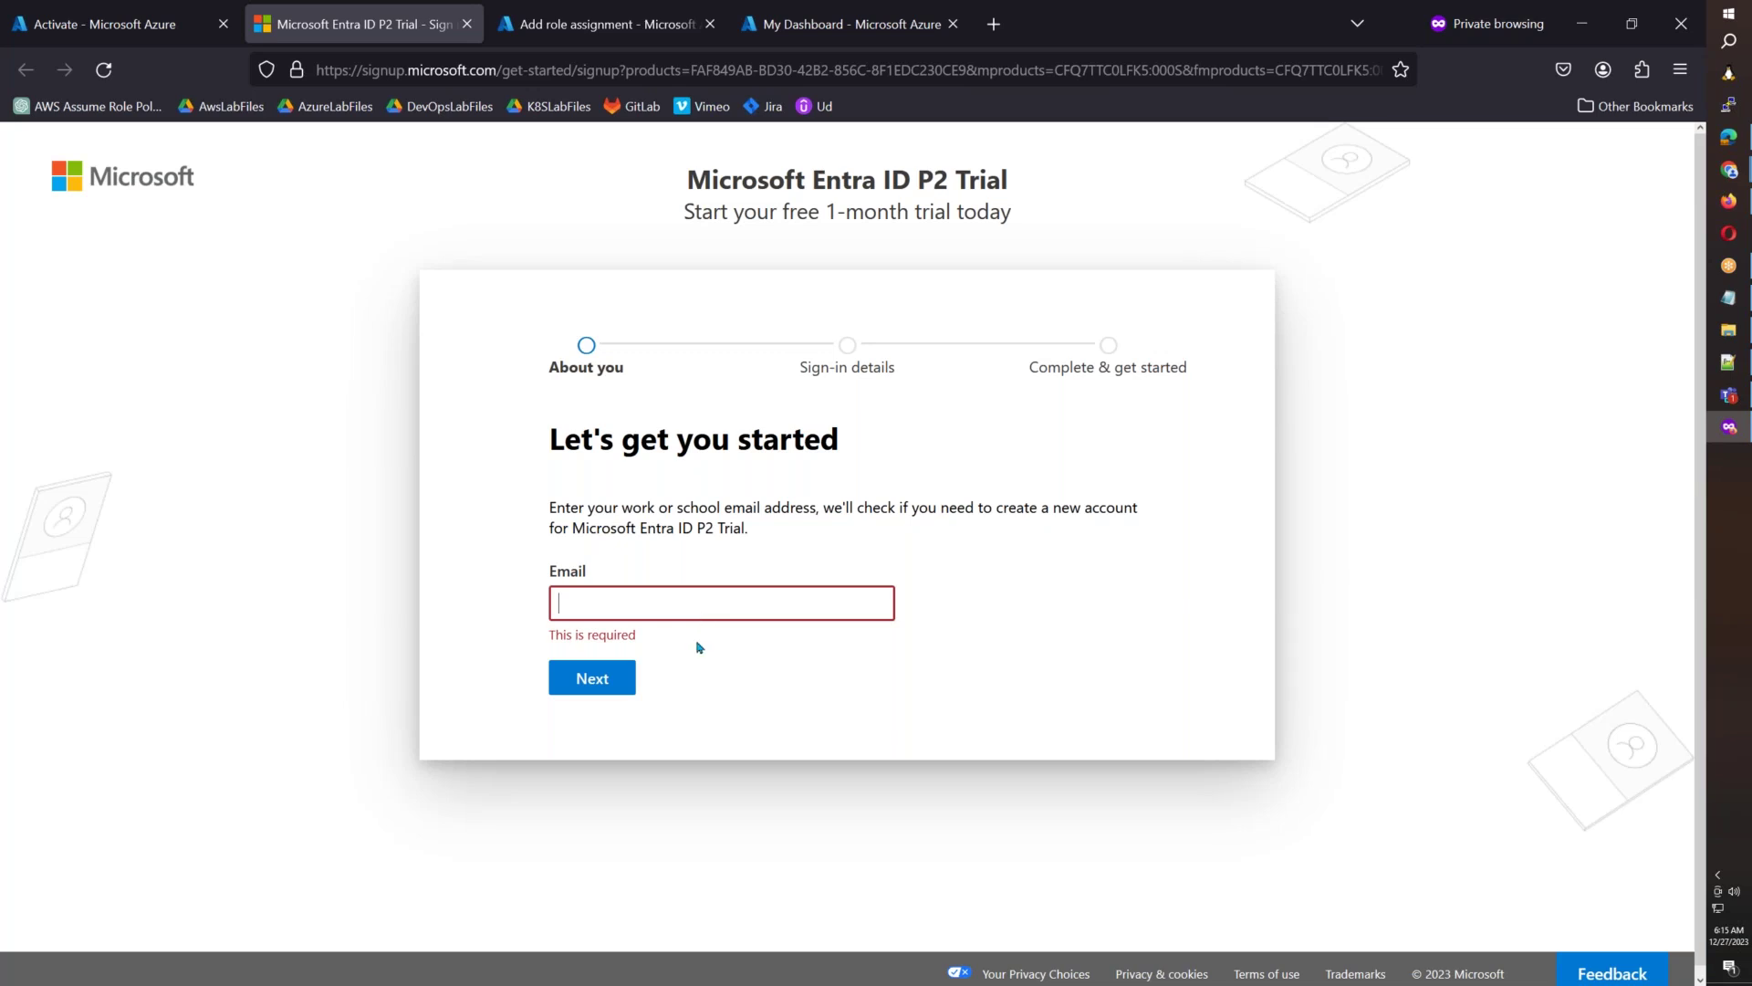
type("azureb28")
key("BackSpace")
key("BackSpace")
key("BackSpace")
key("BackSpace")
key("BackSpace")
key("BackSpace")
key("BackSpace")
key("BackSpace")
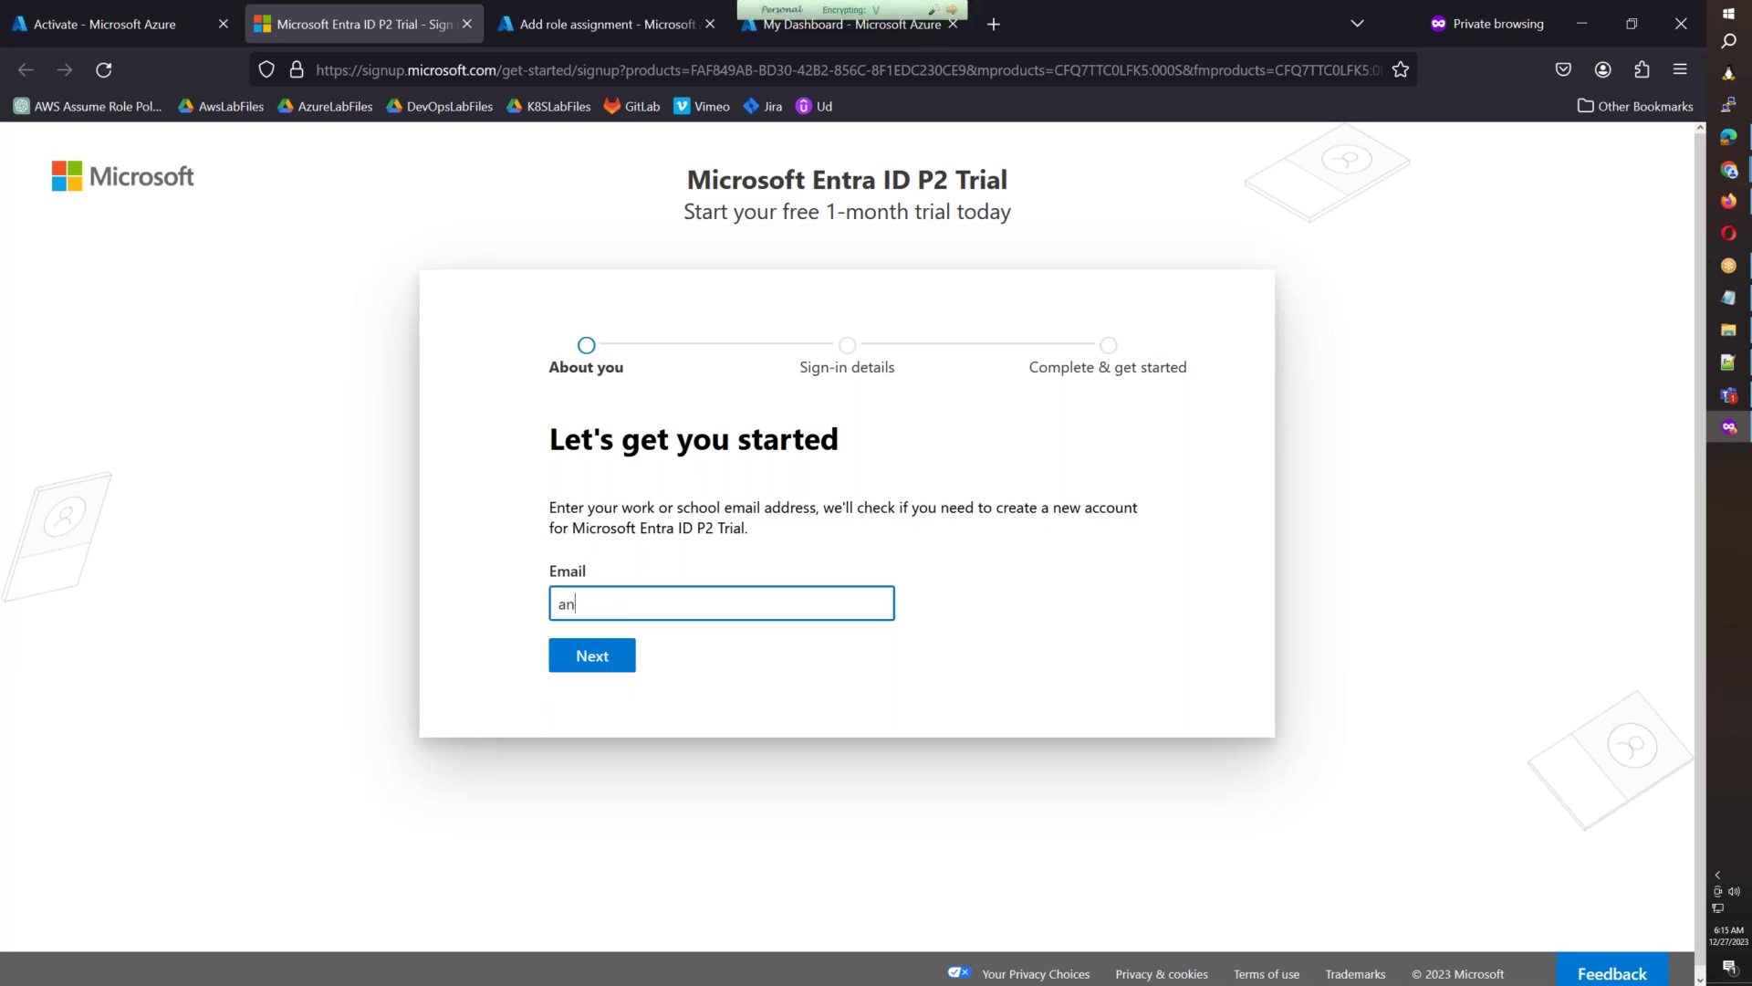
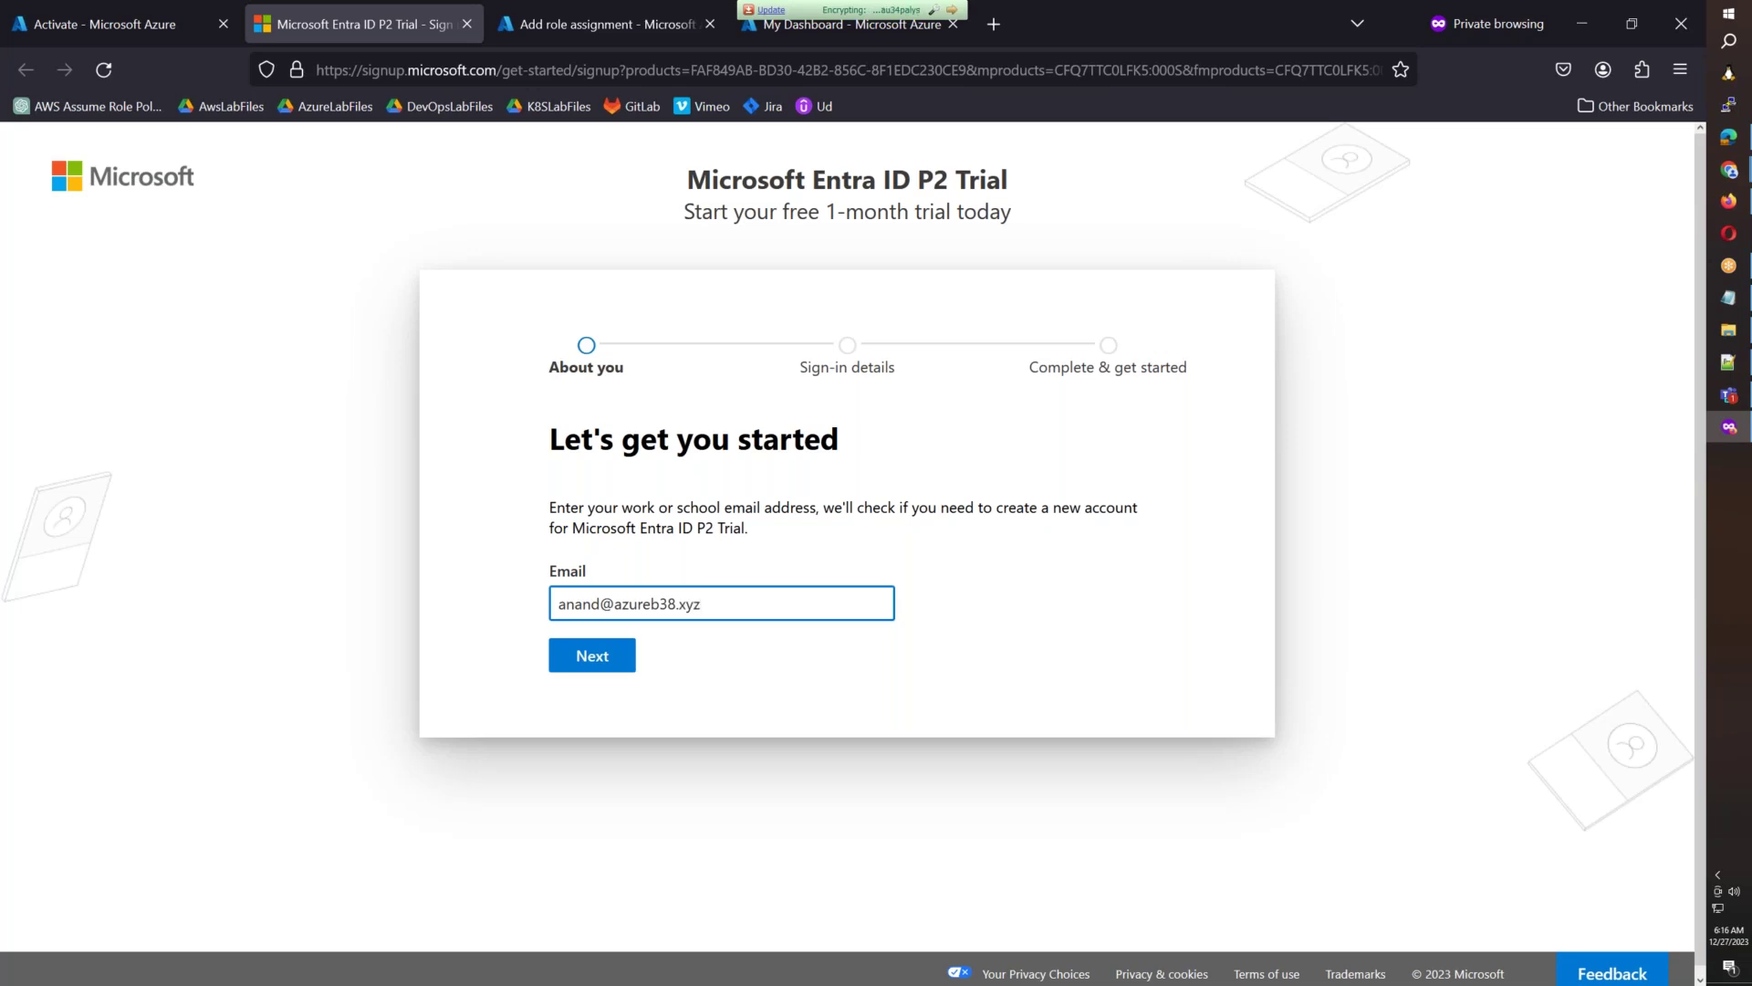
left_click(592, 655)
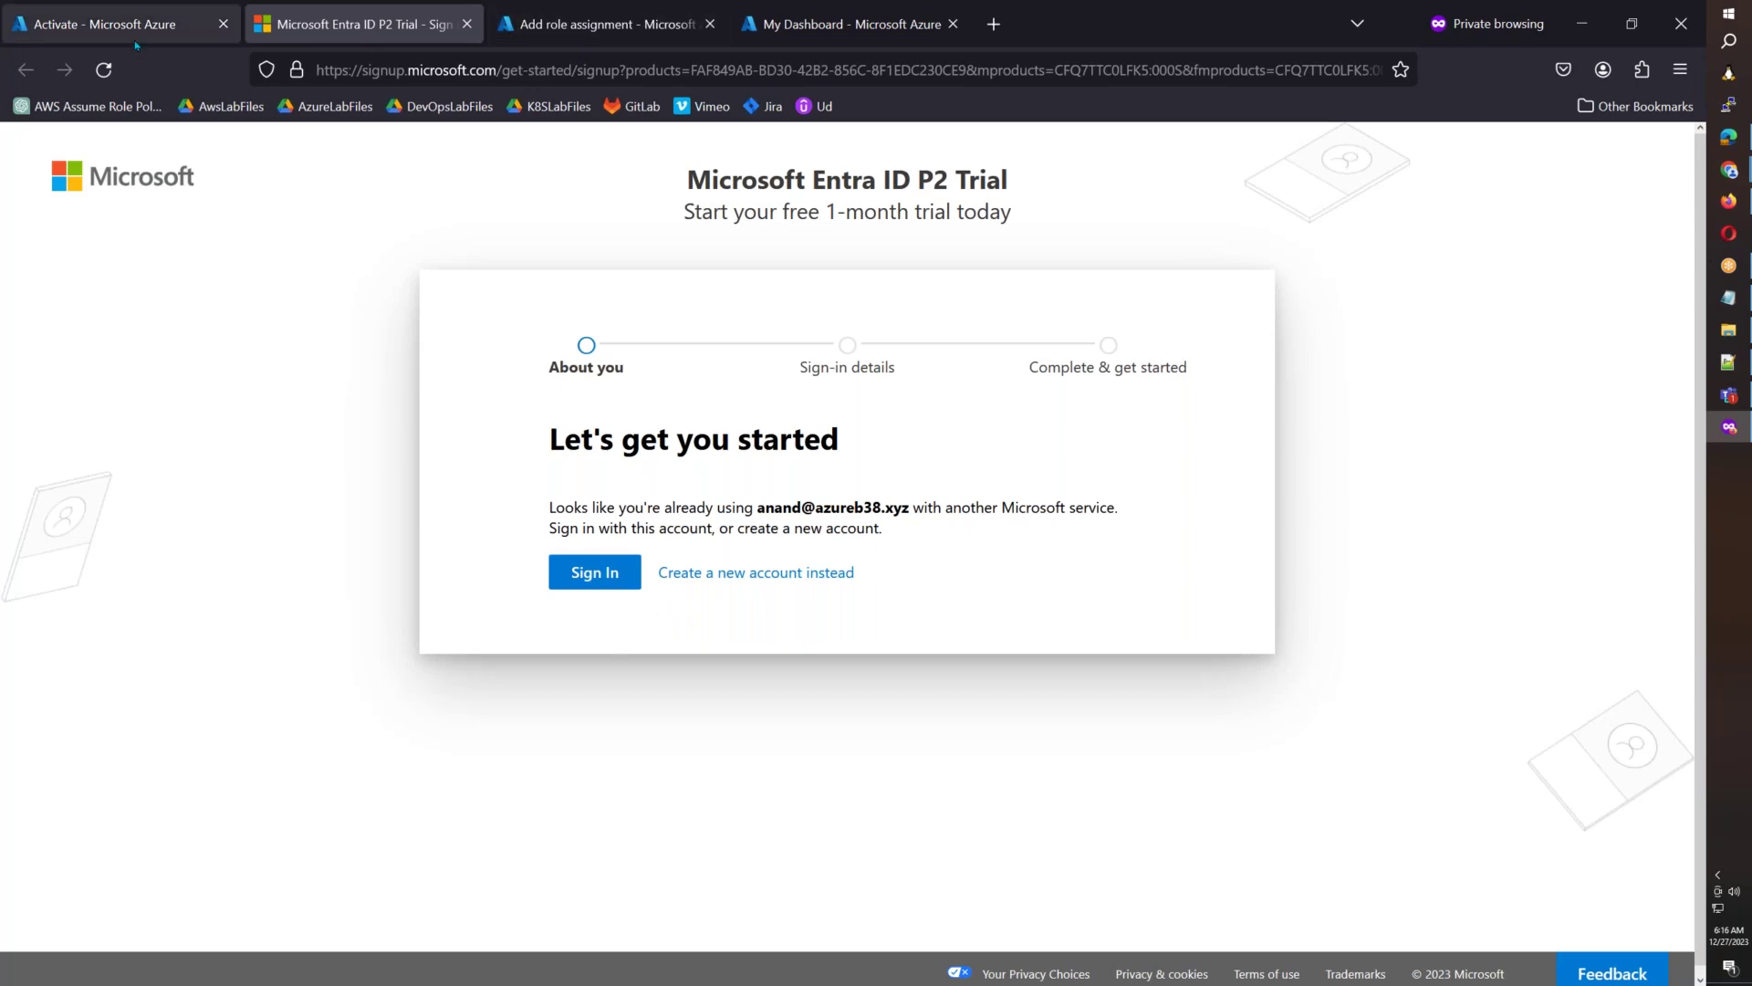
left_click(105, 23)
left_click(116, 493)
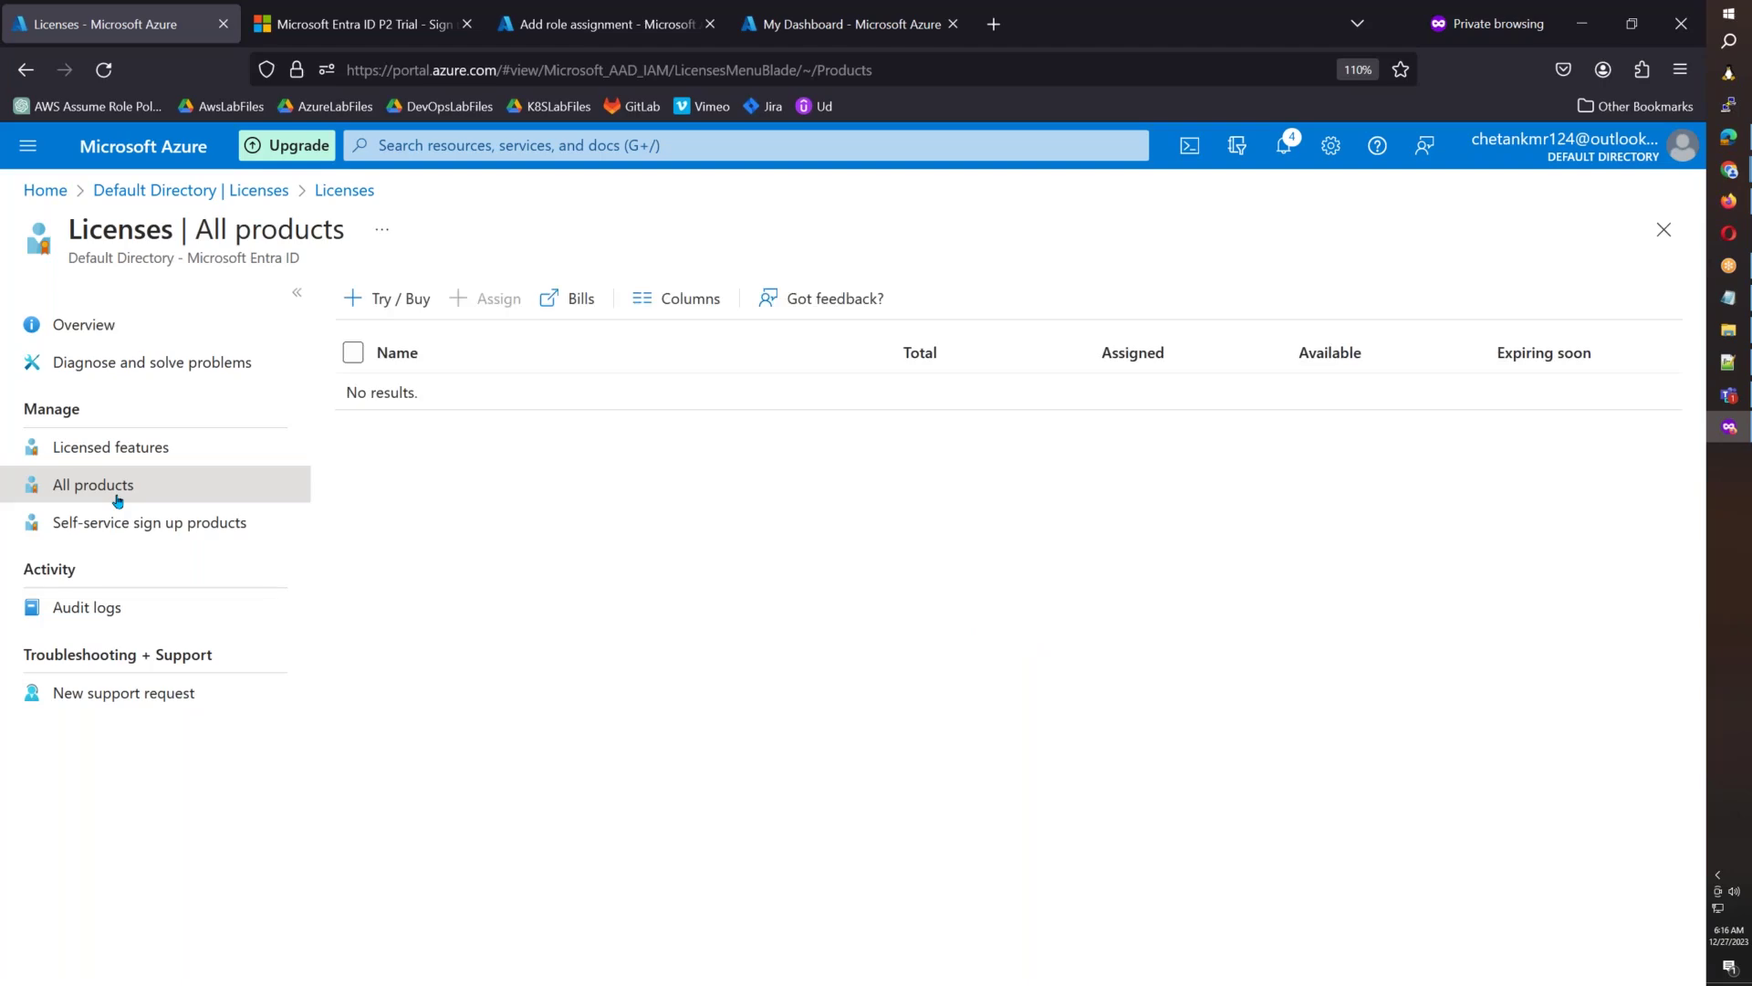
Reopen Try / Buy and activate the Entra ID P2 free trial again.
left_click(384, 299)
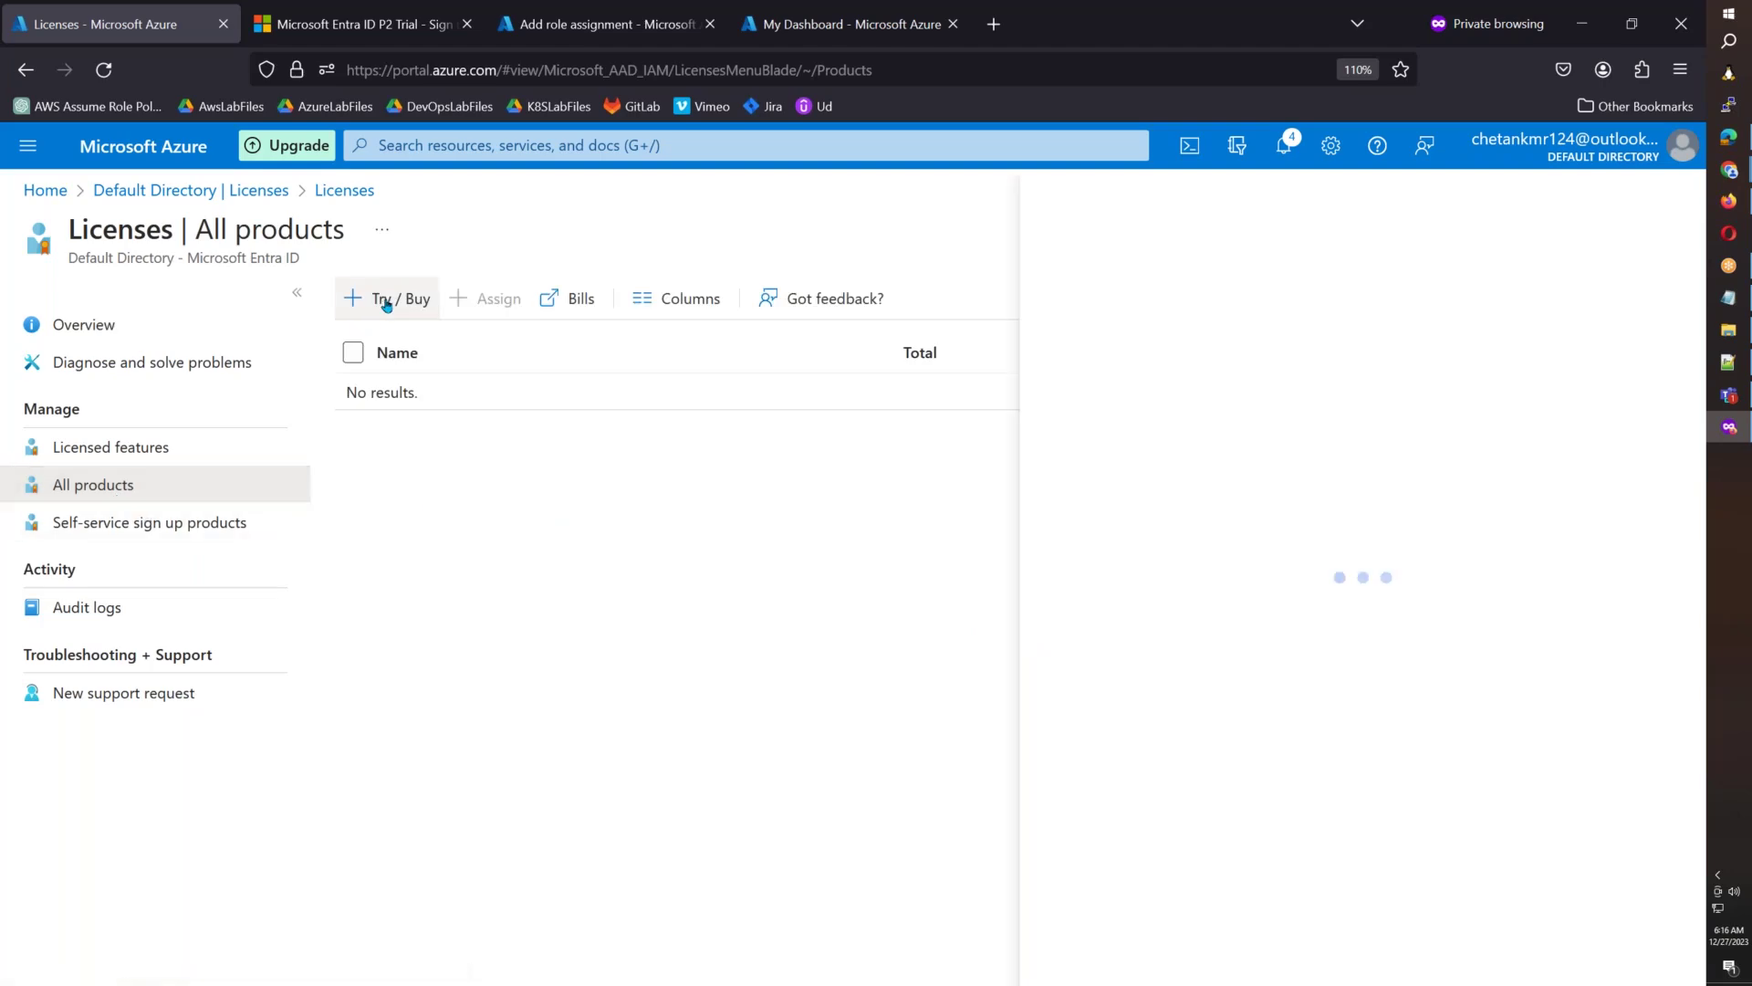
left_click(1115, 822)
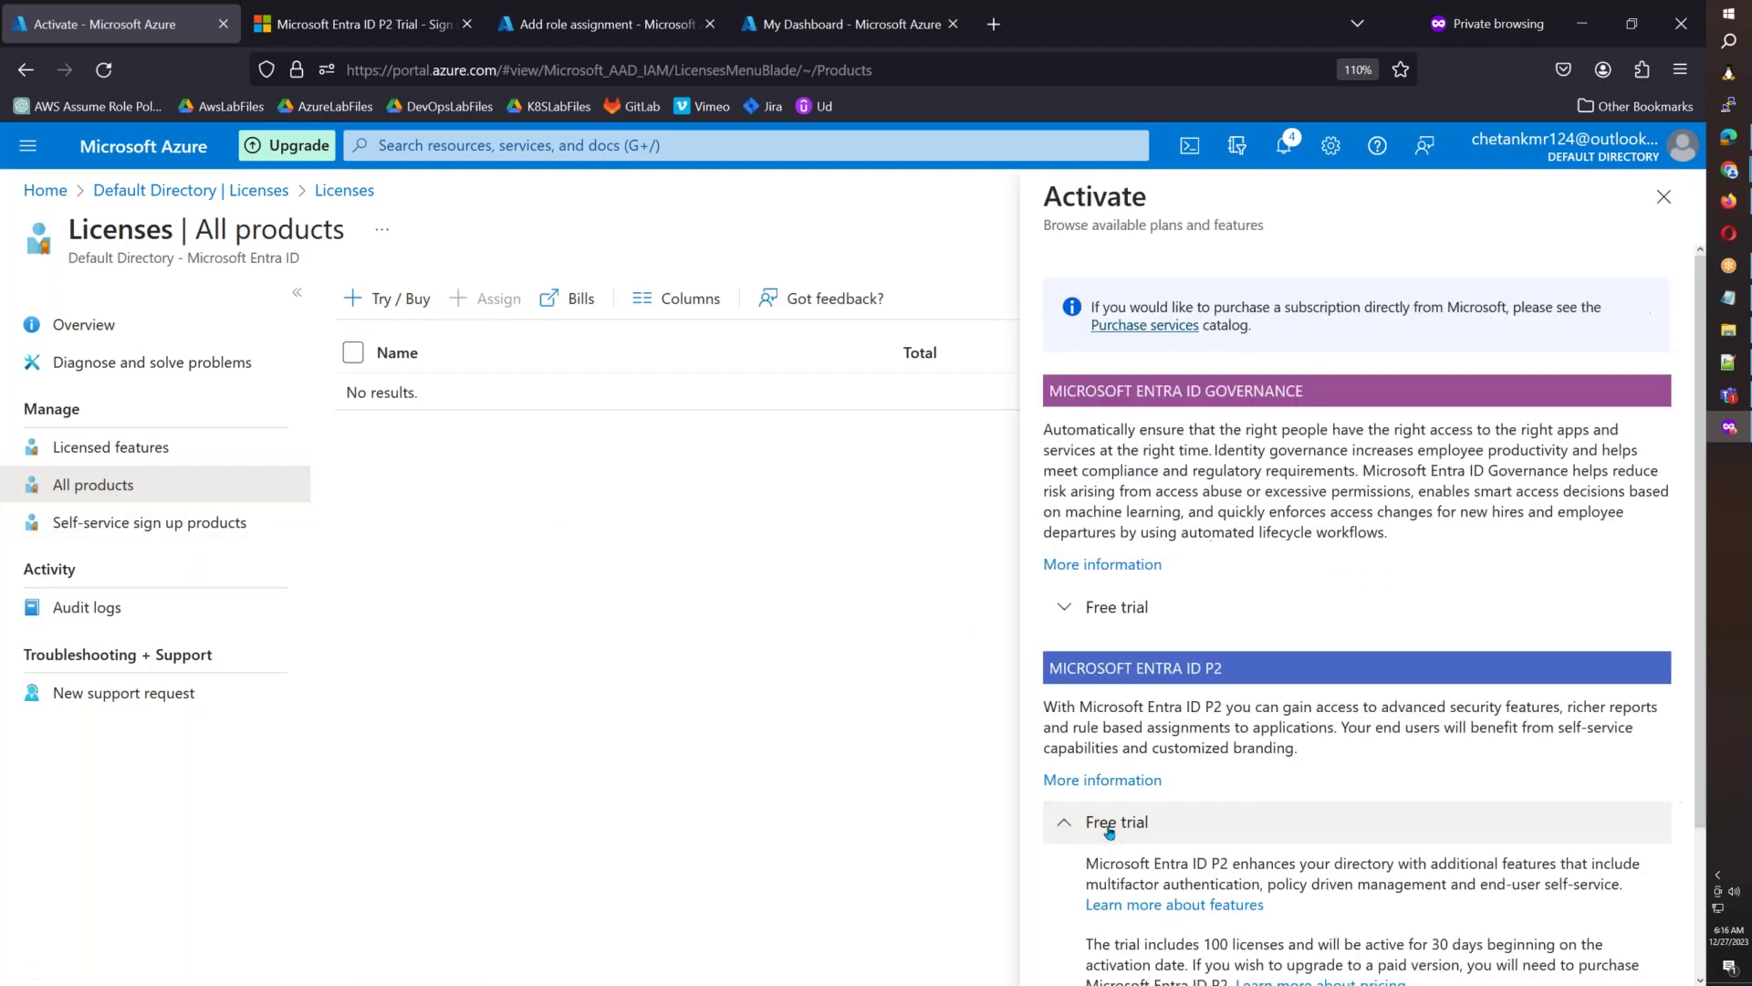
scroll(1118, 867, "down", 3)
left_click(1136, 938)
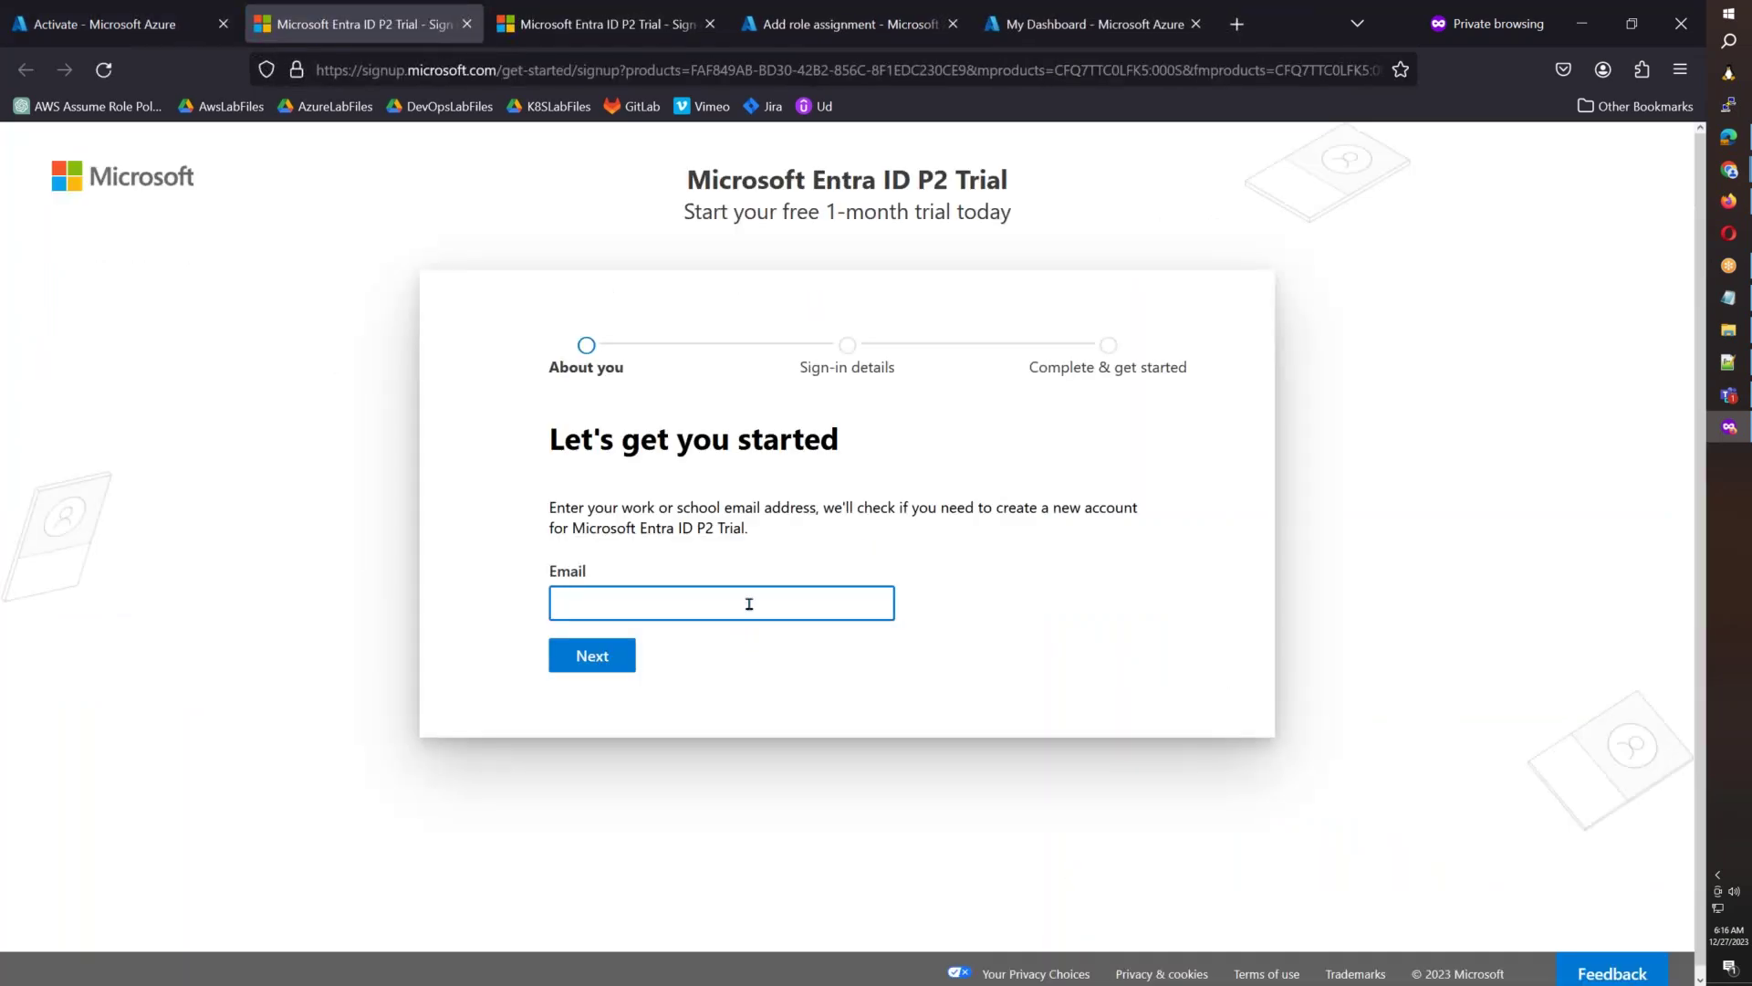
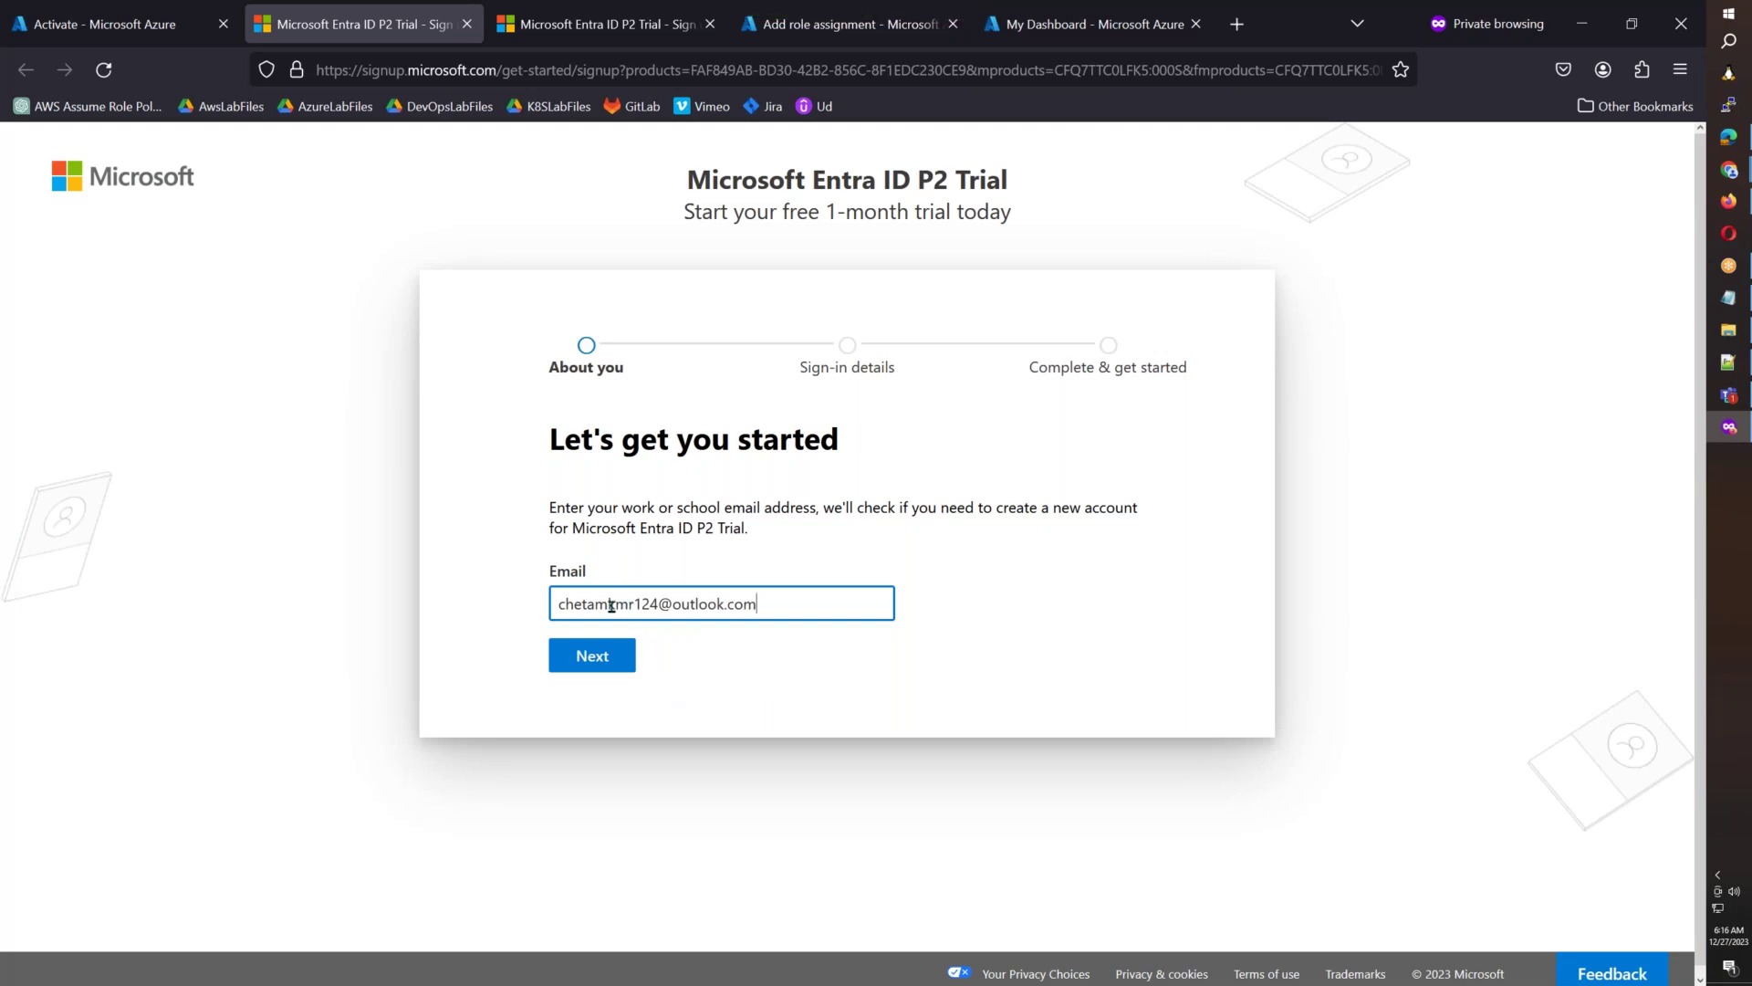
Enter the admin's email address, fixing a typo, and choose to set up a new account.
type("n")
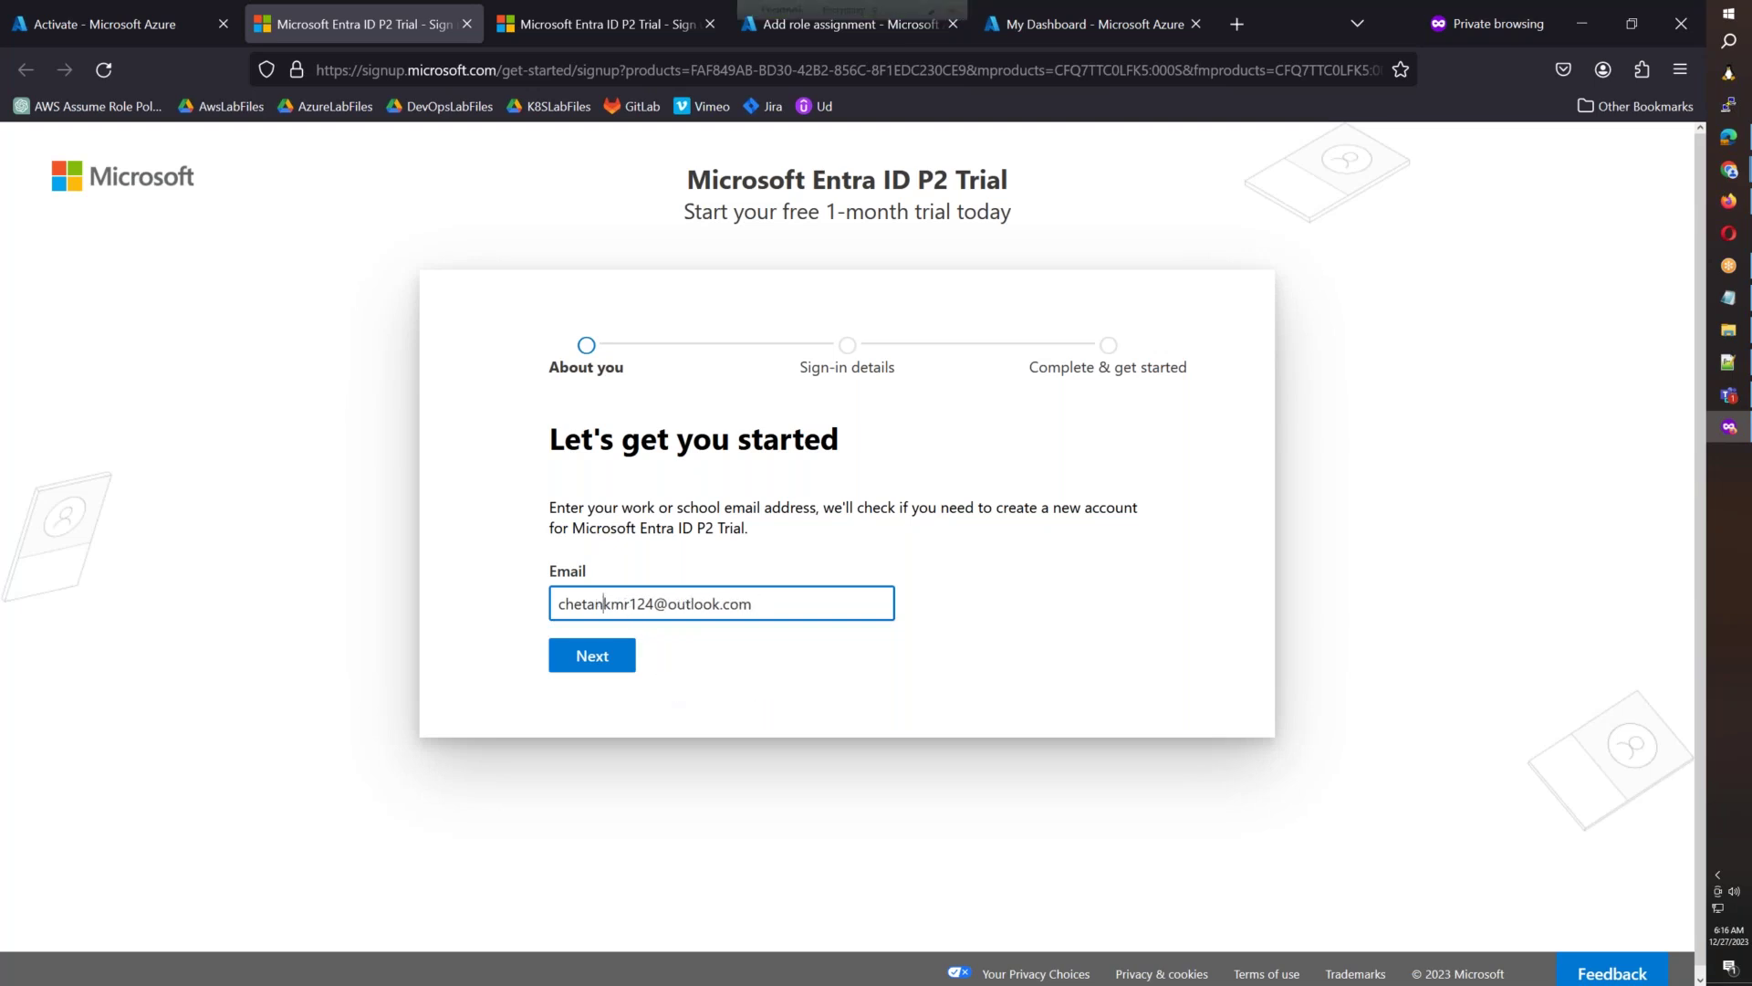
key("Return")
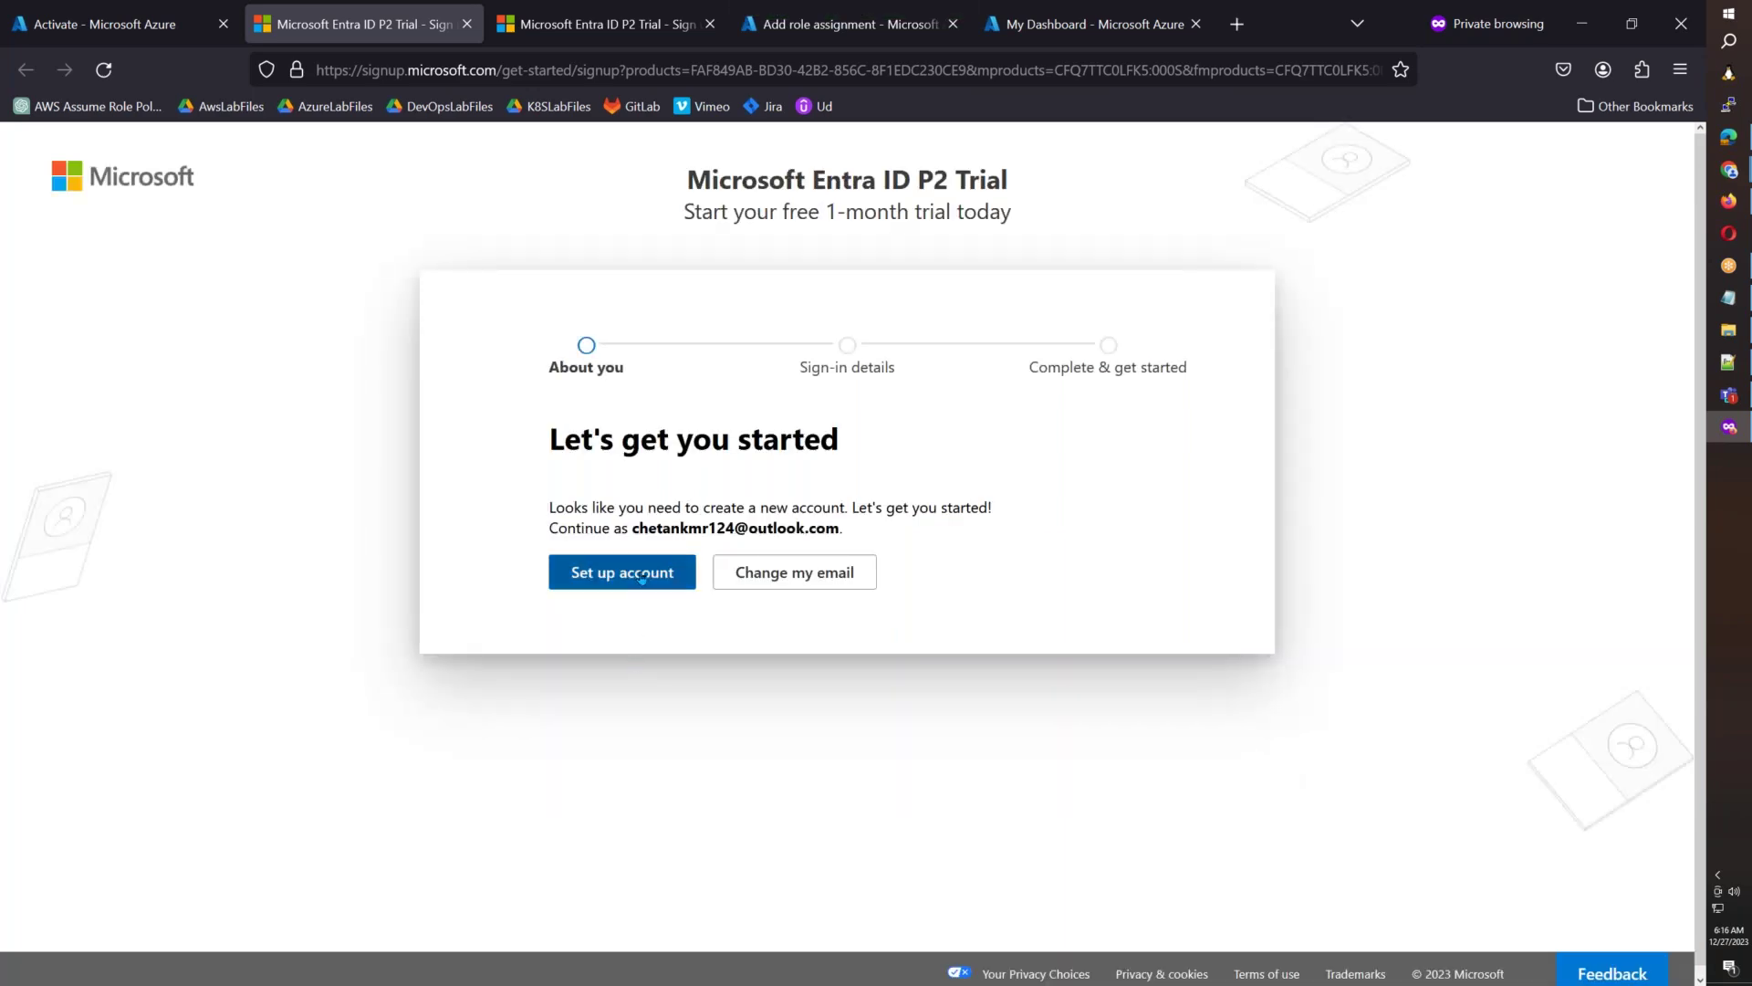
left_click(643, 577)
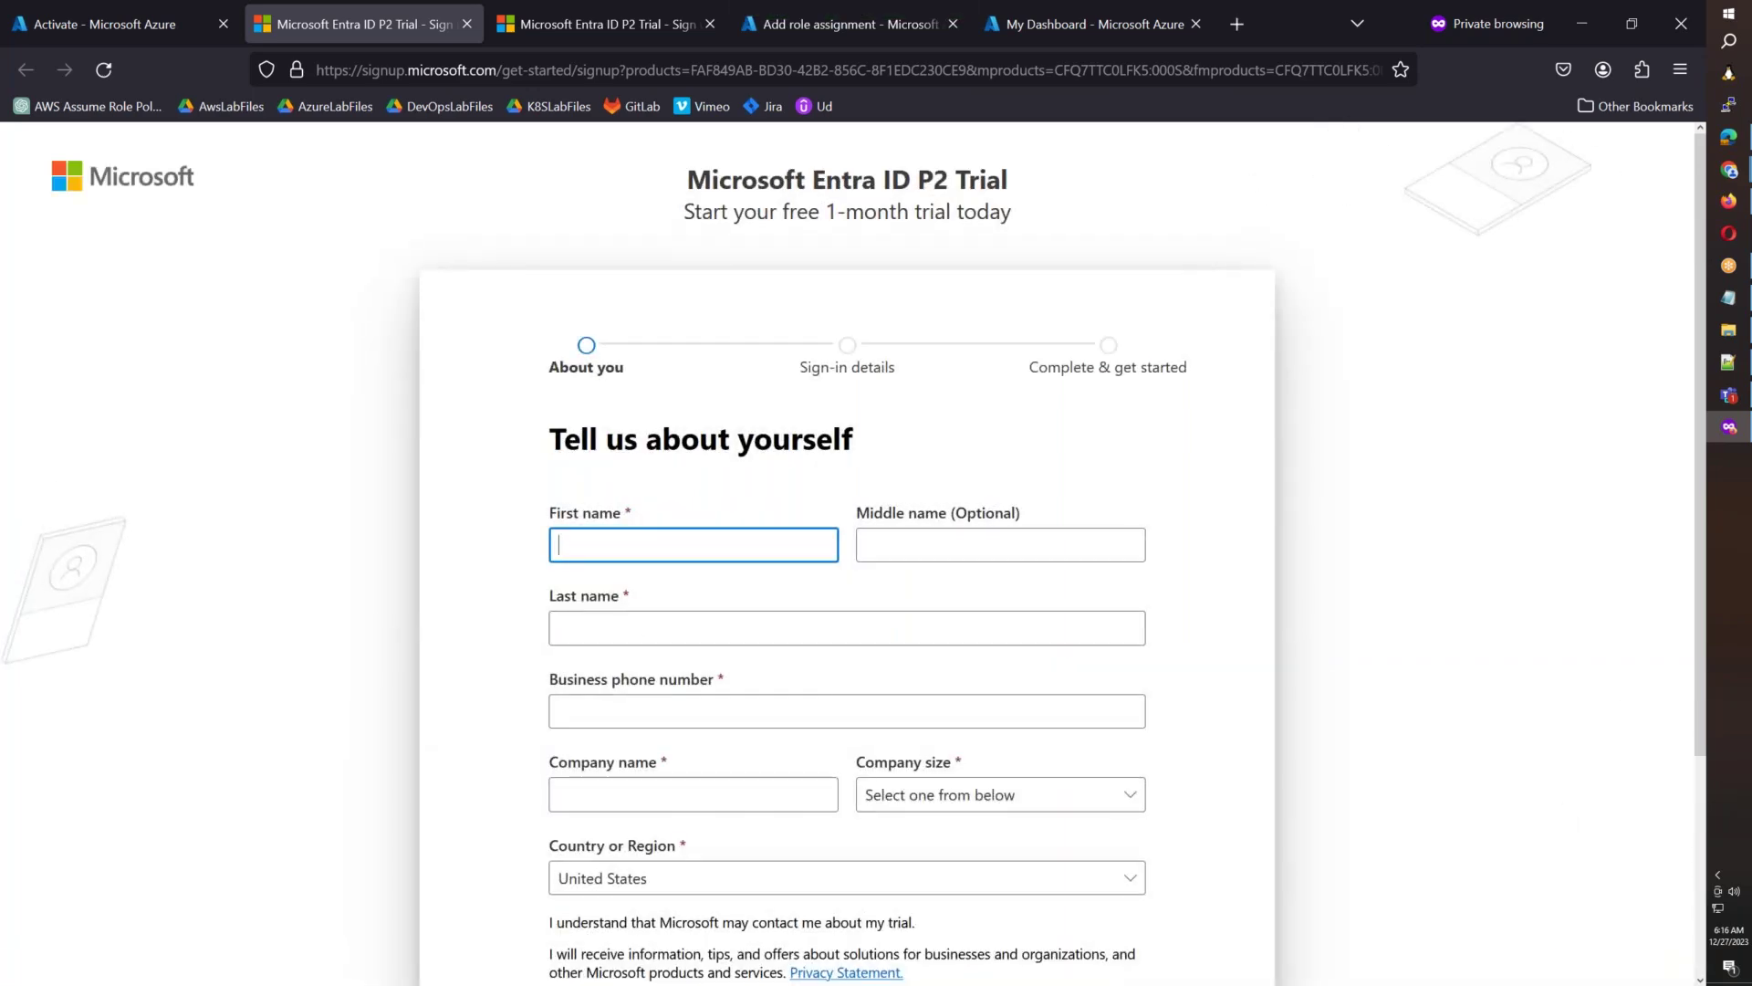
Fill in the first and last name fields and the company name Self.
scroll(847, 547, "down", 3)
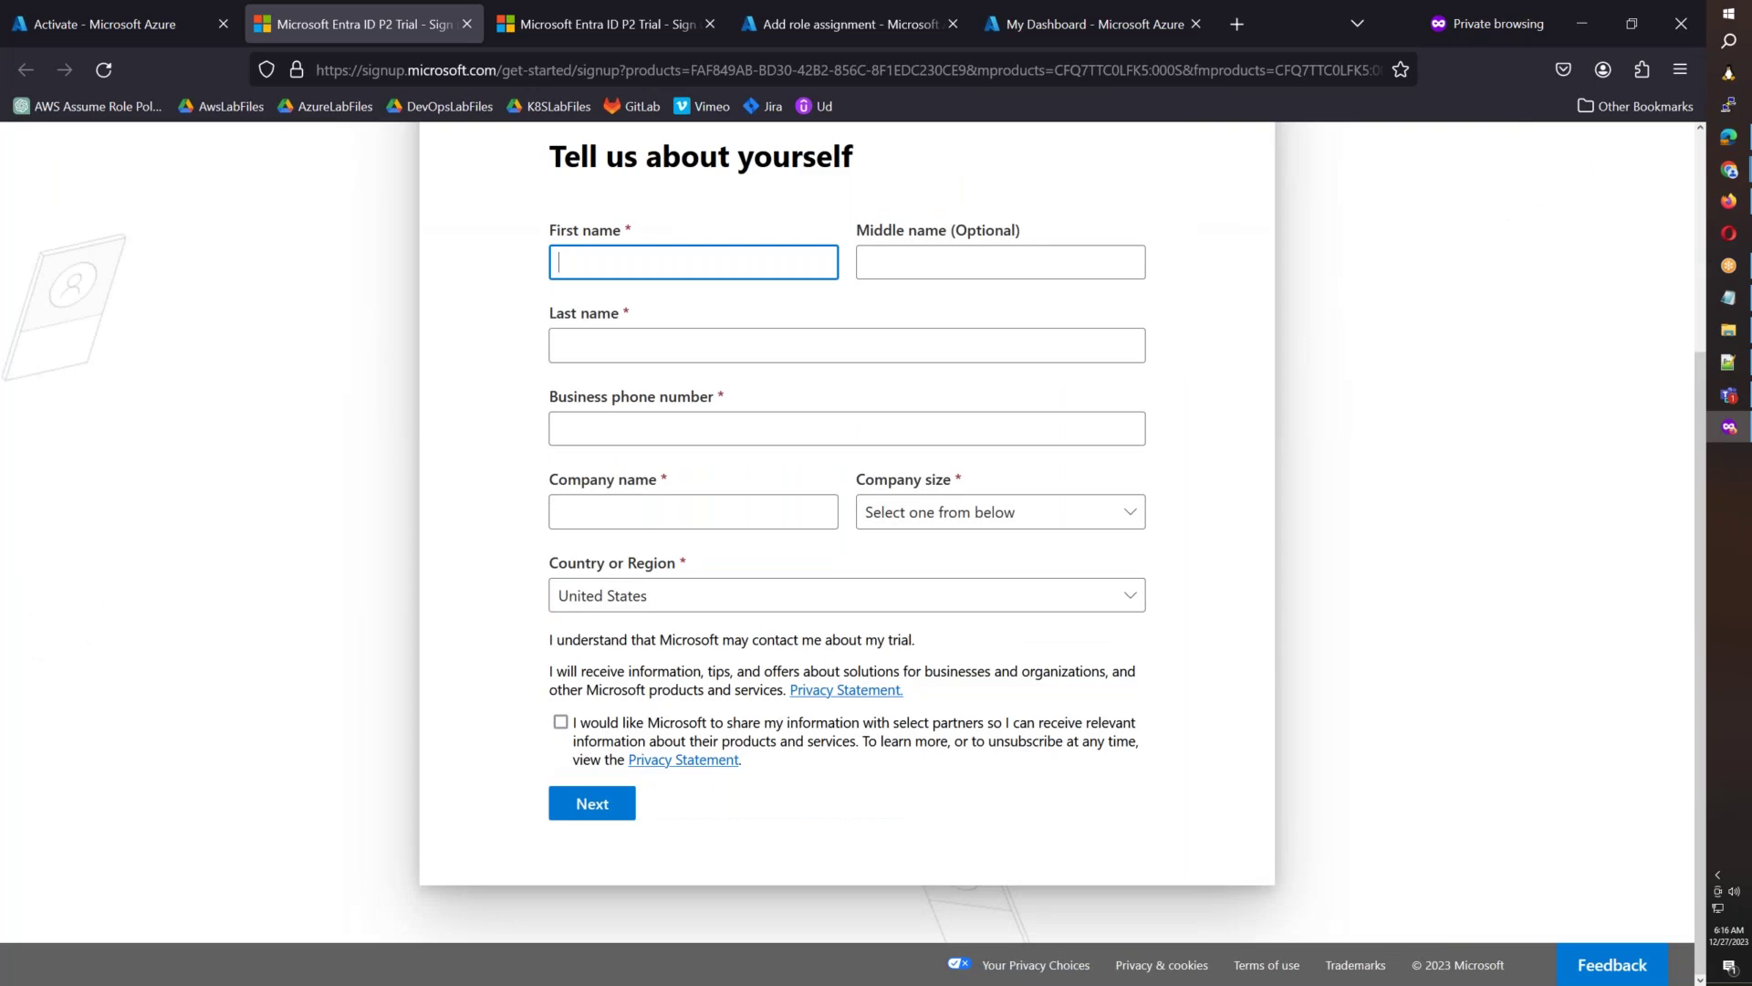
scroll(847, 548, "up", 3)
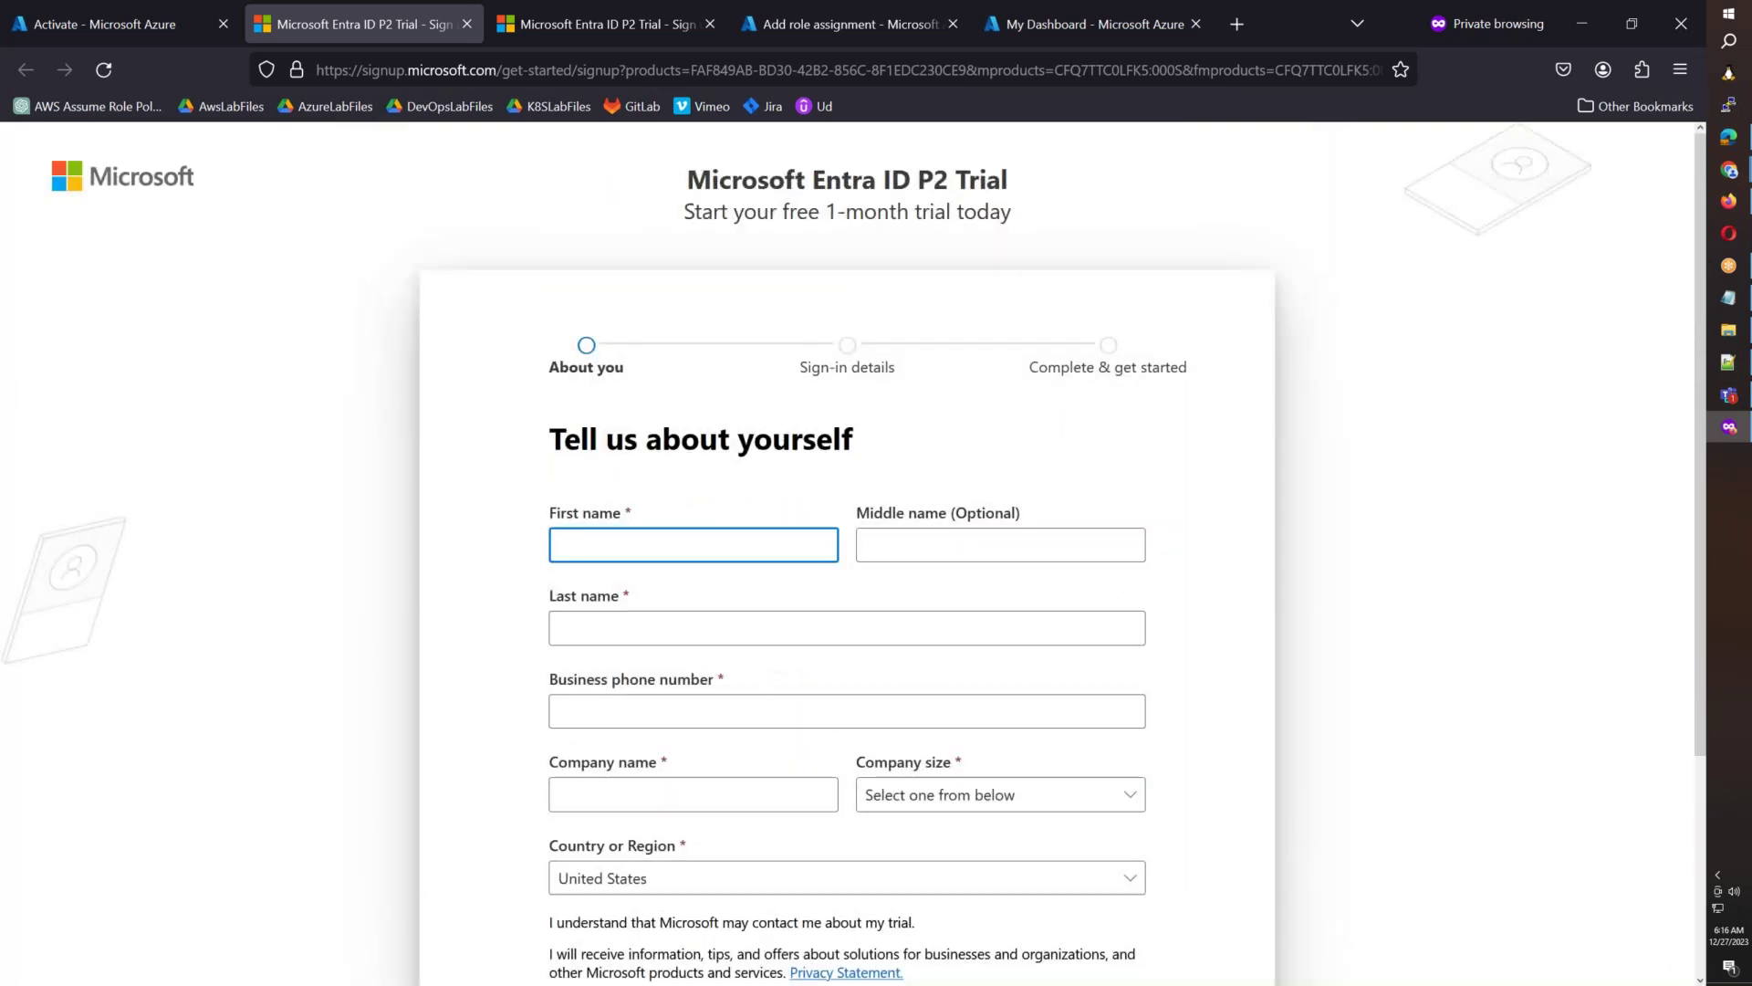
key("Tab")
key("Tab")
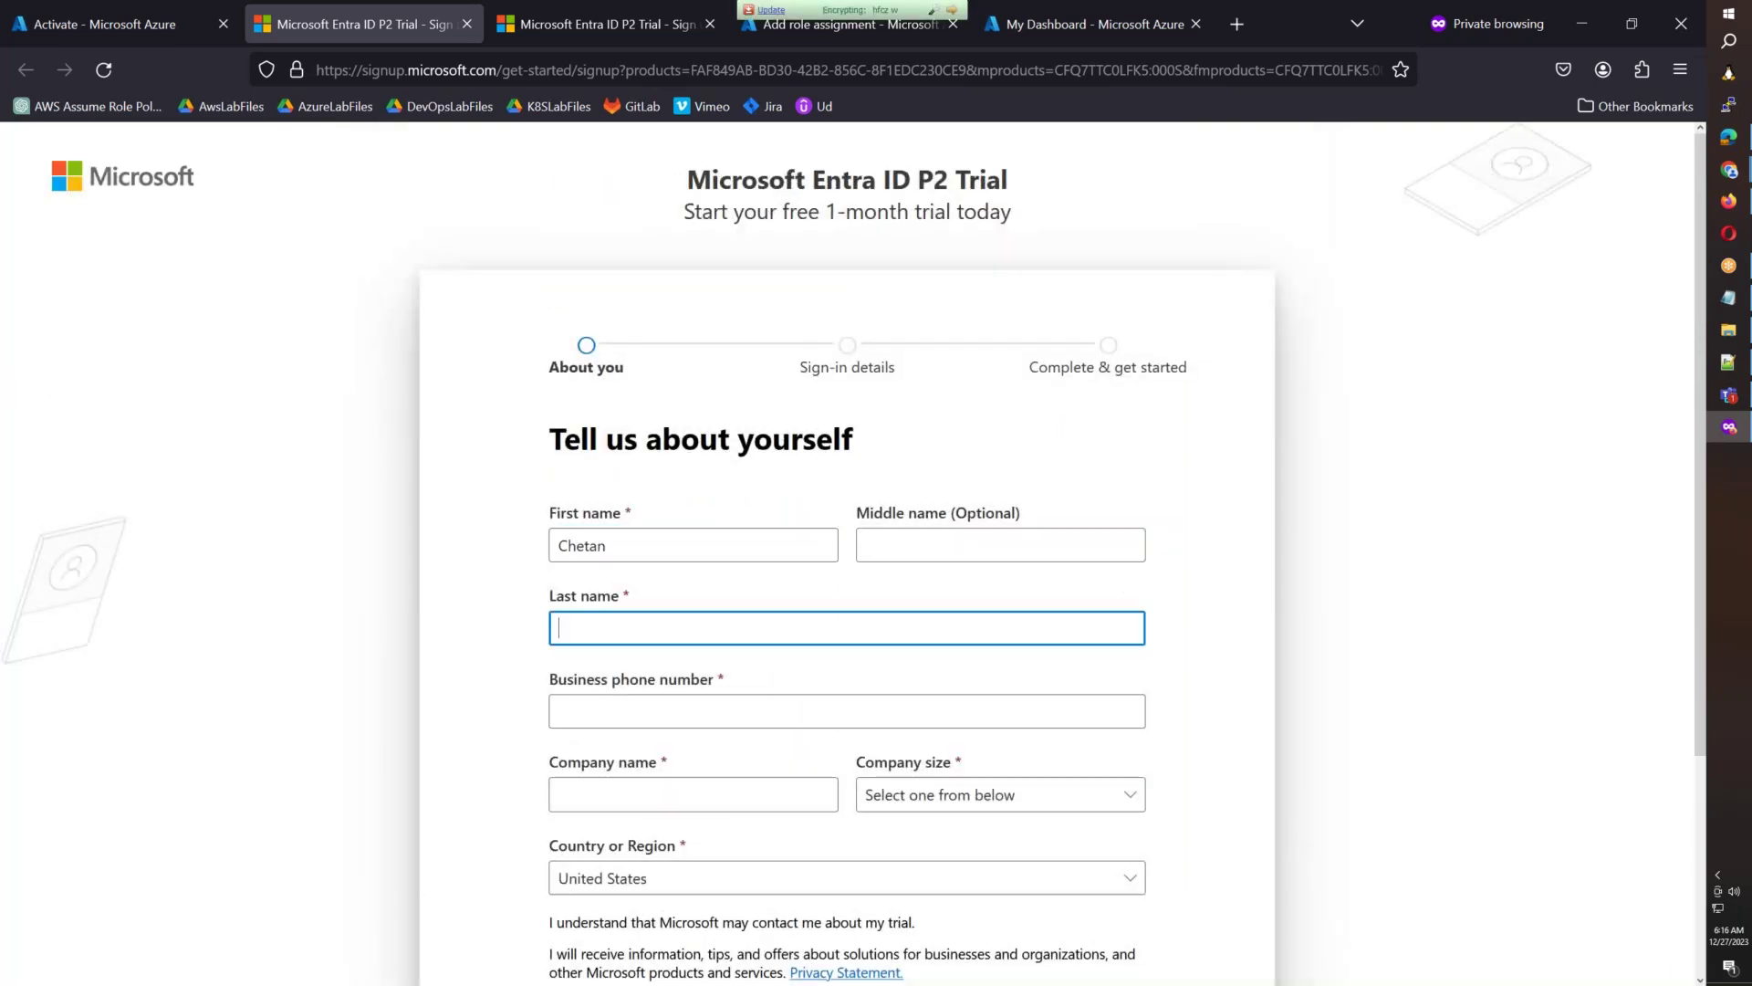
key("Tab")
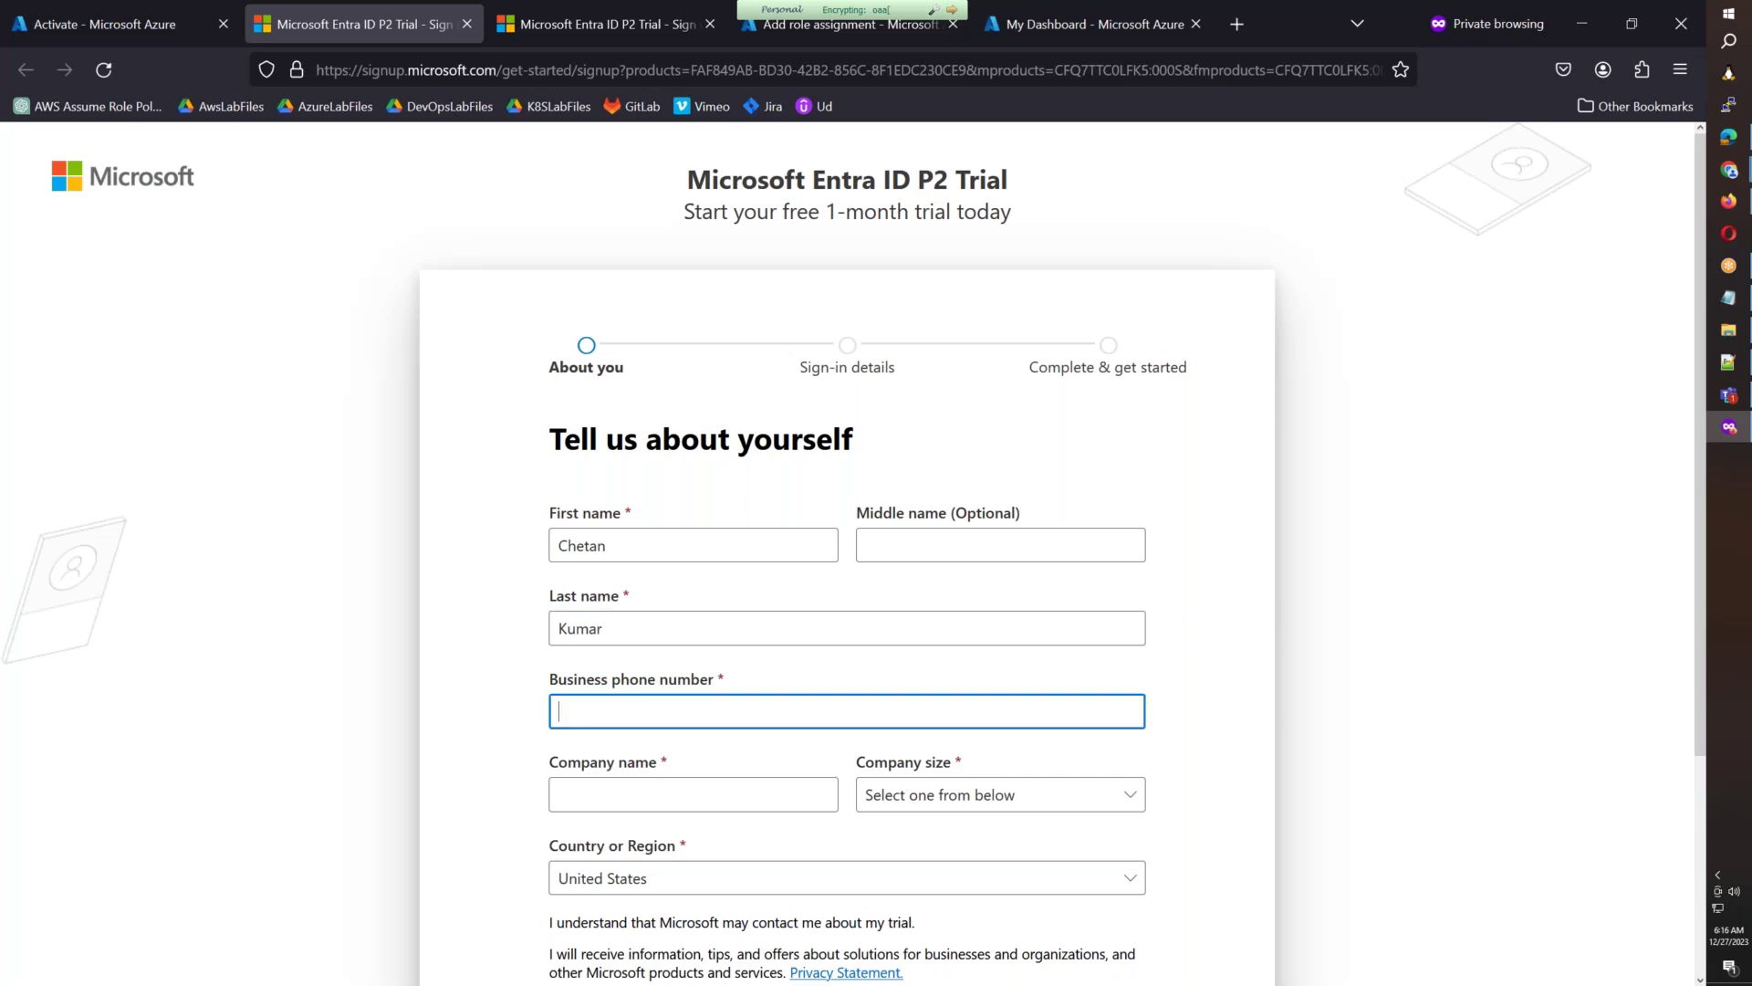
key("Tab")
type("Swek")
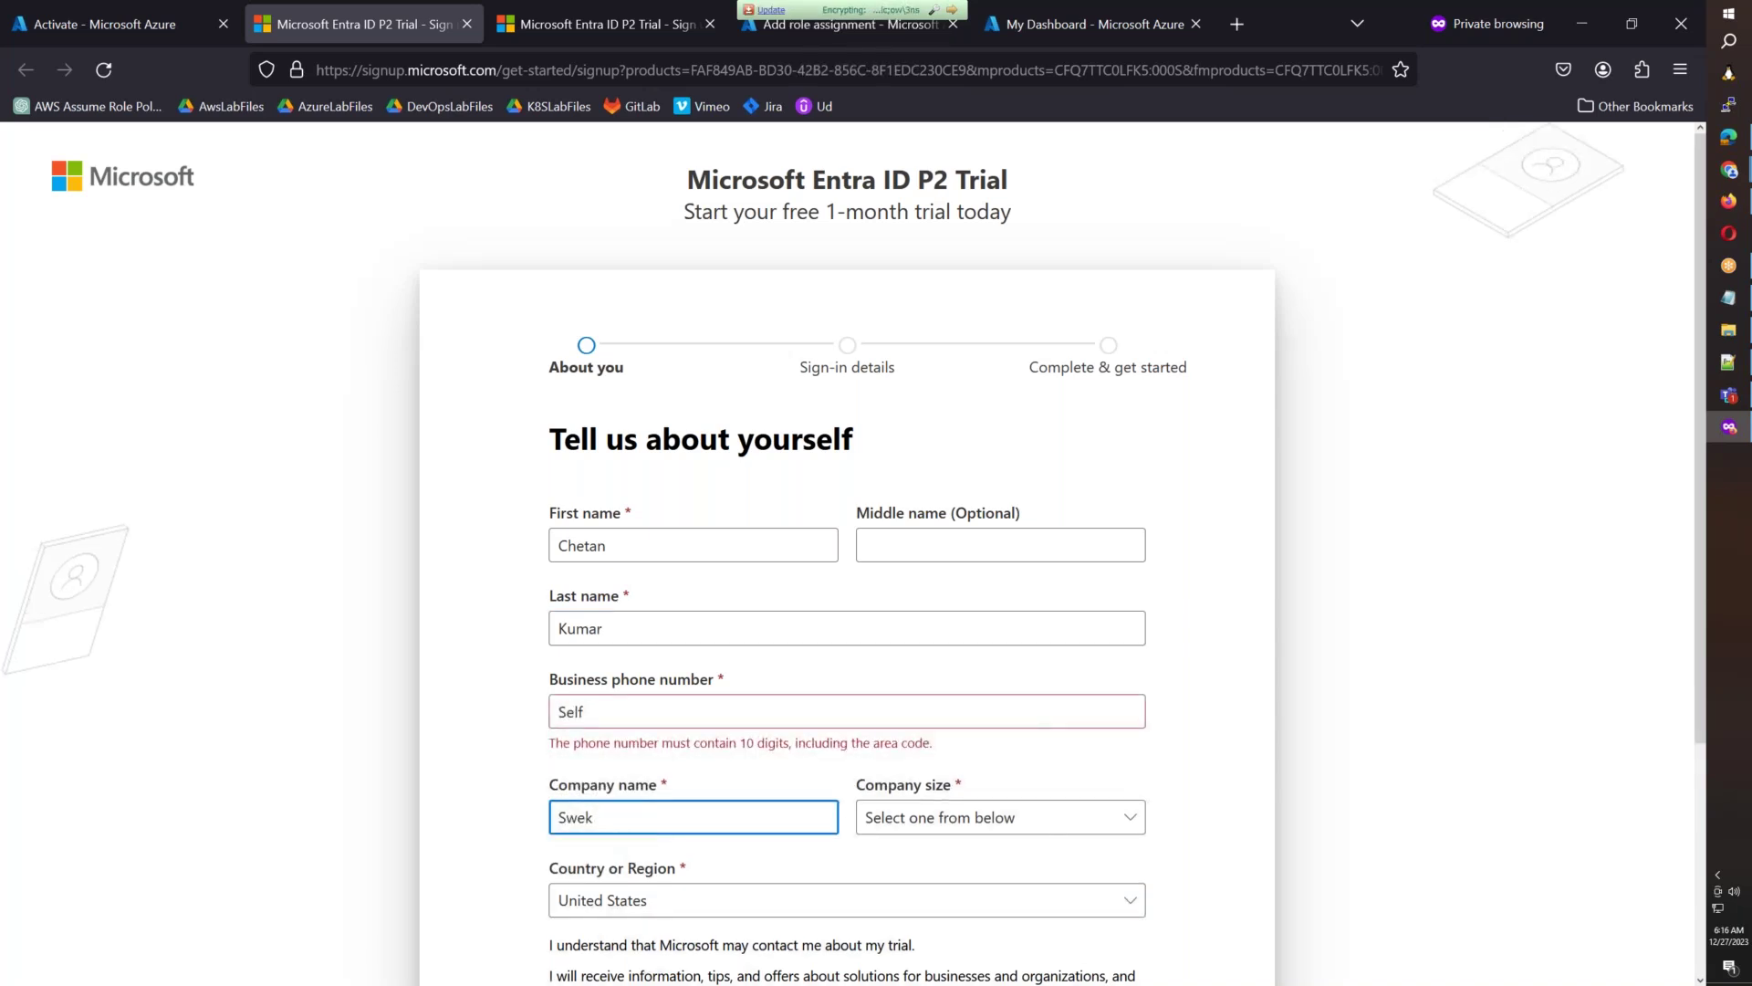
key("BackSpace")
key("BackSpace")
type("e")
Set company size to 2-4 people, enter a 10-digit business phone, accept partner sharing, and continue.
left_click(972, 817)
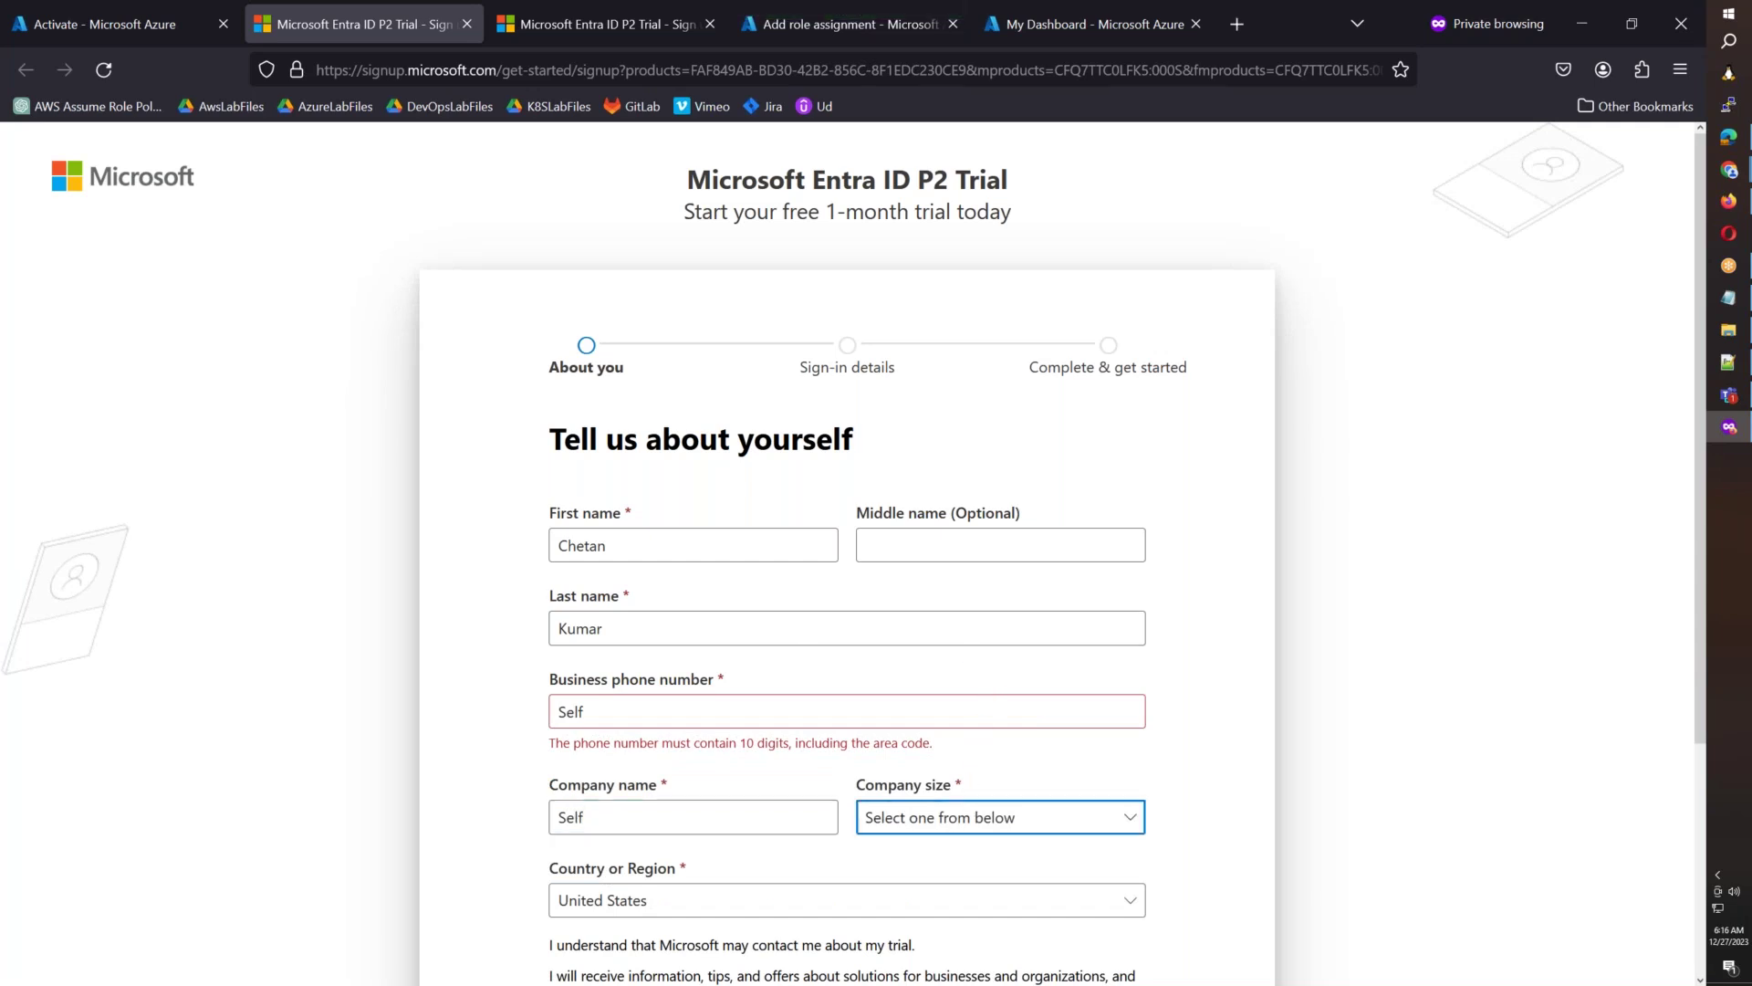
left_click(963, 547)
scroll(919, 672, "down", 3)
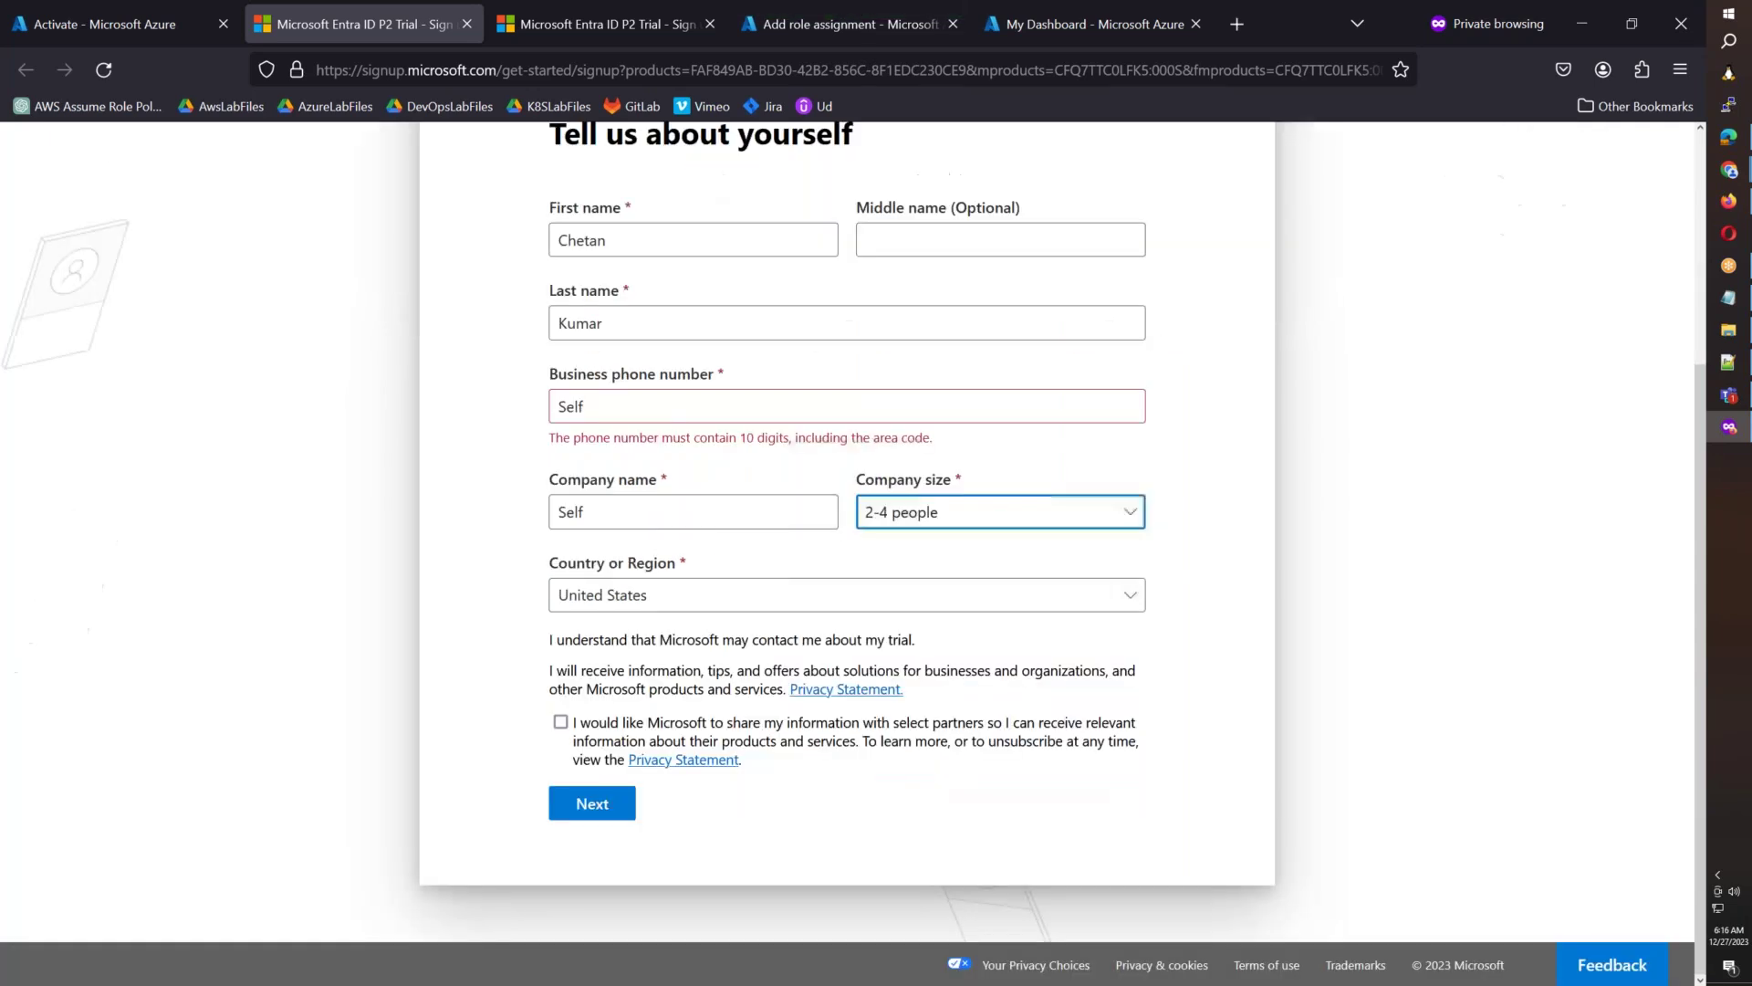
left_click(665, 409)
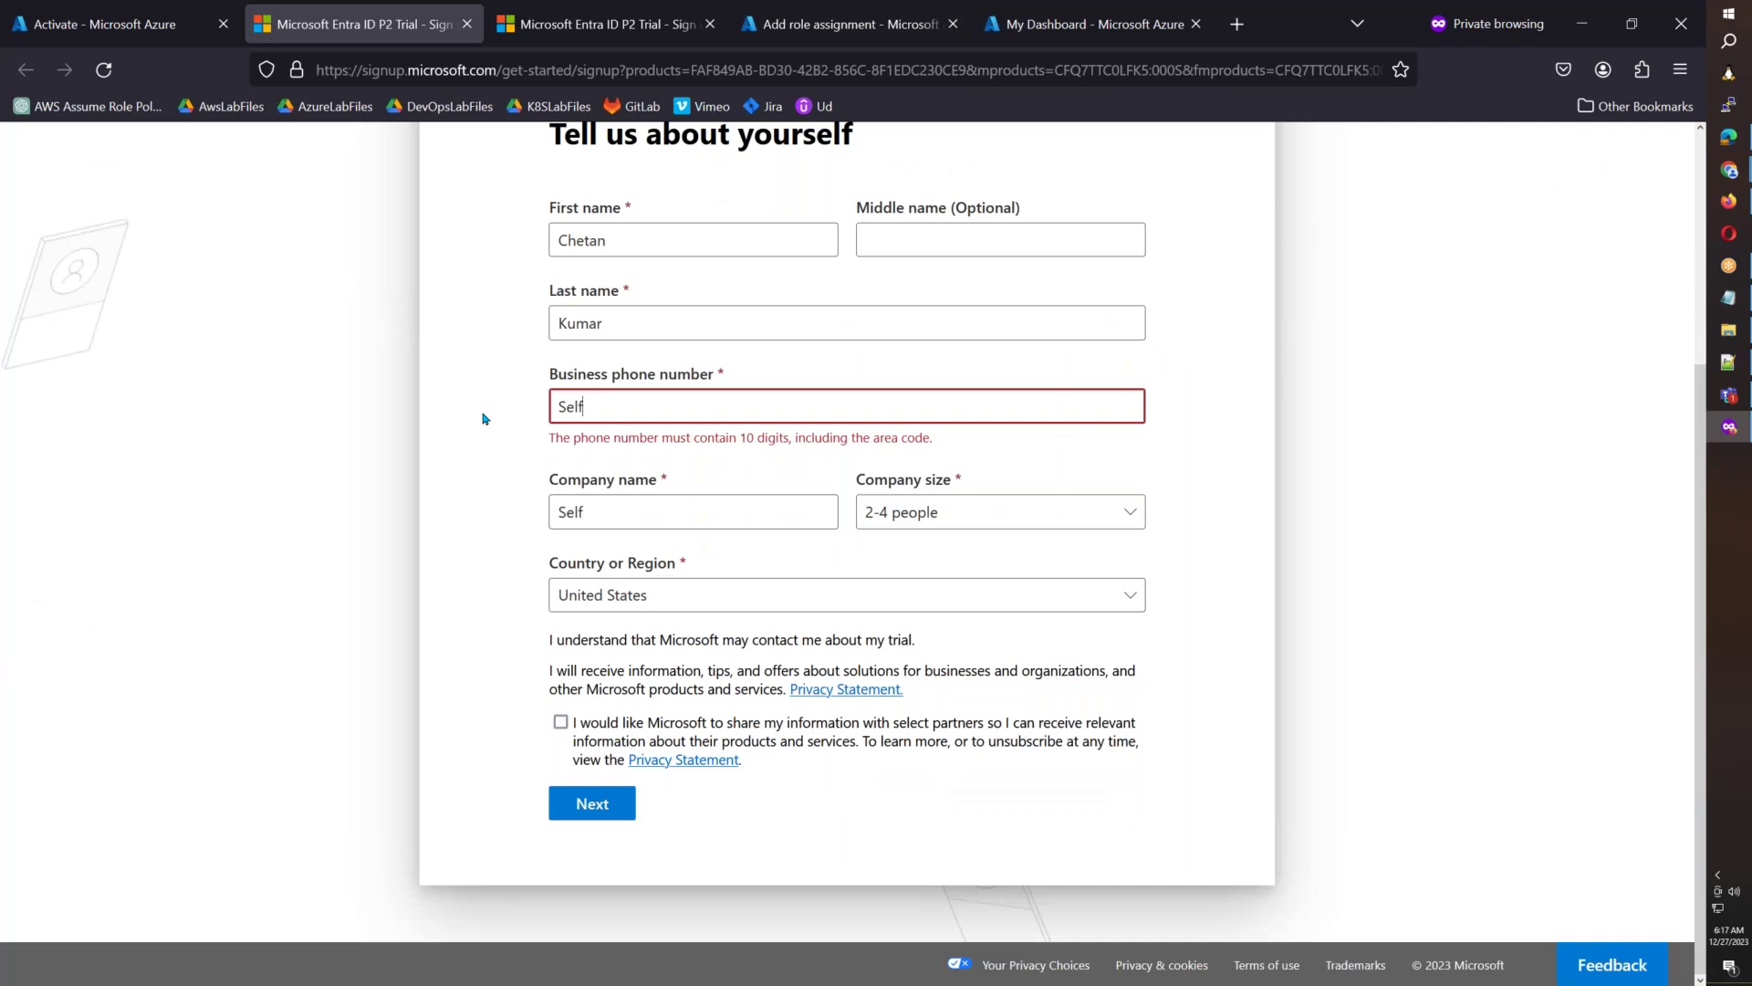
key("BackSpace")
key("BackSpace")
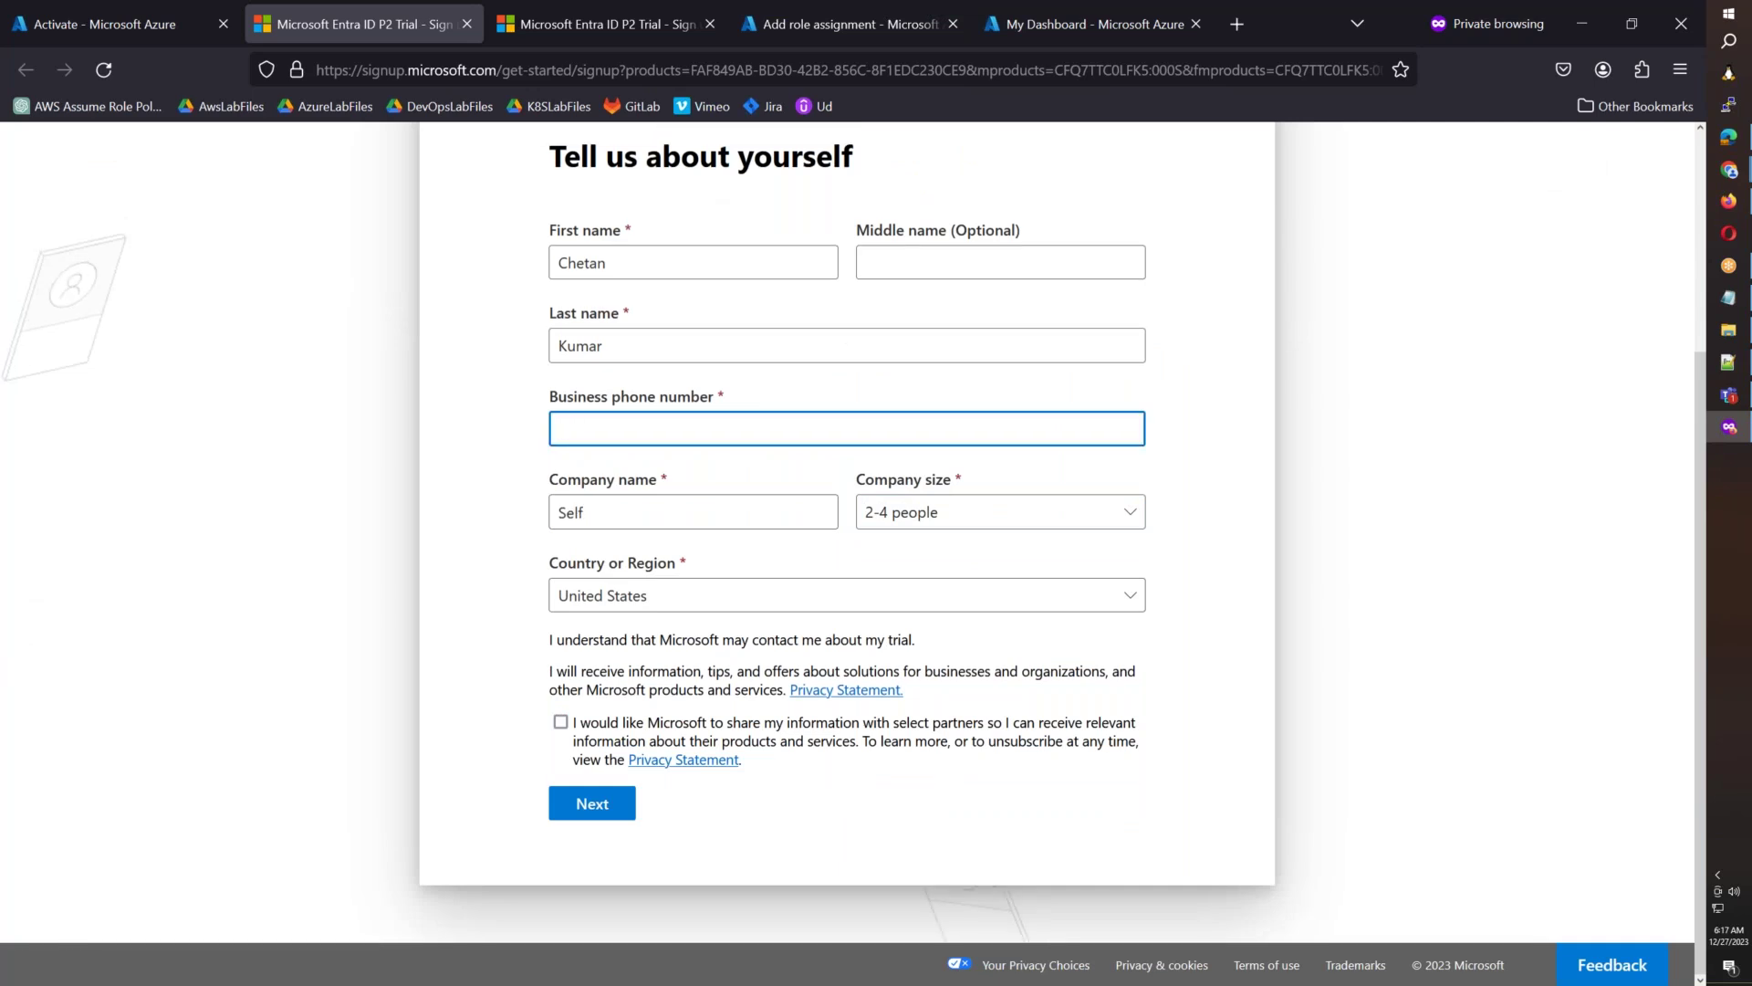
left_click(560, 721)
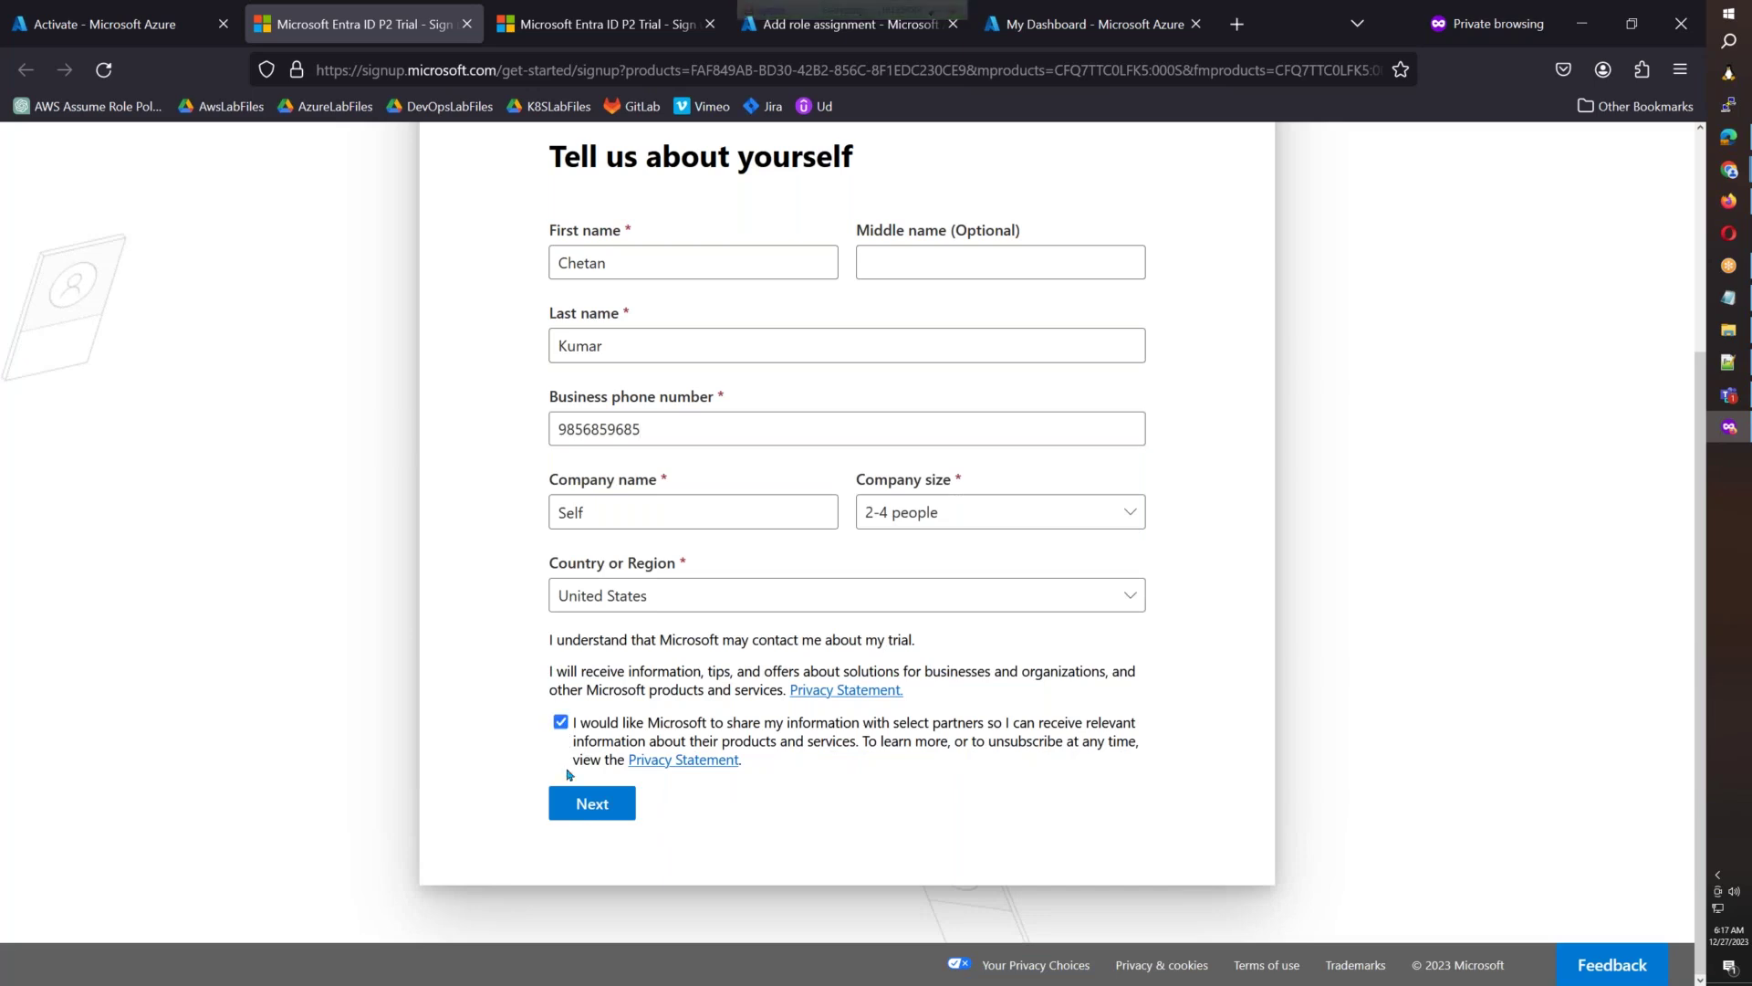
left_click(592, 804)
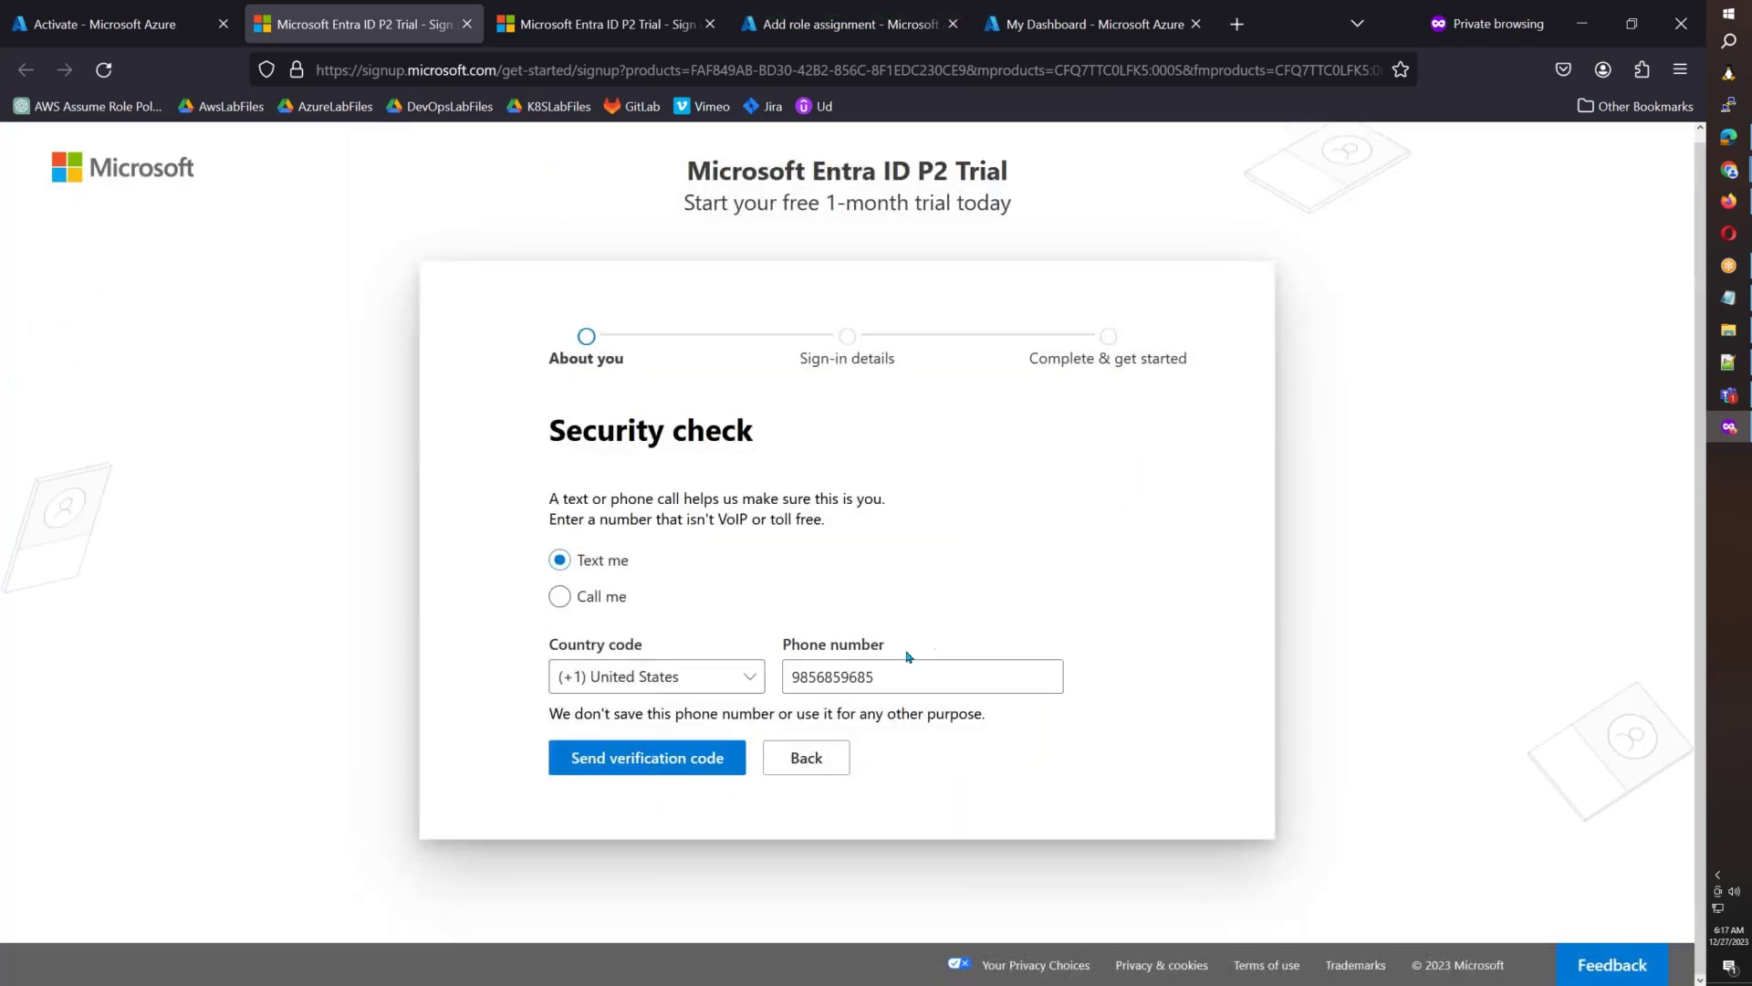
Go back and replace the business phone with a different 10-digit number.
left_click(783, 761)
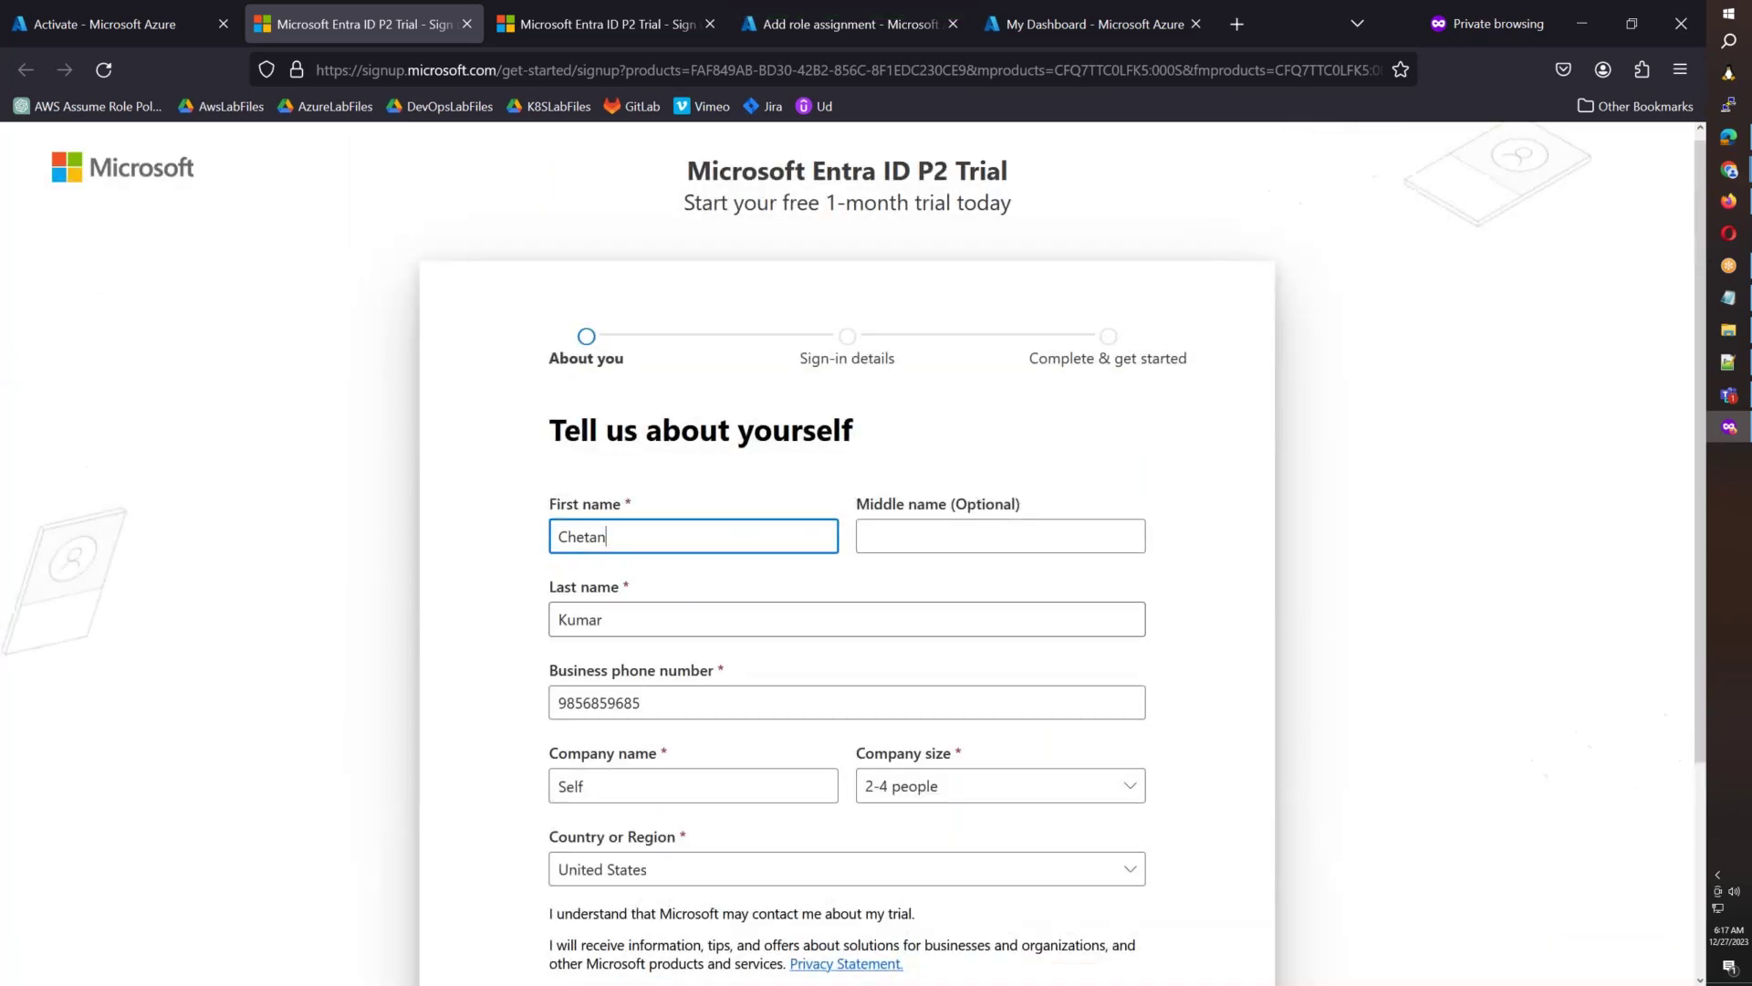
double_click(575, 703)
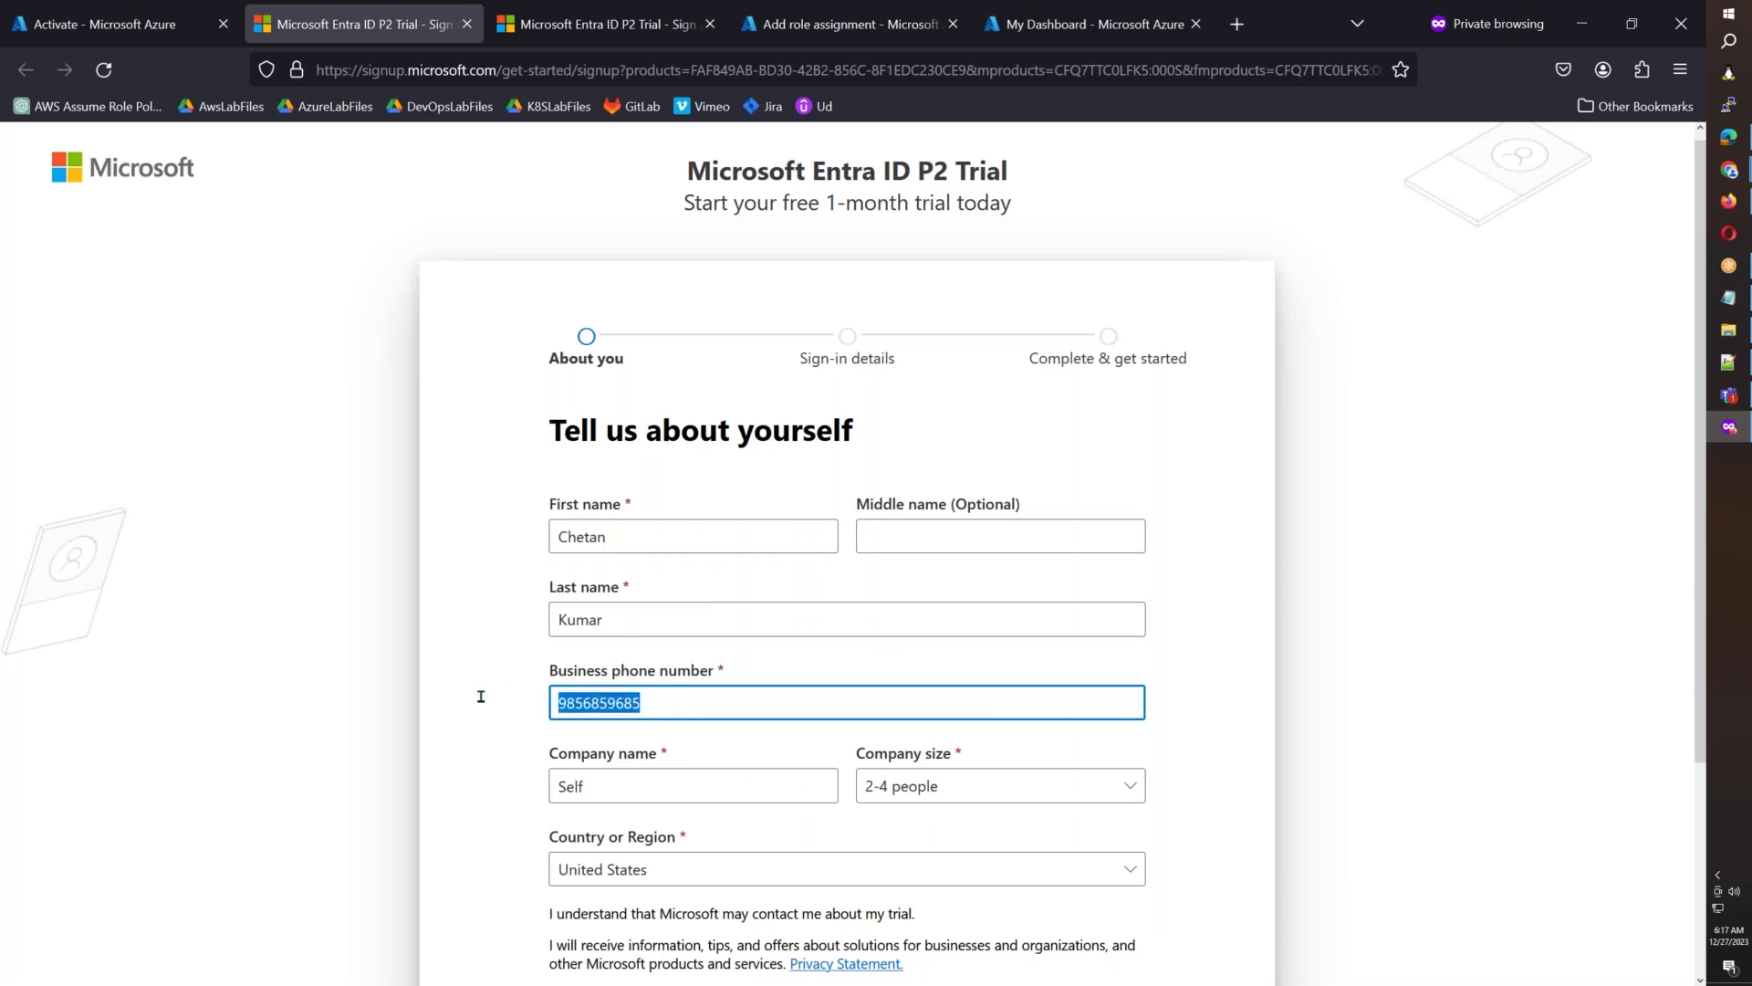
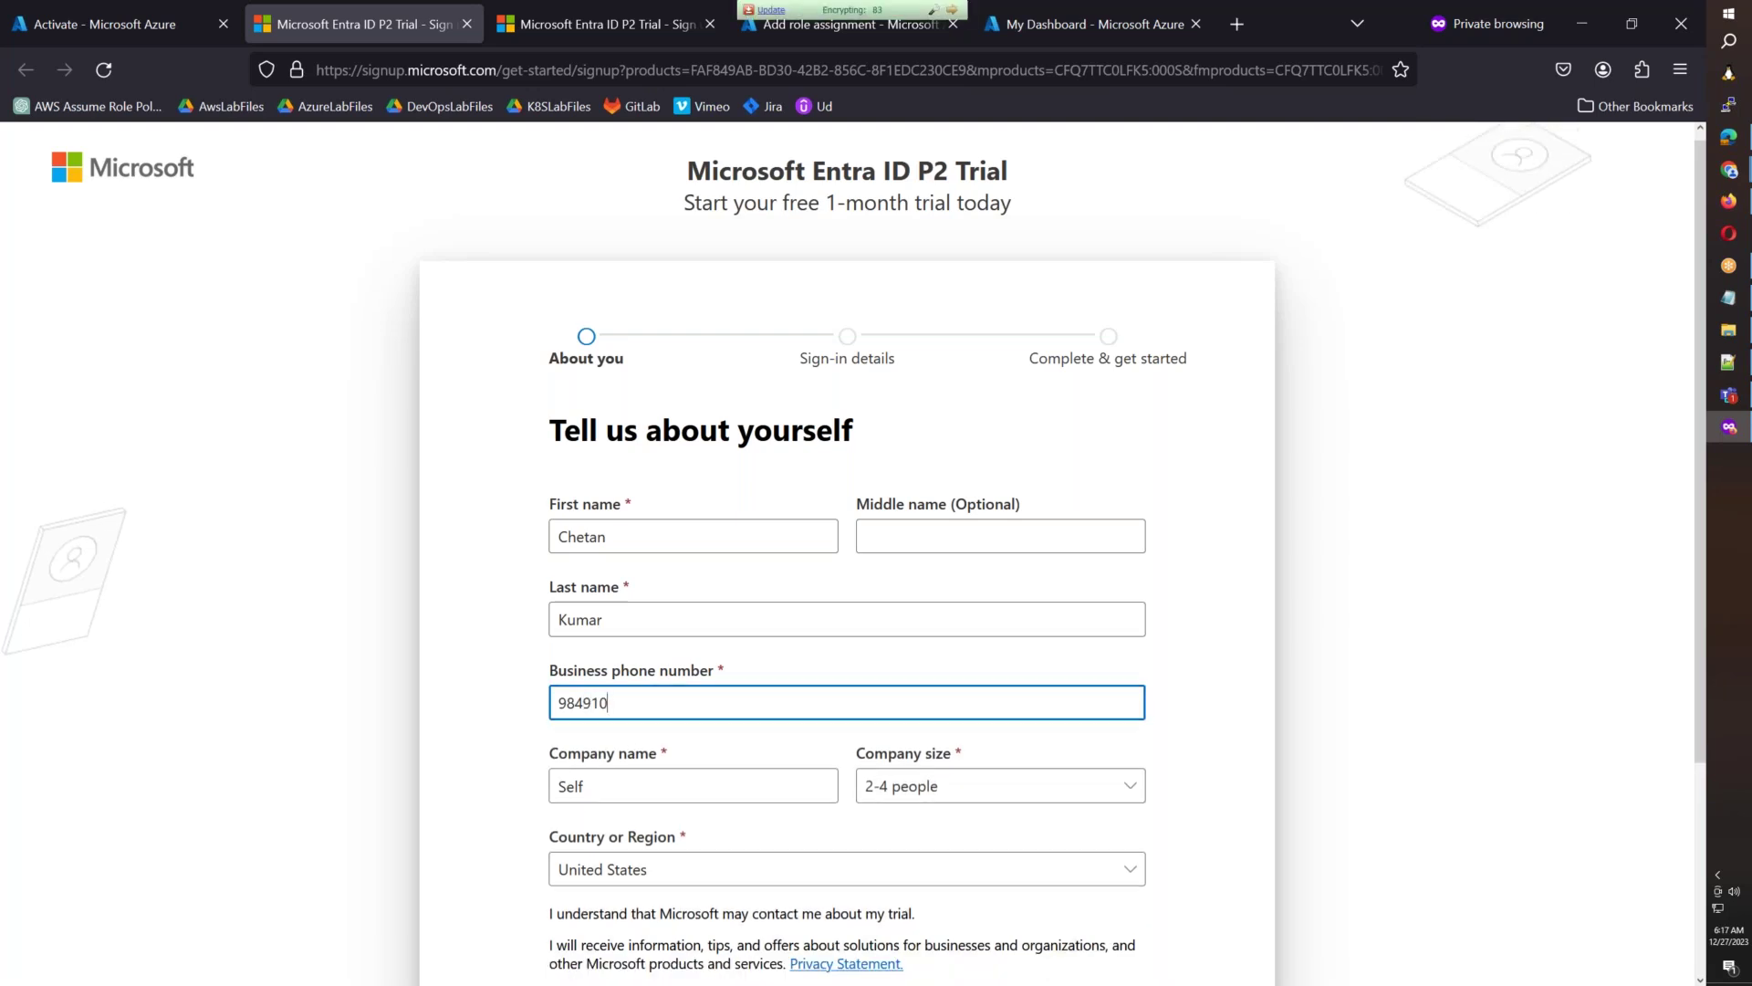
scroll(874, 608, "down", 3)
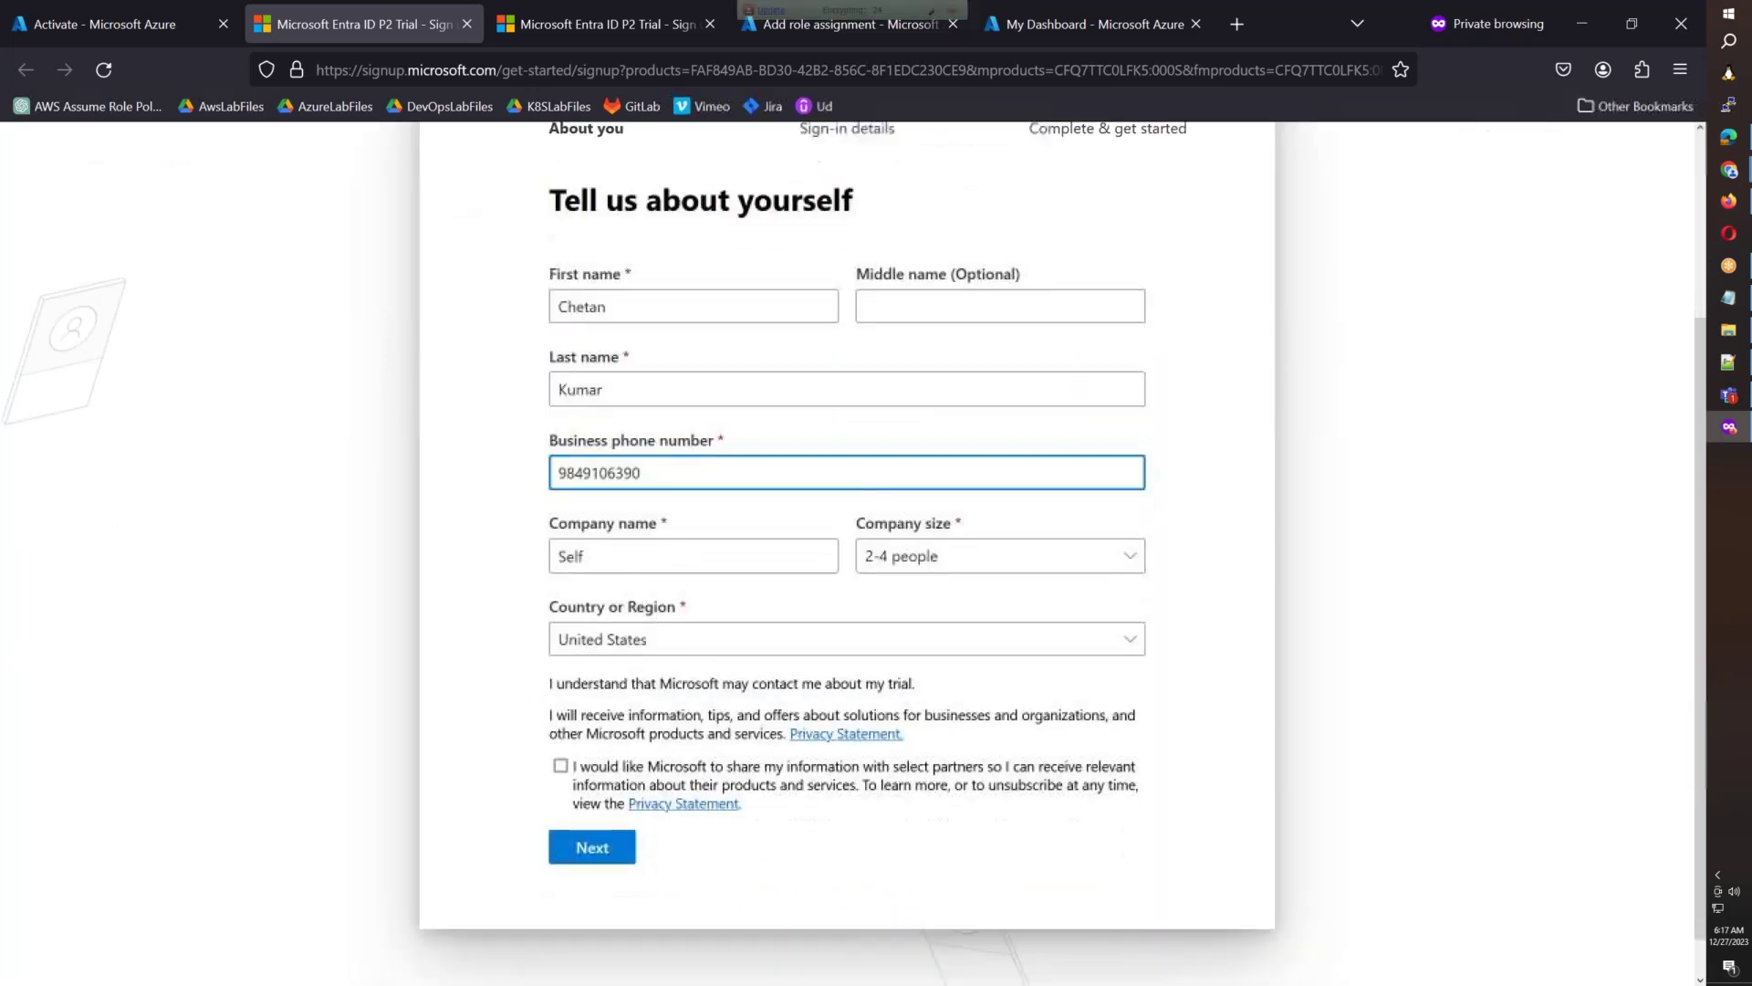
Resubmit the details and browse the Security check's country code list.
left_click(560, 720)
left_click(610, 803)
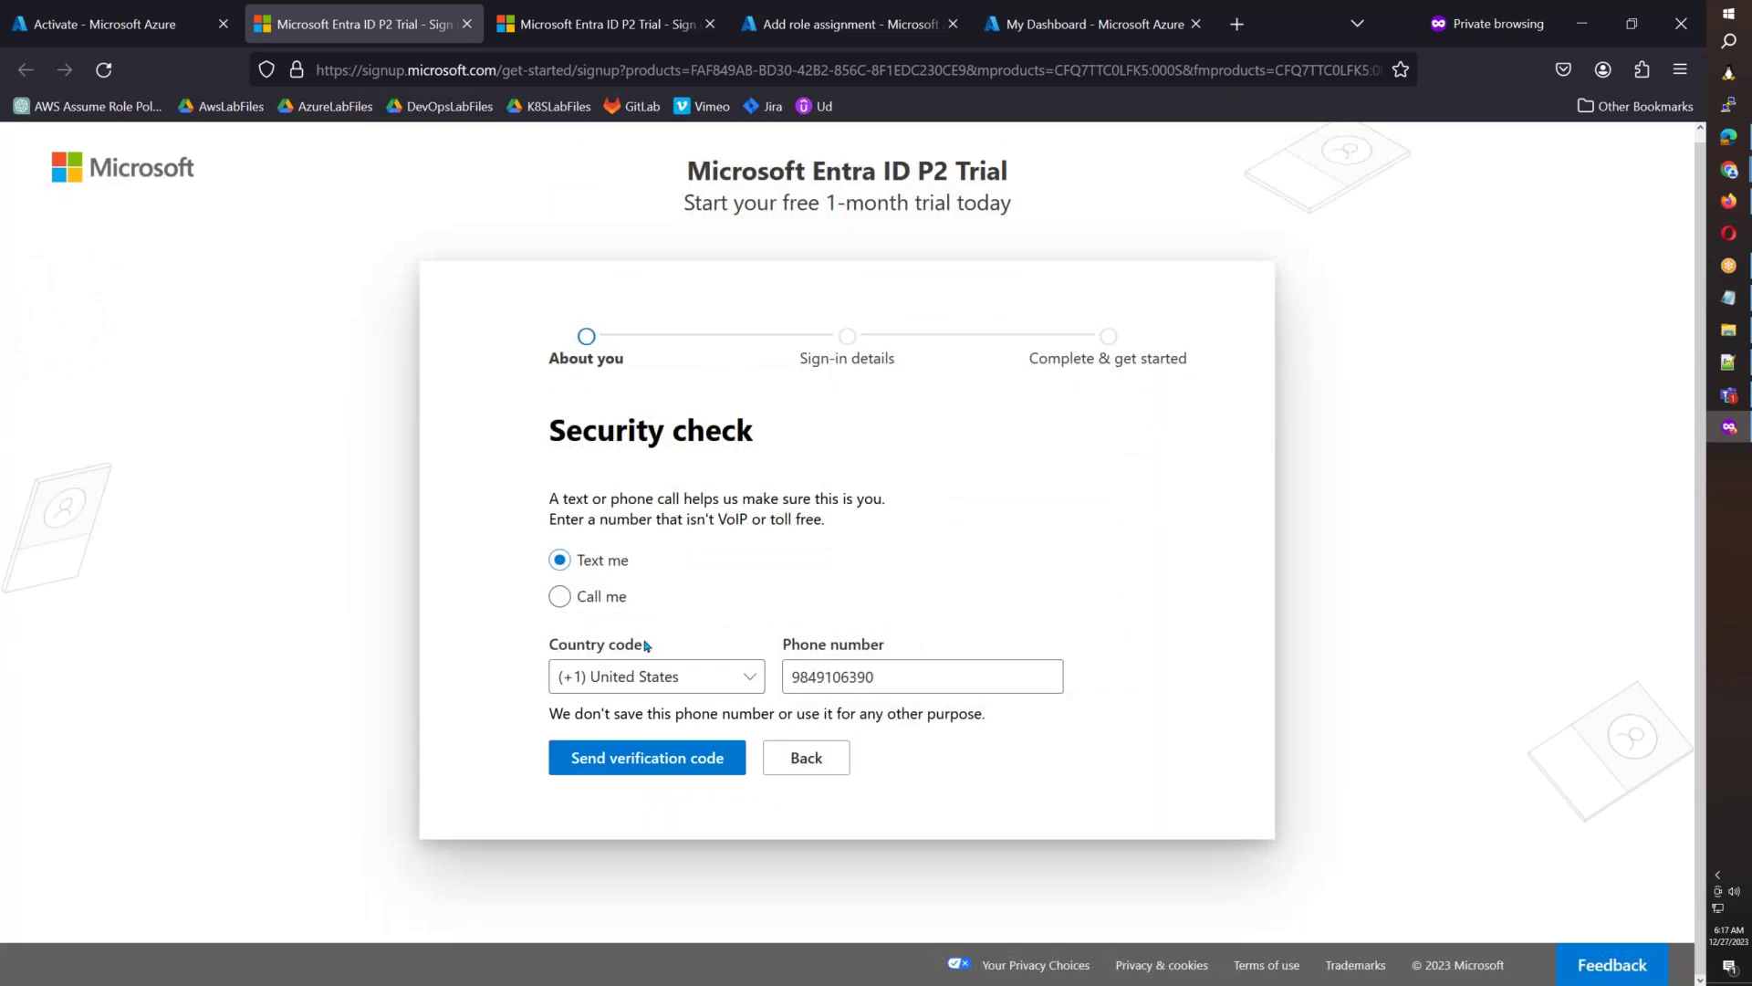
left_click(704, 682)
left_click(585, 690)
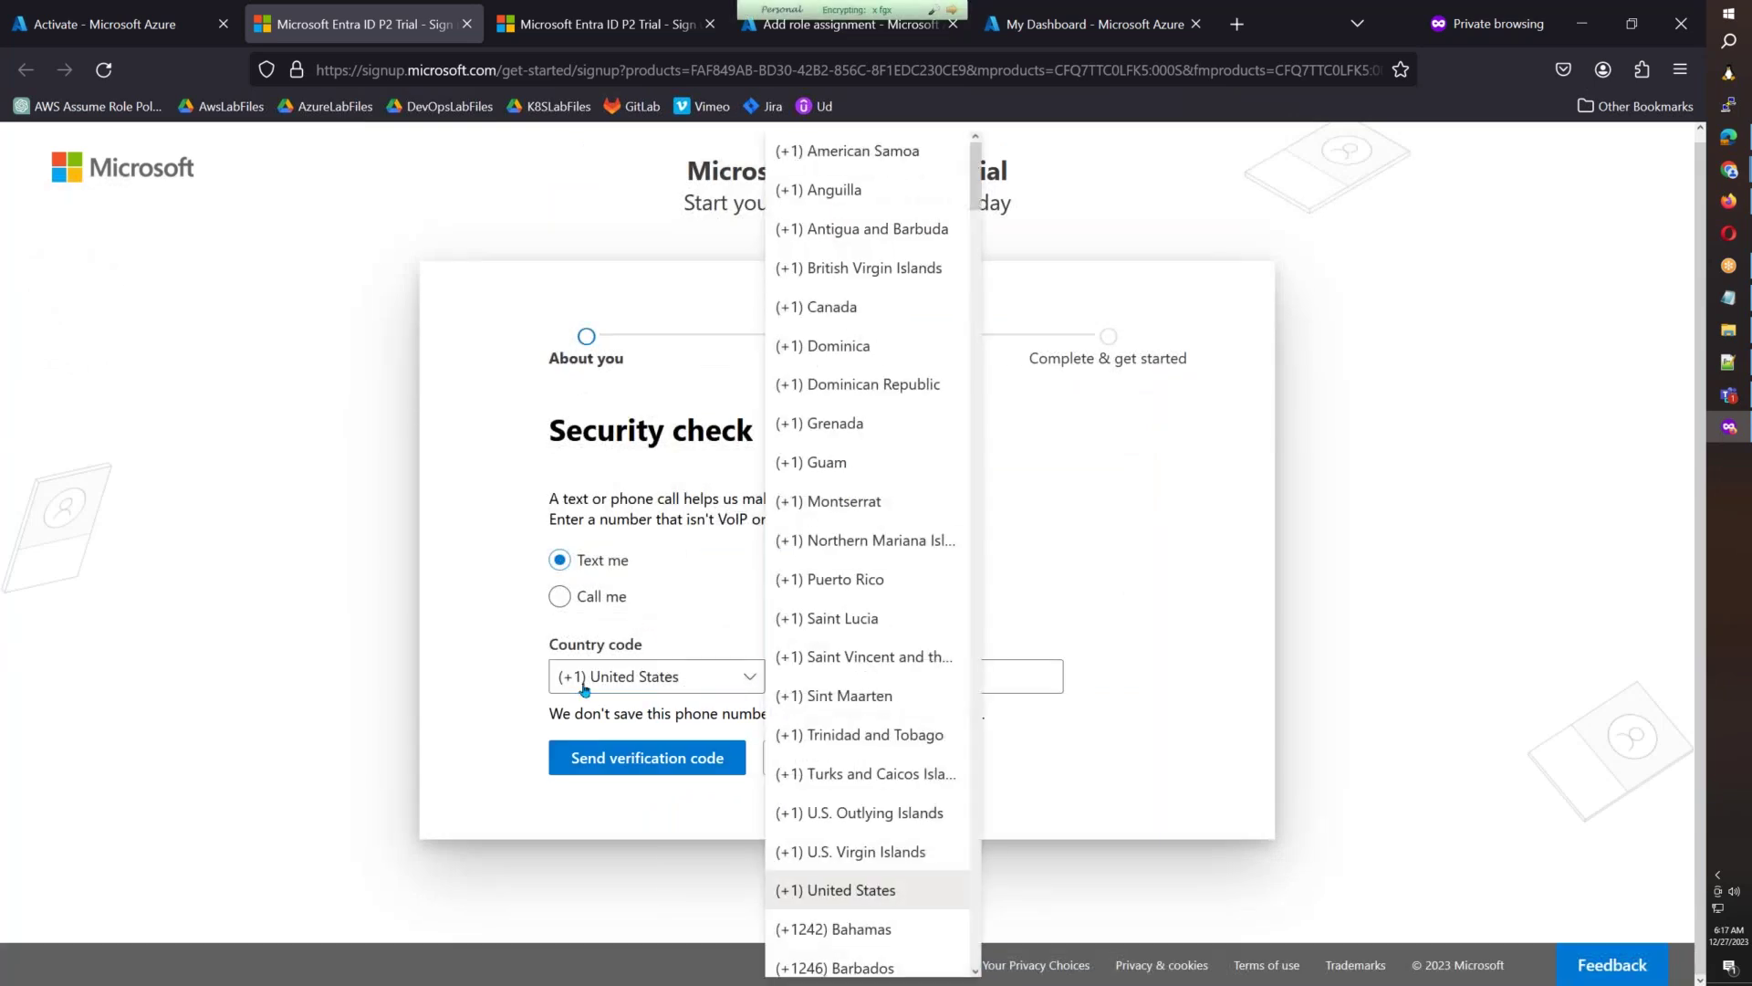
left_click(704, 678)
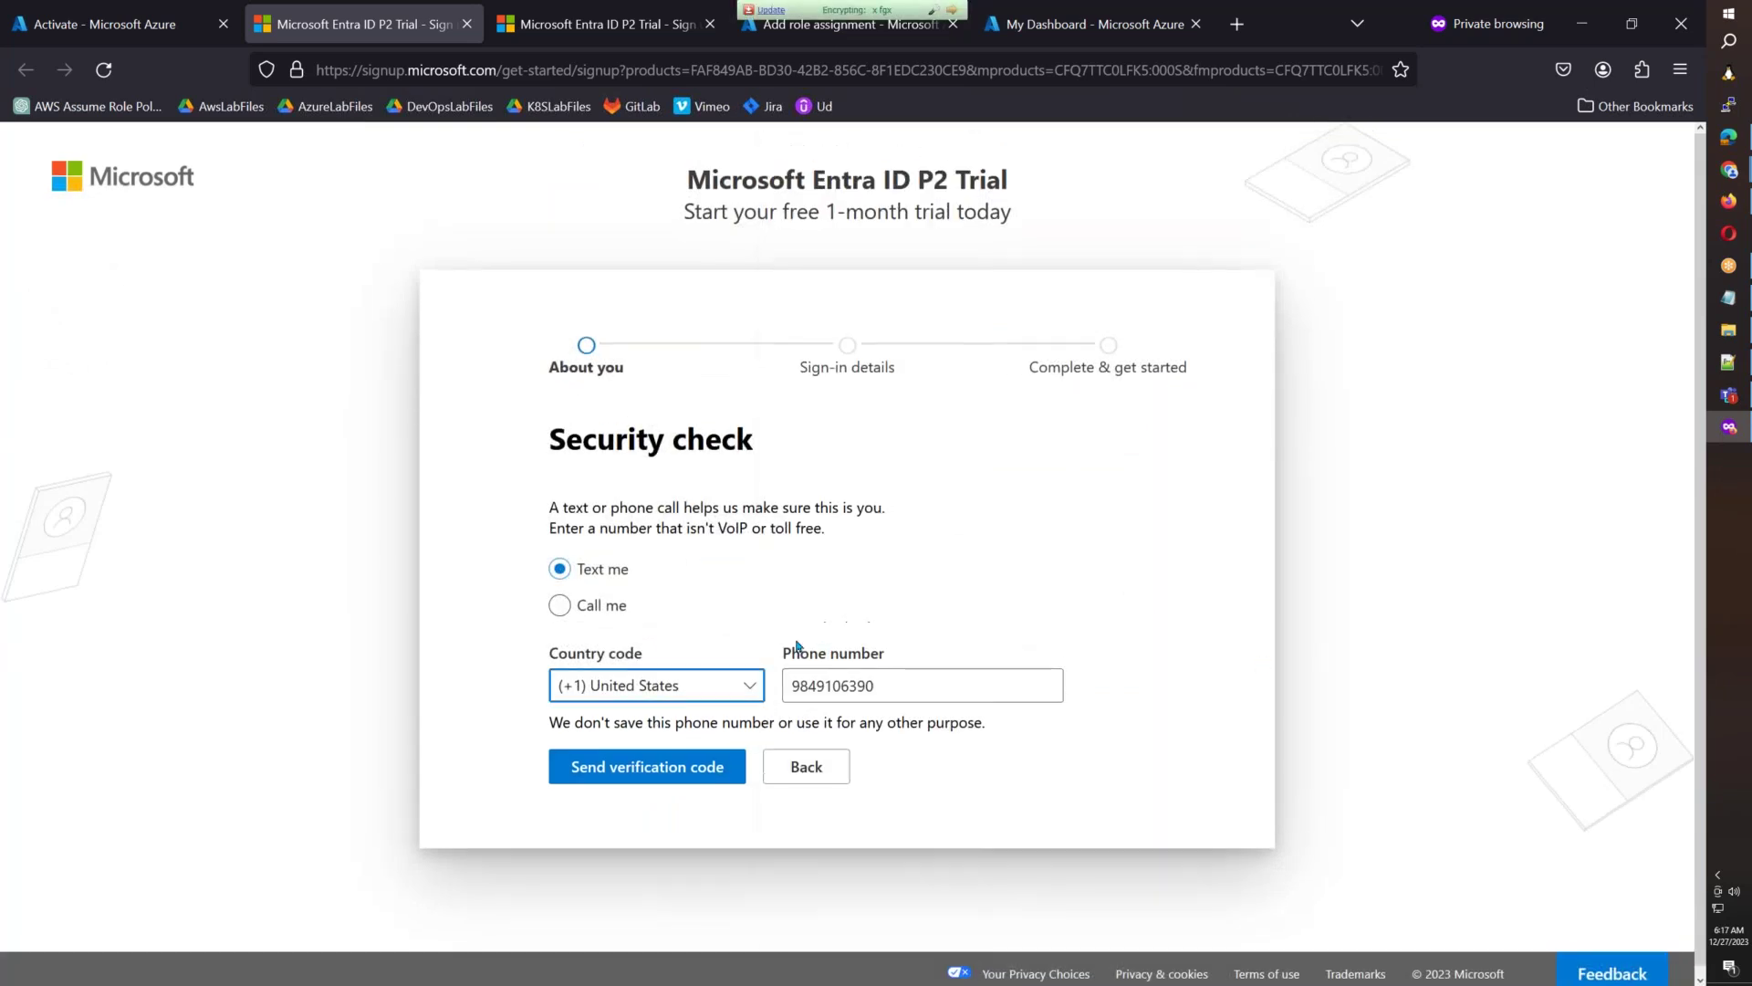
left_click(711, 673)
scroll(861, 501, "down", 10)
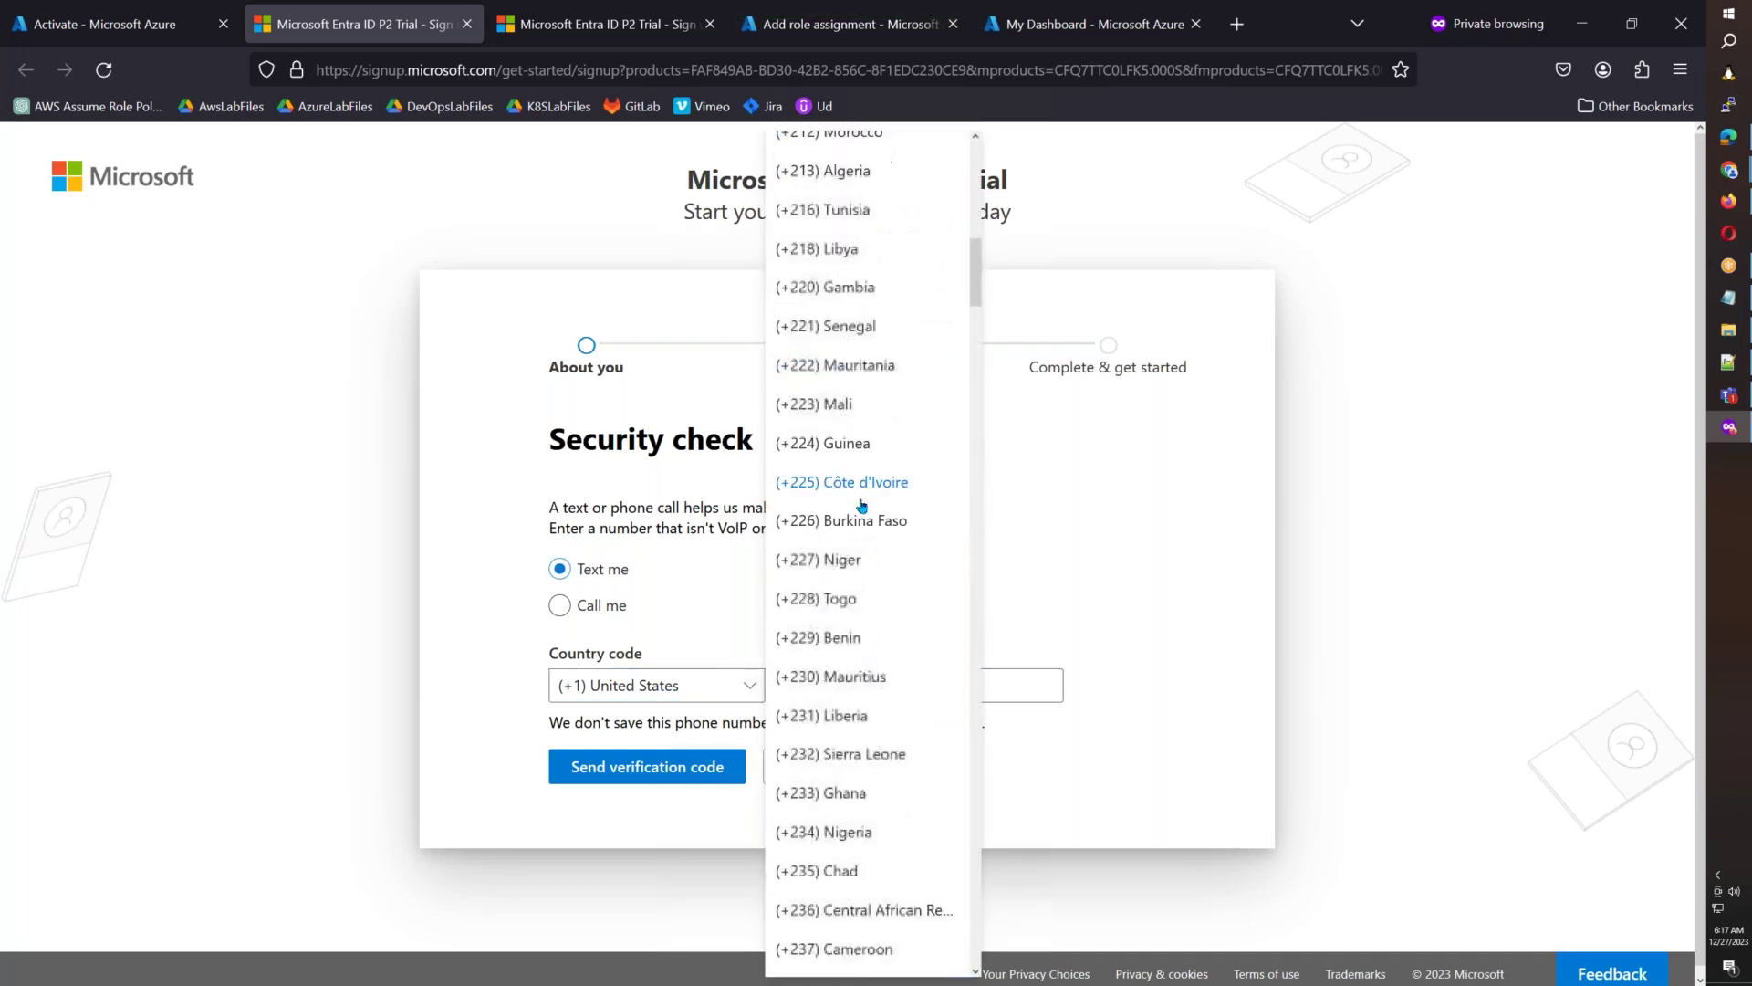
scroll(860, 505, "down", 20)
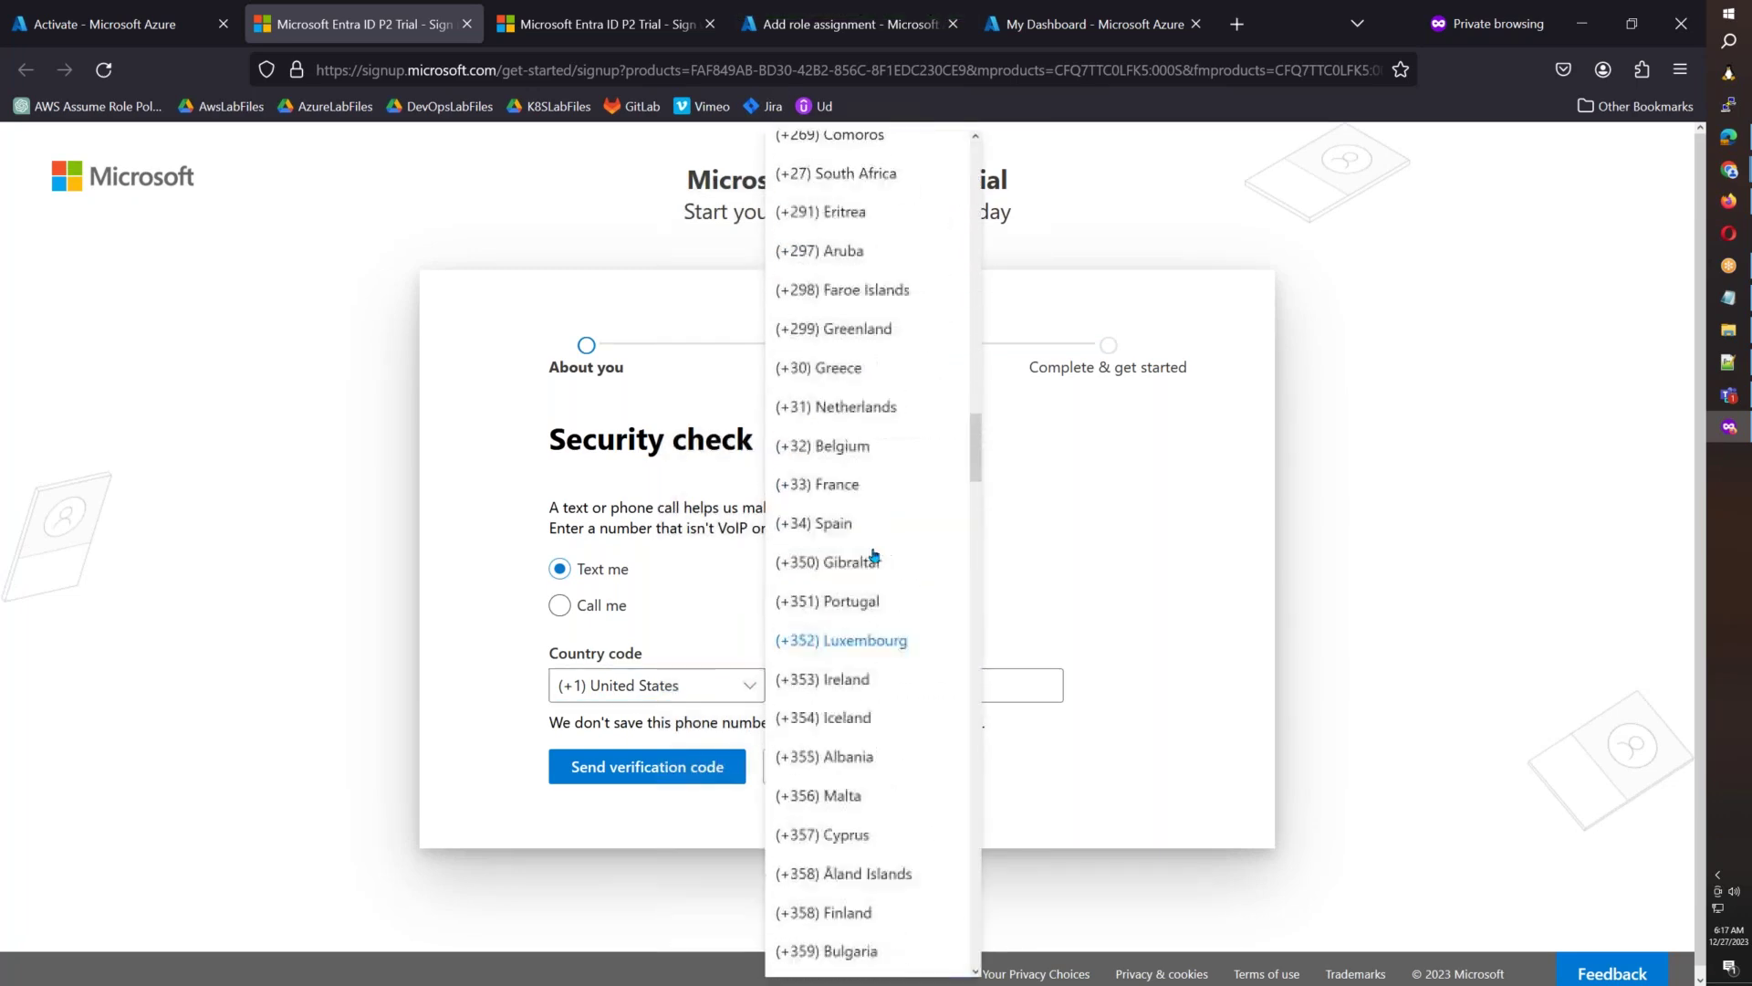
scroll(874, 555, "down", 10)
scroll(874, 555, "up", 4)
scroll(874, 555, "down", 10)
scroll(876, 639, "down", 20)
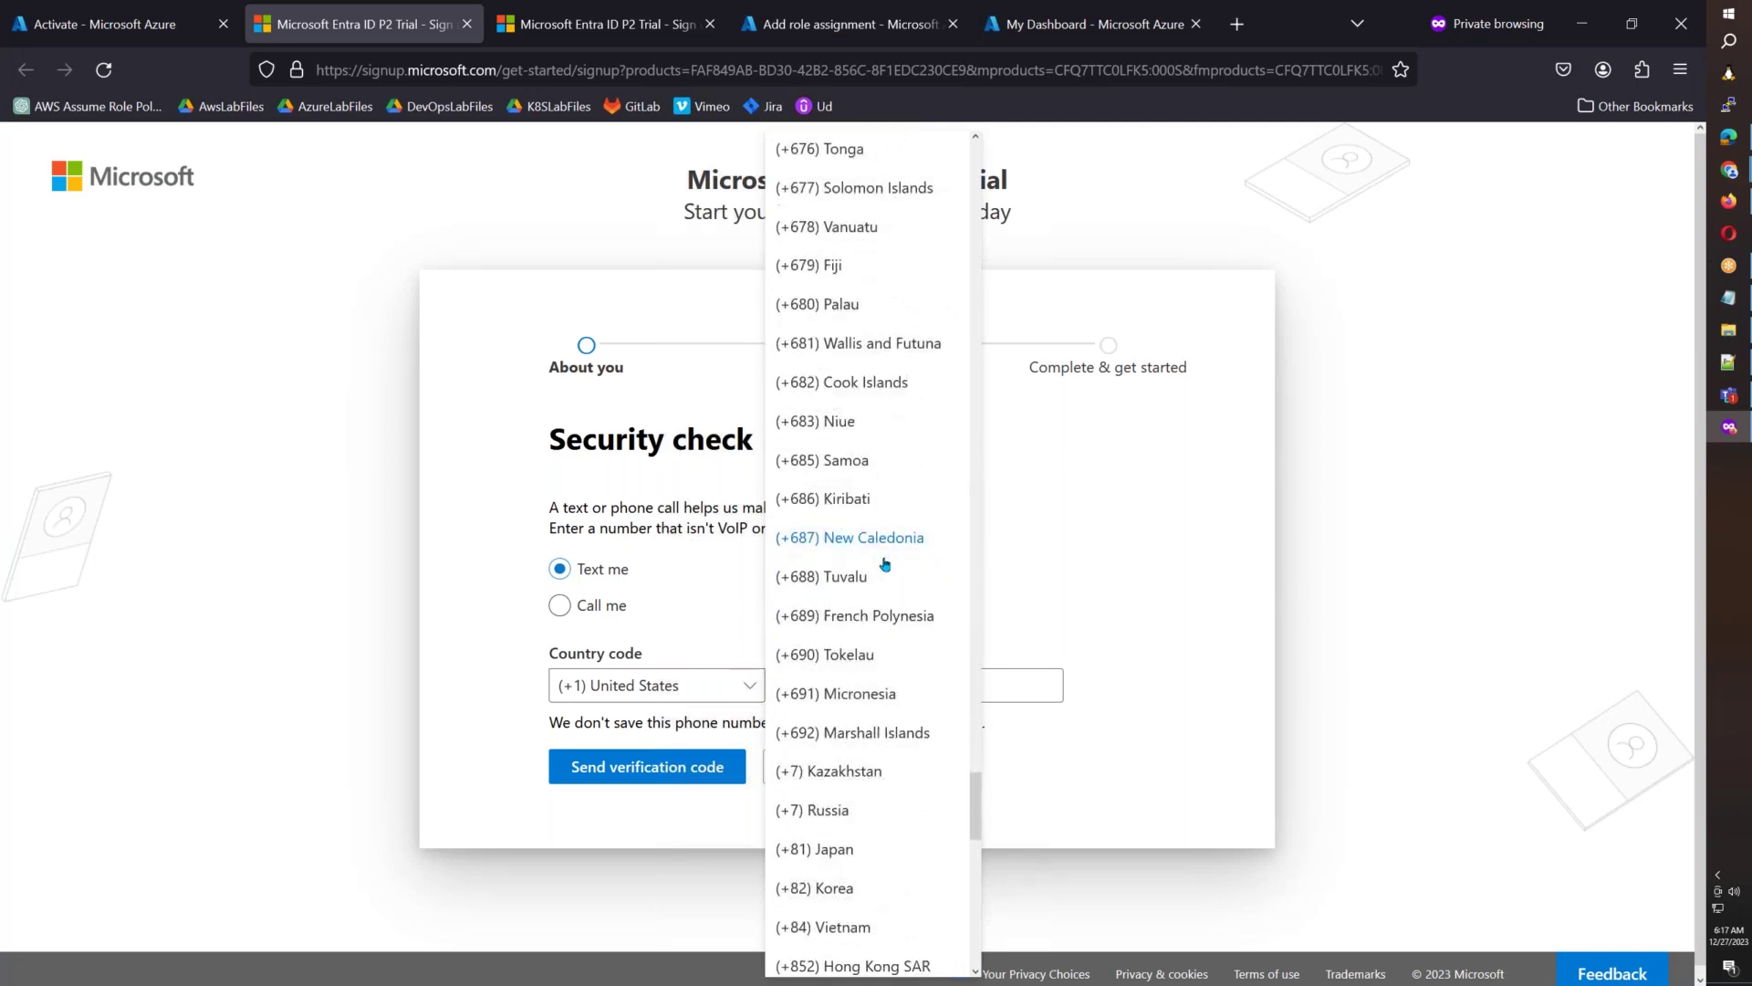
scroll(872, 552, "down", 4)
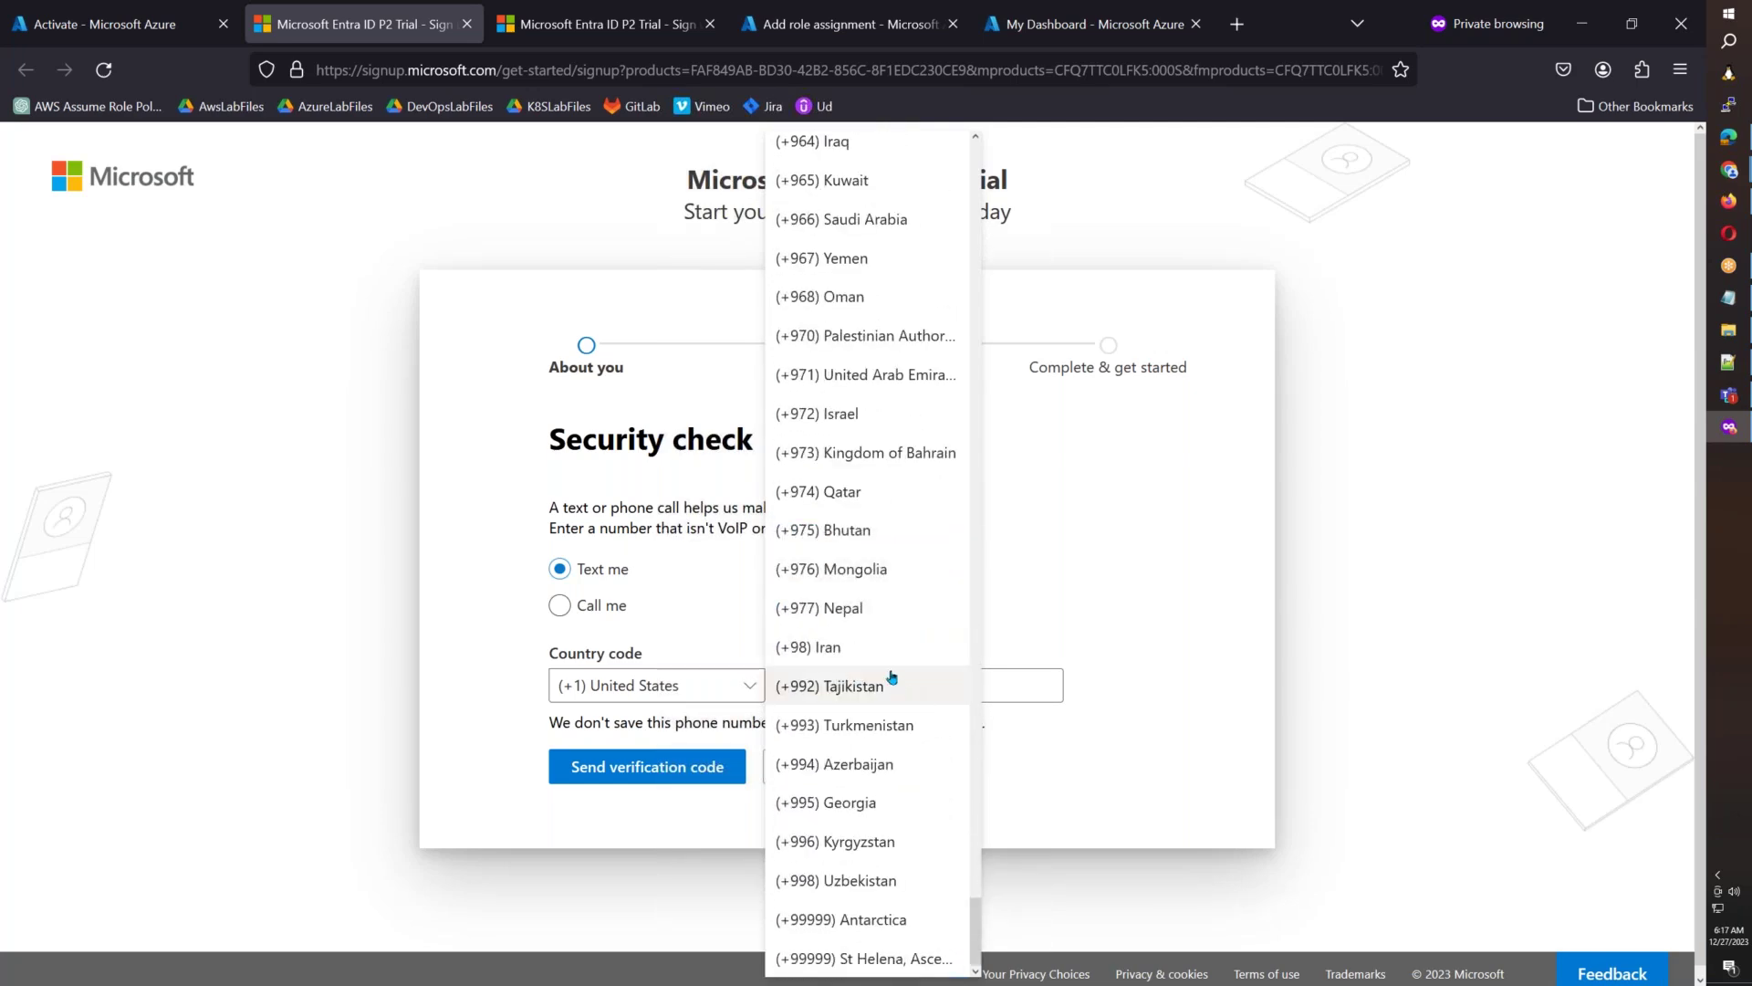
left_click(754, 685)
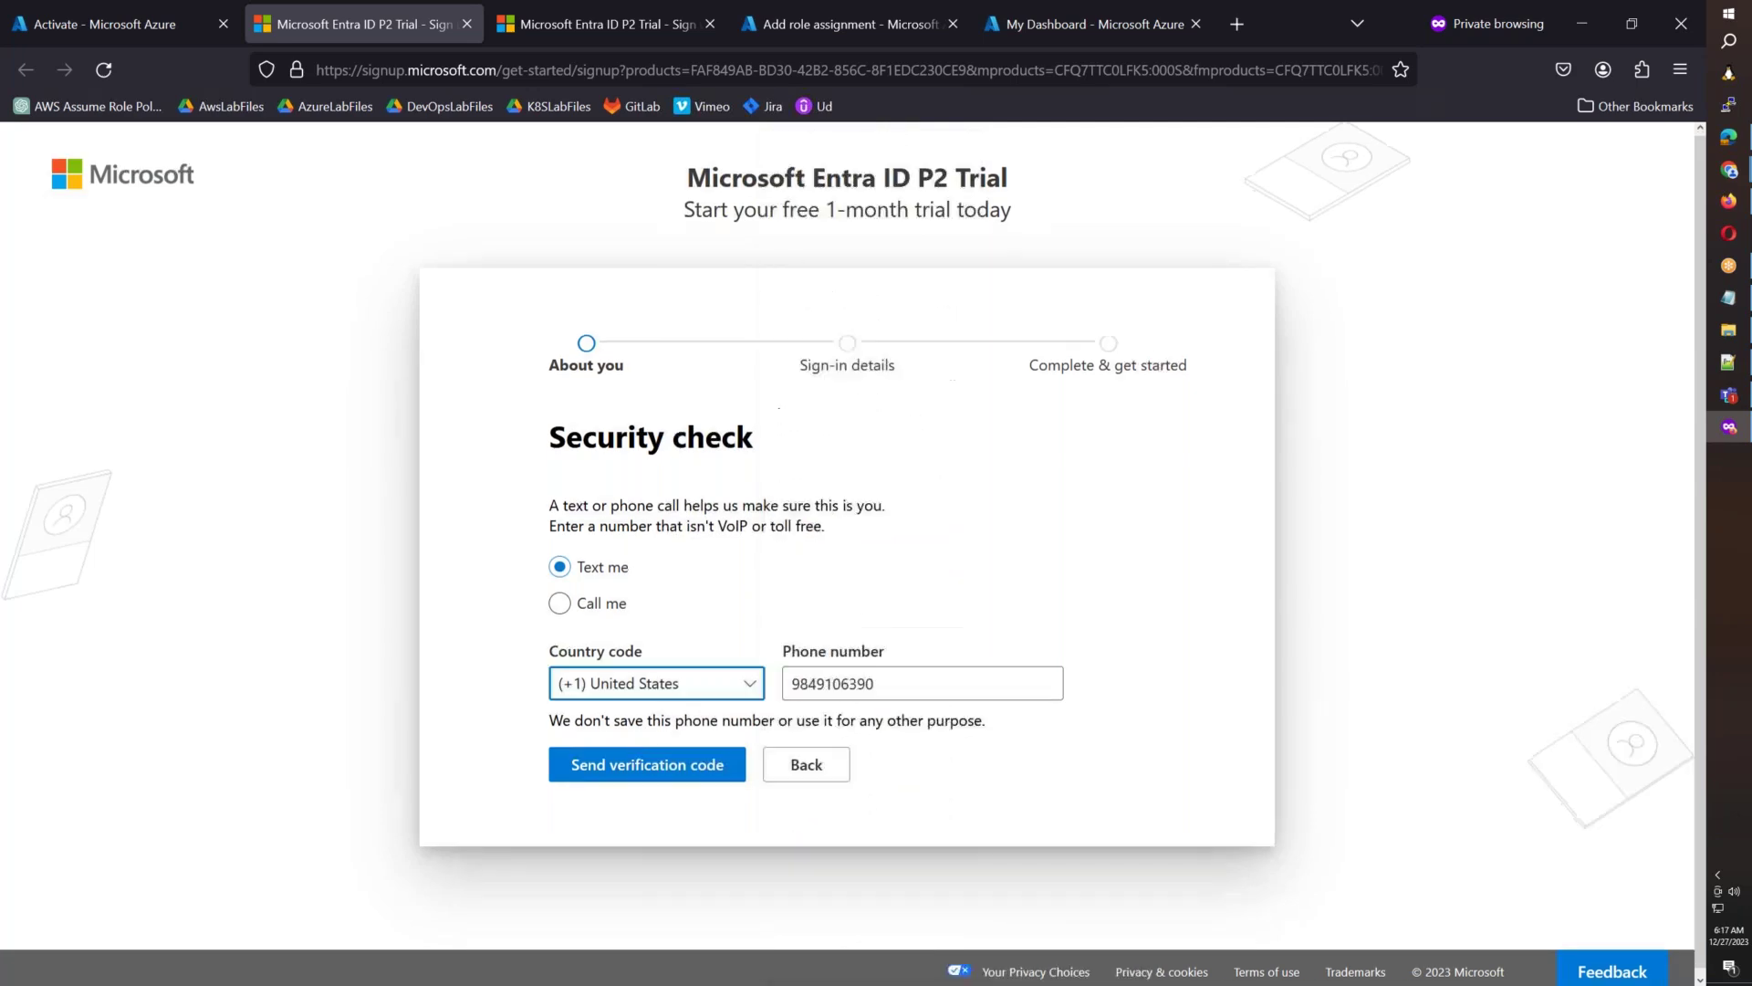
Choose (+91) India as the country code and request a texted verification code.
left_click(754, 681)
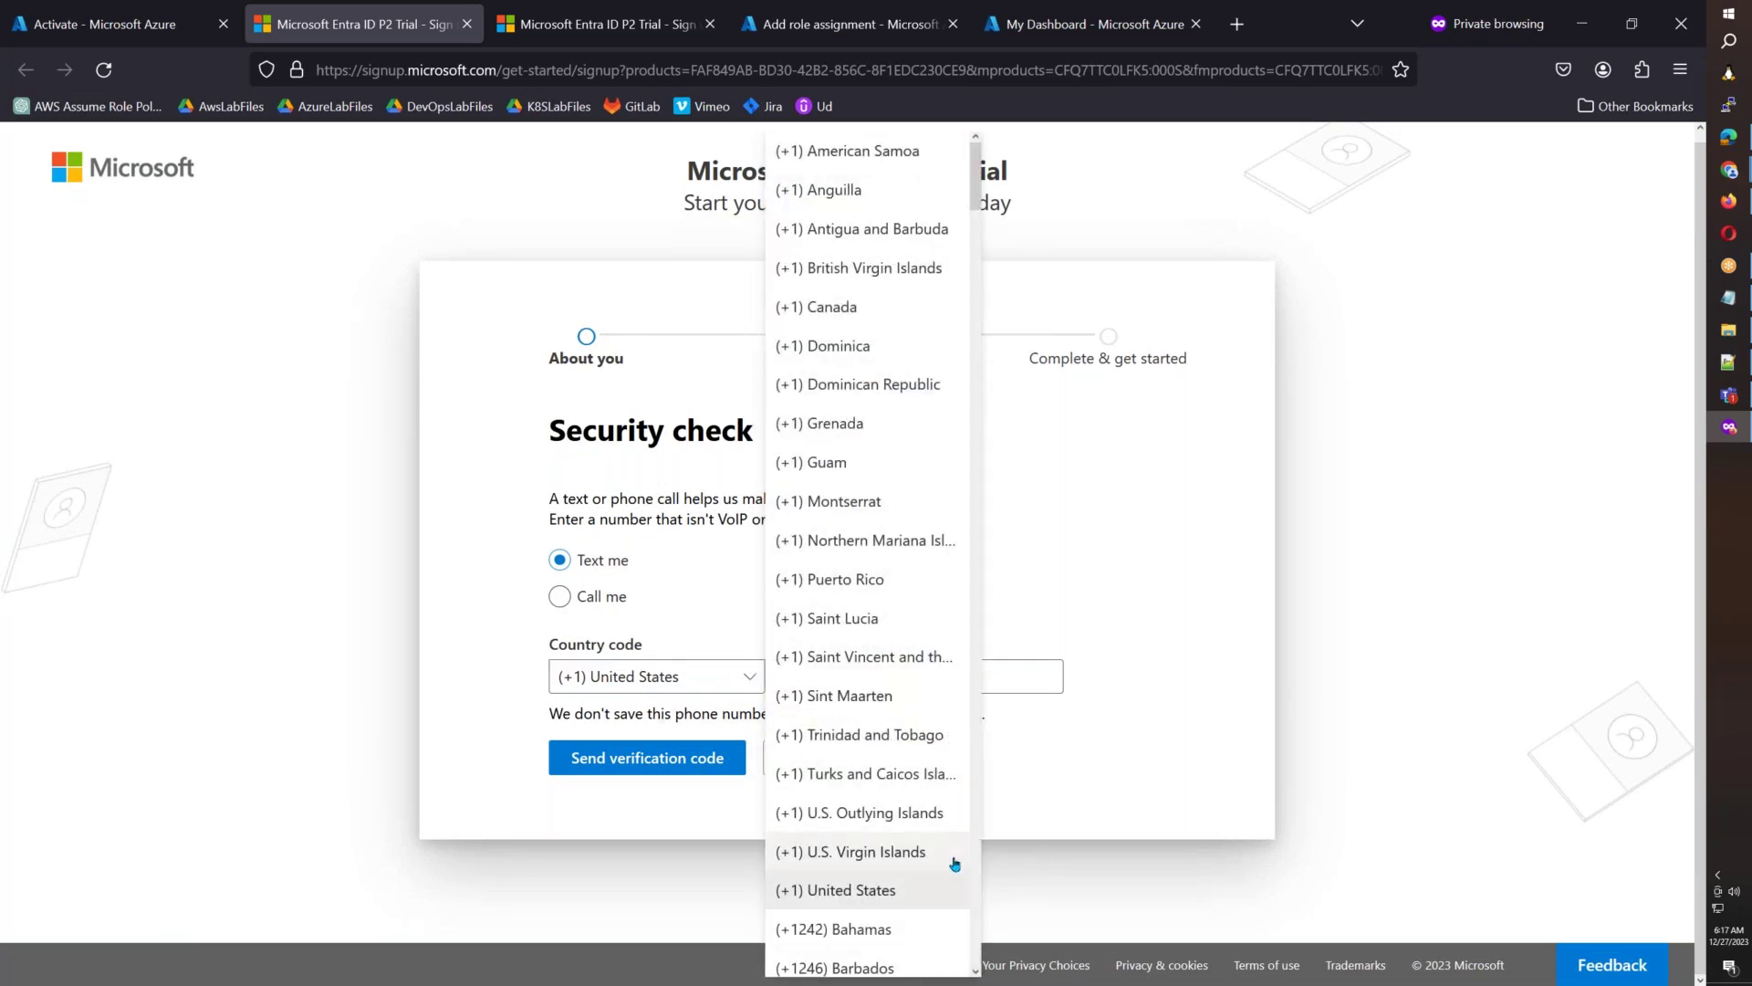
scroll(955, 862, "down", 3)
scroll(955, 862, "down", 3)
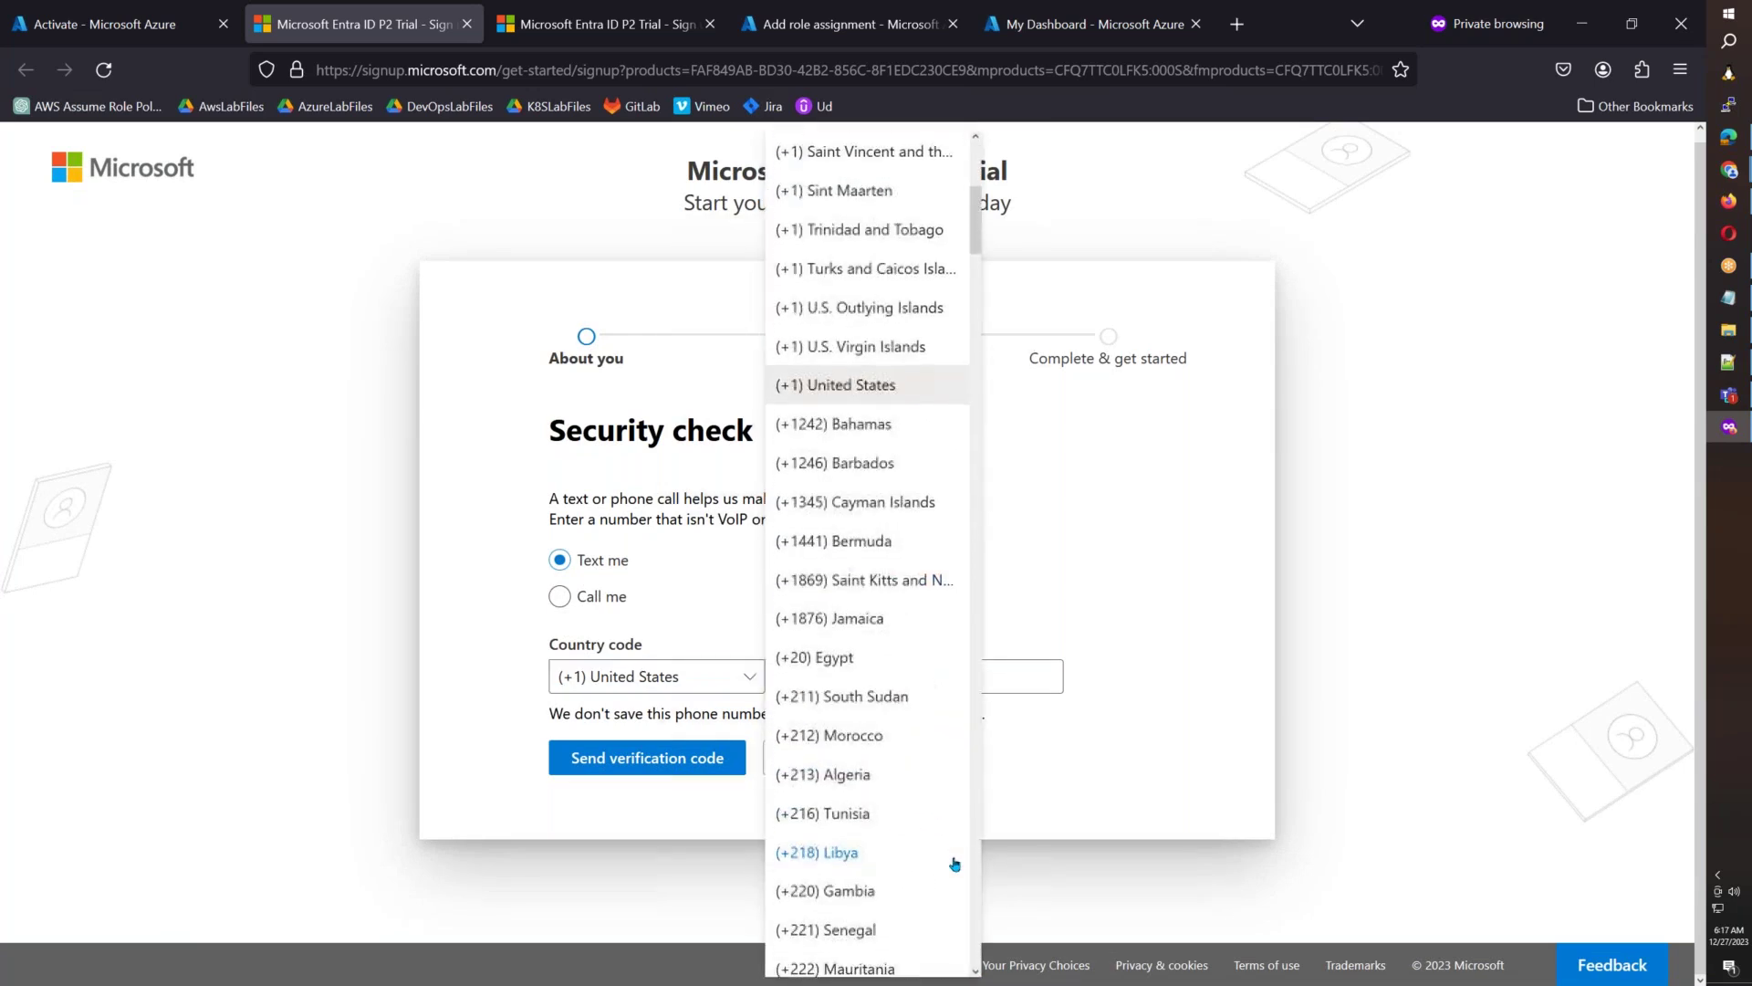
scroll(955, 862, "down", 6)
scroll(955, 861, "down", 13)
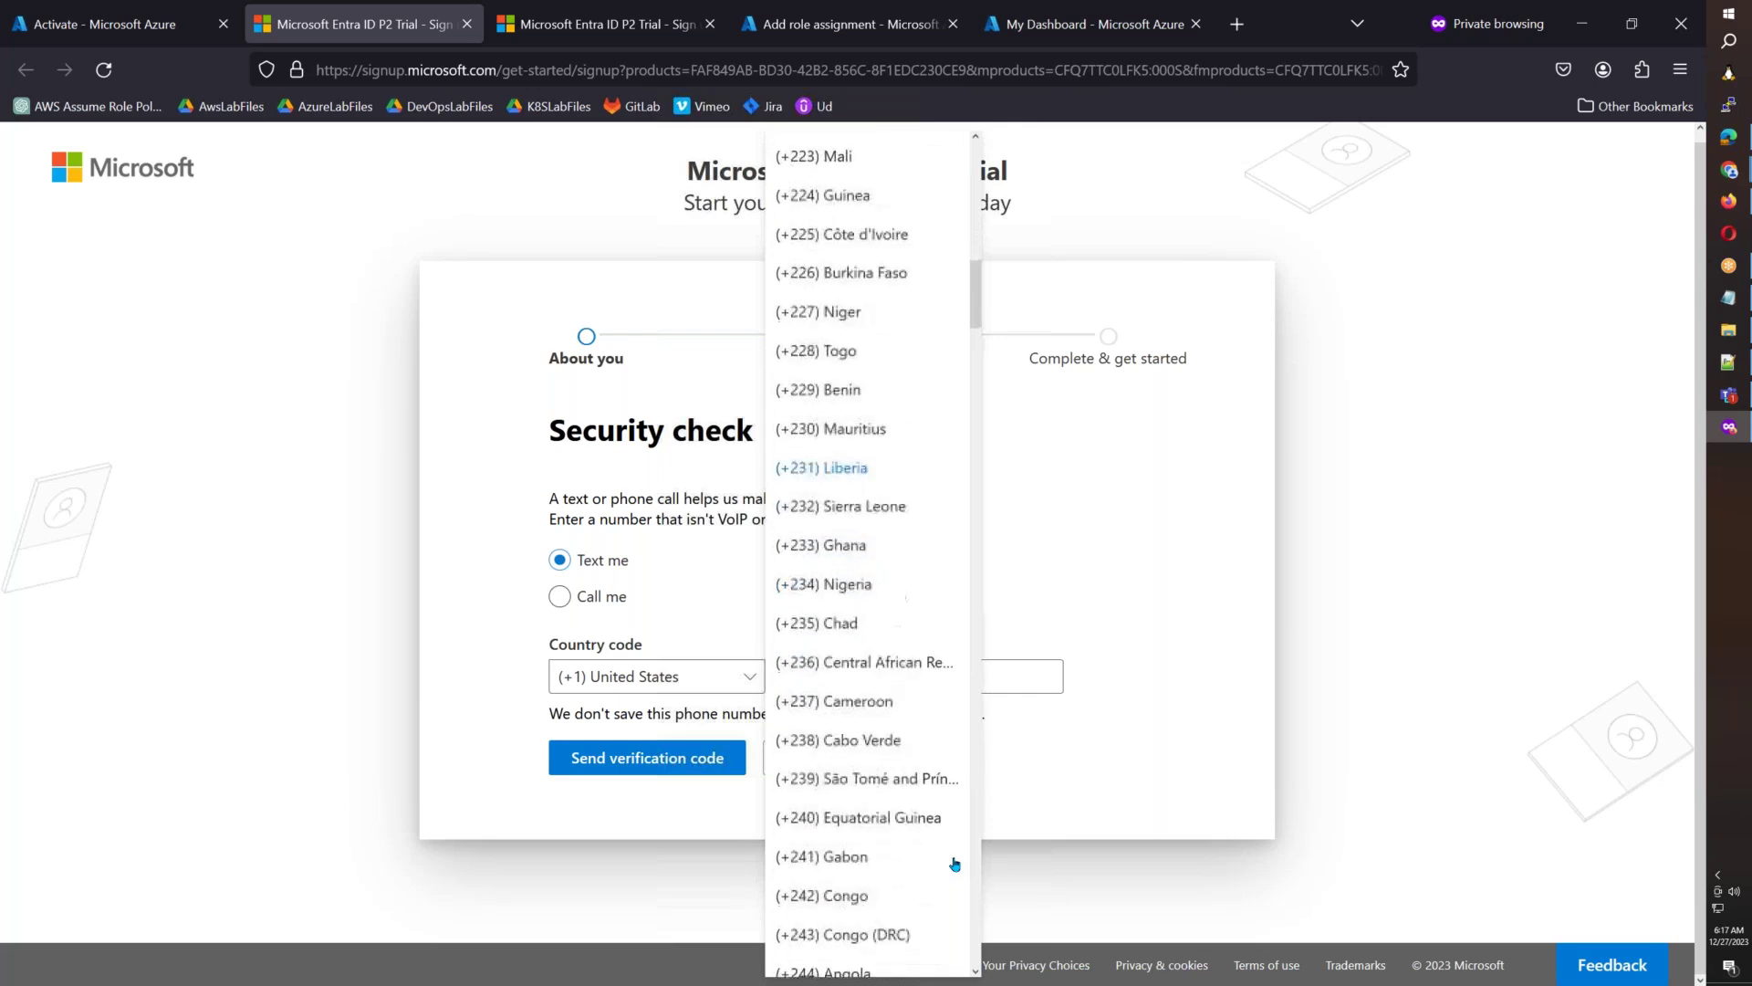
scroll(954, 862, "down", 12)
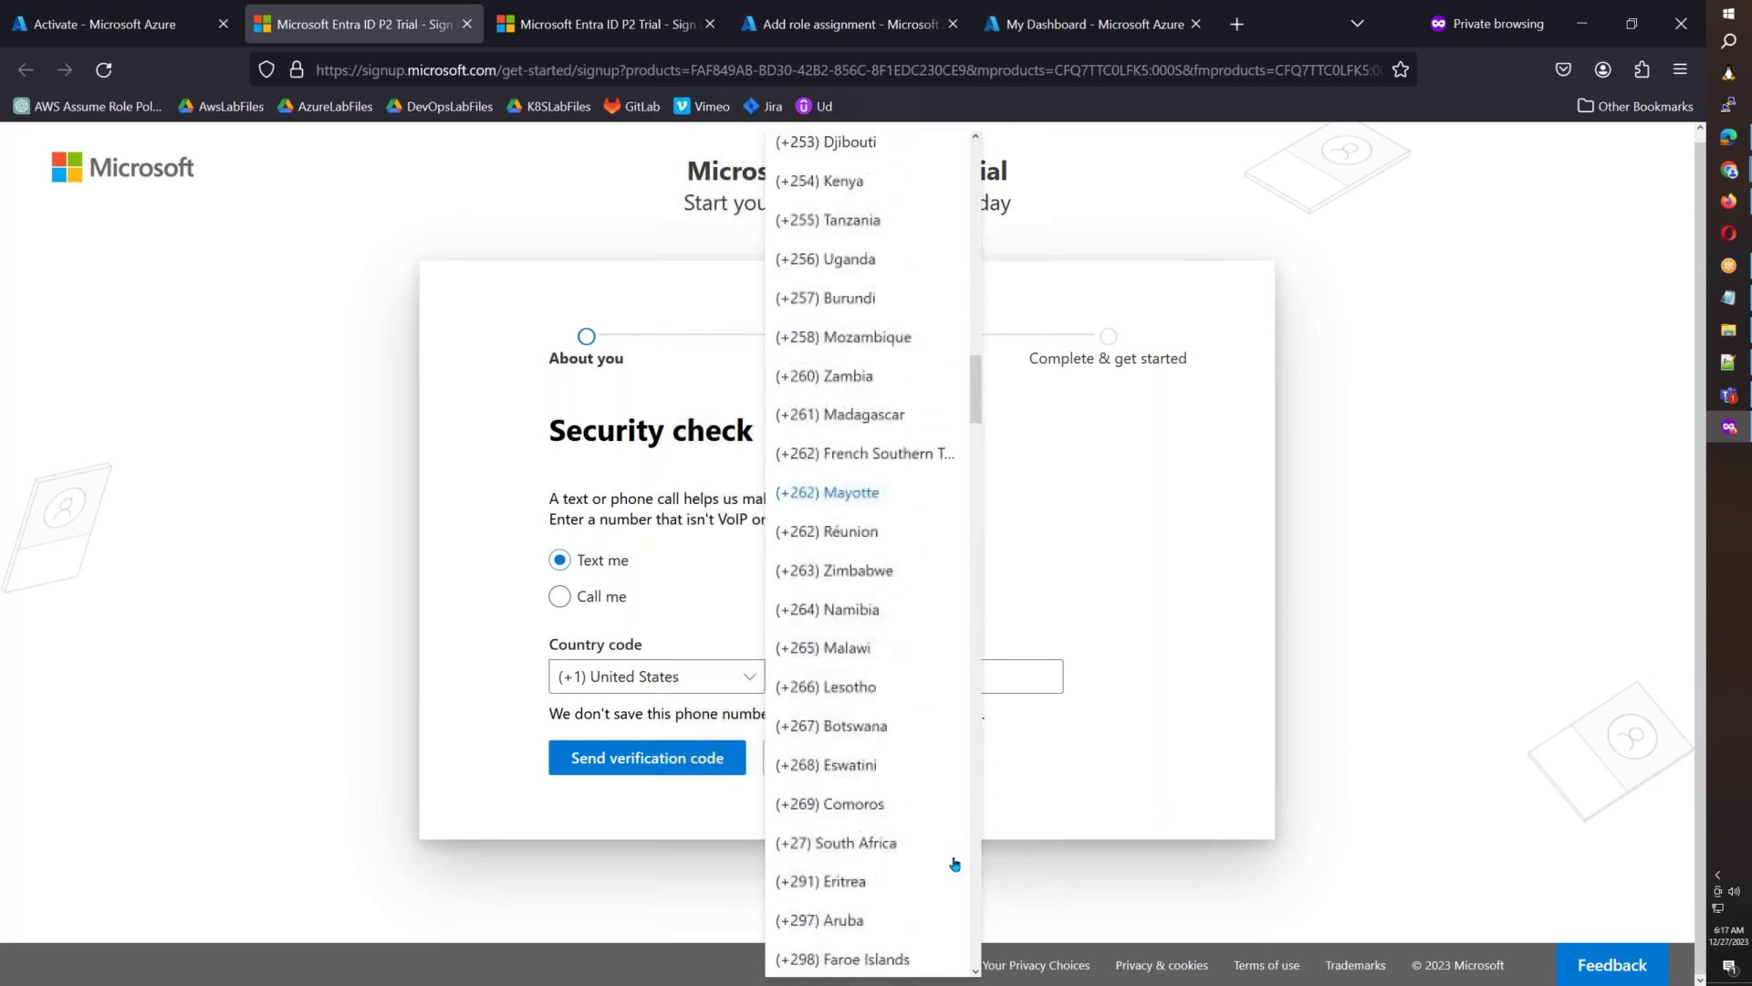
scroll(955, 862, "down", 8)
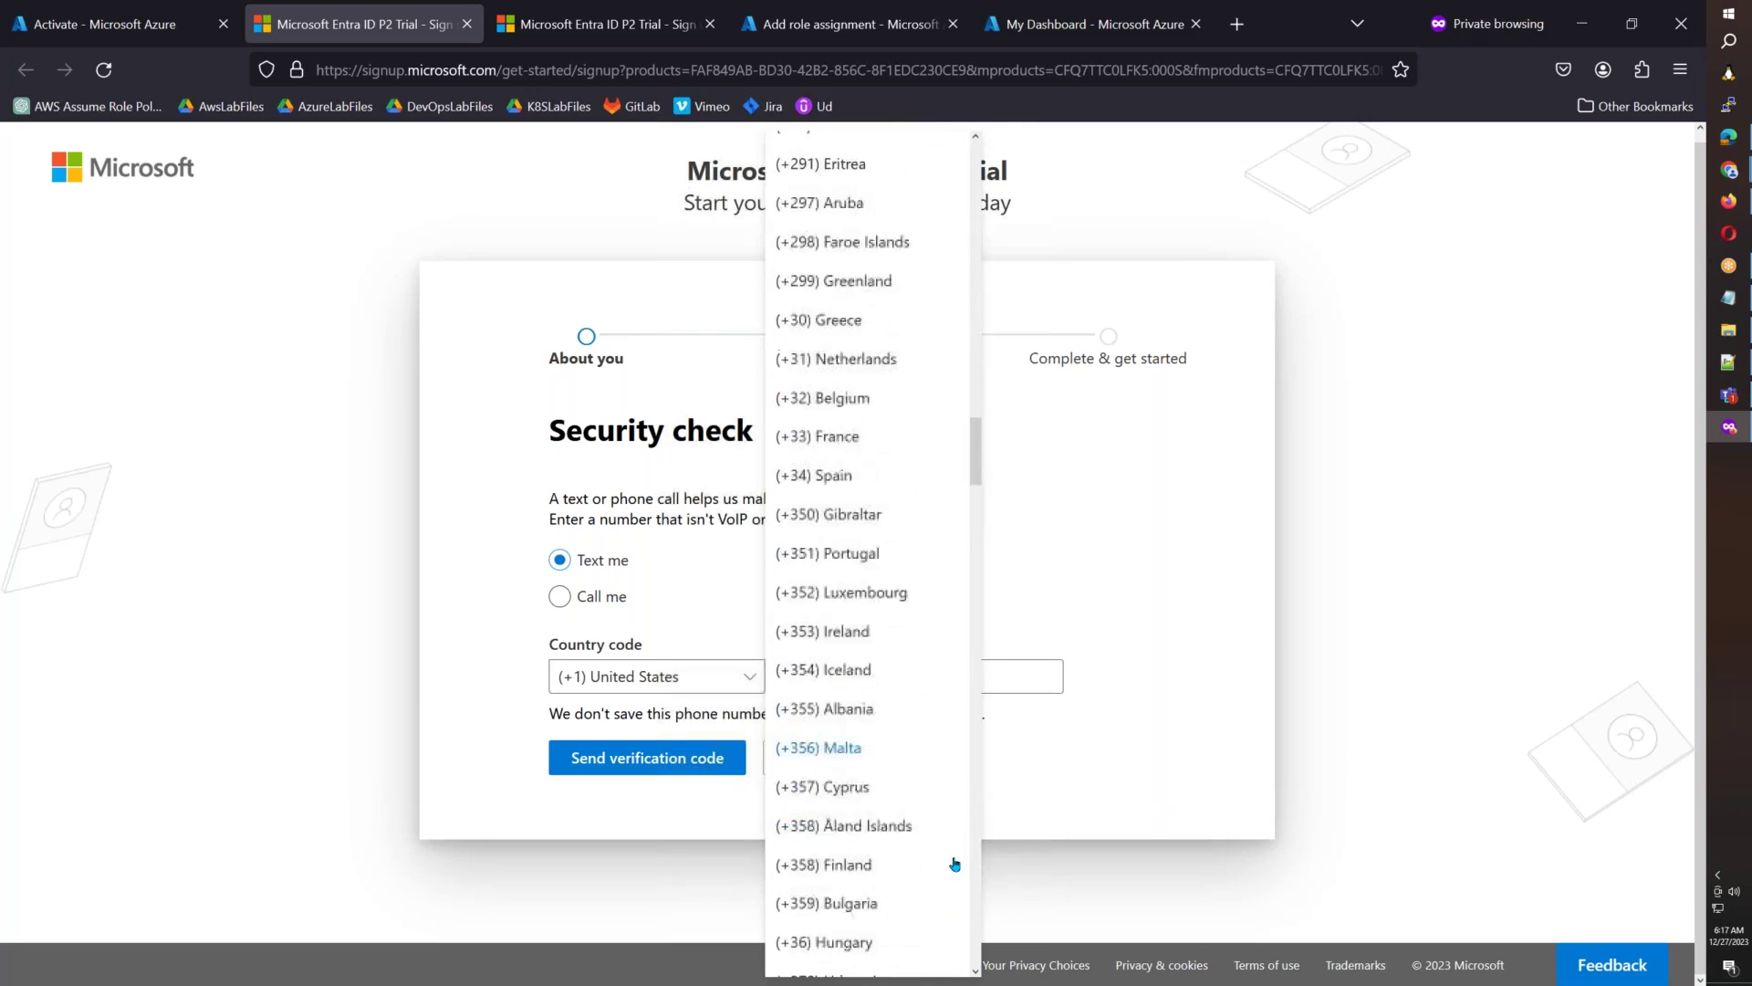
scroll(955, 864, "down", 10)
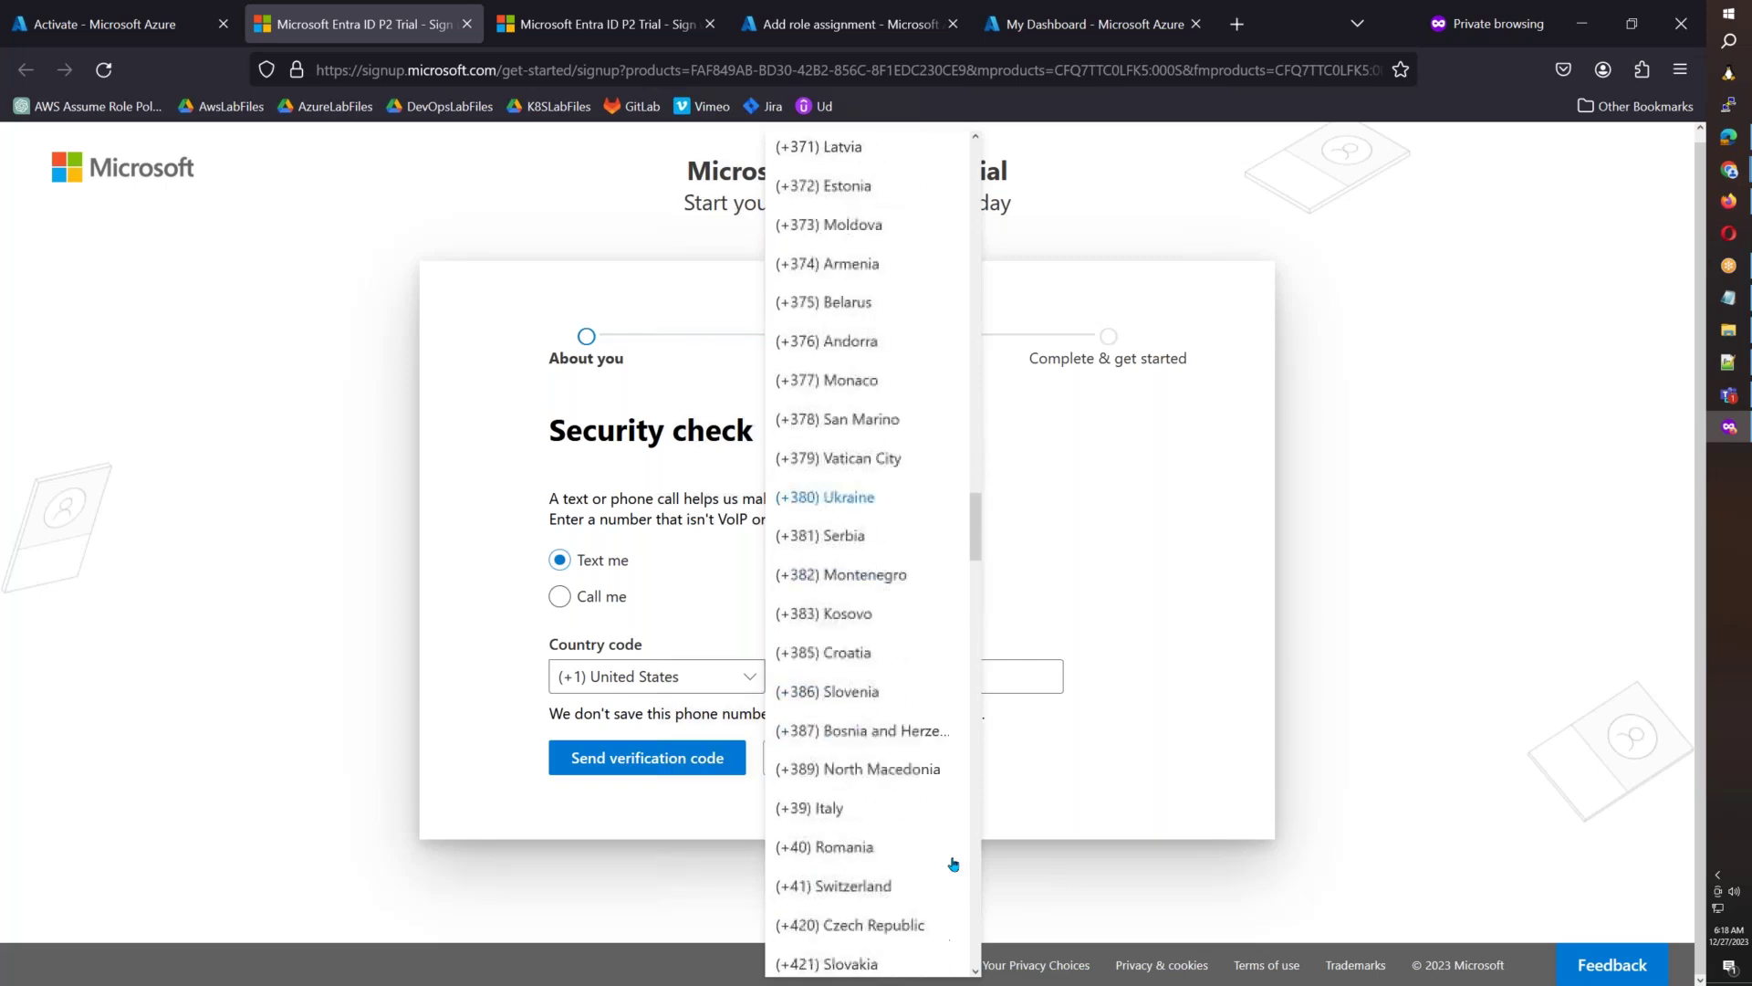
scroll(954, 863, "down", 6)
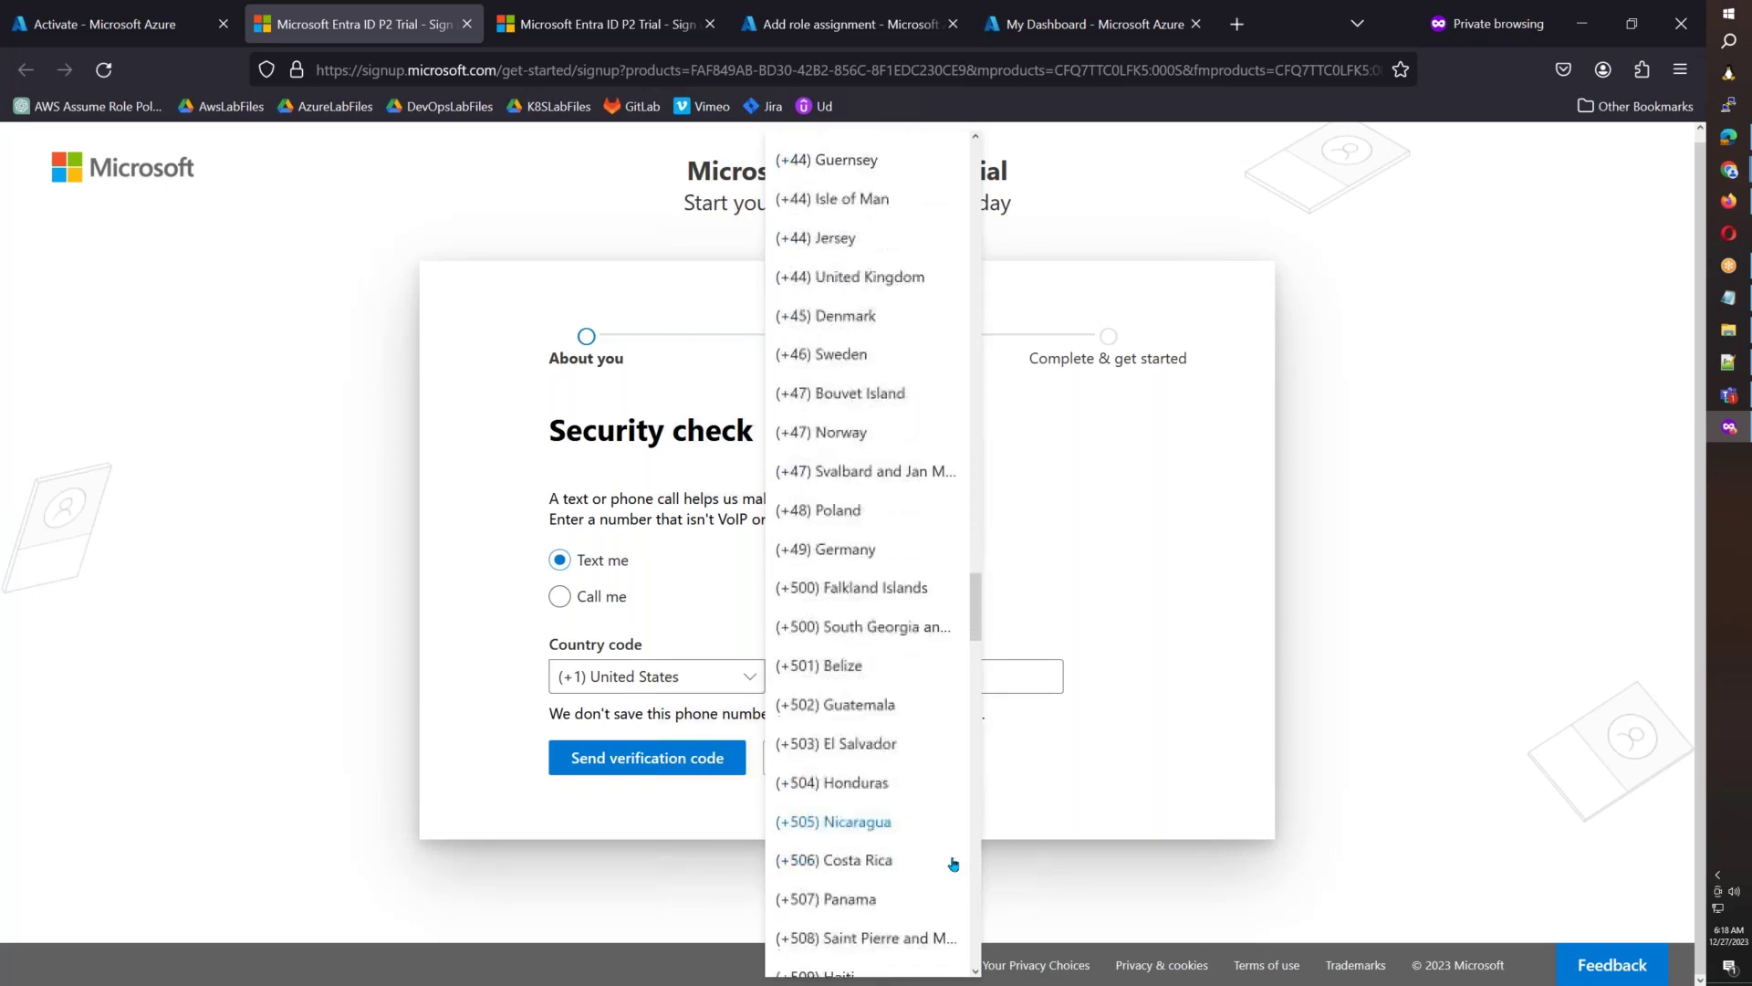
scroll(954, 864, "down", 6)
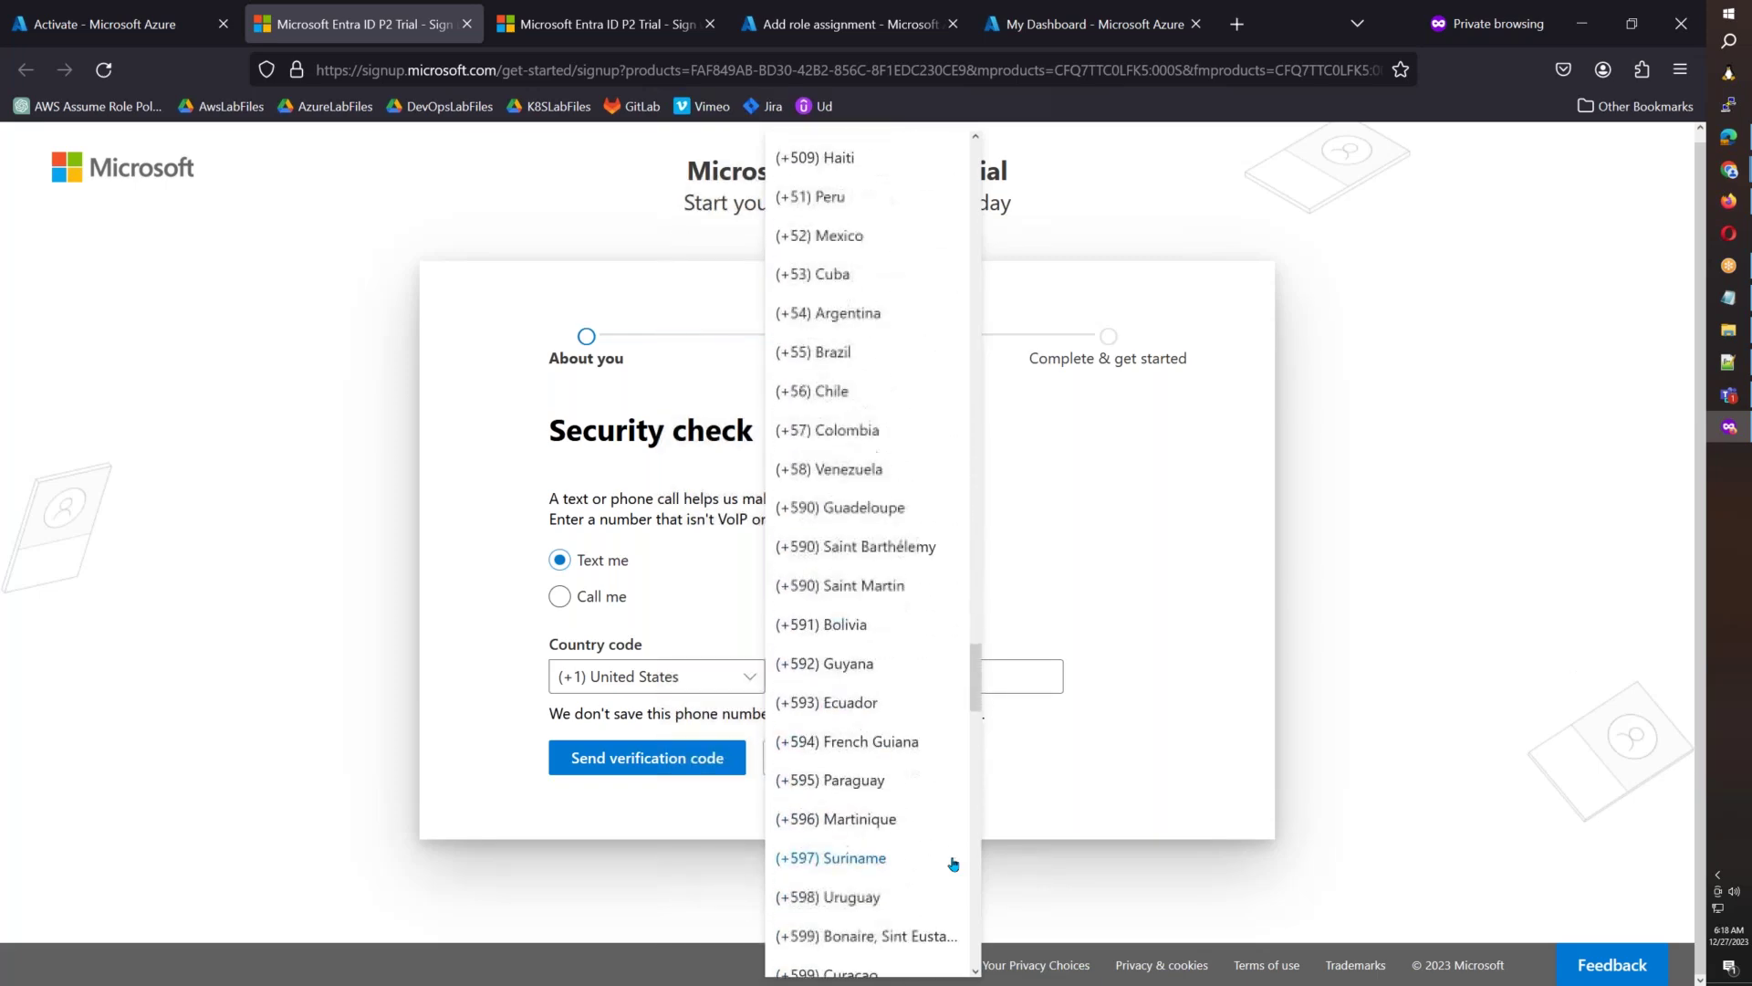
scroll(954, 863, "down", 6)
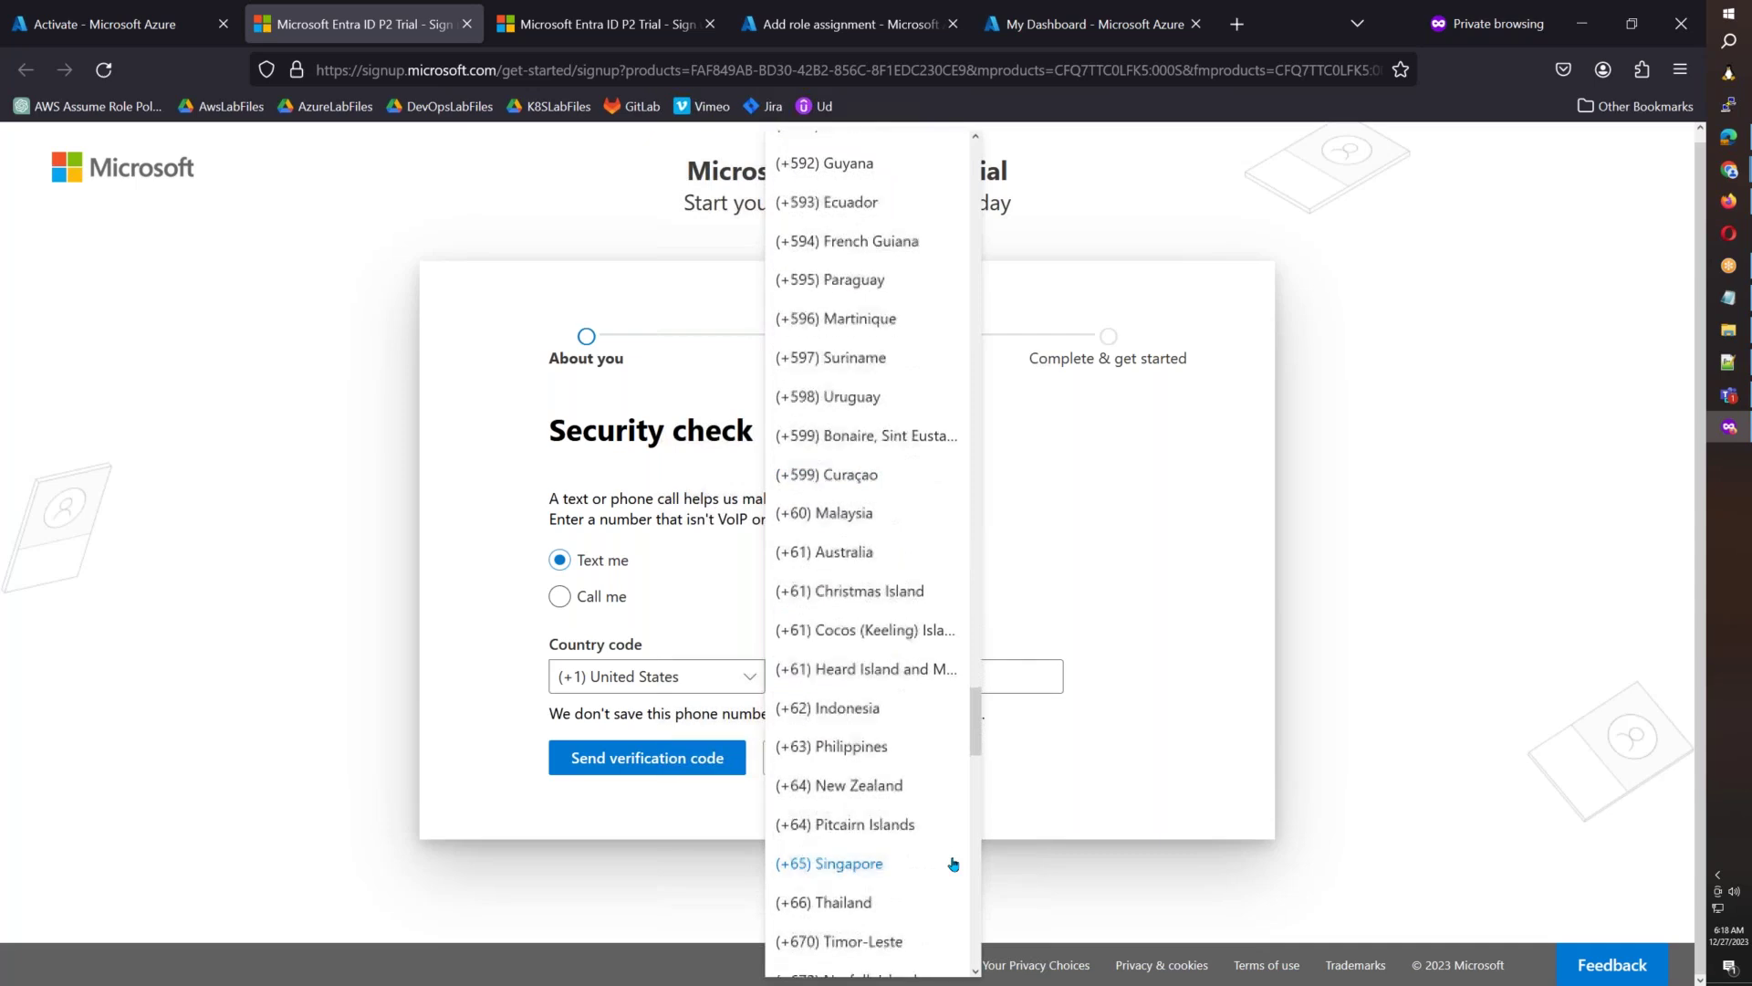
scroll(954, 863, "down", 5)
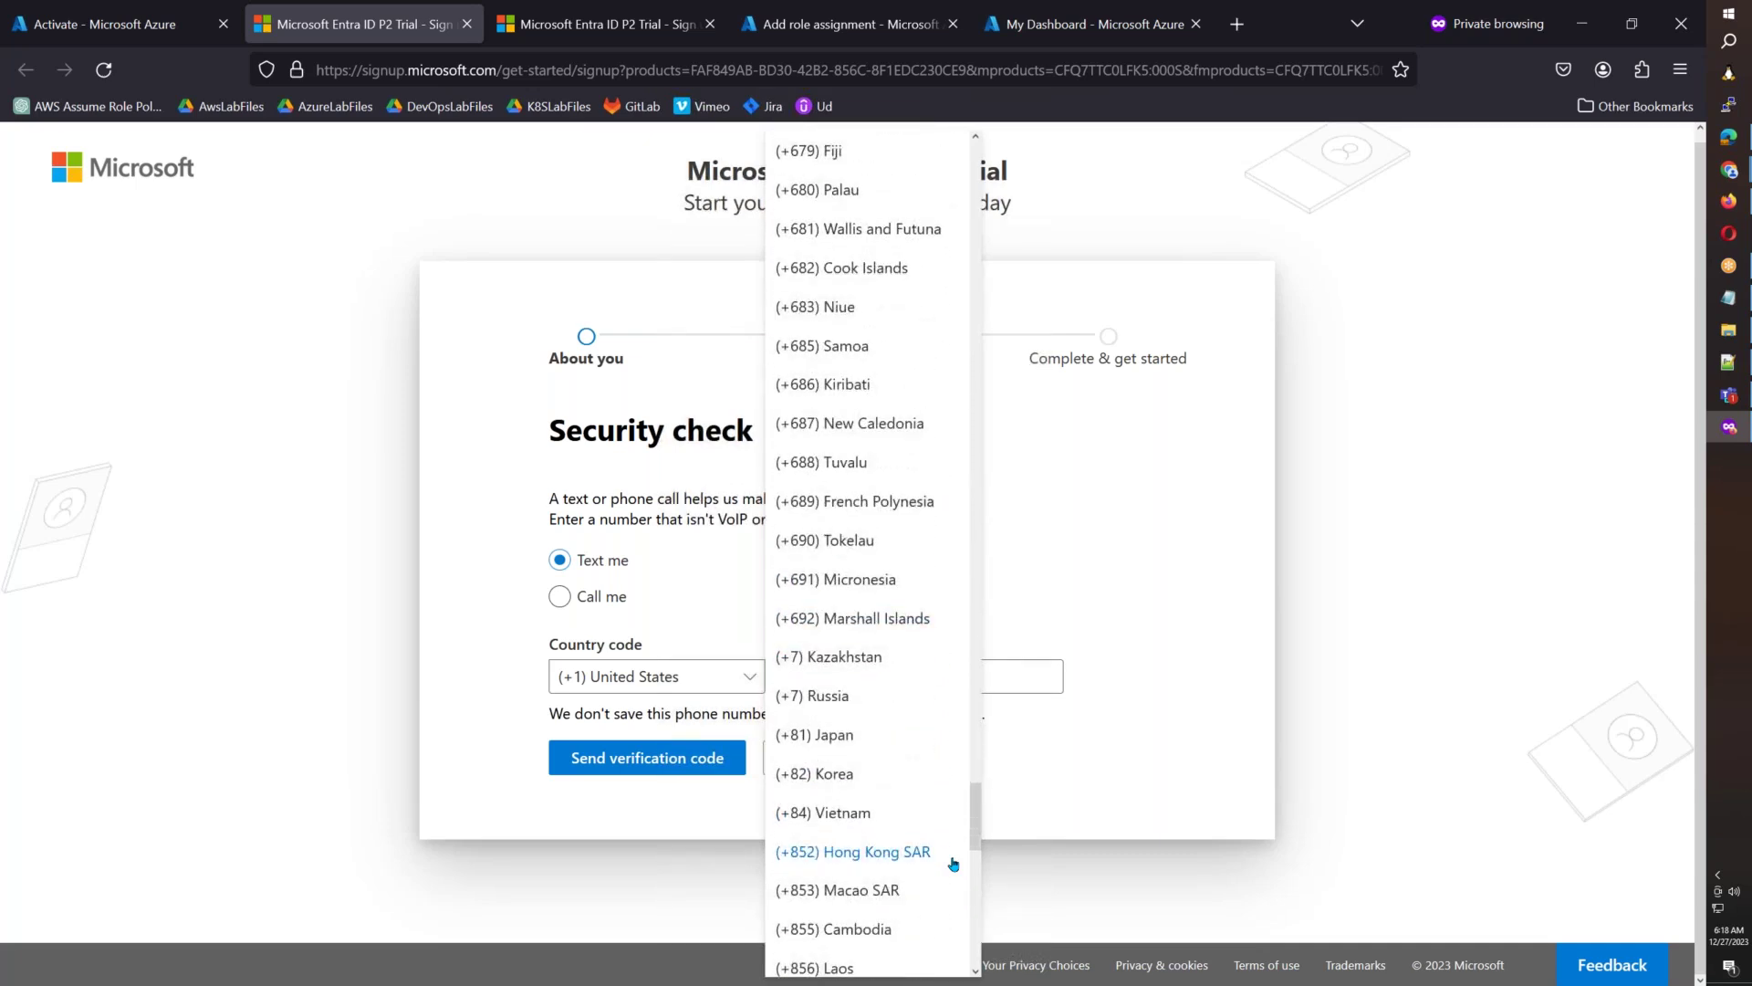
scroll(953, 864, "down", 5)
left_click(911, 675)
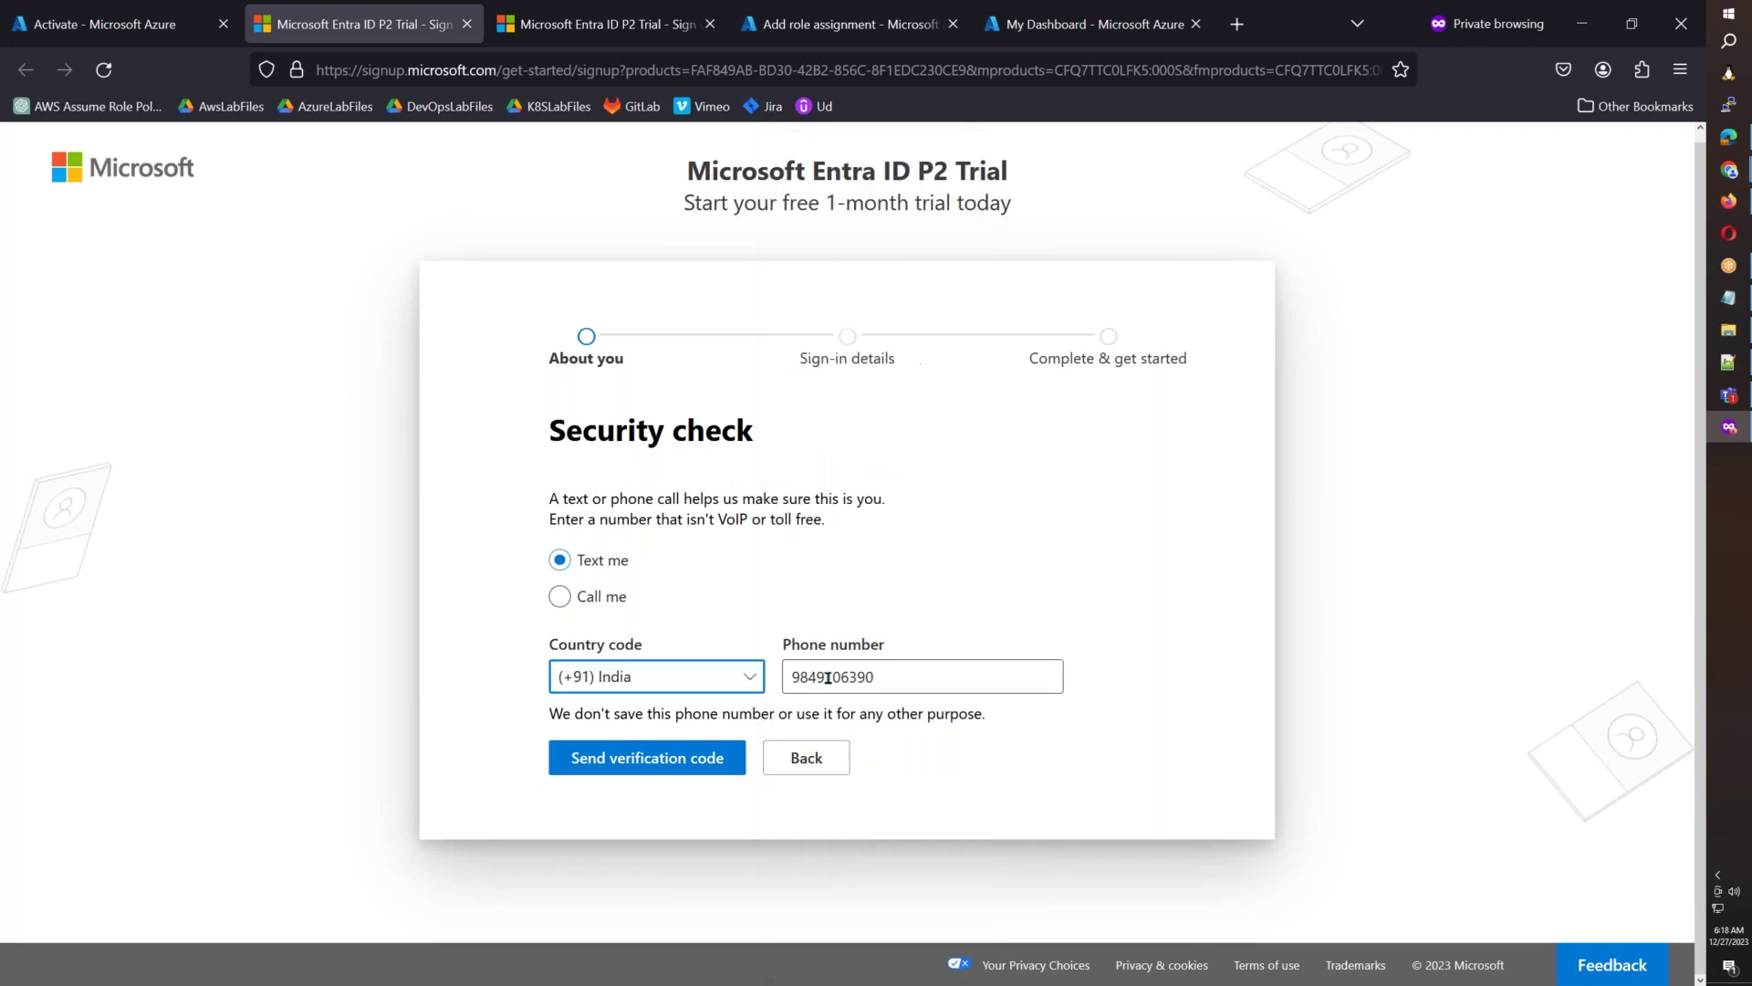
left_click(683, 773)
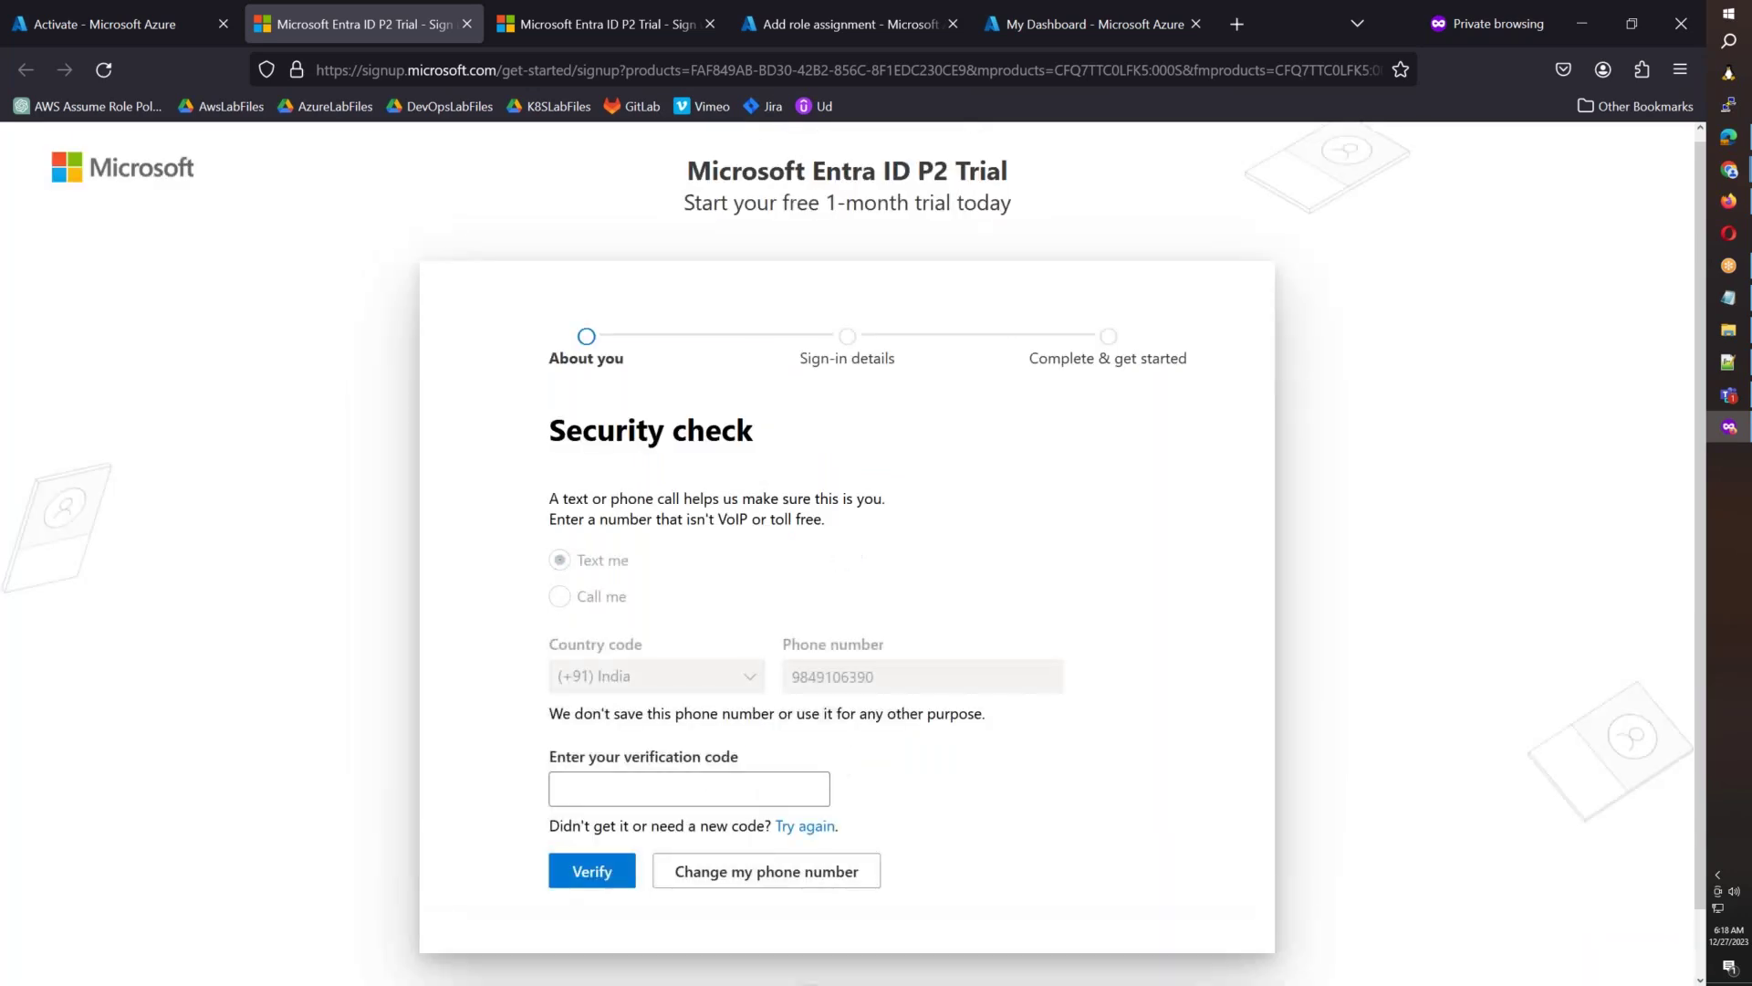
Enter the texted verification code, verify it, and return to the Azure licenses tab.
left_click(678, 777)
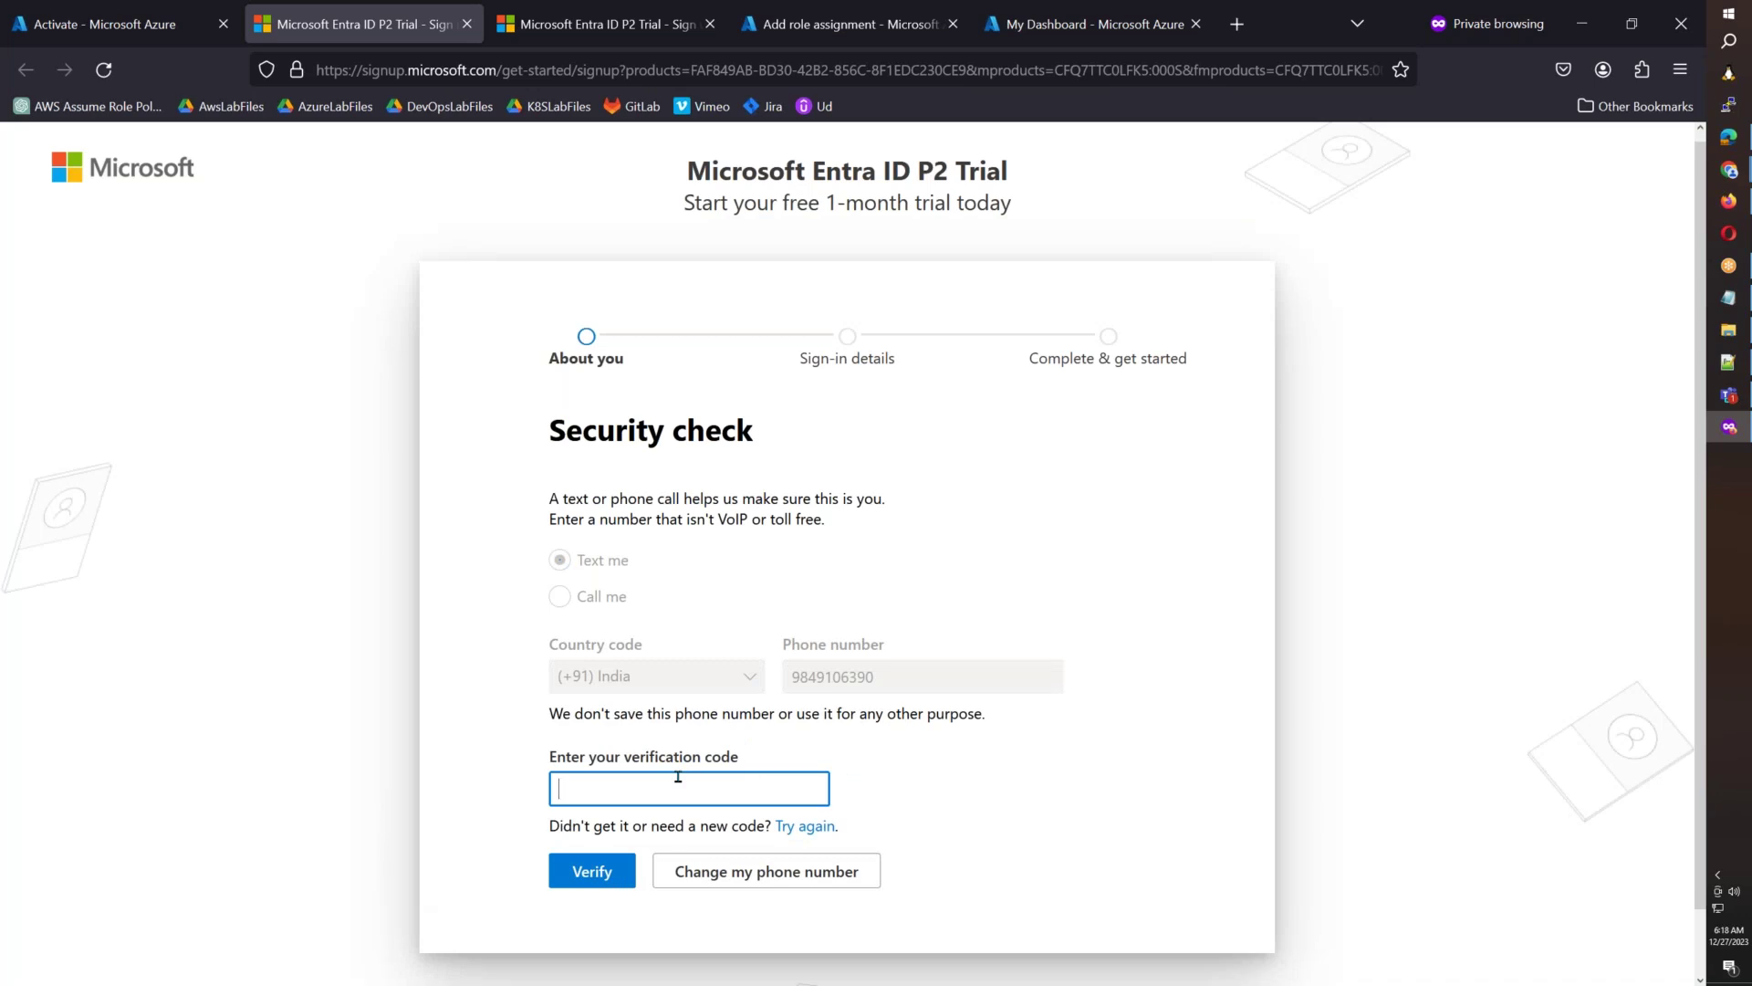
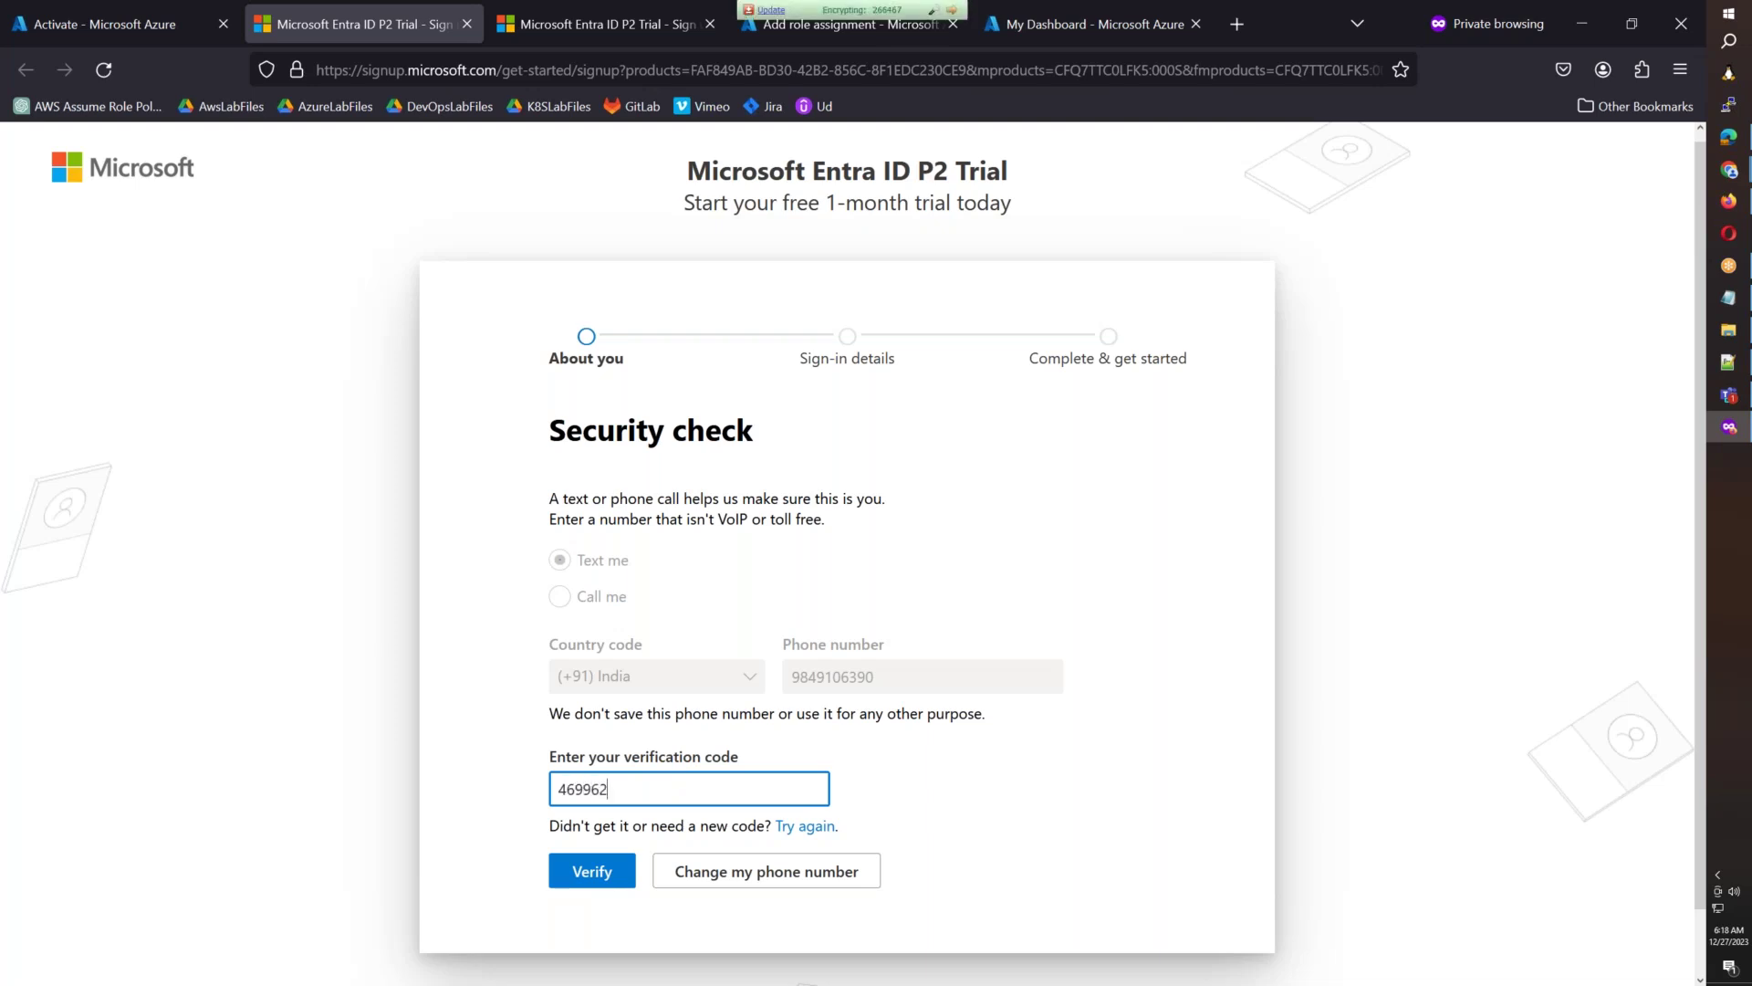
left_click(610, 876)
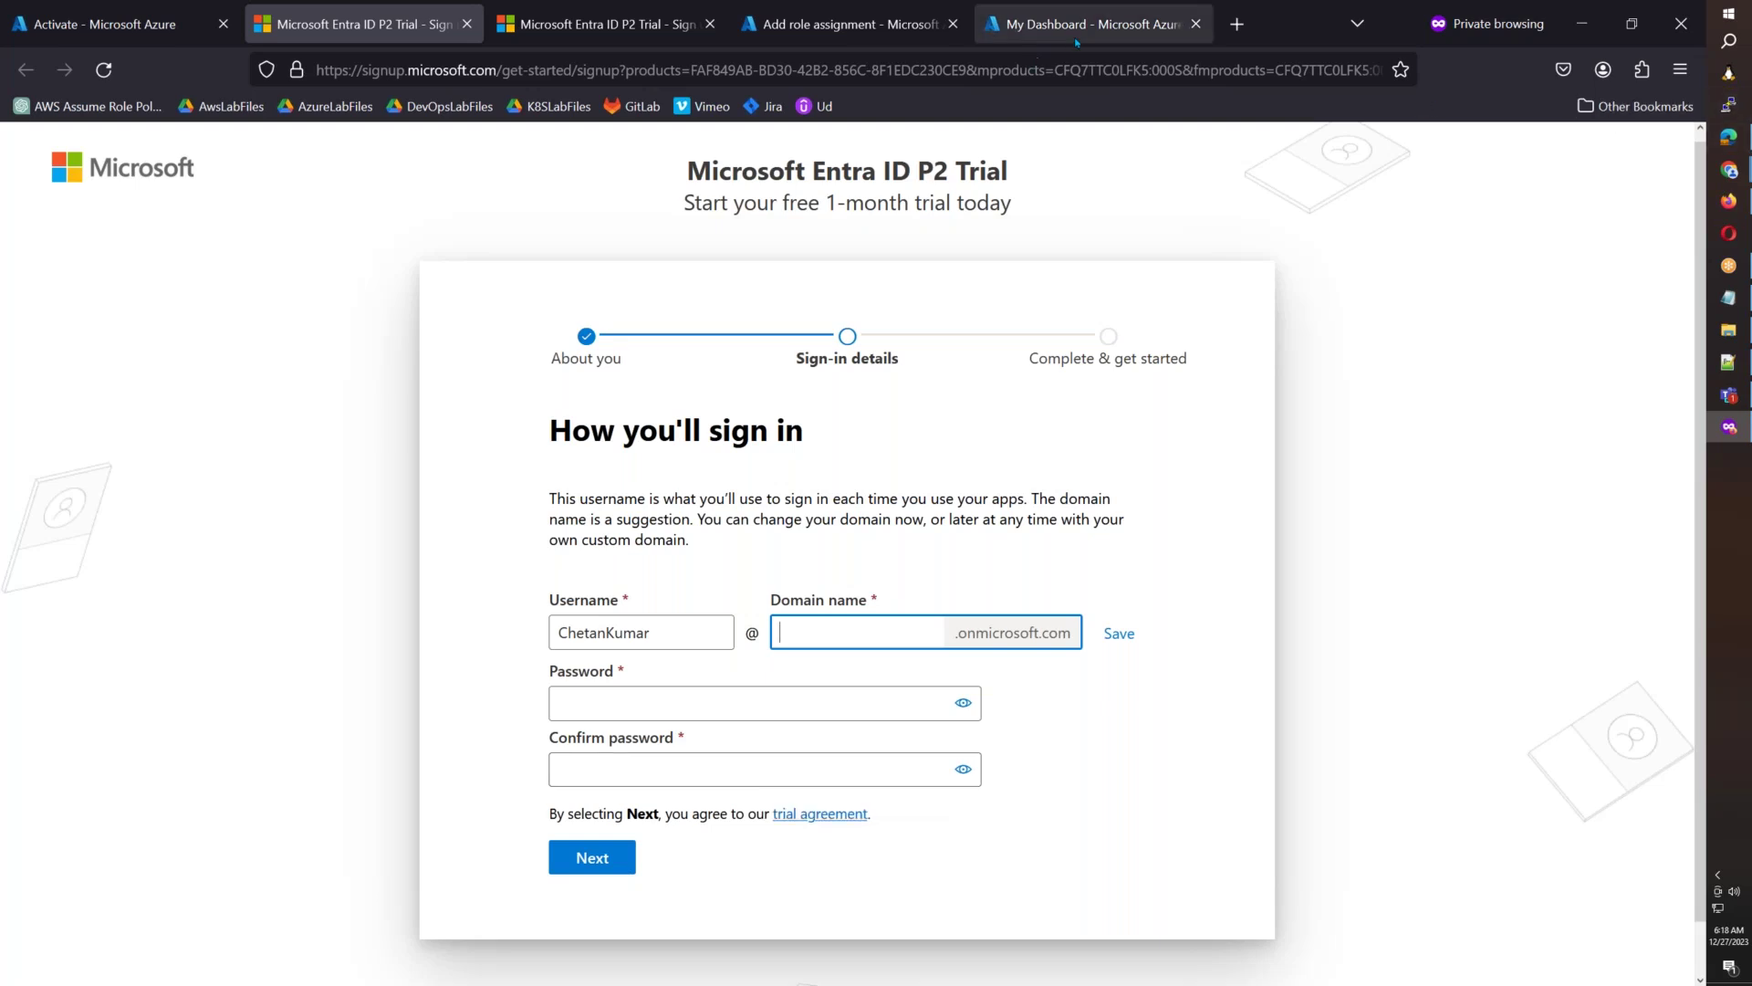
left_click(137, 27)
View the Activate pane offering the Entra ID P2 trial: 100 licenses for 30 days.
mouse_move(1597, 152)
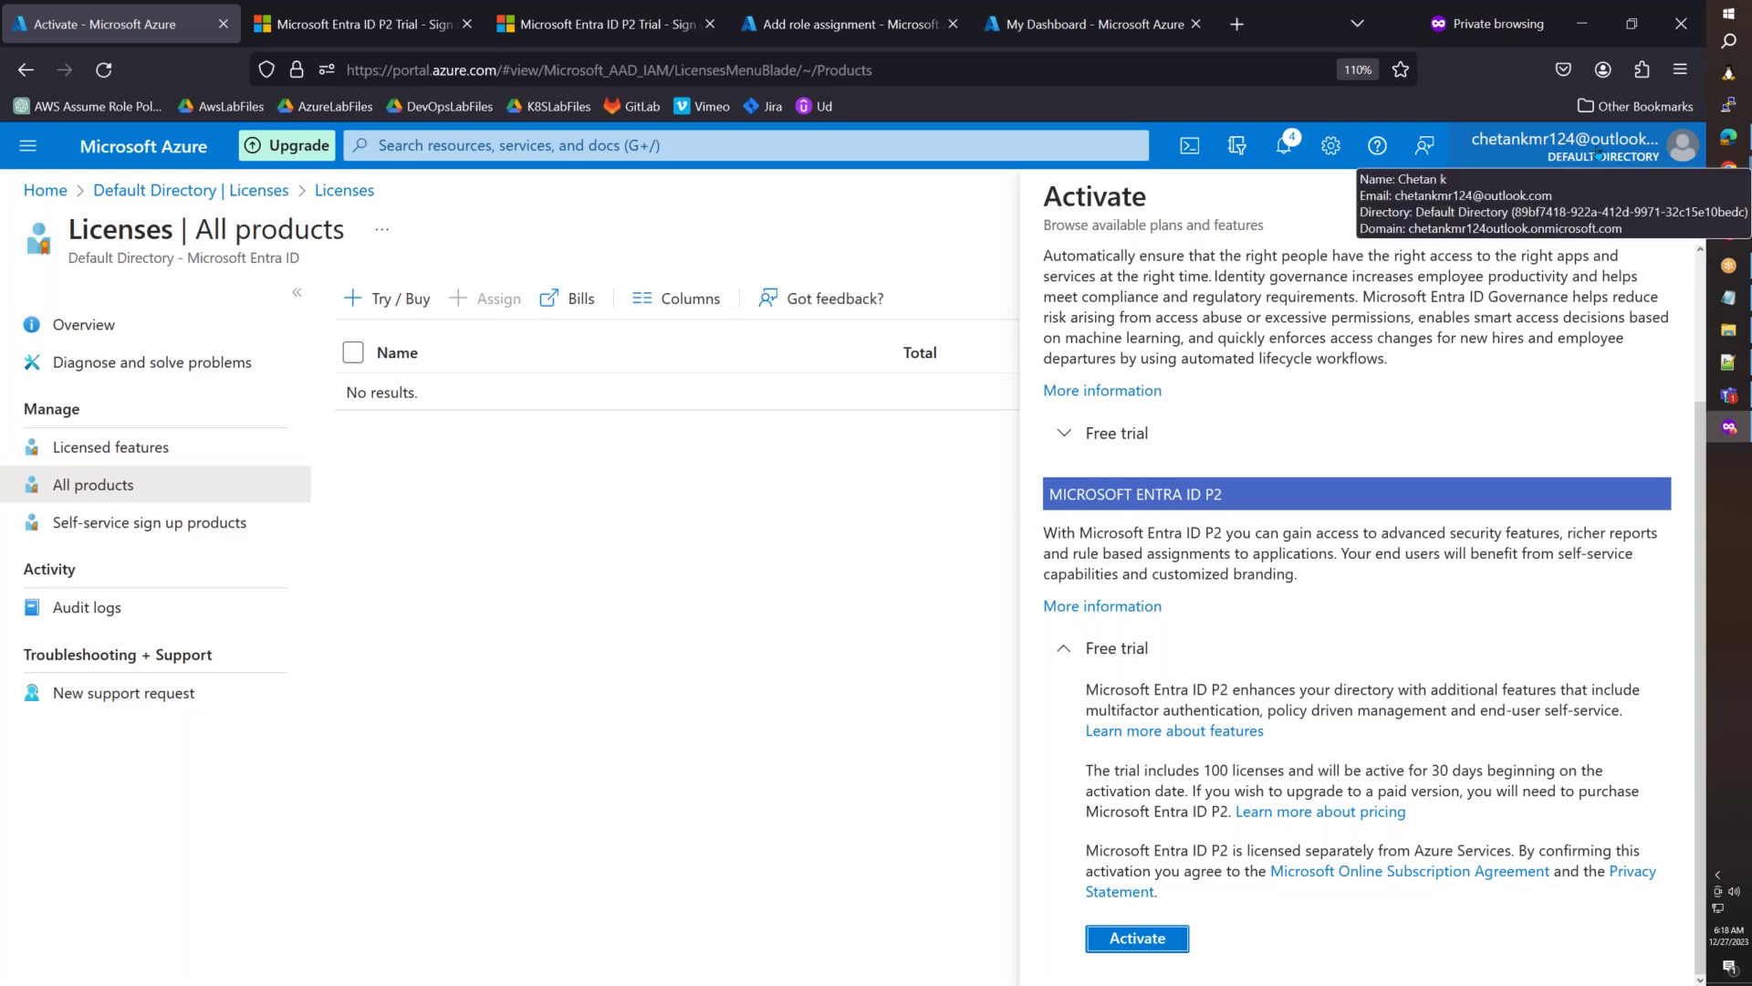
Glance at the My Dashboard and Add role assignment tabs, then return to the Entra P2 trial's sign-in form.
left_click(1086, 23)
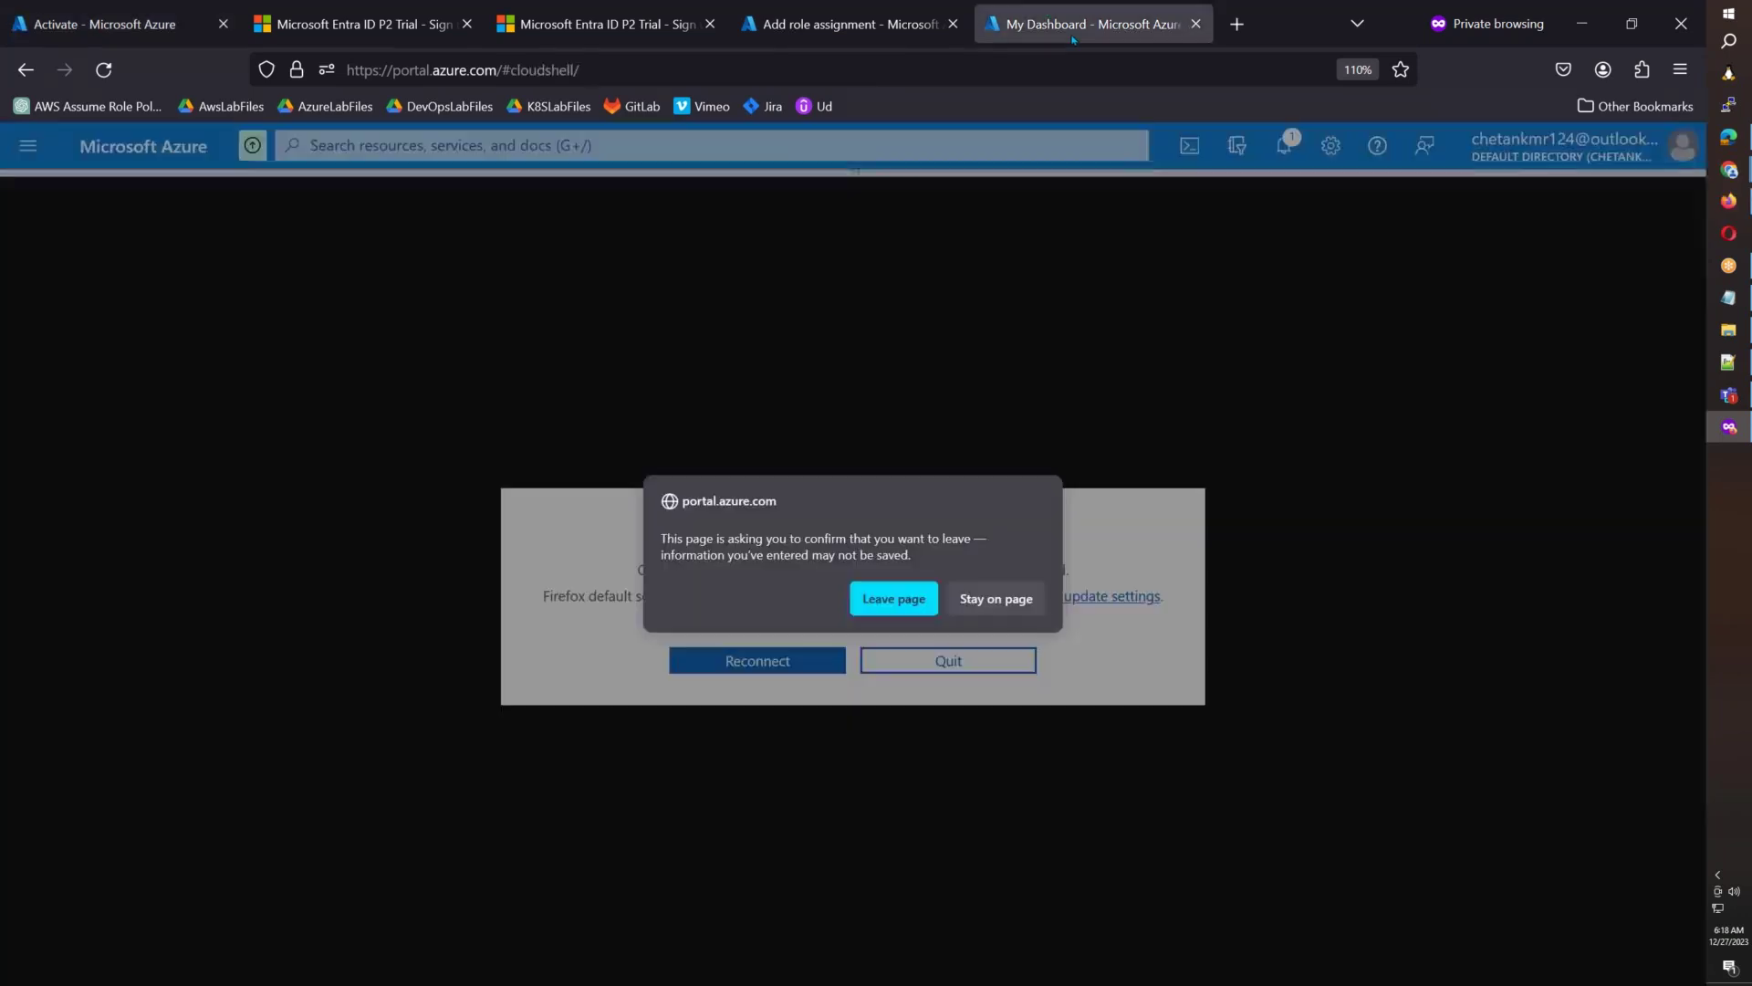
left_click(881, 39)
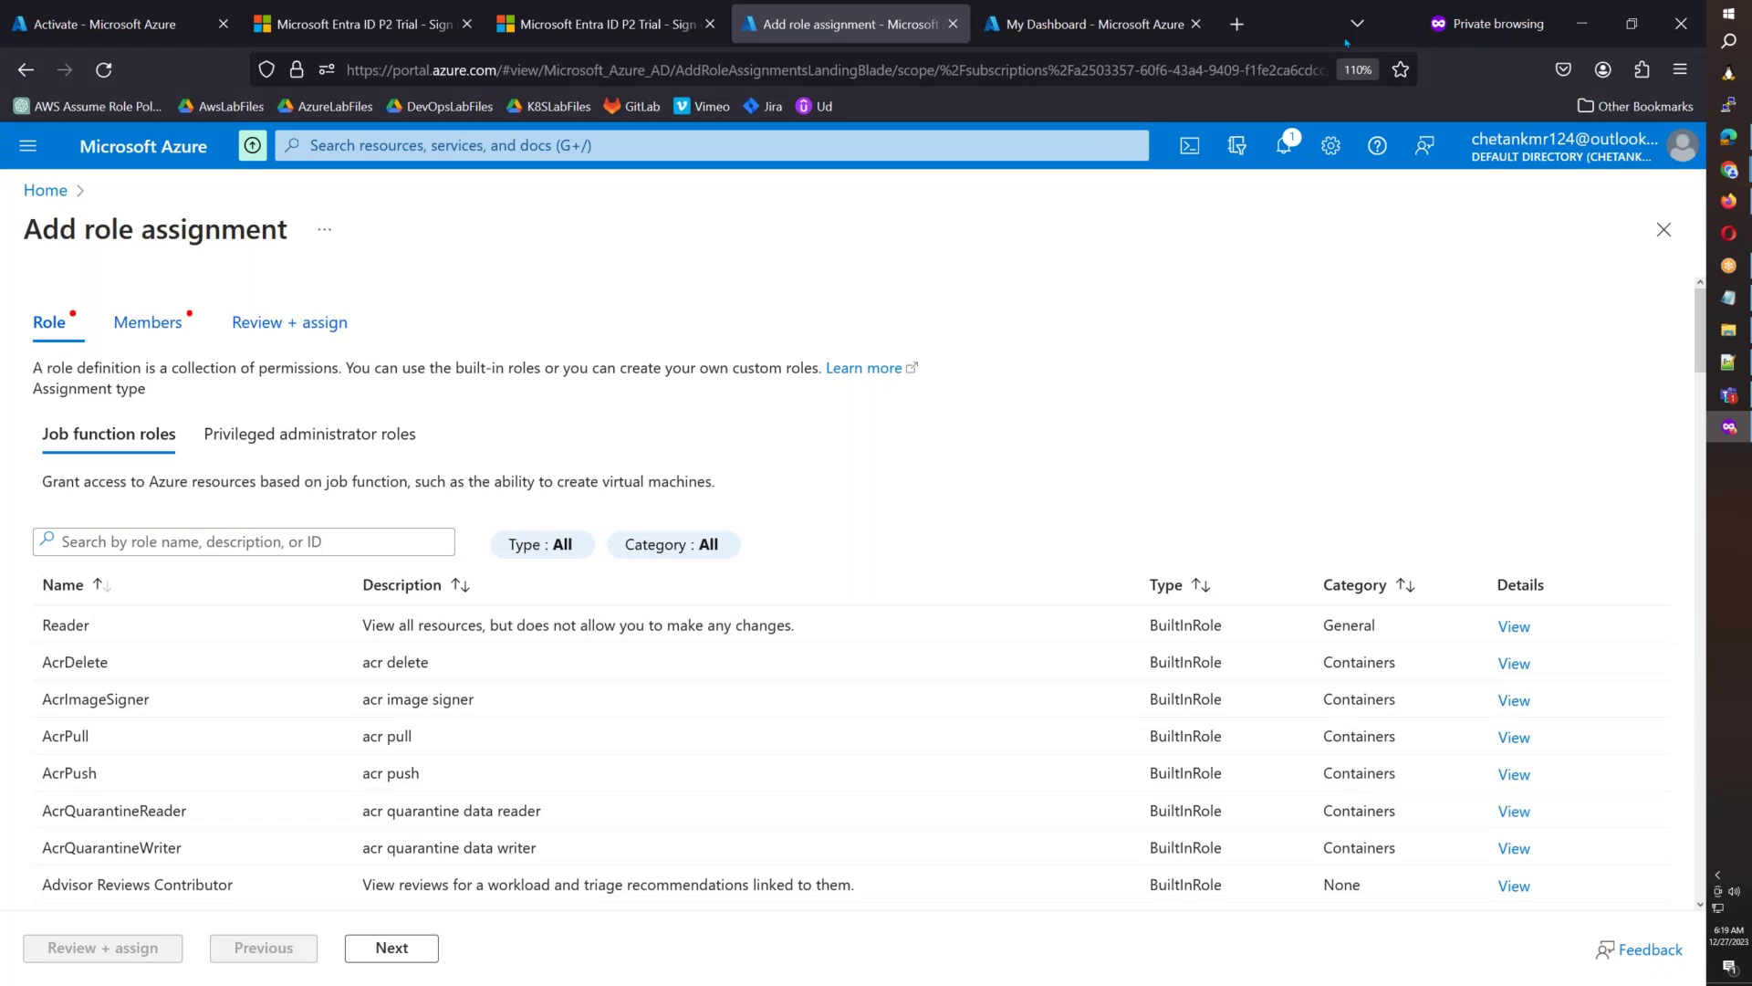
left_click(603, 26)
left_click(384, 31)
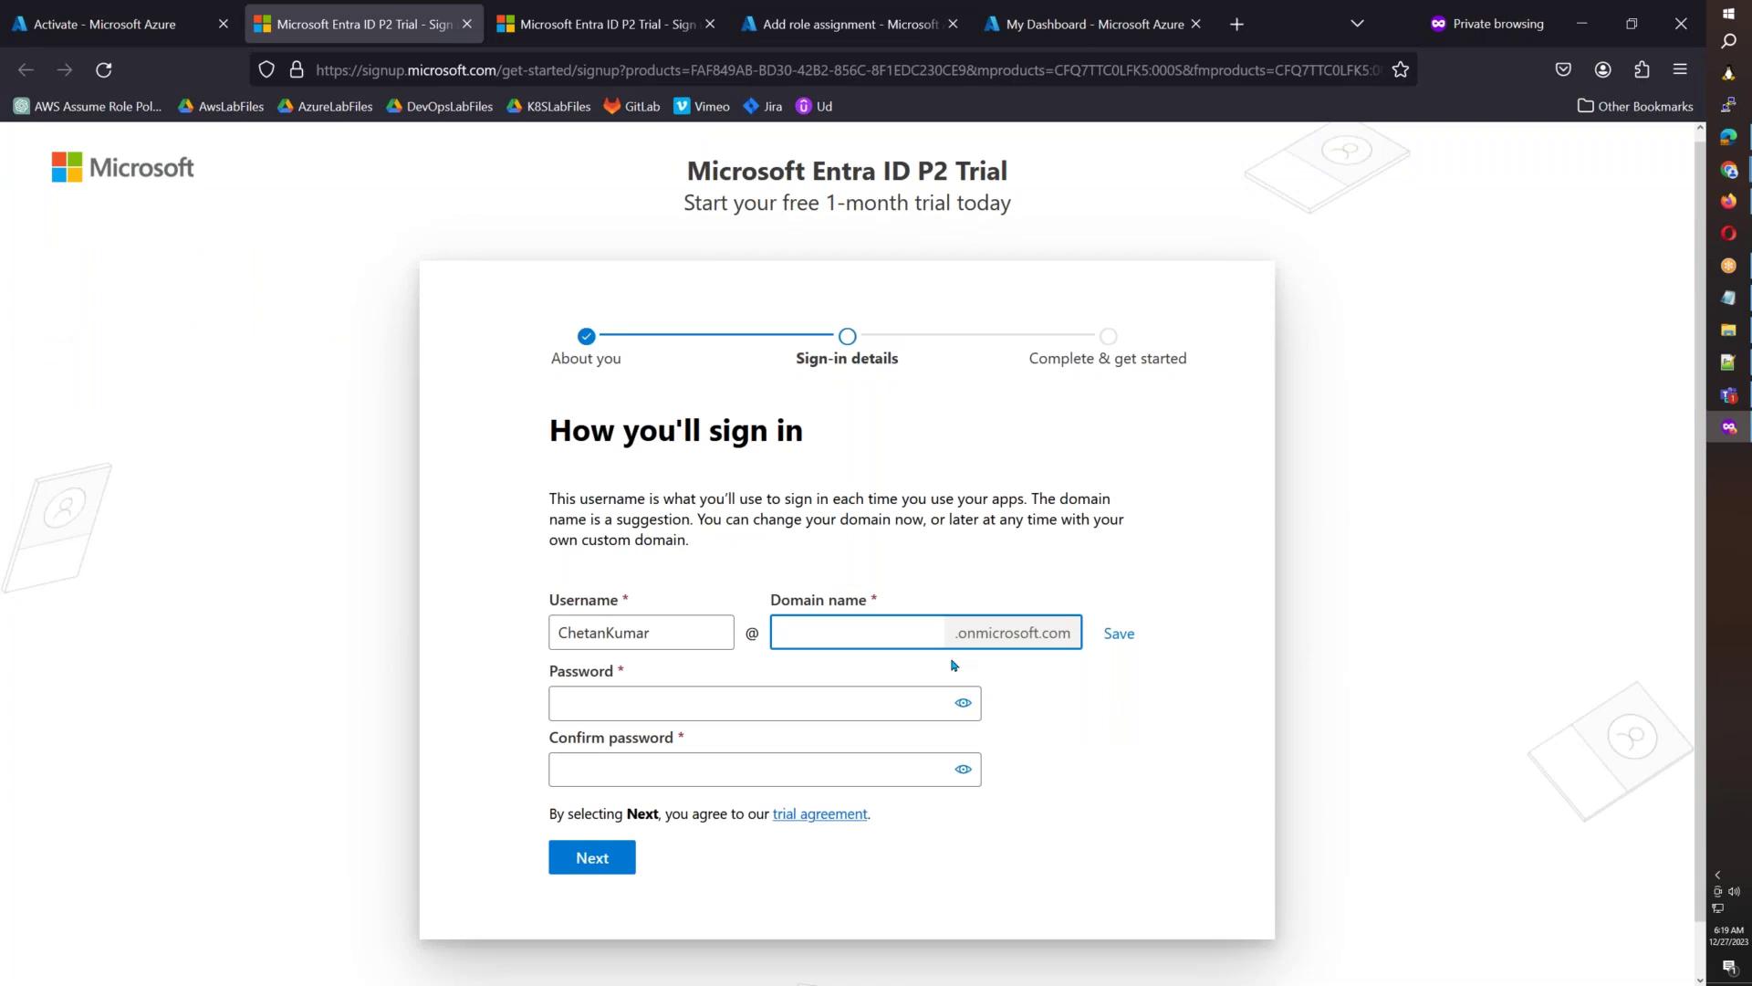
Enter domain 'outlook' and the account password twice, then submit the sign-in details.
type("outlook")
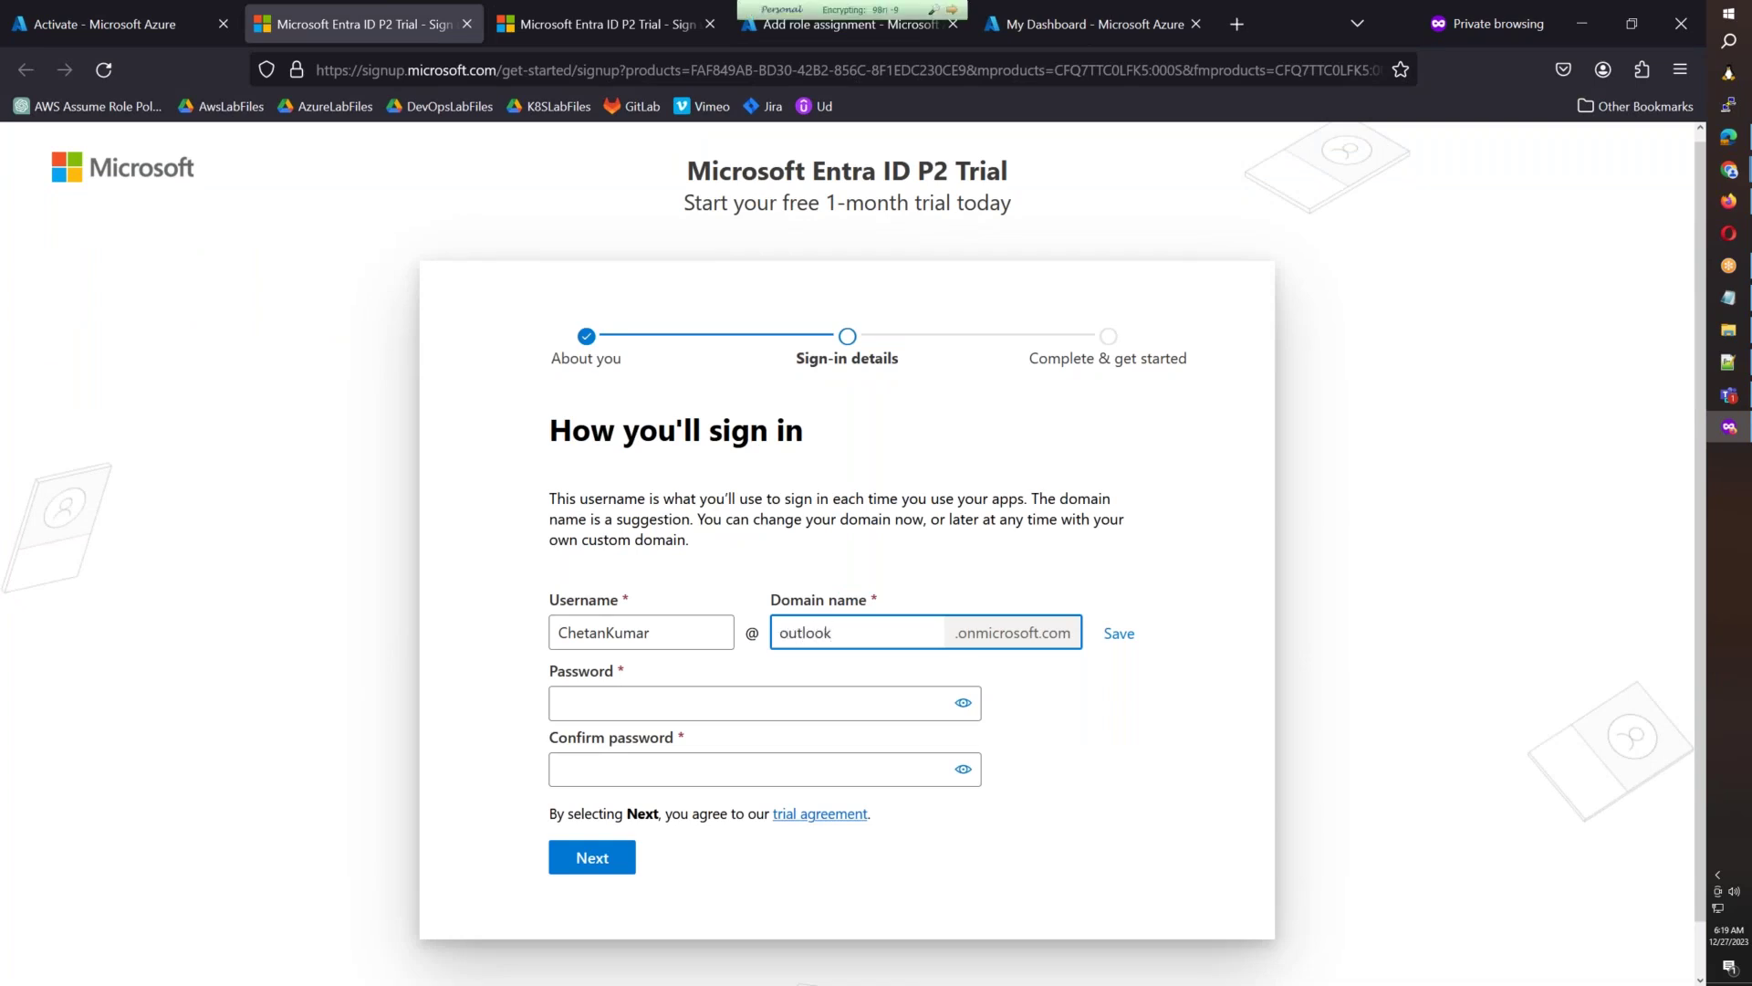
key("Tab")
left_click(847, 706)
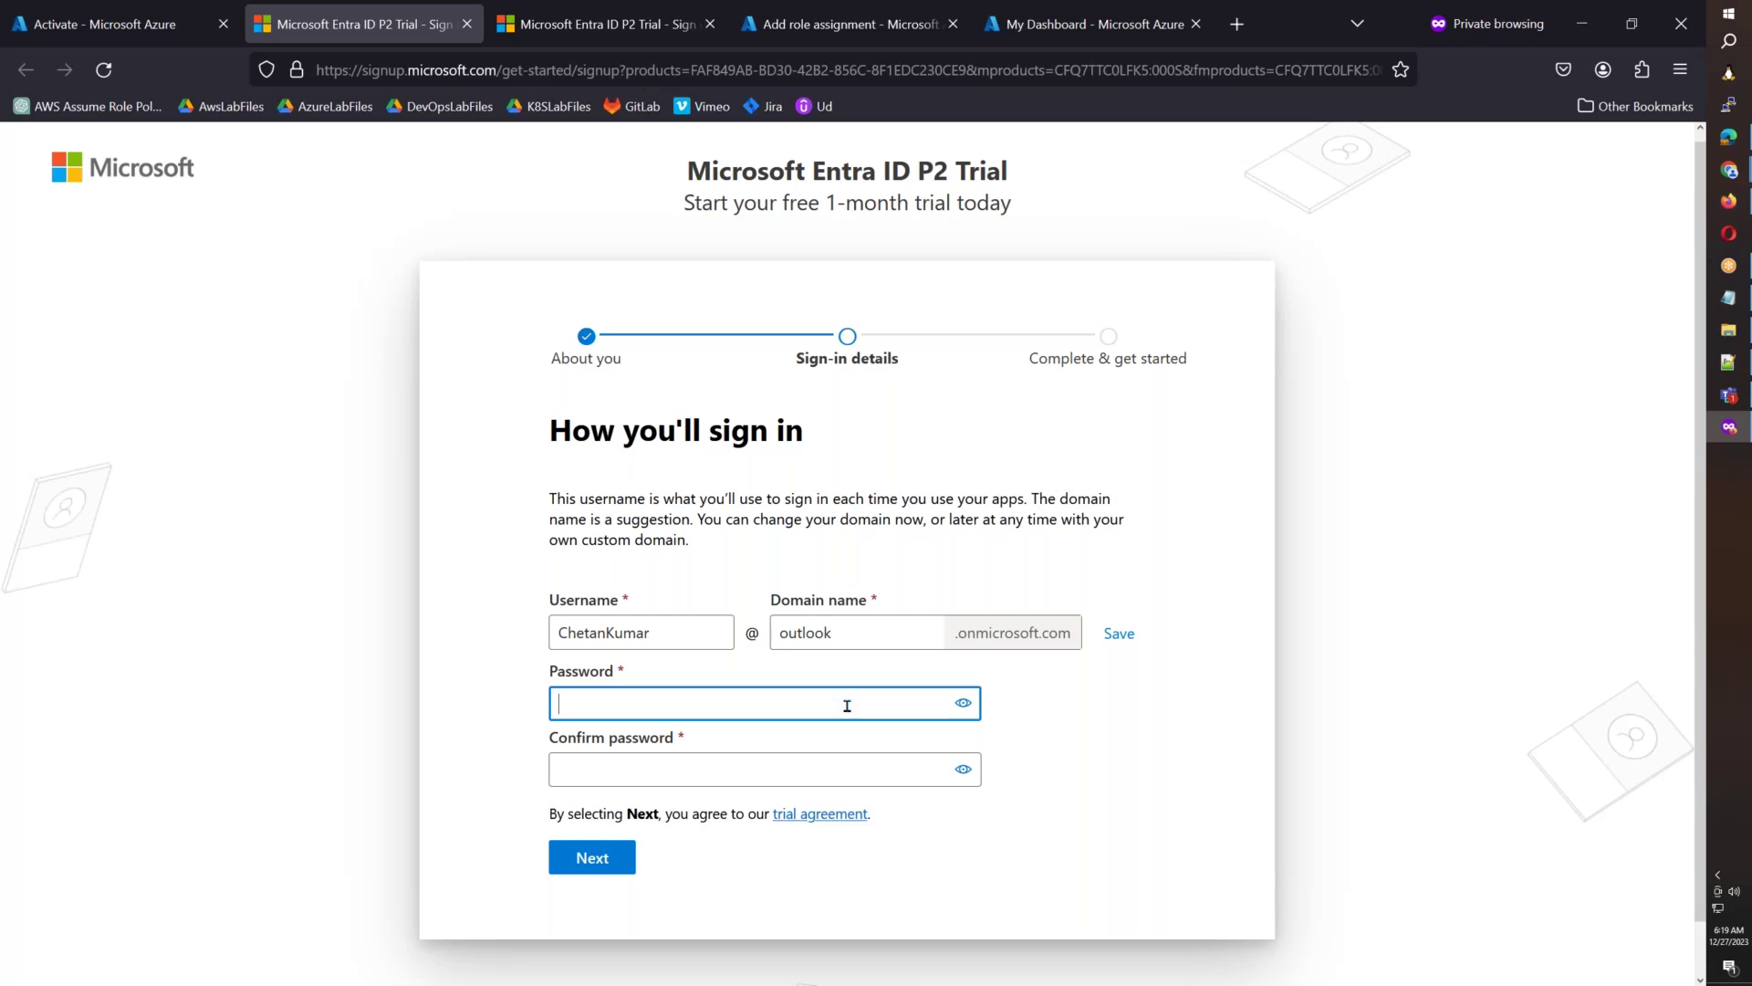
type("******")
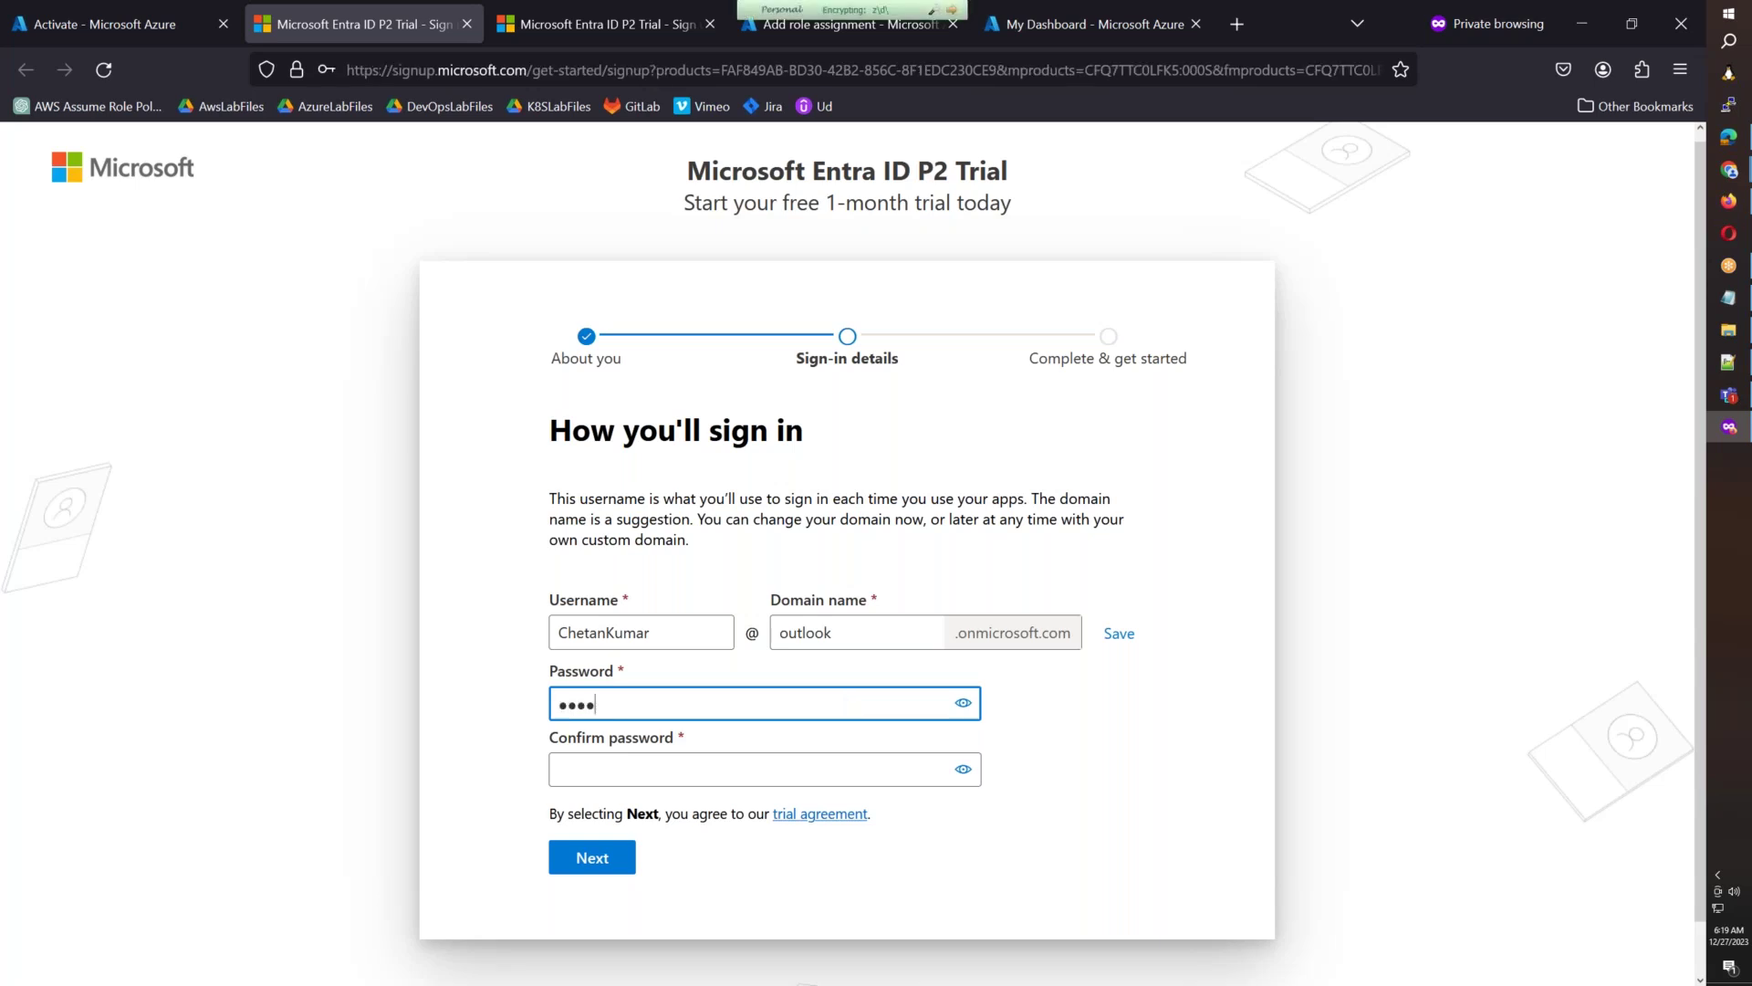
type("****")
key("Tab")
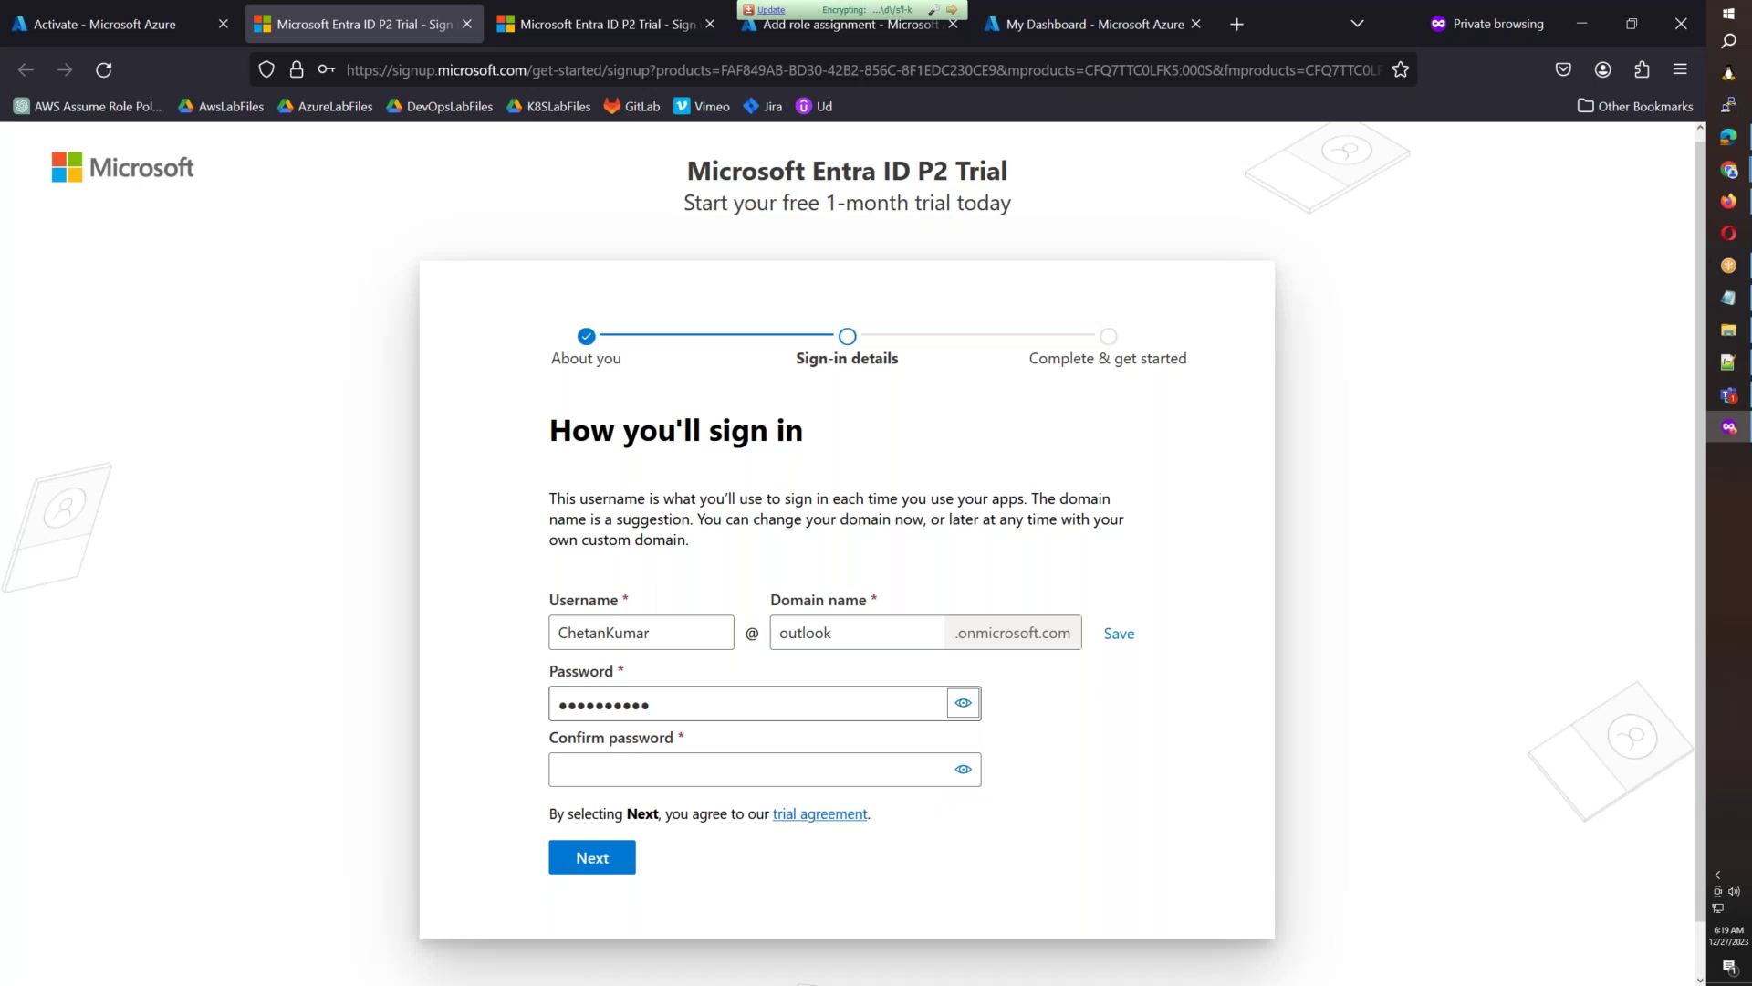
key("Tab")
type("*******")
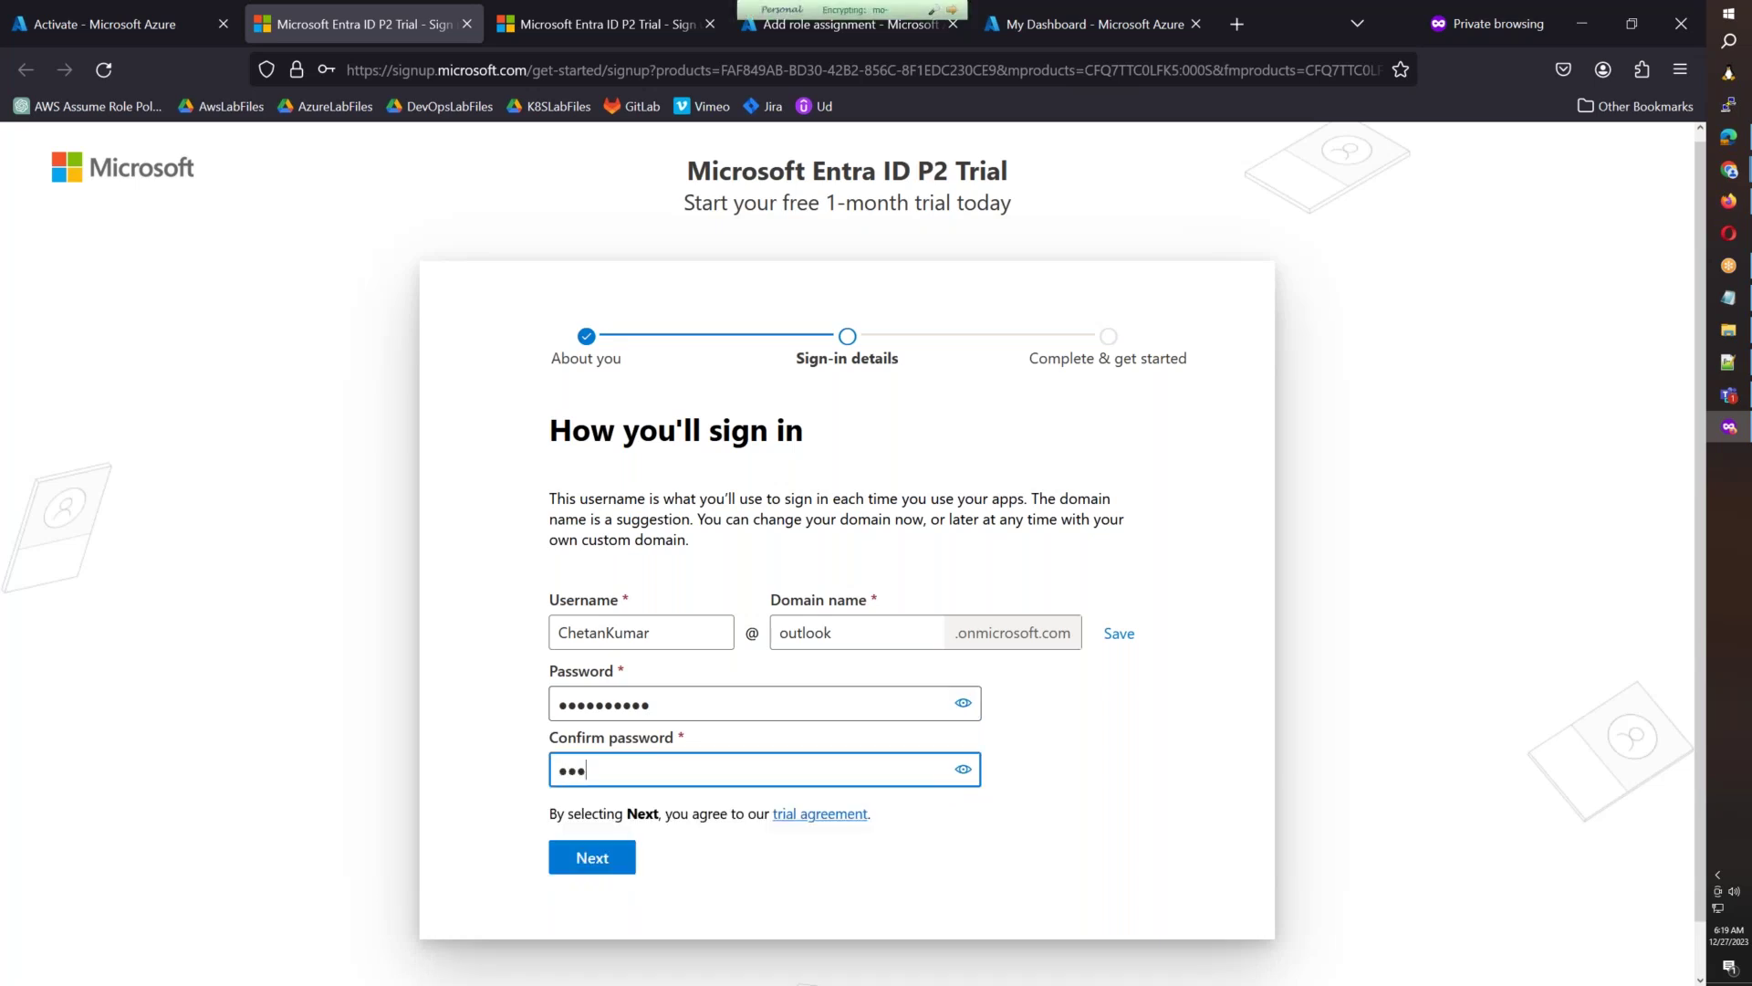
type("***")
left_click(643, 867)
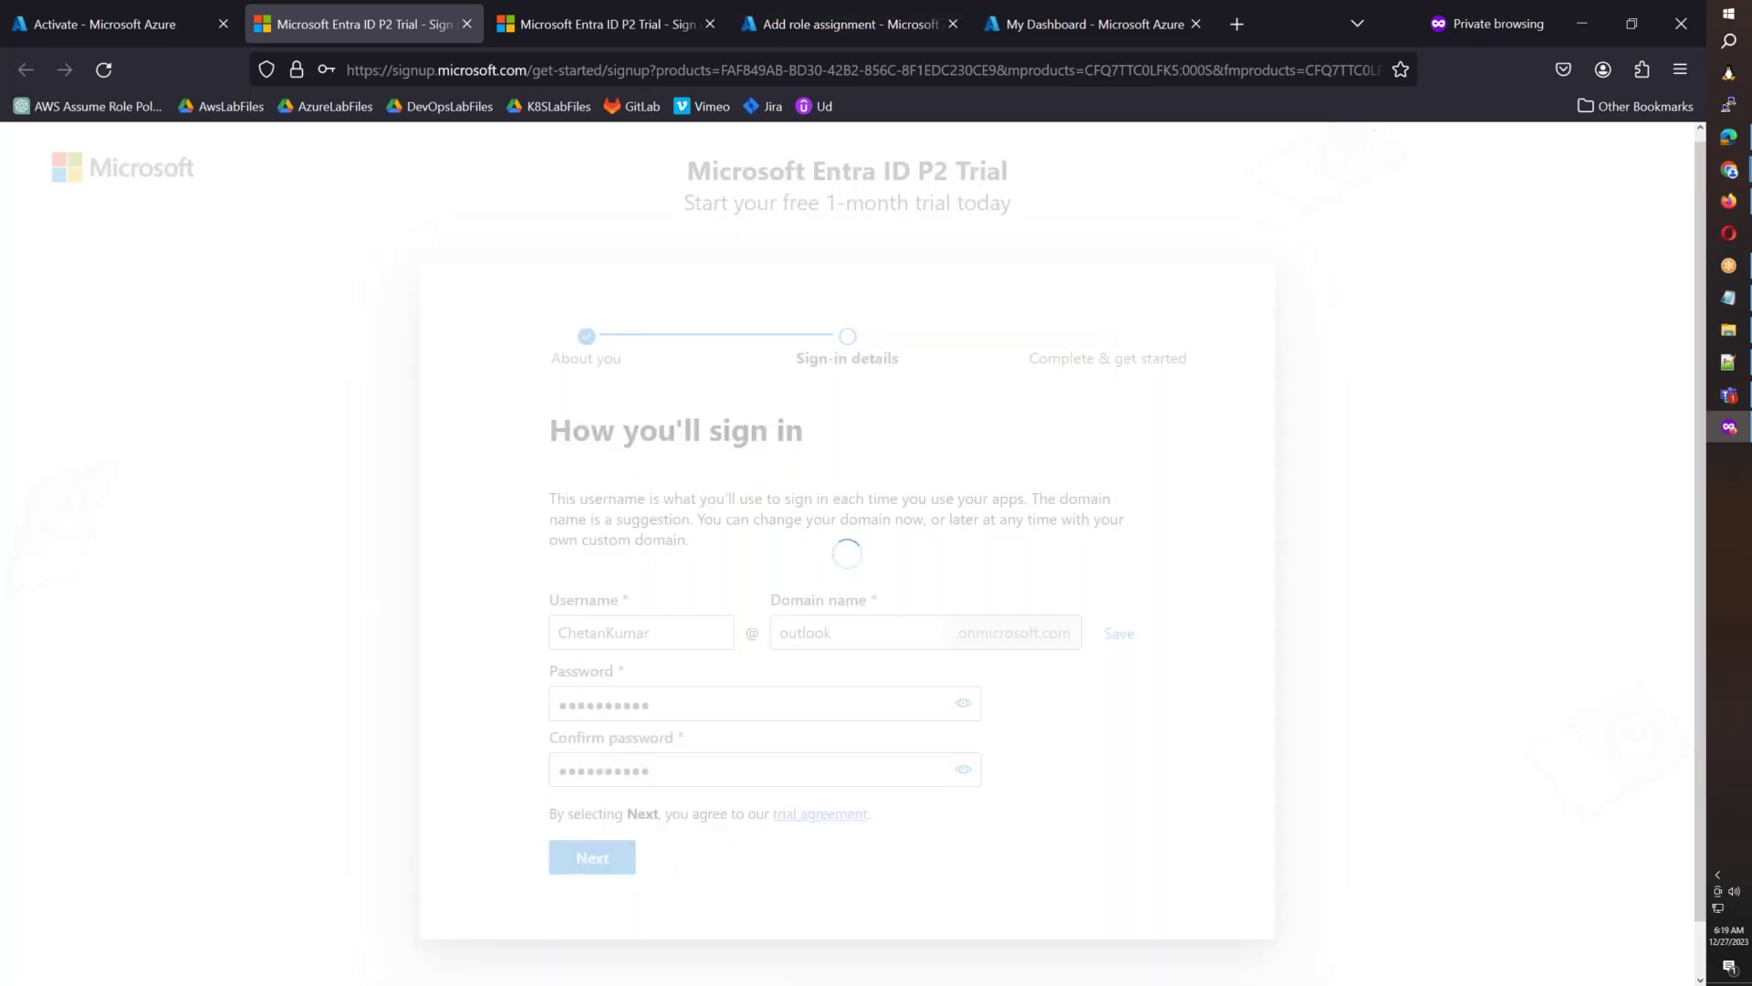
Replace the taken 'outlook' domain with 'azb38chetan' and submit the sign-in details again.
left_click(836, 646)
double_click(774, 634)
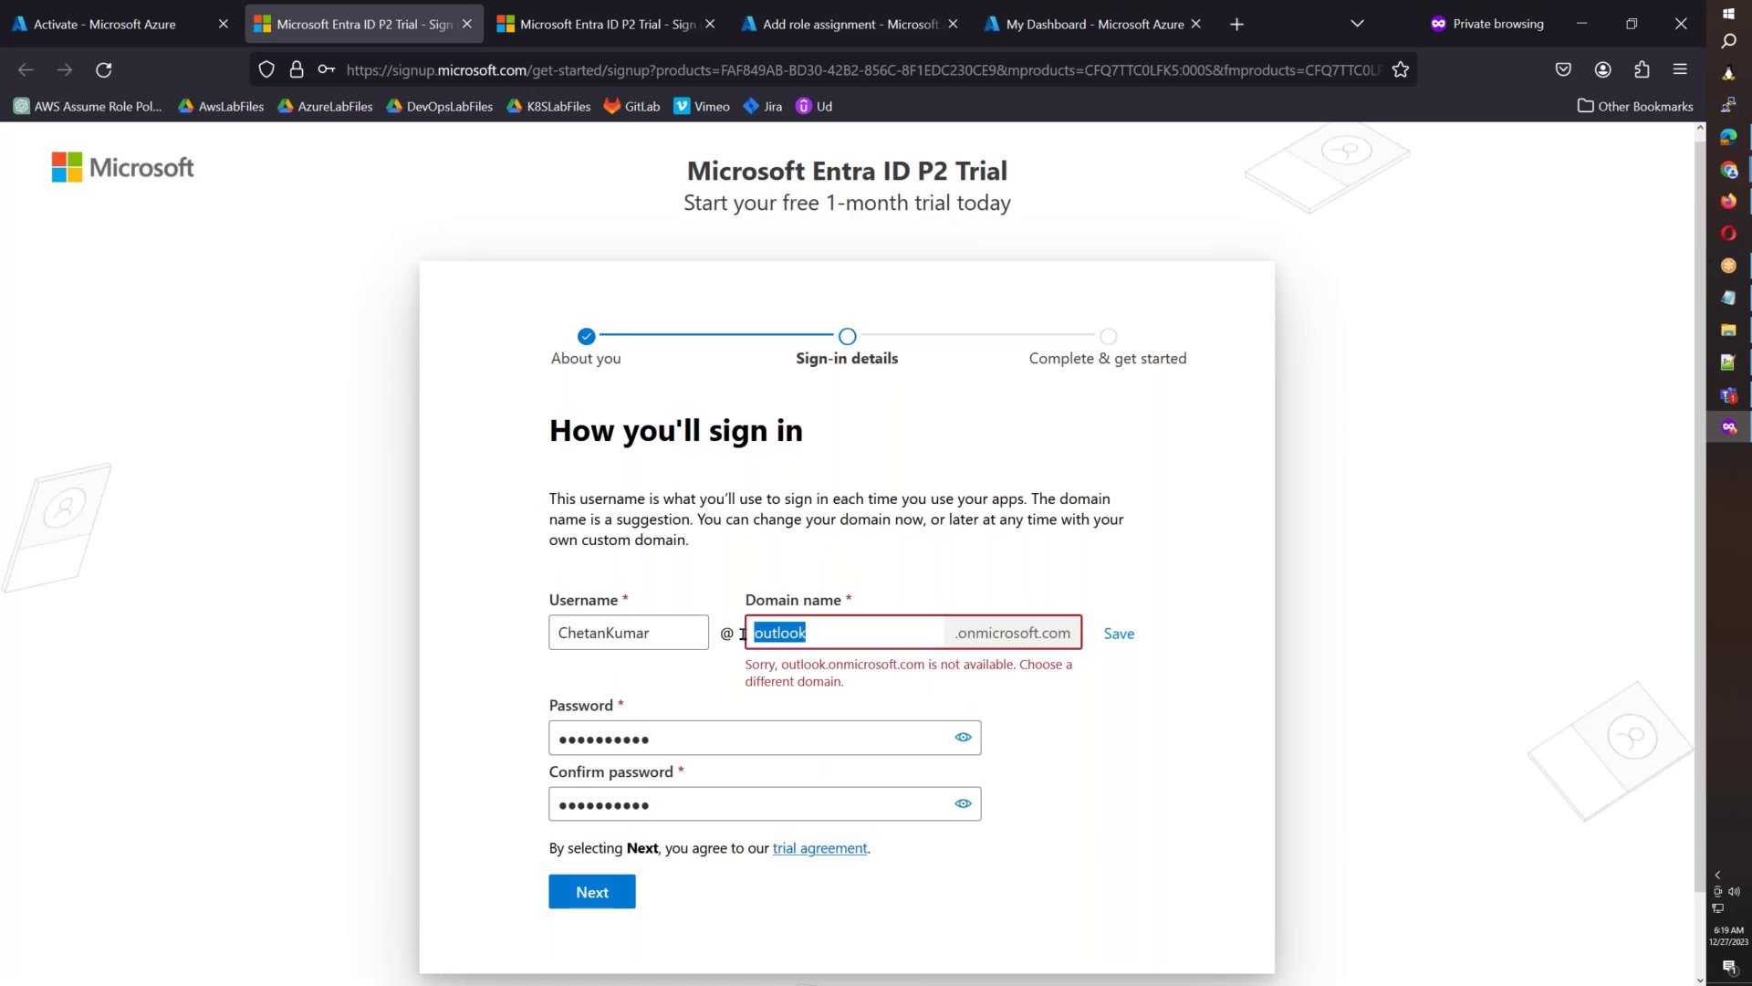
type("azb38")
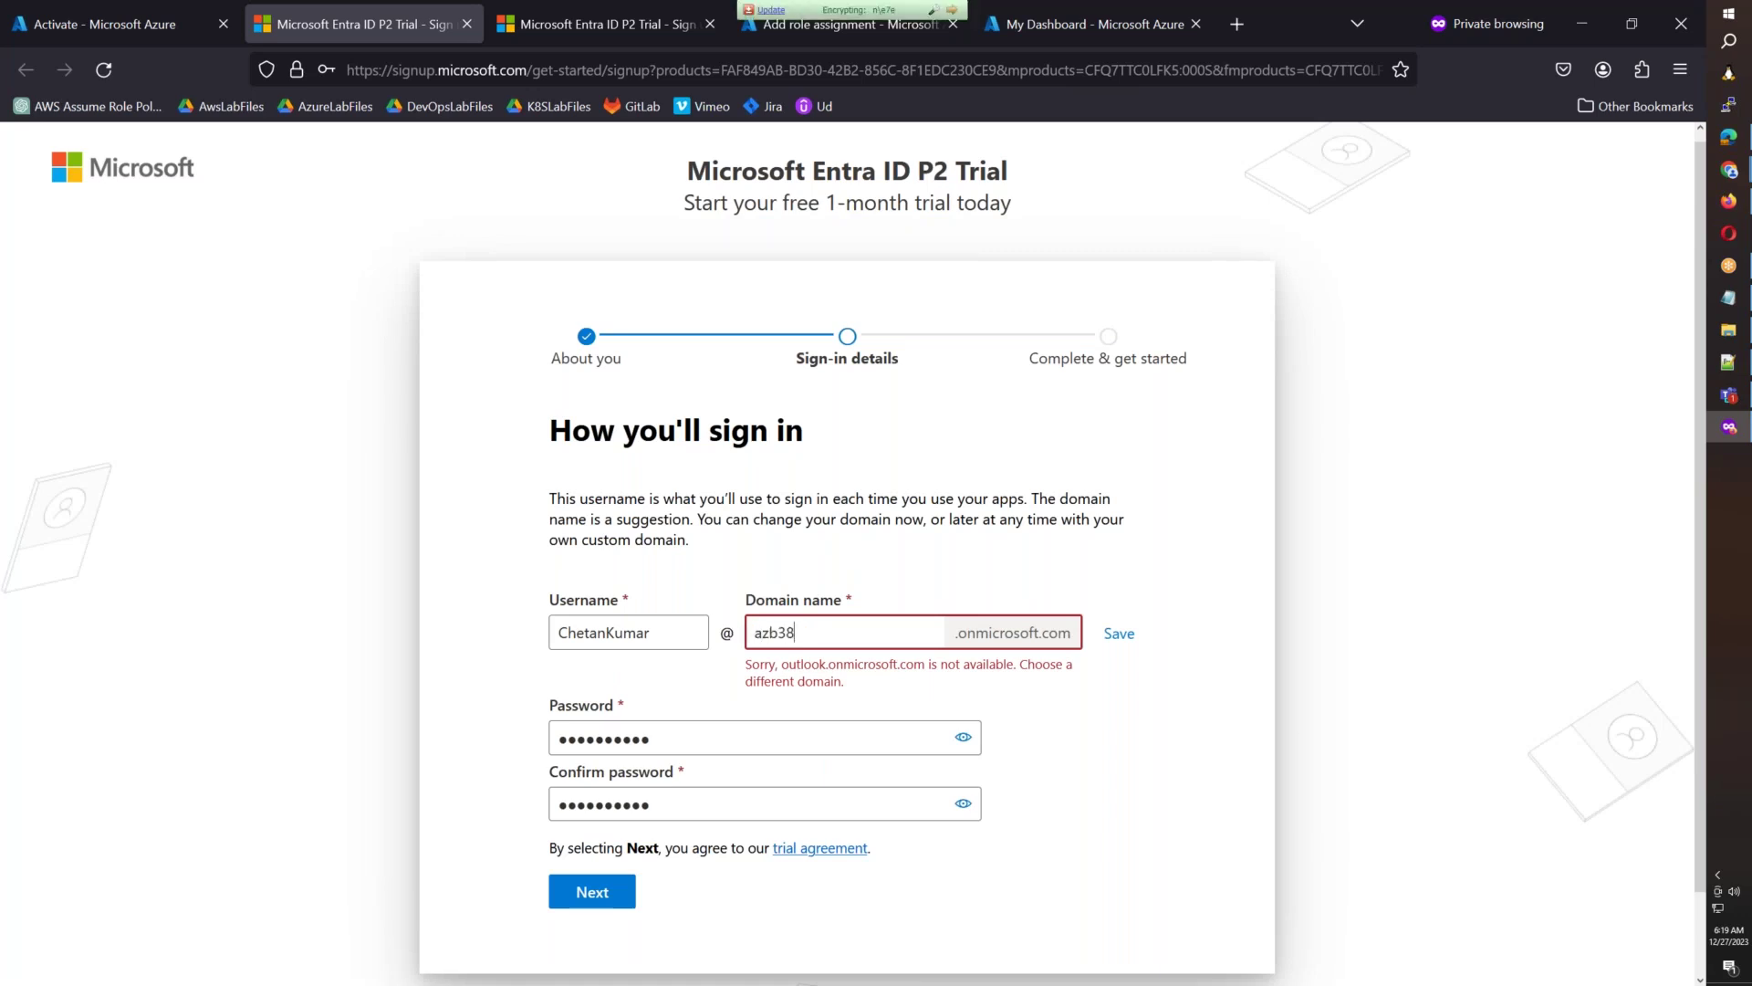
type("chetan")
left_click(592, 892)
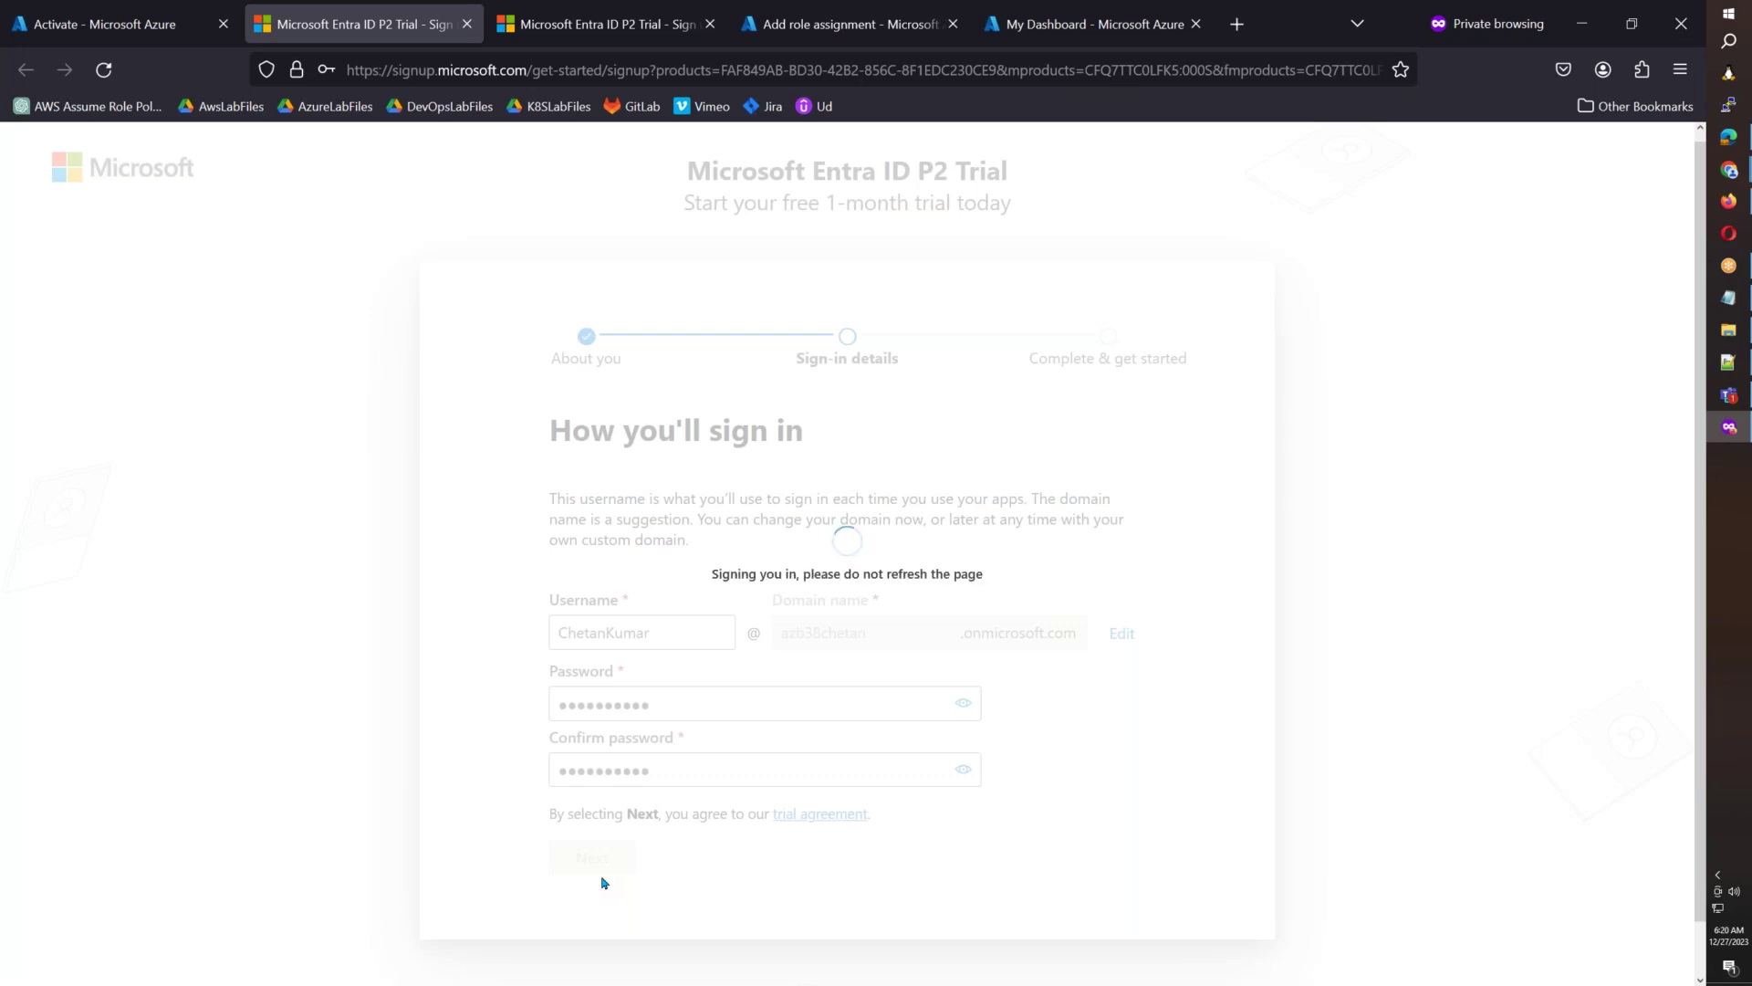
Check the P2 trial's licence count and duration in Azure, then select the new sign-in username on the confirmation page.
left_click(137, 24)
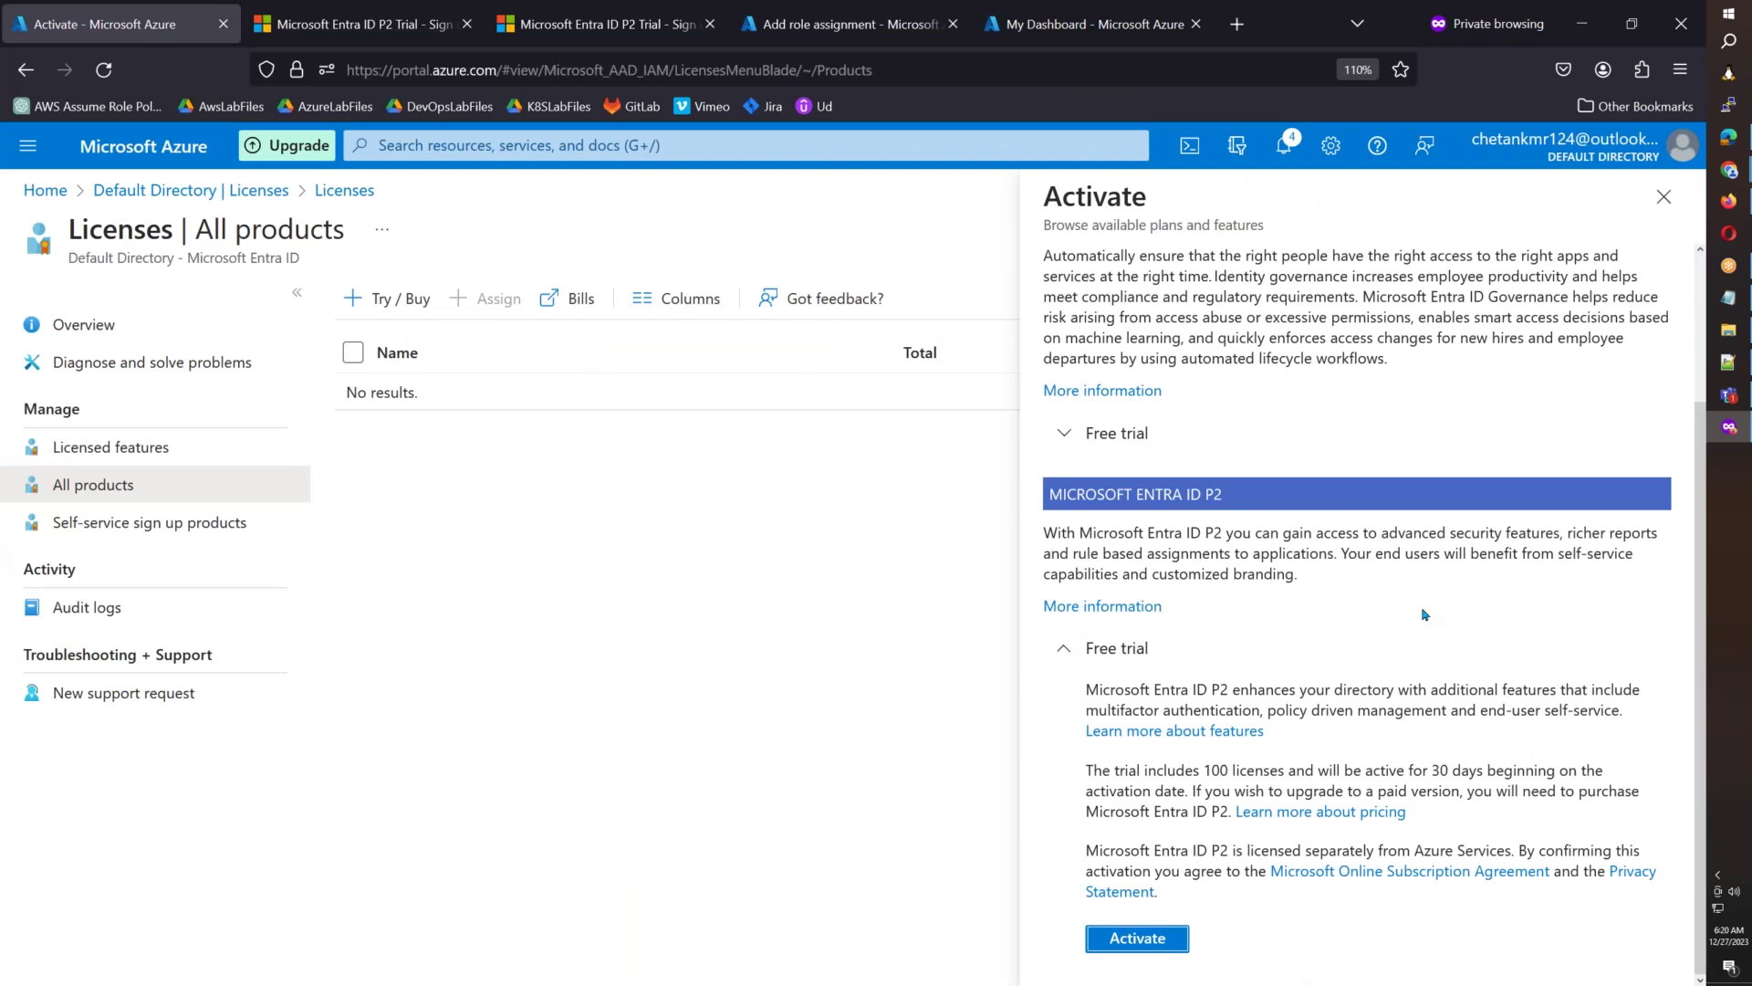
left_click_drag(1176, 771, 1351, 838)
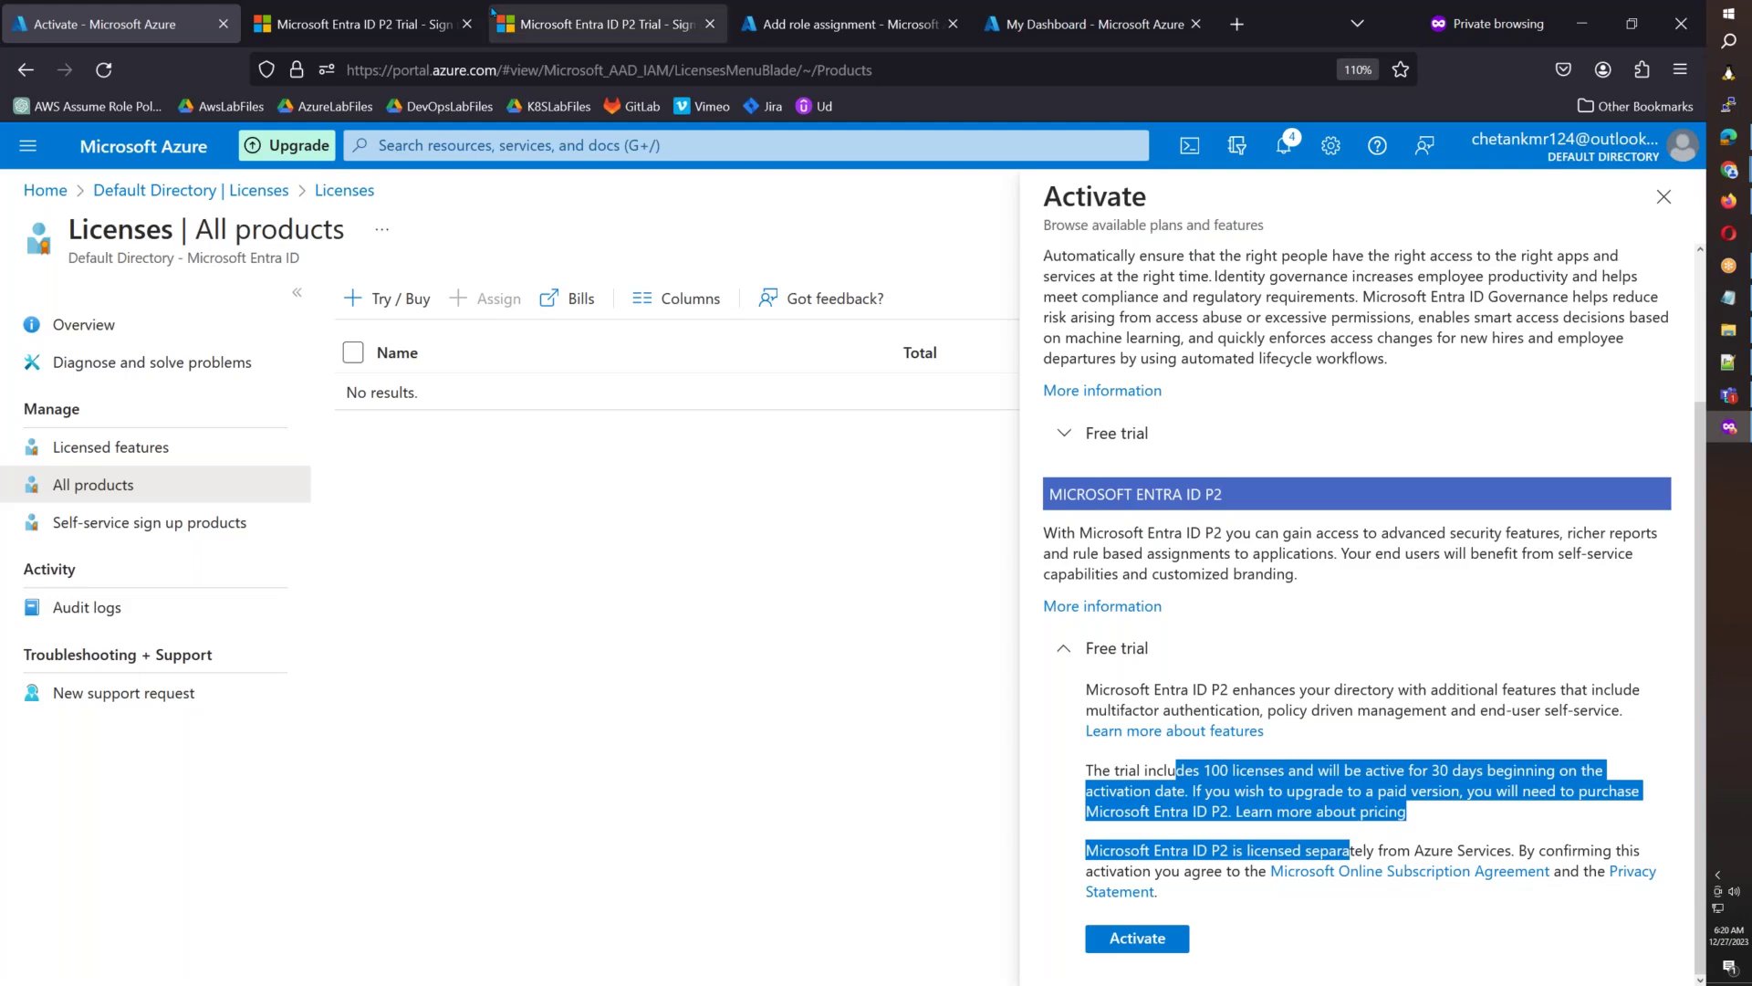
left_click(351, 42)
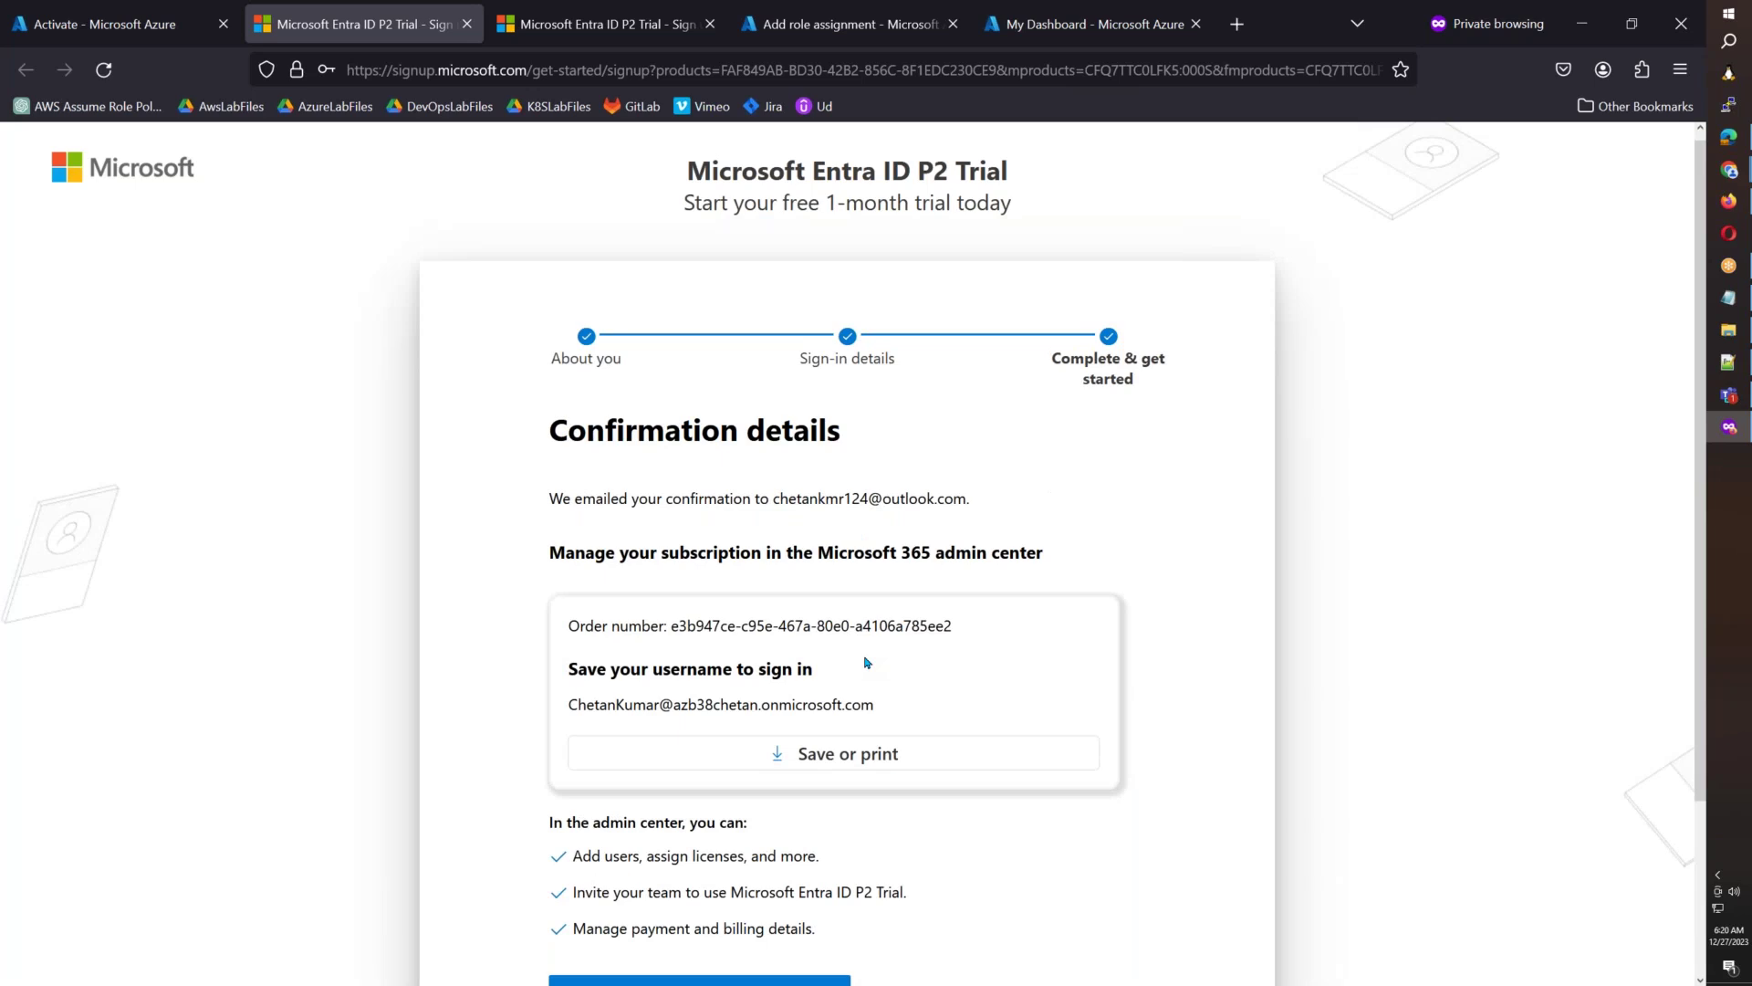
scroll(867, 662, "down", 3)
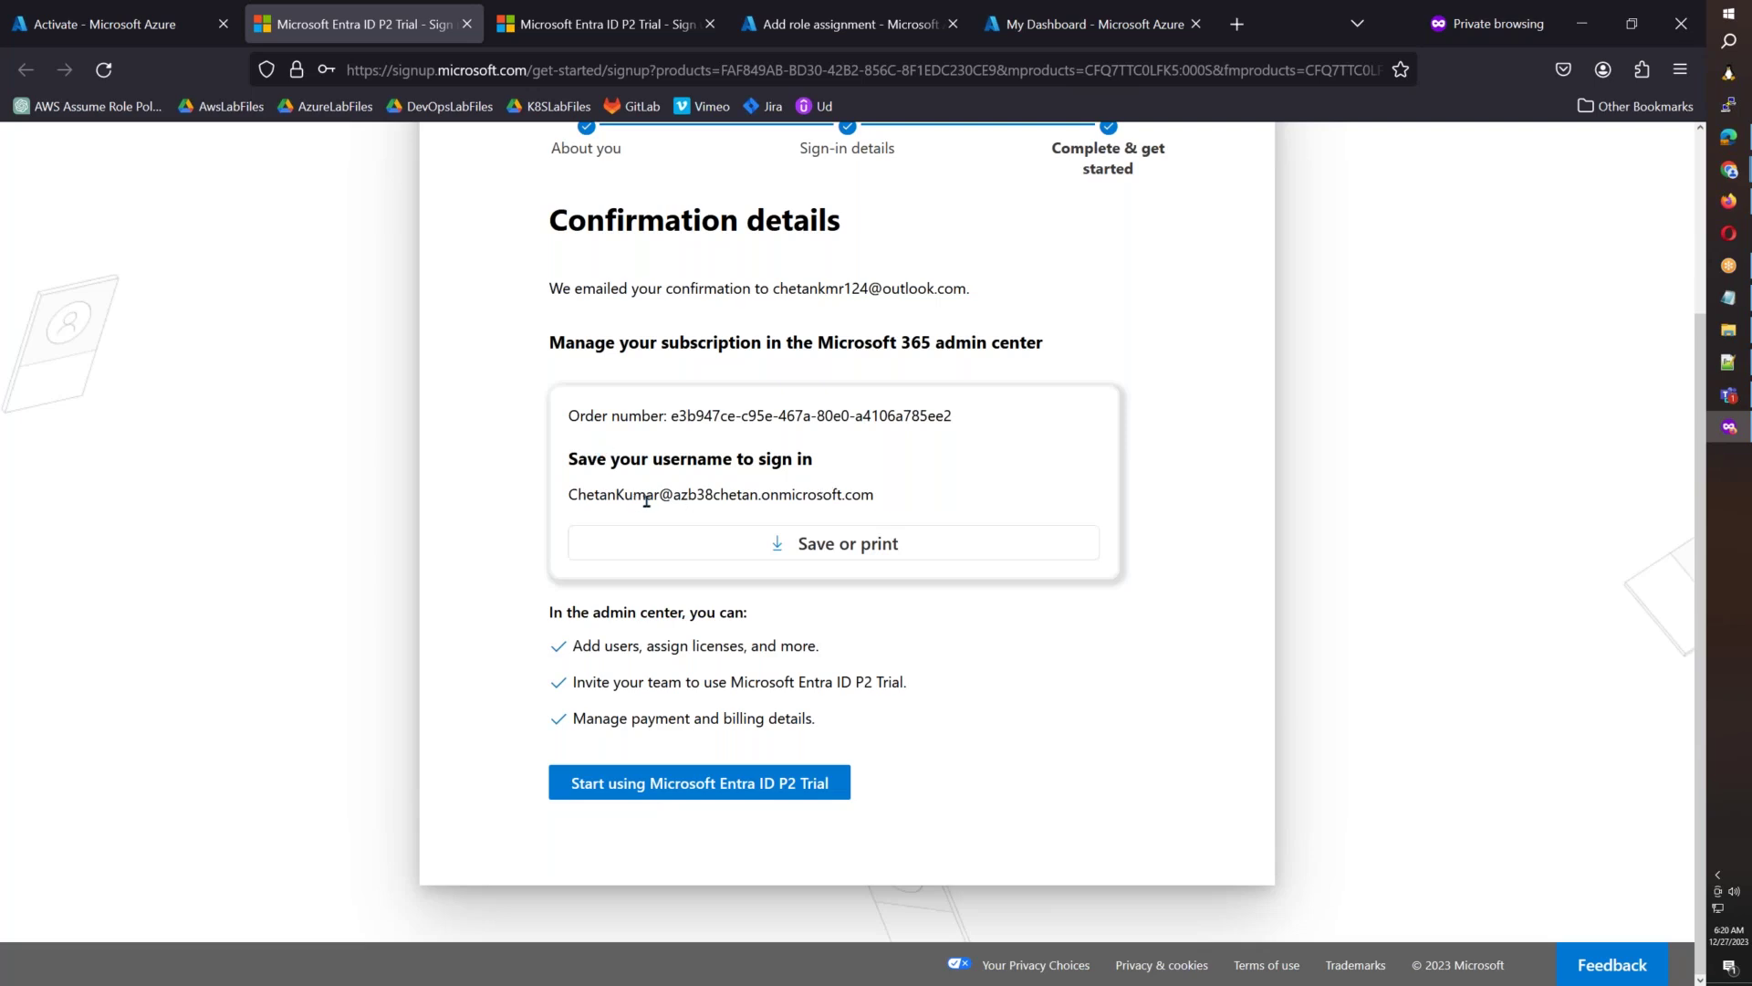
left_click_drag(876, 494, 558, 497)
key("ctrl+c")
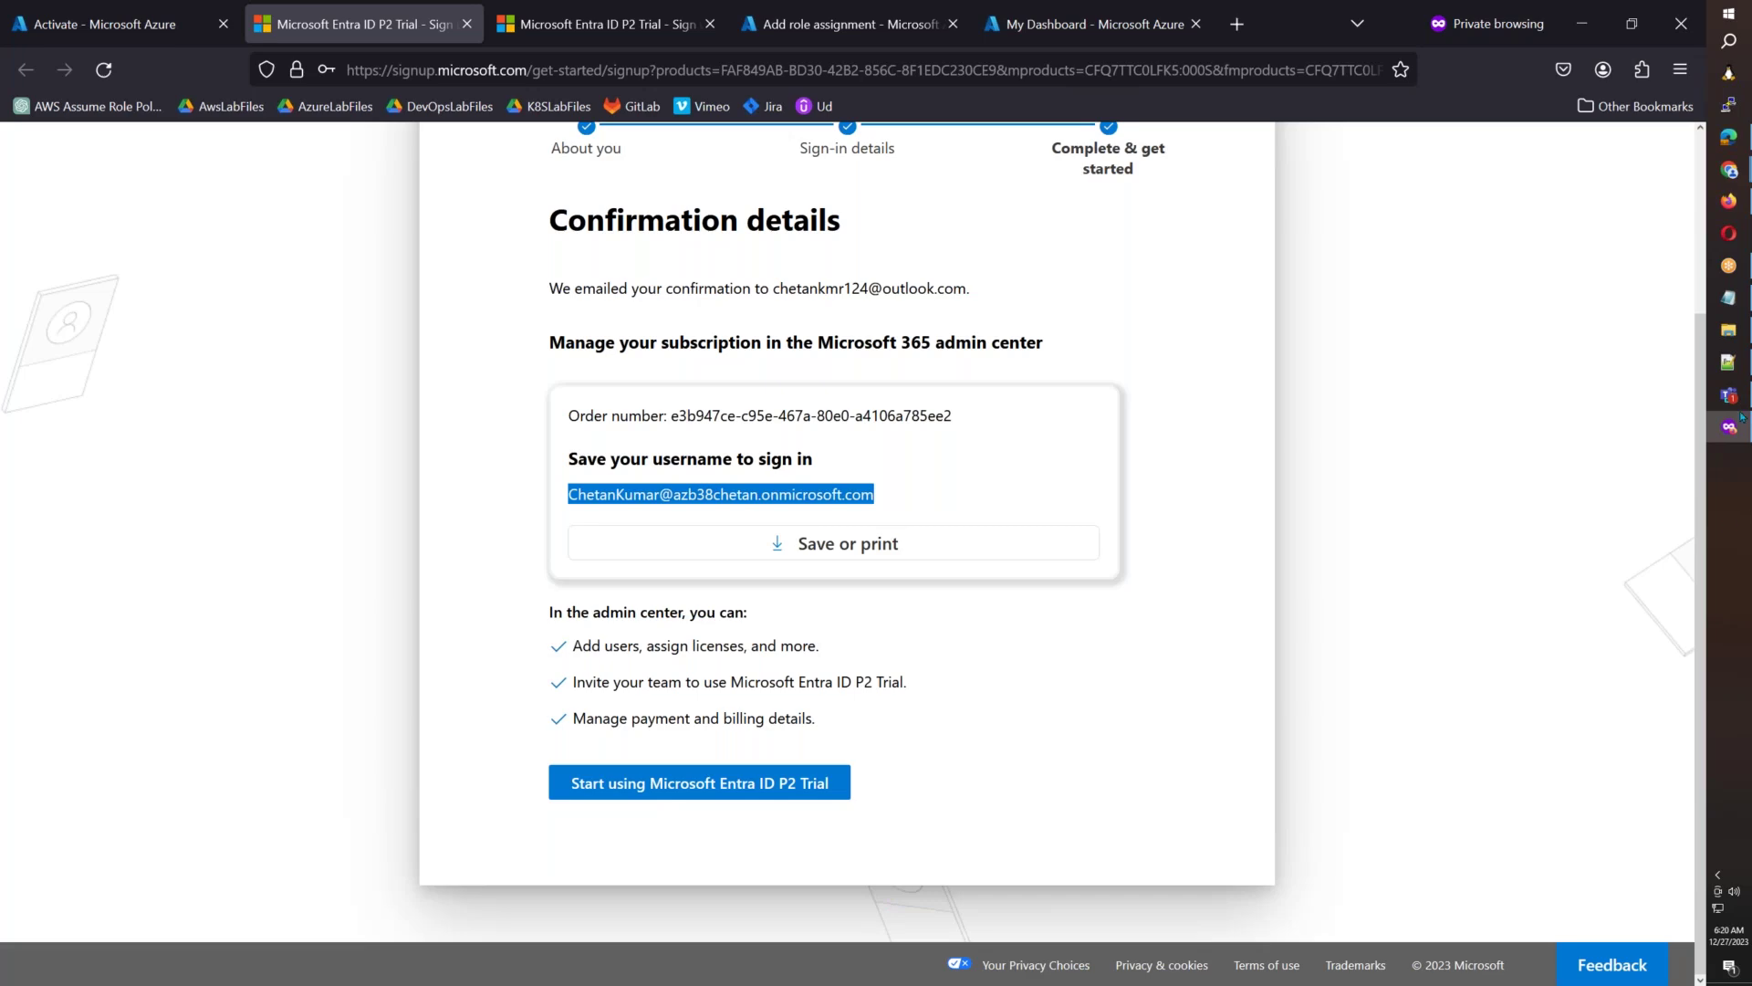
left_click(1729, 365)
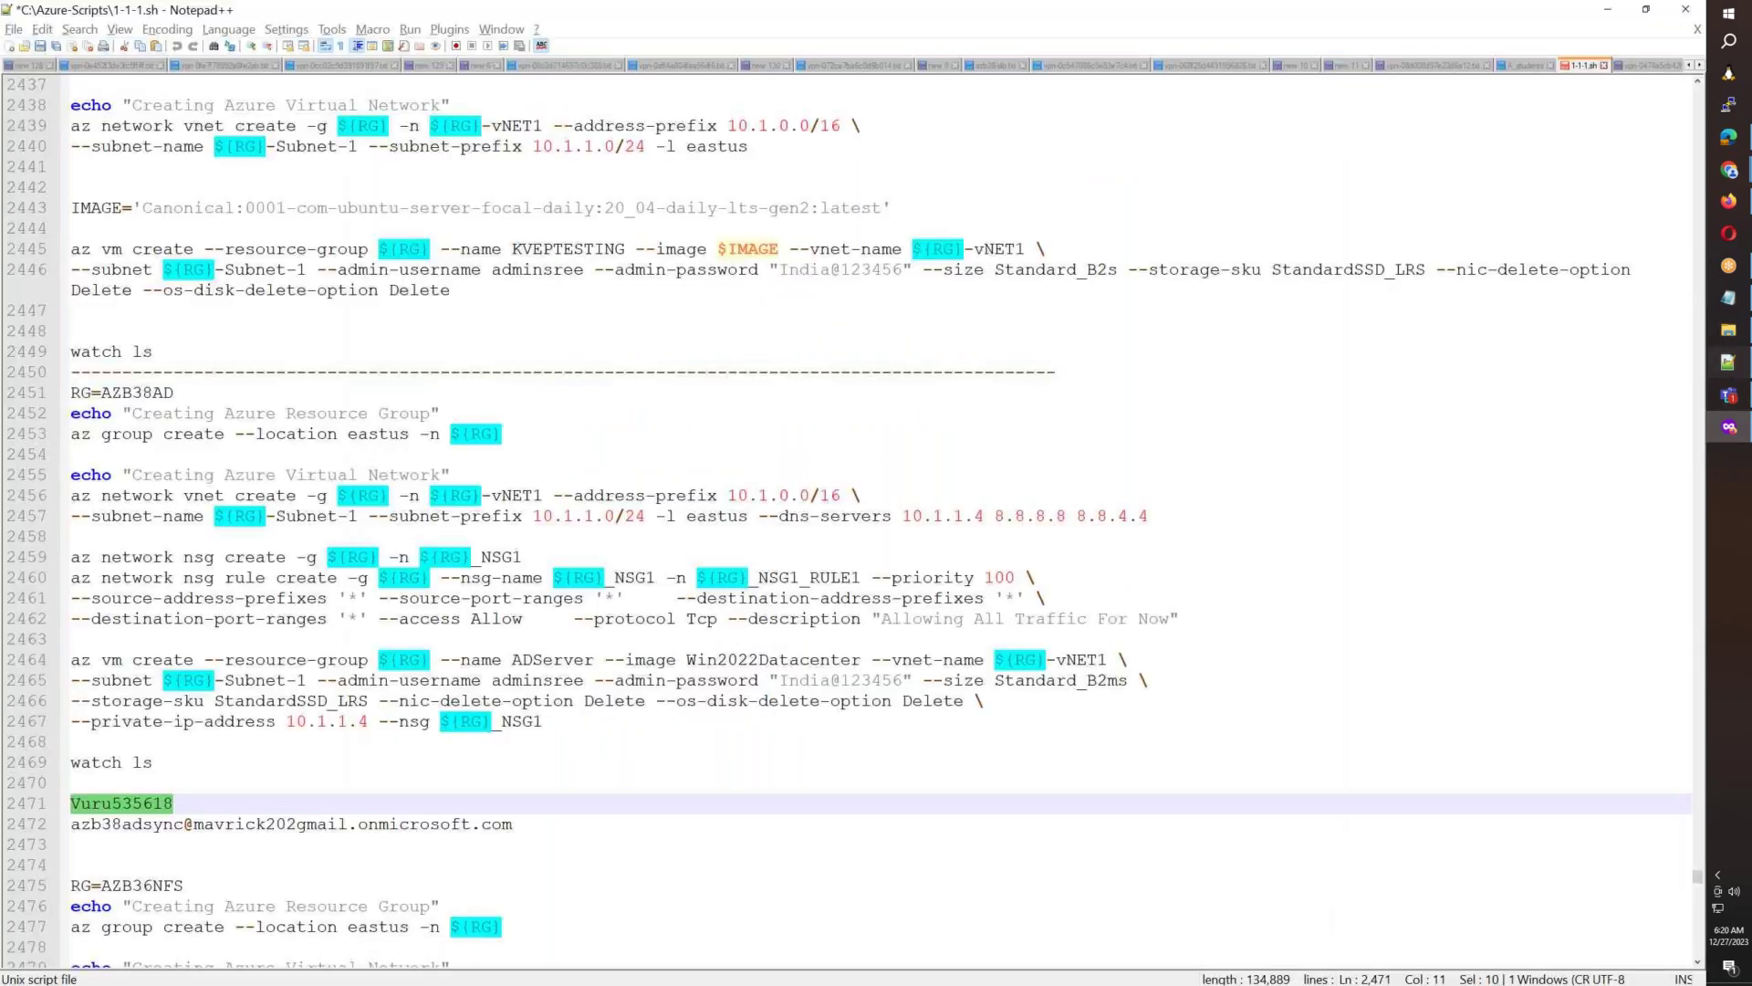
Paste the new trial username into 1-1-1.sh, then start using the Microsoft Entra ID P2 Trial.
left_click(168, 858)
key("ctrl+v")
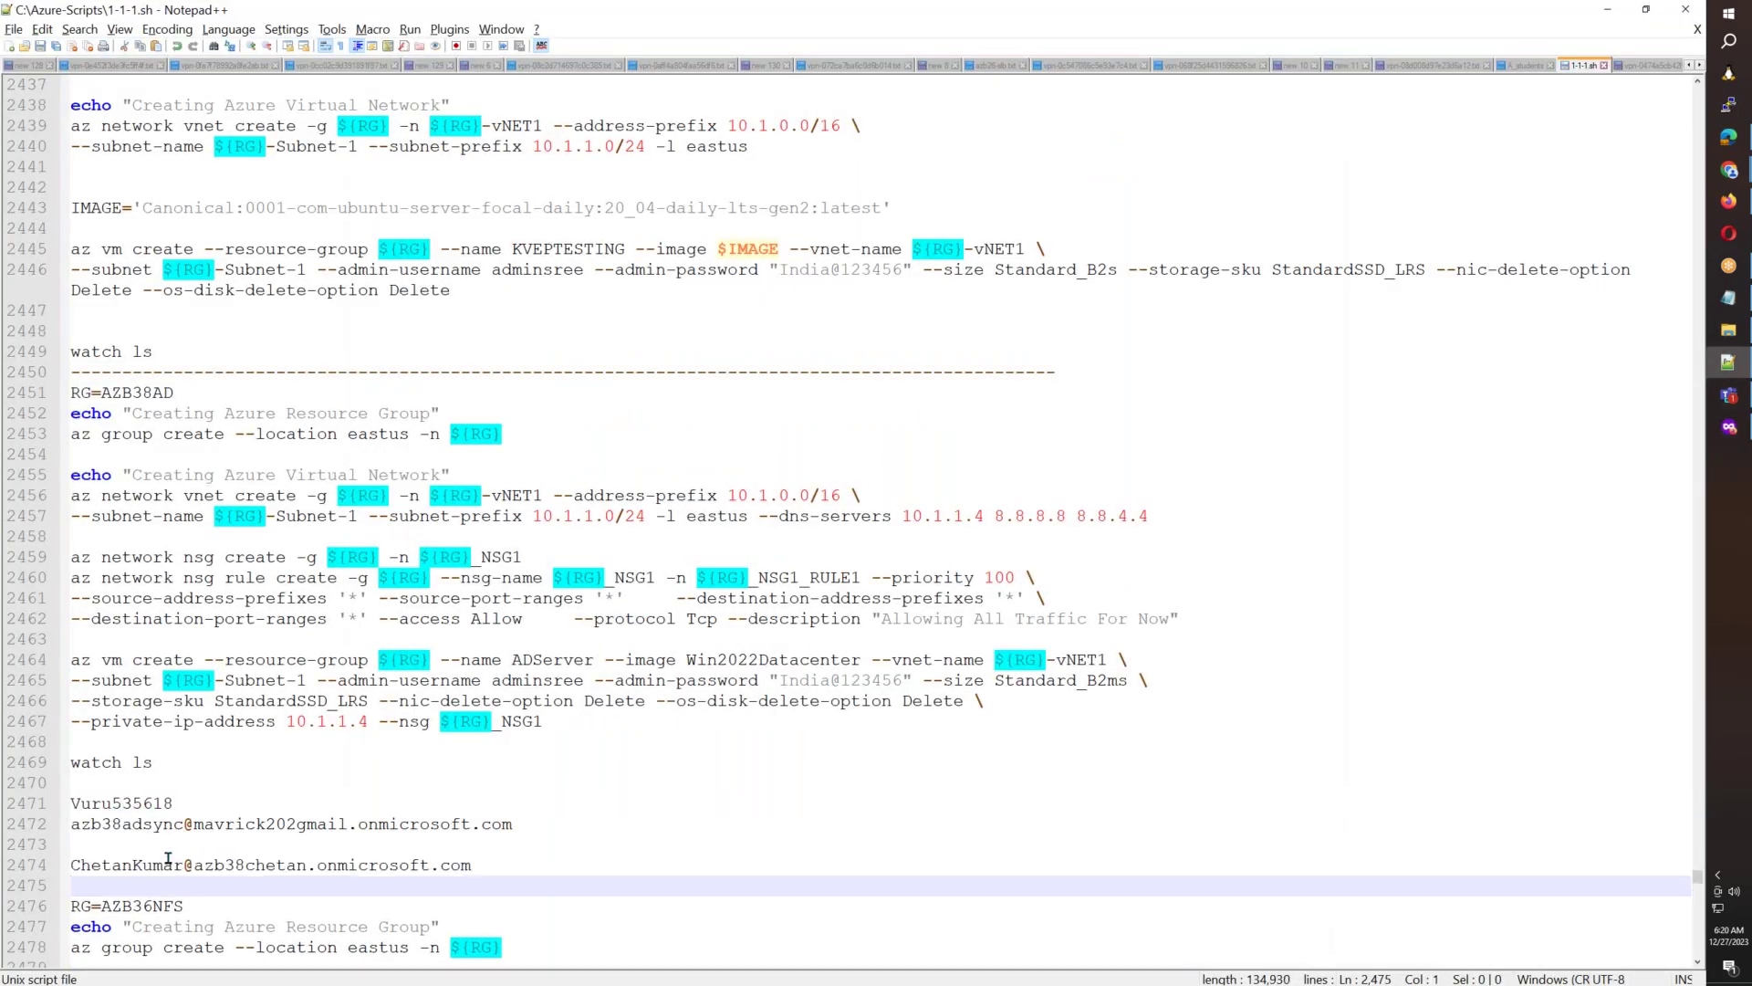
key("alt+Tab")
left_click(733, 765)
left_click(726, 787)
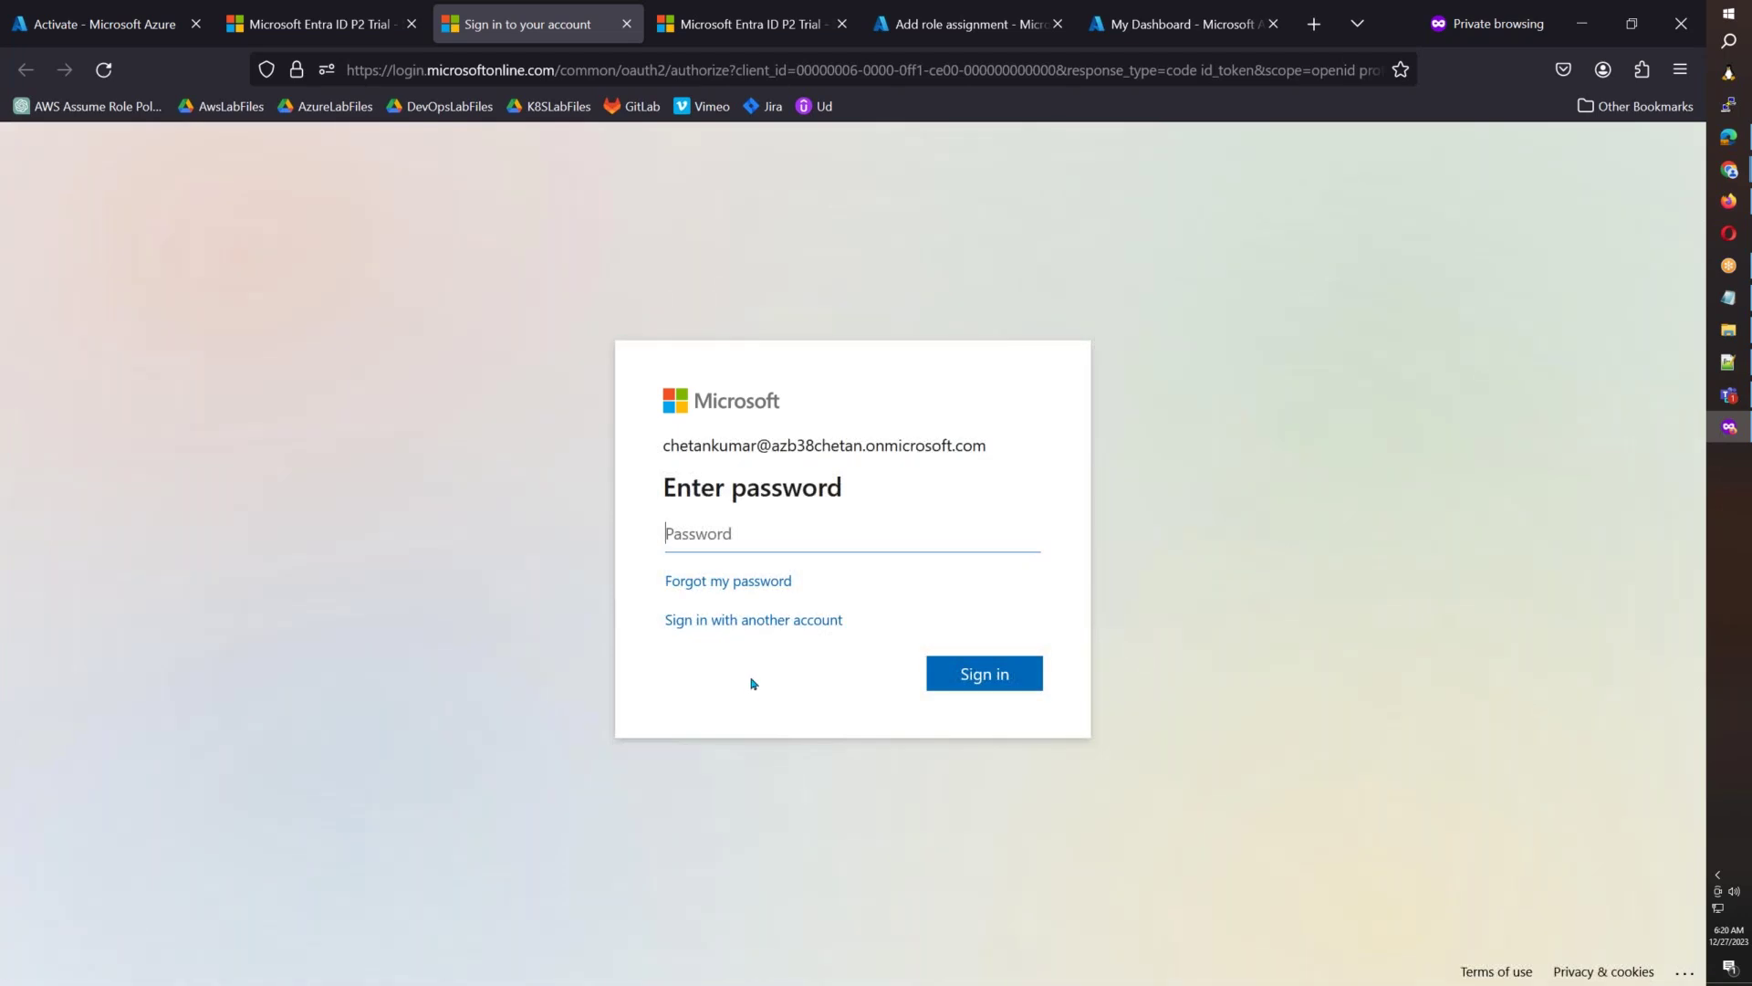
Sign in with the trial admin account's password, then bring up the Azure licenses tab.
type("••••••")
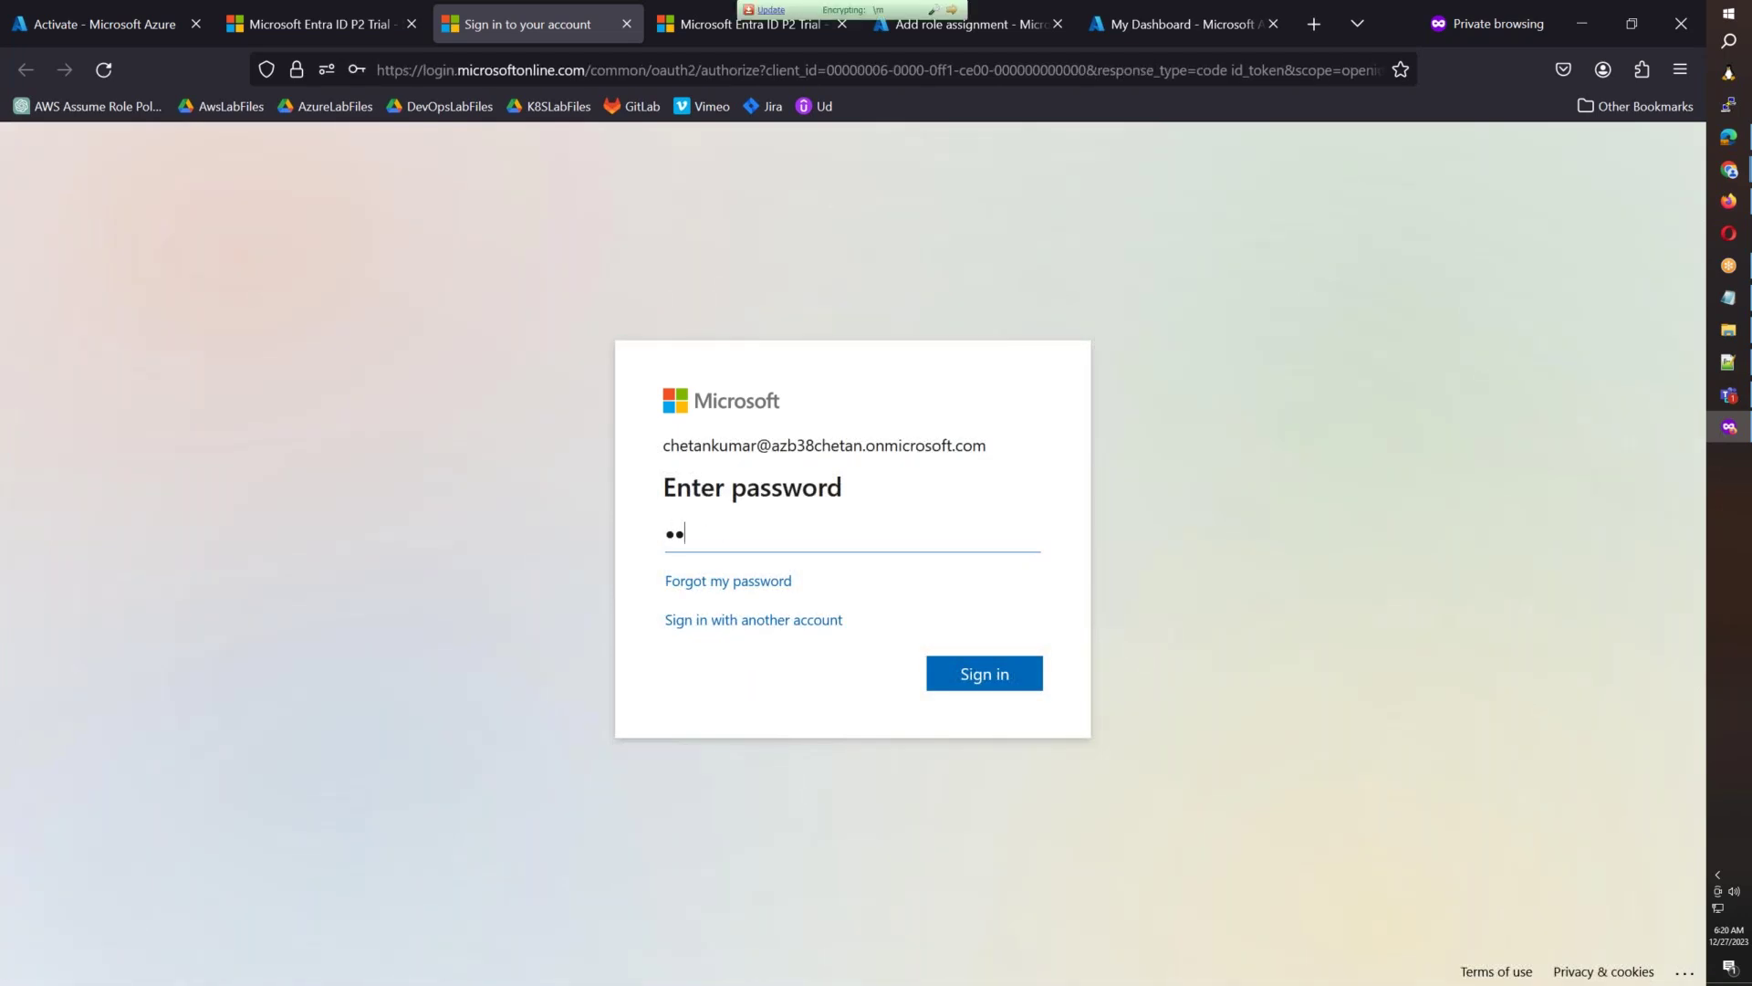
type("••••")
key("Return")
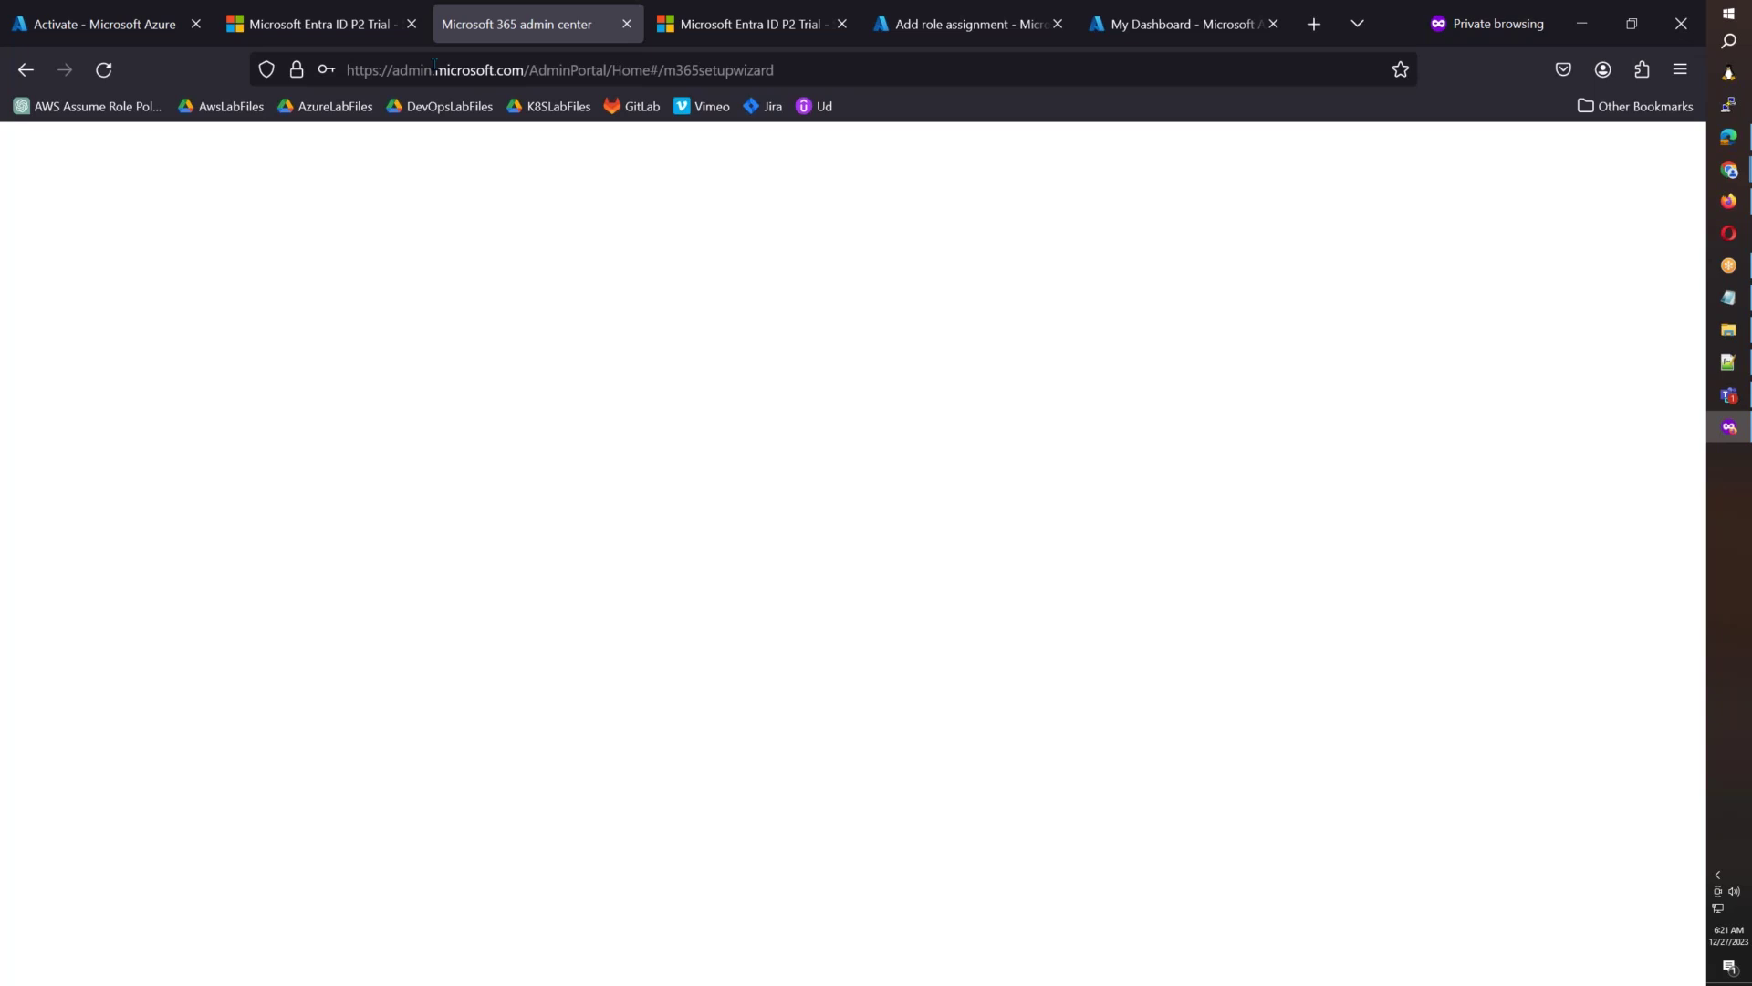
left_click(115, 18)
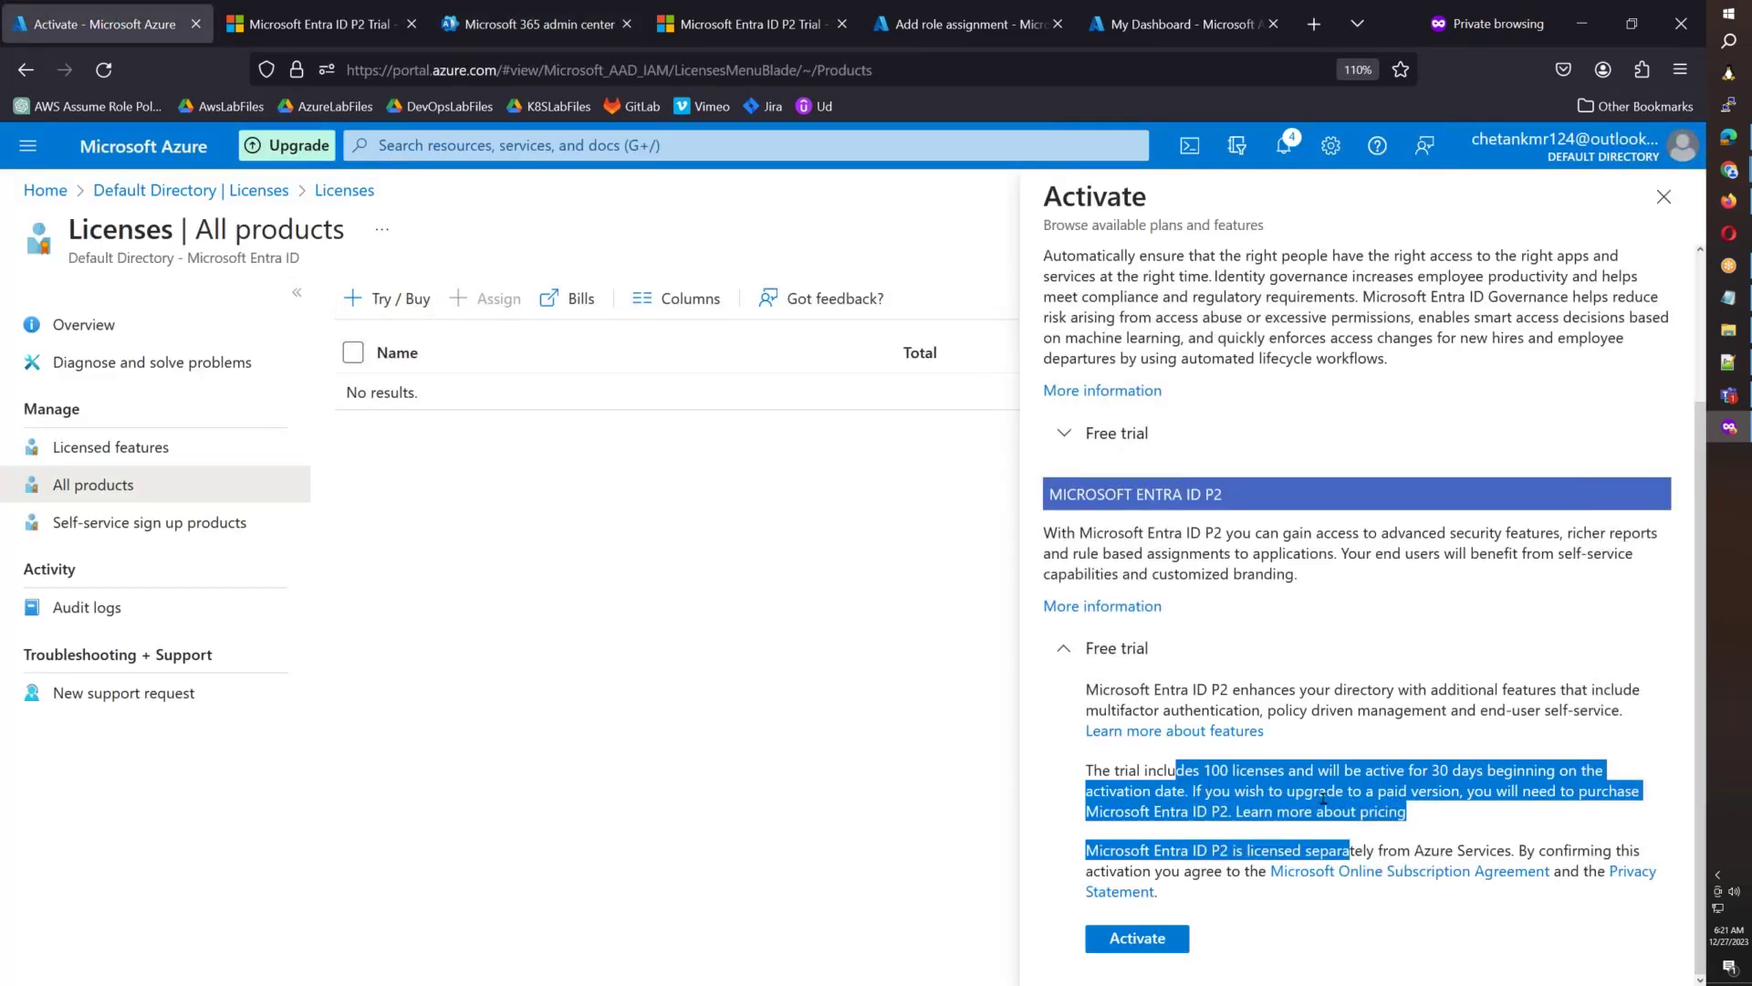
Close the Azure trial plan panels and switch to the Microsoft 365 admin center.
left_click(1663, 196)
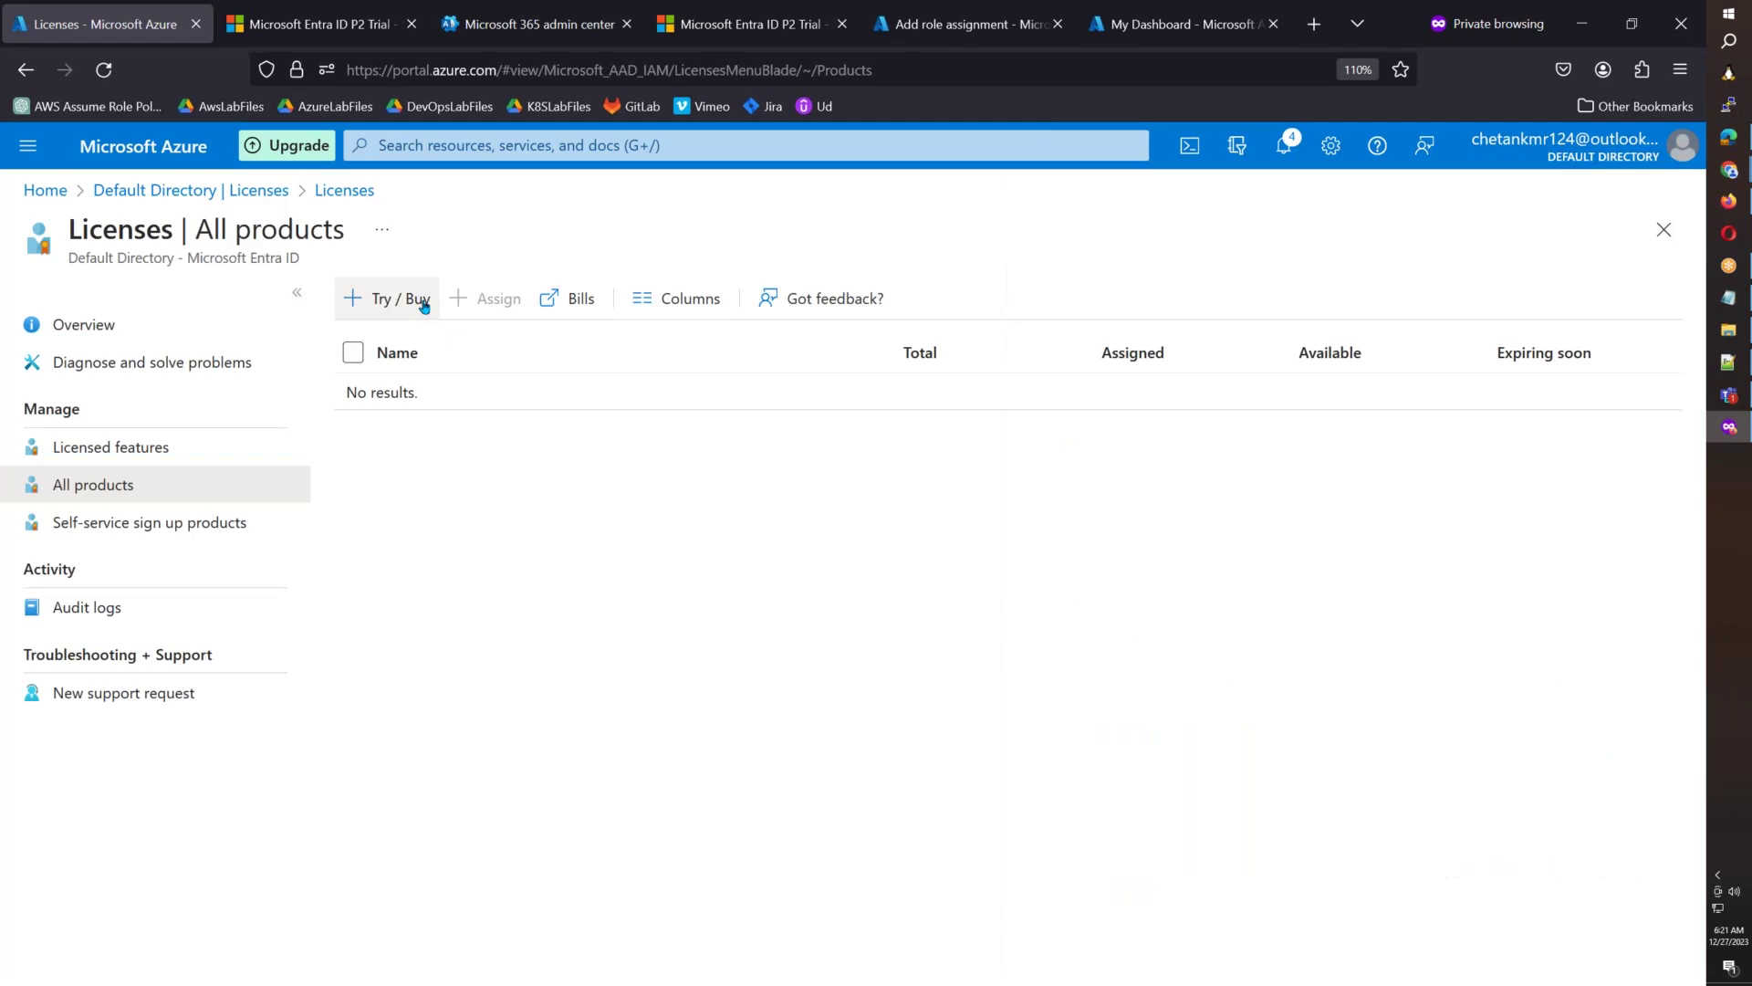
left_click(424, 307)
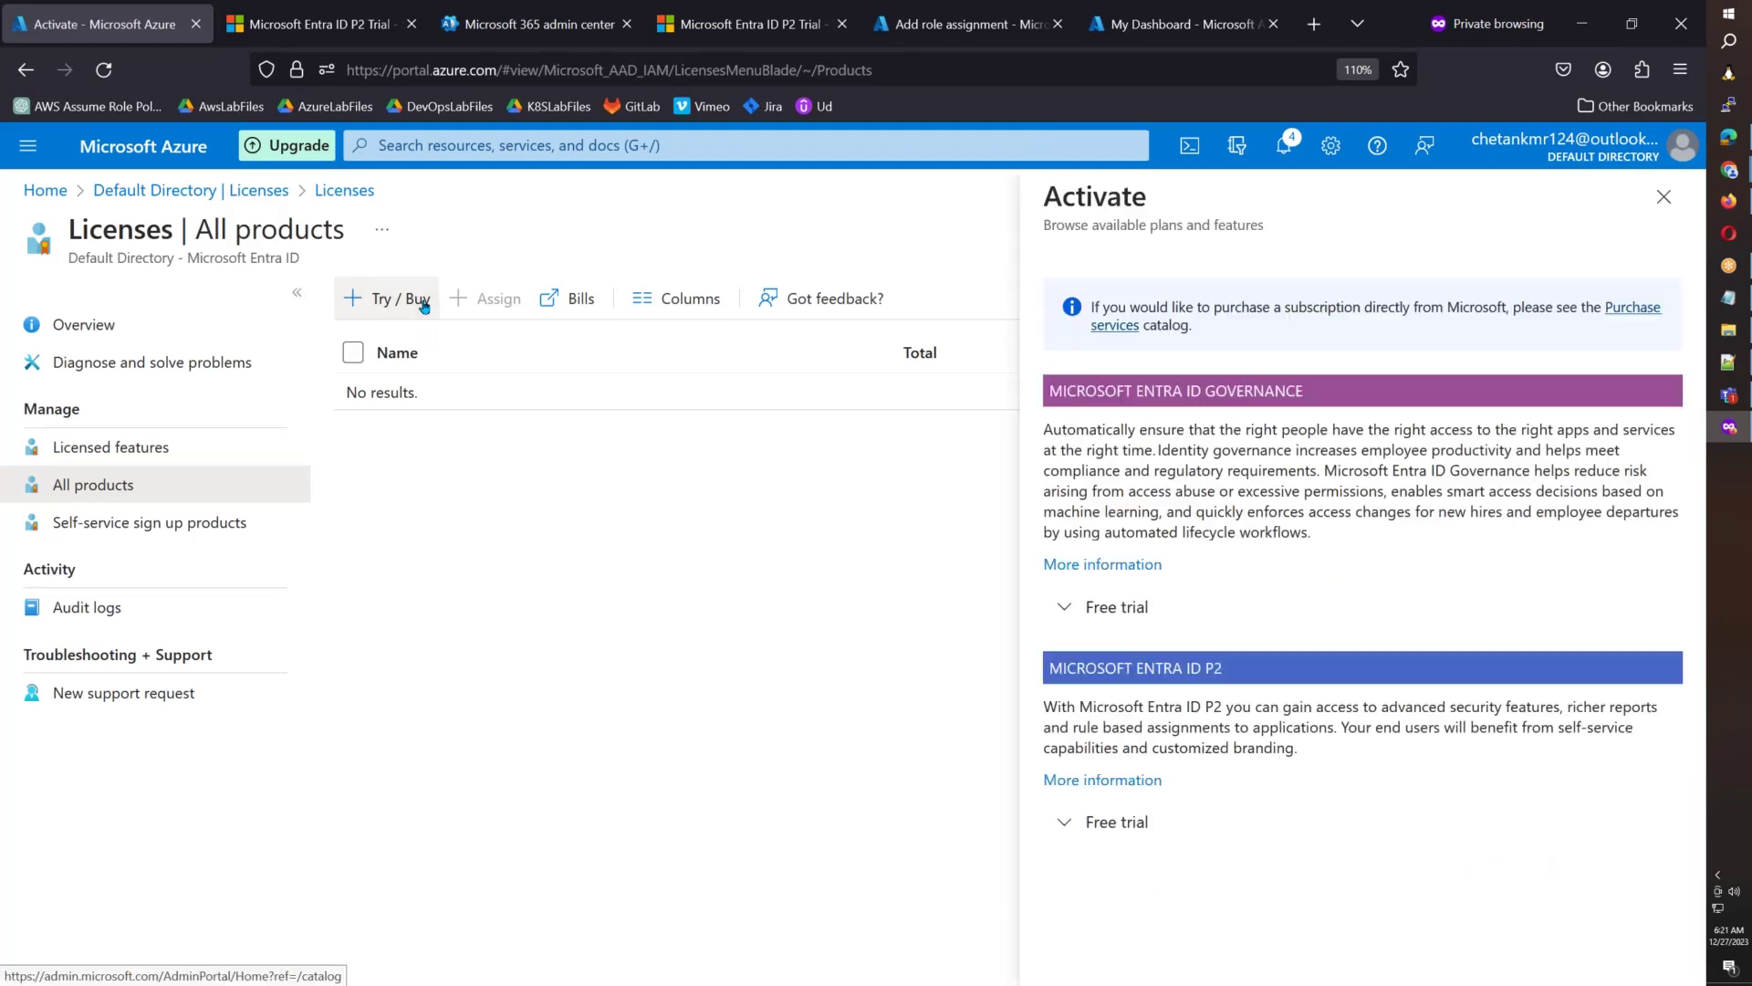
left_click(1664, 196)
left_click(336, 23)
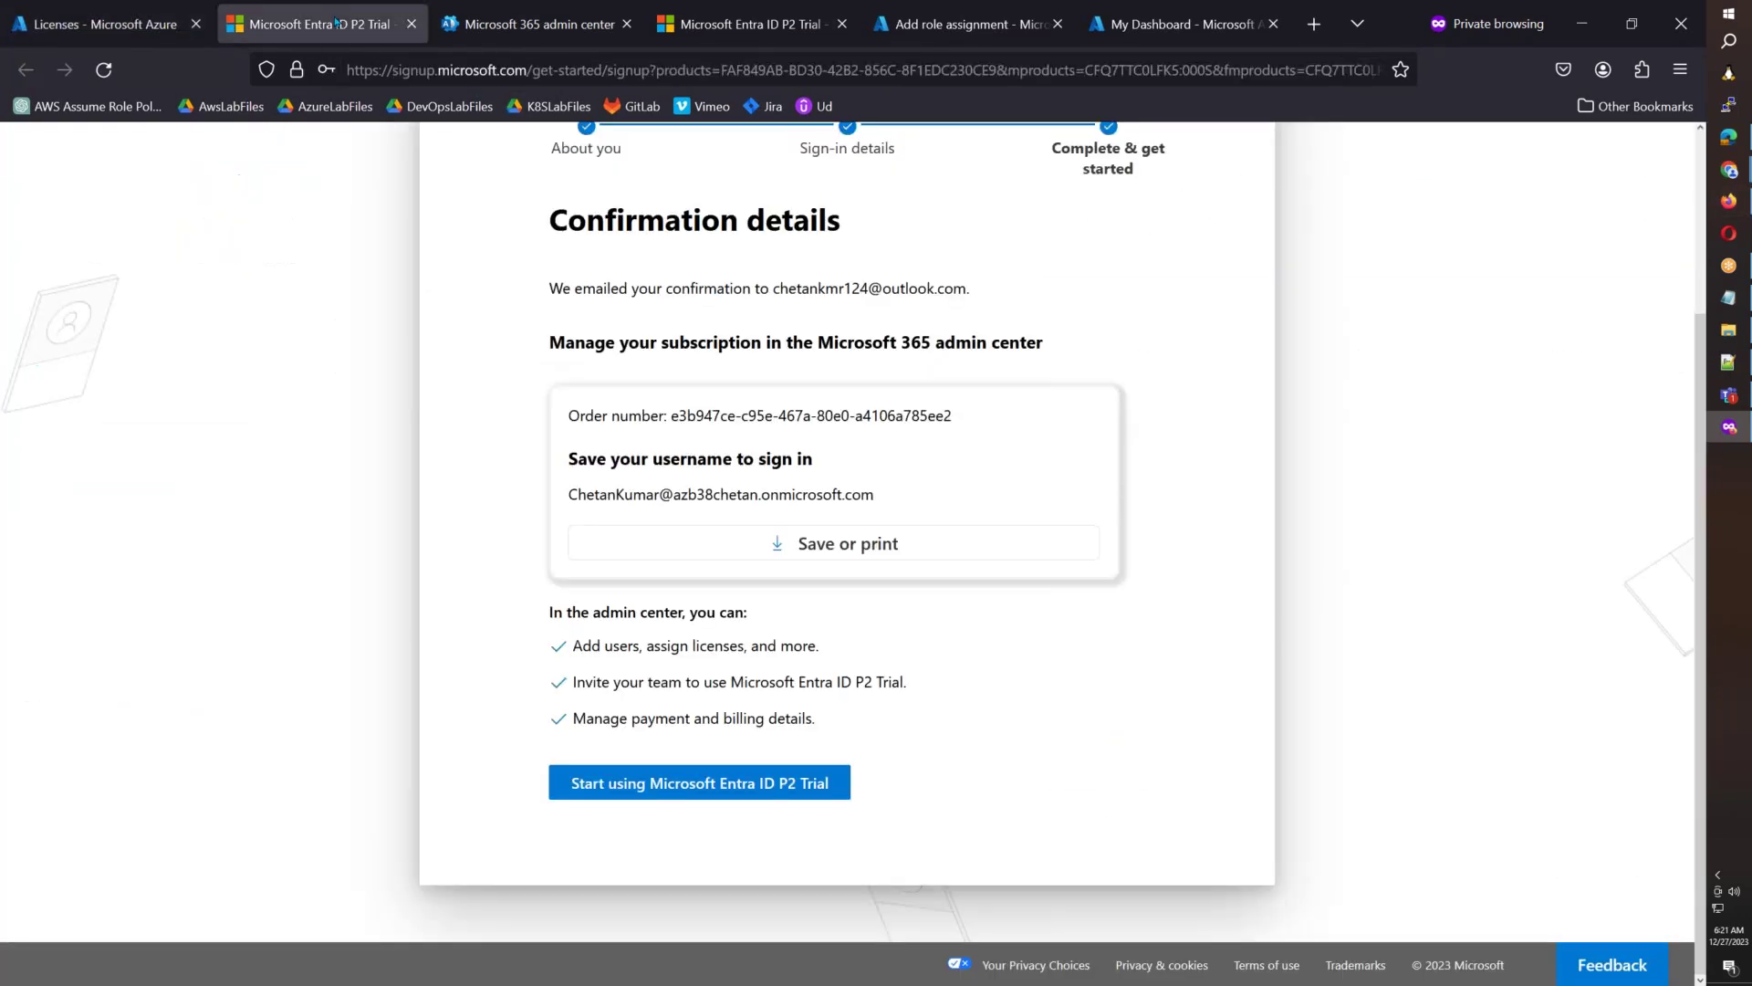
left_click(535, 31)
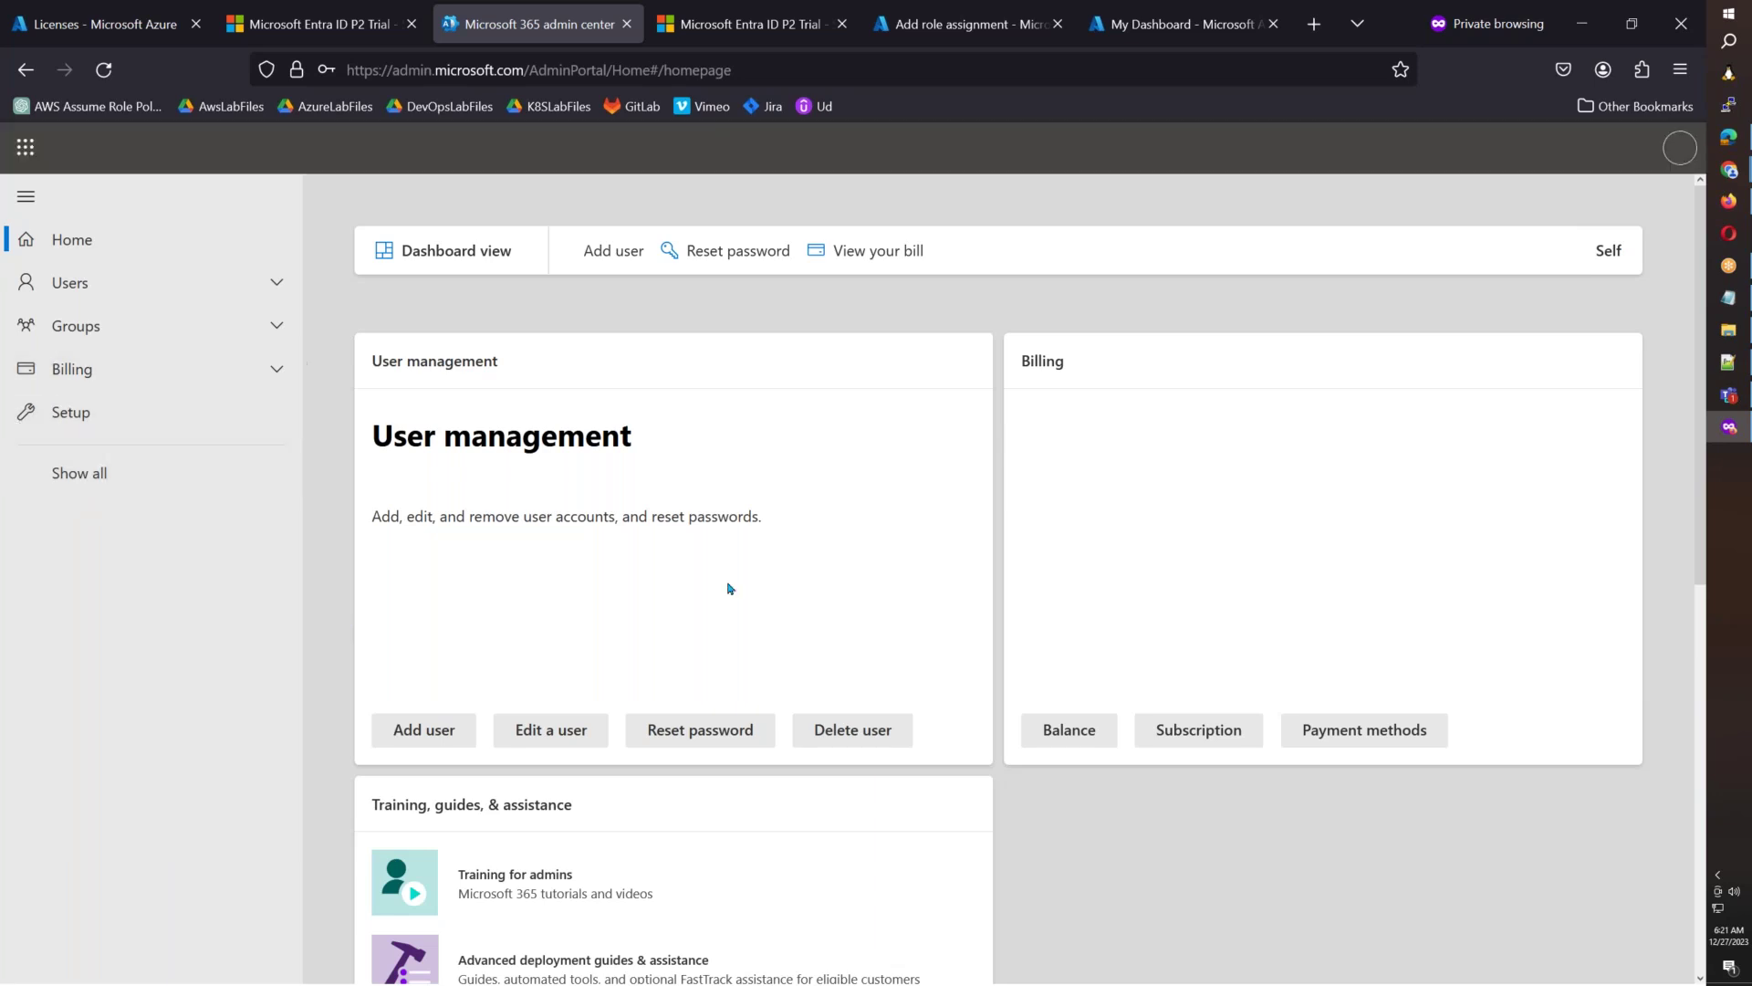
Confirm Billing > Licenses shows Entra ID P2 with 1 of 100 assigned, then open Active users.
scroll(866, 637, "up", 3)
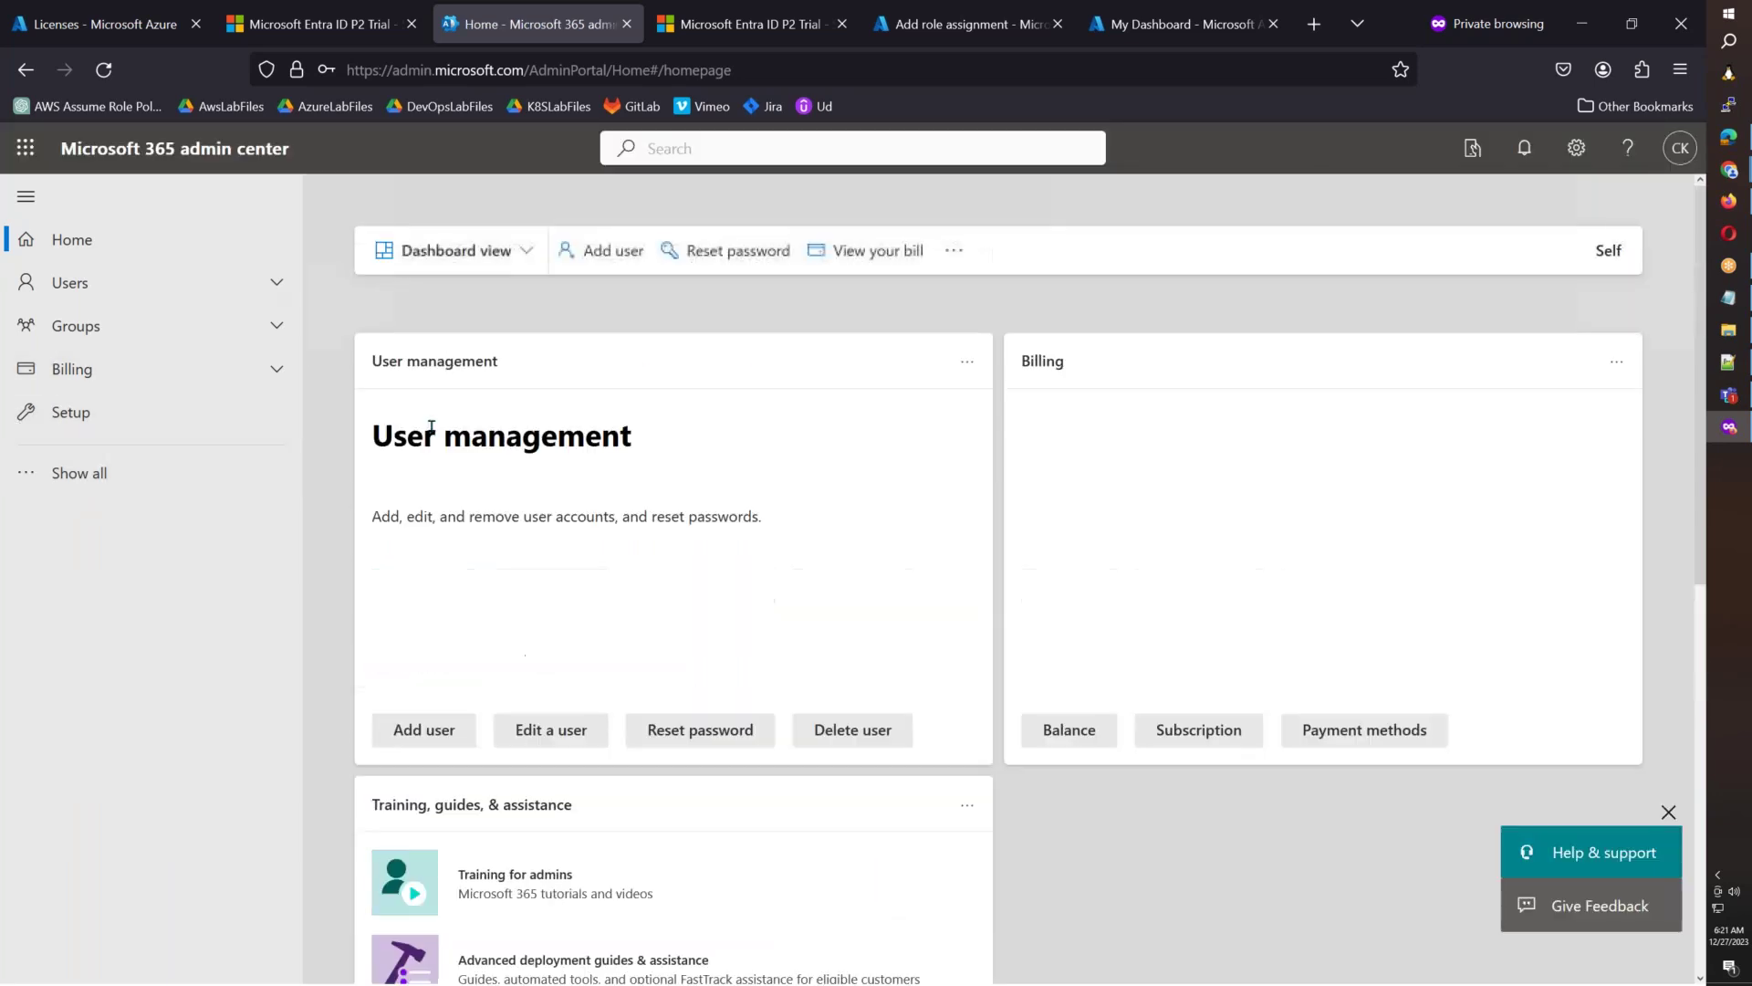
left_click(271, 370)
left_click(85, 480)
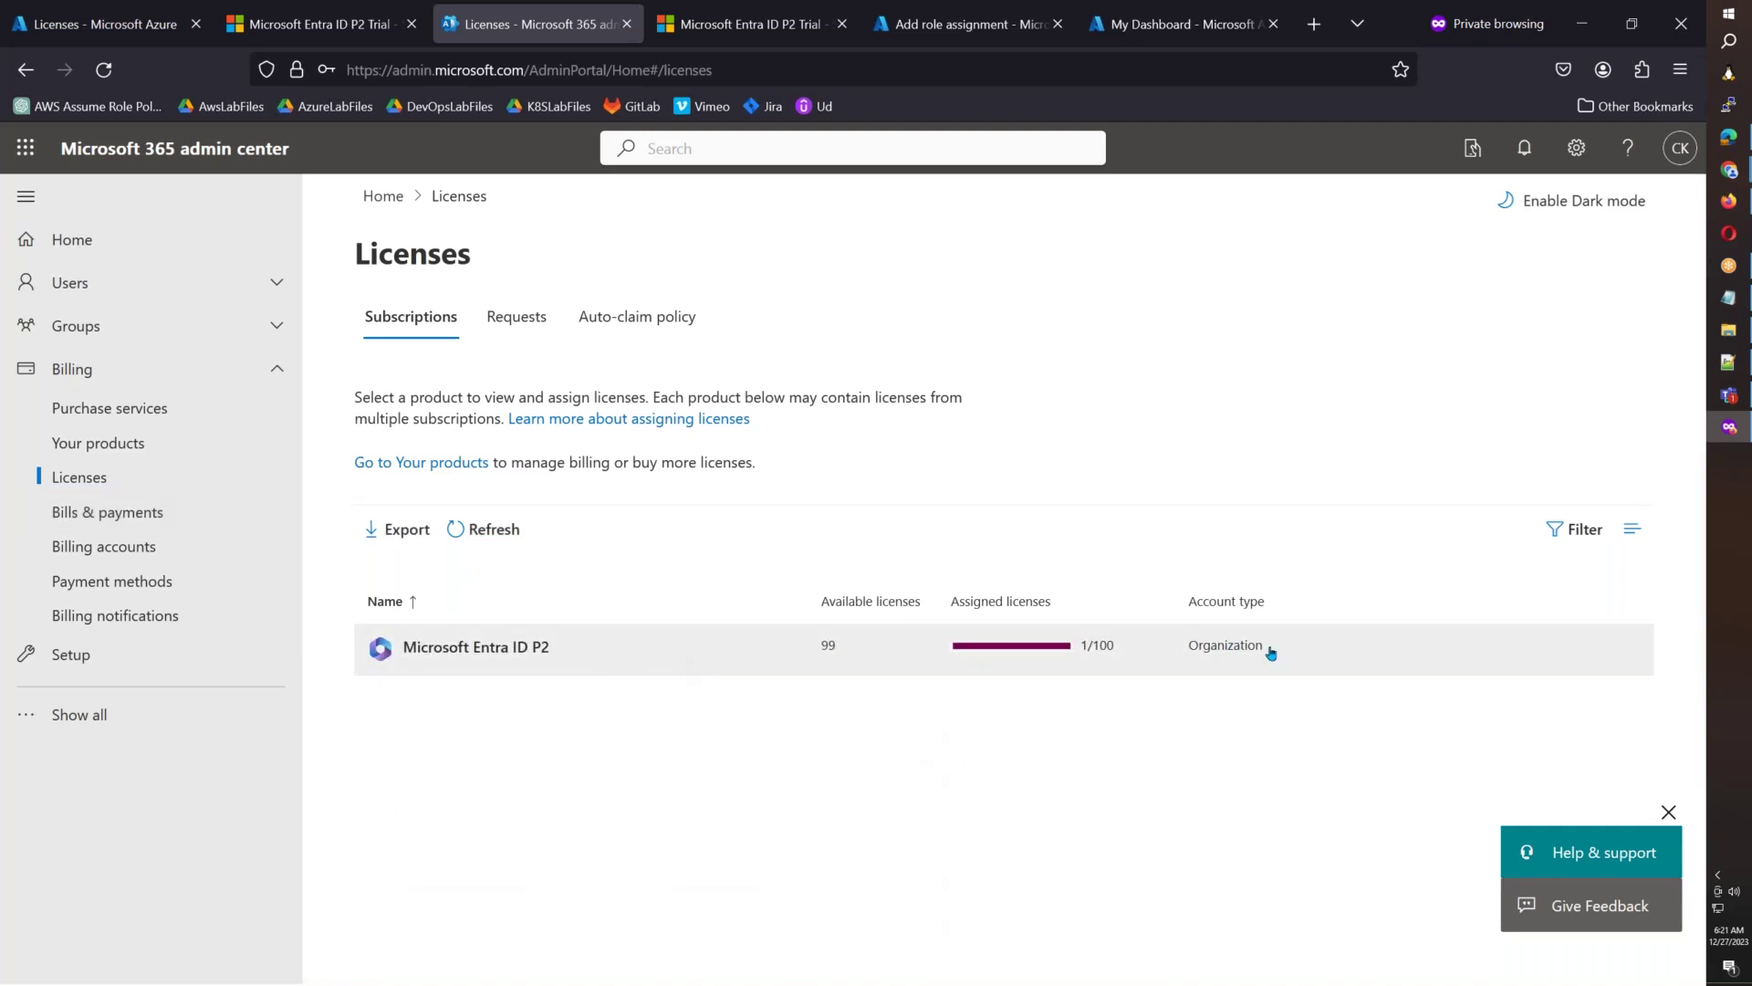
left_click(139, 323)
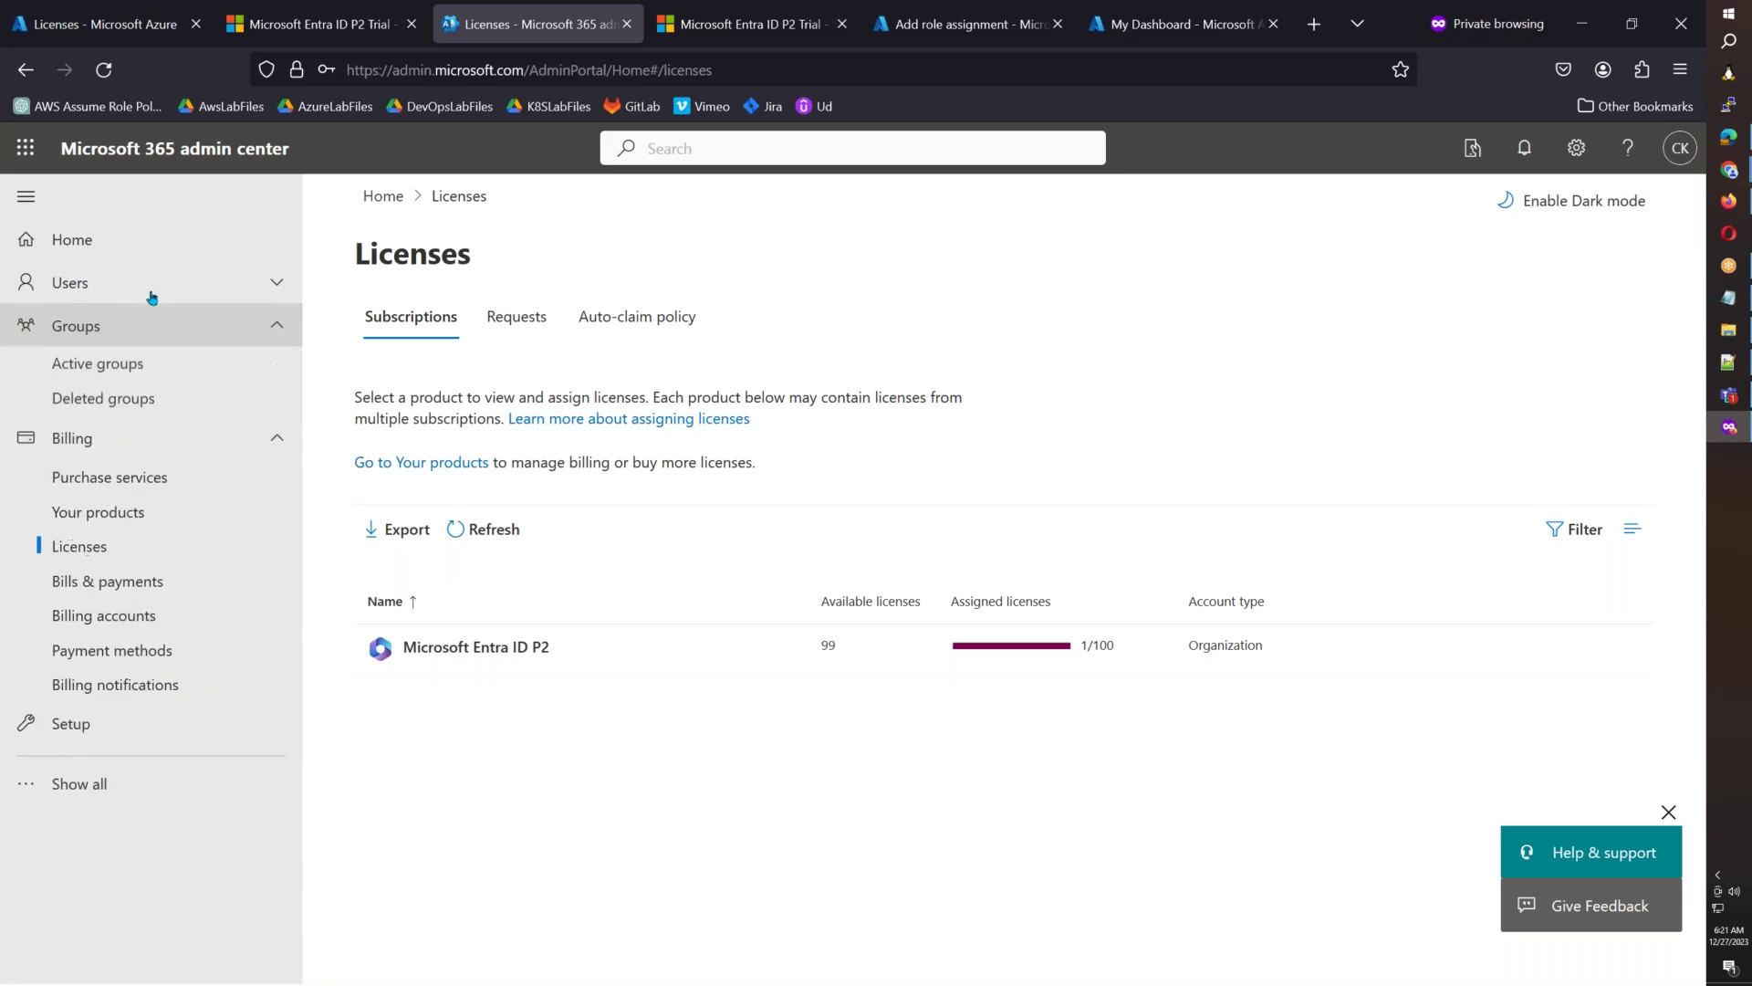
left_click(156, 284)
left_click(121, 322)
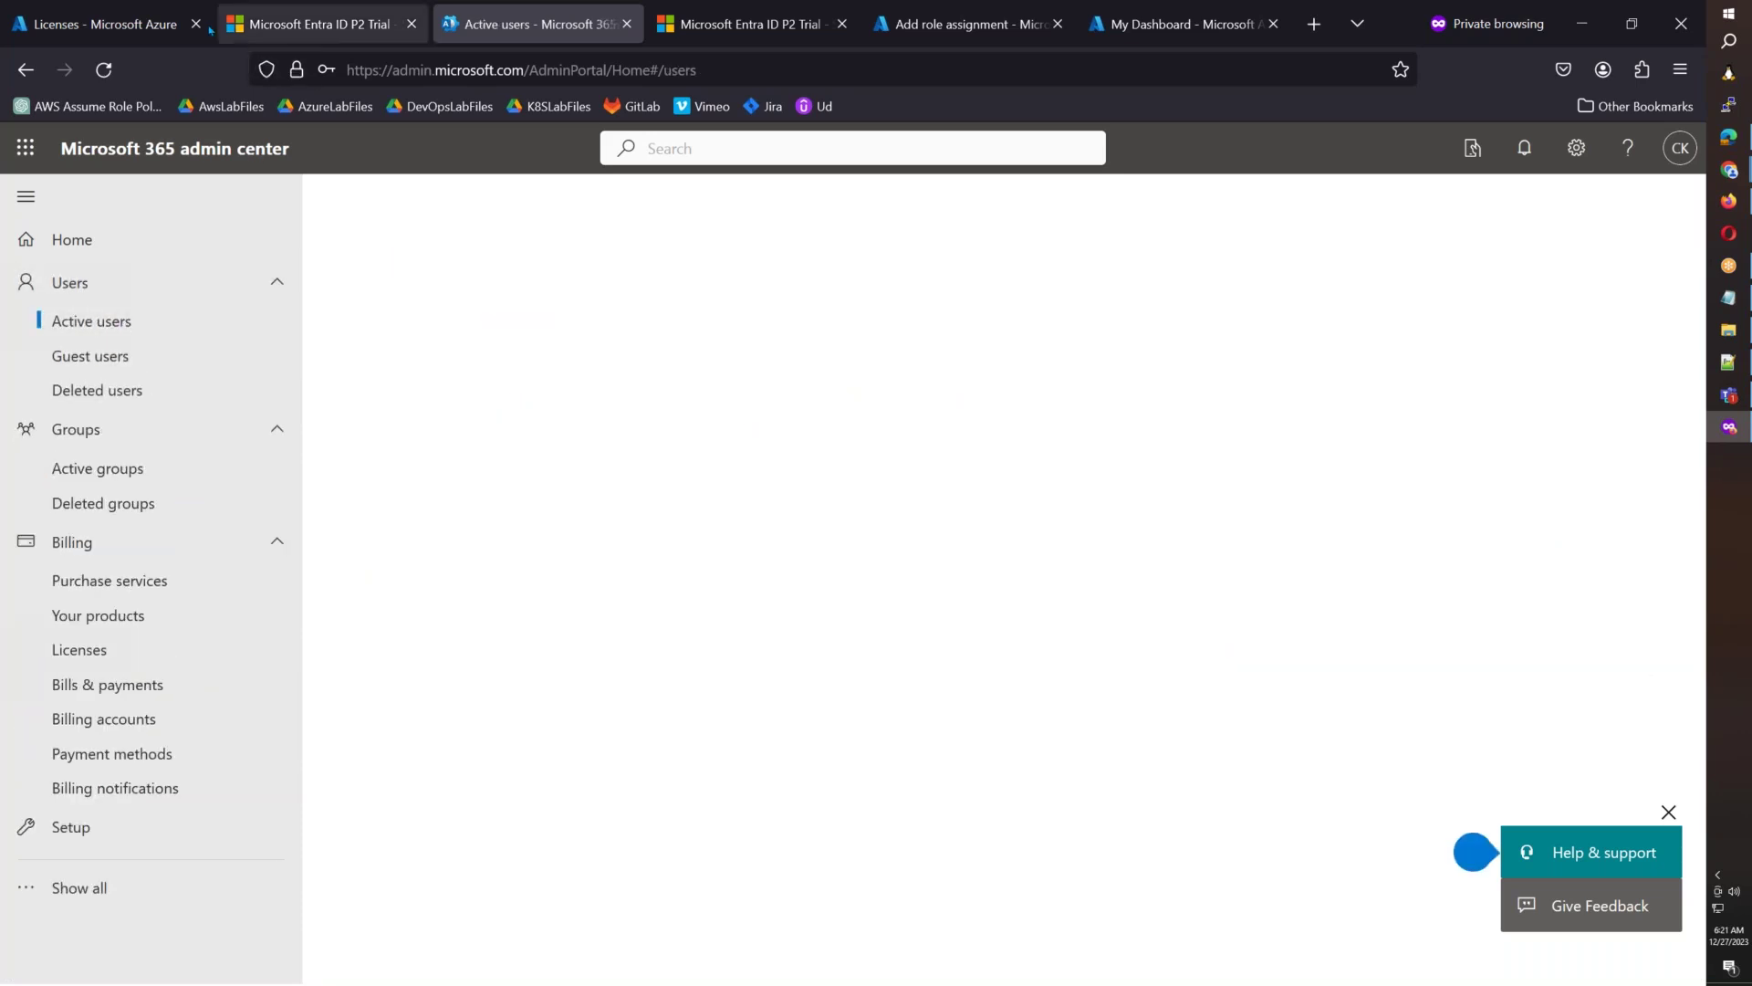
Open the active user's details and check the tenant domain in the signed-in account information.
left_click(210, 30)
left_click(379, 309)
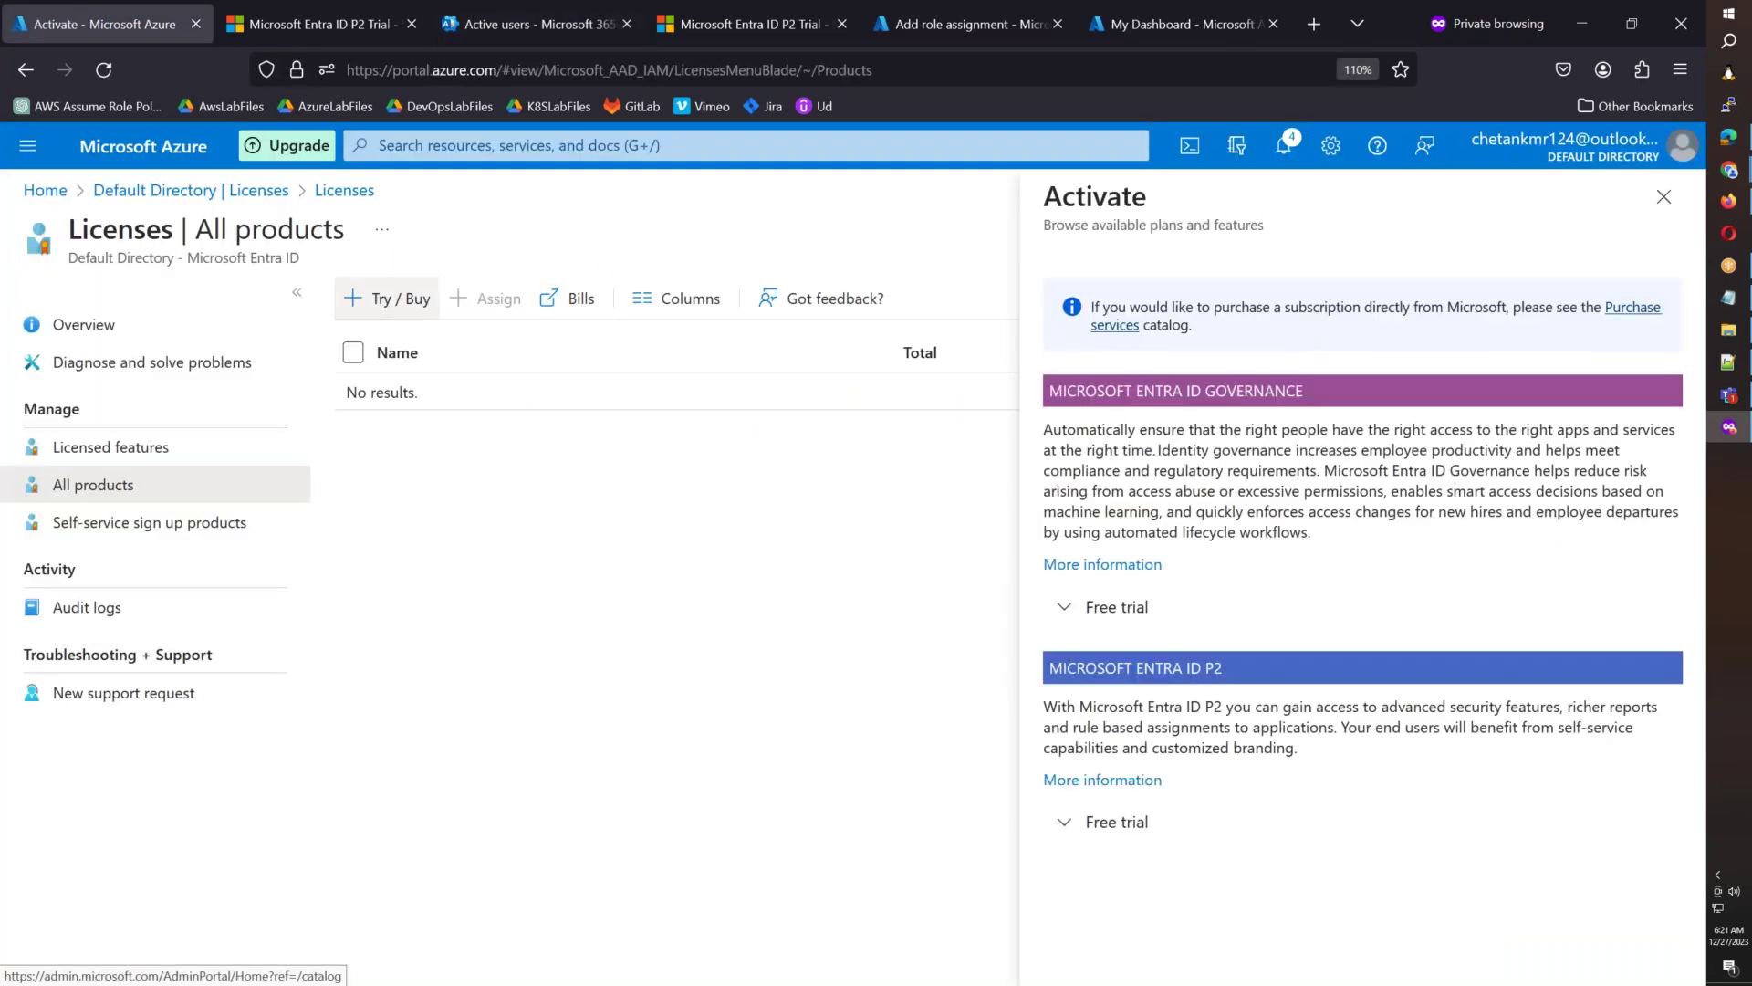
left_click(529, 24)
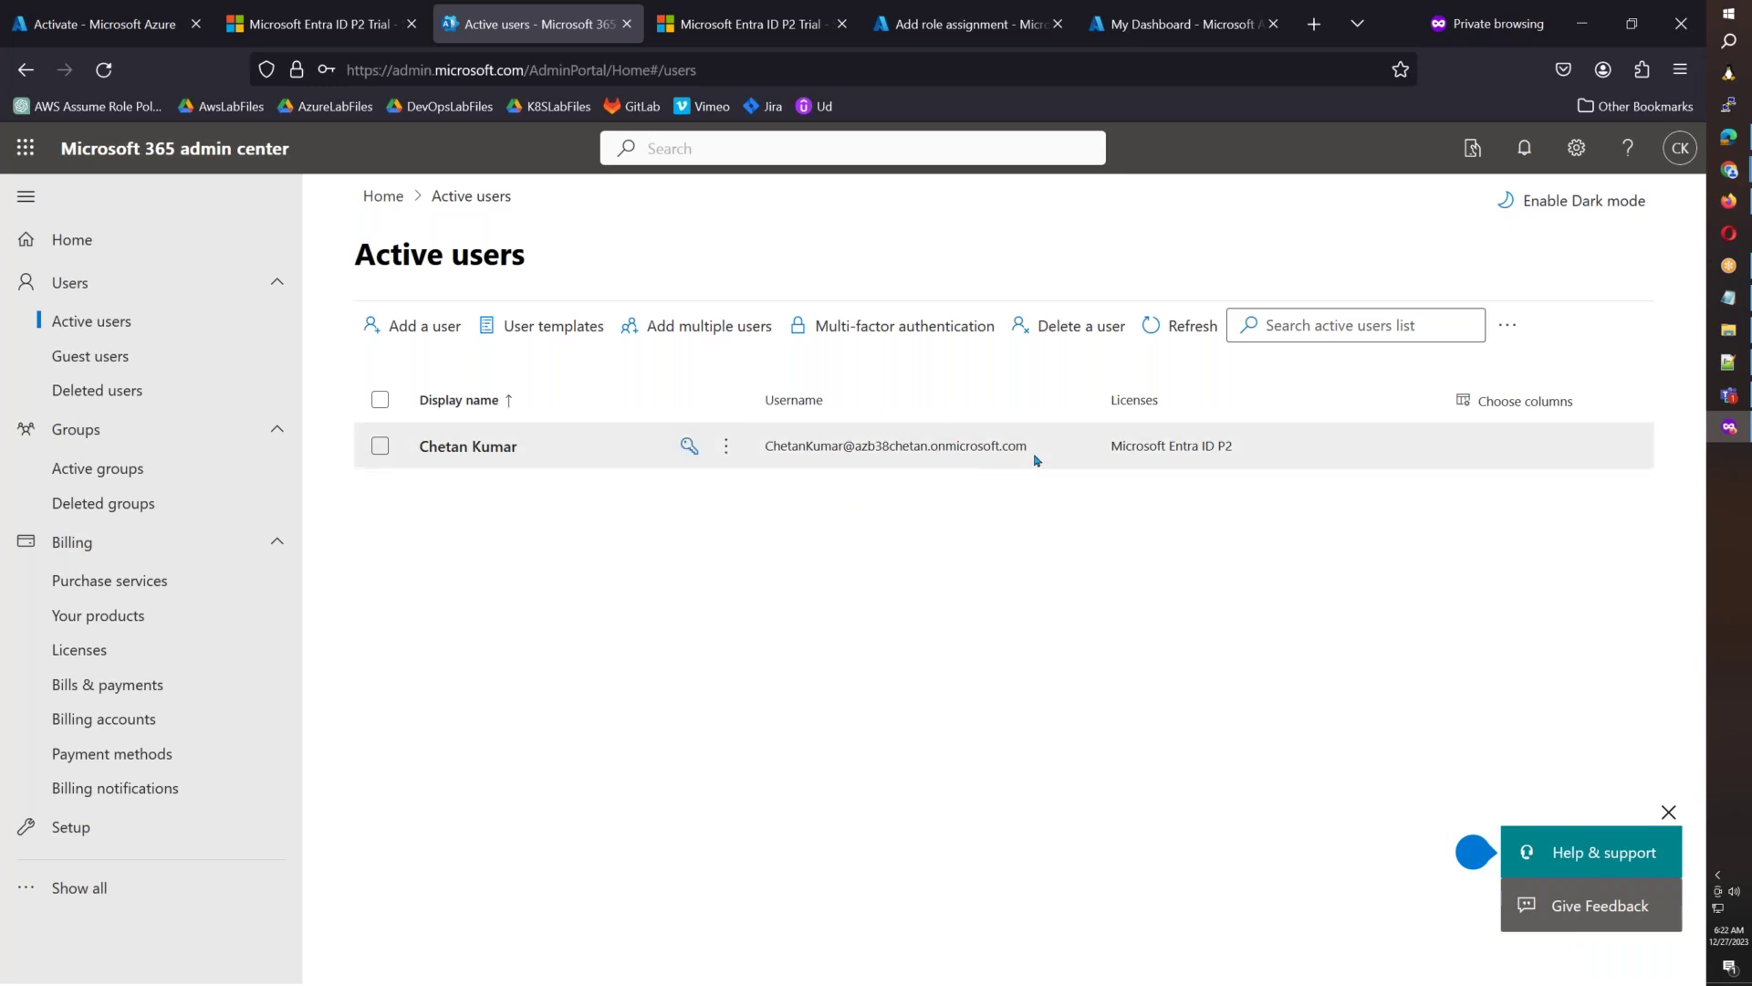
left_click(724, 452)
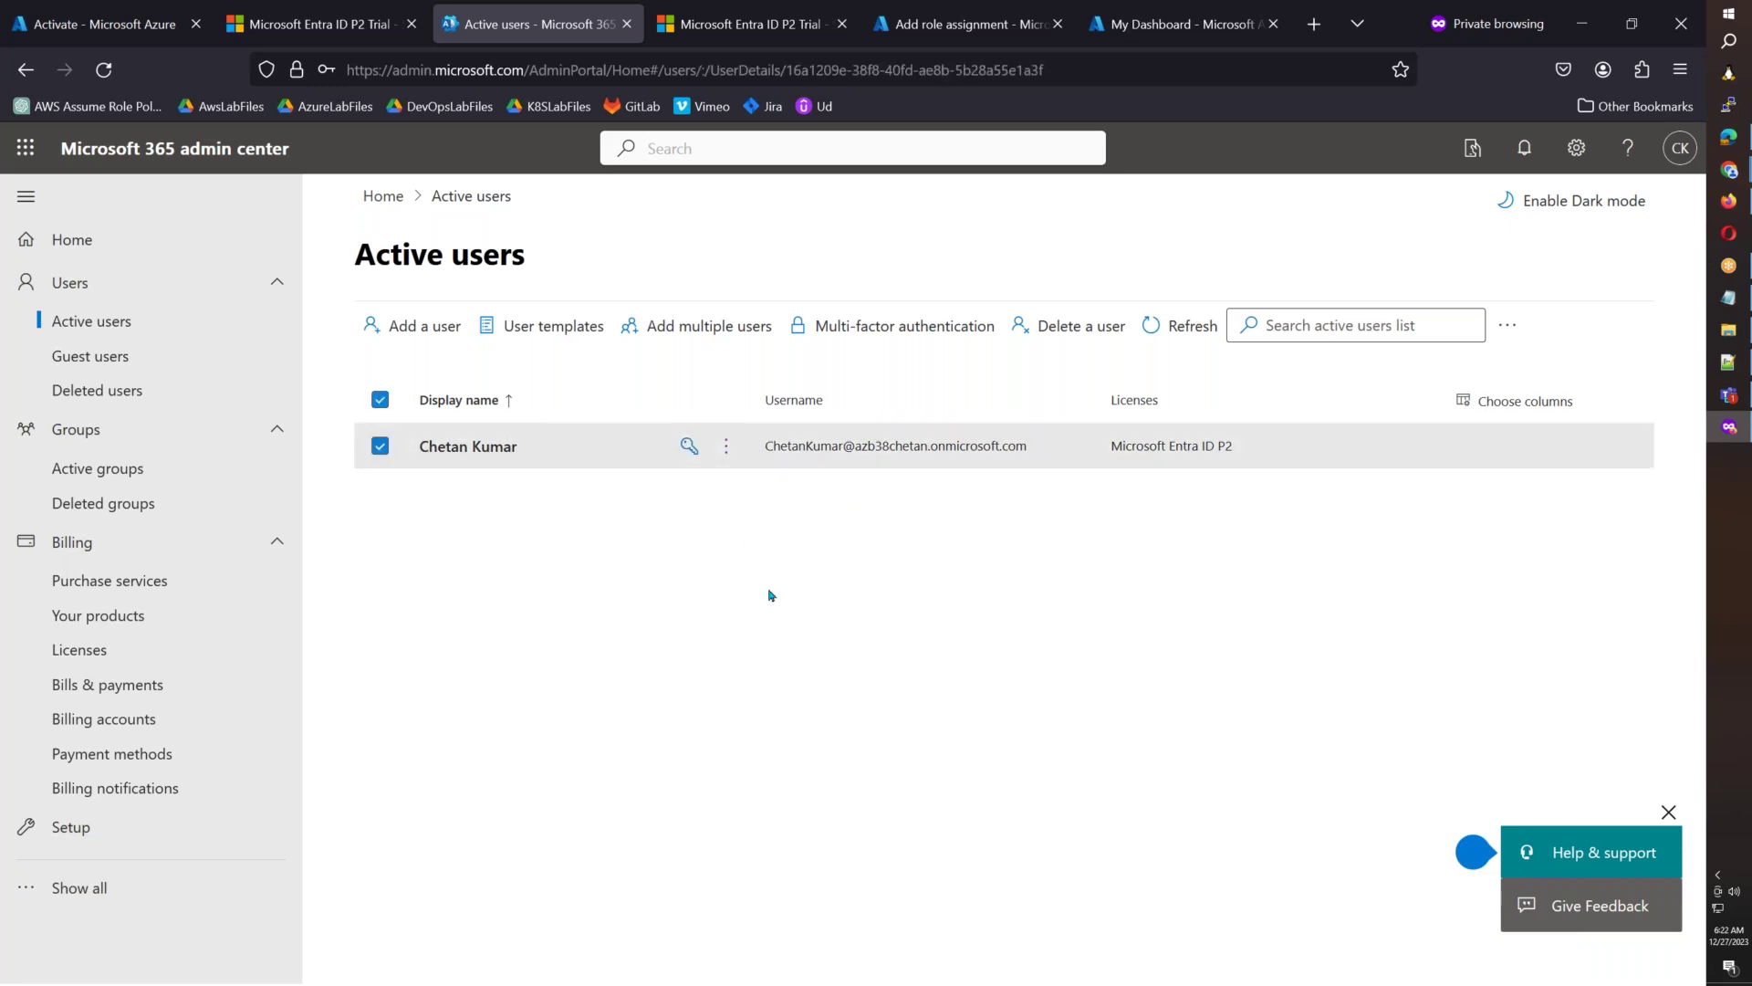
left_click(1678, 162)
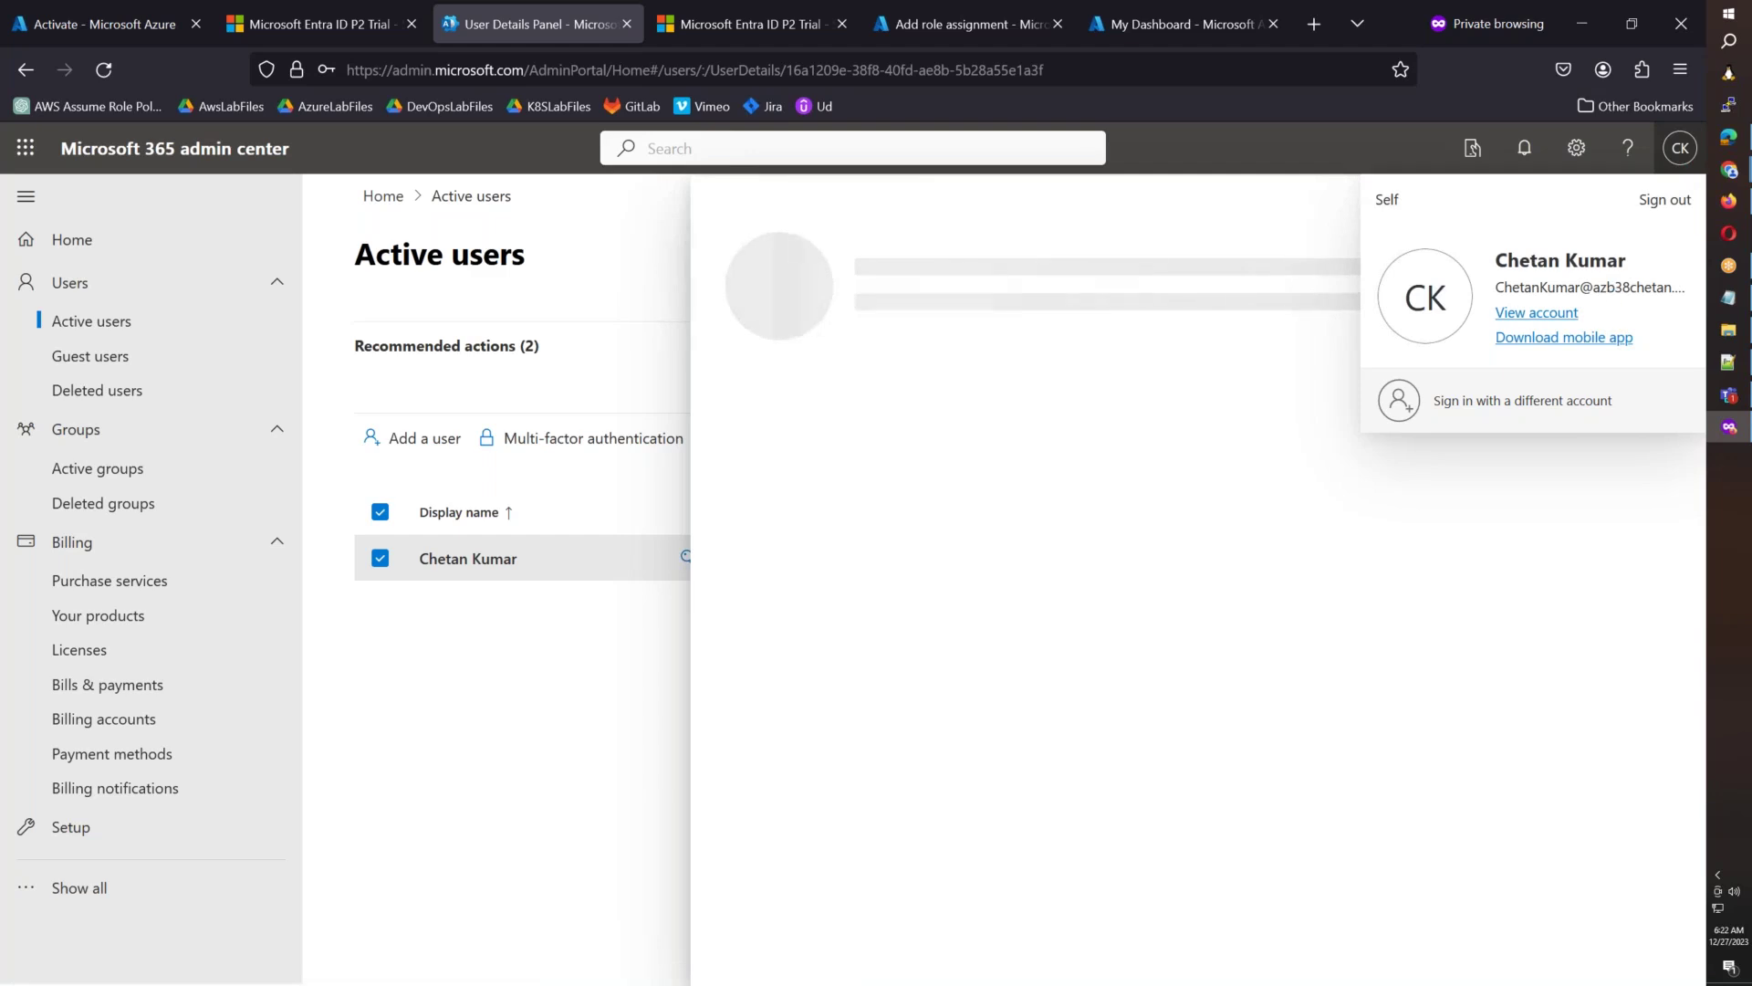
left_click_drag(1598, 287, 1670, 289)
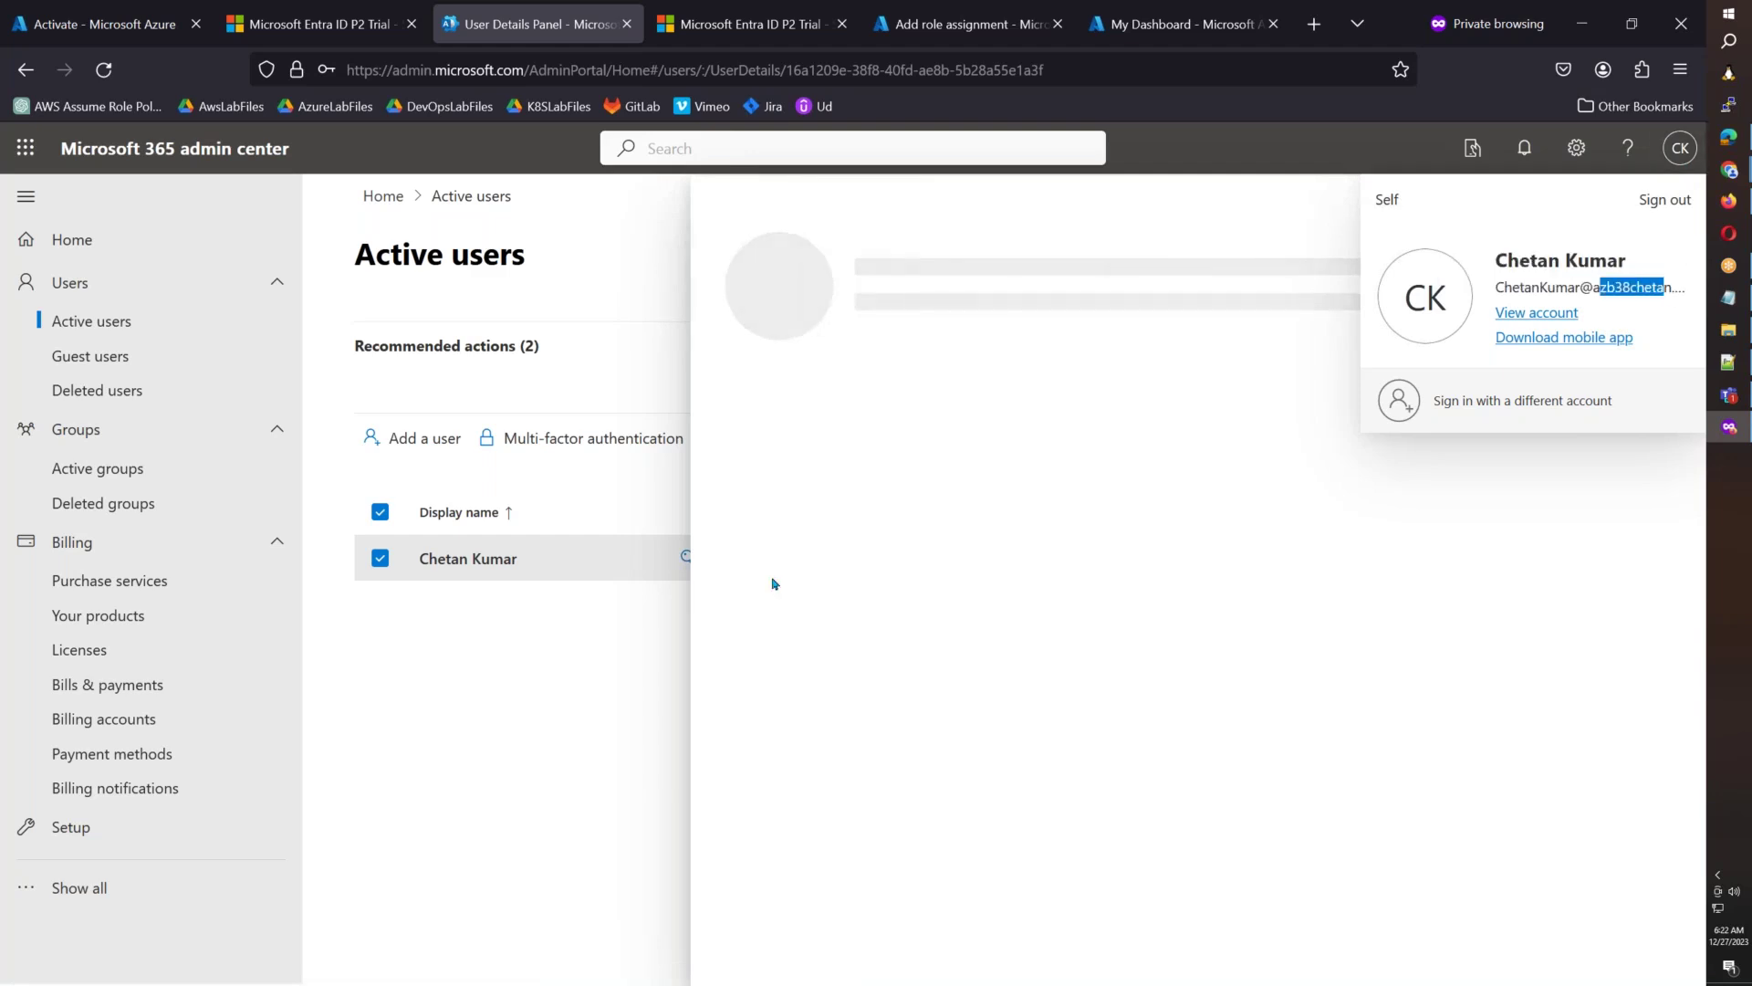
Verify the username's tenant part, close the user panel, then close the admin center and trial signup tabs.
left_click(559, 687)
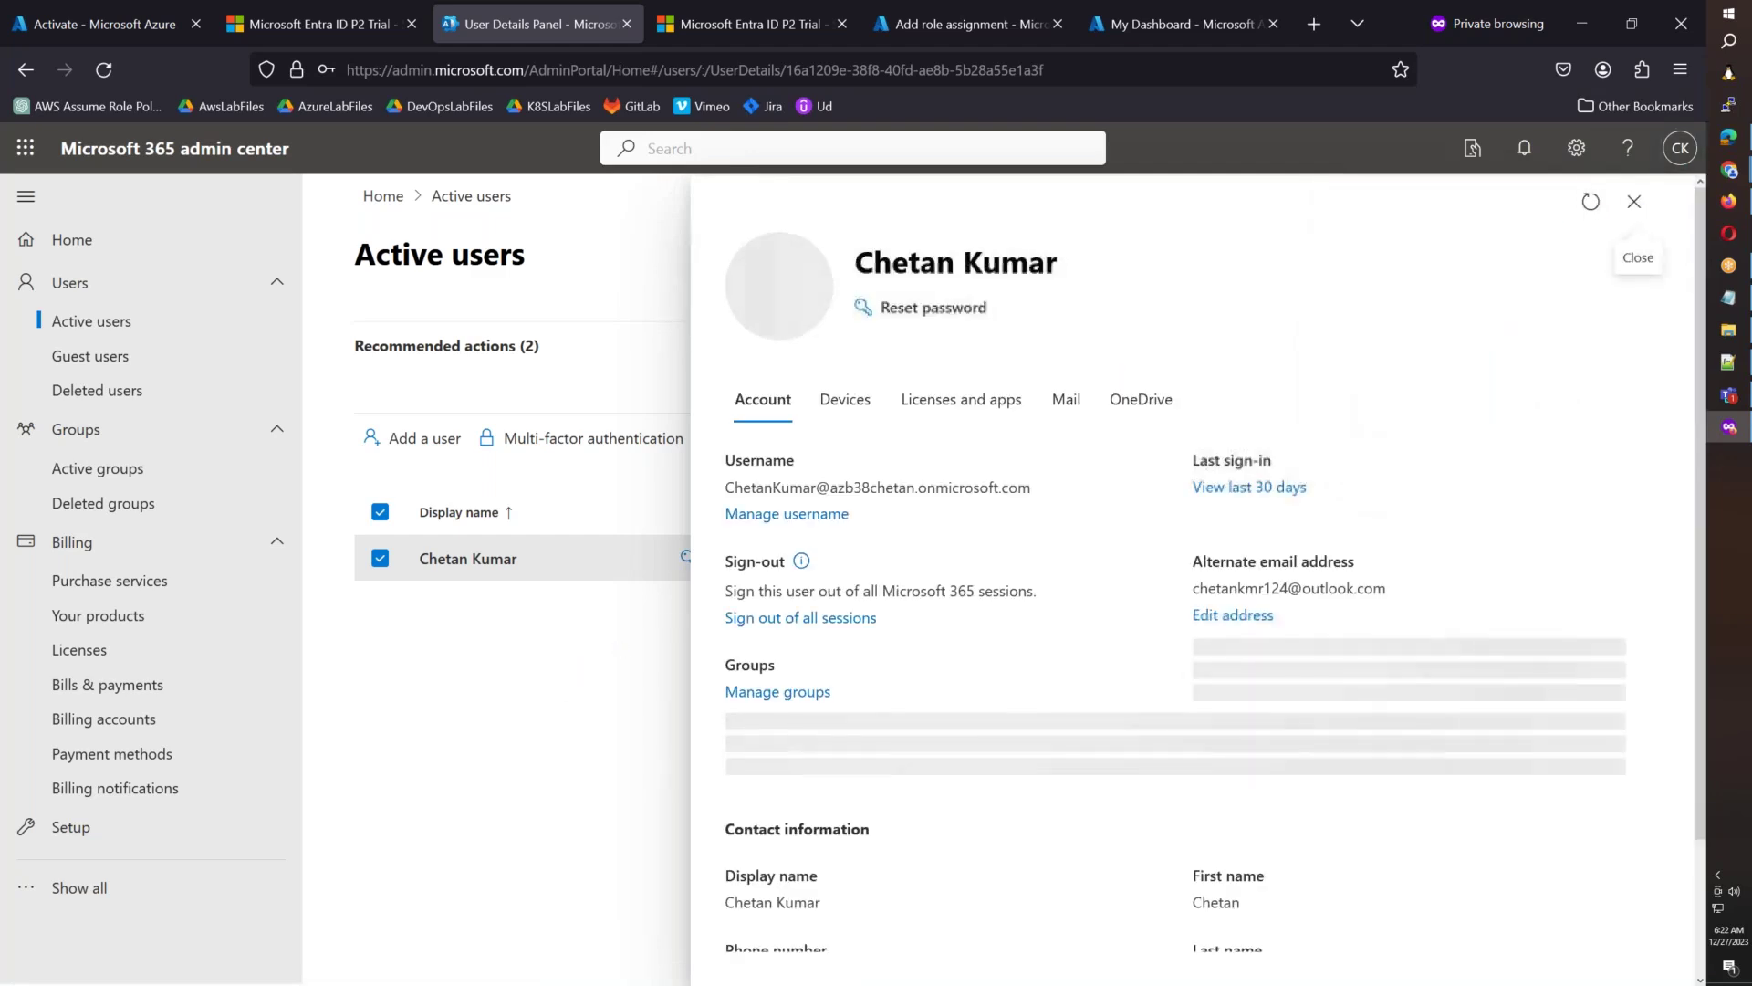
left_click_drag(914, 490, 726, 498)
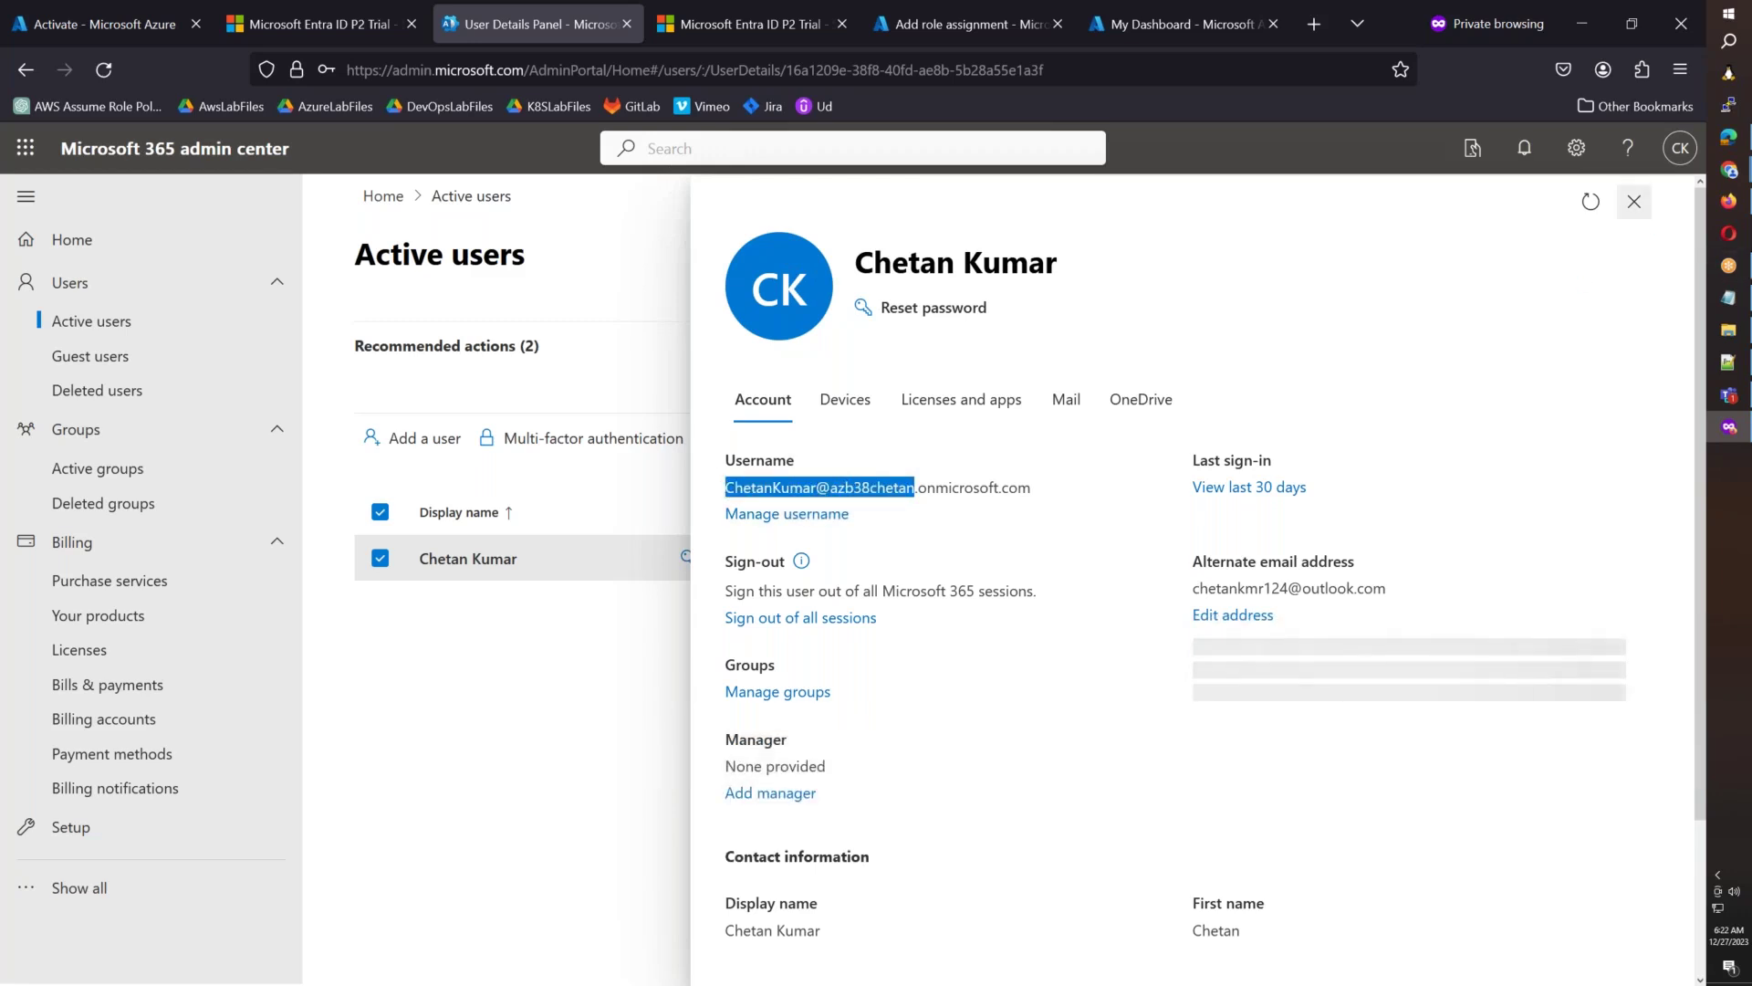
left_click(1634, 201)
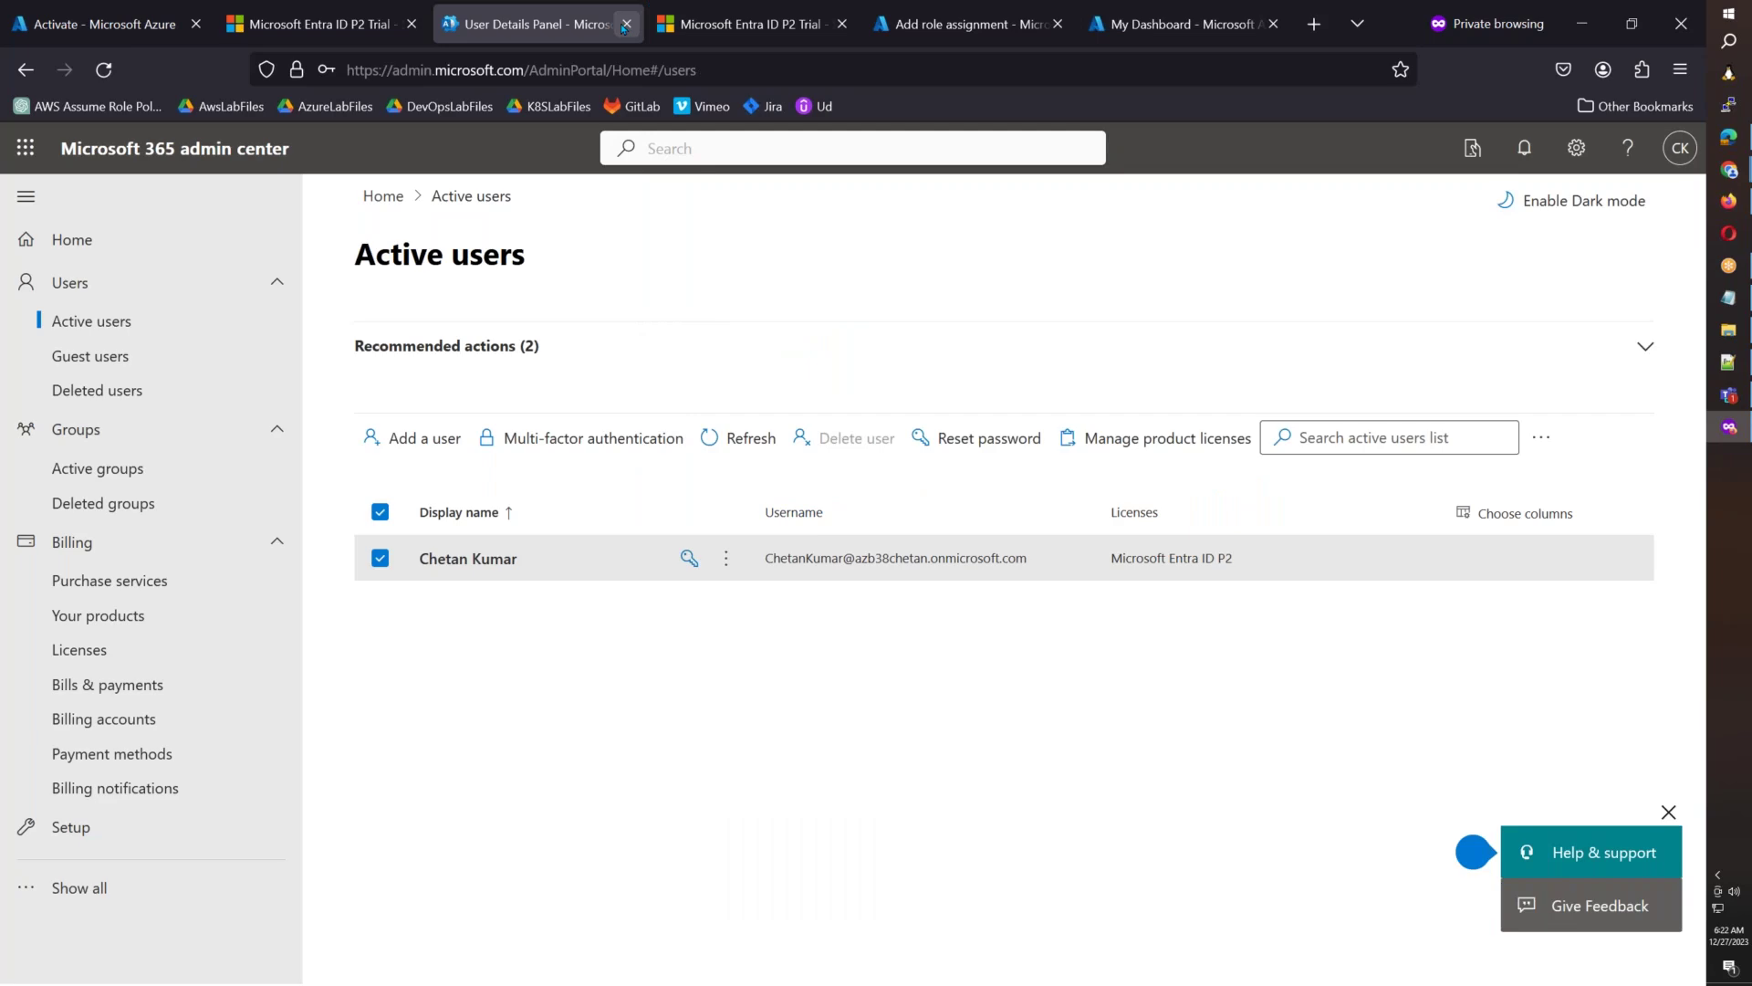
left_click(625, 25)
left_click(466, 25)
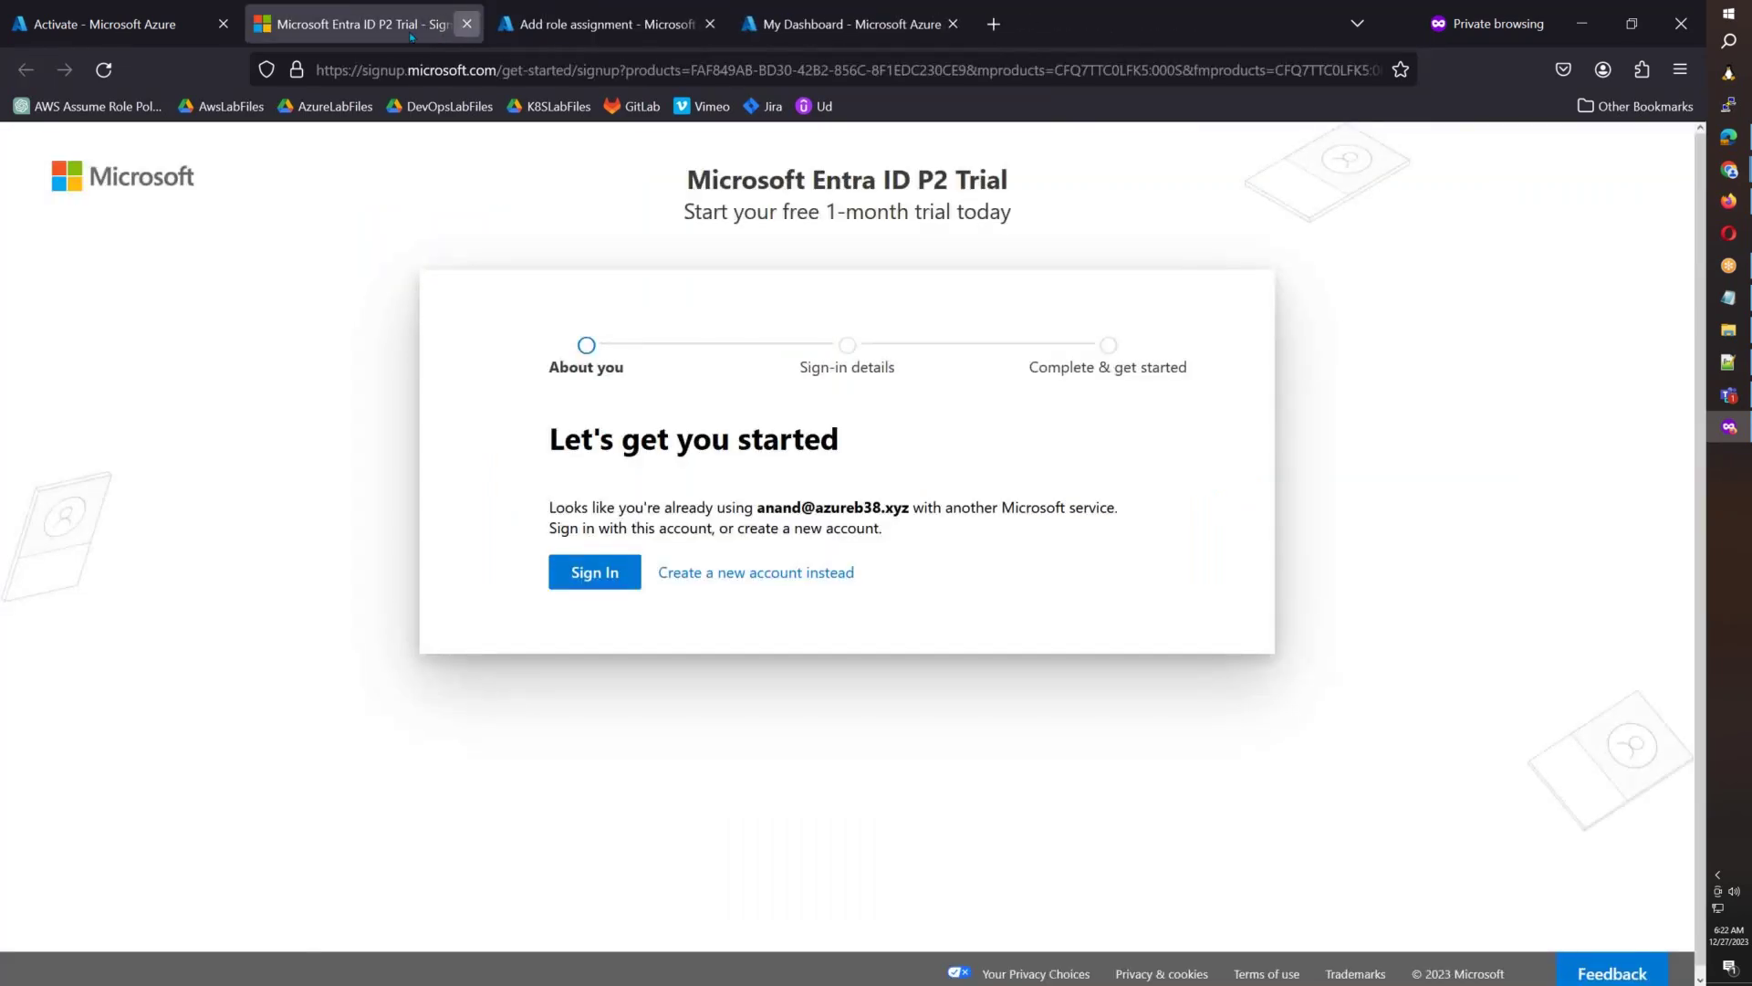
Close the other signup tab, reload Azure Licenses, and open Licensed features showing Microsoft Entra ID Free.
left_click(466, 25)
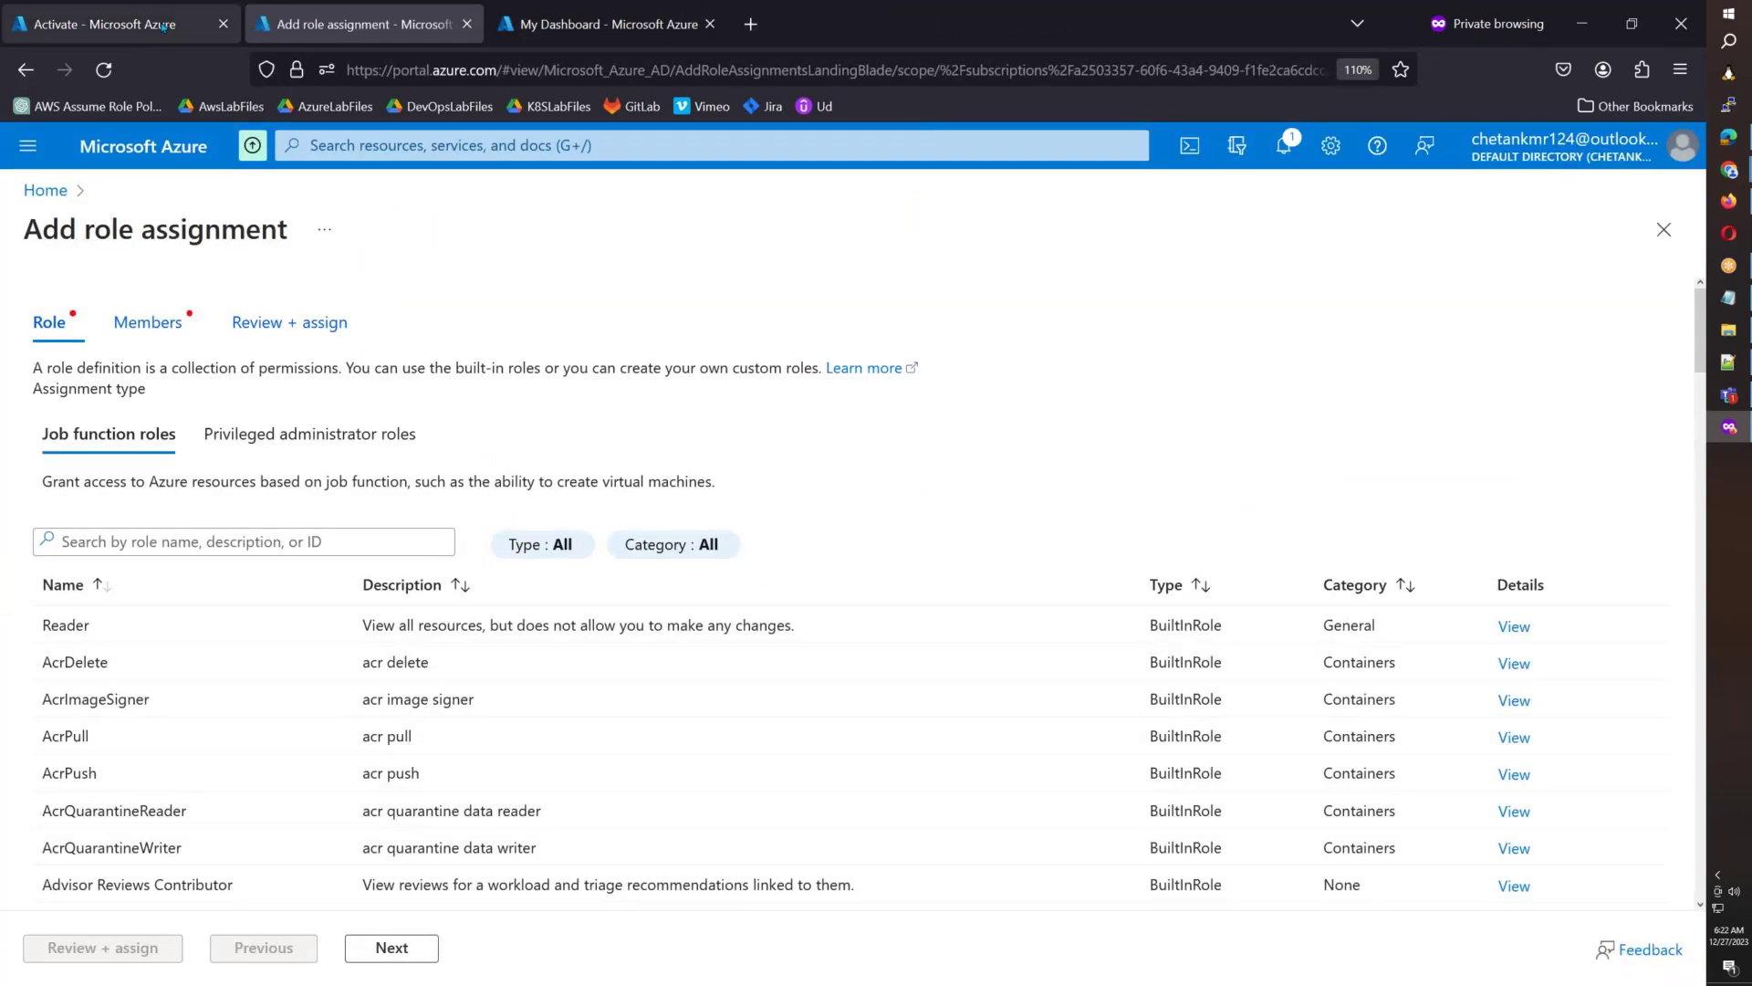
left_click(193, 36)
left_click(1664, 196)
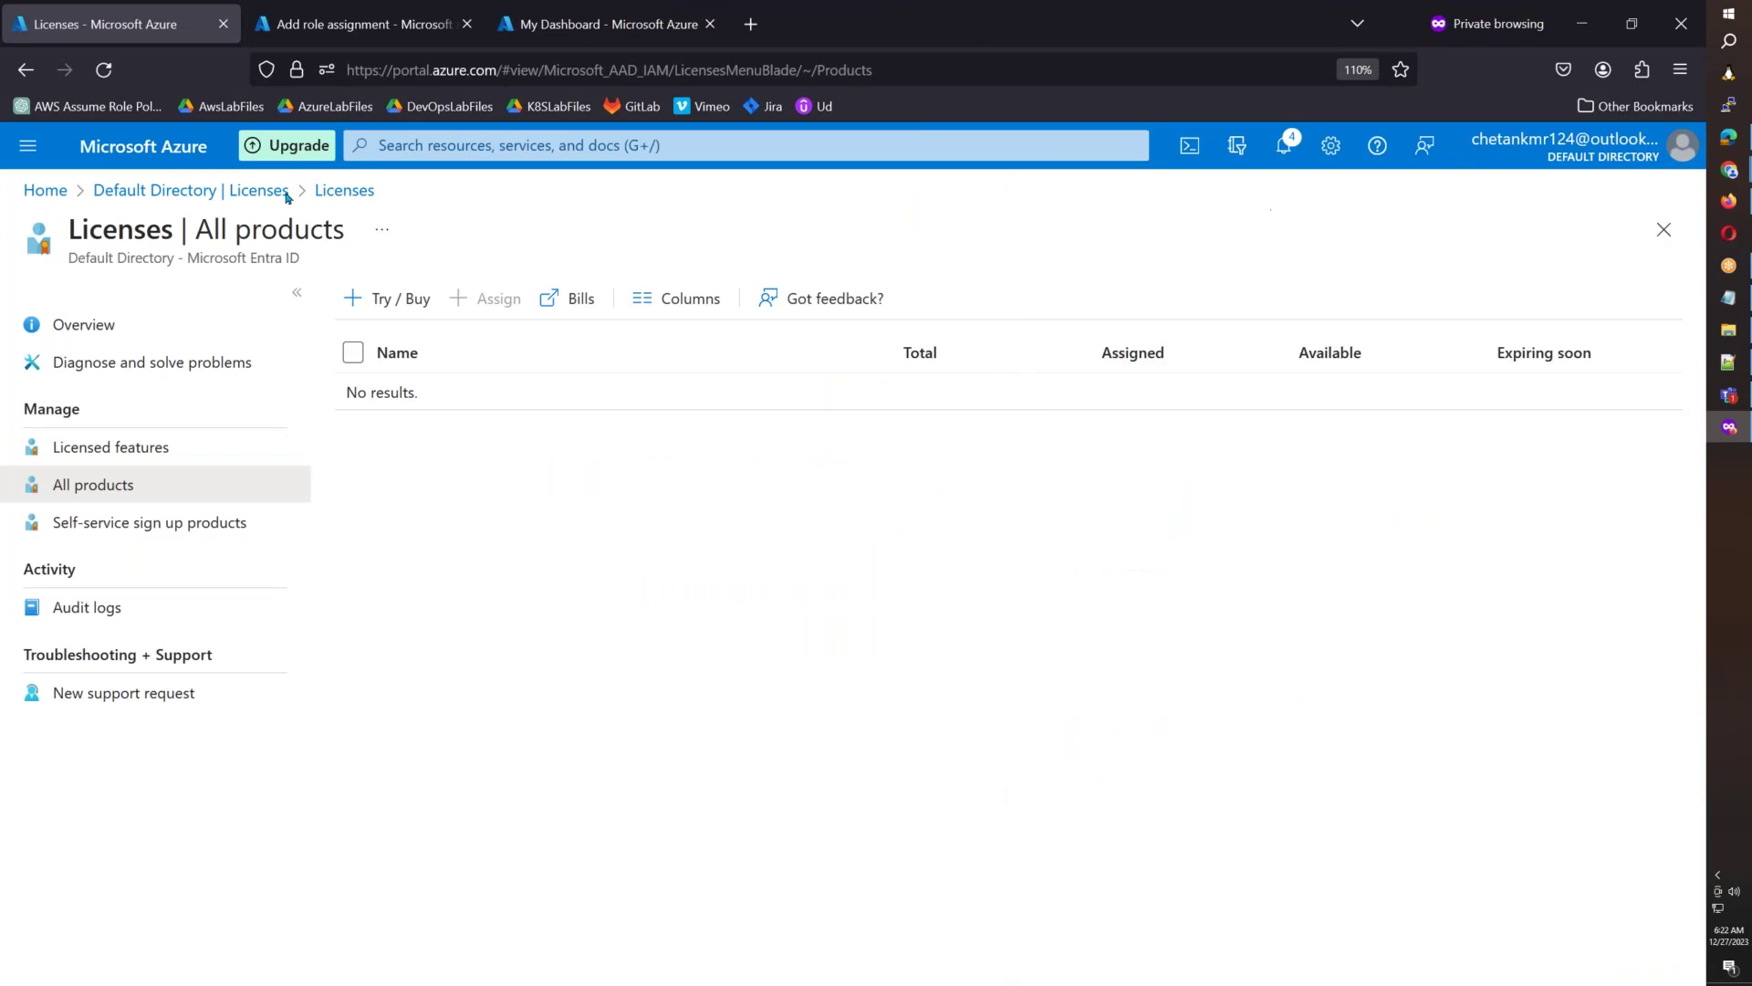
left_click(106, 73)
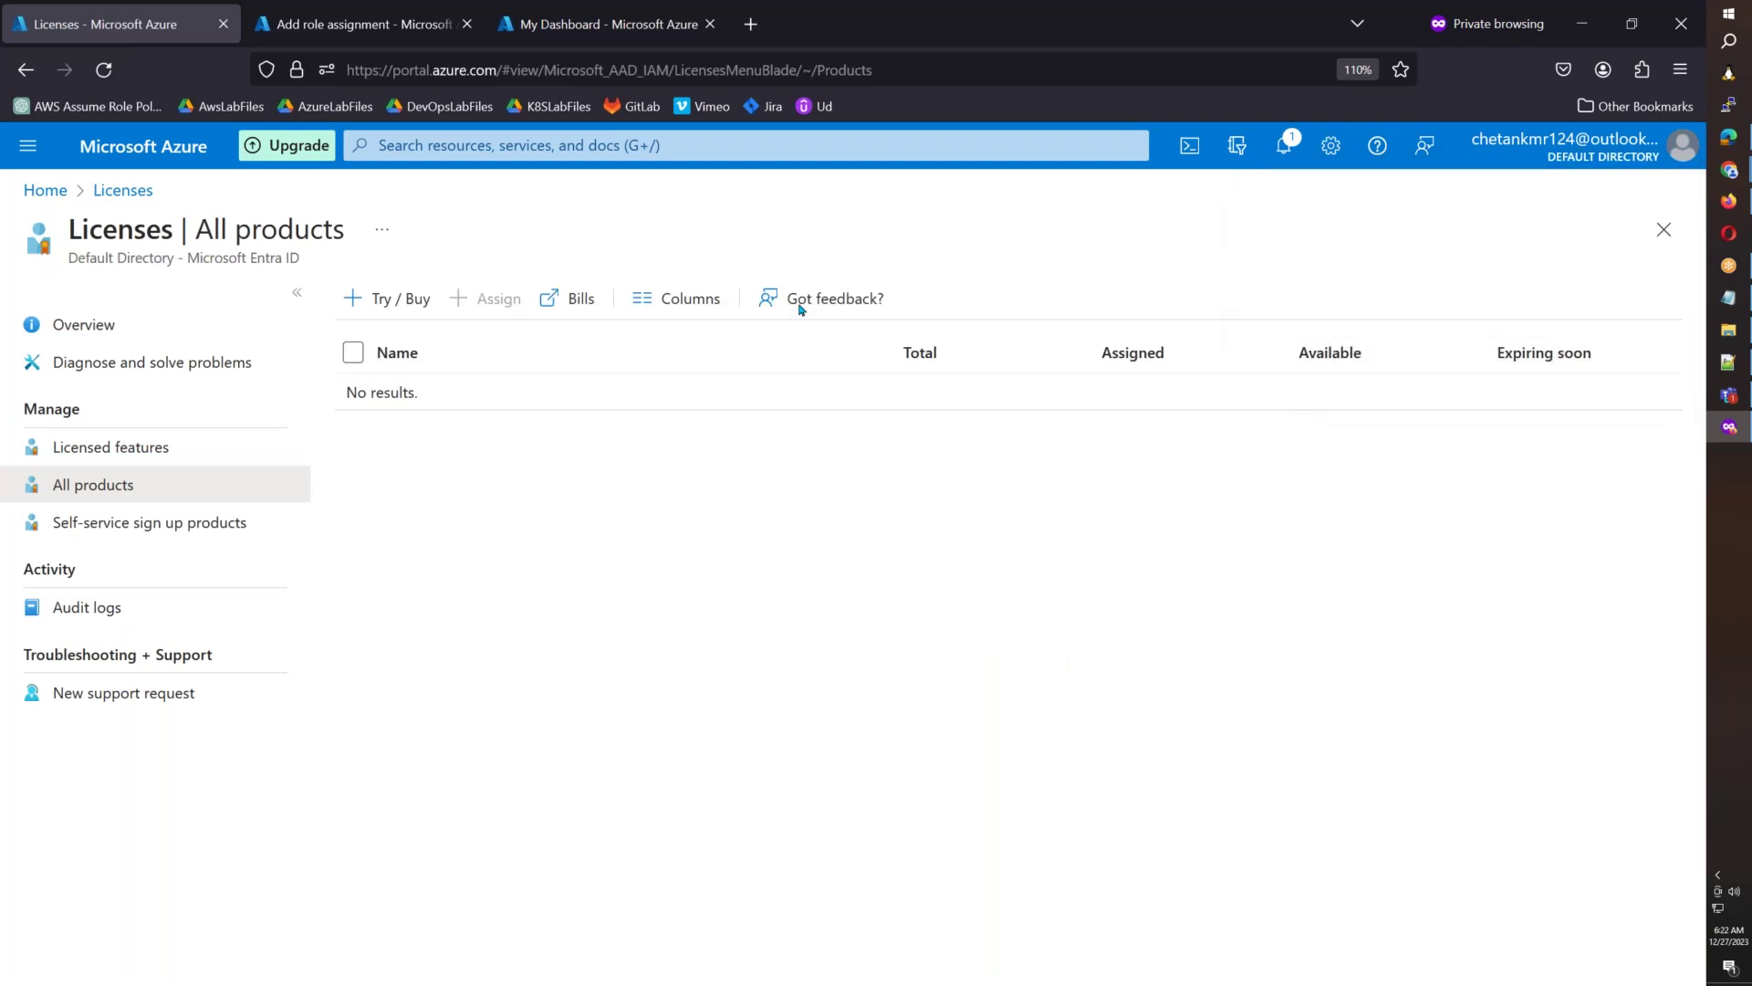
left_click(218, 446)
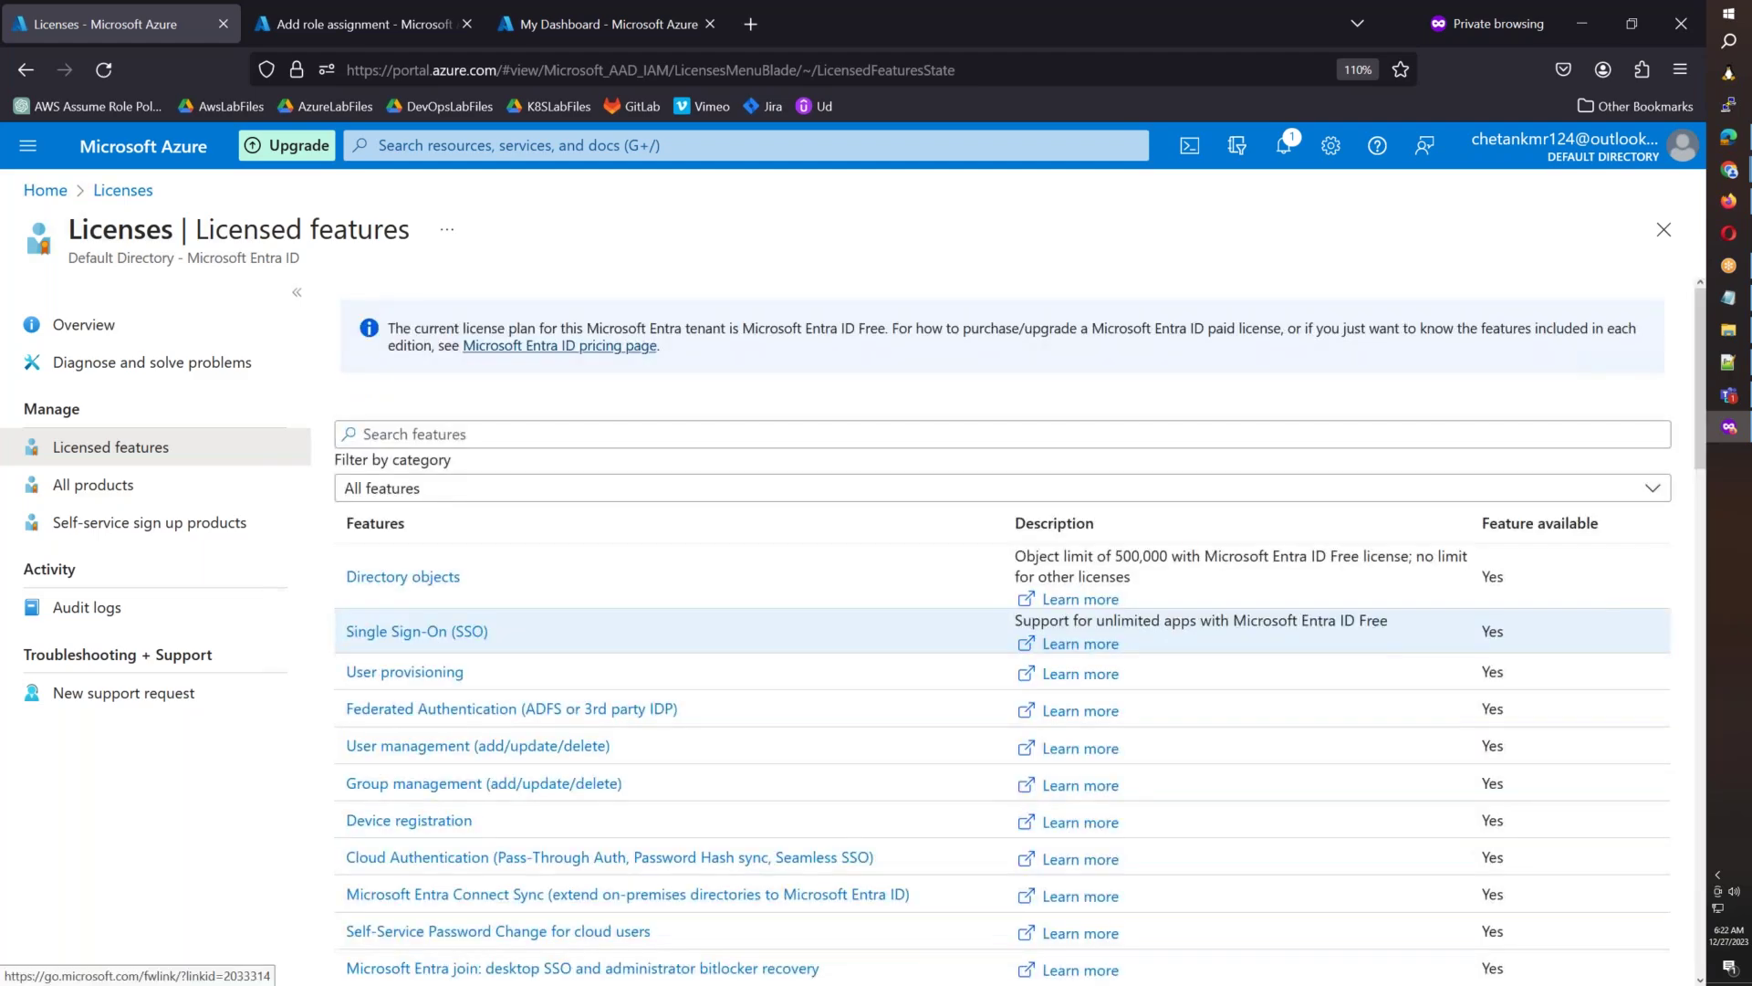
scroll(1506, 575, "down", 5)
left_click(1518, 532)
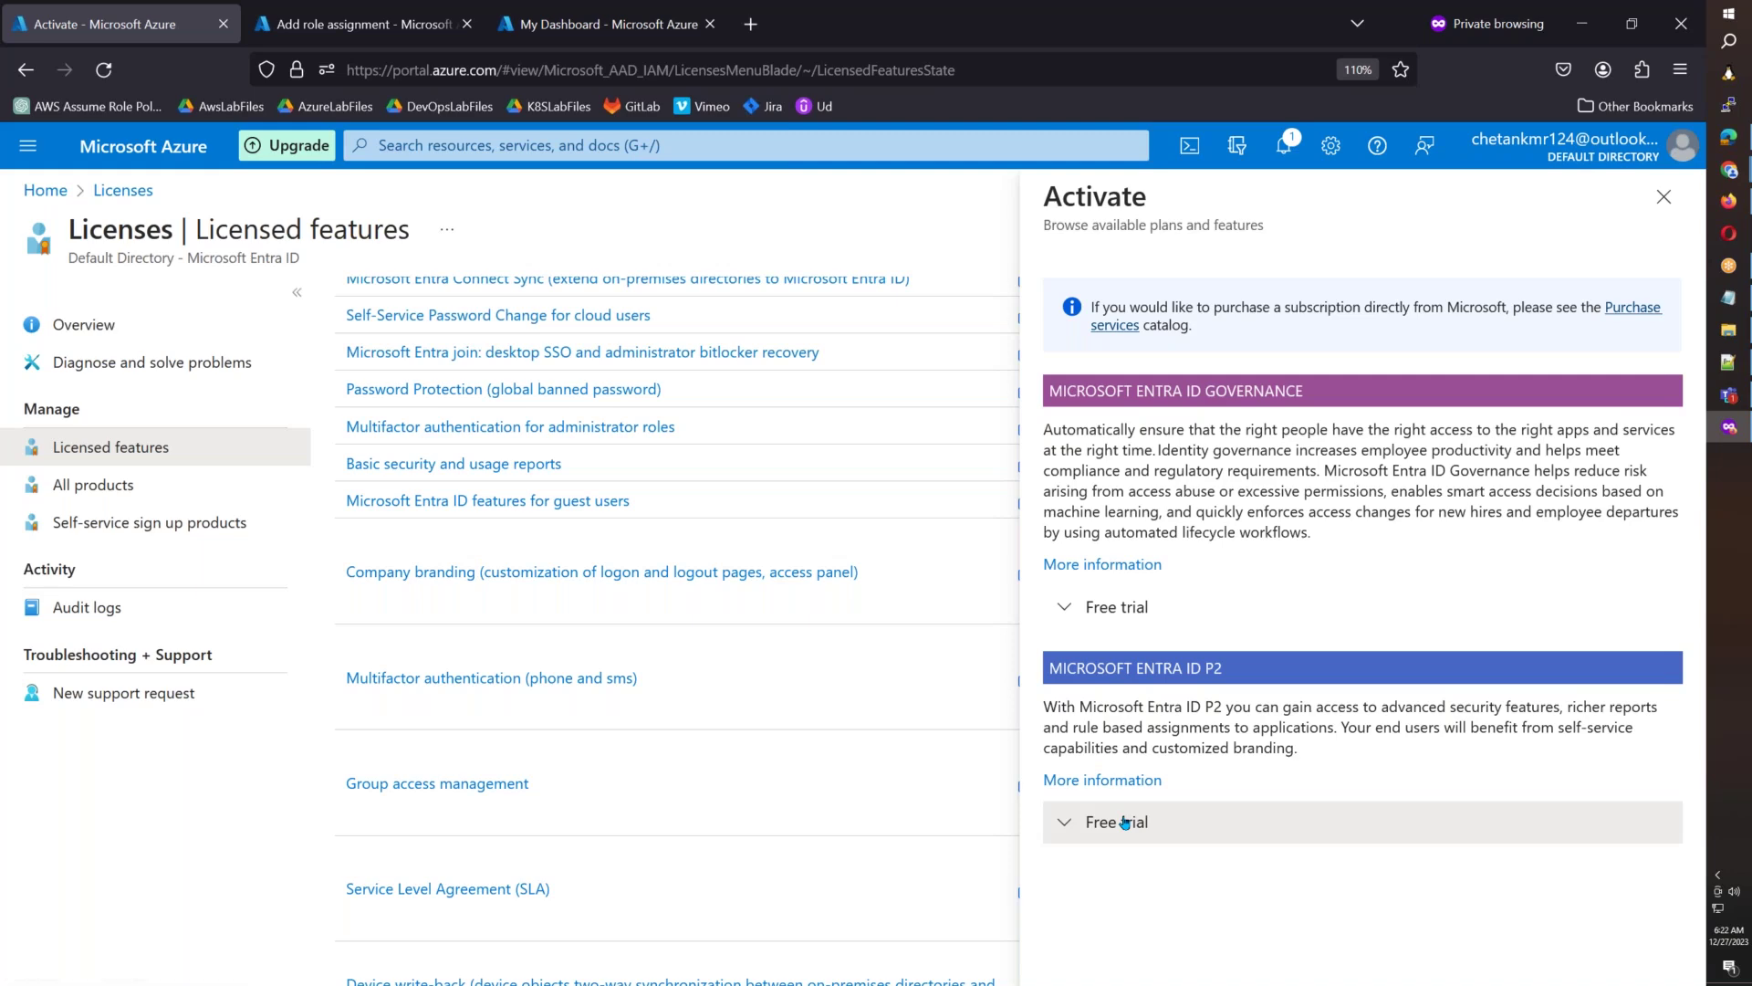
left_click(1118, 821)
left_click(1321, 811)
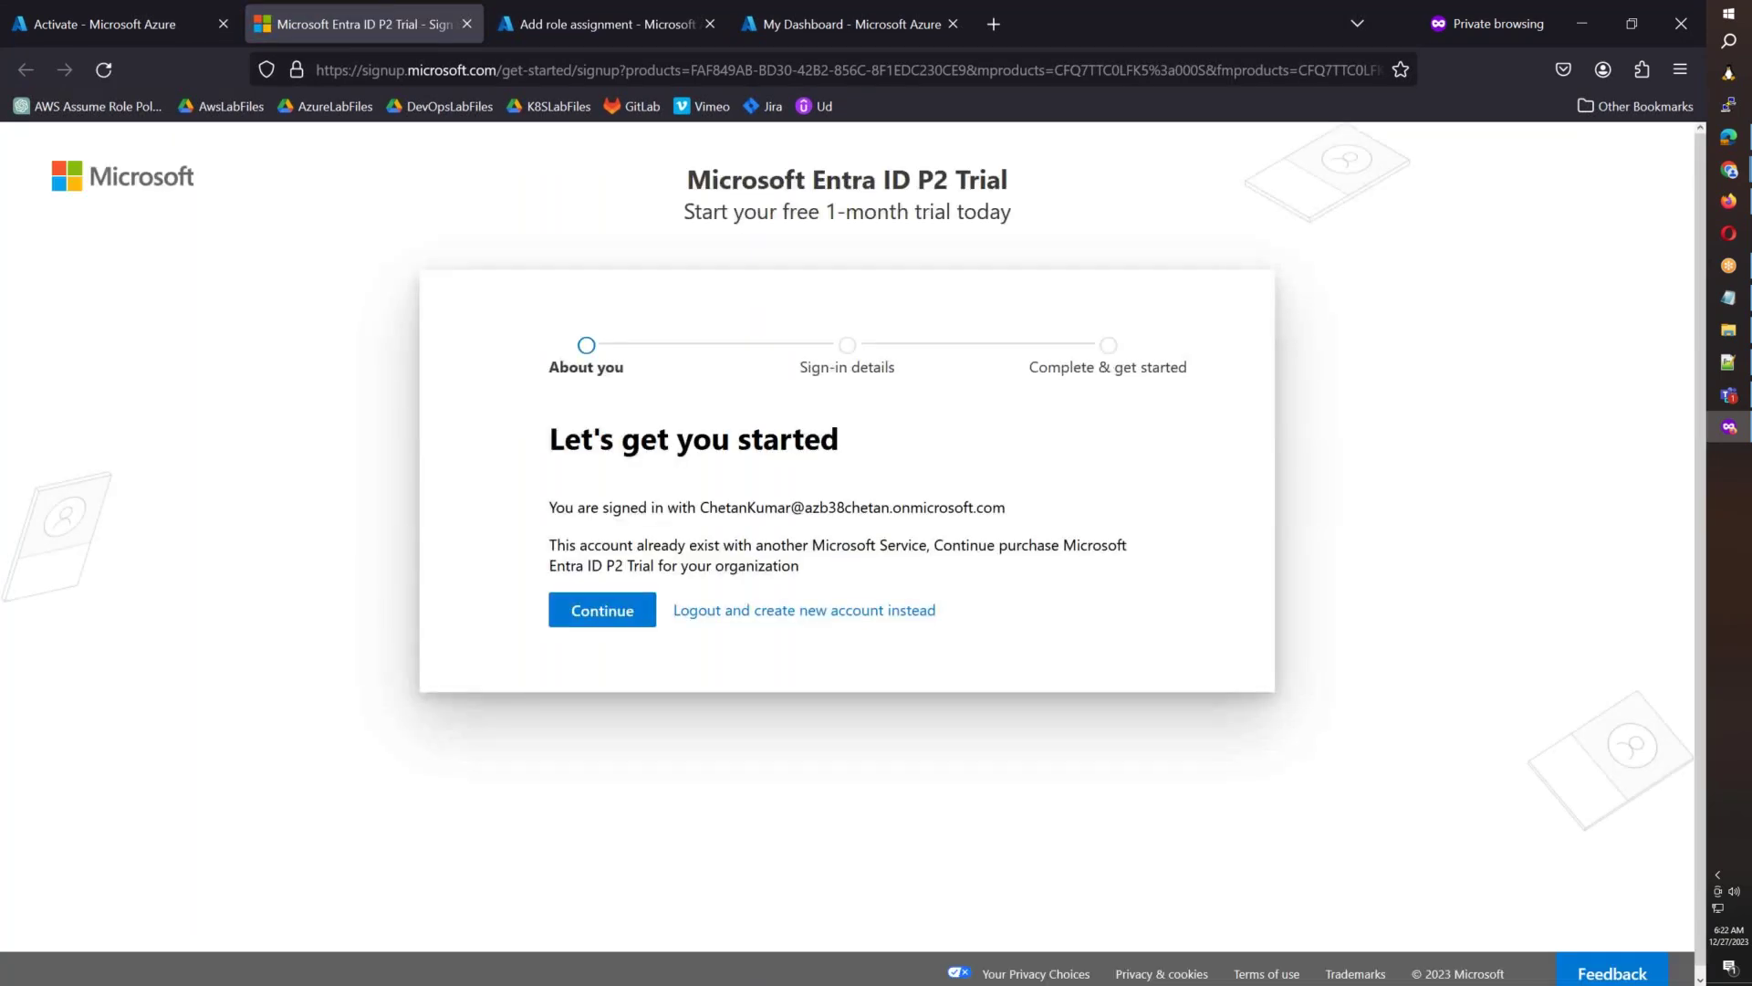
left_click_drag(734, 546, 860, 547)
left_click_drag(1026, 509, 739, 508)
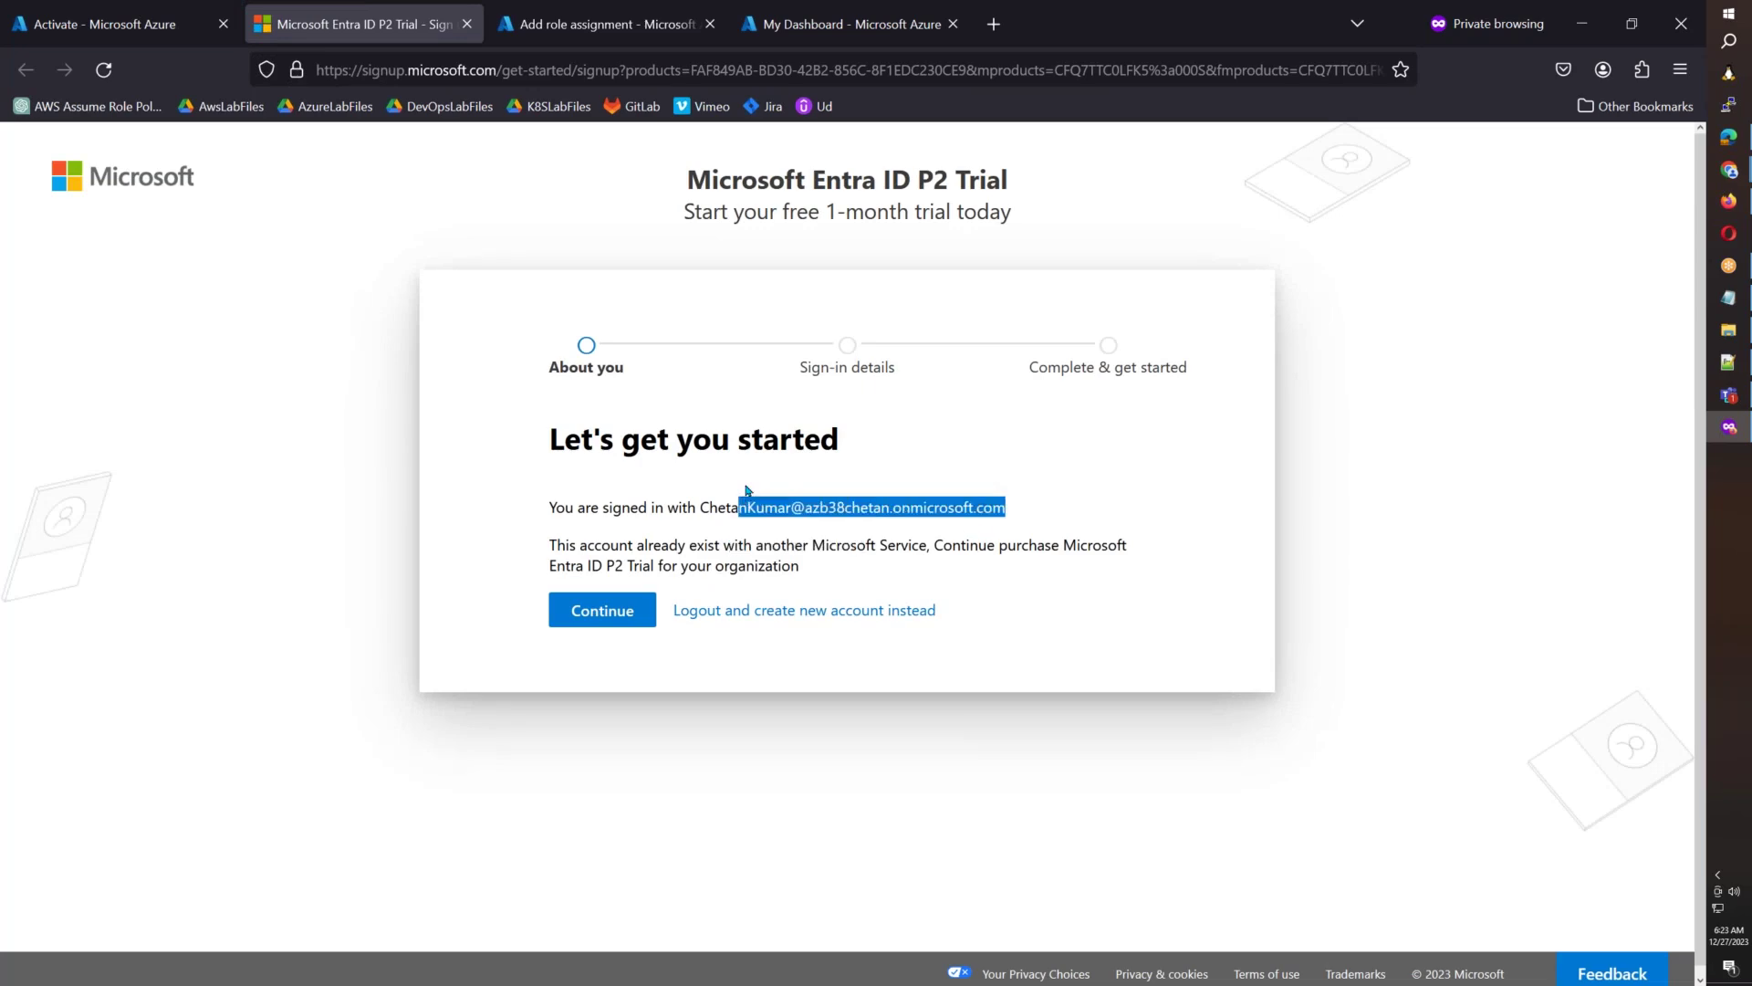
left_click(468, 24)
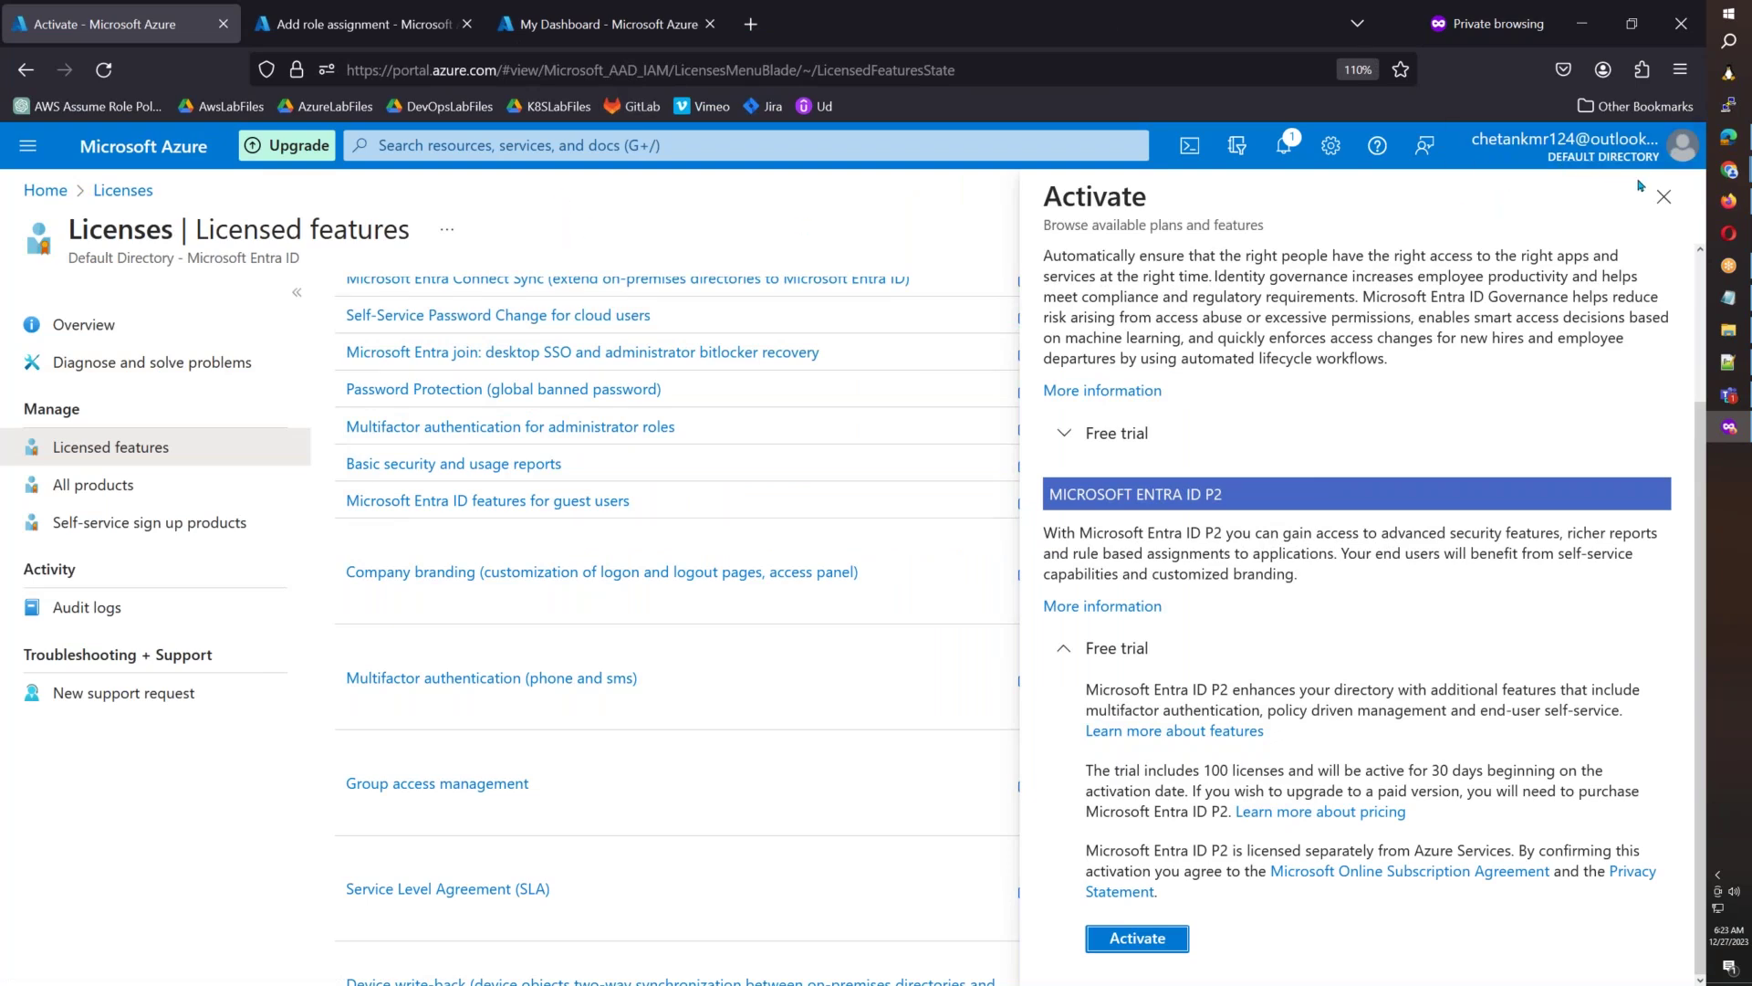
left_click(1664, 196)
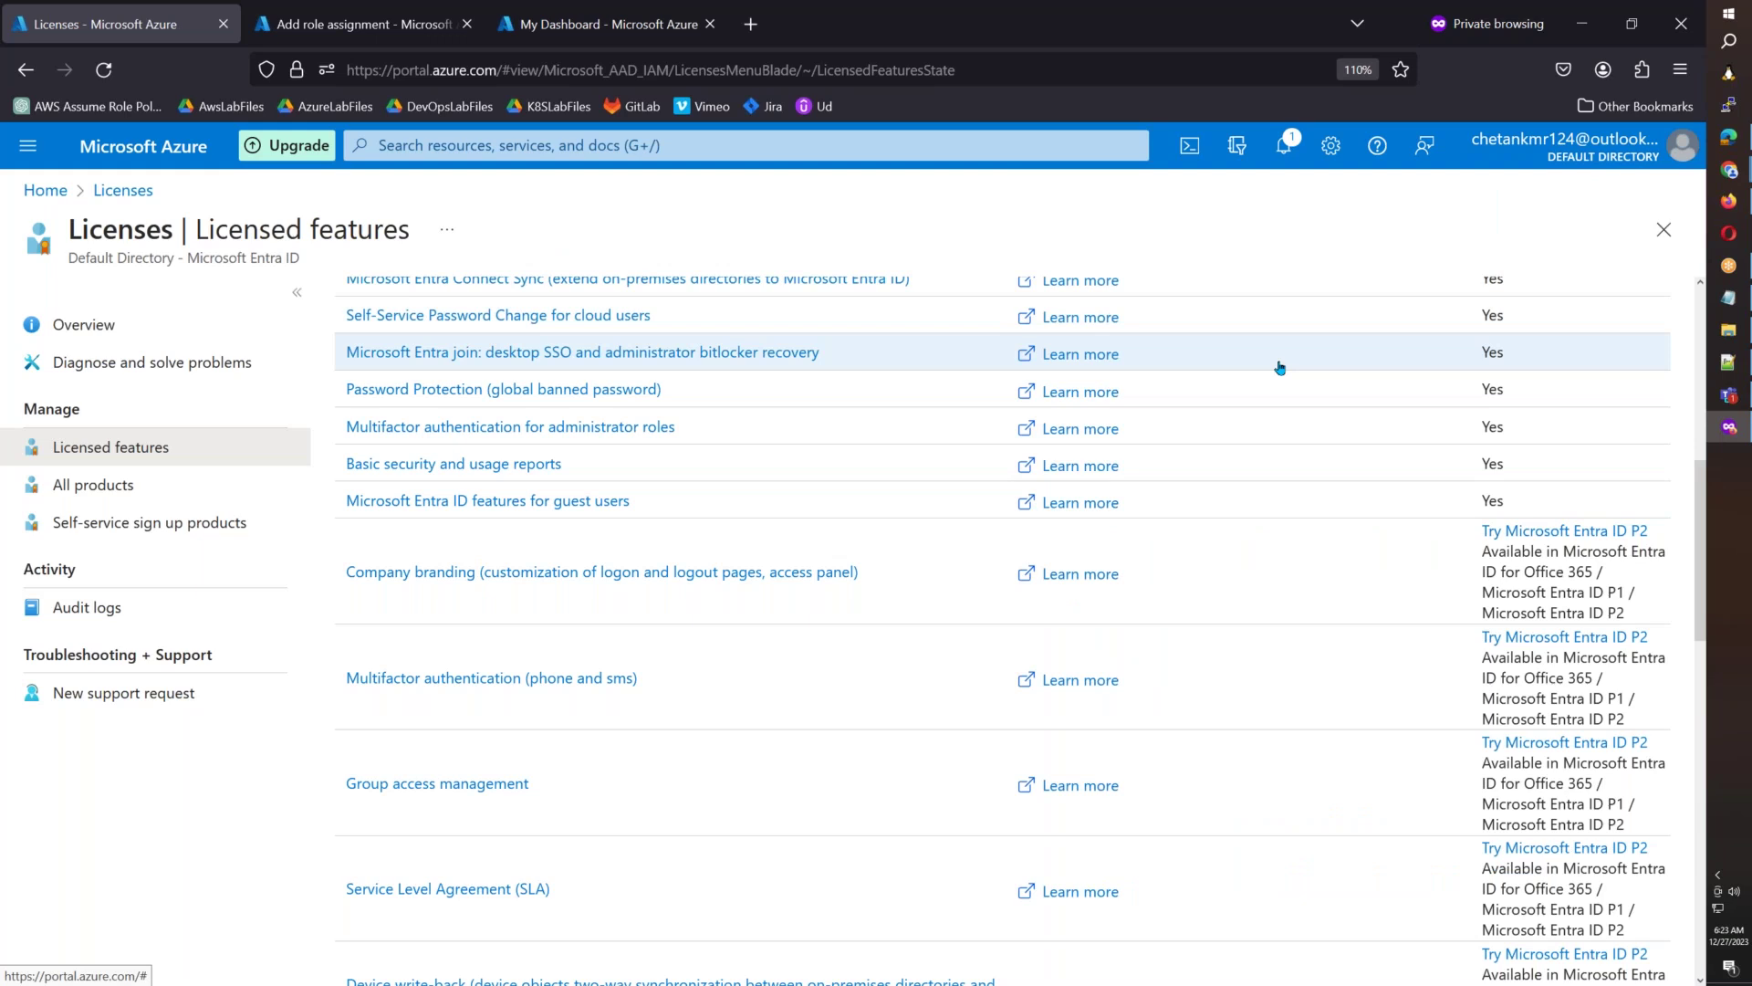